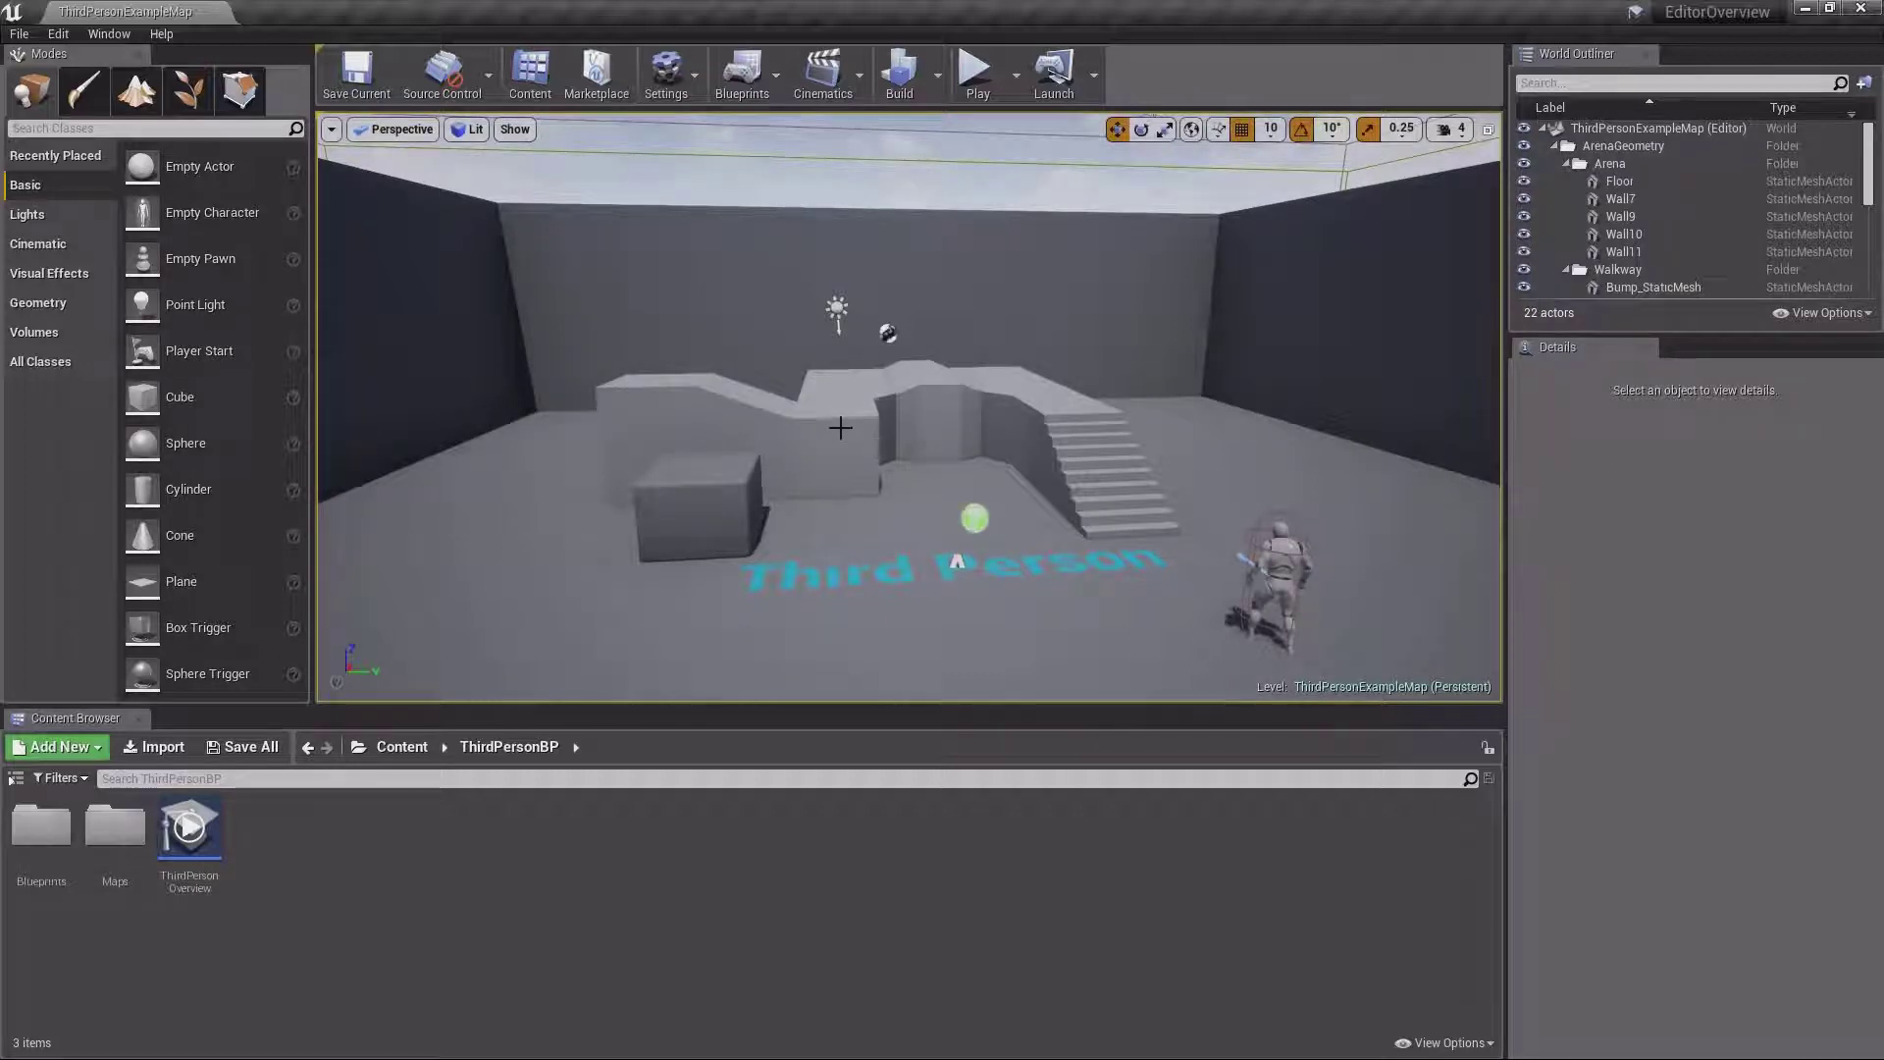
# Inspect the level's actors by selecting the ThirdPersonCharacter, the Linear_Stair_StaticMesh and the CubeMesh one after another
pyautogui.moveTo(1059, 419); pyautogui.dragTo(1114, 383)
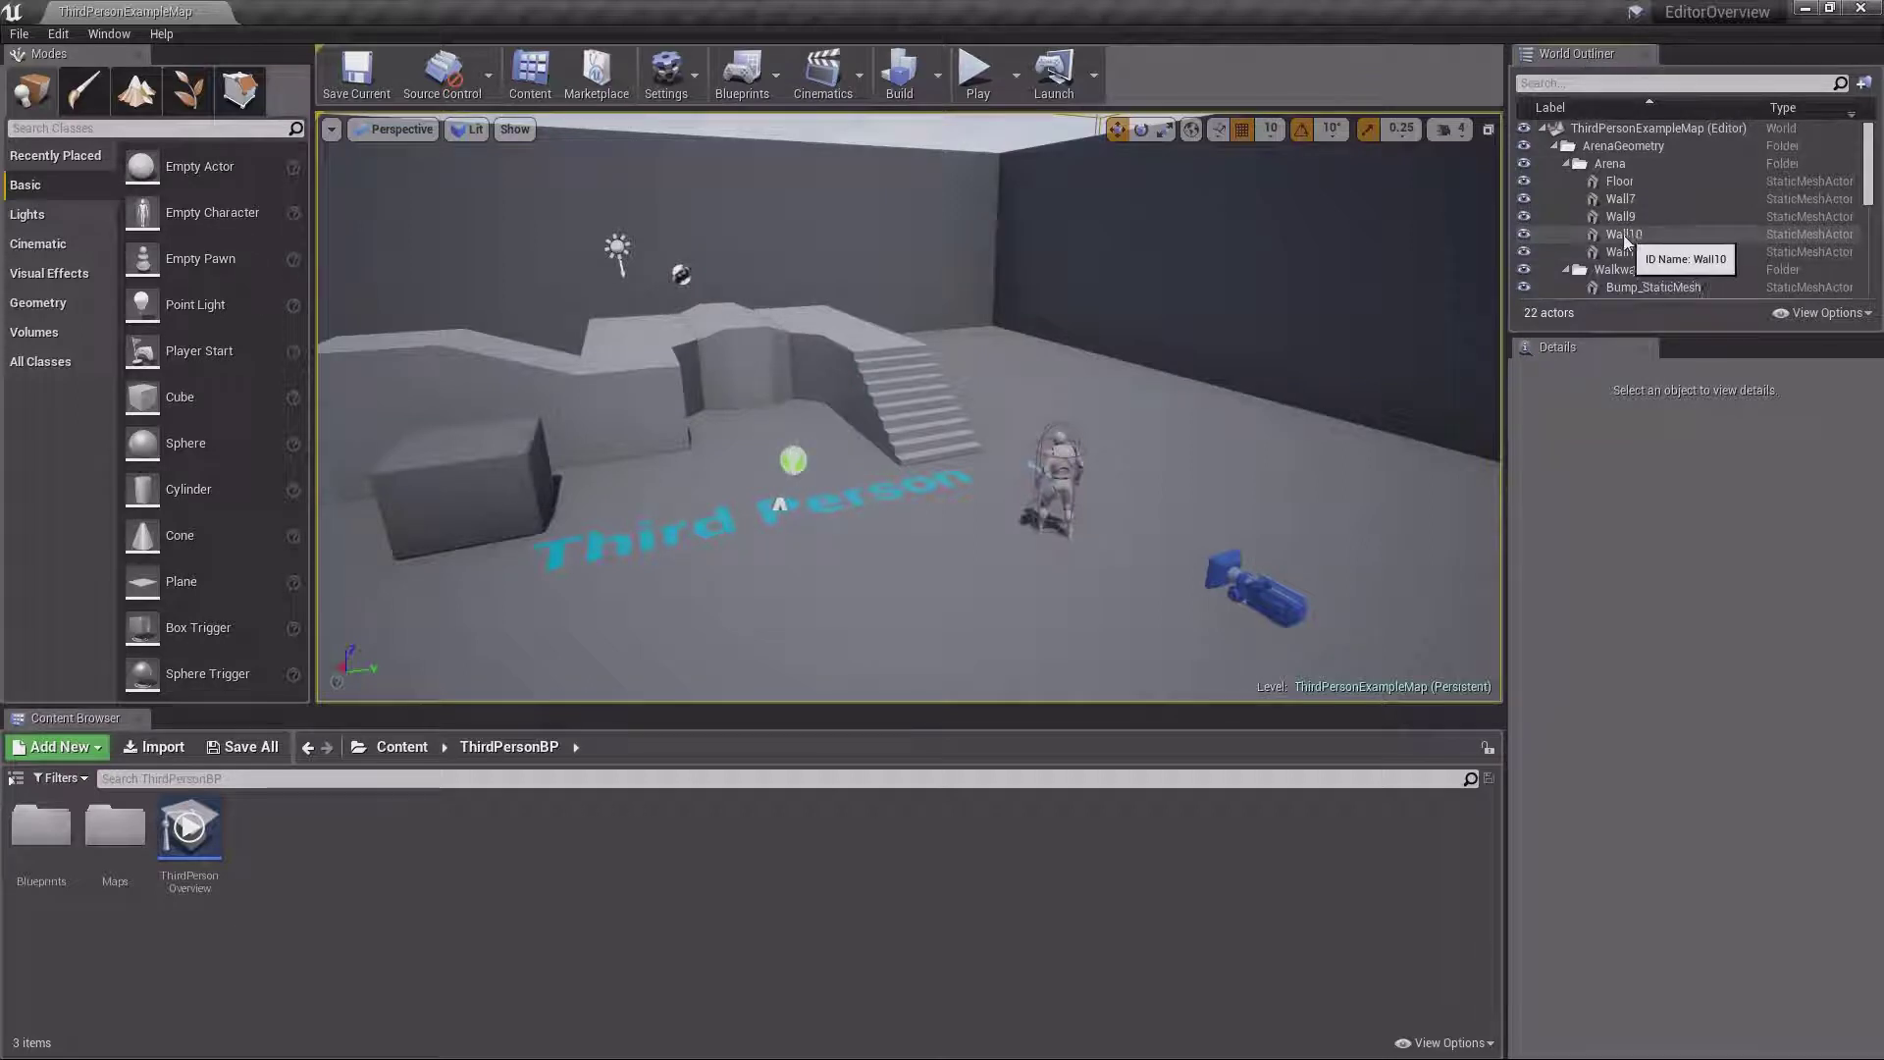
pyautogui.scroll(-5, 1615, 228)
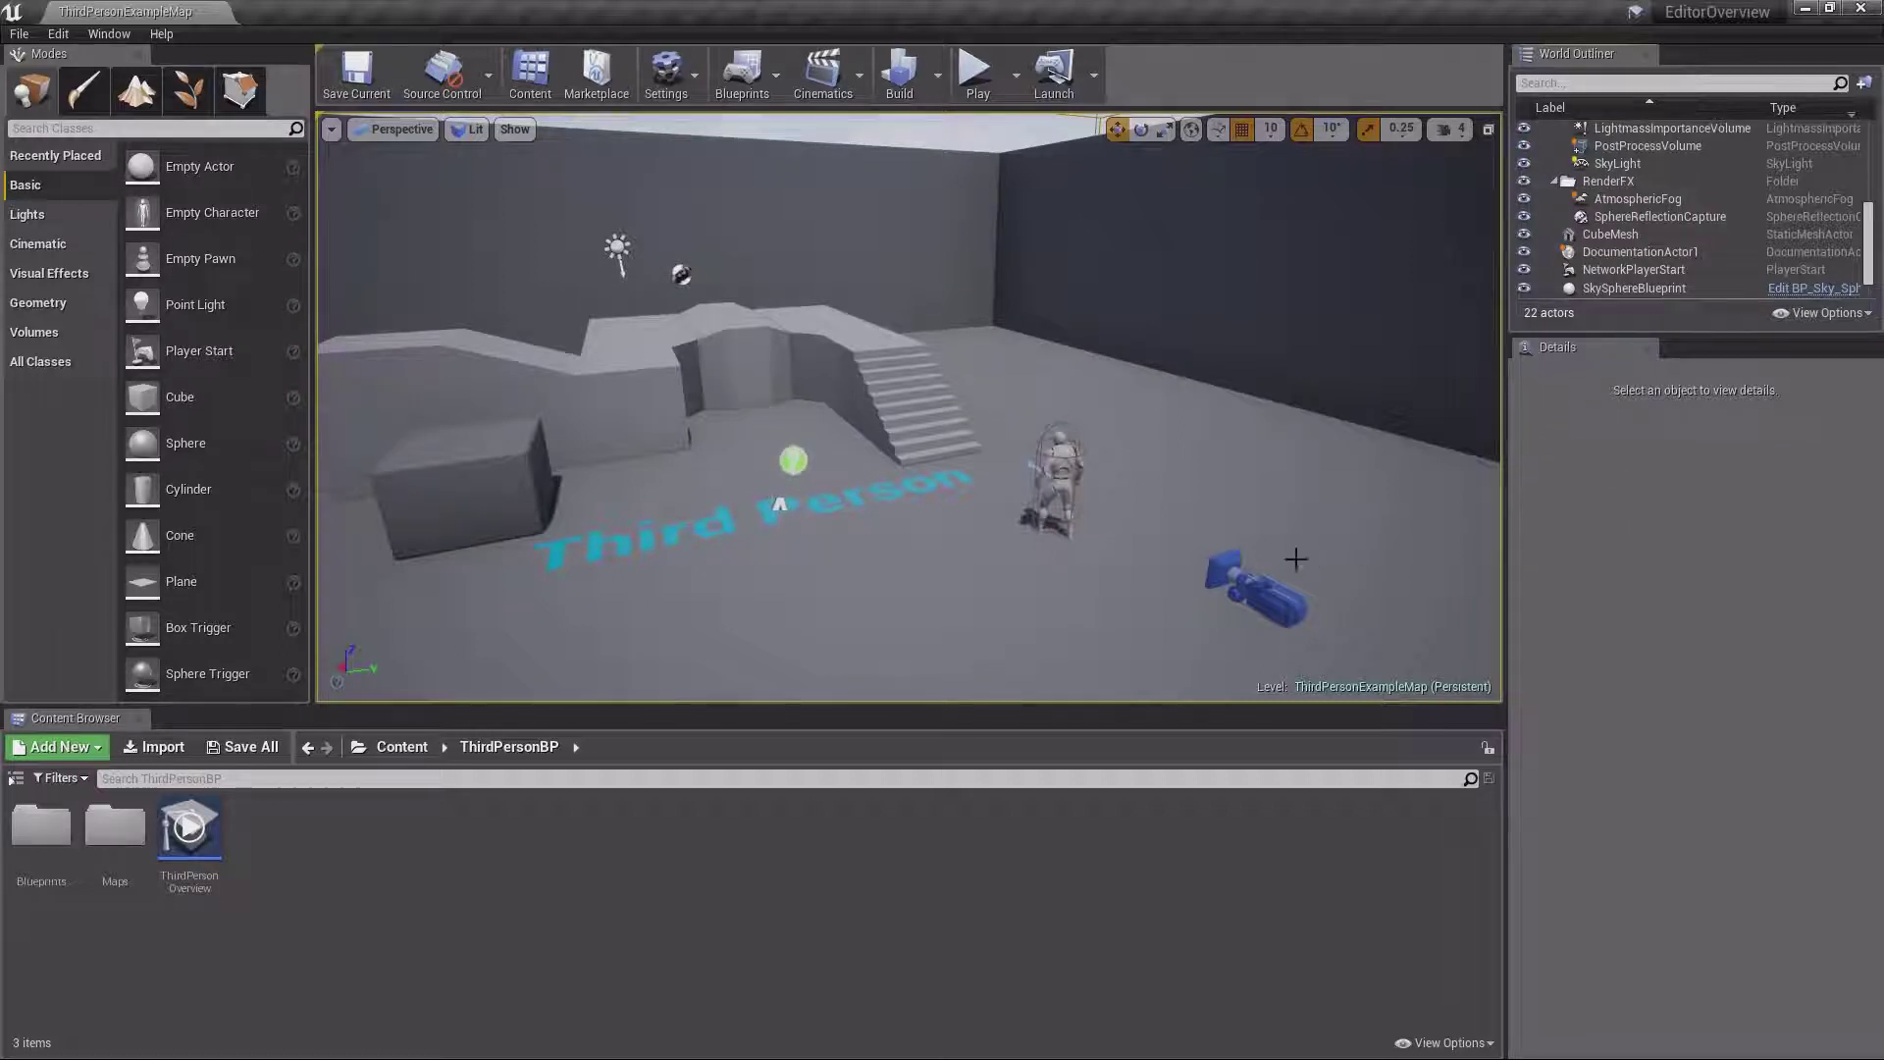
pyautogui.click(1046, 473)
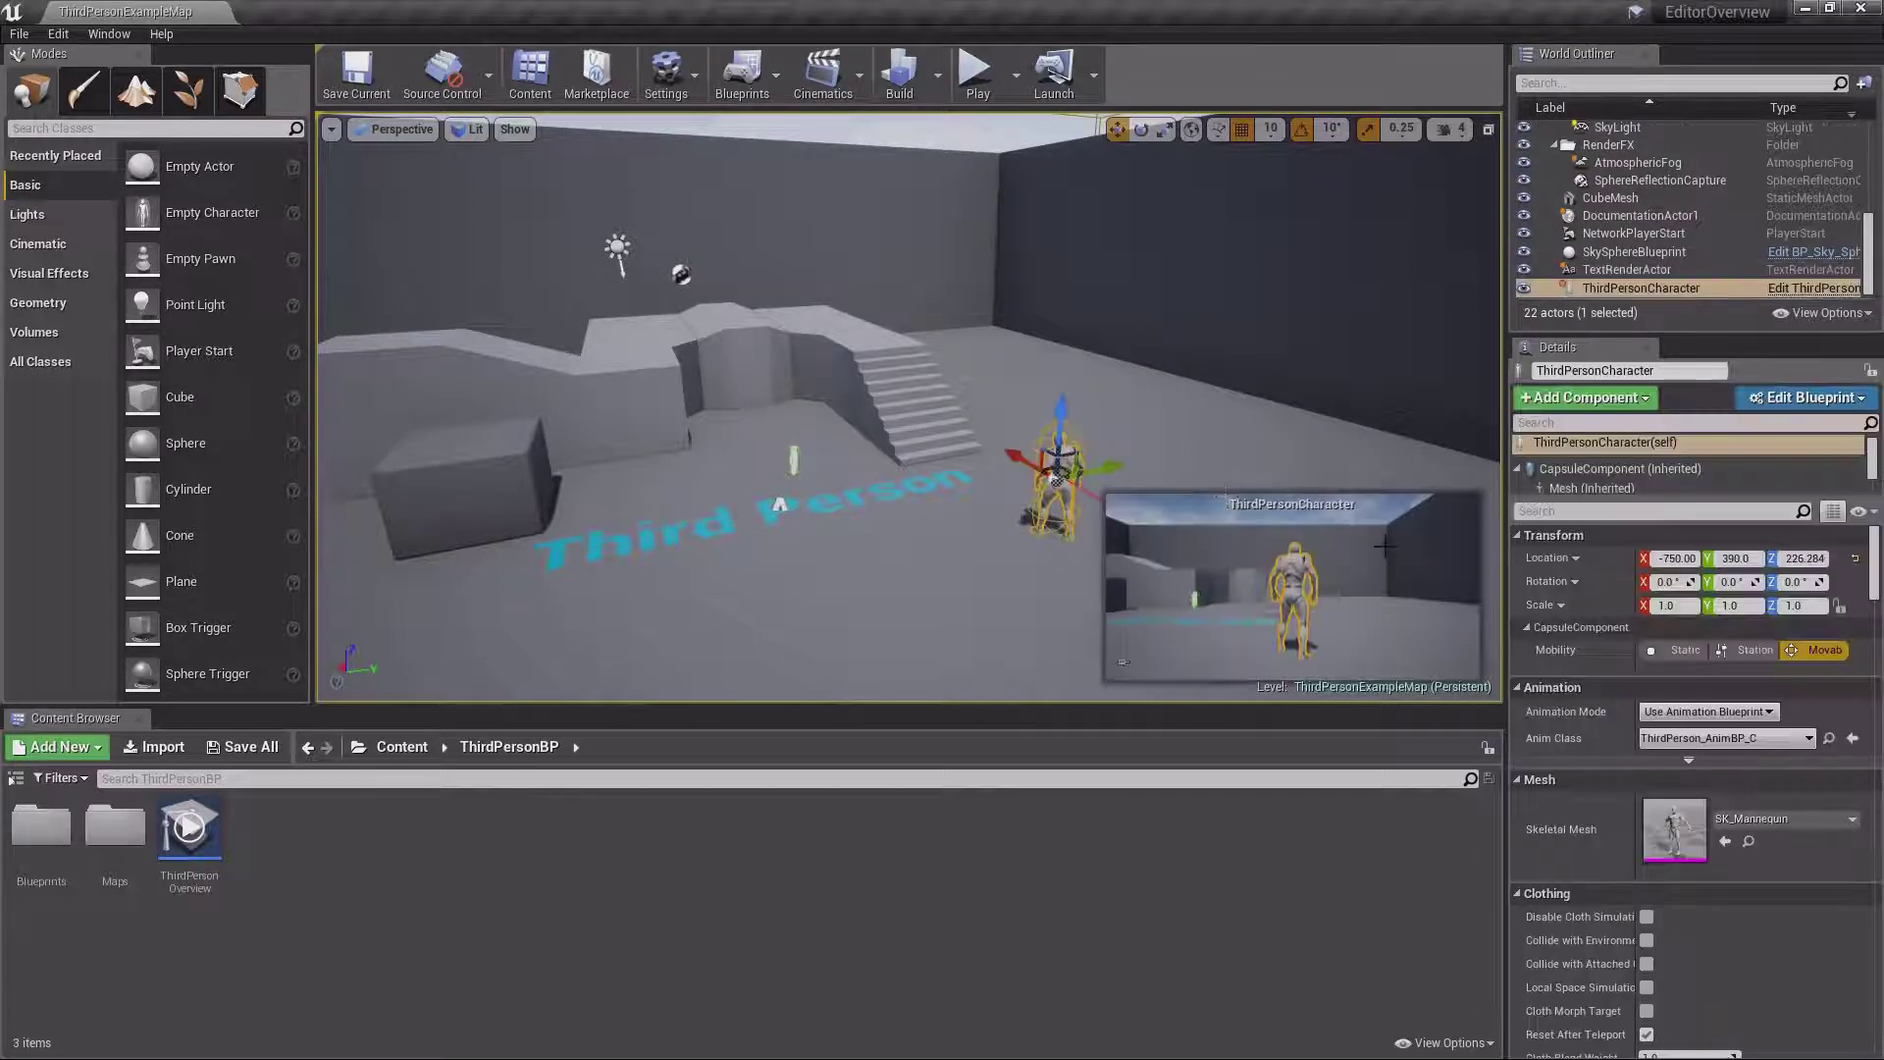
pyautogui.click(874, 378)
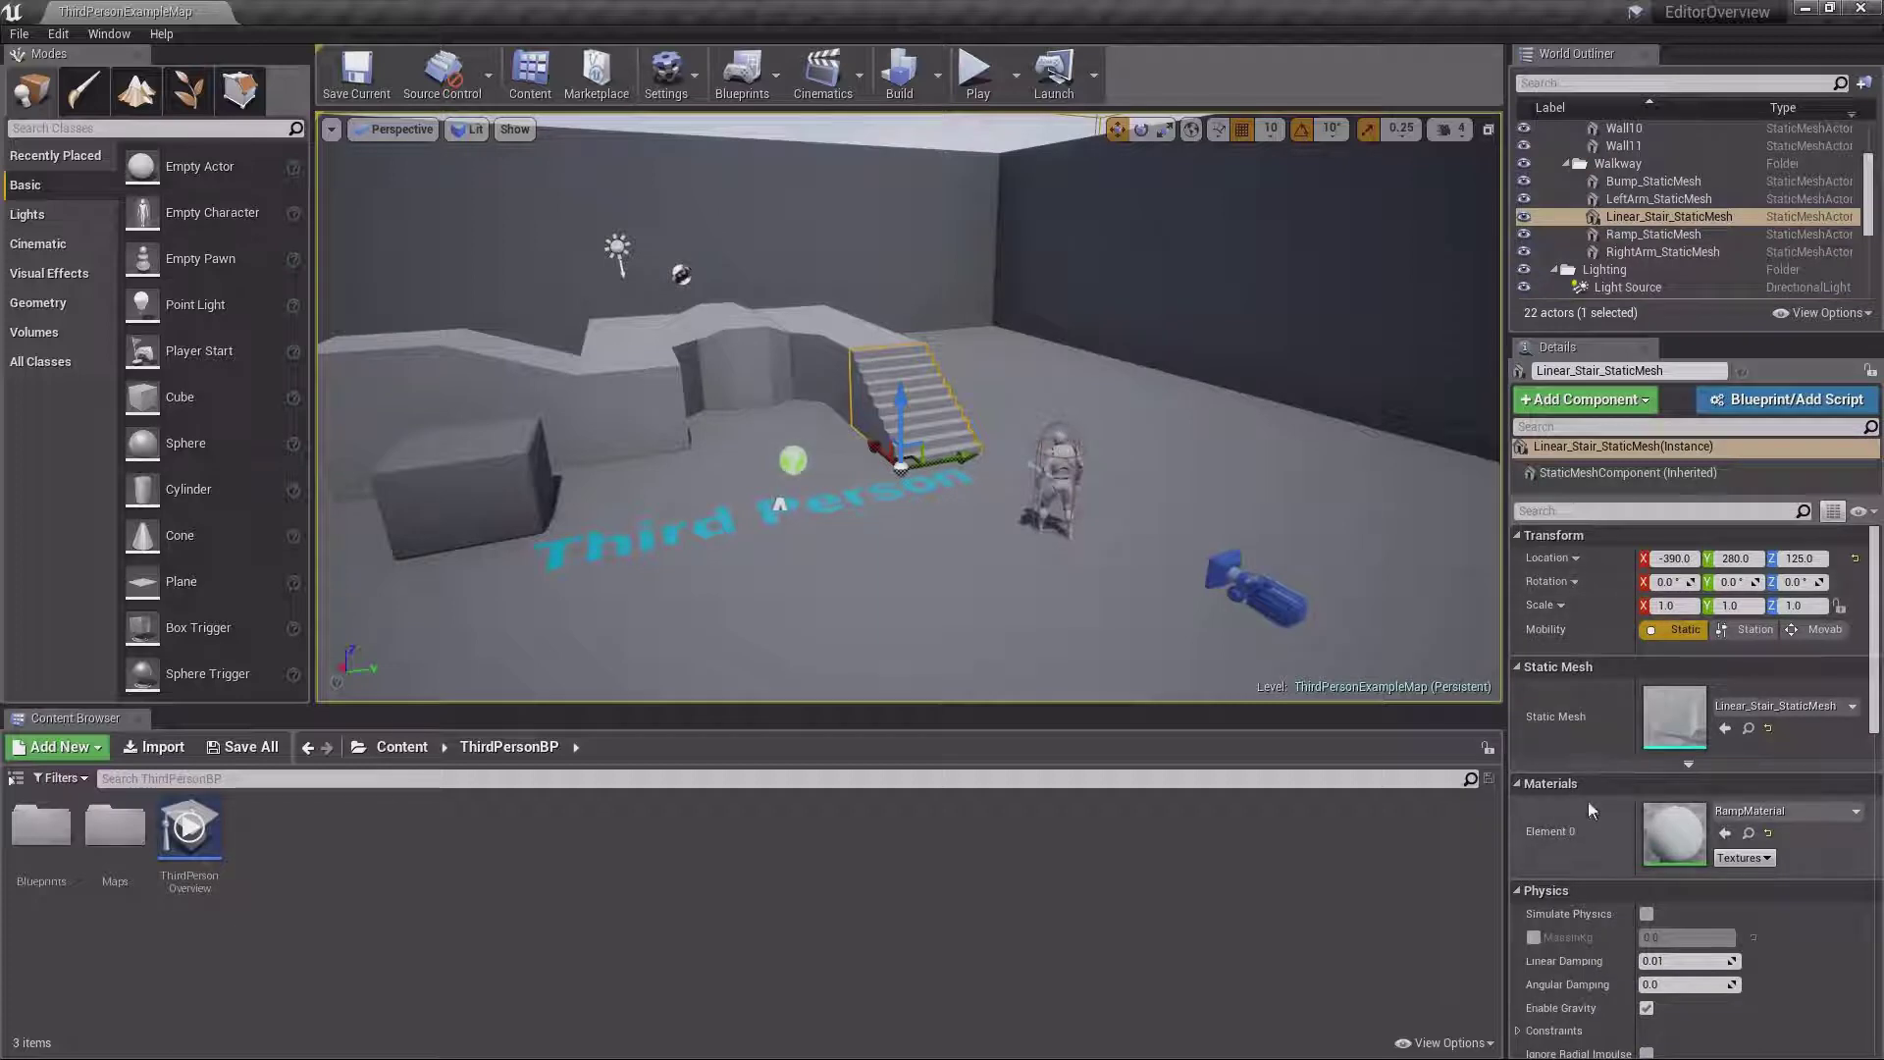
pyautogui.click(448, 473)
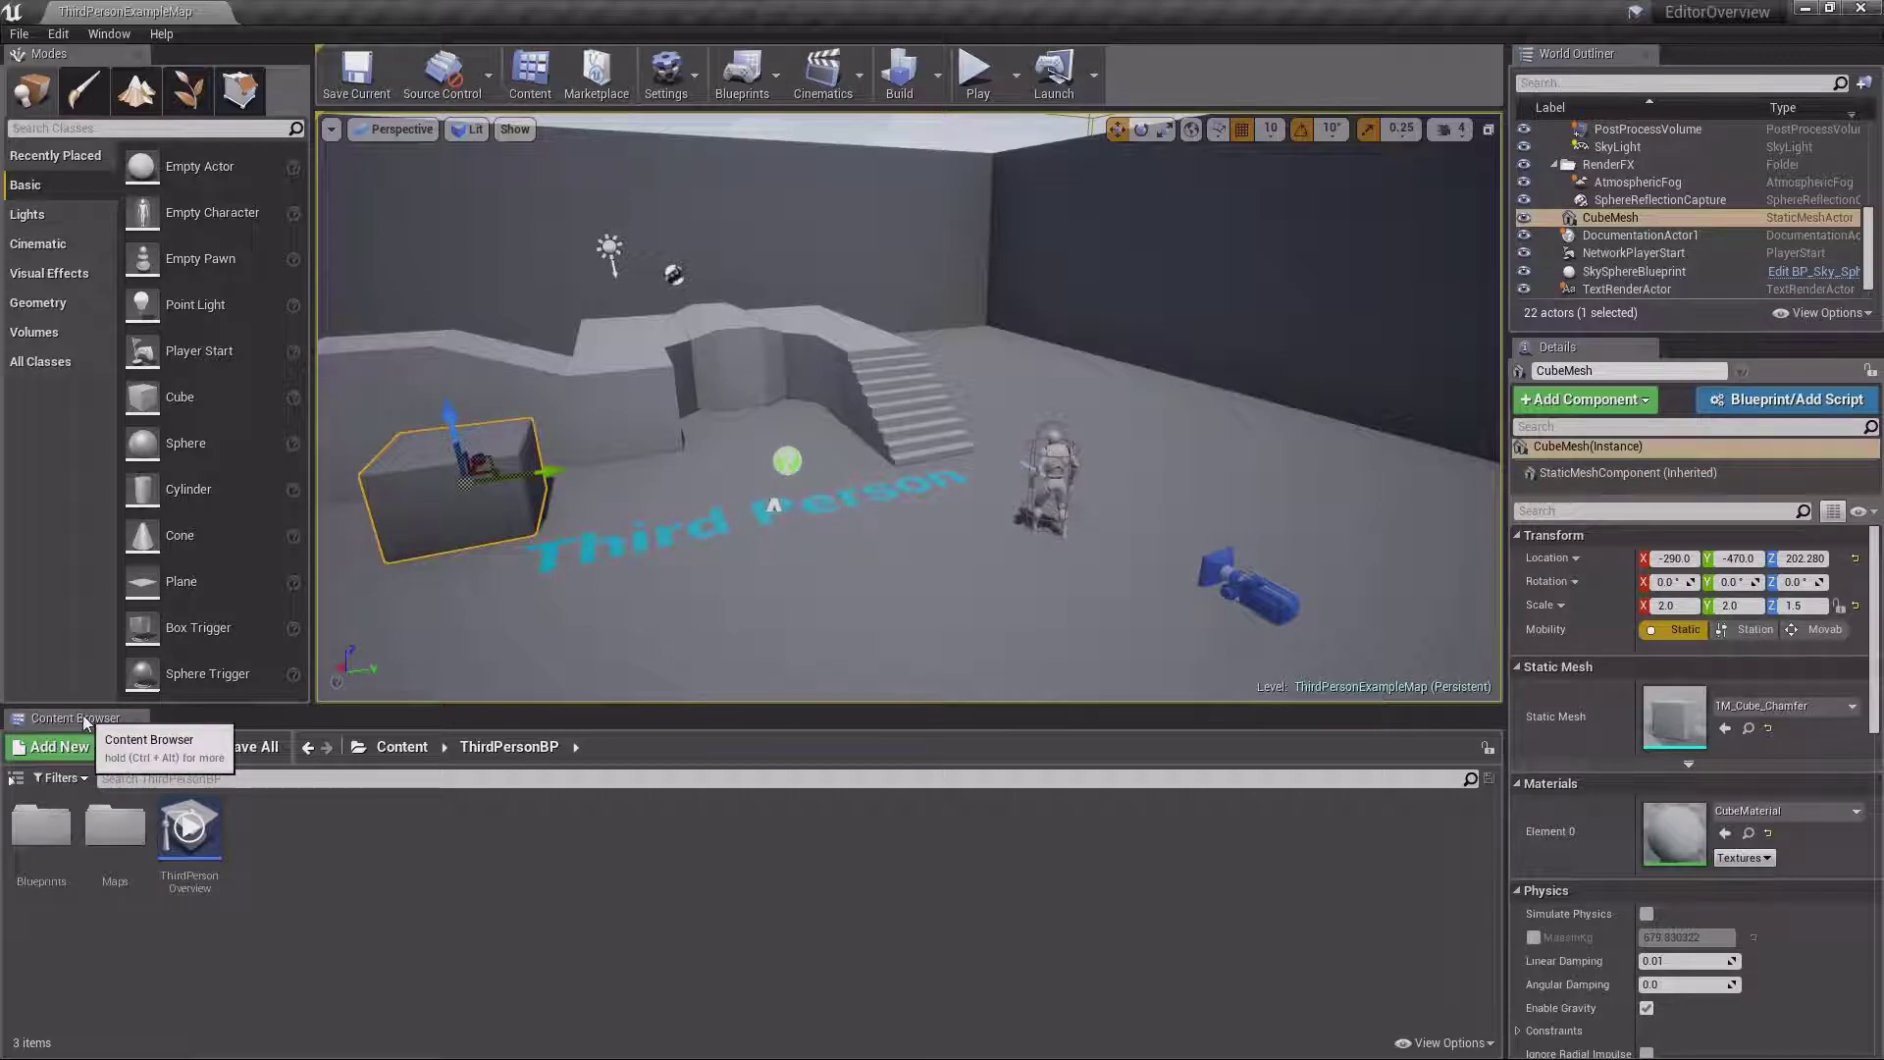
# Dock the Content Browser directly beneath the level viewport at a reduced height and hide its tab
pyautogui.moveTo(137, 717); pyautogui.dragTo(952, 964)
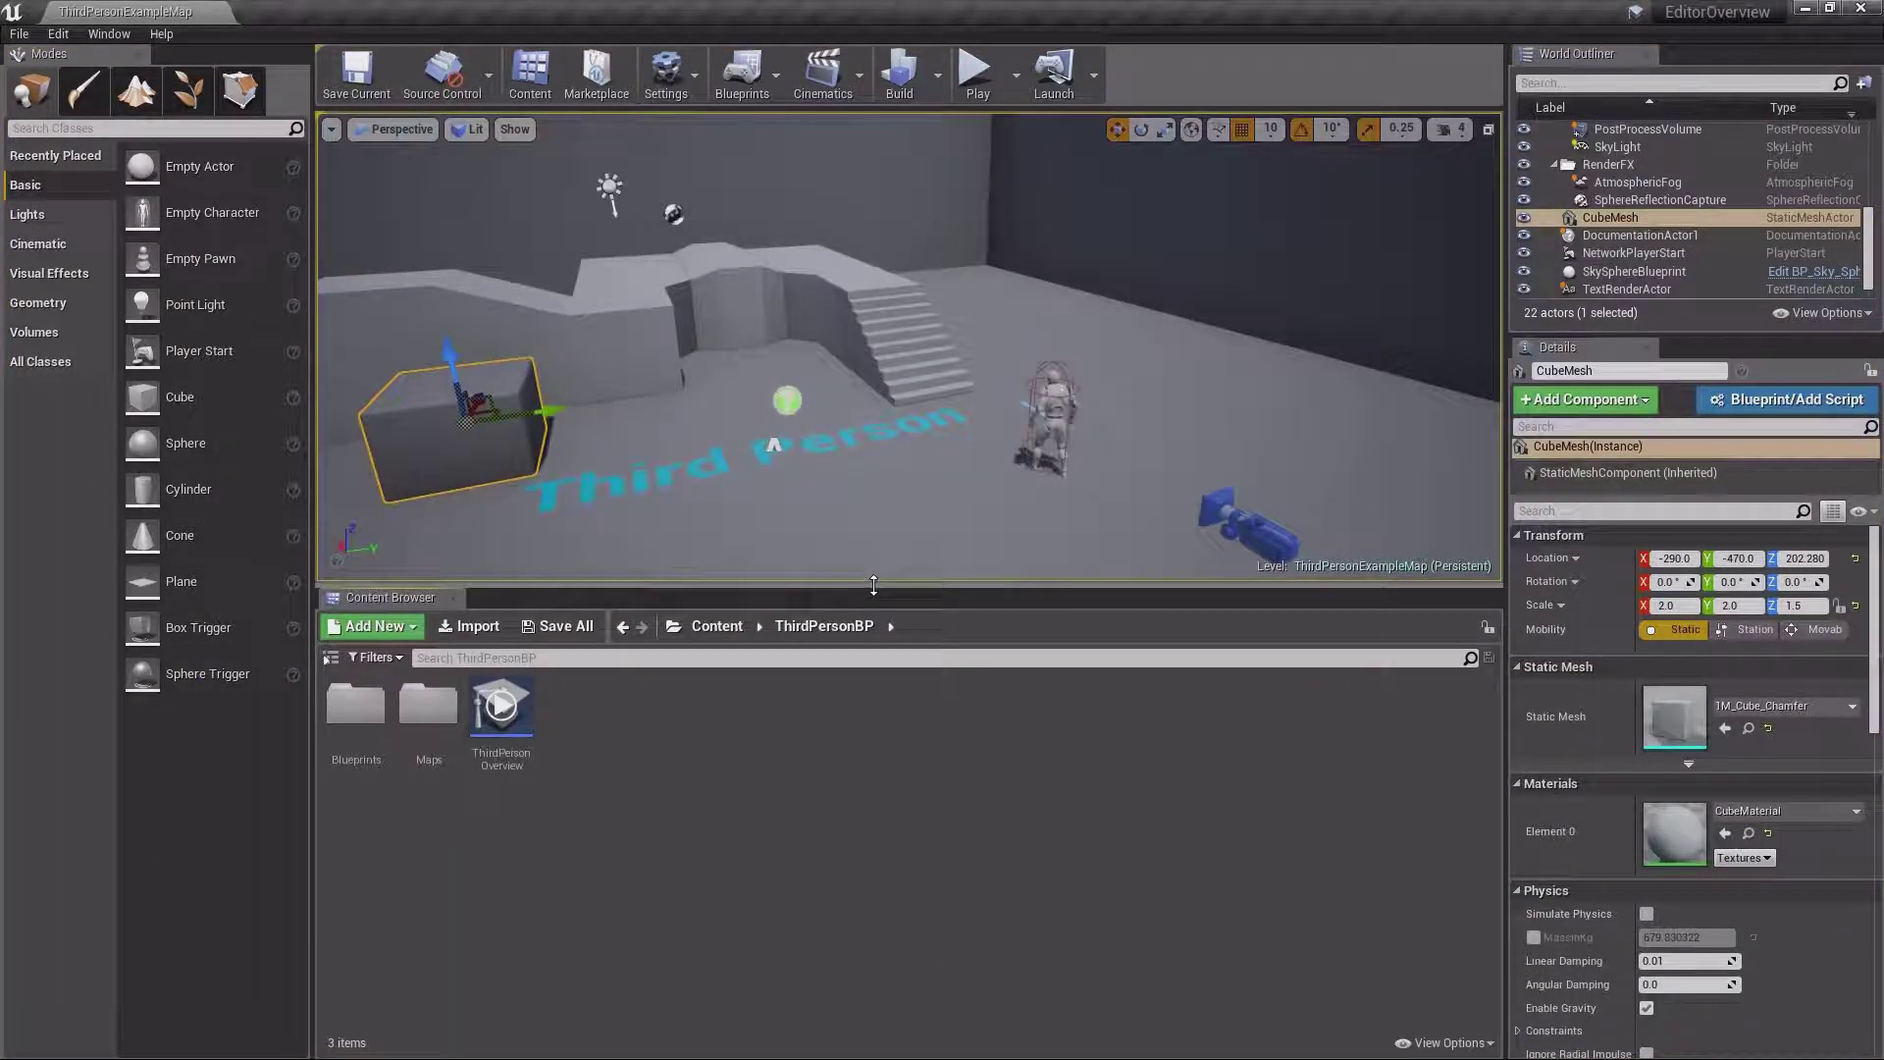
pyautogui.moveTo(870, 587); pyautogui.dragTo(466, 810)
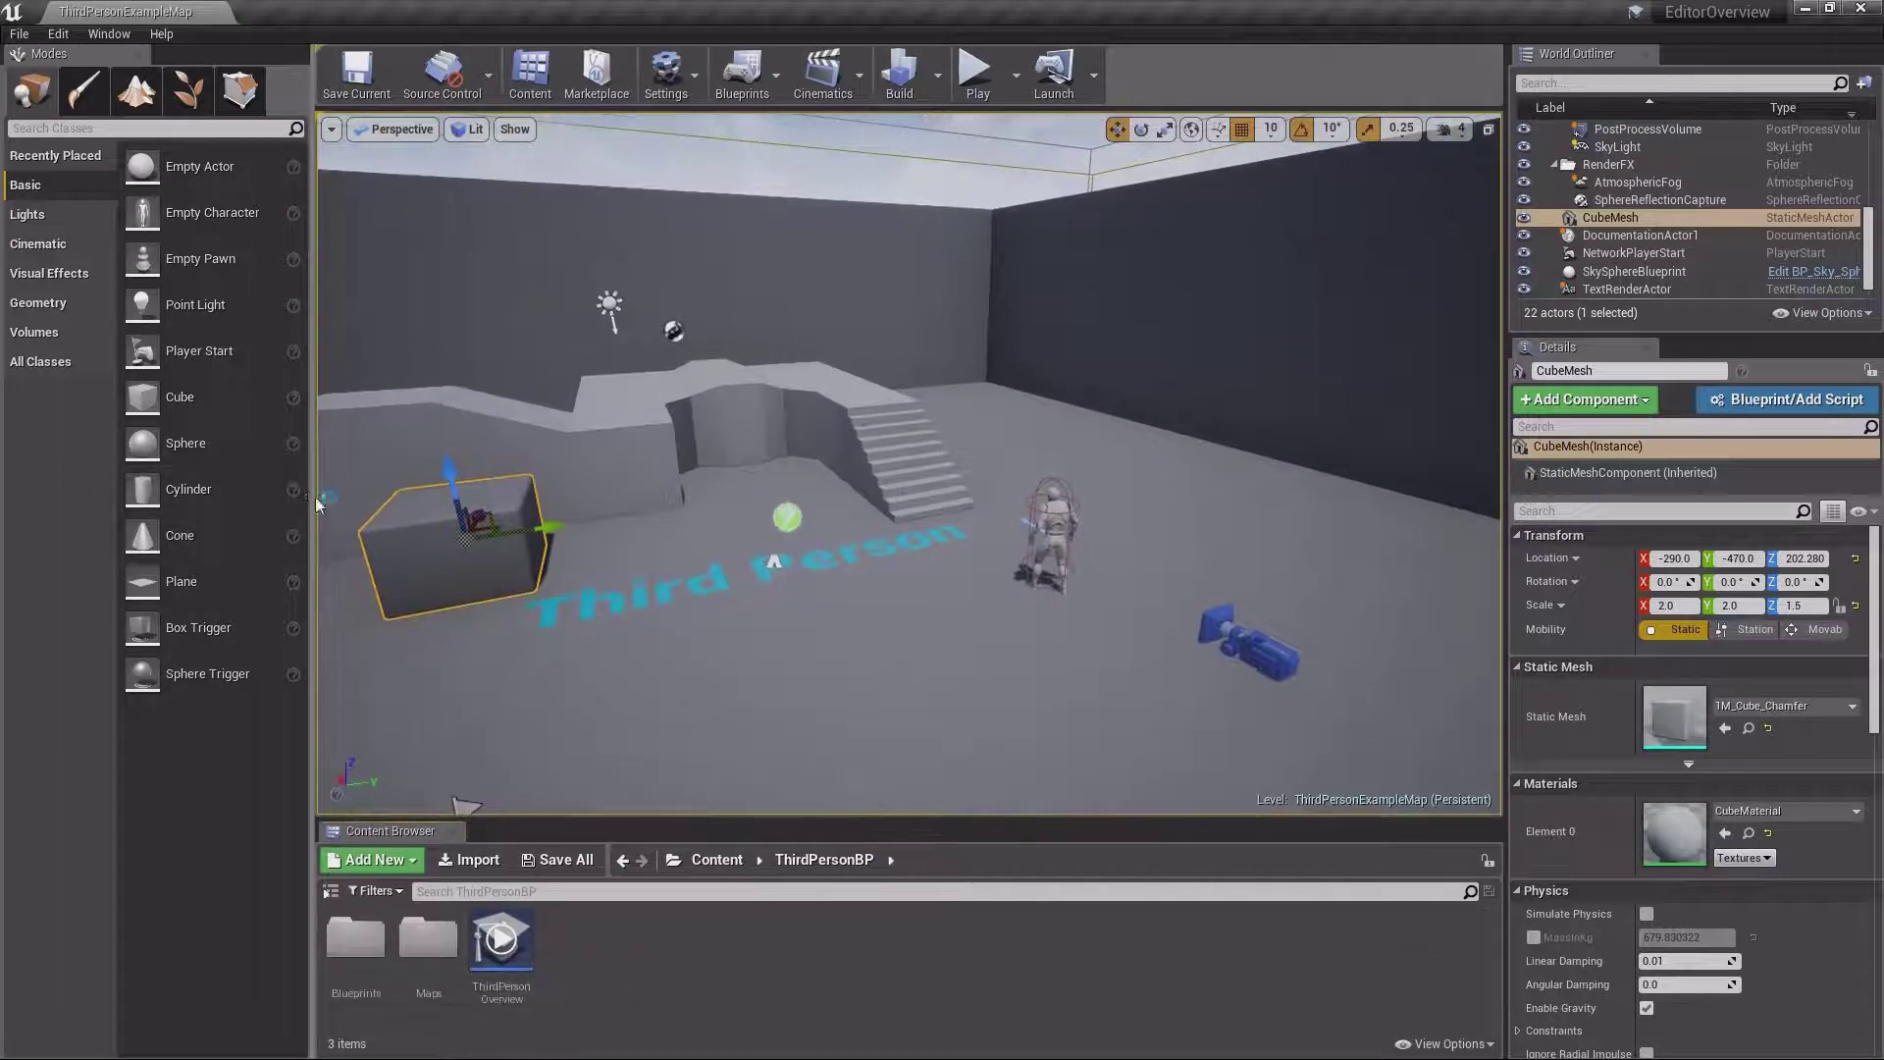
pyautogui.moveTo(316, 507)
pyautogui.mouseDown()
pyautogui.moveTo(461, 501)
pyautogui.moveTo(314, 502)
pyautogui.mouseUp()
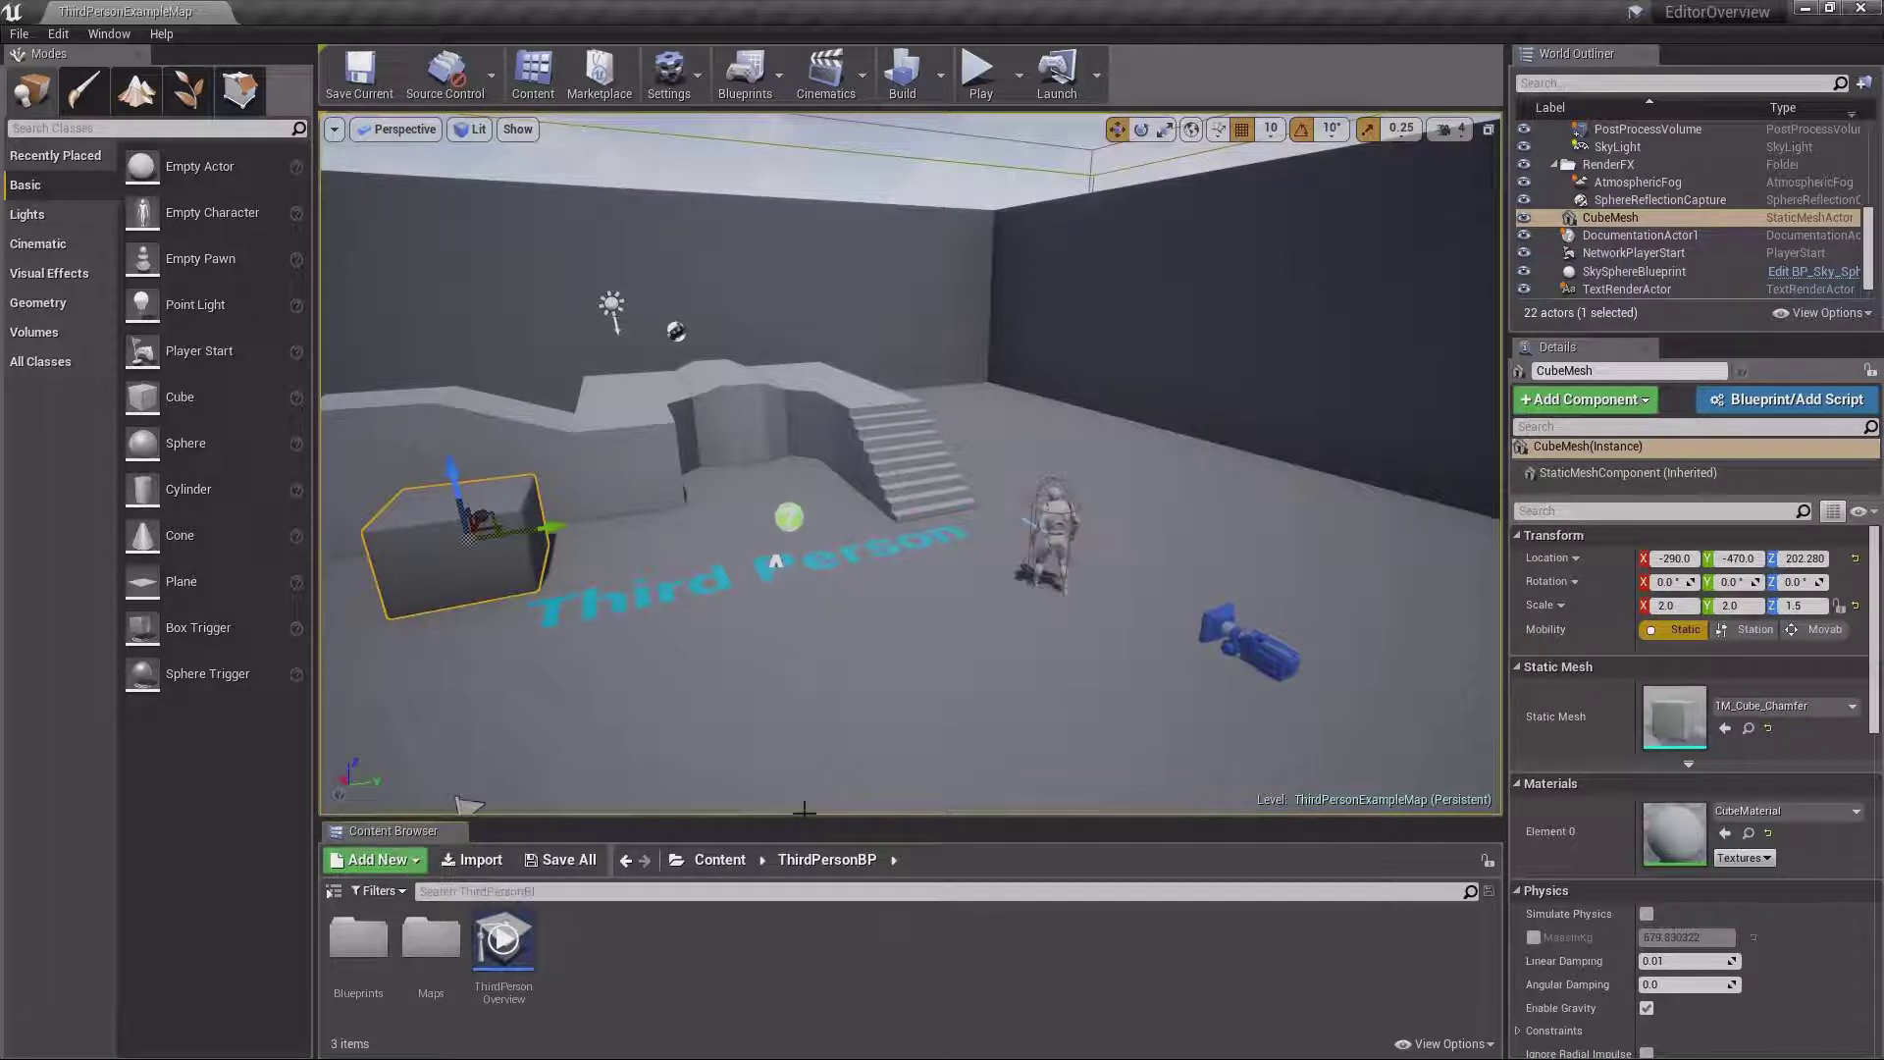
pyautogui.rightClick(398, 832)
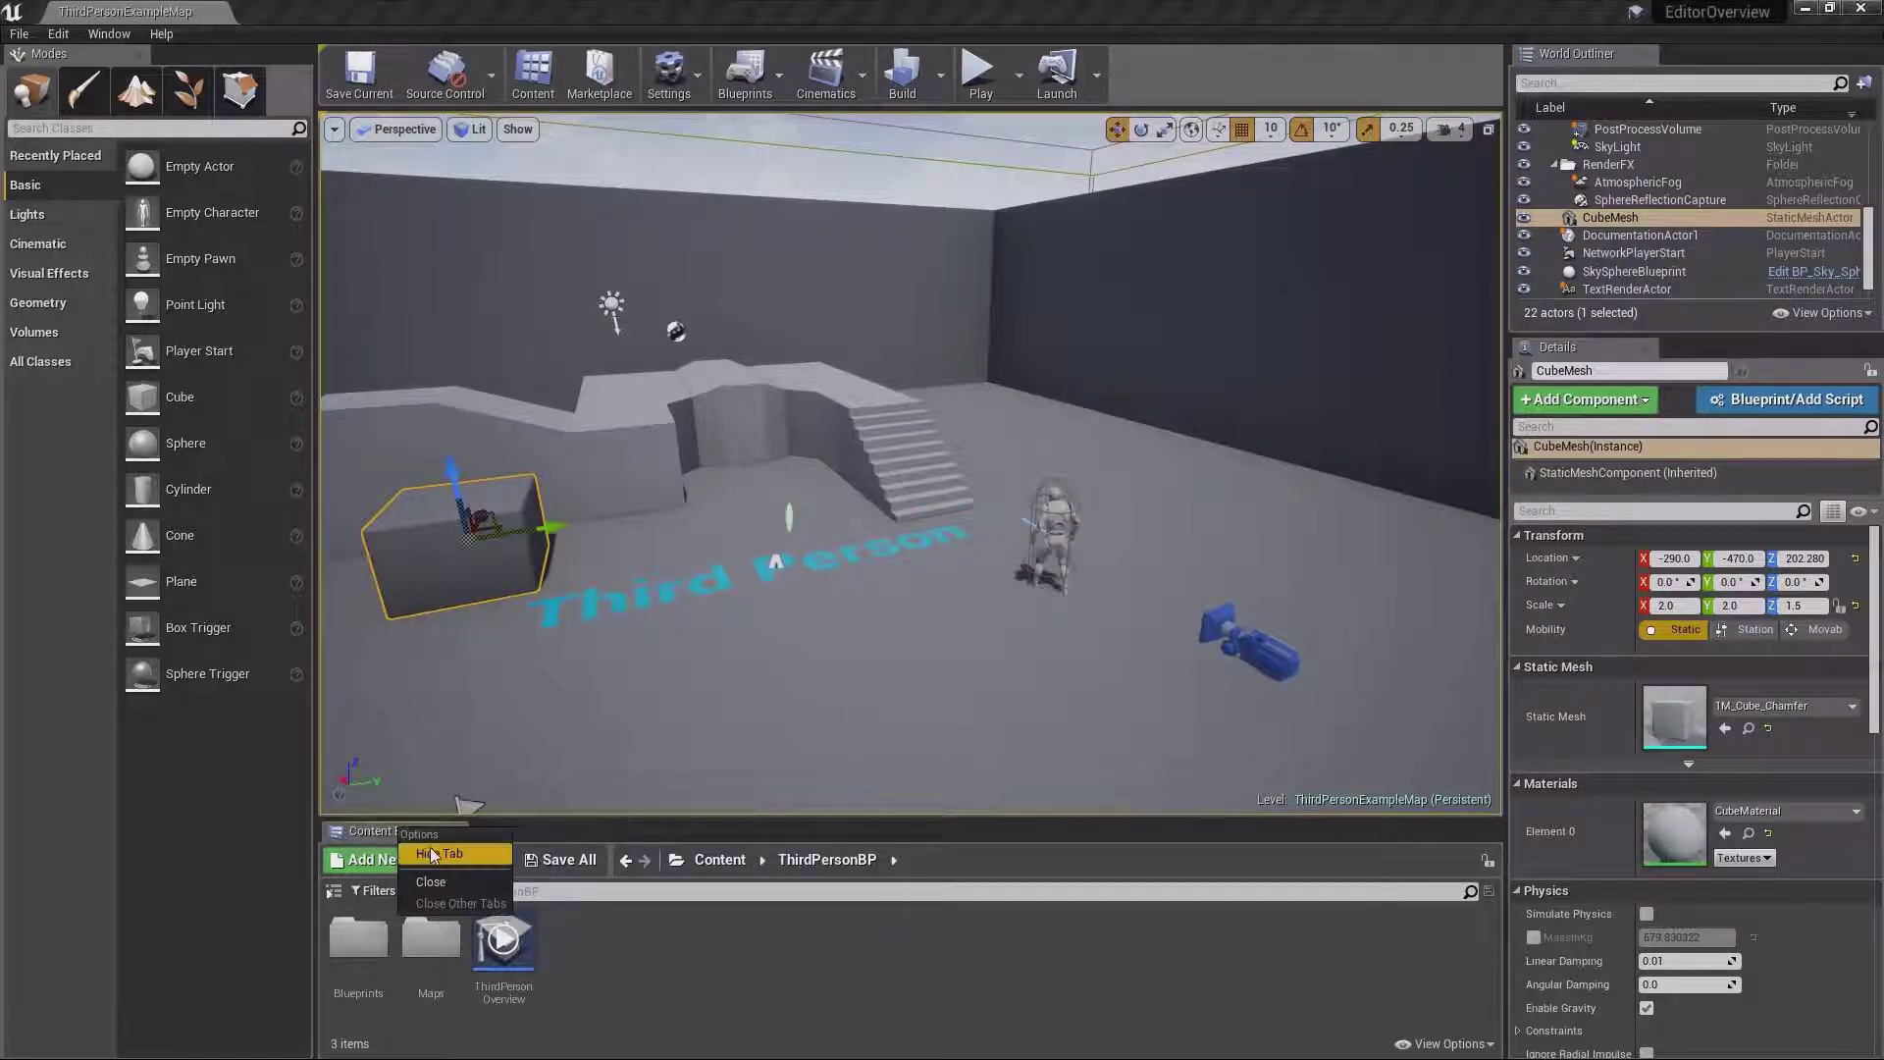
pyautogui.click(429, 854)
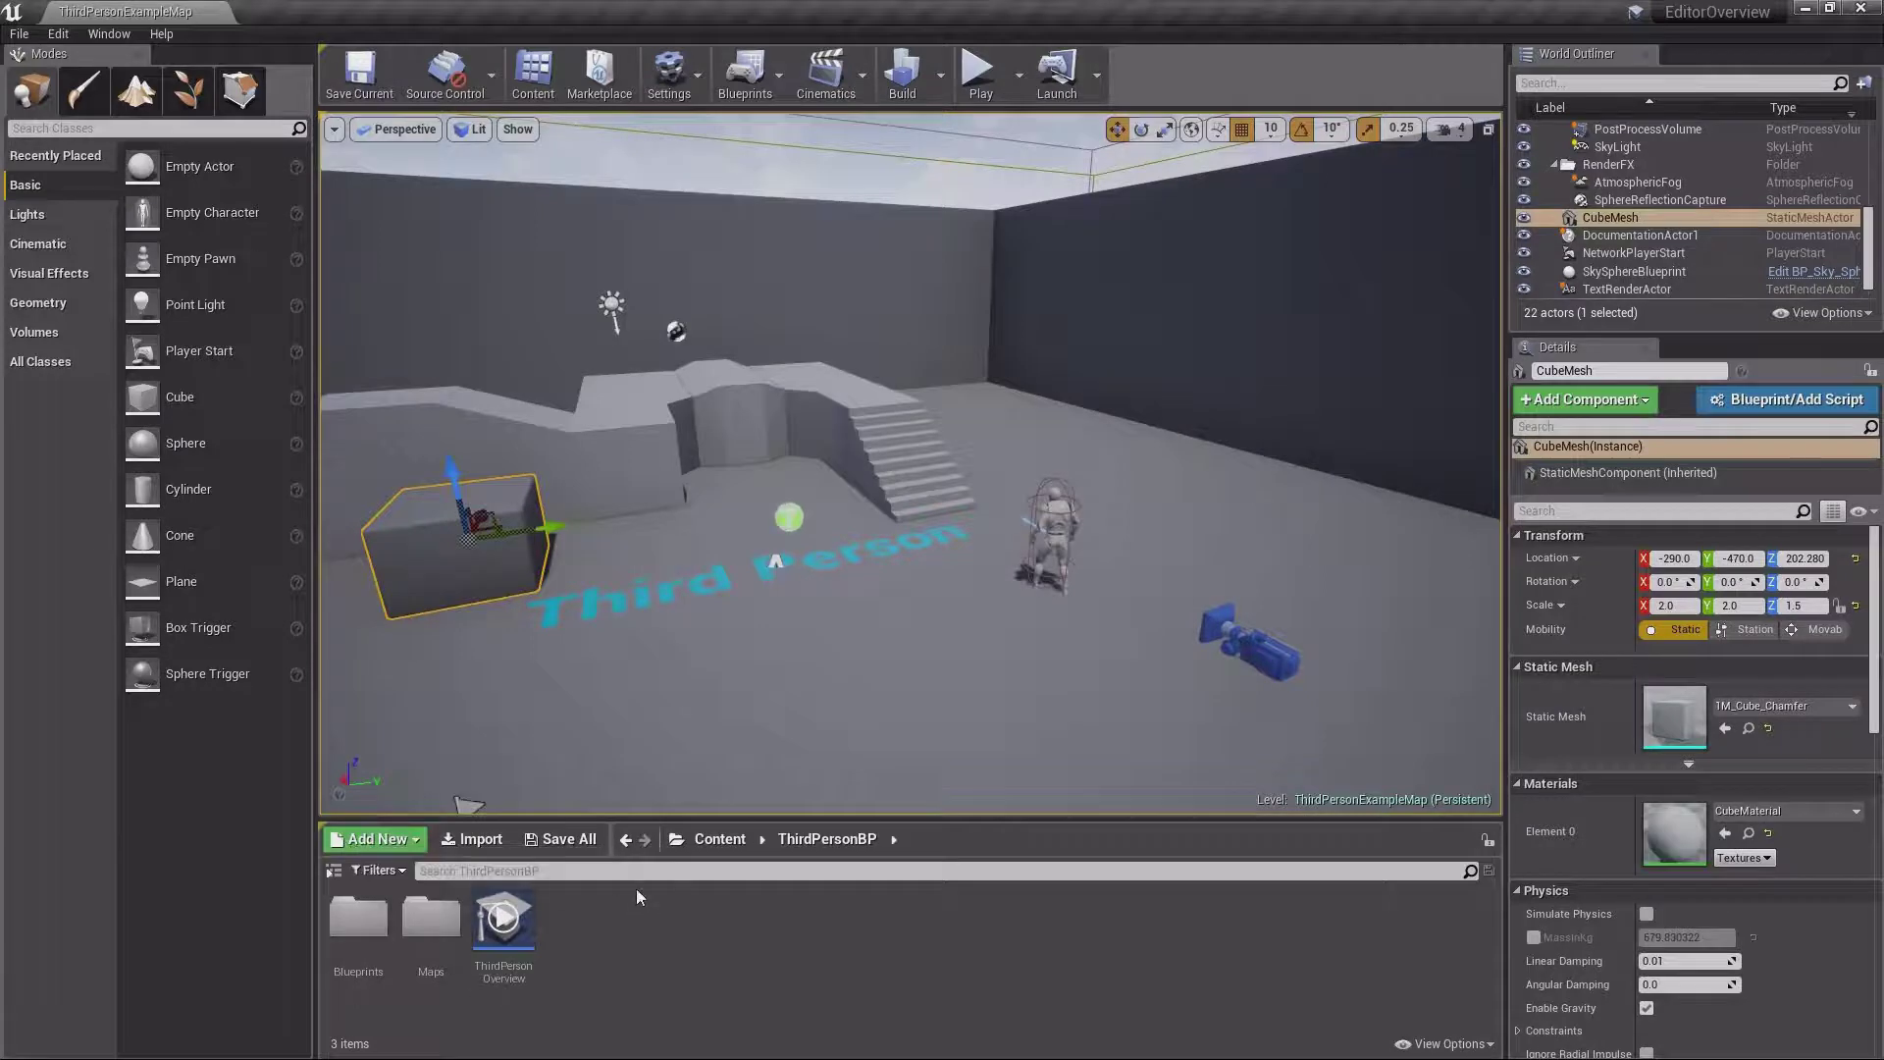
# Reveal the hidden tab of the main toolbar and hide it again, keeping the toolbar docked above the viewport
pyautogui.click(326, 49)
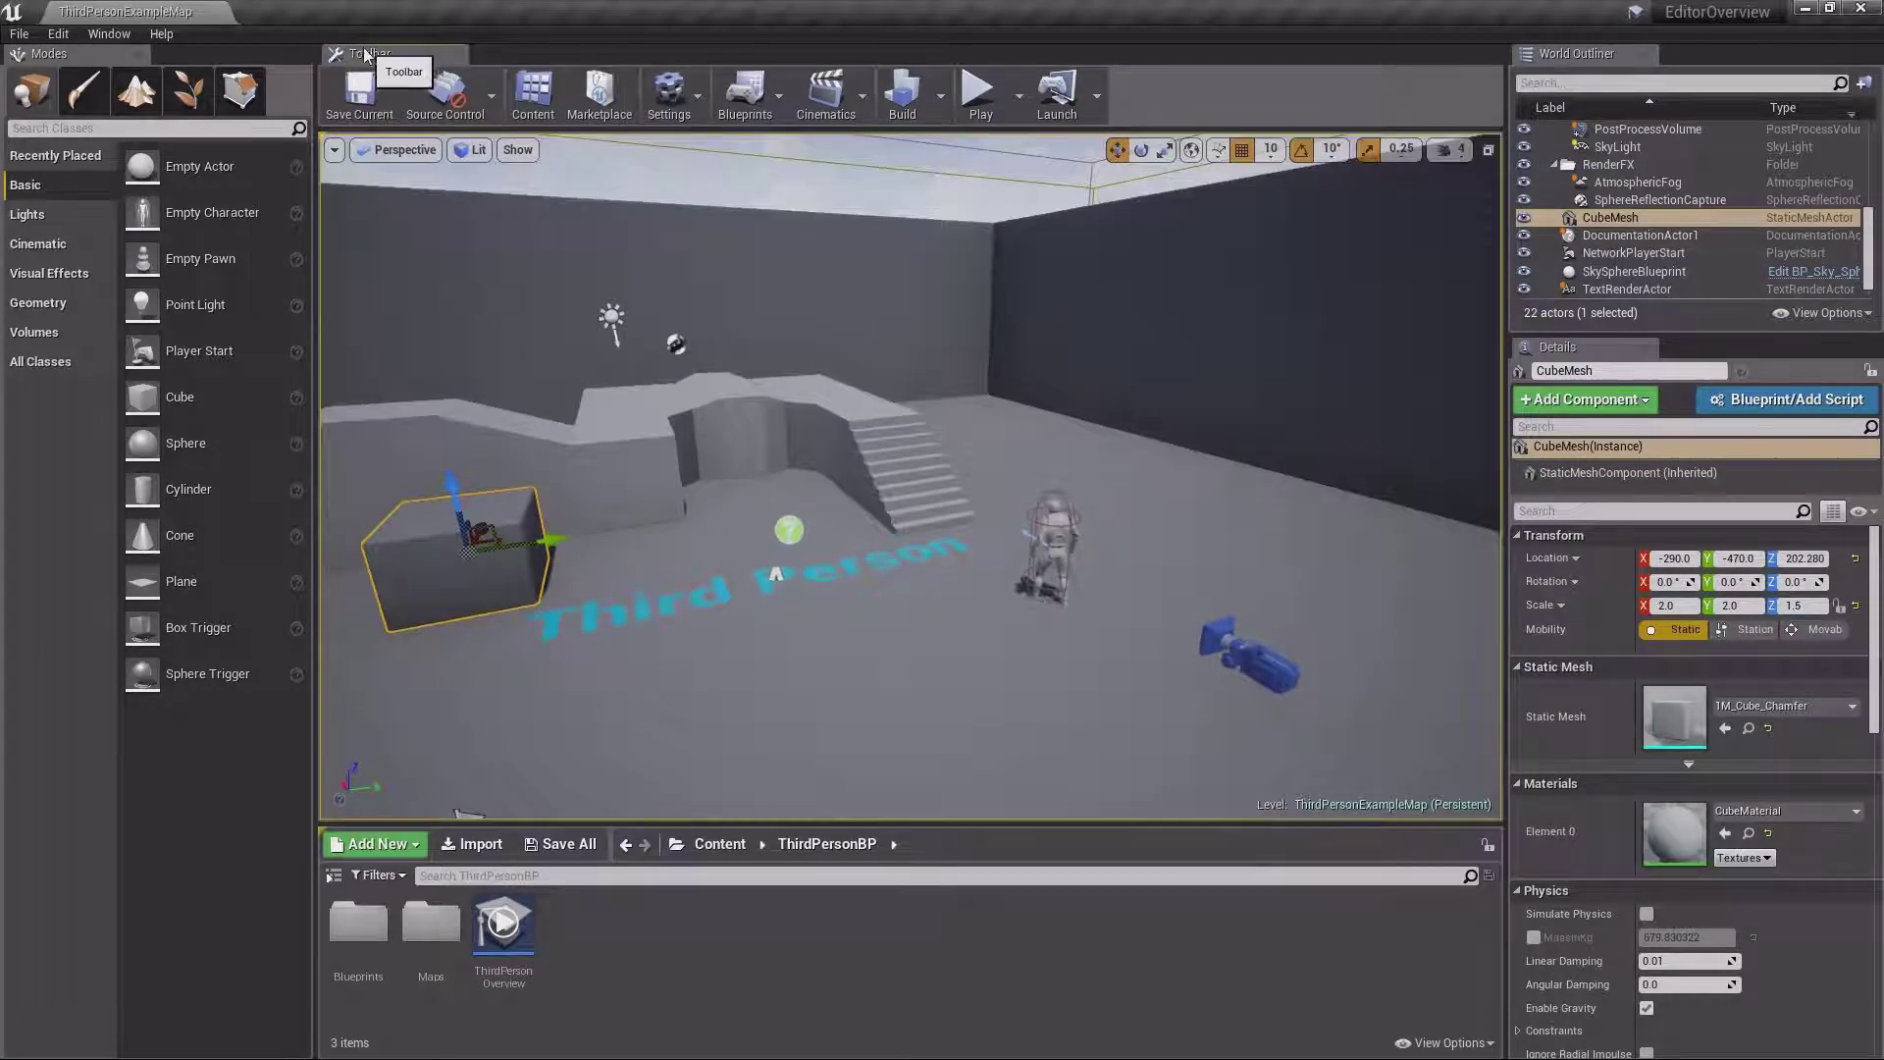
pyautogui.moveTo(339, 54); pyautogui.dragTo(538, 75)
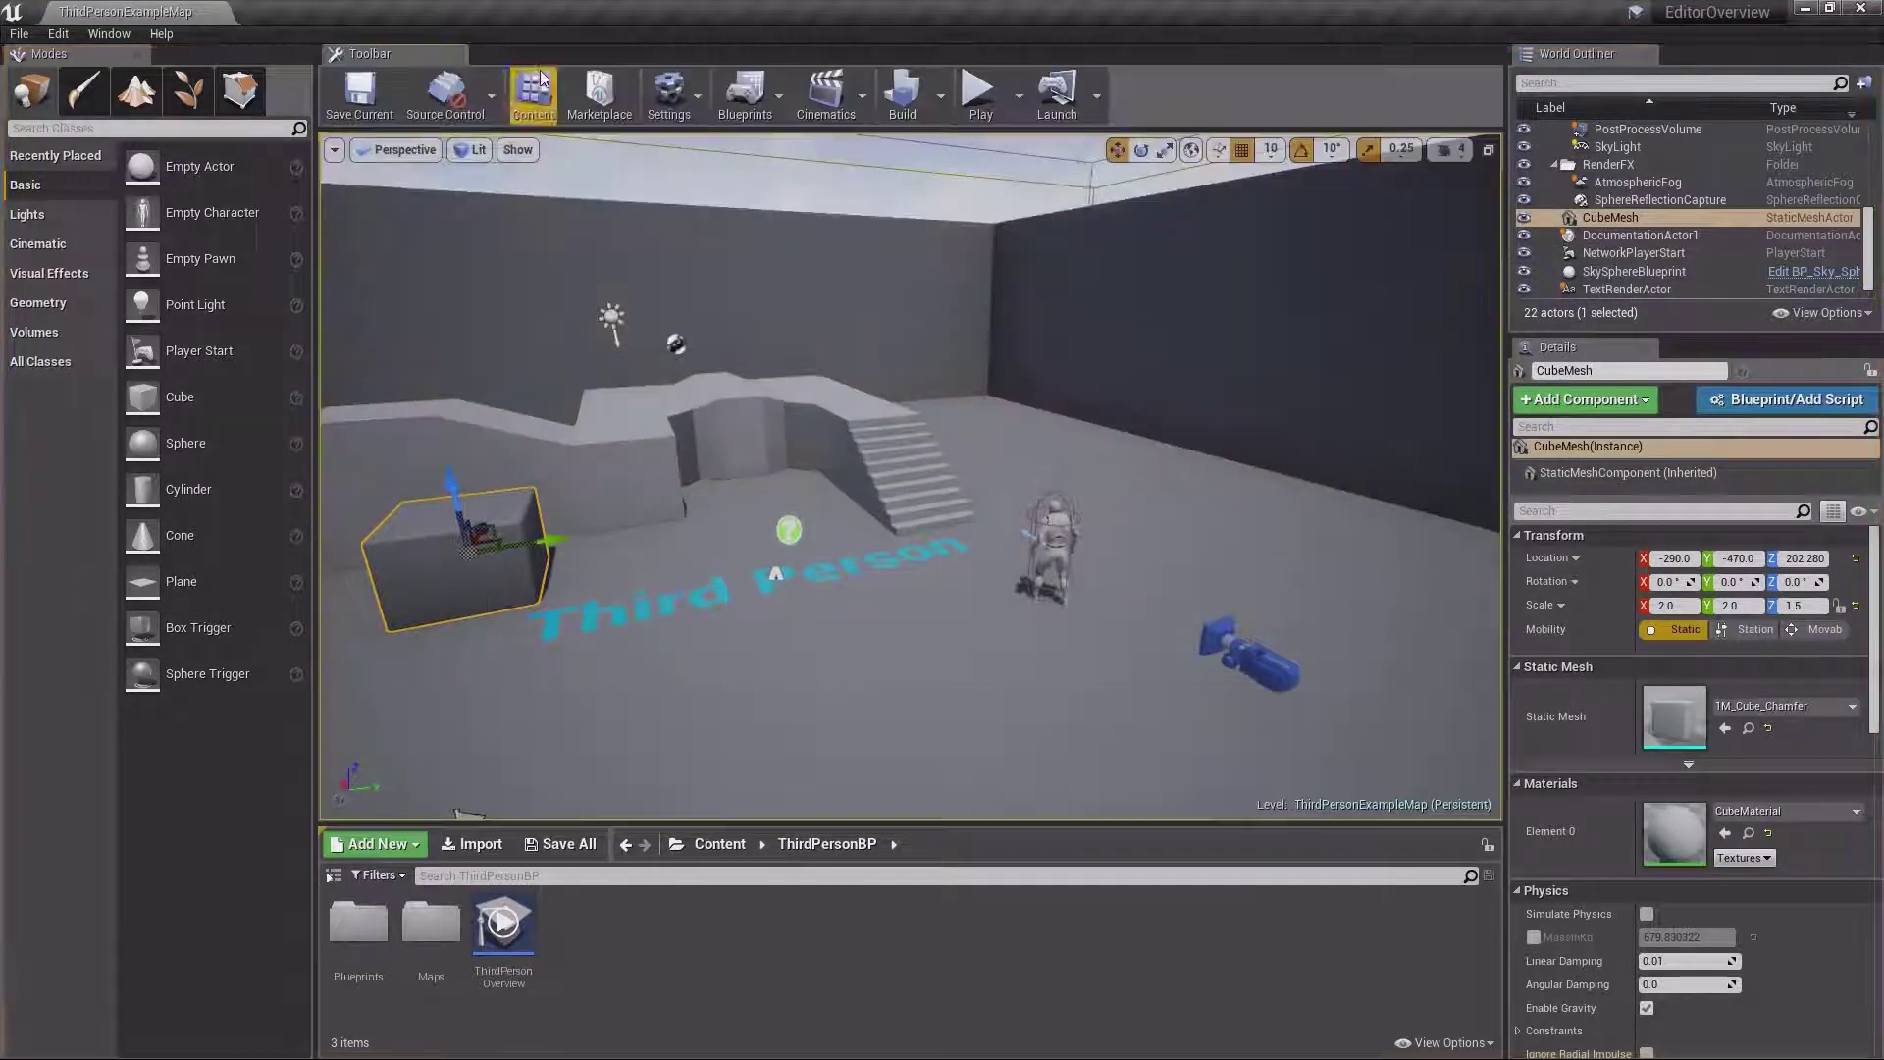
pyautogui.rightClick(395, 51)
pyautogui.click(415, 74)
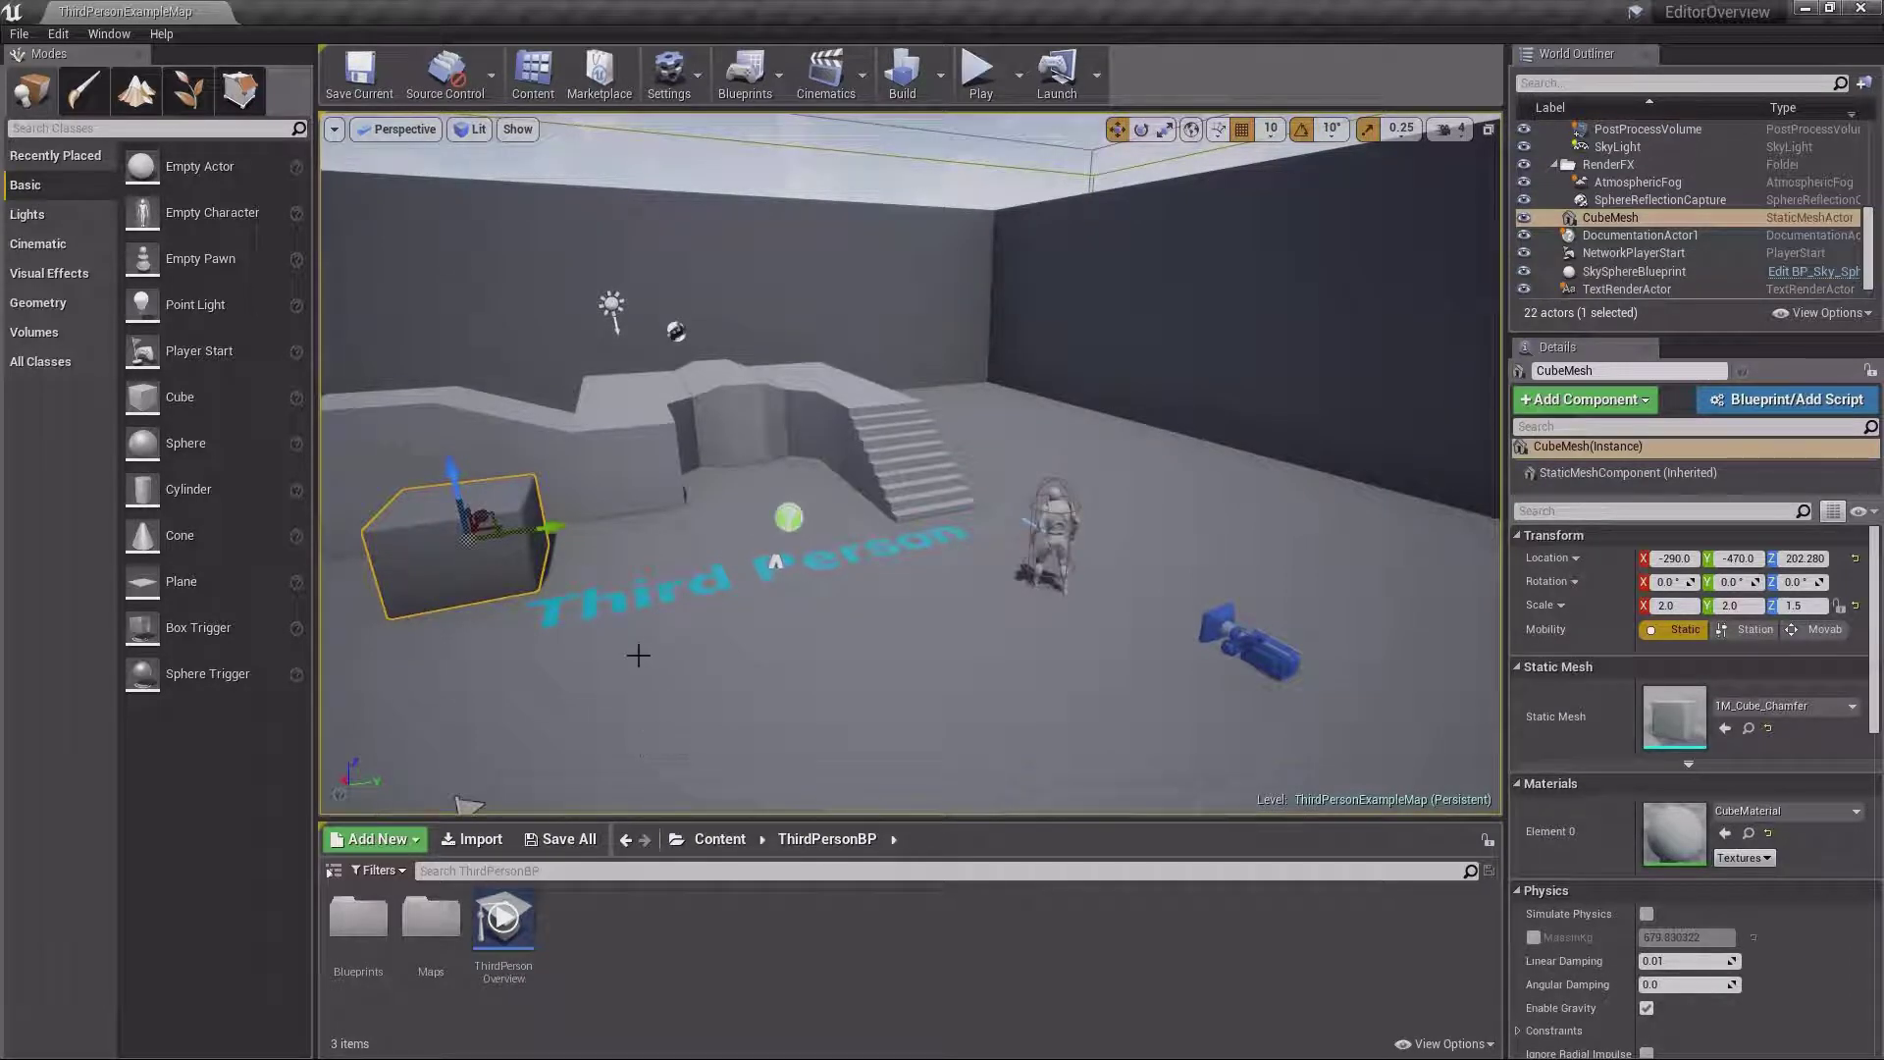
# Request a reset of the editor's UI layout and cancel it at the restart prompt
pyautogui.click(110, 35)
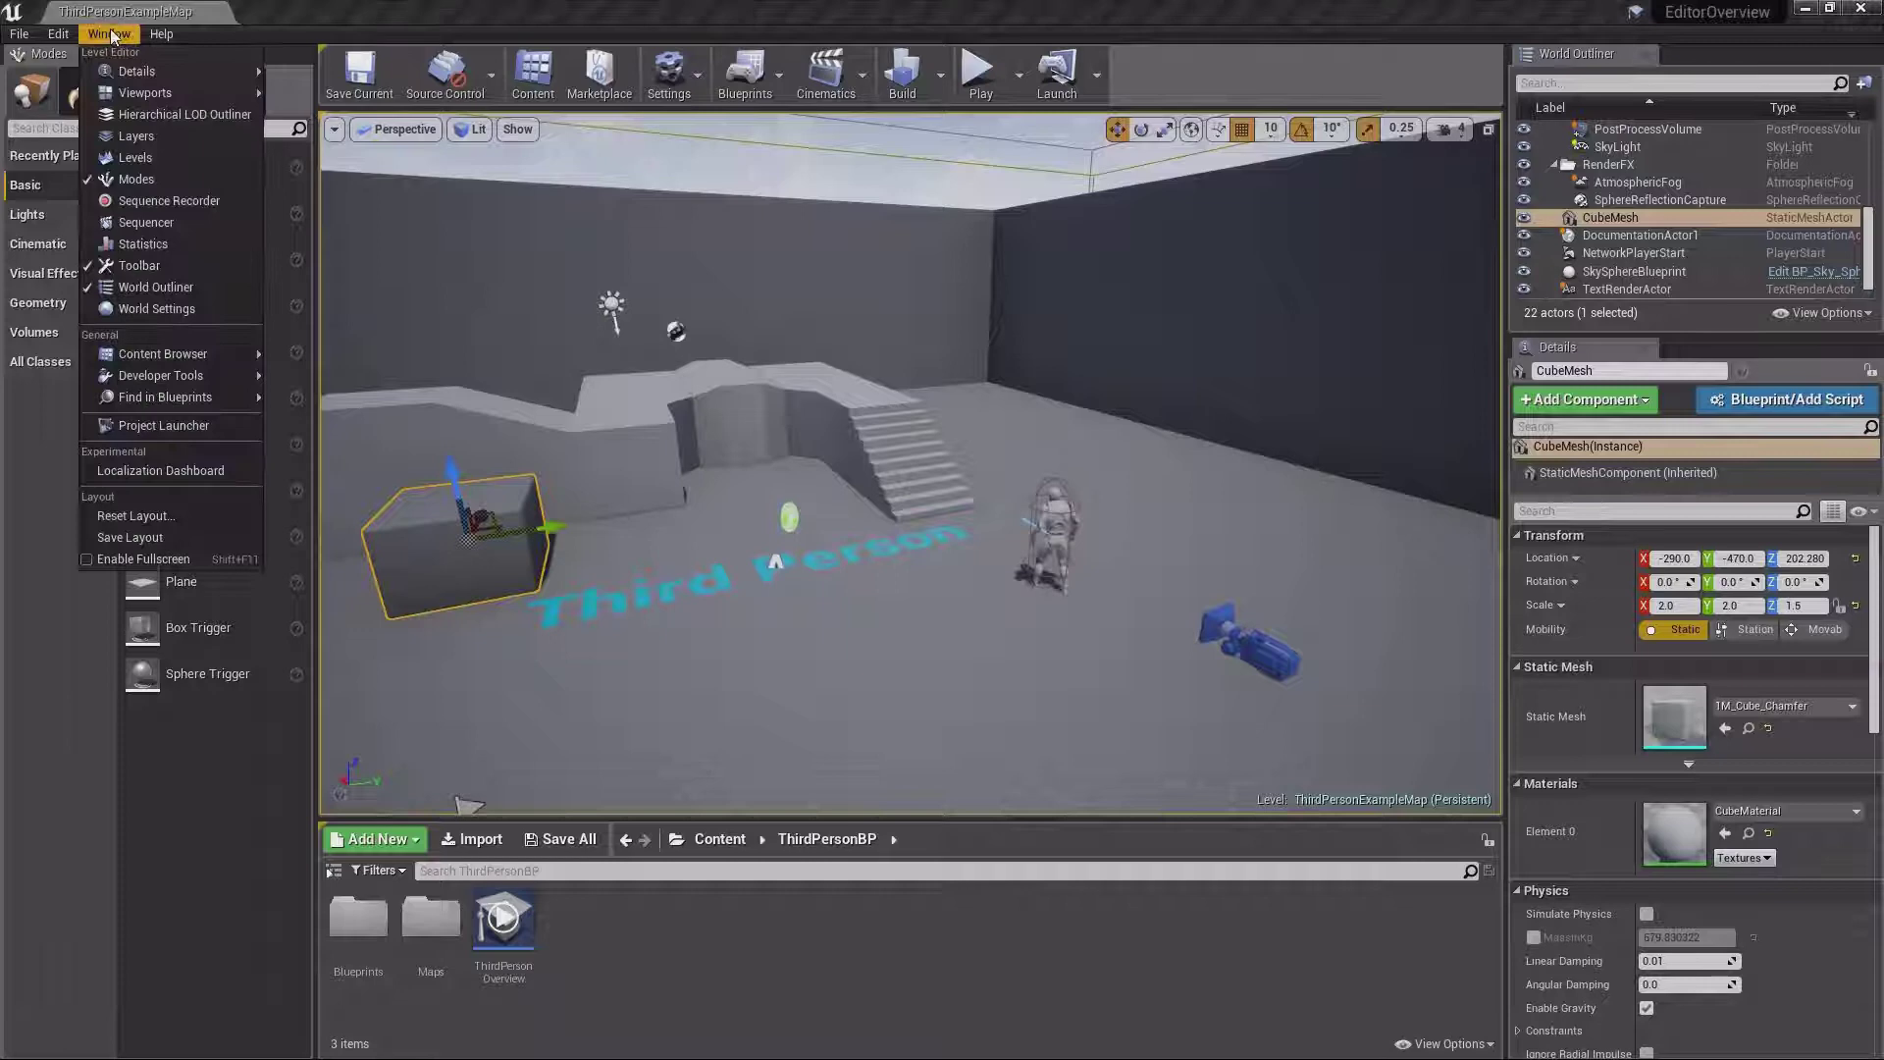
pyautogui.click(163, 516)
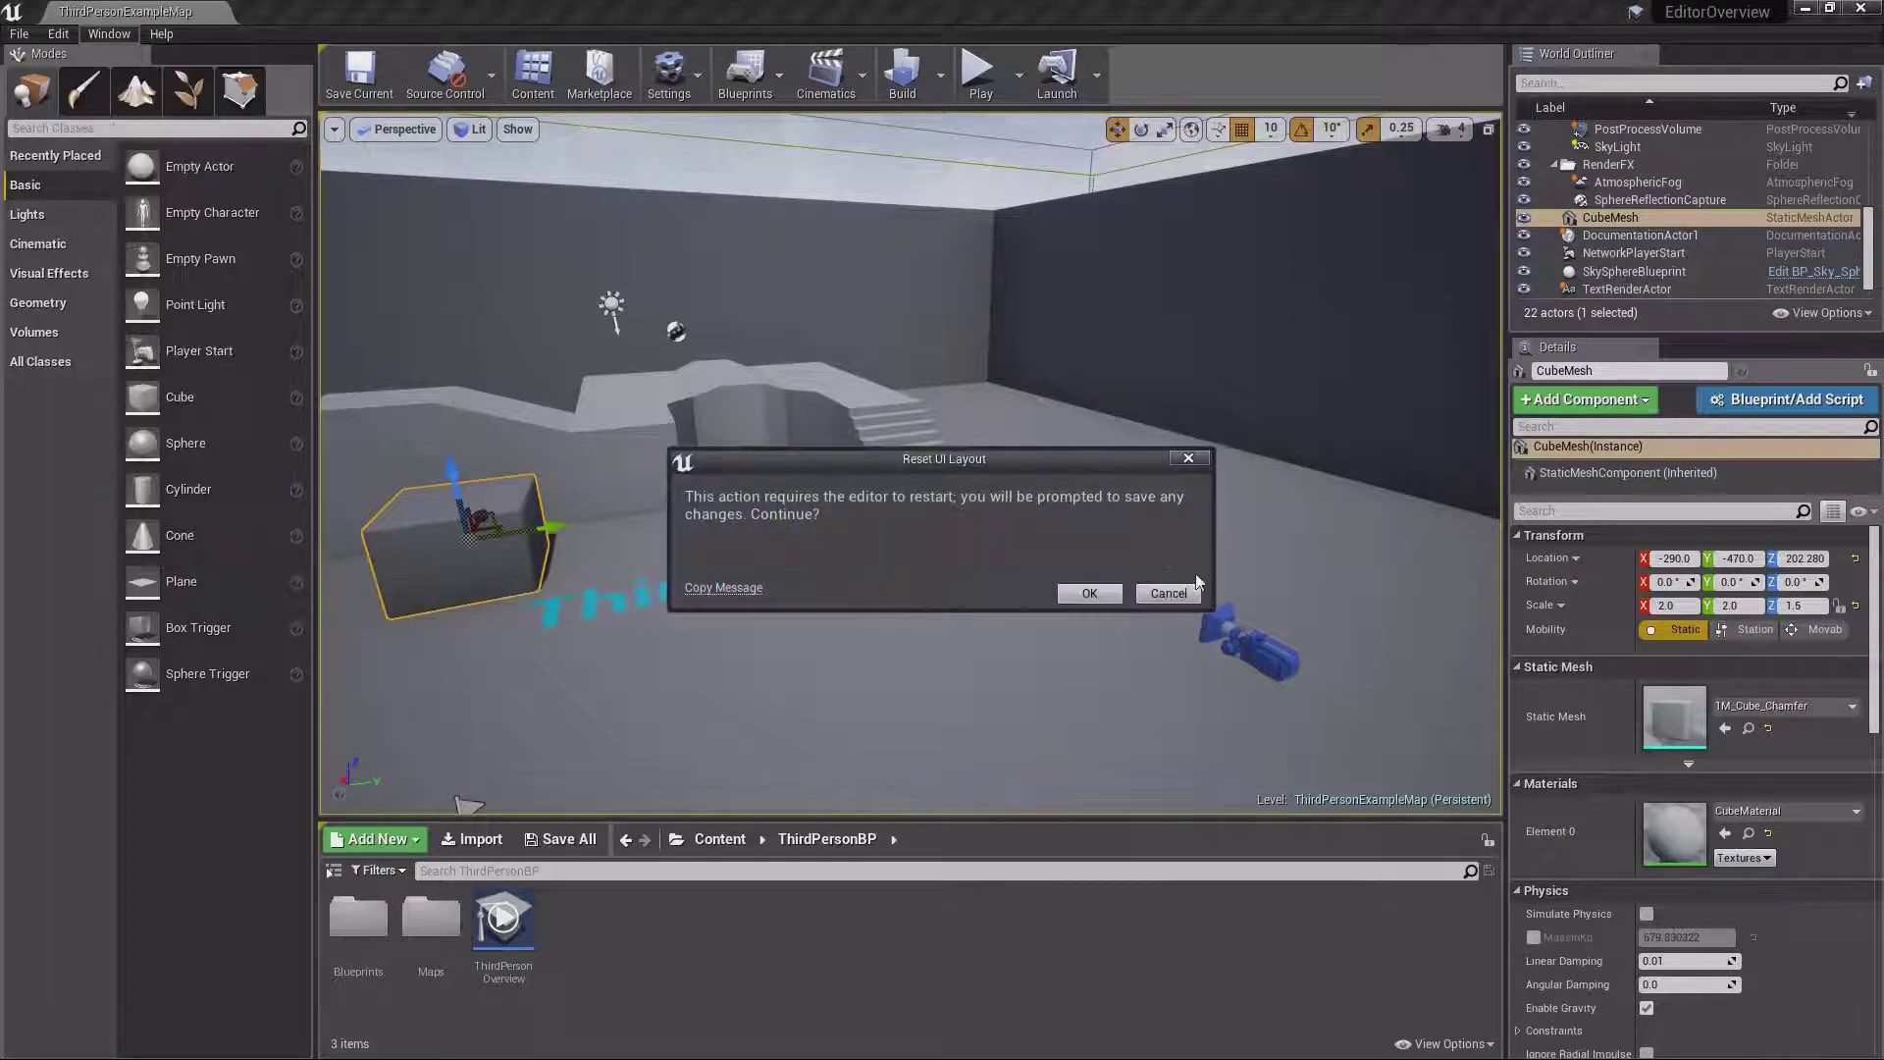
pyautogui.click(1168, 594)
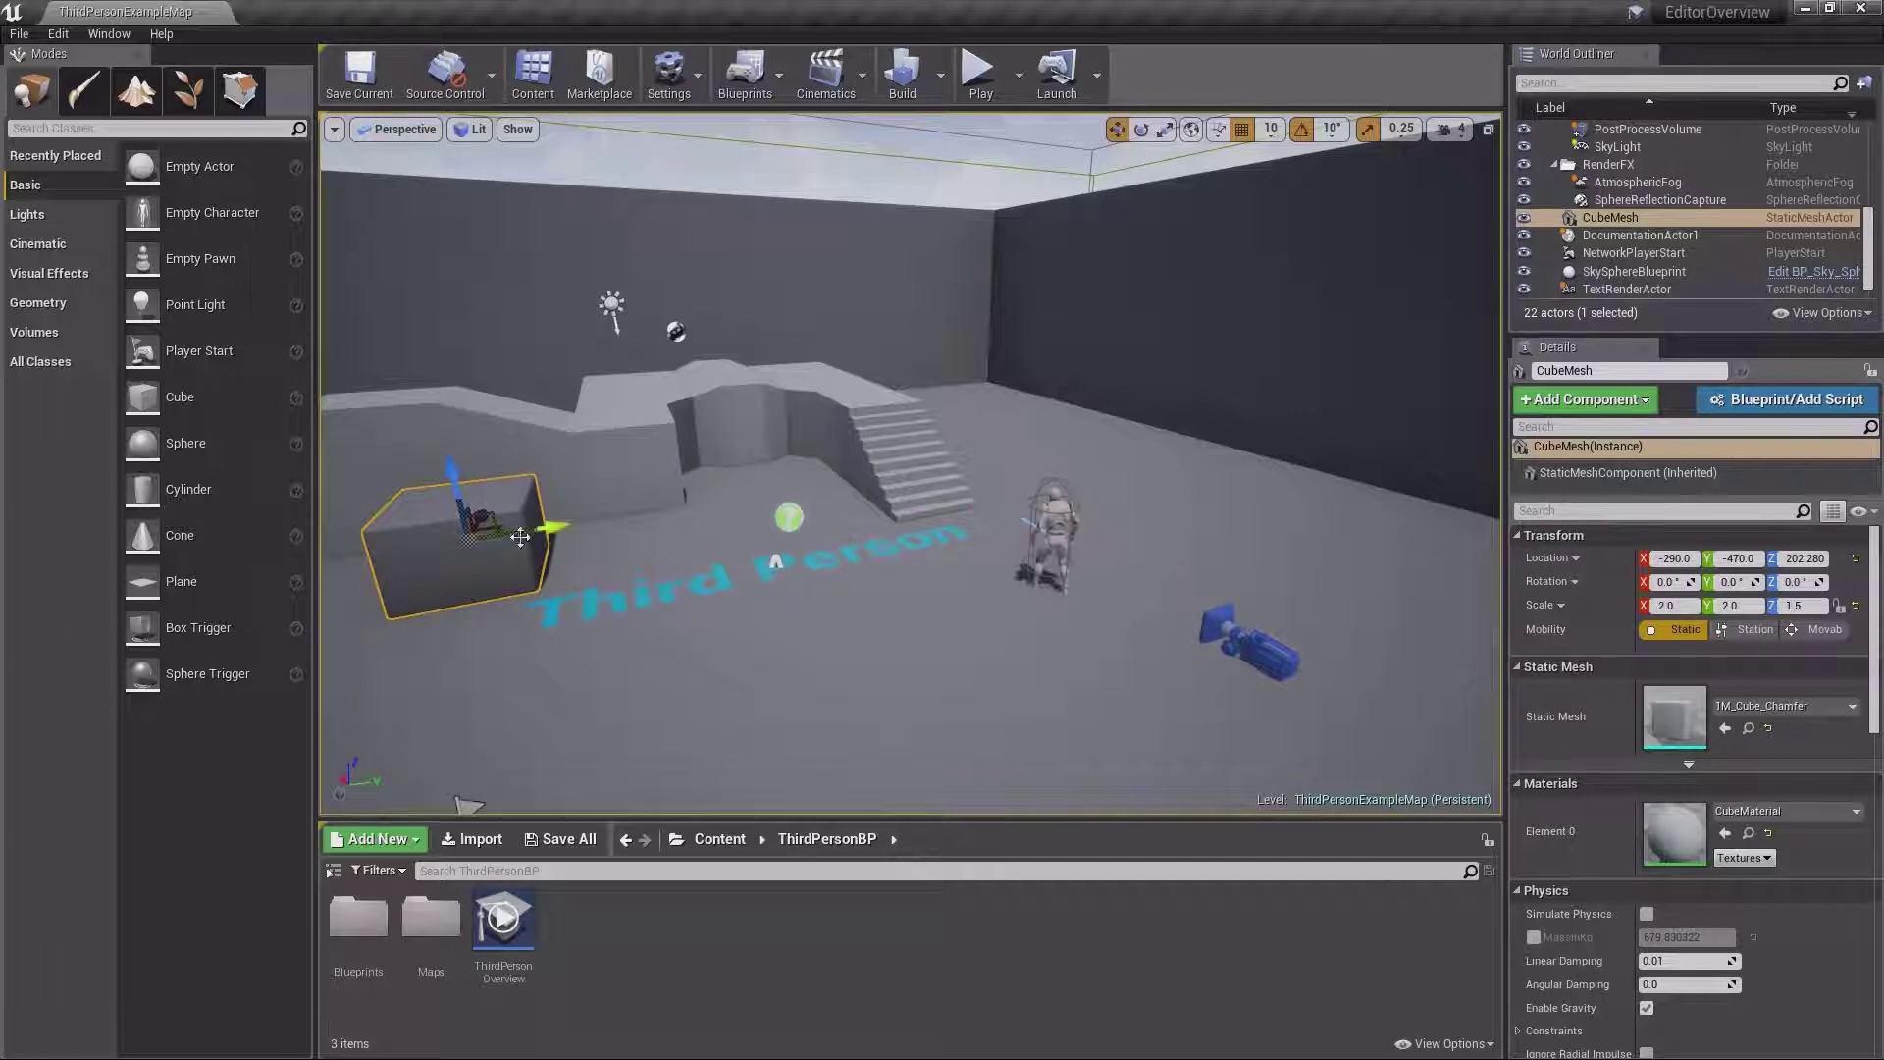
# Widen the Modes panel slightly and check the engine version details of the EditorOverview project
pyautogui.moveTo(315, 560)
pyautogui.mouseDown()
pyautogui.moveTo(294, 561)
pyautogui.moveTo(327, 559)
pyautogui.mouseUp()
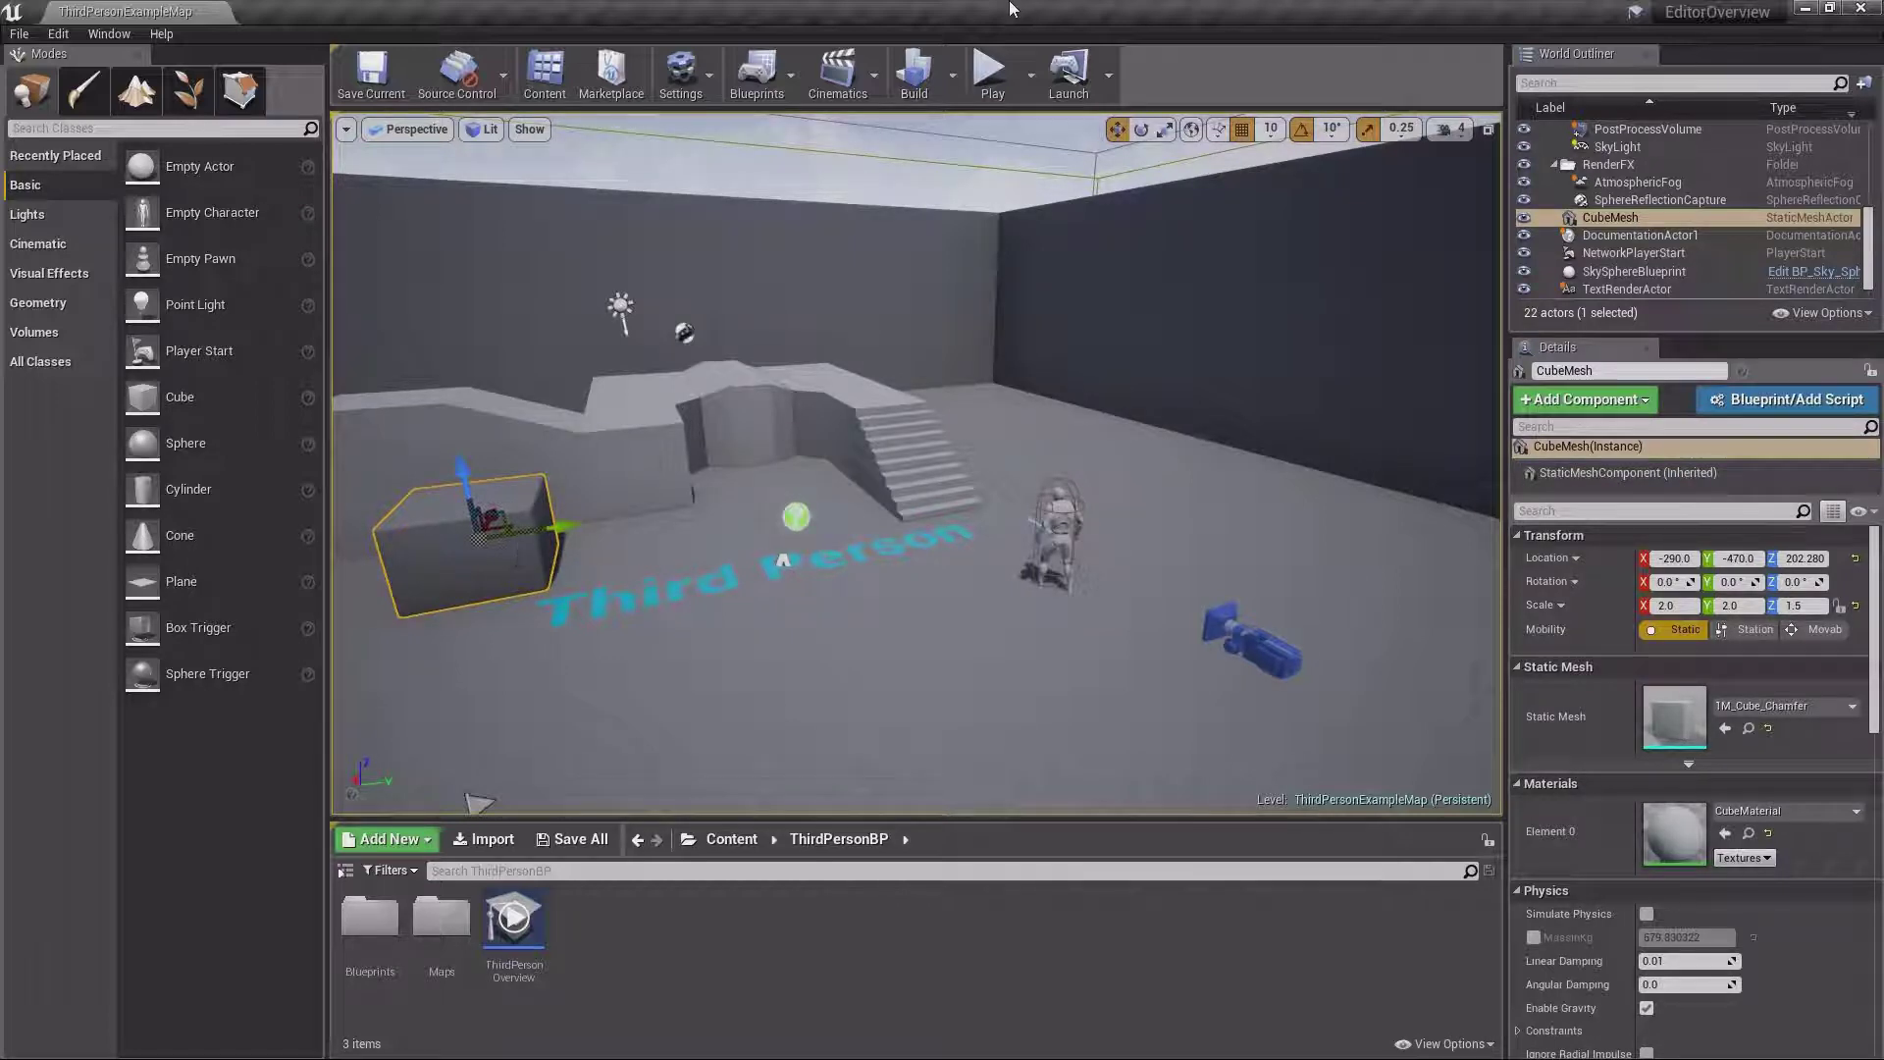
pyautogui.moveTo(1732, 17)
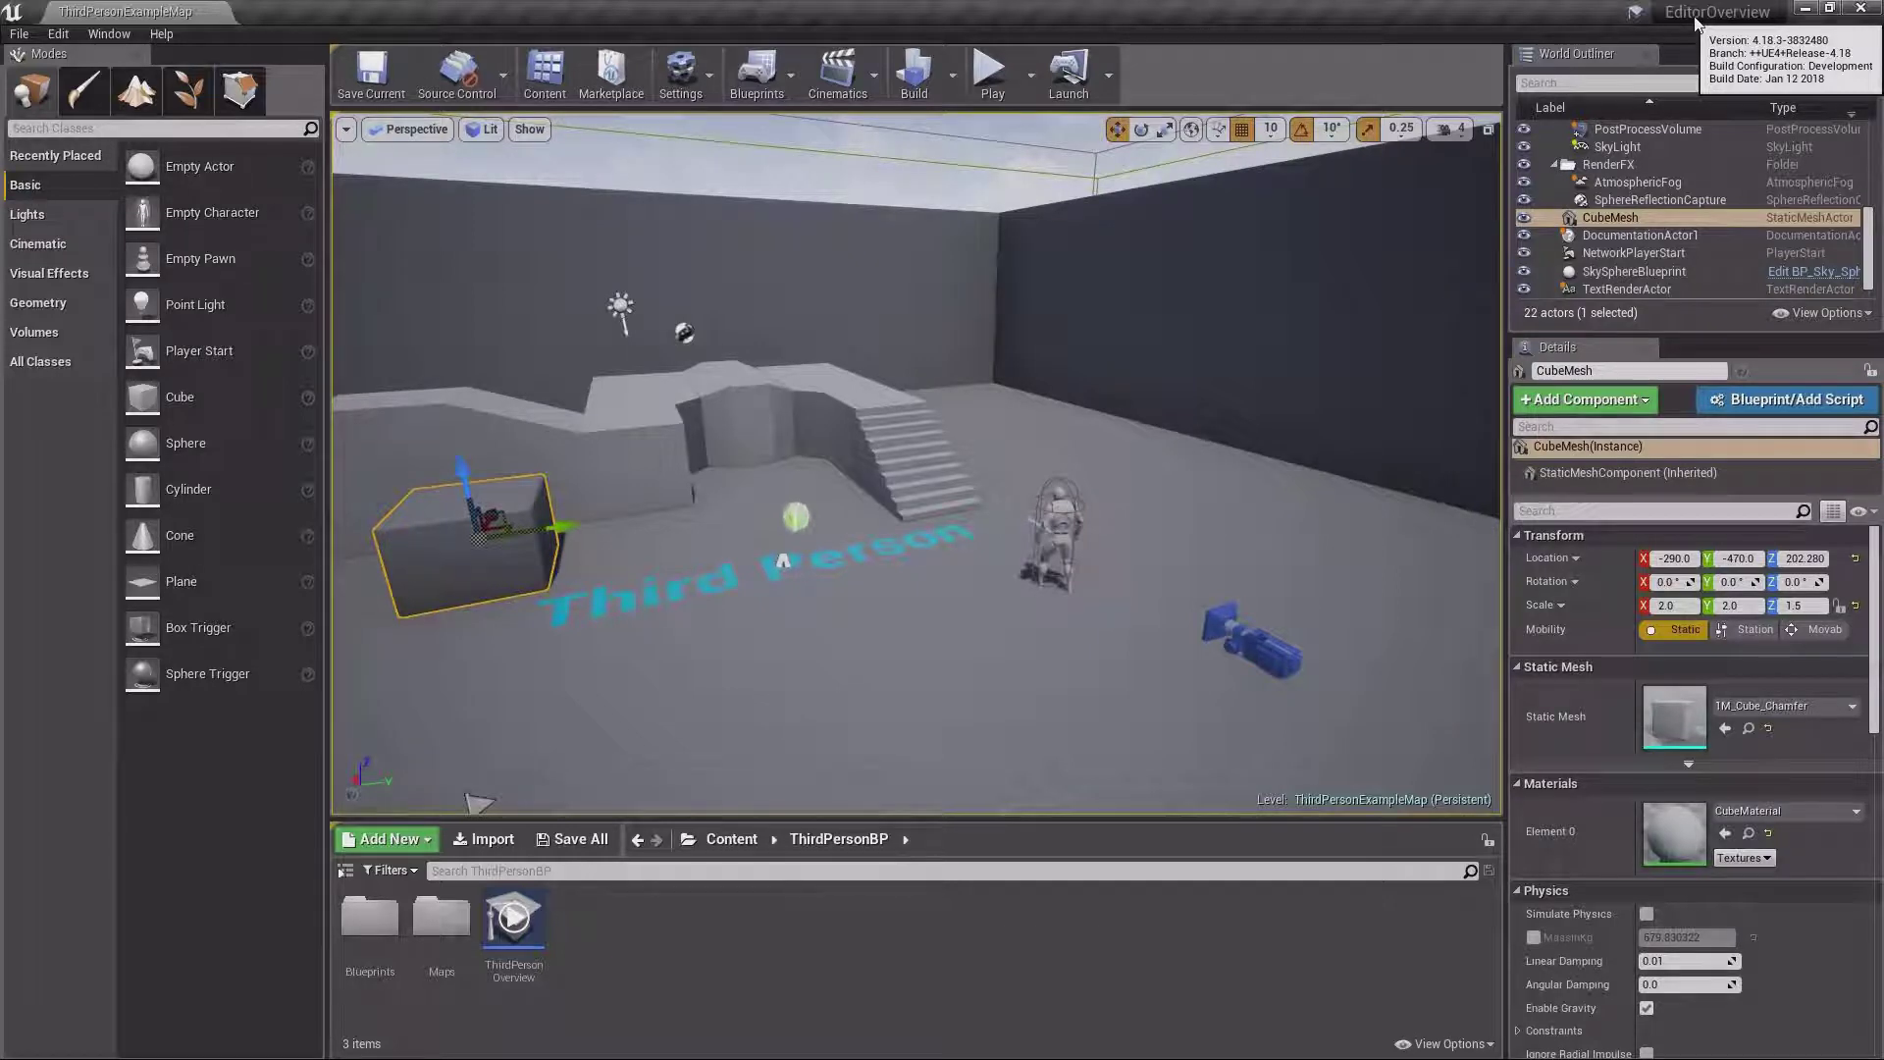
# Browse the built-in tutorials and start the "Welcome to the Unreal Editor" tutorial
pyautogui.click(1636, 14)
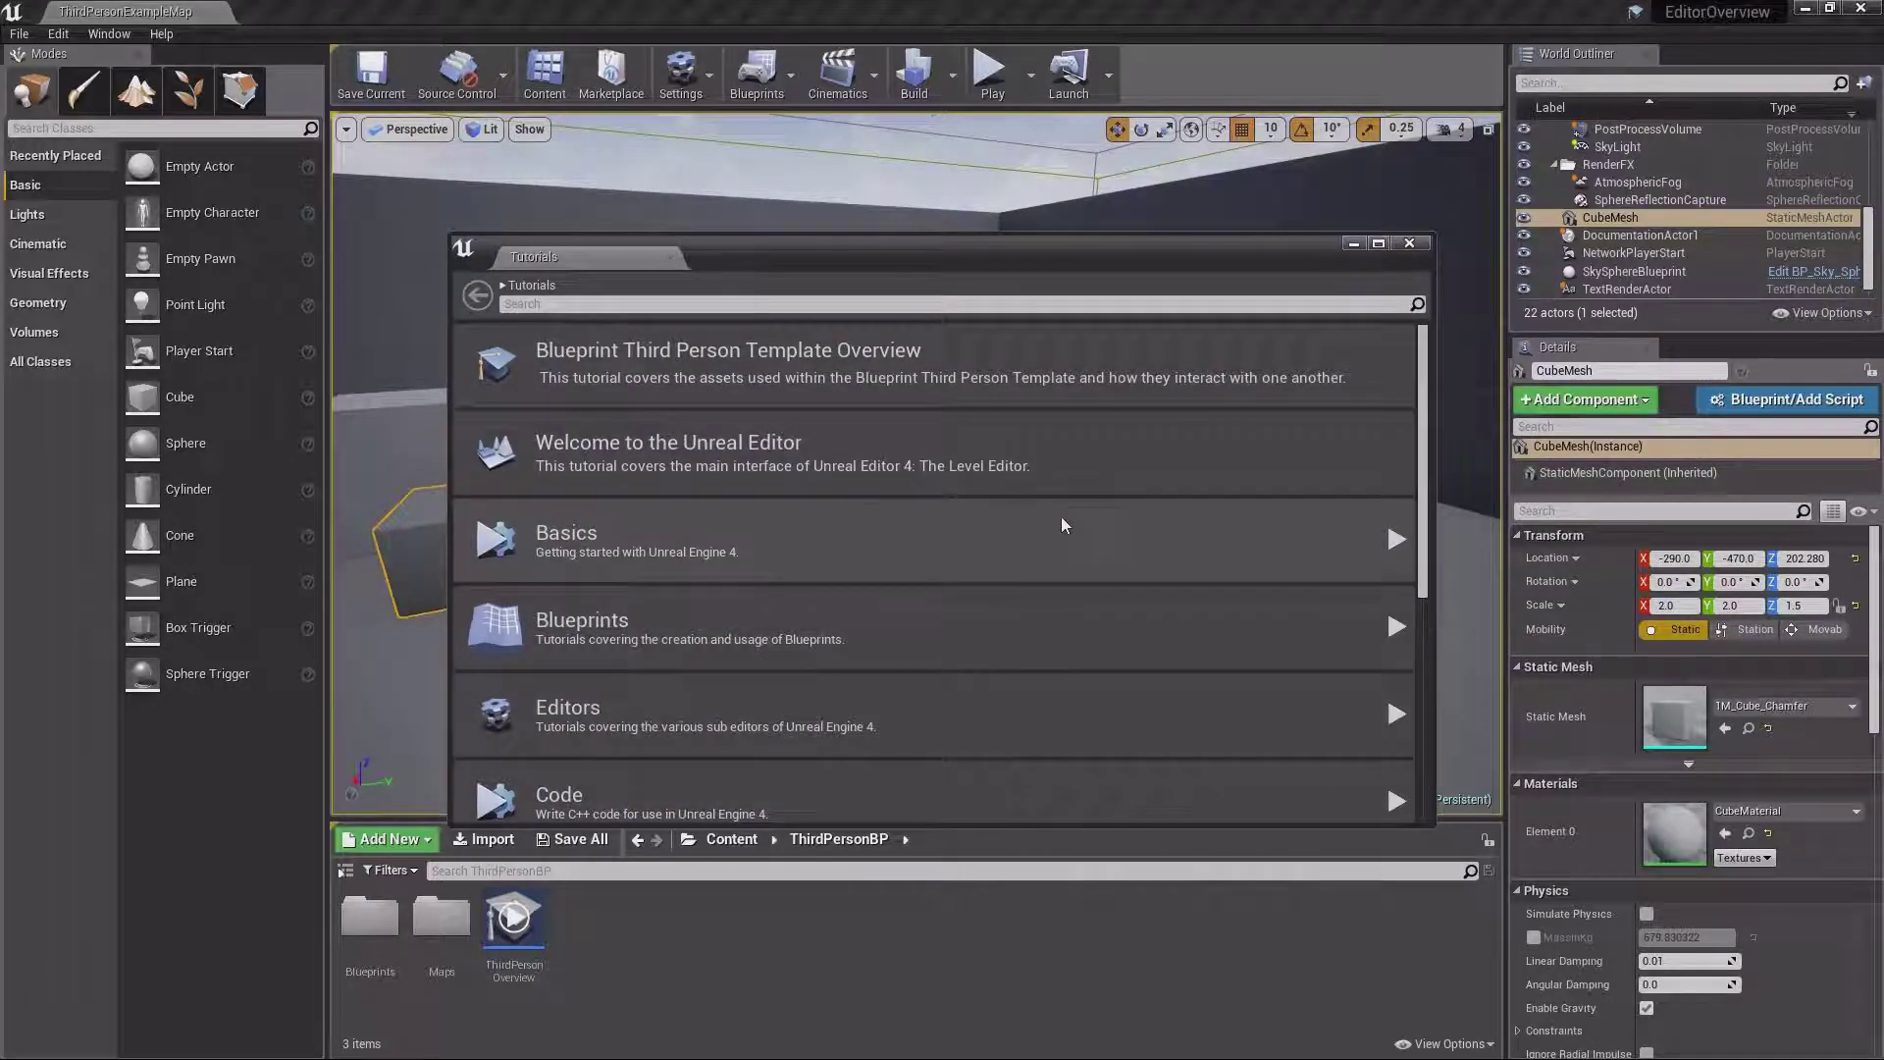
pyautogui.scroll(-3, 982, 593)
pyautogui.scroll(2, 975, 598)
pyautogui.scroll(1, 972, 597)
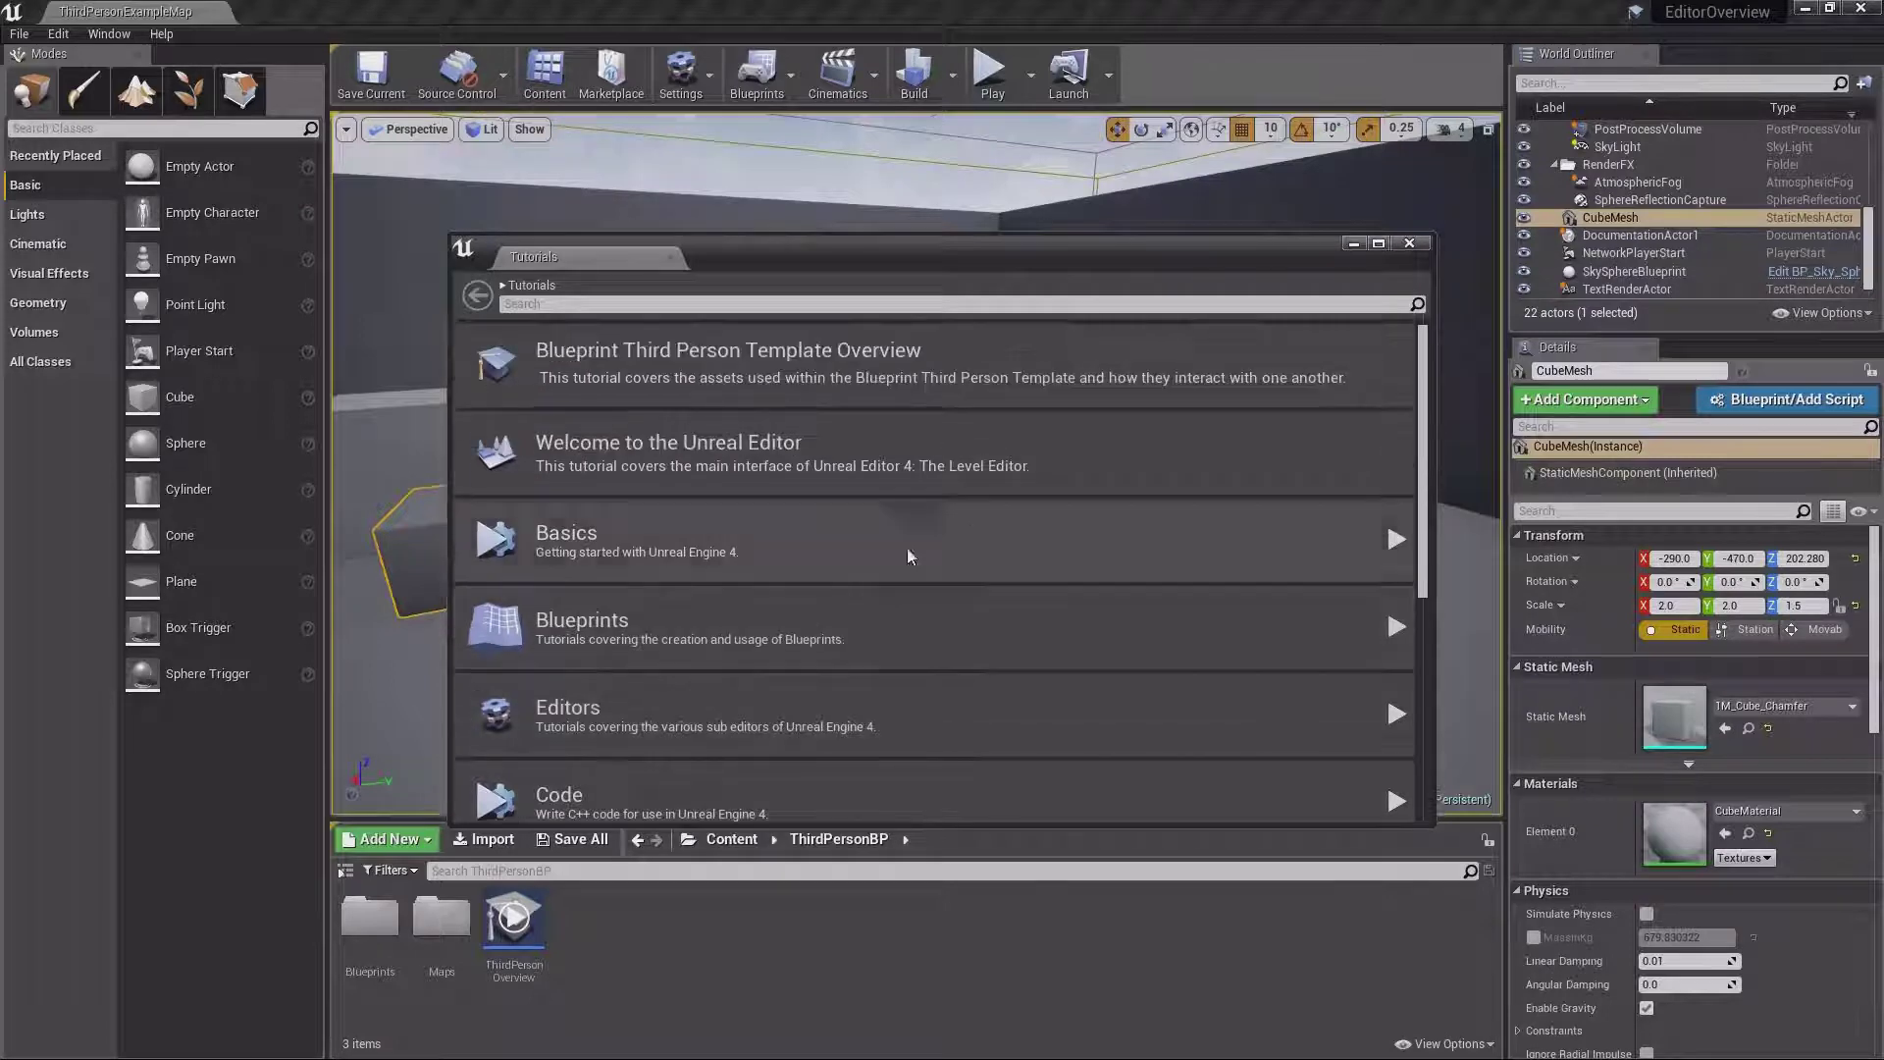
pyautogui.click(745, 445)
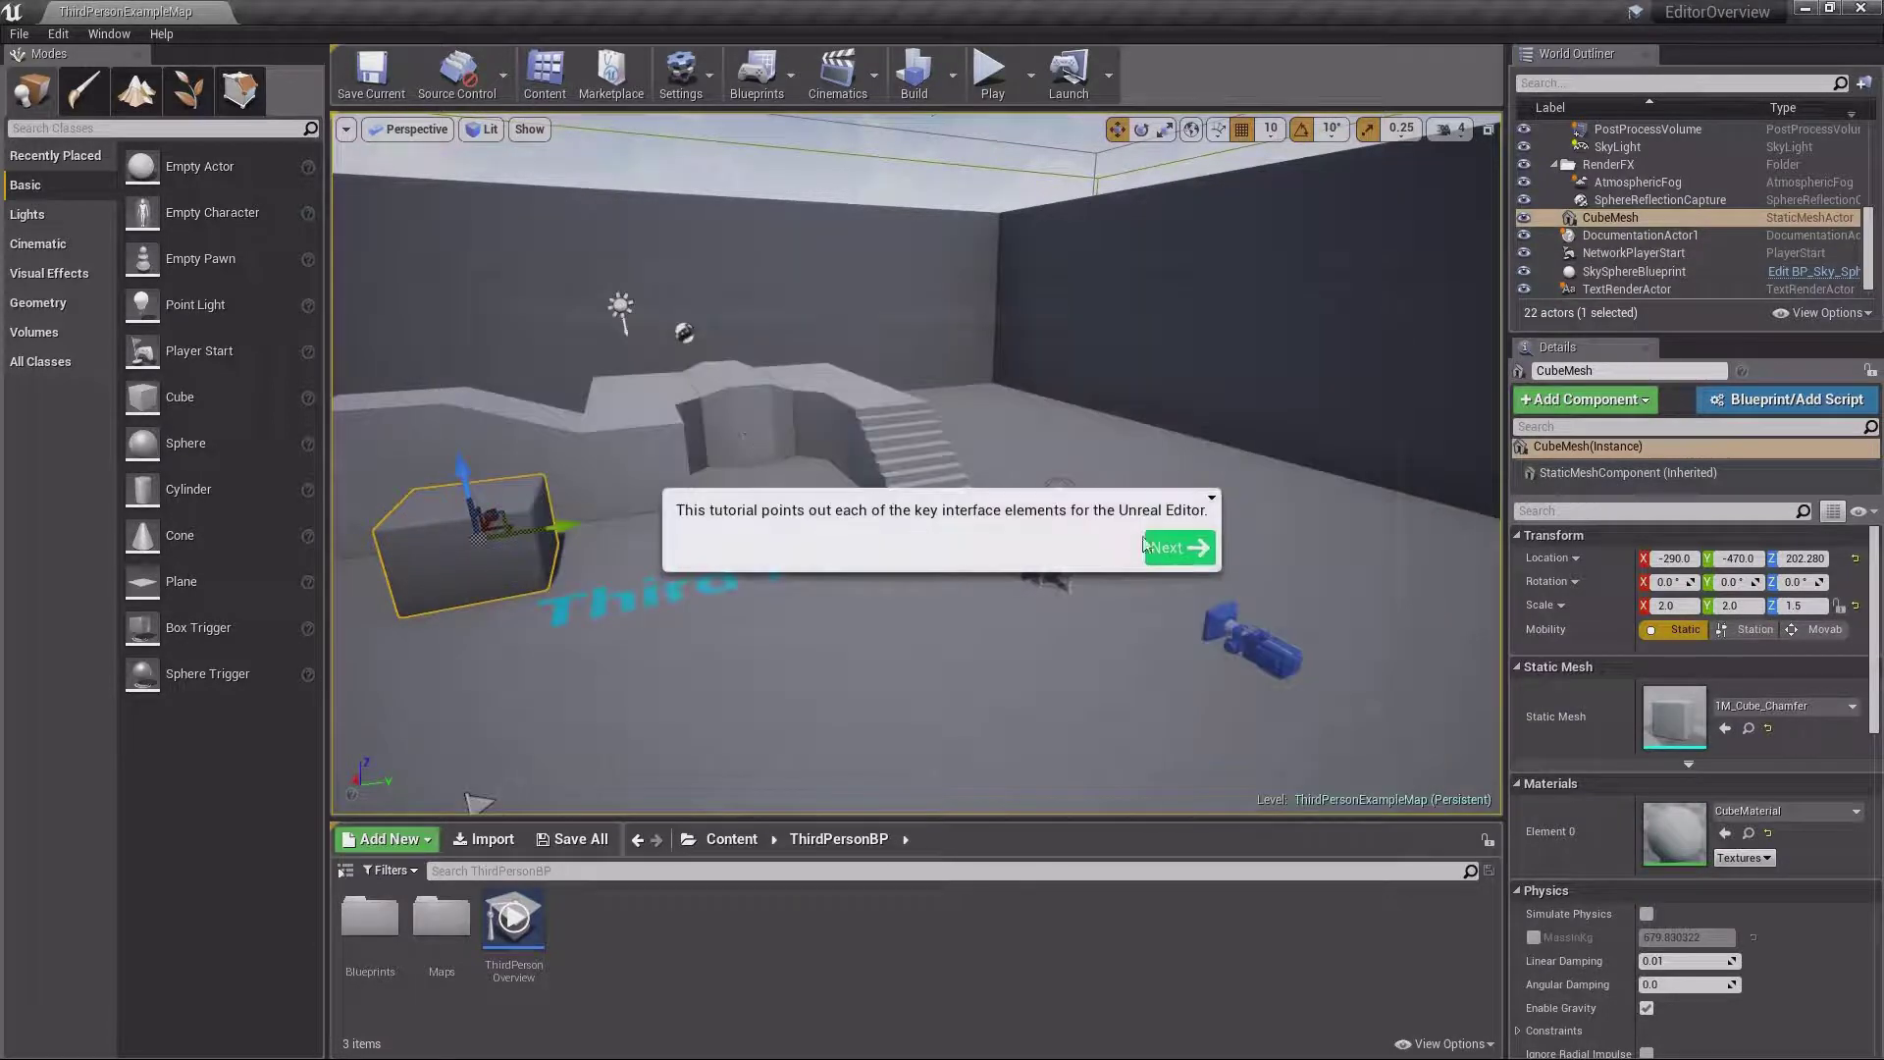
# Advance the welcome tutorial to its Level Editor page and exit the tutorial
pyautogui.click(1180, 546)
pyautogui.click(1199, 577)
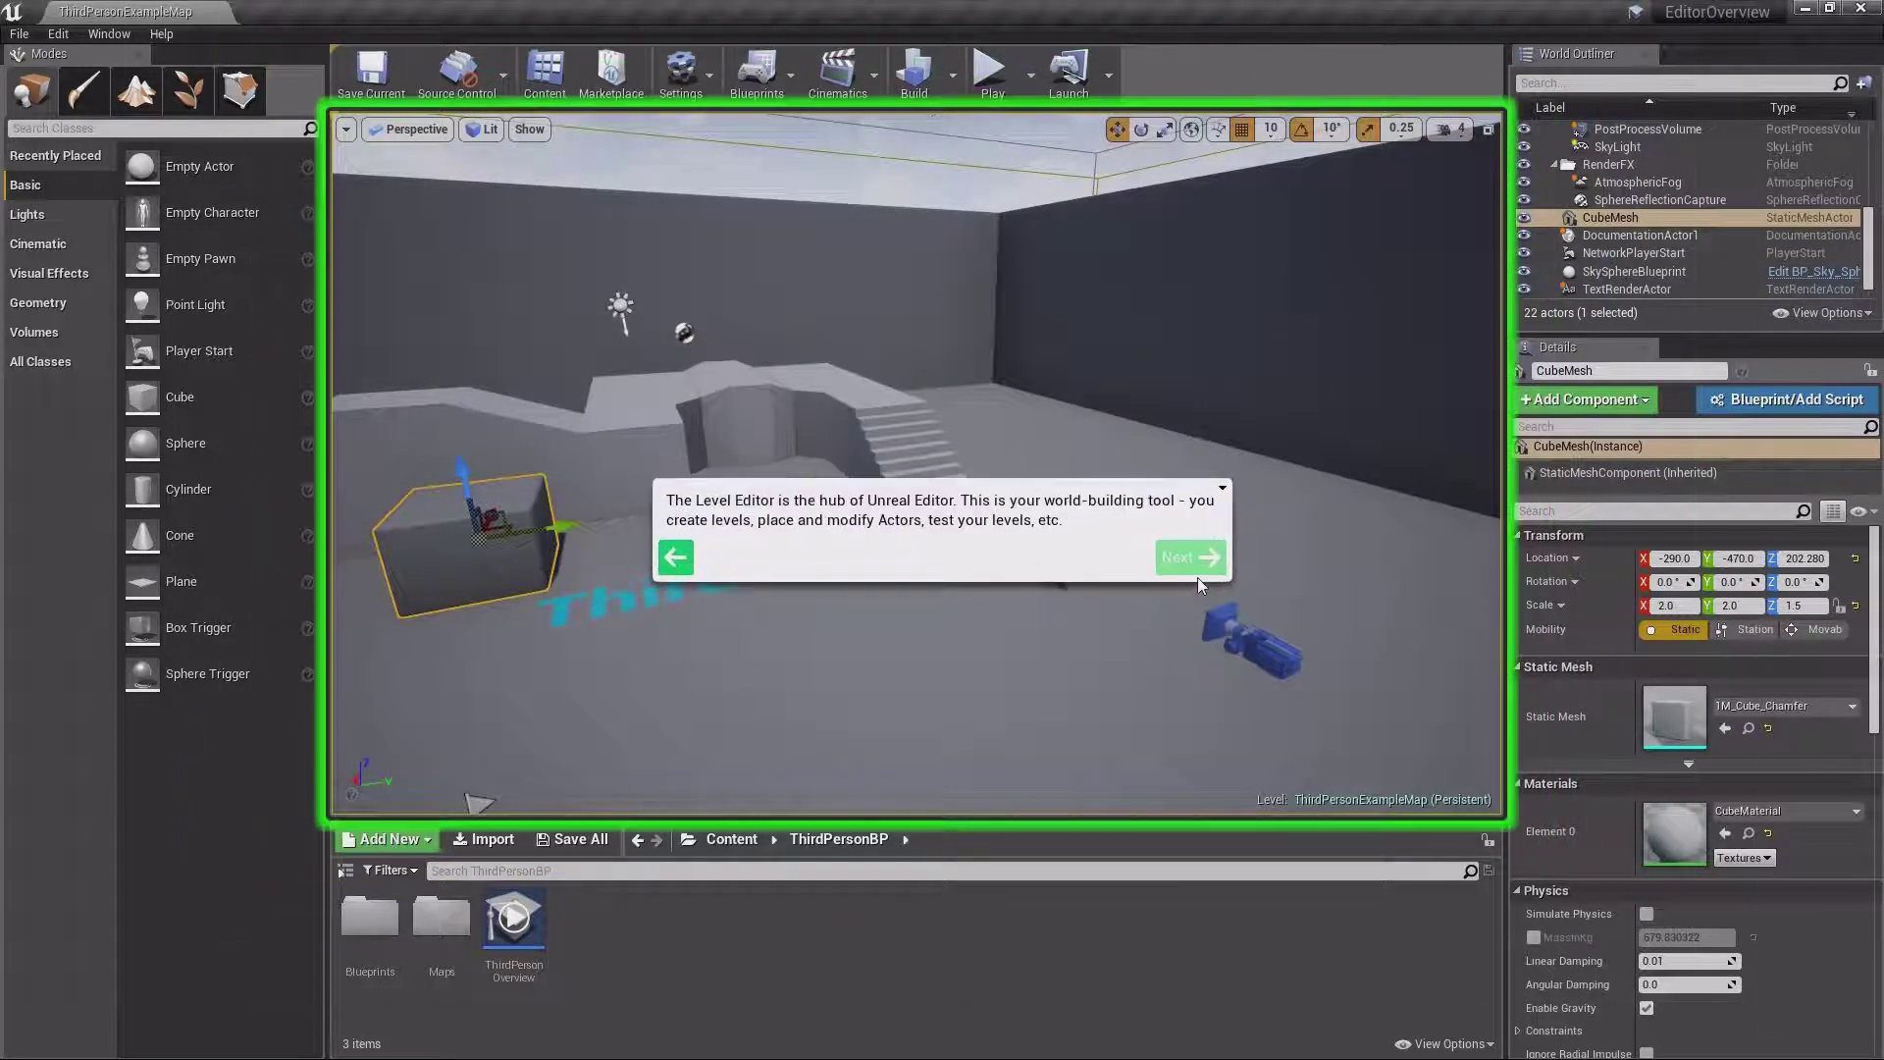
pyautogui.click(1224, 490)
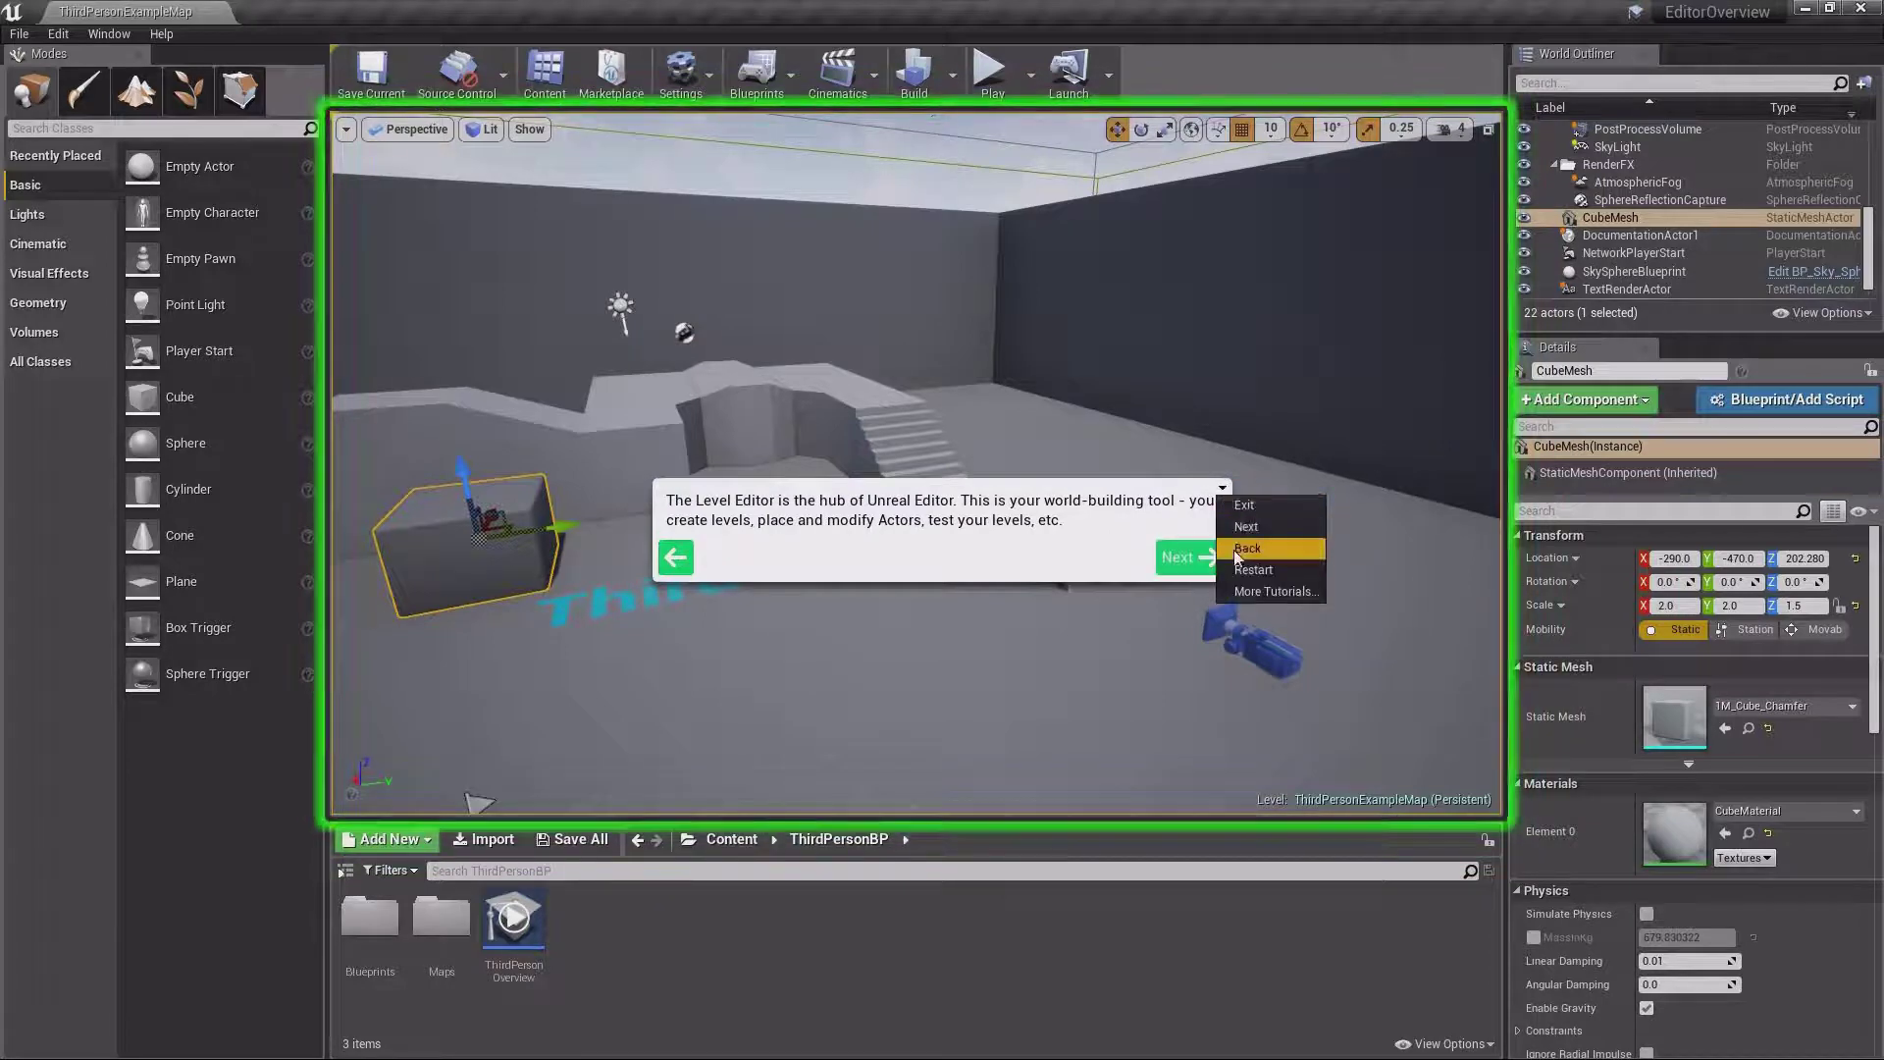
pyautogui.click(1252, 503)
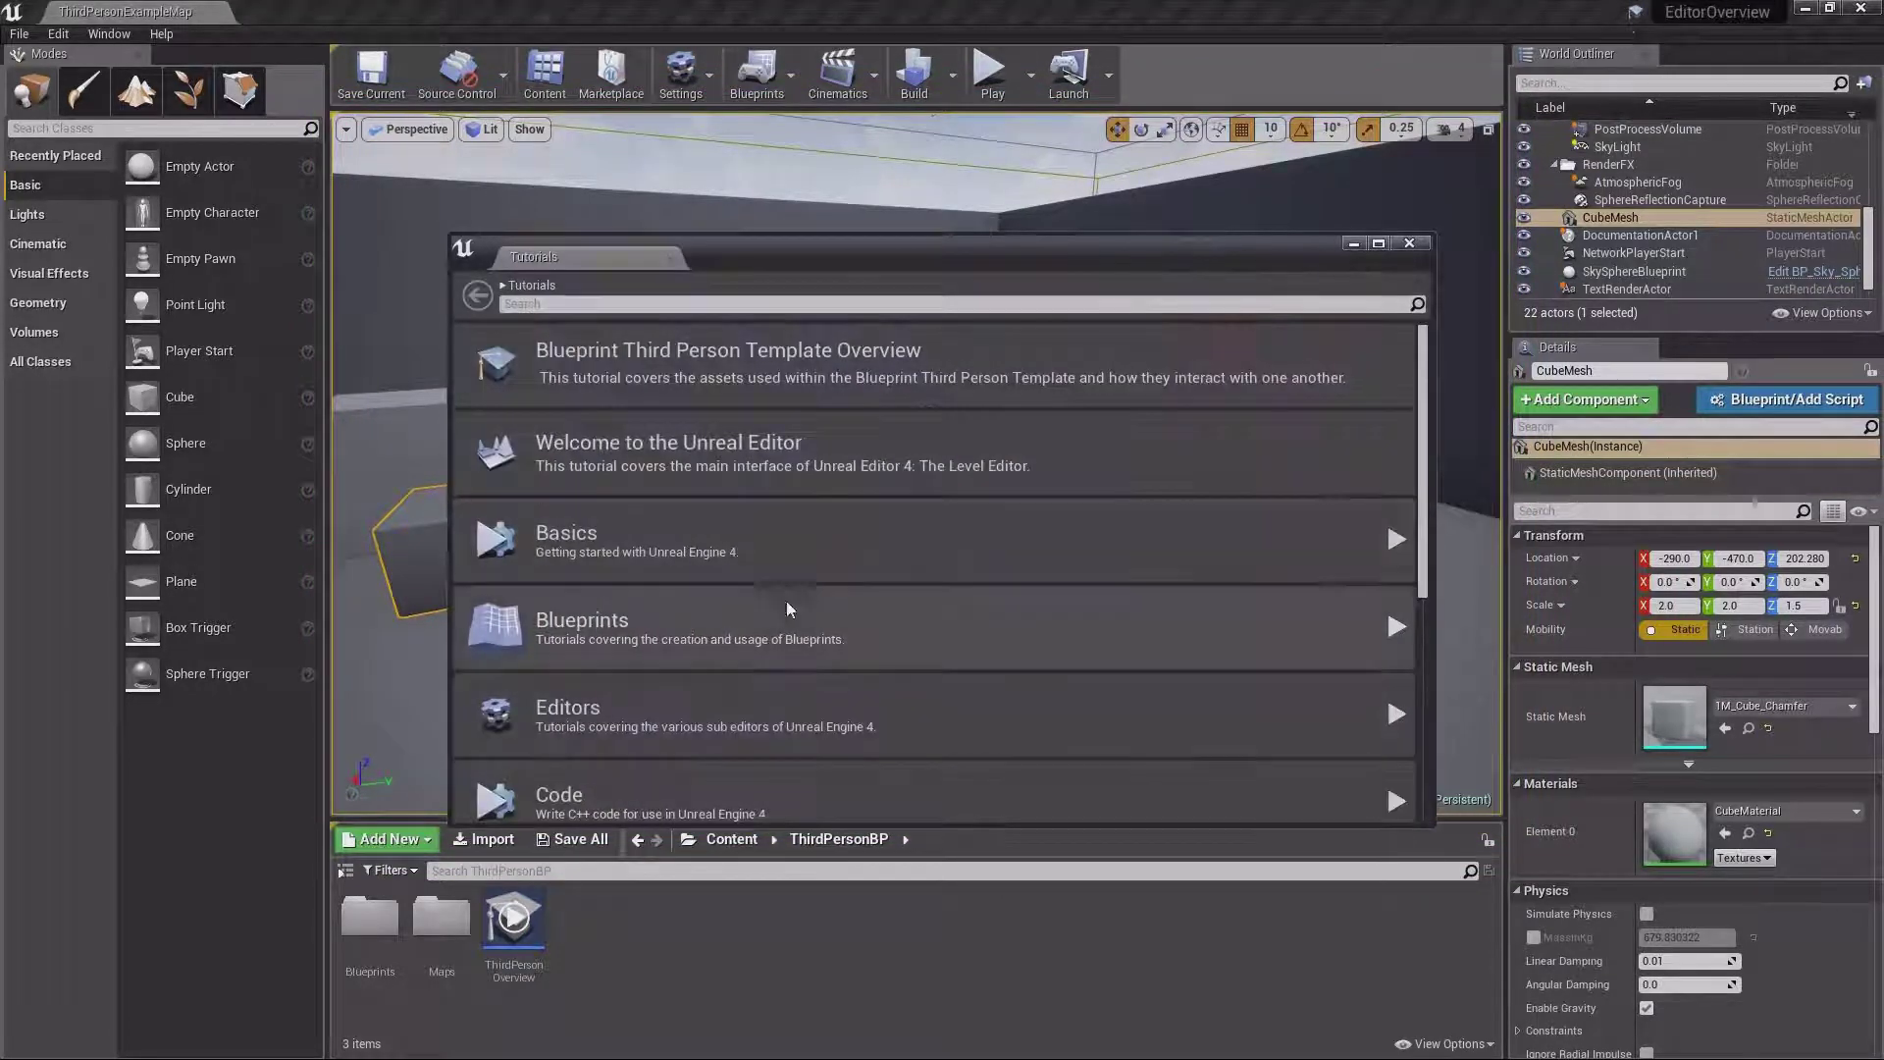
# Look through the remaining tutorial categories down to Mobile and close the Tutorials window
pyautogui.scroll(-5, 786, 601)
pyautogui.scroll(-1, 856, 699)
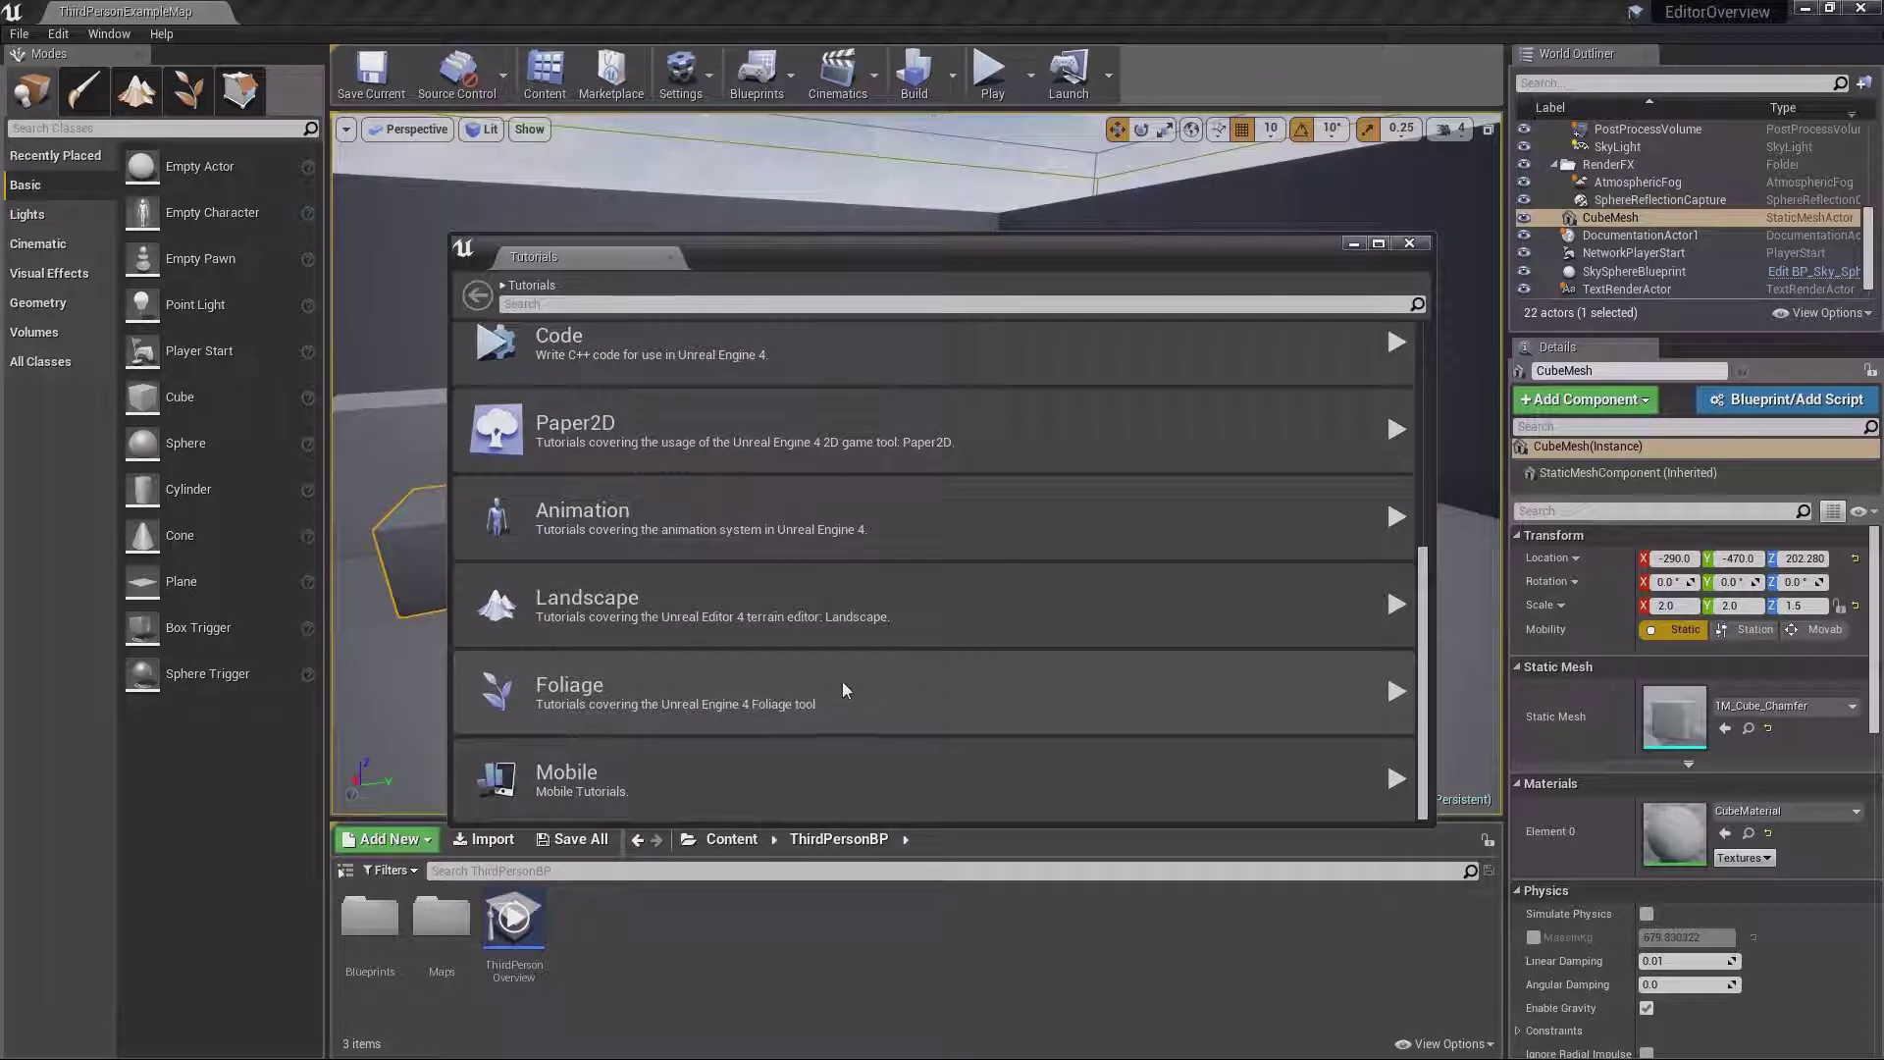
pyautogui.click(1410, 244)
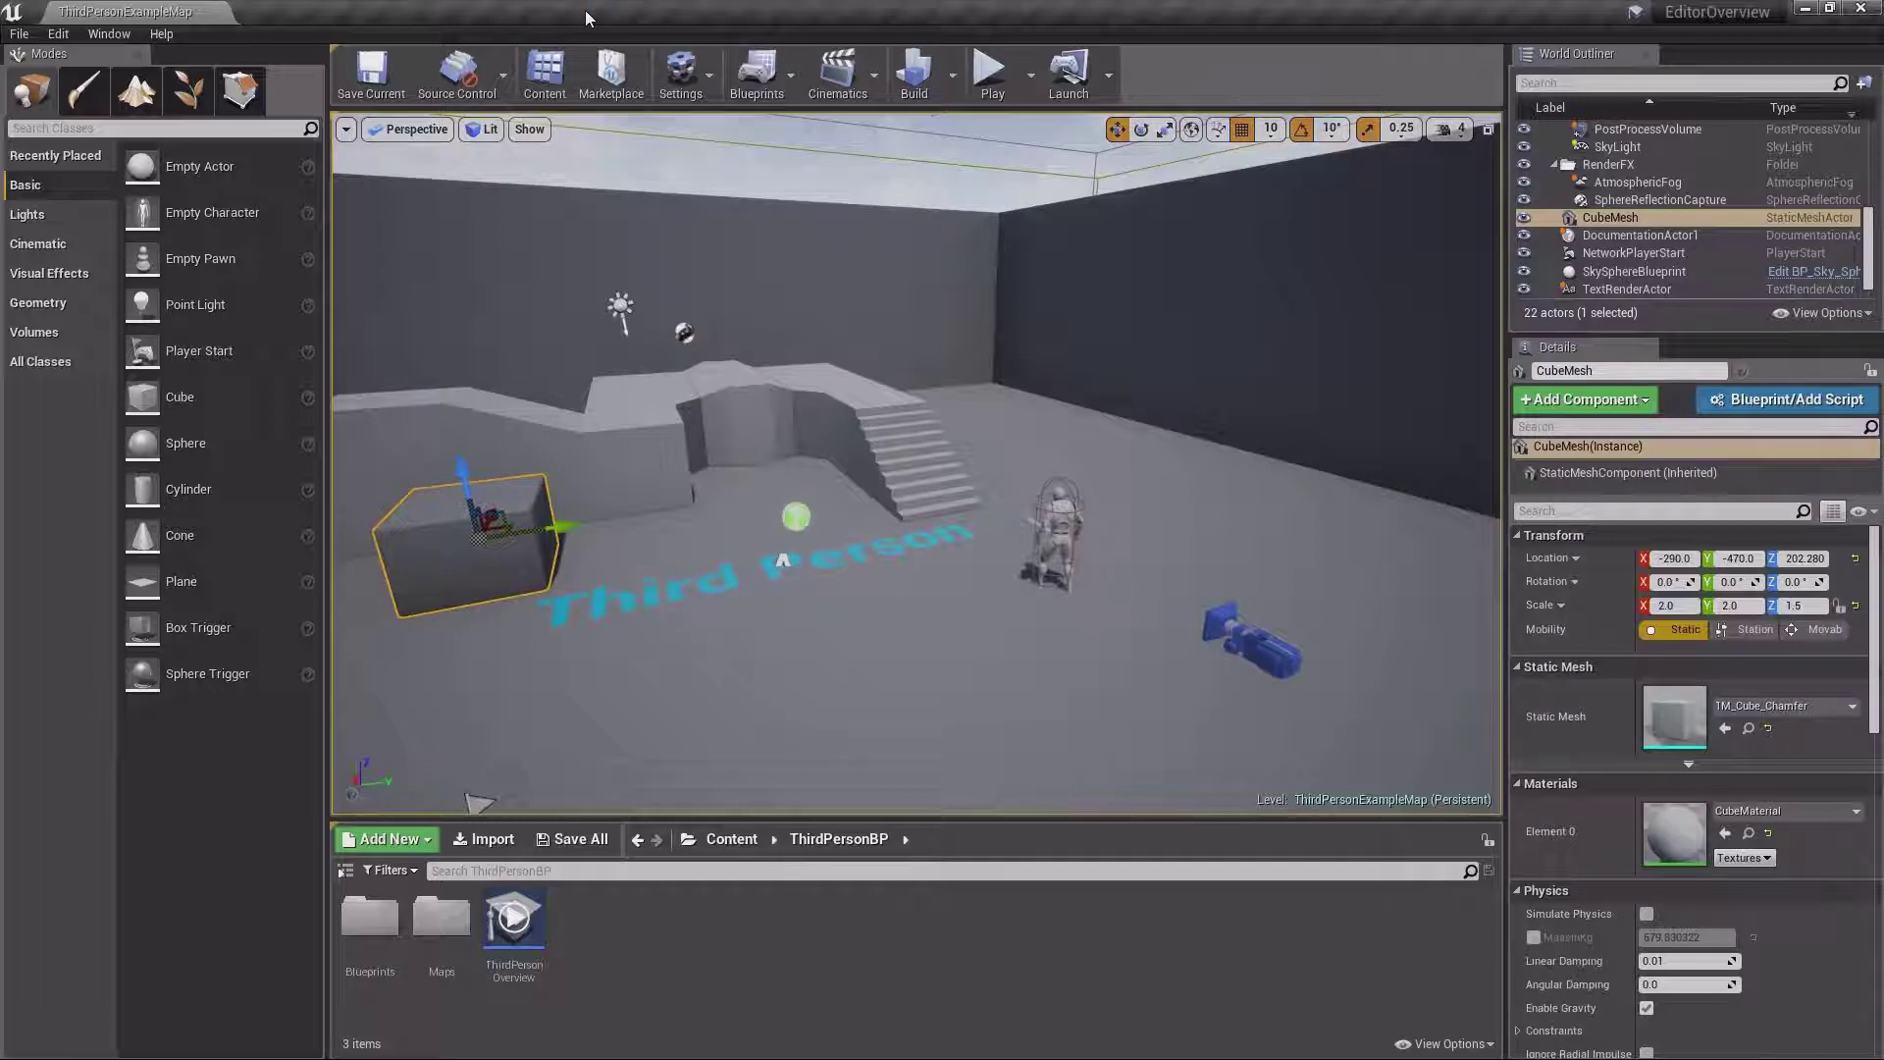
# Review the platforms available for packaging the project, and view the installed plugins before closing the Plugins window
pyautogui.click(19, 33)
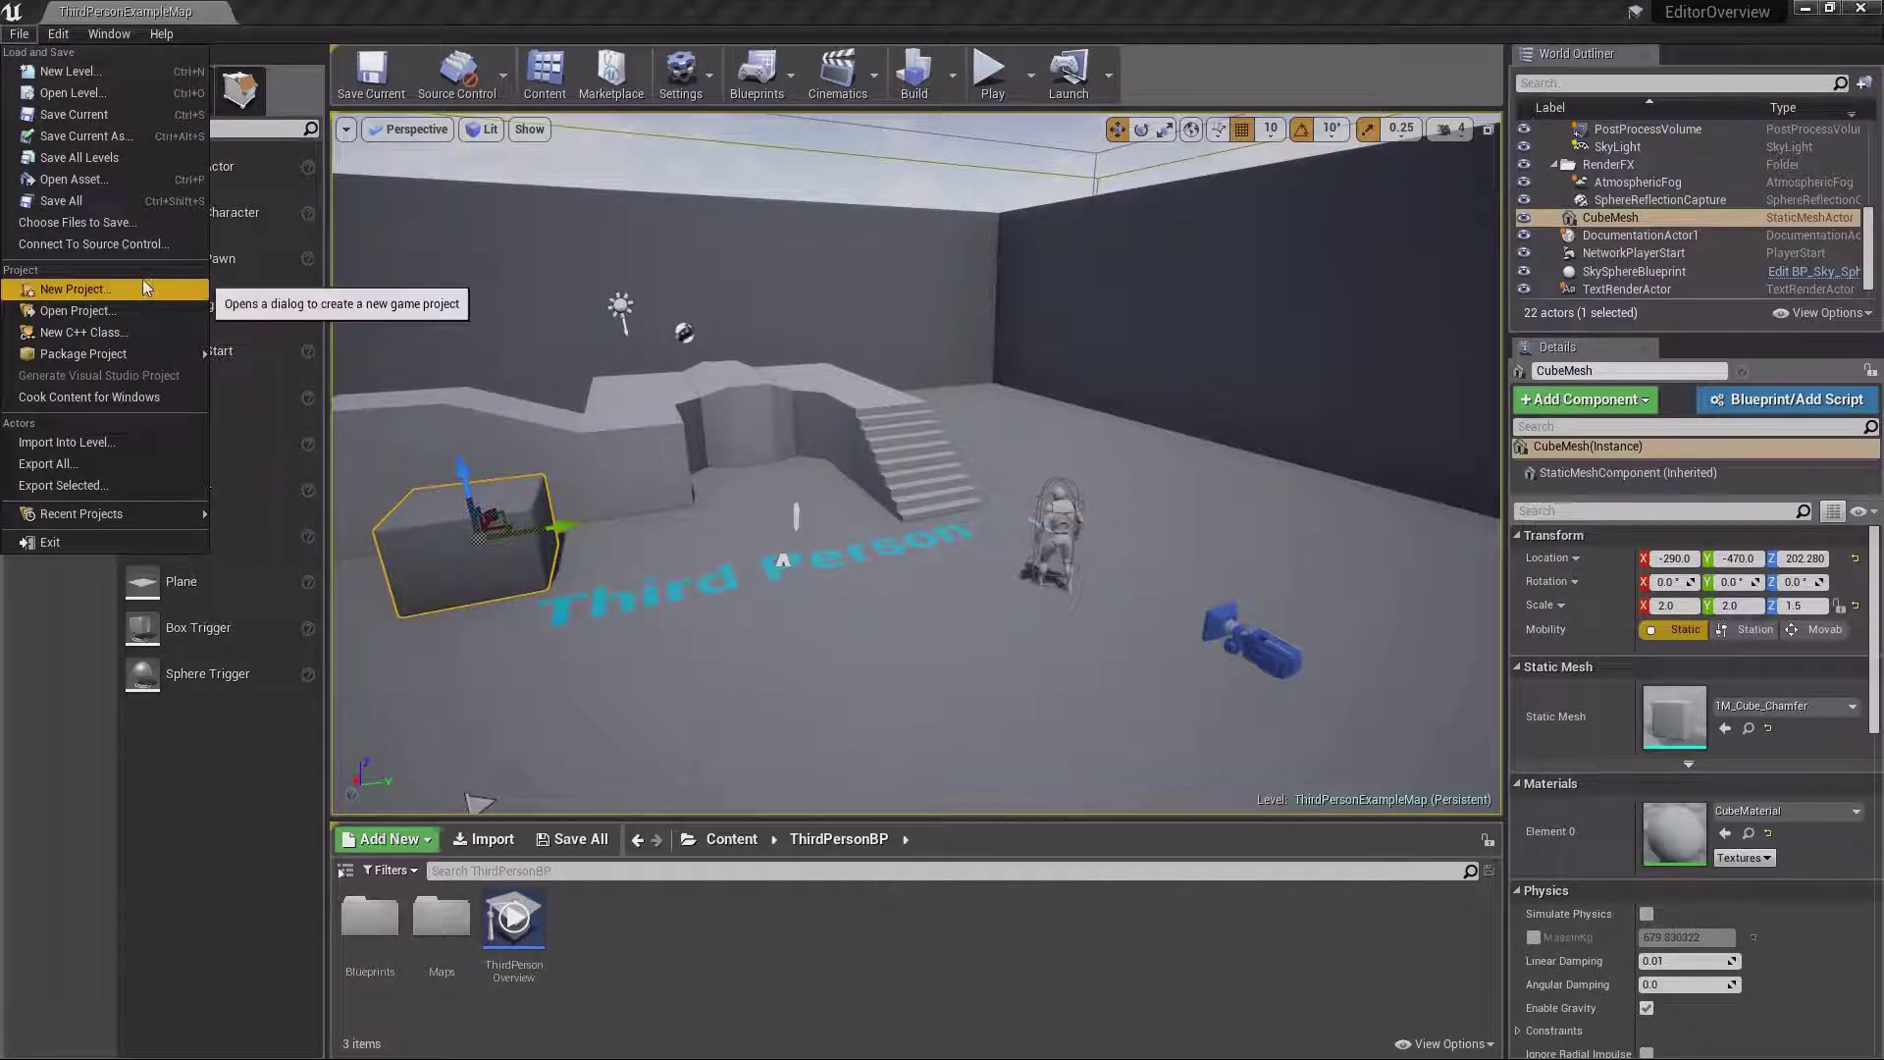
pyautogui.moveTo(163, 356)
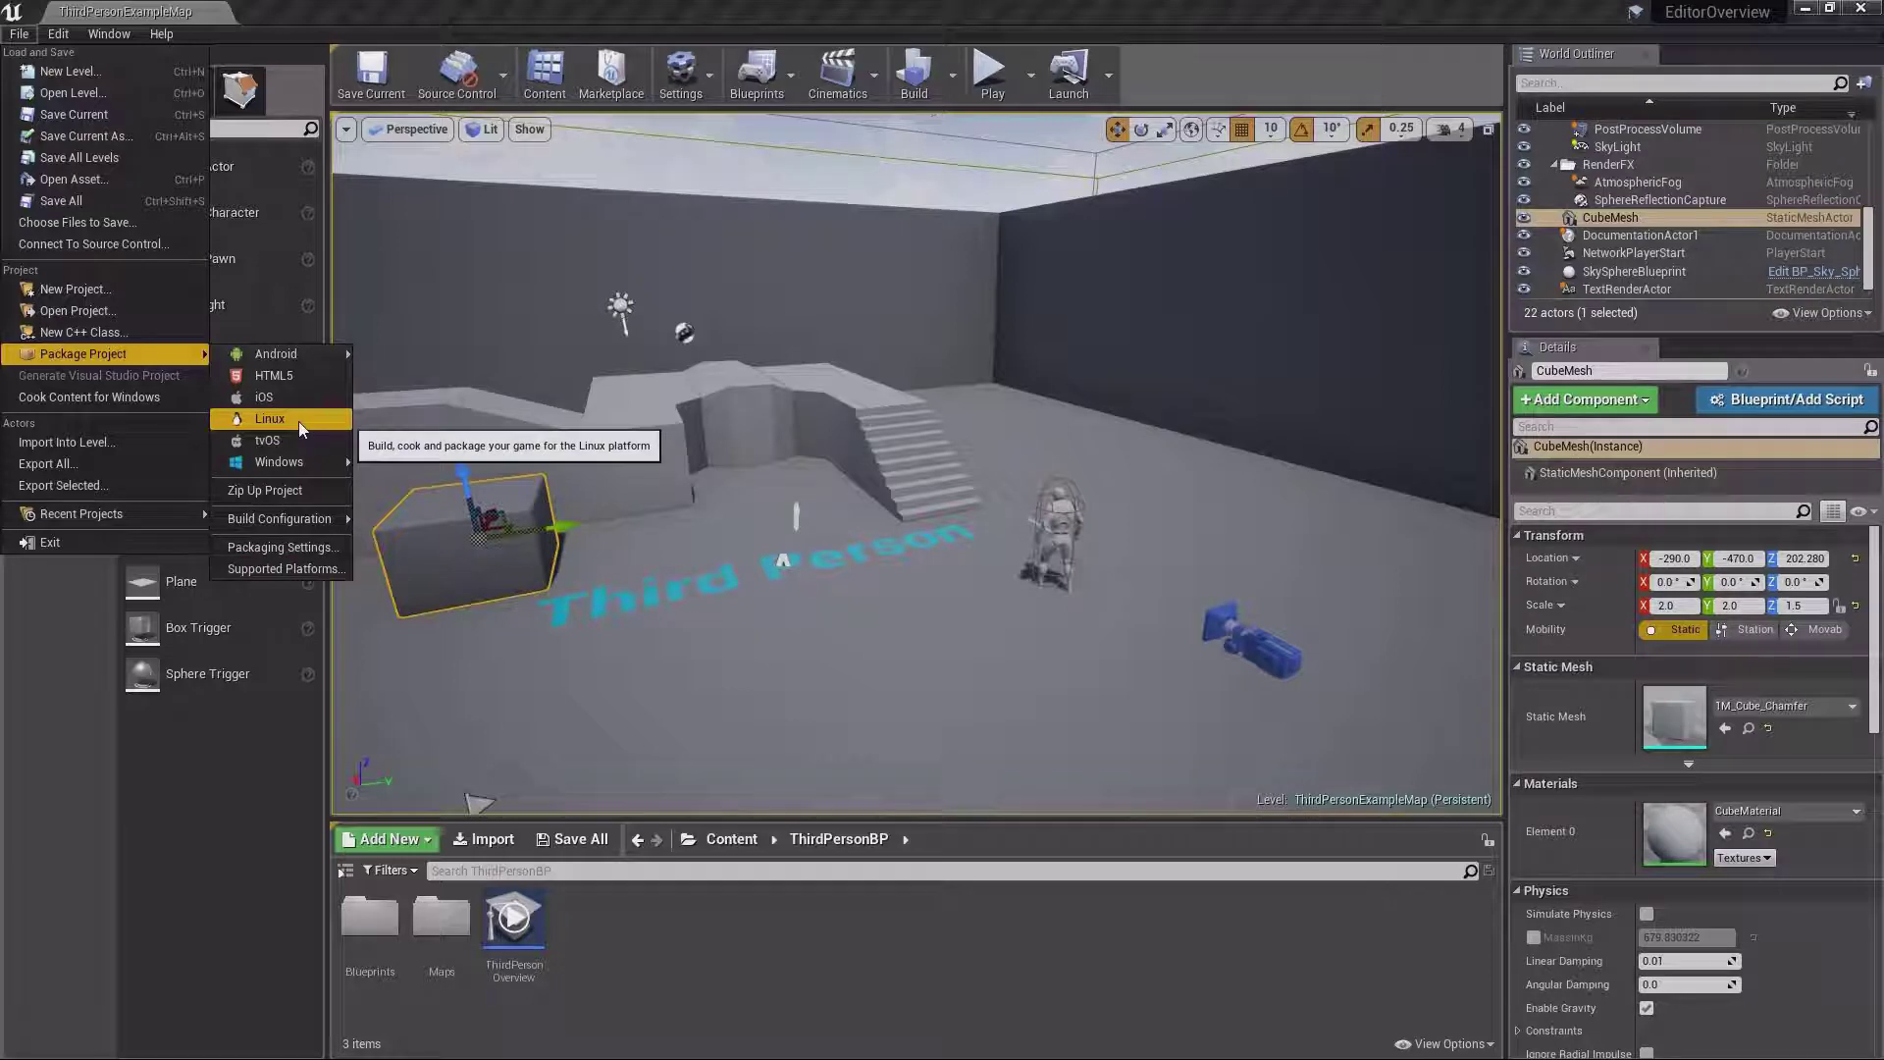
pyautogui.click(59, 33)
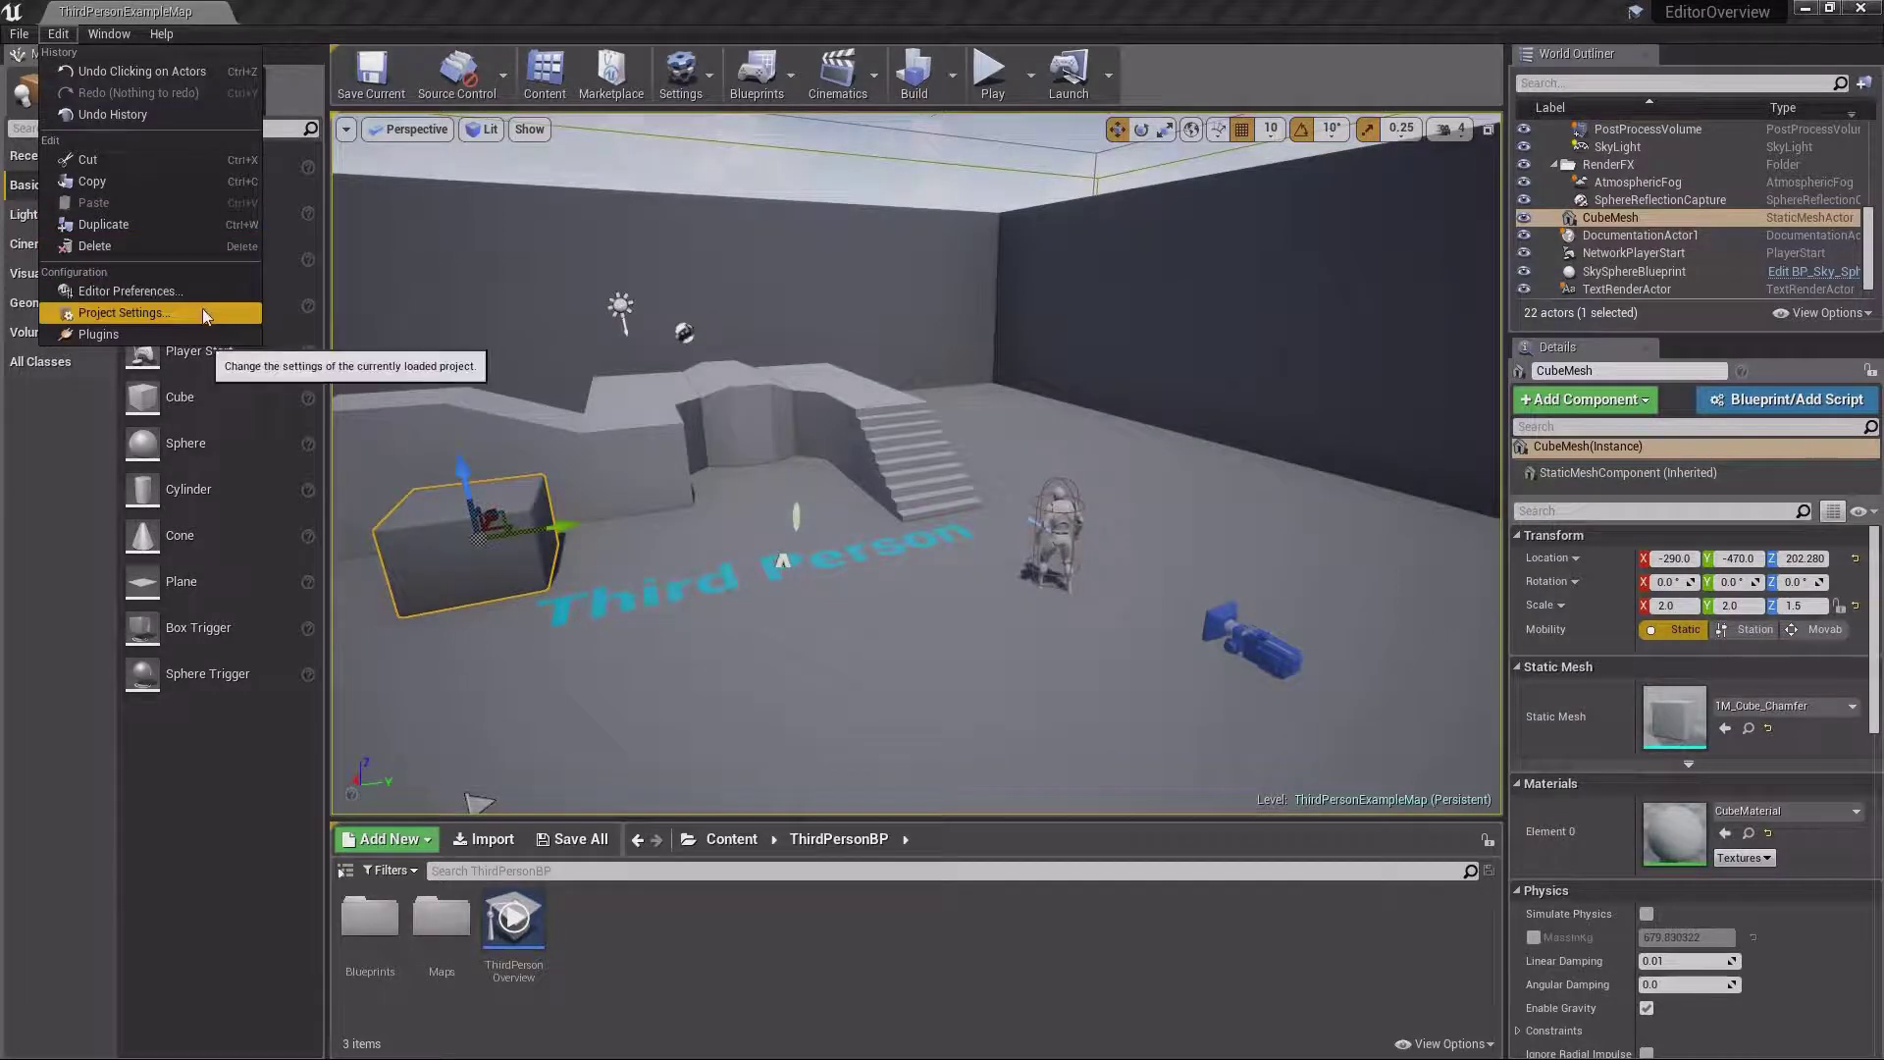
pyautogui.click(175, 330)
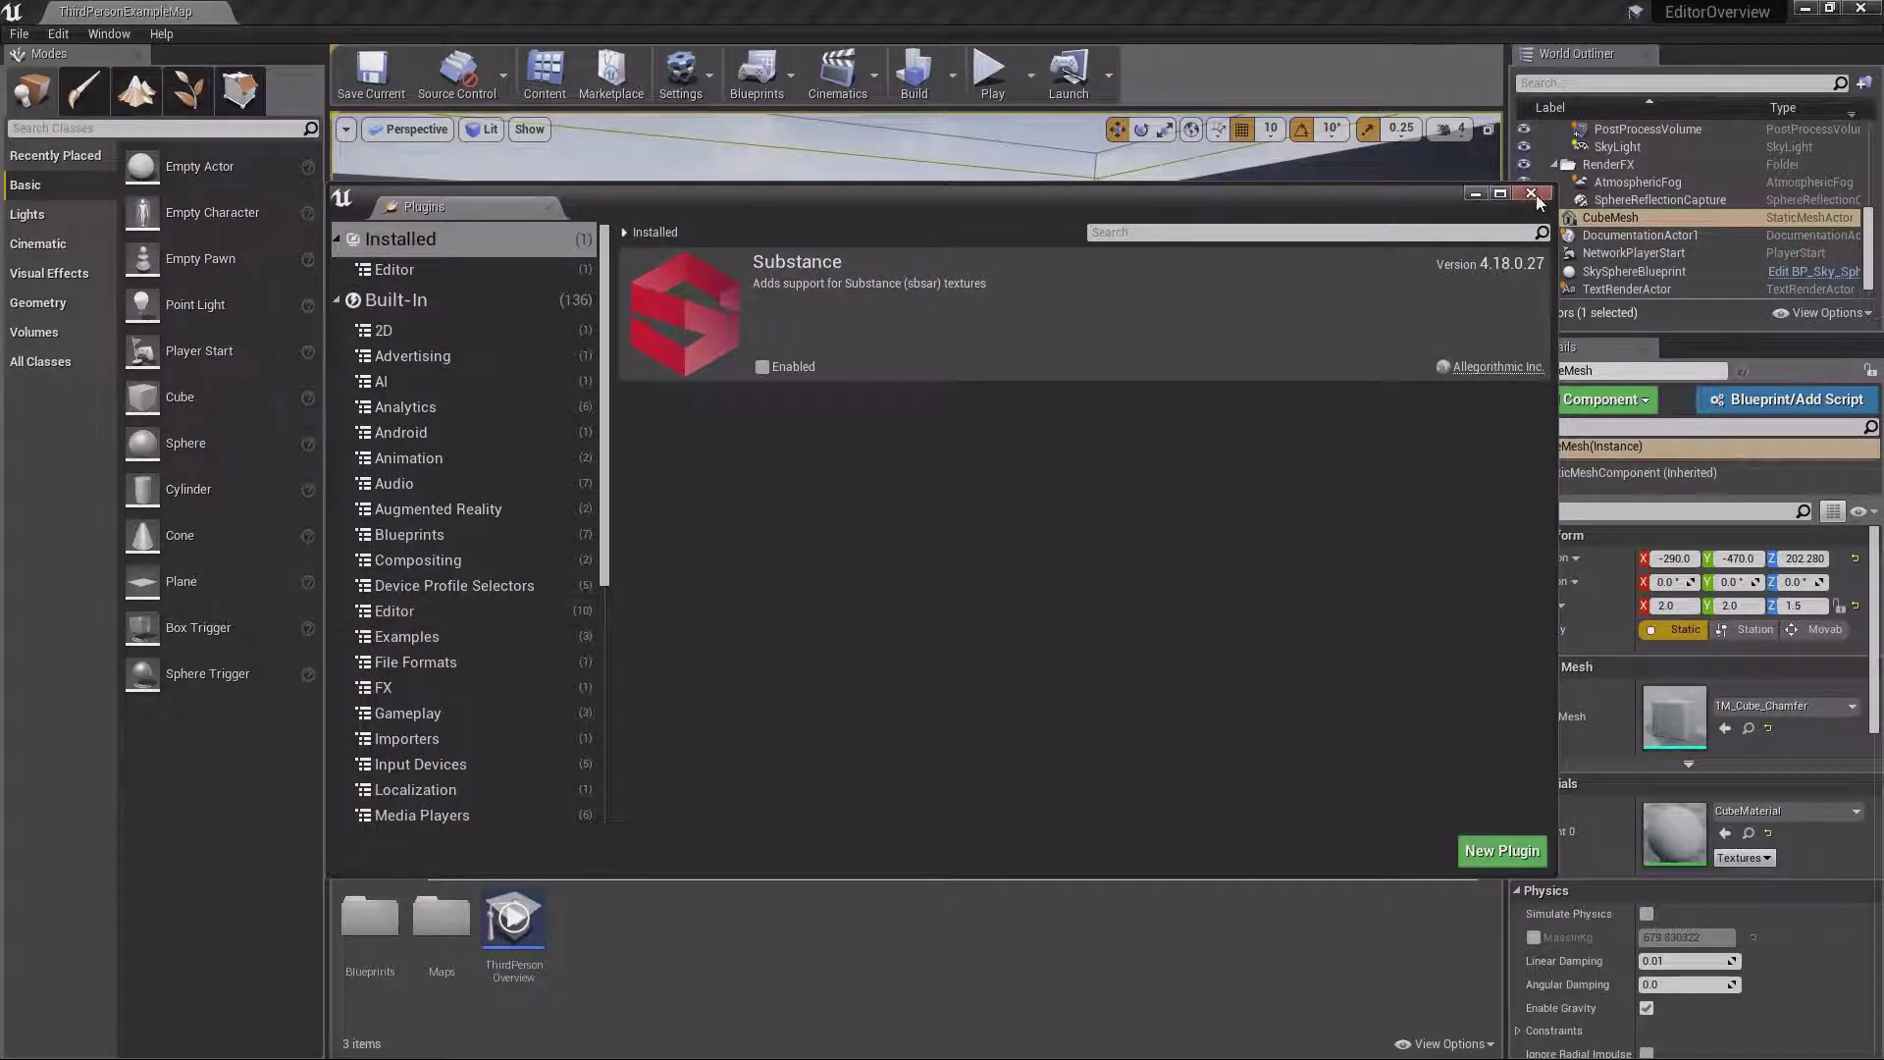
pyautogui.click(1531, 193)
# Open a second Details panel (Details 2) and dock it as a tab beside Modes
pyautogui.click(109, 33)
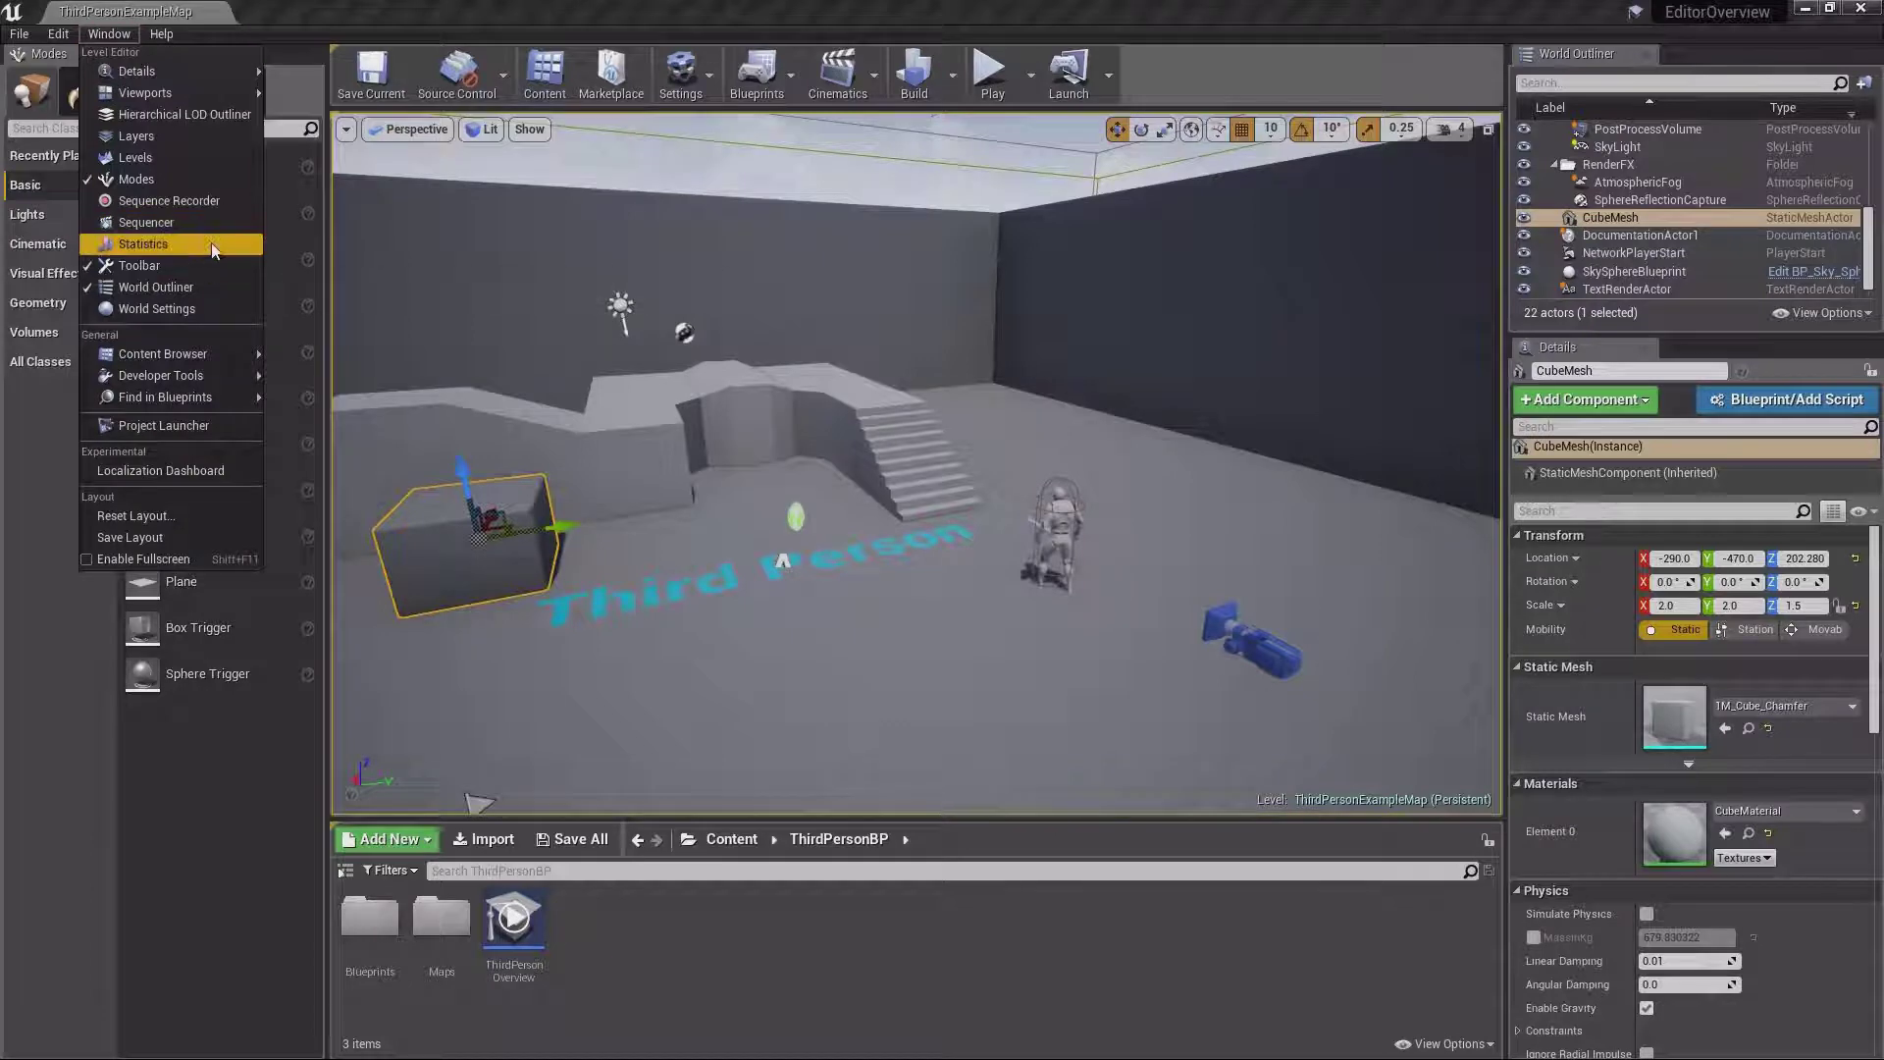
pyautogui.moveTo(214, 71)
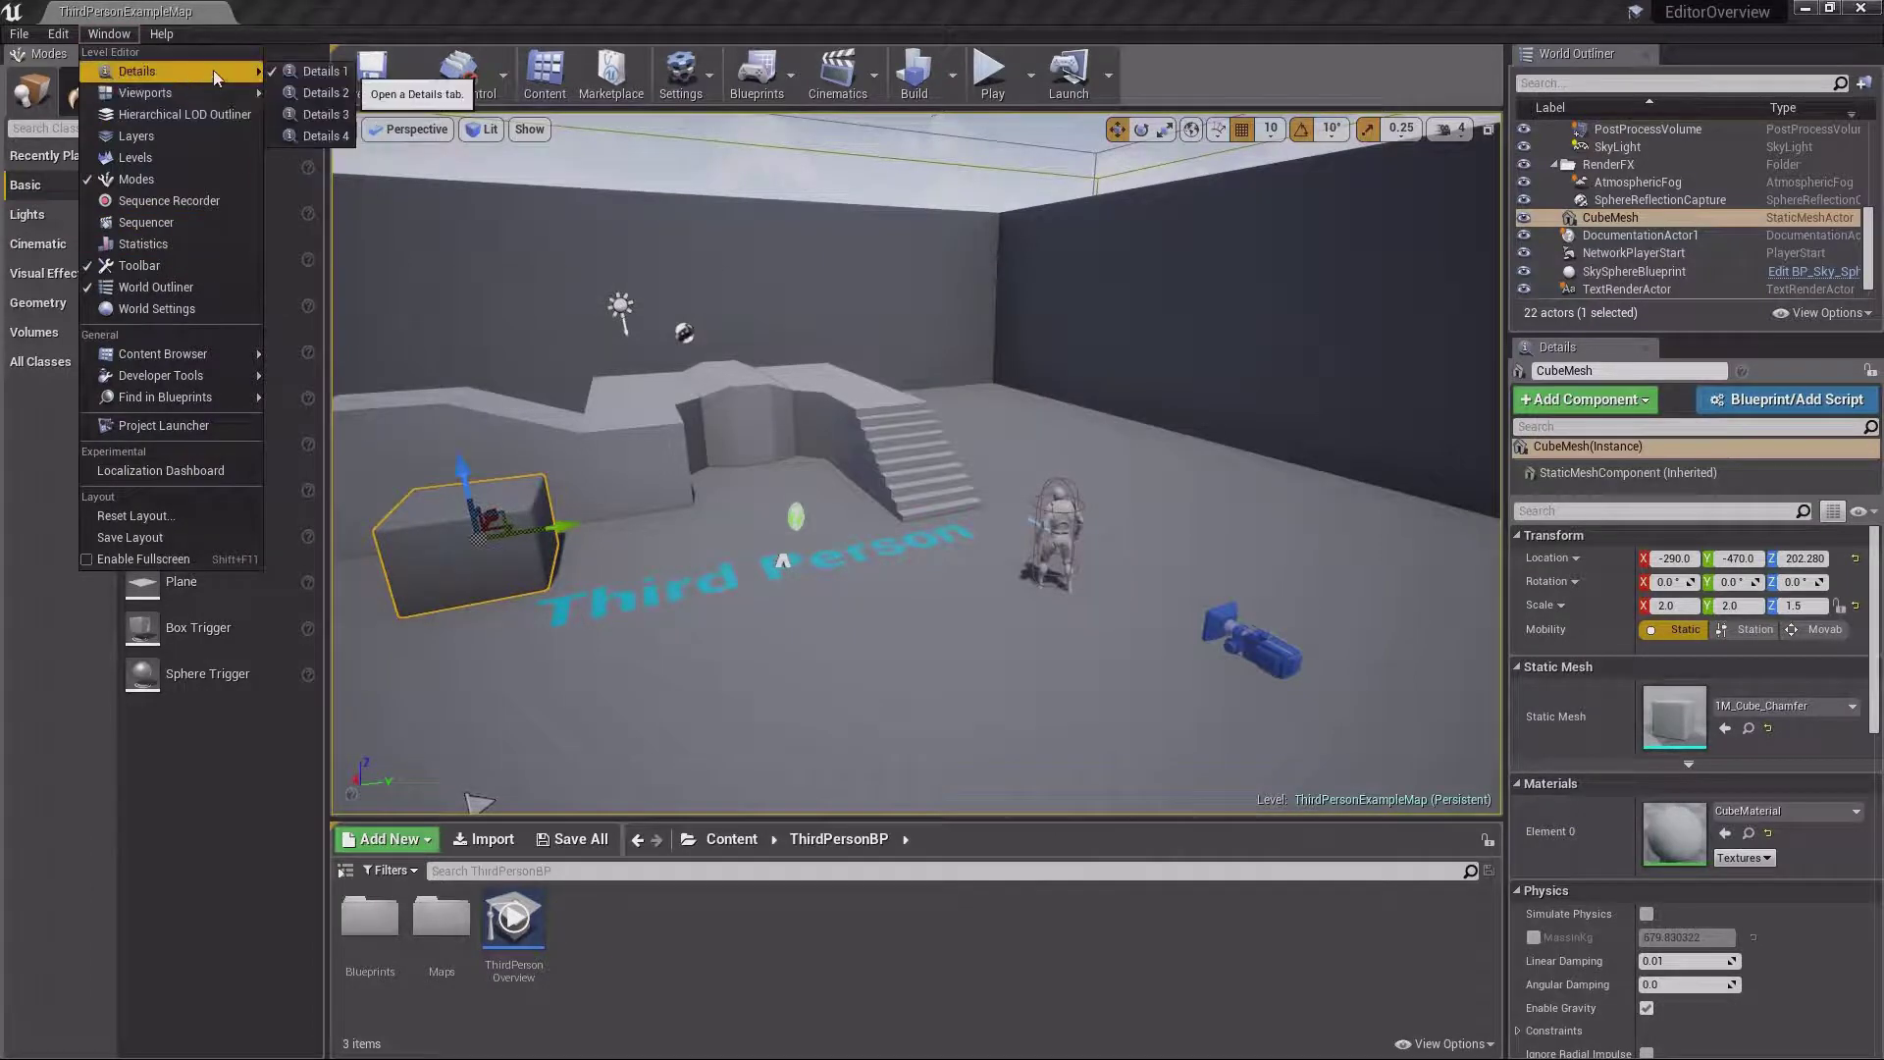
pyautogui.click(329, 95)
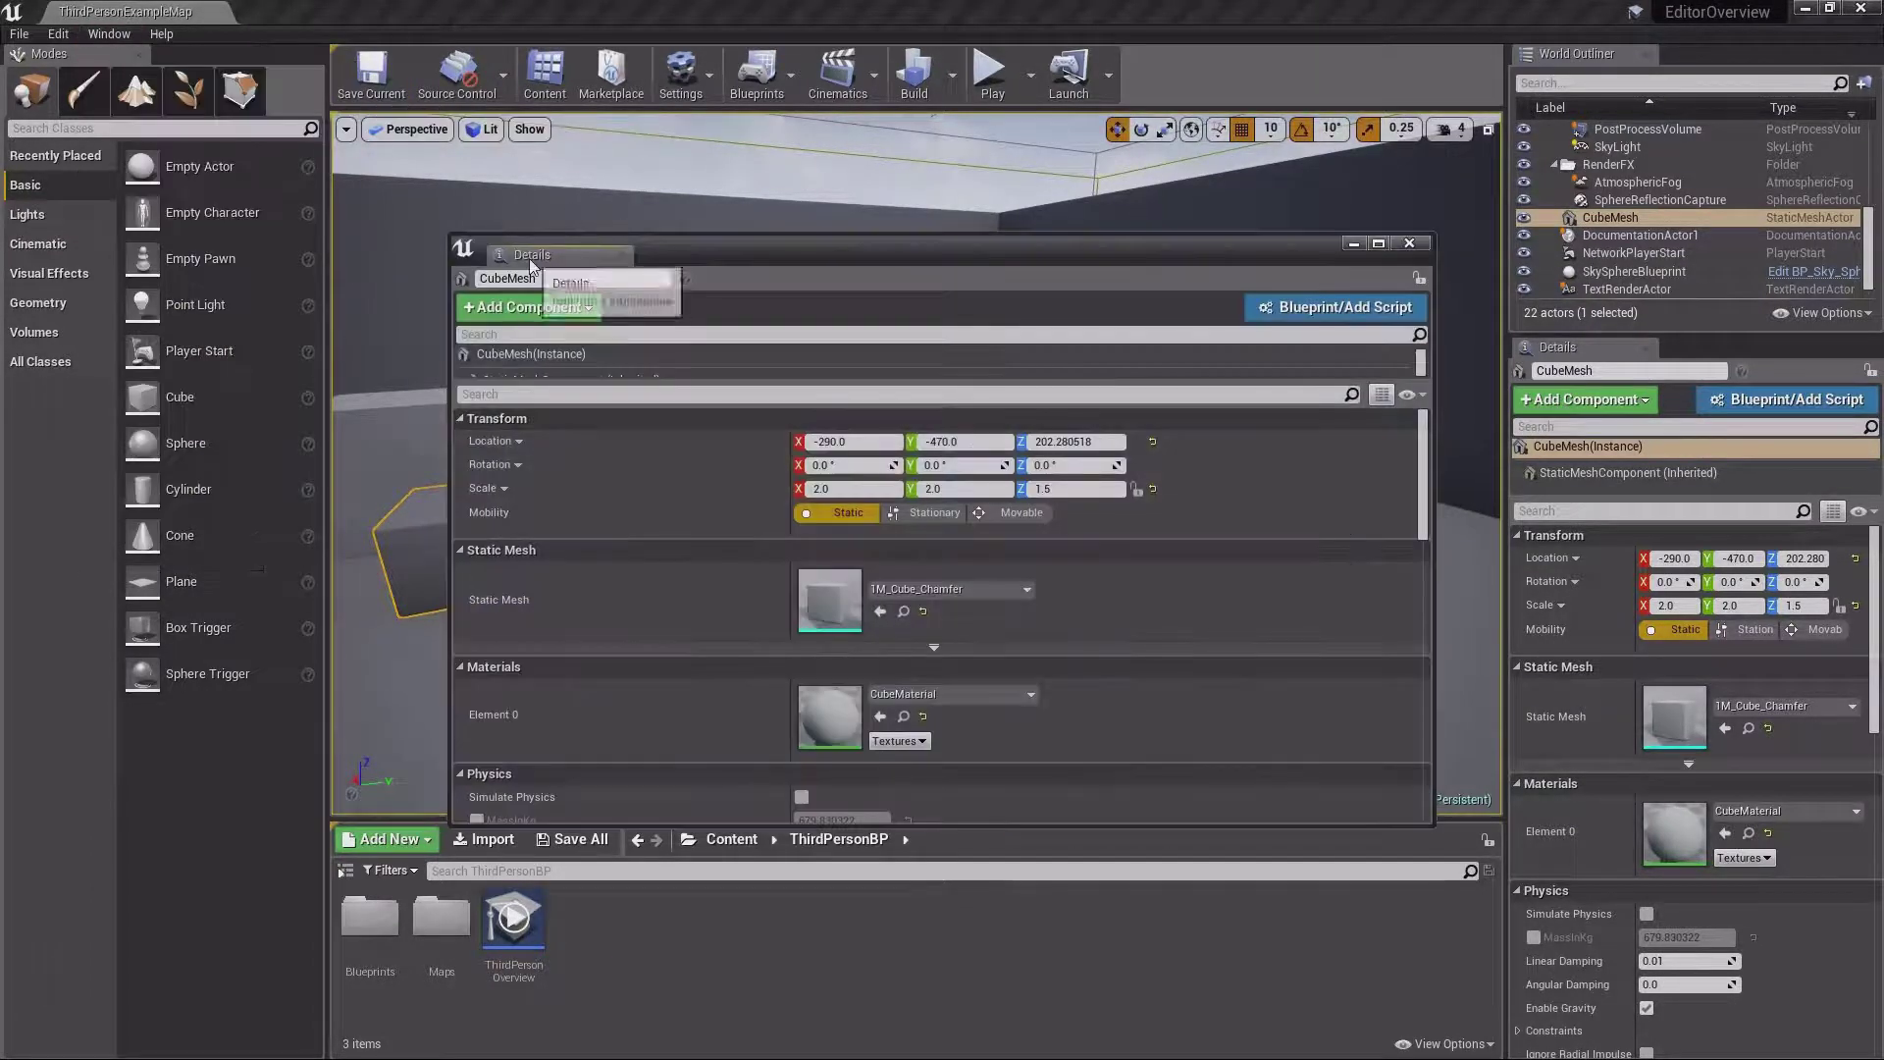
pyautogui.moveTo(525, 257); pyautogui.dragTo(190, 87)
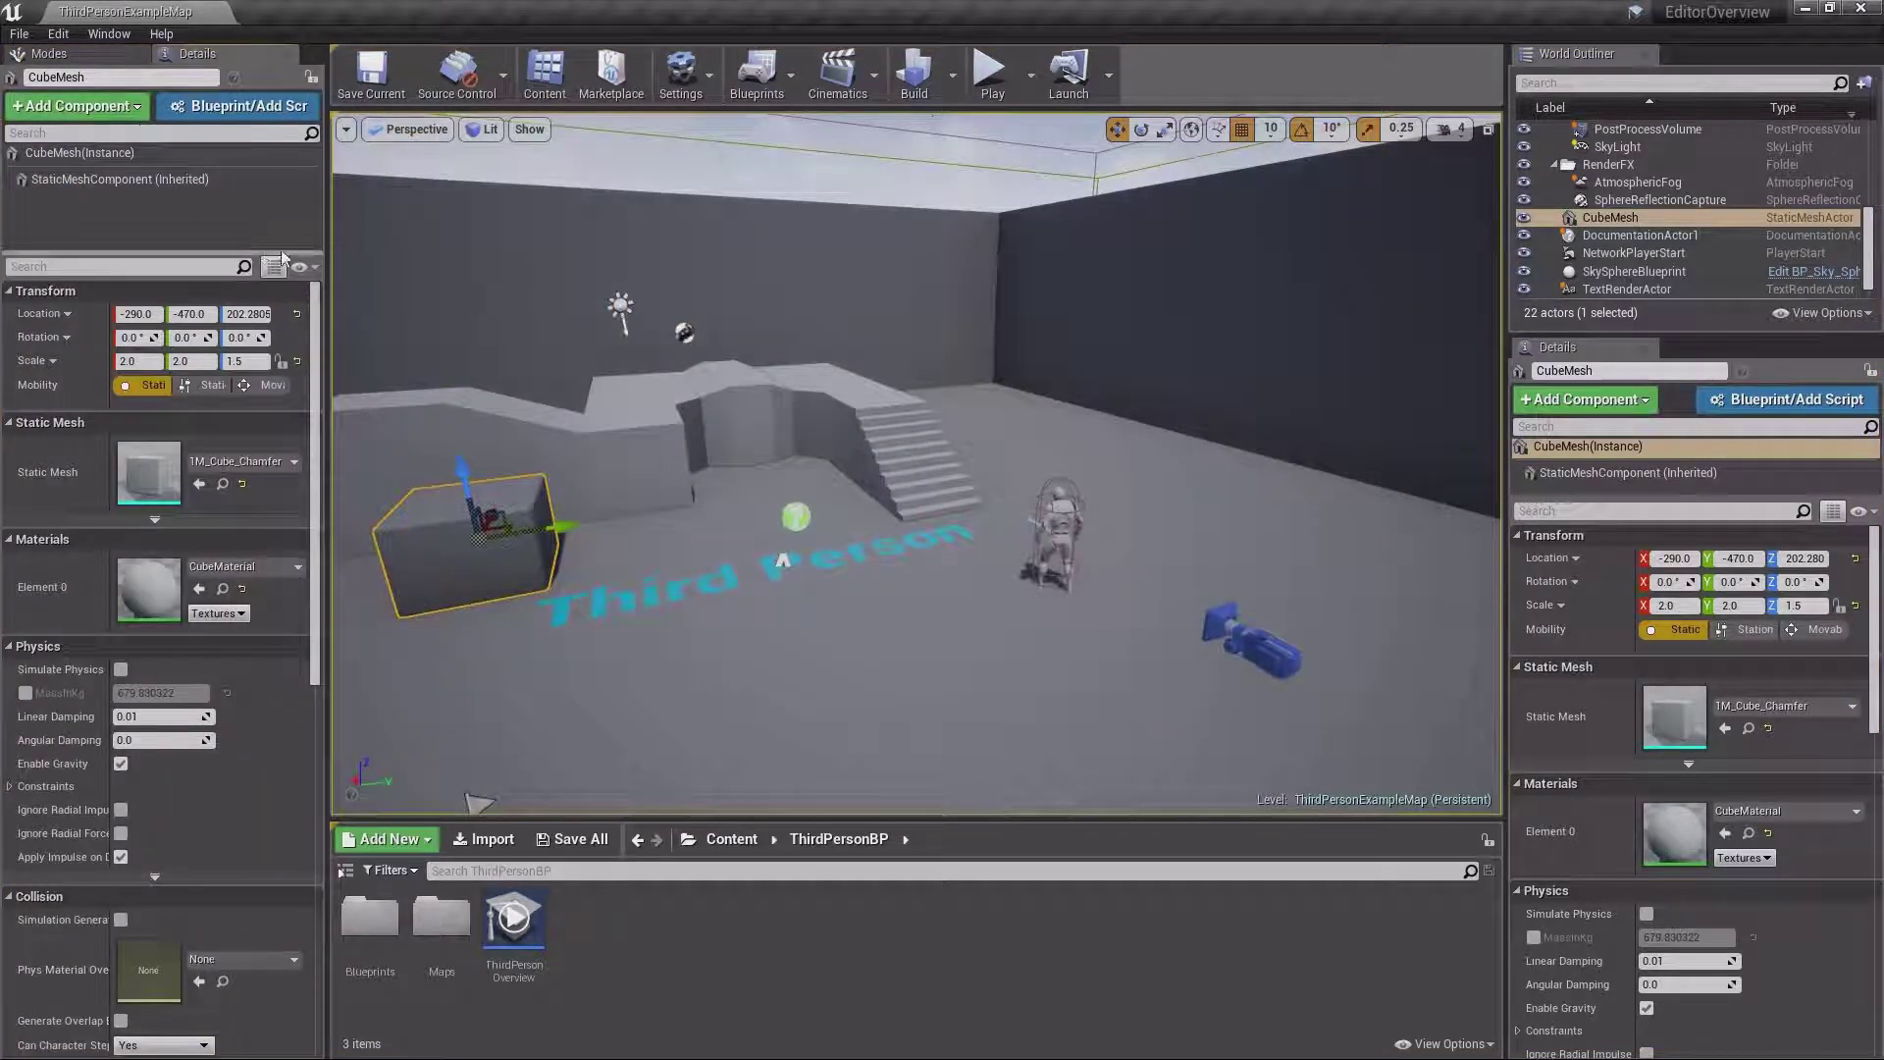
# Review the additional editor windows that can be opened and the available help and documentation resources
pyautogui.click(109, 33)
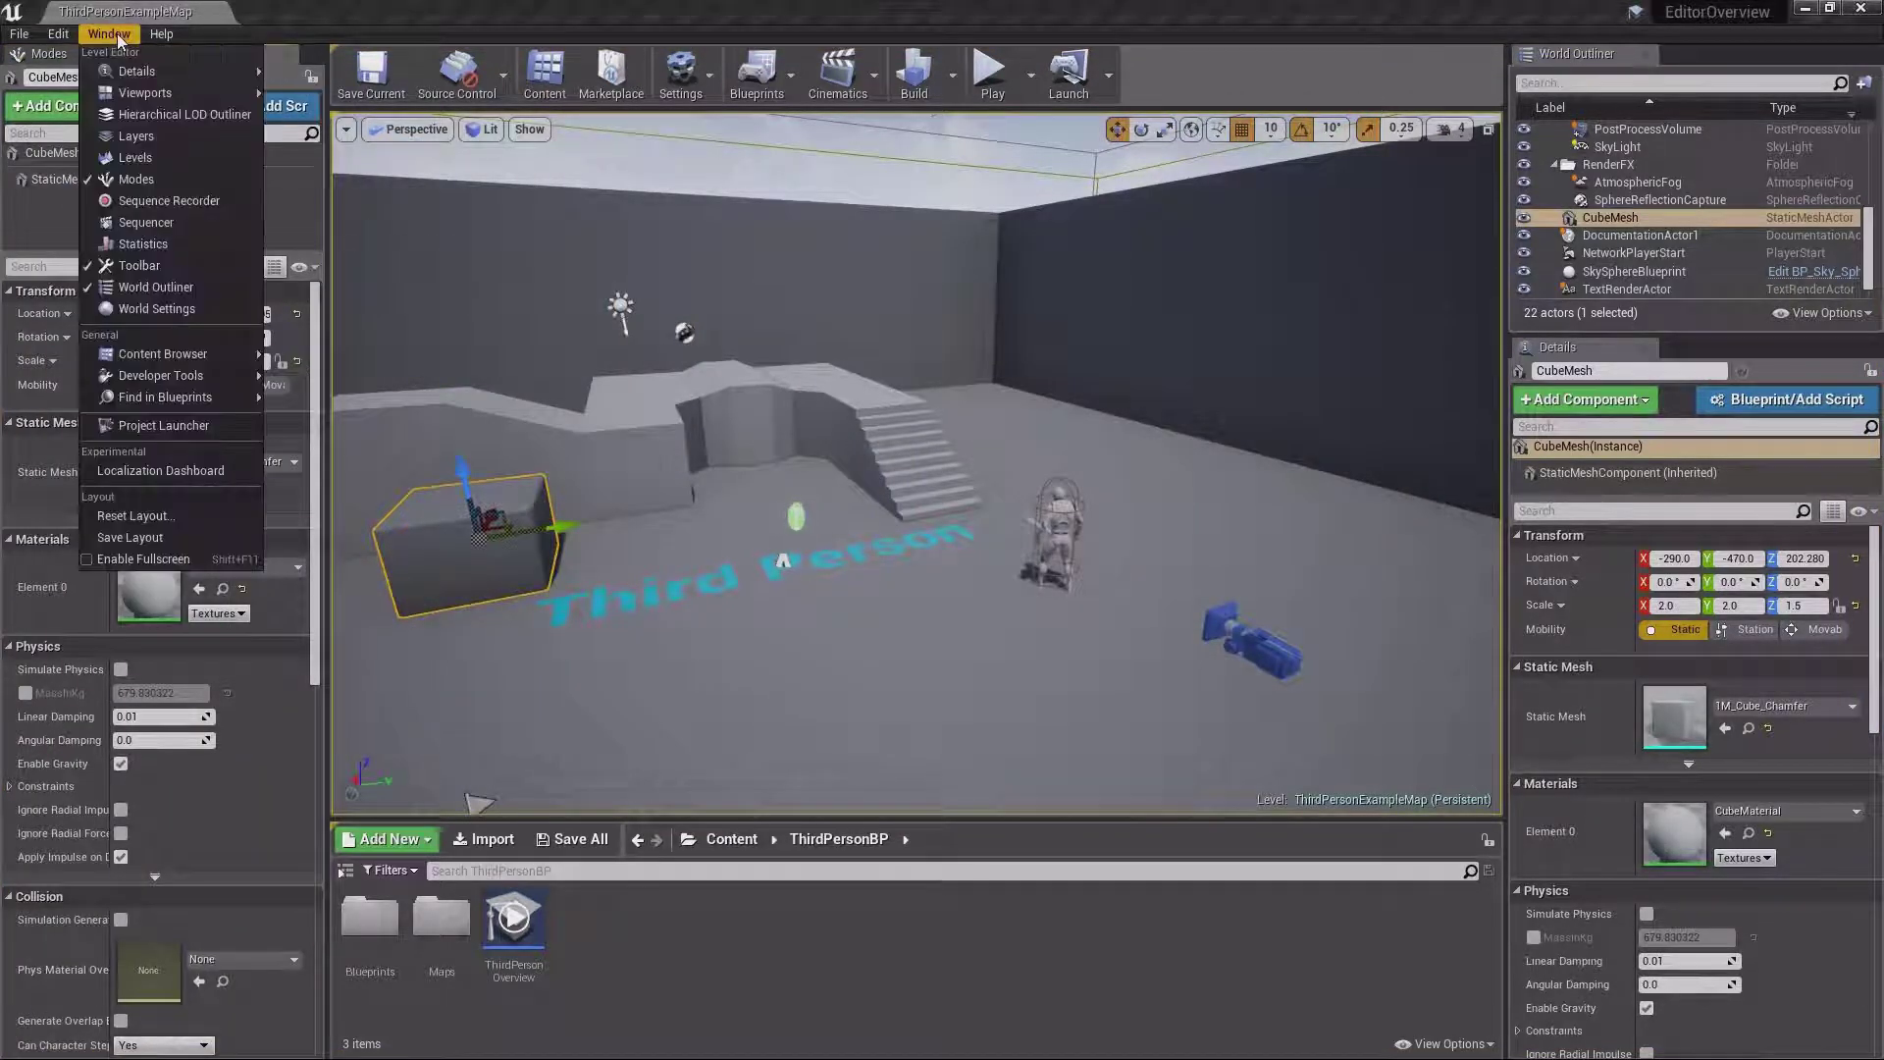
pyautogui.moveTo(208, 397)
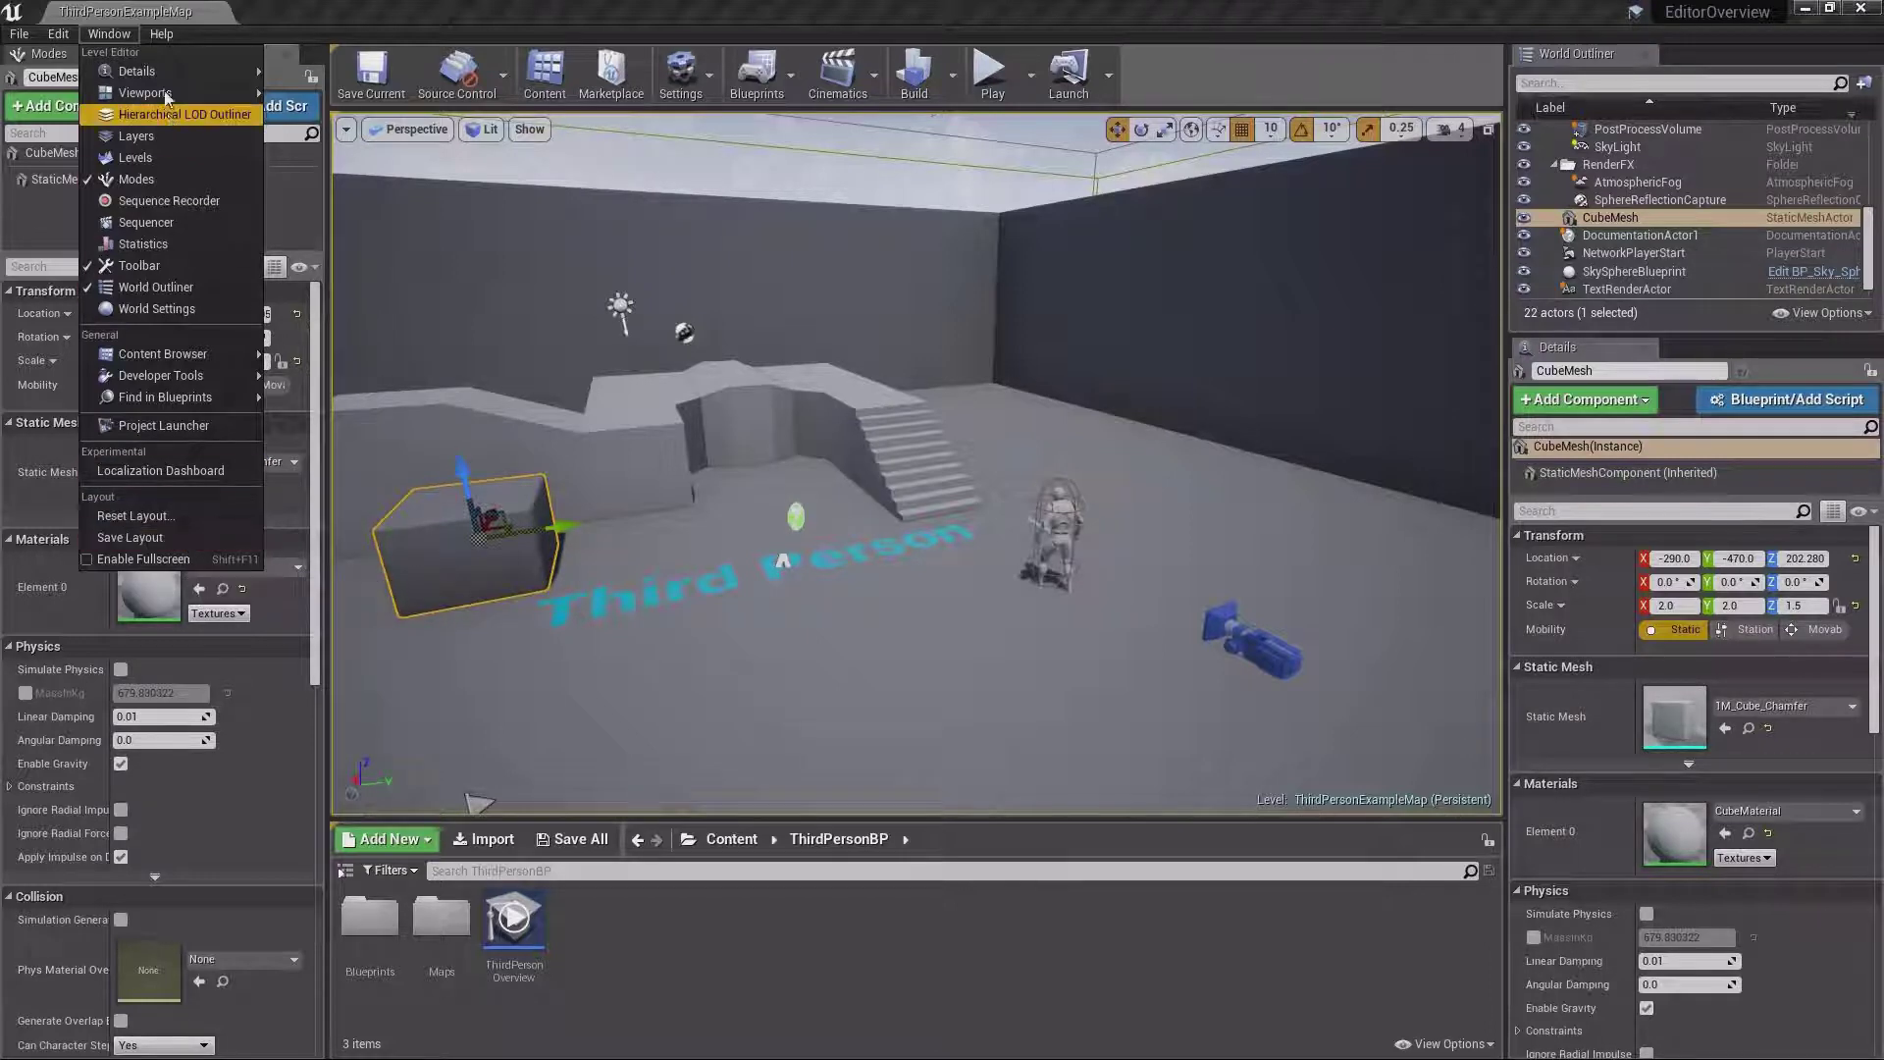
pyautogui.click(162, 36)
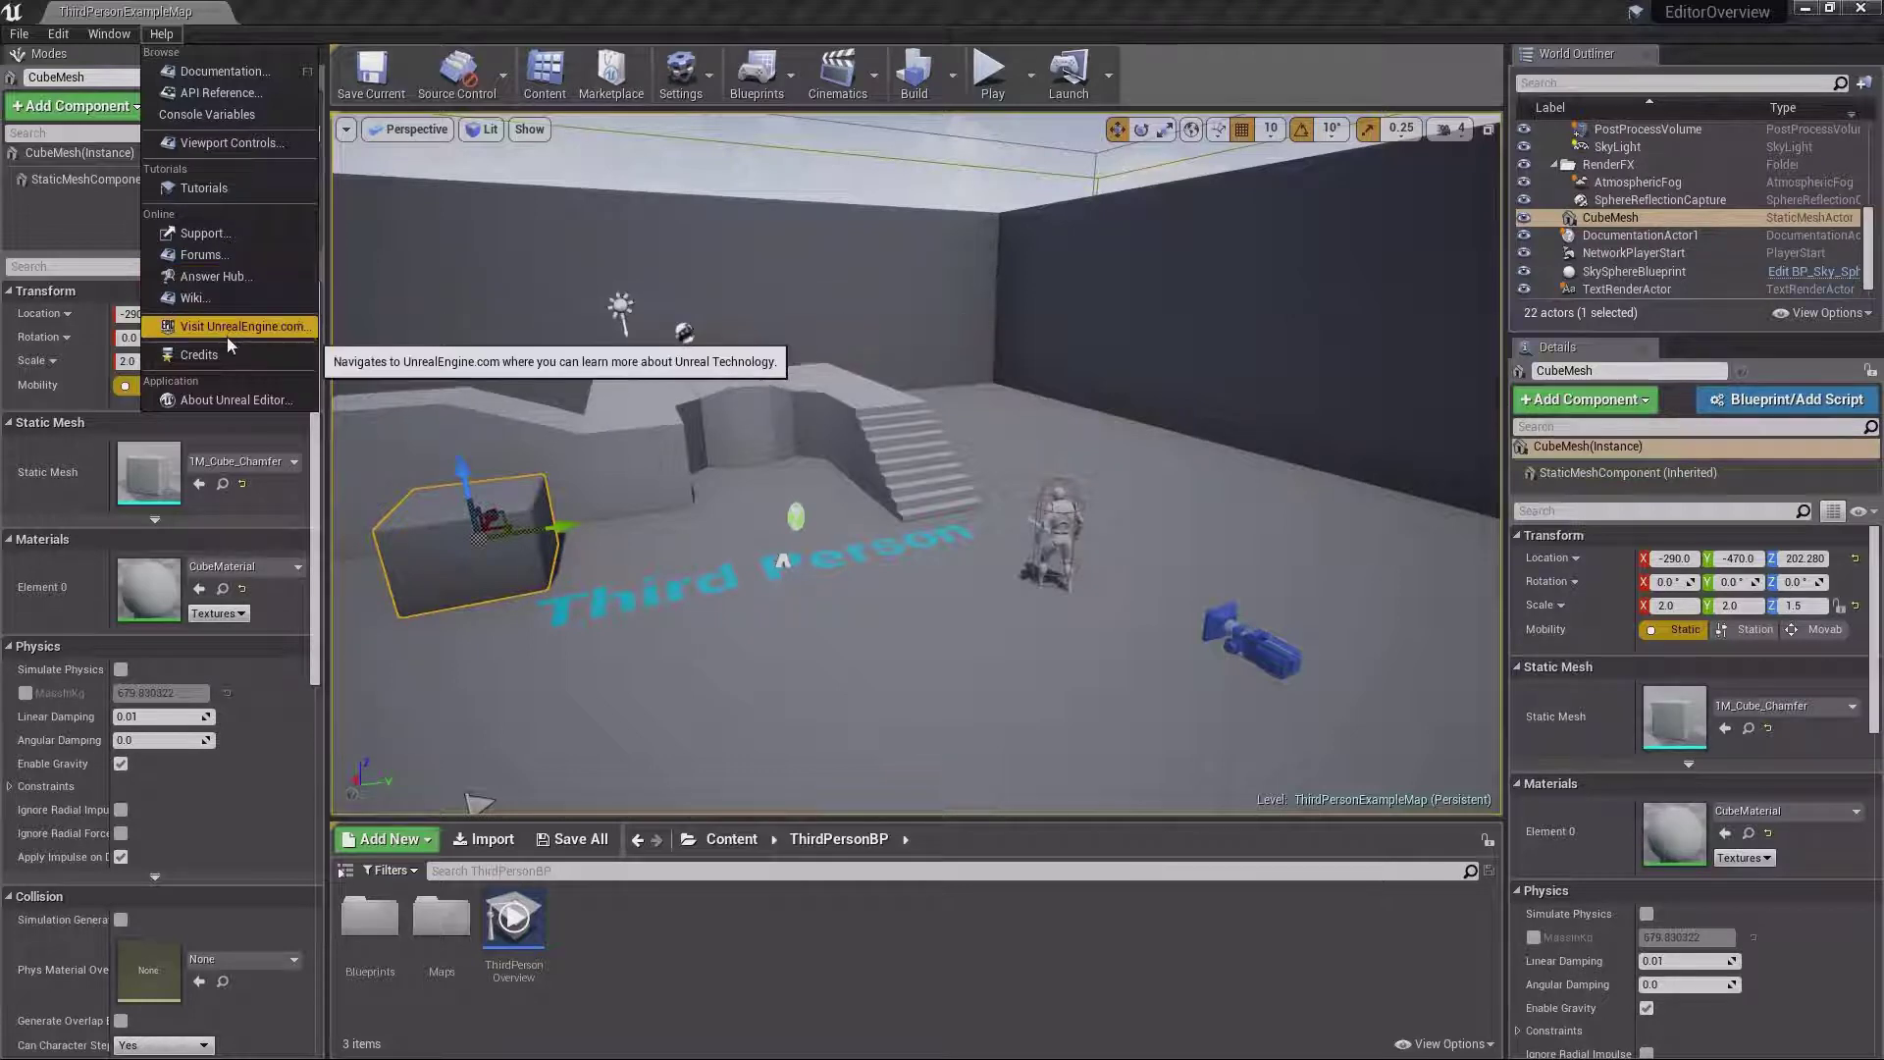
pyautogui.click(344, 12)
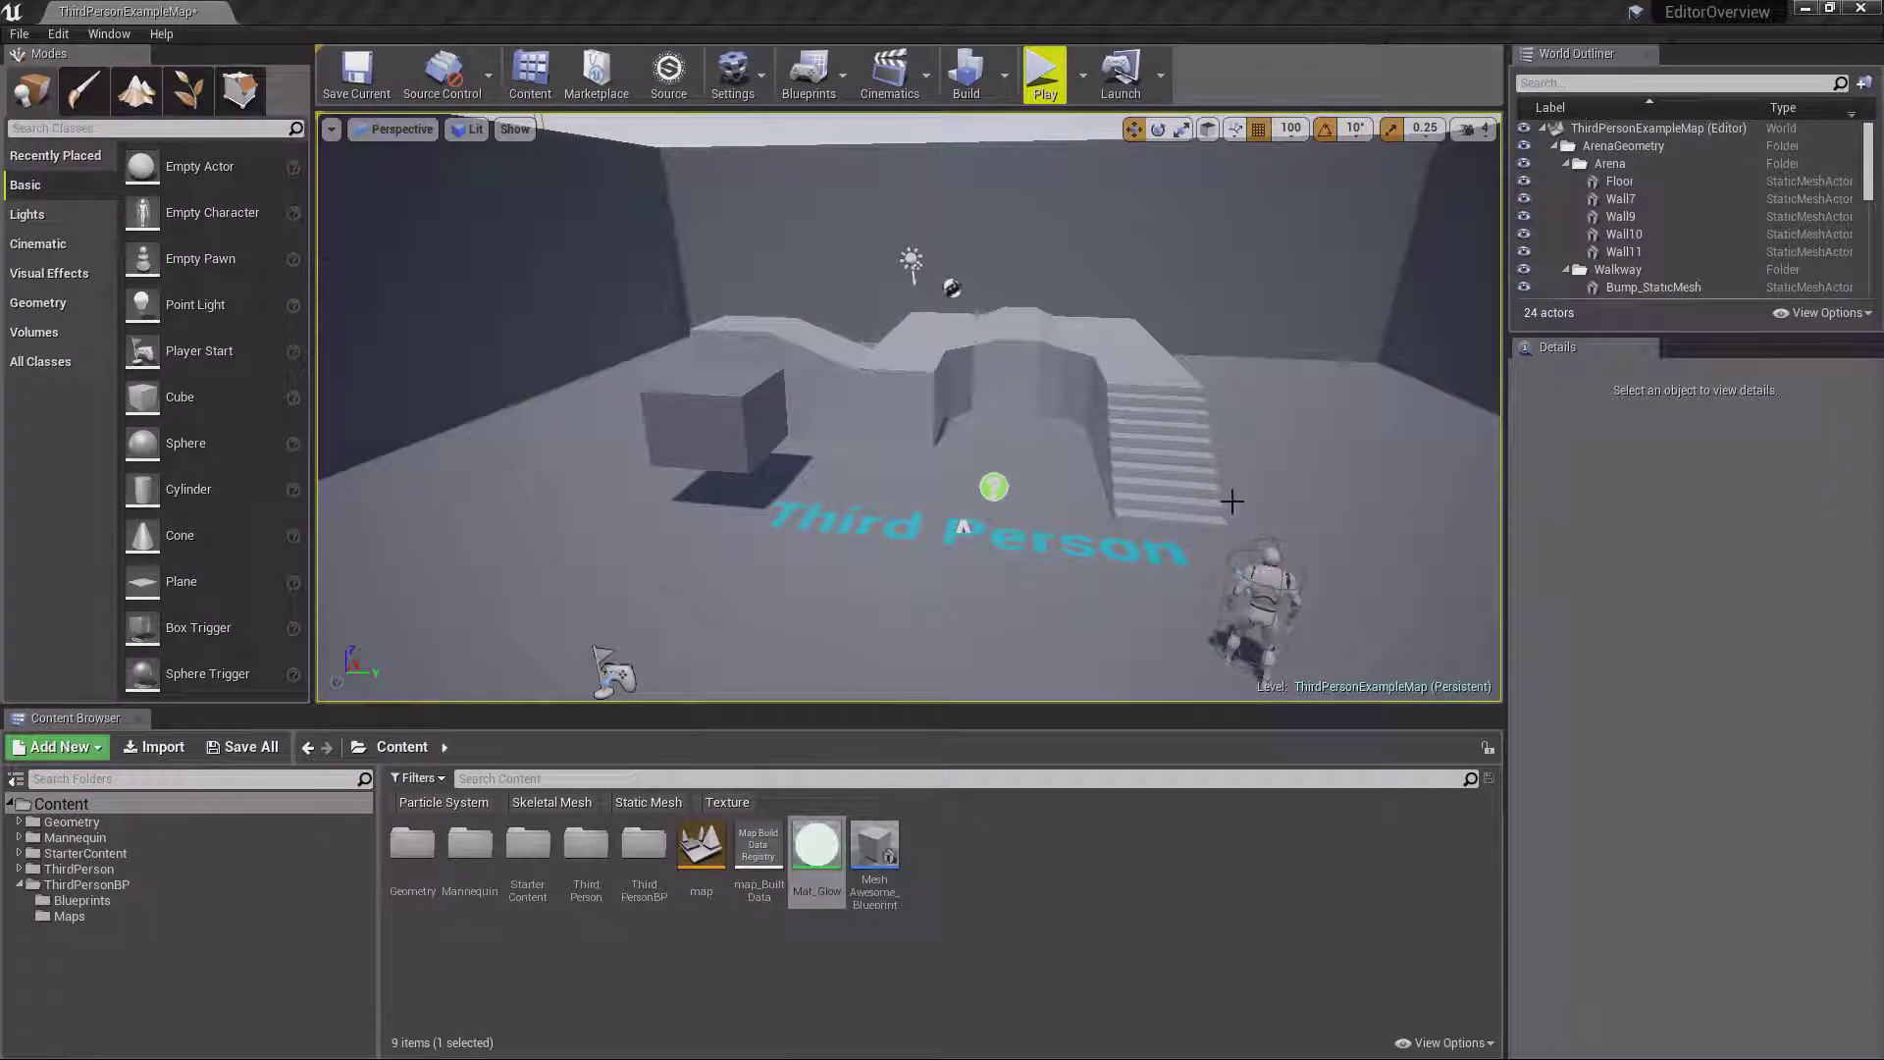
# Switch the level viewport to Immersive Mode and return it to regular mode
pyautogui.scroll(-3, 1232, 501)
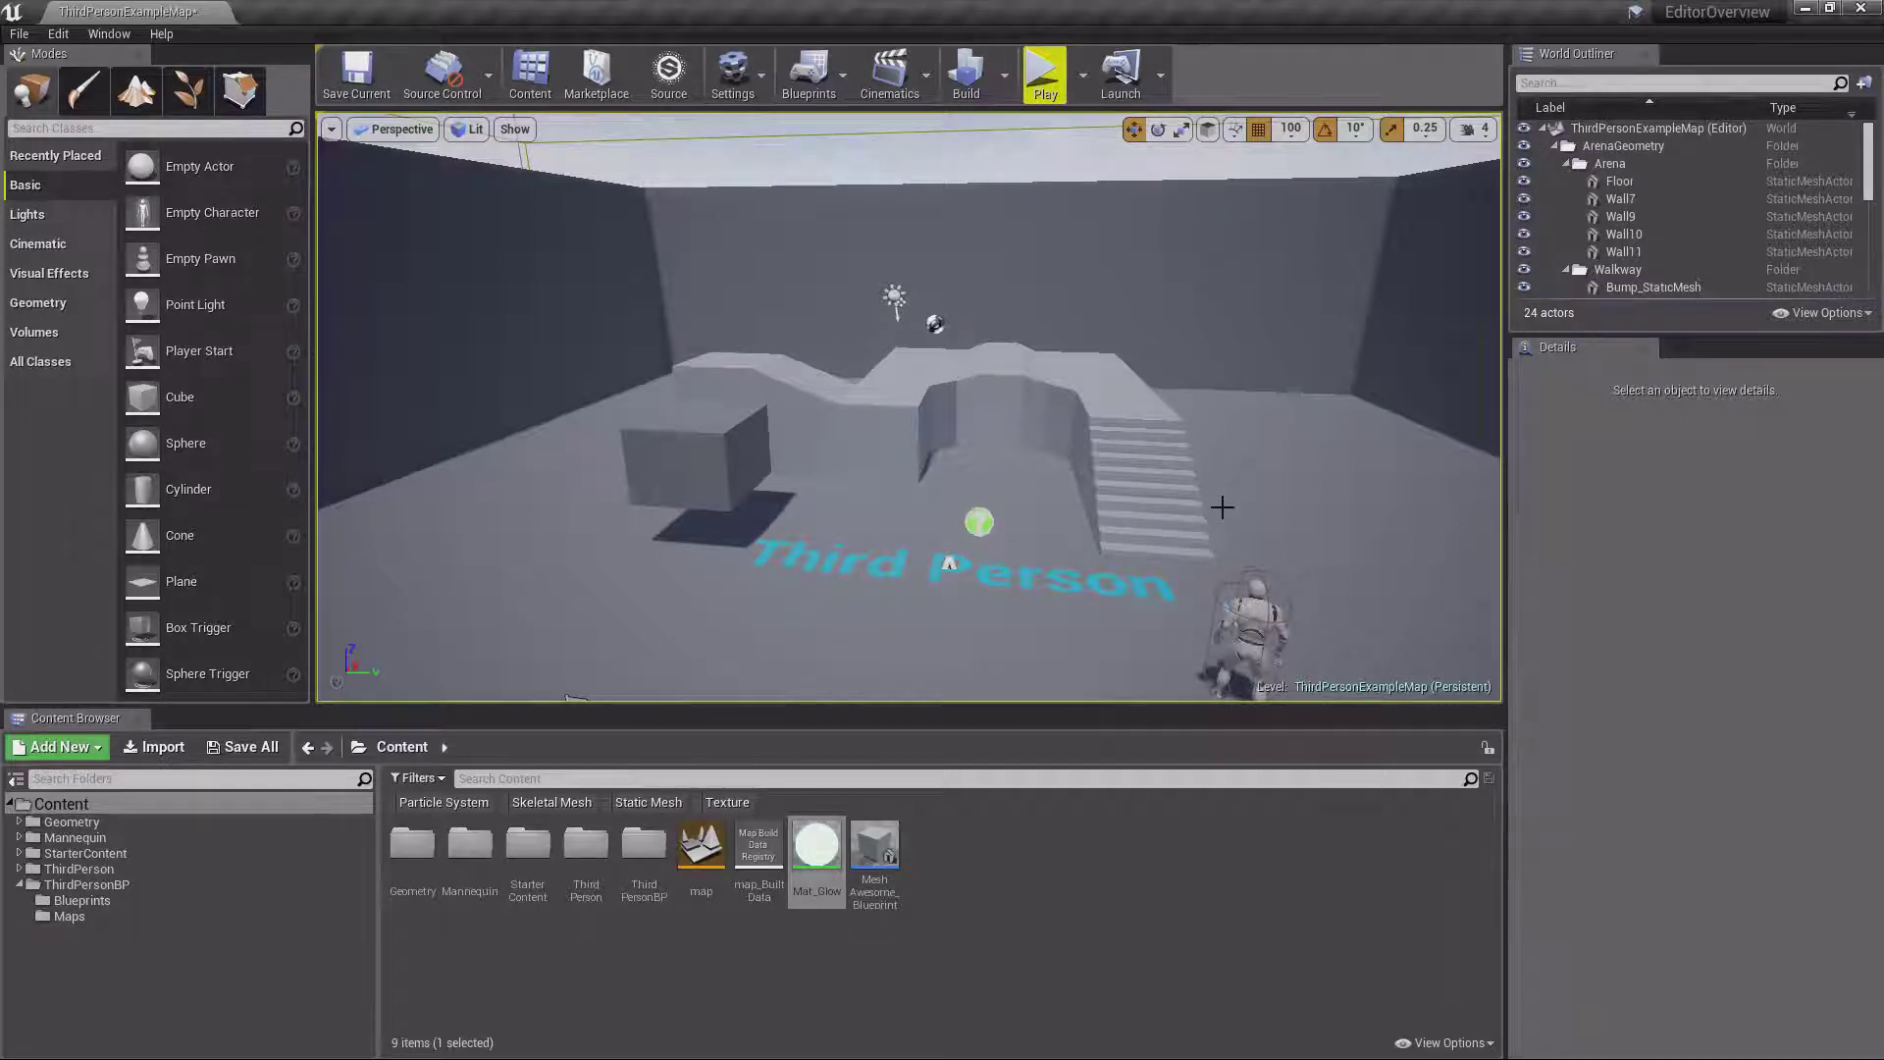
pyautogui.moveTo(1233, 448); pyautogui.dragTo(1268, 457, button='right')
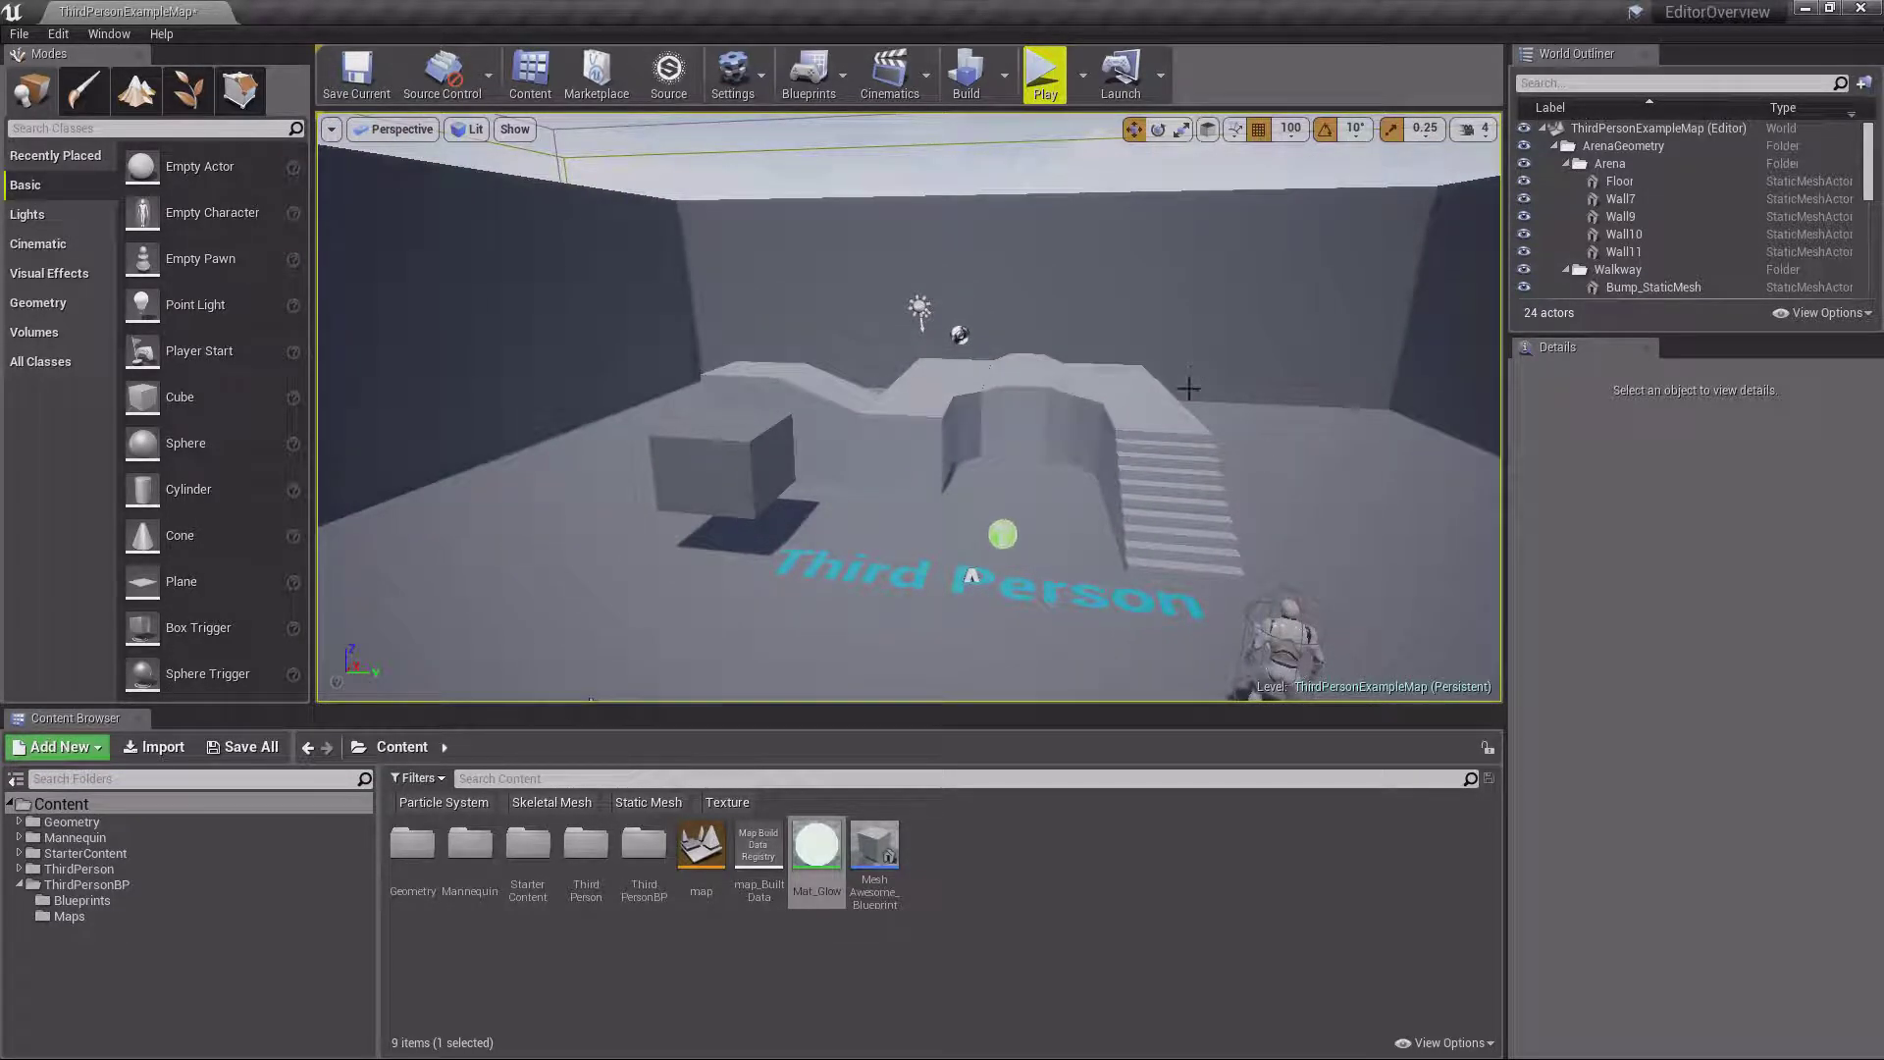
pyautogui.moveTo(1238, 405); pyautogui.dragTo(1238, 404, button='right')
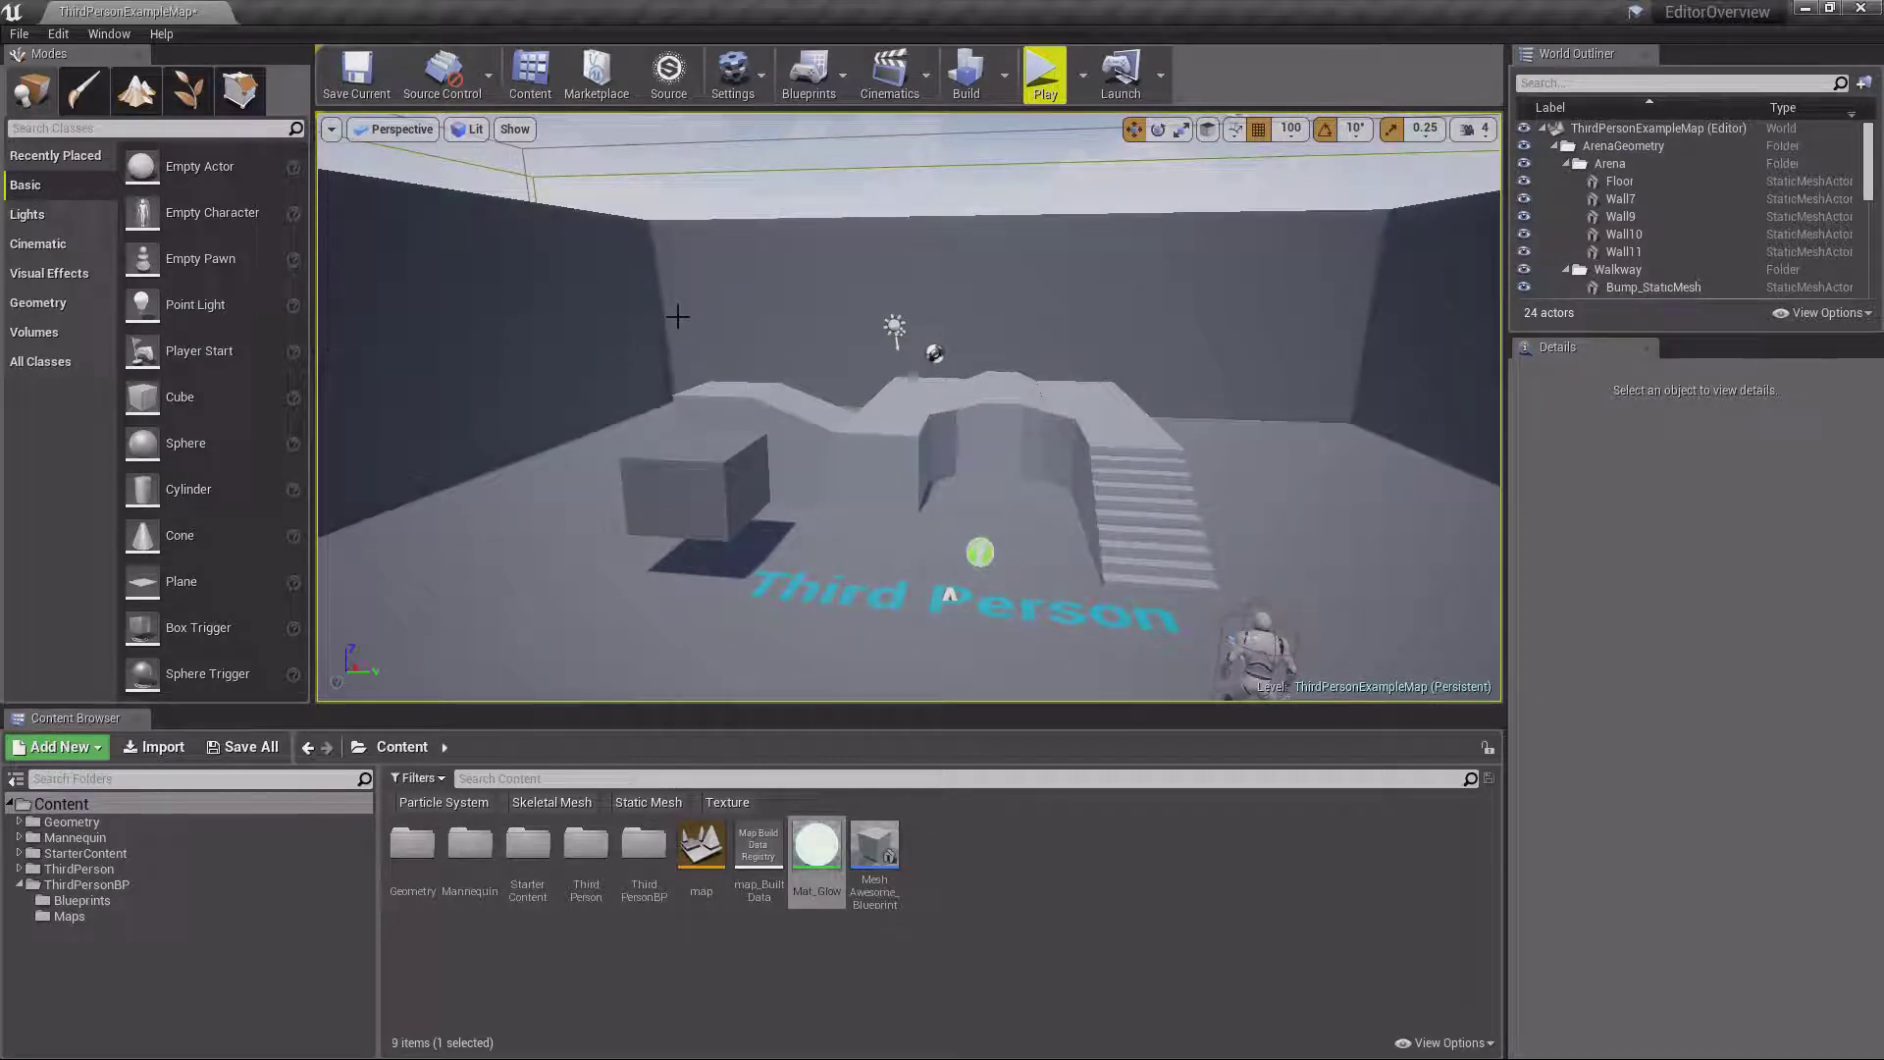
pyautogui.click(332, 130)
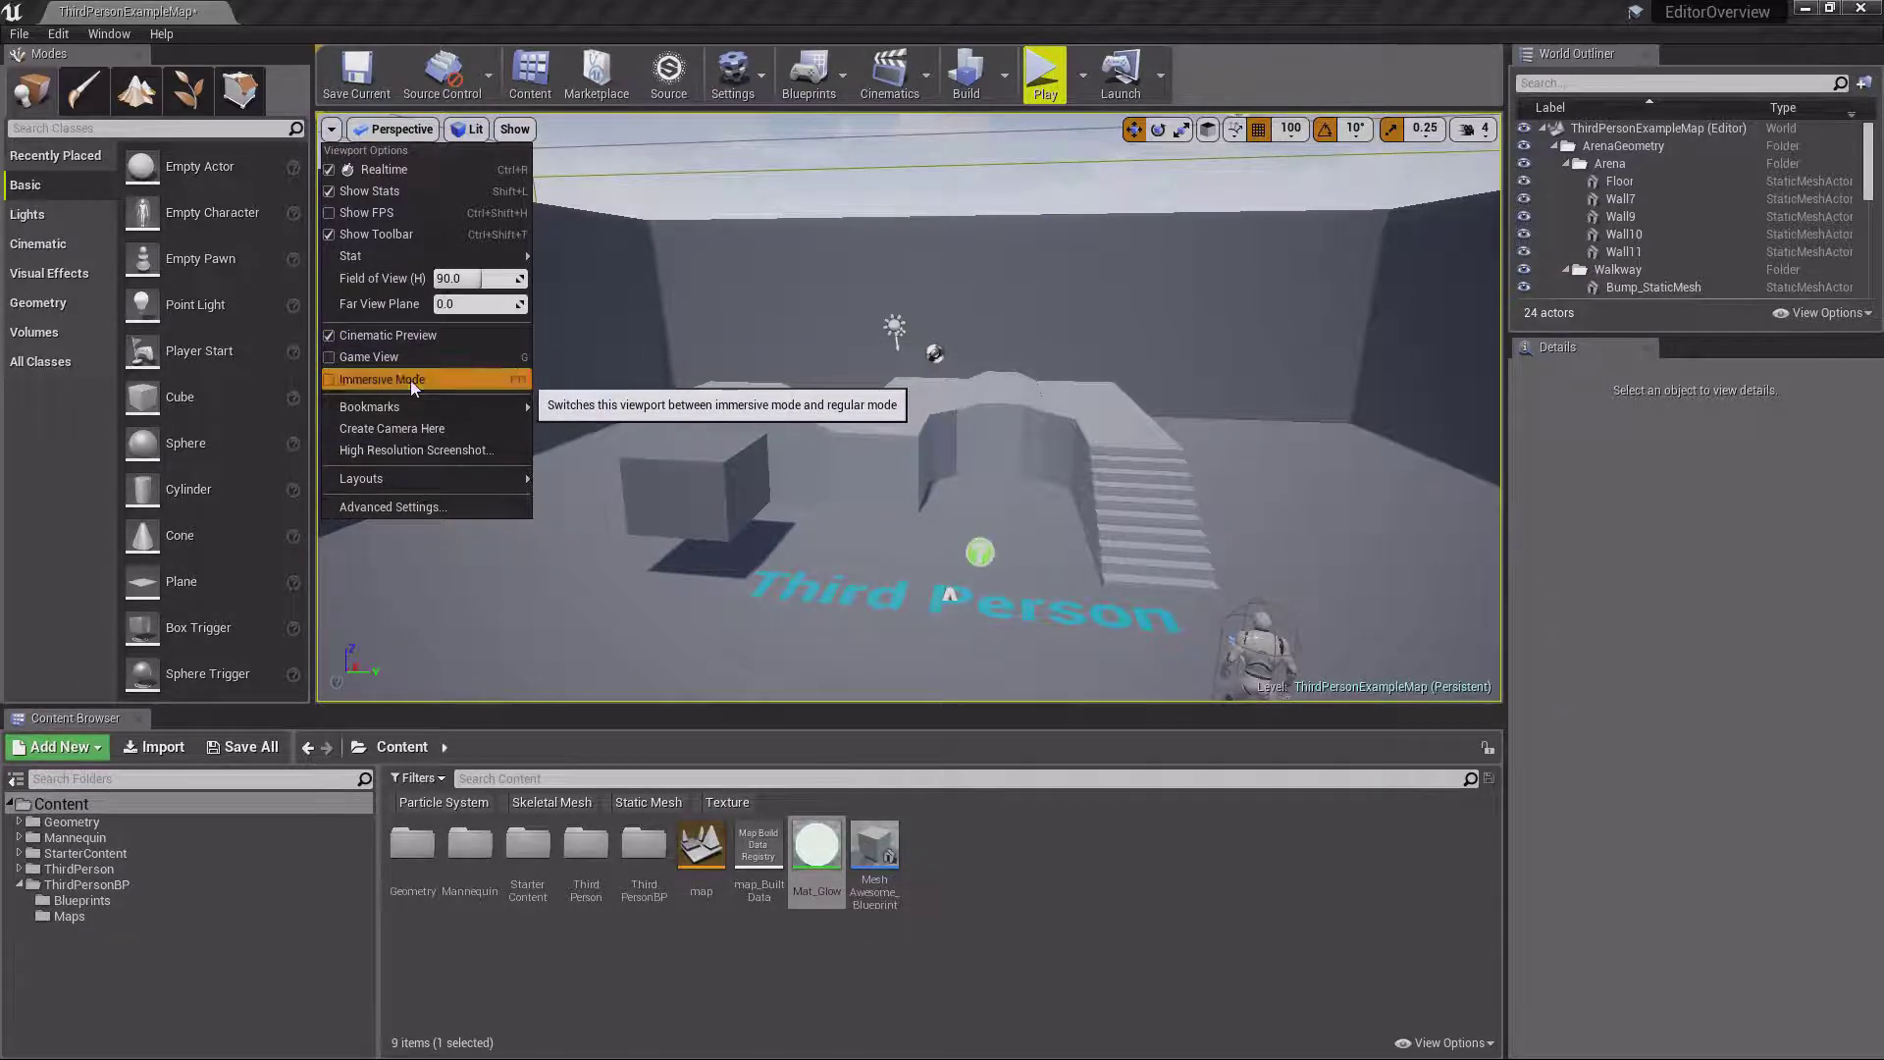
pyautogui.click(412, 380)
pyautogui.press('F11')
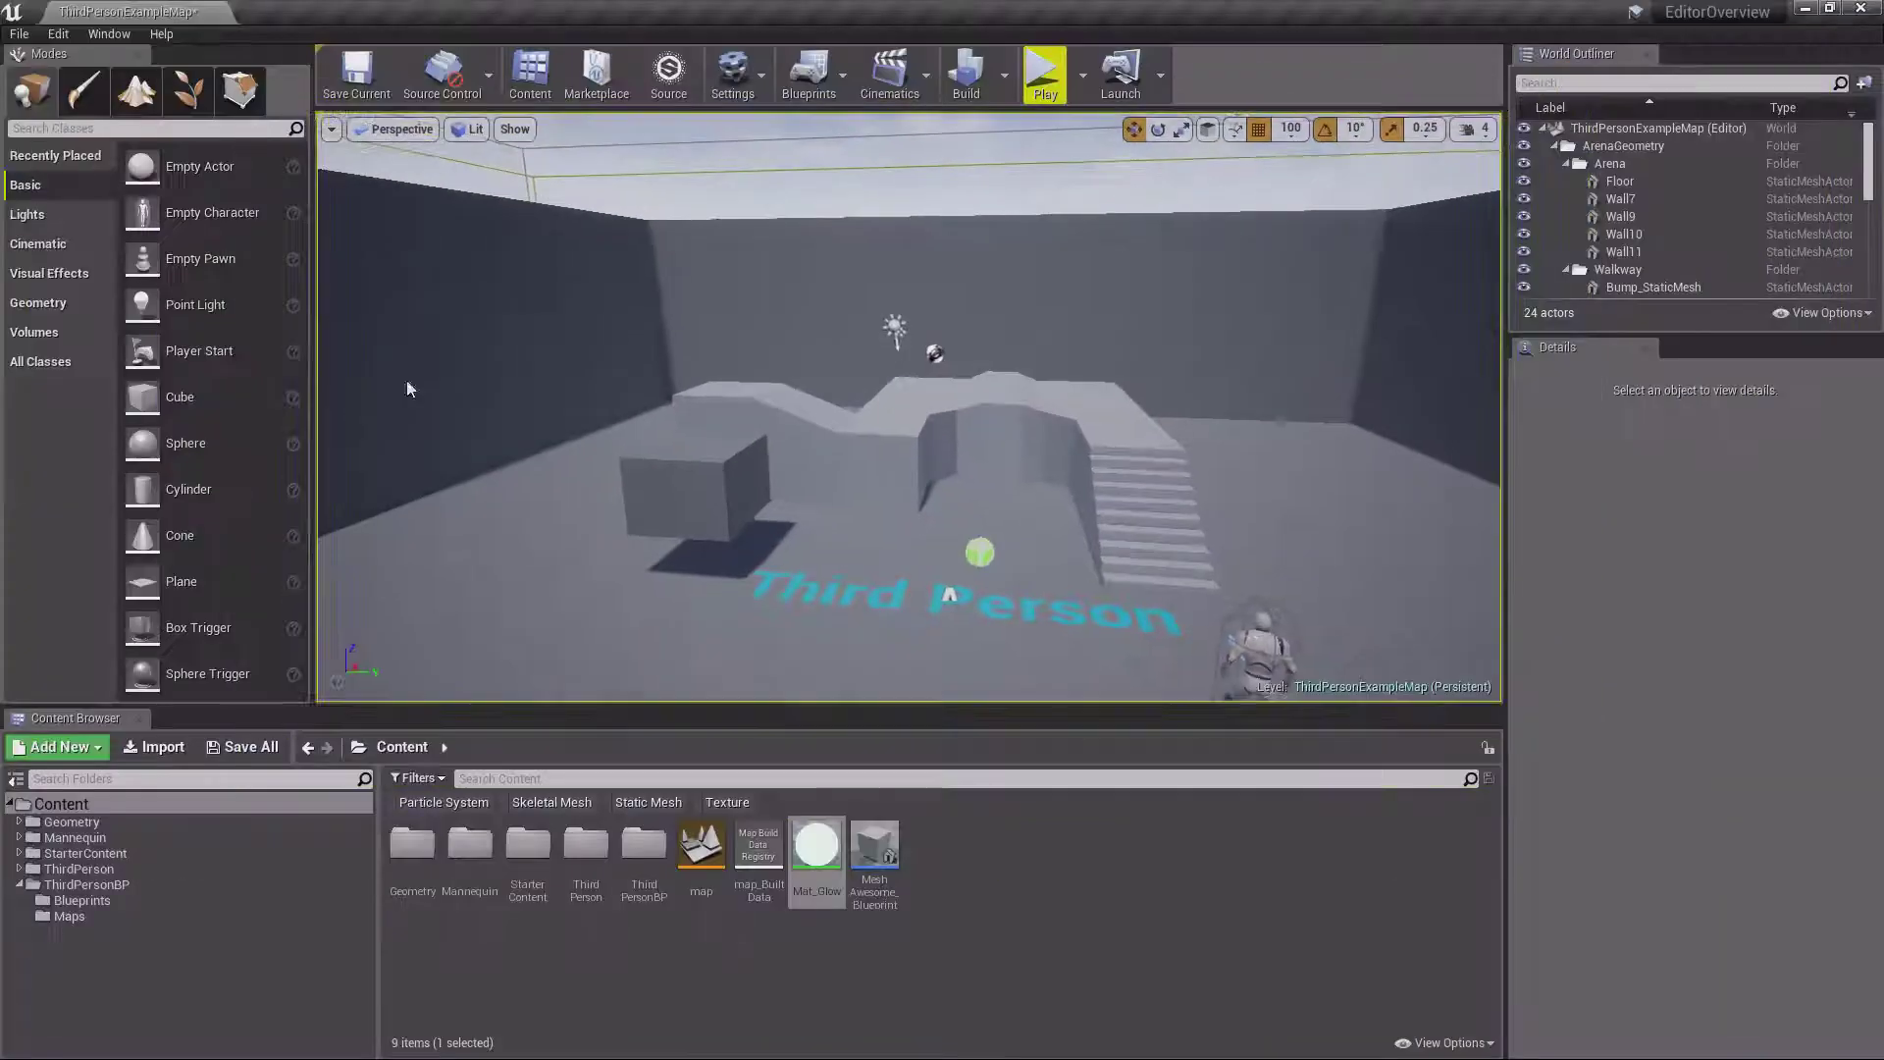
# Cycle the viewport through the stored camera bookmarks 1, 2 and 3, ending on Bookmark 1
pyautogui.click(332, 128)
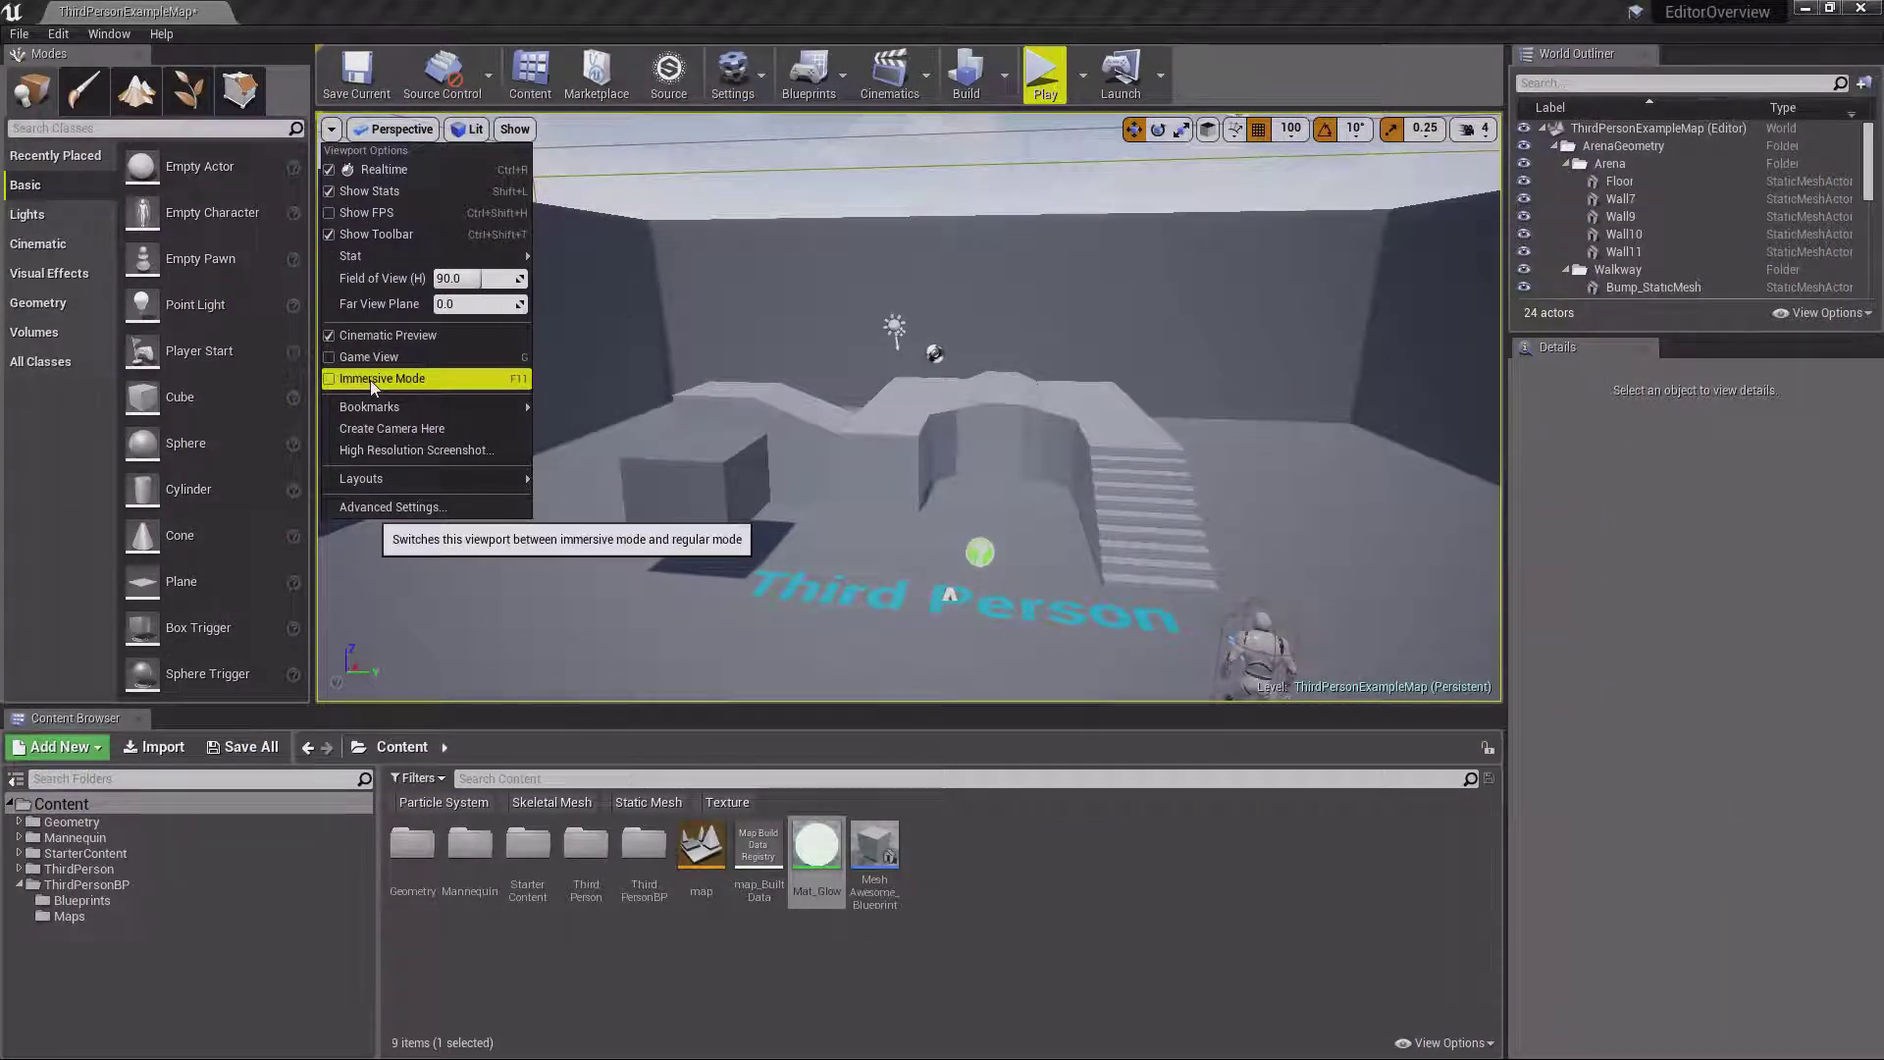
pyautogui.moveTo(429, 406)
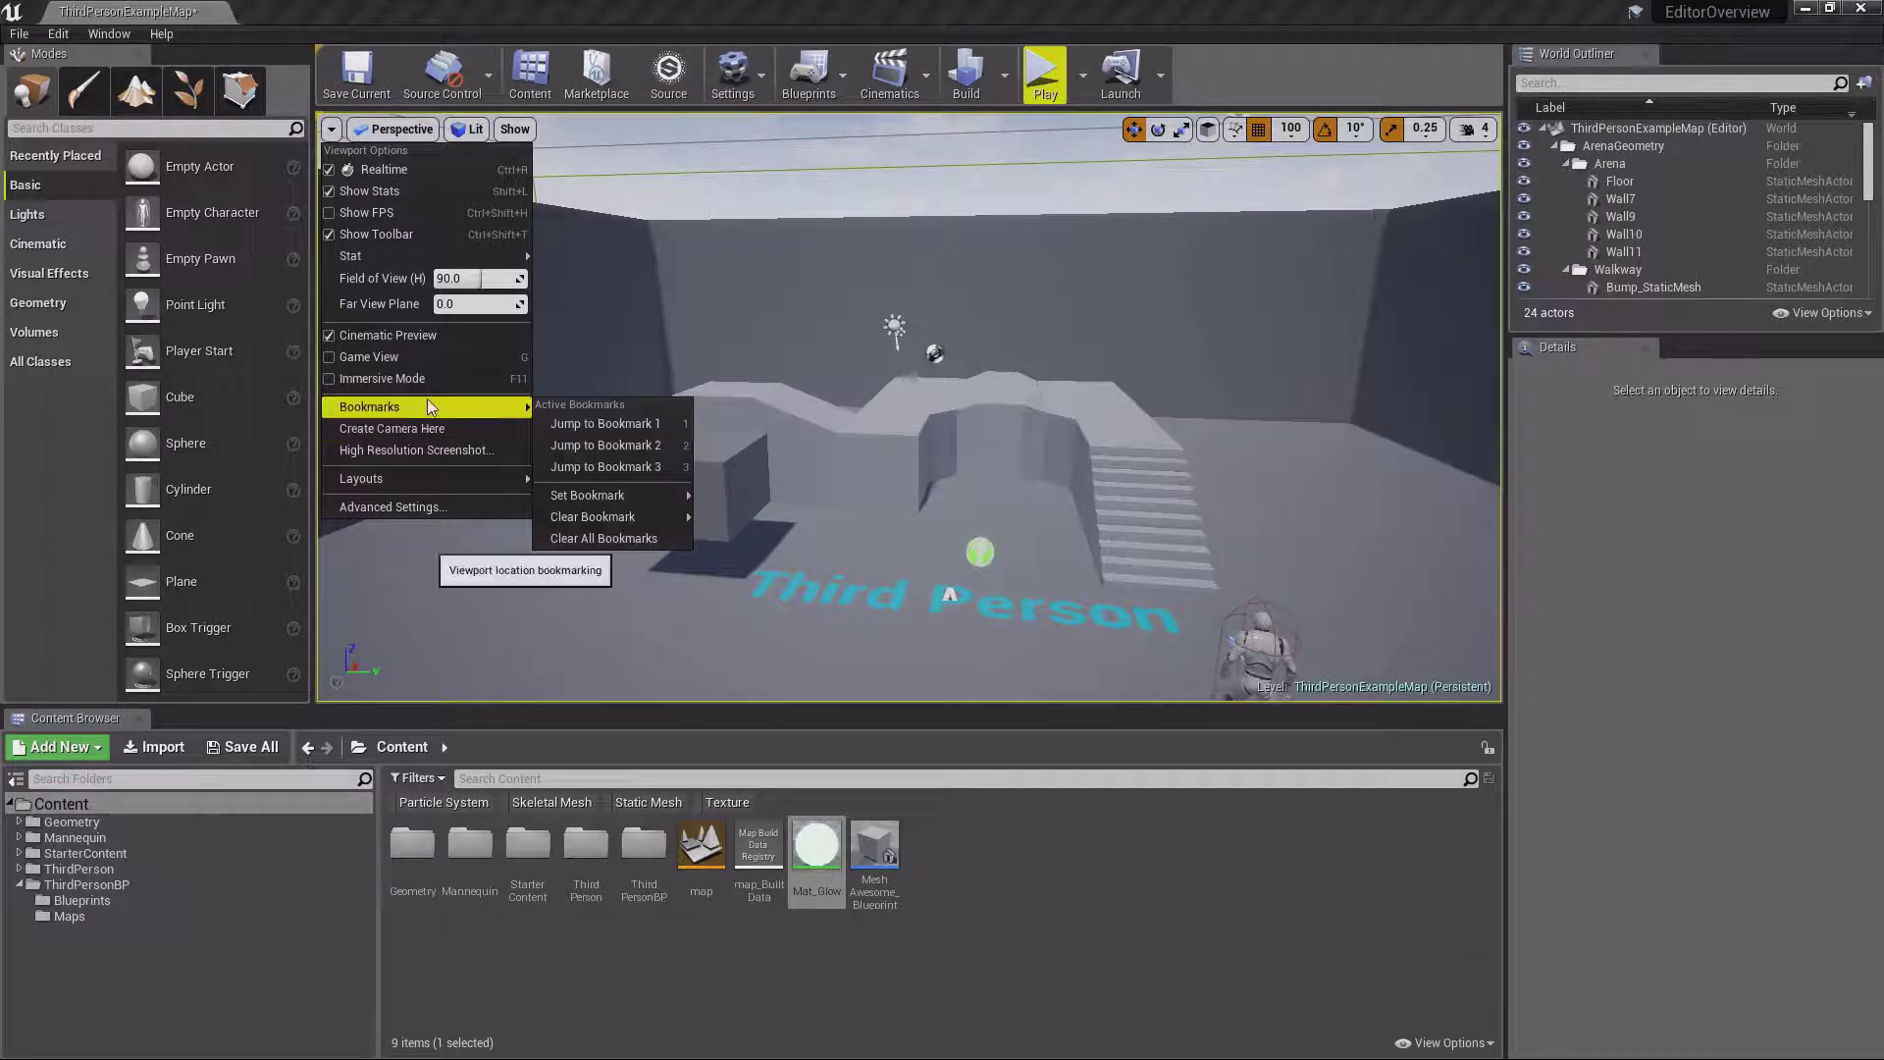
pyautogui.click(629, 425)
pyautogui.click(332, 129)
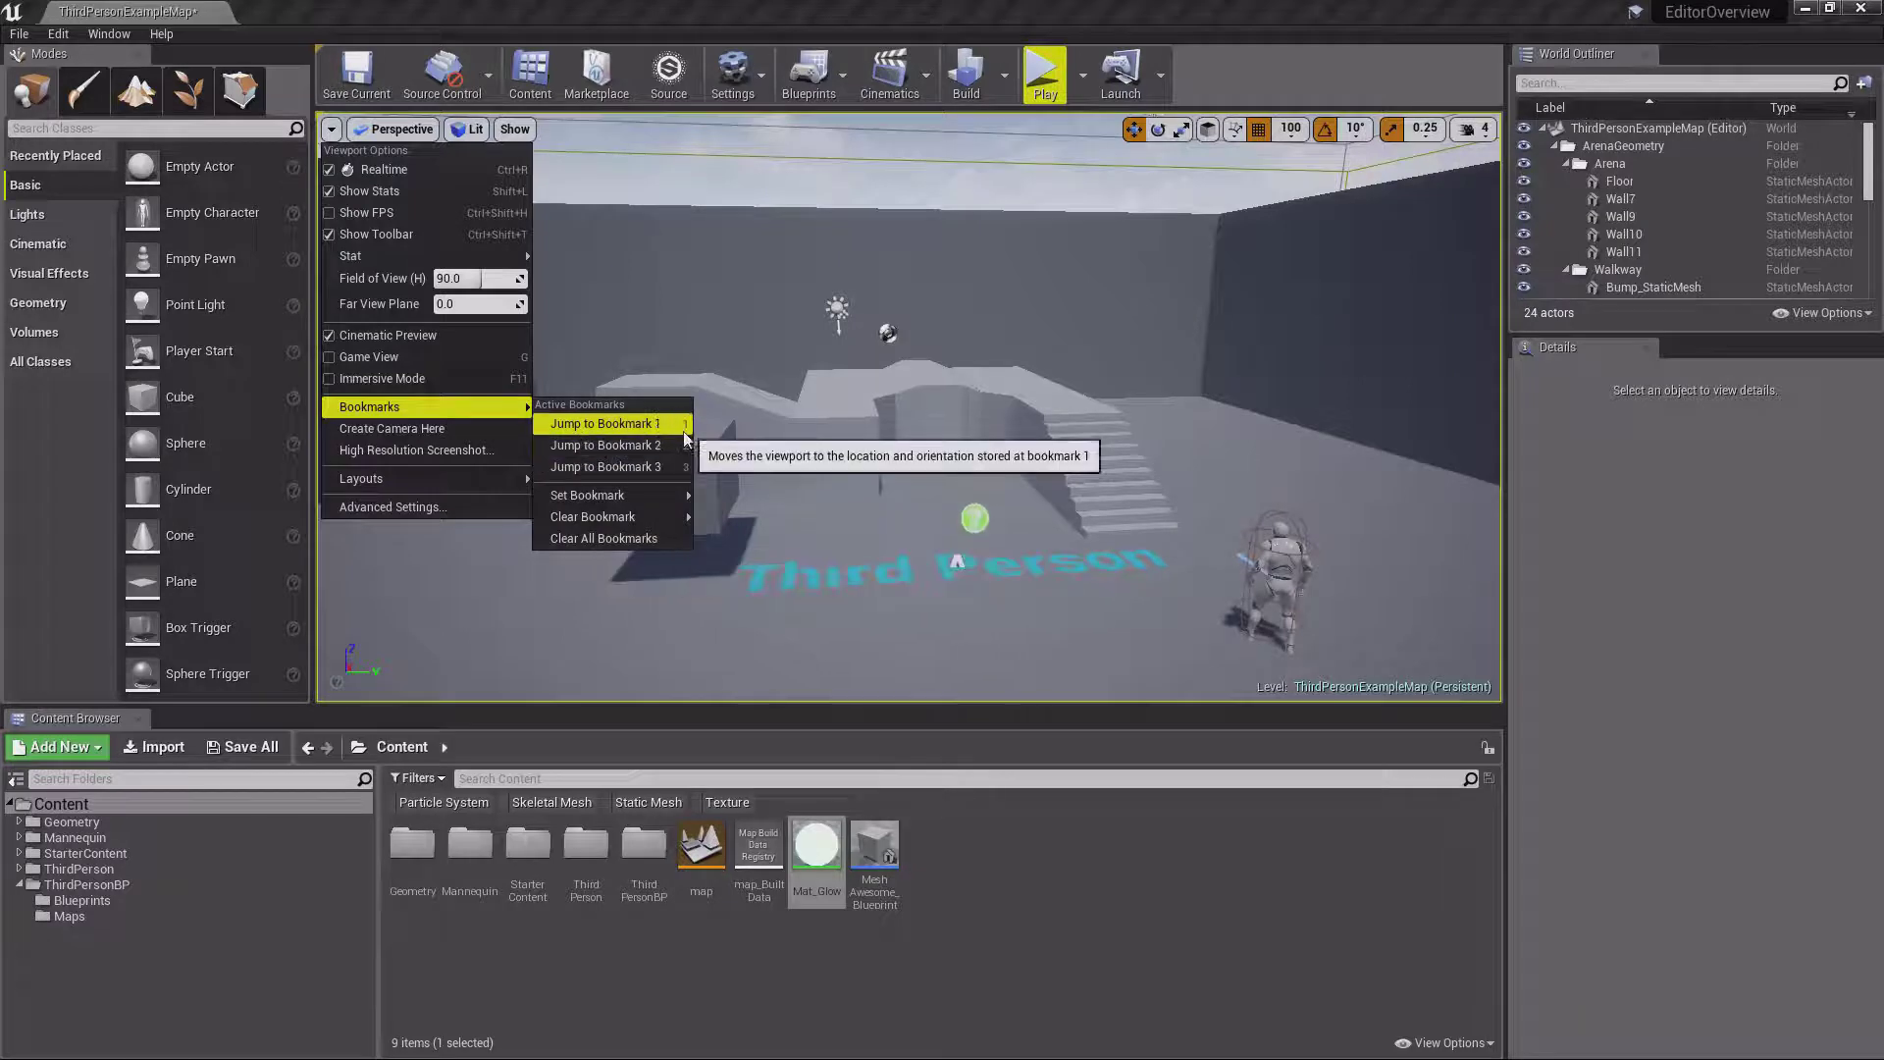
pyautogui.press('2')
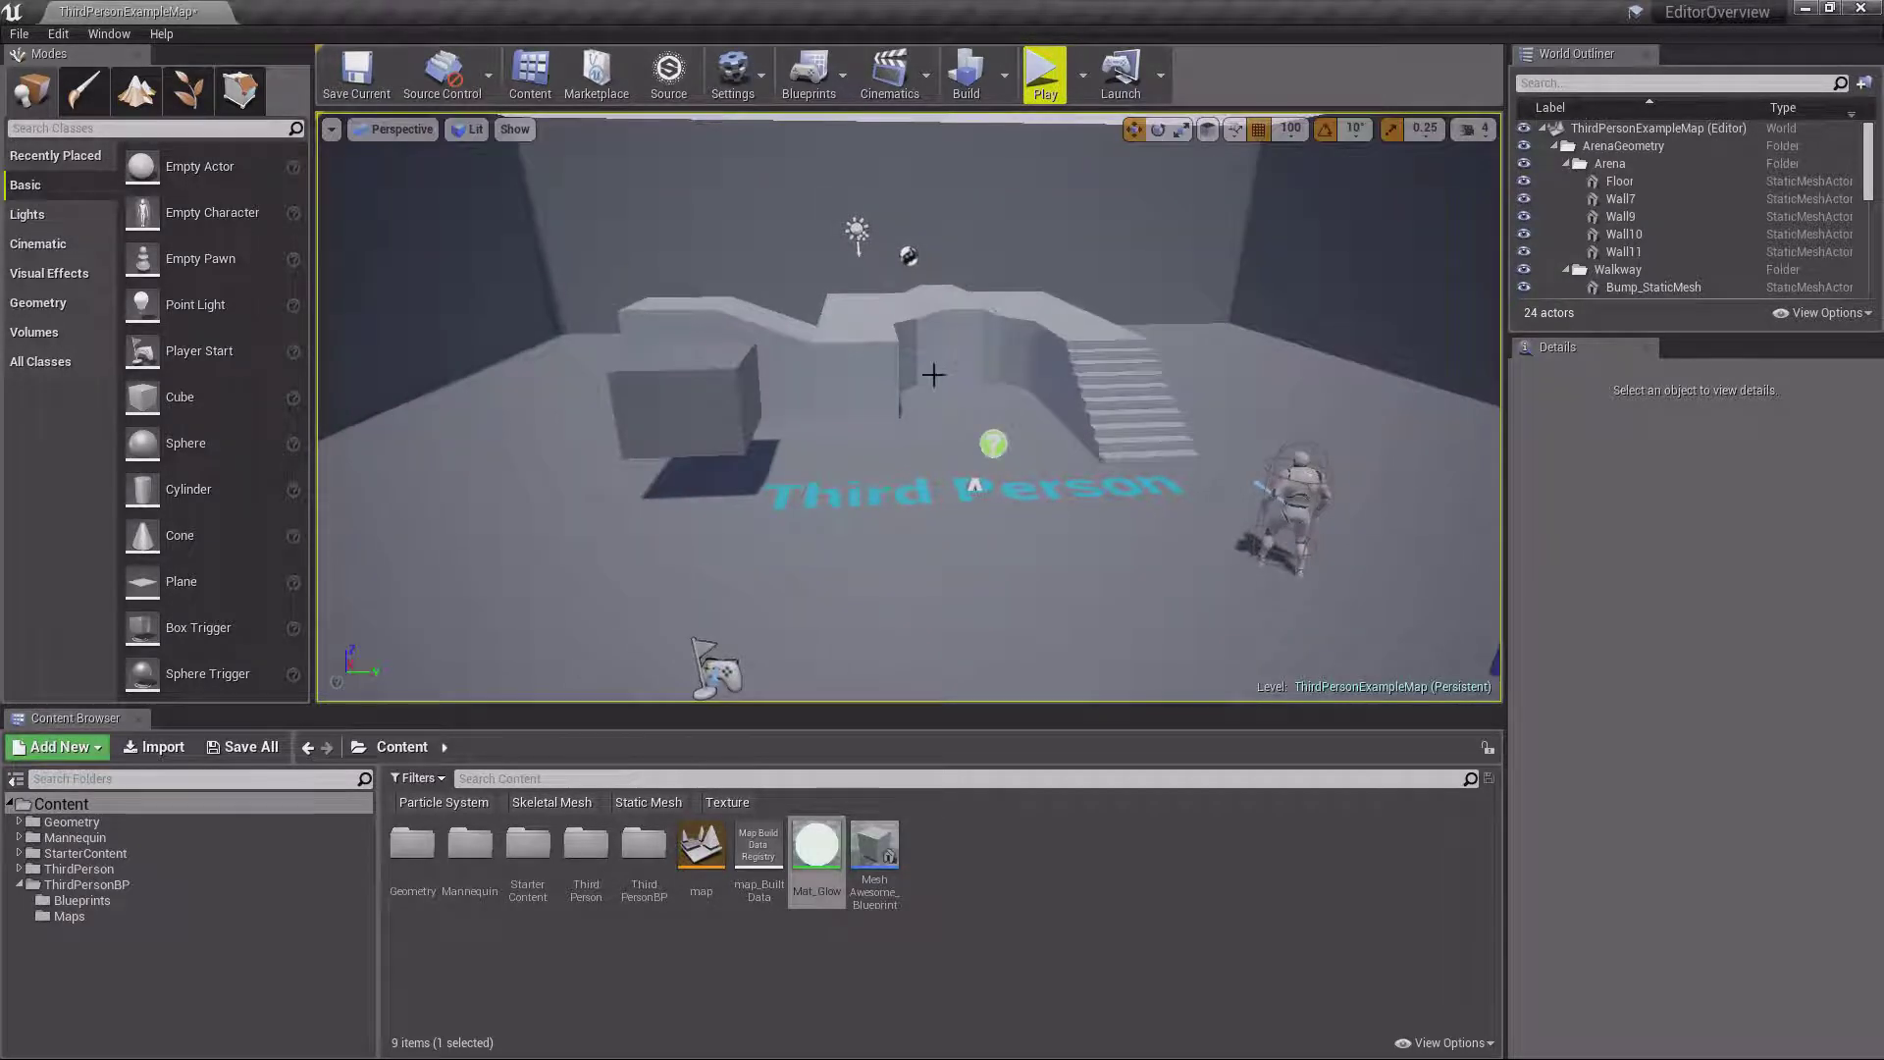
pyautogui.press('3')
pyautogui.press('1')
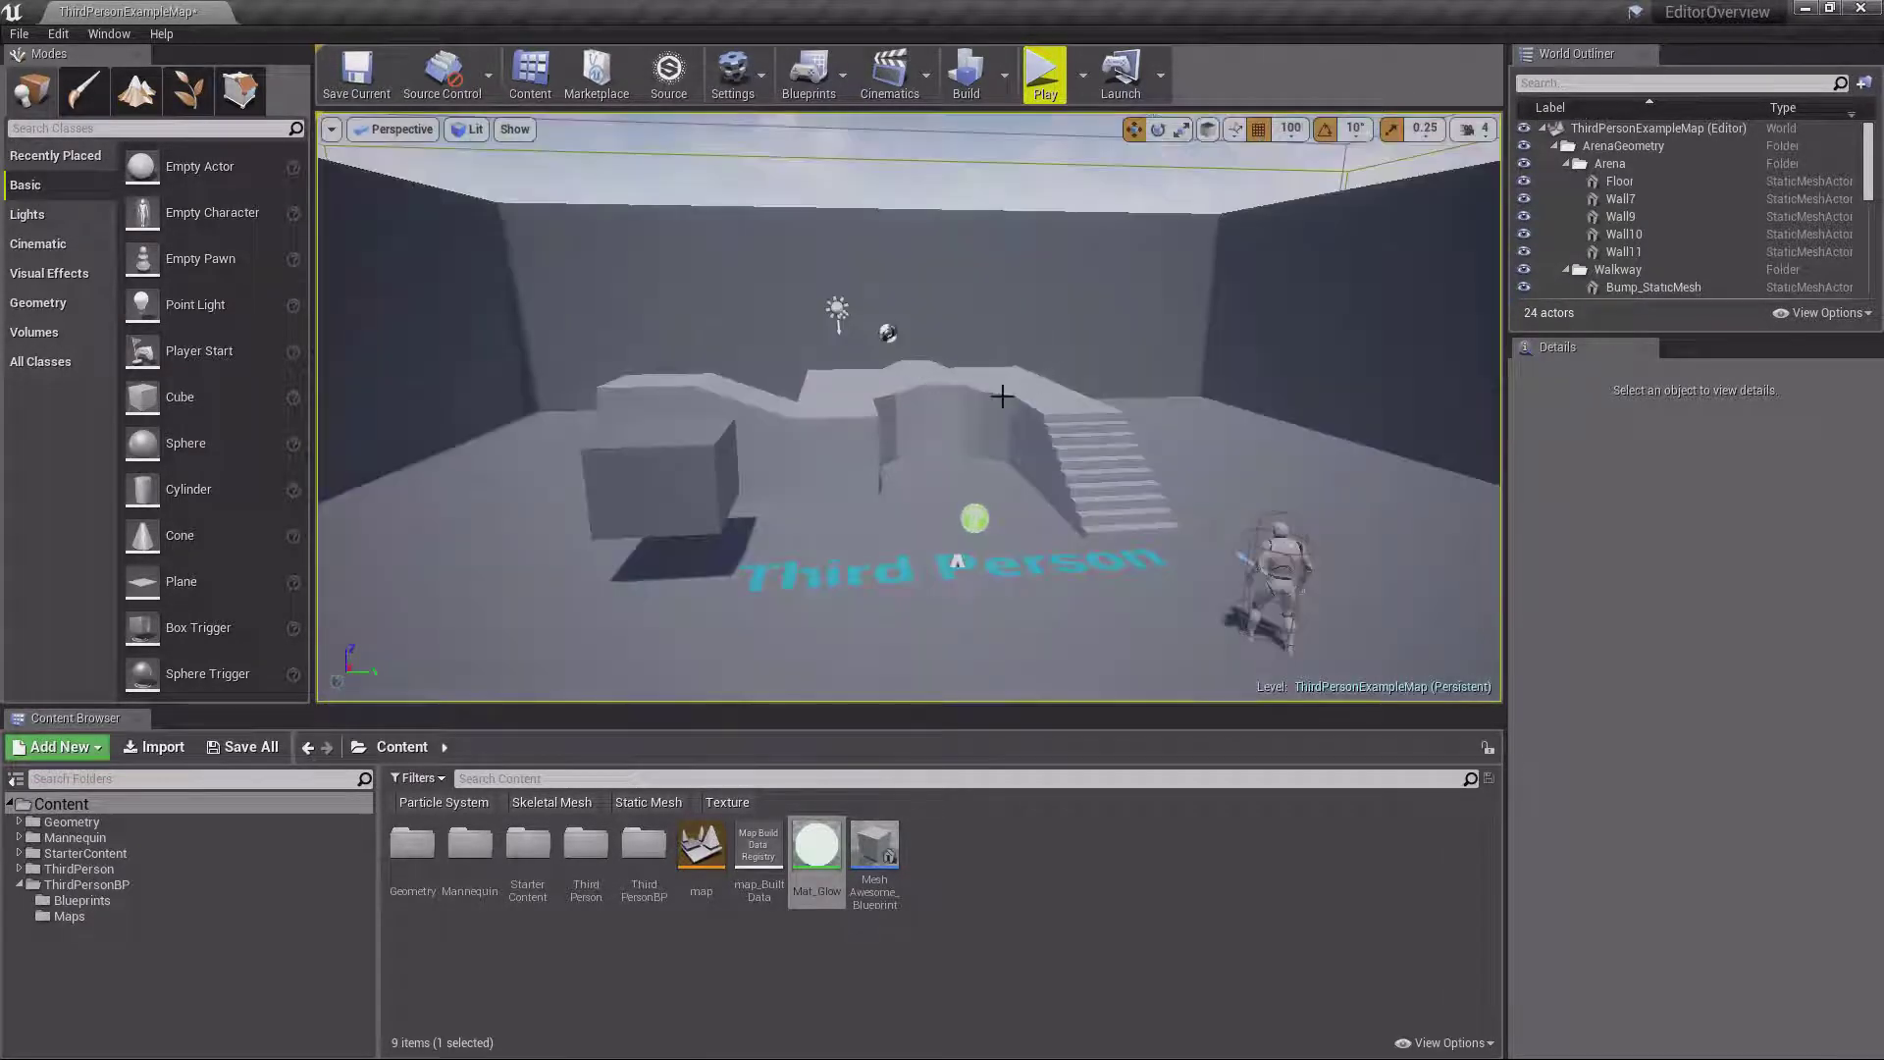
# Store an overhead view of the whole arena as Bookmark 4 and review the options for setting bookmarks
pyautogui.moveTo(1002, 396); pyautogui.dragTo(1046, 398, button='right')
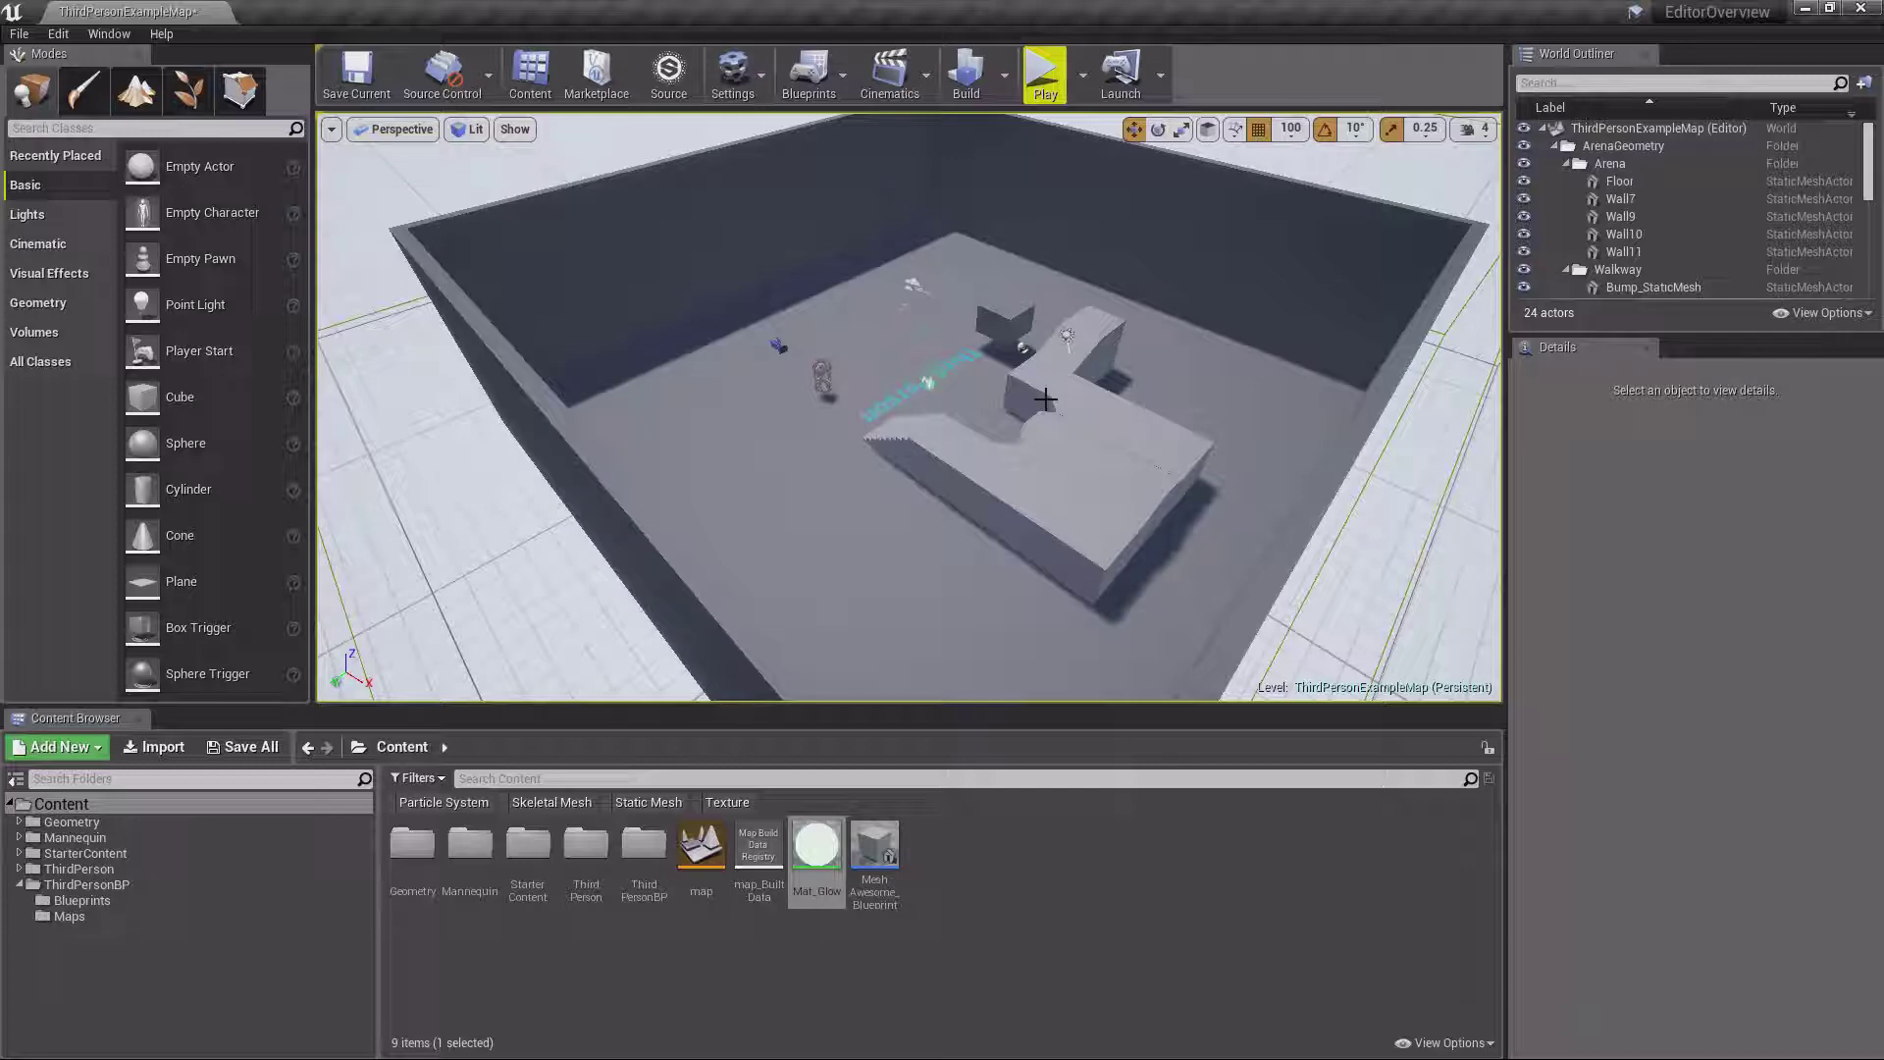
pyautogui.moveTo(1065, 406); pyautogui.dragTo(1130, 362, button='right')
pyautogui.click(332, 128)
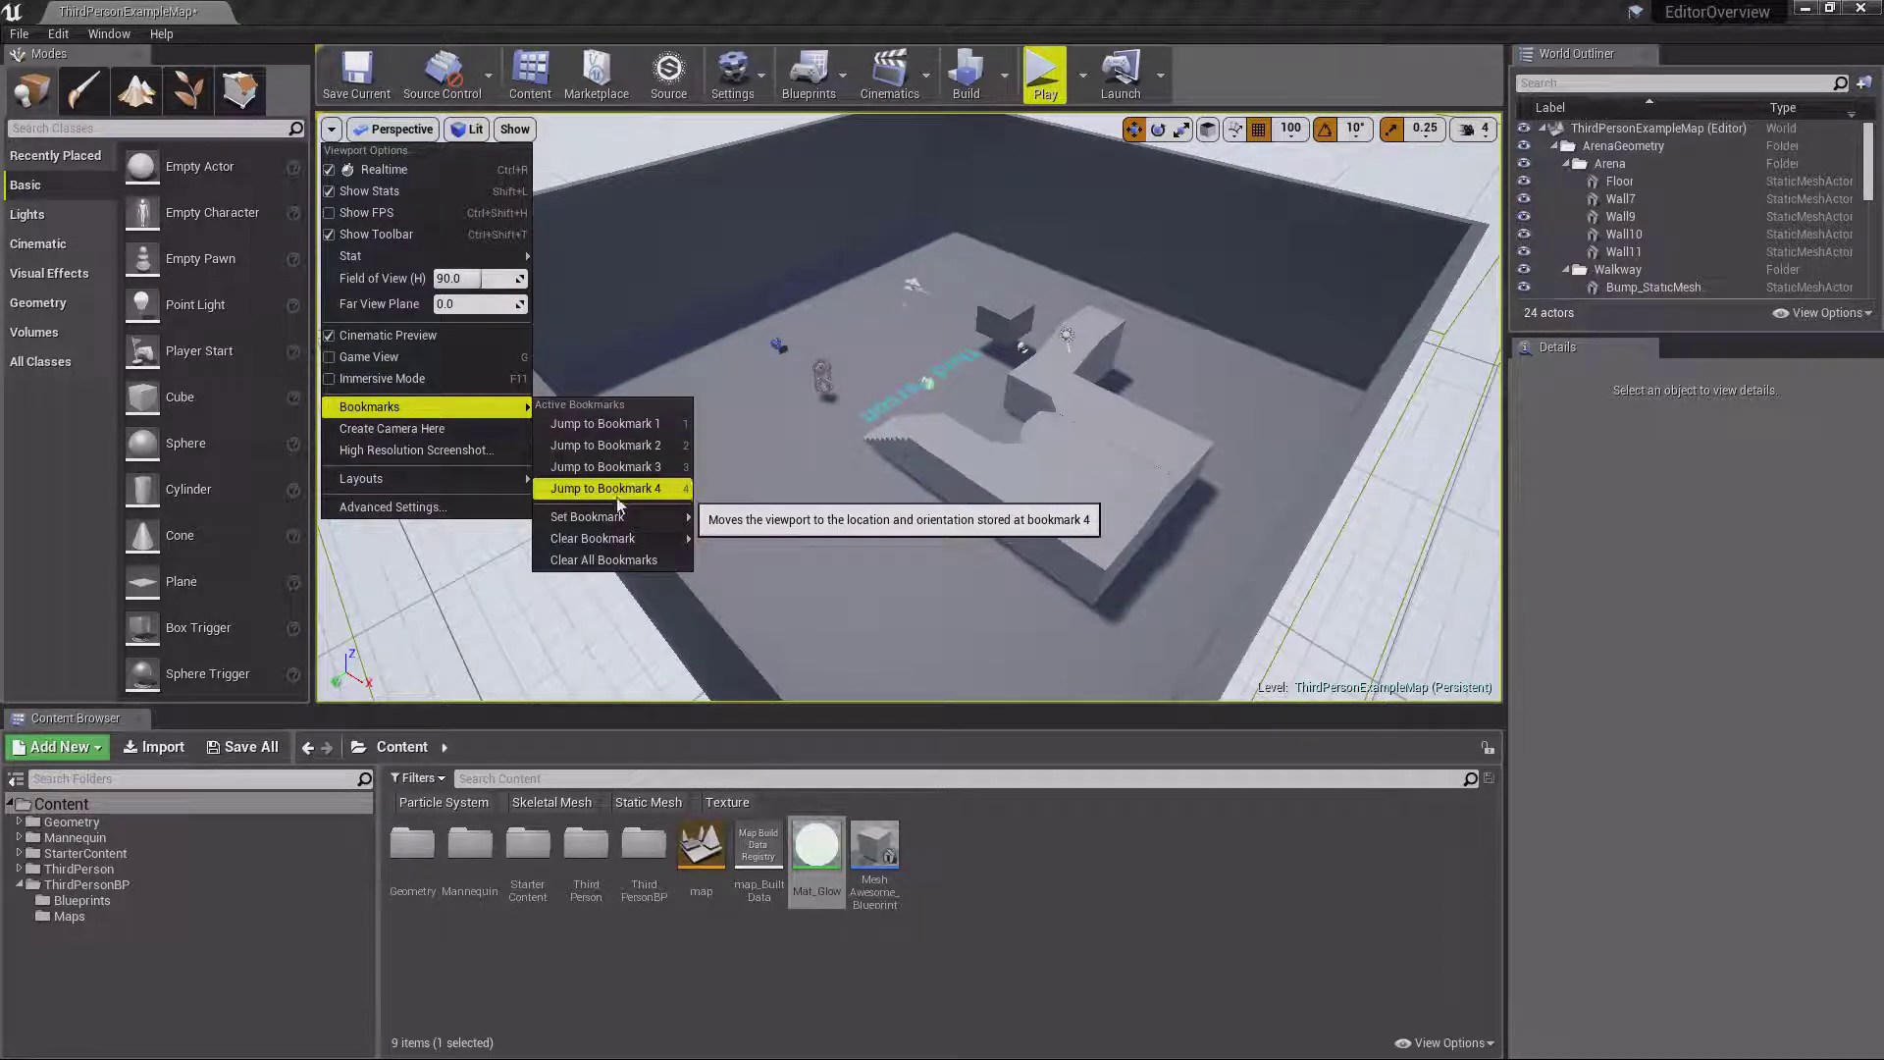
pyautogui.moveTo(613, 517)
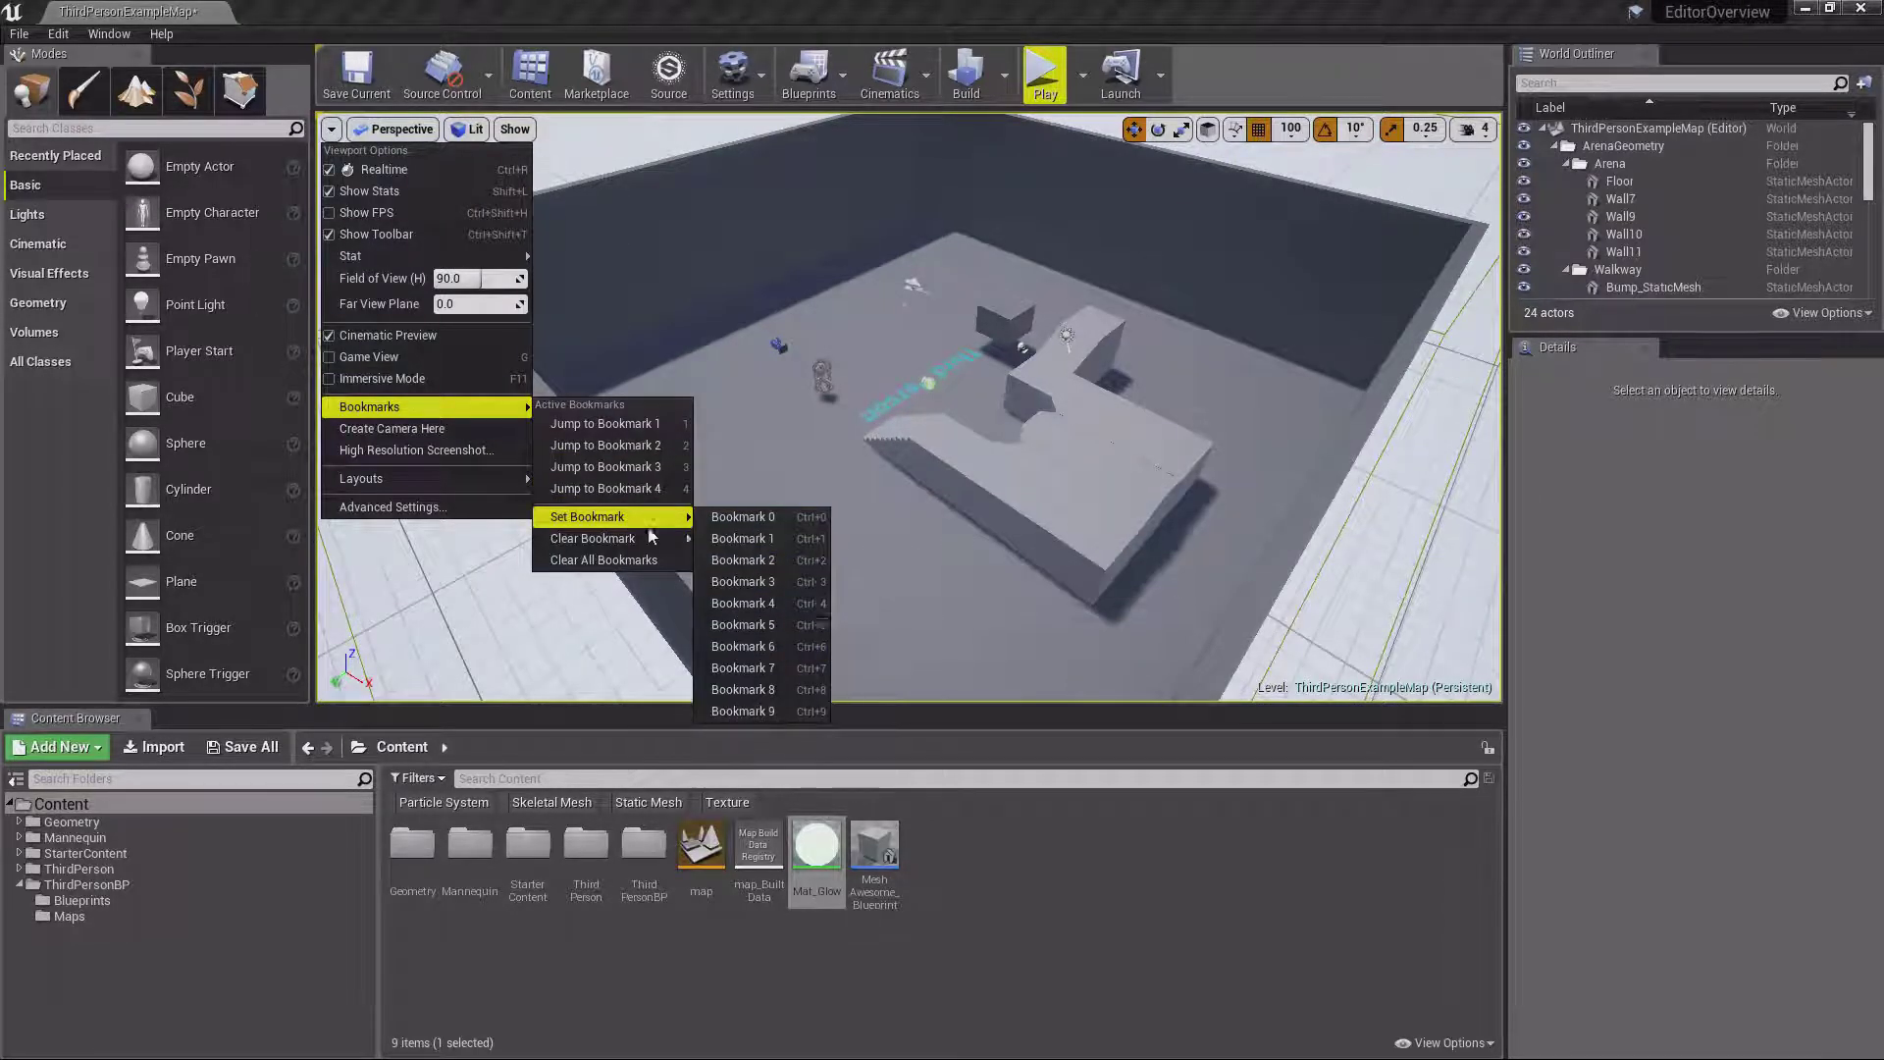
# Split the viewport into a three-pane layout with one large perspective pane beside two stacked panes
pyautogui.moveTo(473, 481)
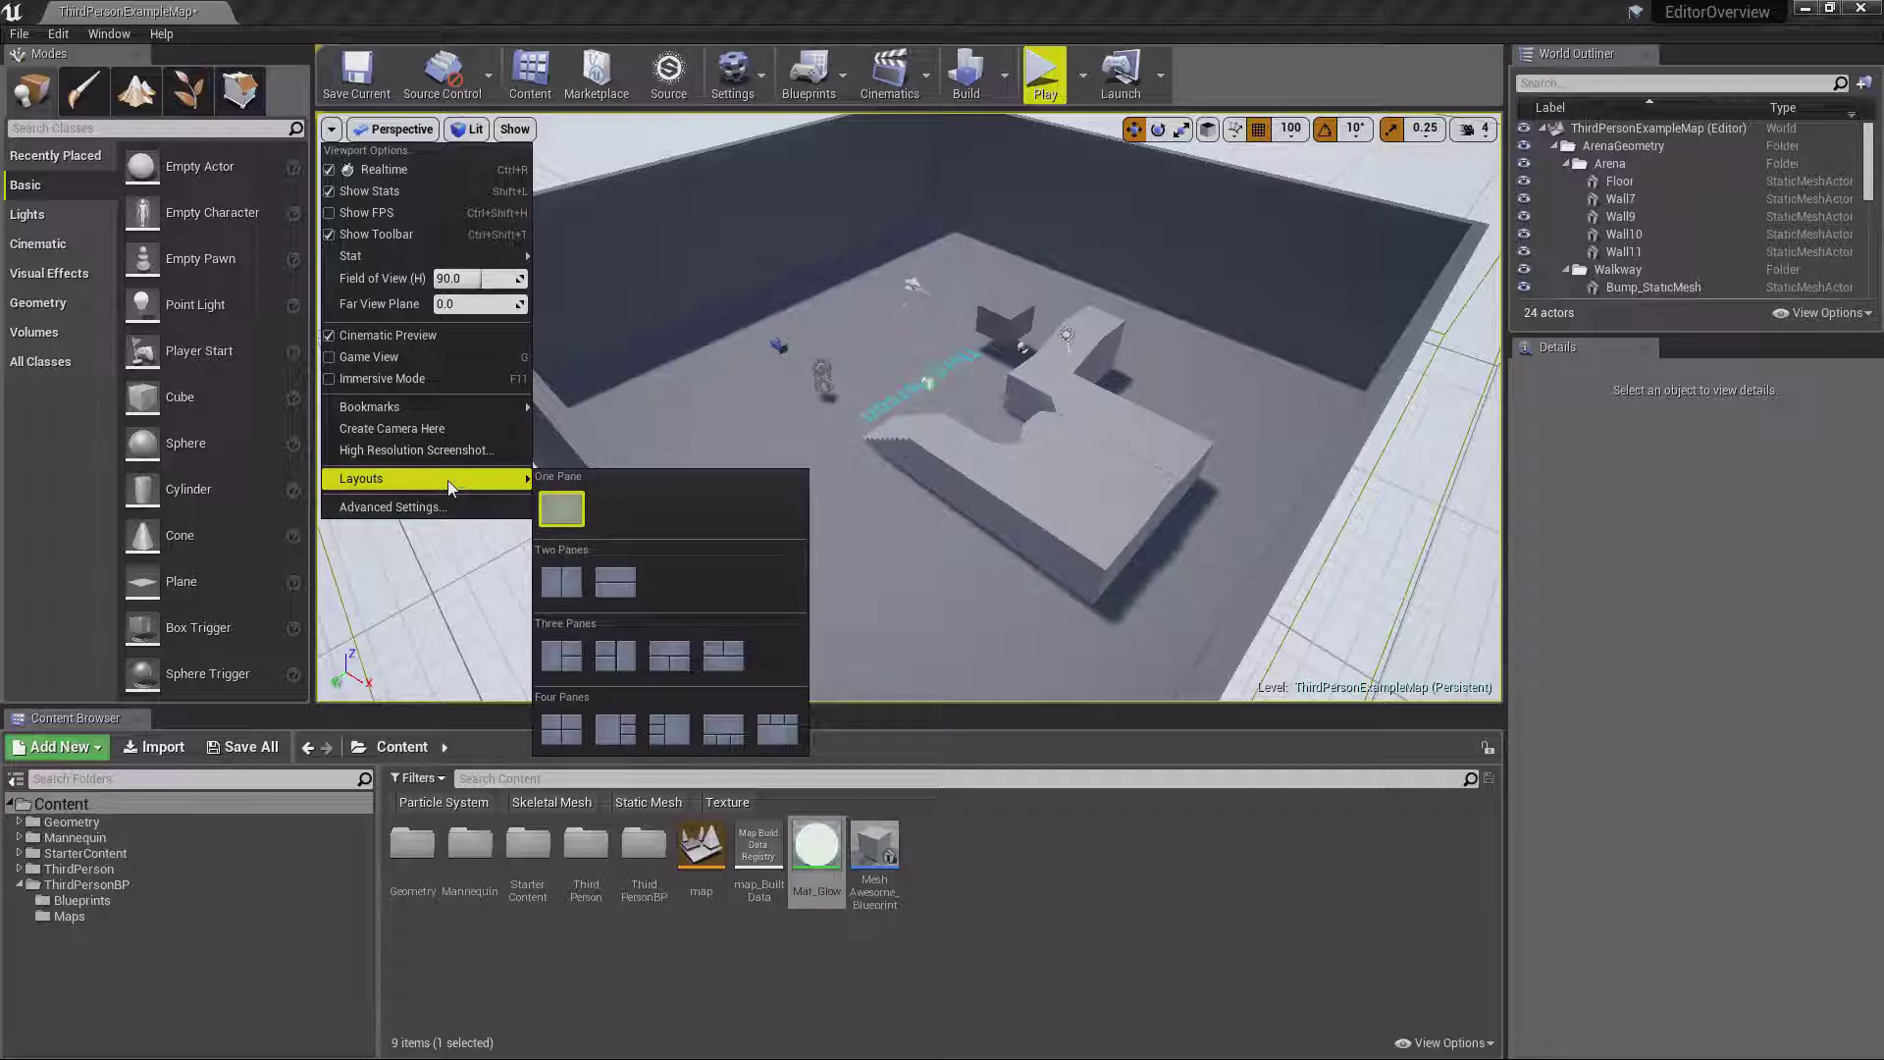
pyautogui.moveTo(923, 406)
pyautogui.mouseDown(button='right')
pyautogui.moveTo(925, 424)
pyautogui.moveTo(946, 383)
pyautogui.mouseUp(button='right')
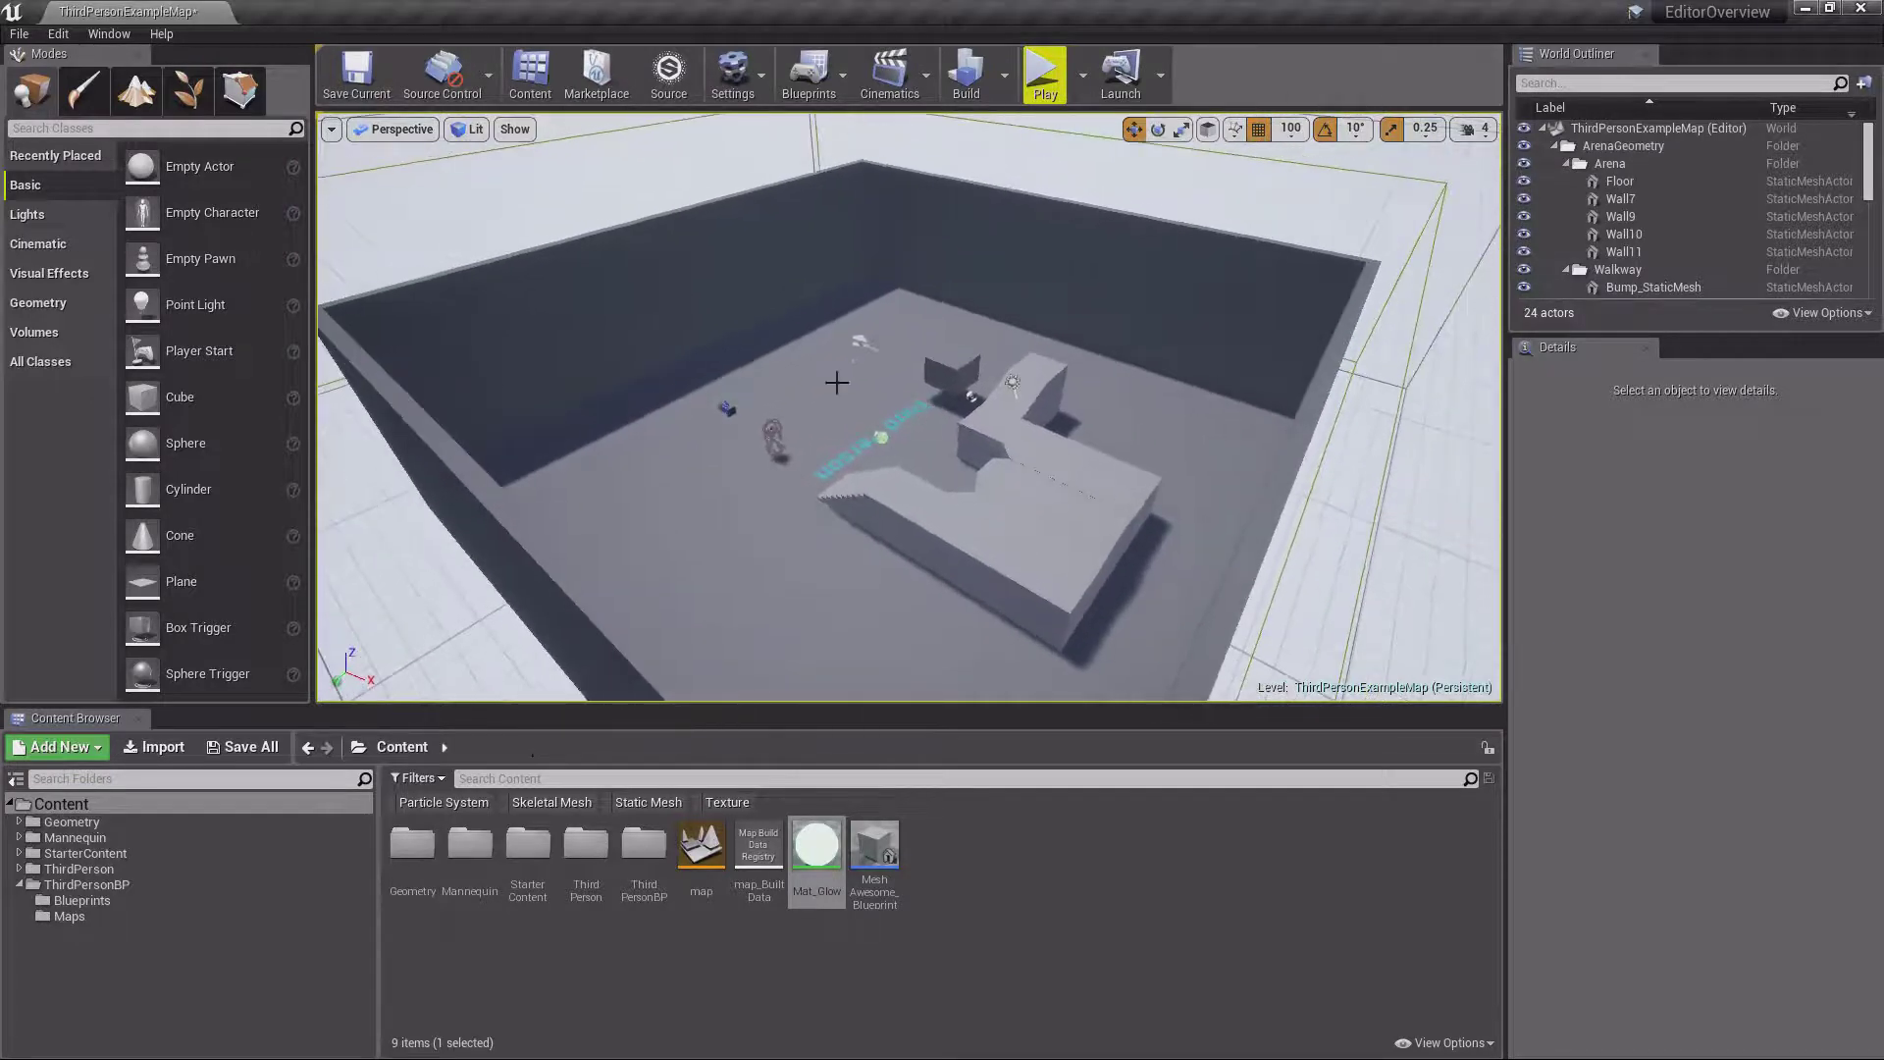
pyautogui.click(331, 128)
pyautogui.moveTo(510, 479)
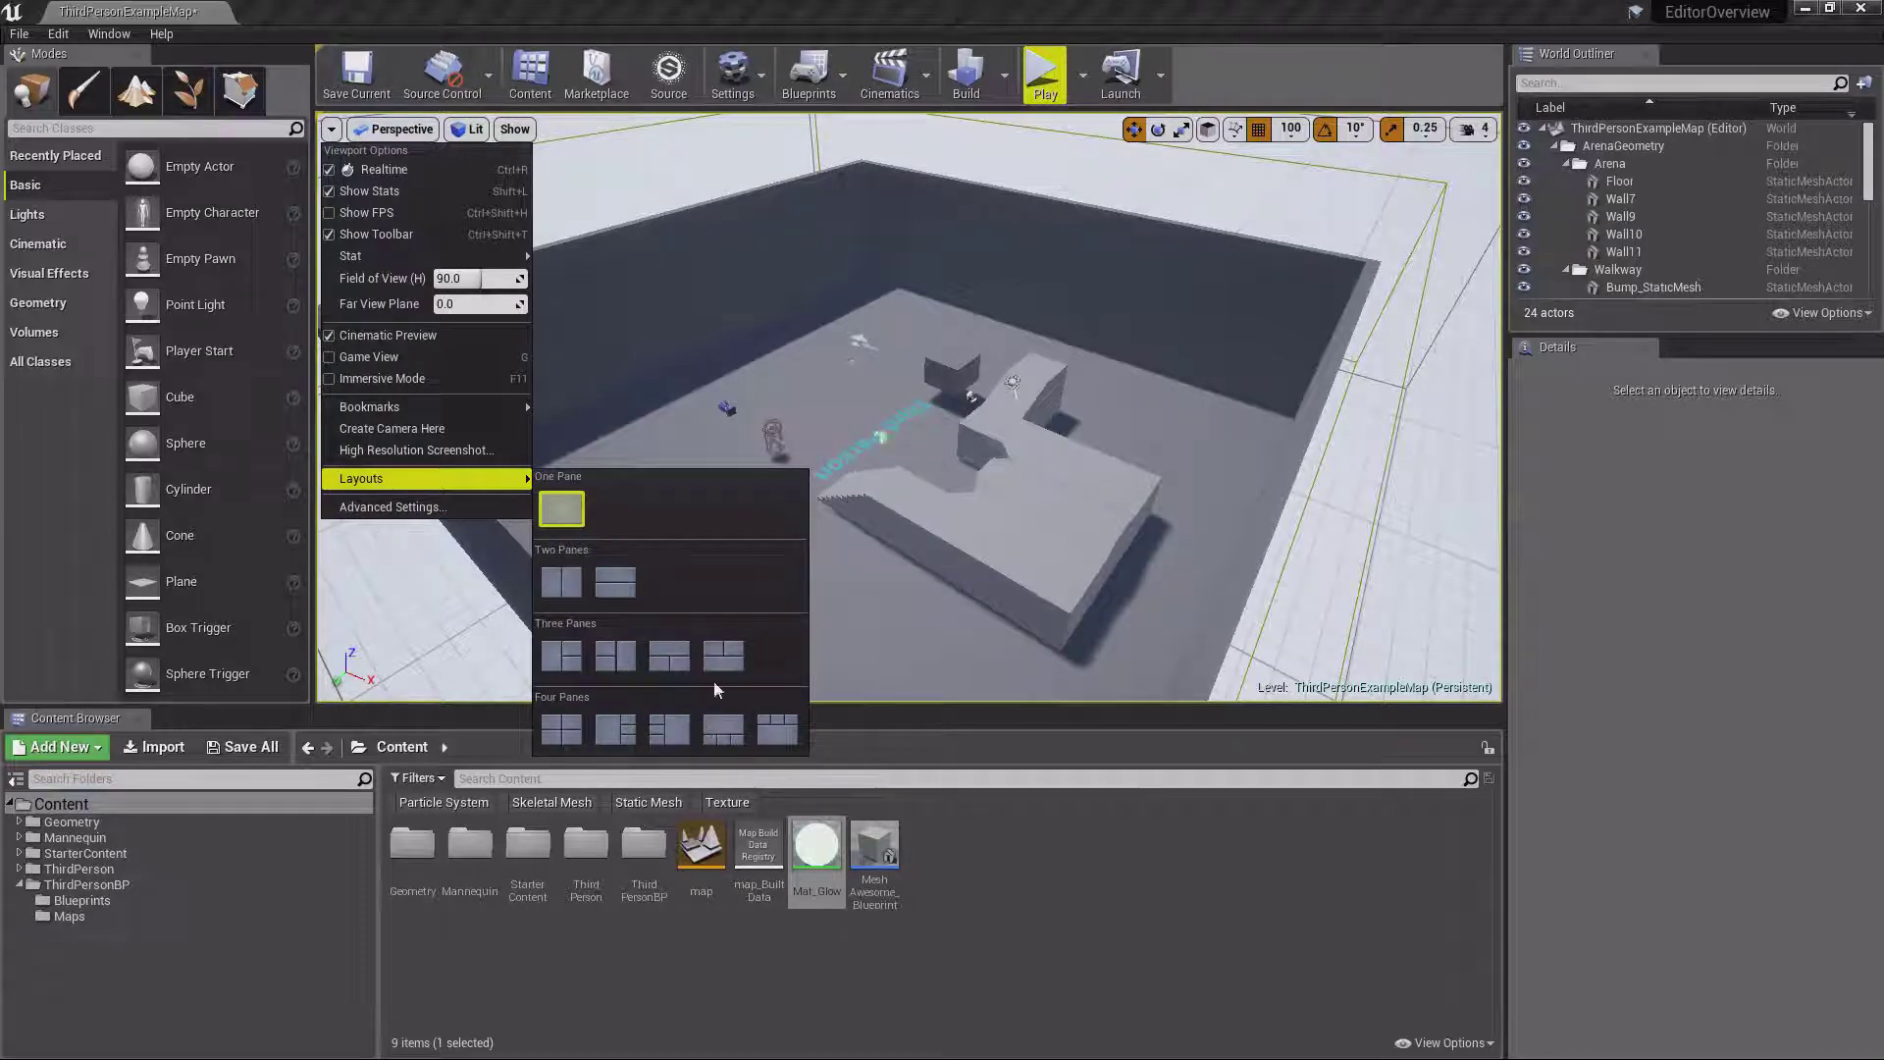
pyautogui.click(569, 664)
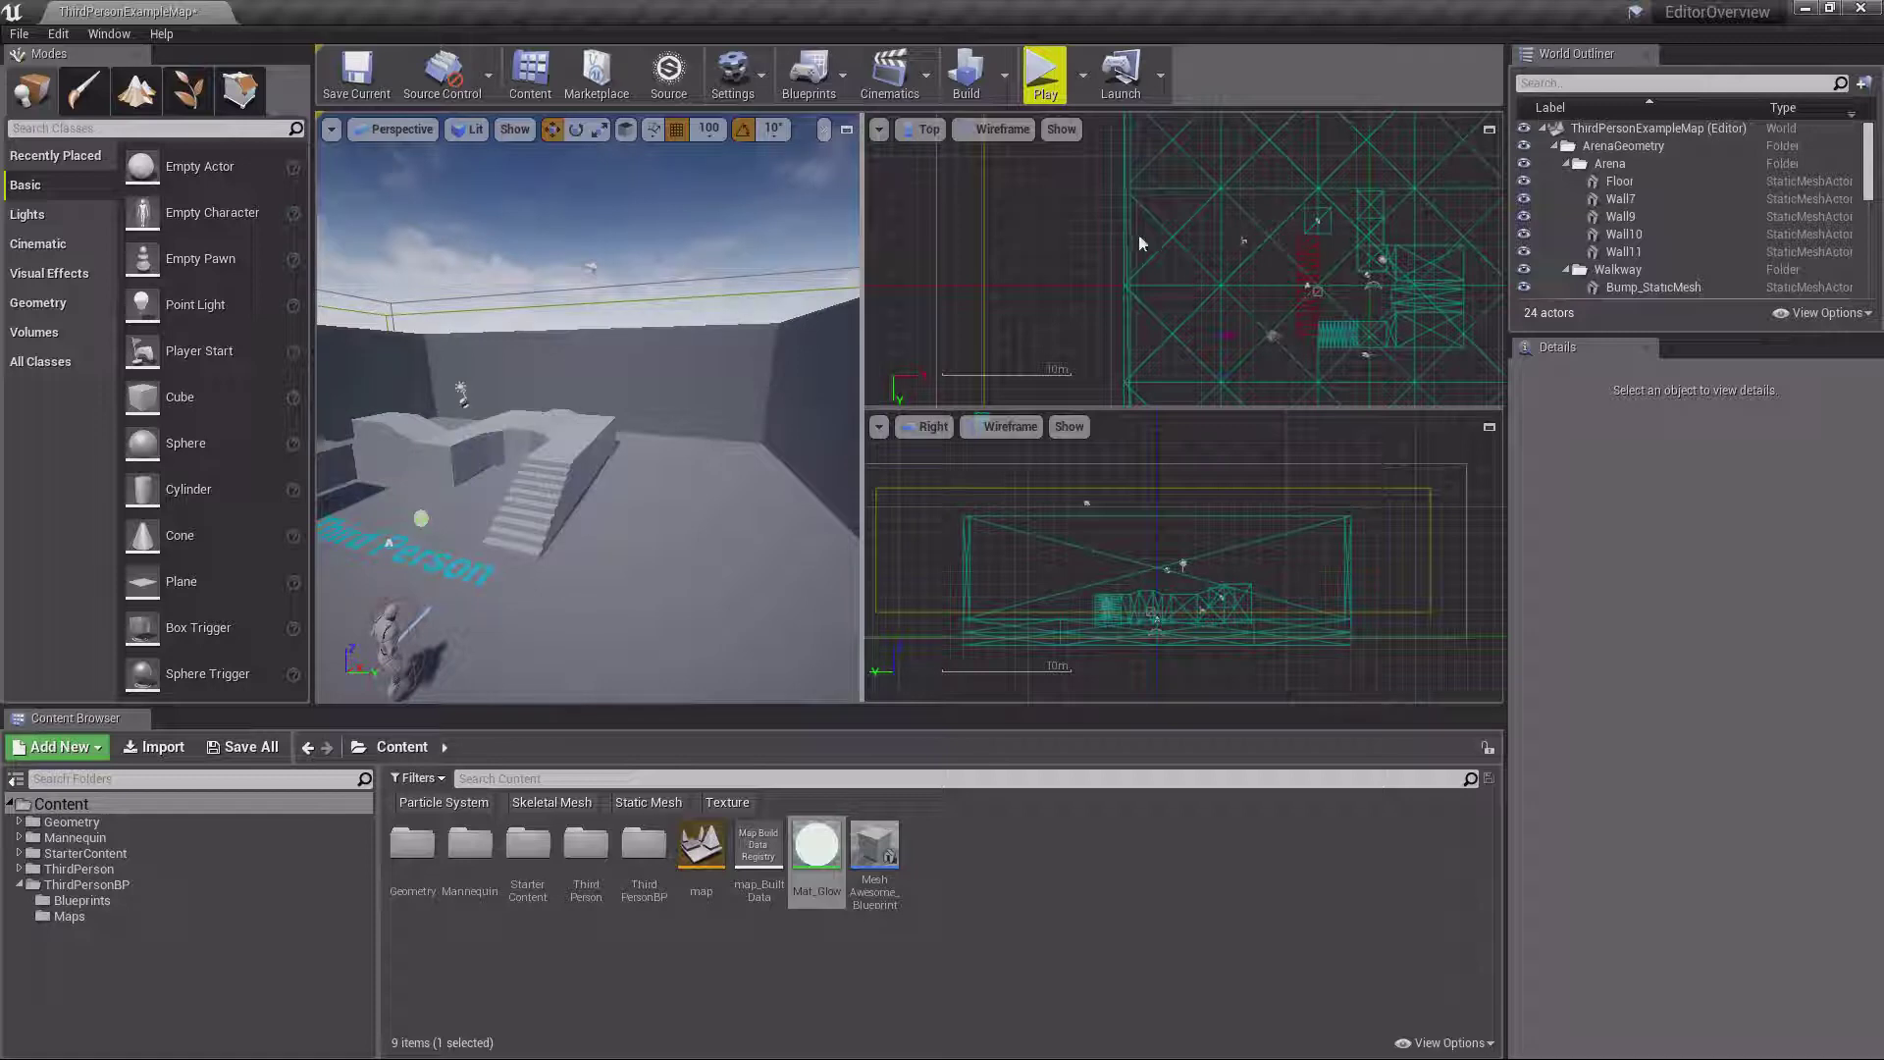
# Change the pane showing the Top view to the Left view and render it in Unlit mode
pyautogui.moveTo(1141, 243); pyautogui.dragTo(1163, 243, button='right')
pyautogui.click(928, 129)
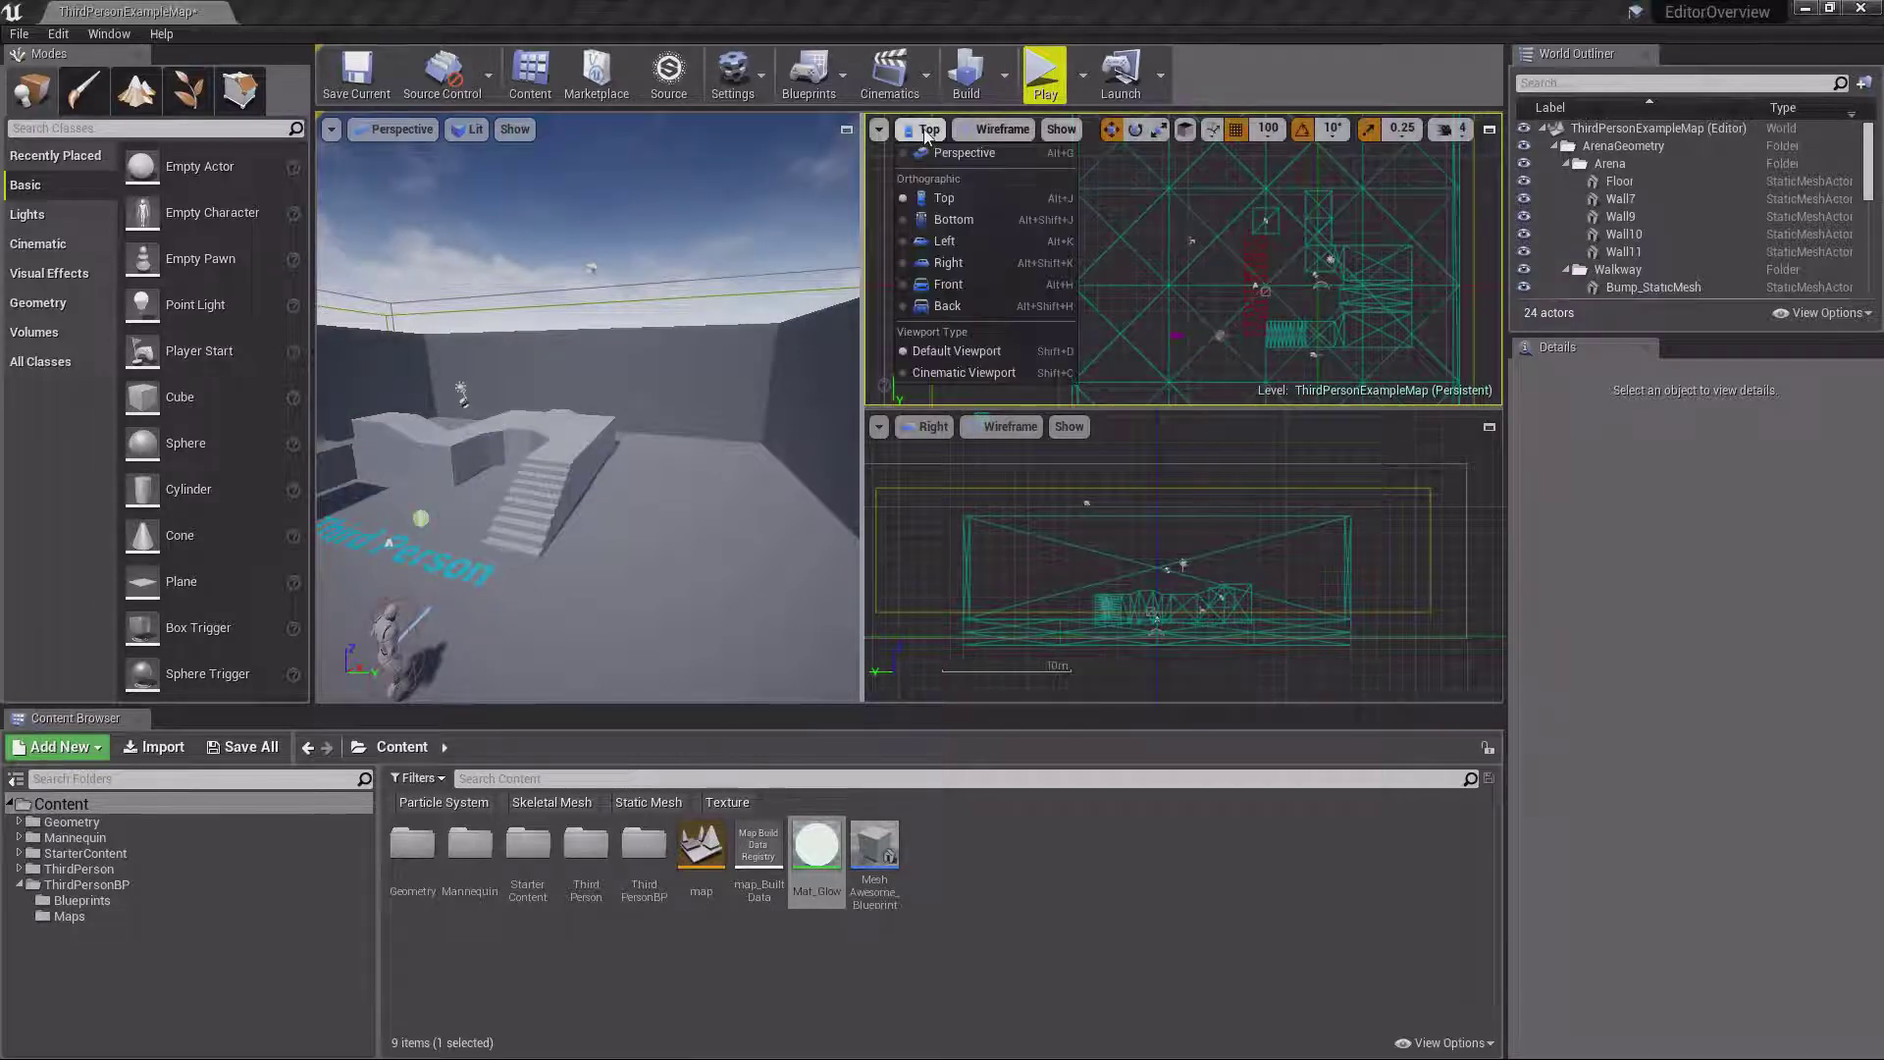
pyautogui.click(942, 218)
pyautogui.click(997, 128)
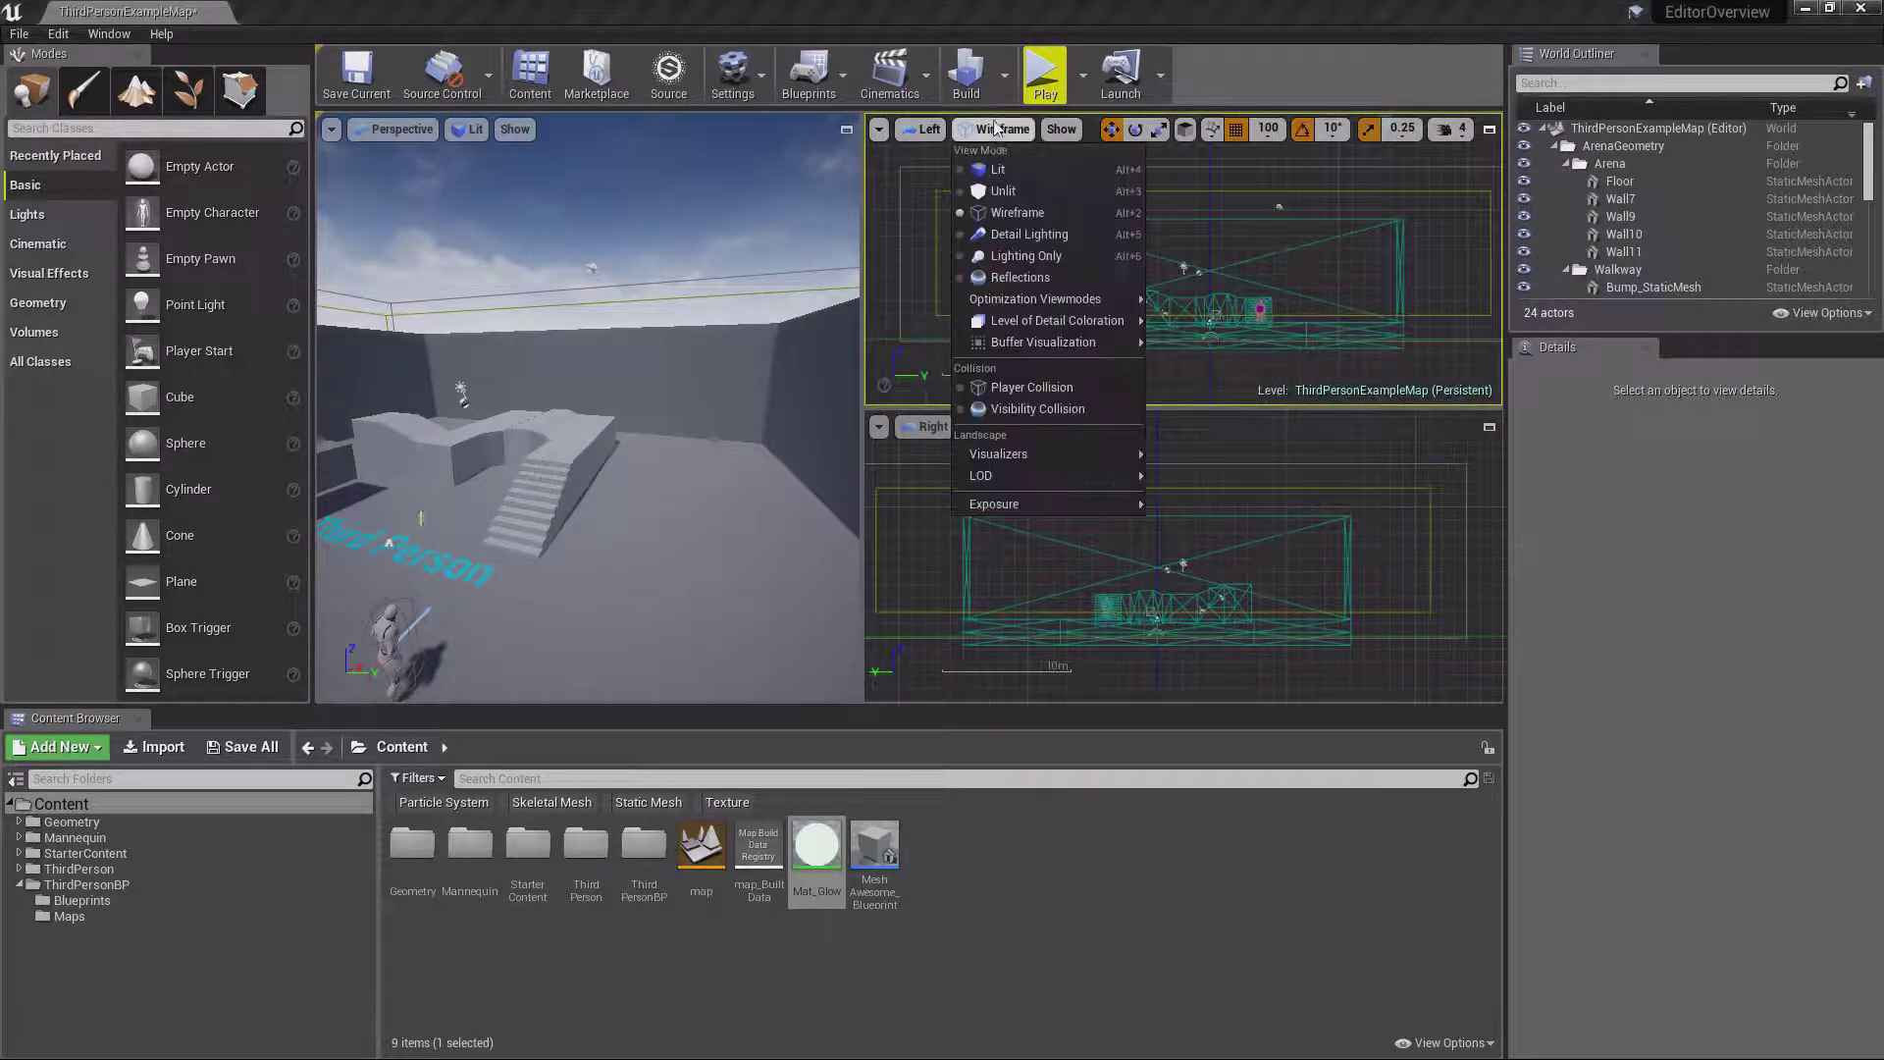
pyautogui.click(1003, 191)
pyautogui.scroll(-3, 1138, 252)
pyautogui.moveTo(1182, 211)
pyautogui.mouseDown(button='right')
pyautogui.moveTo(1166, 254)
pyautogui.moveTo(1193, 224)
pyautogui.mouseUp(button='right')
# Navigate in the perspective and Right panes, and return the viewport to the One Pane layout
pyautogui.moveTo(548, 247); pyautogui.dragTo(557, 306, button='right')
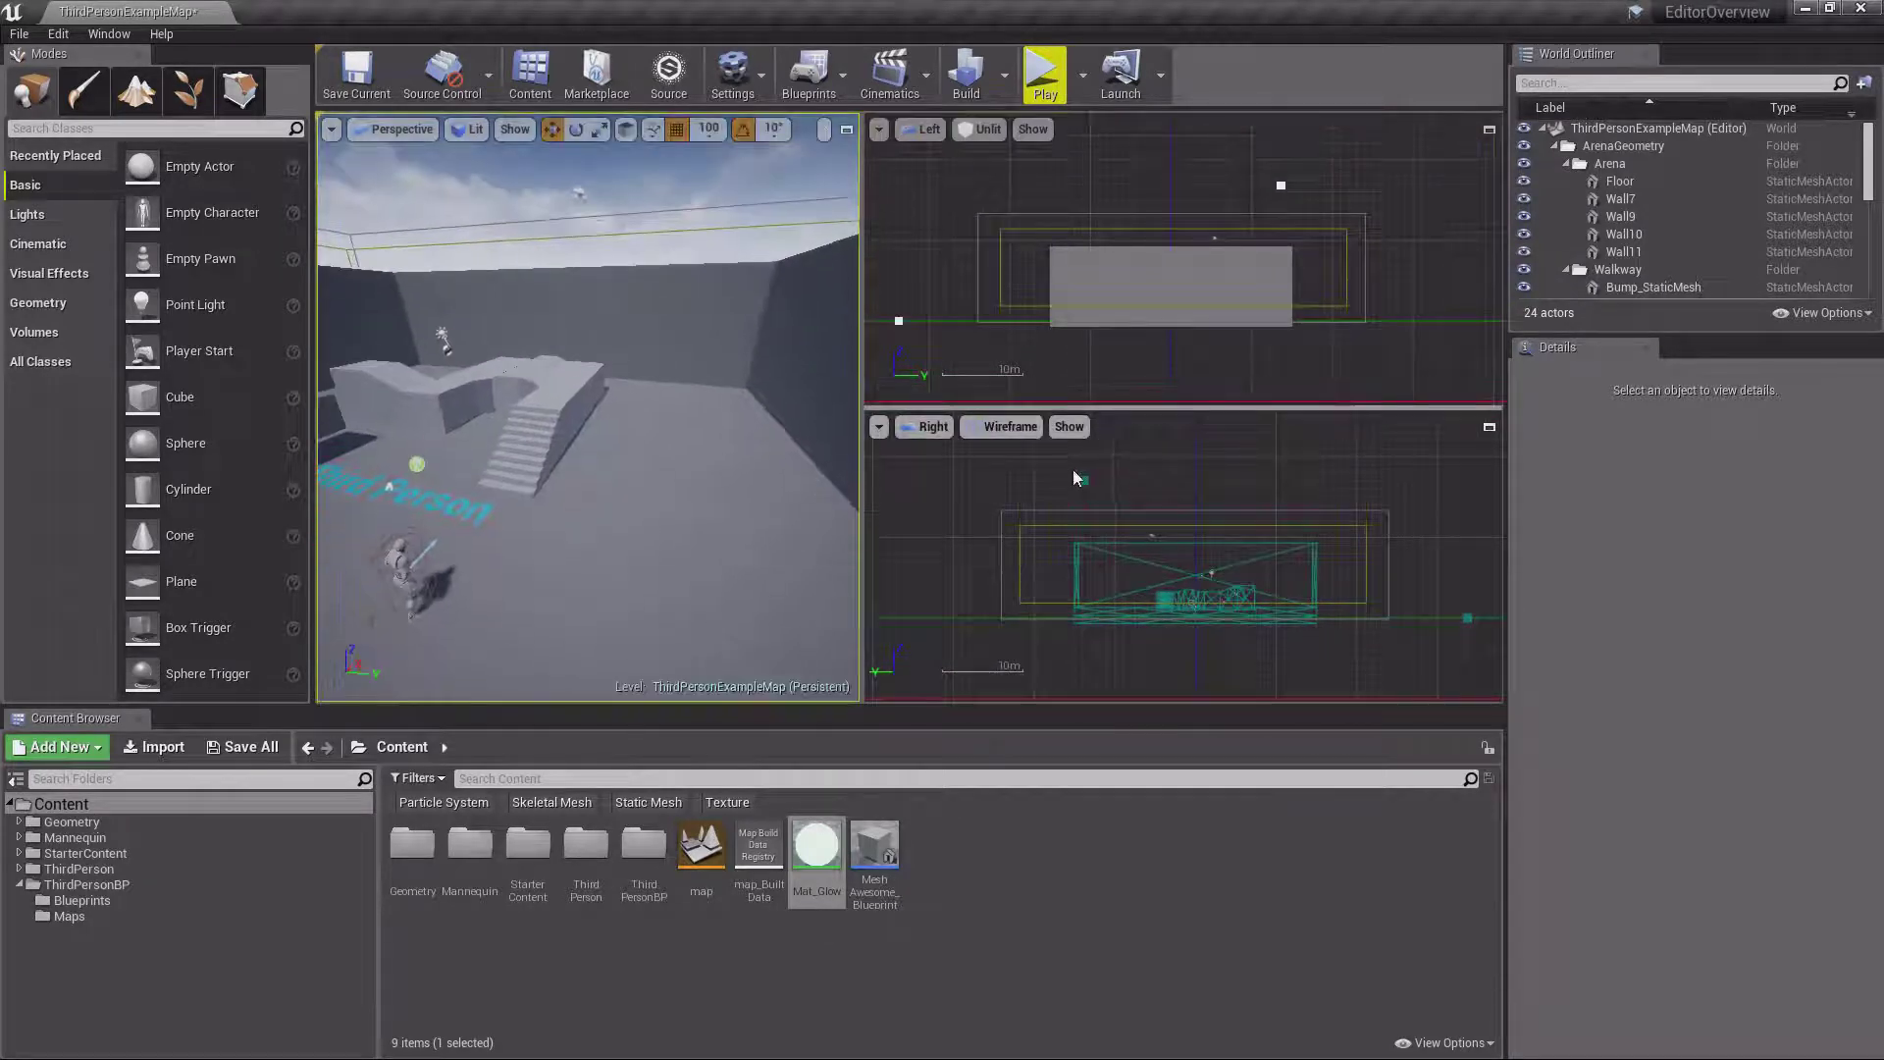
pyautogui.moveTo(1073, 469); pyautogui.dragTo(968, 468, button='right')
pyautogui.click(332, 129)
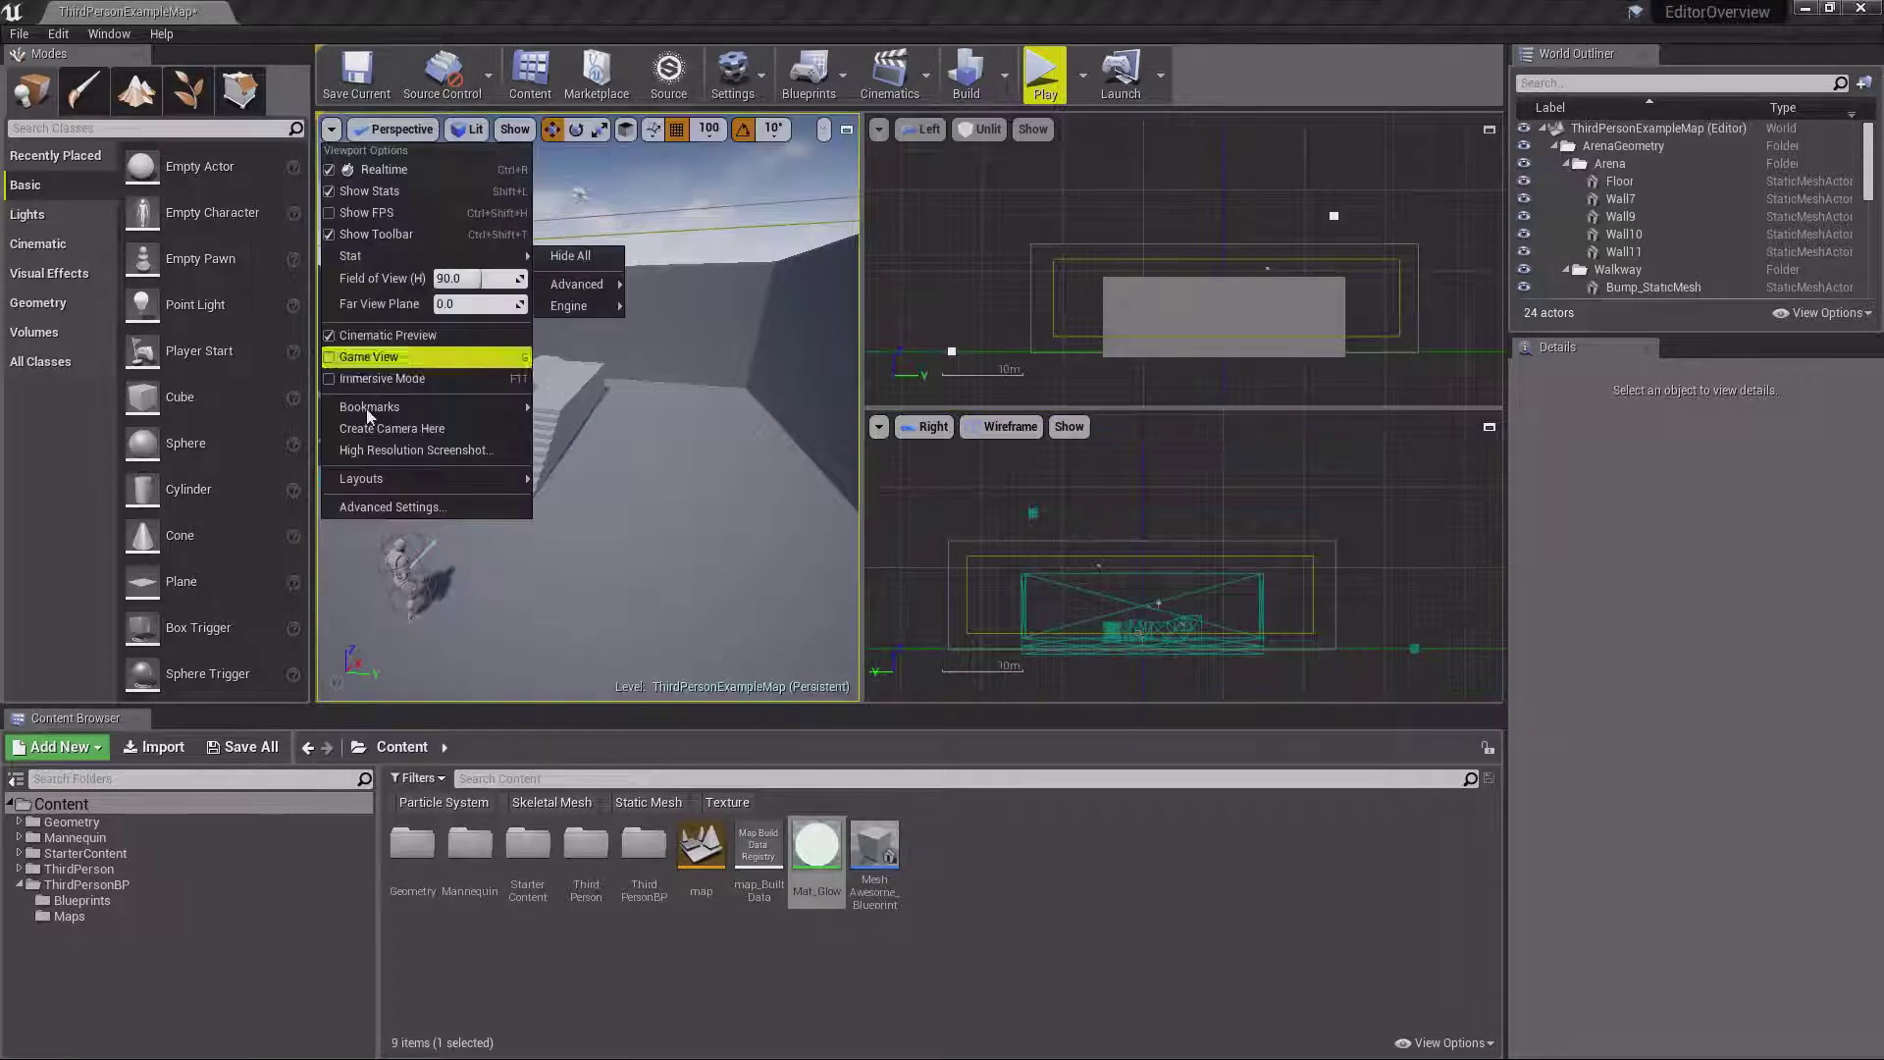
pyautogui.moveTo(373, 476)
pyautogui.click(561, 509)
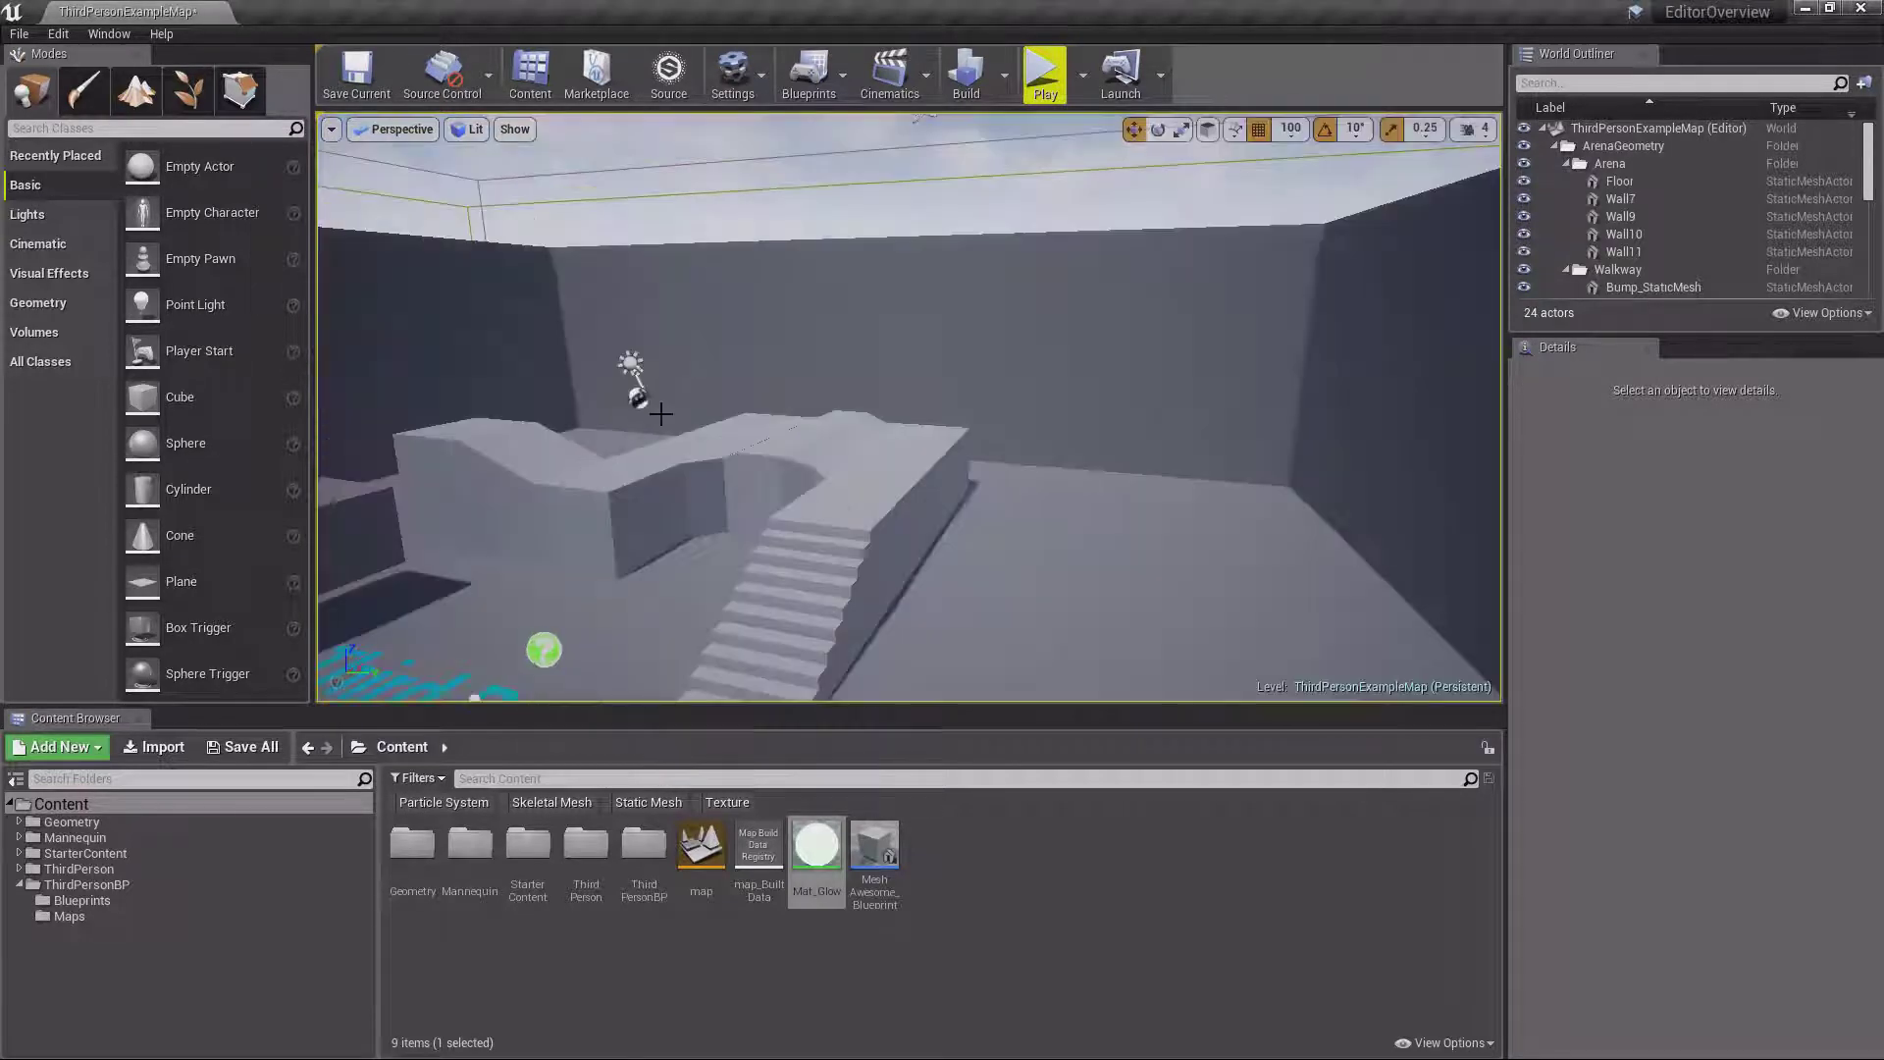
# Review the view orientations and view modes, previewing the scene in Unlit and Wireframe before restoring Lit
pyautogui.click(393, 130)
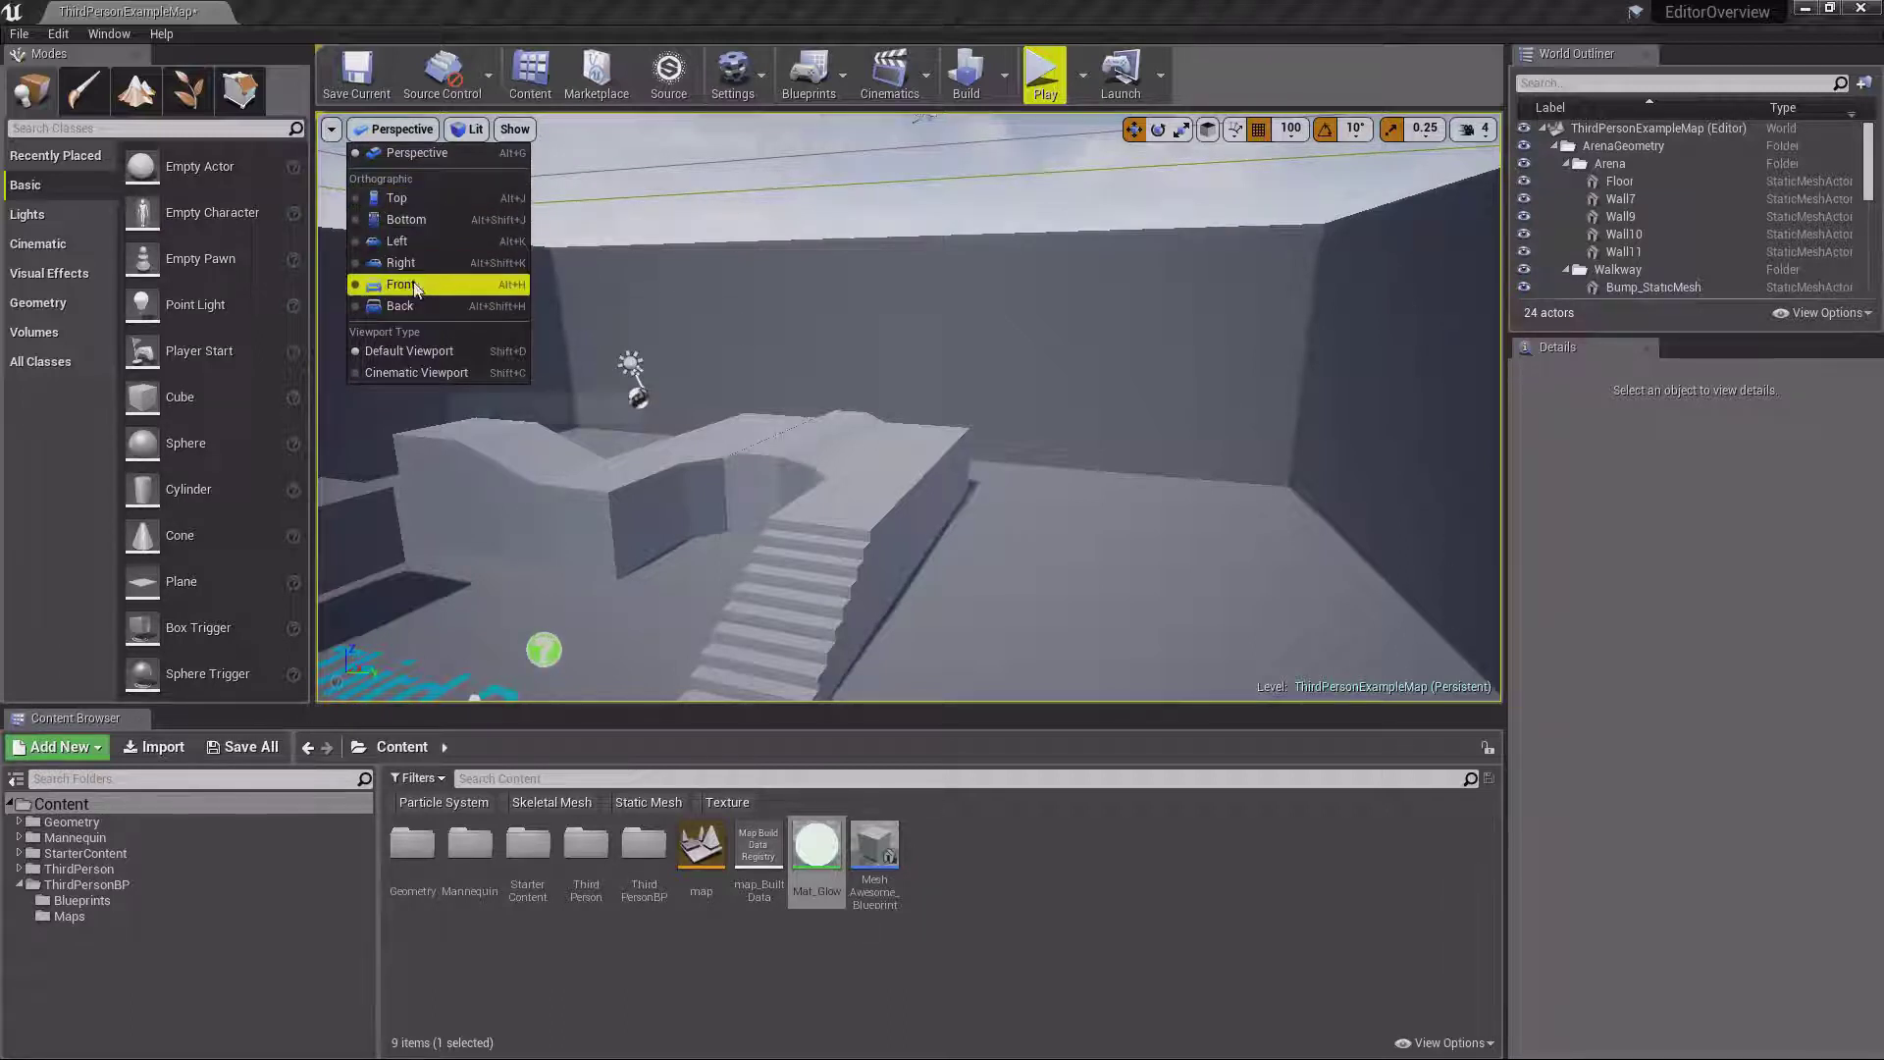
pyautogui.click(475, 129)
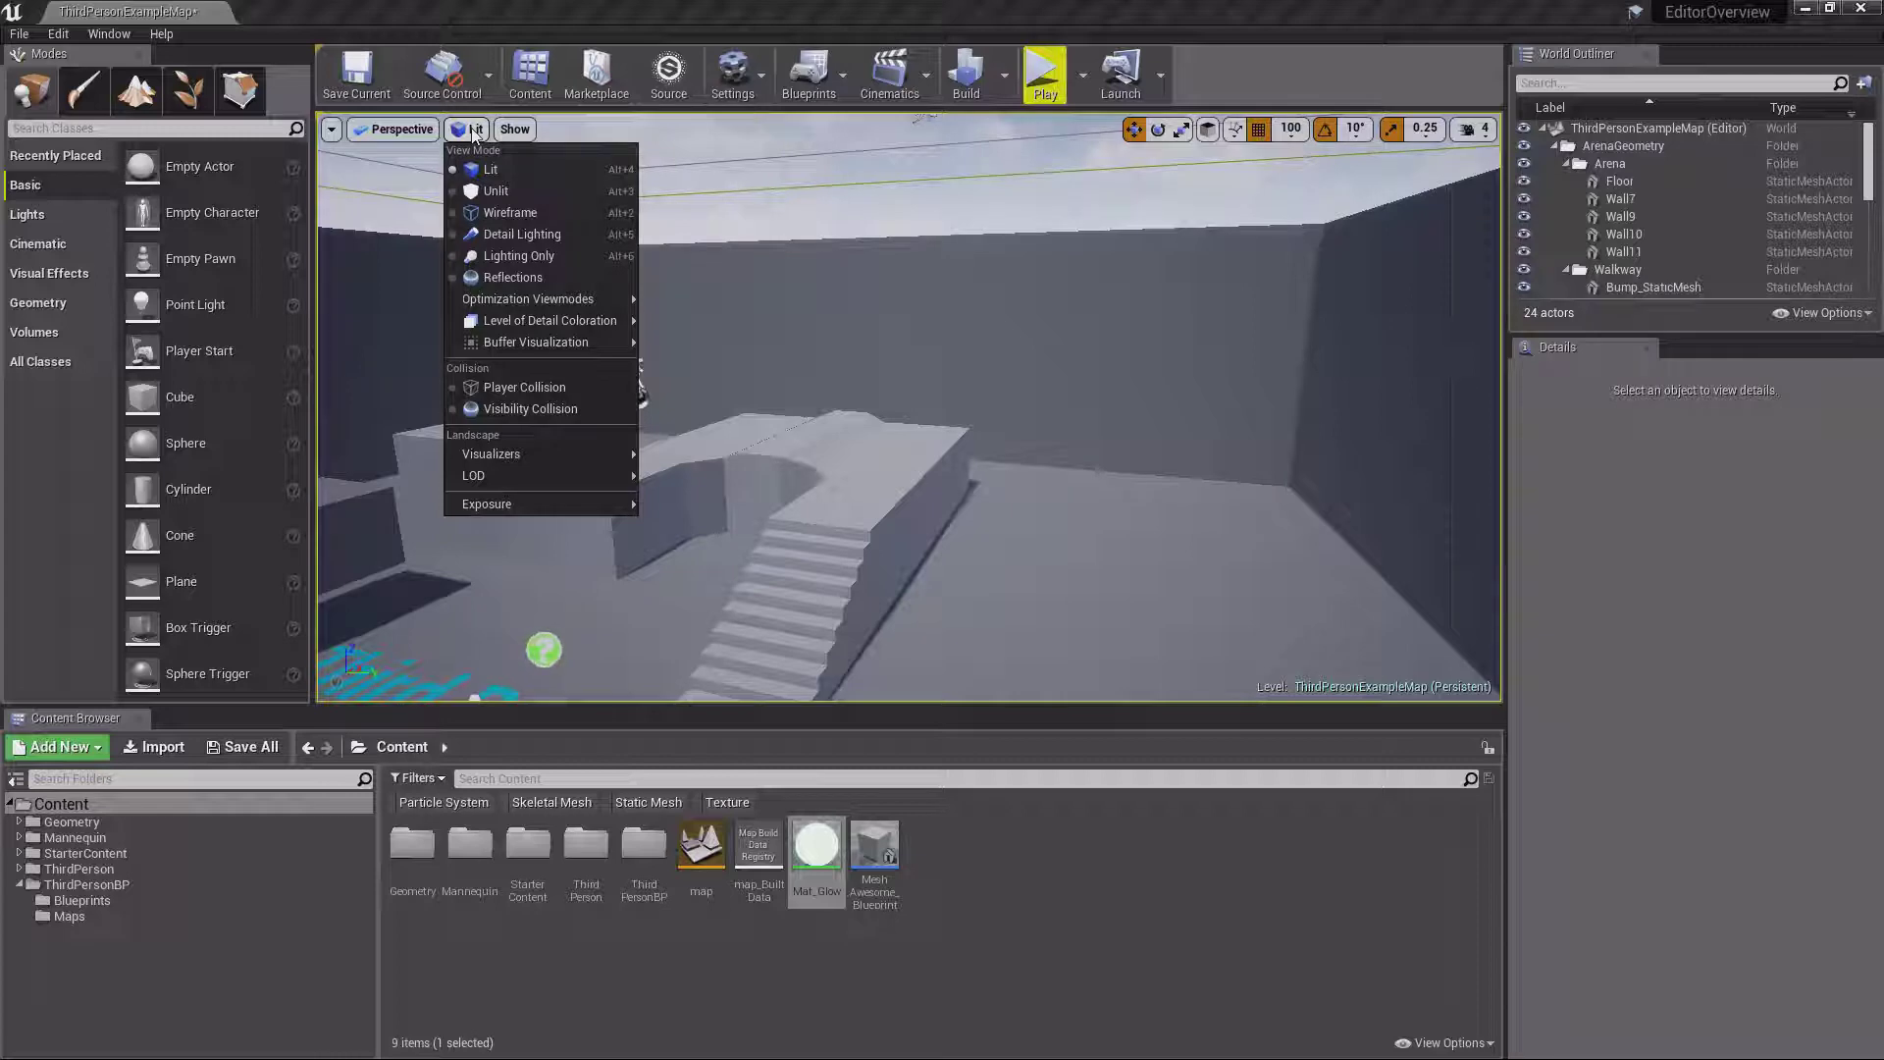
pyautogui.click(504, 193)
pyautogui.click(473, 129)
pyautogui.click(505, 213)
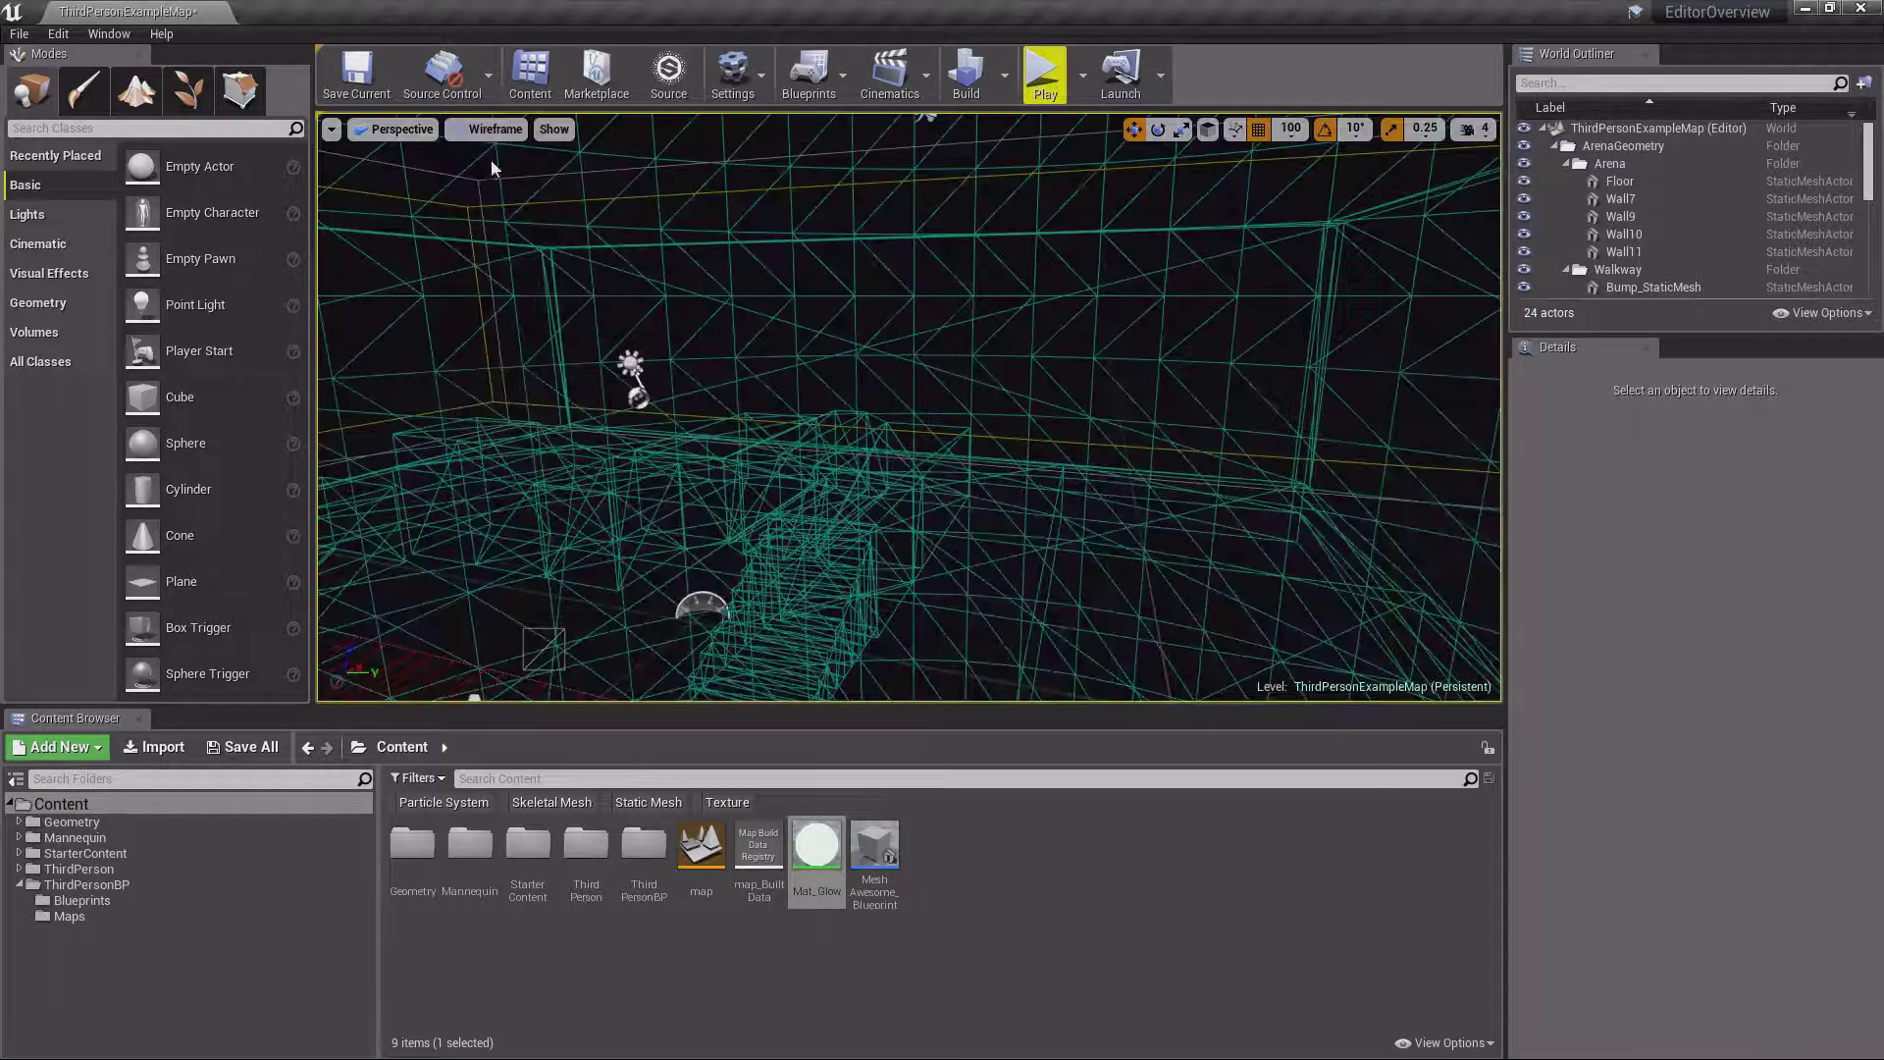
pyautogui.click(485, 129)
pyautogui.click(496, 170)
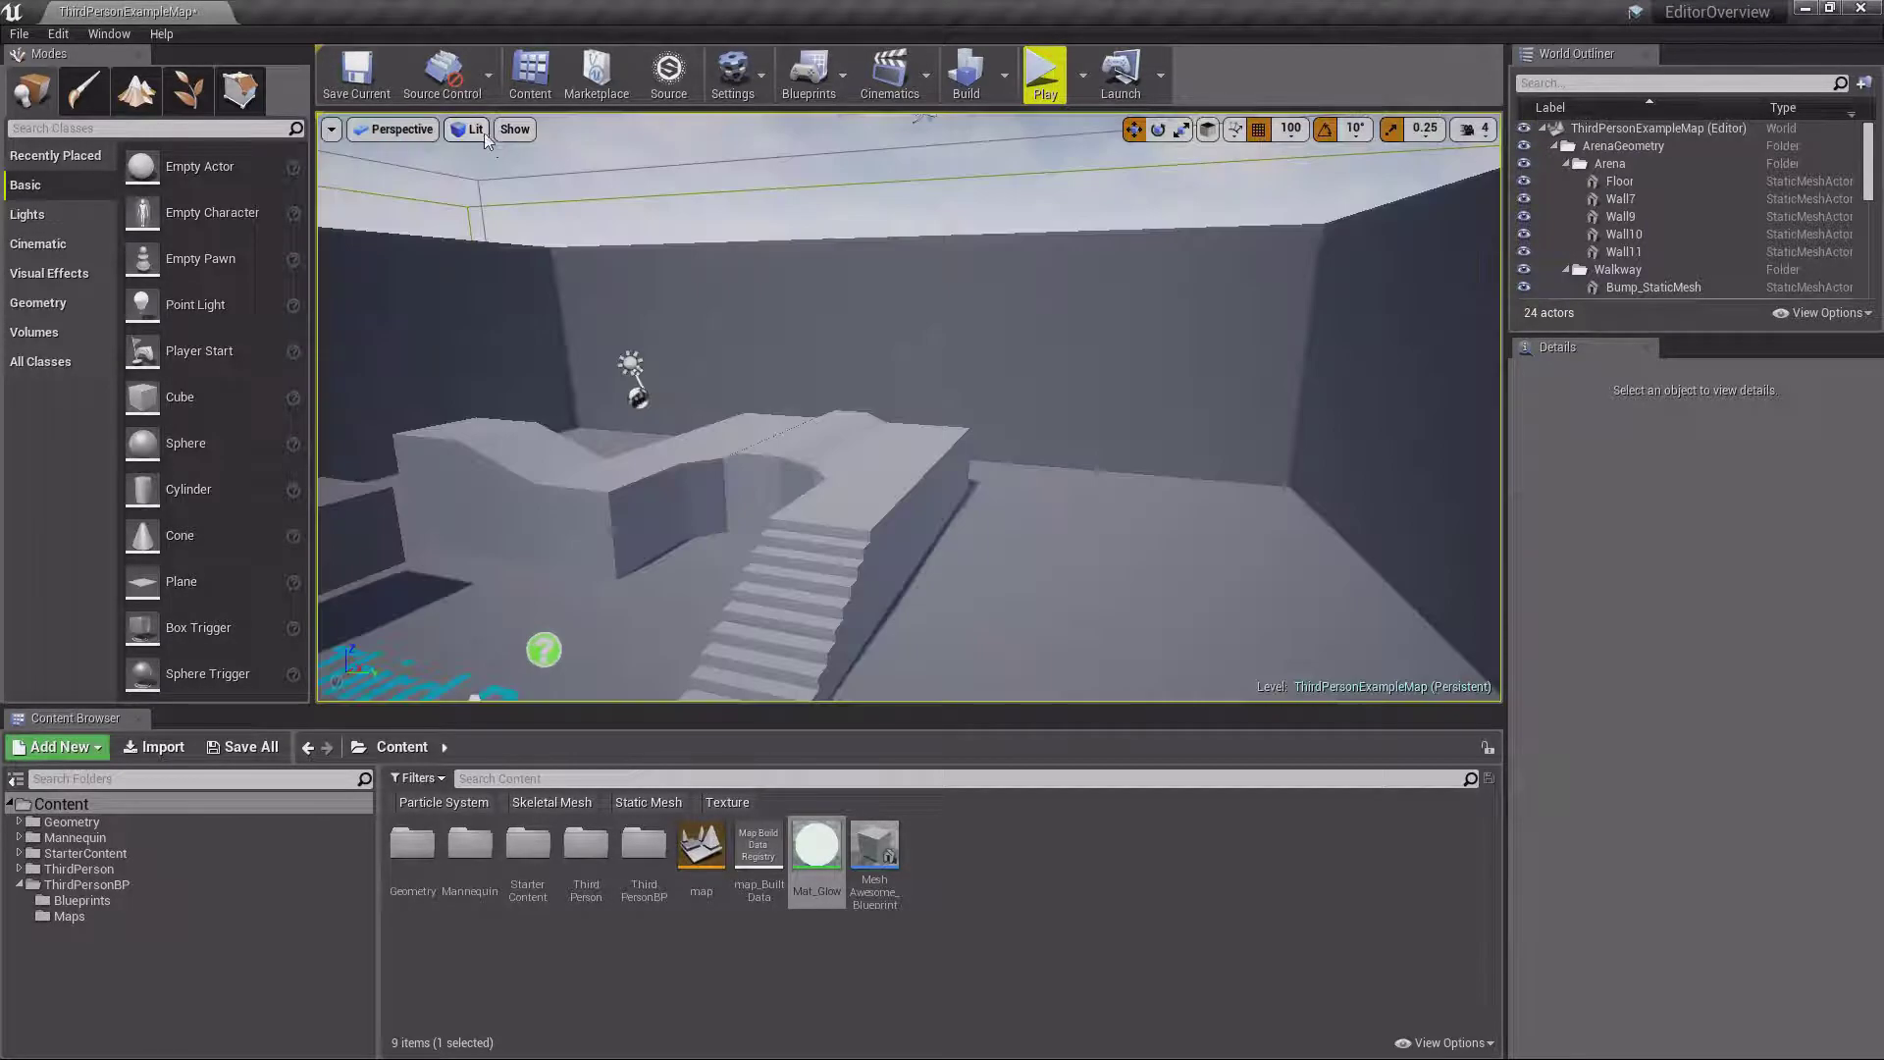
pyautogui.click(484, 137)
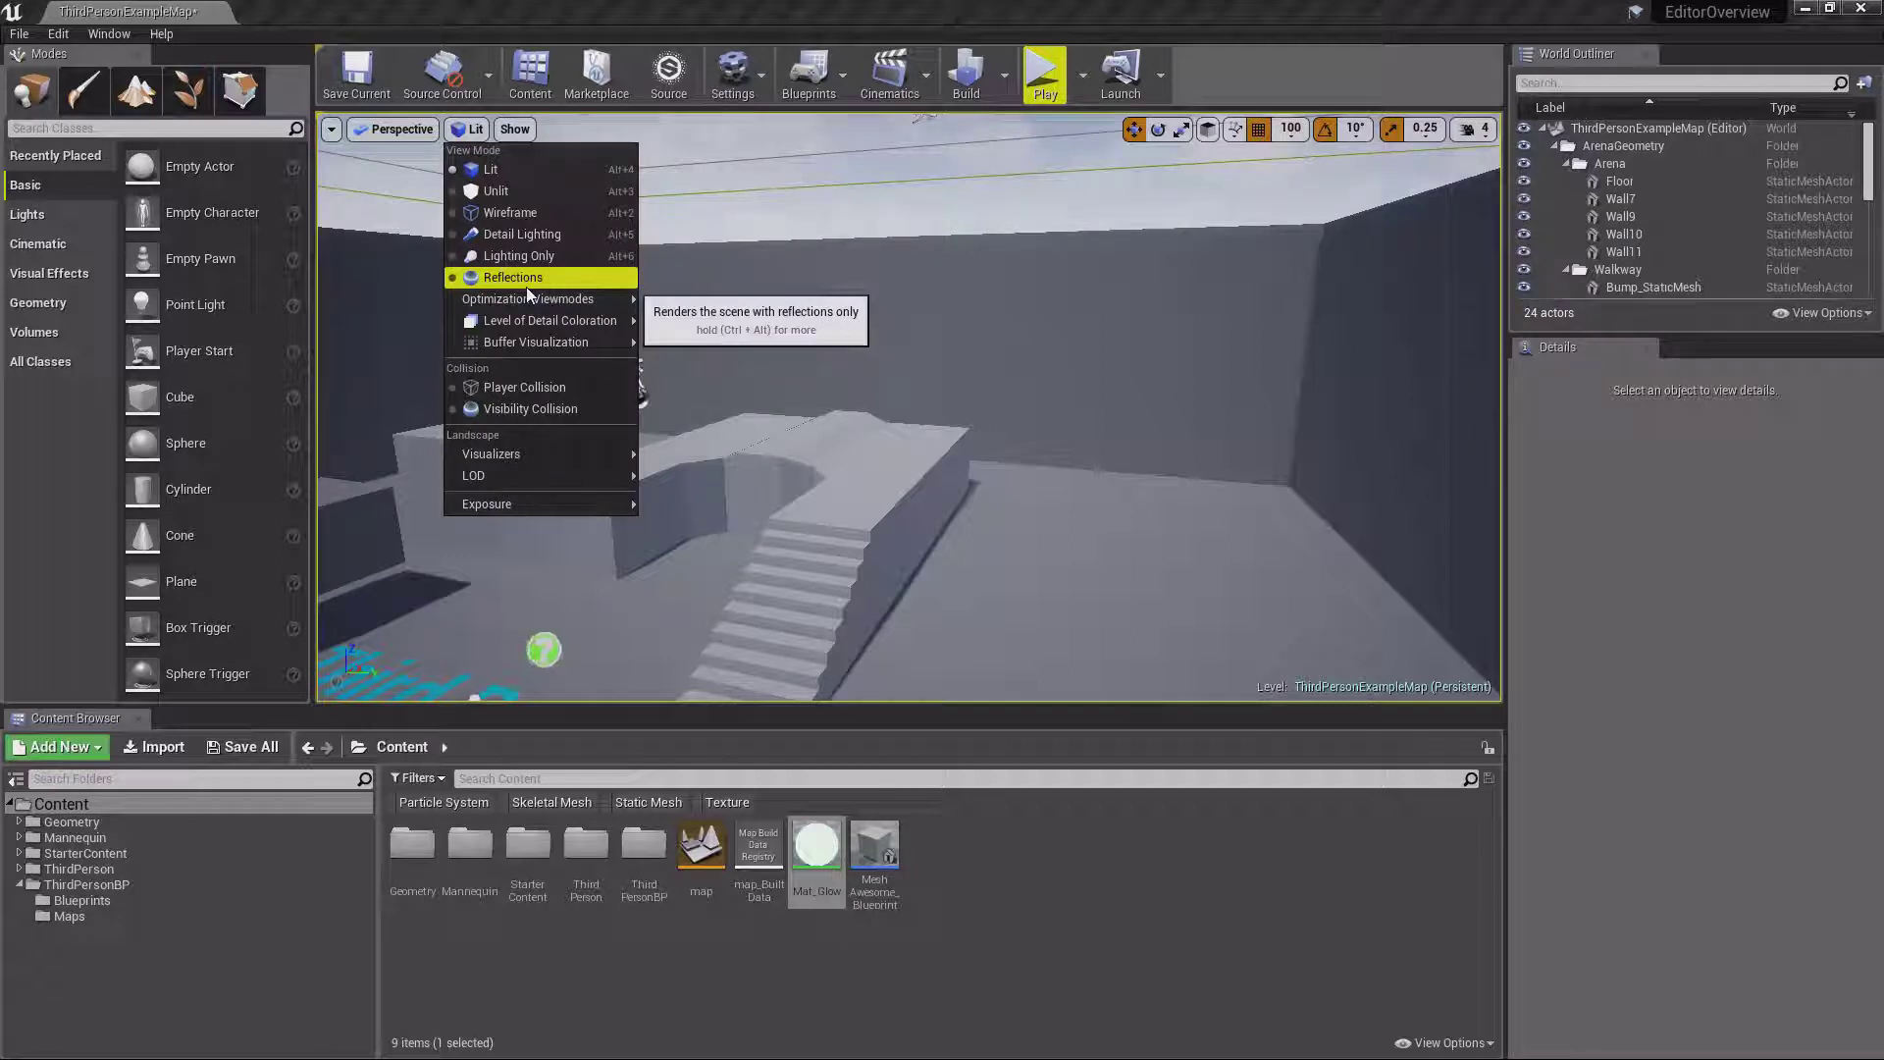
# Review the viewport show flags and hide the Grid while viewing the area outside the arena walls
pyautogui.click(515, 131)
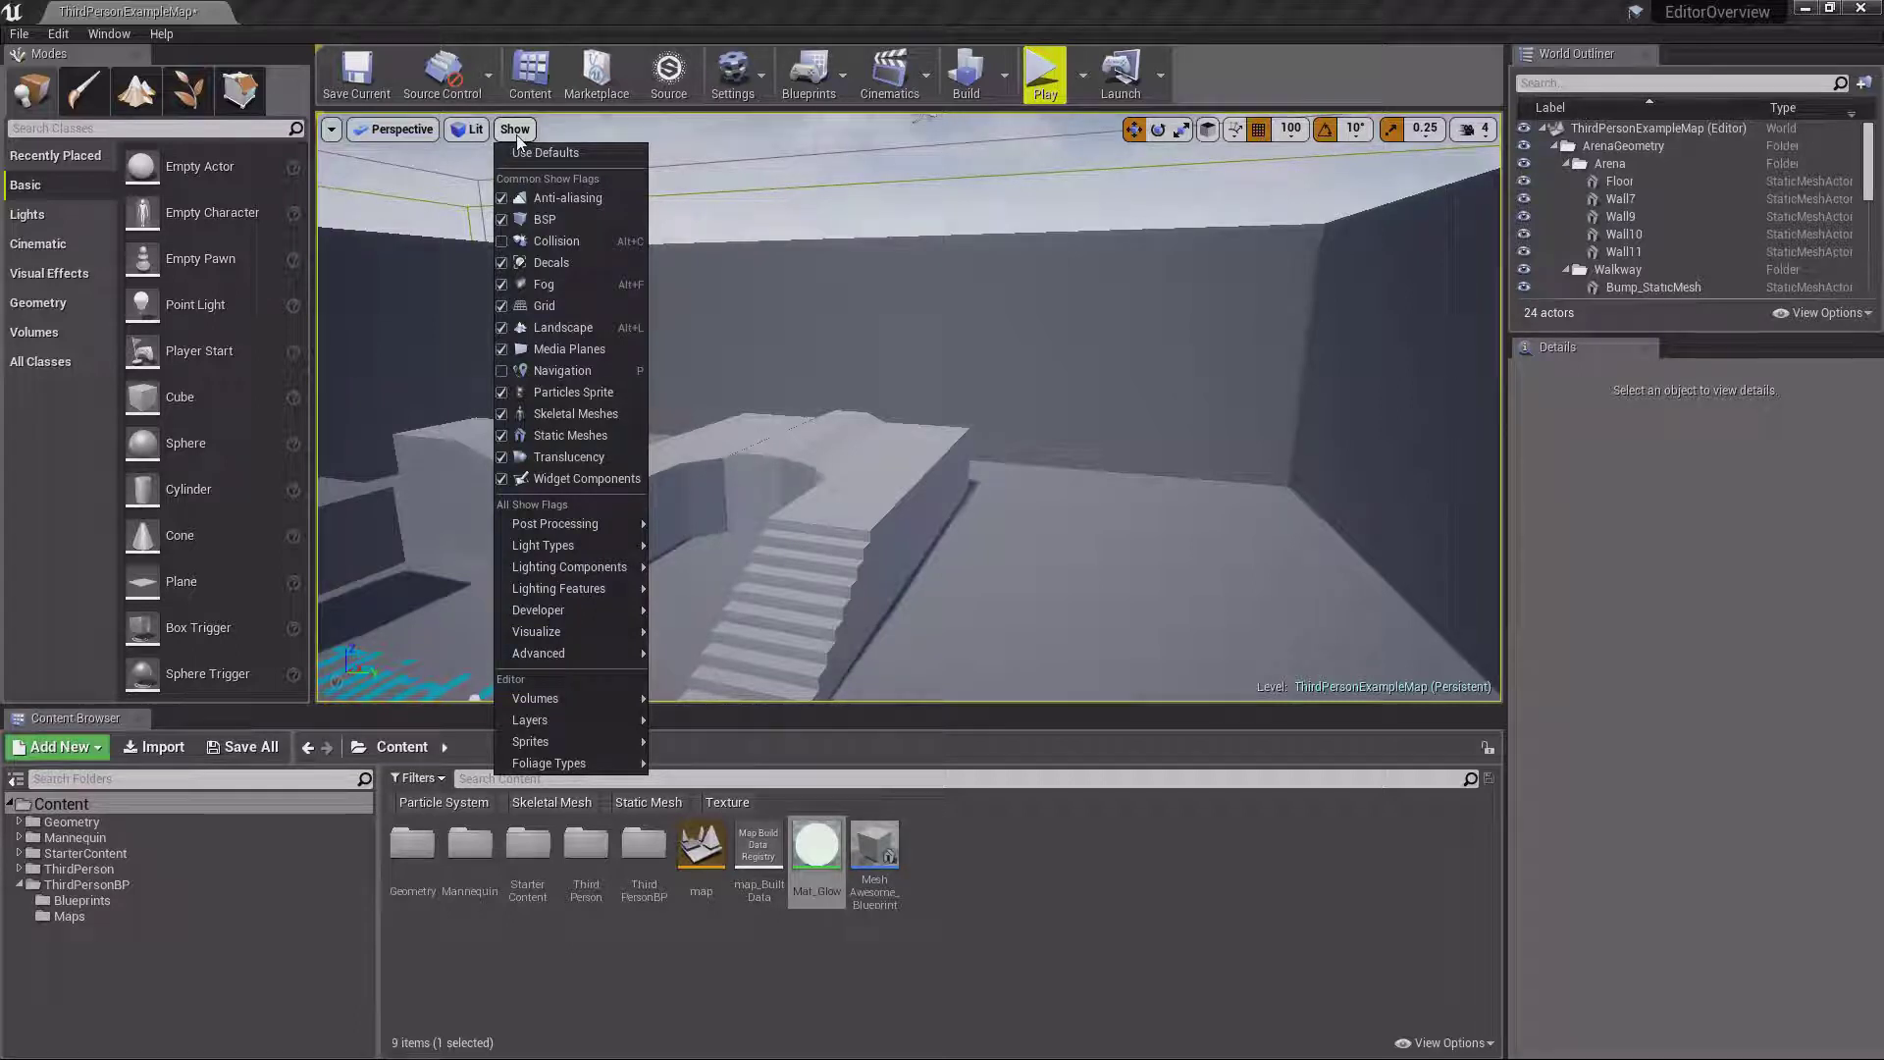
pyautogui.moveTo(892, 420)
pyautogui.mouseDown(button='right')
pyautogui.moveTo(736, 403)
pyautogui.moveTo(859, 411)
pyautogui.mouseUp(button='right')
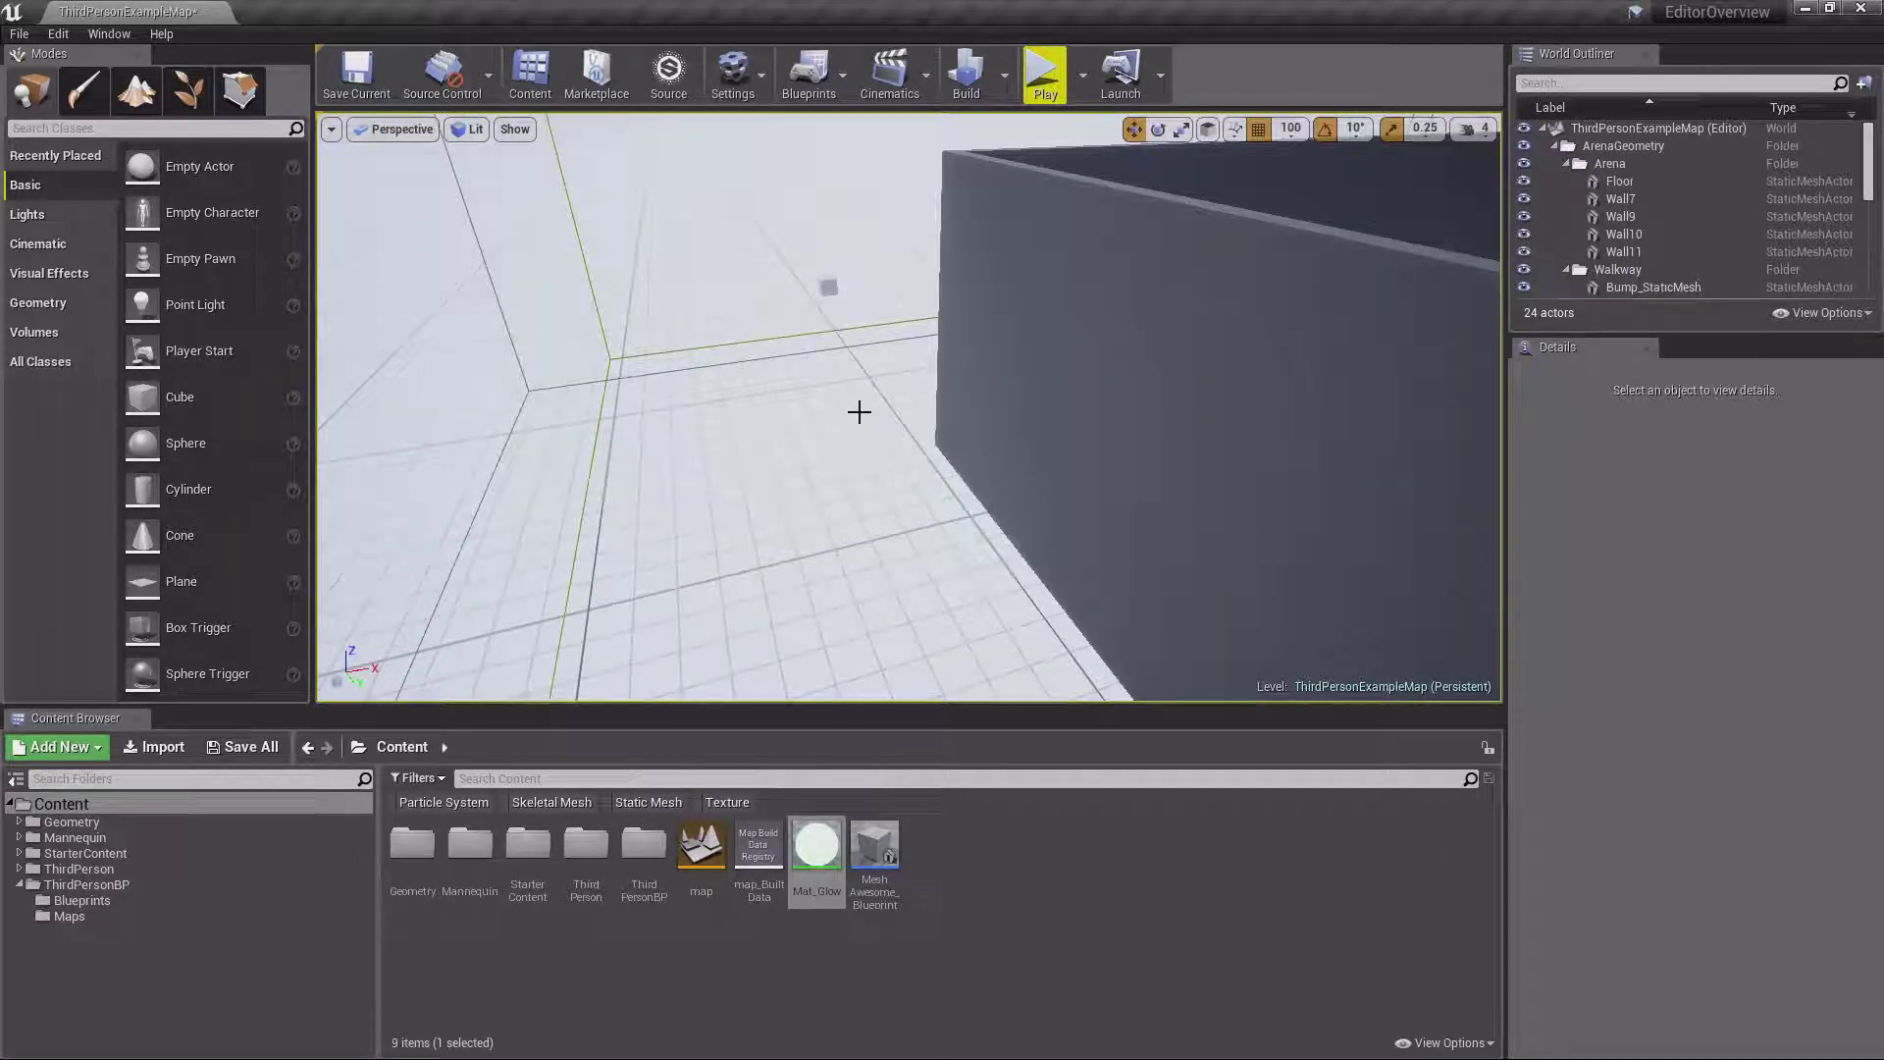
pyautogui.click(515, 132)
pyautogui.click(544, 305)
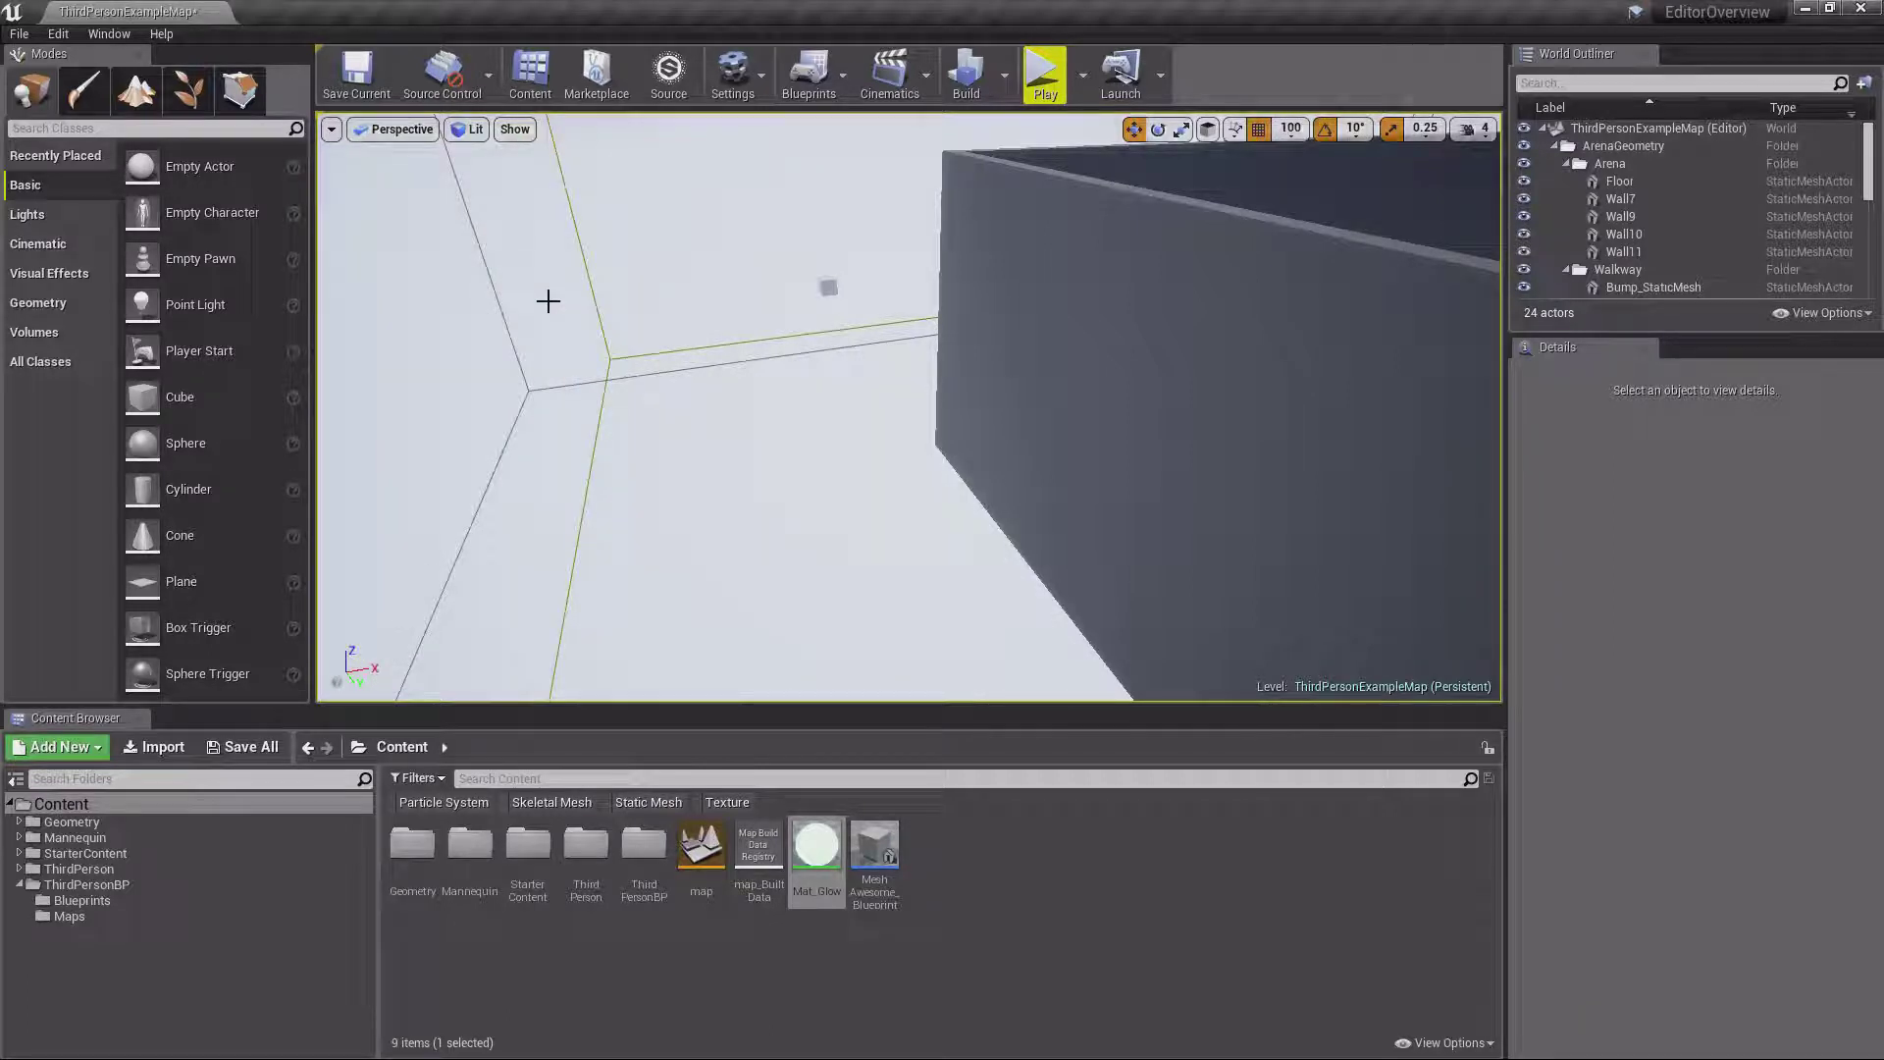
# Turn the viewport's Grid display back on and move the view back inside the arena
pyautogui.click(516, 130)
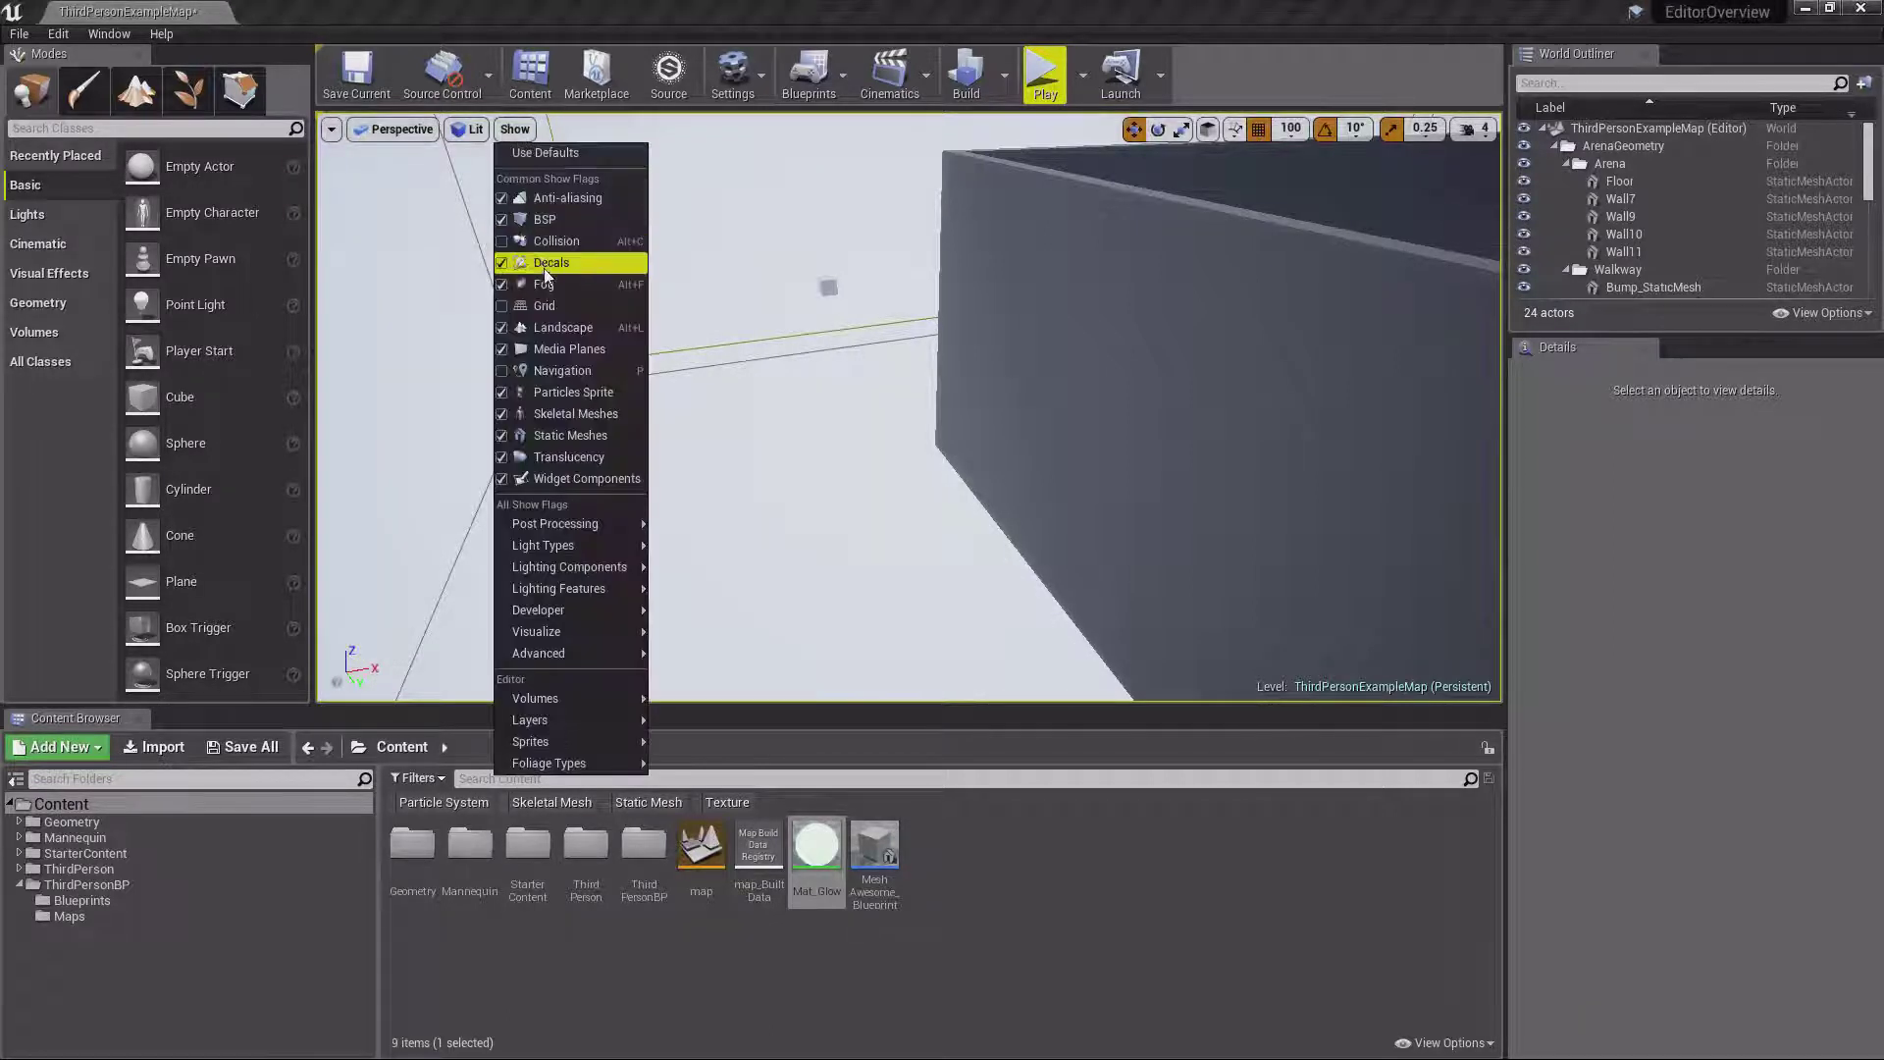
pyautogui.click(541, 300)
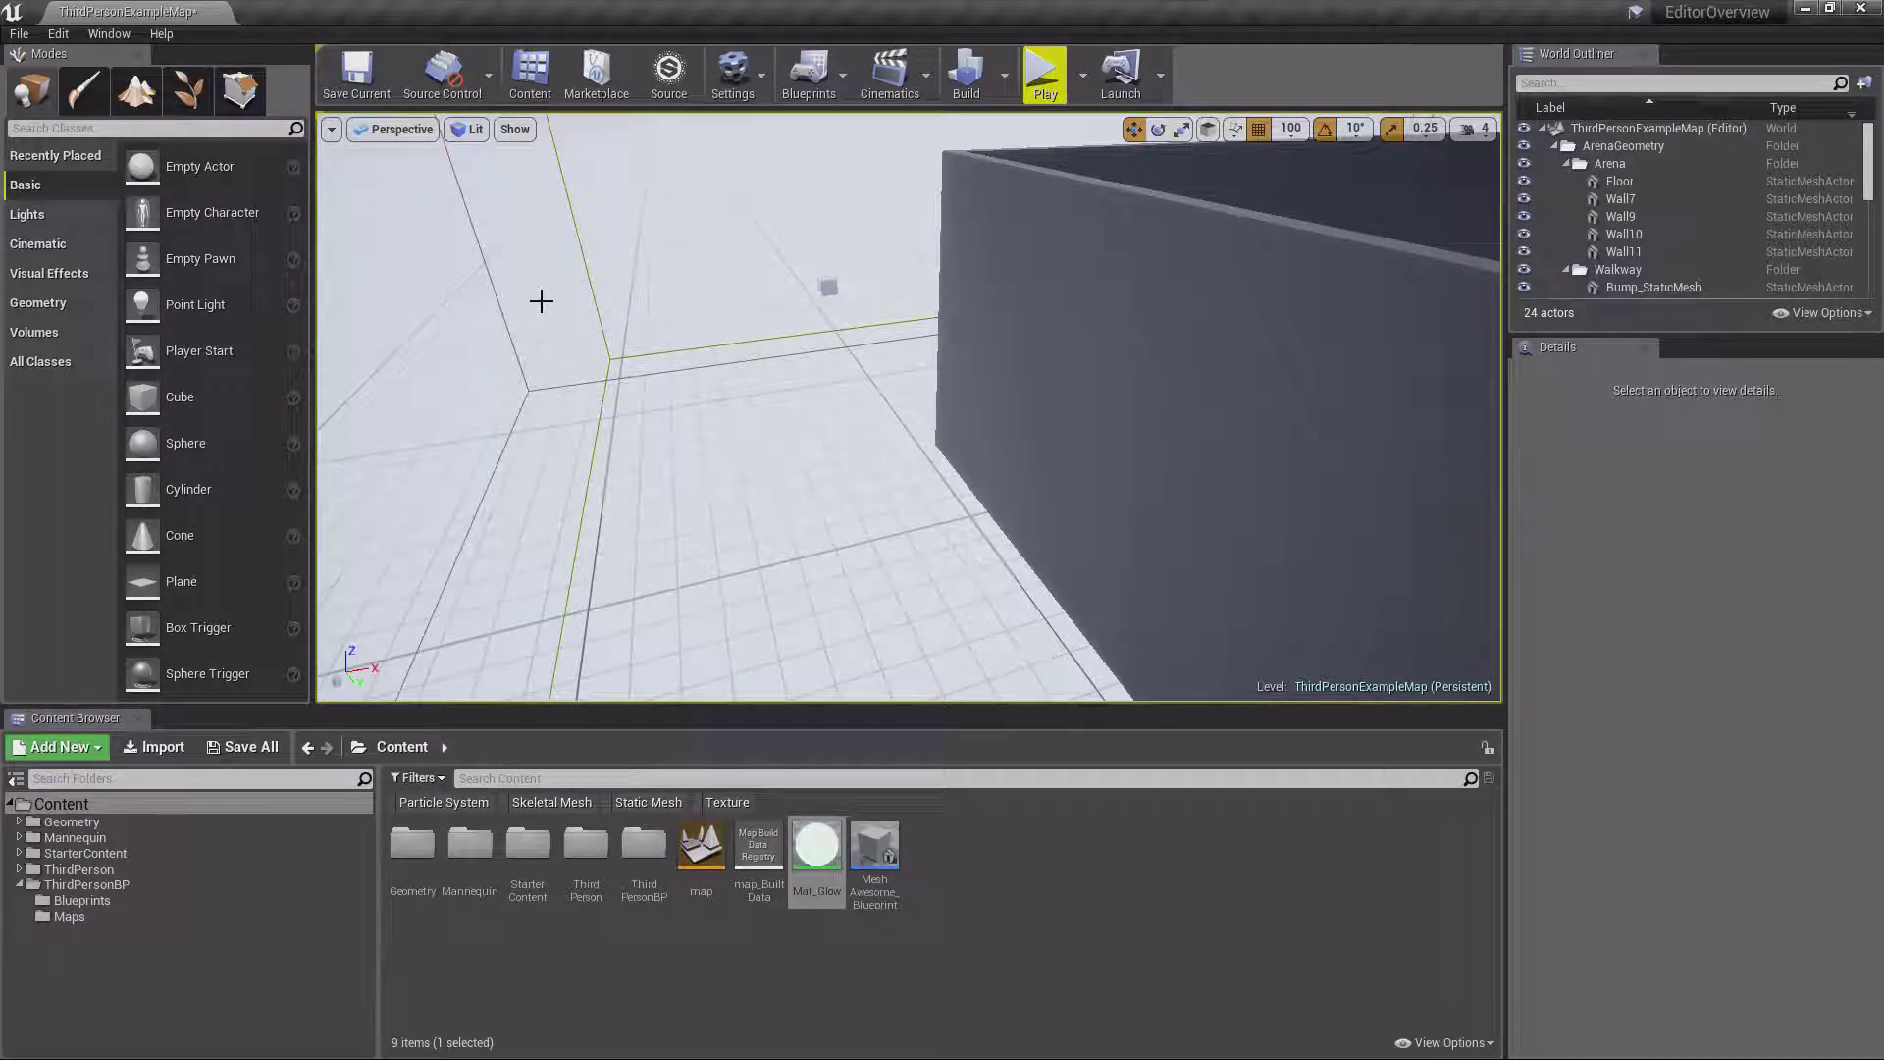
pyautogui.moveTo(583, 364); pyautogui.dragTo(874, 383, button='right')
pyautogui.press('w')
# Preview the arena in Game View, review the show flags there, and return to the normal editor view
pyautogui.click(332, 129)
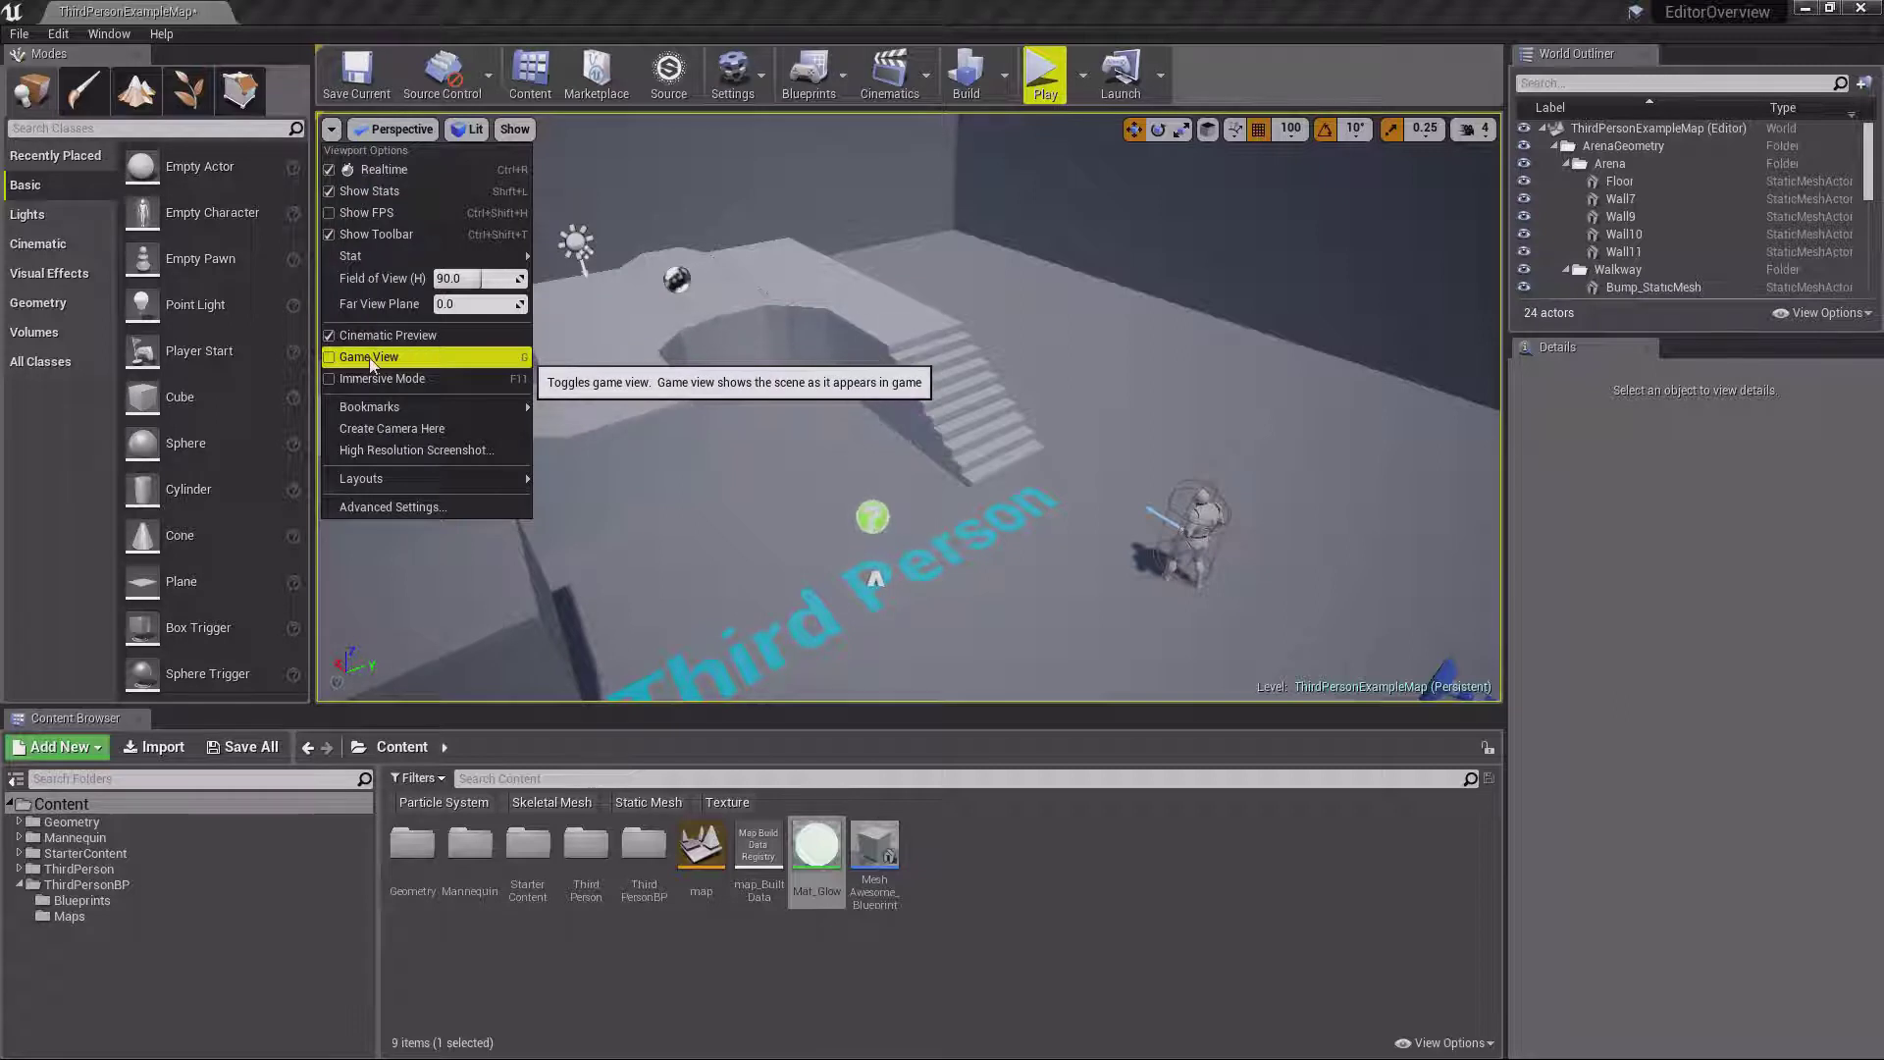
pyautogui.click(423, 355)
pyautogui.moveTo(872, 517); pyautogui.dragTo(824, 506, button='right')
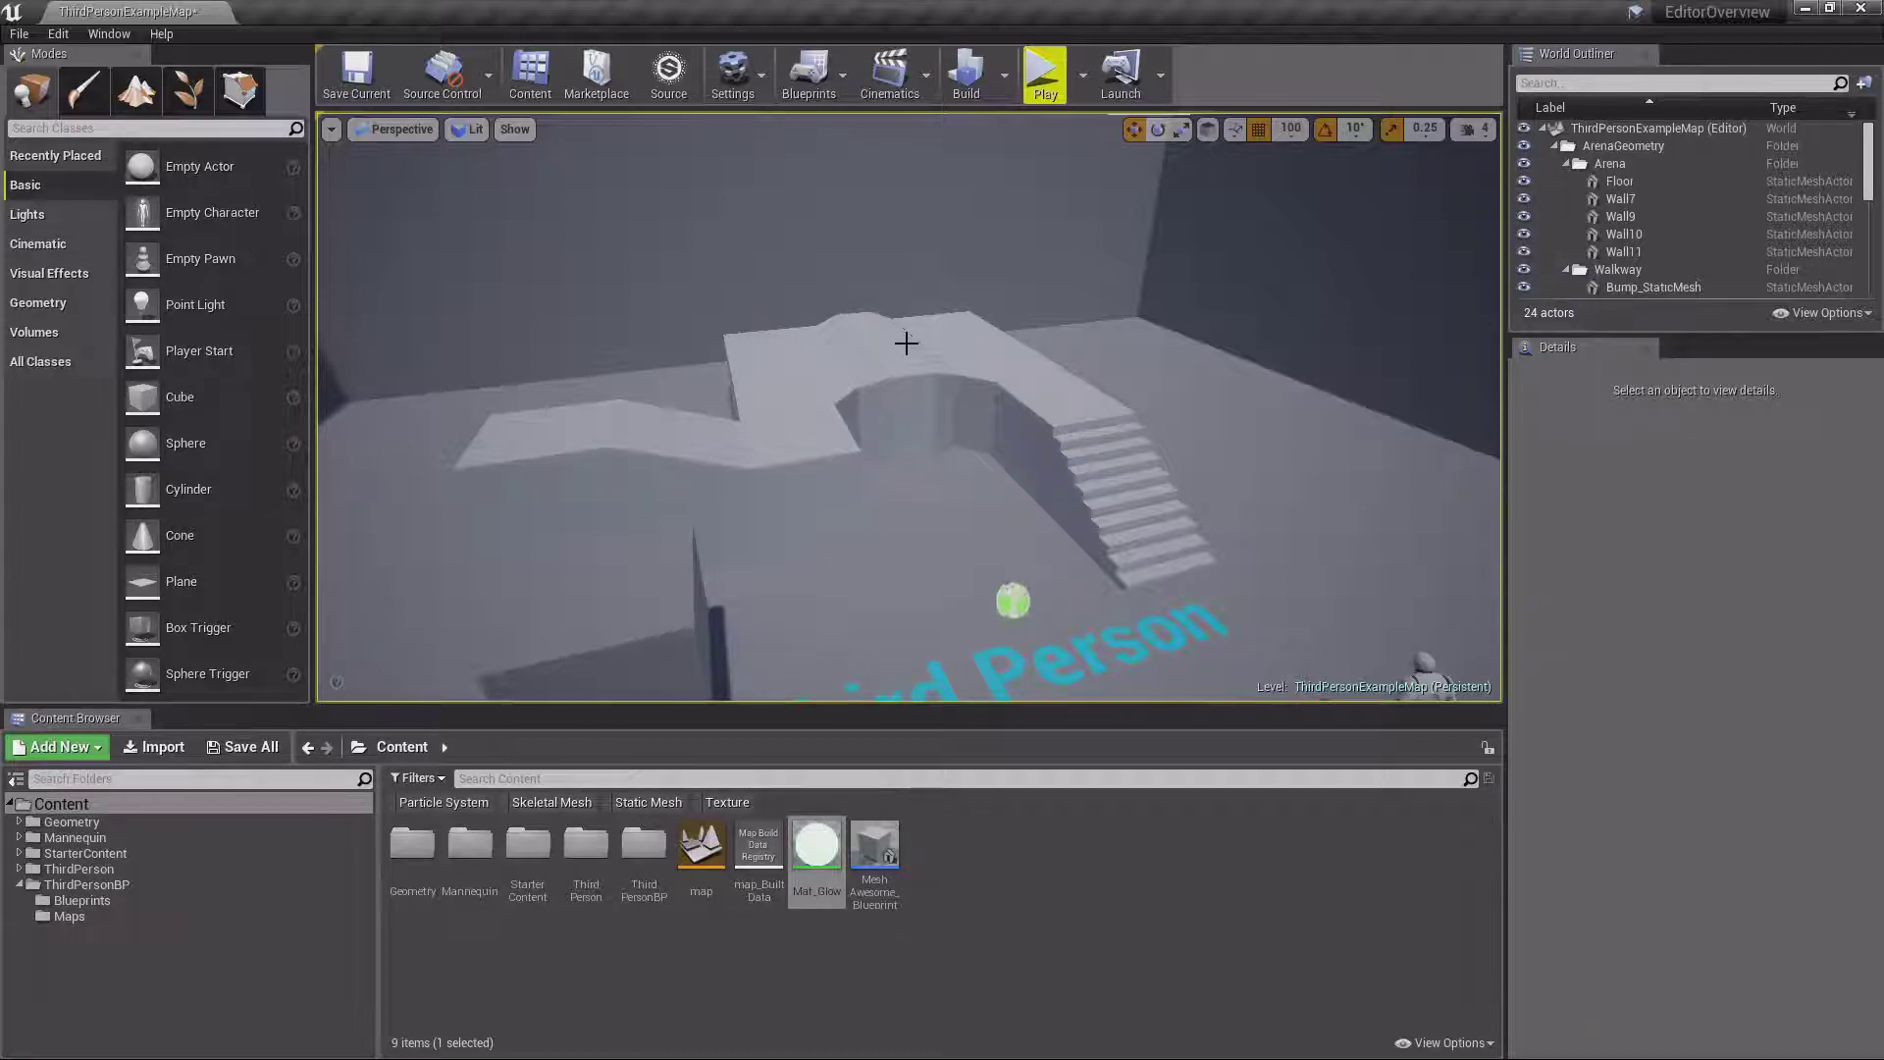
pyautogui.click(515, 130)
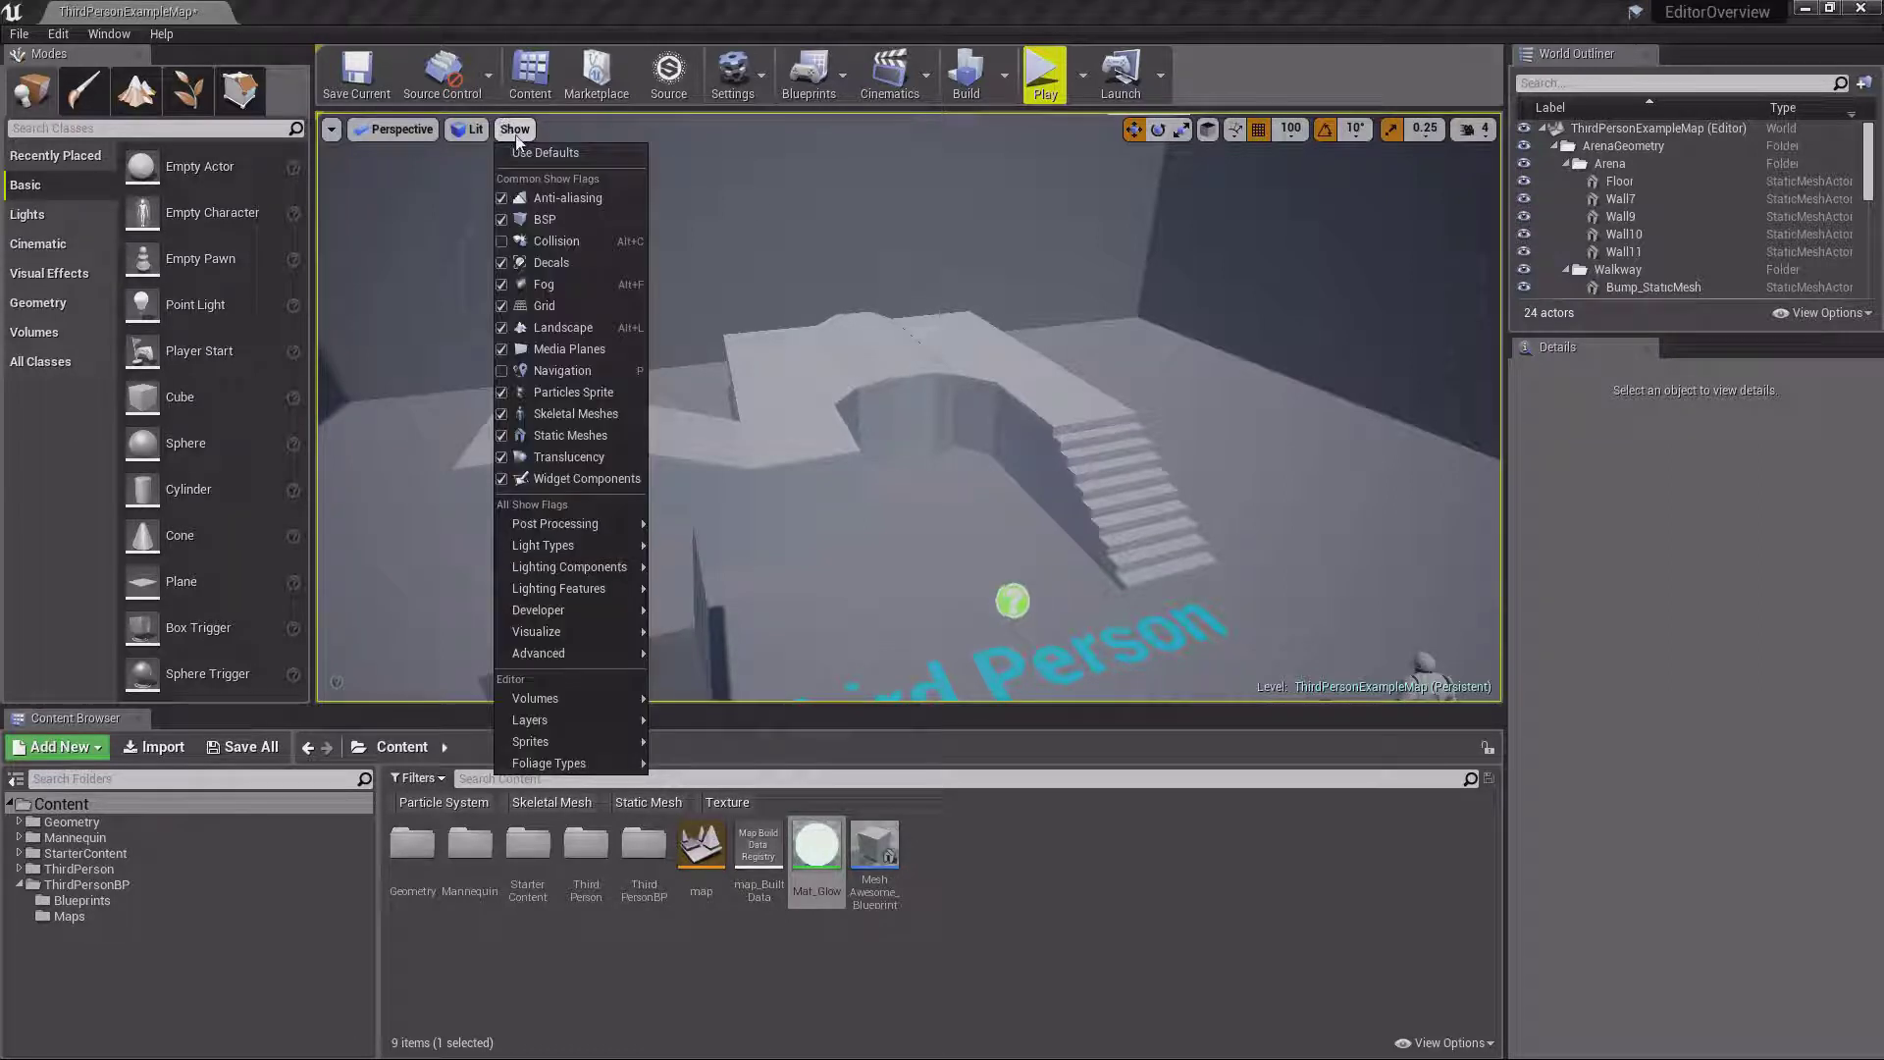
pyautogui.click(517, 137)
pyautogui.press('g')
# Apply the Mat_Glow material to the arena walls
pyautogui.moveTo(824, 358); pyautogui.dragTo(736, 344, button='right')
pyautogui.moveTo(821, 846); pyautogui.dragTo(988, 314)
pyautogui.moveTo(902, 432); pyautogui.dragTo(1060, 442, button='right')
pyautogui.moveTo(816, 846); pyautogui.dragTo(1178, 358)
pyautogui.moveTo(1051, 417); pyautogui.dragTo(972, 417, button='right')
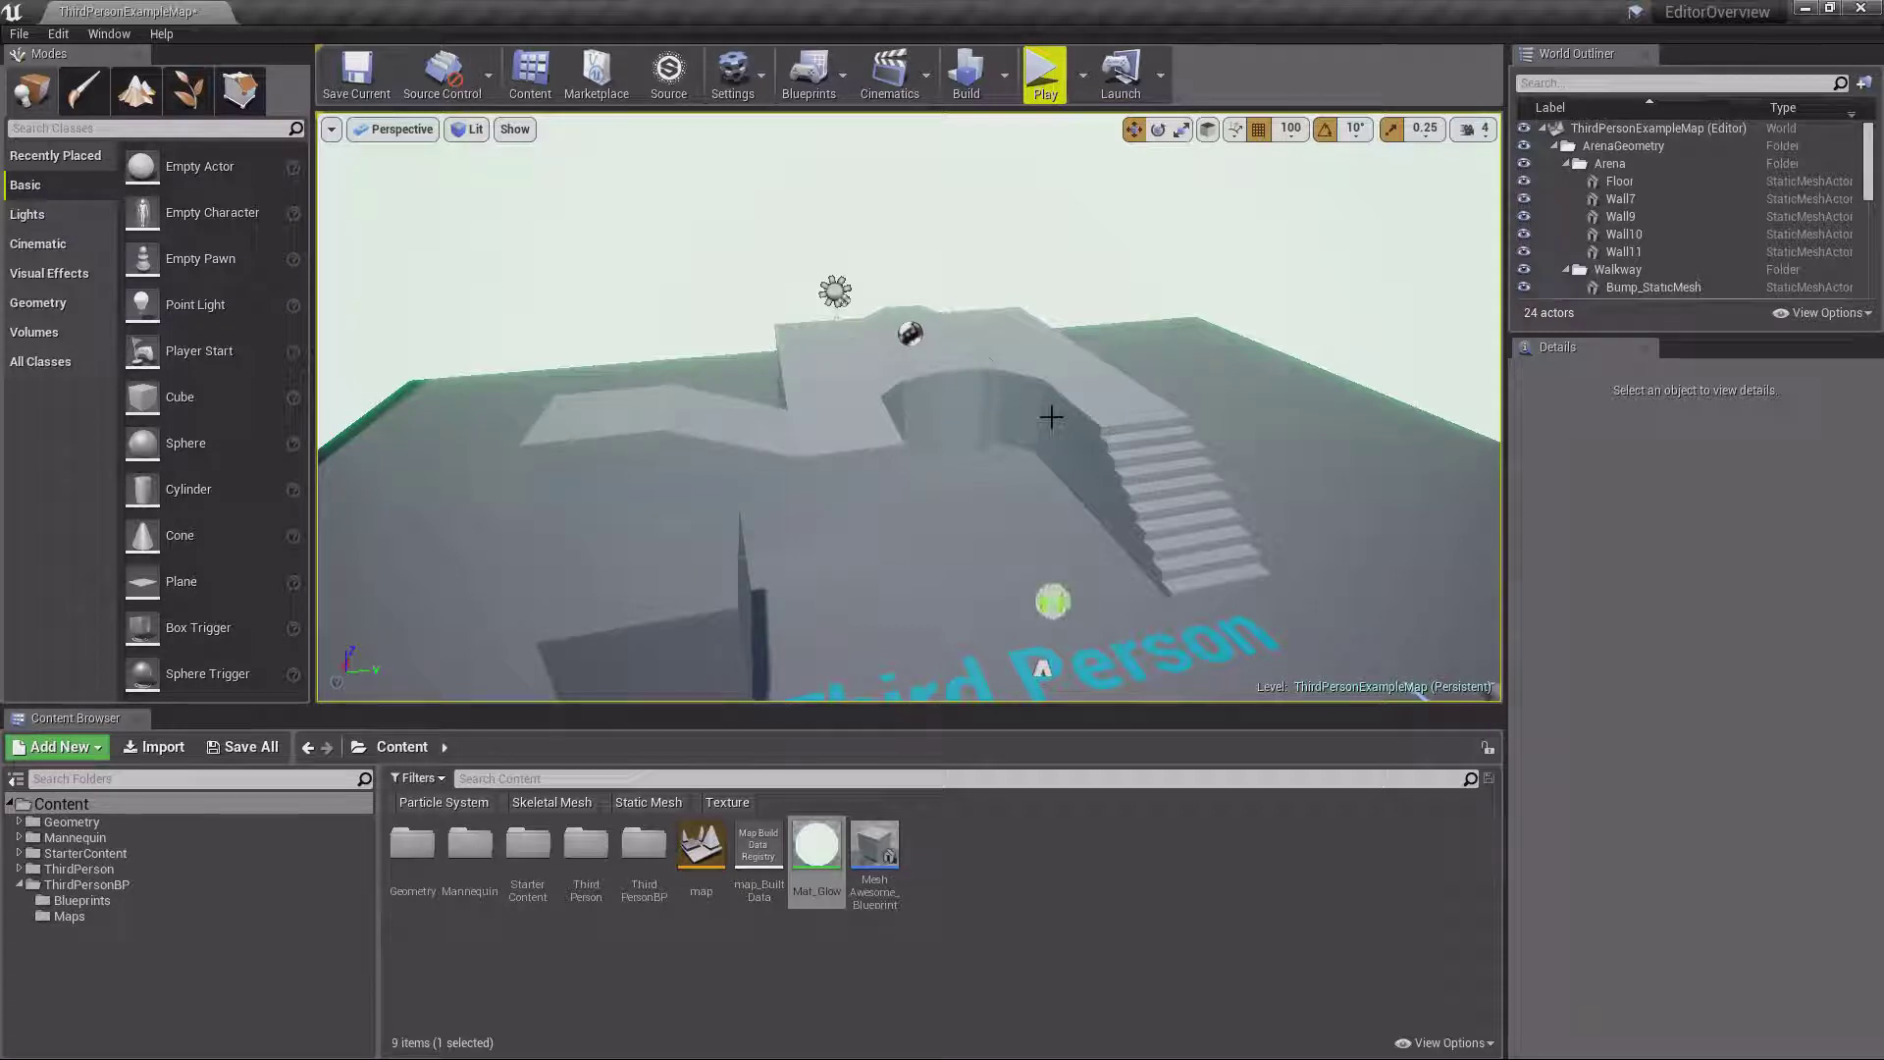
# Turn off the Bloom post-processing show flag in the editor view
pyautogui.click(514, 128)
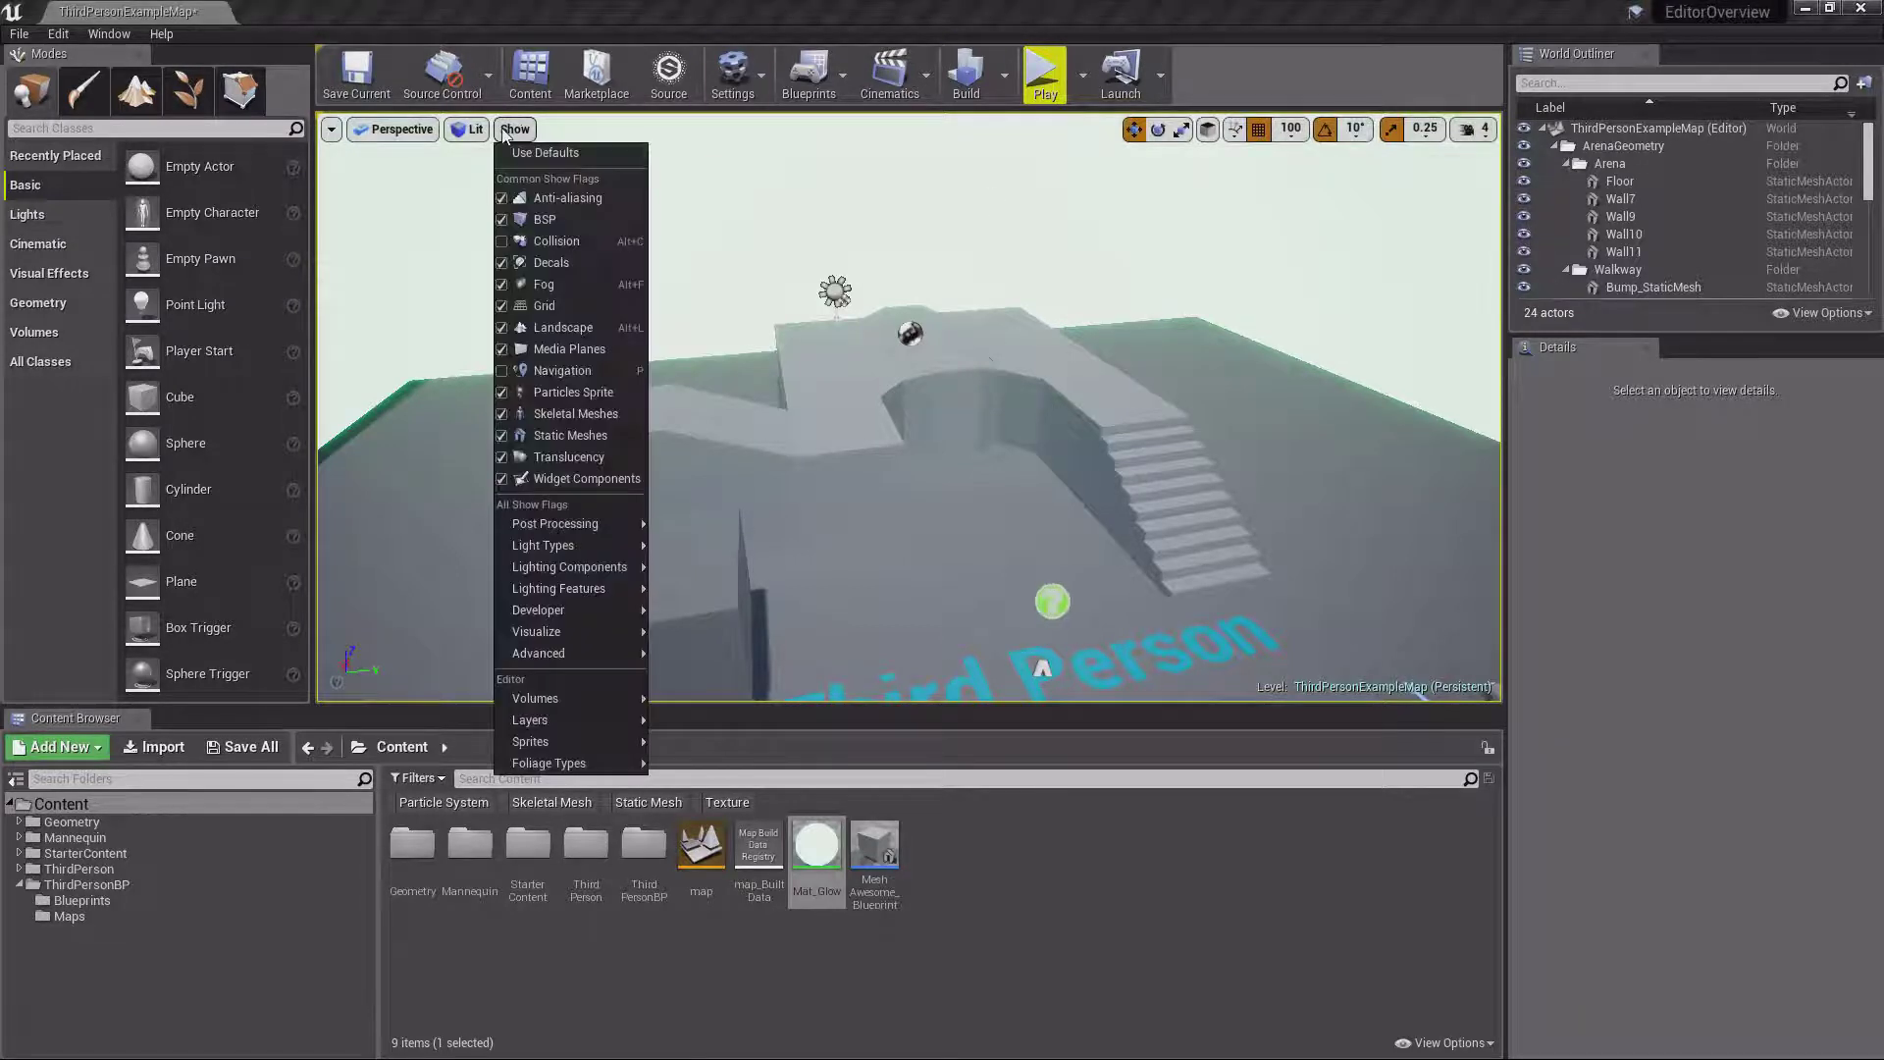
pyautogui.moveTo(573, 530)
pyautogui.click(686, 531)
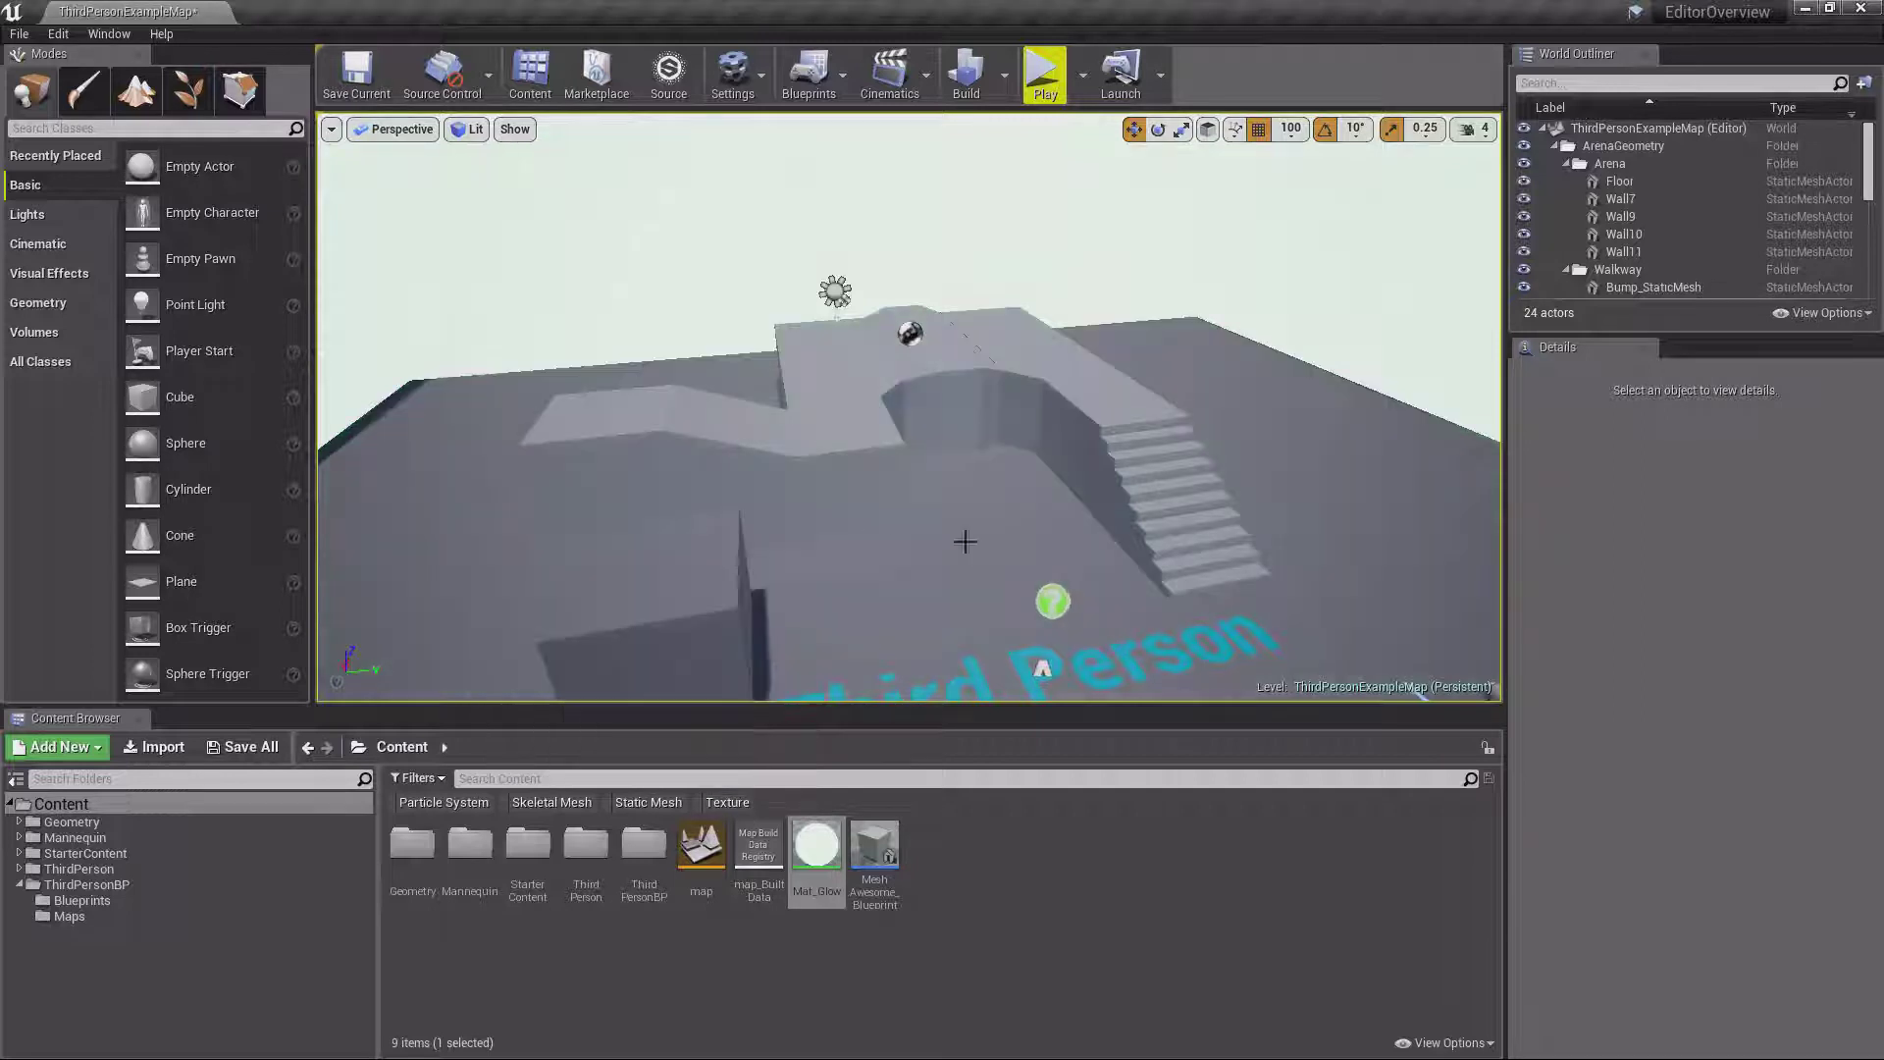
pyautogui.moveTo(1032, 518); pyautogui.dragTo(1019, 479, button='right')
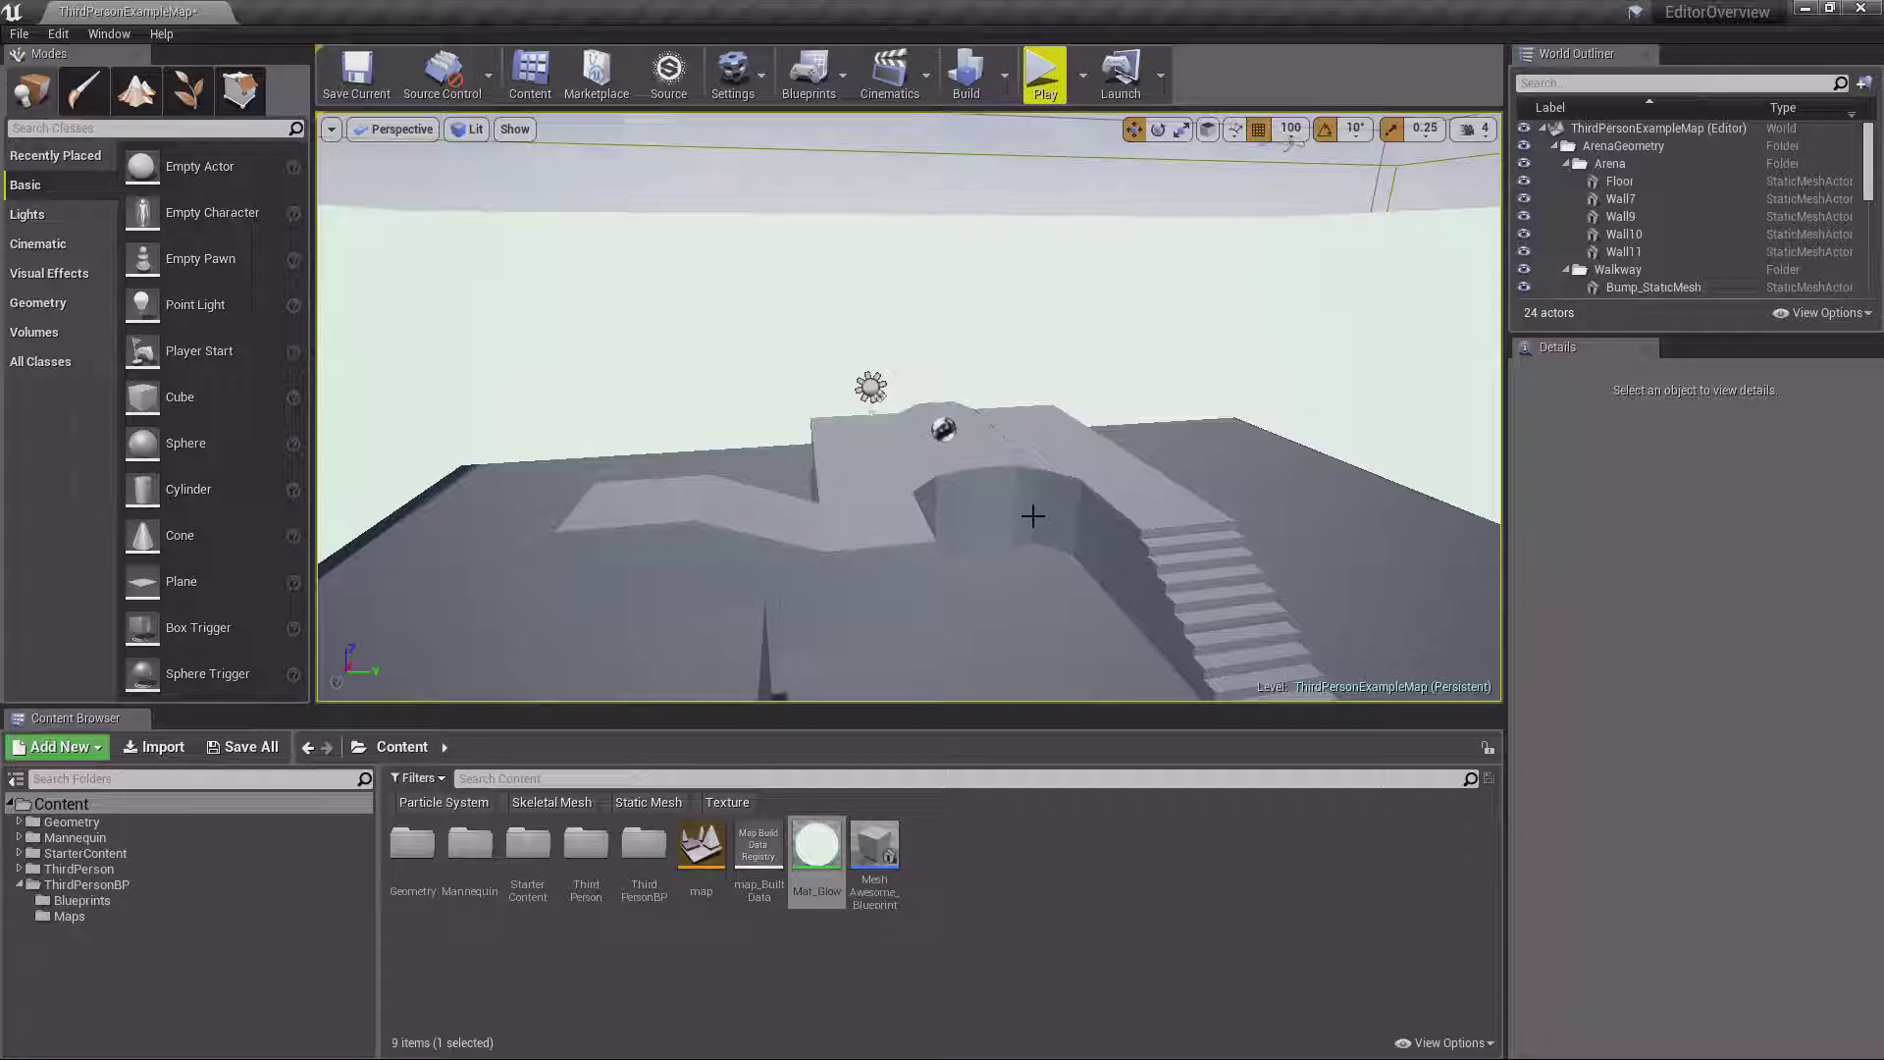
# Play the level in the selected viewport, stop it, and review the available play modes
pyautogui.click(1044, 74)
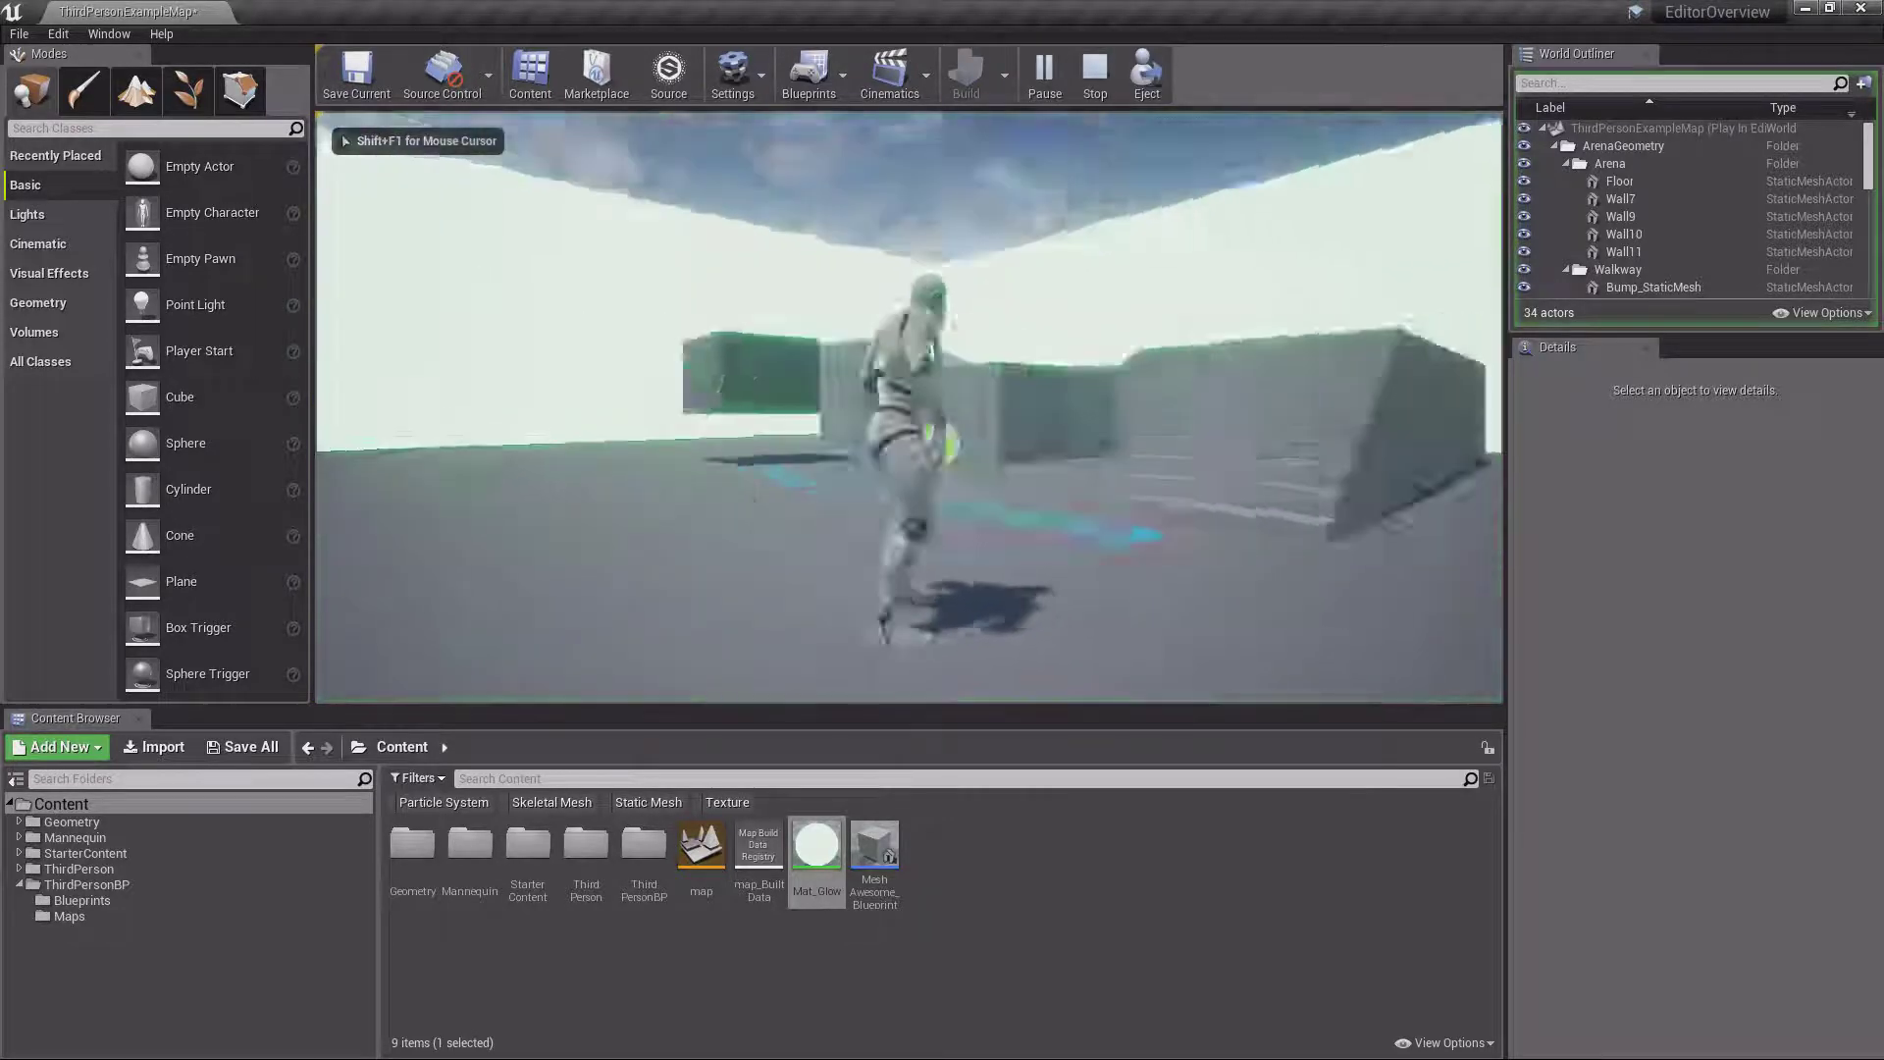
pyautogui.press('Escape')
pyautogui.click(1088, 79)
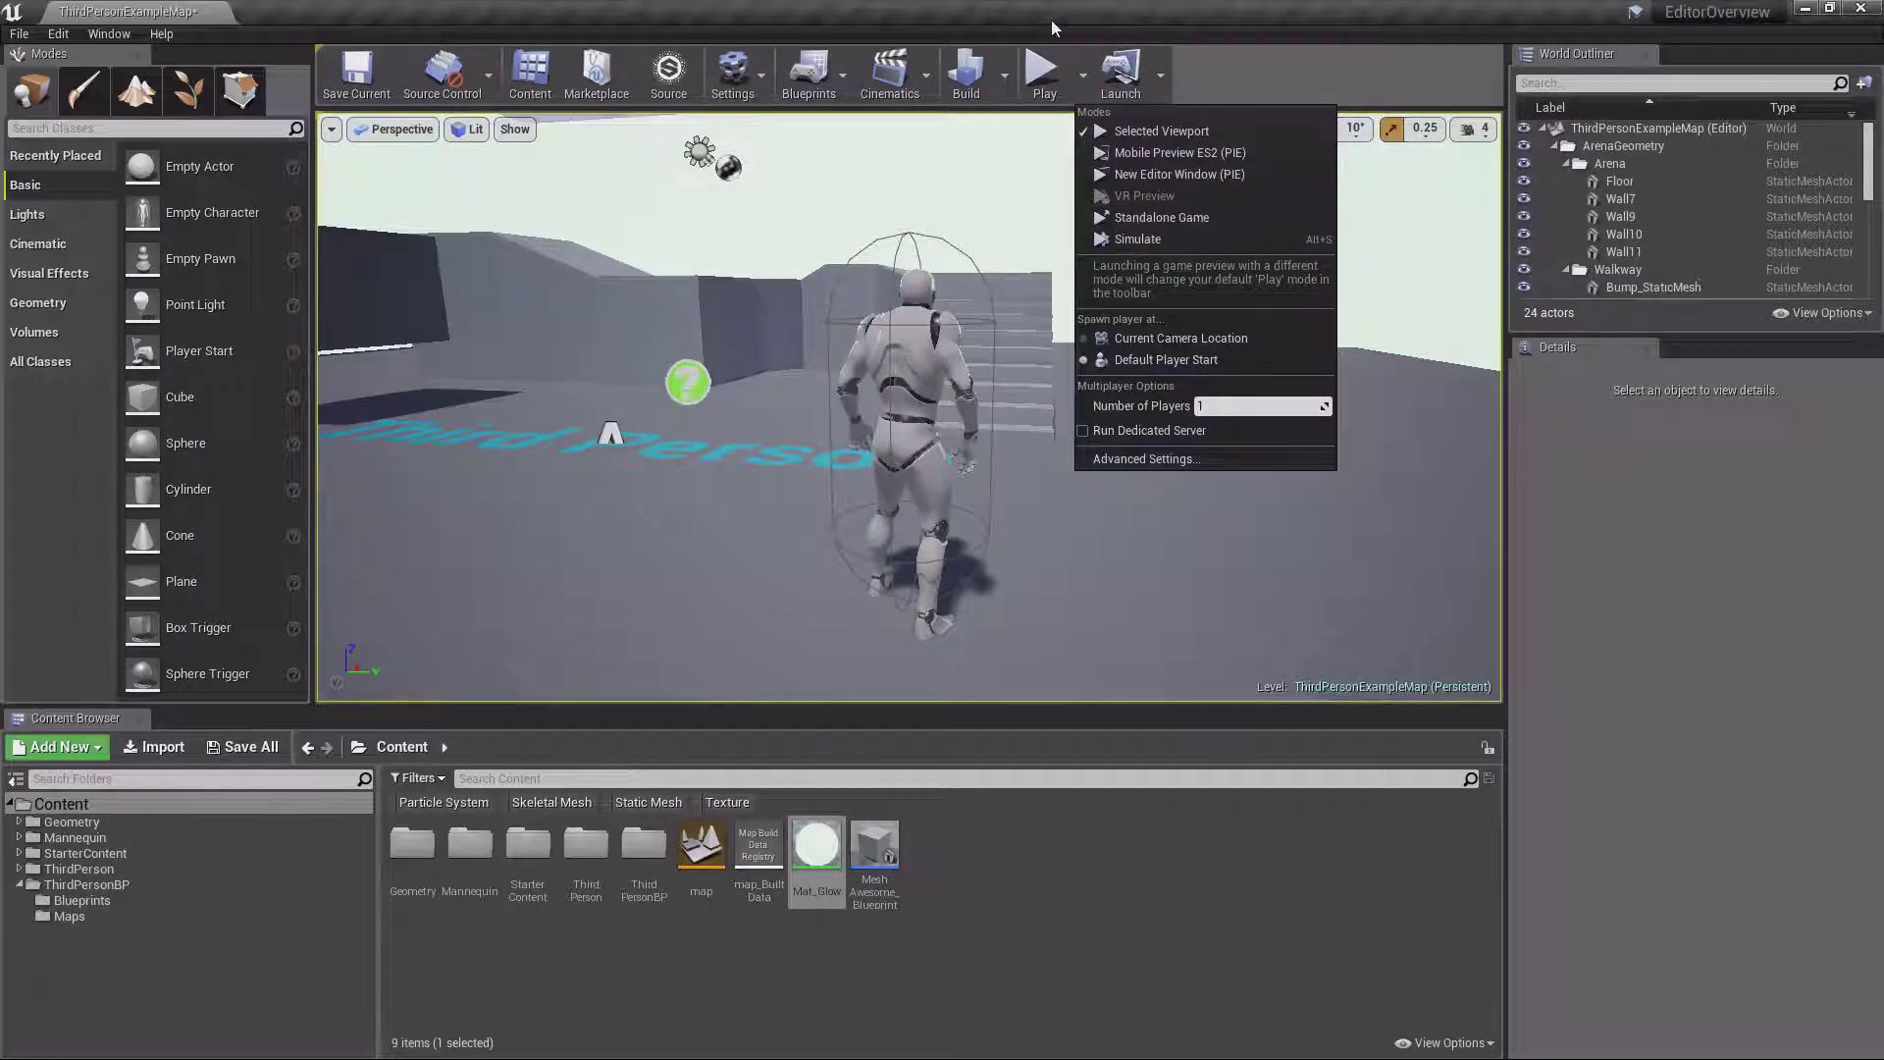
pyautogui.click(1015, 387)
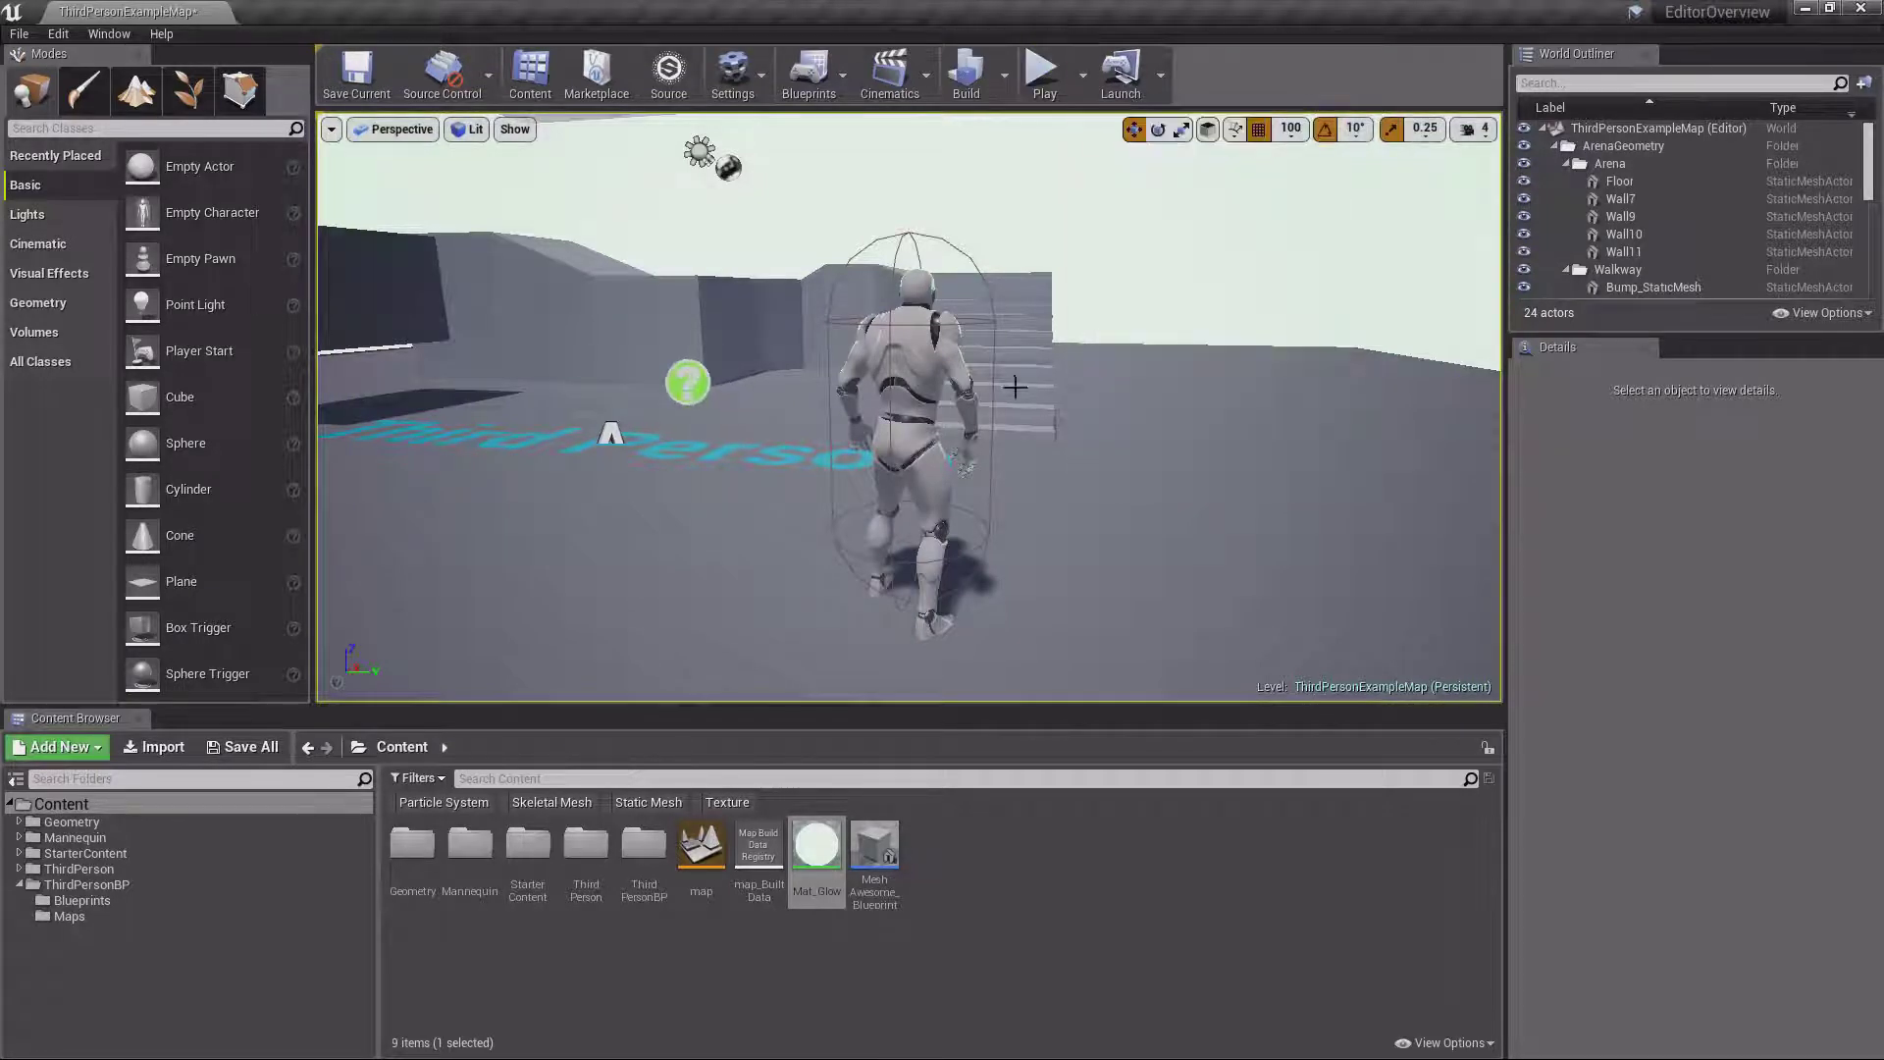
# Compare the Bloom show flag between the editor view and Game View, and turn Bloom off in Game View
pyautogui.moveTo(1015, 387); pyautogui.dragTo(1016, 427, button='right')
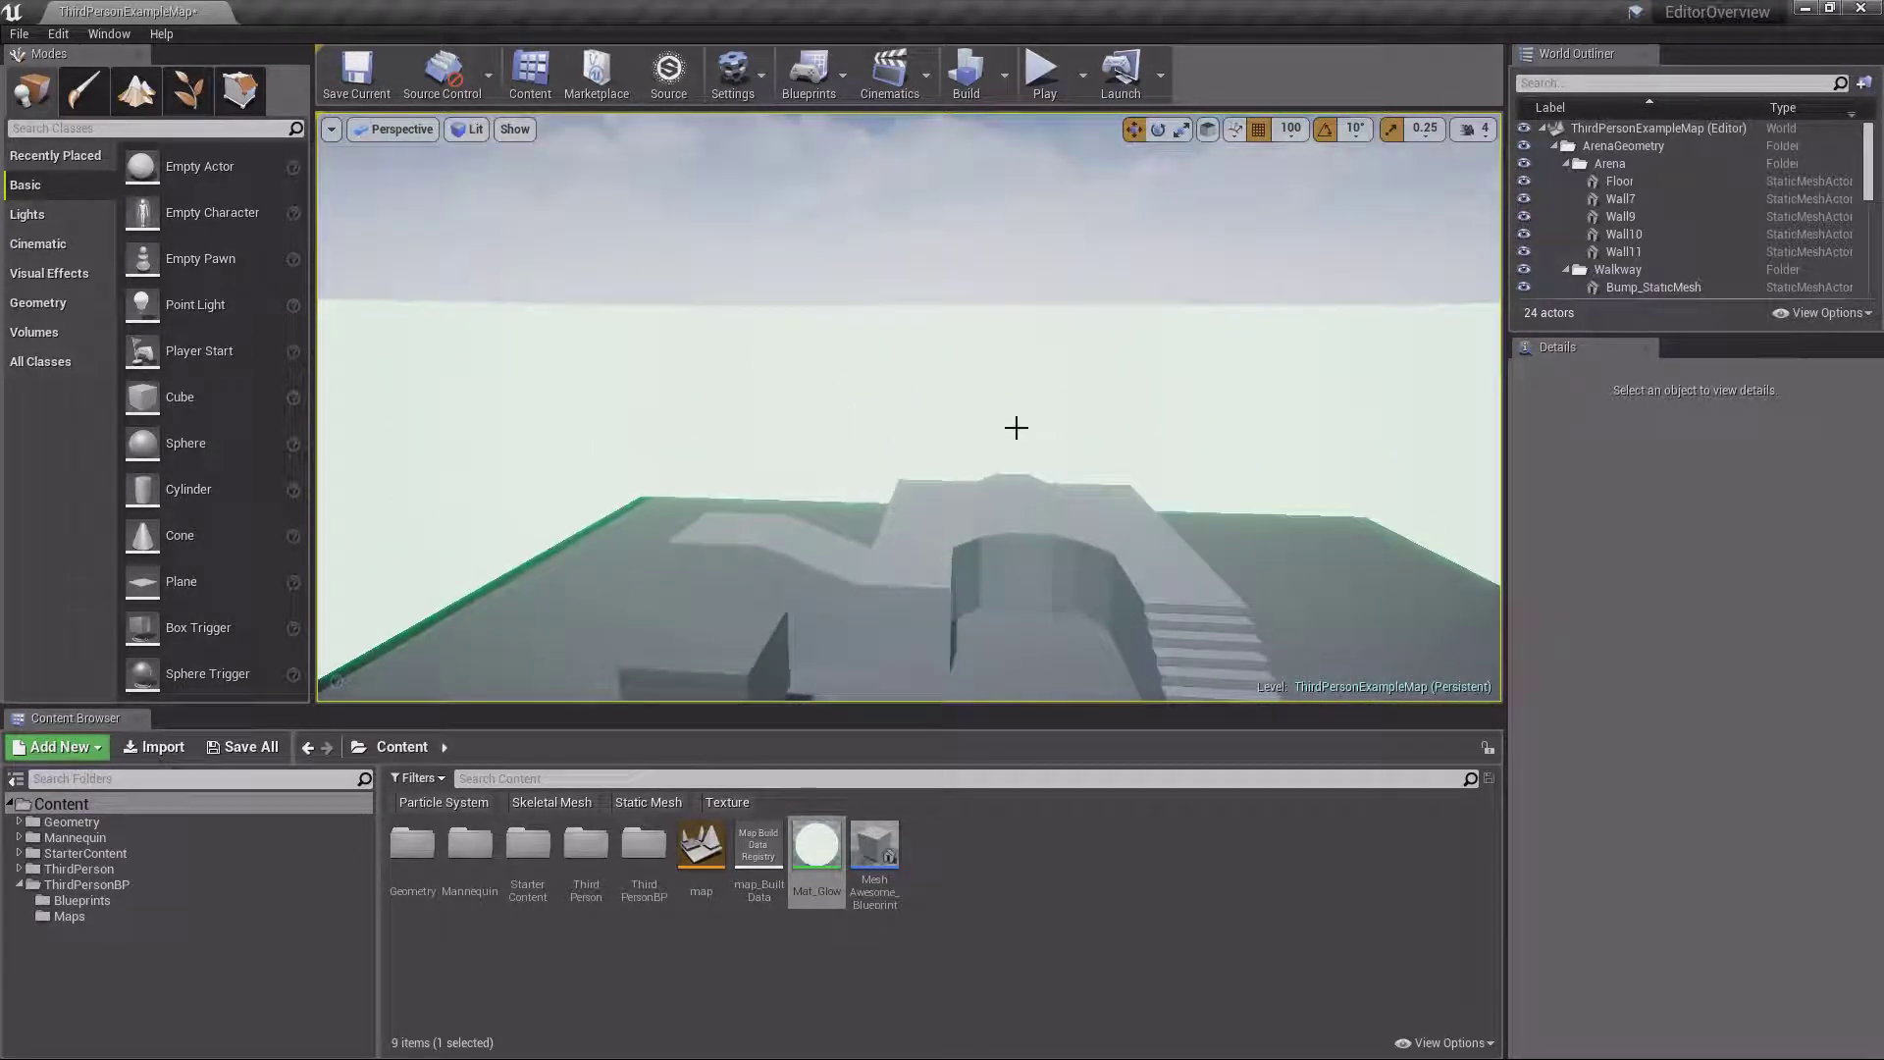
pyautogui.click(514, 129)
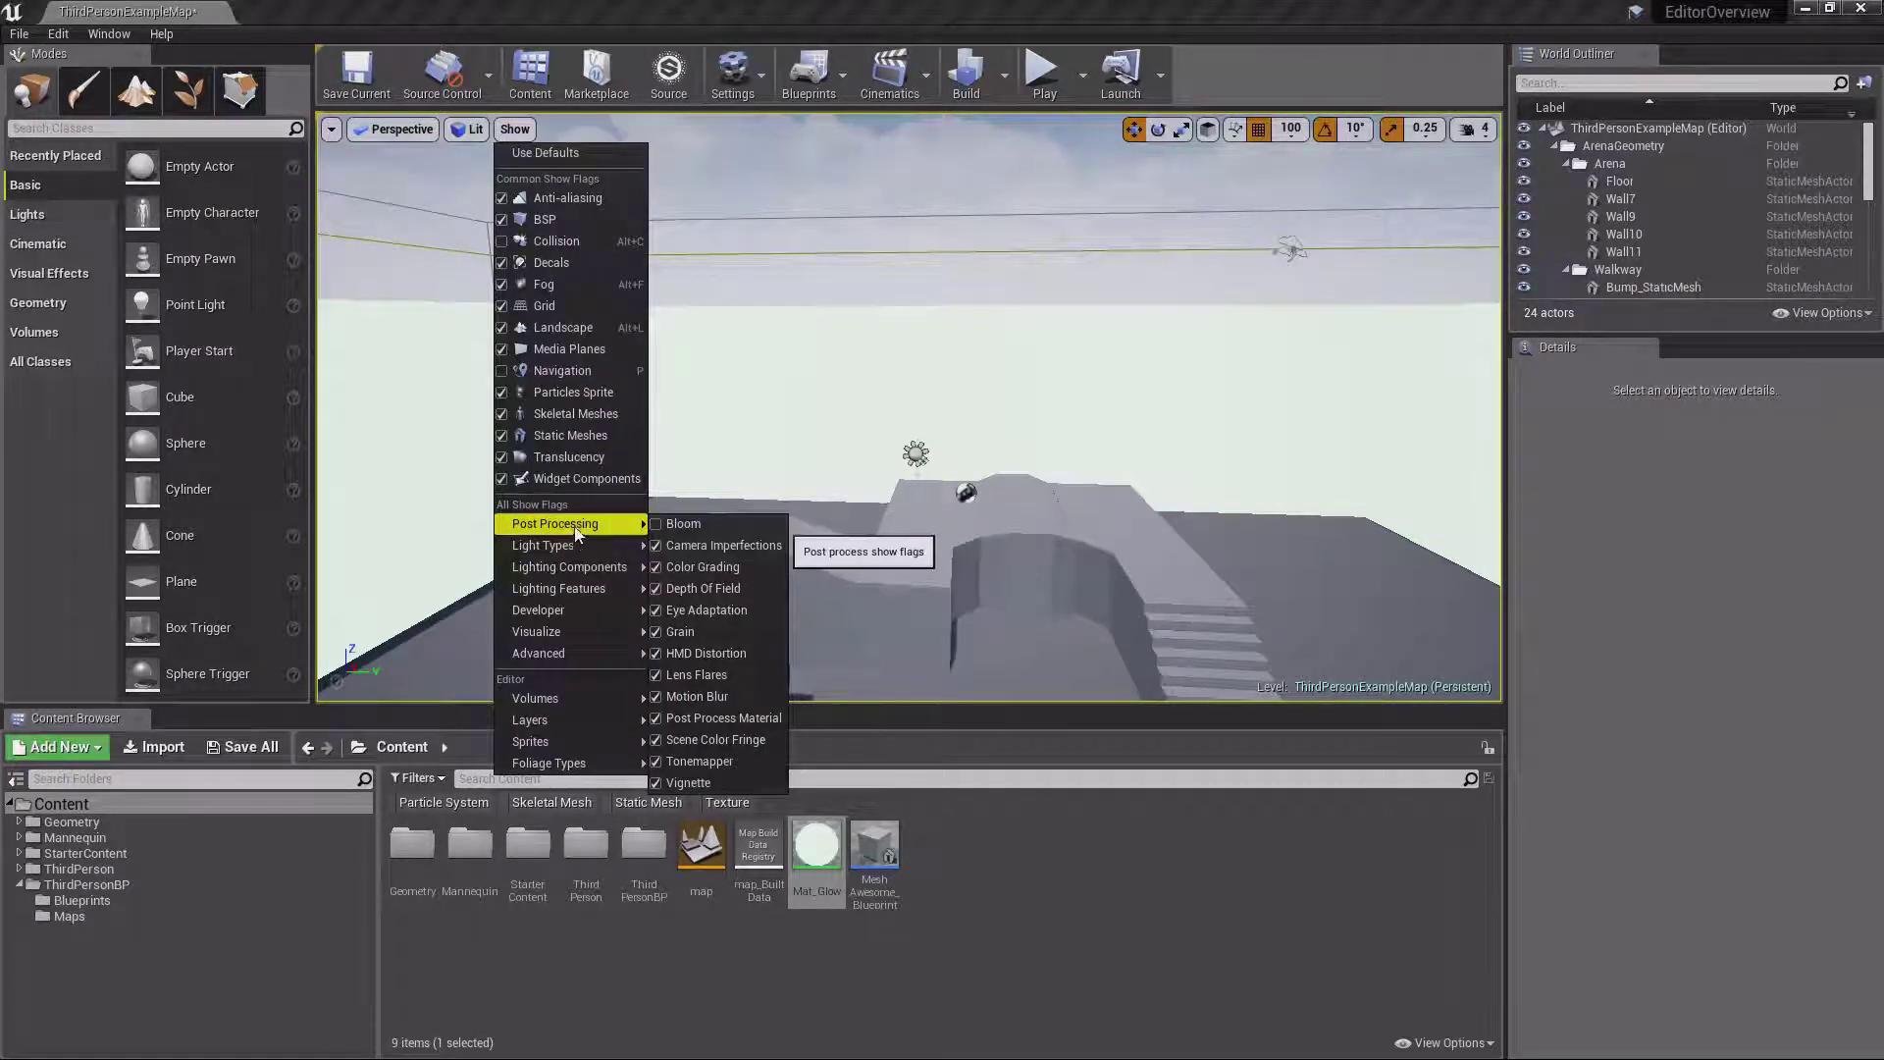
pyautogui.click(695, 526)
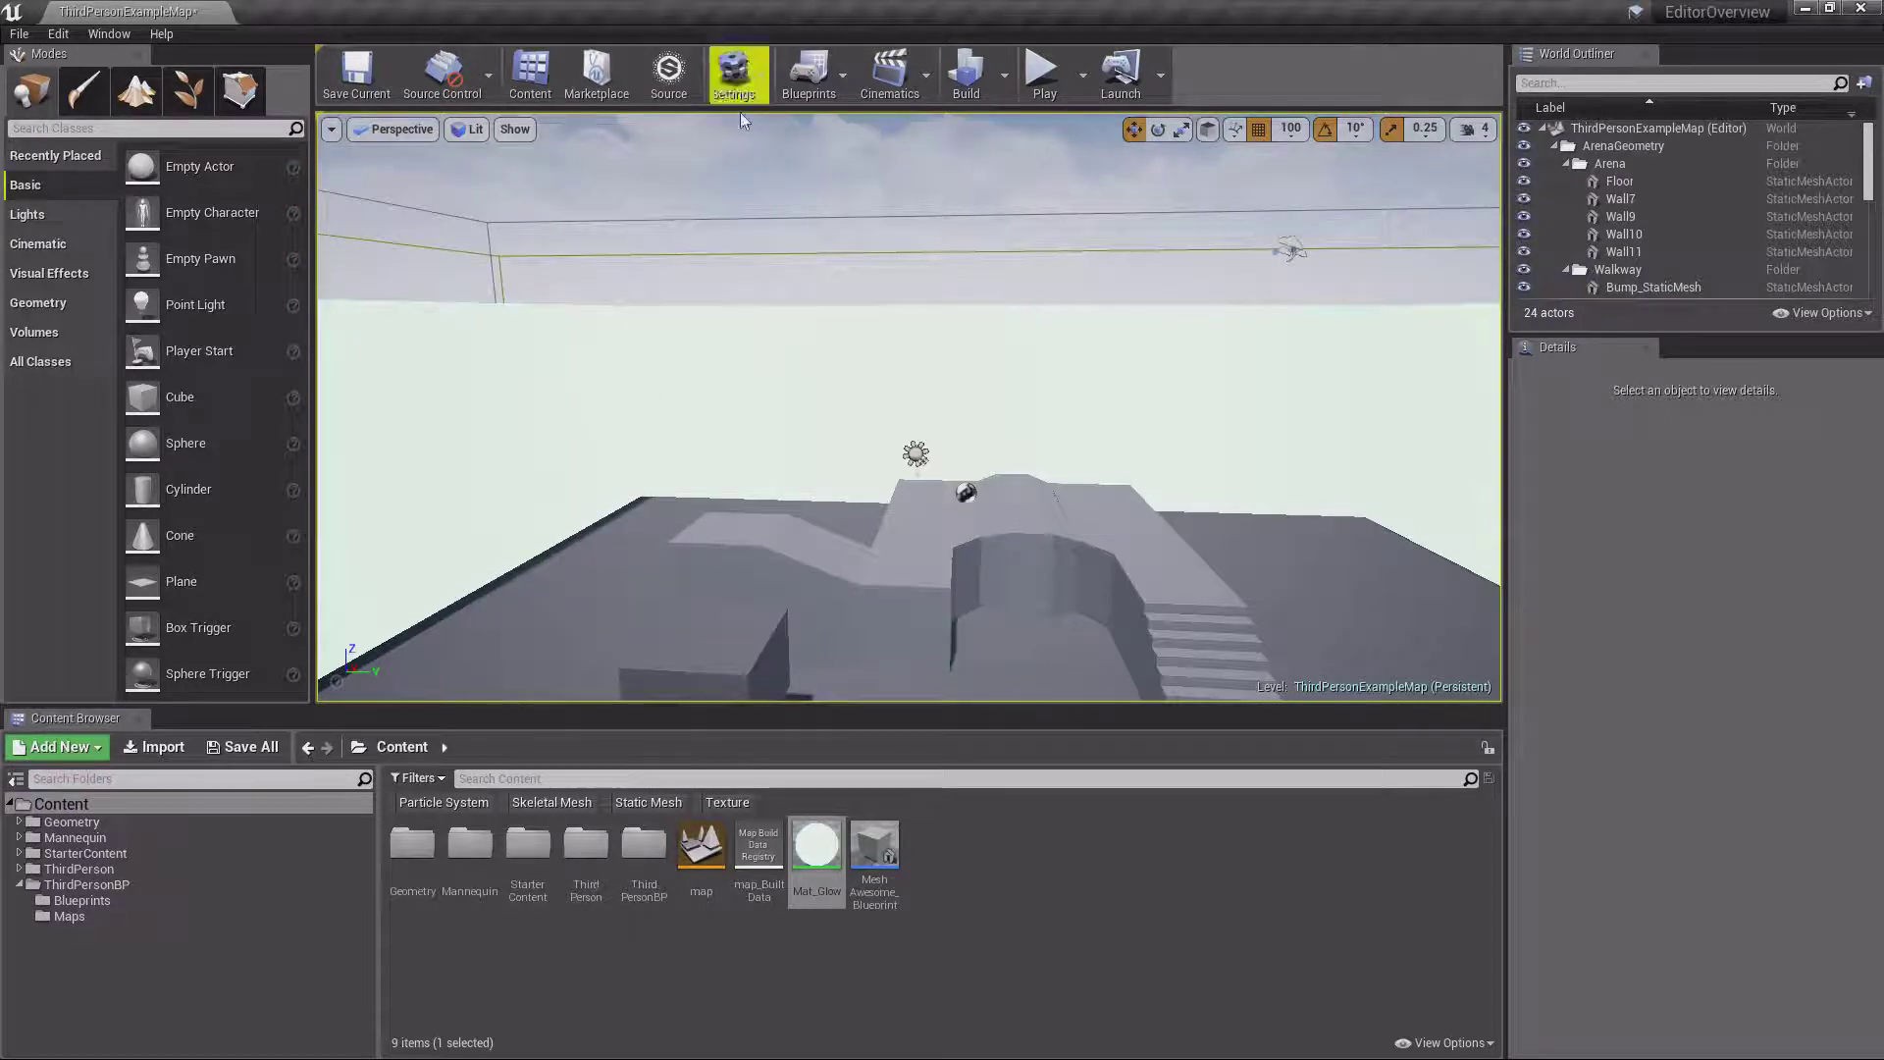
pyautogui.moveTo(660, 172); pyautogui.dragTo(659, 220, button='right')
pyautogui.click(527, 137)
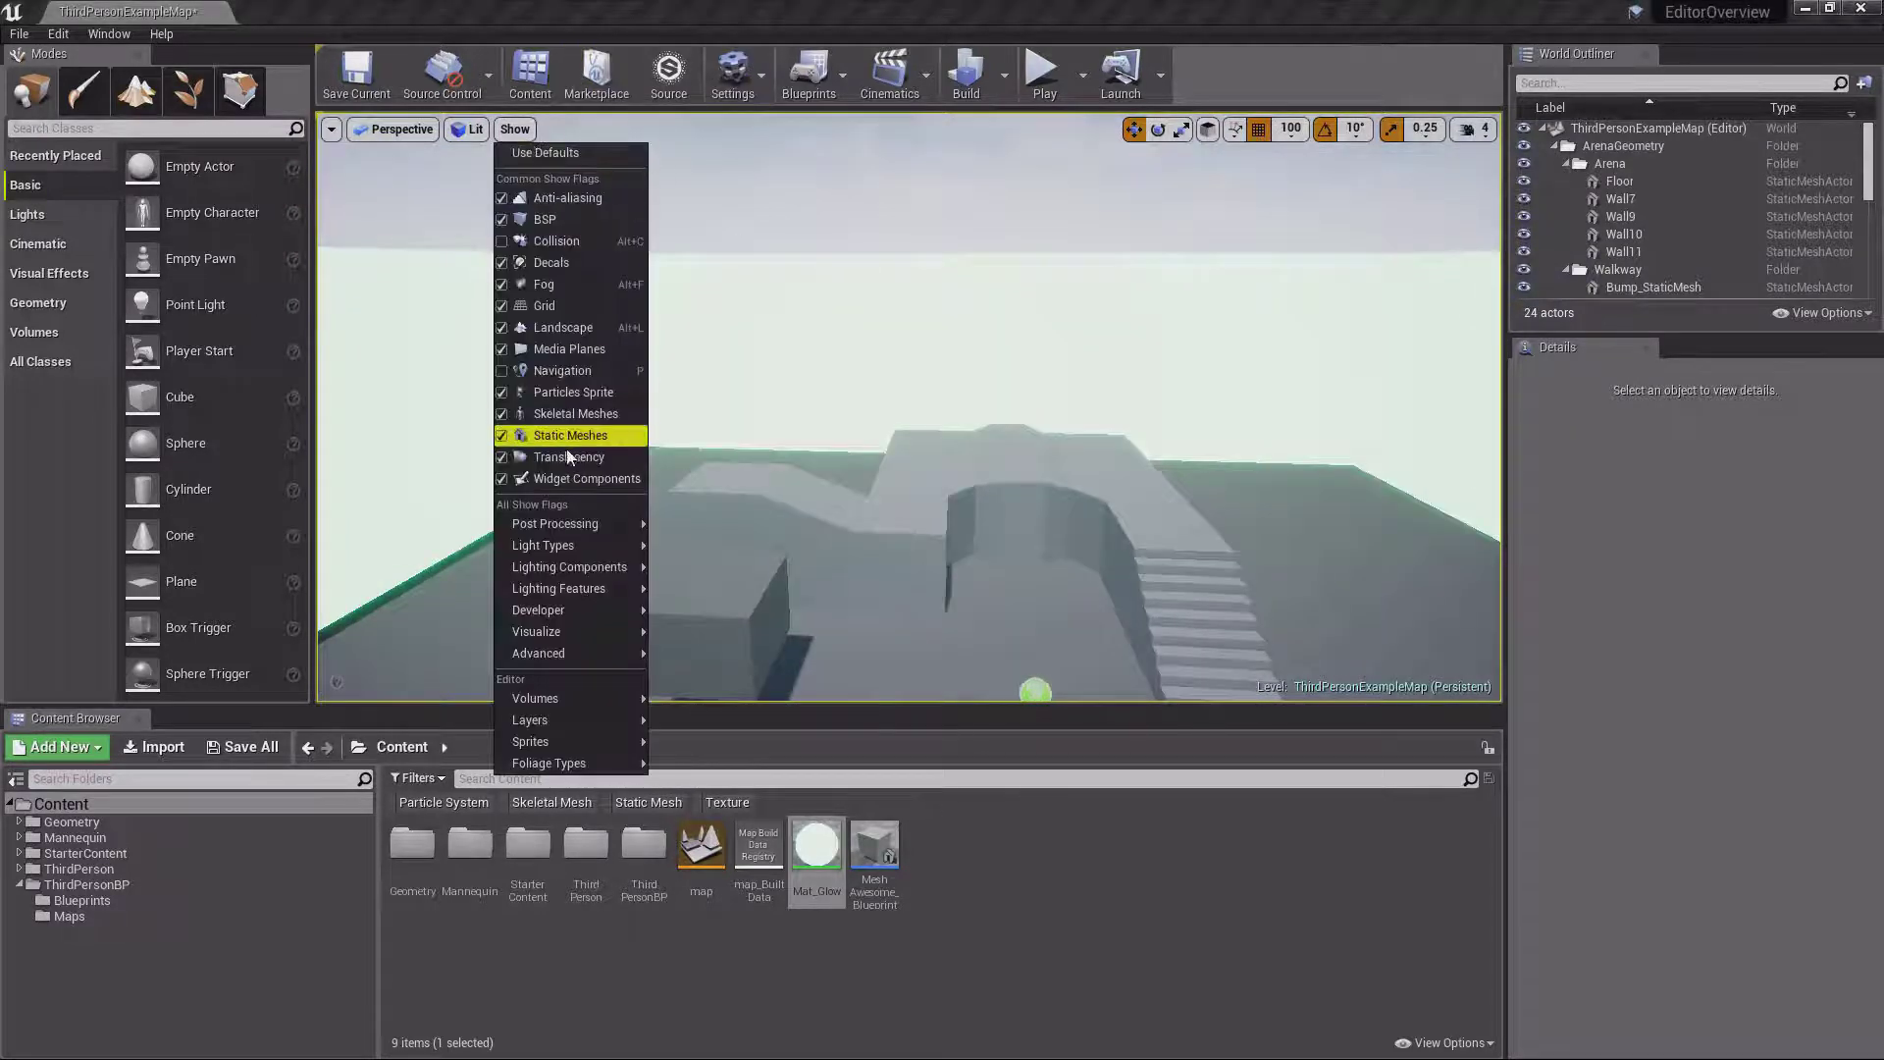
pyautogui.moveTo(559, 523)
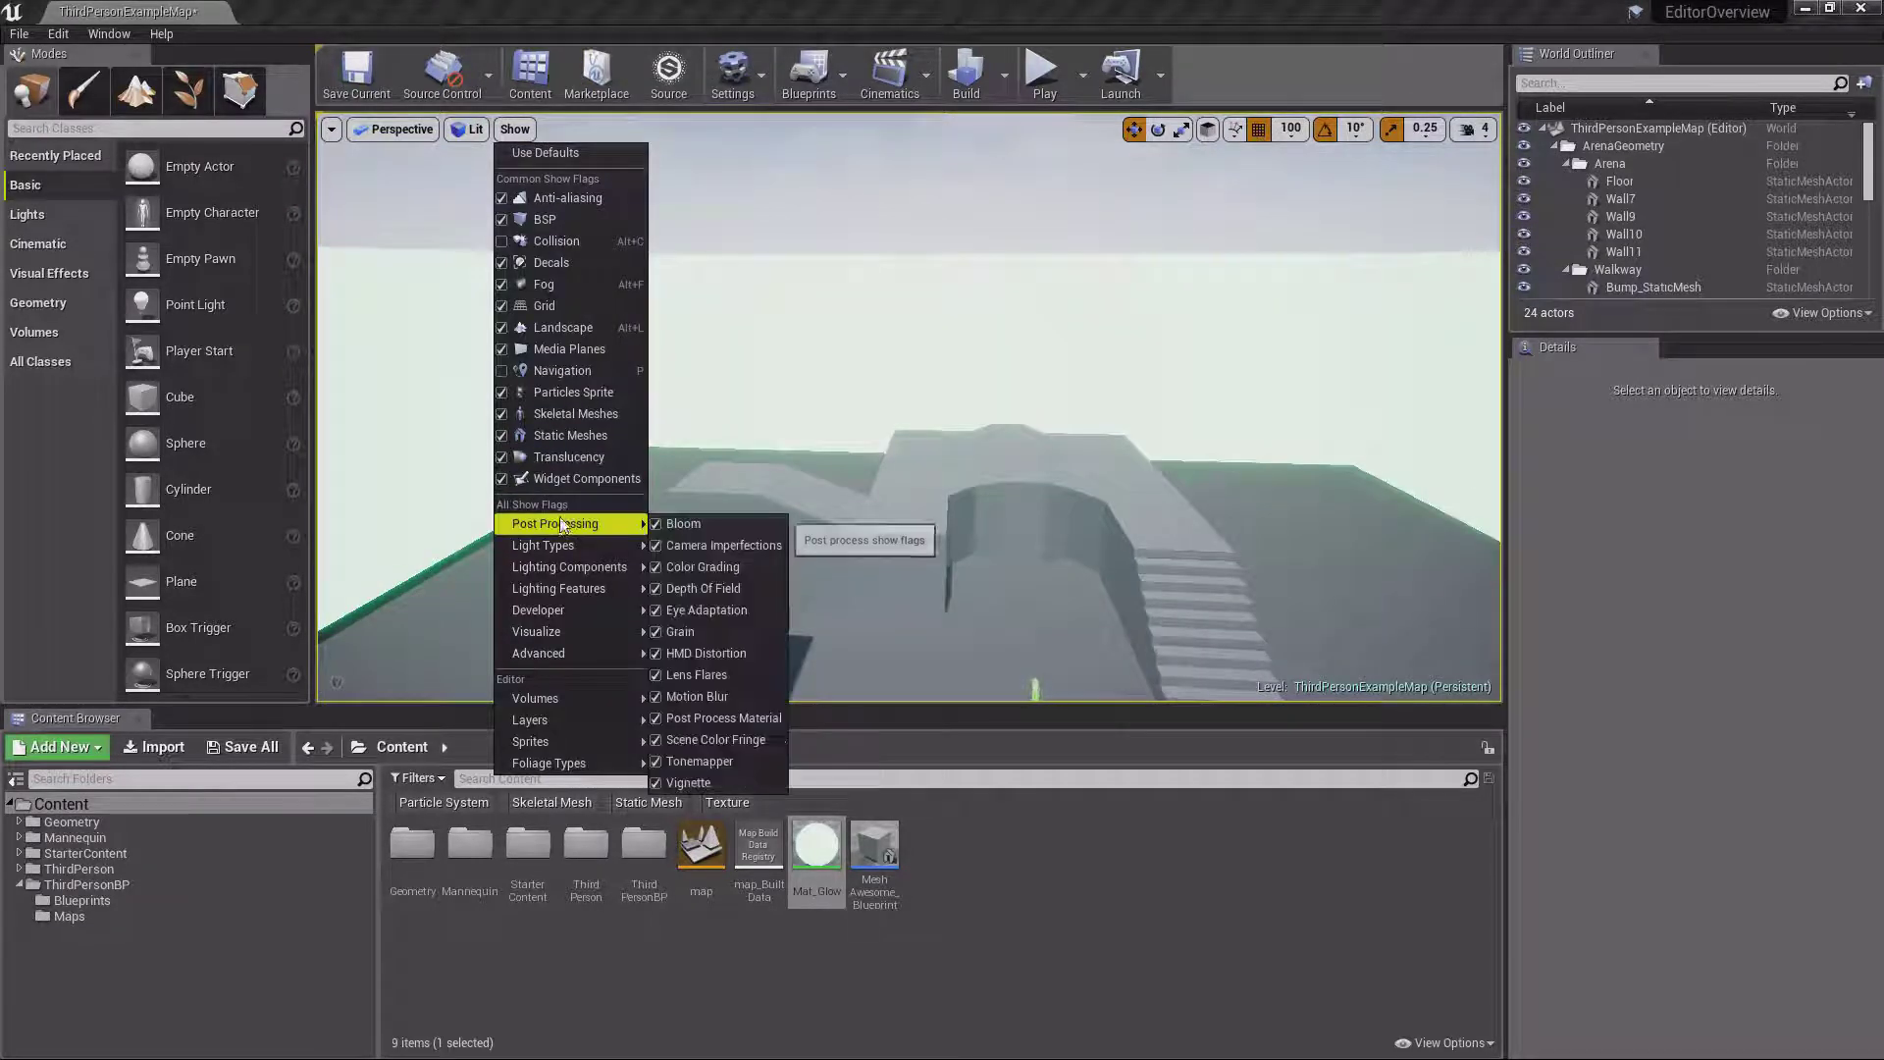
pyautogui.click(692, 523)
pyautogui.moveTo(887, 488)
pyautogui.mouseDown(button='right')
pyautogui.moveTo(947, 510)
pyautogui.moveTo(857, 490)
pyautogui.mouseUp(button='right')
pyautogui.click(515, 129)
pyautogui.click(589, 303)
pyautogui.moveTo(589, 303); pyautogui.dragTo(687, 324, button='right')
# Select the MeshAwesome_Blueprint cube near the Third Person floor text
pyautogui.moveTo(900, 353); pyautogui.dragTo(963, 389, button='right')
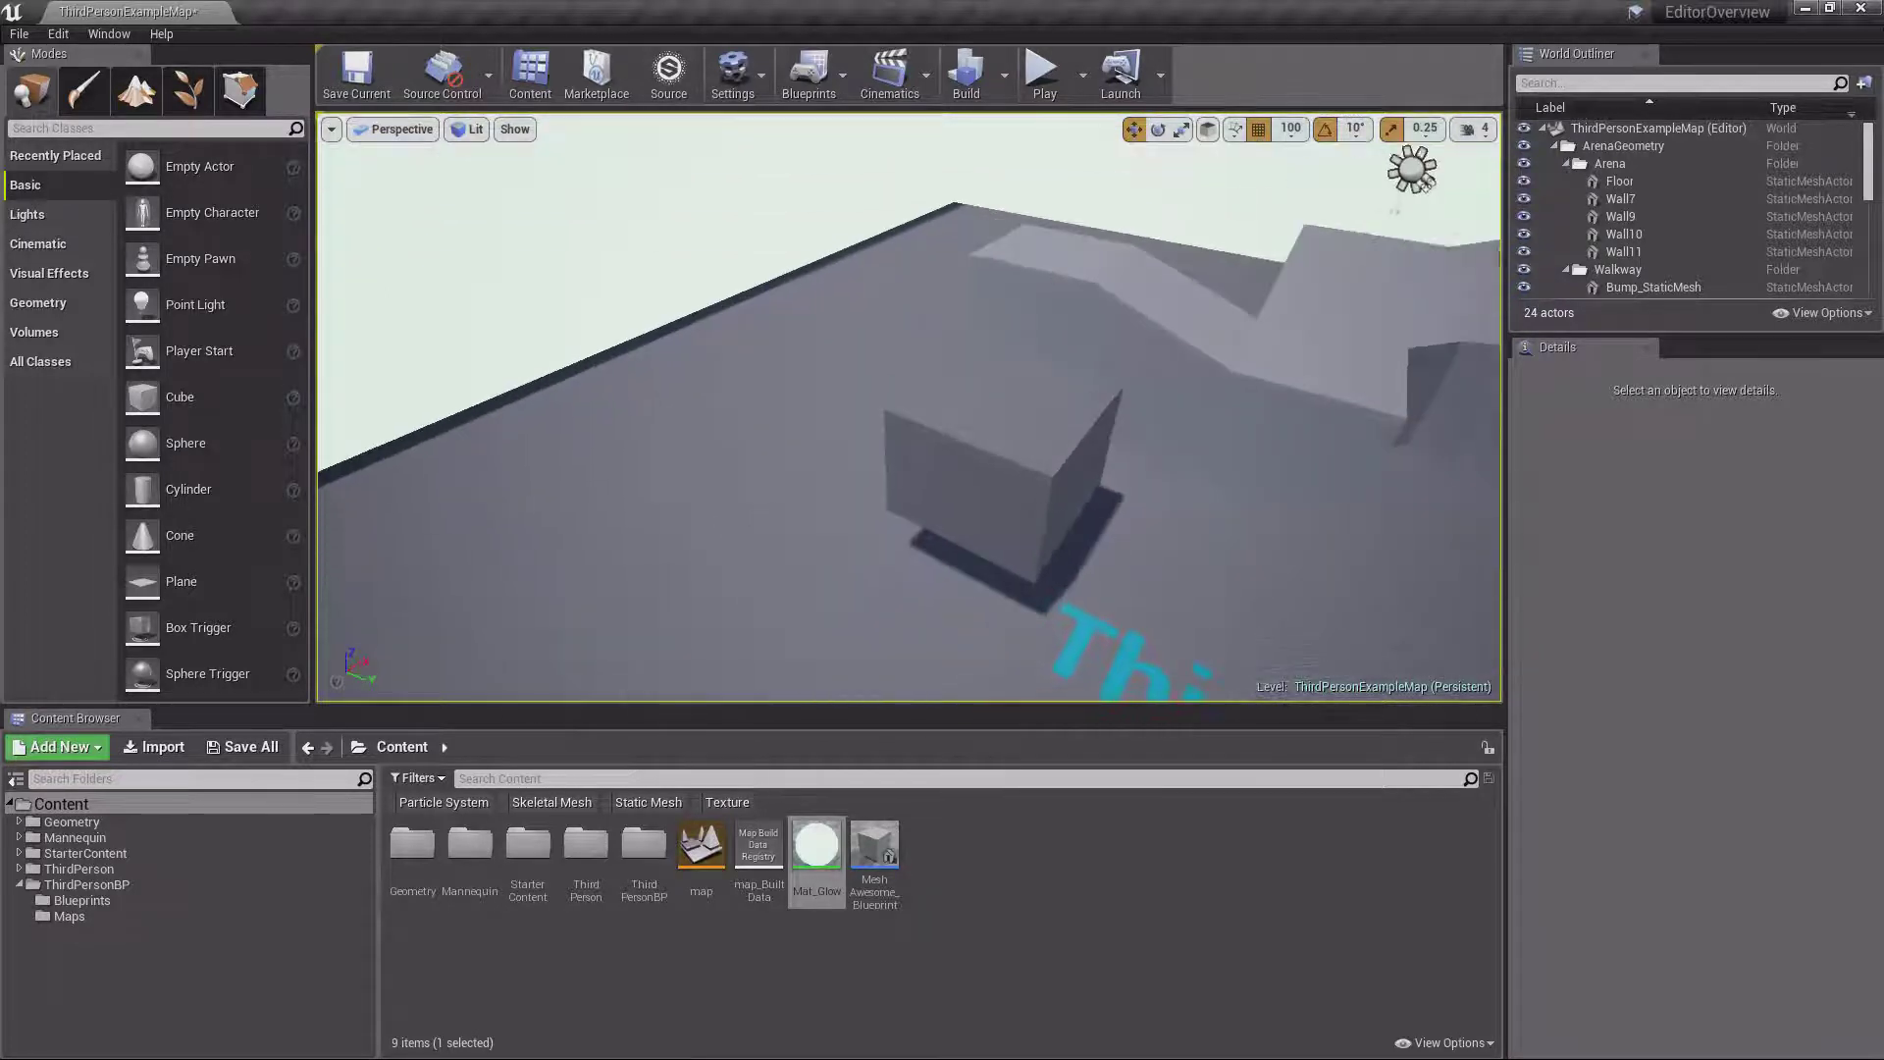
pyautogui.click(1088, 387)
pyautogui.moveTo(1087, 388); pyautogui.dragTo(981, 420, button='right')
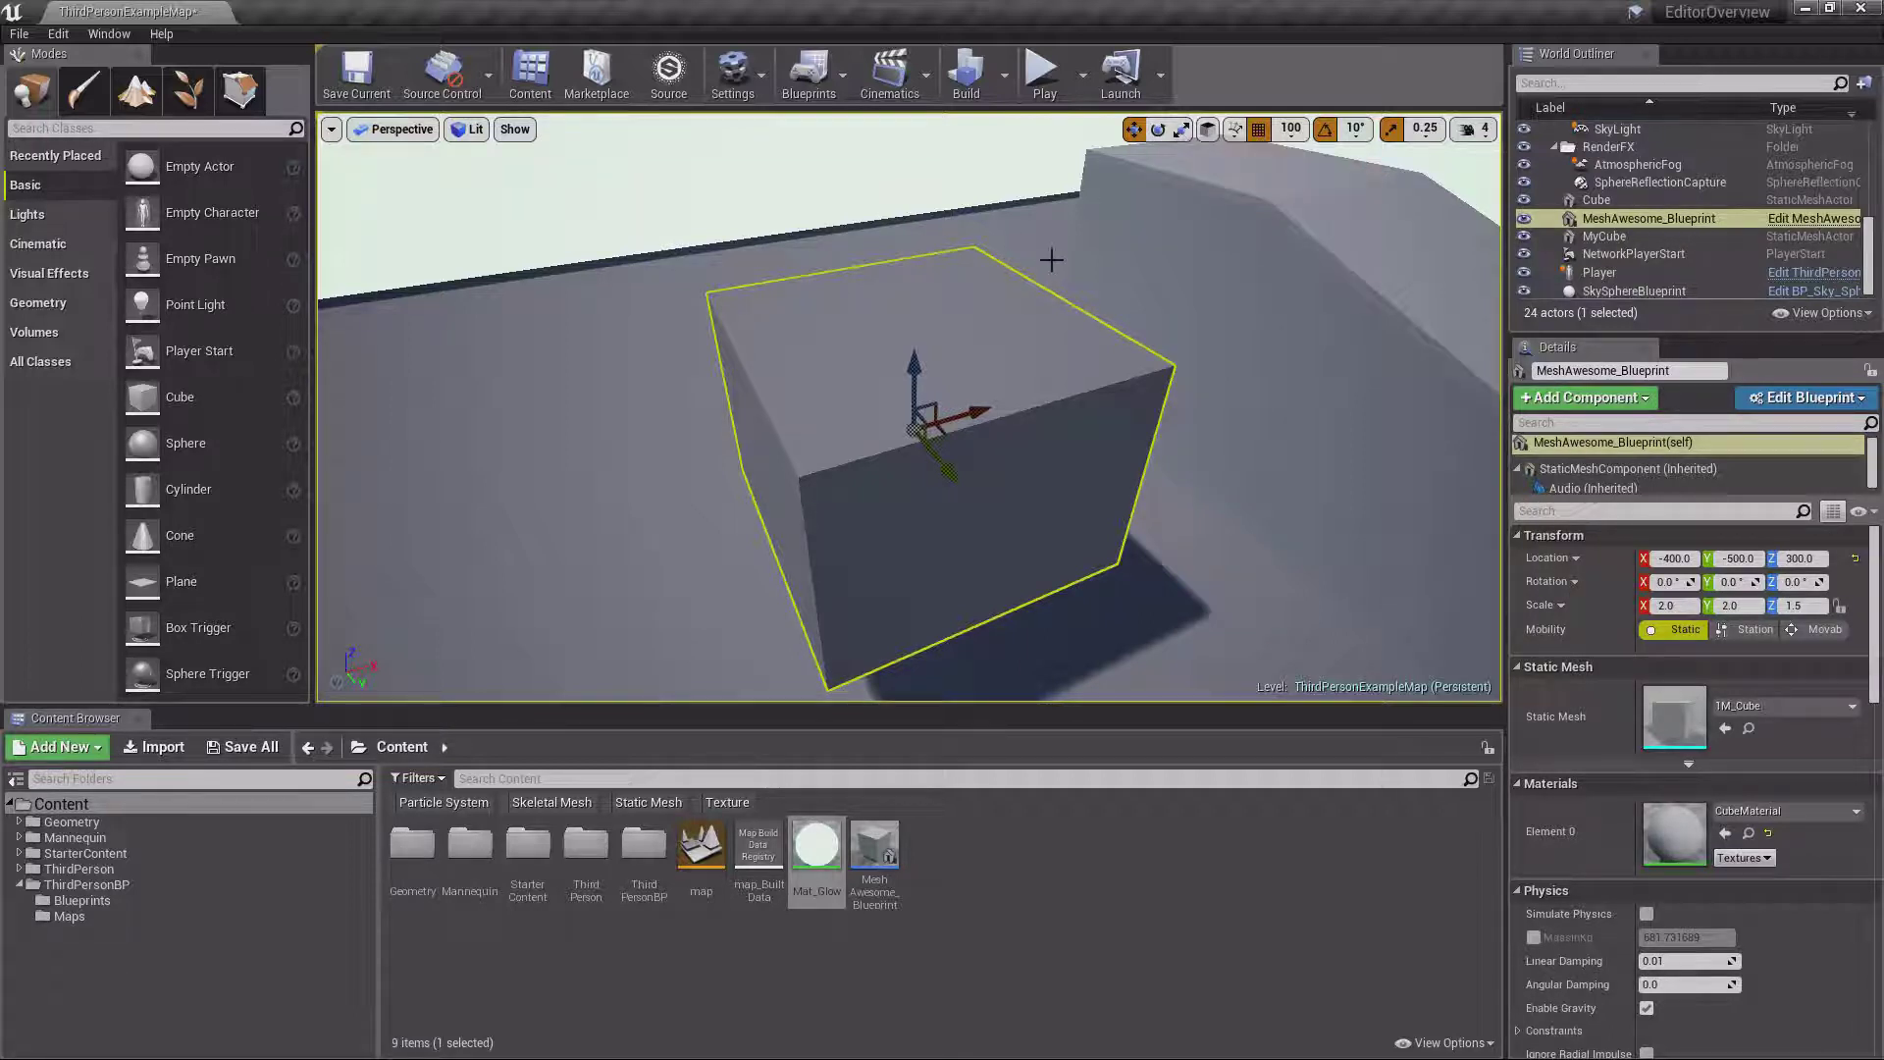
pyautogui.moveTo(1072, 290); pyautogui.dragTo(1084, 299, button='right')
# Cycle the cube's transform gizmo repeatedly through rotate, scale and translate, ending on translate
pyautogui.press('e')
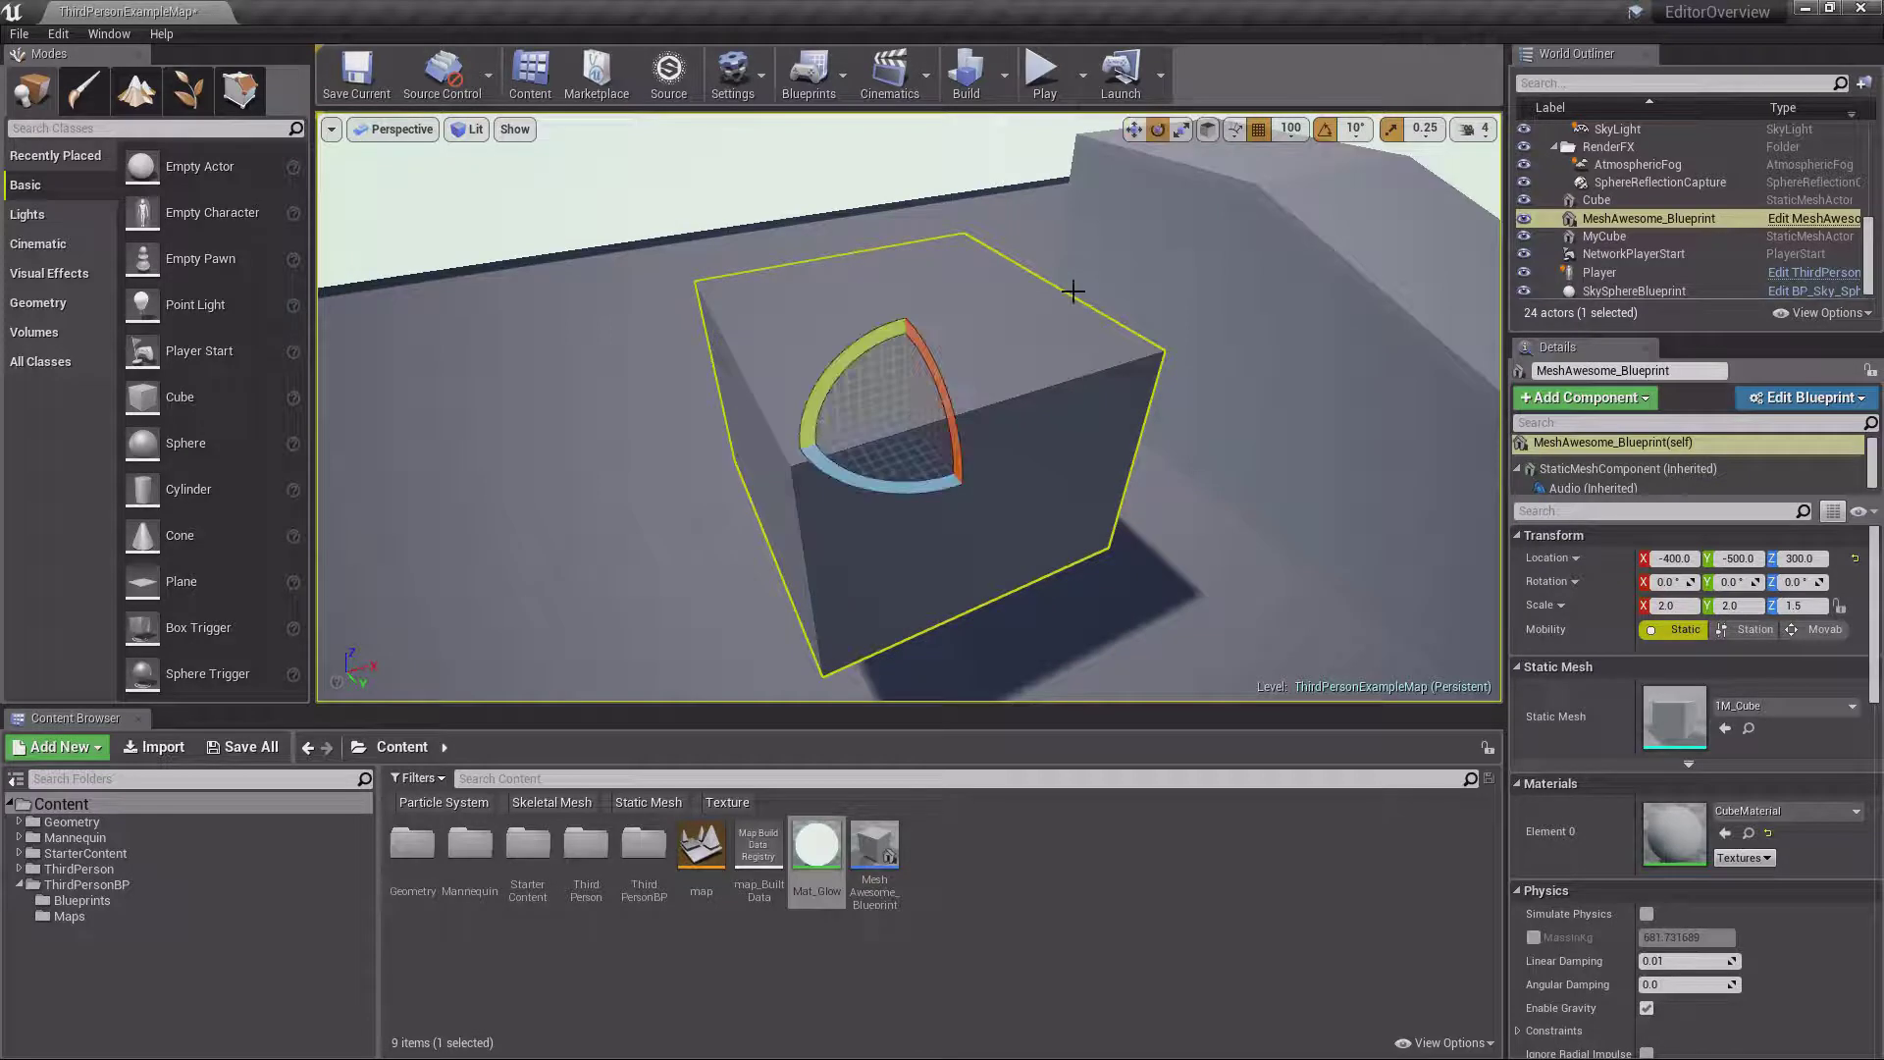
pyautogui.press('r')
pyautogui.press('w')
pyautogui.press('e')
pyautogui.press('r')
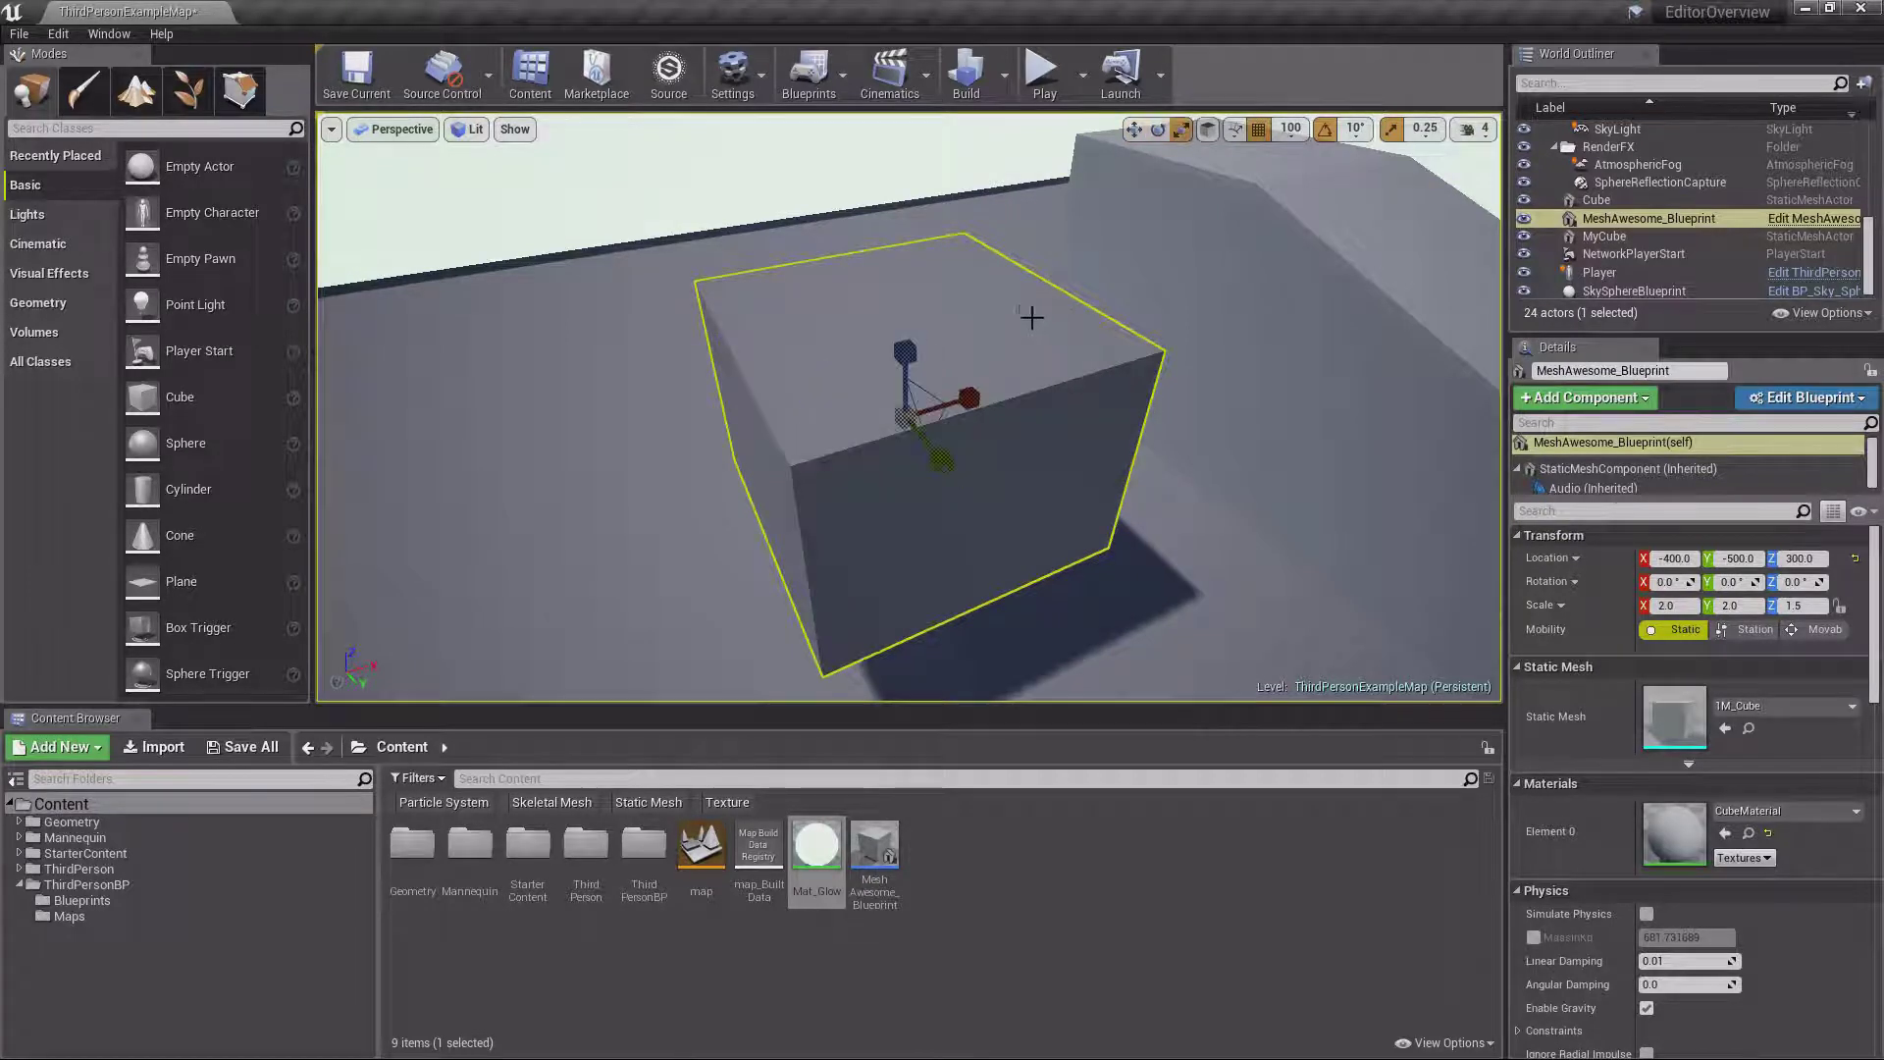
pyautogui.press('w')
pyautogui.press('e')
pyautogui.press('r')
pyautogui.press('w')
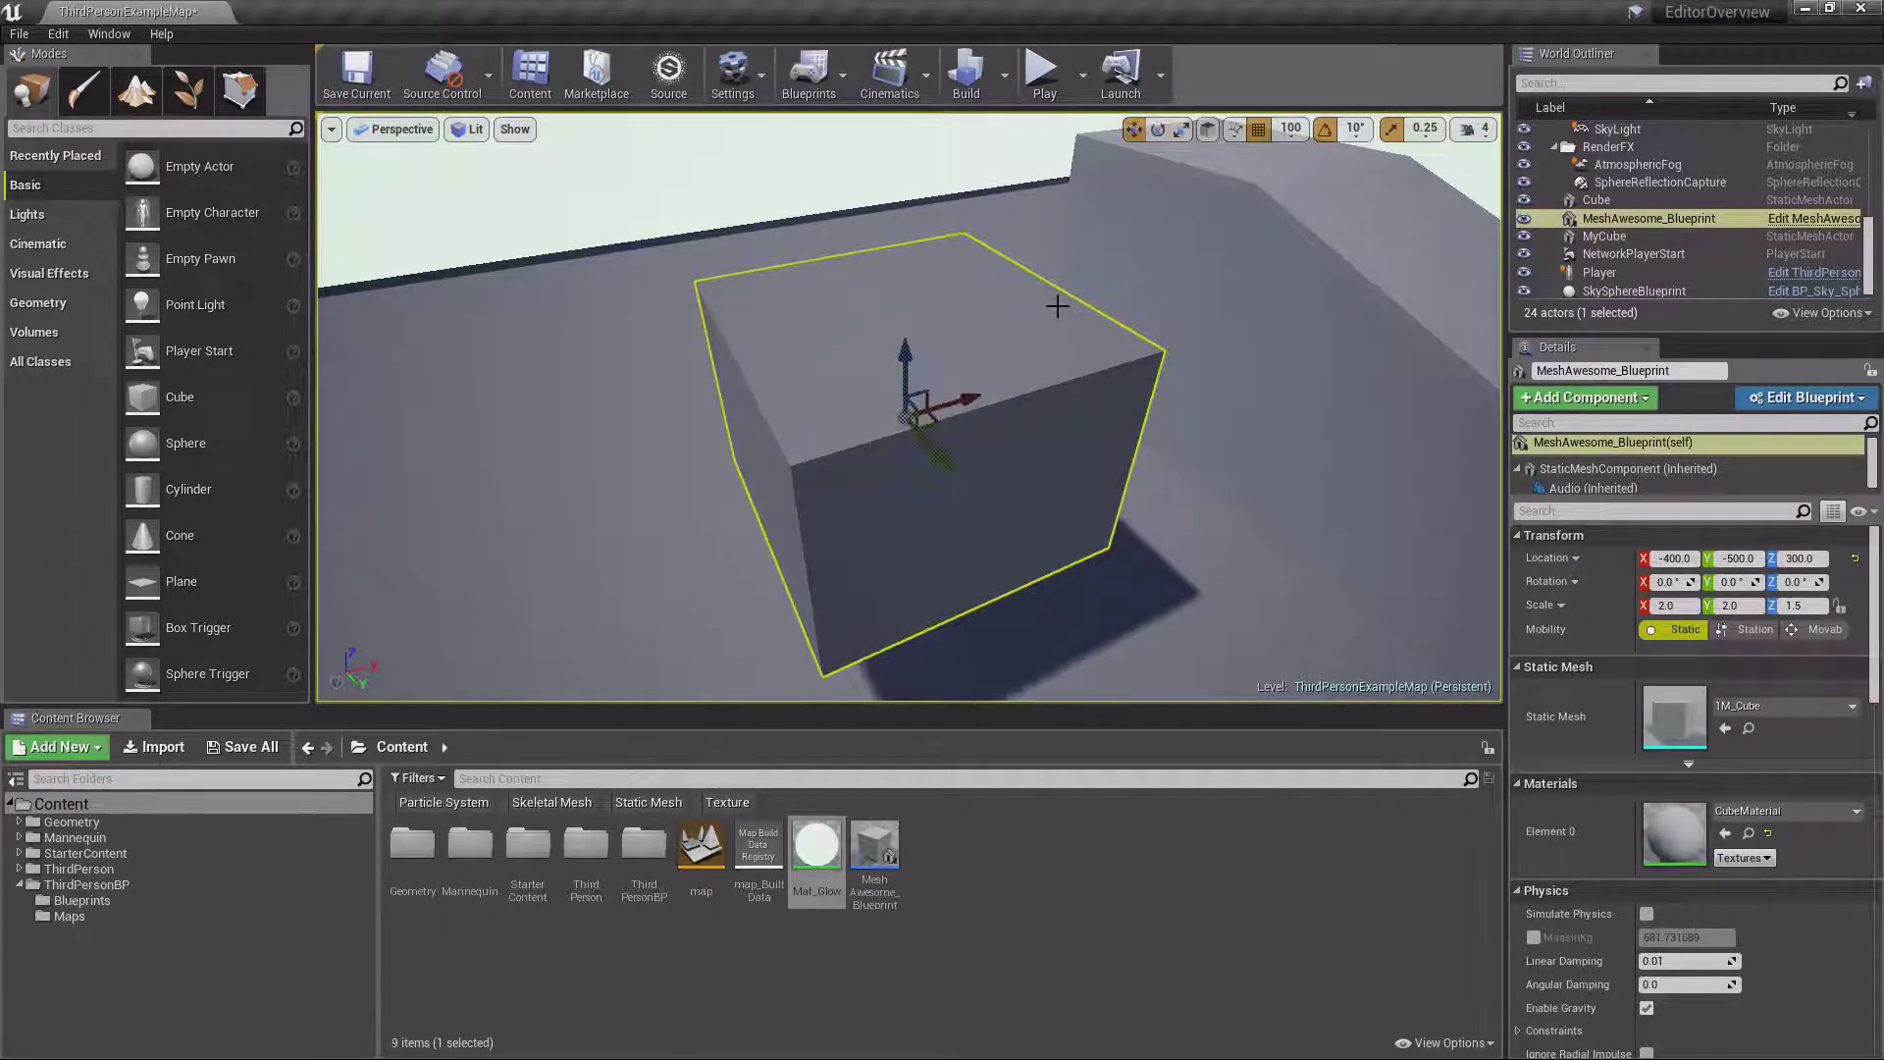
pyautogui.press('e')
pyautogui.press('r')
pyautogui.press('w')
pyautogui.press('e')
pyautogui.press('r')
pyautogui.press('w')
# Try the translate gizmo's single-axis arrows and plane handle on the MeshAwesome_Blueprint cube from several angles
pyautogui.moveTo(900, 354)
pyautogui.mouseDown()
pyautogui.moveTo(897, 246)
pyautogui.moveTo(901, 355)
pyautogui.mouseUp()
pyautogui.moveTo(942, 460); pyautogui.dragTo(894, 428)
pyautogui.press('a')
pyautogui.moveTo(1007, 451); pyautogui.dragTo(1178, 452, button='right')
pyautogui.scroll(5, 905, 424)
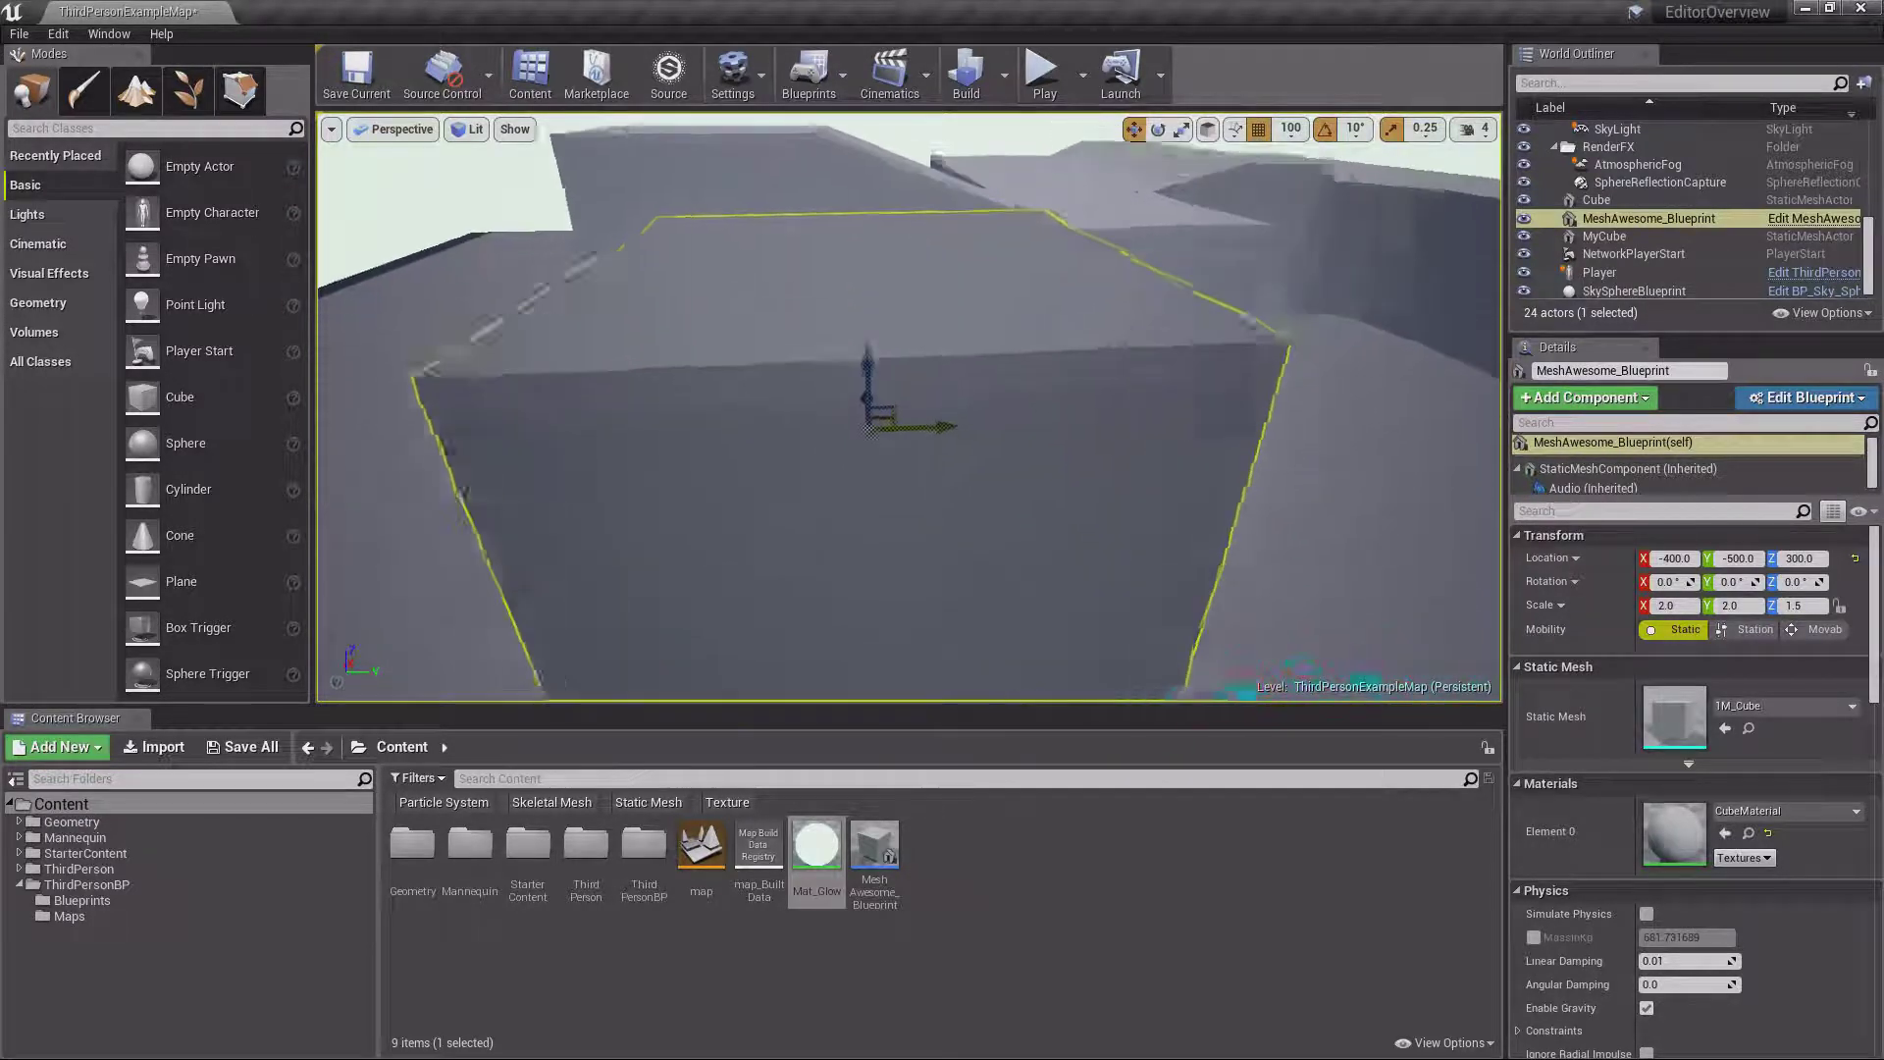
pyautogui.scroll(-2, 905, 424)
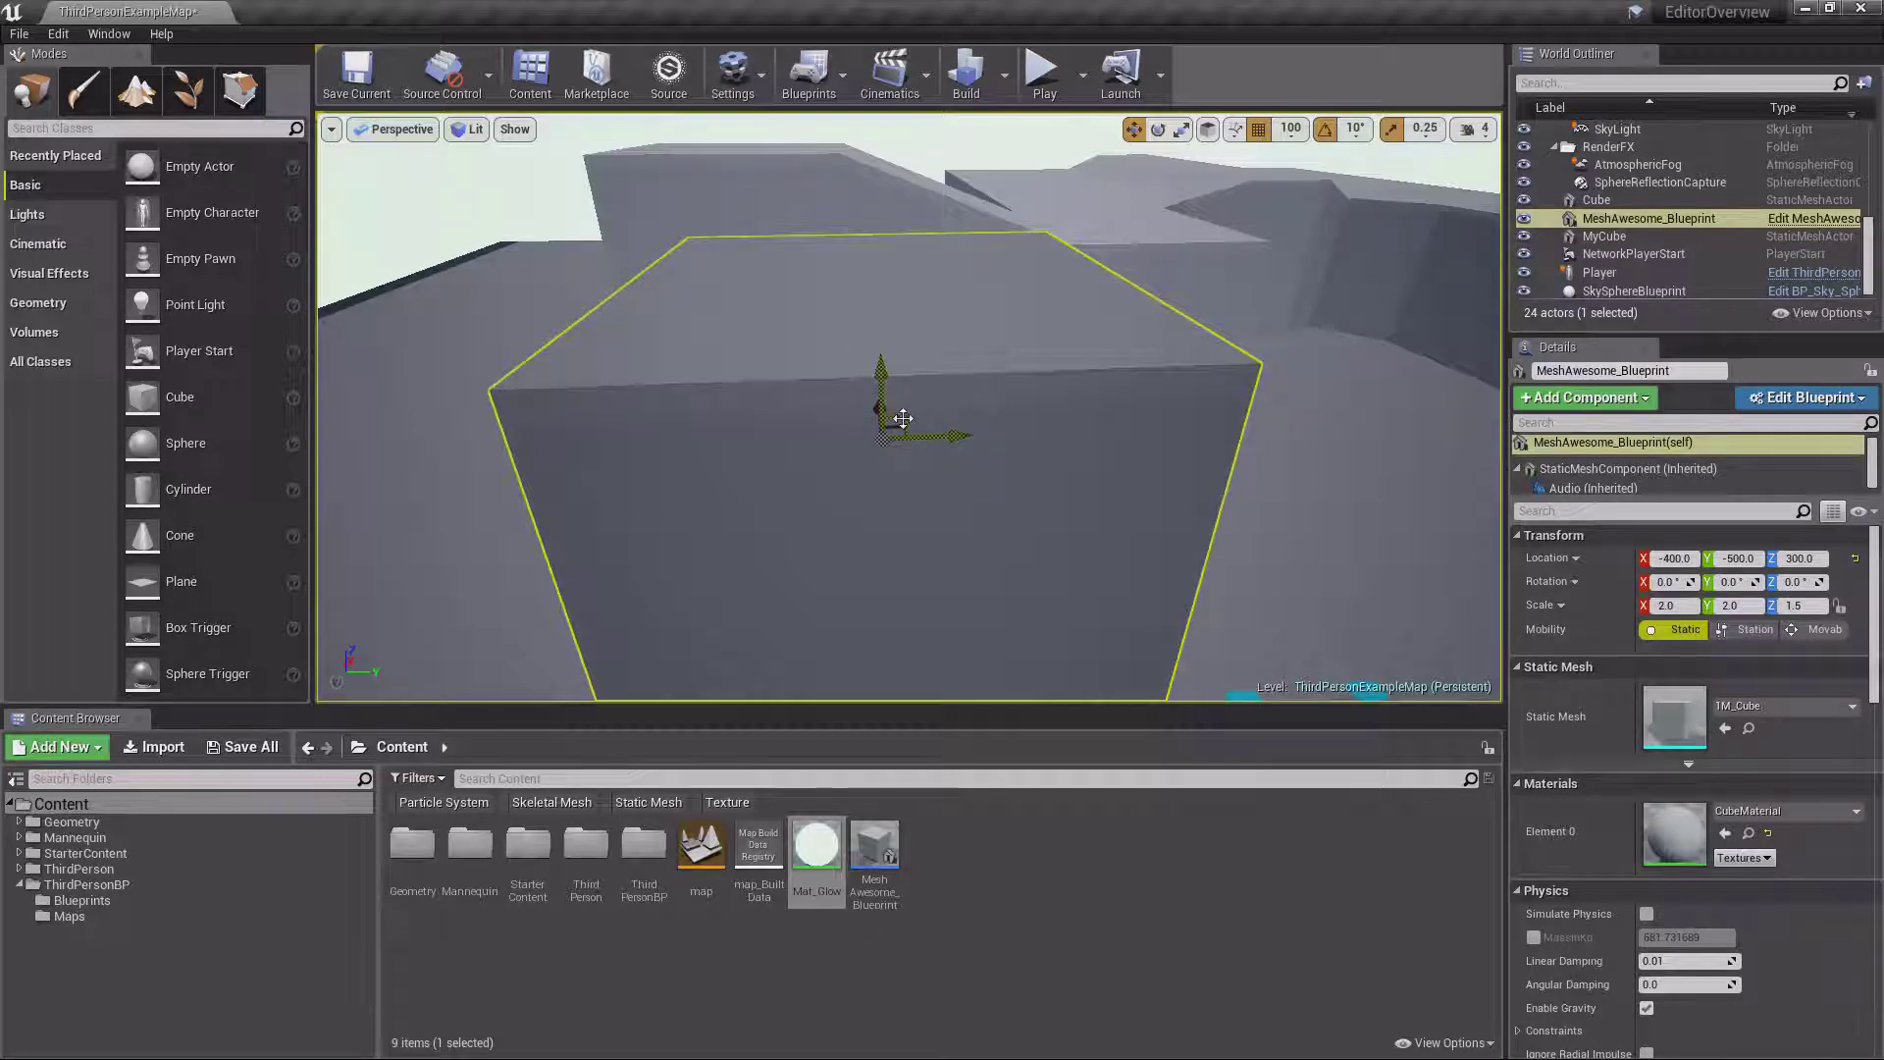
pyautogui.moveTo(903, 420); pyautogui.dragTo(911, 366)
# Rotate the MeshAwesome_Blueprint cube 60° about the X axis and return to the translate gizmo
pyautogui.scroll(-3, 992, 420)
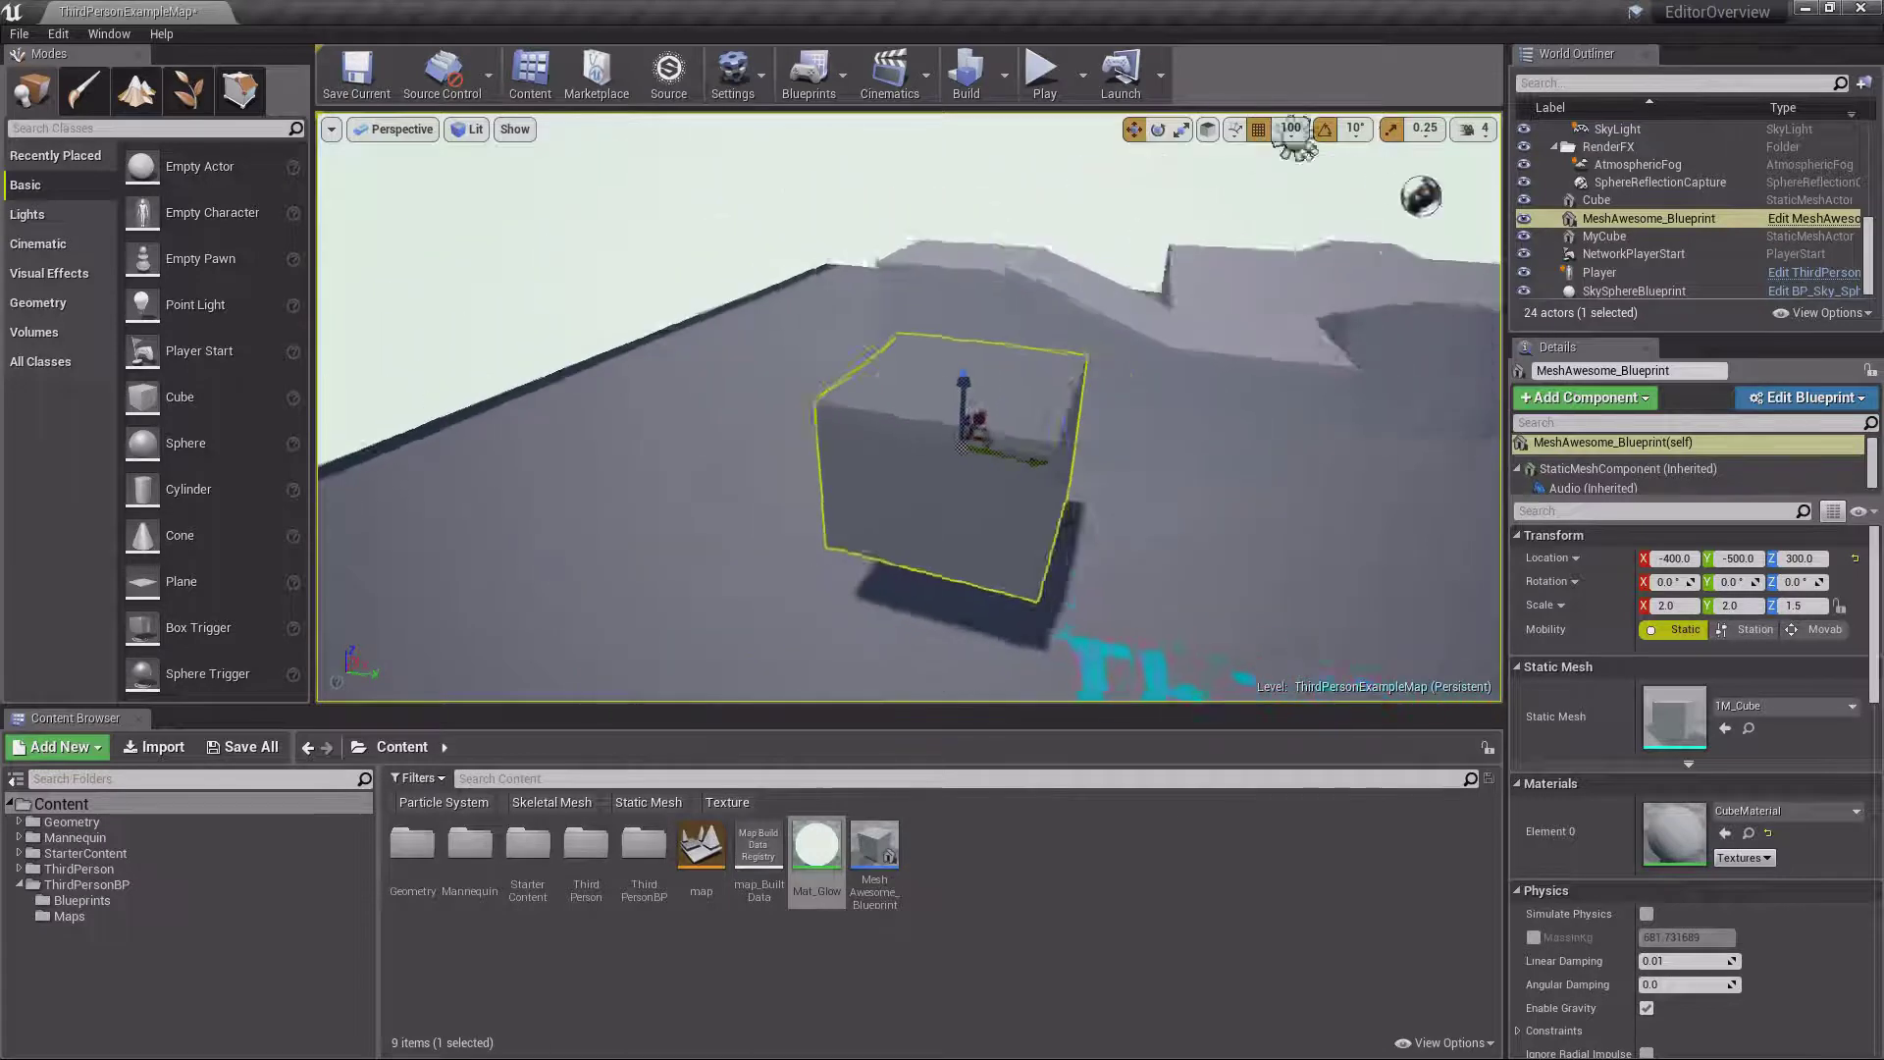
pyautogui.keyDown('alt'); pyautogui.moveTo(992, 420); pyautogui.dragTo(949, 489); pyautogui.keyUp('alt')
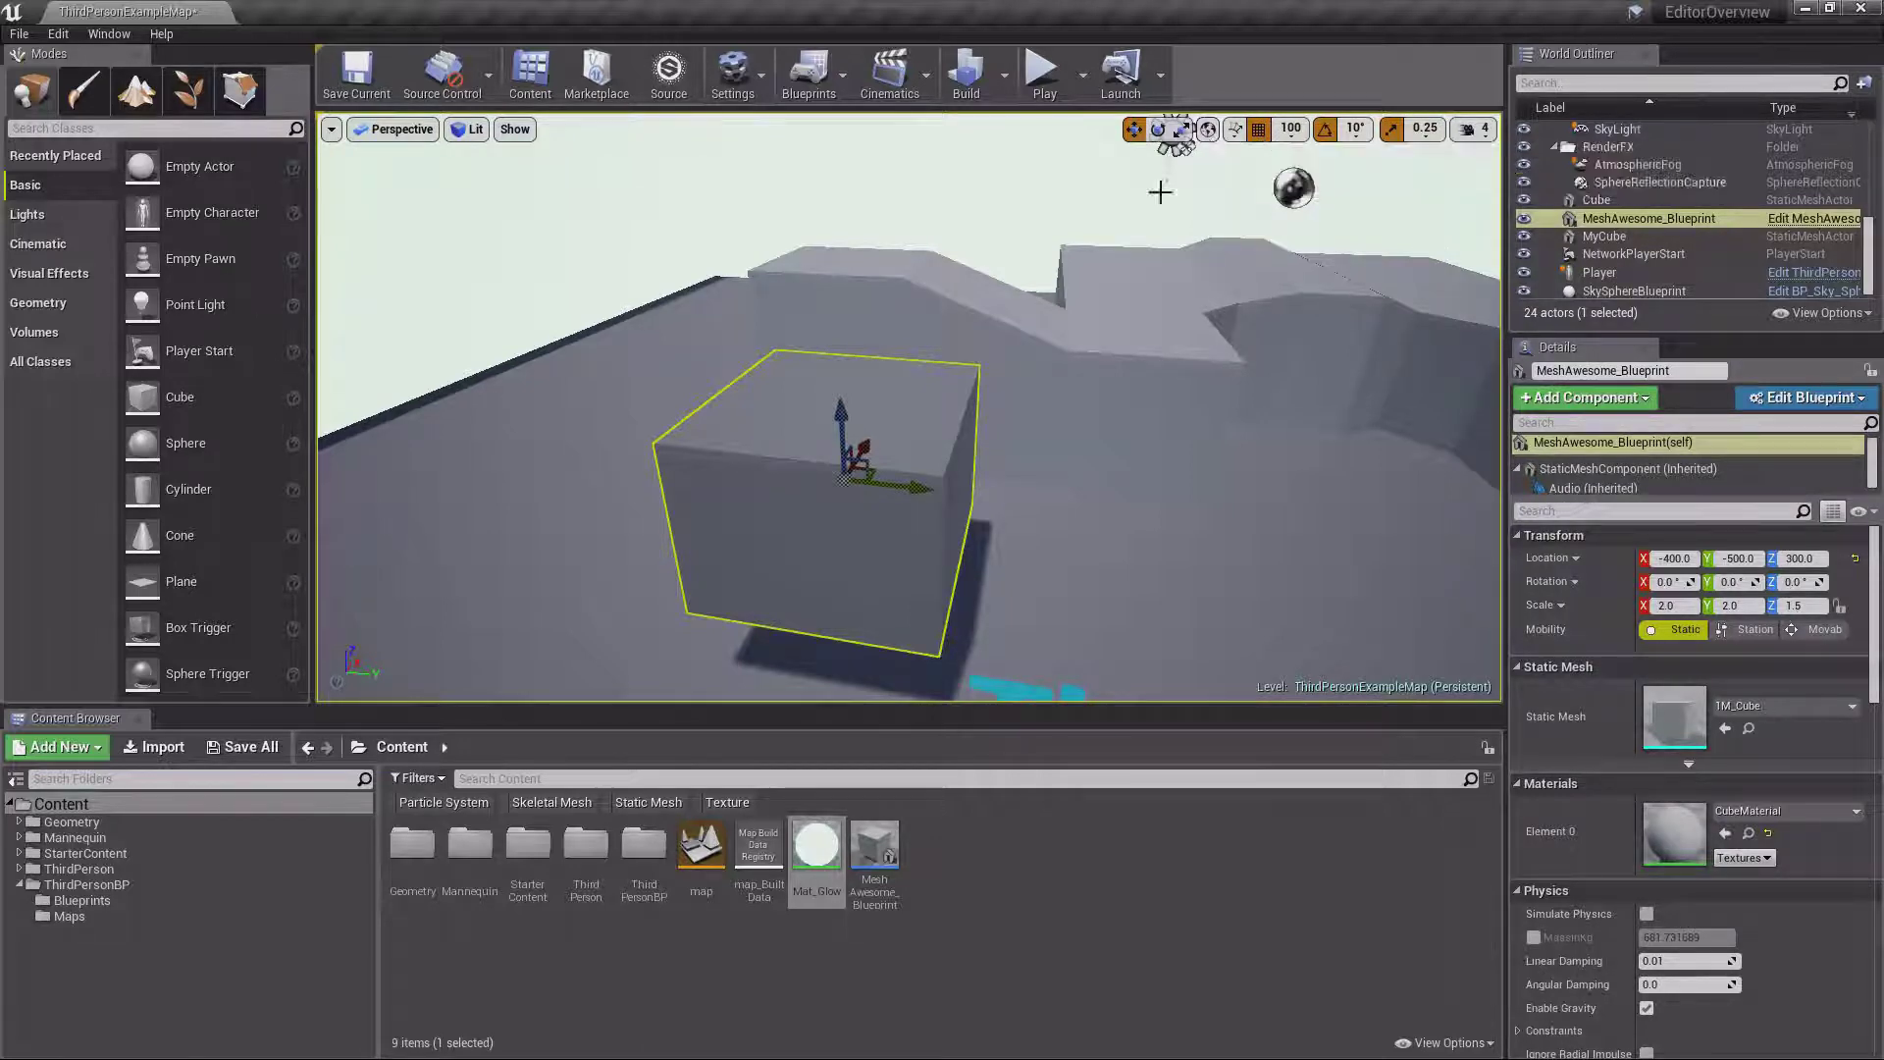
pyautogui.press('e')
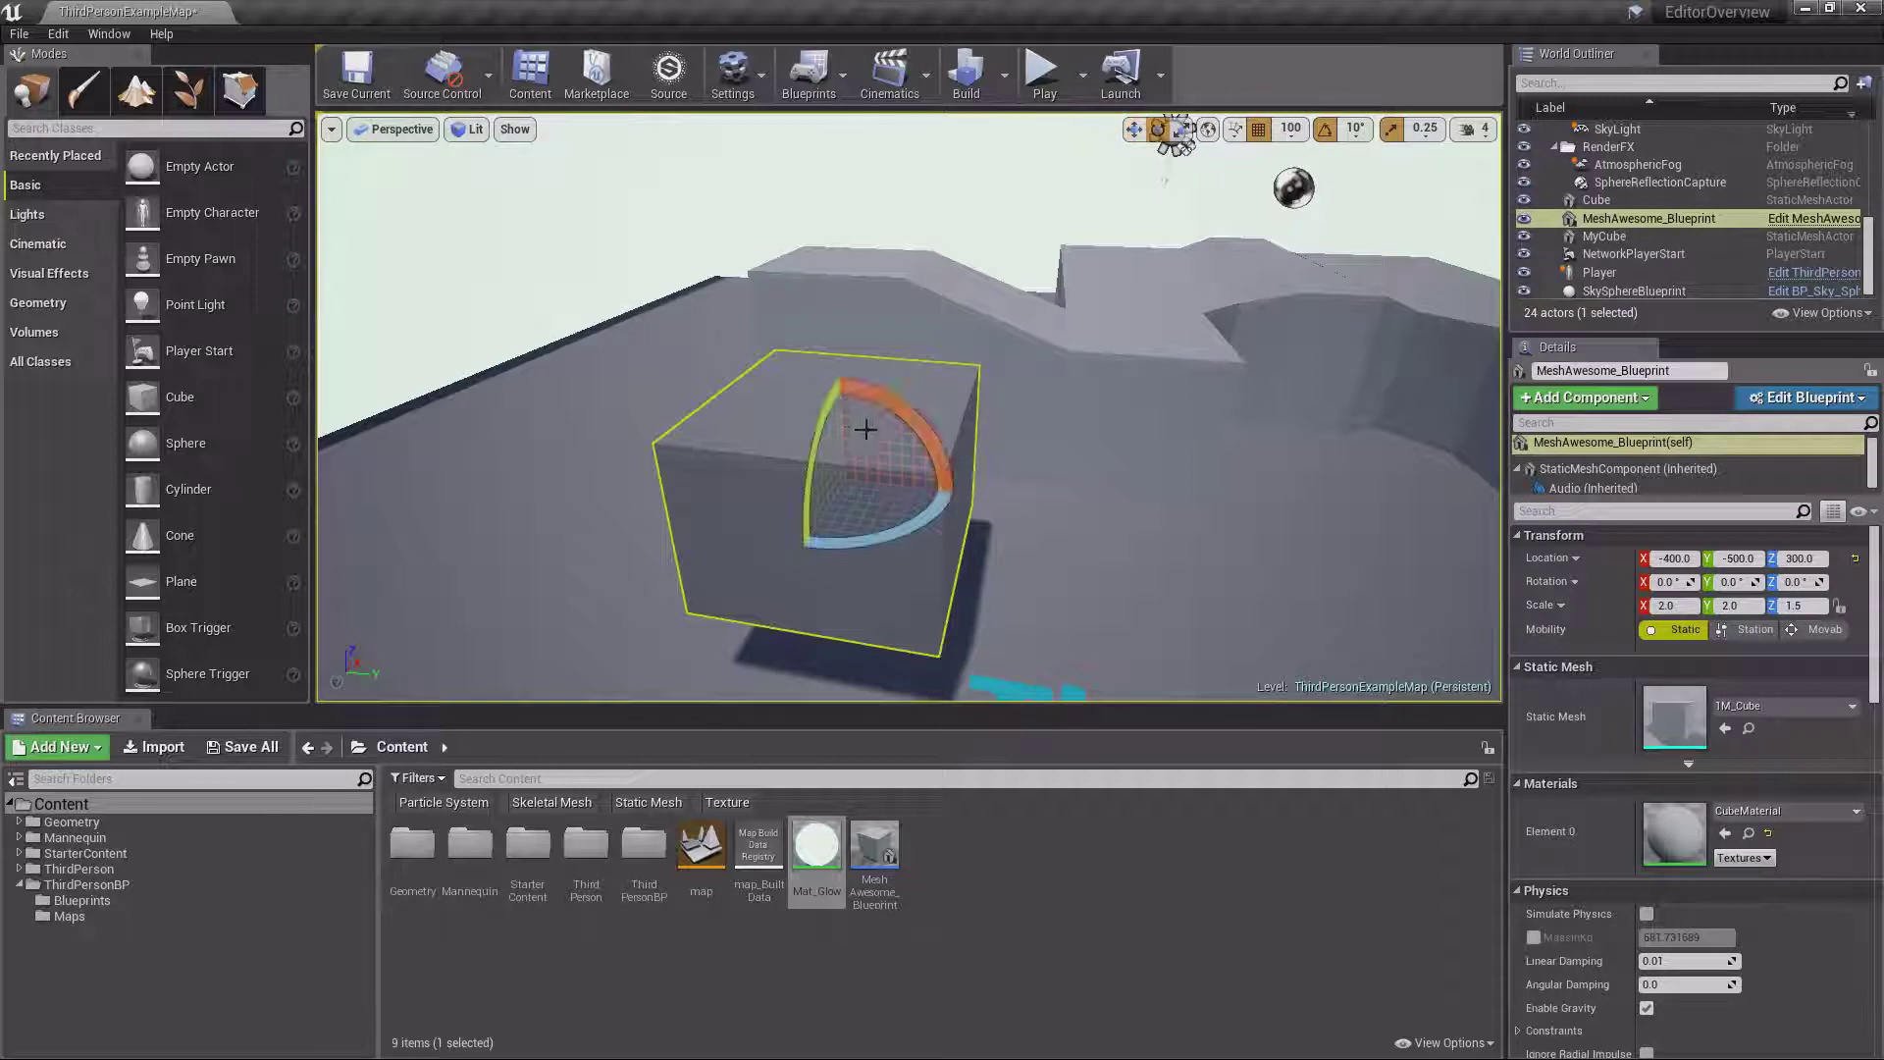
pyautogui.moveTo(923, 447)
pyautogui.mouseDown()
pyautogui.moveTo(938, 417)
pyautogui.moveTo(947, 432)
pyautogui.moveTo(925, 410)
pyautogui.mouseUp()
pyautogui.press('w')
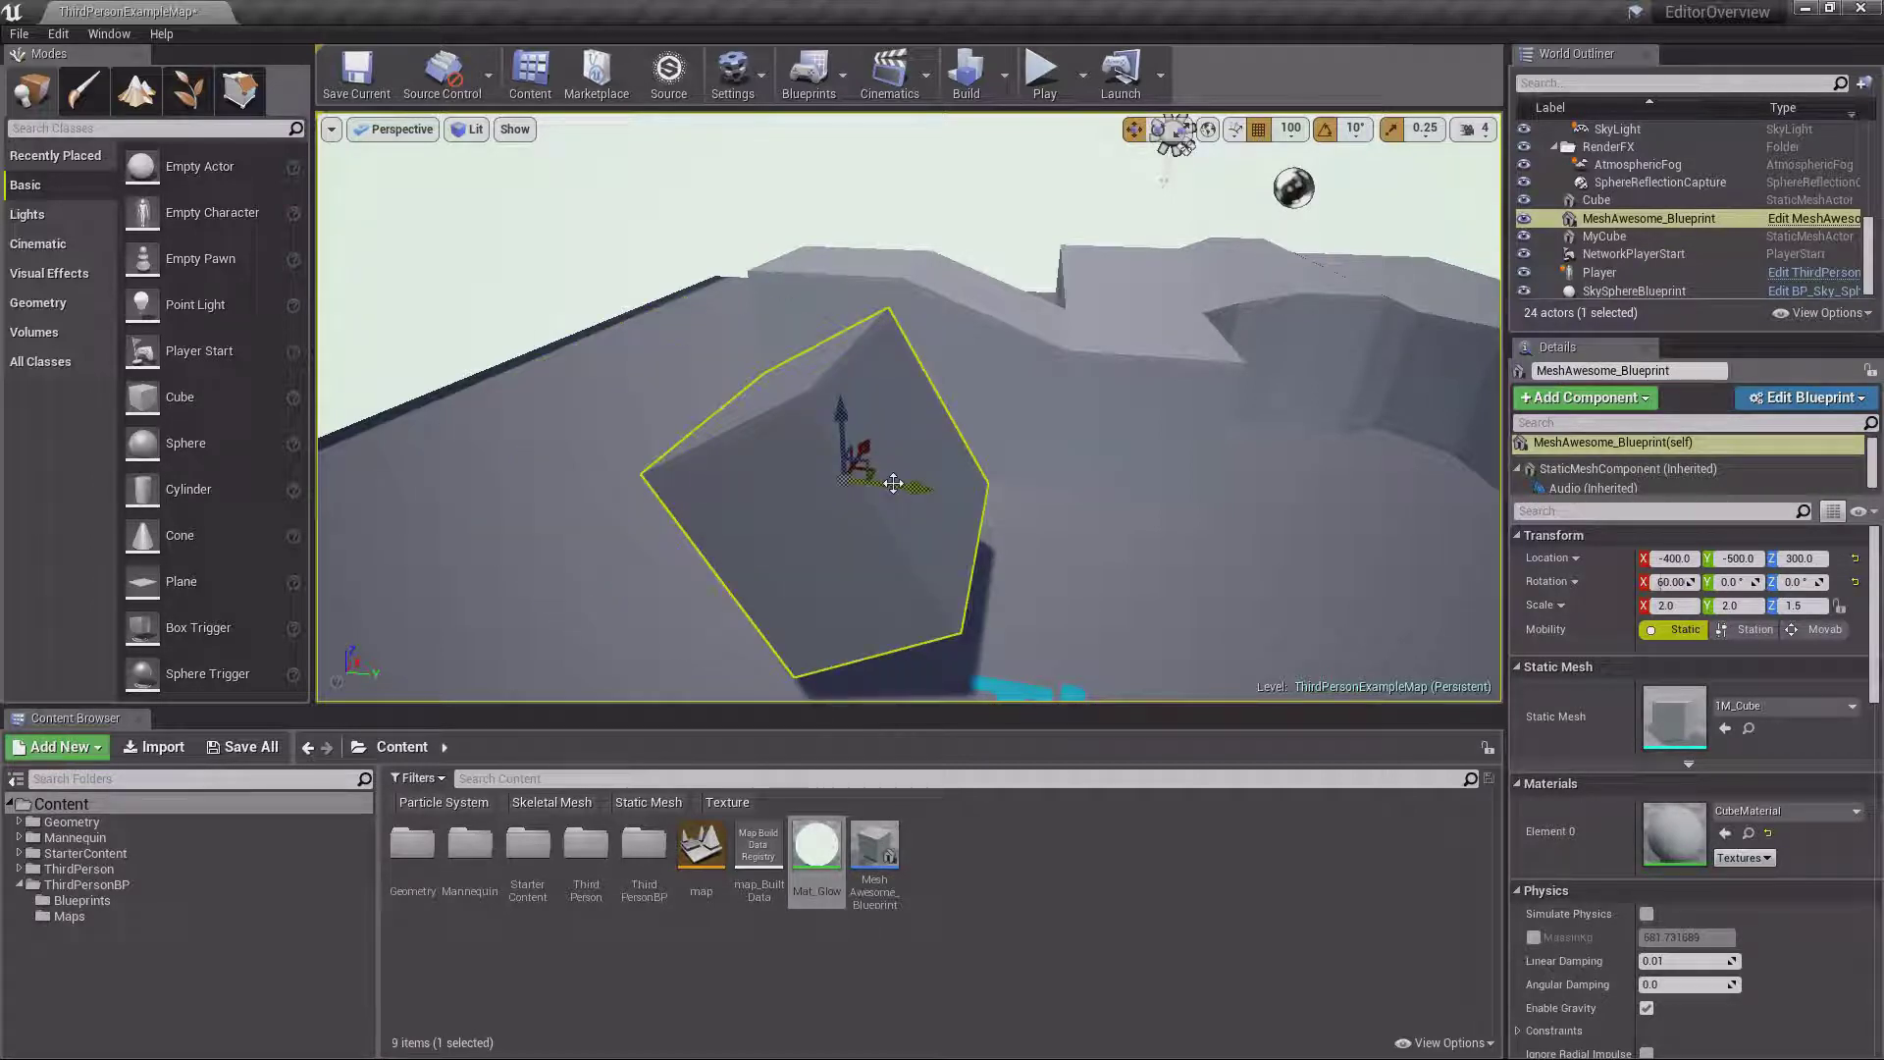
# Switch the transform gizmo to local space and move the tilted cube along its local axes
pyautogui.click(1207, 130)
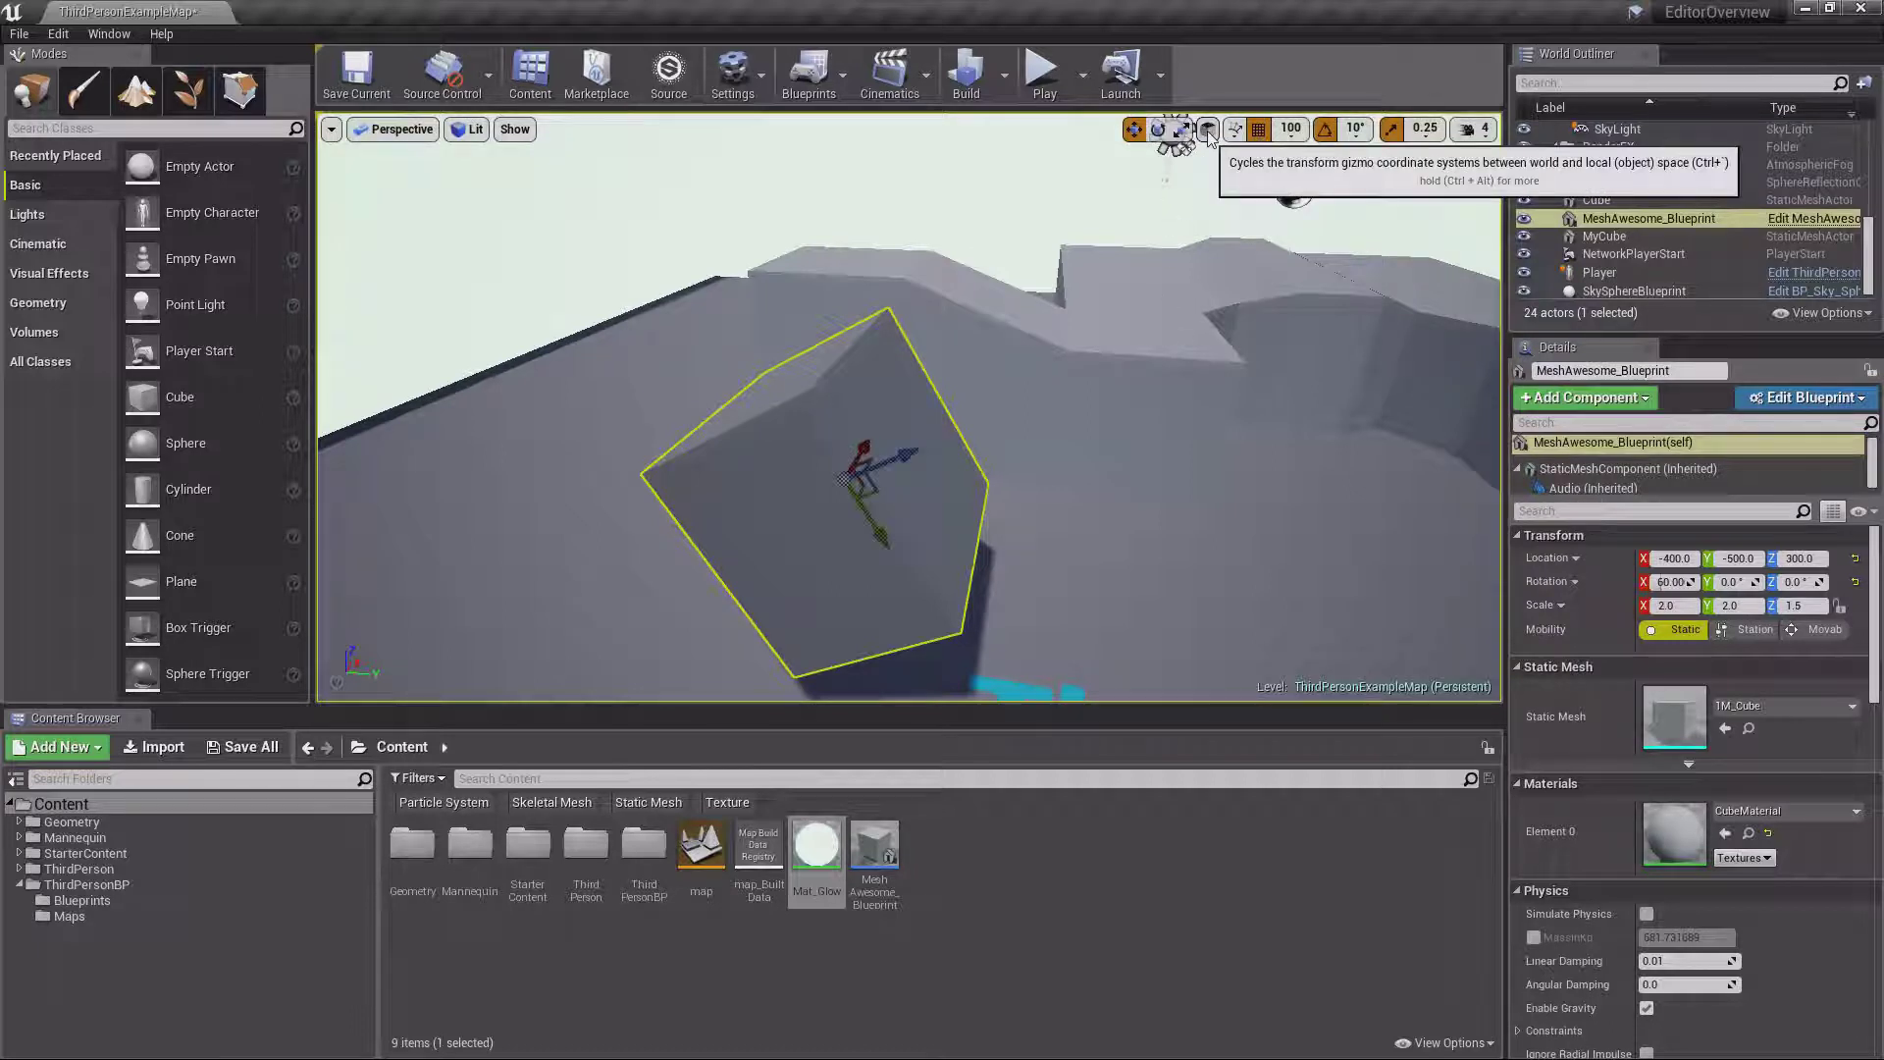
pyautogui.moveTo(887, 543)
pyautogui.mouseDown()
pyautogui.moveTo(703, 353)
pyautogui.moveTo(883, 535)
pyautogui.mouseUp()
pyautogui.moveTo(867, 448); pyautogui.dragTo(991, 419)
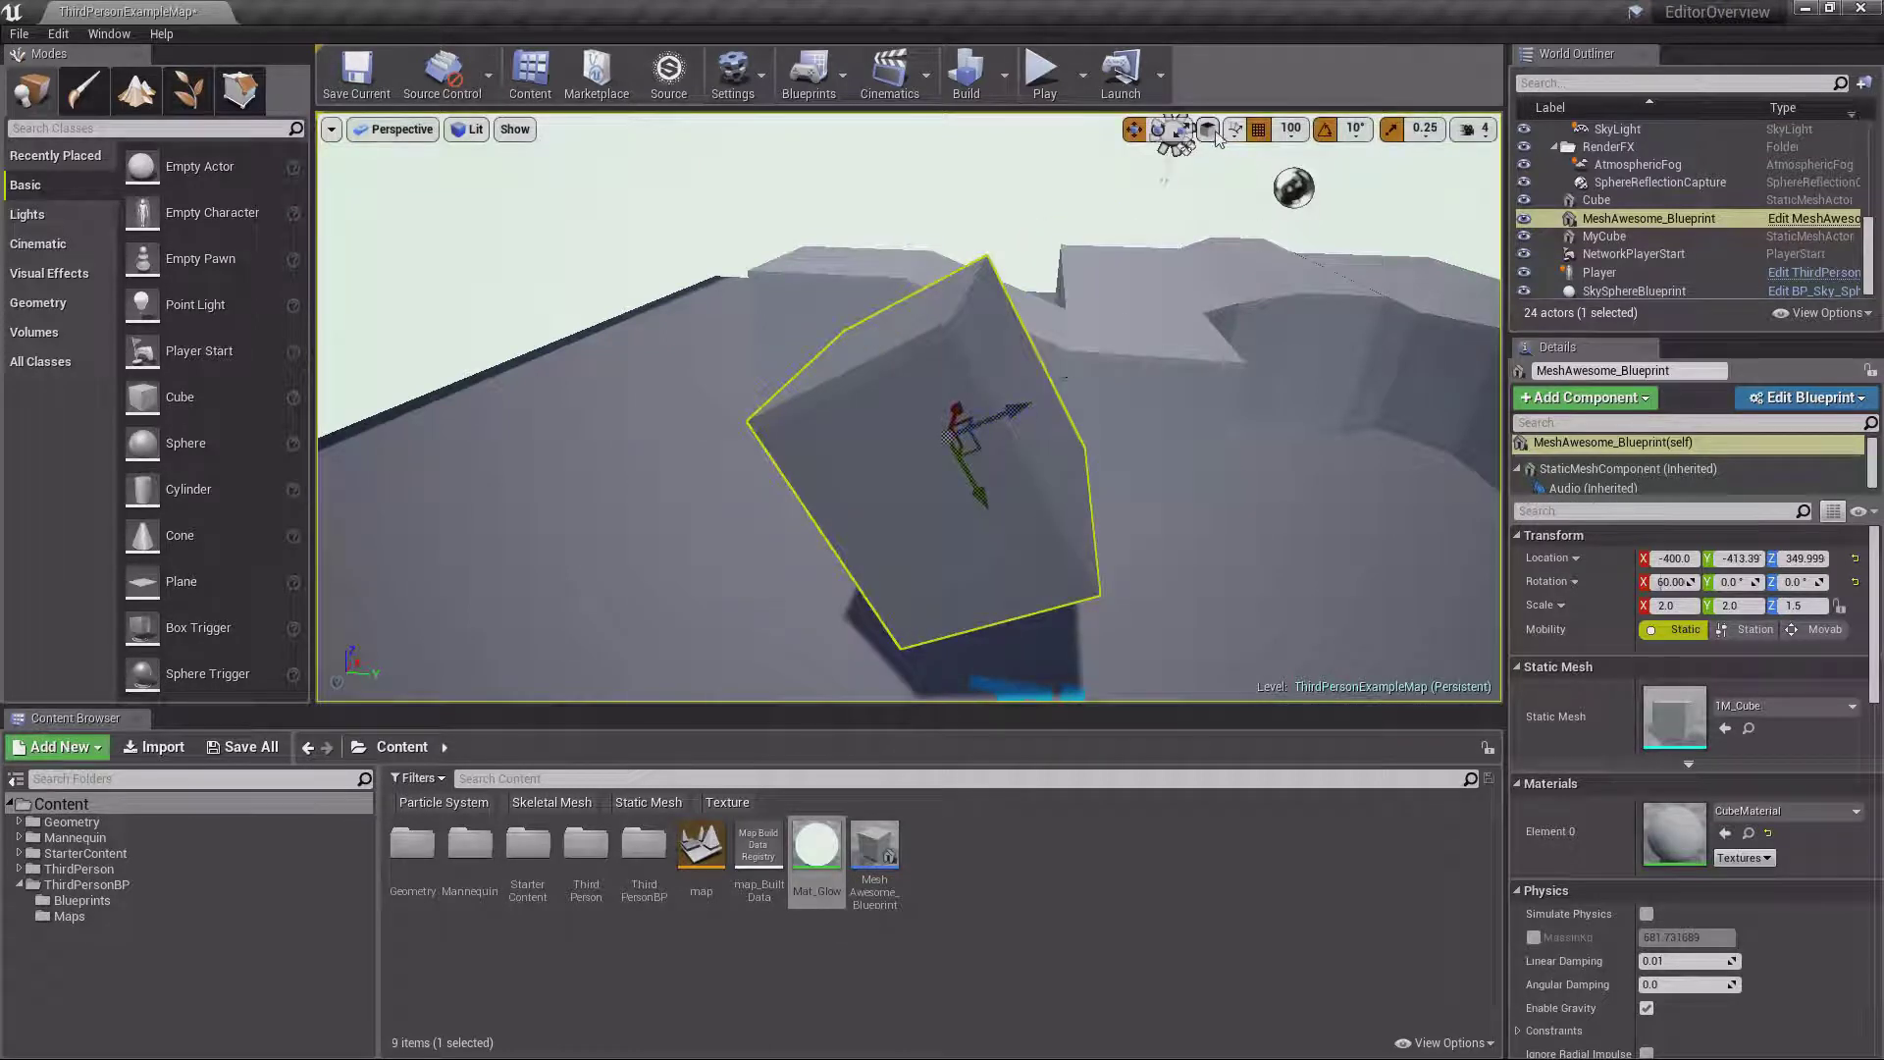
# Undo the cube's recent moves and its rotation
pyautogui.hotkey('ctrl', 'z')
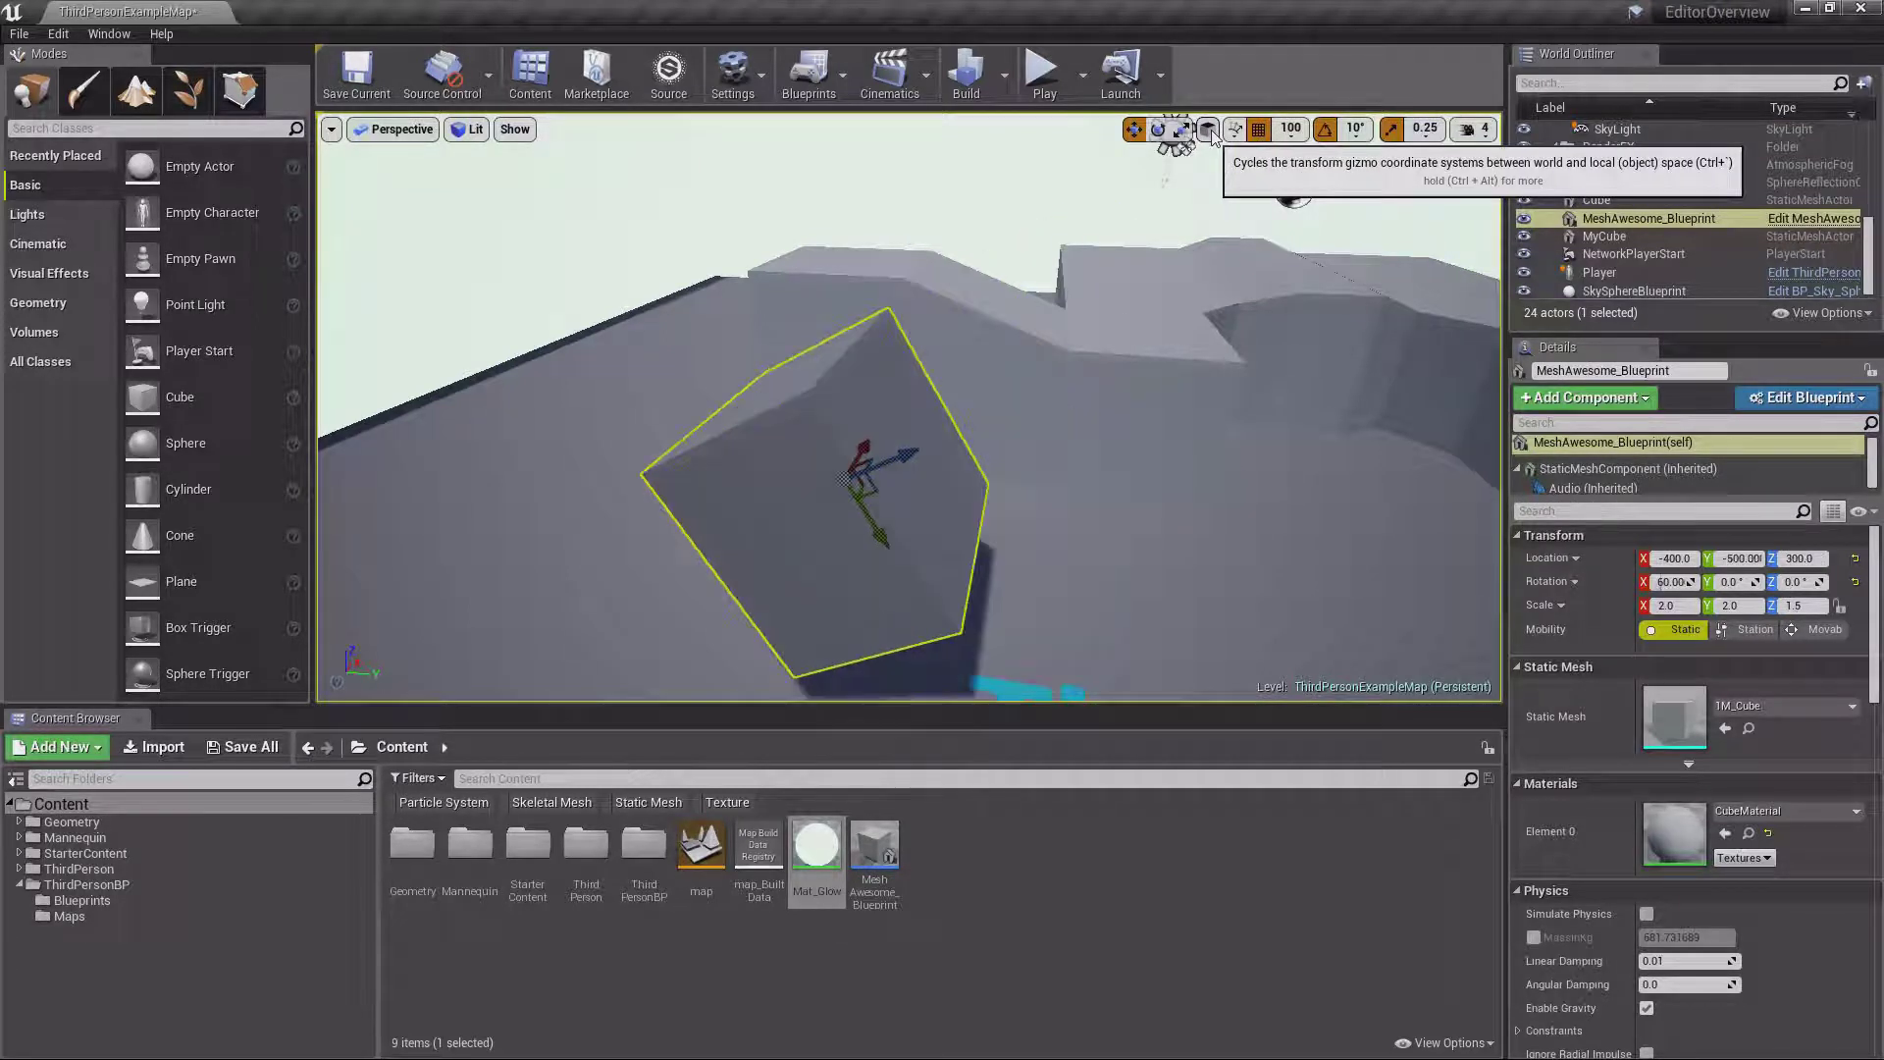
pyautogui.hotkey('ctrl', 'z')
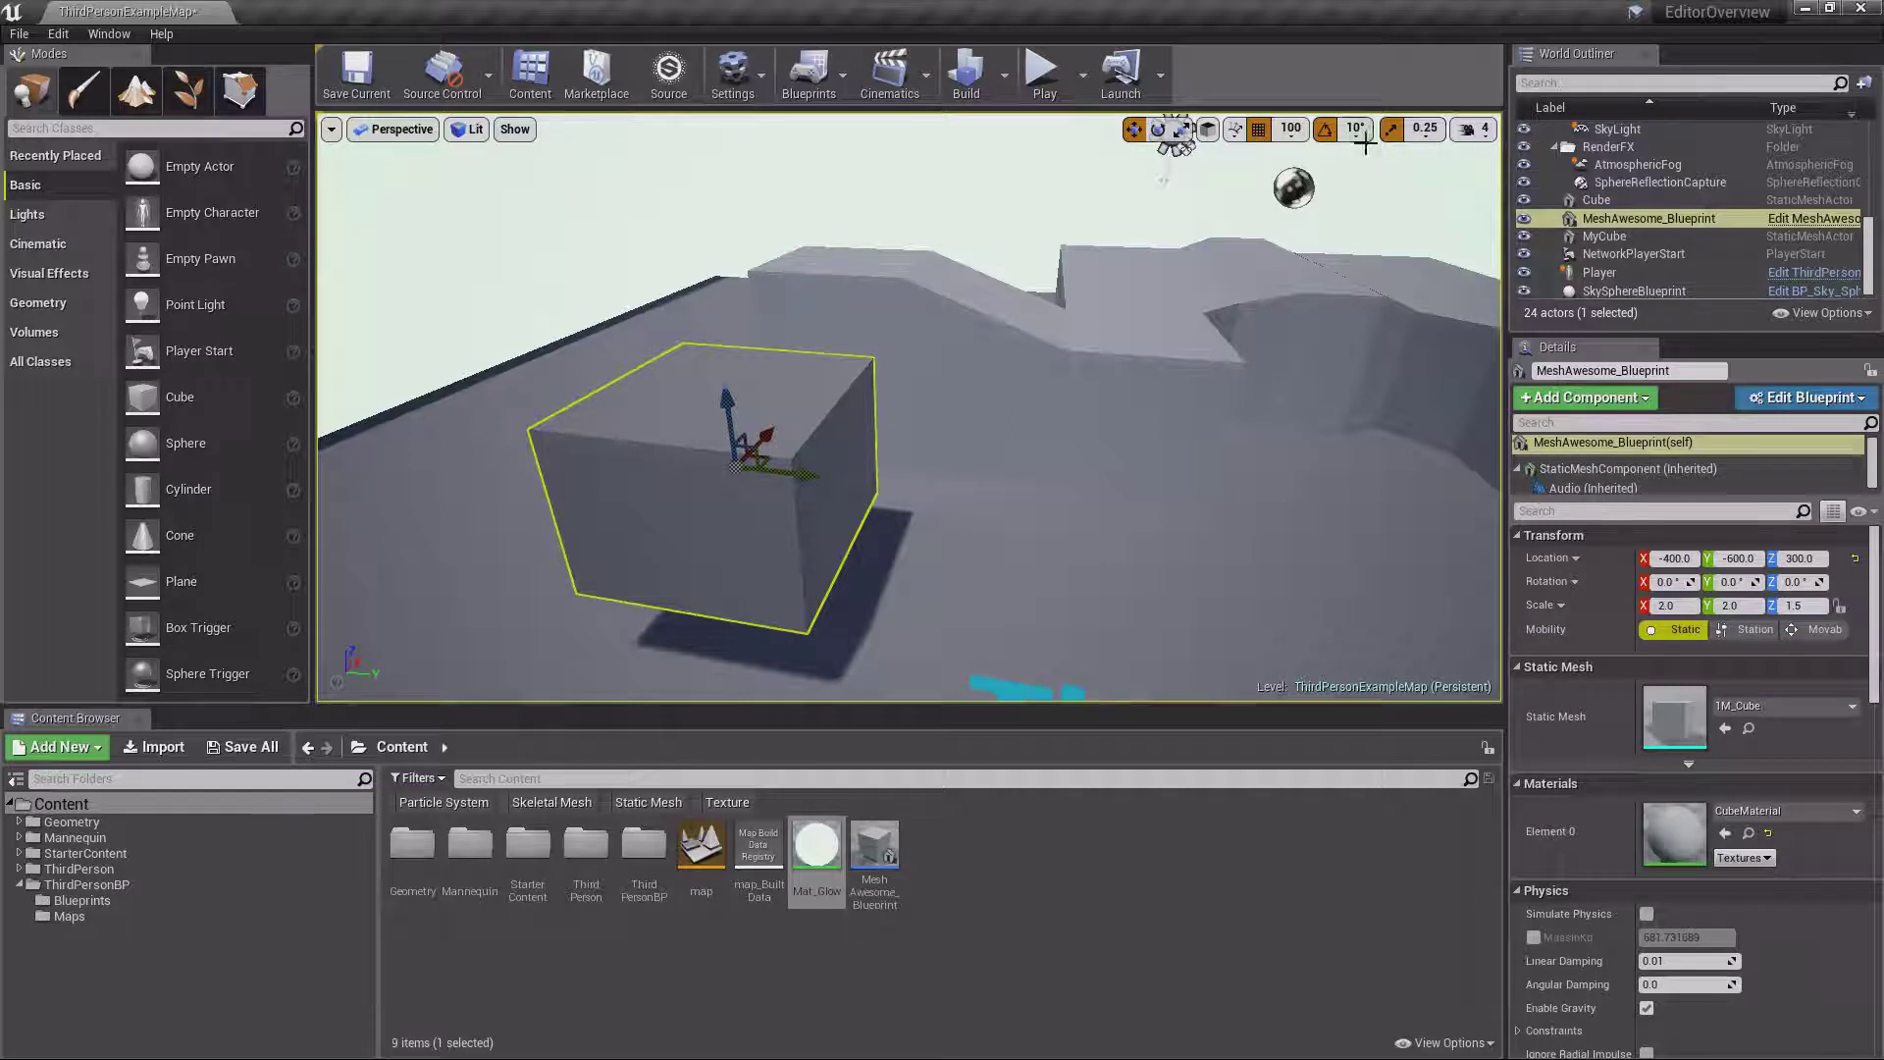
# Review the Surface Snapping options and examine the level grid that positions snap to
pyautogui.click(1235, 132)
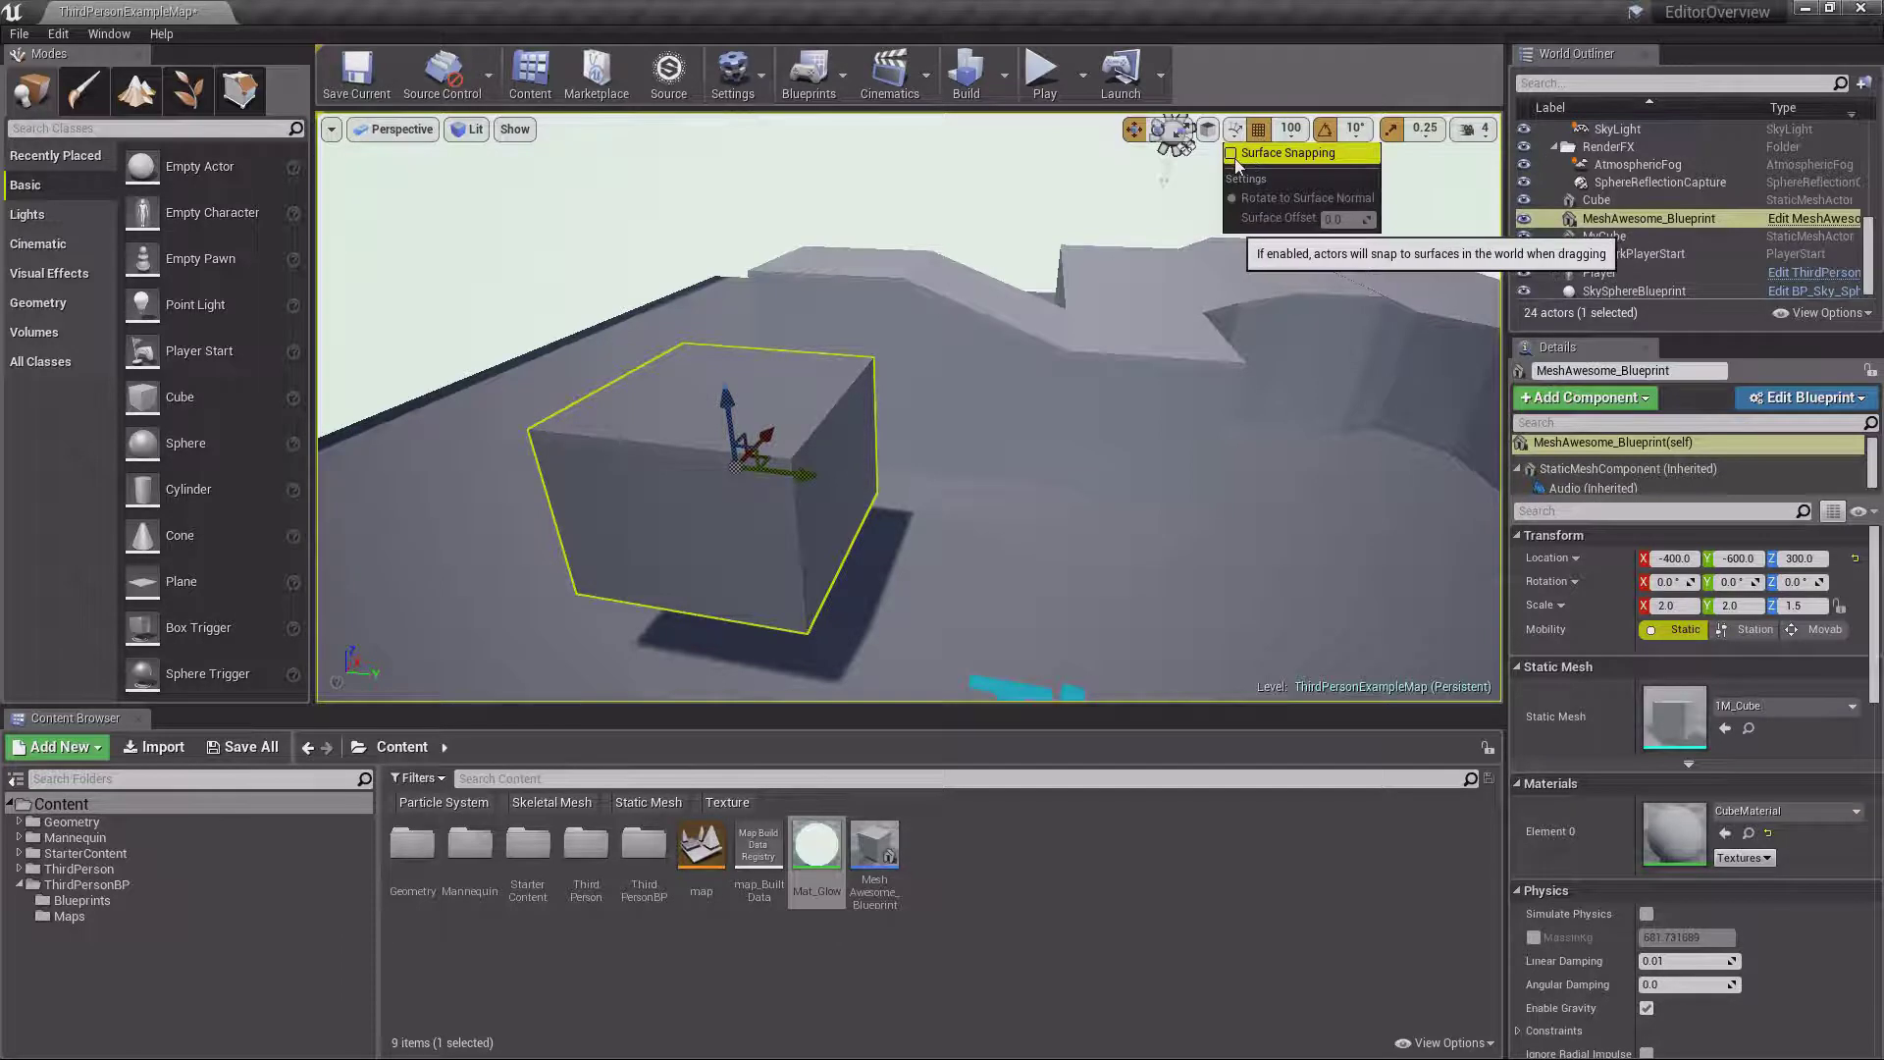
pyautogui.click(1252, 79)
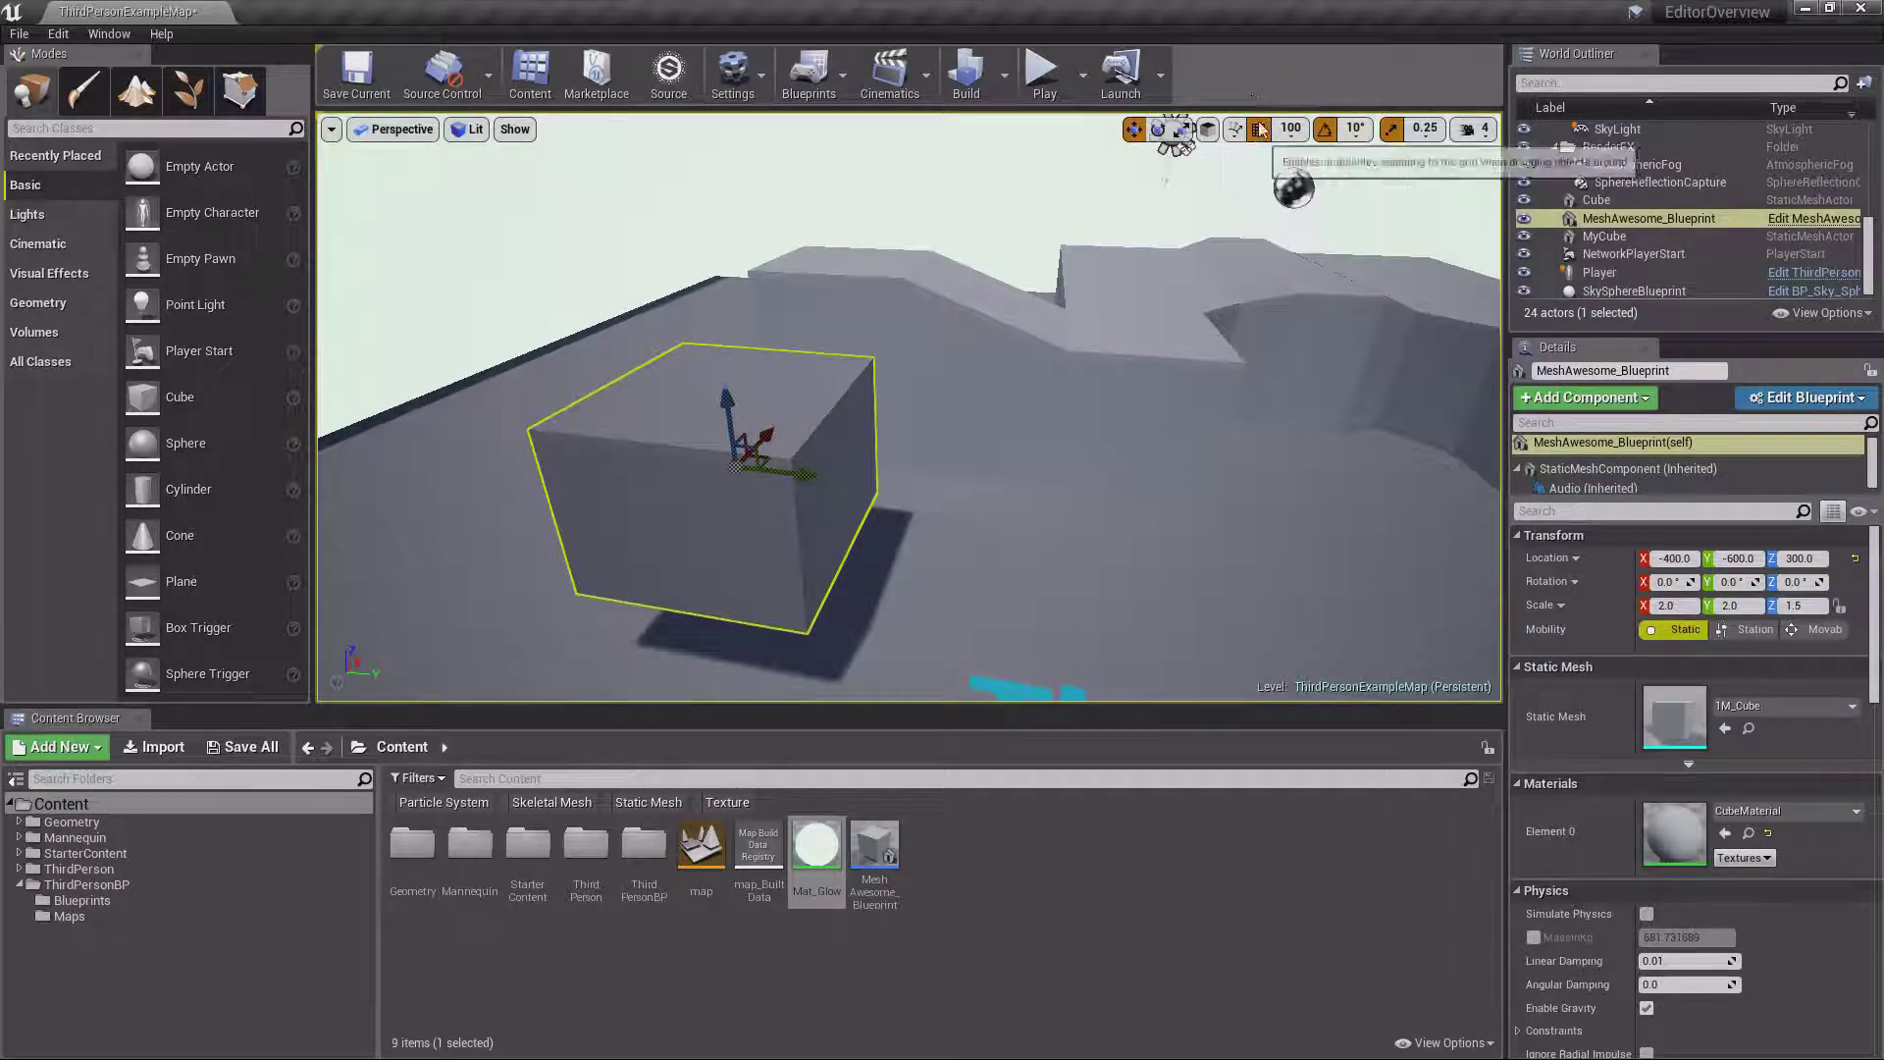
pyautogui.moveTo(1177, 316)
pyautogui.mouseDown(button='right')
pyautogui.moveTo(1129, 343)
pyautogui.moveTo(393, 393)
pyautogui.moveTo(1183, 320)
pyautogui.mouseUp(button='right')
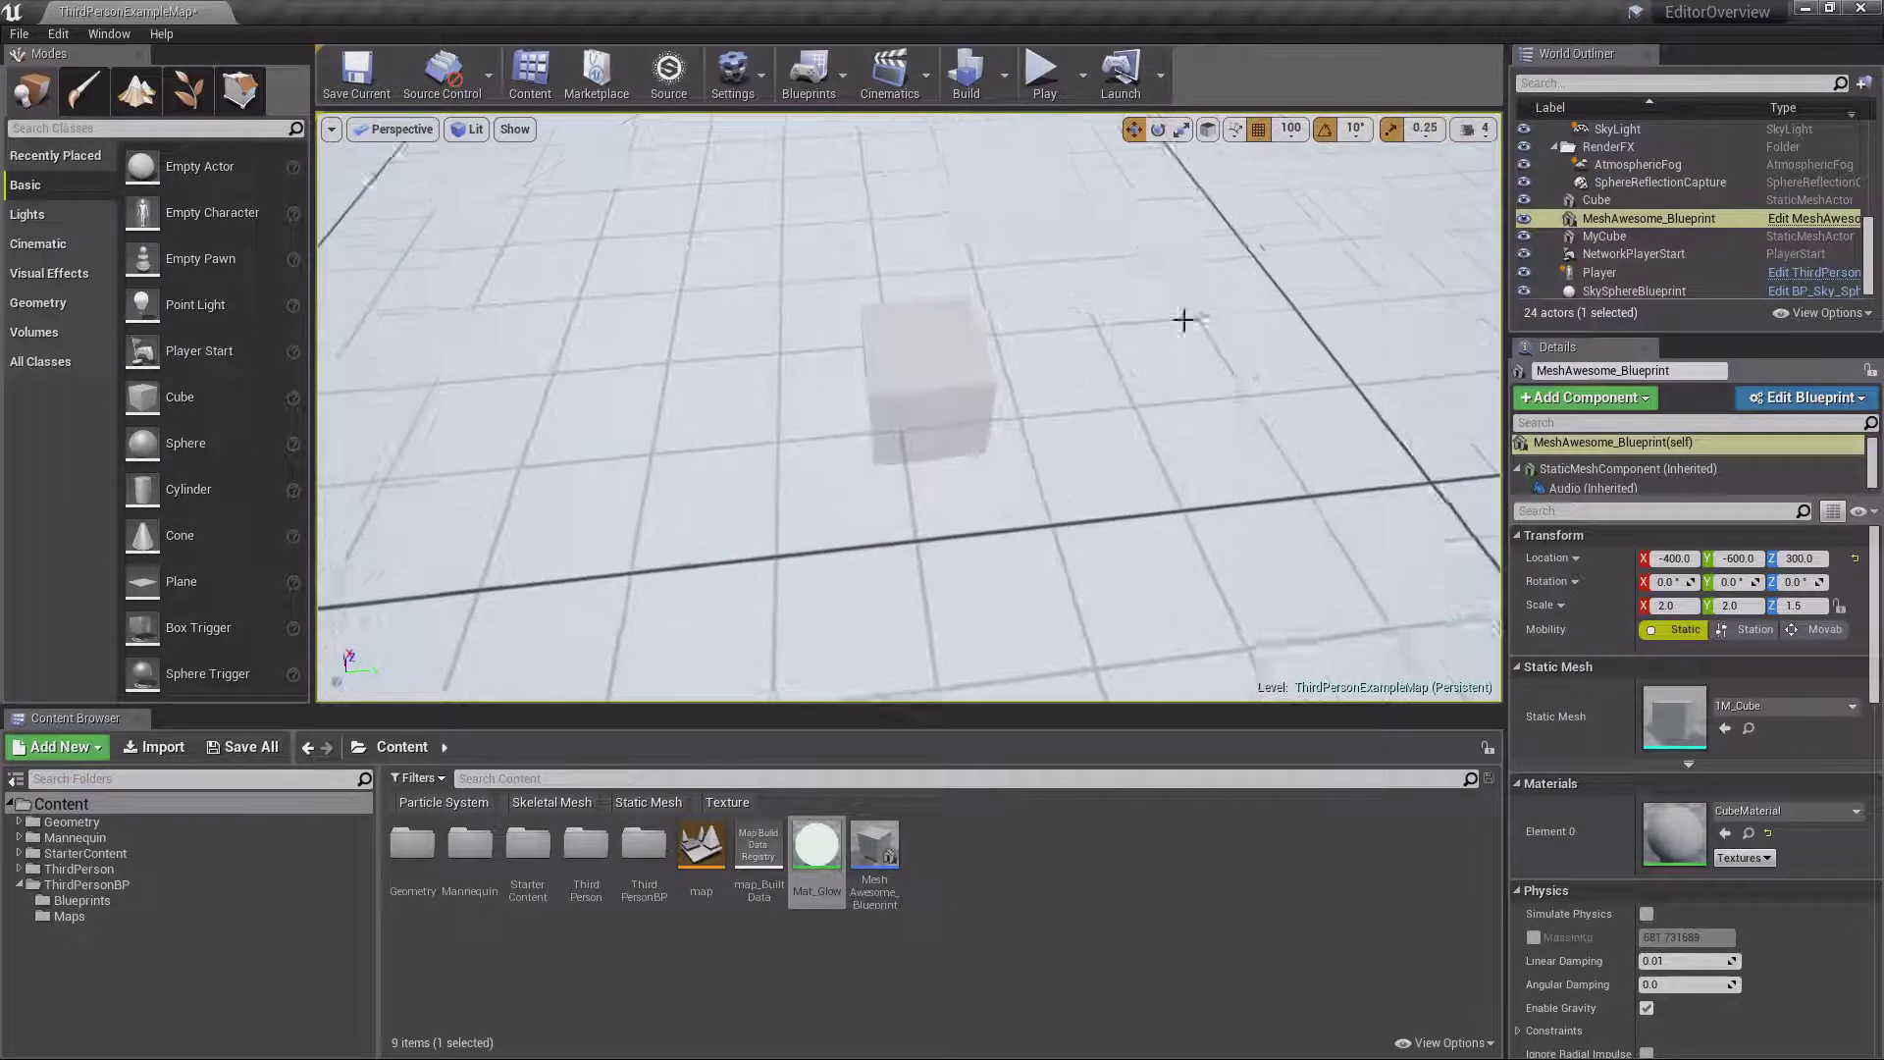
# Select the Cube on the level floor and try moving it along the Y axis with 100-unit position snapping
pyautogui.click(947, 393)
pyautogui.press('r')
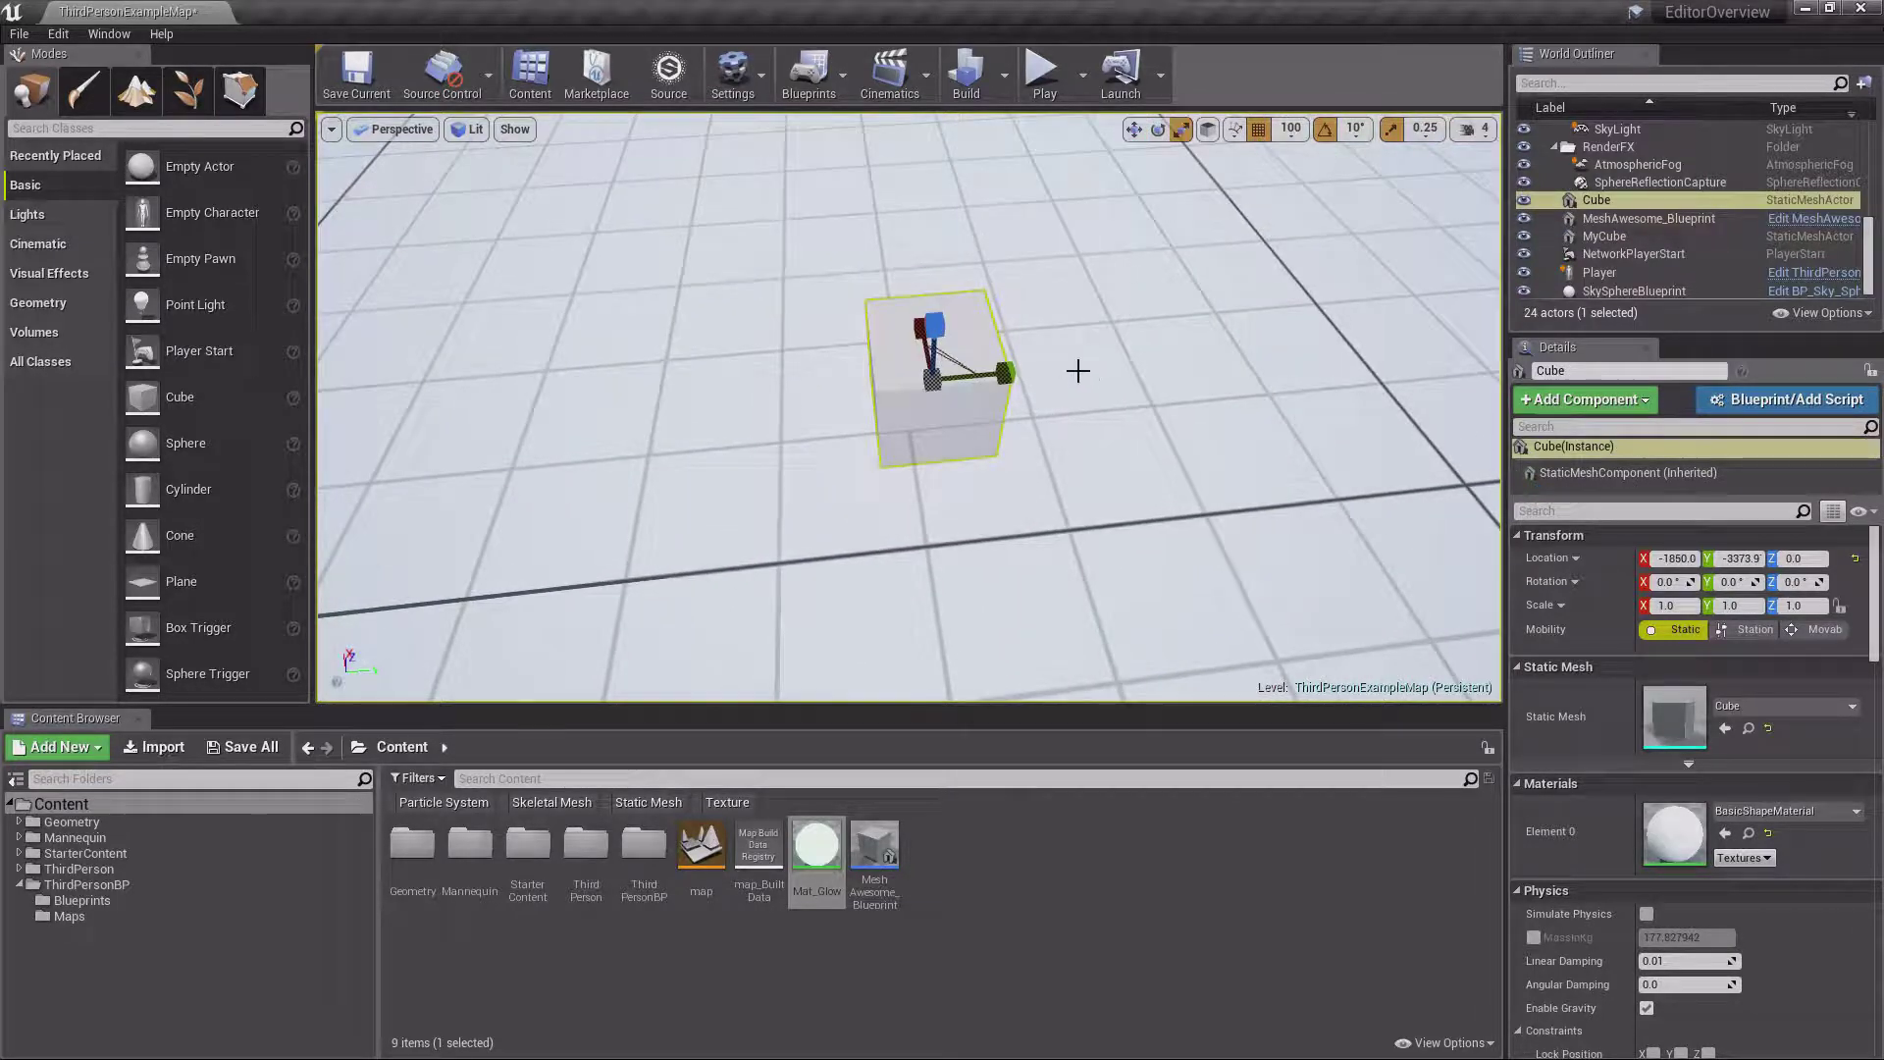
pyautogui.moveTo(1078, 370); pyautogui.dragTo(1117, 455, button='right')
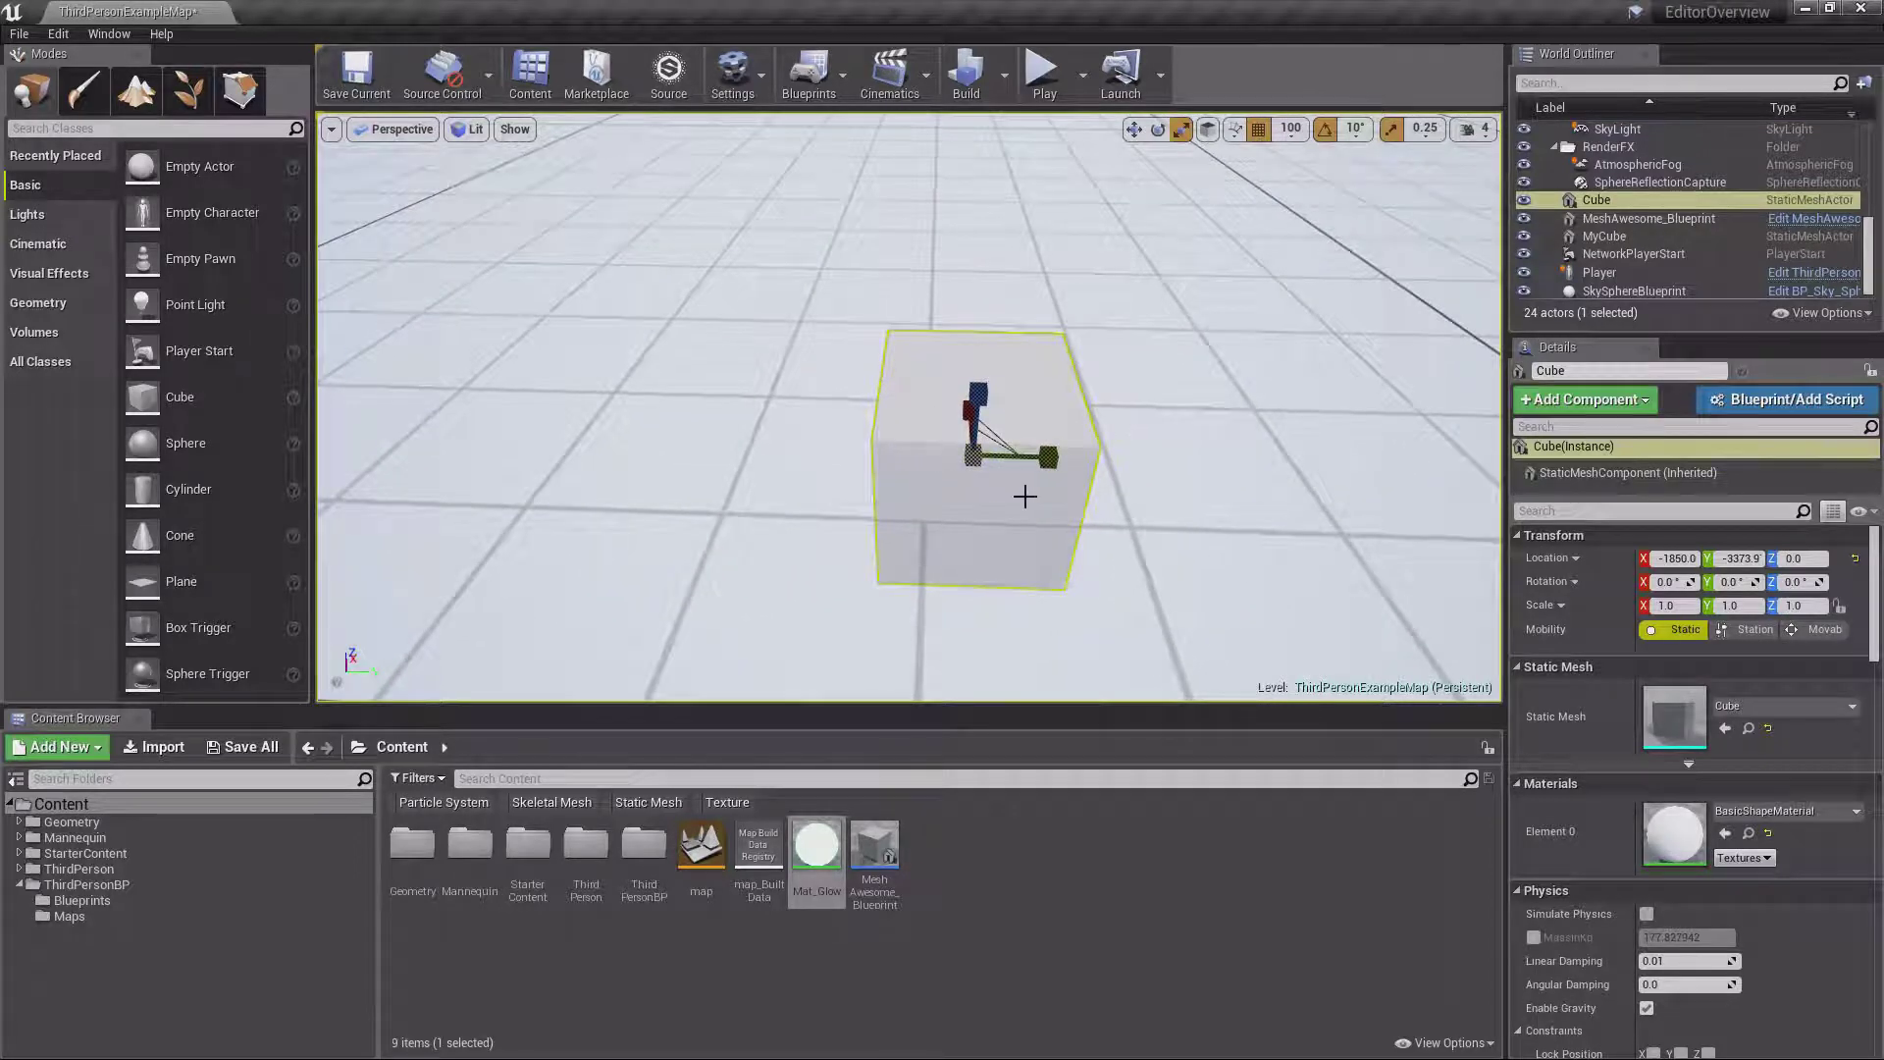
pyautogui.press('w')
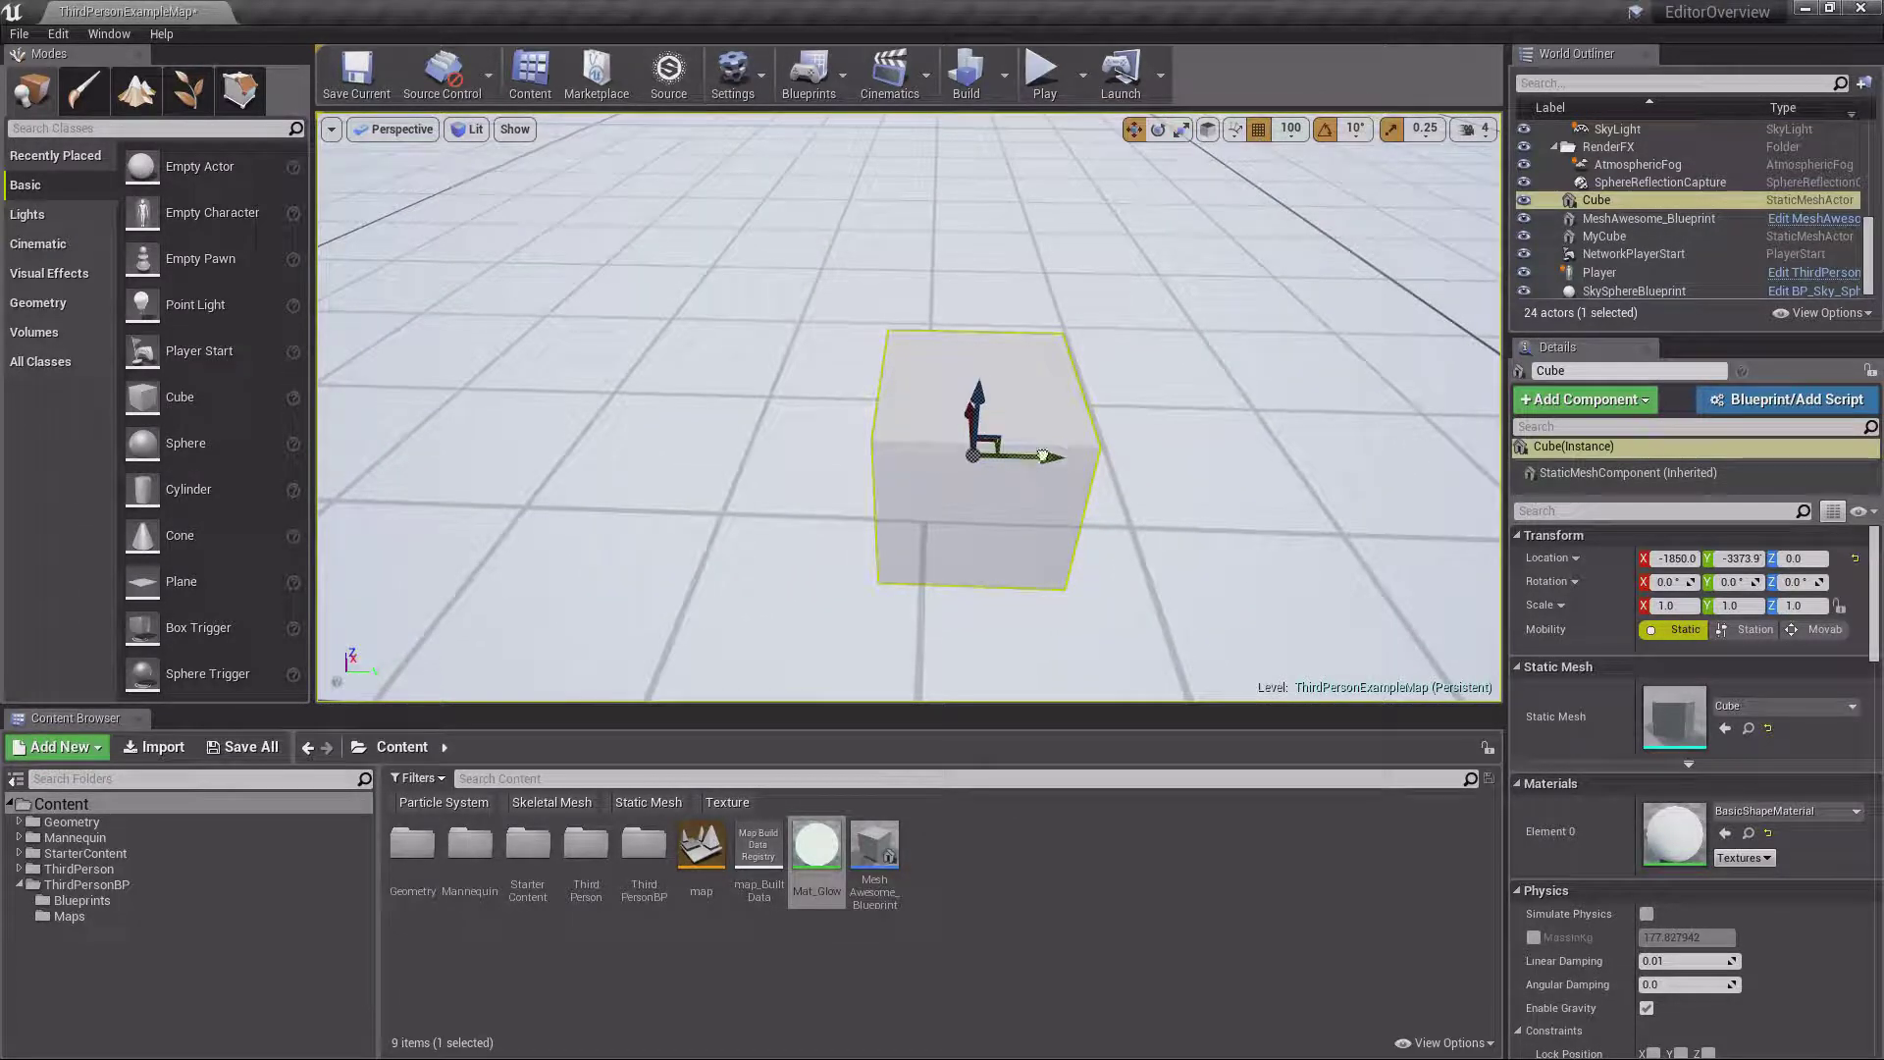
pyautogui.moveTo(1026, 457); pyautogui.dragTo(969, 475)
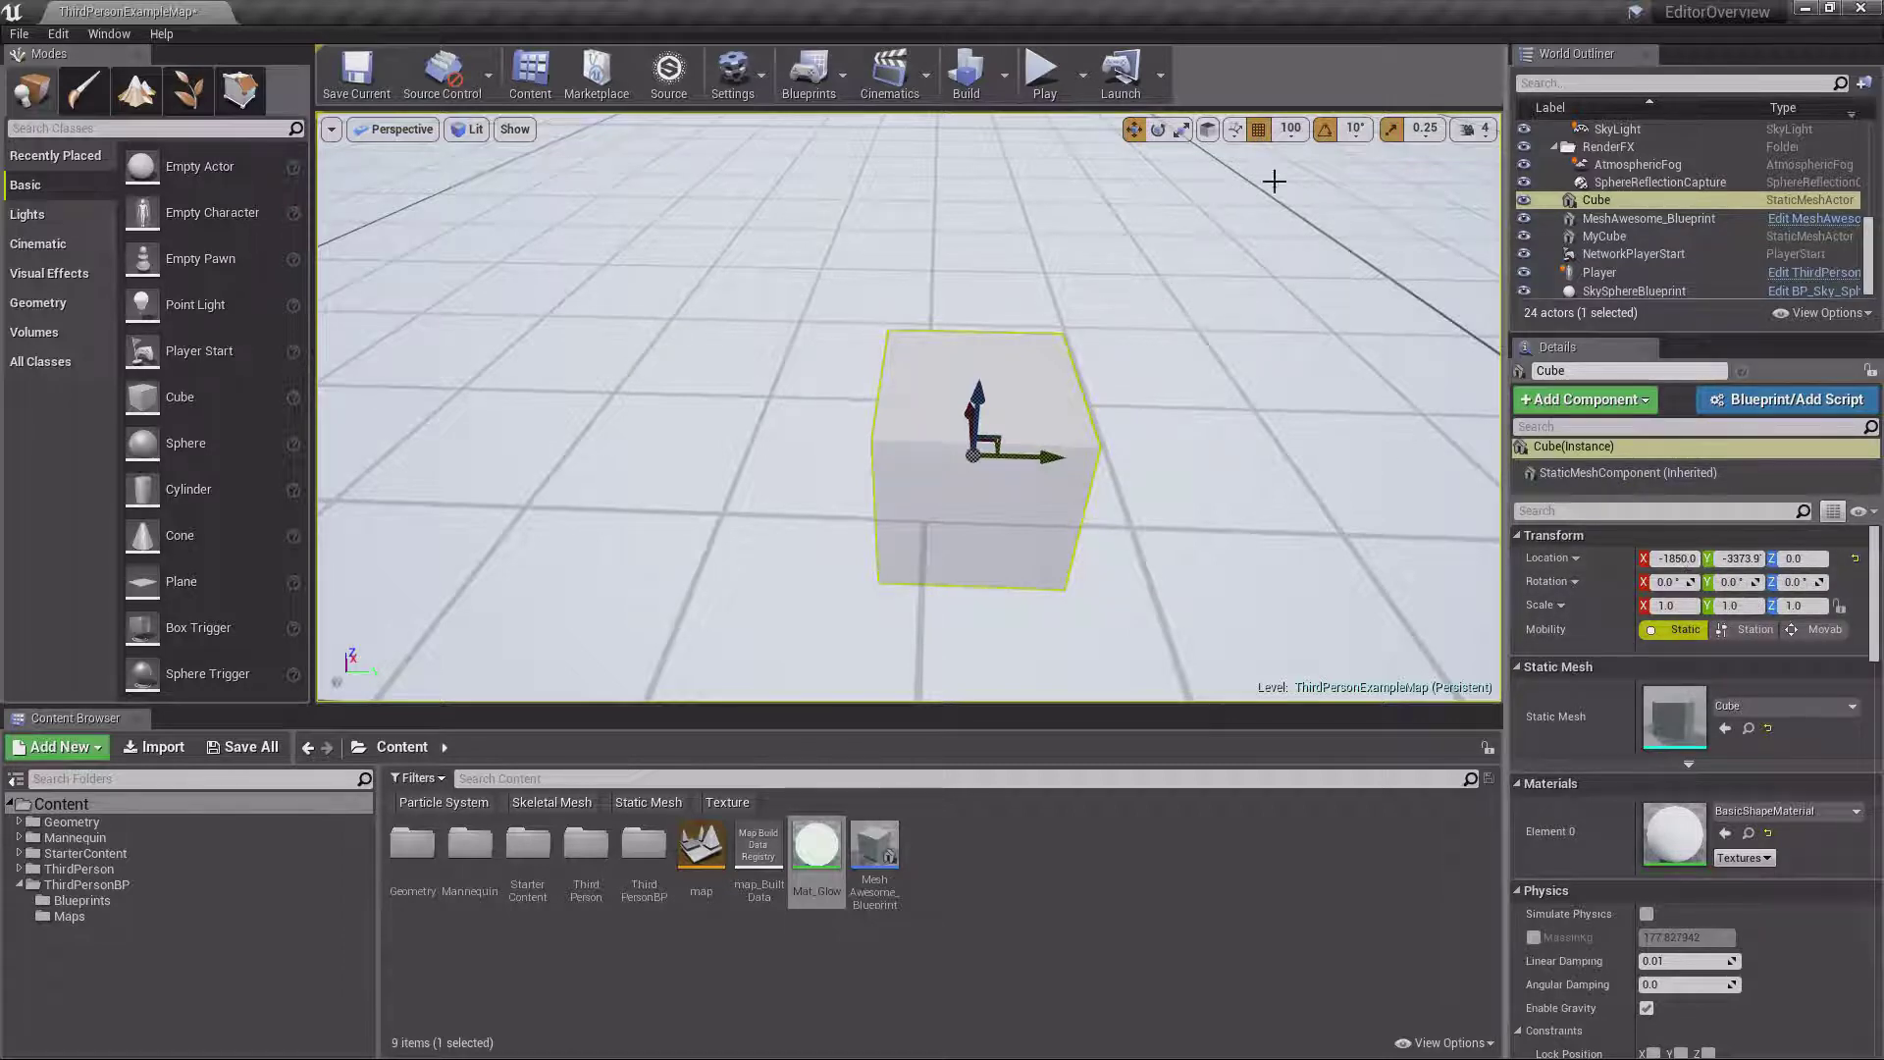
# Set the position snap size to 10 and move the Cube 20 units along the positive Y axis
pyautogui.click(1291, 128)
pyautogui.click(1305, 202)
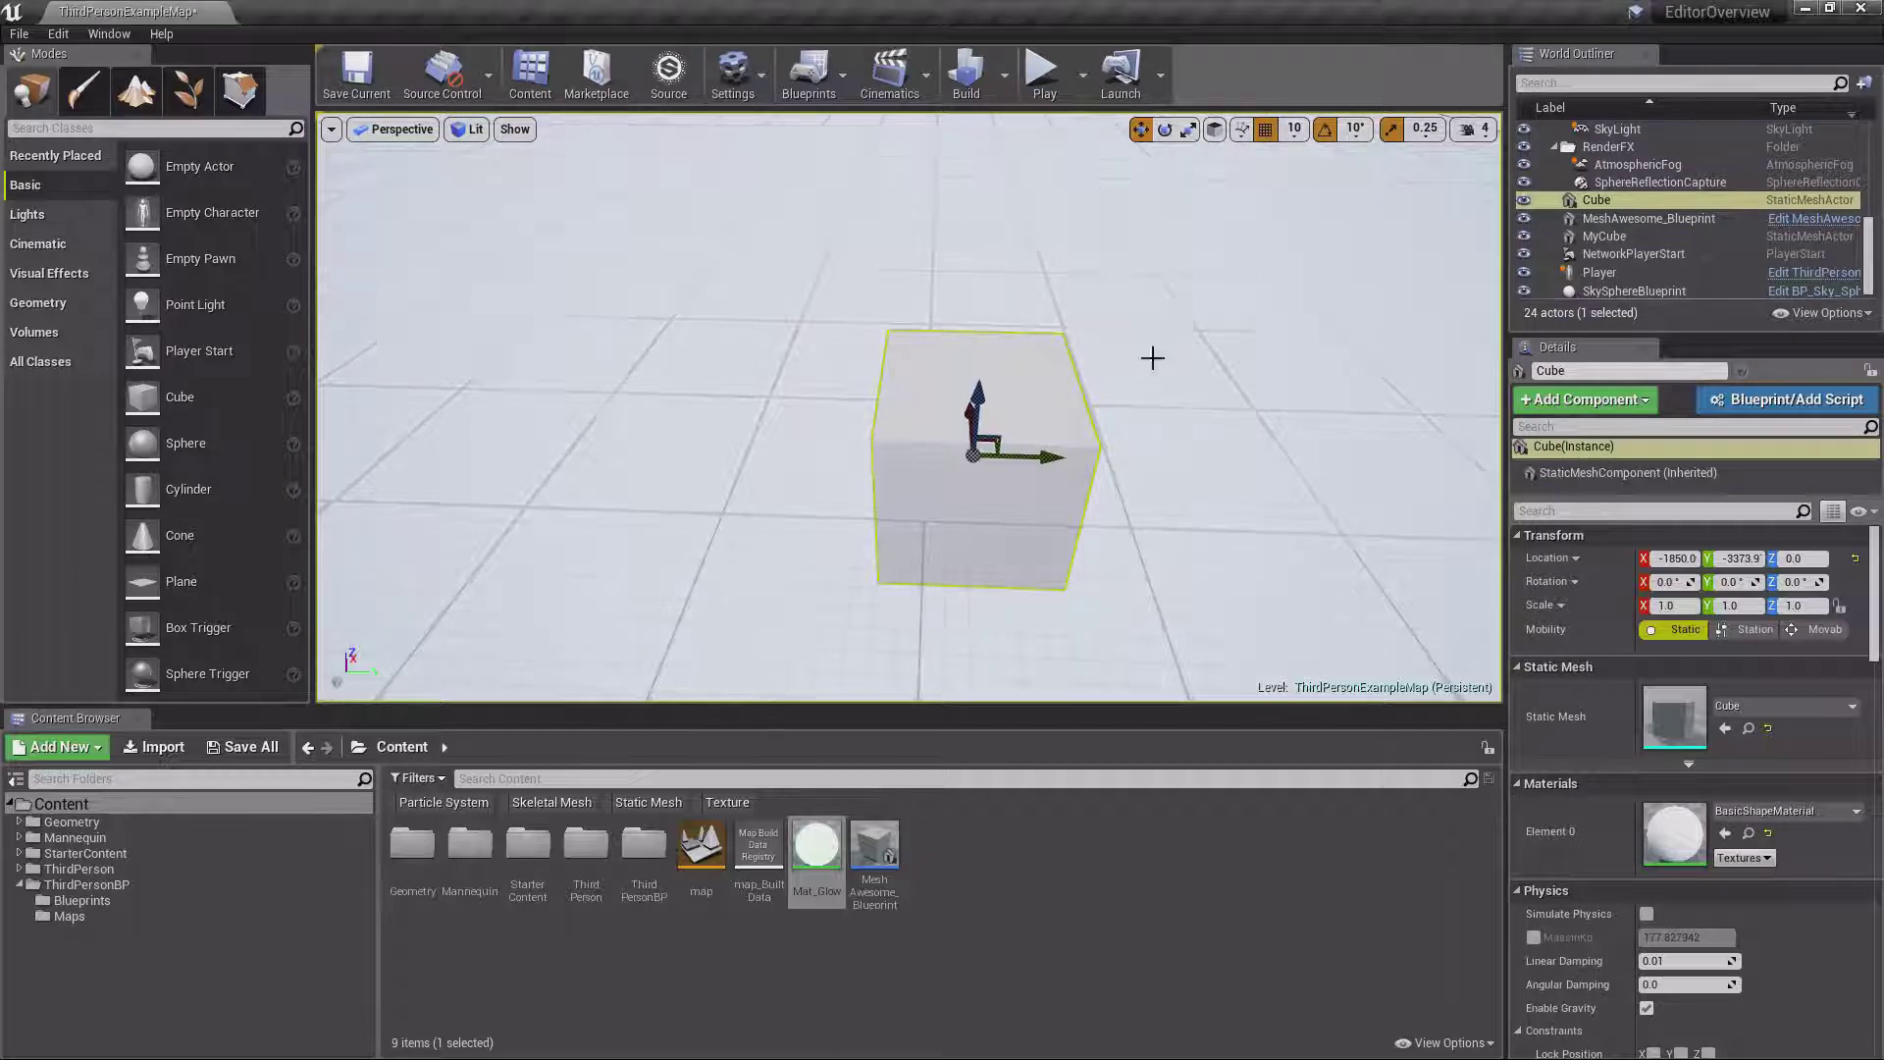
pyautogui.moveTo(1089, 451); pyautogui.dragTo(1071, 386, button='right')
pyautogui.press('w')
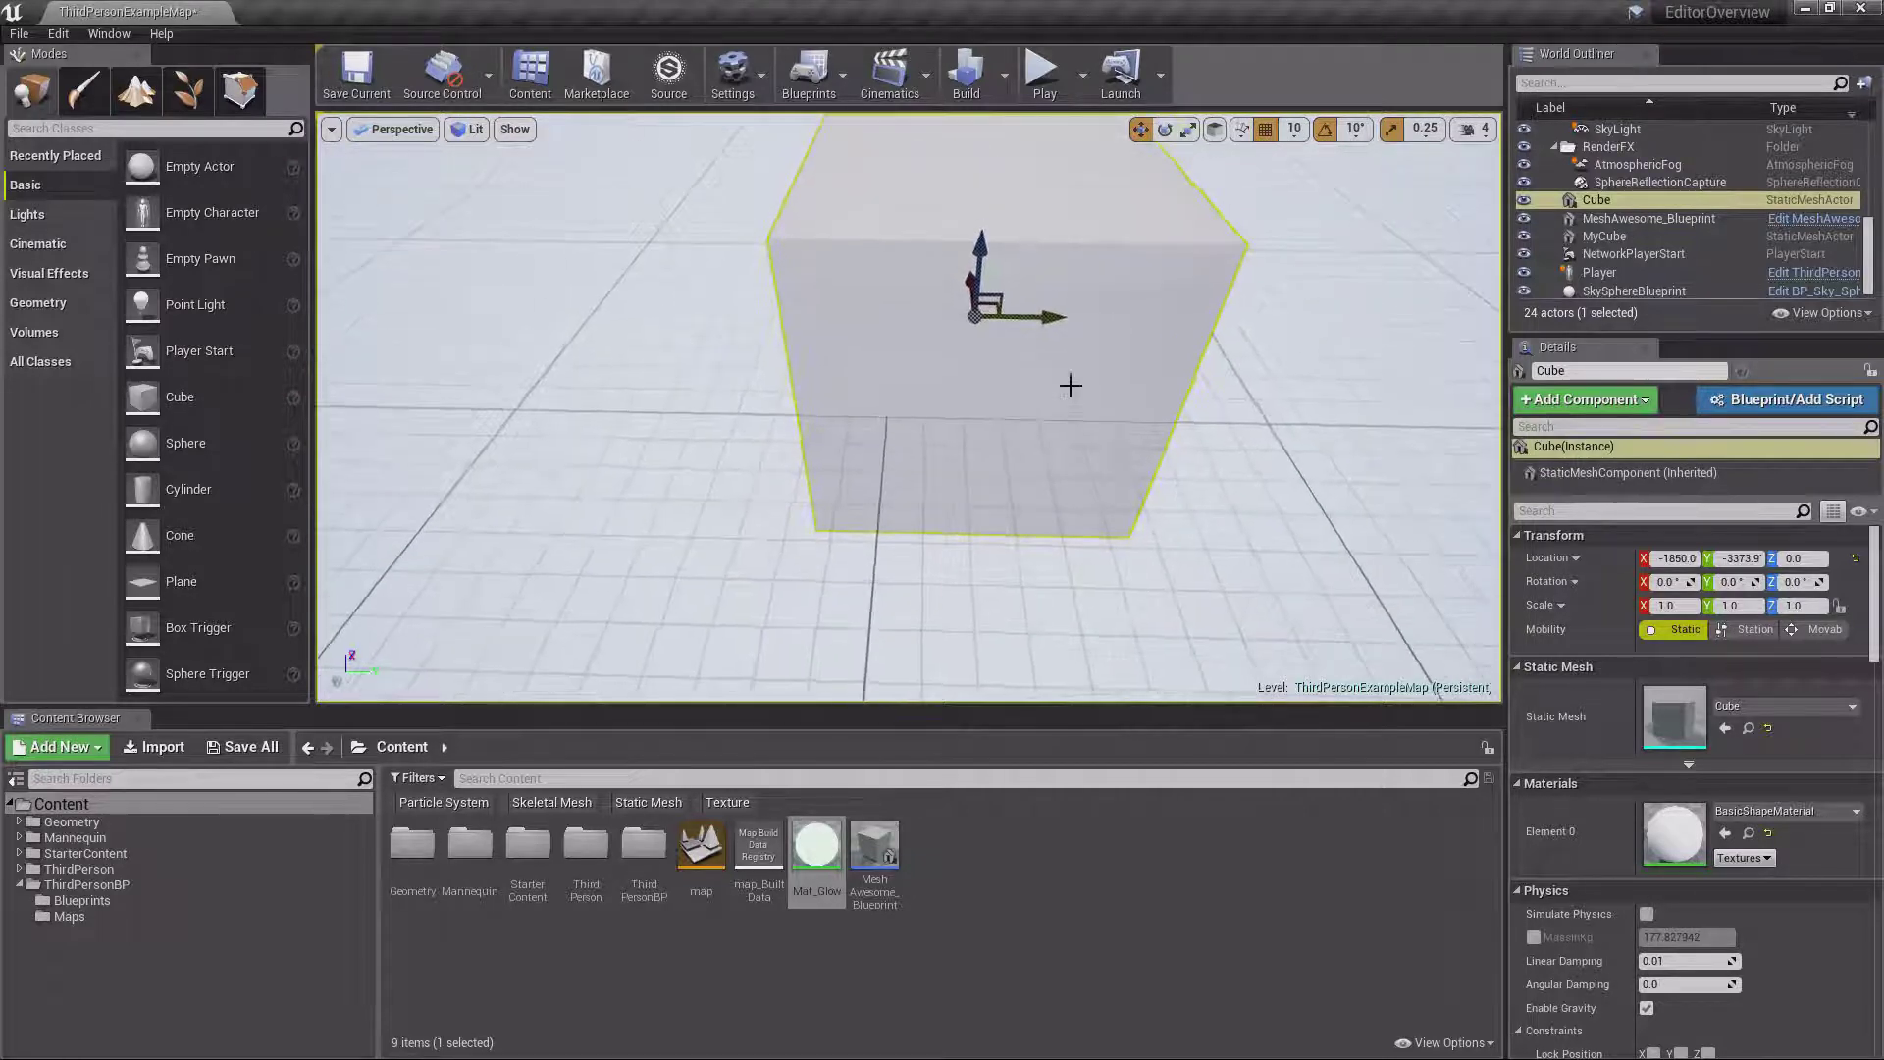
pyautogui.moveTo(1055, 316); pyautogui.dragTo(1109, 327)
# Set the position snap size to 5, then nudge the Cube slightly along X with grid snapping temporarily off
pyautogui.click(1293, 128)
pyautogui.click(1306, 193)
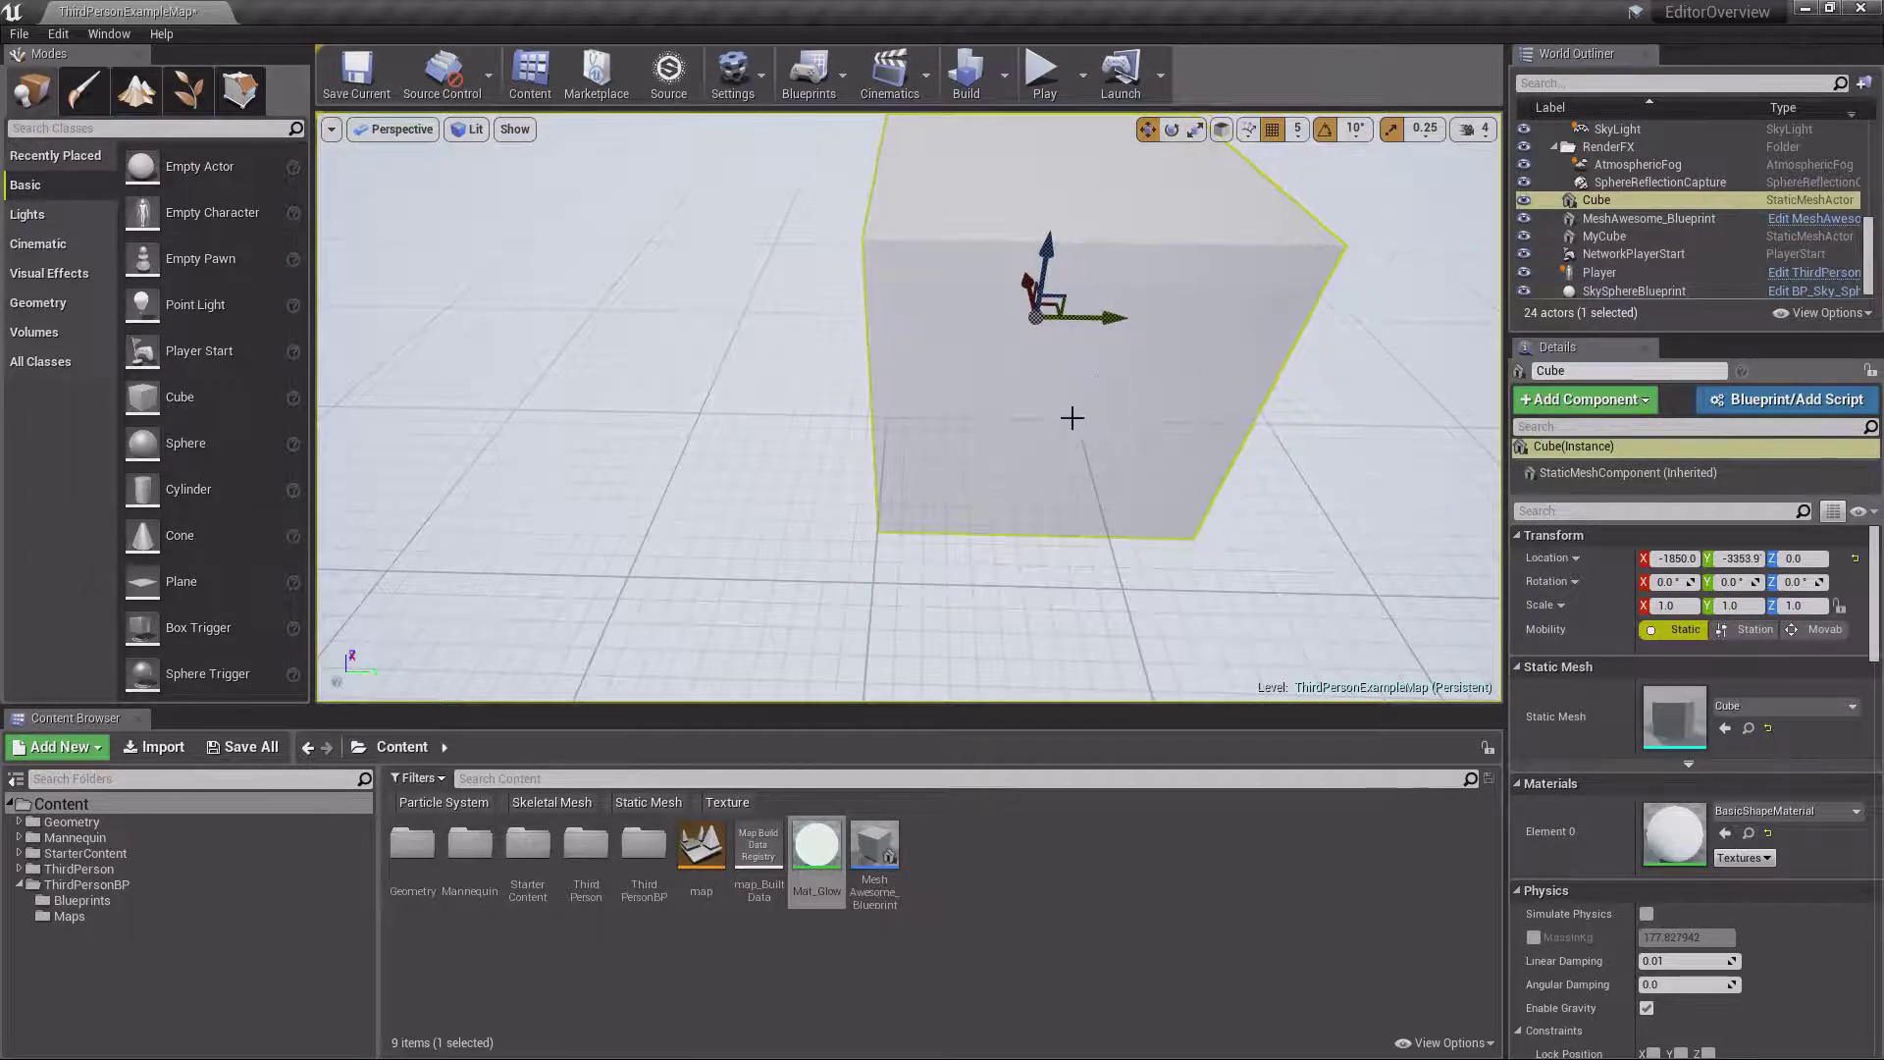
pyautogui.moveTo(1073, 416); pyautogui.dragTo(1182, 315, button='right')
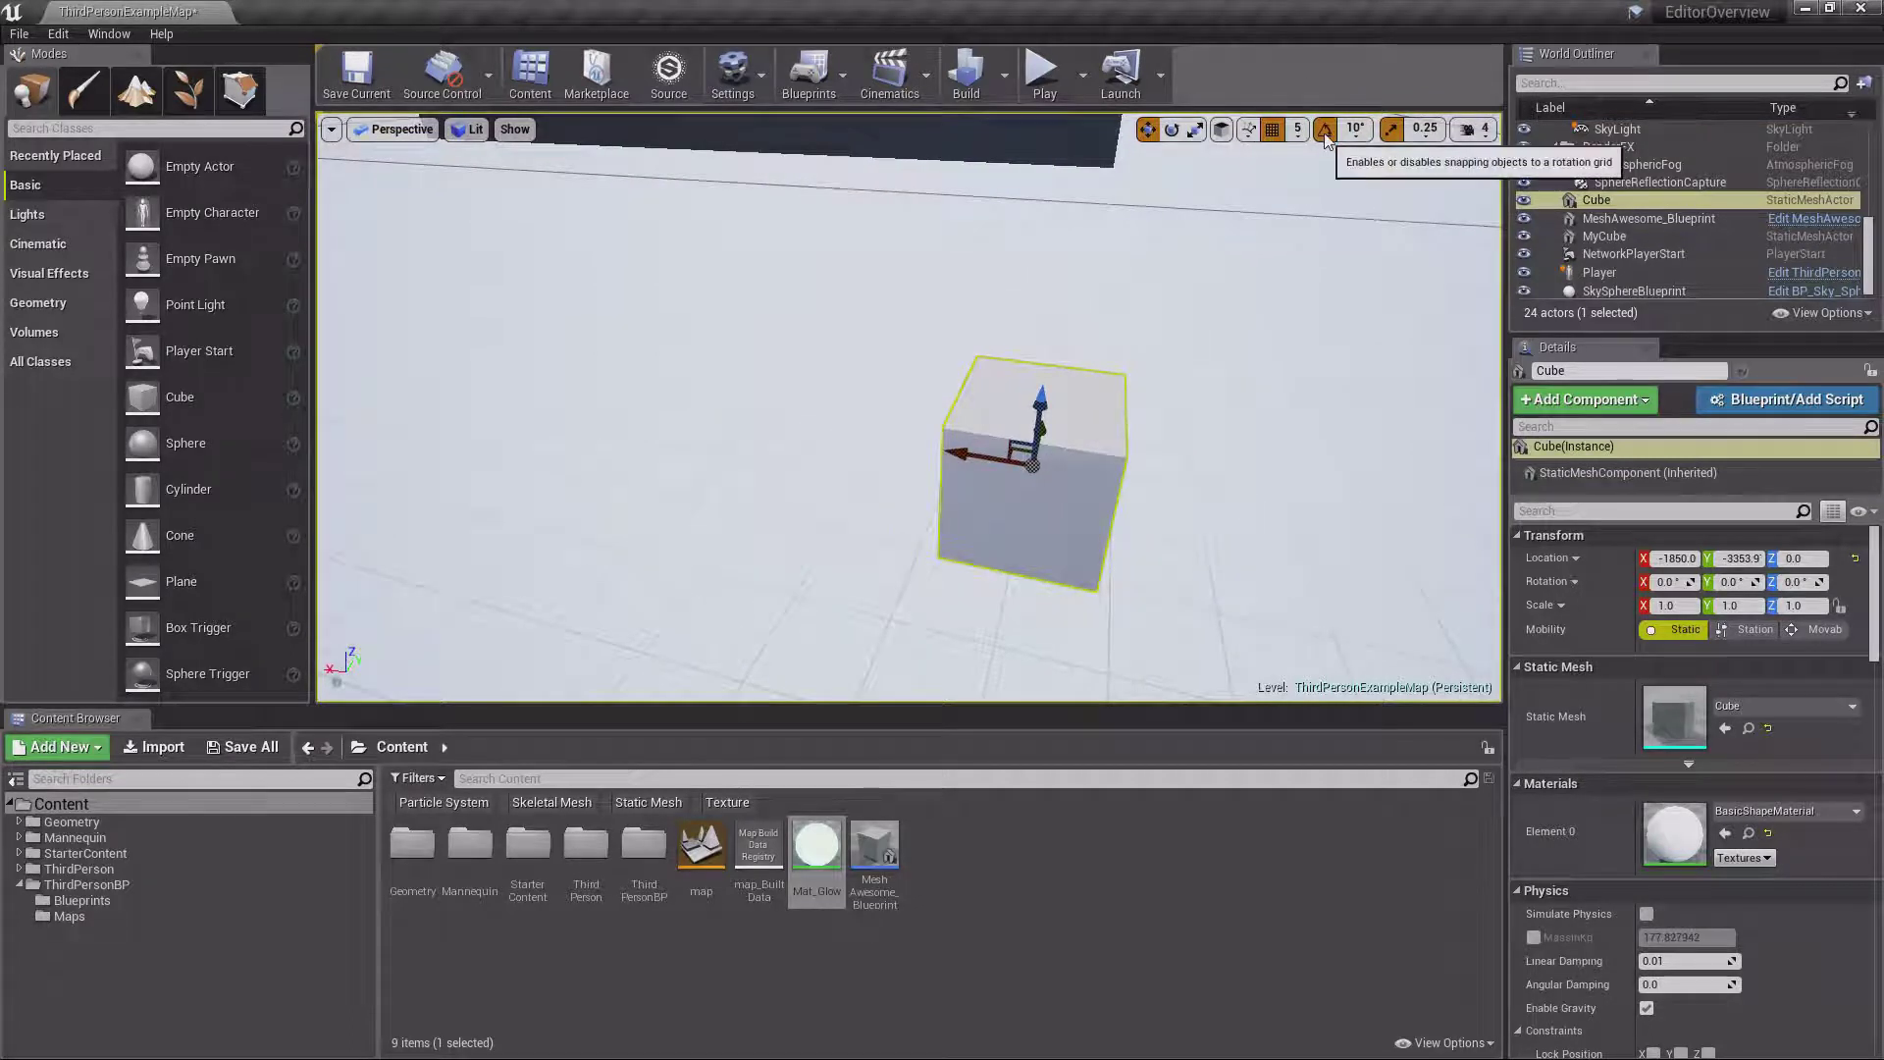
pyautogui.moveTo(1247, 276); pyautogui.dragTo(1286, 284, button='right')
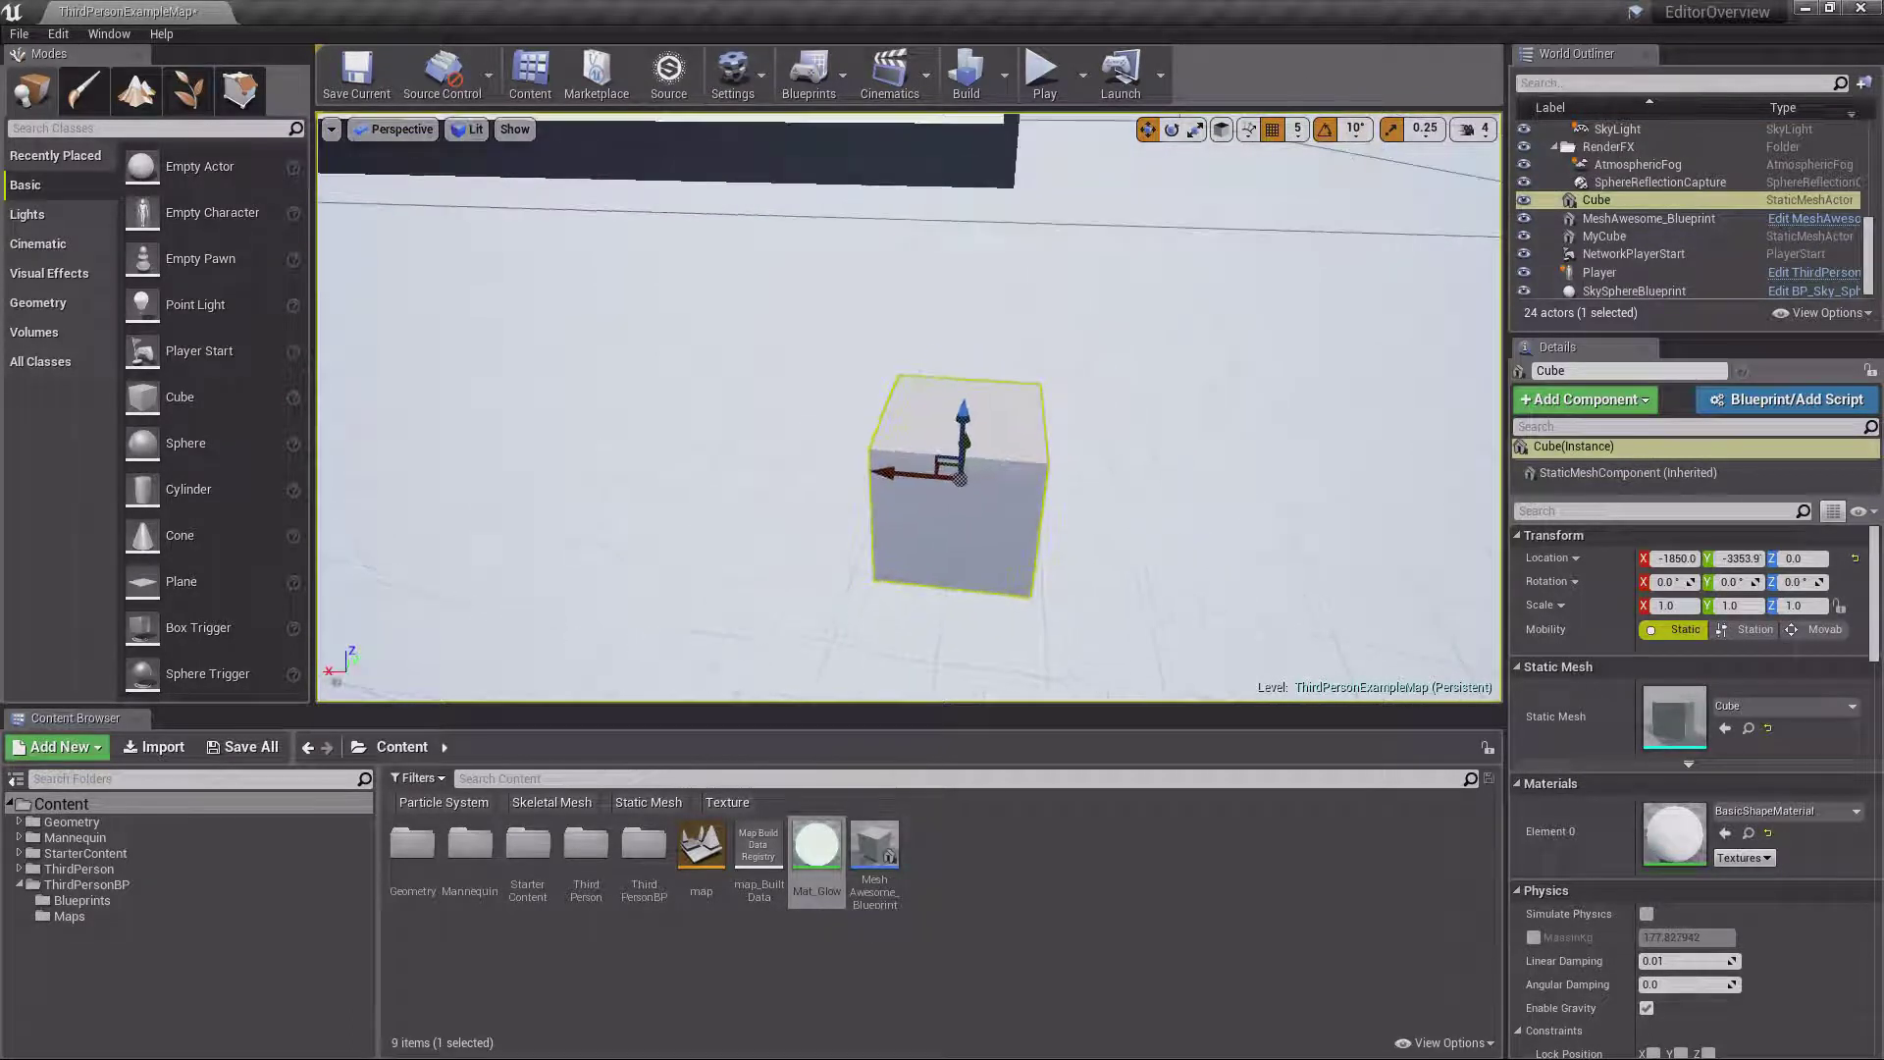
pyautogui.click(1272, 130)
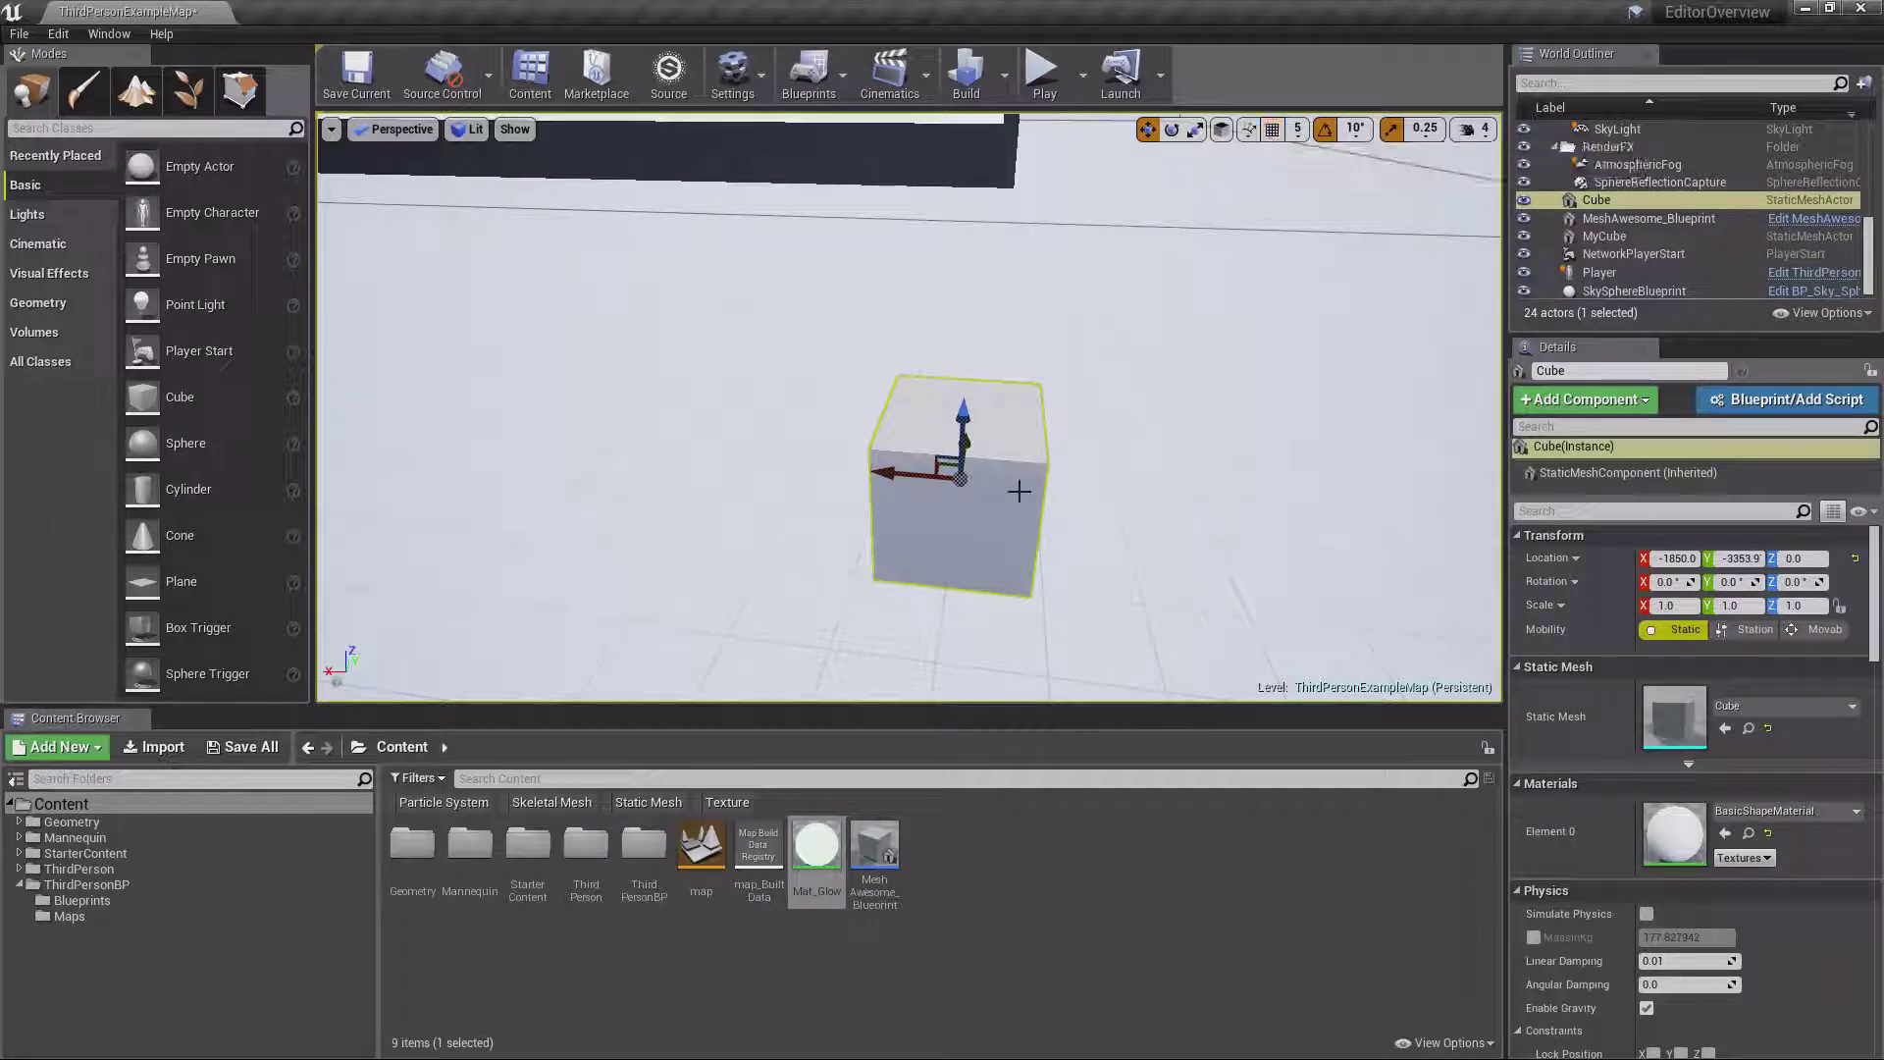
pyautogui.click(1272, 130)
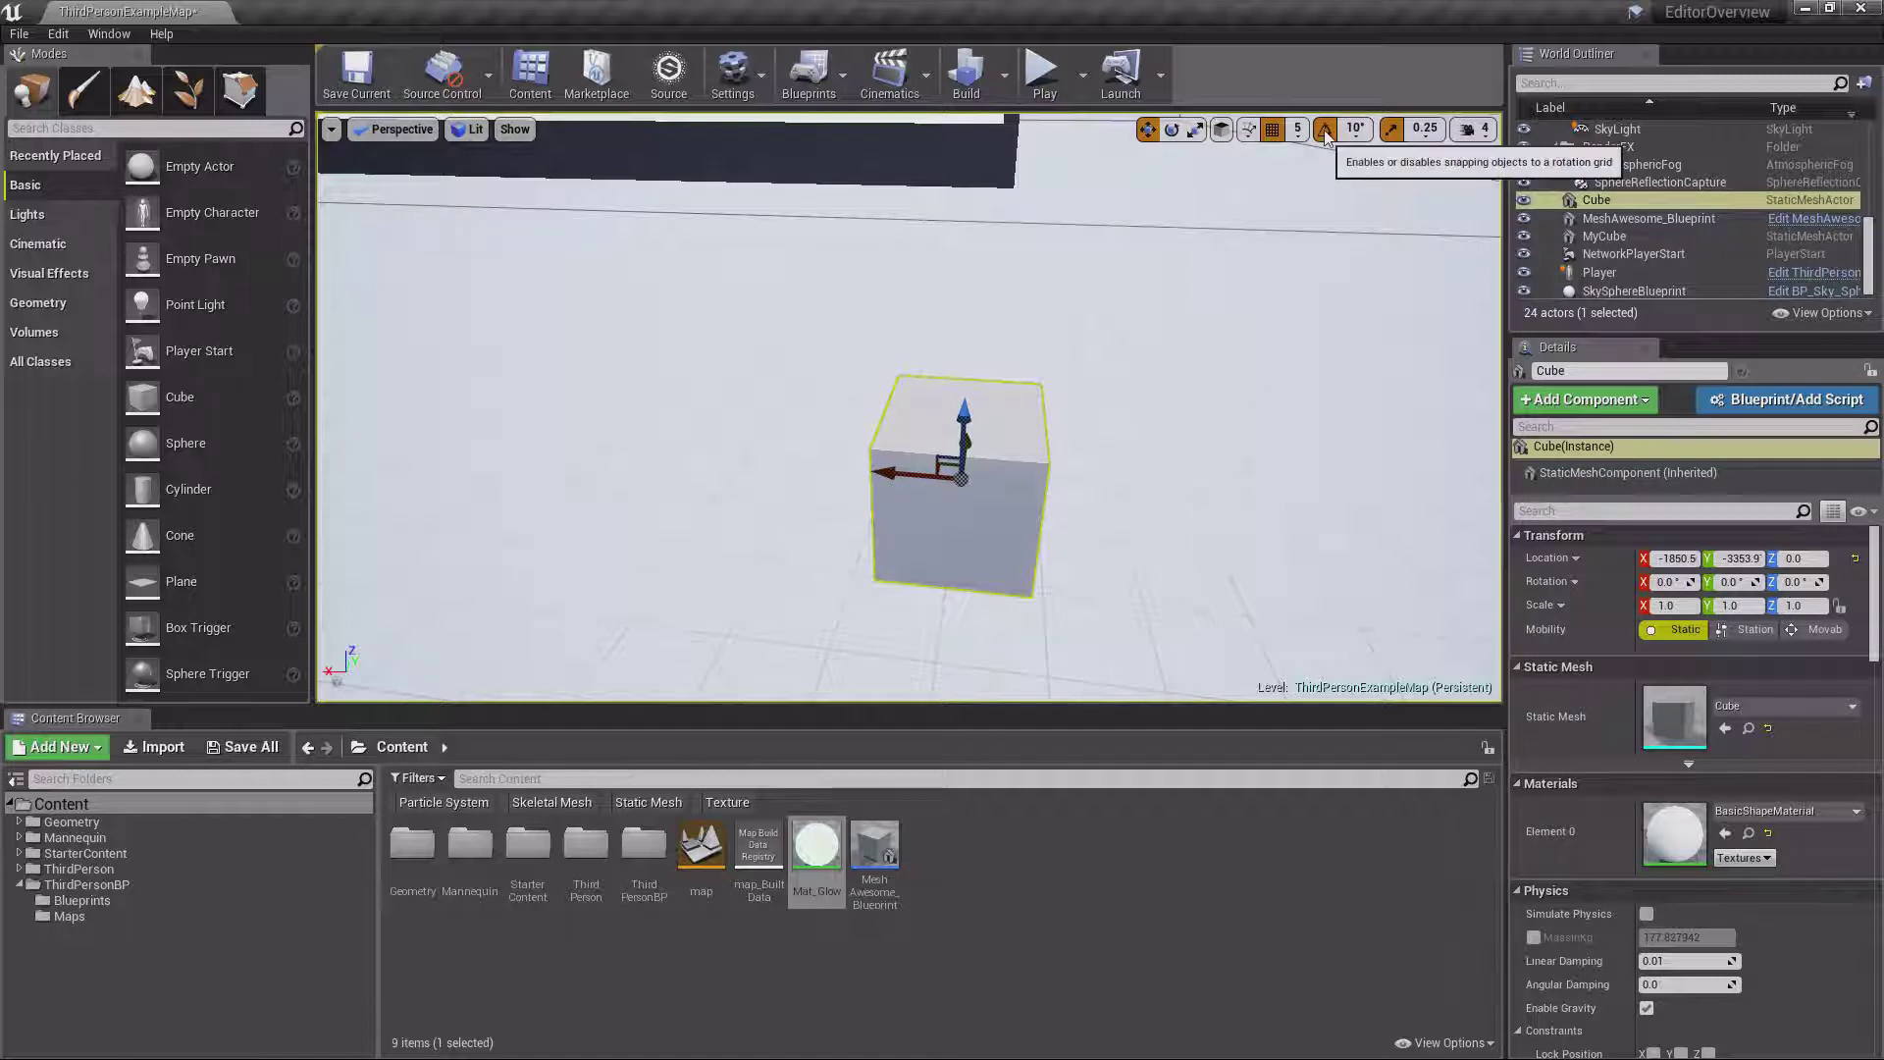
# Review the rotation snap angles and set the scale snap size to 1
pyautogui.click(1357, 130)
pyautogui.click(1425, 131)
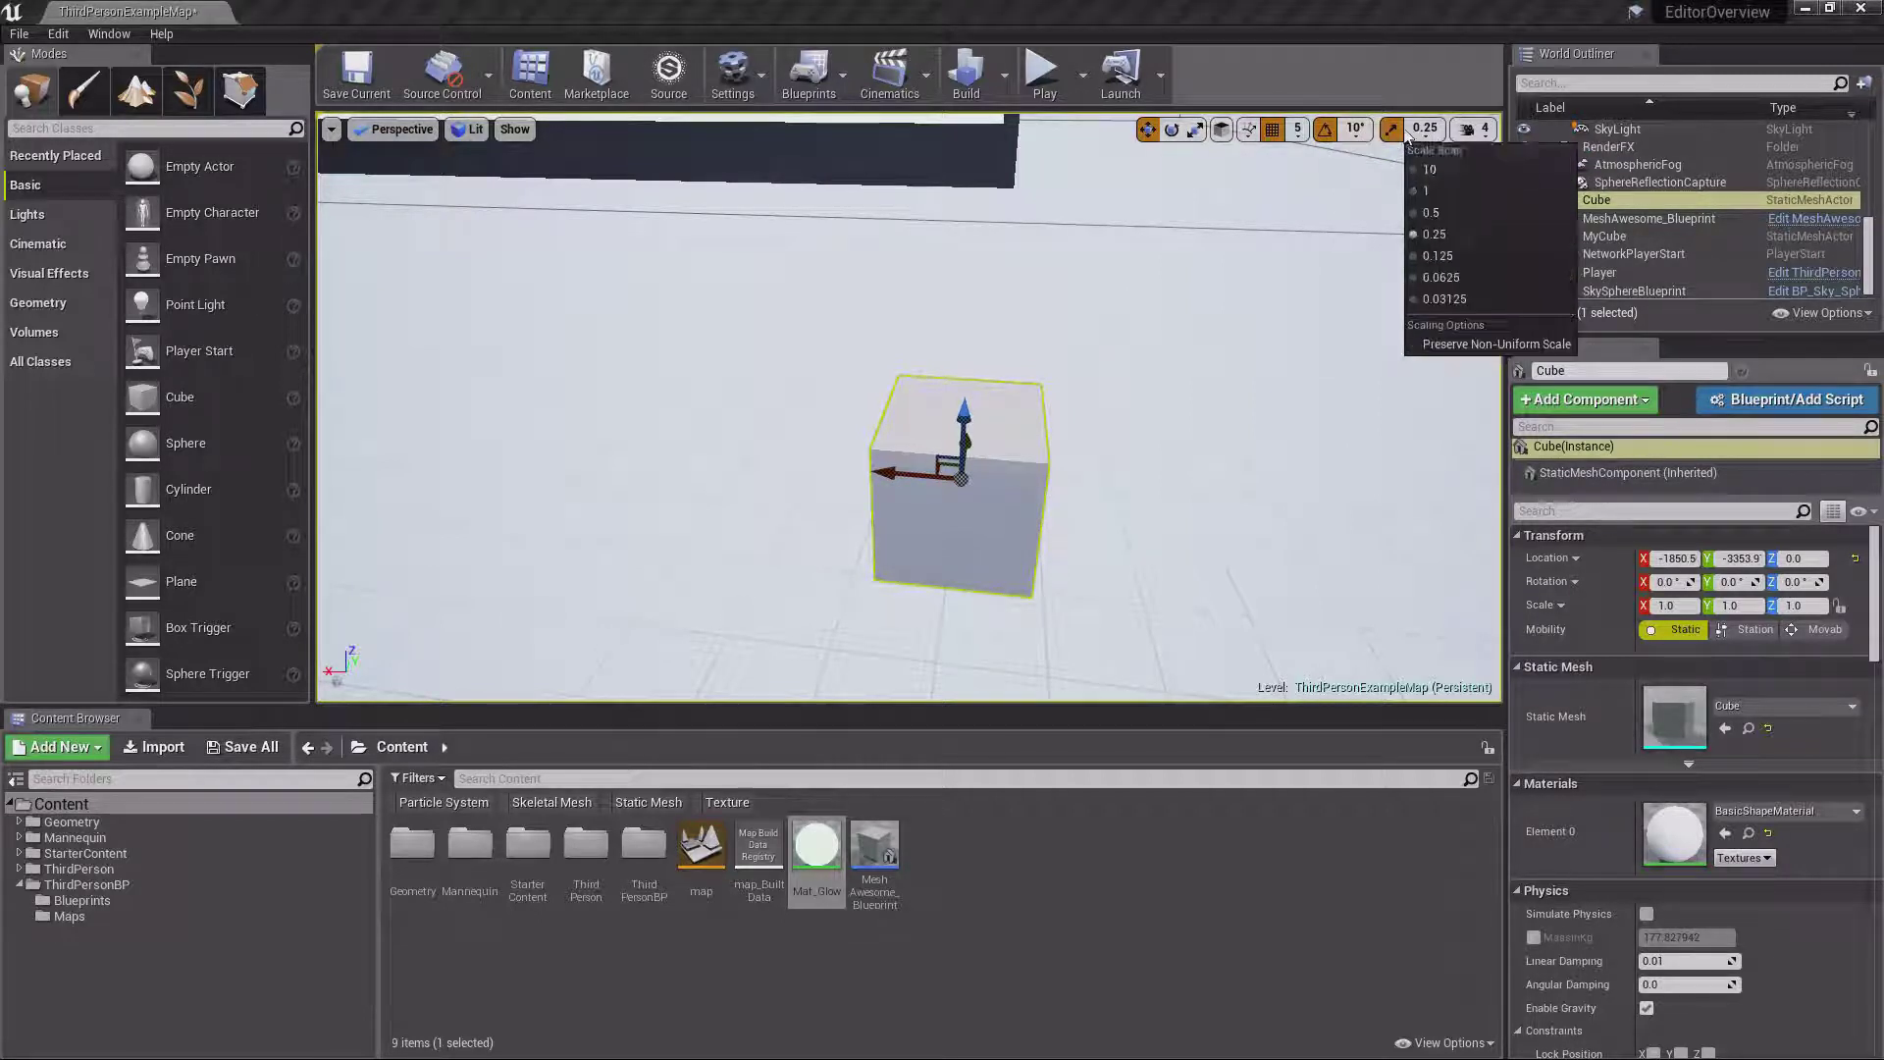
pyautogui.click(1428, 132)
pyautogui.click(1433, 133)
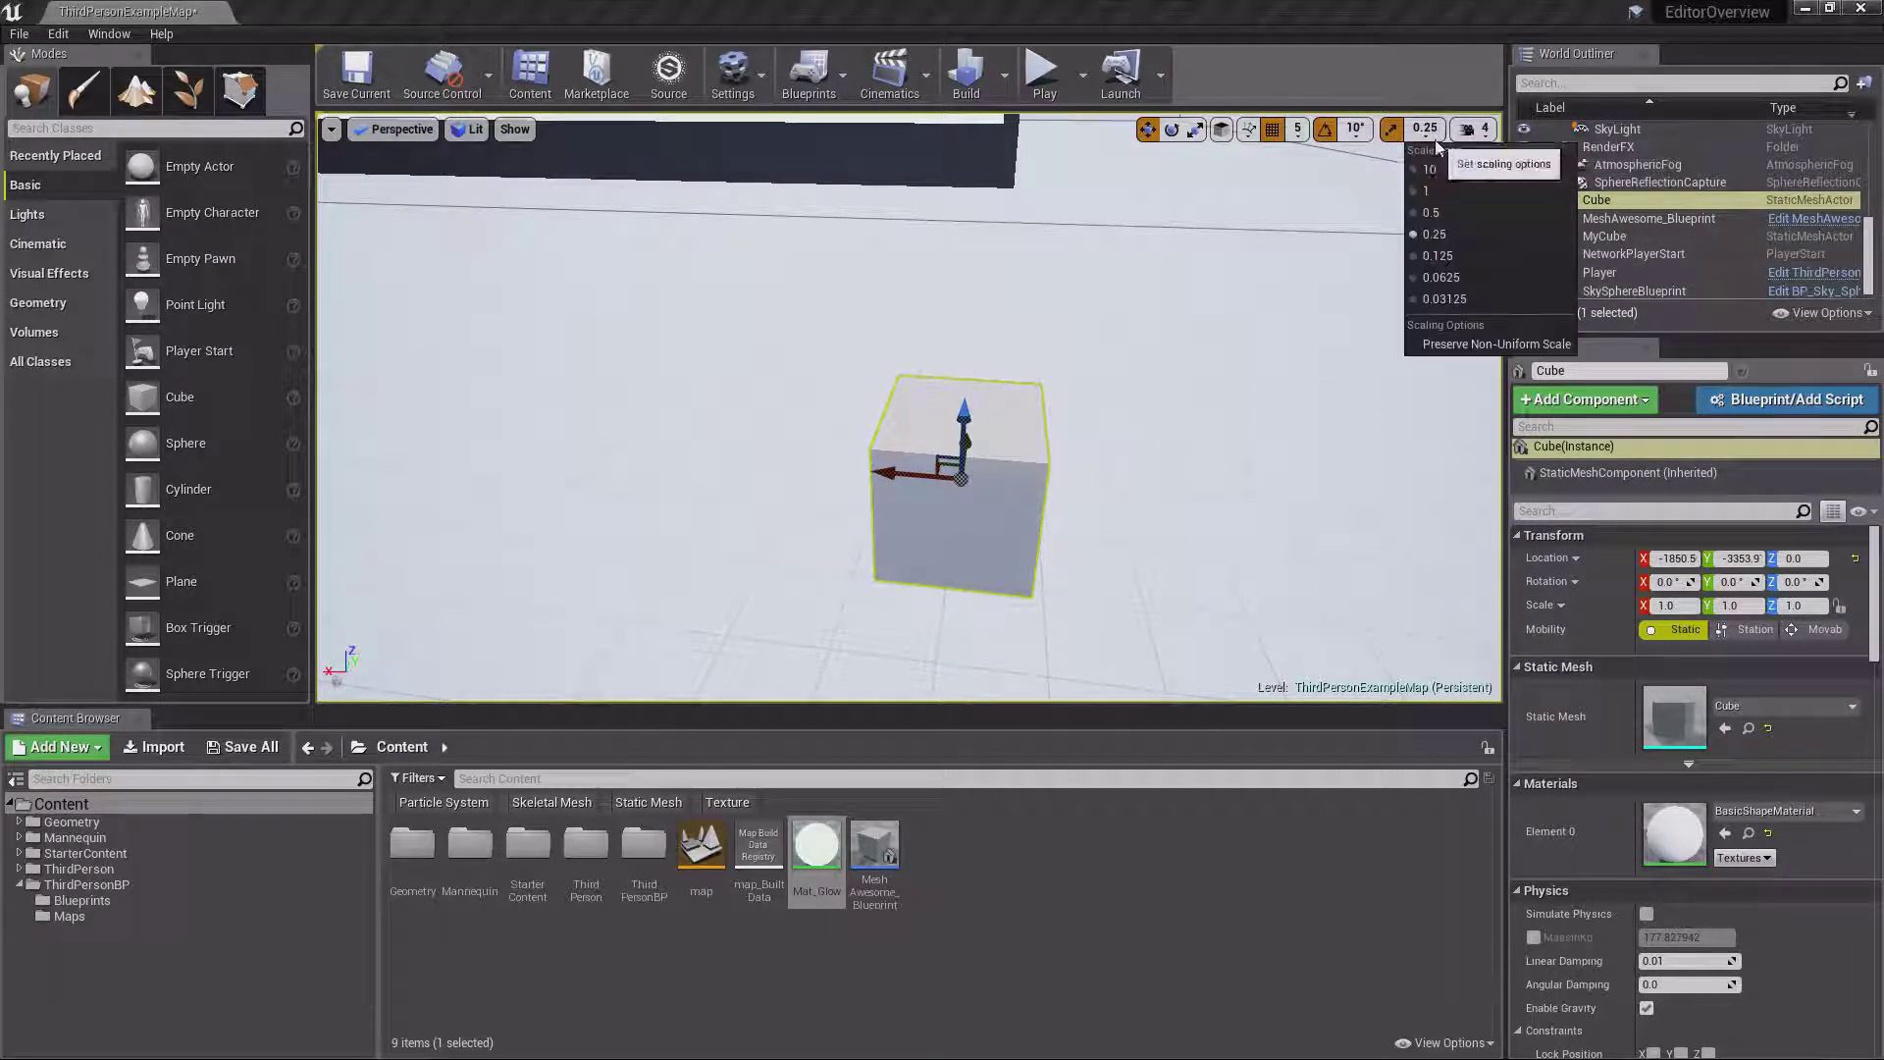
pyautogui.click(1445, 188)
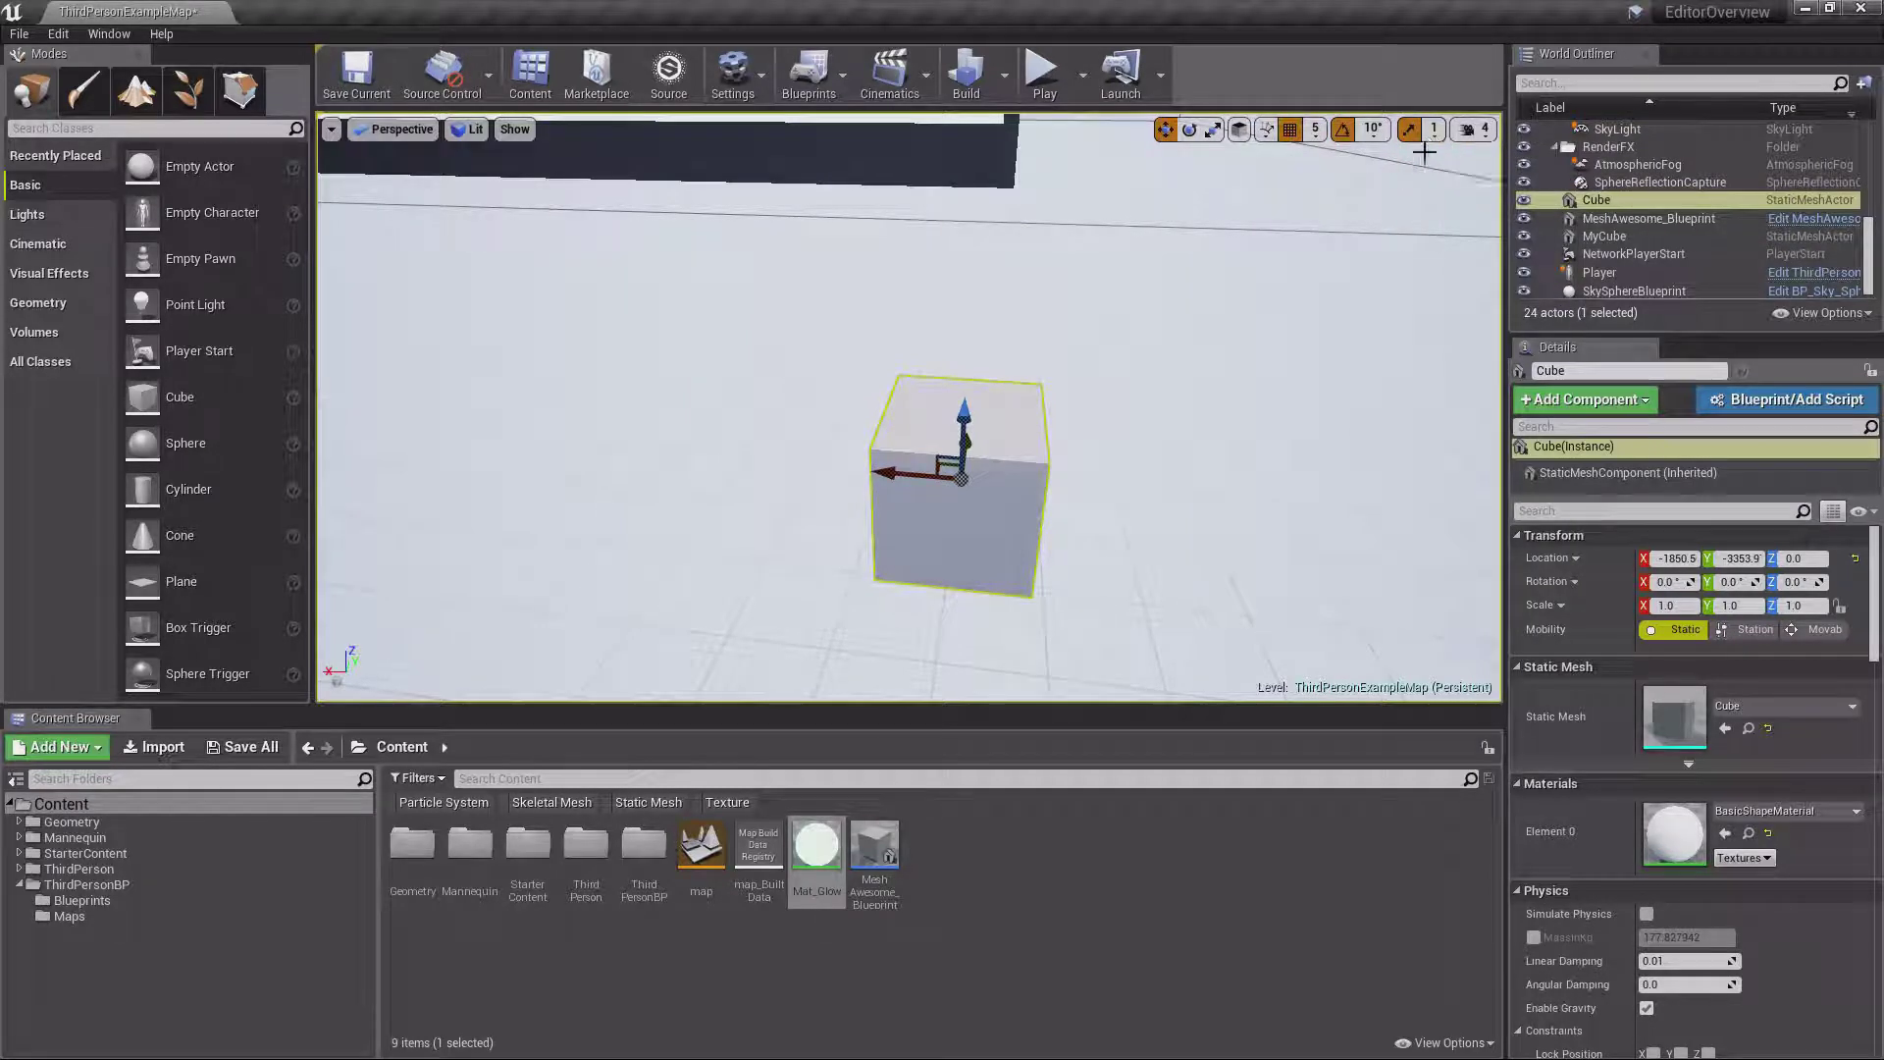
# Fly the camera around the arena, raising the camera speed to 6 to compare the faster movement
pyautogui.moveTo(1414, 230); pyautogui.dragTo(1425, 227, button='right')
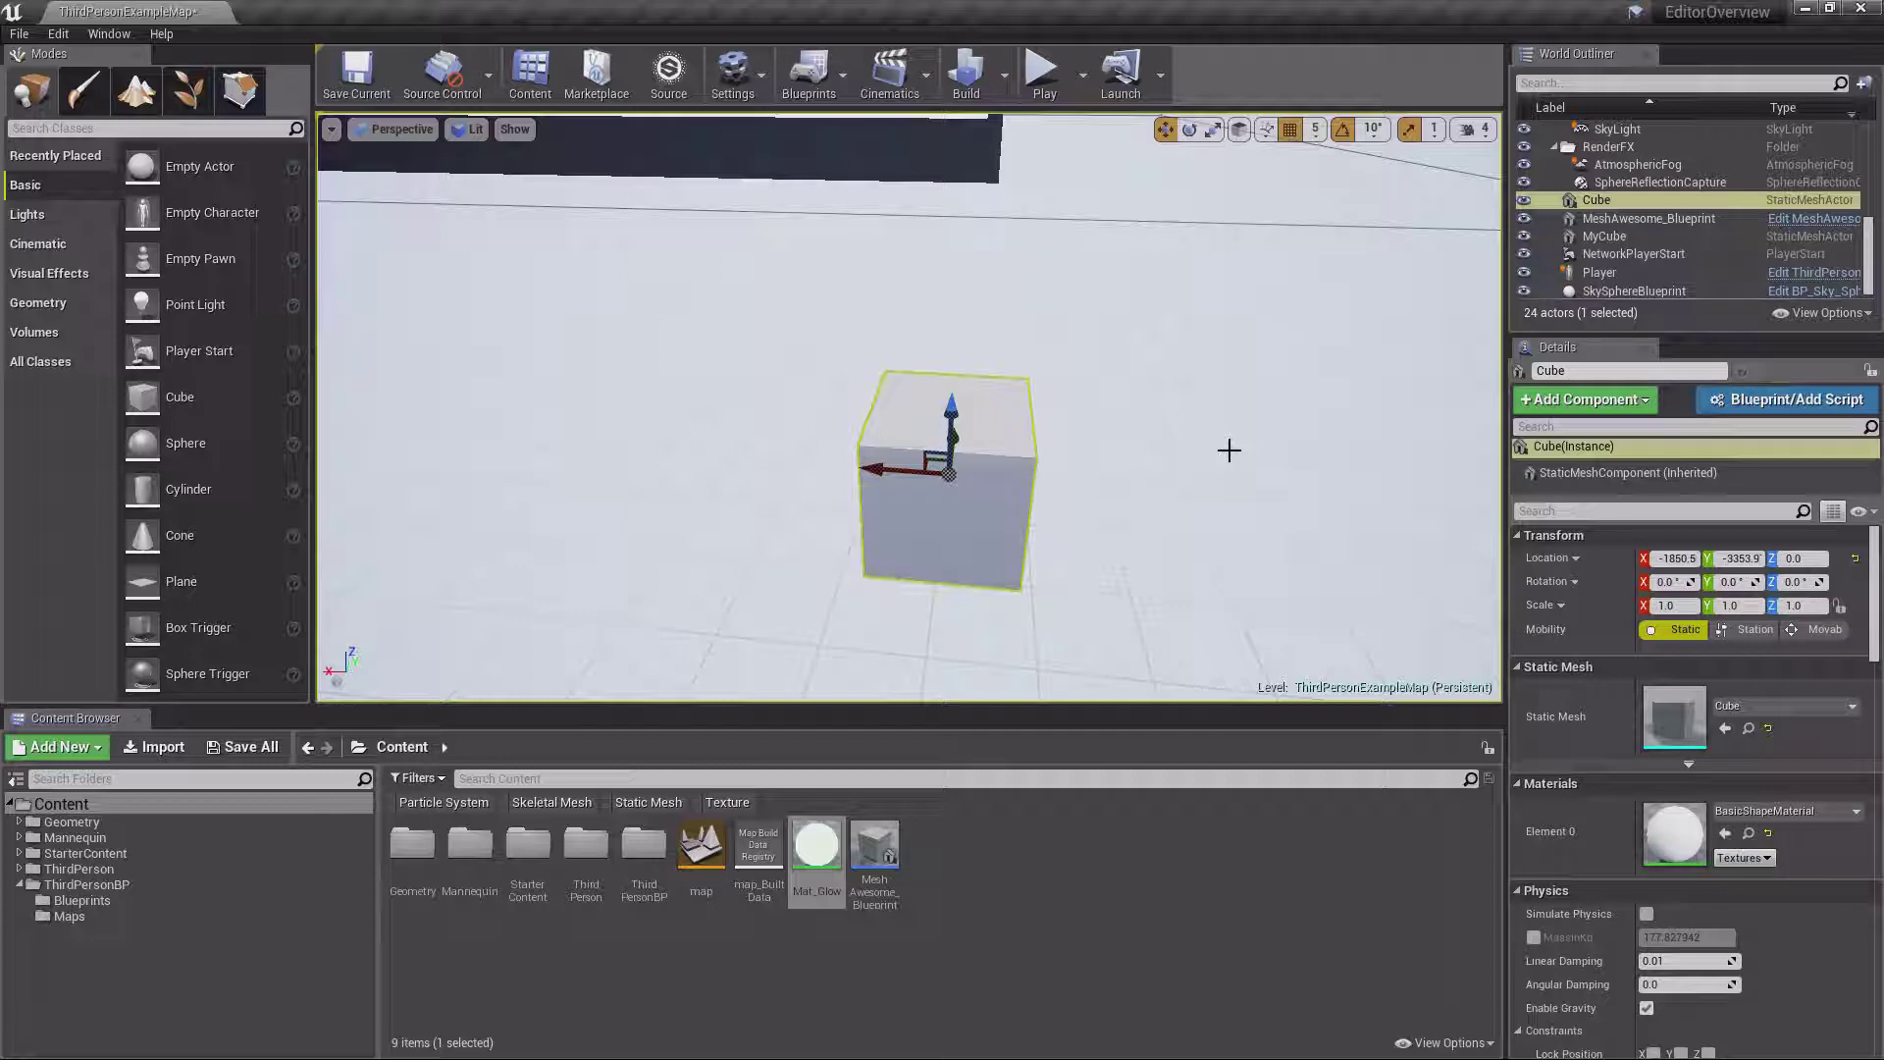
pyautogui.moveTo(909, 407); pyautogui.dragTo(1228, 576, button='right')
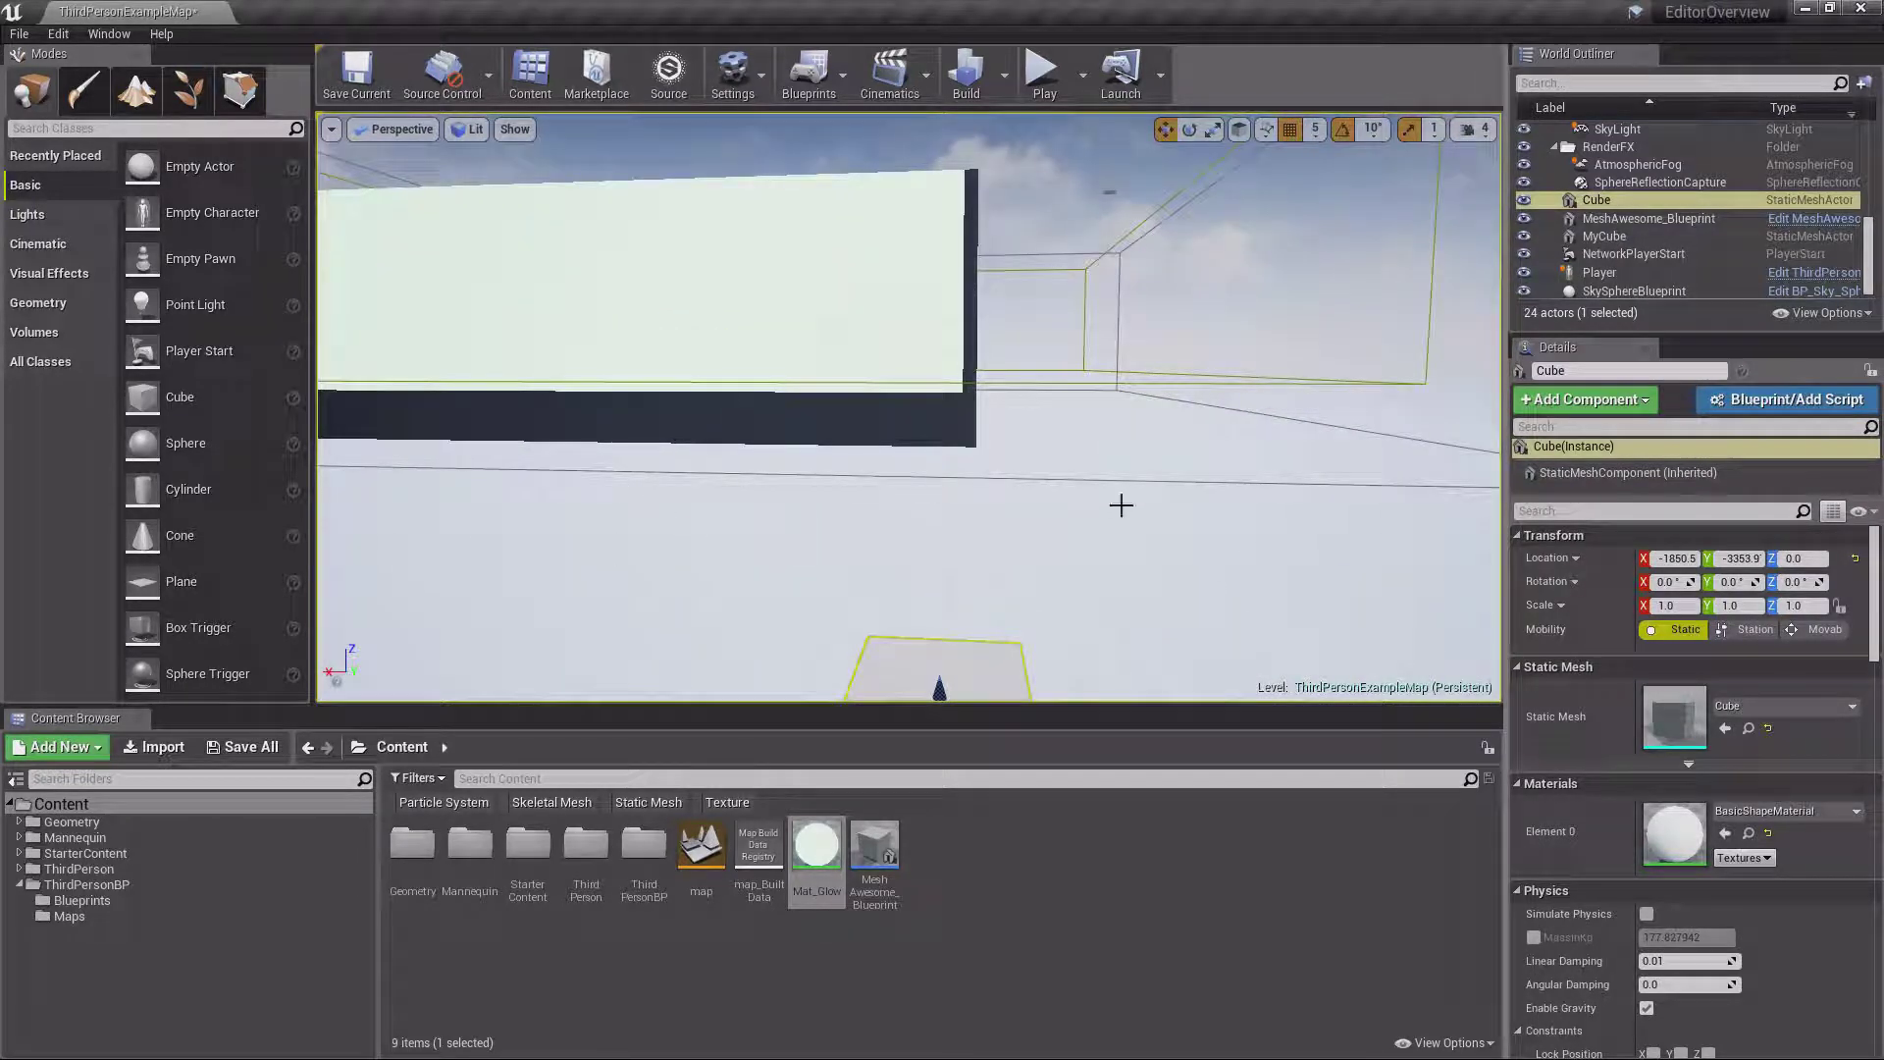
pyautogui.moveTo(1119, 514); pyautogui.dragTo(873, 510, button='right')
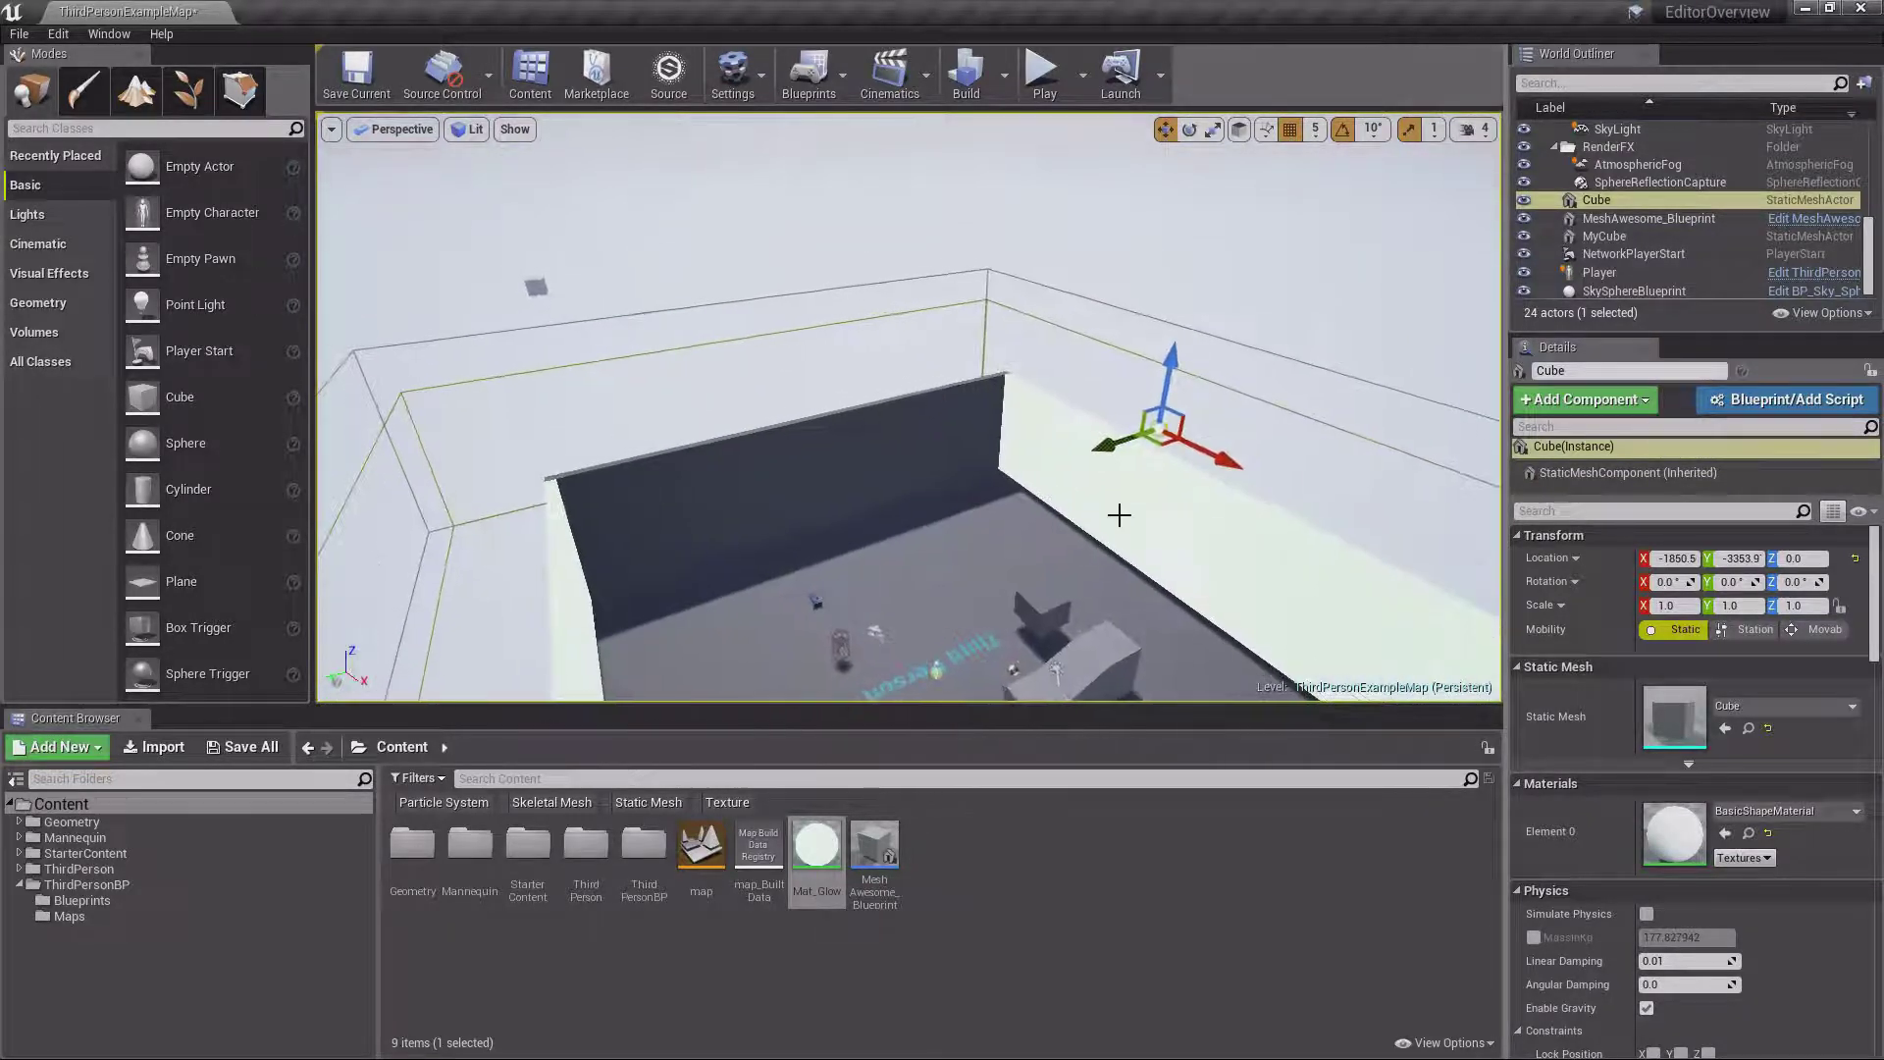
pyautogui.click(1472, 129)
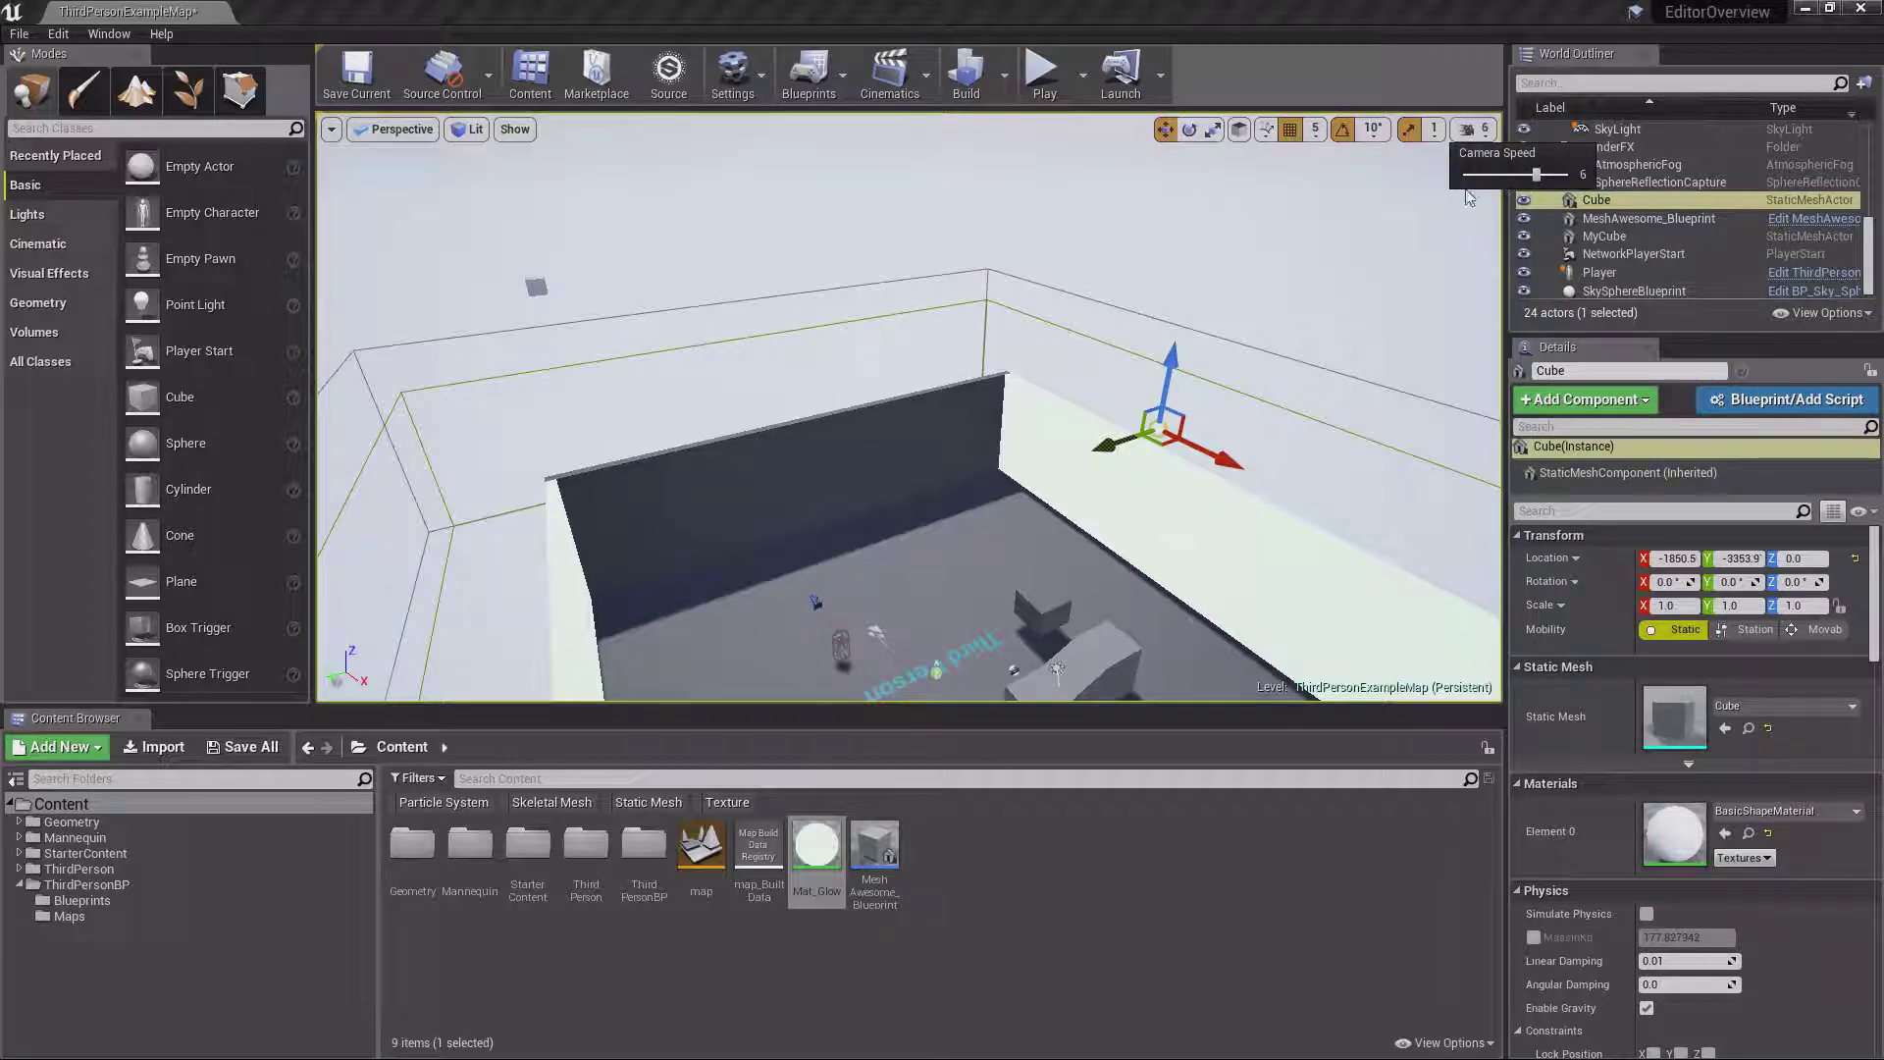
pyautogui.moveTo(1276, 314); pyautogui.dragTo(1217, 304, button='right')
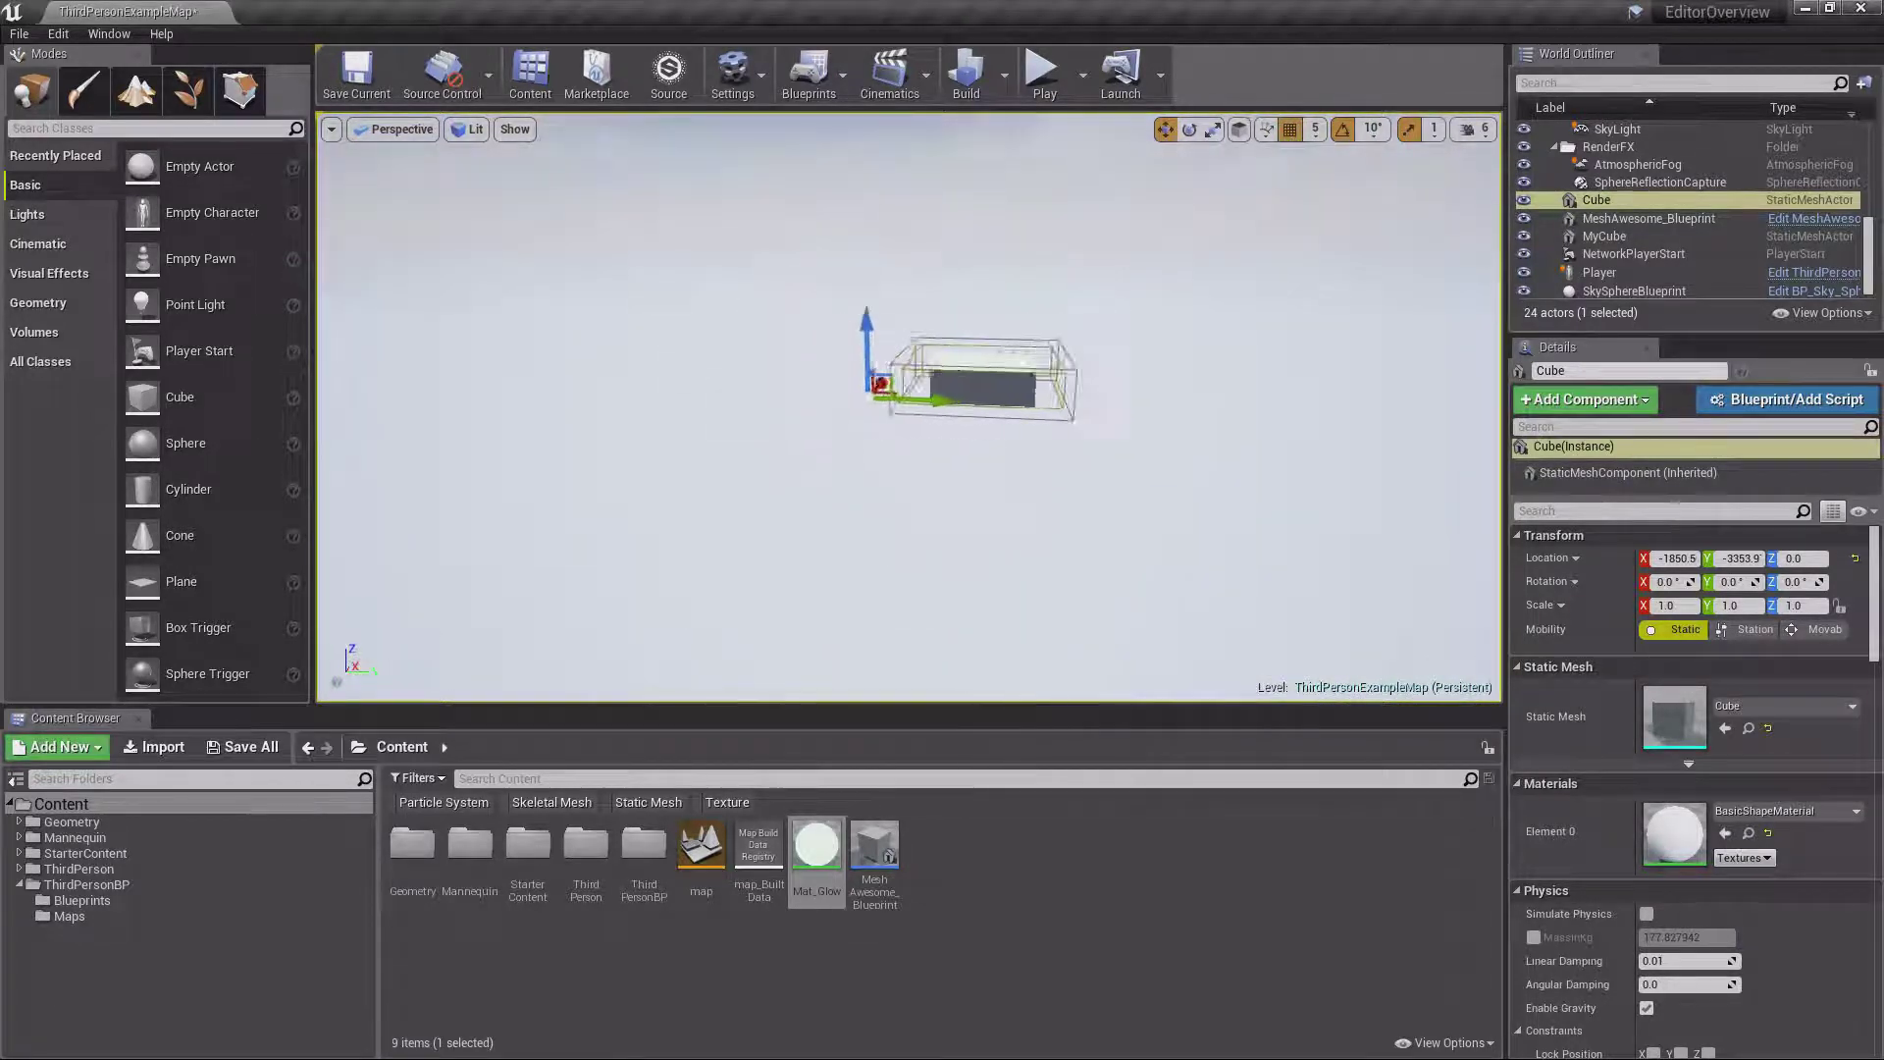
pyautogui.moveTo(908, 407)
pyautogui.mouseDown(button='right')
pyautogui.moveTo(903, 437)
pyautogui.moveTo(913, 402)
pyautogui.mouseUp(button='right')
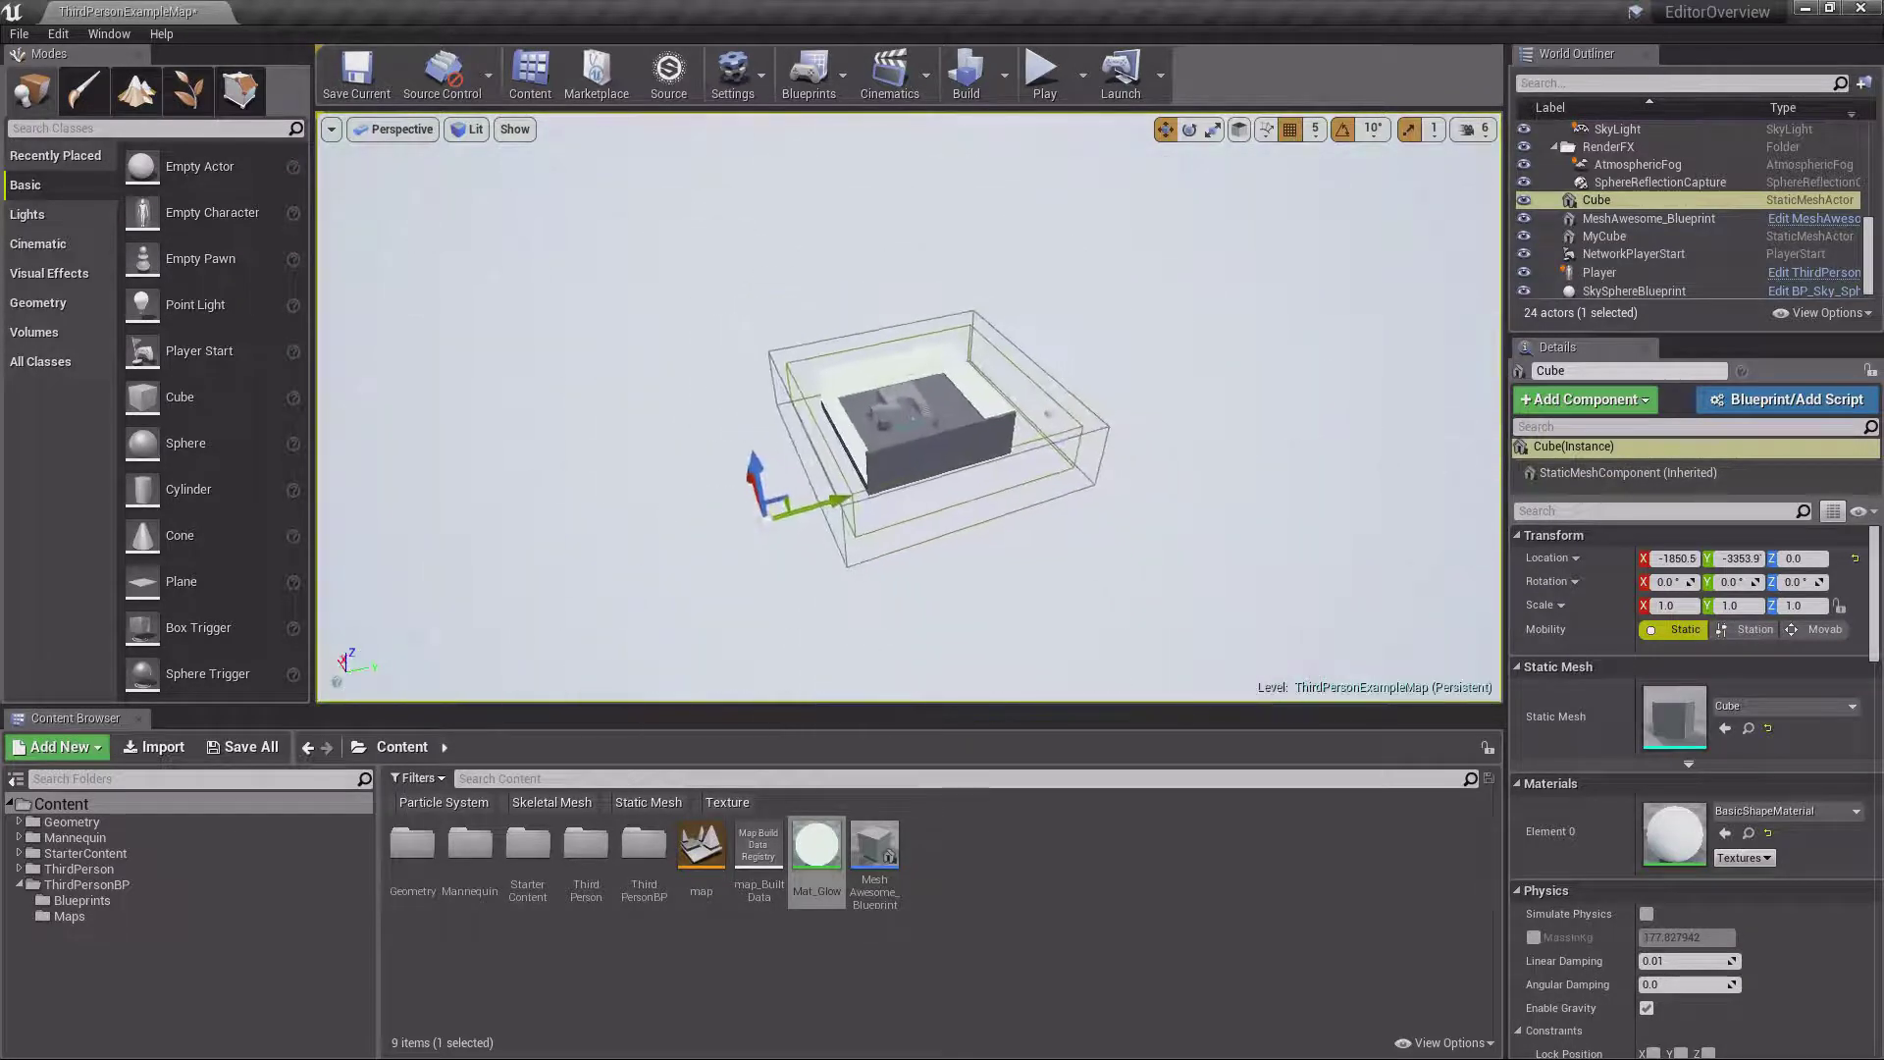
pyautogui.moveTo(1231, 267); pyautogui.dragTo(1231, 267, button='right')
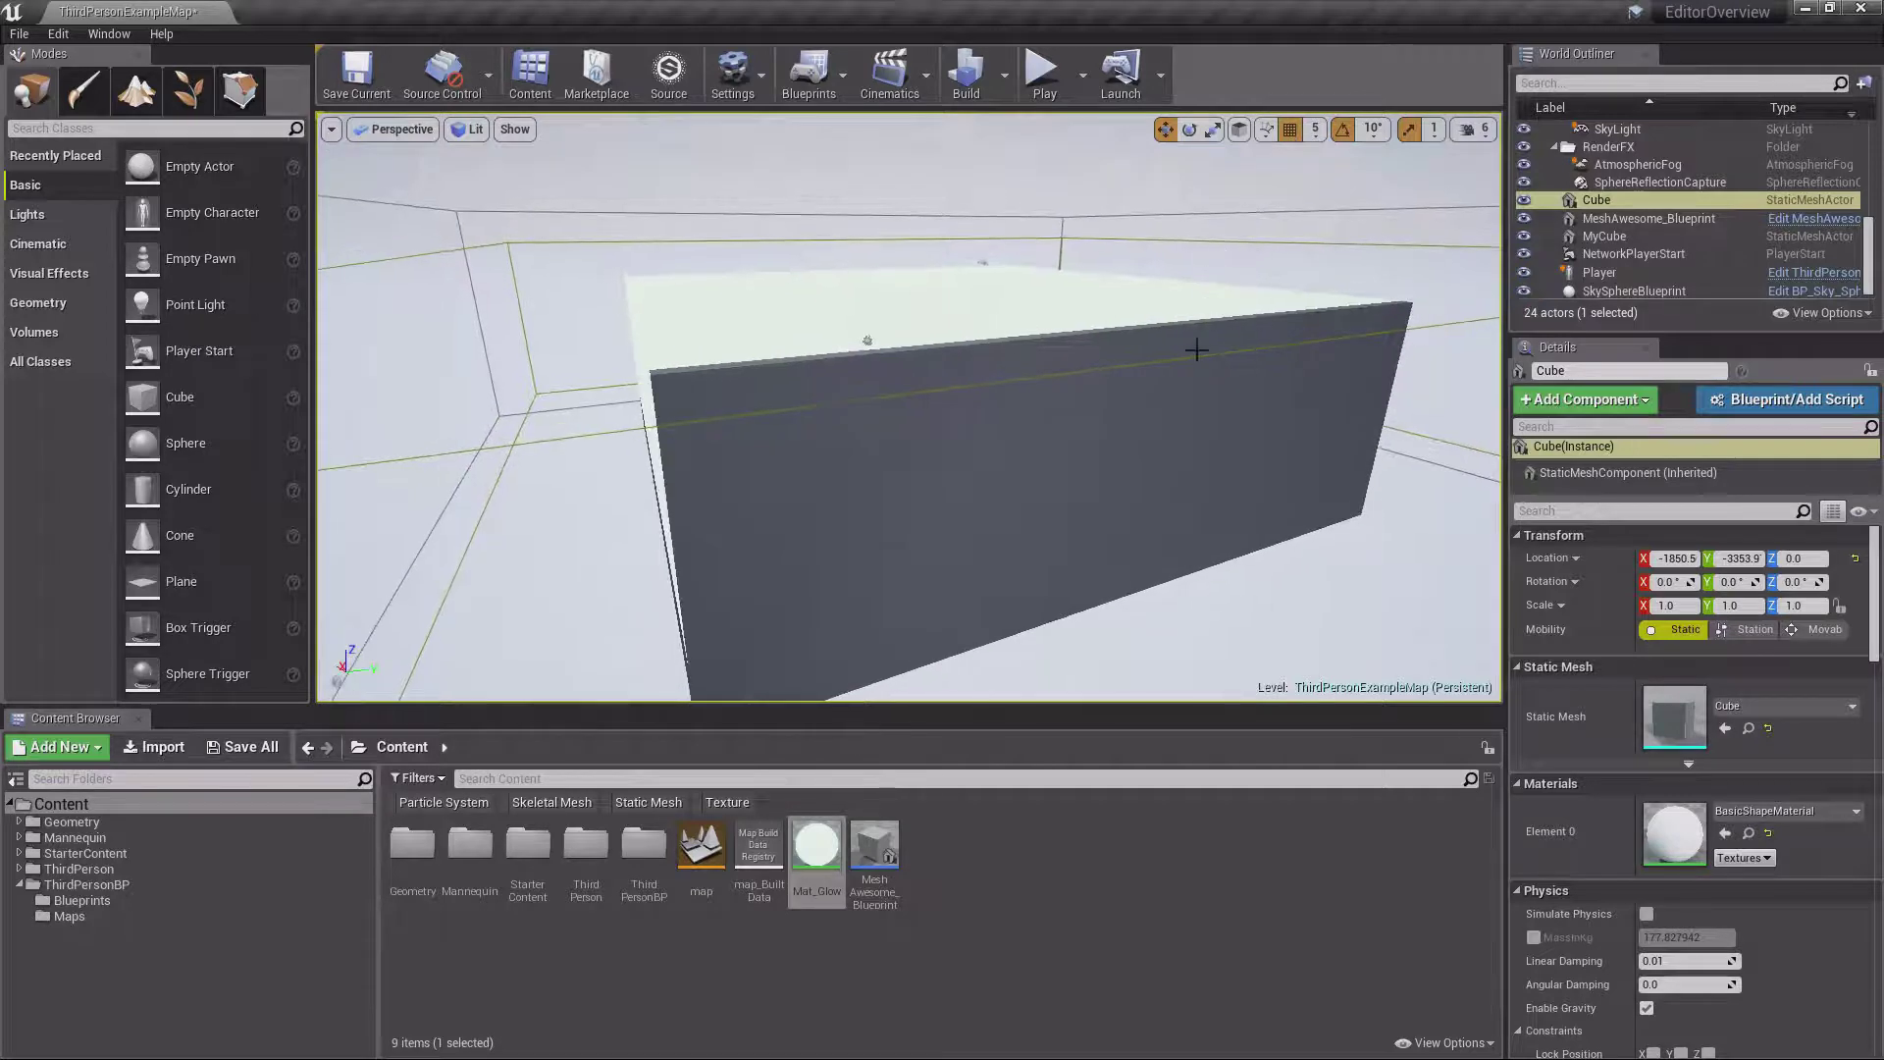
pyautogui.moveTo(1194, 343); pyautogui.dragTo(1194, 342, button='right')
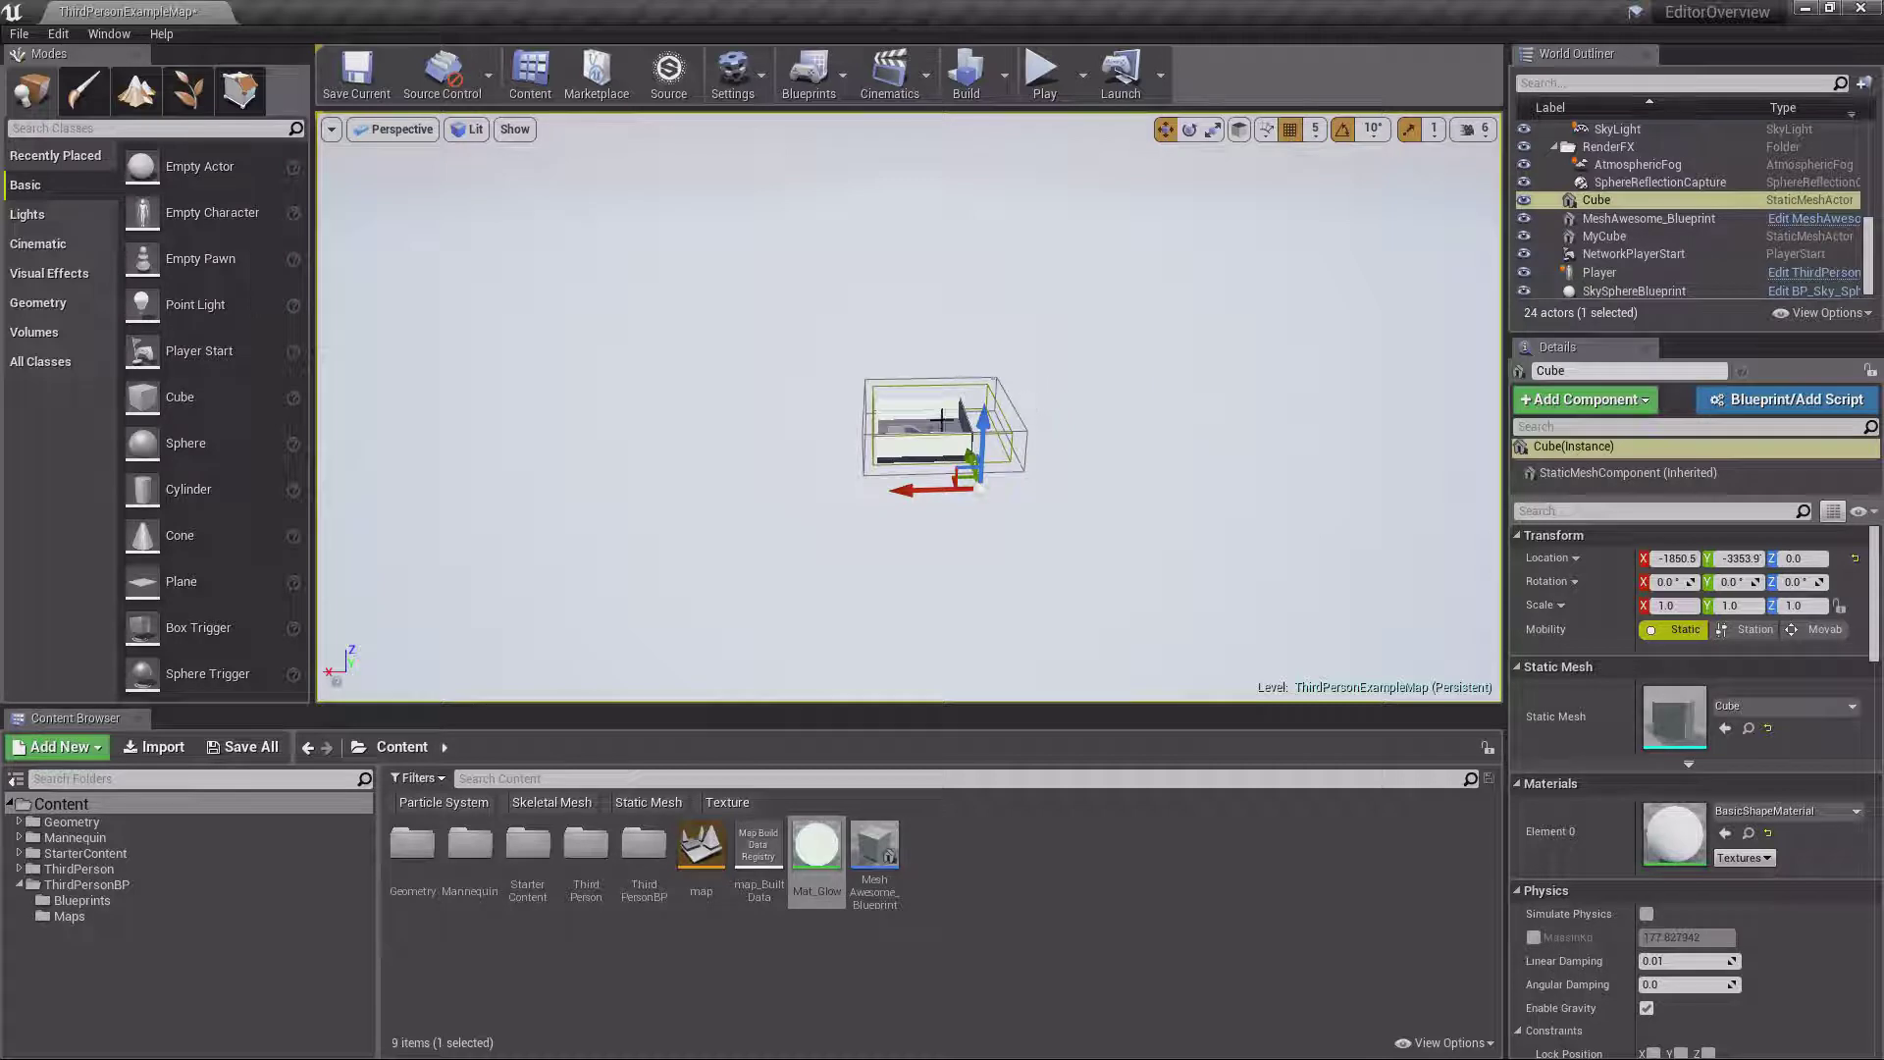
# Select the Player actor from the level's actor list and focus the viewport on it
pyautogui.moveTo(1049, 378); pyautogui.dragTo(1033, 383, button='middle')
pyautogui.doubleClick(1635, 271)
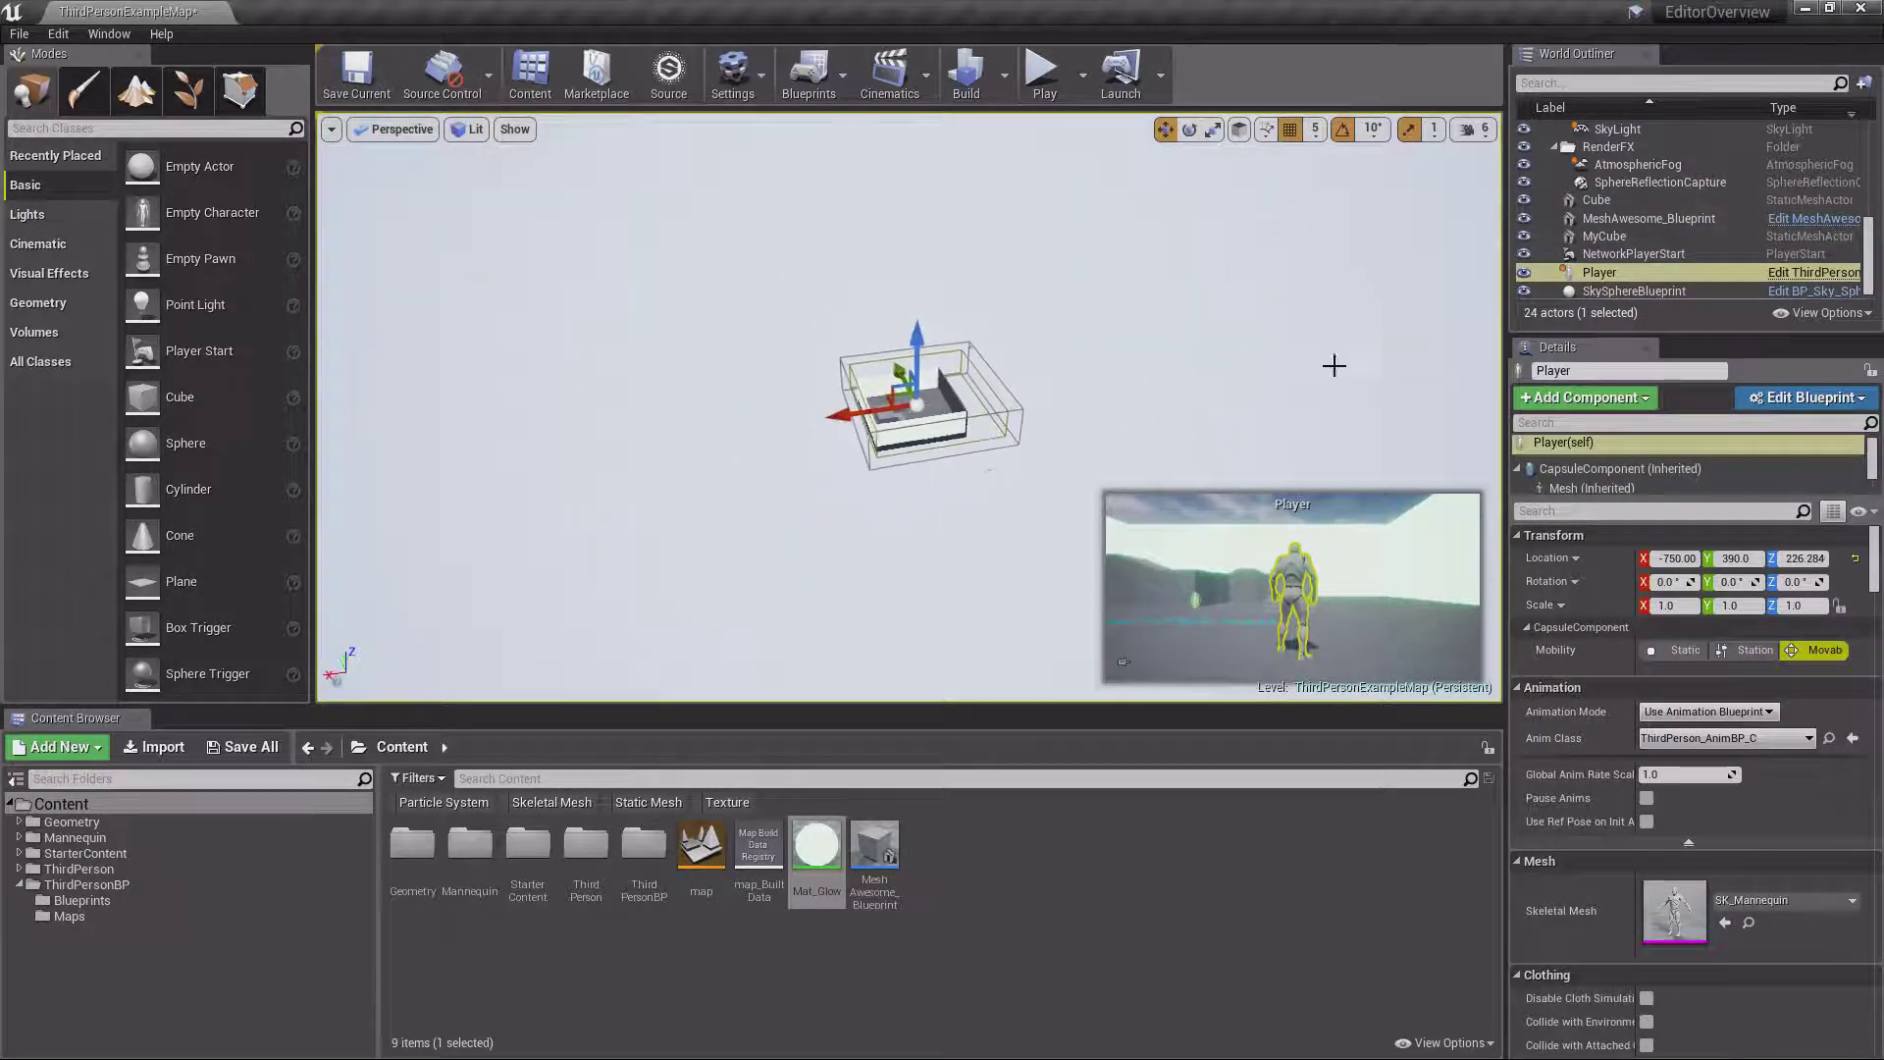
pyautogui.click(1610, 273)
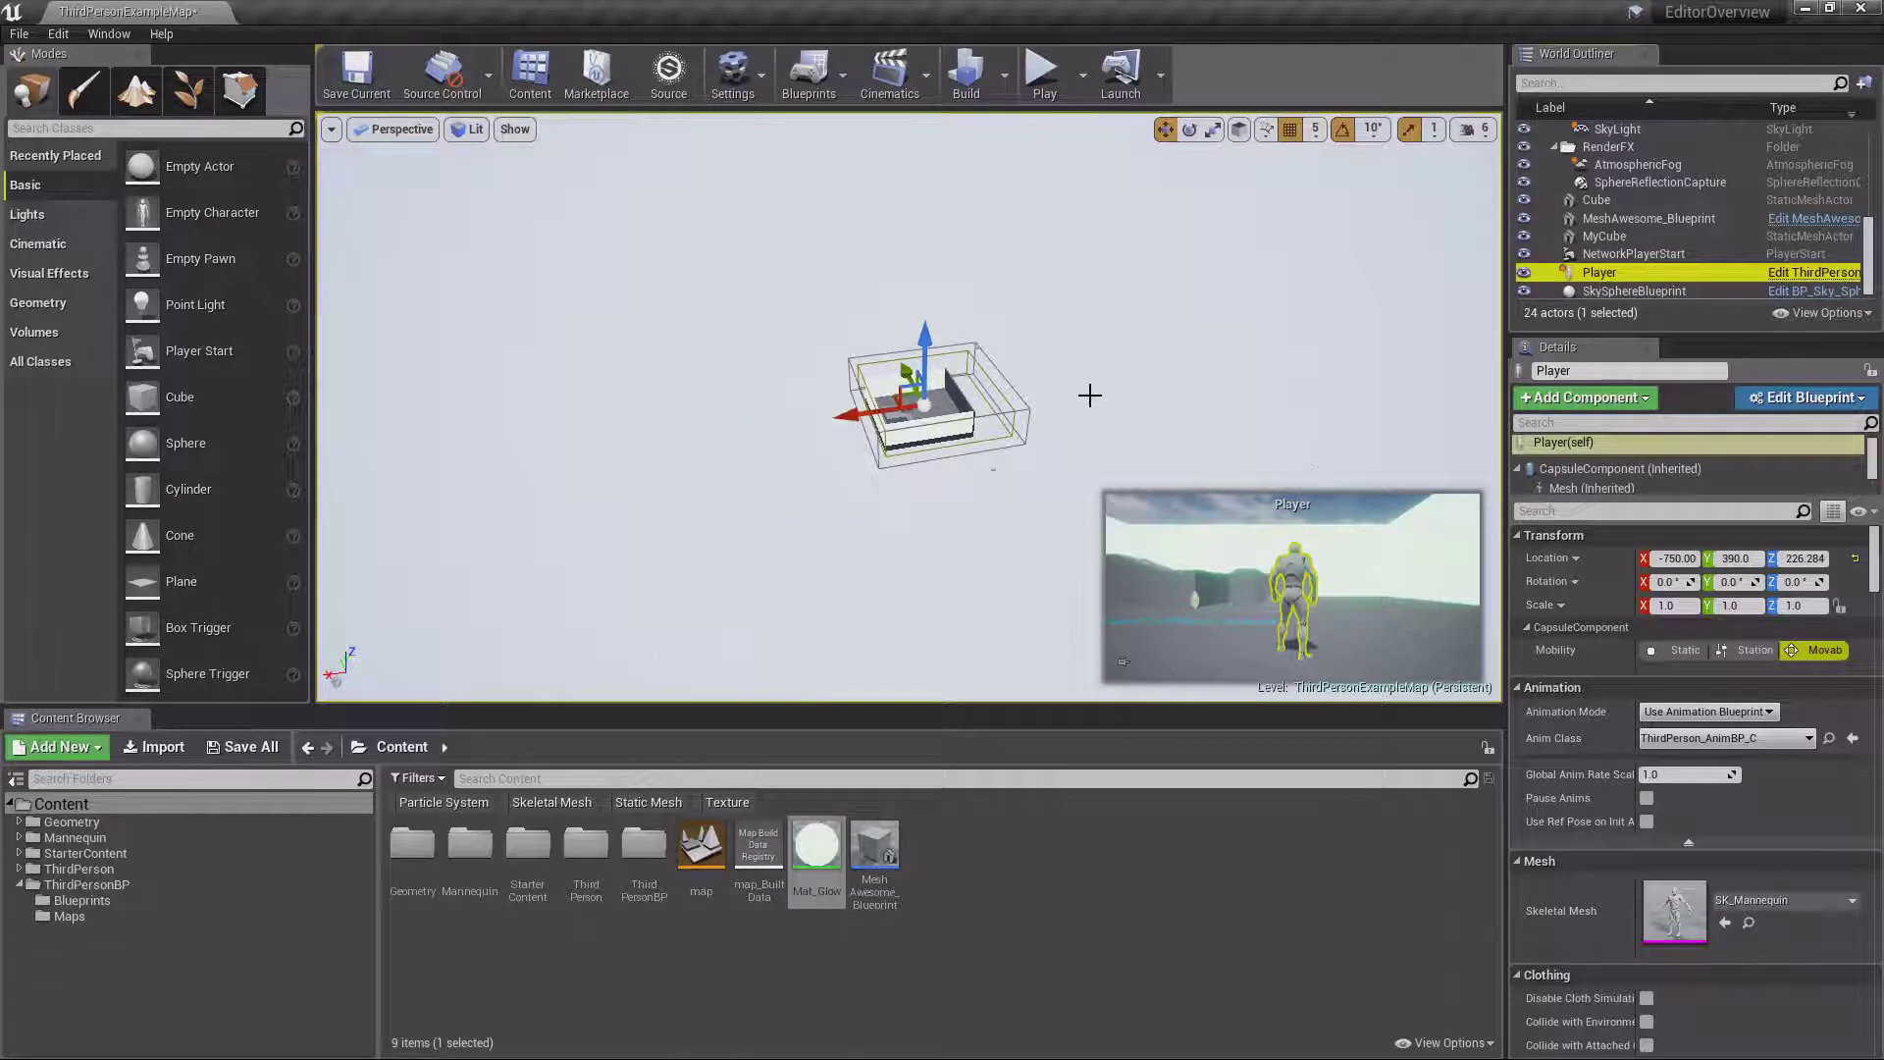
pyautogui.moveTo(1090, 397); pyautogui.dragTo(1155, 399, button='middle')
pyautogui.press('f')
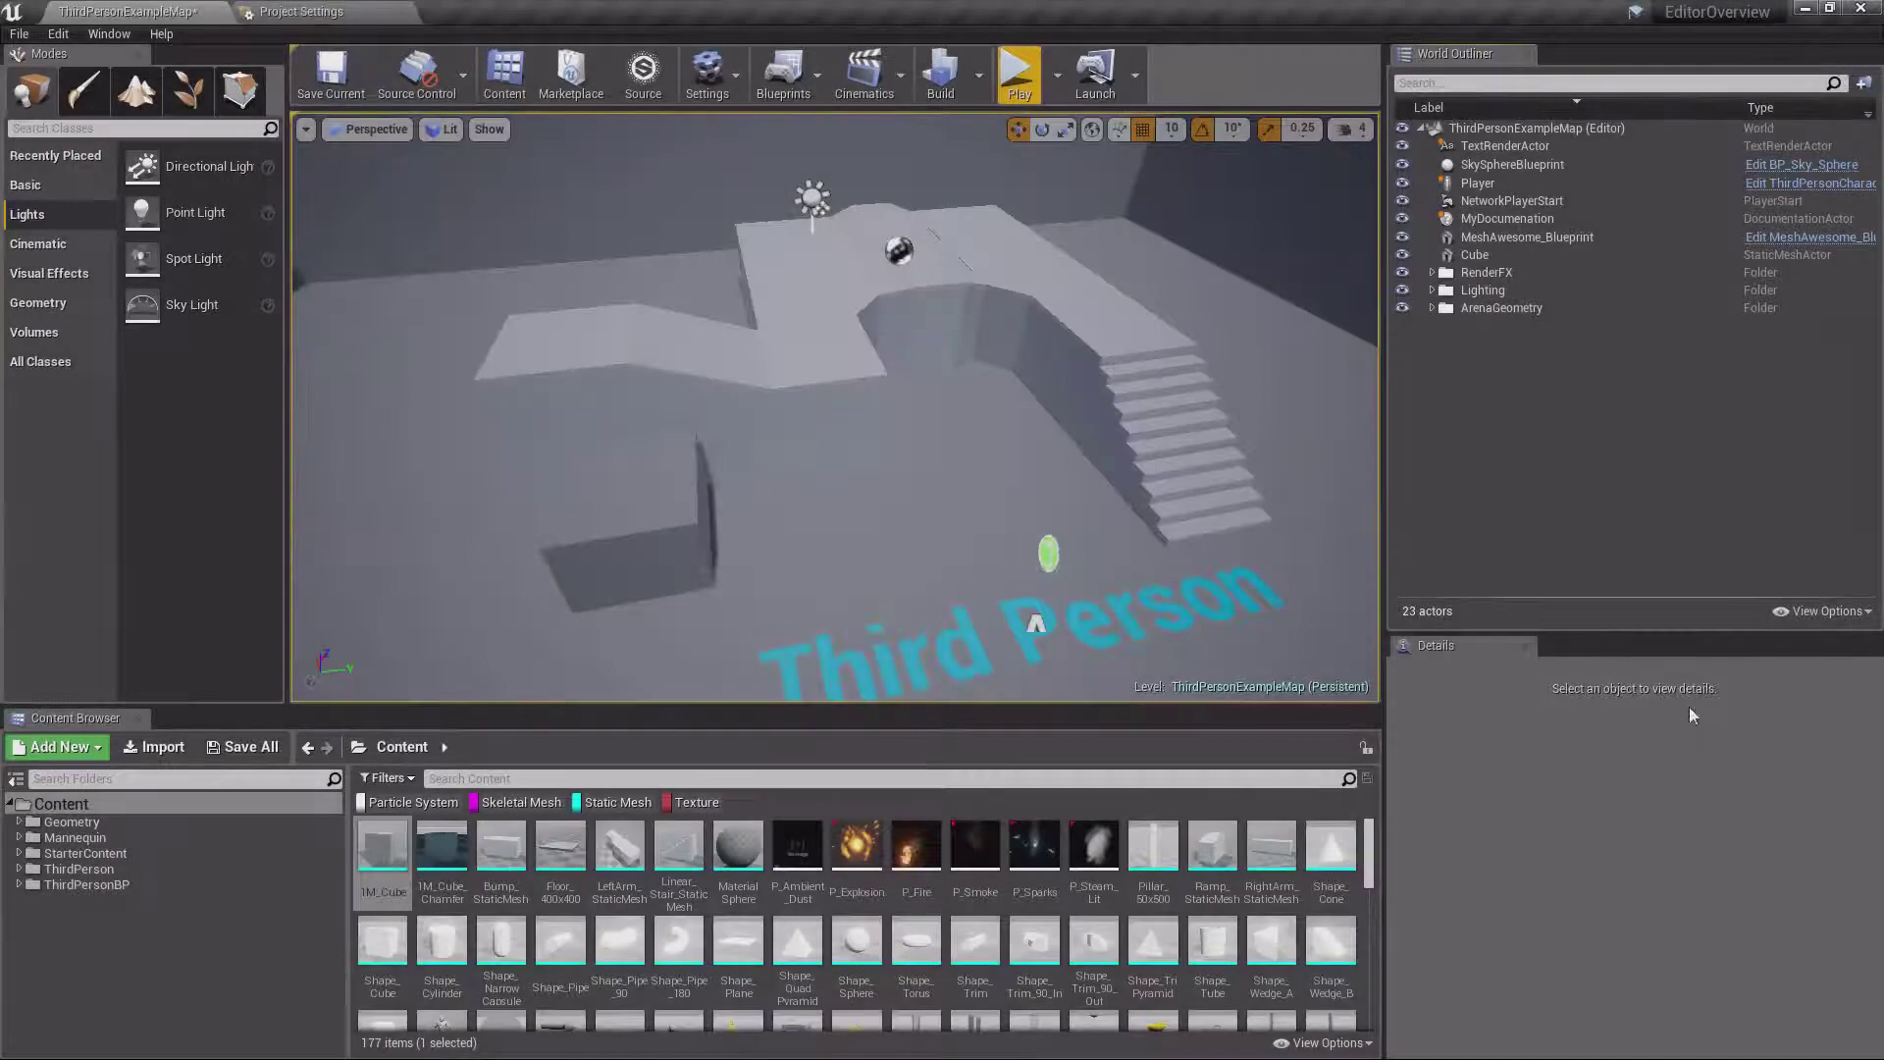
# Select the Cube, focus on the TextRenderActor and select the documentation actor, then clear the selection
pyautogui.moveTo(805, 904)
pyautogui.scroll(2, 1246, 477)
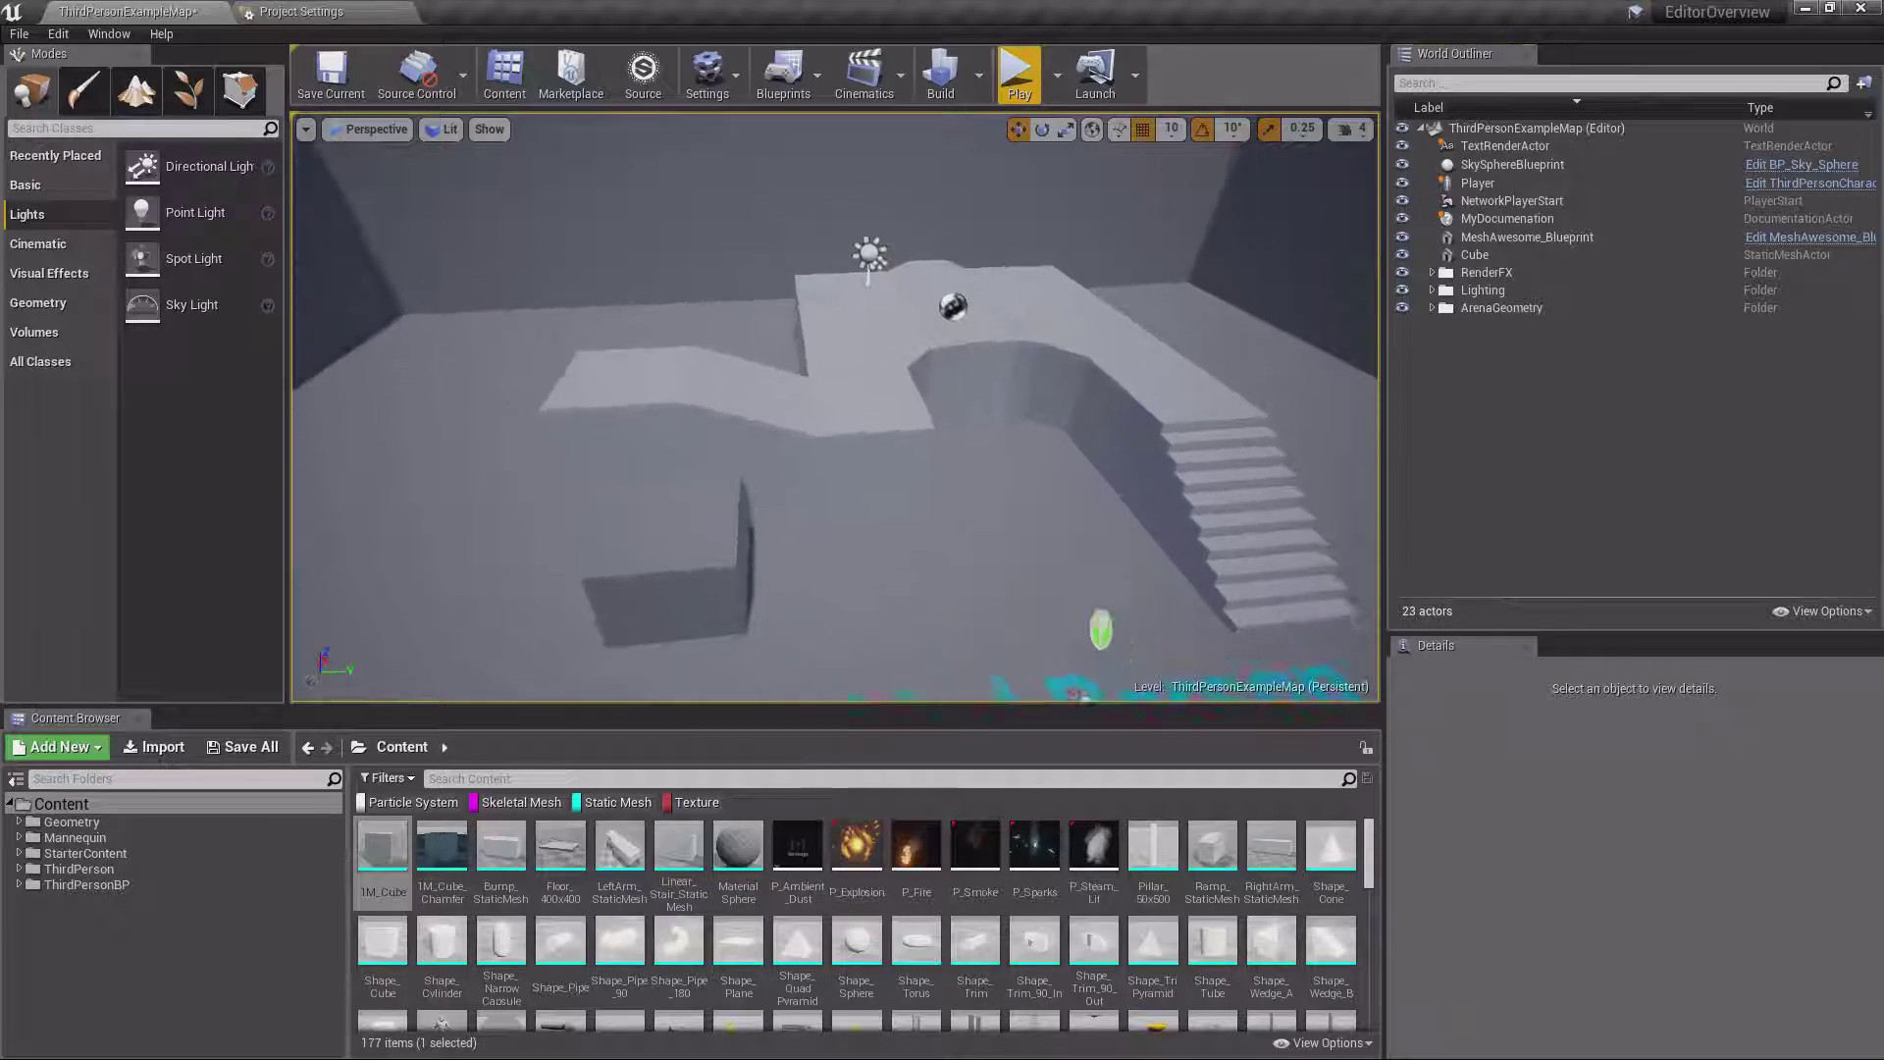
pyautogui.click(1475, 255)
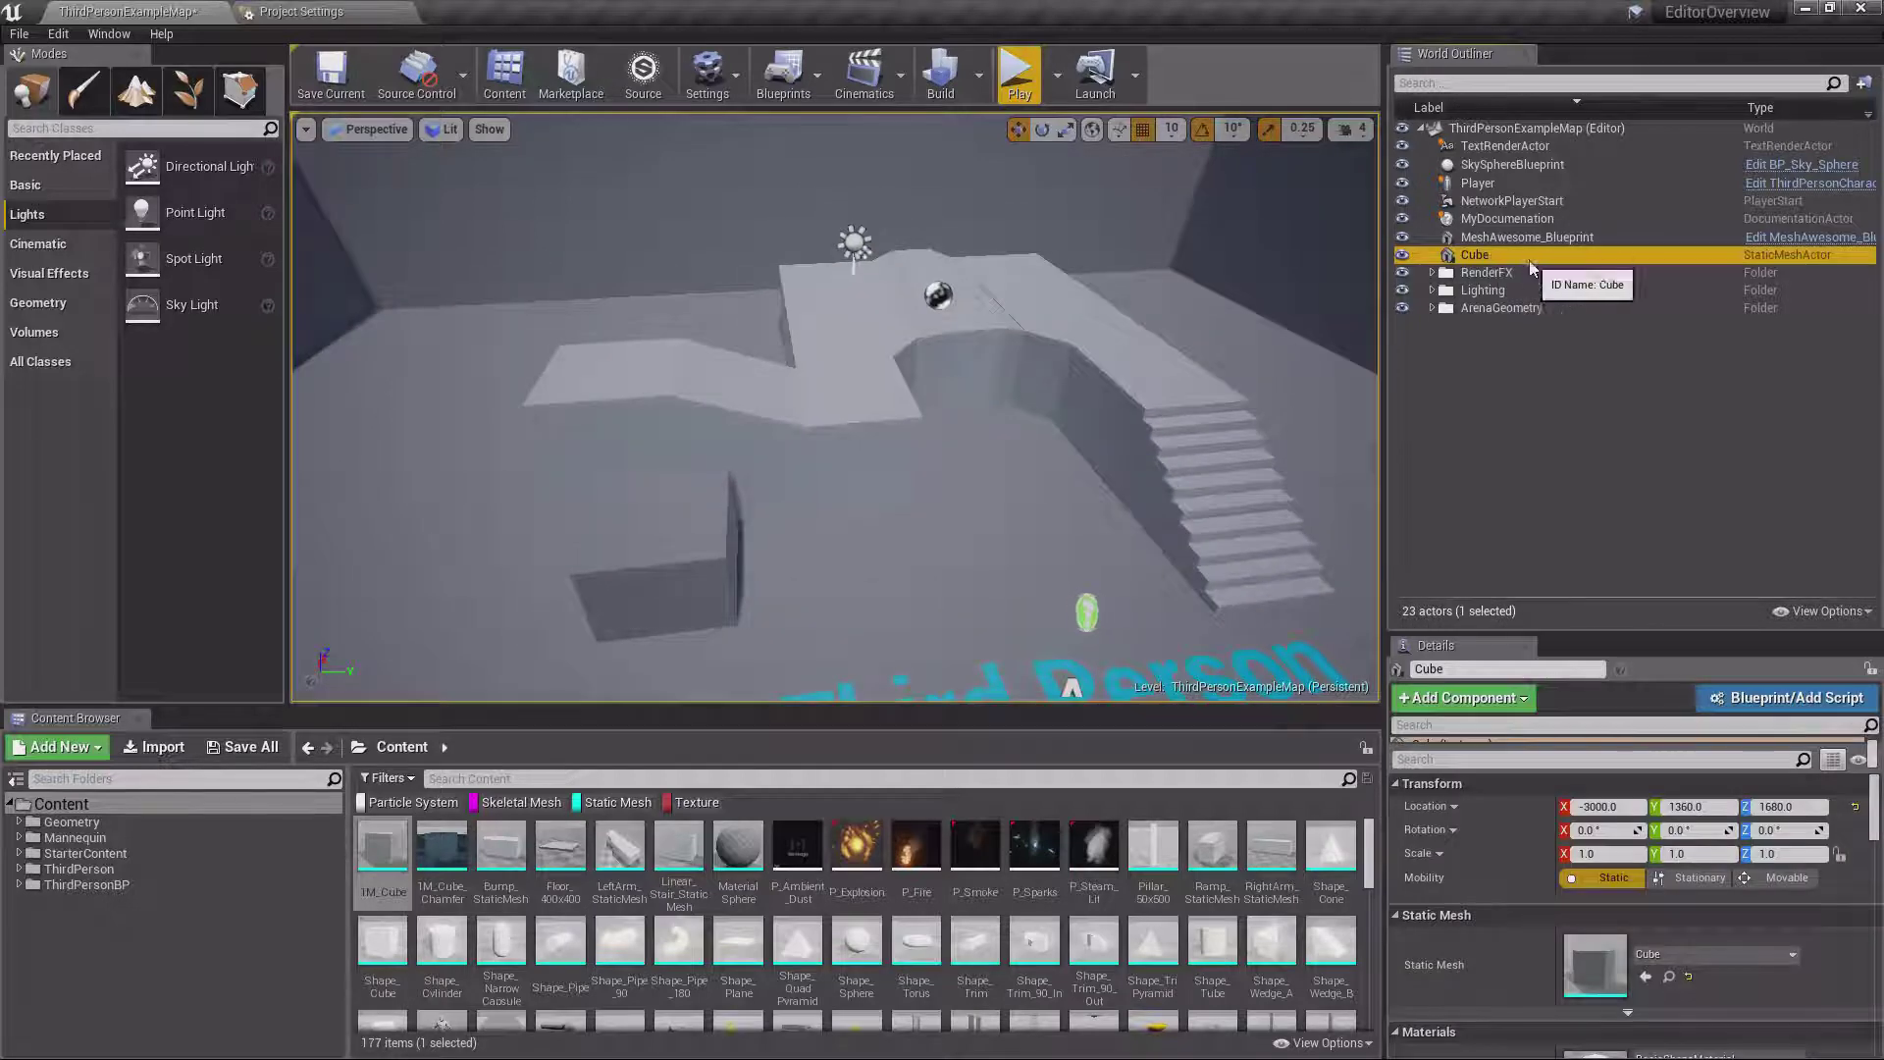
pyautogui.doubleClick(1506, 145)
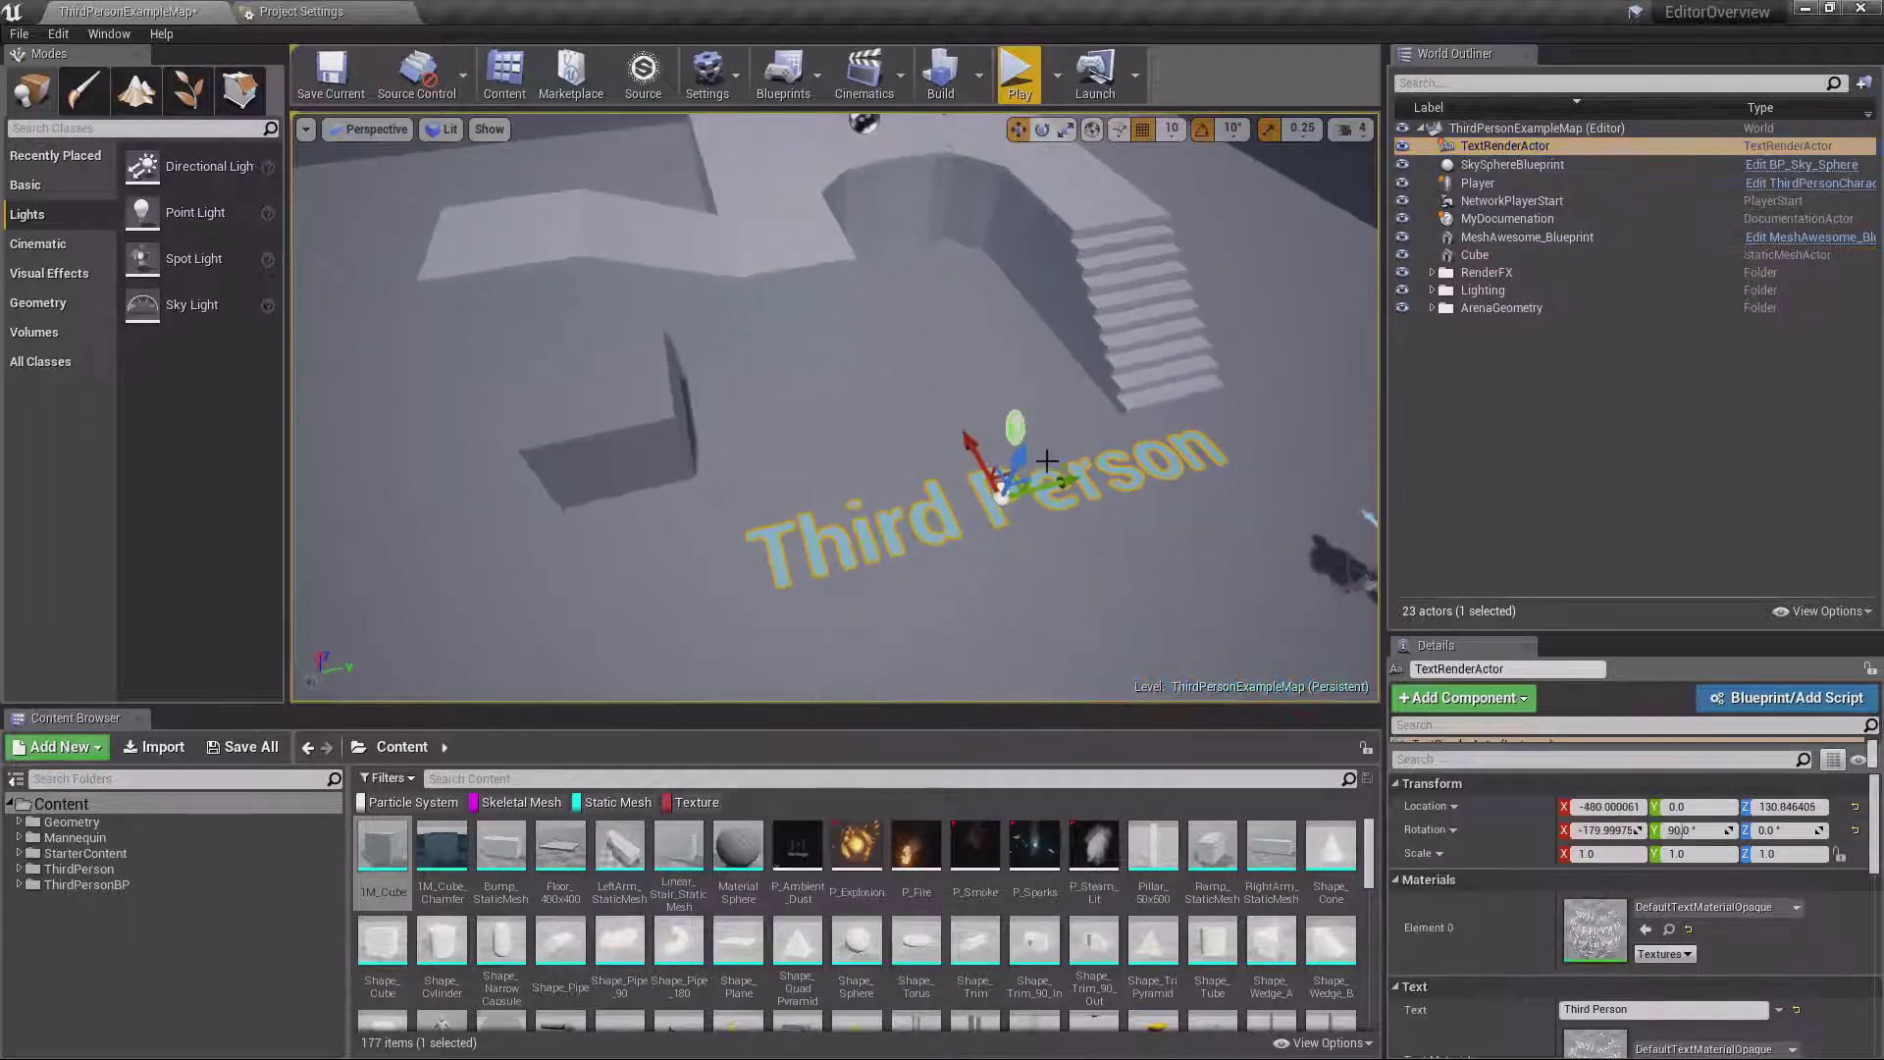
pyautogui.click(1013, 427)
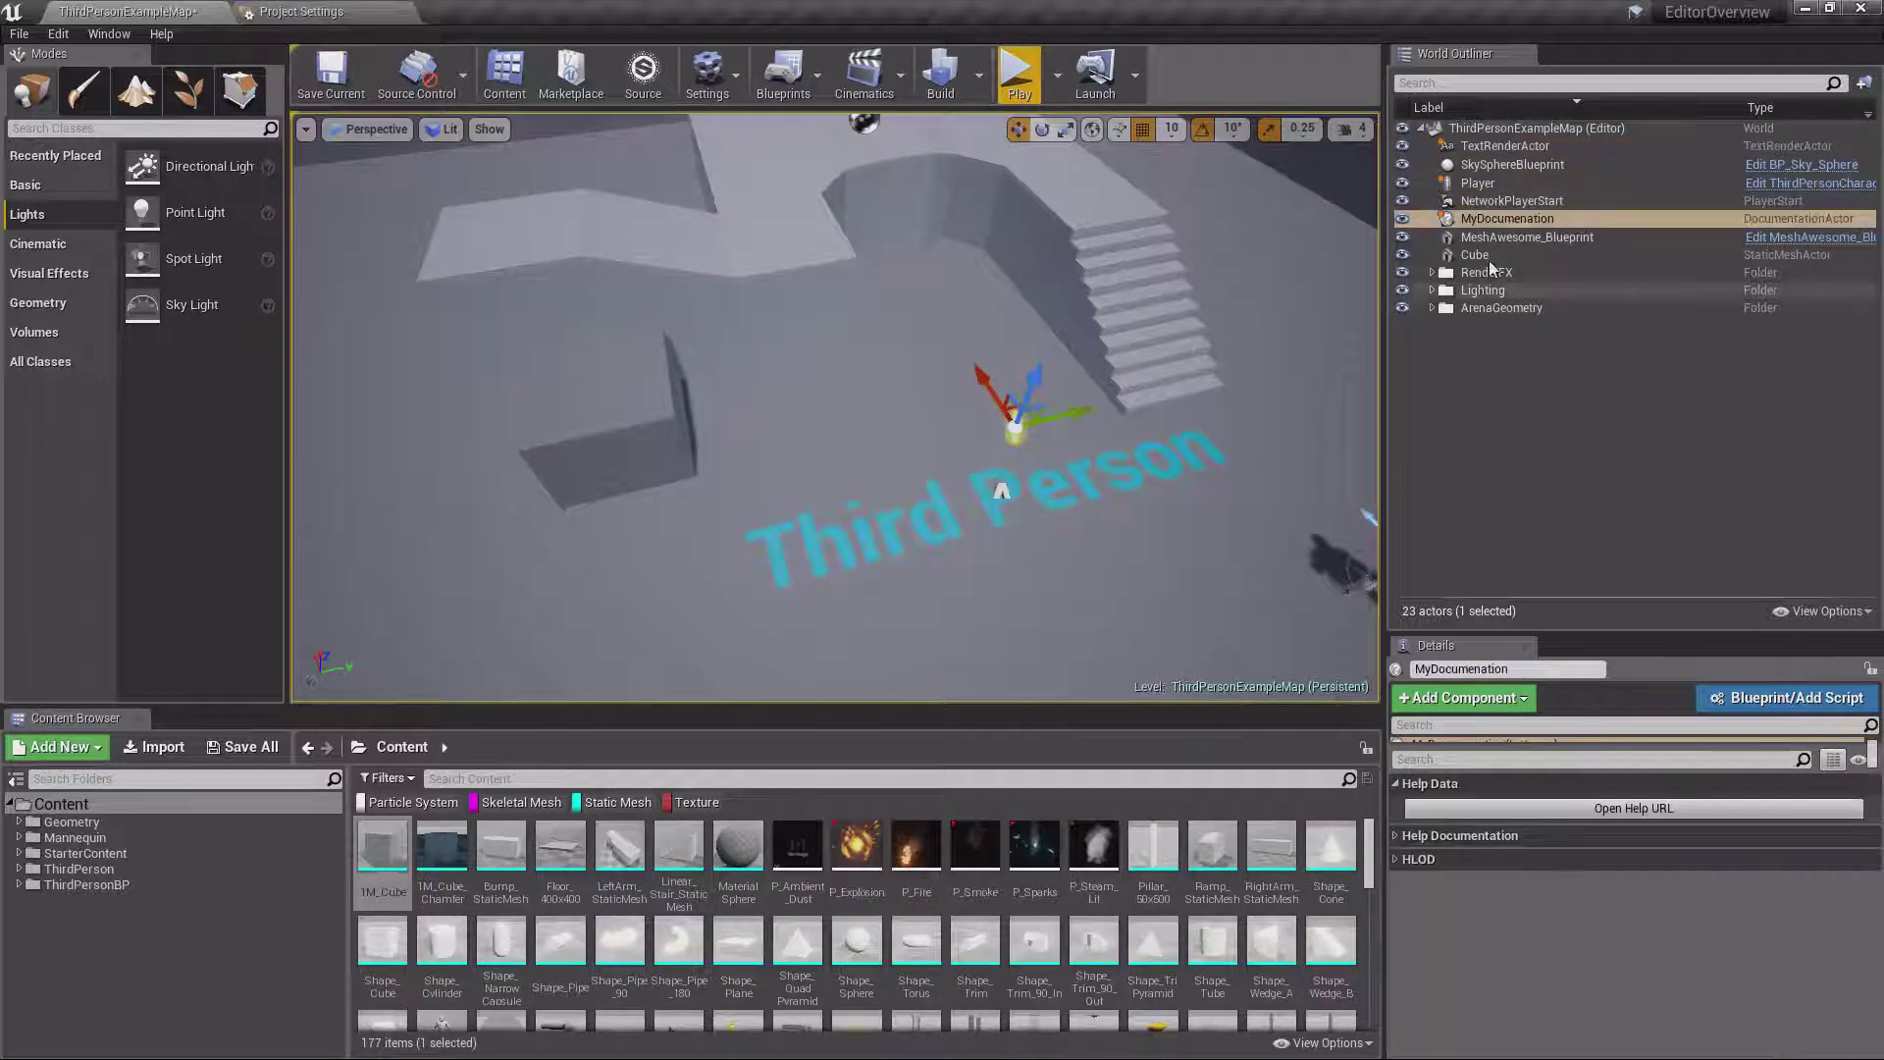
pyautogui.click(1522, 399)
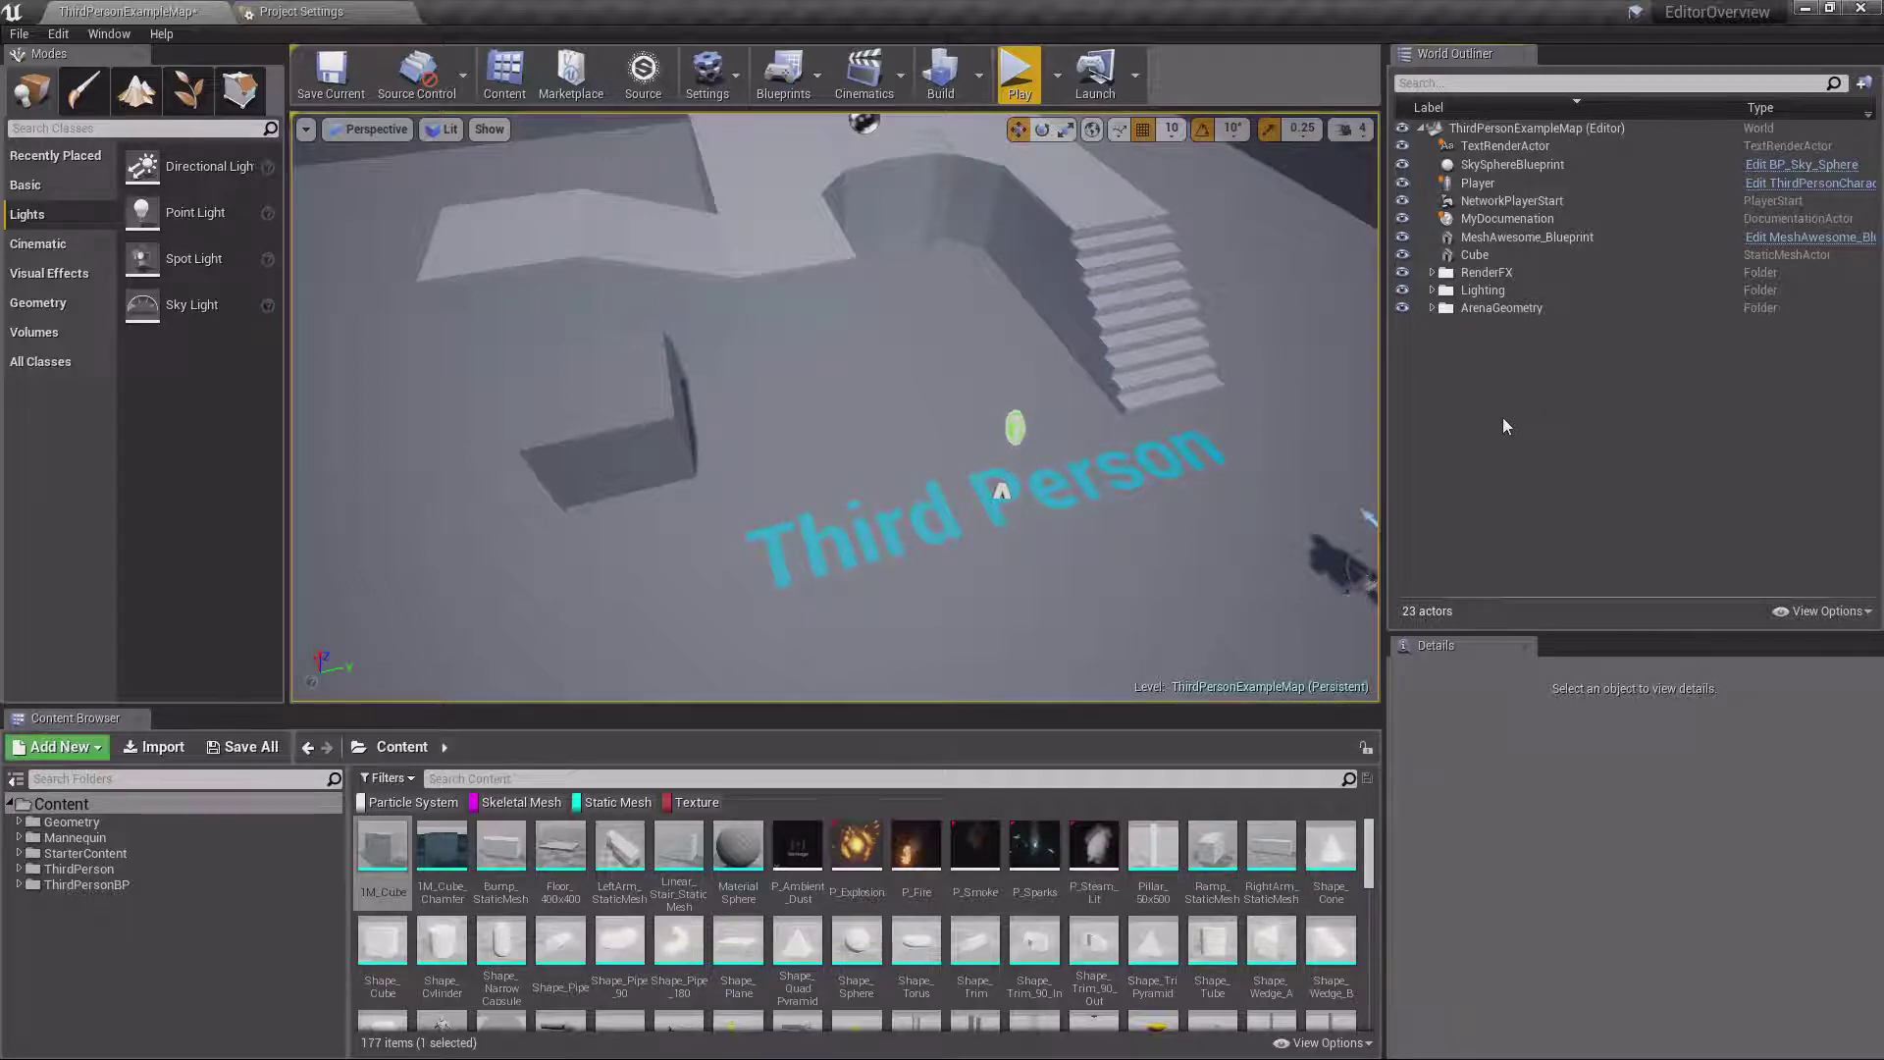
# Create a World Outliner folder named Doc and move the TextRenderActor into it
pyautogui.rightClick(1472, 397)
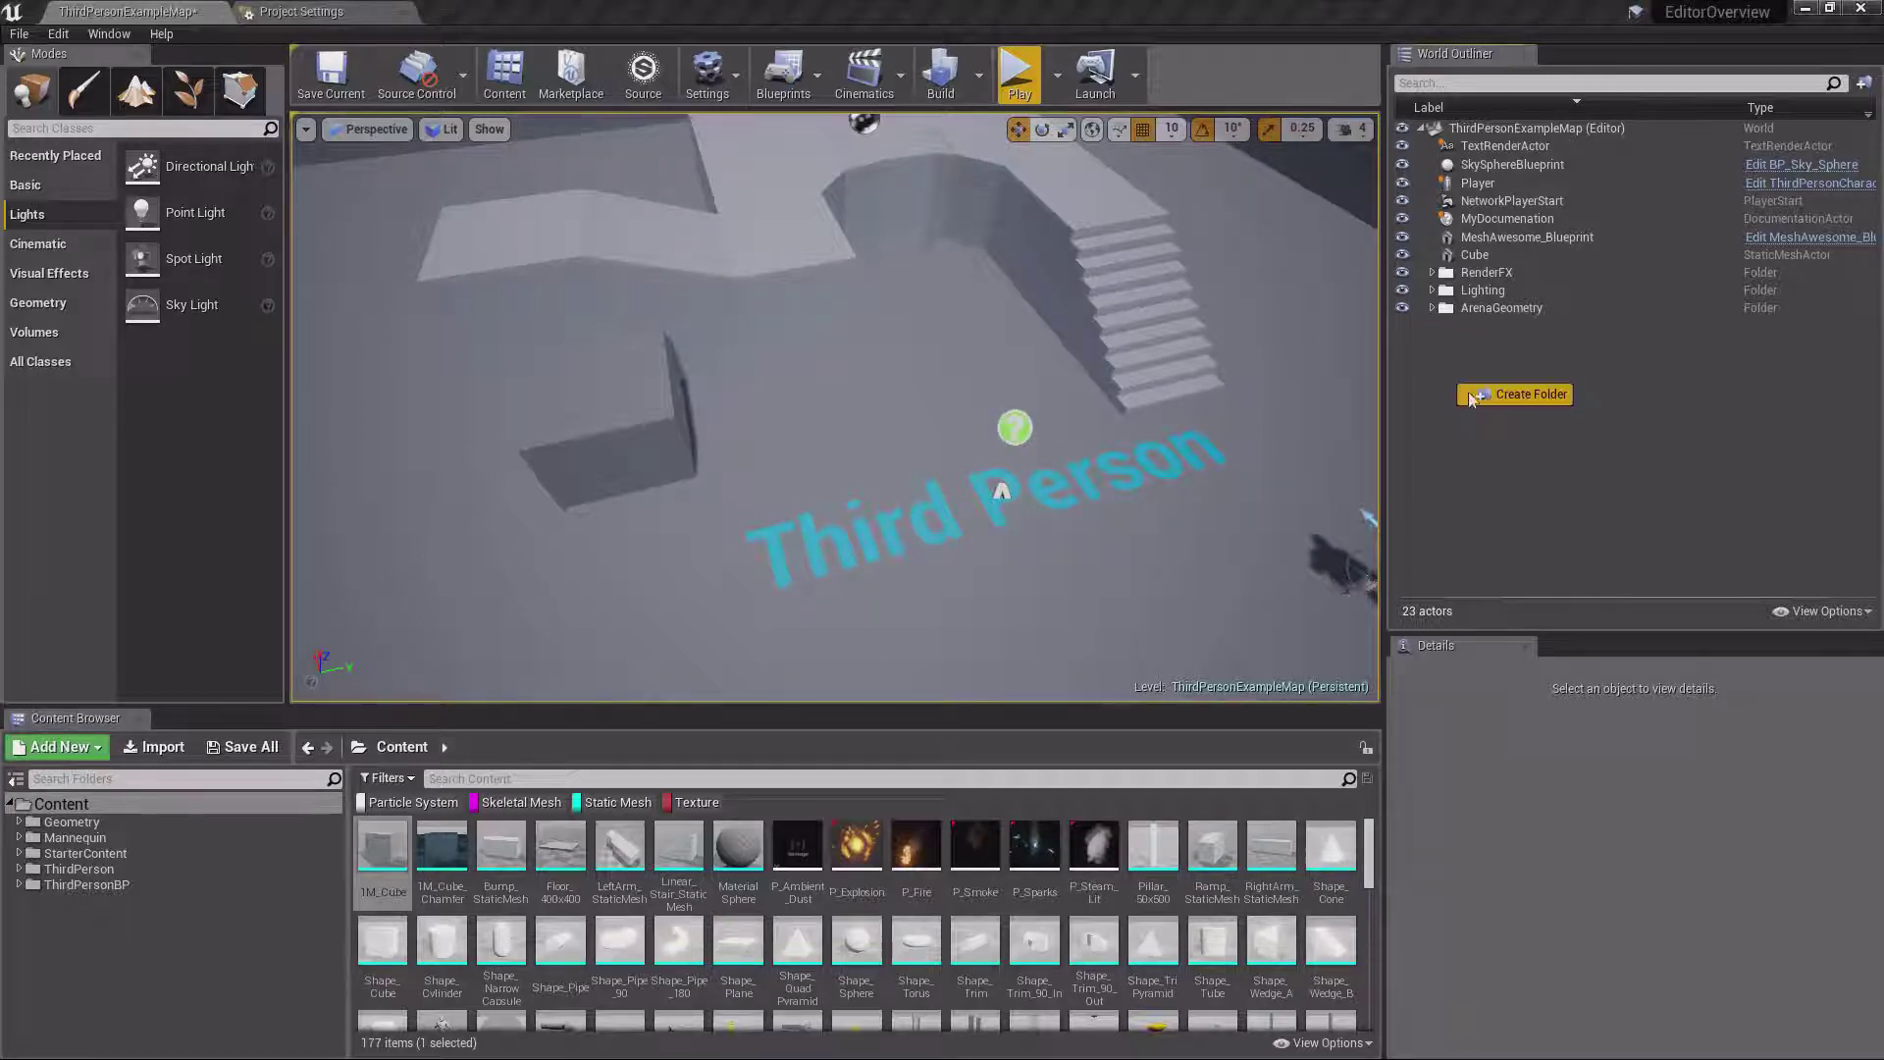
pyautogui.click(1486, 403)
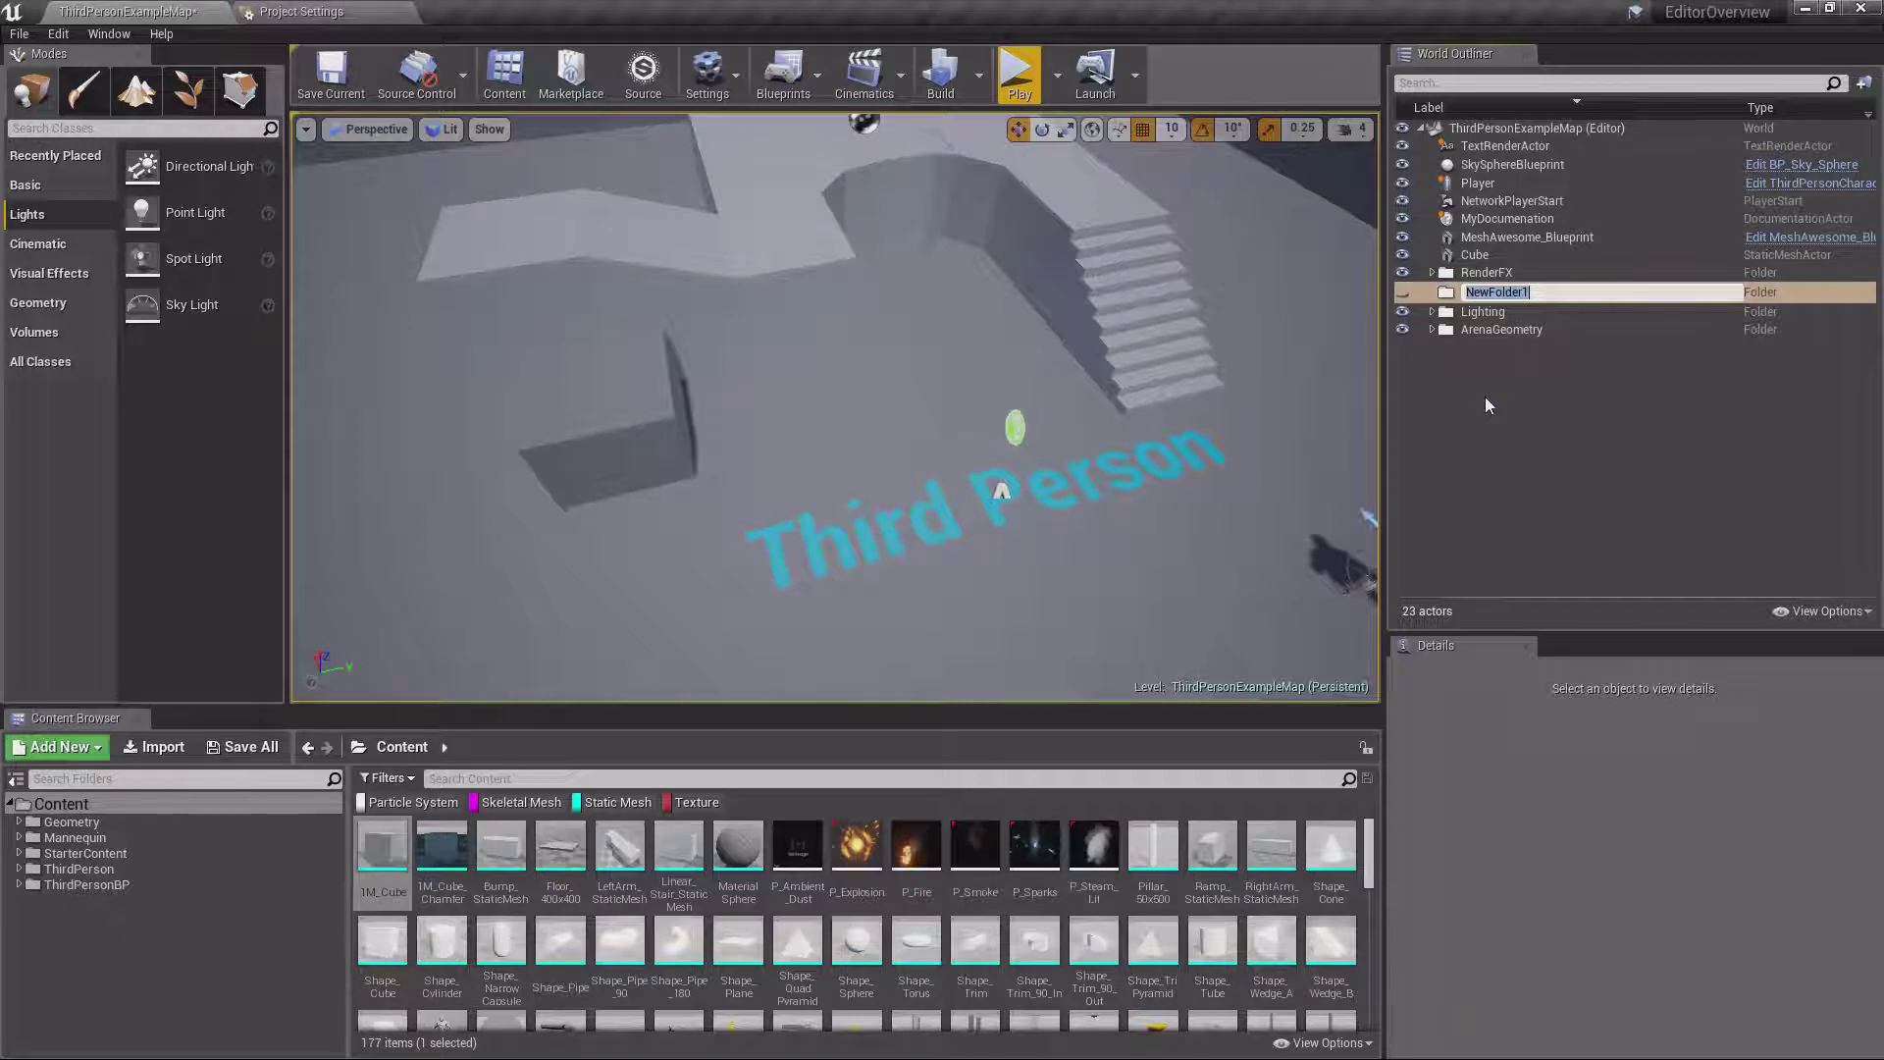
pyautogui.write('Doc')
pyautogui.press('Return')
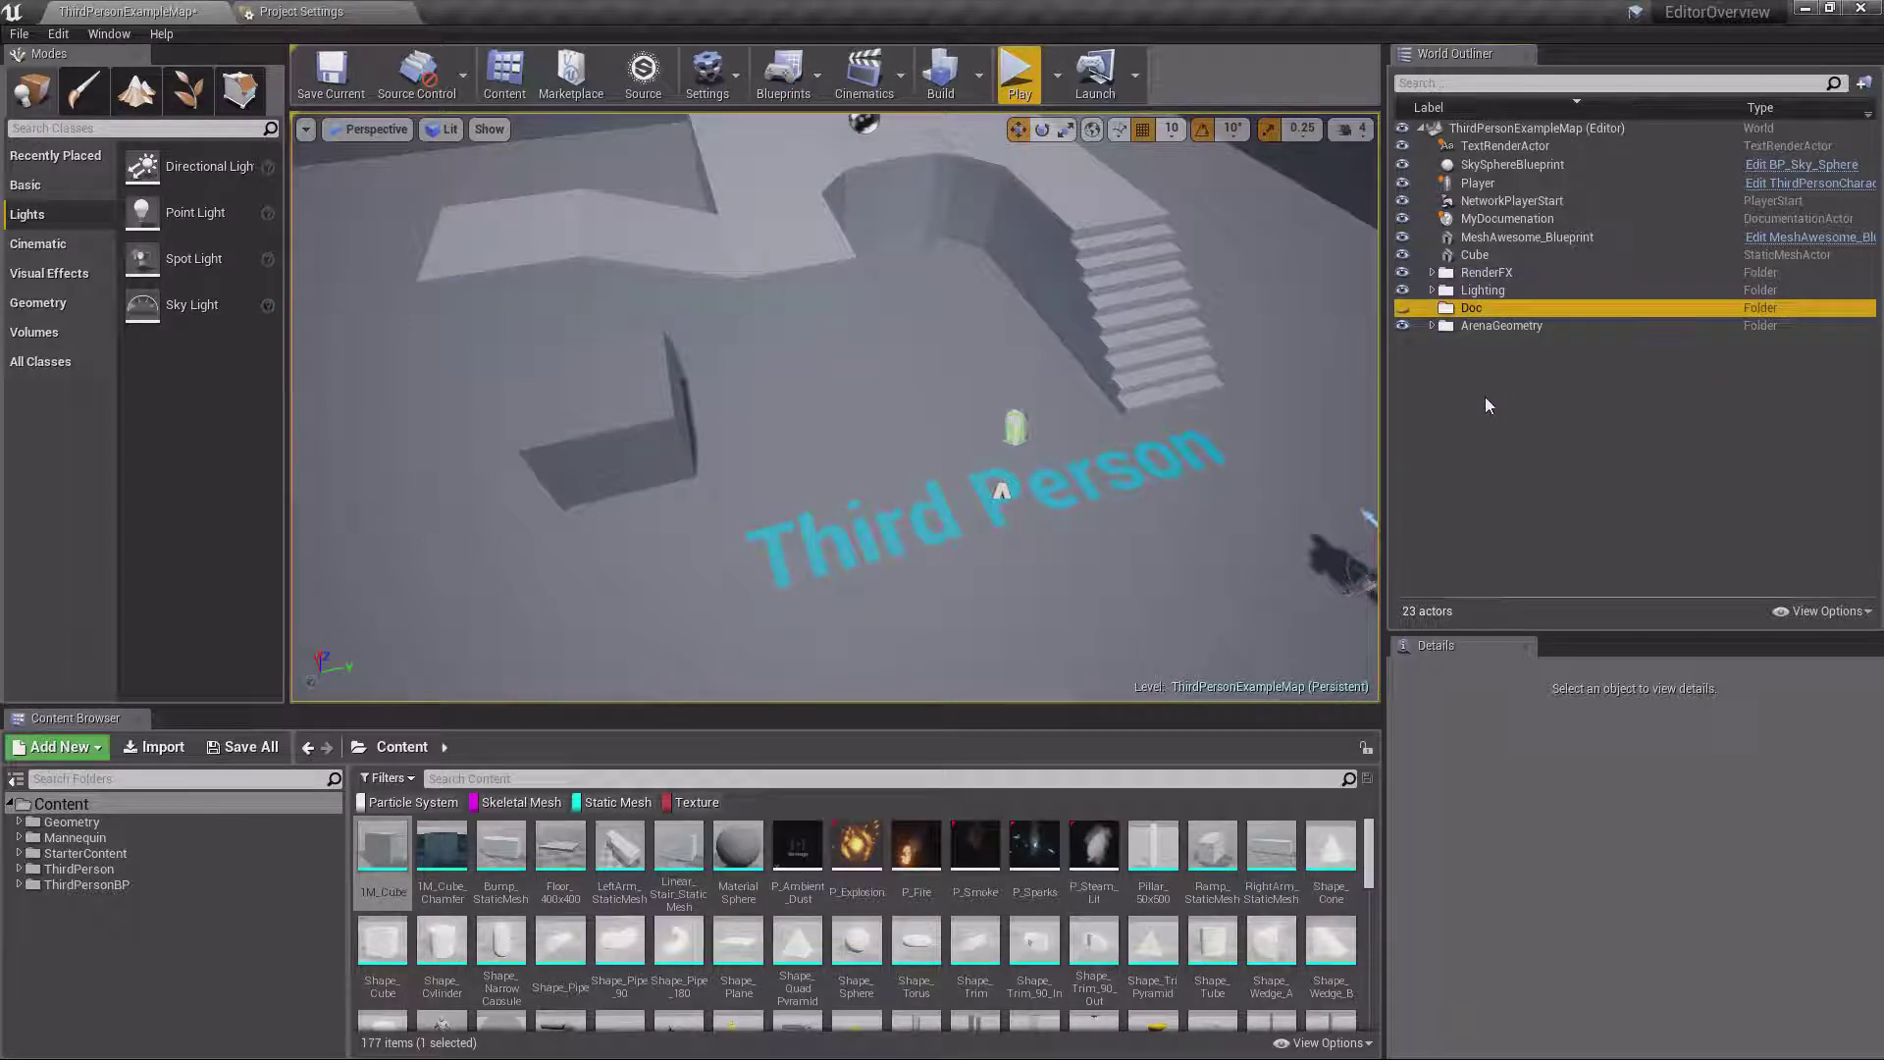
pyautogui.click(1486, 397)
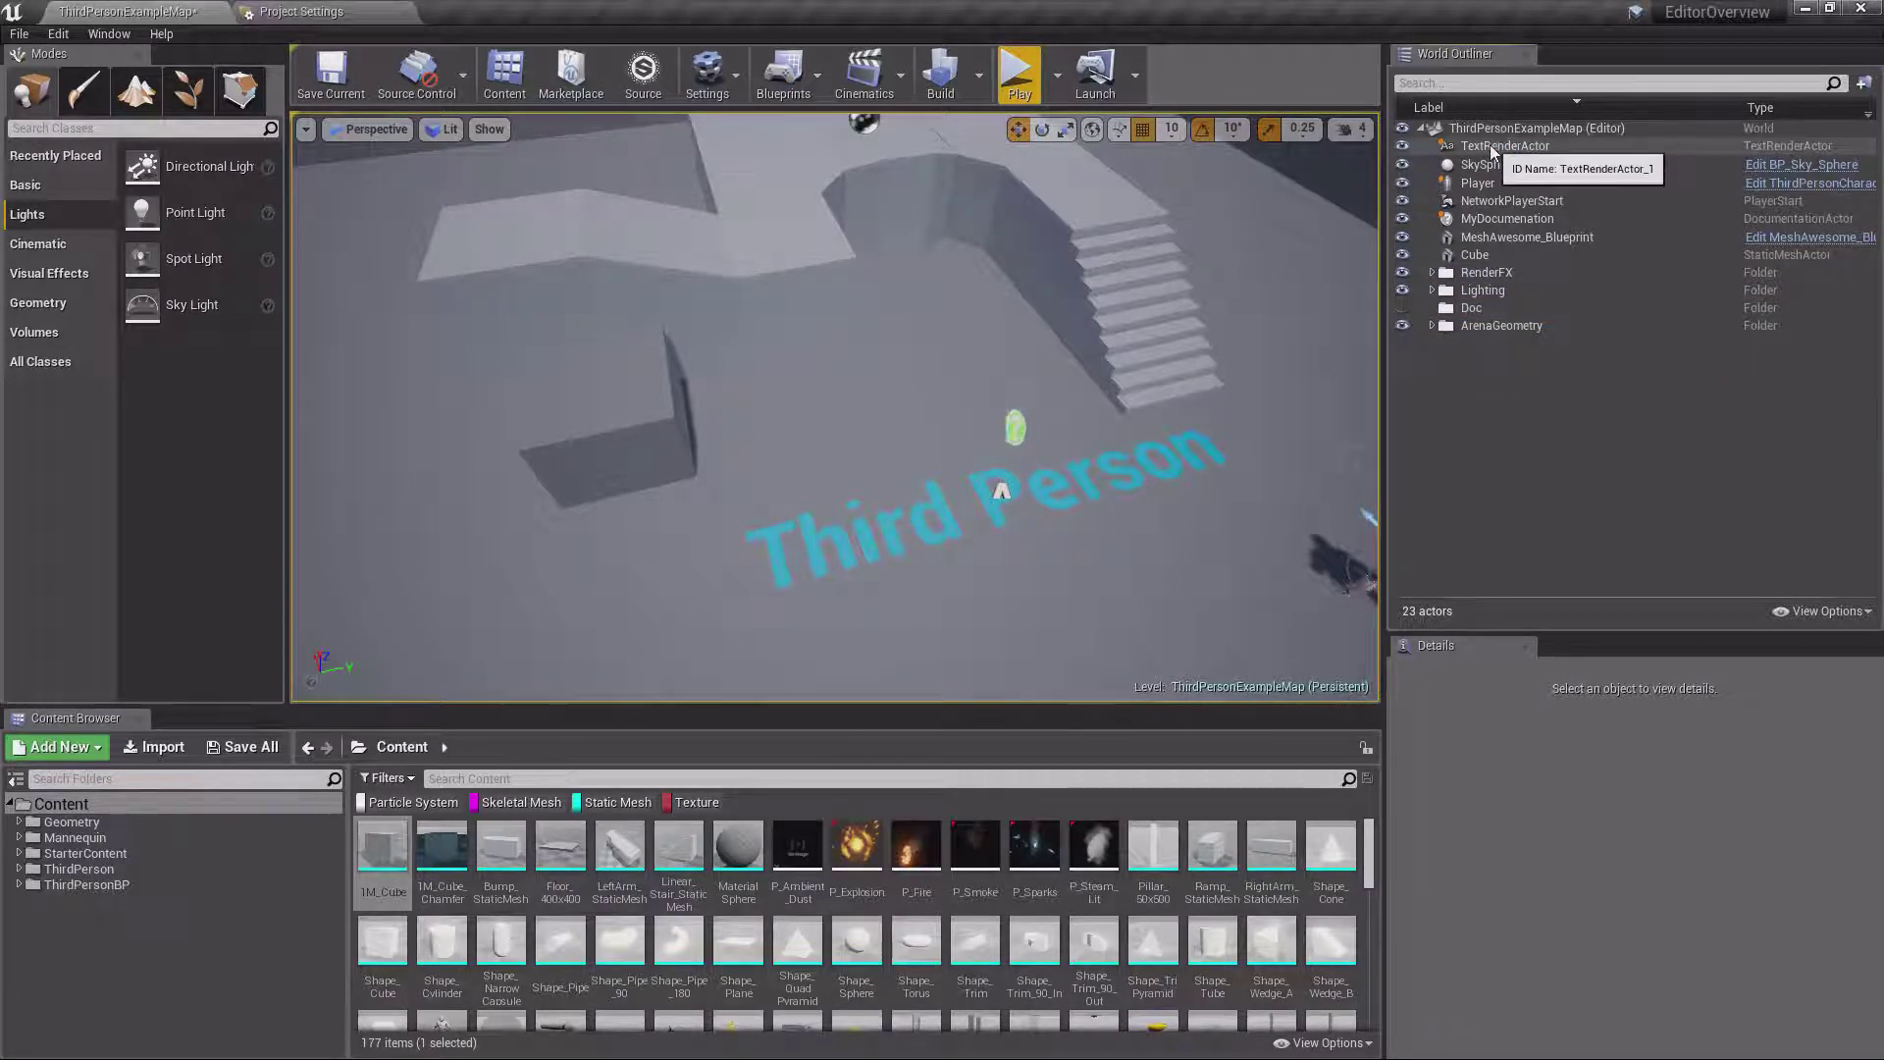
pyautogui.moveTo(1492, 147); pyautogui.dragTo(1466, 309)
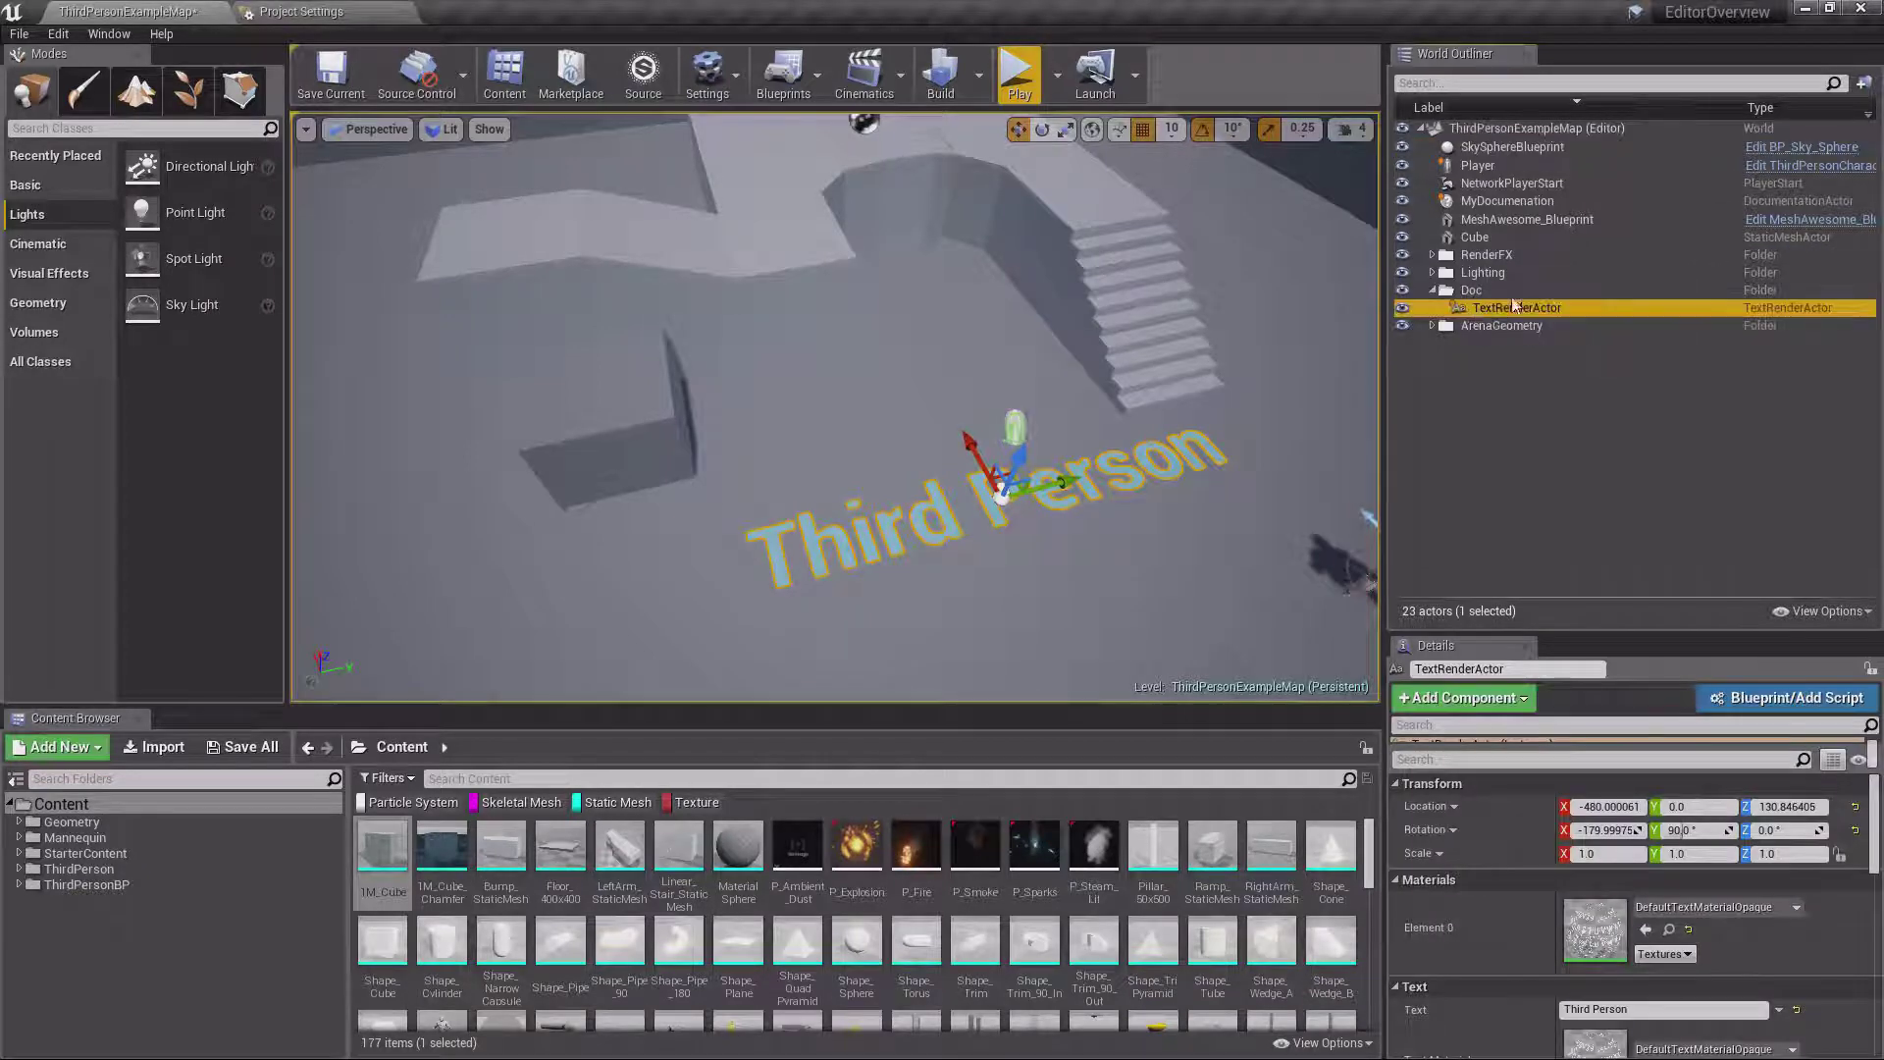
# Move the MyDocumenation actor into the Doc folder and collapse the folder
pyautogui.moveTo(1509, 190); pyautogui.dragTo(1468, 292)
pyautogui.click(1489, 373)
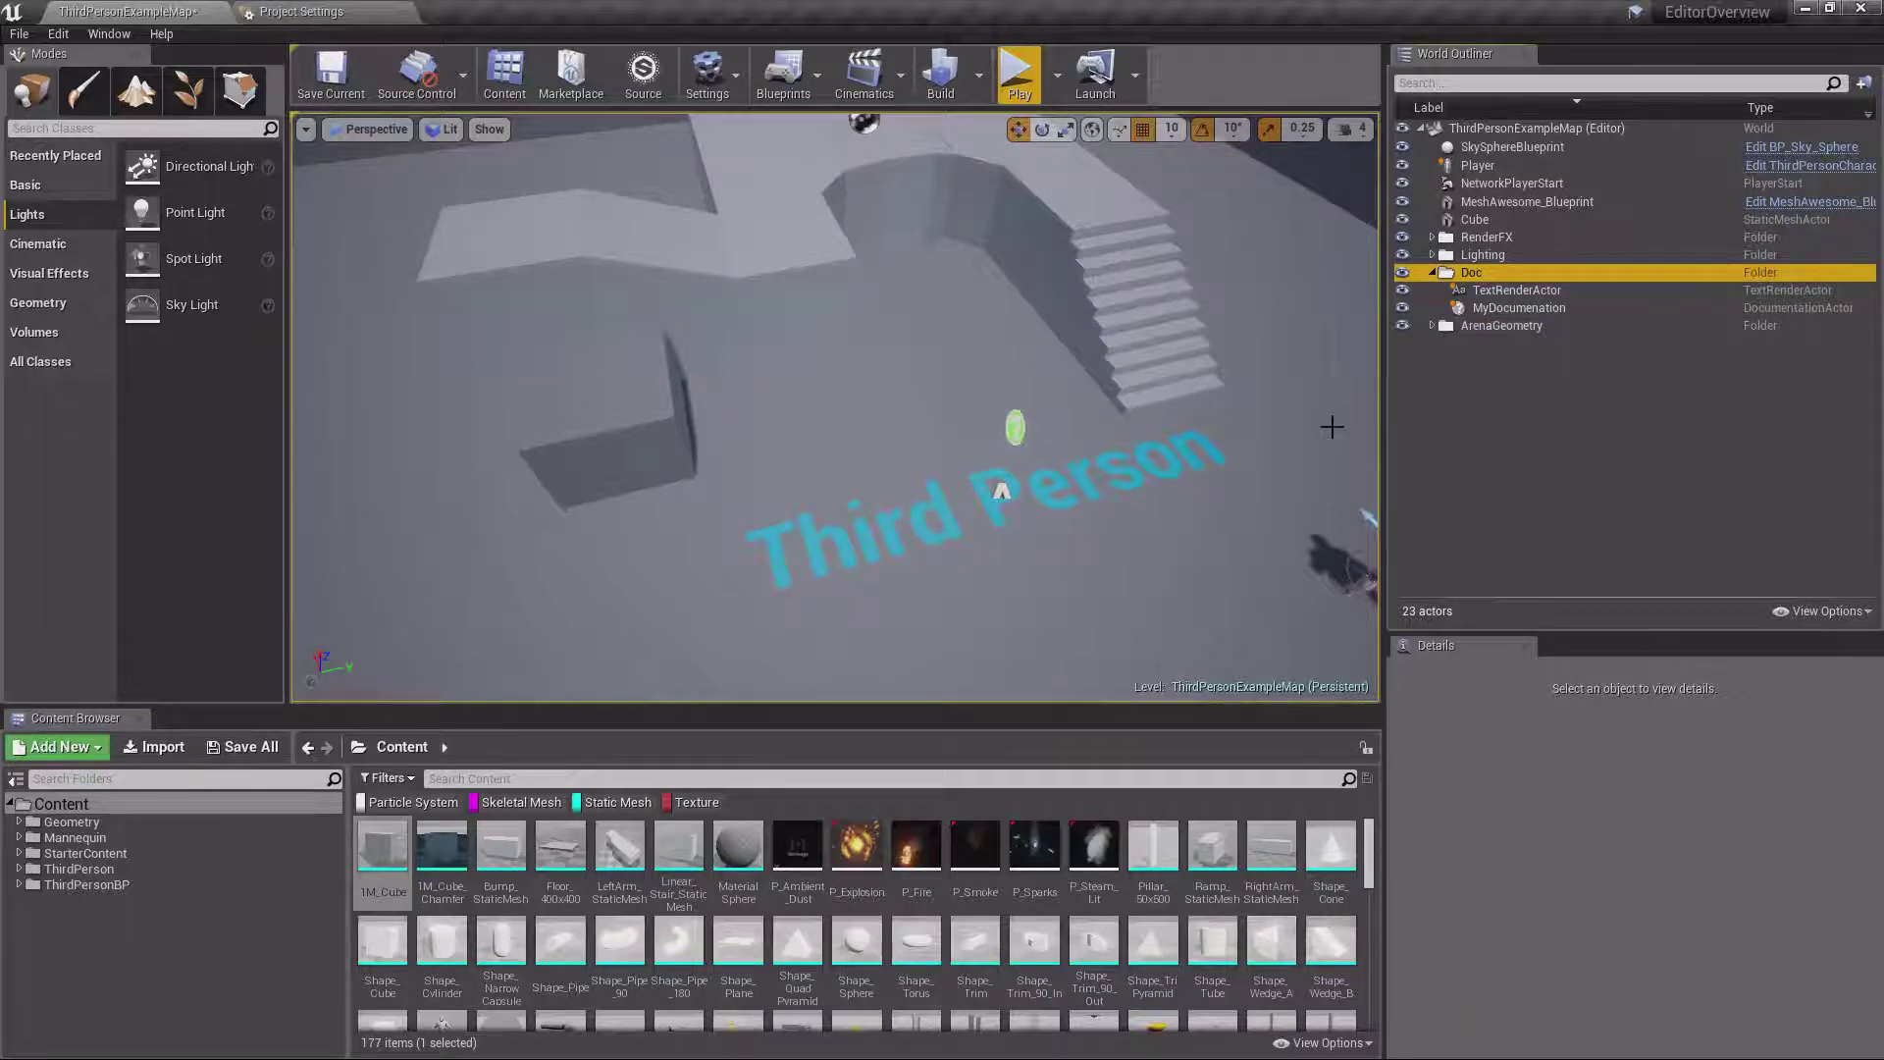
pyautogui.click(1432, 272)
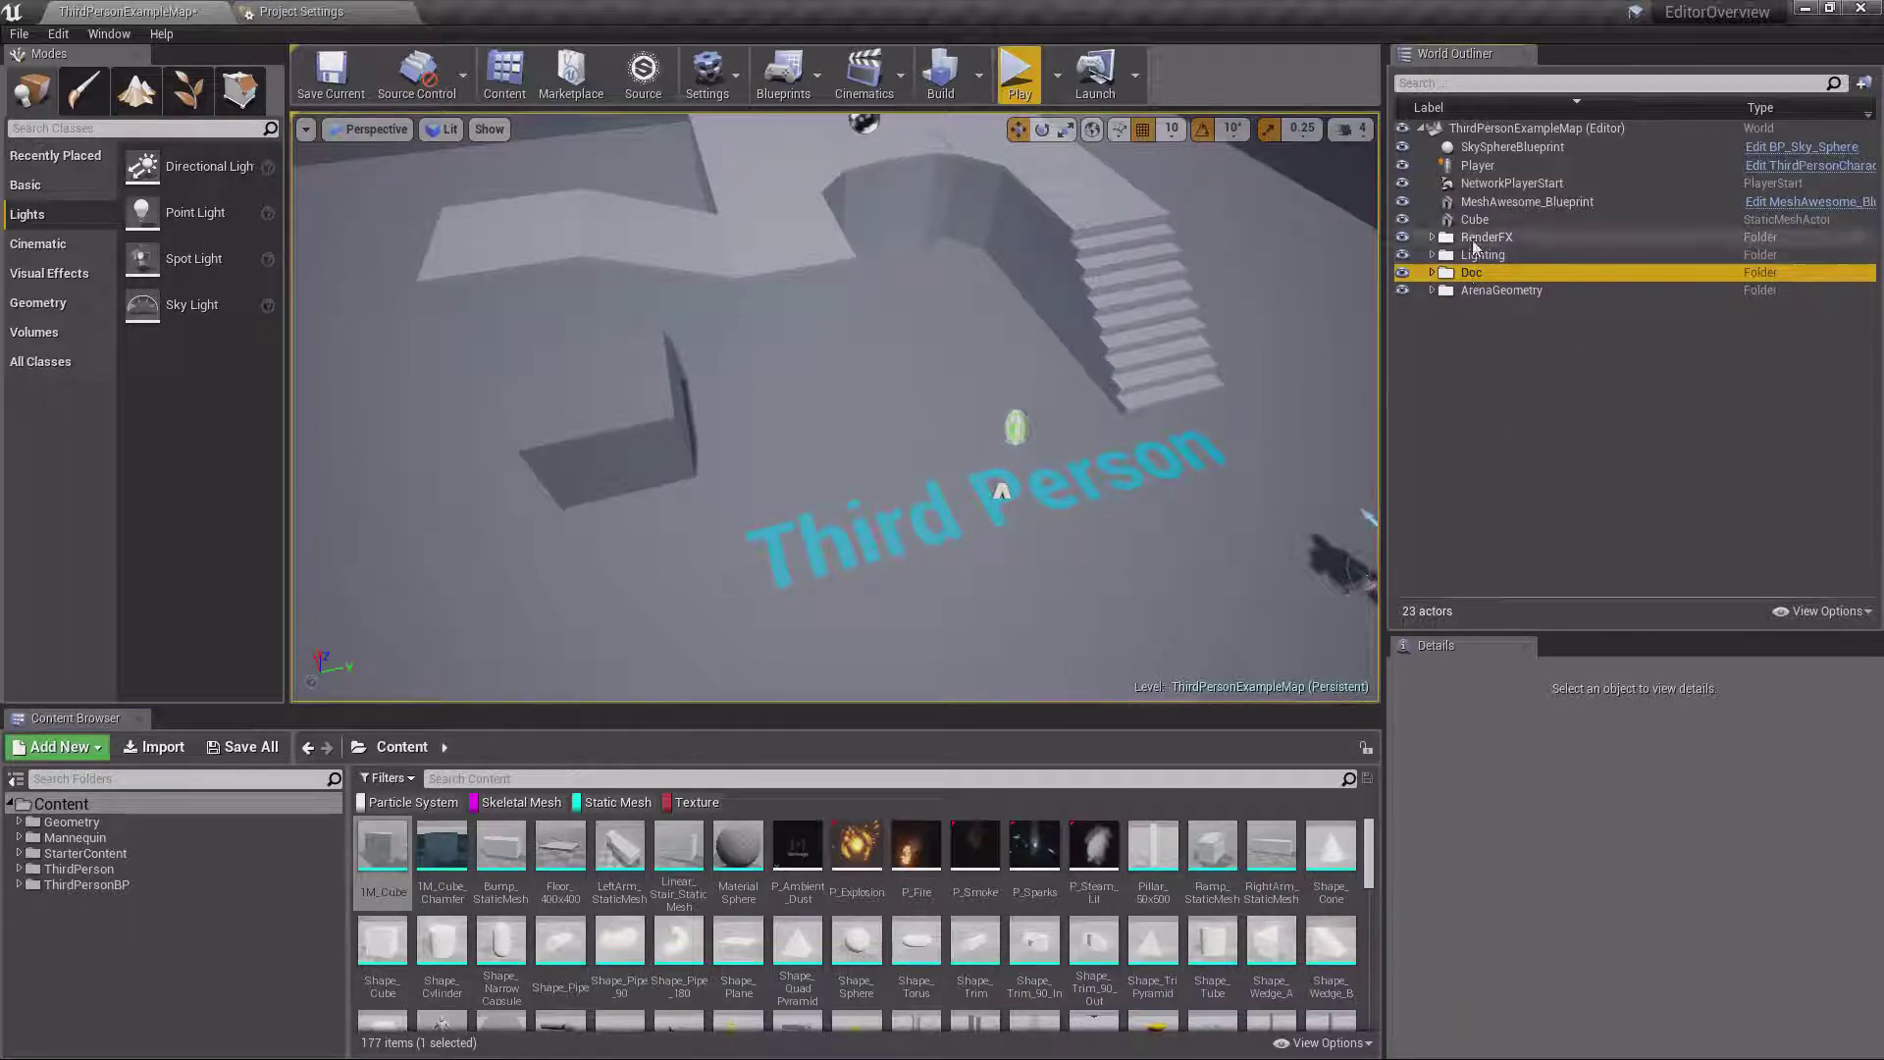
# Look through the ArenaGeometry folder's nested Walkway and Arena folders, leaving ArenaGeometry collapsed
pyautogui.click(1432, 289)
pyautogui.click(1444, 308)
pyautogui.click(1444, 325)
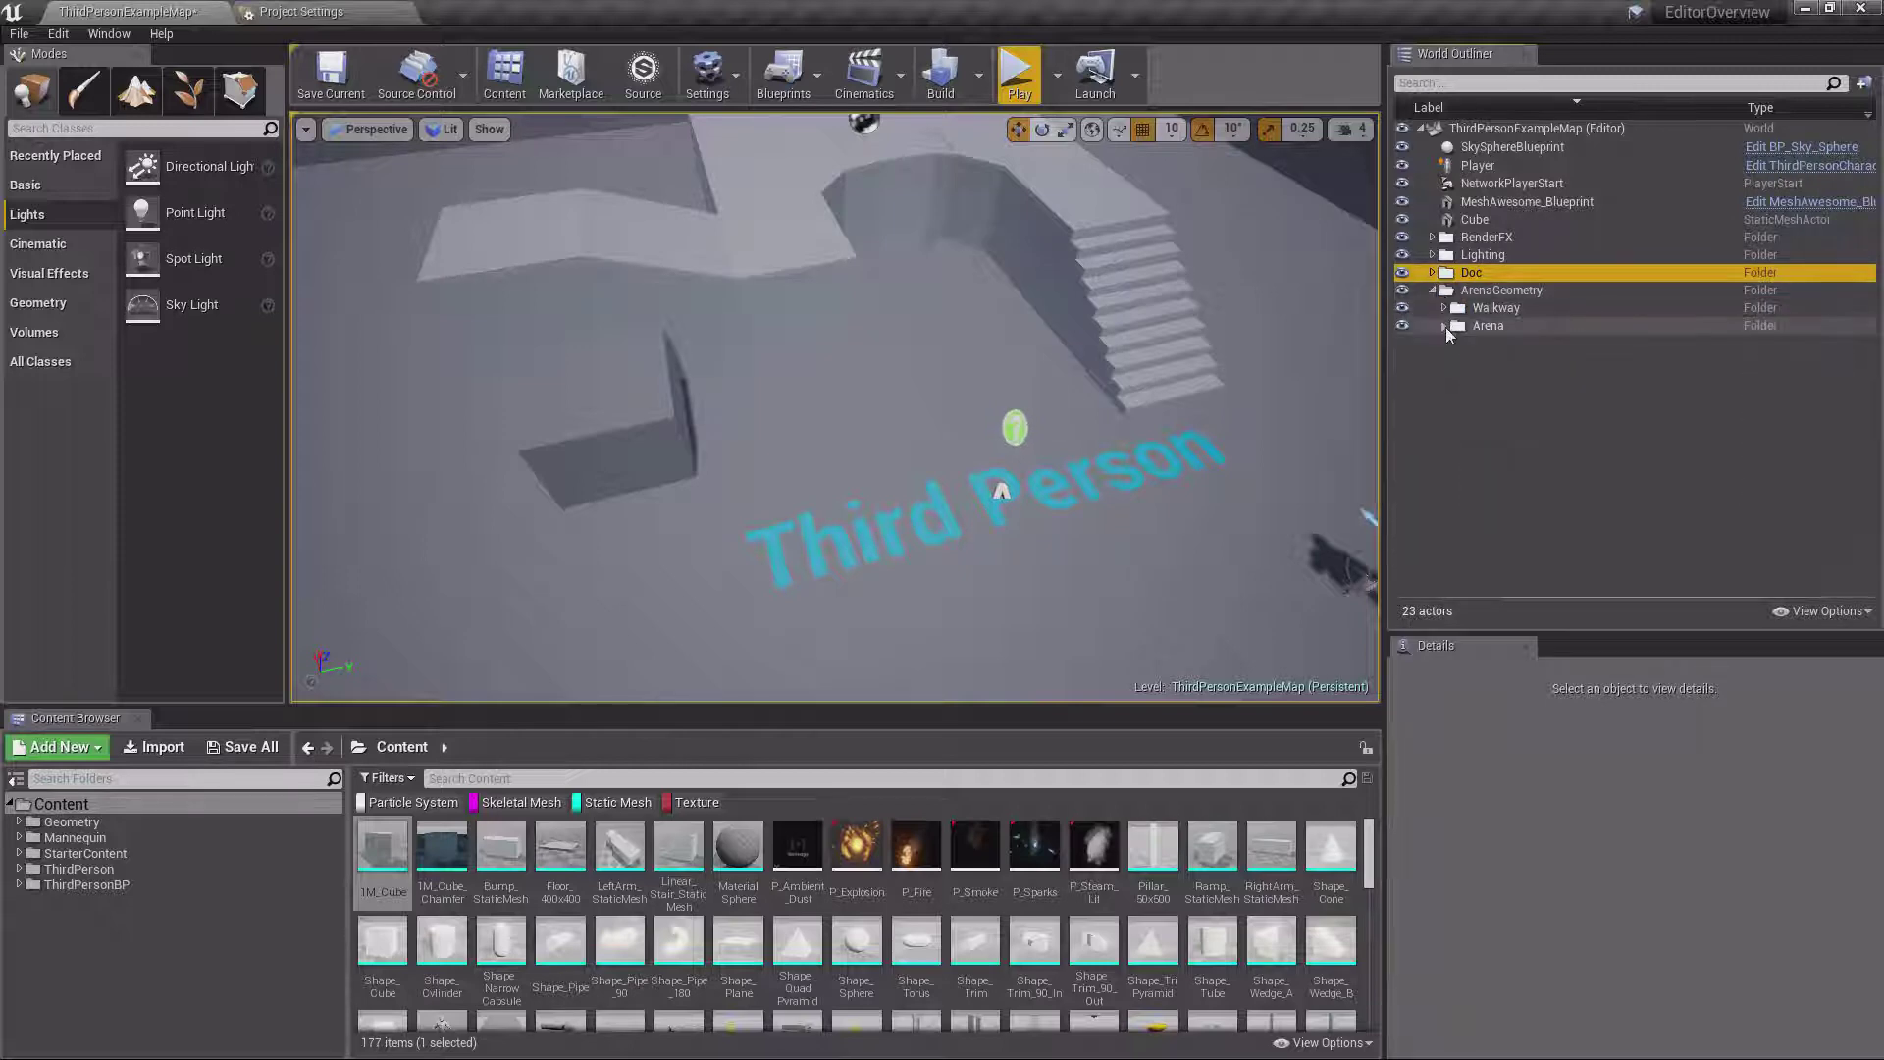
pyautogui.click(1432, 289)
# Expand the Doc folder and toggle its visibility off and back on to hide and show its actors
pyautogui.click(1432, 272)
pyautogui.click(1402, 273)
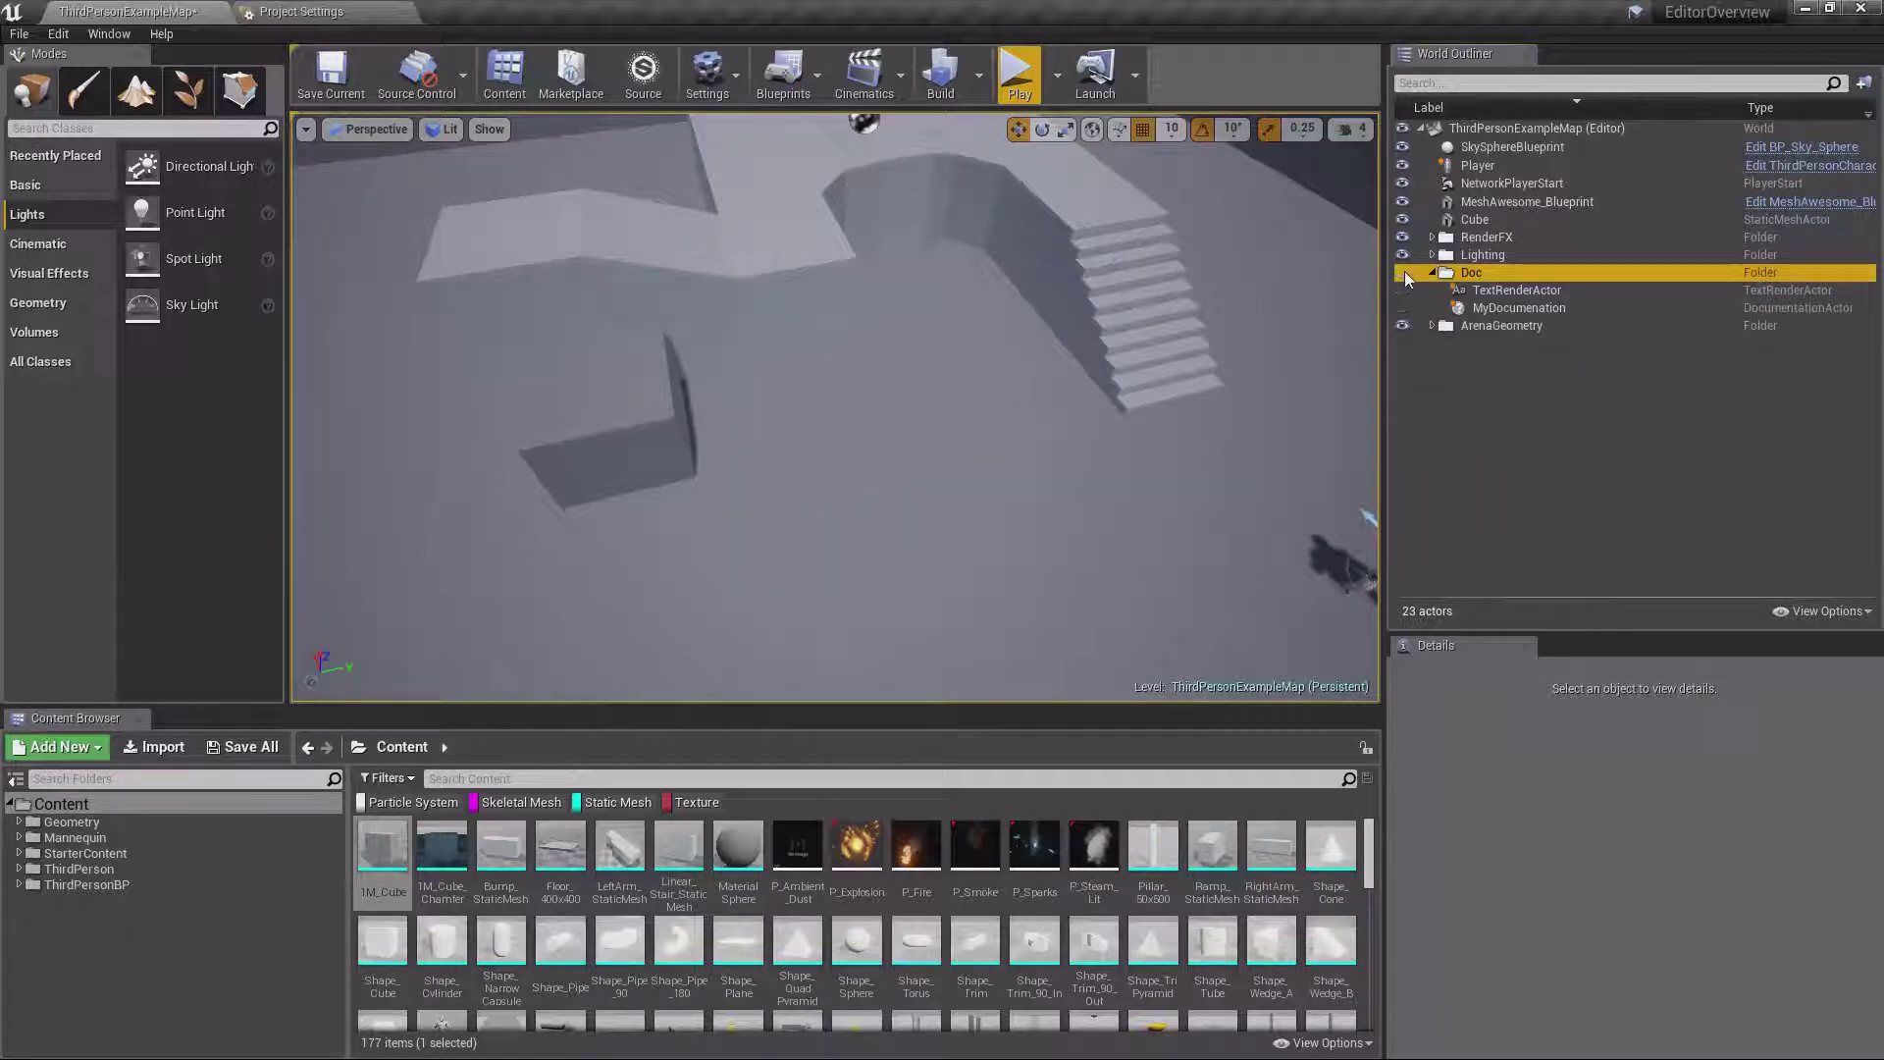
pyautogui.click(1402, 273)
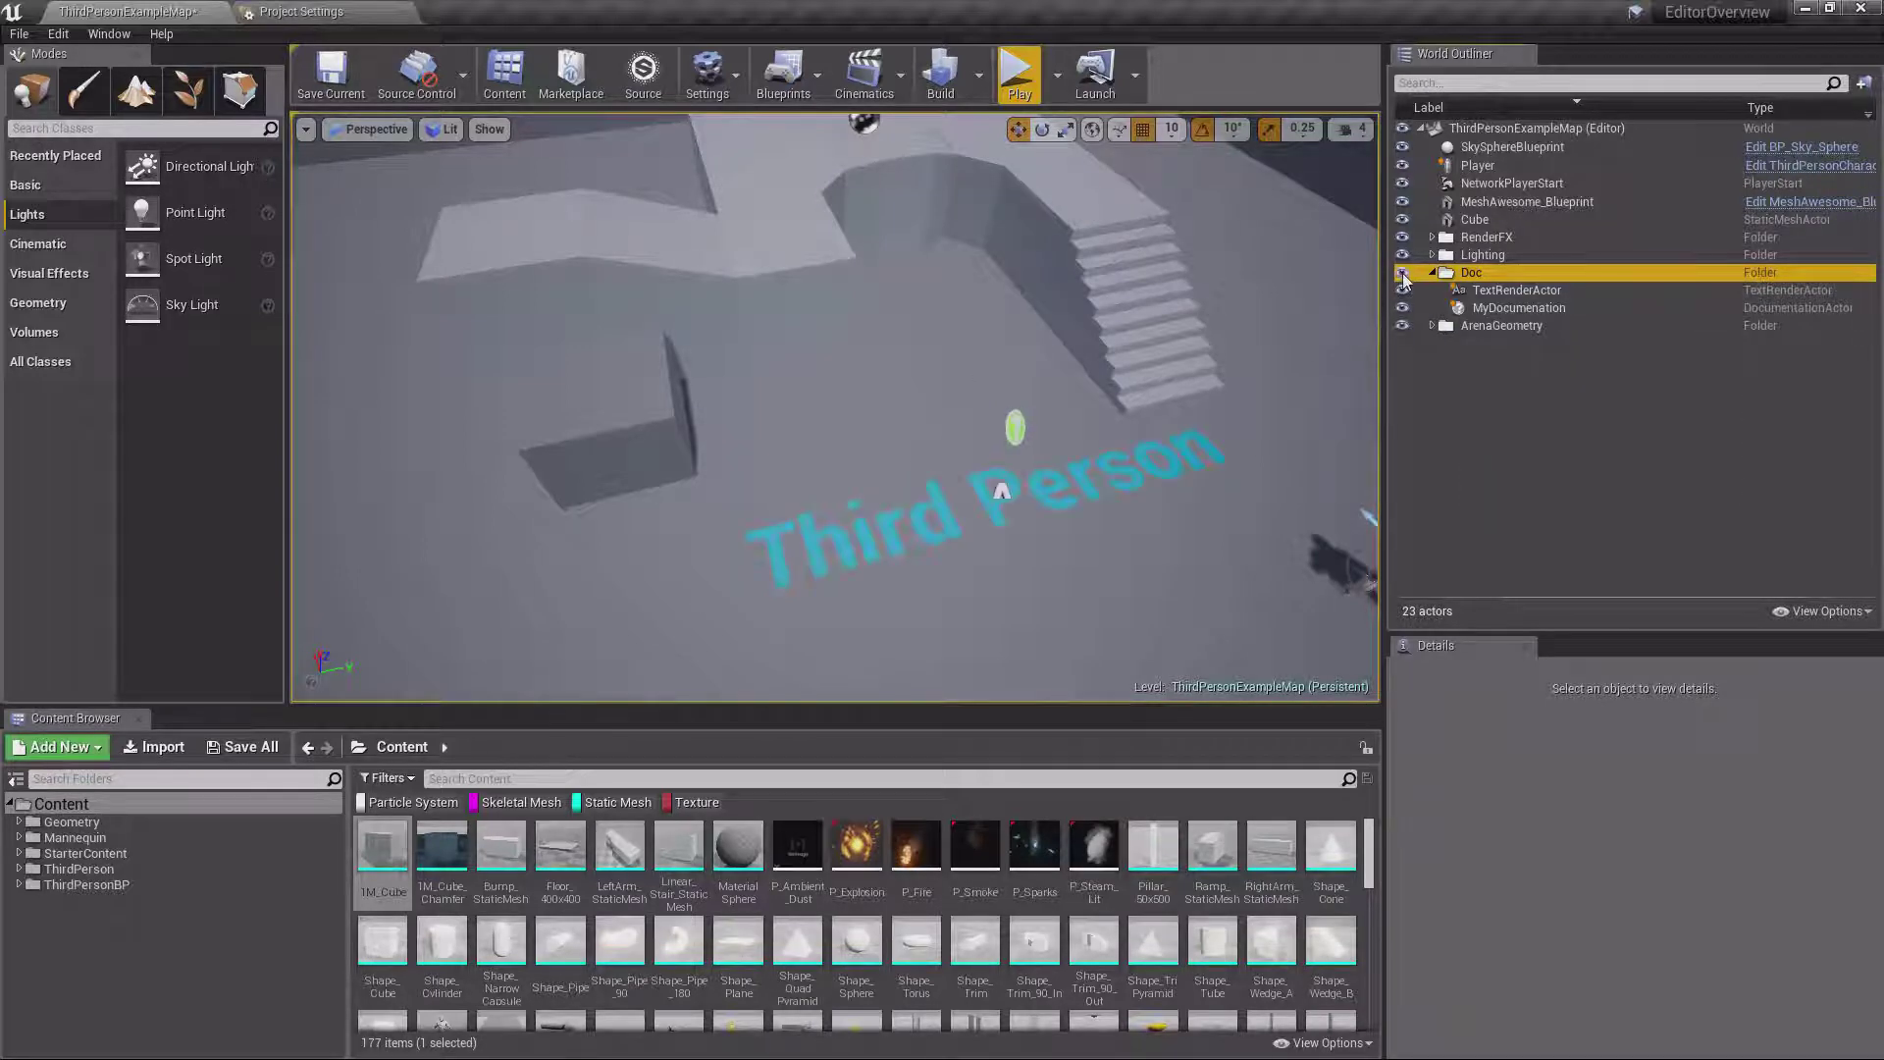
# Delete the Doc folder from the World Outliner
pyautogui.click(1517, 367)
pyautogui.click(1470, 275)
pyautogui.press('Delete')
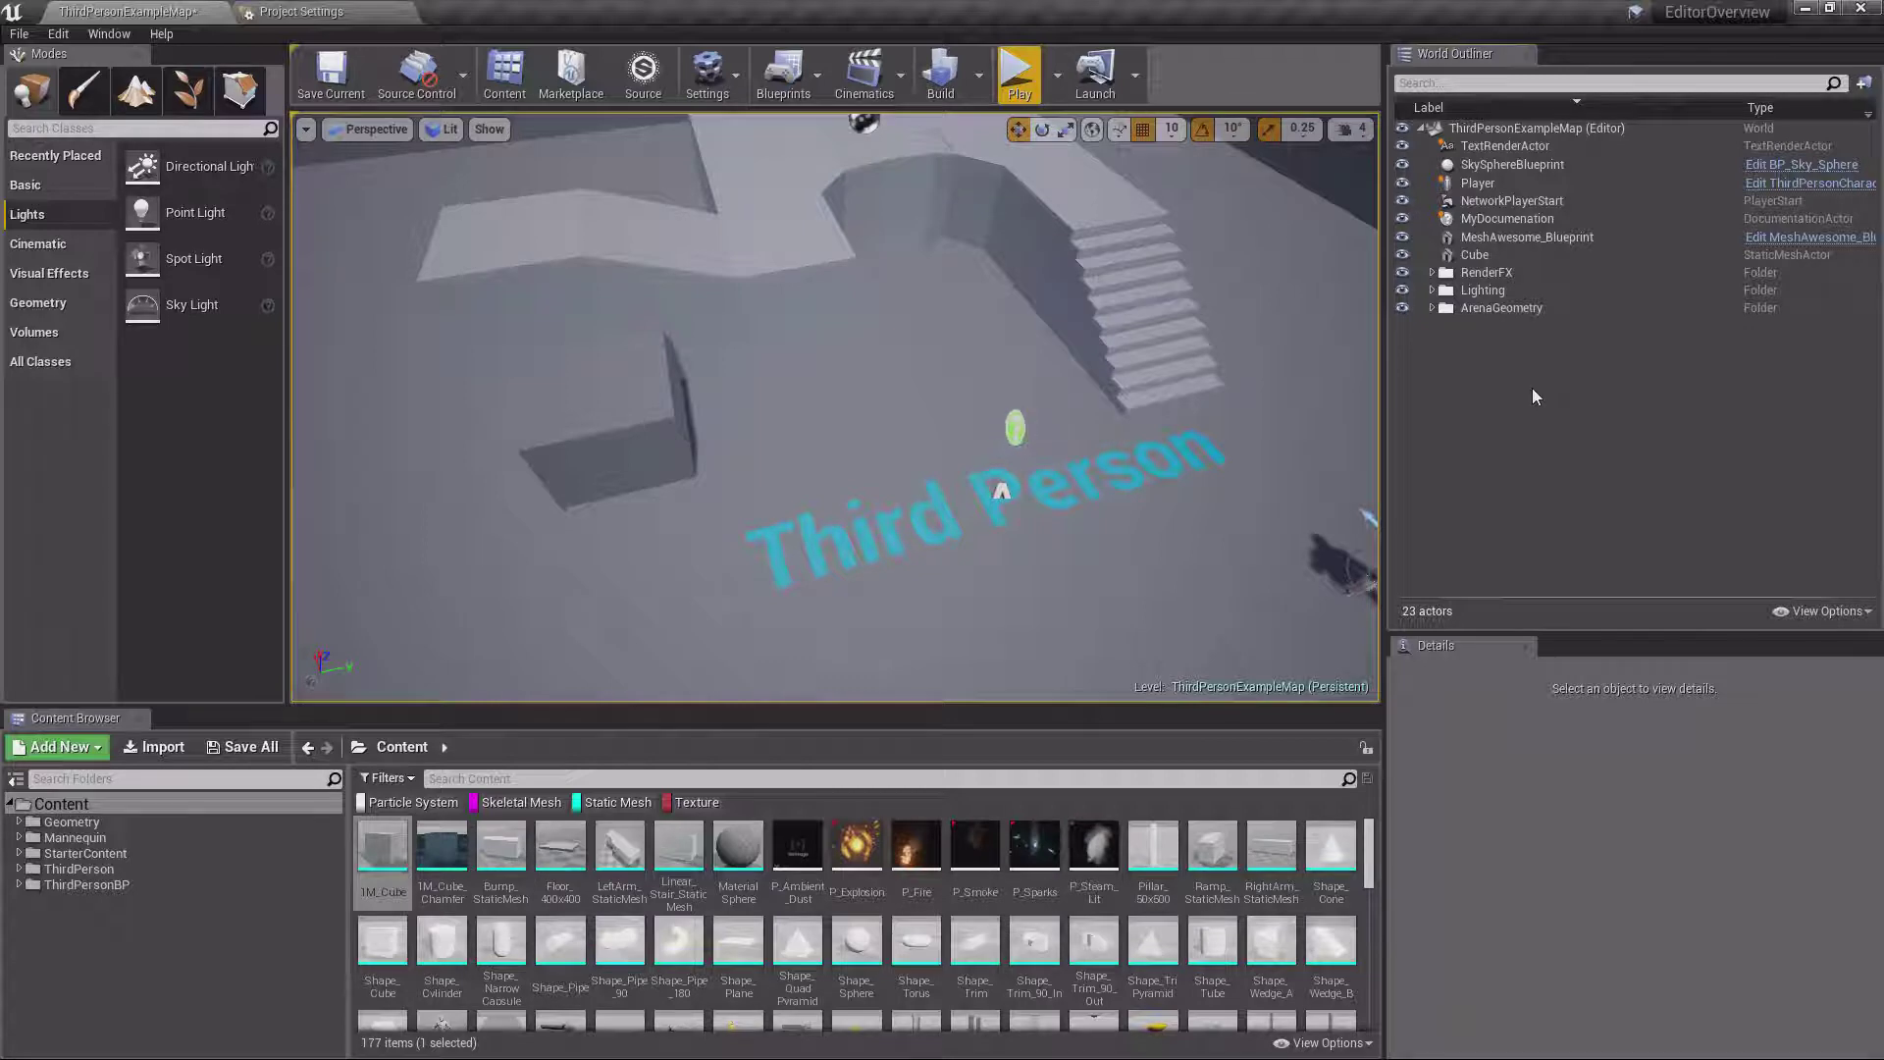
# Place a Point Light just above the MeshAwesome_Blueprint box, at about X -230, Y -540, Z 370
pyautogui.moveTo(1115, 479); pyautogui.dragTo(1048, 405, button='right')
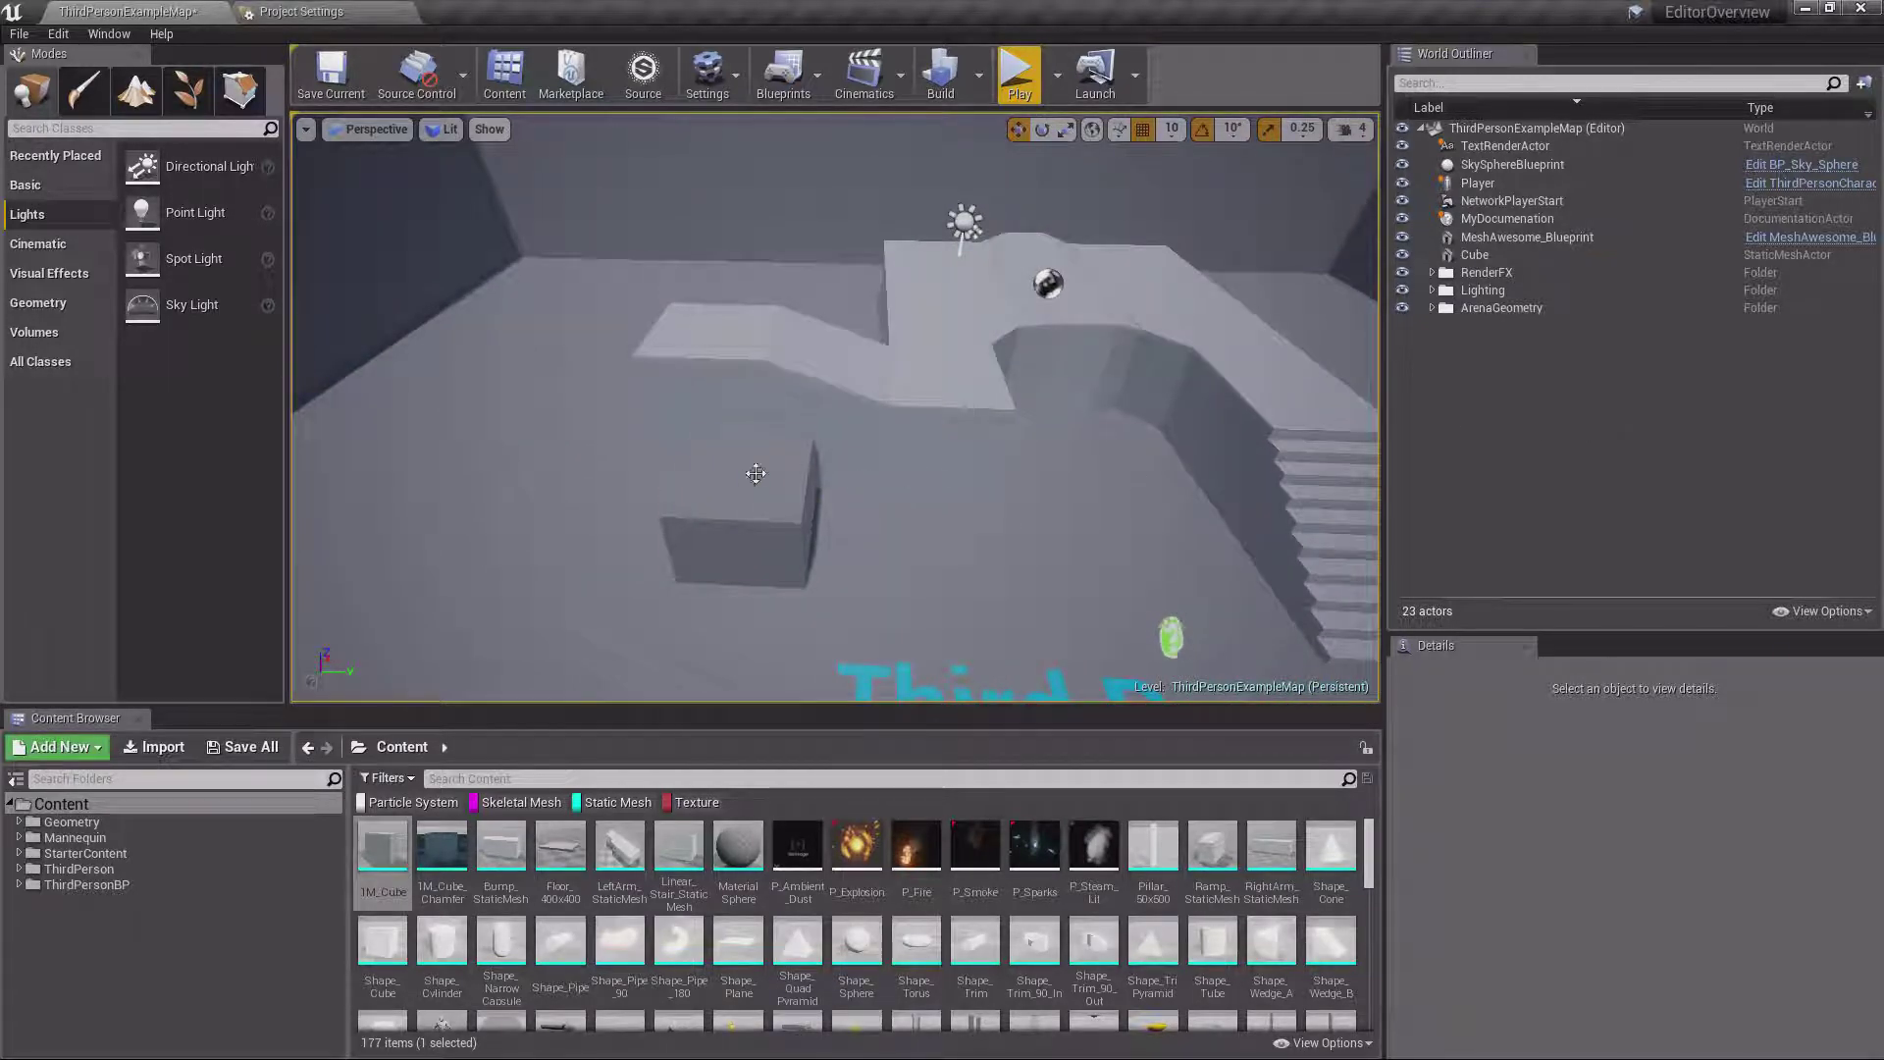
pyautogui.click(768, 503)
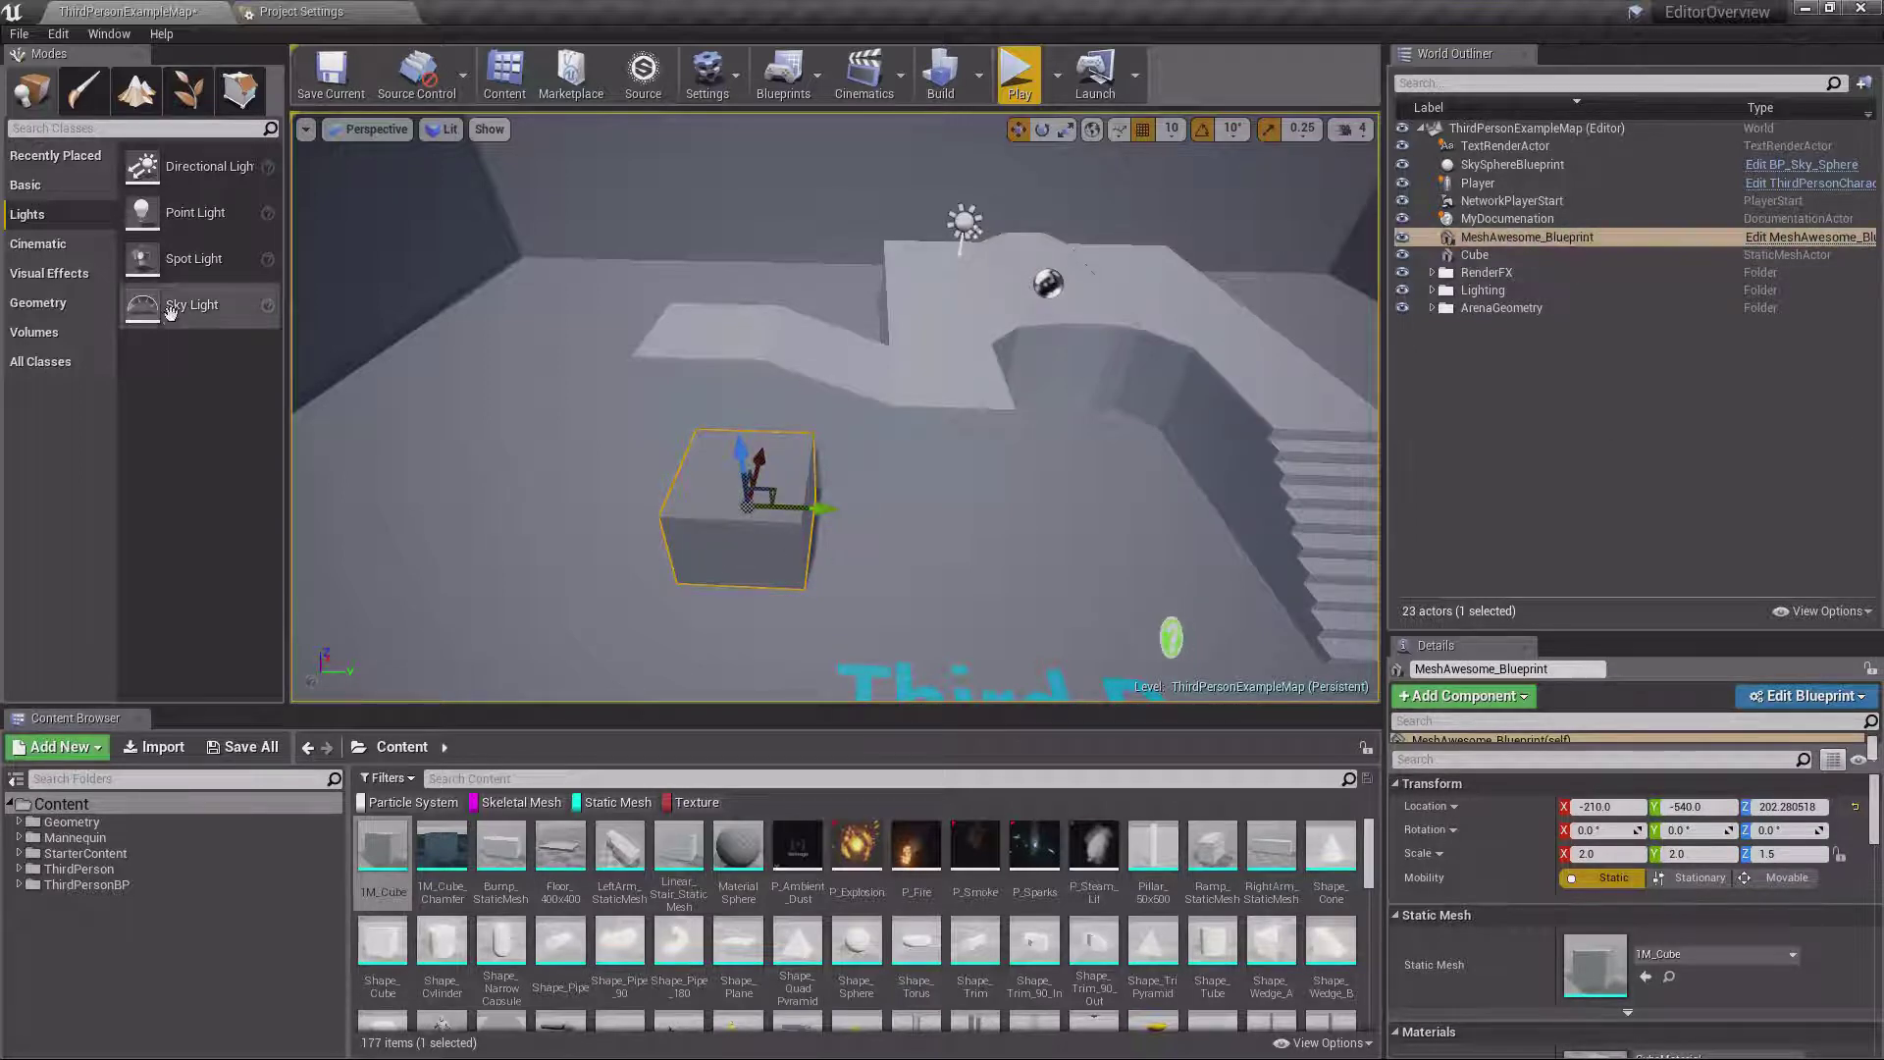
pyautogui.moveTo(196, 212); pyautogui.dragTo(737, 476)
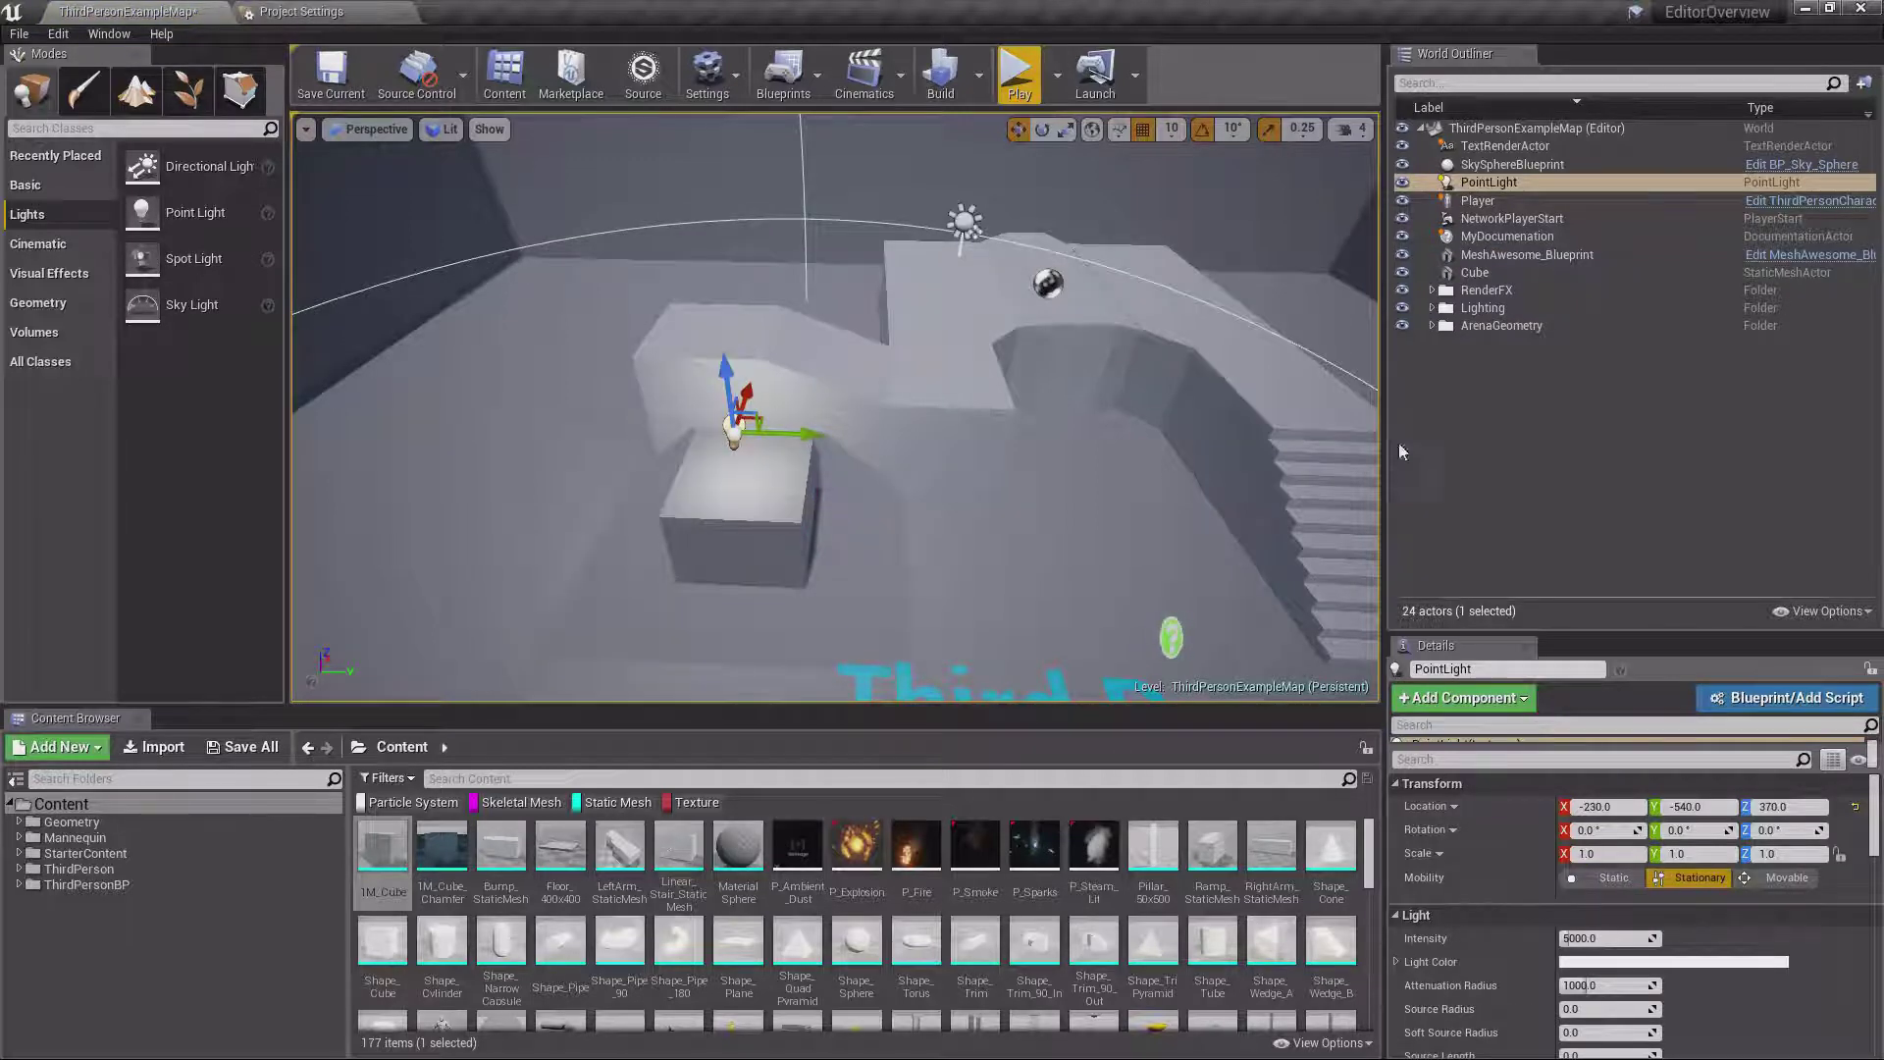
# Move only the MeshAwesome_Blueprint box along the Y axis to about -560 and clear the selection
pyautogui.click(1505, 255)
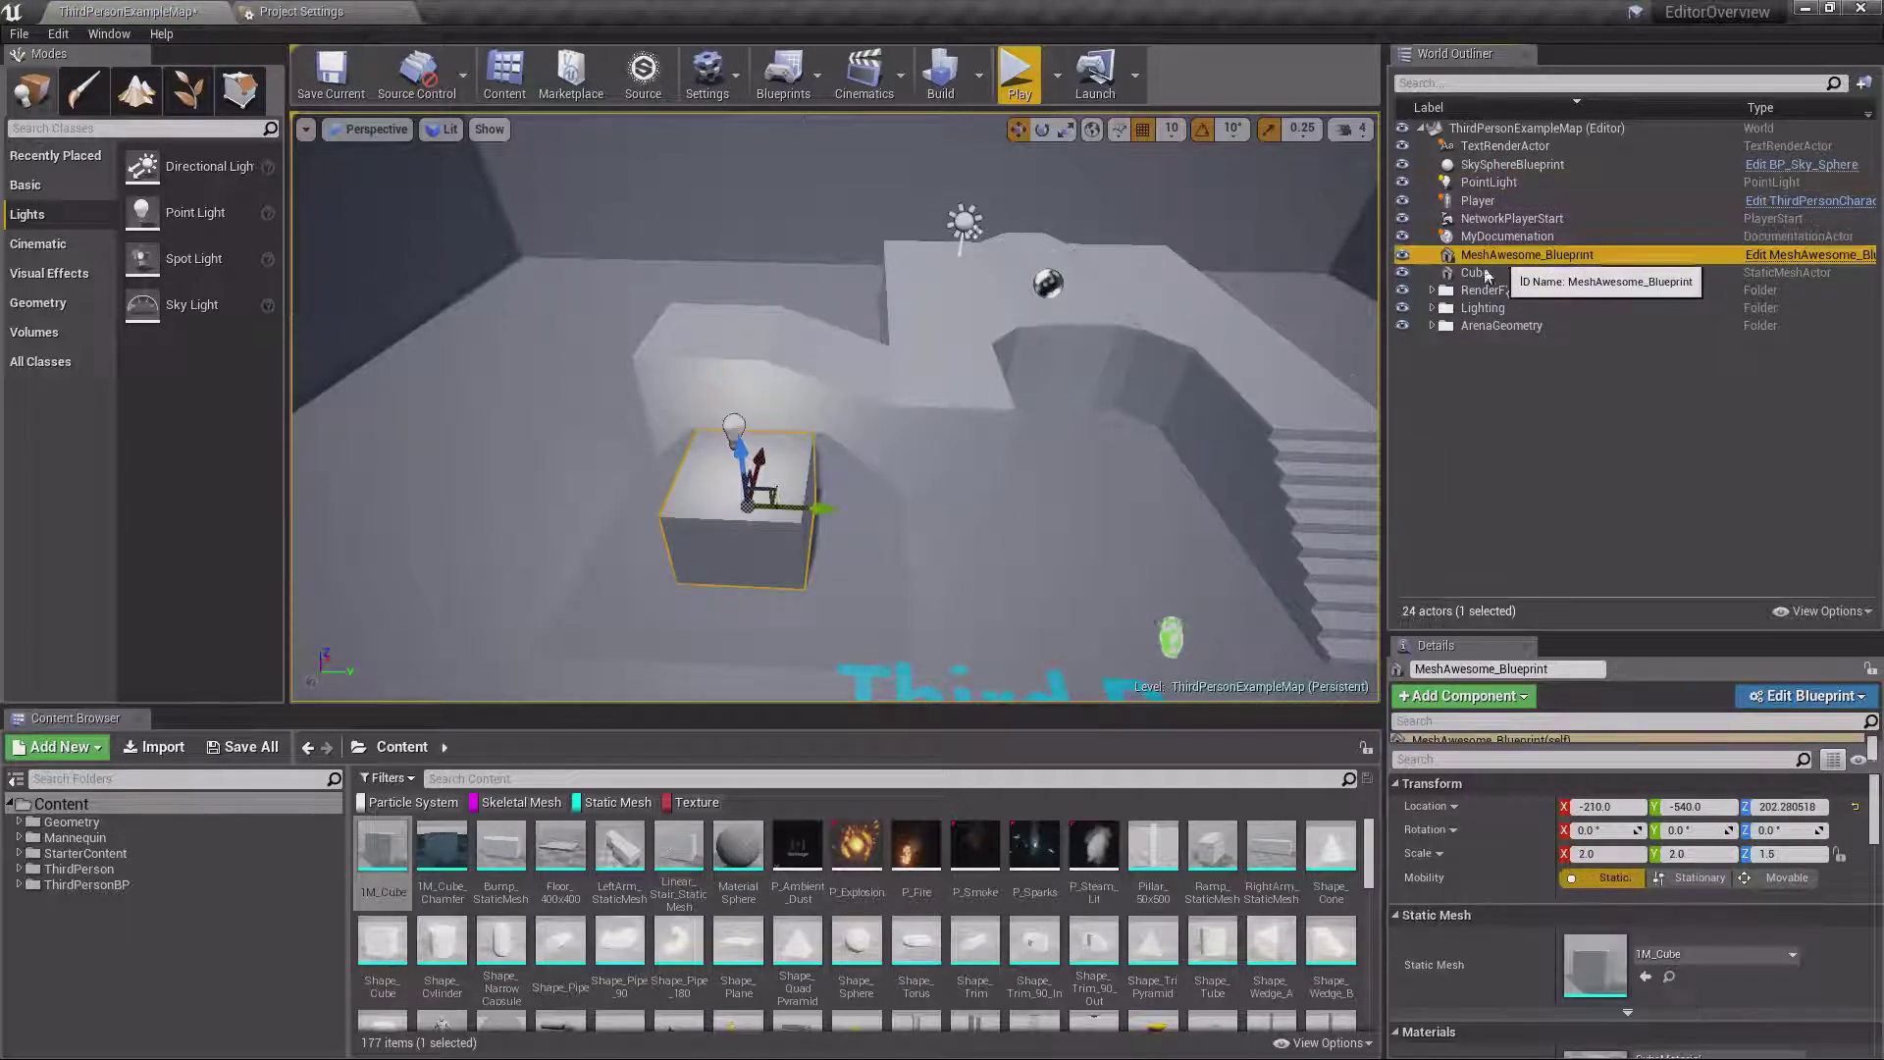
pyautogui.moveTo(821, 508)
pyautogui.mouseDown()
pyautogui.moveTo(854, 509)
pyautogui.moveTo(811, 511)
pyautogui.mouseUp()
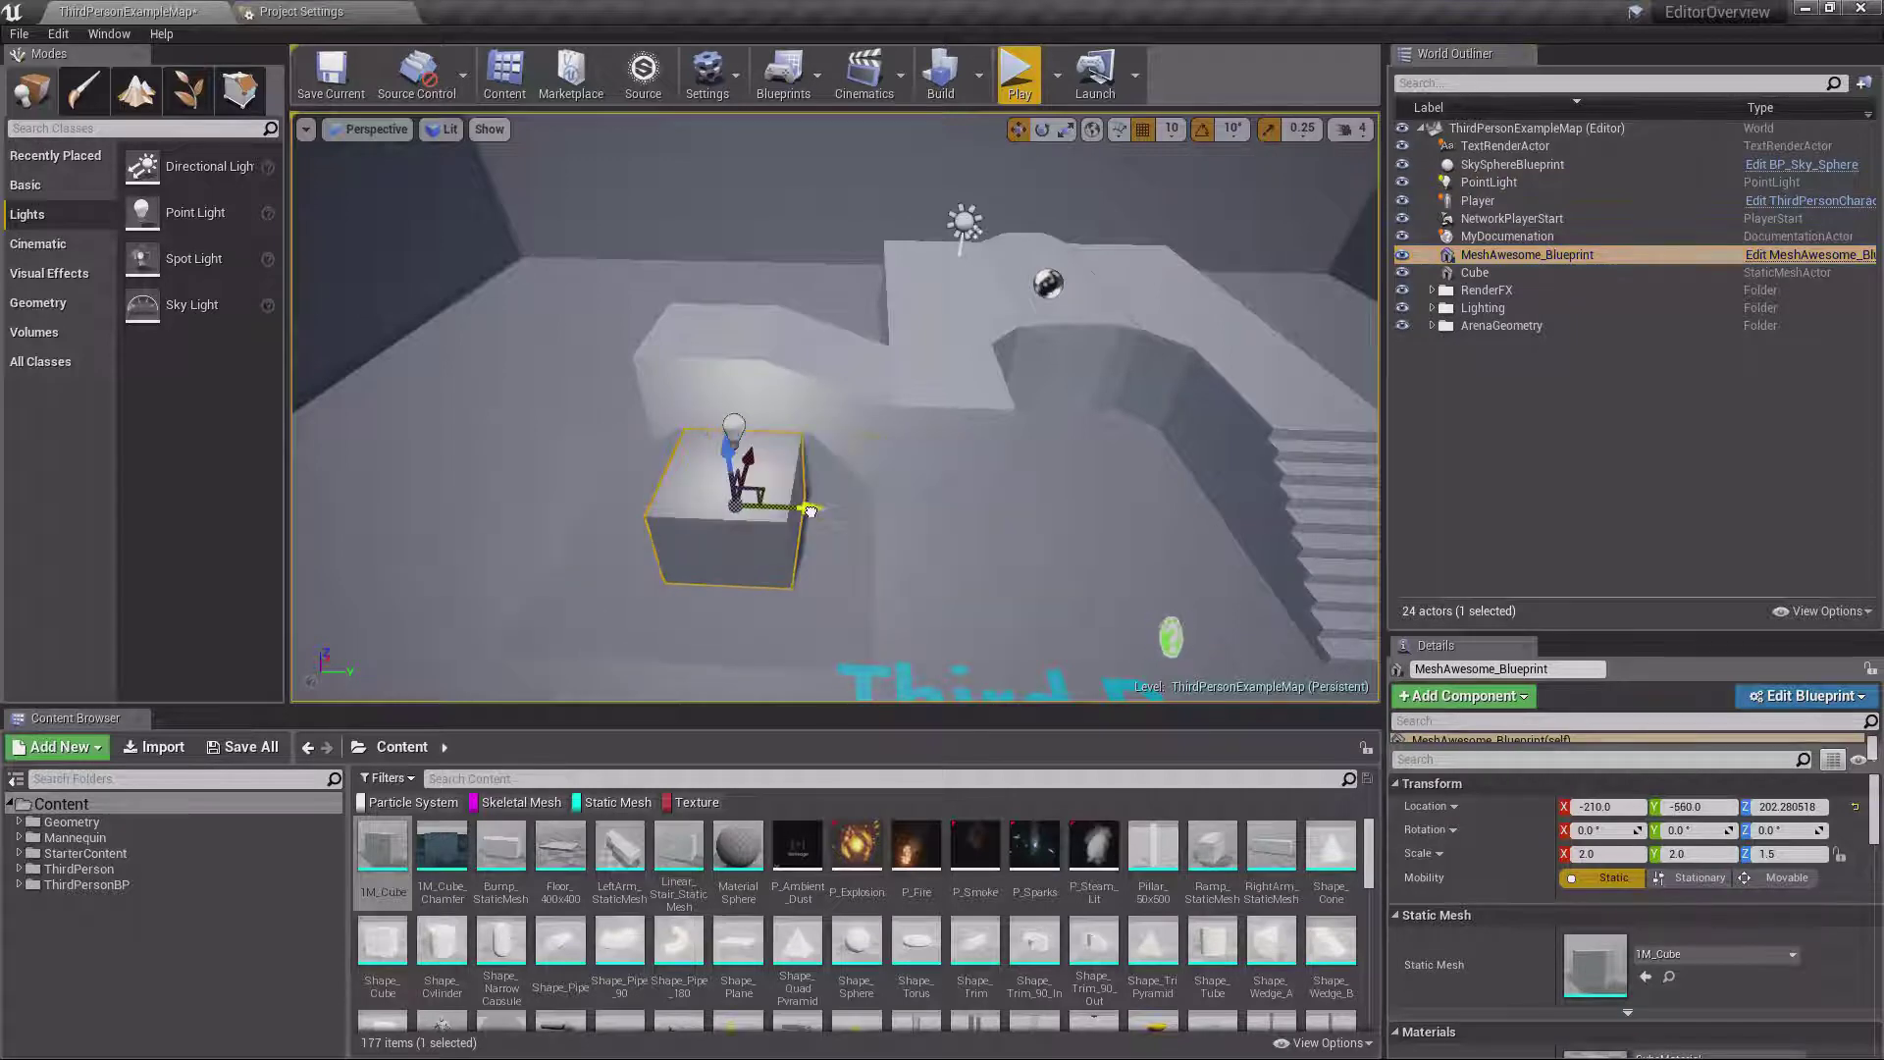
pyautogui.click(1604, 475)
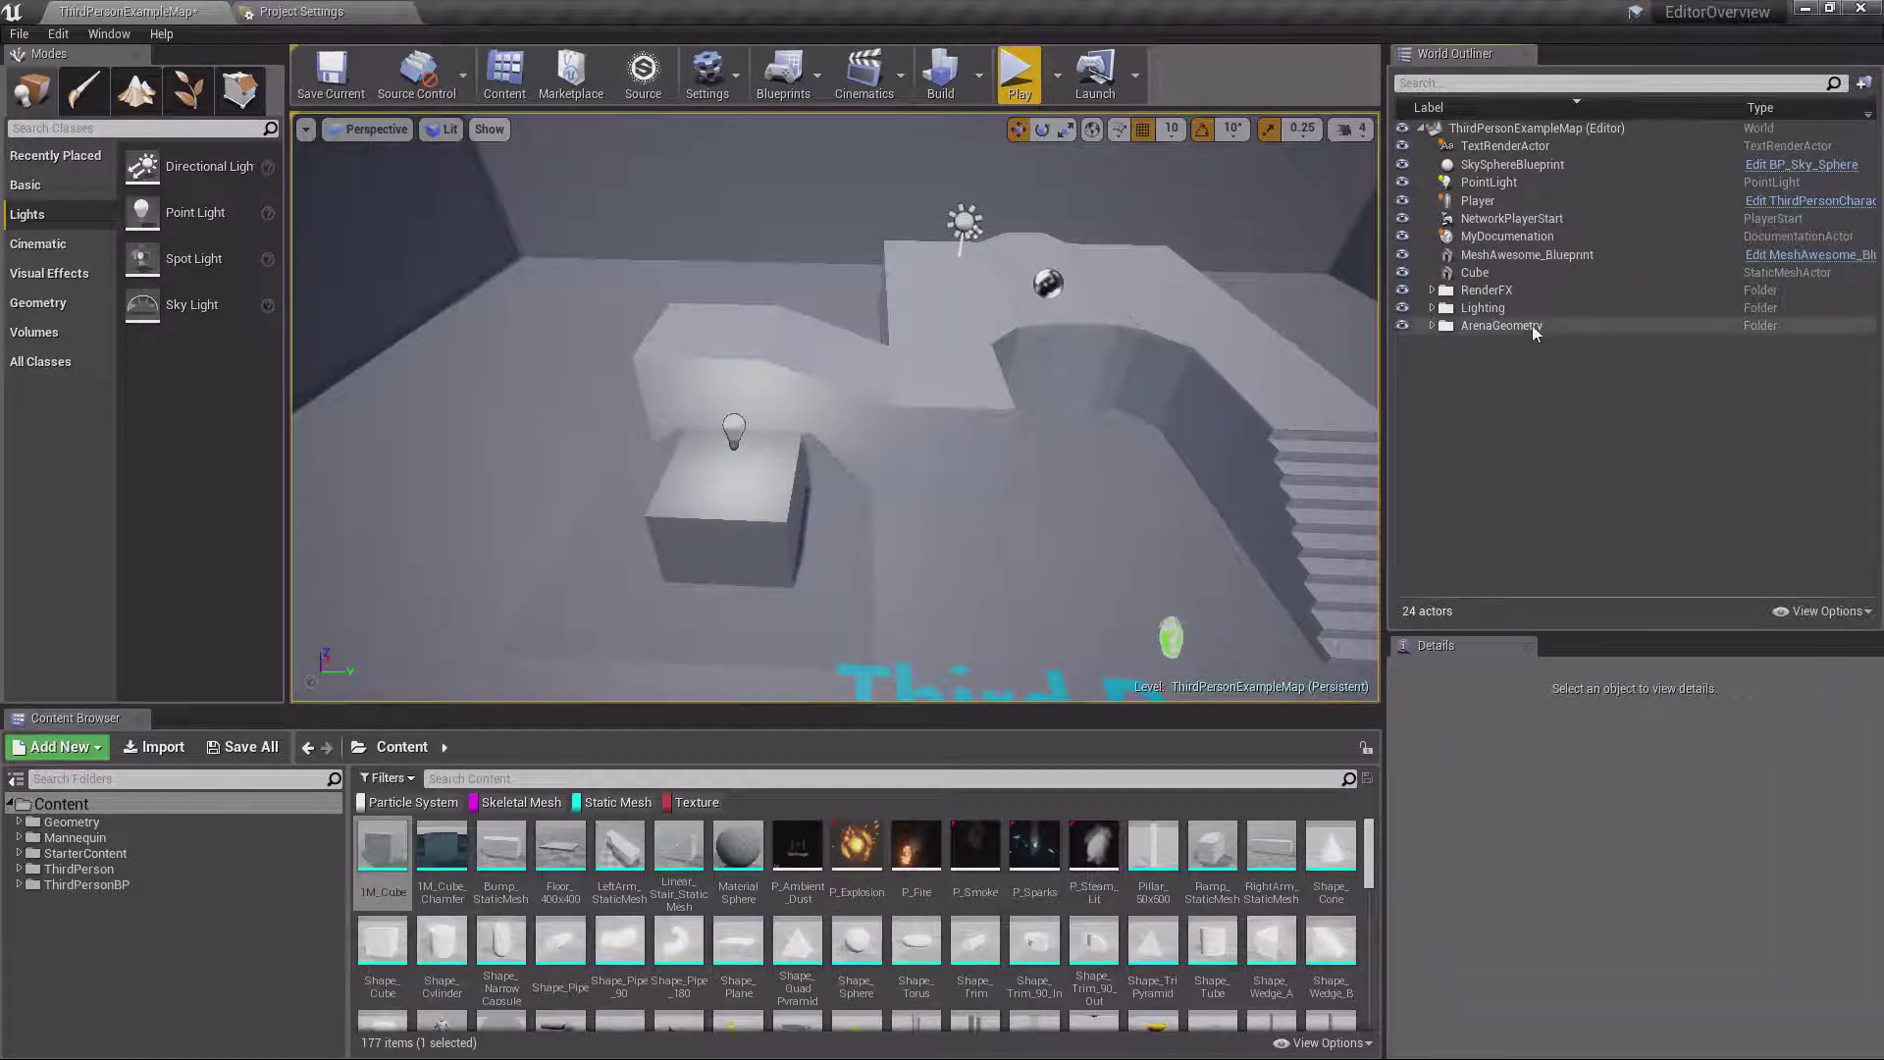
# Attach the PointLight to MeshAwesome_Blueprint as its child and switch the selection between parent and child
pyautogui.moveTo(1488, 183); pyautogui.dragTo(1498, 260)
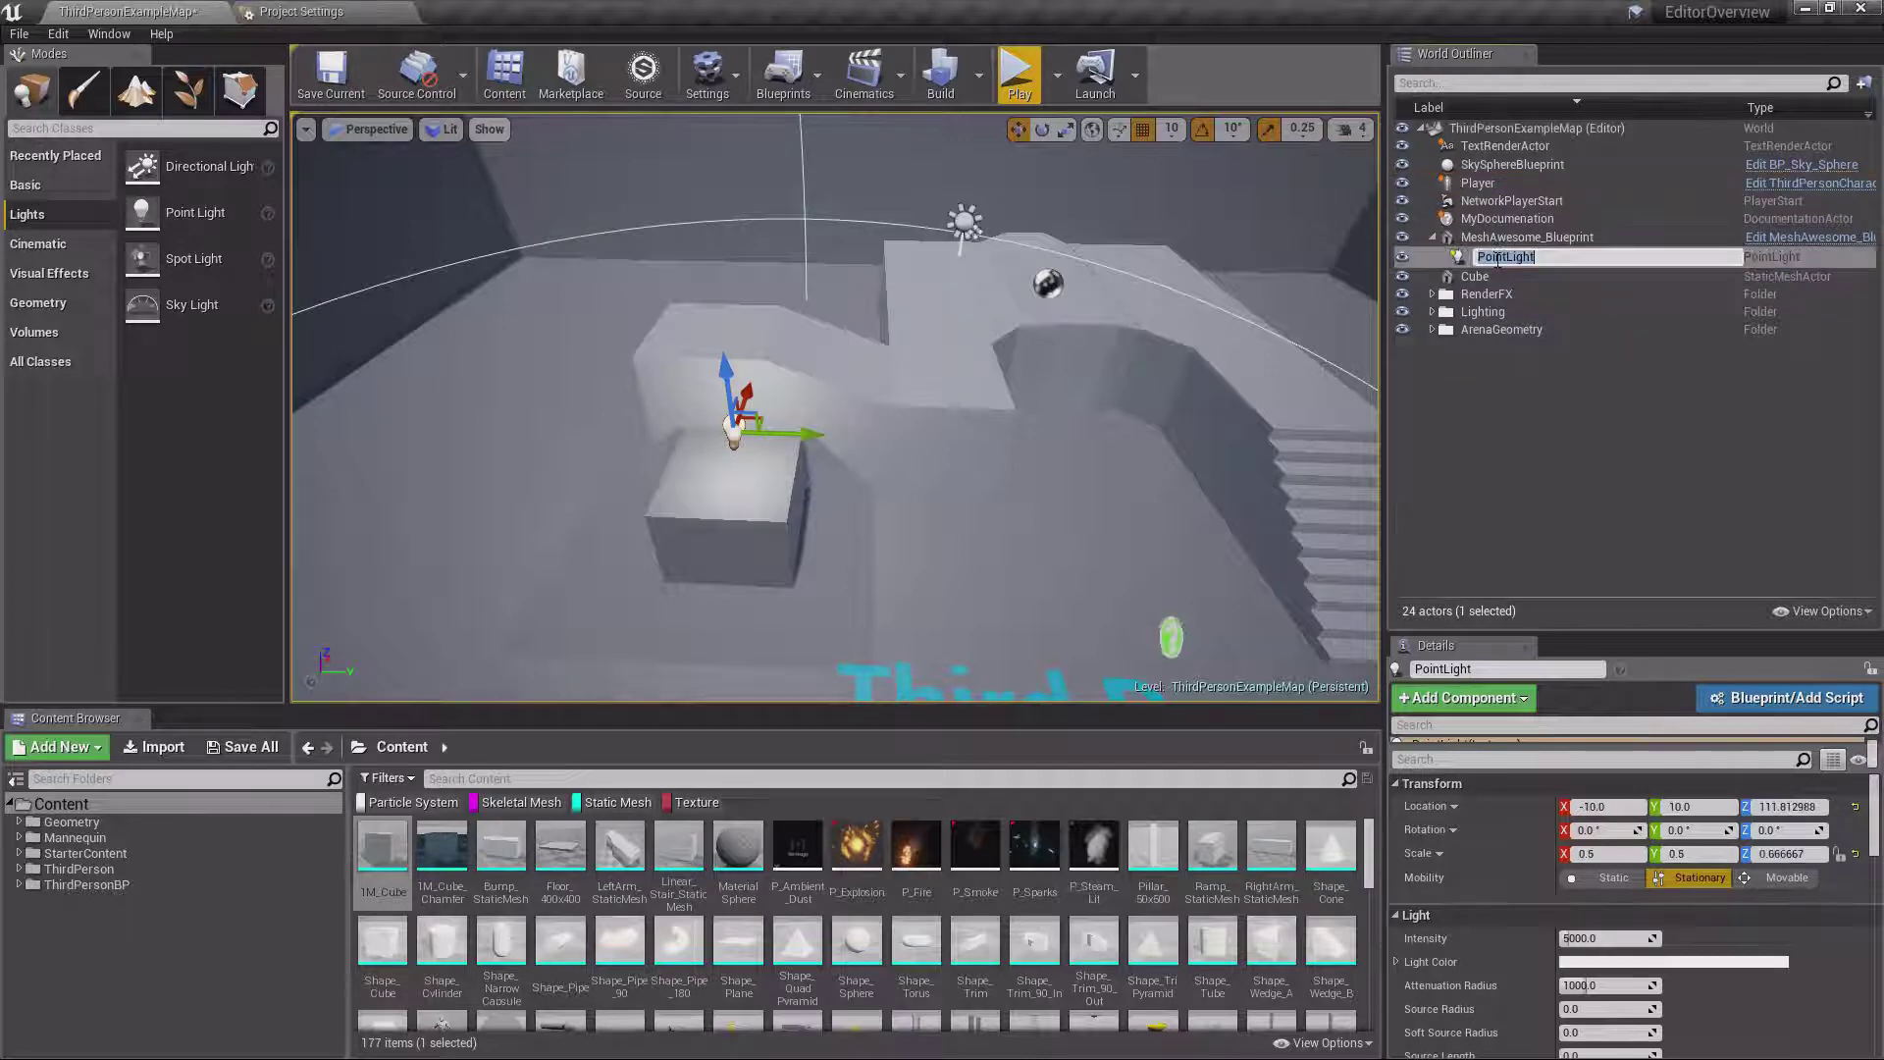
pyautogui.press('Return')
pyautogui.press('Up')
pyautogui.press('Down')
pyautogui.press('Up')
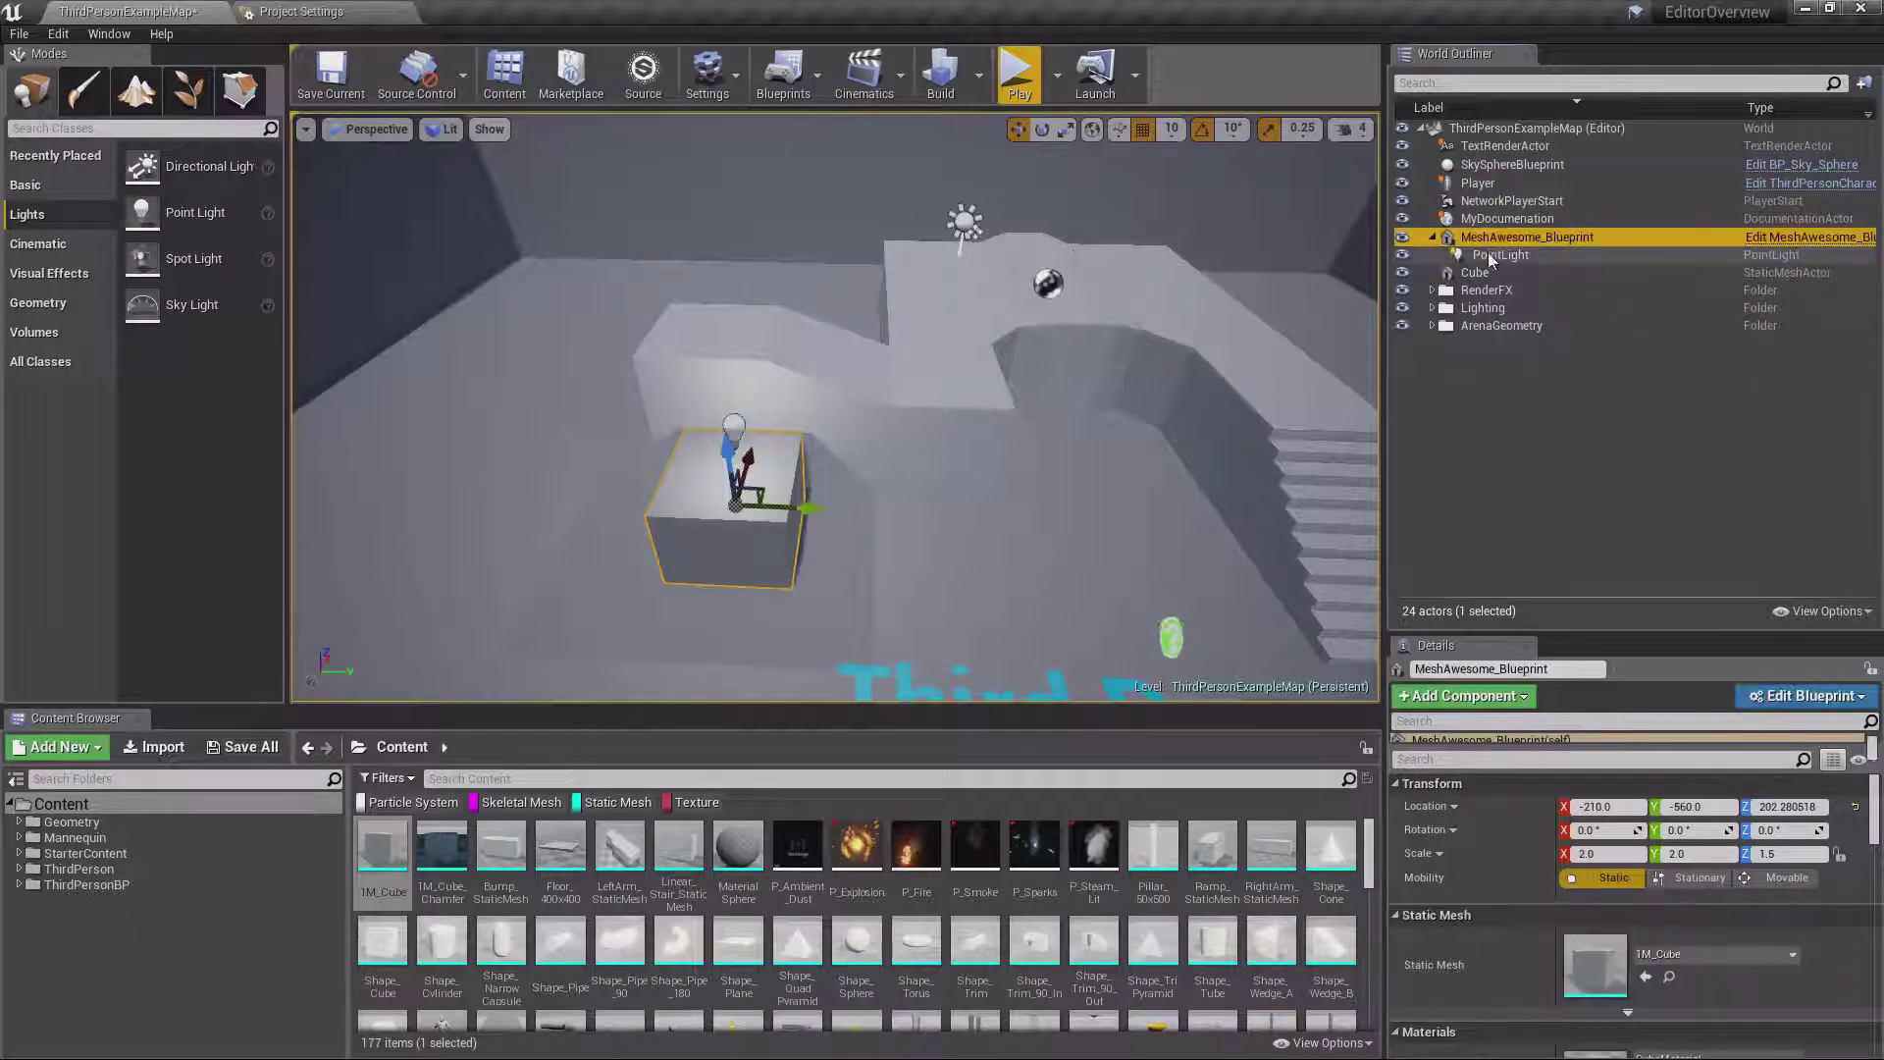
pyautogui.press('Down')
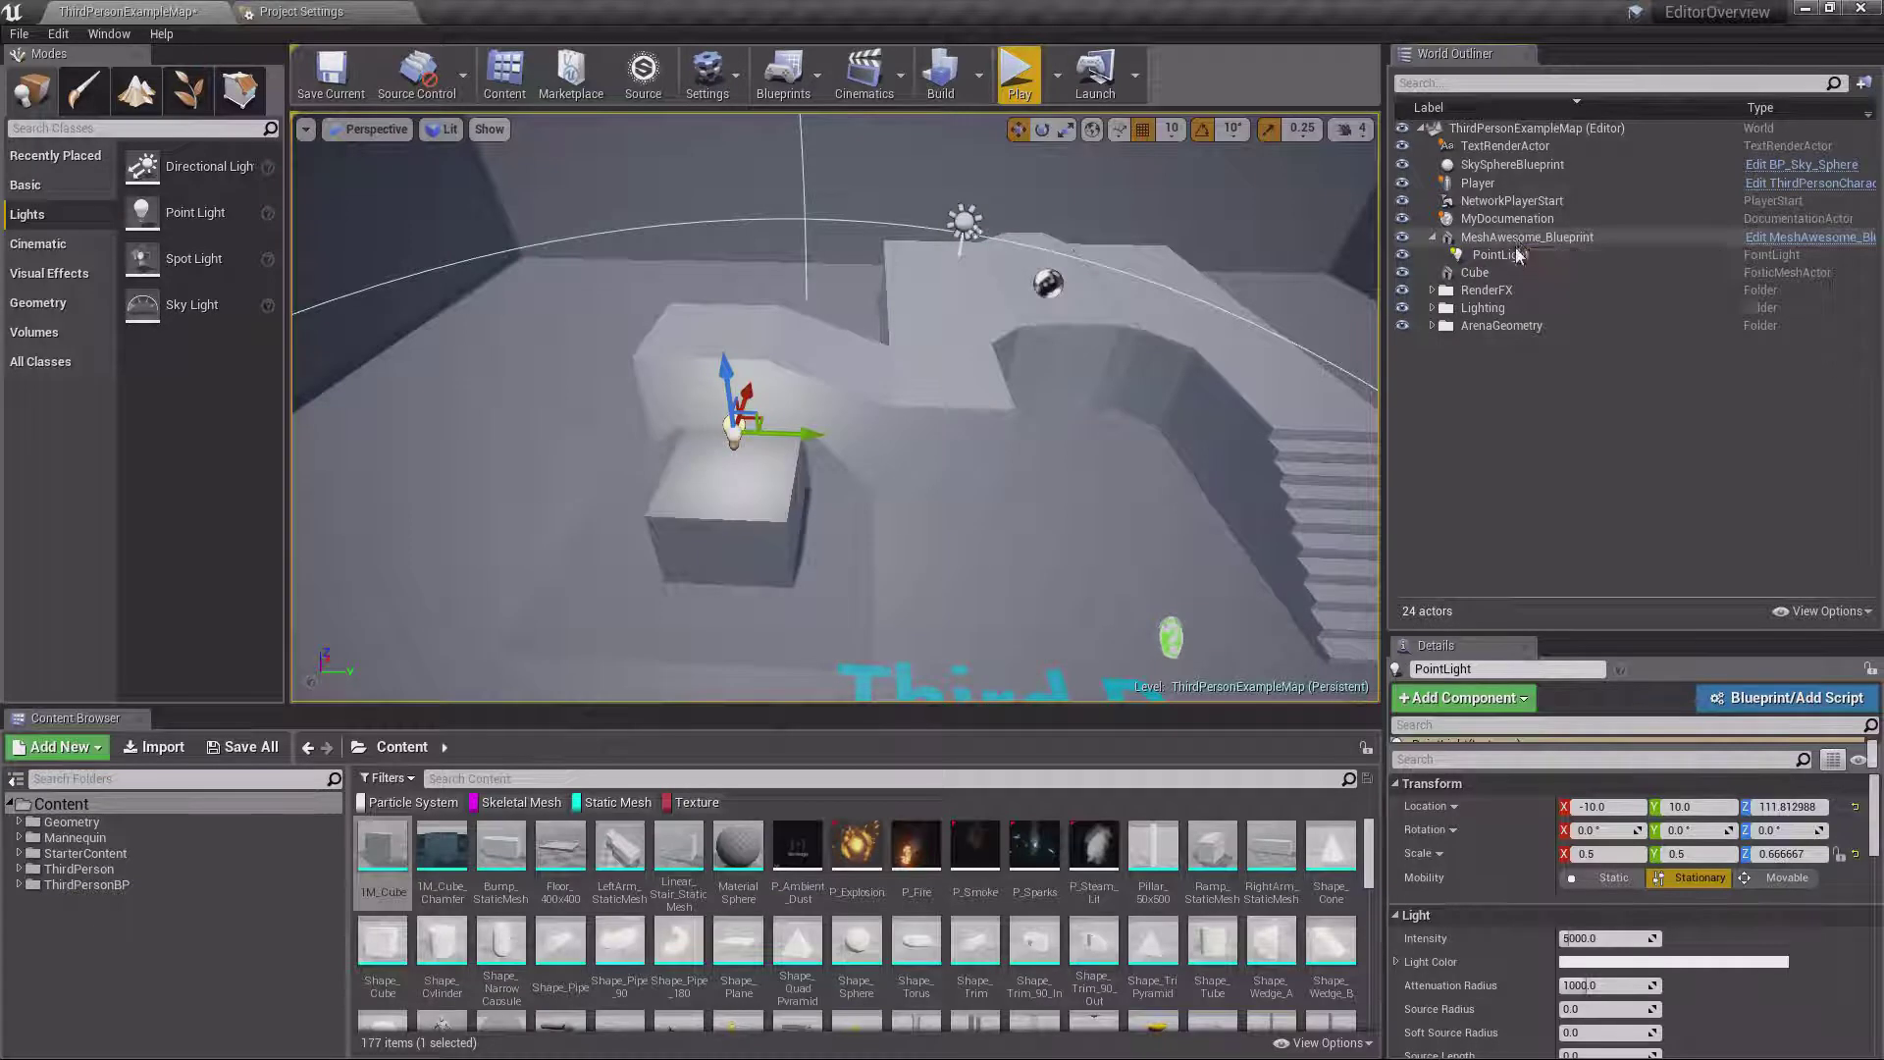
# Move the parent MeshAwesome_Blueprint box with its attached light along the Y axis to about -590, then deselect
pyautogui.press('Up')
pyautogui.moveTo(800, 504)
pyautogui.mouseDown()
pyautogui.moveTo(964, 525)
pyautogui.moveTo(716, 523)
pyautogui.moveTo(777, 525)
pyautogui.mouseUp()
pyautogui.click(1605, 446)
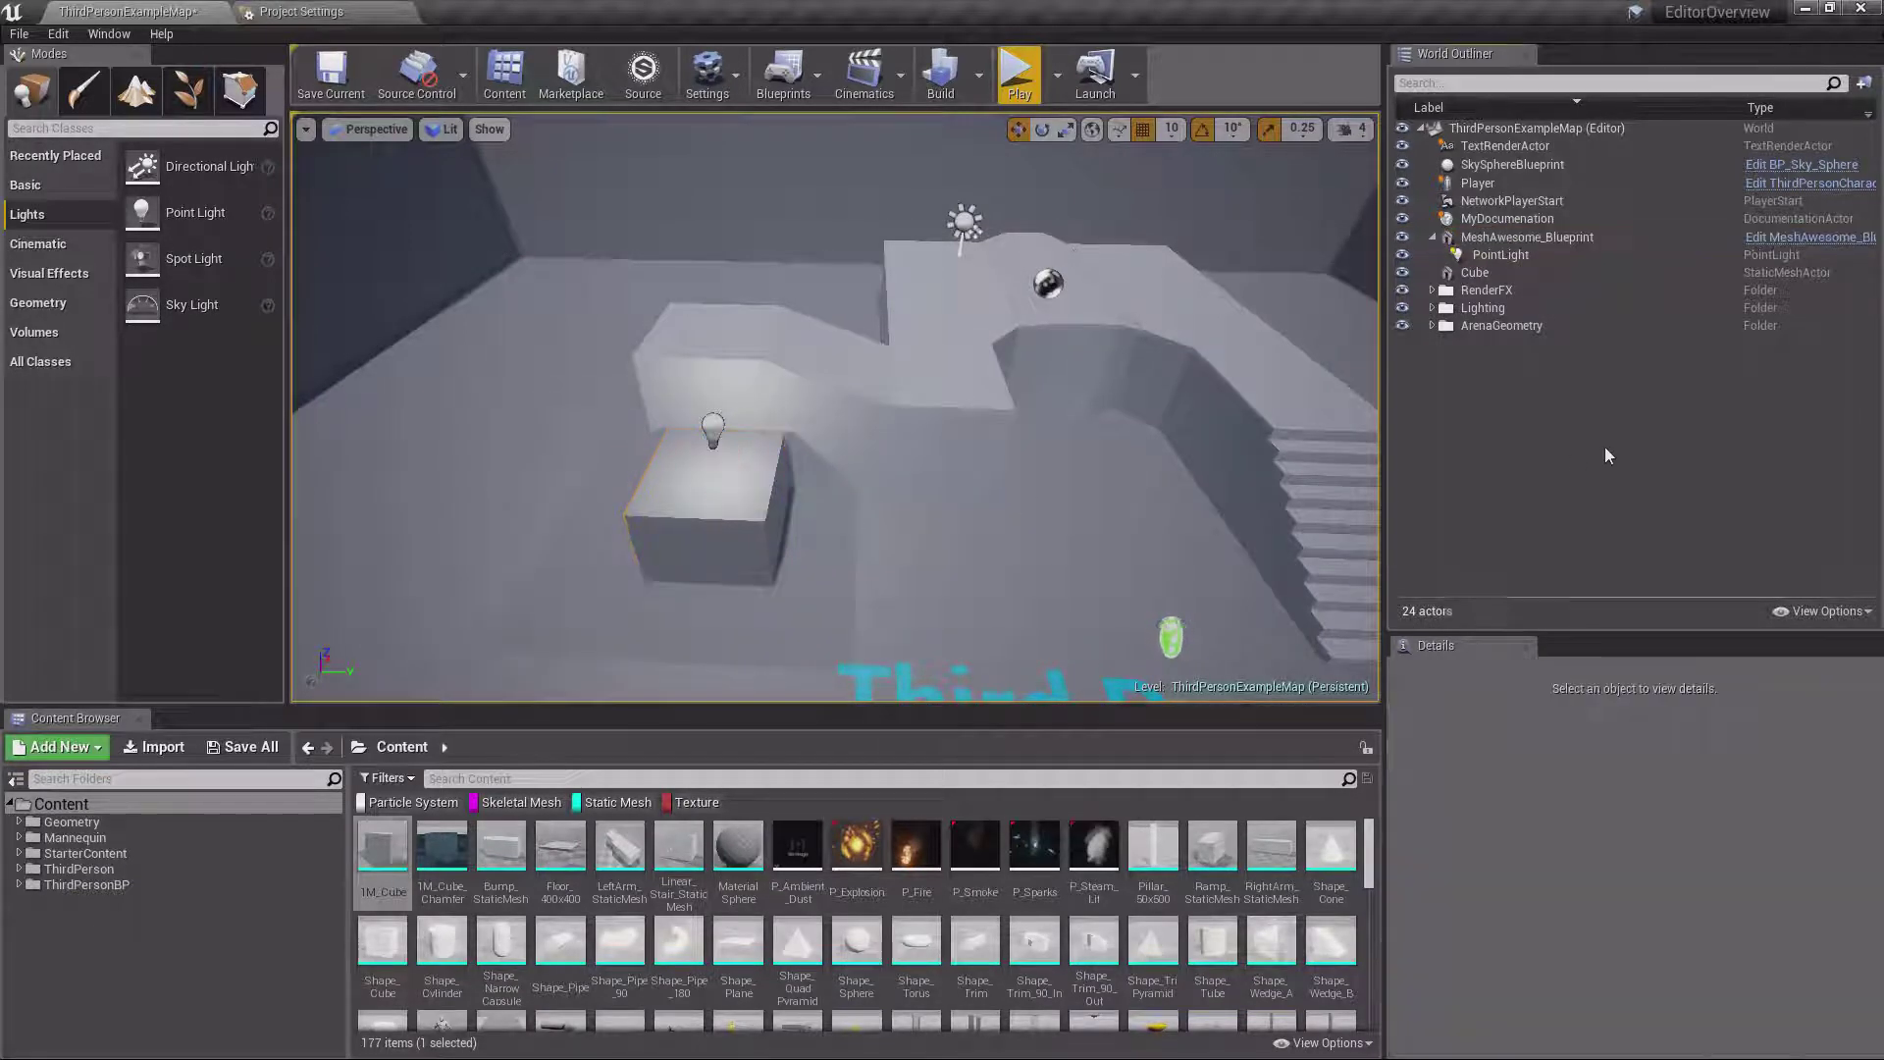
# Delete the PointLight attached to MeshAwesome_Blueprint
pyautogui.click(1501, 255)
pyautogui.press('Delete')
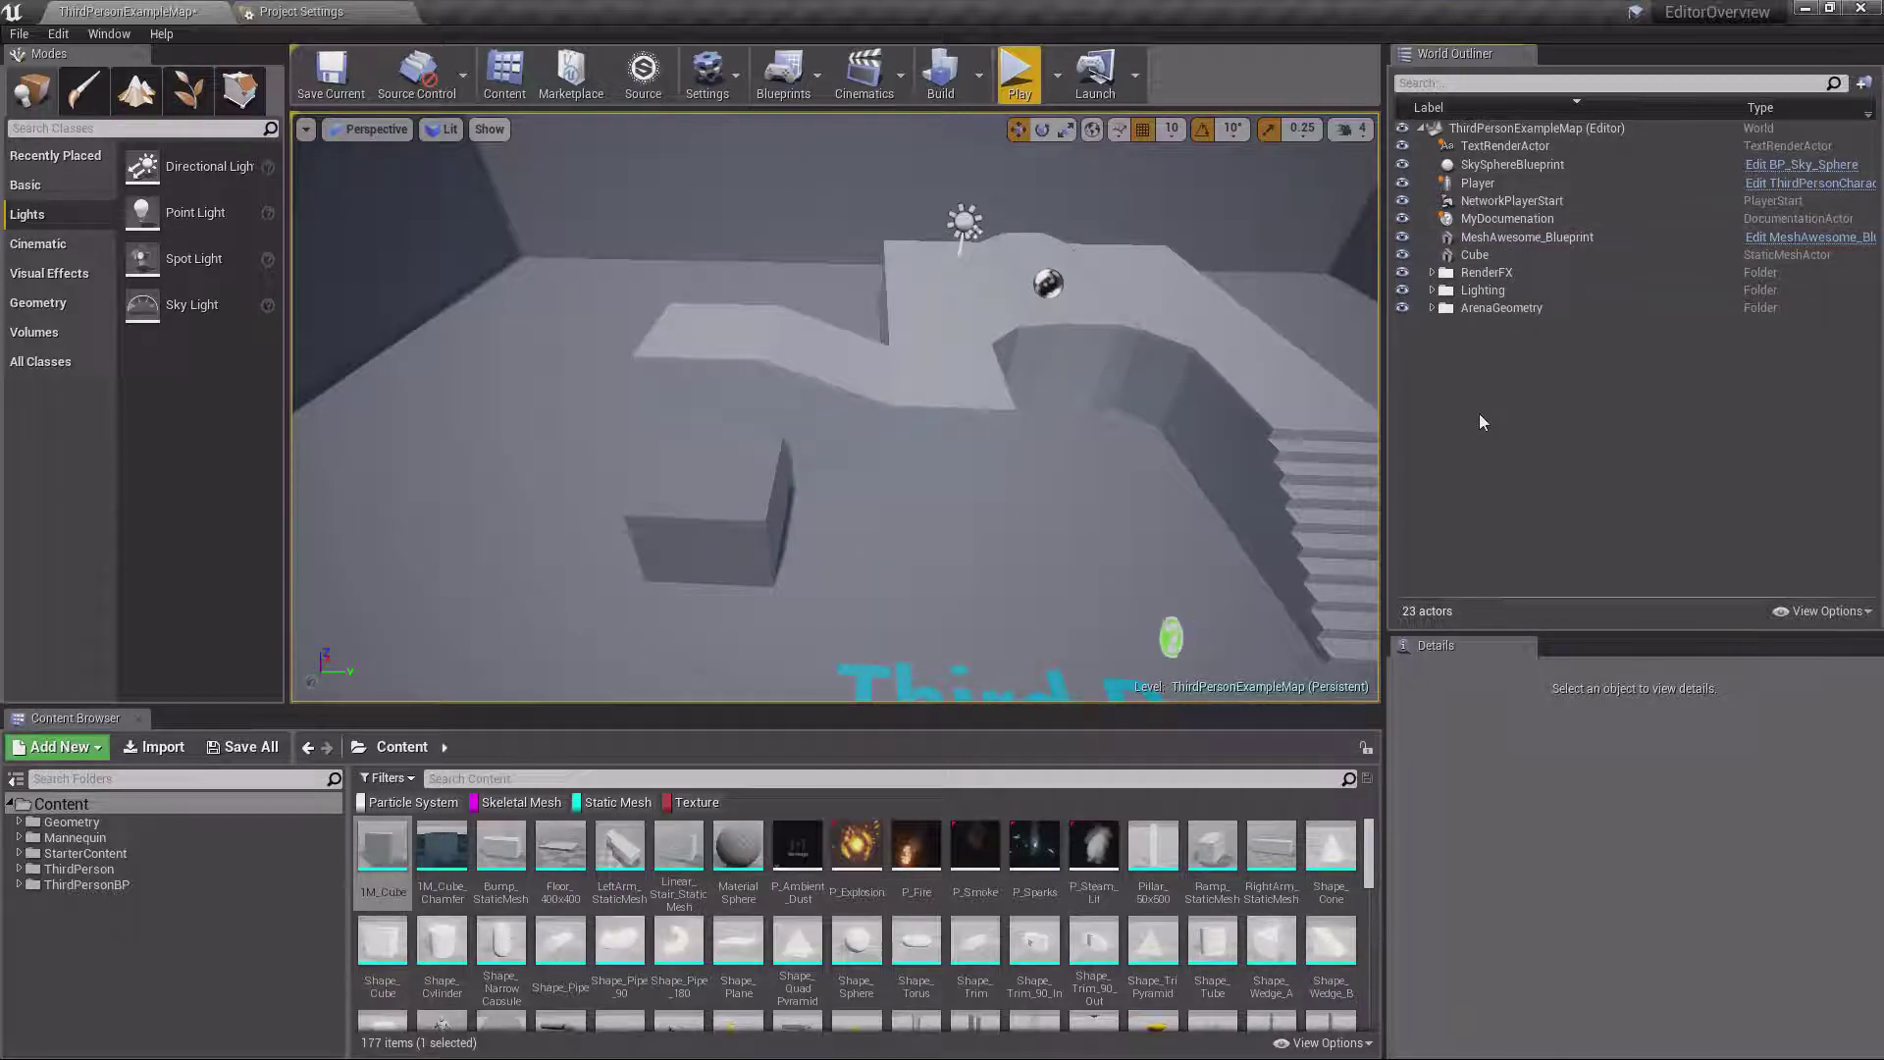
# Delete the MyDocumenation actor, undo the deletion, and clear the selection
pyautogui.click(1491, 276)
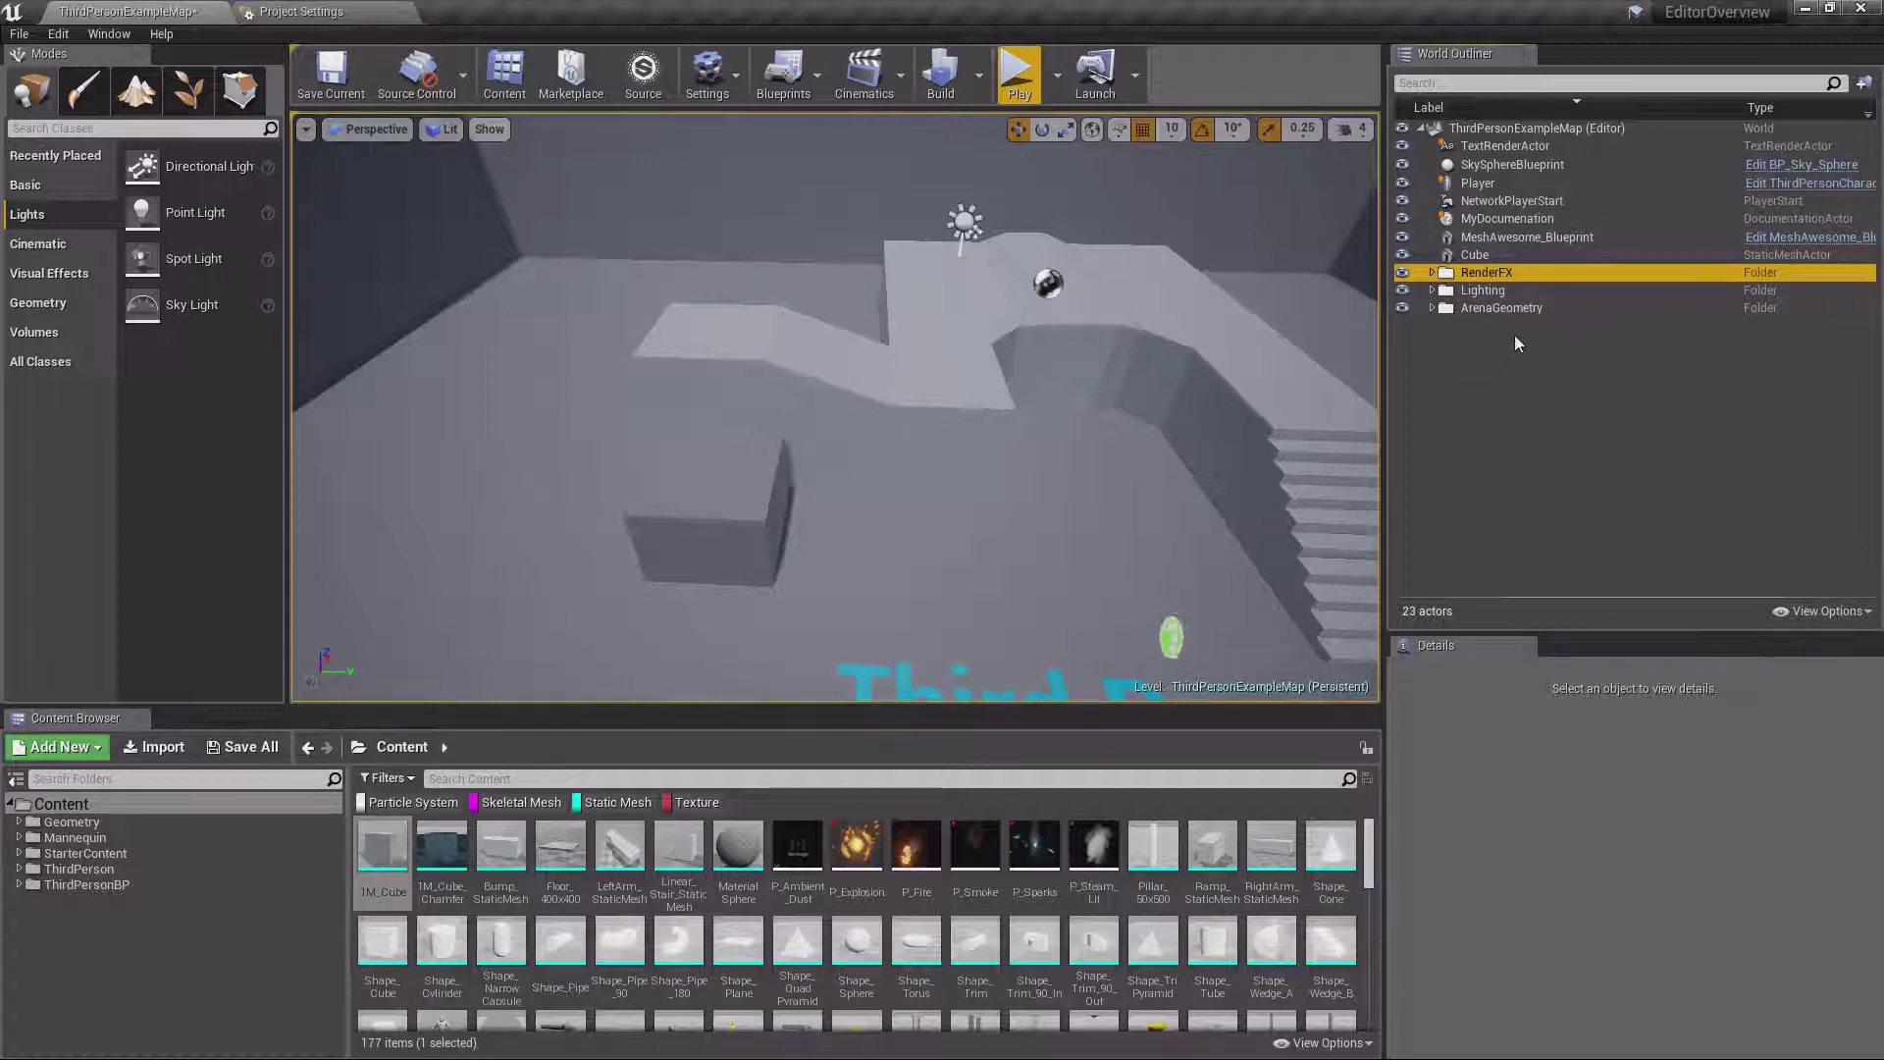
pyautogui.click(1498, 219)
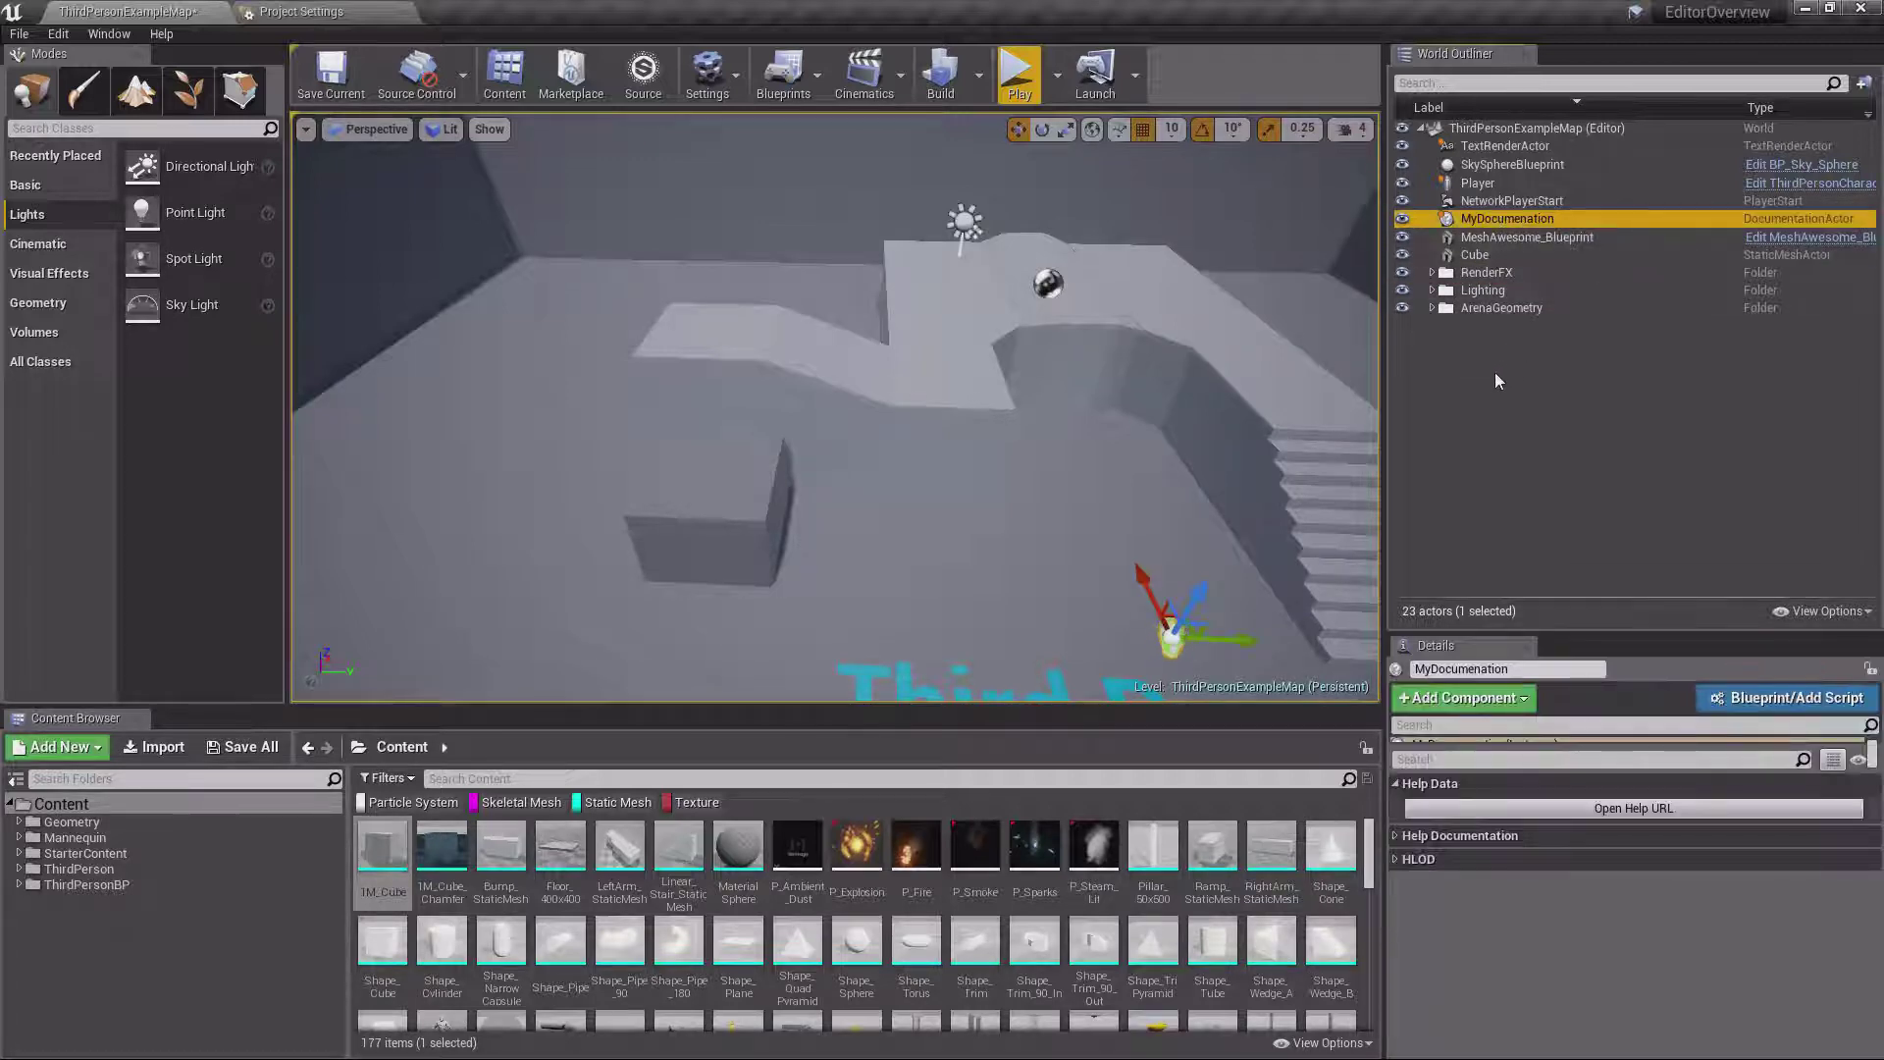
pyautogui.press('Delete')
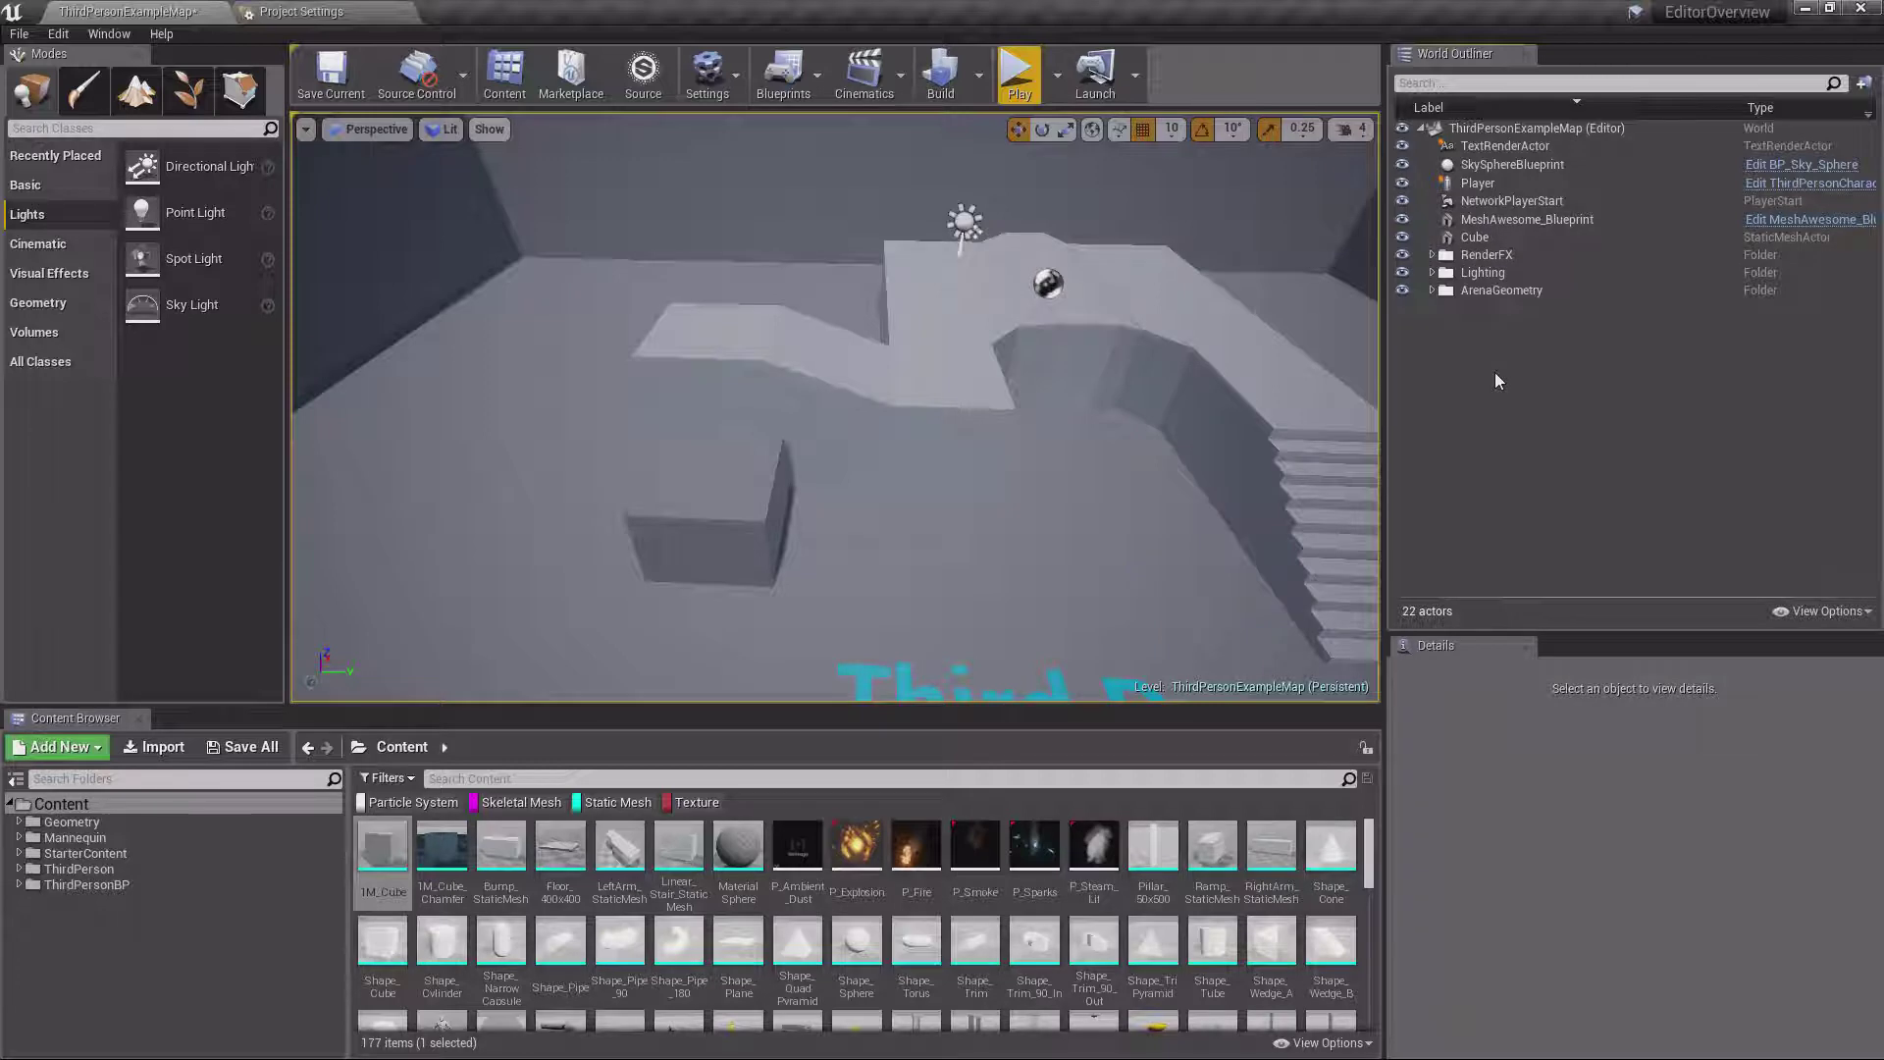
pyautogui.hotkey('ctrl', 'z')
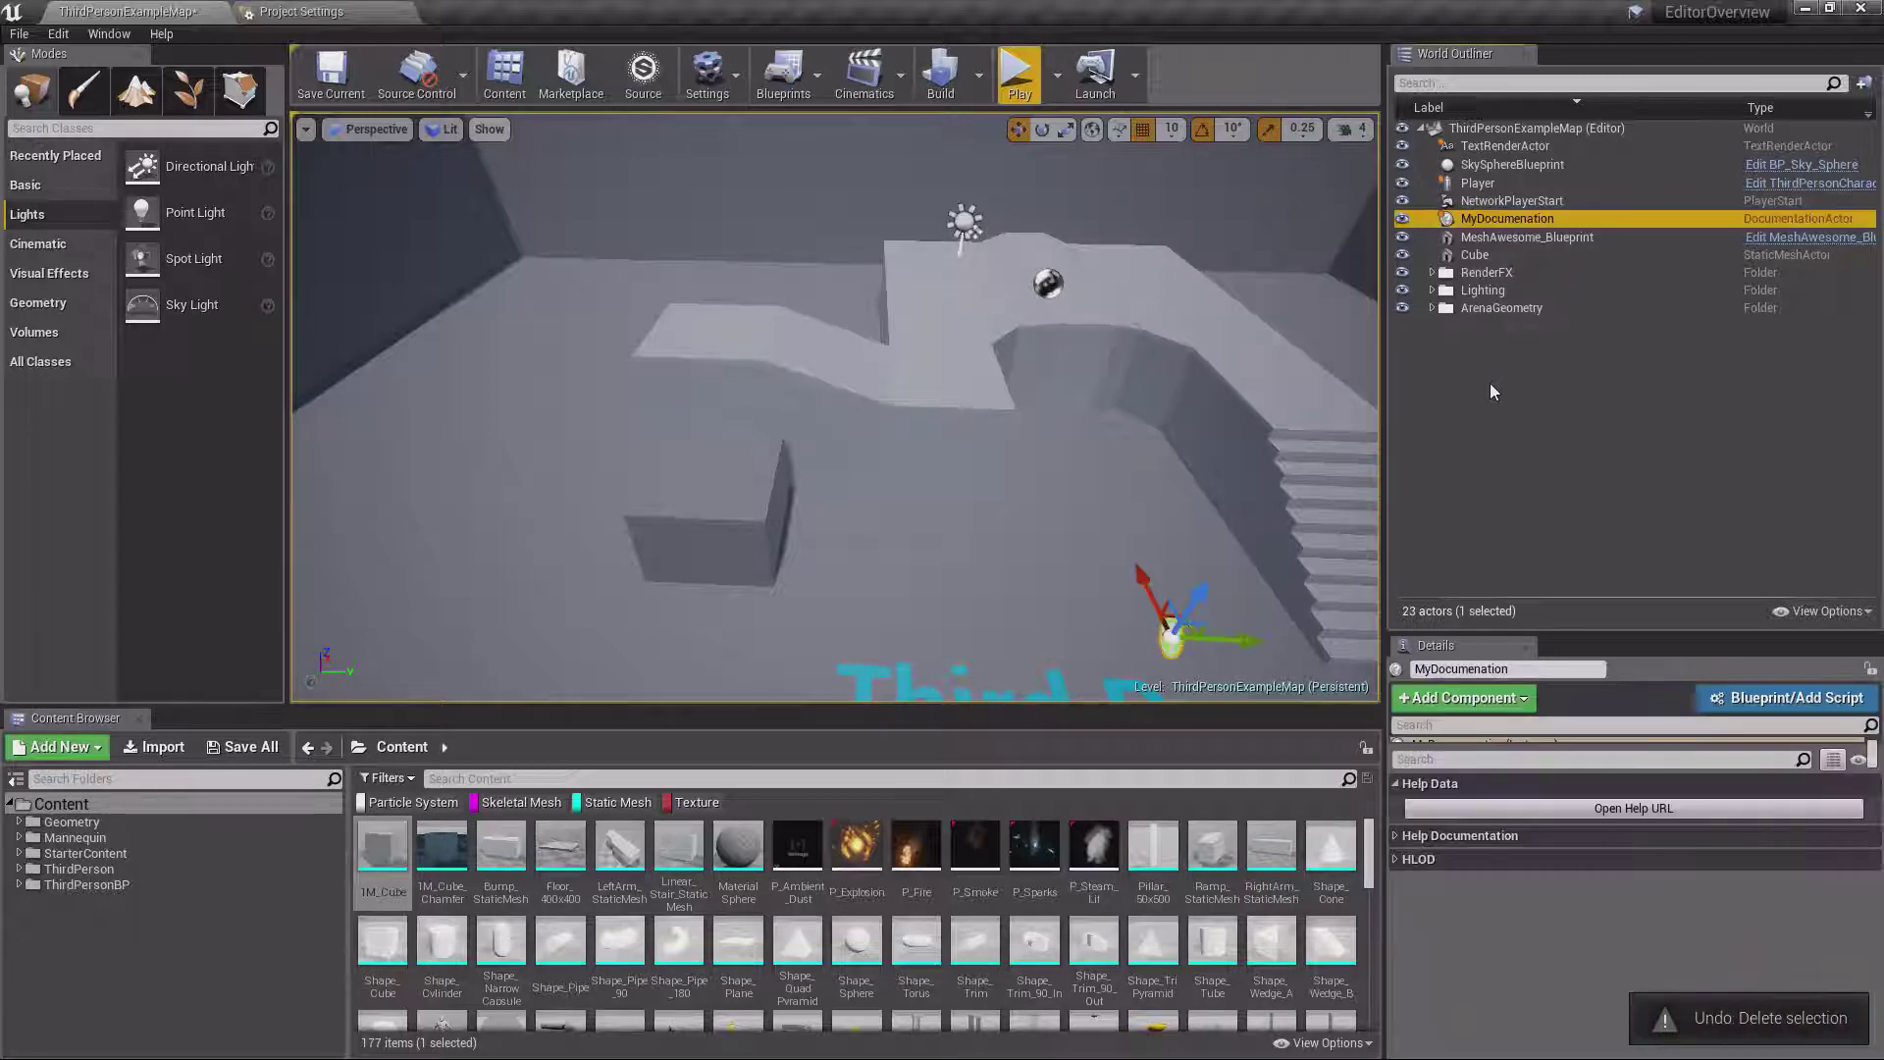
pyautogui.click(1494, 382)
# Review the context options available for the MyDocumenation actor and clear the selection
pyautogui.rightClick(1502, 218)
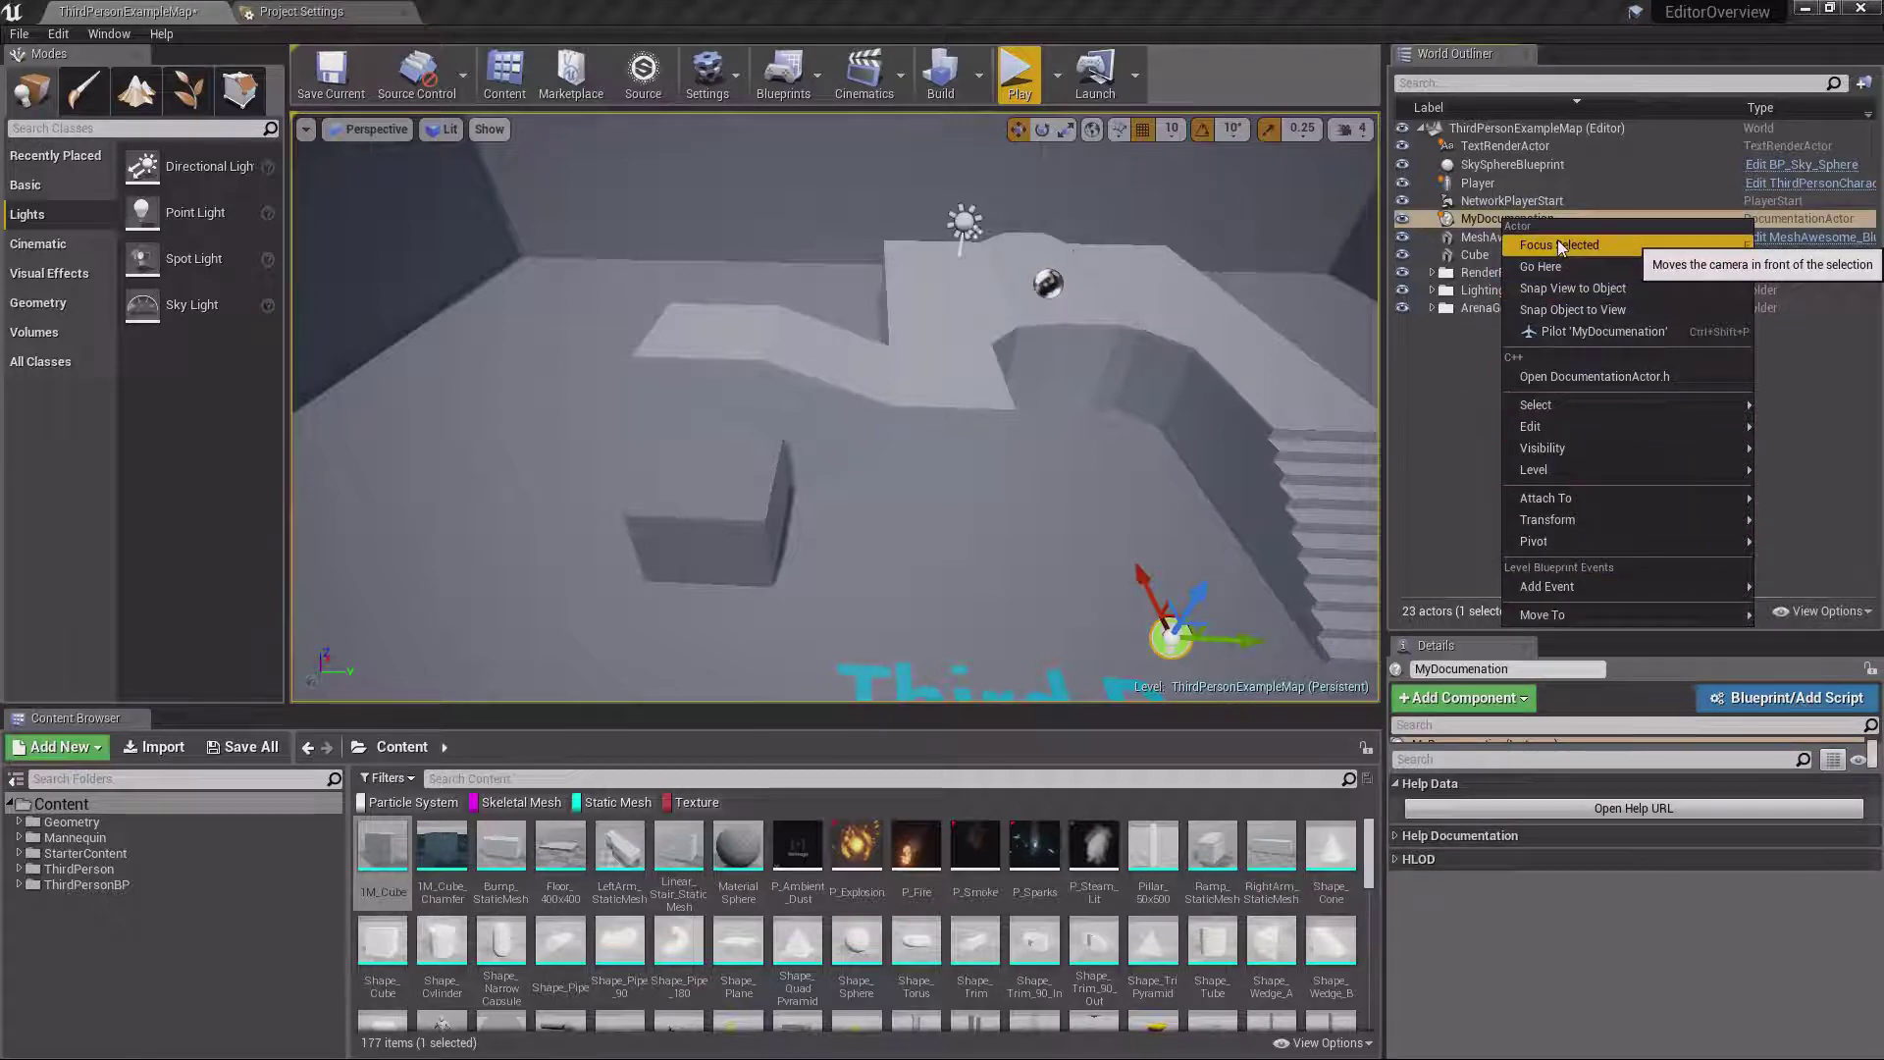
pyautogui.click(1560, 378)
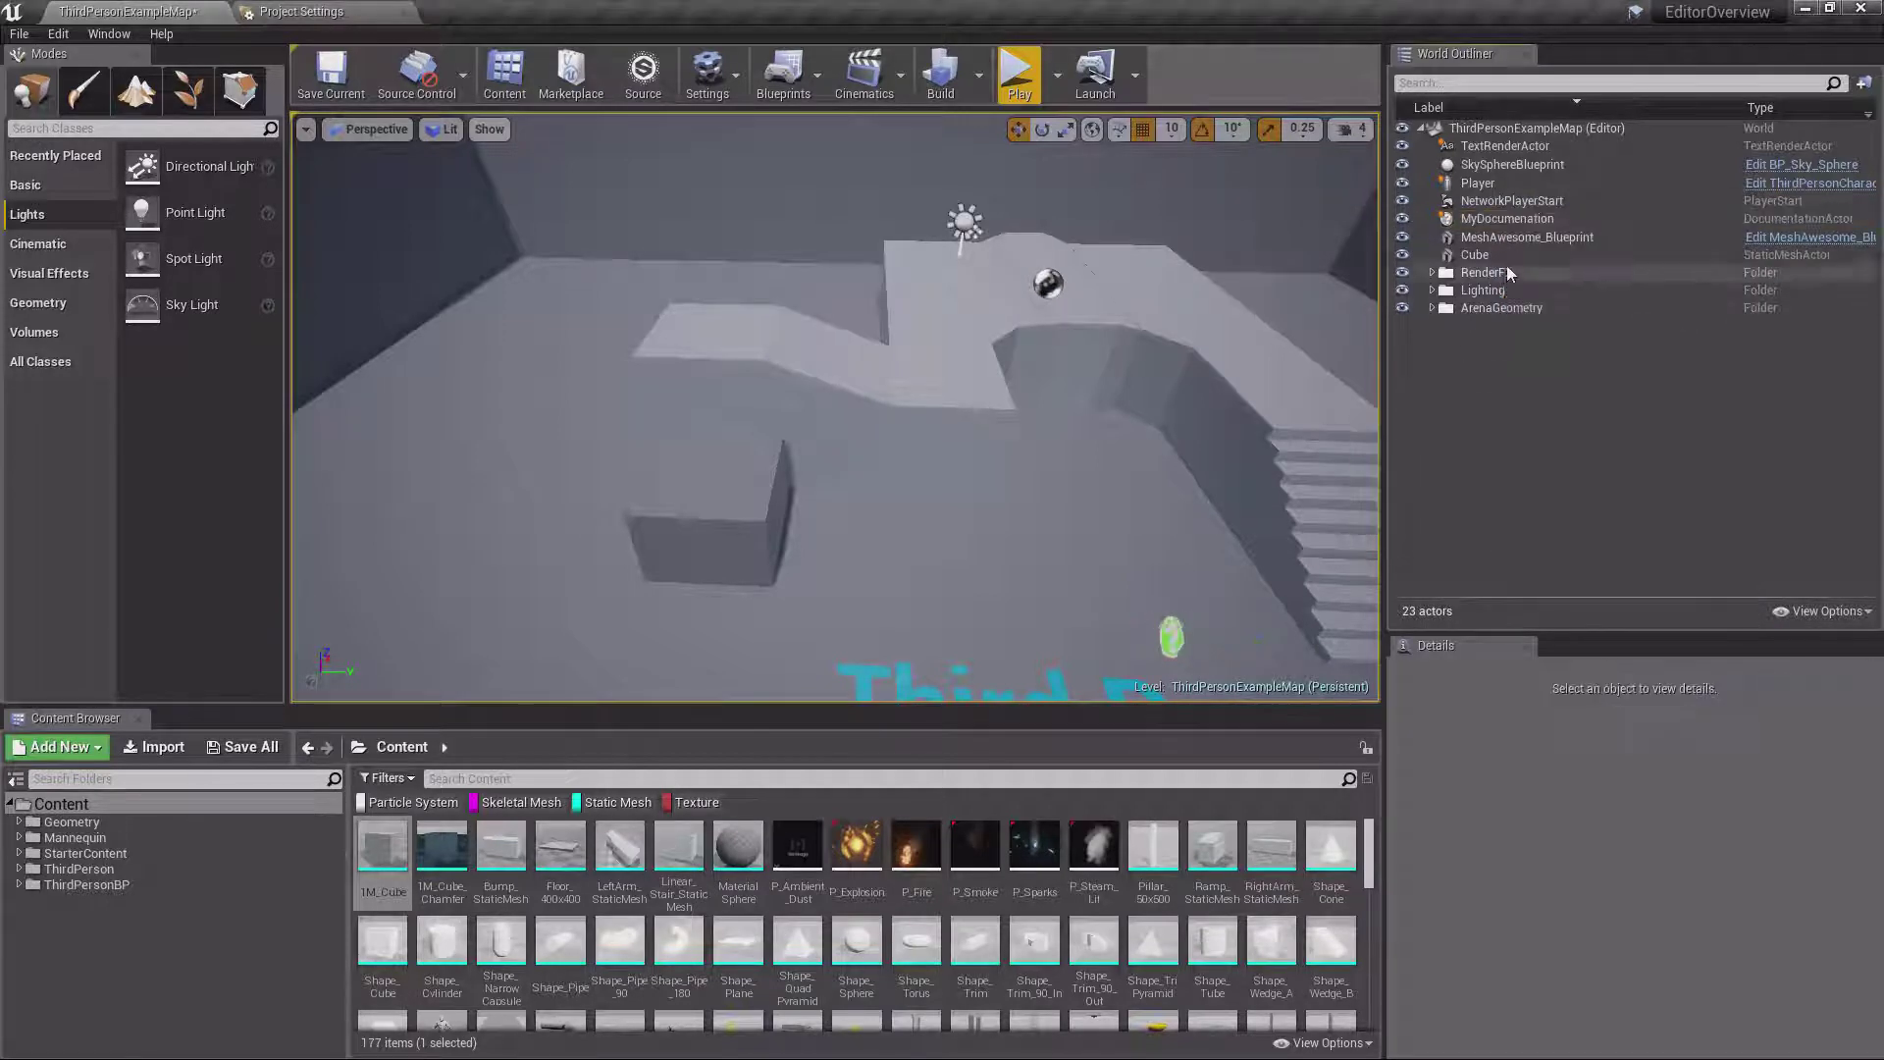
pyautogui.click(1507, 386)
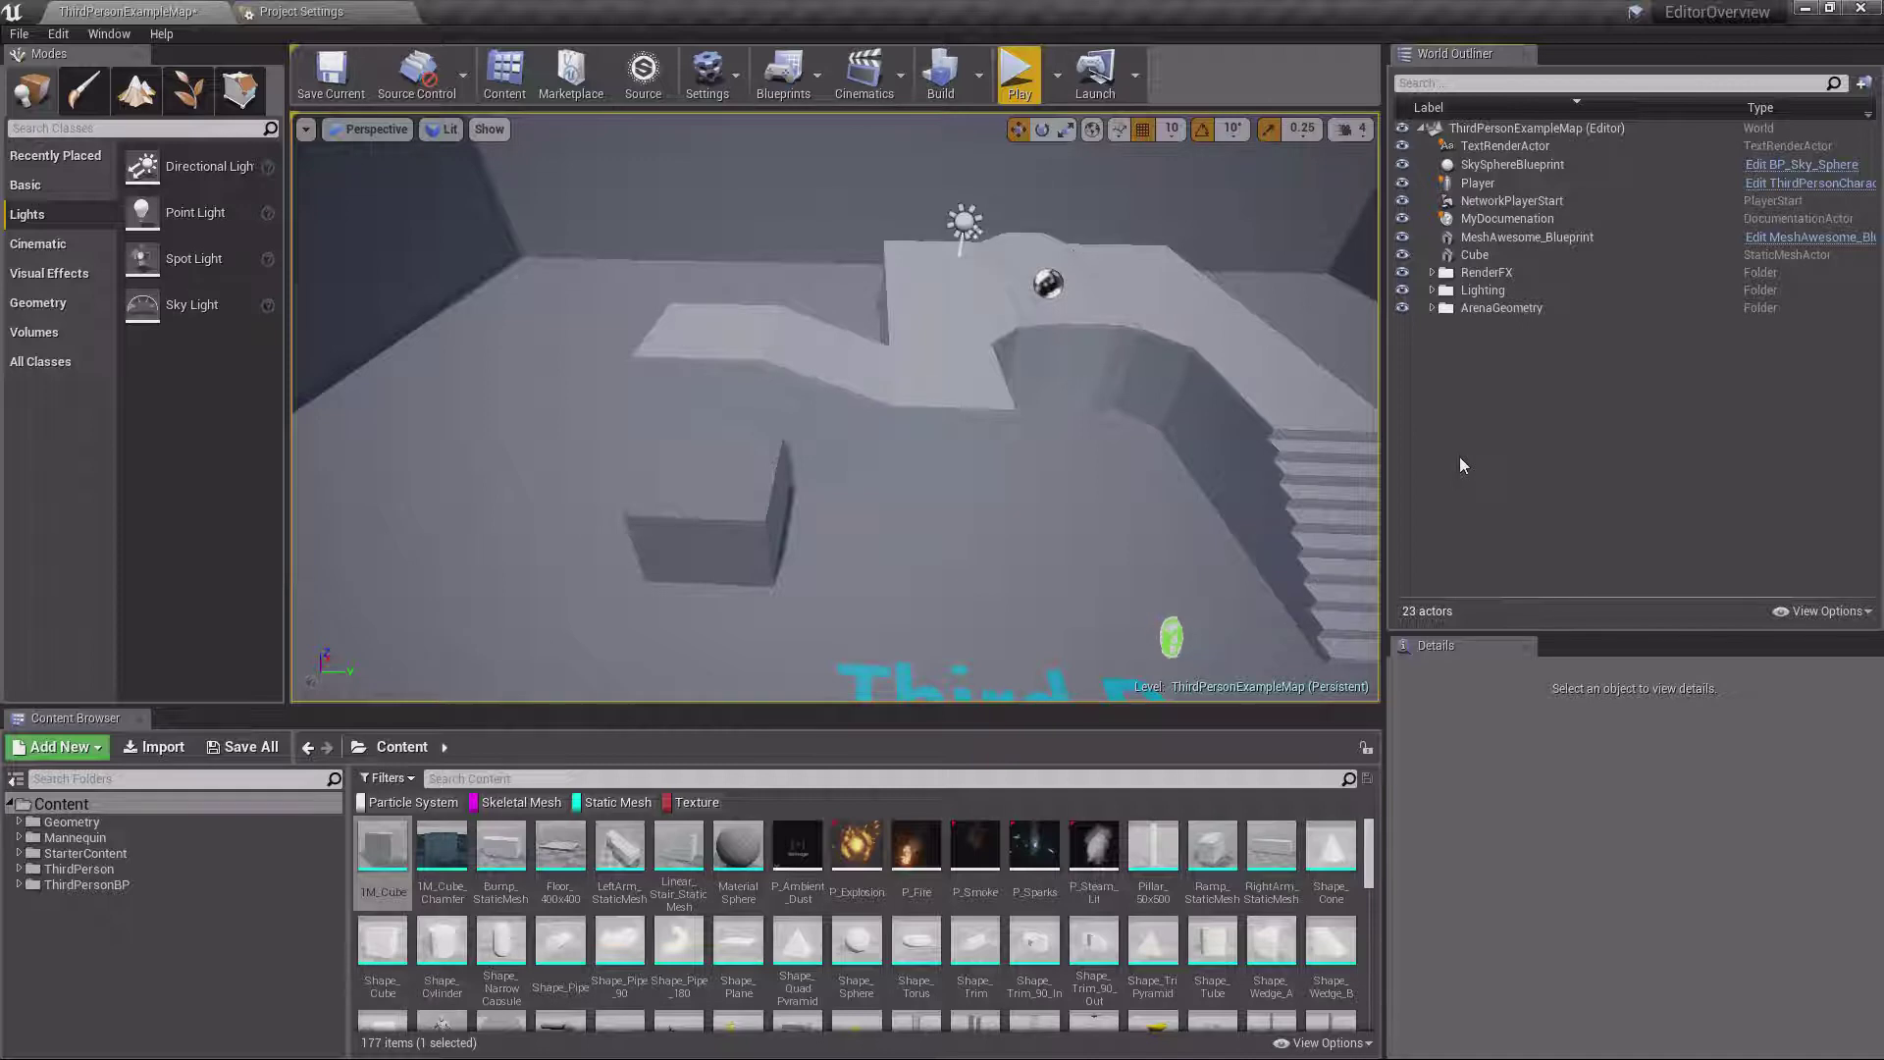
# Search the World Outliner for "player", inspect the Player and NetworkPlayerStart actors, and clear the search
pyautogui.click(1460, 84)
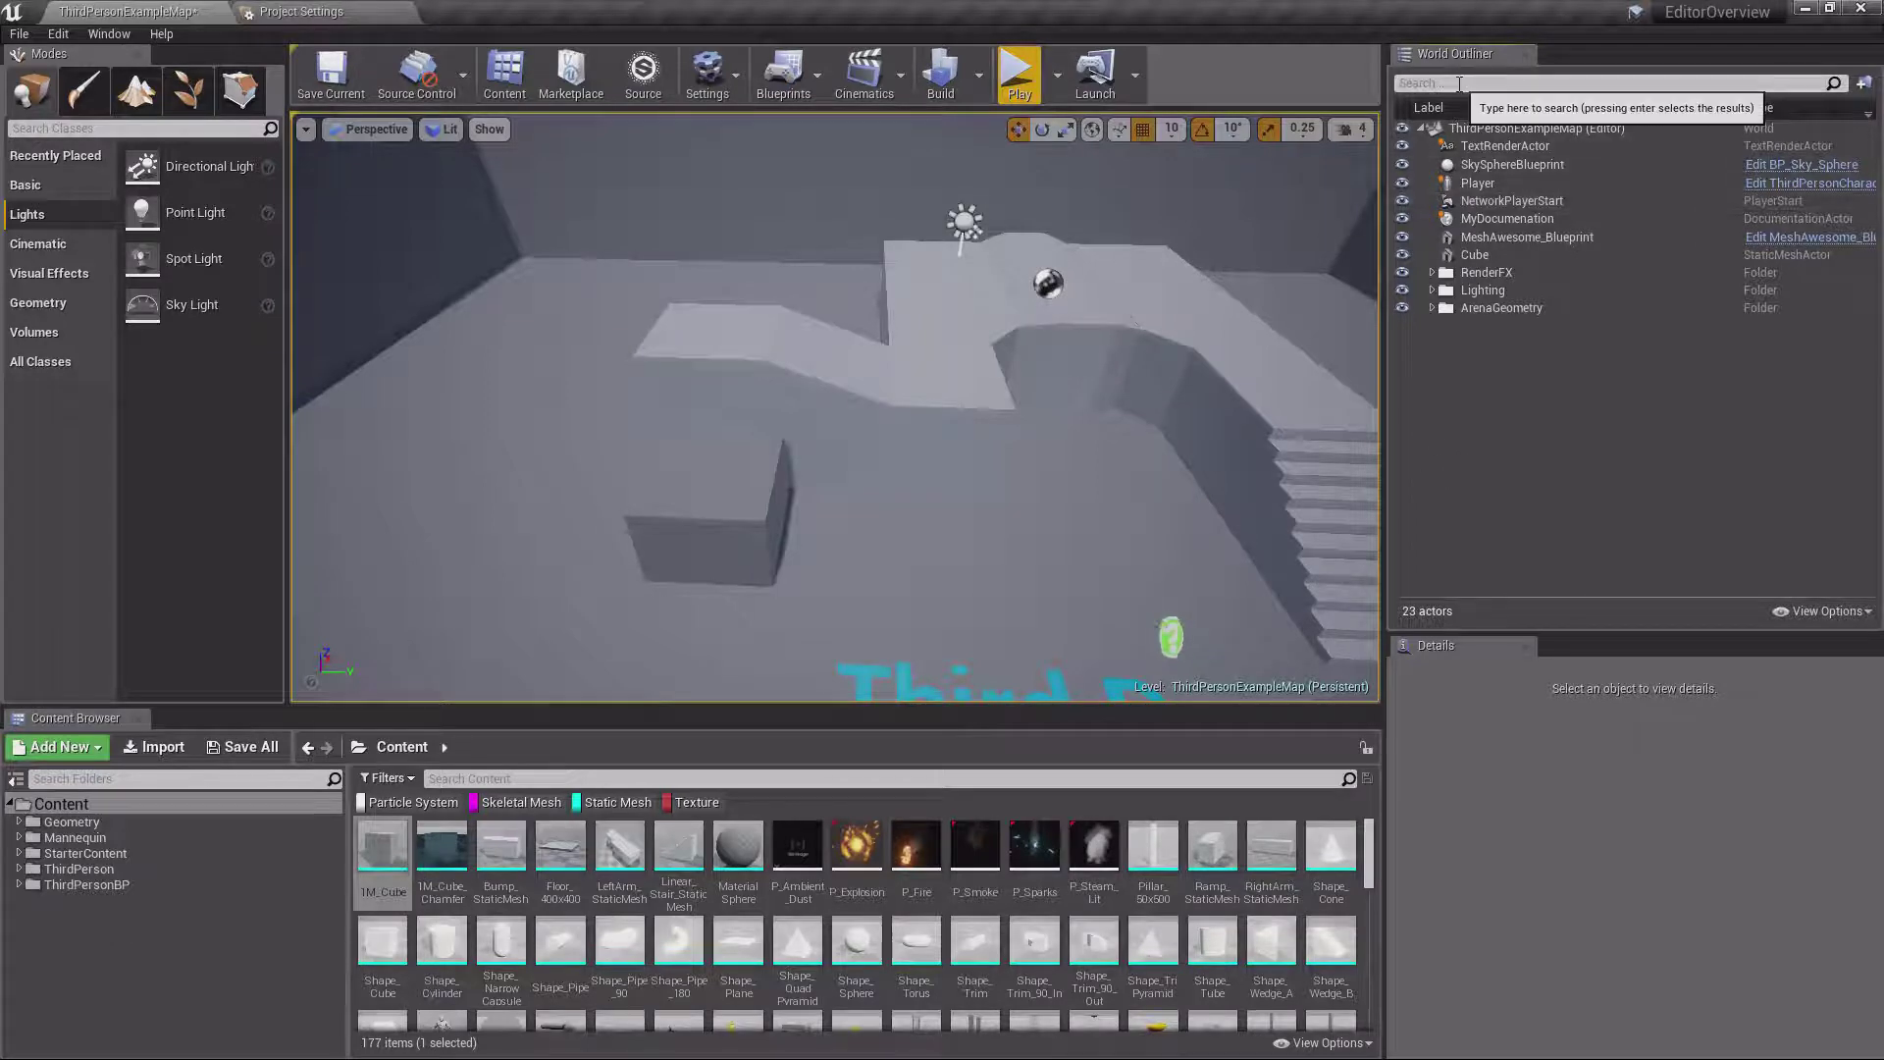
pyautogui.write('player')
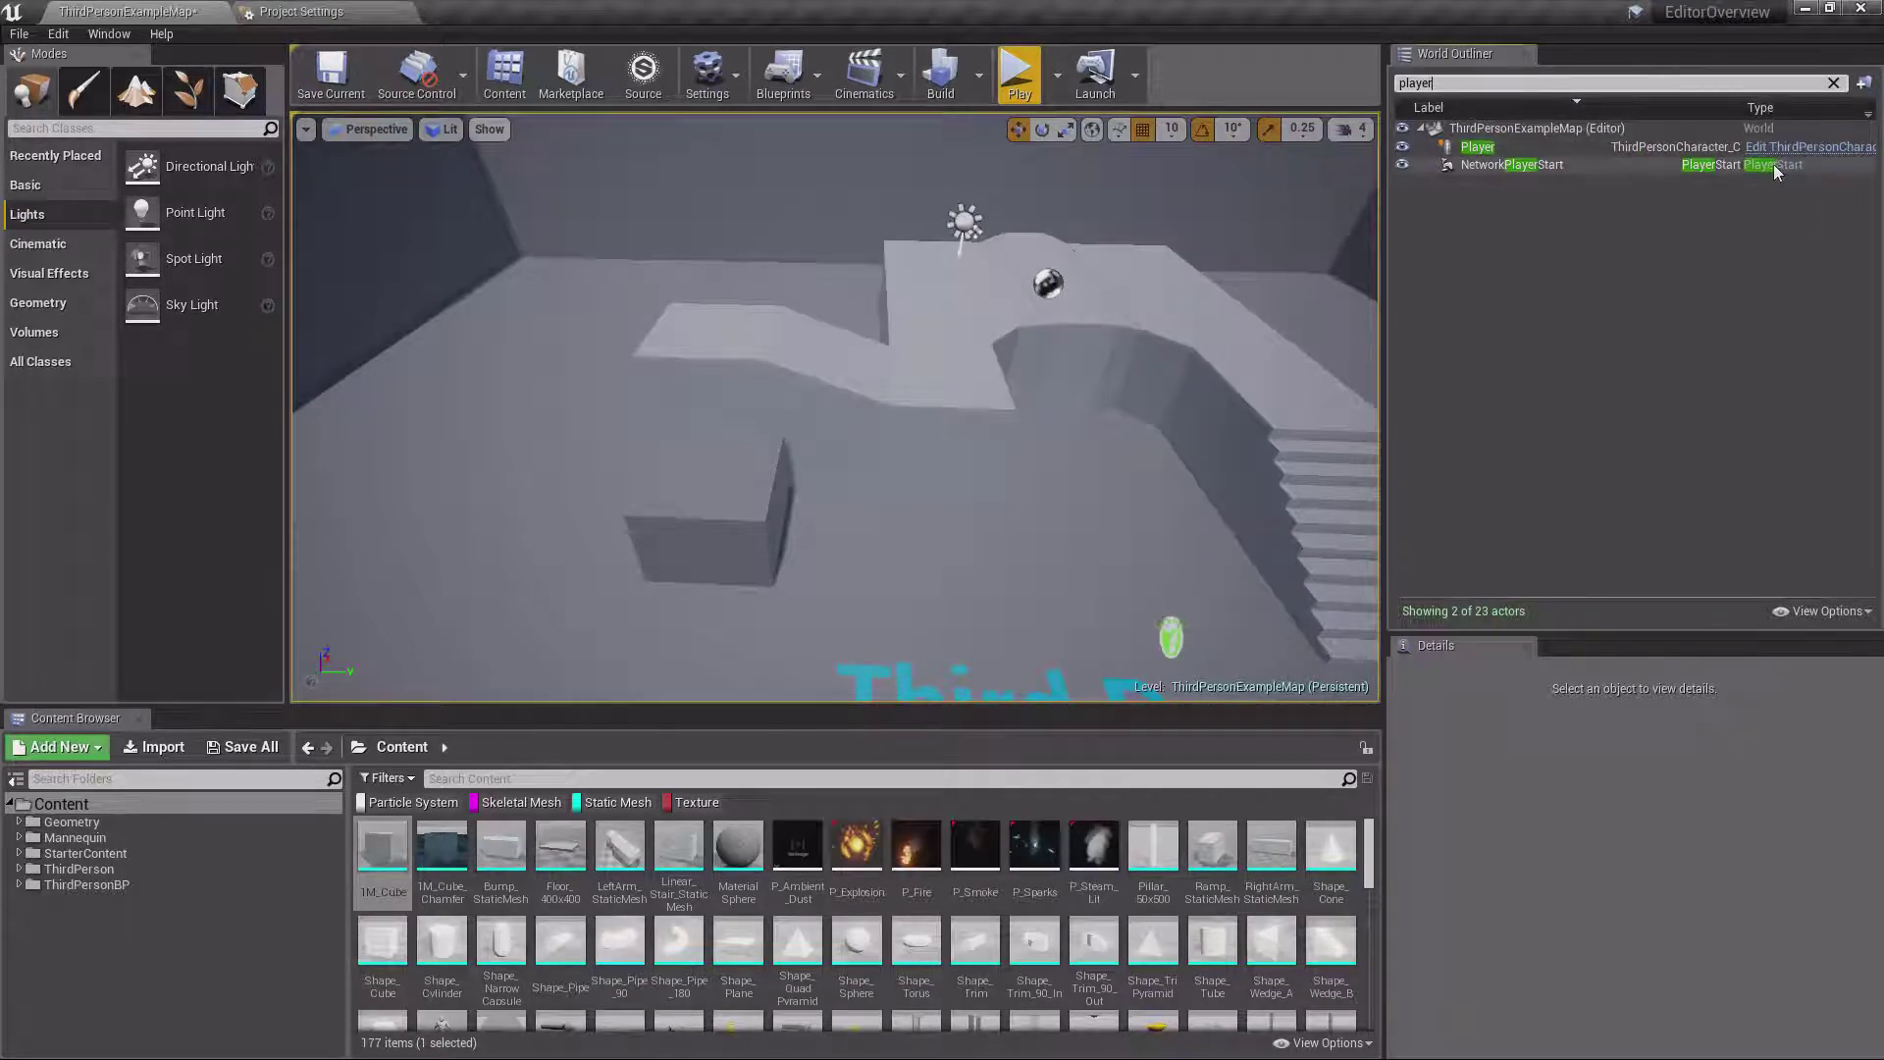
pyautogui.click(1482, 149)
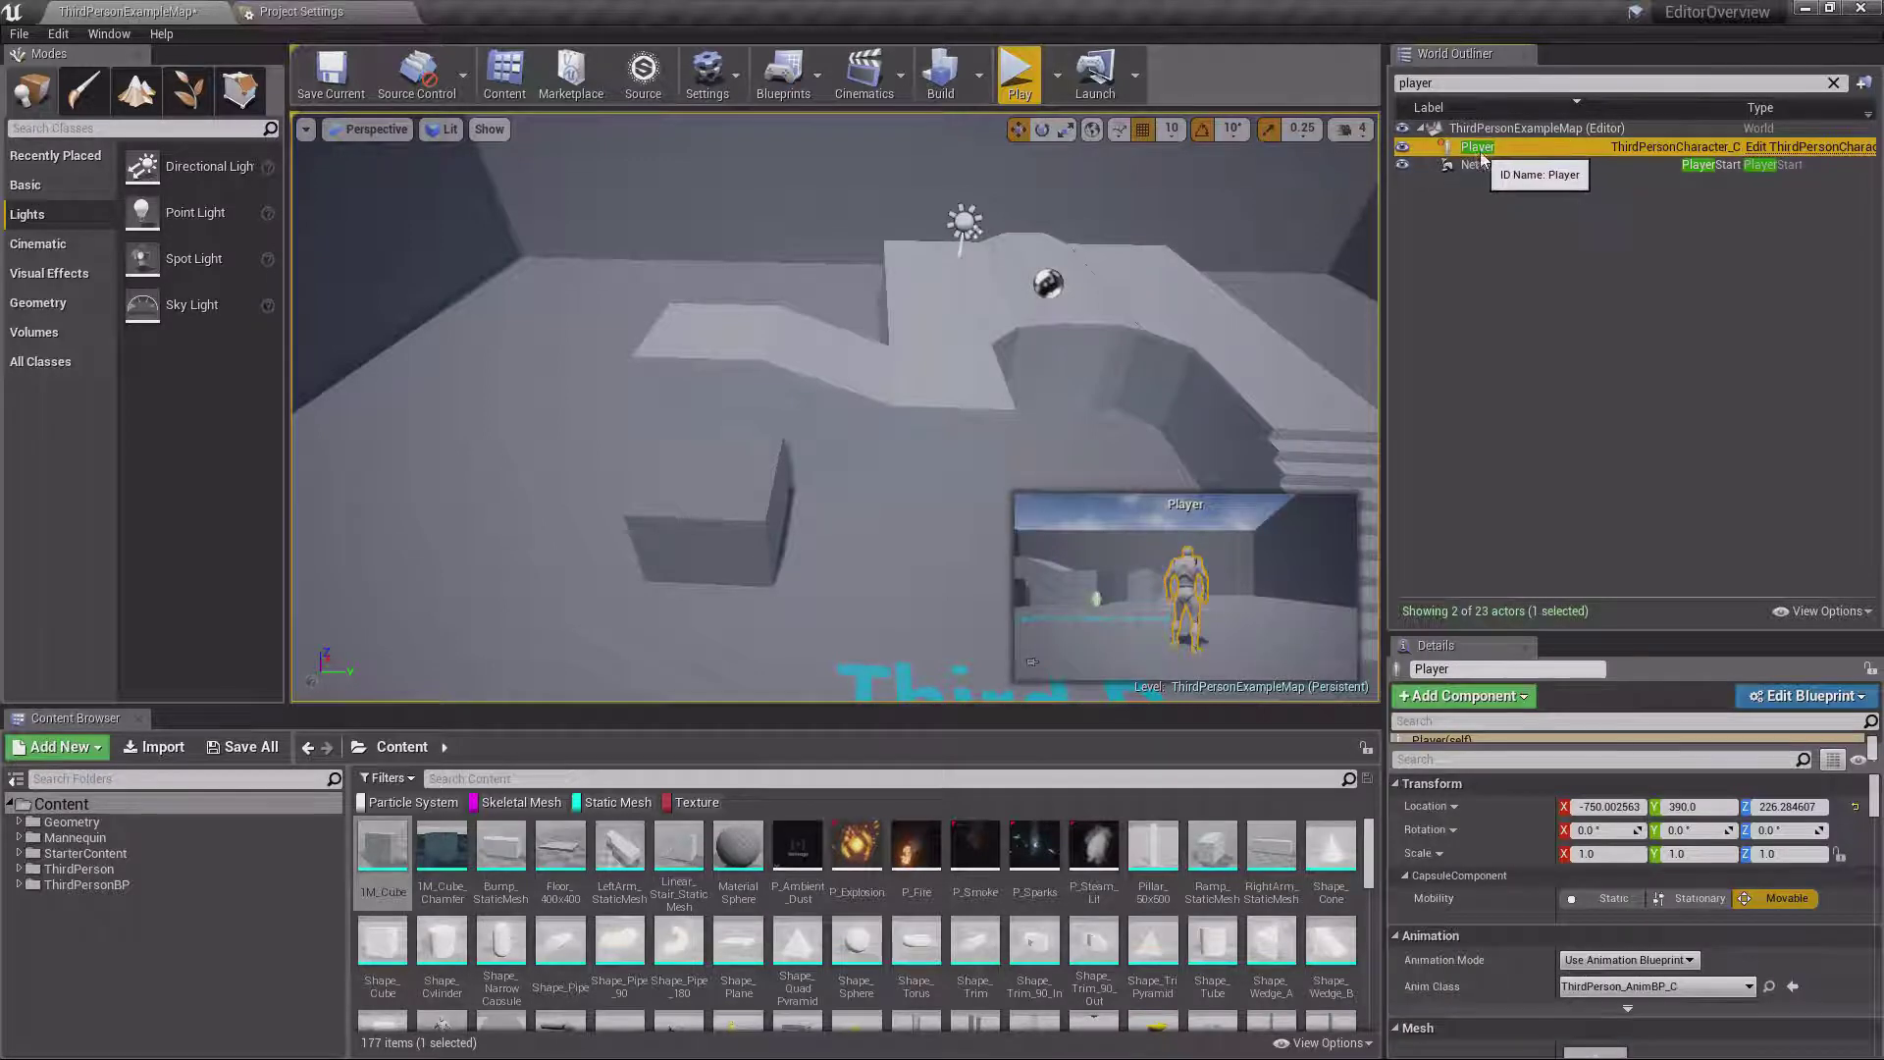
pyautogui.click(1783, 163)
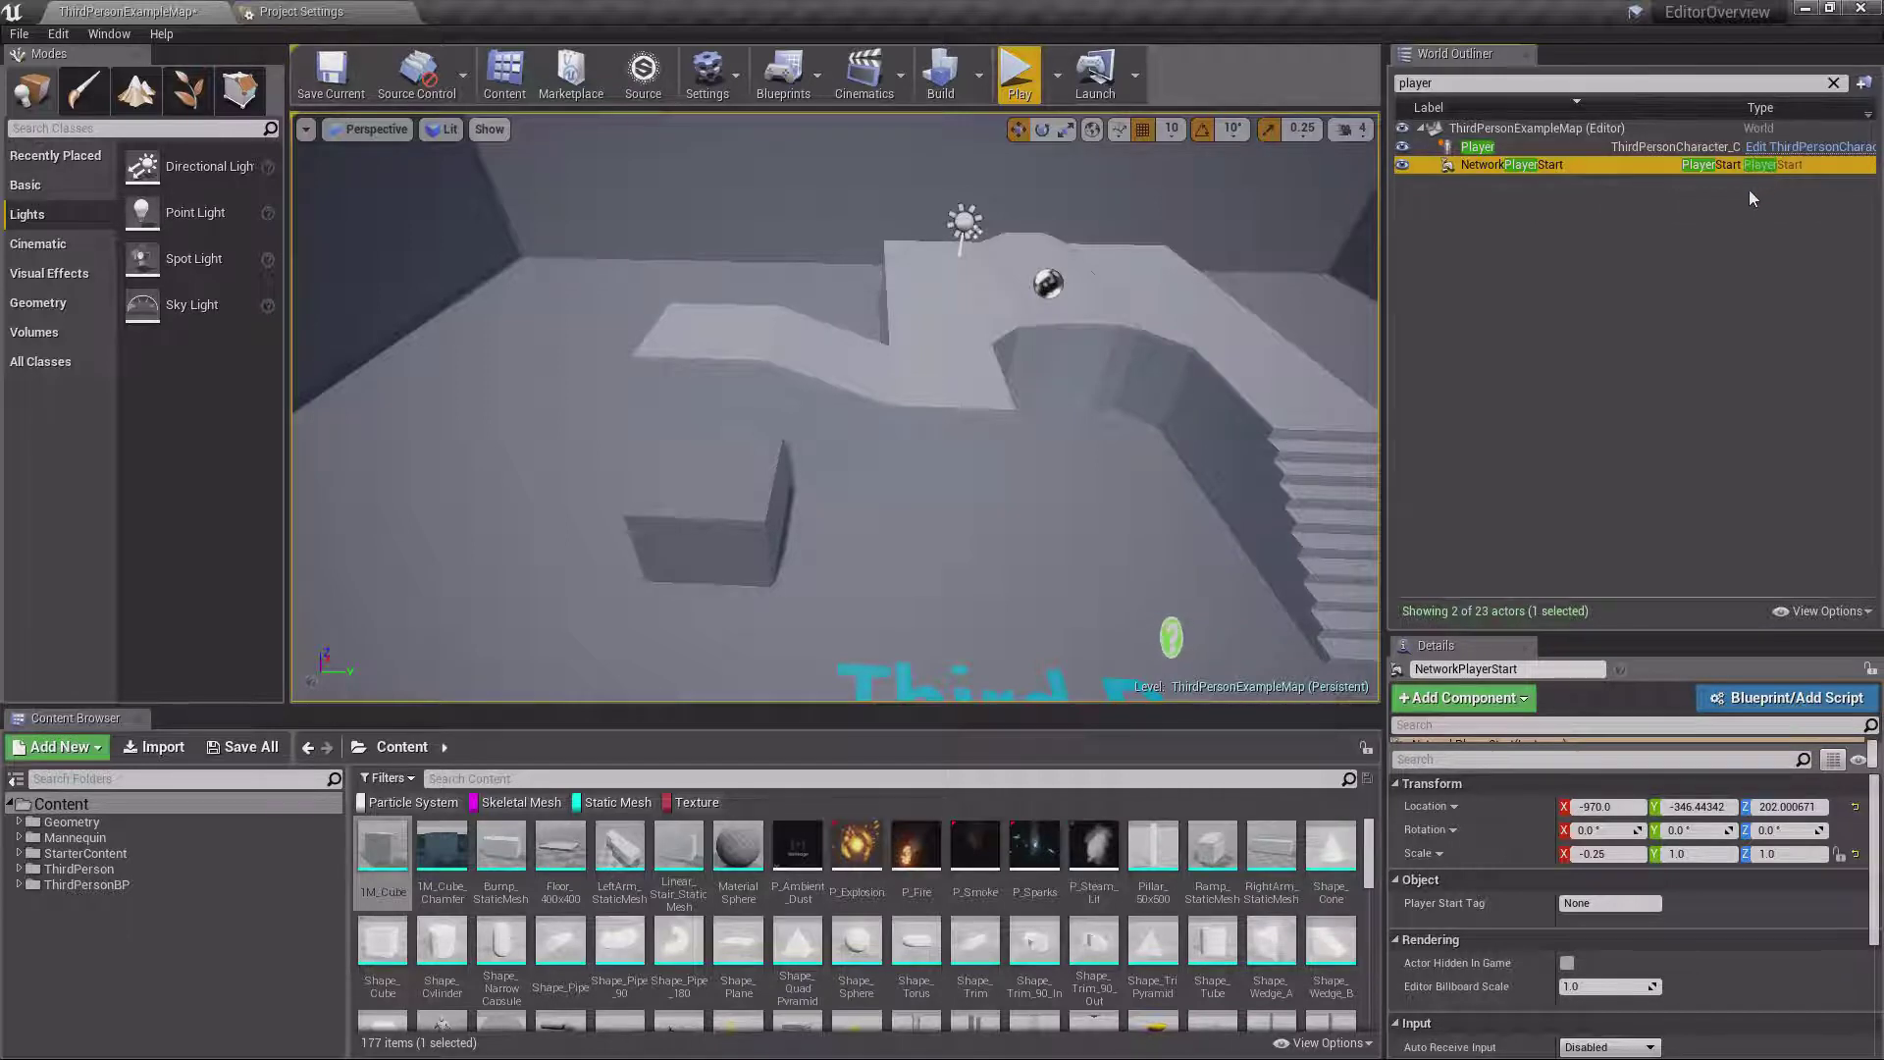
pyautogui.click(1745, 198)
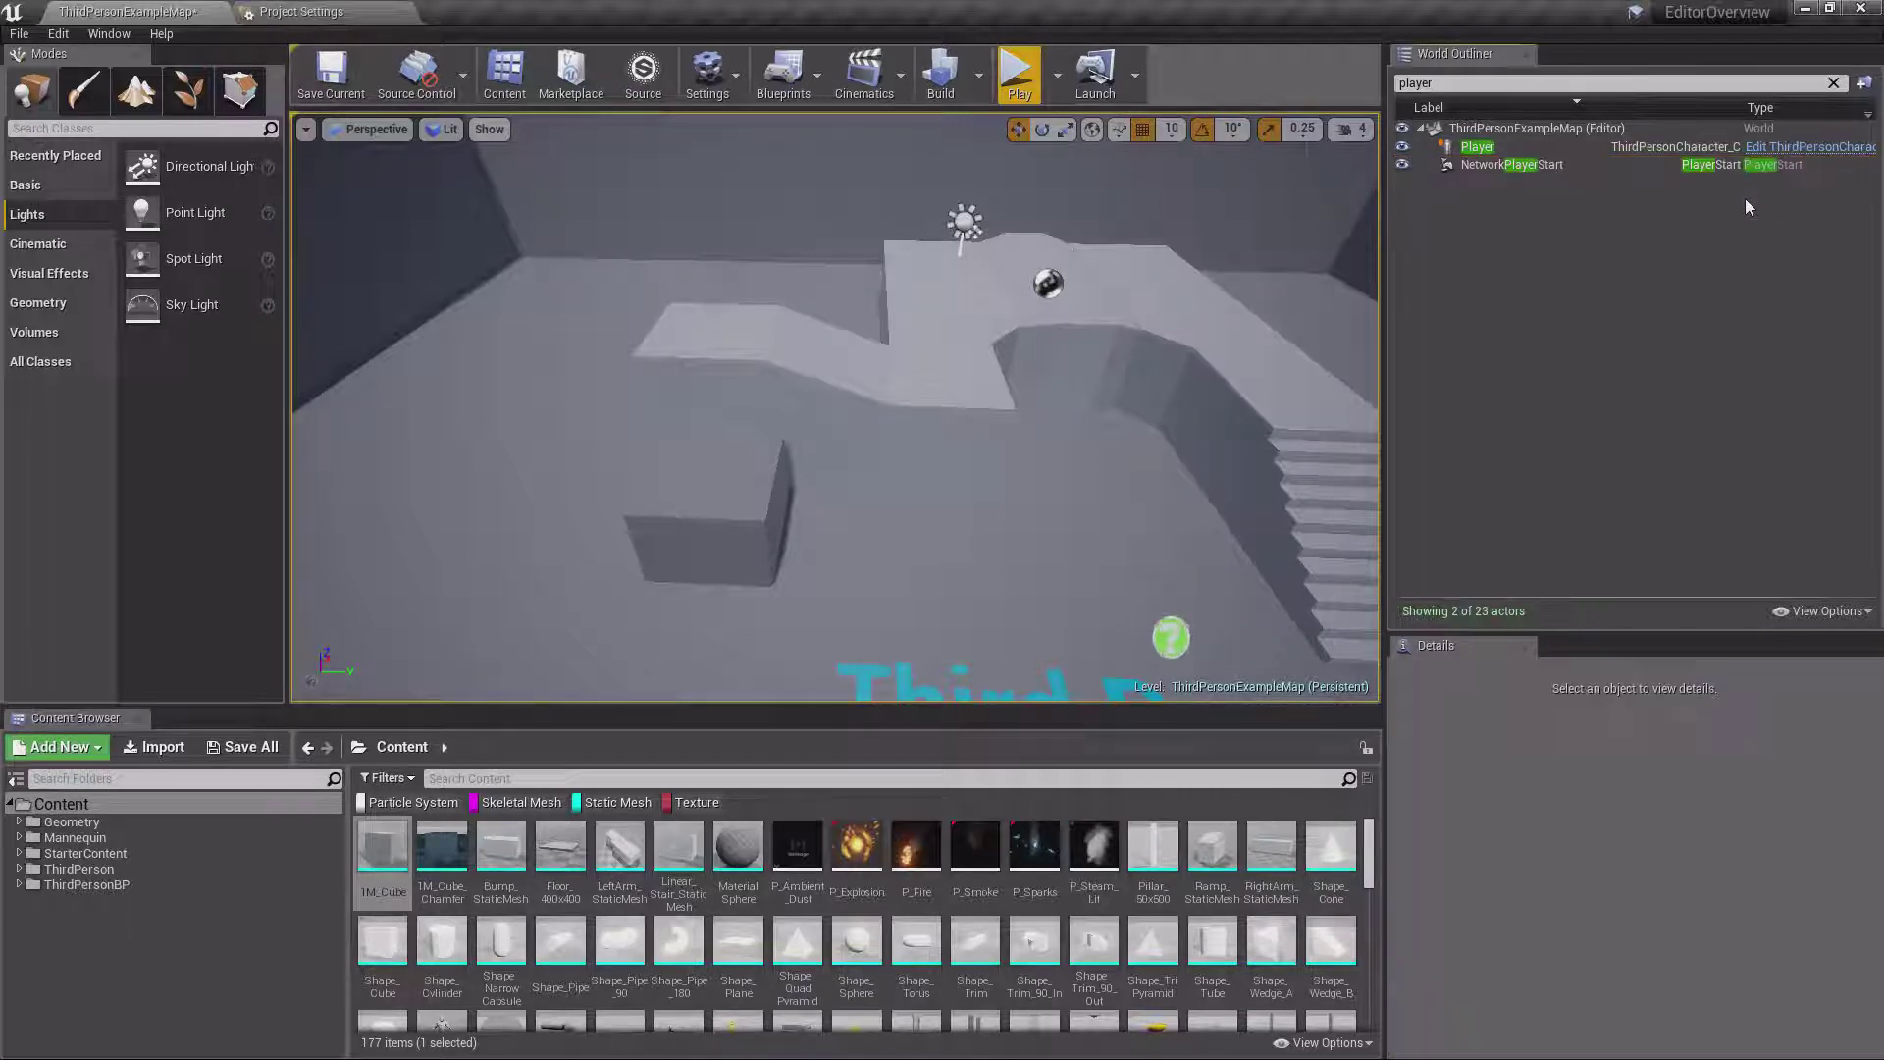
pyautogui.click(1832, 84)
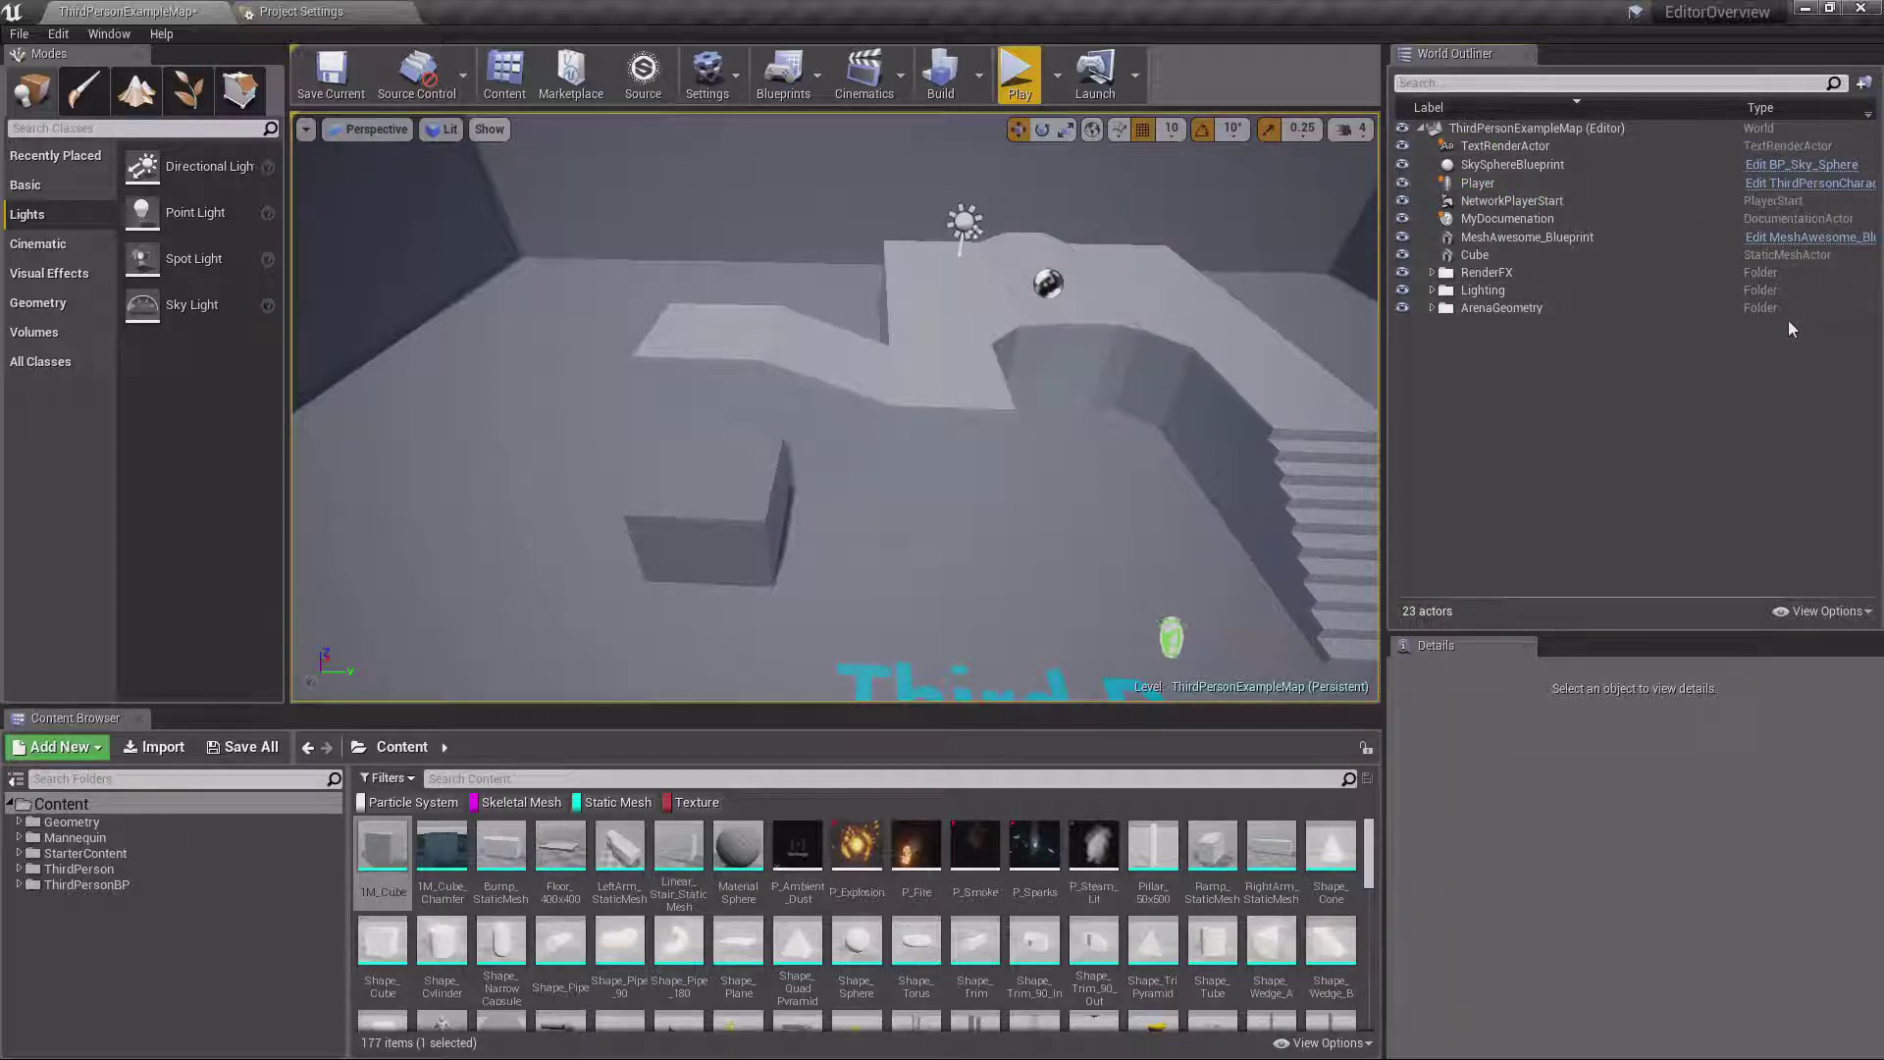
# Set the World Outliner's info column to None and switch it back to Type
pyautogui.click(1869, 114)
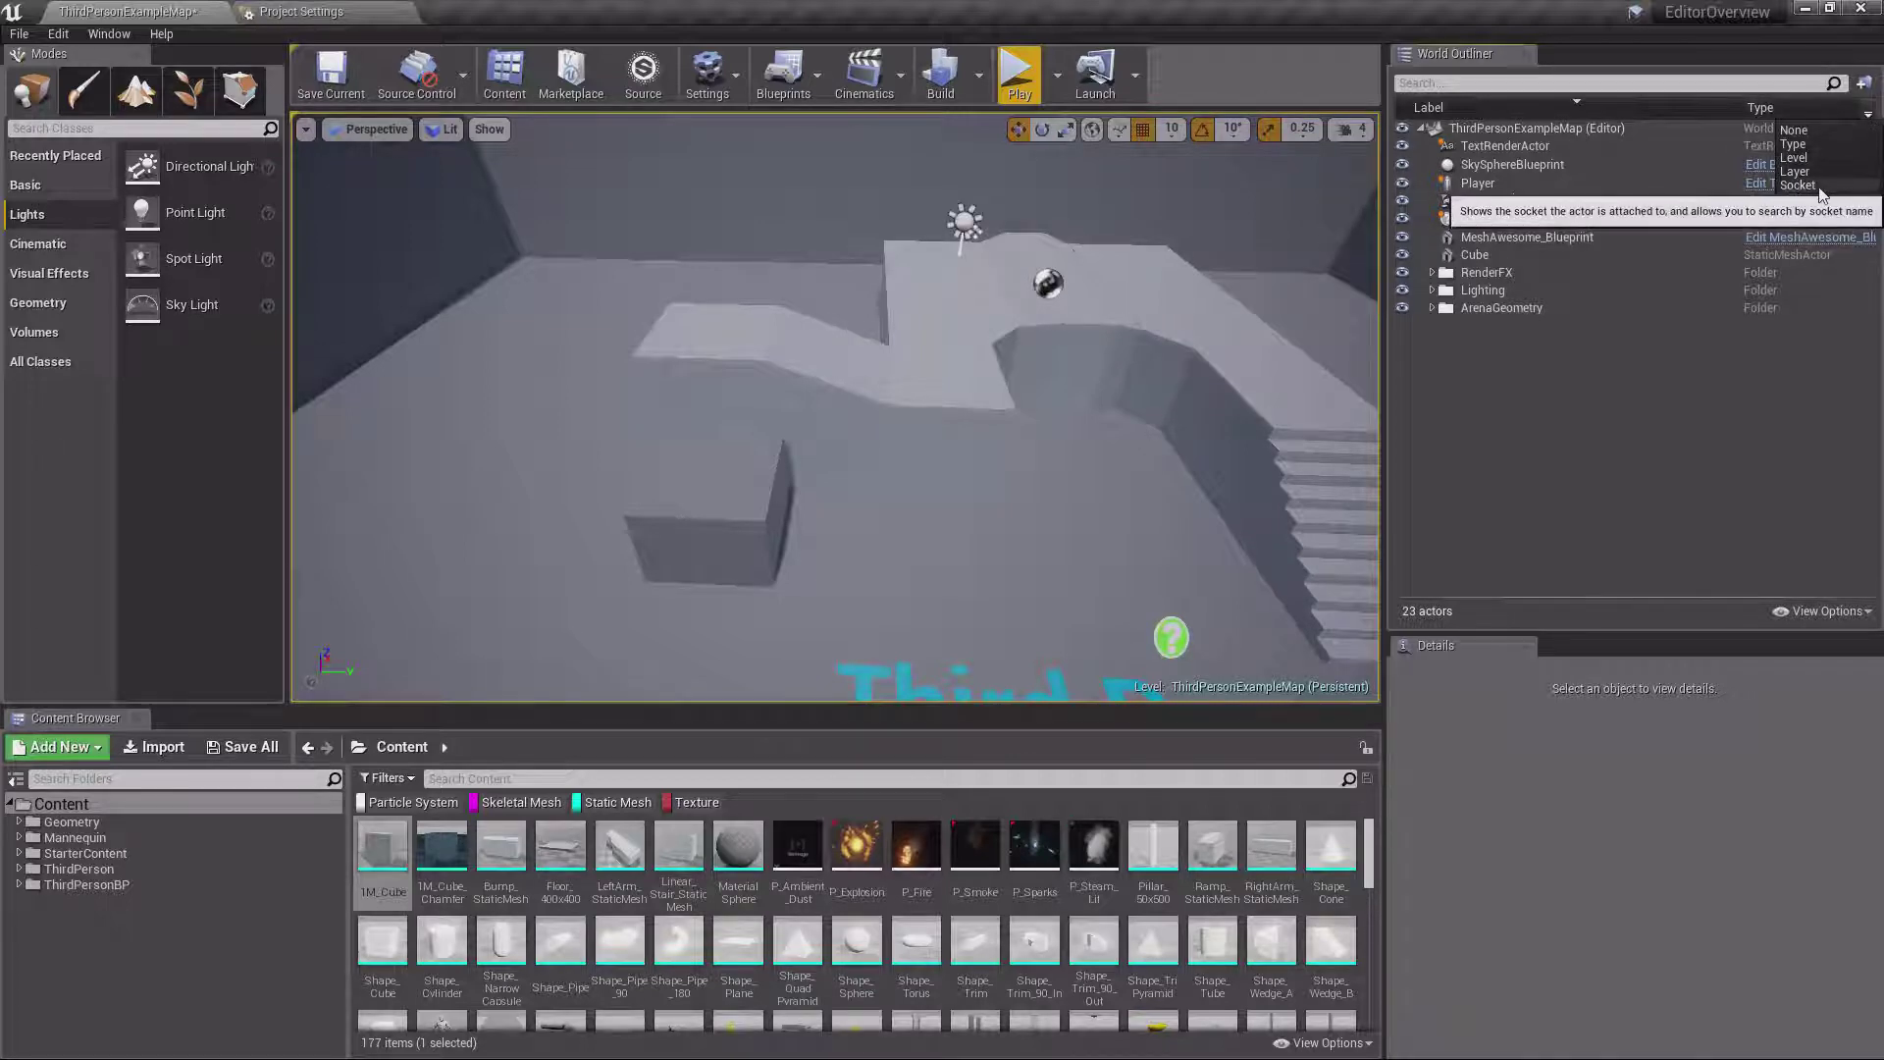
pyautogui.click(1813, 131)
pyautogui.click(1821, 109)
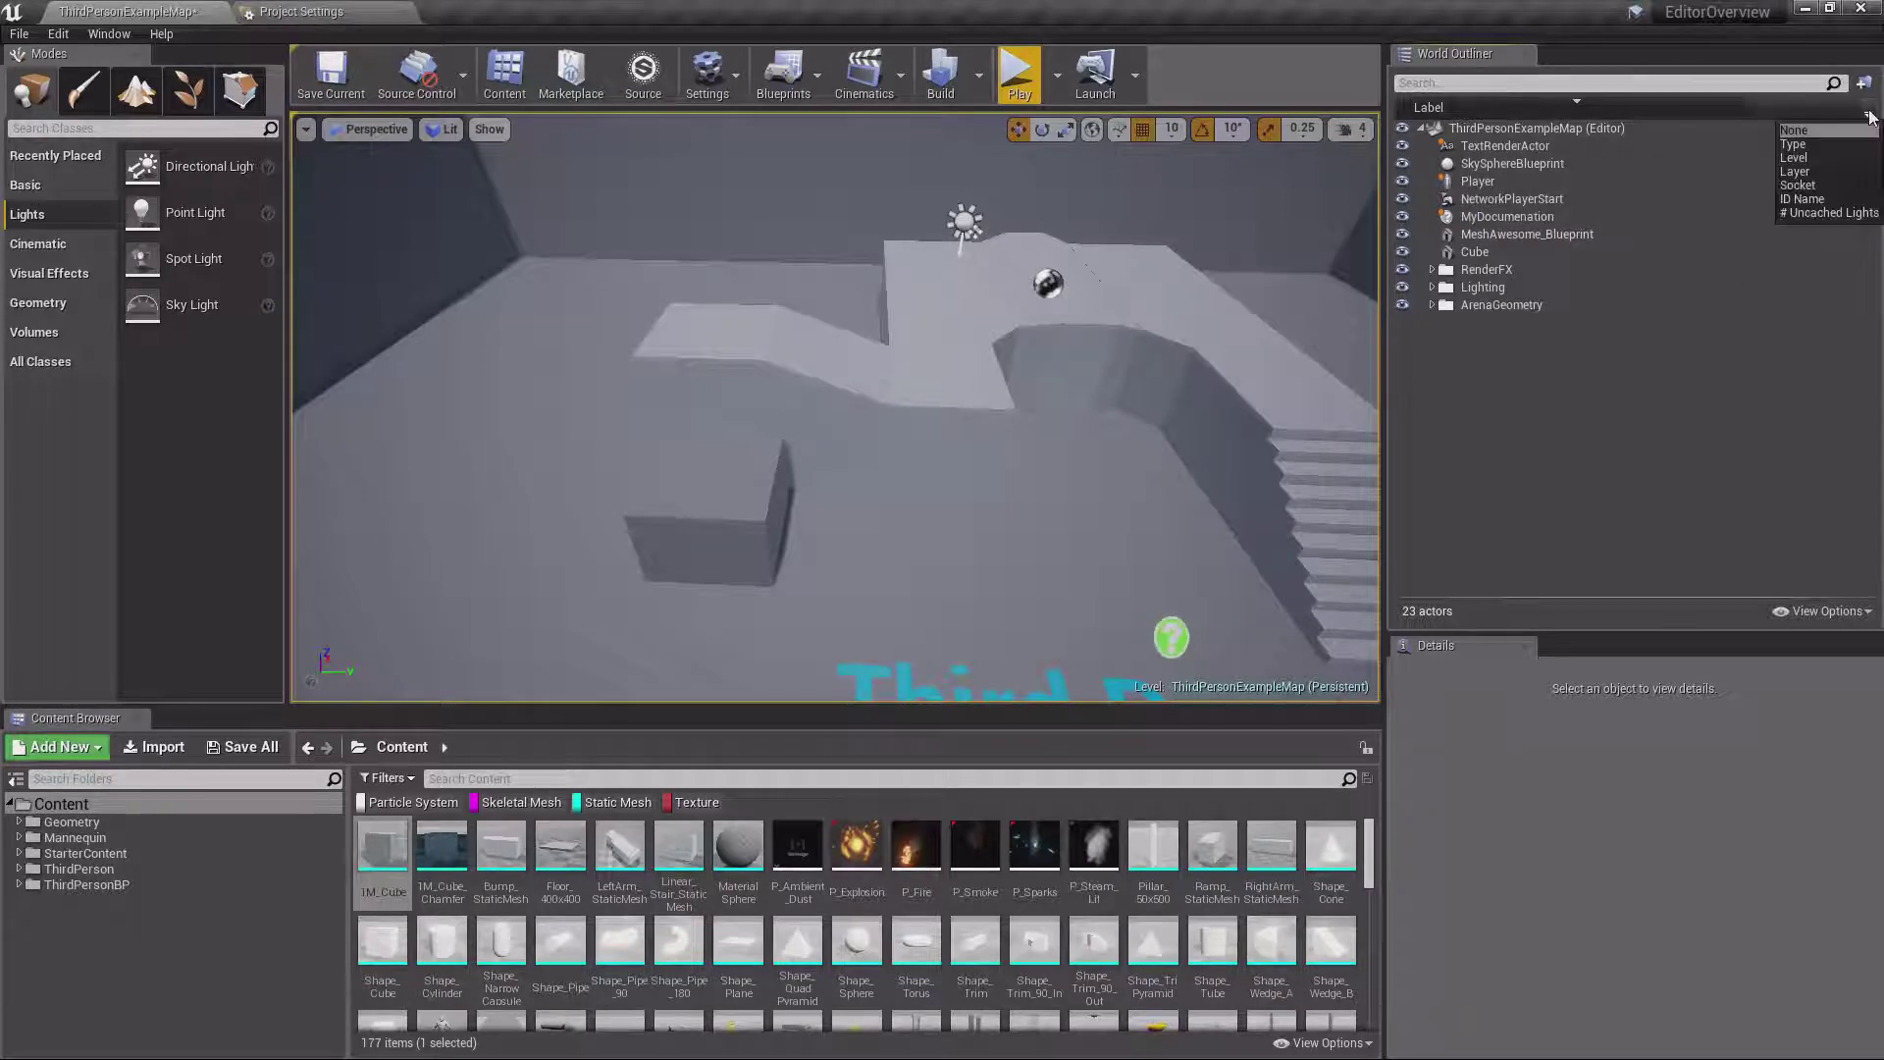
pyautogui.click(1820, 145)
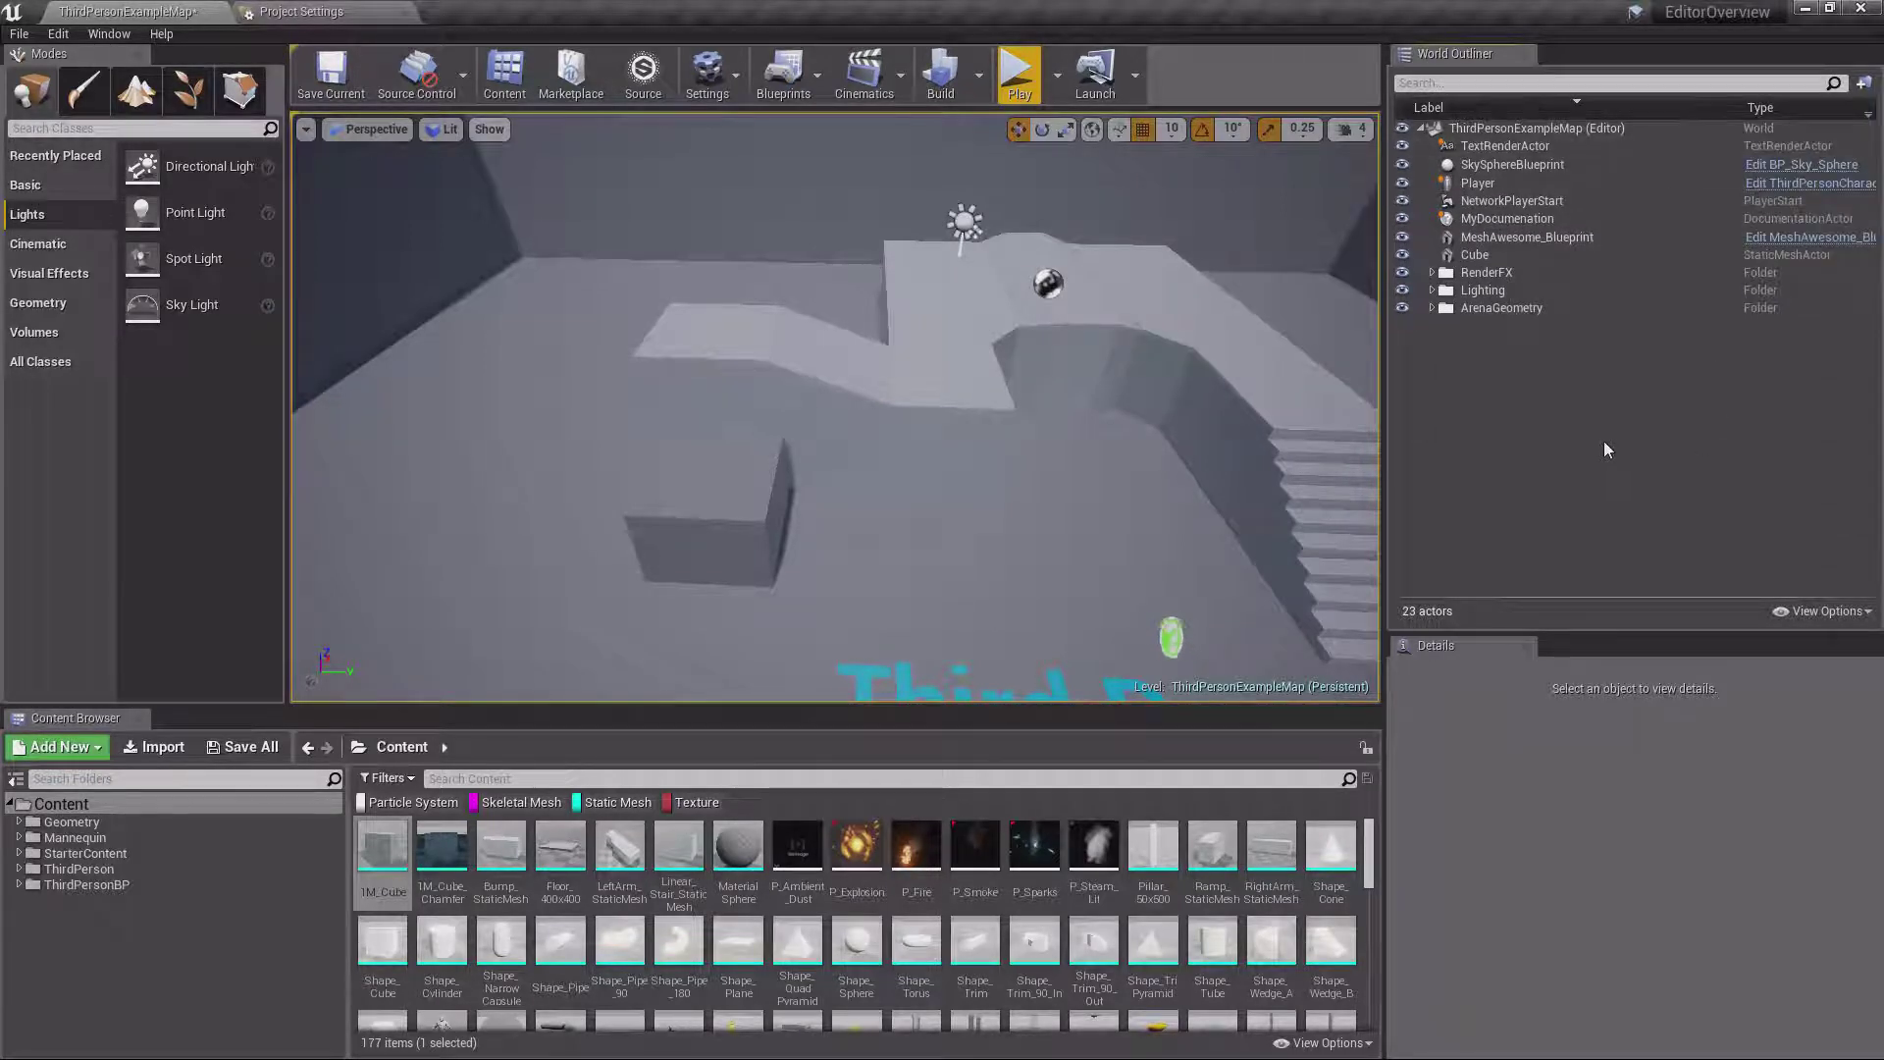
# Select the MeshAwesome_Blueprint box in the viewport and limit the World Outliner to Only Selected actors
pyautogui.click(1818, 611)
pyautogui.click(1655, 521)
pyautogui.click(746, 511)
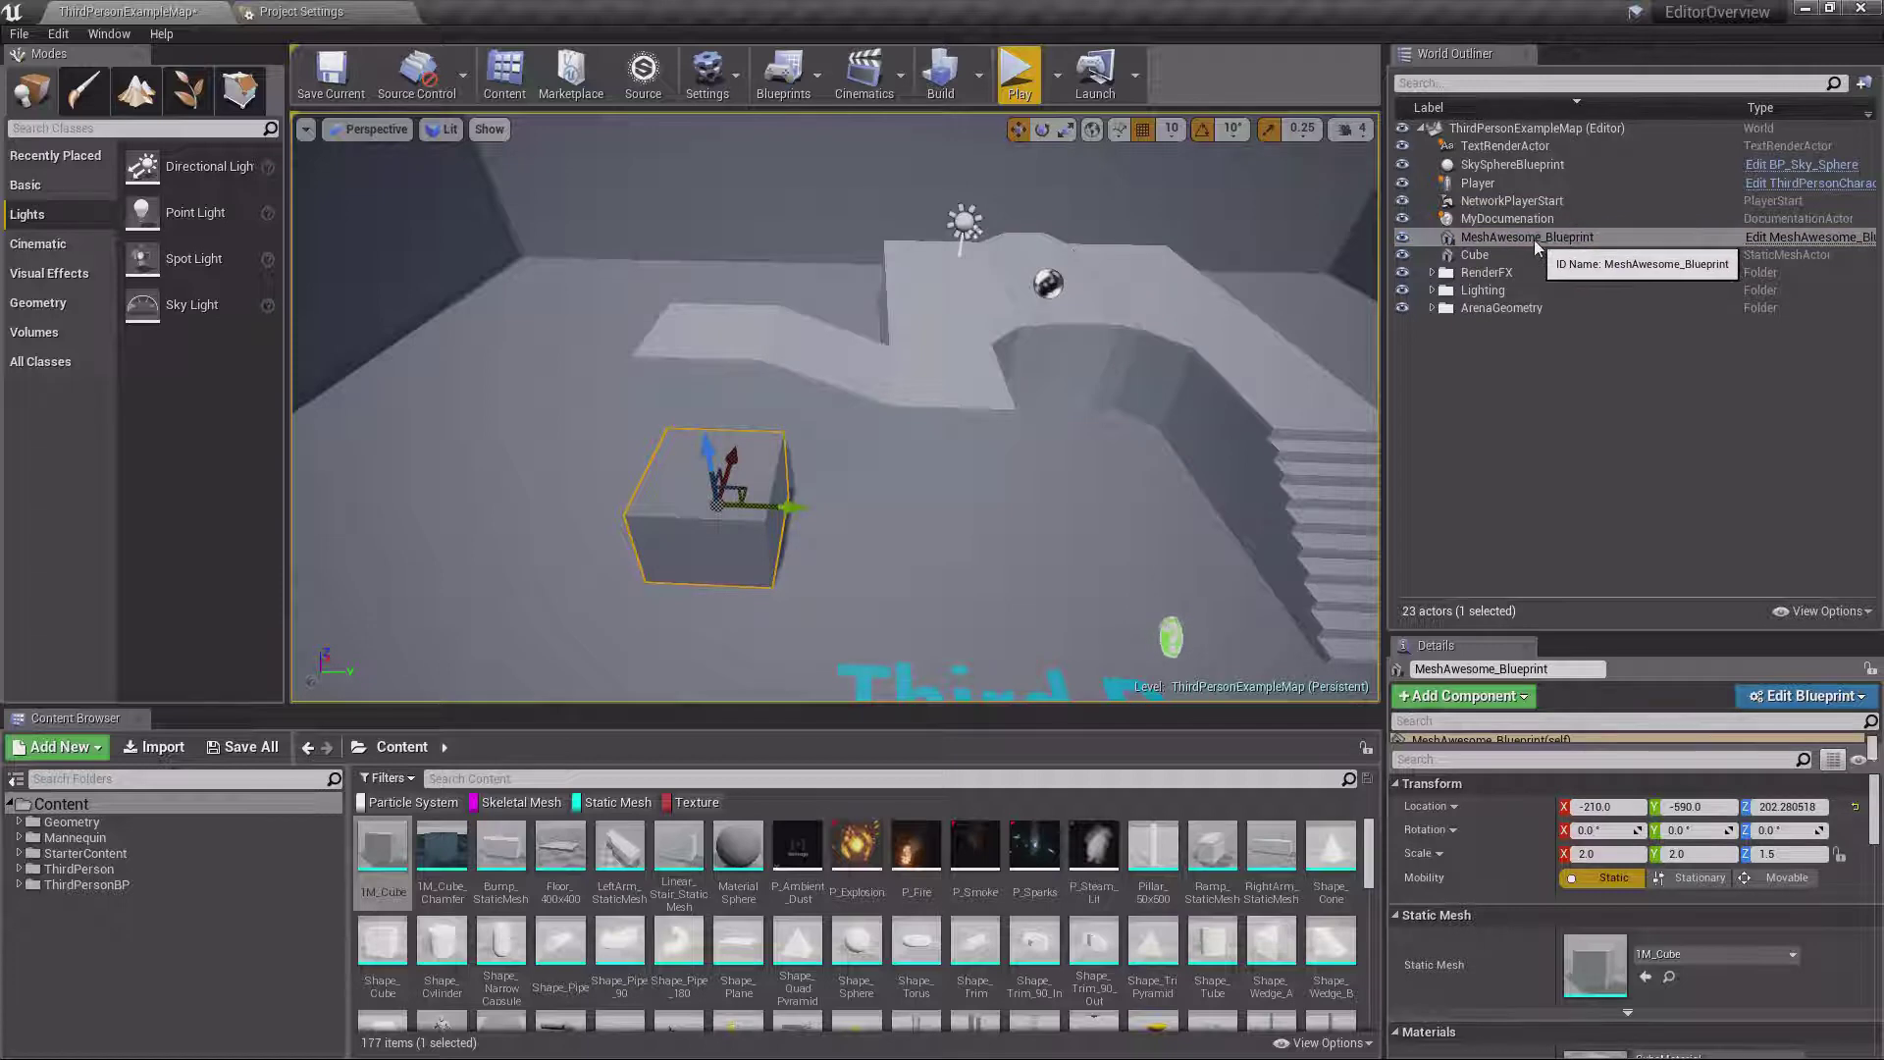
pyautogui.click(1815, 612)
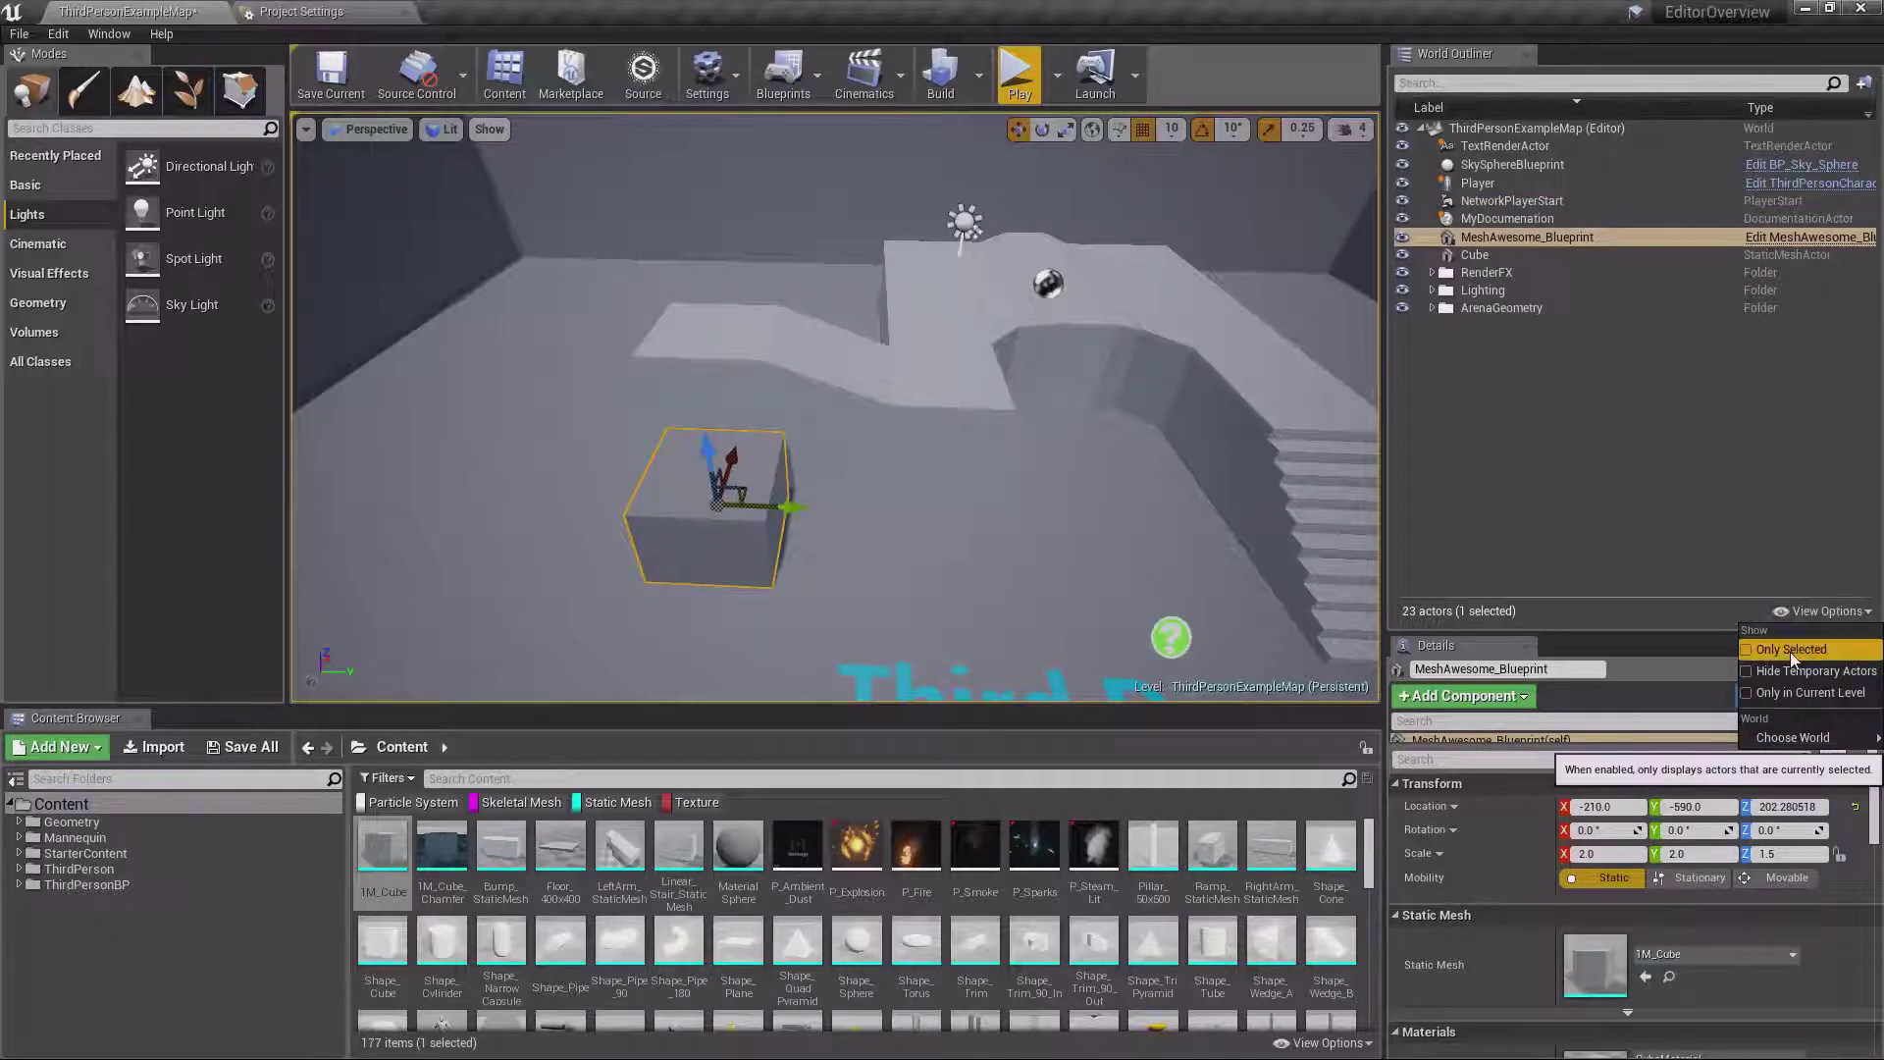
pyautogui.click(1792, 649)
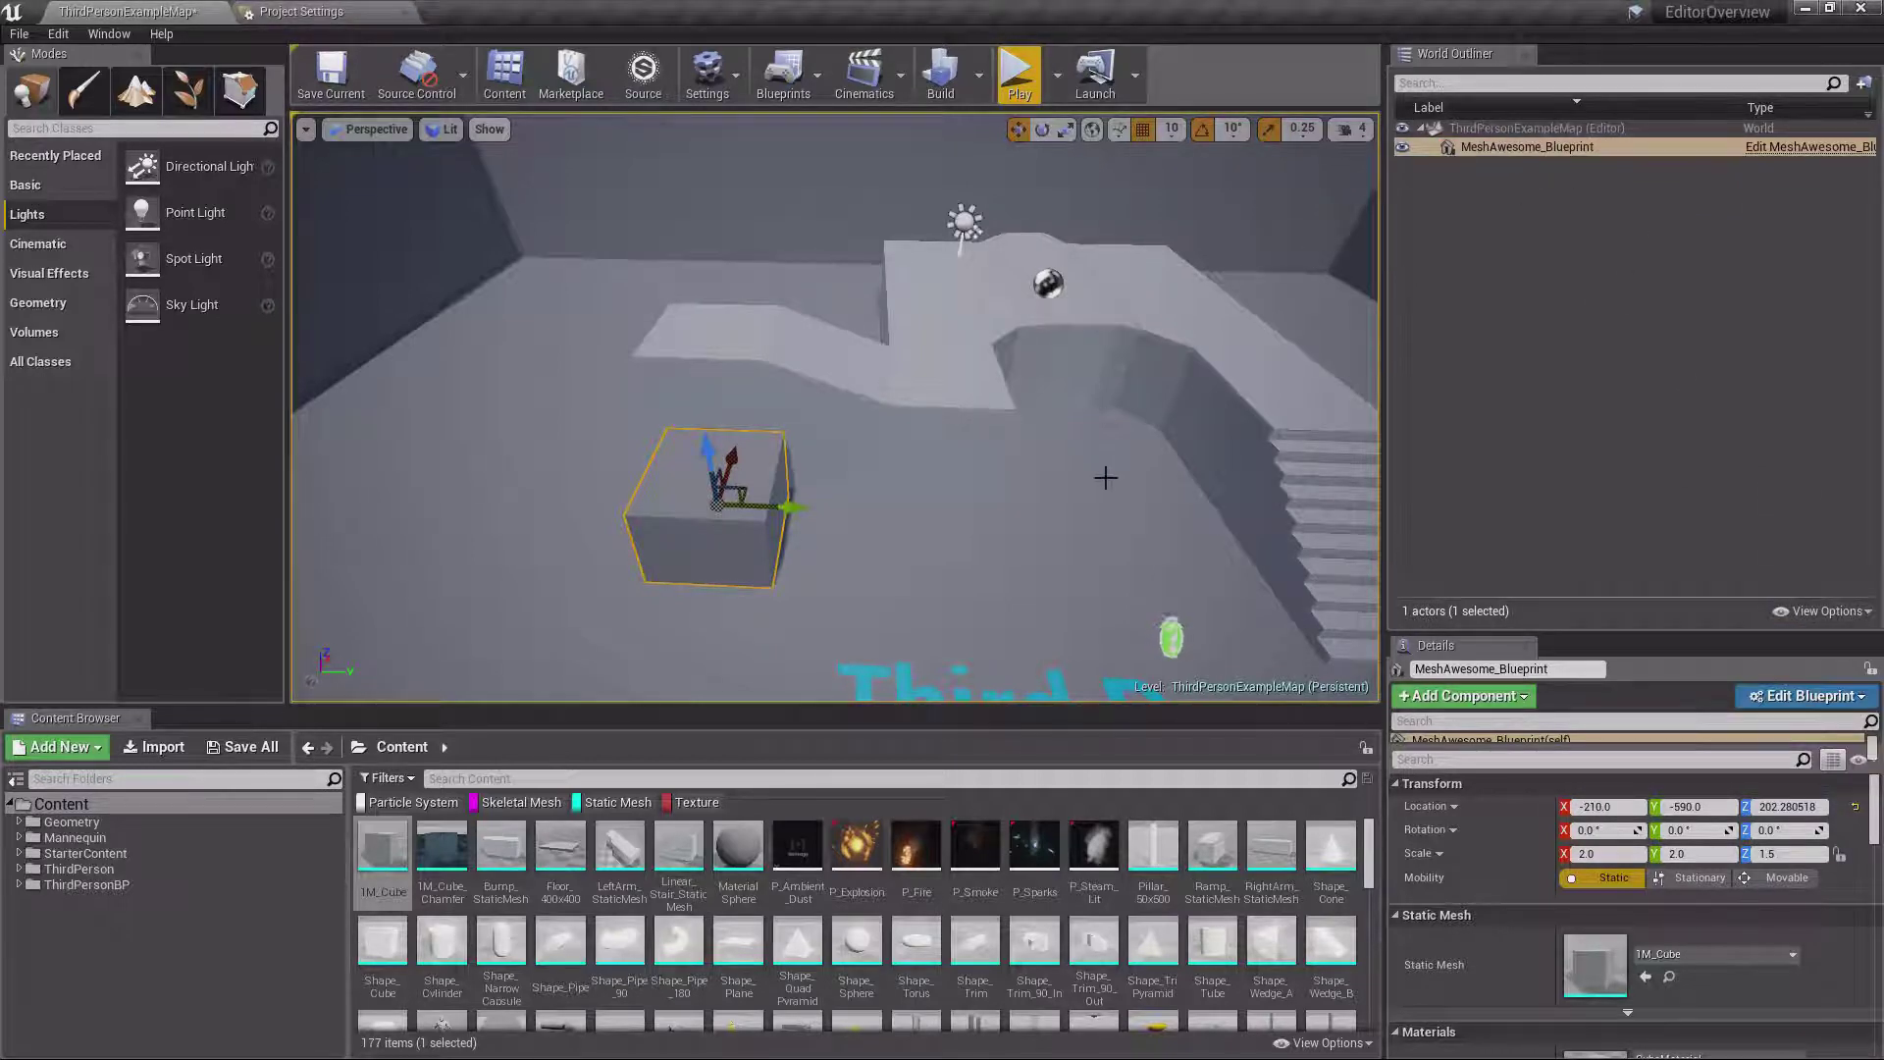
# Select Wall11 in the viewport and turn off the World Outliner's Only Selected filter
pyautogui.moveTo(1102, 475); pyautogui.dragTo(1238, 483, button='right')
pyautogui.click(1160, 311)
pyautogui.click(1433, 145)
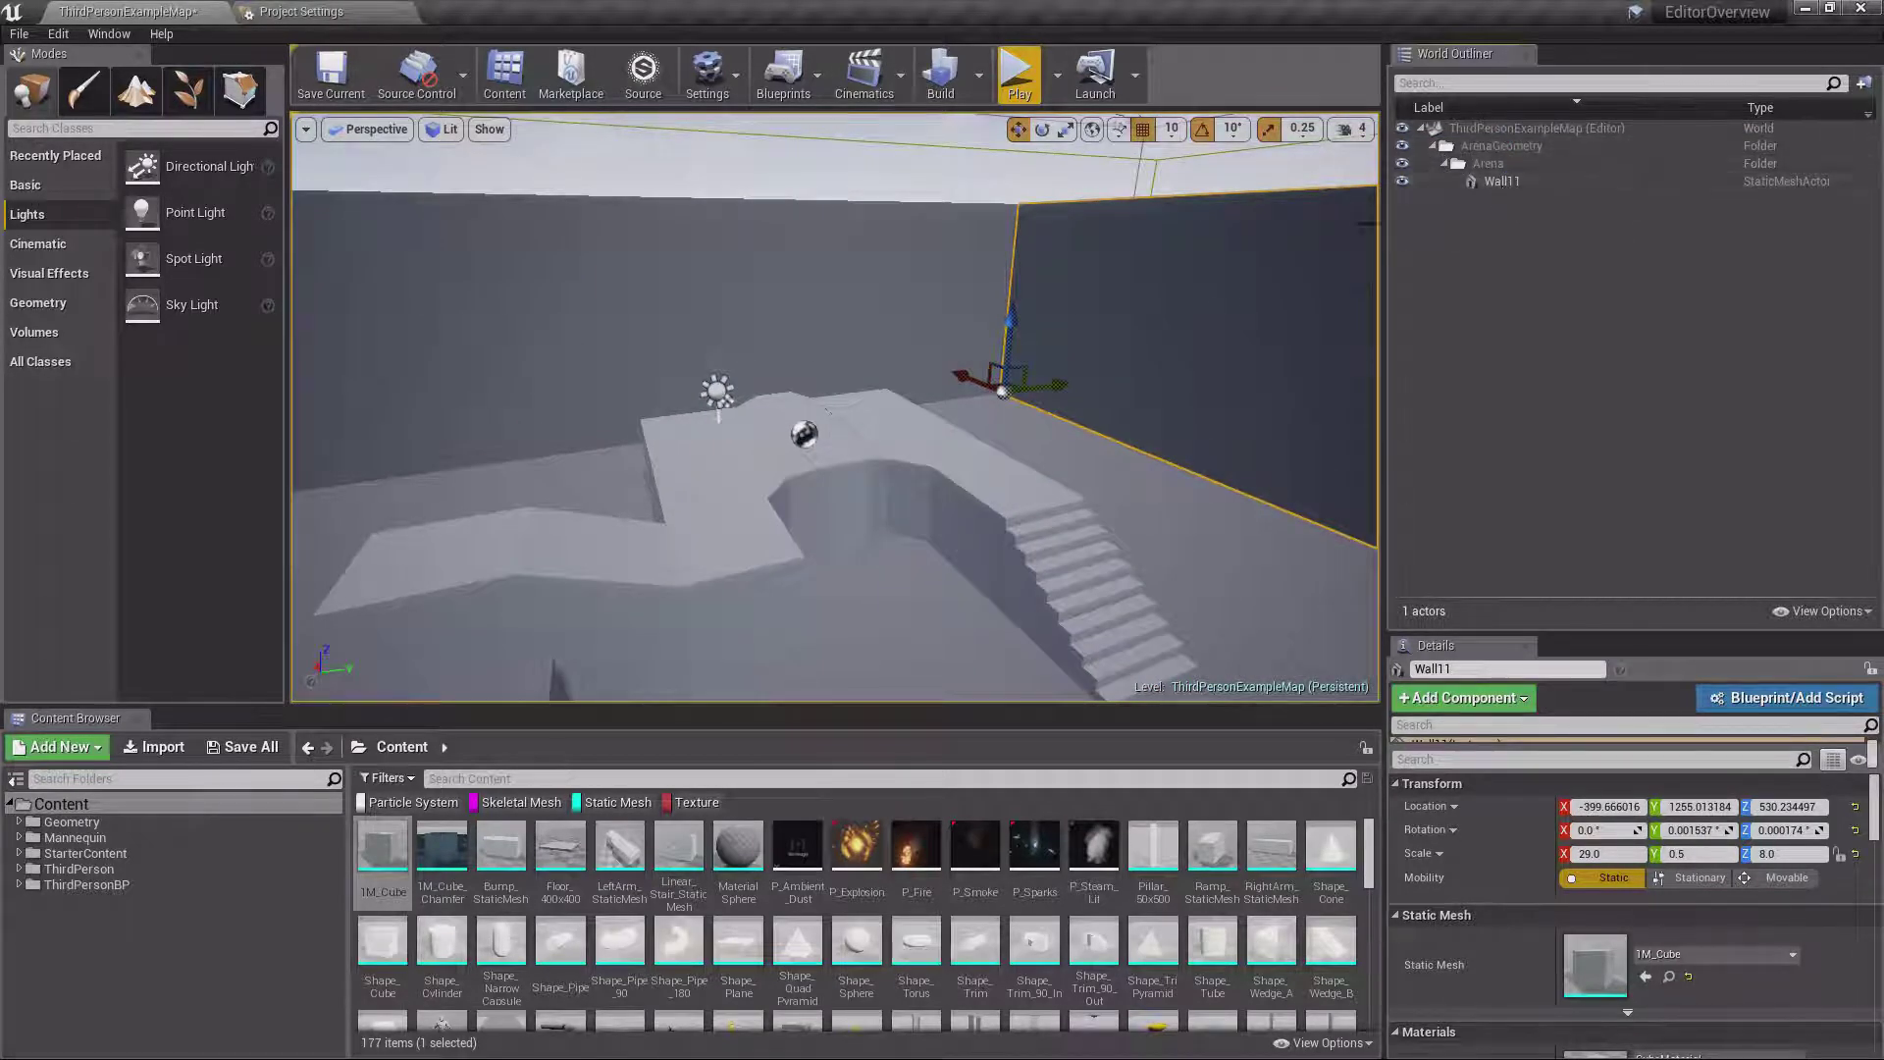
pyautogui.doubleClick(1503, 181)
pyautogui.click(1822, 610)
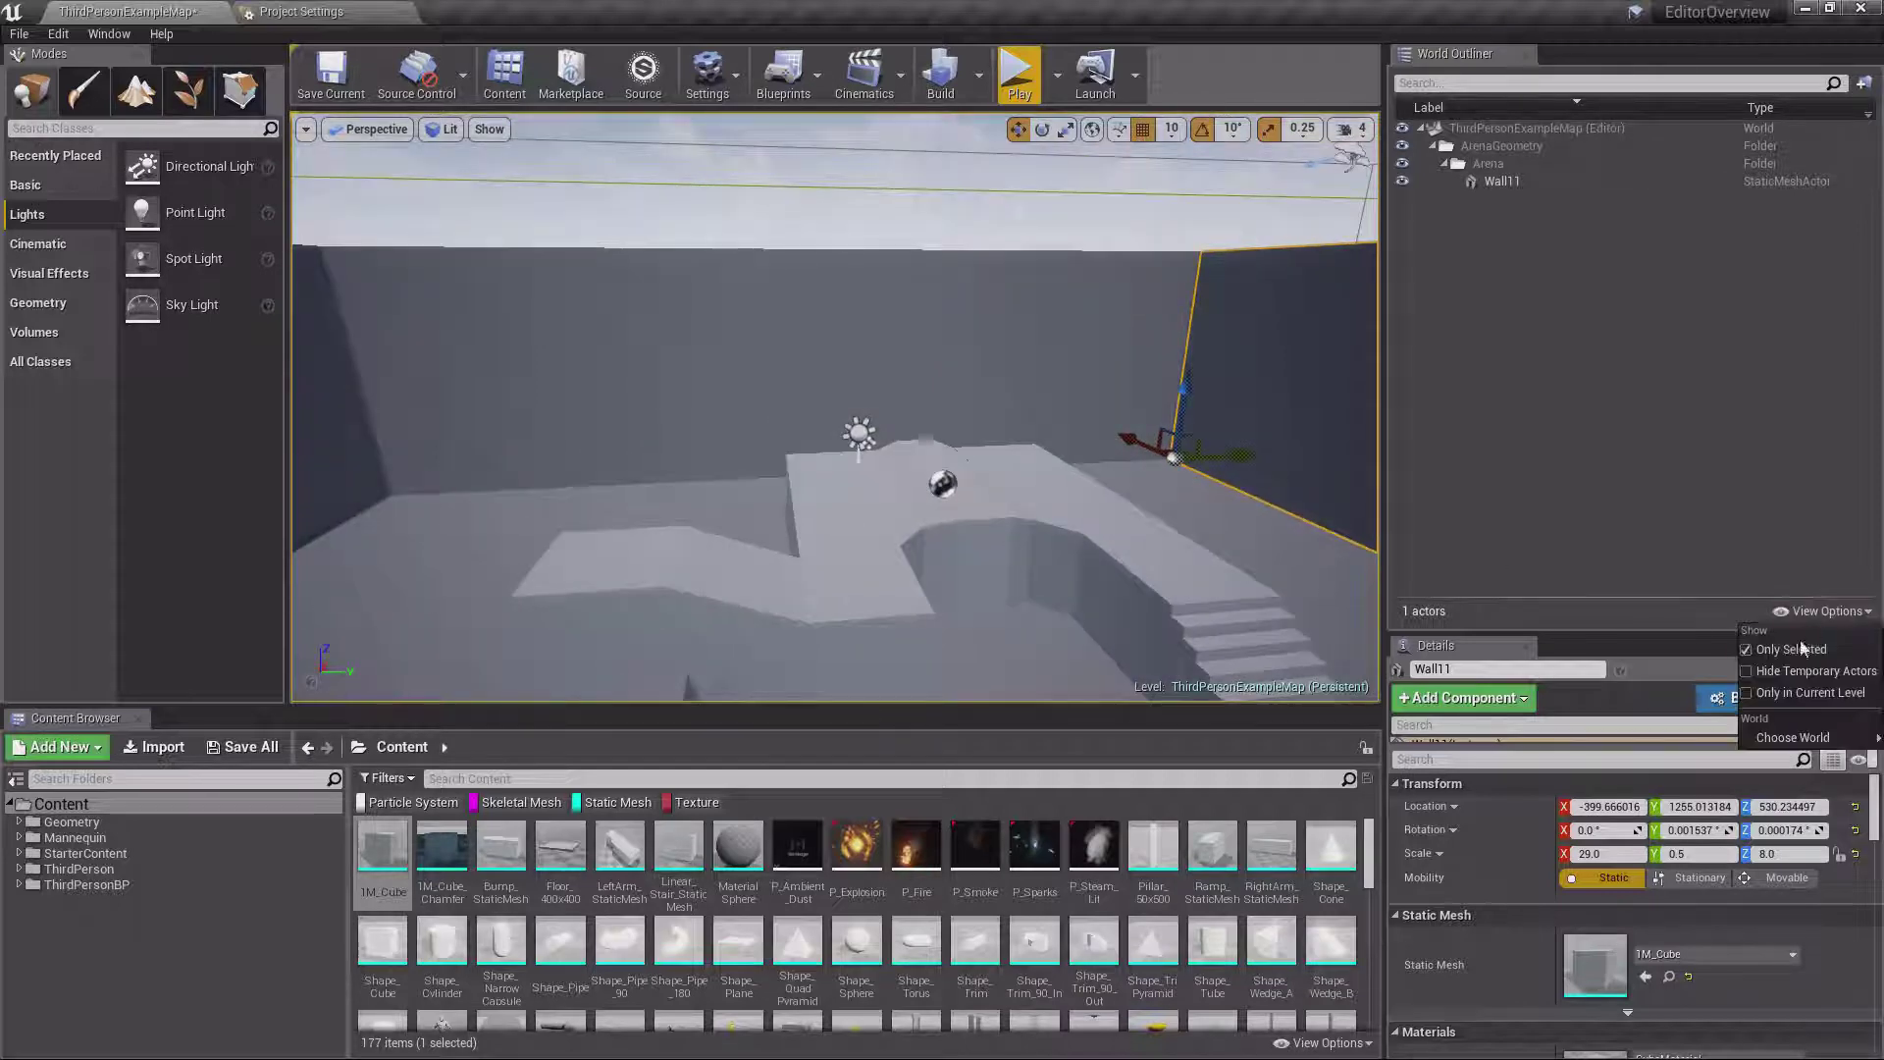
pyautogui.click(1806, 650)
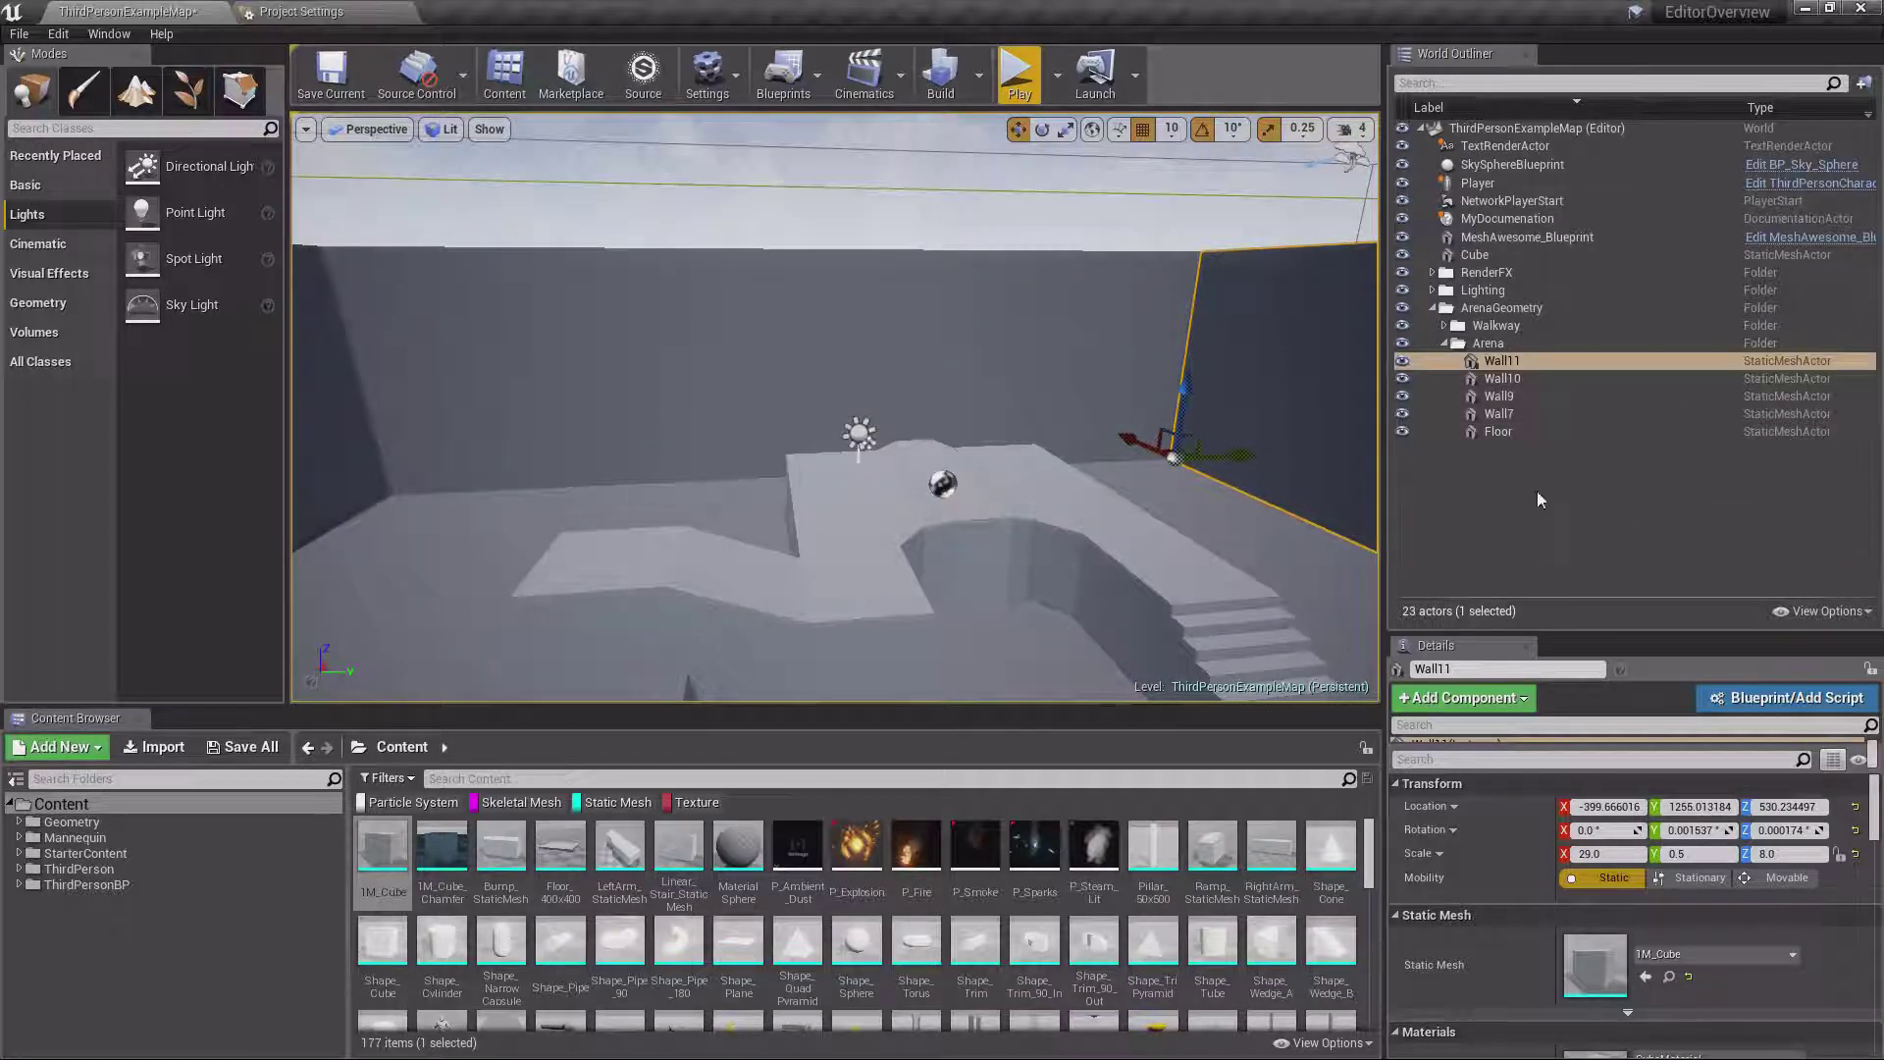
# Play the level in the editor, release the mouse cursor, and enable Hide Temporary Actors in the World Outliner
pyautogui.click(1019, 74)
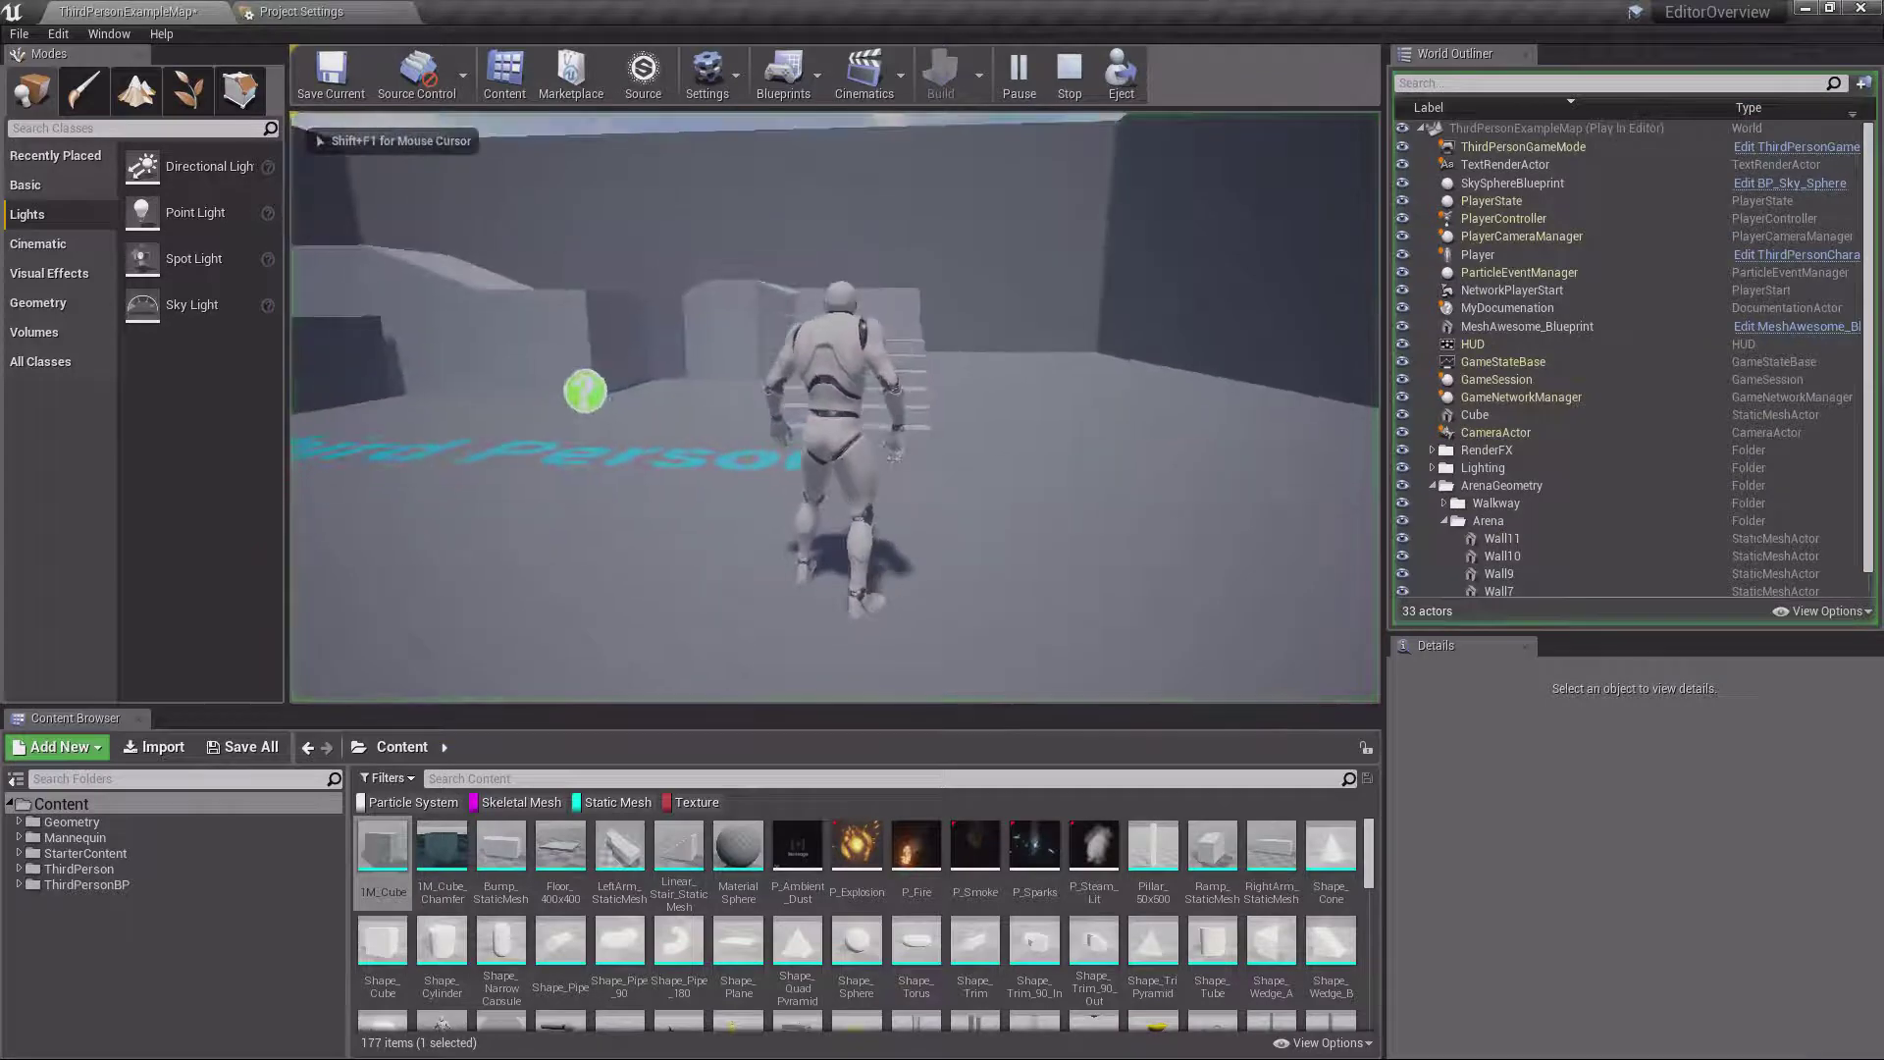
pyautogui.hotkey('shift', 'F1')
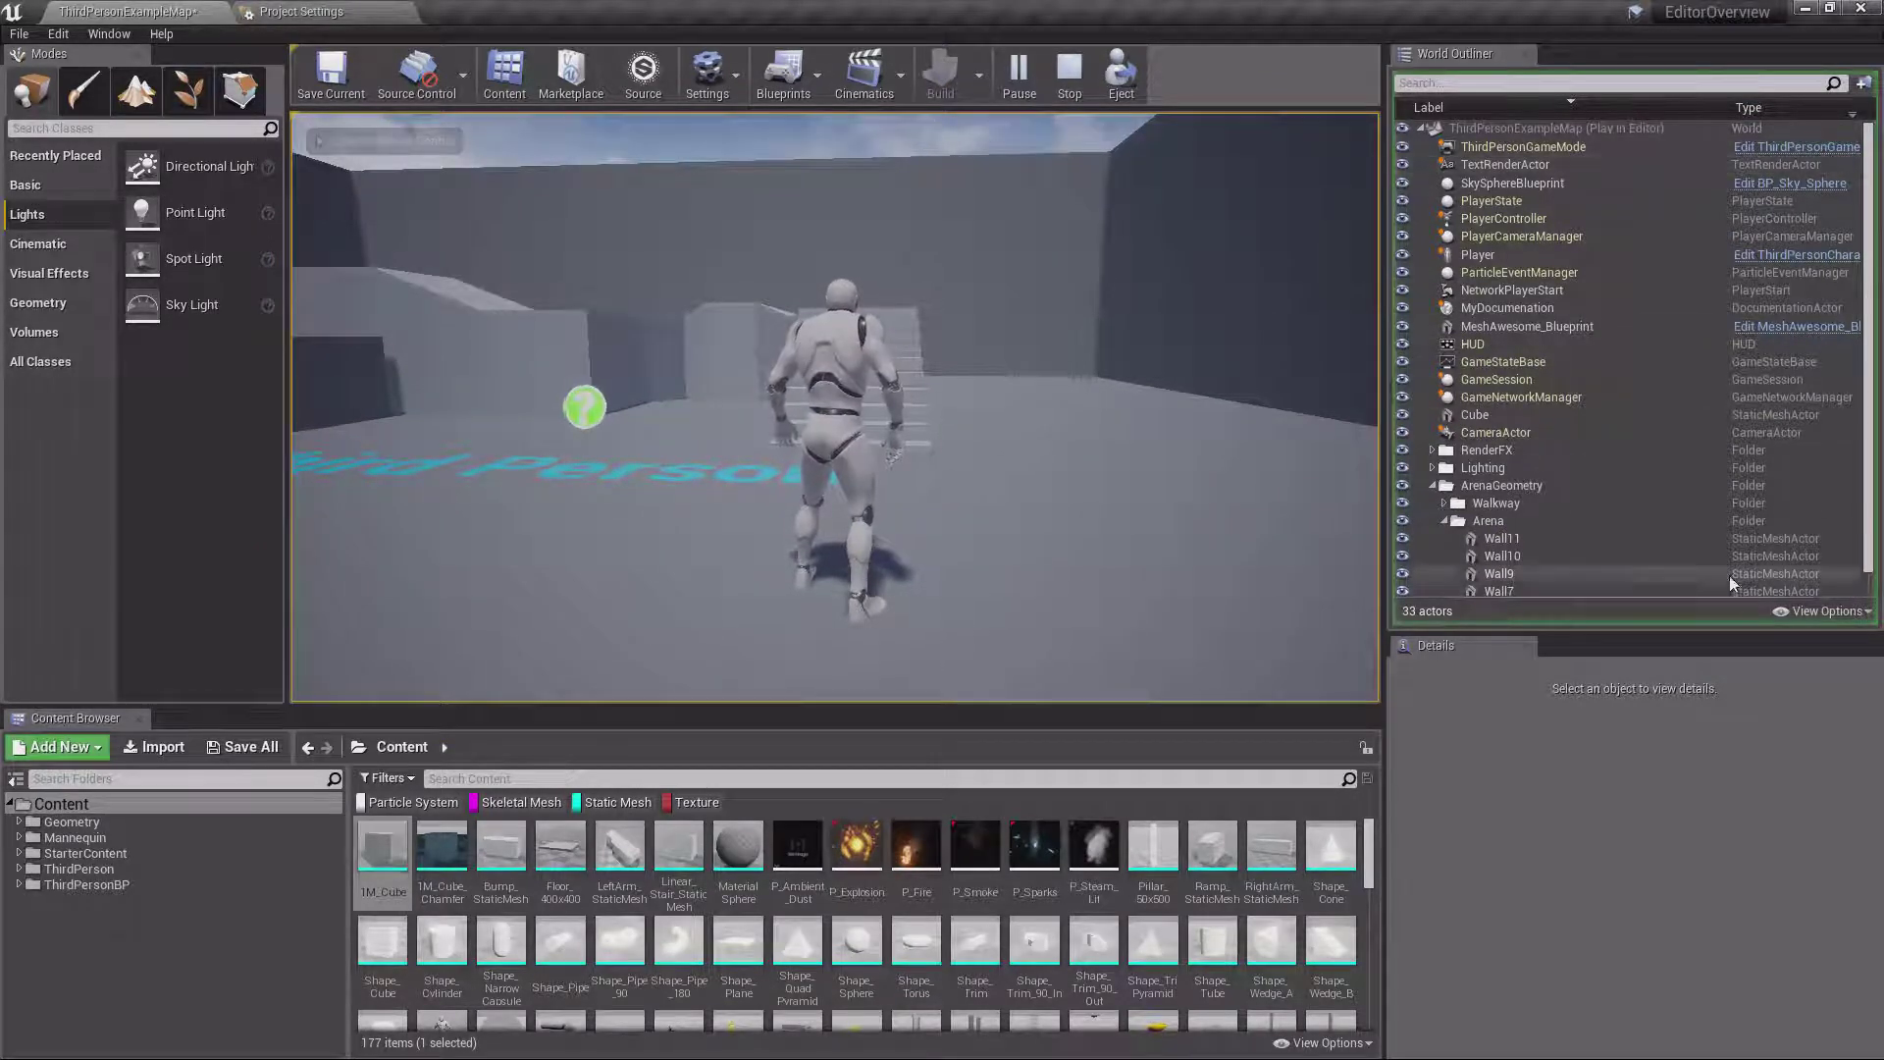
pyautogui.click(1832, 612)
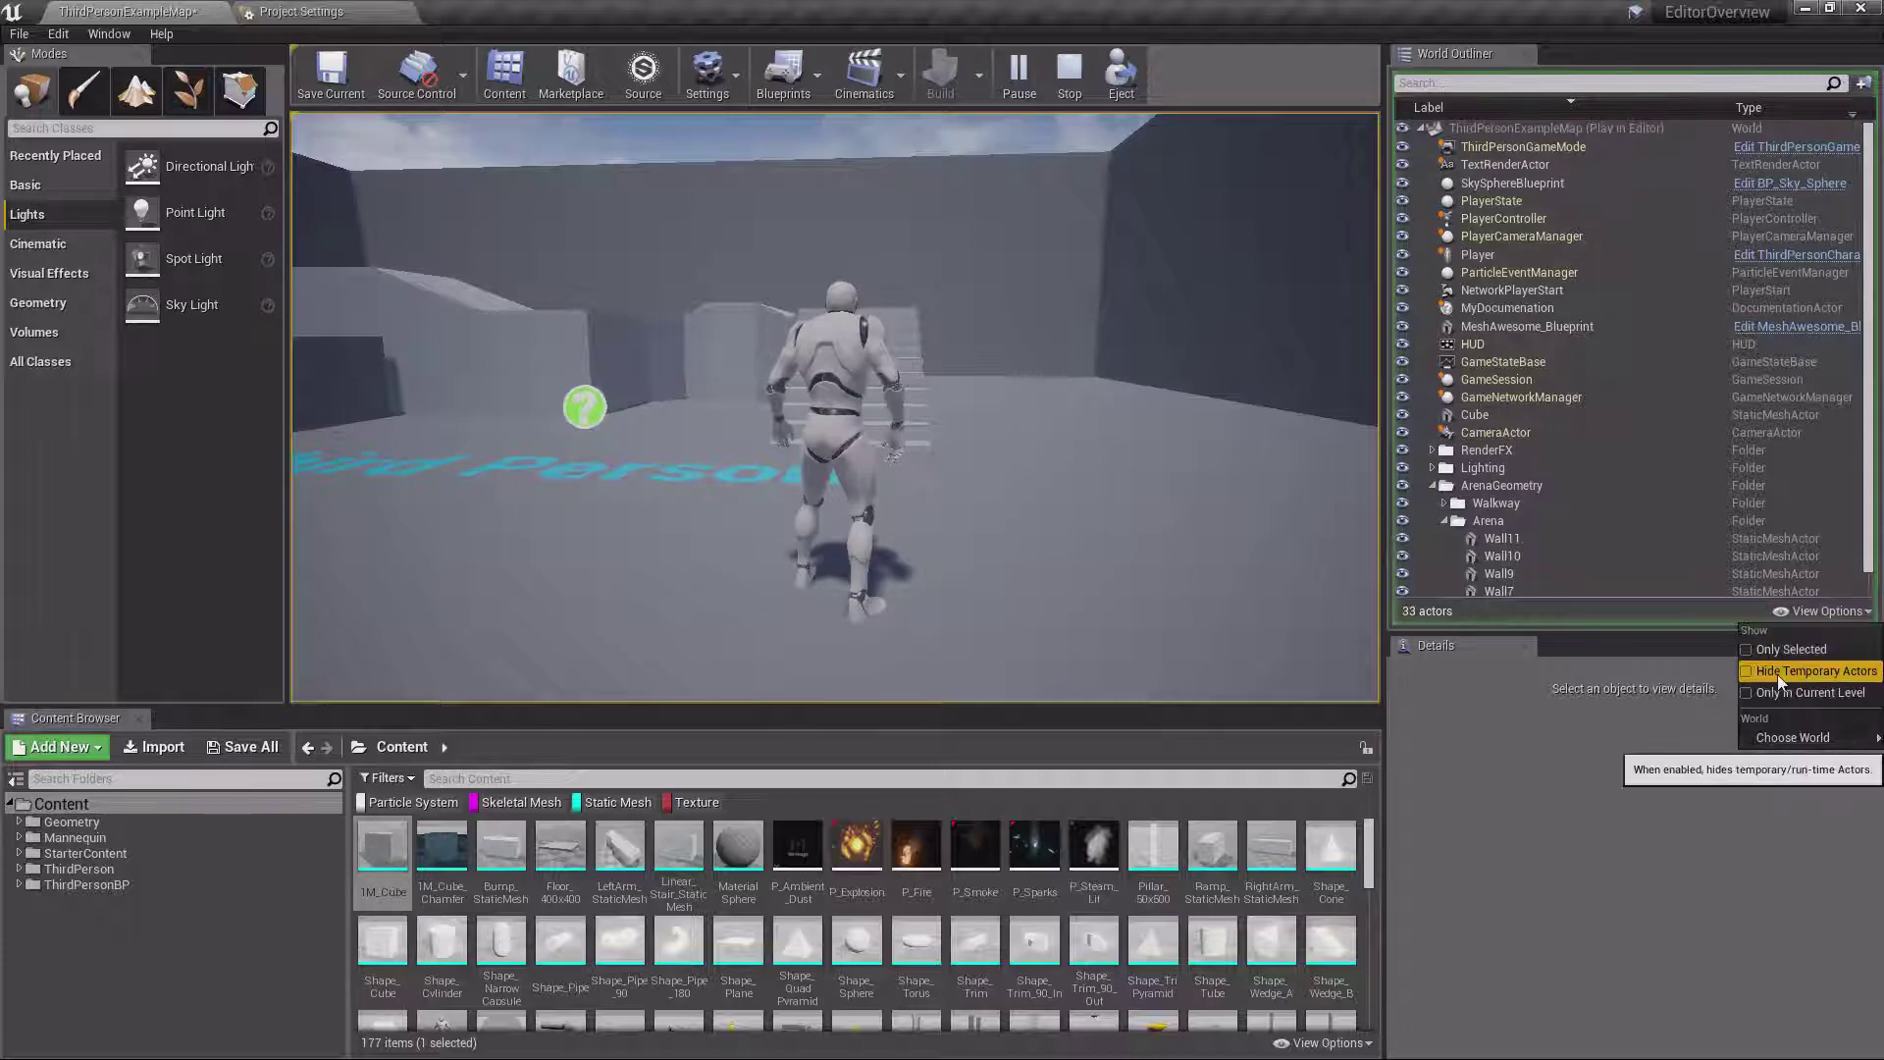
pyautogui.click(1791, 673)
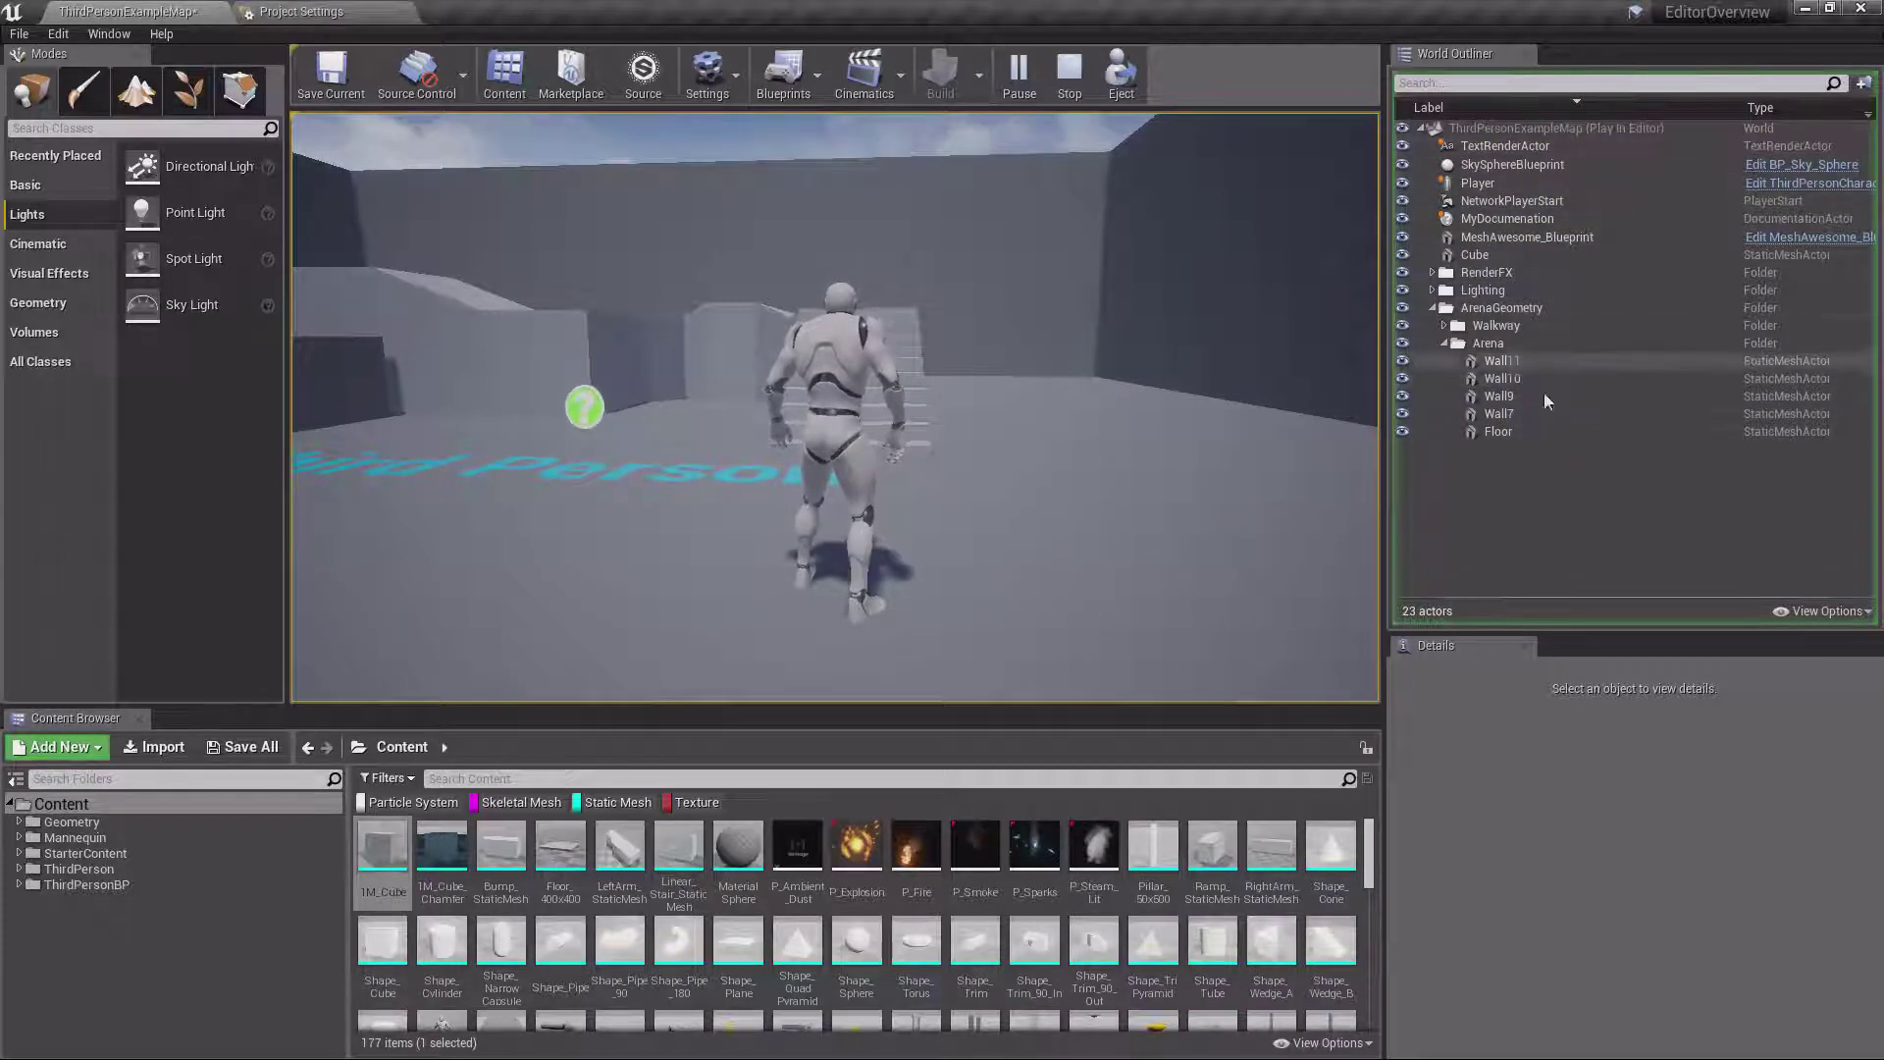
# Turn off Hide Temporary Actors in the World Outliner and stop the play session
pyautogui.click(1818, 613)
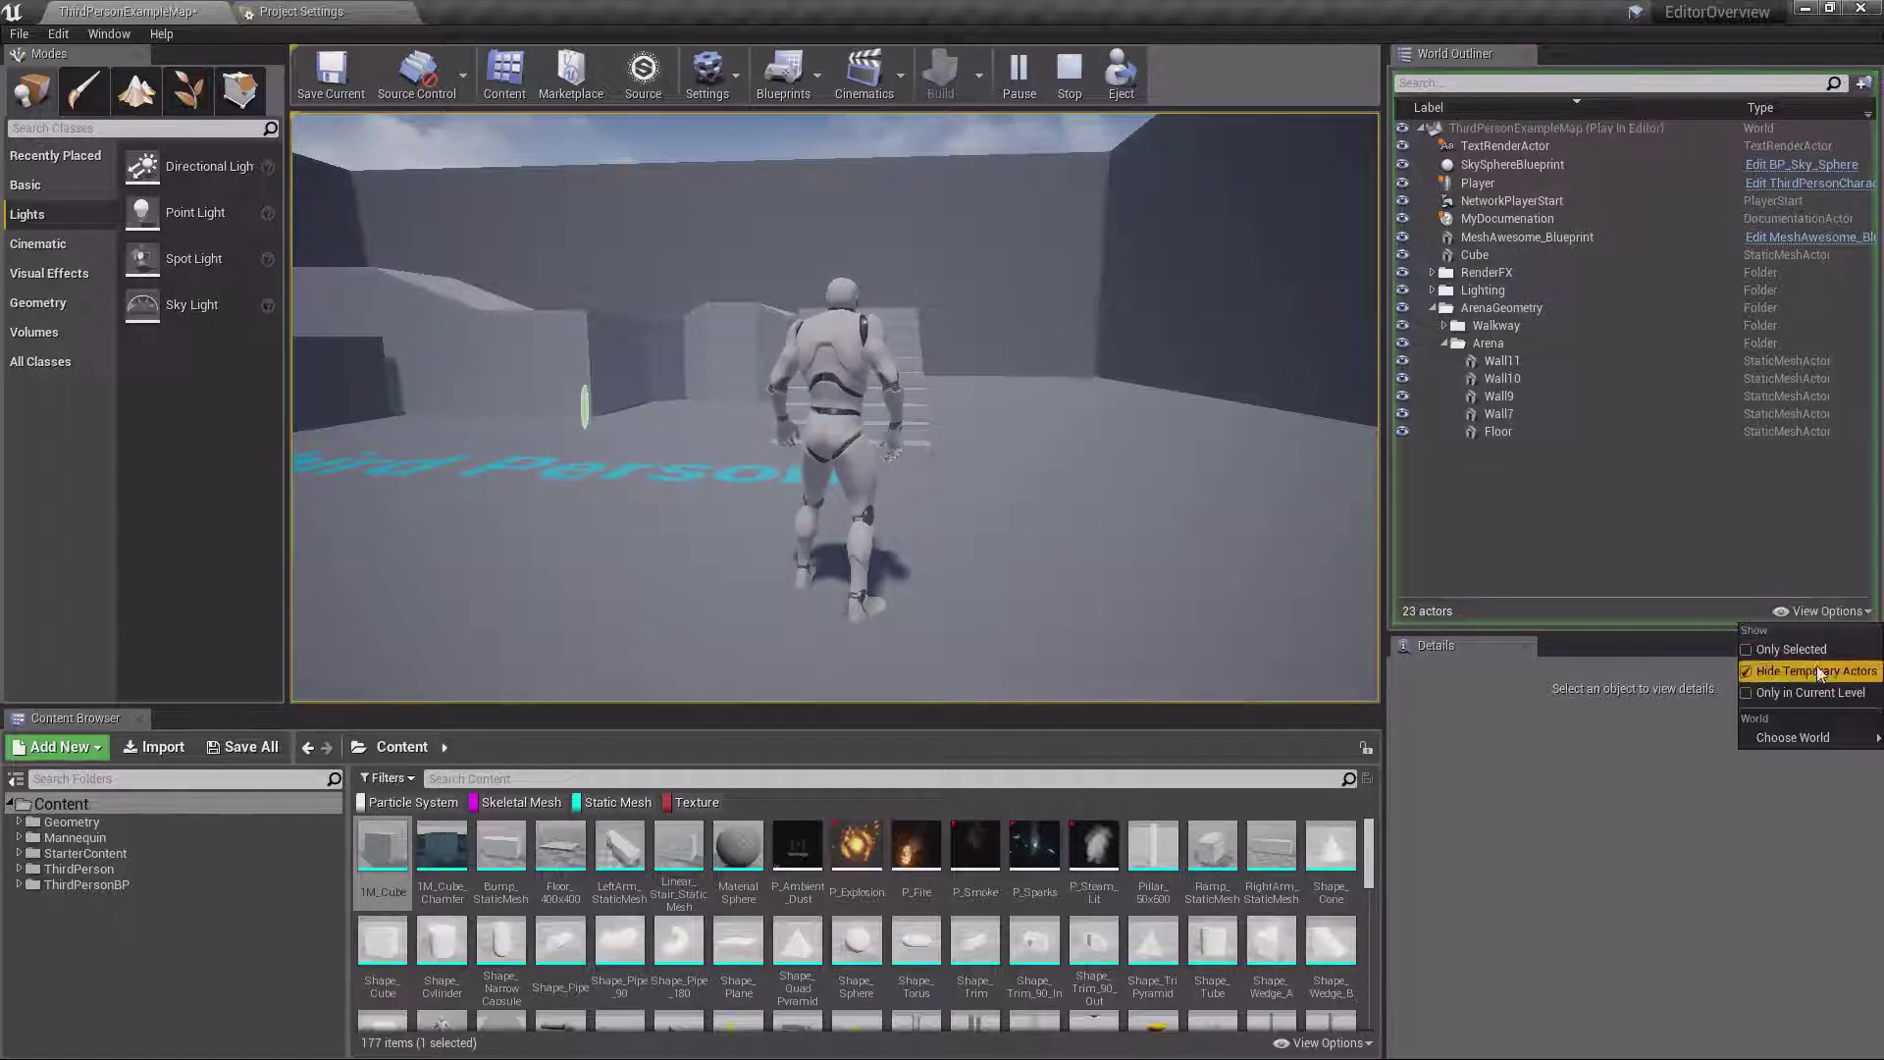
pyautogui.click(1811, 672)
pyautogui.click(1071, 76)
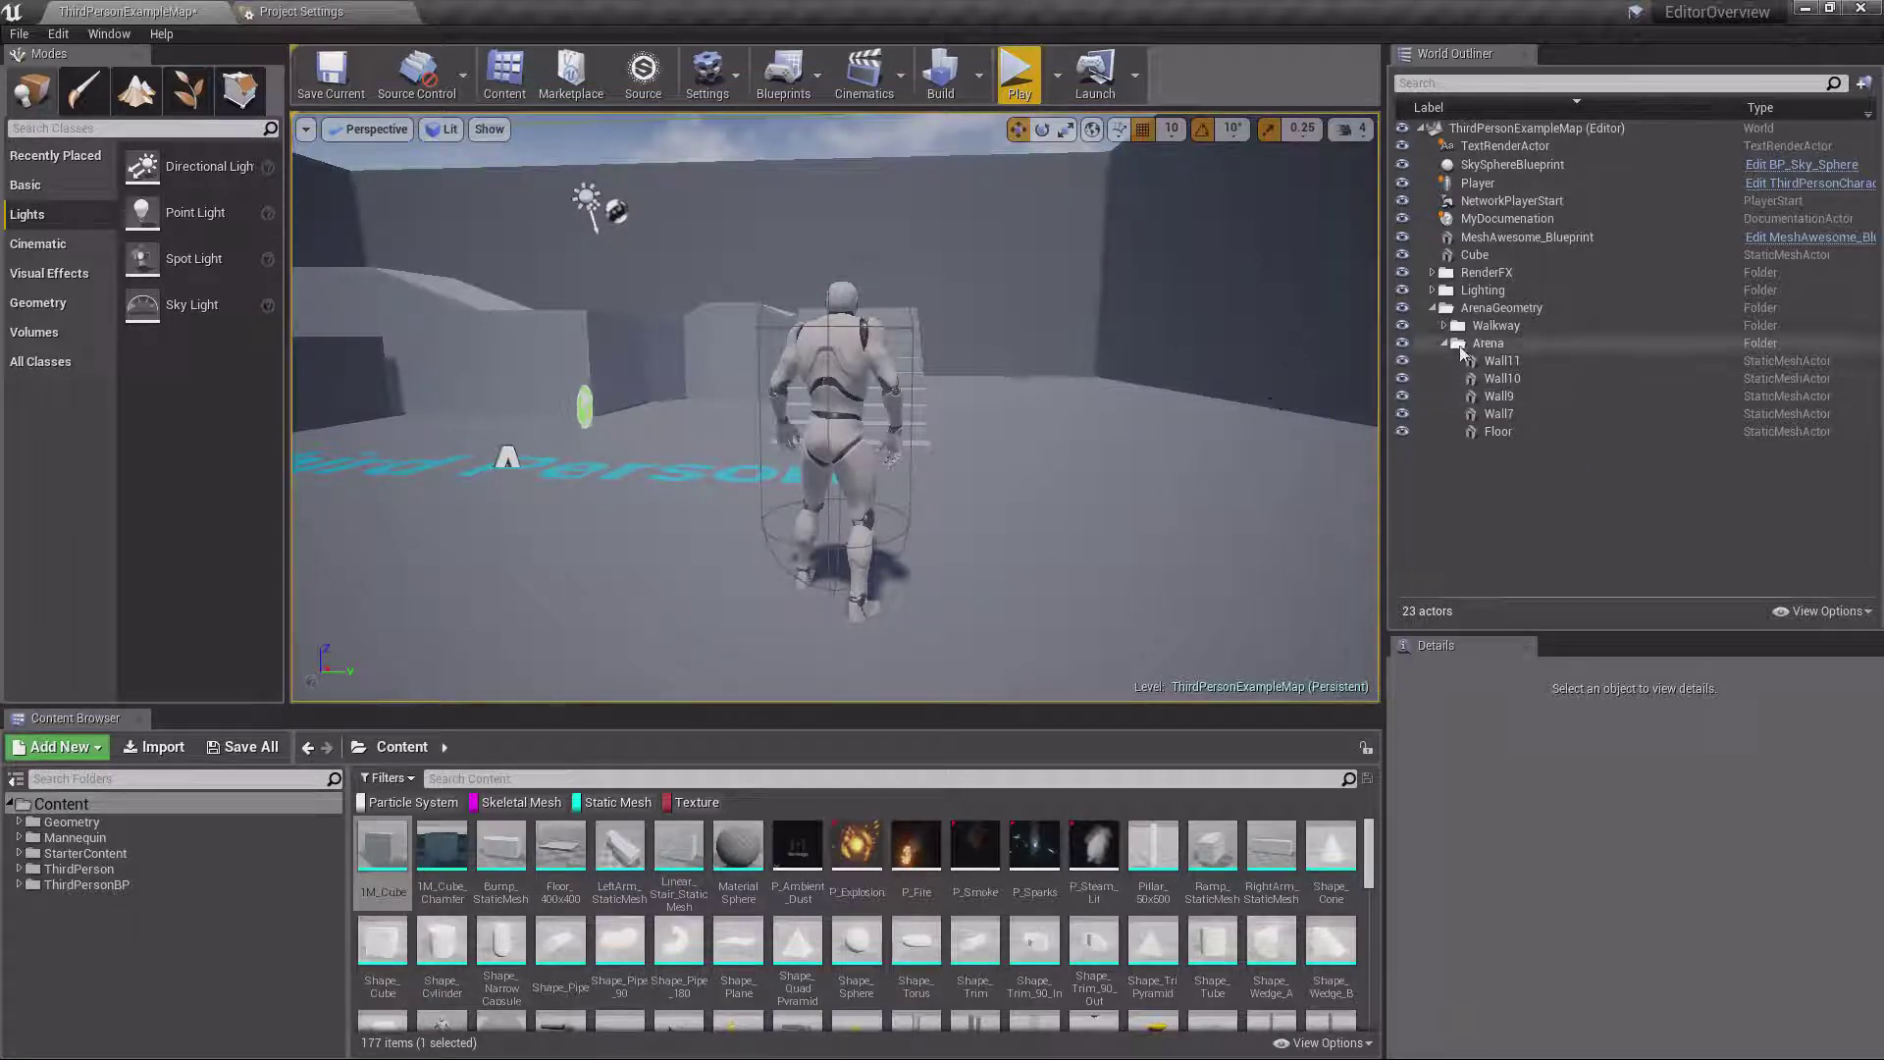
# Select the ArenaGeometry folder and collapse its Arena subfolder in the World Outliner
pyautogui.click(1487, 344)
pyautogui.click(1487, 311)
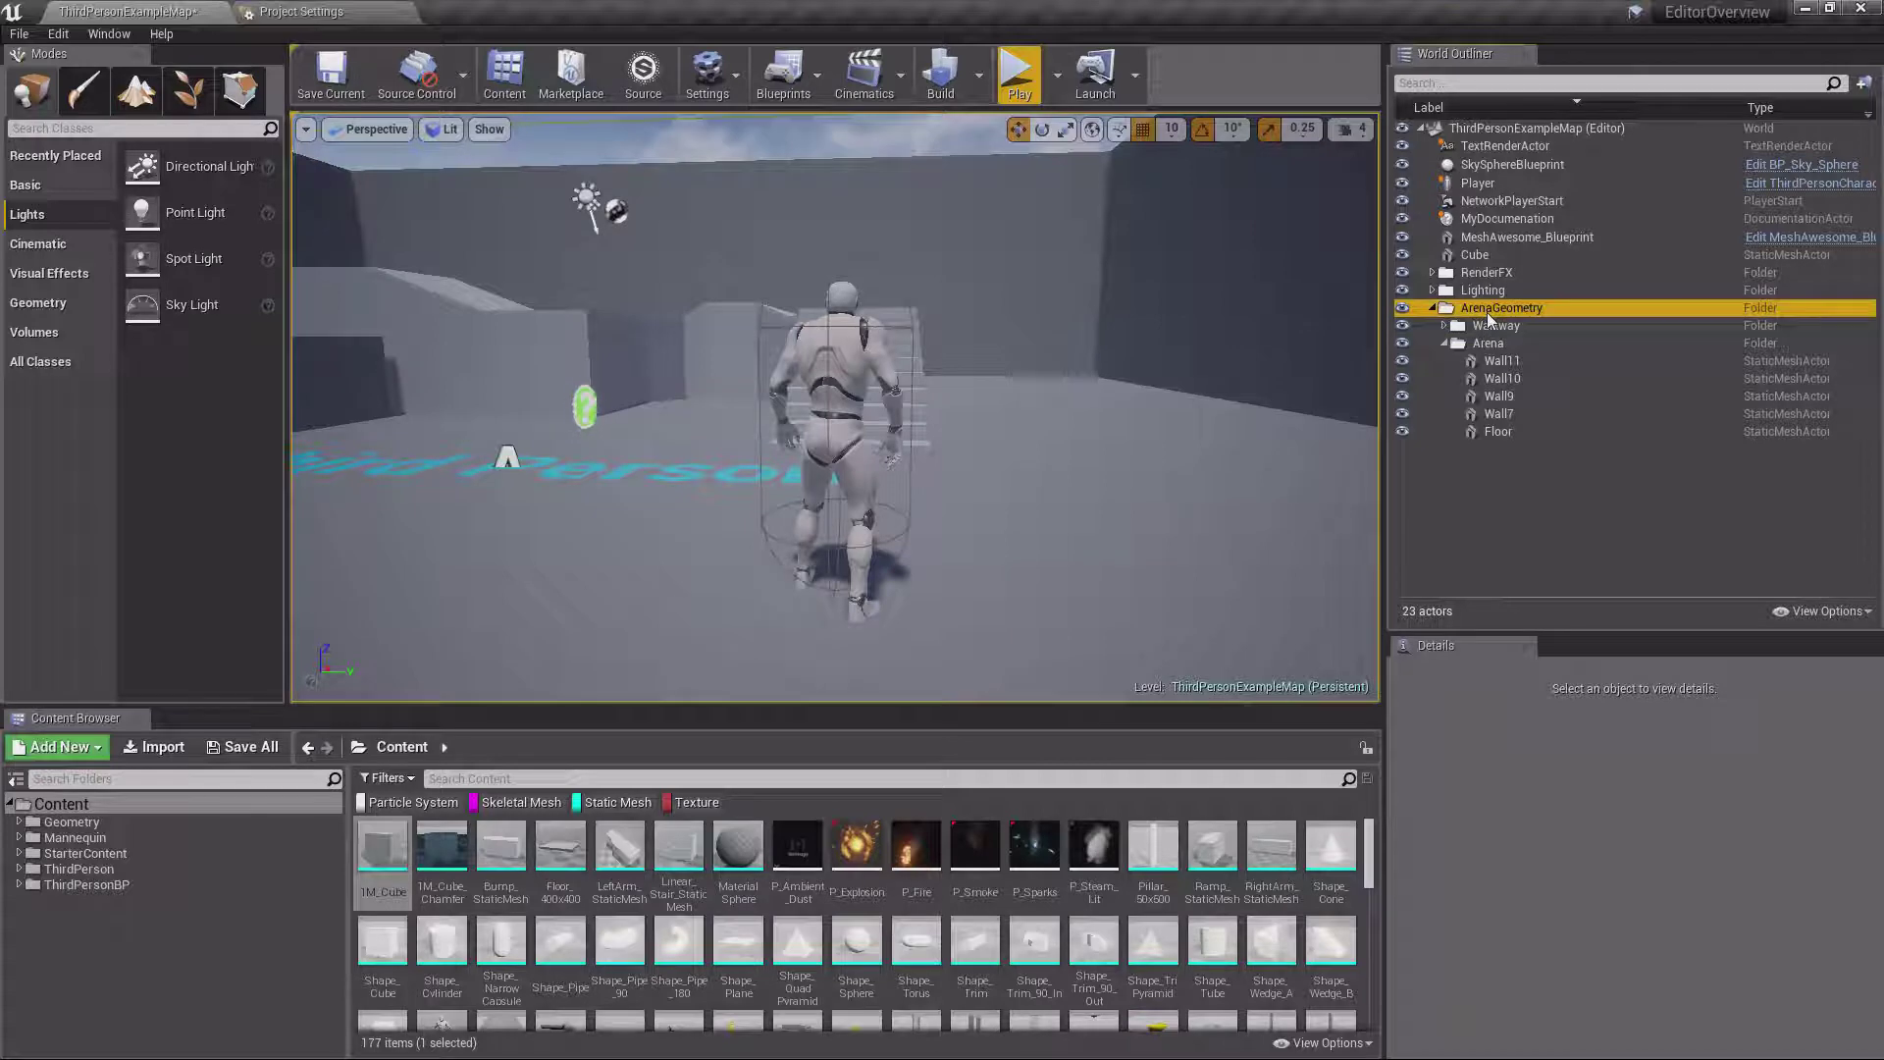
pyautogui.click(1443, 343)
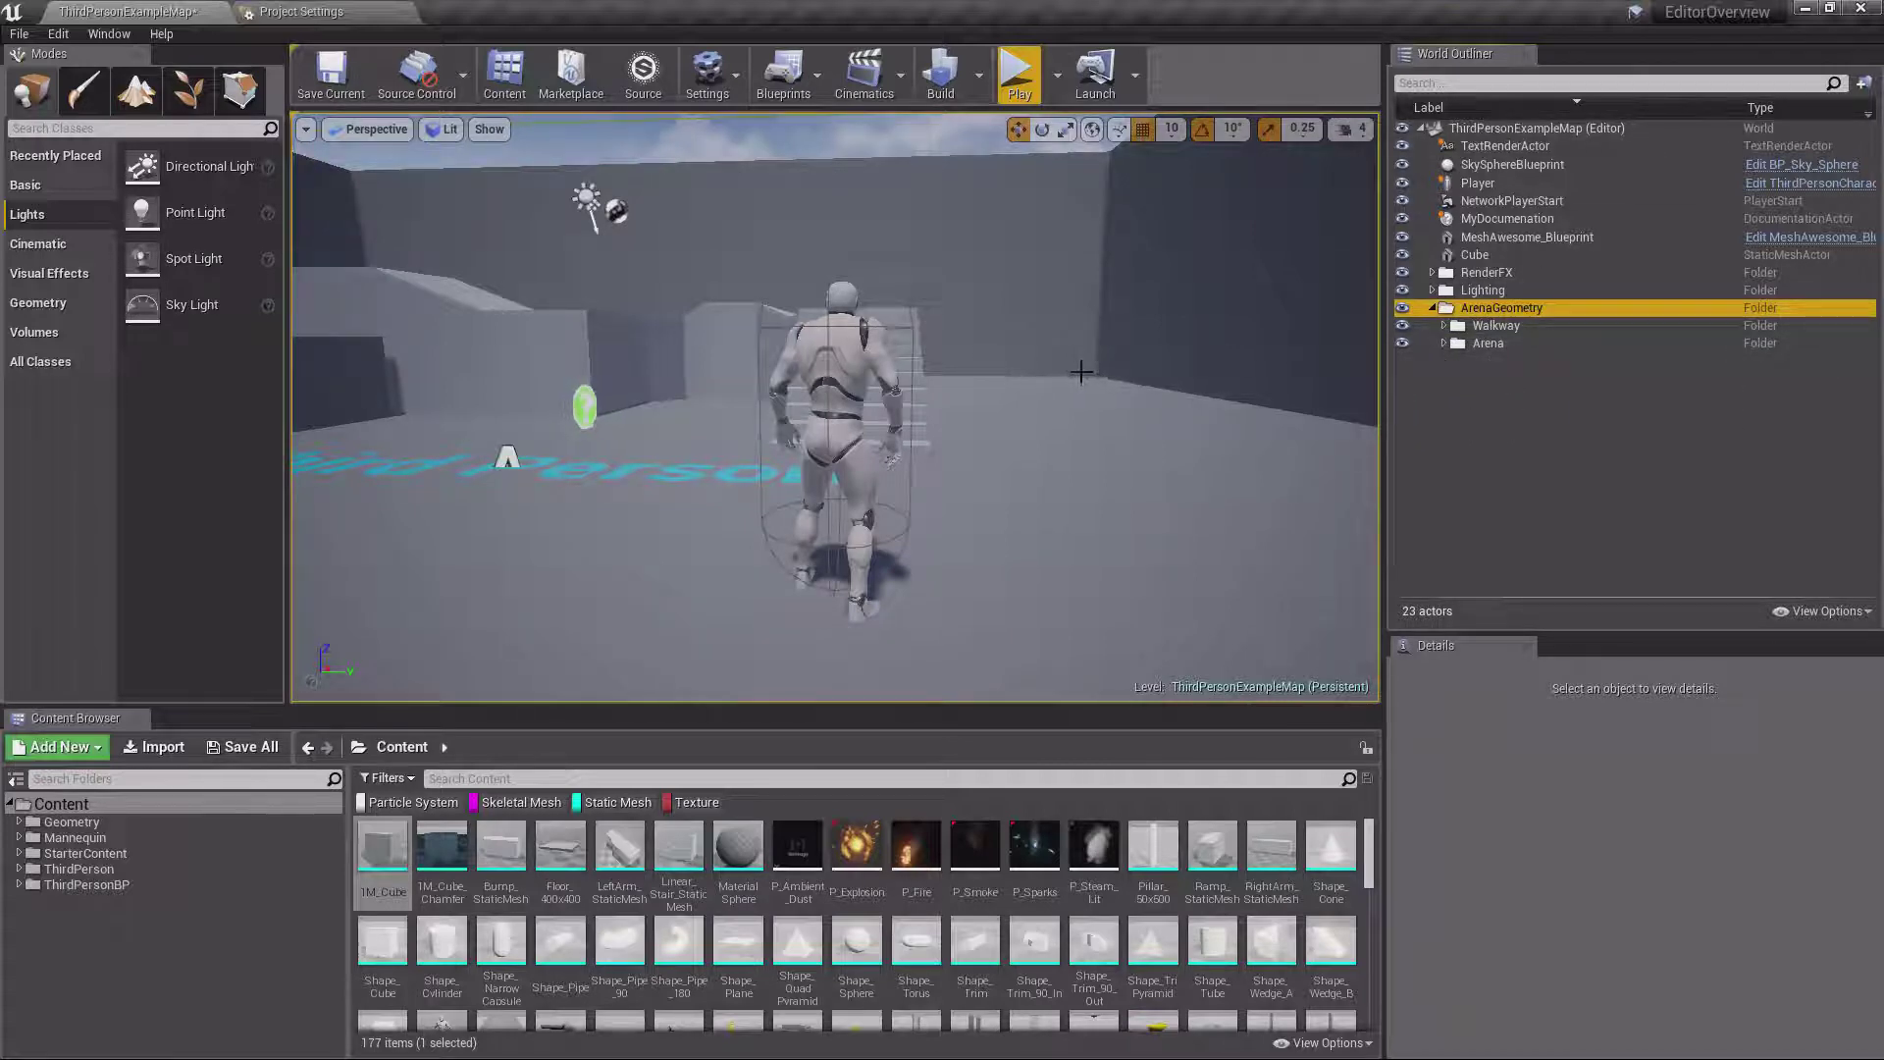
# Expand the Arena folder, select all its actors from Wall11 through Floor, and group them
pyautogui.moveTo(1081, 371)
pyautogui.mouseDown(button='right')
pyautogui.moveTo(1096, 477)
pyautogui.moveTo(1075, 360)
pyautogui.mouseUp(button='right')
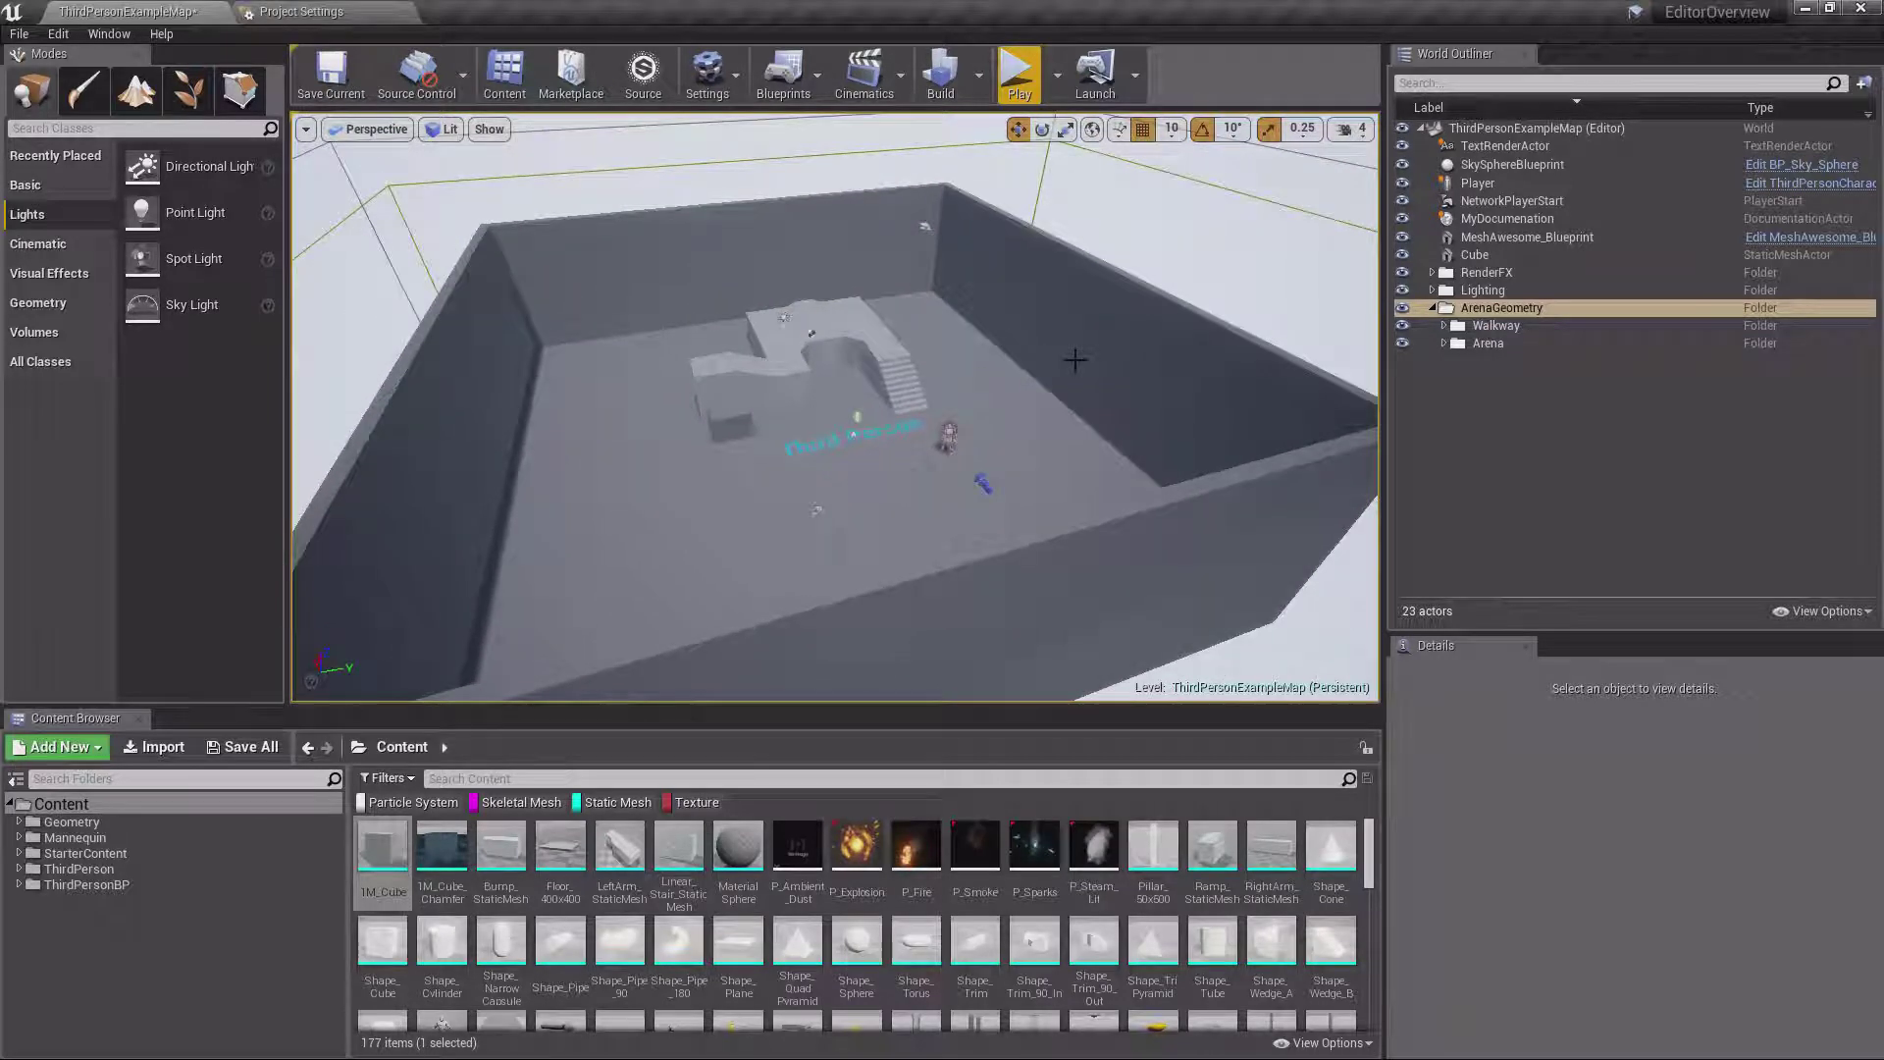
pyautogui.click(1443, 342)
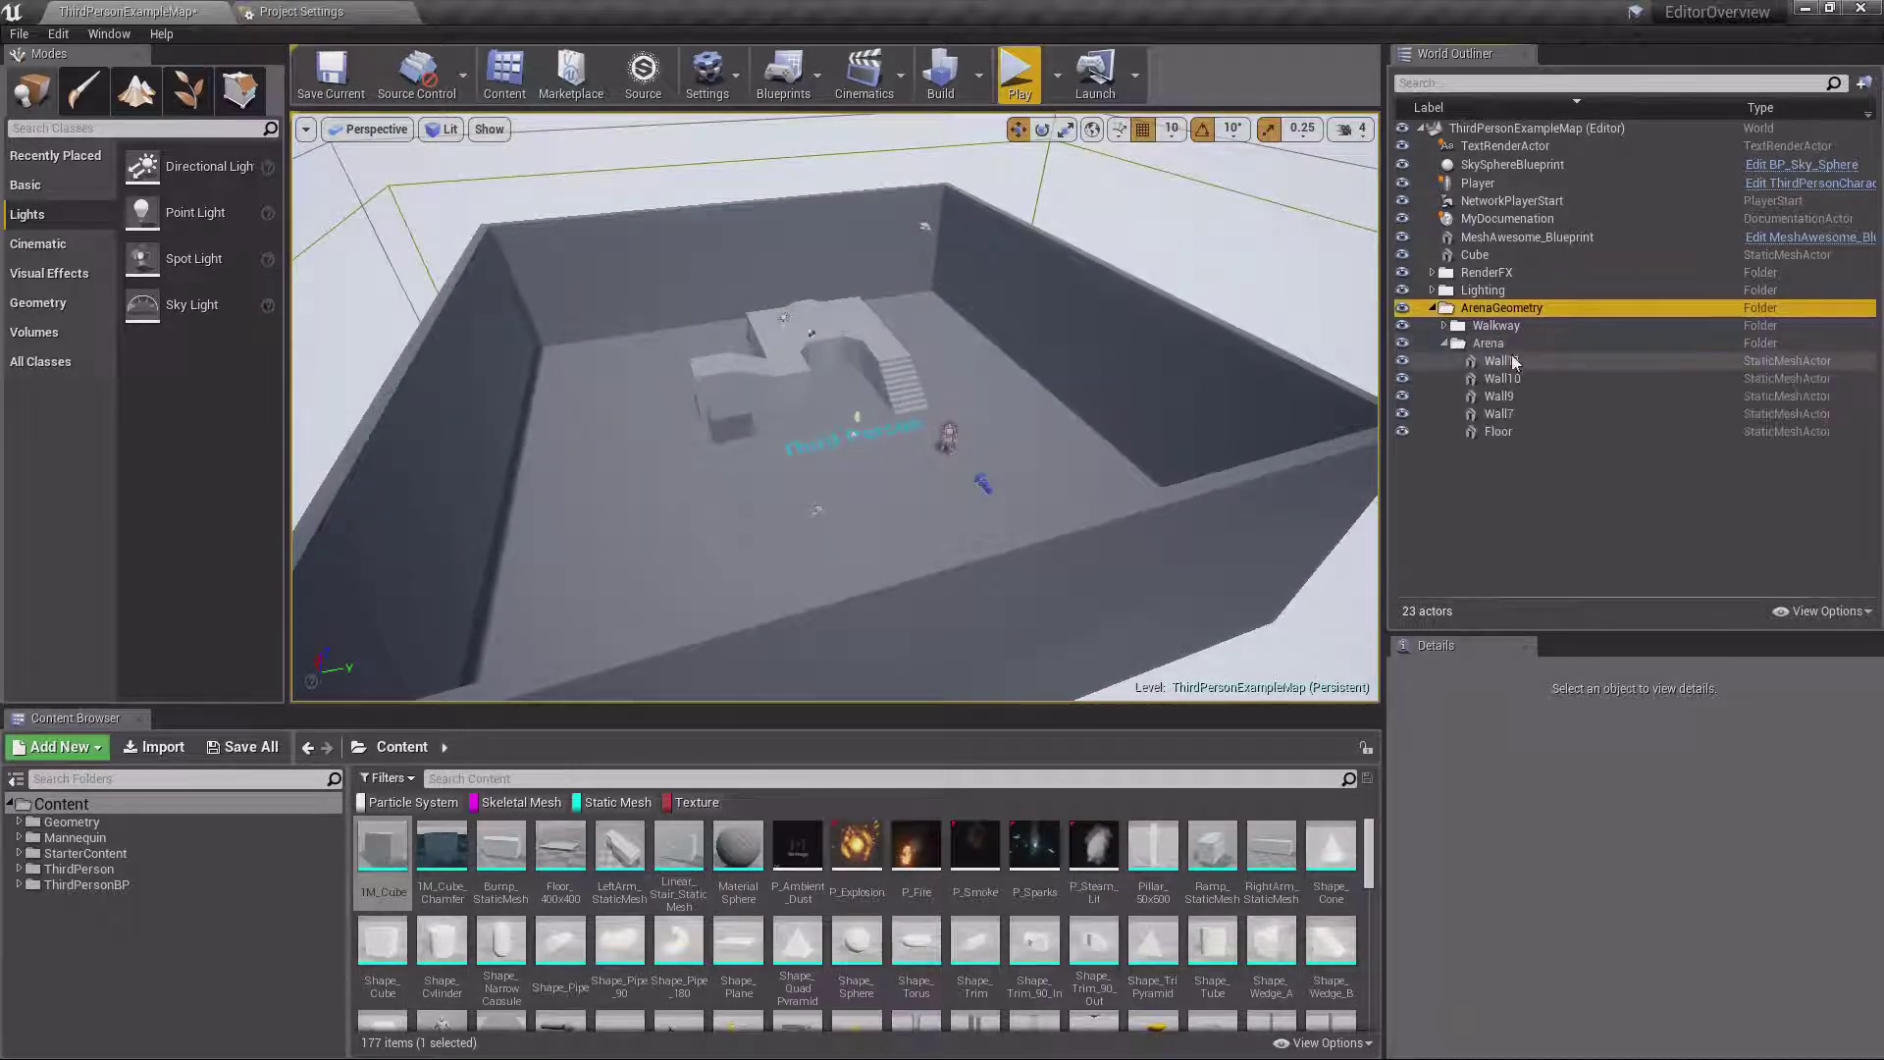
pyautogui.click(1511, 359)
pyautogui.keyDown('shift'); pyautogui.click(1508, 435); pyautogui.keyUp('shift')
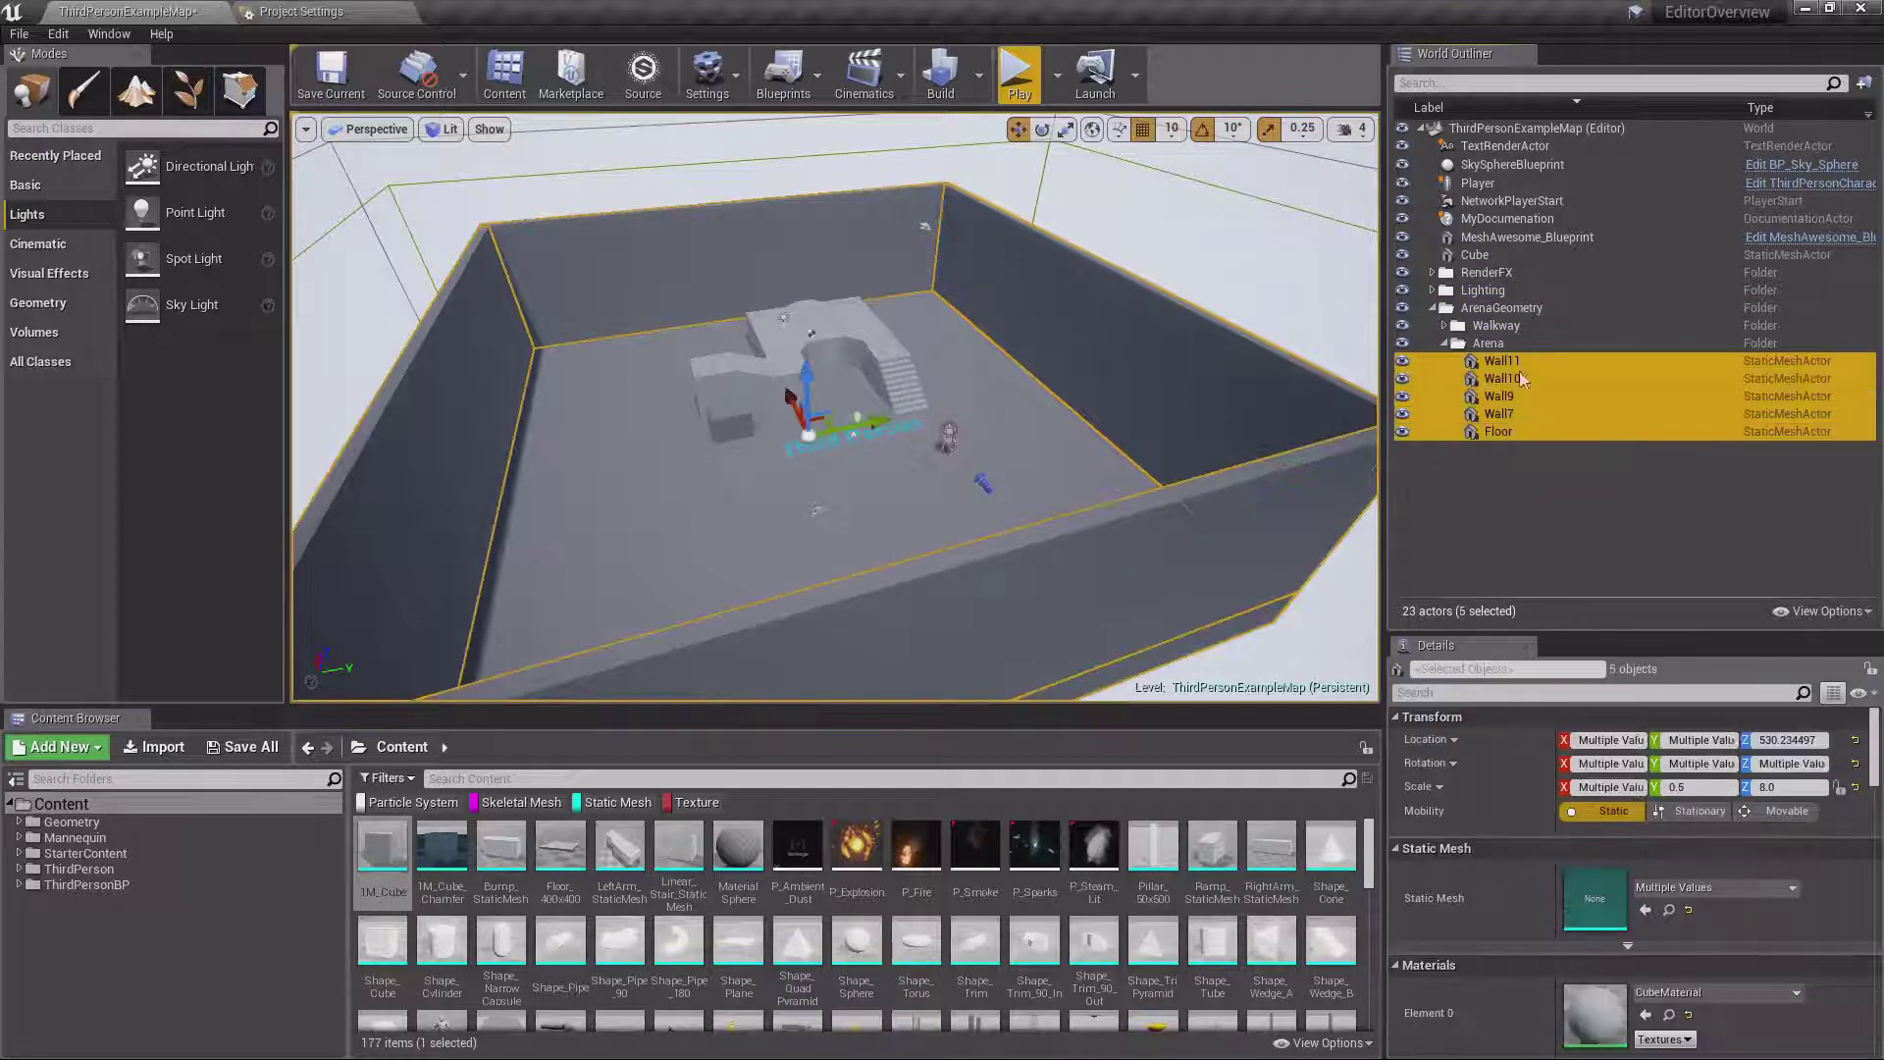
pyautogui.rightClick(1518, 390)
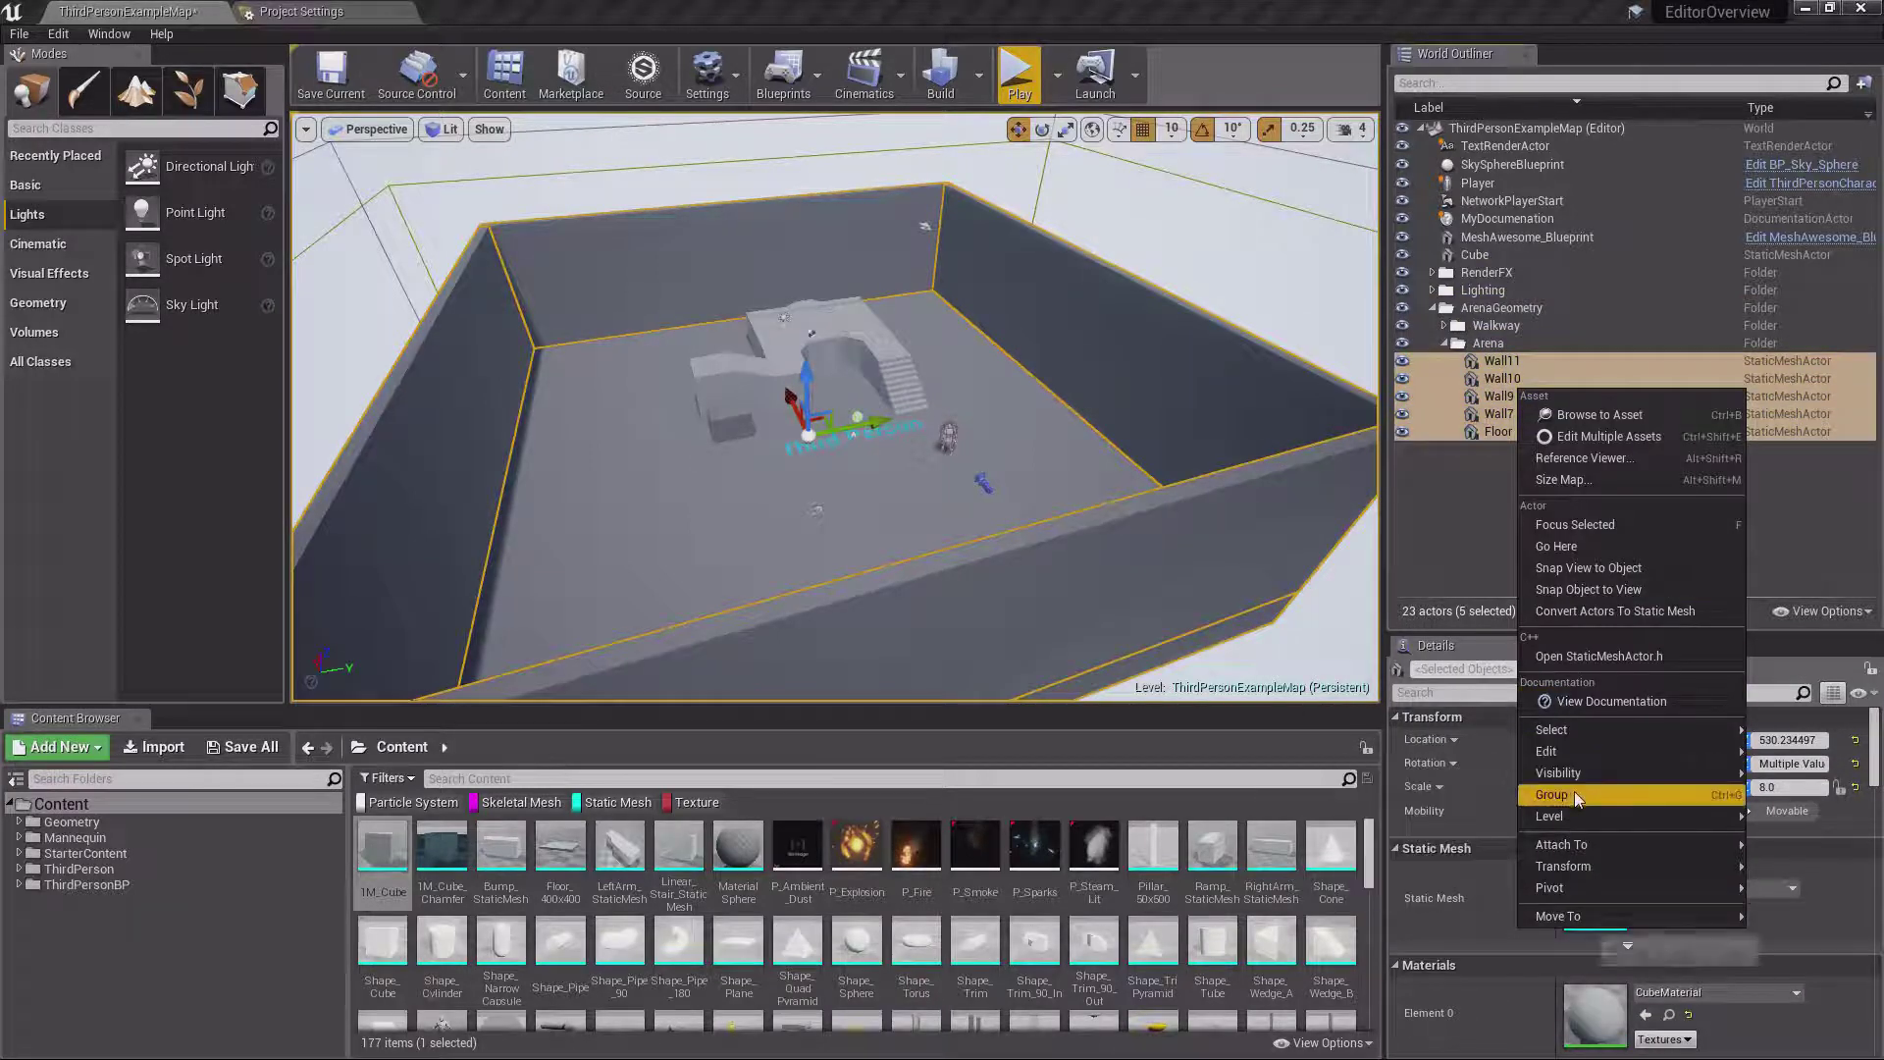
pyautogui.click(1722, 797)
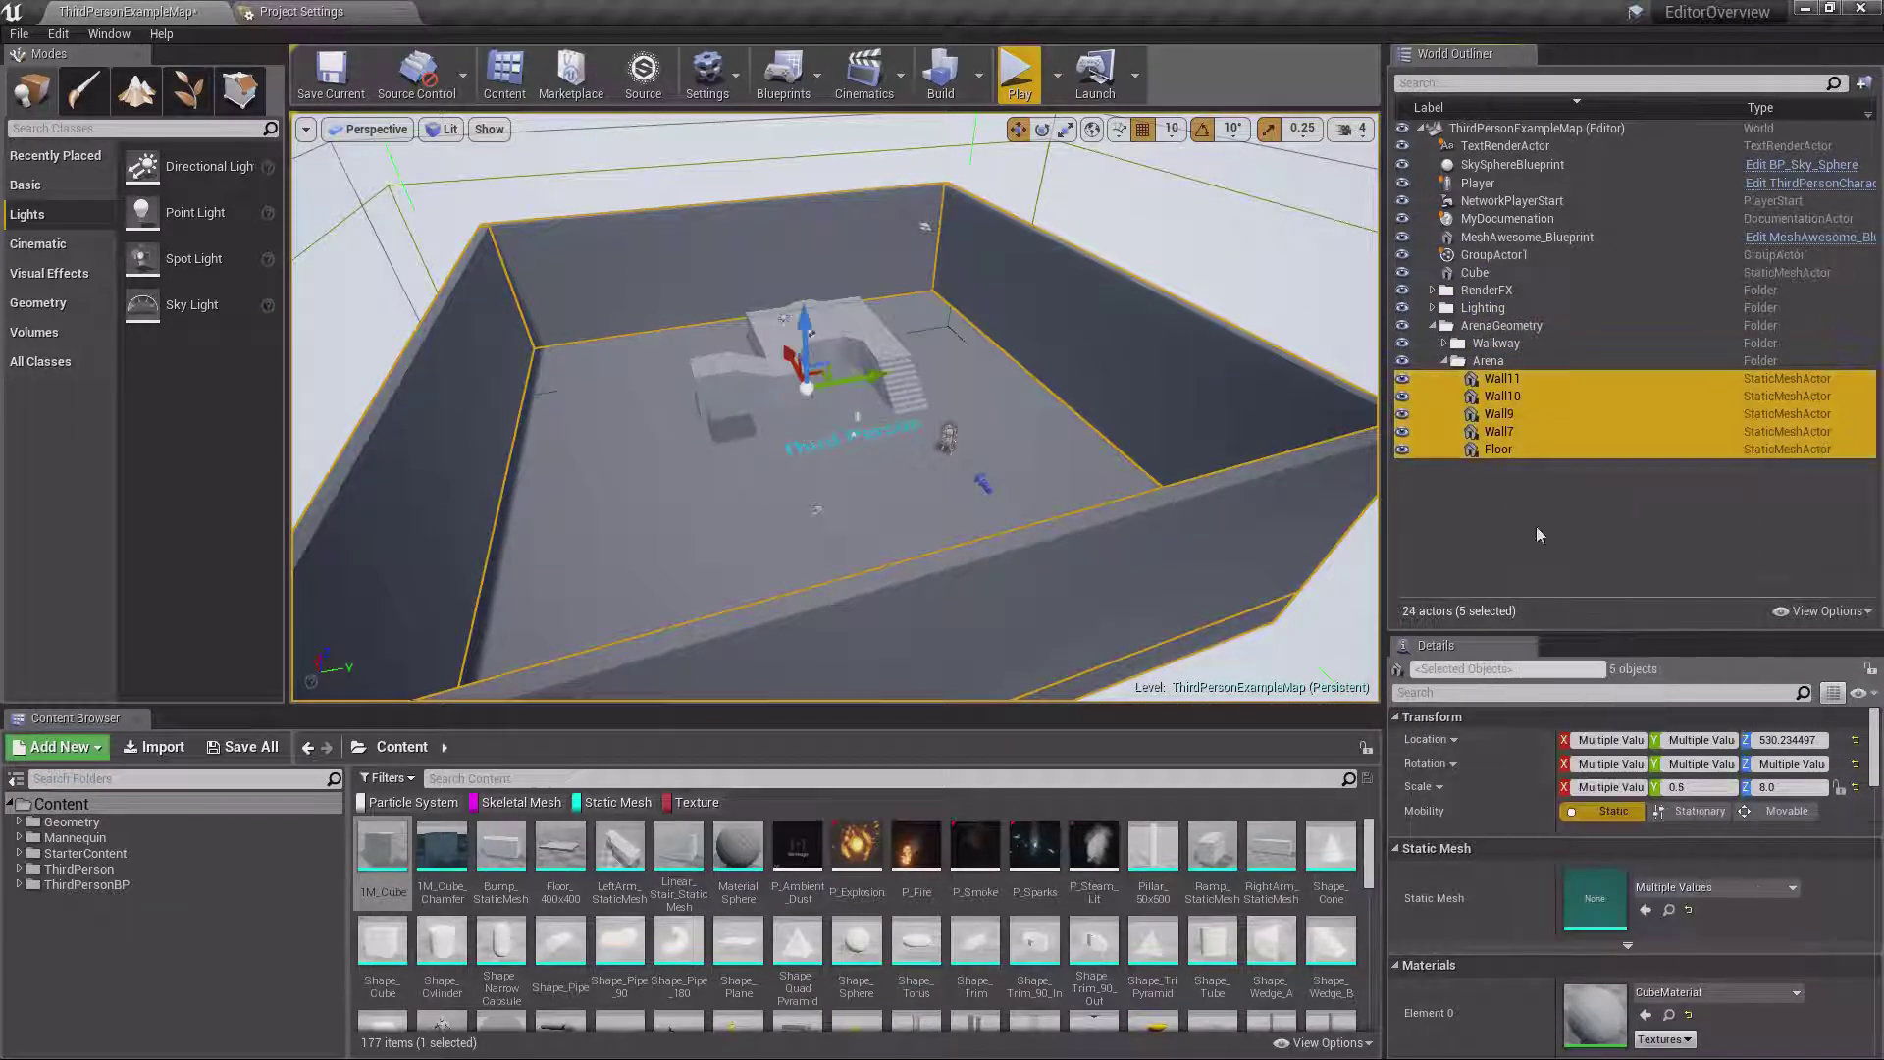
# Inspect the group's corner brackets around the arena, then select walkway pieces and MeshAwesome_Blueprint individually for comparison
pyautogui.moveTo(1133, 416); pyautogui.dragTo(1124, 373, button='right')
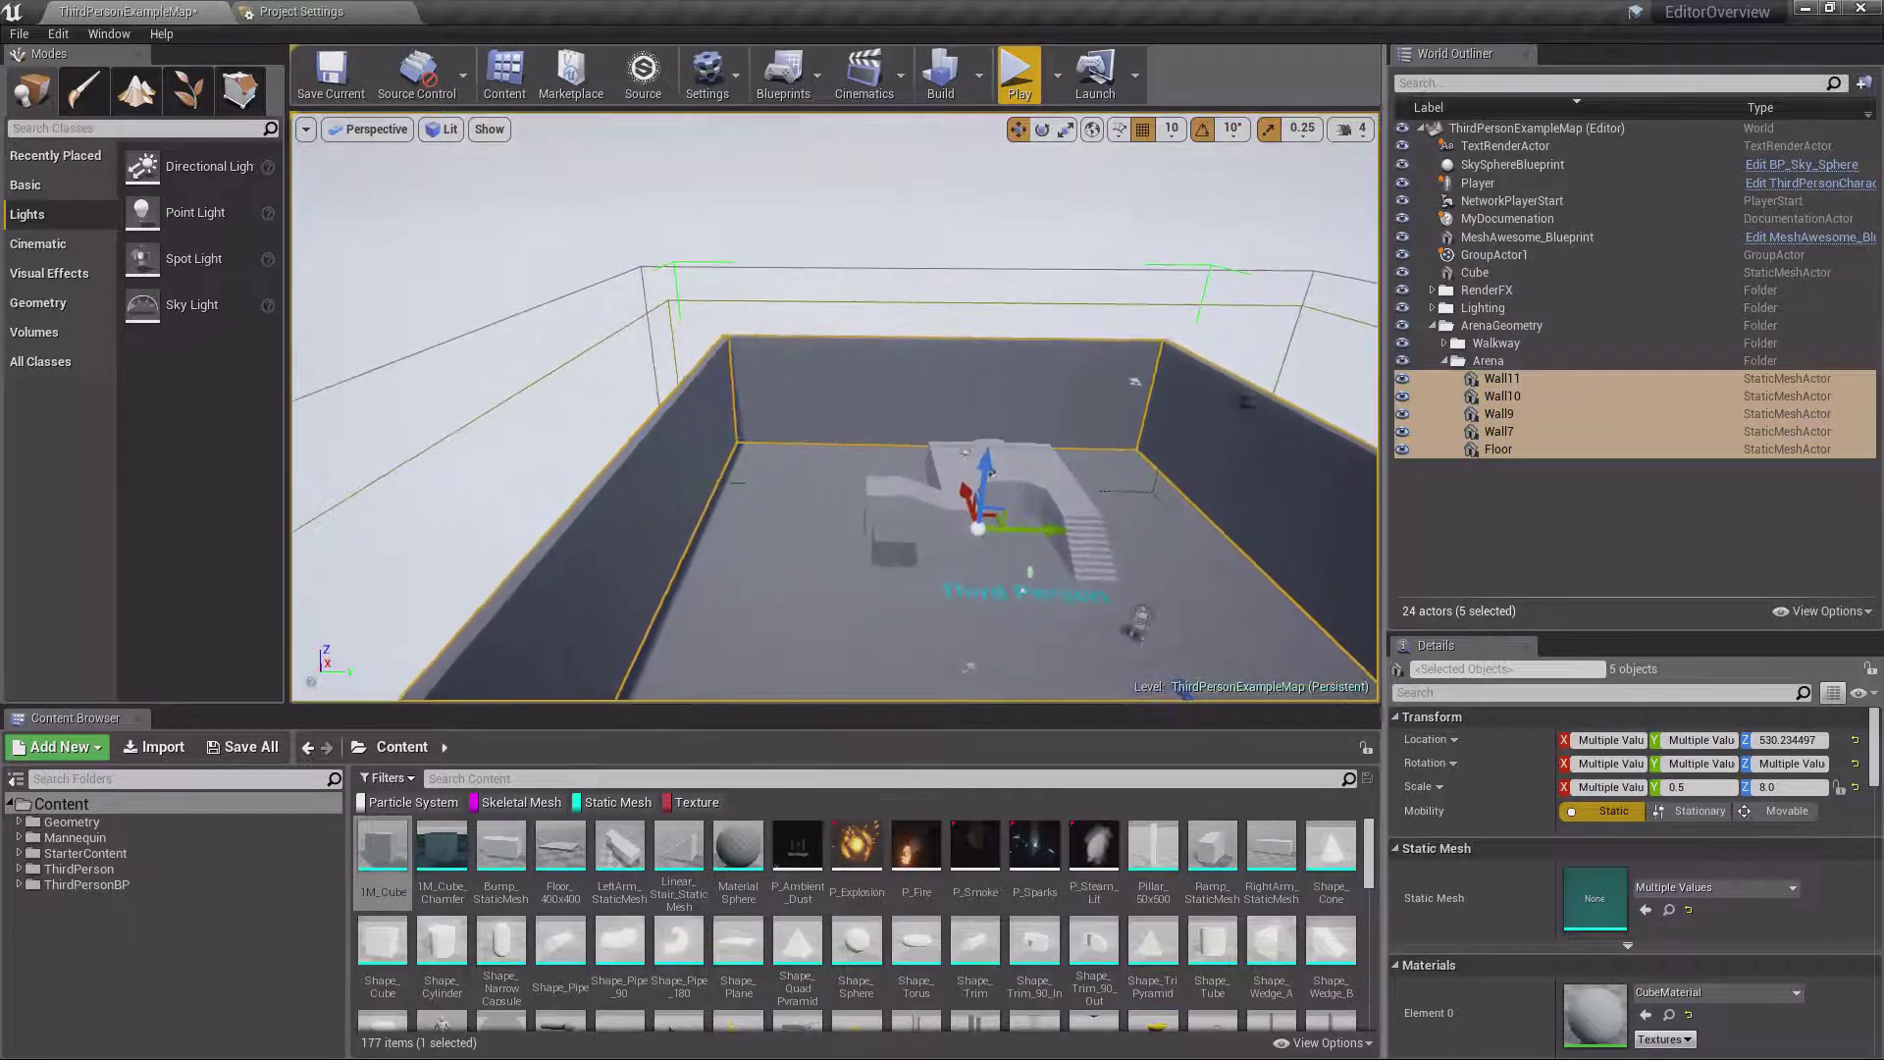
pyautogui.moveTo(659, 254); pyautogui.dragTo(769, 399, button='right')
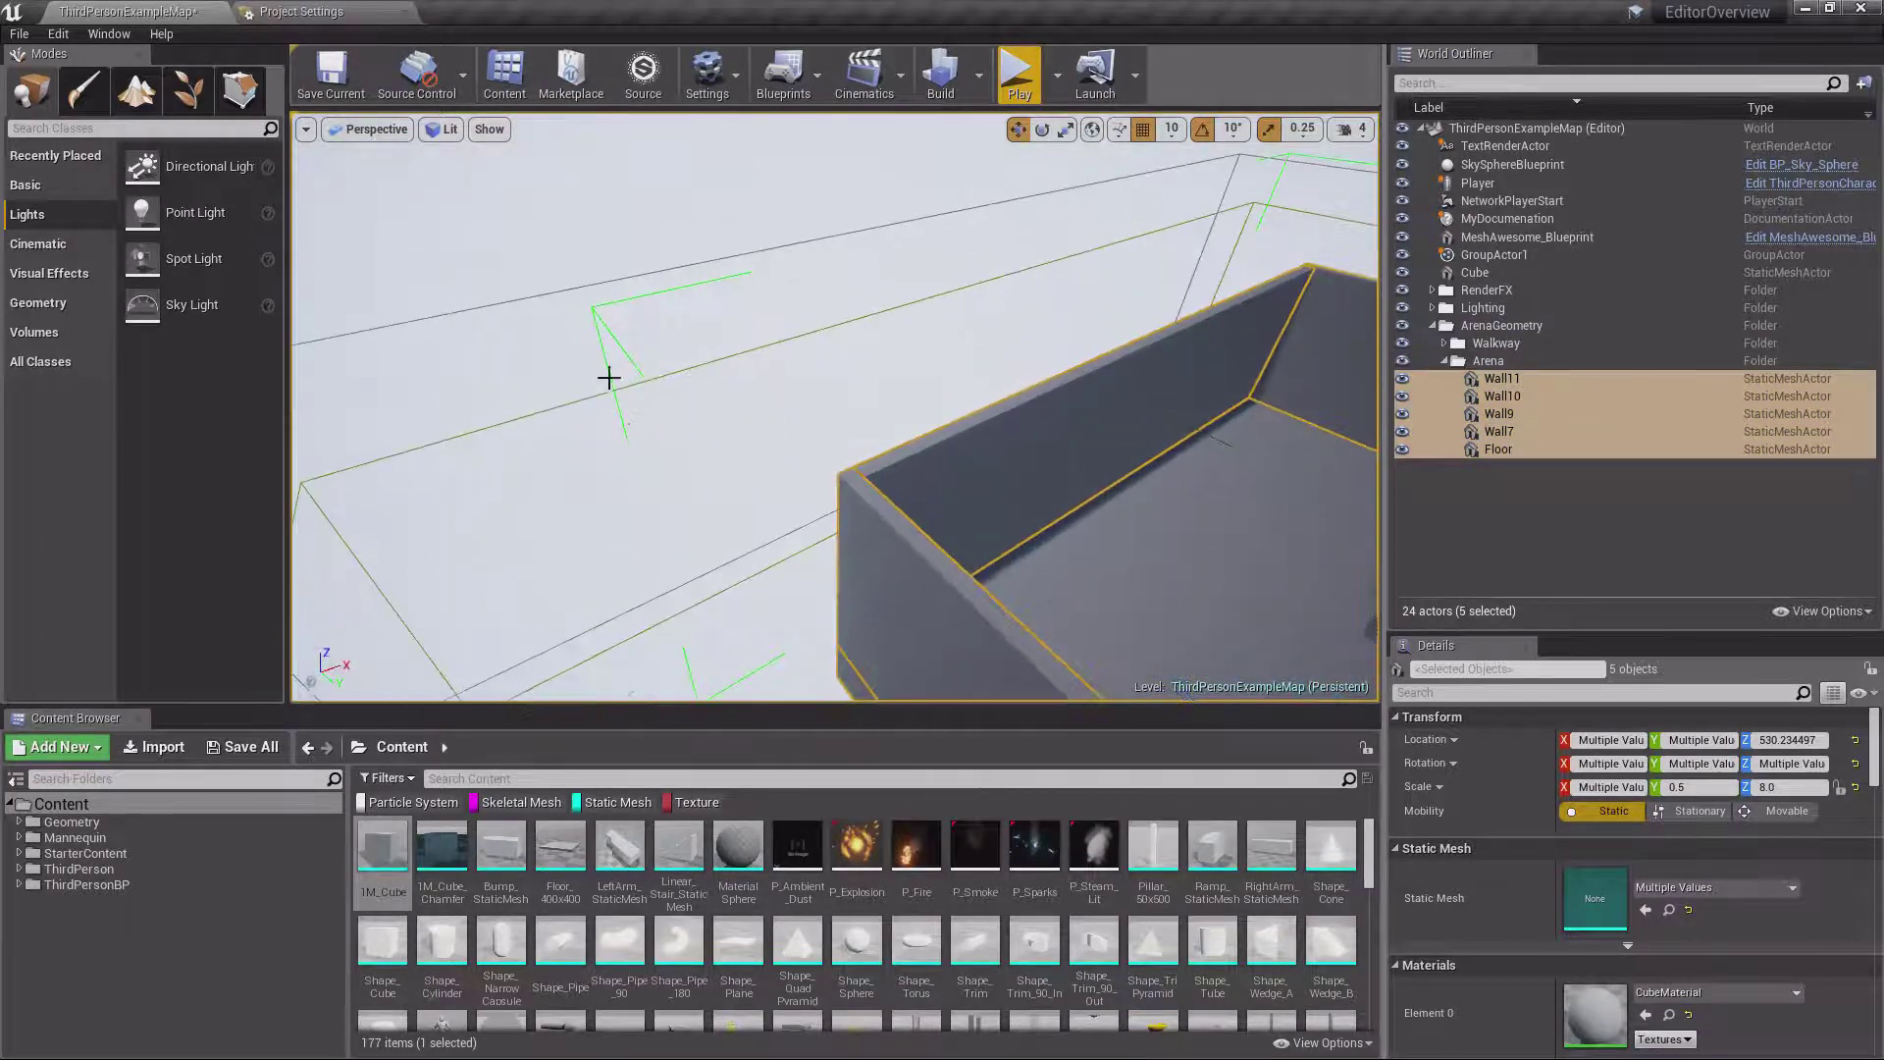
pyautogui.moveTo(648, 408); pyautogui.dragTo(726, 549, button='right')
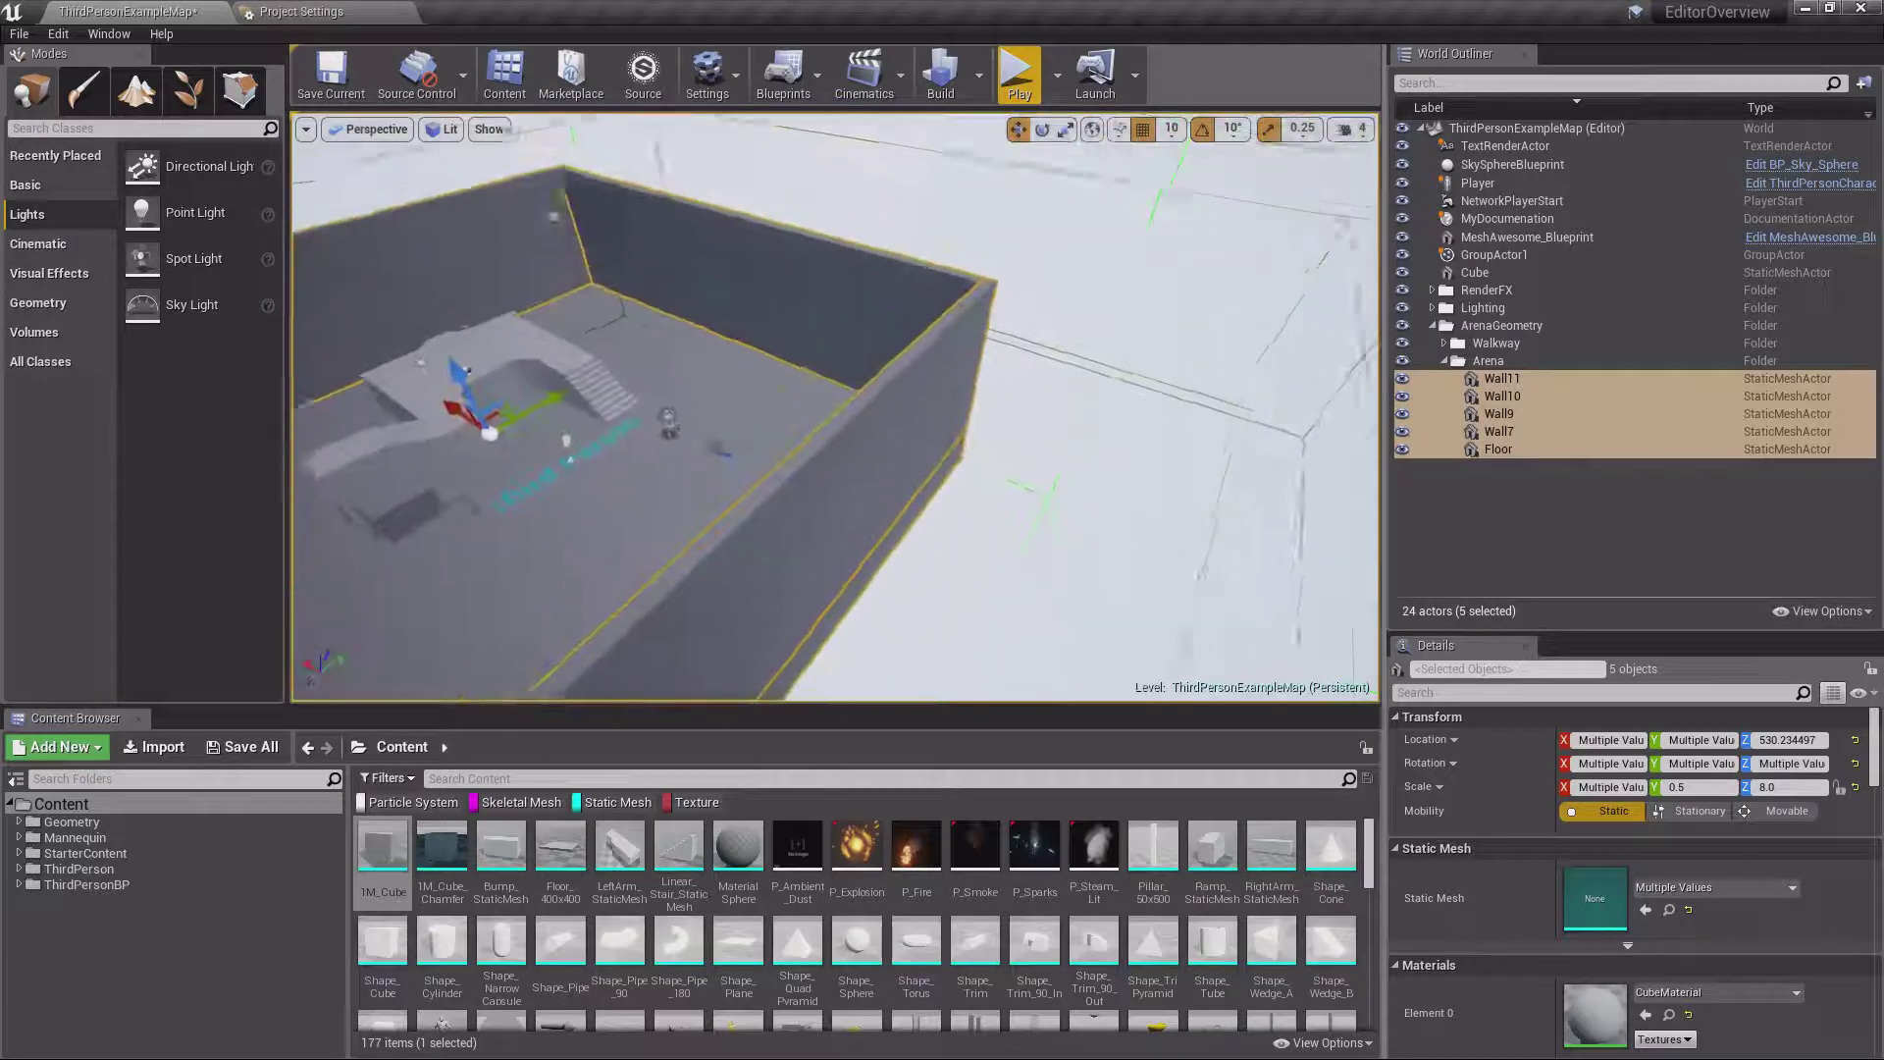
pyautogui.press('f')
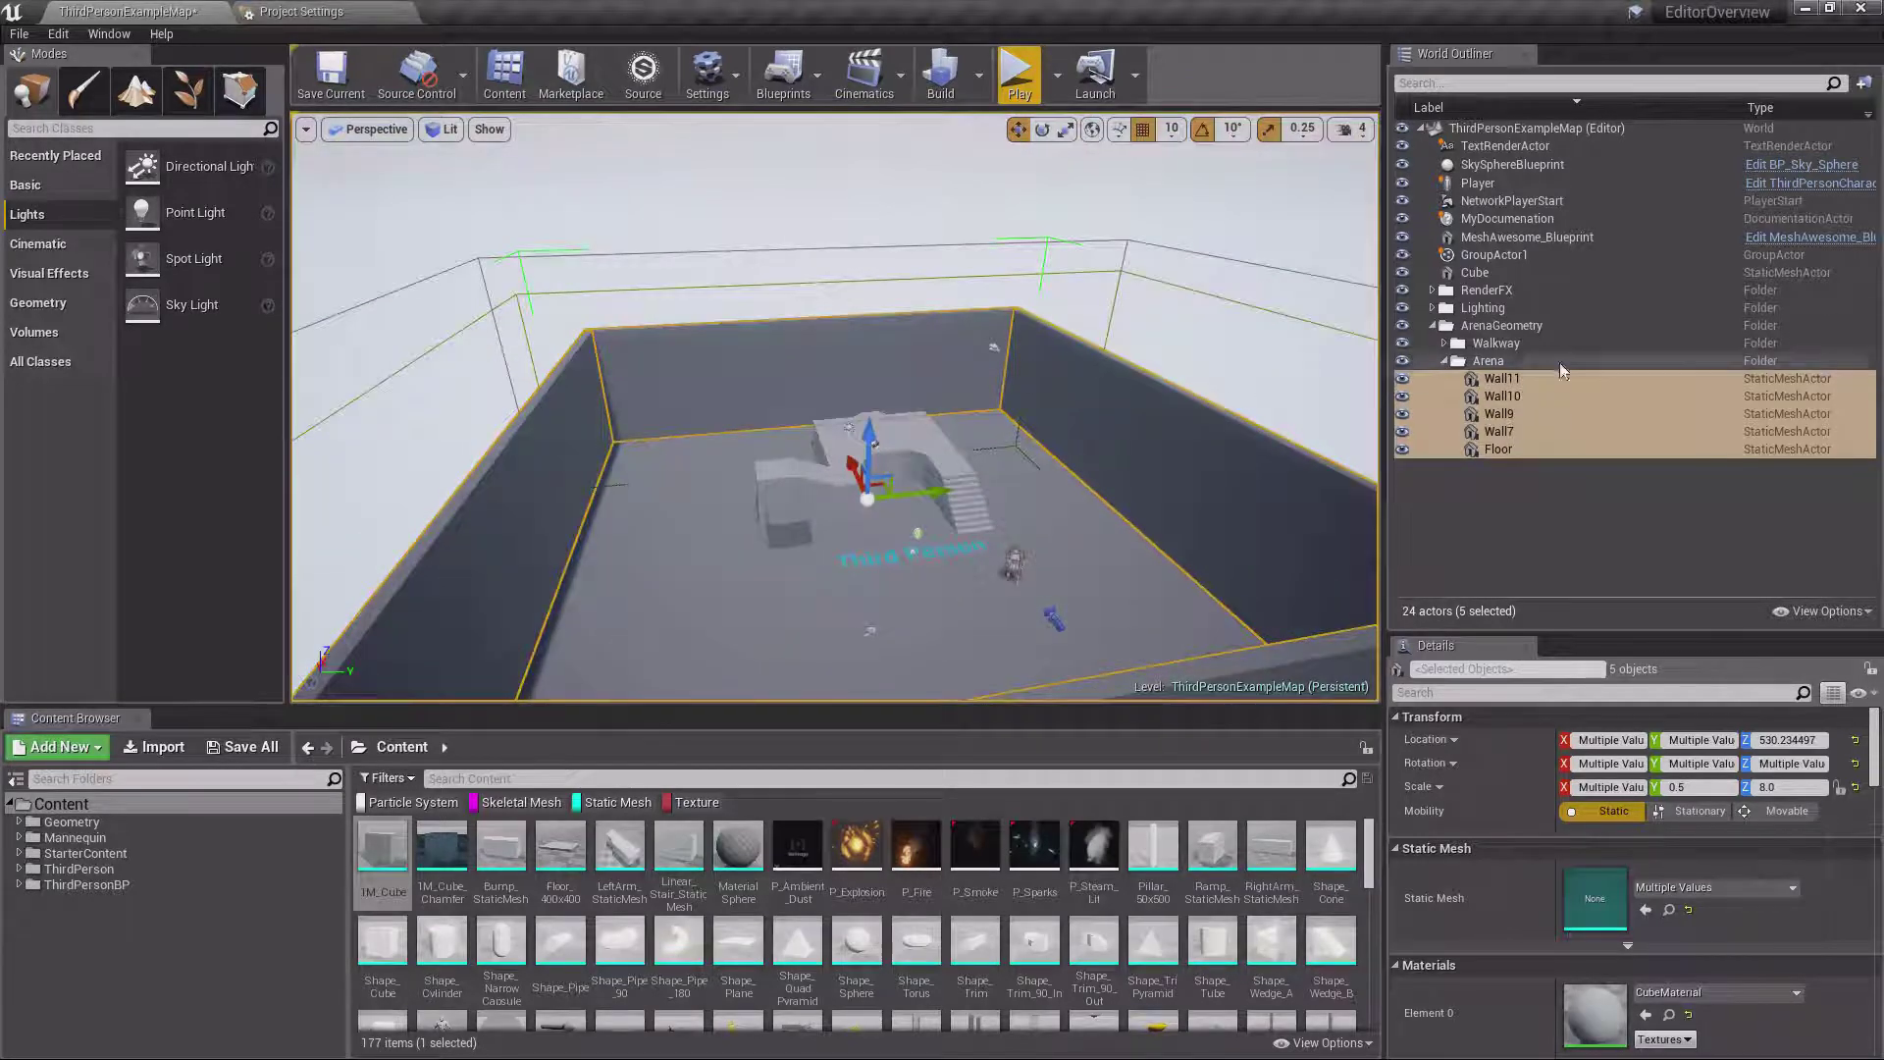
pyautogui.click(840, 446)
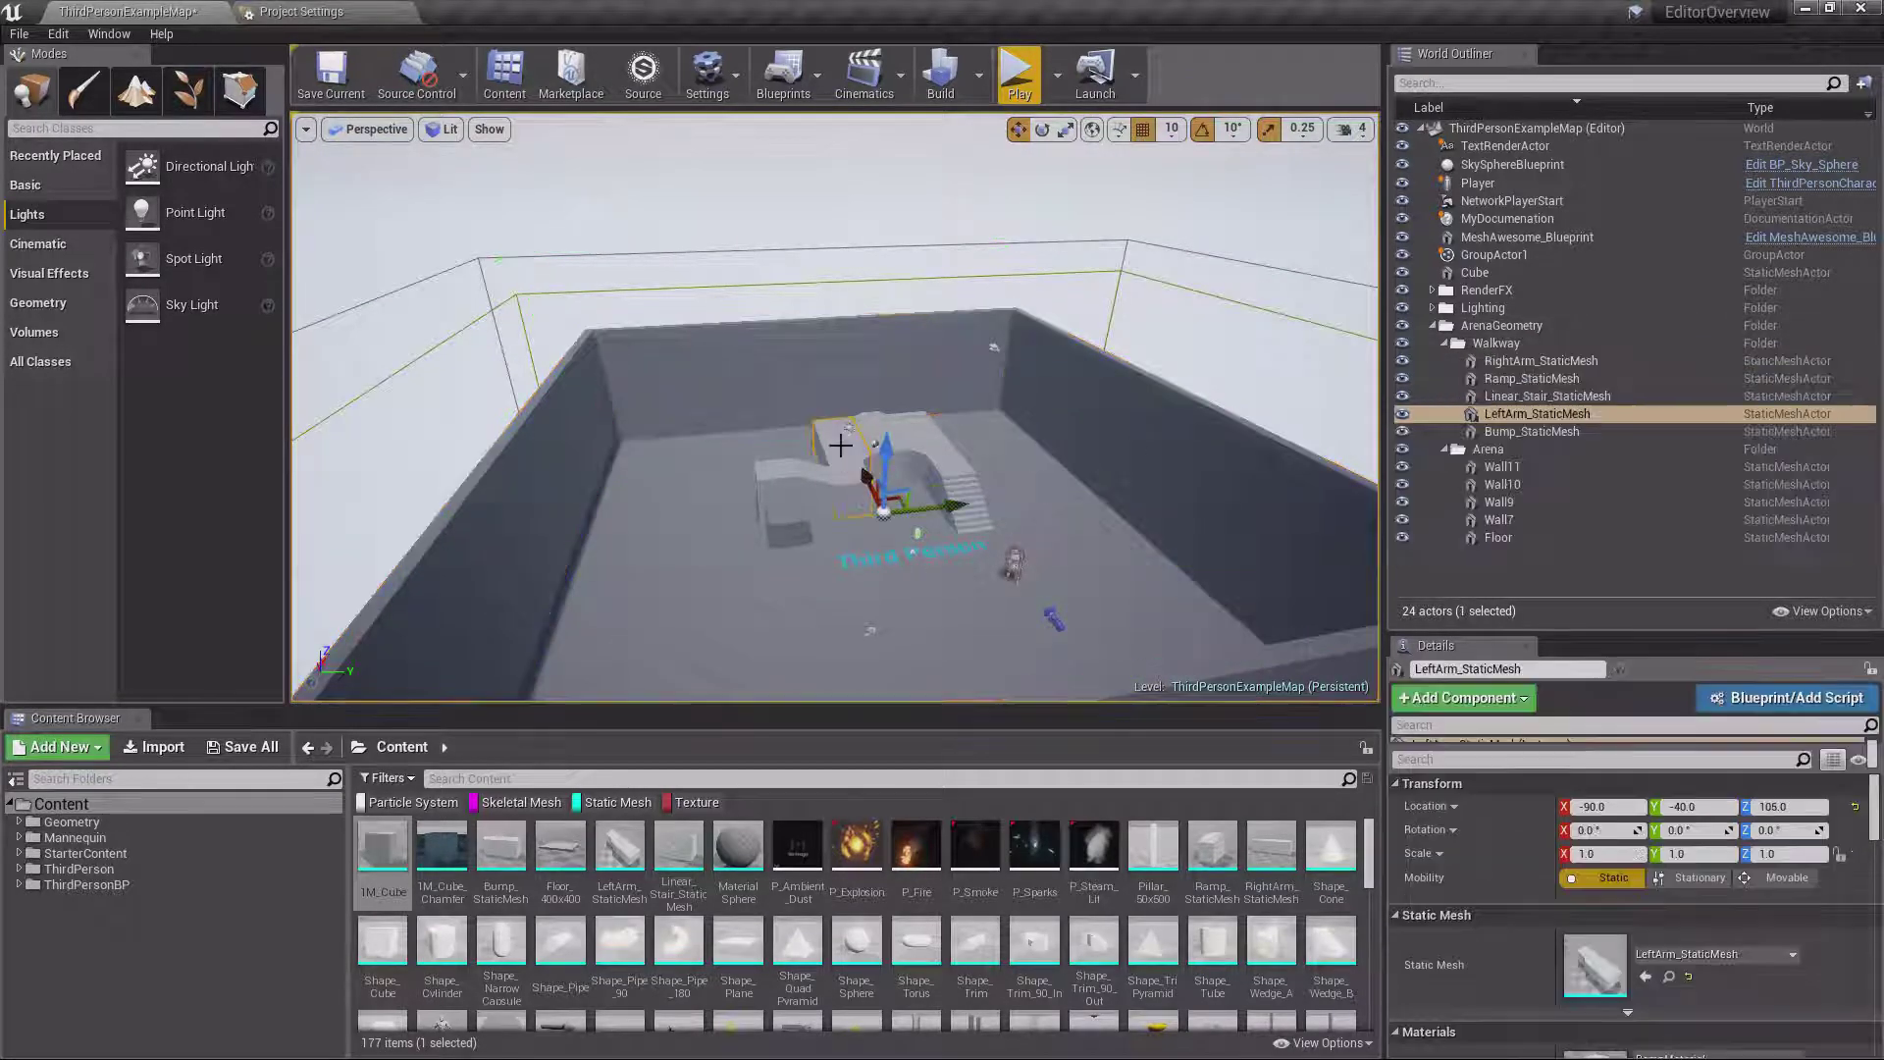
pyautogui.click(818, 472)
pyautogui.click(790, 524)
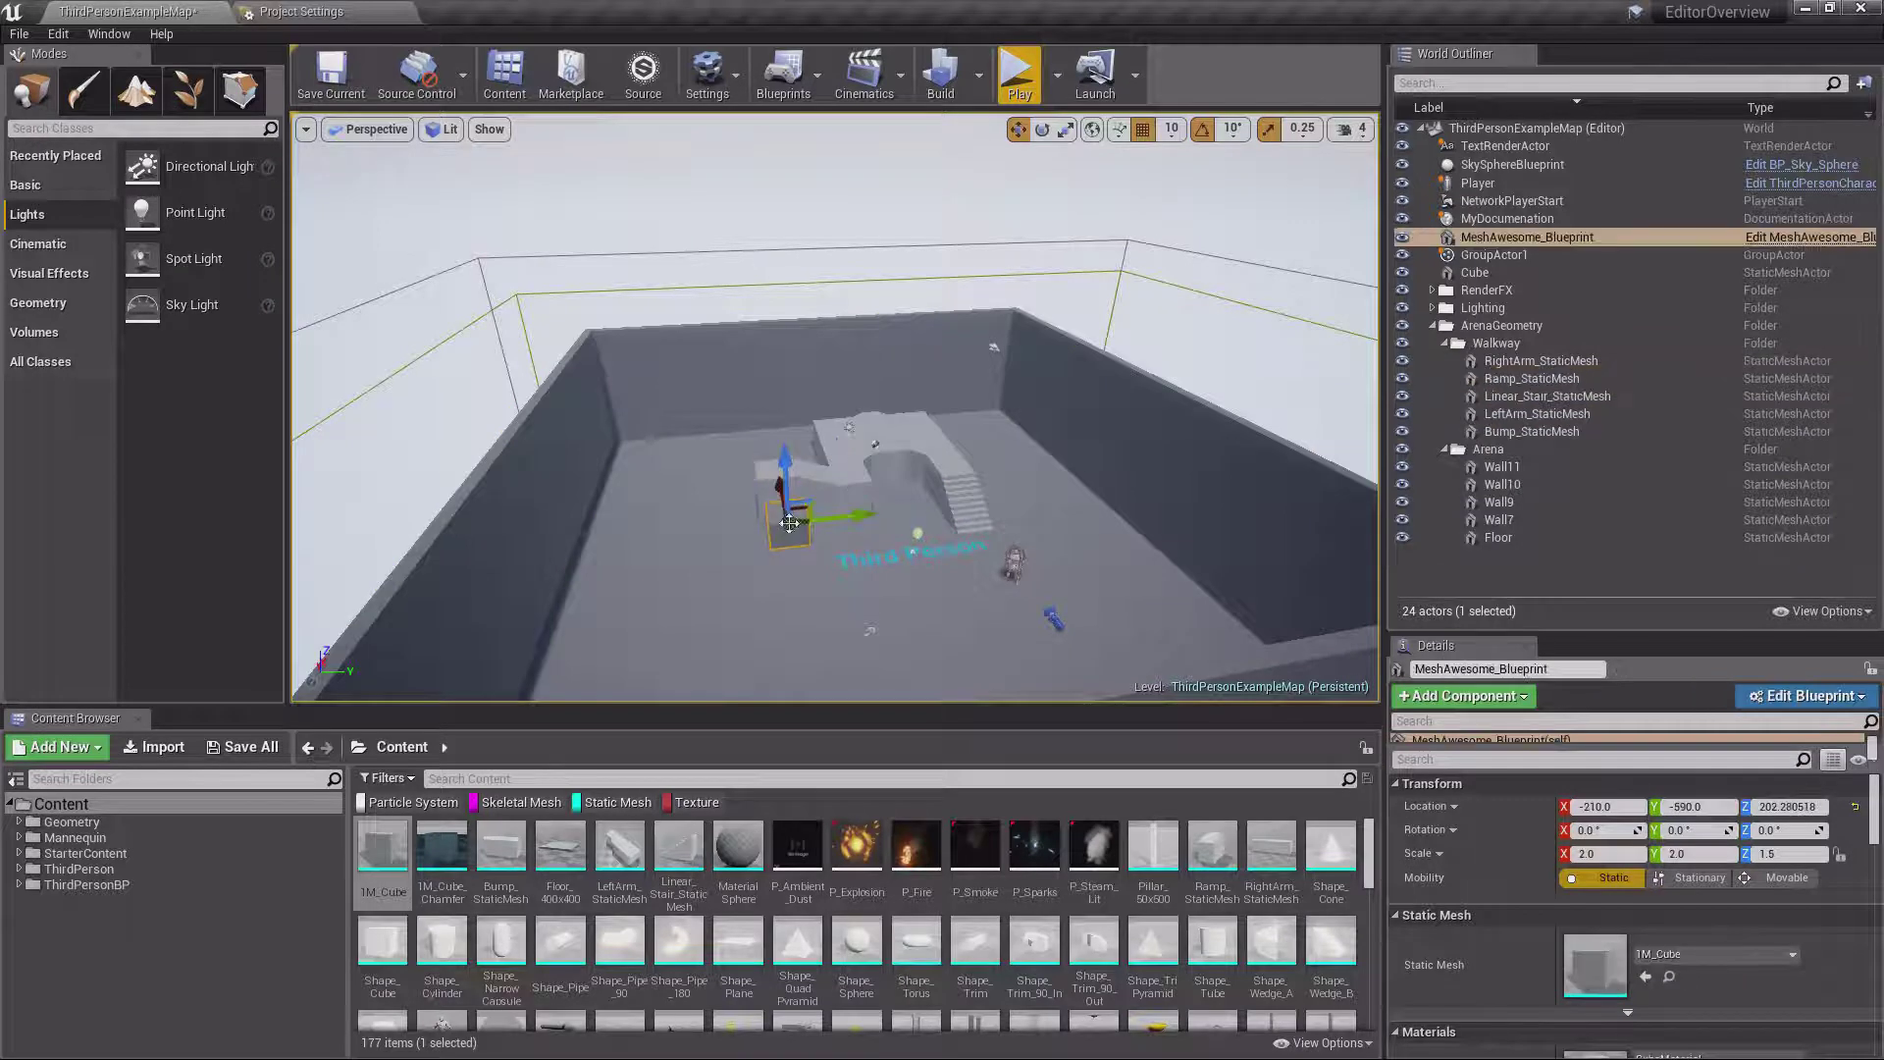
# Select the grouped arena walls and floor through one wall and move the group about 50 units along Y
pyautogui.click(917, 440)
pyautogui.click(939, 404)
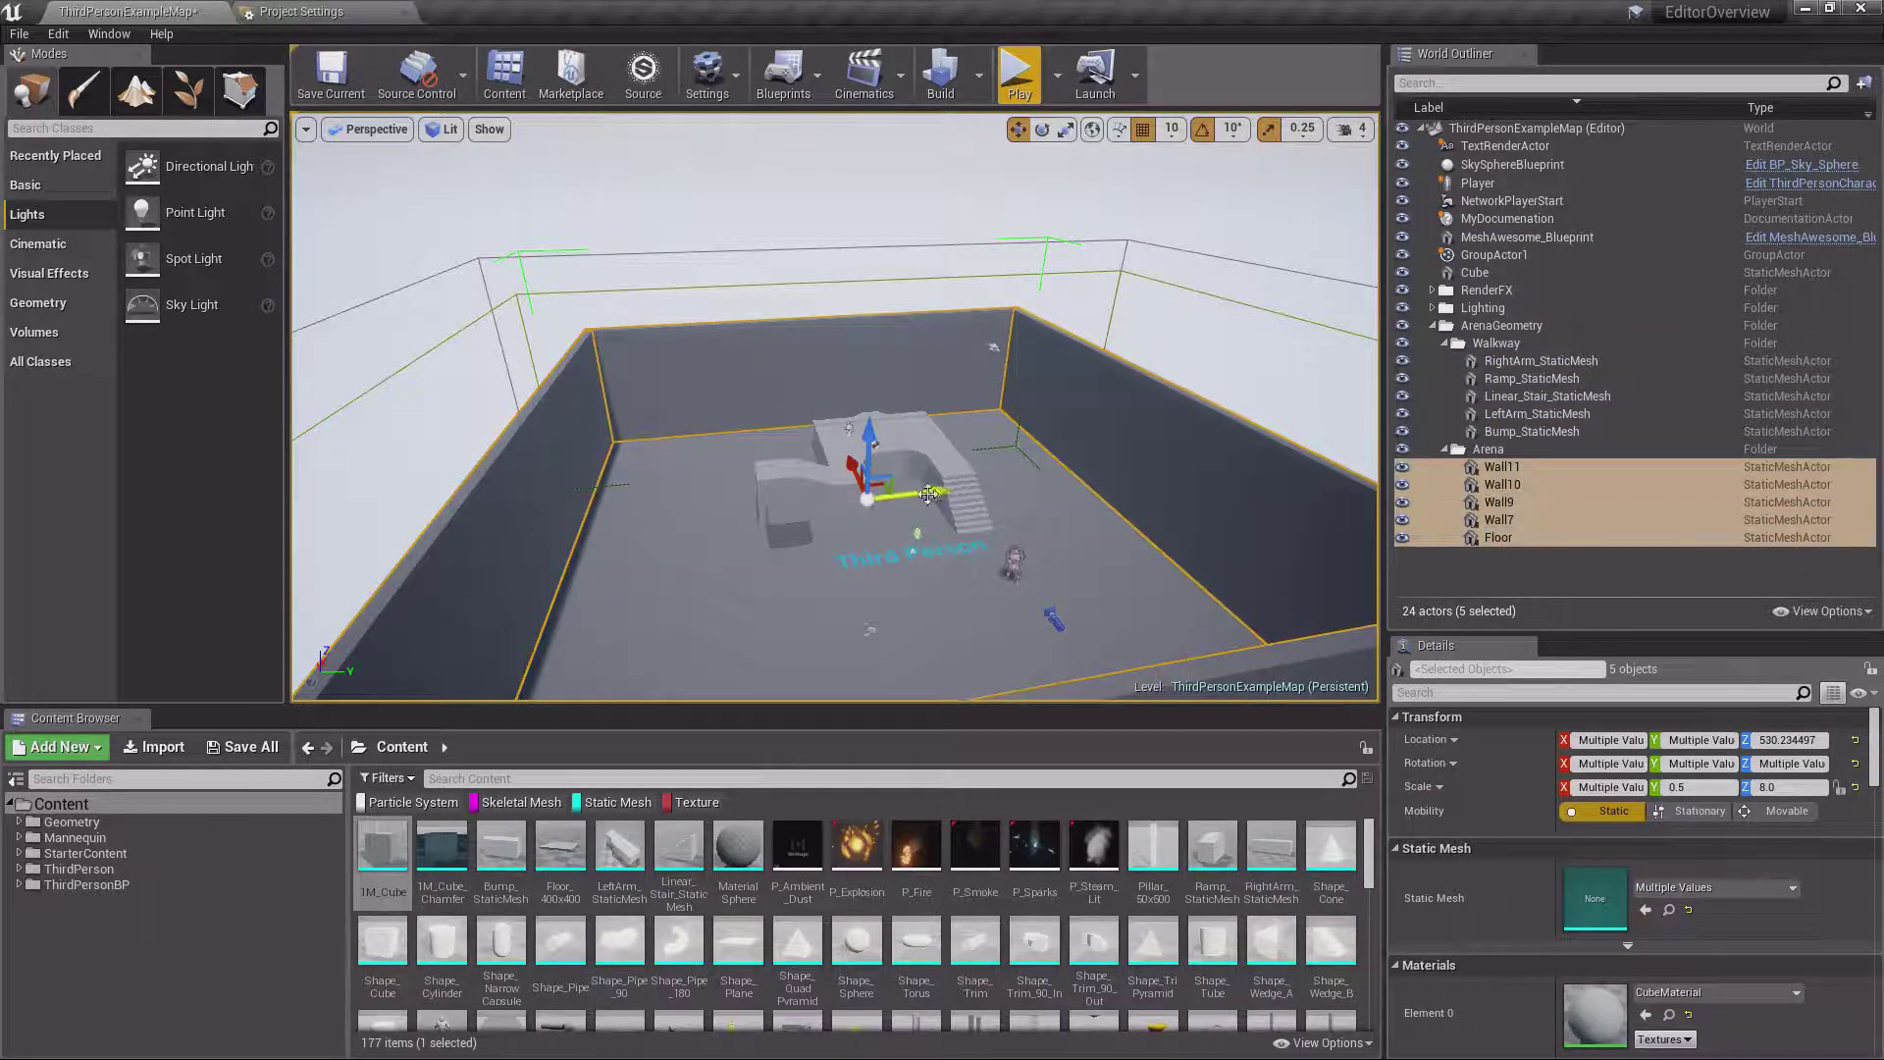
pyautogui.moveTo(929, 494)
pyautogui.mouseDown()
pyautogui.moveTo(1058, 481)
pyautogui.moveTo(887, 497)
pyautogui.moveTo(939, 492)
pyautogui.mouseUp()
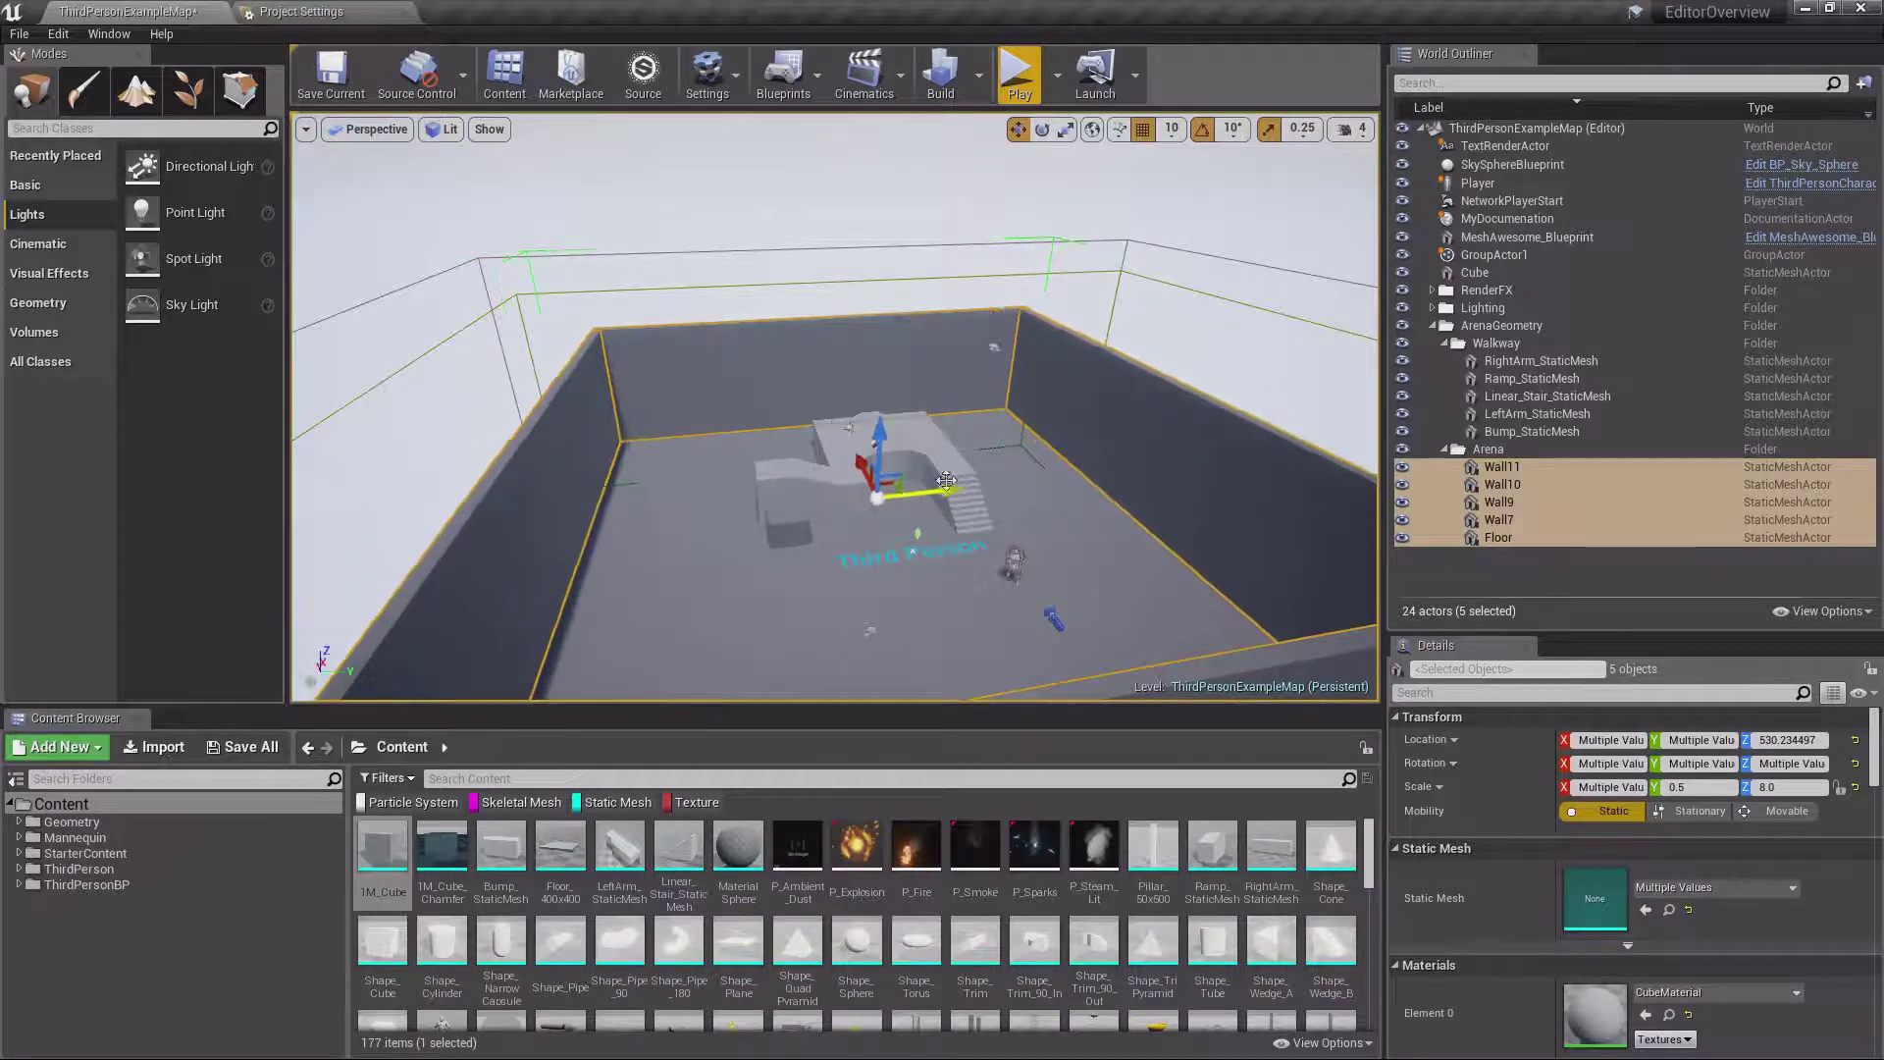
# Ungroup the arena walls and floor, then select Wall7 on its own
pyautogui.rightClick(1547, 498)
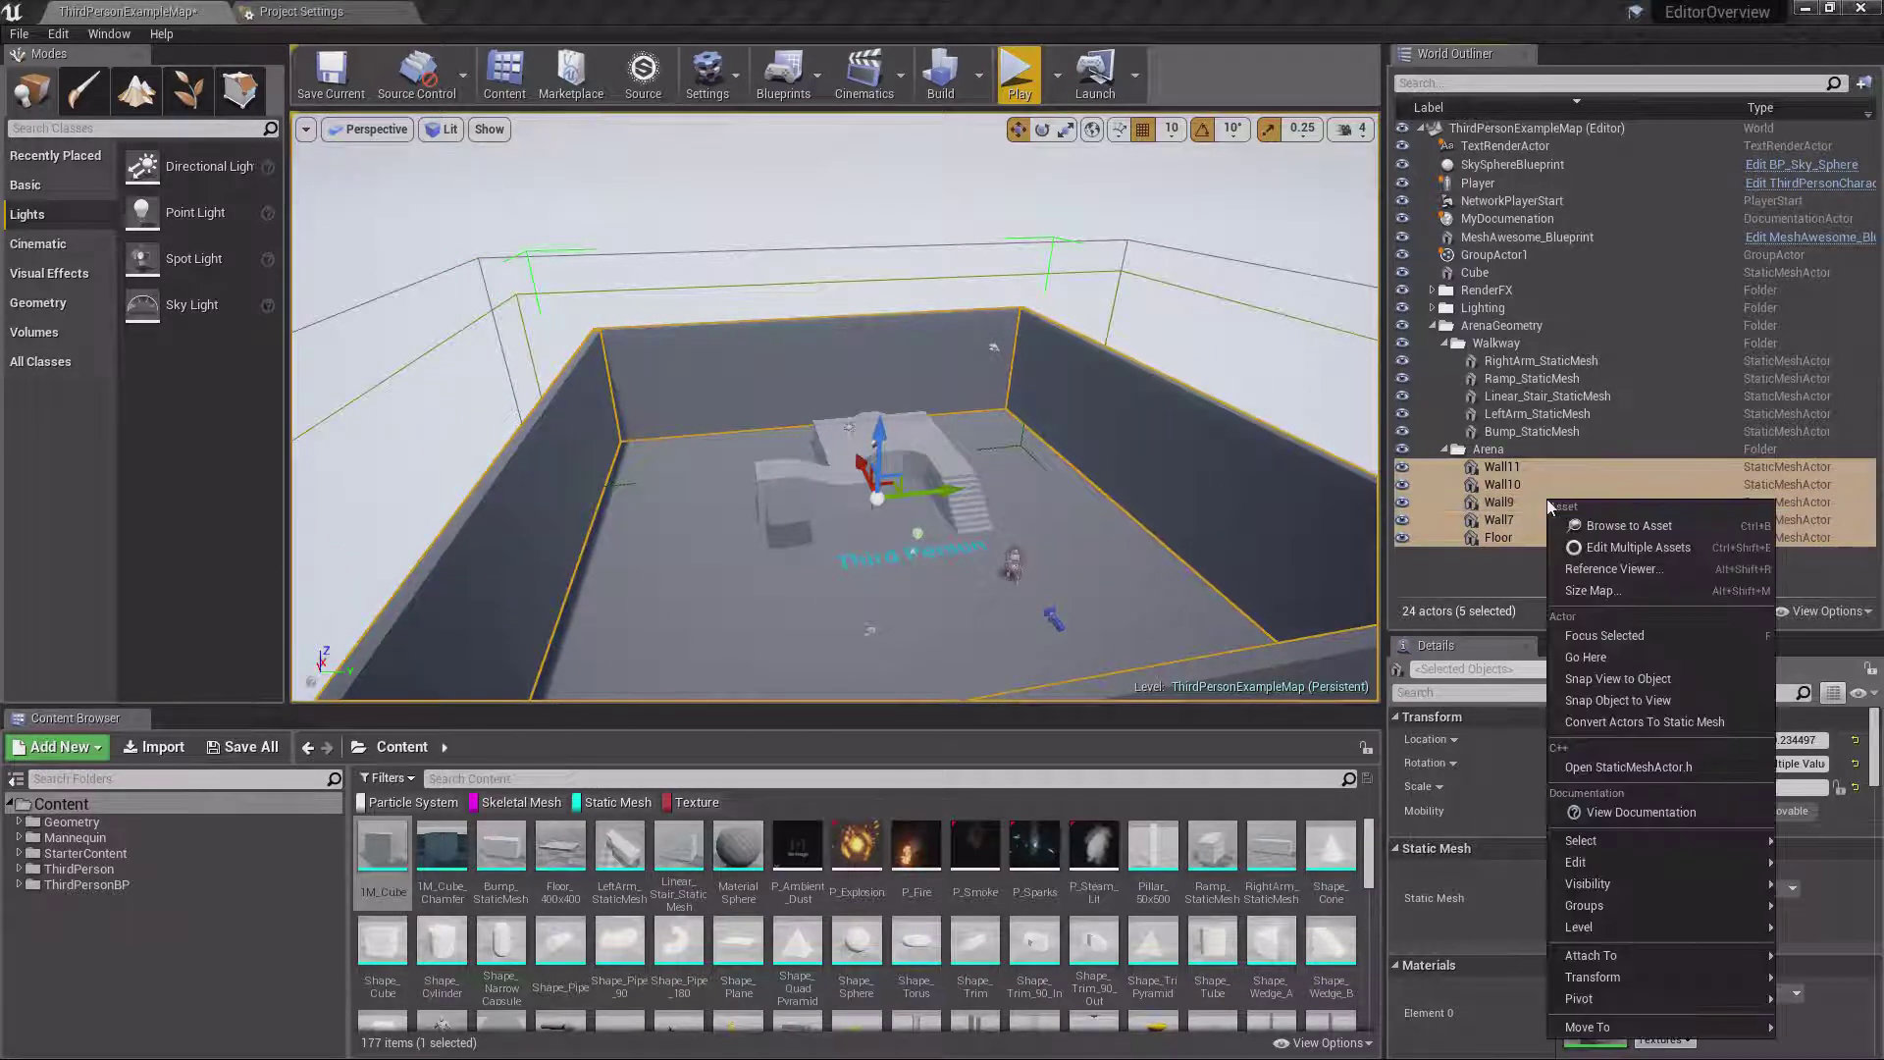
pyautogui.moveTo(1627, 905)
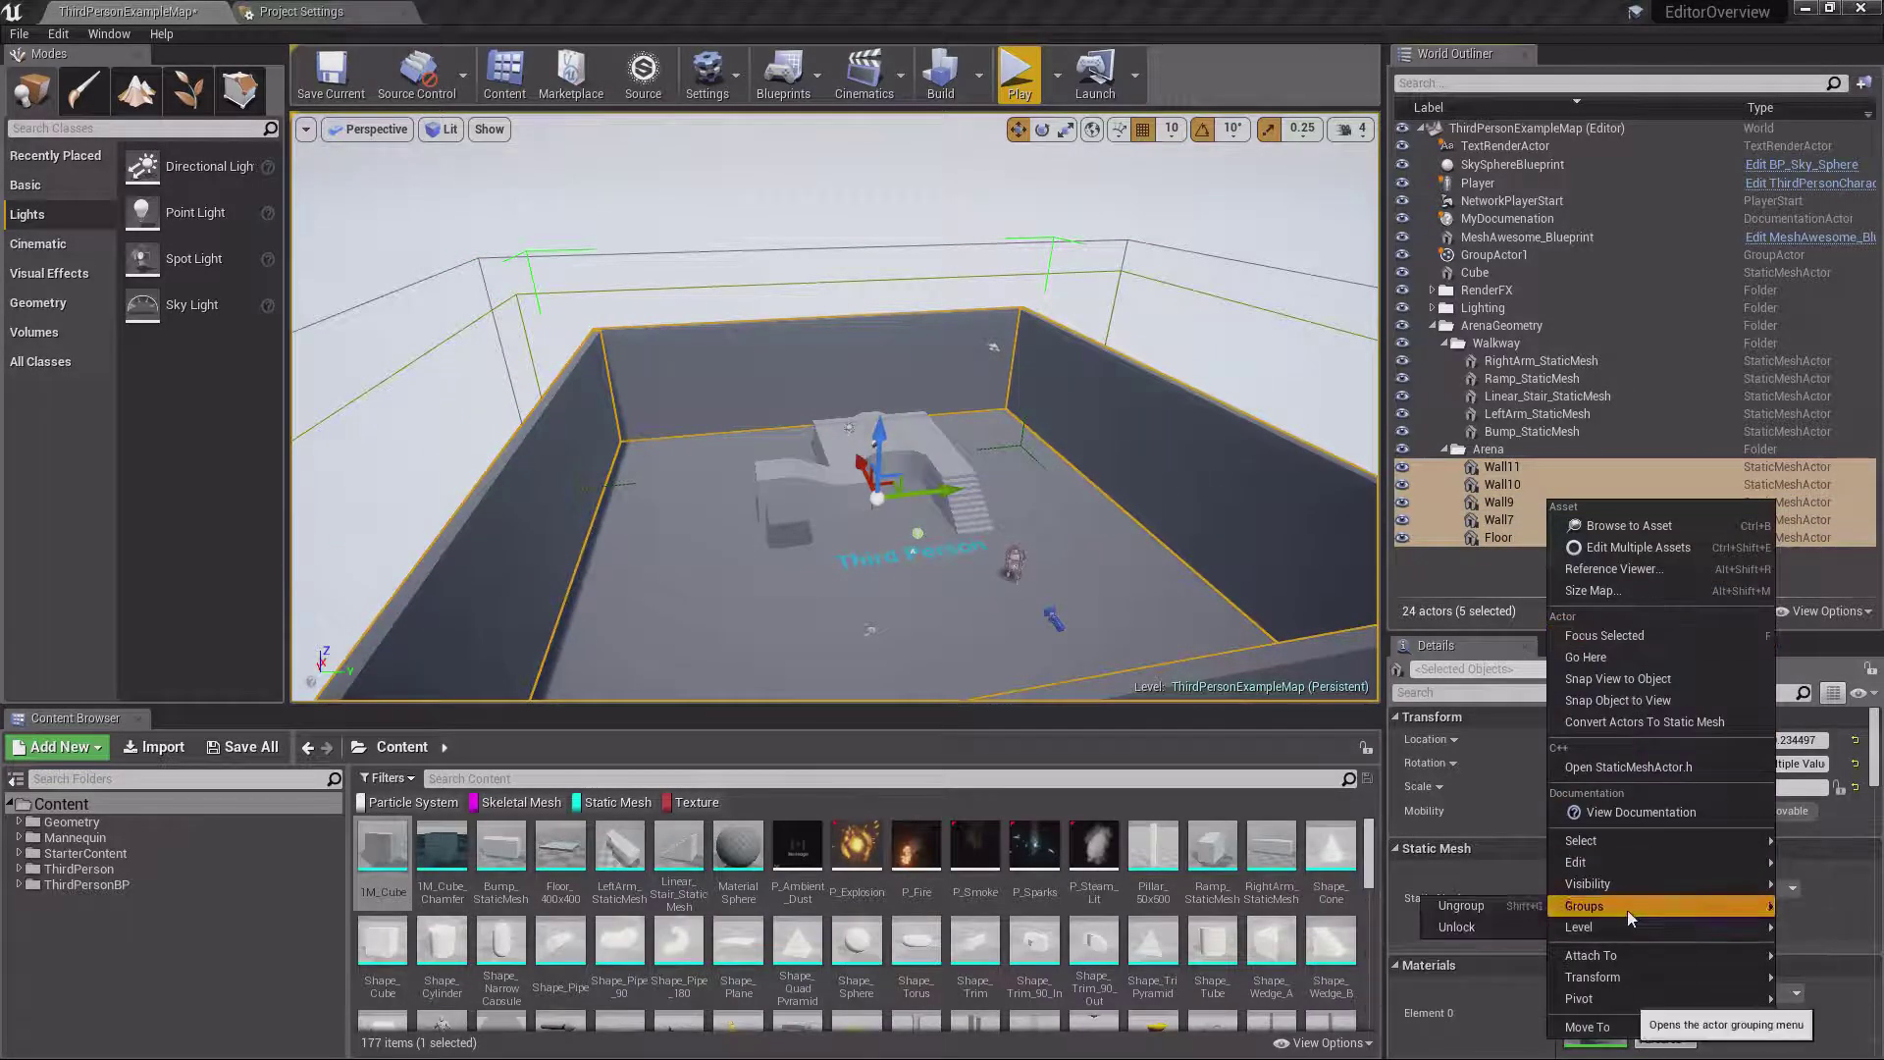
pyautogui.click(1504, 906)
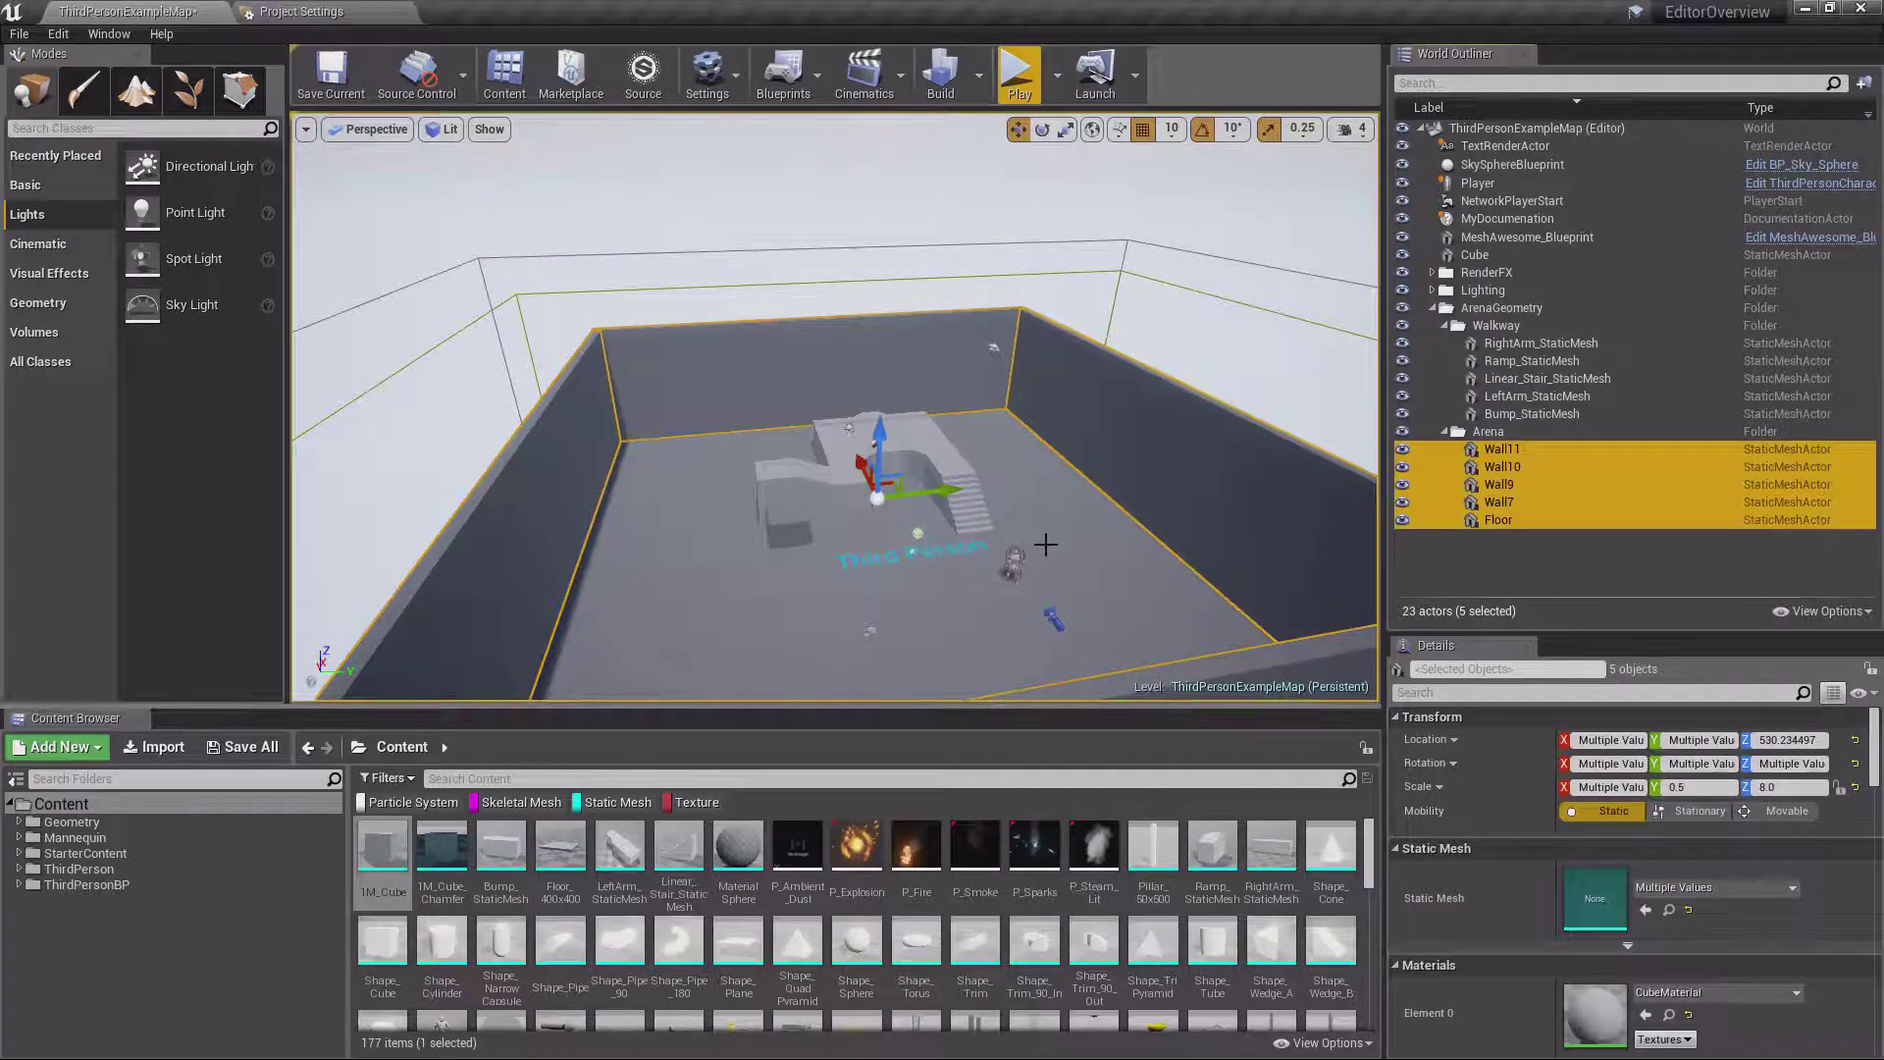
pyautogui.click(1487, 502)
# Select the Arena folder's actors from Wall11 through Floor and group them again
pyautogui.keyDown('shift'); pyautogui.click(1513, 450); pyautogui.keyUp('shift')
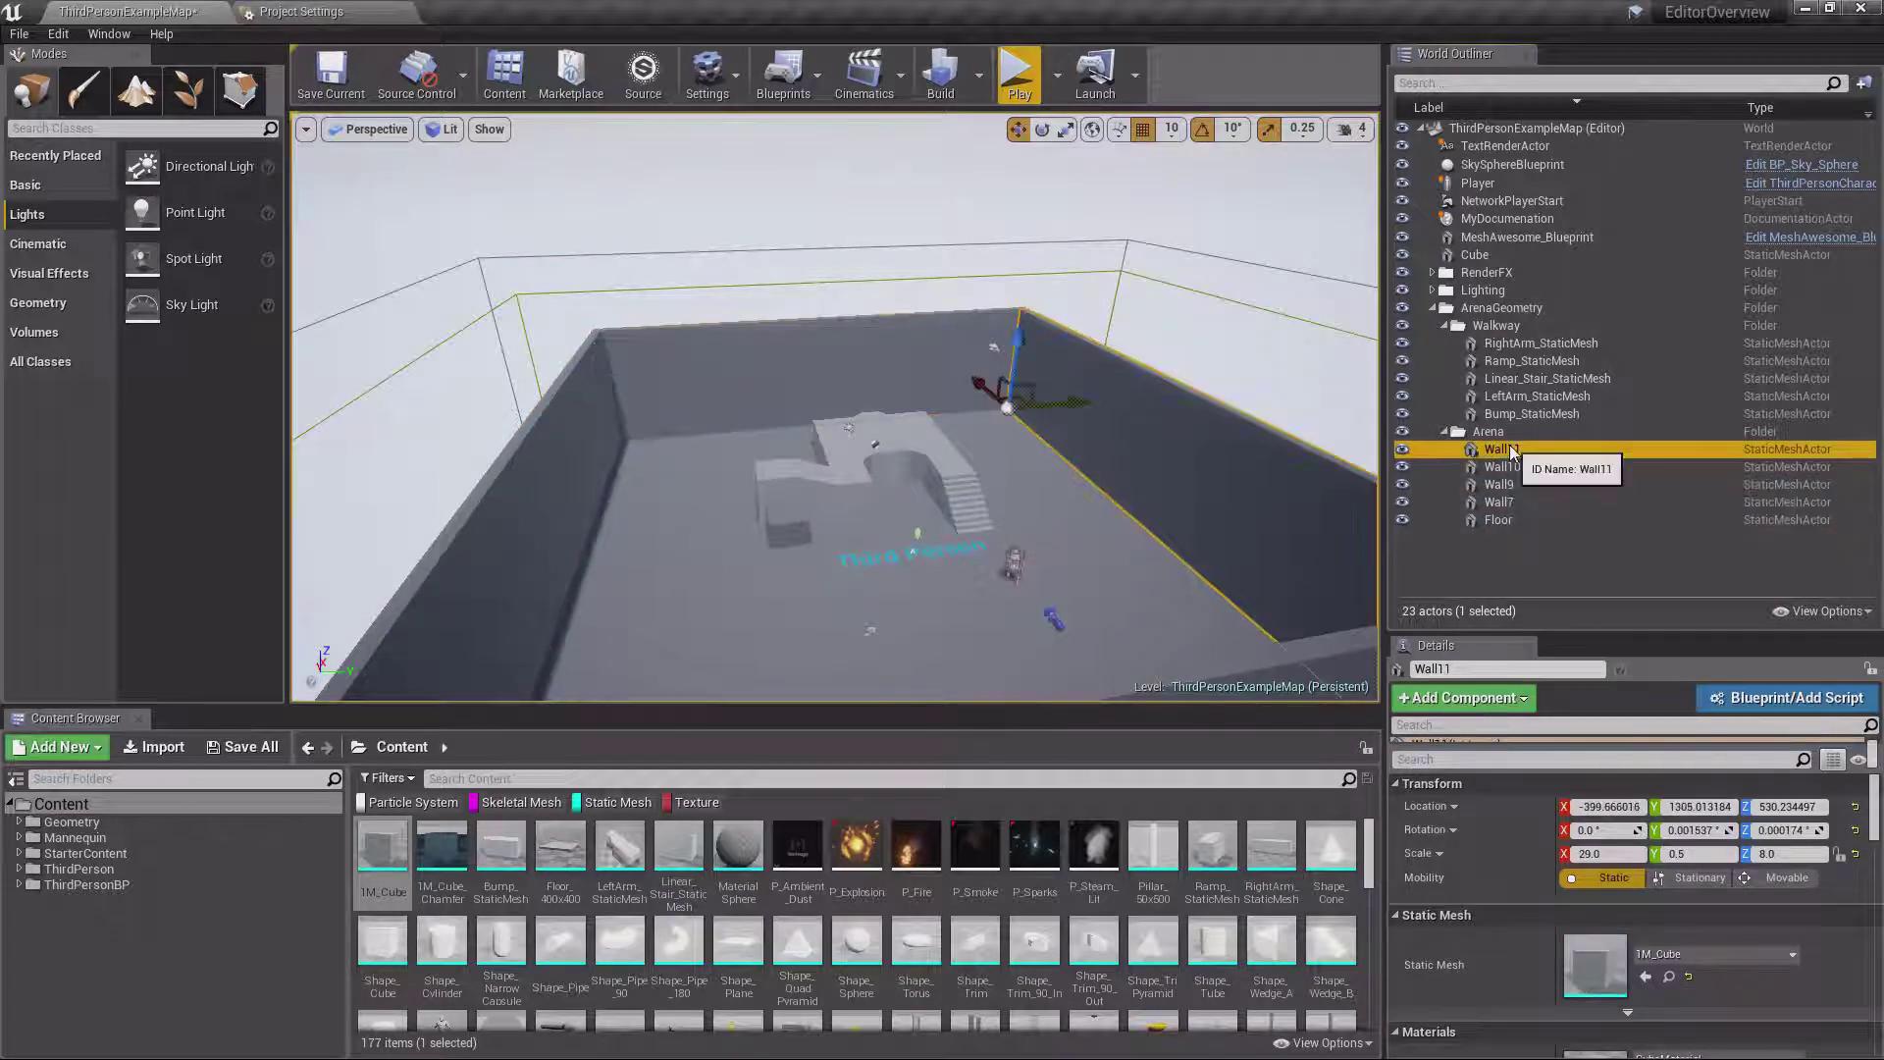
pyautogui.keyDown('ctrl'); pyautogui.click(1517, 514); pyautogui.keyUp('ctrl')
pyautogui.rightClick(1518, 515)
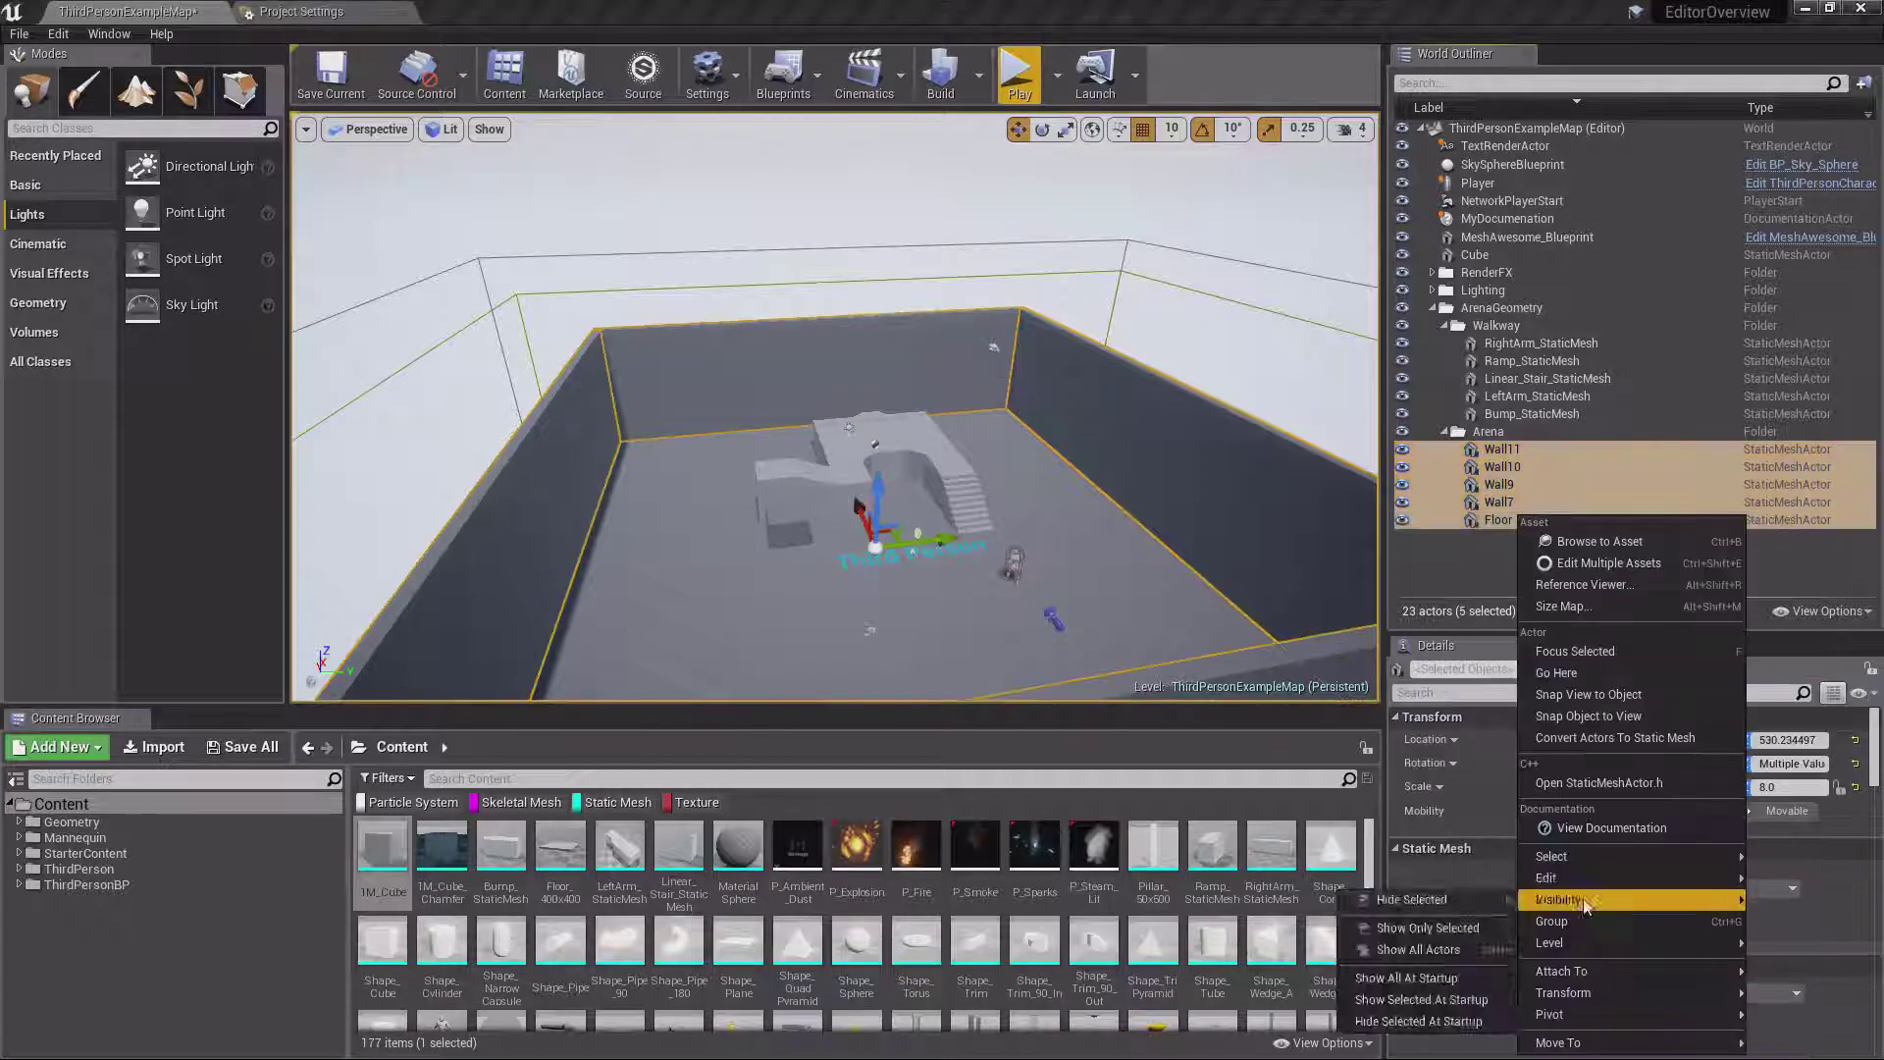
pyautogui.click(1552, 920)
# Unlock the group of arena walls and floor
pyautogui.rightClick(1459, 536)
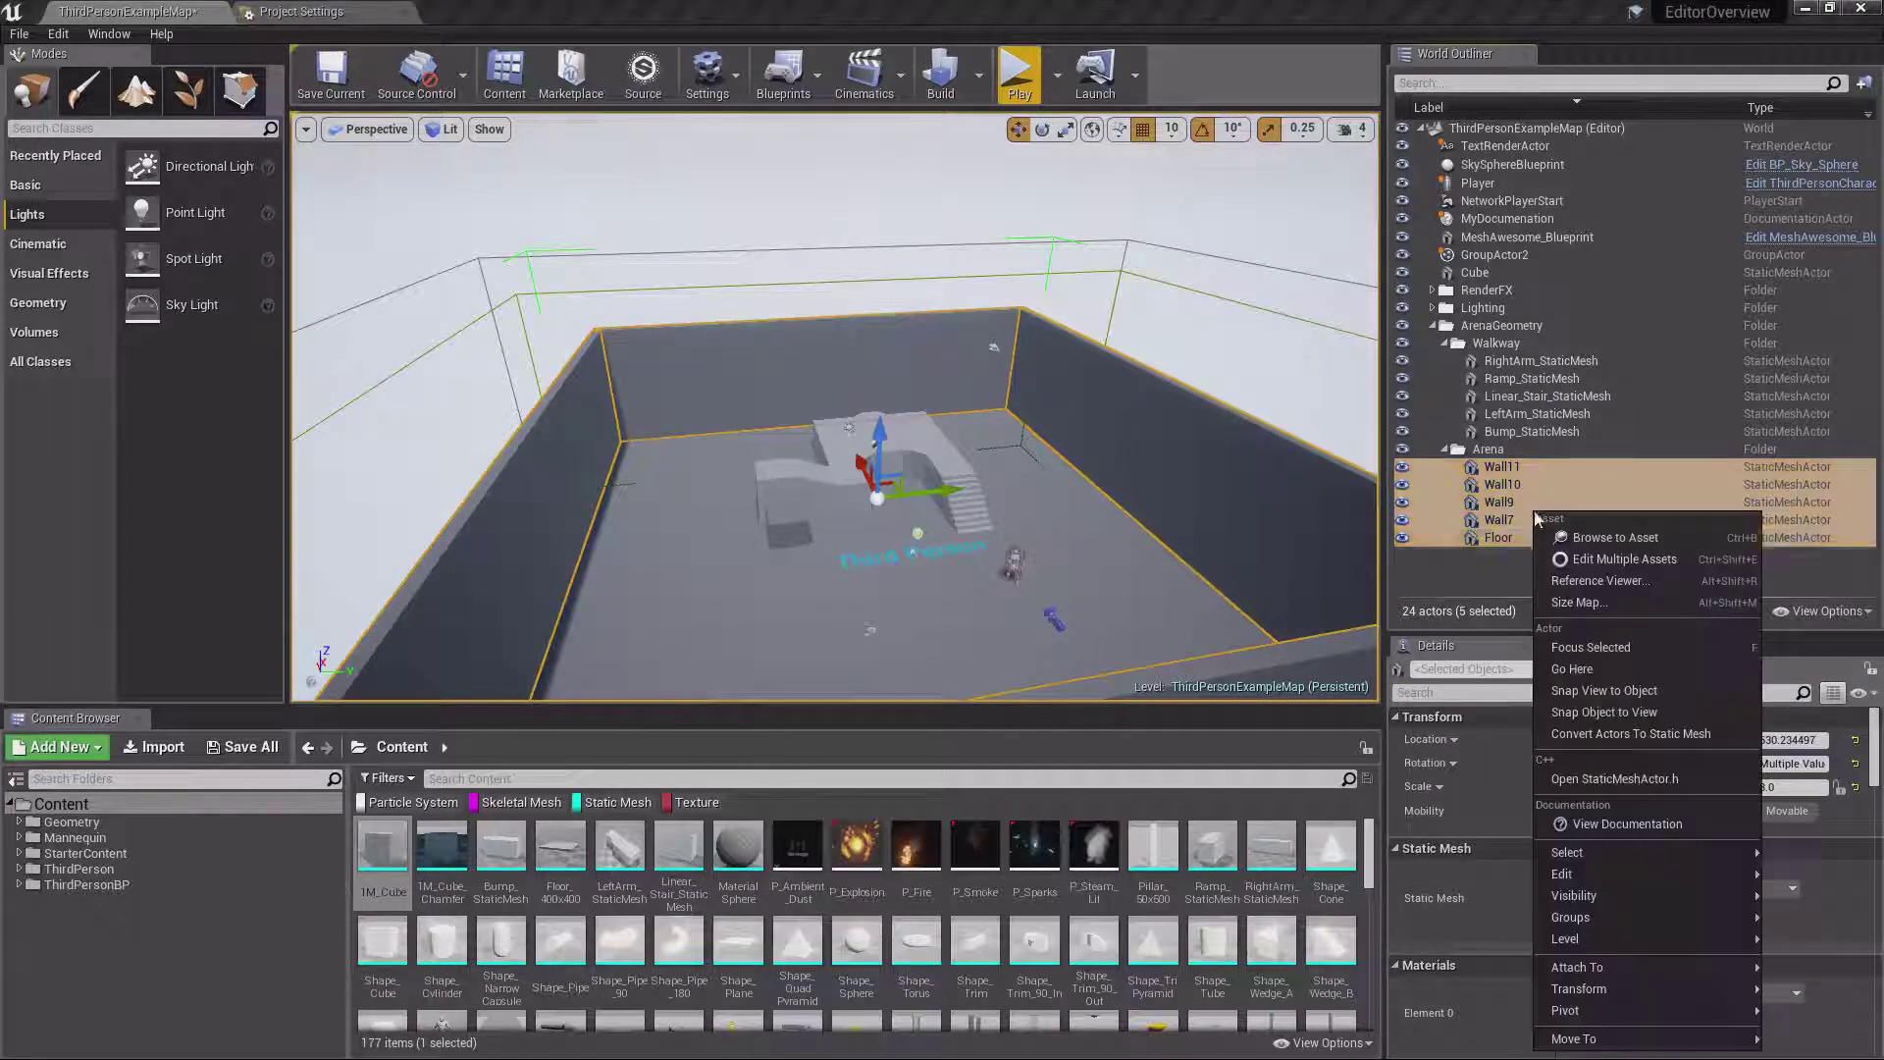
pyautogui.moveTo(1570, 917)
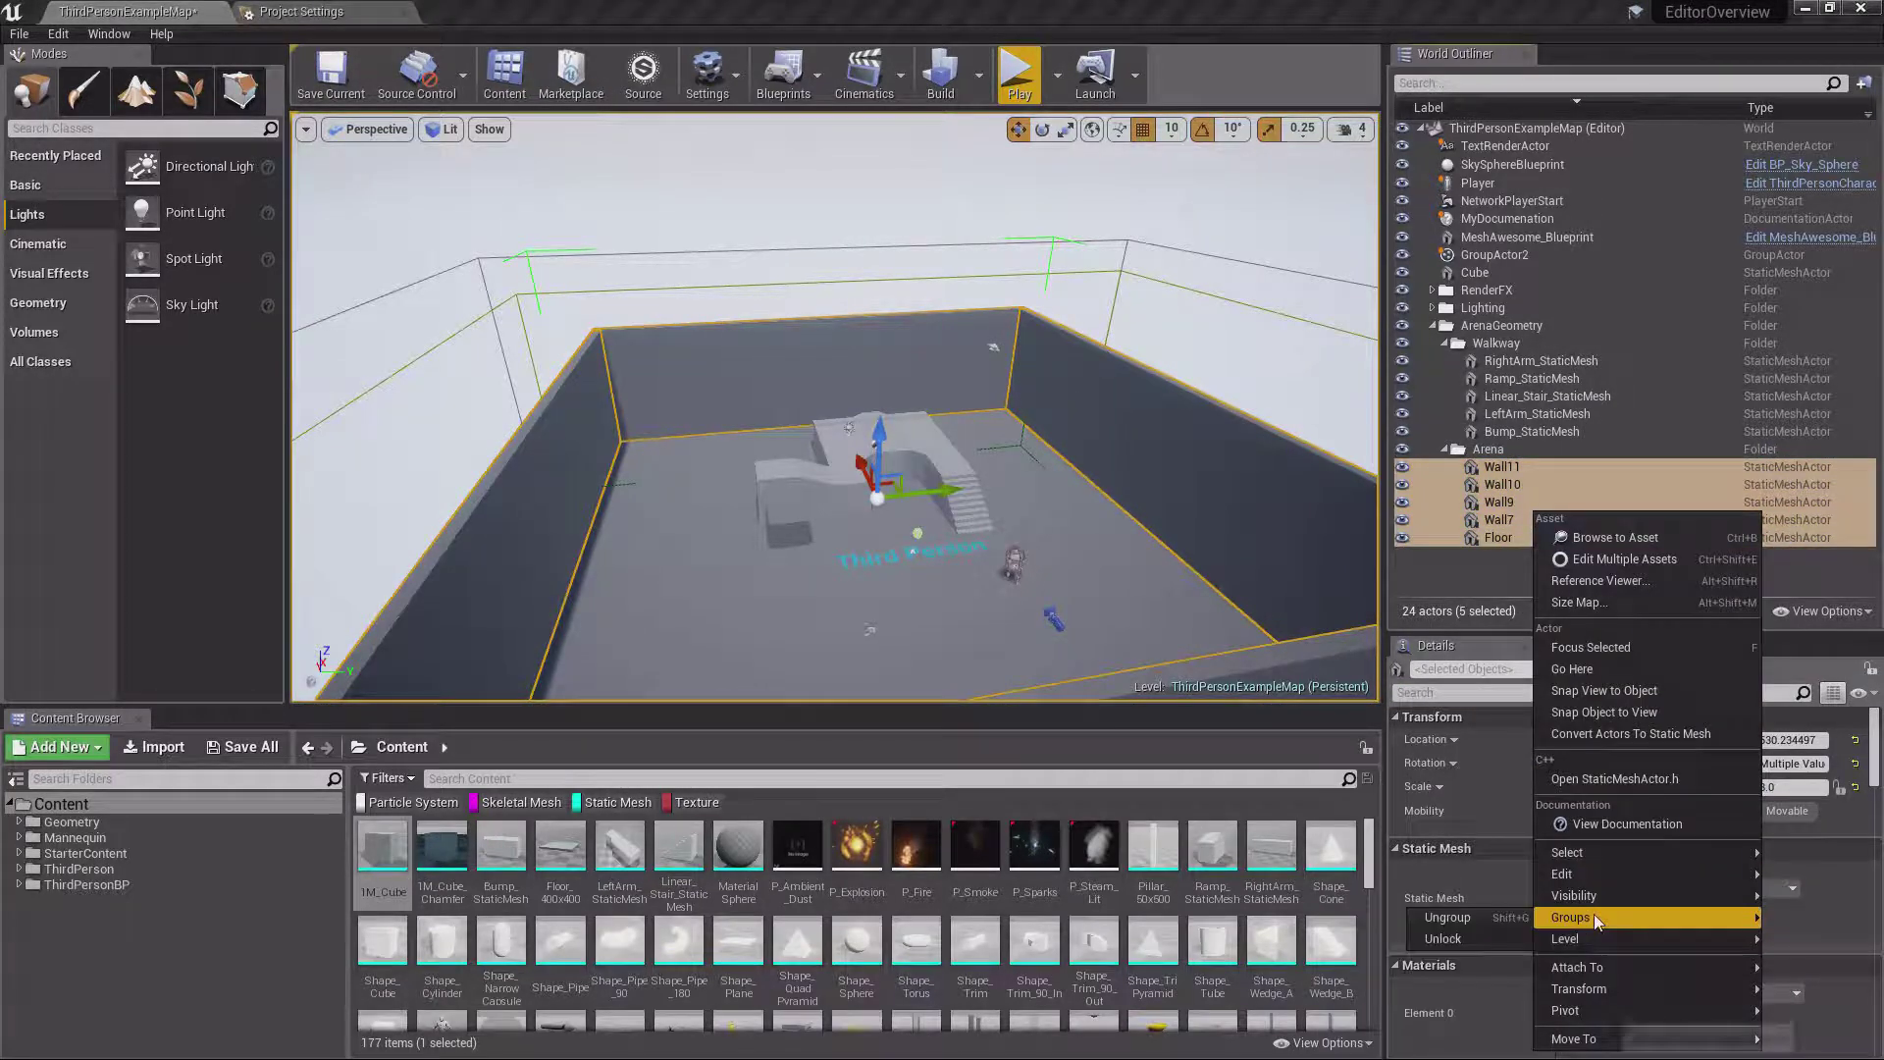
pyautogui.click(1458, 944)
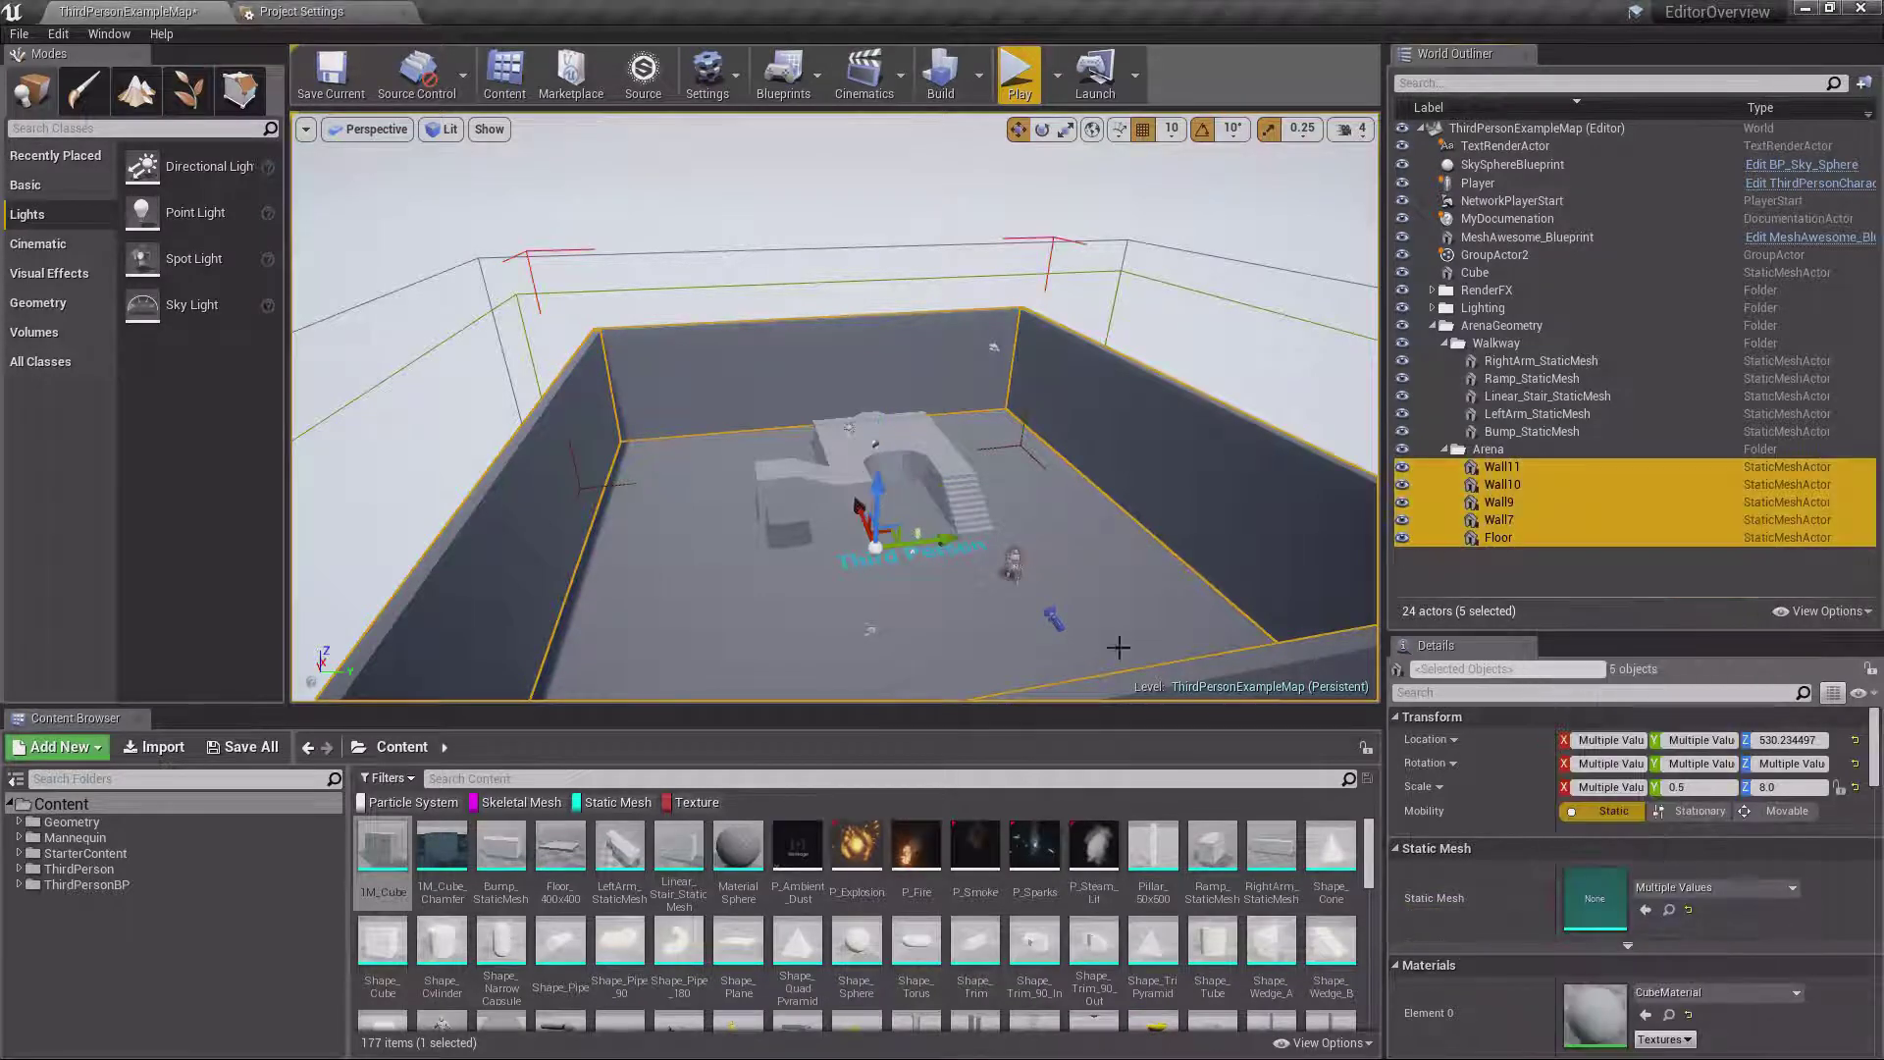
# Select individual members of the unlocked arena group in the viewport, including Wall7 and Floor
pyautogui.click(1114, 533)
pyautogui.click(1140, 442)
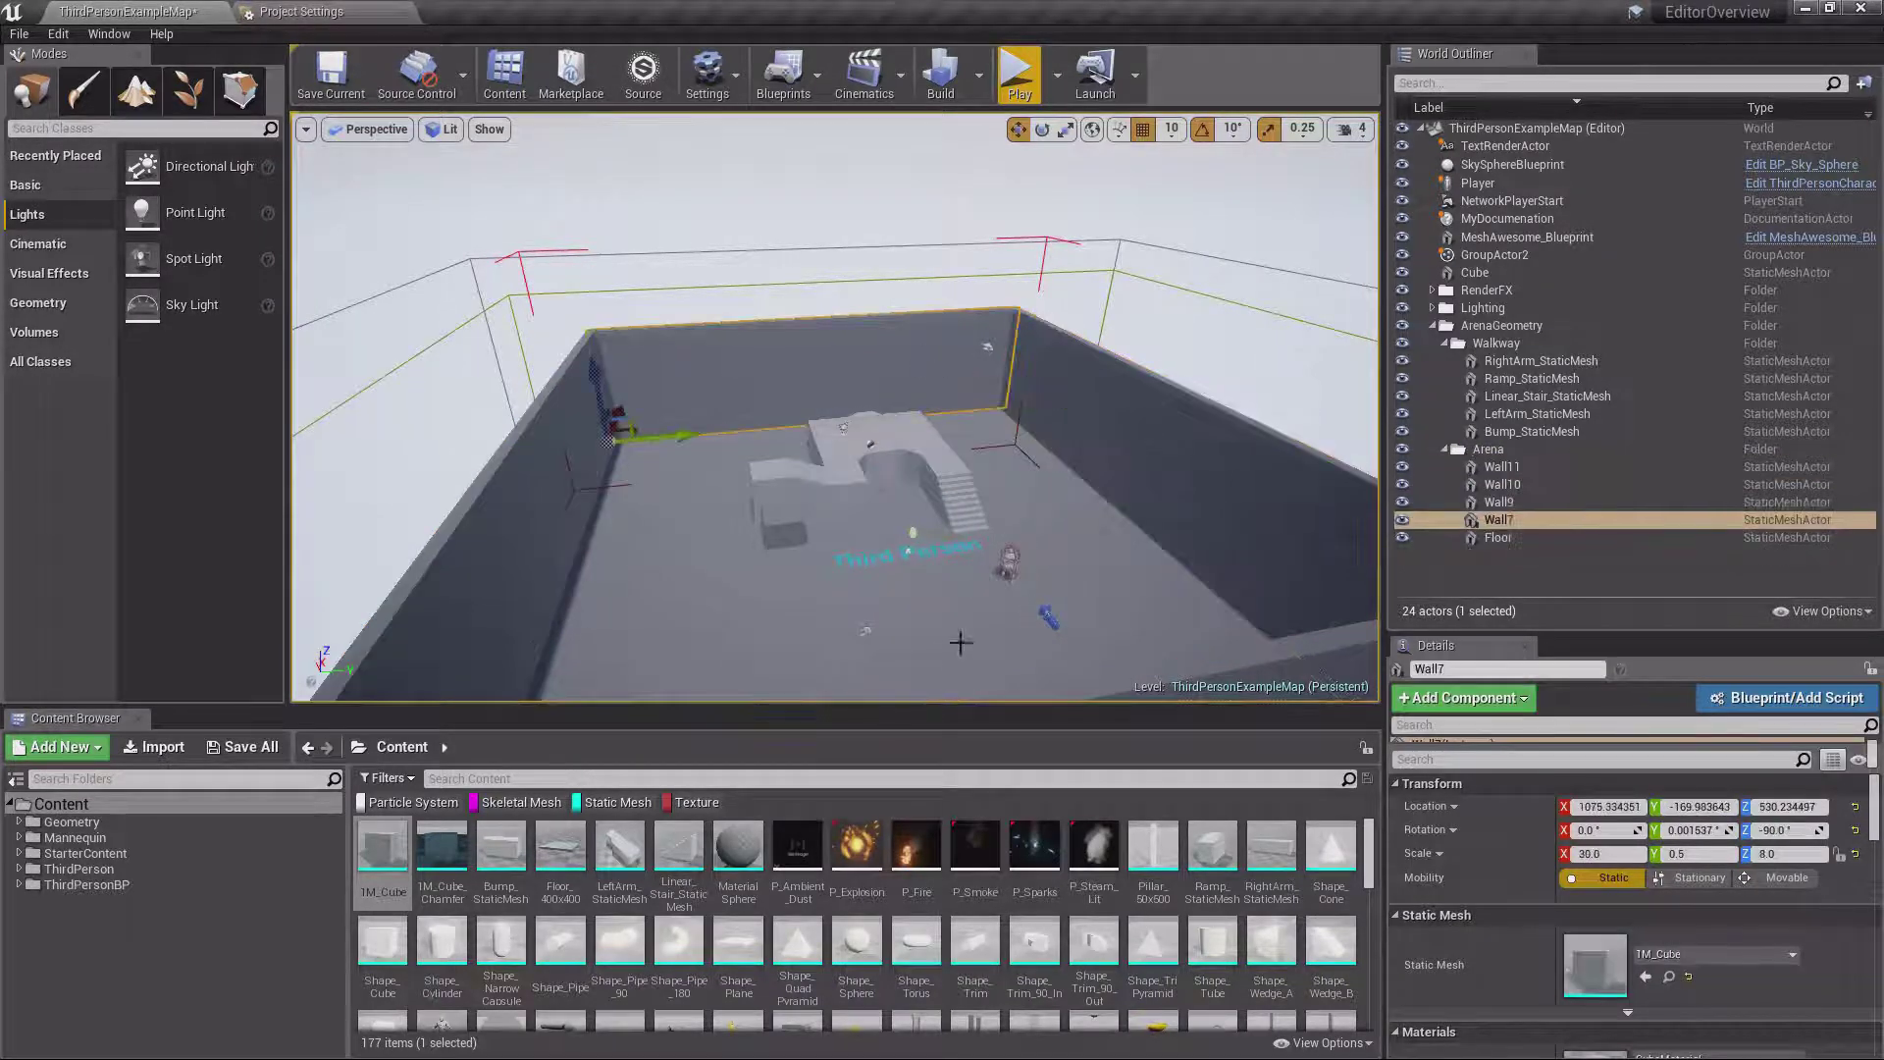
pyautogui.click(625, 572)
pyautogui.moveTo(624, 572); pyautogui.dragTo(668, 567, button='right')
pyautogui.click(589, 417)
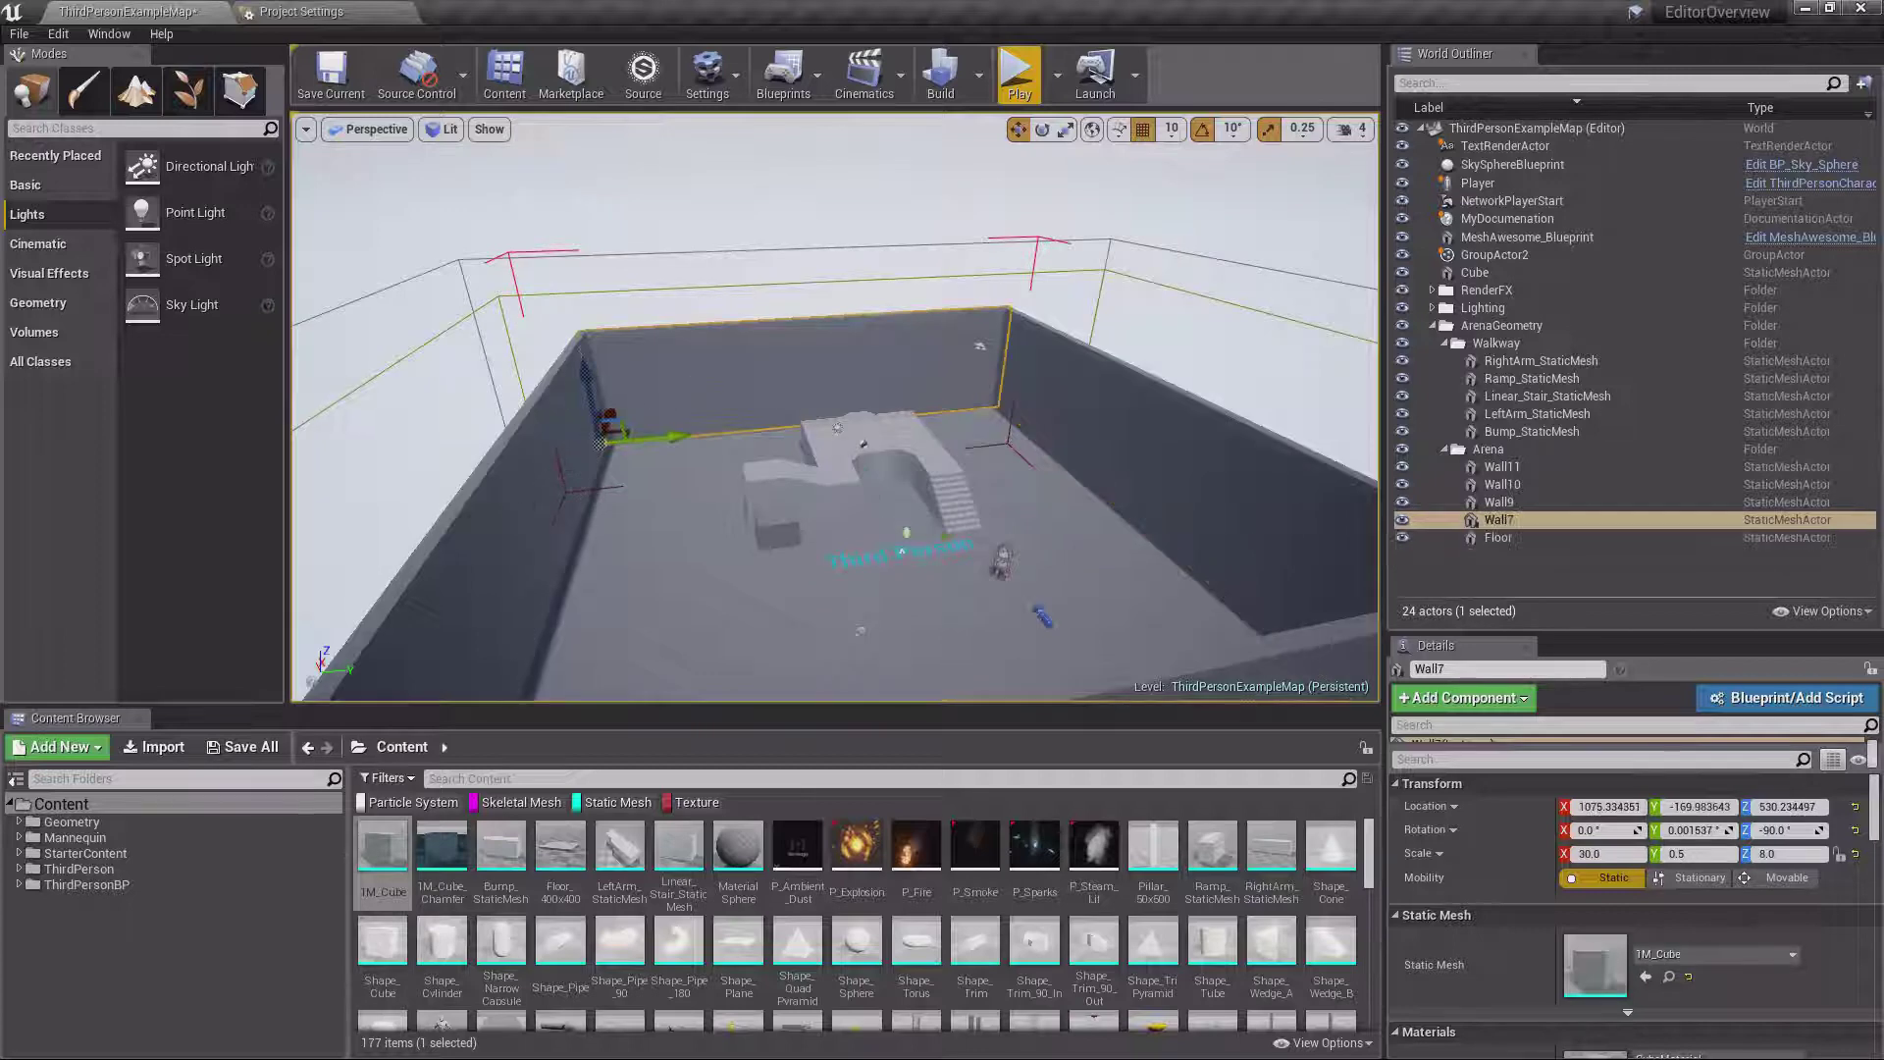
pyautogui.click(677, 383)
pyautogui.click(588, 417)
pyautogui.click(825, 619)
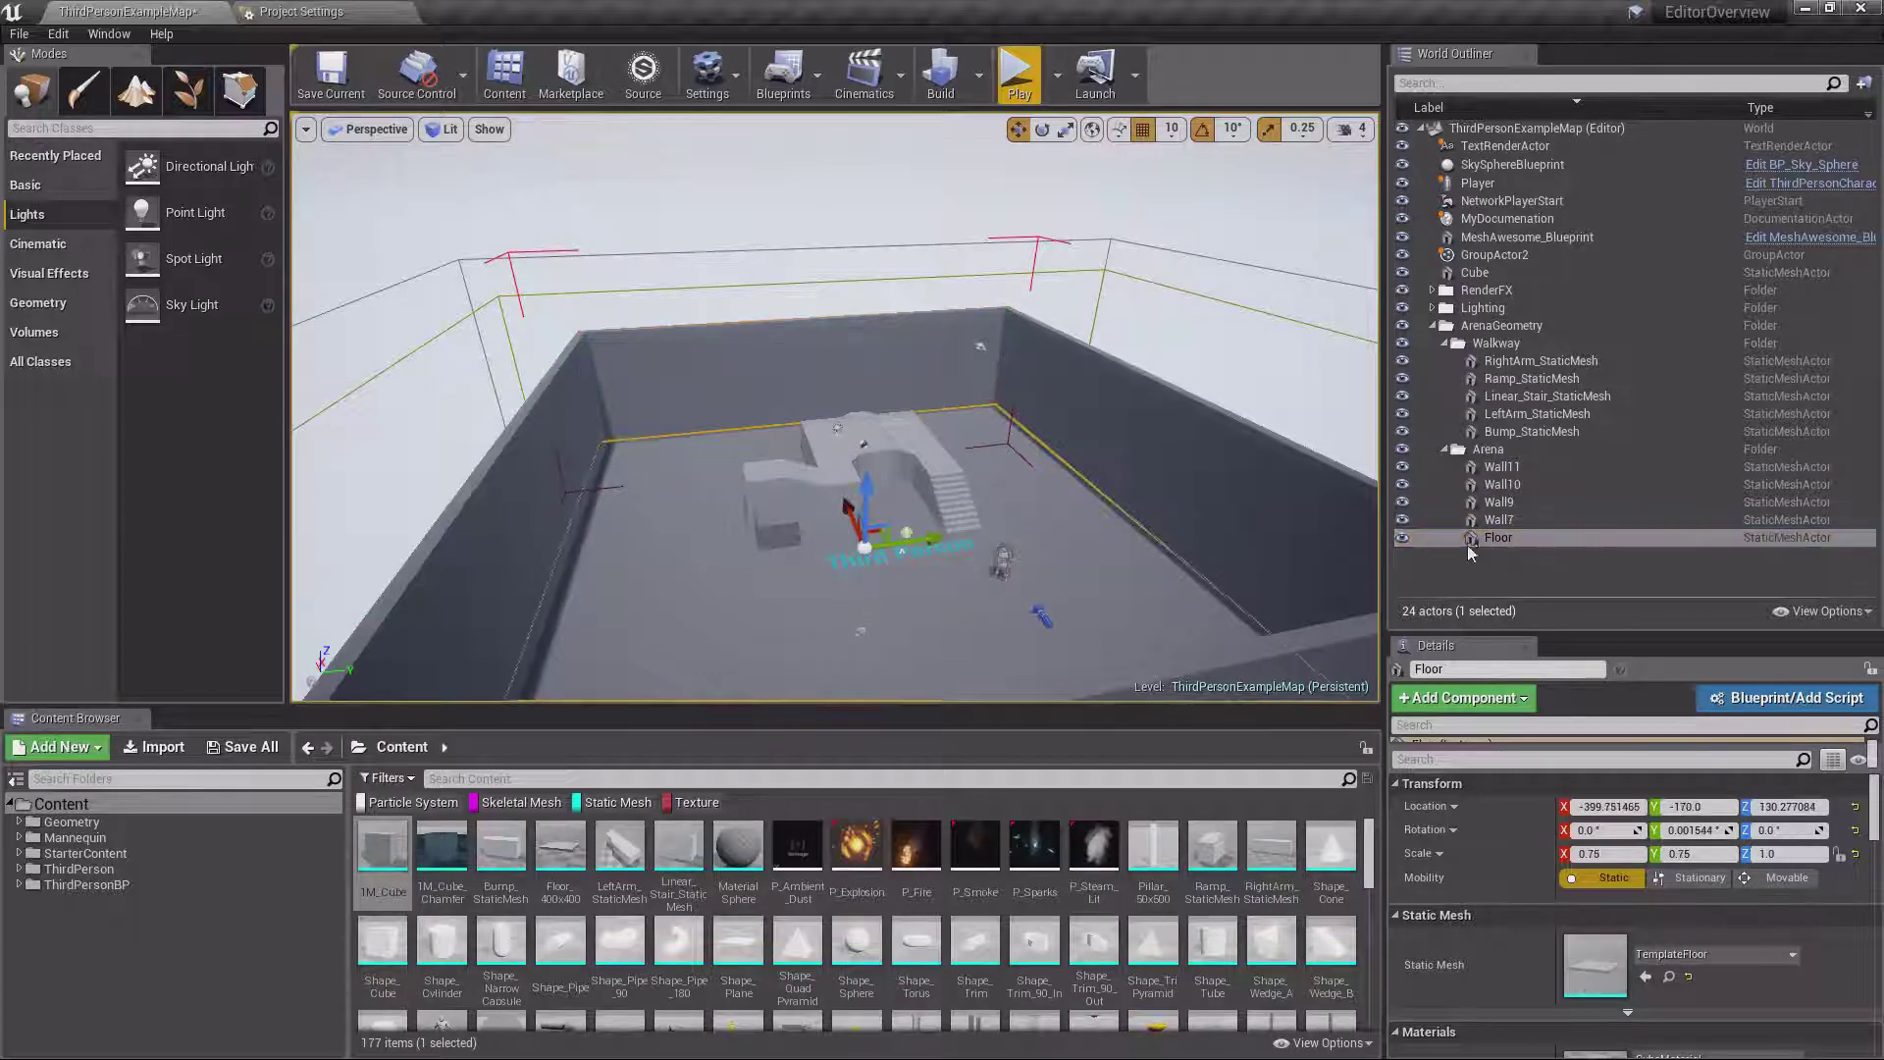
# Lock the arena walls and floor group through Wall9, and check the group's available grouping commands
pyautogui.rightClick(1502, 501)
pyautogui.moveTo(1567, 889)
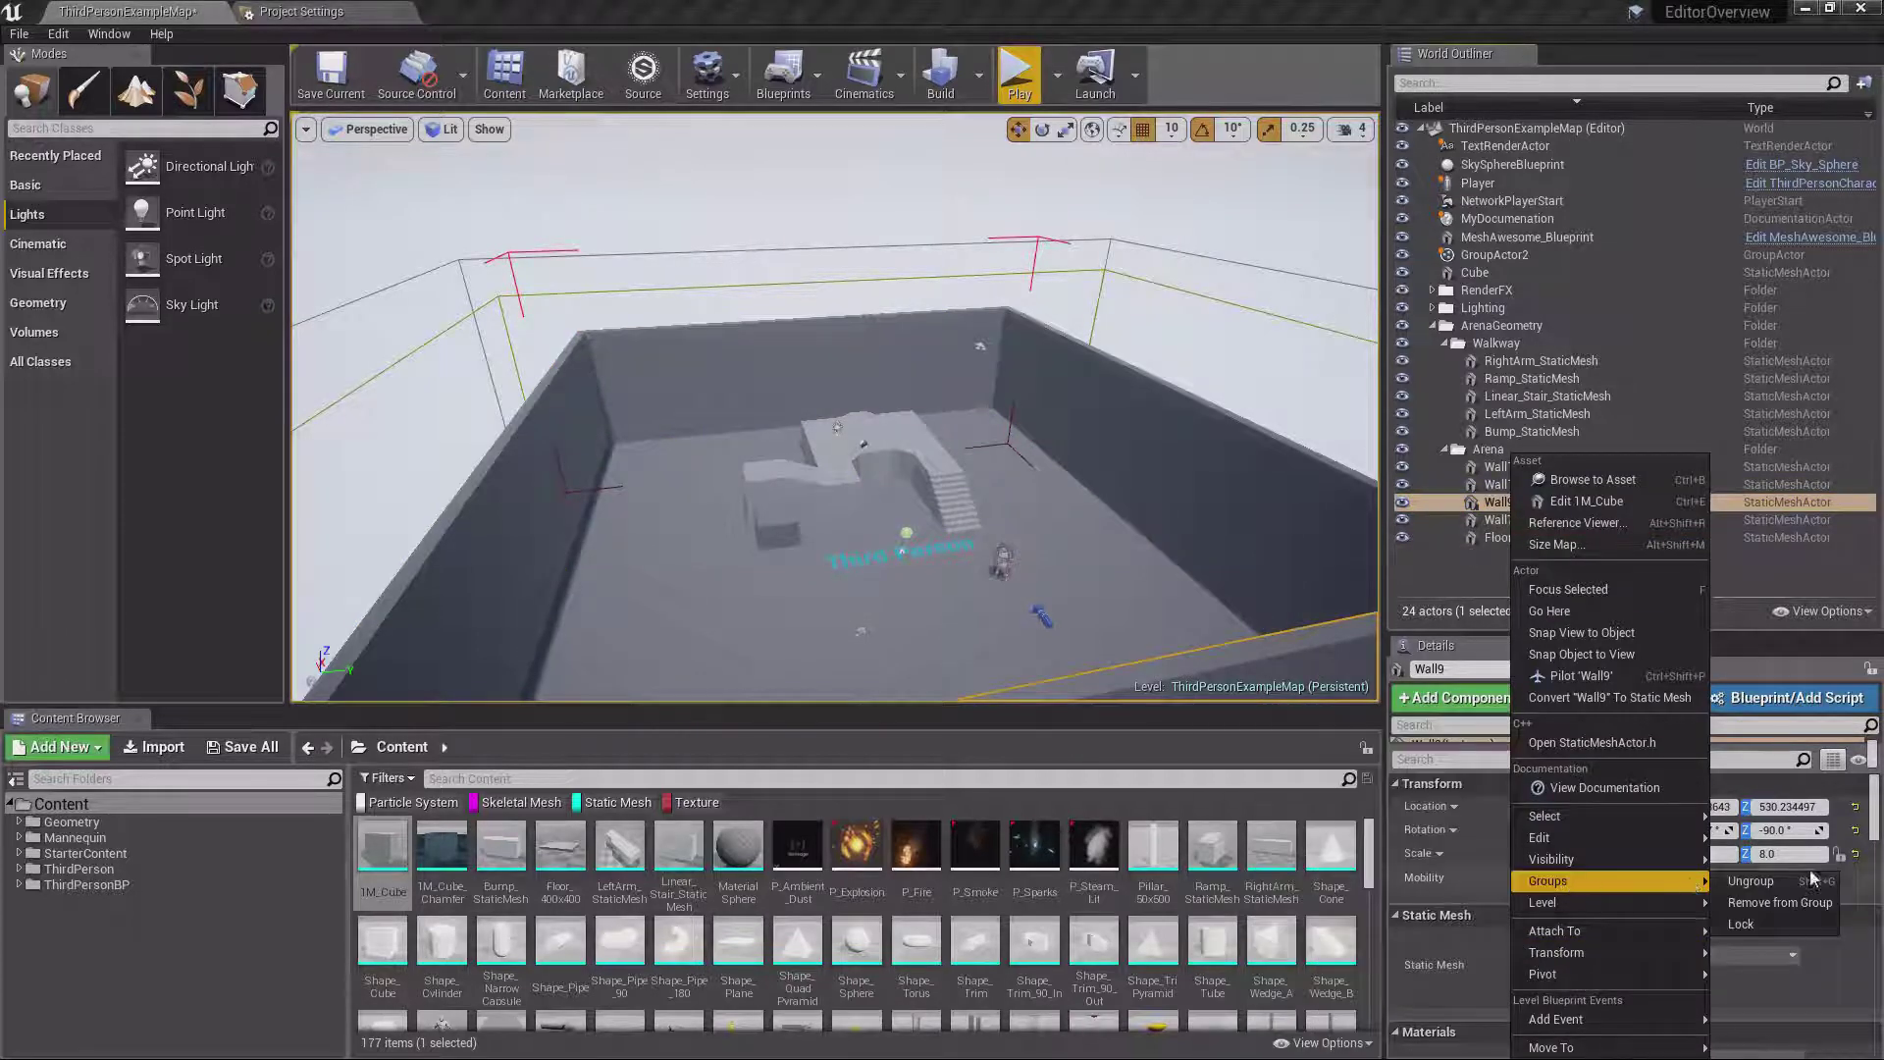
pyautogui.click(1740, 924)
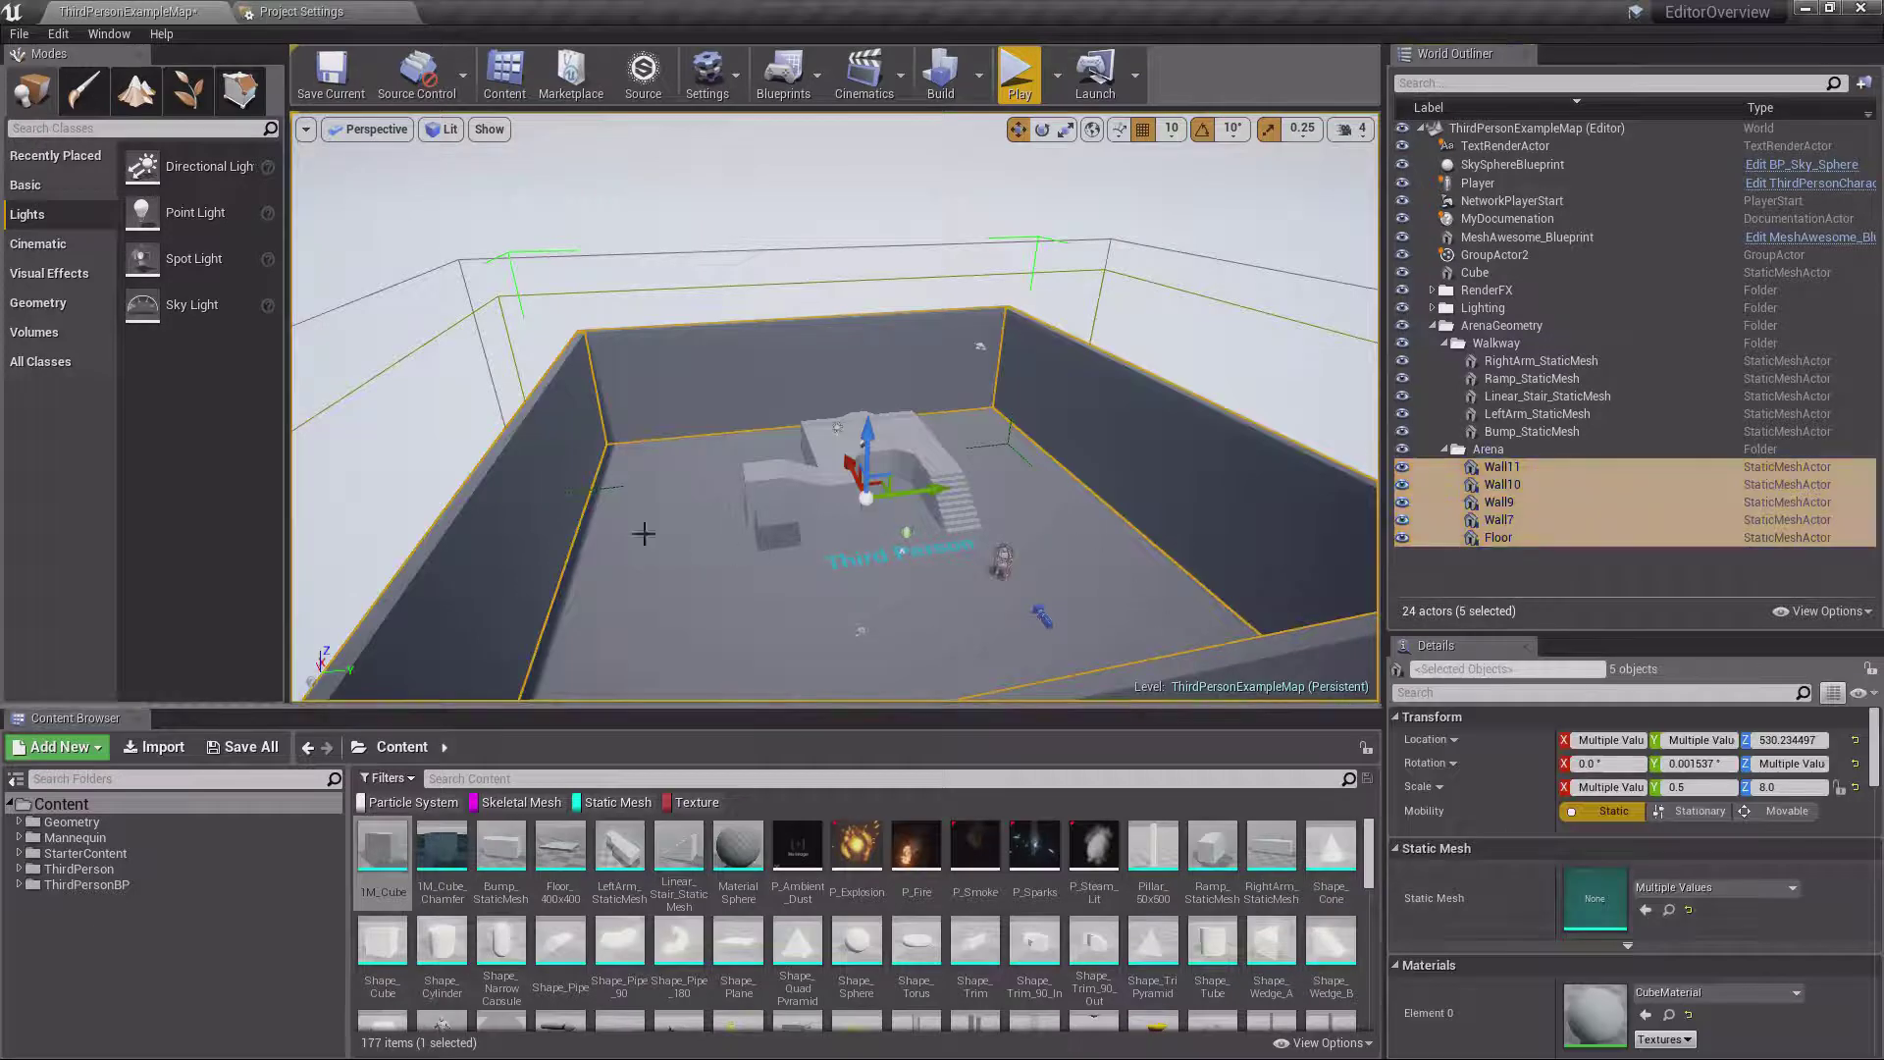
pyautogui.rightClick(1531, 521)
pyautogui.moveTo(1617, 926)
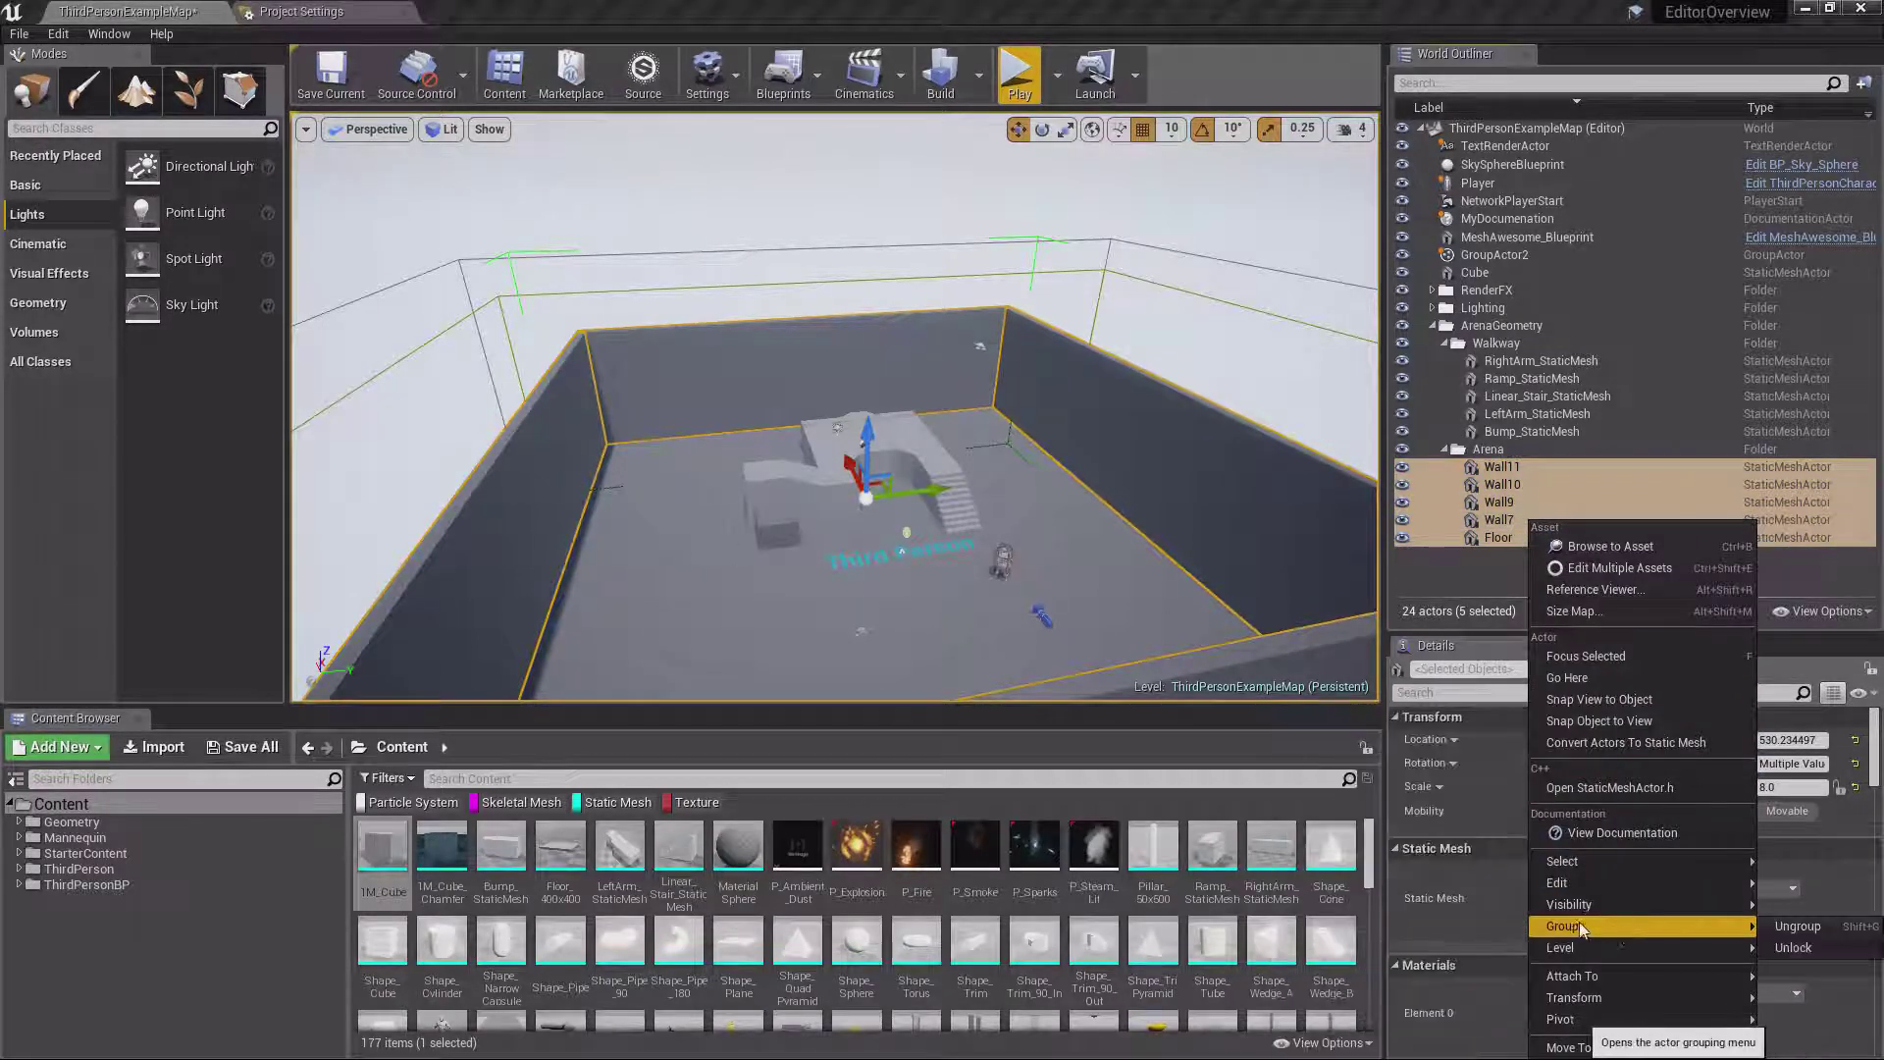
pyautogui.click(1086, 511)
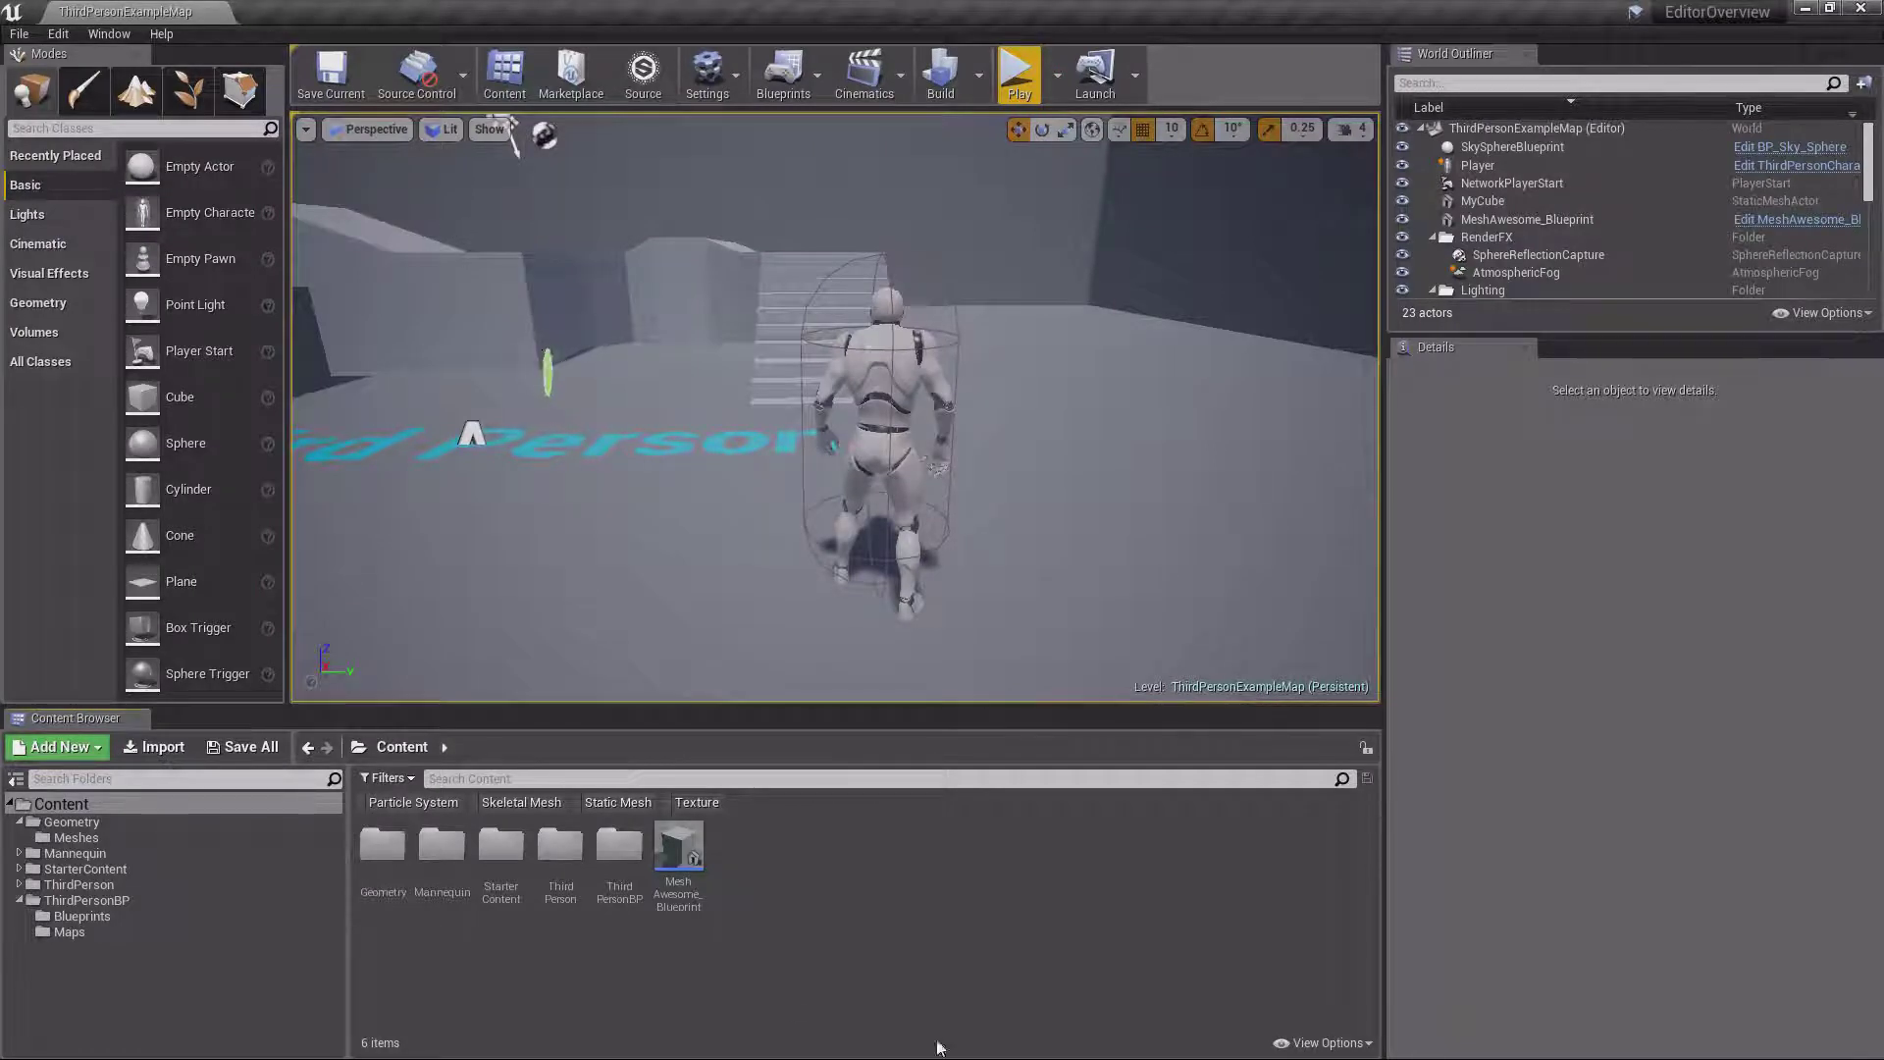
# Select the Player and the MeshAwesome_Blueprint actor in turn to compare their details
pyautogui.click(687, 846)
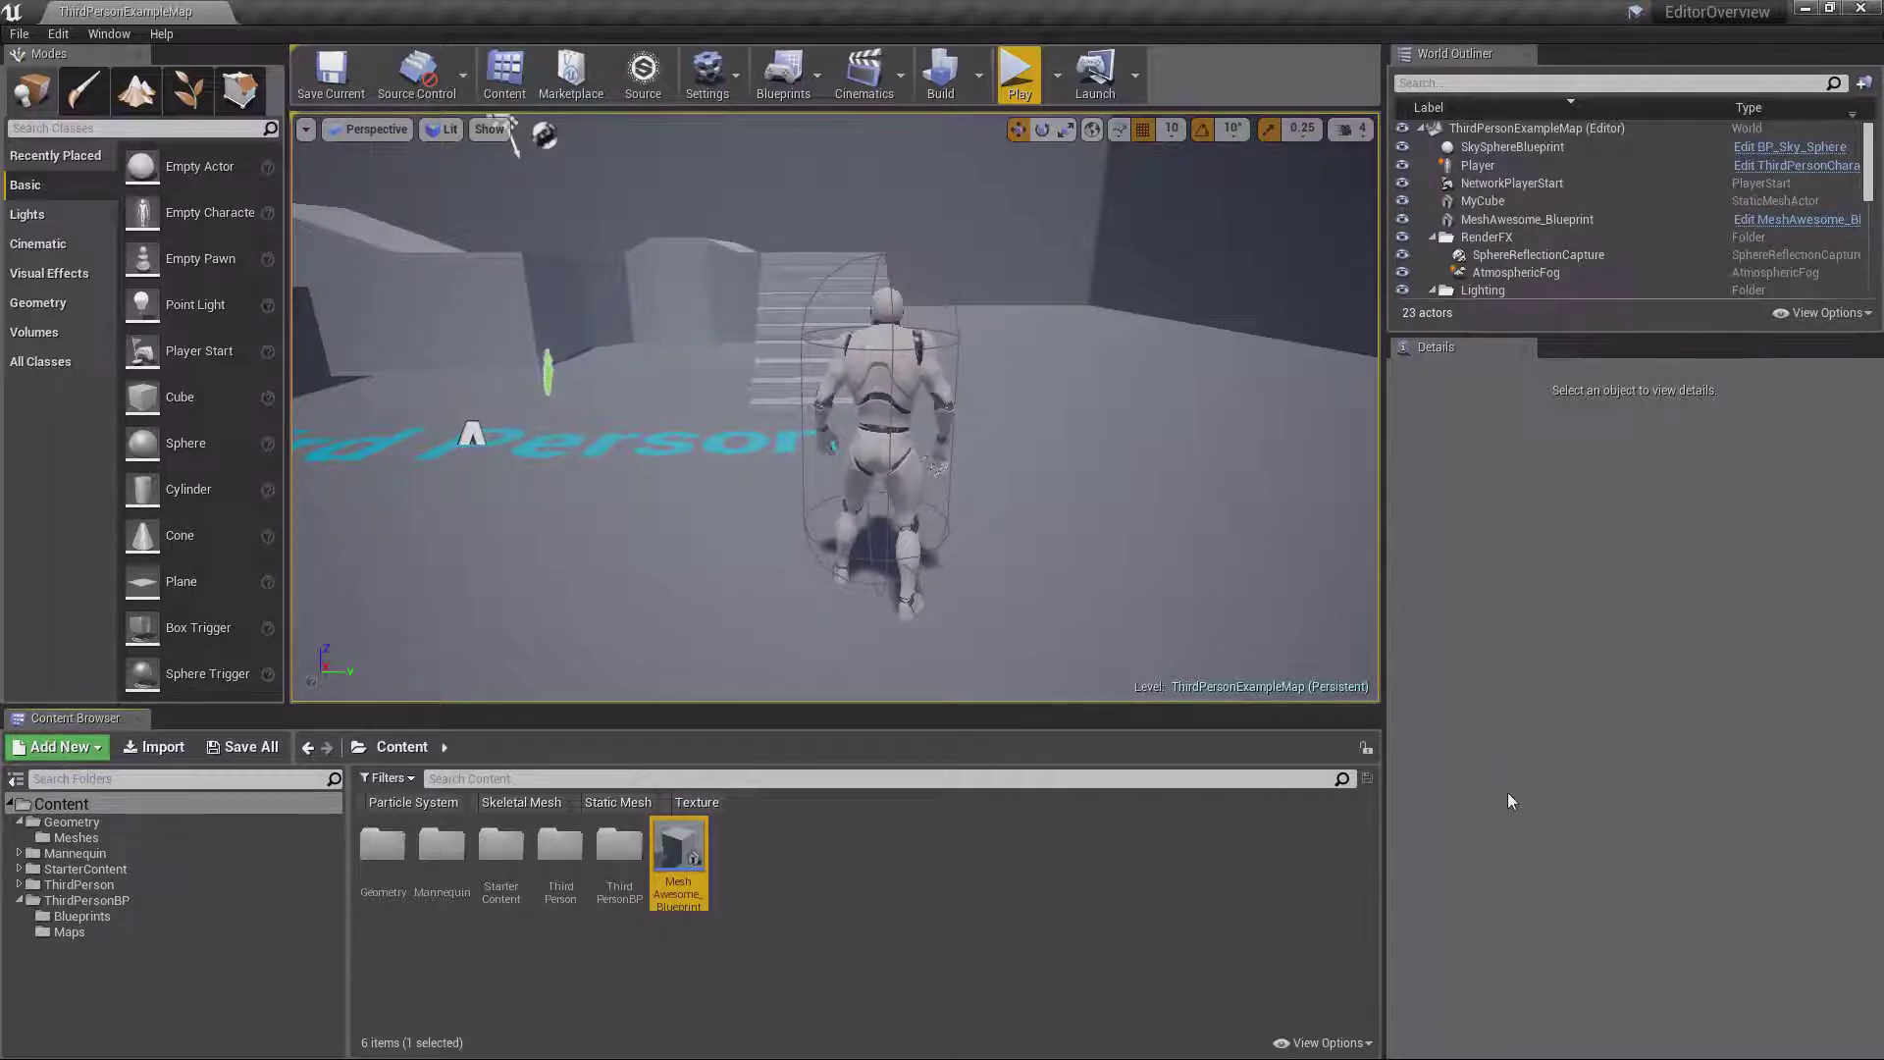
pyautogui.moveTo(857, 472); pyautogui.dragTo(694, 357, button='right')
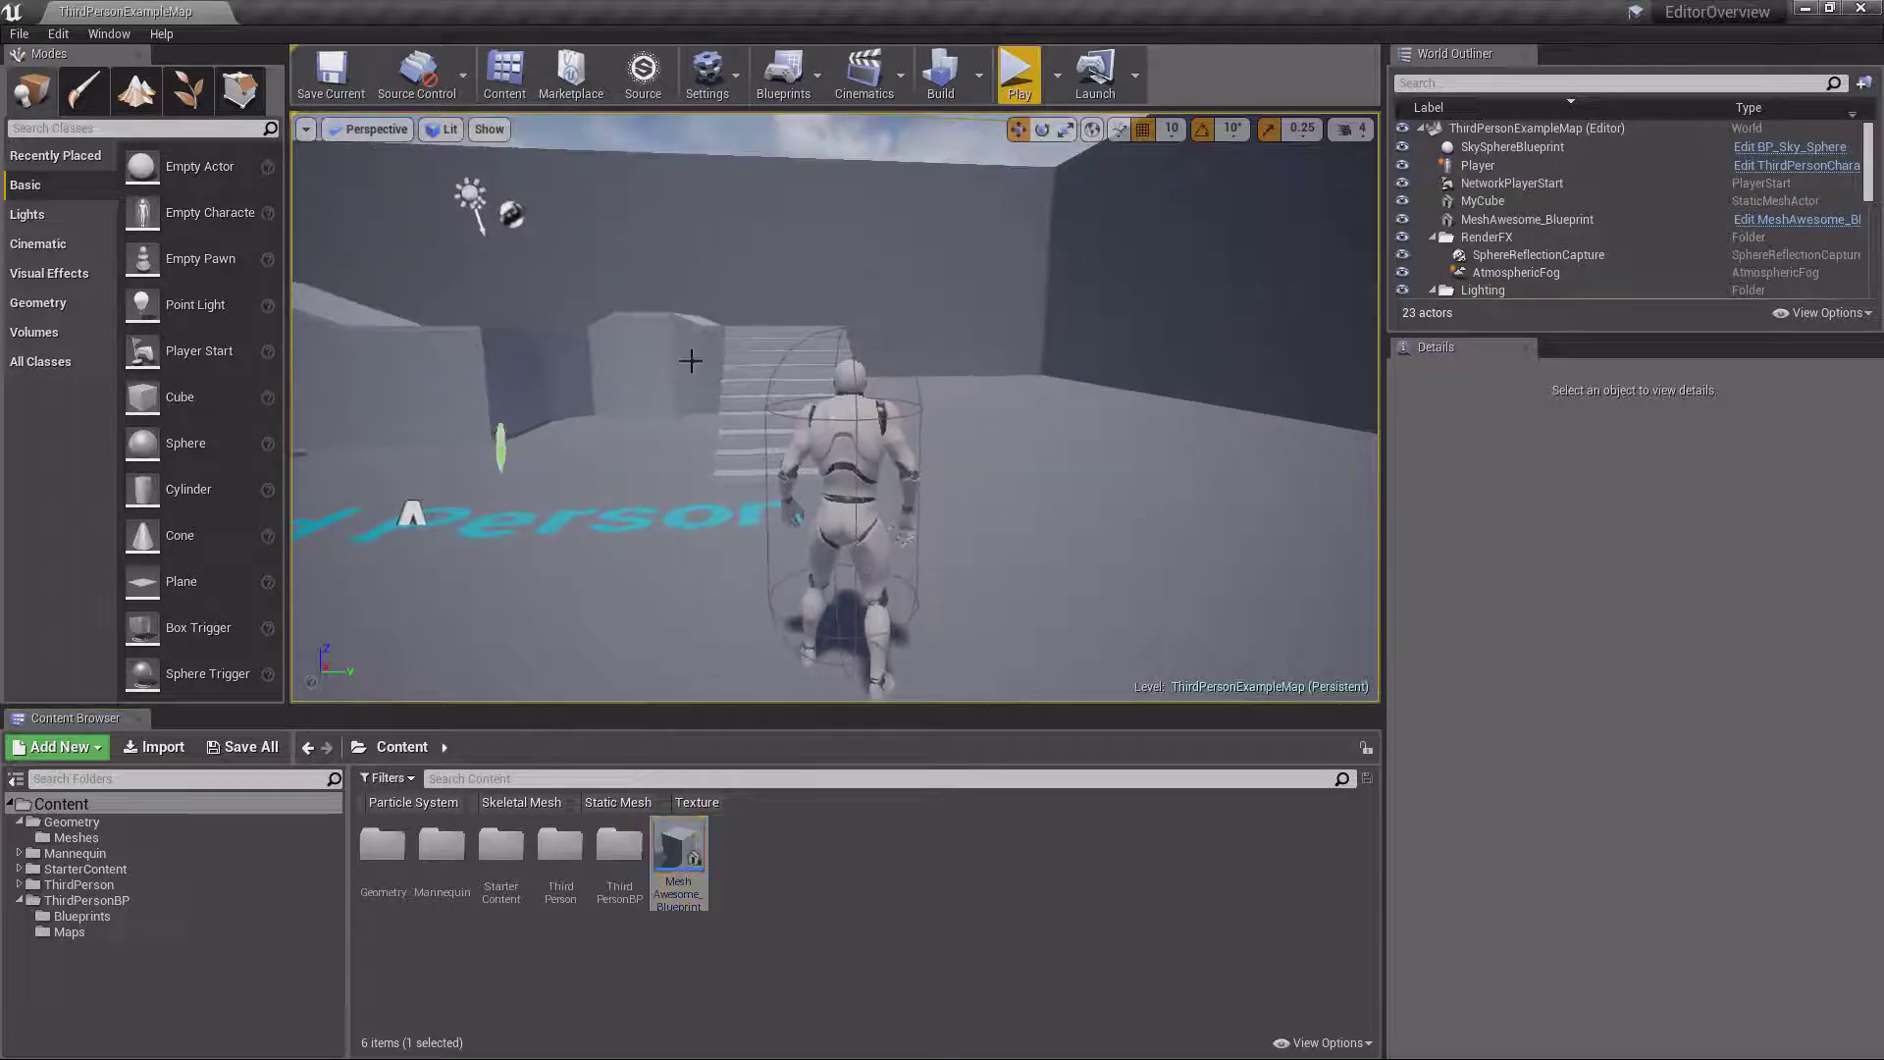
pyautogui.click(692, 363)
pyautogui.click(834, 468)
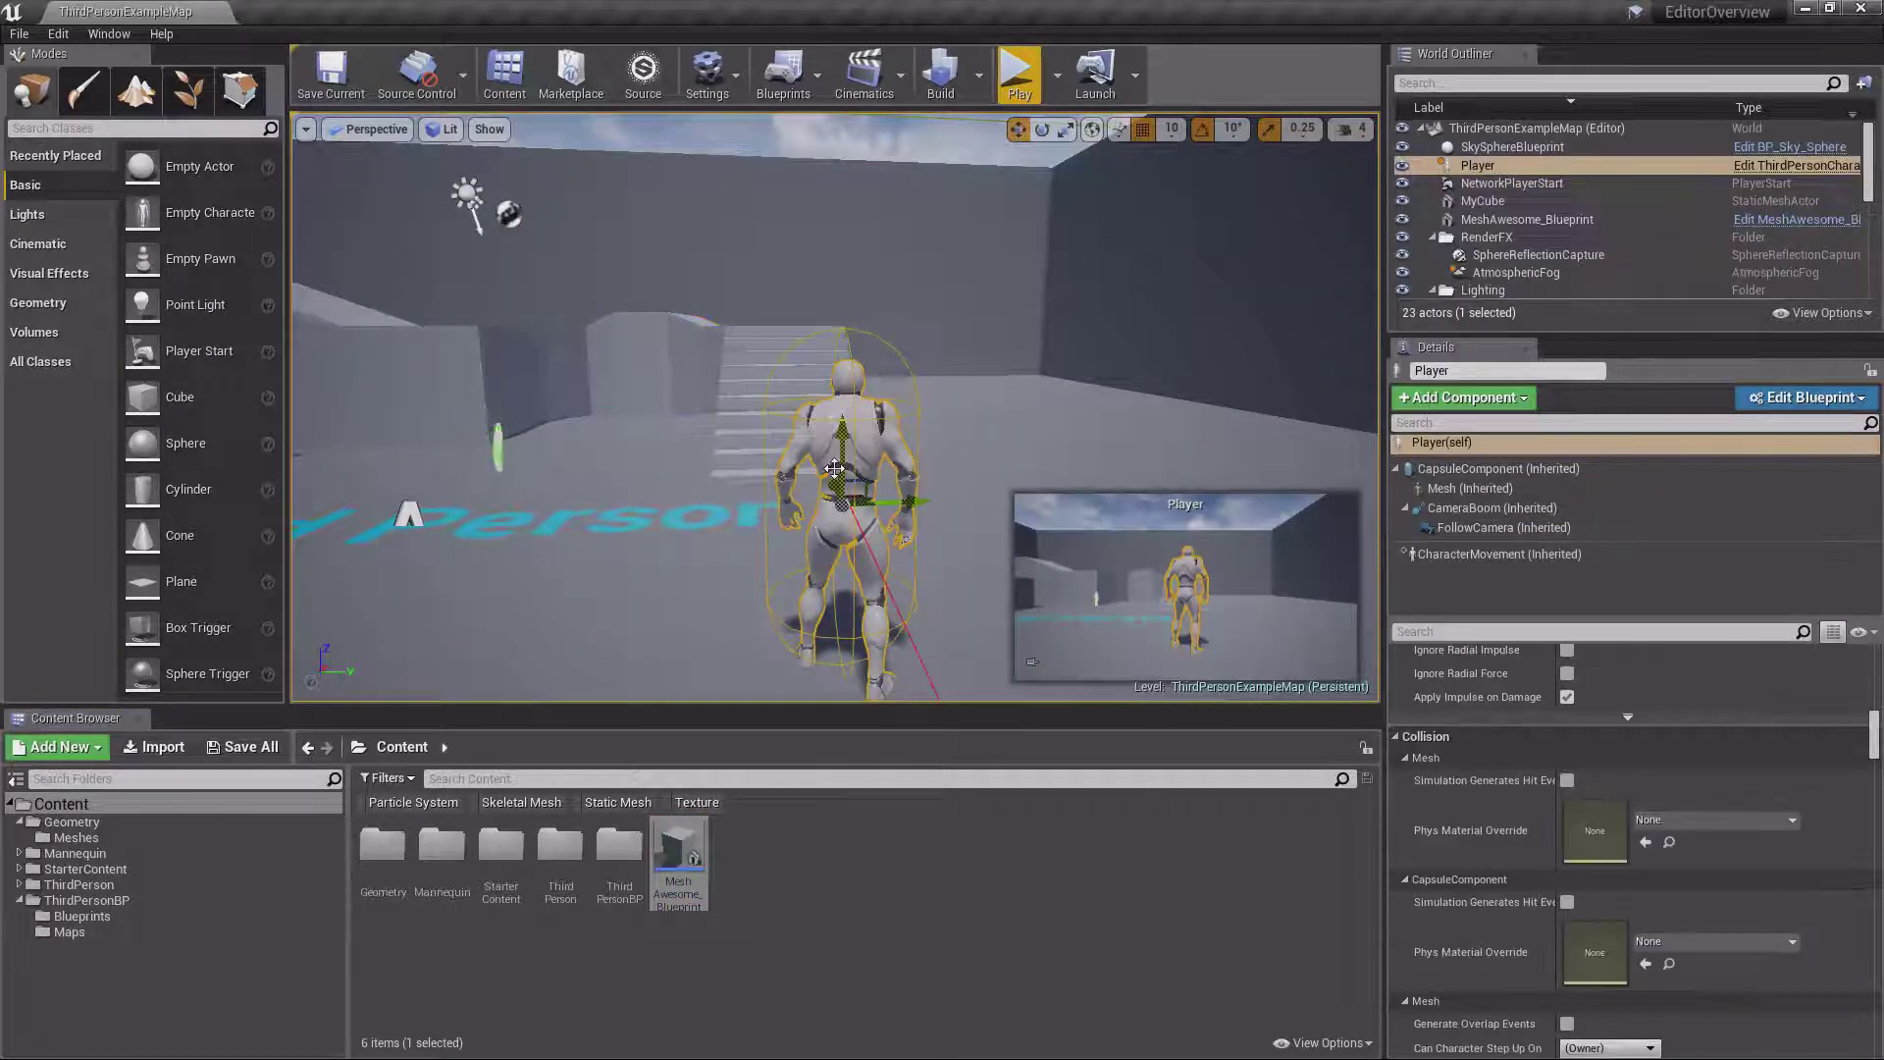
pyautogui.click(1523, 254)
pyautogui.click(1526, 219)
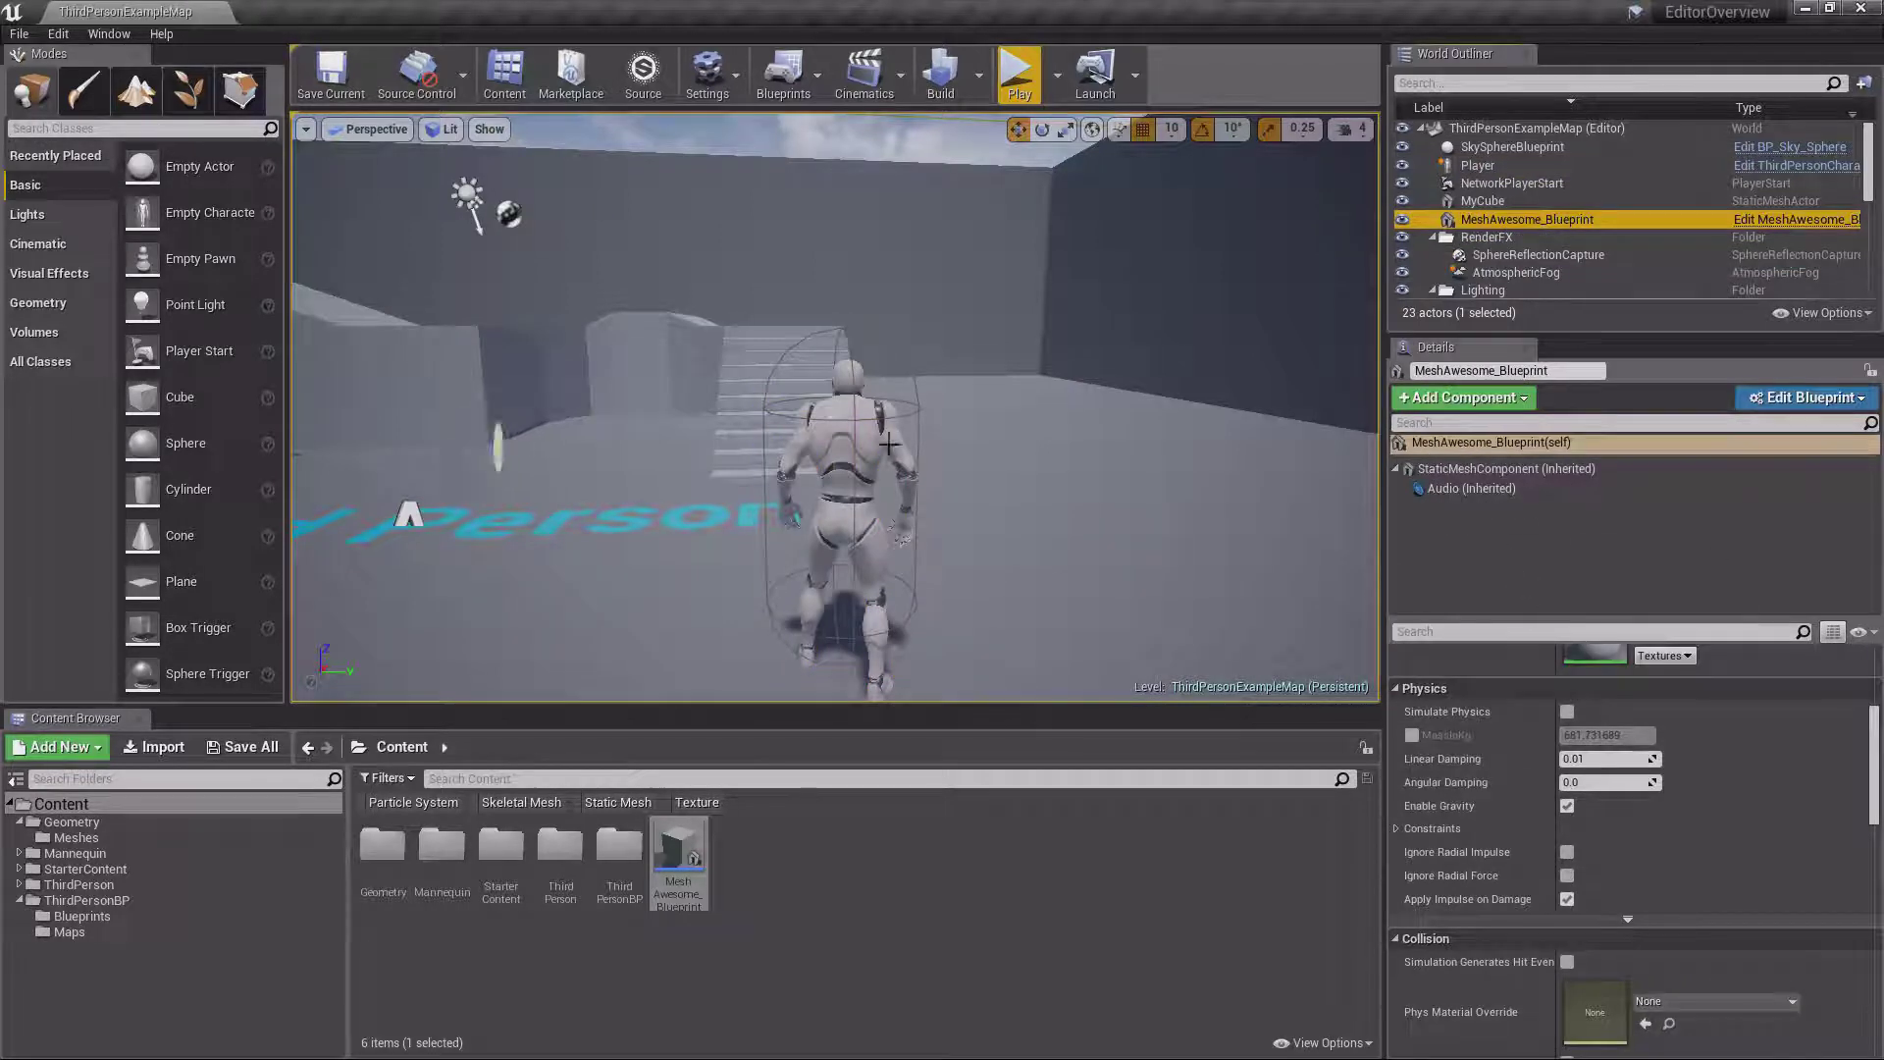
# Select Linear_Stair_StaticMesh and examine its name, transform properties, instance root and StaticMeshComponent
pyautogui.click(648, 369)
pyautogui.click(731, 388)
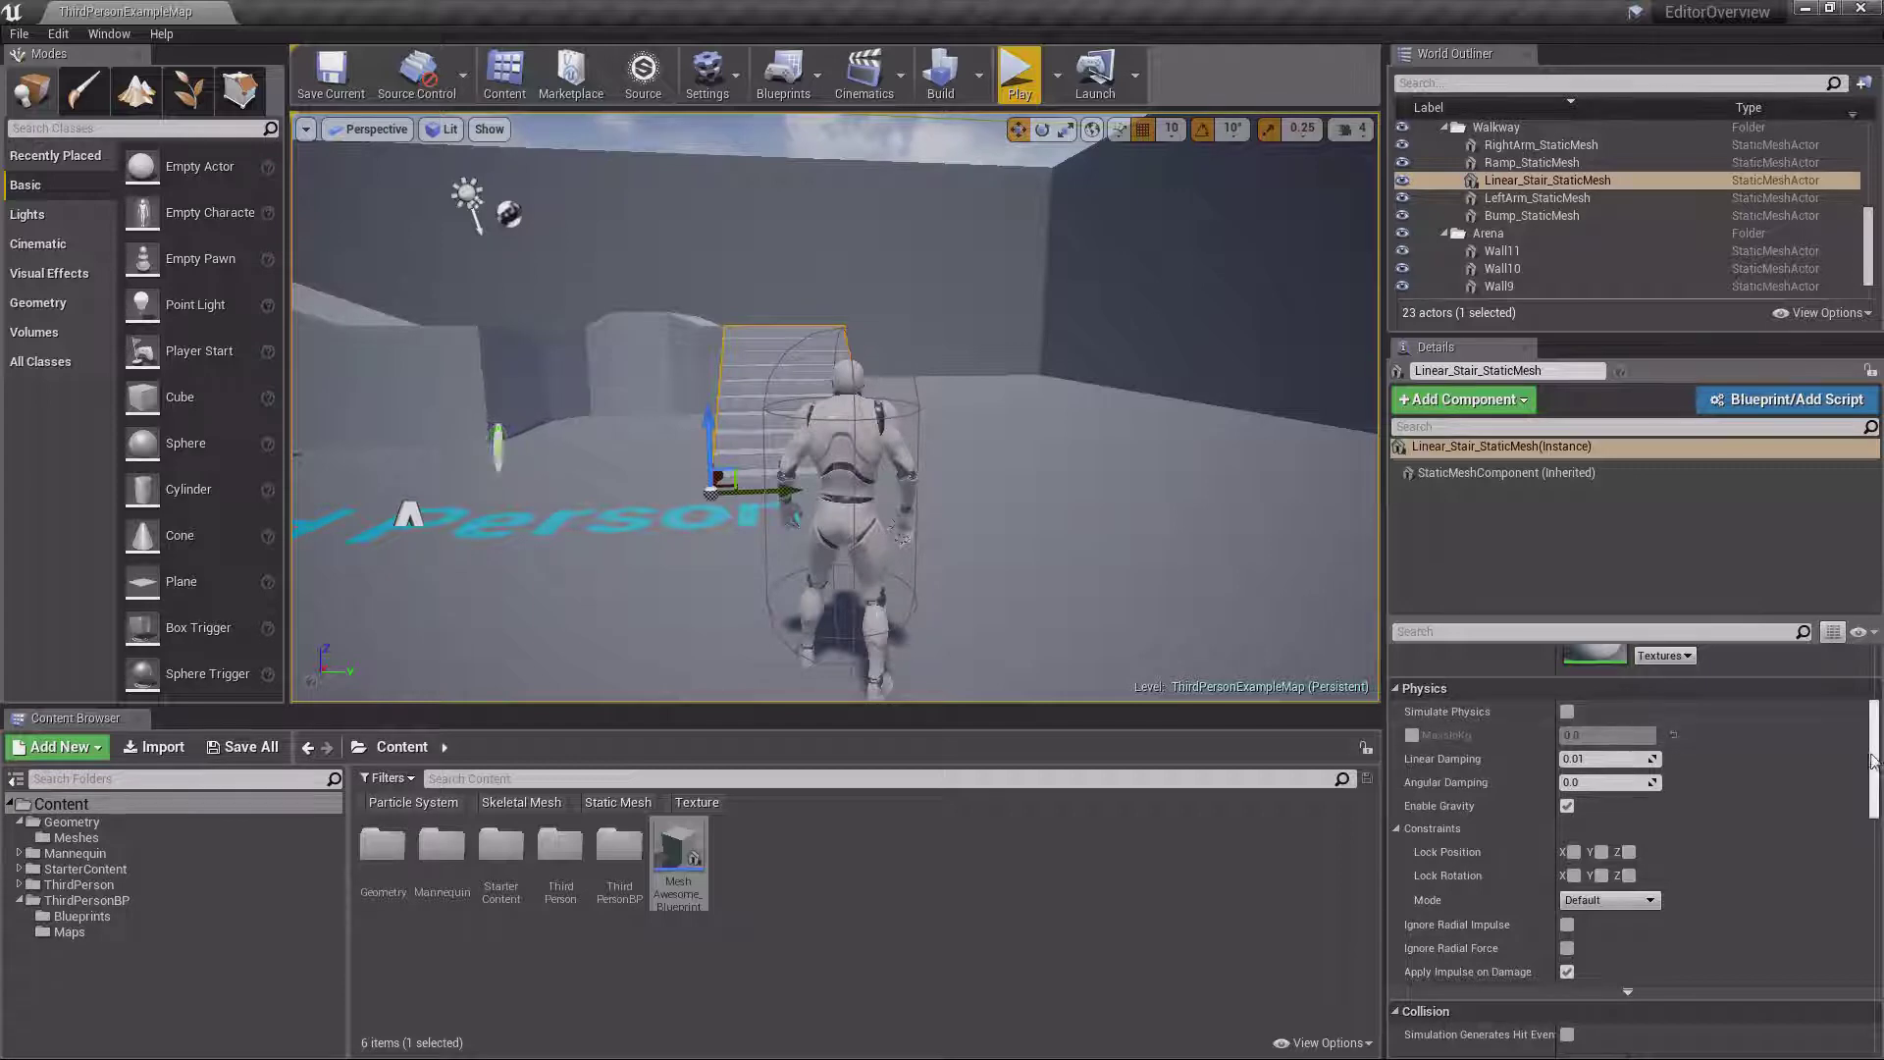
pyautogui.scroll(5, 1799, 729)
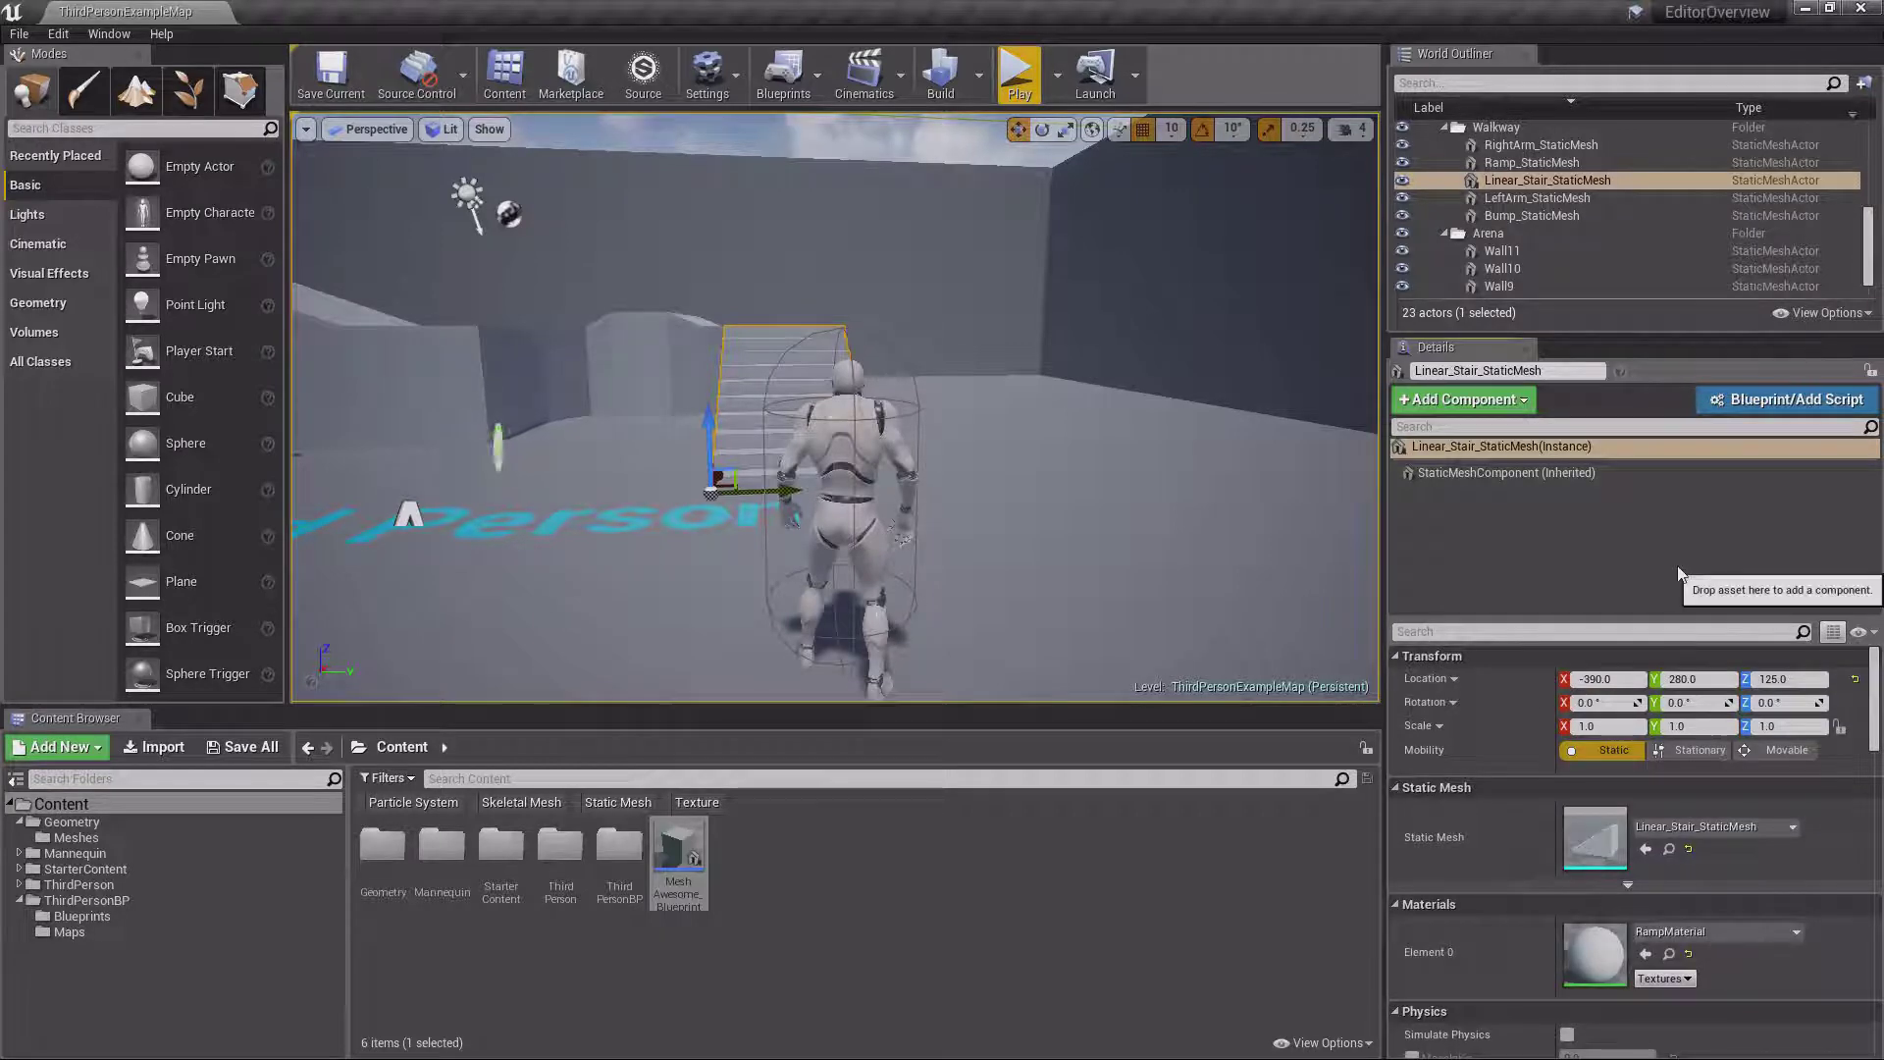
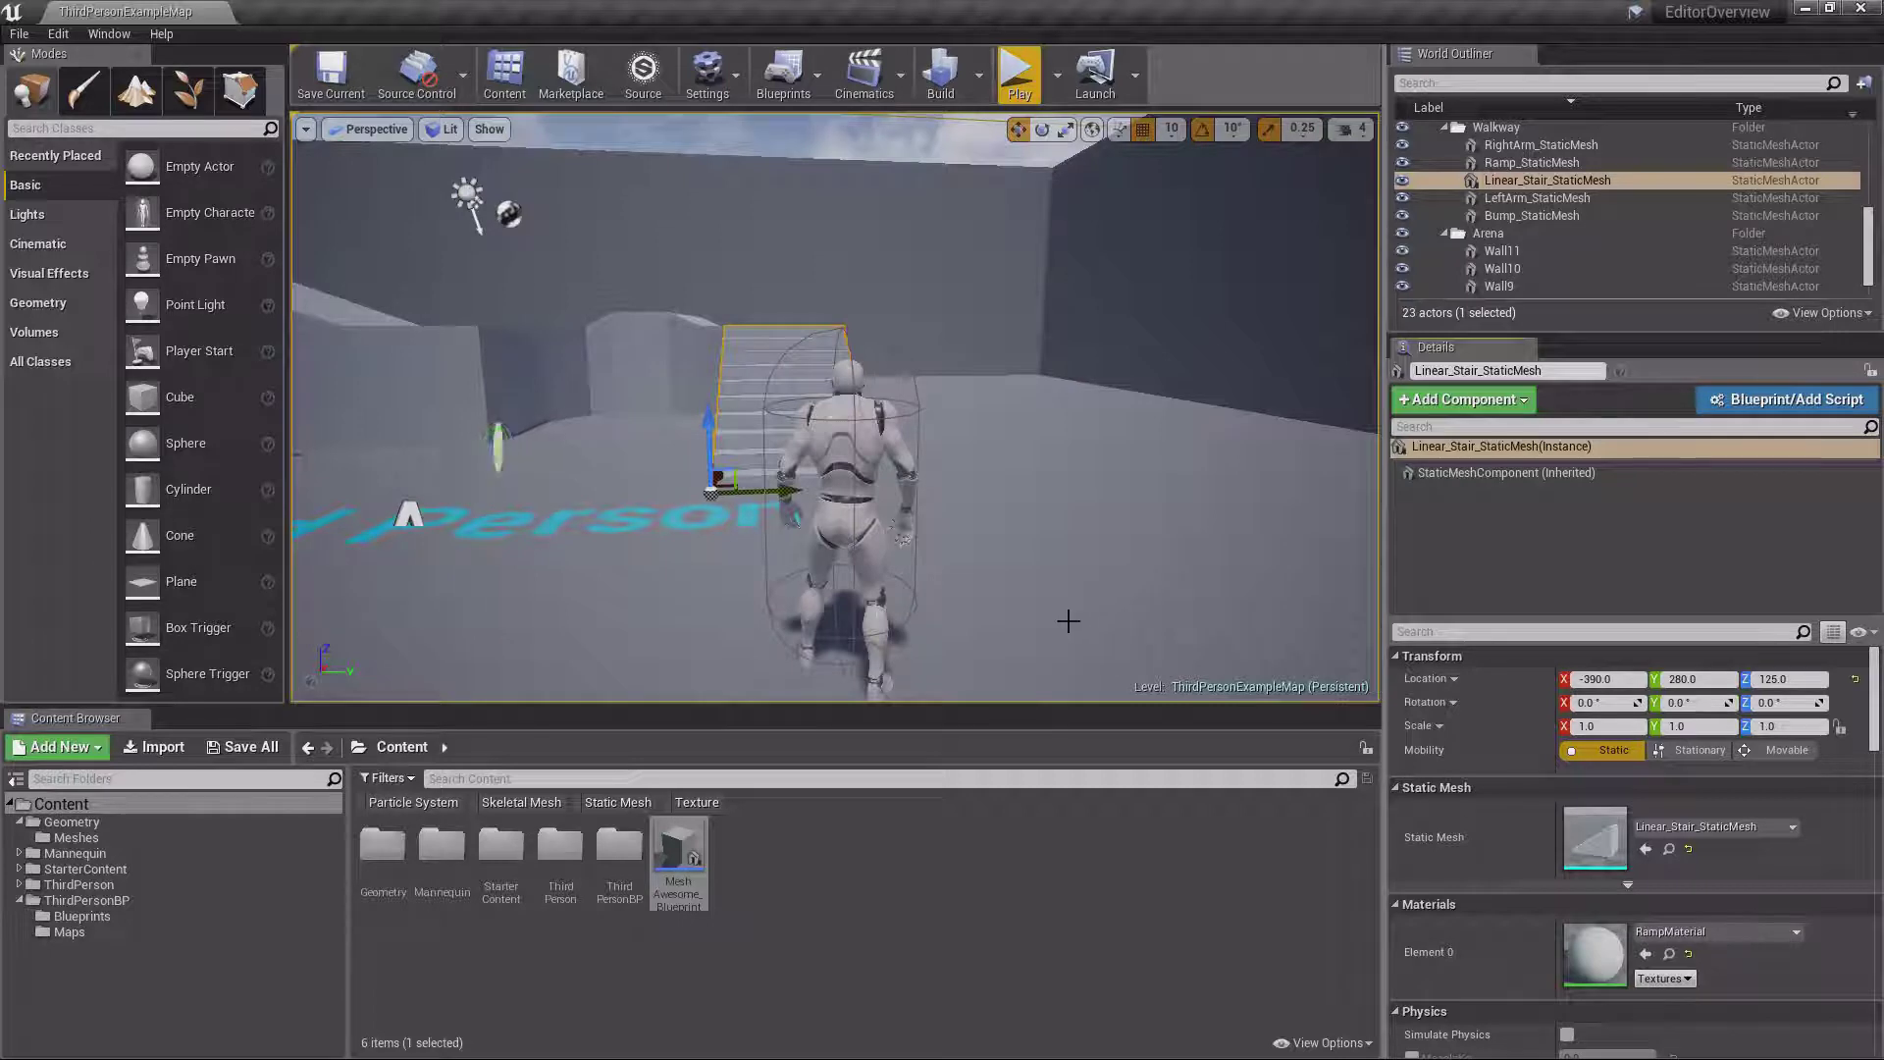
pyautogui.click(1551, 371)
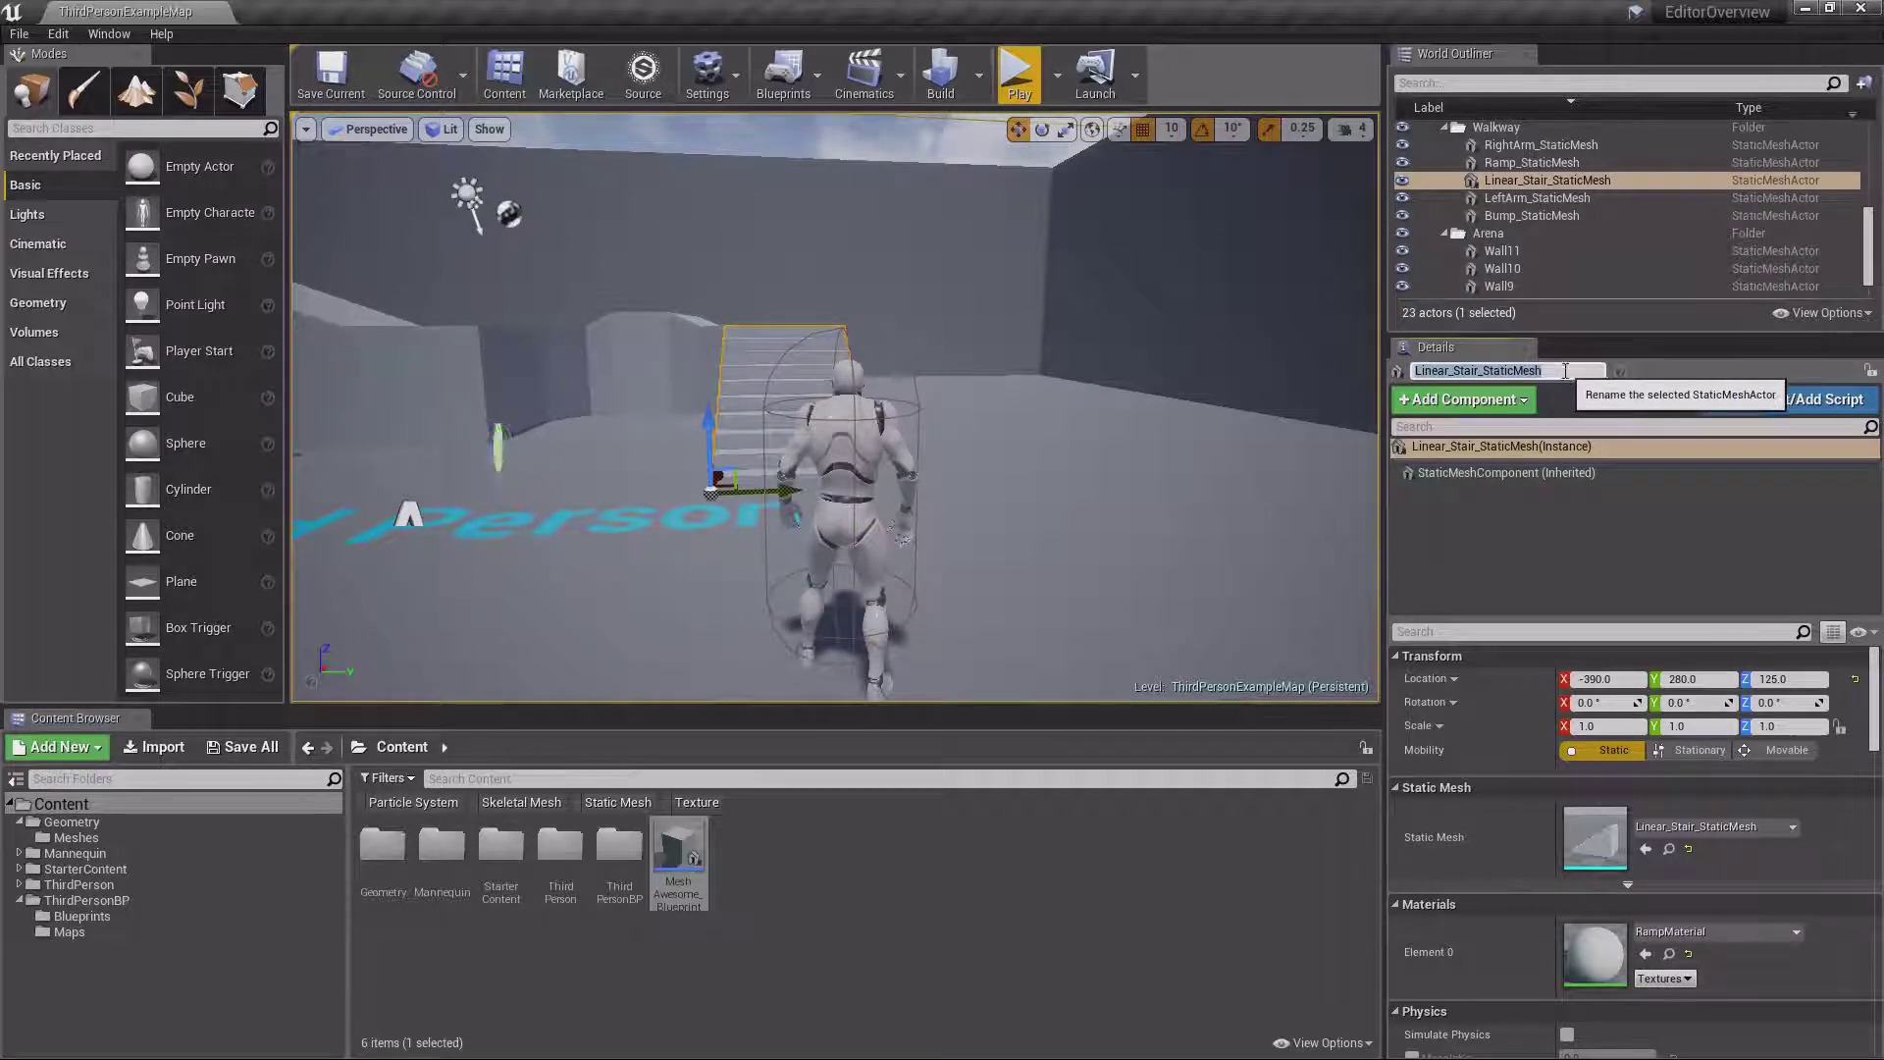
pyautogui.click(1582, 557)
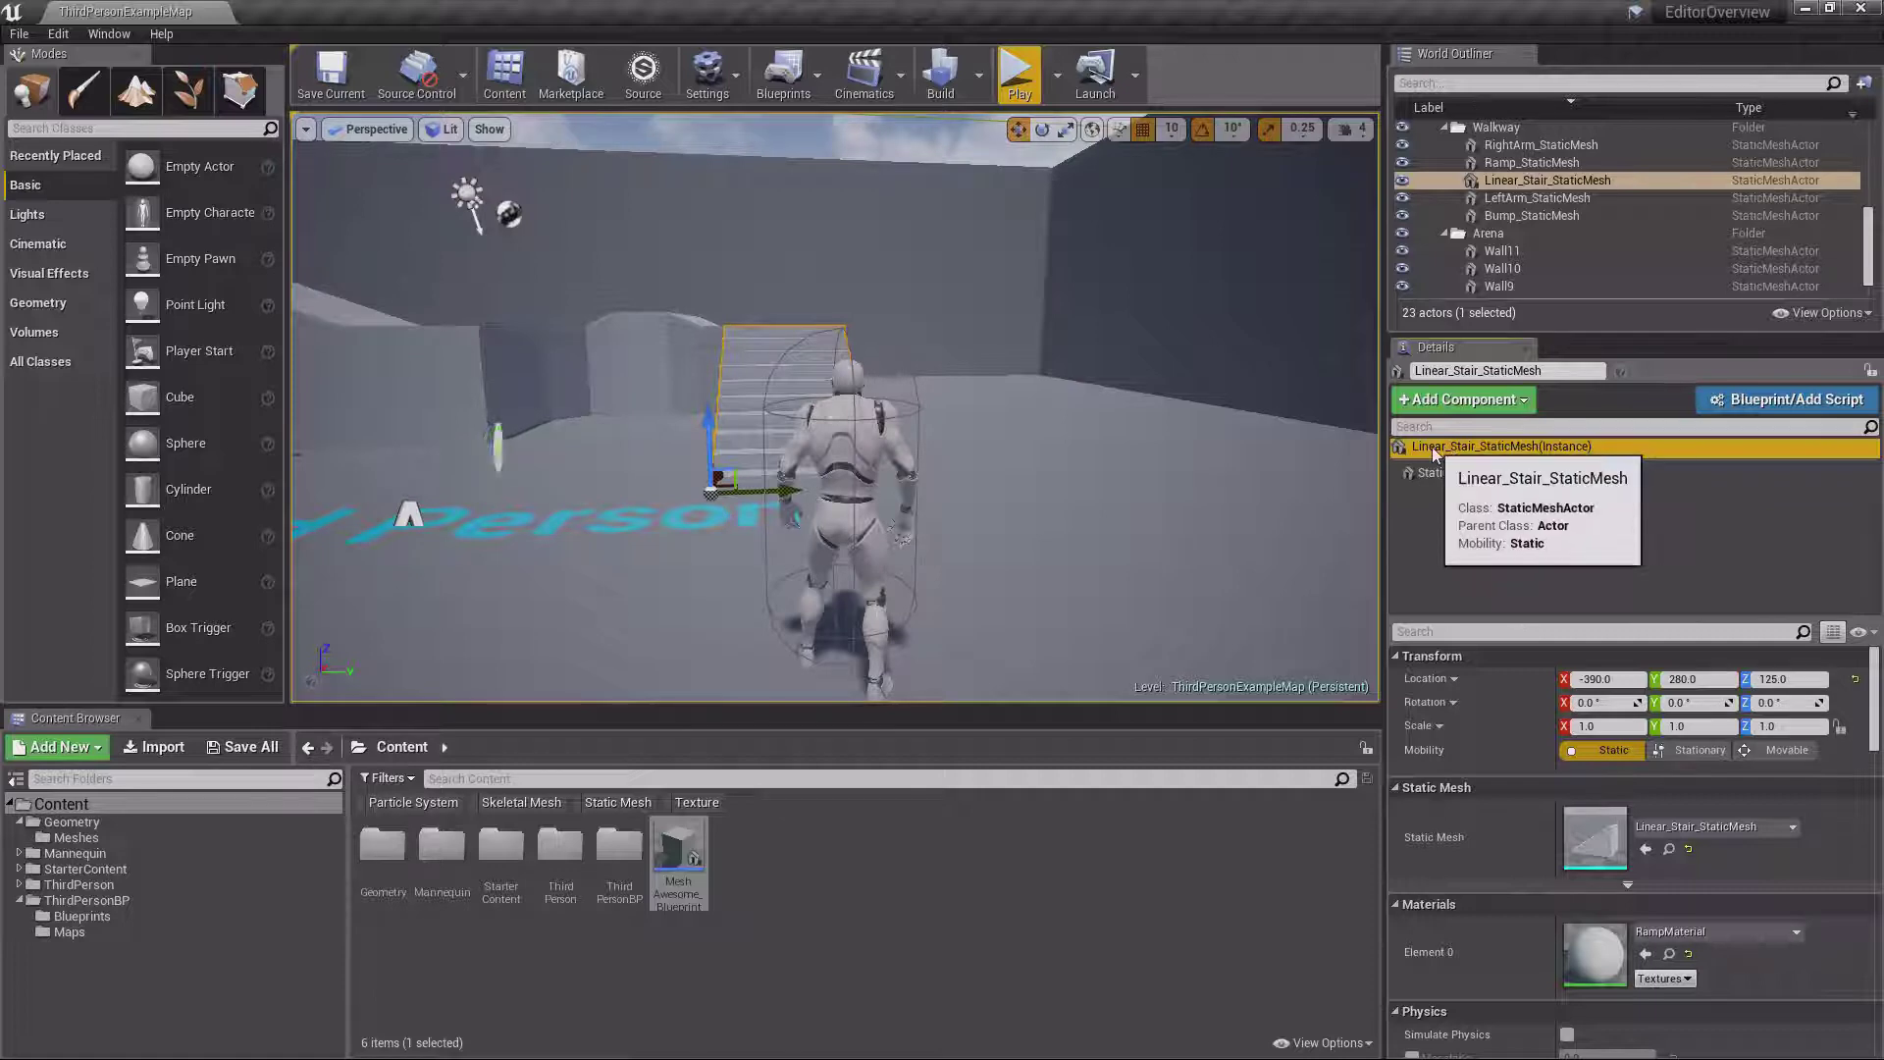
pyautogui.click(1477, 474)
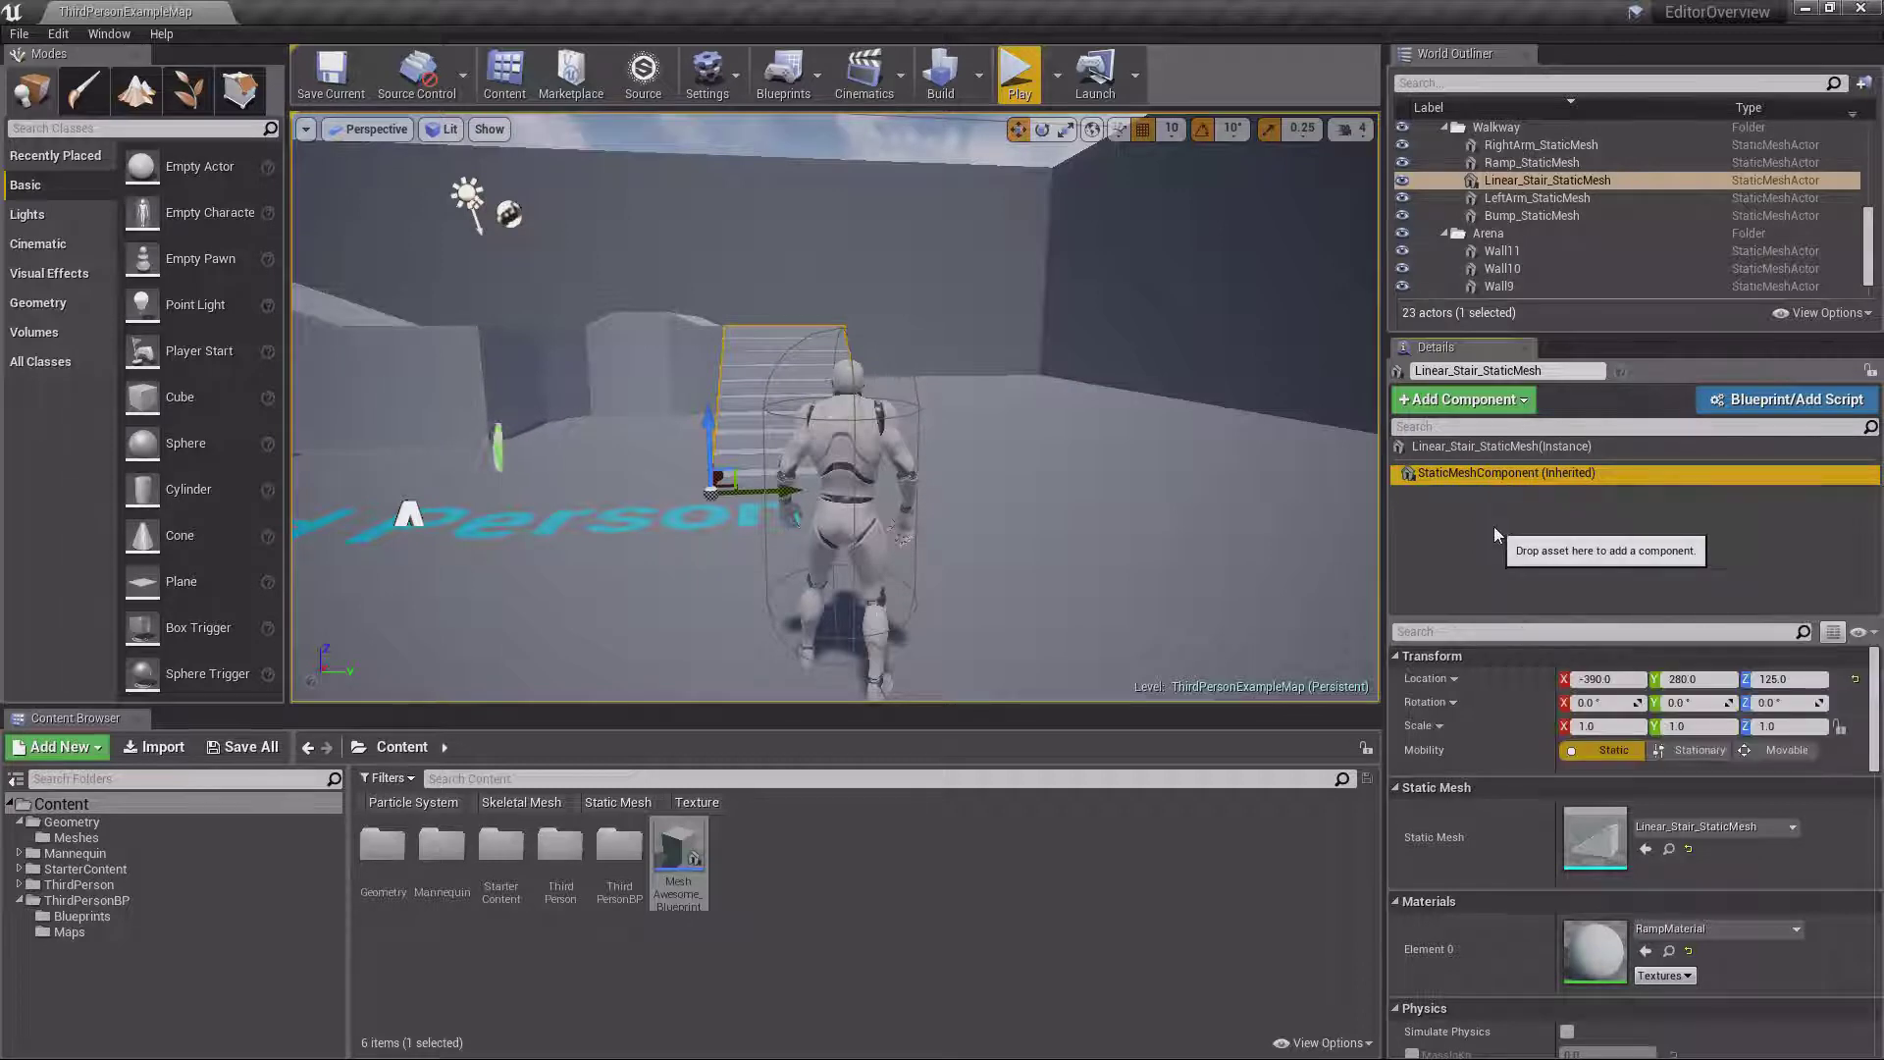
# Add a Point Light component to the staircase with its default name and focus the view on it
pyautogui.click(1462, 400)
pyautogui.scroll(2, 1519, 683)
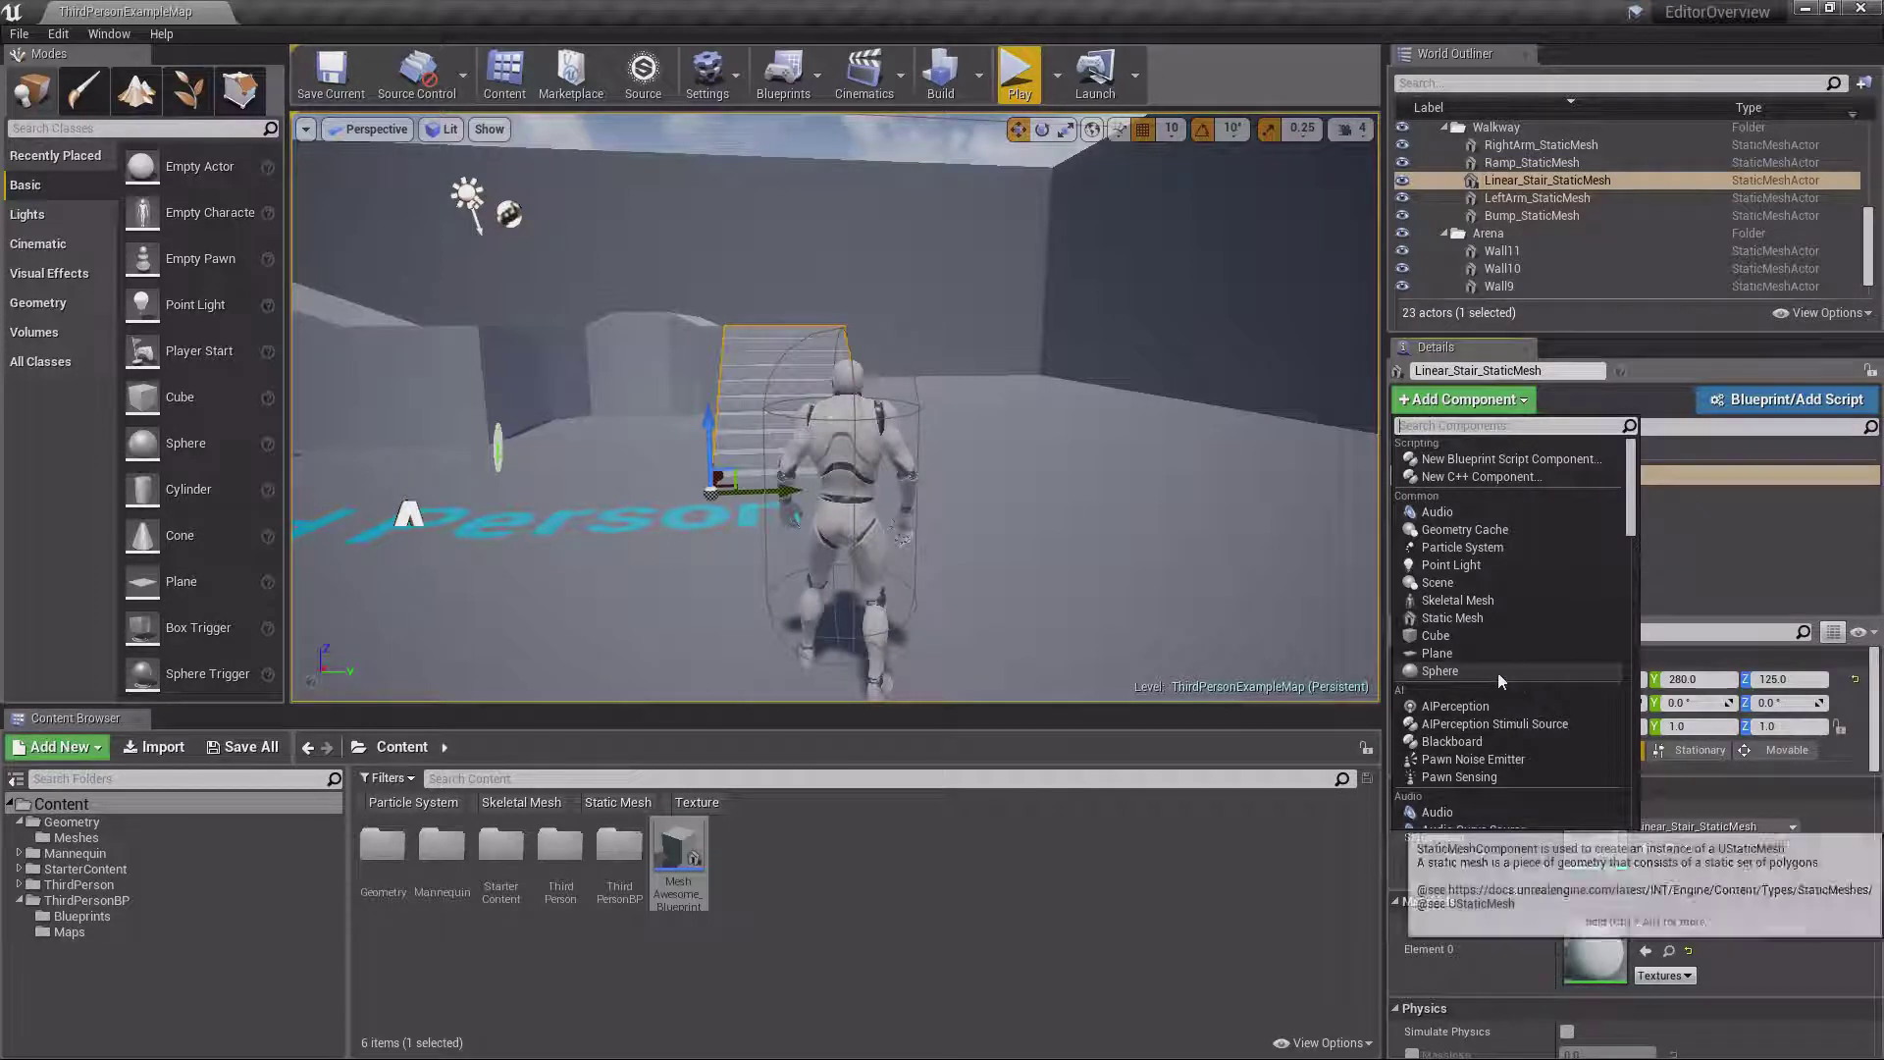
pyautogui.click(1452, 564)
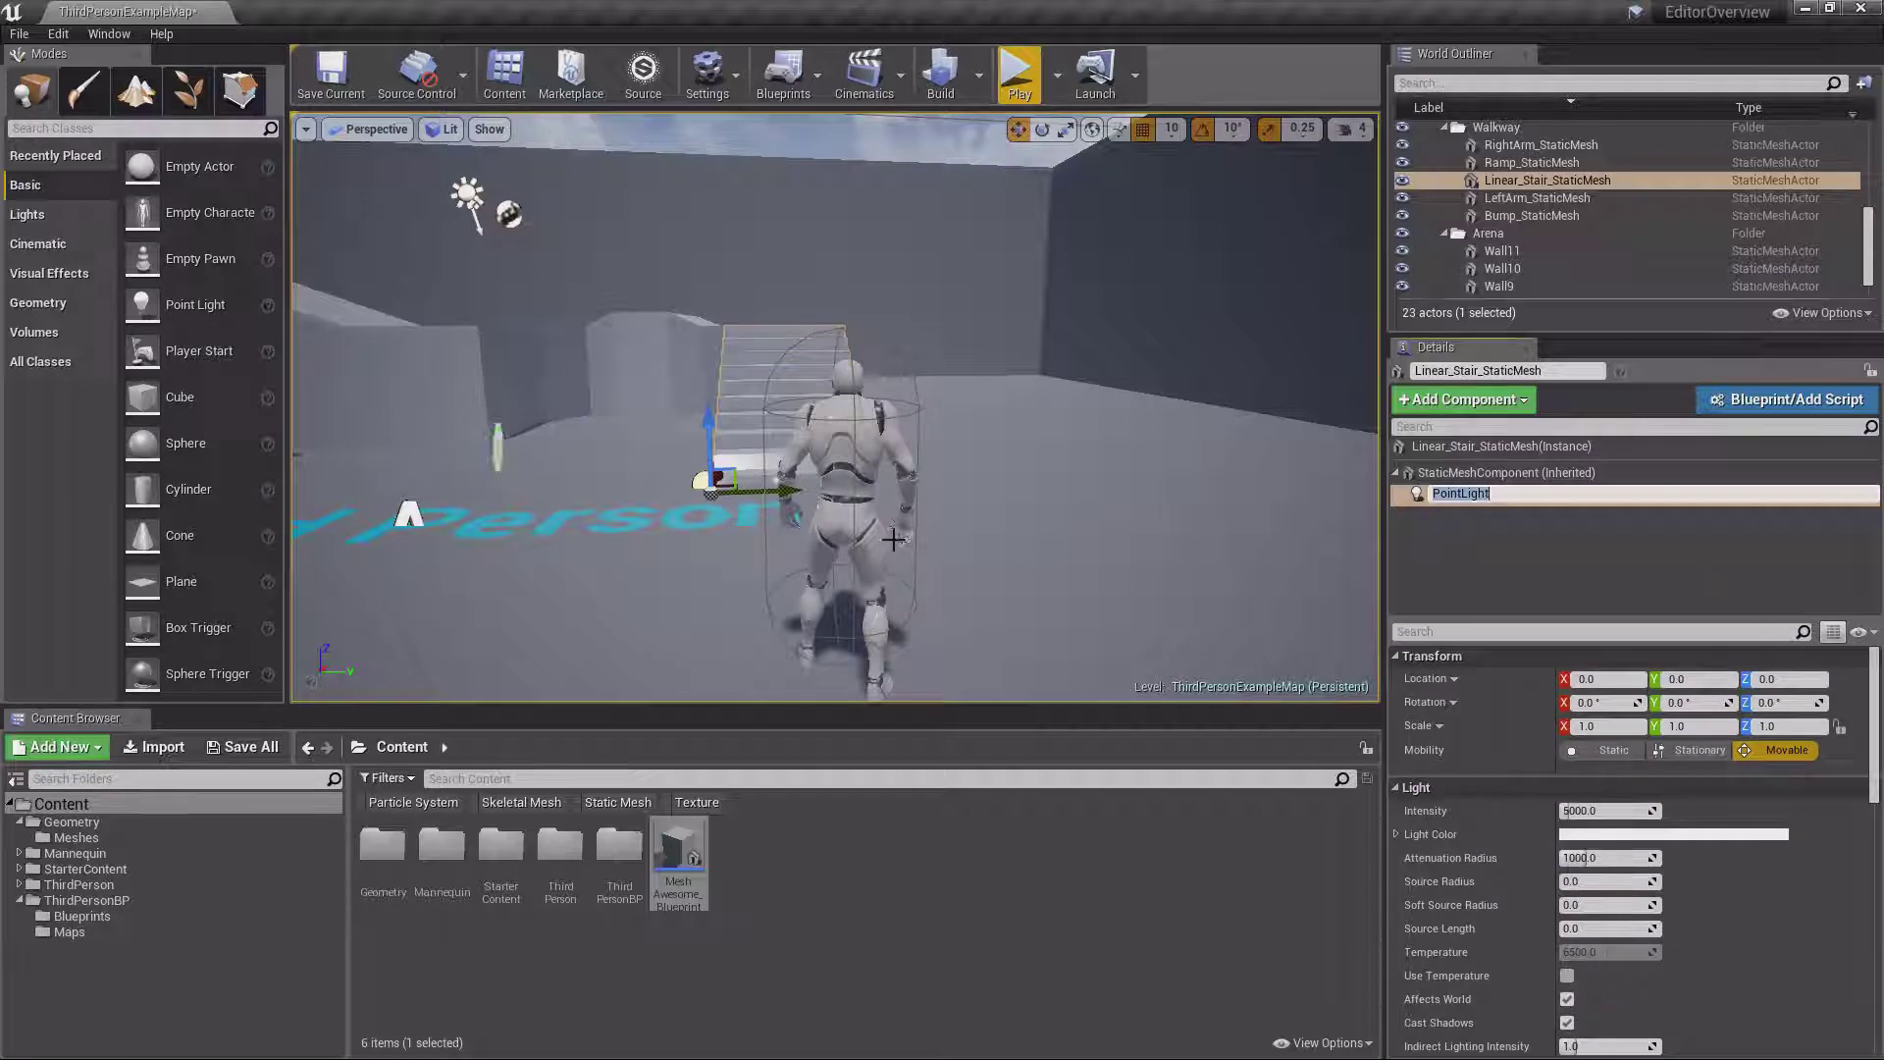
pyautogui.press('Return')
pyautogui.press('f')
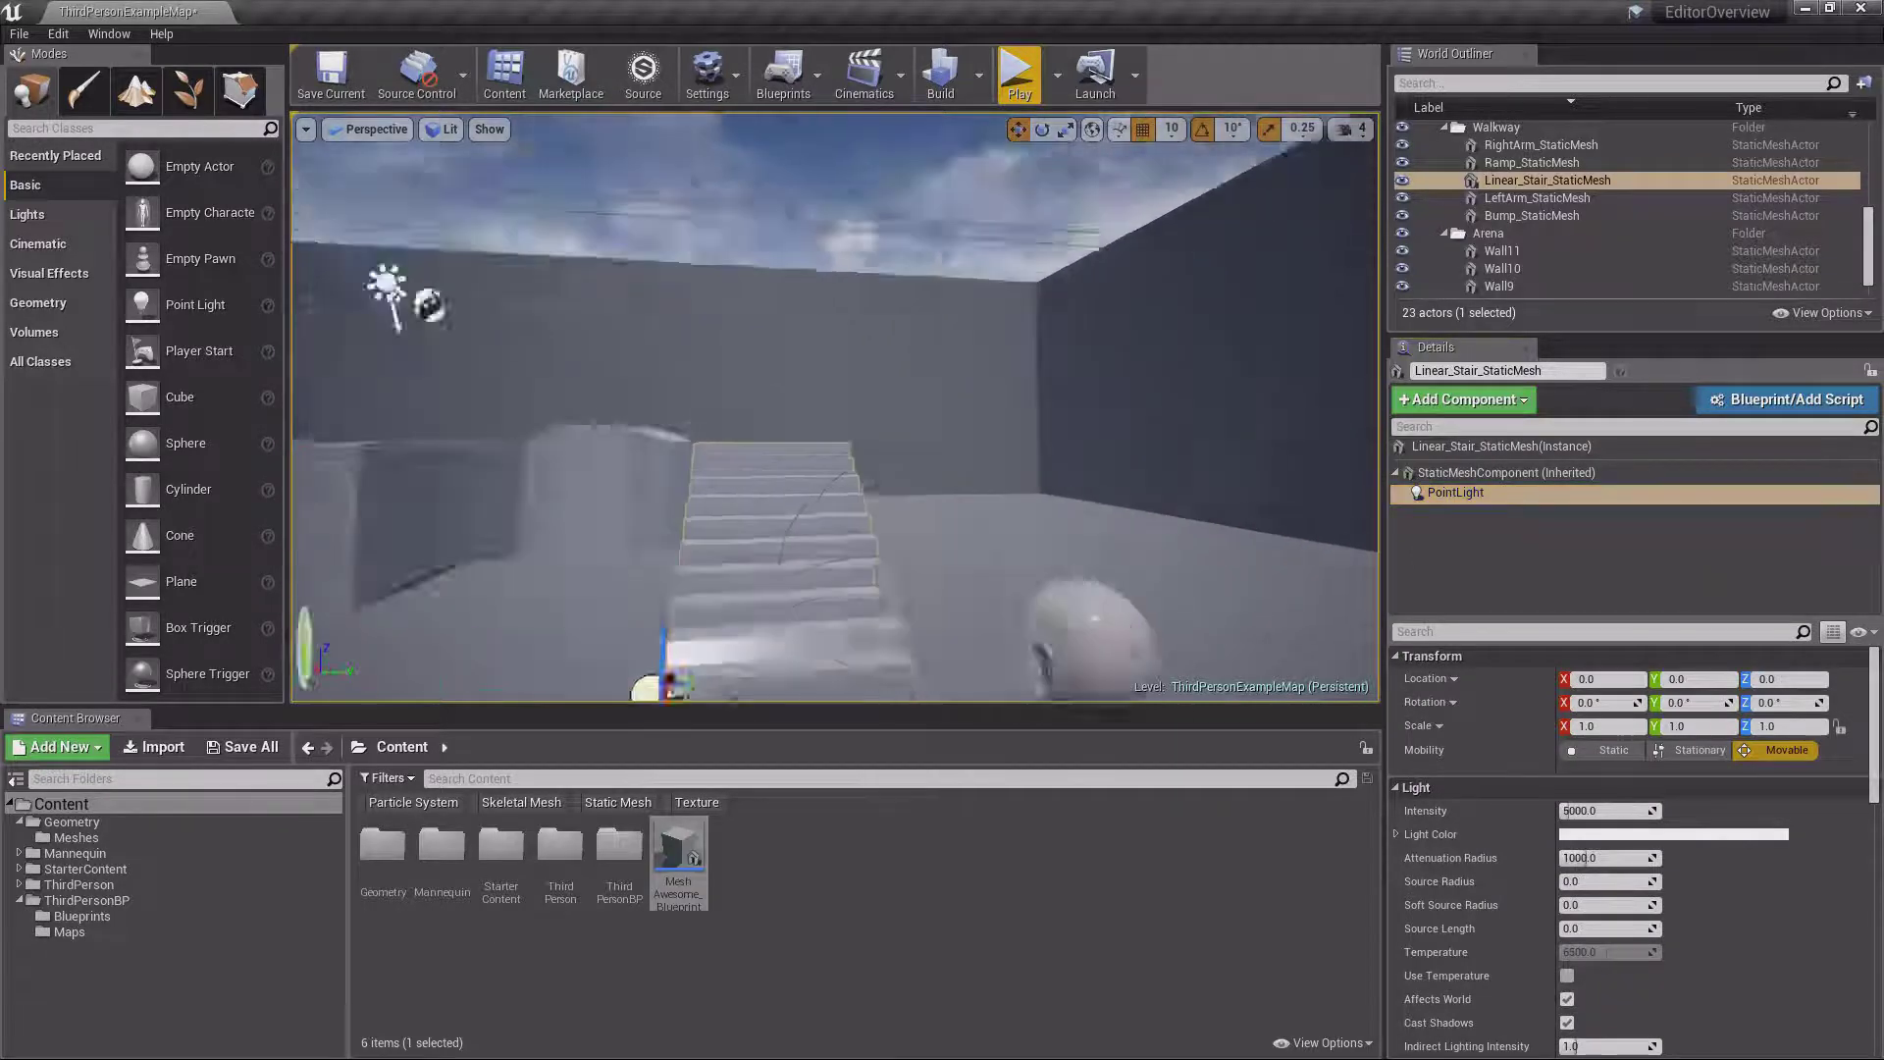
# Duplicate the staircase's point light component above the steps, and delete the duplicate PointLight1
pyautogui.keyDown('alt'); pyautogui.moveTo(921, 583); pyautogui.dragTo(1211, 265); pyautogui.keyUp('alt')
pyautogui.moveTo(1211, 265); pyautogui.dragTo(1065, 408, button='right')
pyautogui.press('Escape')
pyautogui.click(922, 444)
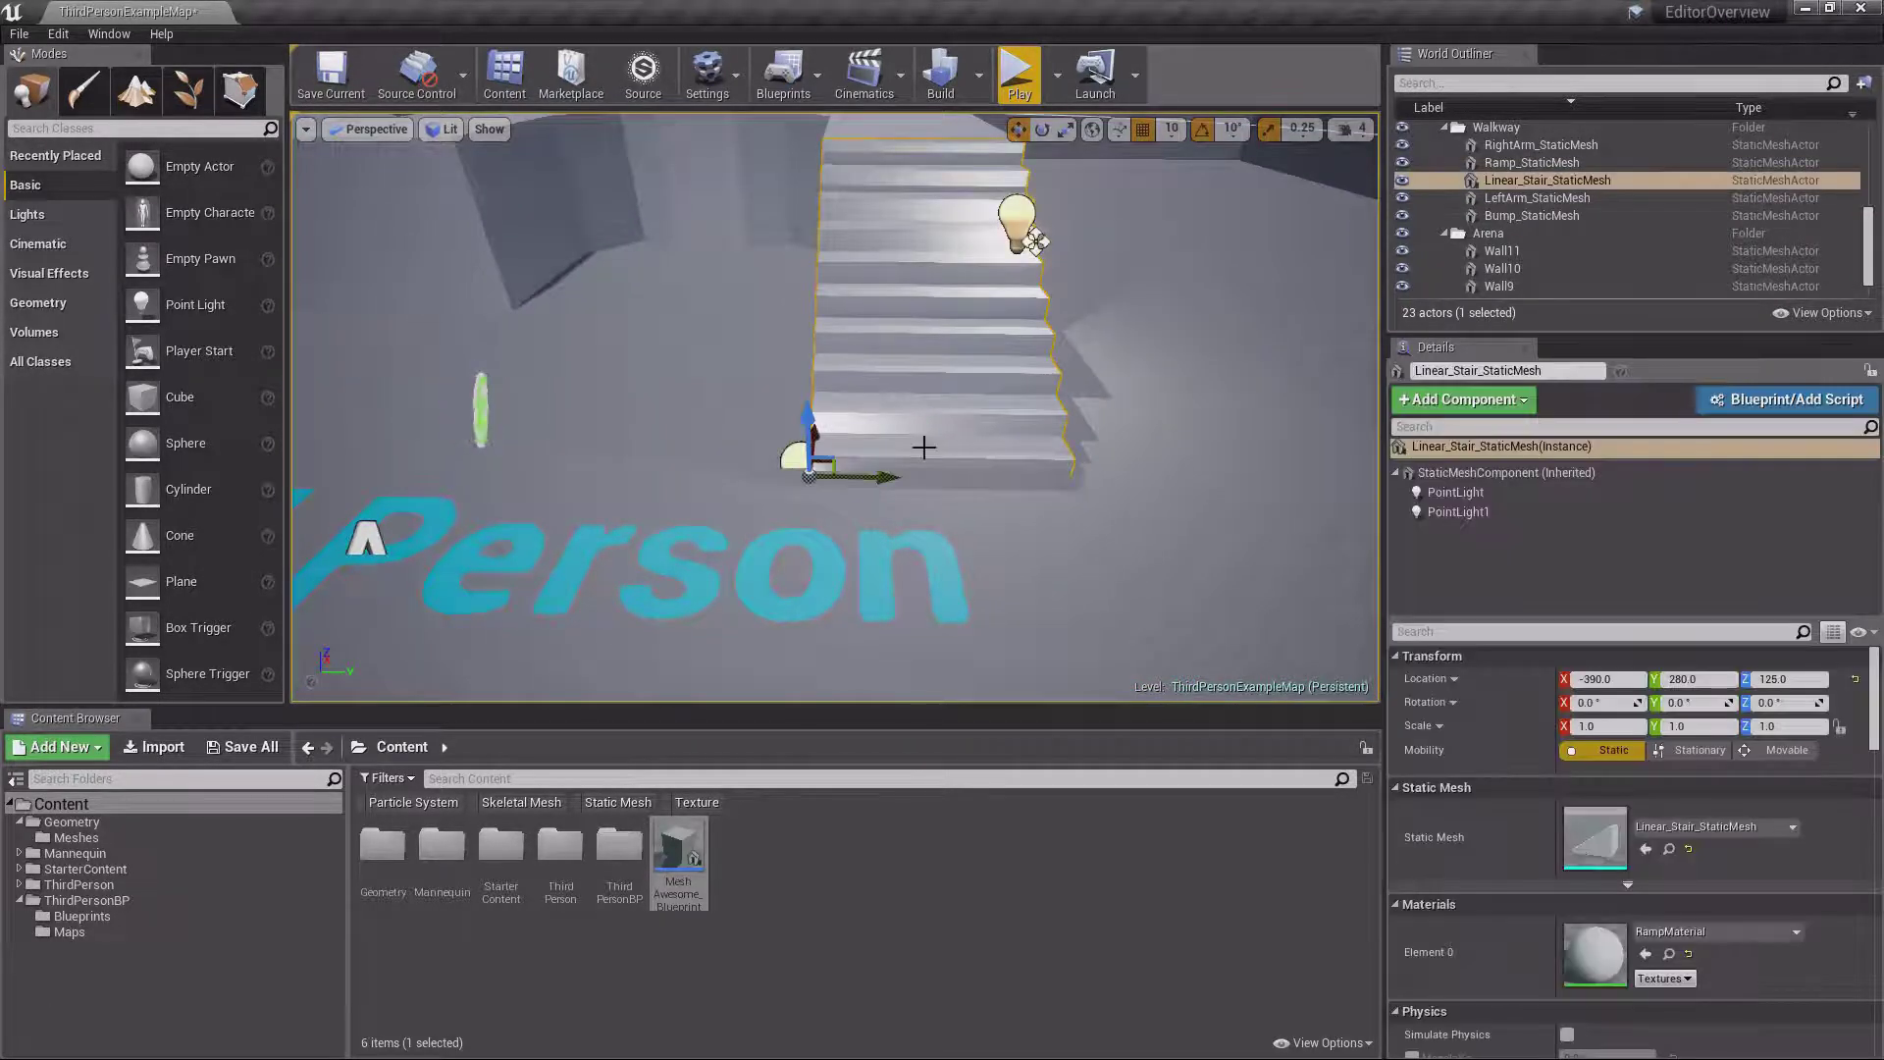
pyautogui.click(1464, 513)
pyautogui.press('Delete')
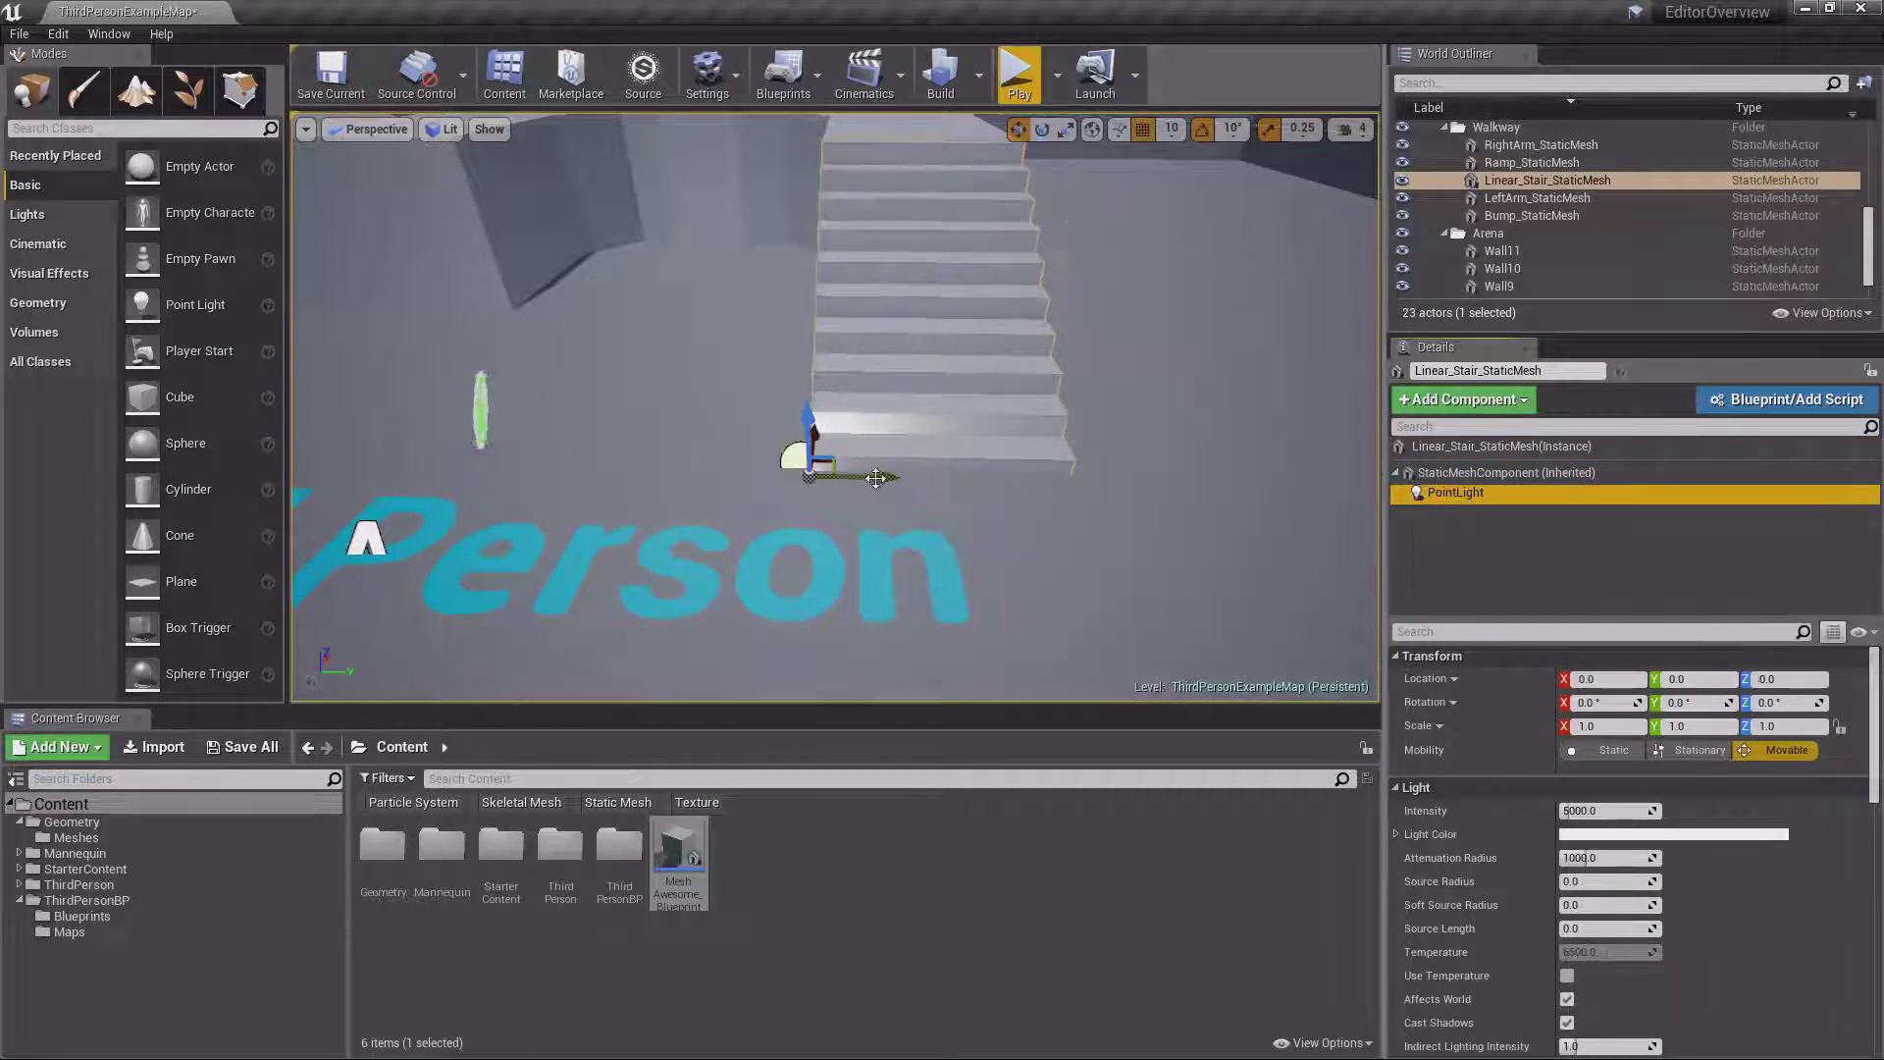
# Move the staircase's point light component above the top step, at about X 300, Y 110, Z 240
pyautogui.moveTo(825, 477); pyautogui.dragTo(931, 132)
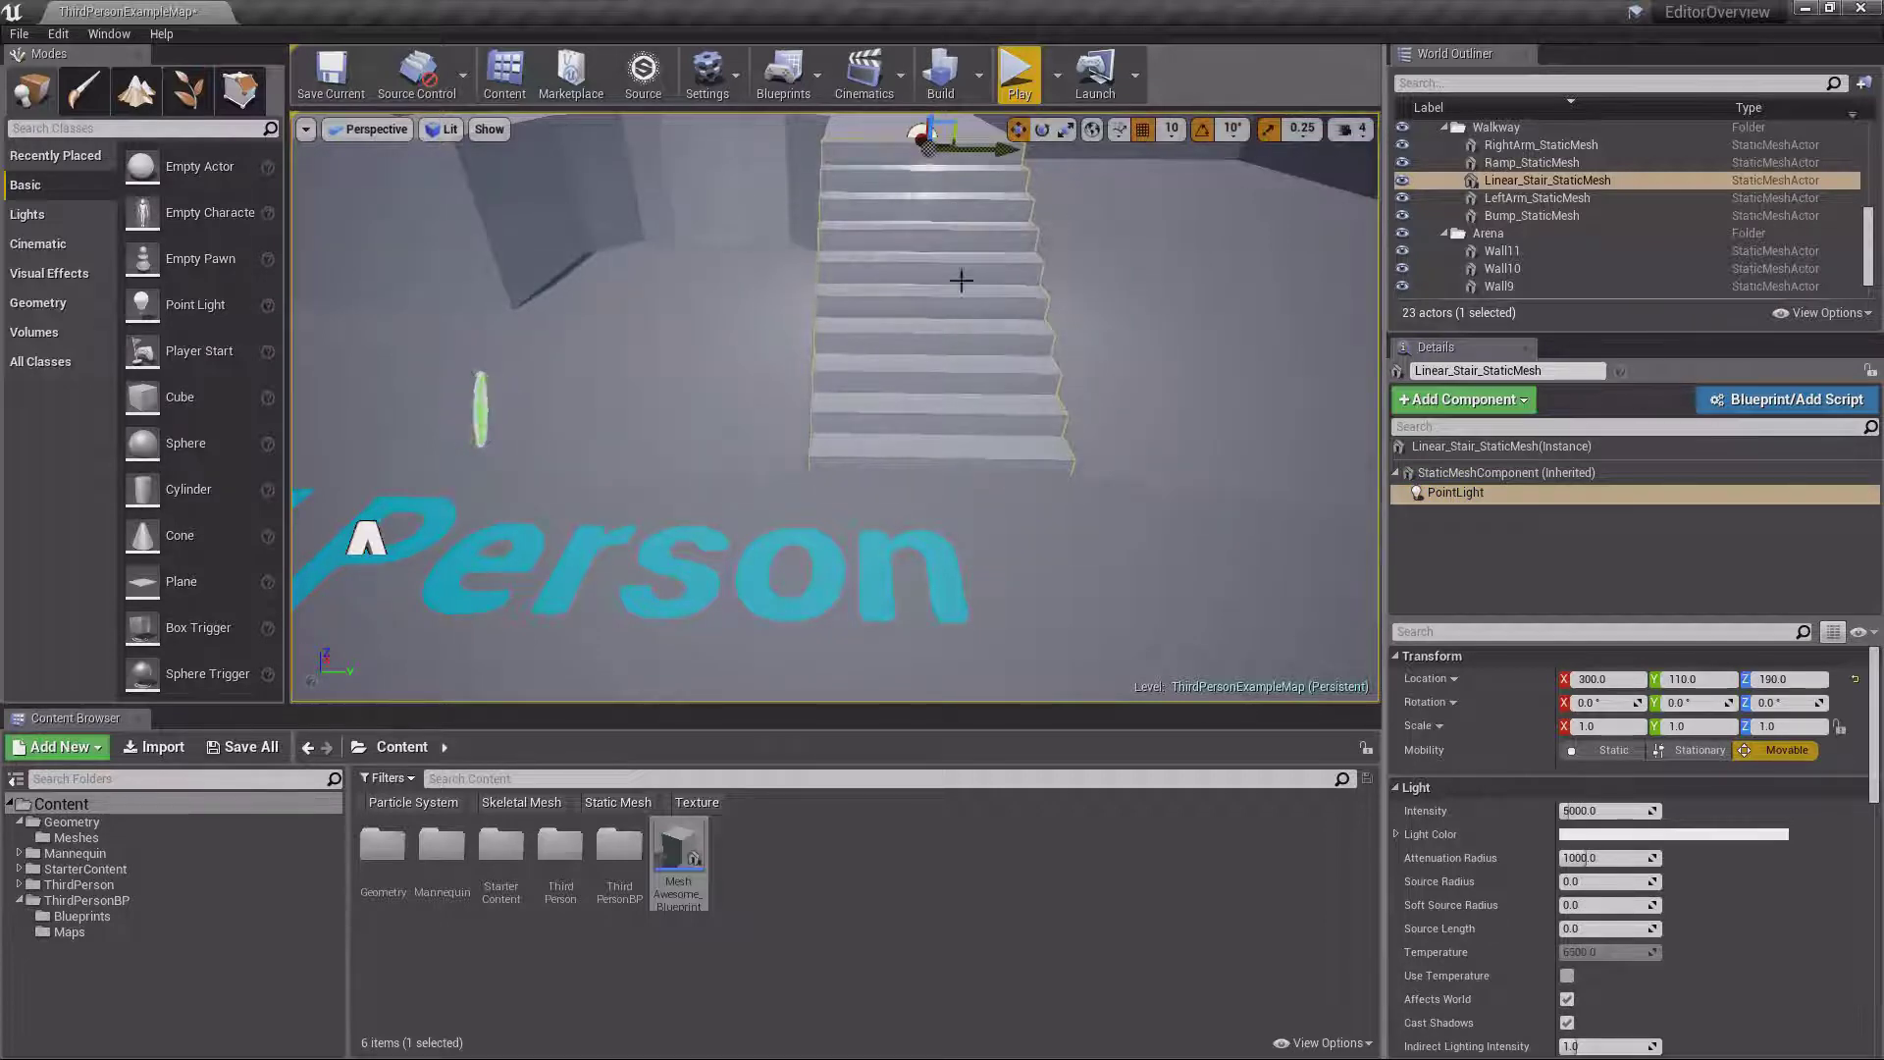
pyautogui.moveTo(959, 282); pyautogui.dragTo(913, 255, button='right')
pyautogui.moveTo(912, 212); pyautogui.dragTo(916, 163)
pyautogui.press('Escape')
pyautogui.moveTo(1093, 441); pyautogui.dragTo(1004, 430, button='right')
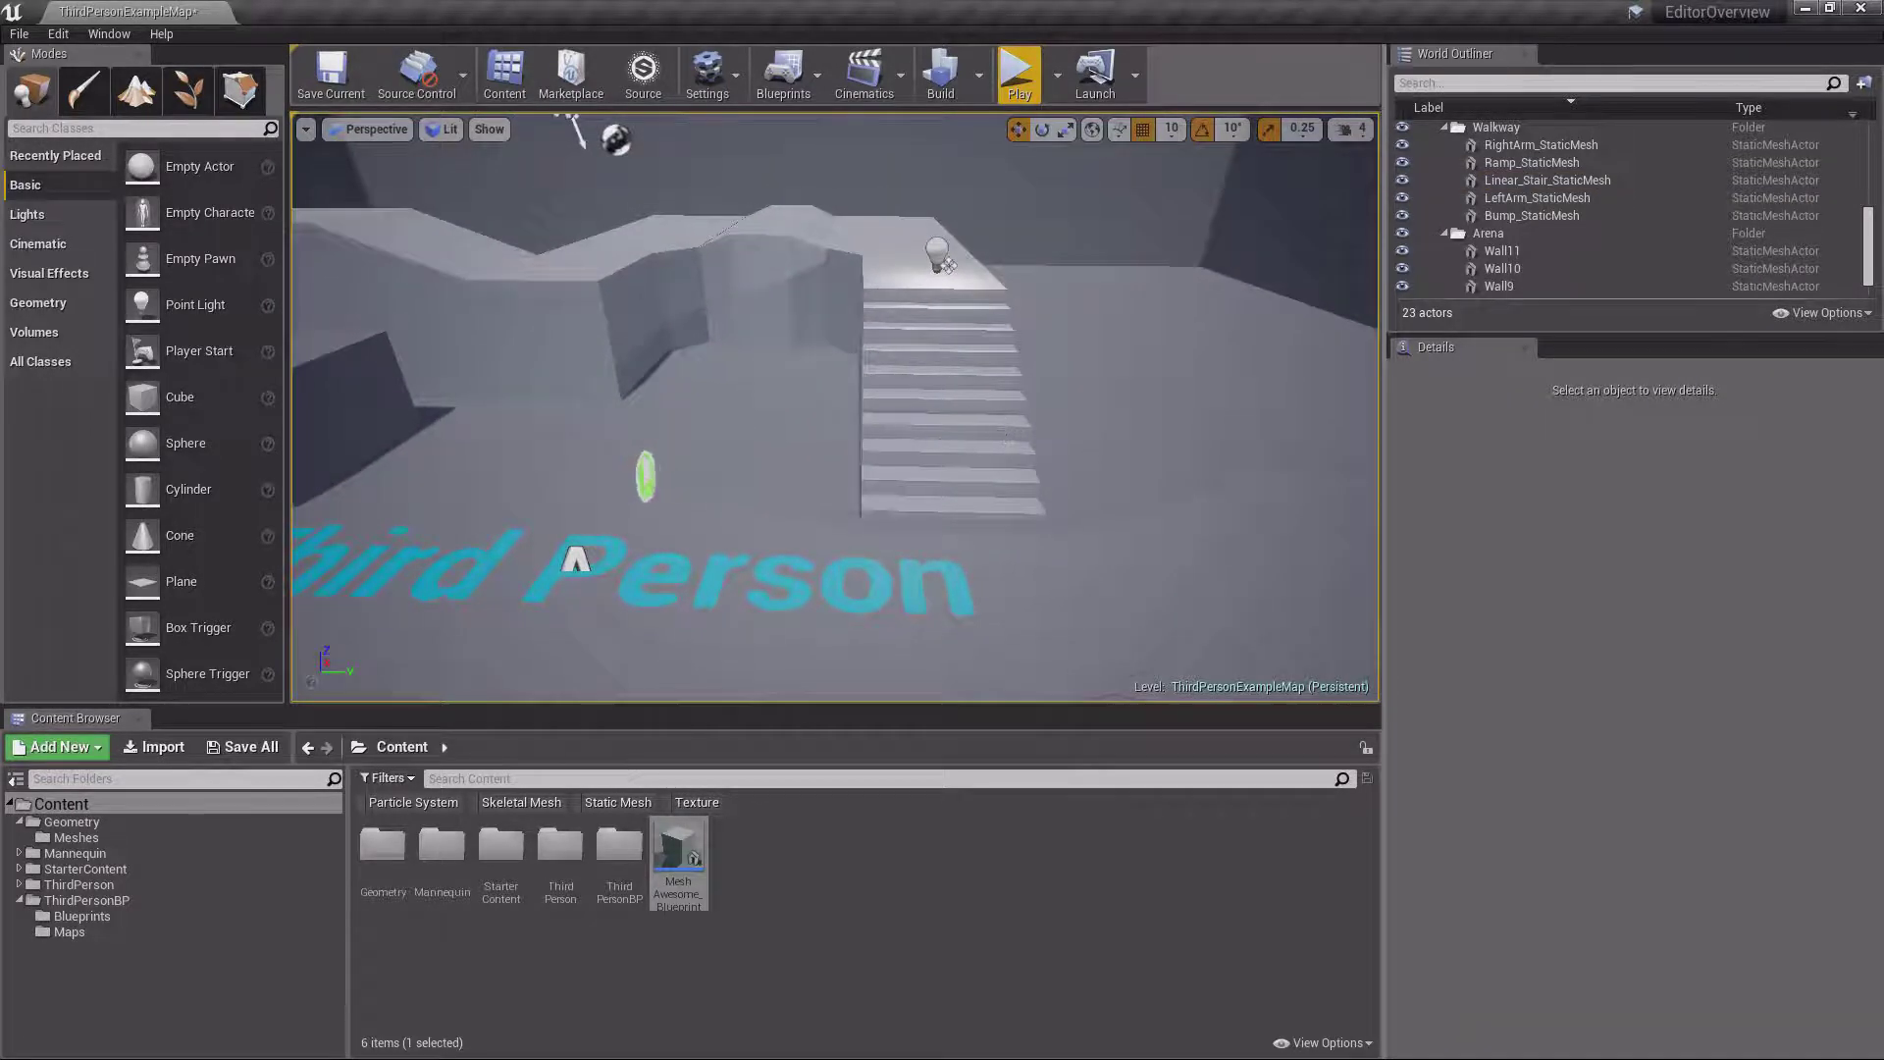
# Convert the staircase into a blueprint named Linear_Stair_StaticMesh_Blueprint in the Content folder
pyautogui.click(950, 438)
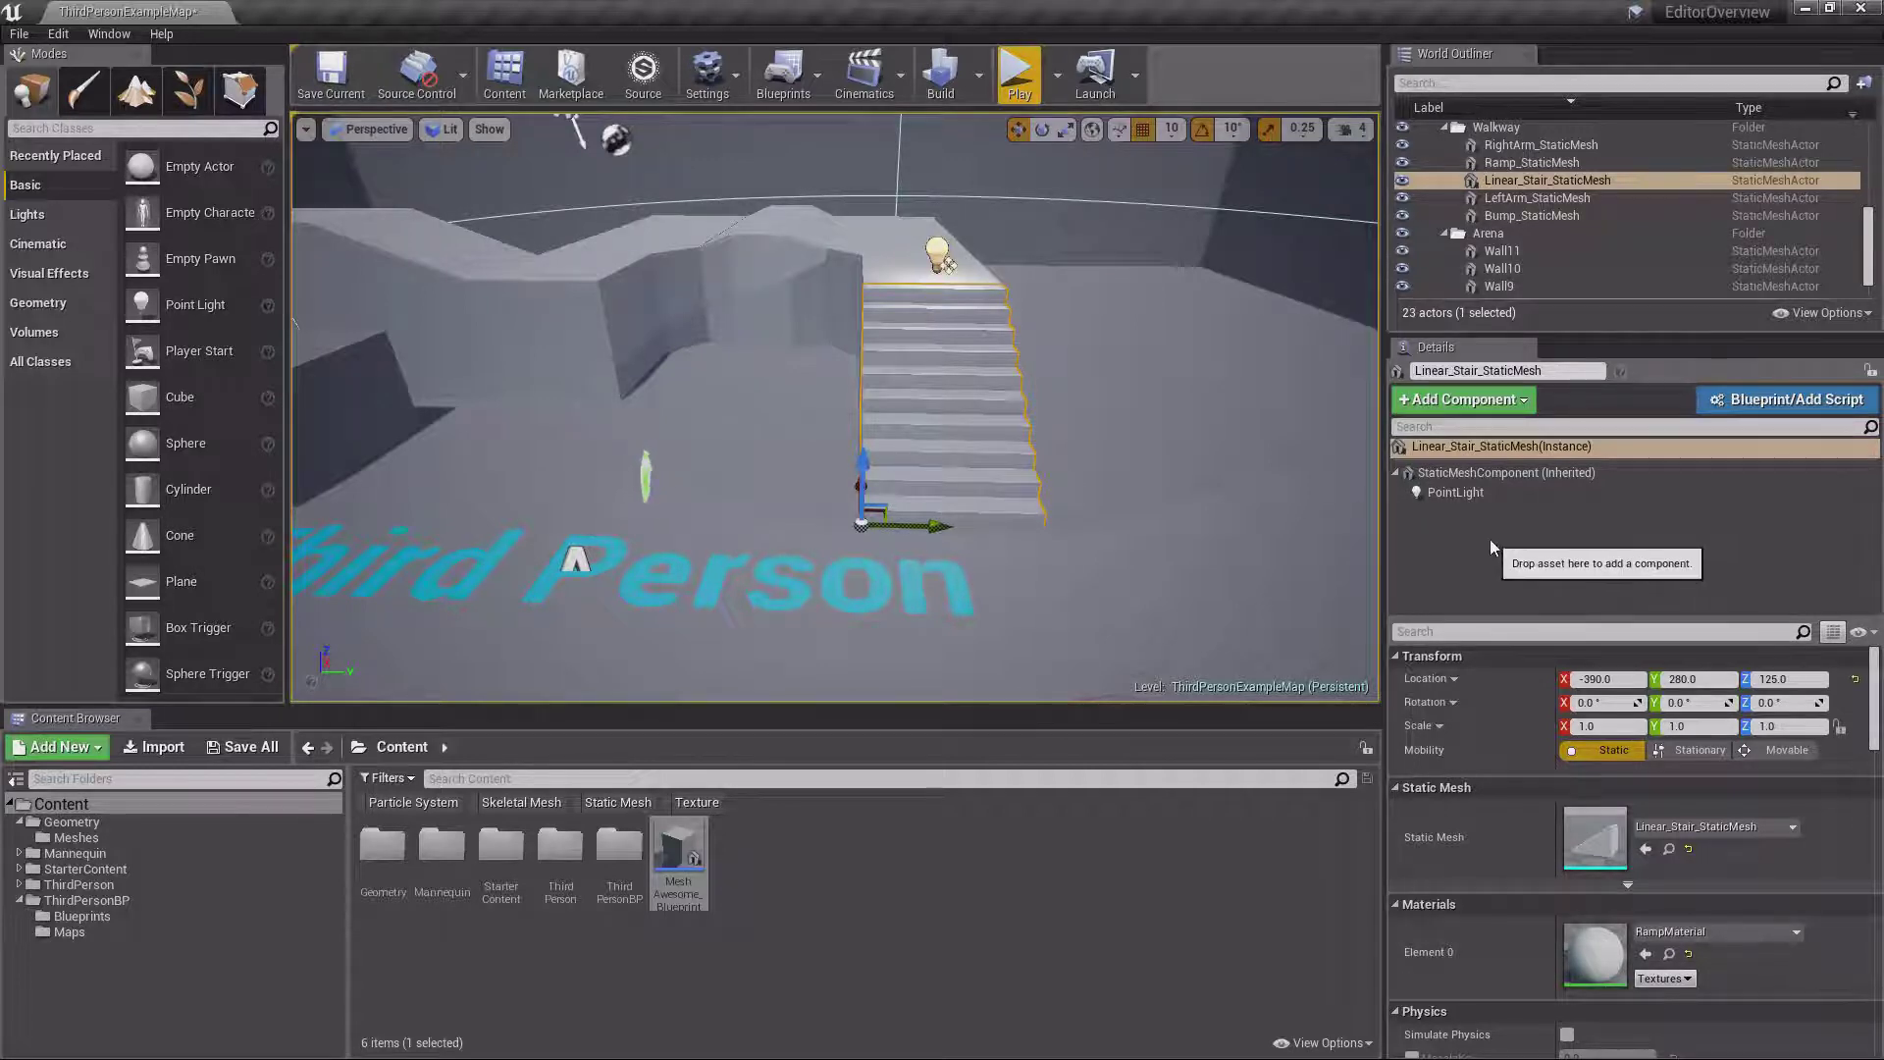
pyautogui.click(1764, 403)
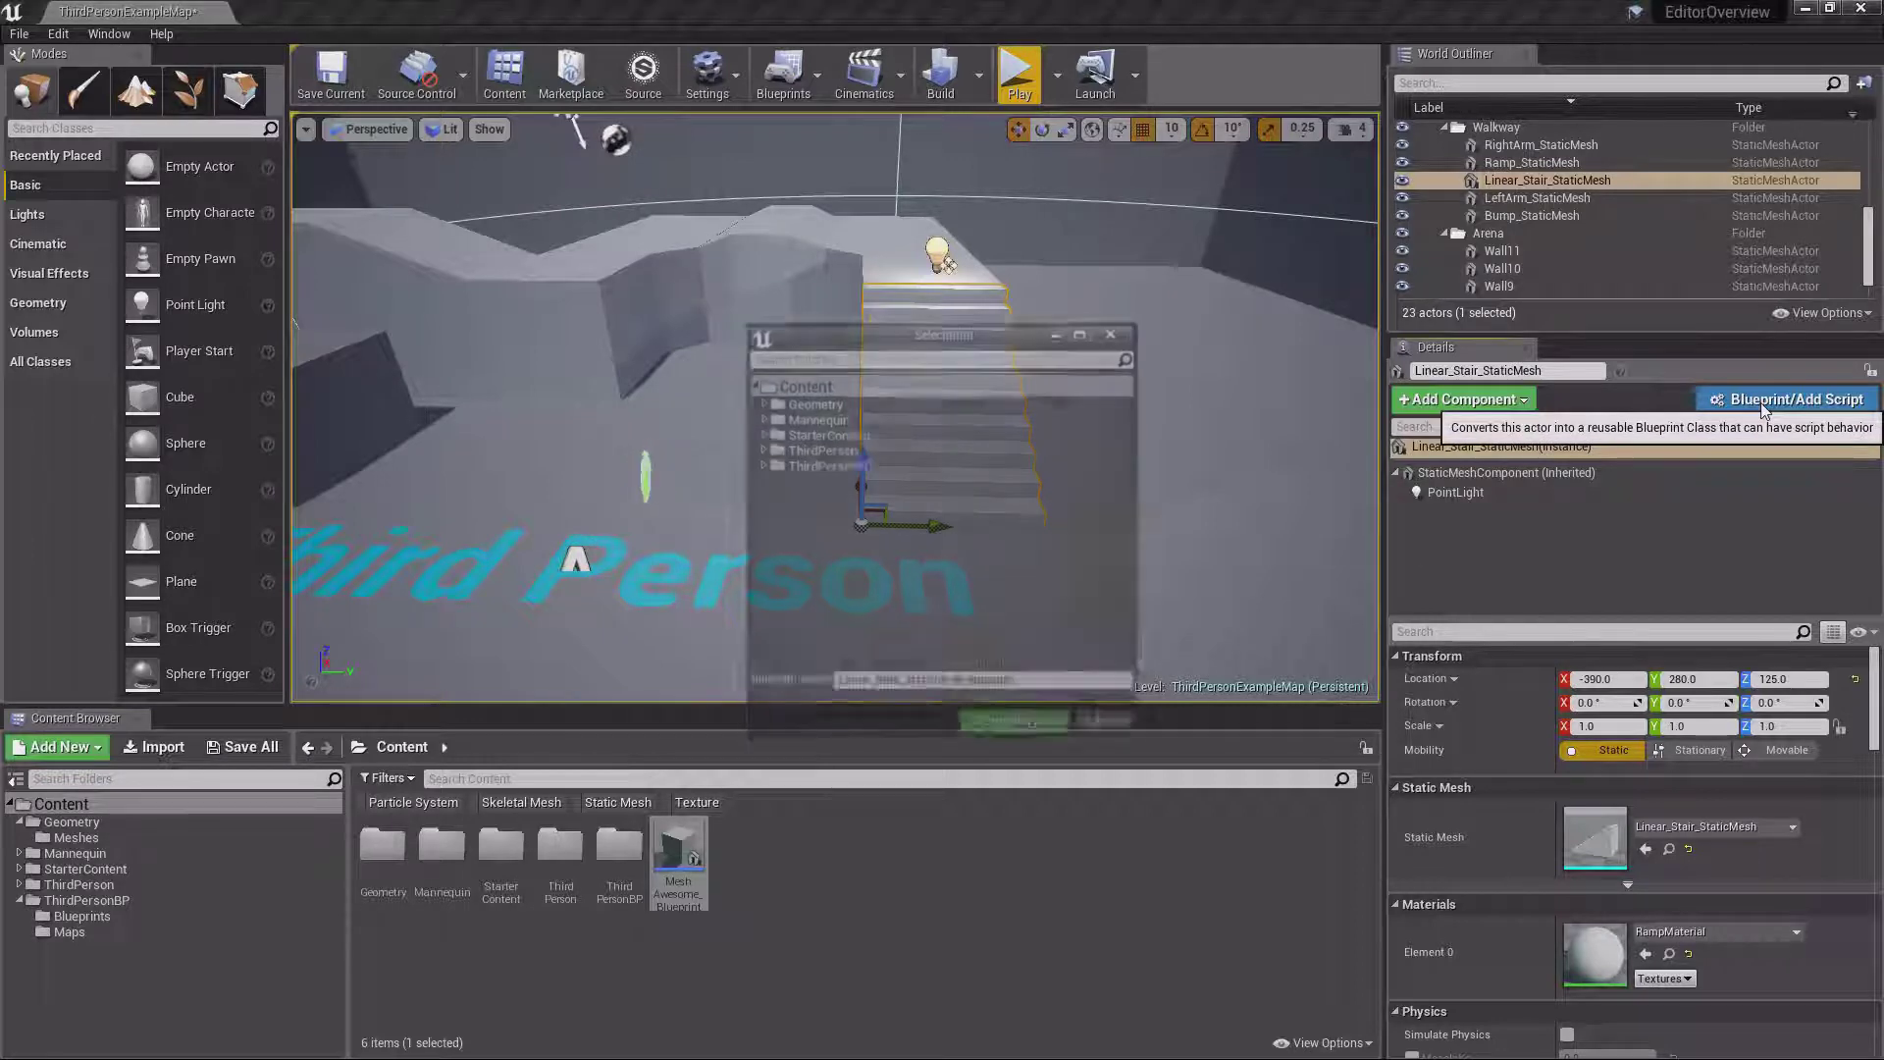
pyautogui.click(820, 379)
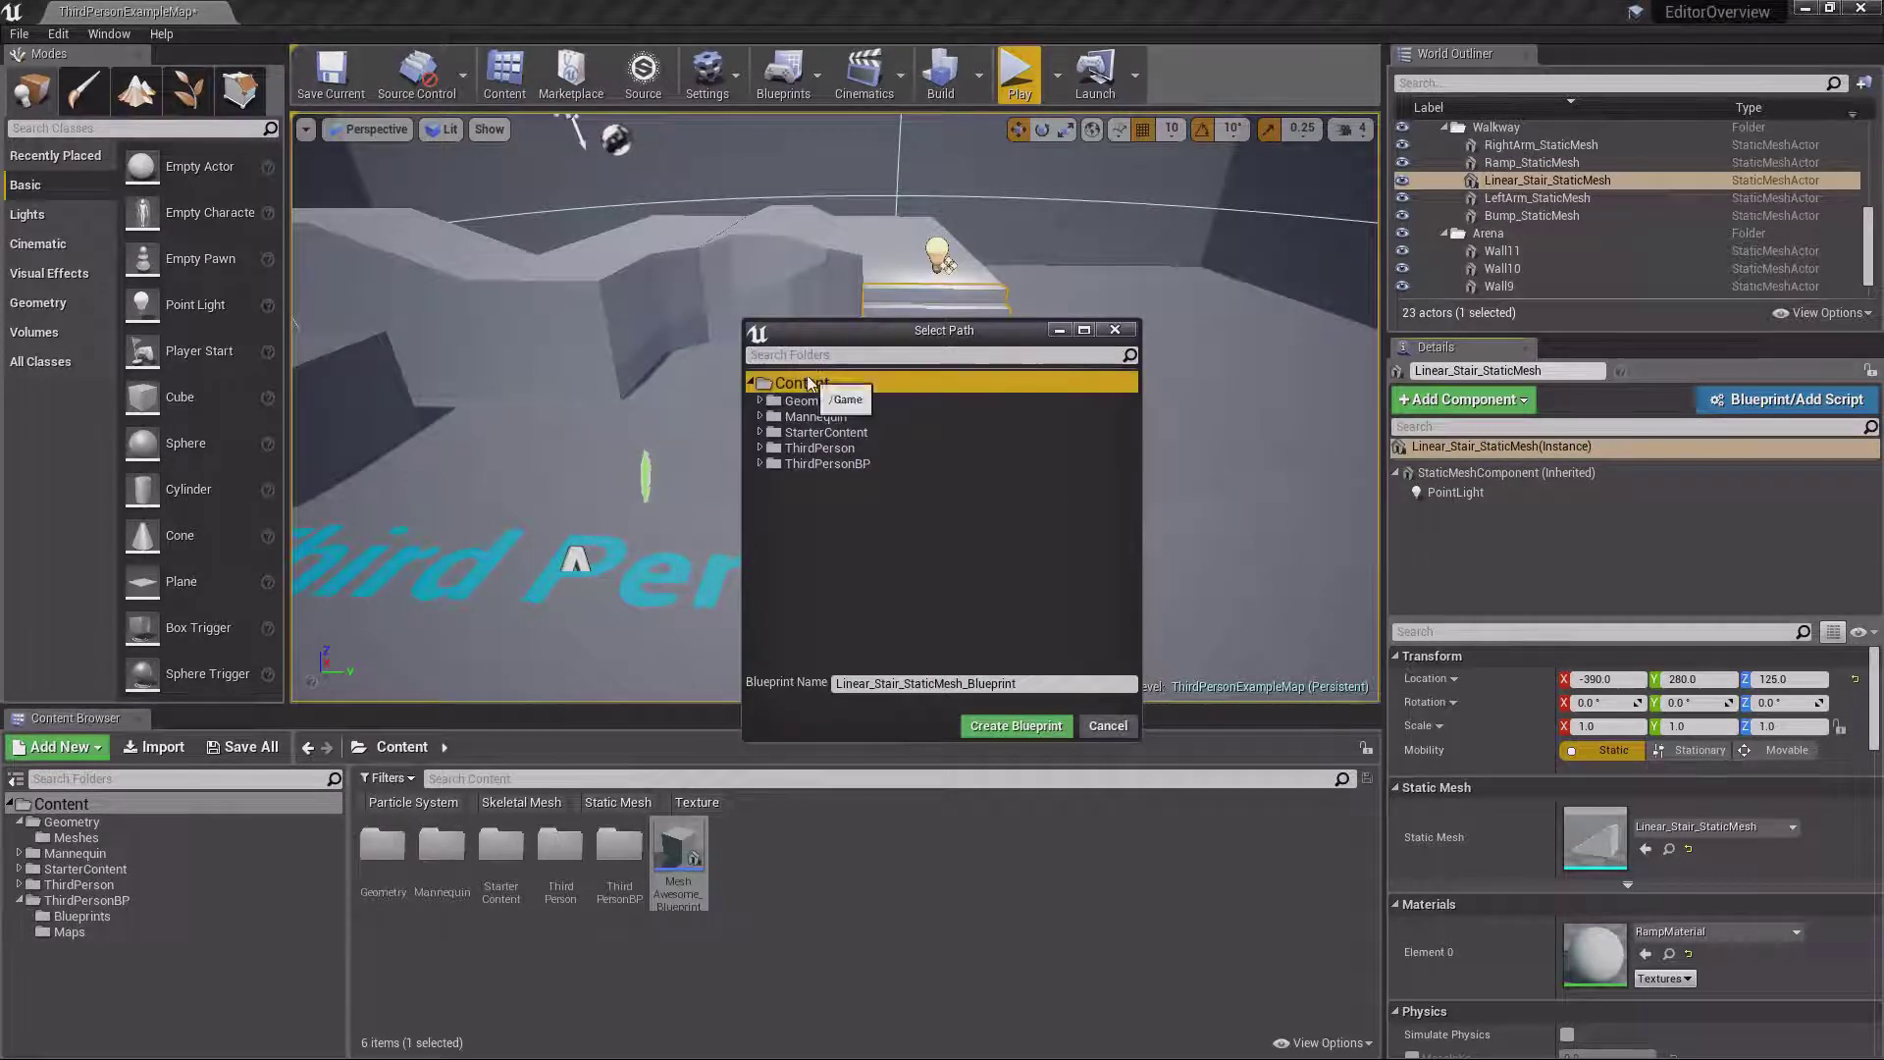
pyautogui.click(995, 732)
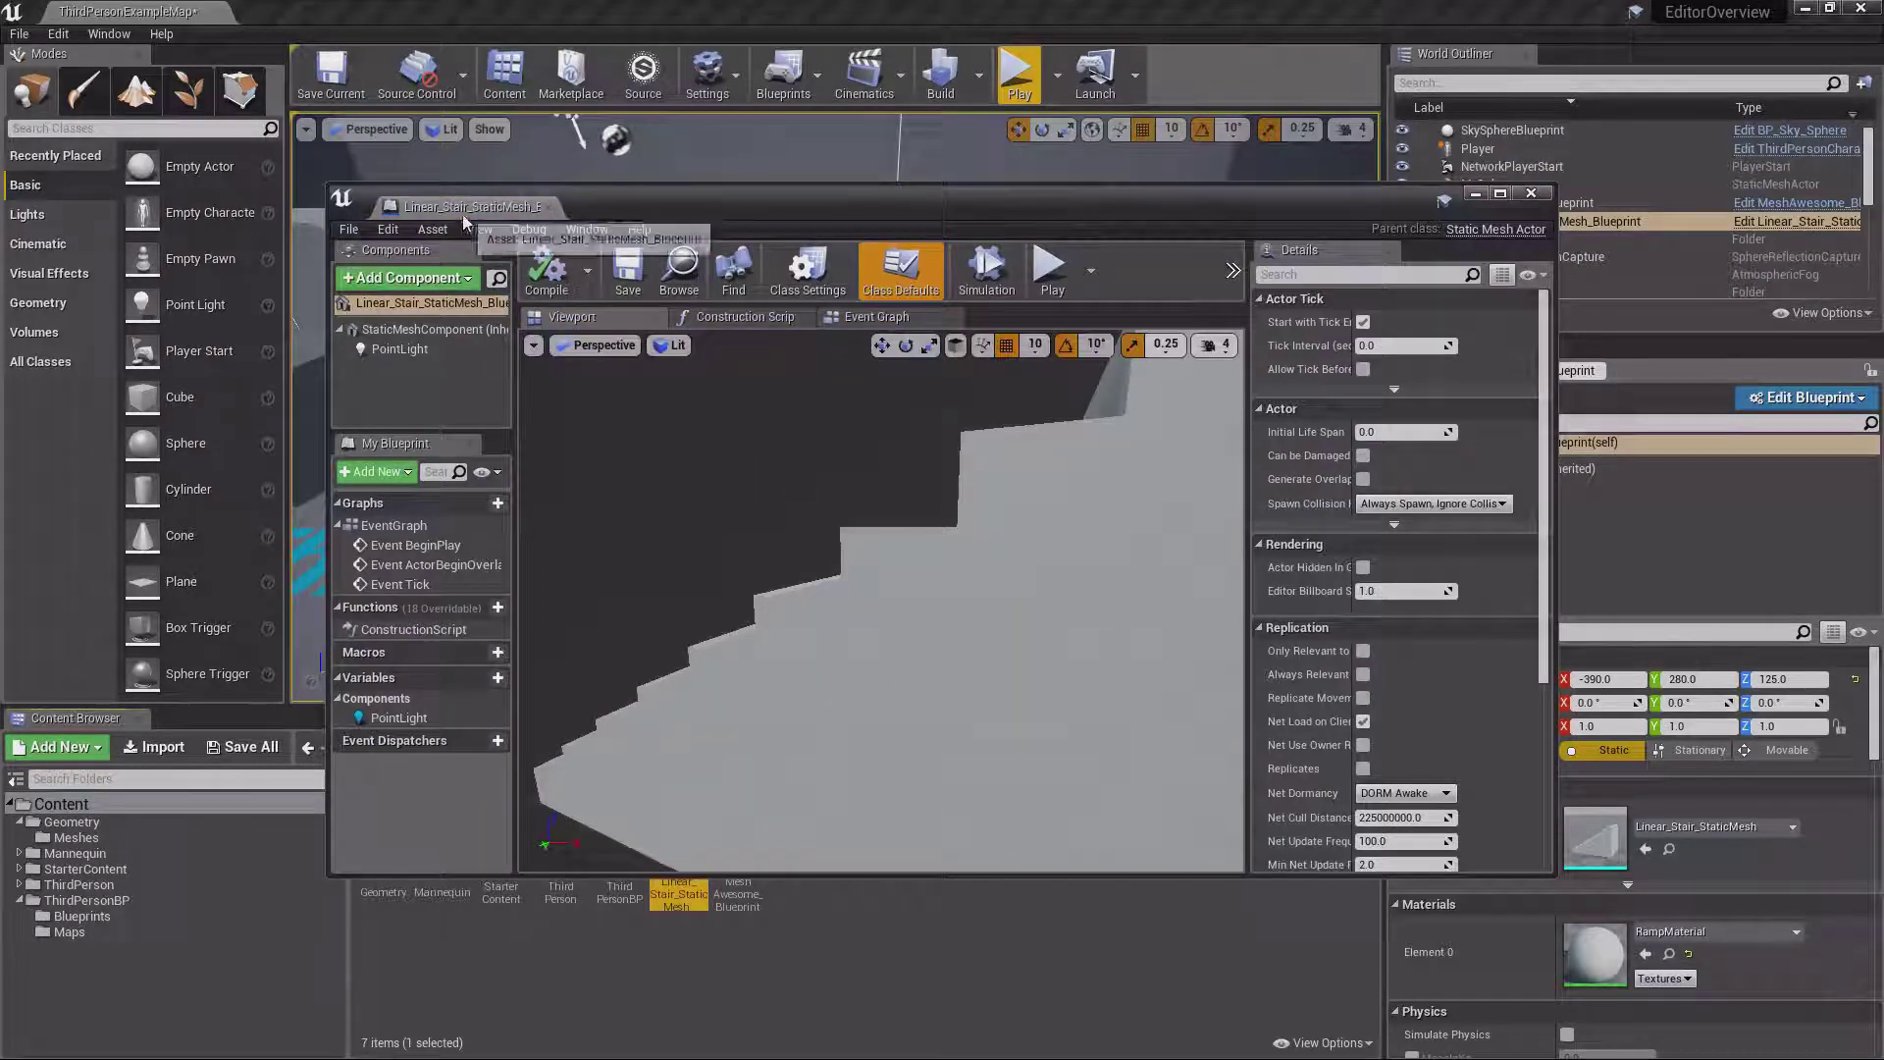
# Dock the staircase blueprint editor beside the level, and inspect its StaticMeshComponent and PointLight before closing it
pyautogui.moveTo(463, 214); pyautogui.dragTo(324, 11)
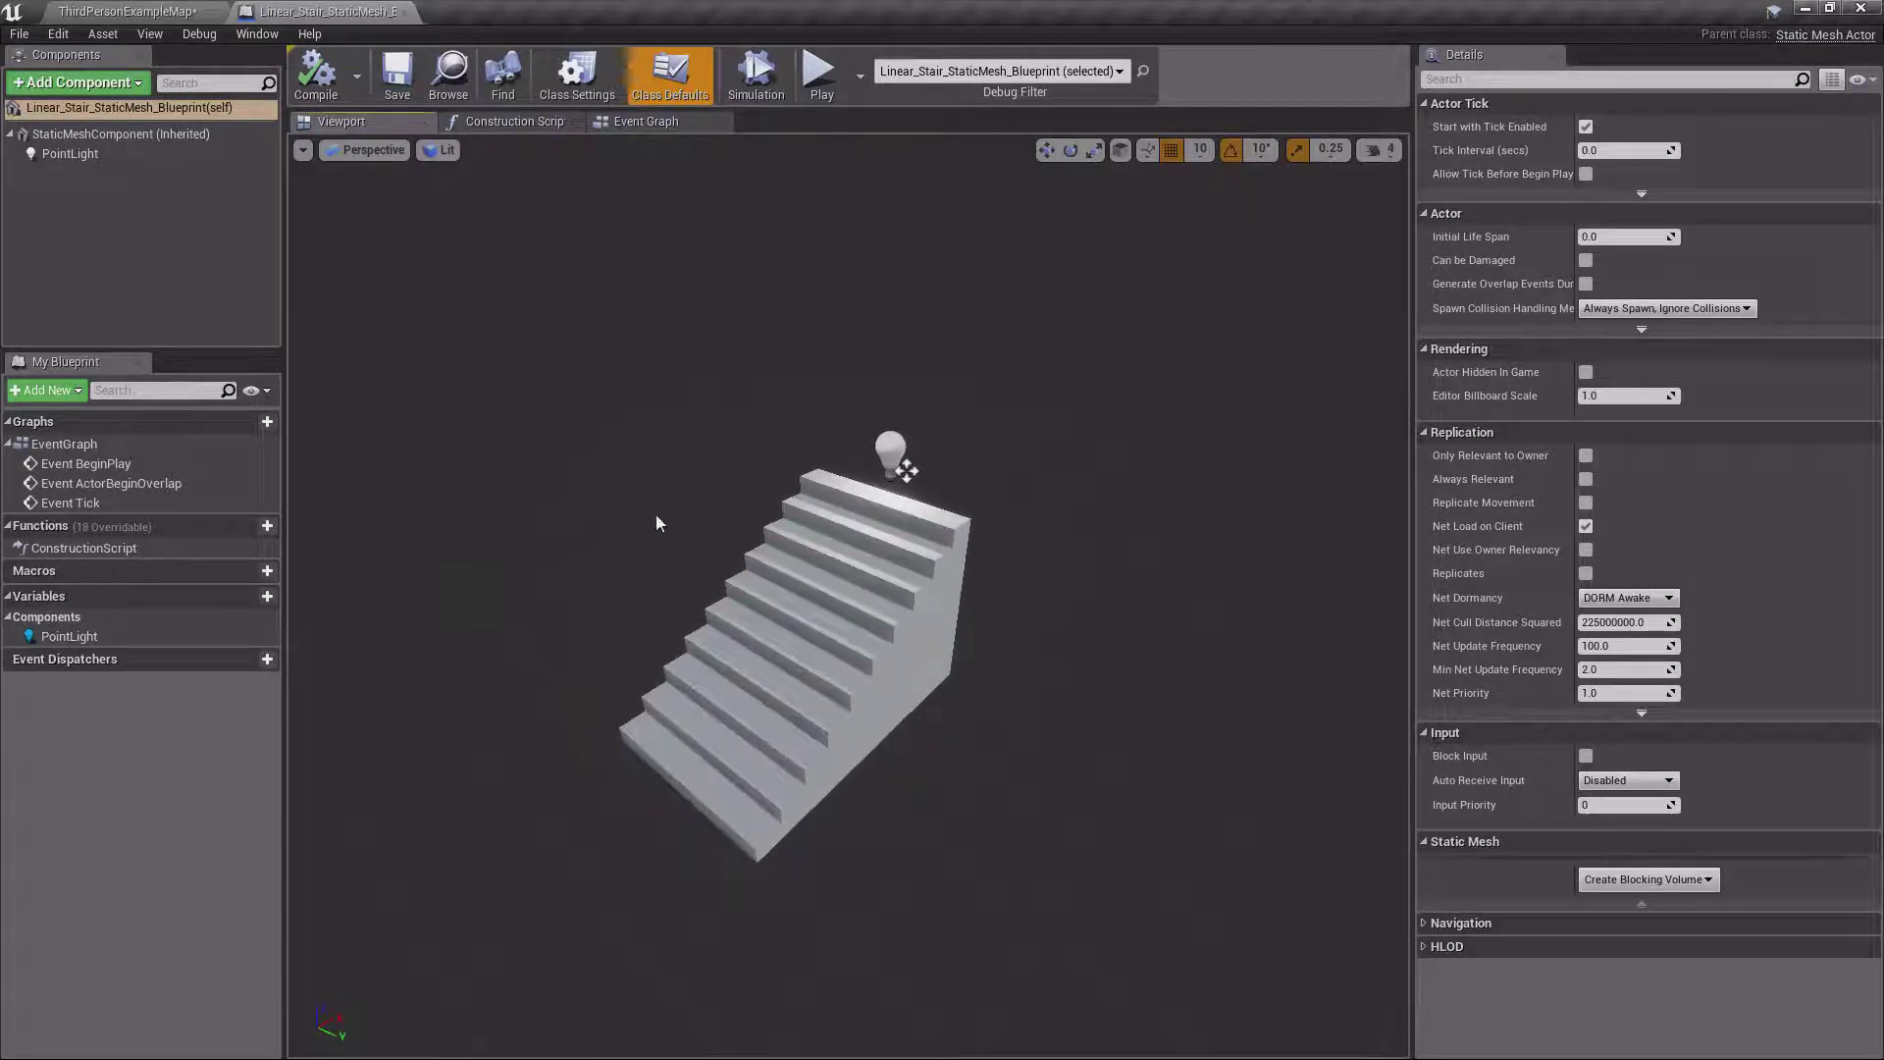
pyautogui.click(100, 138)
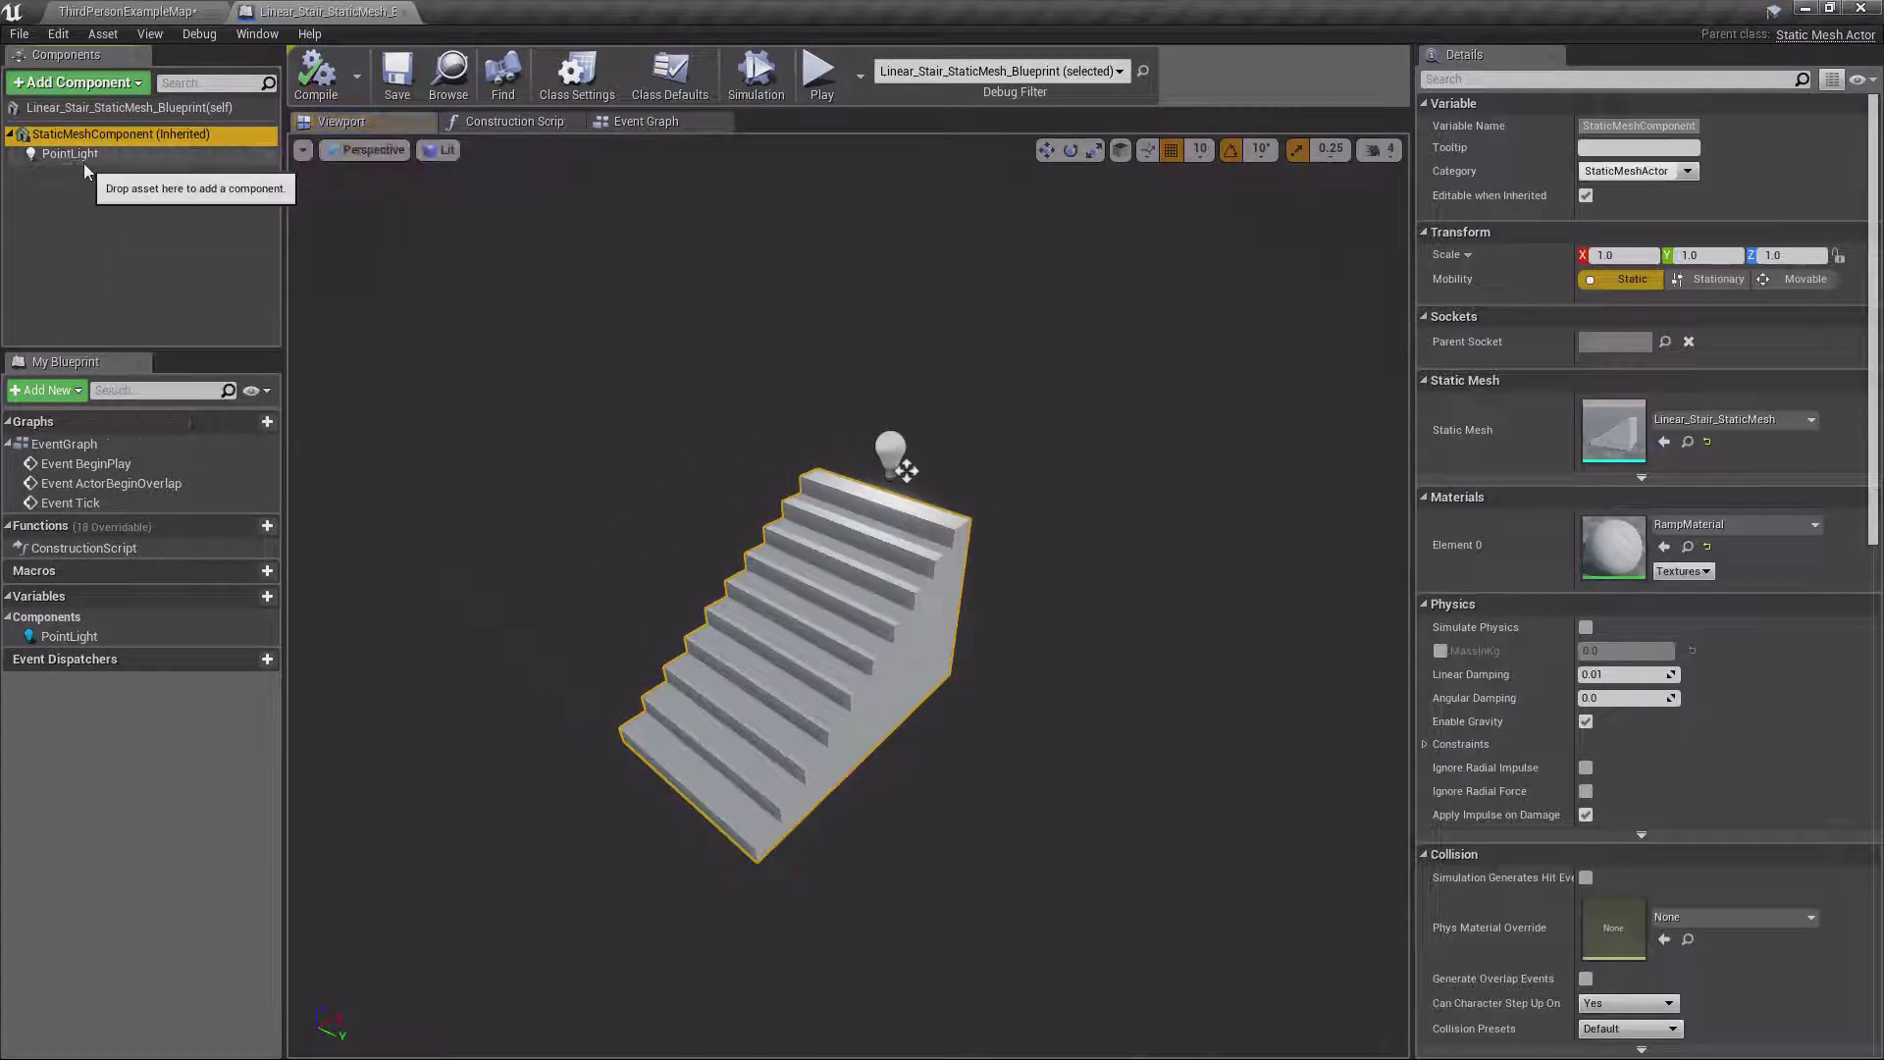
pyautogui.click(85, 157)
pyautogui.click(413, 10)
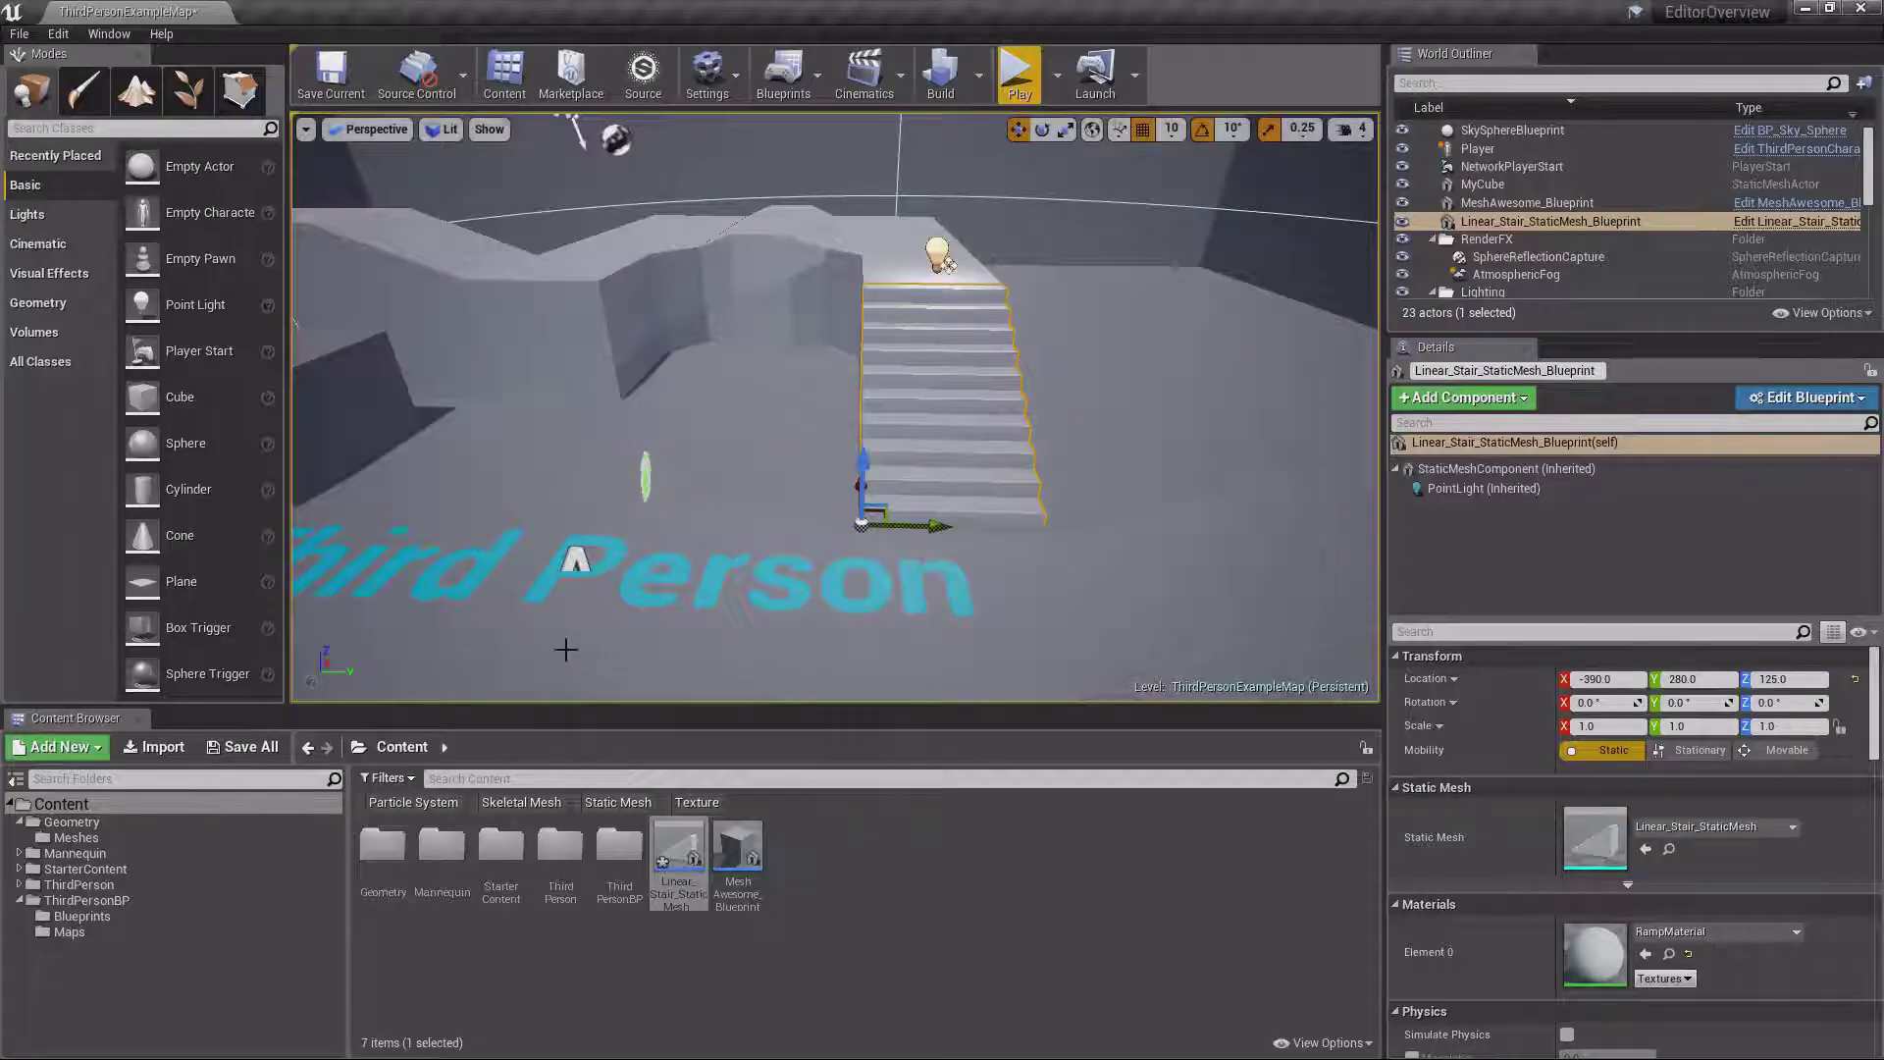
# Select the staircase blueprint's inherited PointLight, and move the whole staircase actor to Y 290
pyautogui.click(1484, 487)
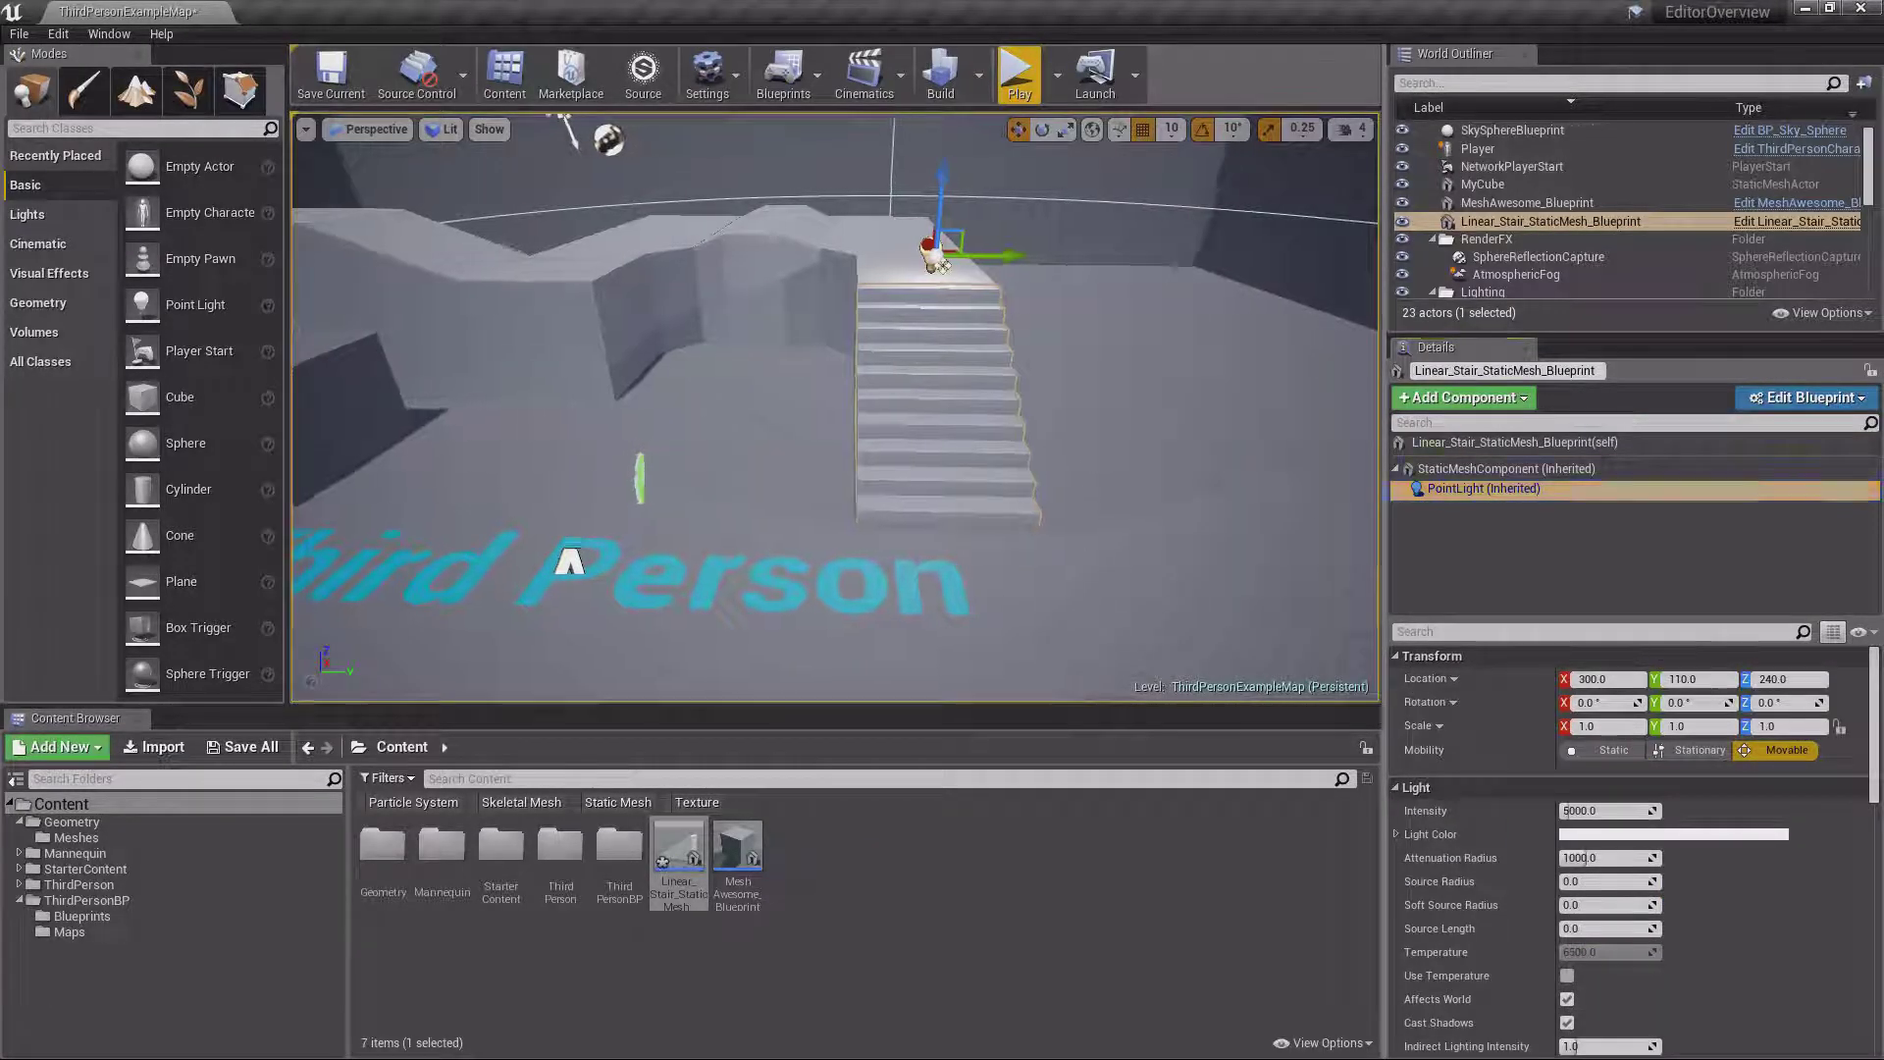
pyautogui.click(958, 343)
pyautogui.moveTo(912, 525)
pyautogui.mouseDown()
pyautogui.moveTo(1129, 510)
pyautogui.moveTo(923, 526)
pyautogui.mouseUp()
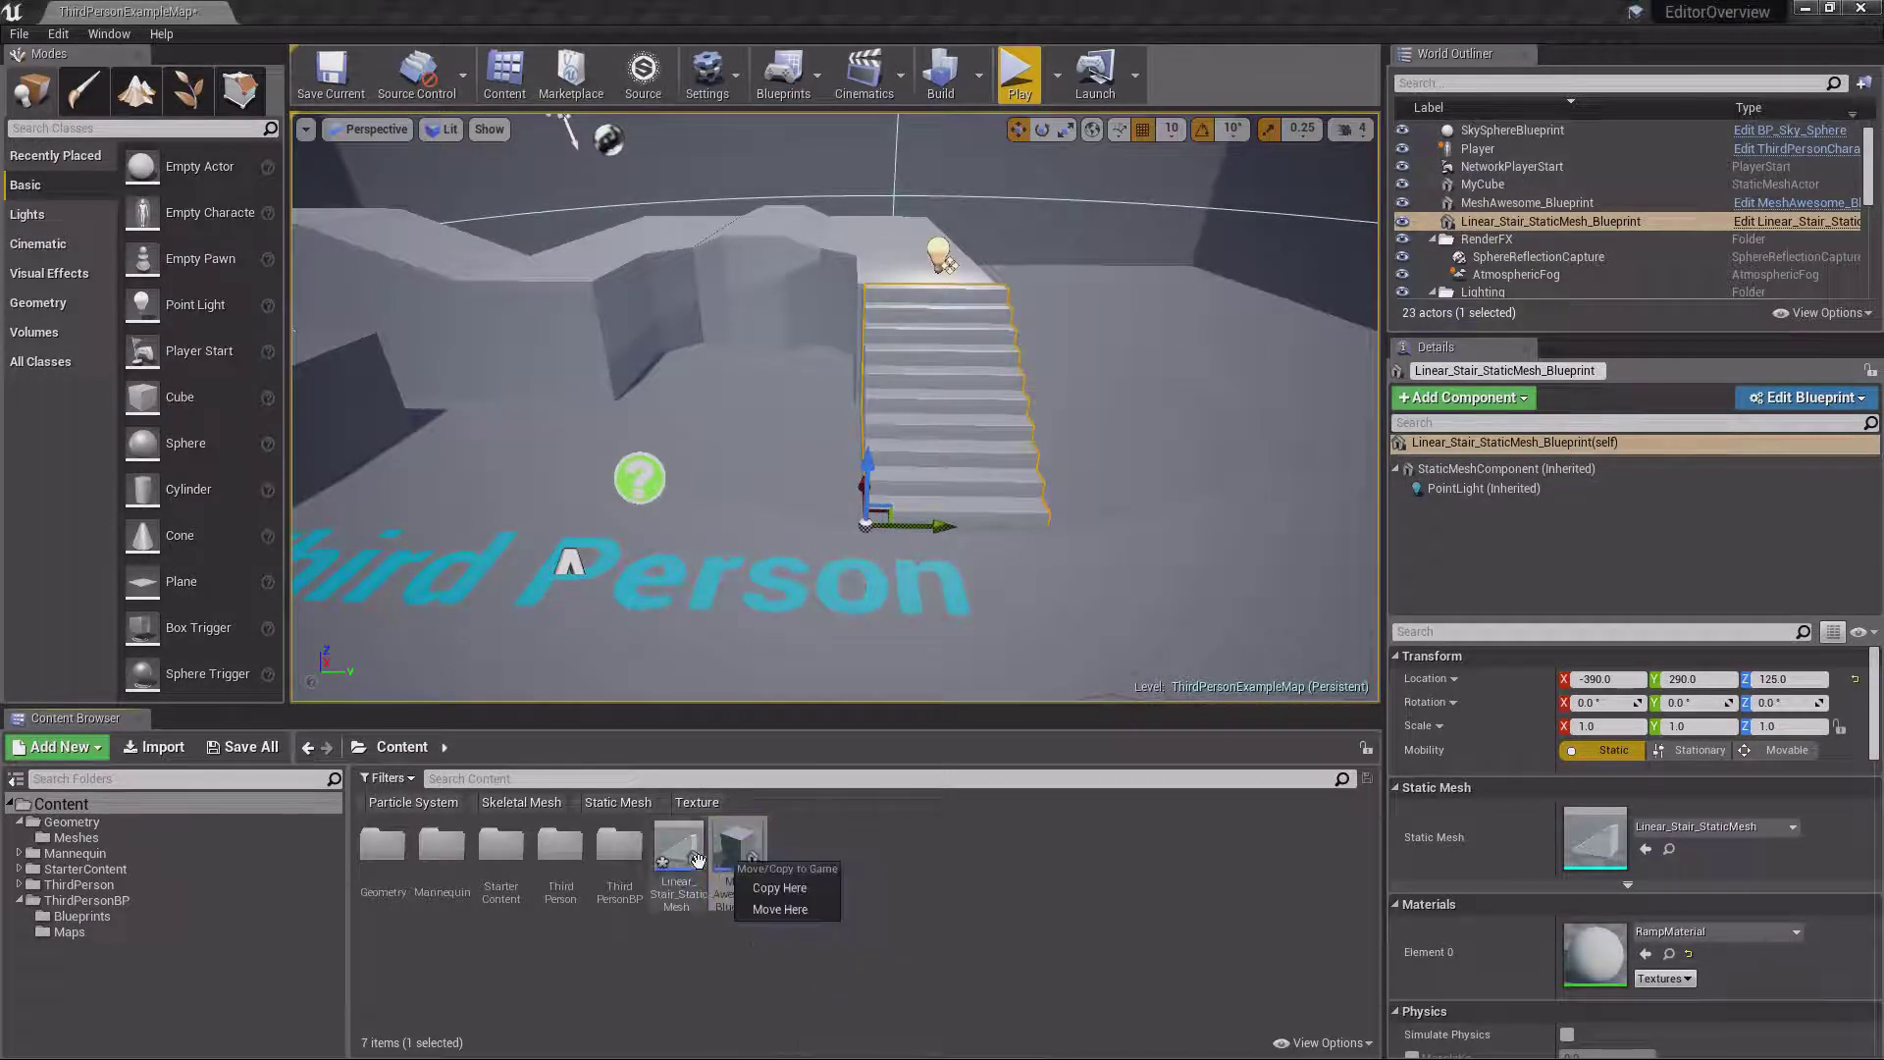
# Place a second instance of the staircase blueprint beside the original, delete it, and reselect the original staircase
pyautogui.moveTo(678, 847); pyautogui.dragTo(1159, 339)
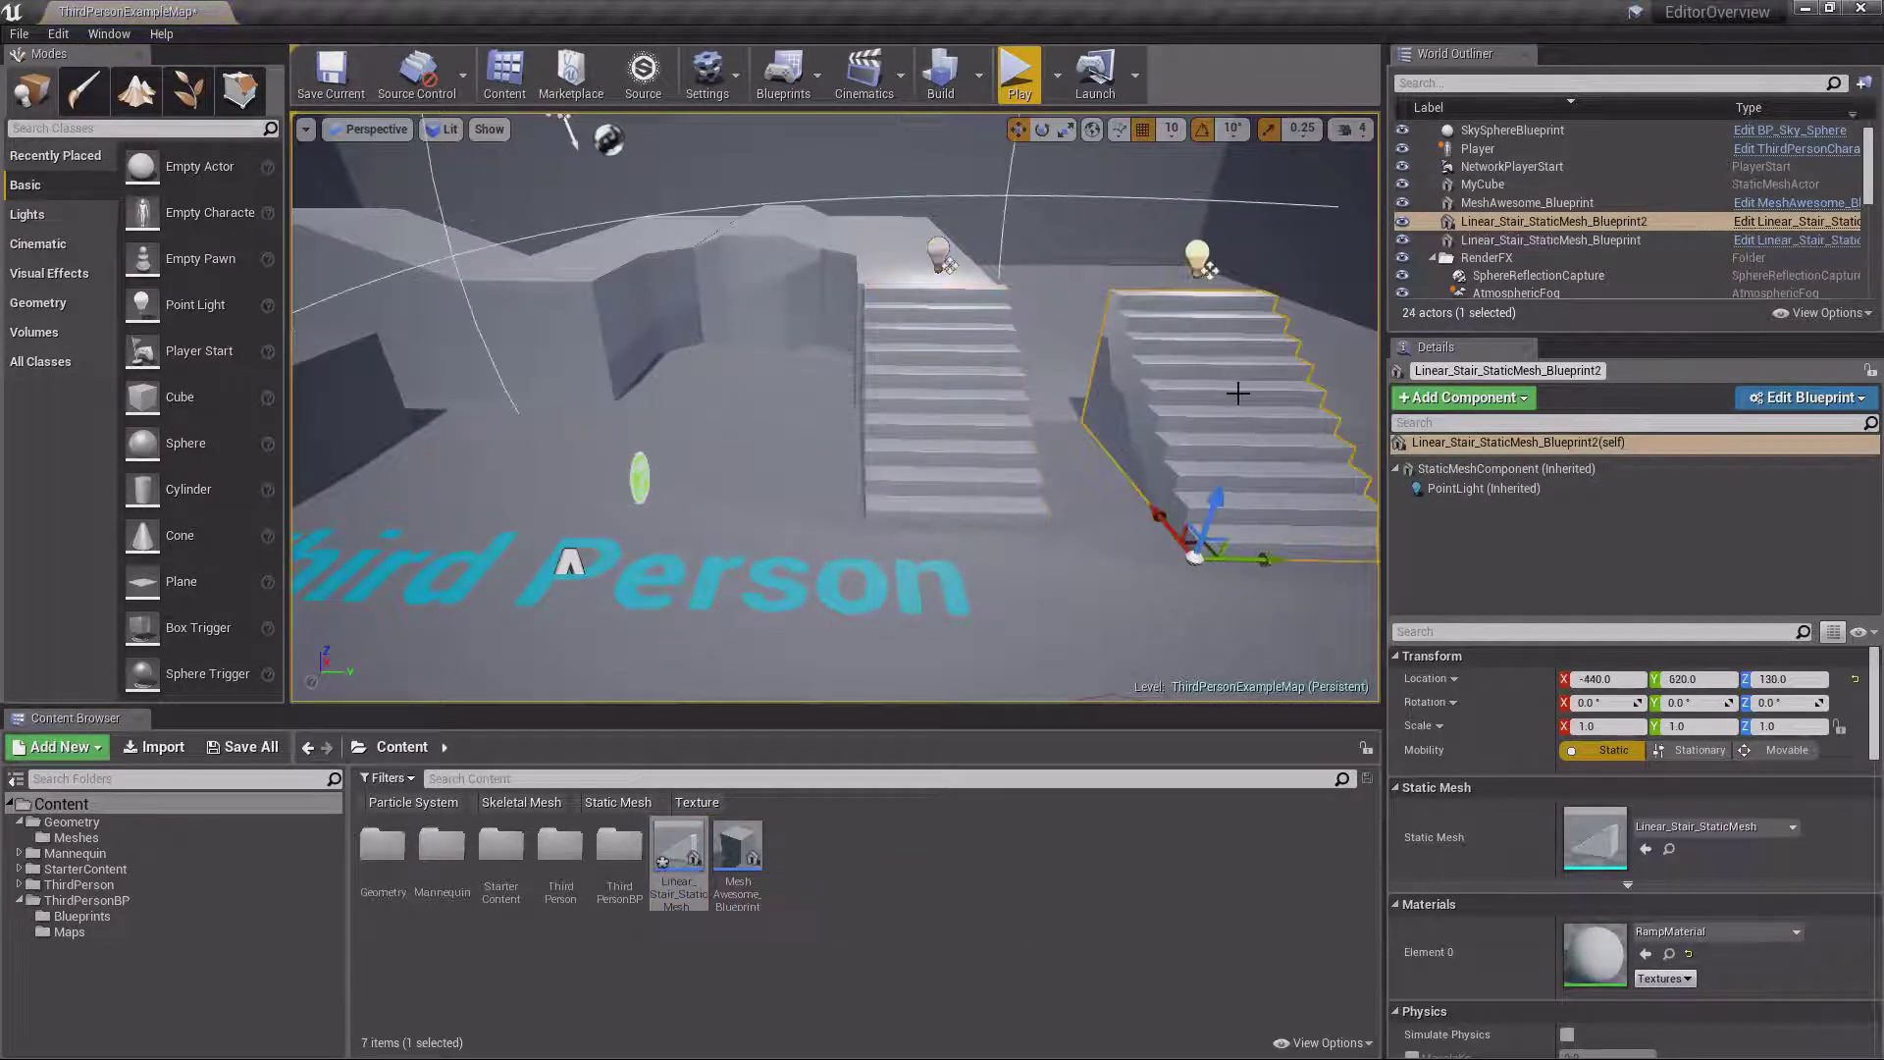
pyautogui.press('Delete')
pyautogui.click(981, 418)
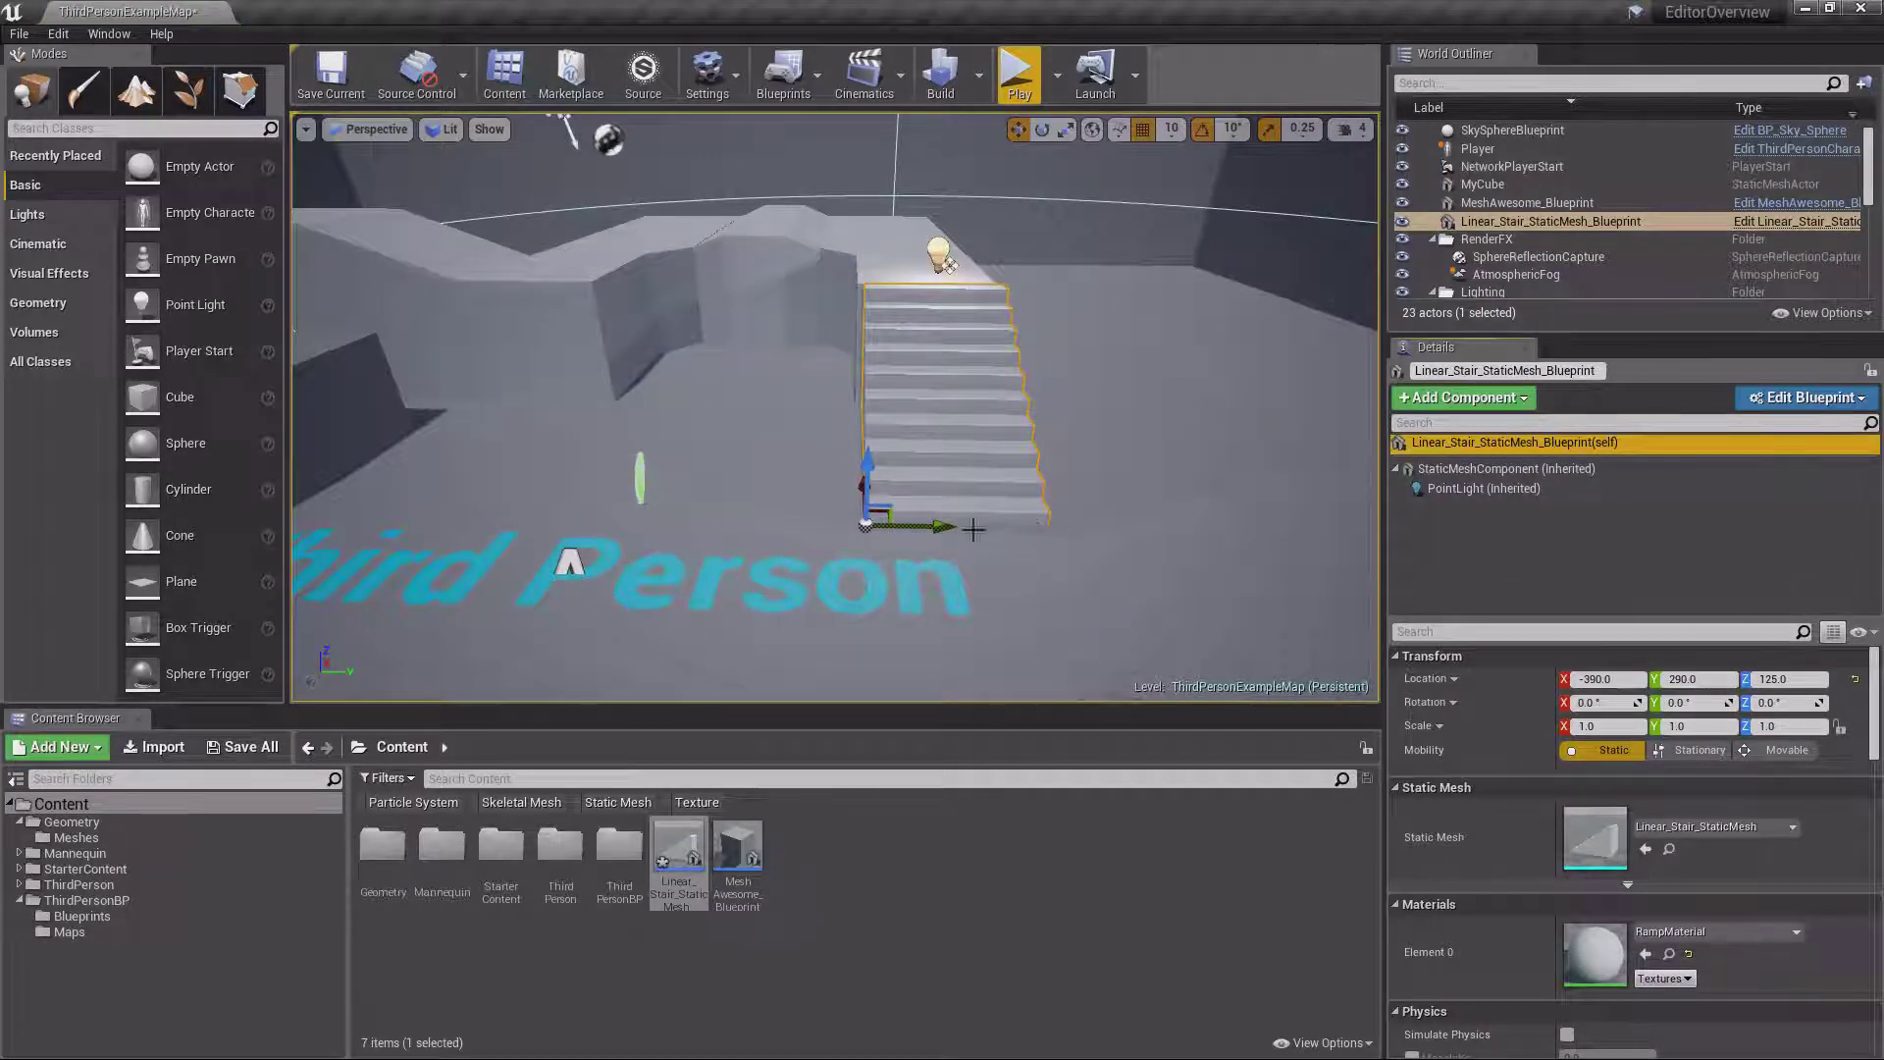
# Select the Player actor, open its blueprint in the Blueprint Editor, and examine the Event Graph before closing the editor
pyautogui.moveTo(973, 530); pyautogui.dragTo(1050, 589, button='right')
pyautogui.click(954, 596)
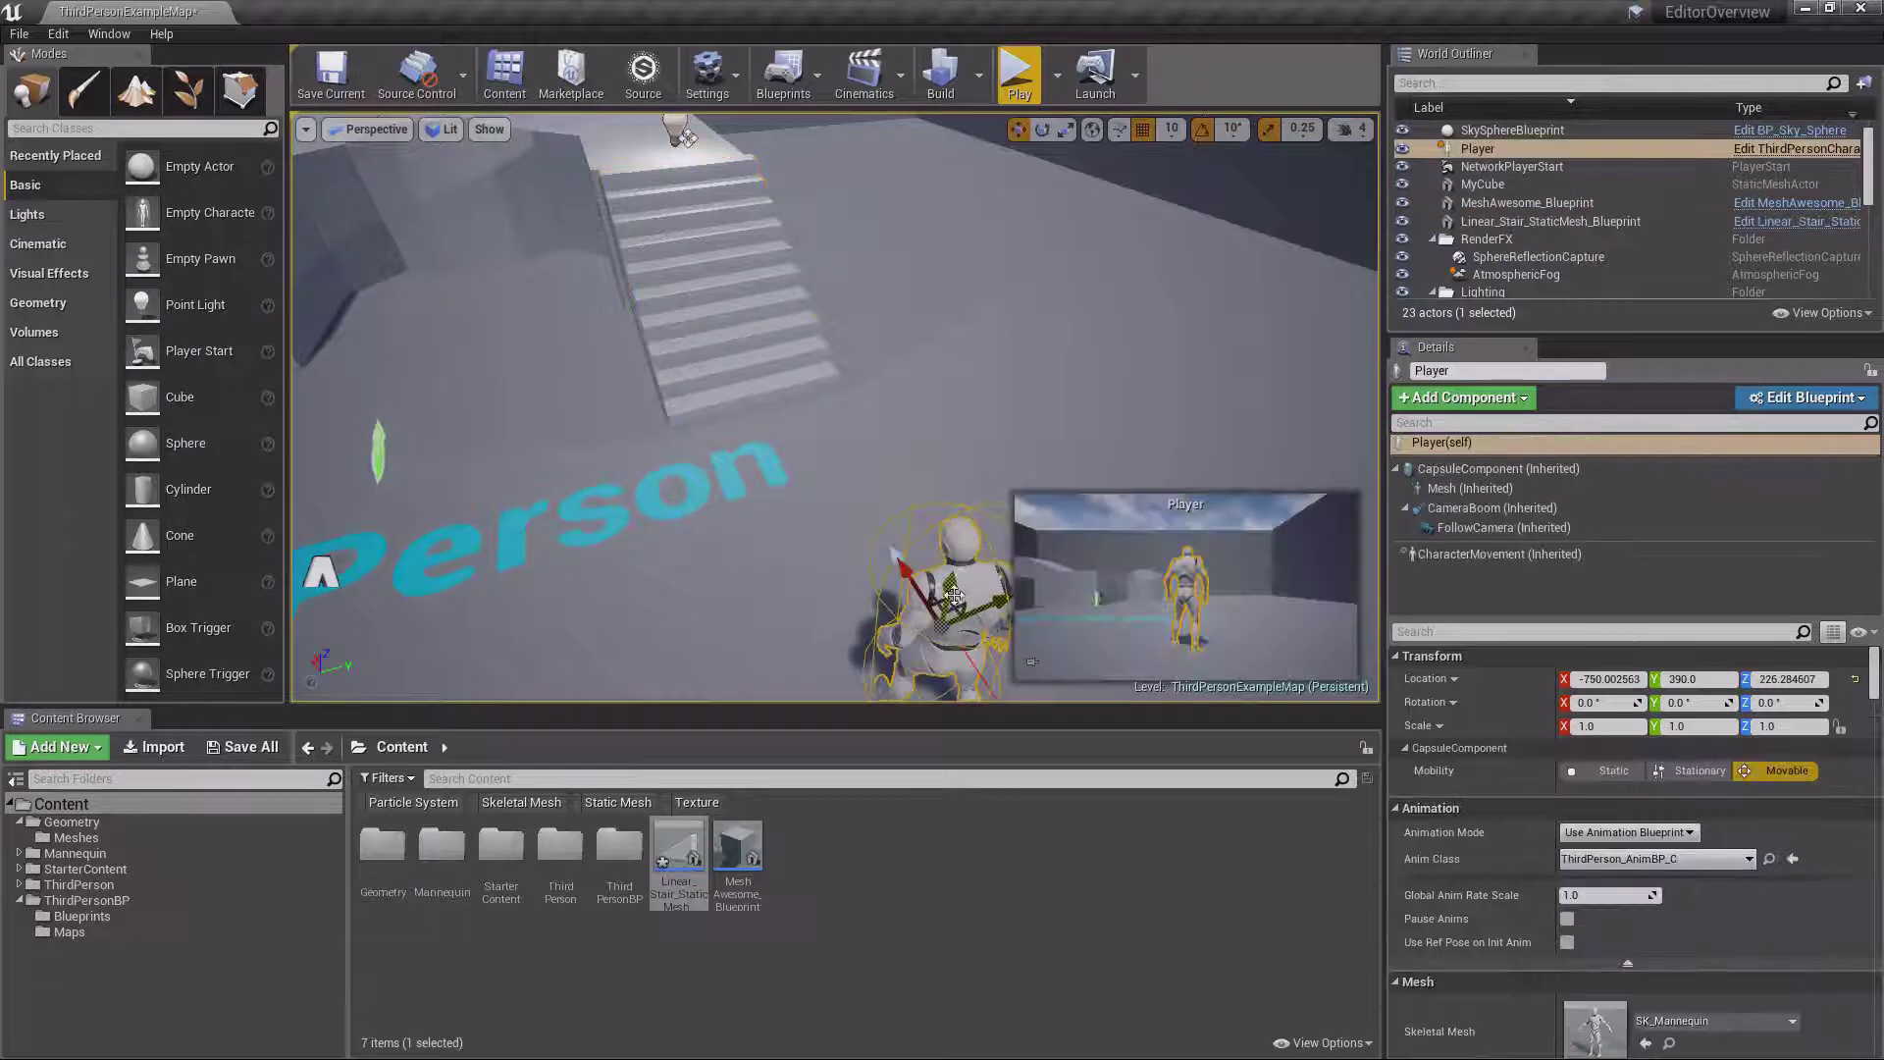
pyautogui.click(1786, 399)
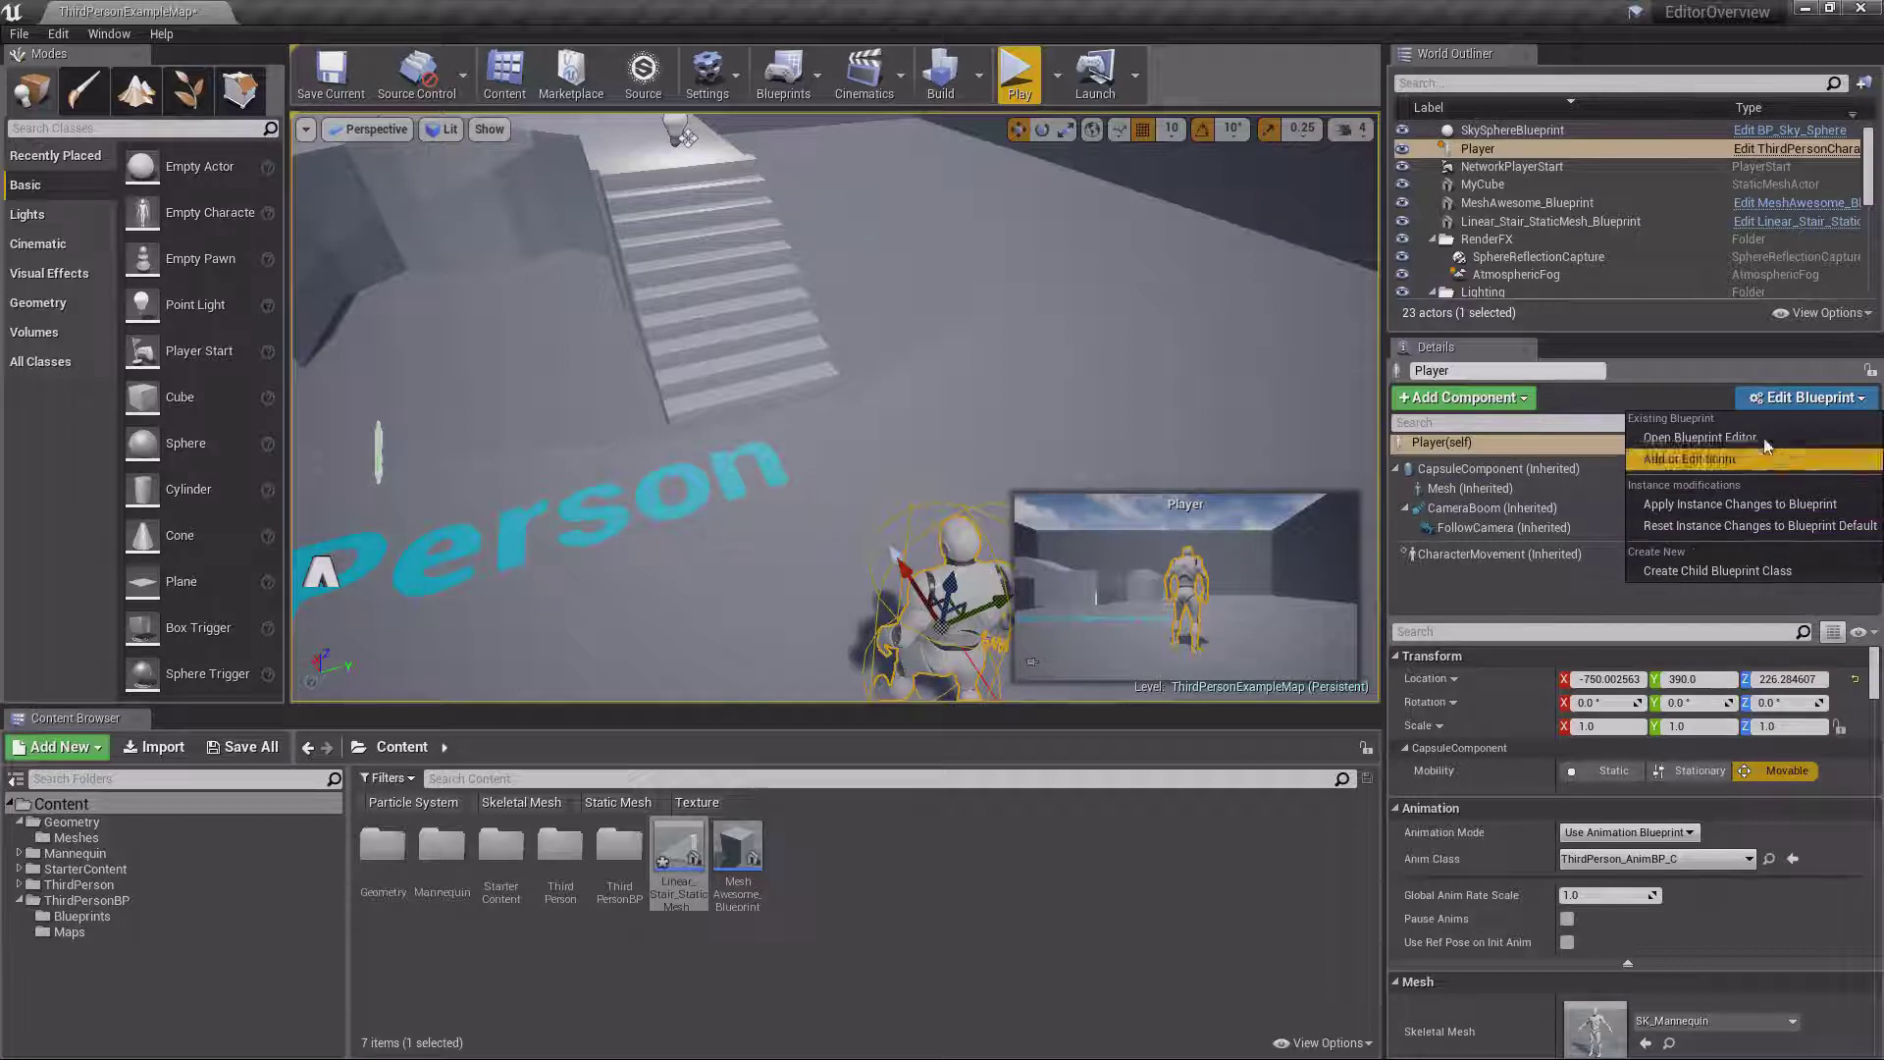
pyautogui.click(1785, 401)
pyautogui.click(1784, 401)
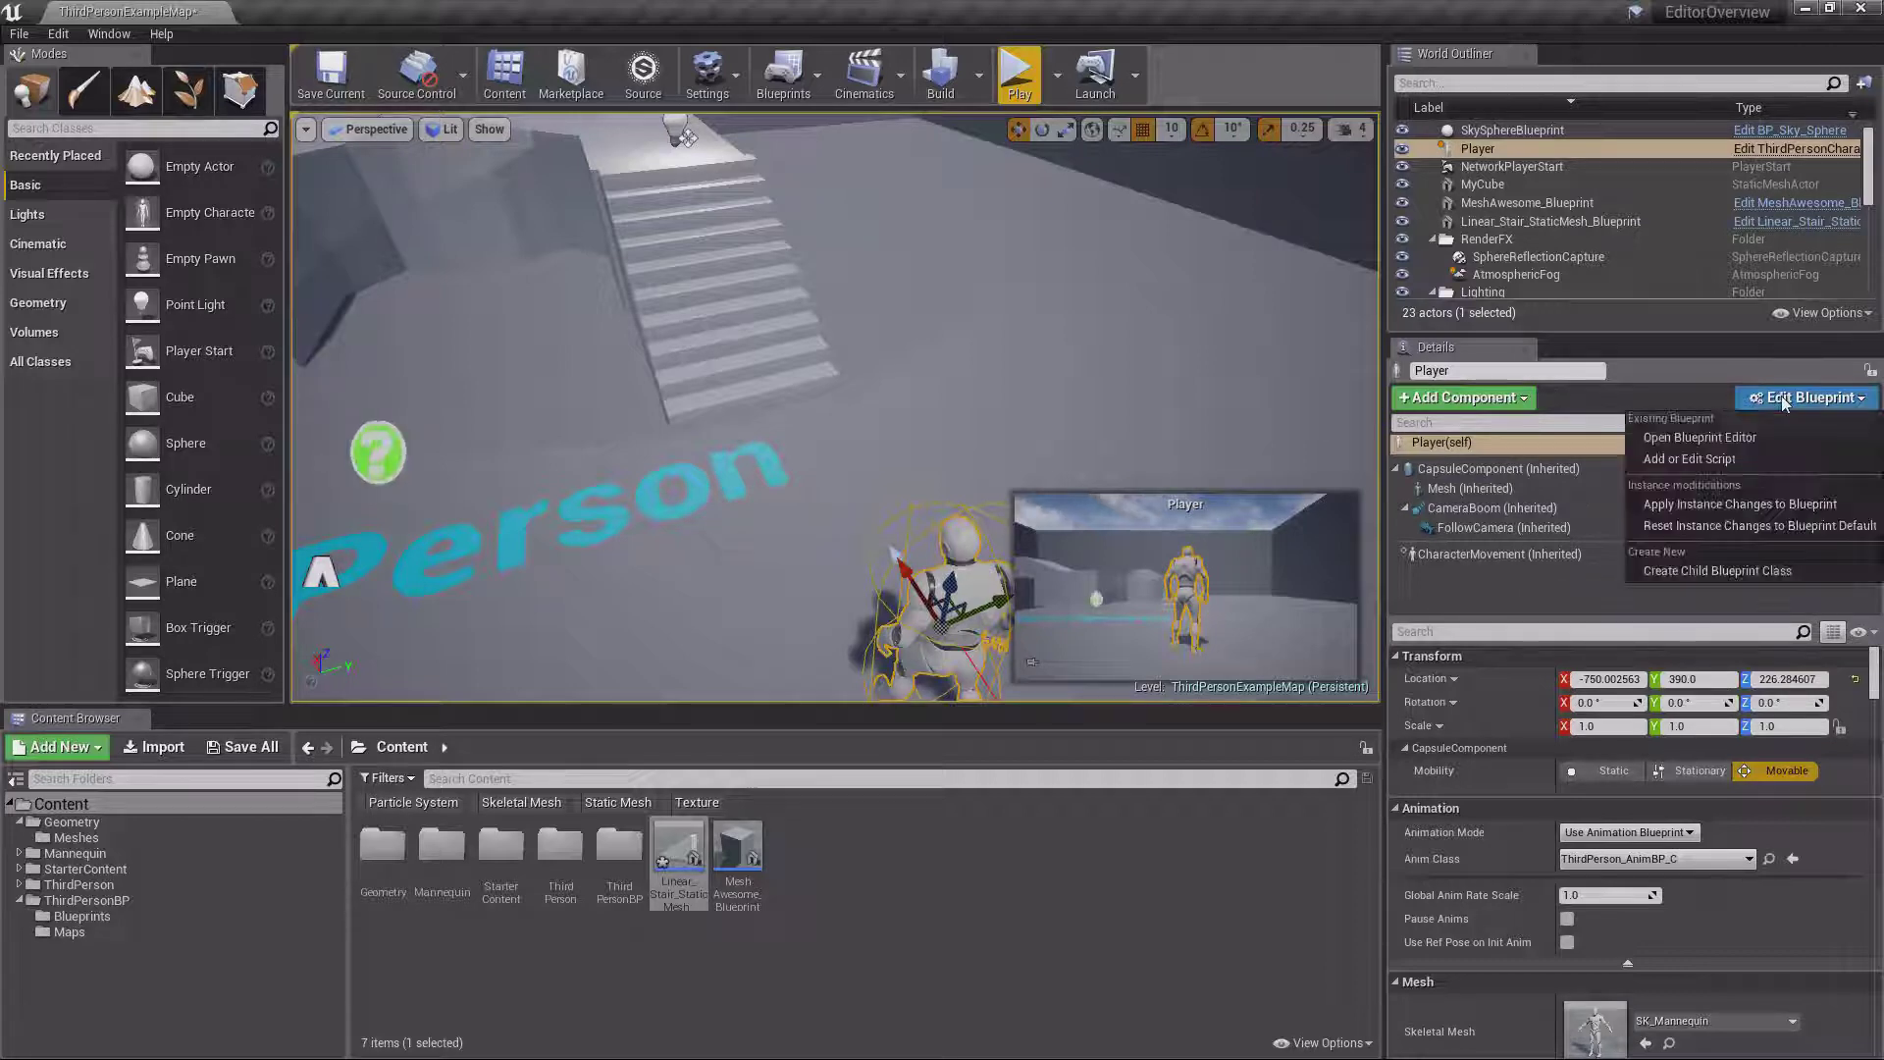
pyautogui.click(1713, 442)
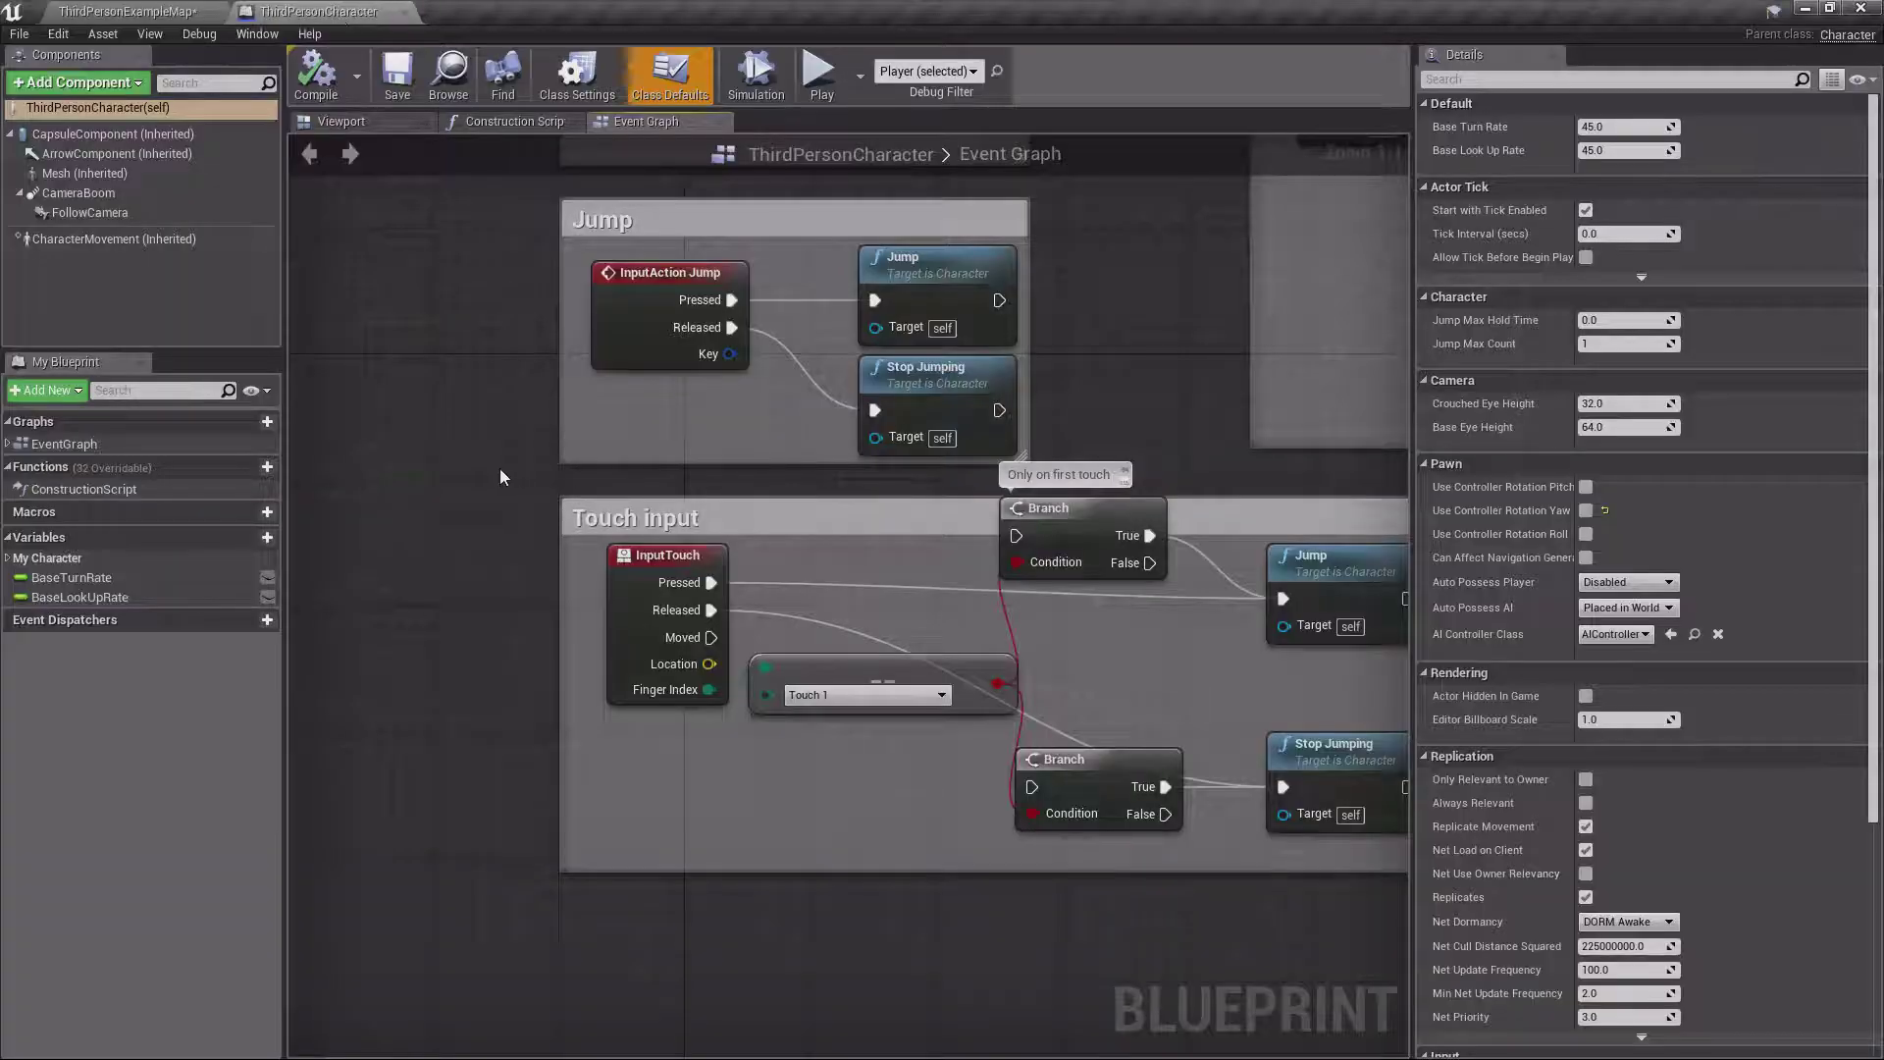
pyautogui.scroll(-5, 499, 467)
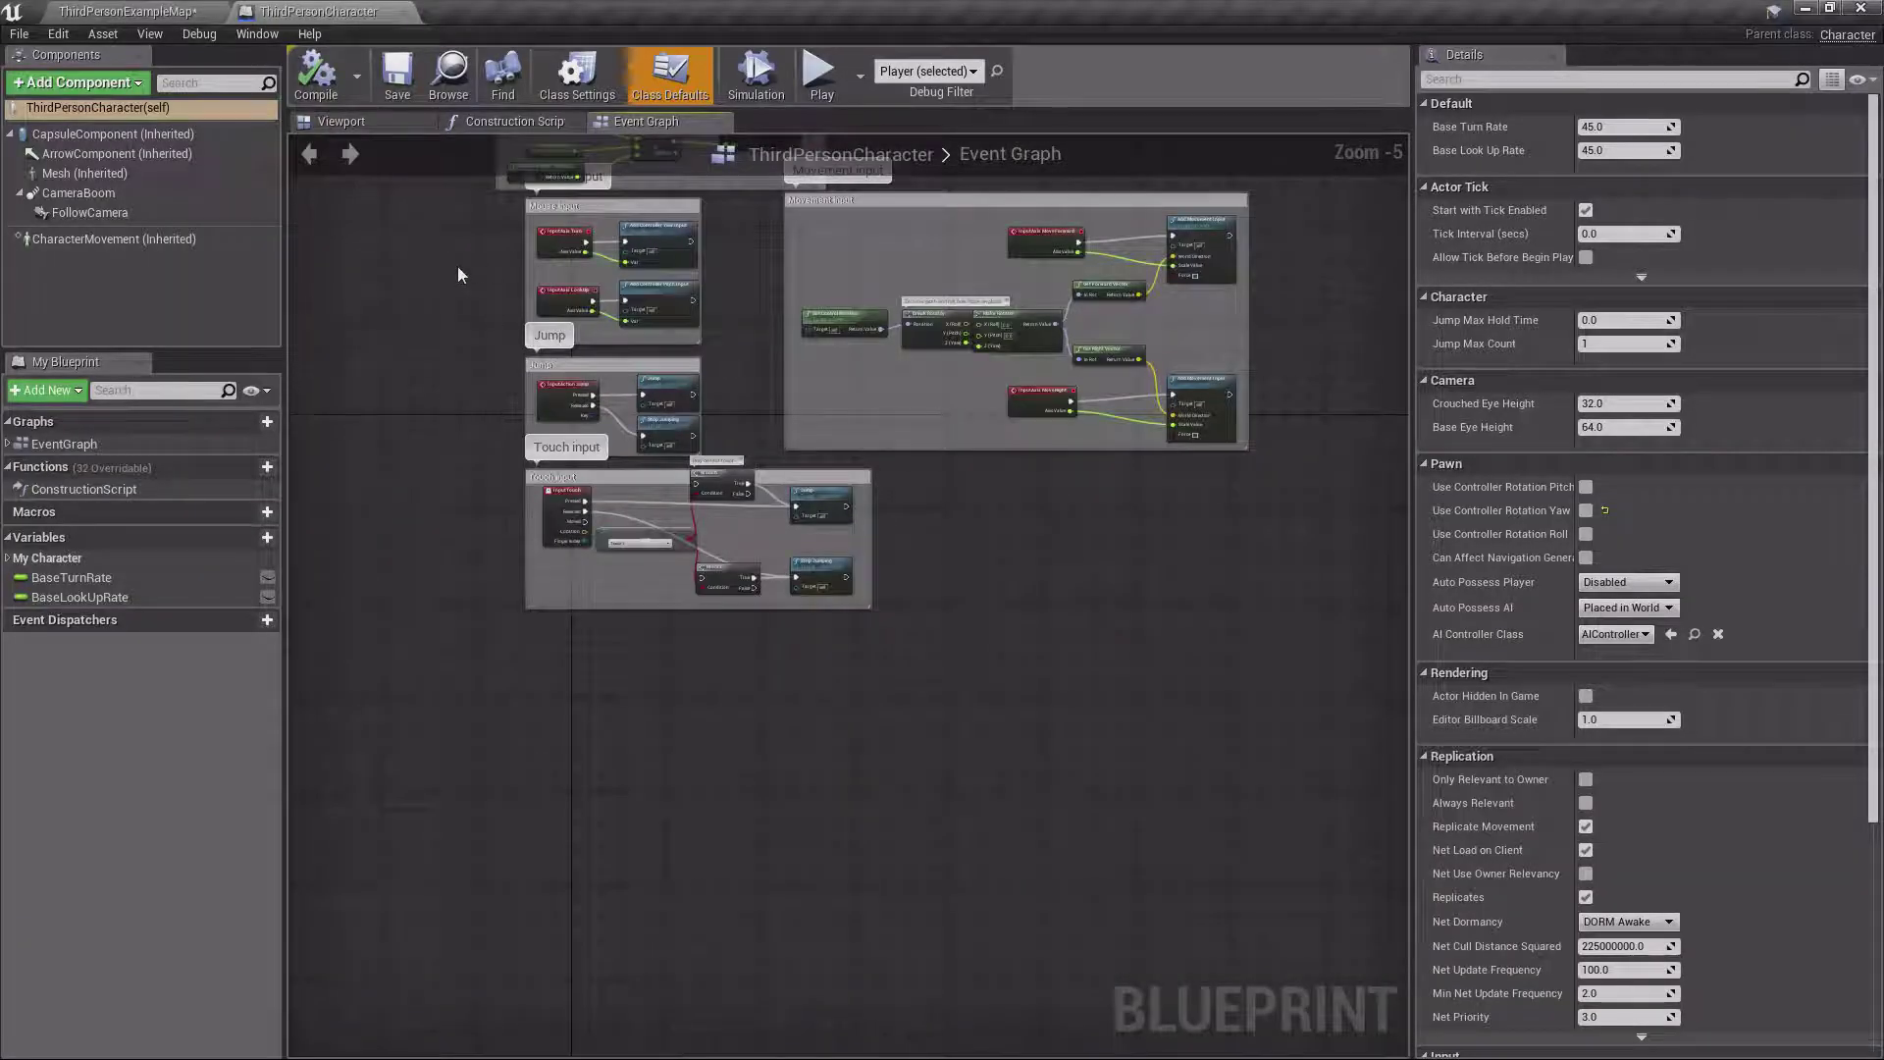
pyautogui.click(409, 14)
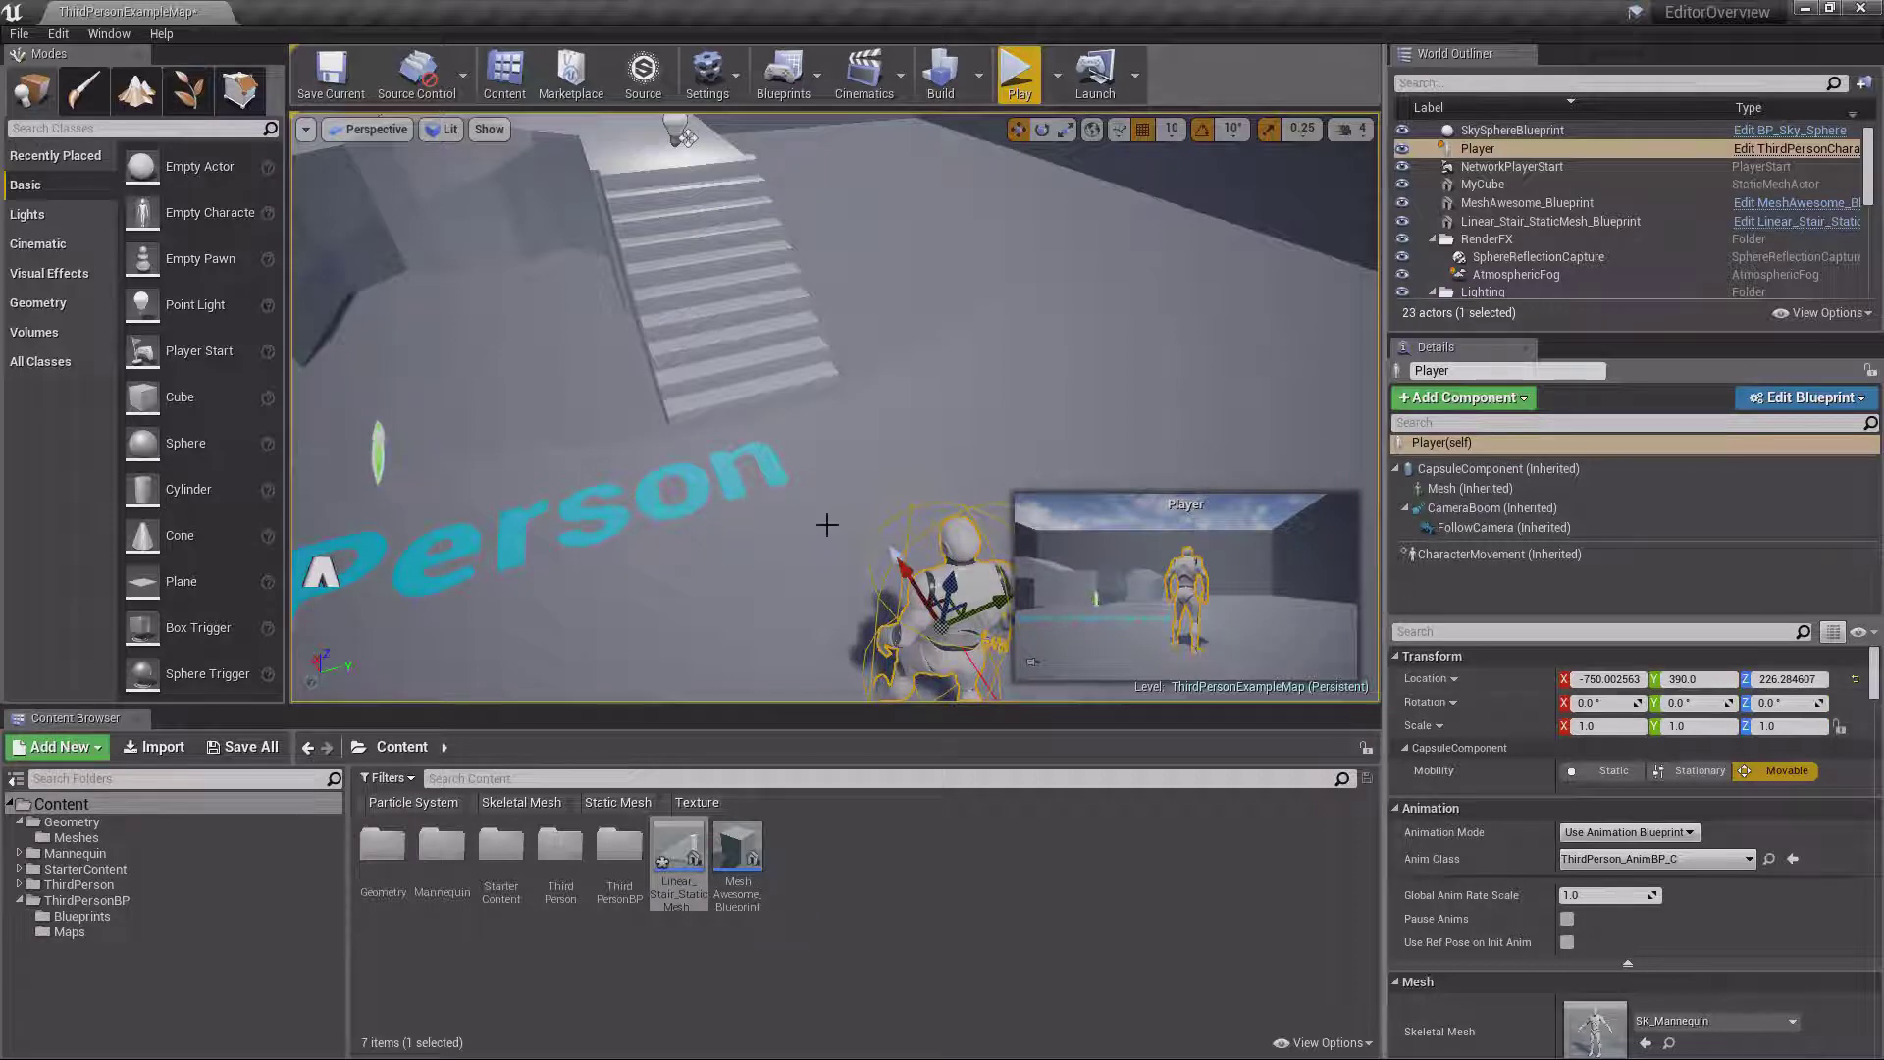
# Reset the Player's location to its default, and undo the reset
pyautogui.moveTo(981, 459); pyautogui.dragTo(1038, 450, button='right')
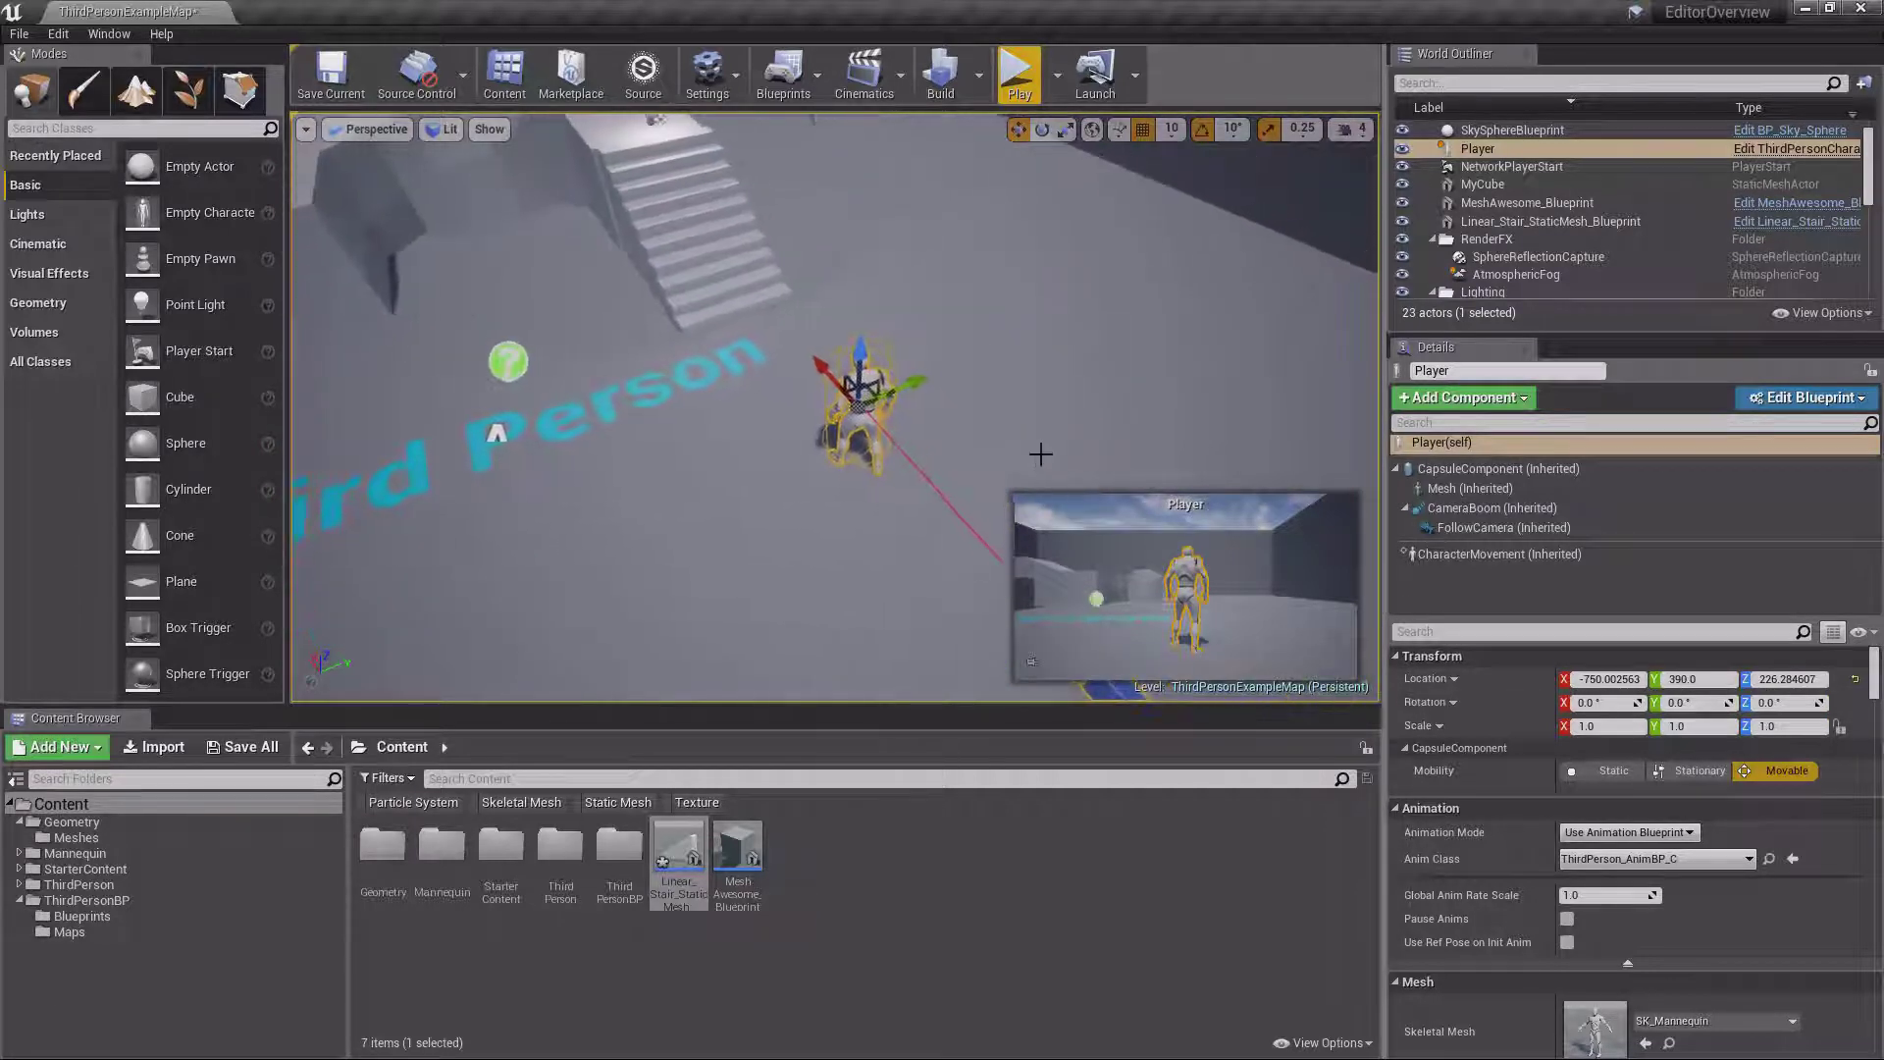
pyautogui.click(1855, 687)
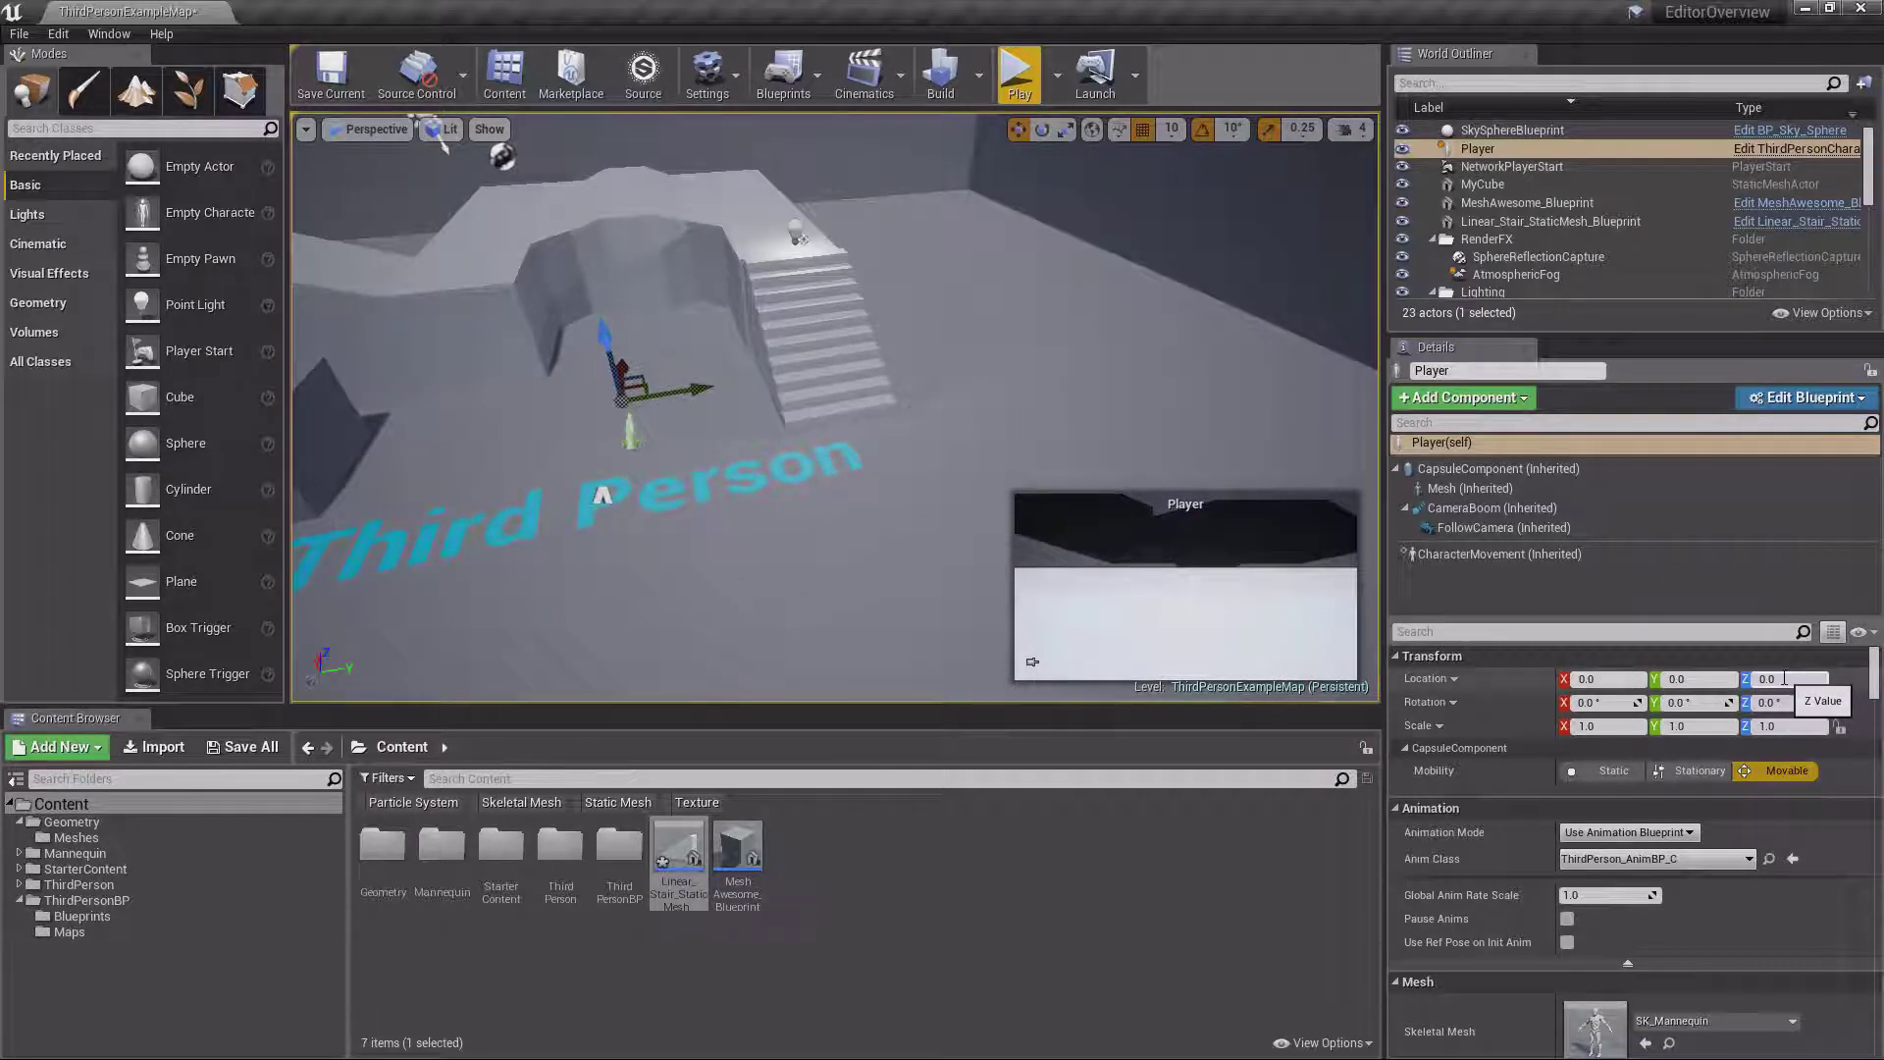
pyautogui.hotkey('ctrl', 'z')
pyautogui.press('f')
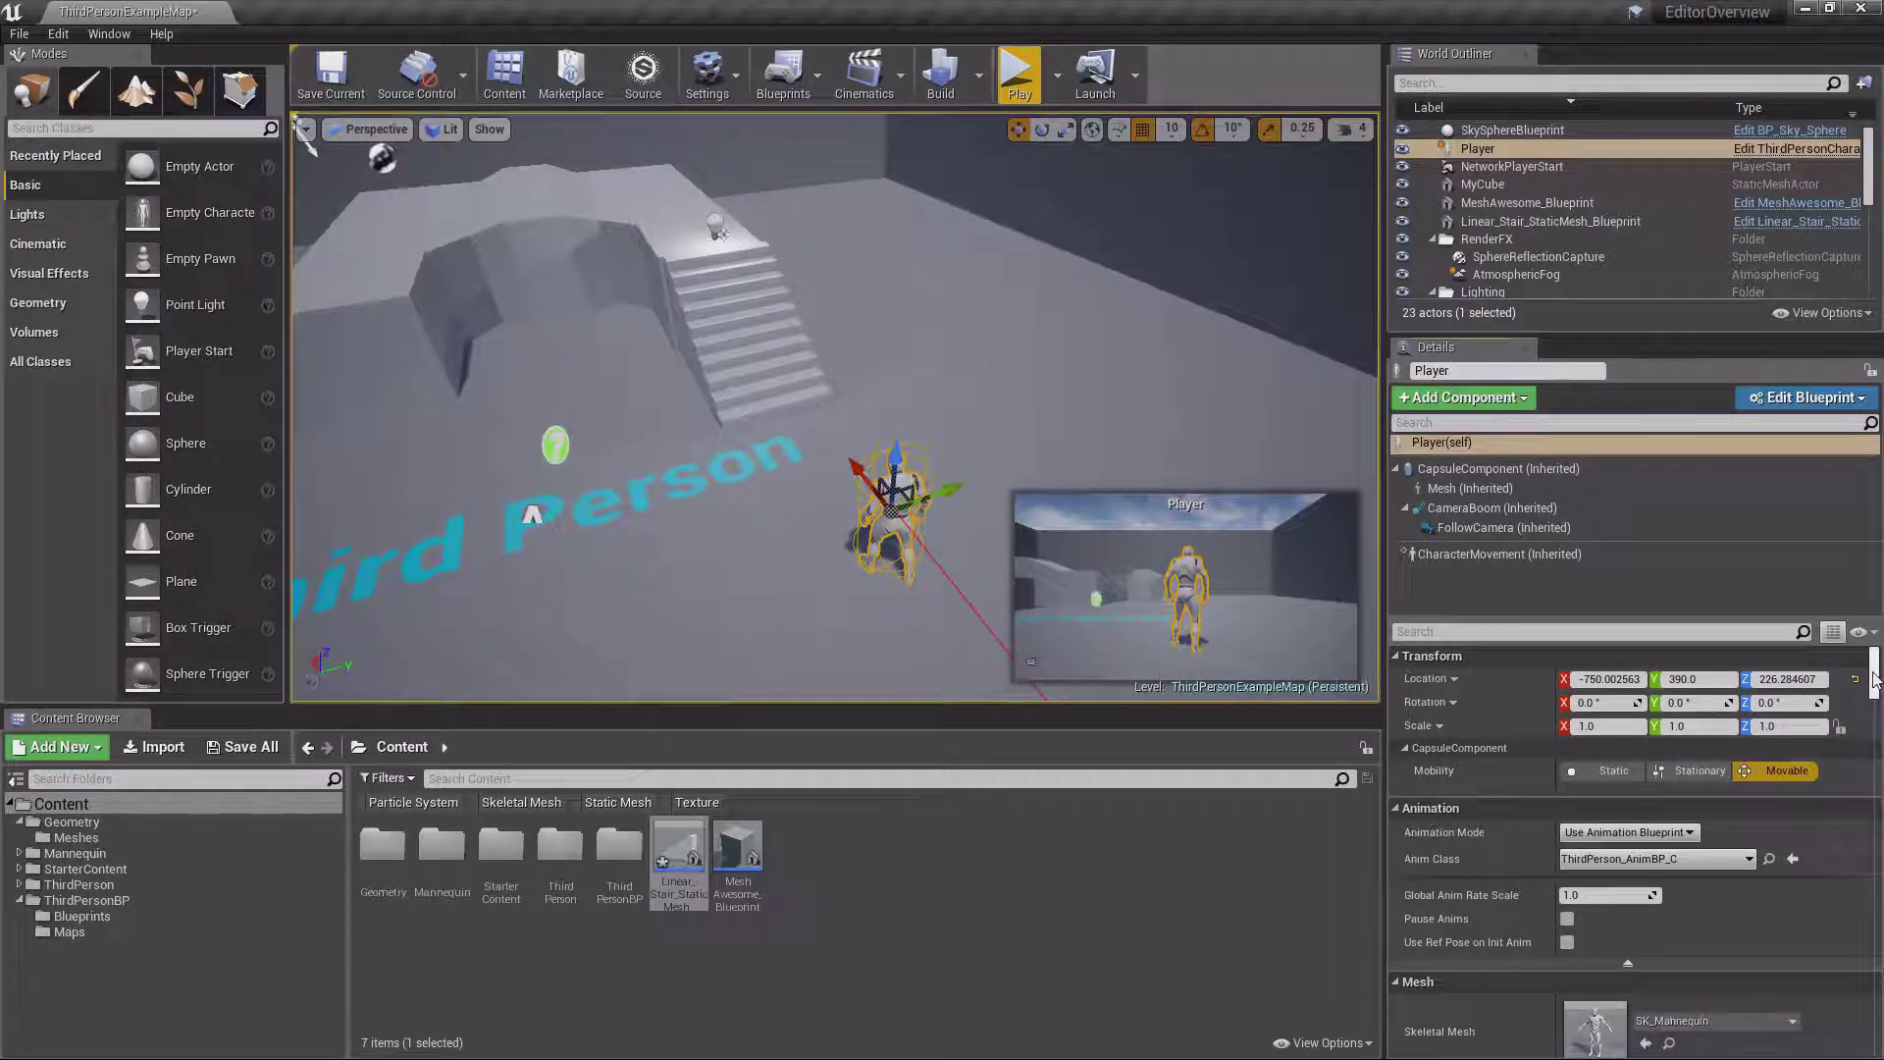
# Filter the Player's details to show only modified properties, and turn the filter off again
pyautogui.moveTo(1875, 680); pyautogui.dragTo(1865, 650)
pyautogui.click(1868, 635)
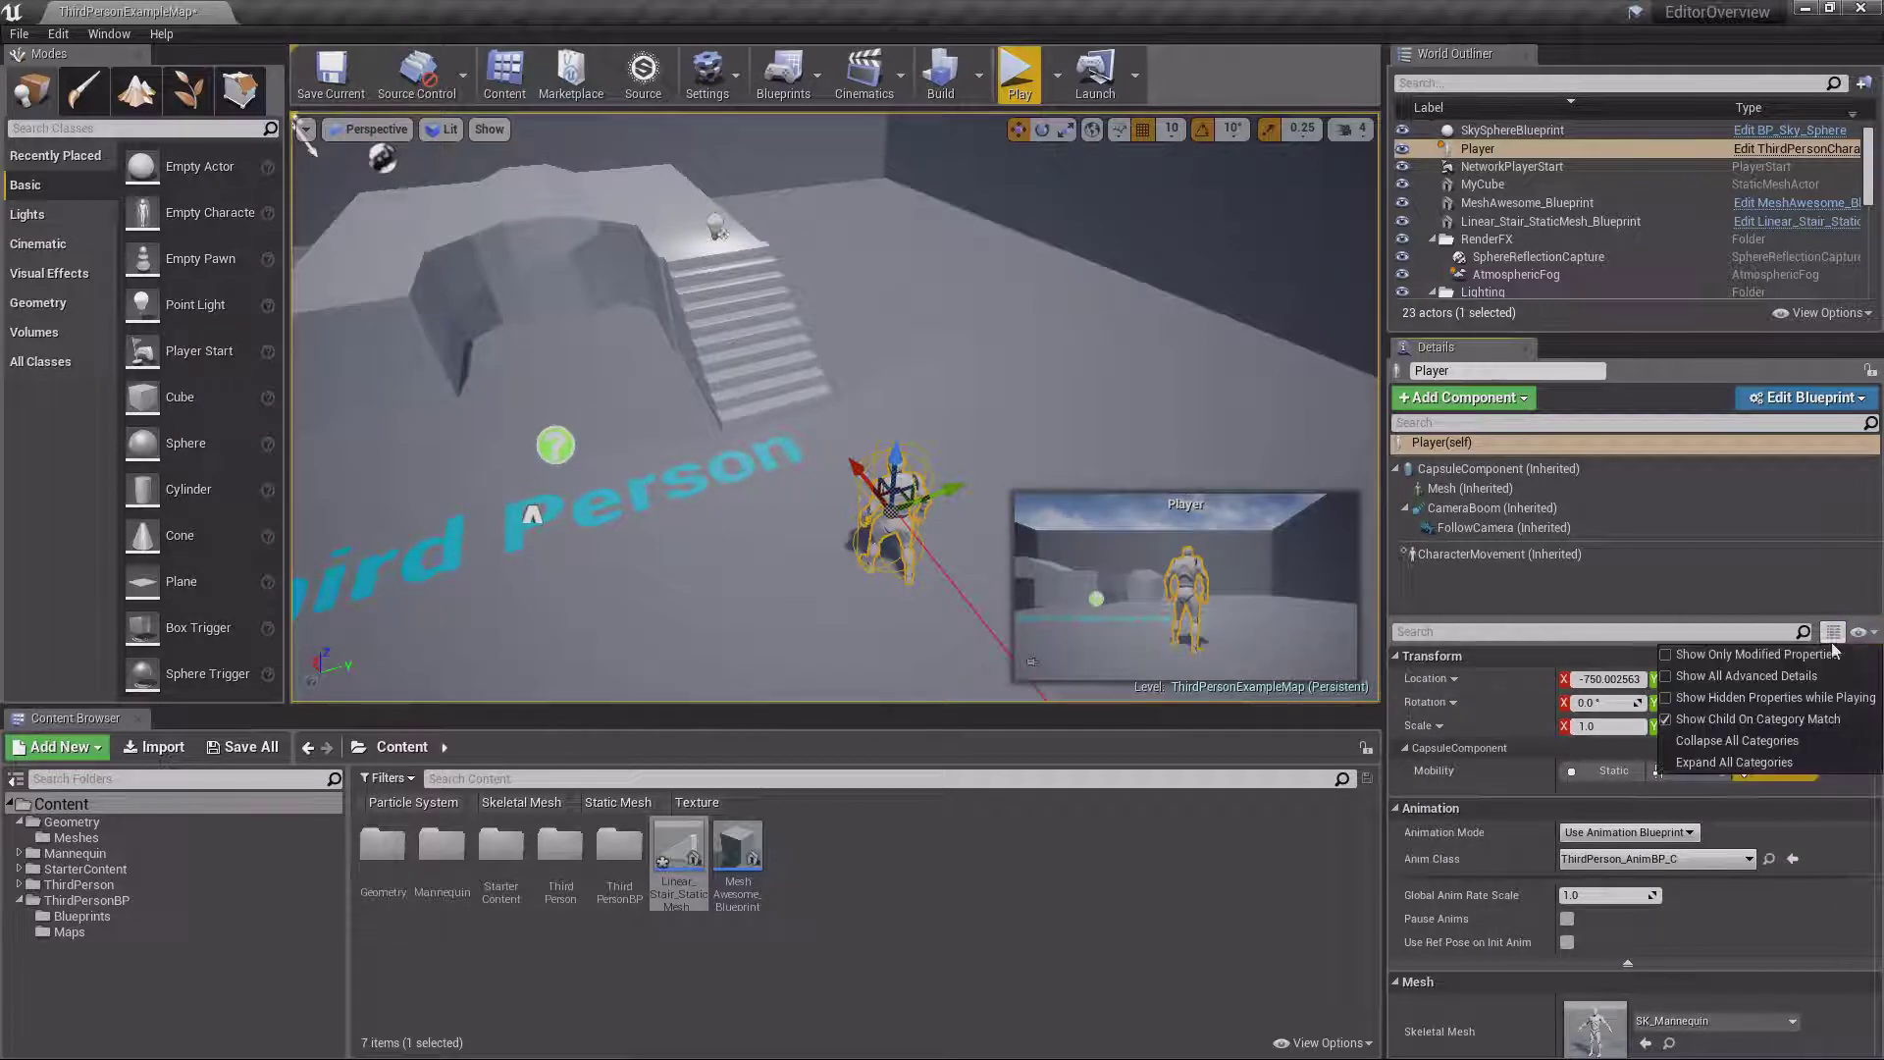
pyautogui.click(1735, 654)
pyautogui.click(1868, 635)
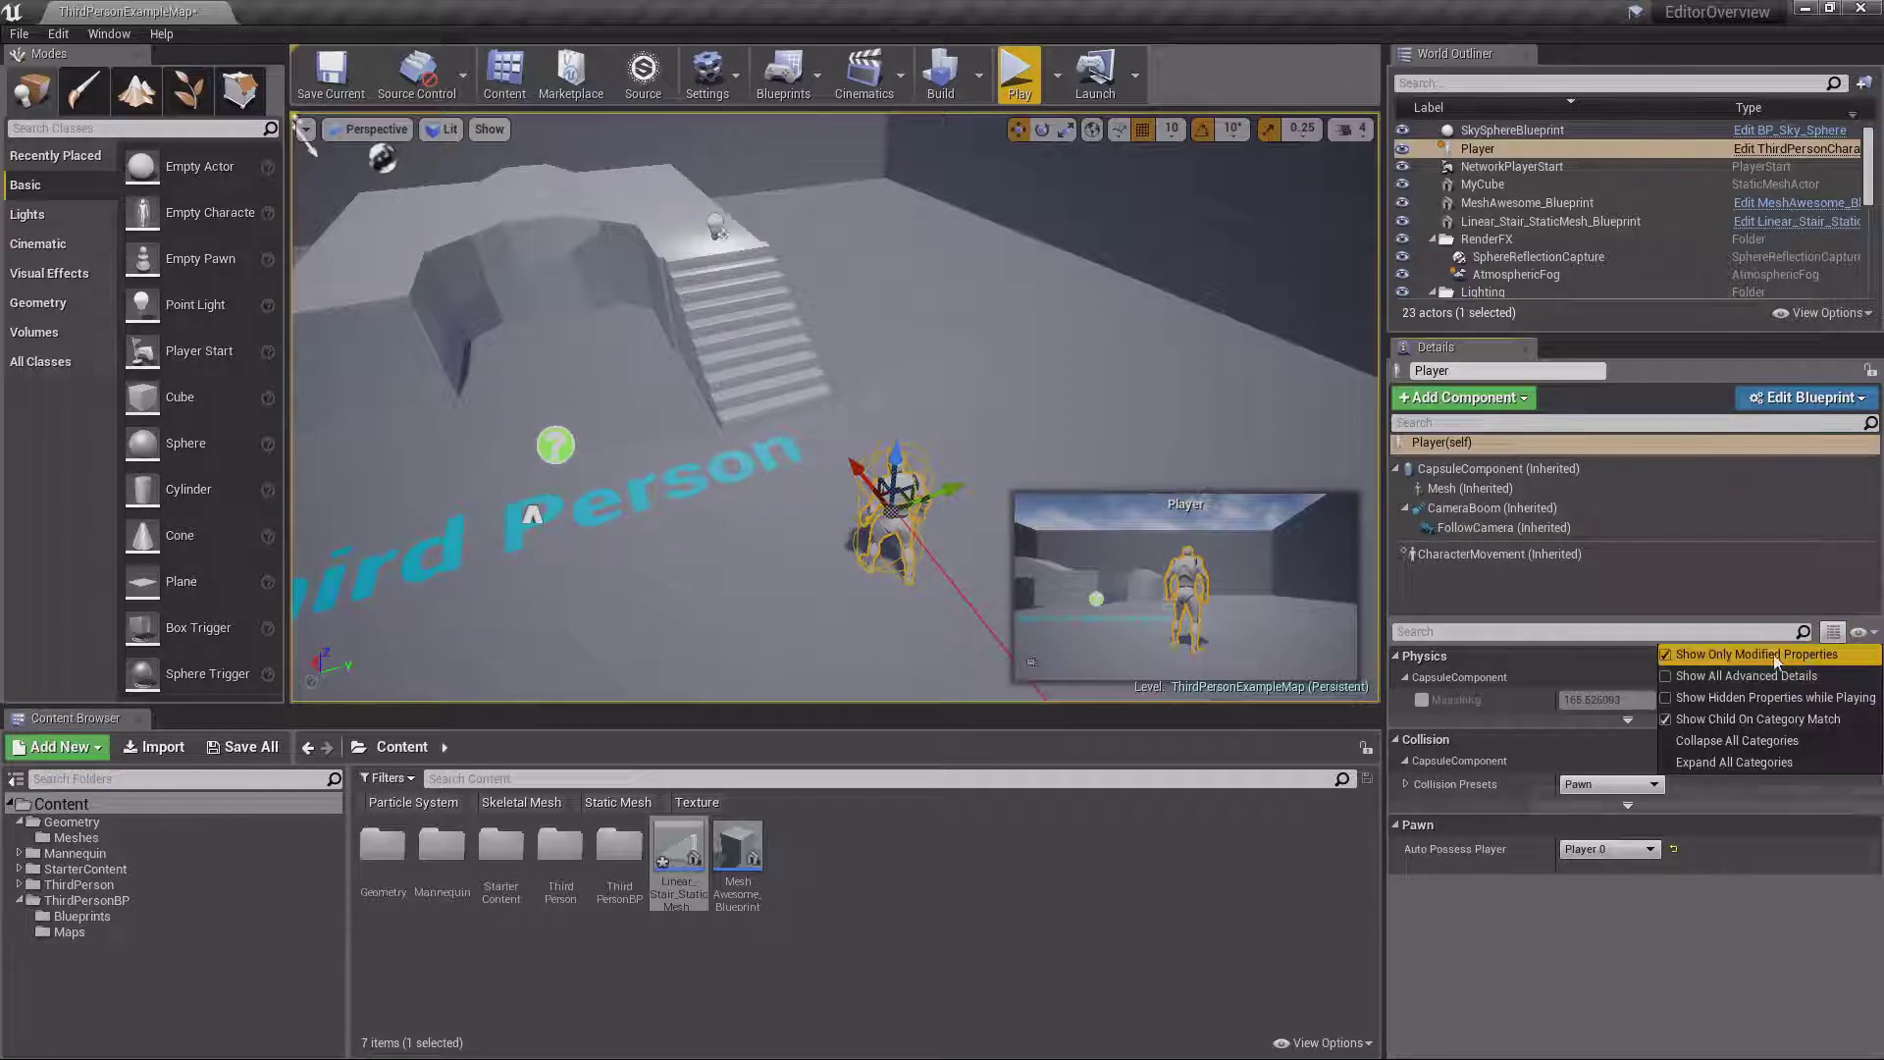
pyautogui.click(1769, 653)
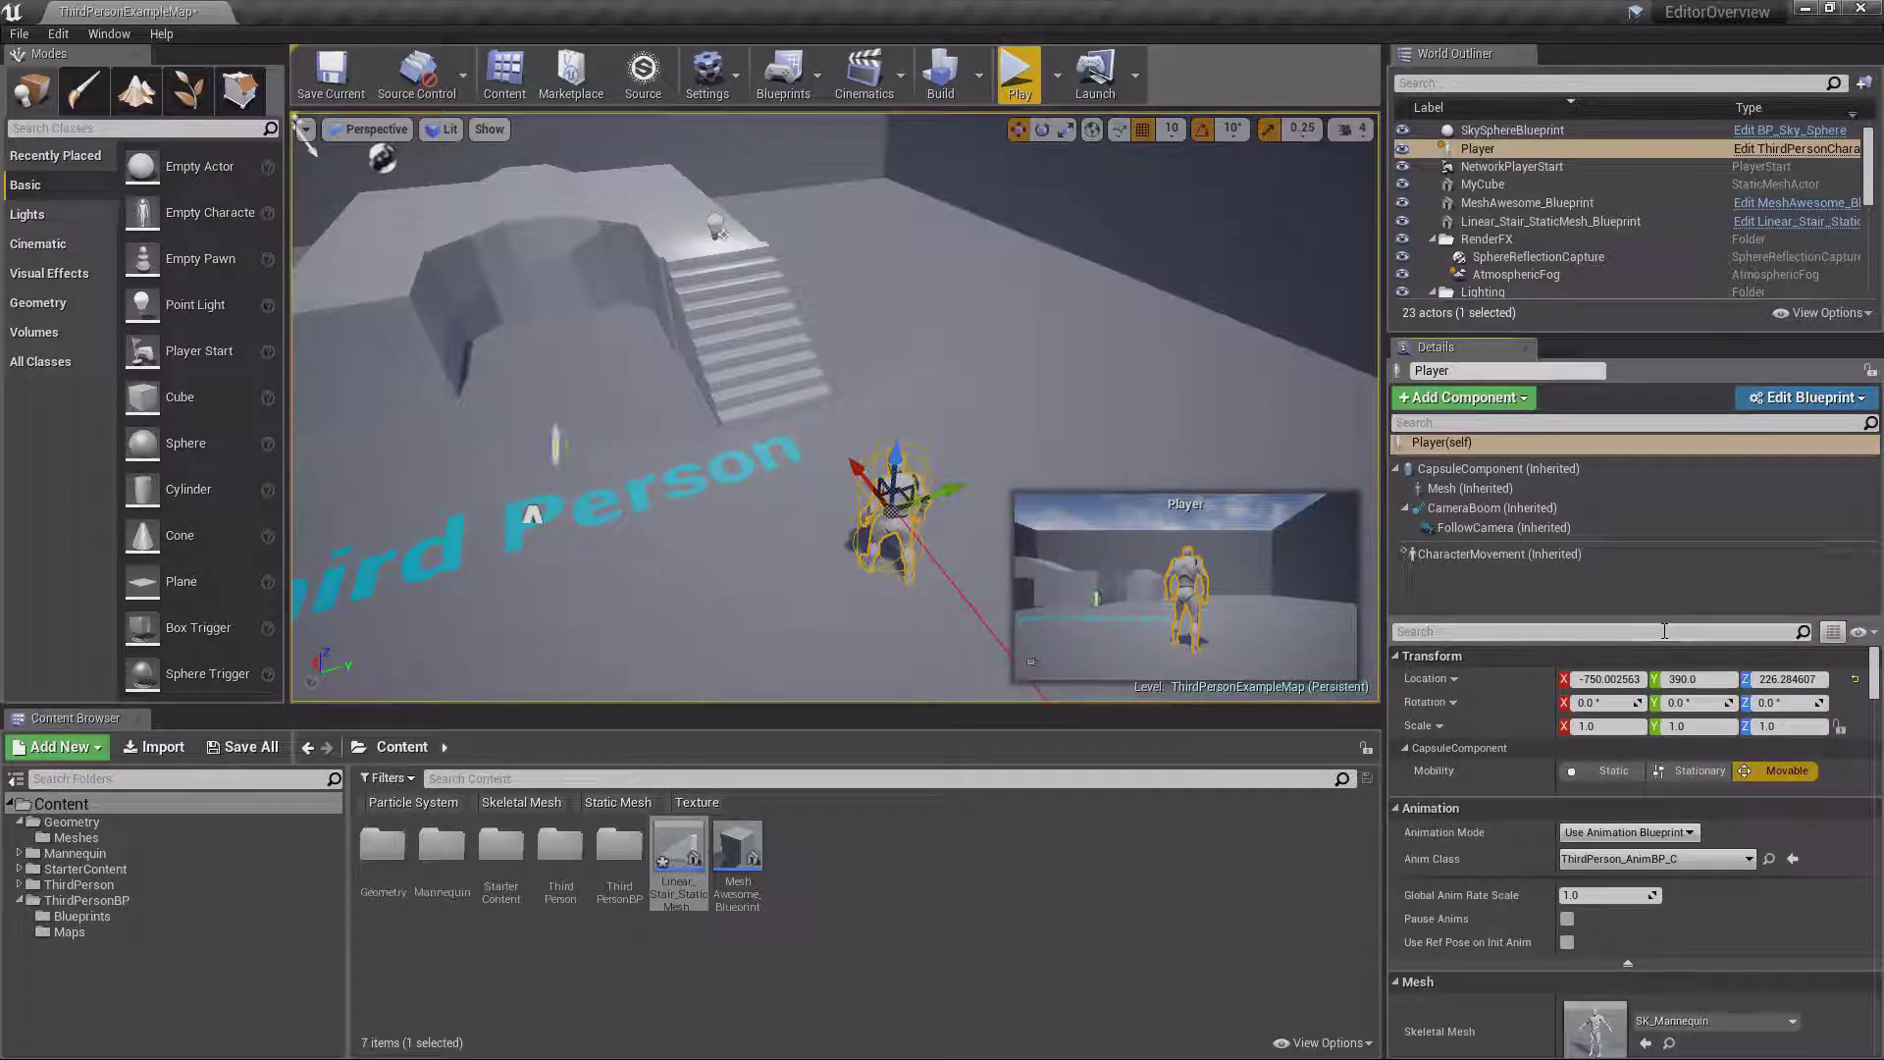
# Reset the Player's instance changes to the blueprint defaults
pyautogui.click(1855, 398)
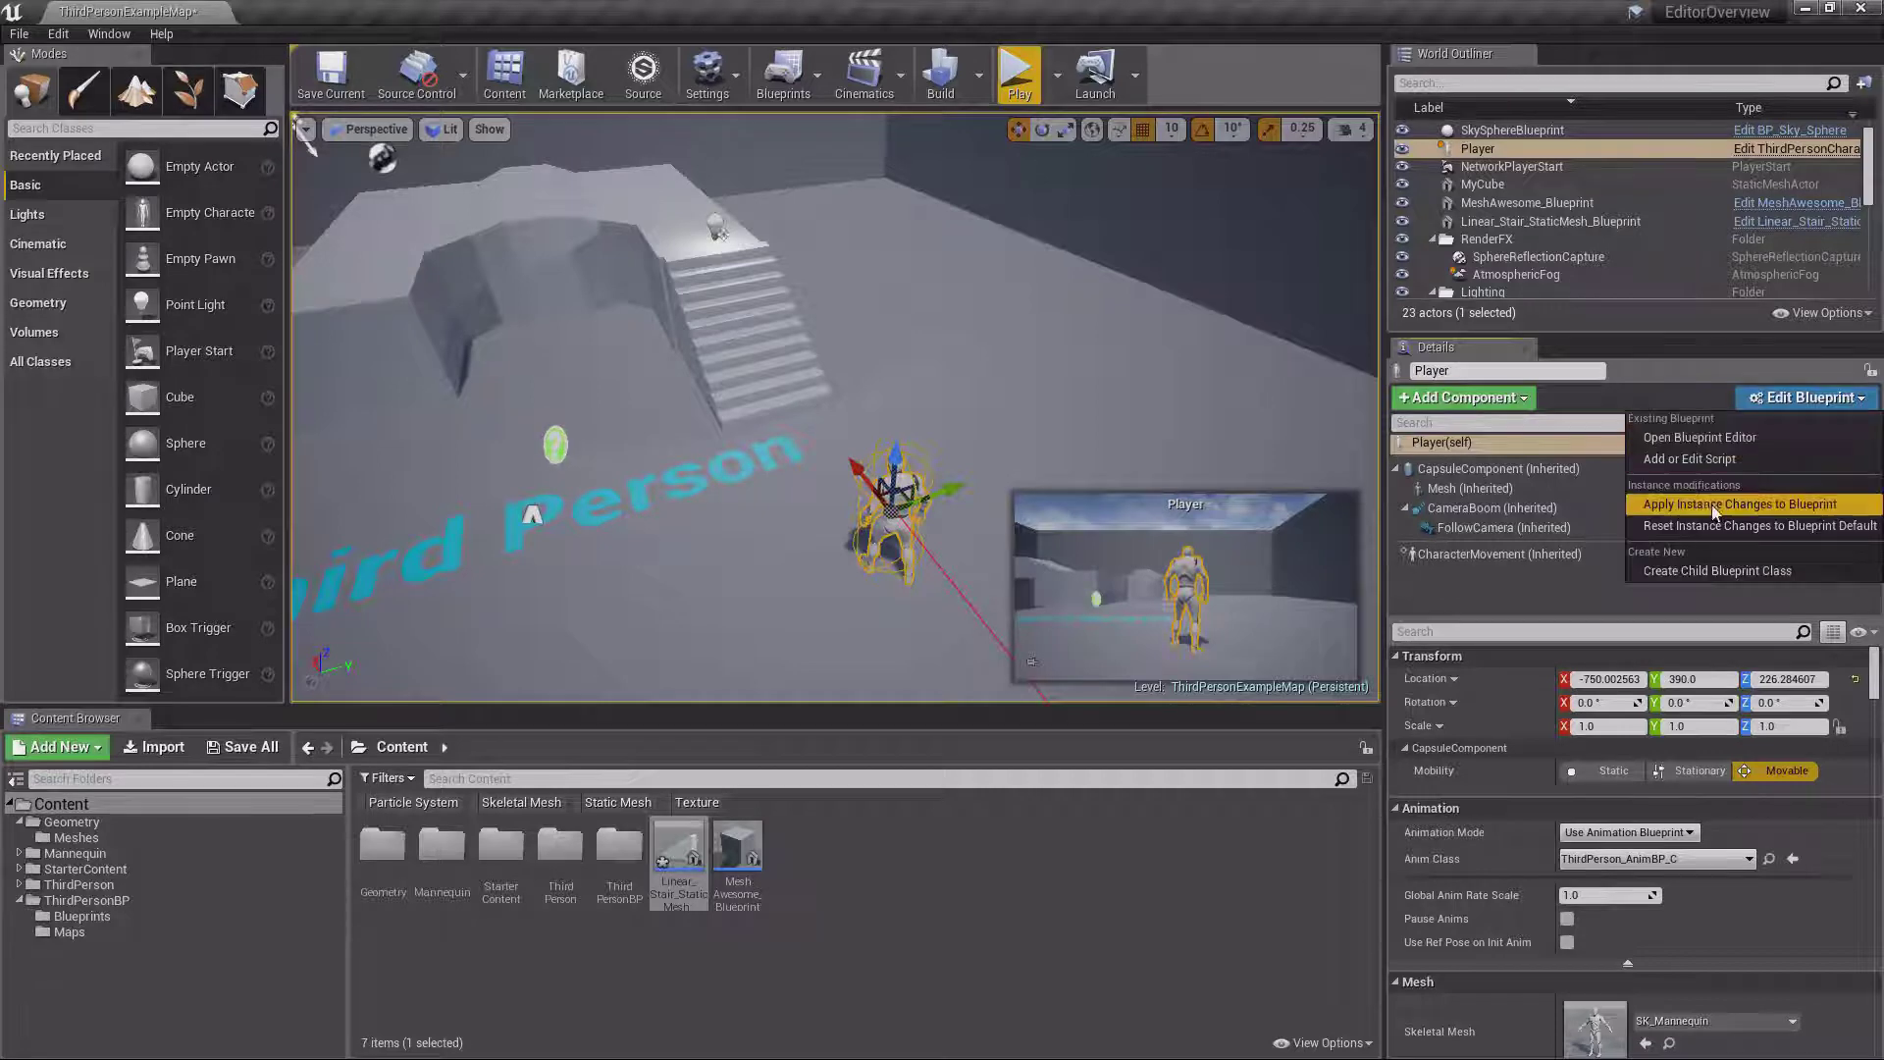
pyautogui.click(1766, 526)
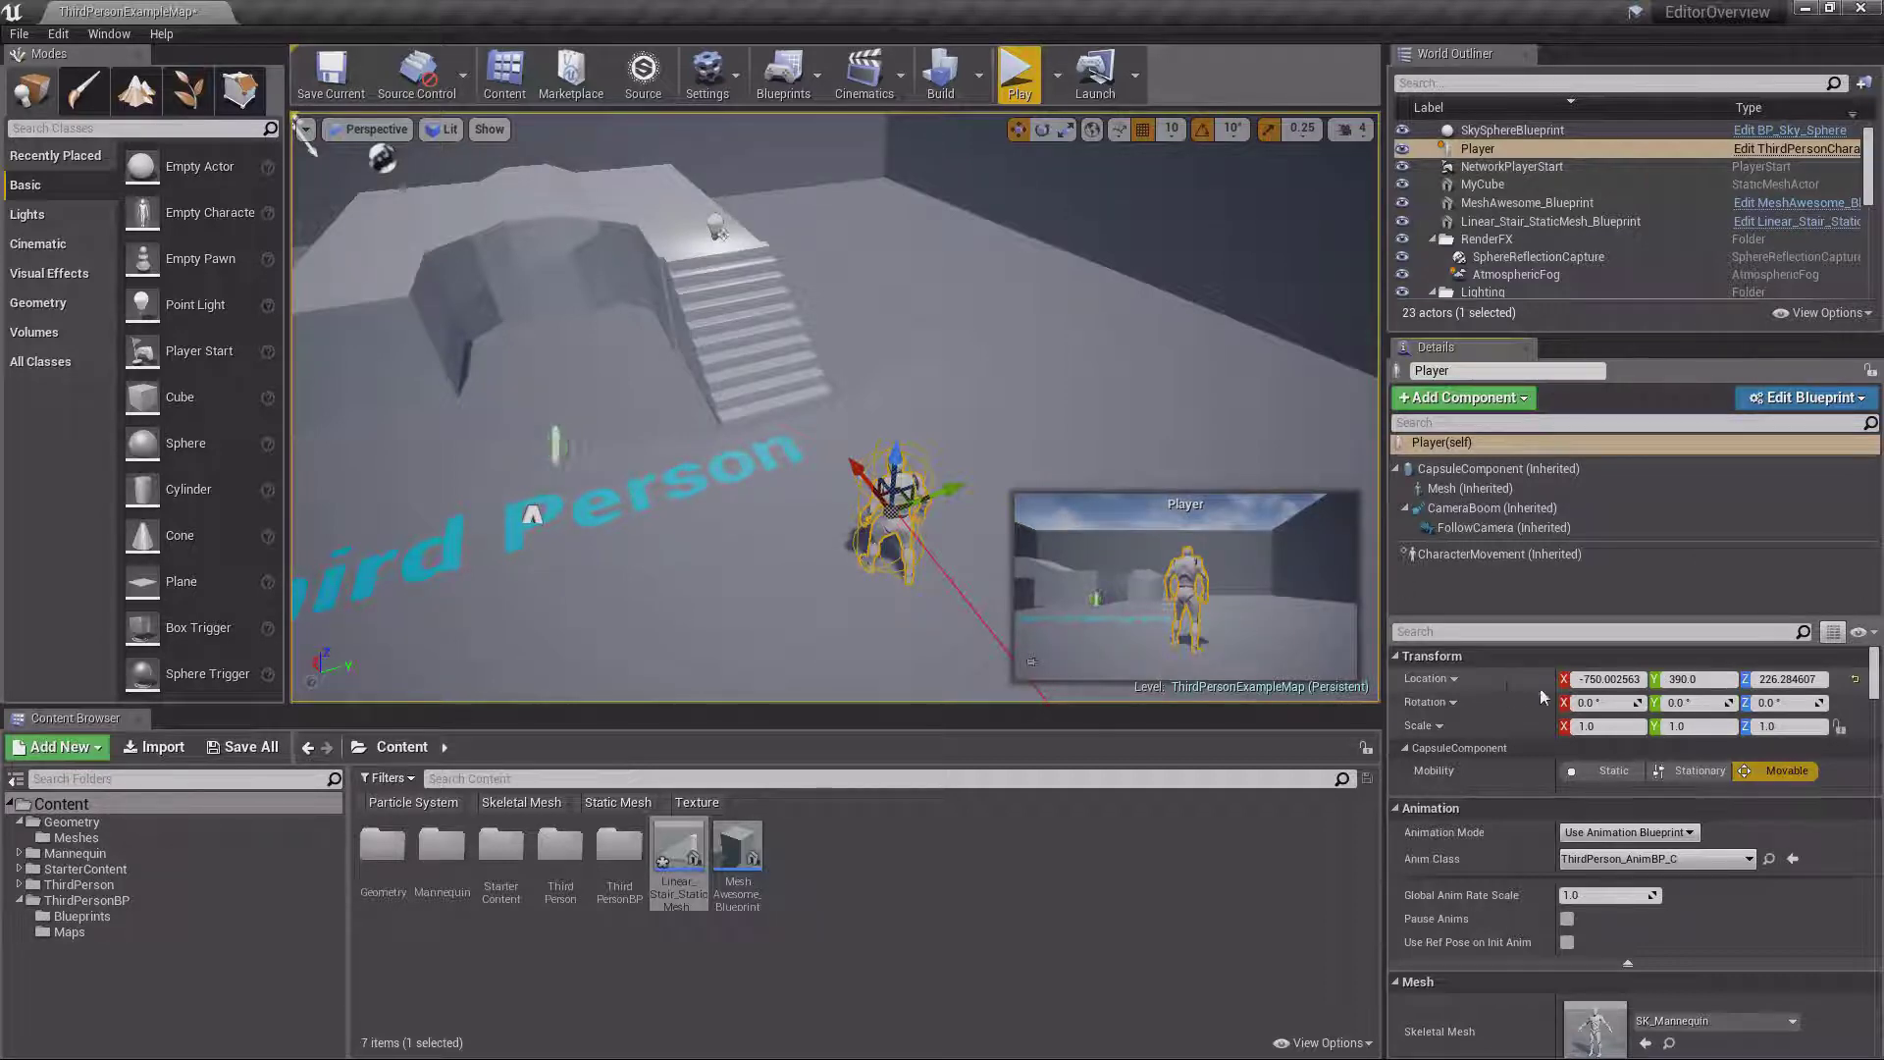
# Select LeftArm_StaticMesh and Bump_StaticMesh alternately to compare their static mesh settings, and look through the bump's remaining properties
pyautogui.click(754, 340)
pyautogui.moveTo(955, 366); pyautogui.dragTo(955, 366, button='right')
pyautogui.moveTo(815, 440); pyautogui.dragTo(815, 440, button='right')
pyautogui.click(815, 441)
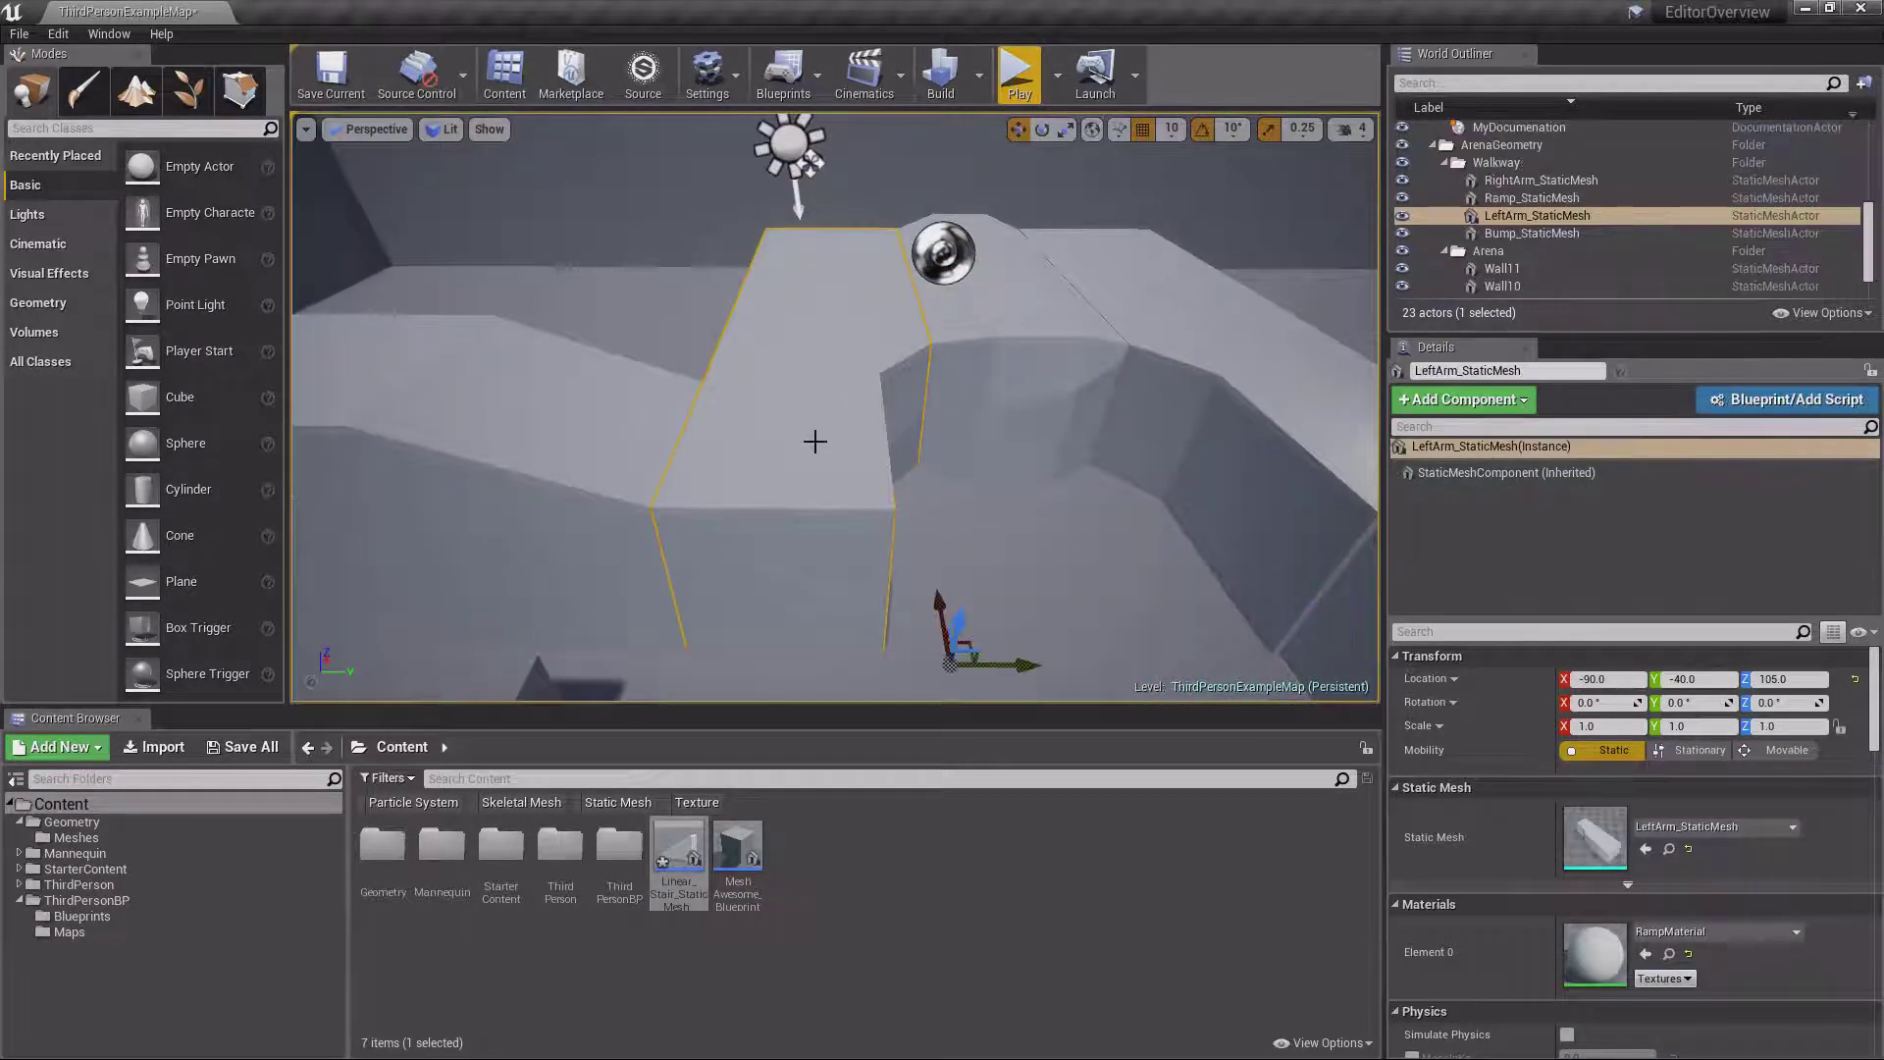
pyautogui.click(1039, 360)
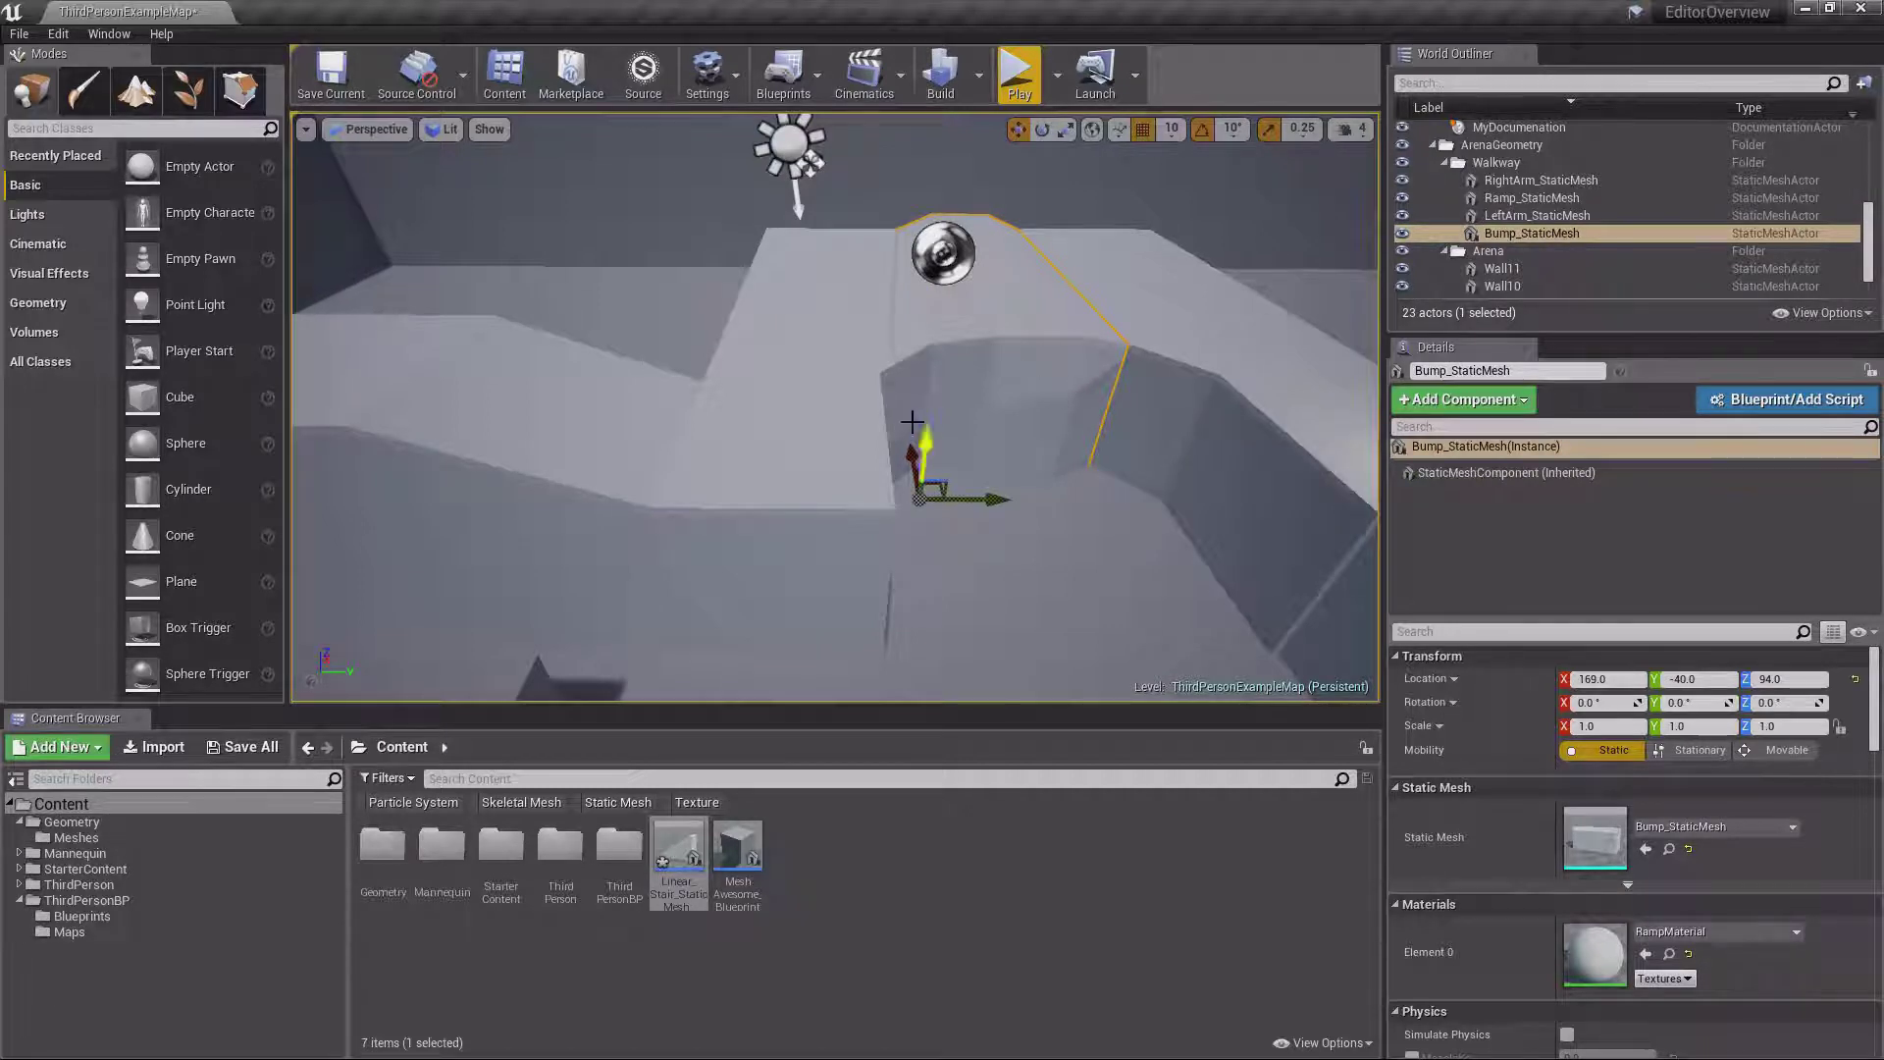
pyautogui.click(858, 413)
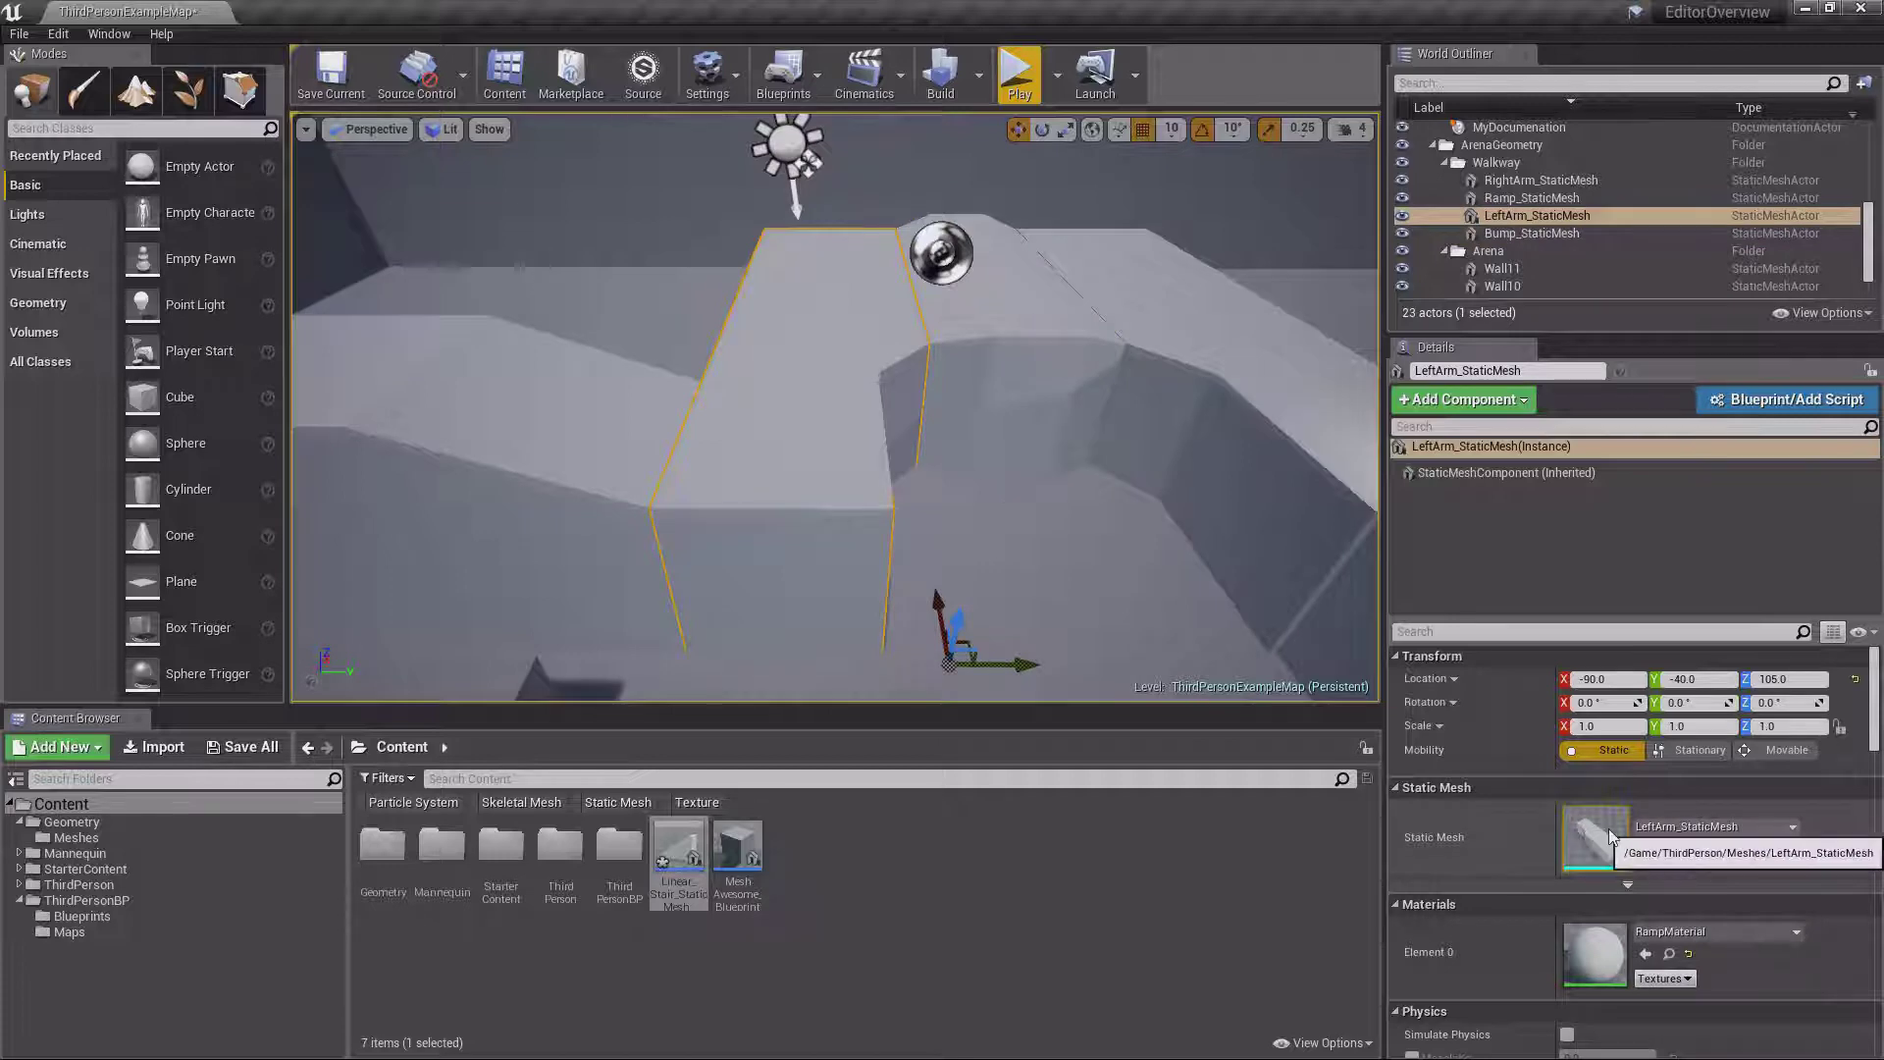
pyautogui.click(1044, 370)
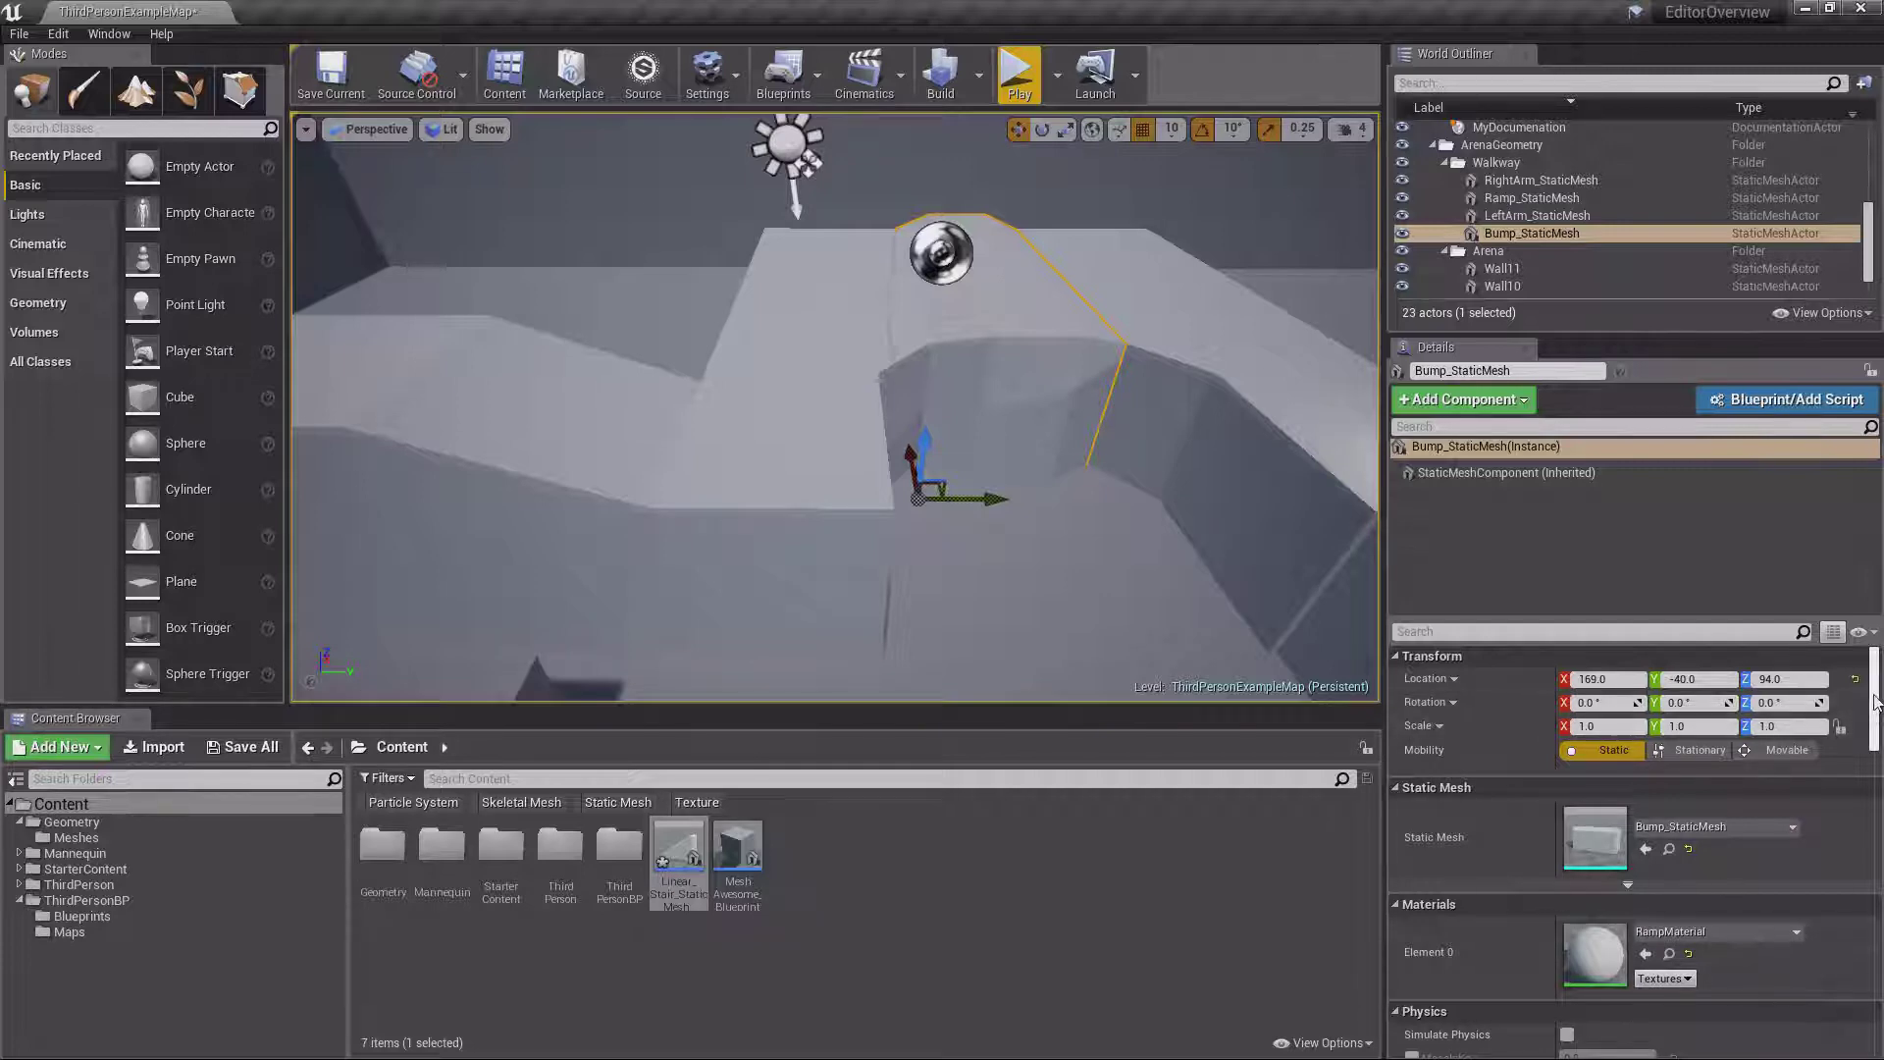
pyautogui.scroll(-3, 1876, 738)
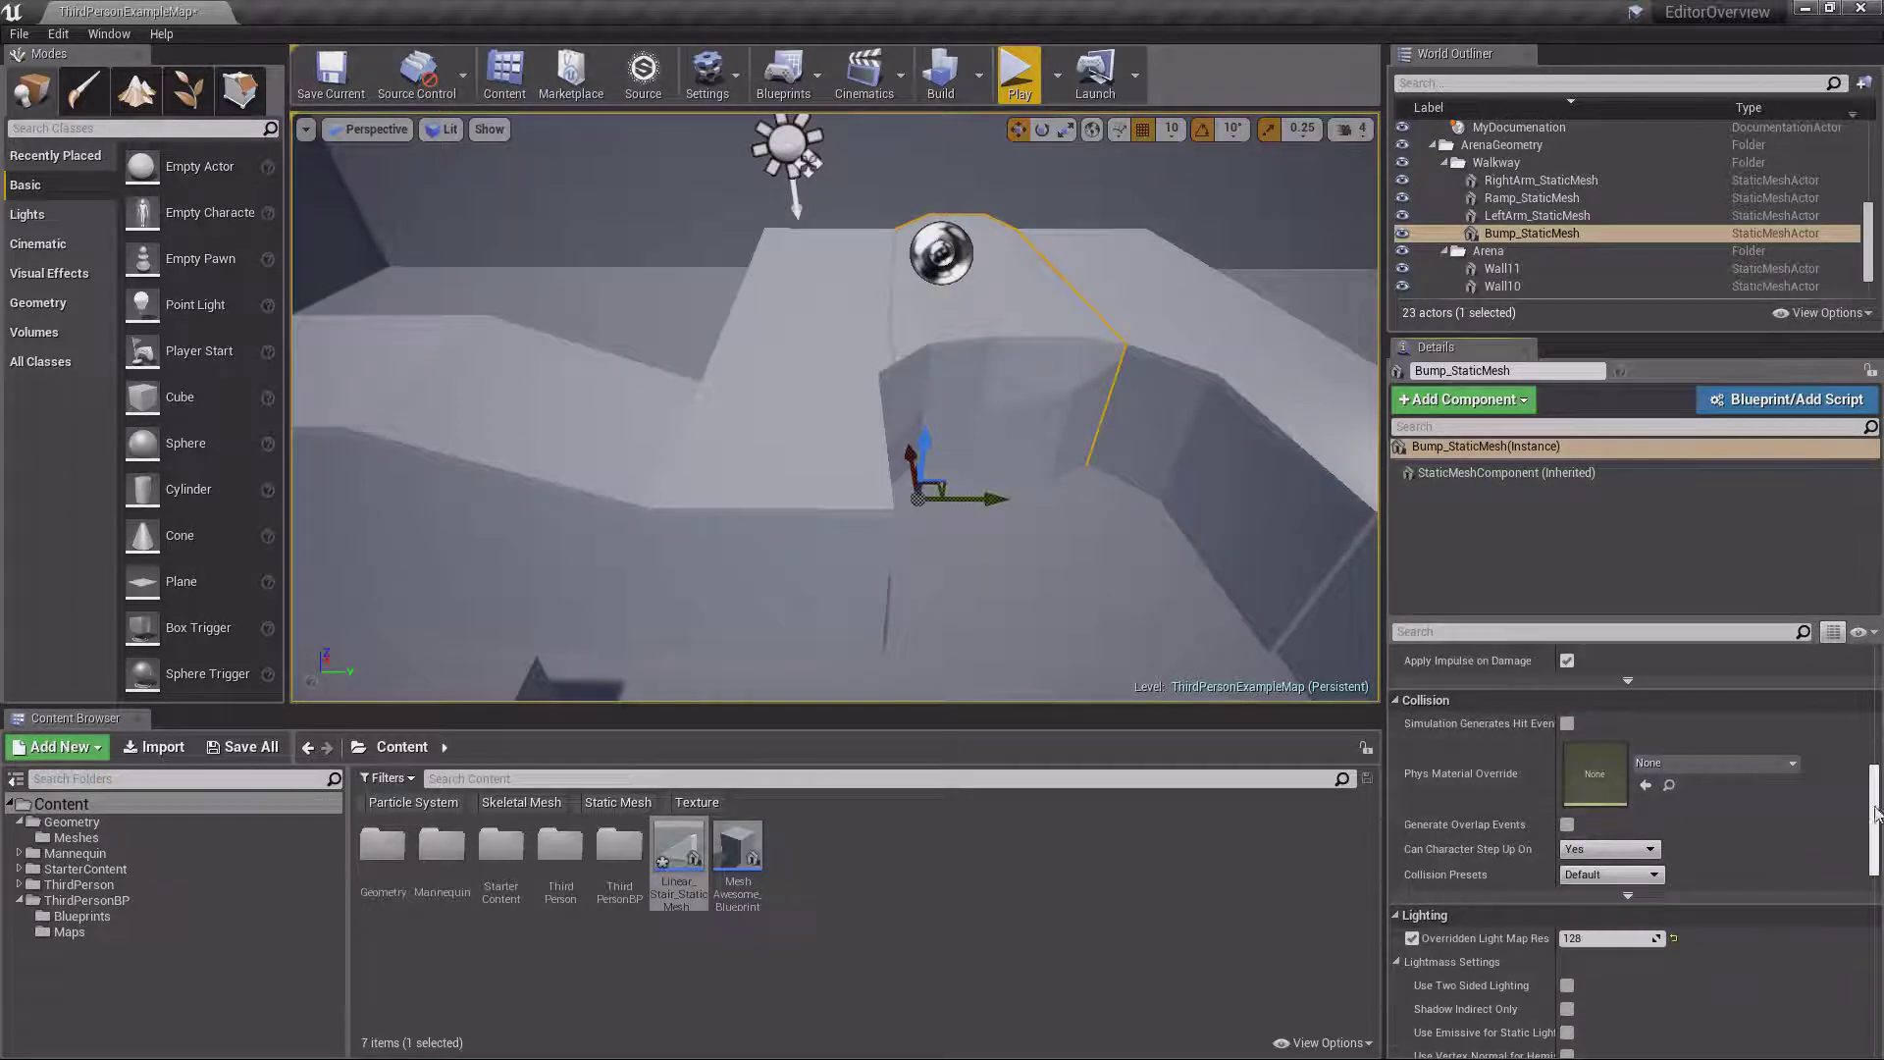
pyautogui.scroll(3, 1880, 687)
# Search Bump_StaticMesh's properties for Gravity, and clear the search
pyautogui.moveTo(1056, 624)
pyautogui.mouseDown(button='right')
pyautogui.moveTo(1090, 609)
pyautogui.moveTo(1063, 619)
pyautogui.mouseUp(button='right')
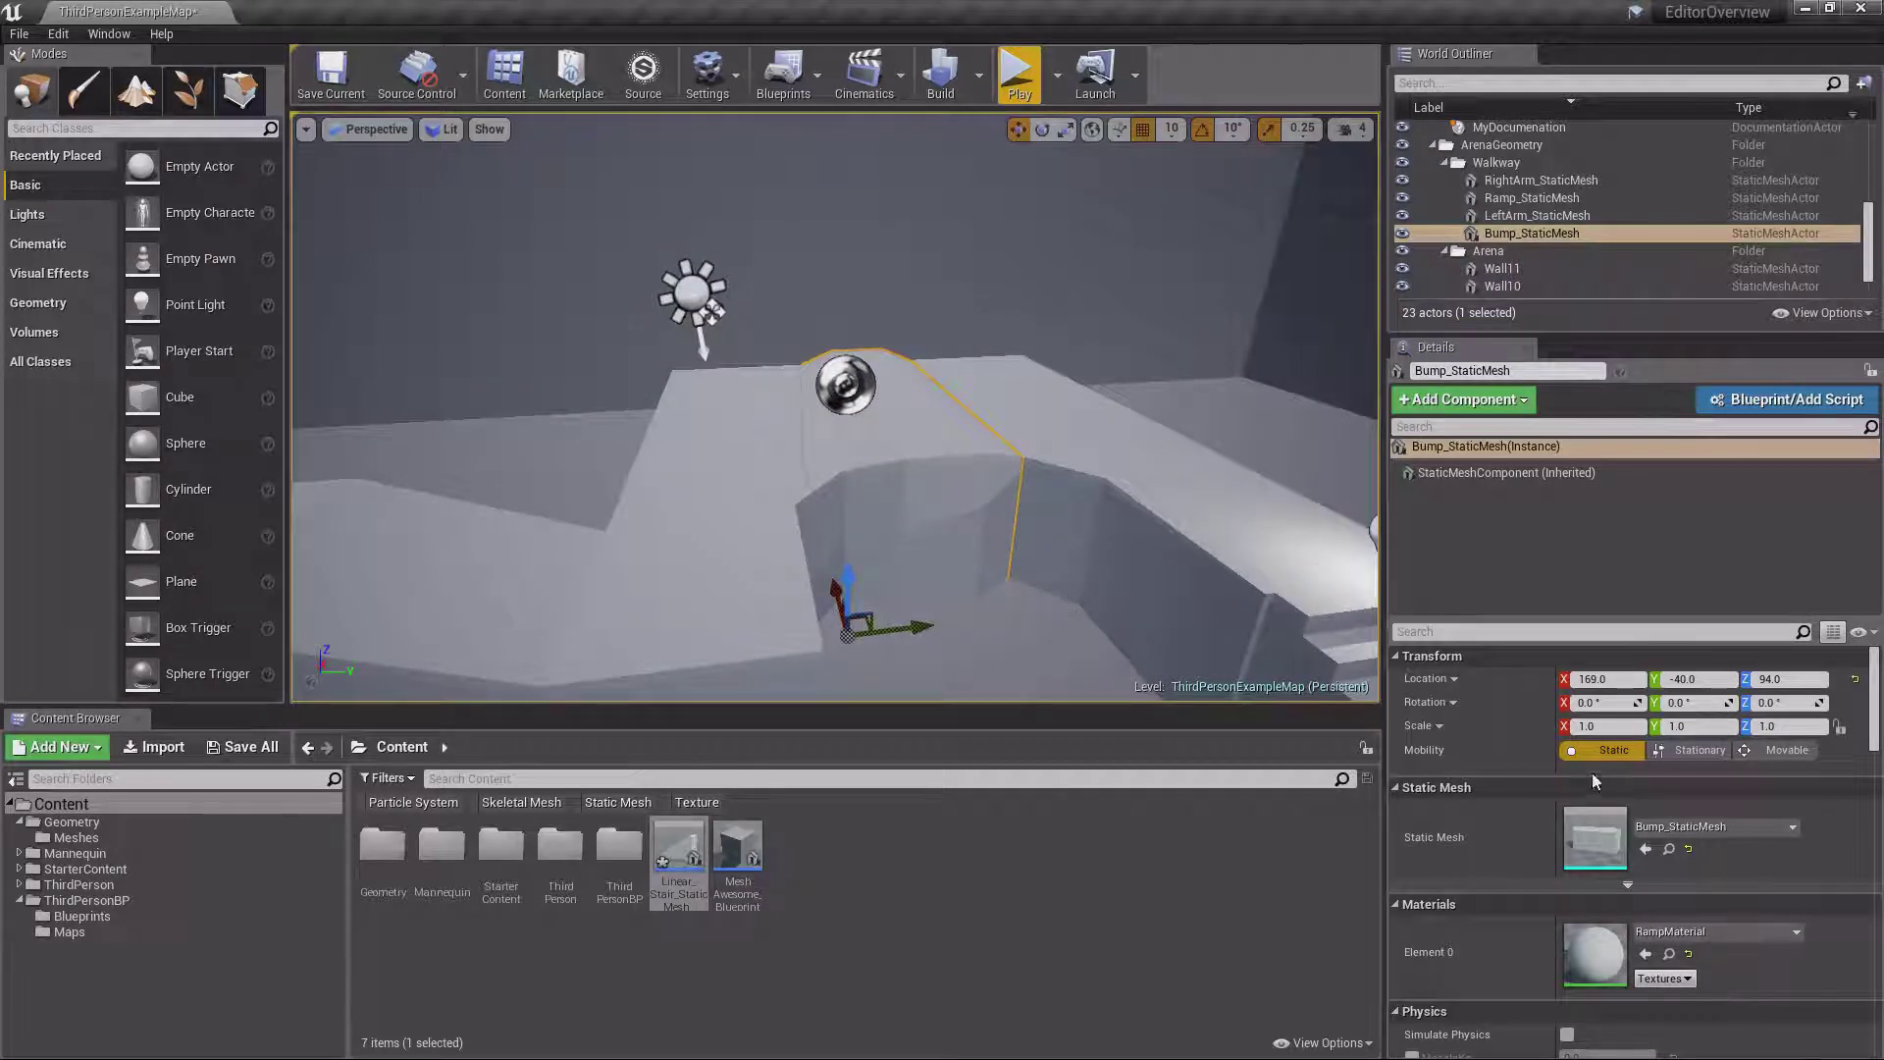
pyautogui.click(1466, 632)
pyautogui.write('Gravity')
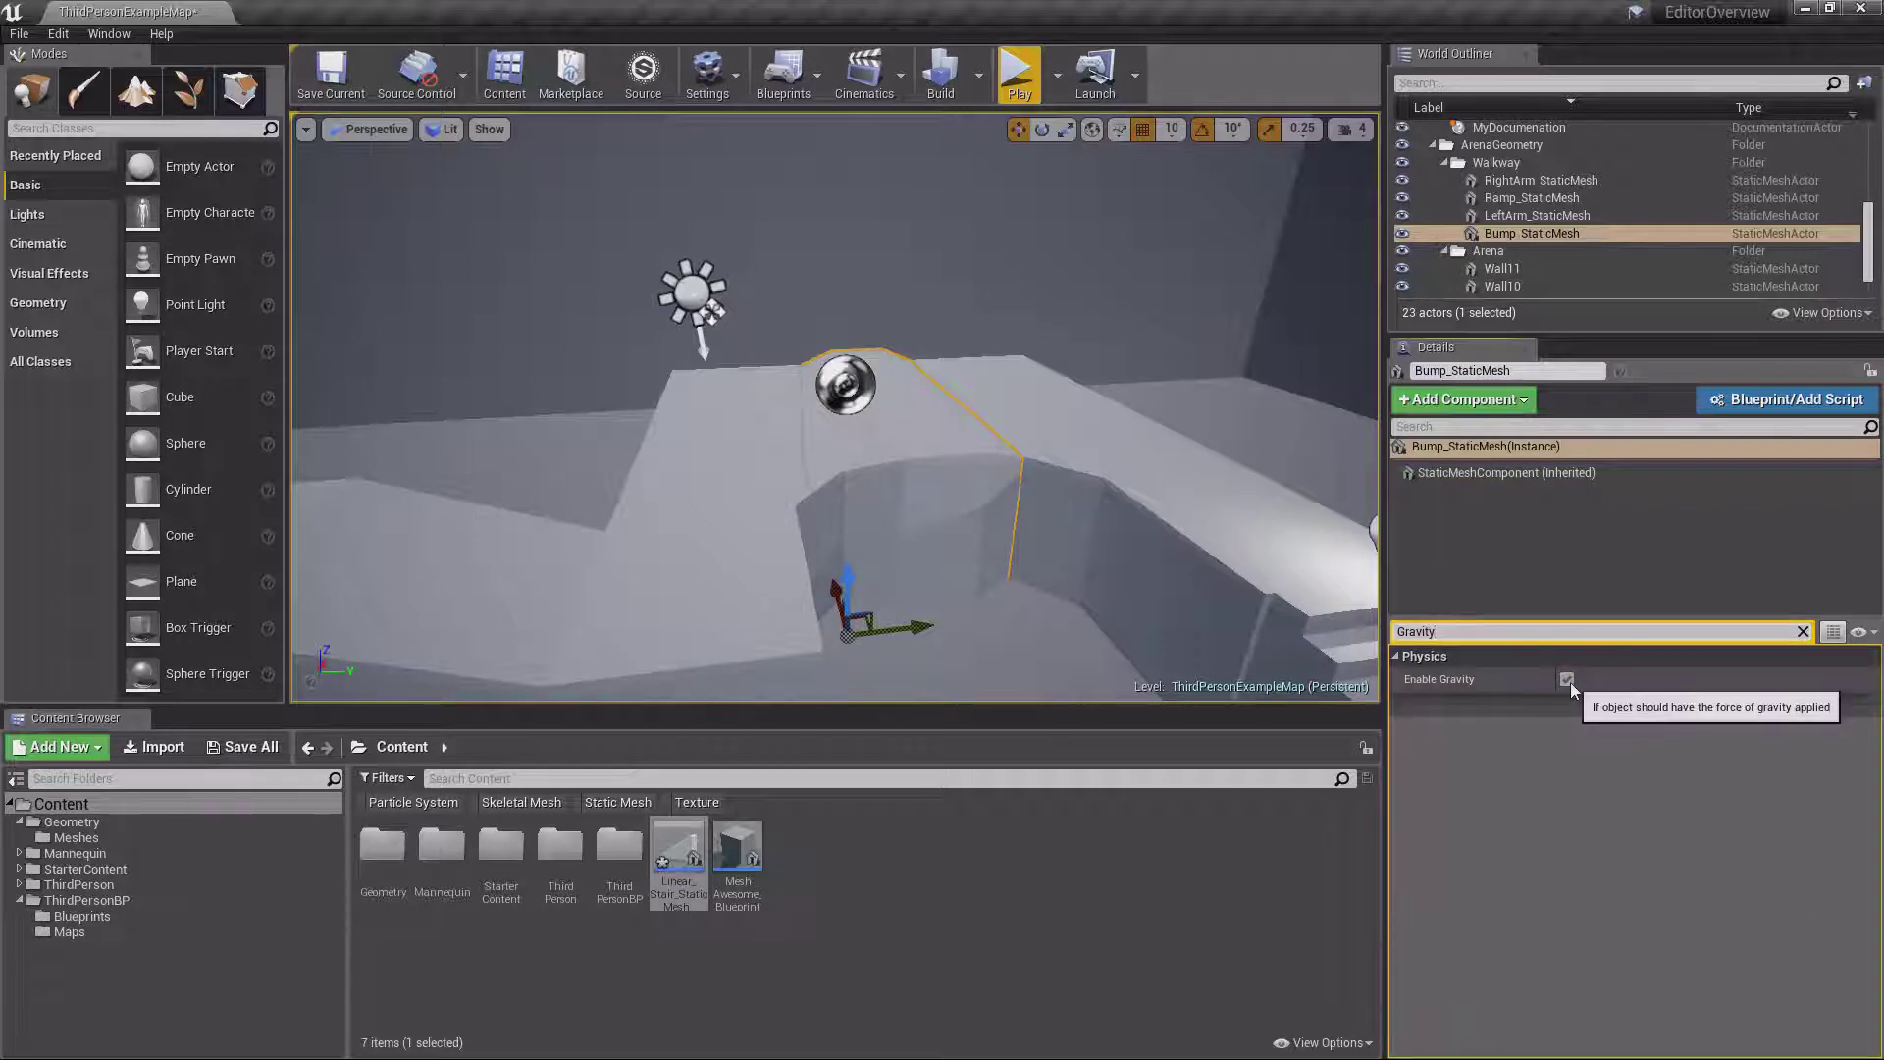
pyautogui.click(1803, 631)
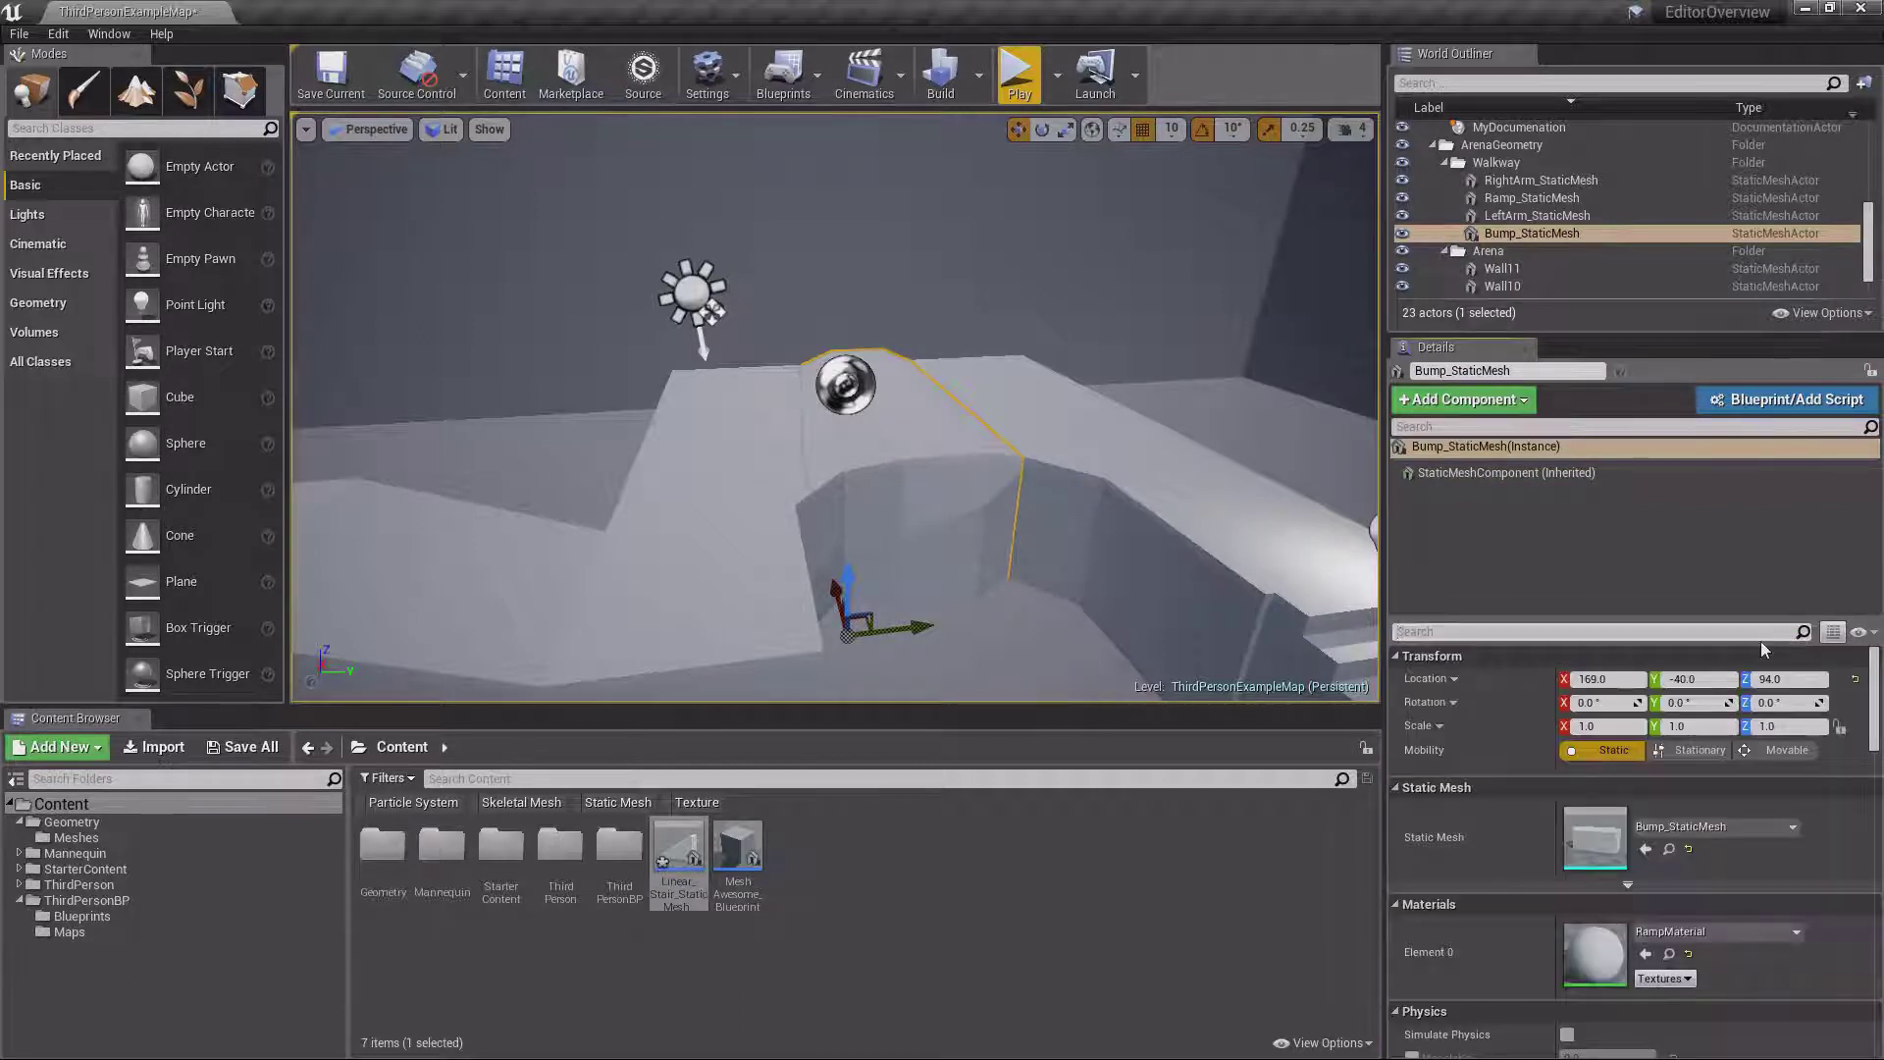
# Expand the advanced Static Mesh and Physics properties of Bump_StaticMesh and review them
pyautogui.scroll(-1, 1638, 826)
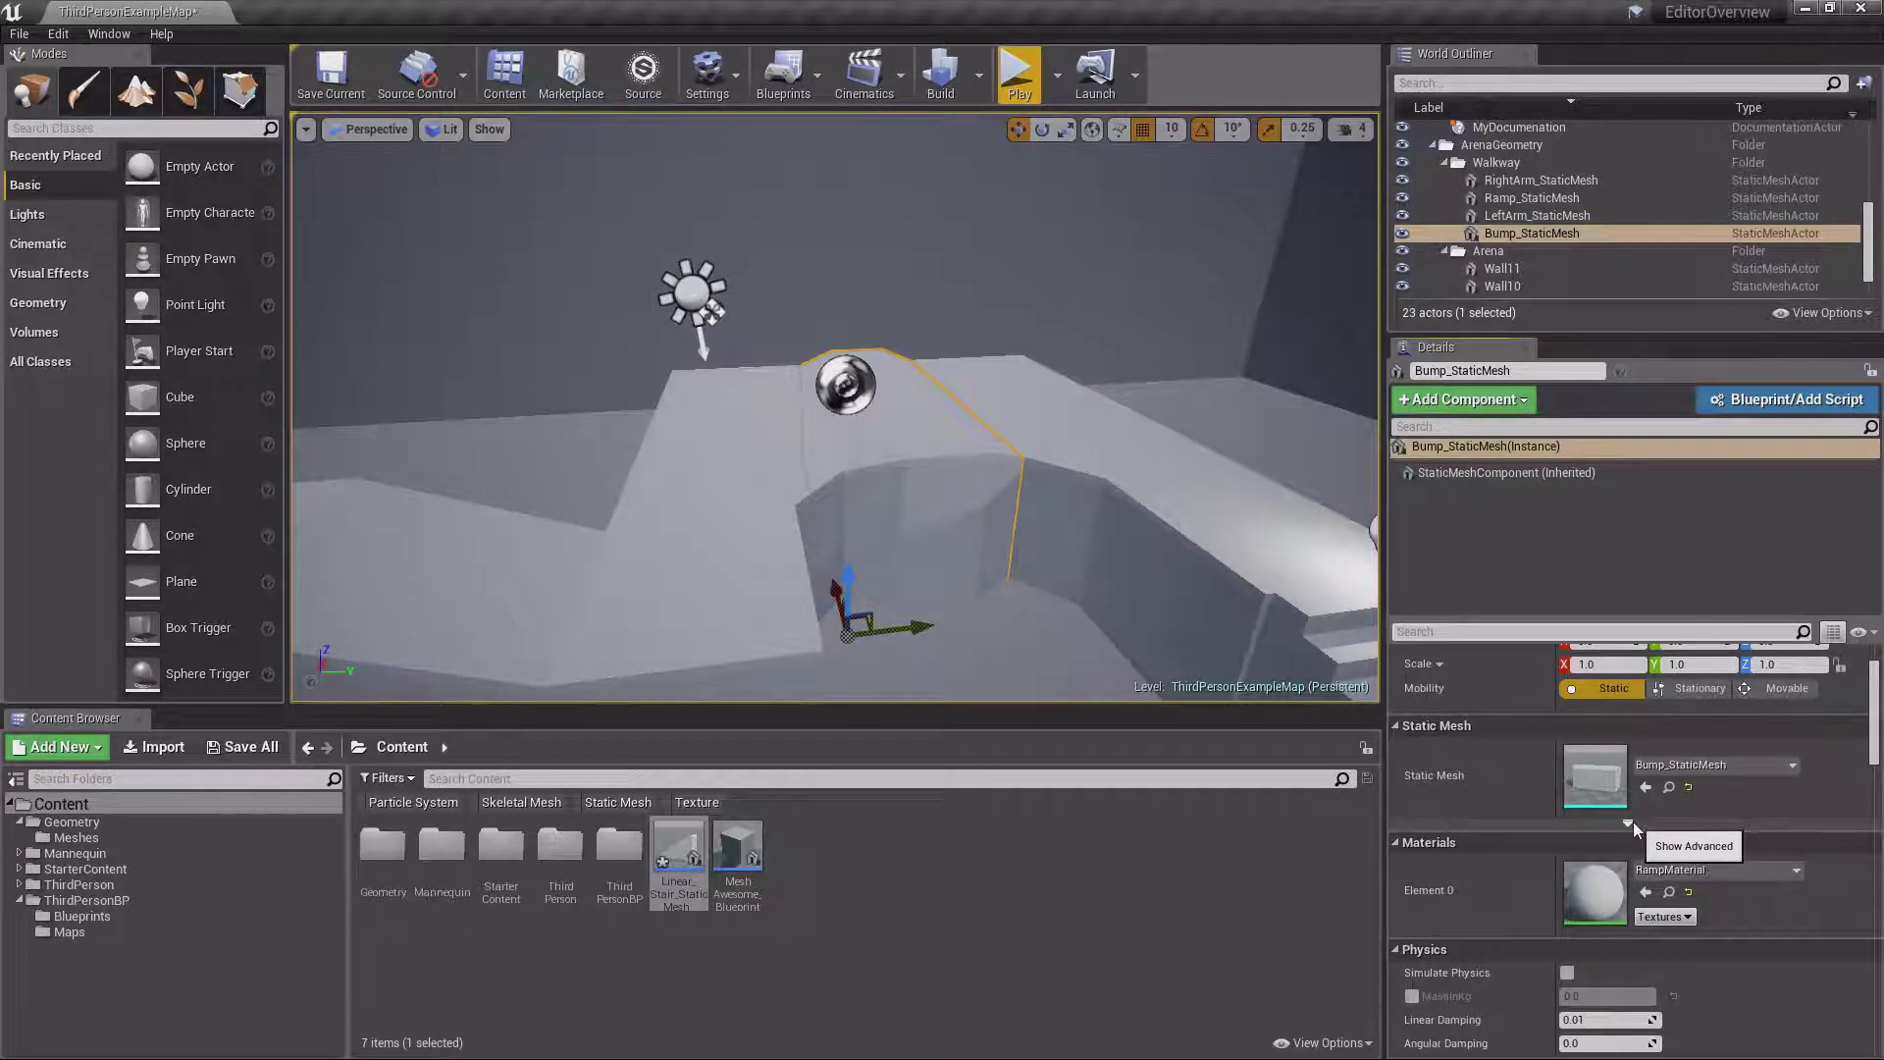
pyautogui.click(1630, 824)
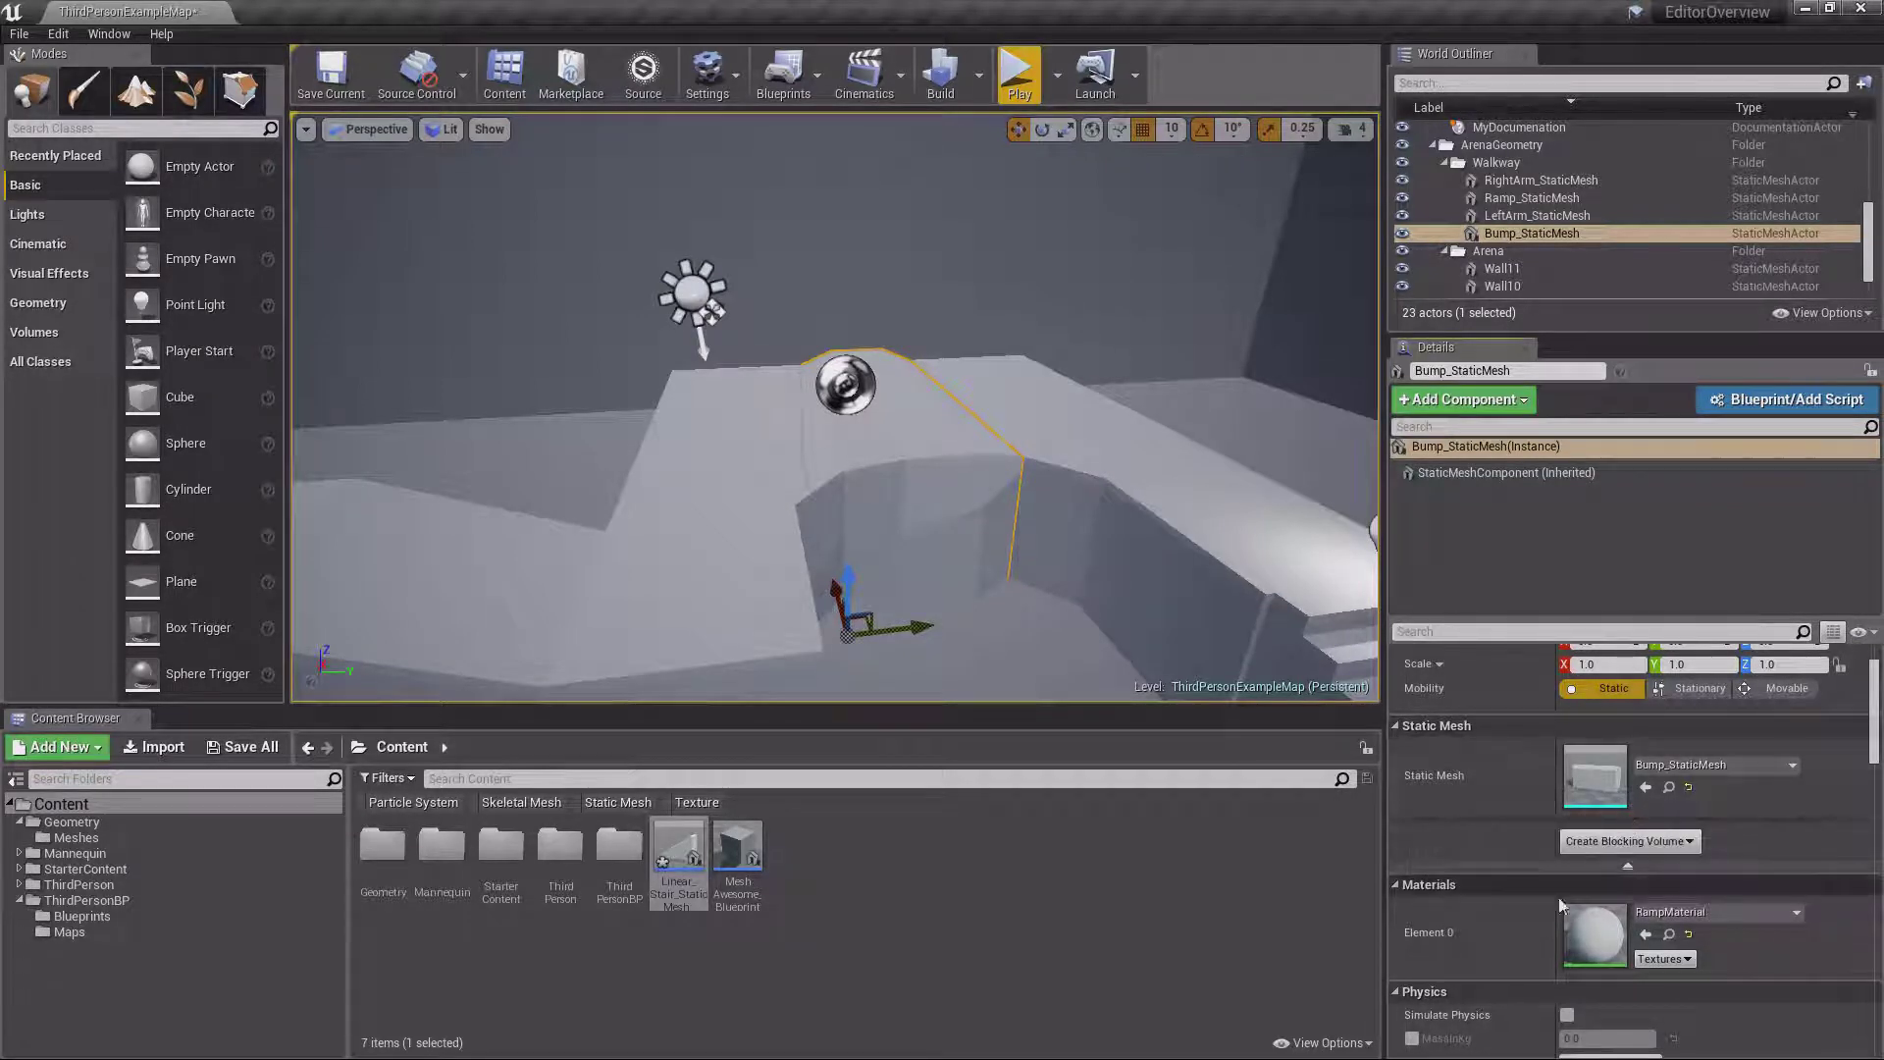
pyautogui.scroll(-6, 1634, 864)
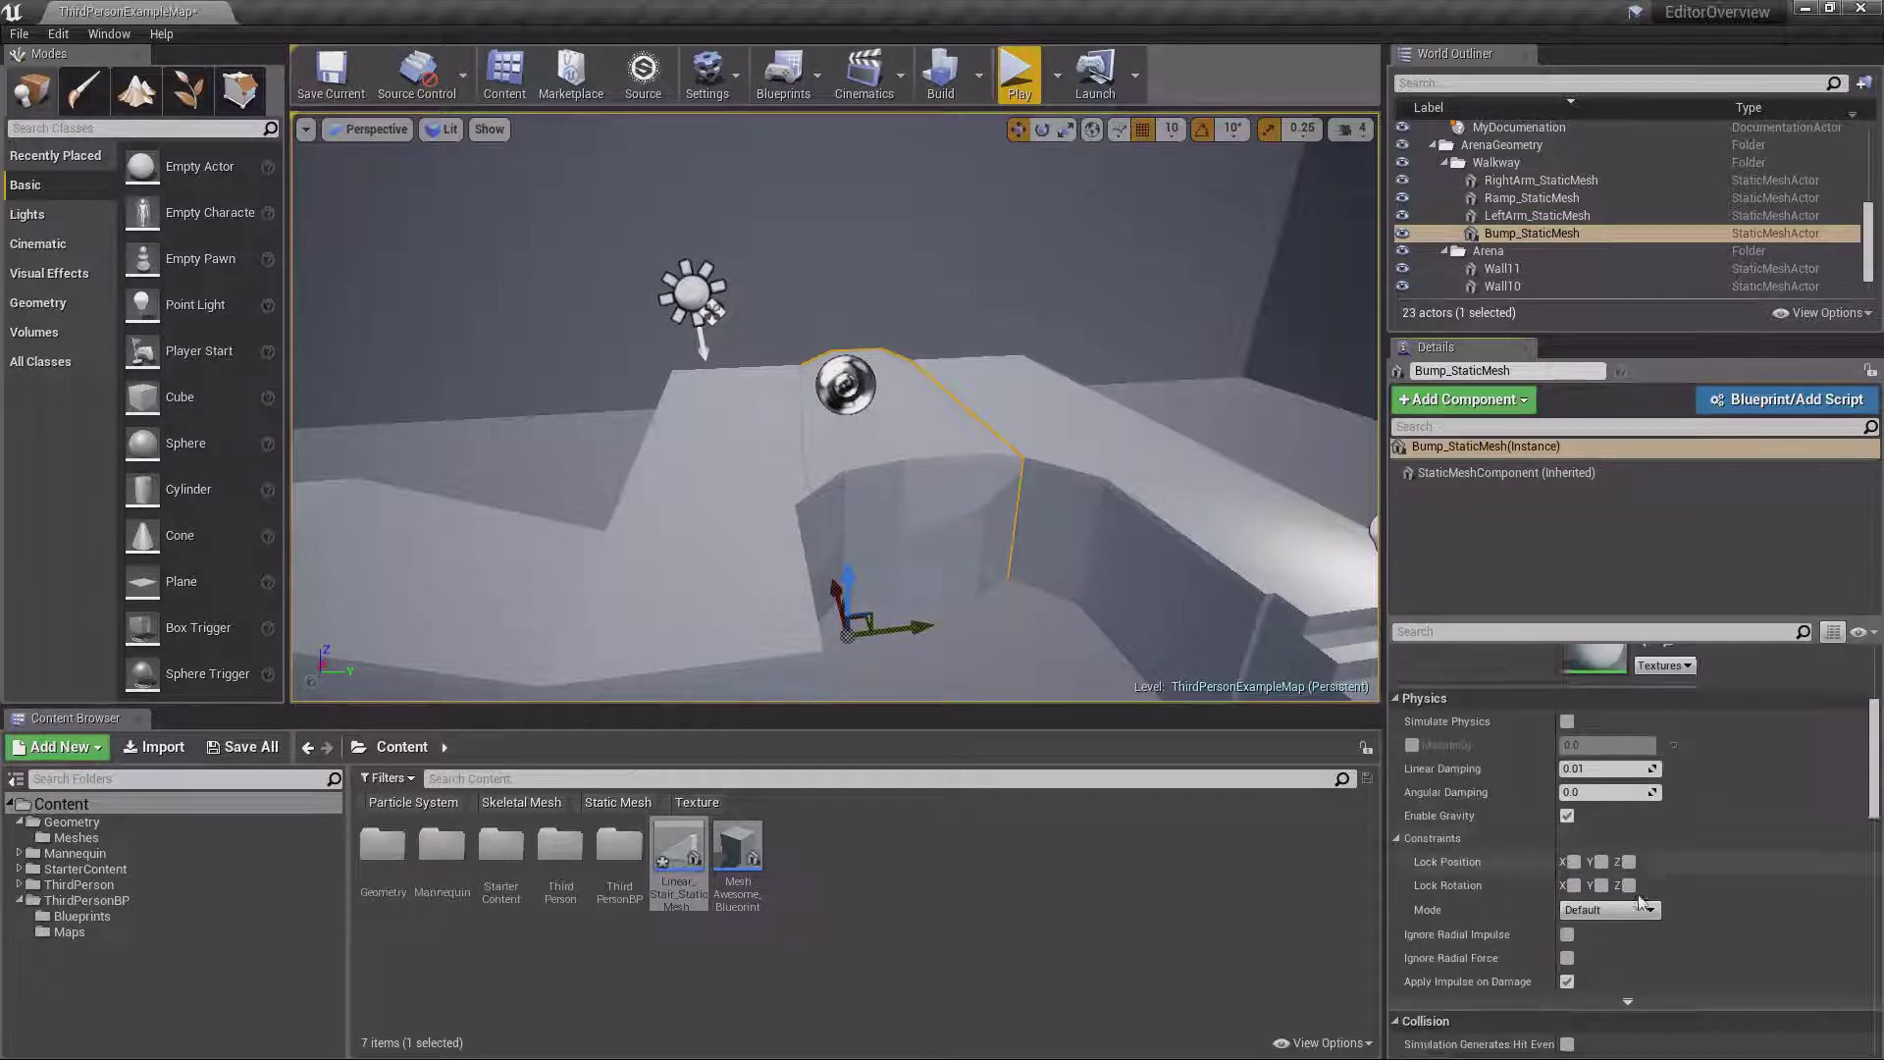
pyautogui.click(1637, 910)
pyautogui.scroll(-5, 1635, 901)
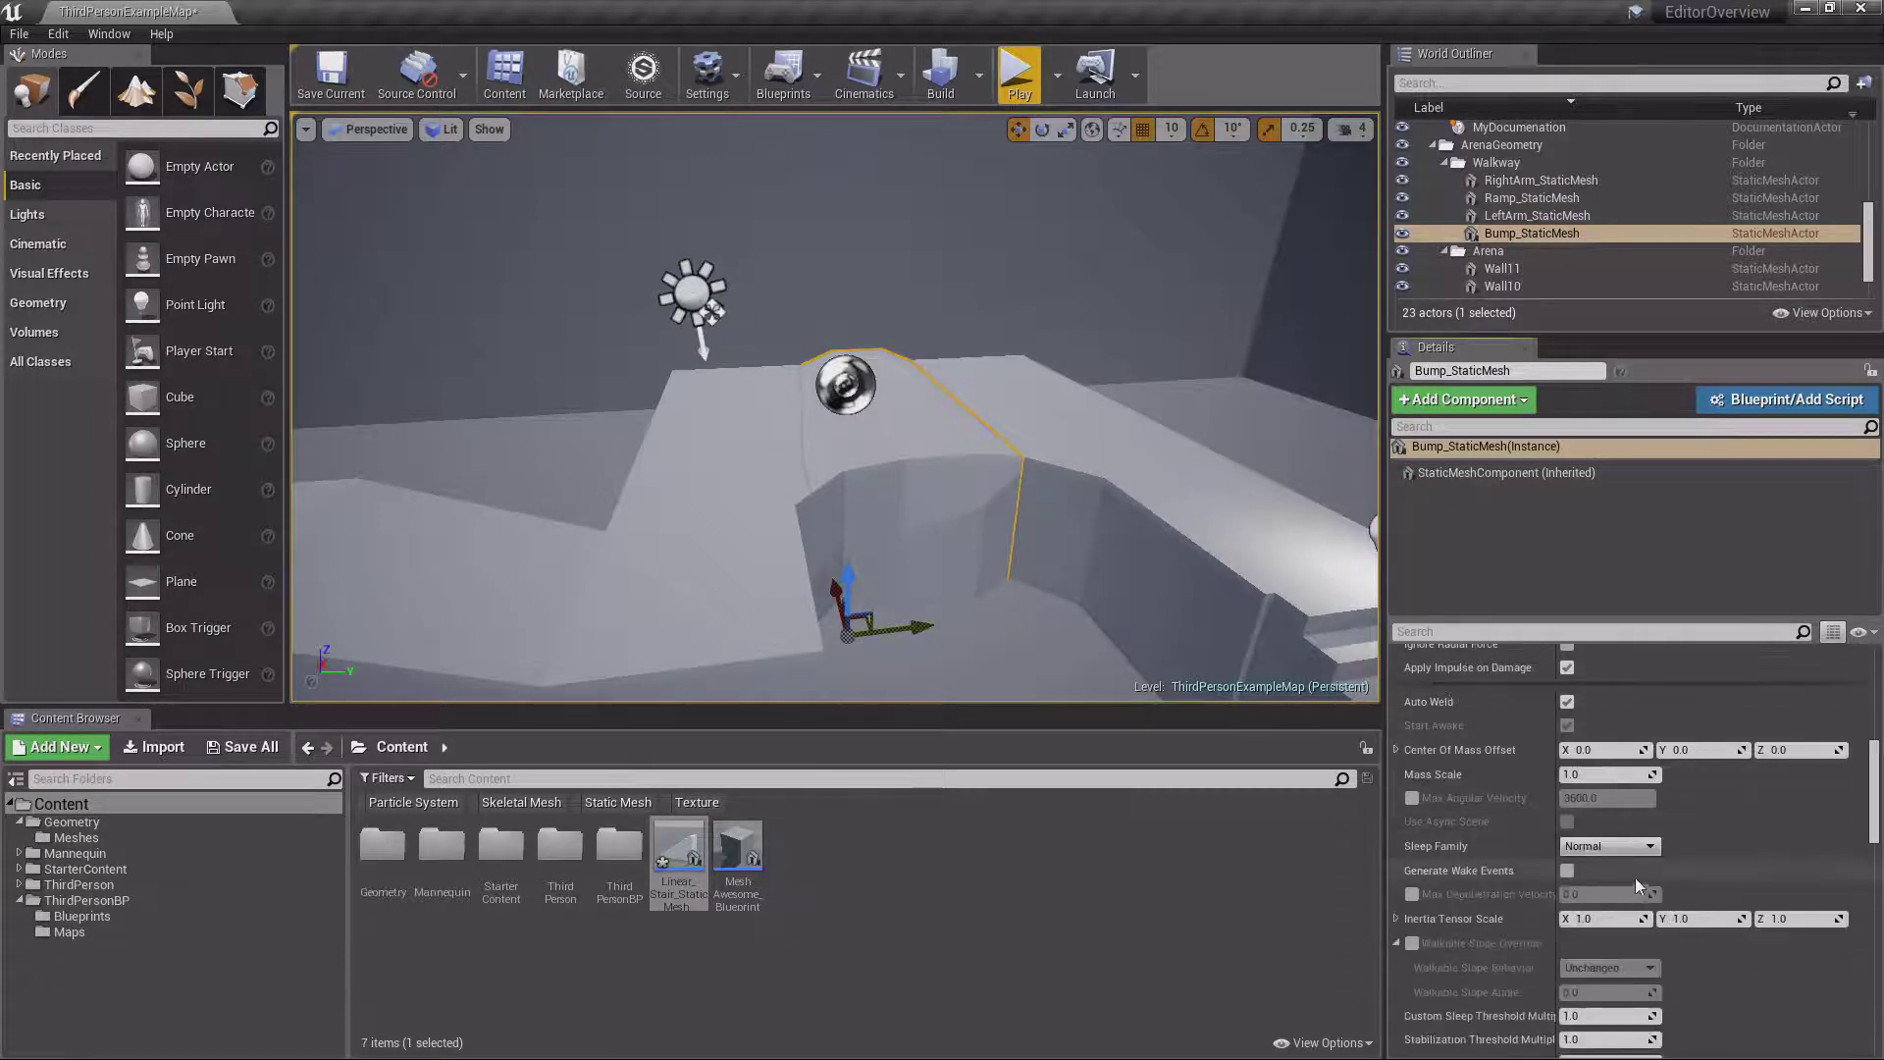
pyautogui.moveTo(1876, 791)
pyautogui.mouseDown()
pyautogui.moveTo(1876, 821)
pyautogui.moveTo(1876, 788)
pyautogui.mouseUp()
pyautogui.scroll(10, 1712, 768)
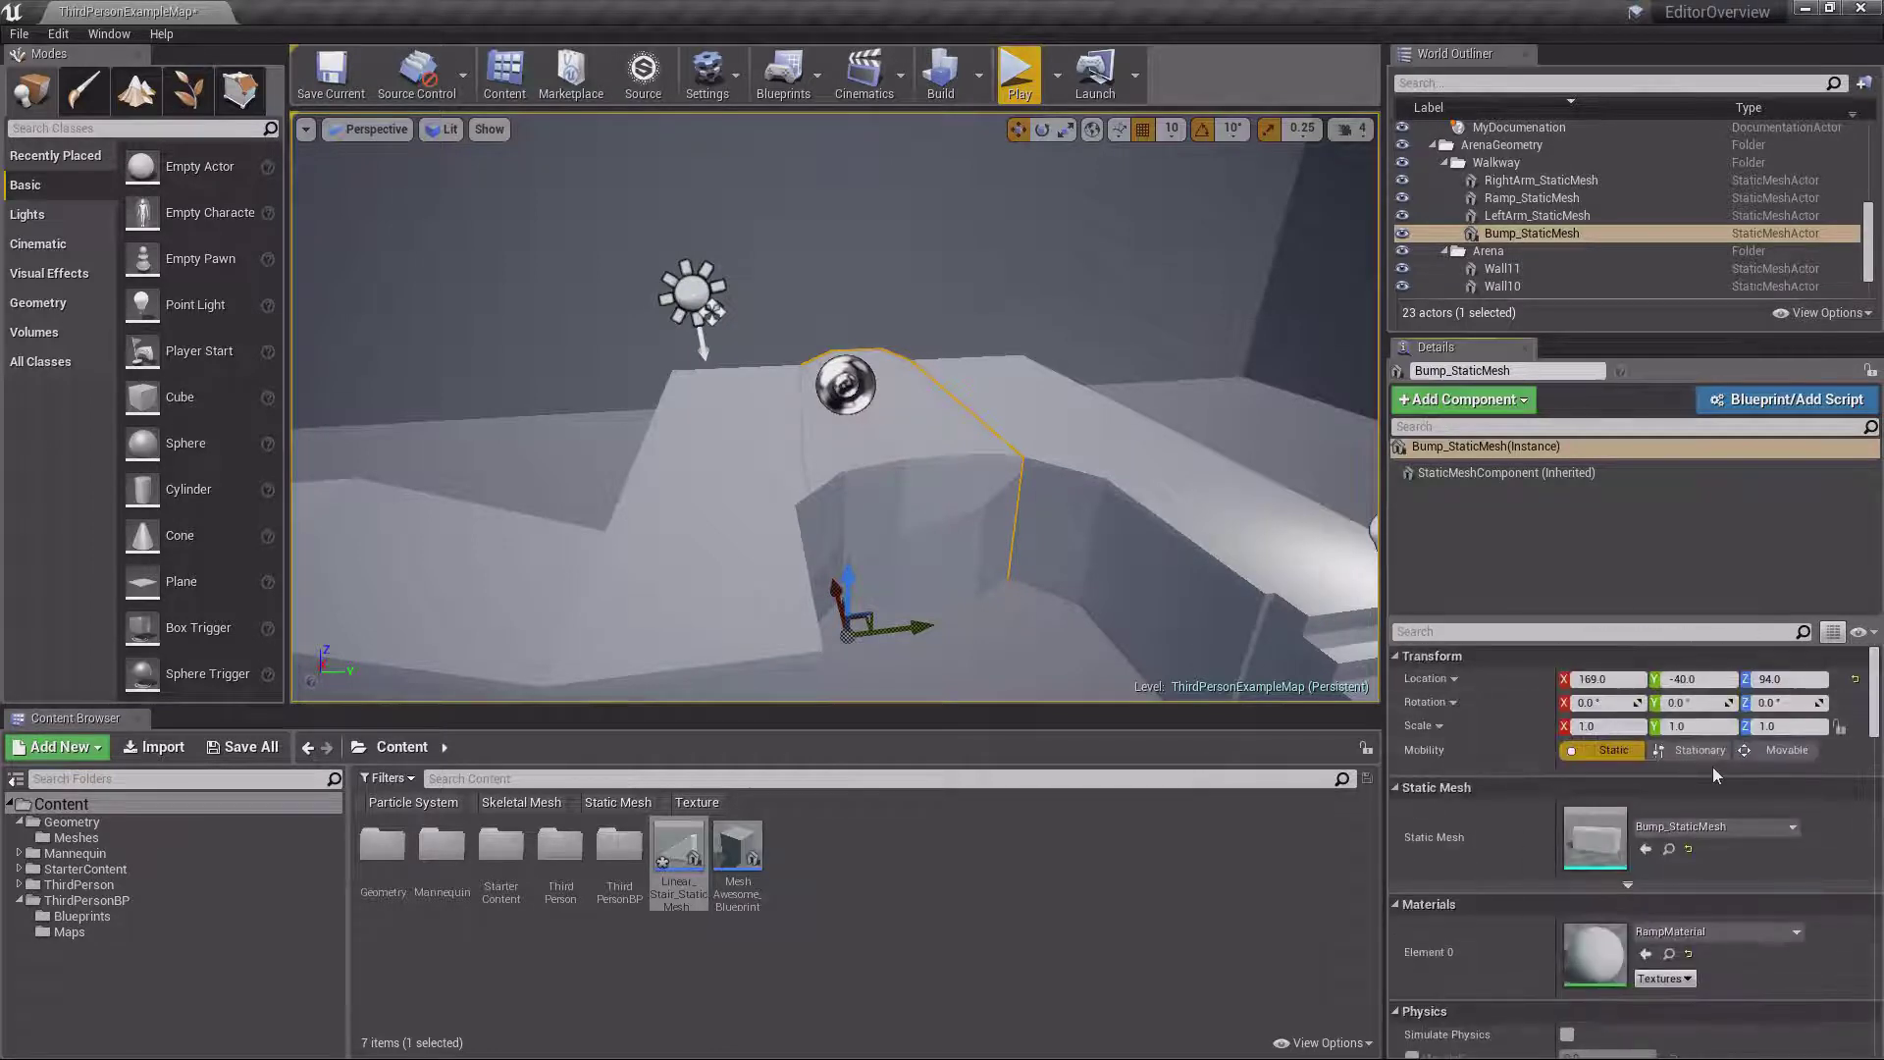
# Turn on Show All Advanced Details for Bump_StaticMesh's properties
pyautogui.click(1860, 633)
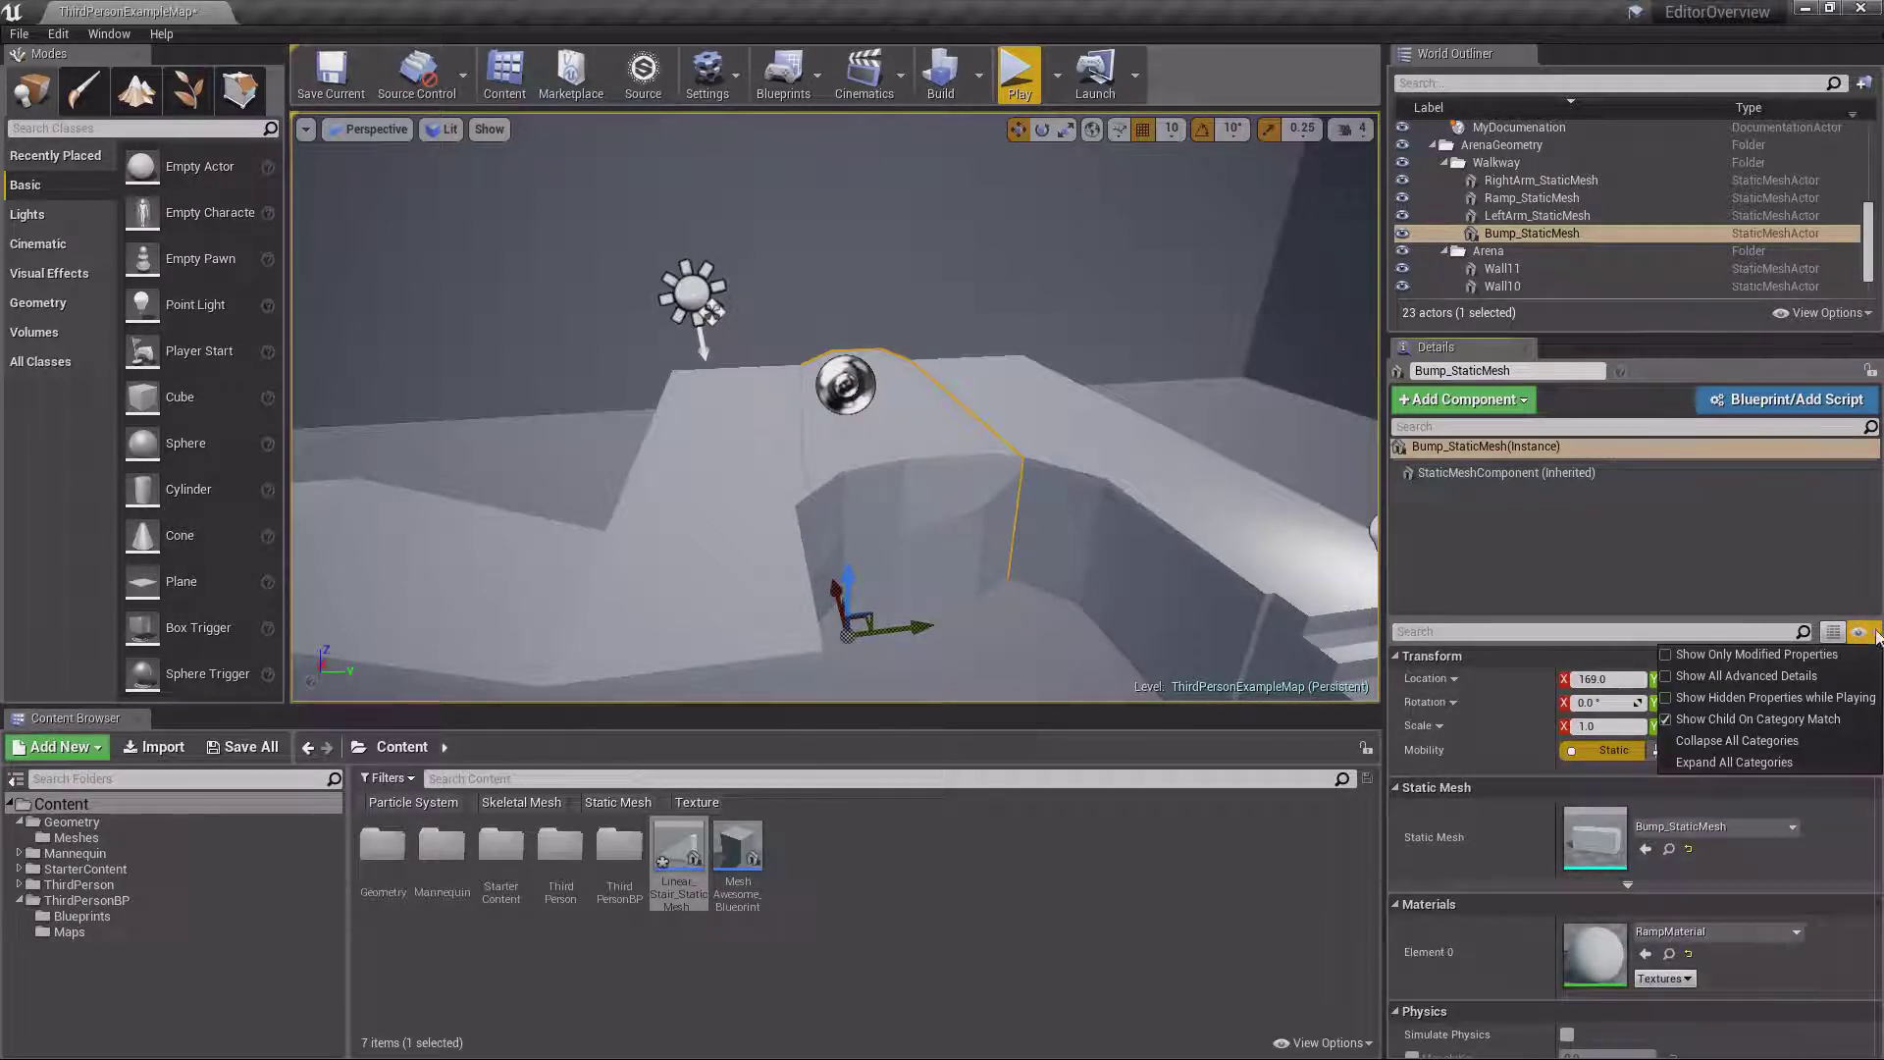
pyautogui.click(1725, 677)
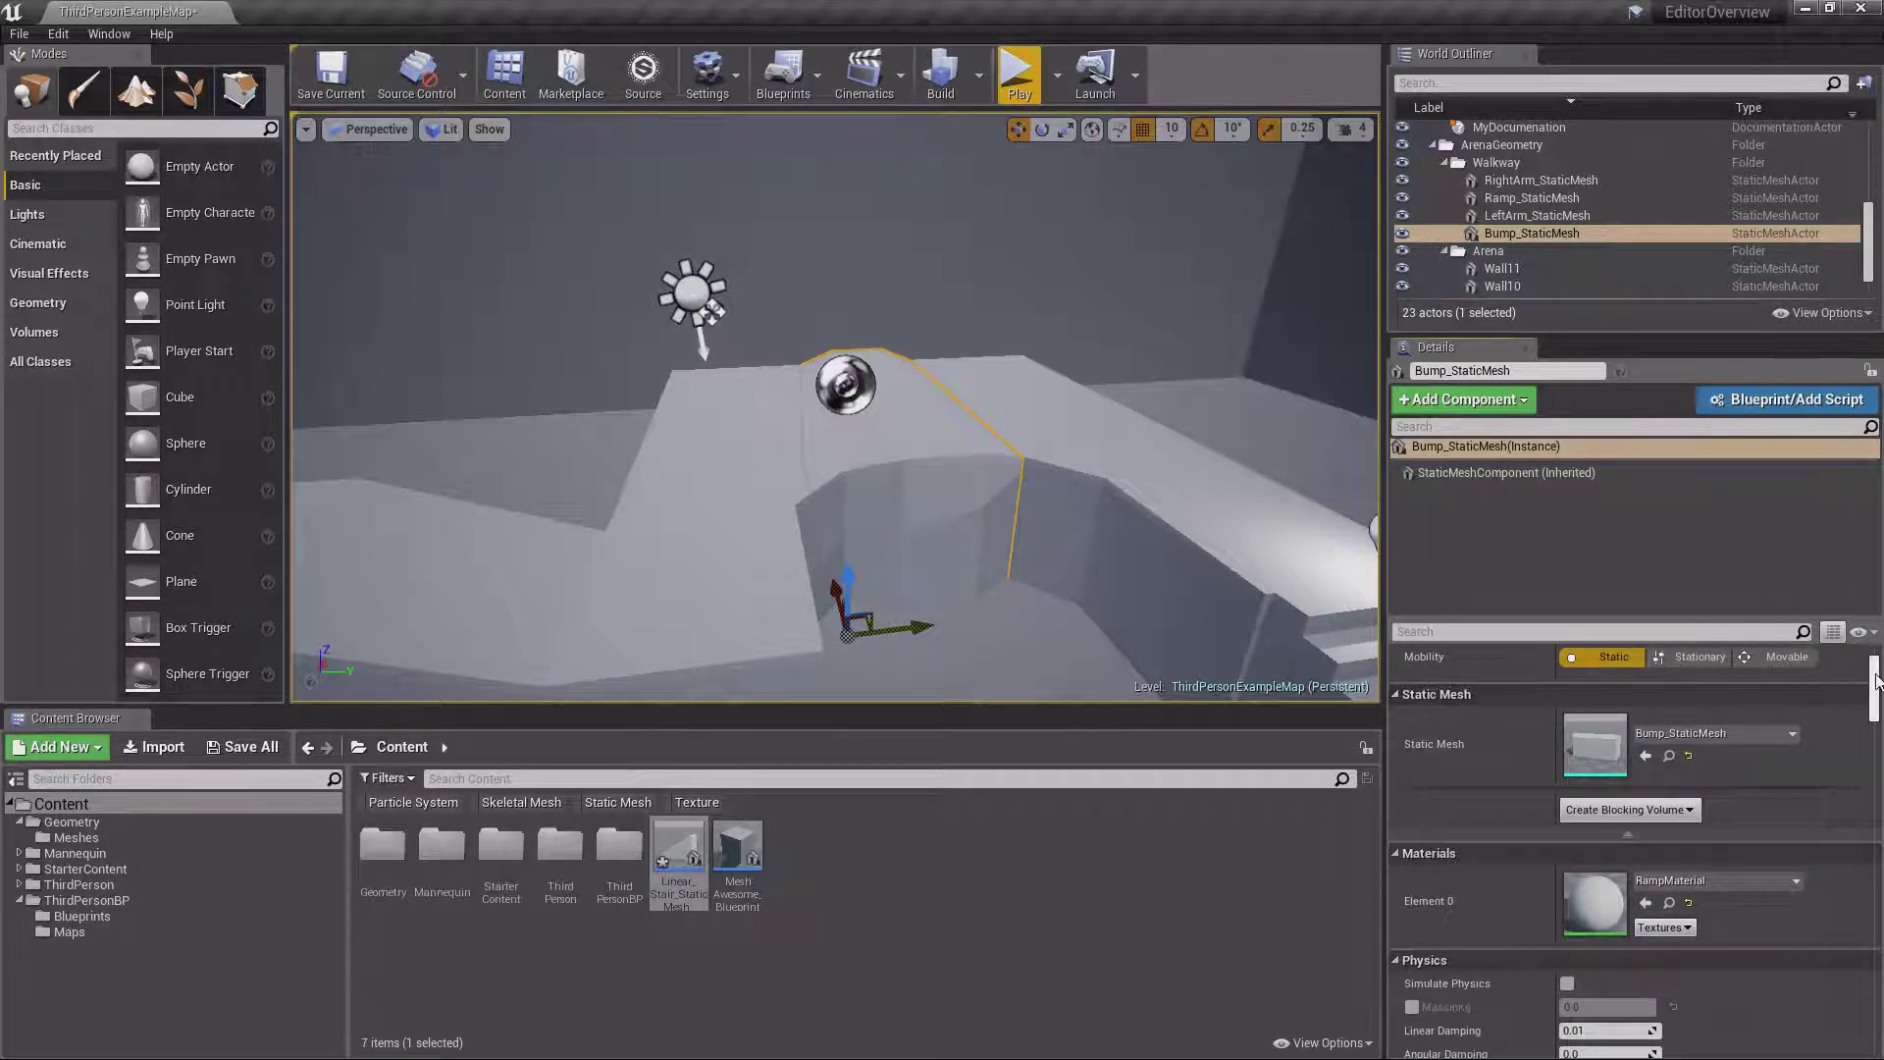
pyautogui.moveTo(1873, 688); pyautogui.dragTo(1874, 636)
# Turn on Show Hidden Properties while Playing for the details display
pyautogui.click(1874, 633)
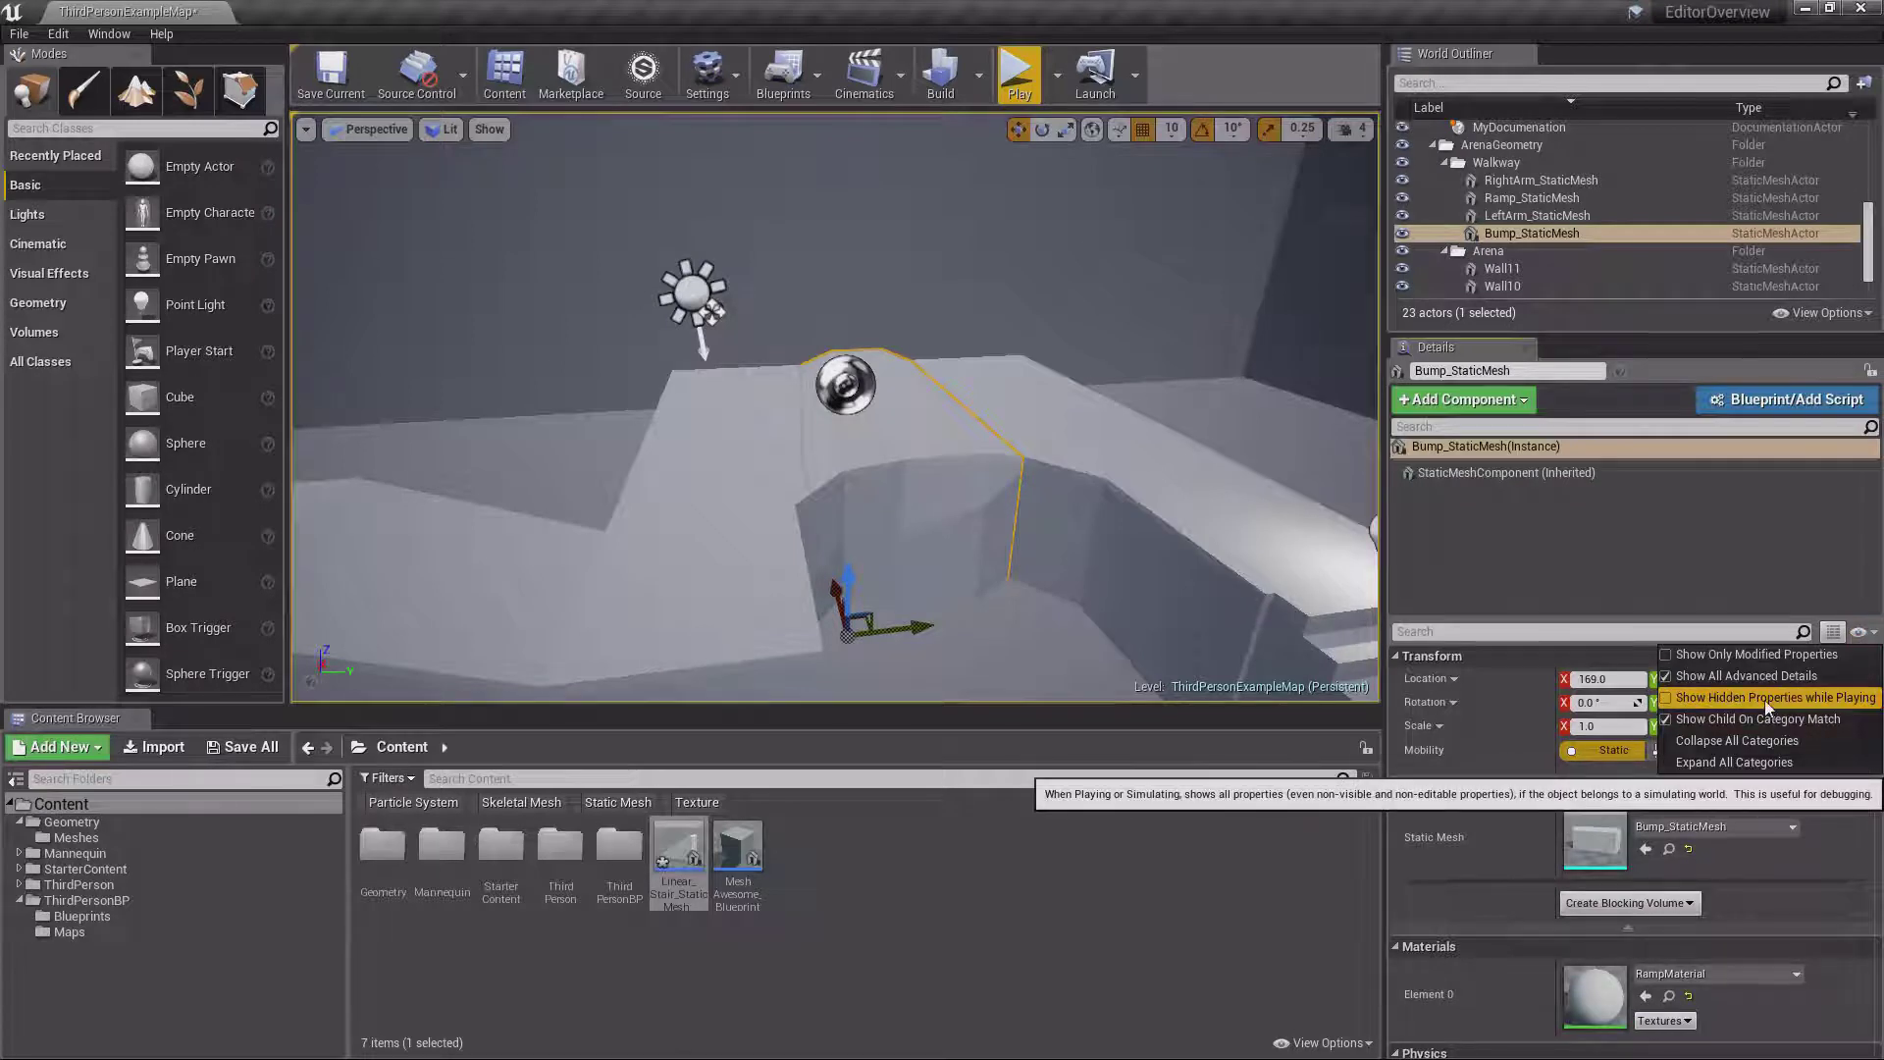
pyautogui.click(1874, 636)
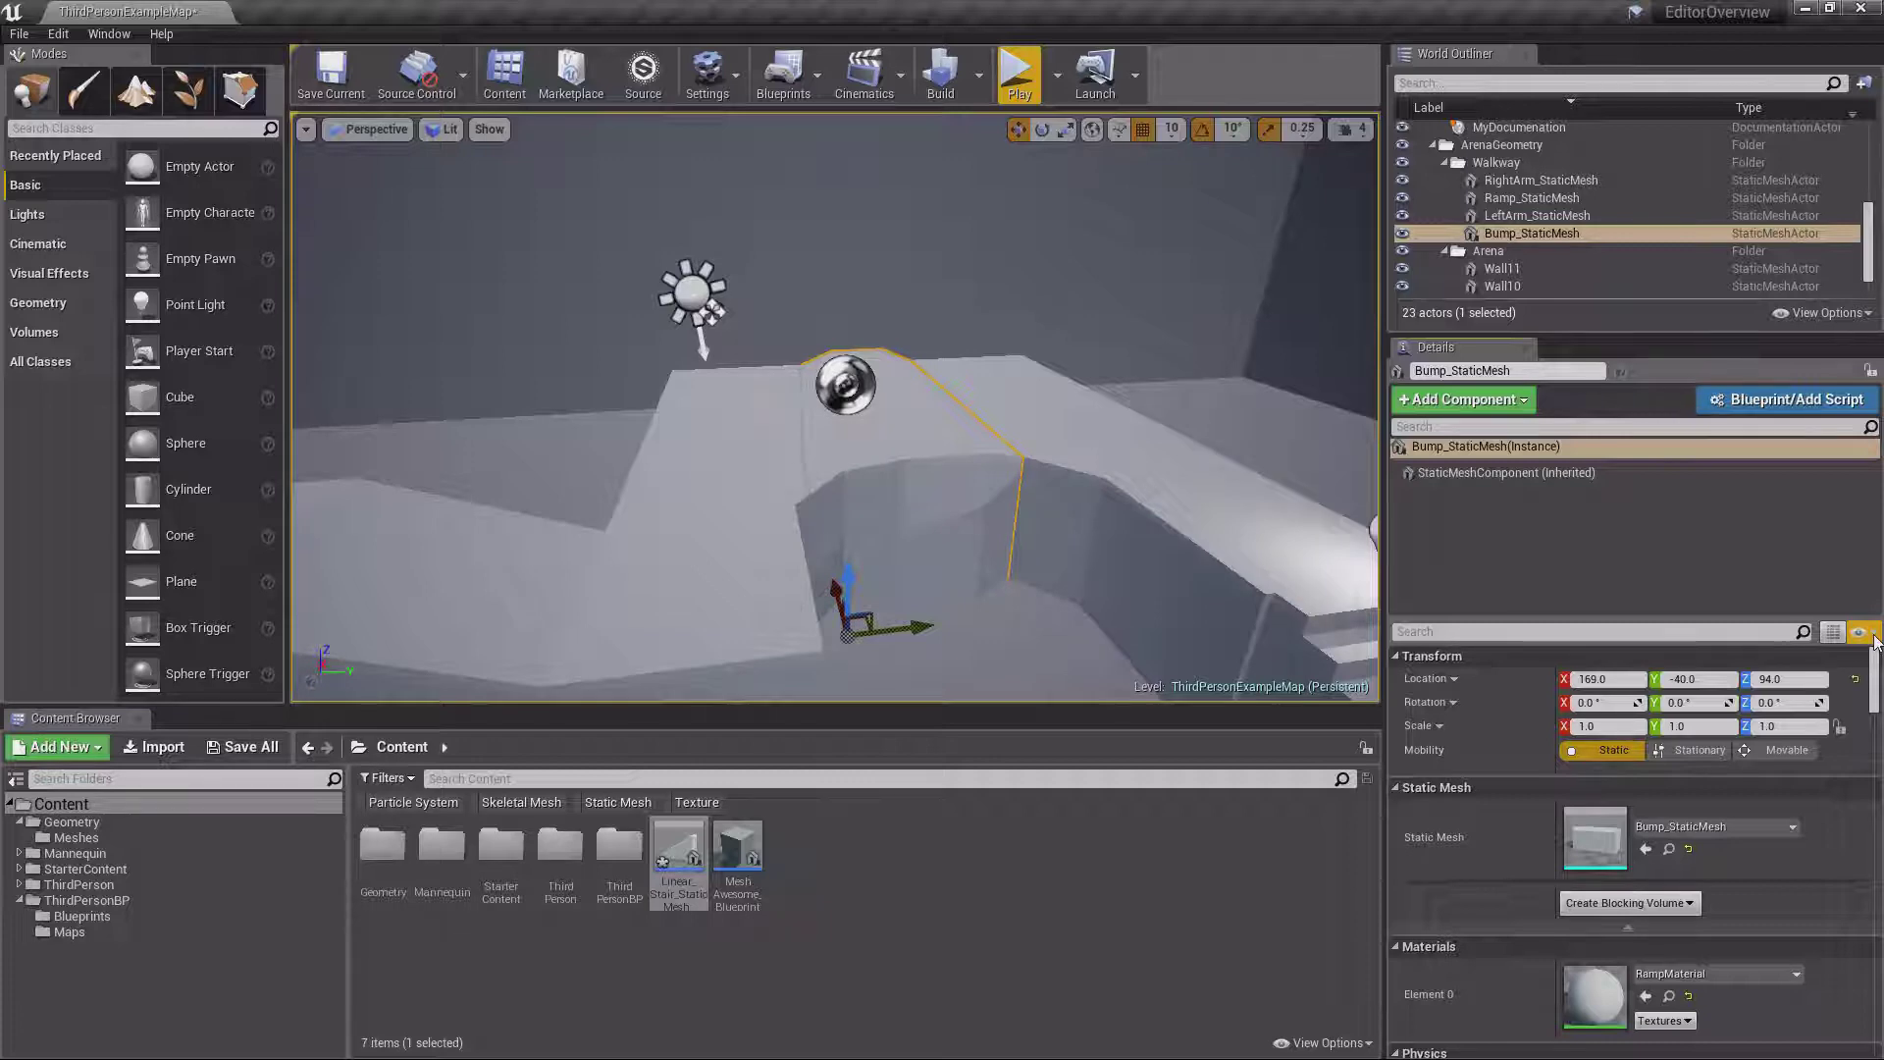
pyautogui.click(1873, 633)
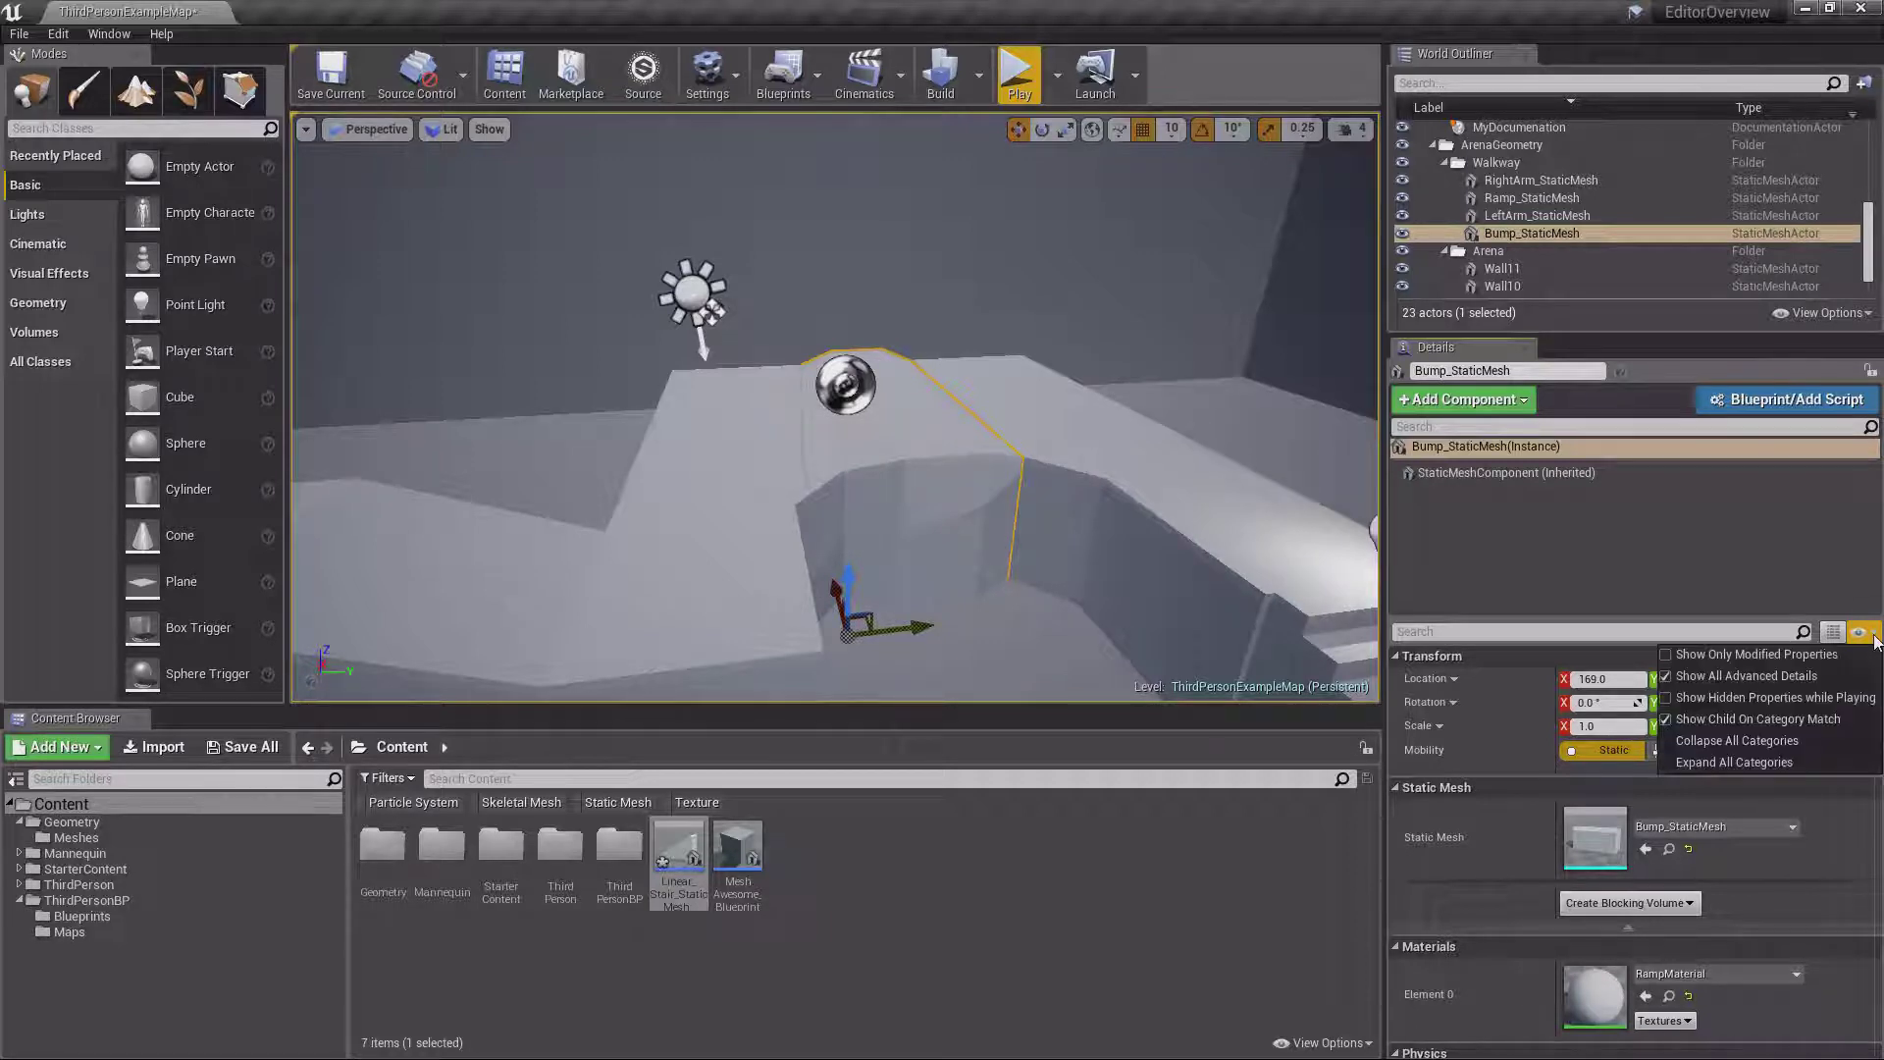
pyautogui.click(1708, 698)
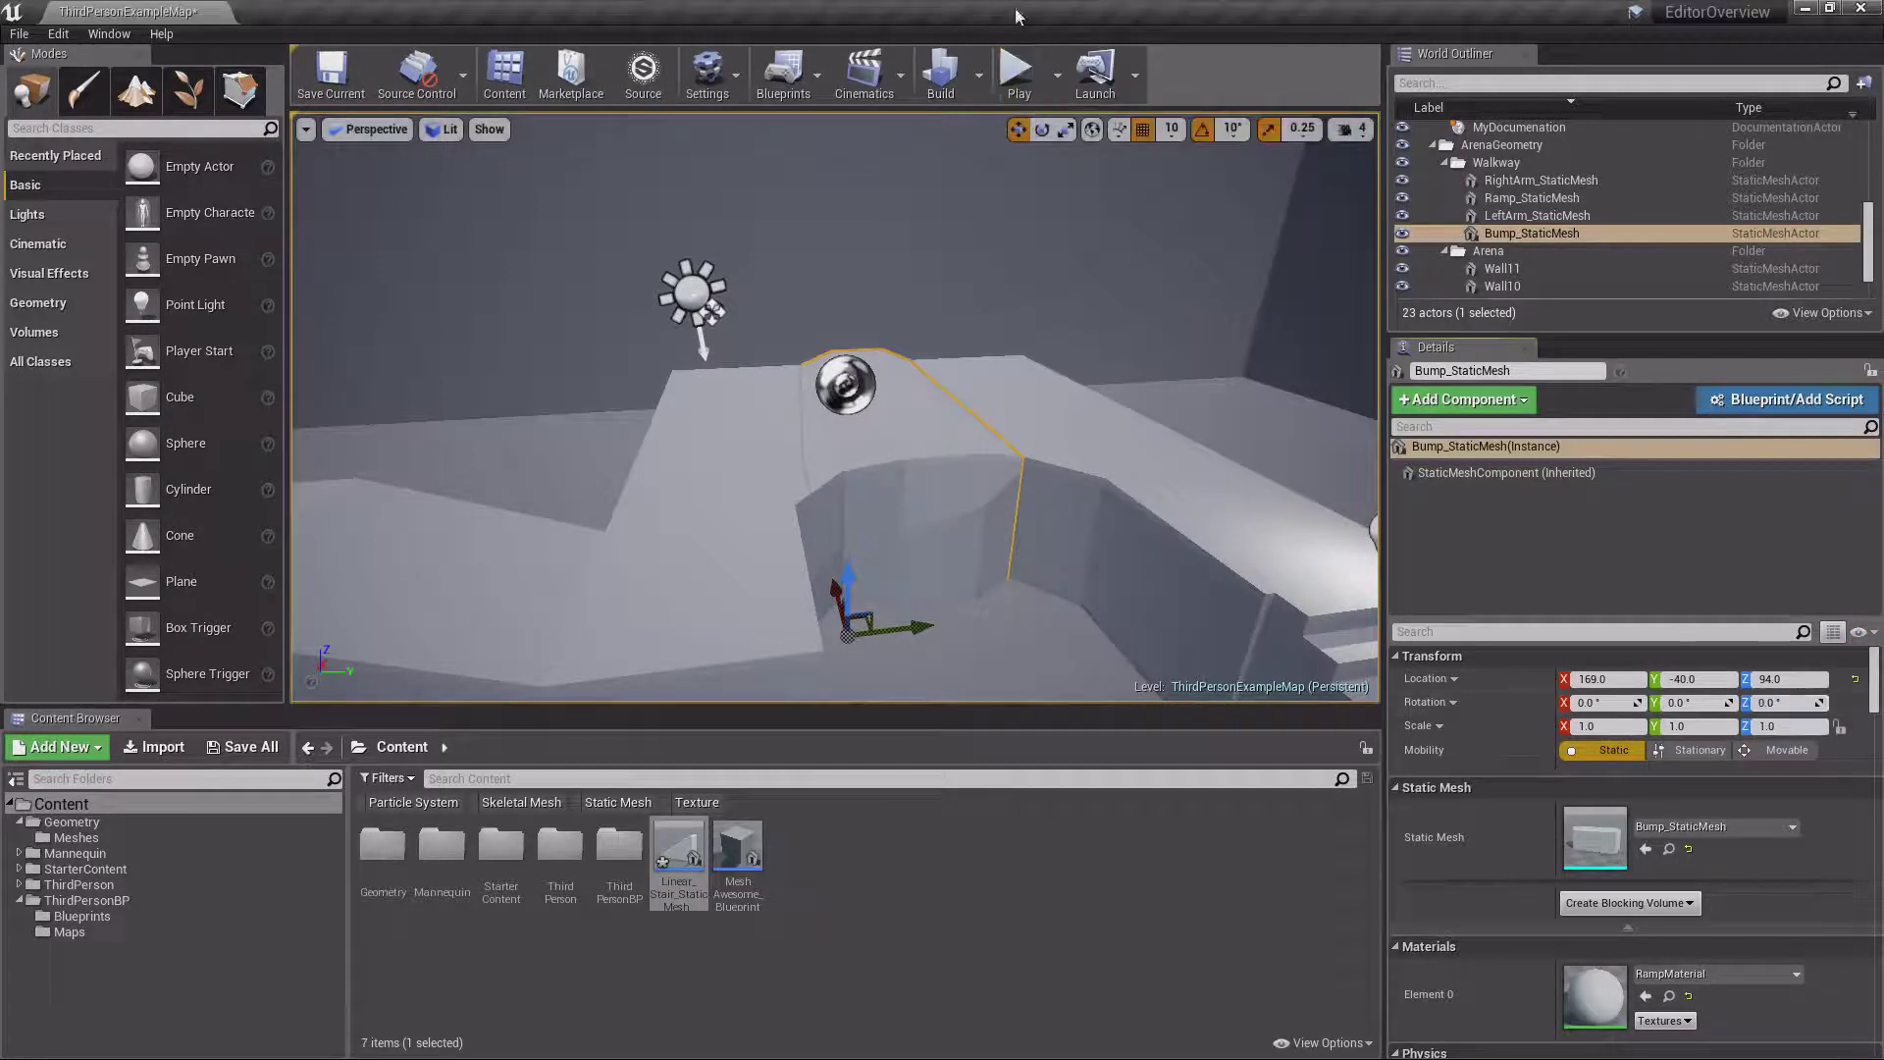
# Focus the view on Bump_StaticMesh, select the Player actor in the World Outliner, and start playing the level
pyautogui.doubleClick(1520, 233)
pyautogui.scroll(3, 1520, 230)
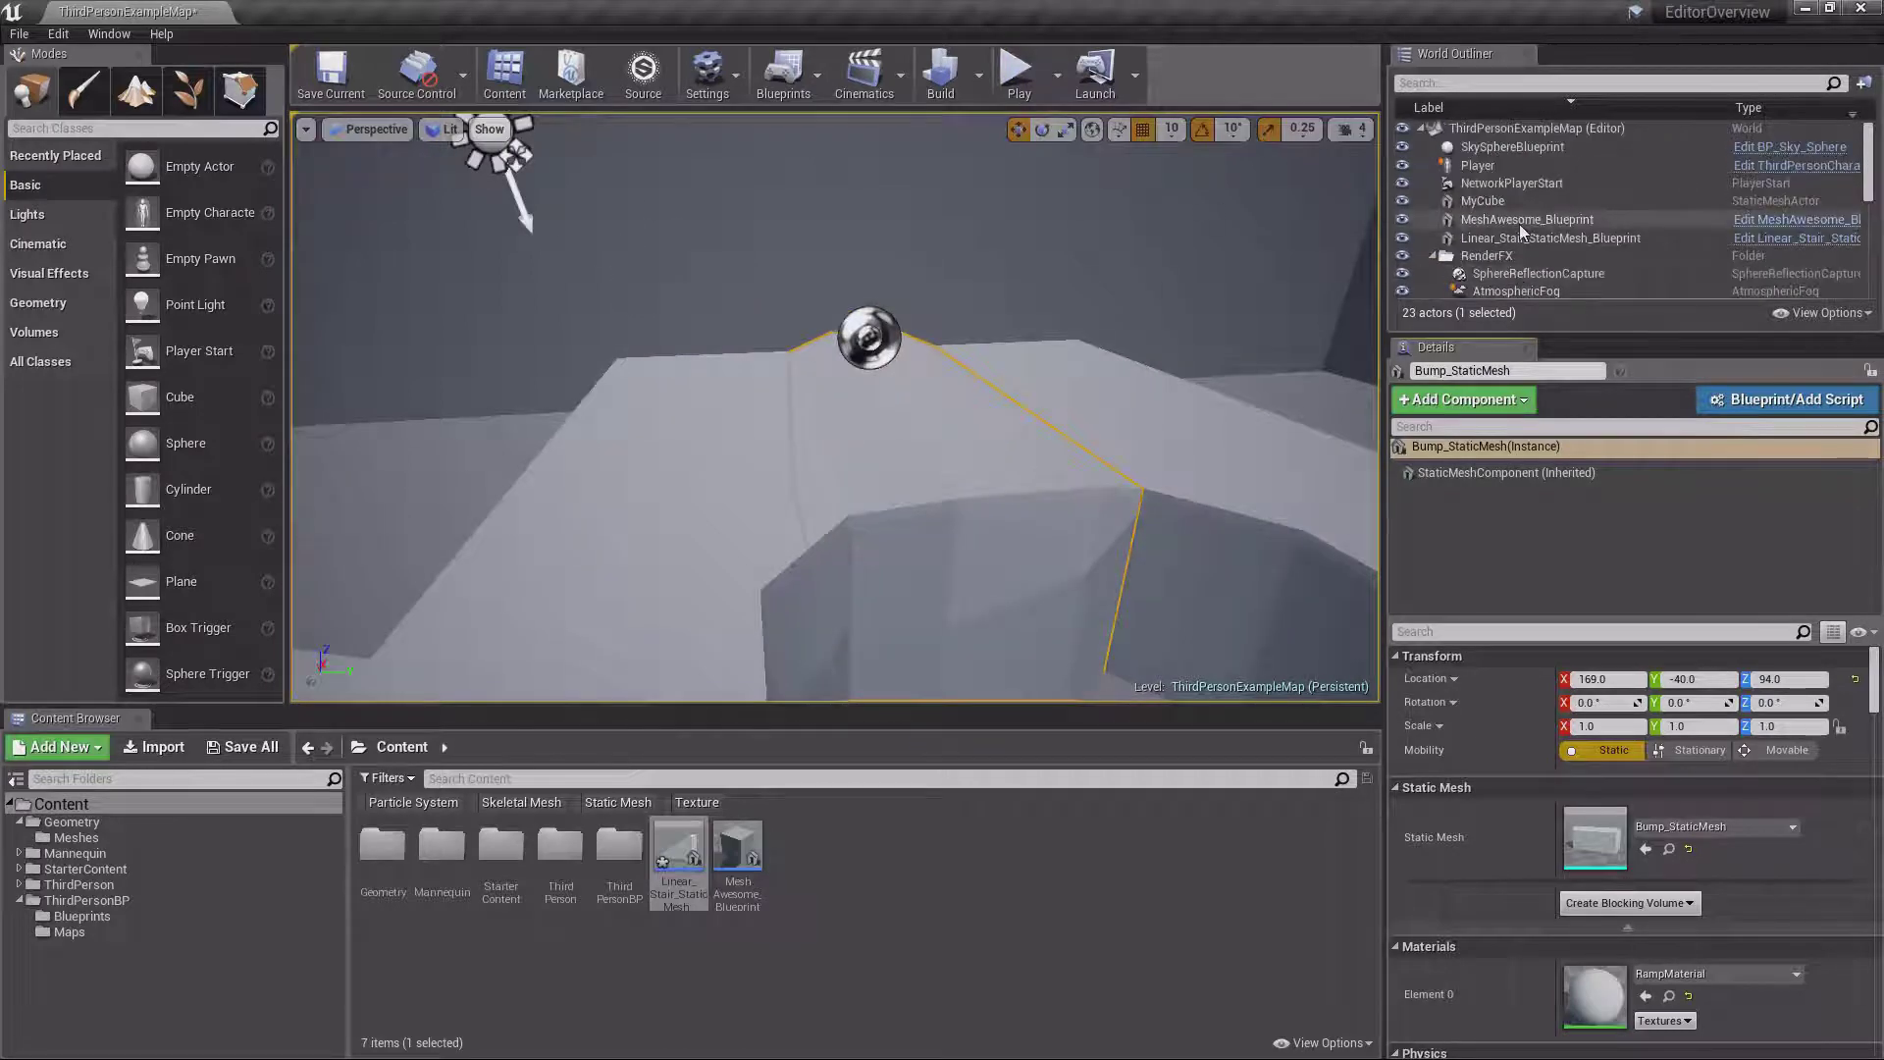
pyautogui.click(1482, 165)
pyautogui.click(1019, 84)
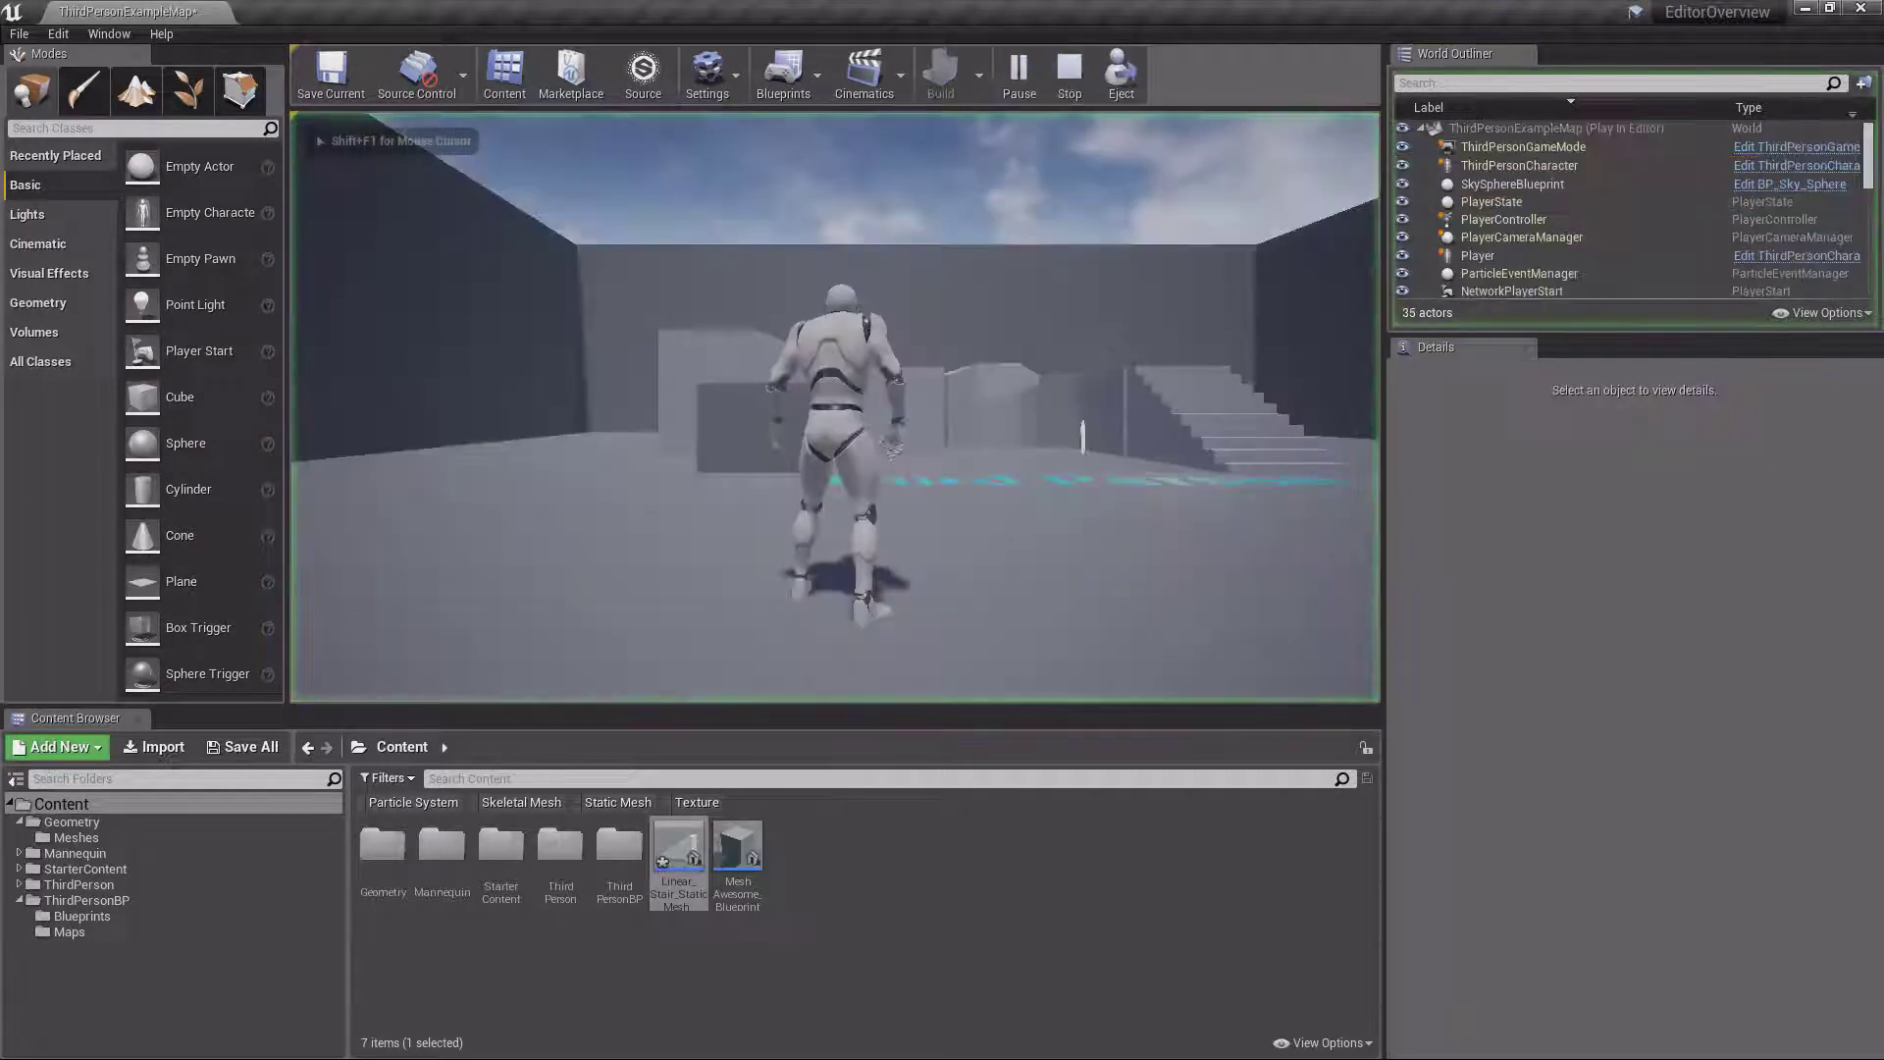
# Select the Player actor in the running level and examine its full property list with hidden properties shown
pyautogui.click(1494, 254)
pyautogui.click(1861, 636)
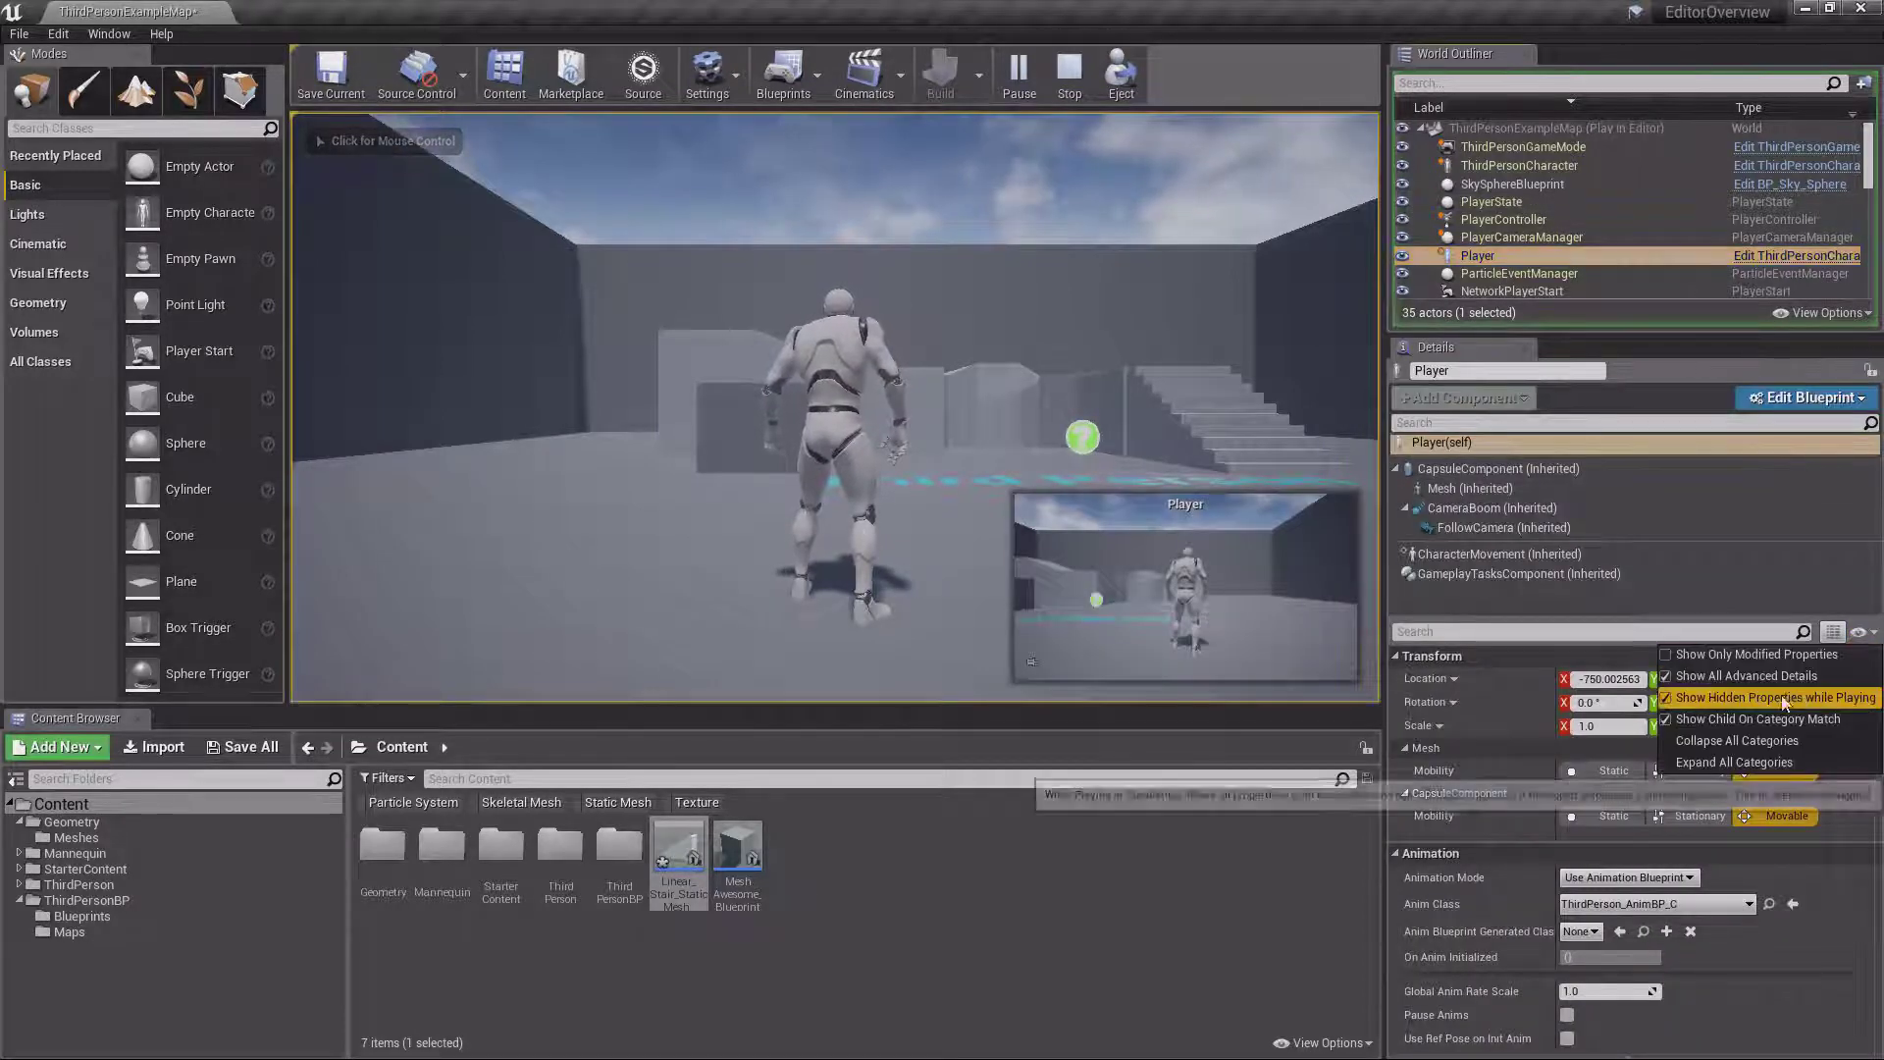
pyautogui.click(1865, 783)
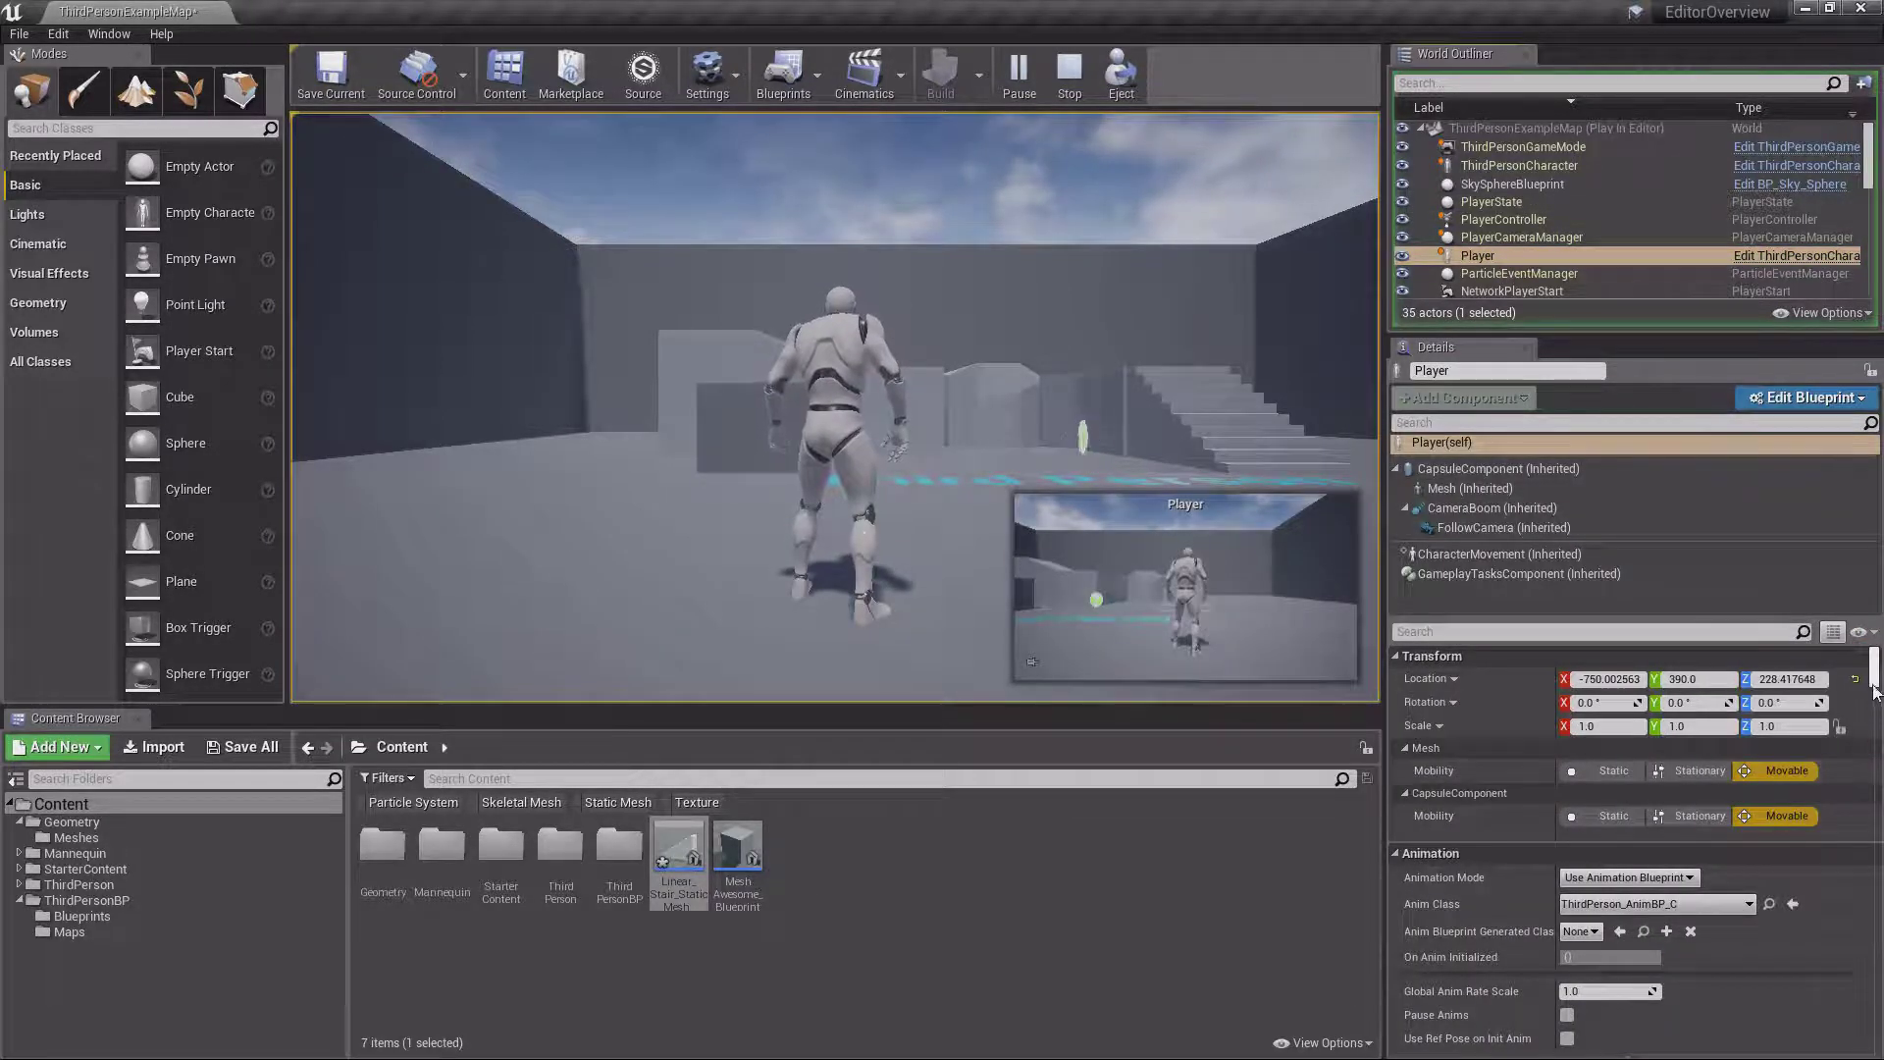
pyautogui.moveTo(1873, 677); pyautogui.dragTo(1875, 858)
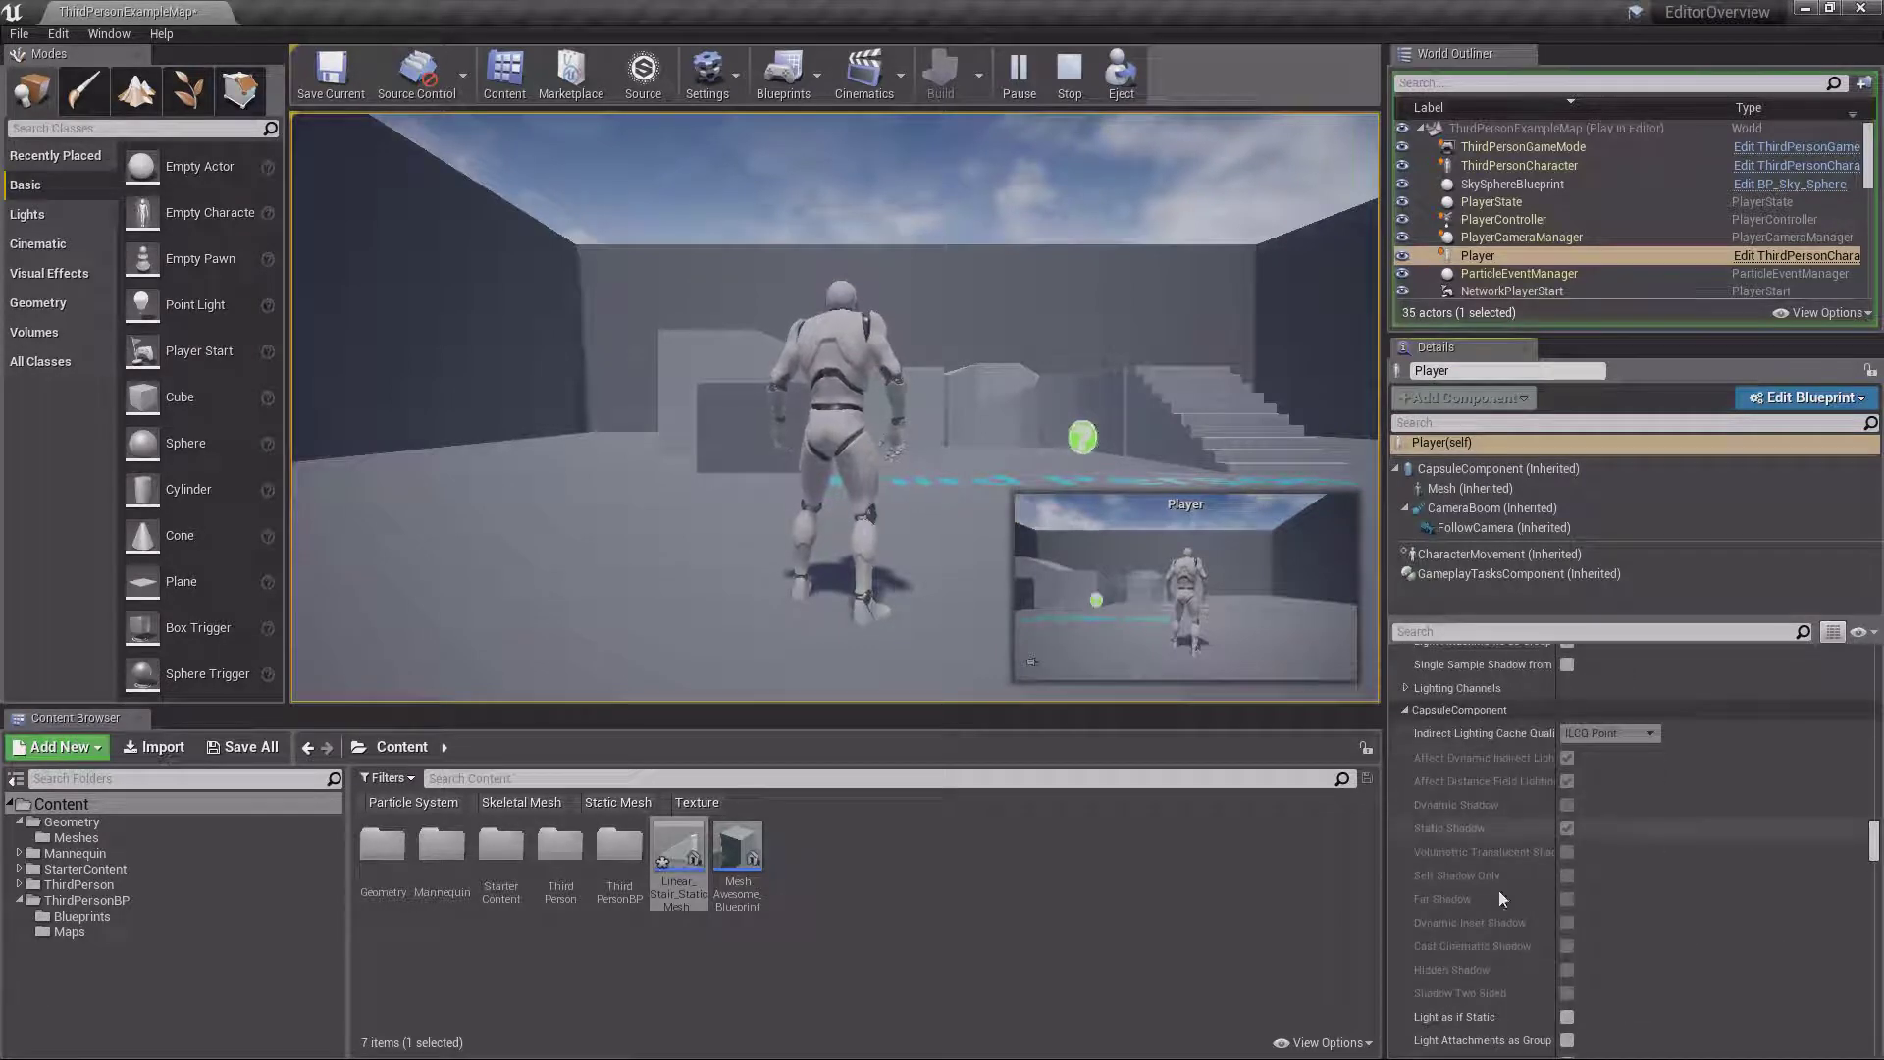
pyautogui.scroll(5, 1504, 937)
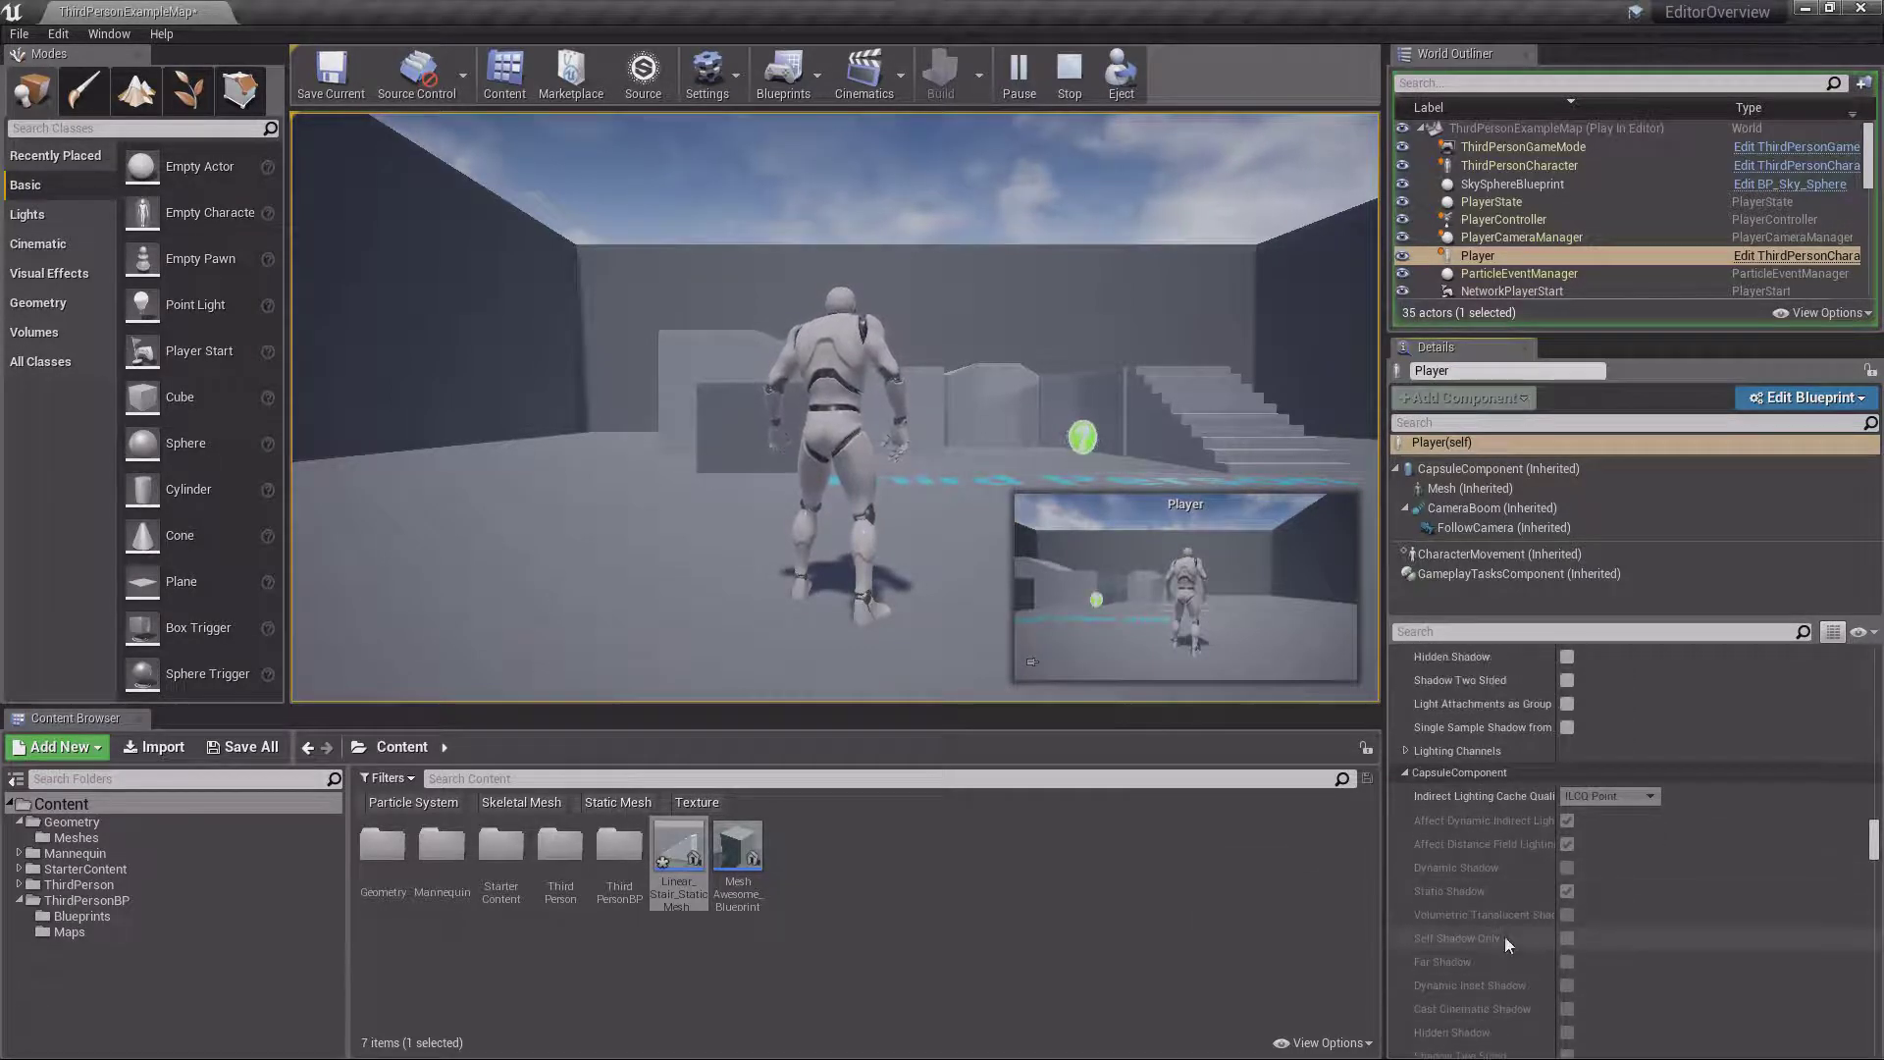
pyautogui.moveTo(1875, 822); pyautogui.dragTo(1873, 620)
# Turn off Show Hidden Properties while Playing and stop the play session
pyautogui.click(1863, 632)
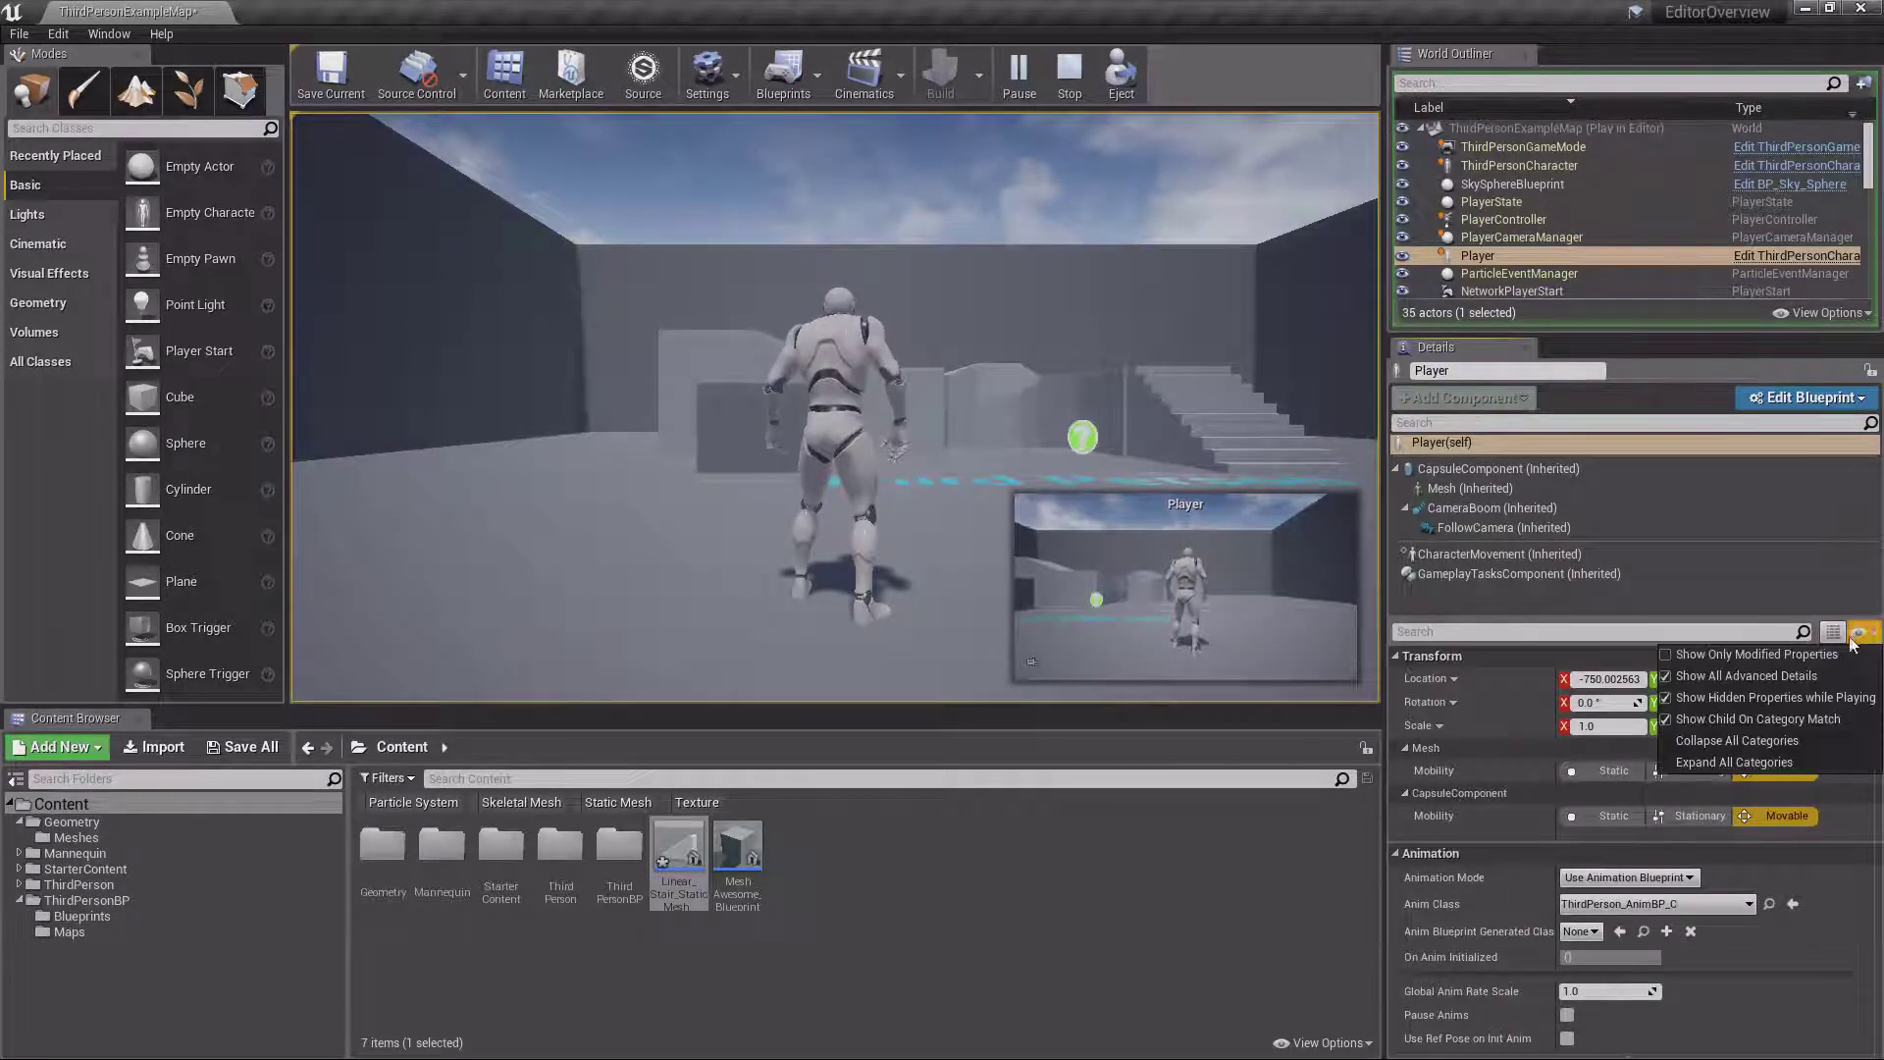
pyautogui.click(1727, 699)
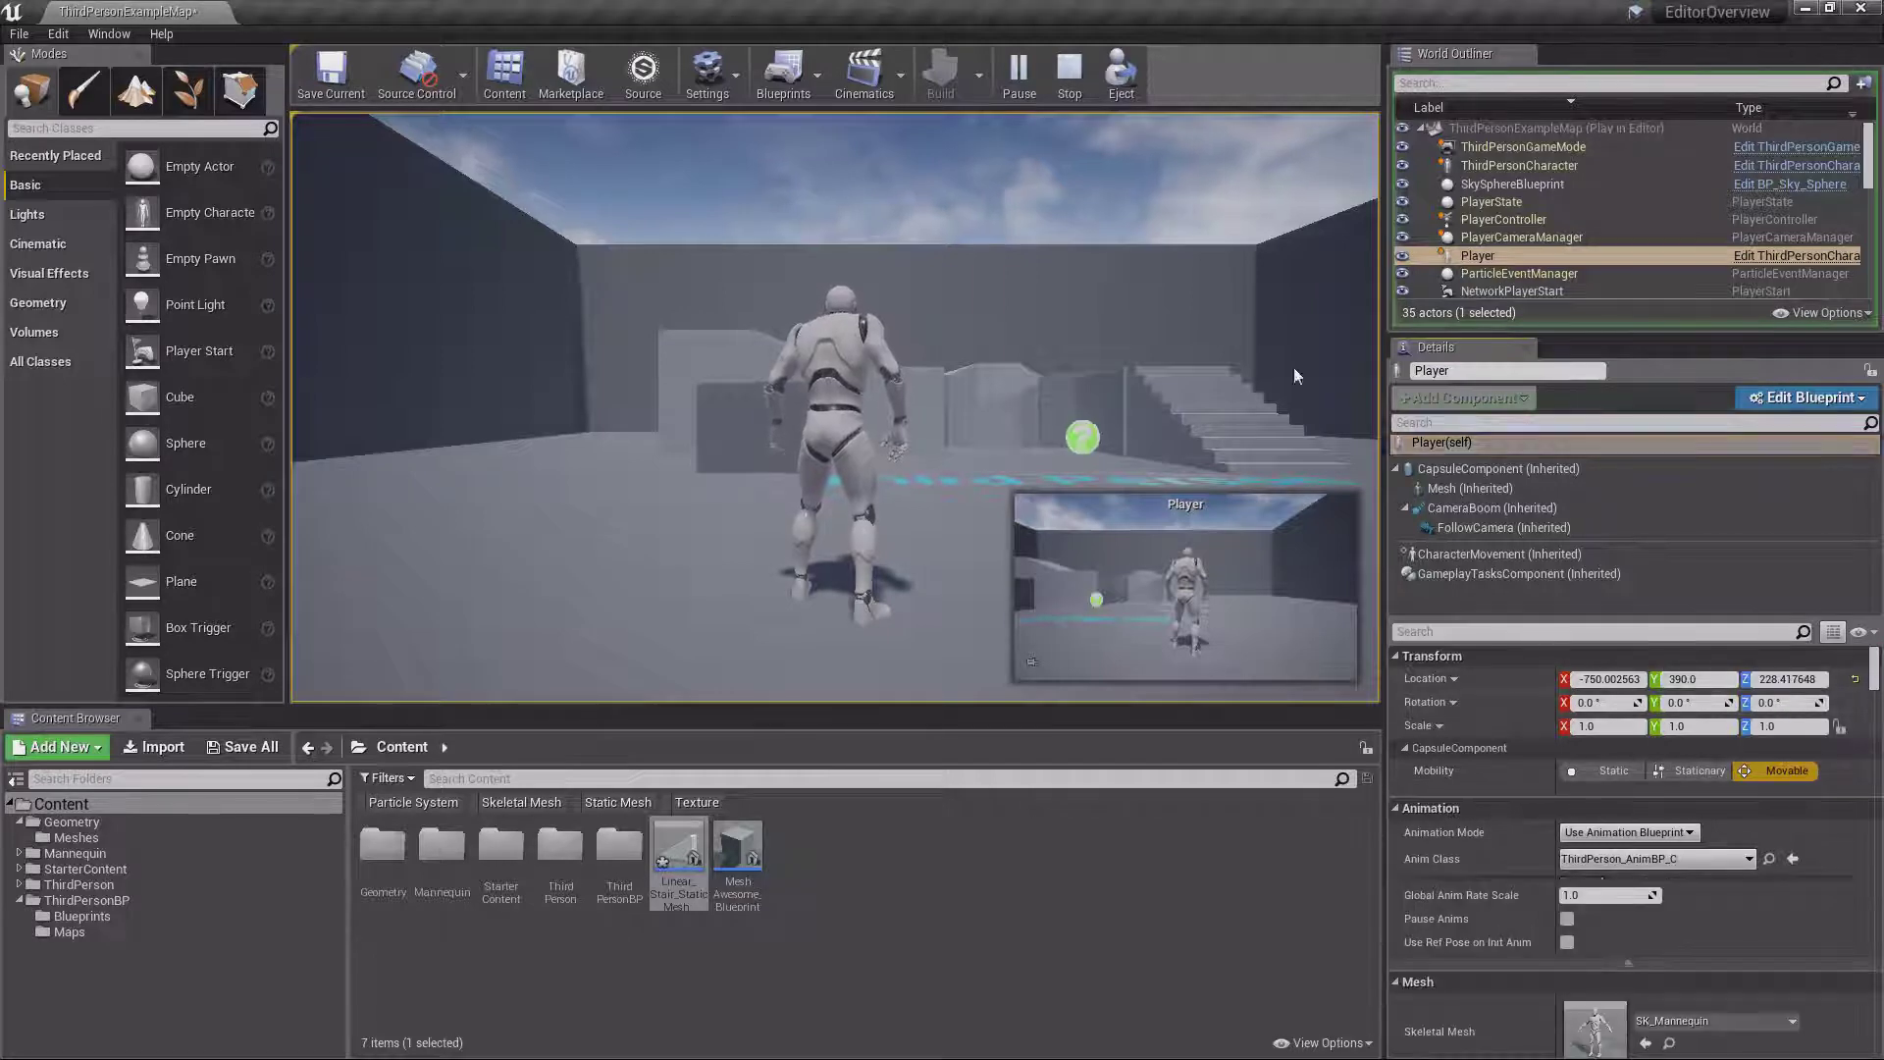
pyautogui.click(1070, 74)
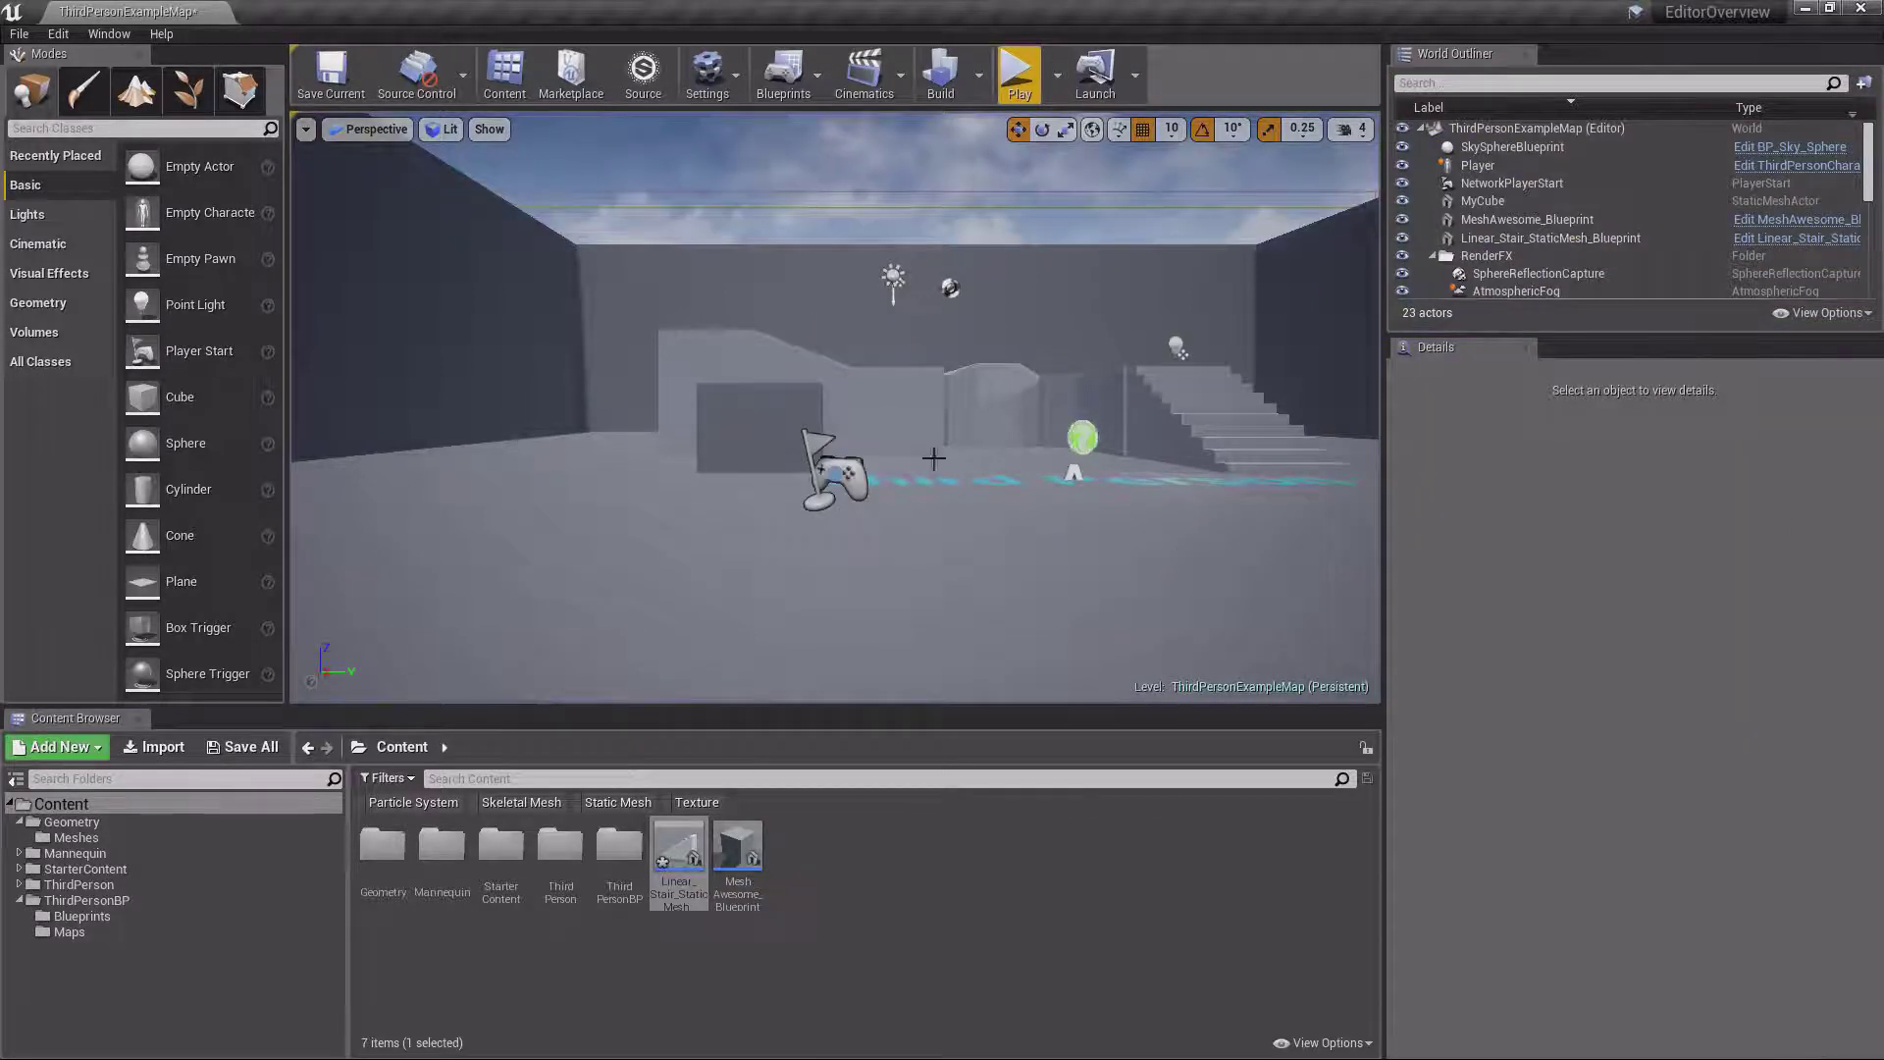
# Select Bump_StaticMesh, LeftArm_StaticMesh and RightArm_StaticMesh together and open them in the Property Matrix
pyautogui.click(933, 456)
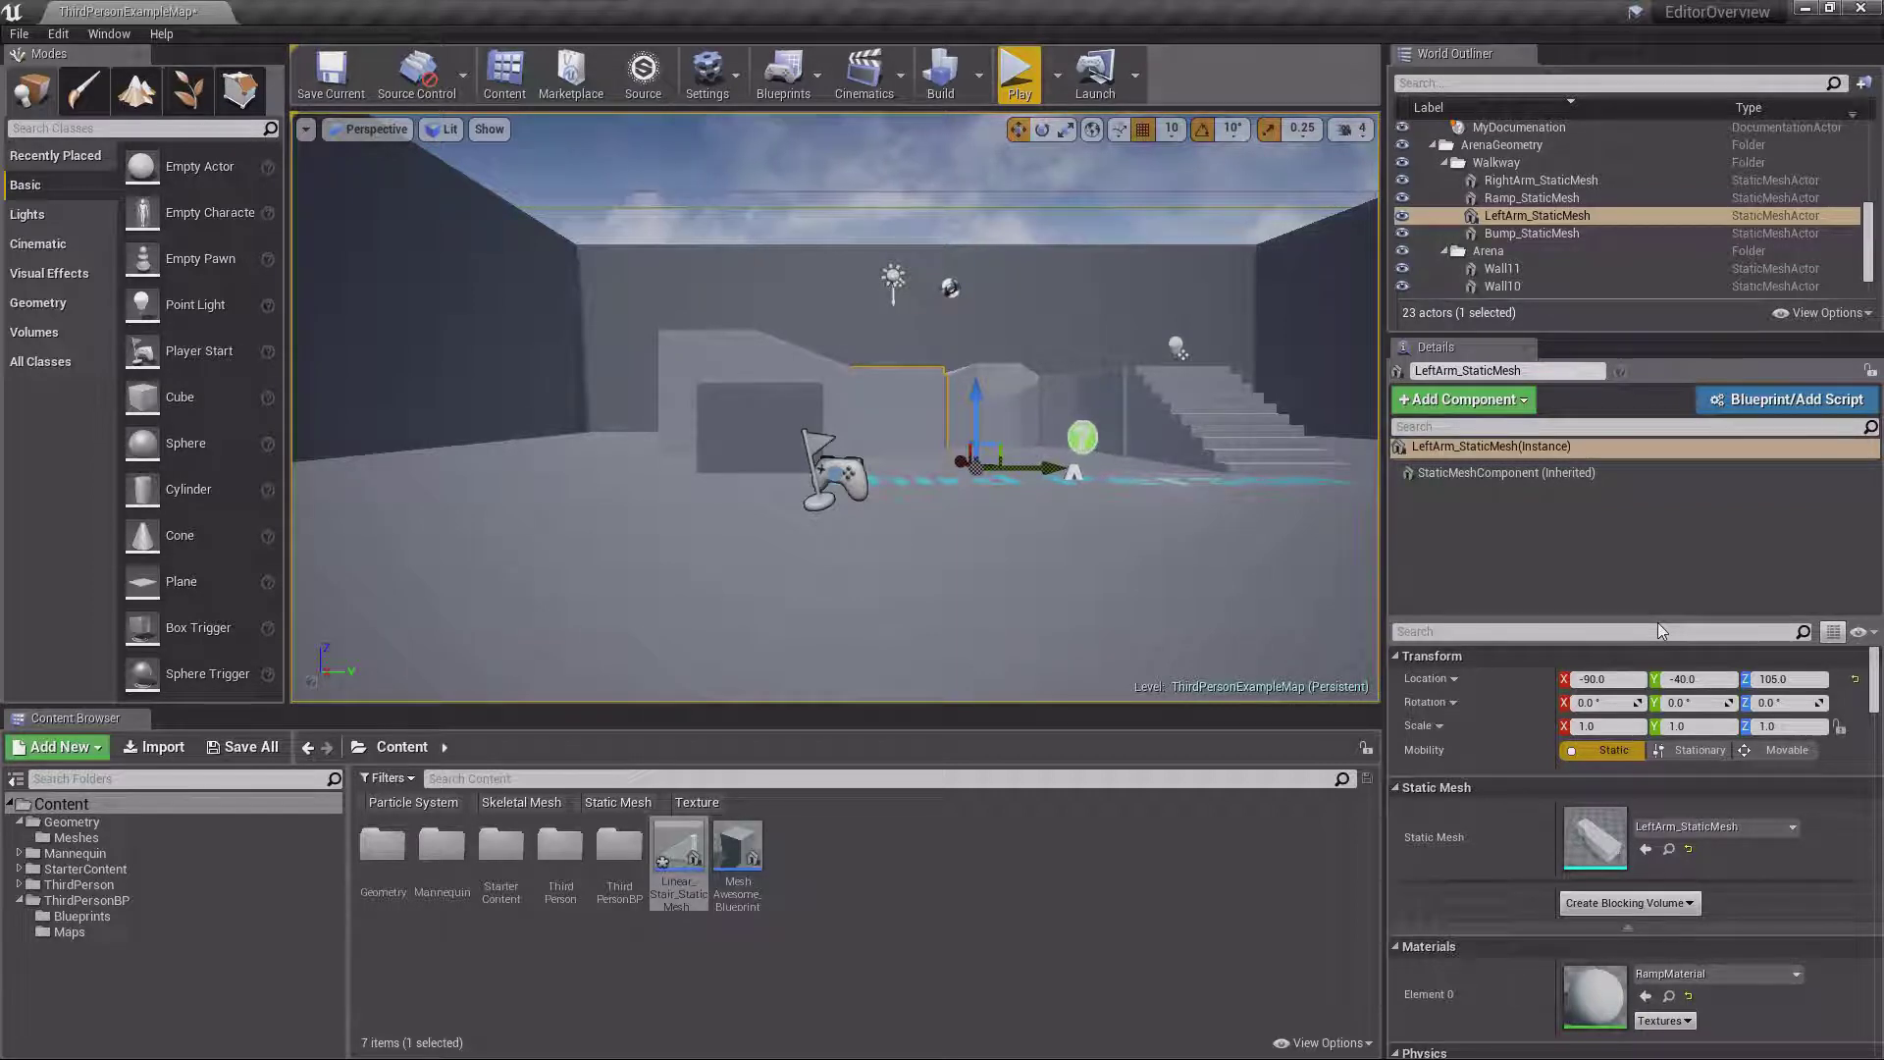
pyautogui.moveTo(1190, 560)
pyautogui.mouseDown(button='right')
pyautogui.moveTo(1190, 491)
pyautogui.moveTo(1185, 584)
pyautogui.mouseUp(button='right')
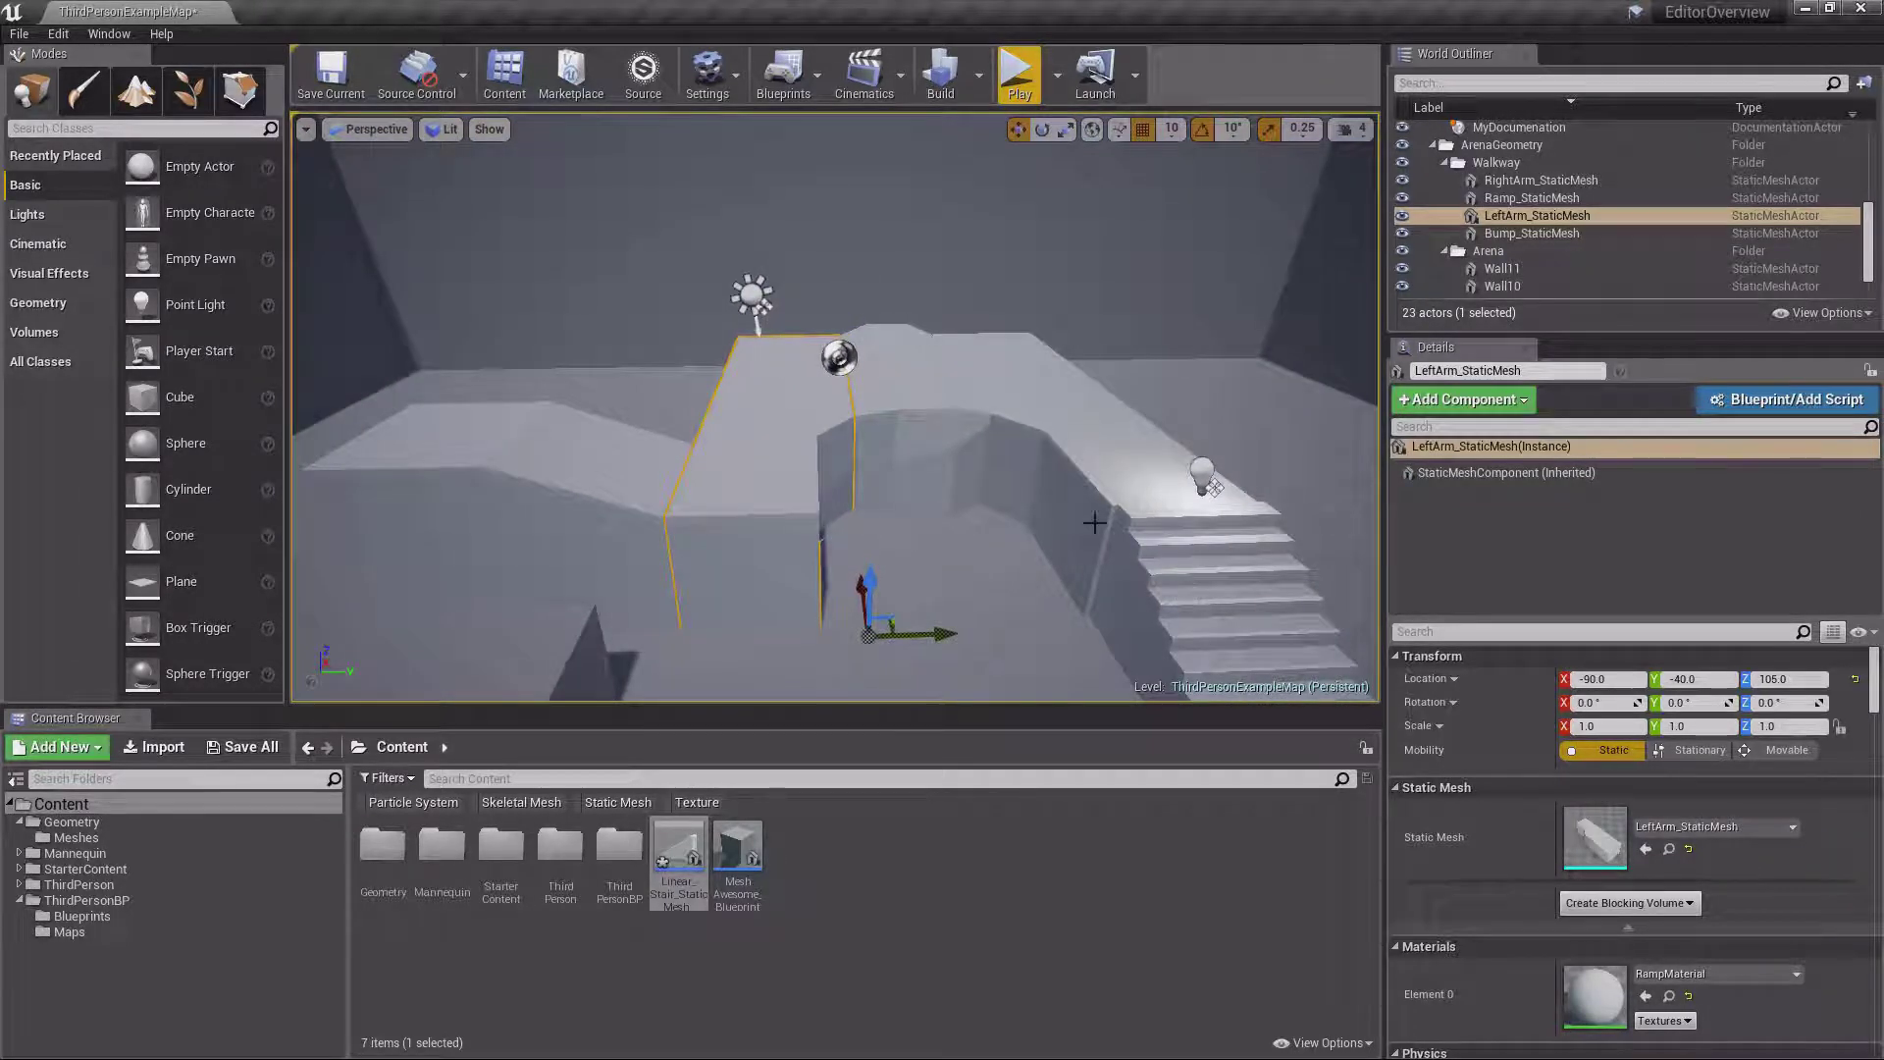
pyautogui.click(905, 450)
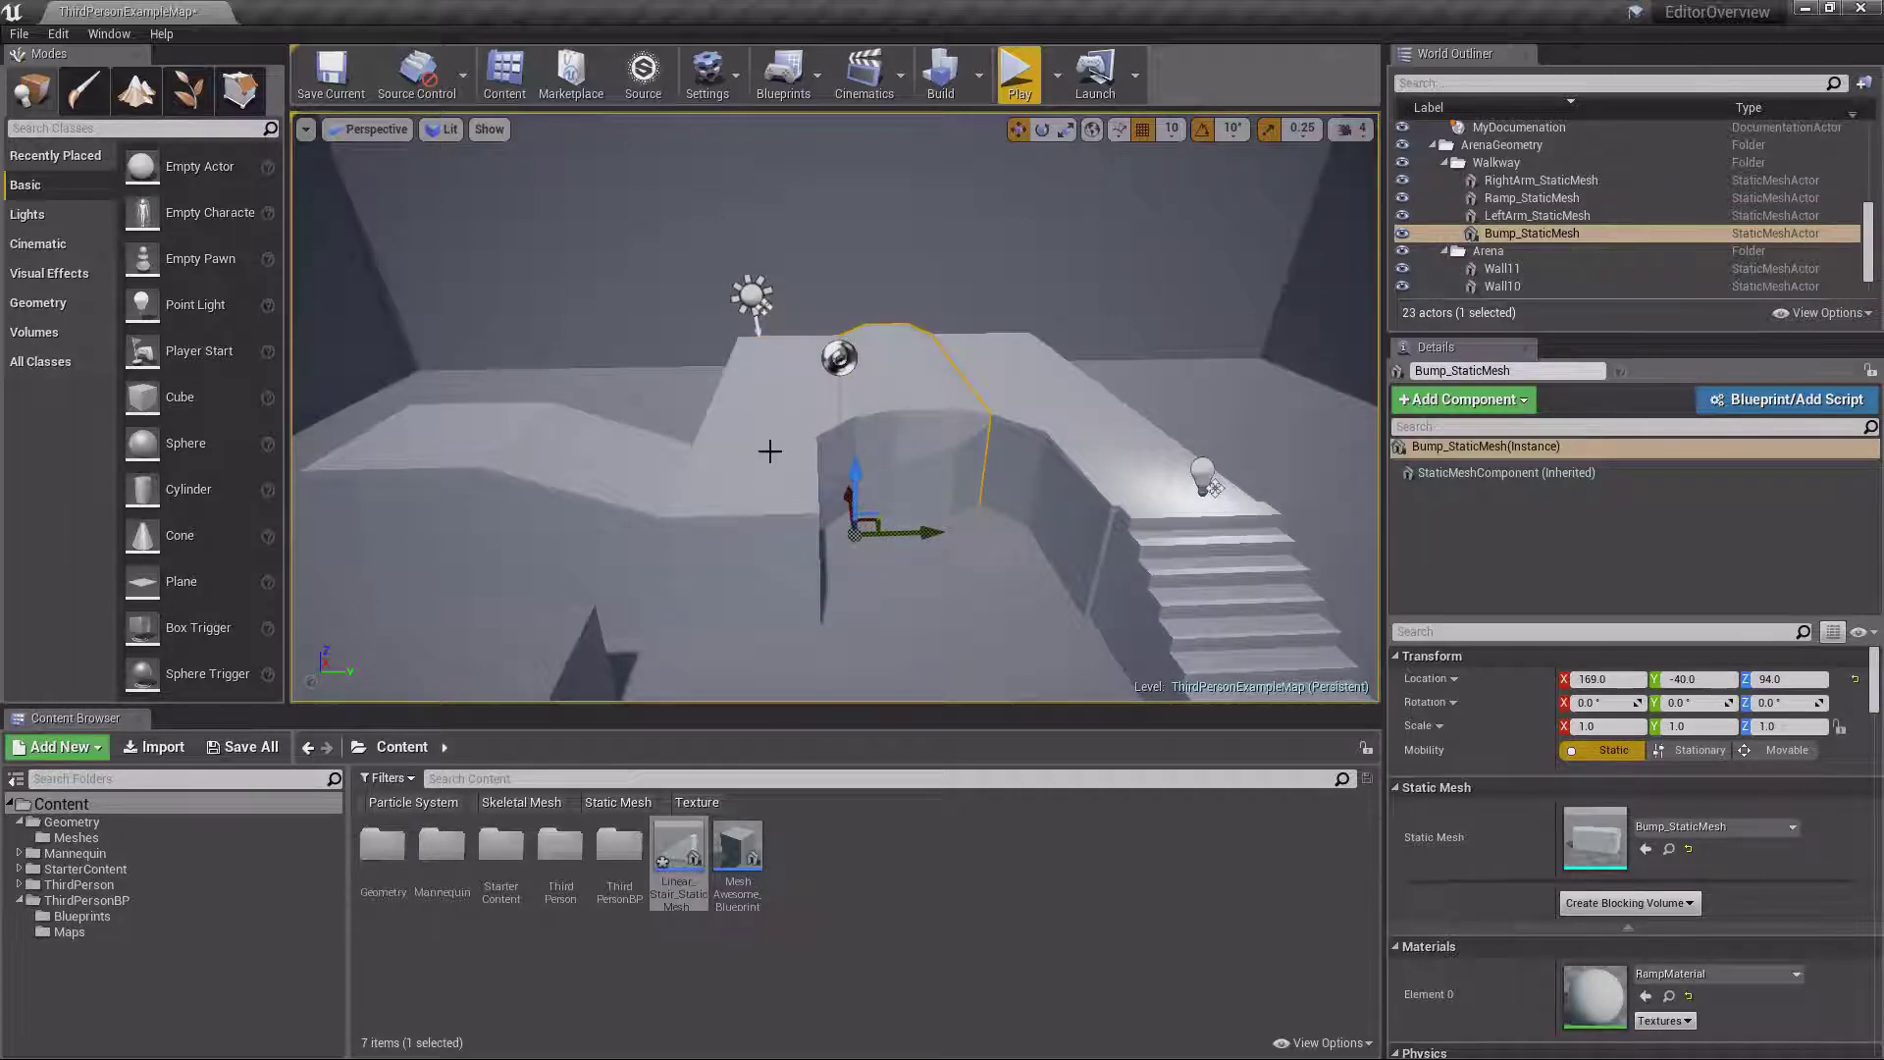
pyautogui.keyDown('ctrl'); pyautogui.click(764, 410); pyautogui.keyUp('ctrl')
pyautogui.keyDown('ctrl'); pyautogui.click(1029, 391); pyautogui.keyUp('ctrl')
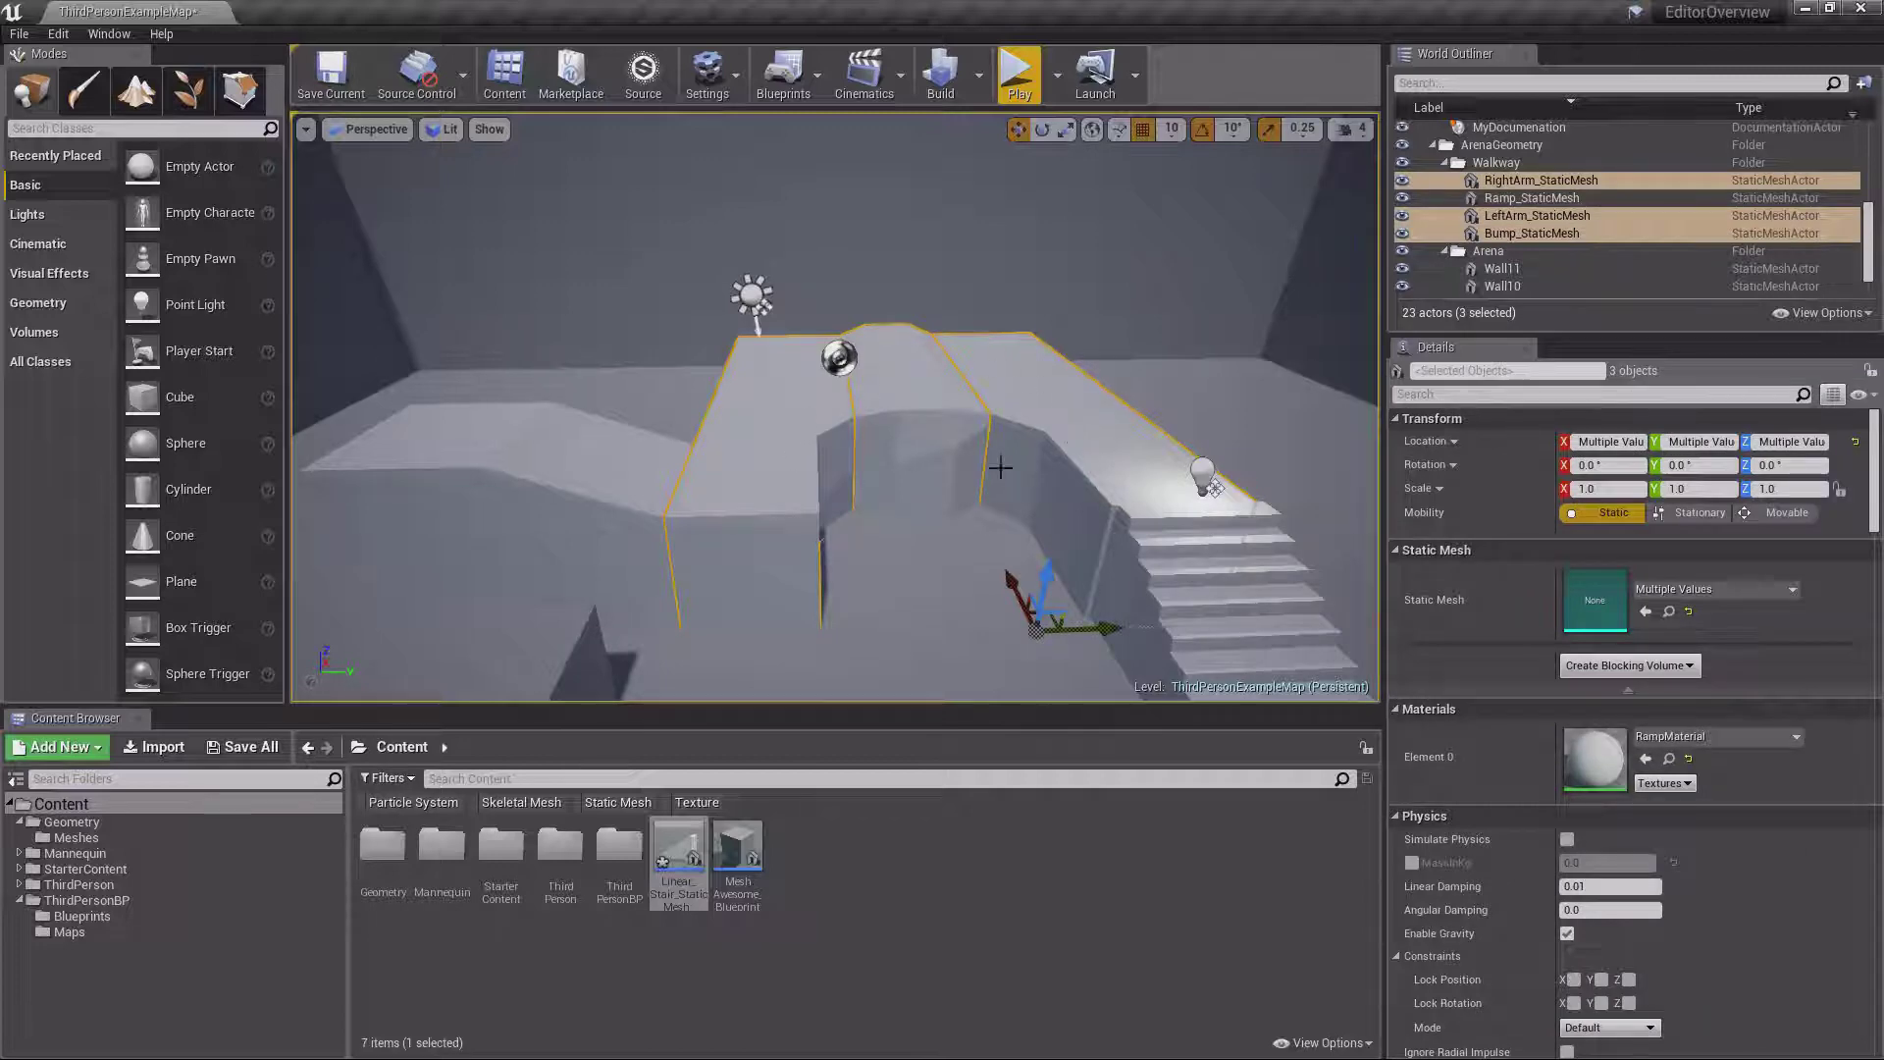
pyautogui.click(1832, 394)
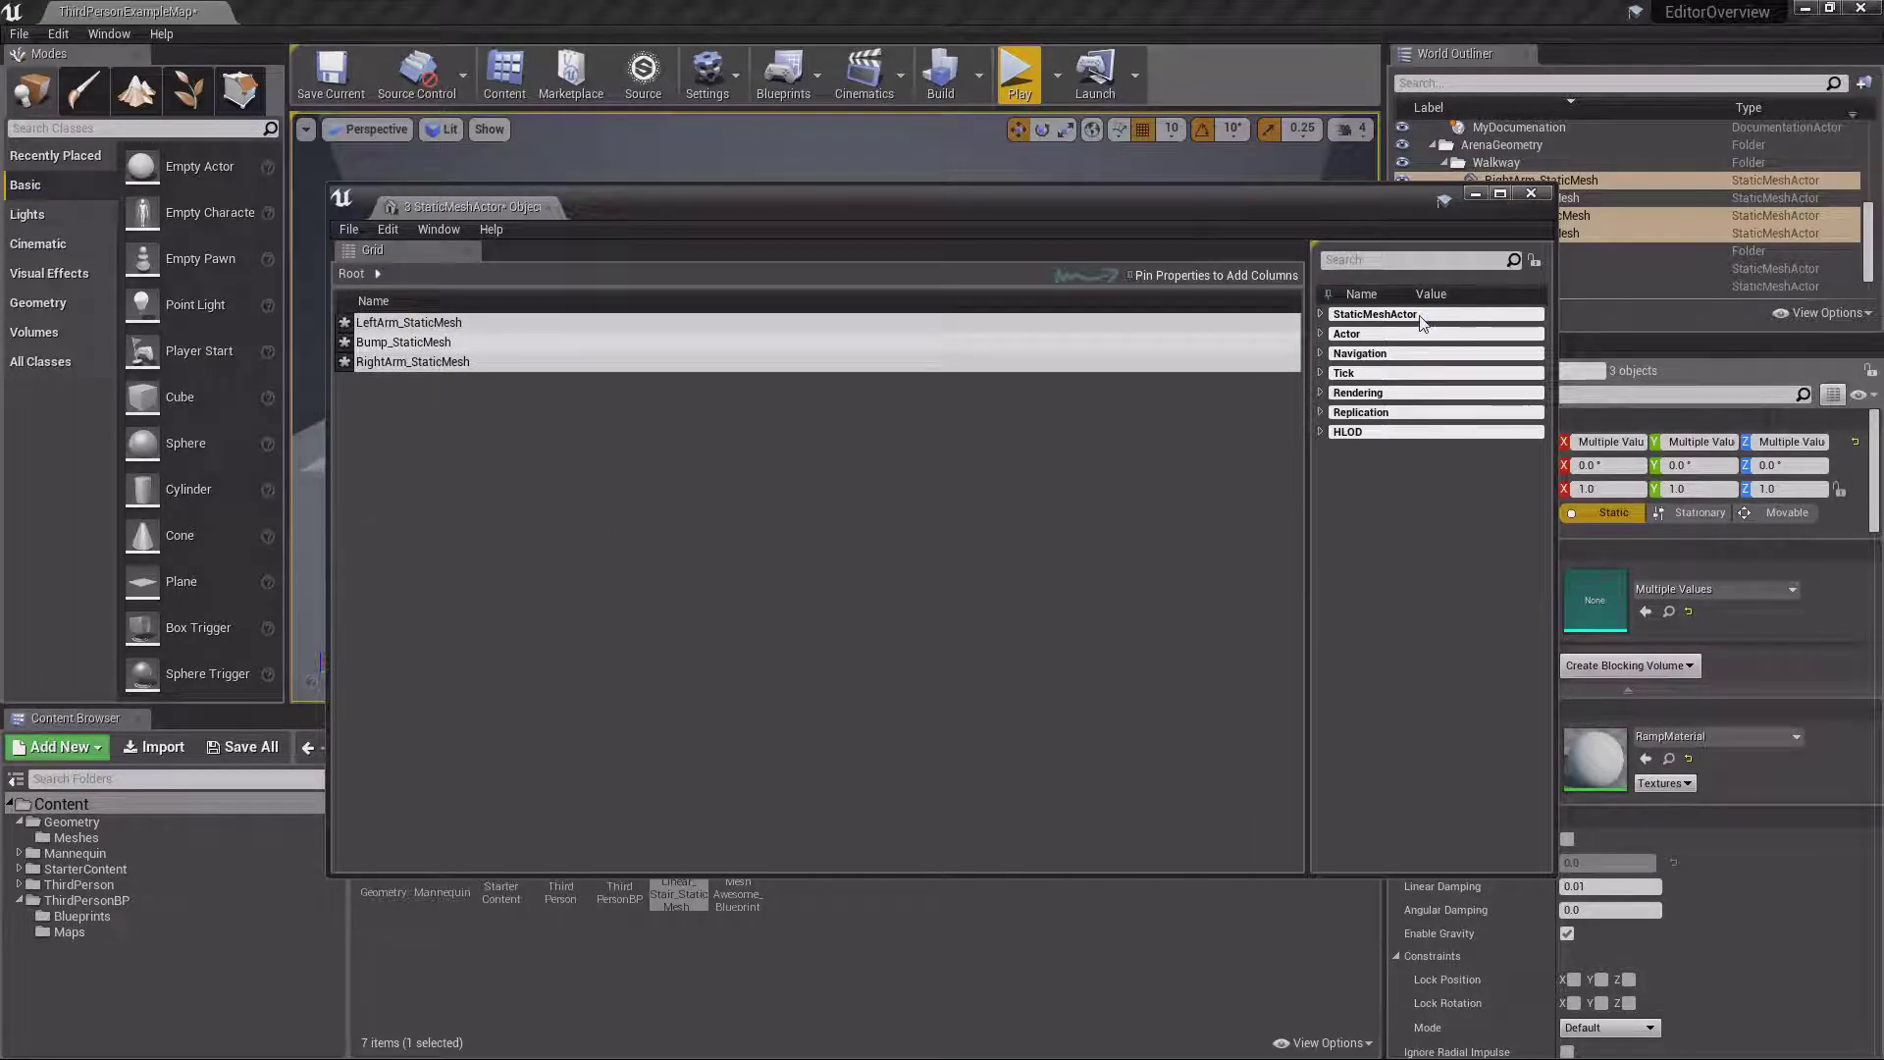
# Expand the Actor category, dock the Property Matrix into the main window, and widen its property pane
pyautogui.click(1320, 333)
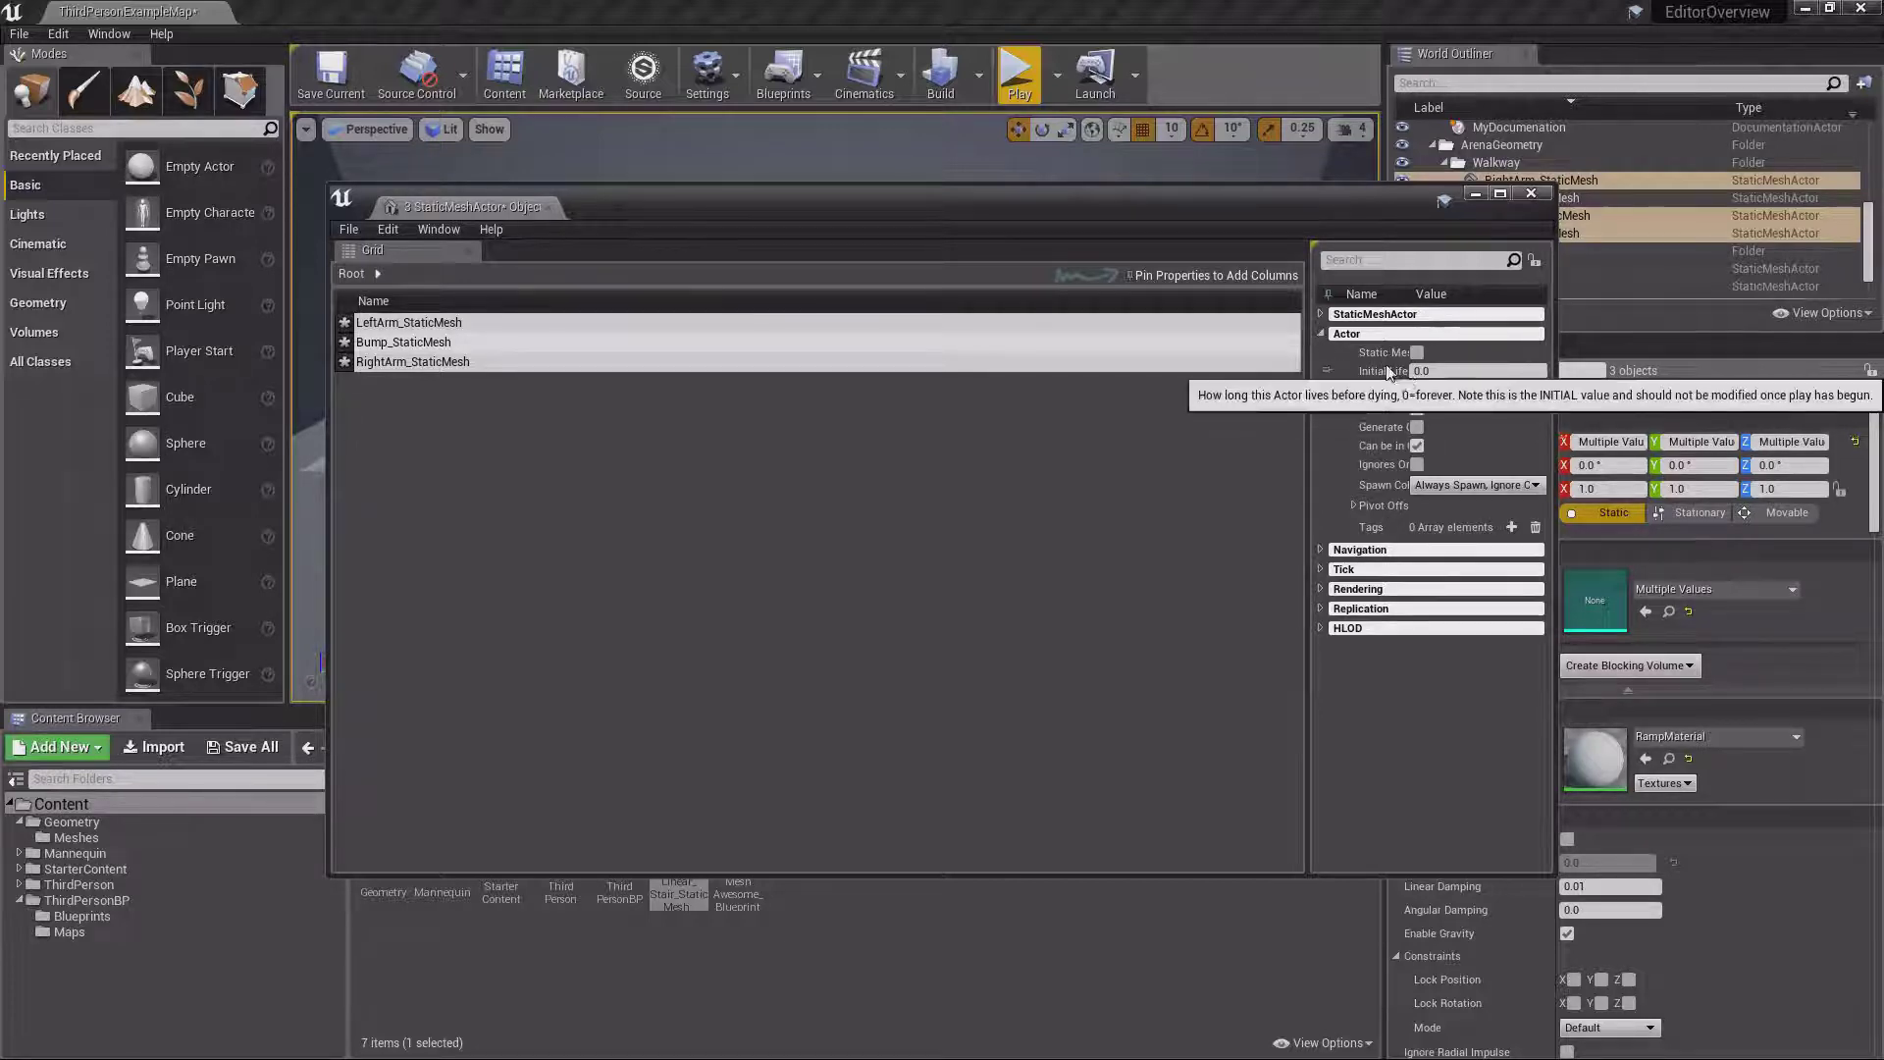
pyautogui.doubleClick(498, 216)
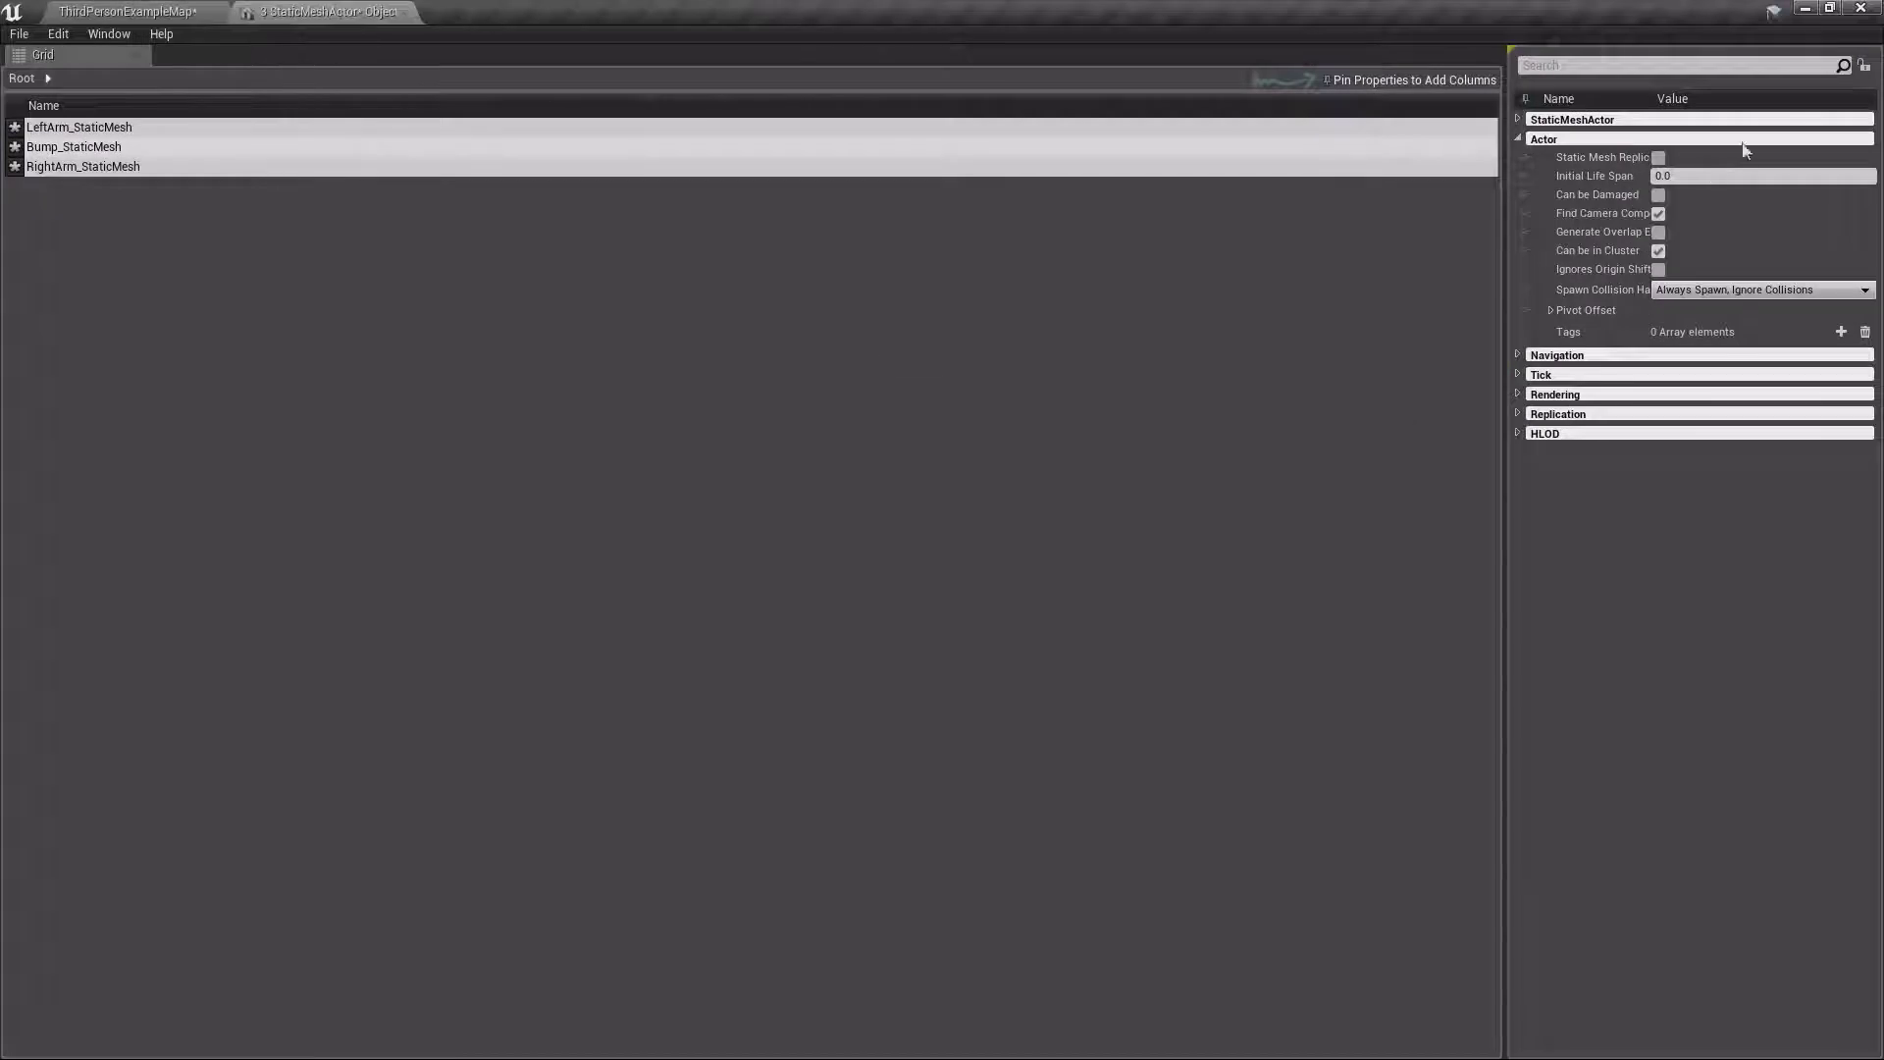
pyautogui.moveTo(1510, 253); pyautogui.dragTo(1084, 324)
# Review the StaticMeshActor and Tick categories of the three meshes, and close the Property Matrix
pyautogui.click(1123, 138)
pyautogui.click(1158, 120)
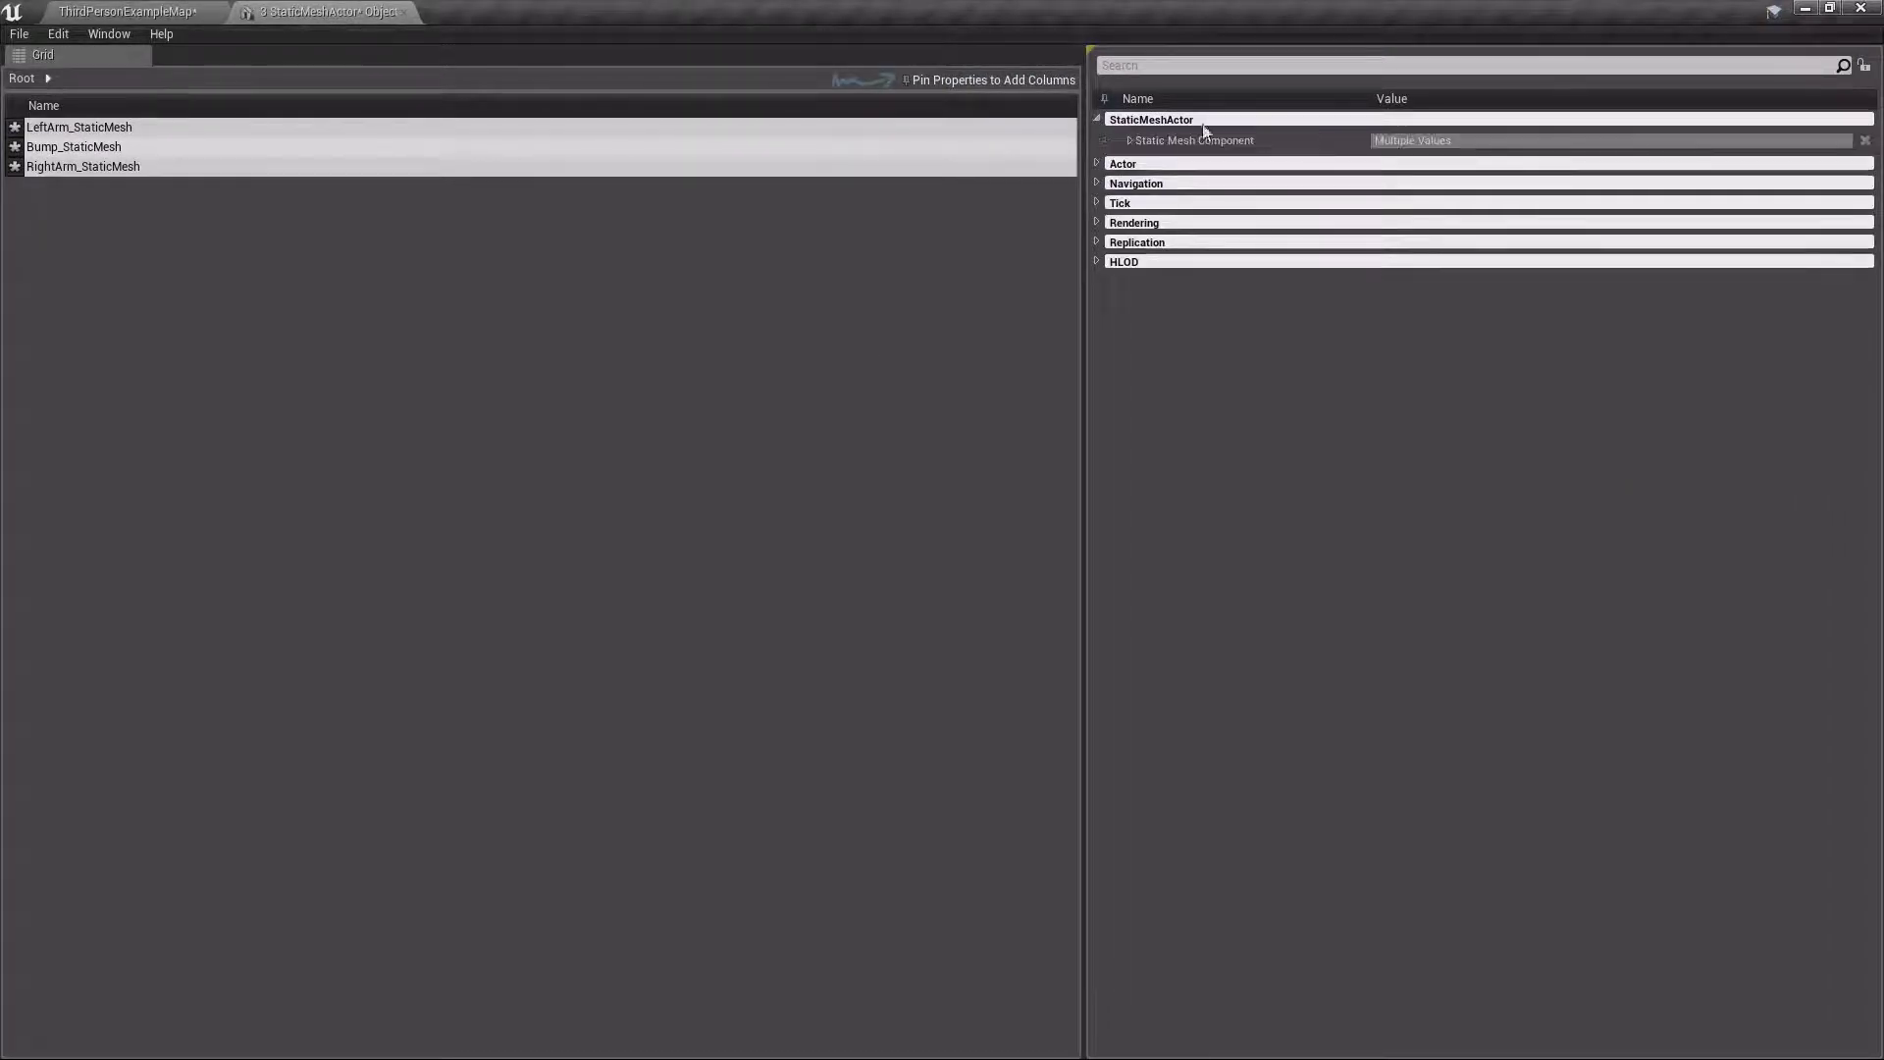
pyautogui.click(1130, 141)
pyautogui.click(1129, 140)
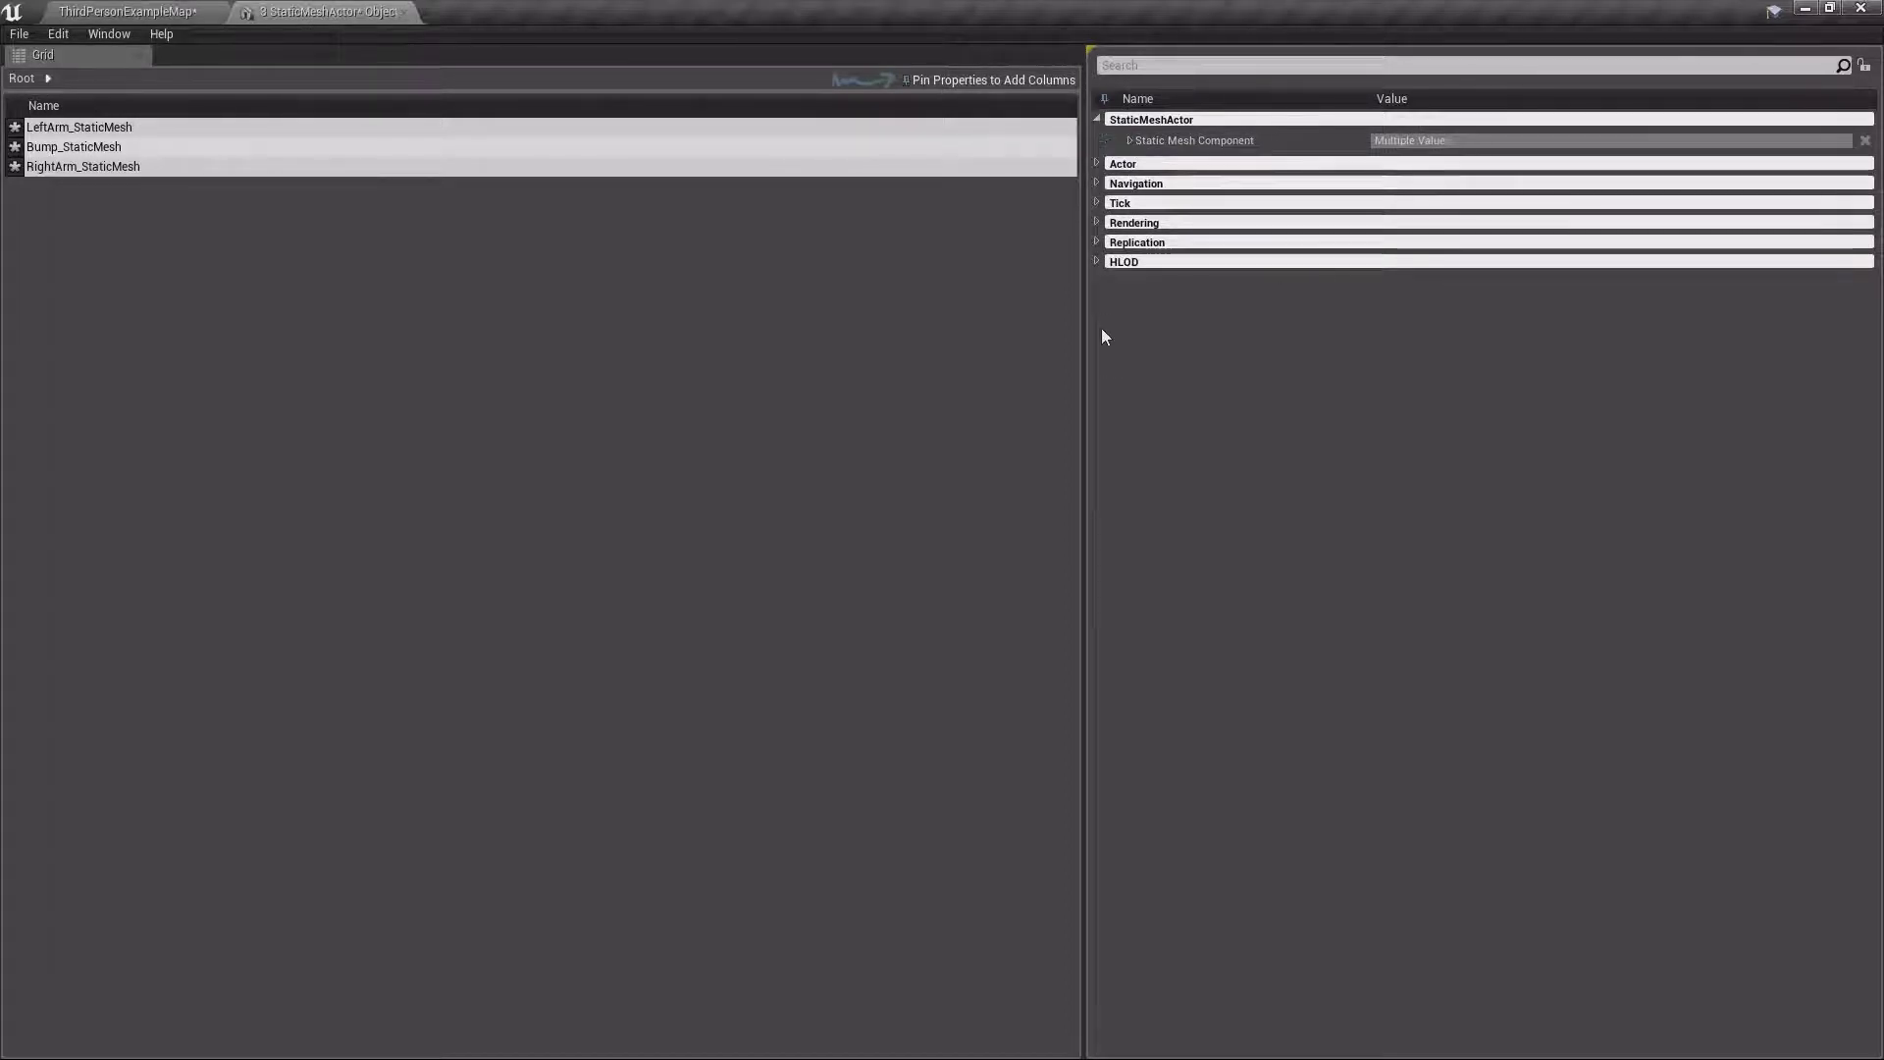
pyautogui.click(1097, 200)
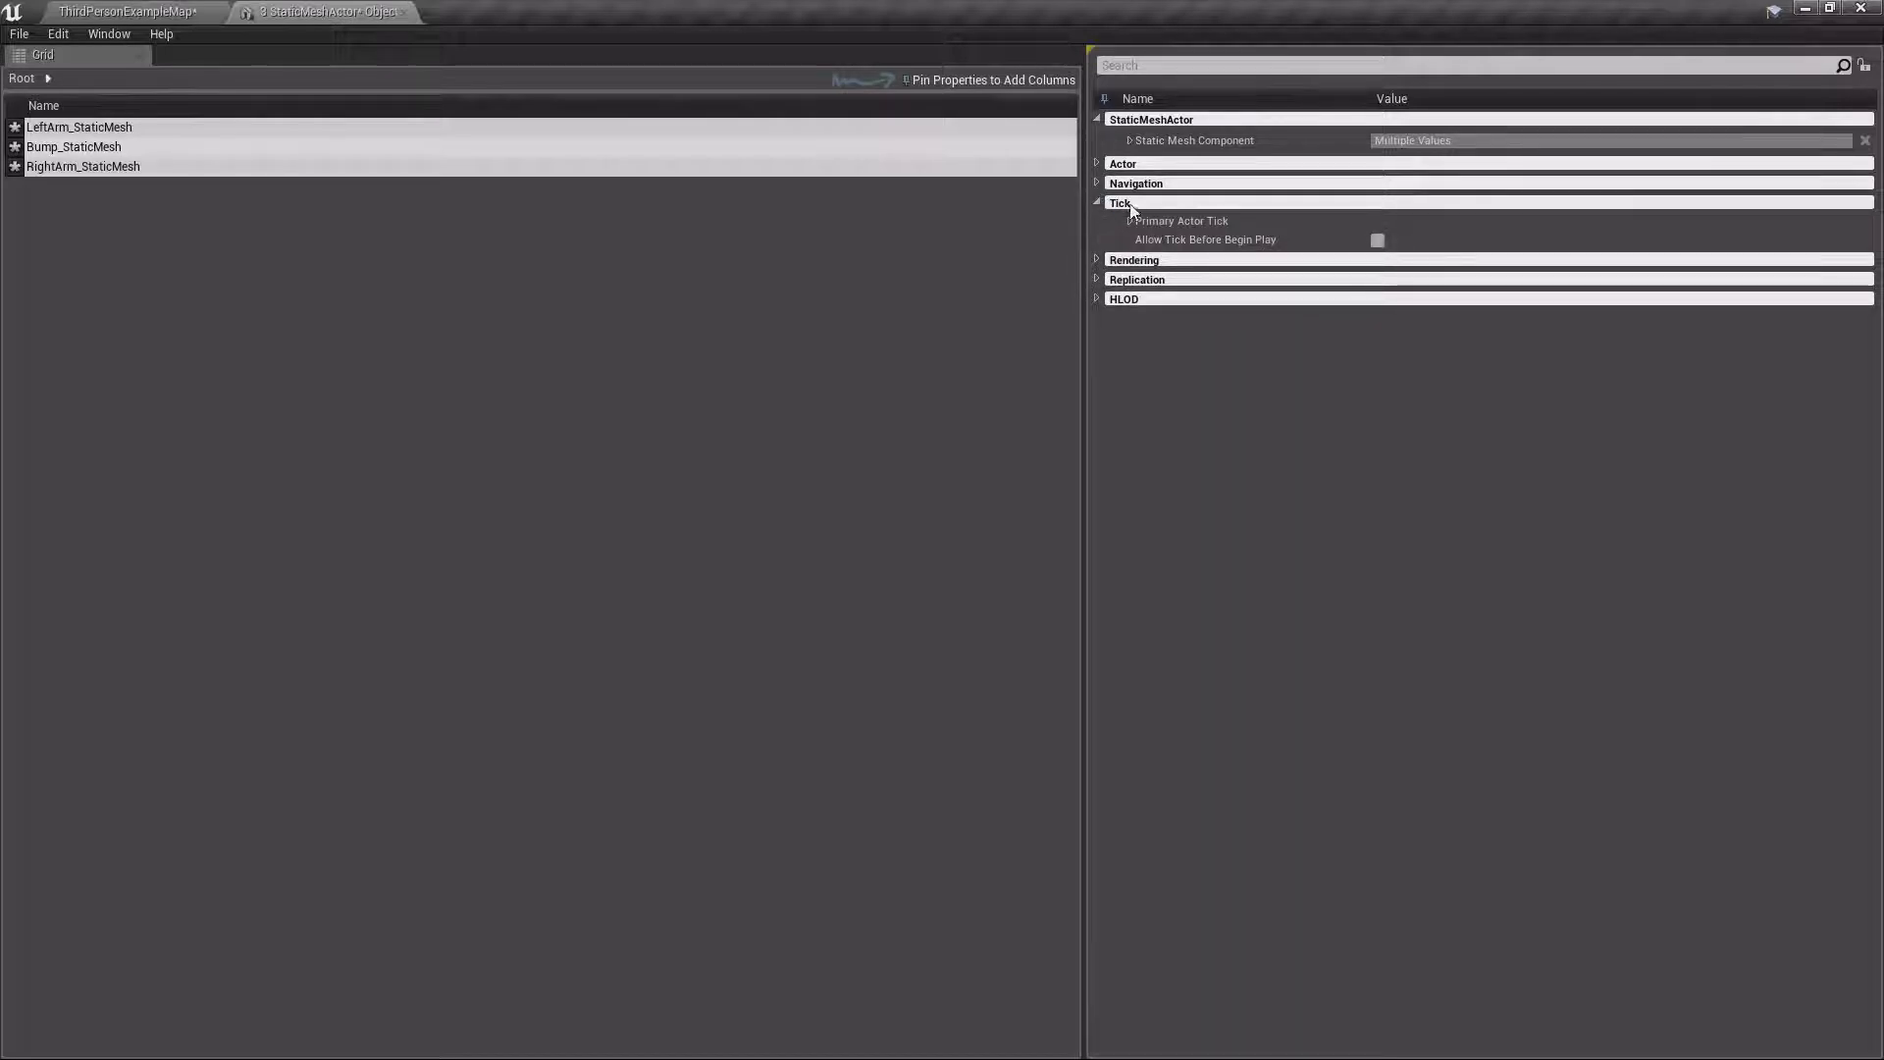
pyautogui.click(1096, 202)
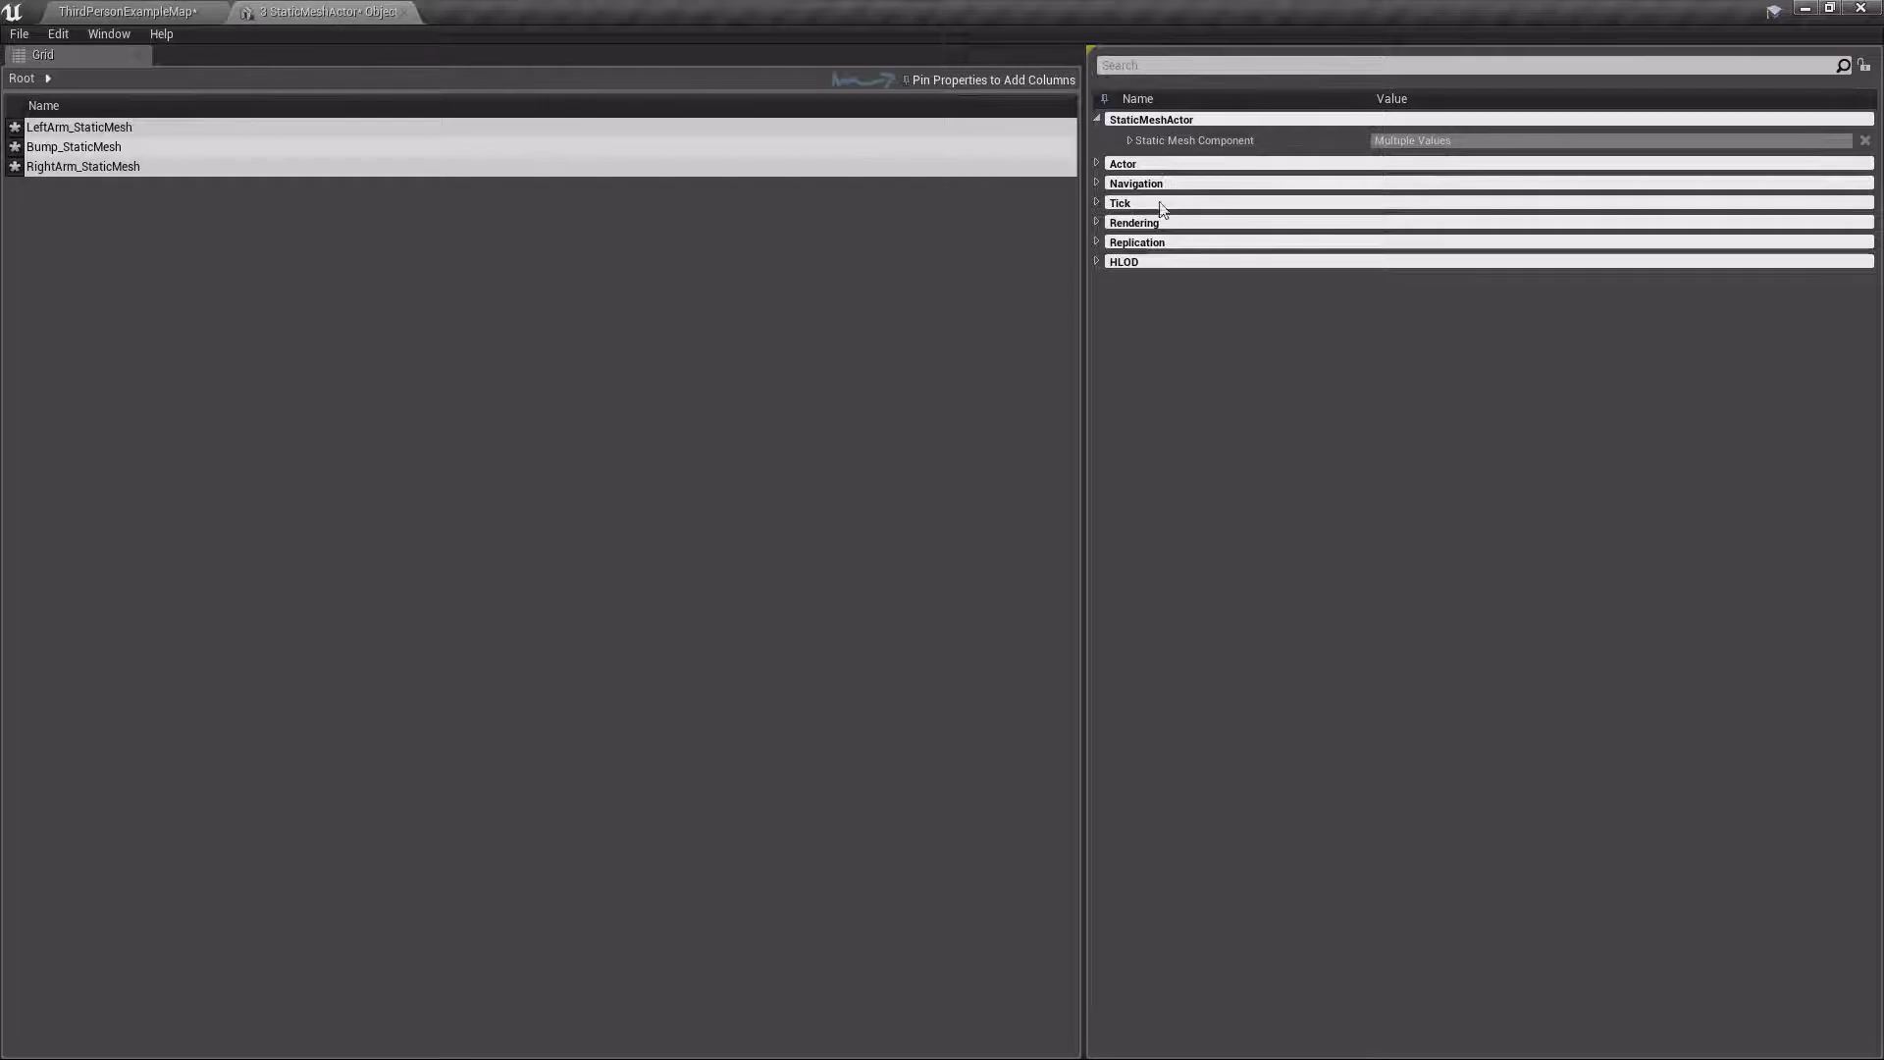
pyautogui.click(404, 12)
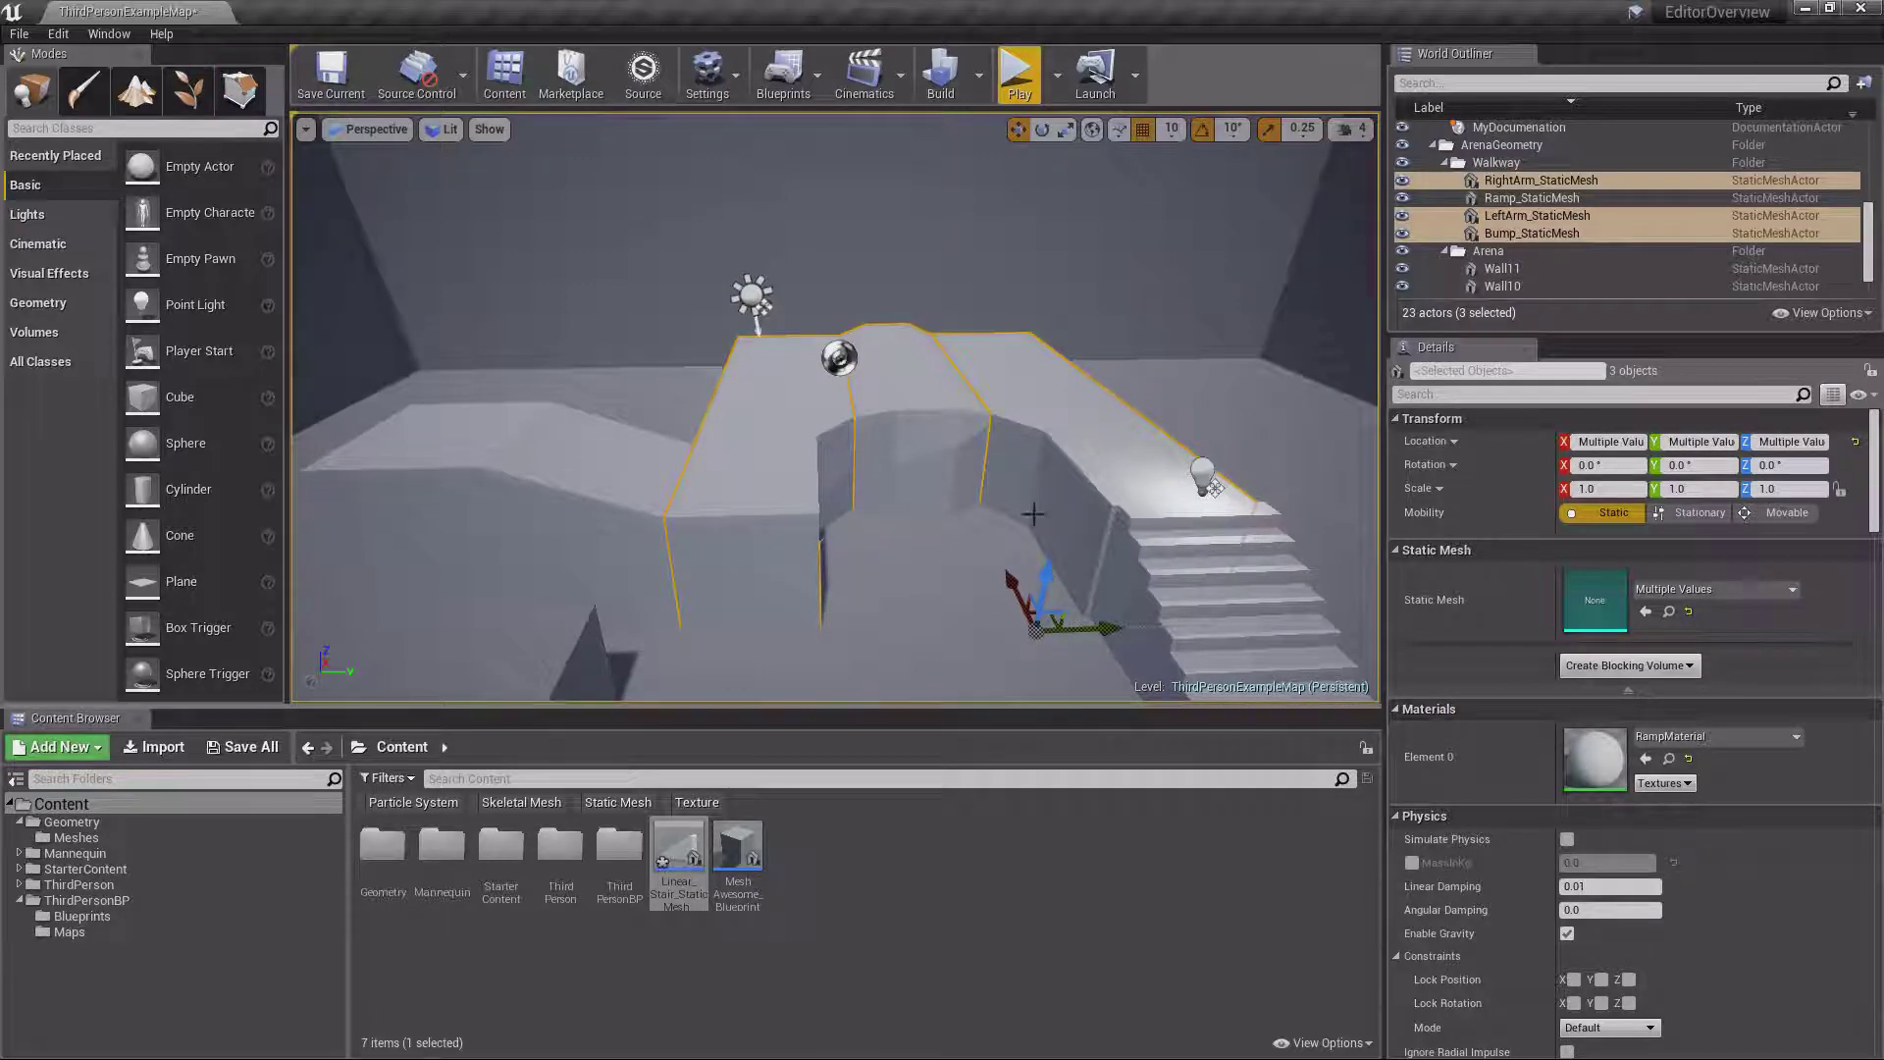
# Select the walkway's bump and arm meshes one at a time, ending with RightArm_StaticMesh, to view each one's details
pyautogui.click(930, 472)
pyautogui.click(821, 473)
pyautogui.click(923, 459)
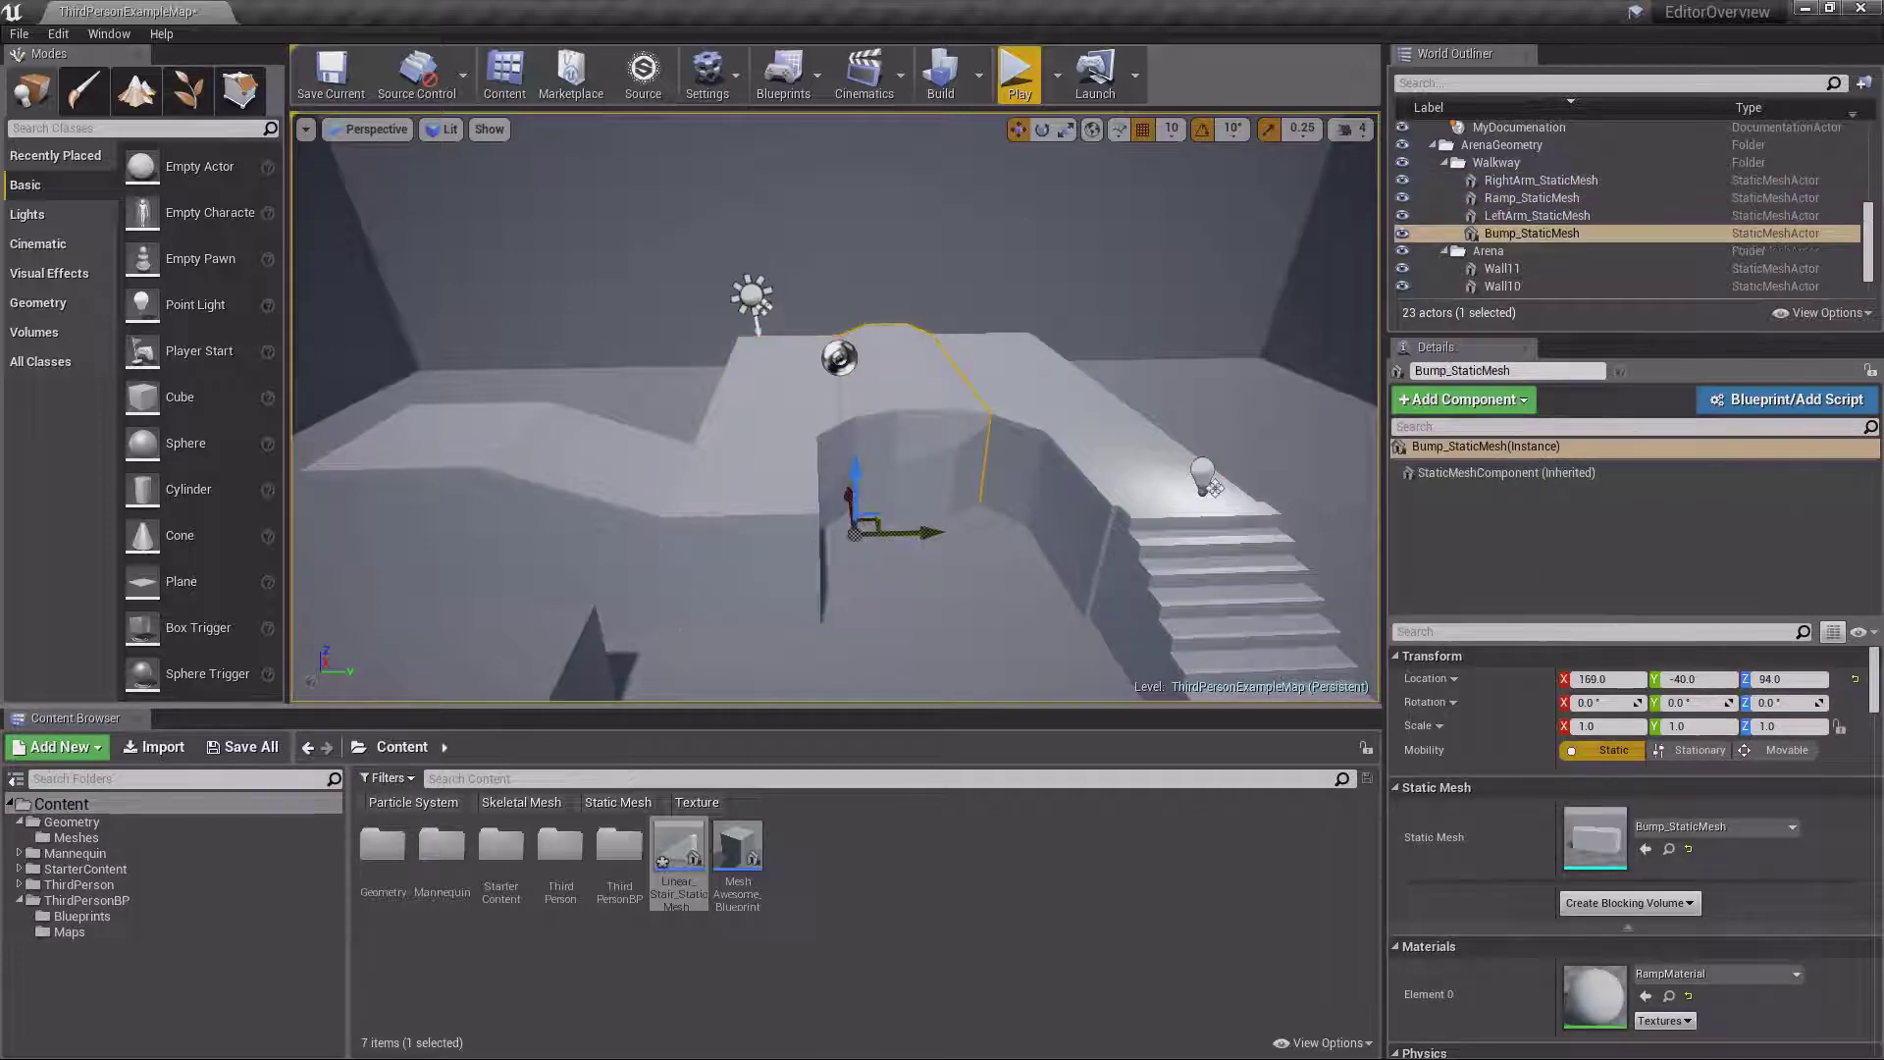
pyautogui.click(1025, 447)
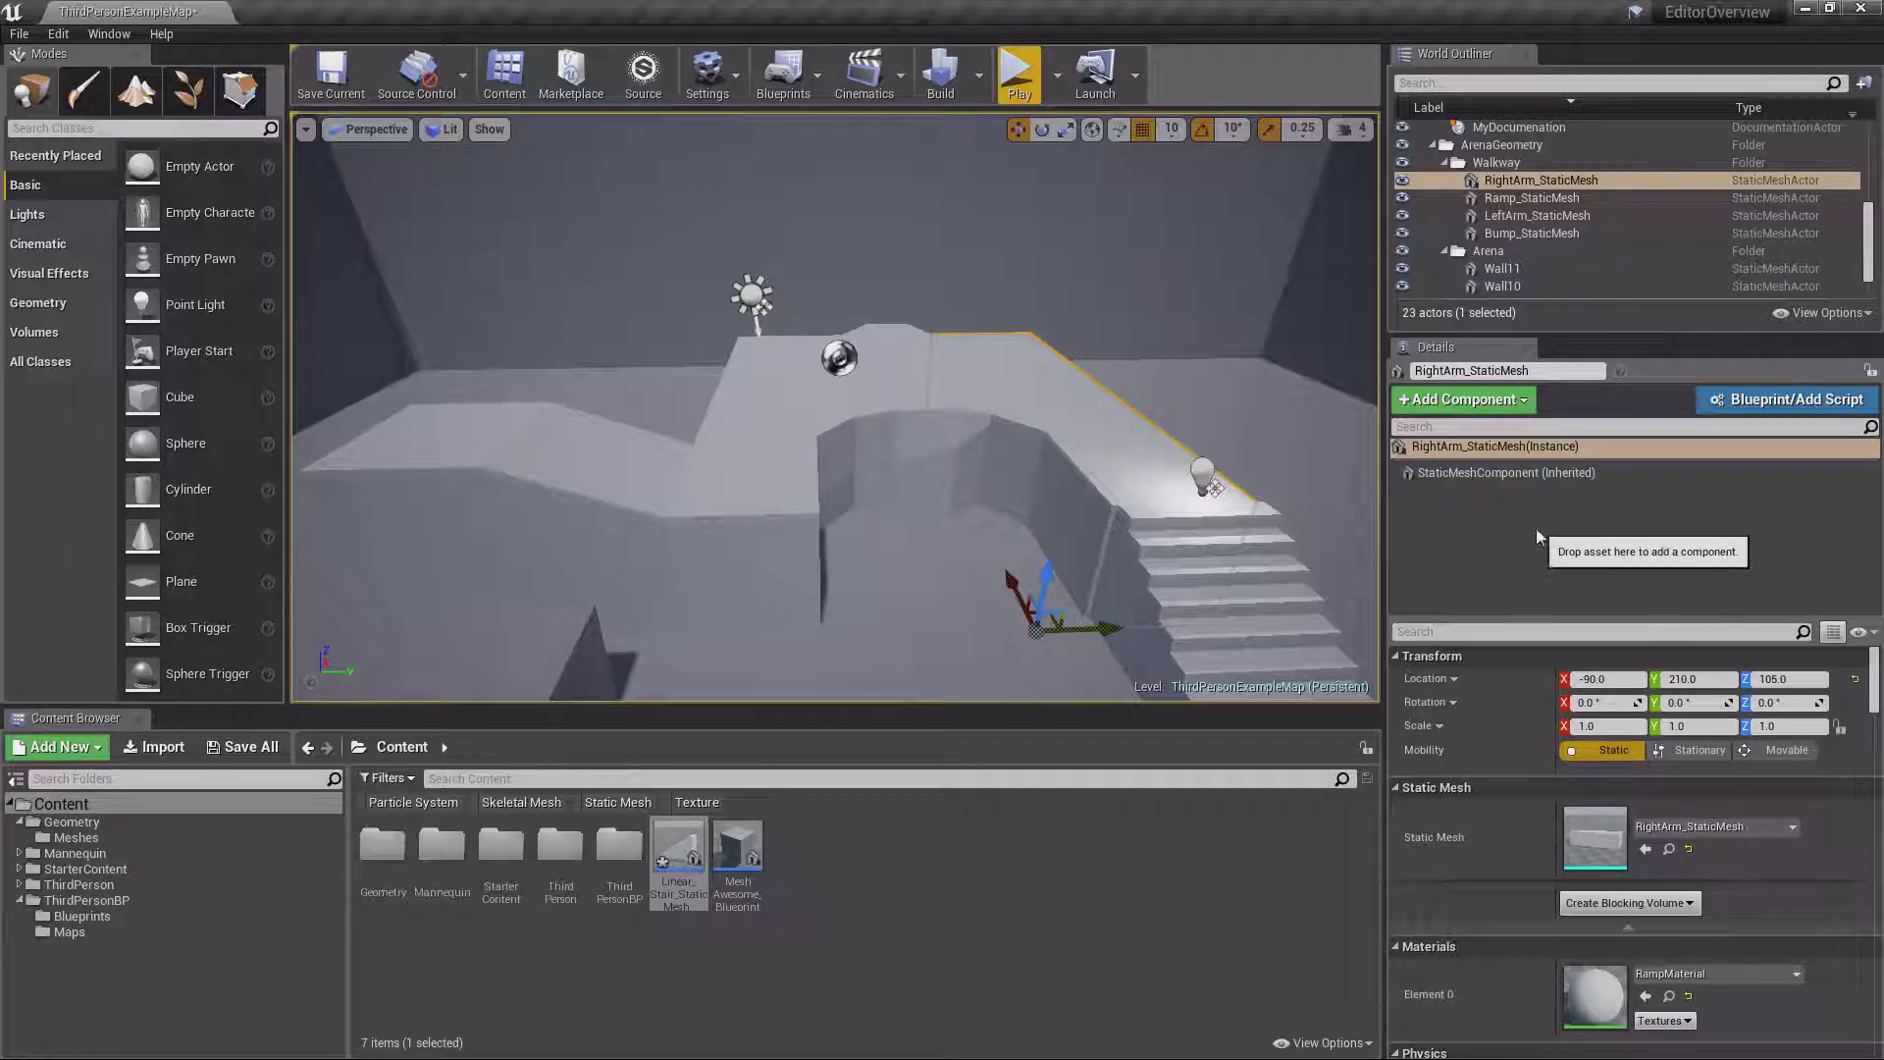
# Open a second Details panel, Details 2, dock it beside Modes, and enlarge it along with its component list
pyautogui.click(109, 35)
pyautogui.moveTo(147, 70)
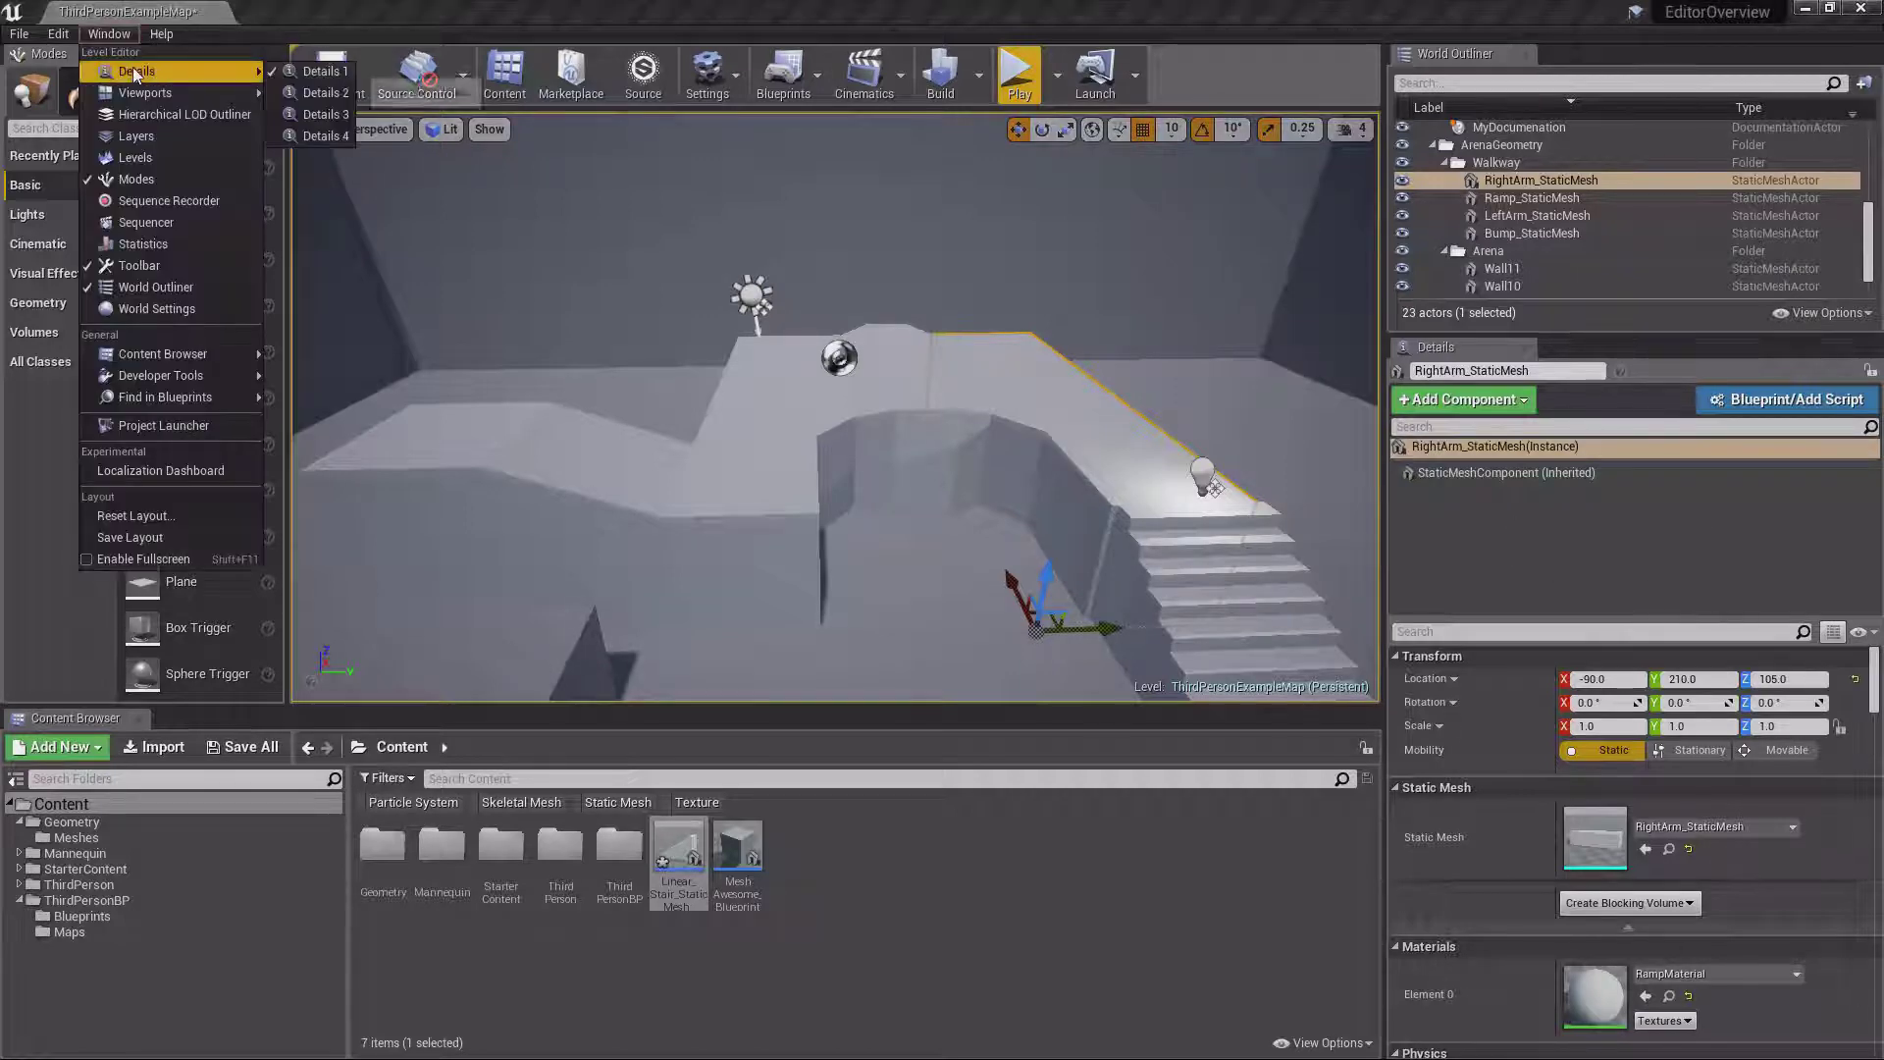
pyautogui.click(321, 94)
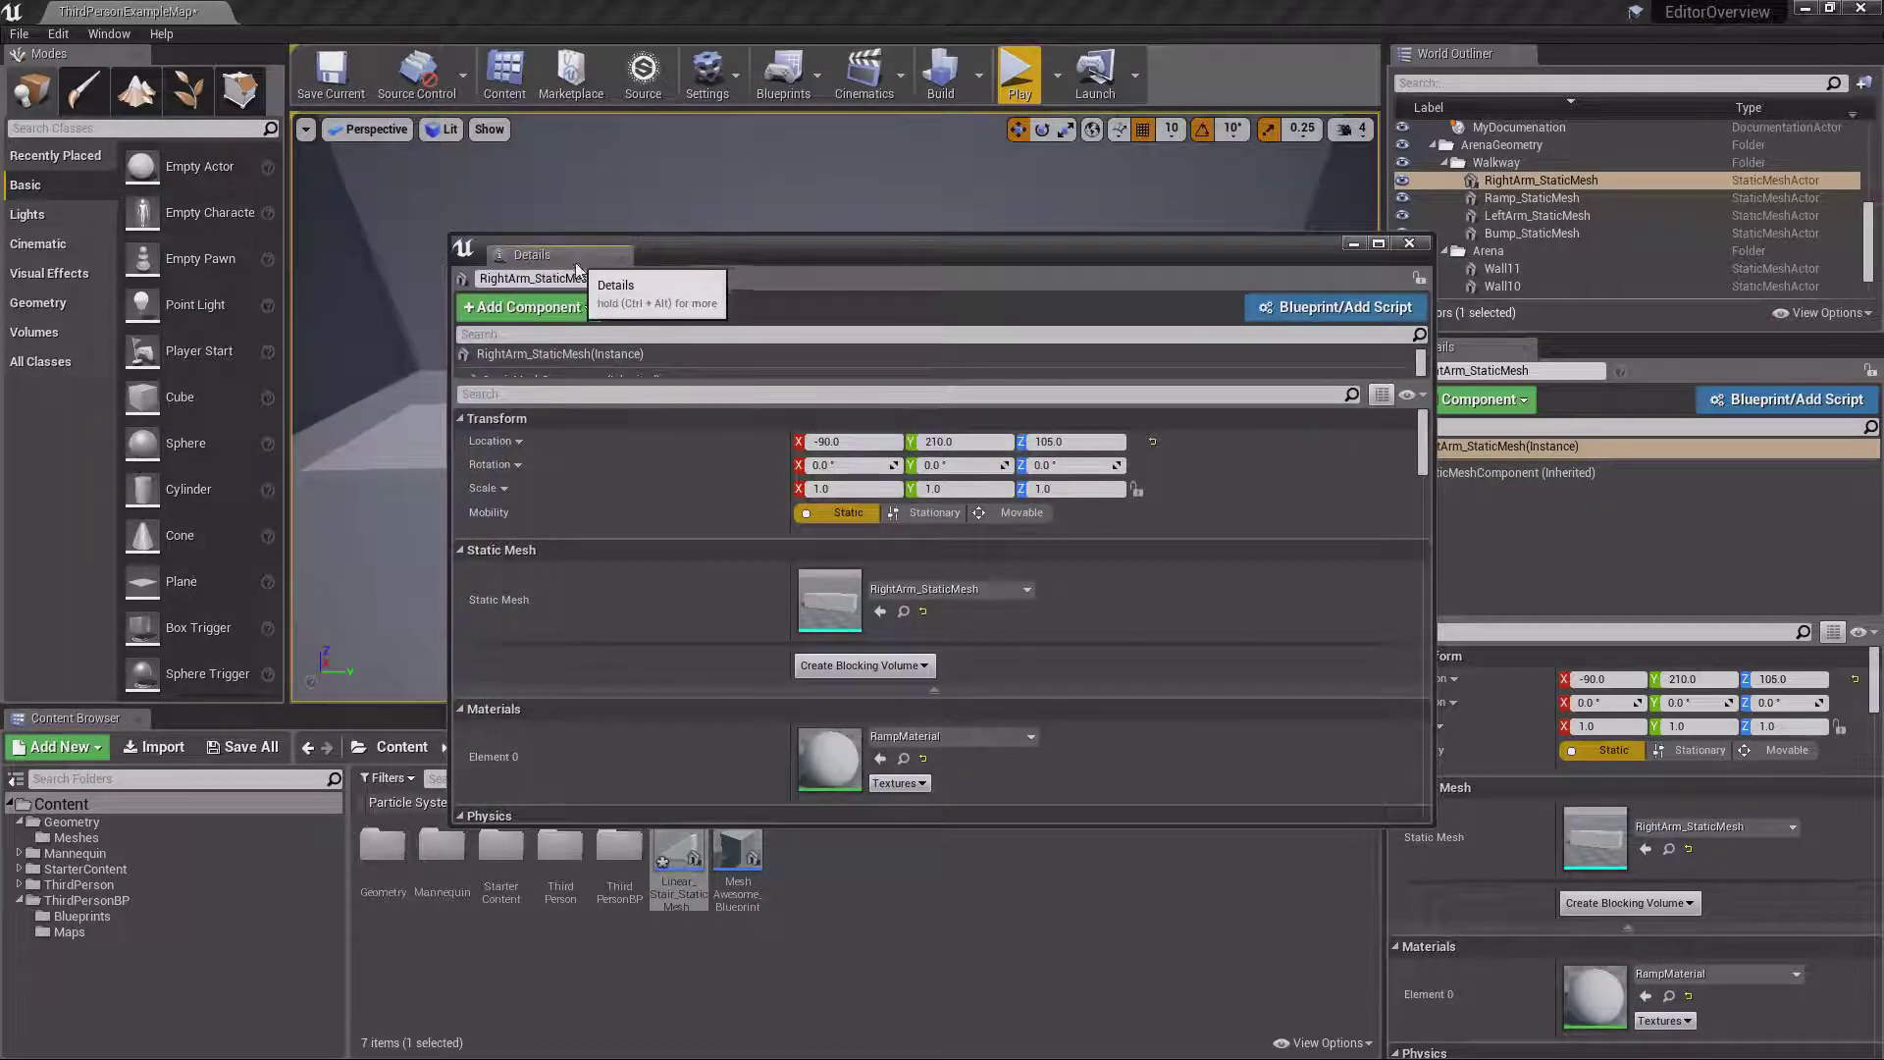
pyautogui.moveTo(579, 257); pyautogui.dragTo(263, 172)
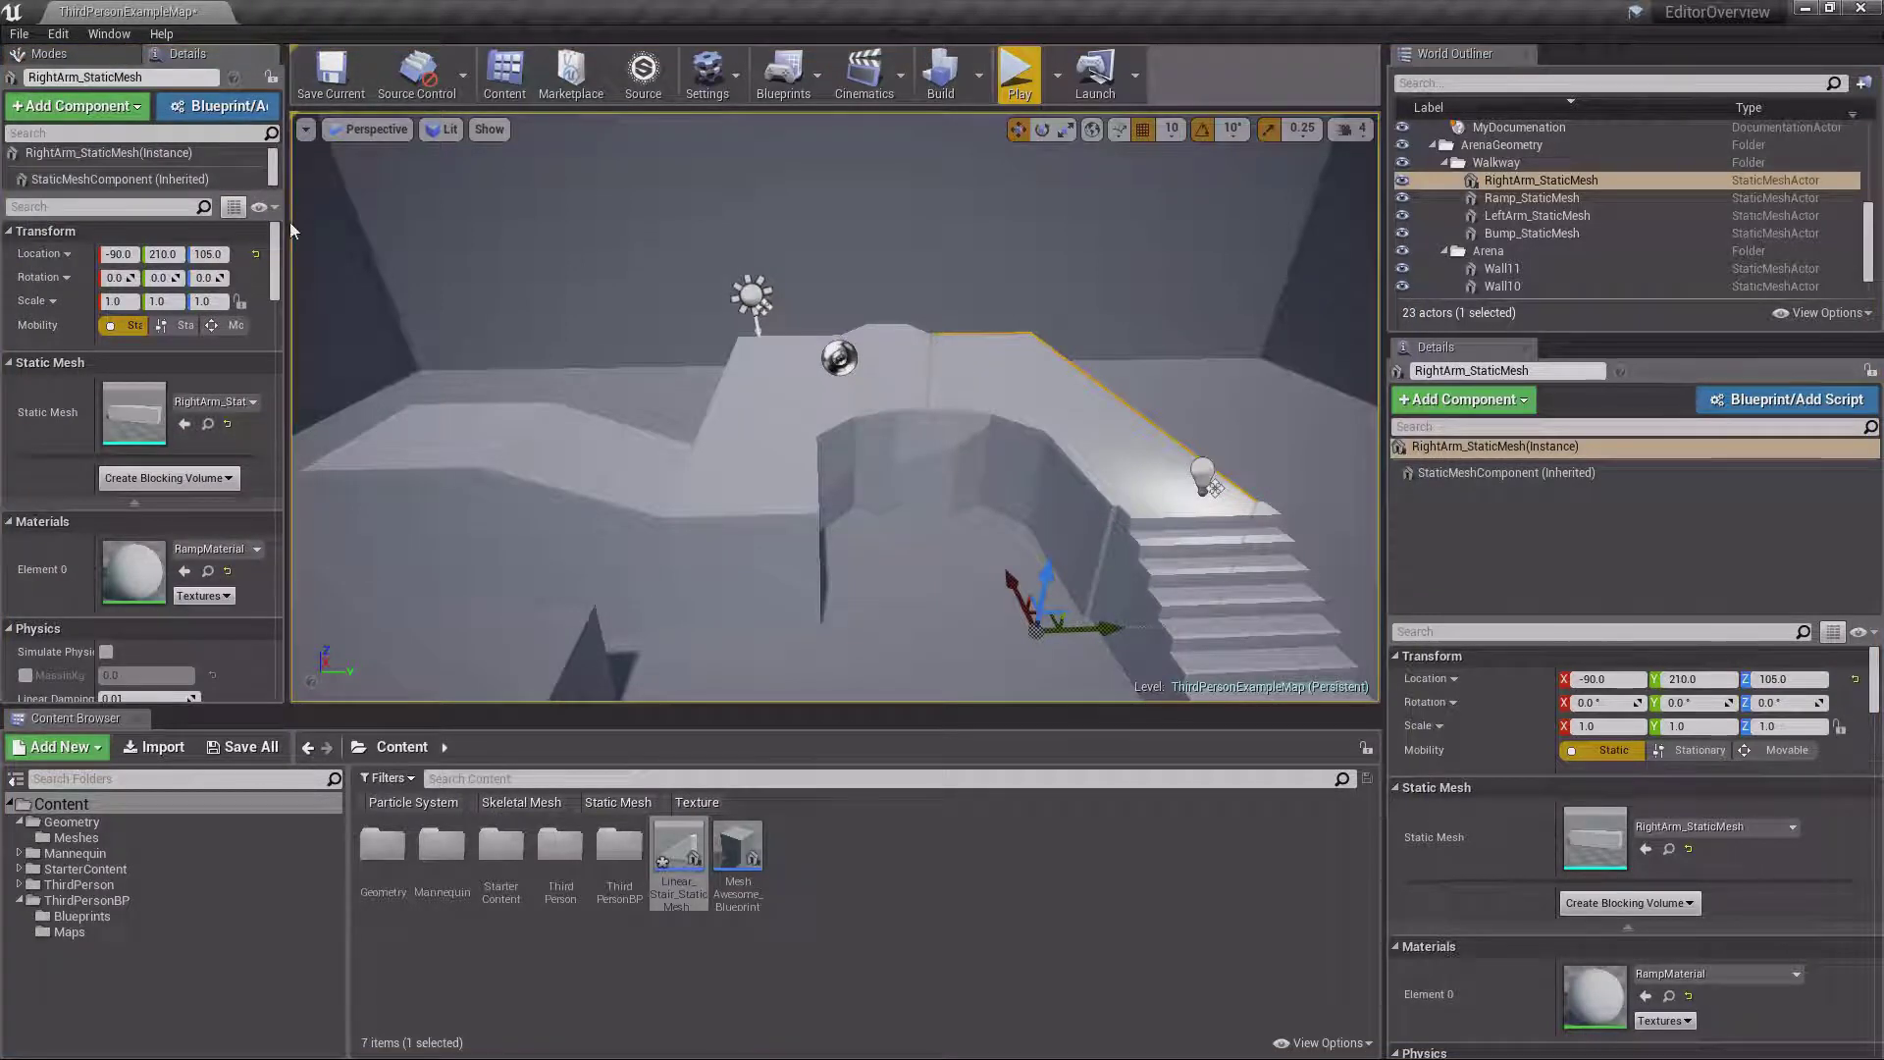
pyautogui.moveTo(285, 231); pyautogui.dragTo(226, 267)
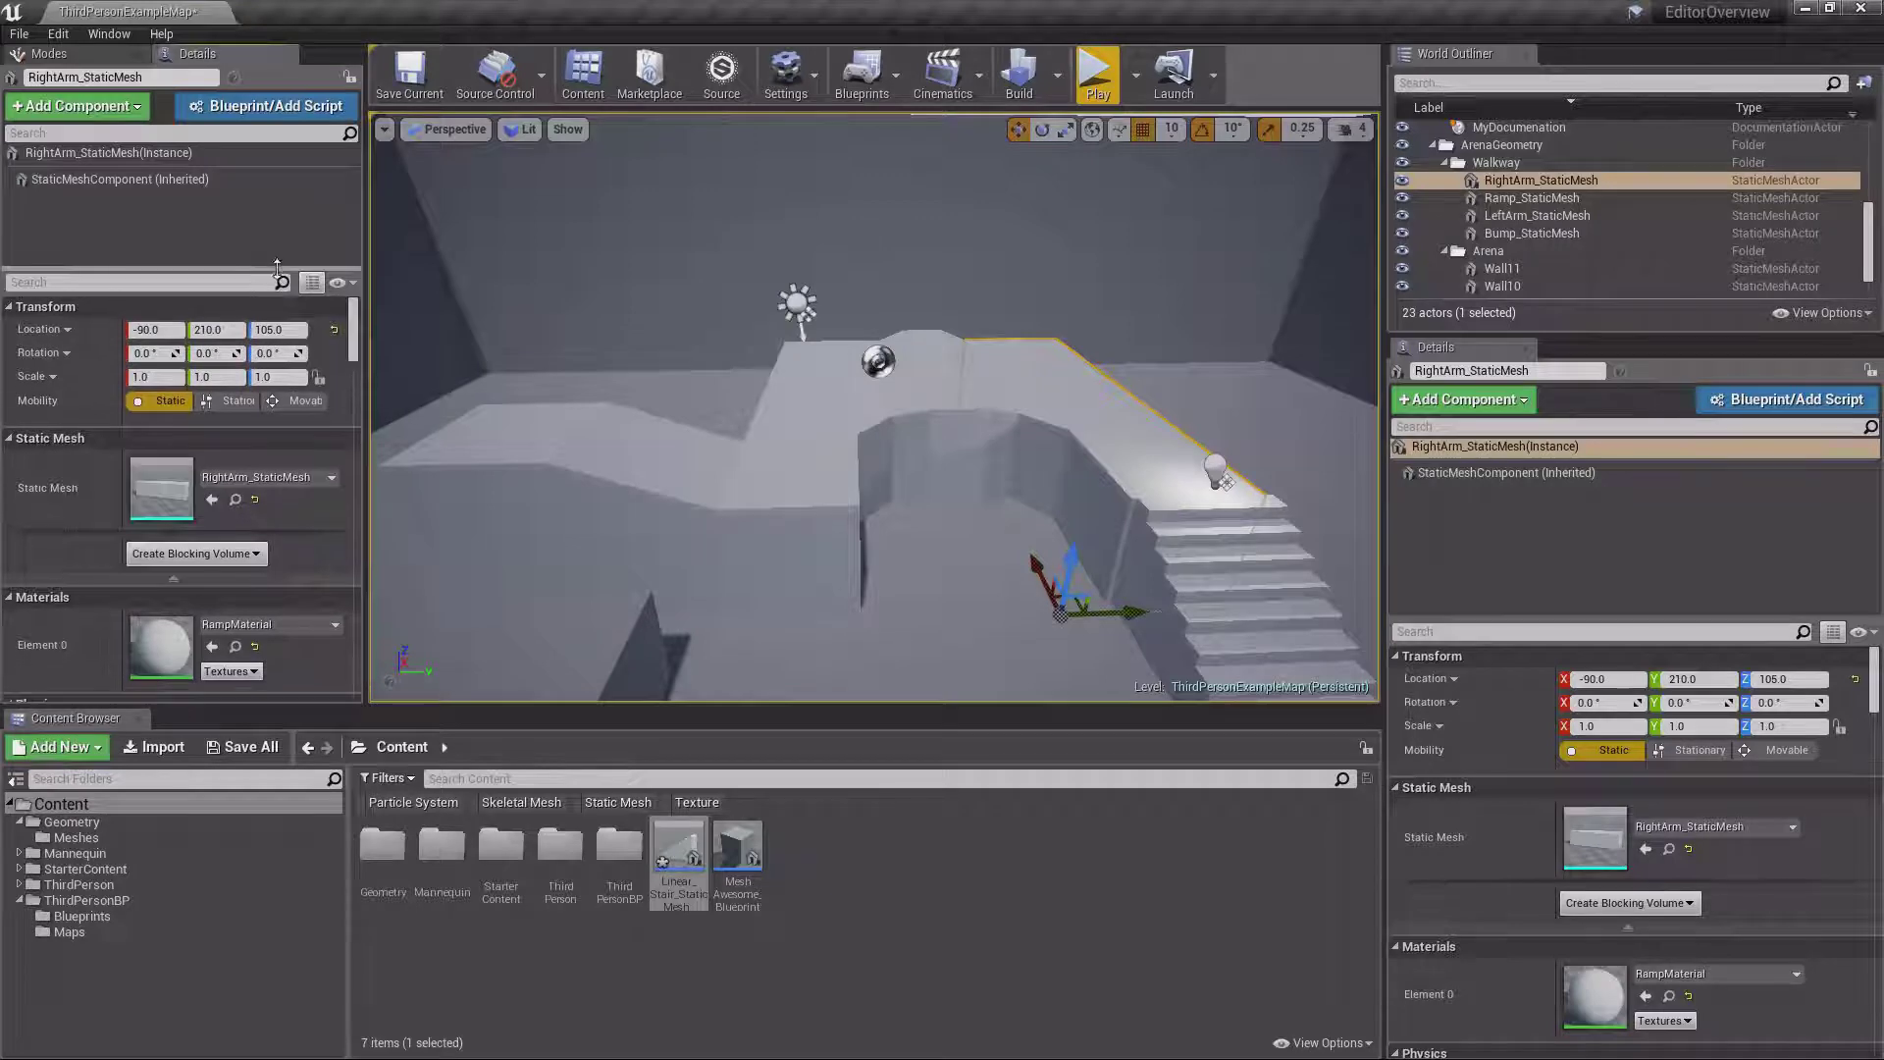
# Change the Element 0 material of LeftArm_StaticMesh to M_Wood_Pine and select the floor to view the result
pyautogui.click(851, 445)
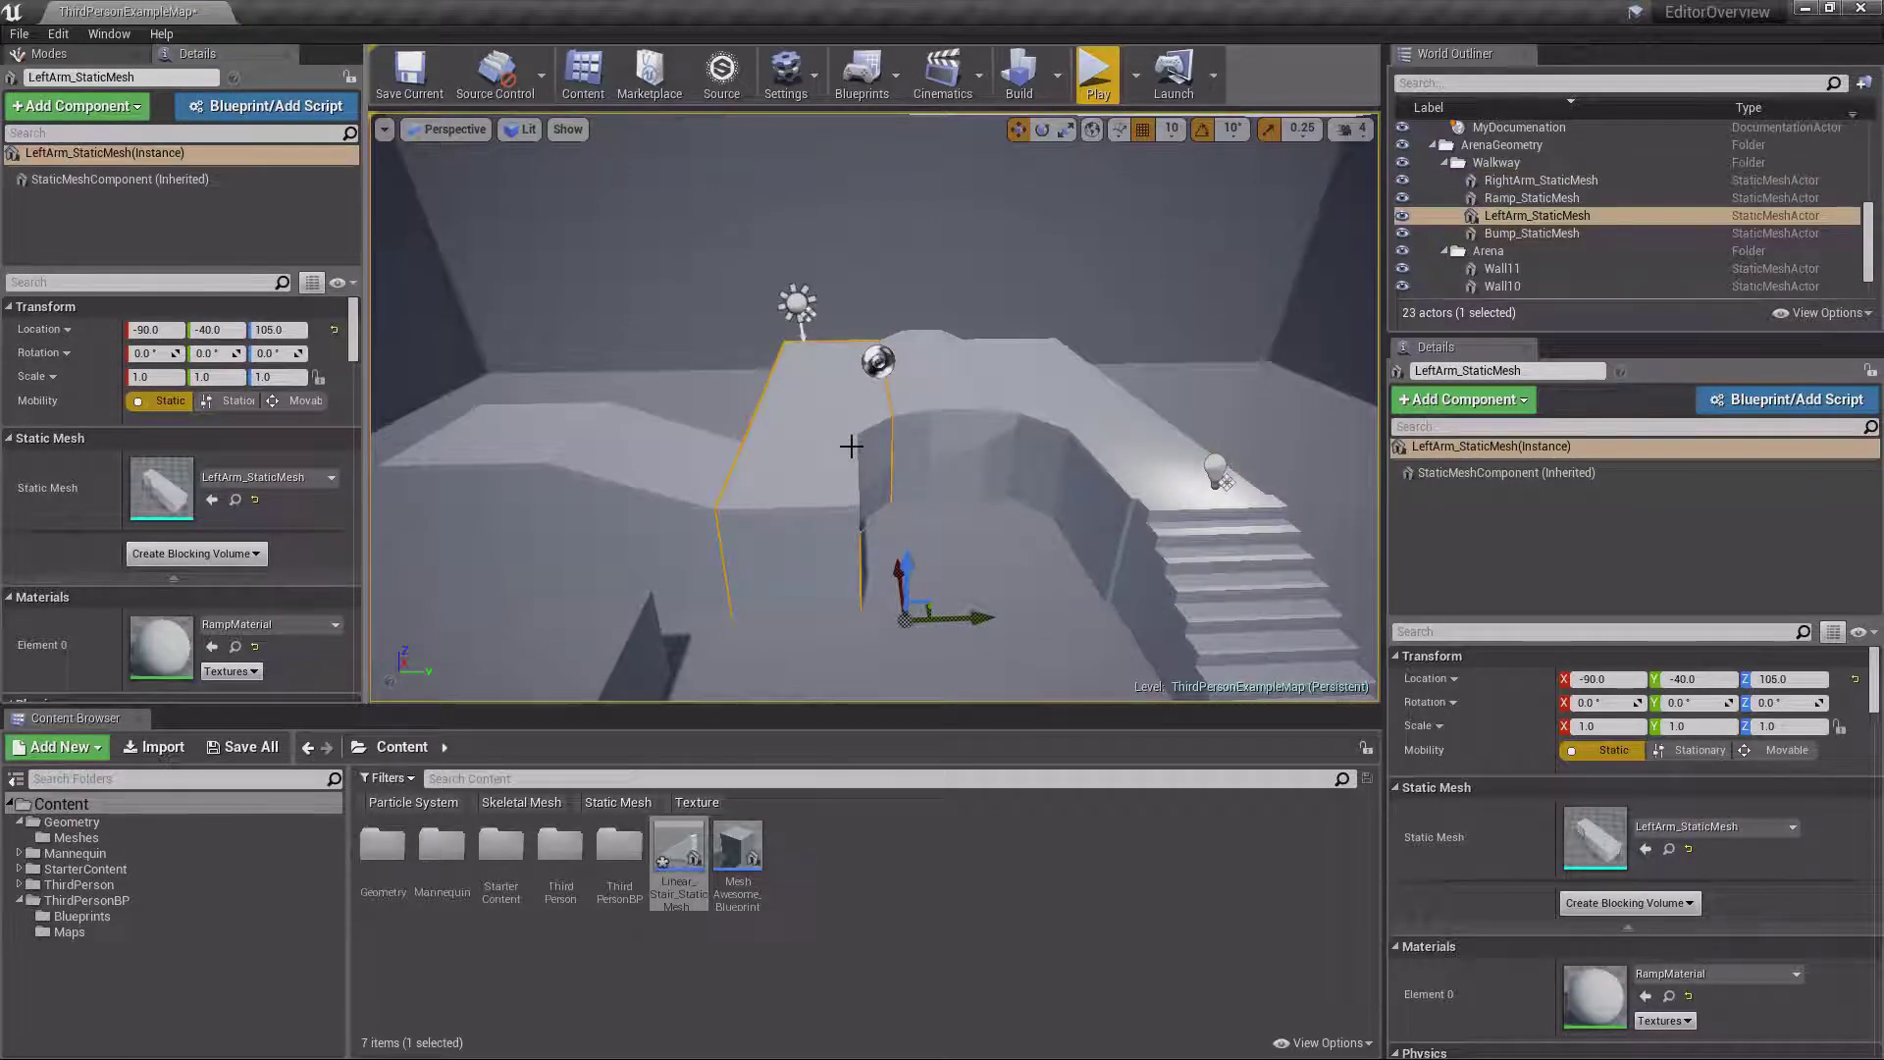
pyautogui.click(1717, 973)
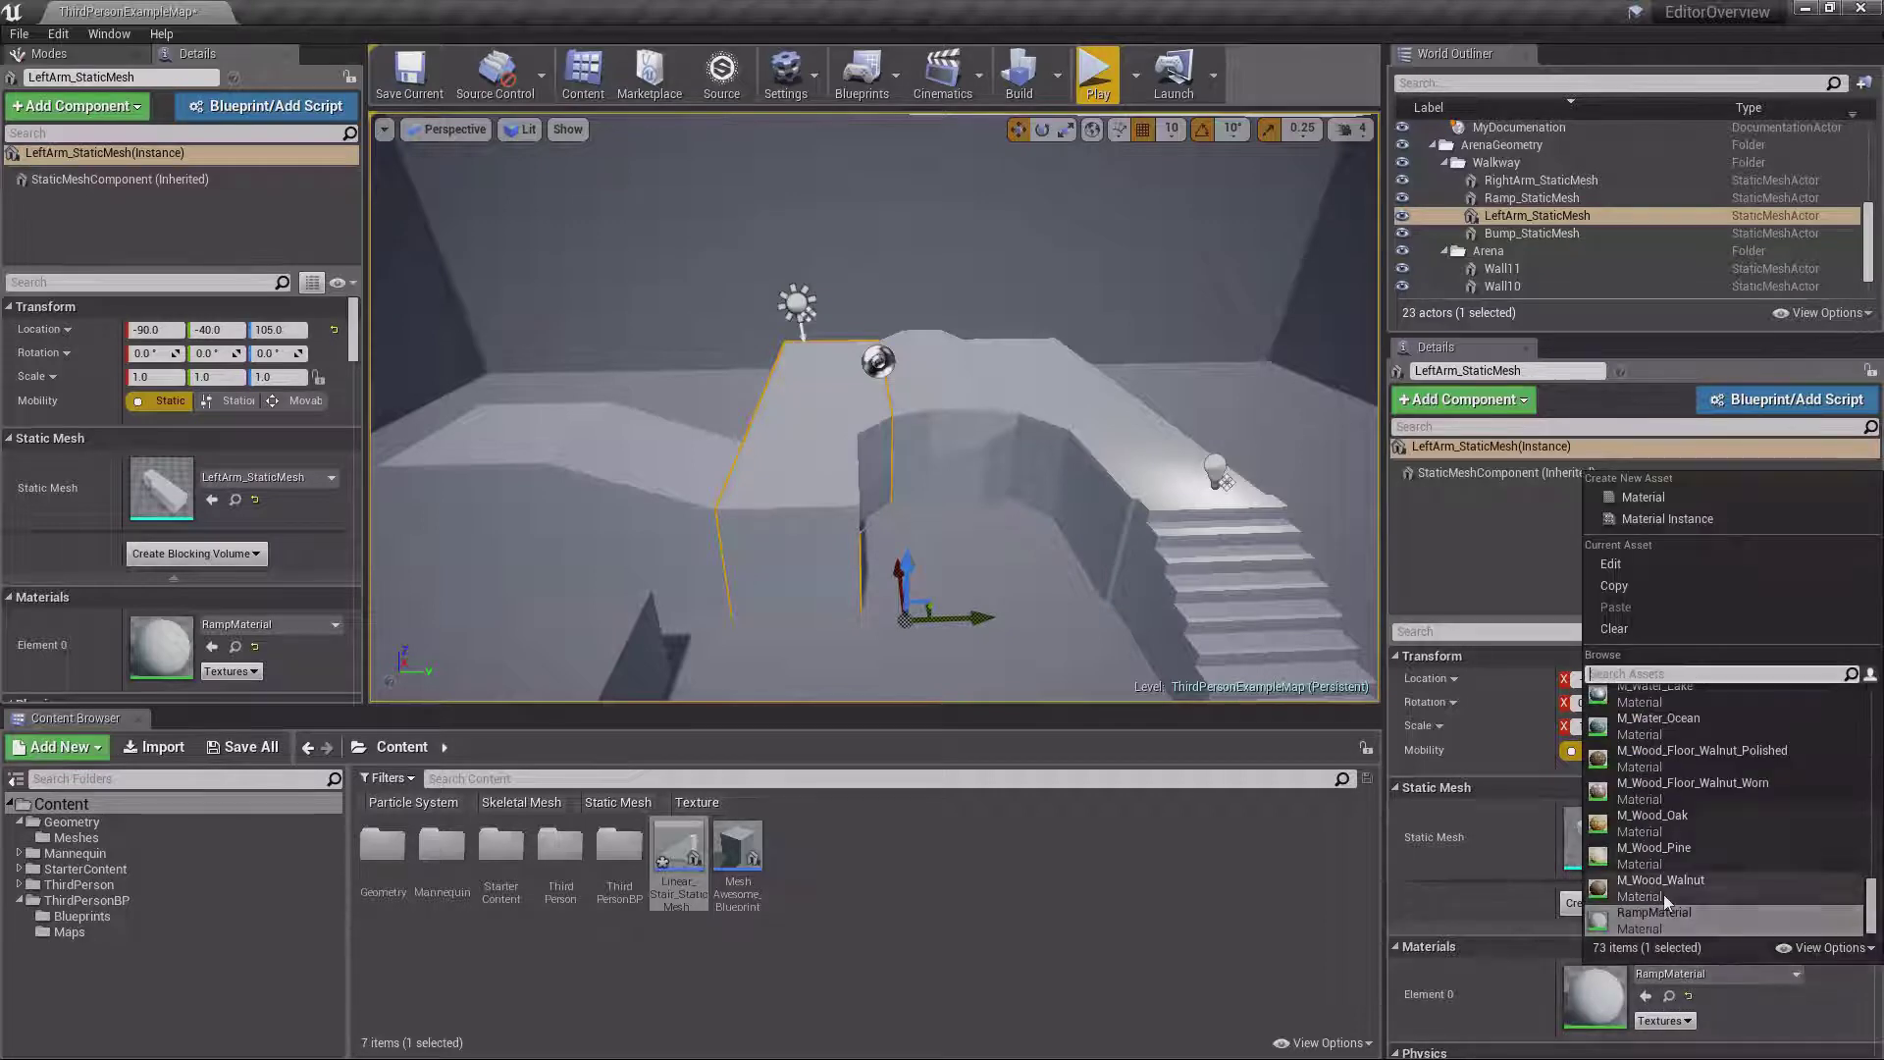
pyautogui.click(1655, 852)
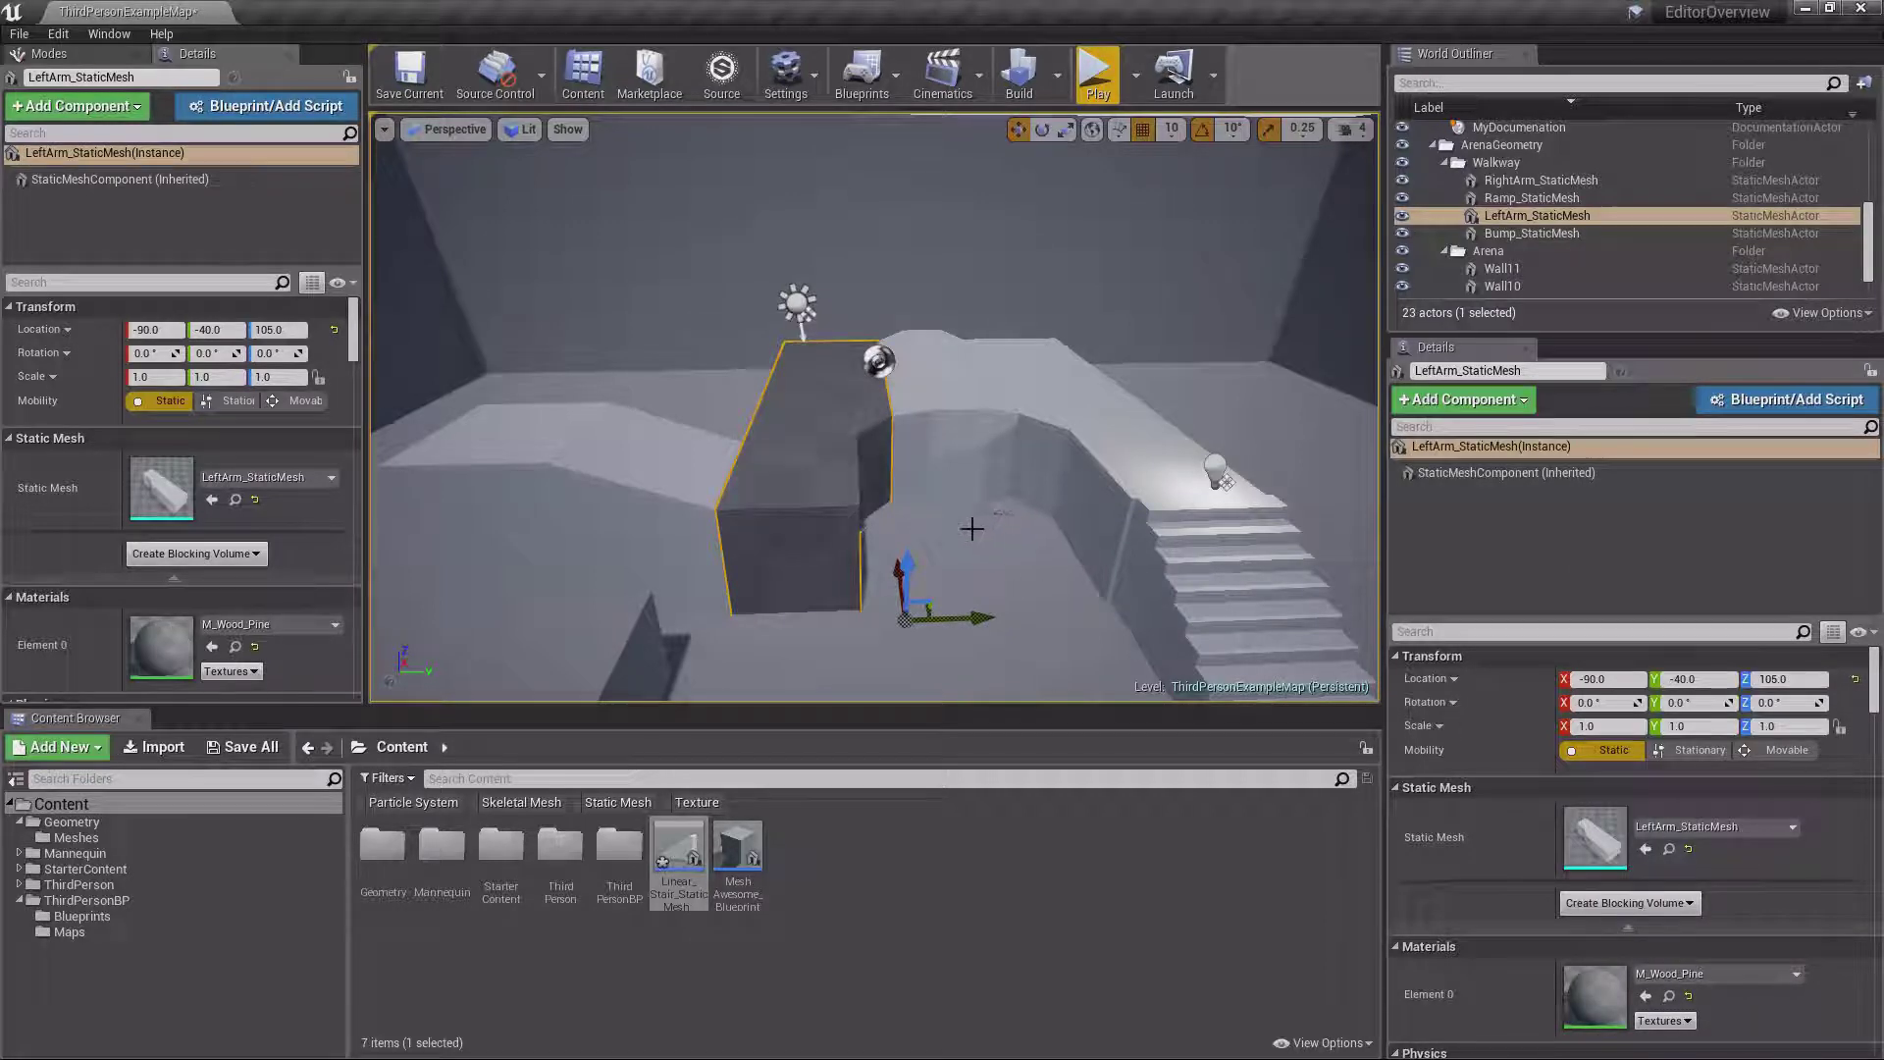
pyautogui.moveTo(973, 527); pyautogui.dragTo(985, 522, button='right')
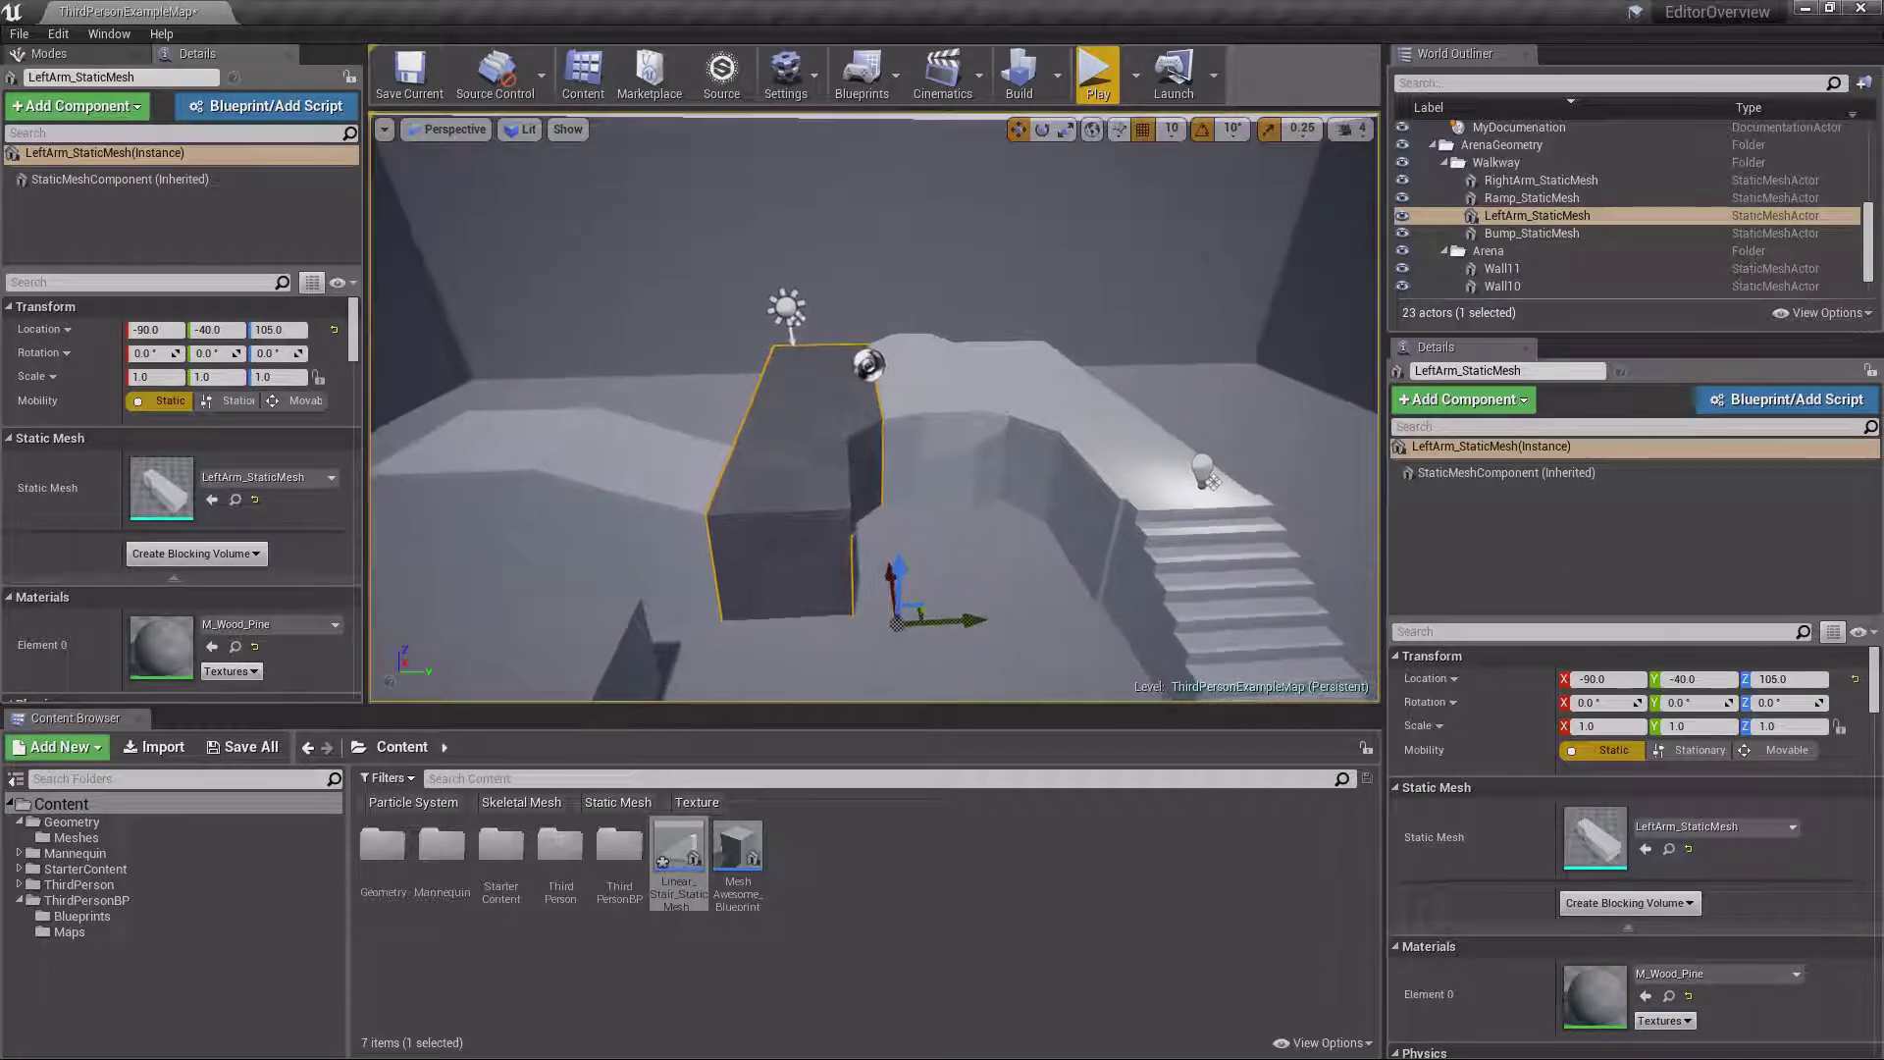
pyautogui.click(980, 546)
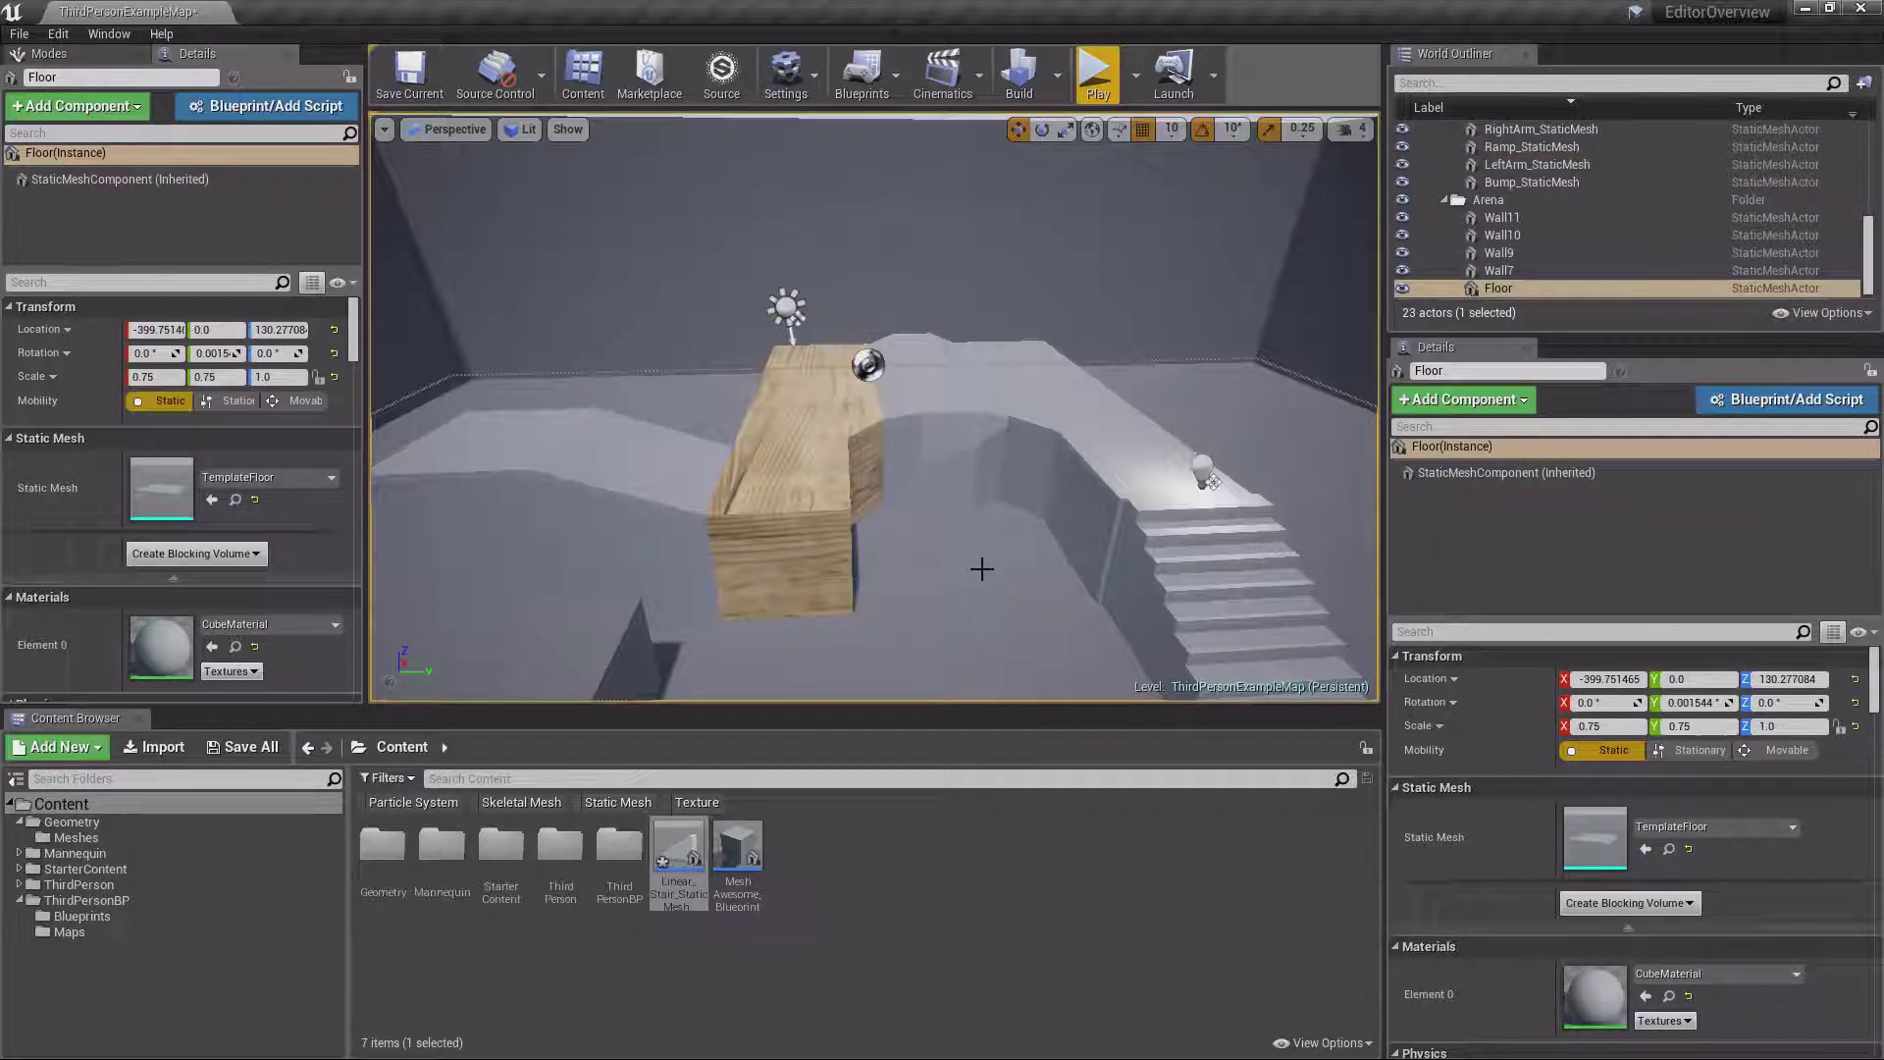
# Alternate the selection between LeftArm_StaticMesh and Bump_StaticMesh to compare their materials in both Details panels
pyautogui.click(836, 475)
pyautogui.click(1093, 439)
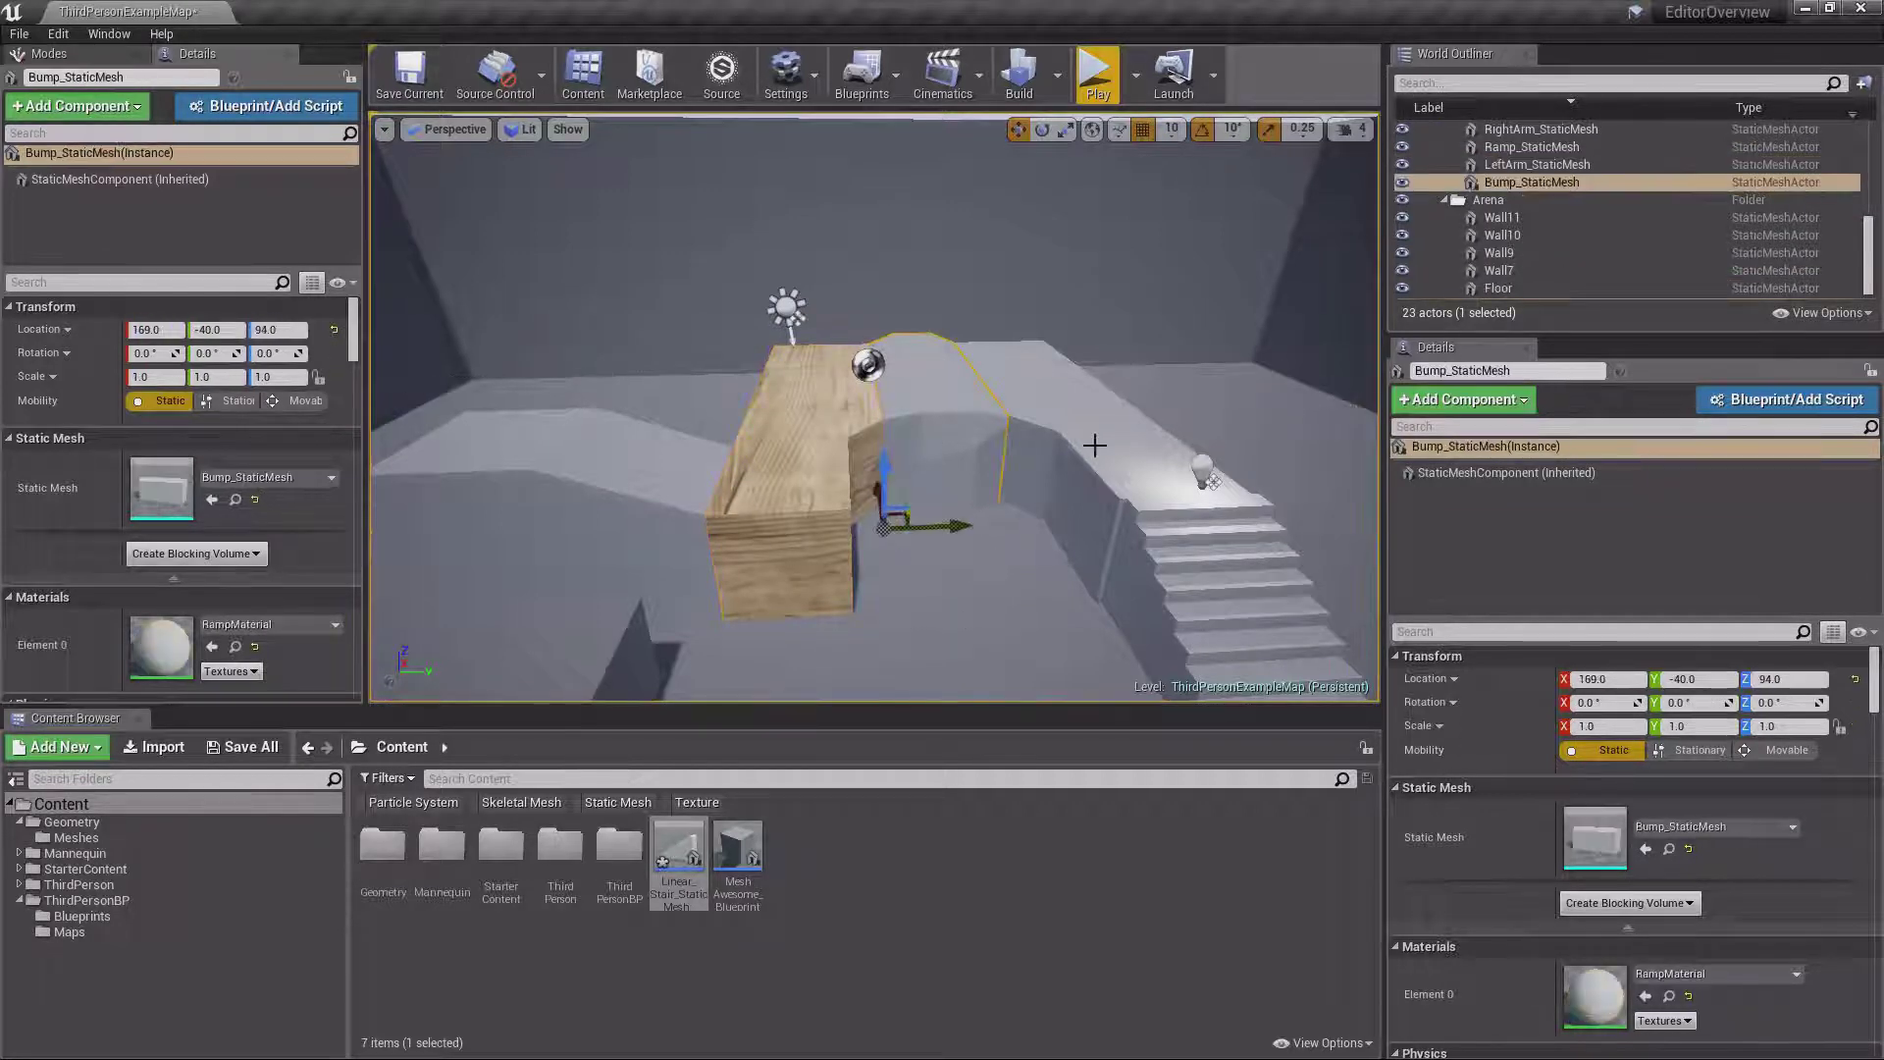
pyautogui.click(937, 439)
pyautogui.click(847, 438)
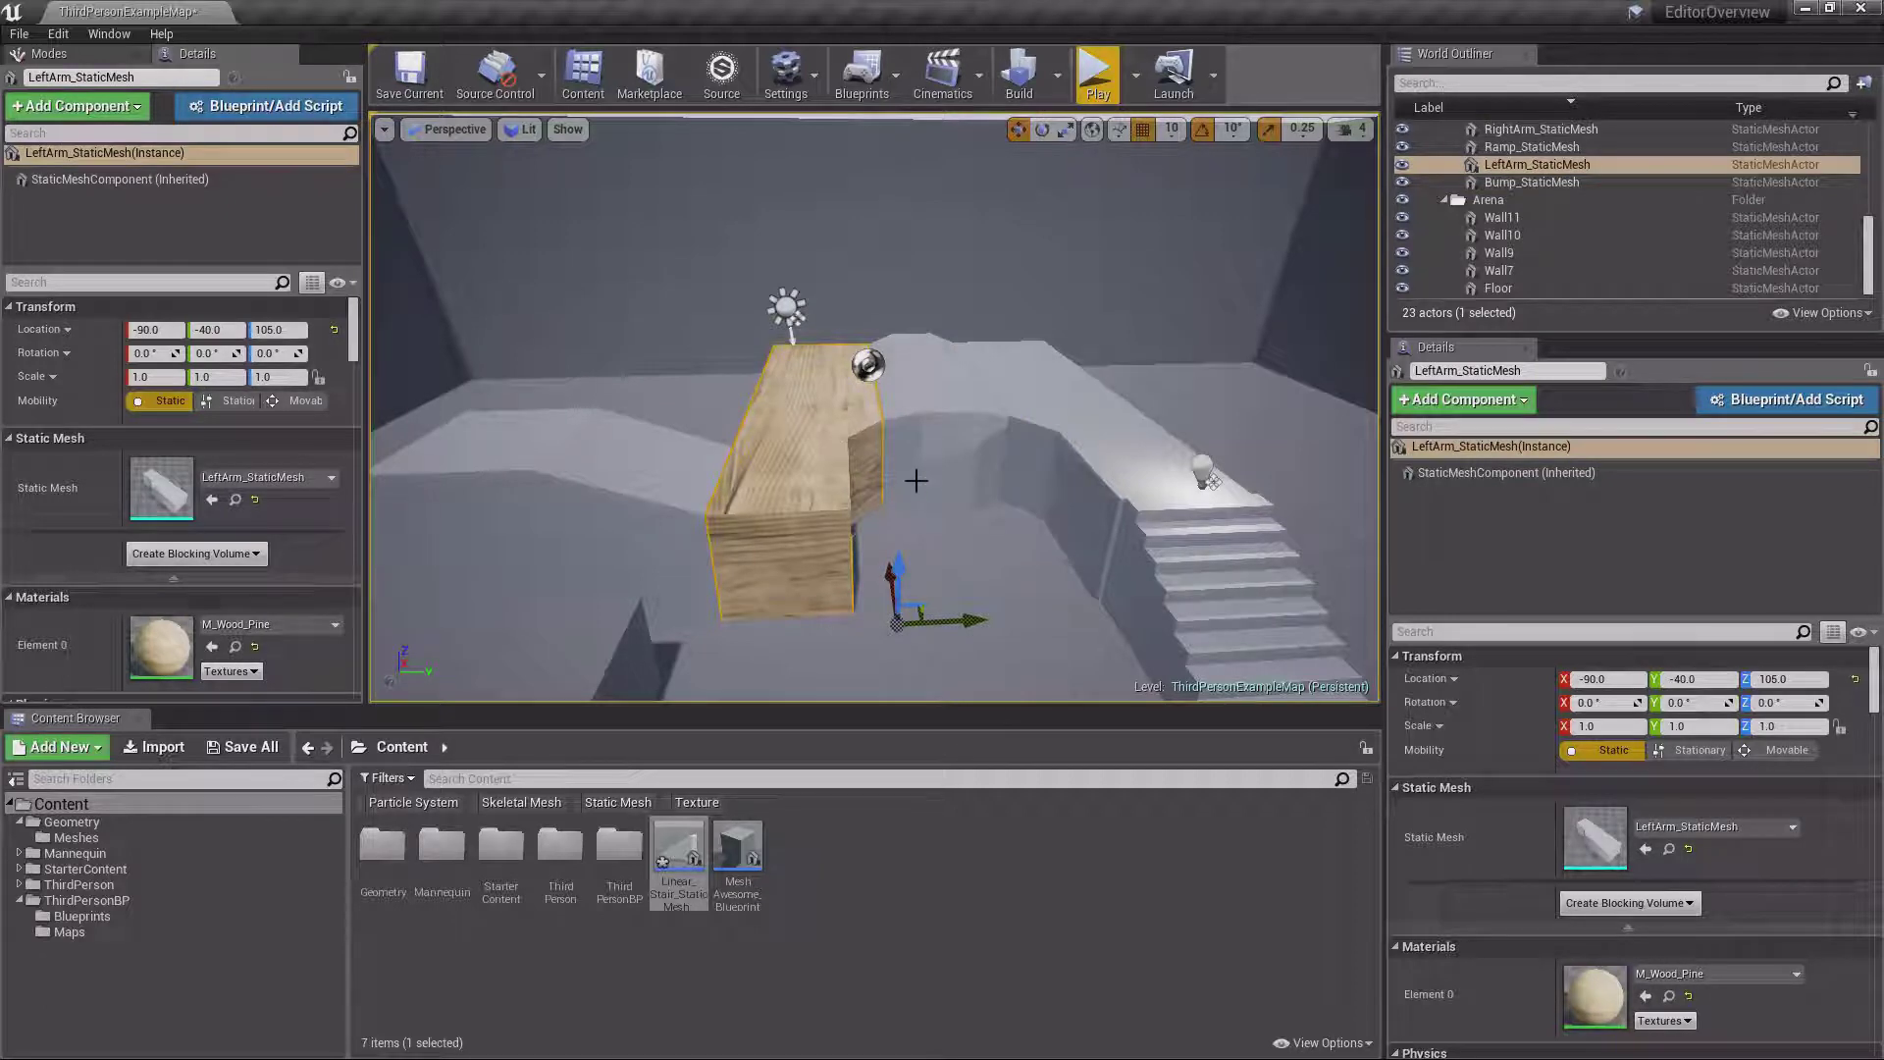
pyautogui.click(948, 432)
pyautogui.click(825, 460)
pyautogui.click(943, 427)
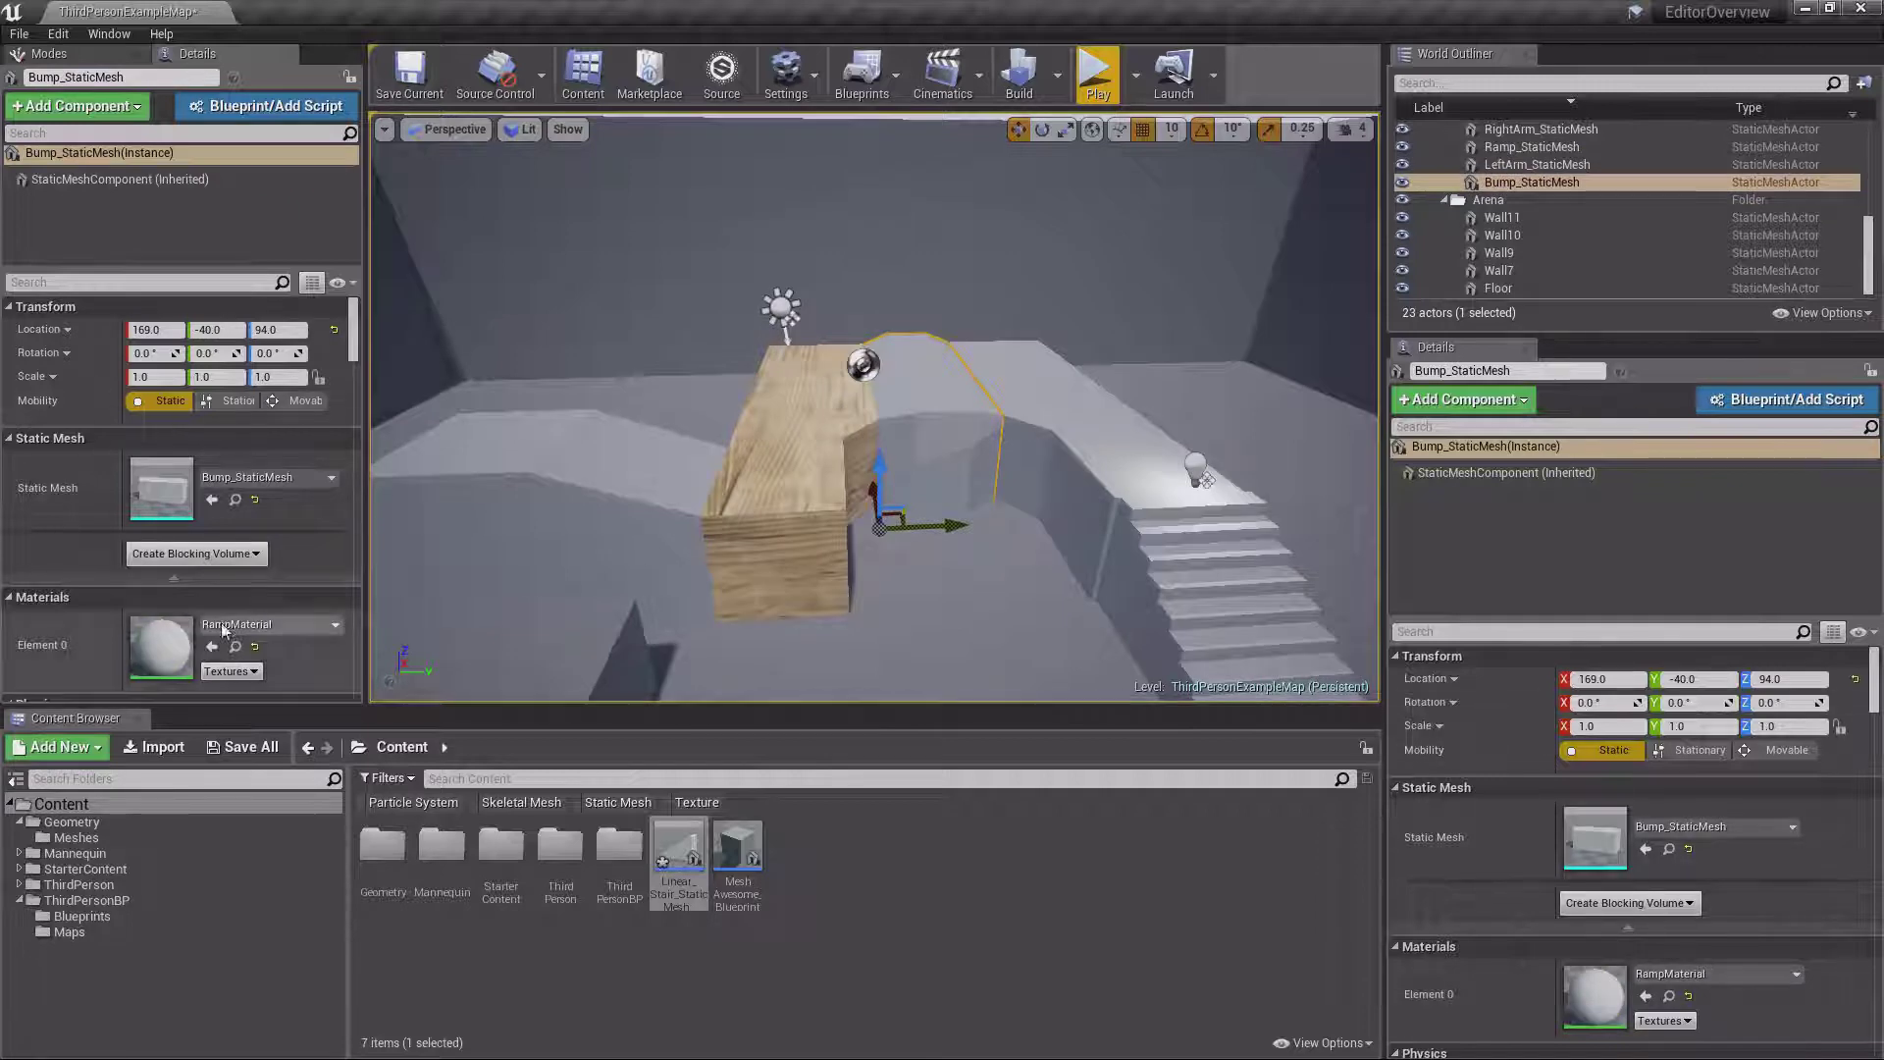
pyautogui.click(721, 497)
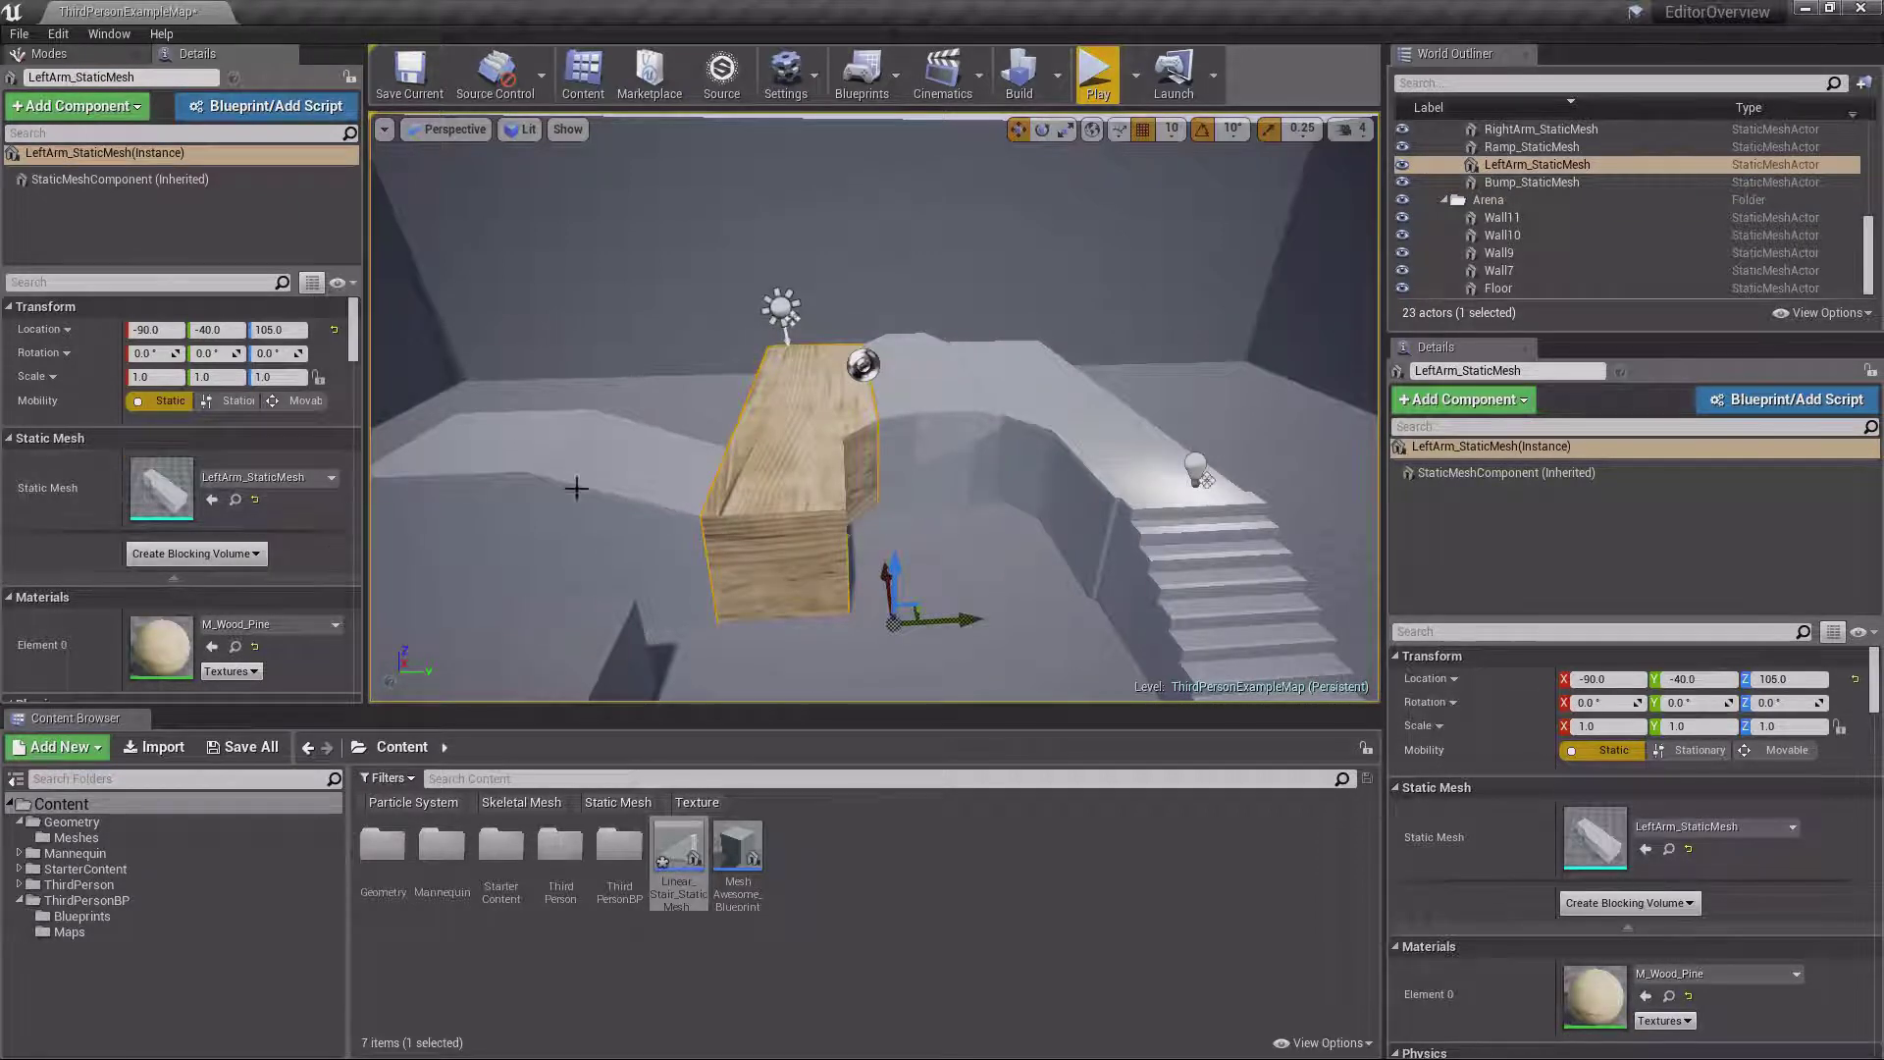
pyautogui.click(945, 417)
pyautogui.click(804, 439)
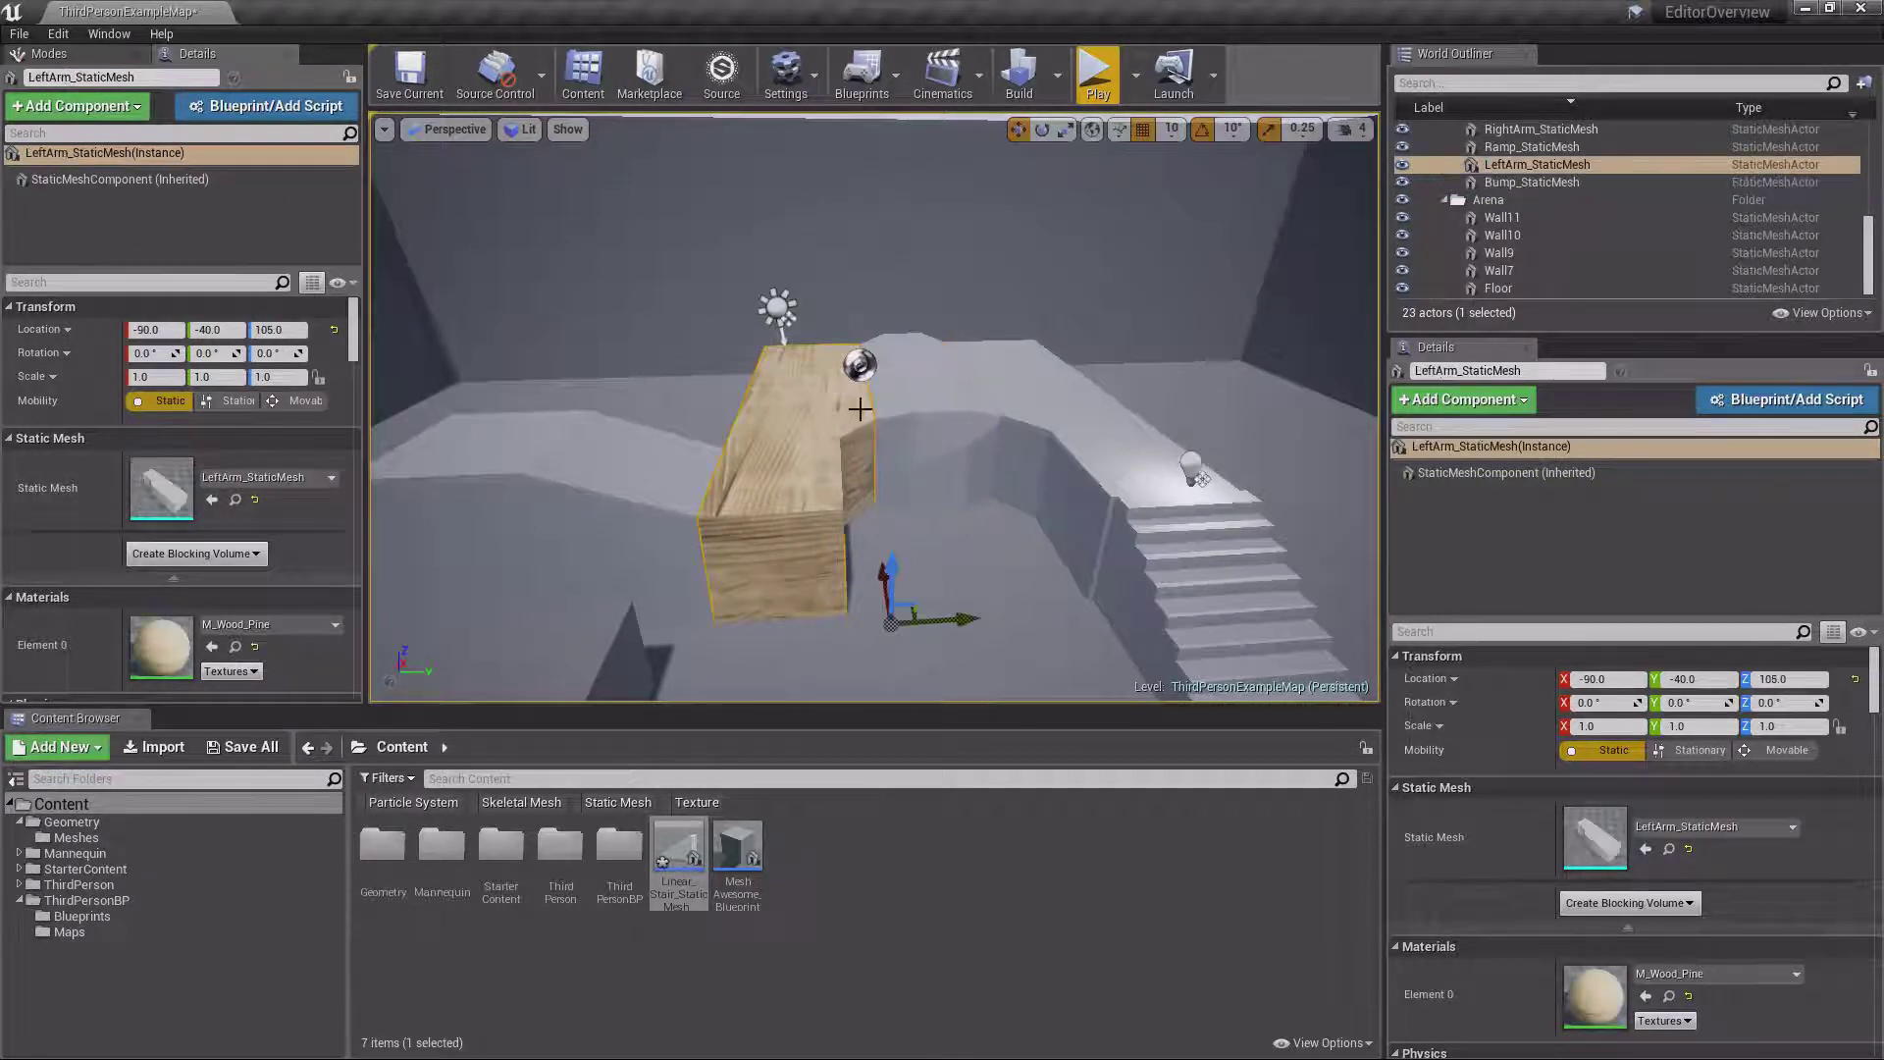
# Select Bump_StaticMesh and the floor in turn to view each one's details in both Details panels
pyautogui.moveTo(803, 438); pyautogui.dragTo(792, 437, button='right')
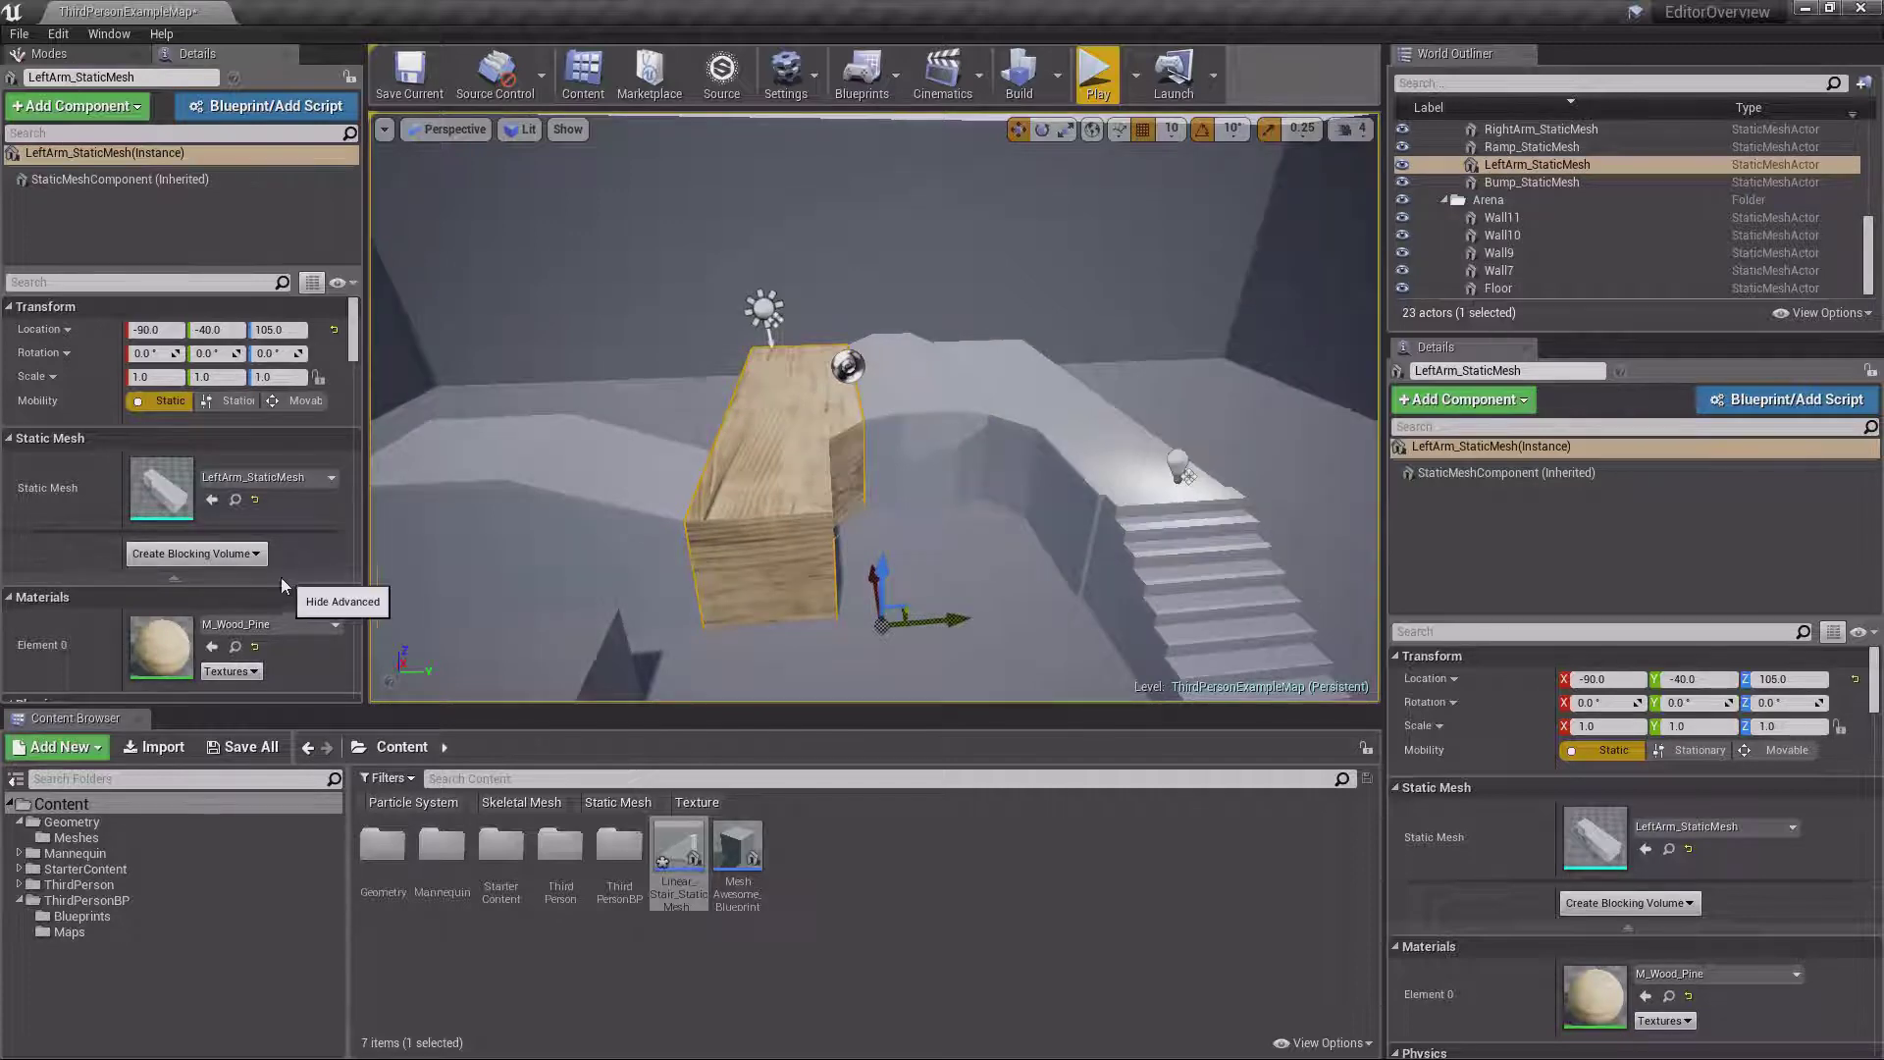
pyautogui.click(897, 453)
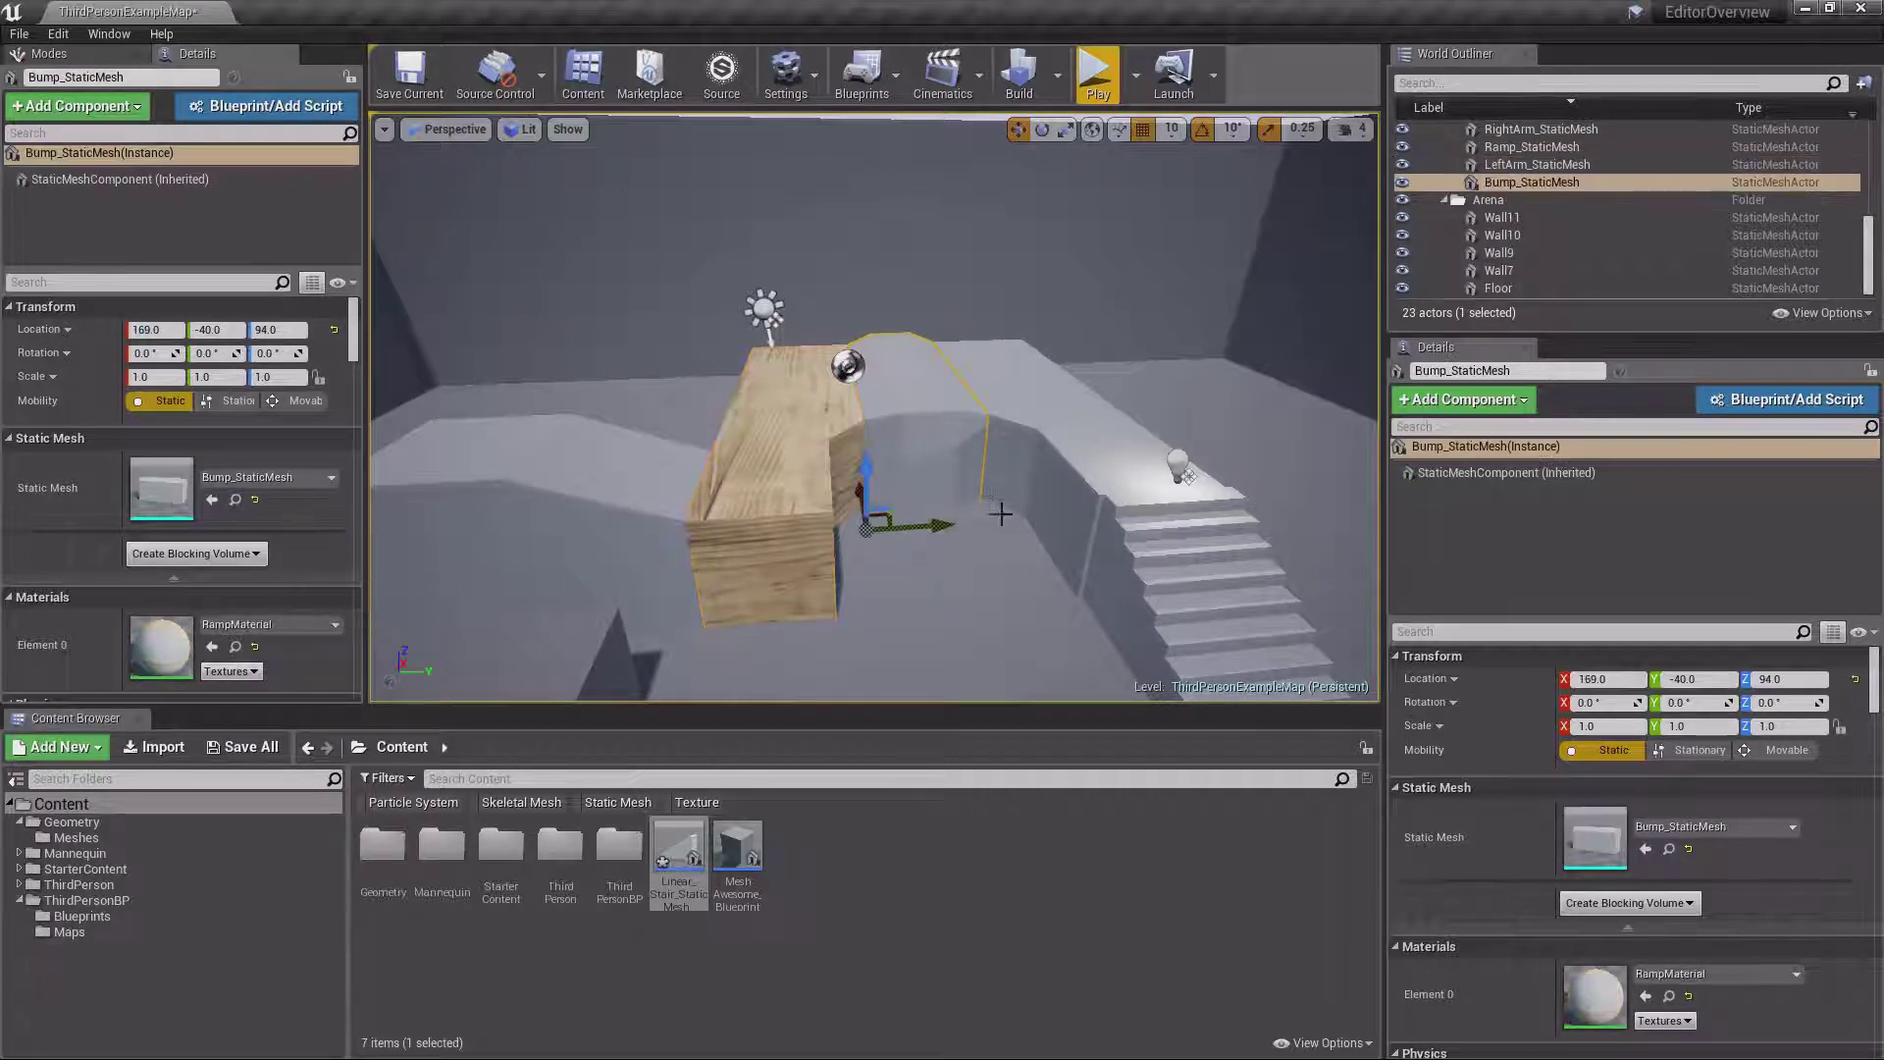
pyautogui.moveTo(998, 517); pyautogui.dragTo(827, 478)
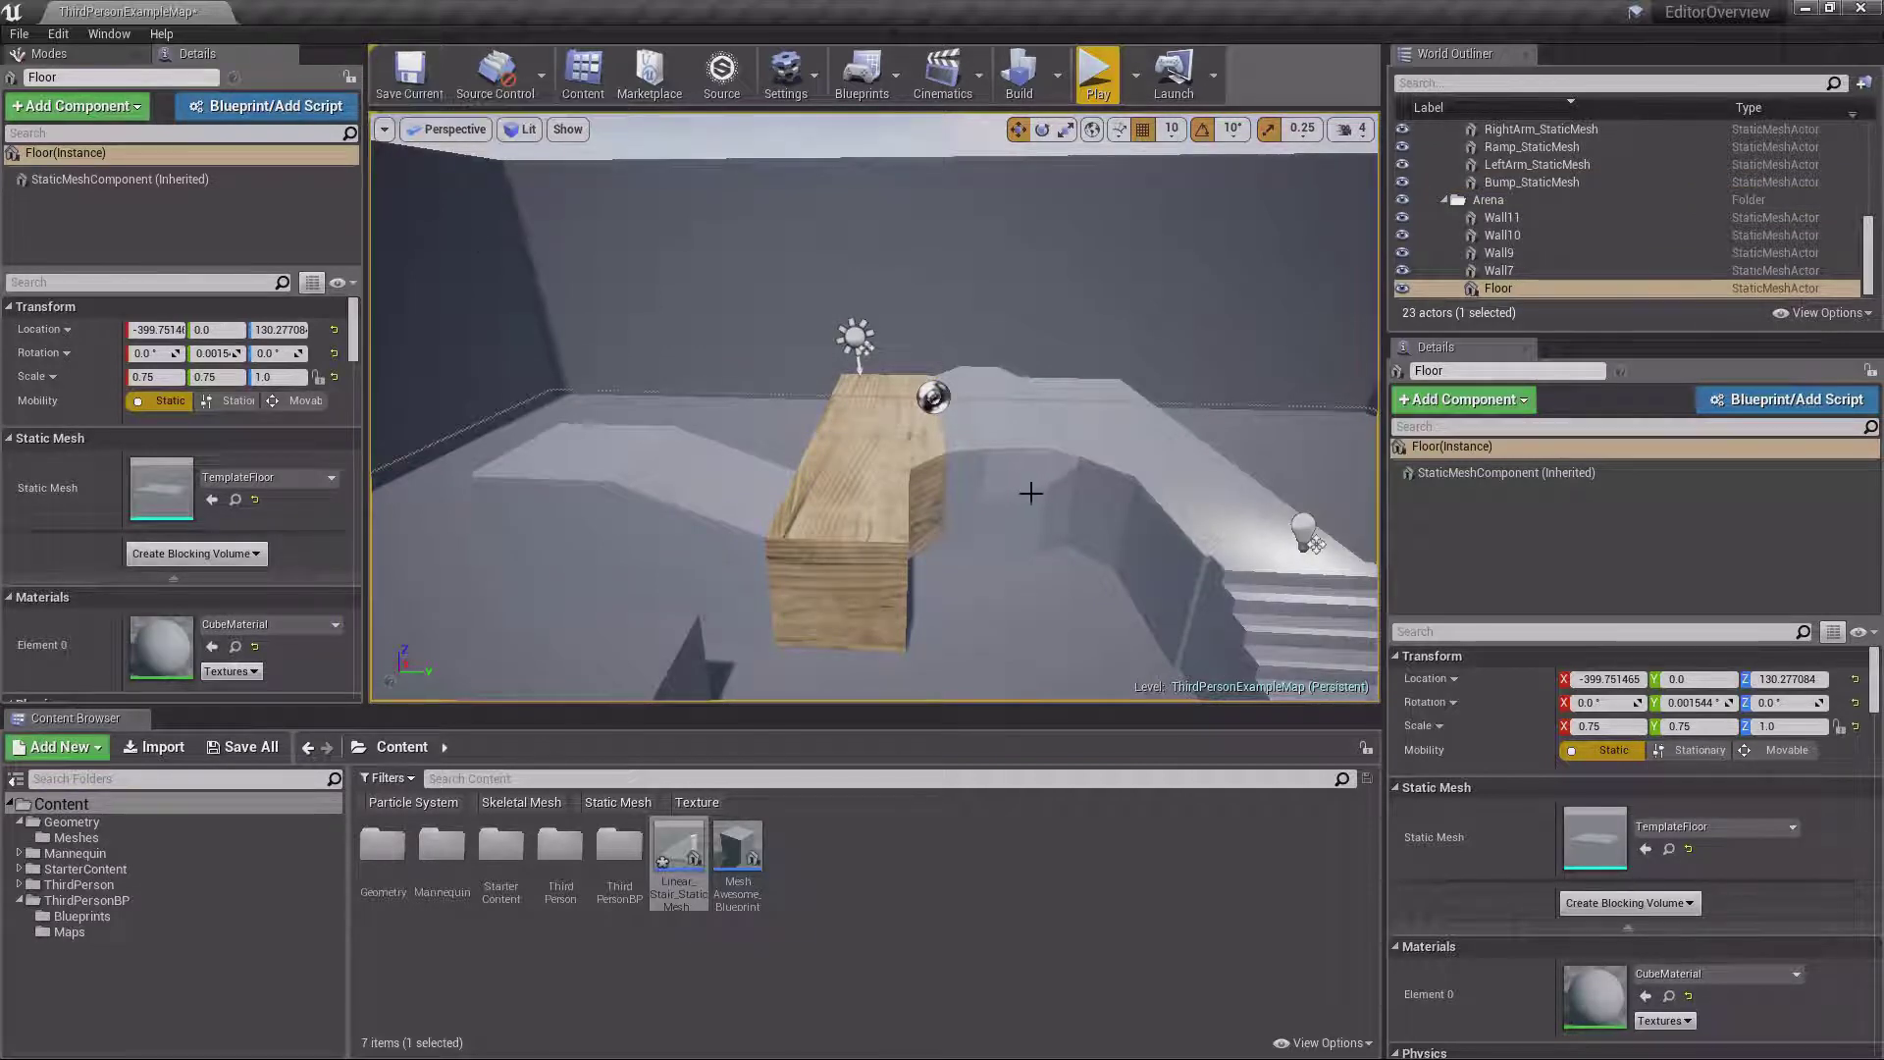
# Lock the second Details panel to LeftArm_StaticMesh, and select Bump_StaticMesh and the right arm to compare the two panels
pyautogui.click(877, 512)
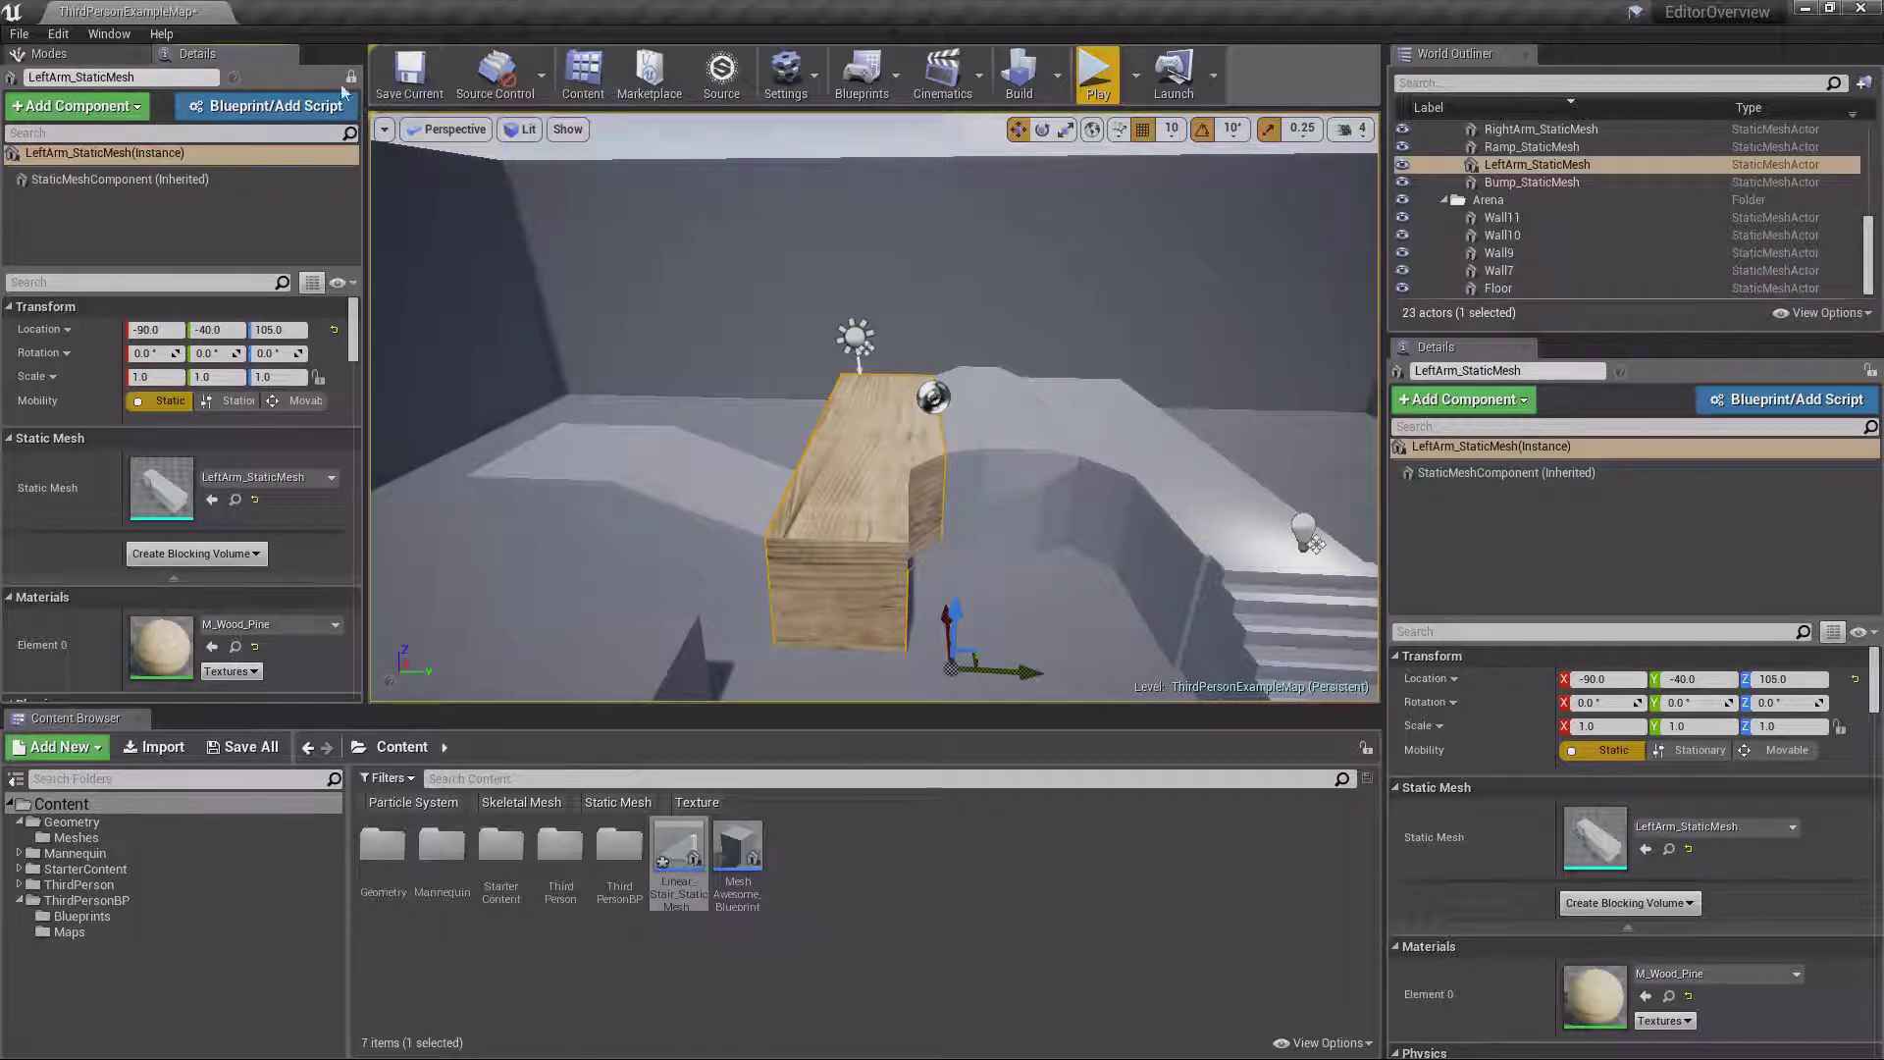
pyautogui.click(1011, 448)
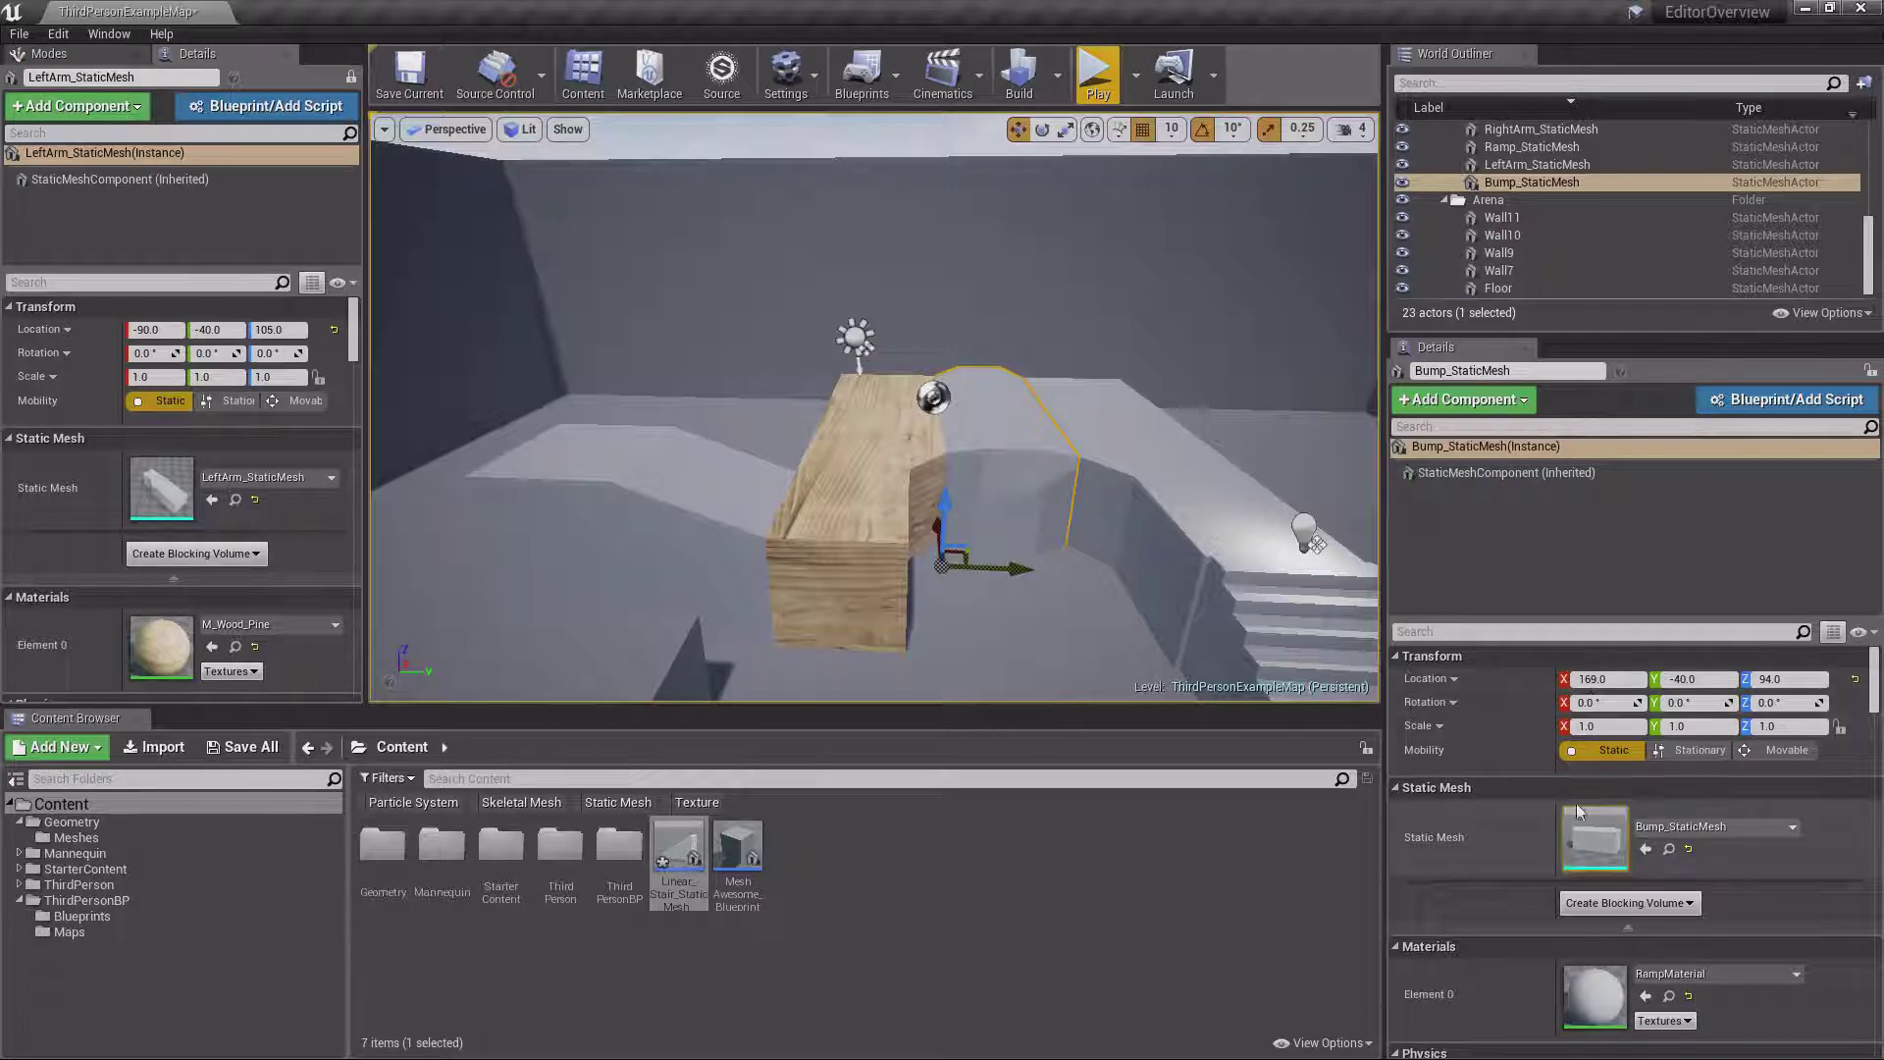
pyautogui.click(1220, 522)
# Change the Element 0 material of Bump_StaticMesh and RightArm_StaticMesh to M_Wood_Pine to match the locked panel's material
pyautogui.click(1029, 442)
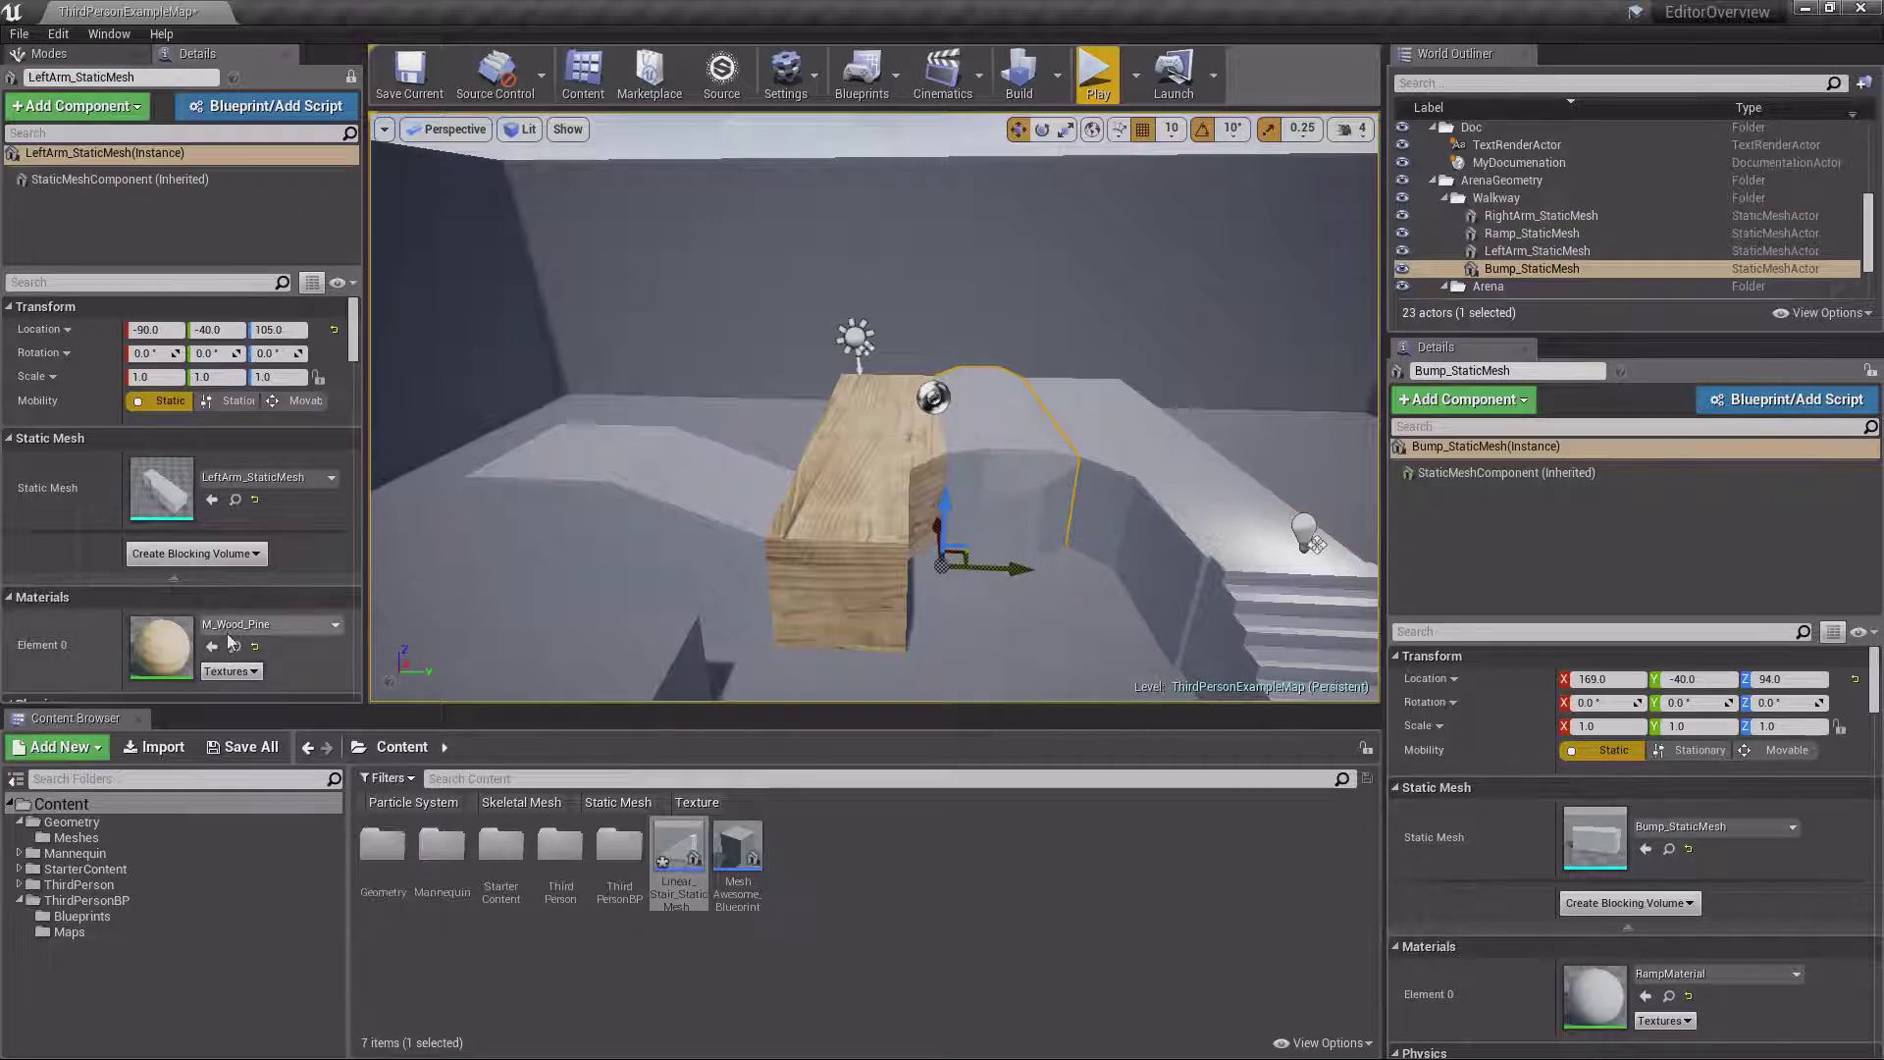
pyautogui.click(1680, 977)
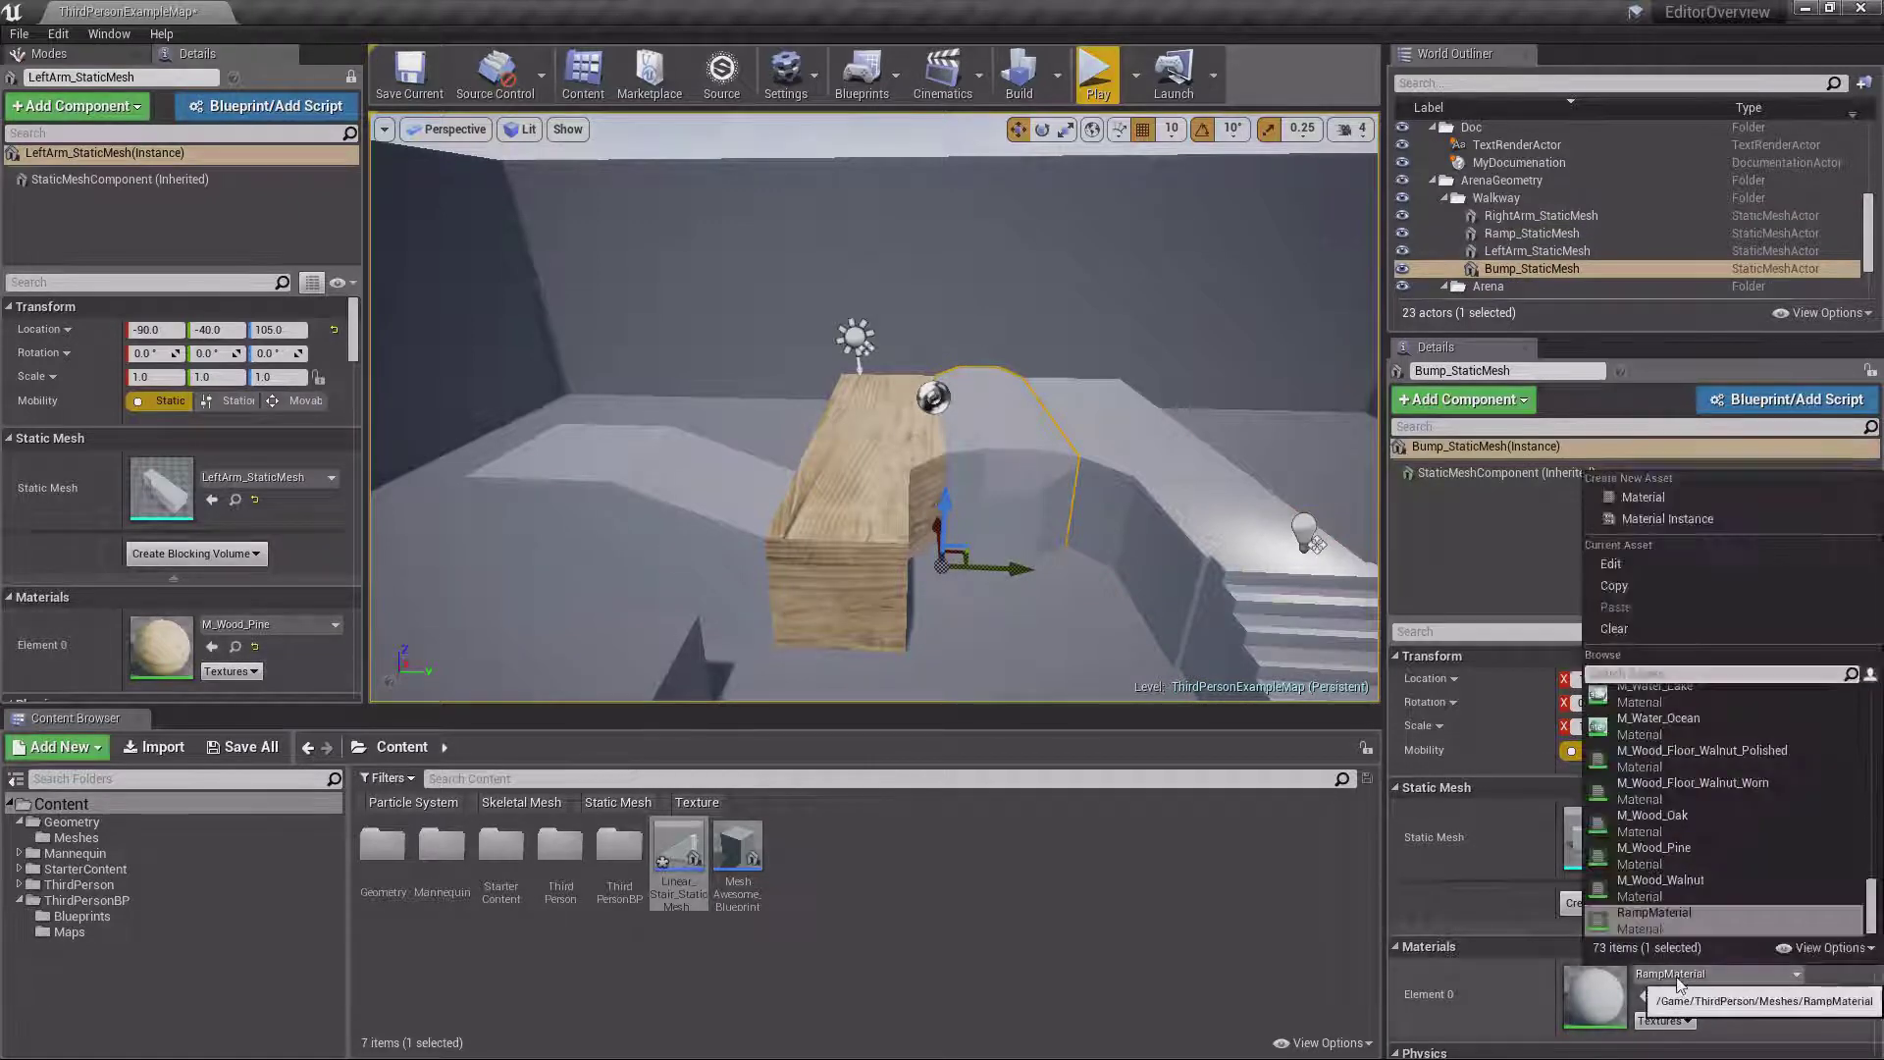
pyautogui.click(1657, 852)
pyautogui.click(1105, 472)
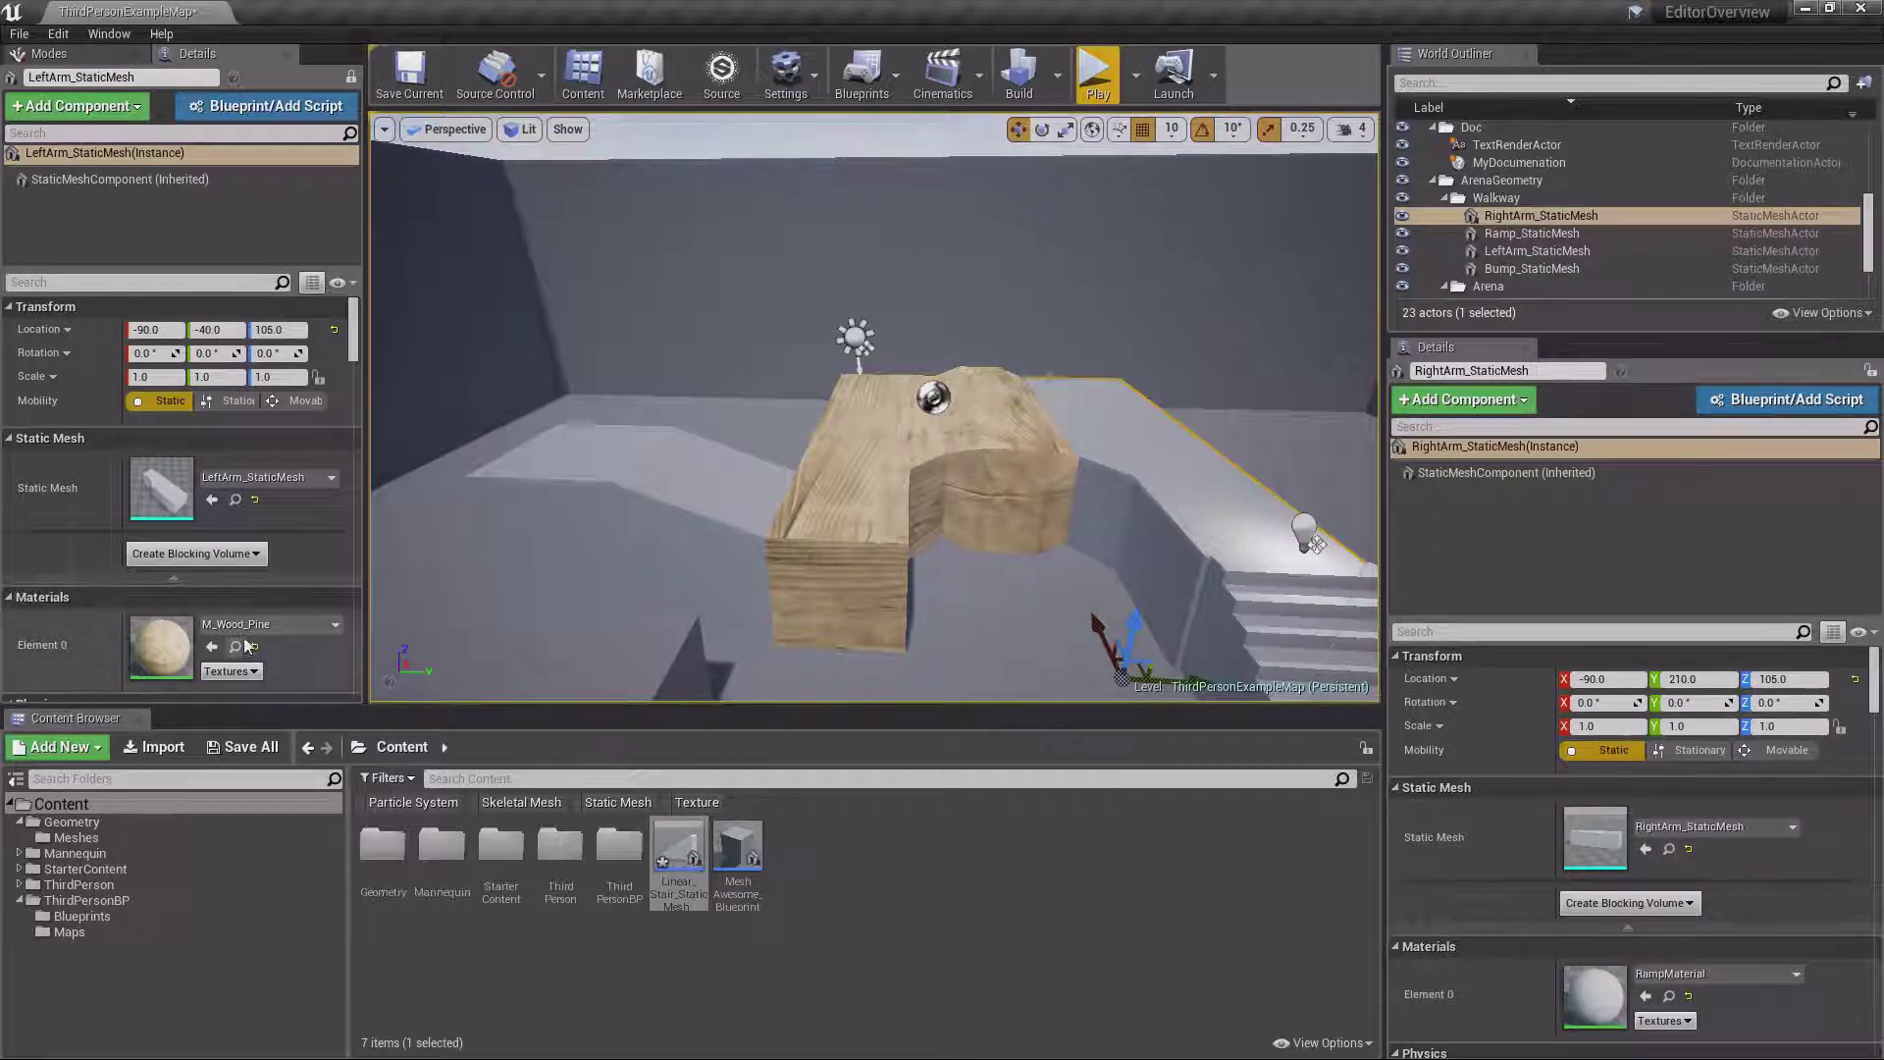
pyautogui.click(1674, 977)
pyautogui.click(1658, 852)
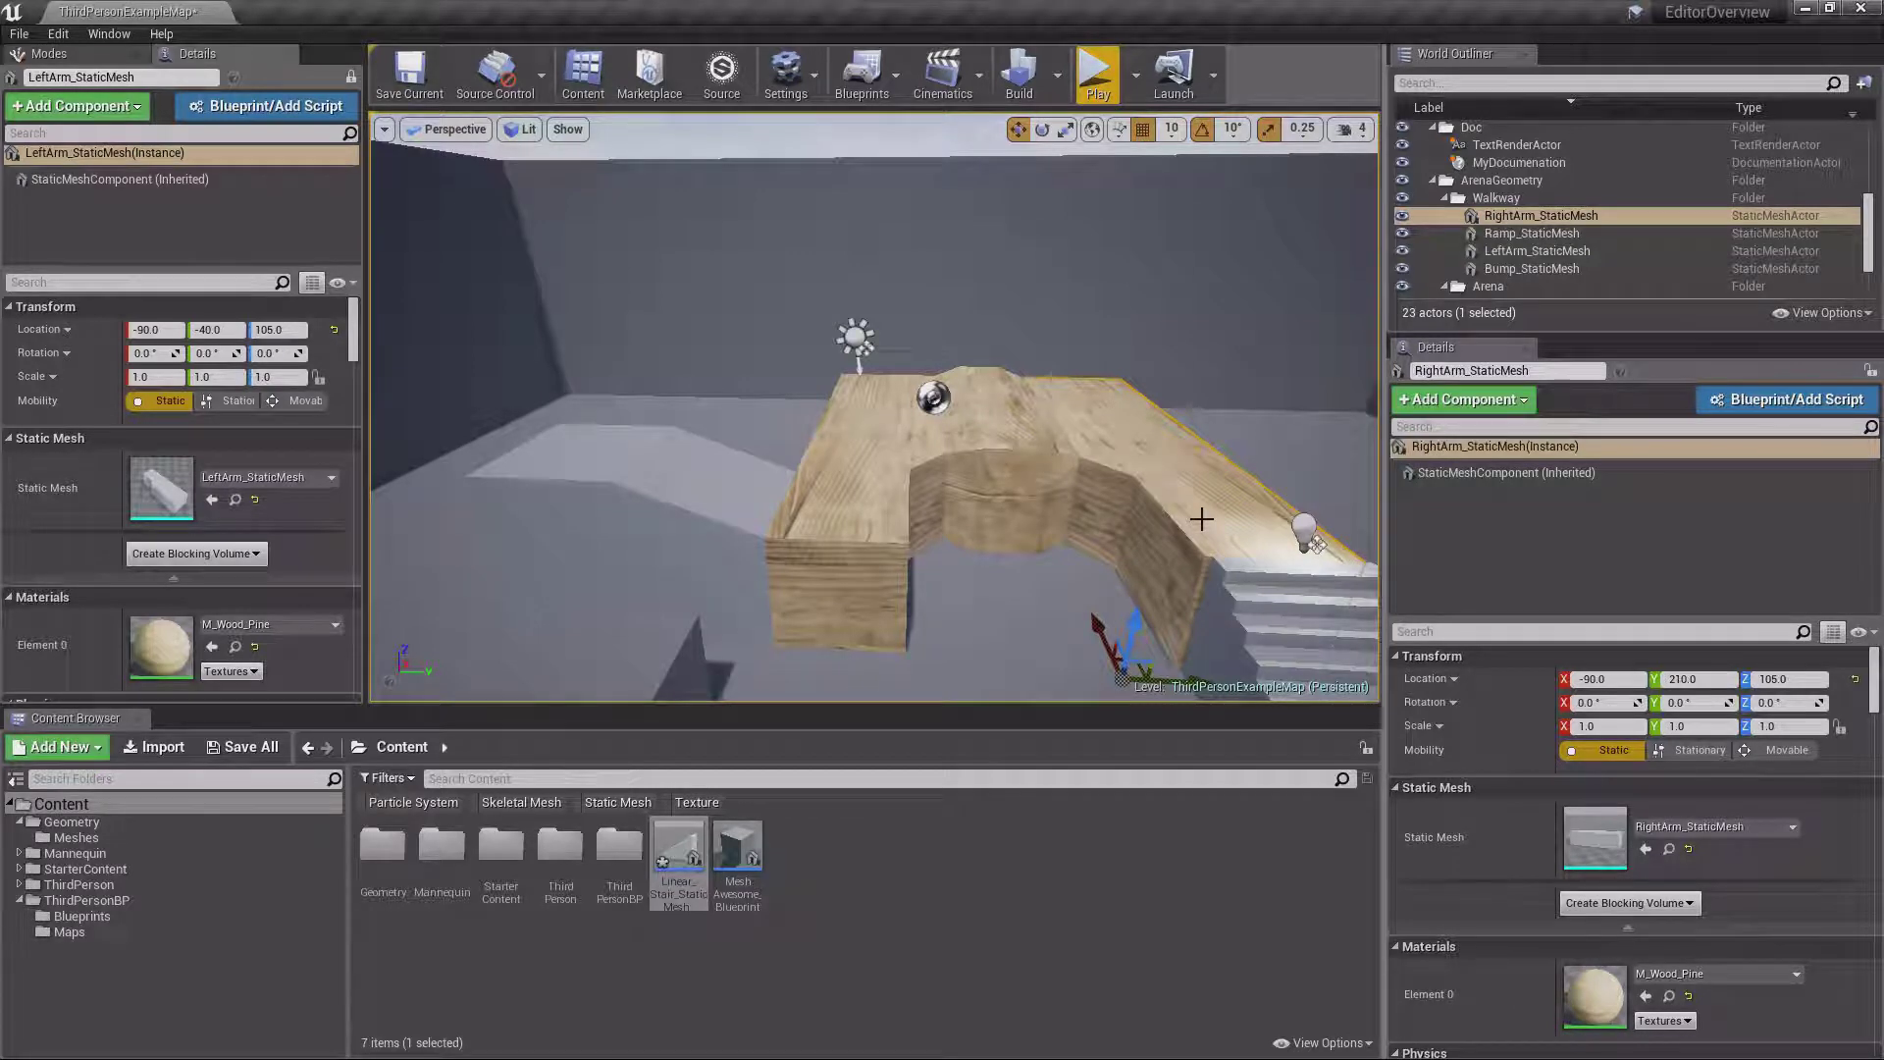
# Select Ramp_StaticMesh in the level and close the second Details panel beside Modes
pyautogui.click(787, 434)
pyautogui.click(687, 460)
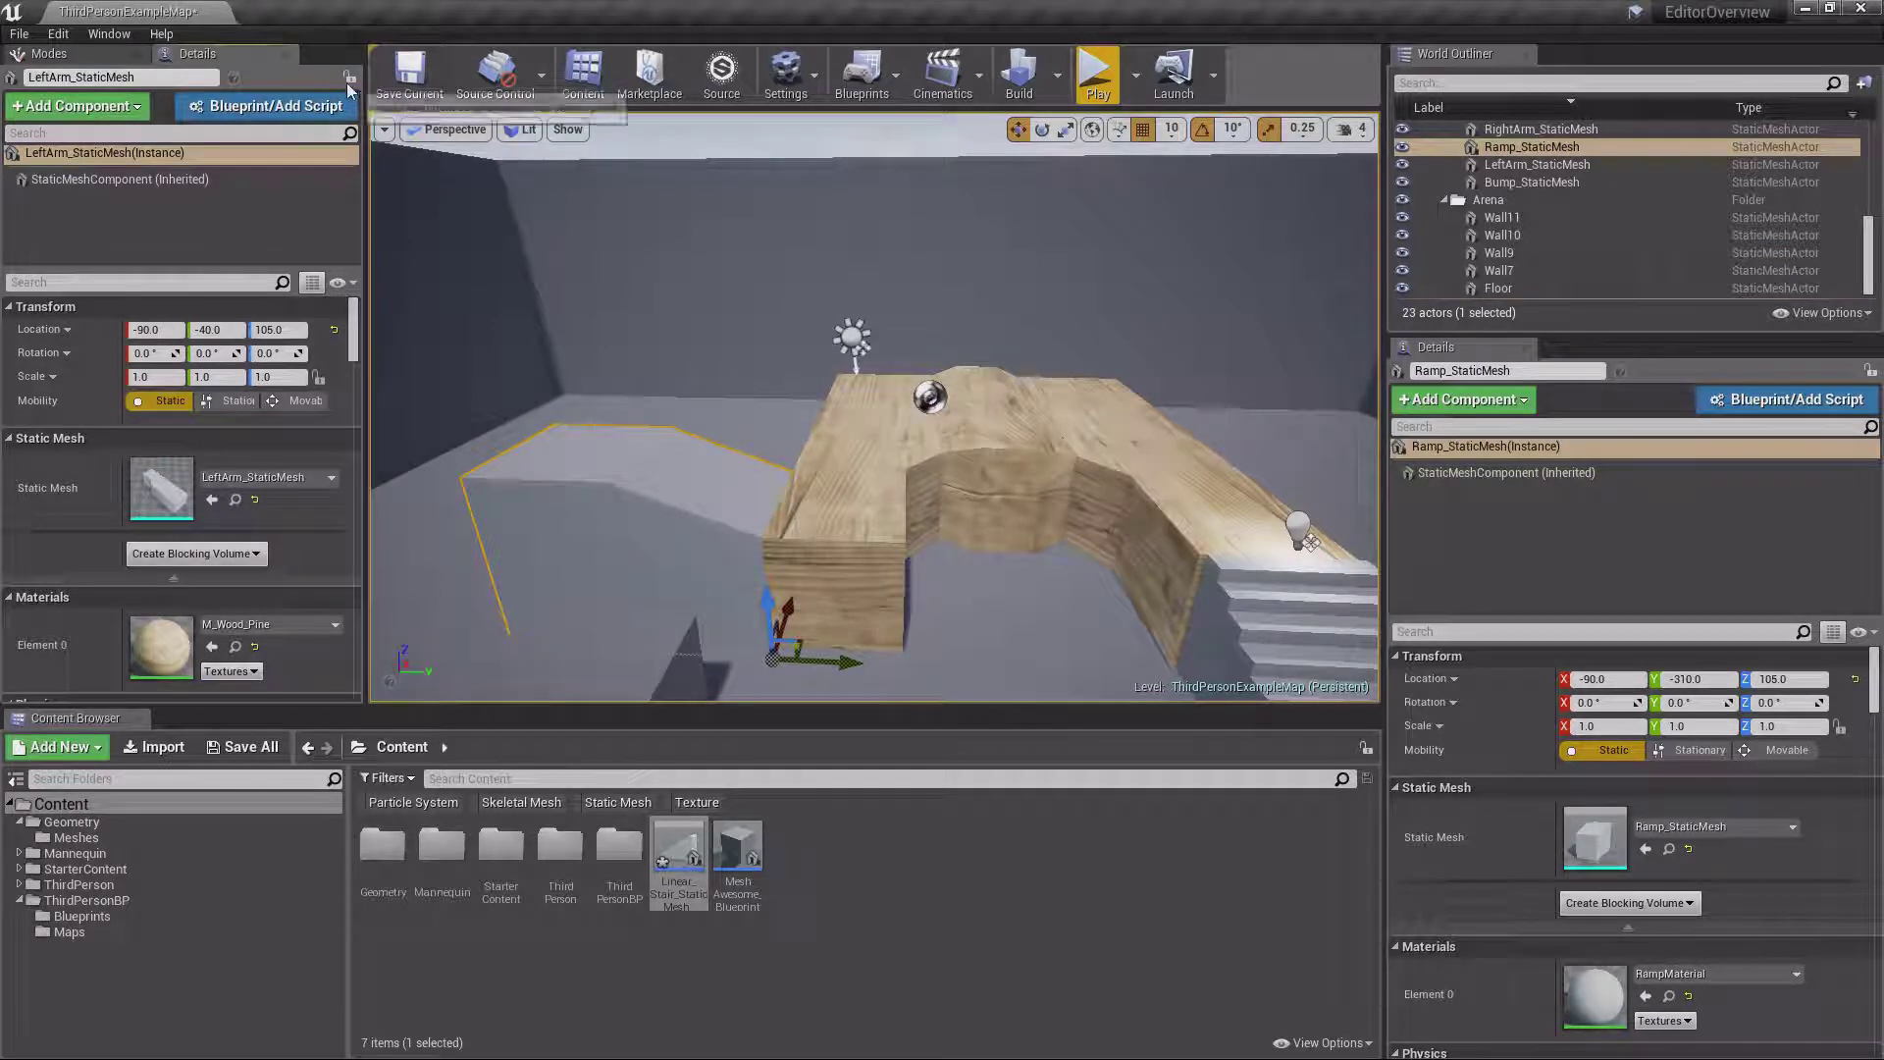
pyautogui.click(292, 54)
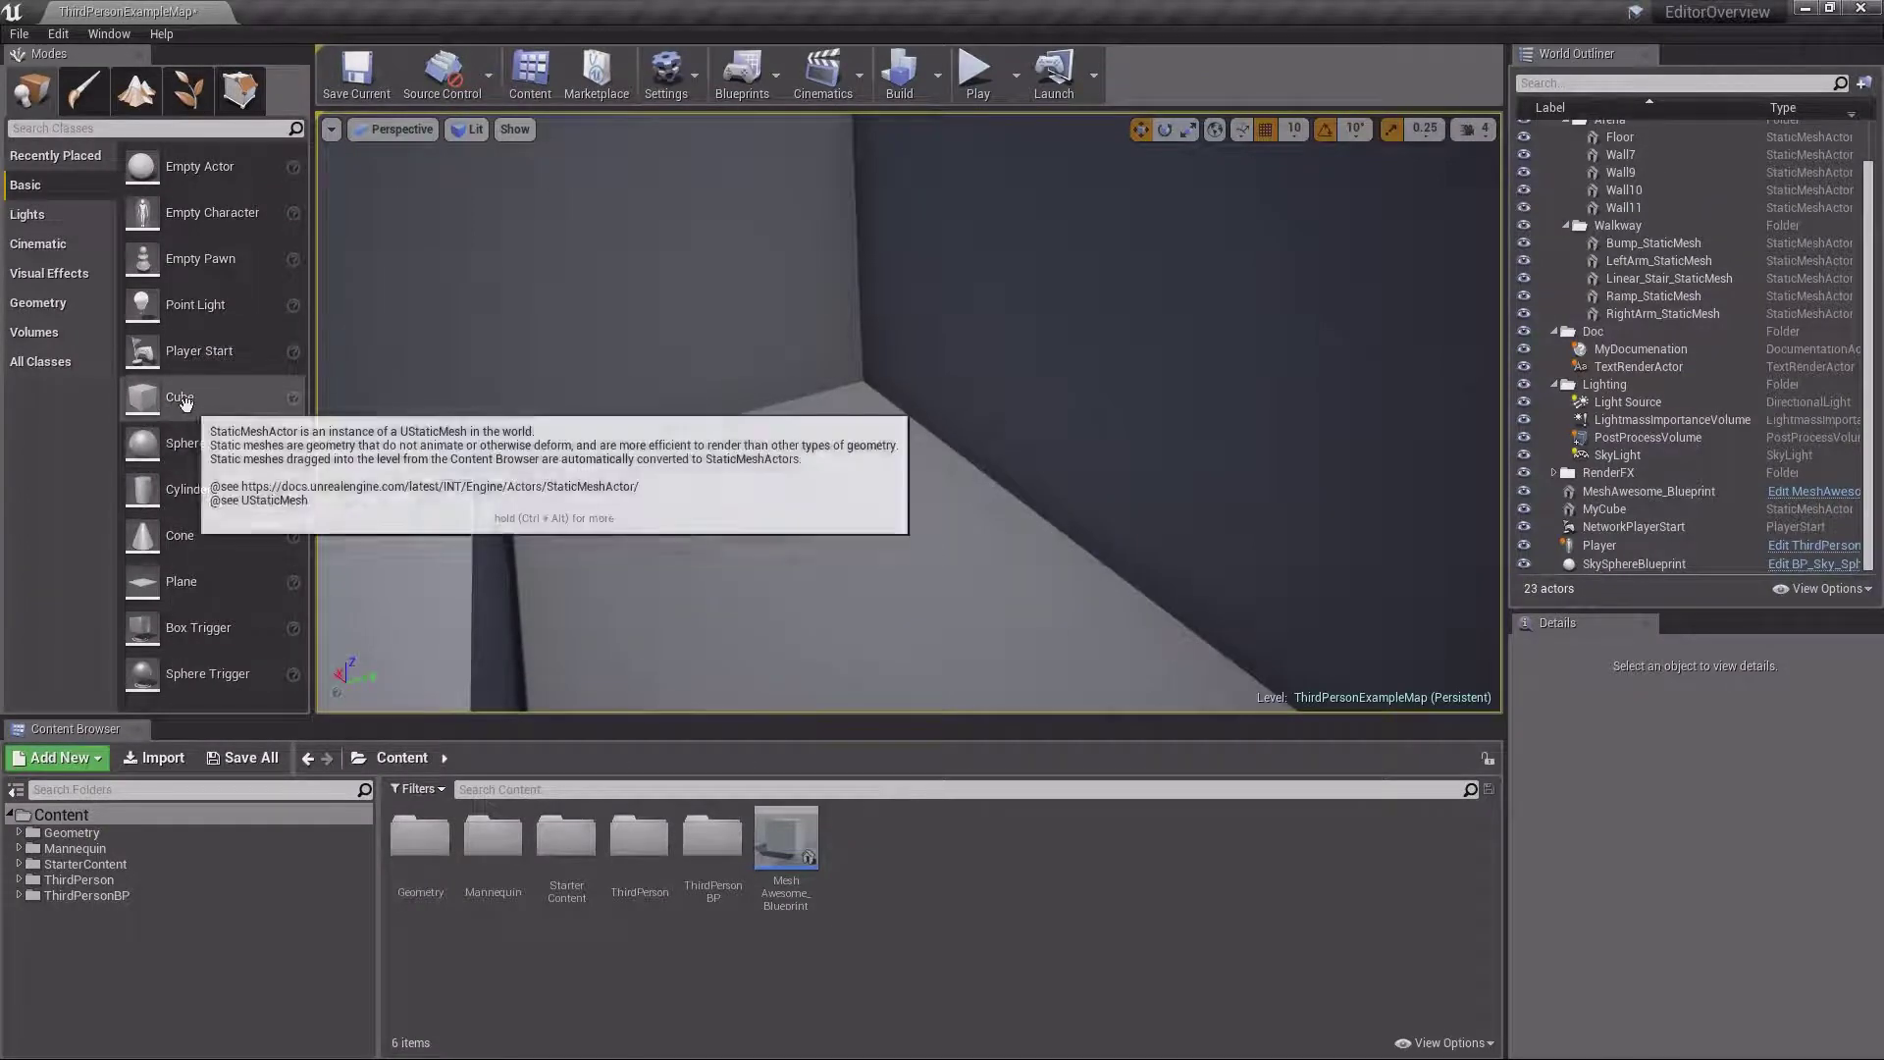
# Check where the Modes panel is enabled and place a basic Cube near the arena's corner at about 530, 1000, 470
pyautogui.click(109, 33)
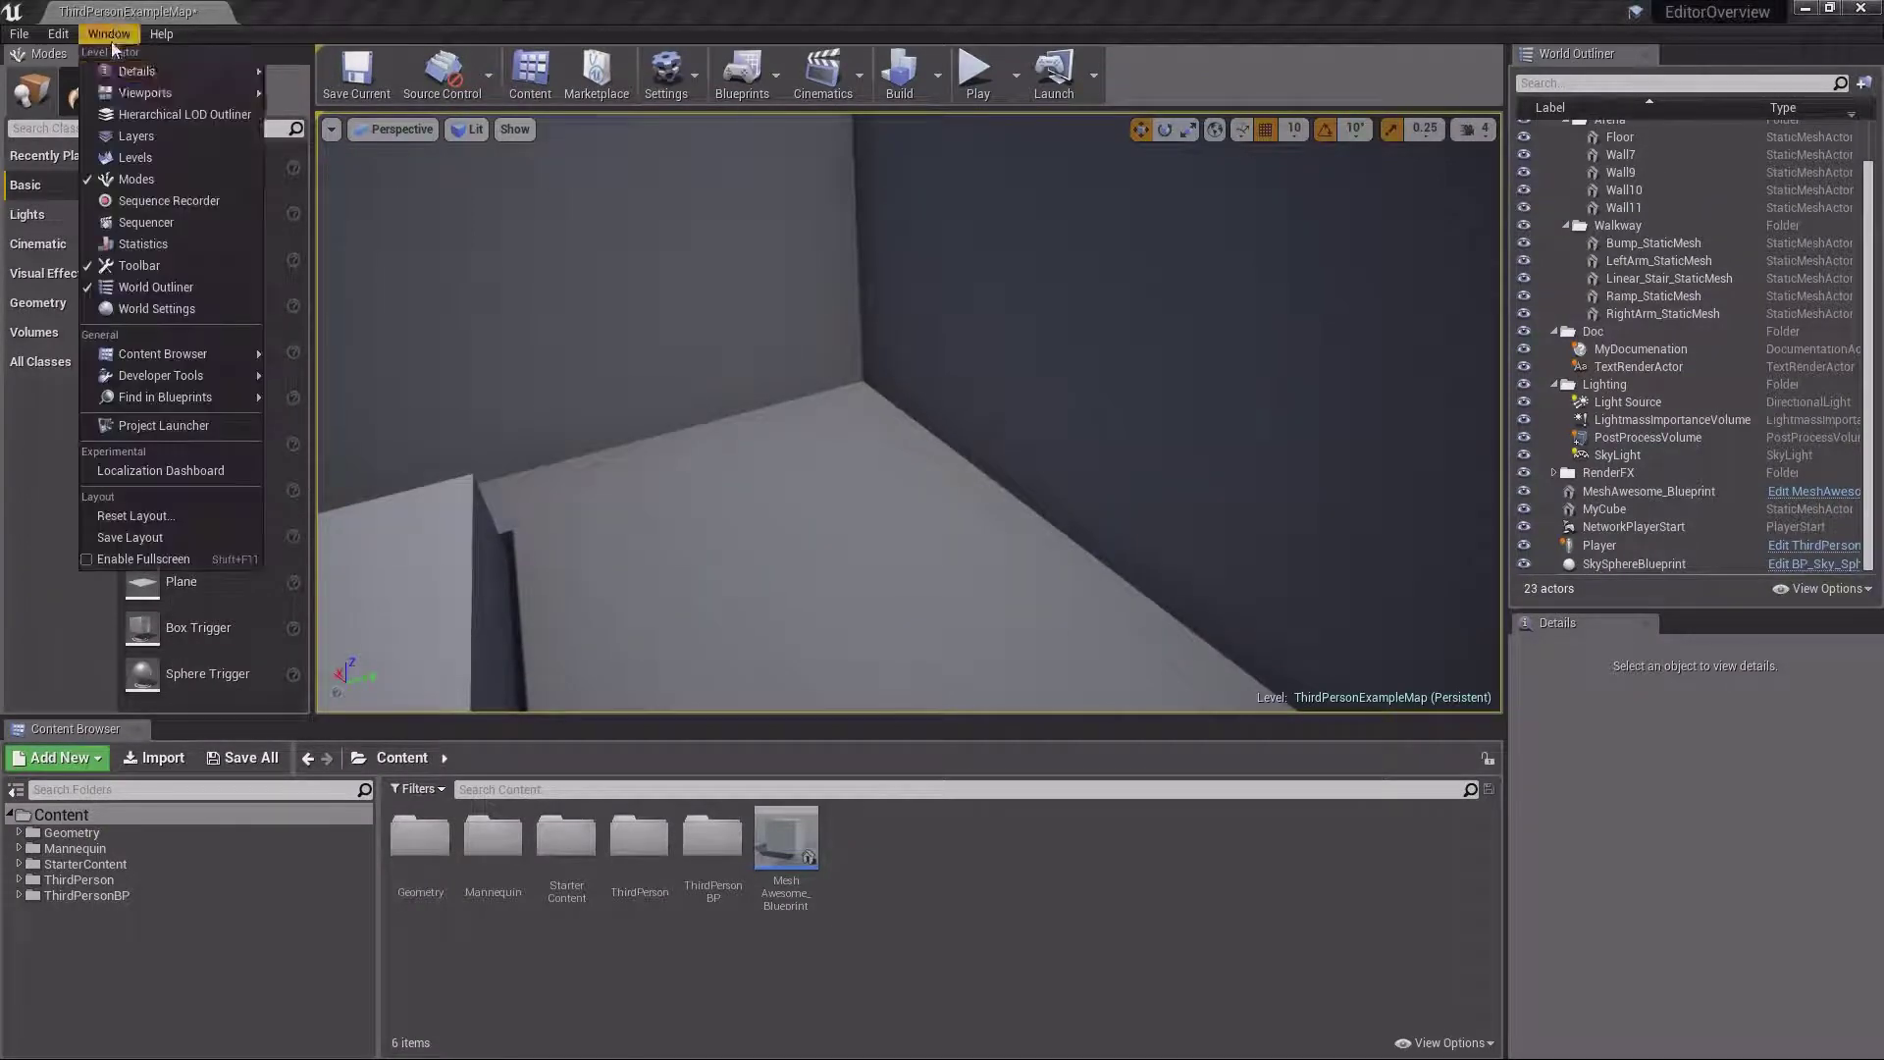
pyautogui.click(138, 169)
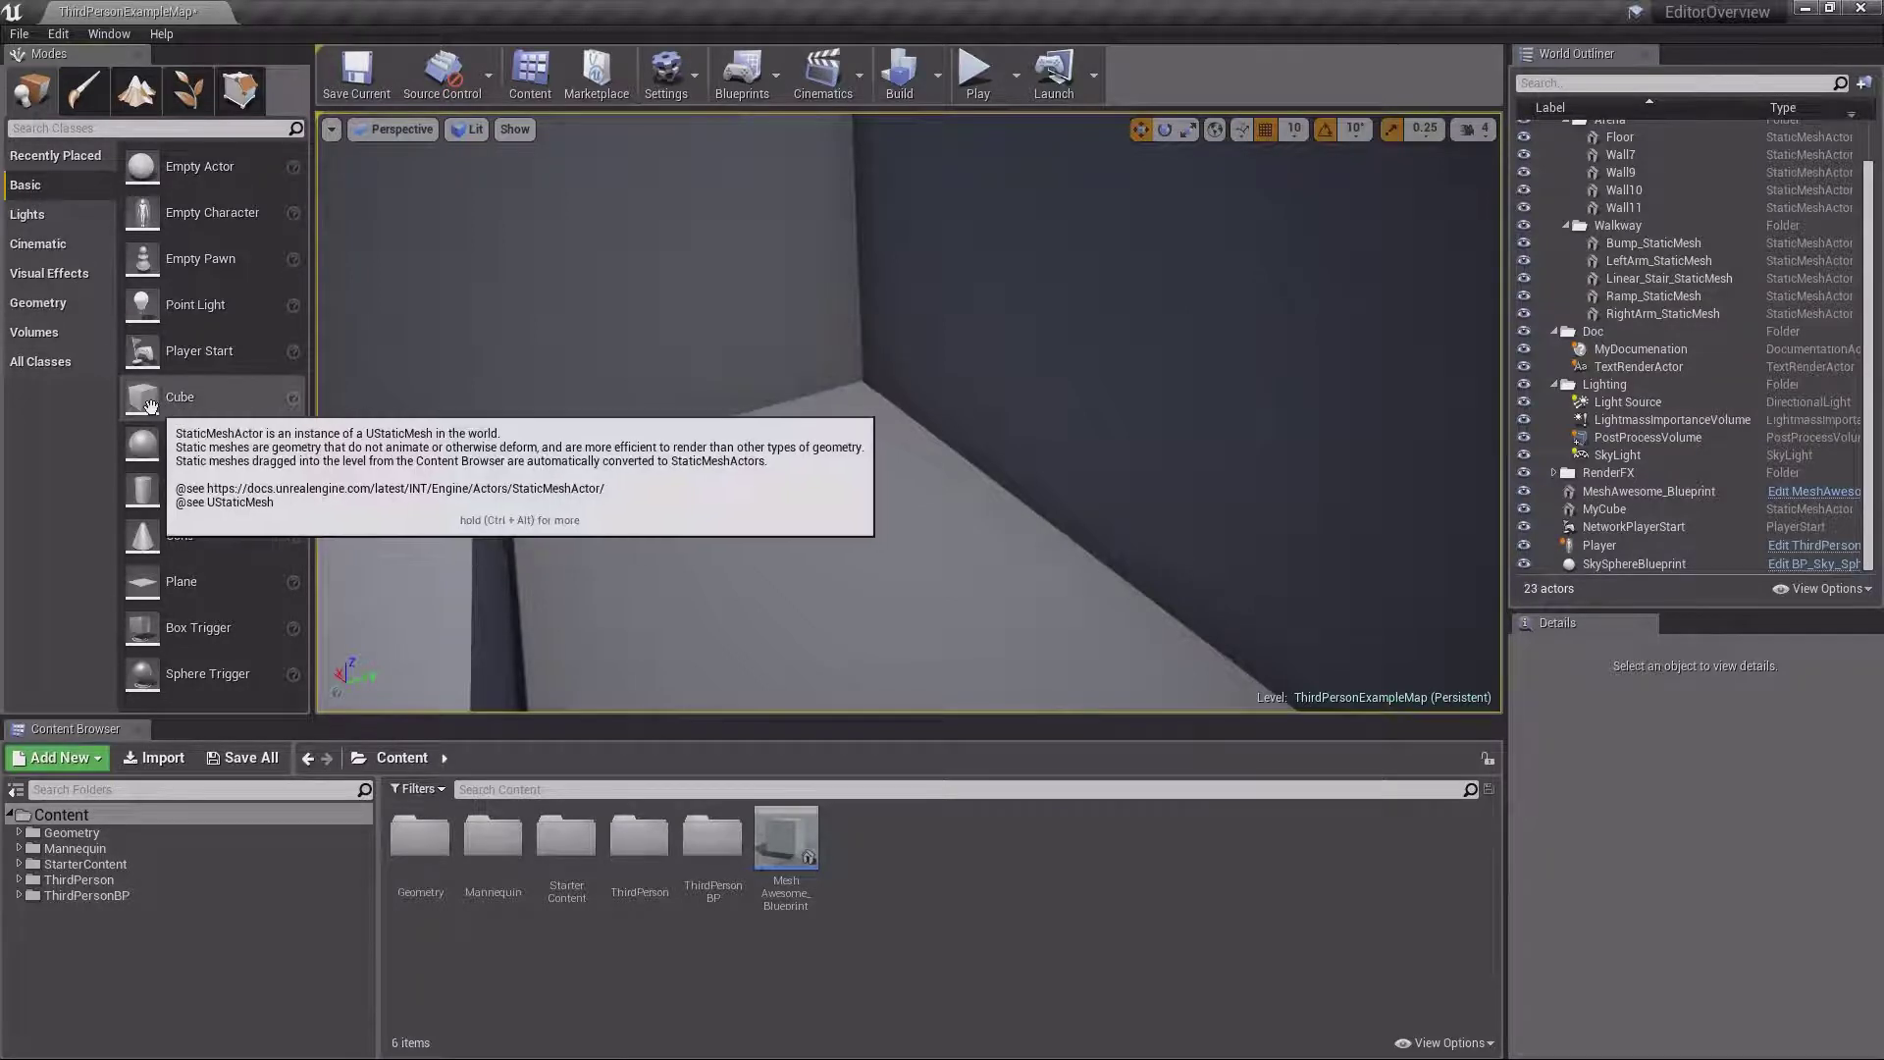
pyautogui.moveTo(157, 398); pyautogui.dragTo(772, 312)
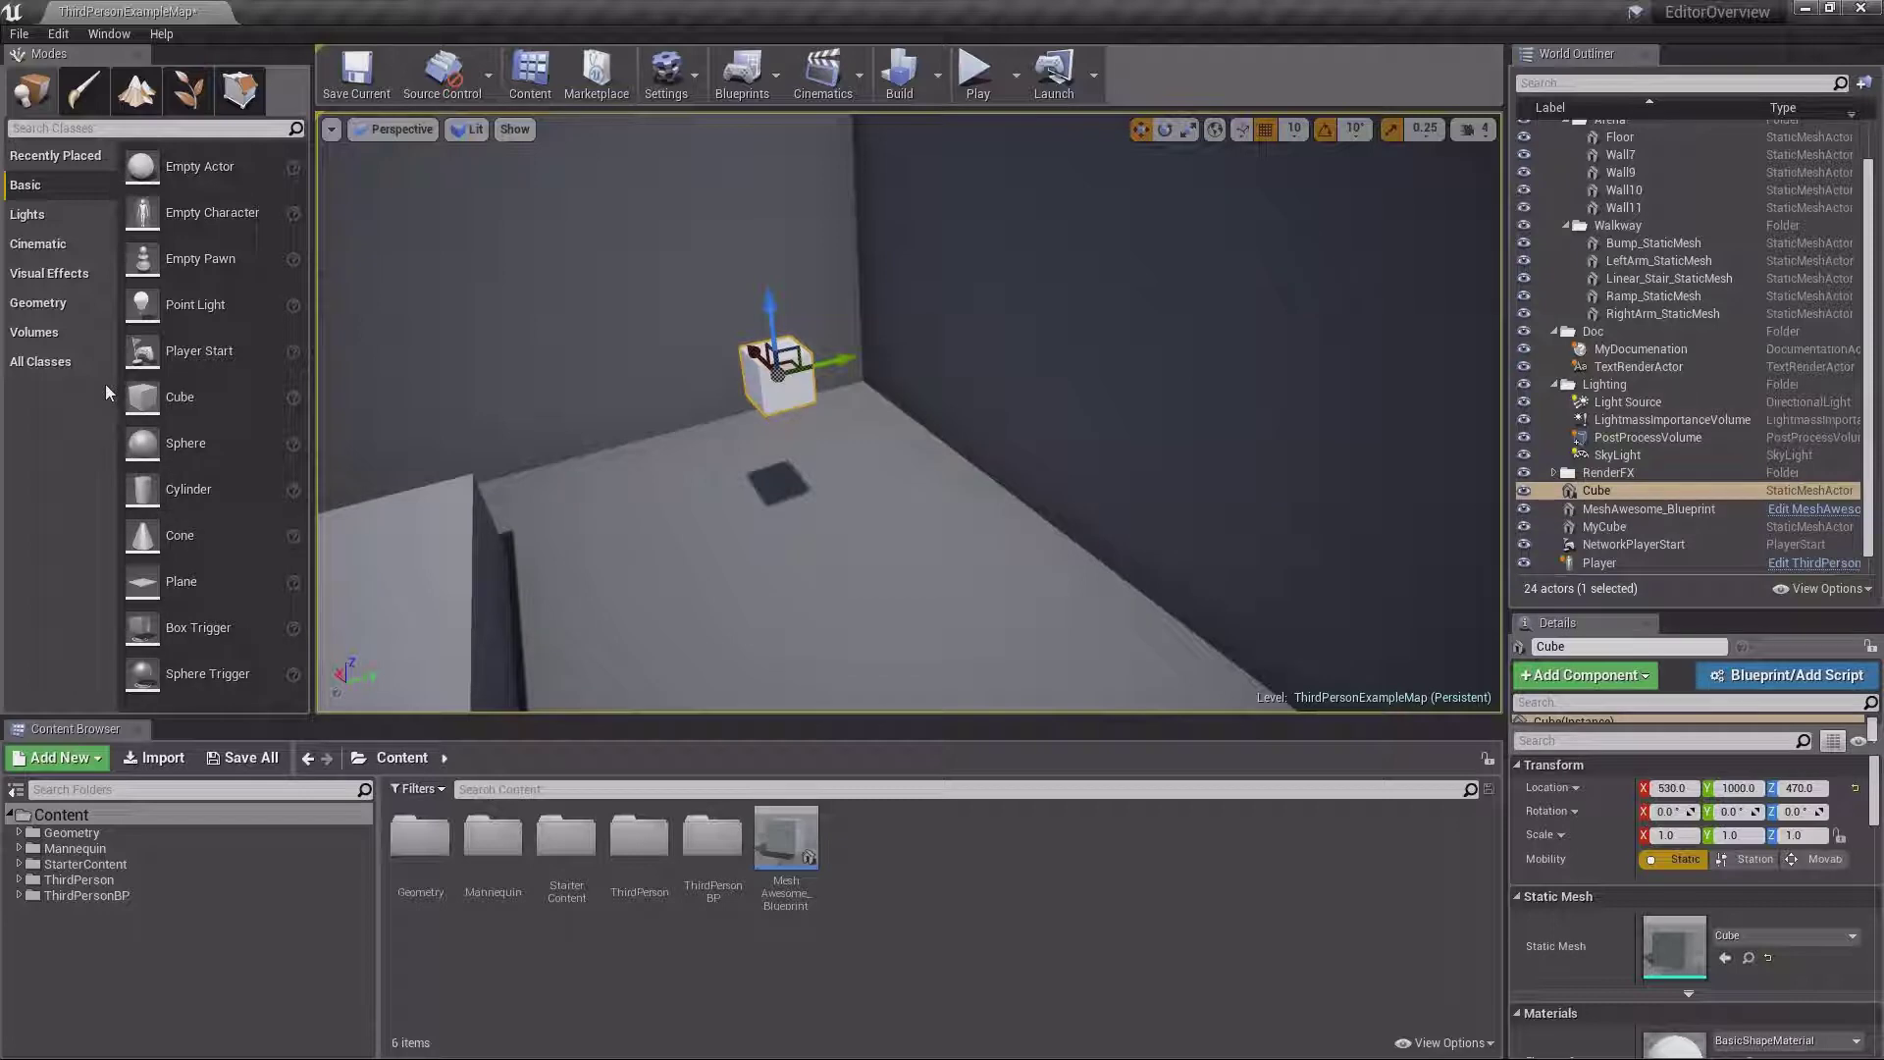
# Browse the Lights, Cinematic and Visual Effects placement categories, and add a Geometry Cylinder brush at about 350, 1010, 230
pyautogui.click(30, 214)
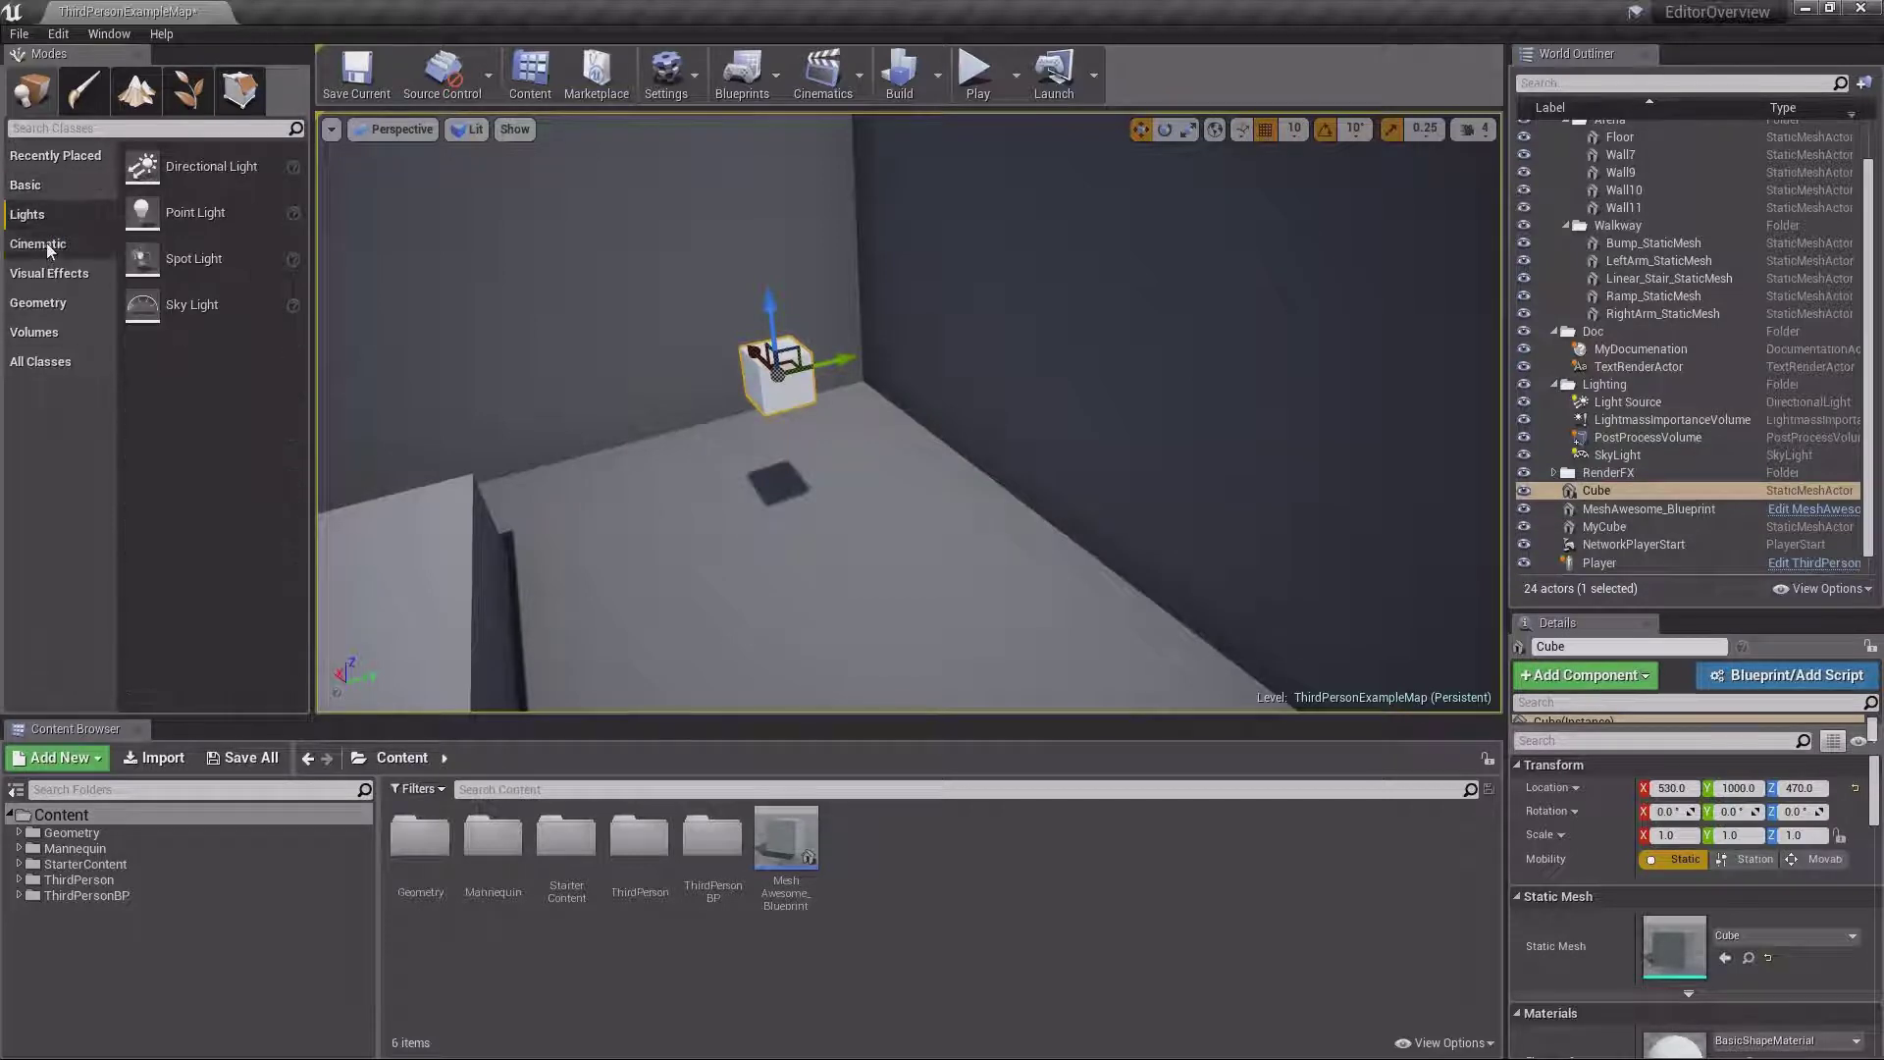
pyautogui.click(39, 245)
pyautogui.click(49, 275)
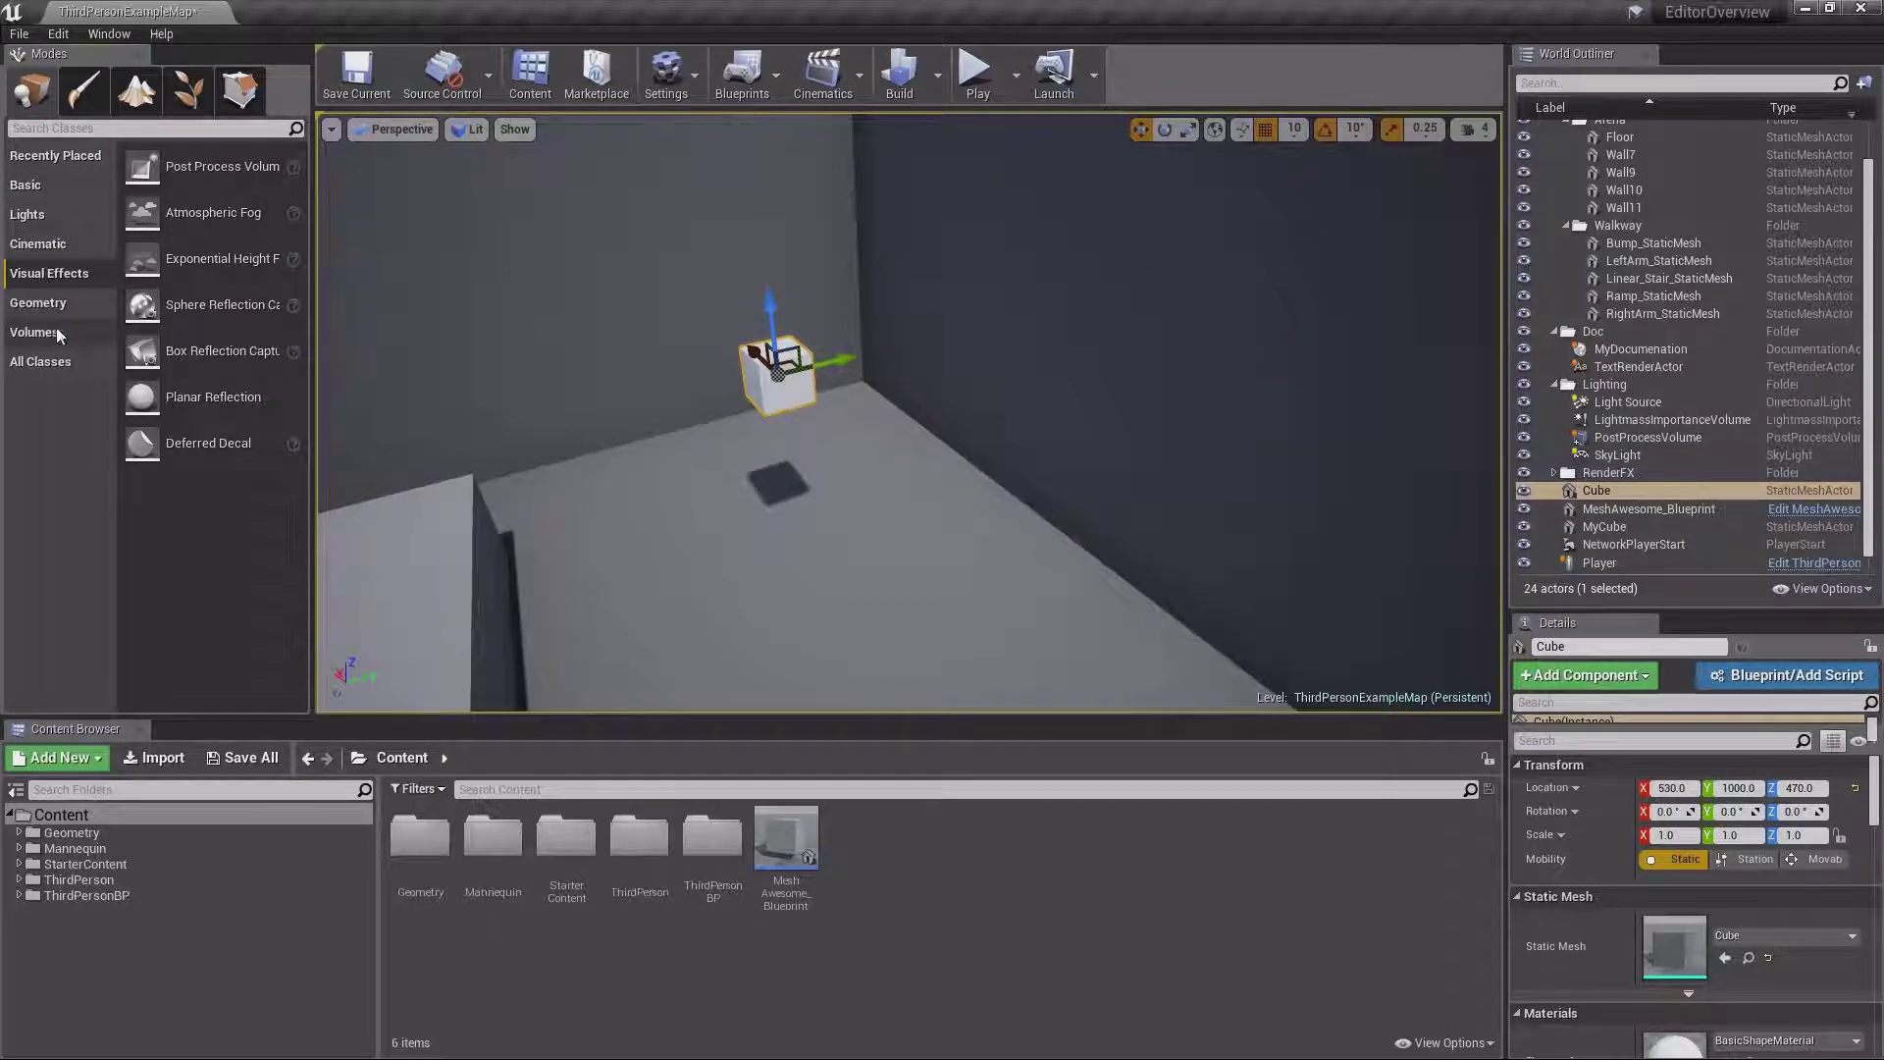
pyautogui.click(46, 307)
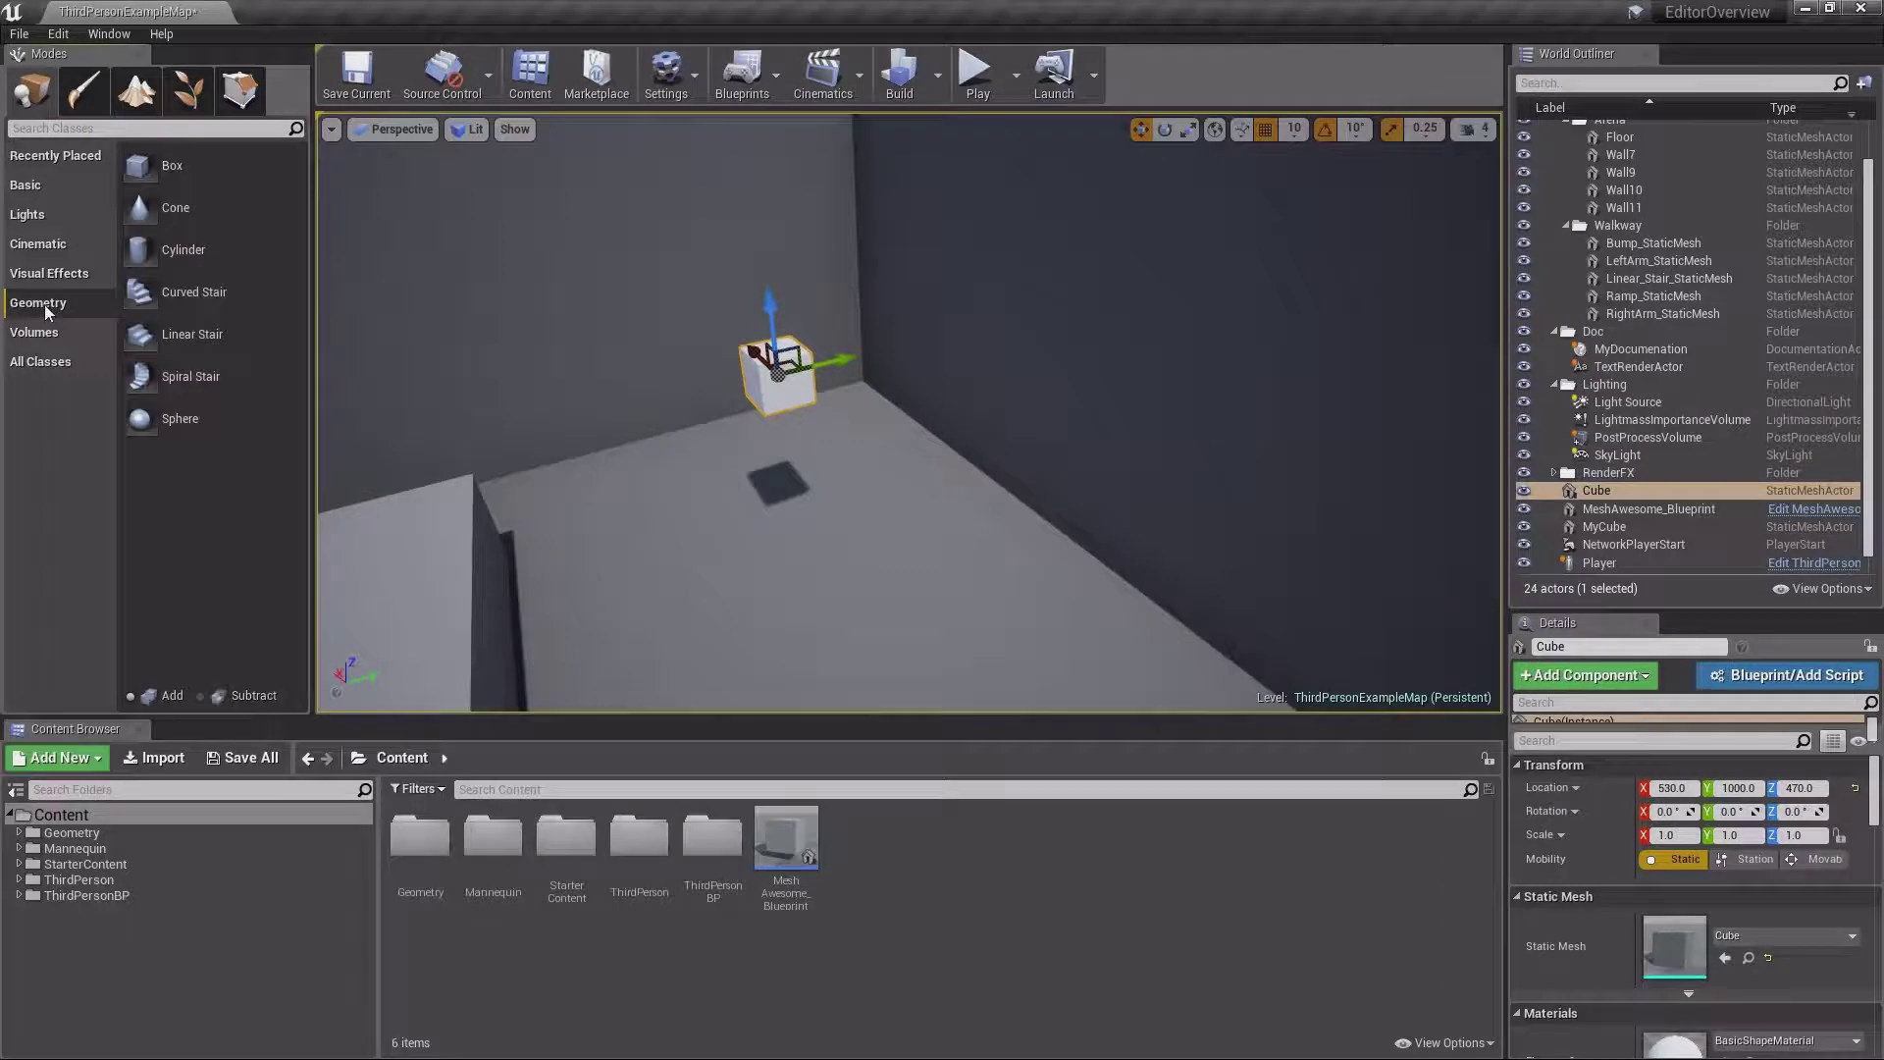
pyautogui.moveTo(183, 249); pyautogui.dragTo(837, 568)
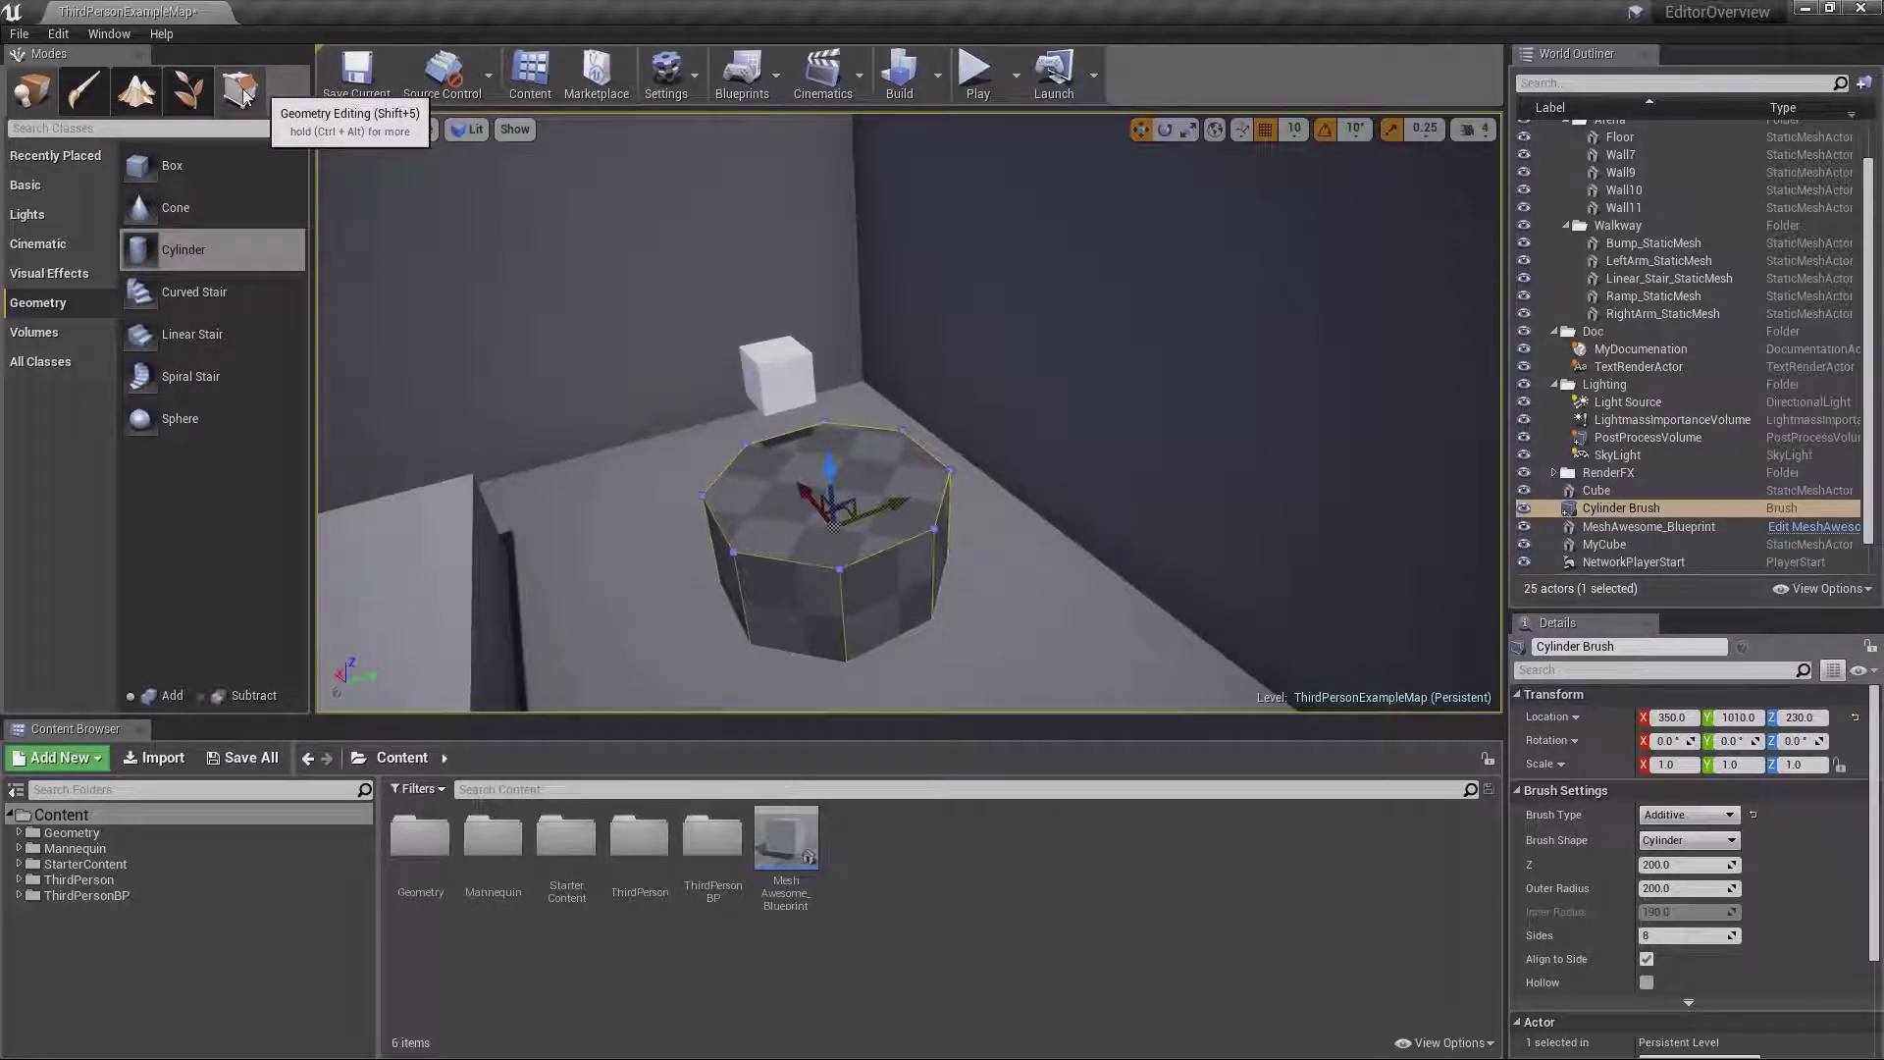
# Examine the placeable actors under Volumes and All Classes, and compare the MeshAwesome_Blueprint entry with its Content Browser asset
pyautogui.click(44, 335)
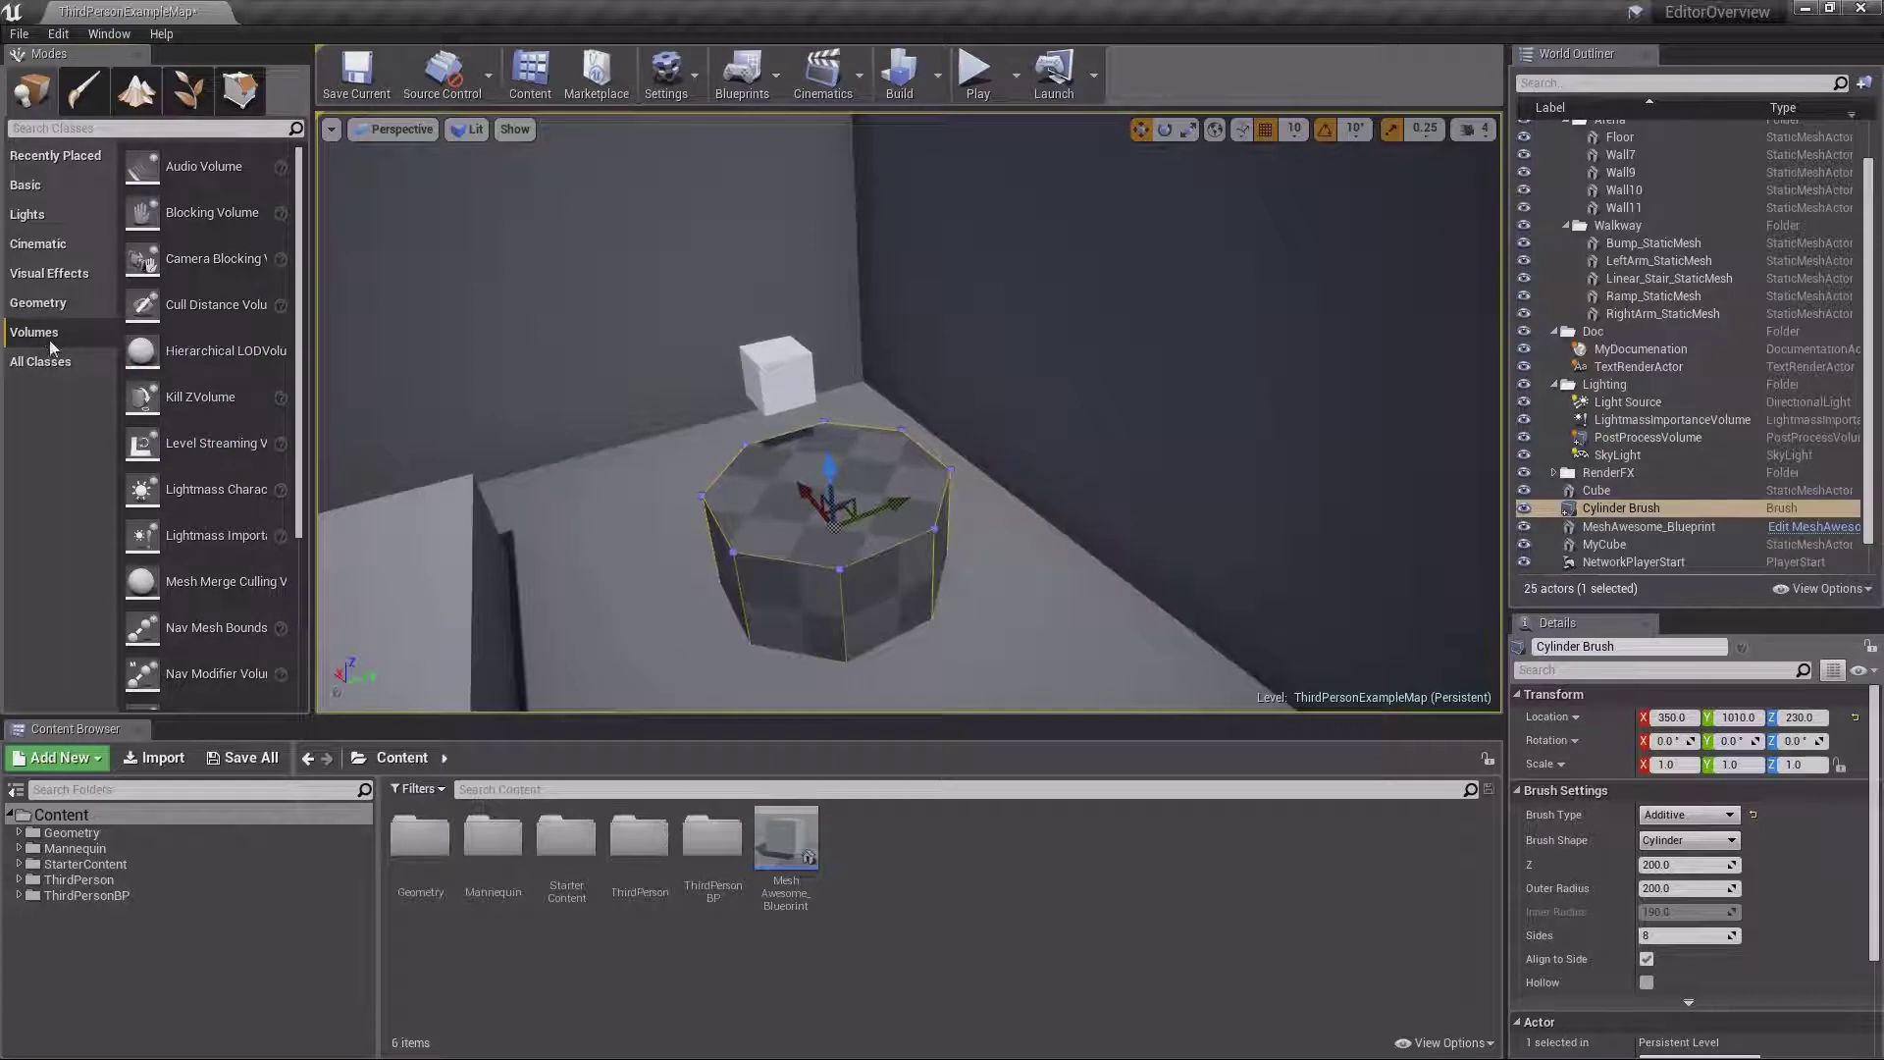
pyautogui.click(44, 363)
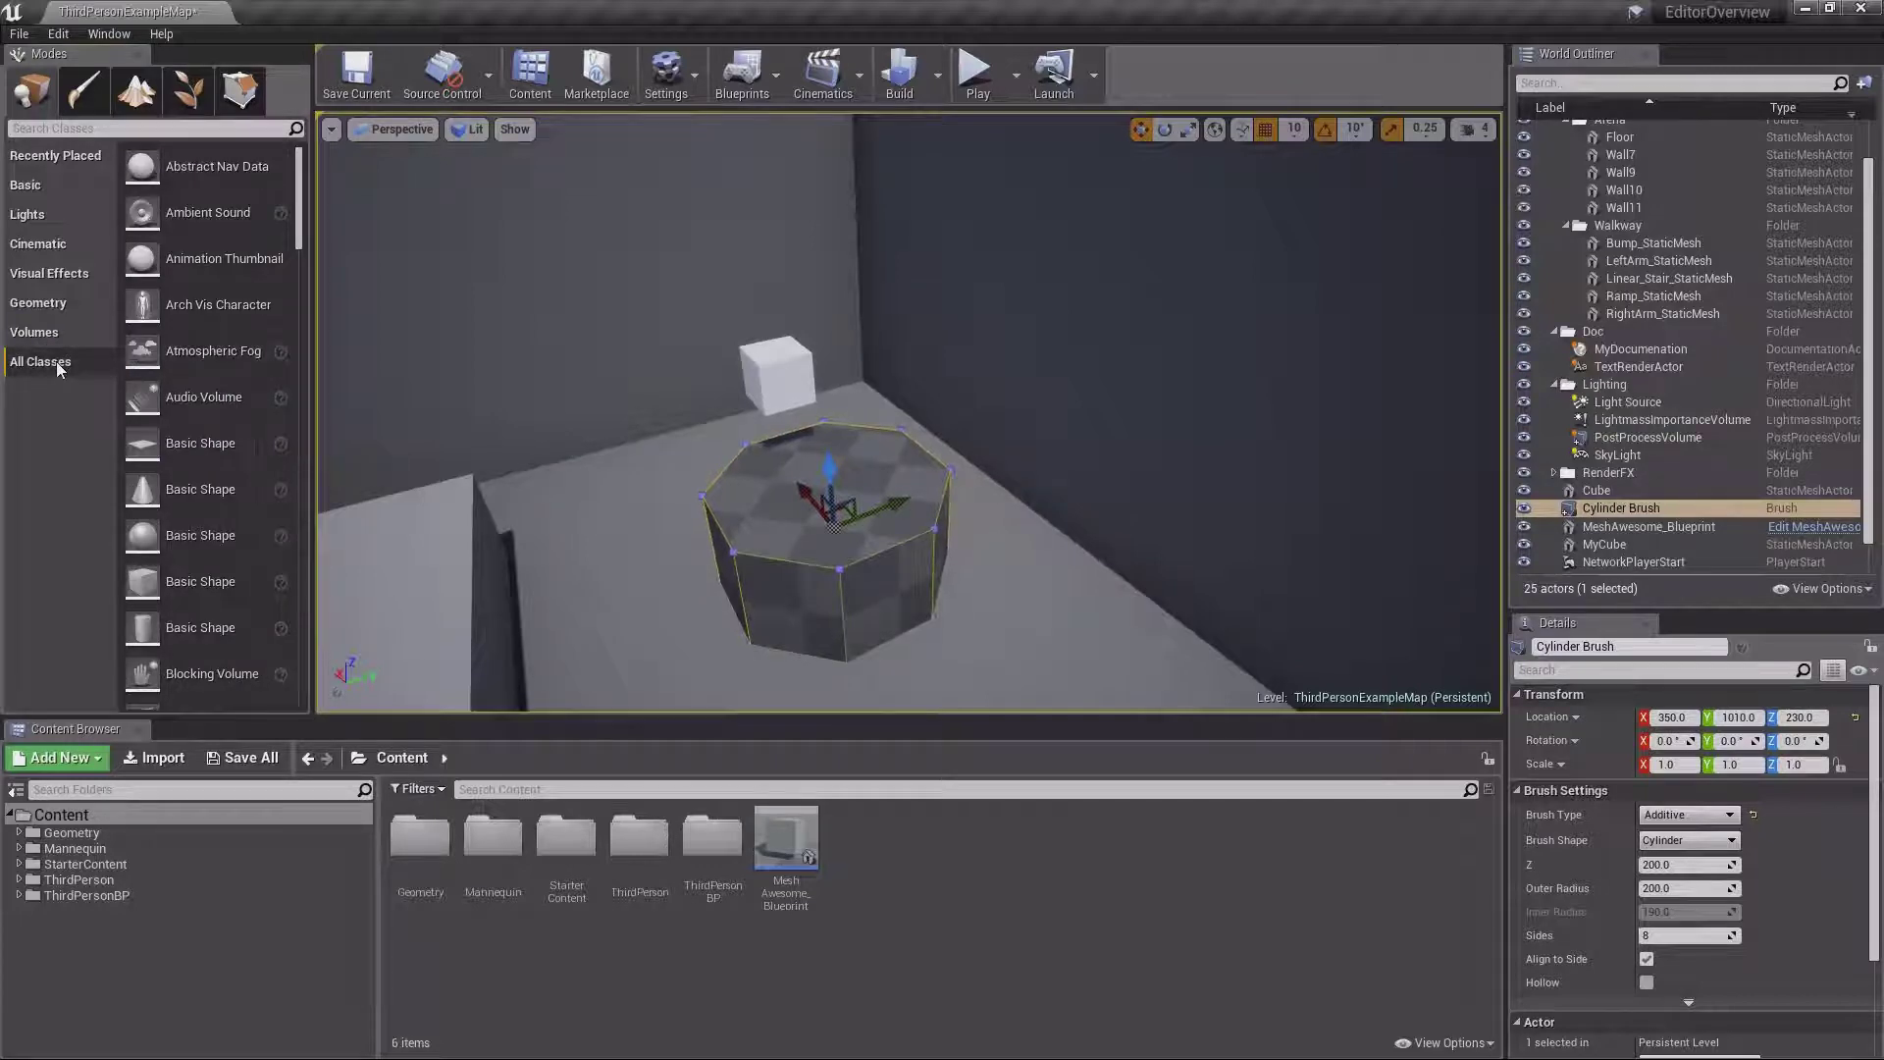
pyautogui.scroll(-1, 306, 237)
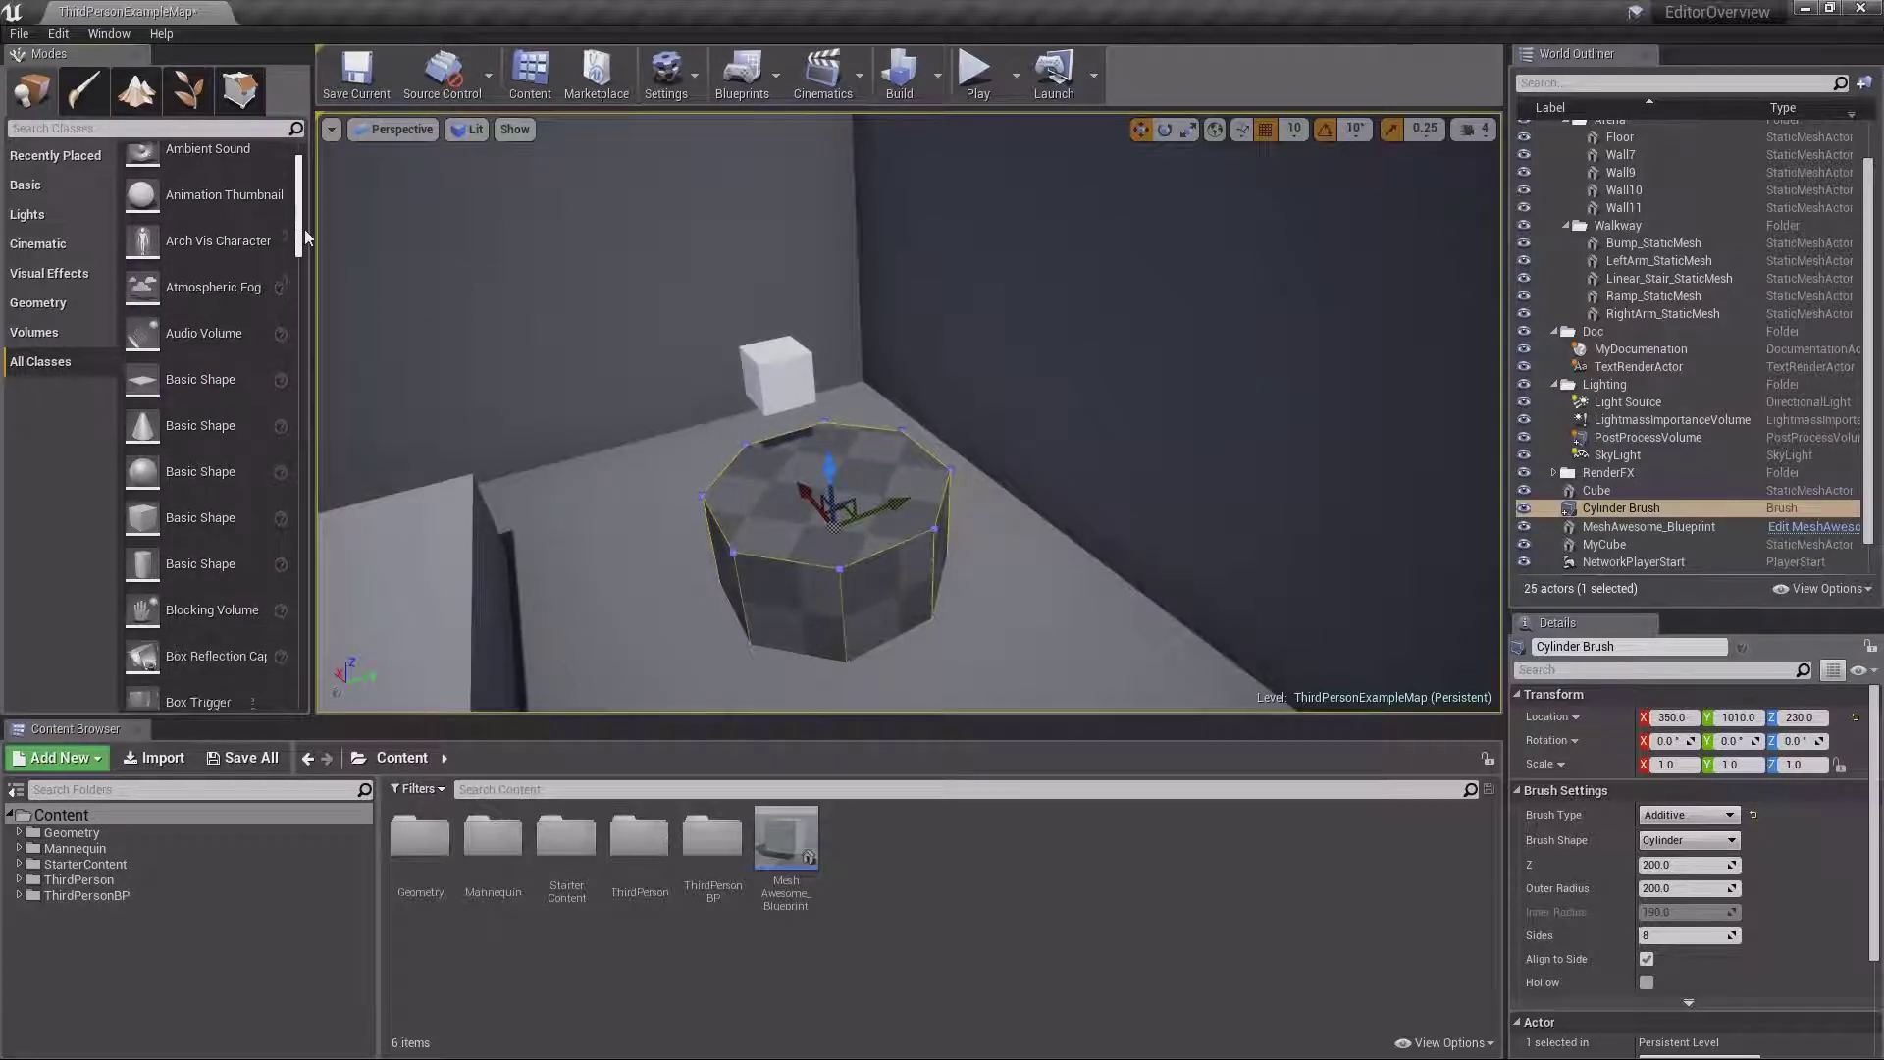
pyautogui.moveTo(300, 238); pyautogui.dragTo(306, 453)
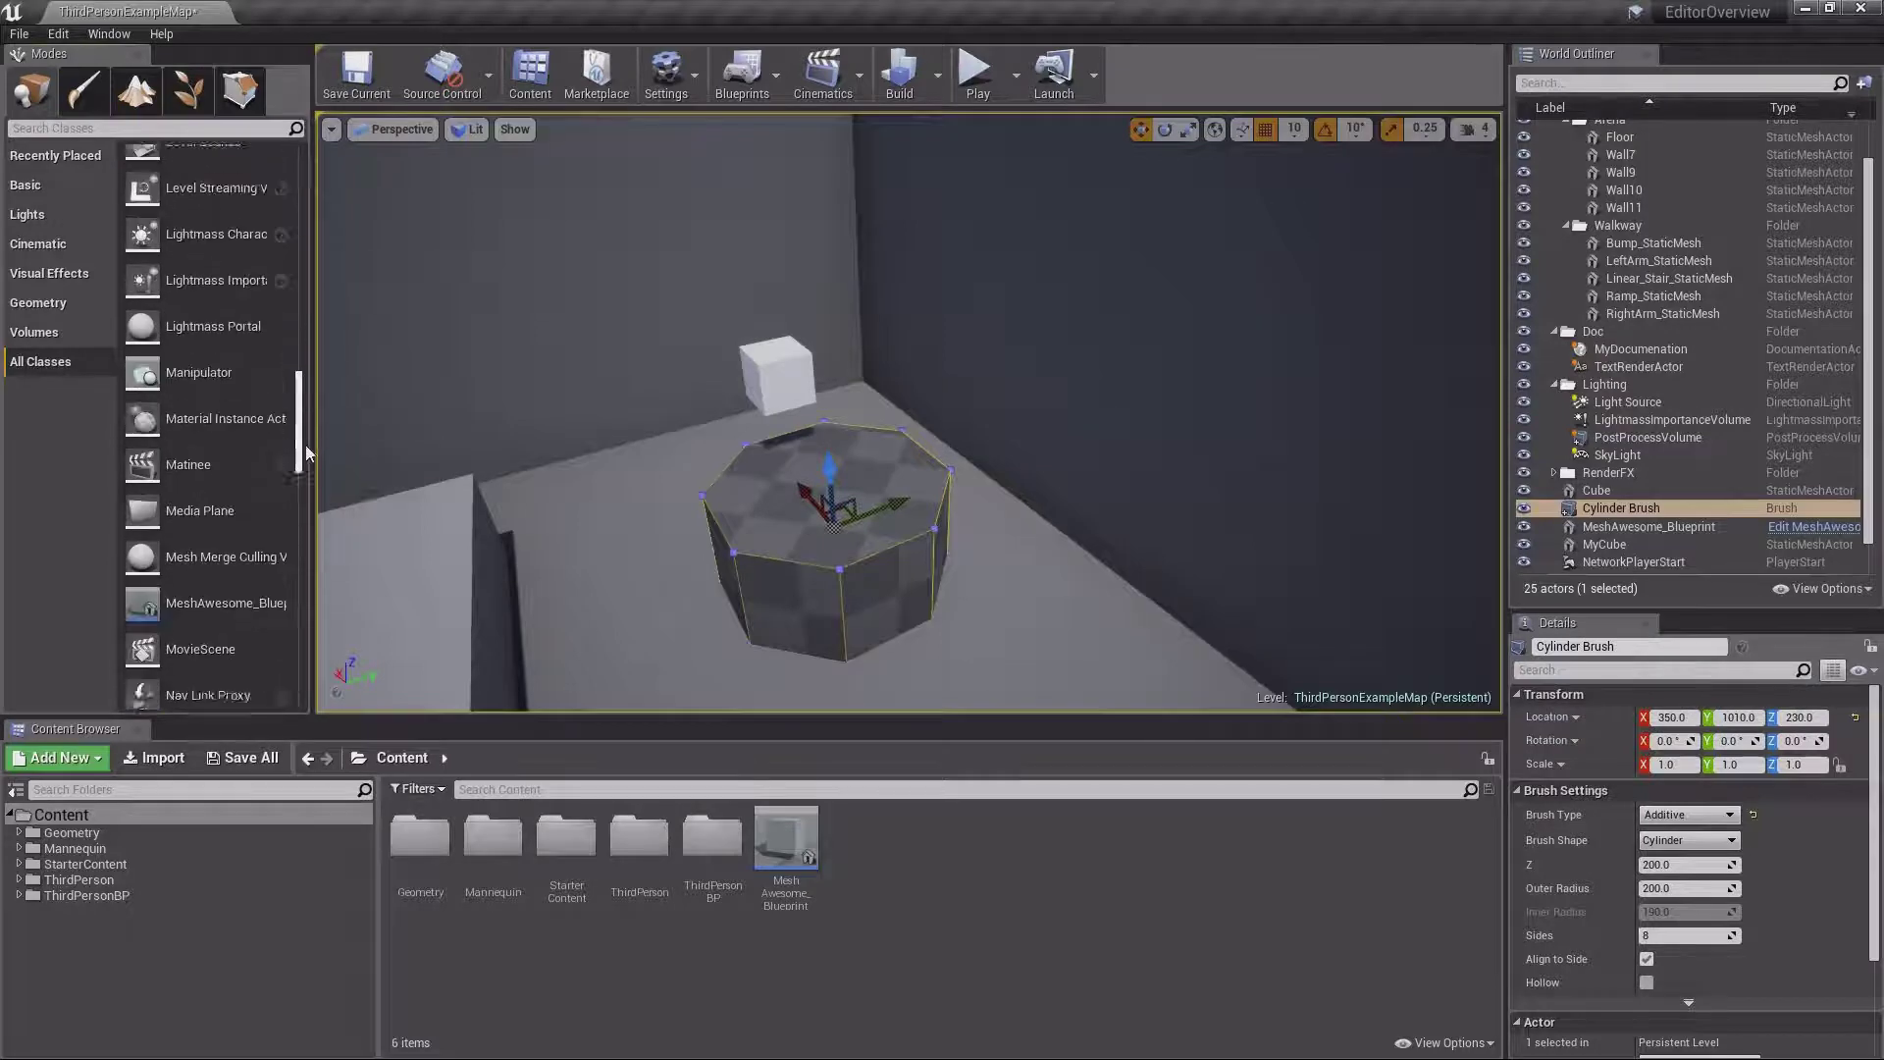
pyautogui.scroll(-5, 221, 373)
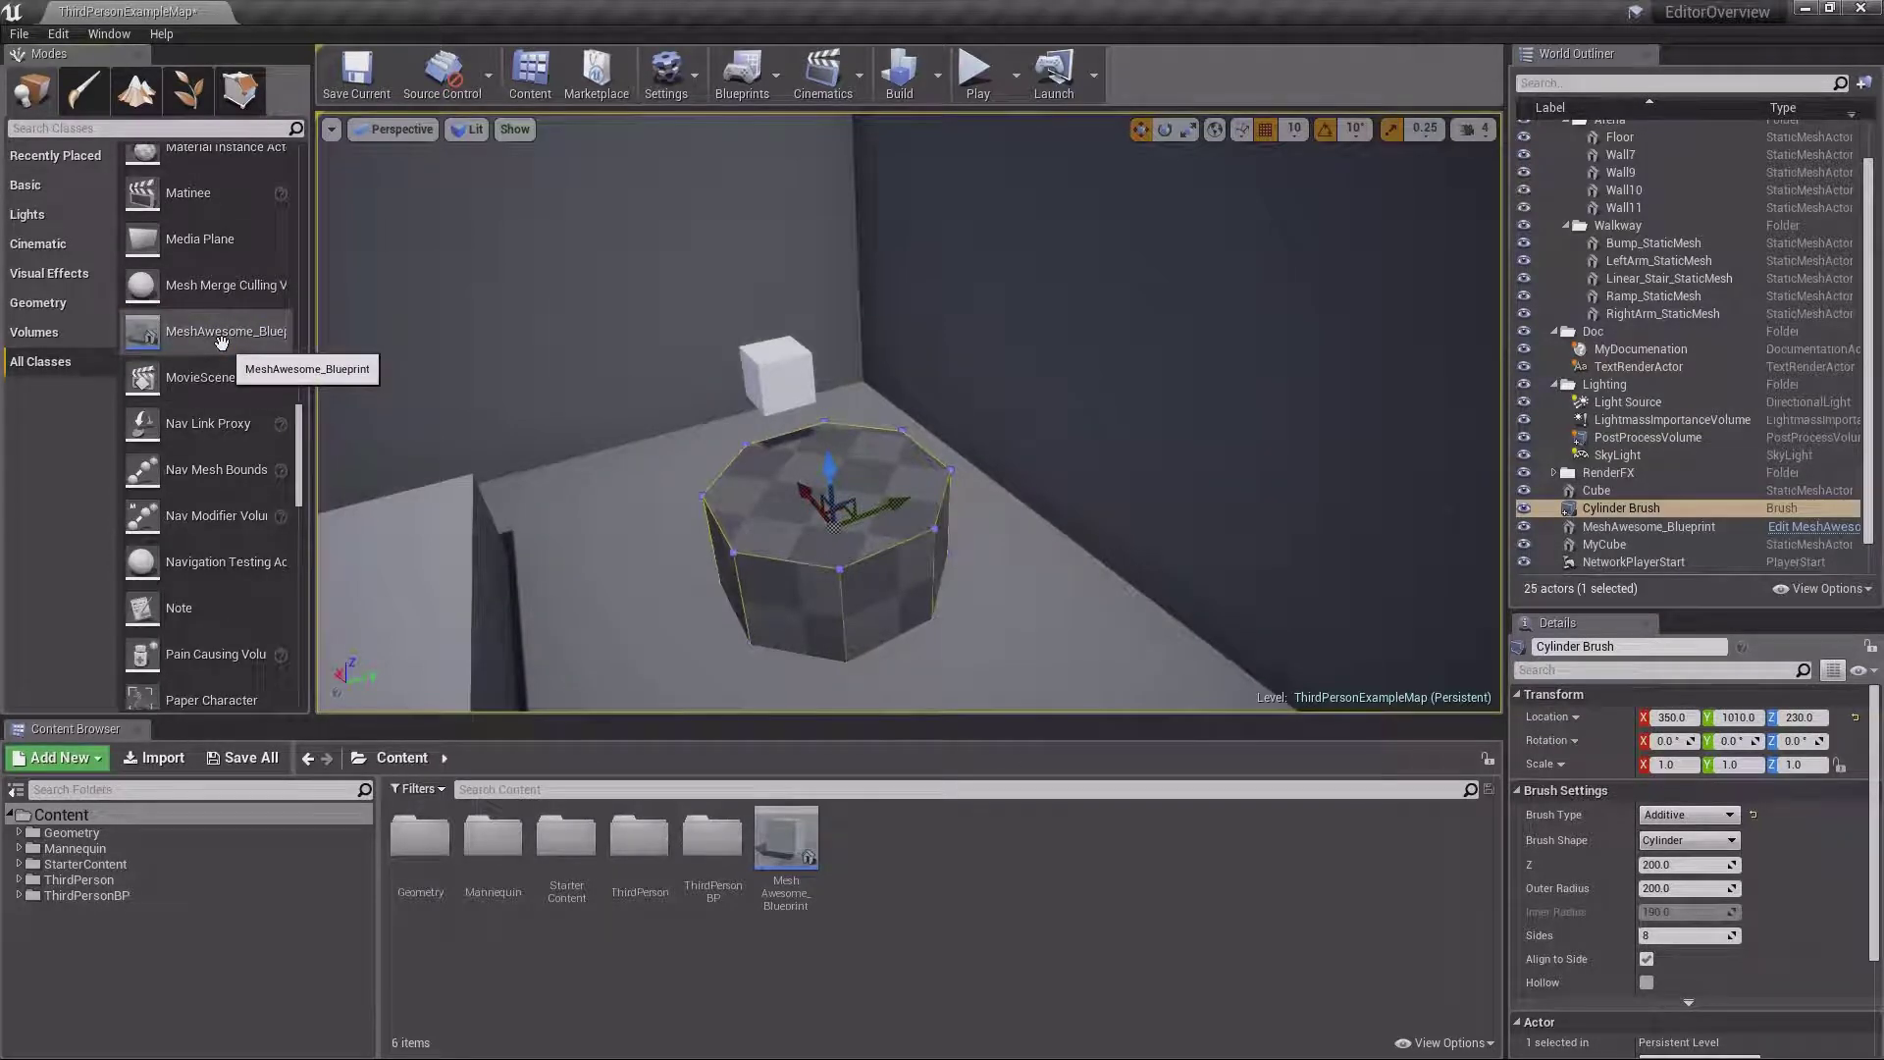
pyautogui.click(785, 839)
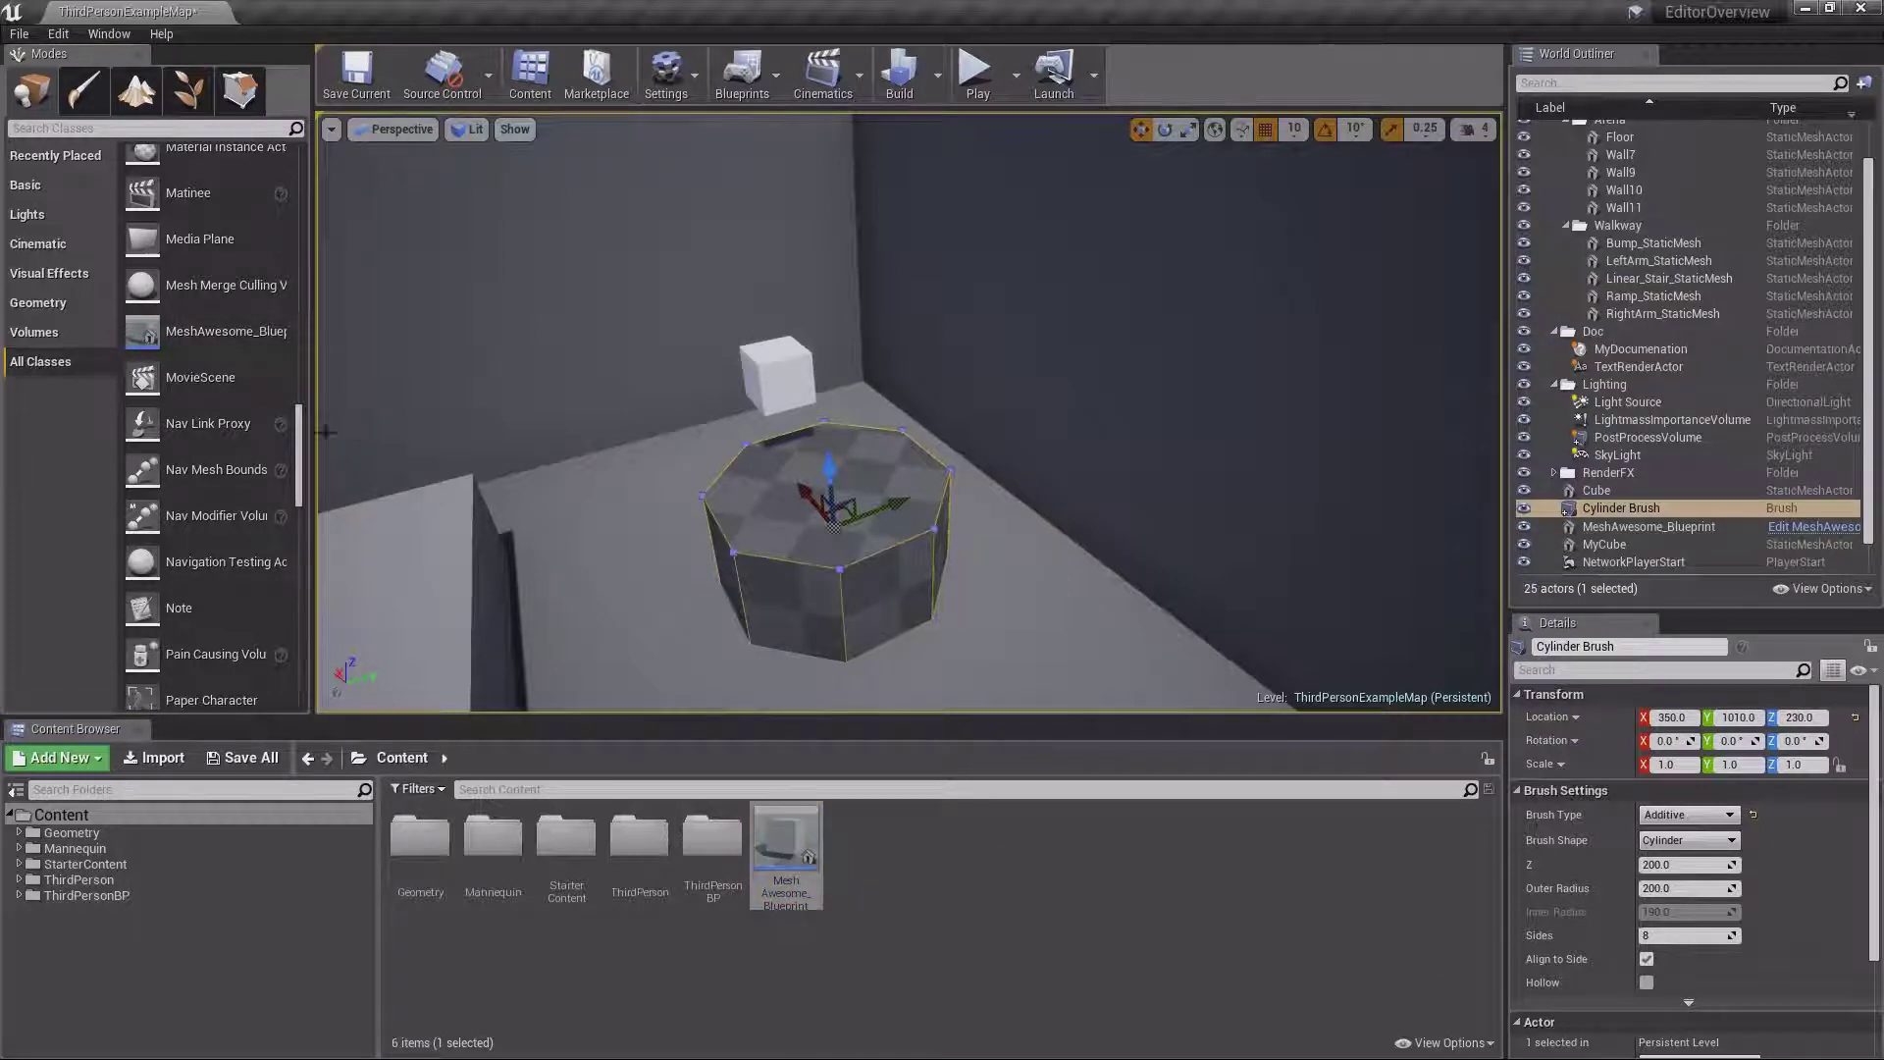
pyautogui.scroll(-3, 304, 468)
pyautogui.moveTo(304, 468); pyautogui.dragTo(301, 630)
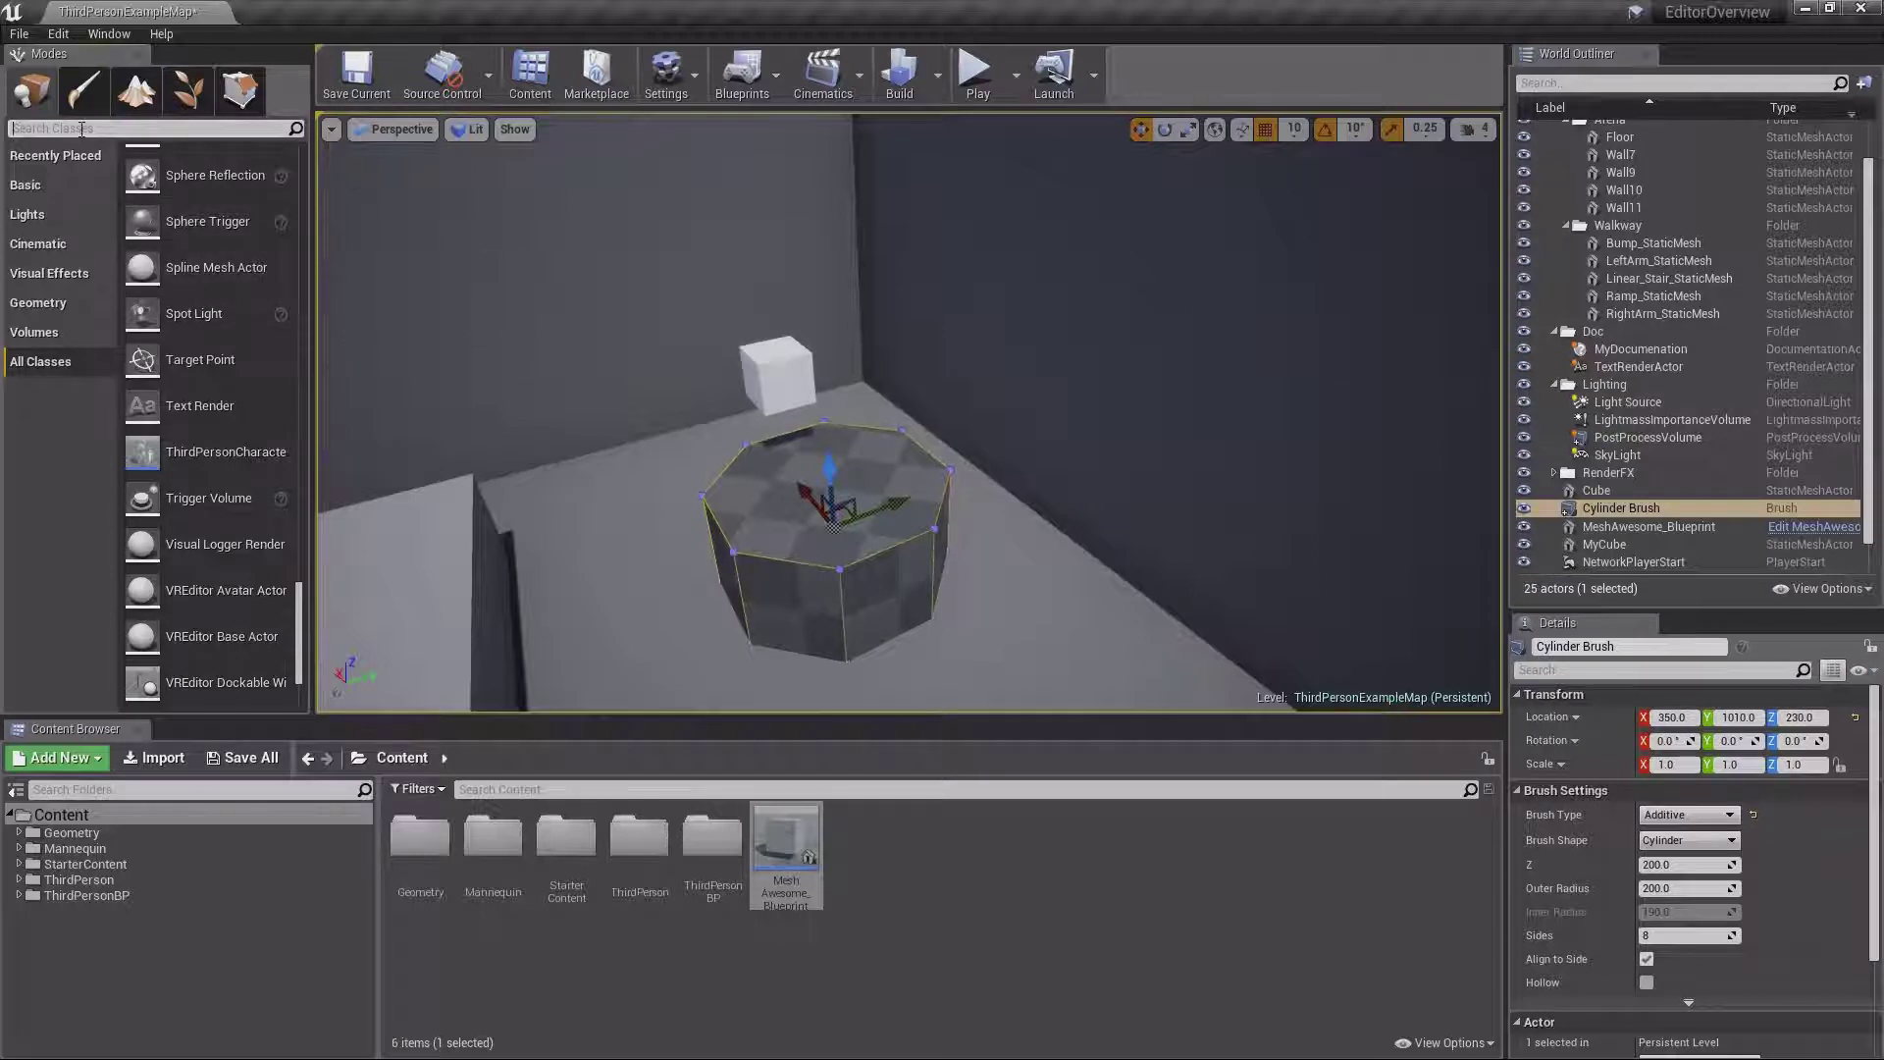
# Search the placeable classes for "light" and clear the search
pyautogui.click(84, 128)
pyautogui.write('light')
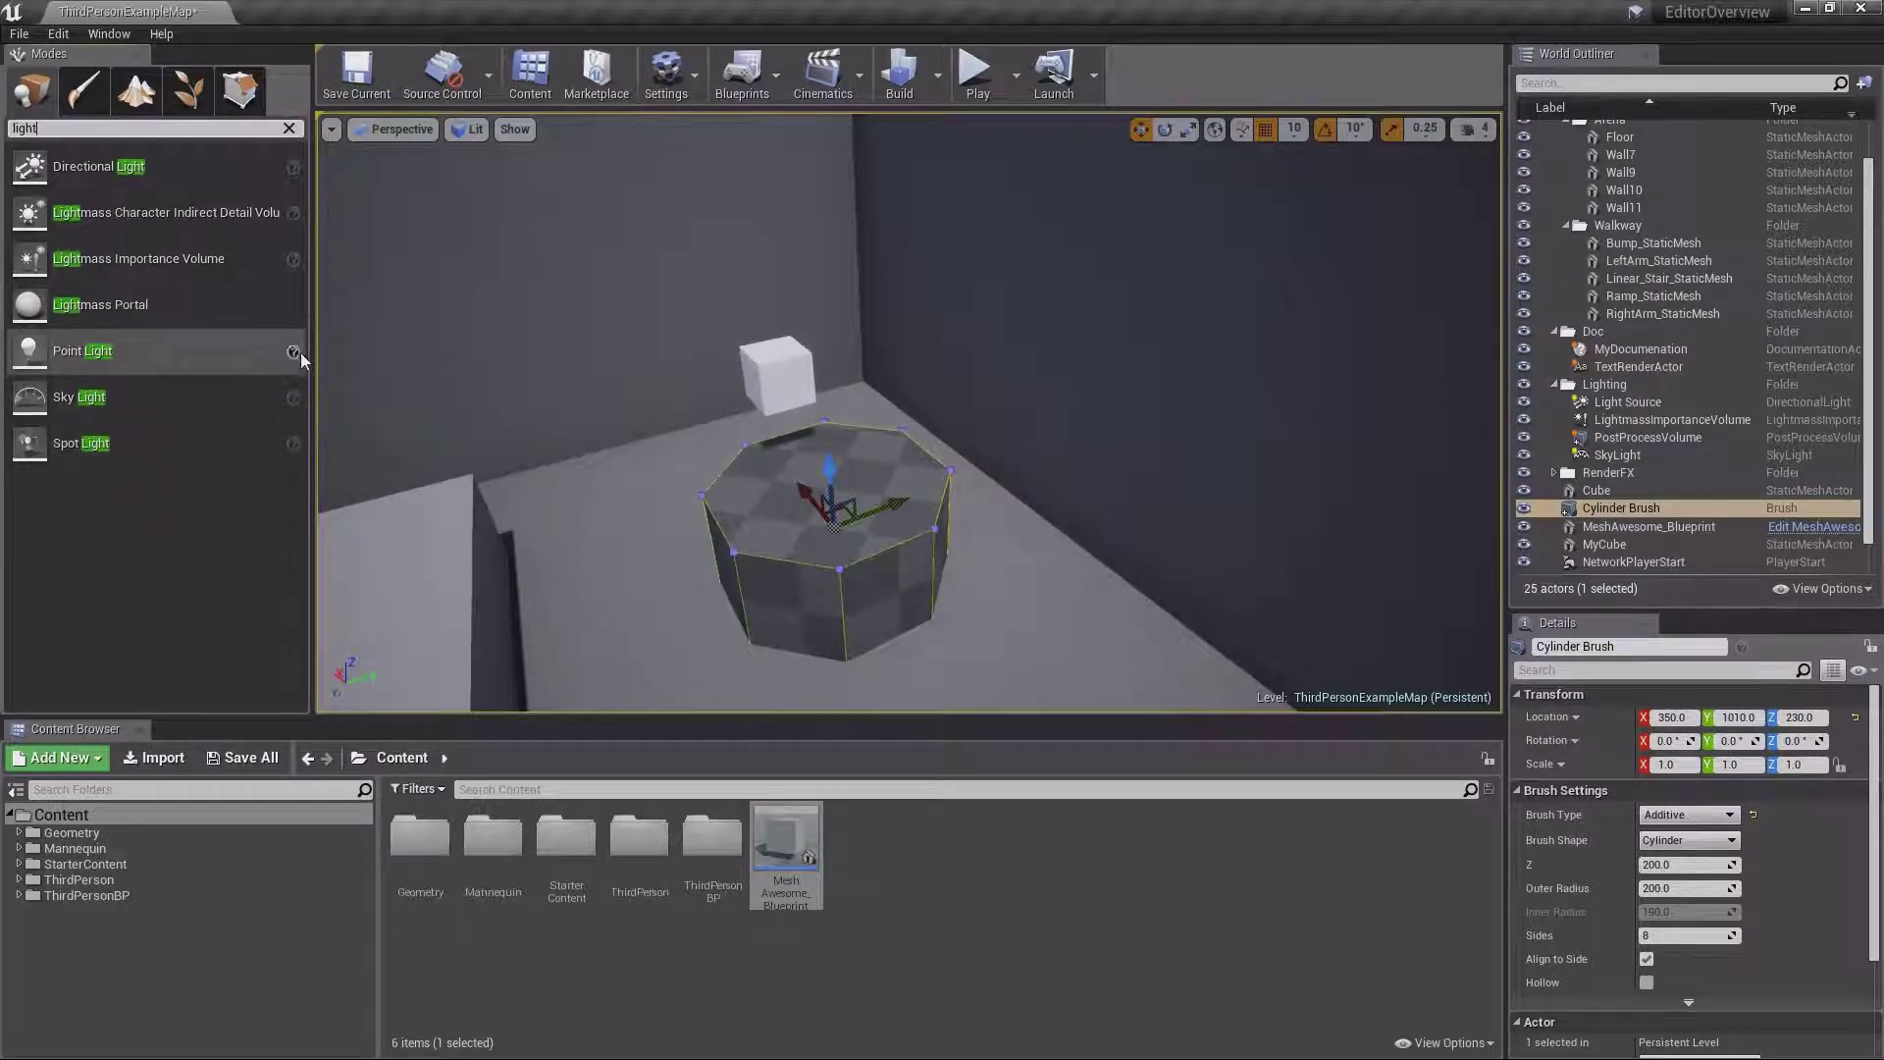
pyautogui.click(289, 128)
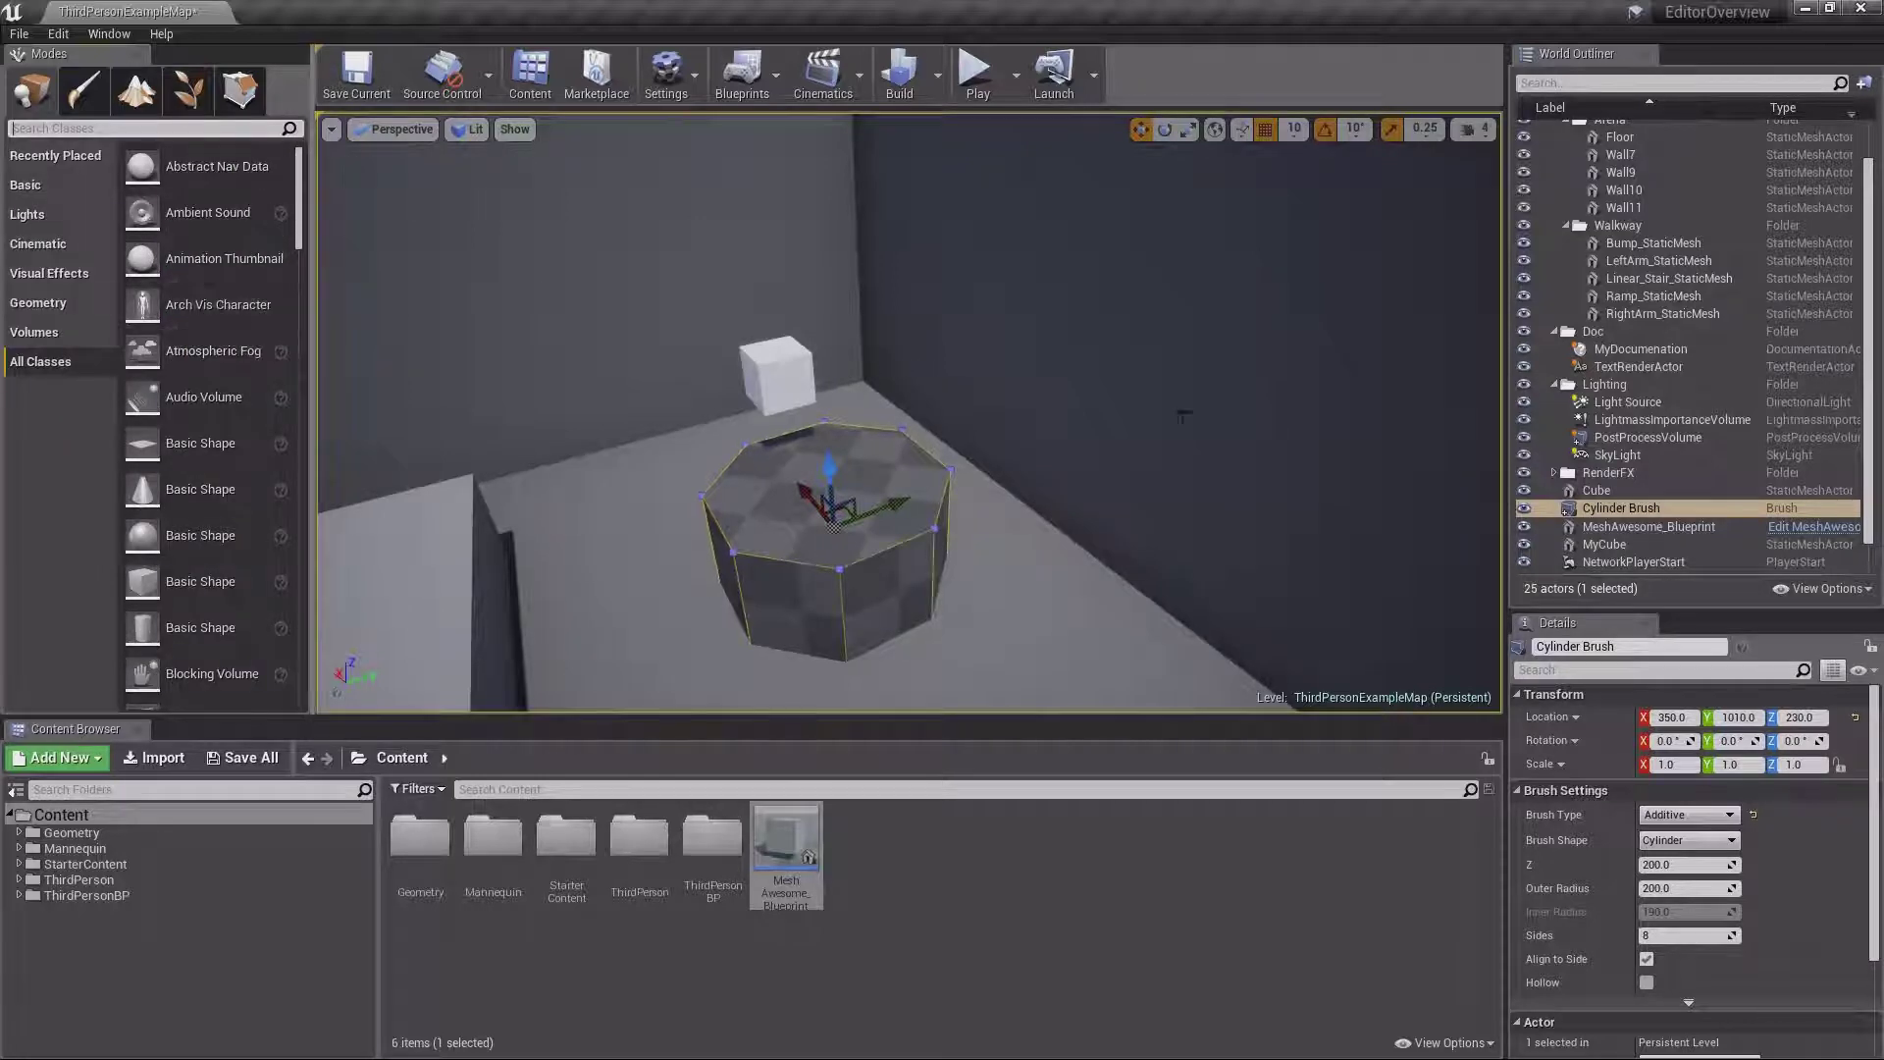
# View the arena from above and select the floor, LightmassImportanceVolume and Wall11 in turn
pyautogui.moveTo(1185, 416)
pyautogui.mouseDown(button='right')
pyautogui.moveTo(1182, 510)
pyautogui.moveTo(1166, 412)
pyautogui.mouseUp(button='right')
pyautogui.press('s')
pyautogui.click(860, 545)
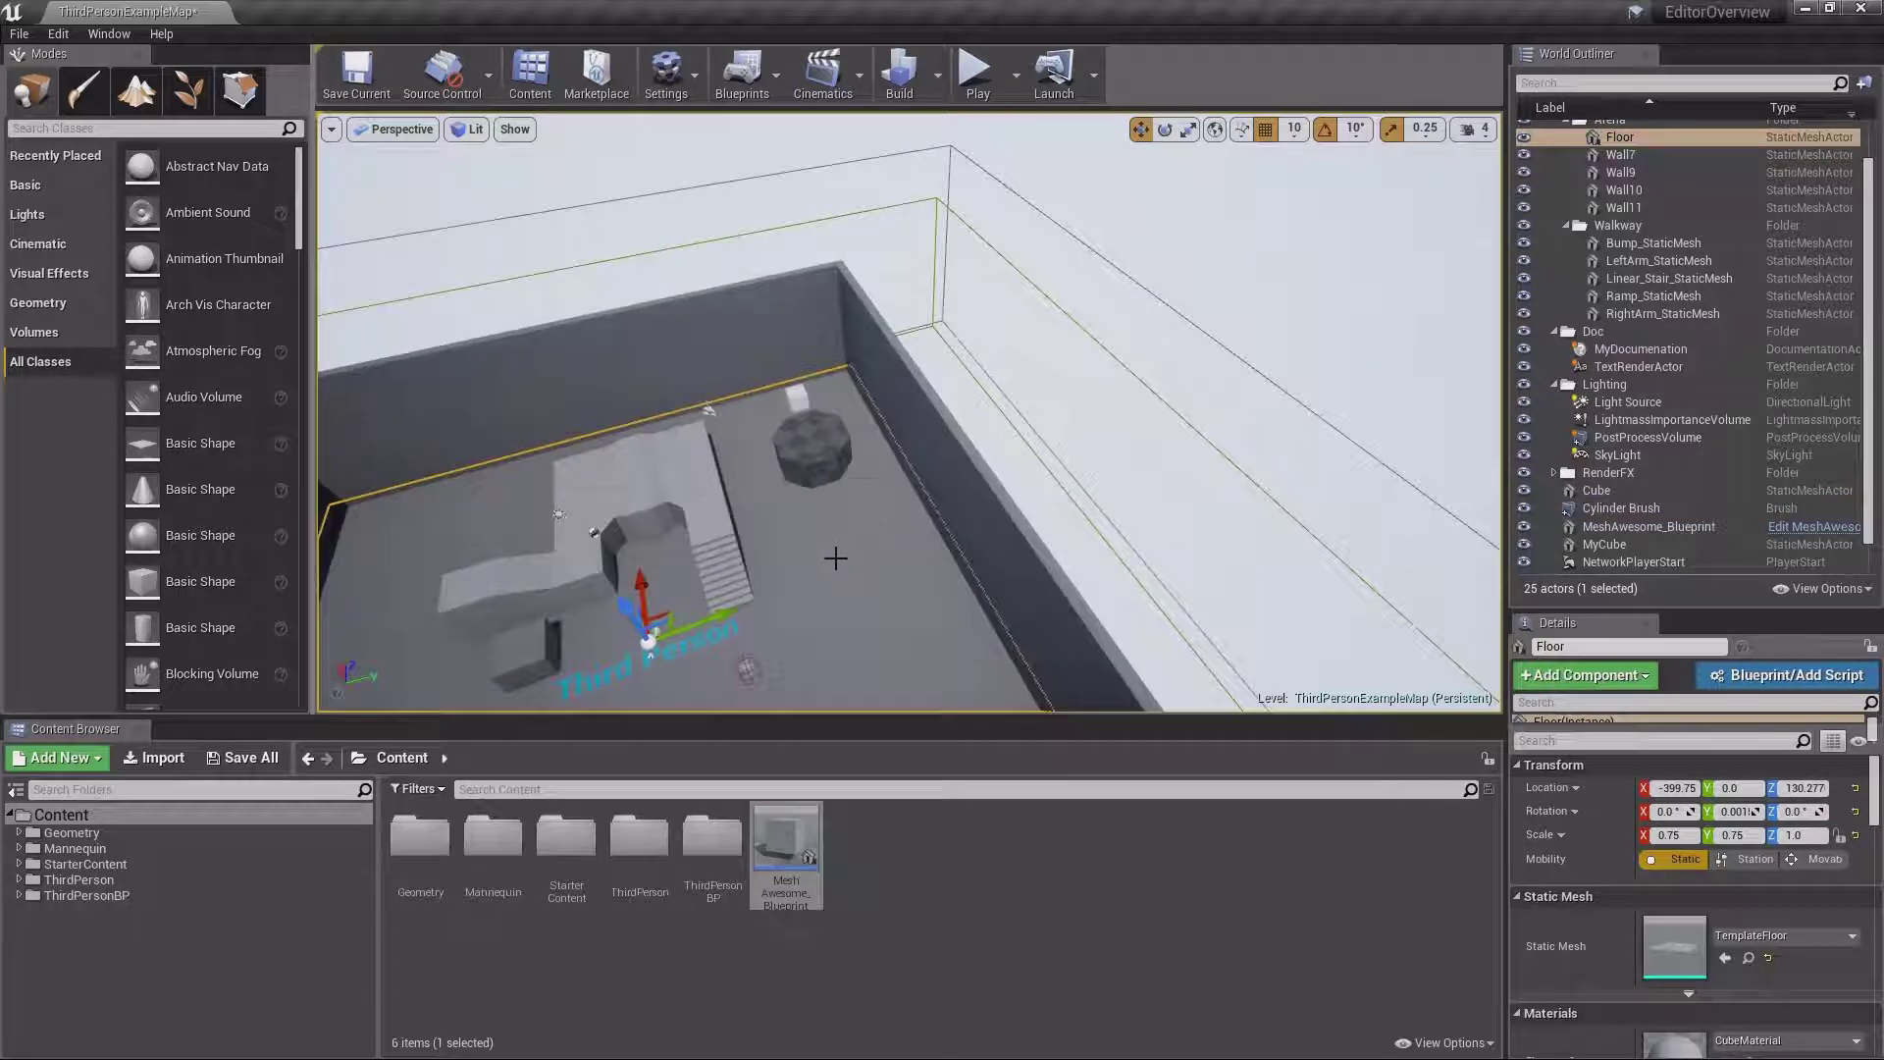
pyautogui.moveTo(872, 514); pyautogui.dragTo(872, 513, button='right')
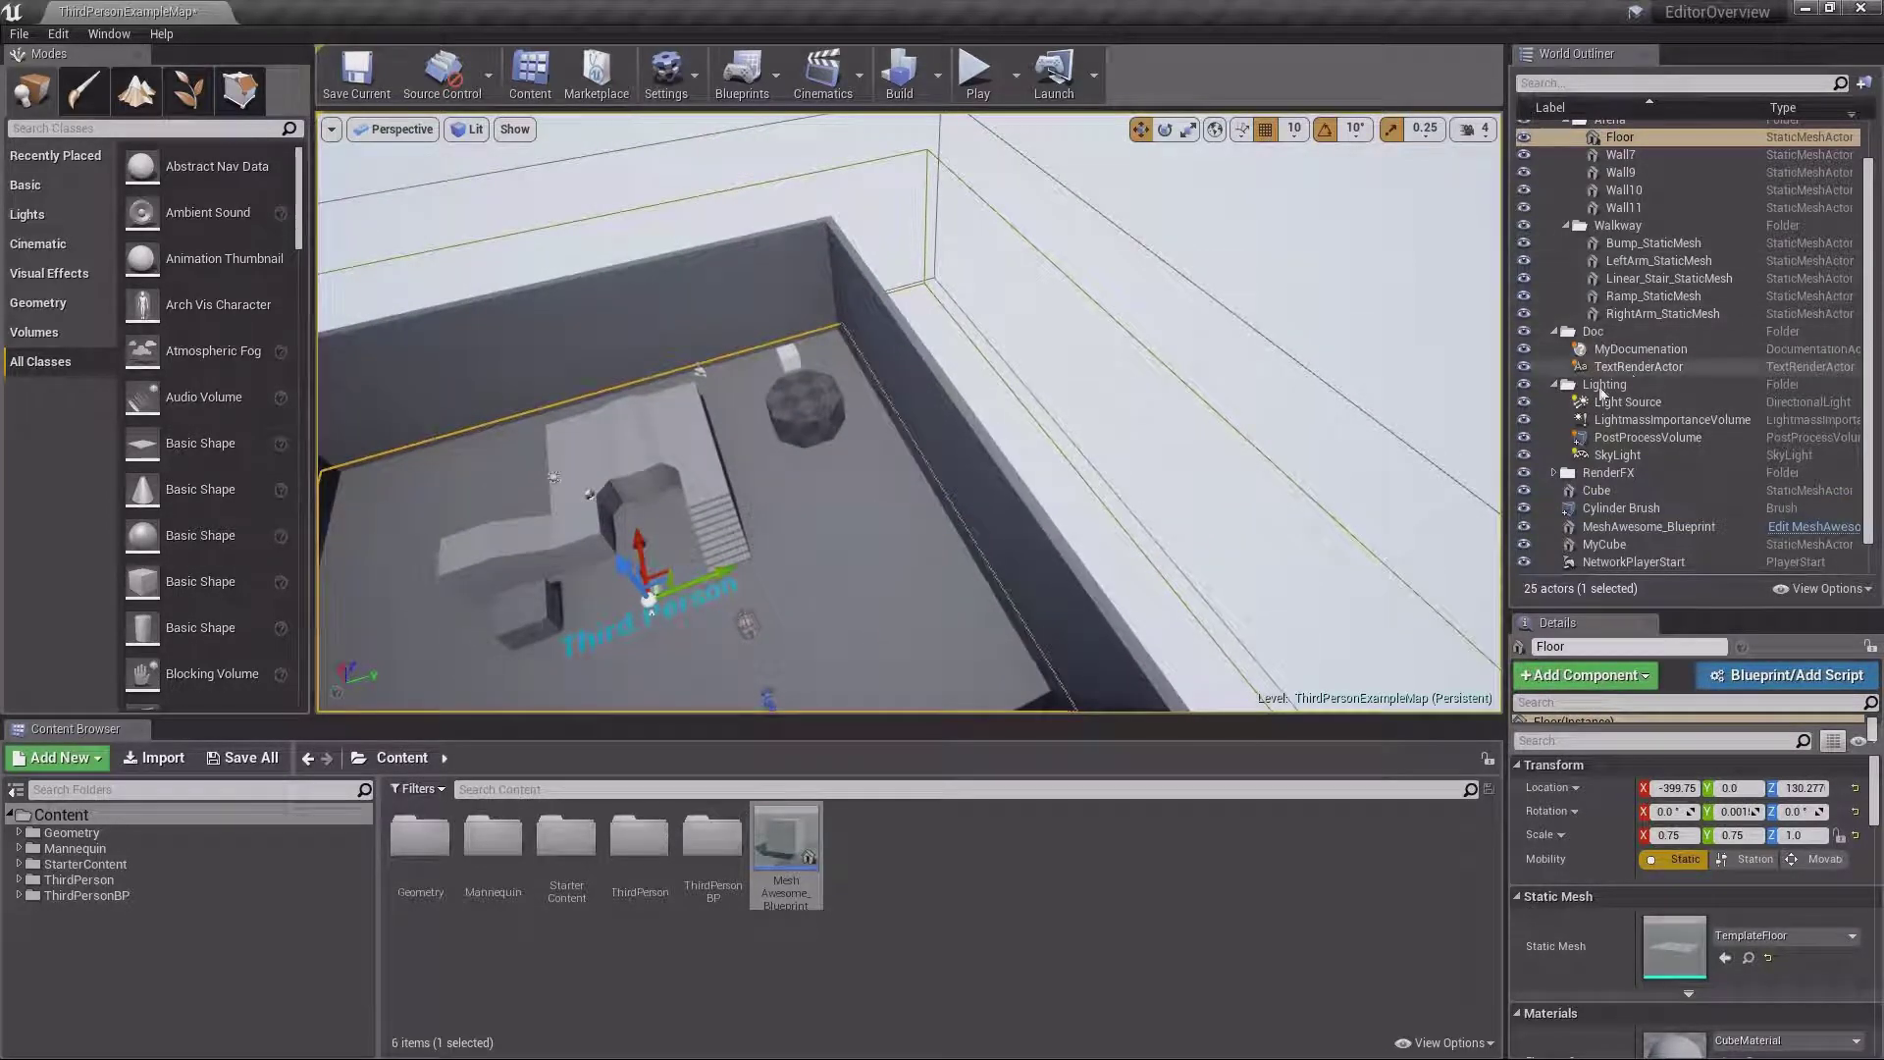
pyautogui.scroll(-2, 1678, 374)
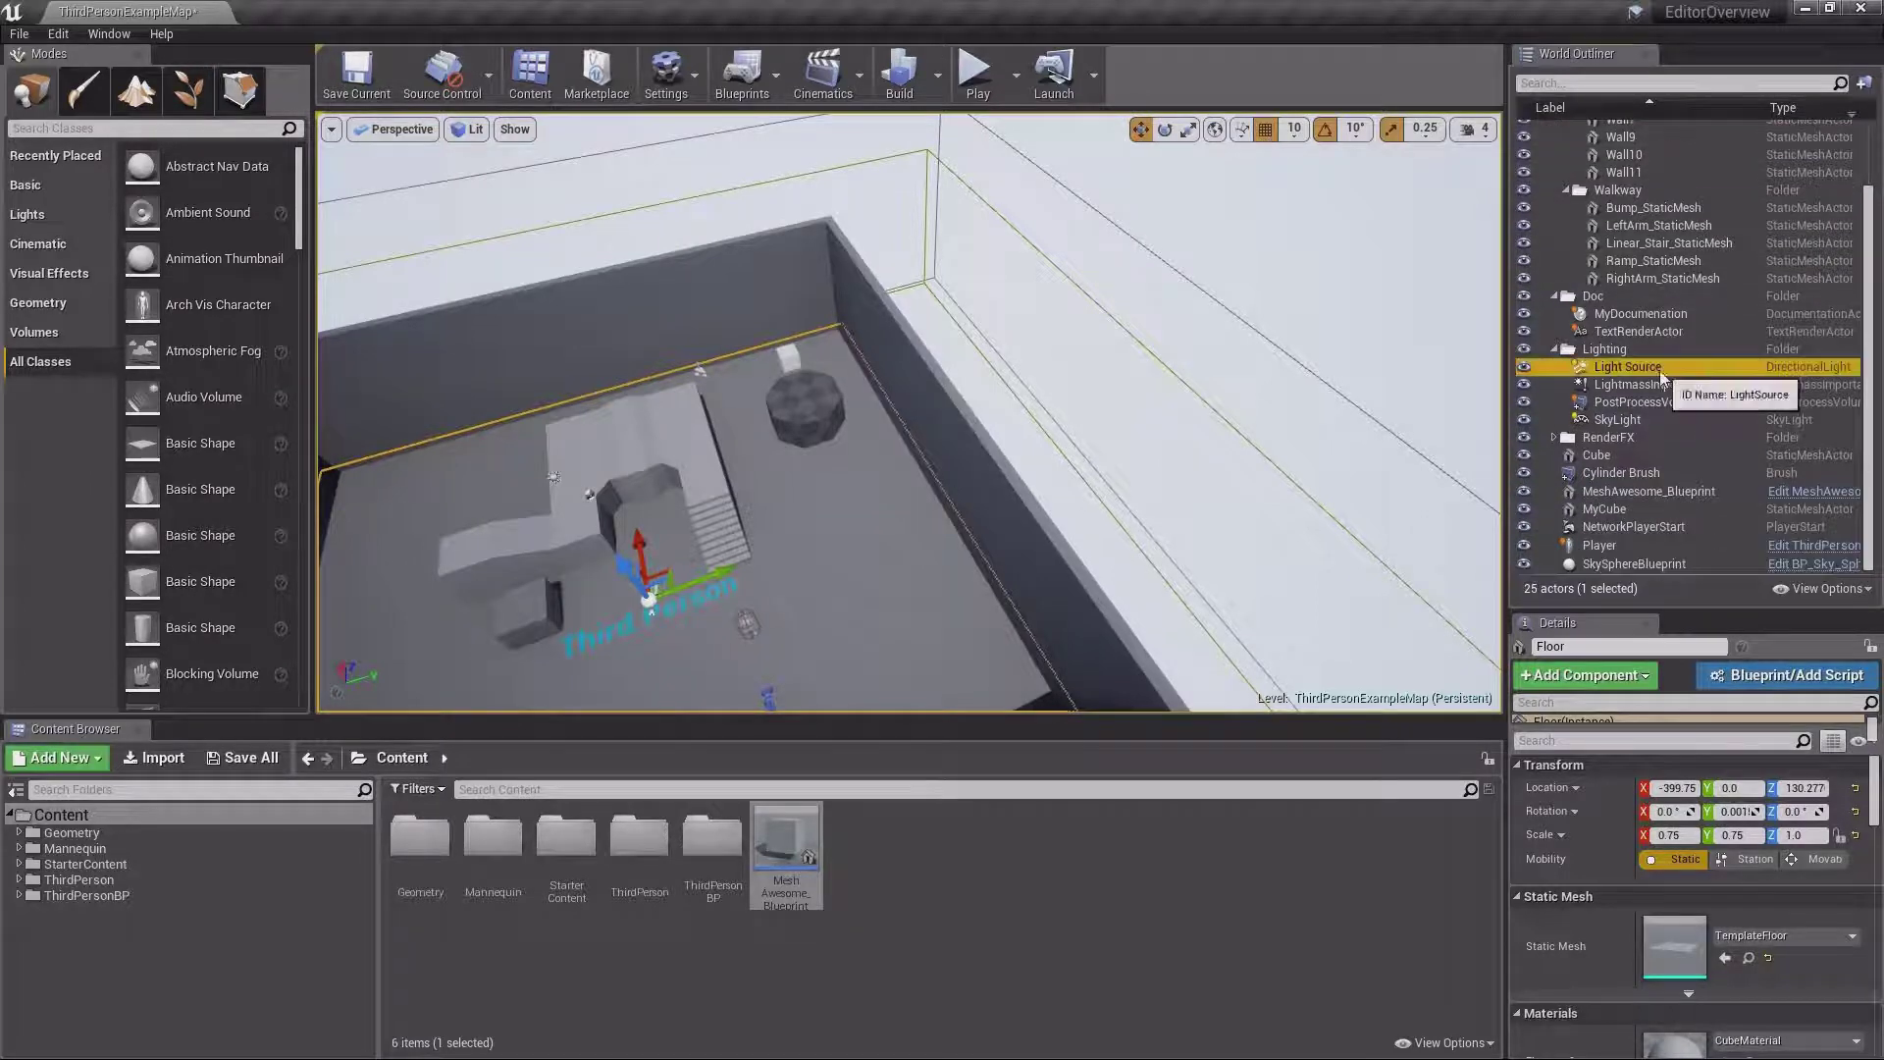
pyautogui.click(1677, 383)
pyautogui.click(924, 451)
pyautogui.click(942, 443)
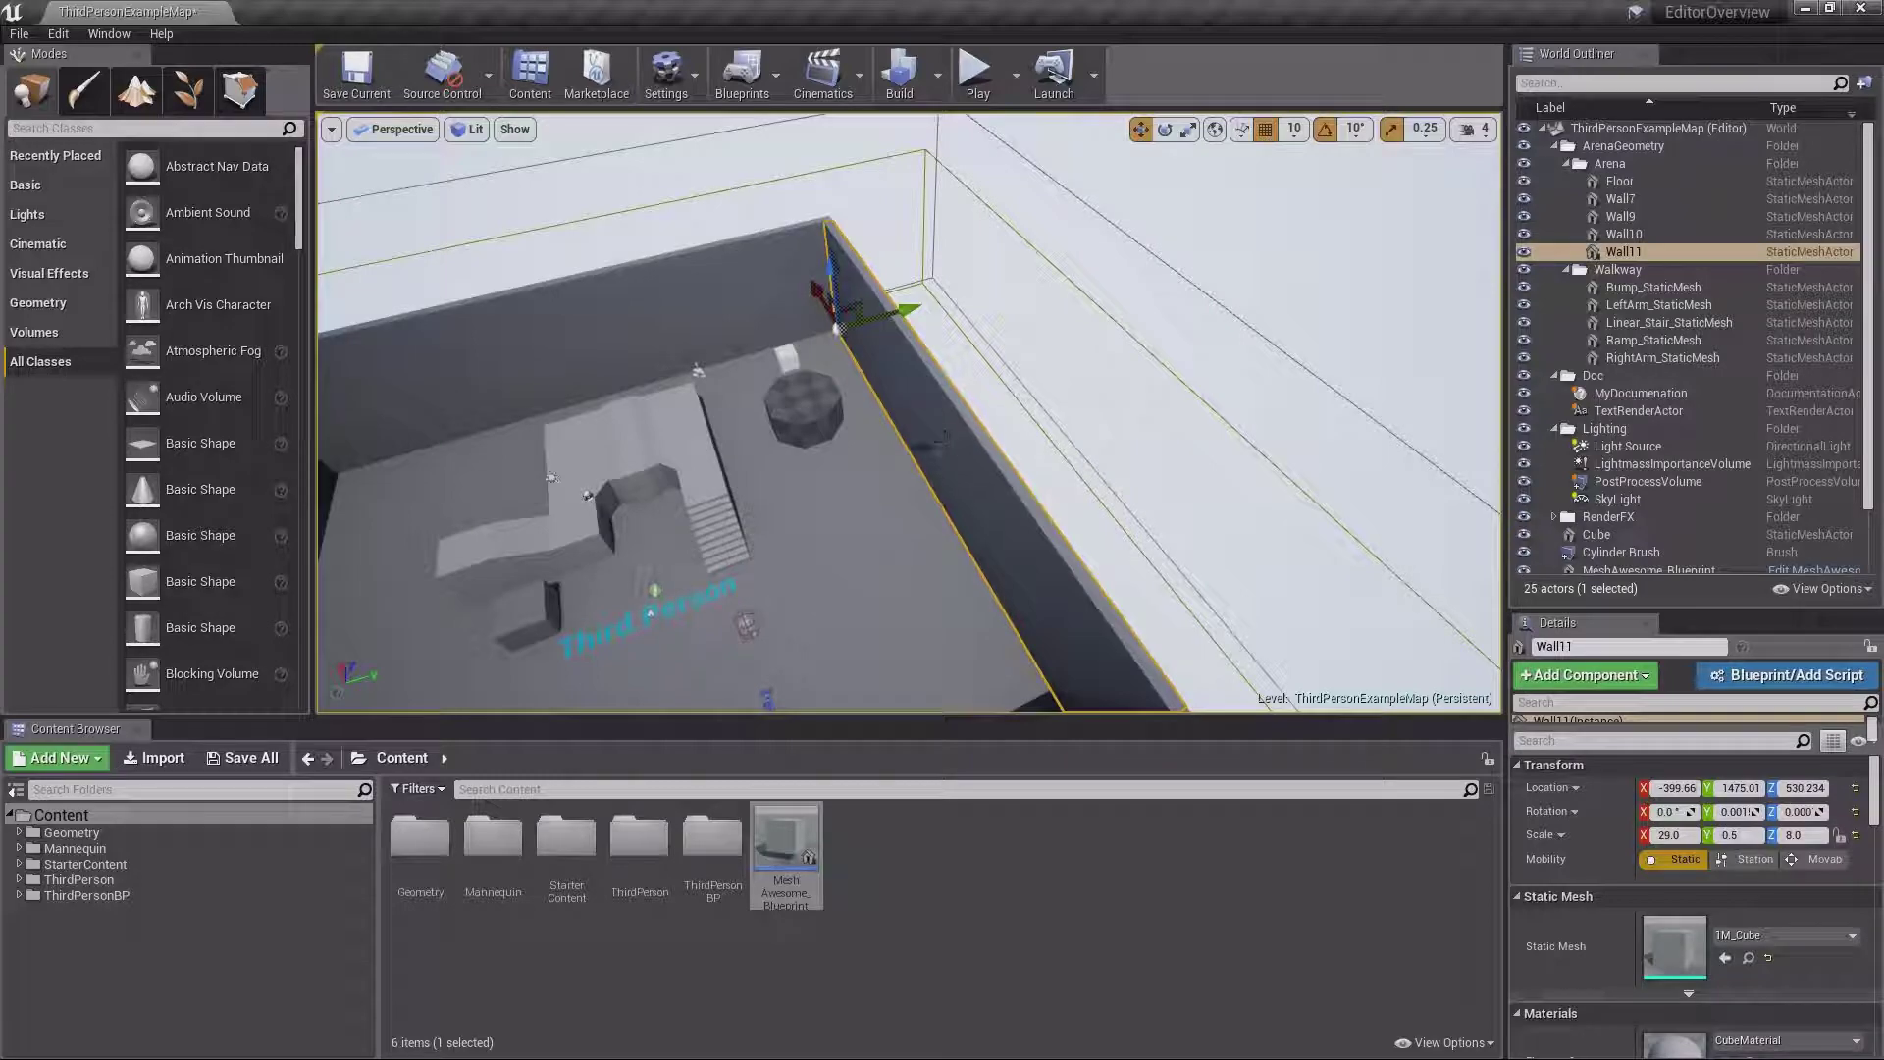
# Try the Landscape and Foliage modes, return to Landscape mode, and try to select Bump_StaticMesh in the World Outliner
pyautogui.click(137, 91)
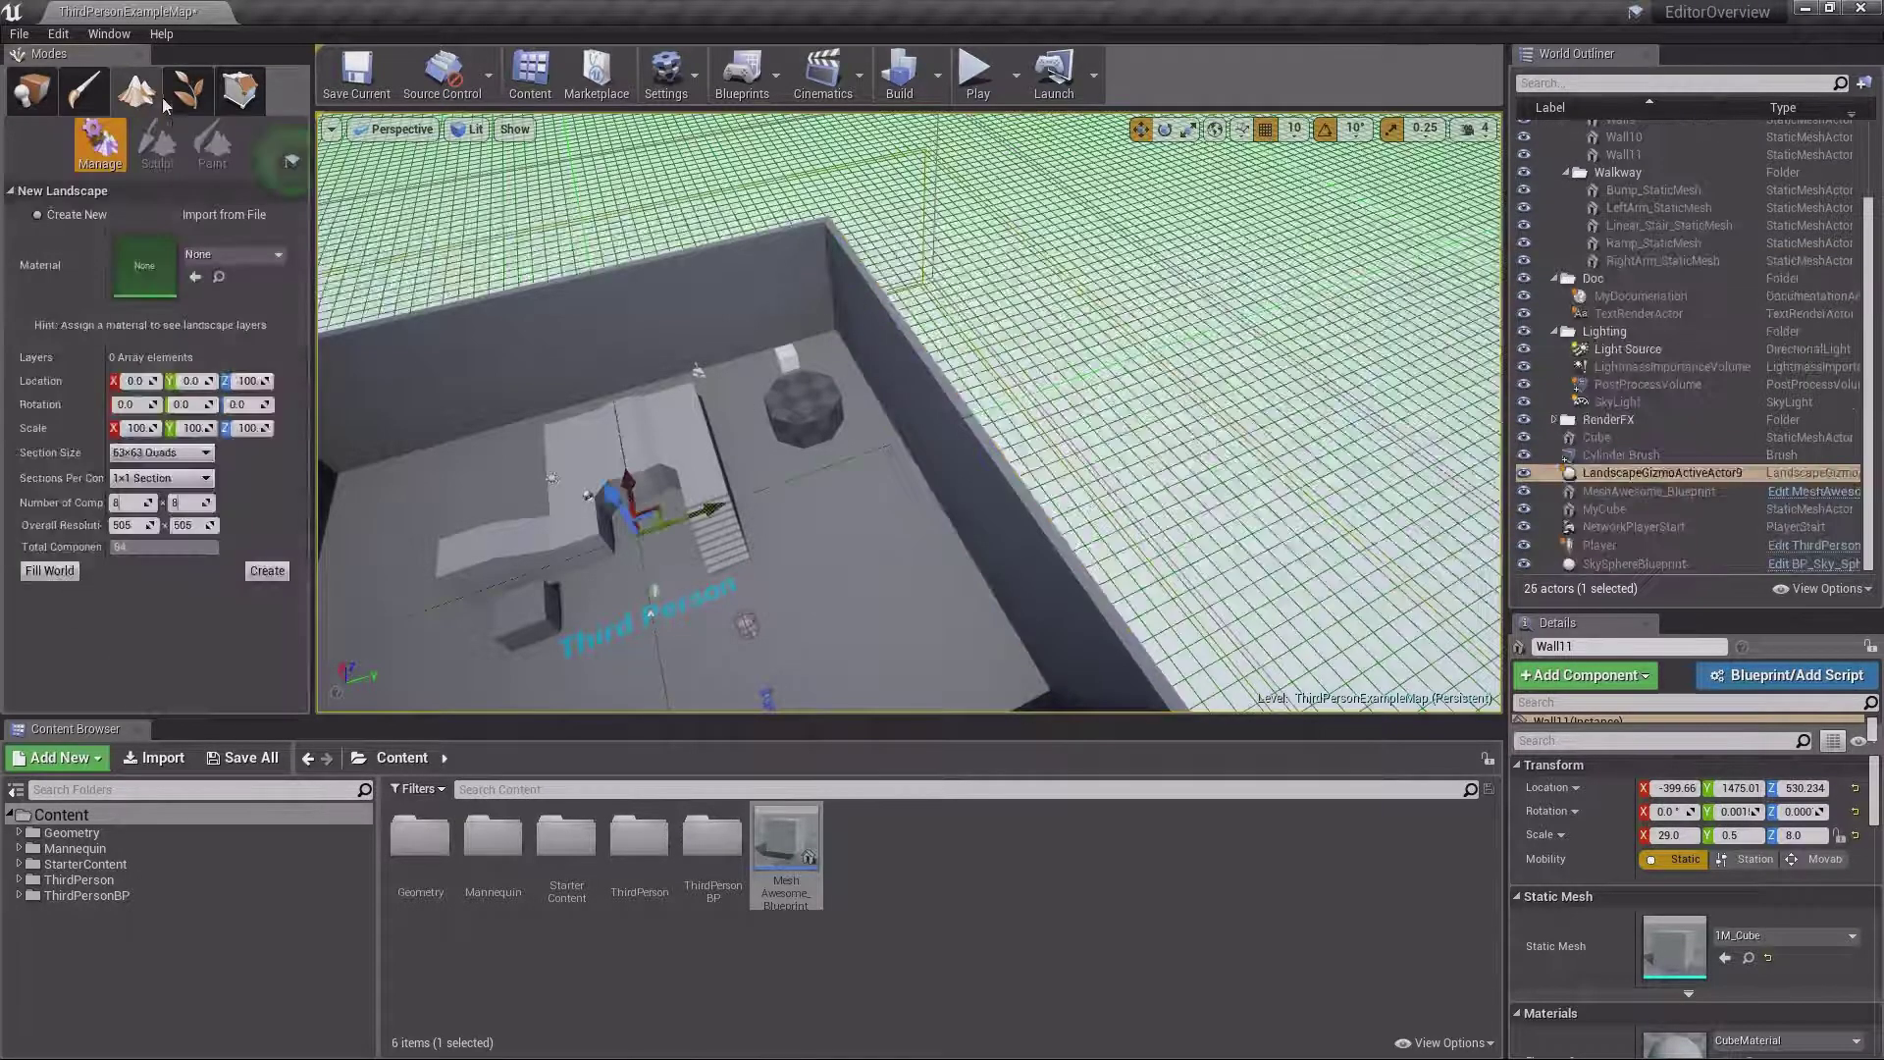
pyautogui.click(182, 95)
pyautogui.click(136, 91)
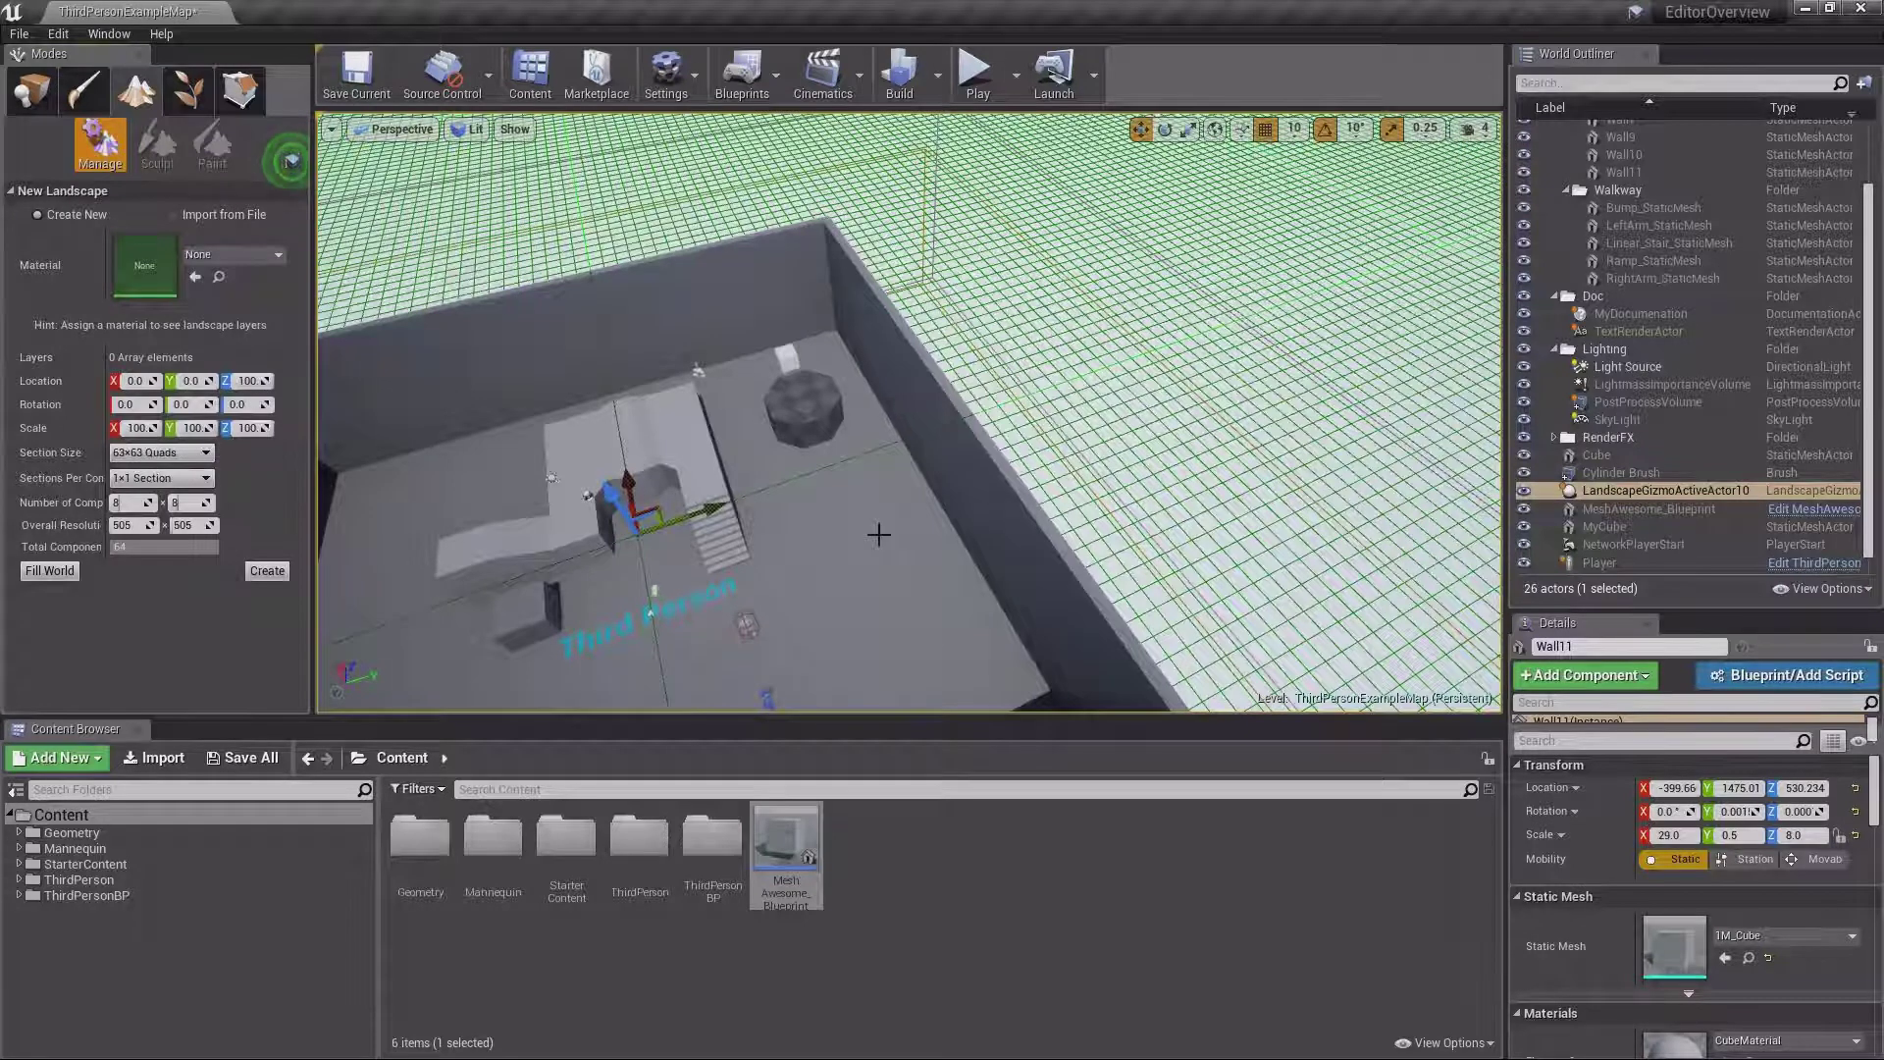
pyautogui.scroll(3, 1658, 473)
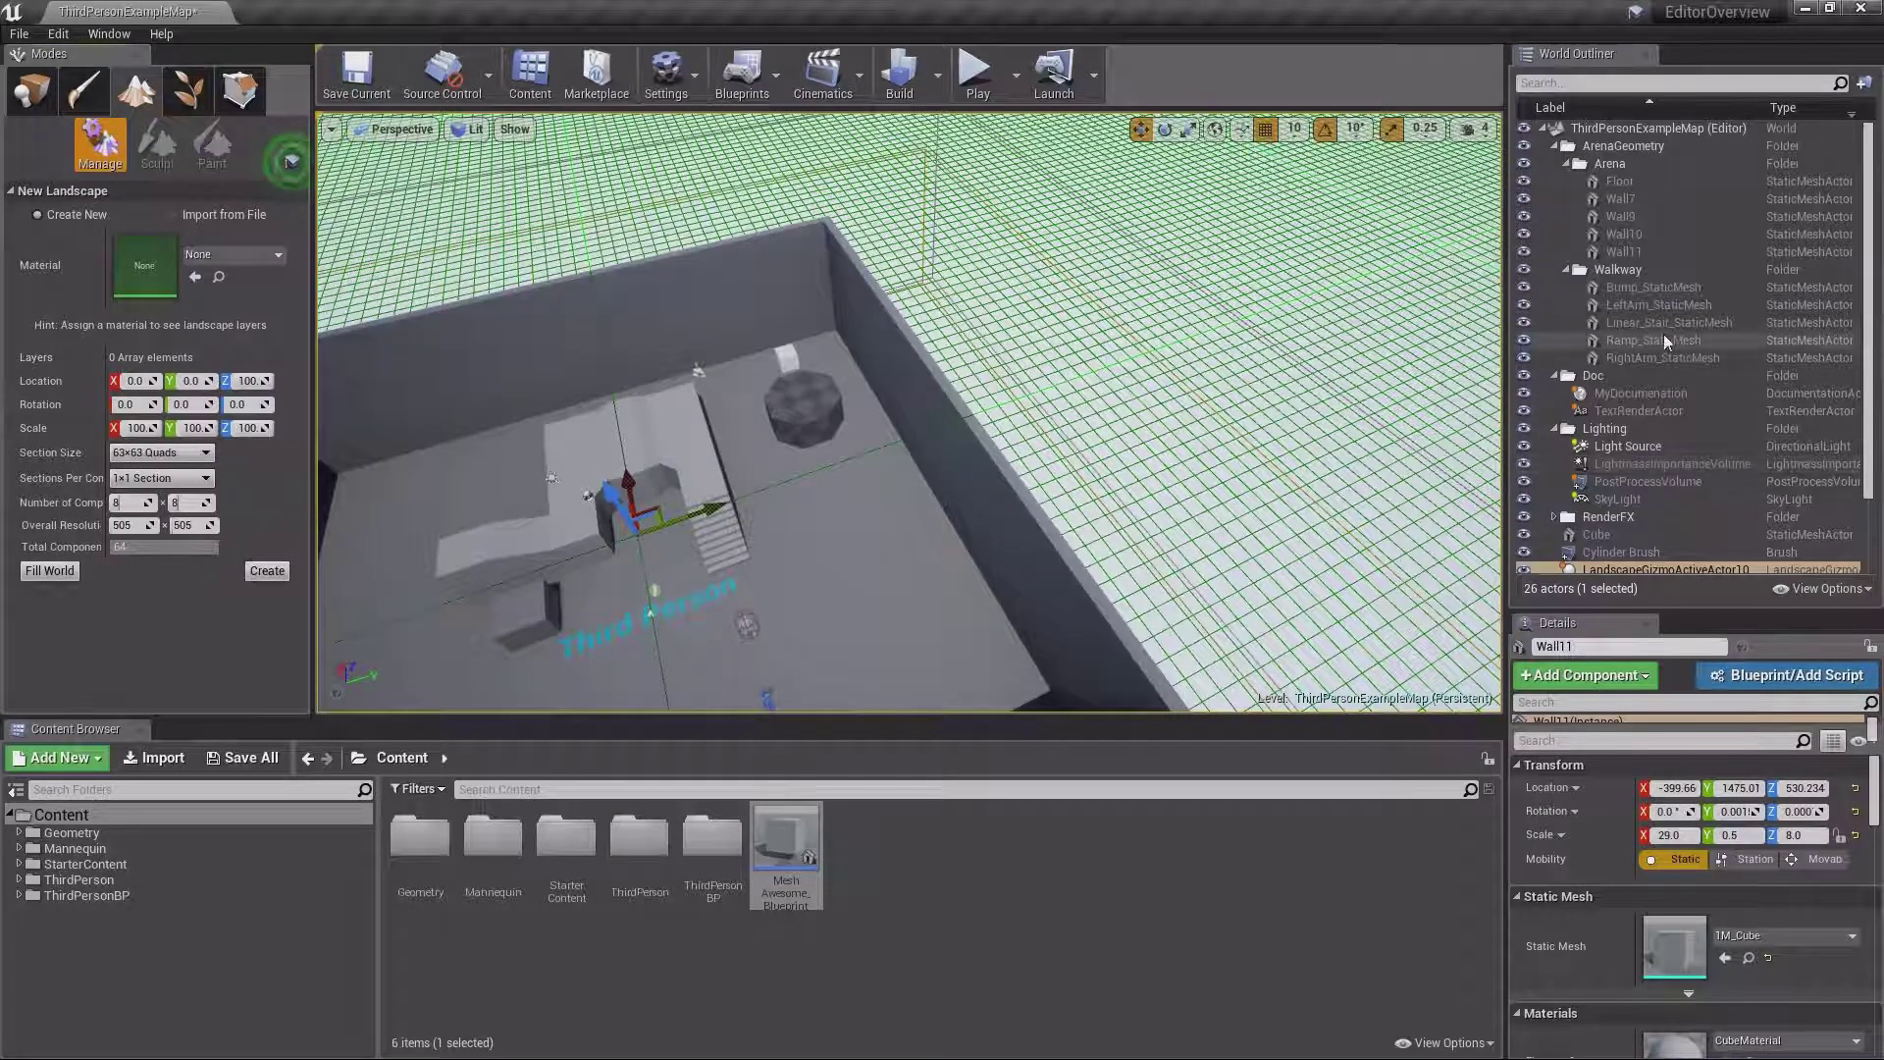
pyautogui.click(1652, 296)
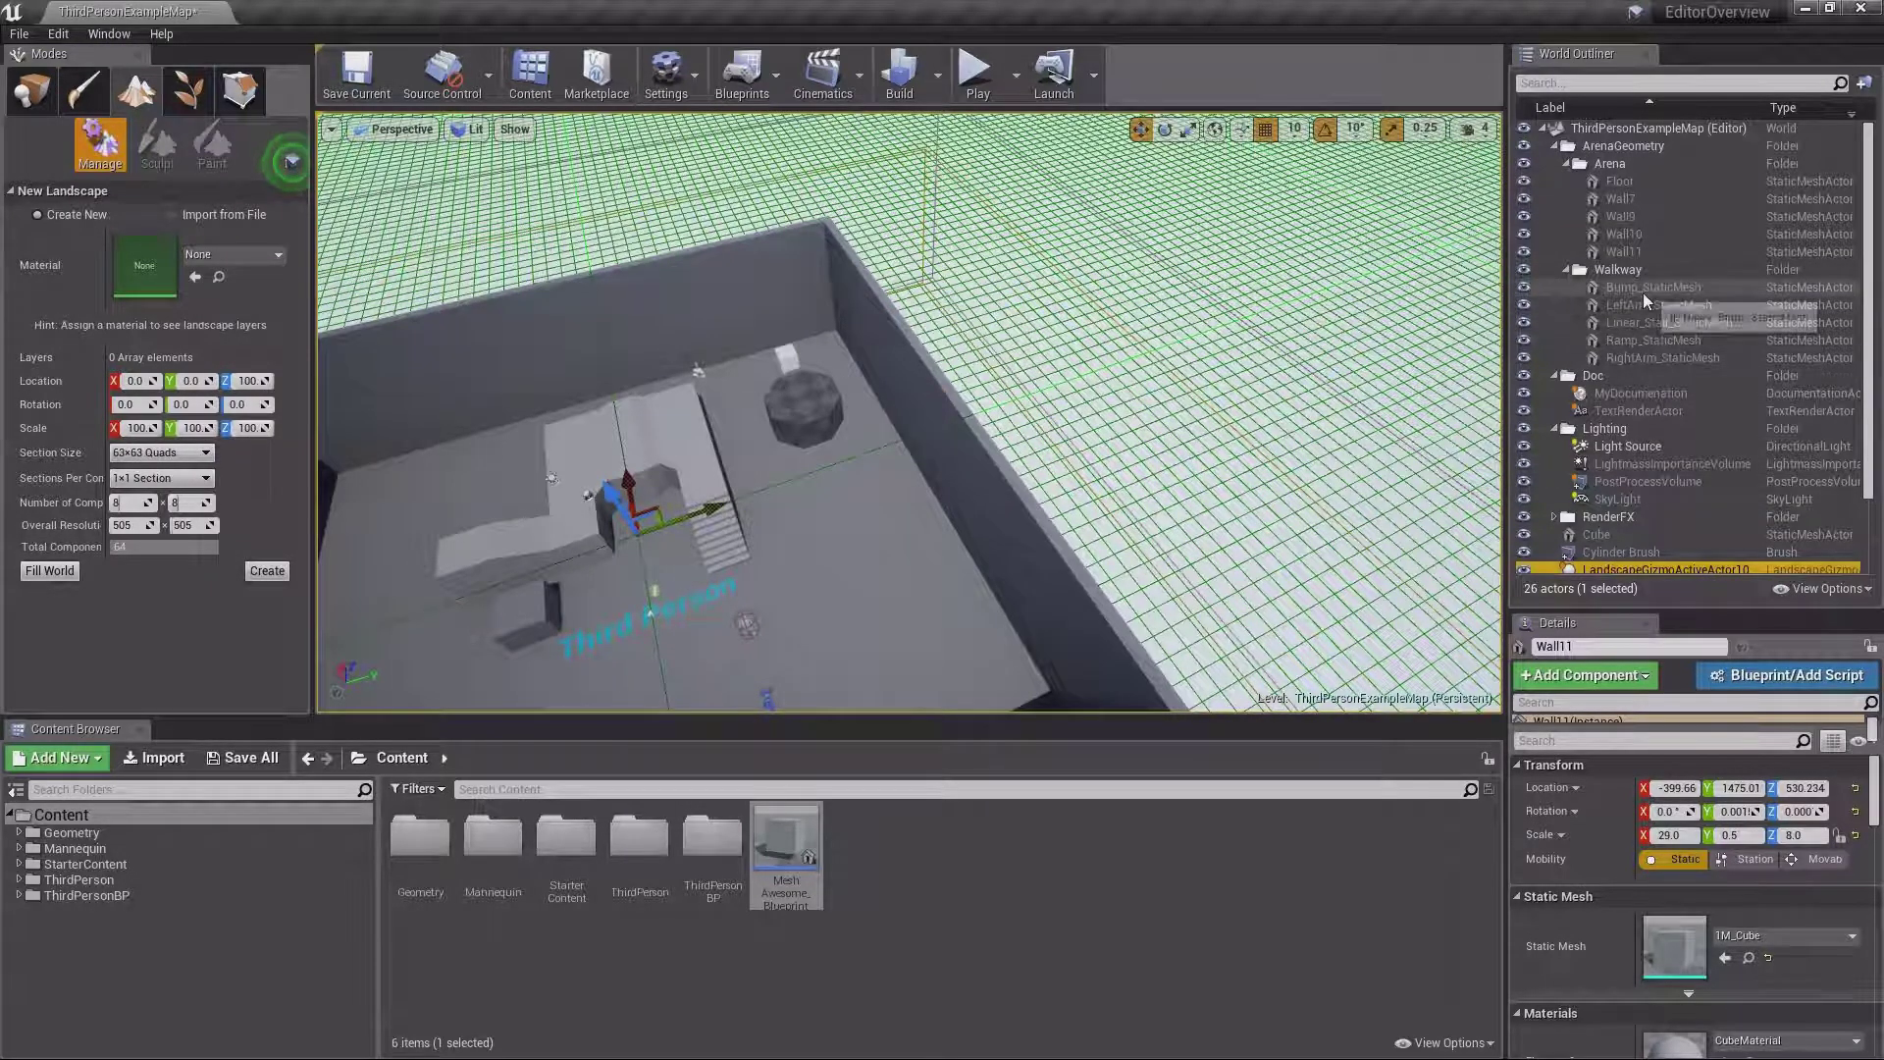
# Leave Landscape mode, check Foliage mode briefly, and switch to Place mode
pyautogui.moveTo(675, 342); pyautogui.dragTo(675, 341, button='right')
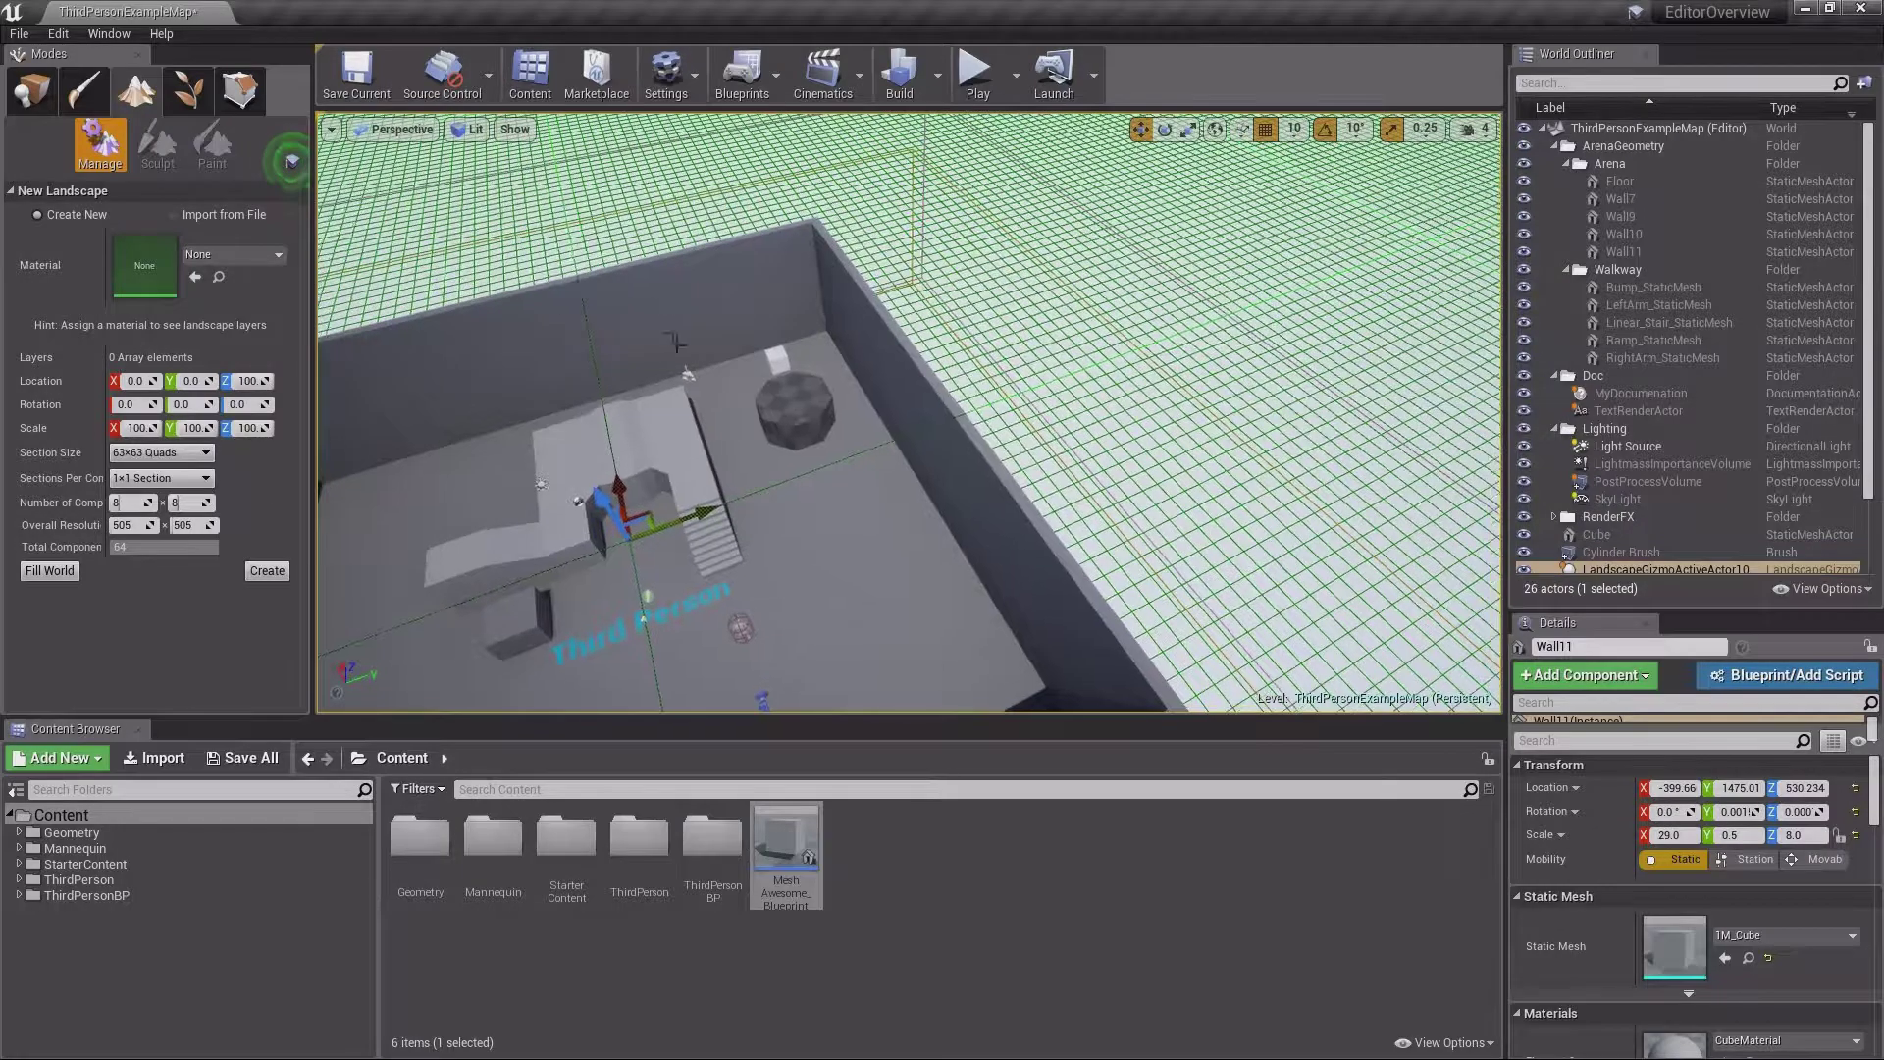
pyautogui.moveTo(1067, 476)
pyautogui.mouseDown(button='right')
pyautogui.moveTo(1066, 373)
pyautogui.moveTo(1070, 469)
pyautogui.moveTo(1047, 451)
pyautogui.mouseUp(button='right')
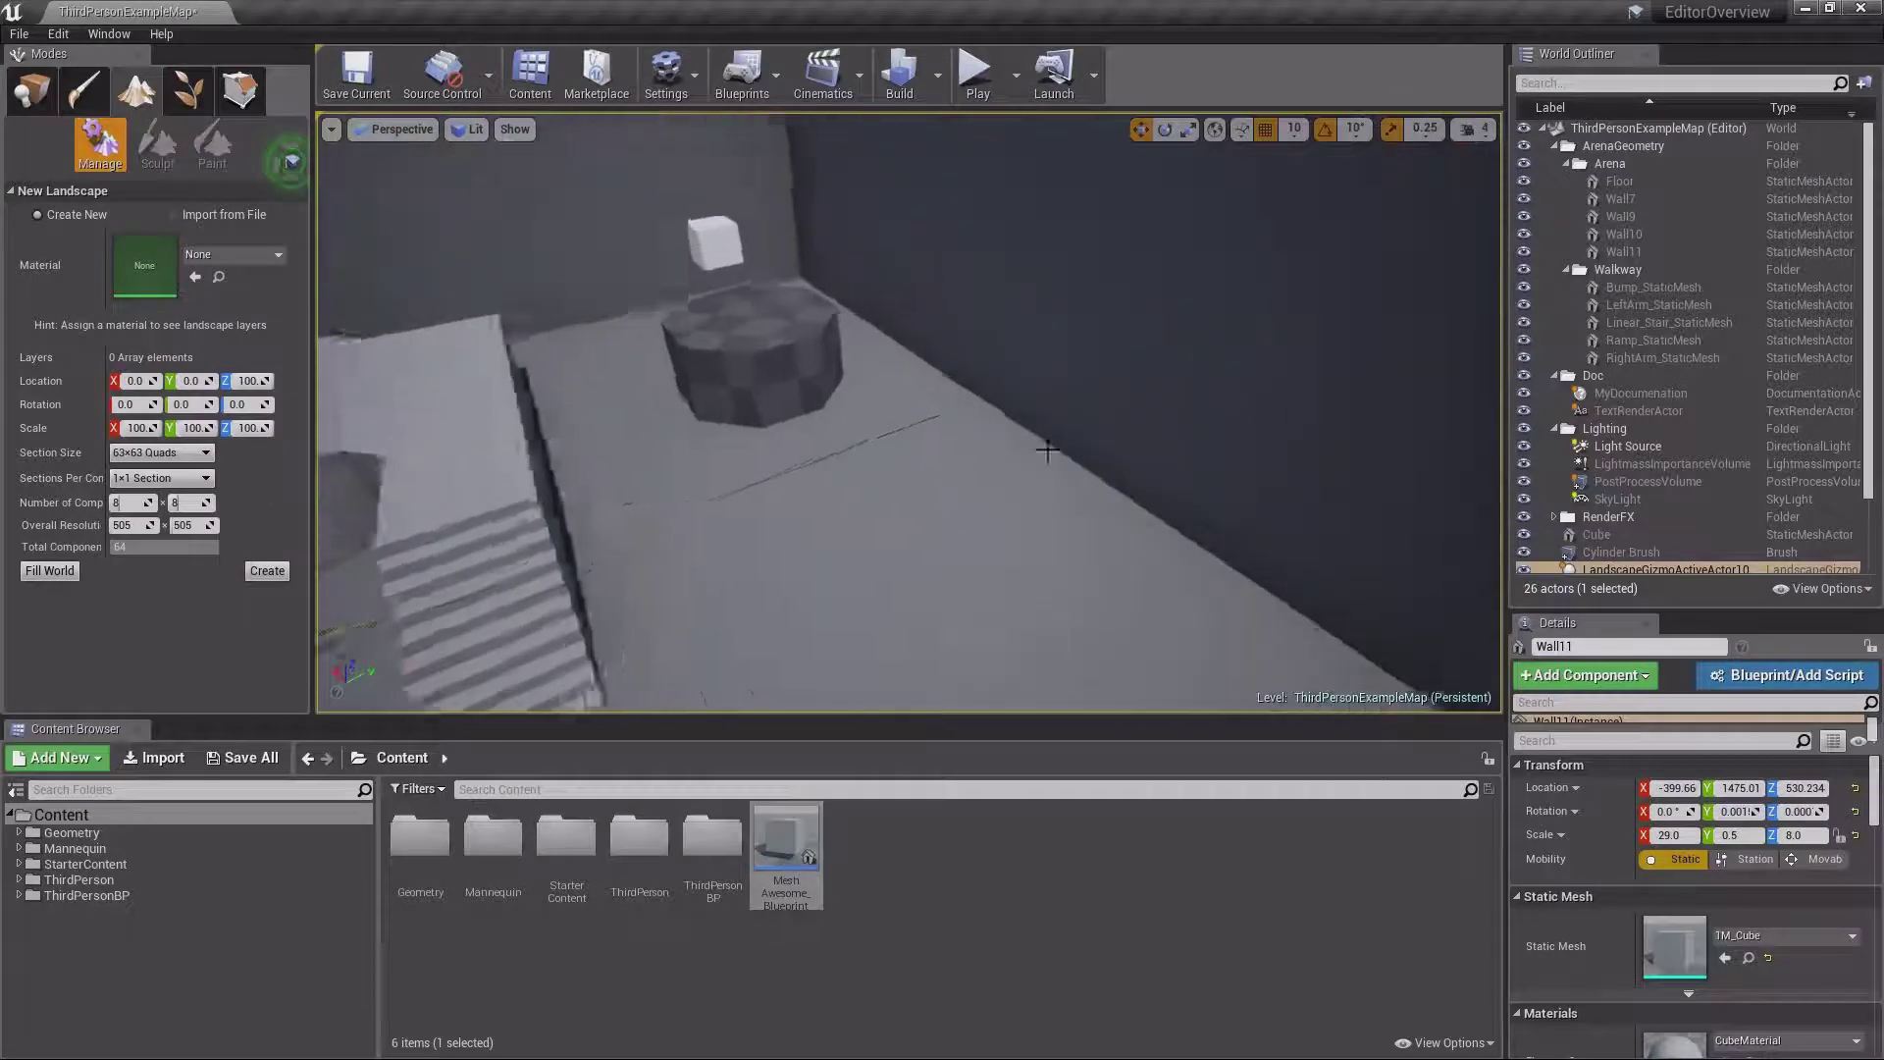
pyautogui.click(185, 92)
pyautogui.click(39, 98)
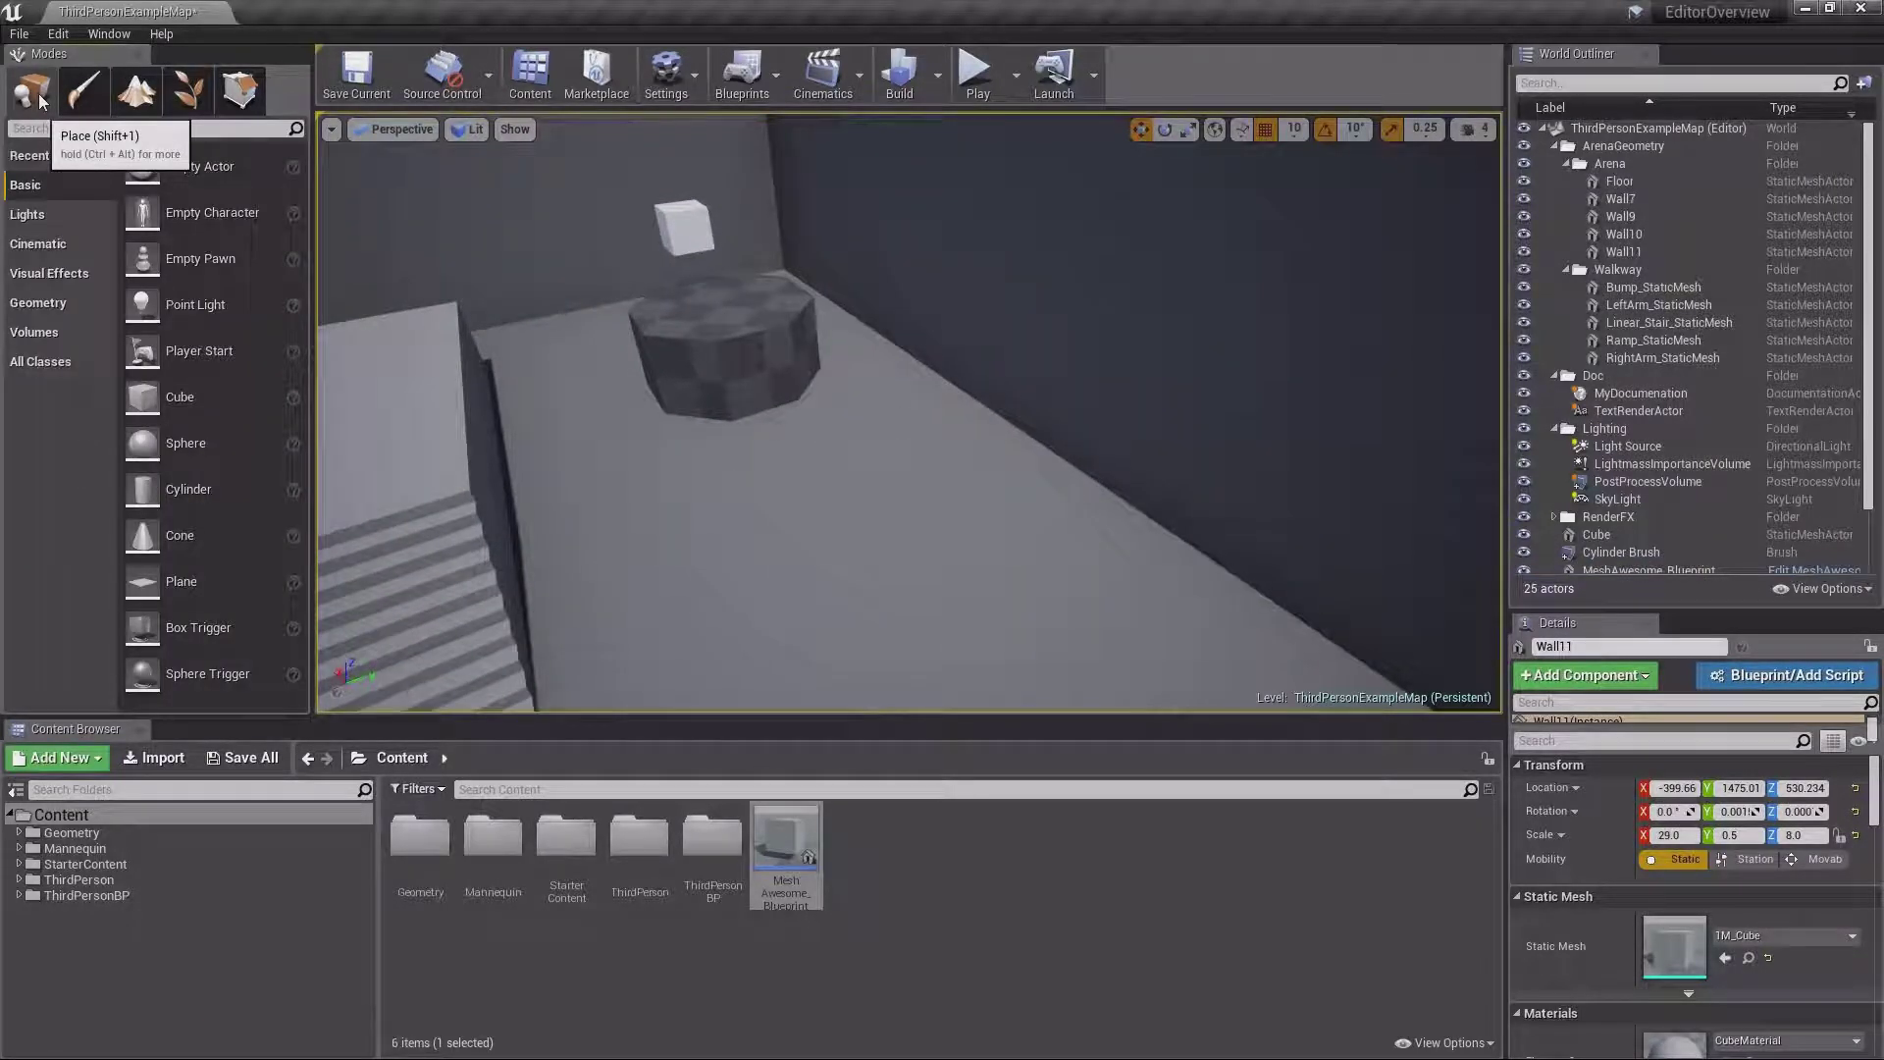
# Look through the Paint, Geometry Editing, Landscape and Foliage modes, returning to Place mode at the end
pyautogui.click(83, 90)
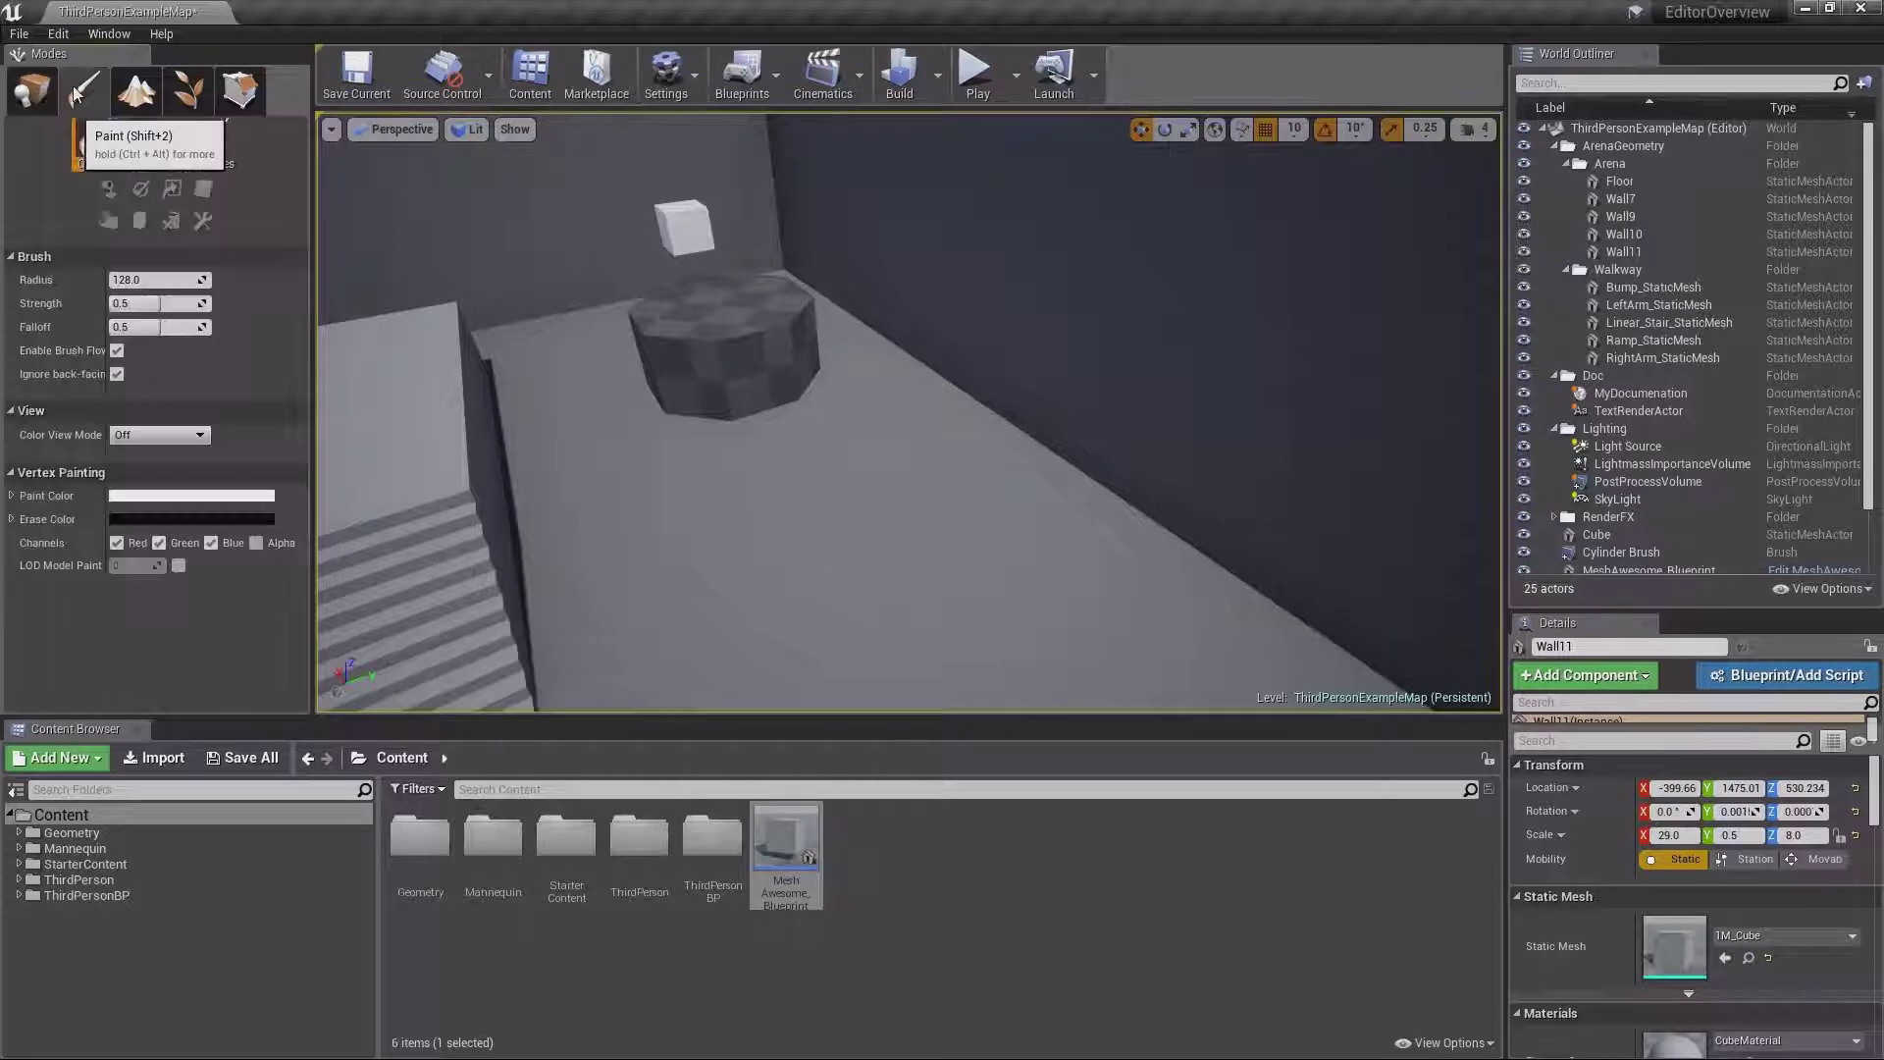
pyautogui.click(236, 93)
pyautogui.click(31, 90)
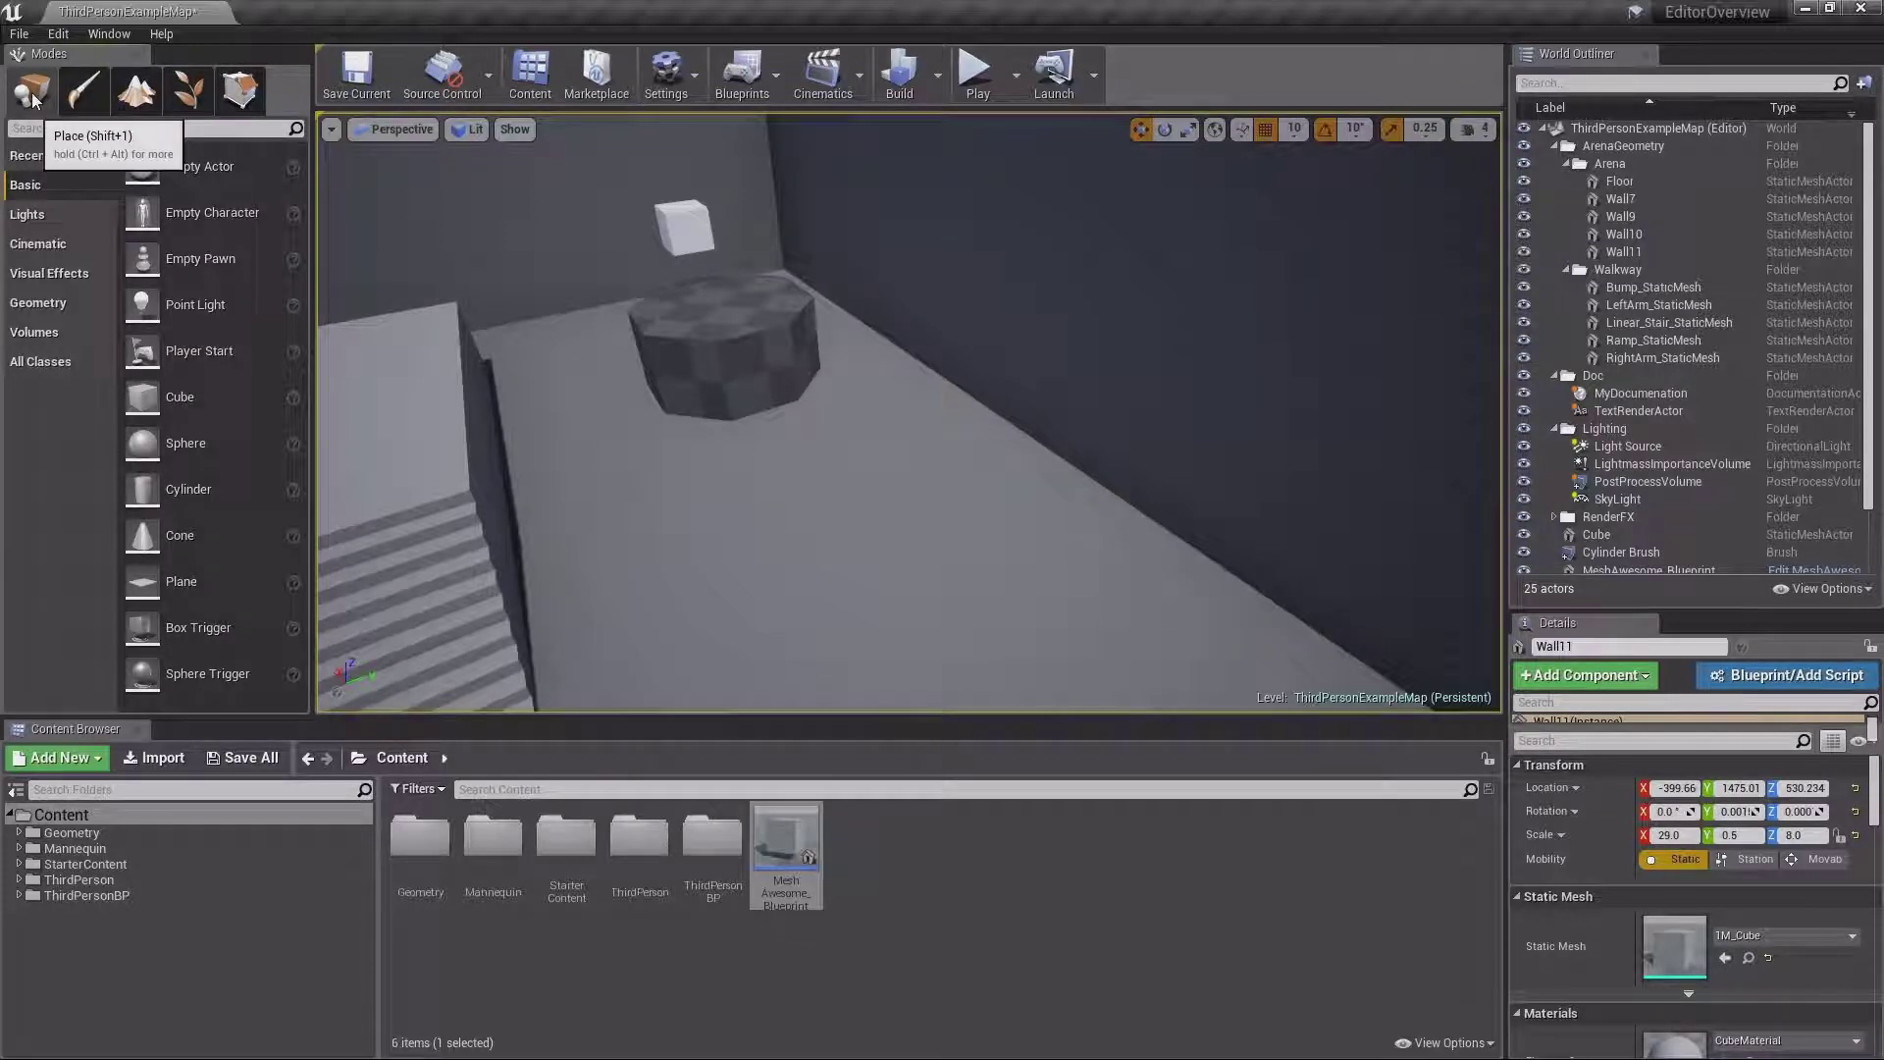
pyautogui.click(138, 92)
pyautogui.click(186, 92)
pyautogui.click(239, 93)
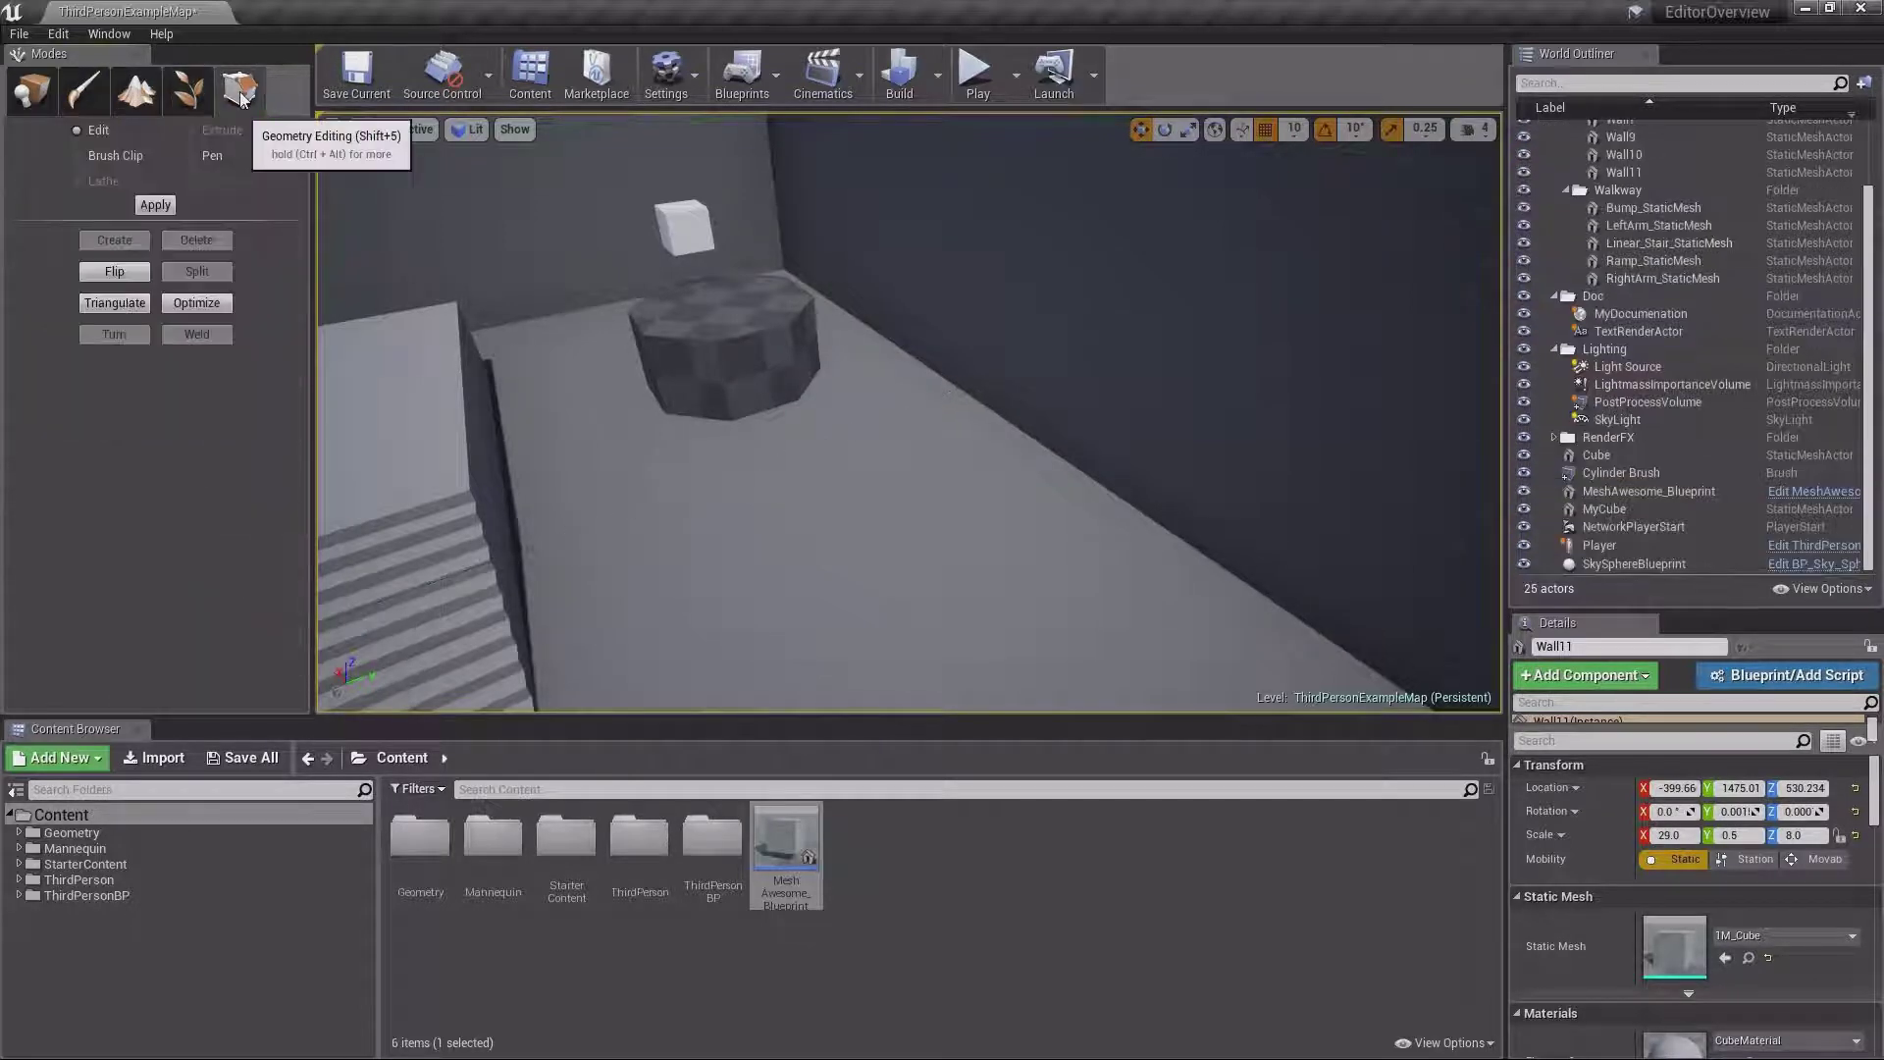
pyautogui.click(44, 101)
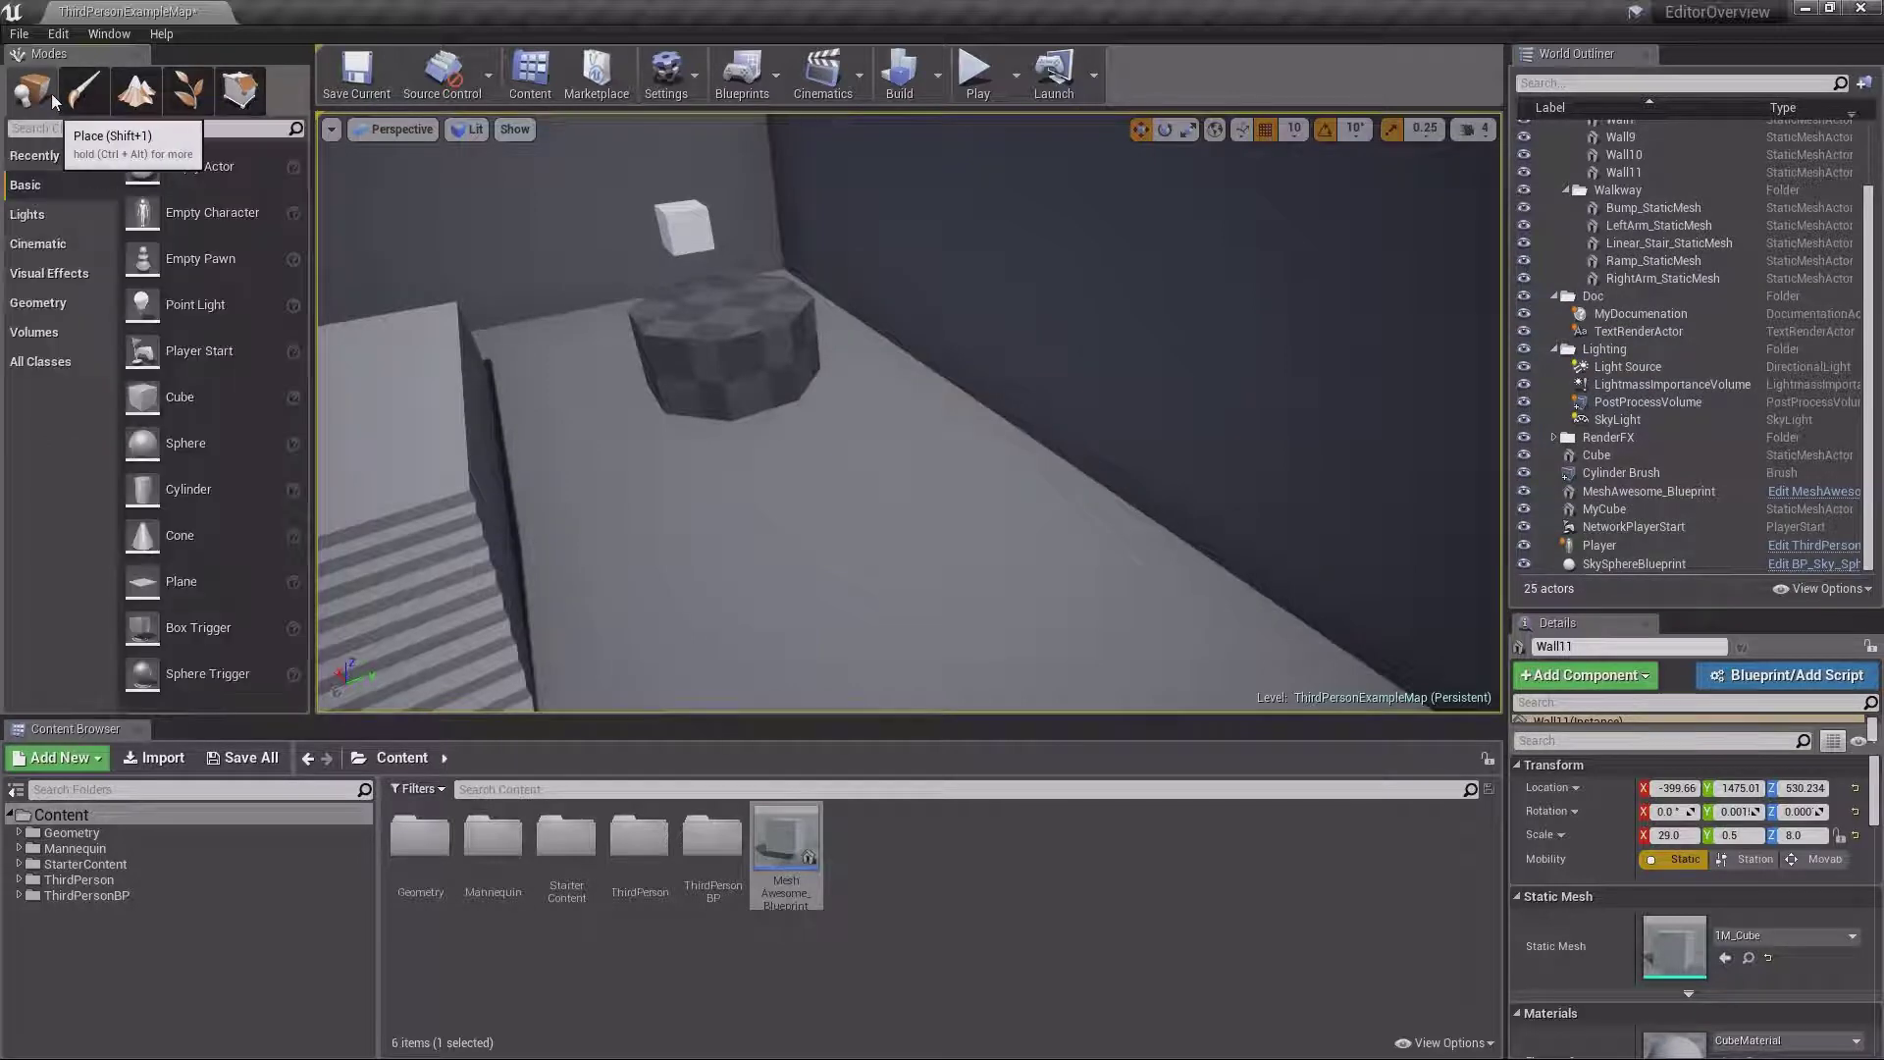
# Switch to Foliage mode and back to Place mode, and view the whole arena from above
pyautogui.click(189, 92)
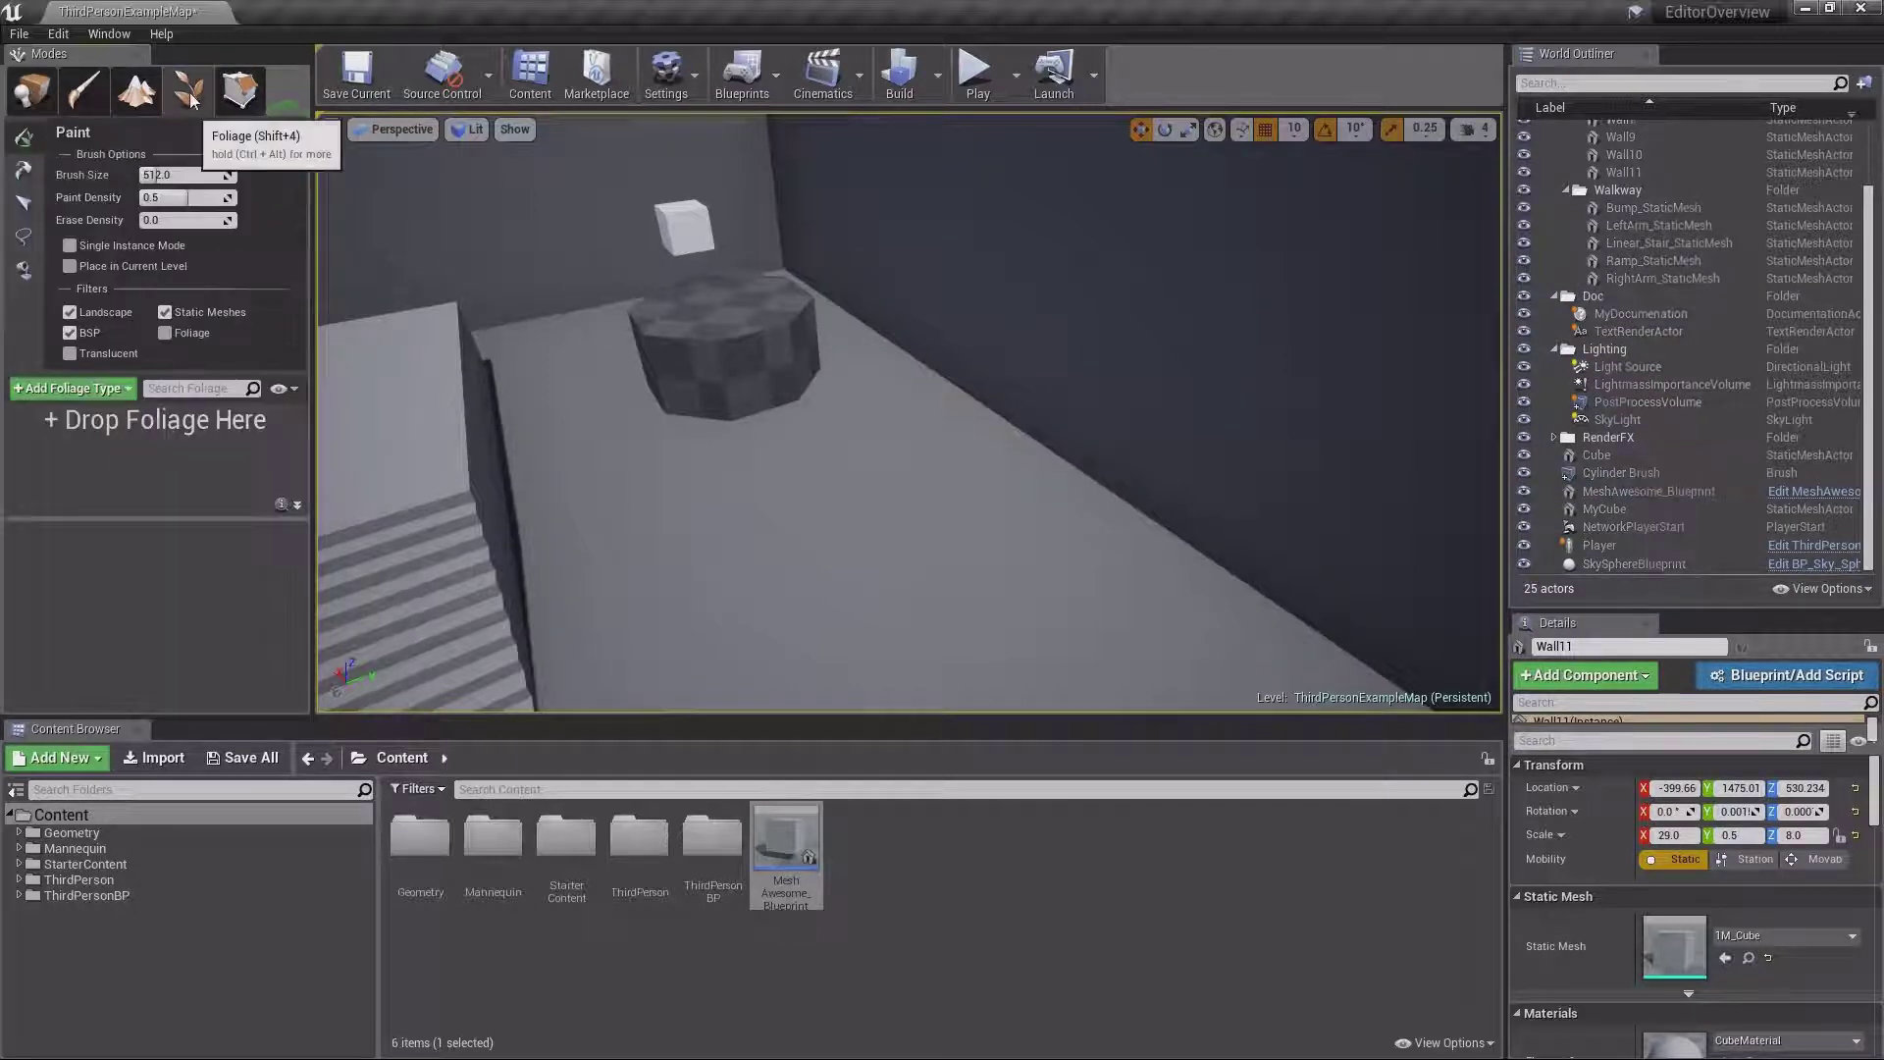
pyautogui.hotkey('shift', '1')
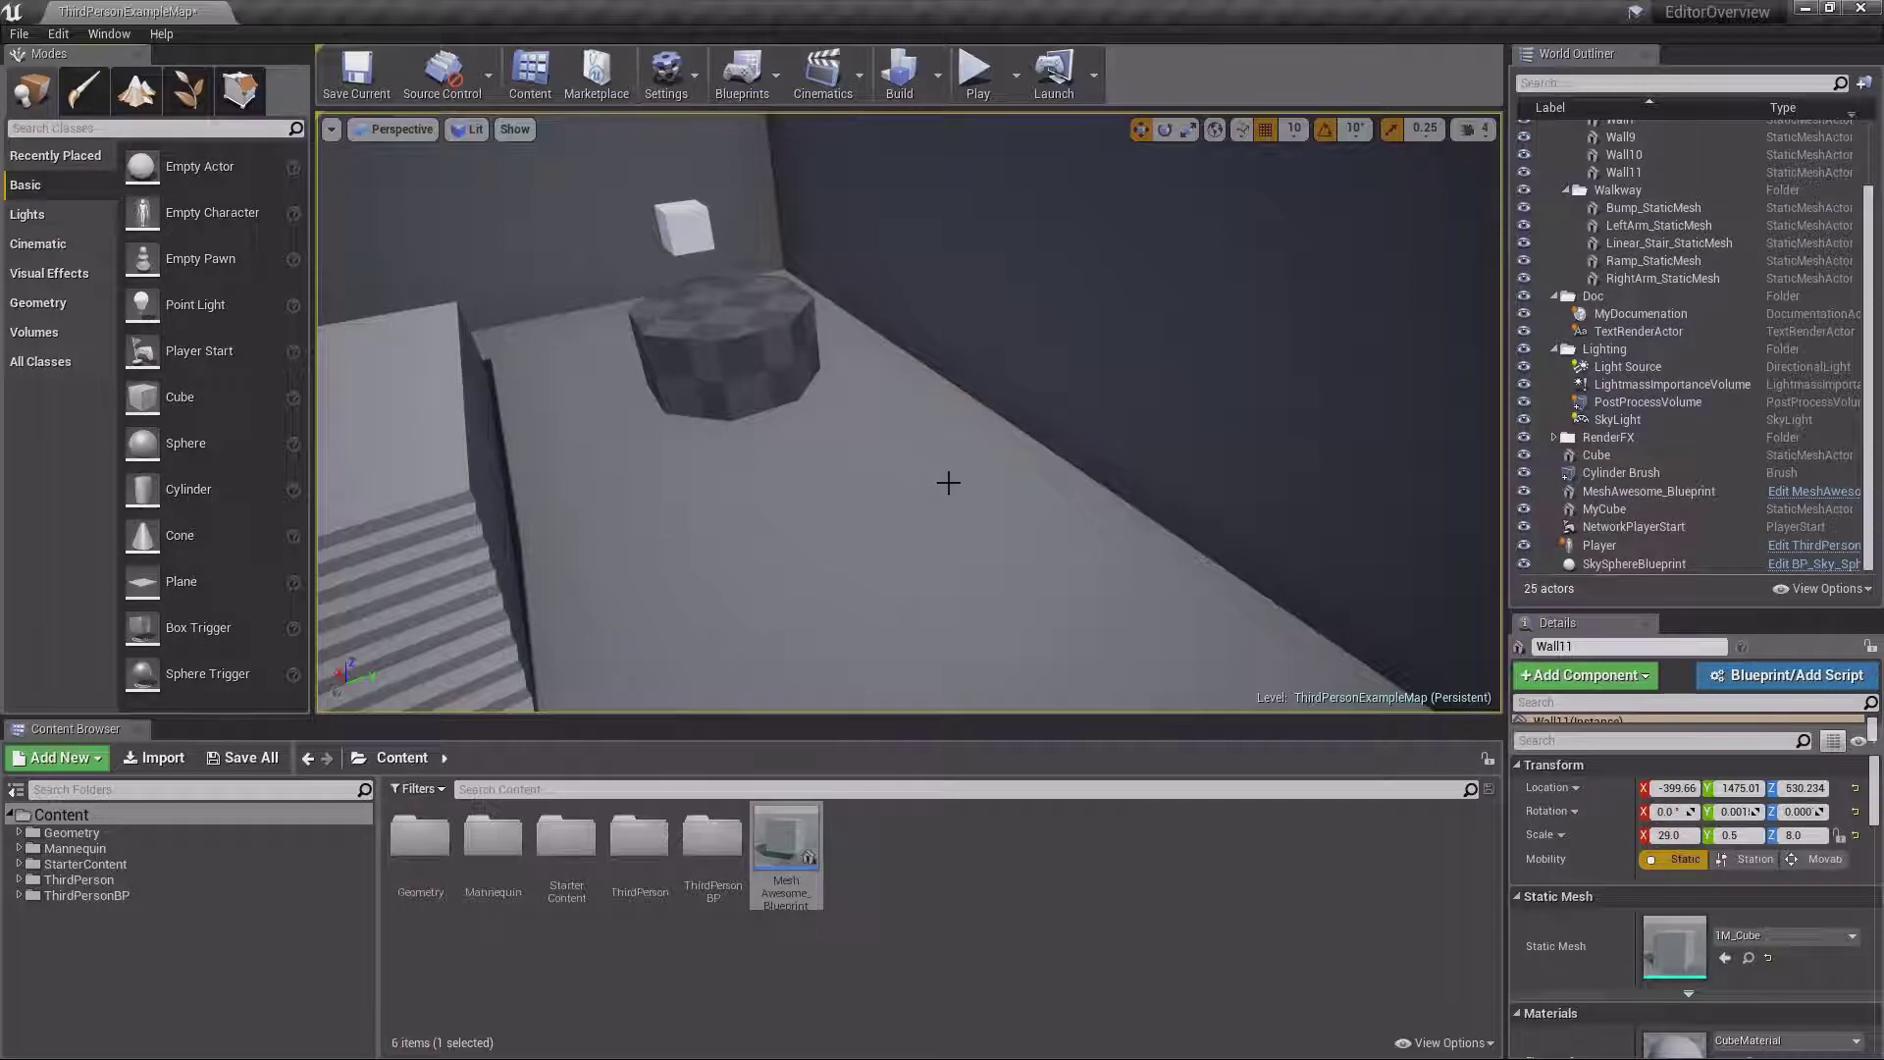
pyautogui.moveTo(953, 482); pyautogui.dragTo(1030, 477, button='right')
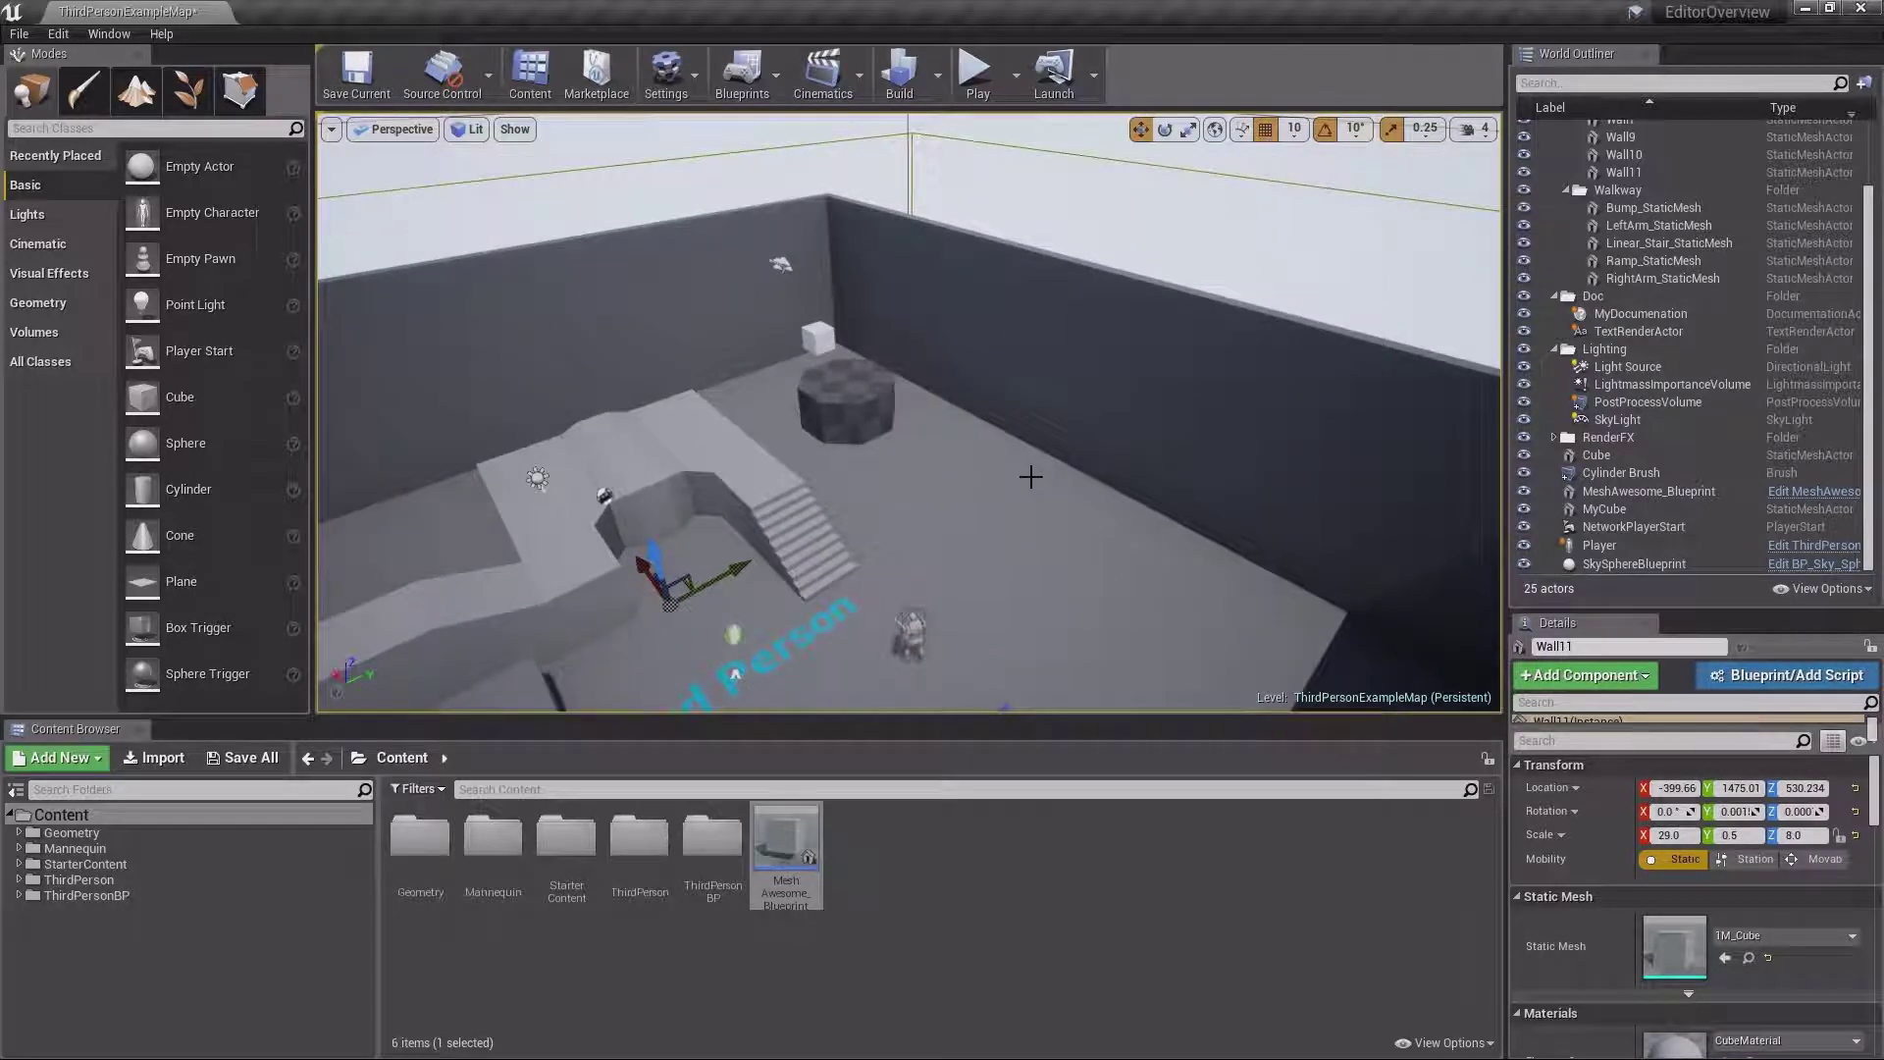
# Open Content Browser 4 and dock it as a tab beside Content Browser 1 below the level viewport
pyautogui.moveTo(1030, 477); pyautogui.dragTo(1036, 479, button='right')
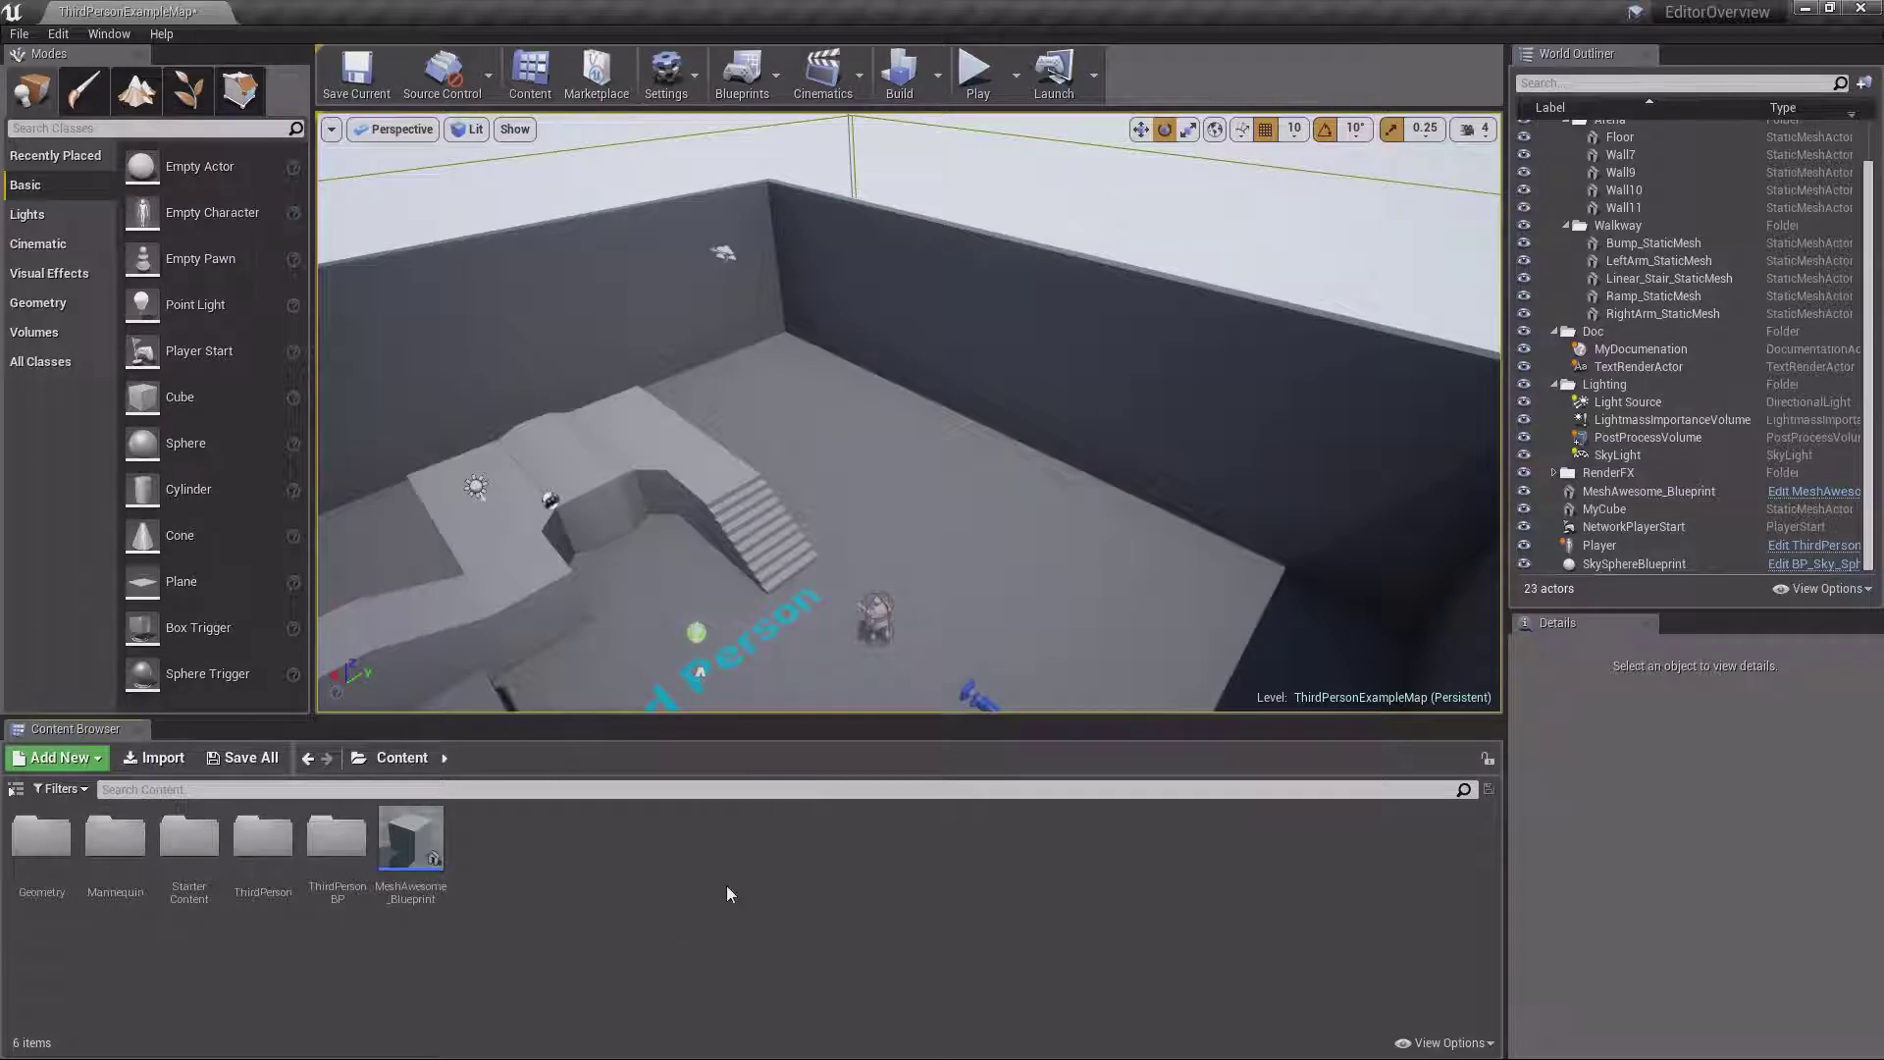
pyautogui.click(116, 37)
pyautogui.moveTo(232, 355)
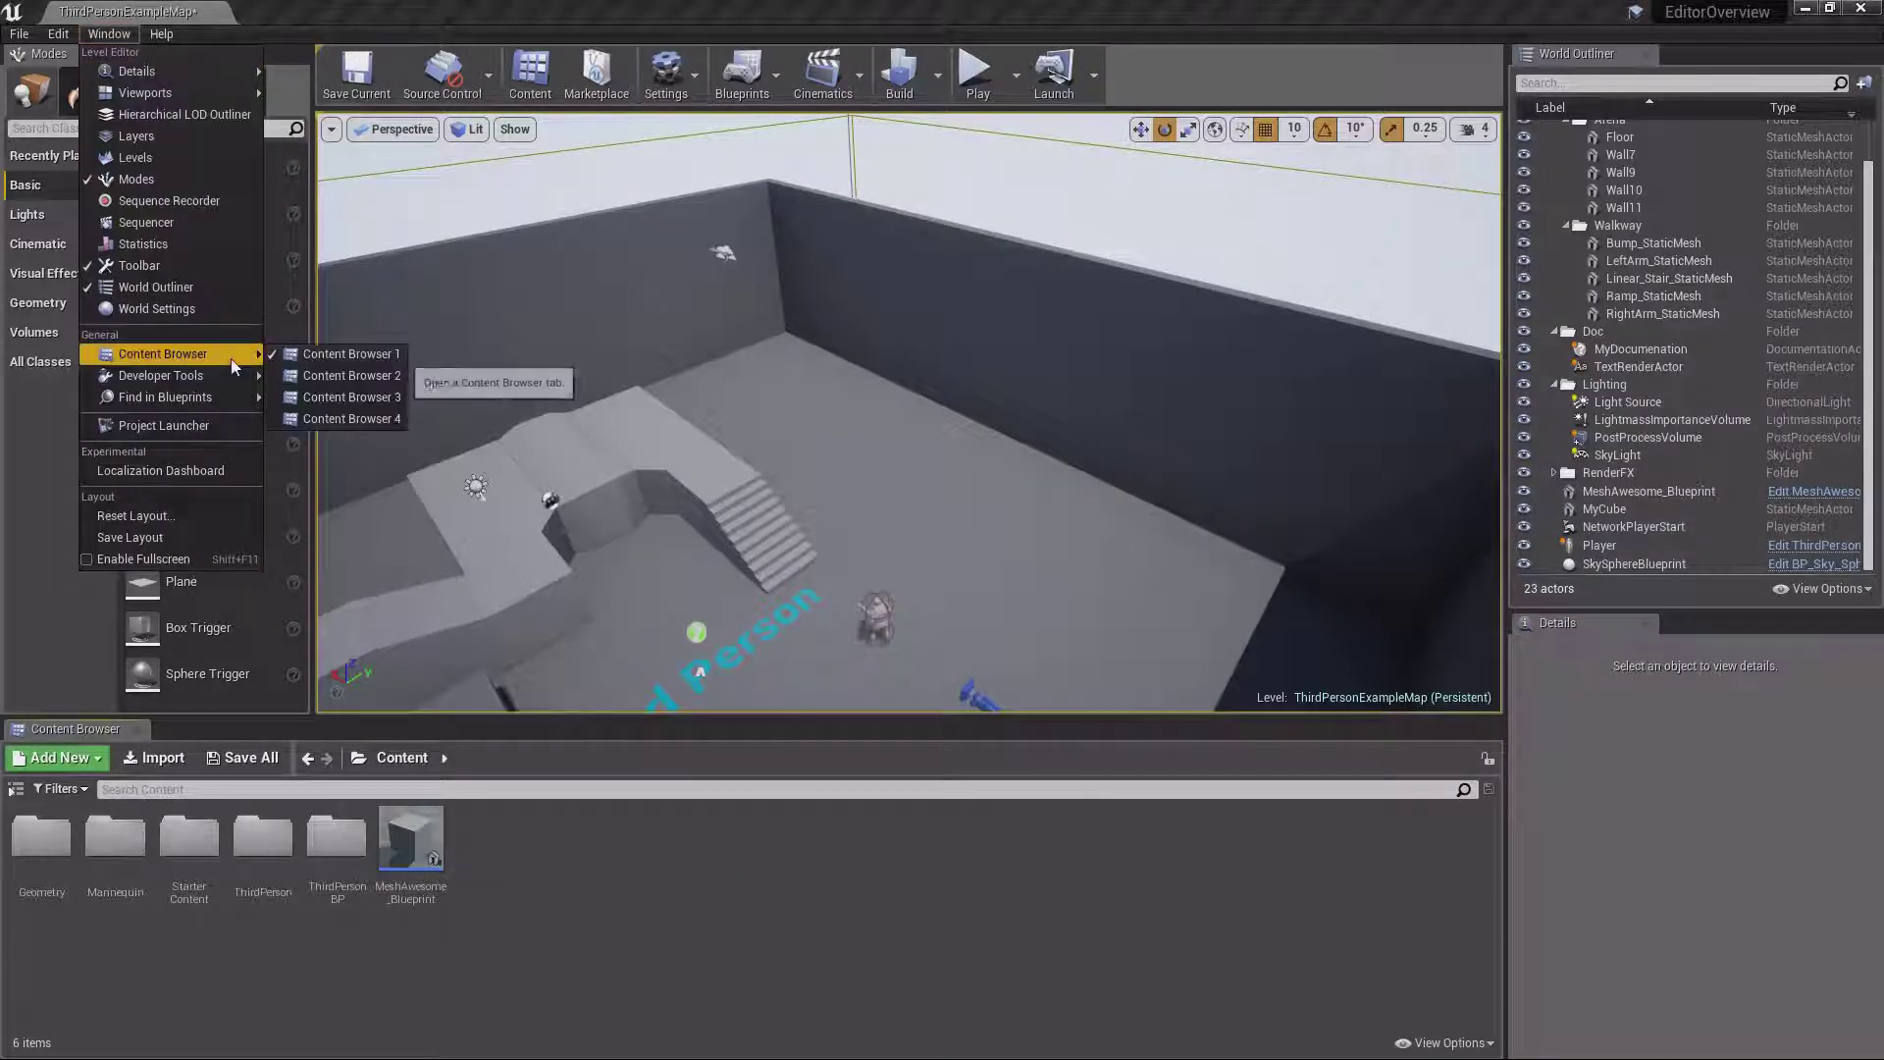
pyautogui.click(356, 420)
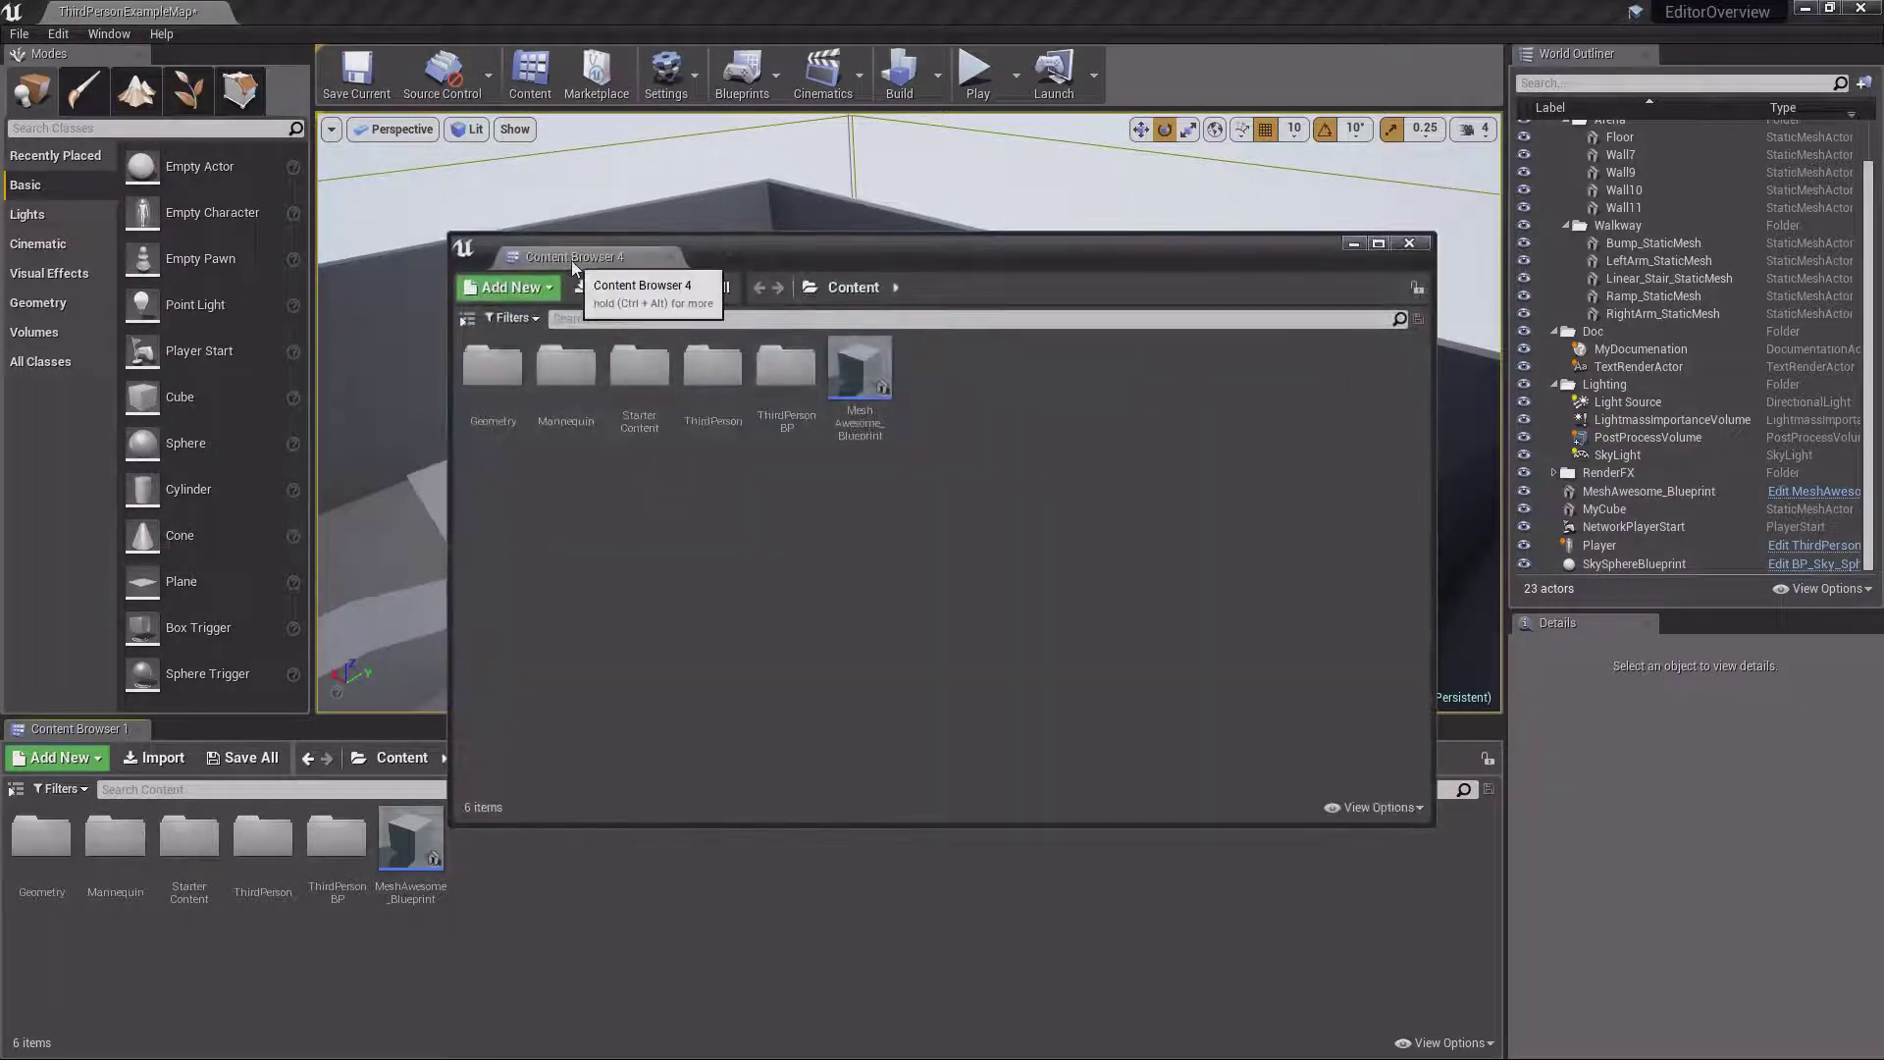
pyautogui.moveTo(551, 259); pyautogui.dragTo(309, 8)
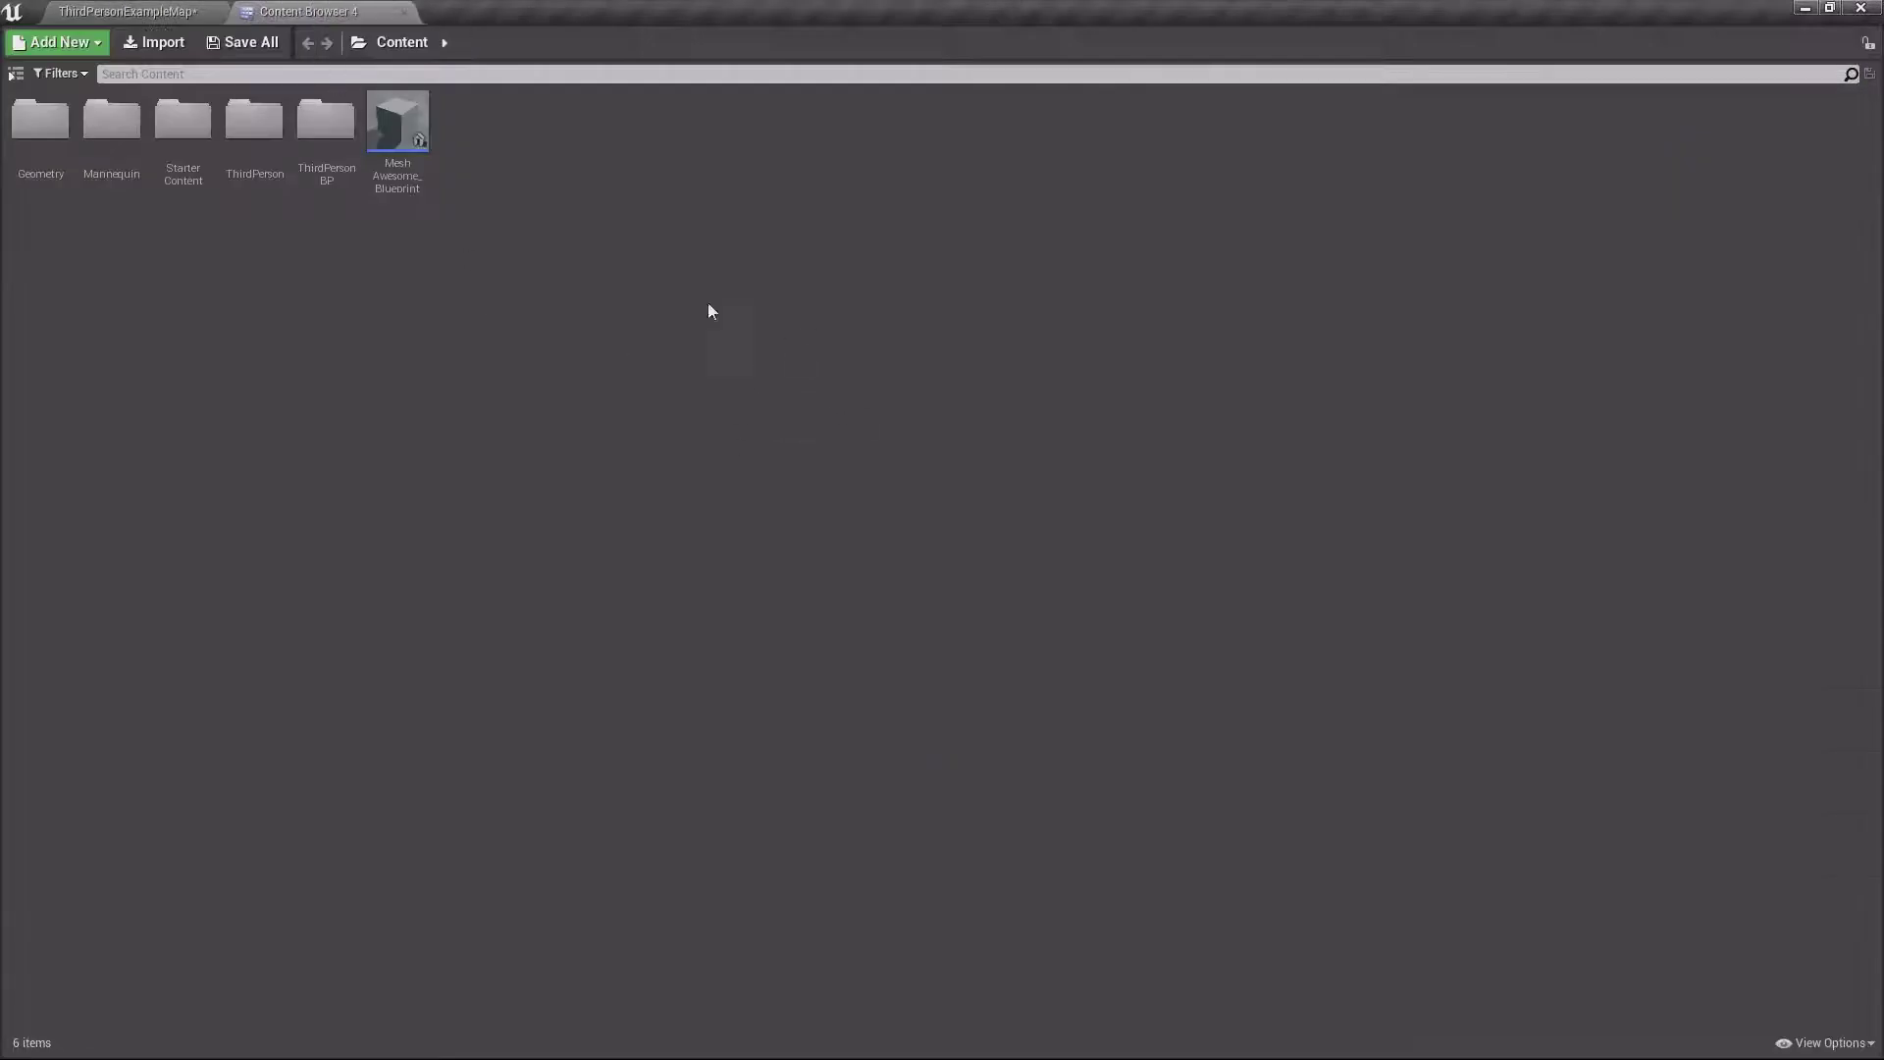
pyautogui.moveTo(392, 12); pyautogui.dragTo(240, 731)
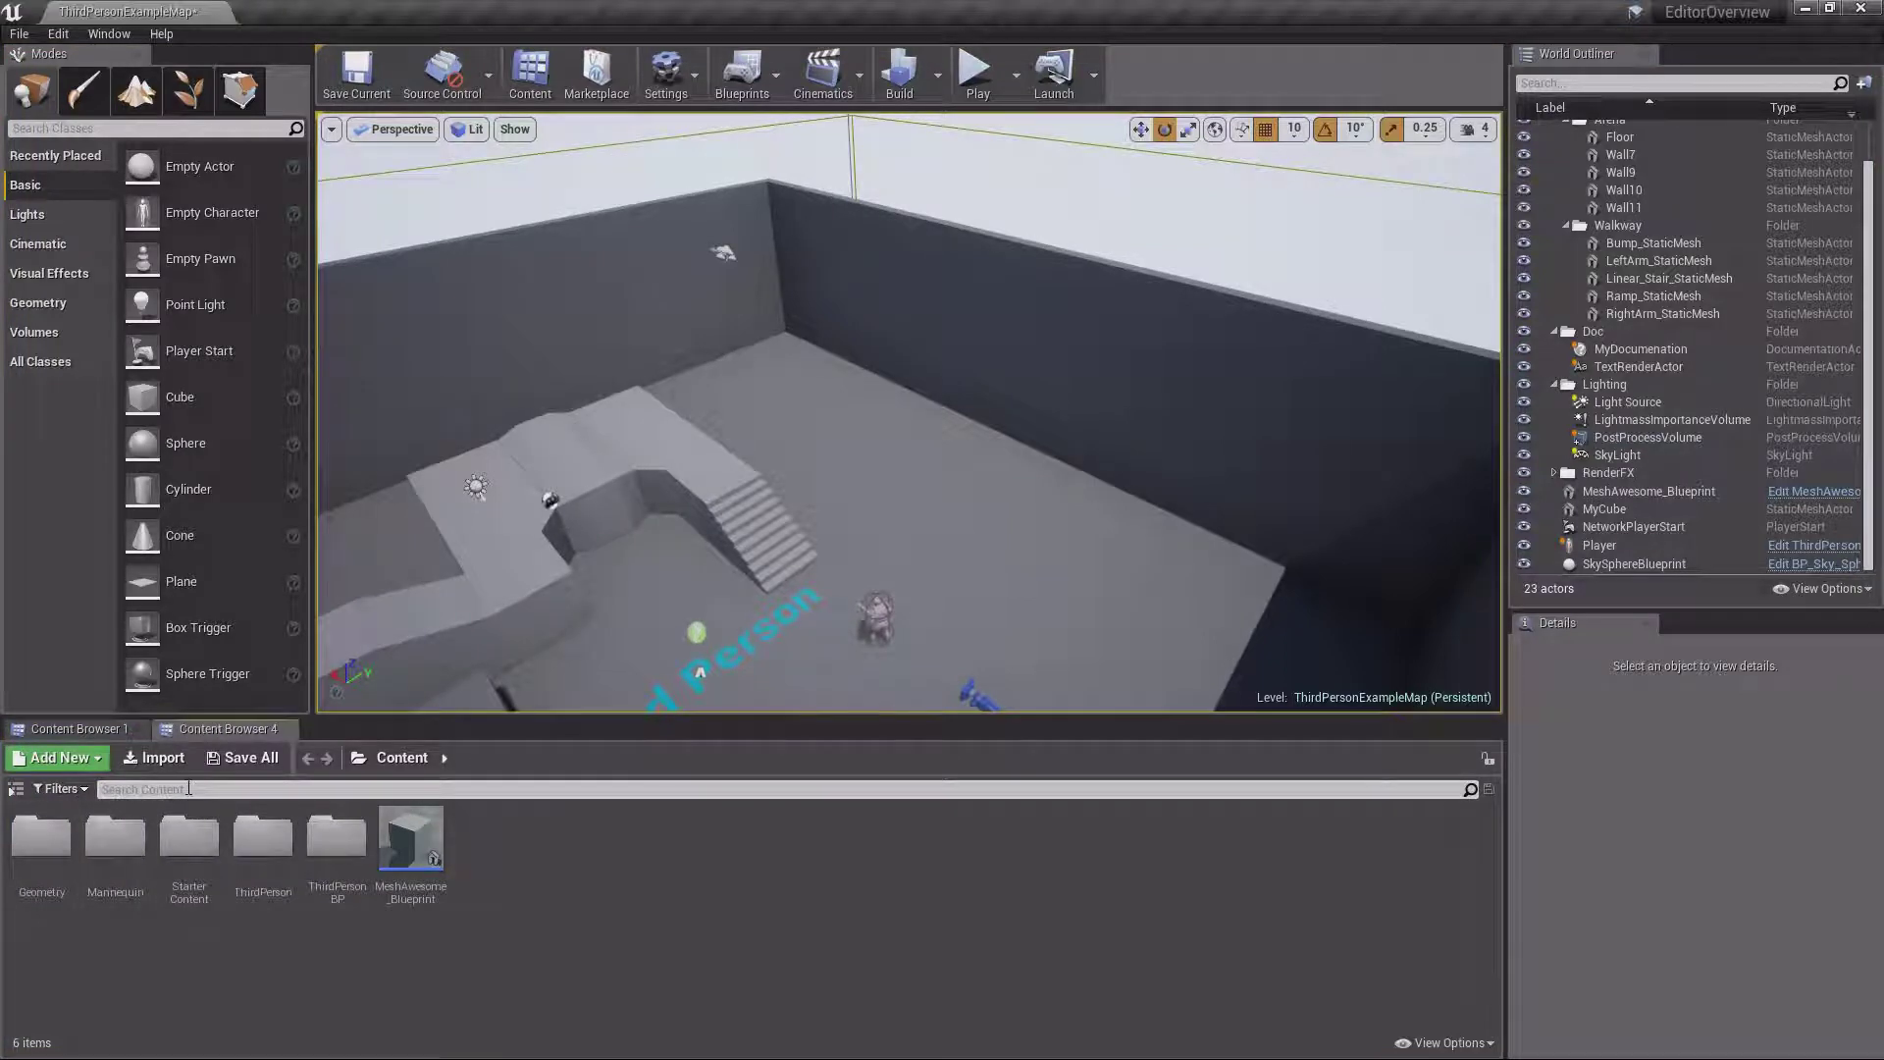
# Search the second content browser for "mesh", compare it with the first browser, and close the second one
pyautogui.write('mesh')
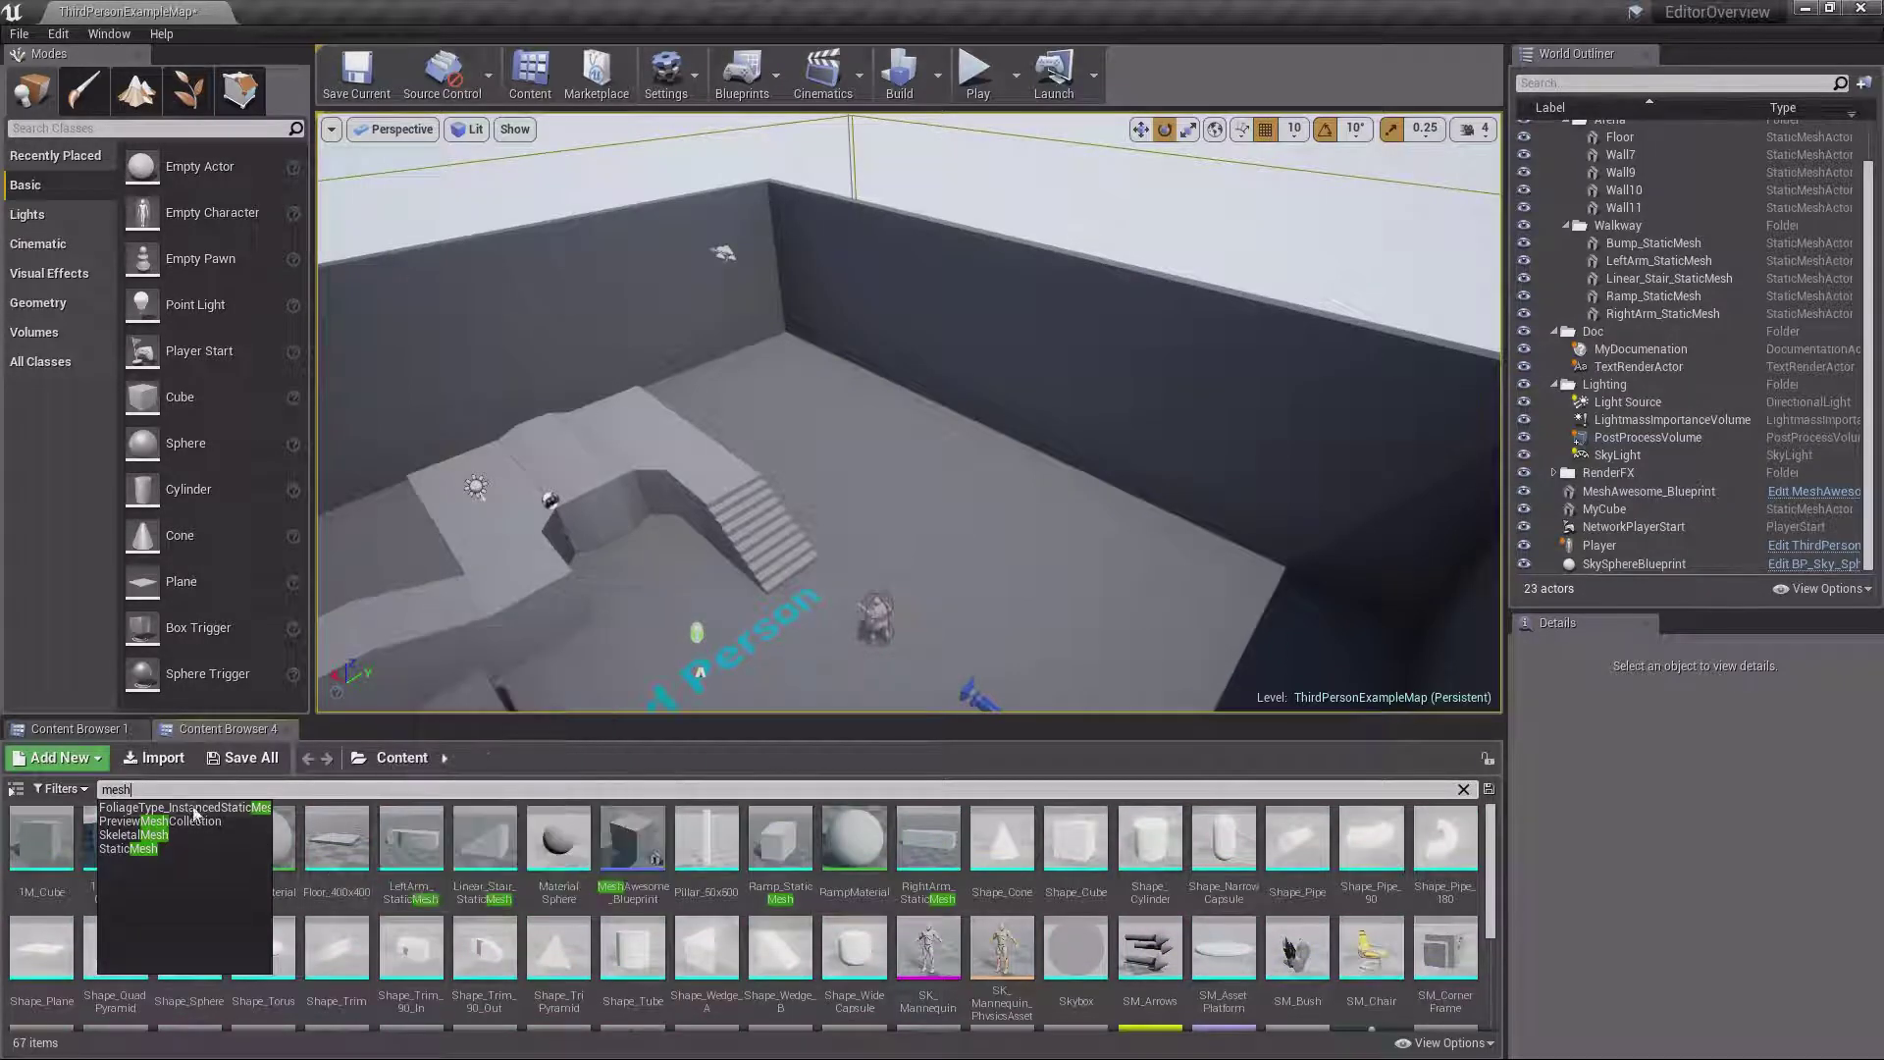
pyautogui.press('Escape')
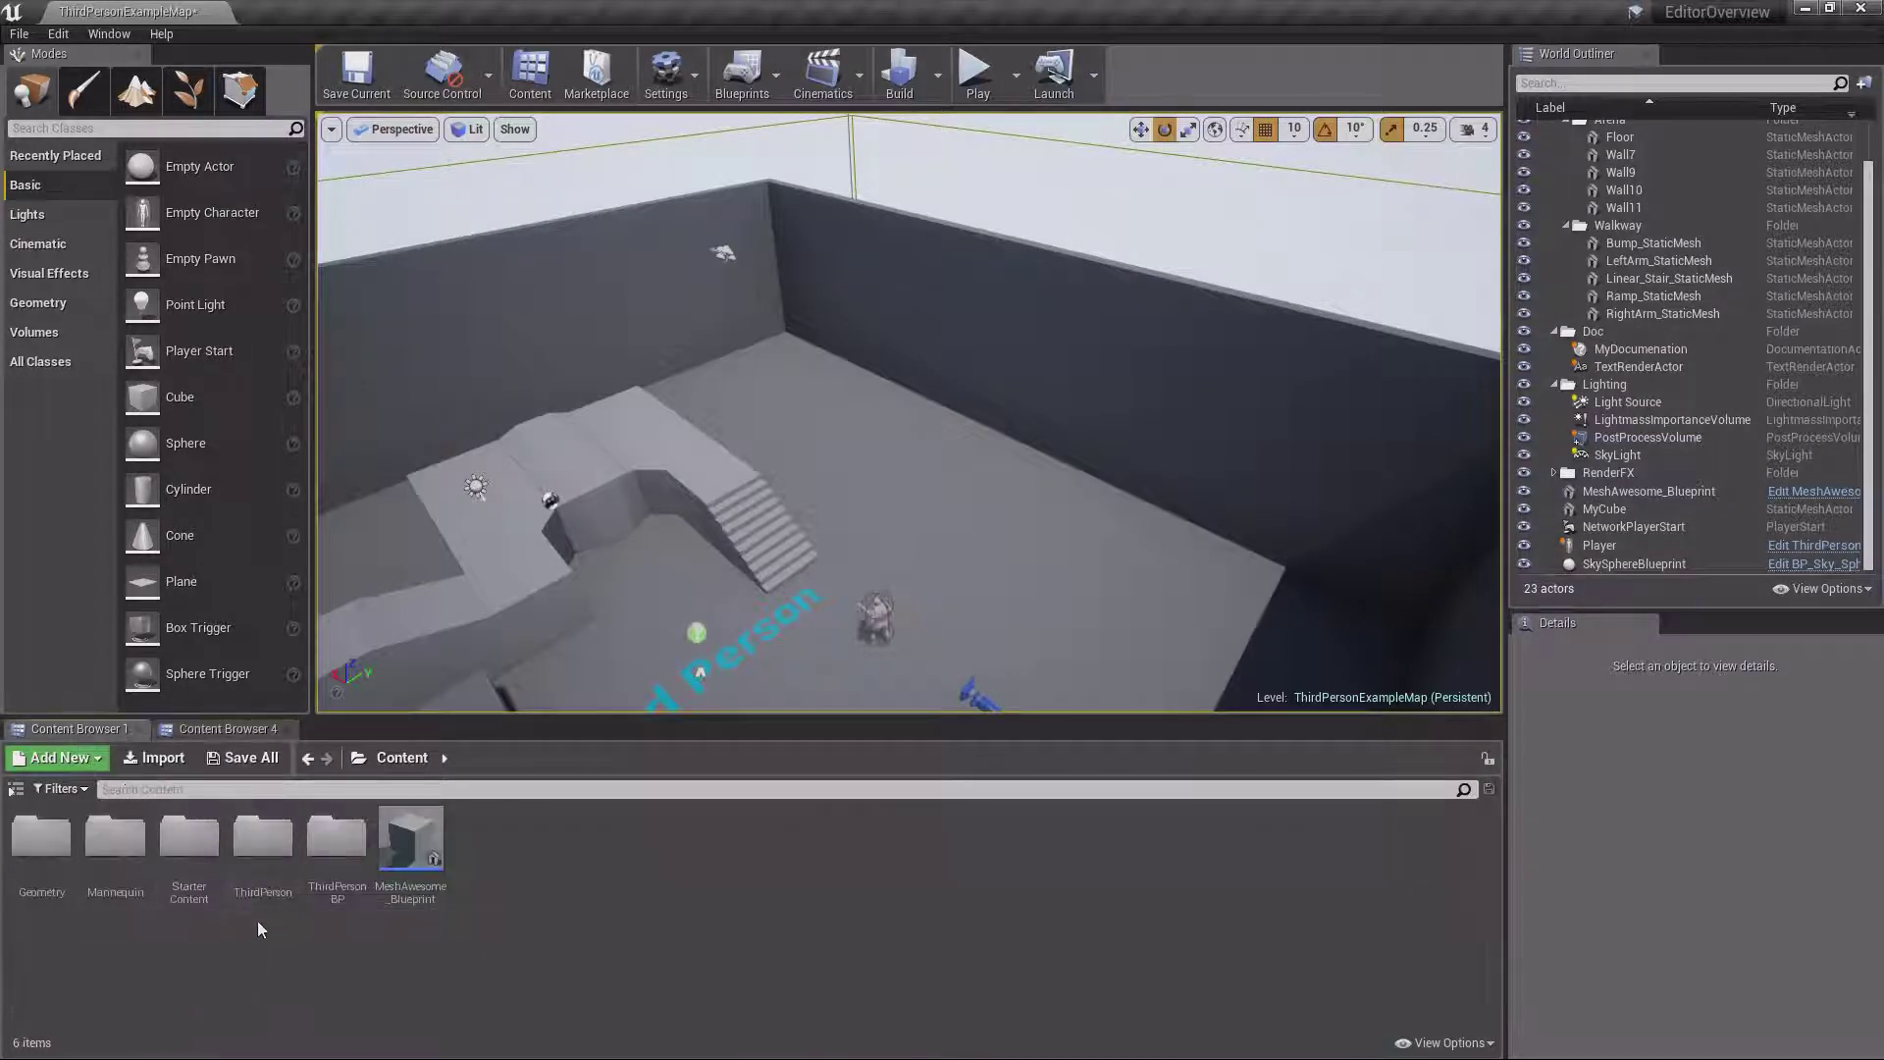
pyautogui.click(210, 731)
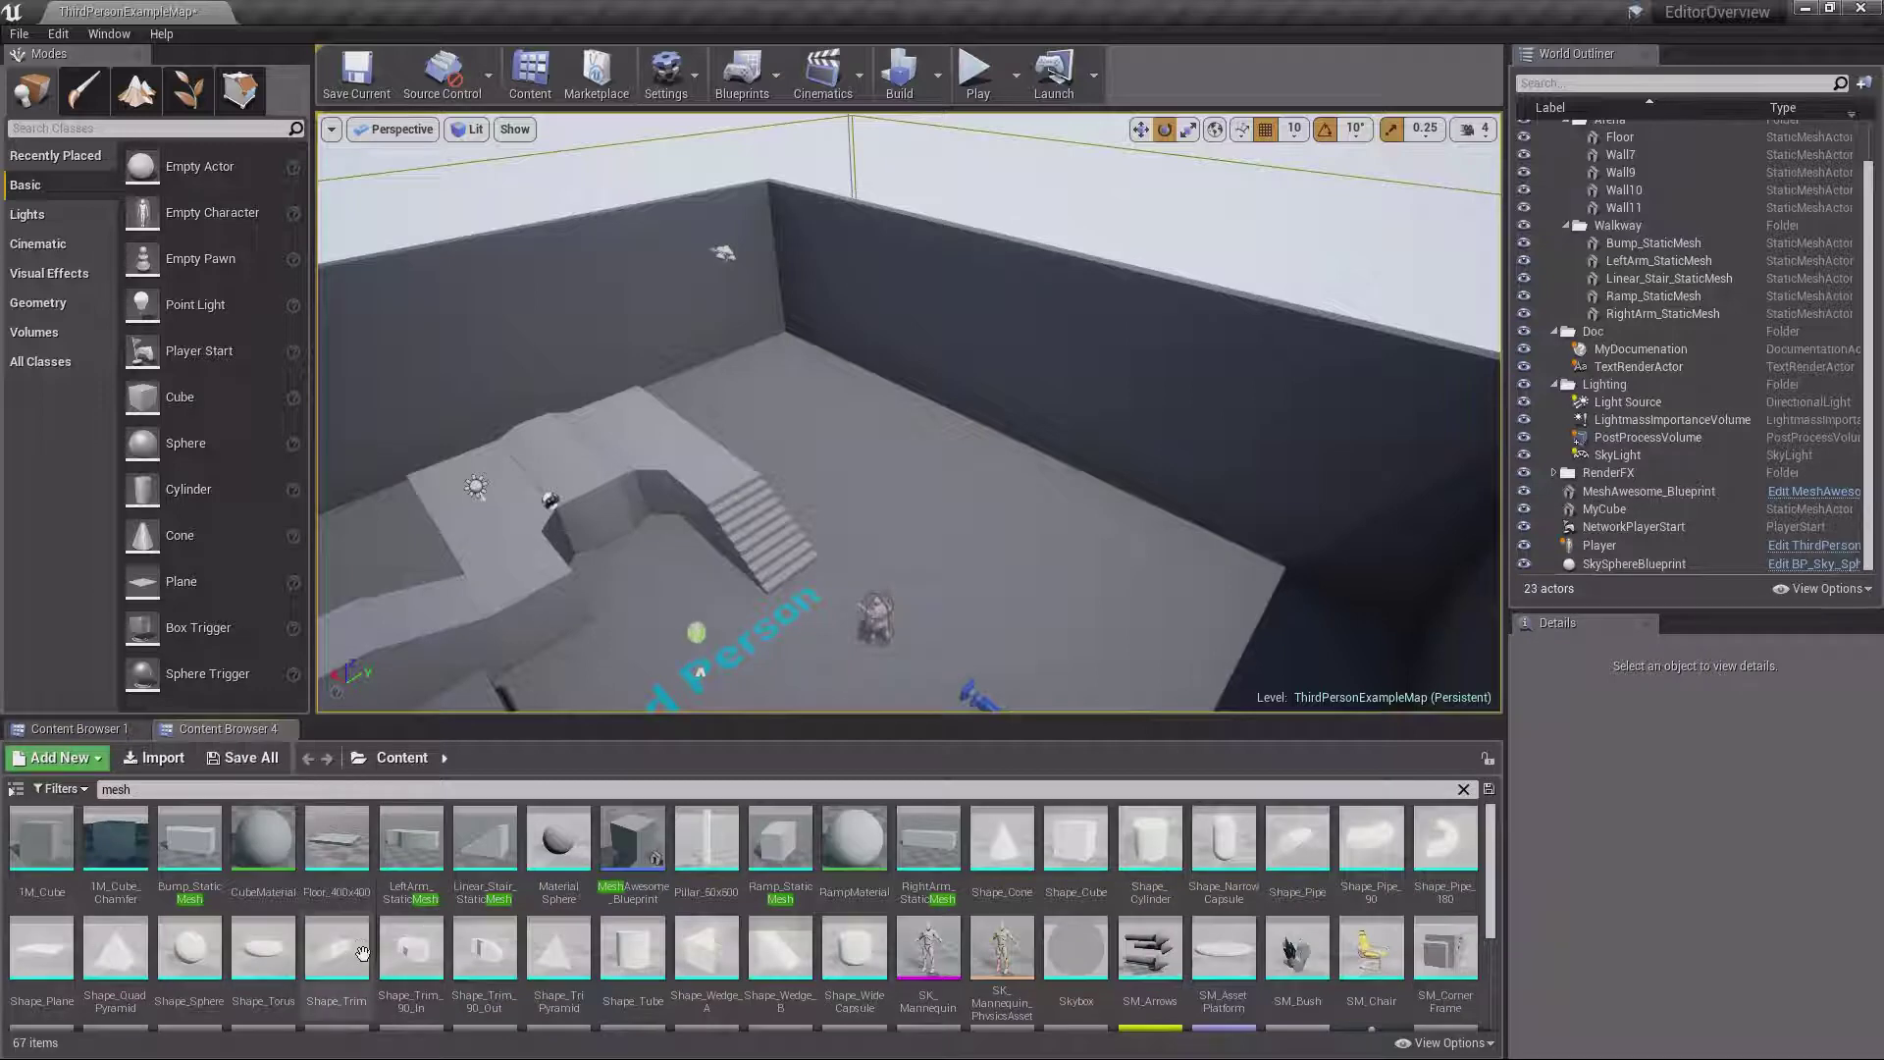
pyautogui.click(285, 729)
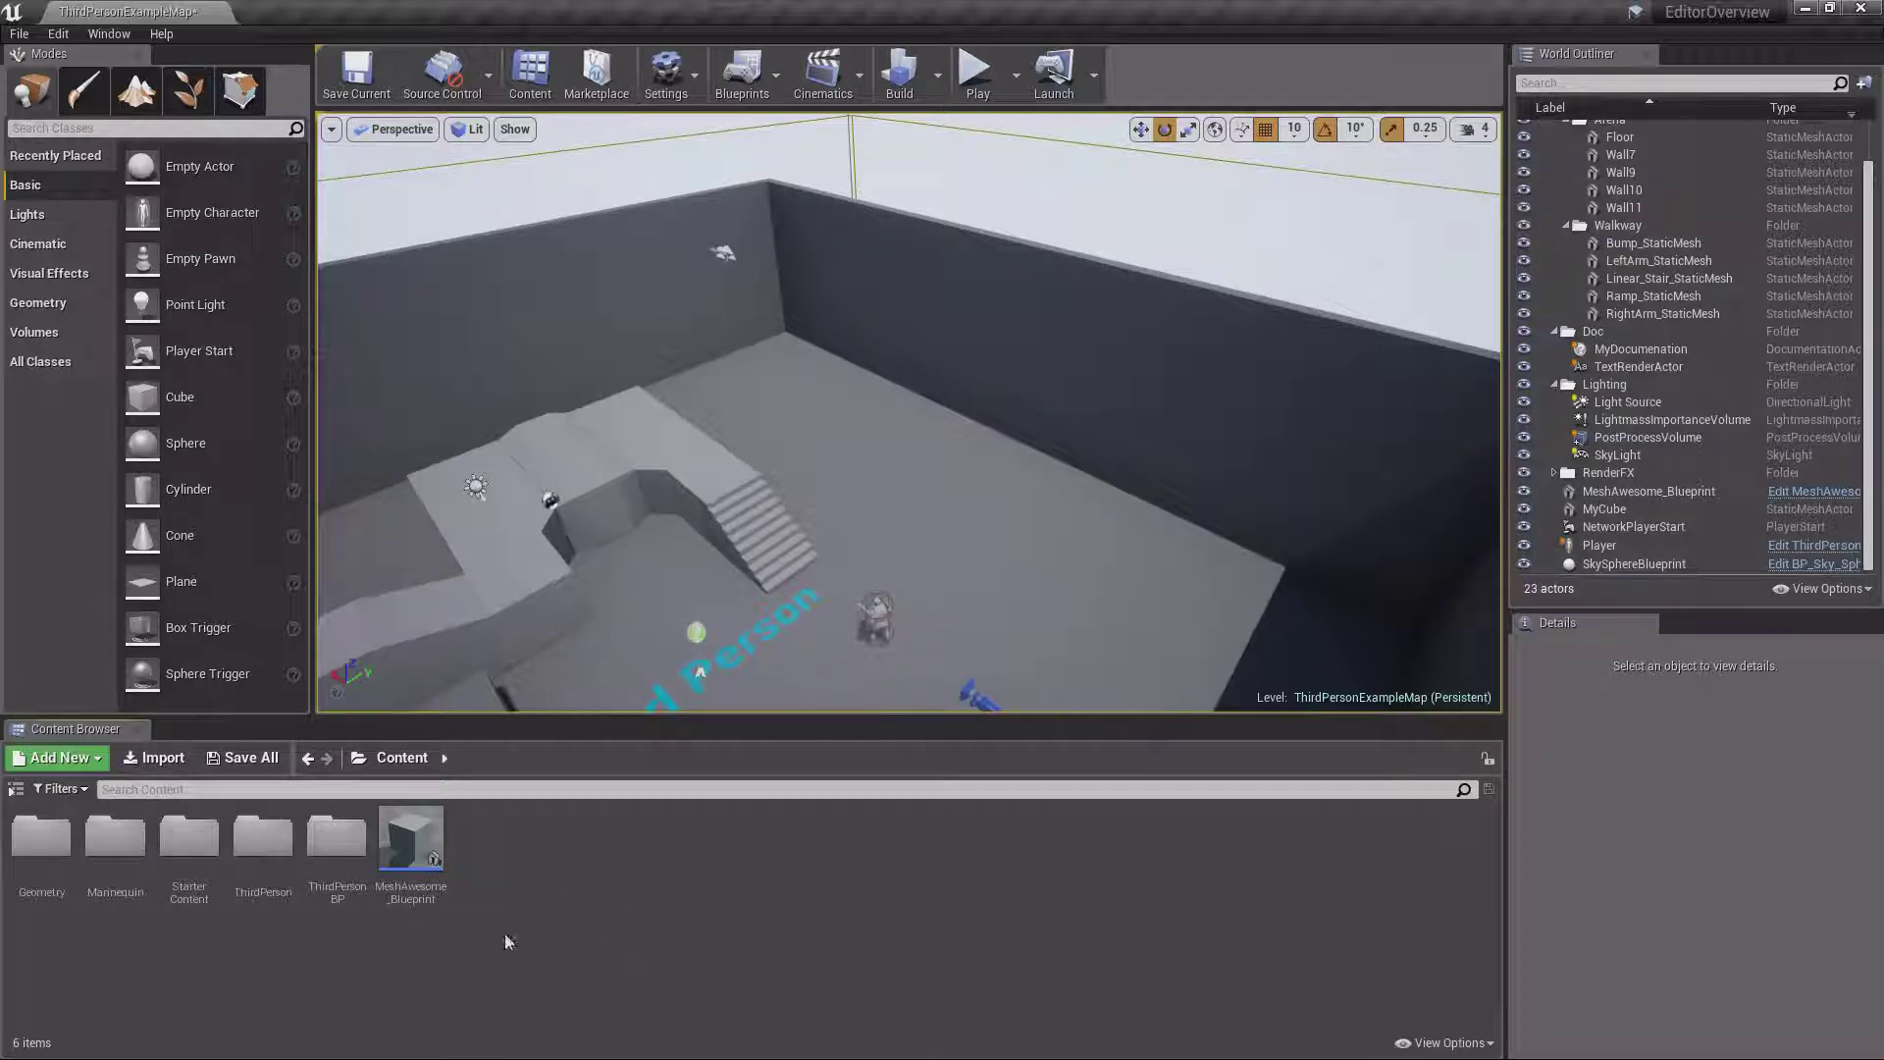
# Show the folder tree in the Content Browser and expand the Mannequin folder
pyautogui.click(17, 793)
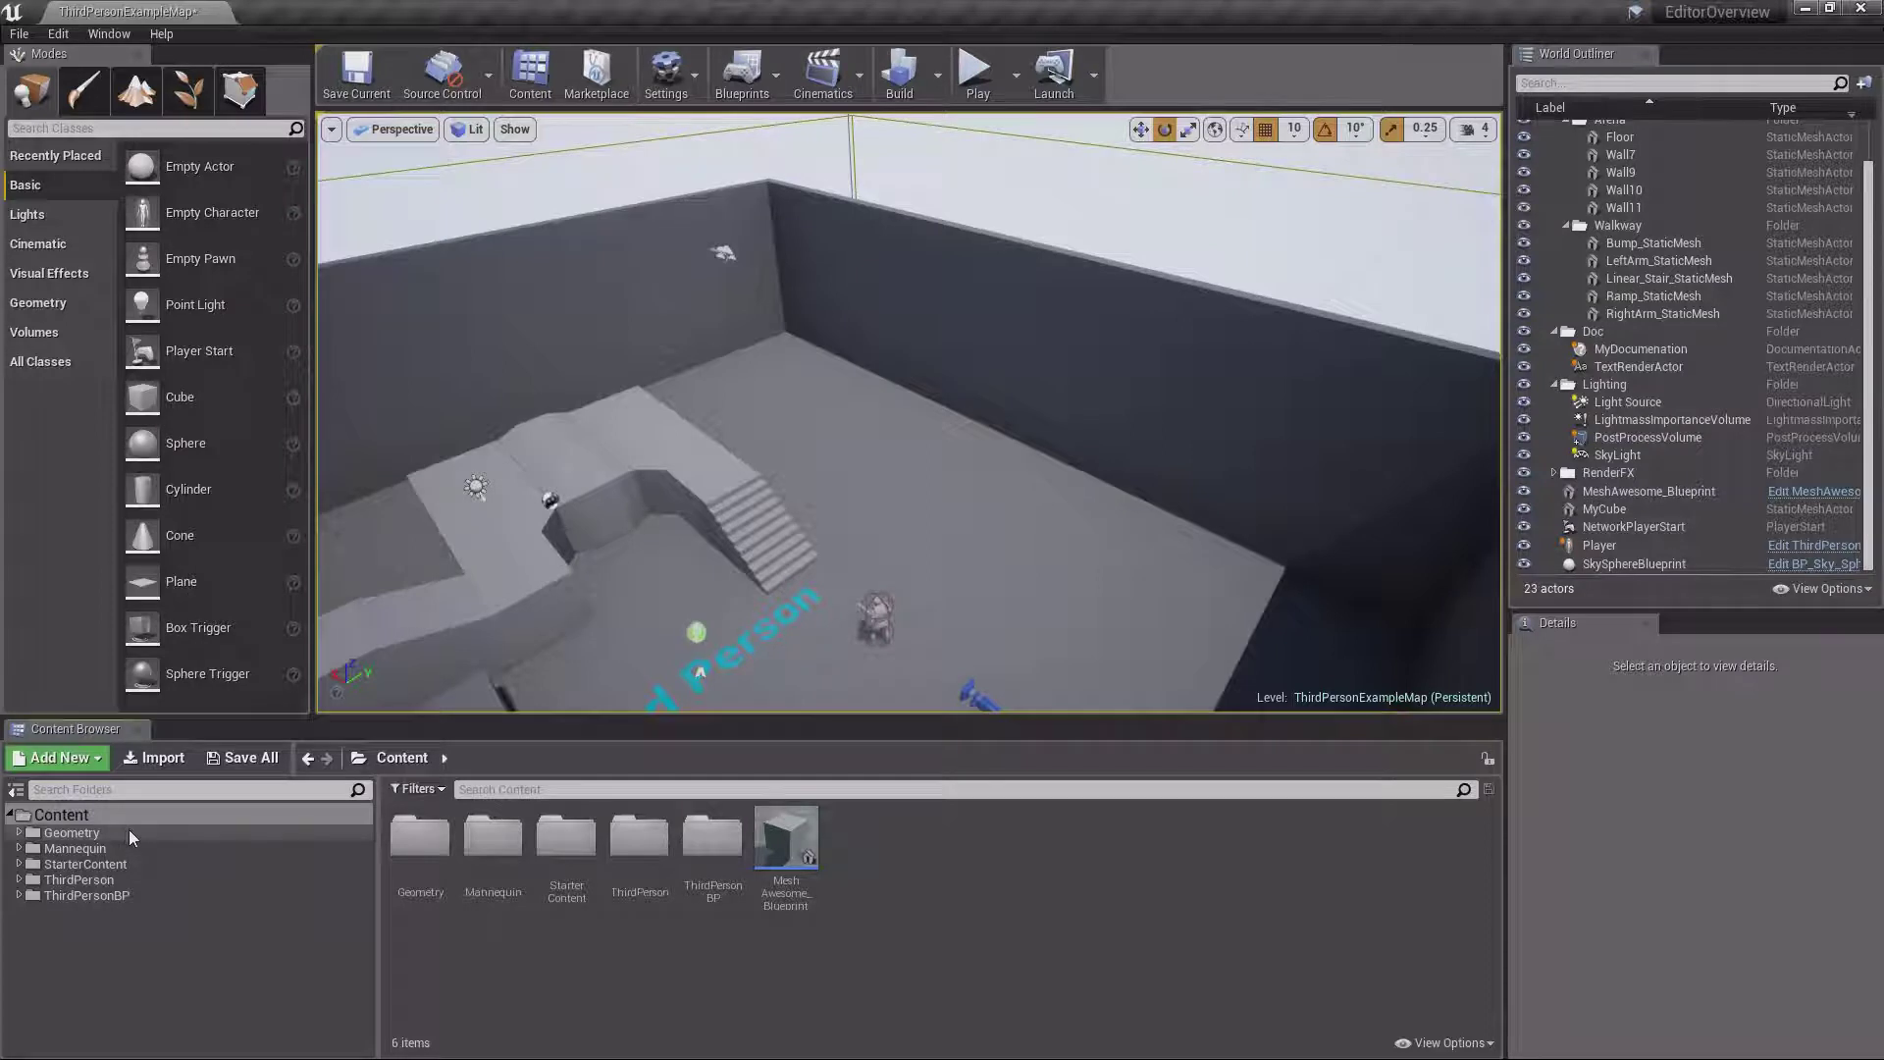
pyautogui.click(91, 816)
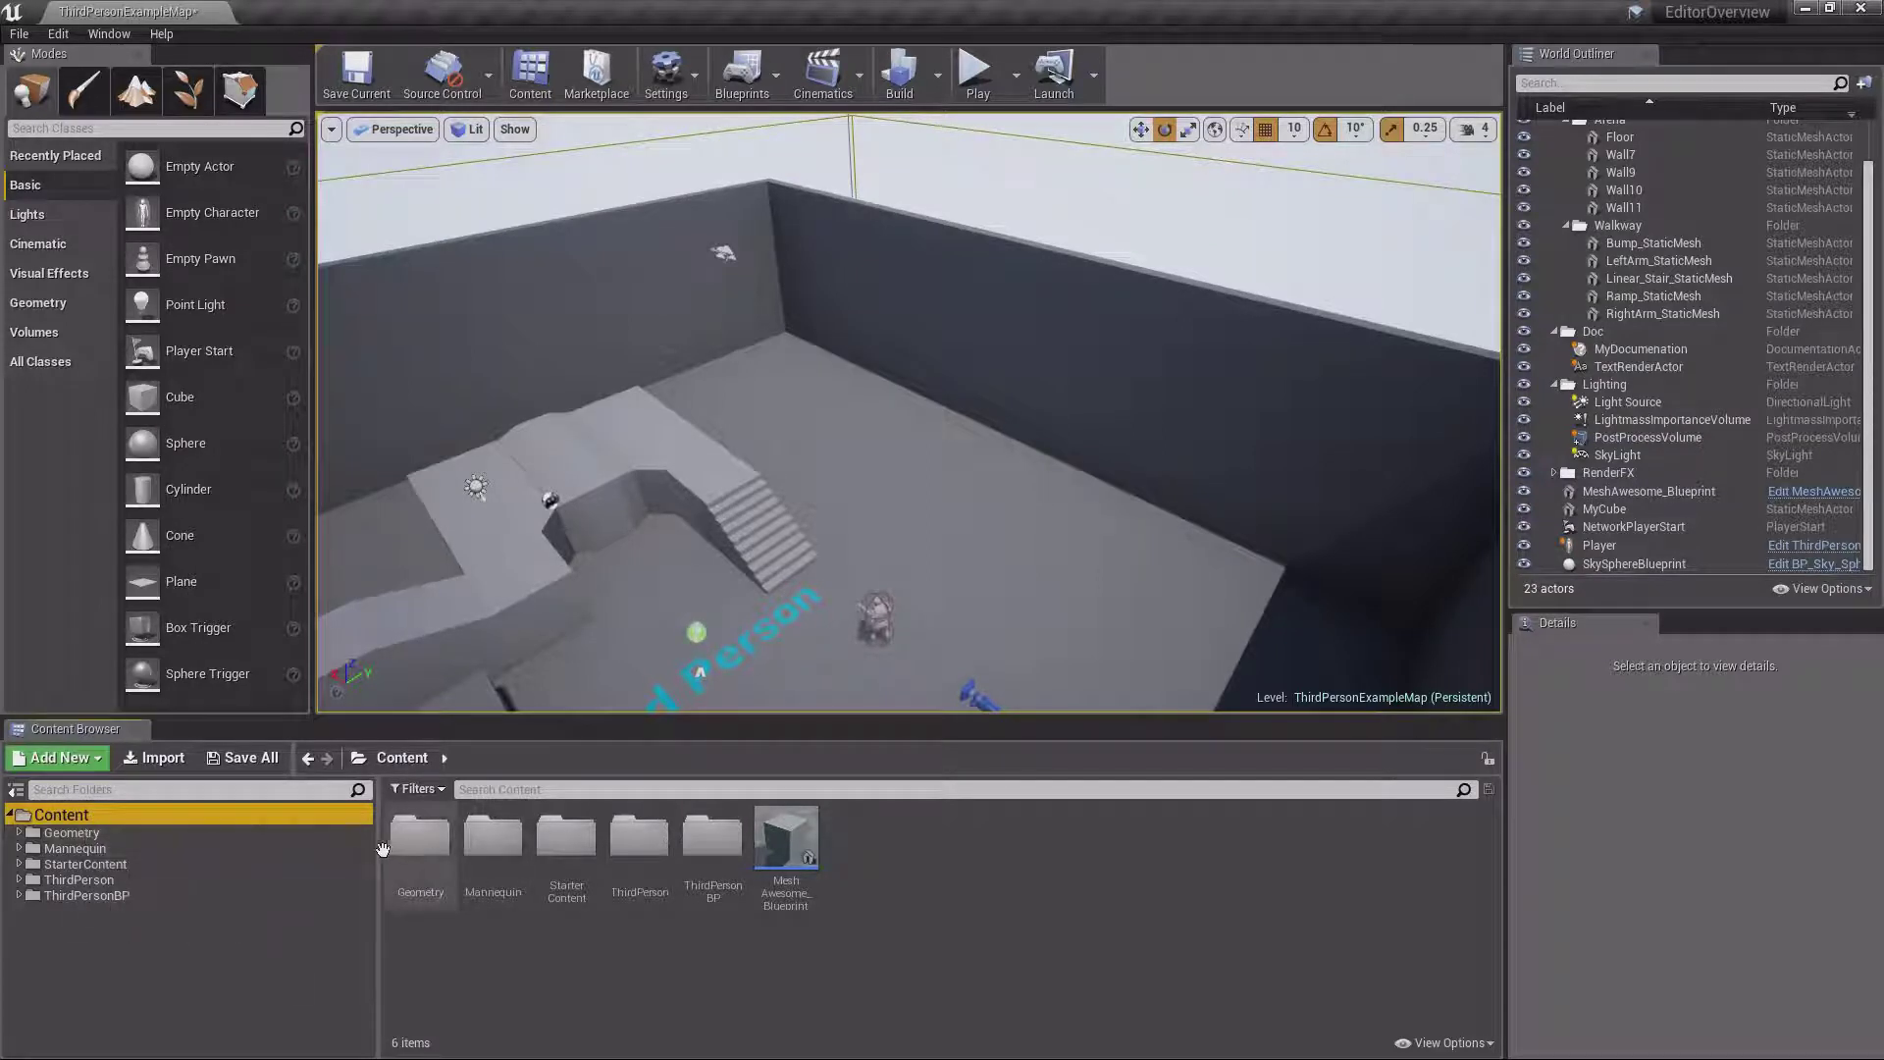
pyautogui.click(20, 834)
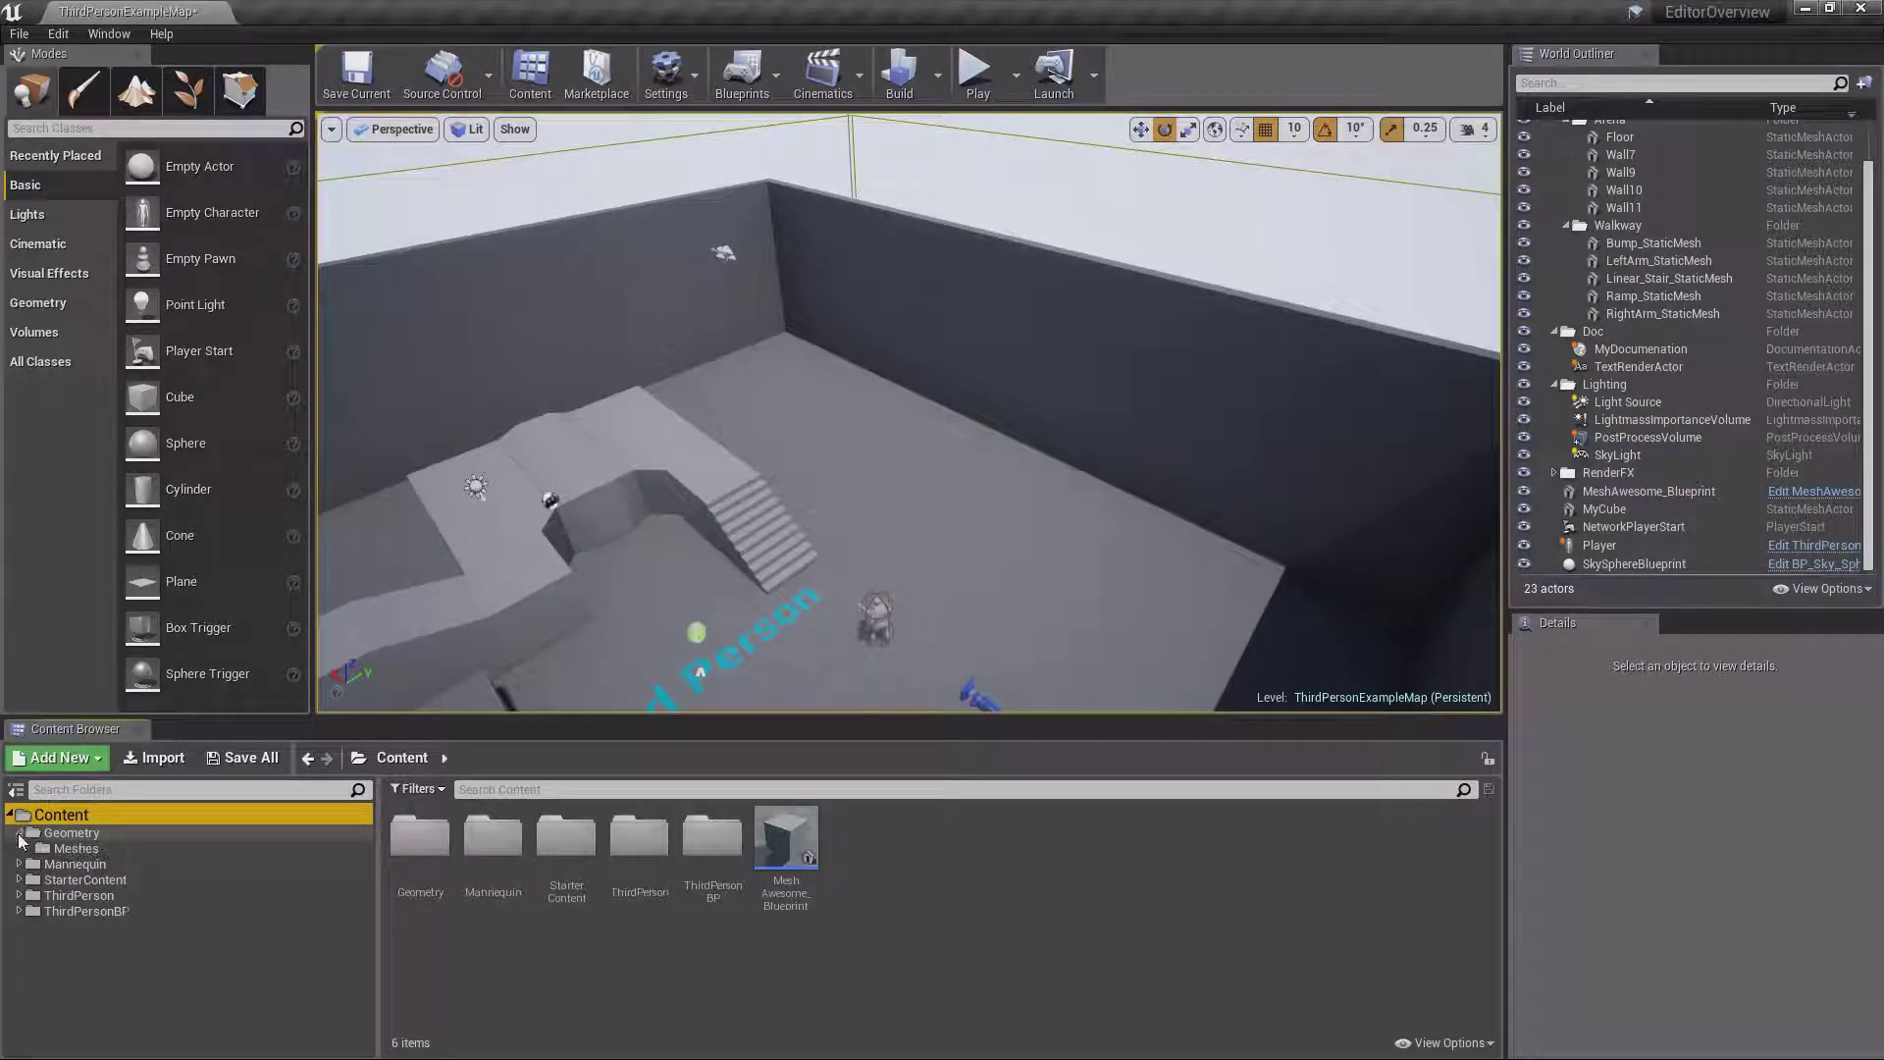
pyautogui.click(20, 865)
pyautogui.click(19, 833)
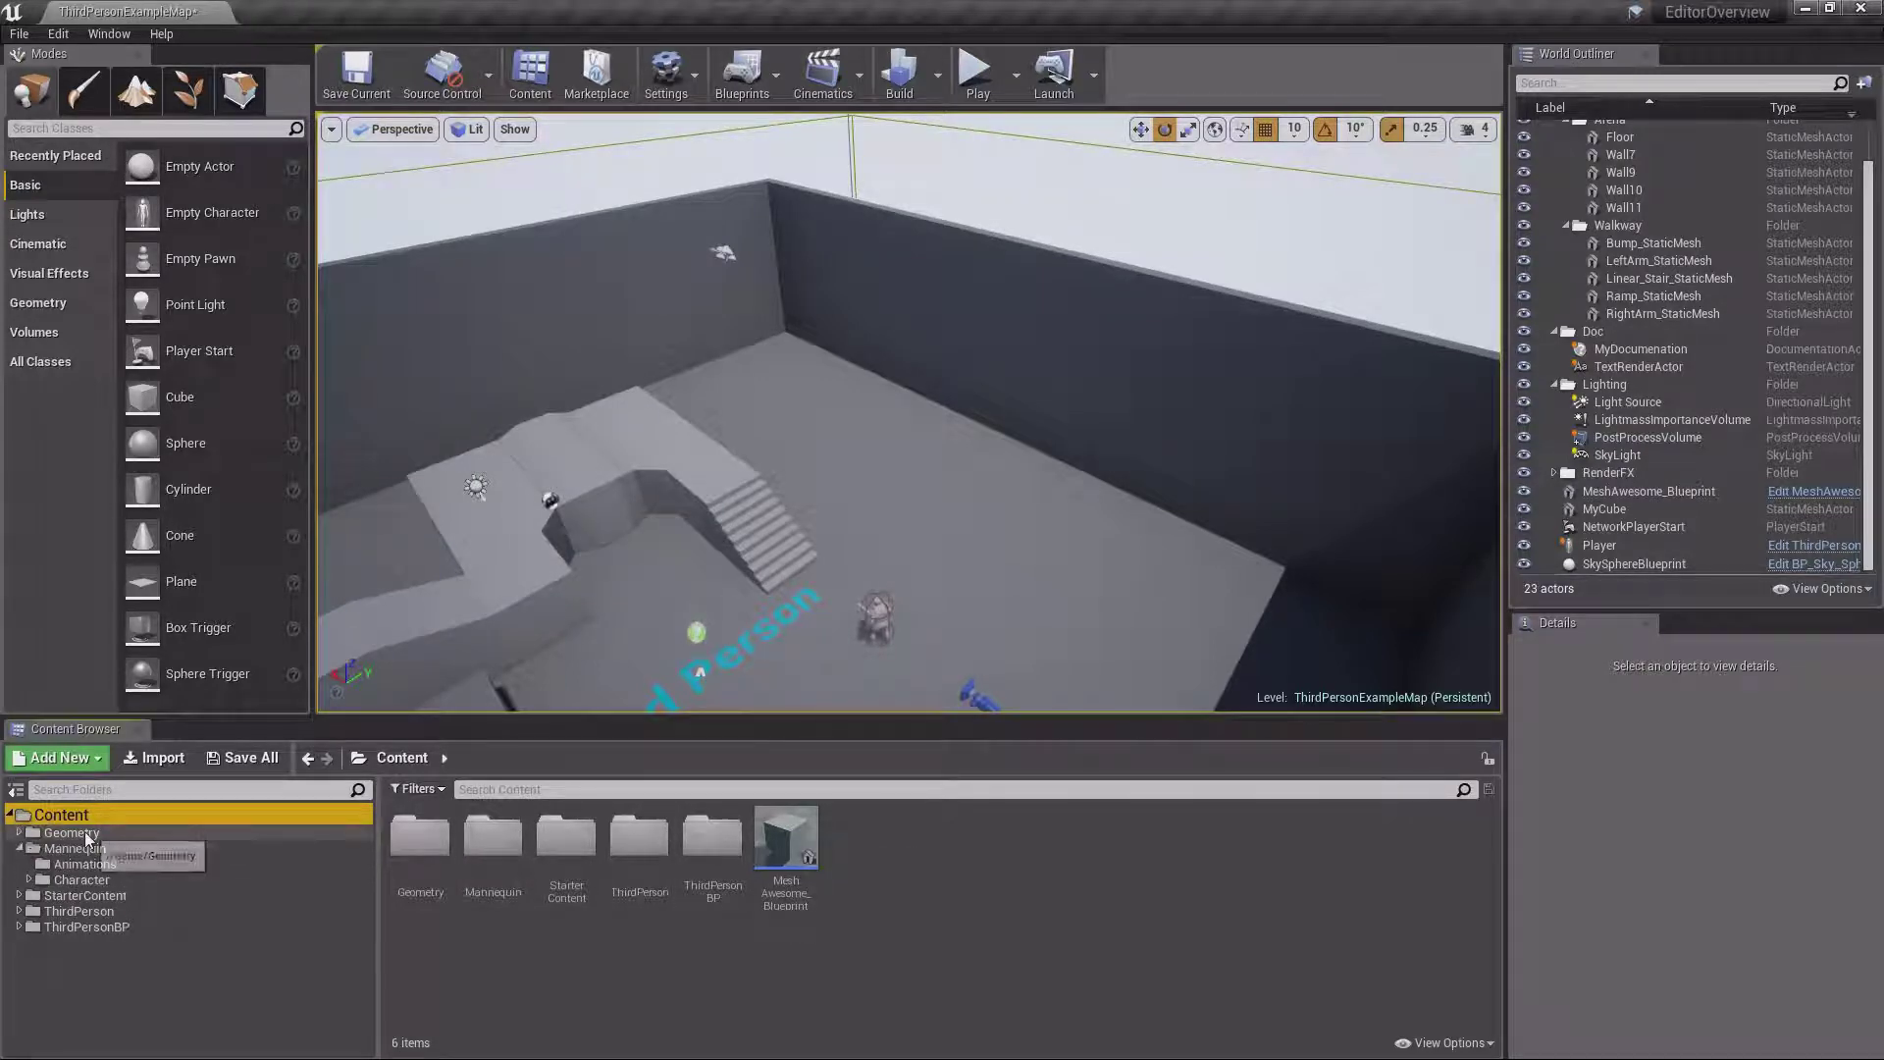
# View the Character and StarterContent folders and the StarterContent folder options, ending back at the root Content folder
pyautogui.rightClick(84, 832)
pyautogui.rightClick(78, 879)
pyautogui.click(66, 897)
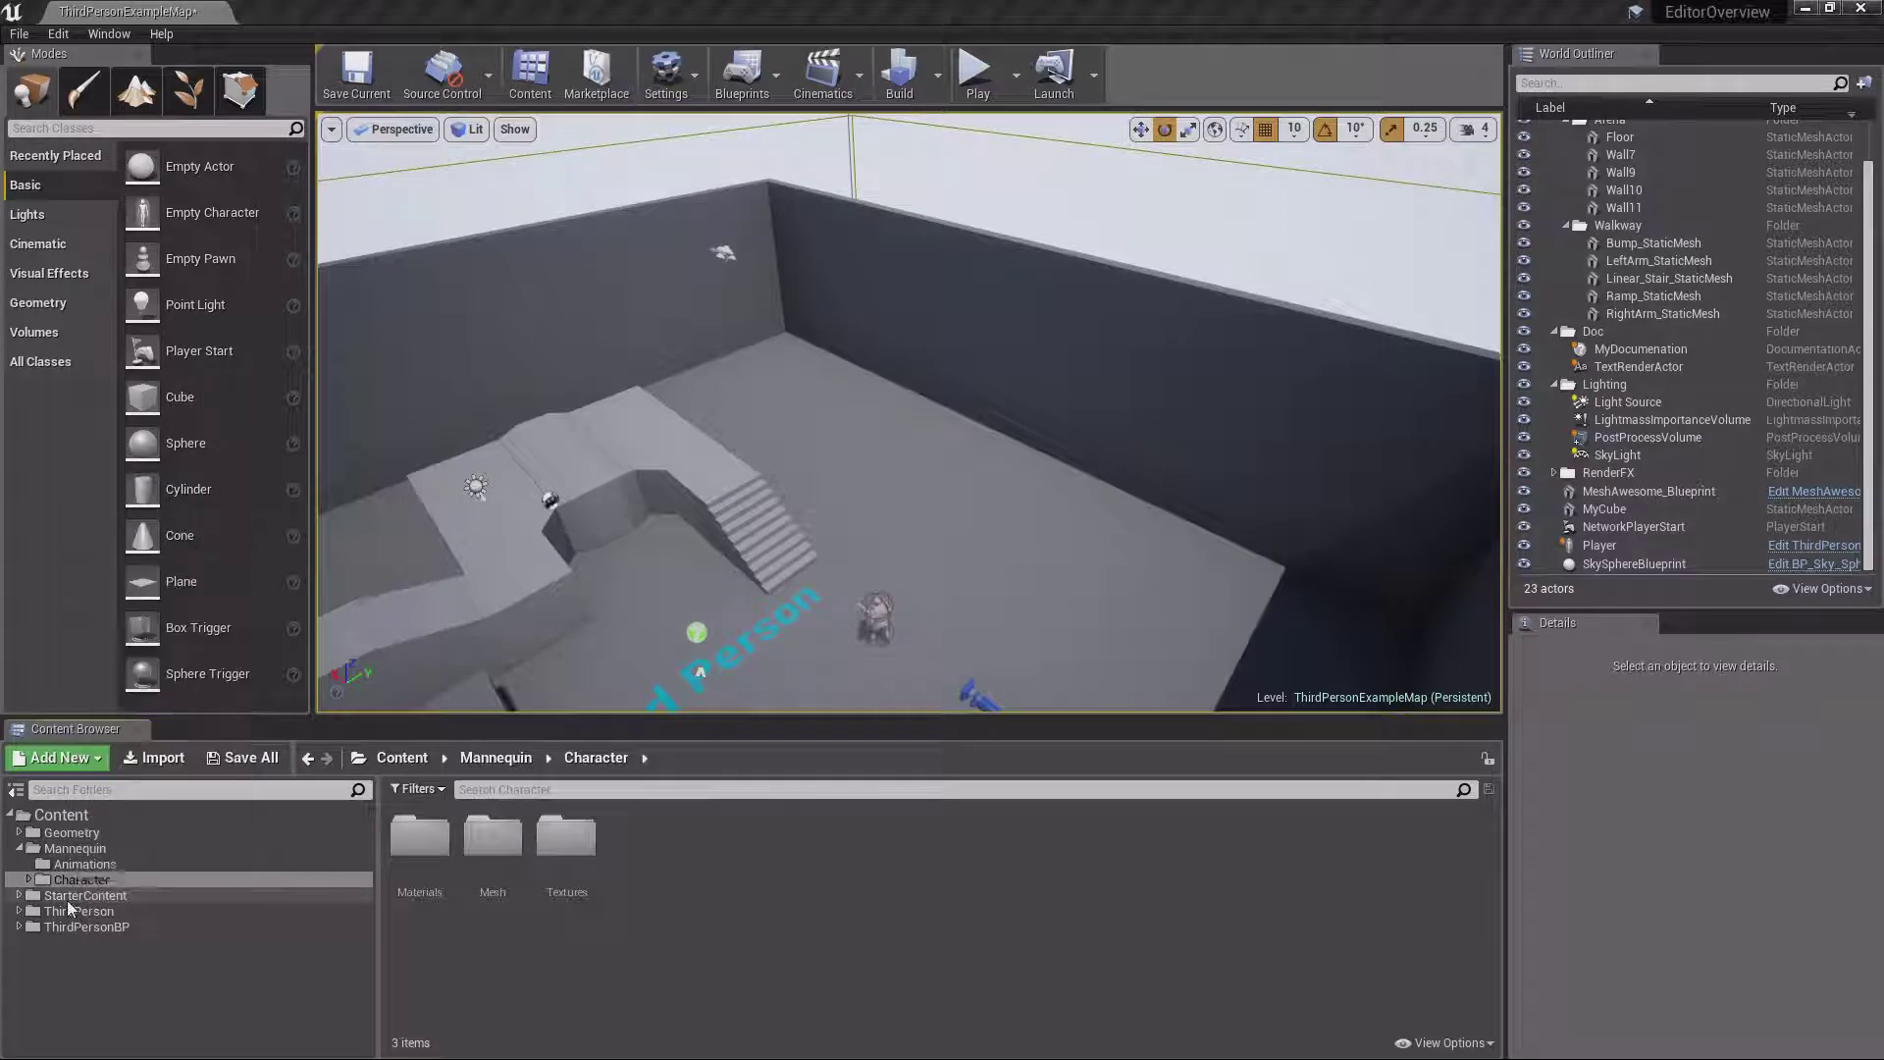
pyautogui.click(67, 897)
pyautogui.rightClick(67, 898)
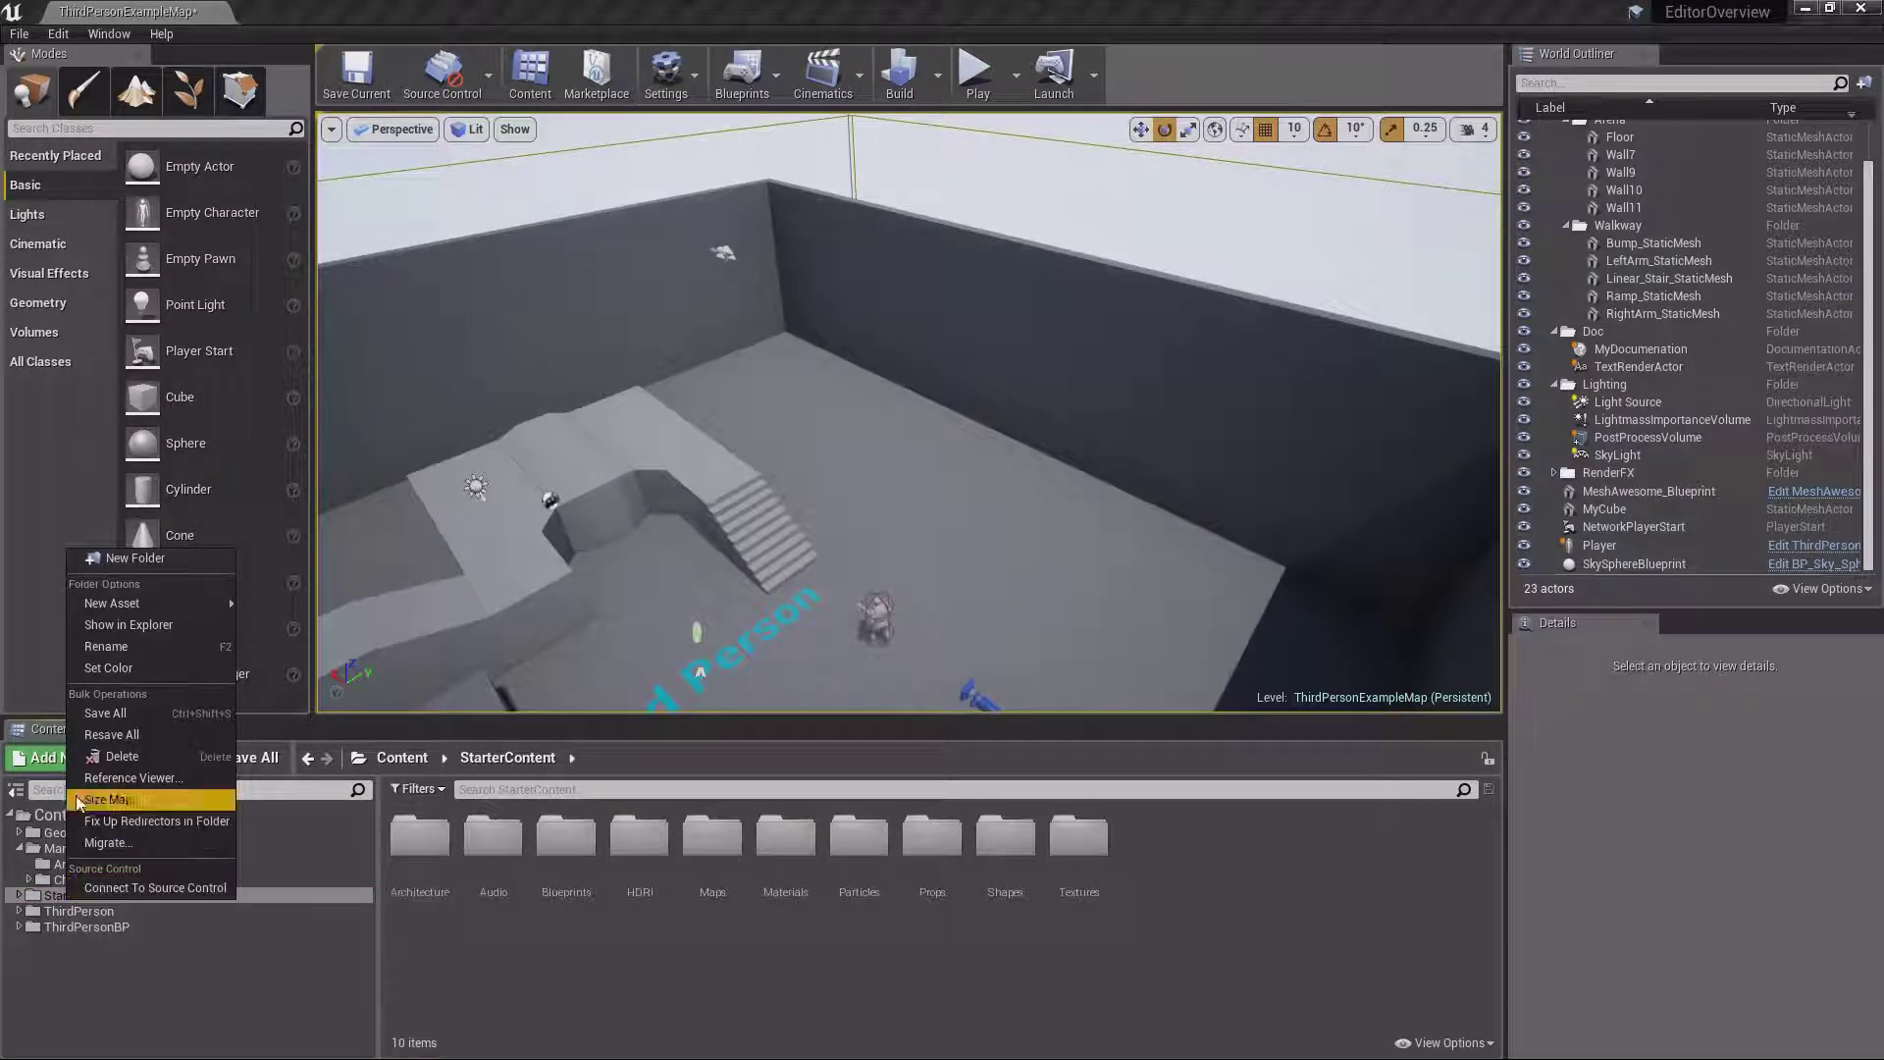
pyautogui.click(197, 964)
pyautogui.click(77, 819)
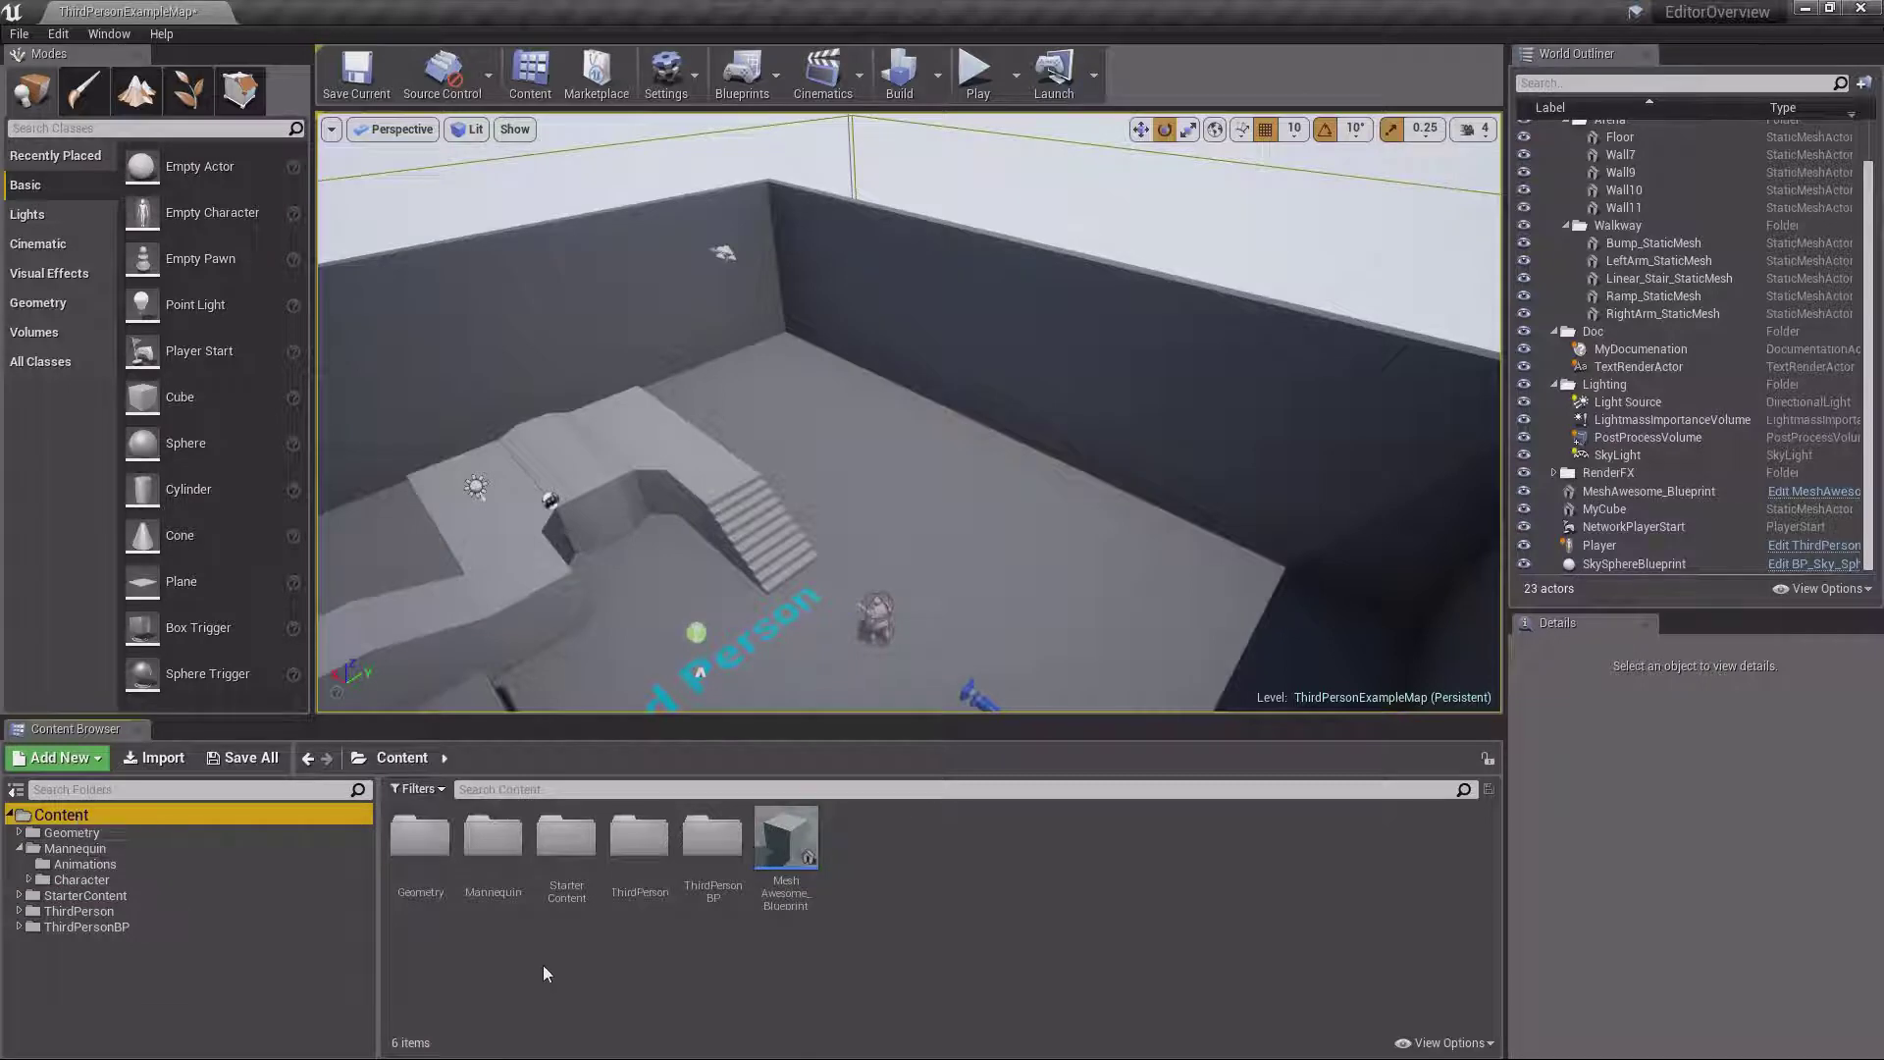
# Set the Mannequin folder's color to a saturated blue using the color wheel
pyautogui.rightClick(493, 837)
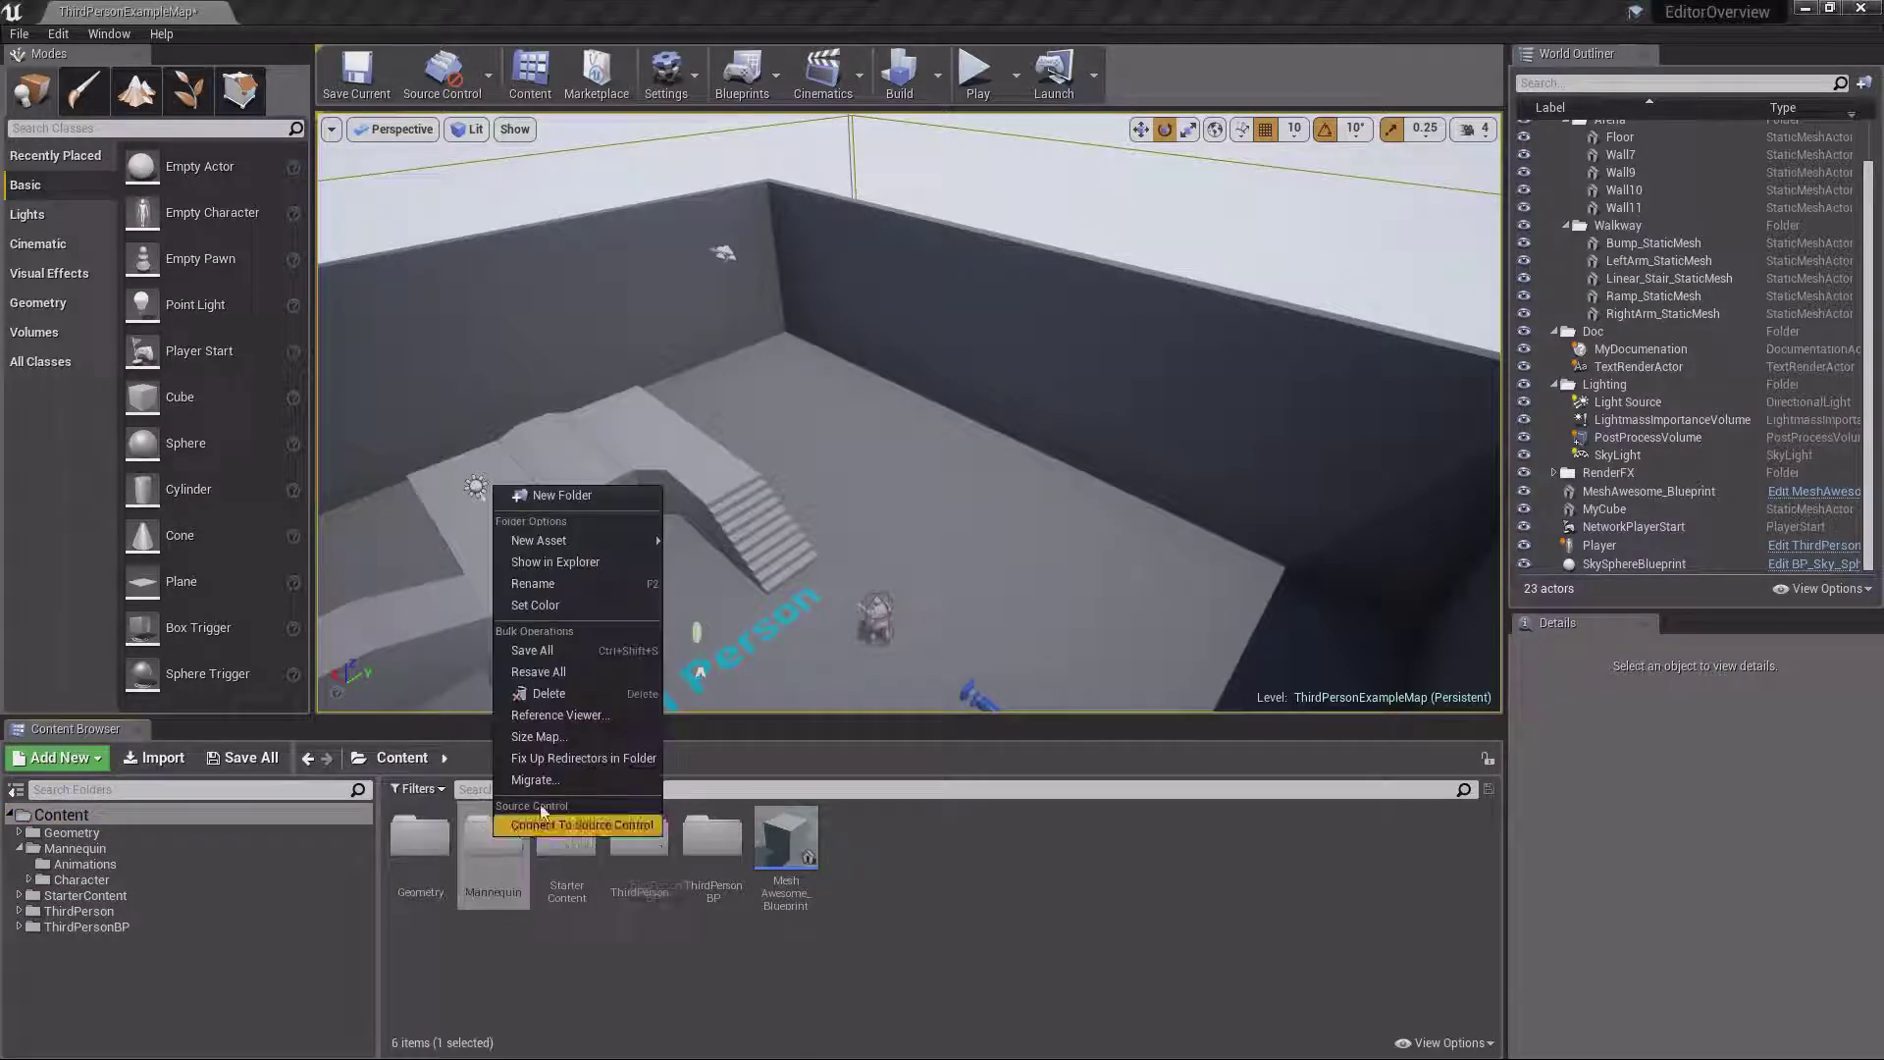
pyautogui.click(557, 604)
pyautogui.click(658, 673)
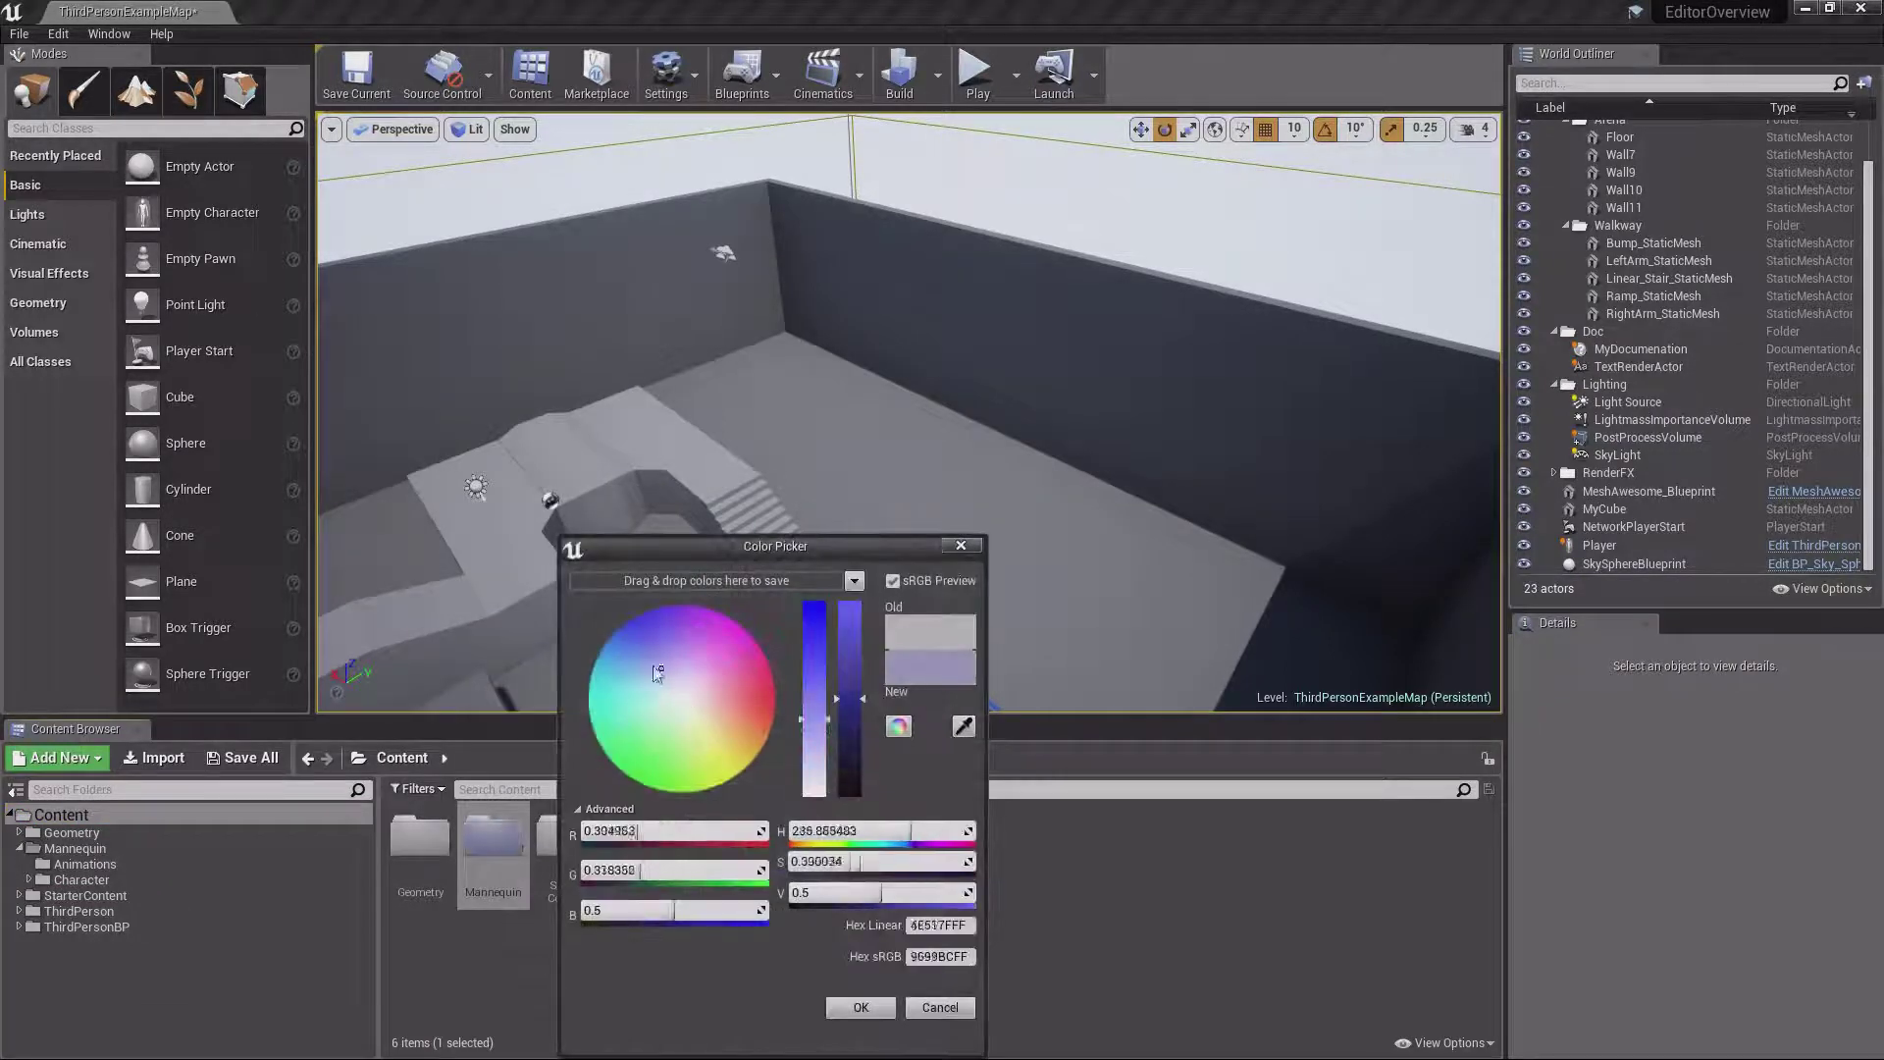
pyautogui.moveTo(658, 674); pyautogui.dragTo(639, 632)
pyautogui.click(861, 1007)
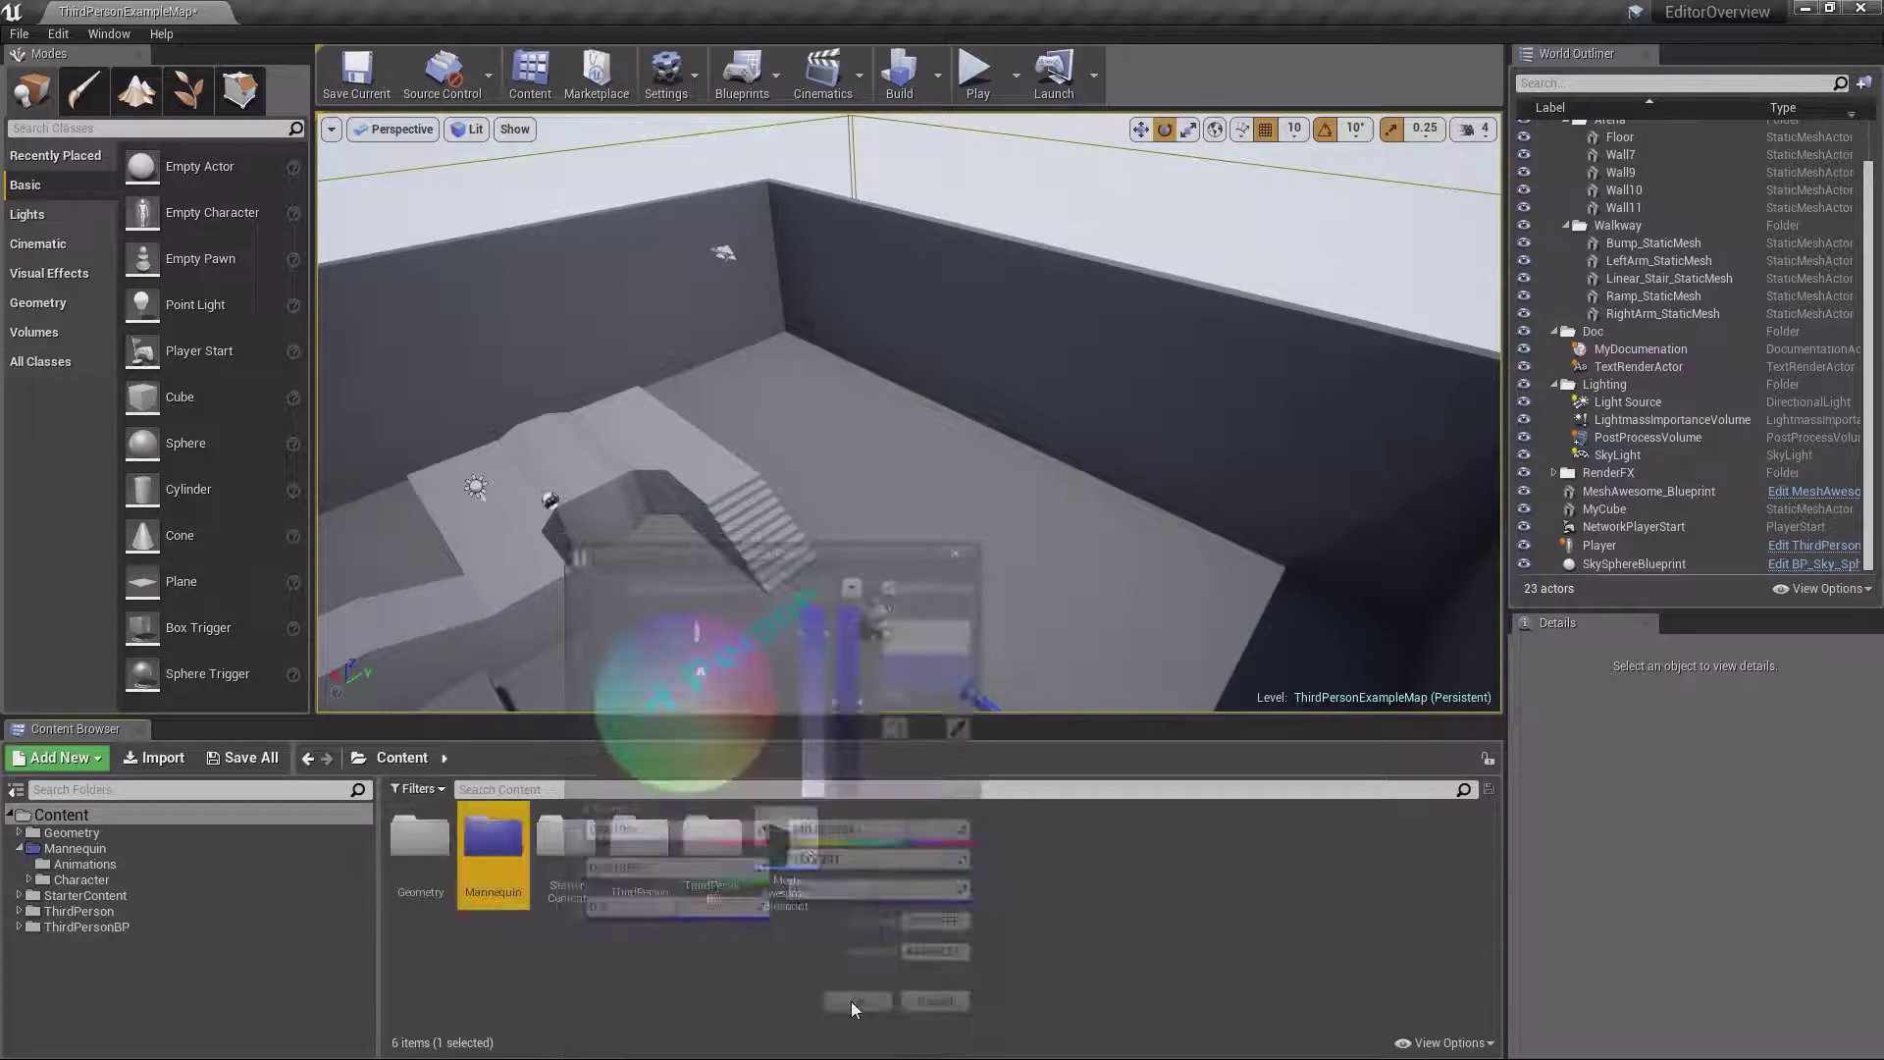
pyautogui.click(597, 938)
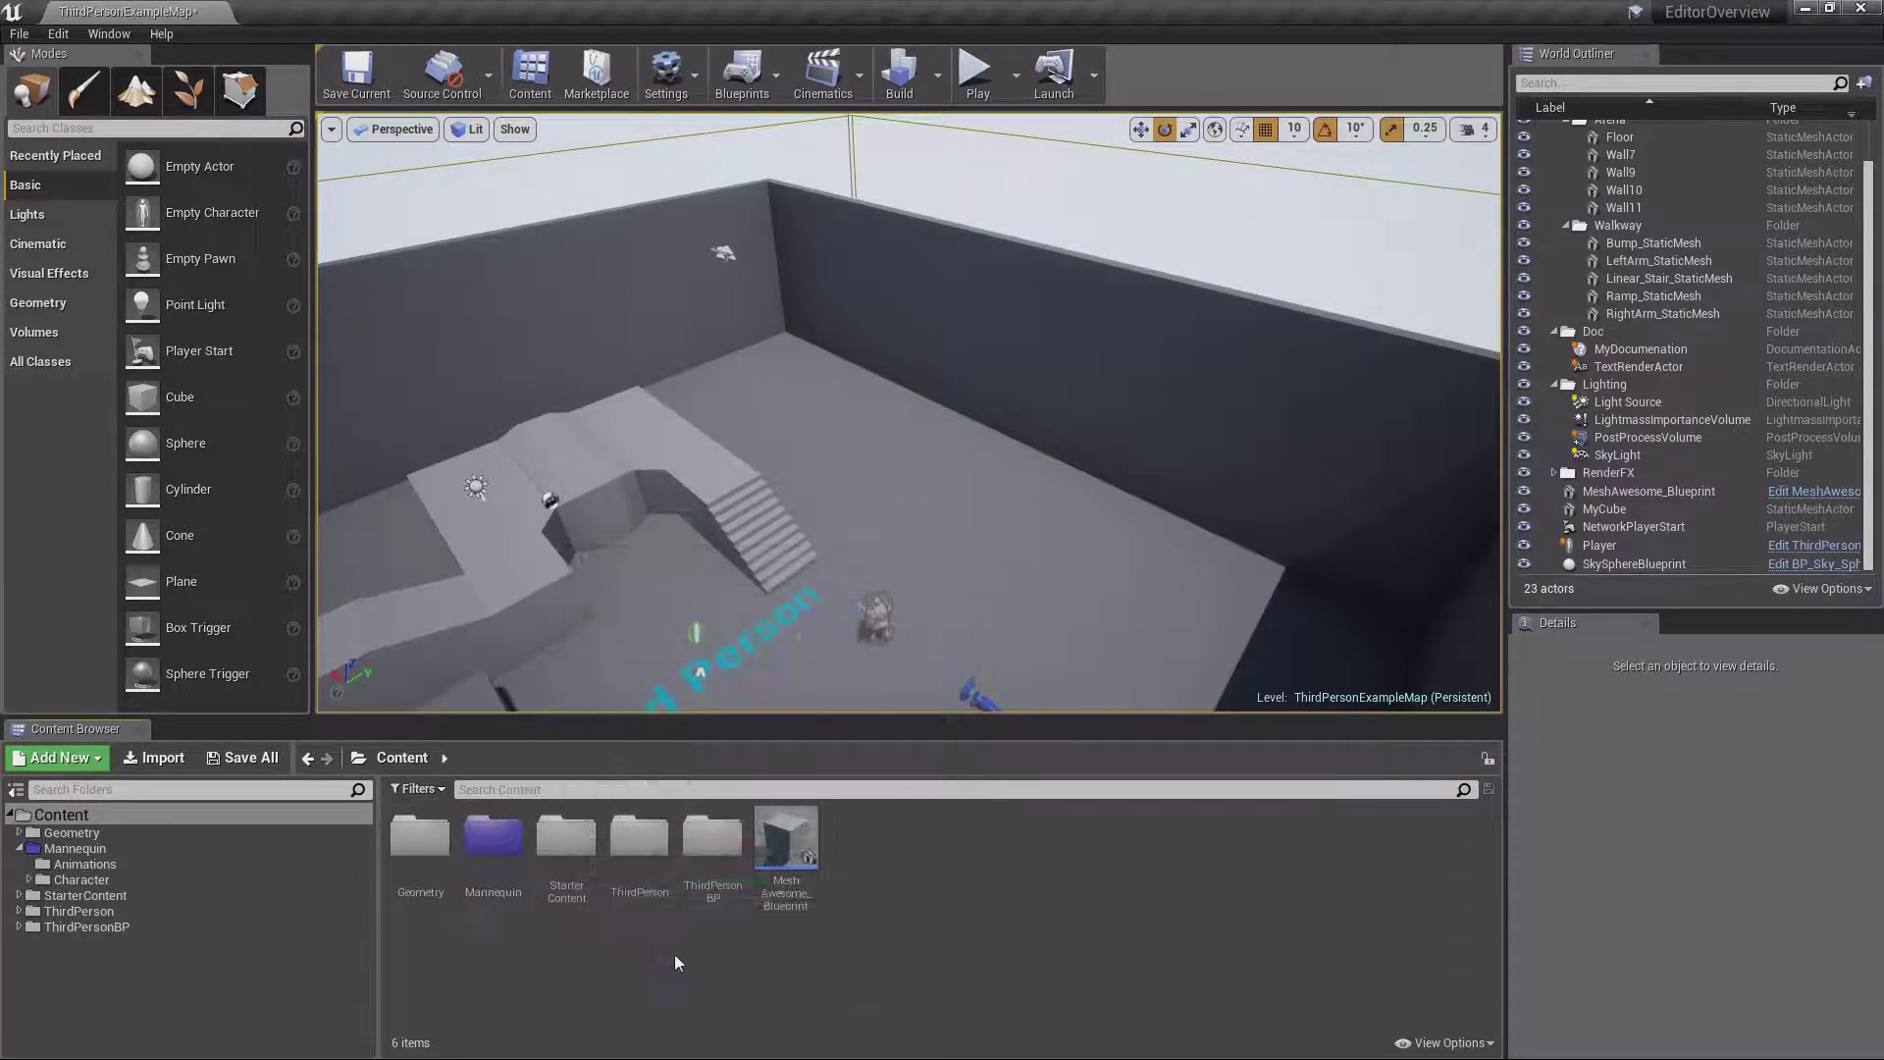
# Collapse the Mannequin folder in the tree and give the Geometry folder a new red color, sRGB hex BC455DFF
pyautogui.click(71, 865)
pyautogui.click(19, 848)
pyautogui.rightClick(55, 835)
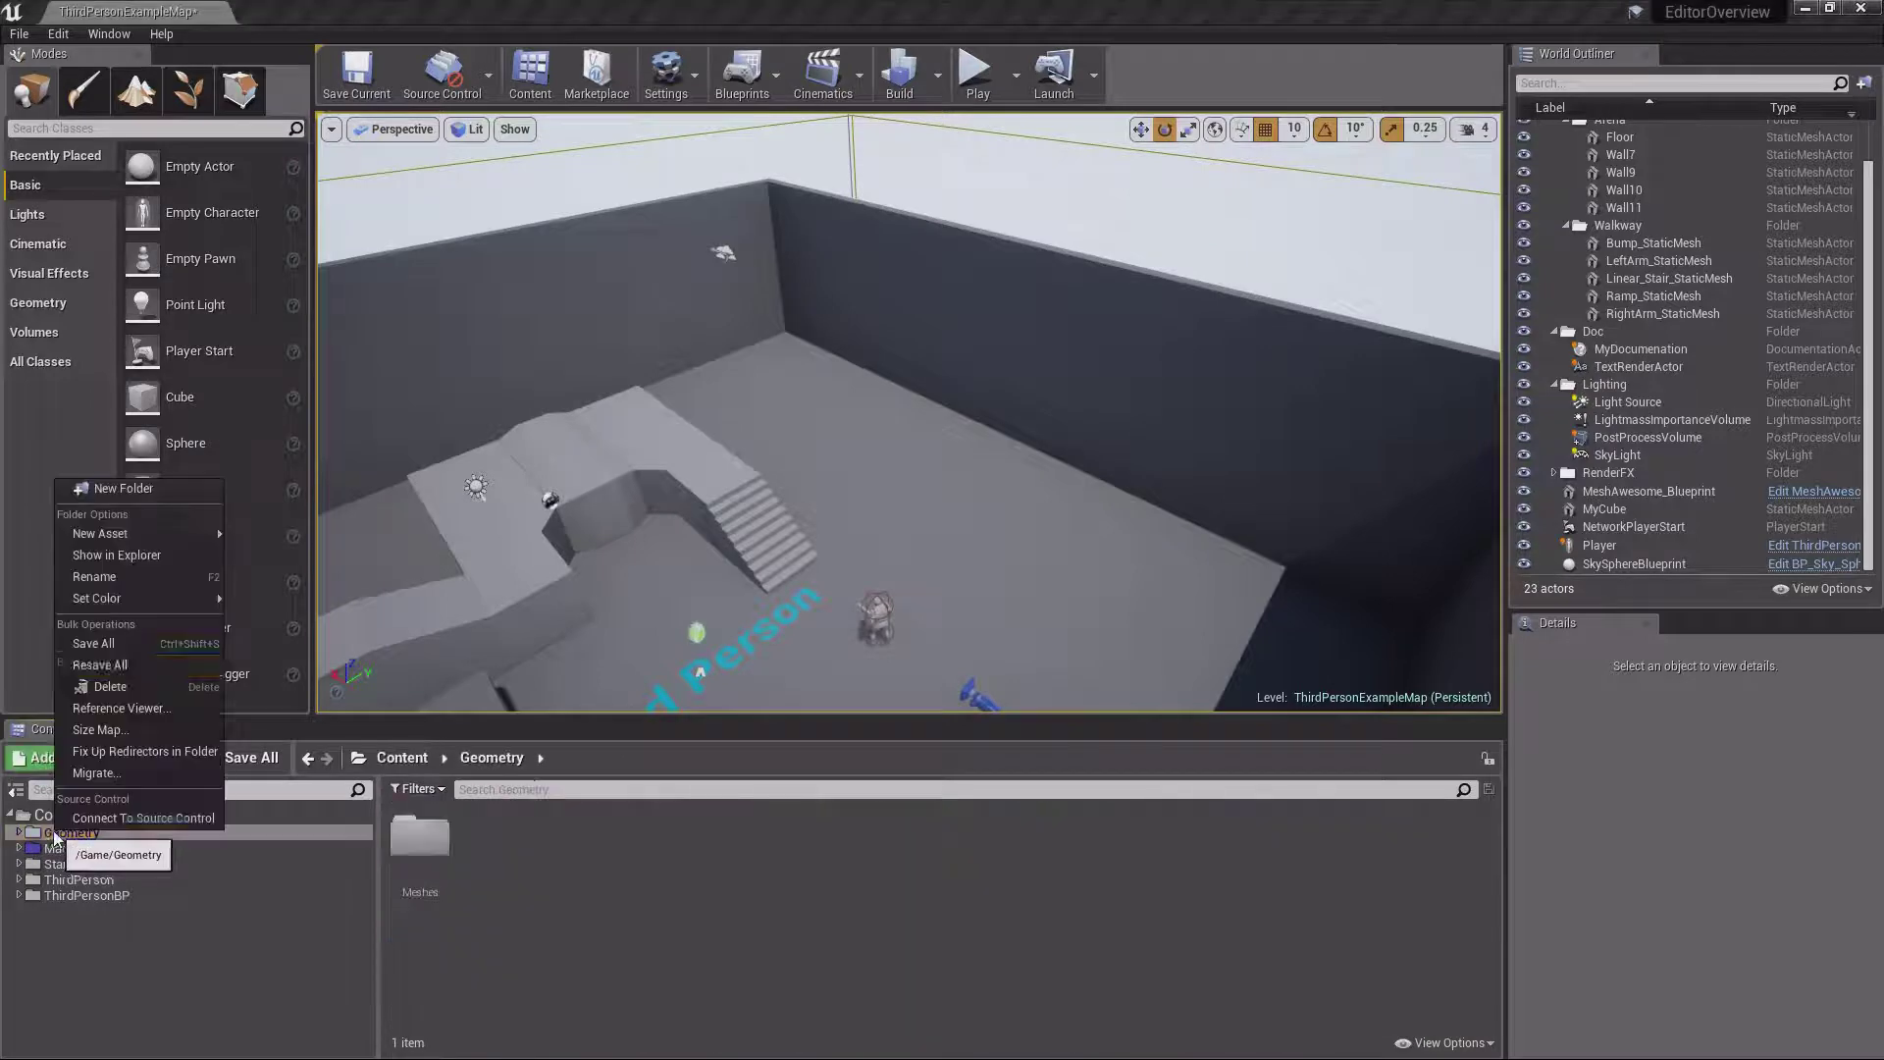
pyautogui.moveTo(133, 599)
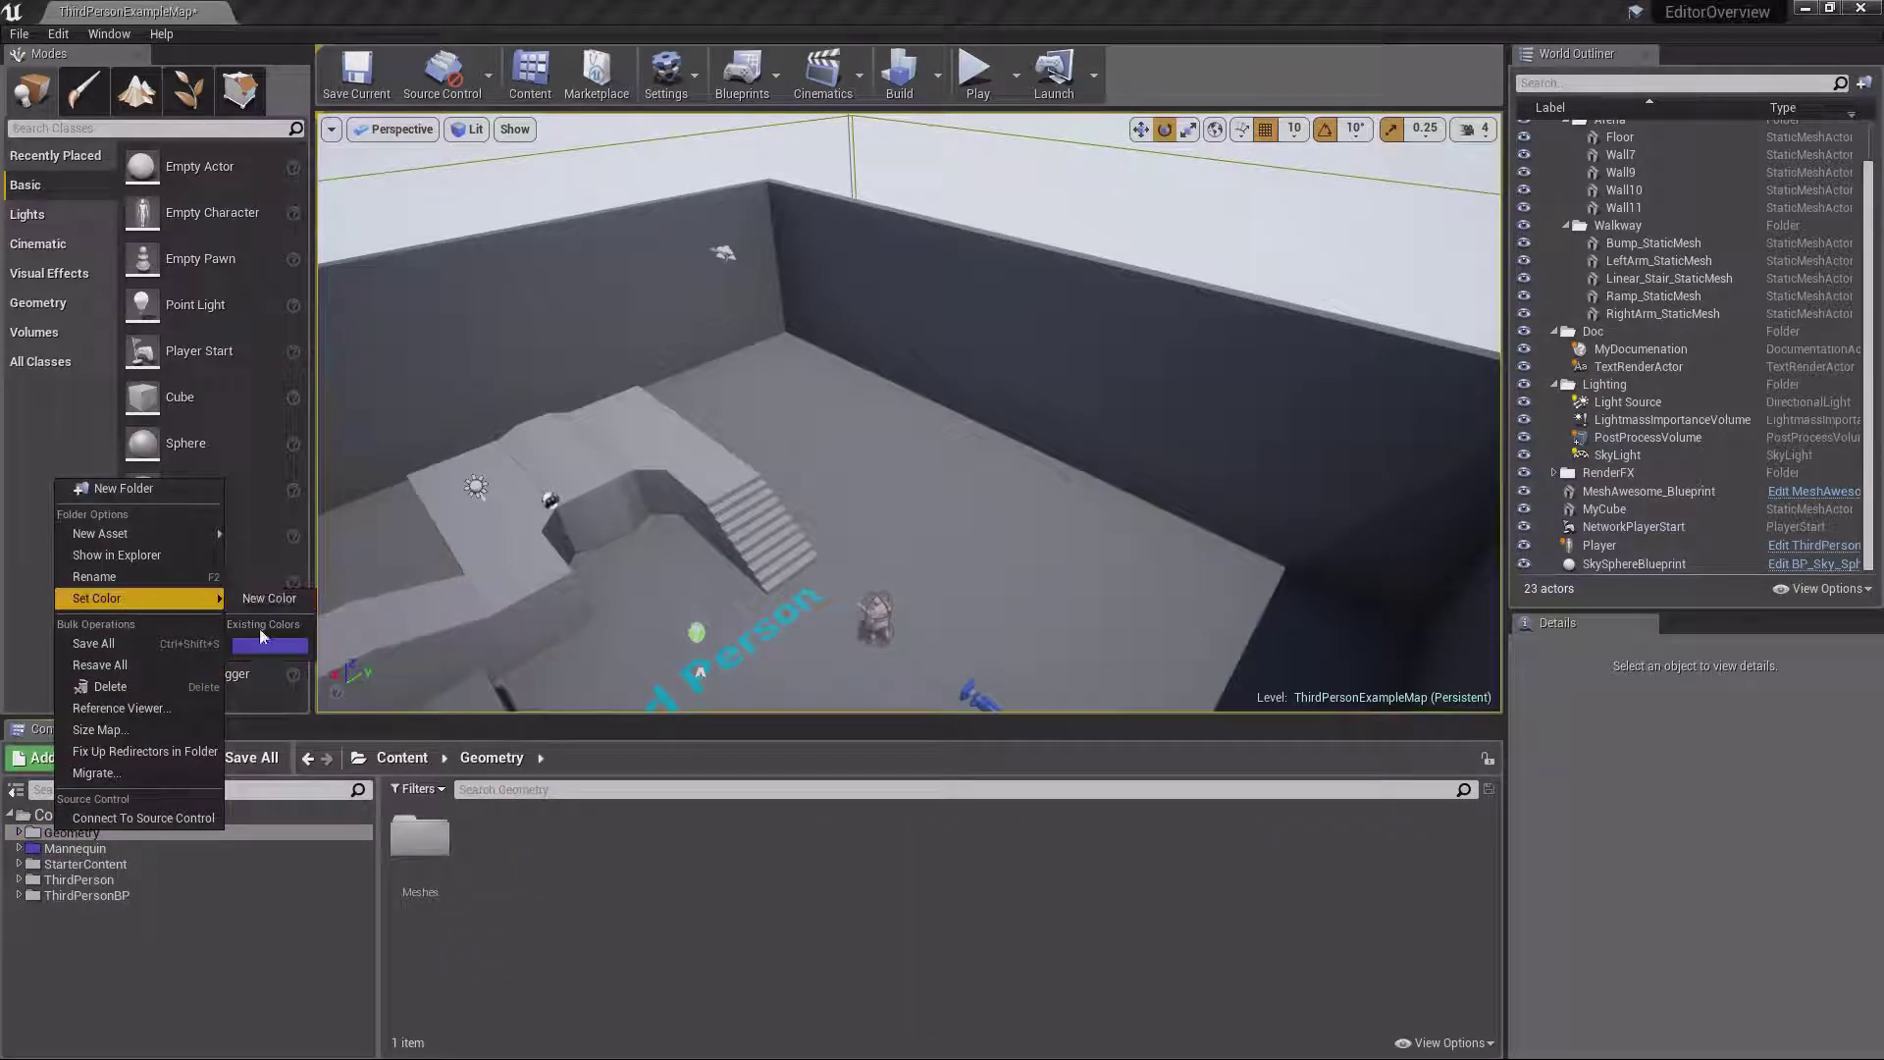
pyautogui.click(269, 597)
pyautogui.click(475, 689)
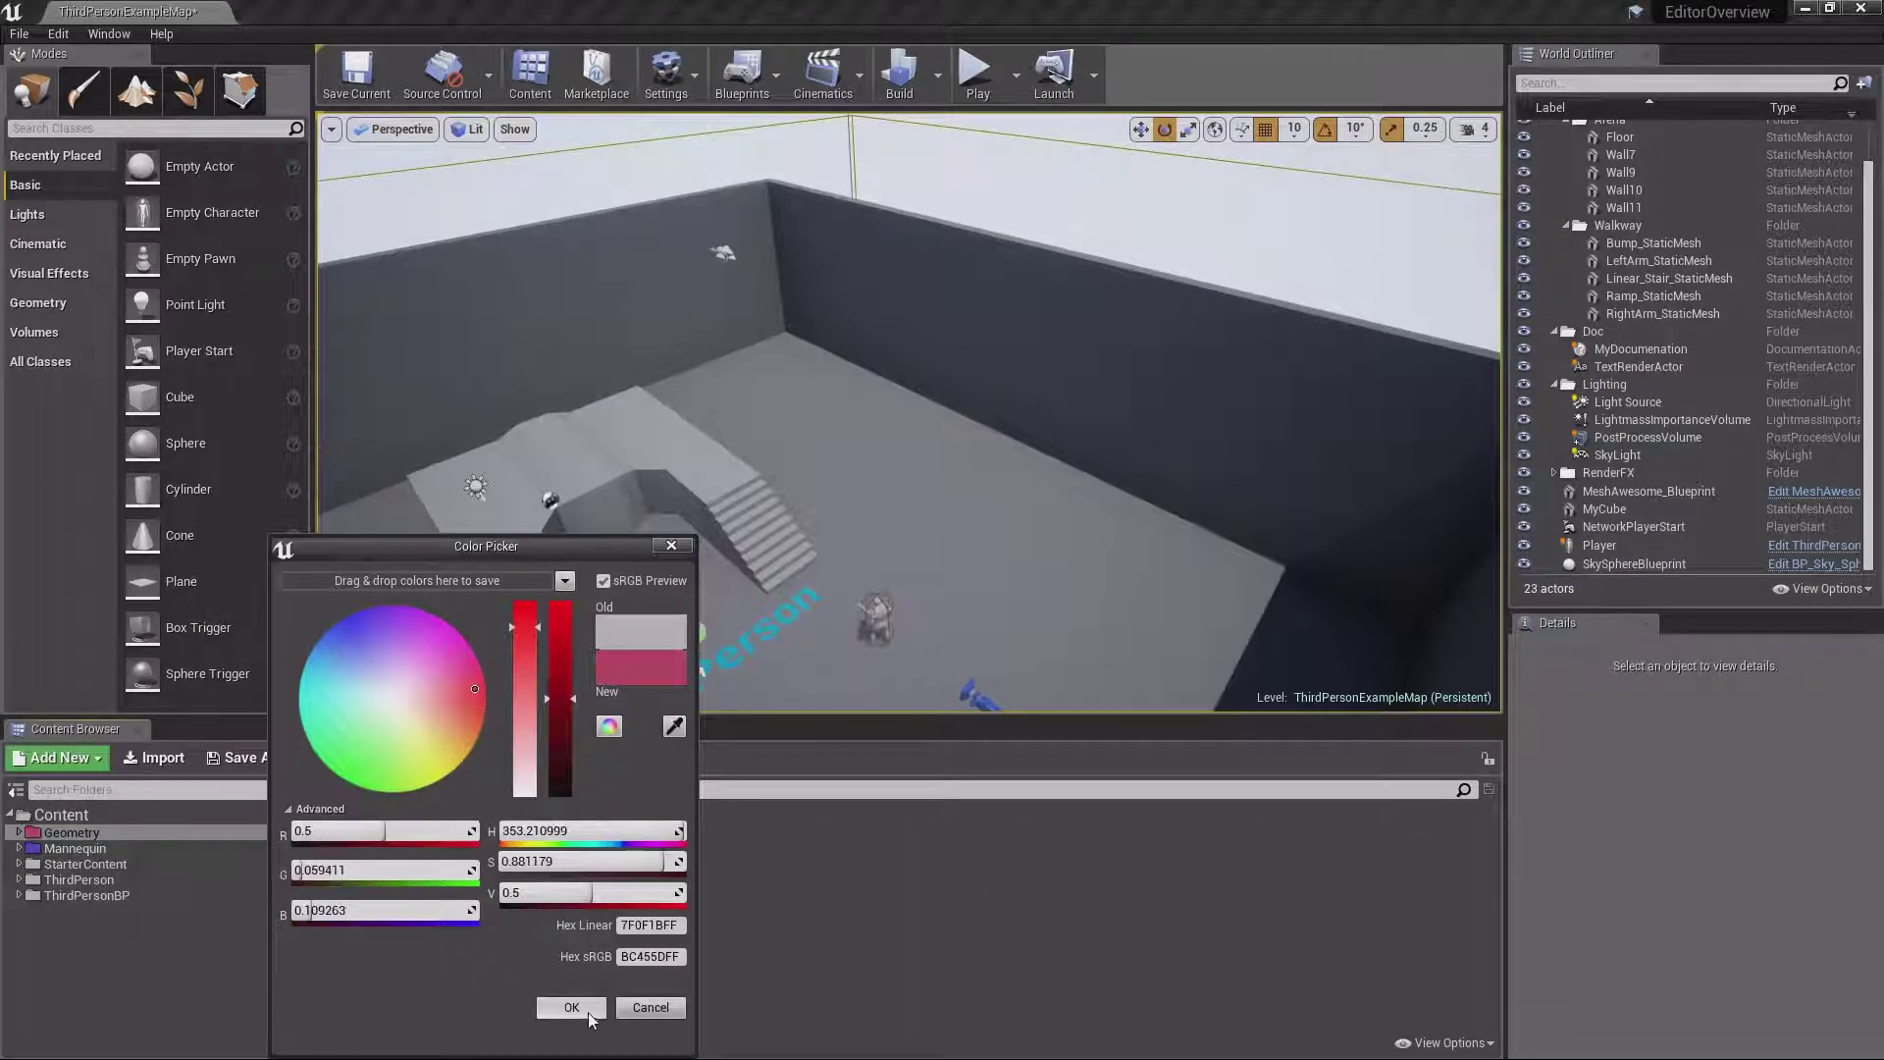
pyautogui.click(571, 1008)
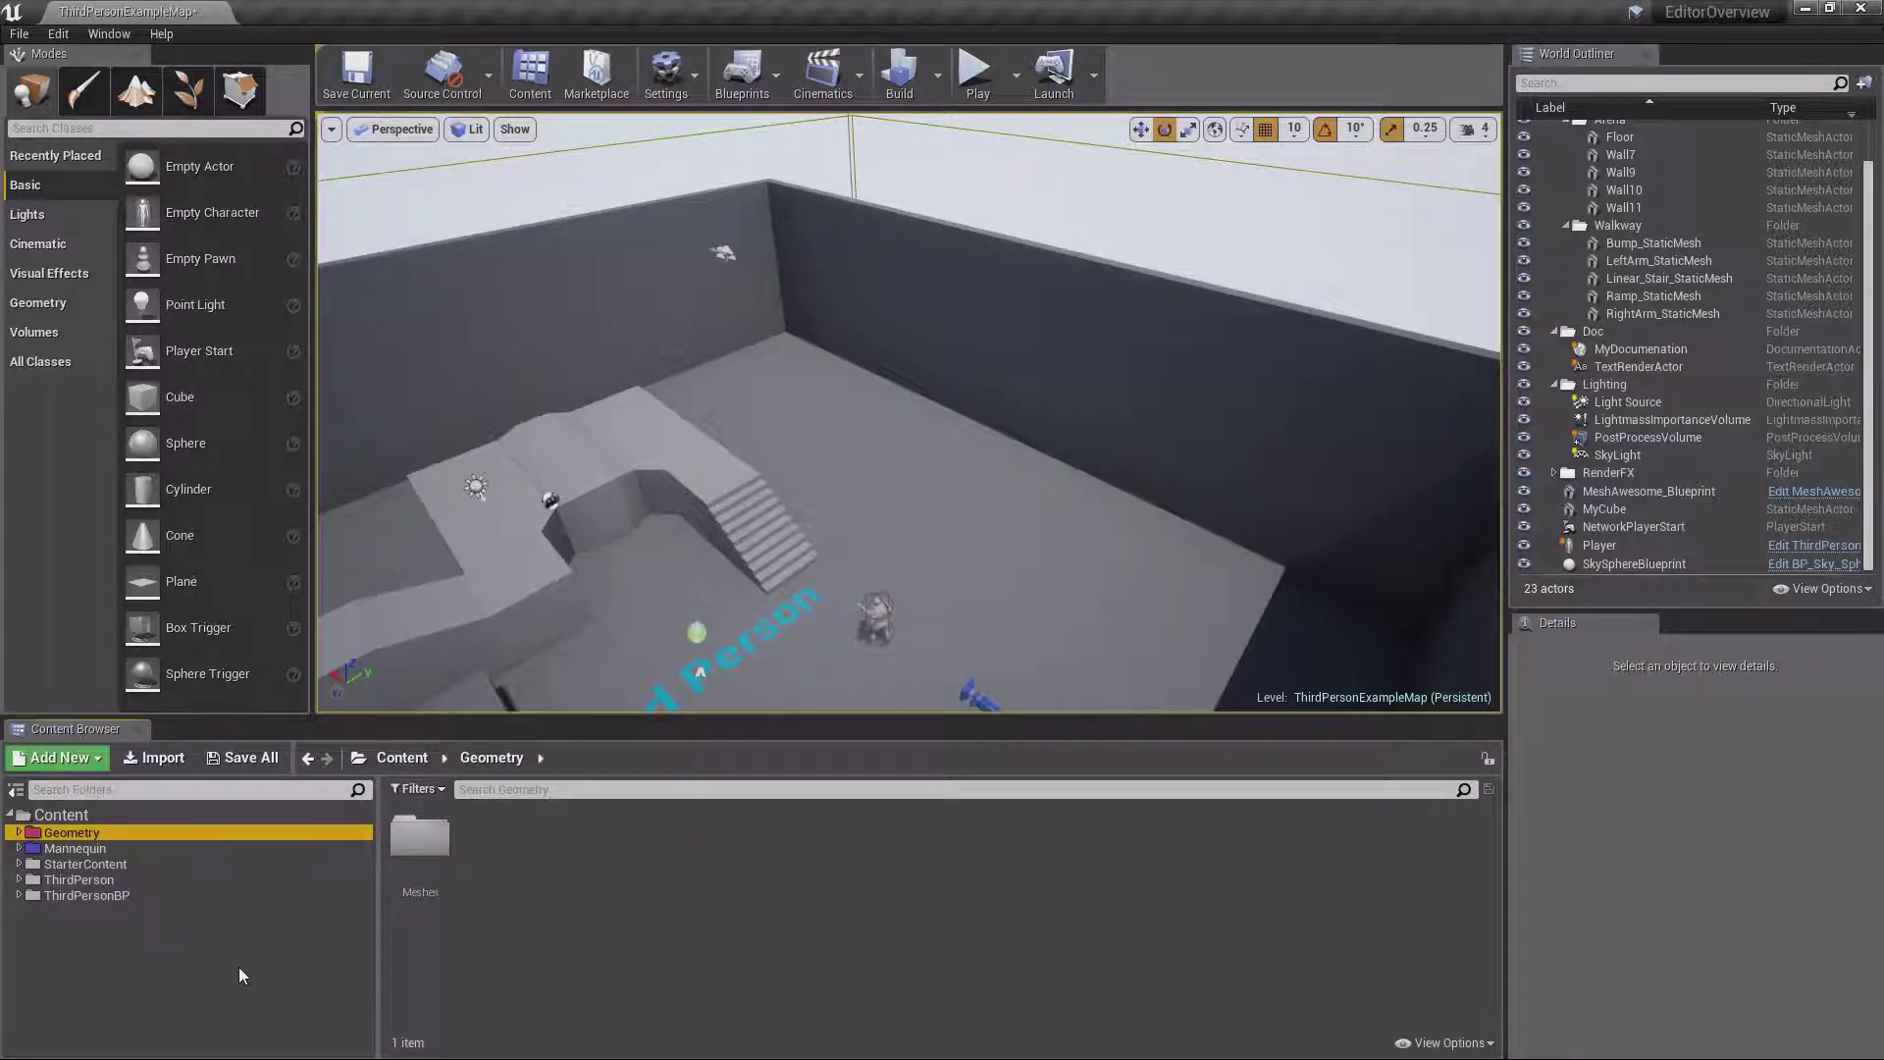
# Filter the root Content folder to show only Texture assets
pyautogui.click(417, 790)
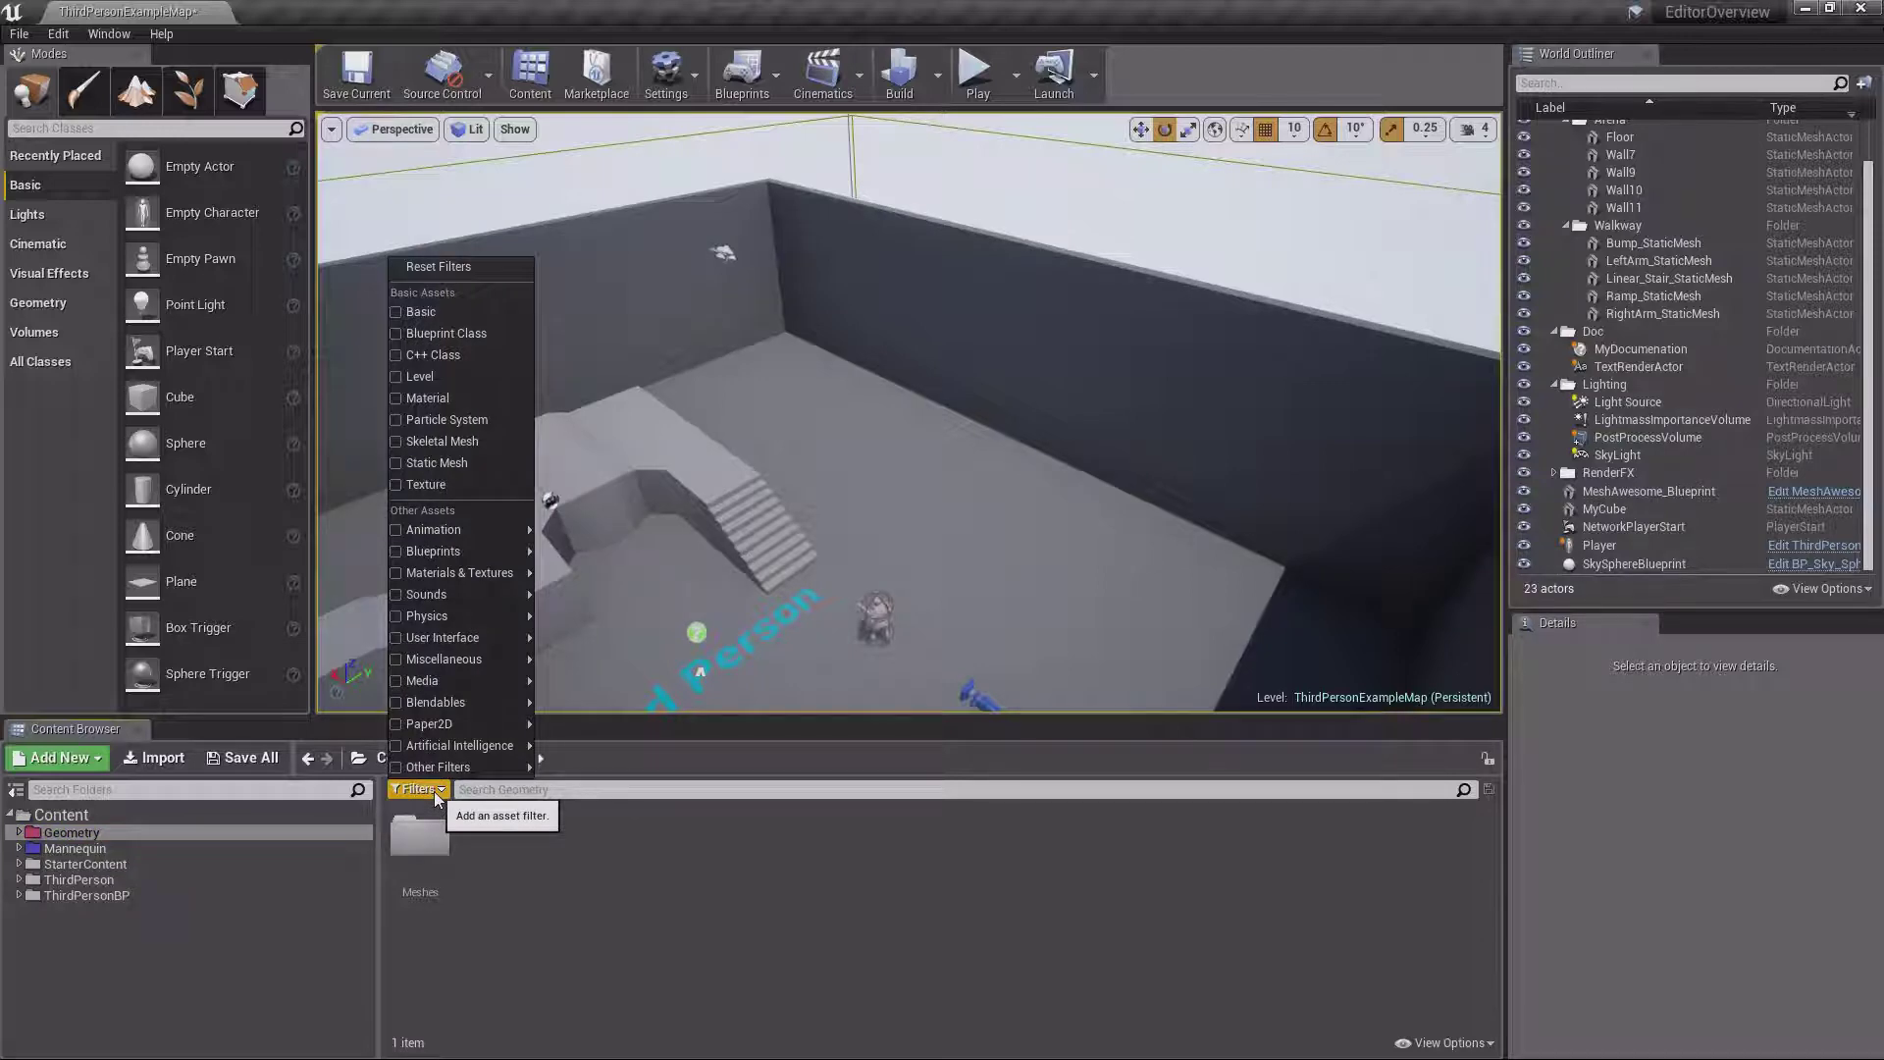
pyautogui.click(434, 792)
pyautogui.click(96, 815)
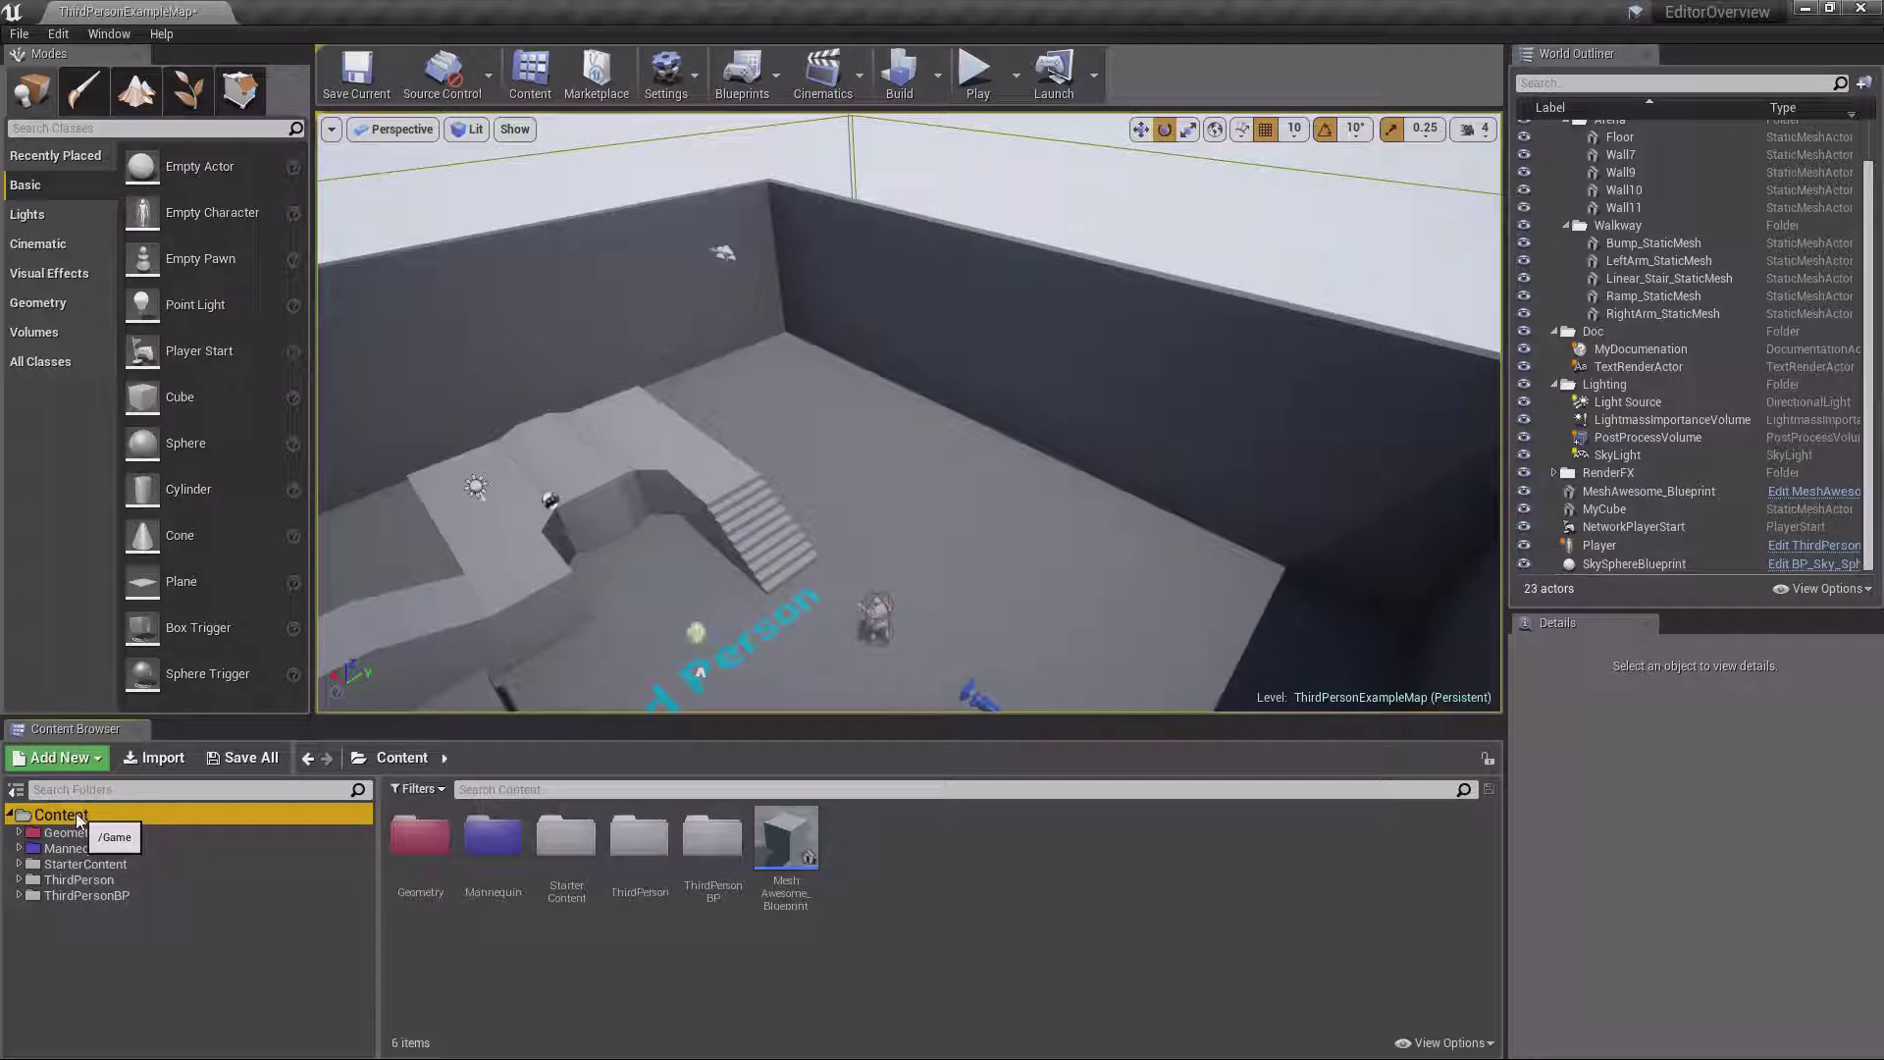
pyautogui.click(416, 791)
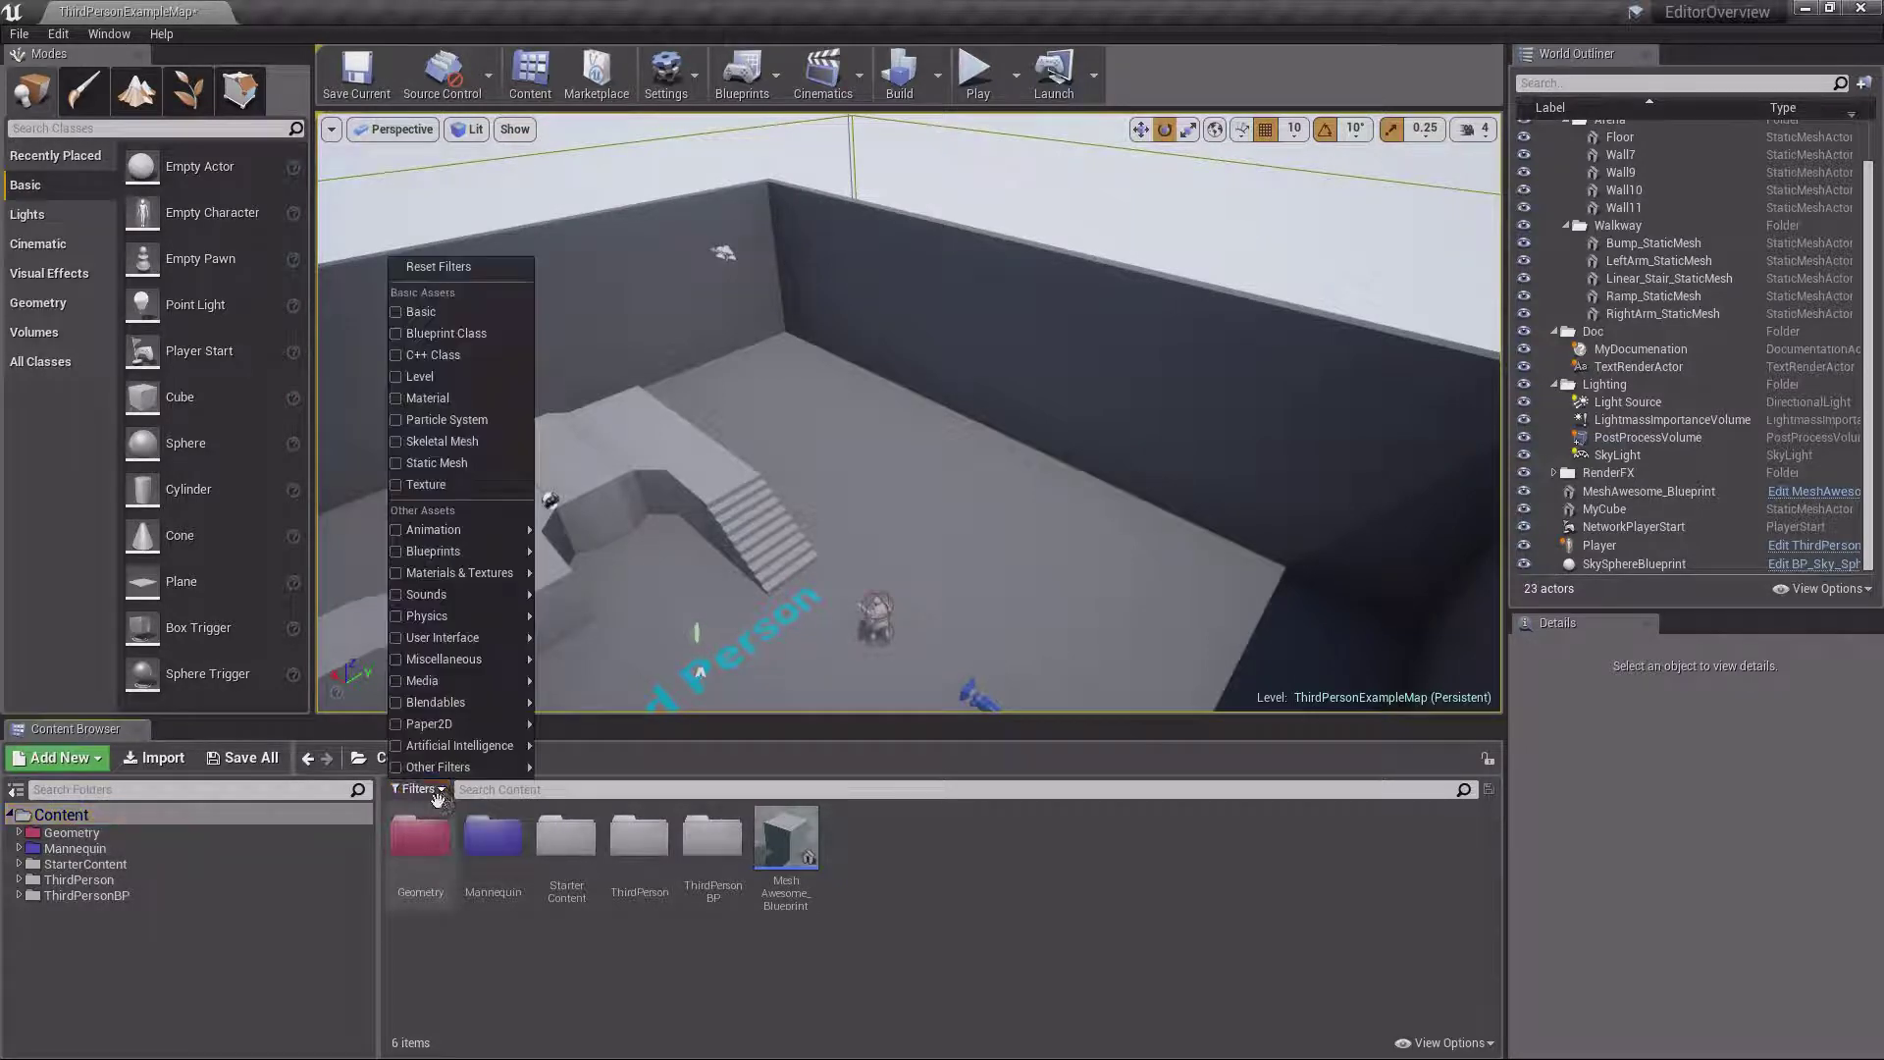
pyautogui.click(446, 485)
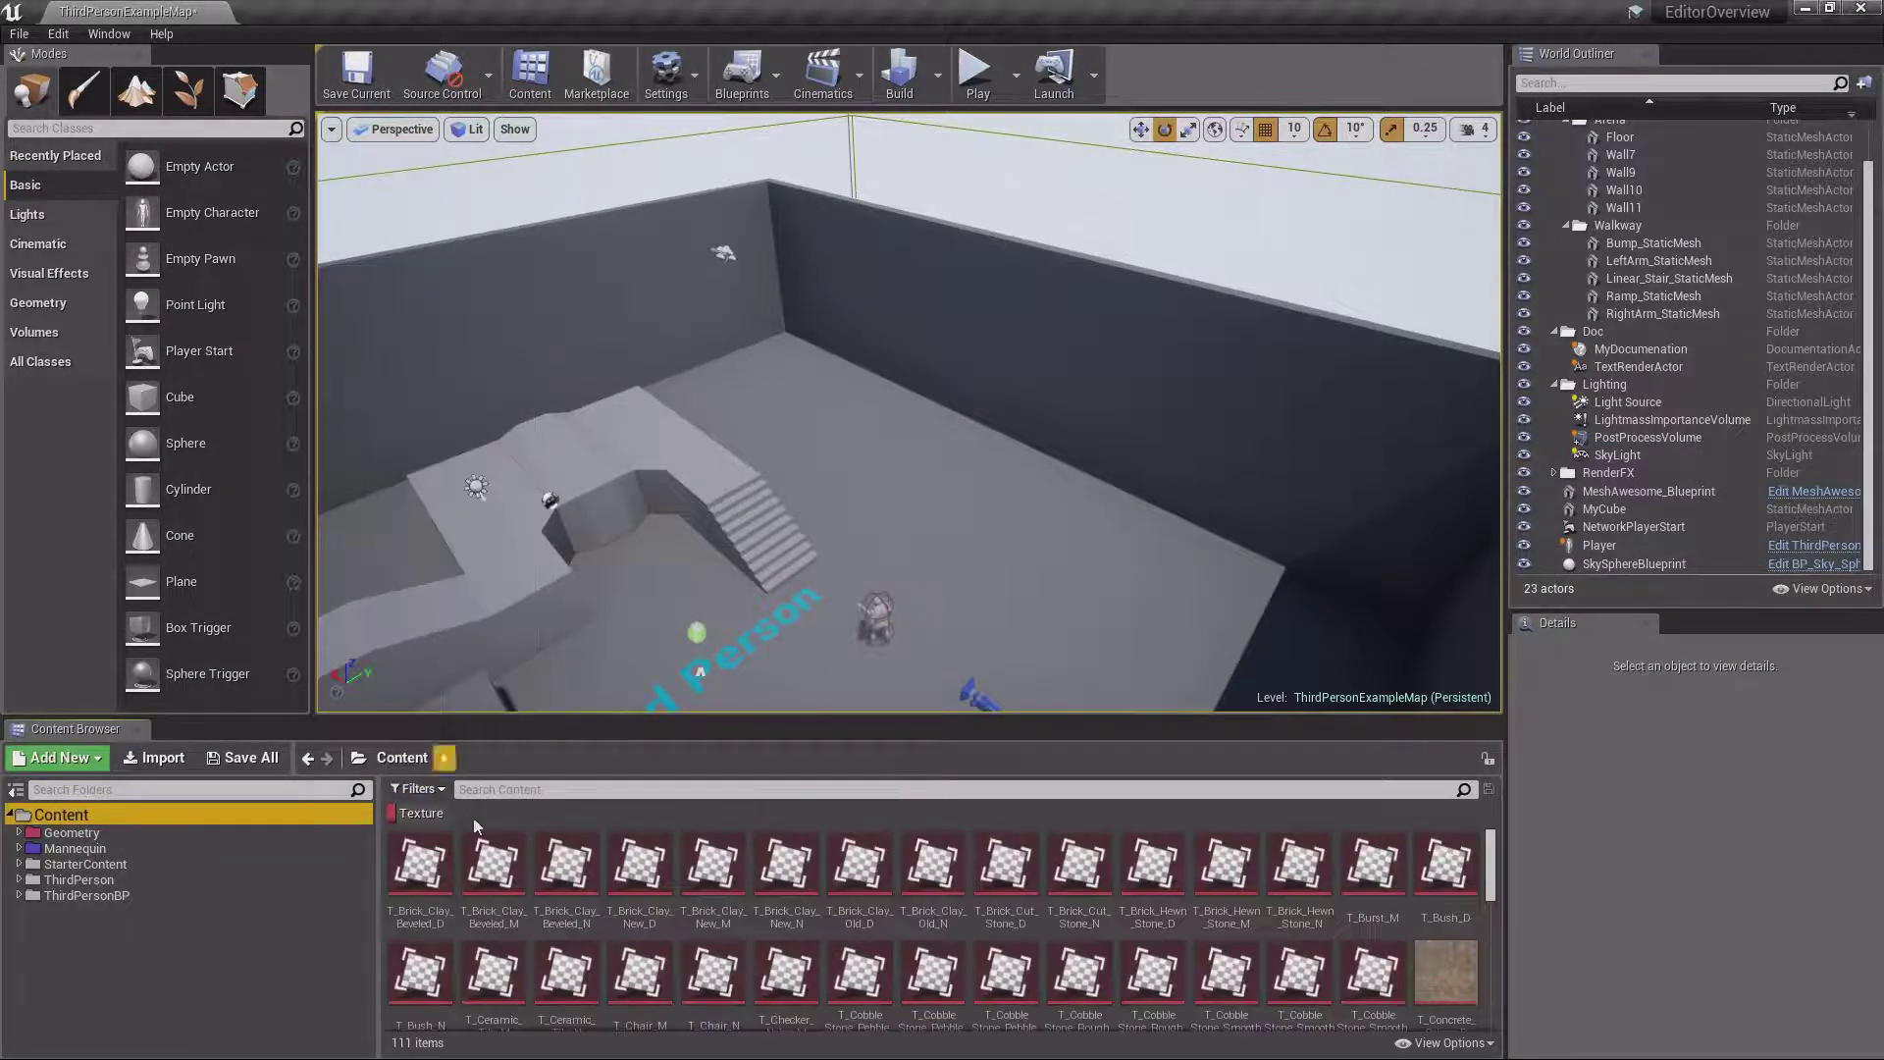
pyautogui.moveTo(728, 852)
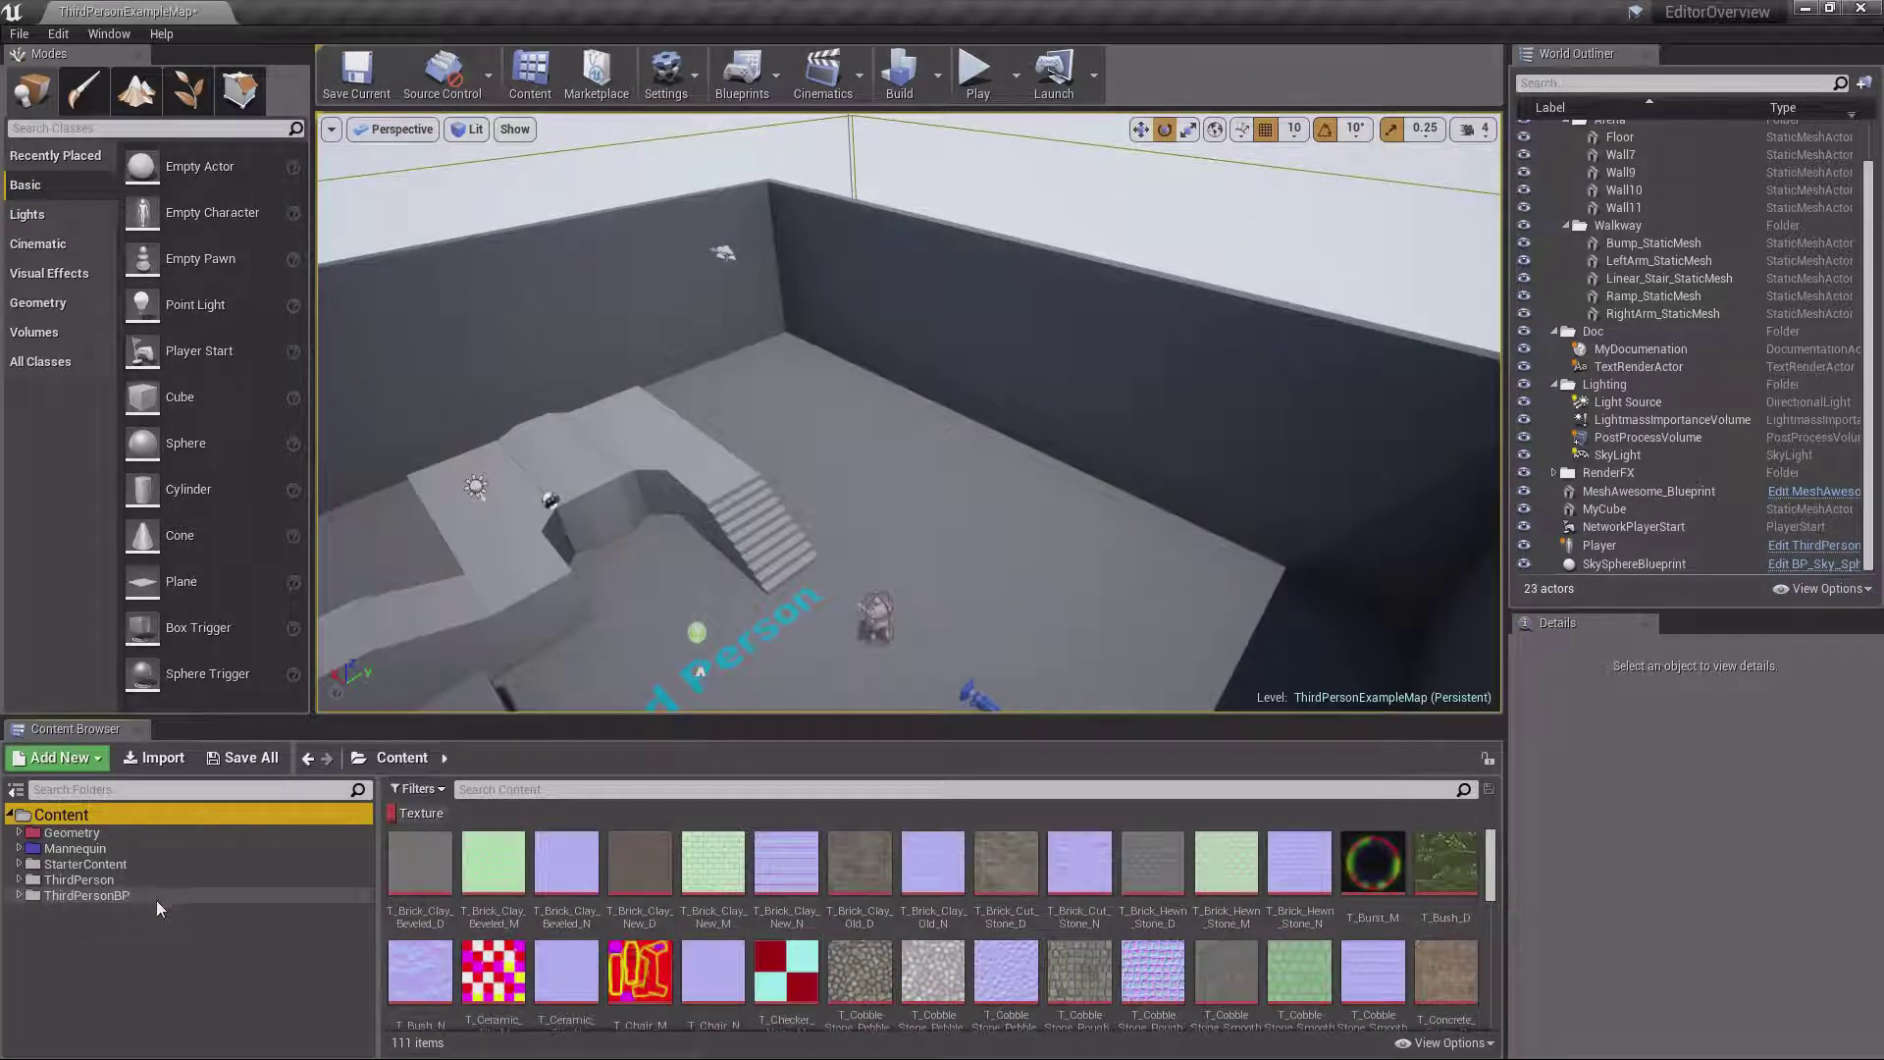
# Check the texture-filtered contents of Geometry, Mannequin, StarterContent, ThirdPerson and ThirdPersonBP, ending at the root Content folder
pyautogui.click(79, 816)
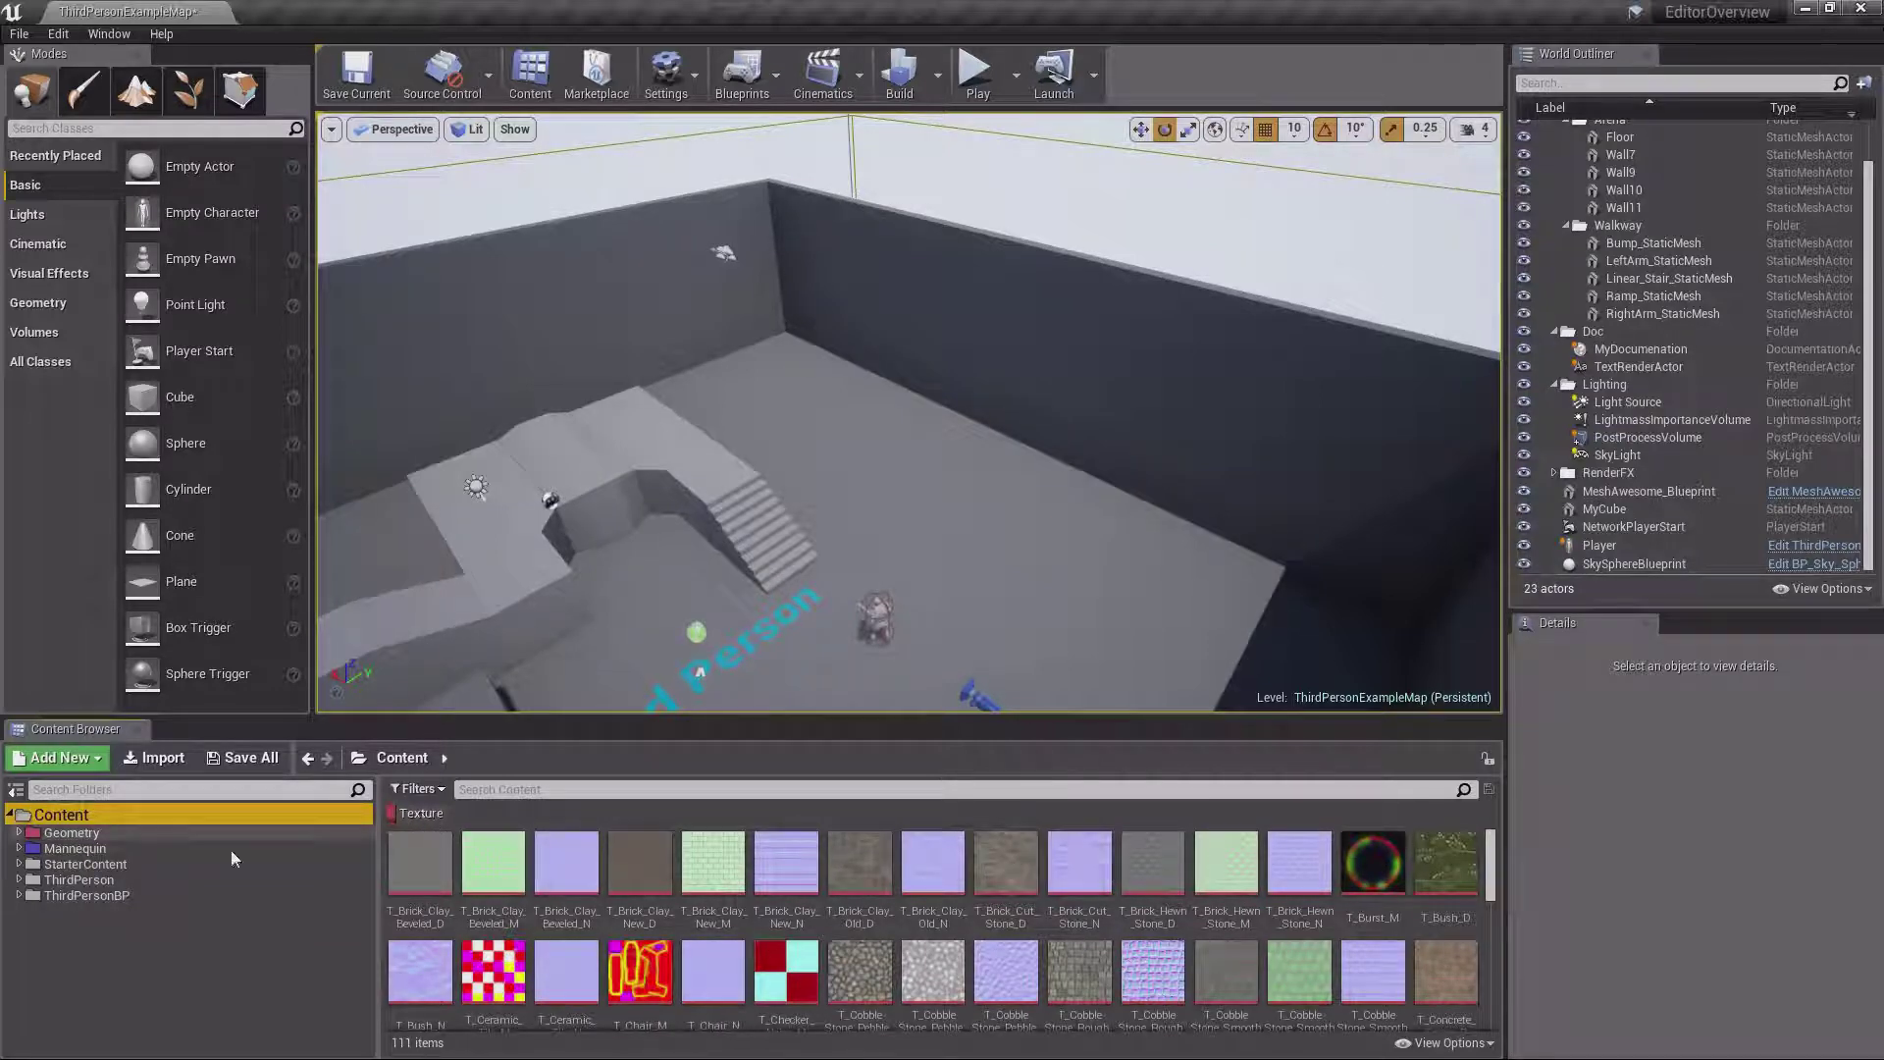
pyautogui.click(68, 836)
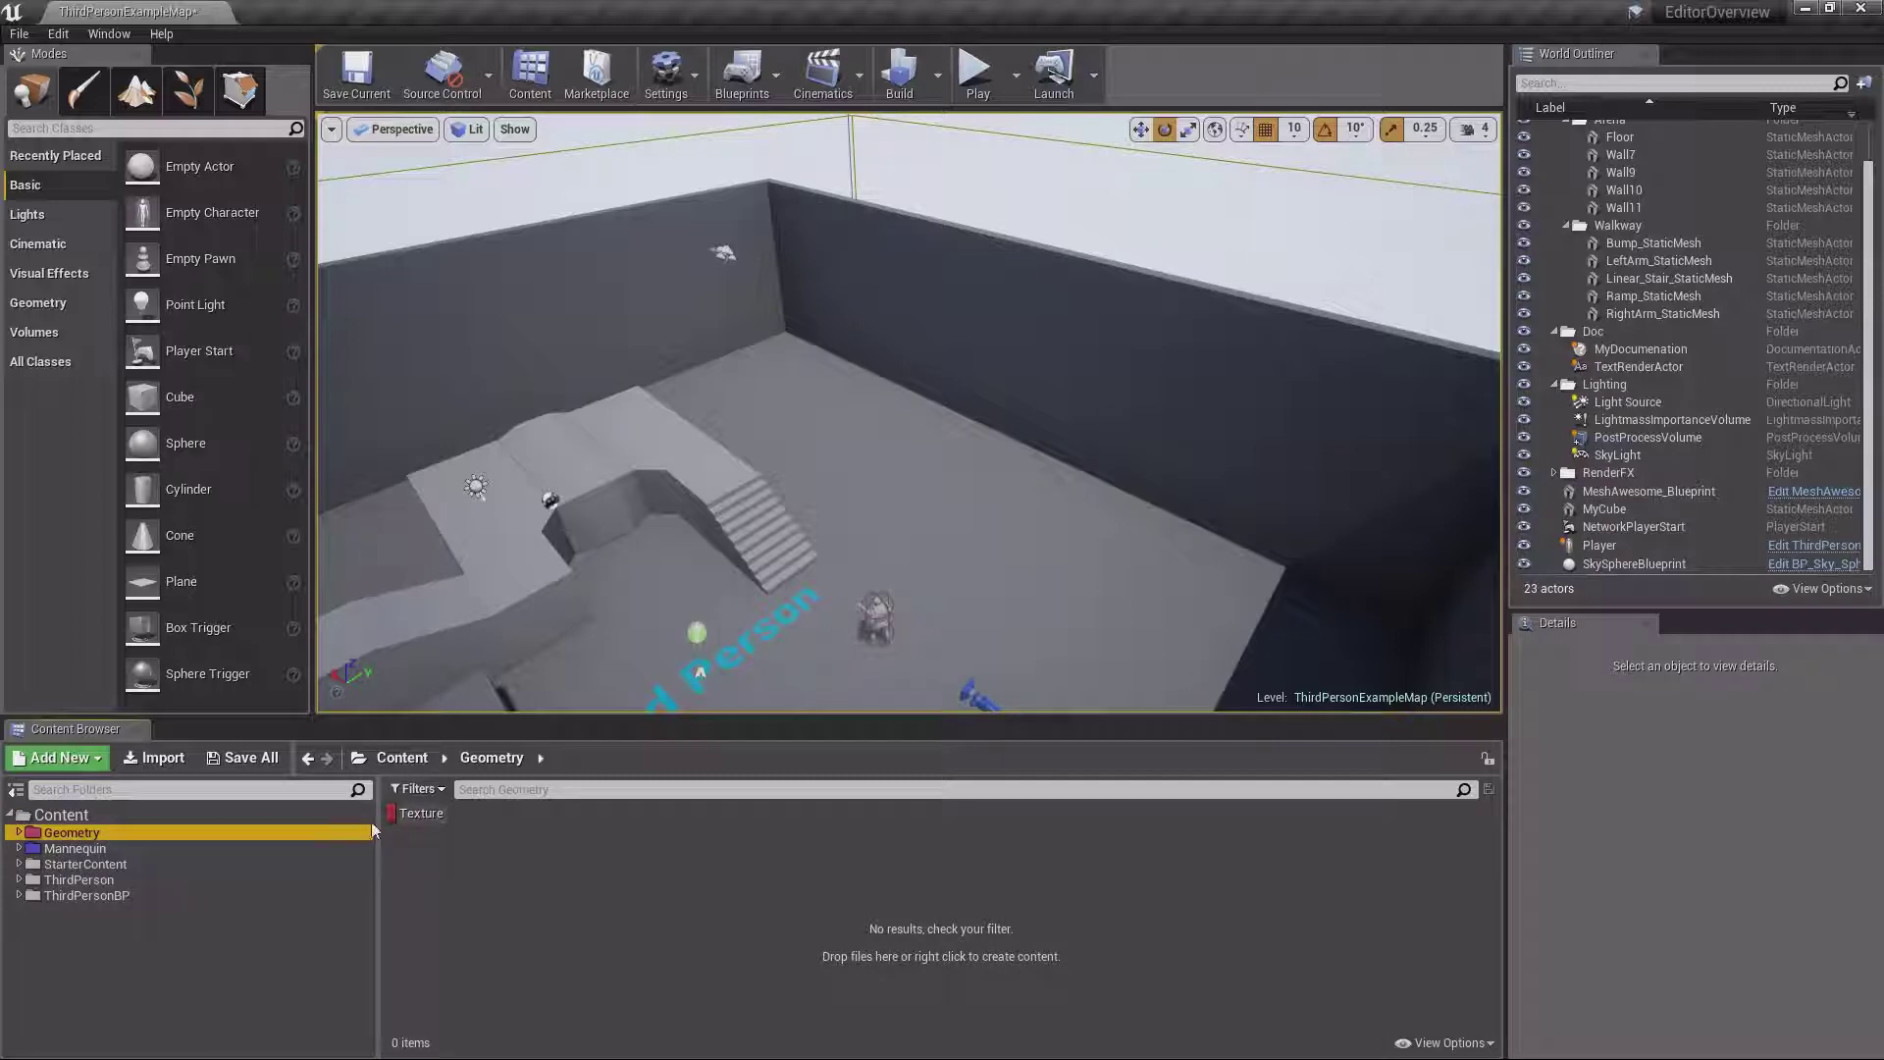
pyautogui.click(100, 850)
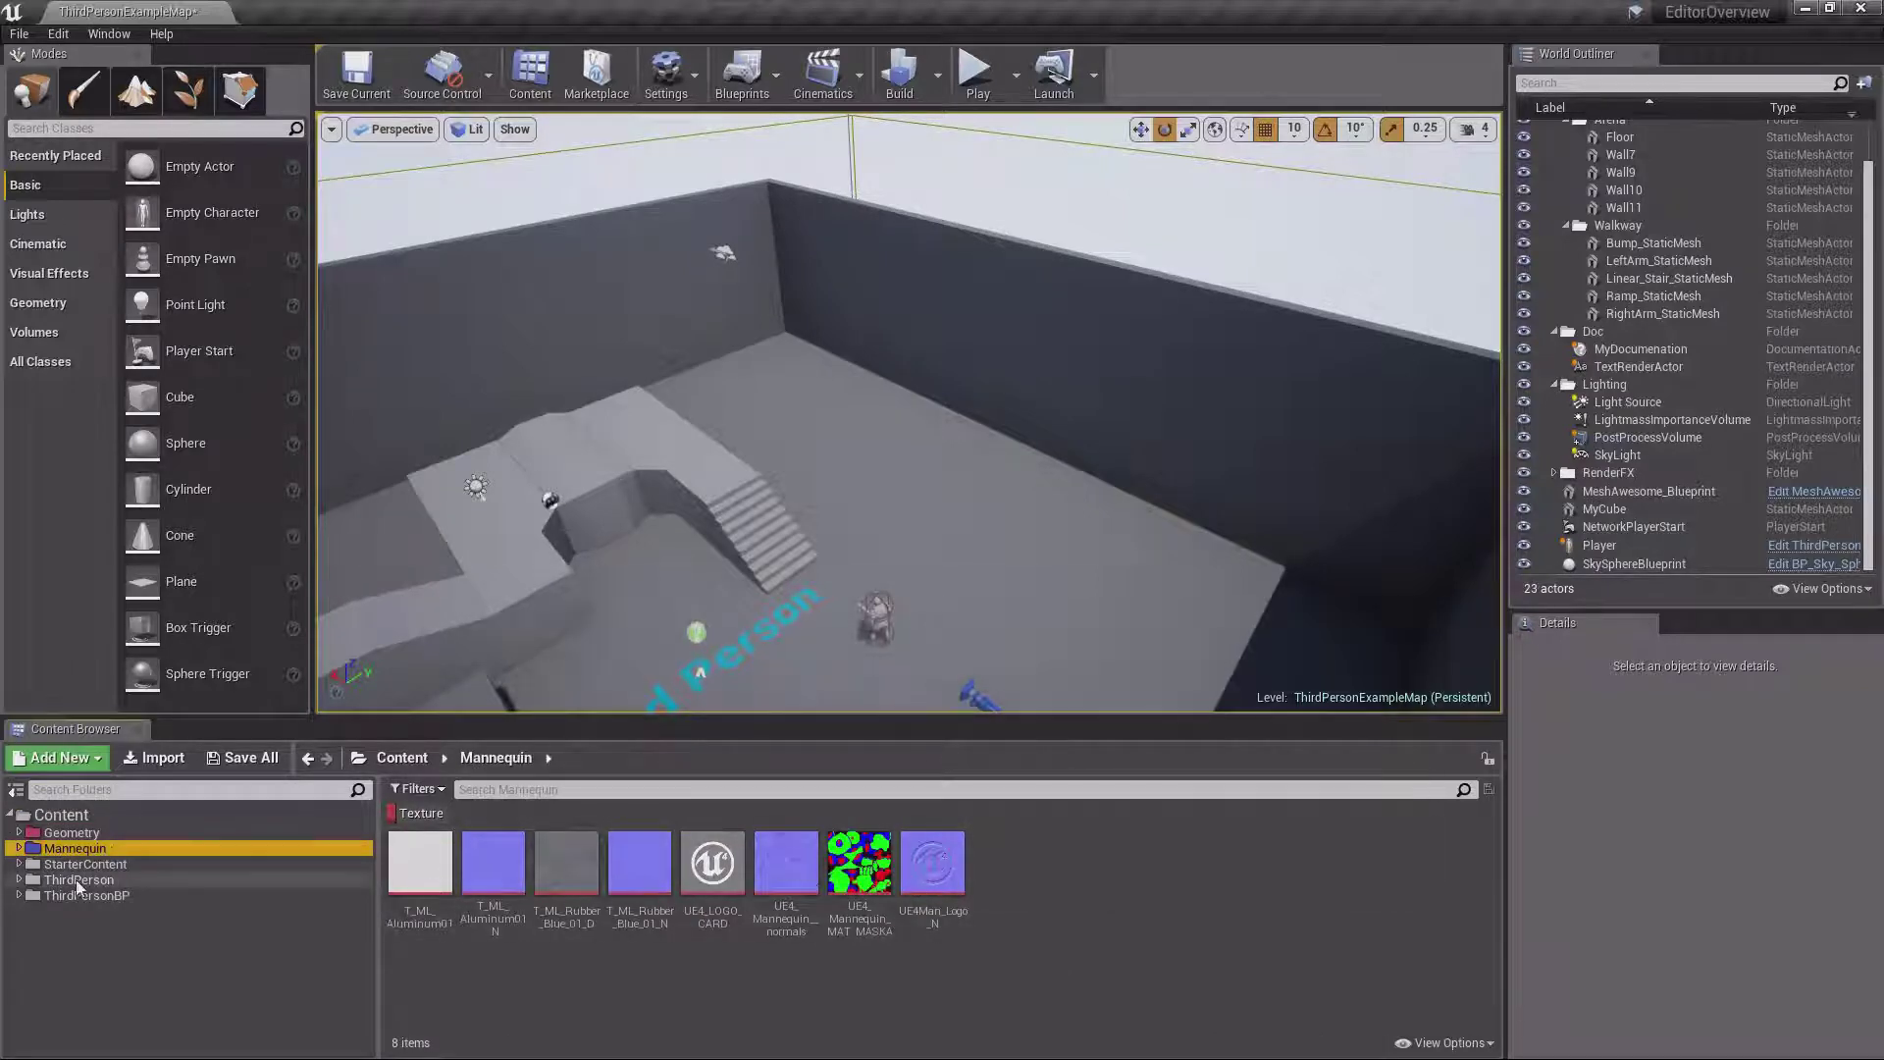
pyautogui.click(82, 864)
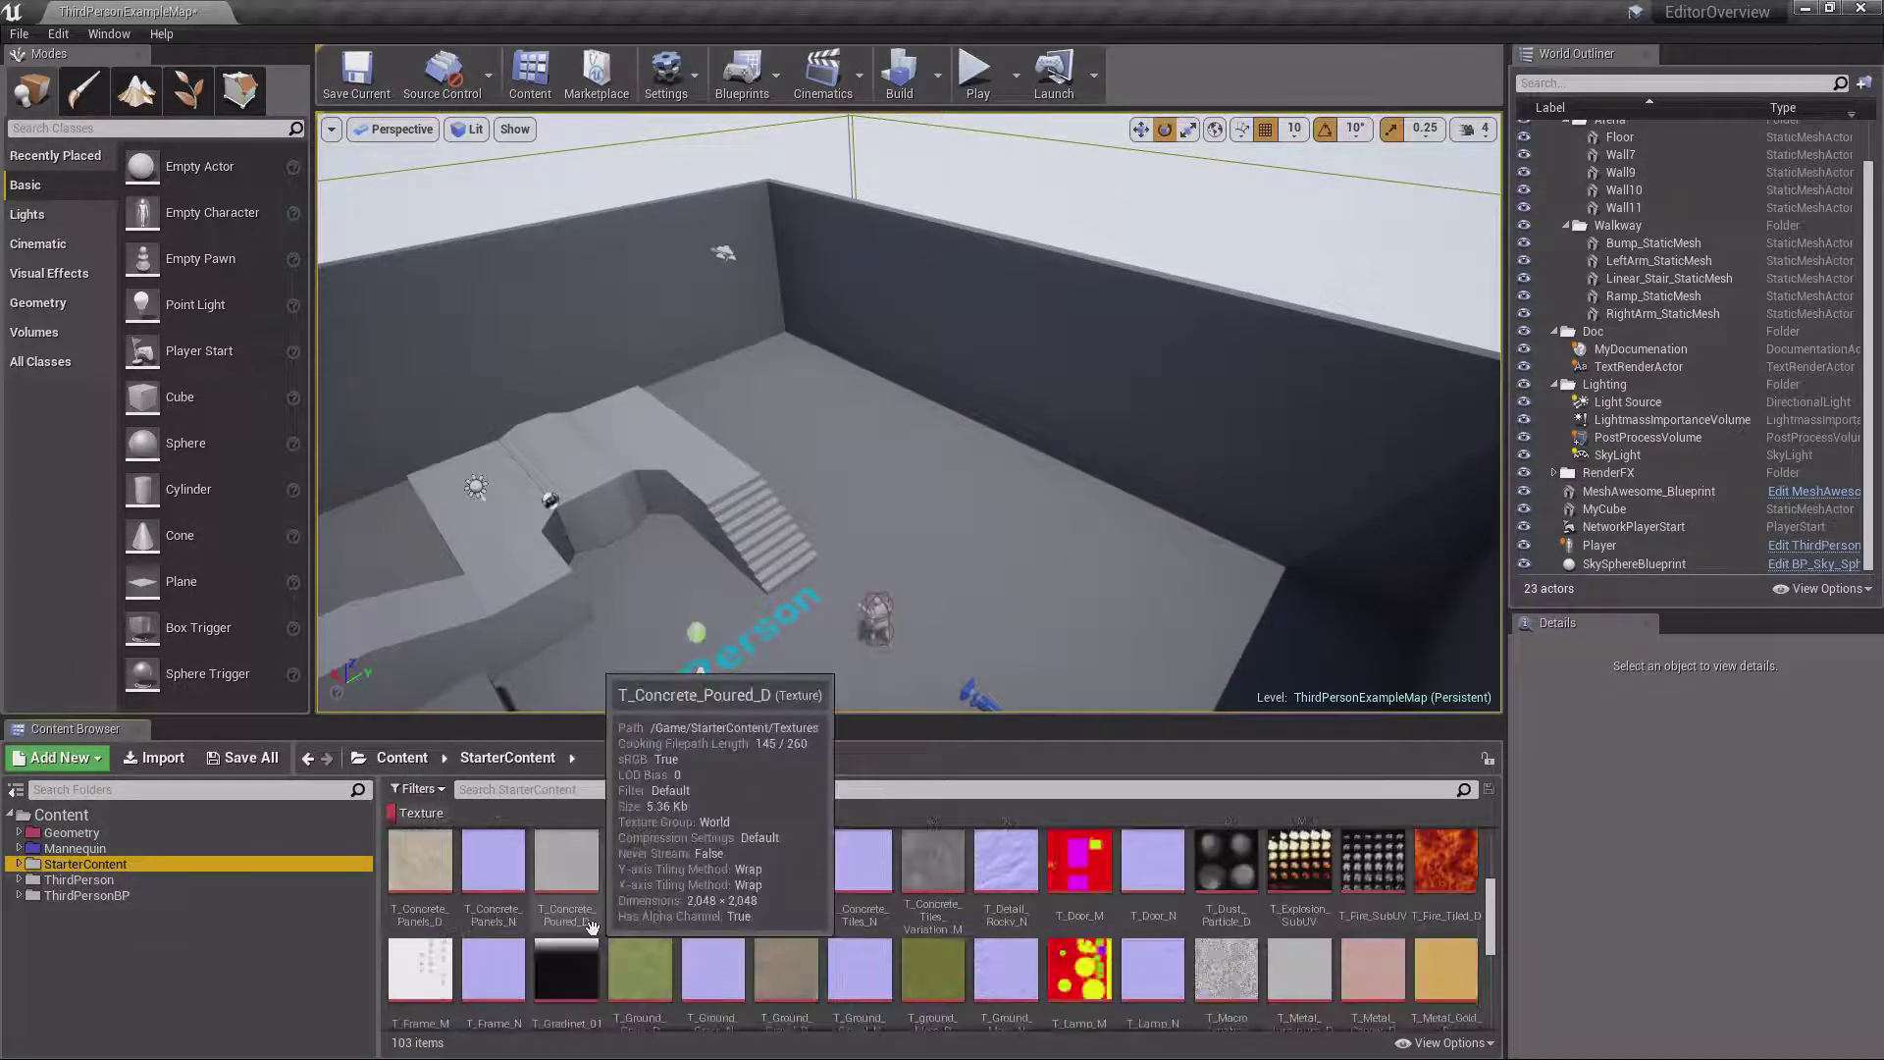
pyautogui.click(100, 880)
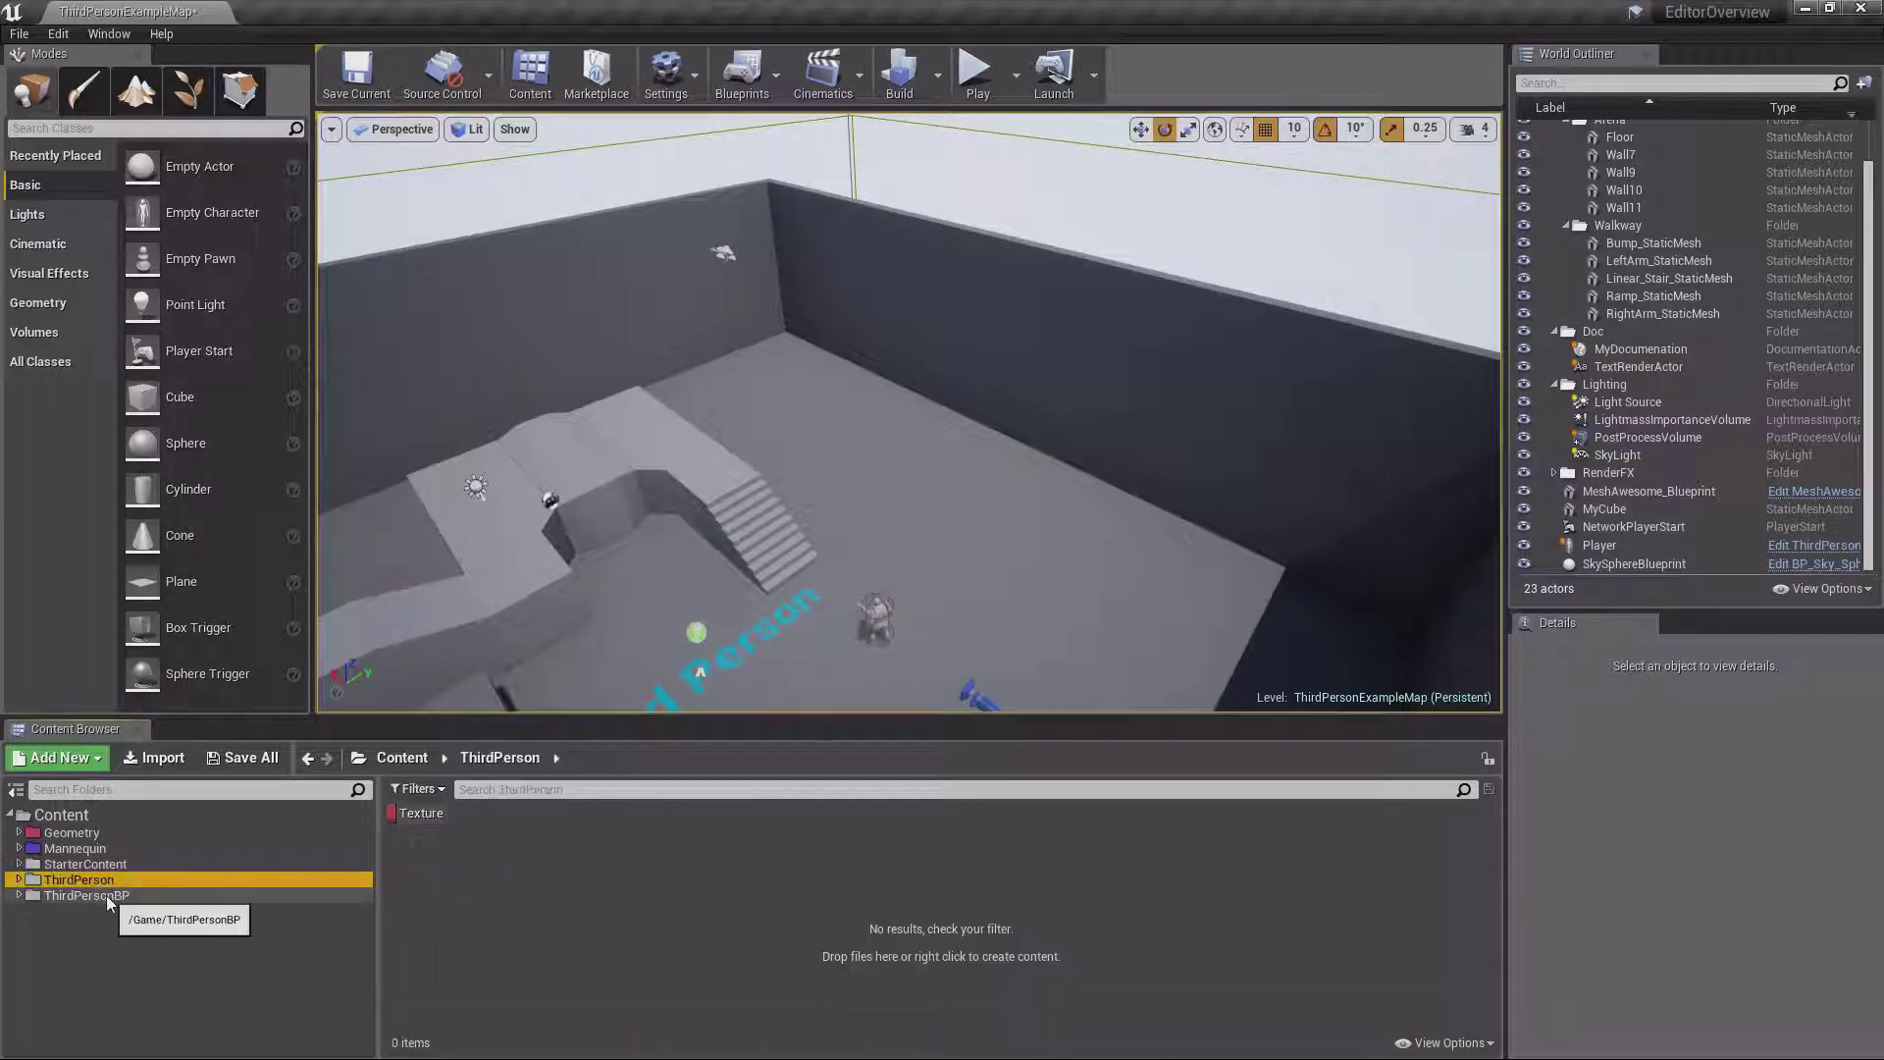
pyautogui.click(106, 895)
pyautogui.click(92, 816)
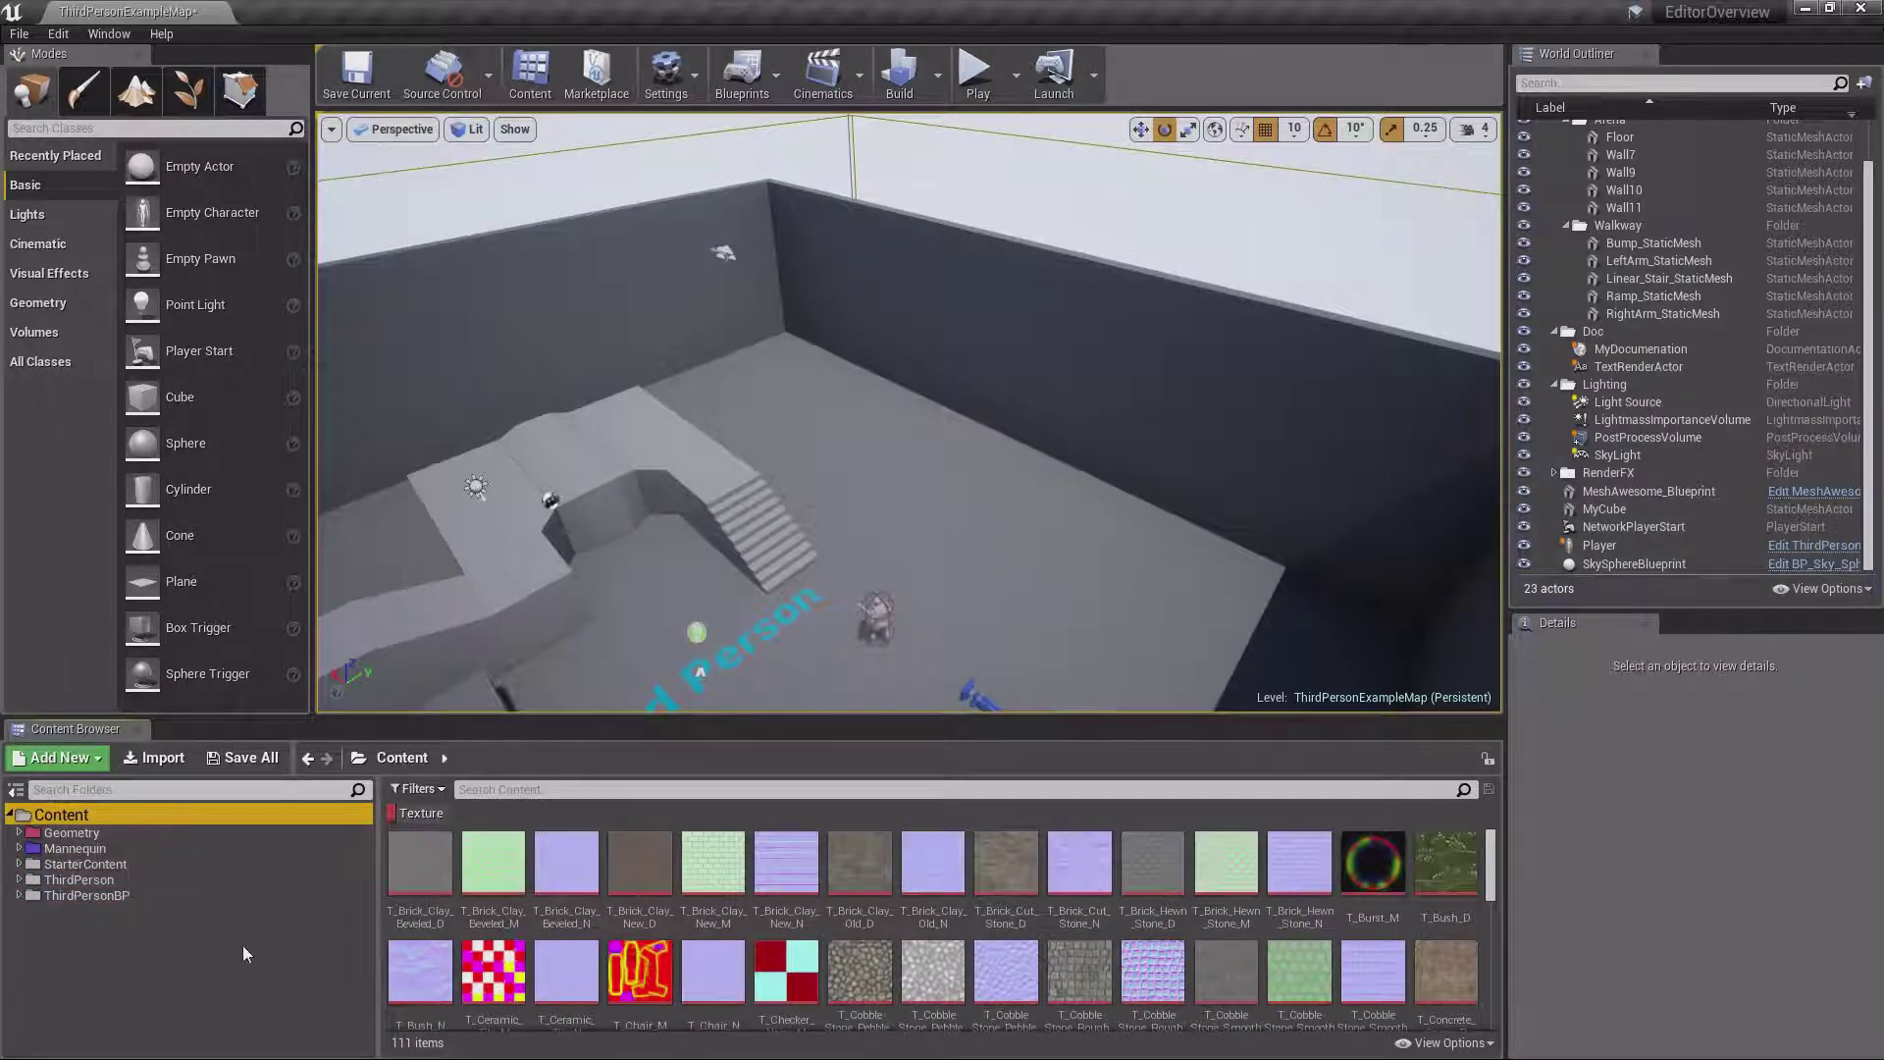
# Toggle the Texture filter off and on a few times, and remove all filters from the Content folder
pyautogui.click(423, 819)
pyautogui.click(423, 819)
pyautogui.click(423, 818)
pyautogui.click(423, 819)
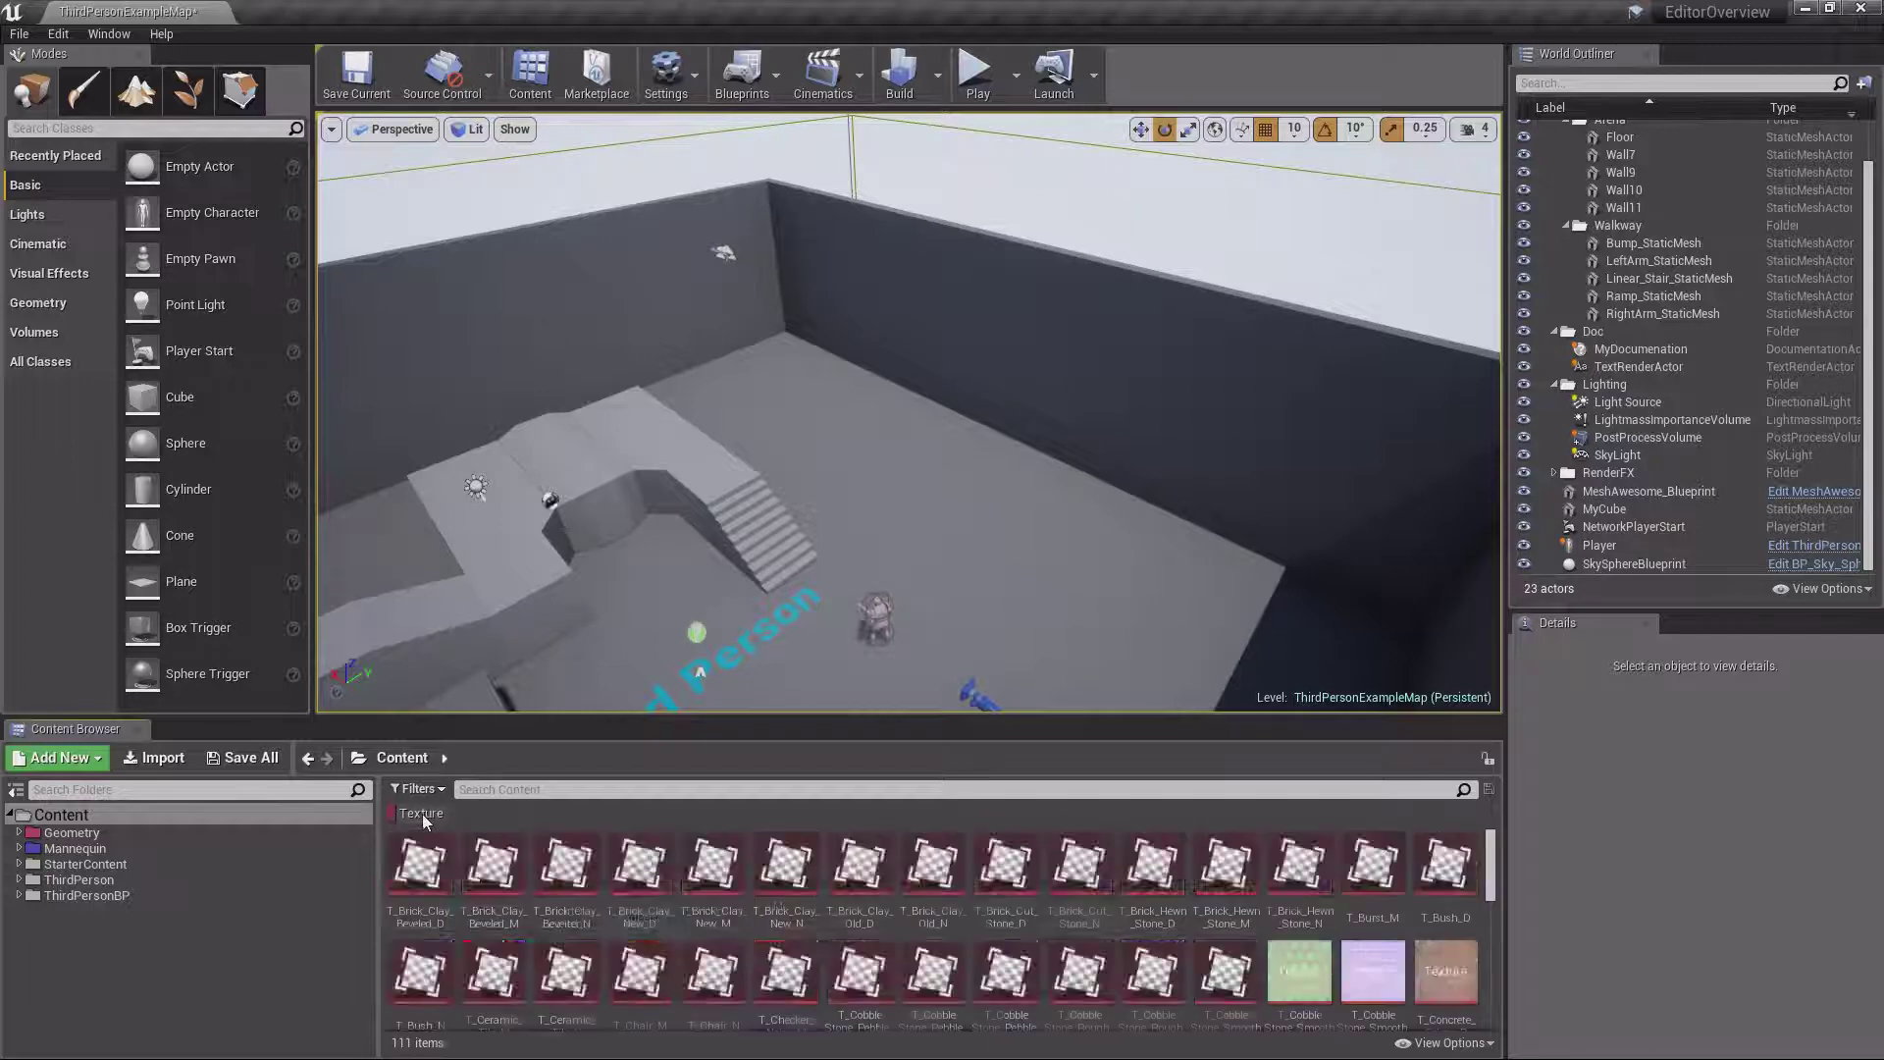
pyautogui.rightClick(422, 819)
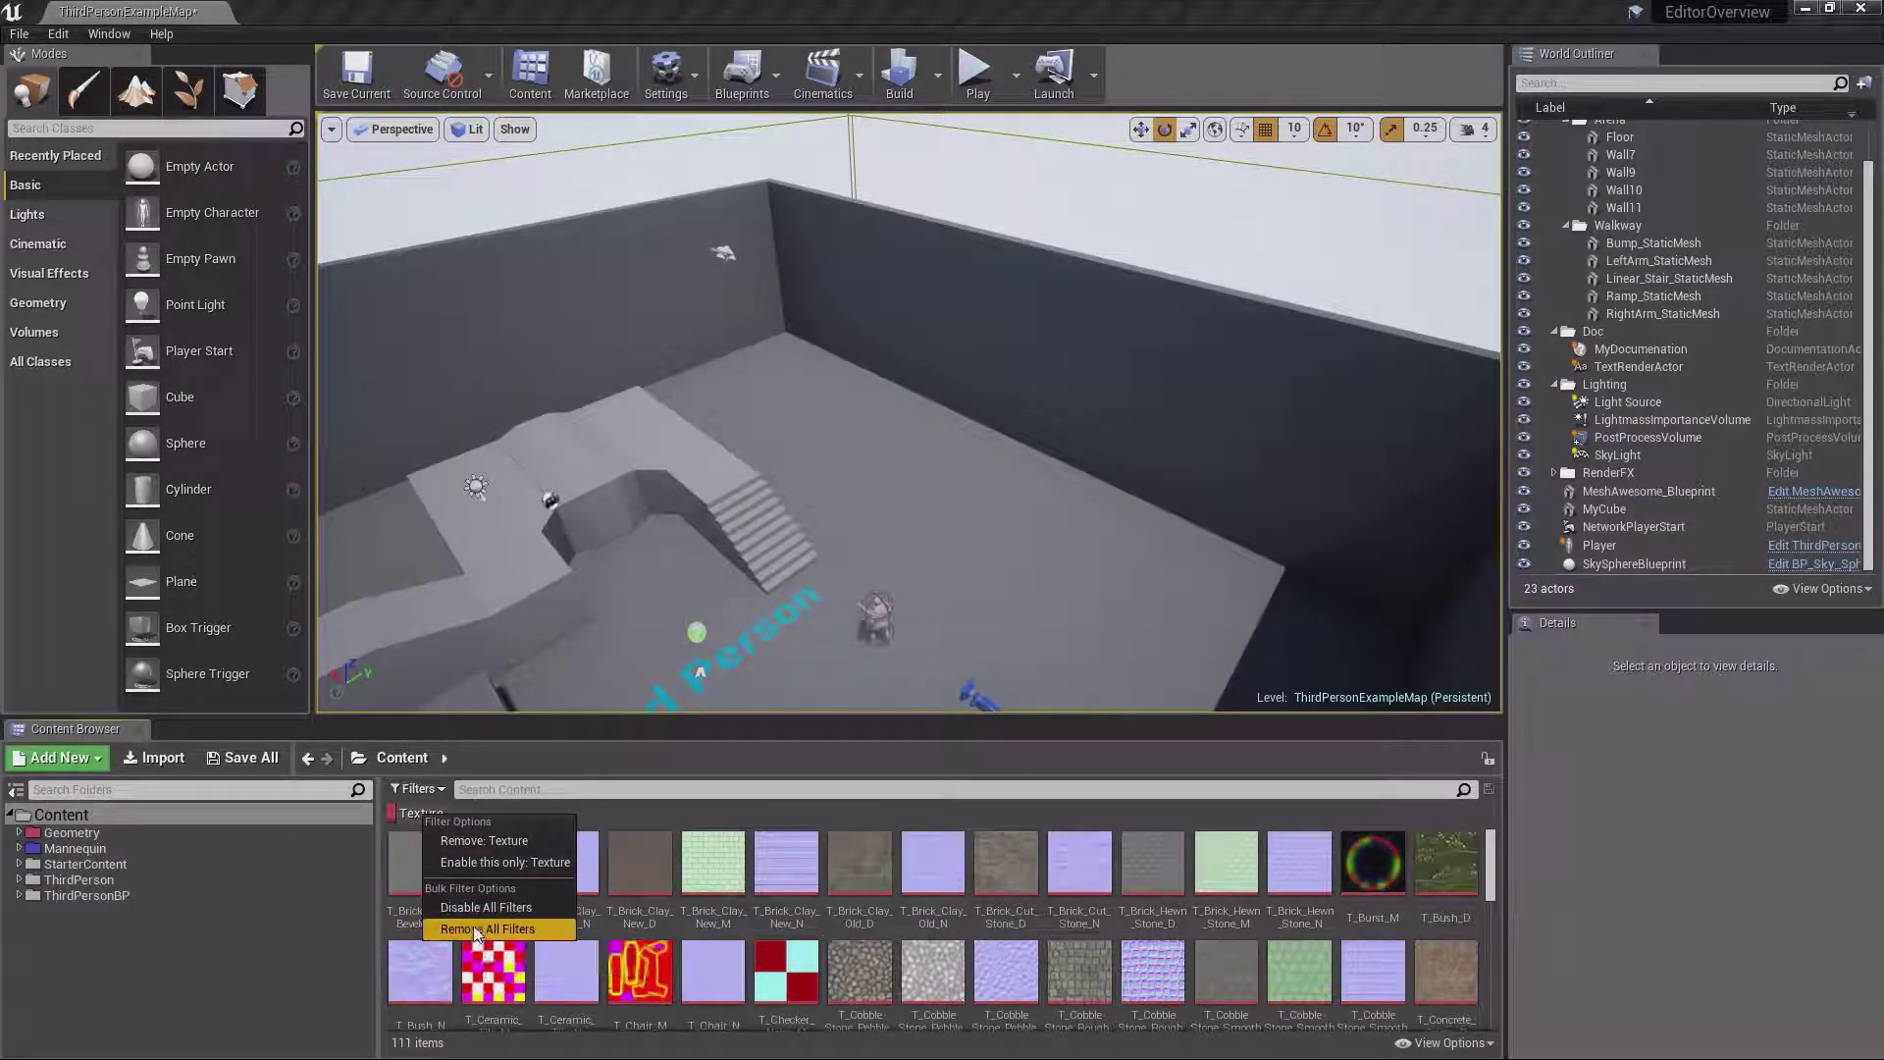
pyautogui.click(476, 930)
# Filter the root Content folder by Texture and Material assets together, and reset the filters
pyautogui.click(420, 789)
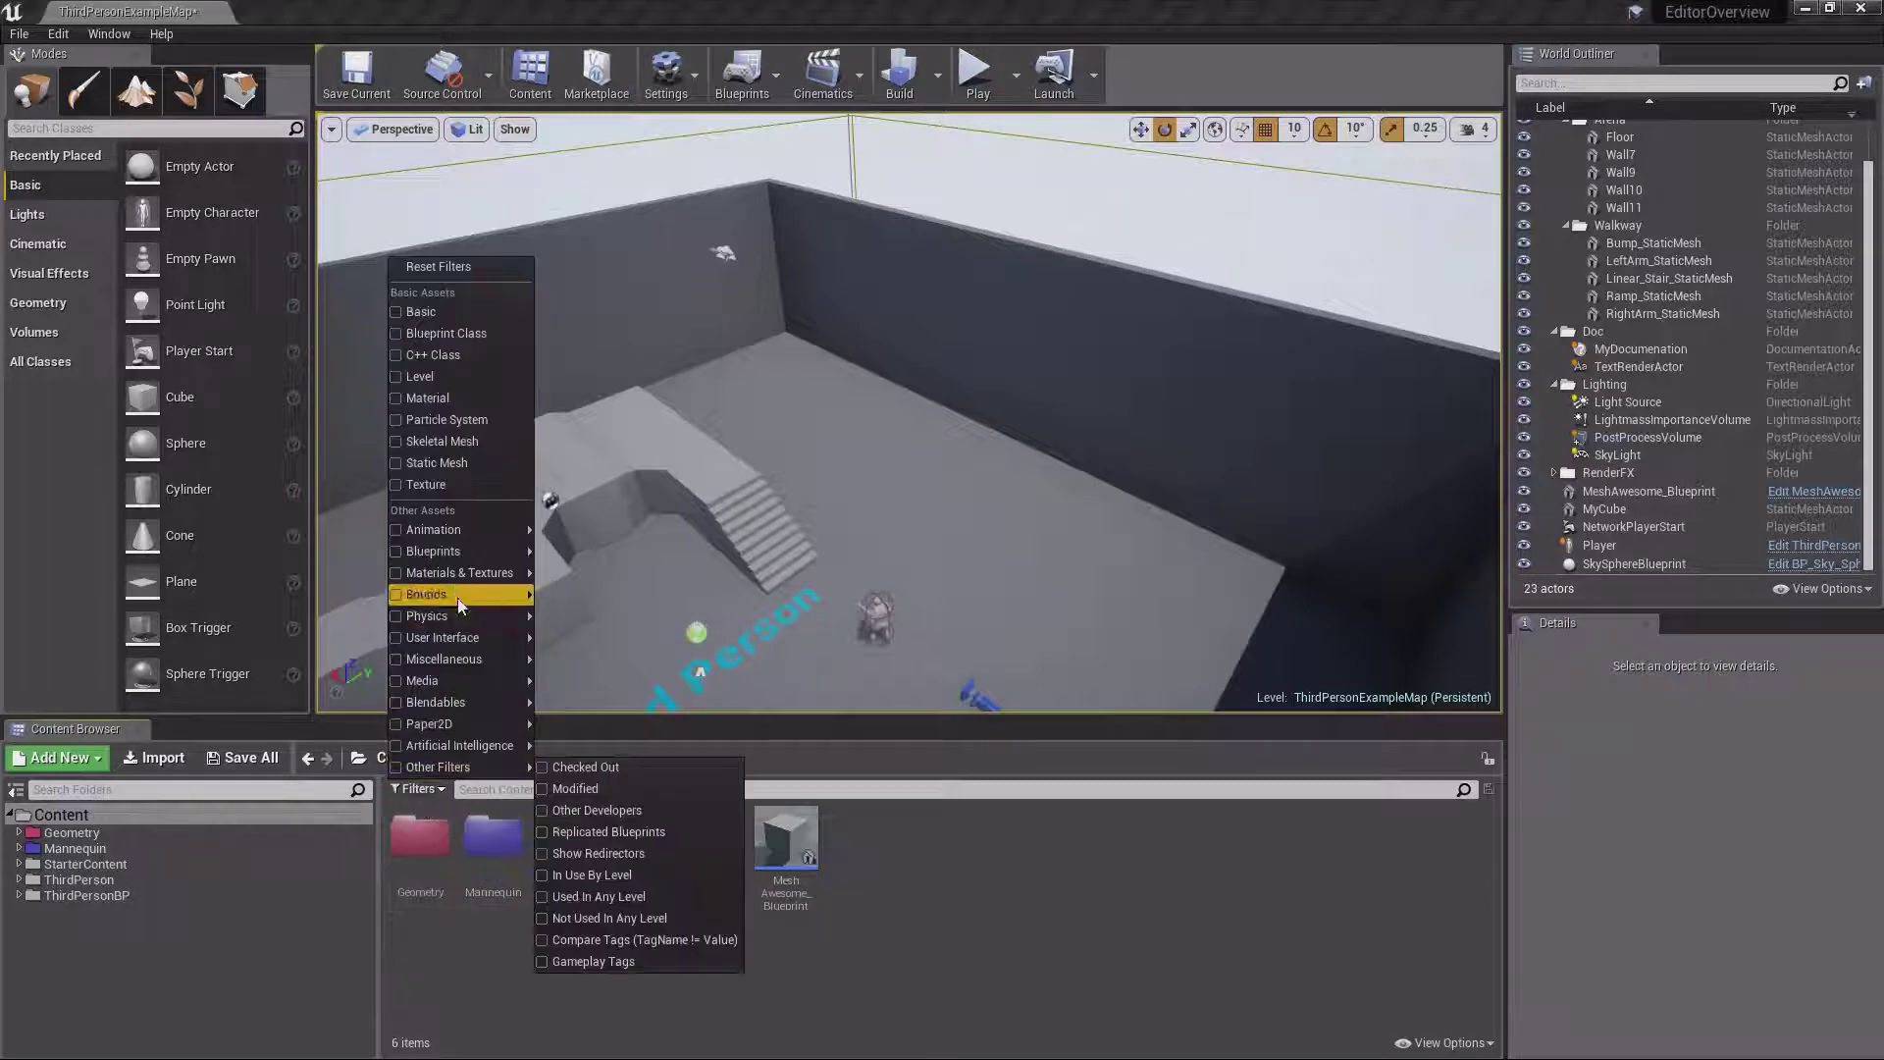
pyautogui.click(450, 485)
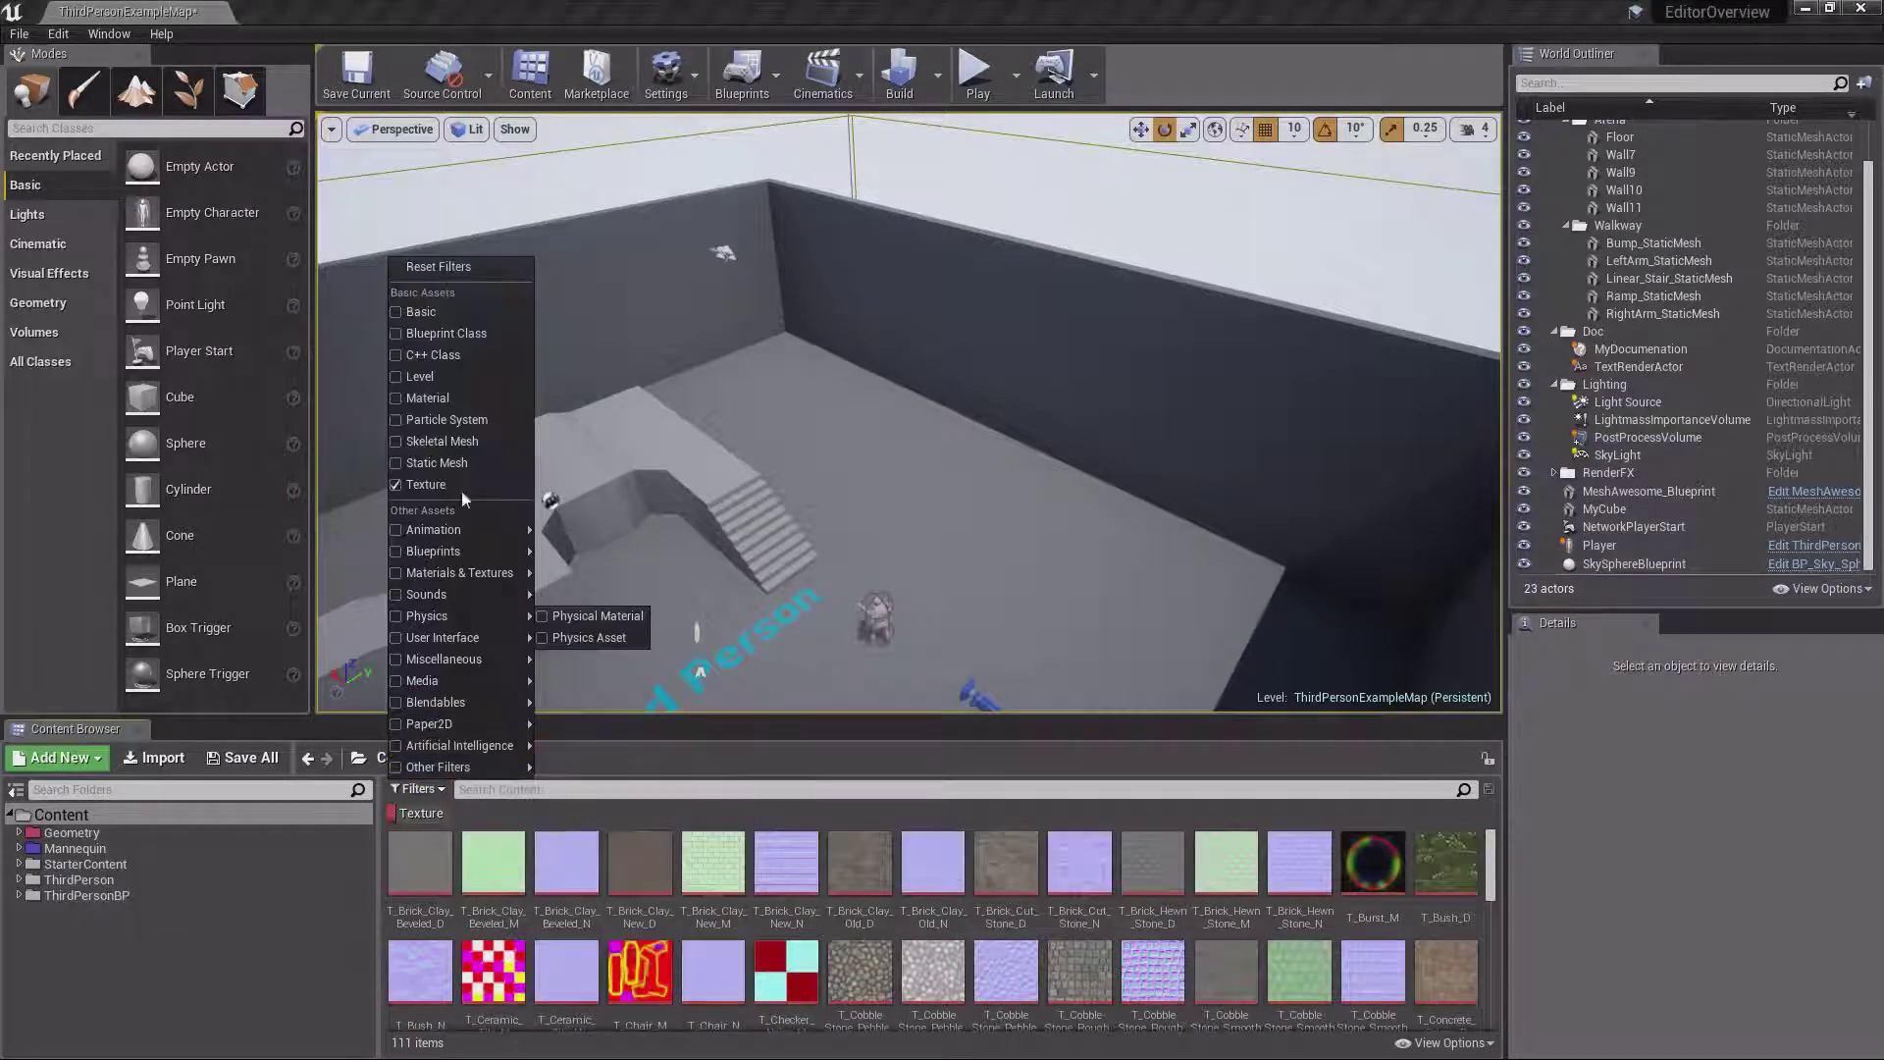
pyautogui.click(428, 397)
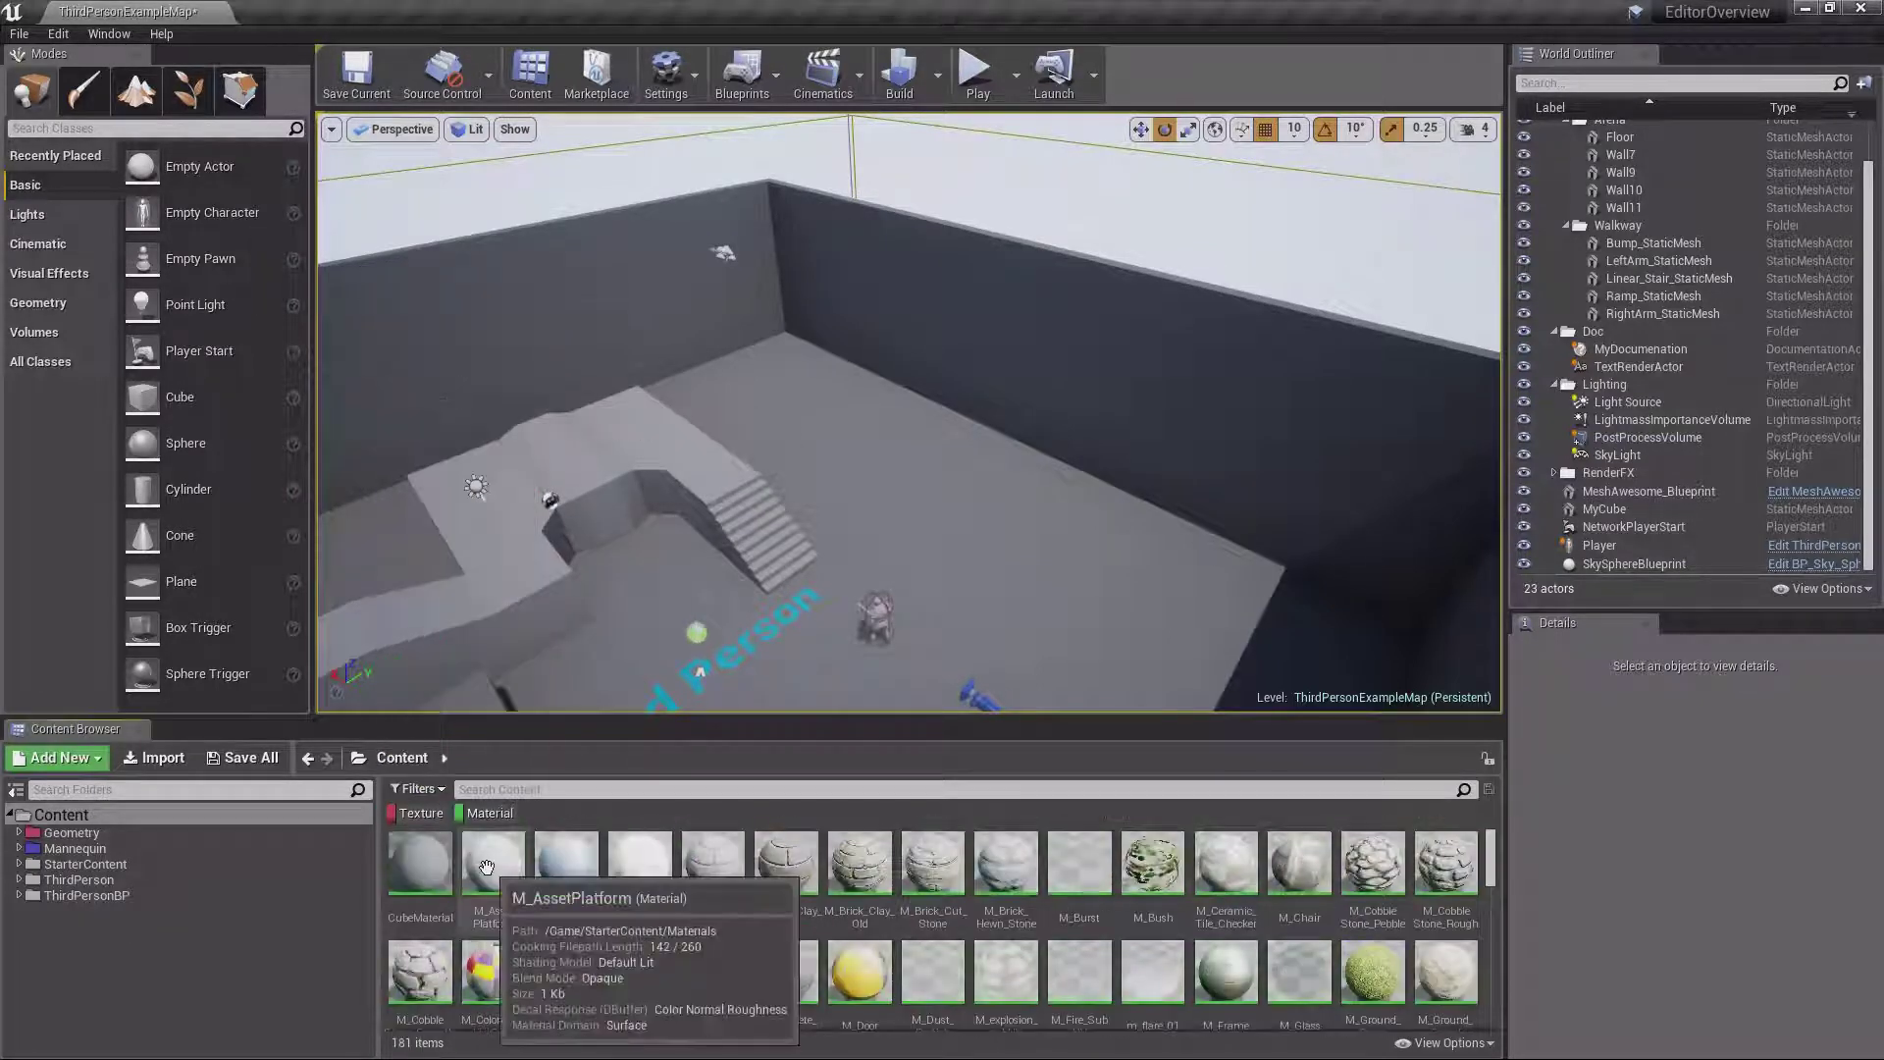
pyautogui.click(428, 786)
pyautogui.click(432, 270)
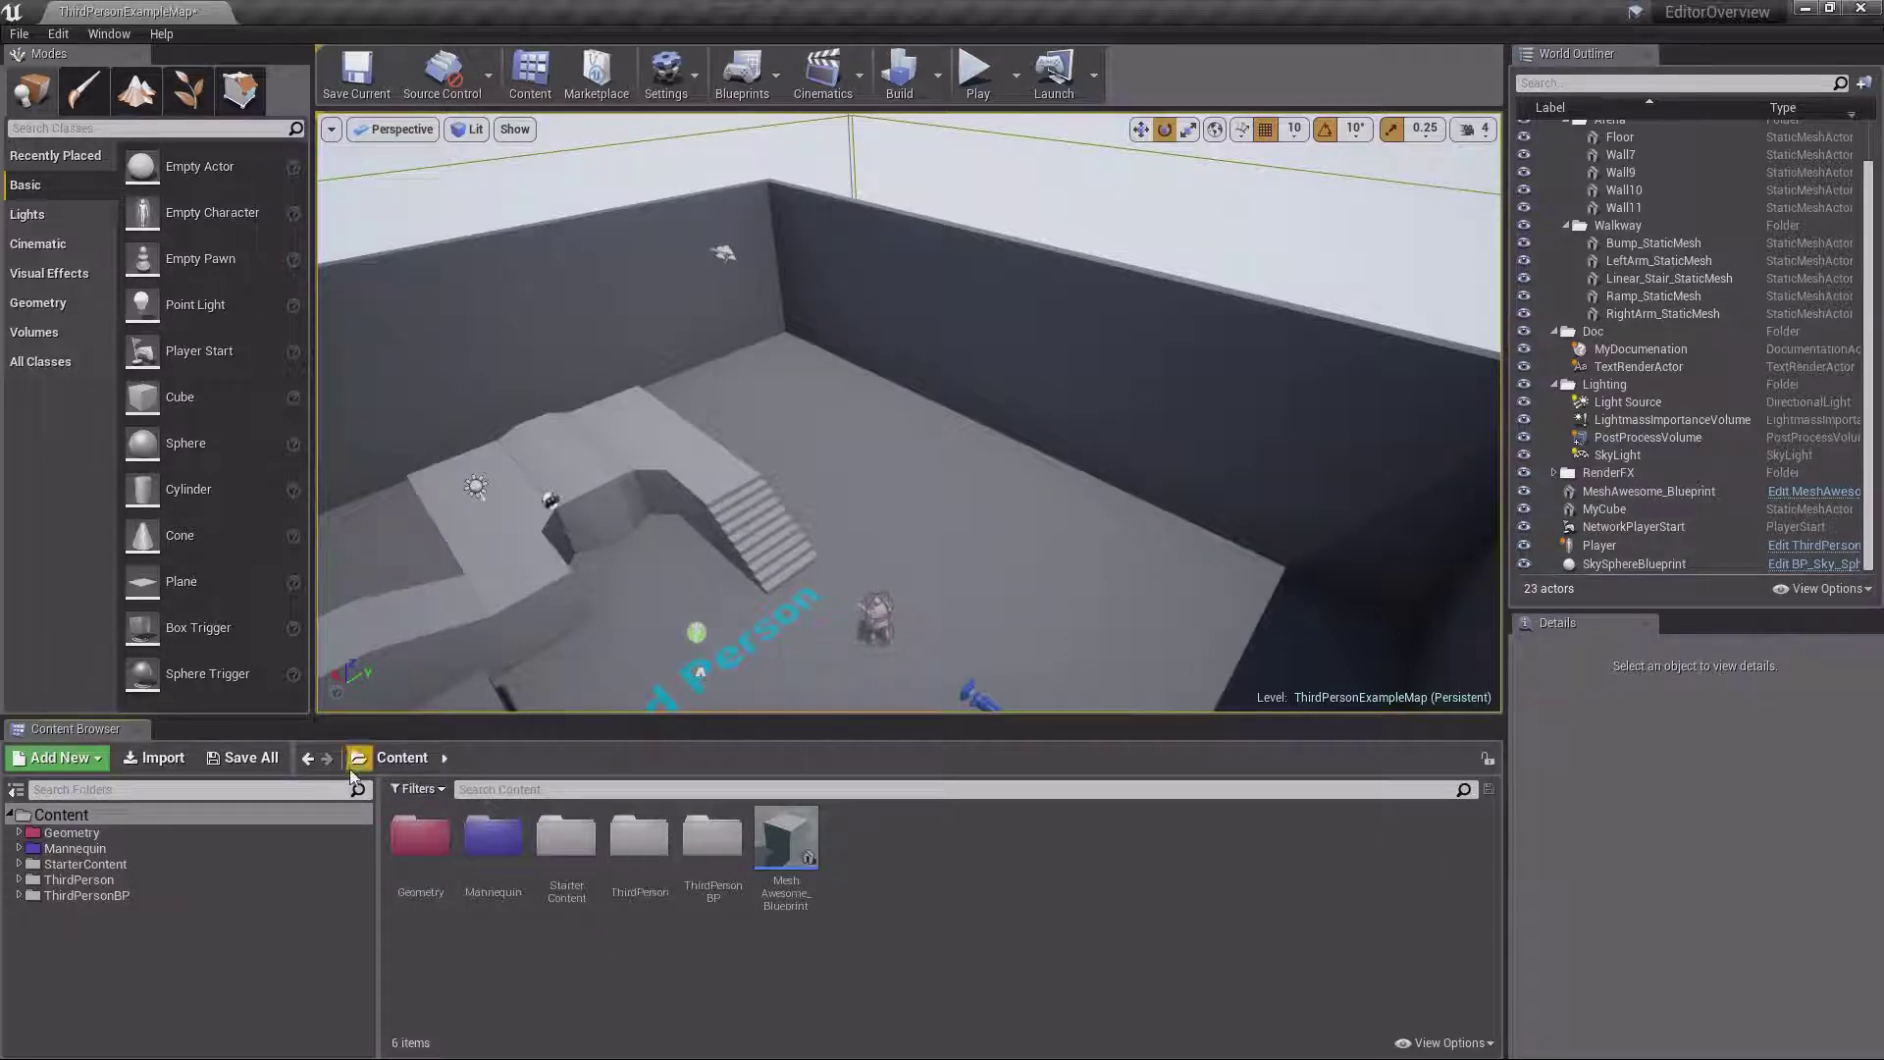
# Open StarterContent's Materials folder, return to the root Content folder through the path, and go to its ThirdPerson subfolder
pyautogui.doubleClick(81, 864)
pyautogui.click(79, 958)
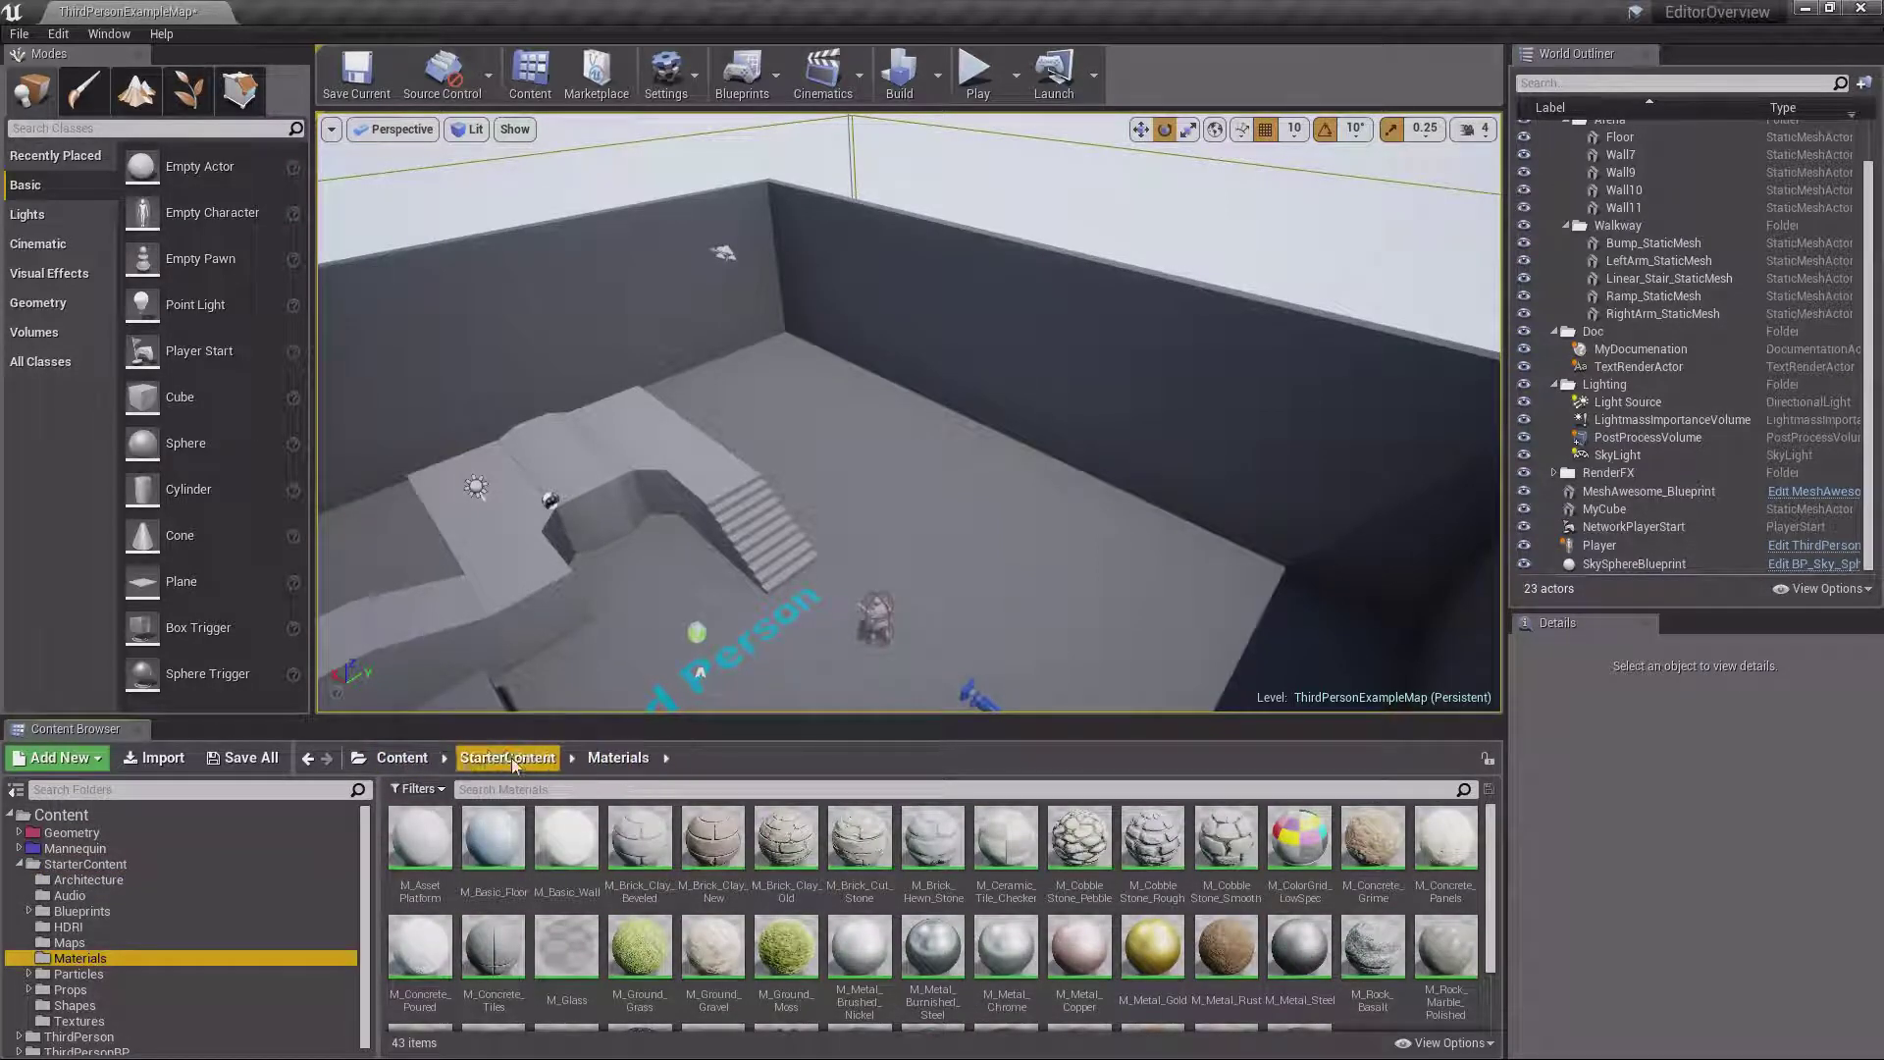
pyautogui.click(402, 758)
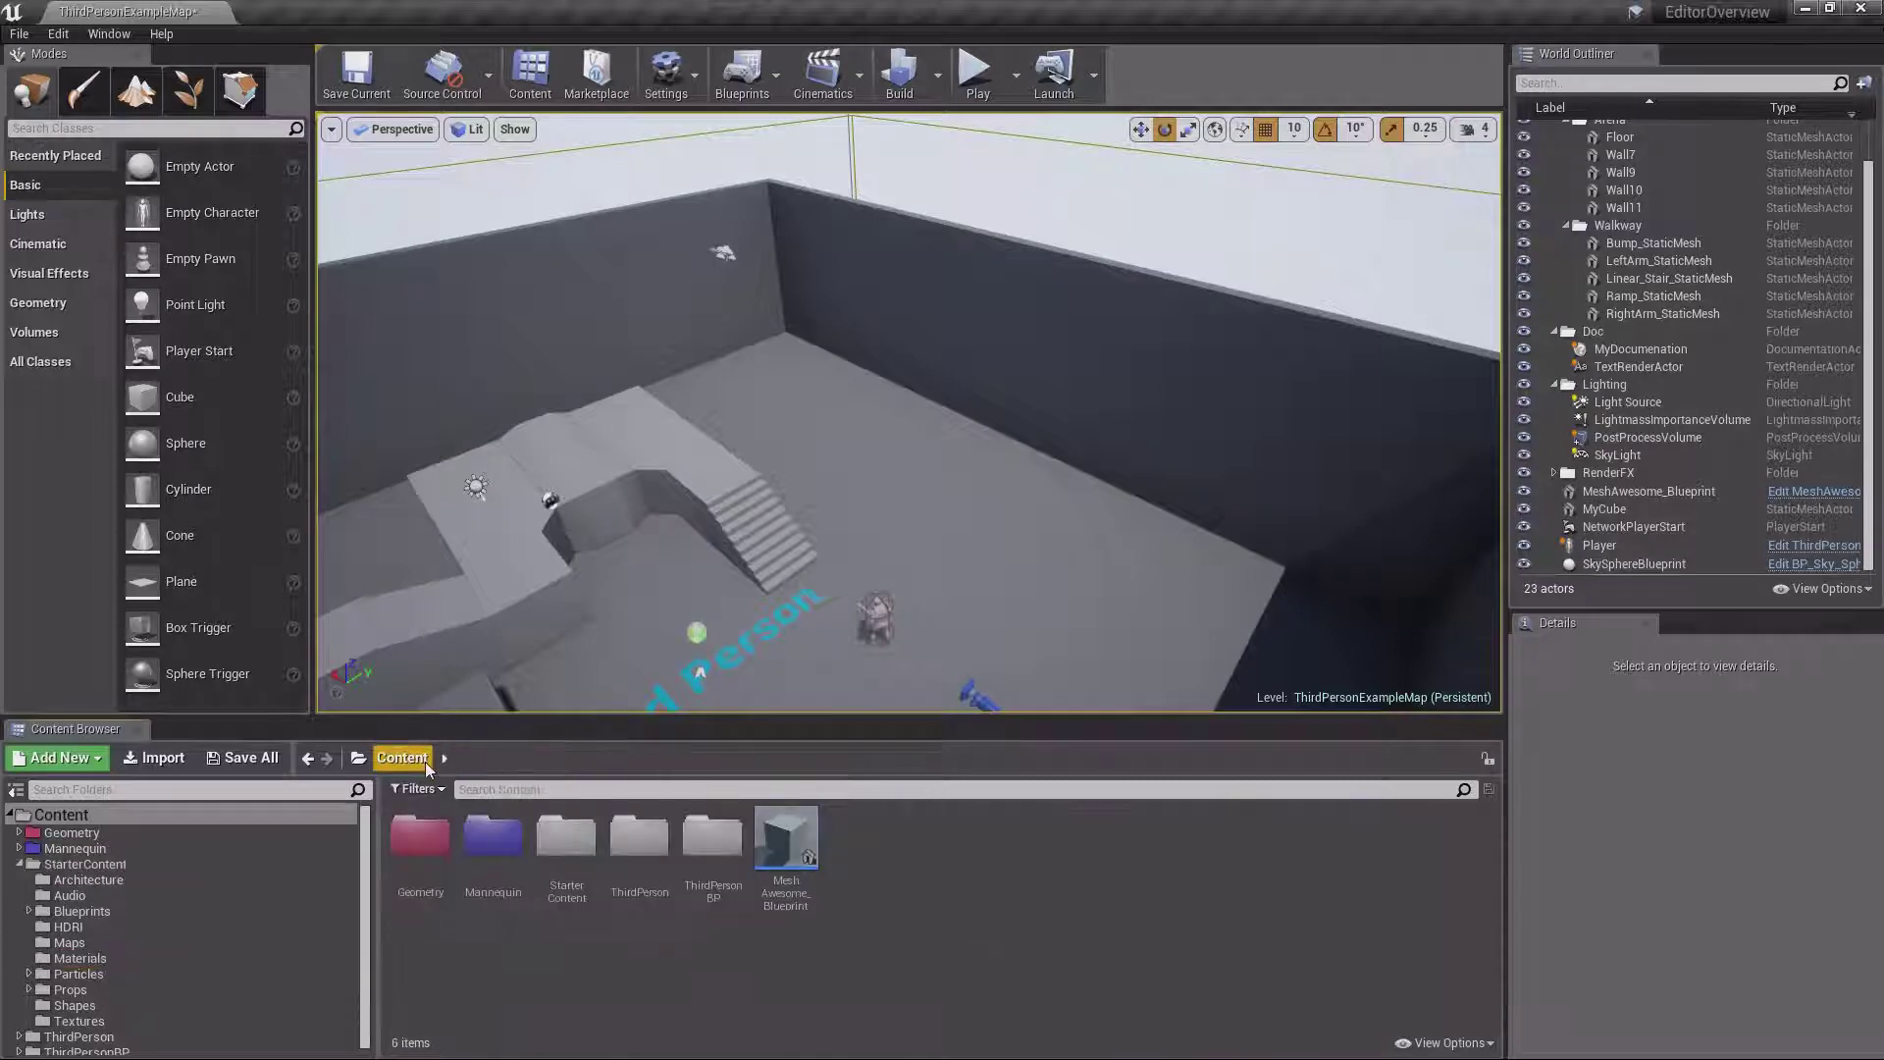
pyautogui.click(444, 759)
pyautogui.click(505, 868)
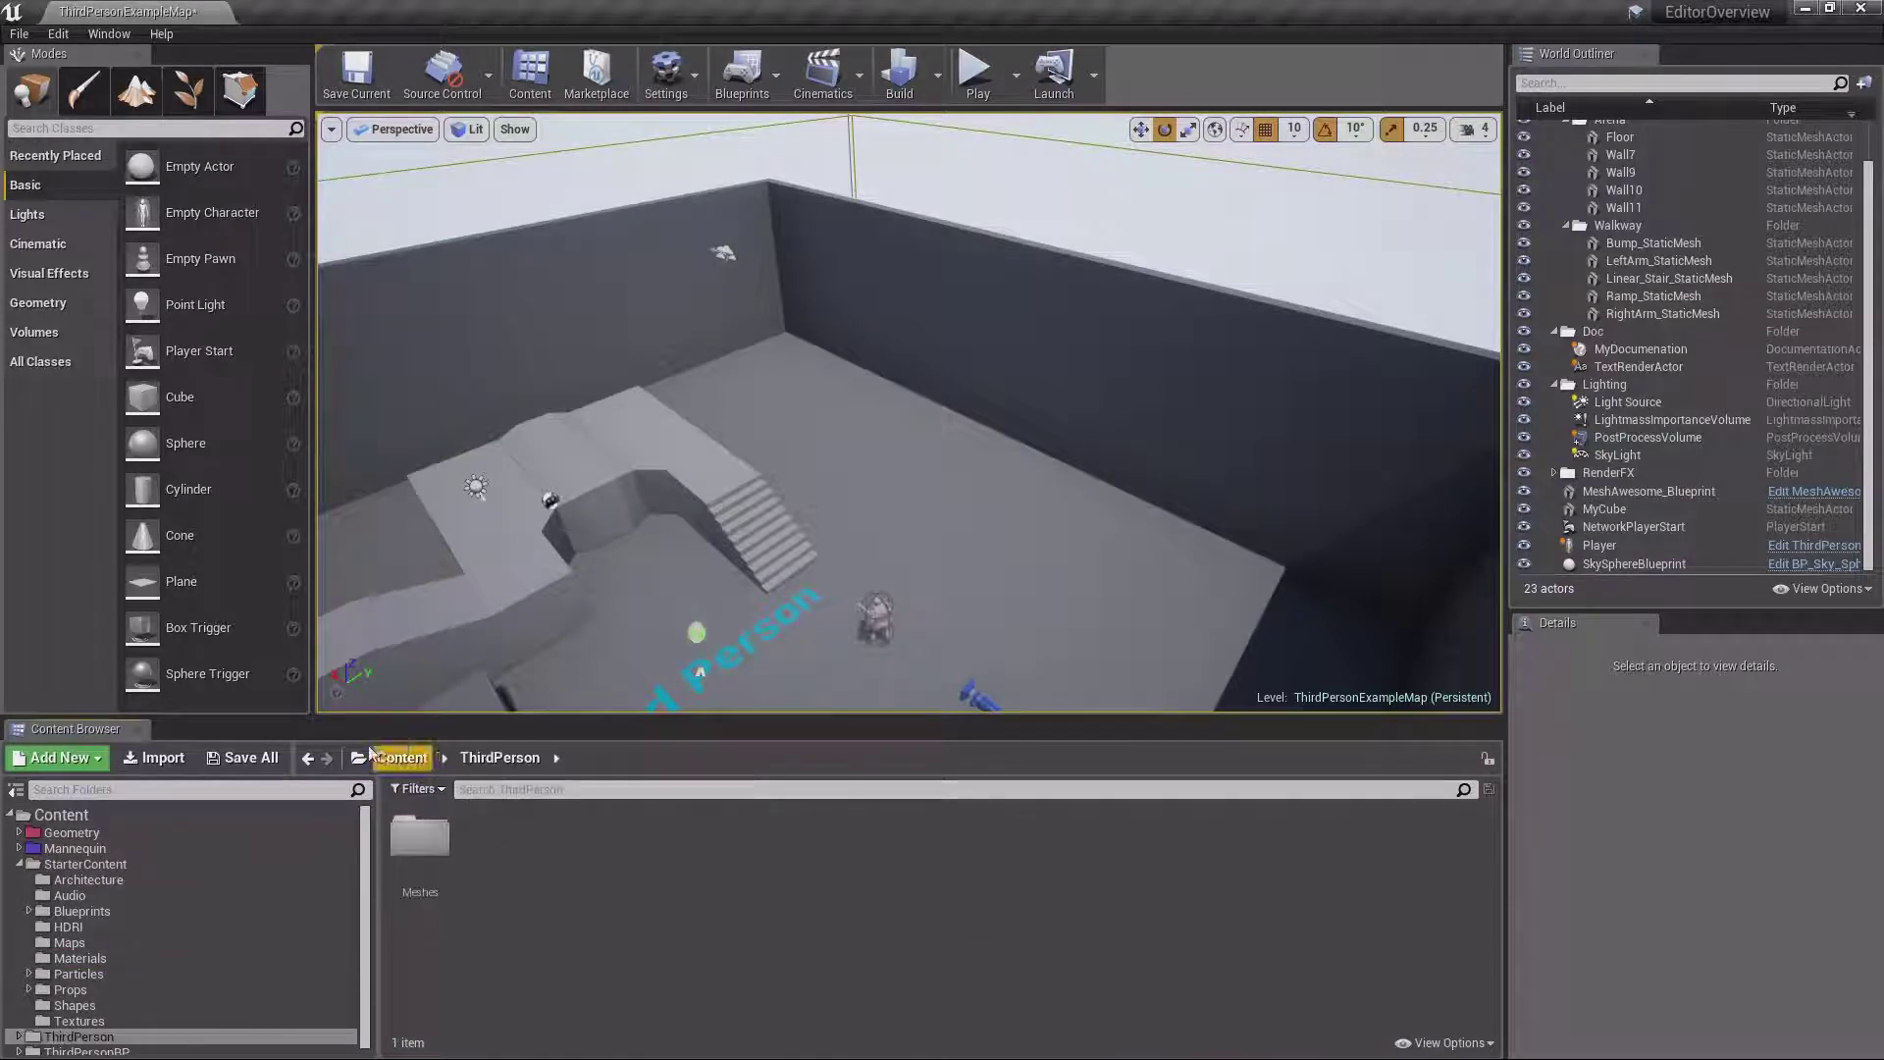
# Go back and forward through the visited folder history, finishing in the StarterContent folder
pyautogui.click(314, 760)
pyautogui.click(314, 760)
pyautogui.click(314, 761)
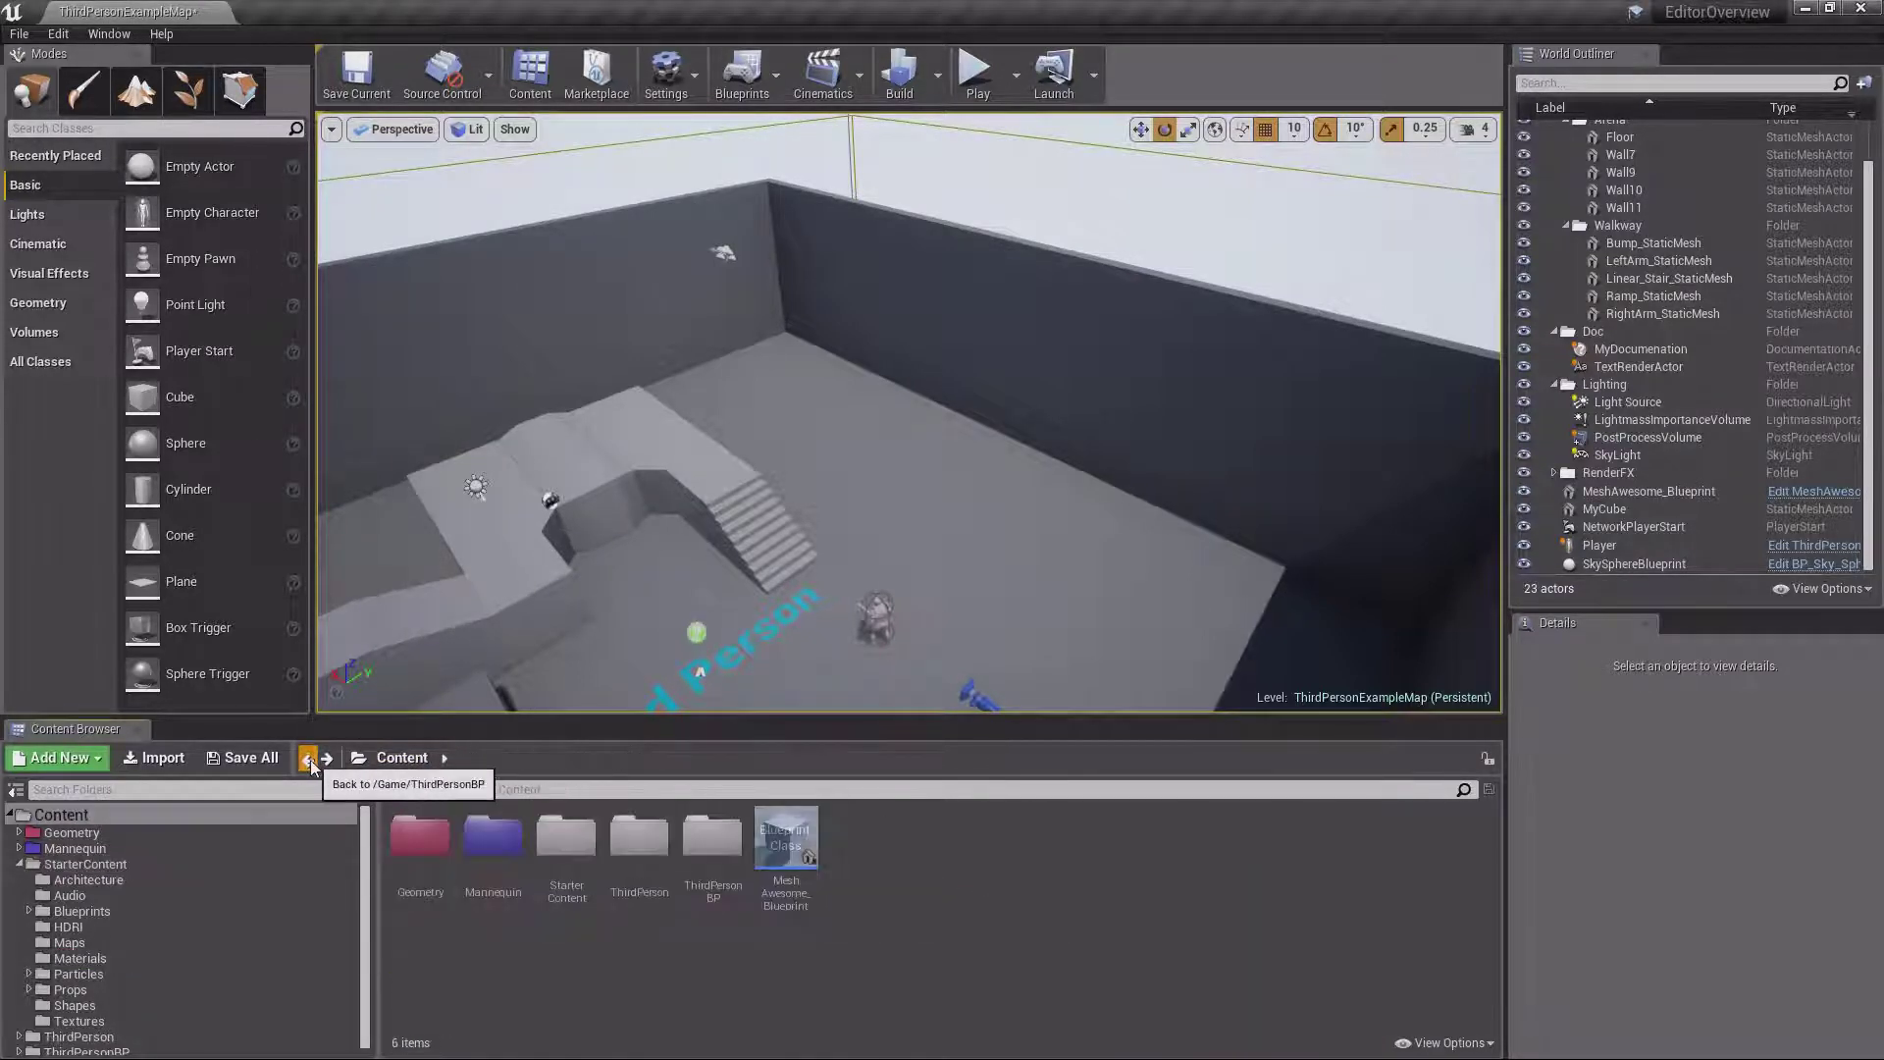
pyautogui.click(314, 761)
pyautogui.click(321, 764)
pyautogui.click(327, 763)
pyautogui.click(326, 763)
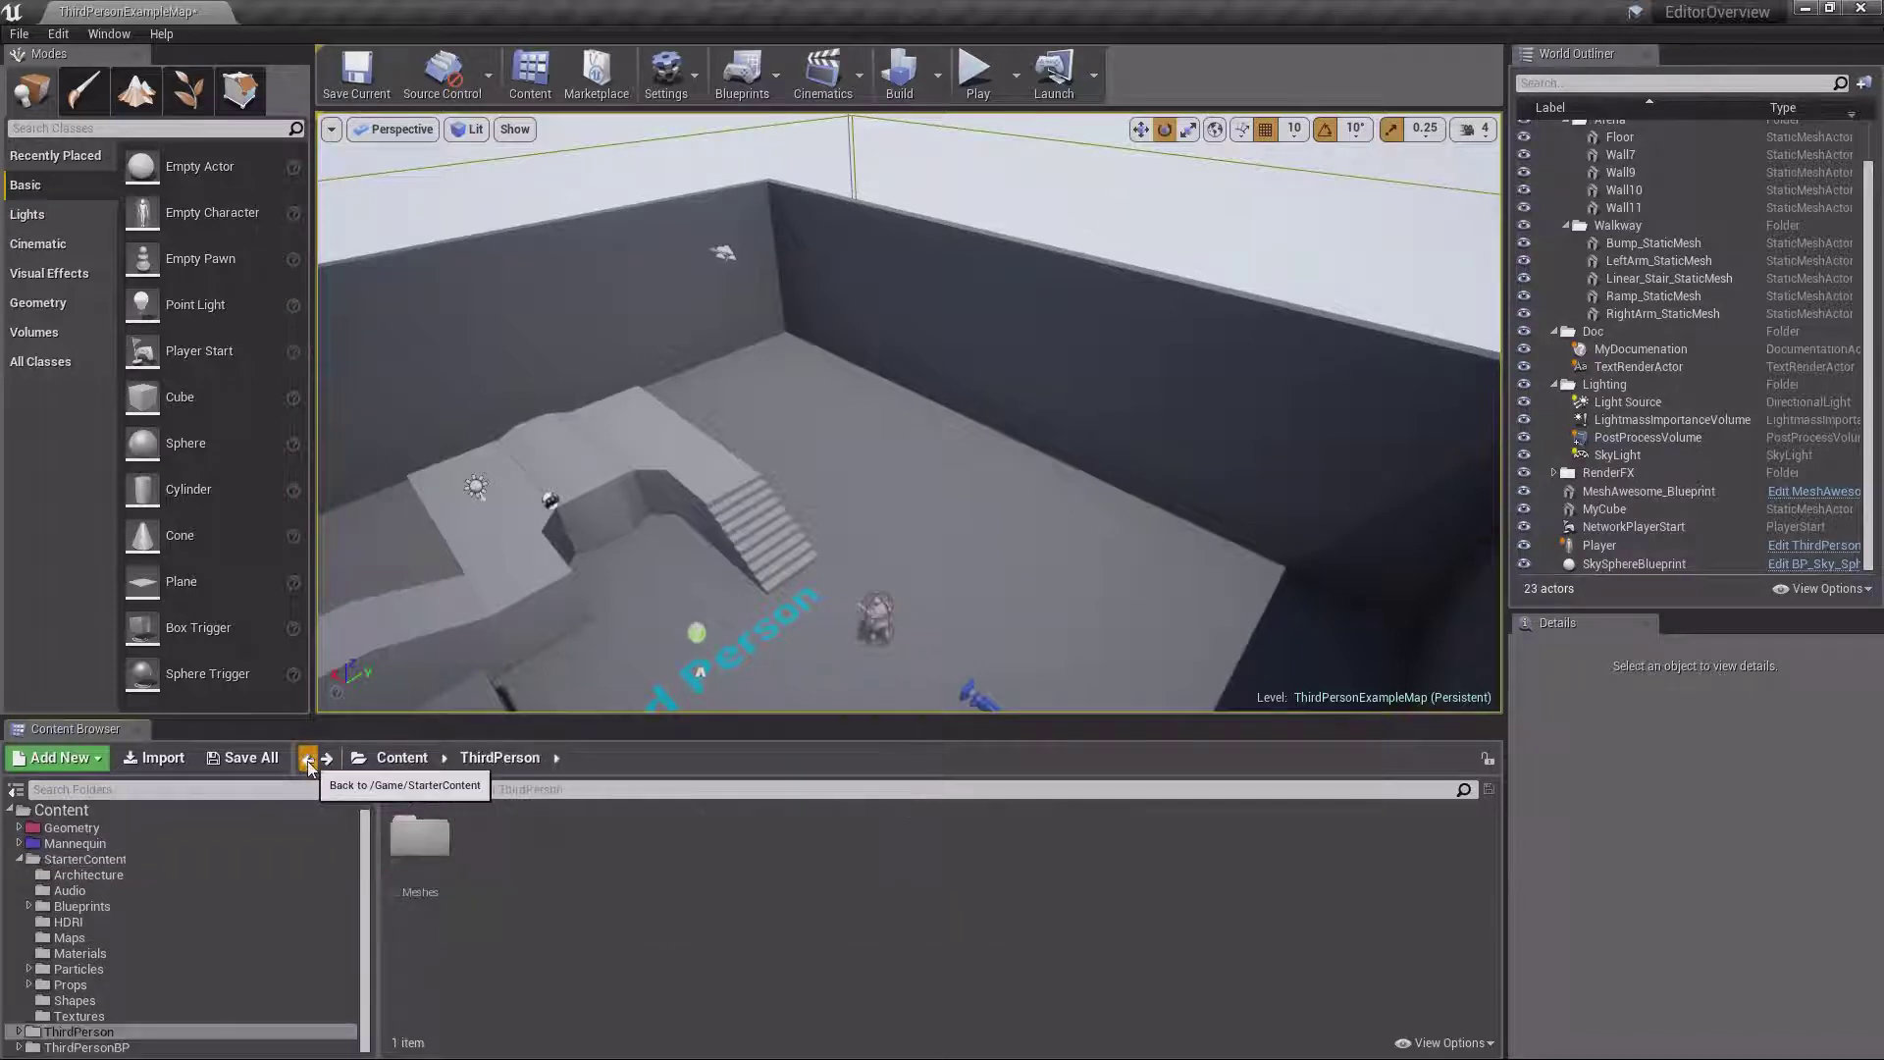
pyautogui.click(326, 764)
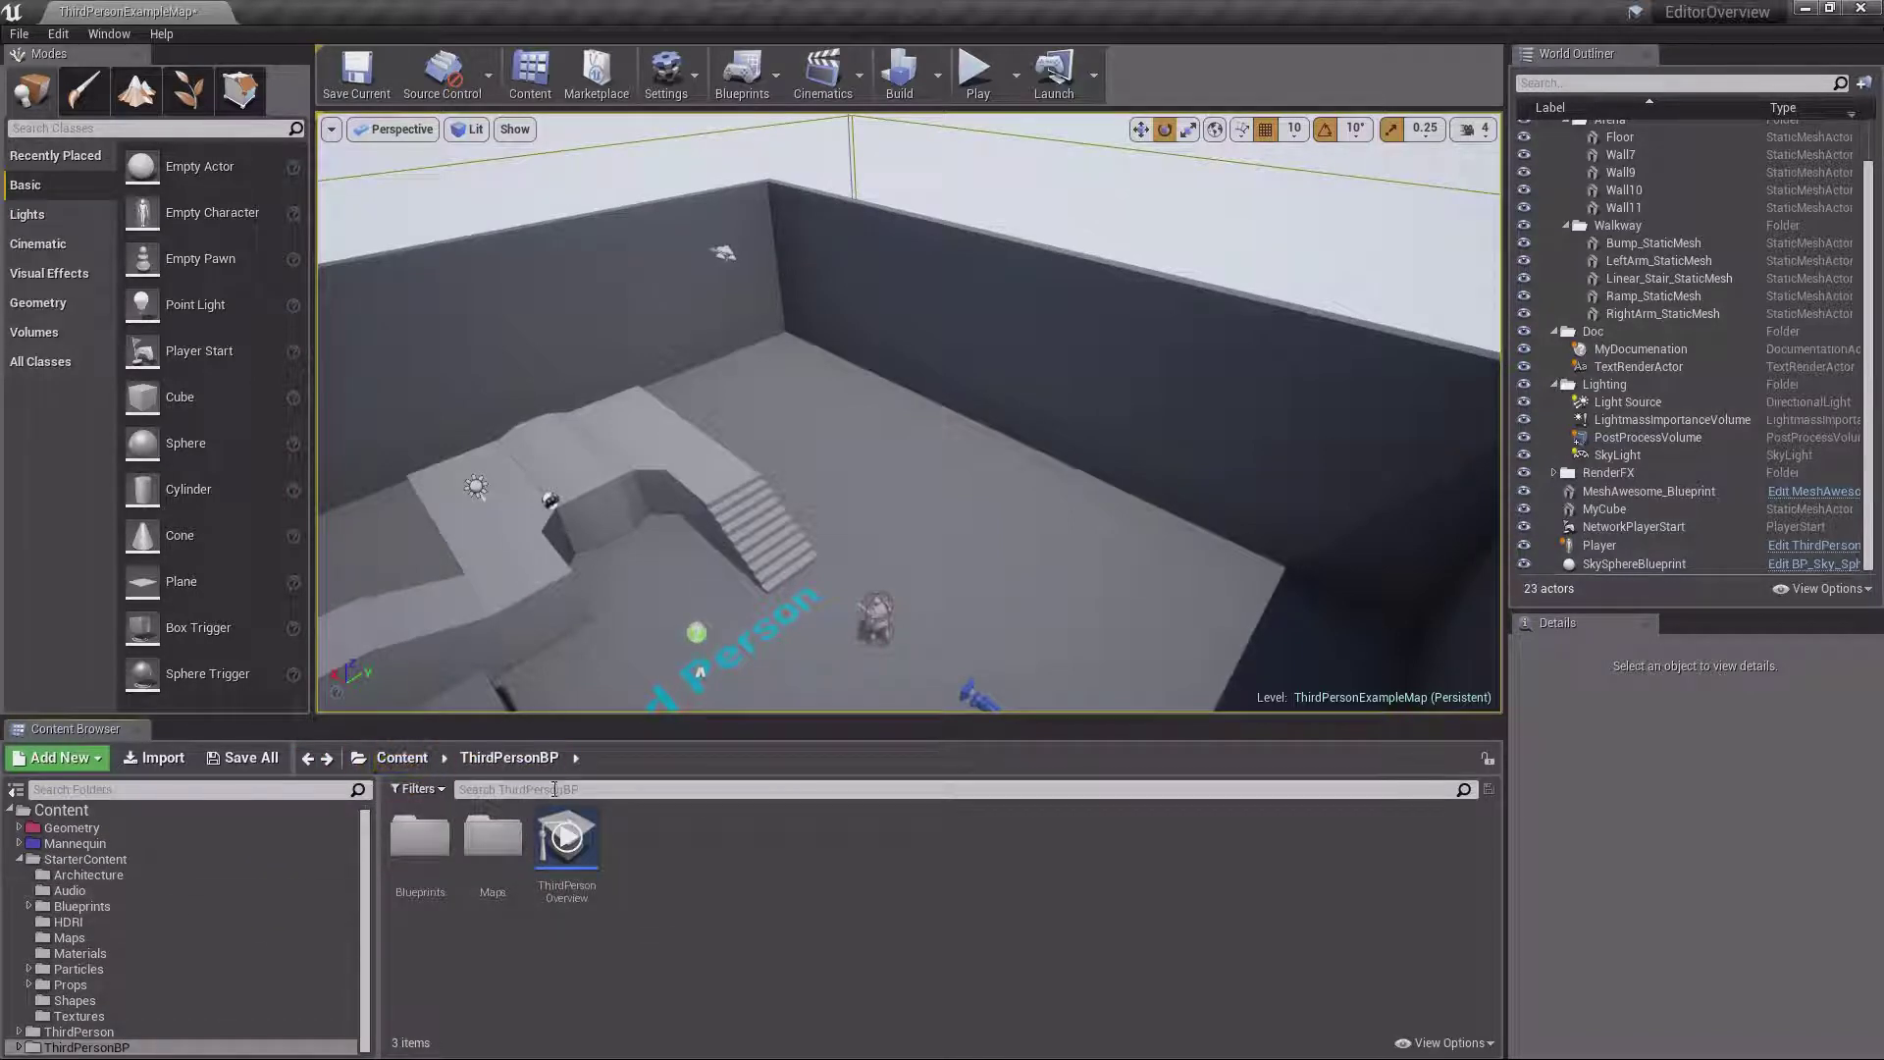
pyautogui.click(256, 861)
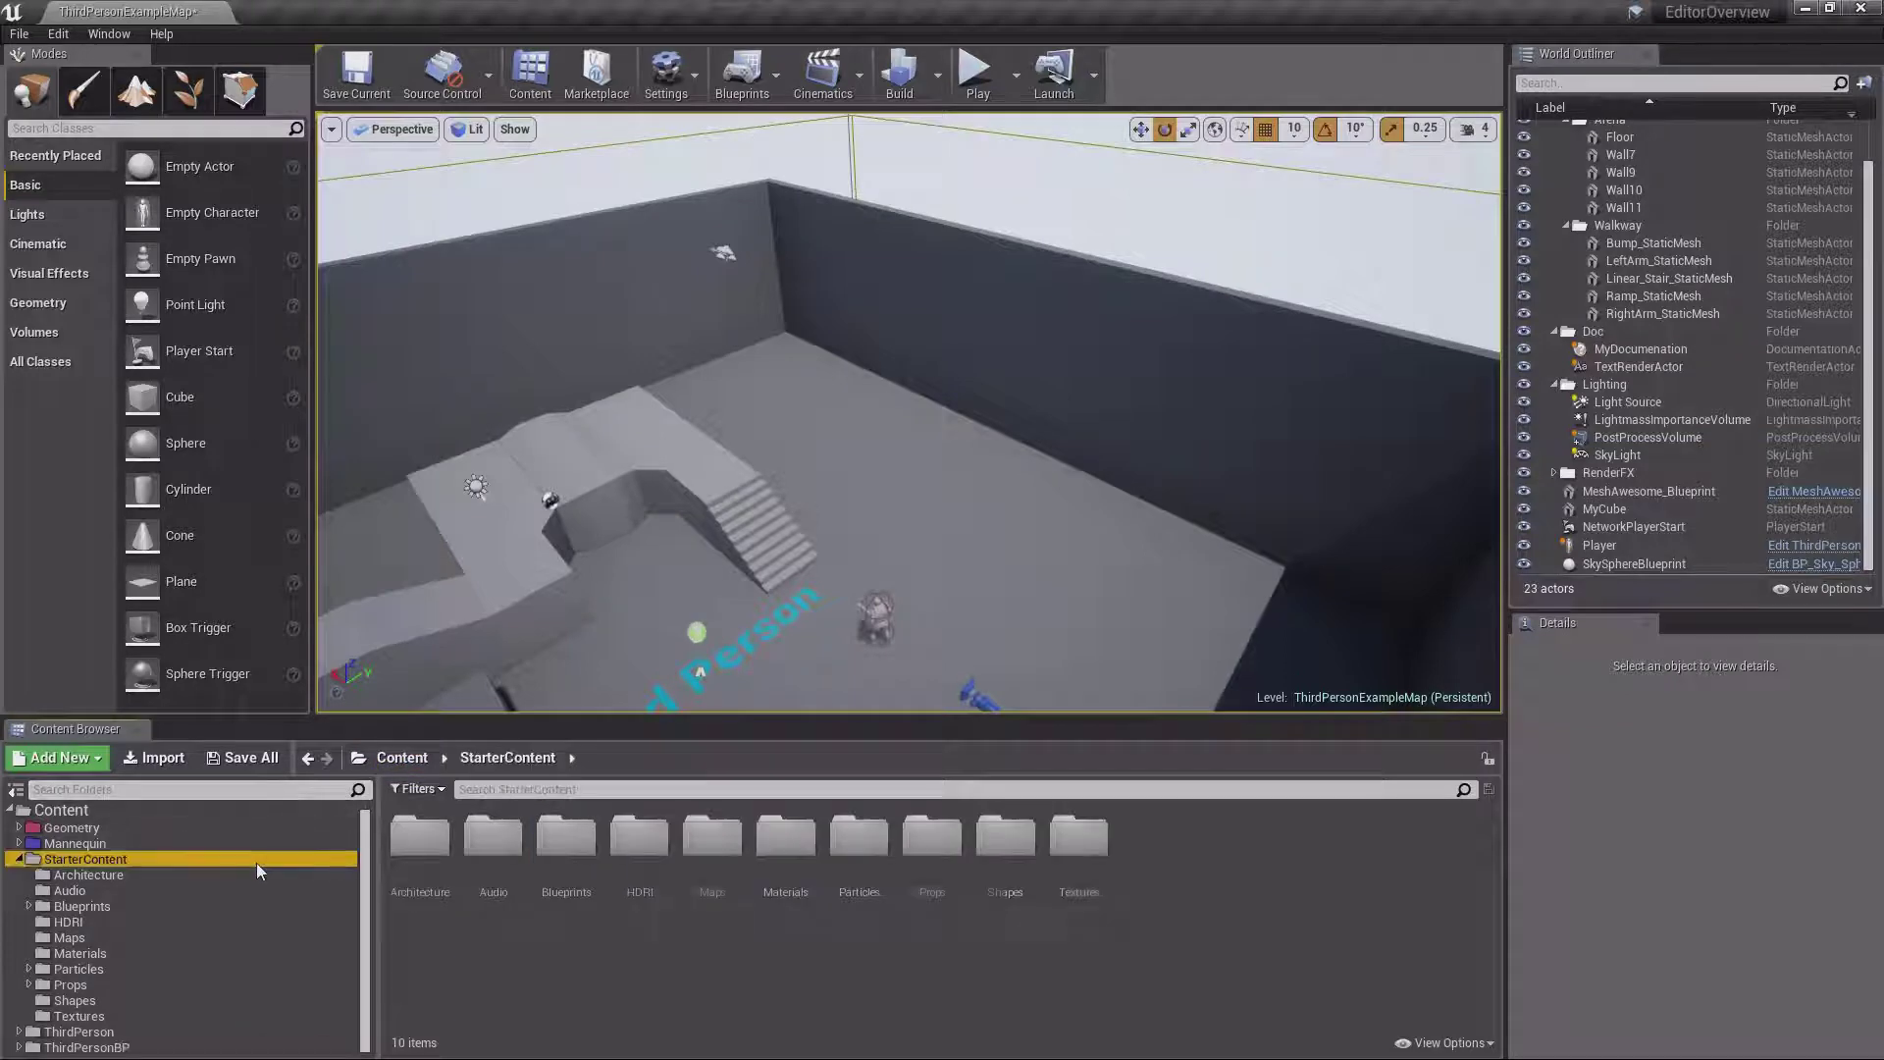
# Look through the options for creating new assets in the StarterContent folder and dismiss them
pyautogui.click(85, 761)
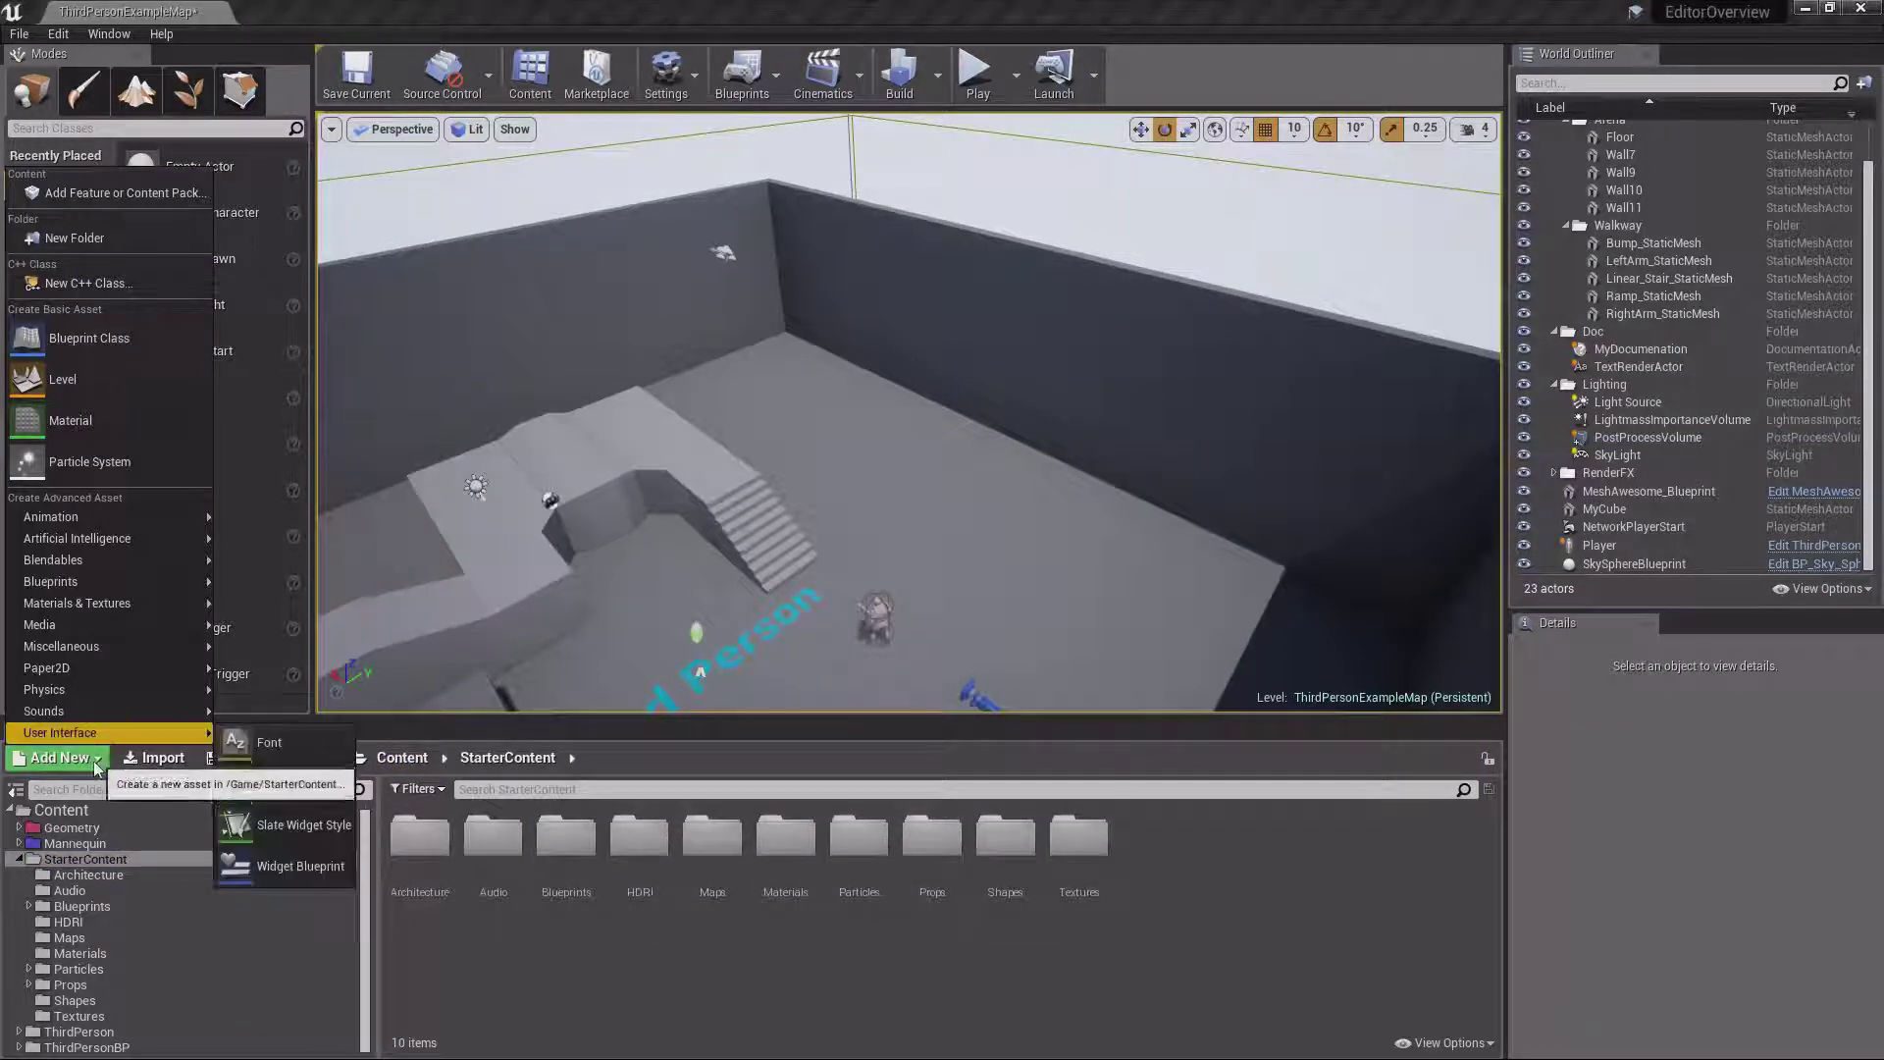
pyautogui.moveTo(122, 516)
pyautogui.rightClick(600, 976)
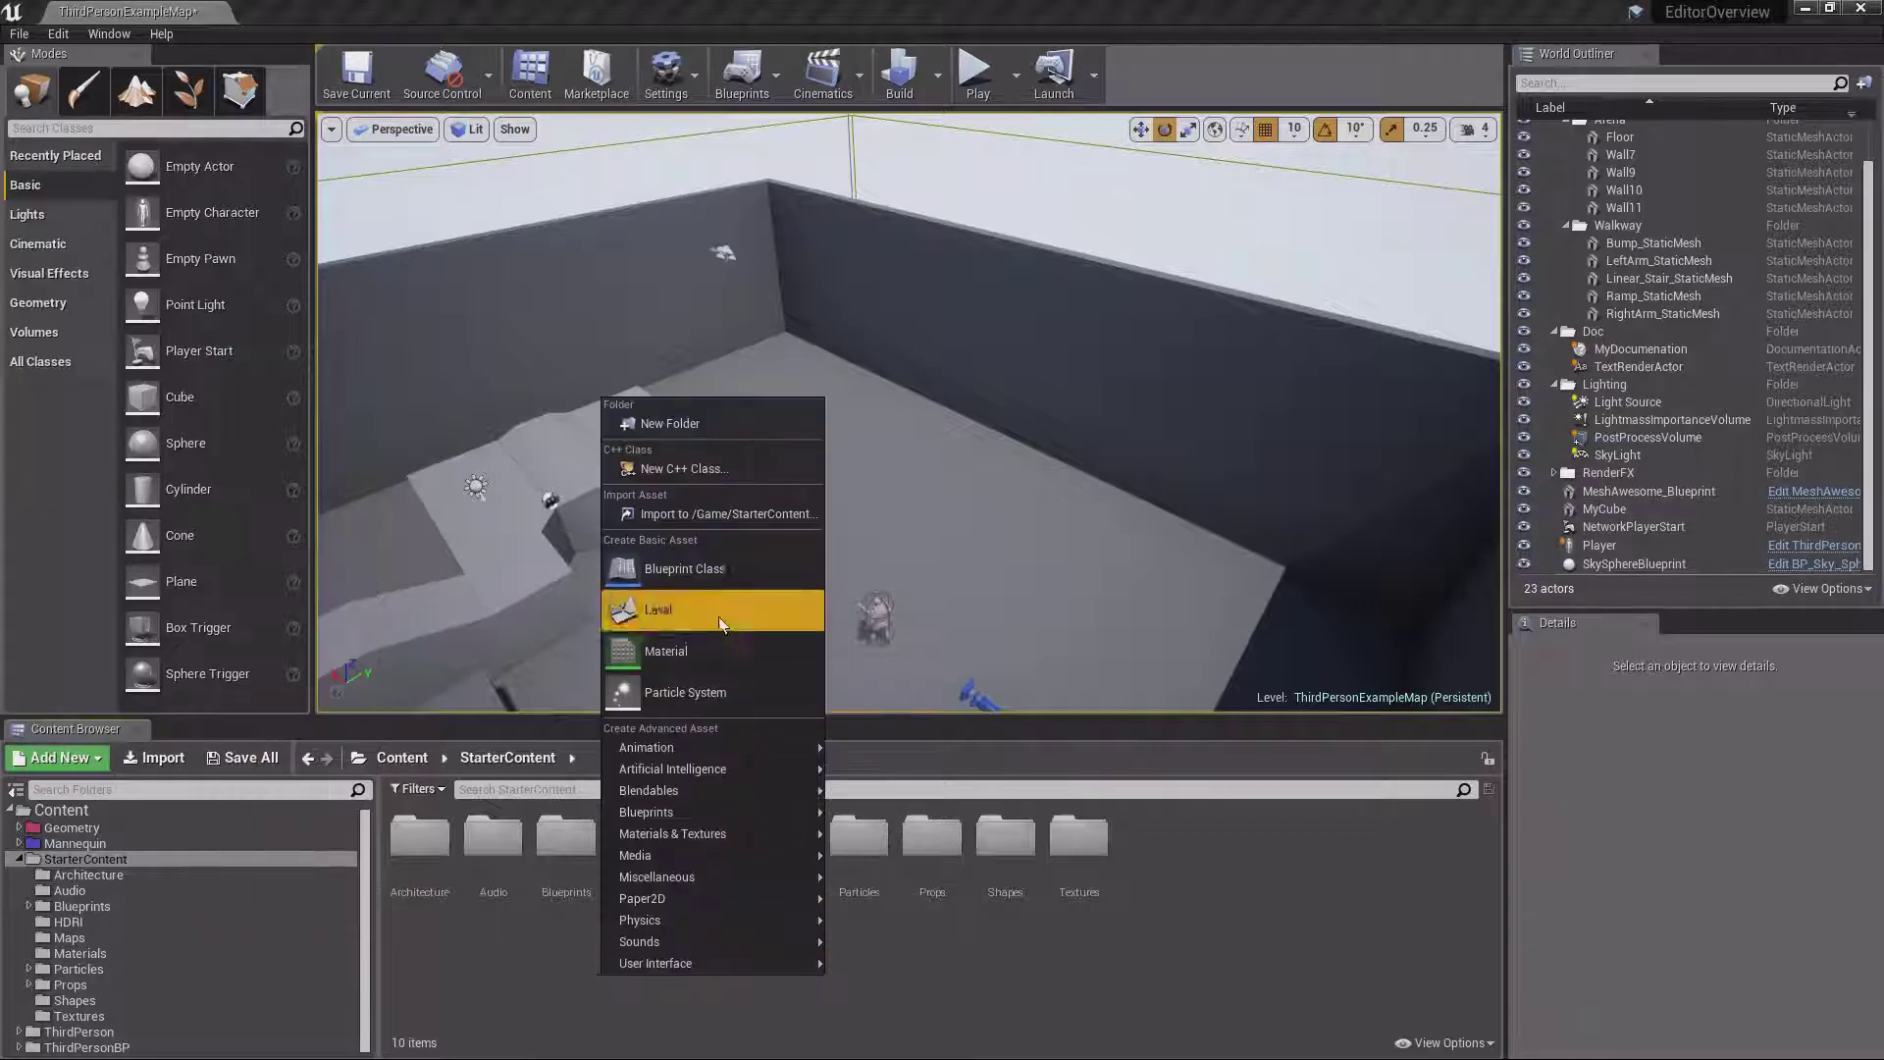
pyautogui.click(532, 966)
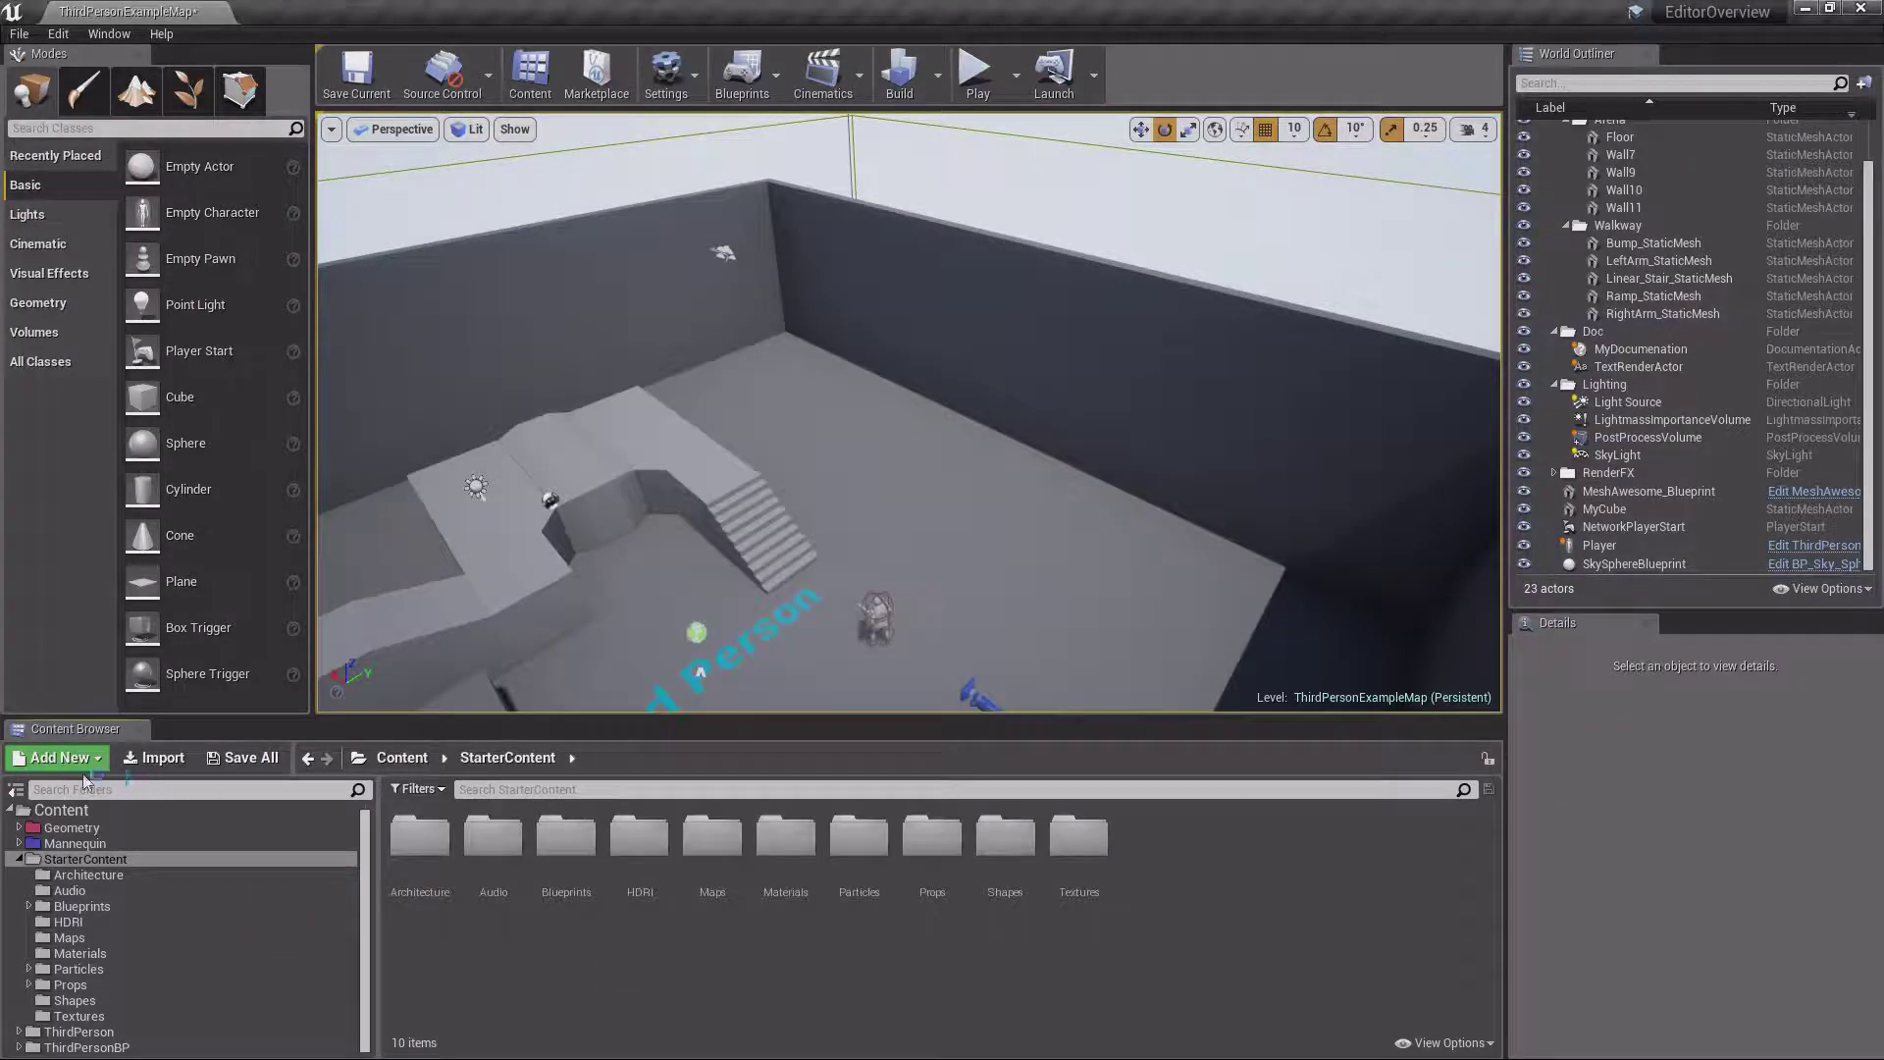
# View the Content Packs available in the Add Content to the Project dialog and close it without adding any
pyautogui.click(61, 757)
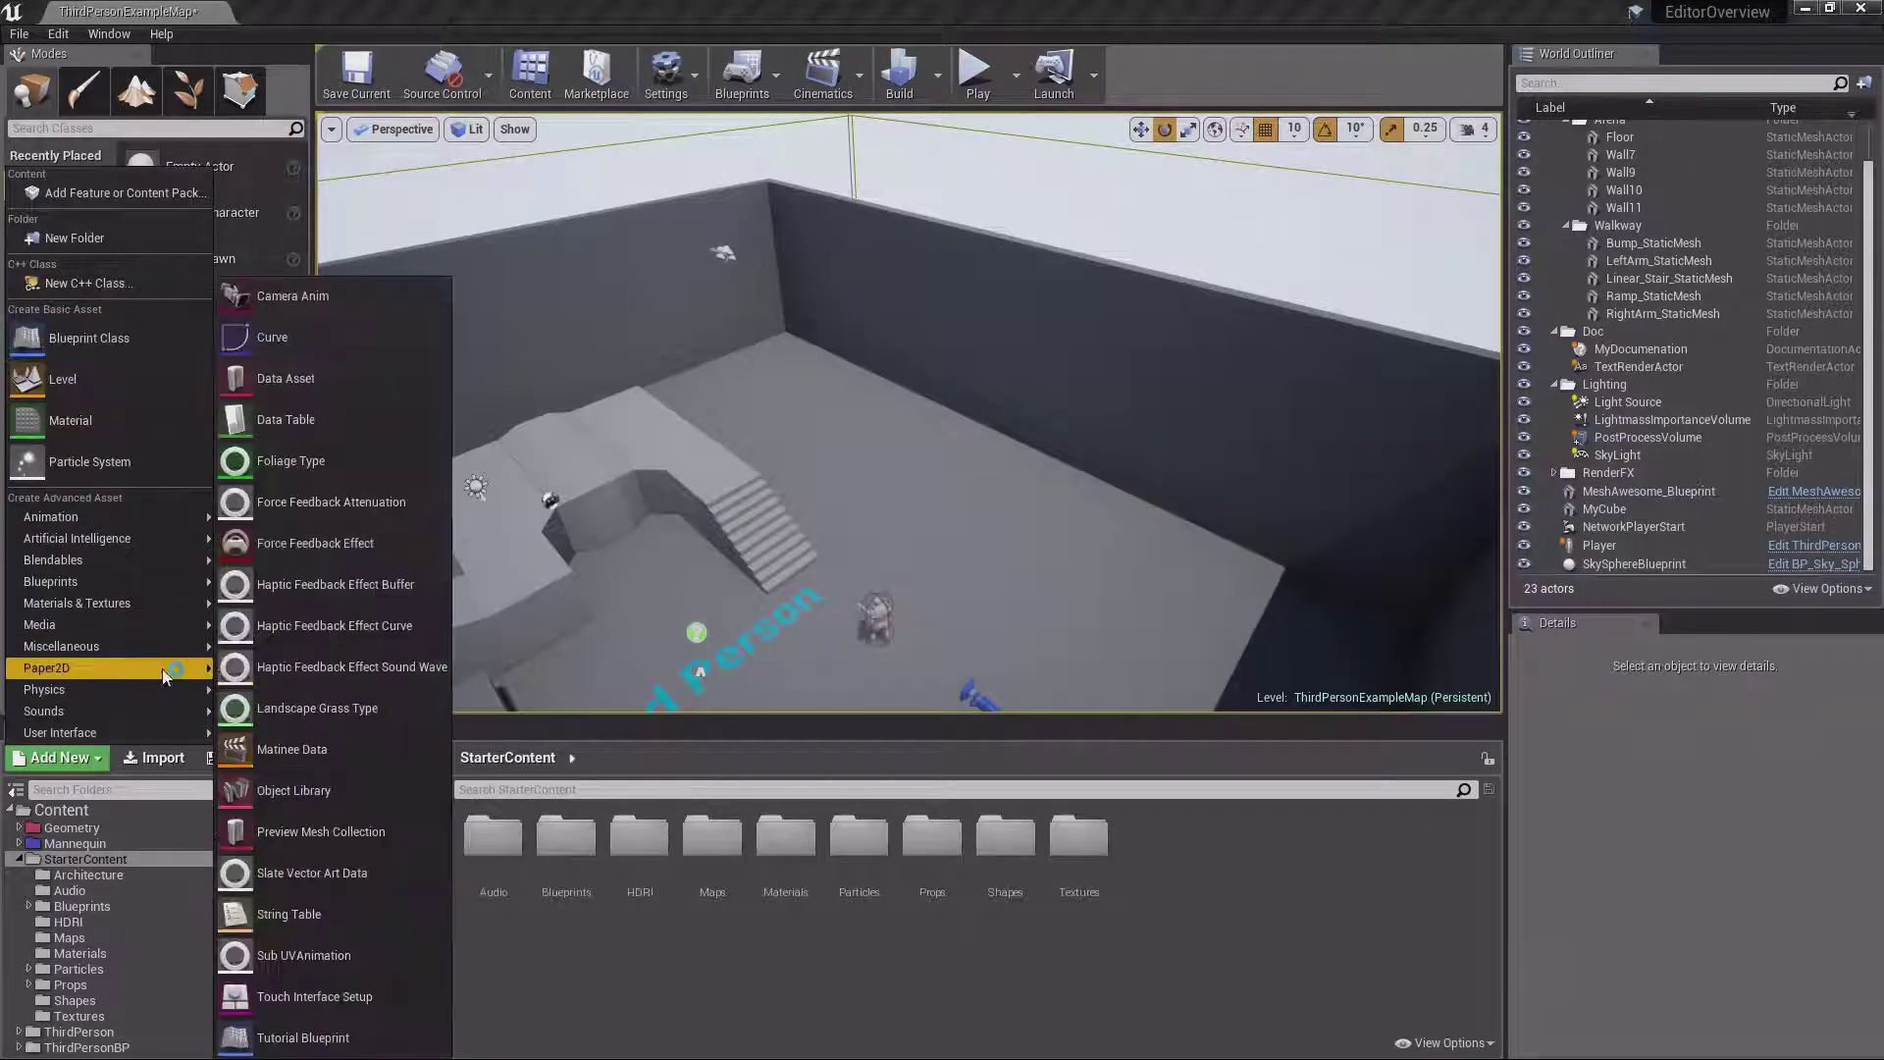
pyautogui.moveTo(171, 653)
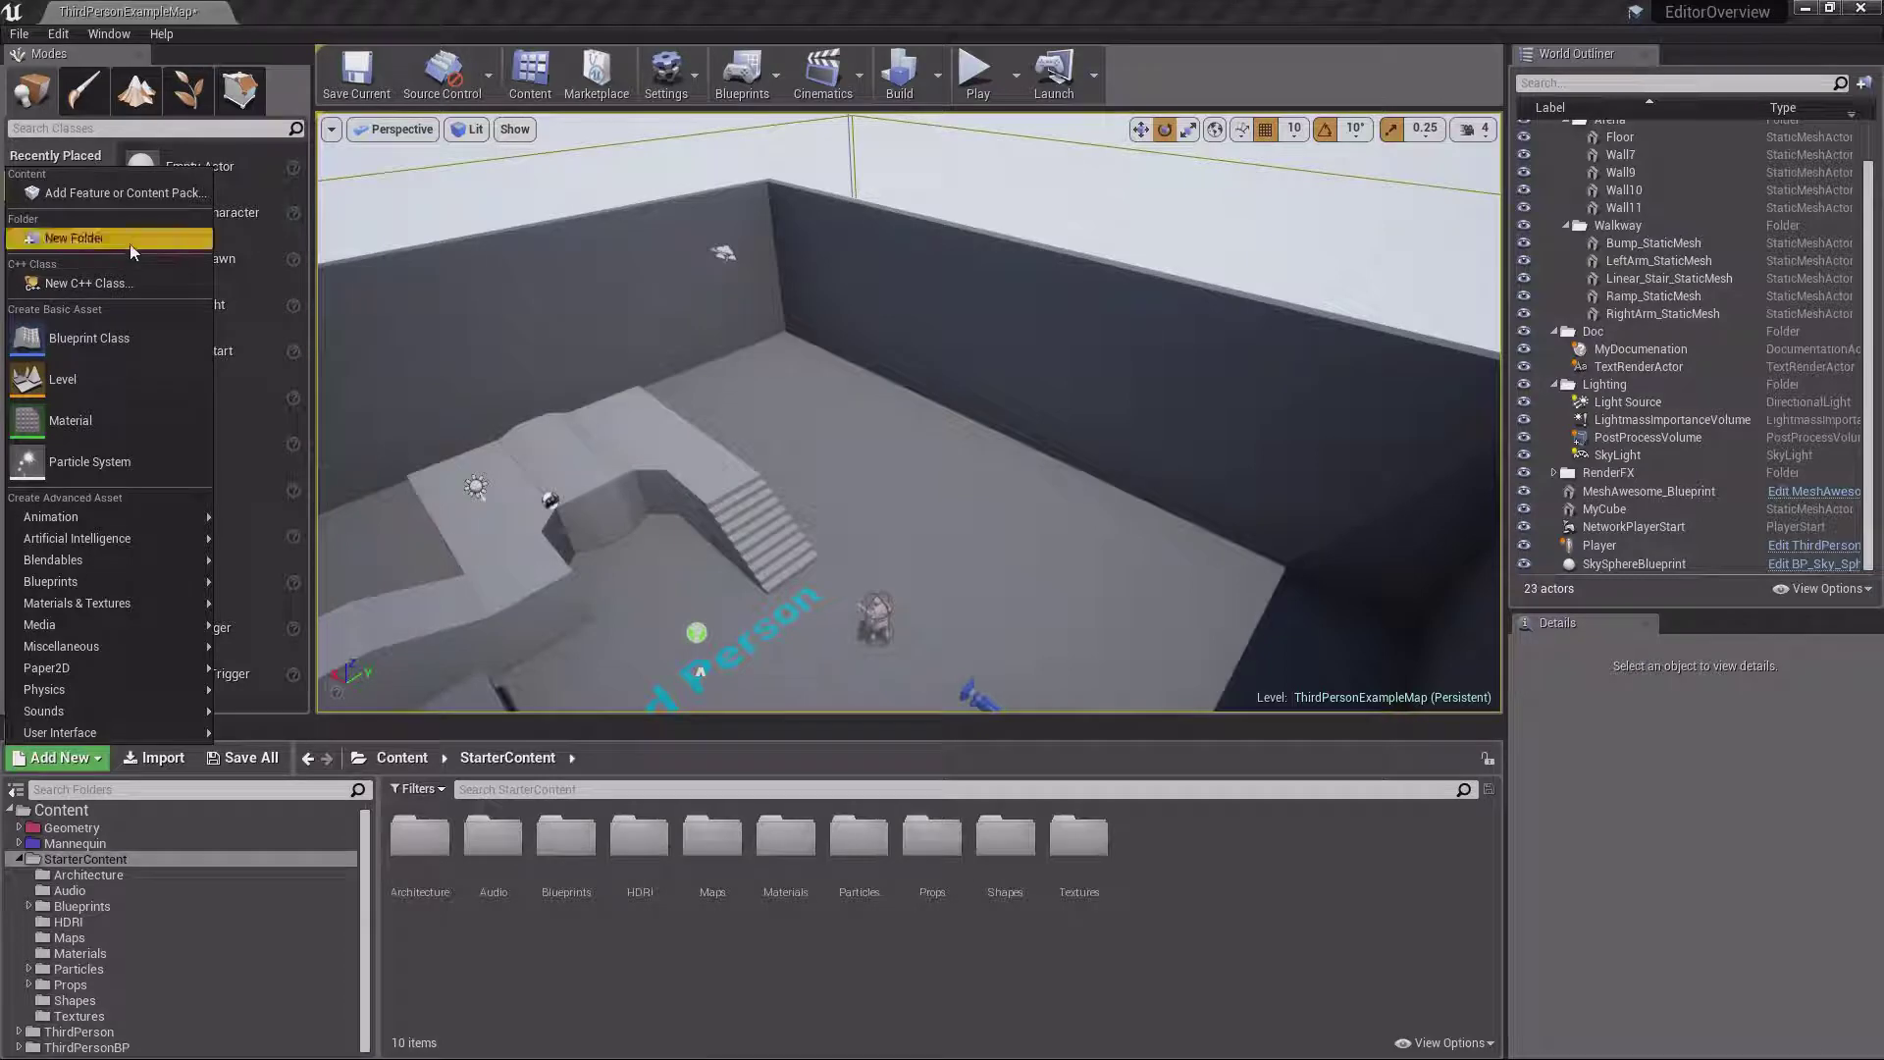
pyautogui.click(116, 193)
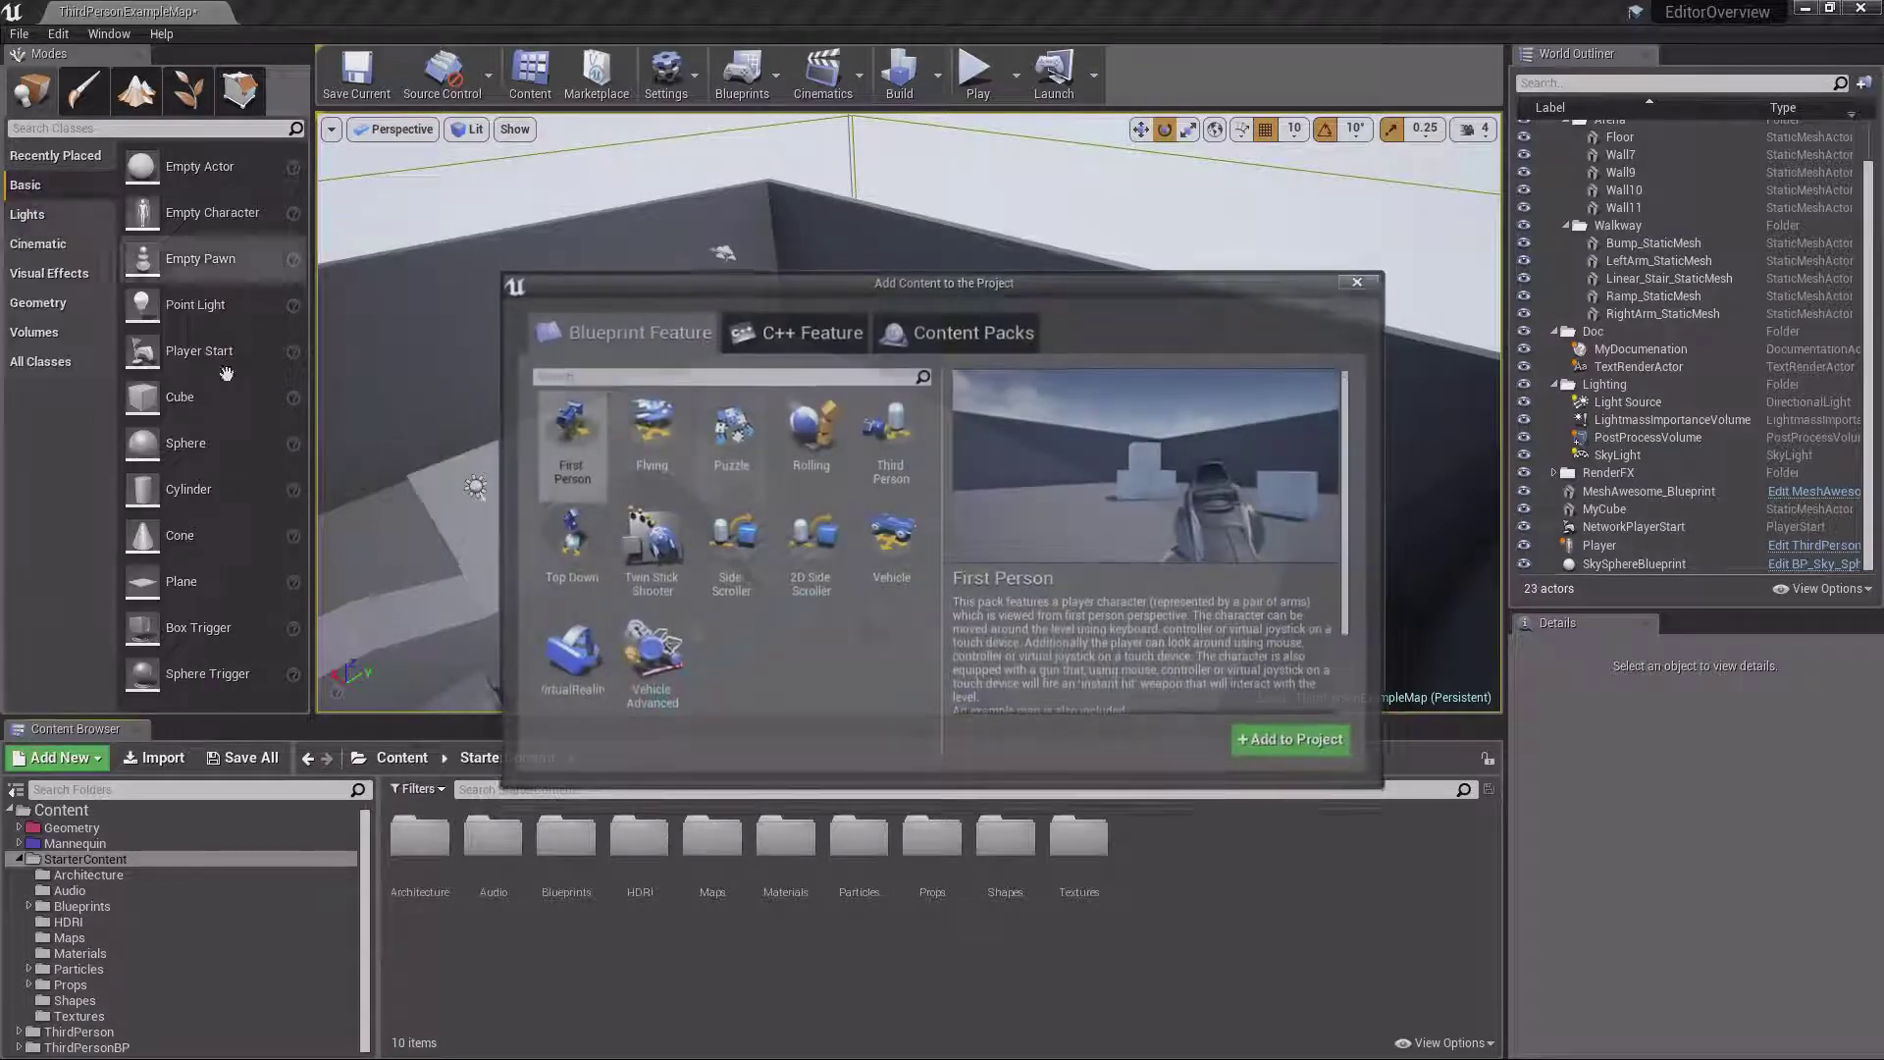
pyautogui.click(940, 323)
pyautogui.click(1361, 282)
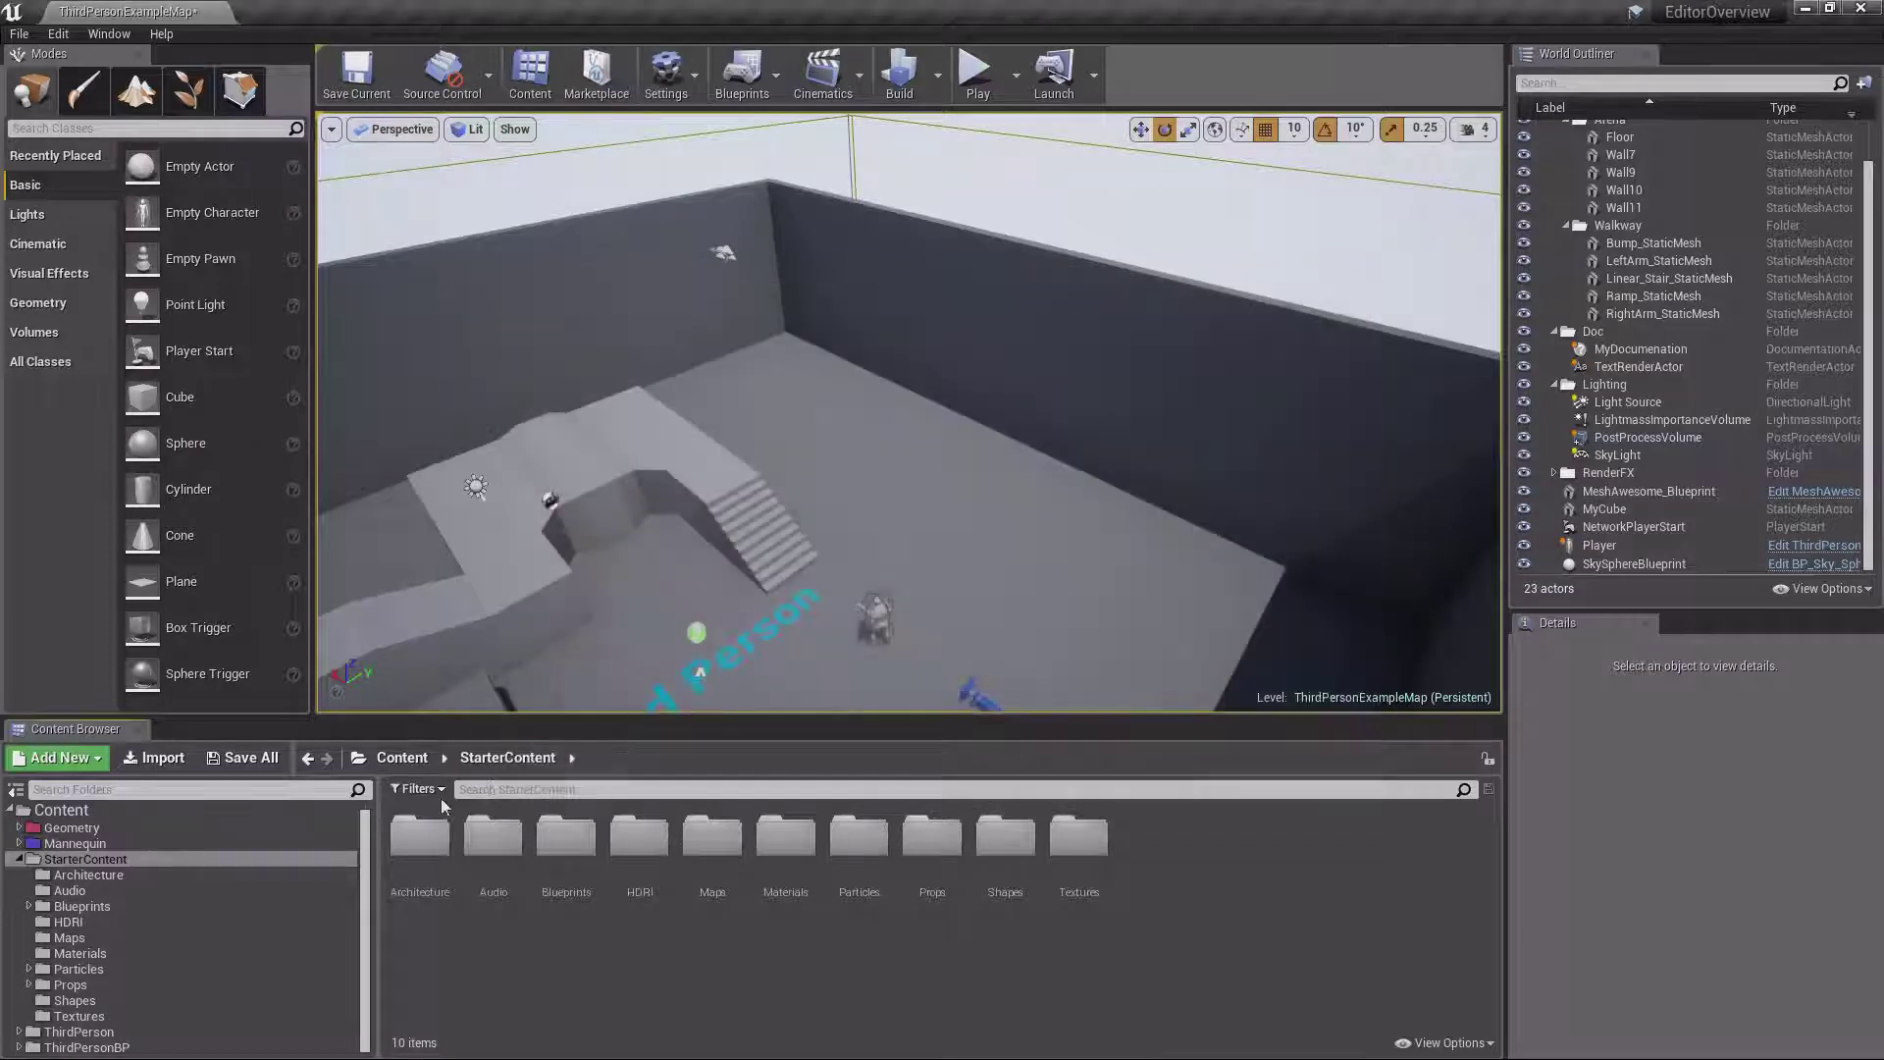
# Look at where assets can be imported, open the asset import dialog, and cancel it
pyautogui.rightClick(578, 971)
pyautogui.click(464, 997)
pyautogui.click(20, 35)
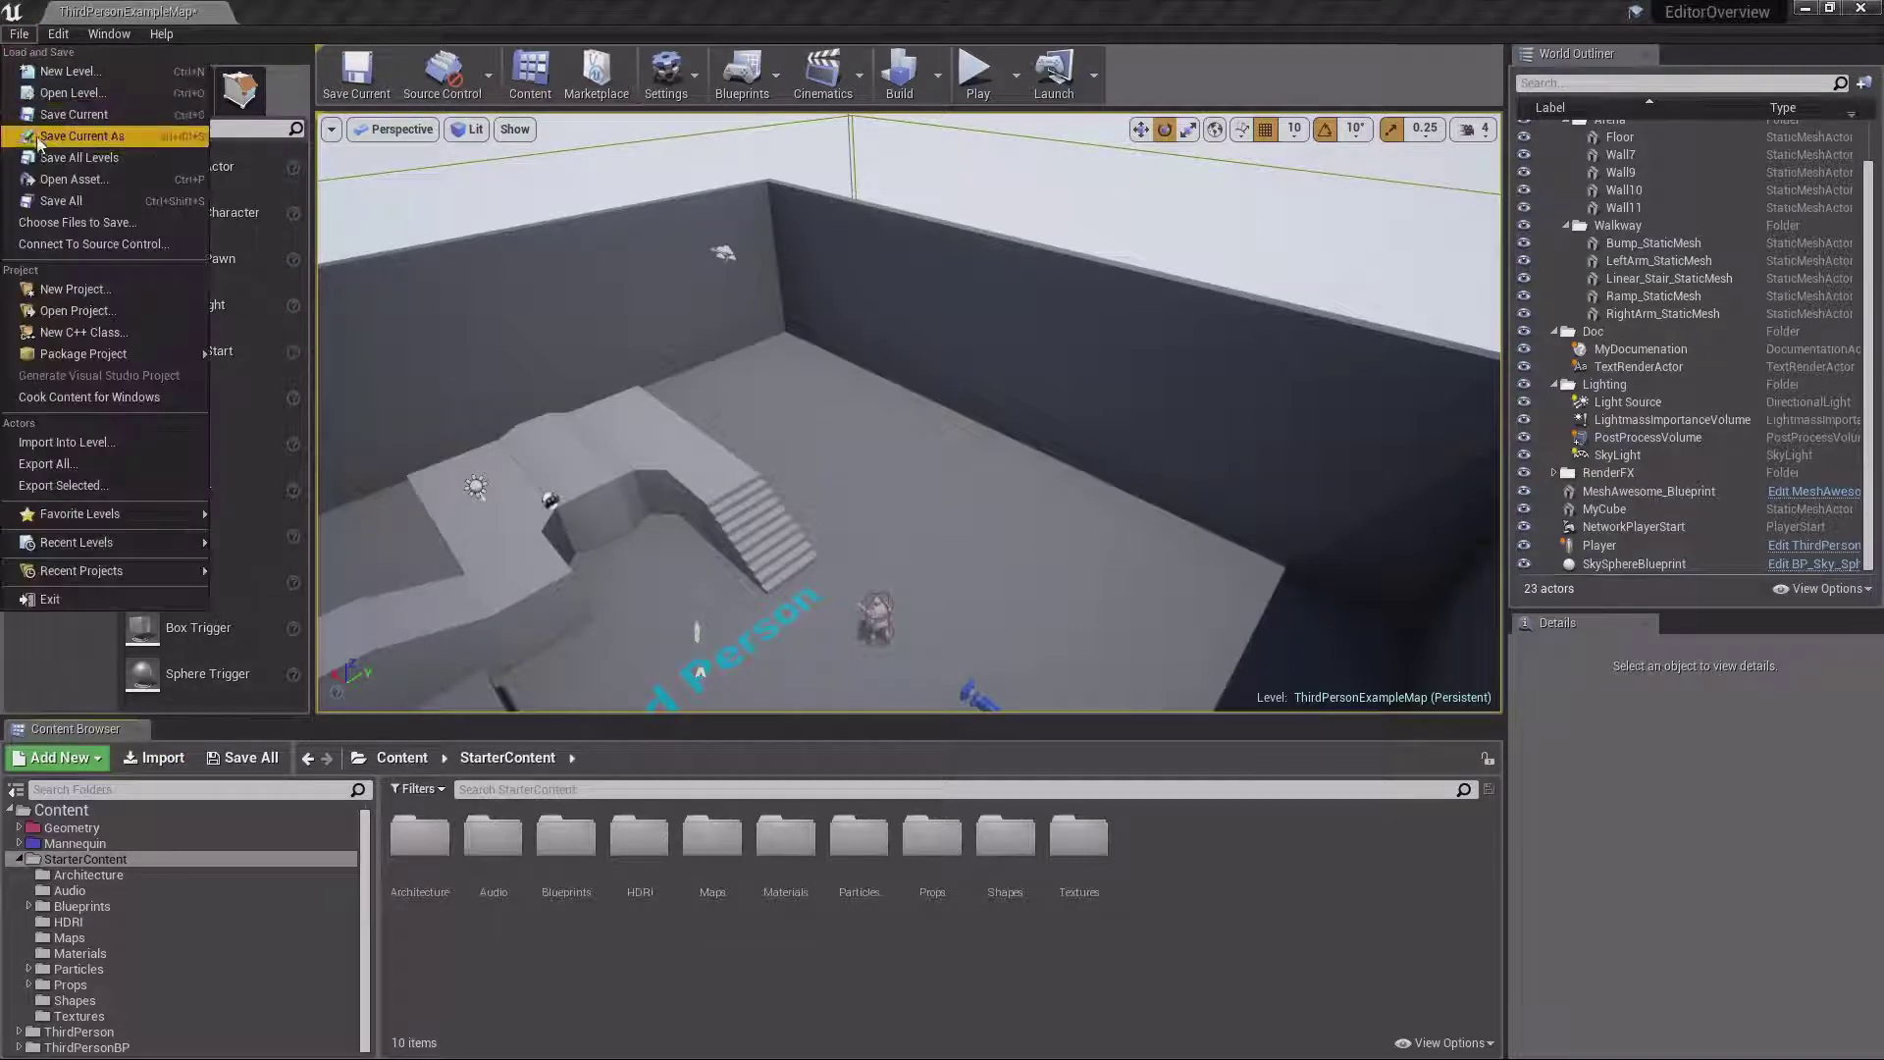
pyautogui.click(659, 1019)
pyautogui.click(154, 760)
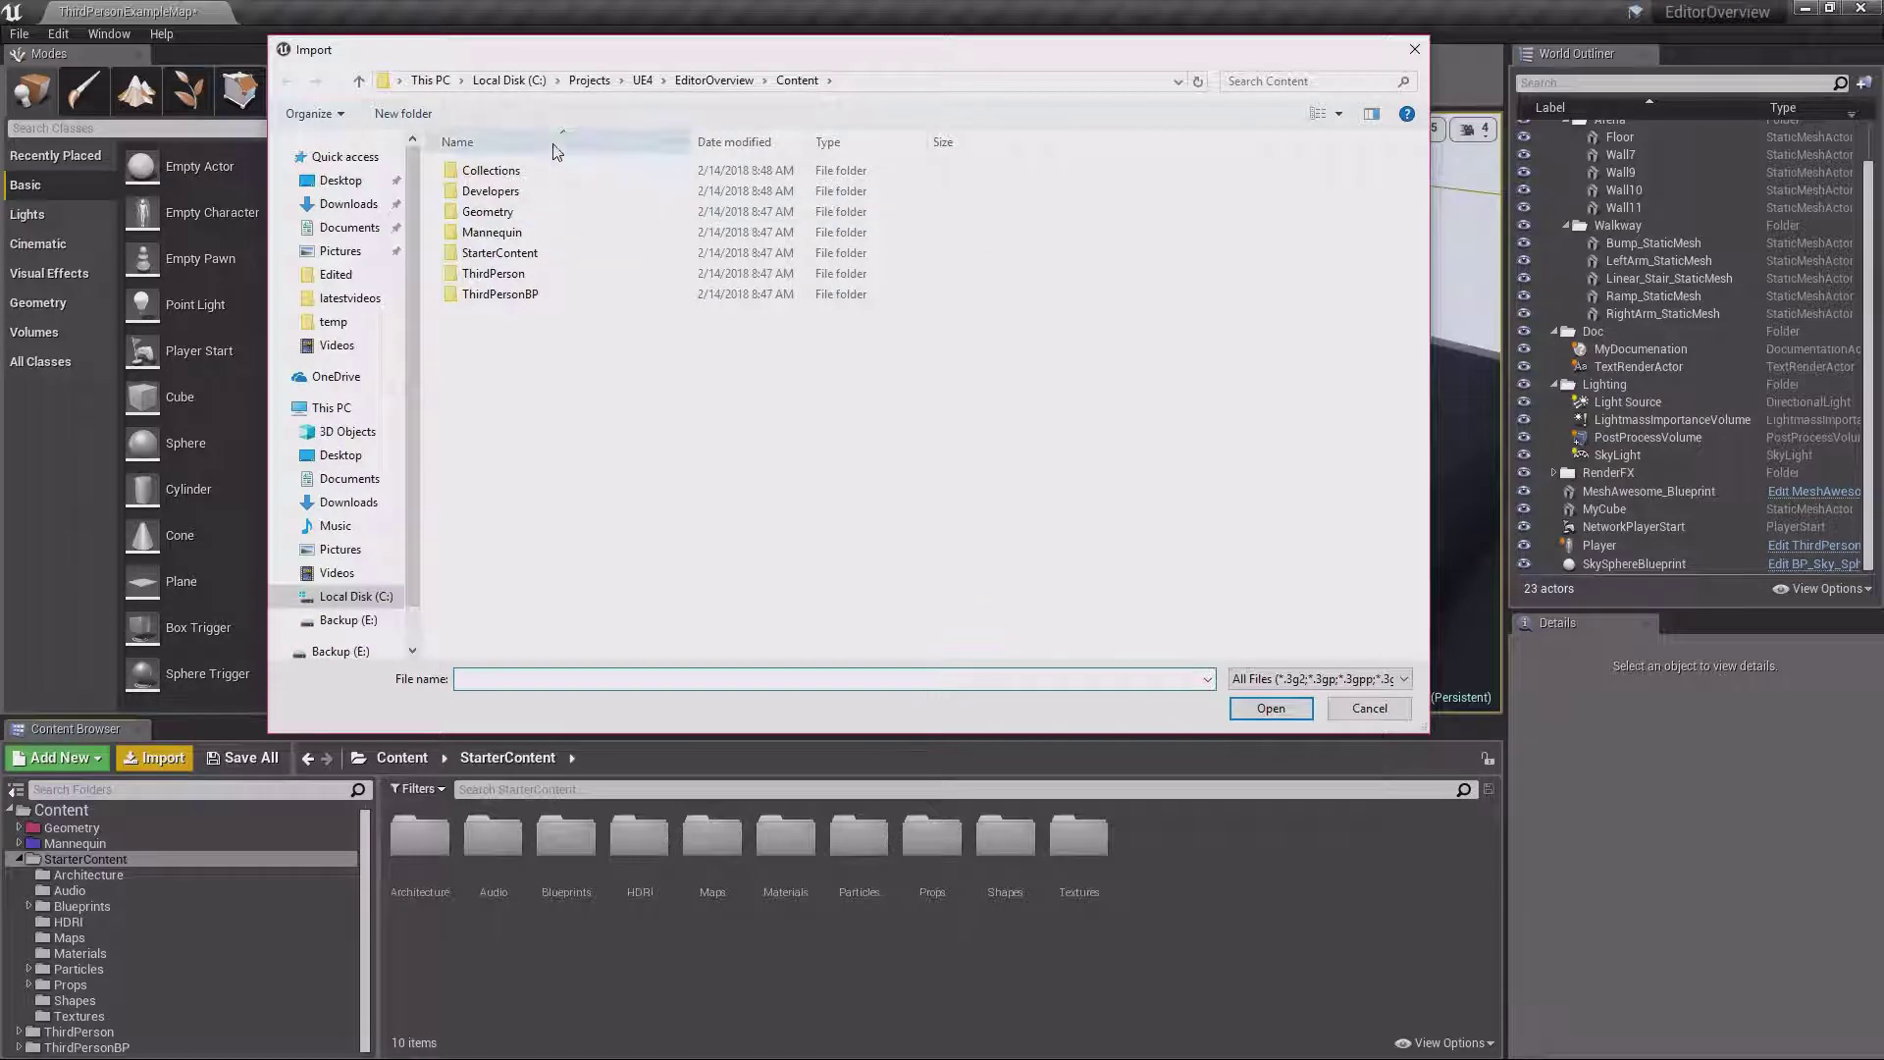
pyautogui.click(1368, 709)
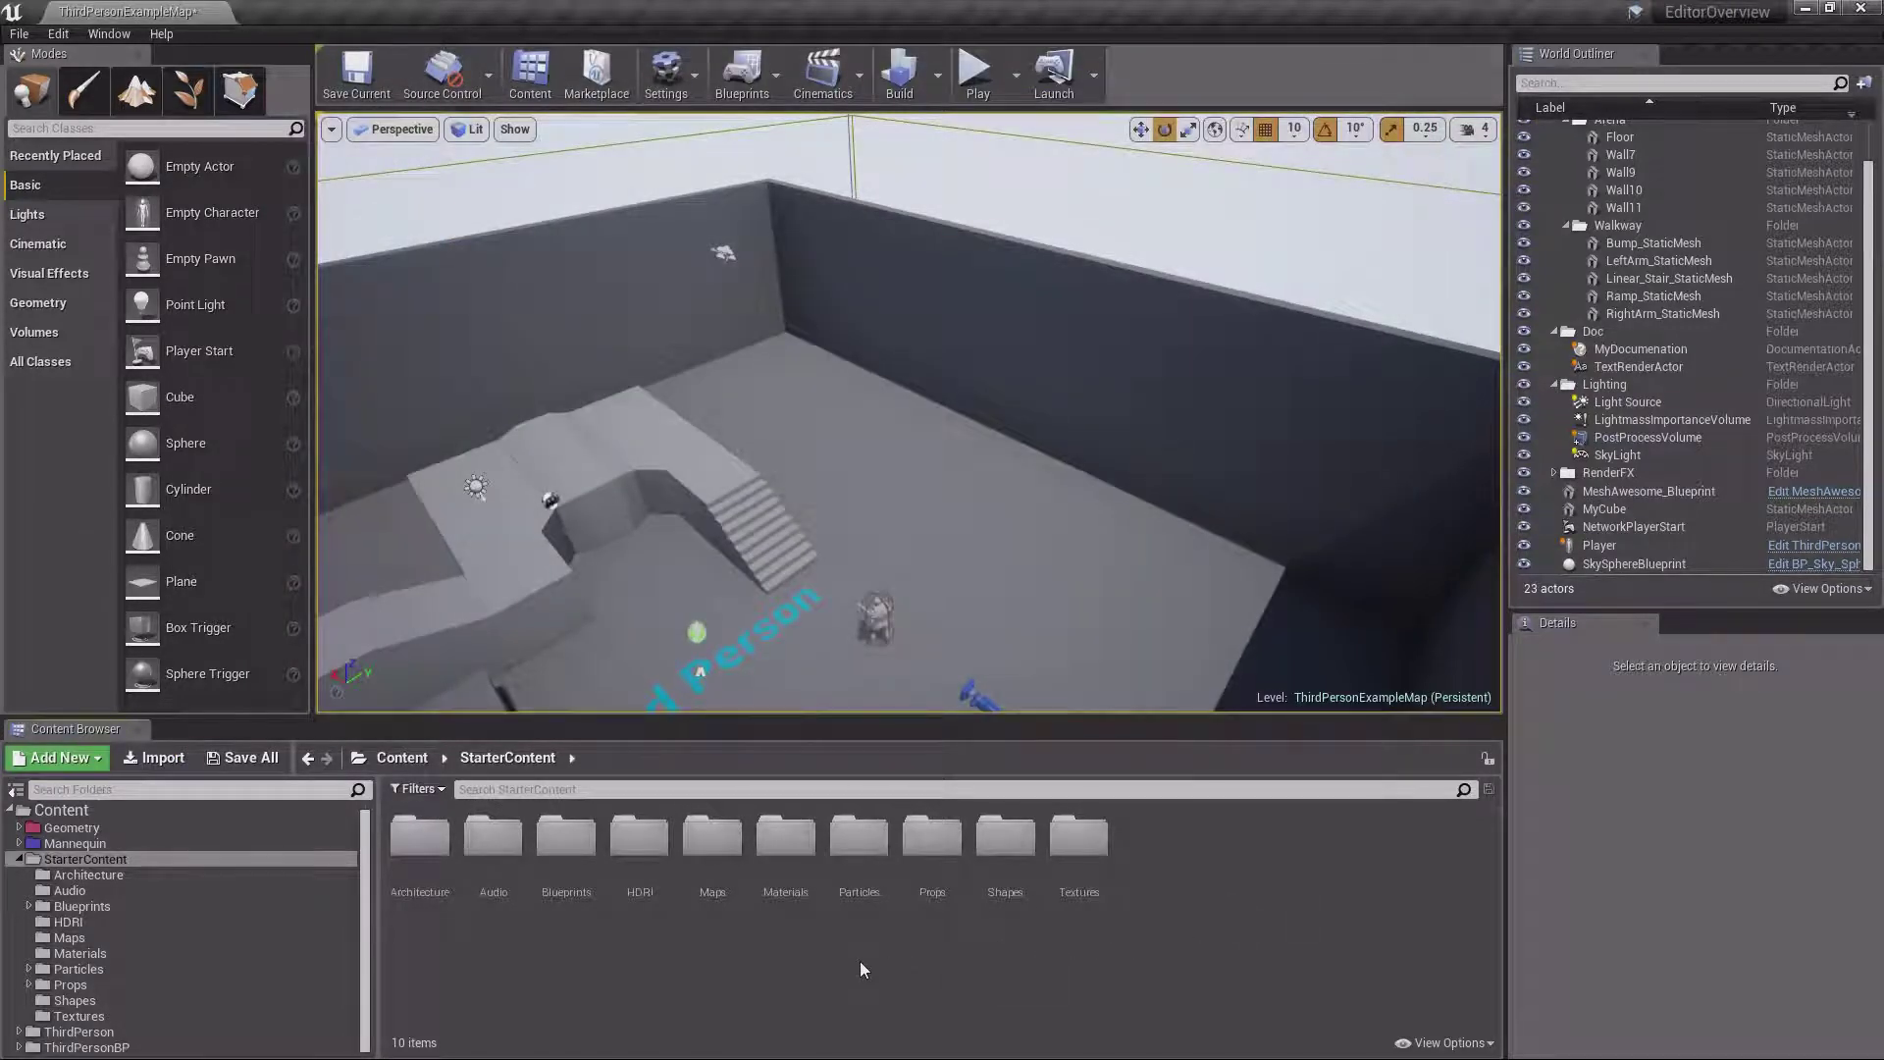
# Save all modified content, including the ThirdPersonExampleMap level, and run the project-wide Save All command
pyautogui.click(242, 758)
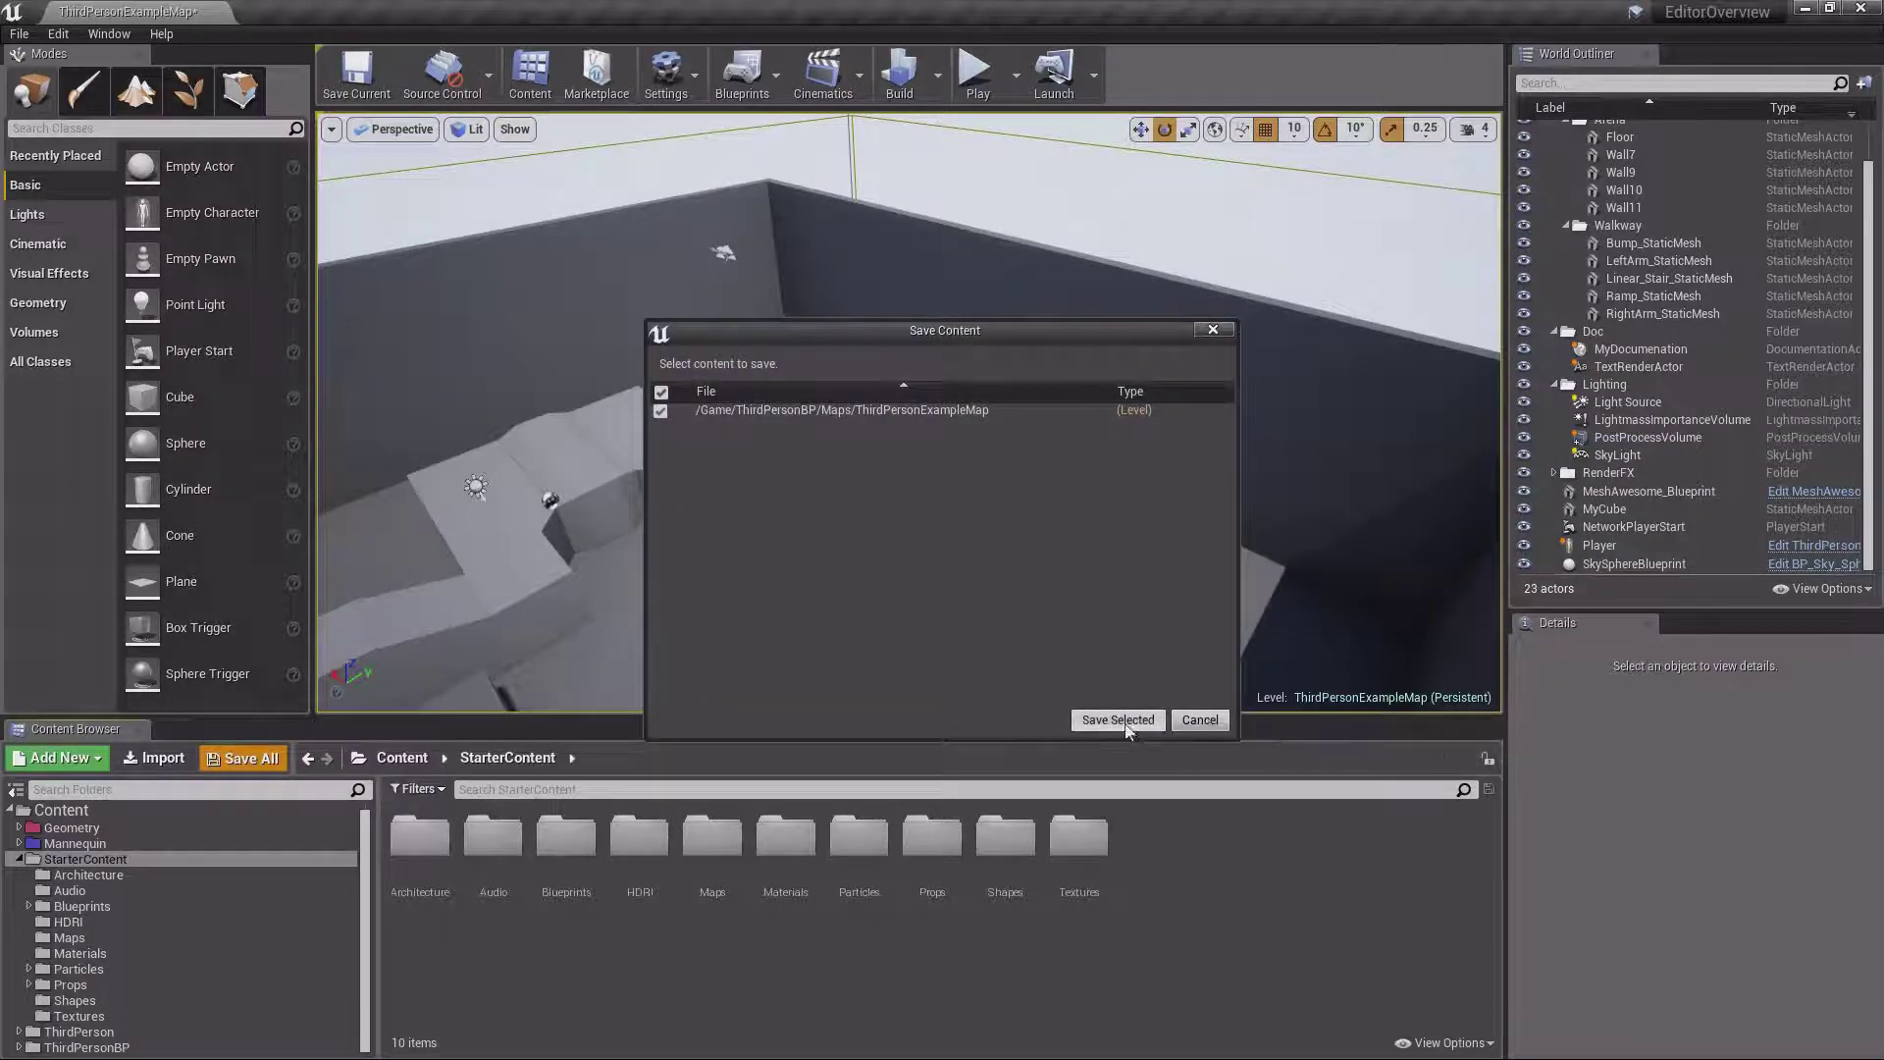
pyautogui.click(1118, 720)
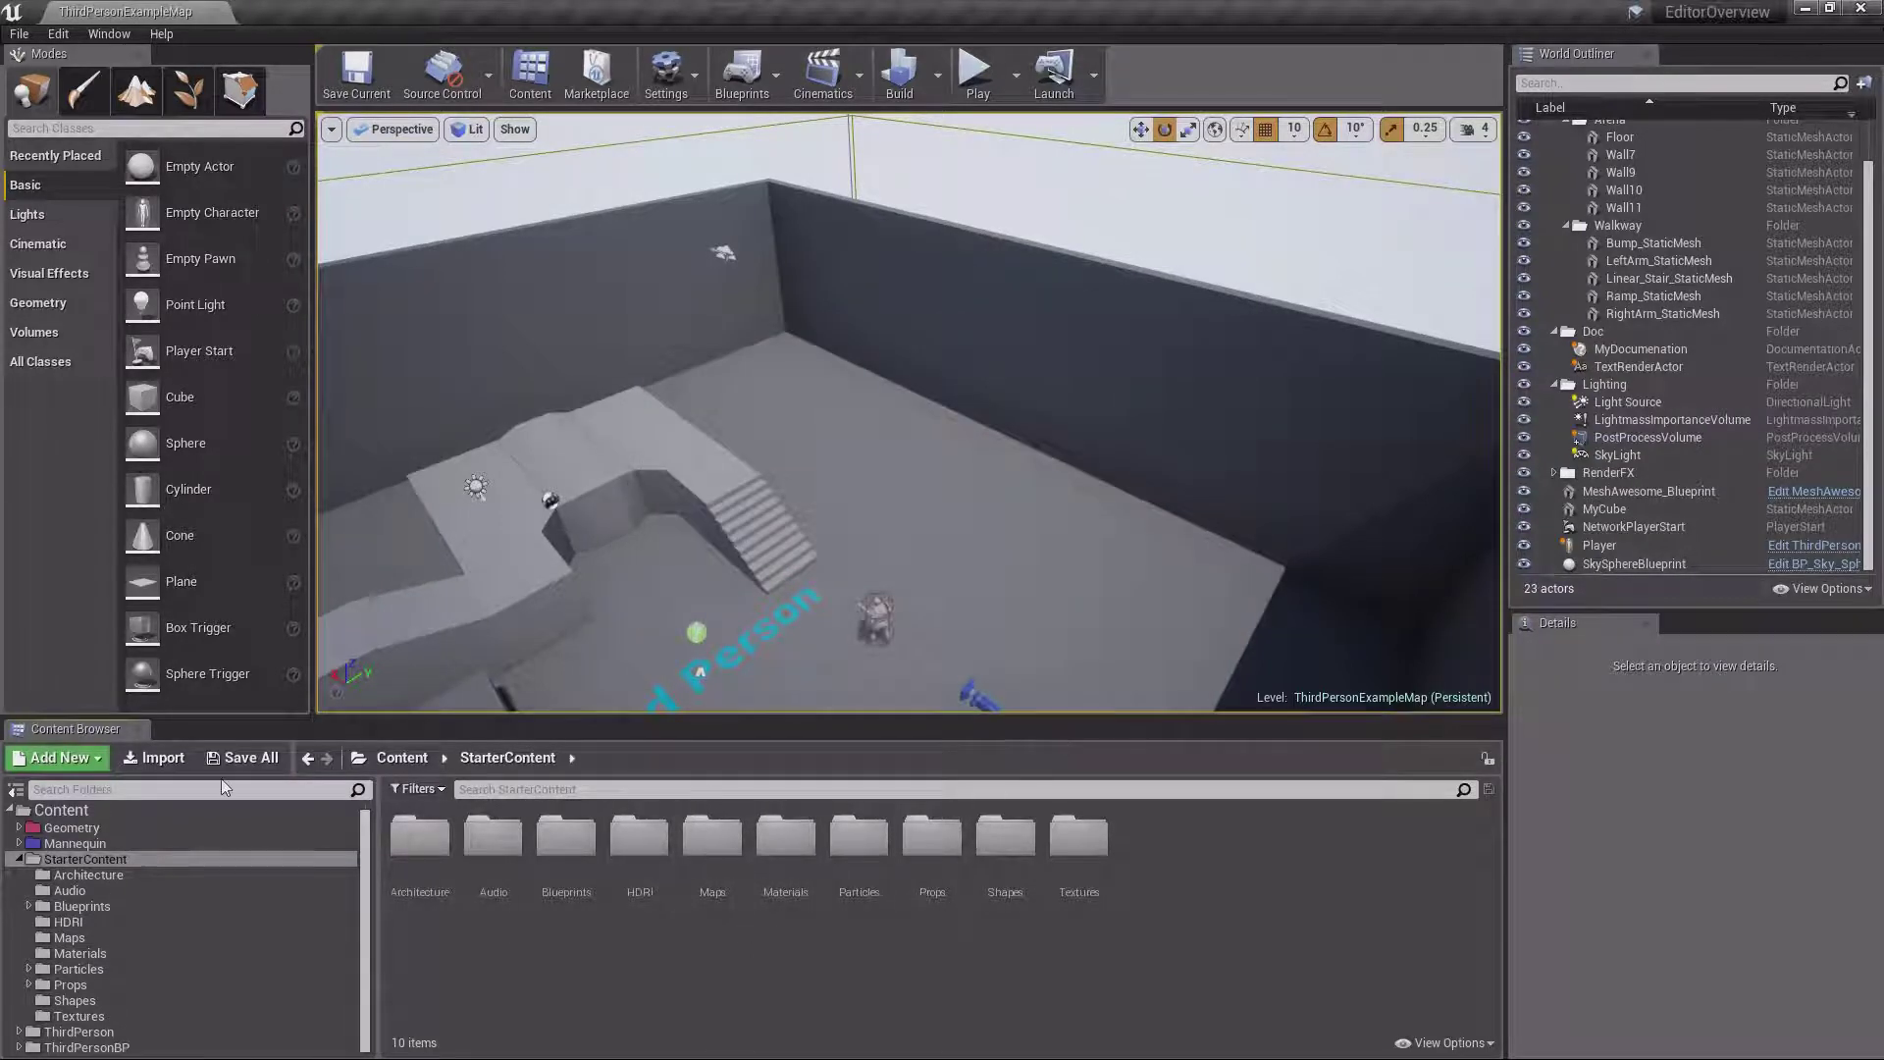
pyautogui.click(17, 33)
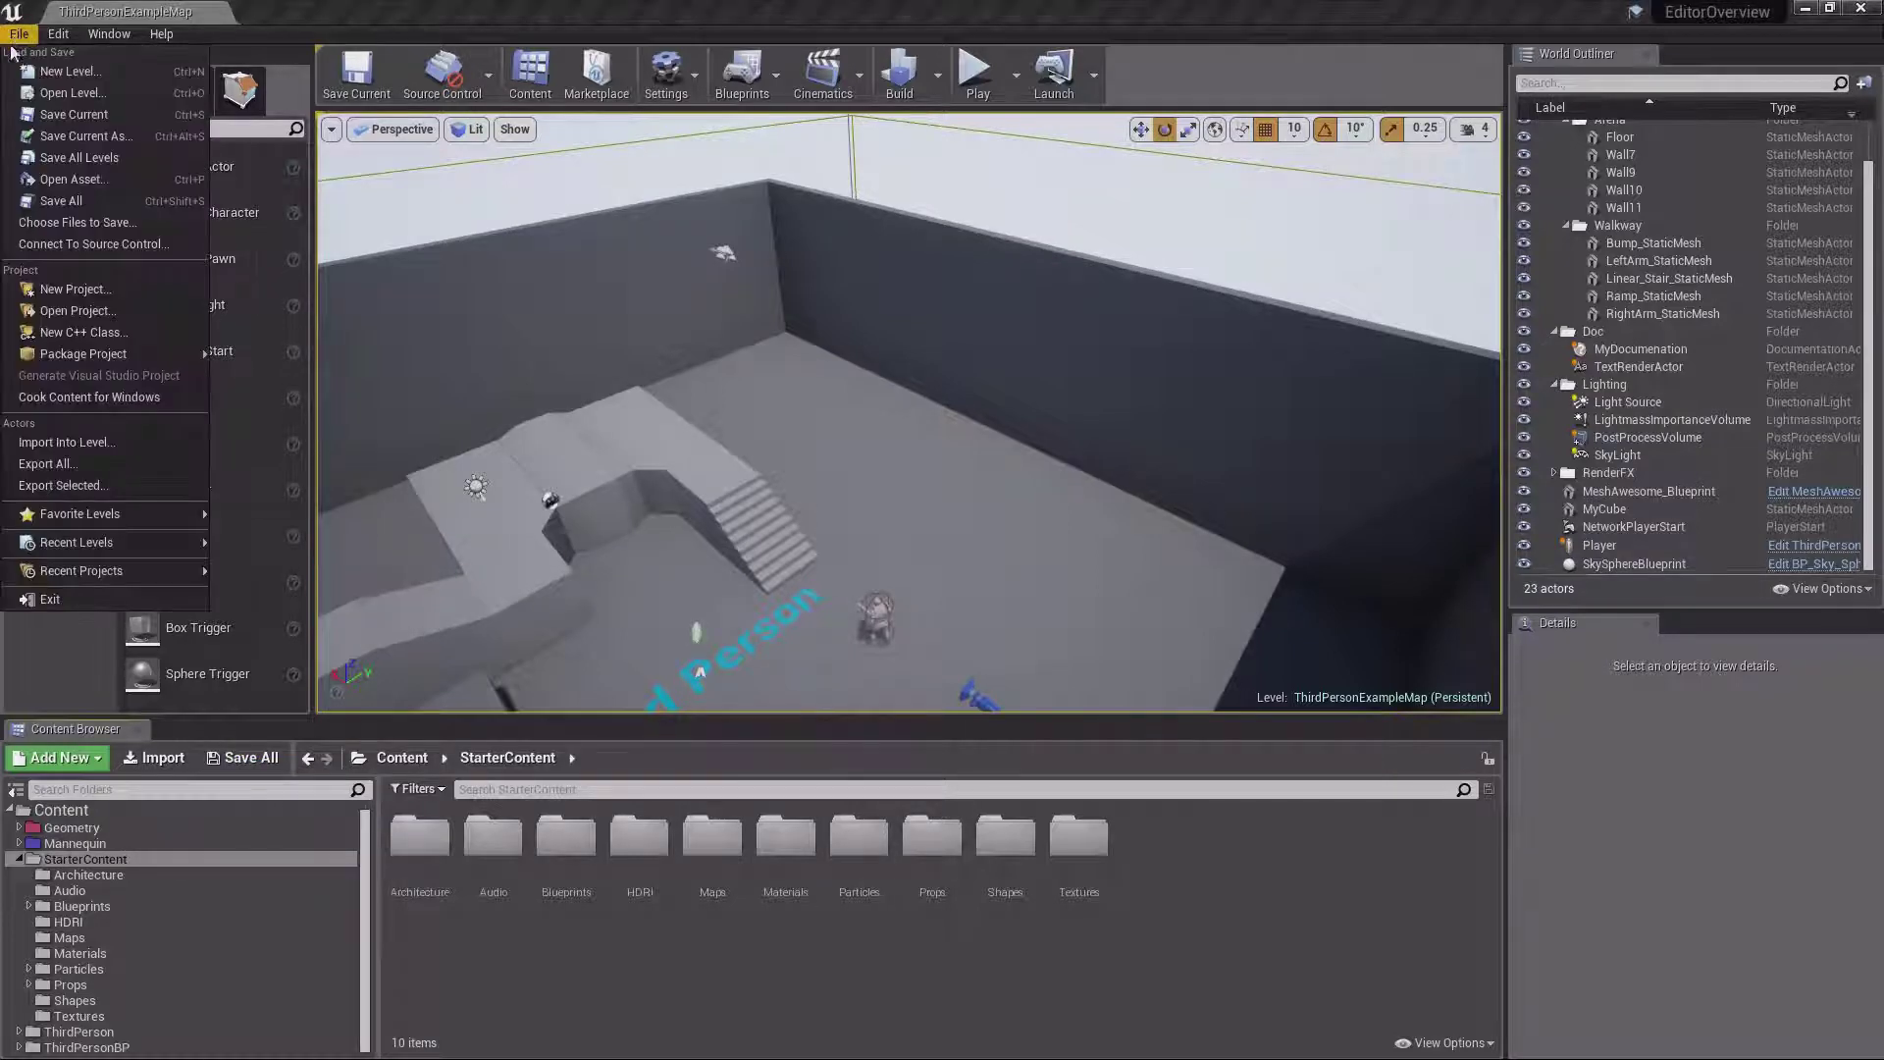
pyautogui.click(55, 203)
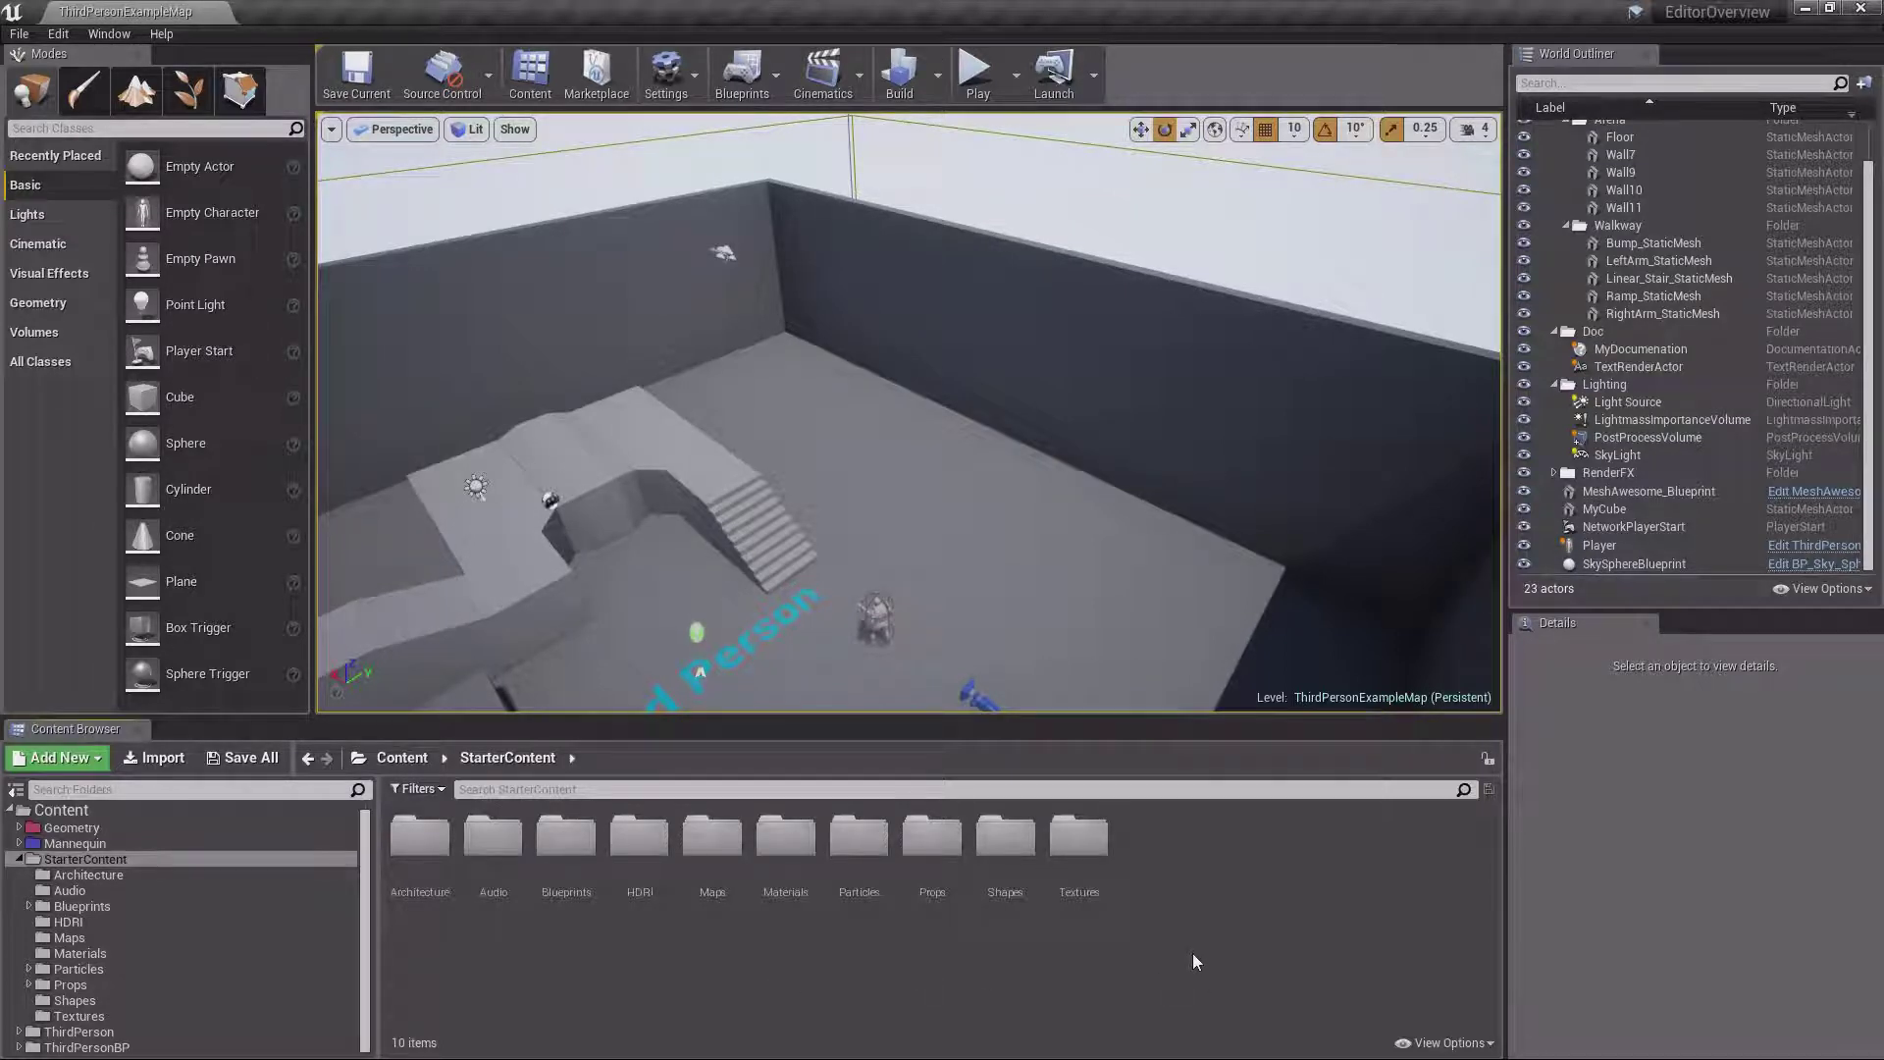
# Try the List and Columns view types for assets, and inspect MeshAwesome_Blueprint's row in the root Content folder
pyautogui.click(1441, 1044)
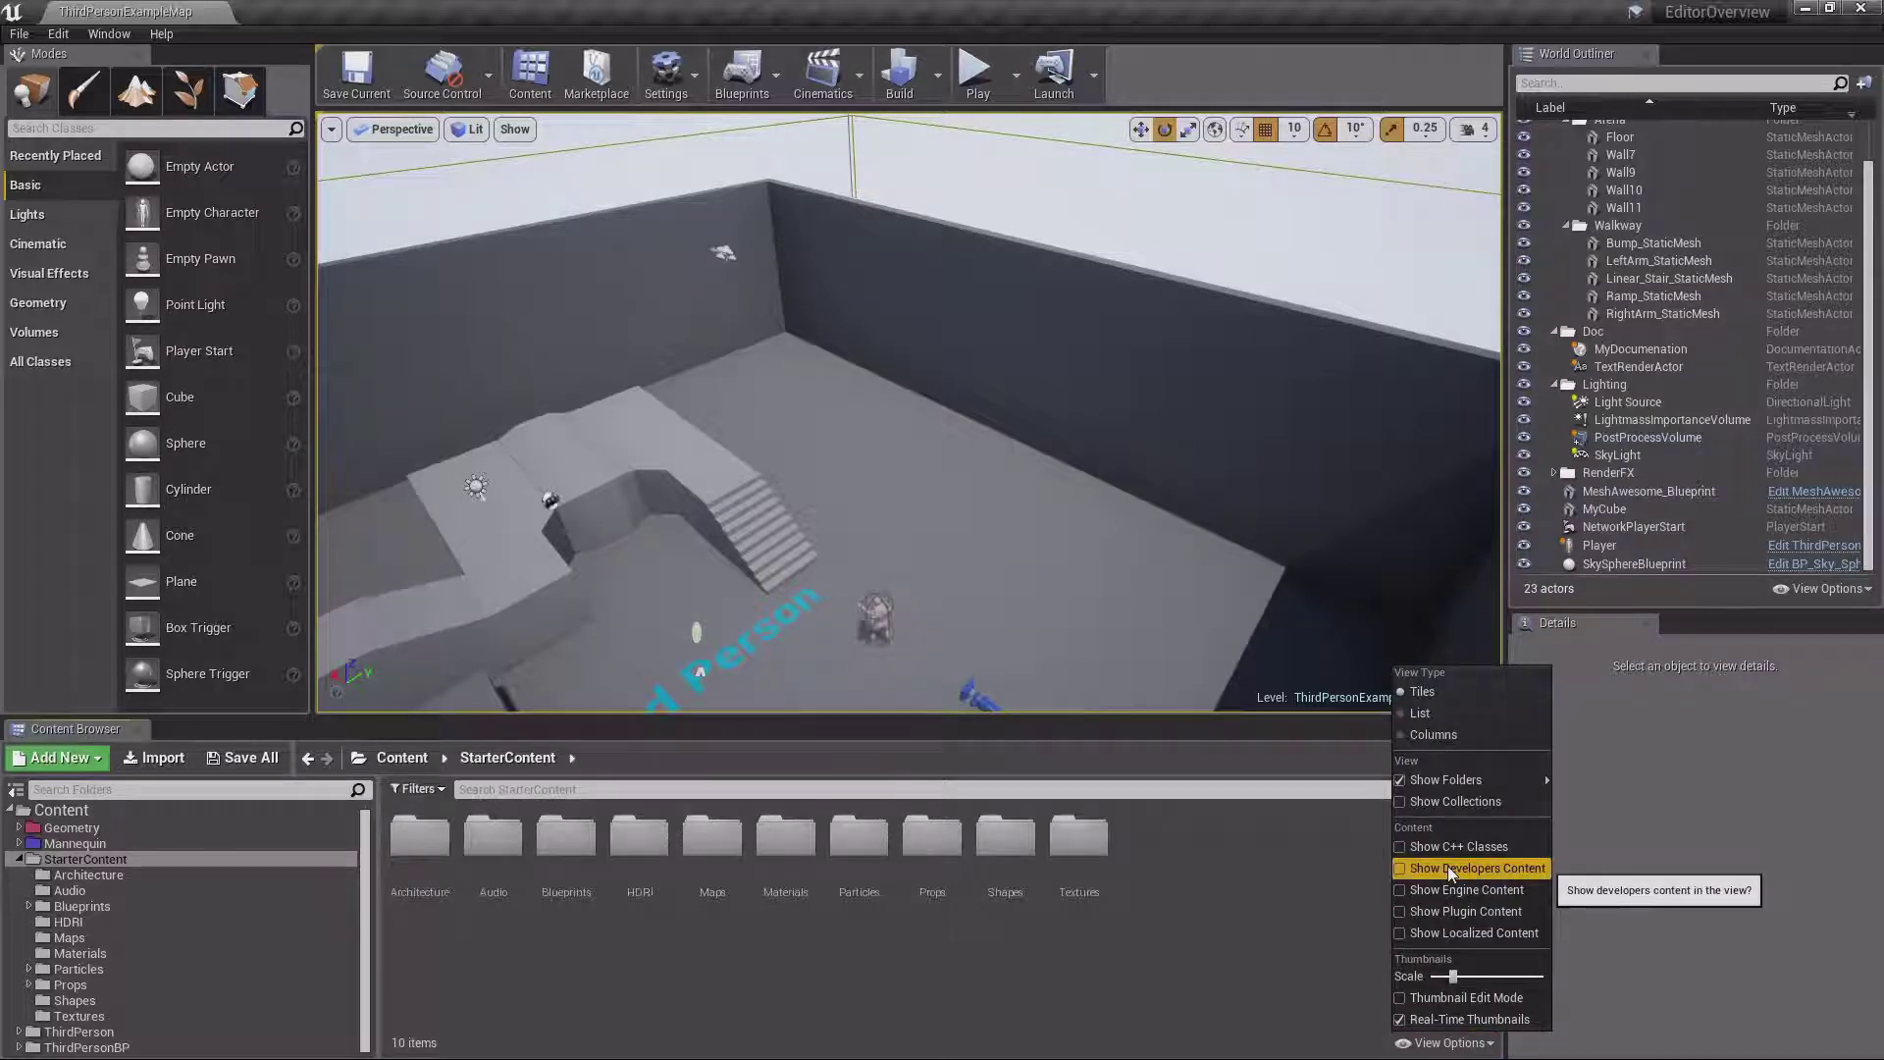
pyautogui.click(1428, 714)
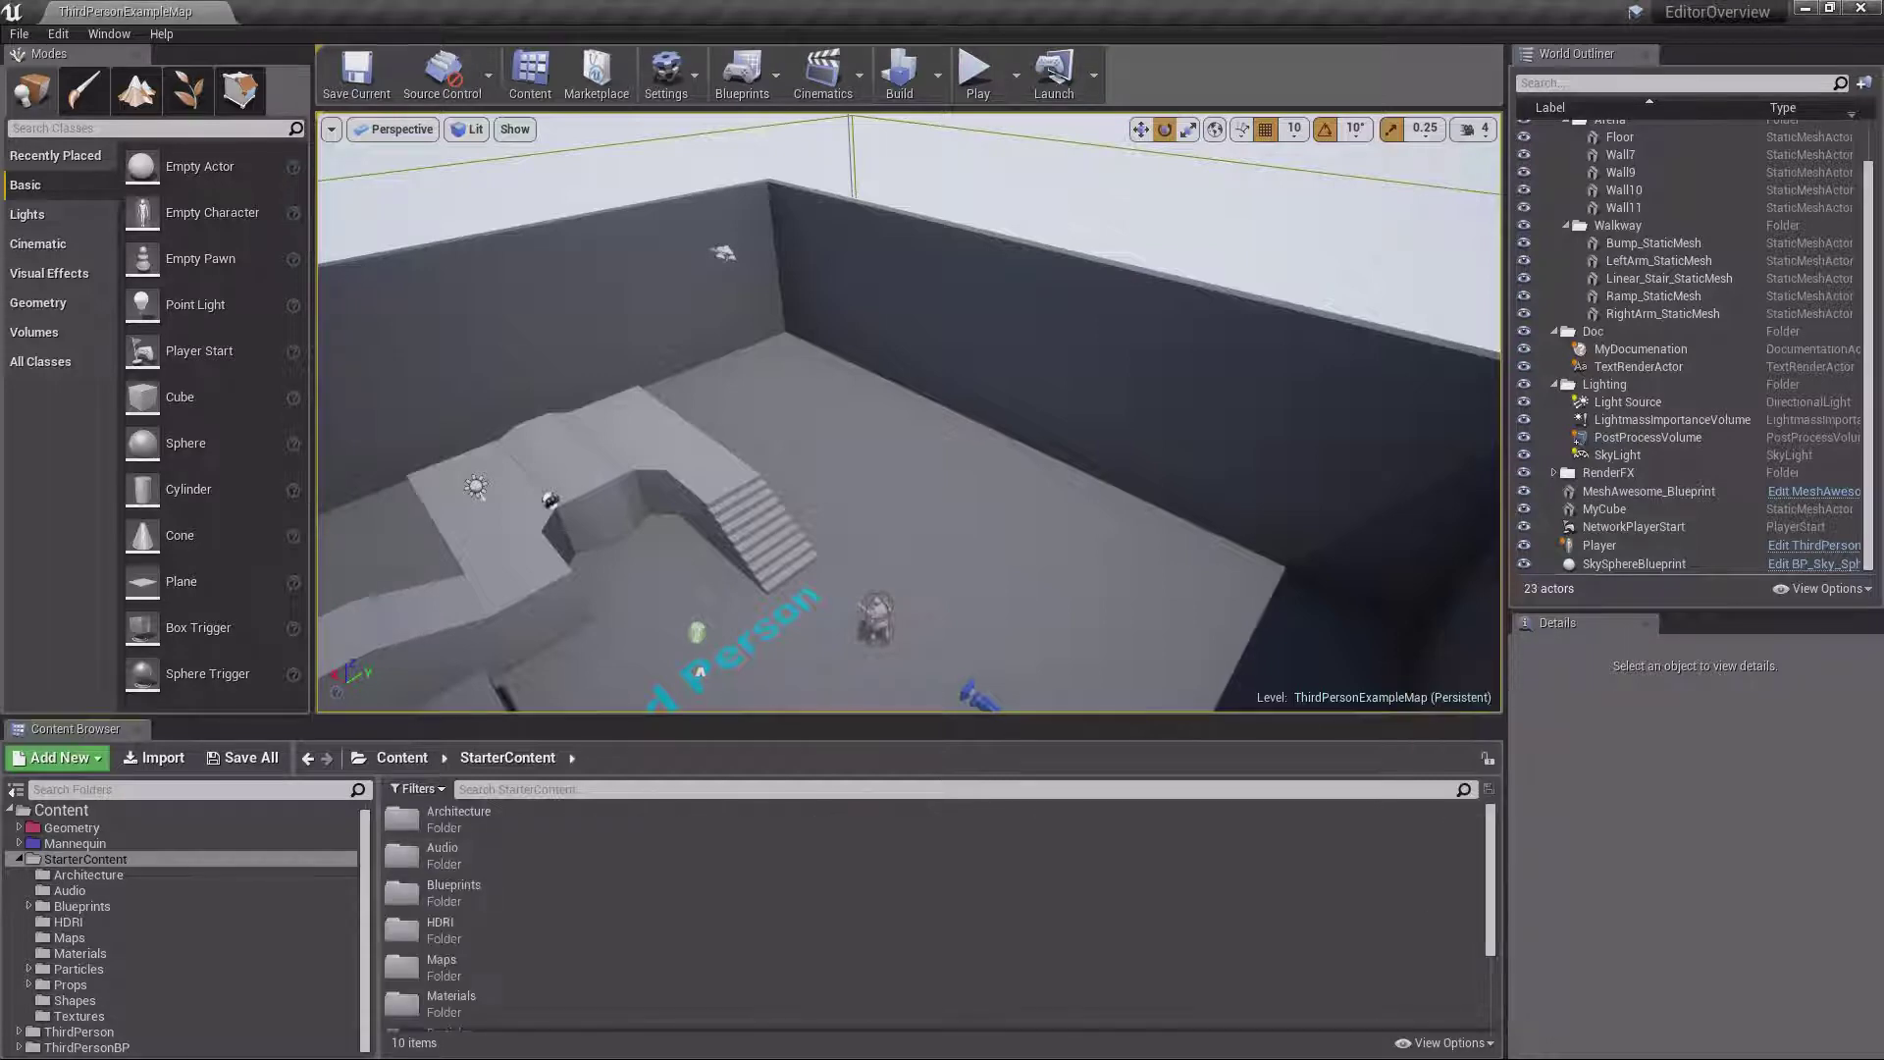
pyautogui.click(1439, 1044)
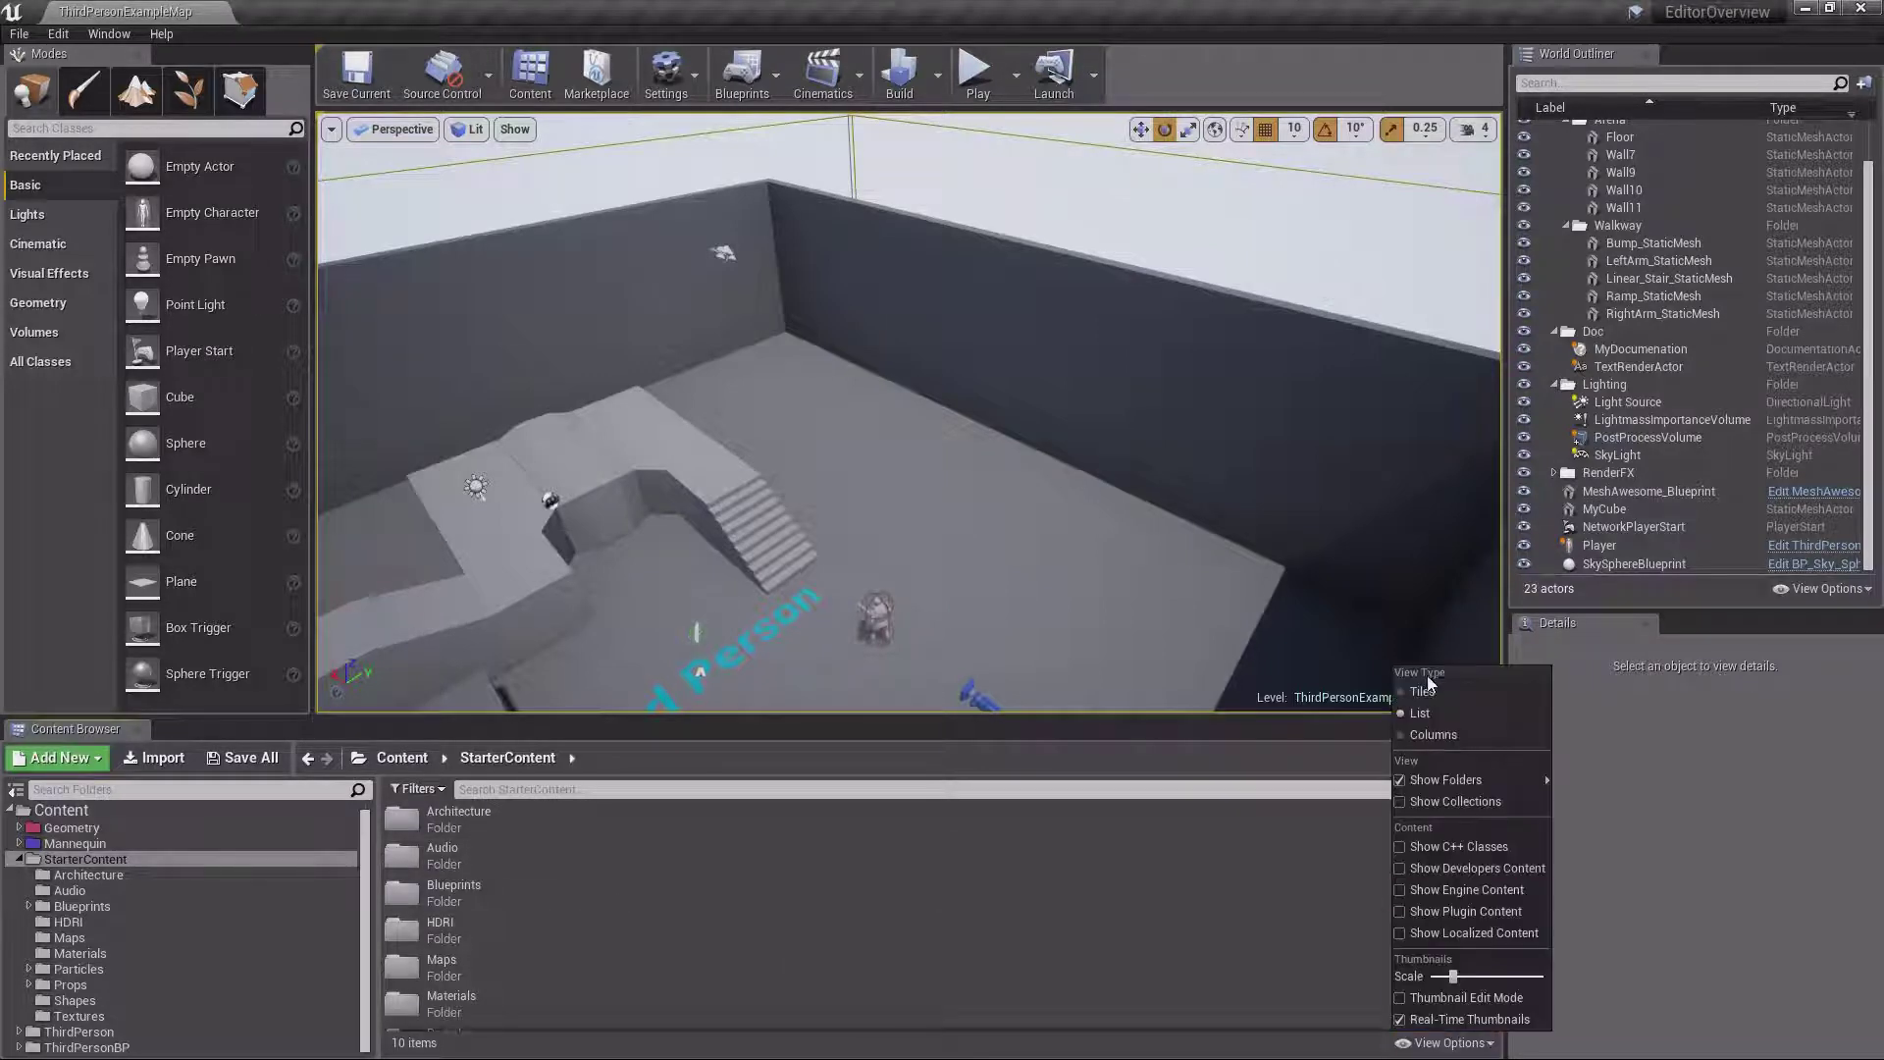
pyautogui.click(1441, 736)
pyautogui.click(88, 811)
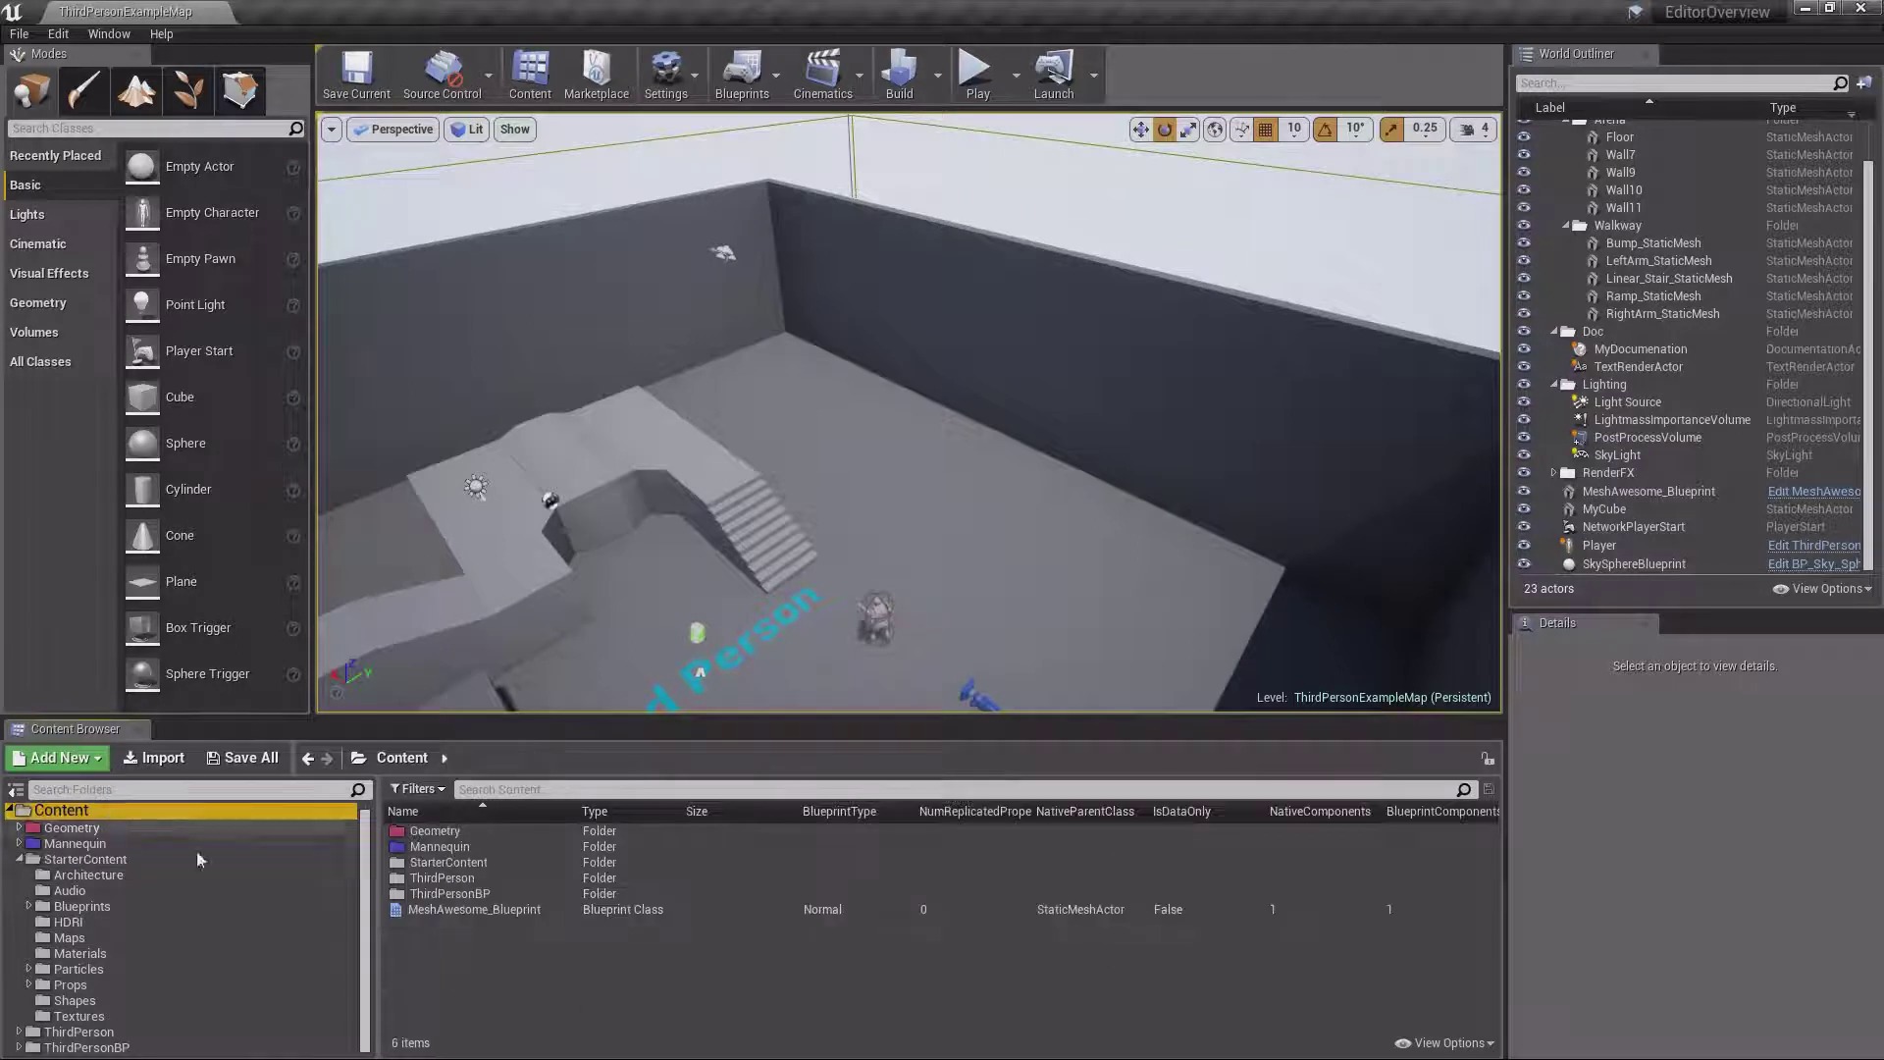
pyautogui.click(638, 910)
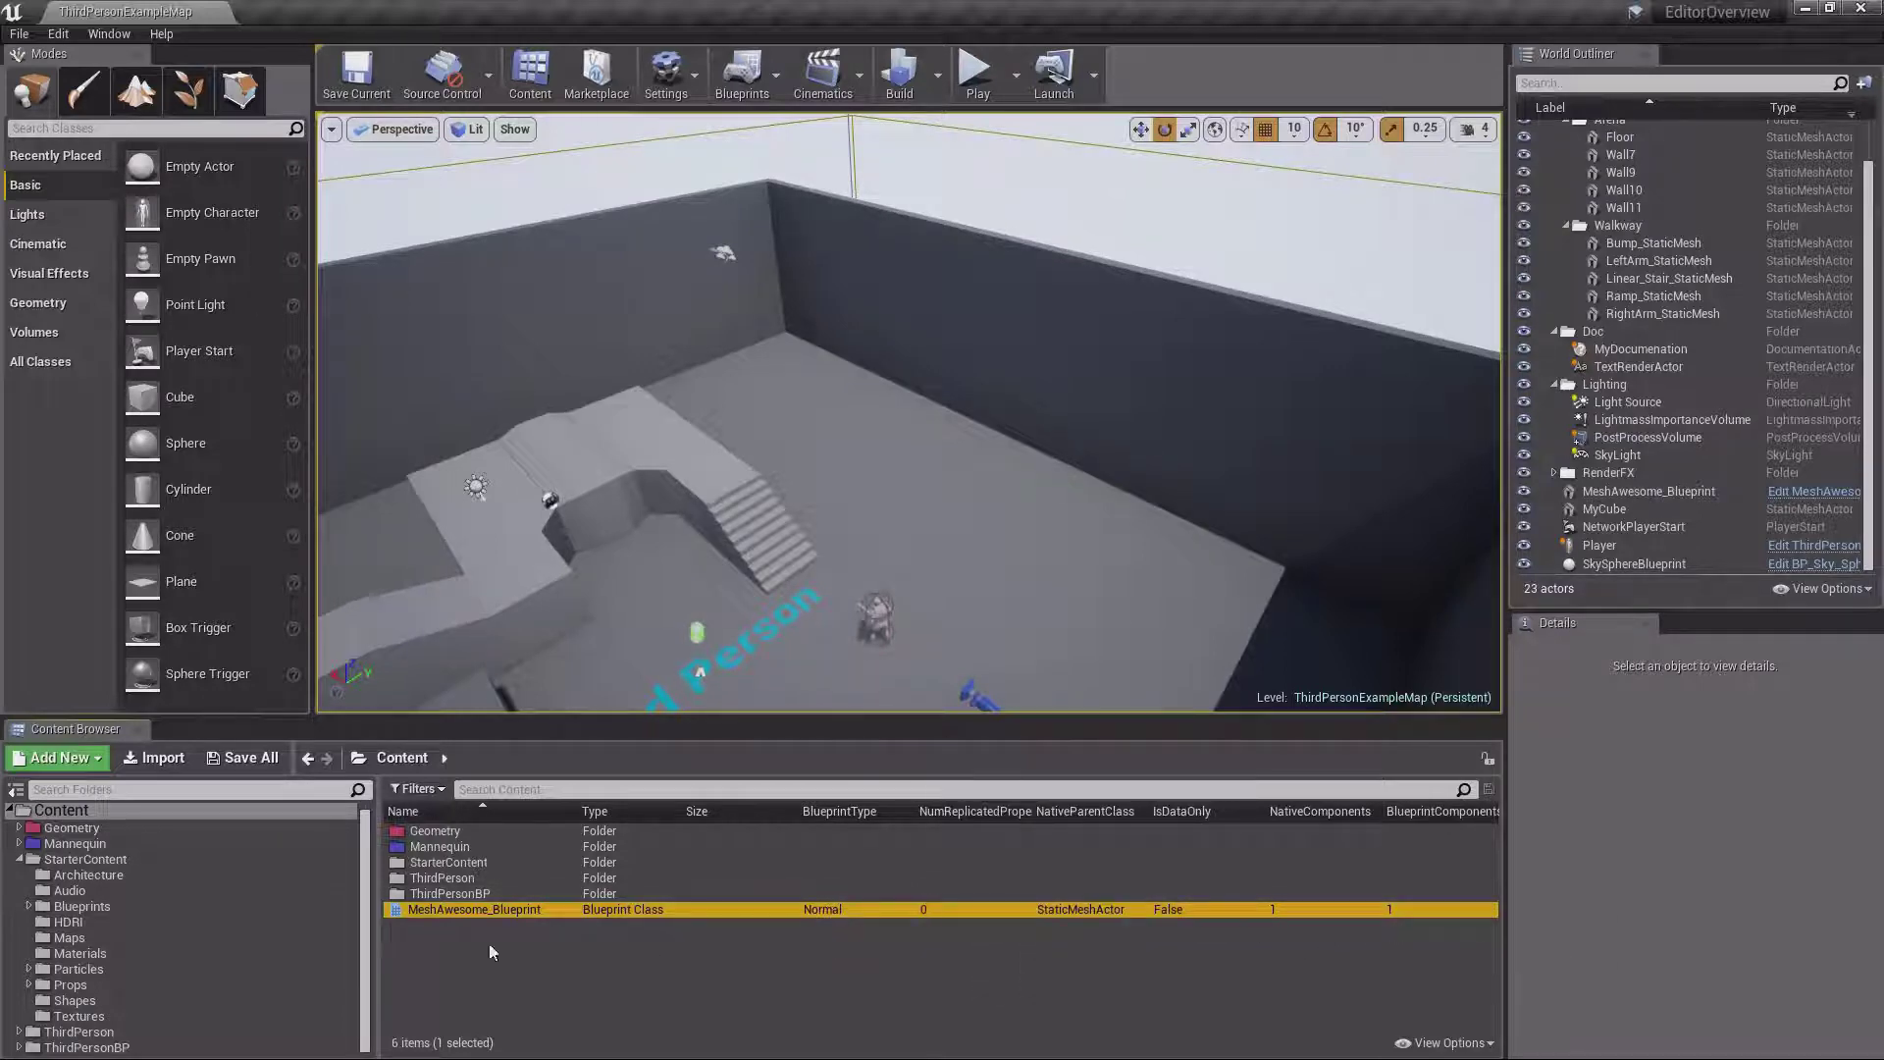
# Open StarterContent's Textures folder to see its column details, and switch the asset view back to Tiles
pyautogui.click(78, 1016)
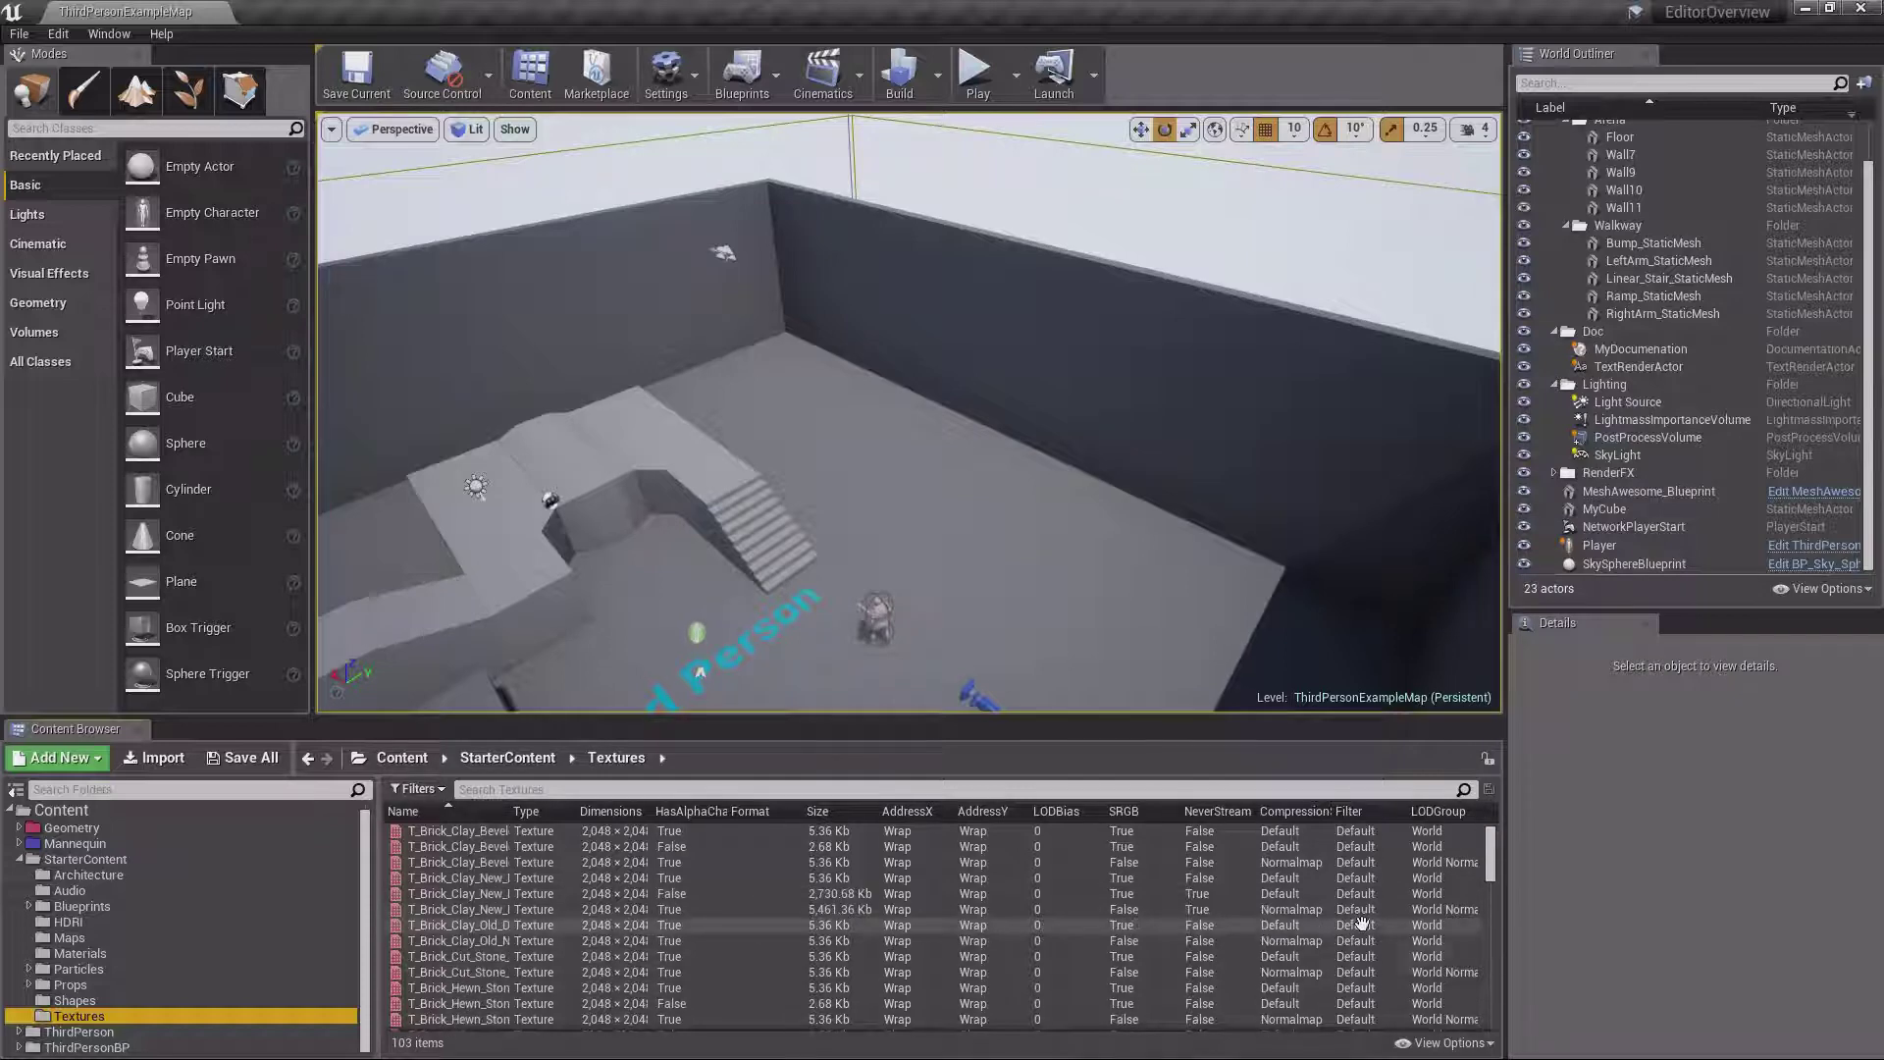
pyautogui.click(1445, 1043)
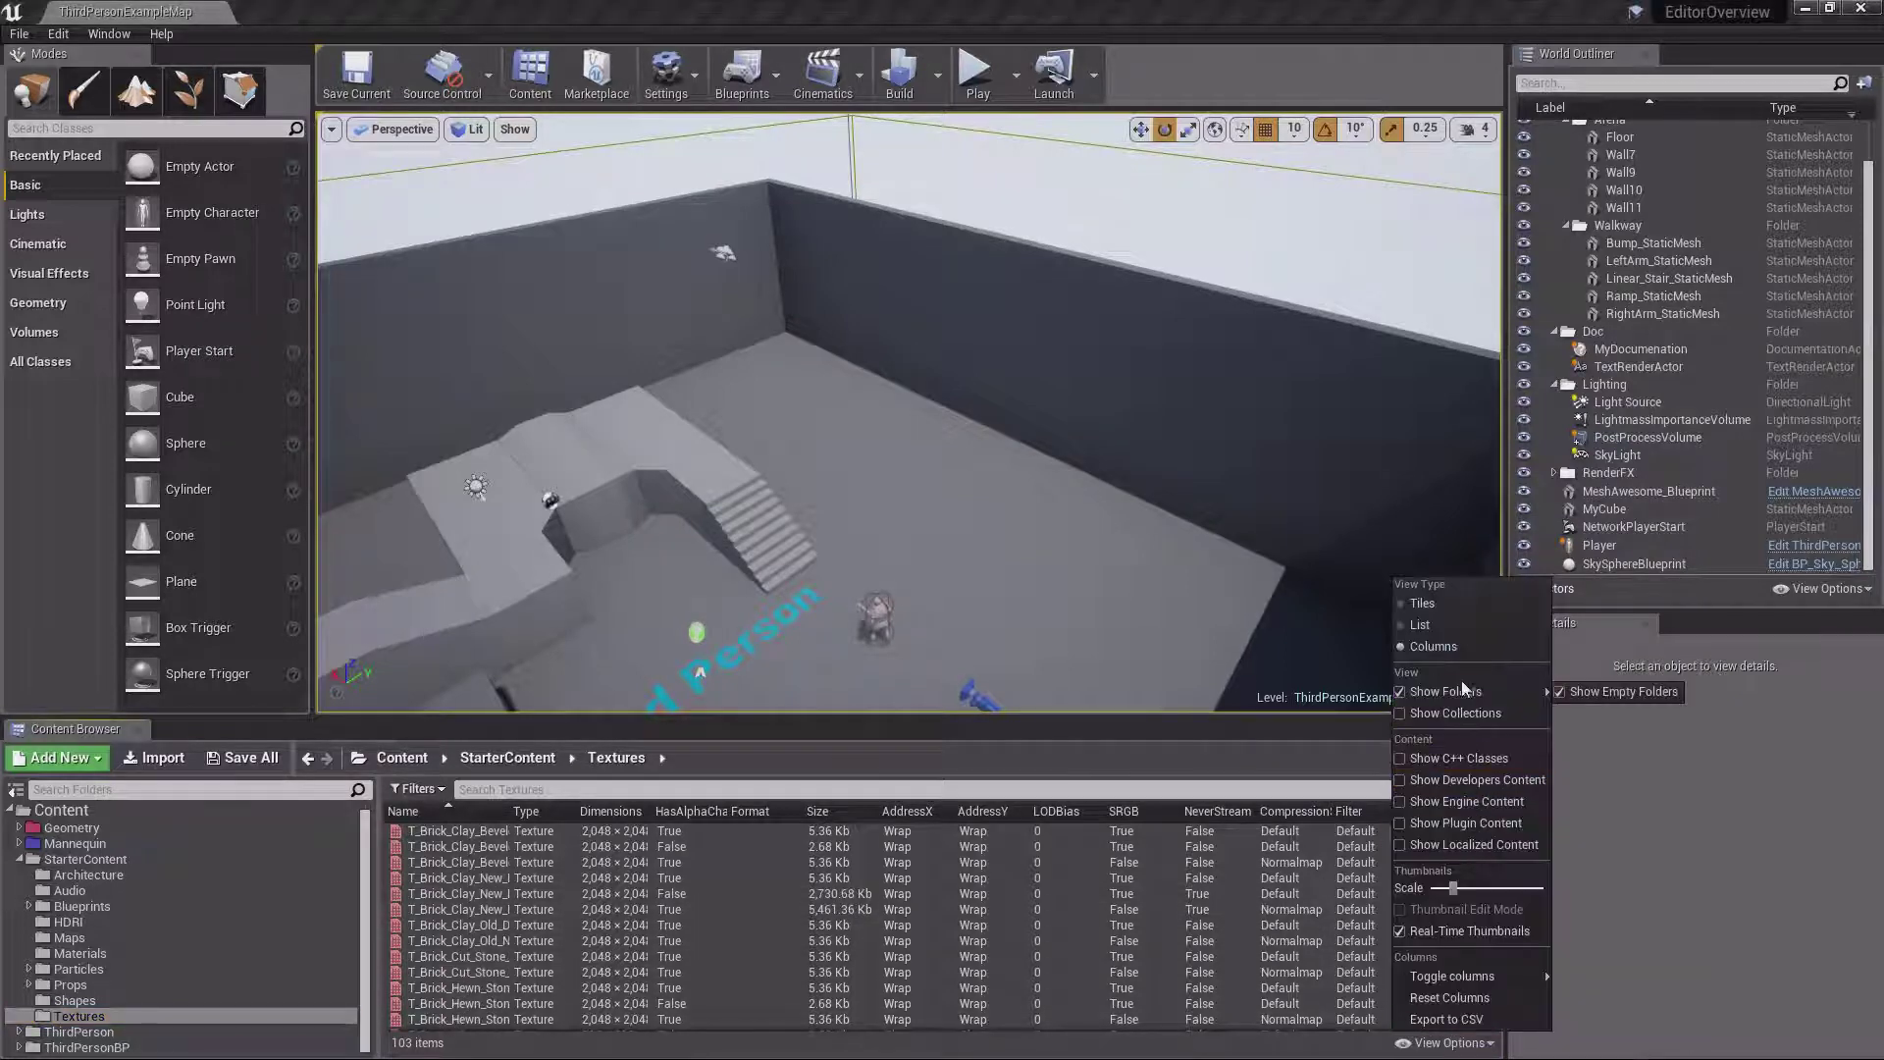
pyautogui.click(1435, 603)
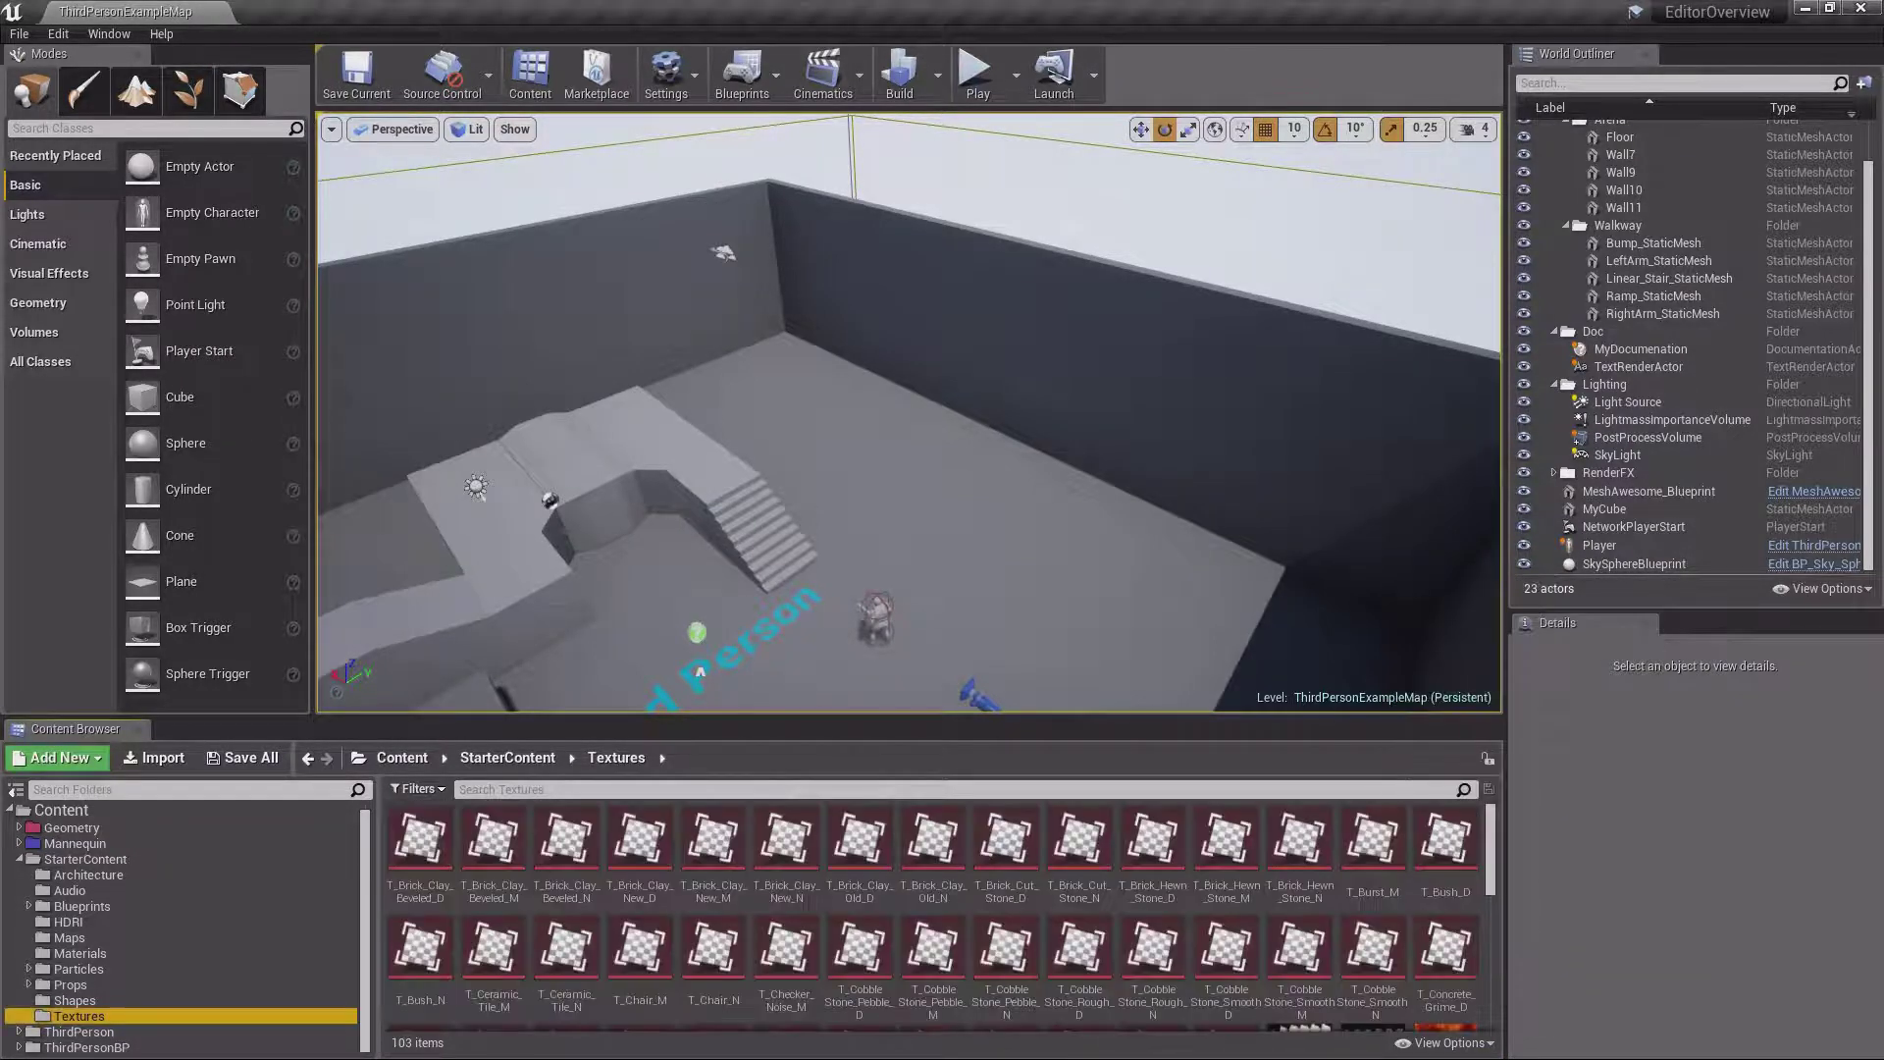
# Turn off Show Folders and turn on Show C++ Classes for the asset view, with the Content folder tree collapsed
pyautogui.click(1445, 1044)
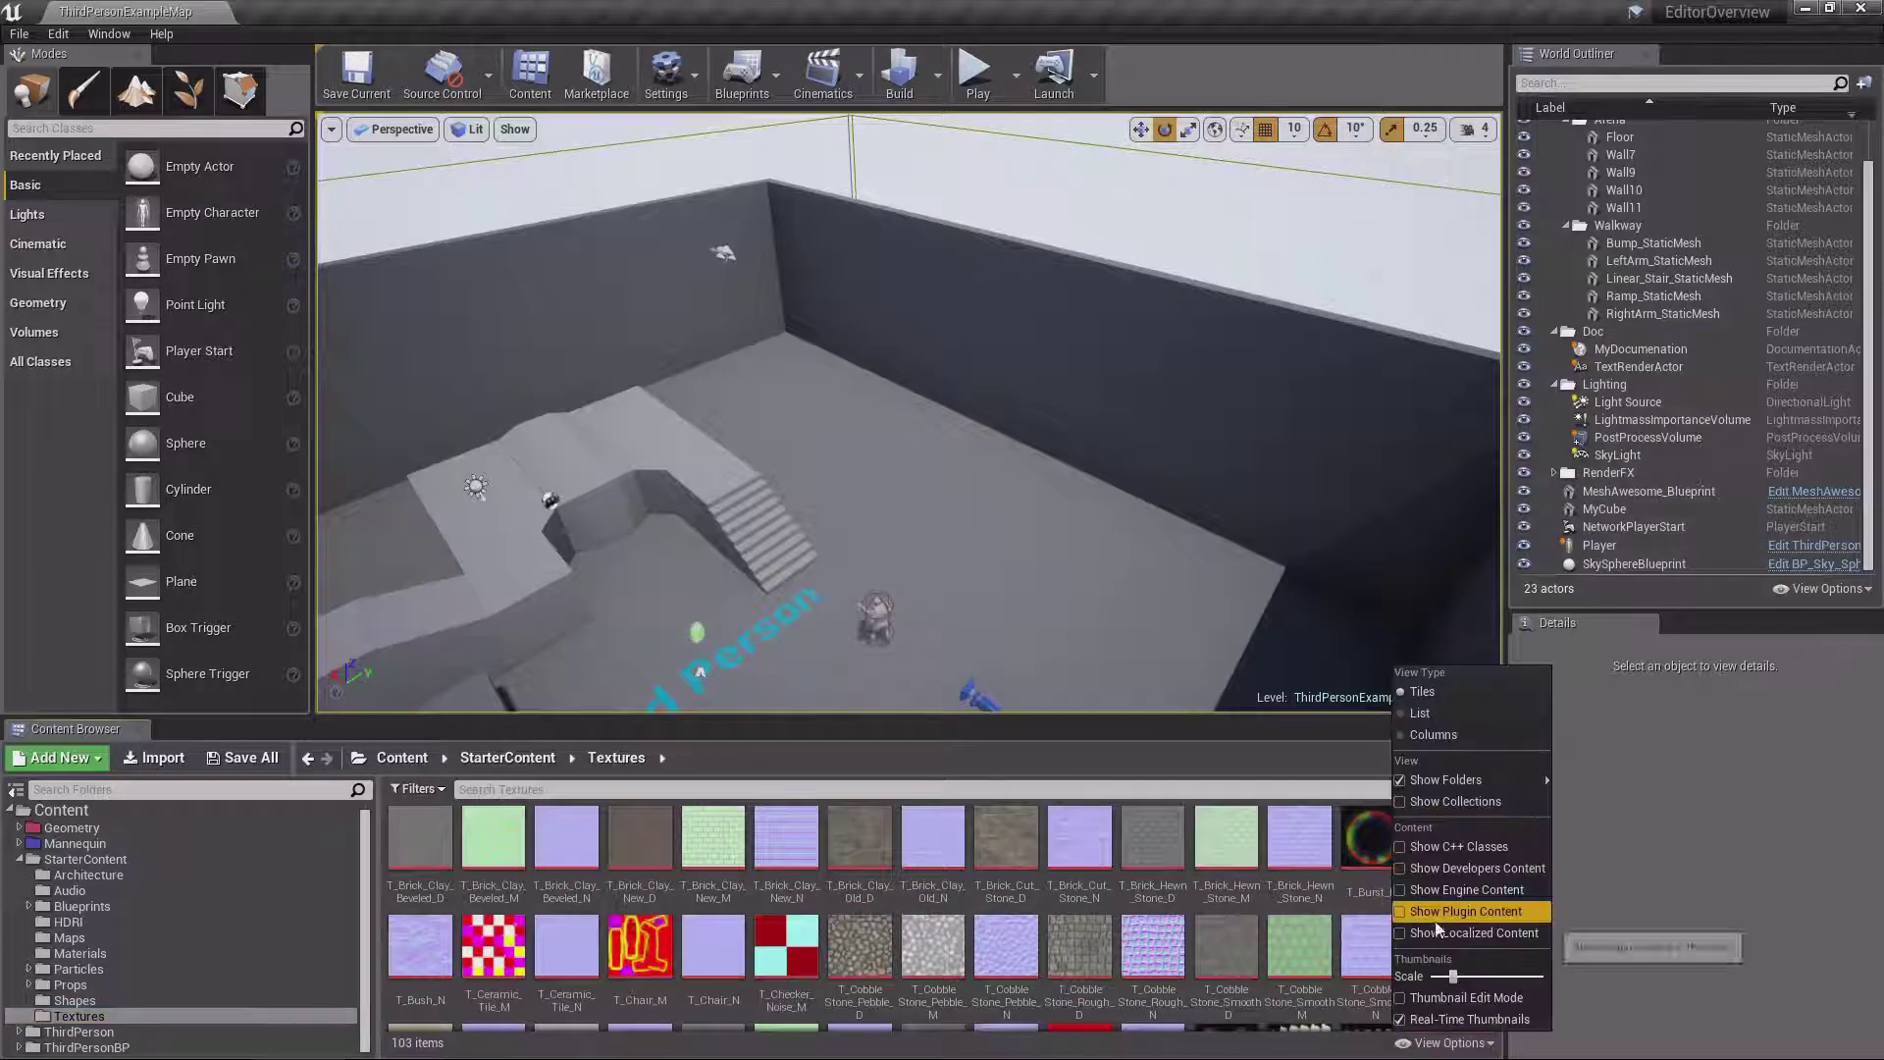
pyautogui.click(1440, 781)
pyautogui.click(1445, 1043)
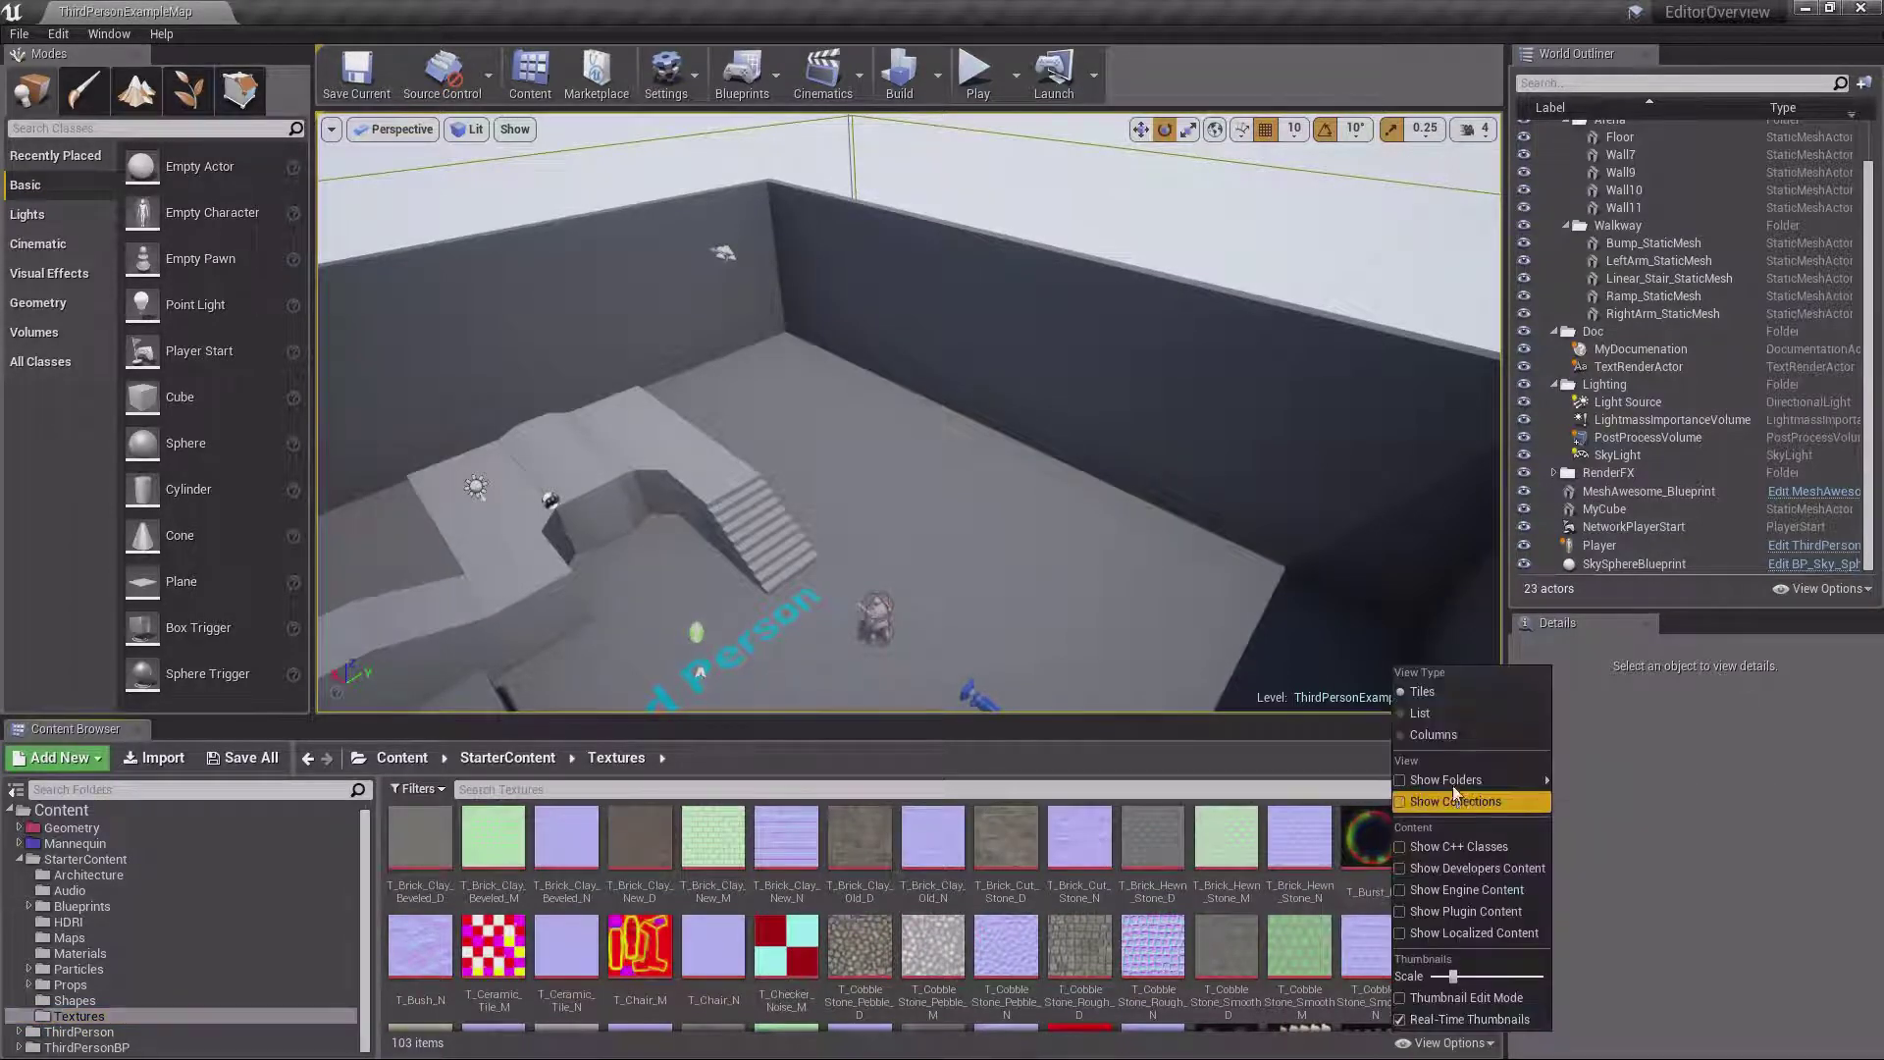
pyautogui.moveTo(1449, 779)
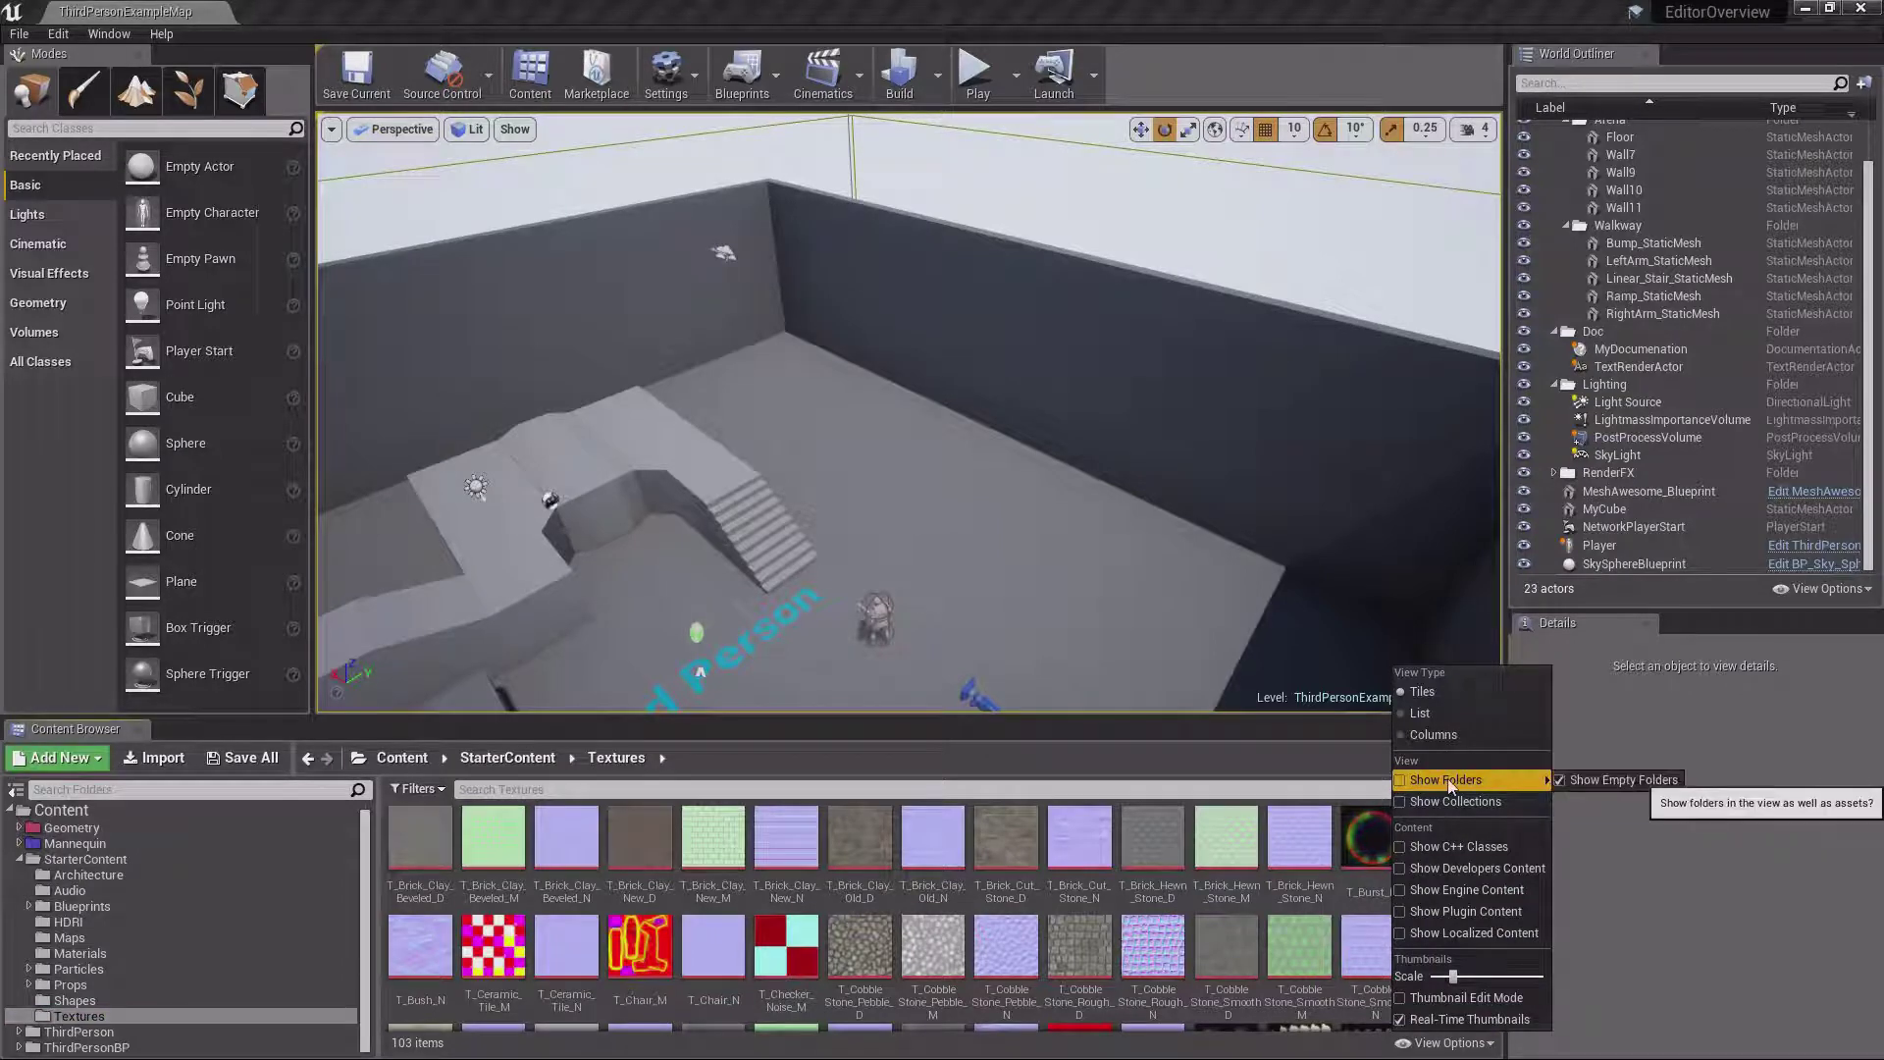
pyautogui.click(1453, 846)
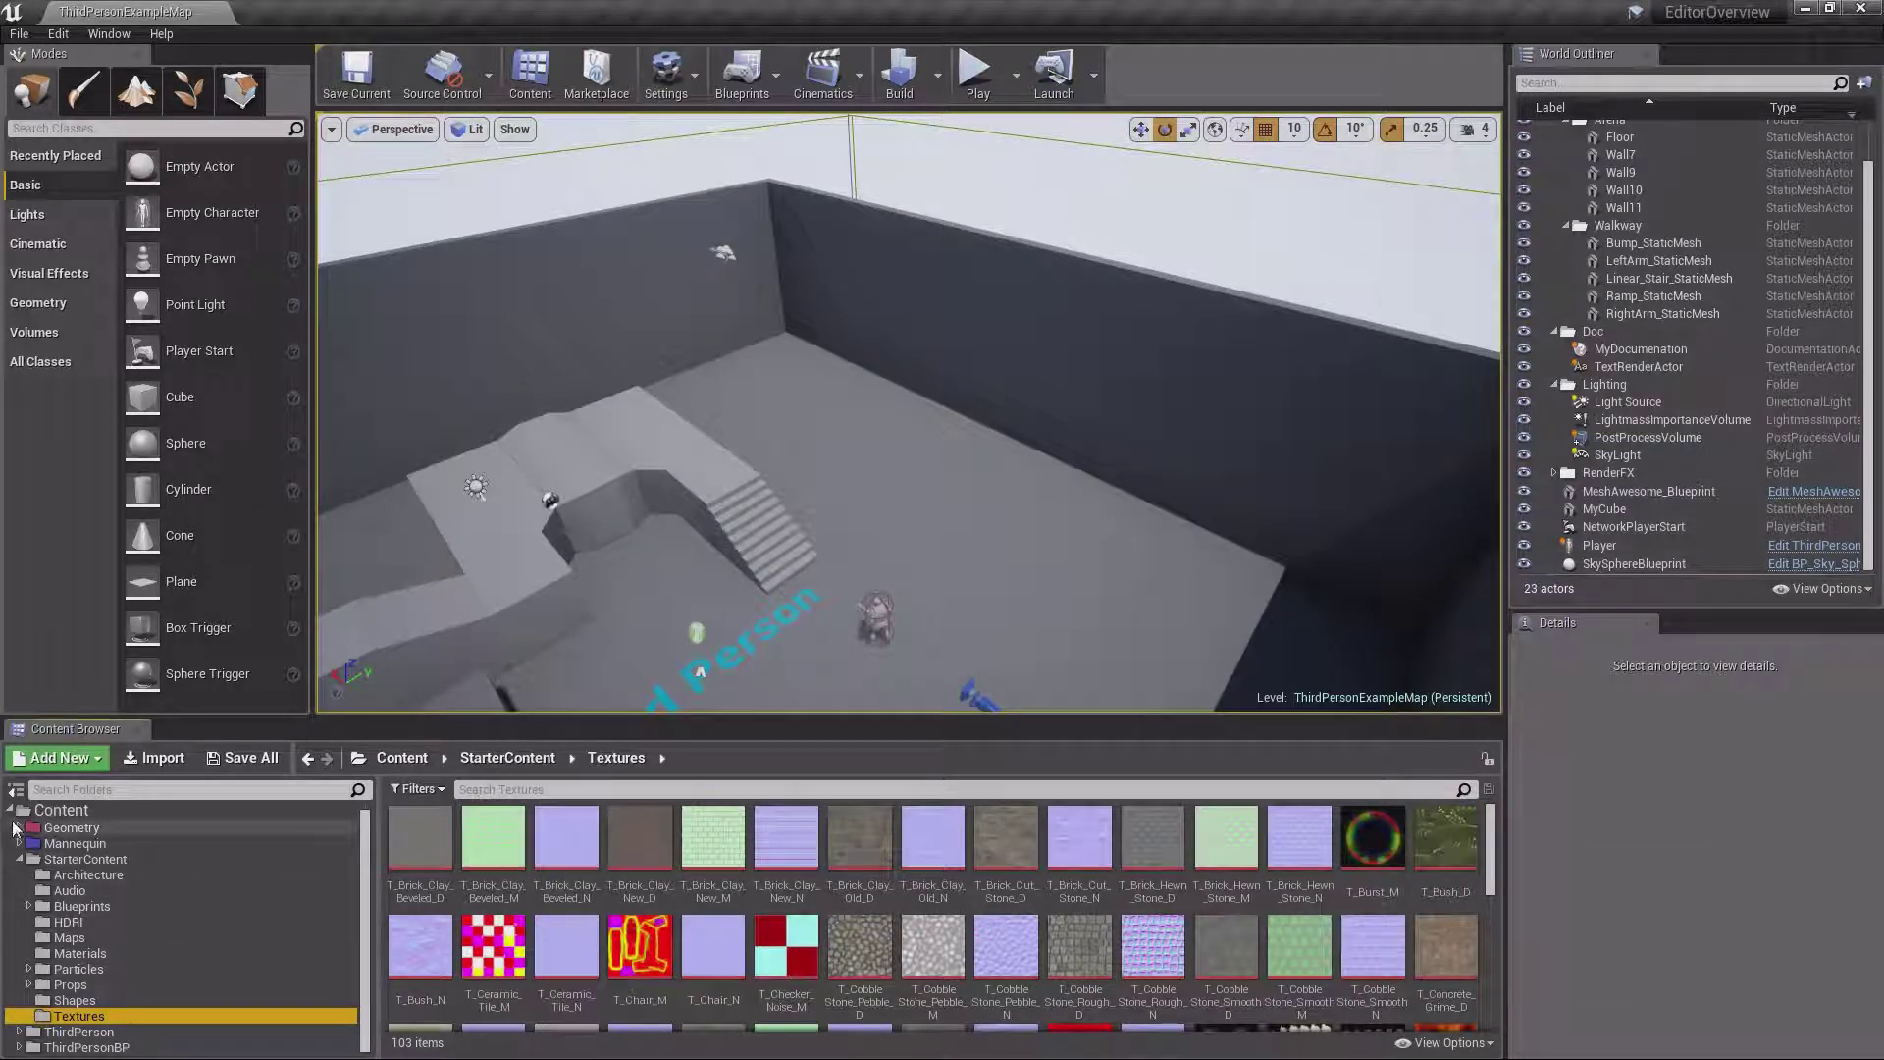
pyautogui.click(10, 811)
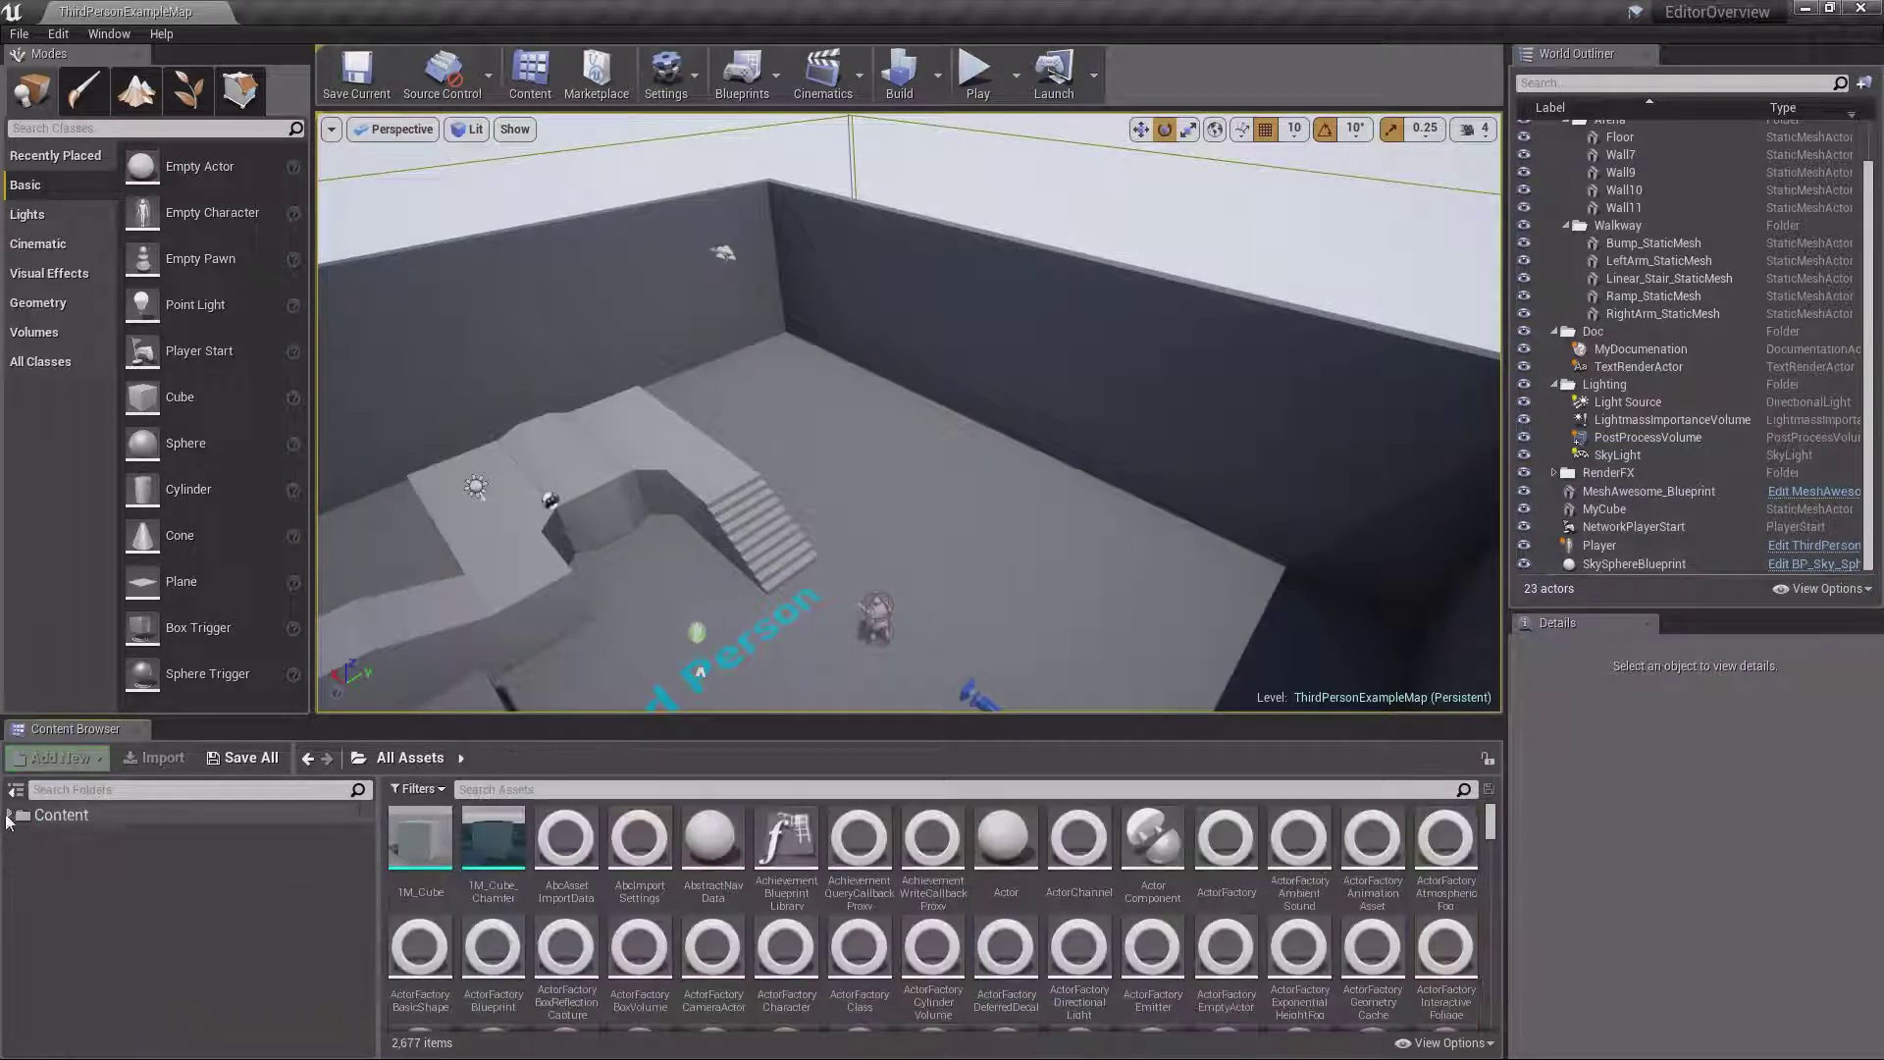
# Turn on Show Developers Content and look through the Developers folder down to its Collections subfolder
pyautogui.click(1443, 1043)
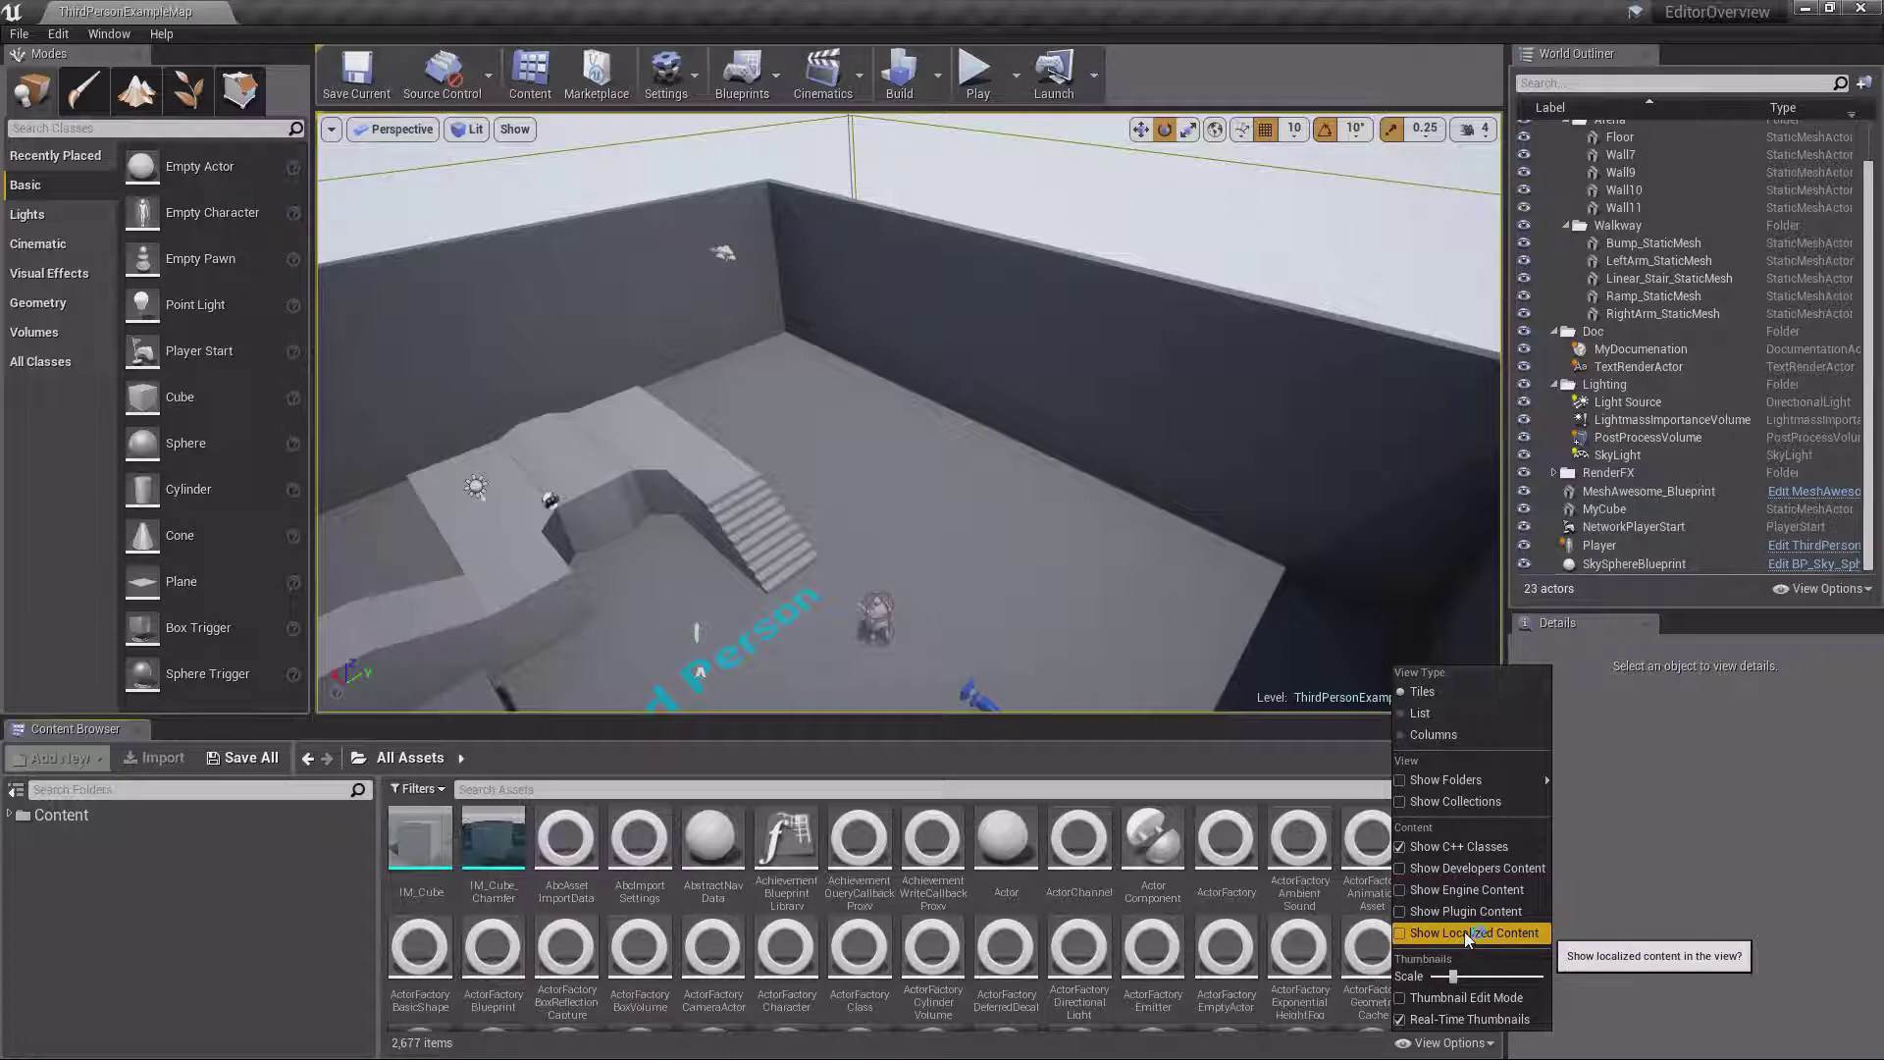
pyautogui.click(1445, 872)
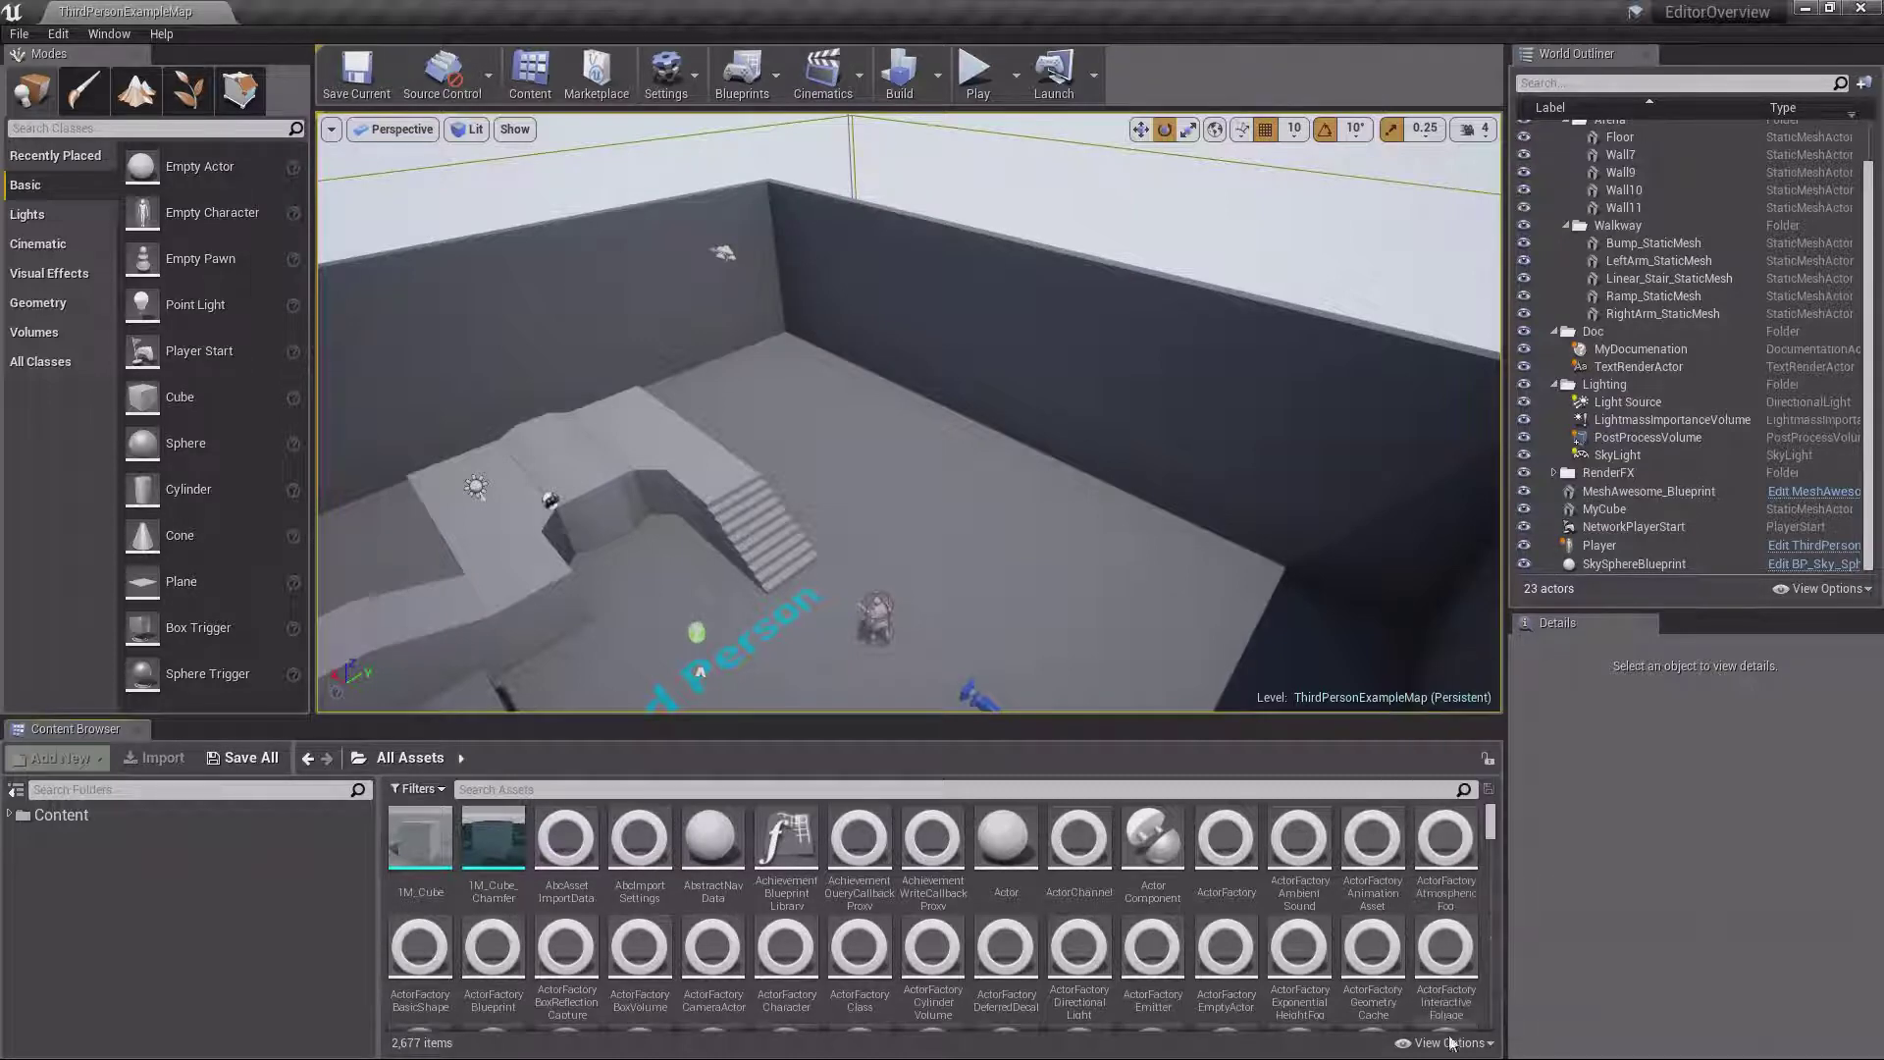
pyautogui.click(60, 814)
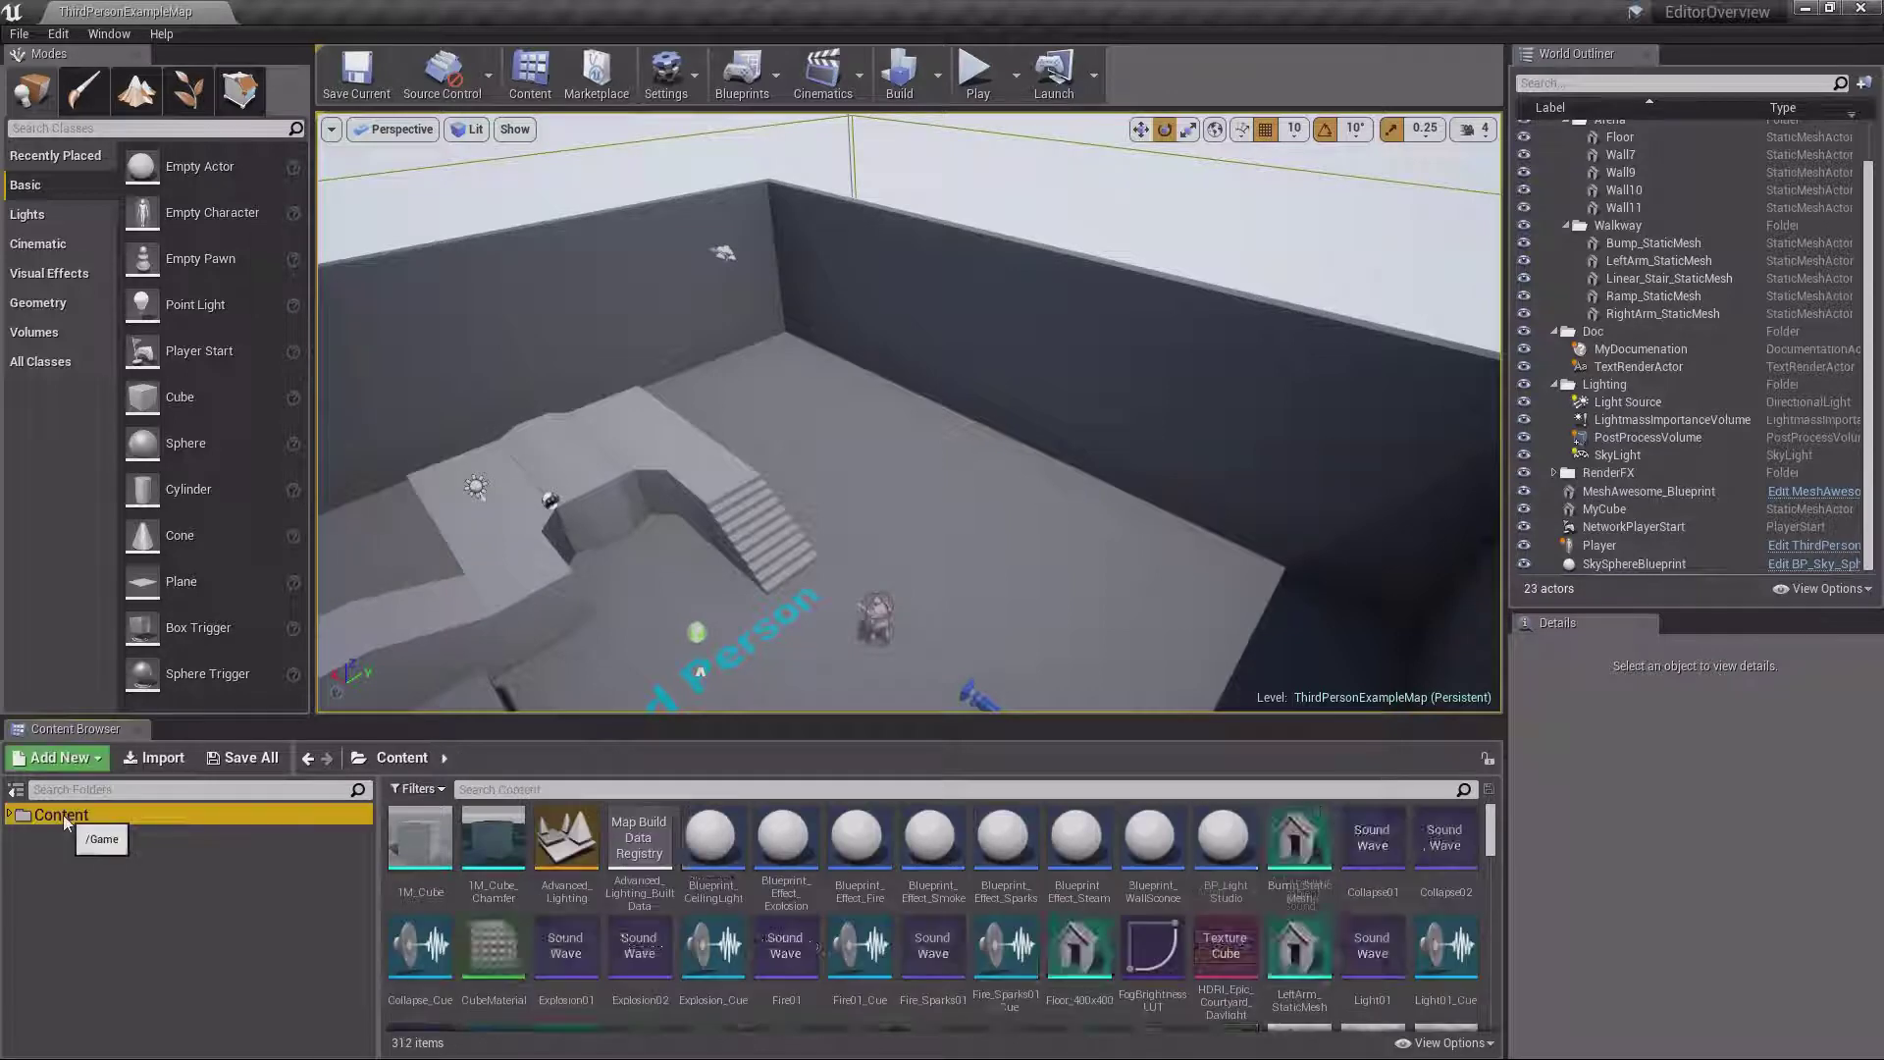
pyautogui.click(8, 815)
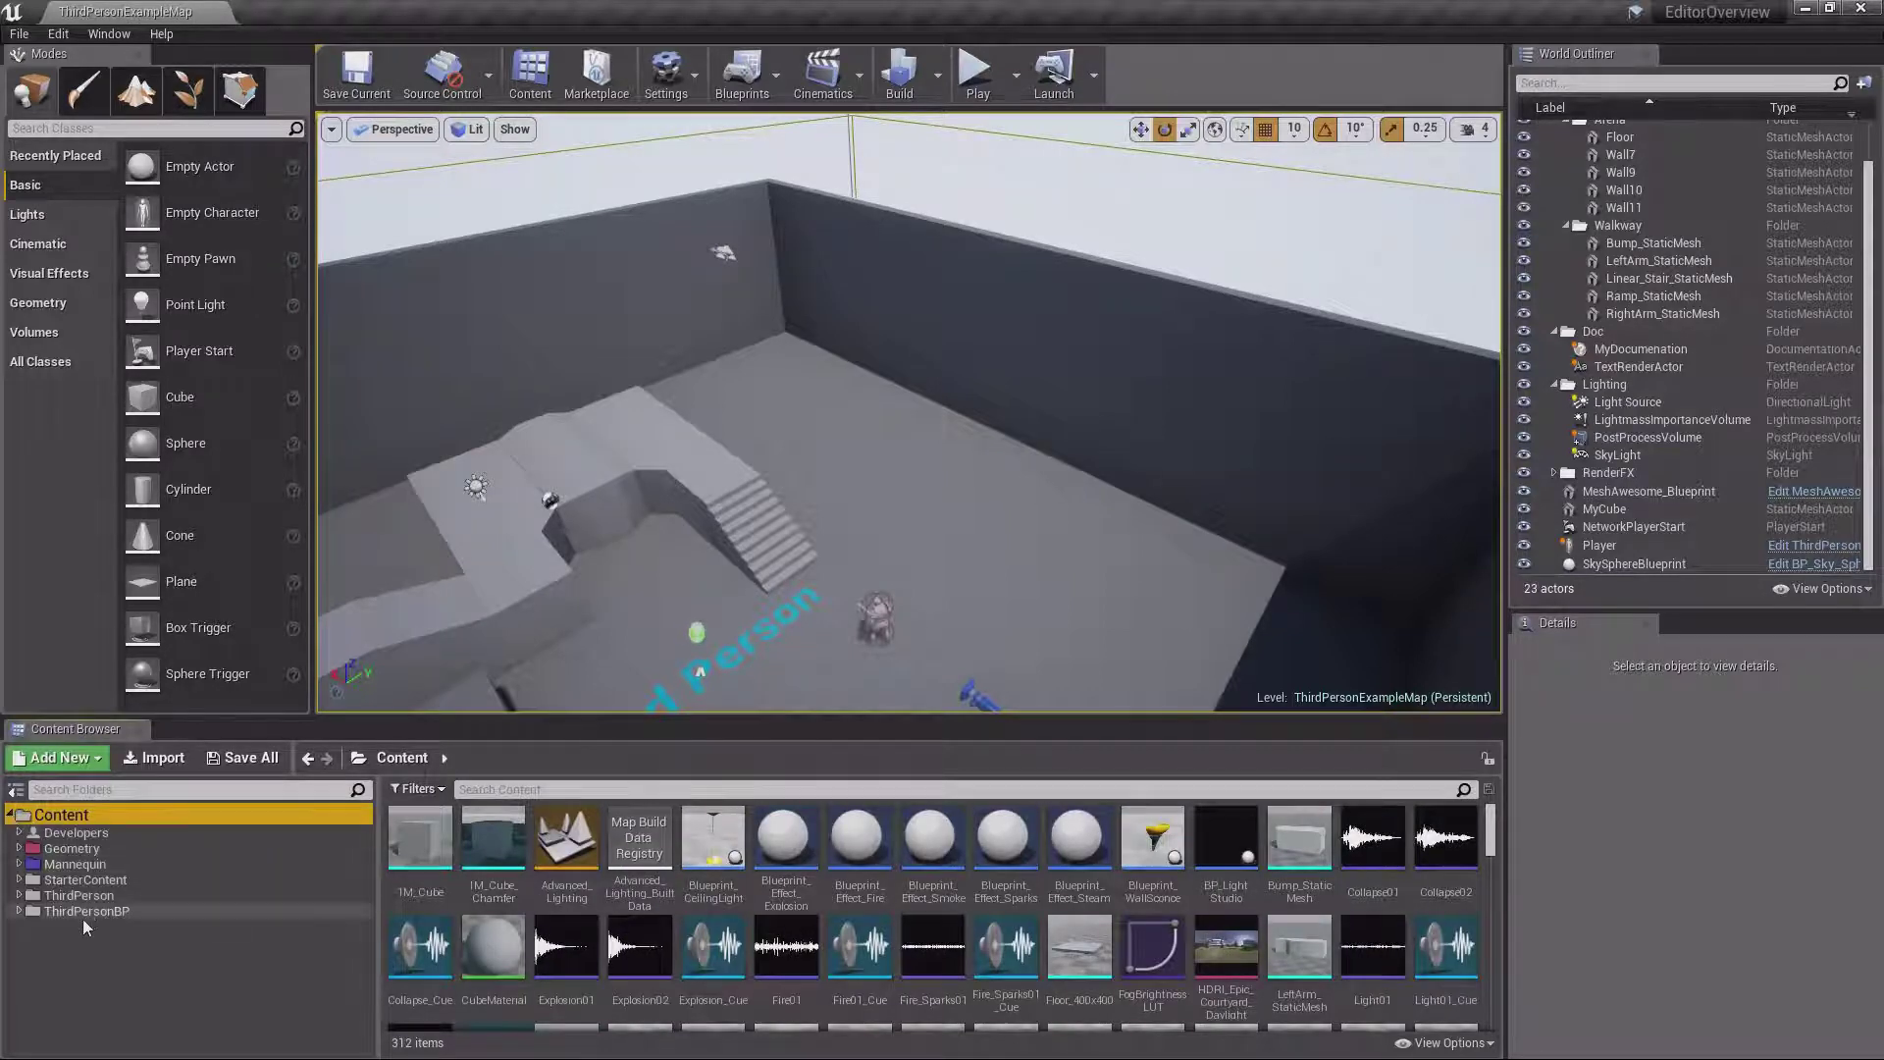
pyautogui.click(76, 833)
pyautogui.doubleClick(76, 833)
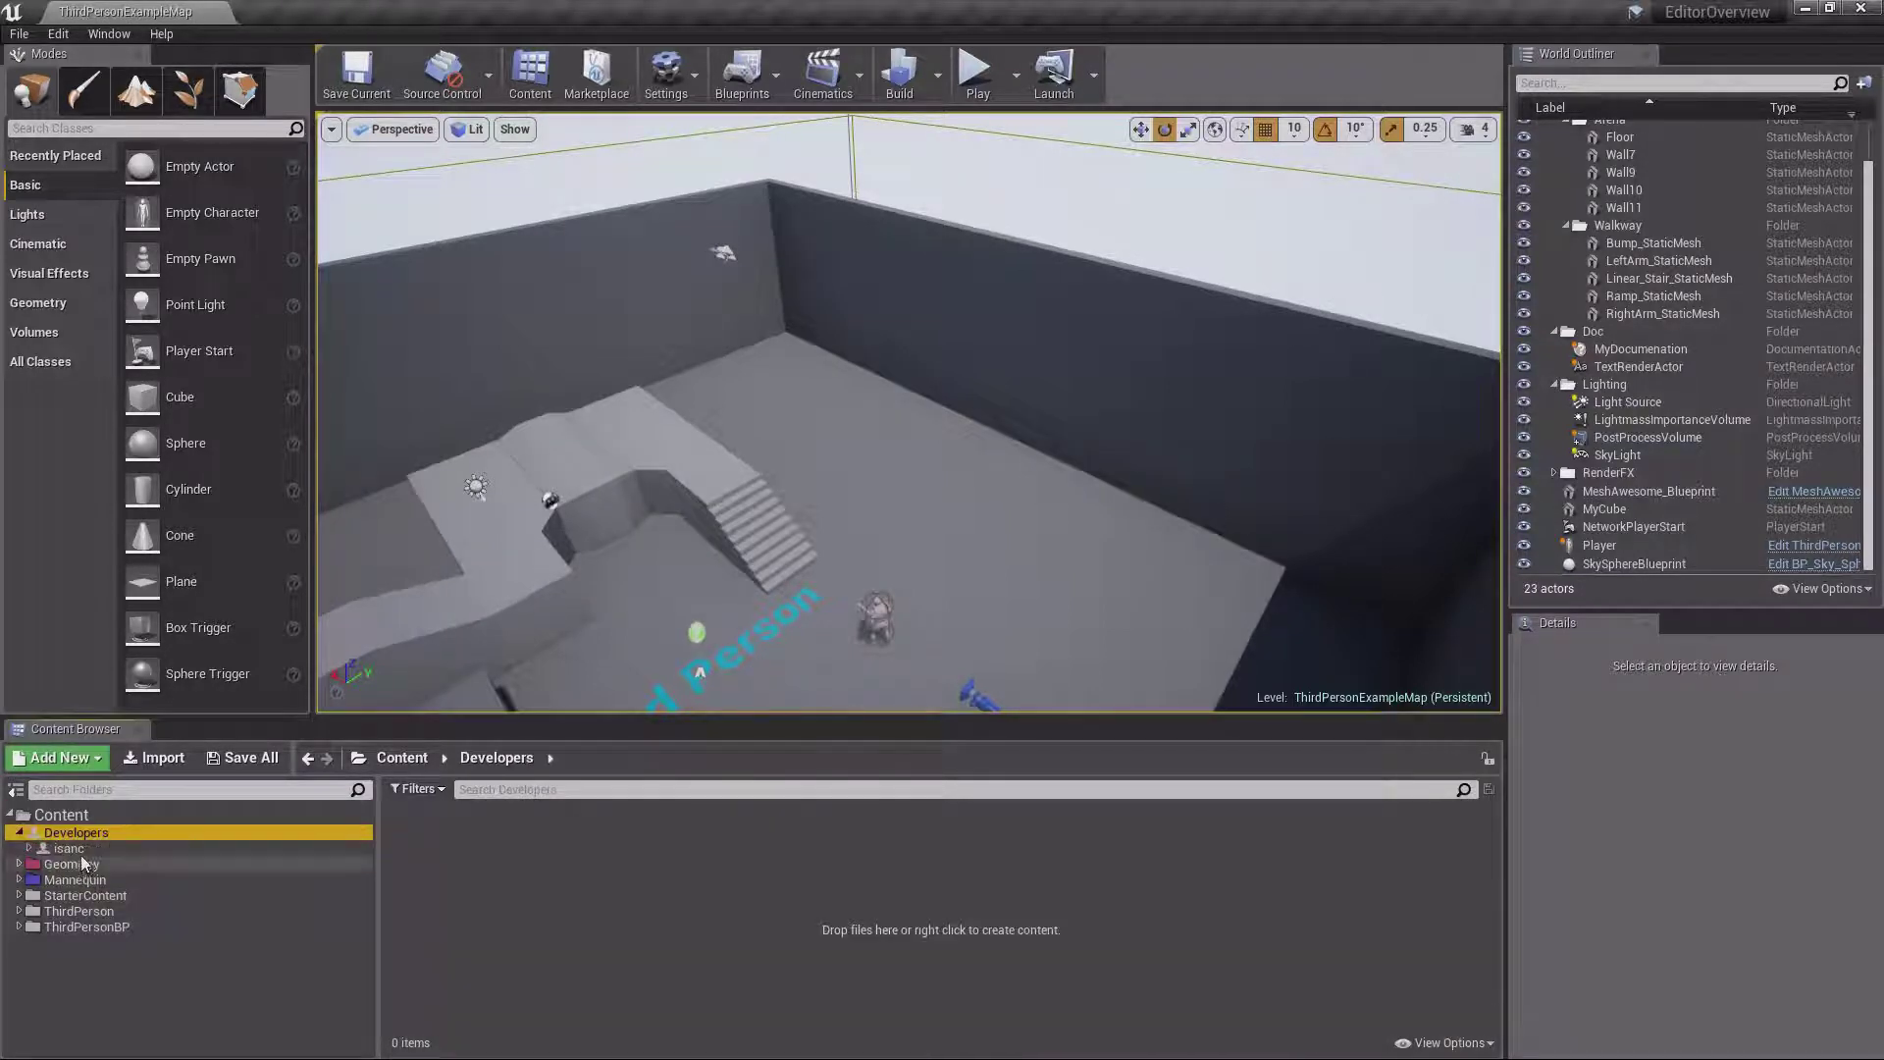
pyautogui.click(69, 849)
pyautogui.click(28, 849)
pyautogui.click(86, 863)
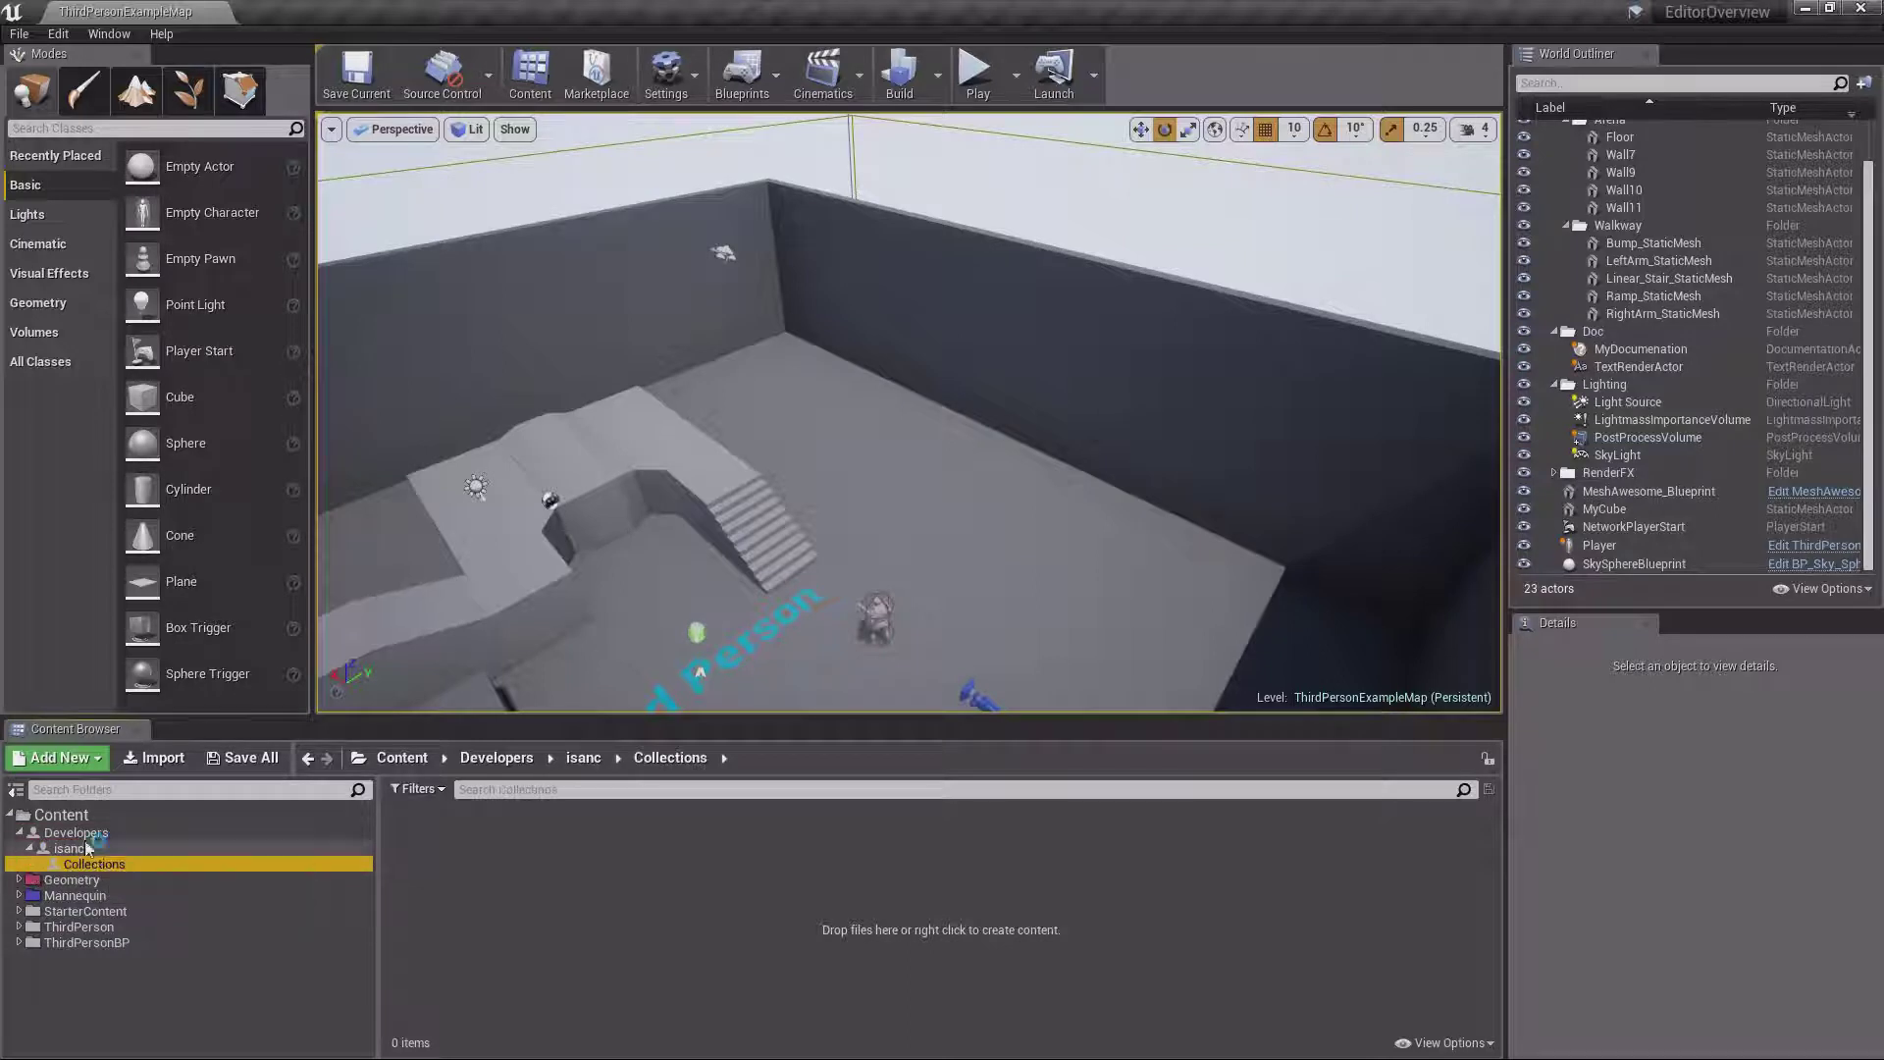
pyautogui.click(80, 834)
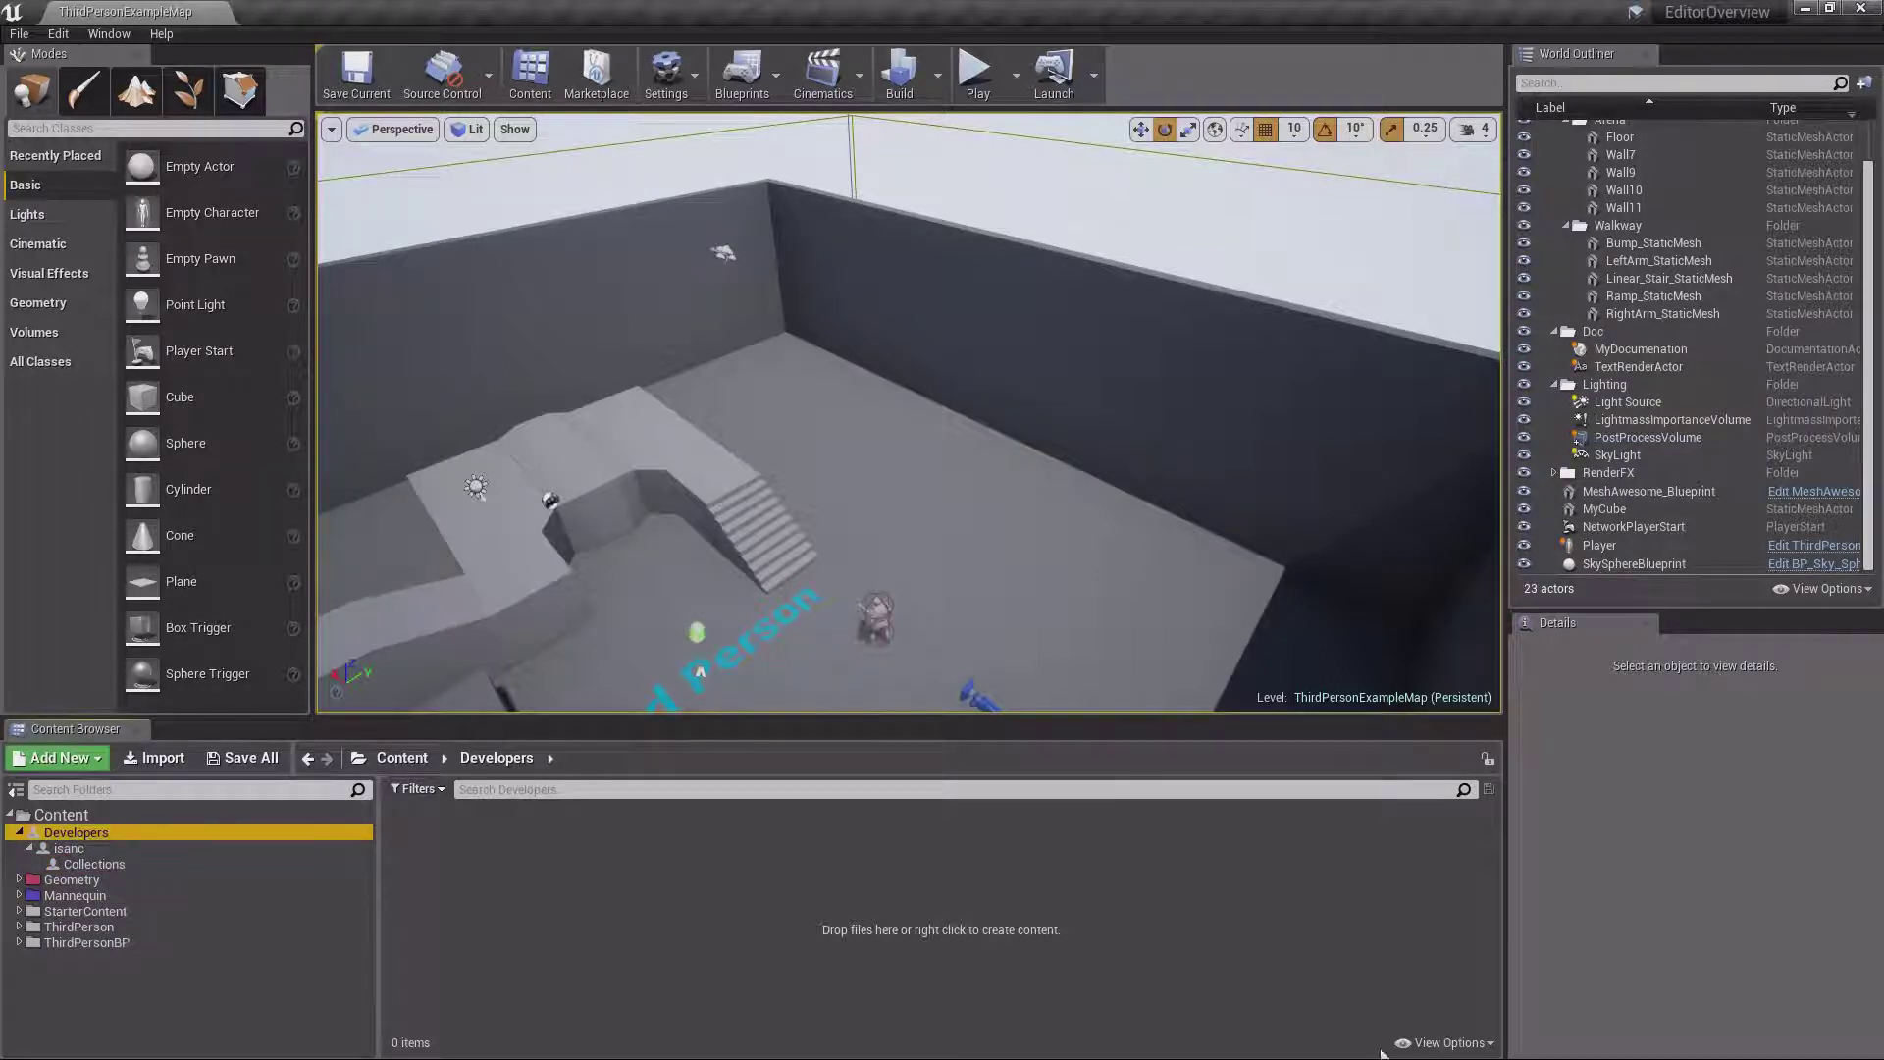
# Turn on Show Engine Content and look through the assets in the Engine Content folder
pyautogui.click(1443, 1043)
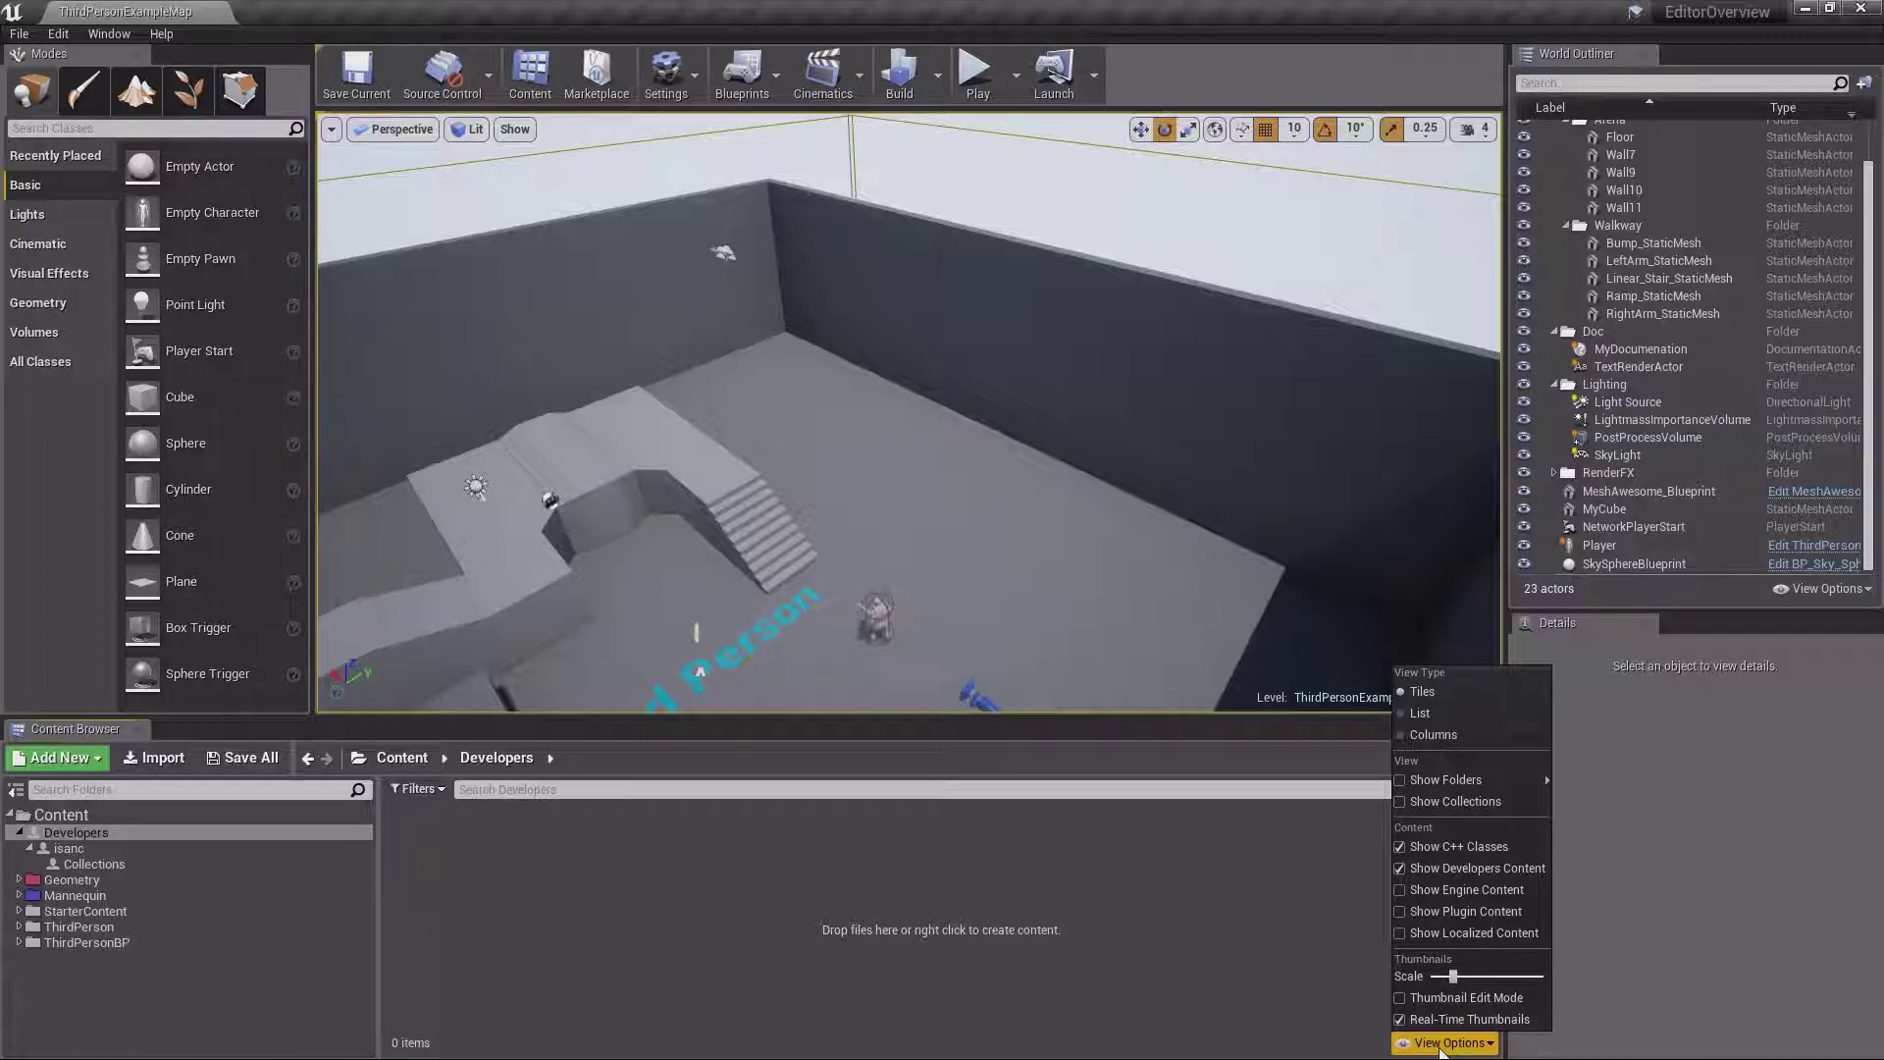
pyautogui.click(1457, 891)
pyautogui.click(84, 963)
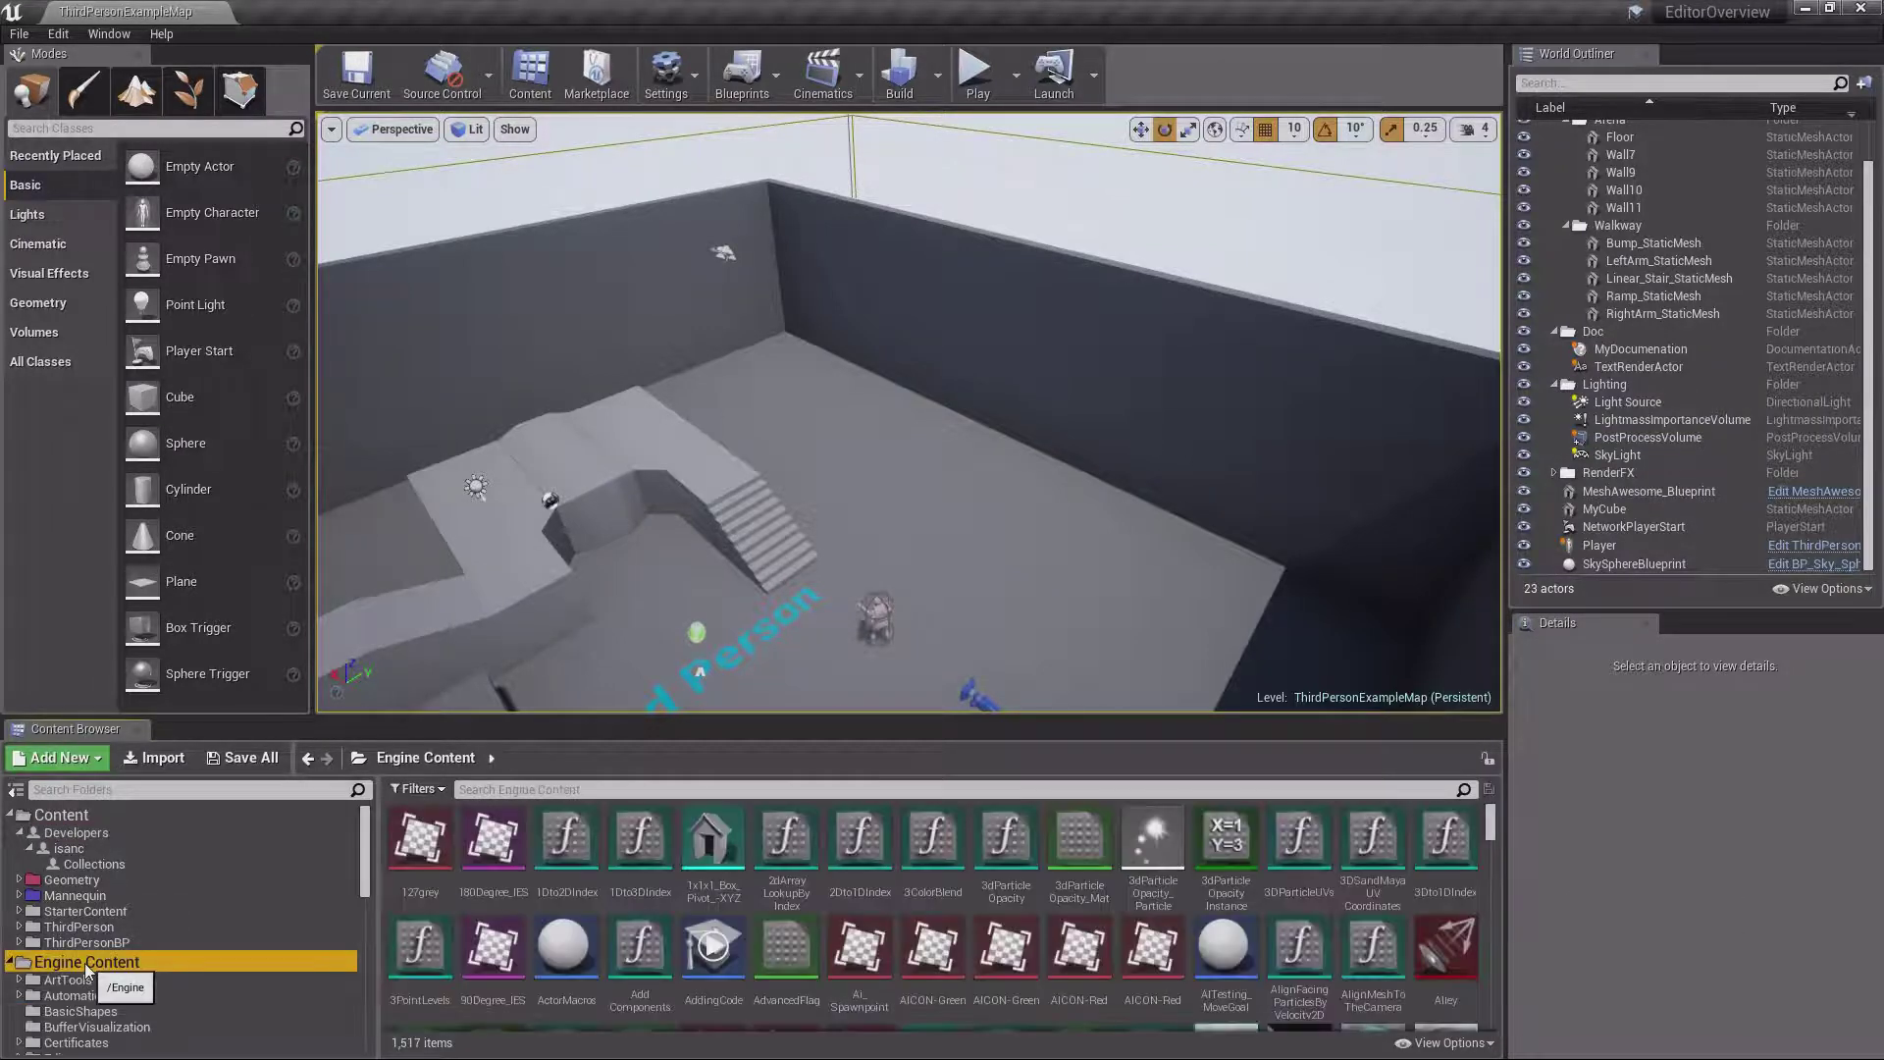
pyautogui.click(11, 963)
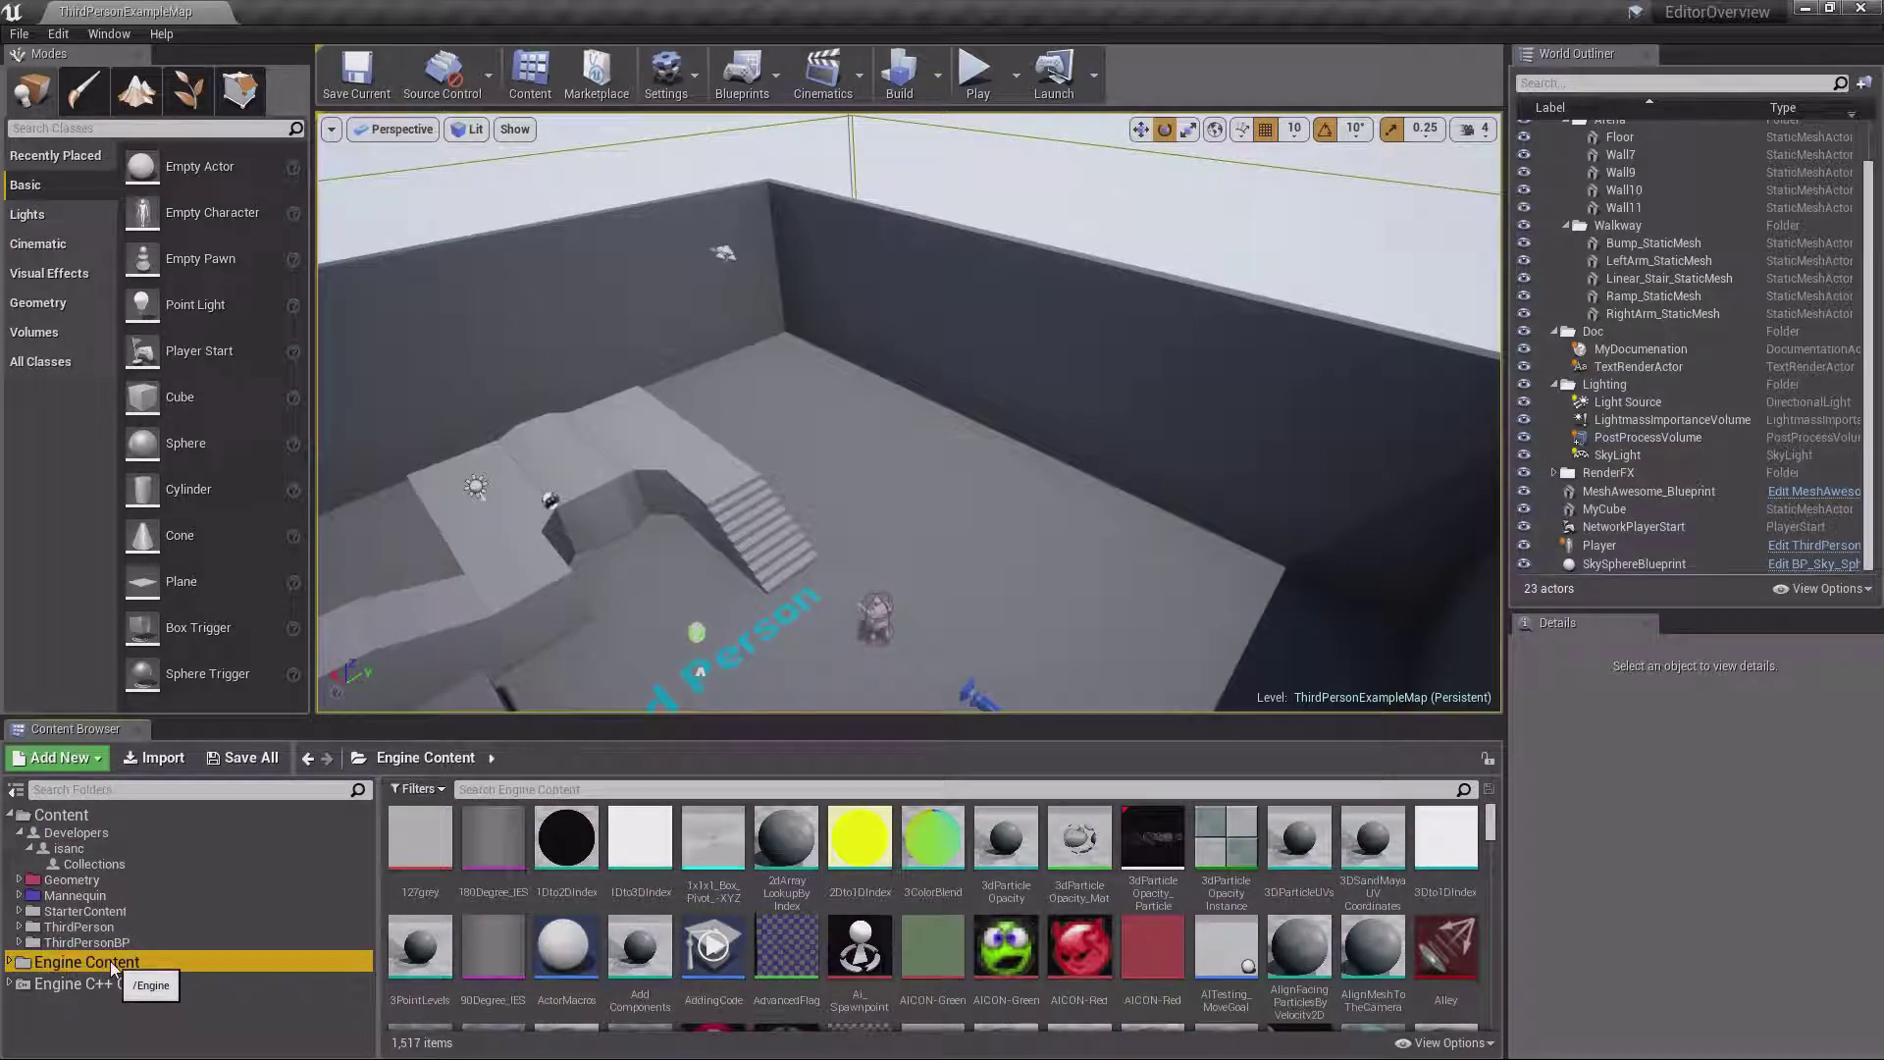
pyautogui.scroll(-2, 763, 928)
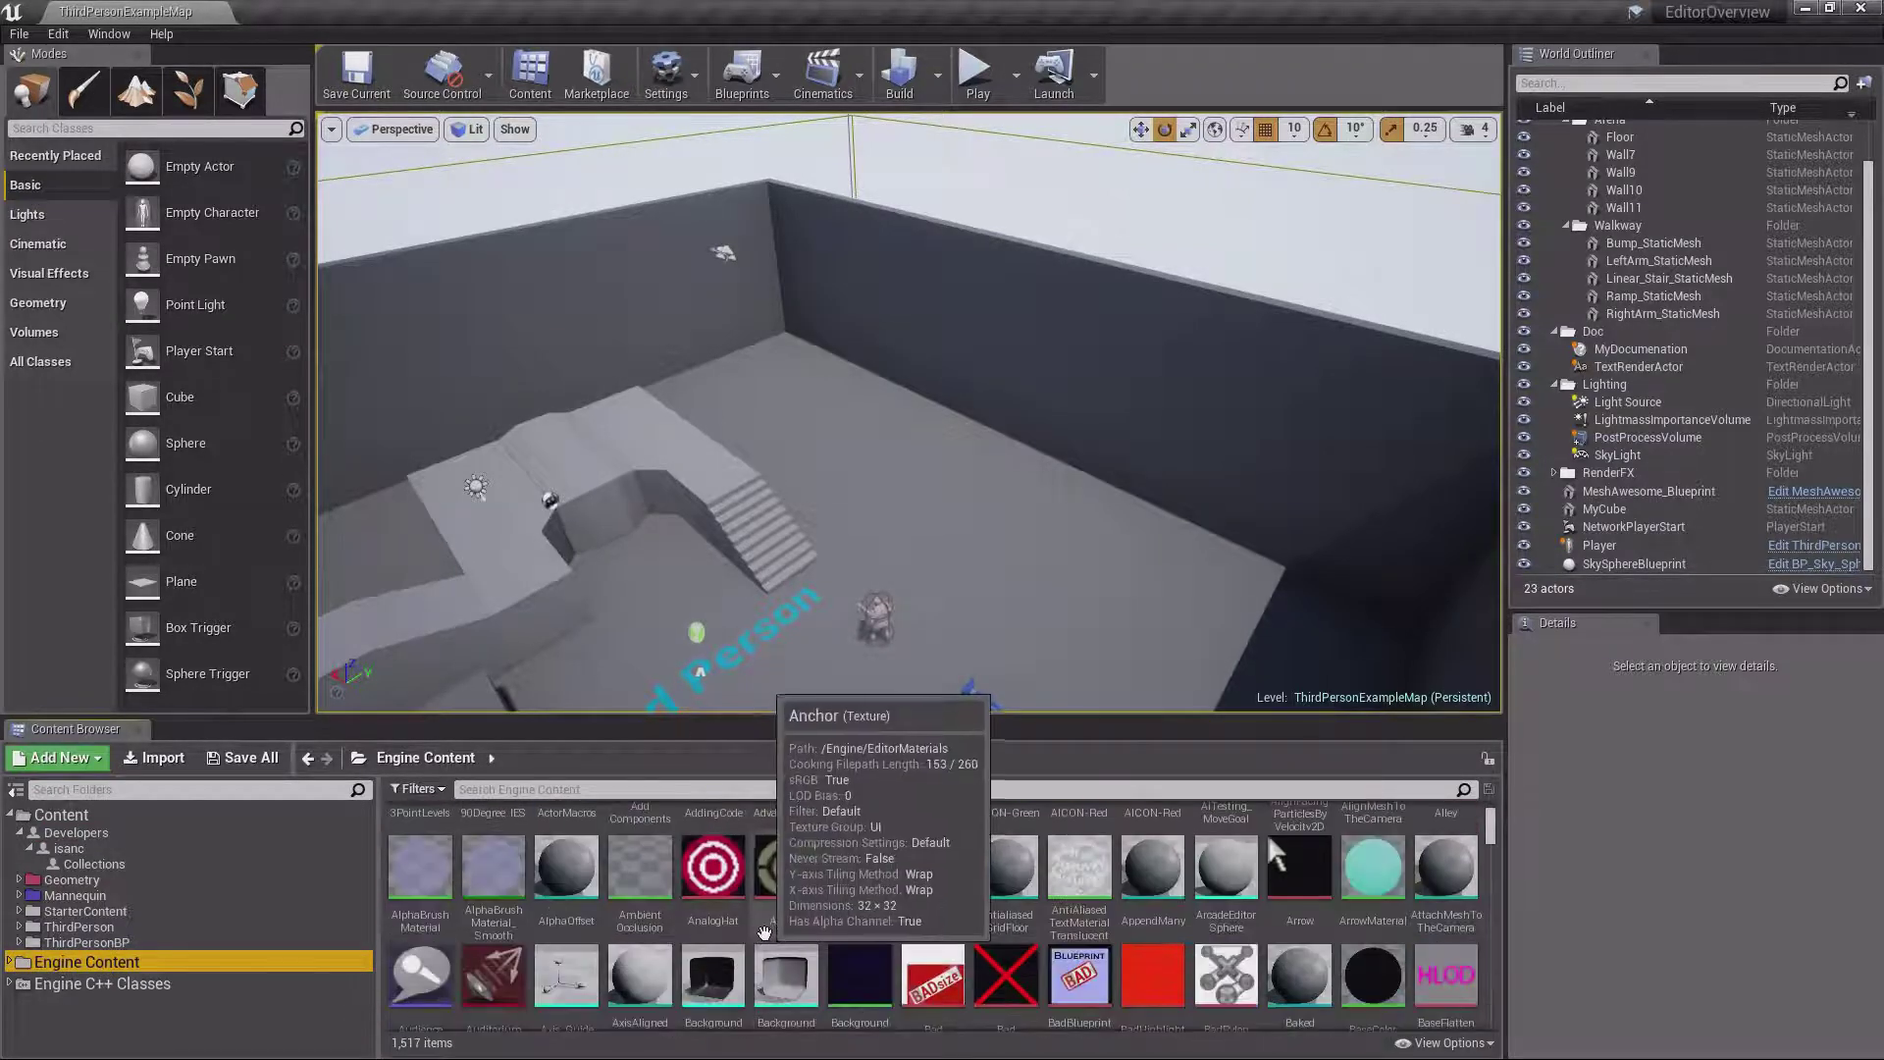
pyautogui.scroll(-4, 762, 929)
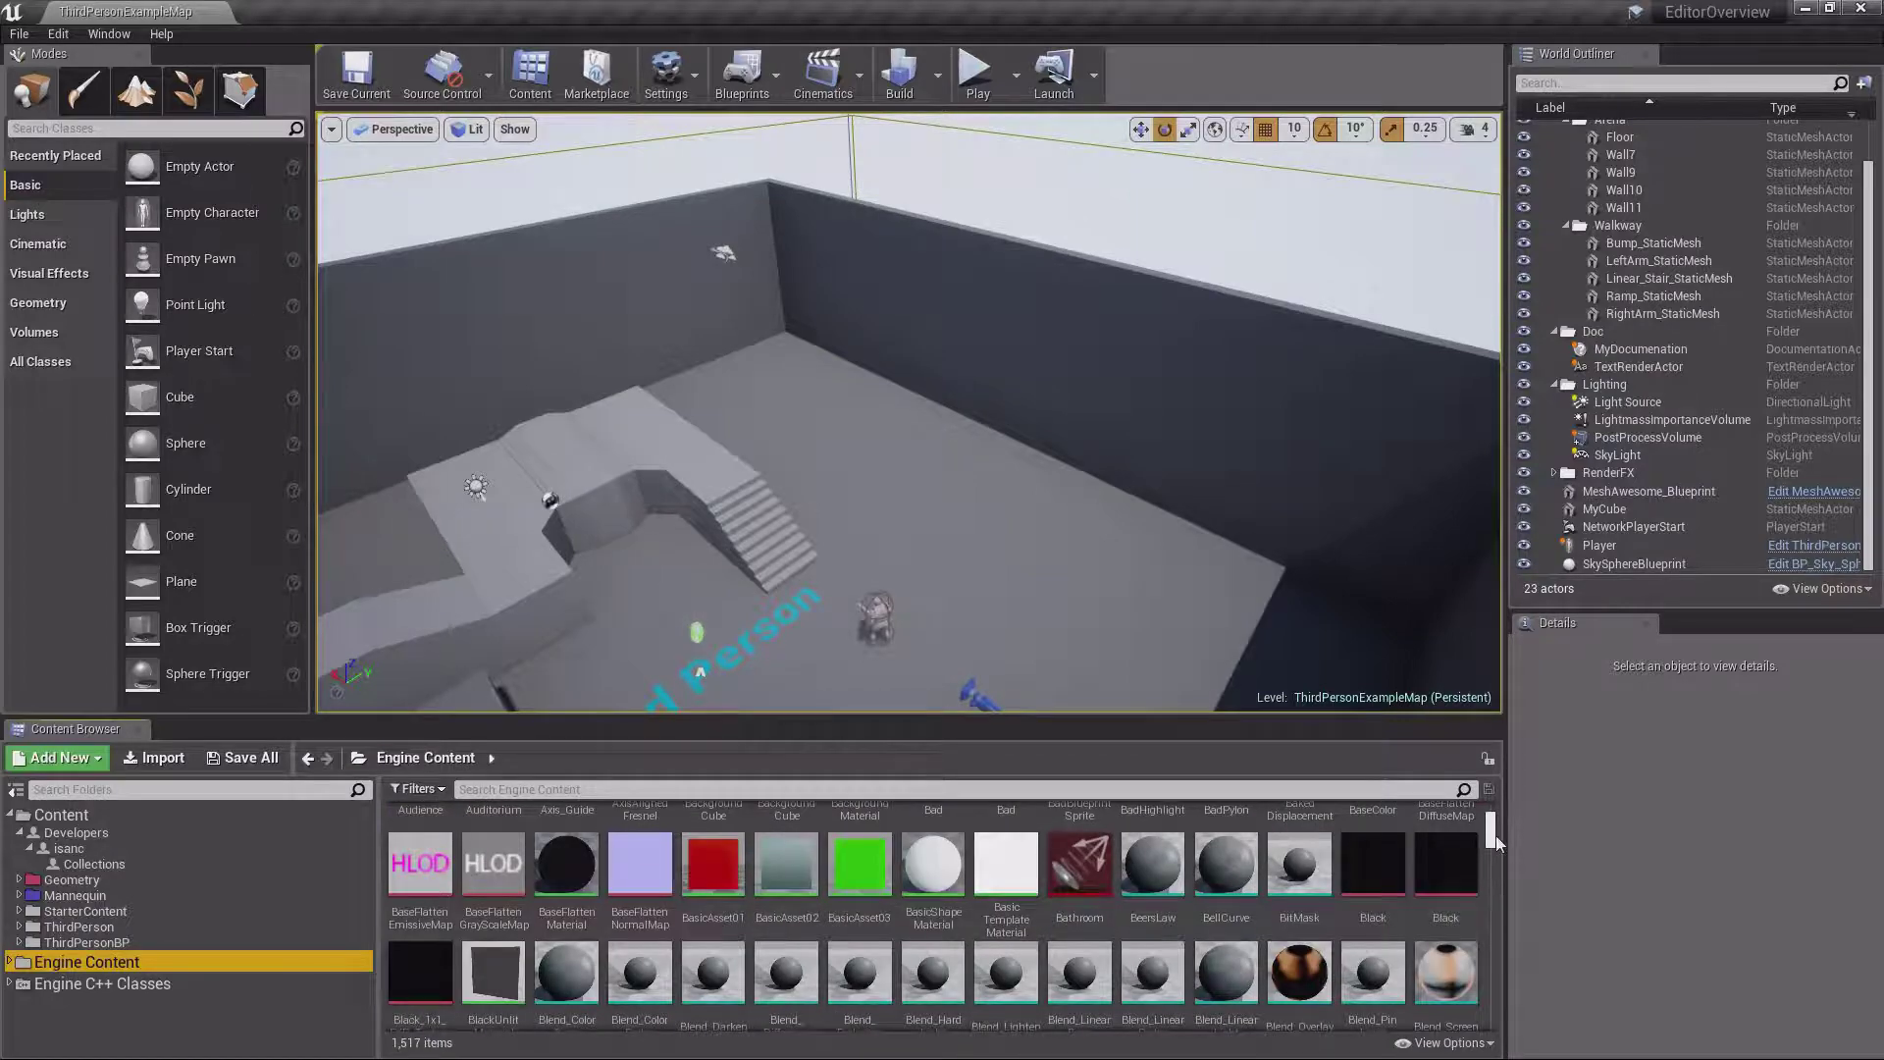
pyautogui.moveTo(1499, 842); pyautogui.dragTo(1506, 811)
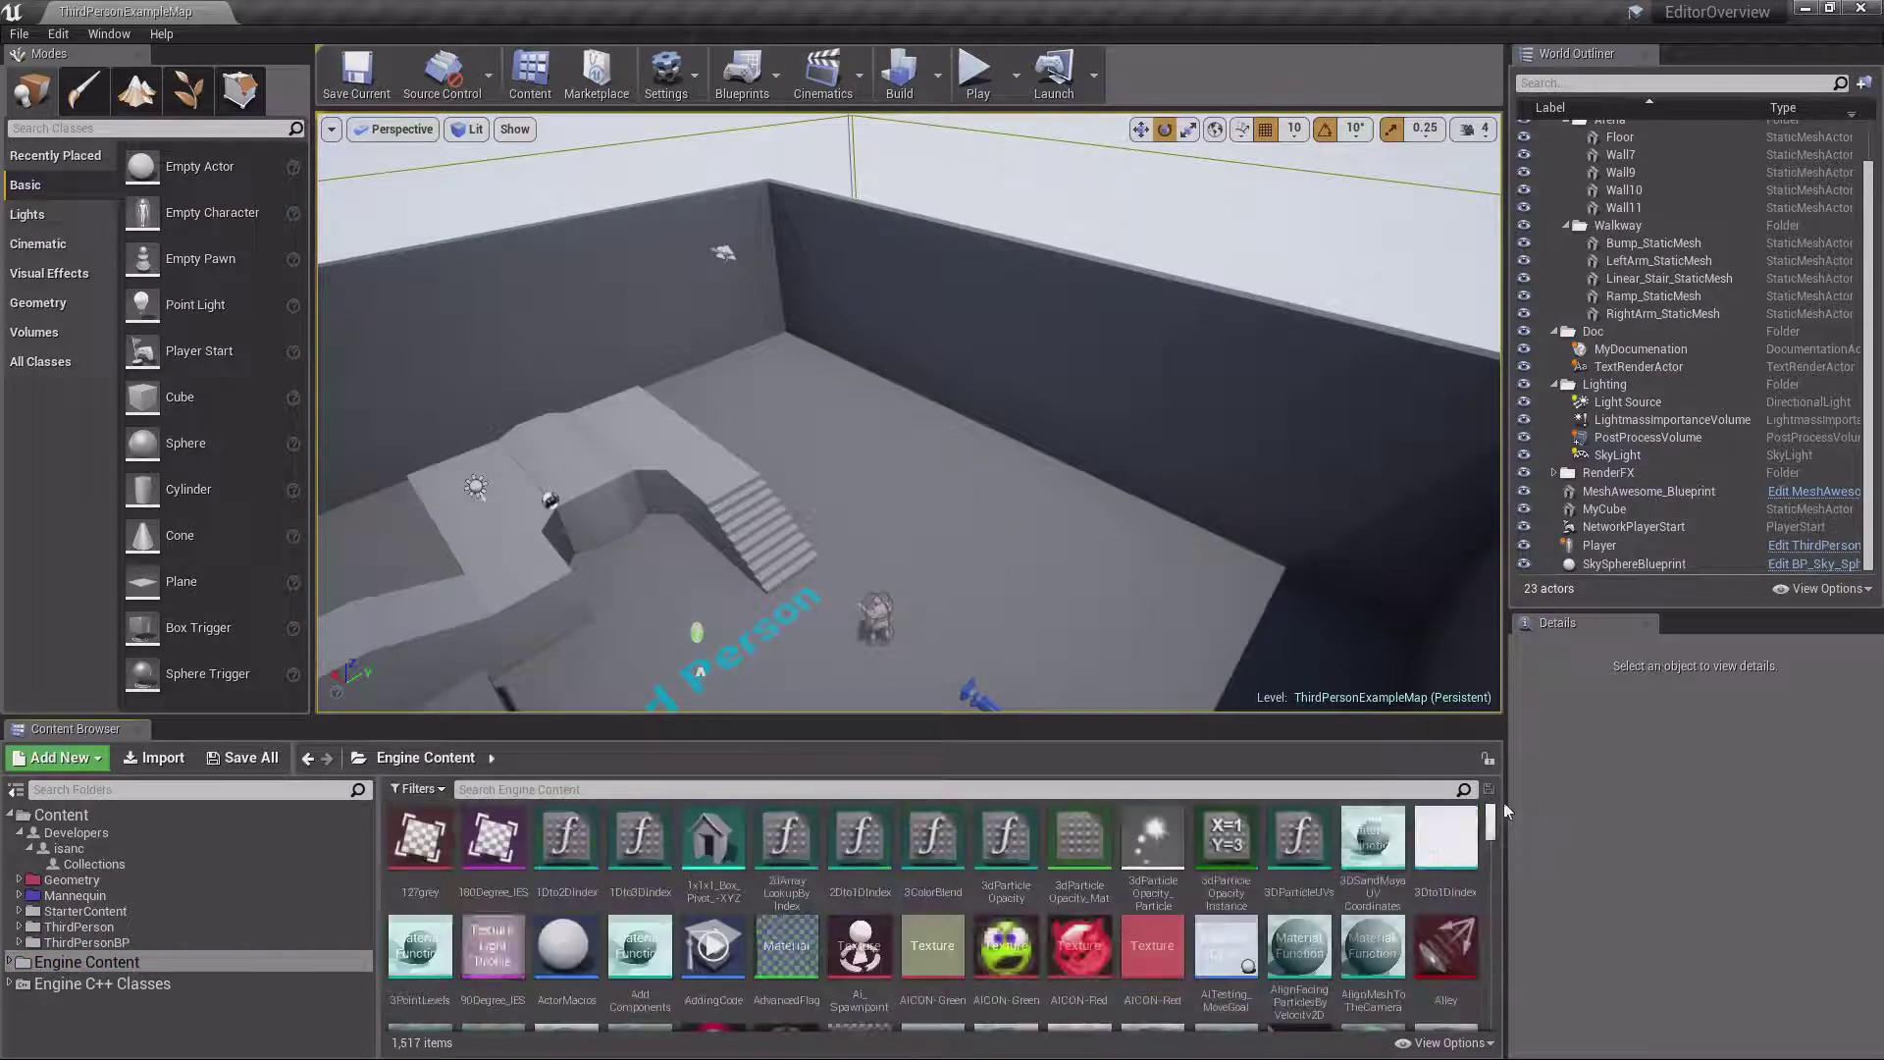
pyautogui.click(62, 962)
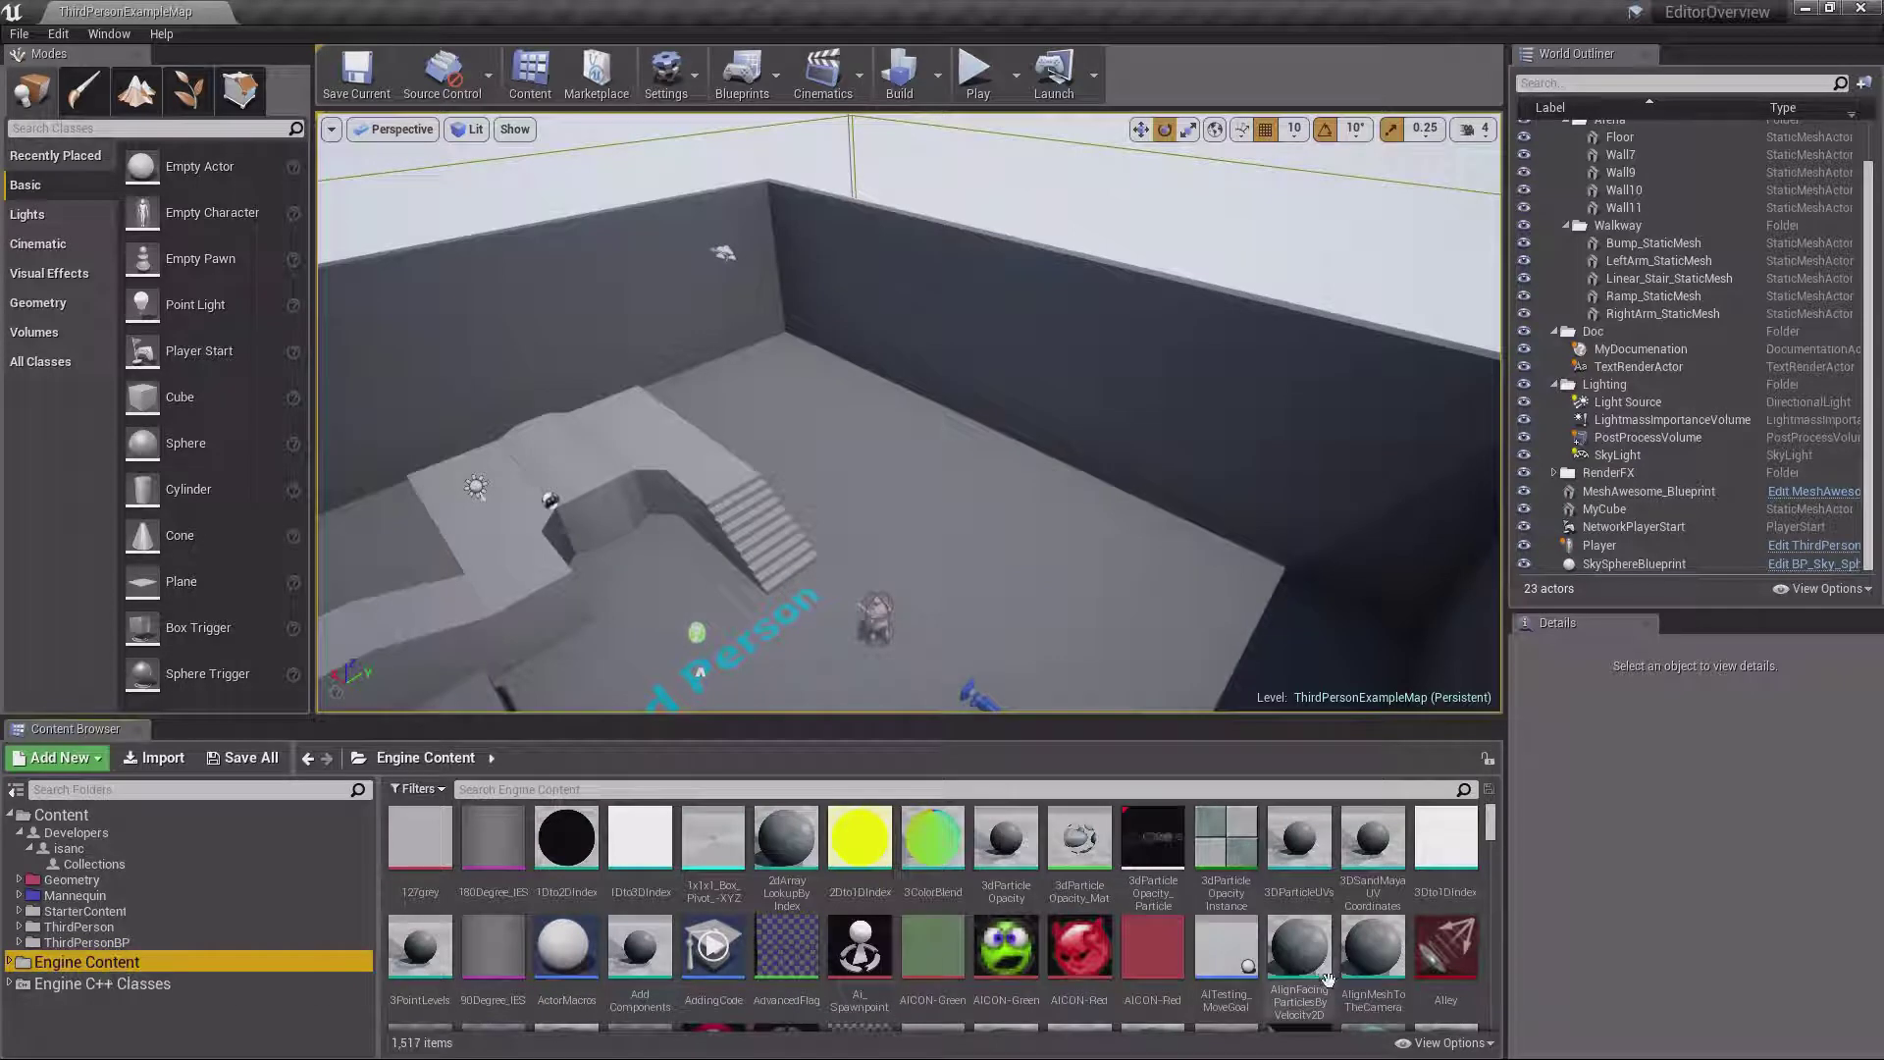
# Turn on Show Plugin Content and Show Localized Content, and look through the added folders in the folder tree
pyautogui.click(1450, 1043)
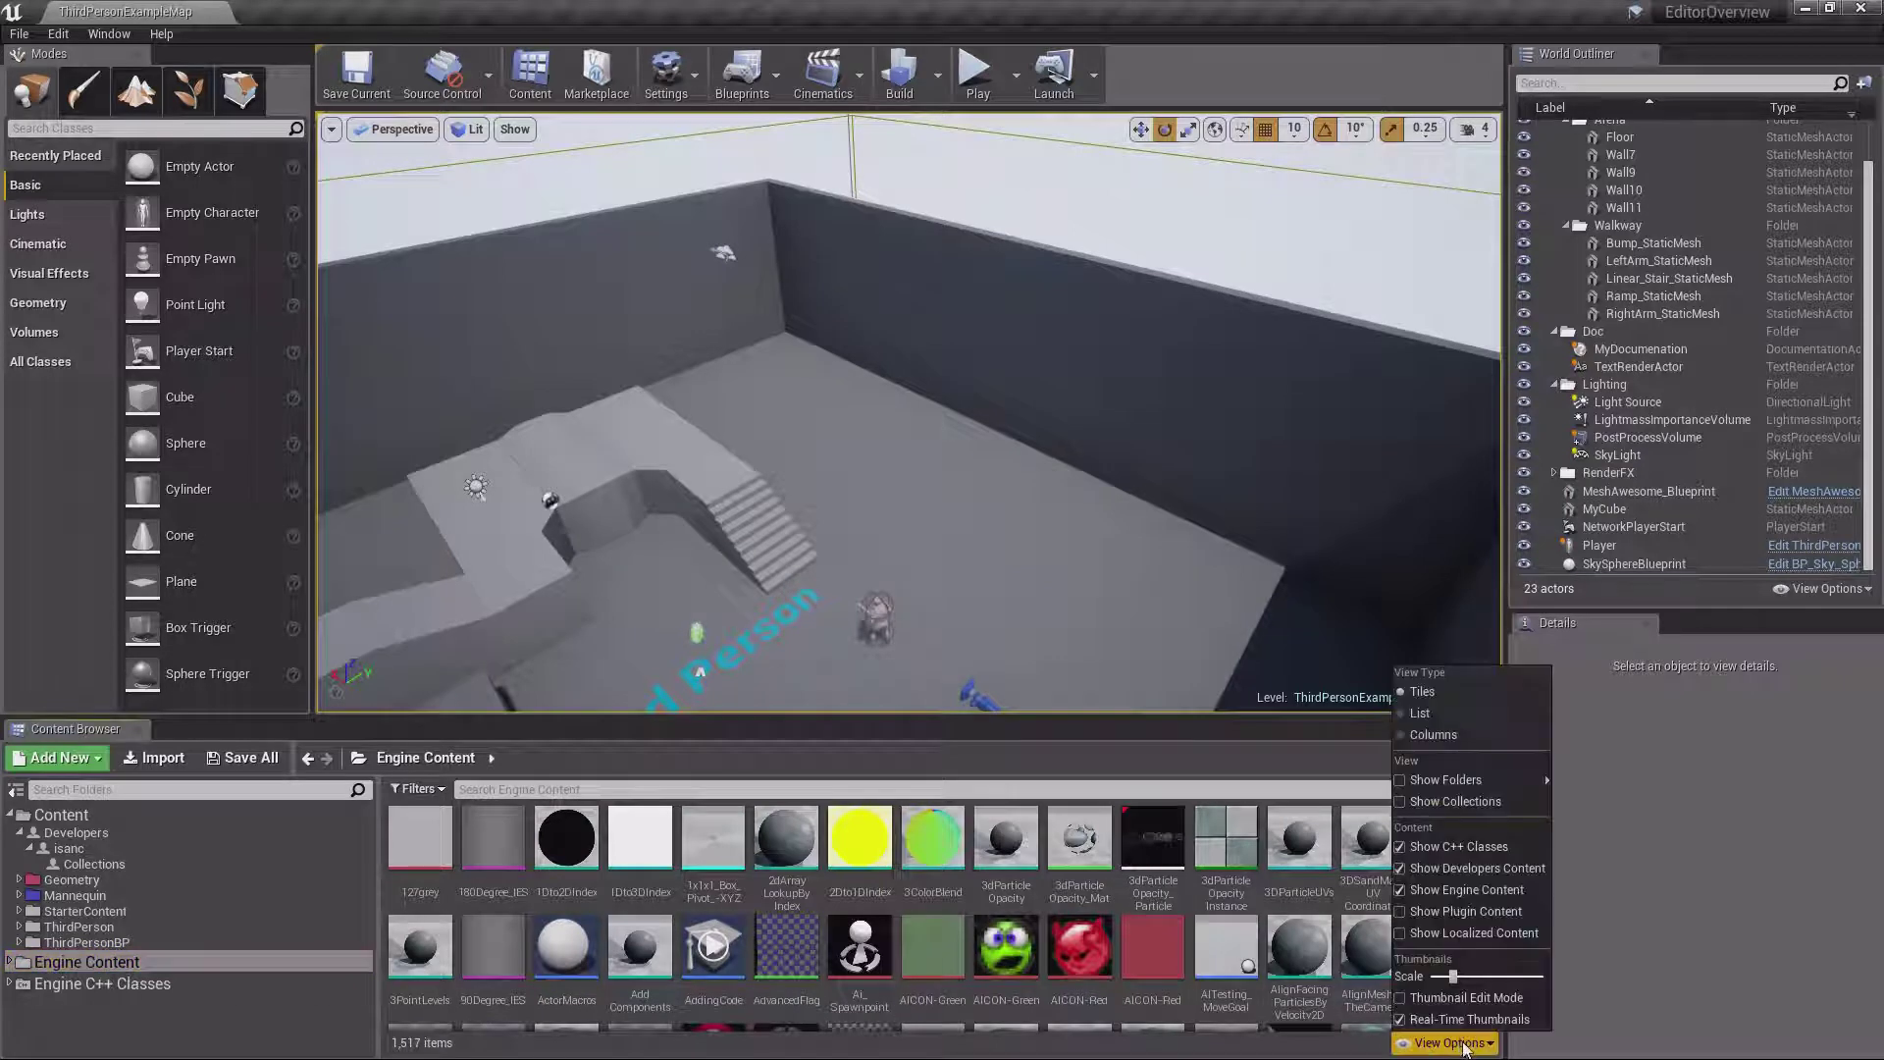
pyautogui.click(1482, 913)
pyautogui.scroll(-15, 253, 1011)
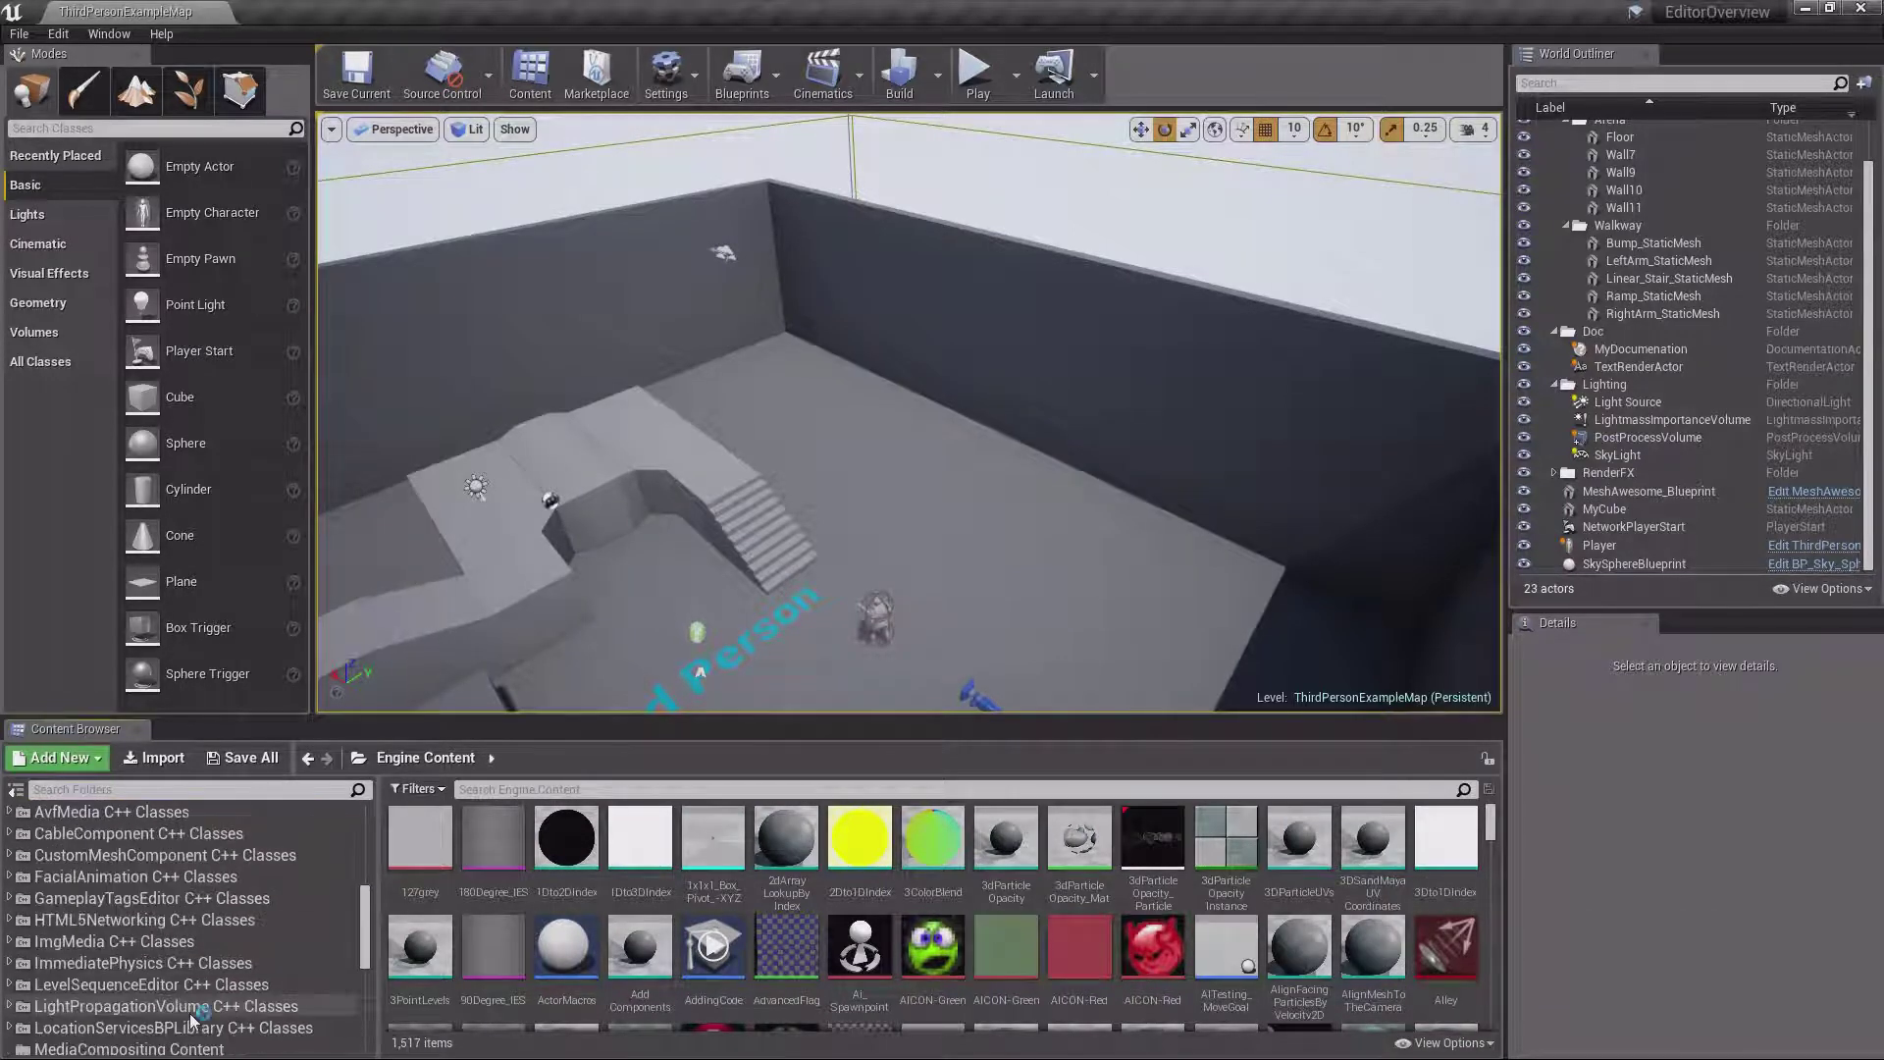
pyautogui.click(1450, 1043)
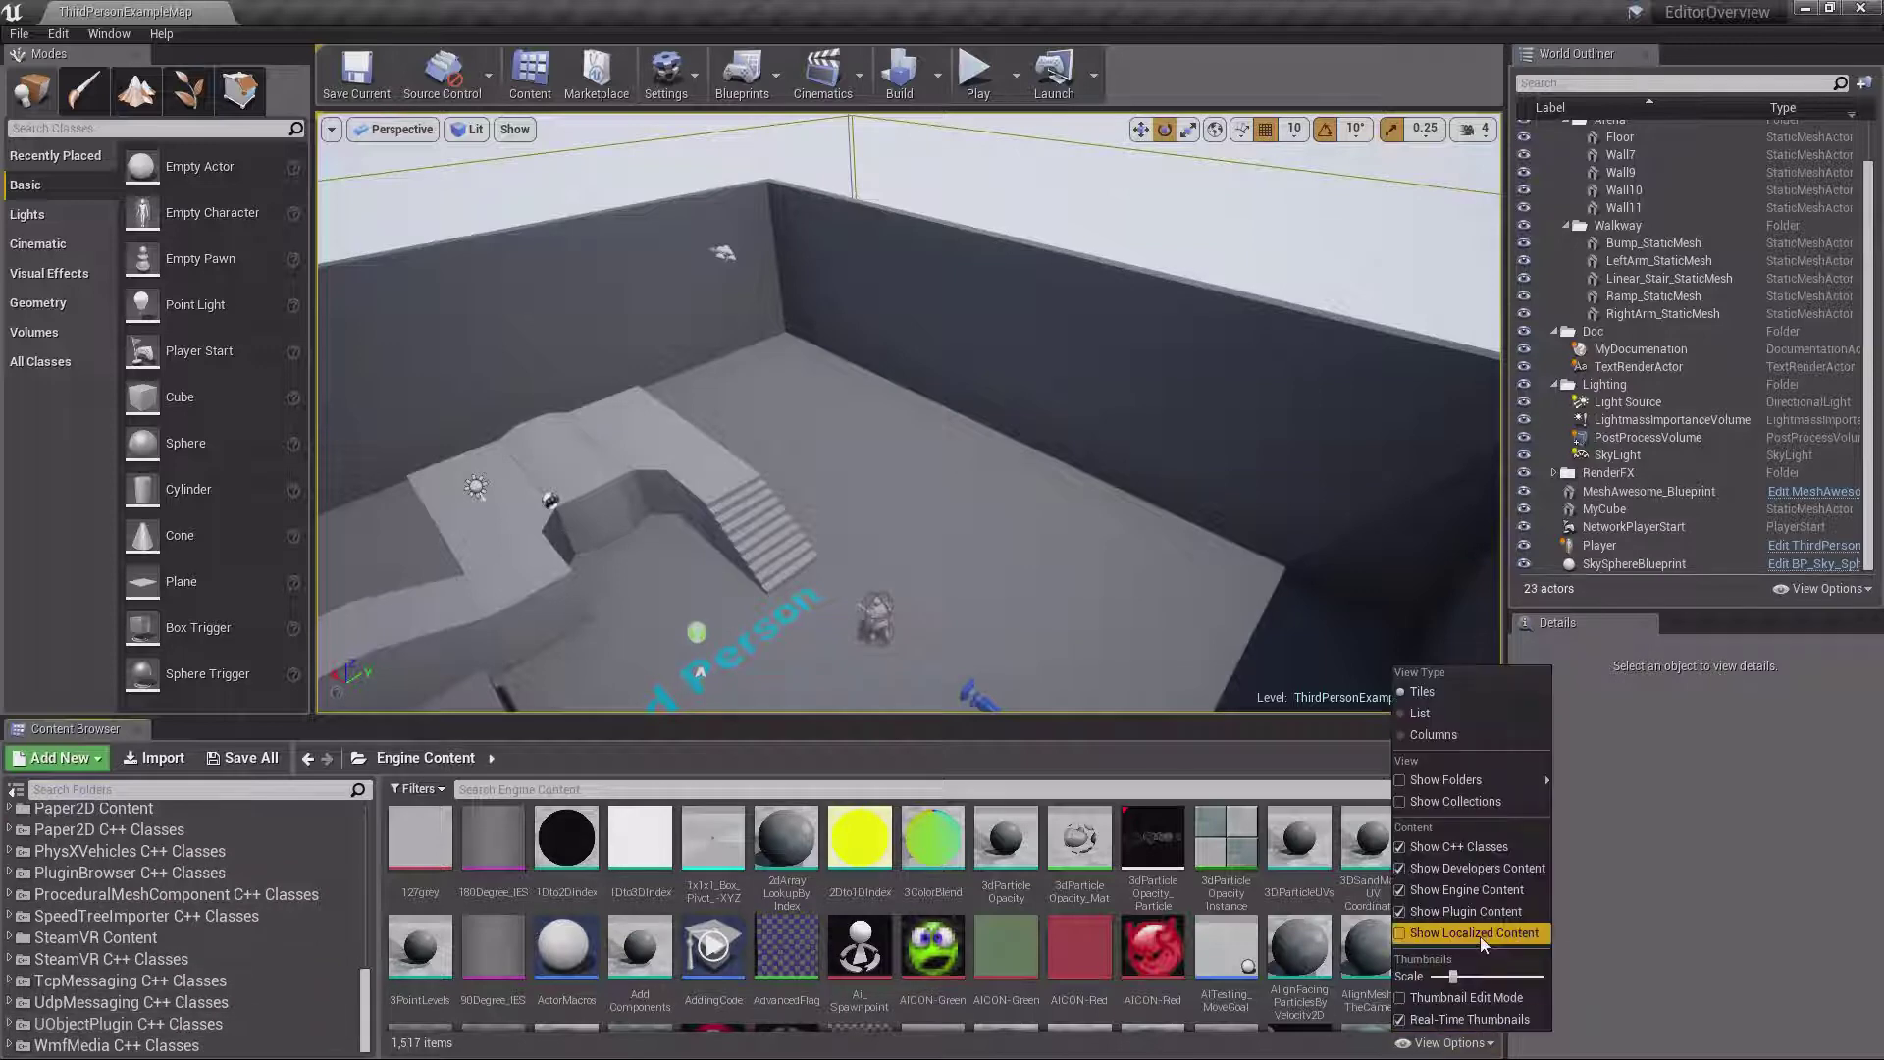
pyautogui.click(1474, 940)
pyautogui.scroll(-10, 294, 1037)
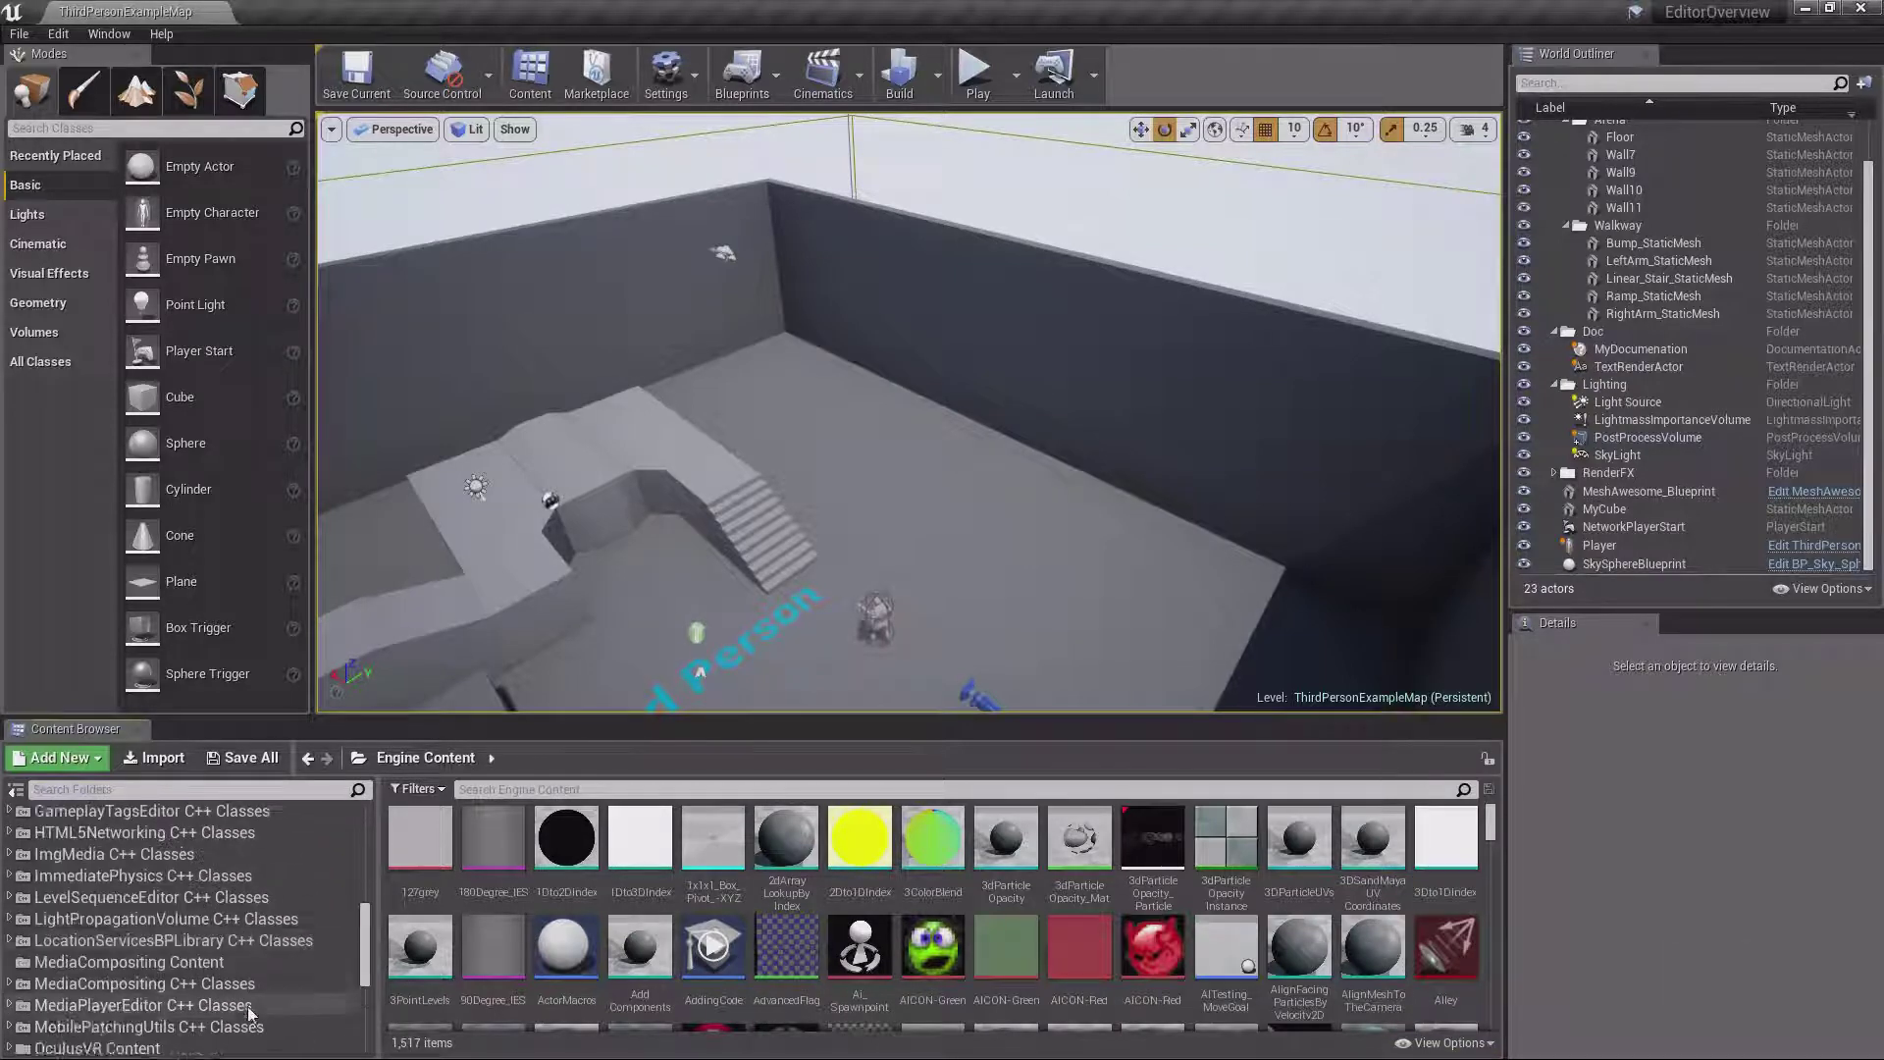
# Turn off the display of localized, plugin, engine and developers content as well as C++ classes
pyautogui.click(1449, 1043)
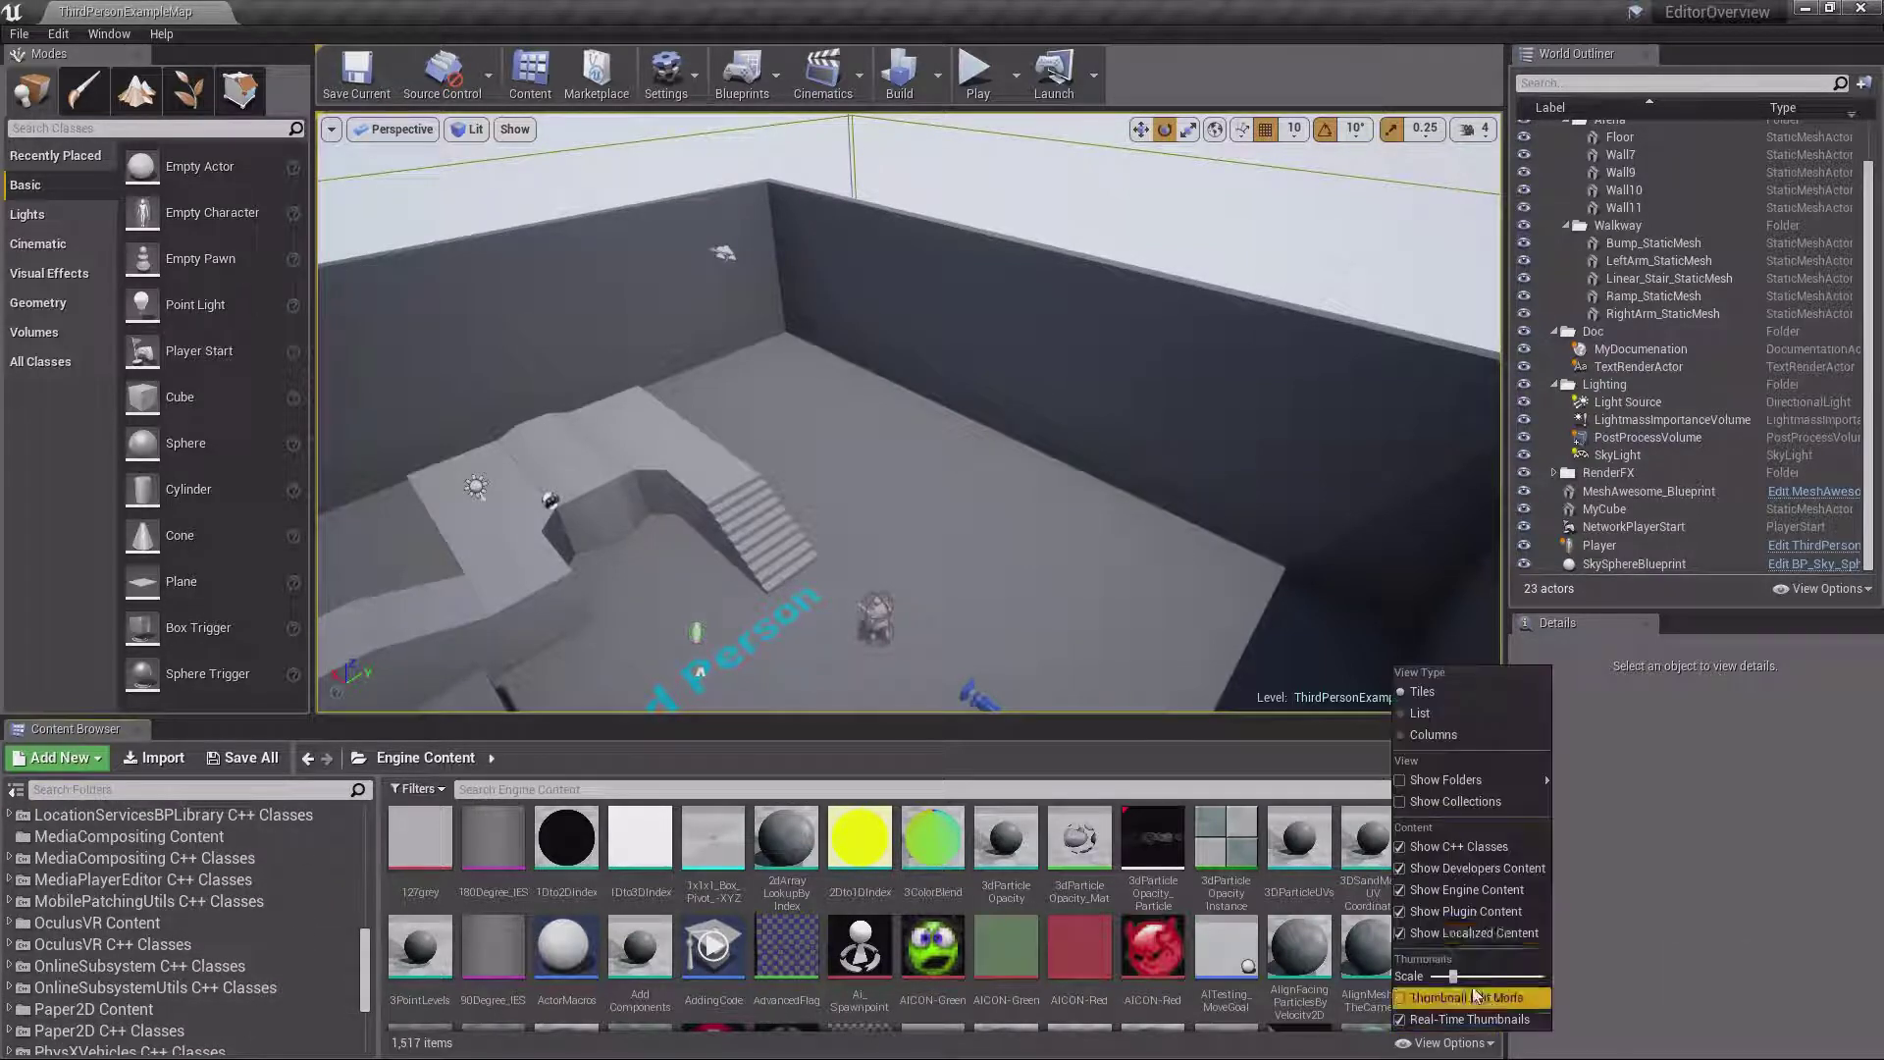
pyautogui.click(1476, 924)
pyautogui.click(1450, 1044)
pyautogui.click(1475, 912)
pyautogui.click(1449, 1044)
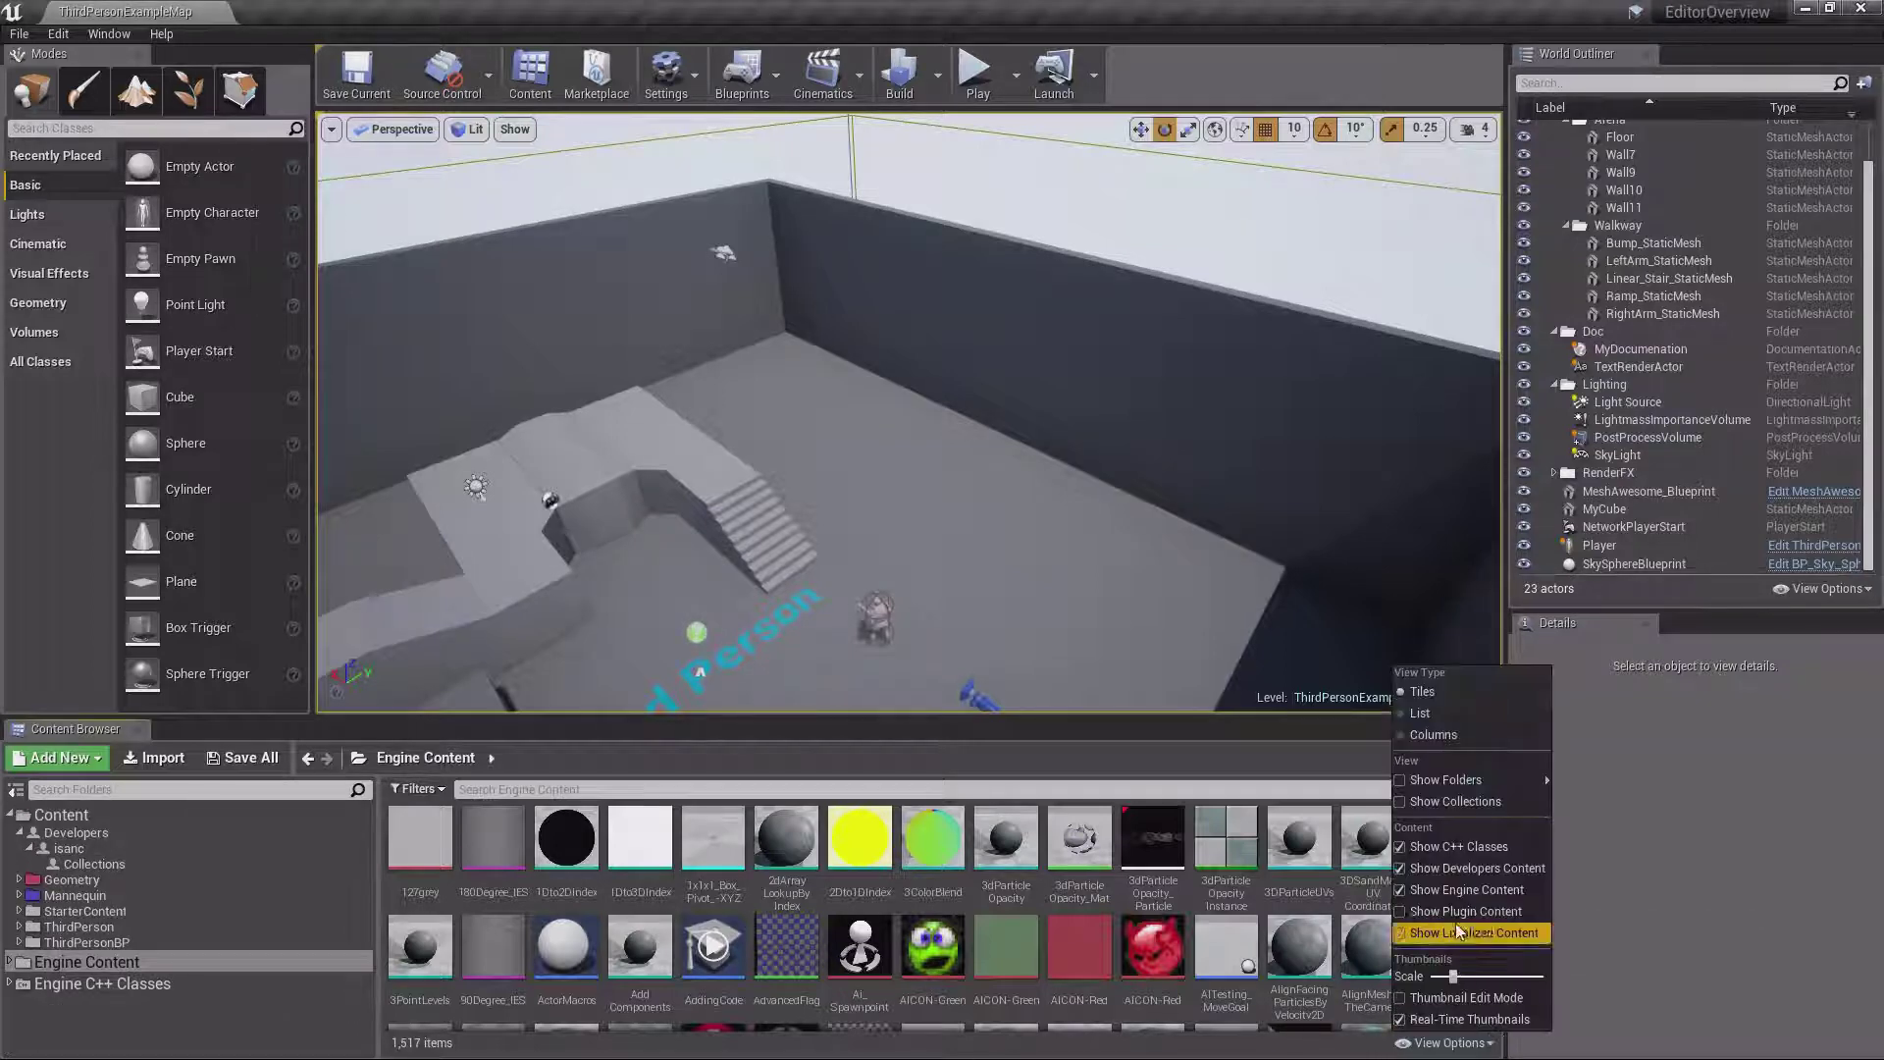
pyautogui.click(1466, 889)
pyautogui.click(1445, 1044)
pyautogui.click(1463, 869)
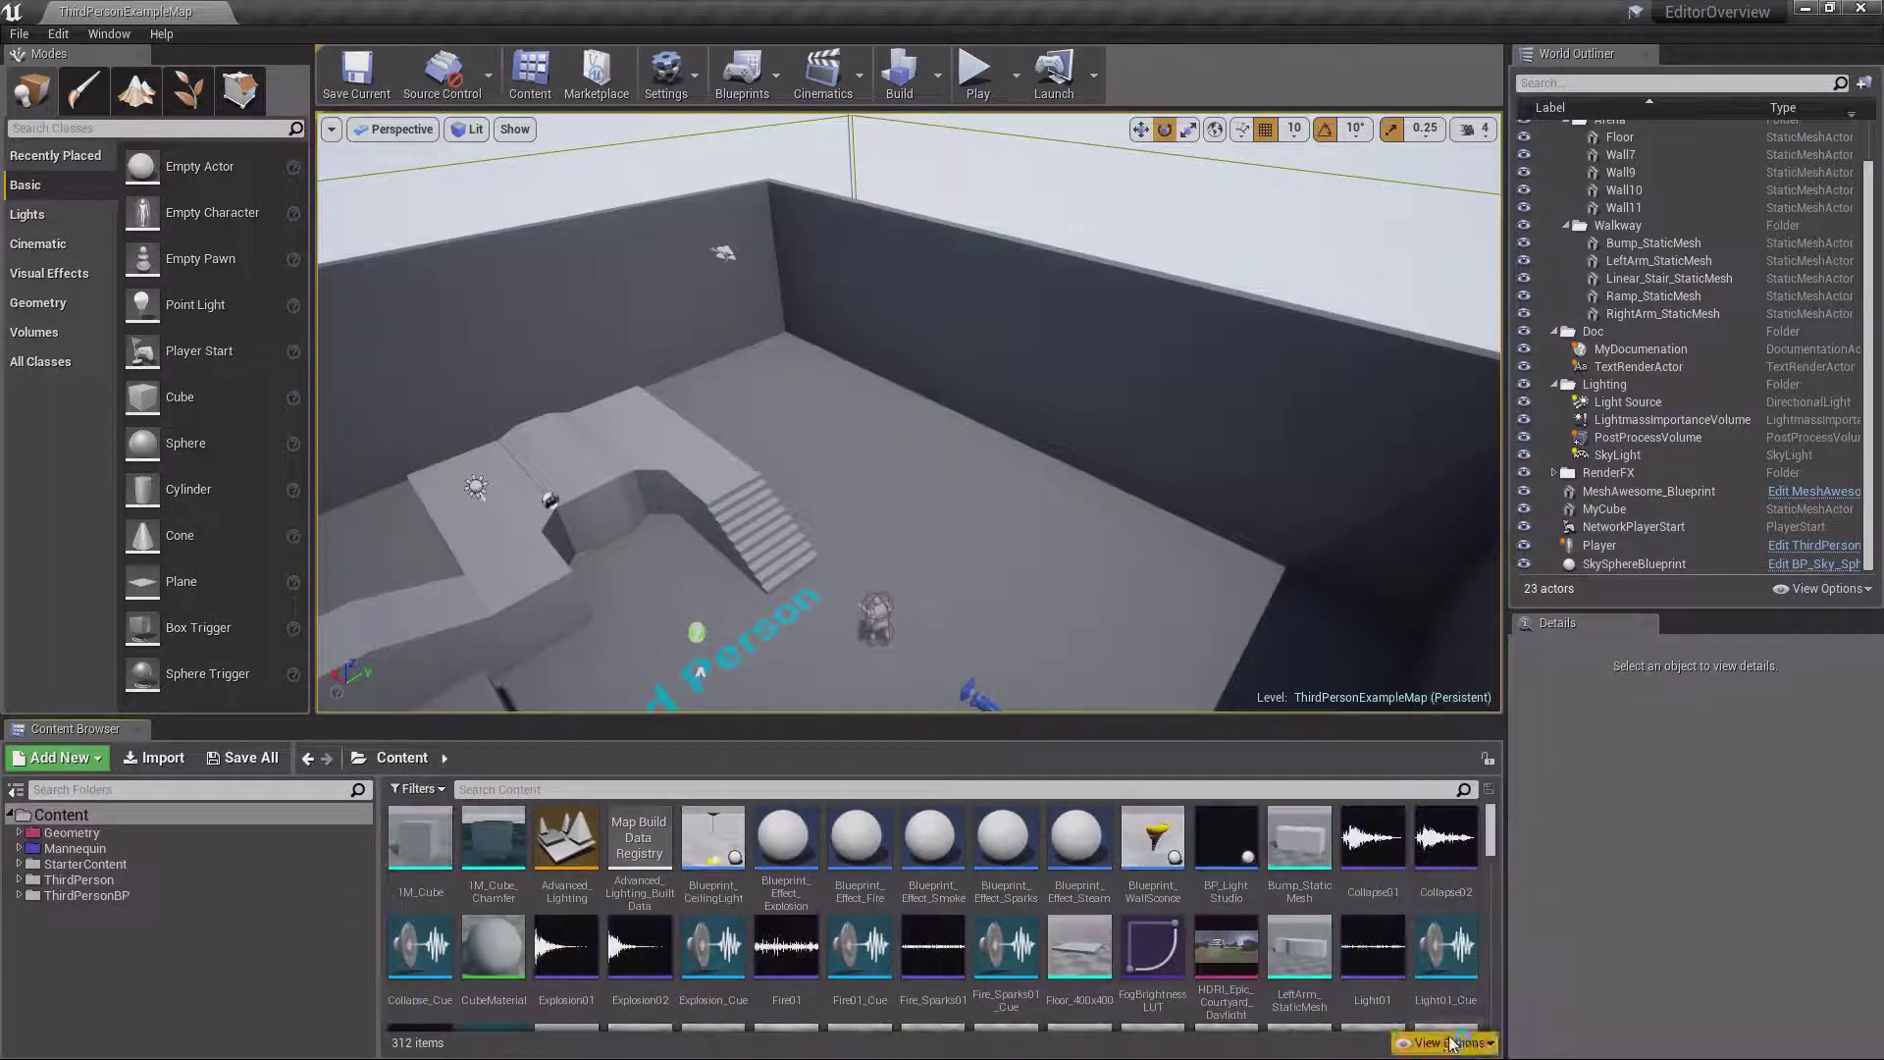
pyautogui.click(1449, 1044)
pyautogui.click(1464, 862)
# Enlarge the asset thumbnails by raising their scale, and switch off Real-Time Thumbnails
pyautogui.click(1450, 1044)
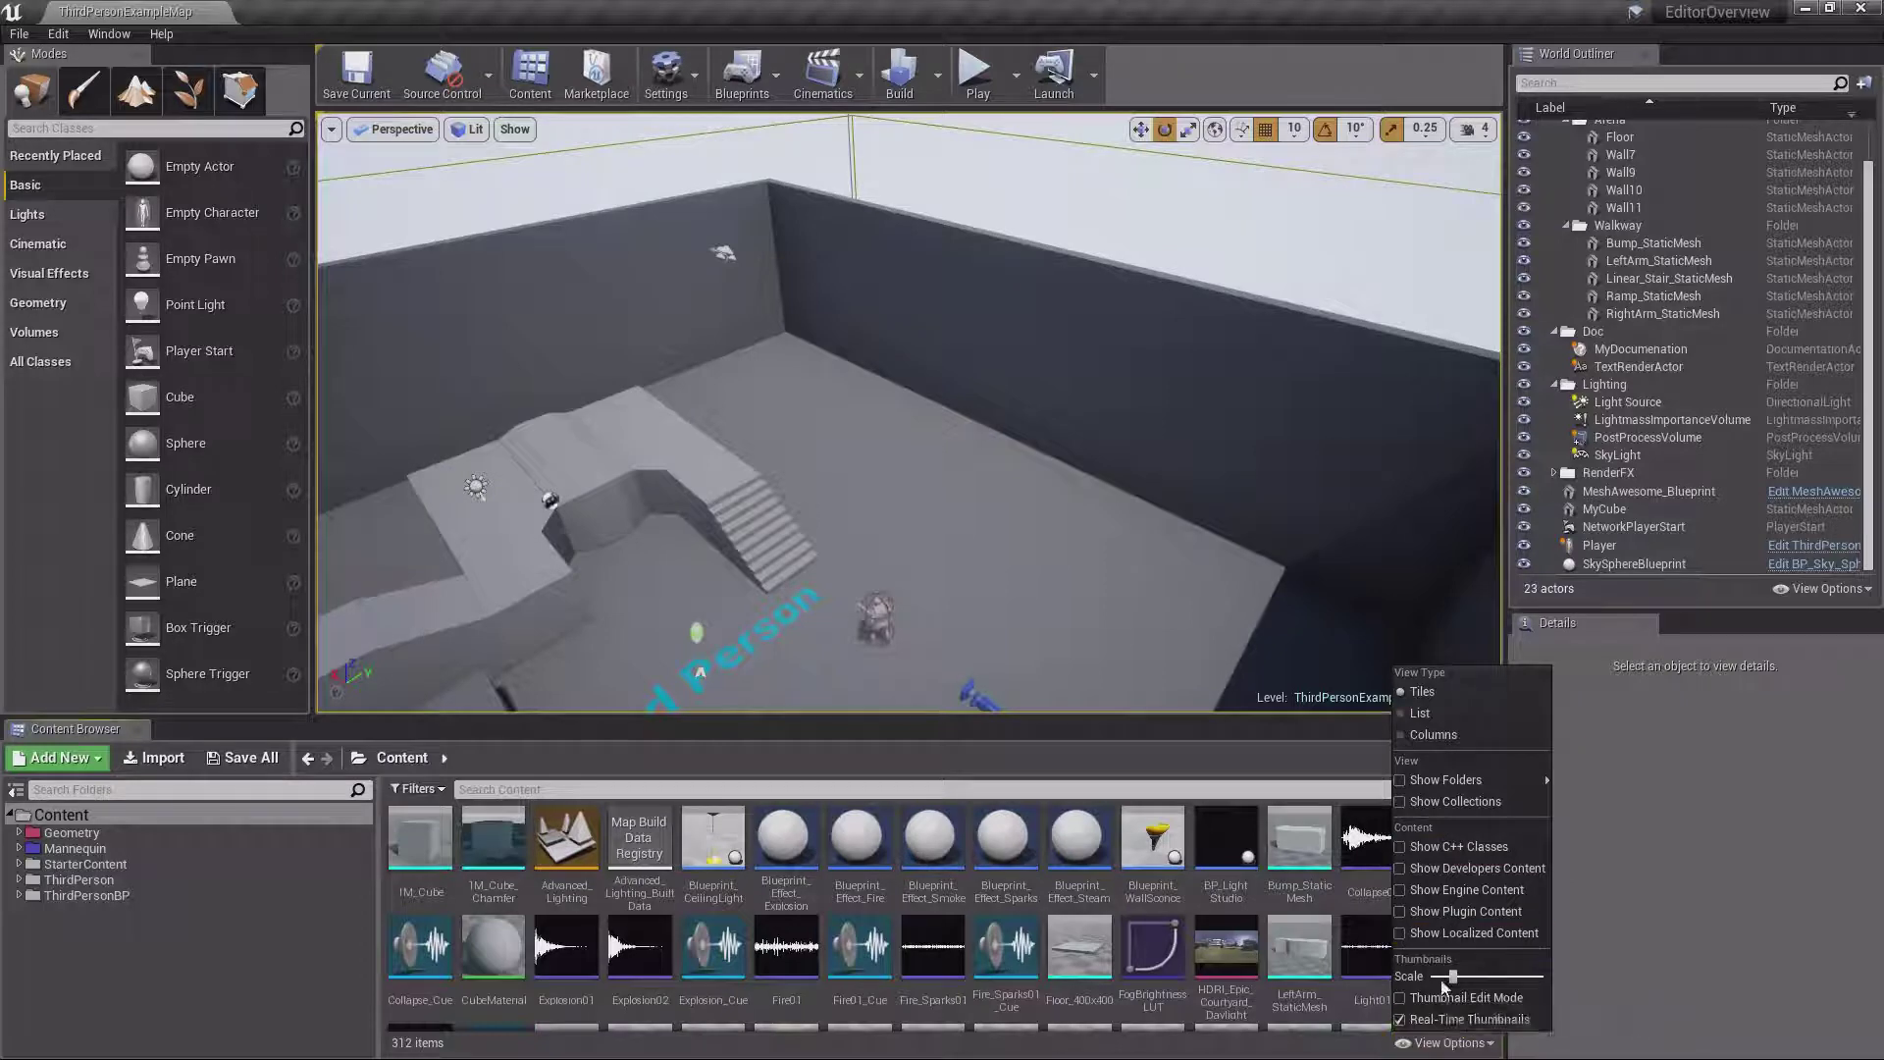
pyautogui.moveTo(1461, 984)
pyautogui.mouseDown()
pyautogui.moveTo(1517, 979)
pyautogui.moveTo(1453, 979)
pyautogui.moveTo(1479, 979)
pyautogui.mouseUp()
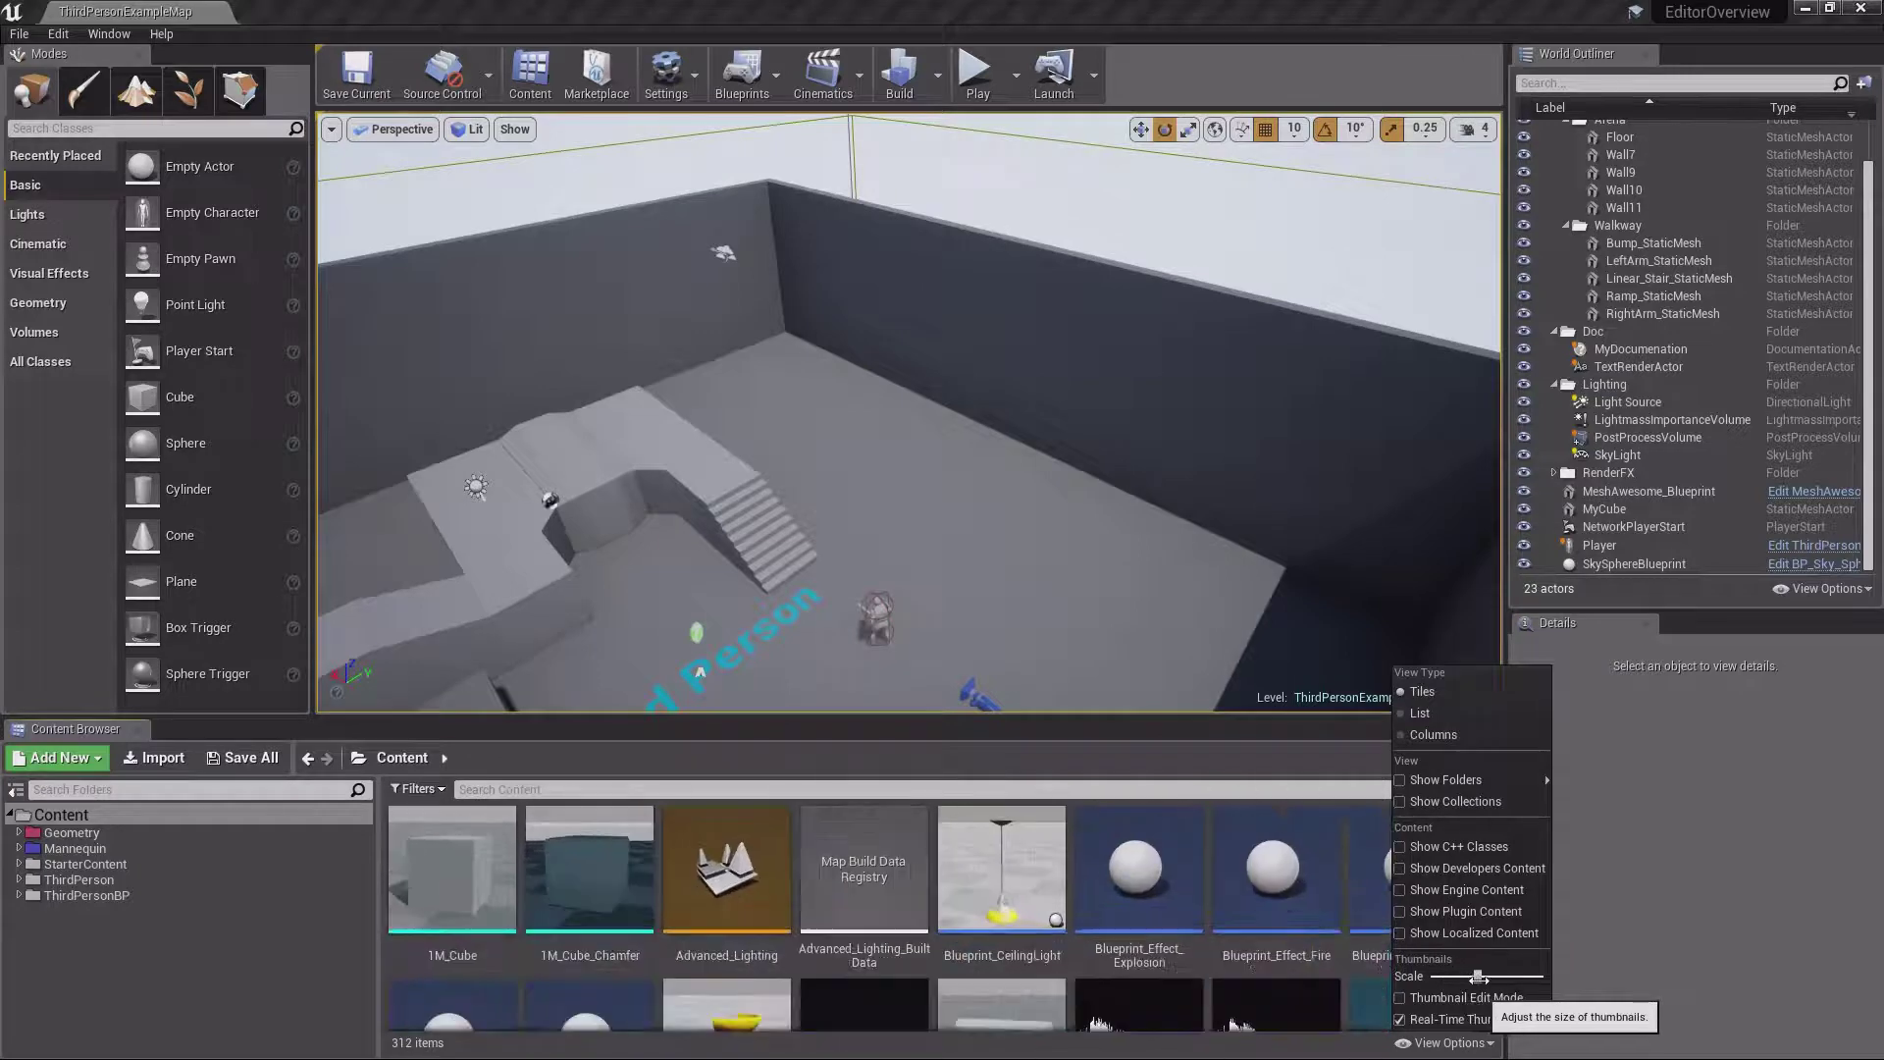
pyautogui.click(1450, 1021)
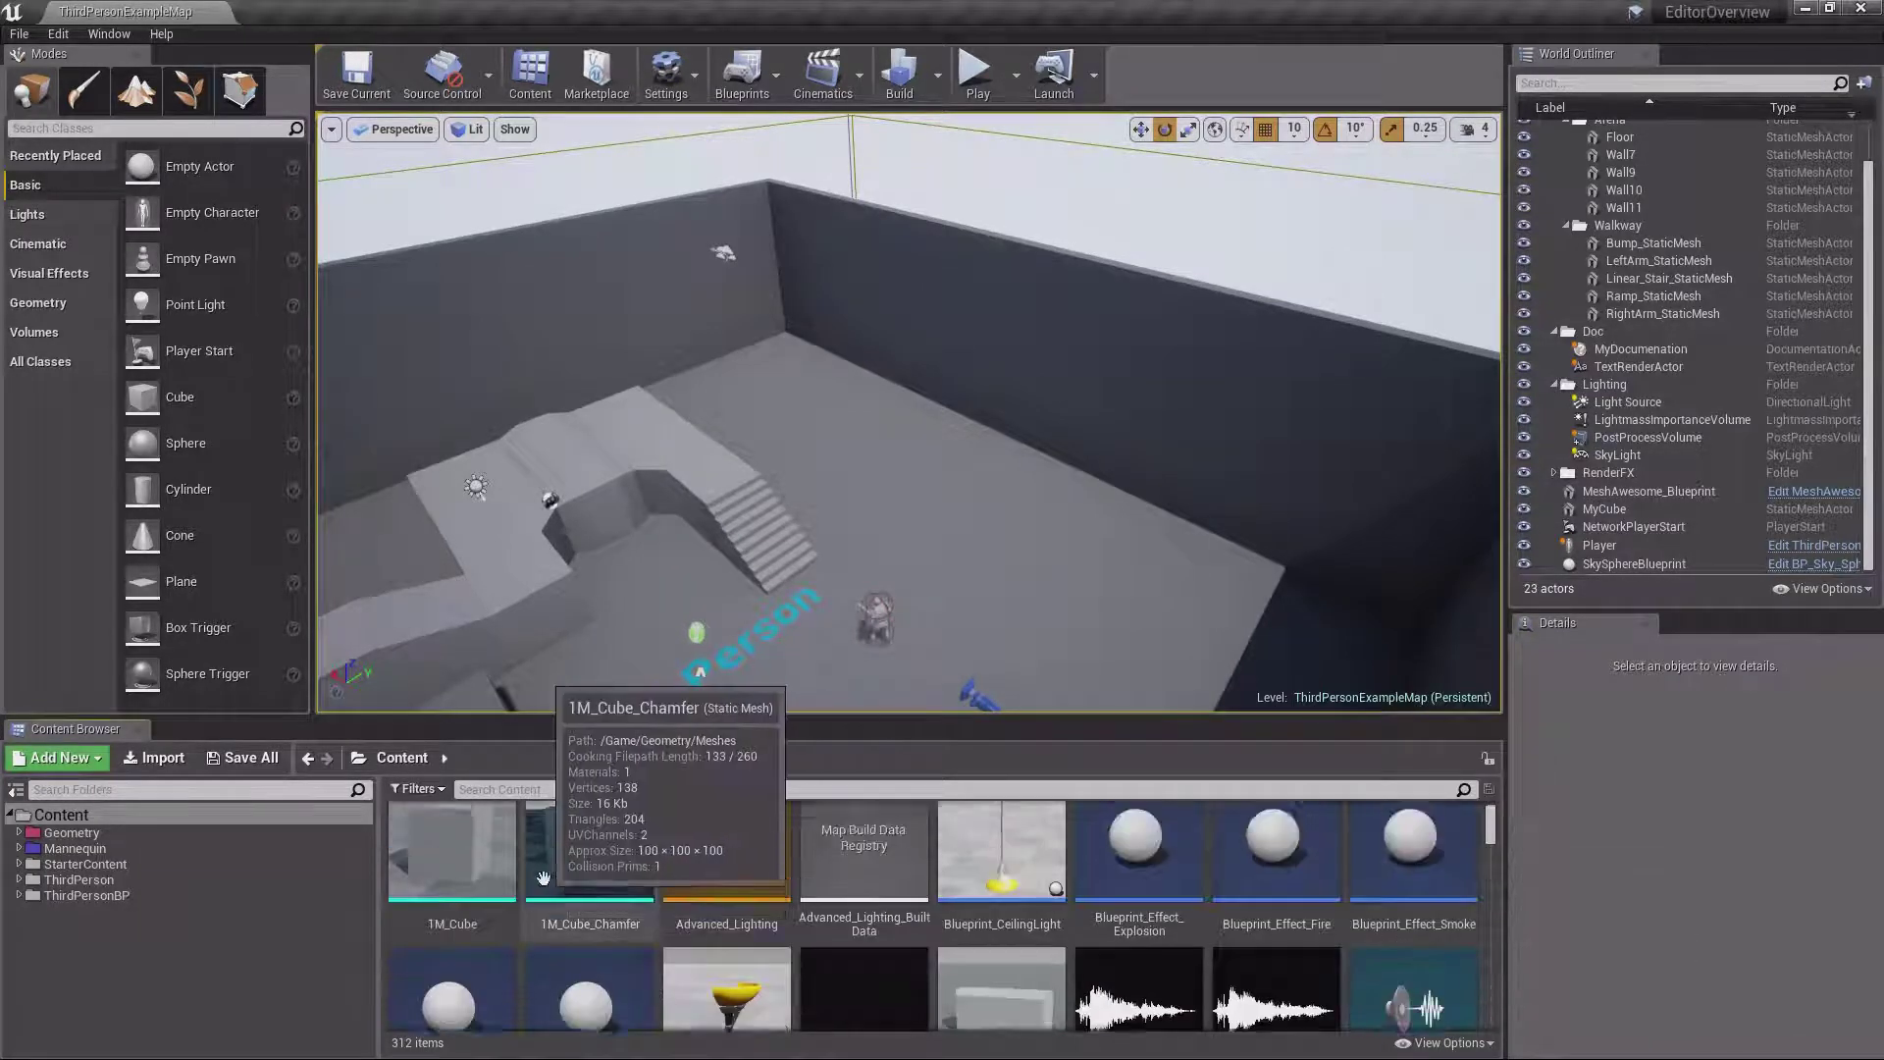
# Filter the root Content folder to Particle System assets and select P_Fire to inspect its thumbnail
pyautogui.click(394, 788)
pyautogui.click(455, 418)
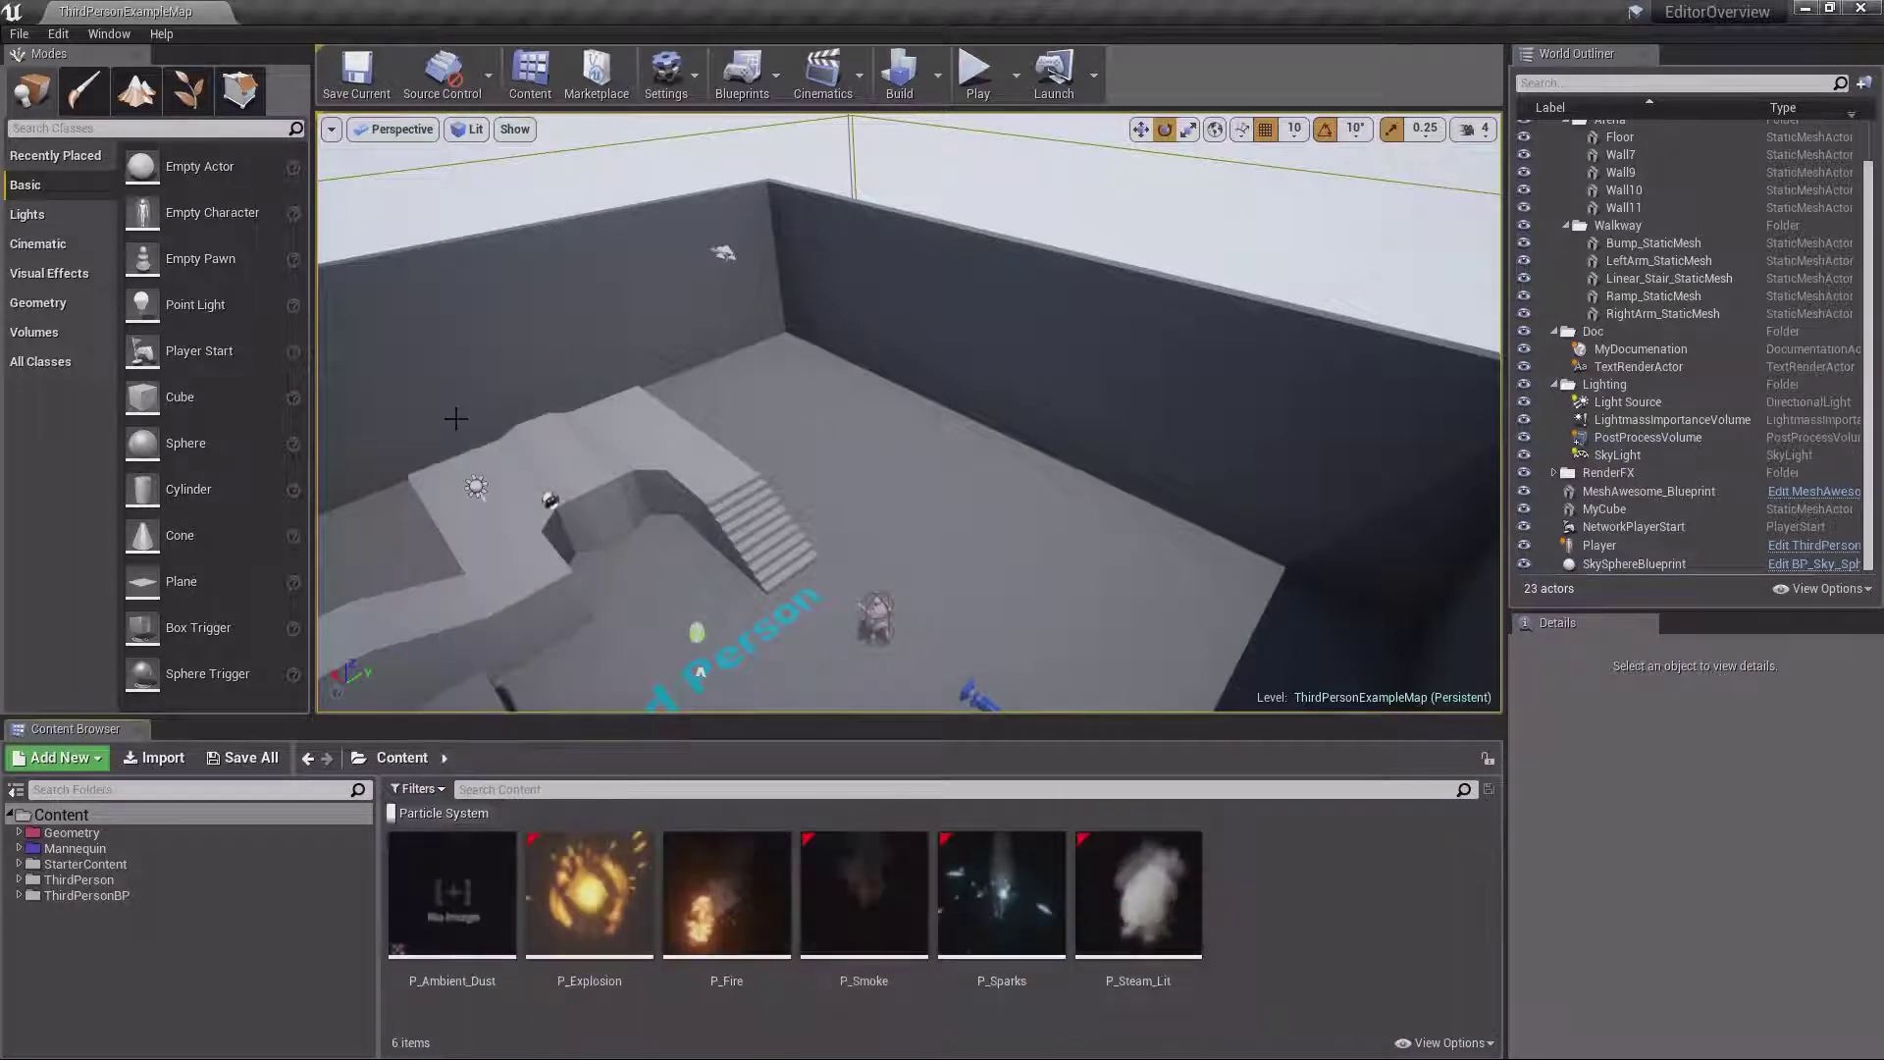
pyautogui.click(589, 894)
pyautogui.click(726, 893)
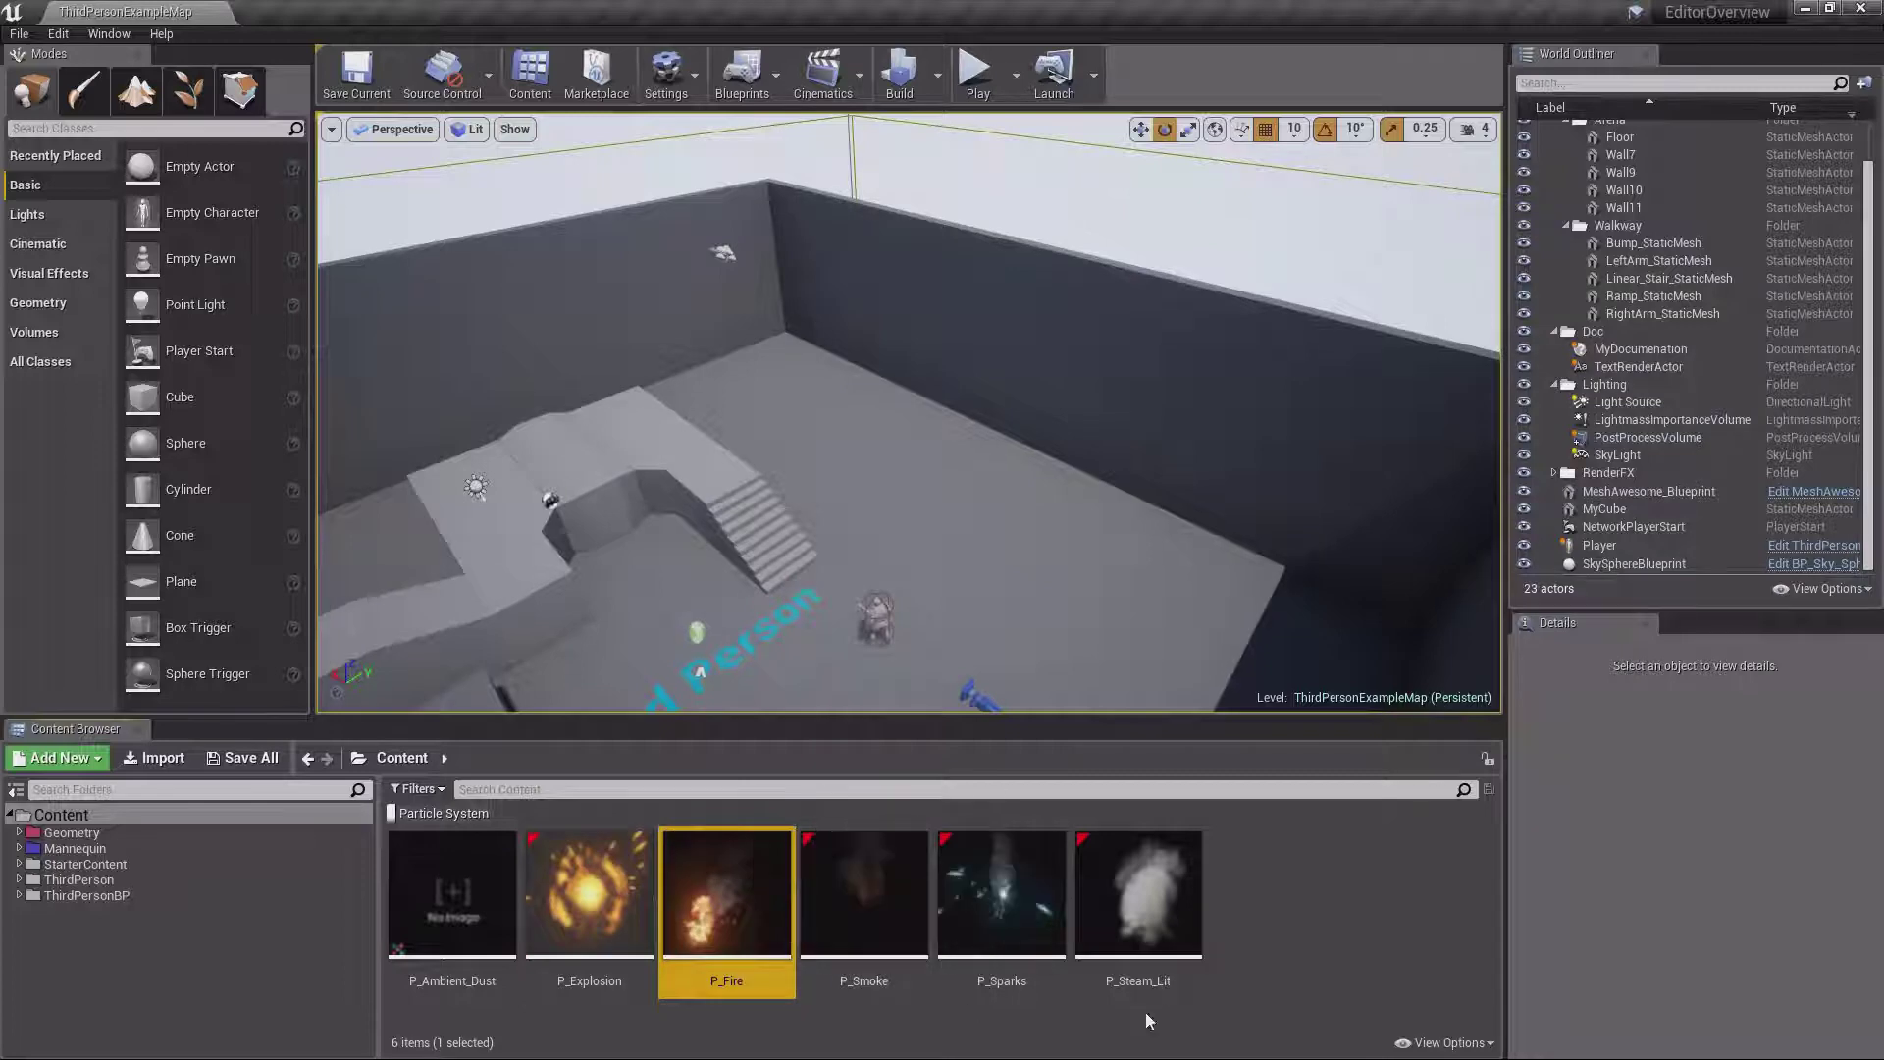
# Turn Real-Time Thumbnails back on and select the P_Sparks particle system
pyautogui.click(1460, 1042)
pyautogui.click(1468, 1020)
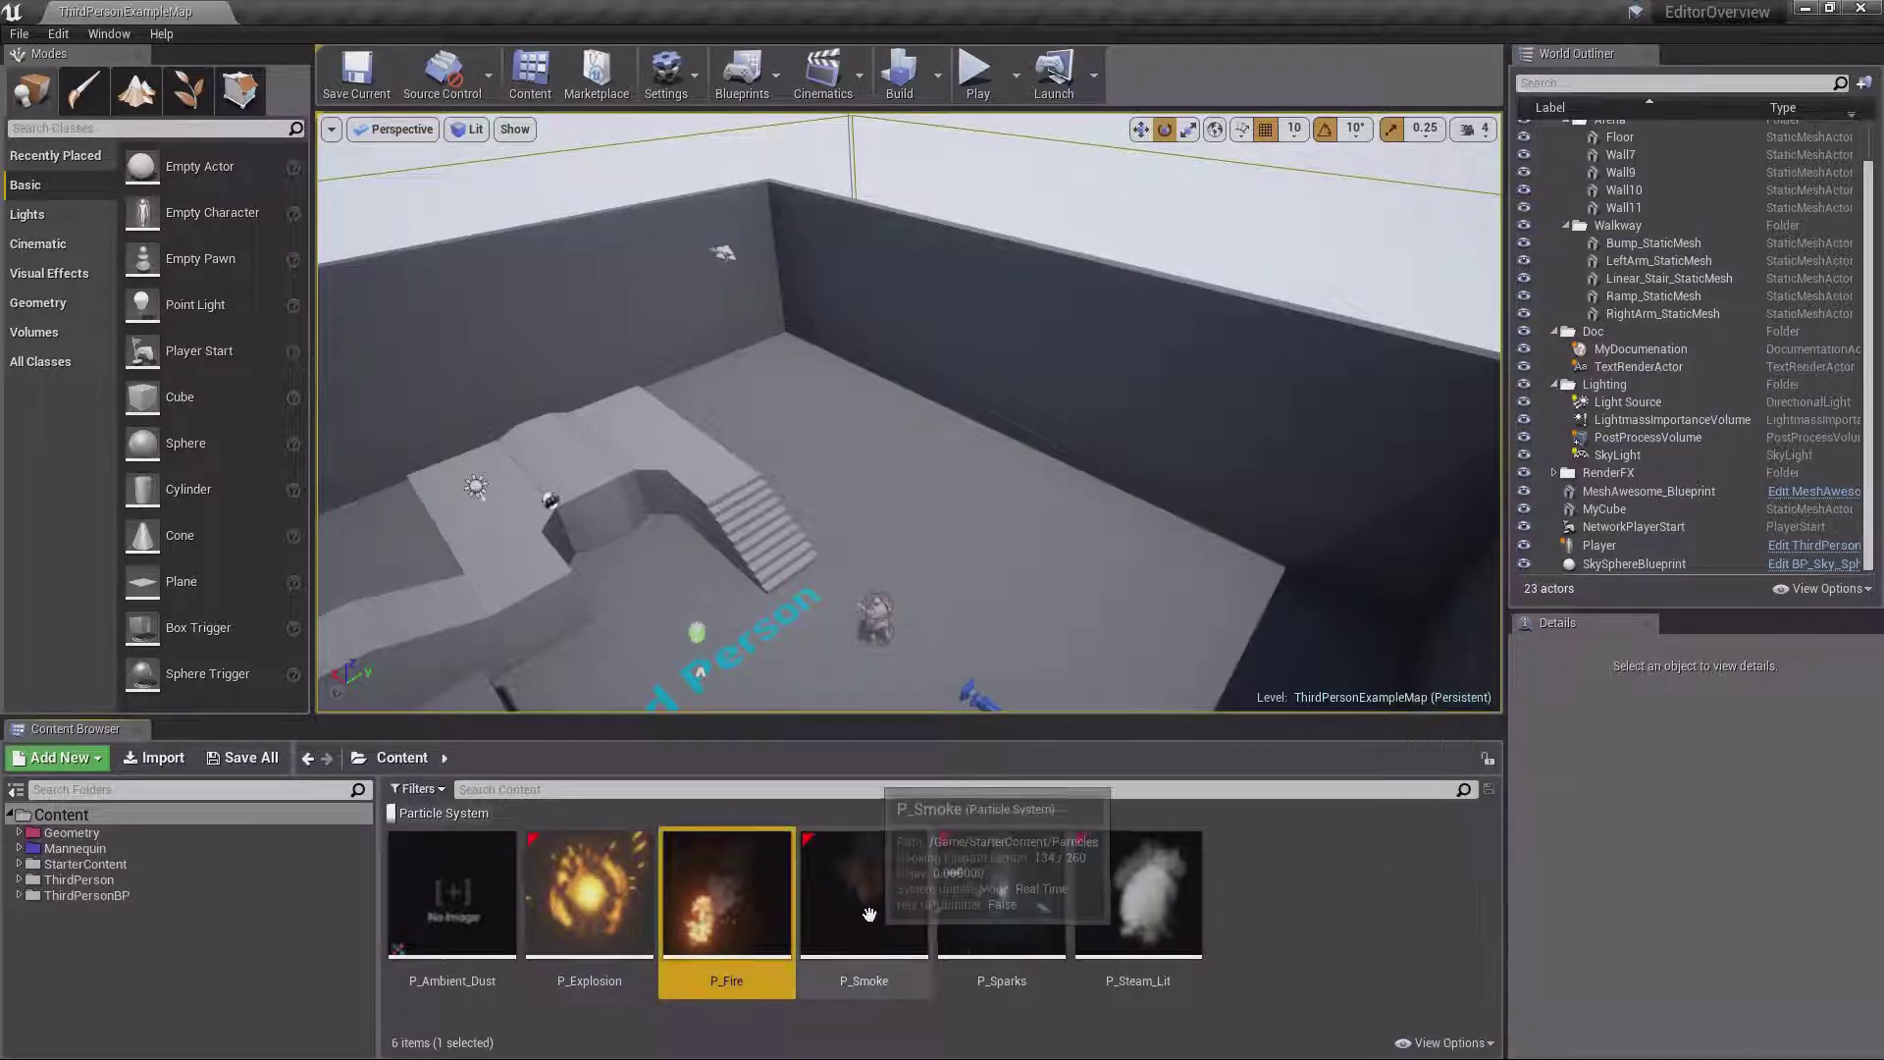
pyautogui.click(1001, 894)
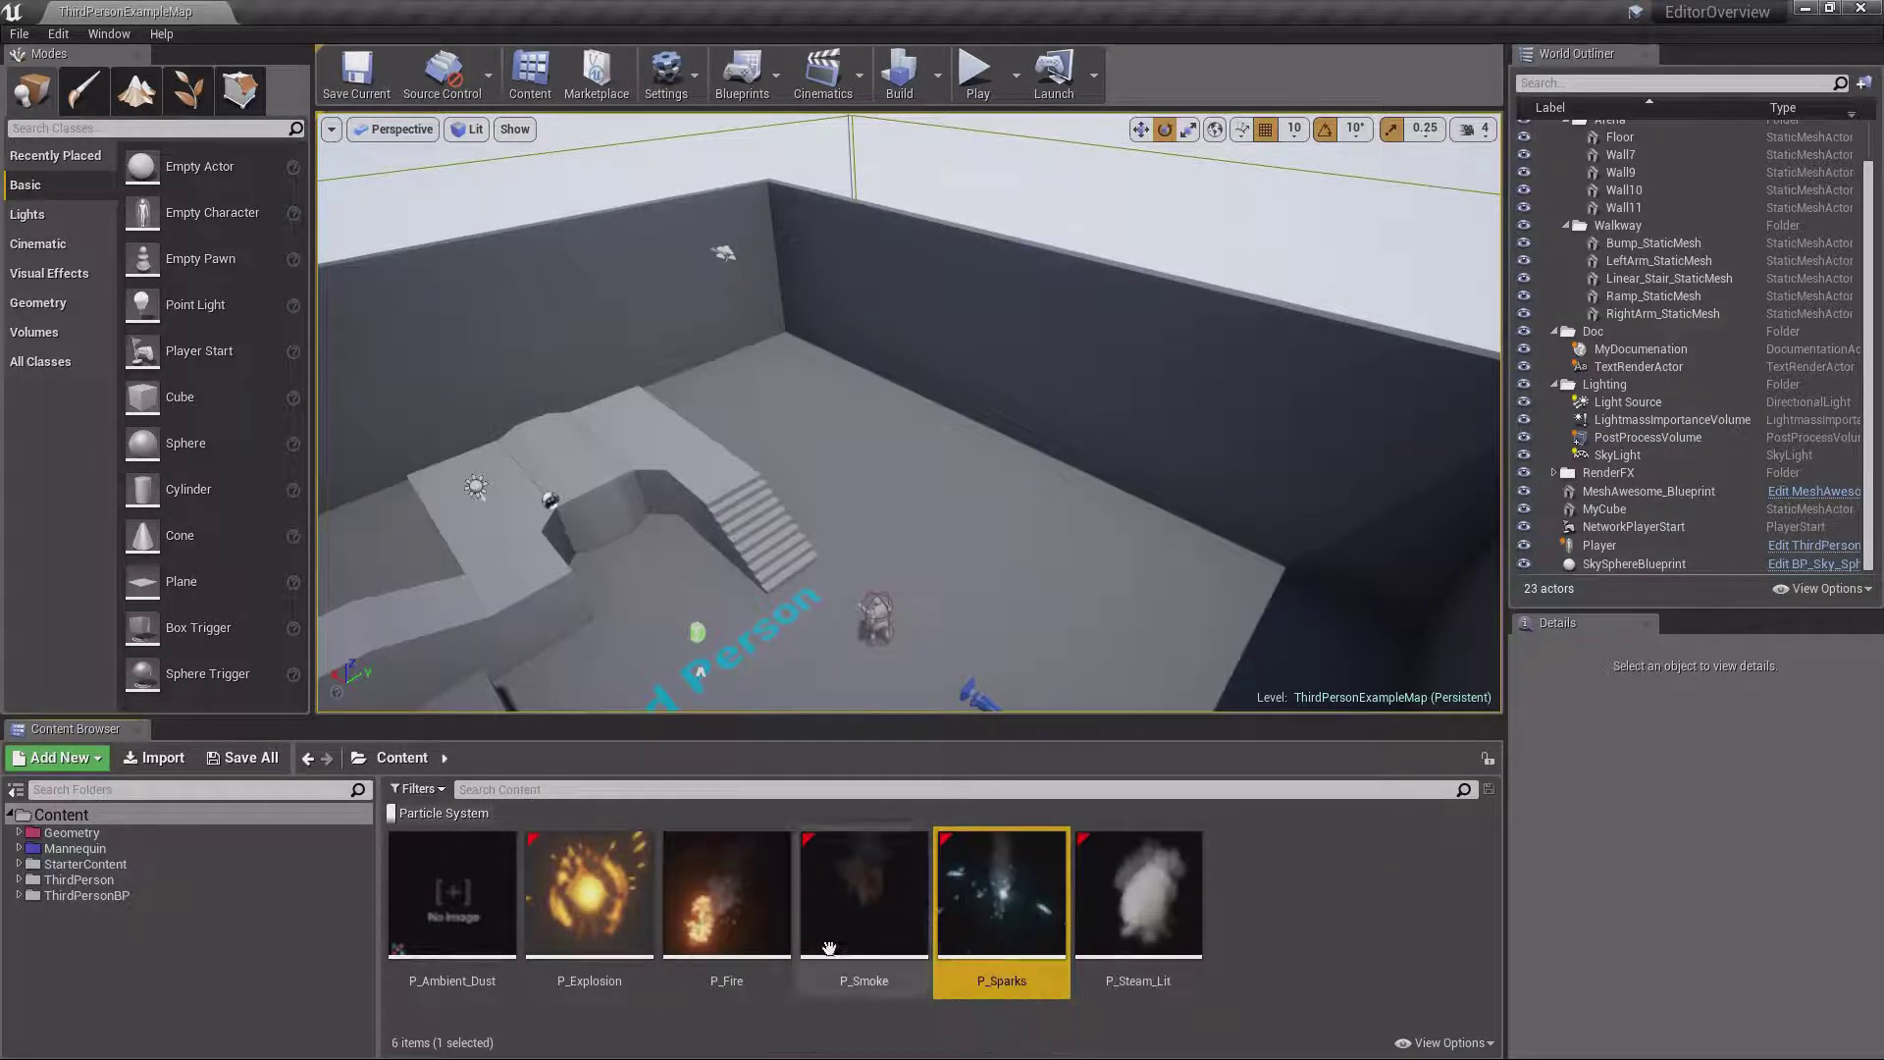
# Look at the Thumbnail Edit Mode option without enabling it, and open the StarterContent folder
pyautogui.click(1404, 1043)
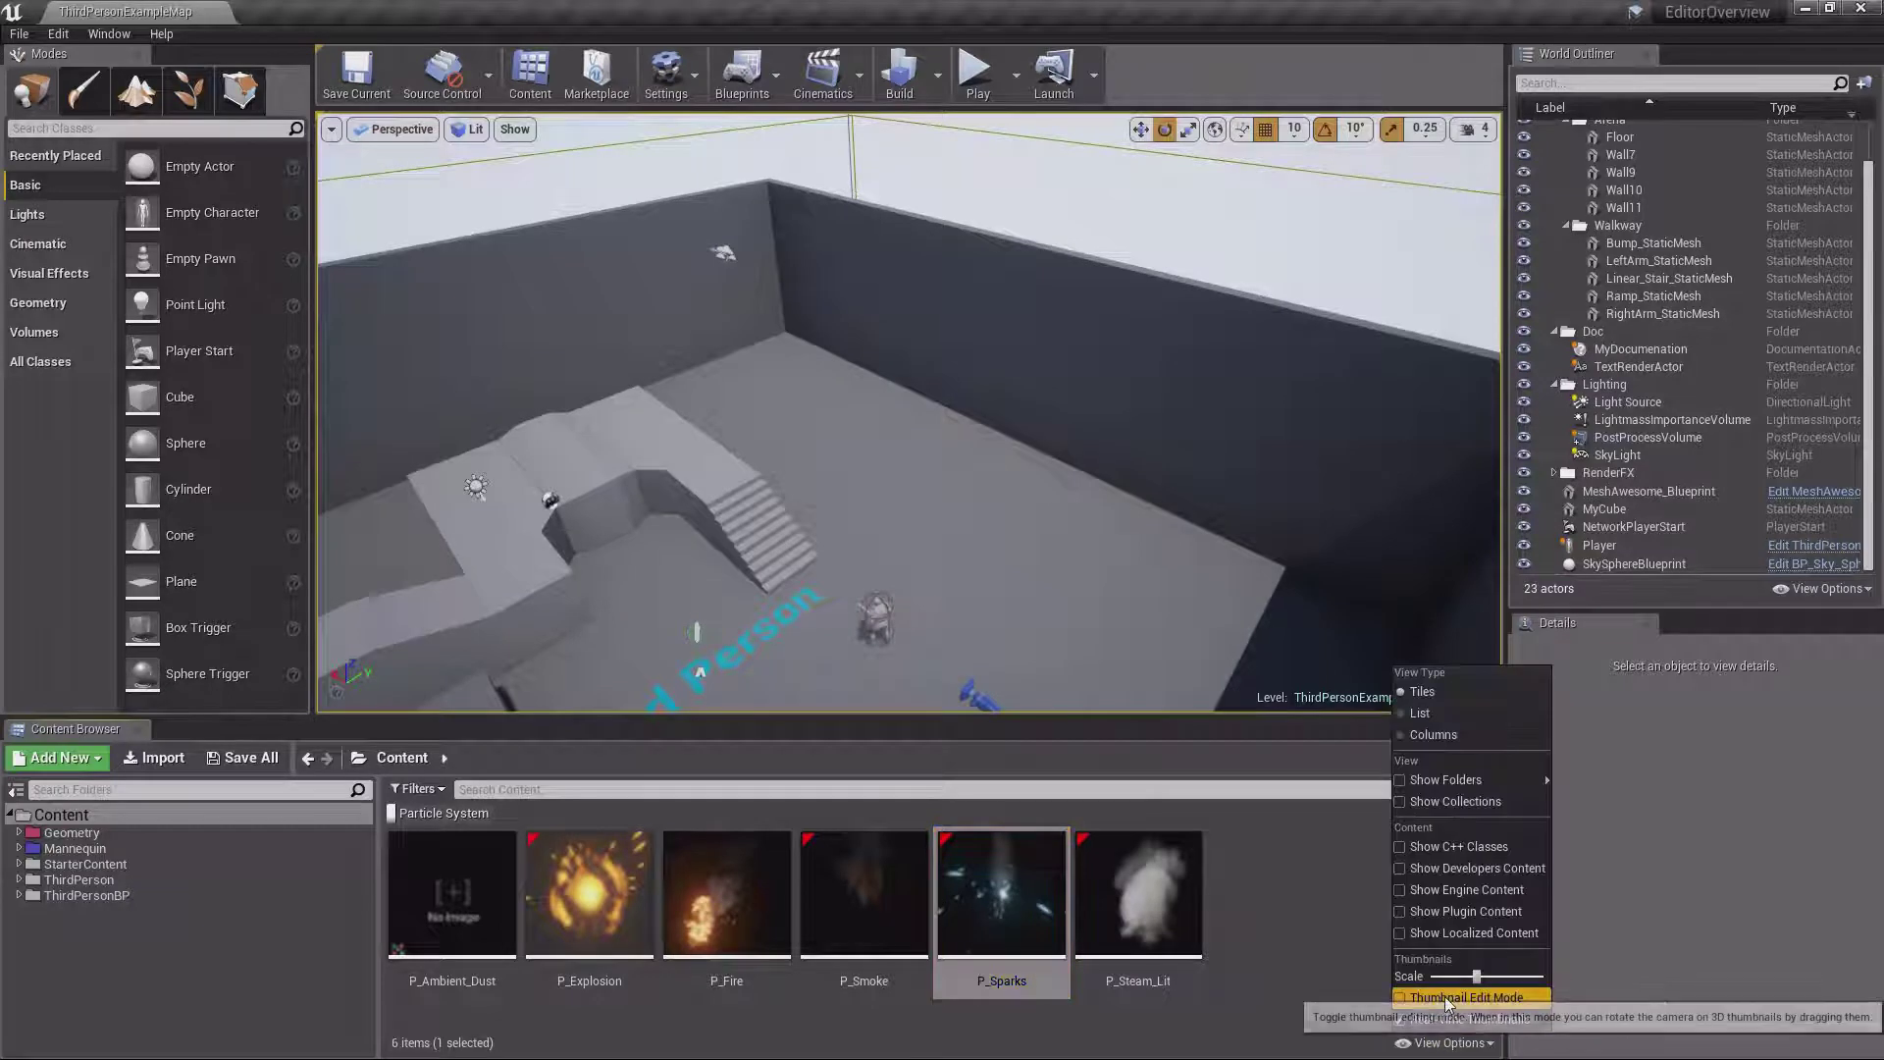
pyautogui.click(73, 832)
pyautogui.click(88, 848)
pyautogui.click(85, 863)
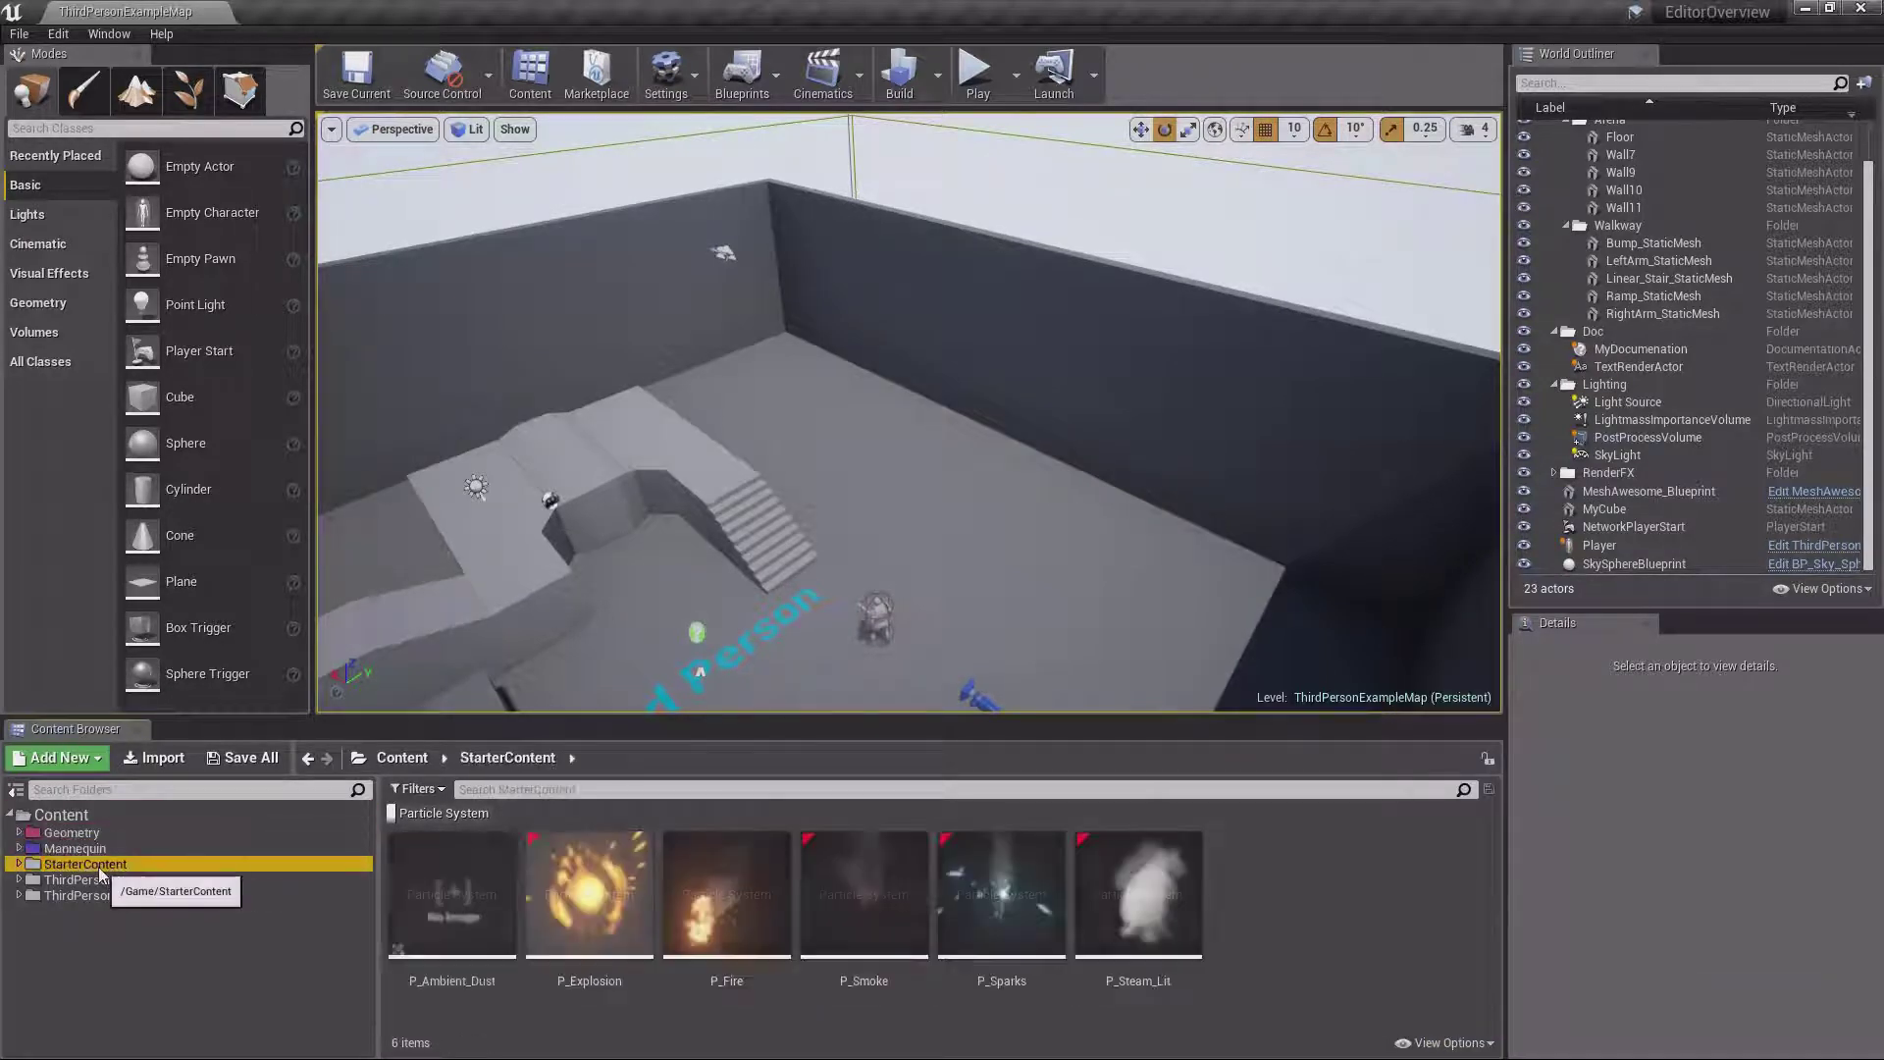
# Turn off the Particle System filter and select LeftArm_StaticMesh in the root Content folder
pyautogui.click(435, 812)
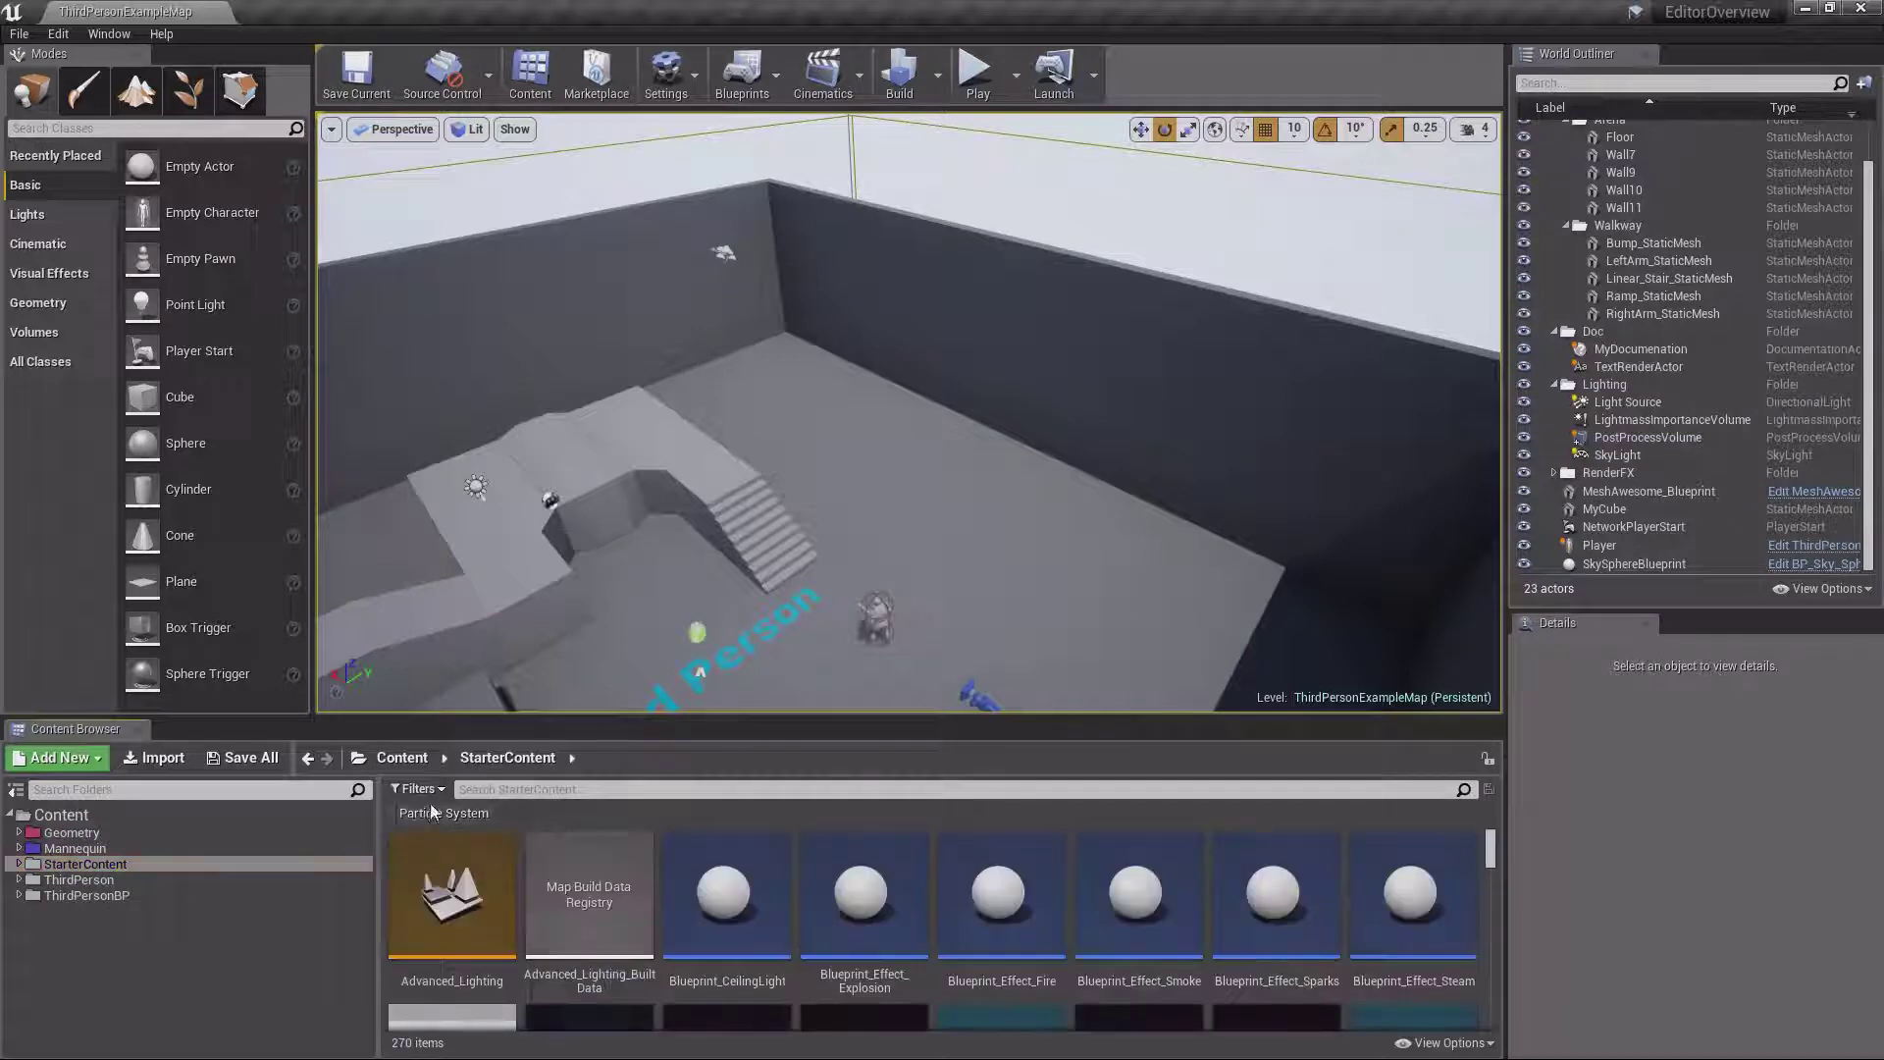
pyautogui.click(726, 893)
pyautogui.click(160, 816)
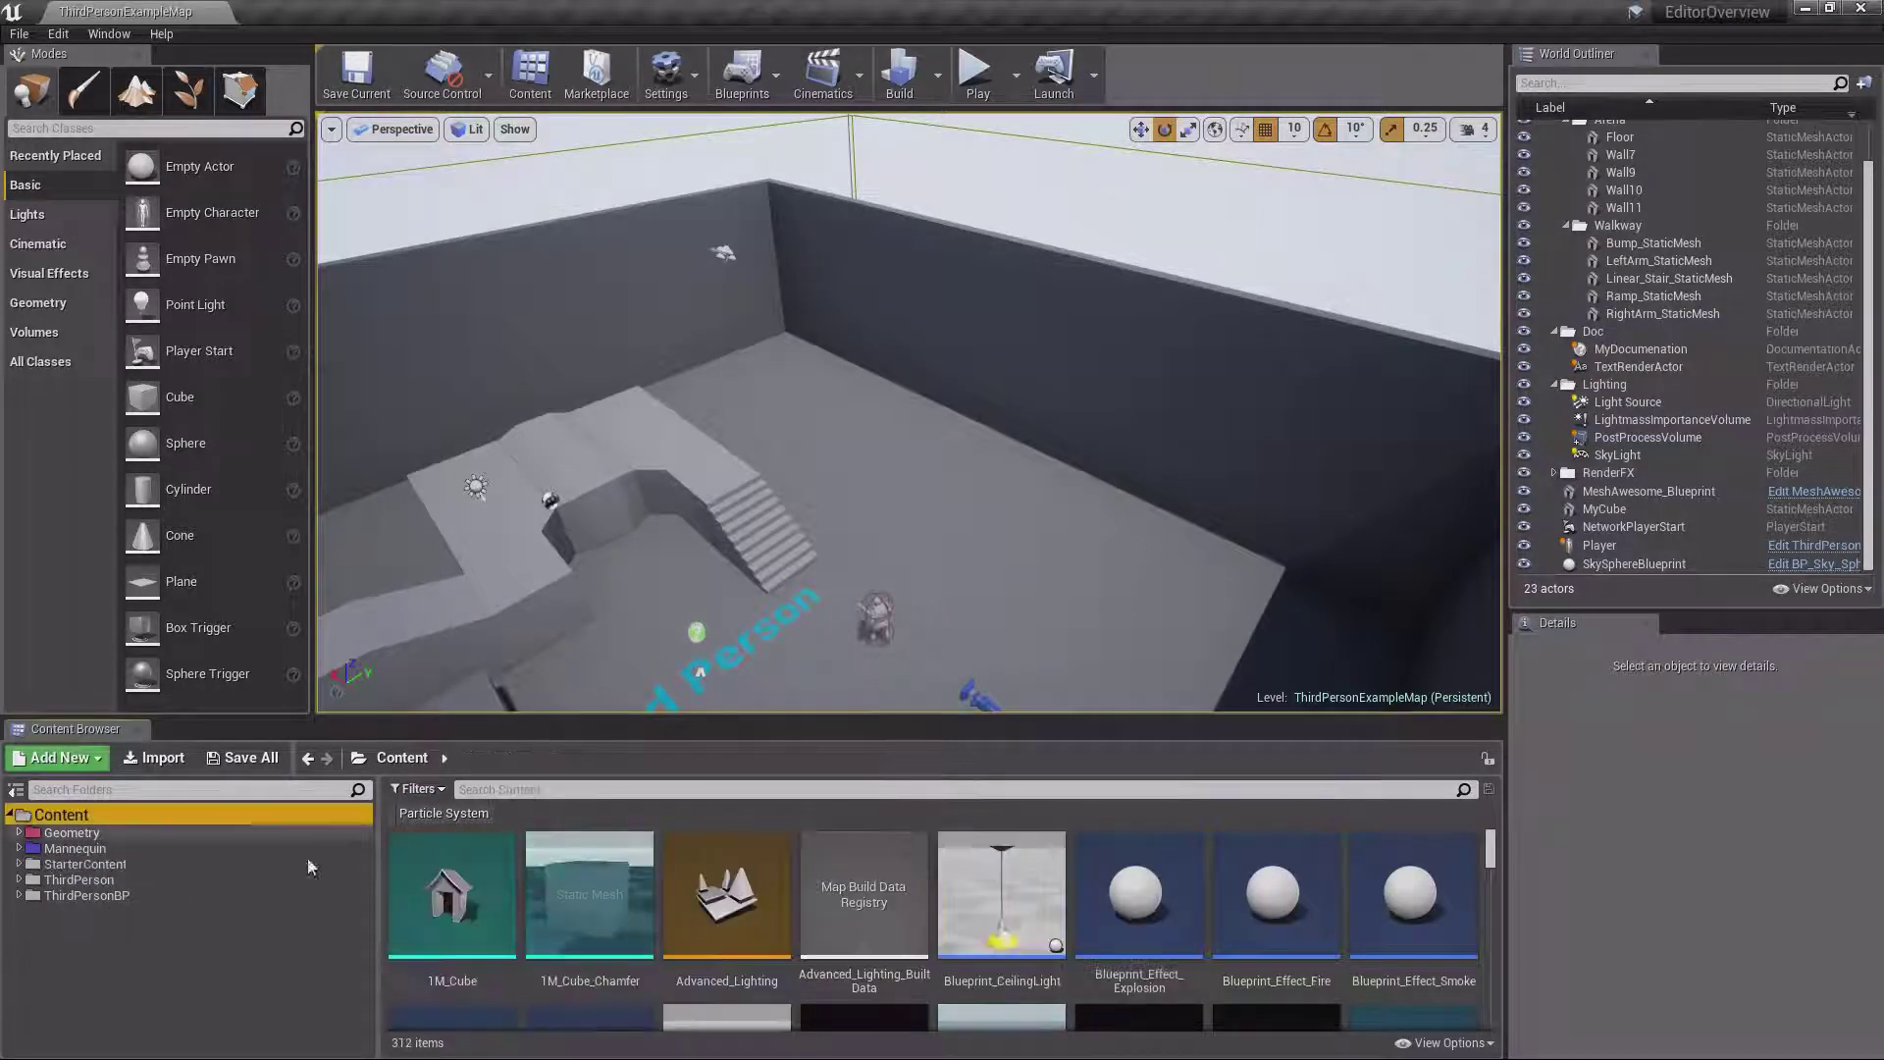
pyautogui.scroll(-3, 907, 910)
pyautogui.scroll(-5, 907, 911)
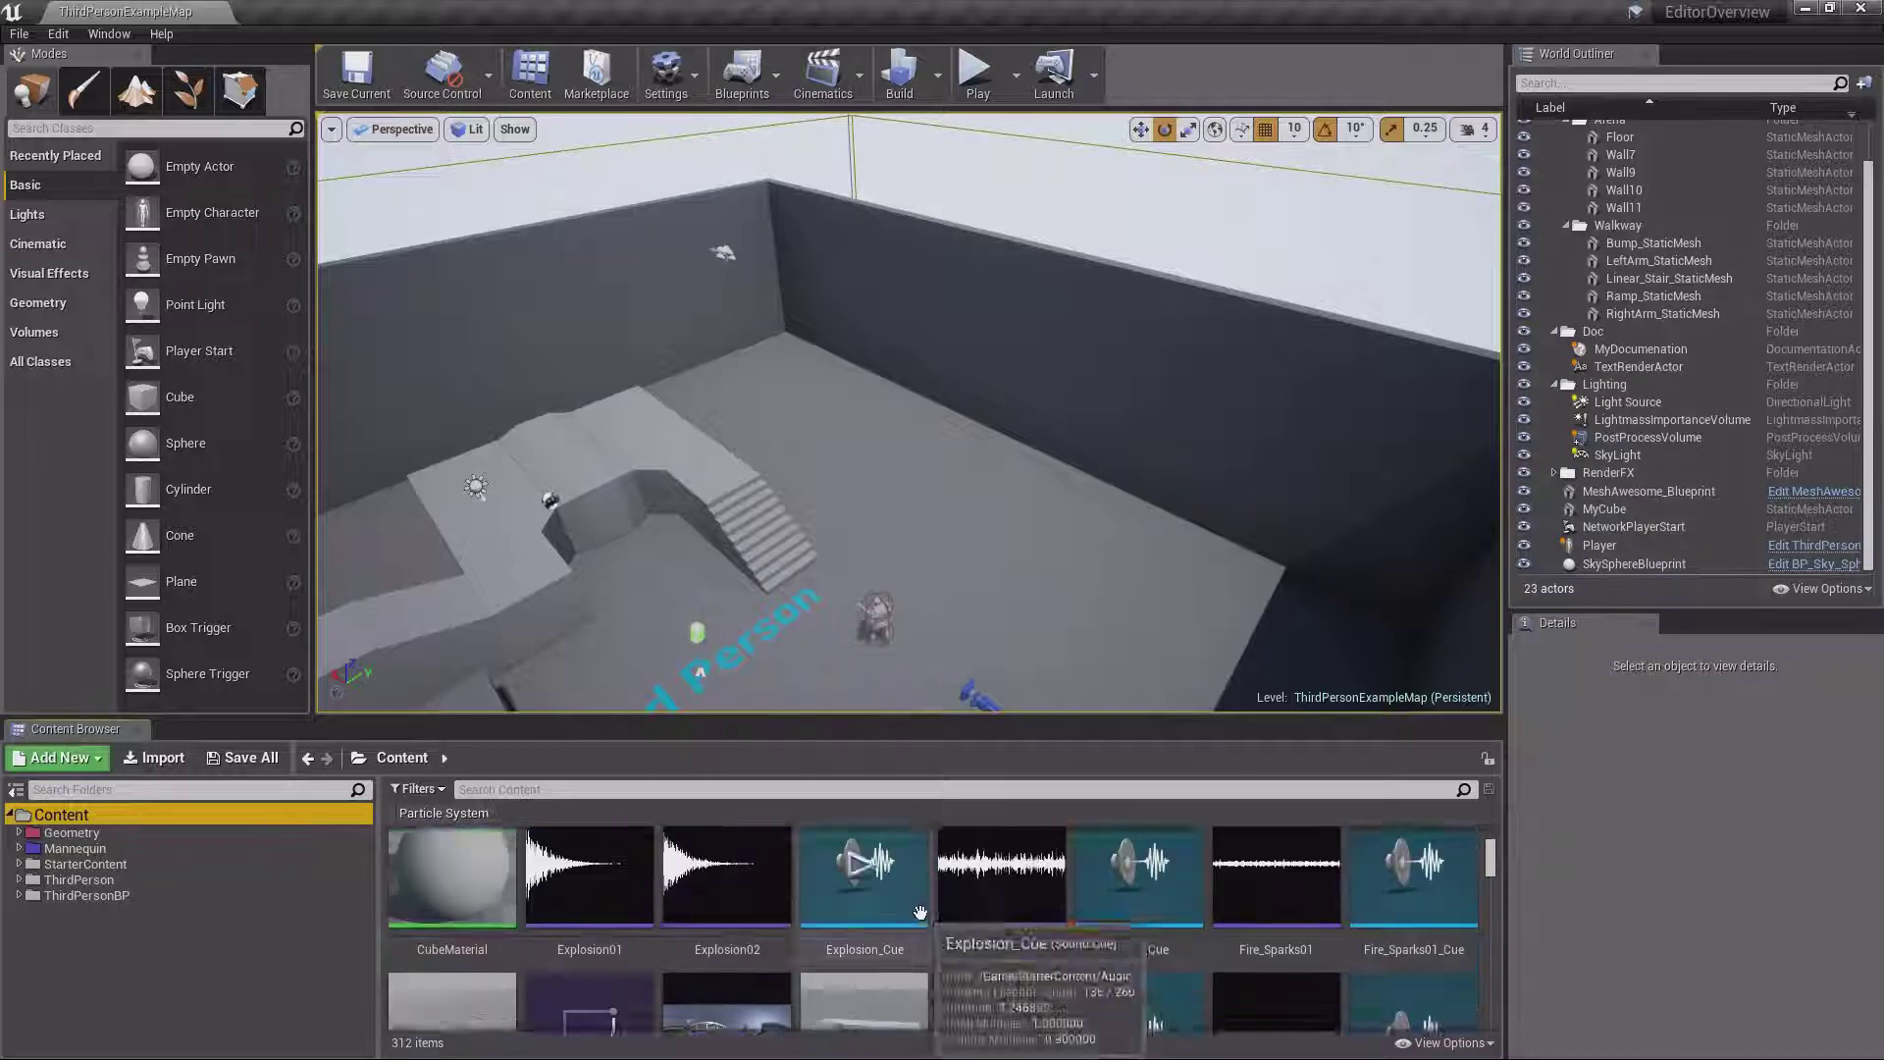
pyautogui.click(873, 949)
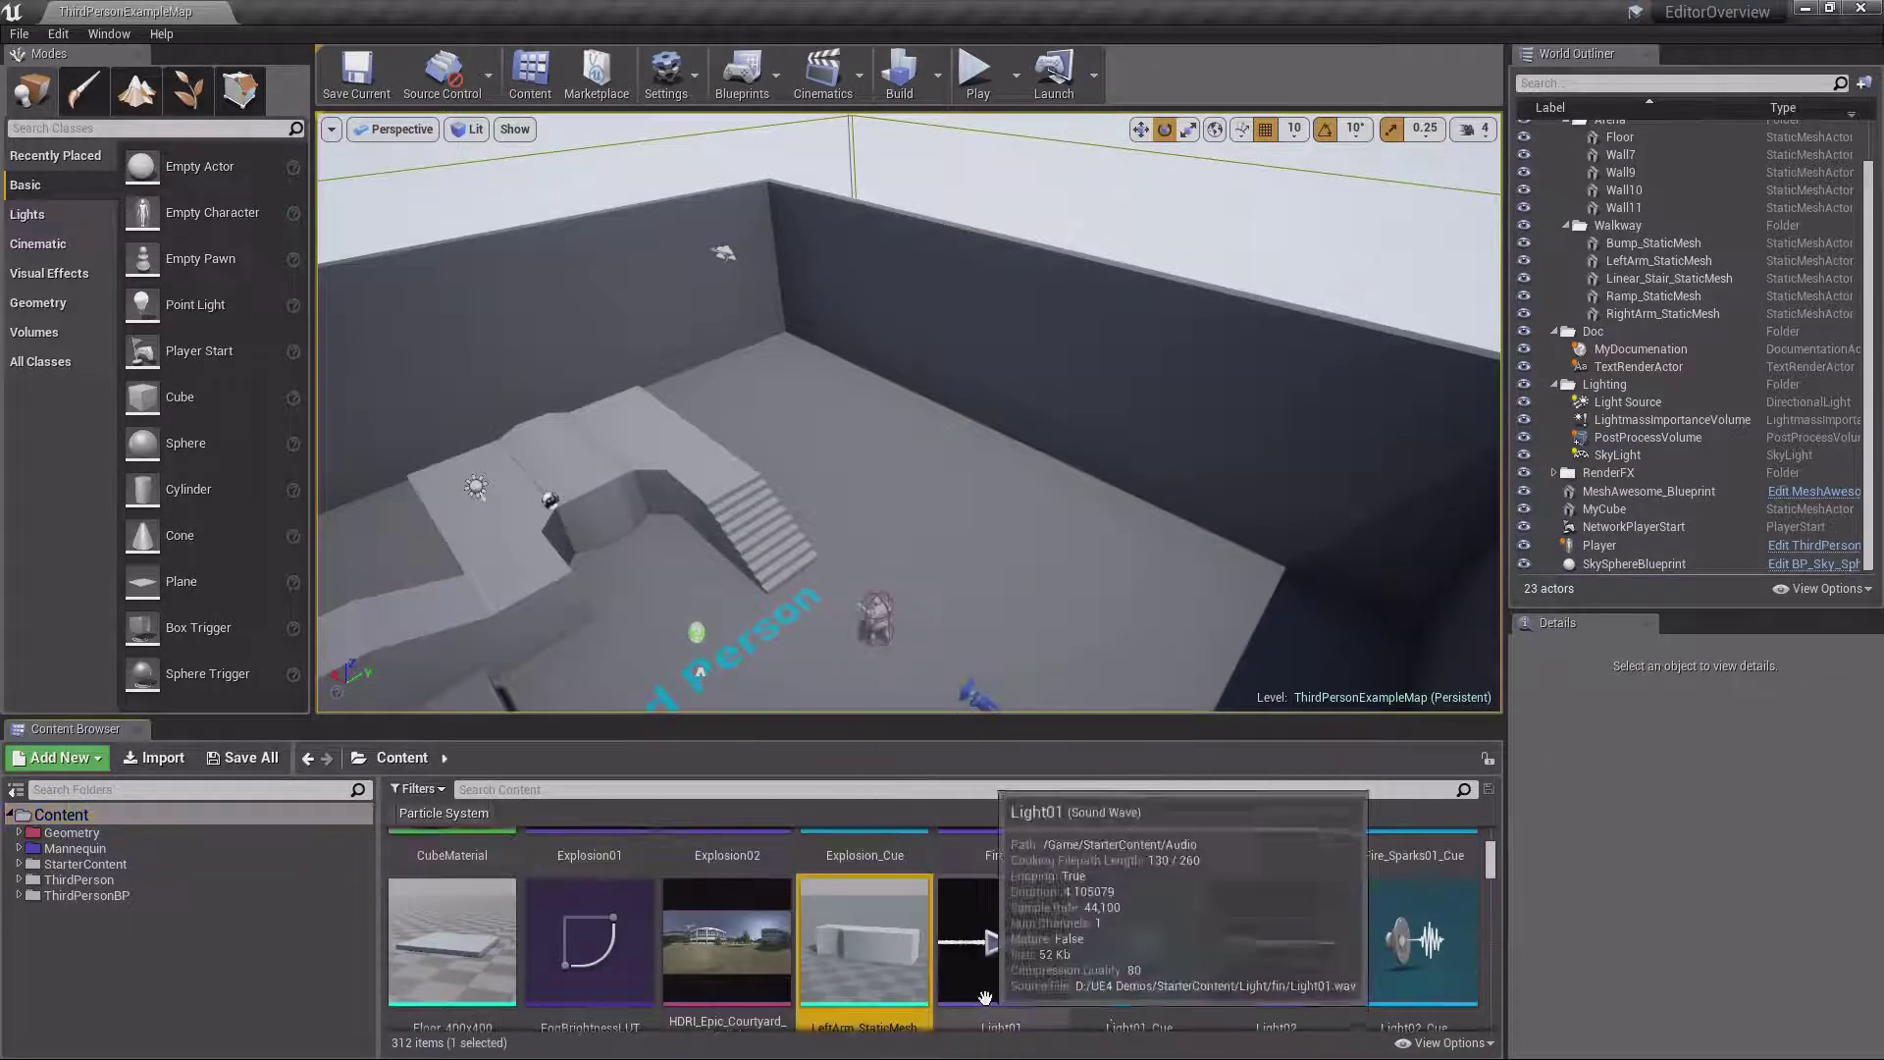
# Rotate the LeftArm_StaticMesh thumbnail to a new angle in Thumbnail Edit Mode, and finish editing
pyautogui.scroll(-2, 894, 913)
pyautogui.scroll(1, 913, 876)
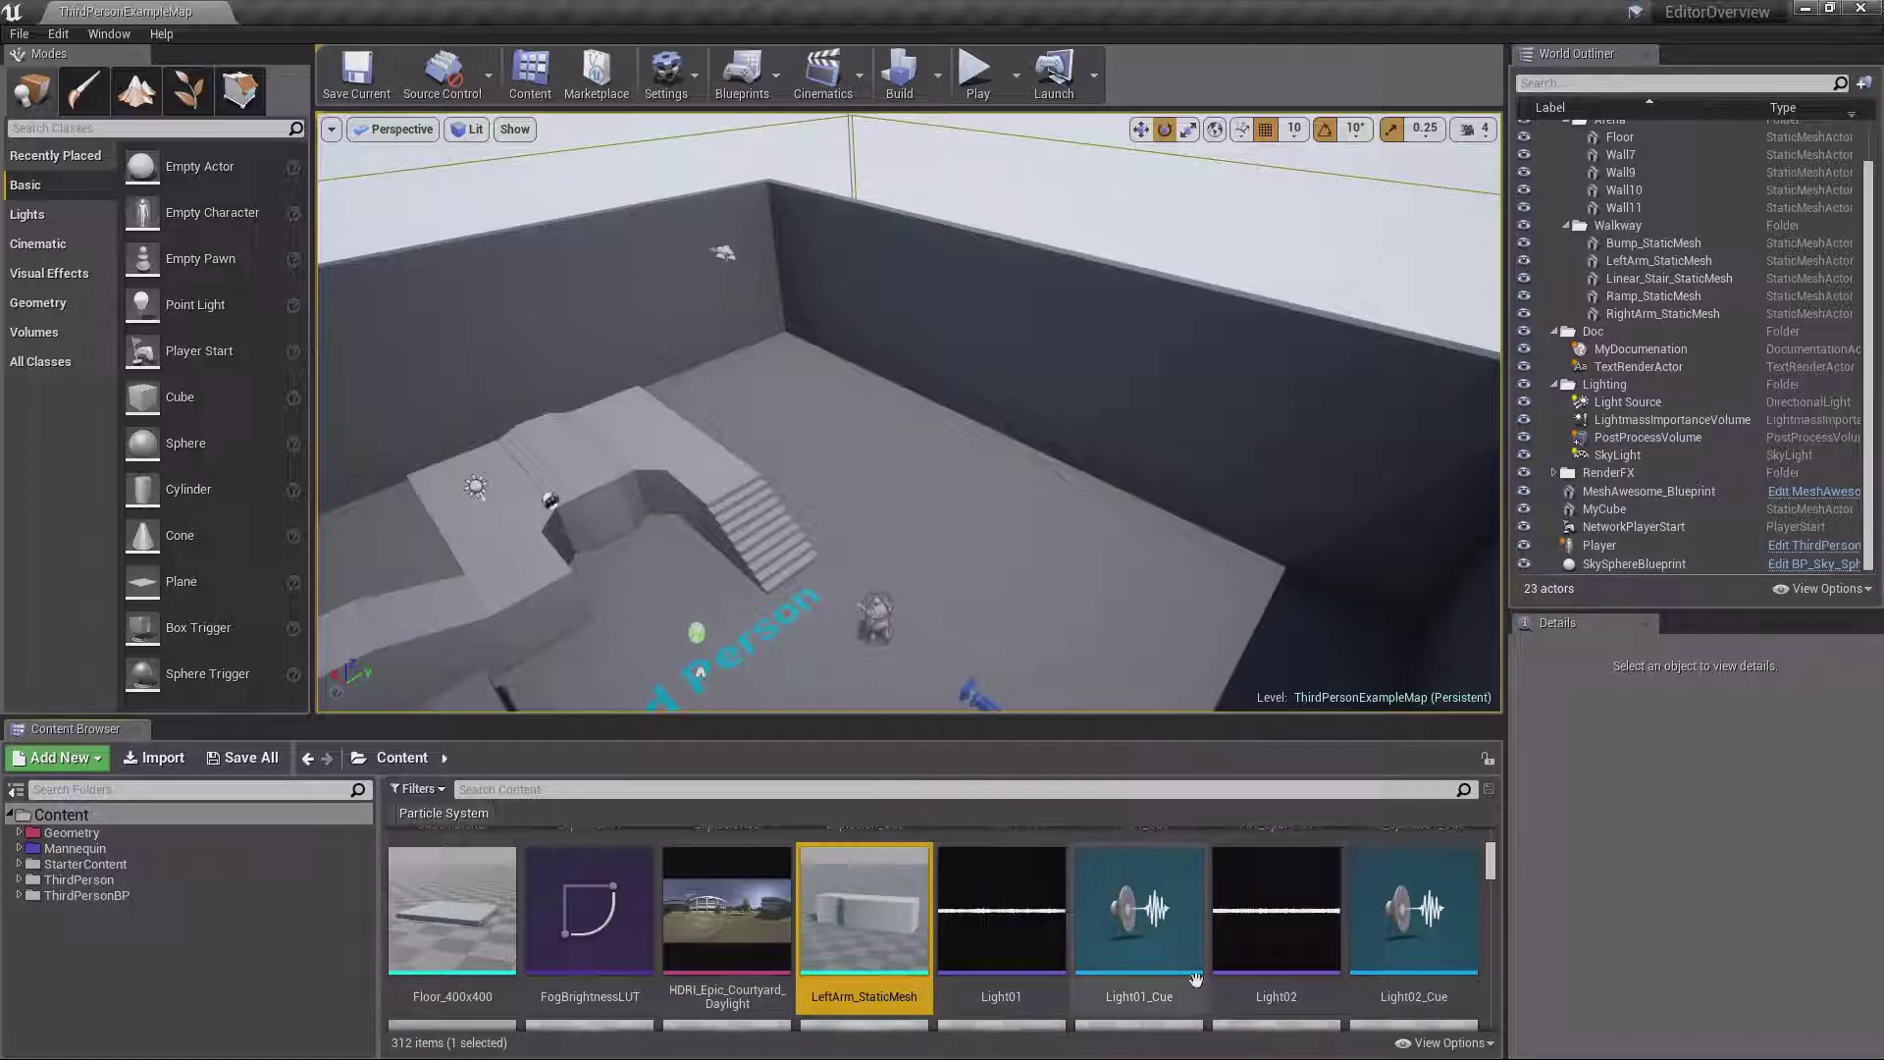
pyautogui.click(1446, 1043)
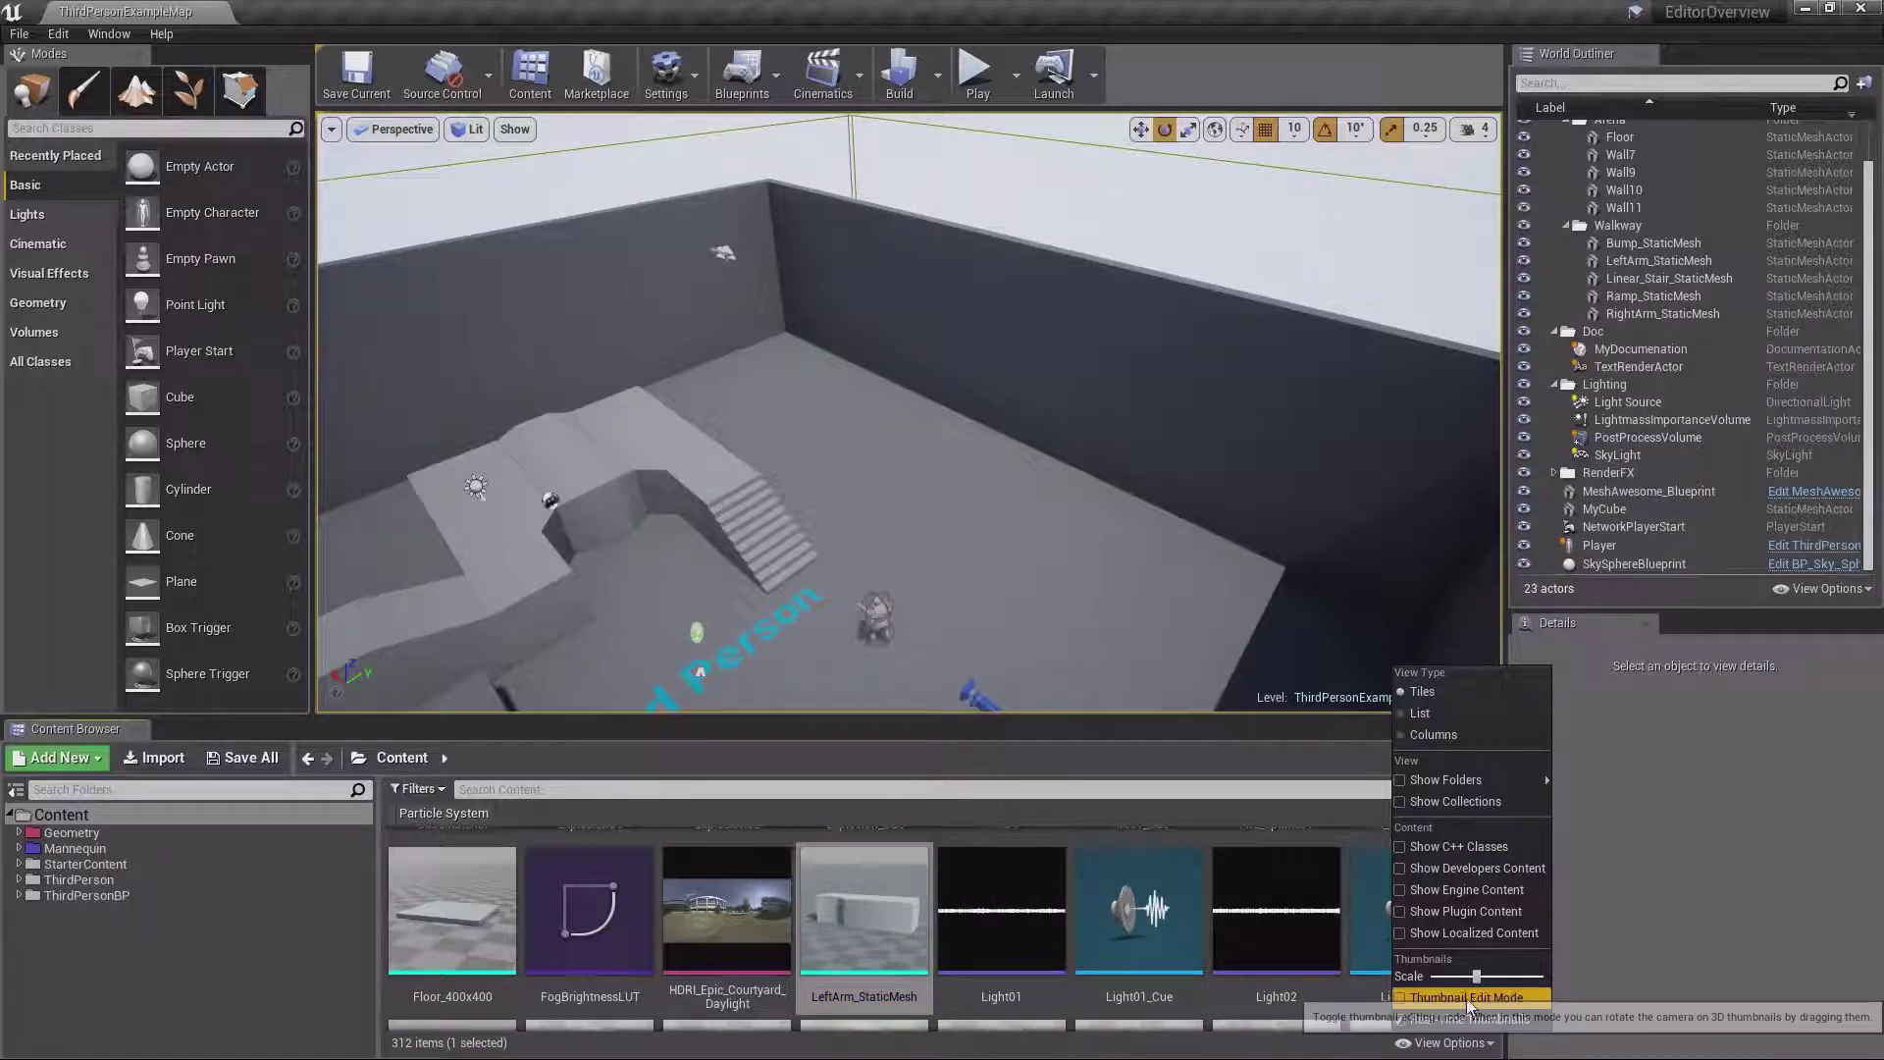
pyautogui.click(1467, 997)
pyautogui.moveTo(910, 862); pyautogui.dragTo(899, 909)
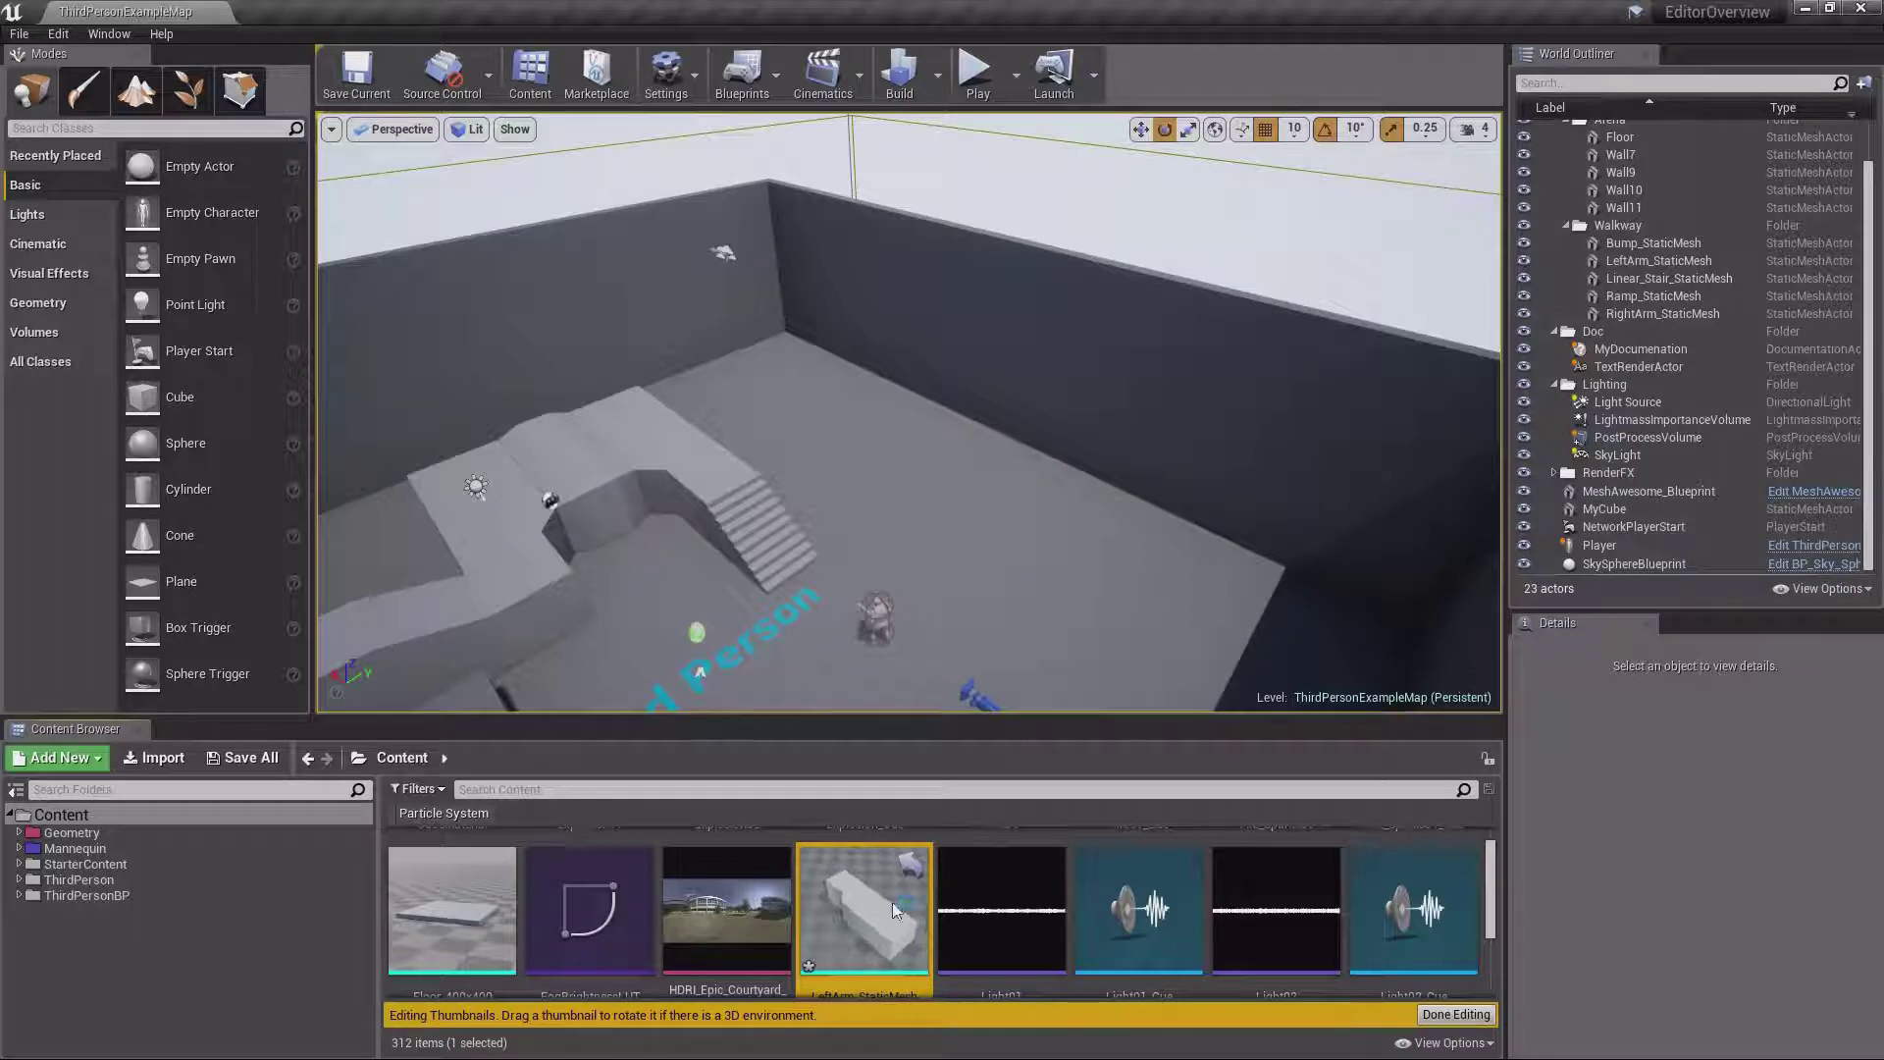
pyautogui.click(1456, 1014)
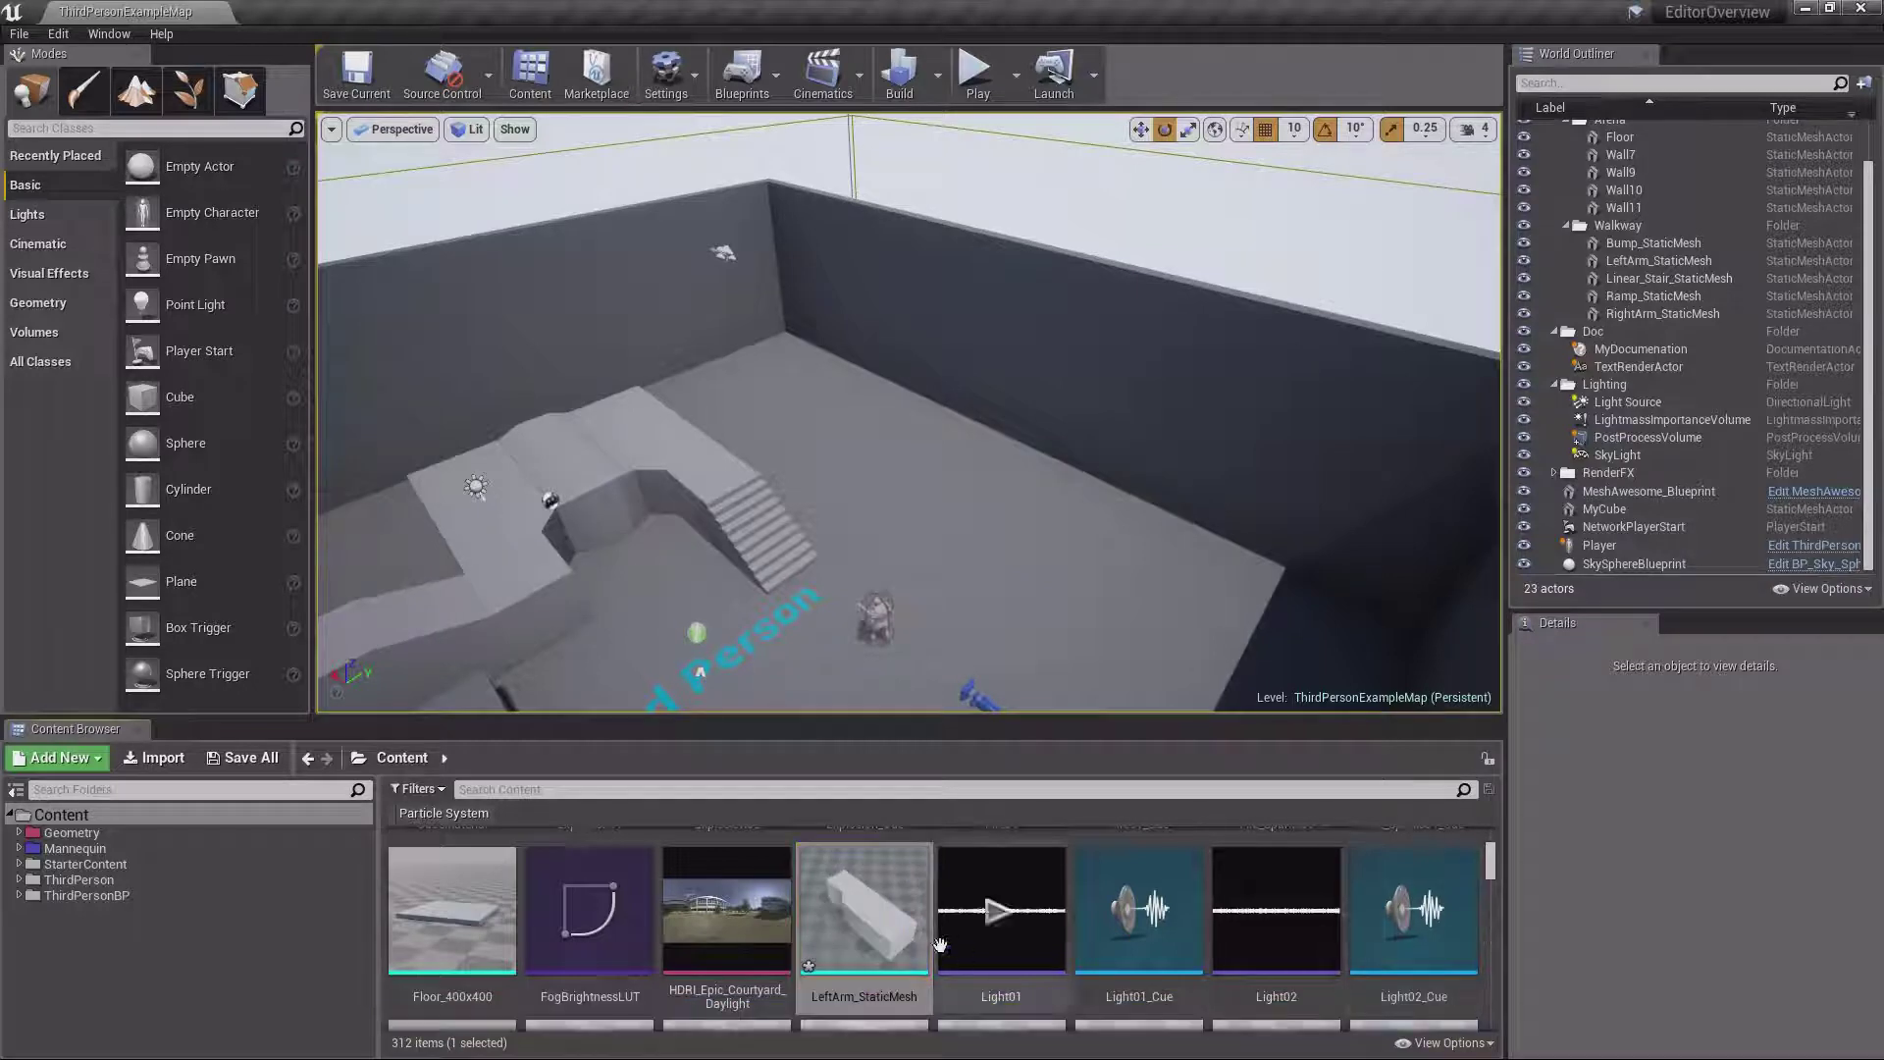
pyautogui.click(883, 914)
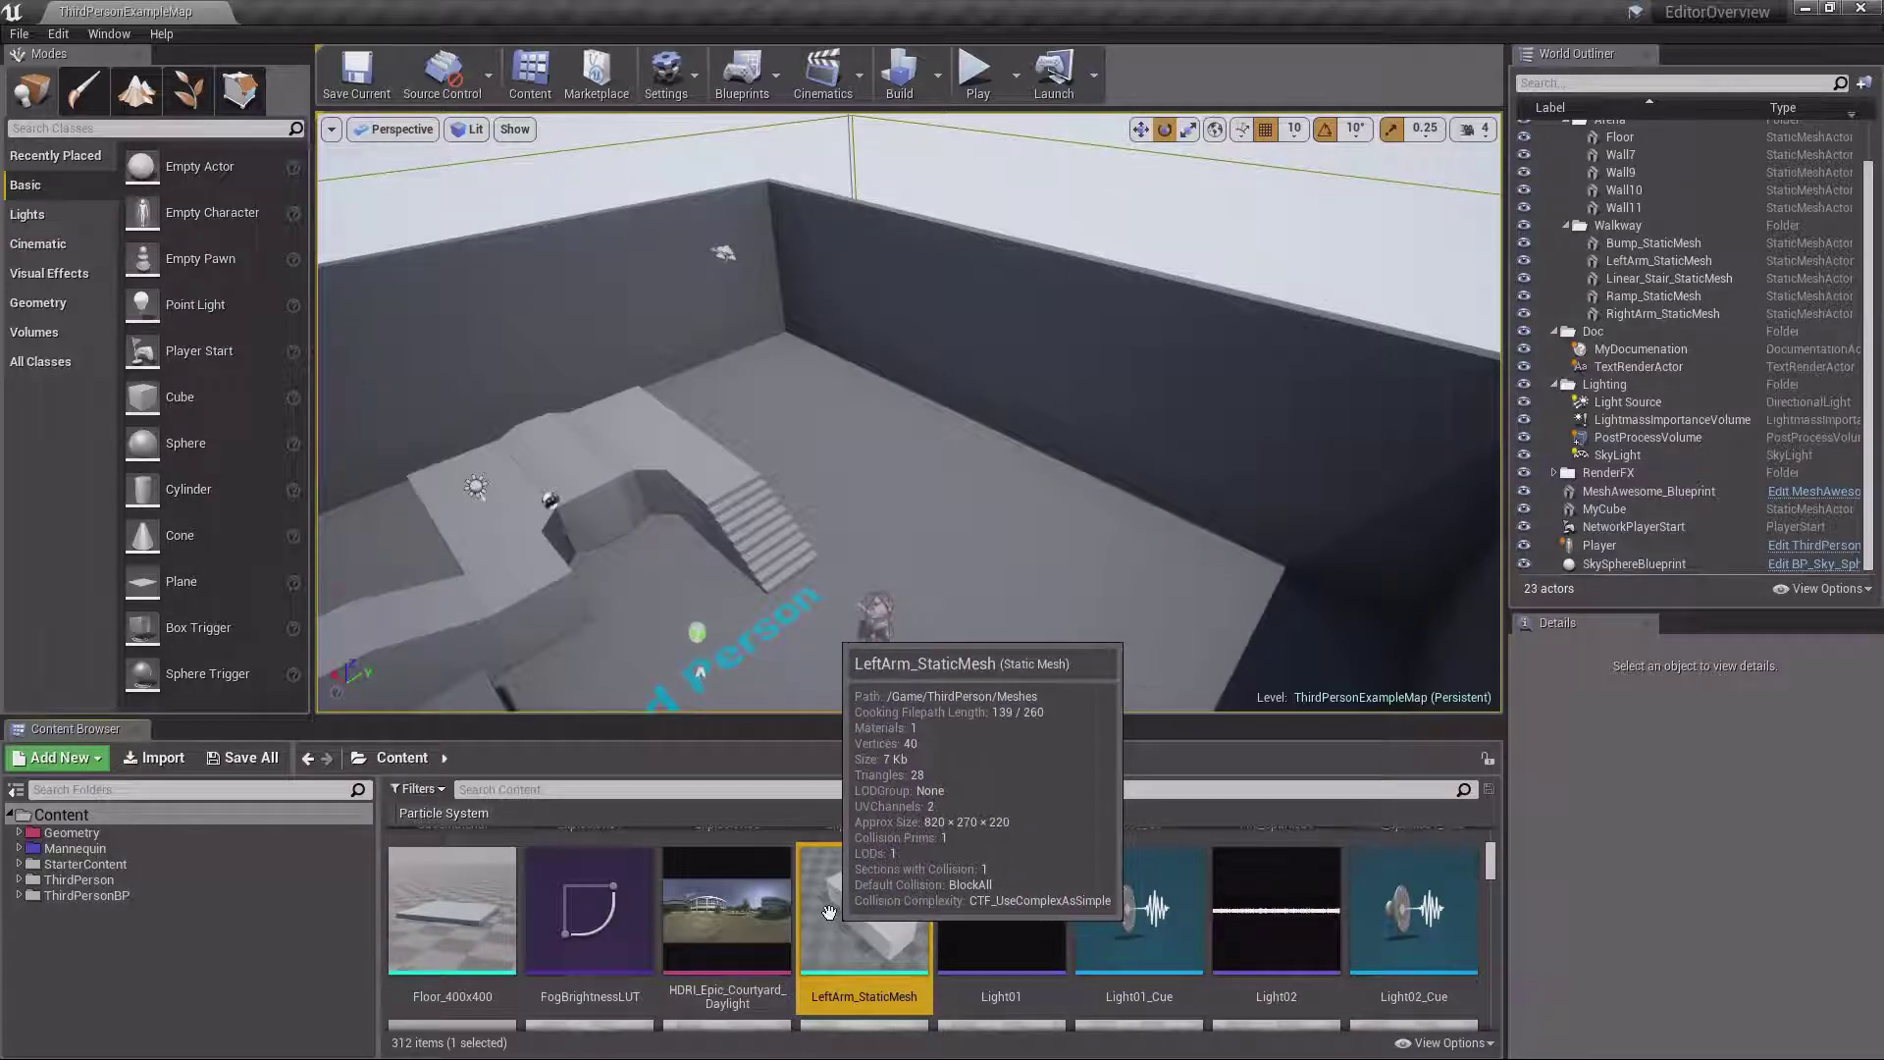
pyautogui.moveTo(1011, 914)
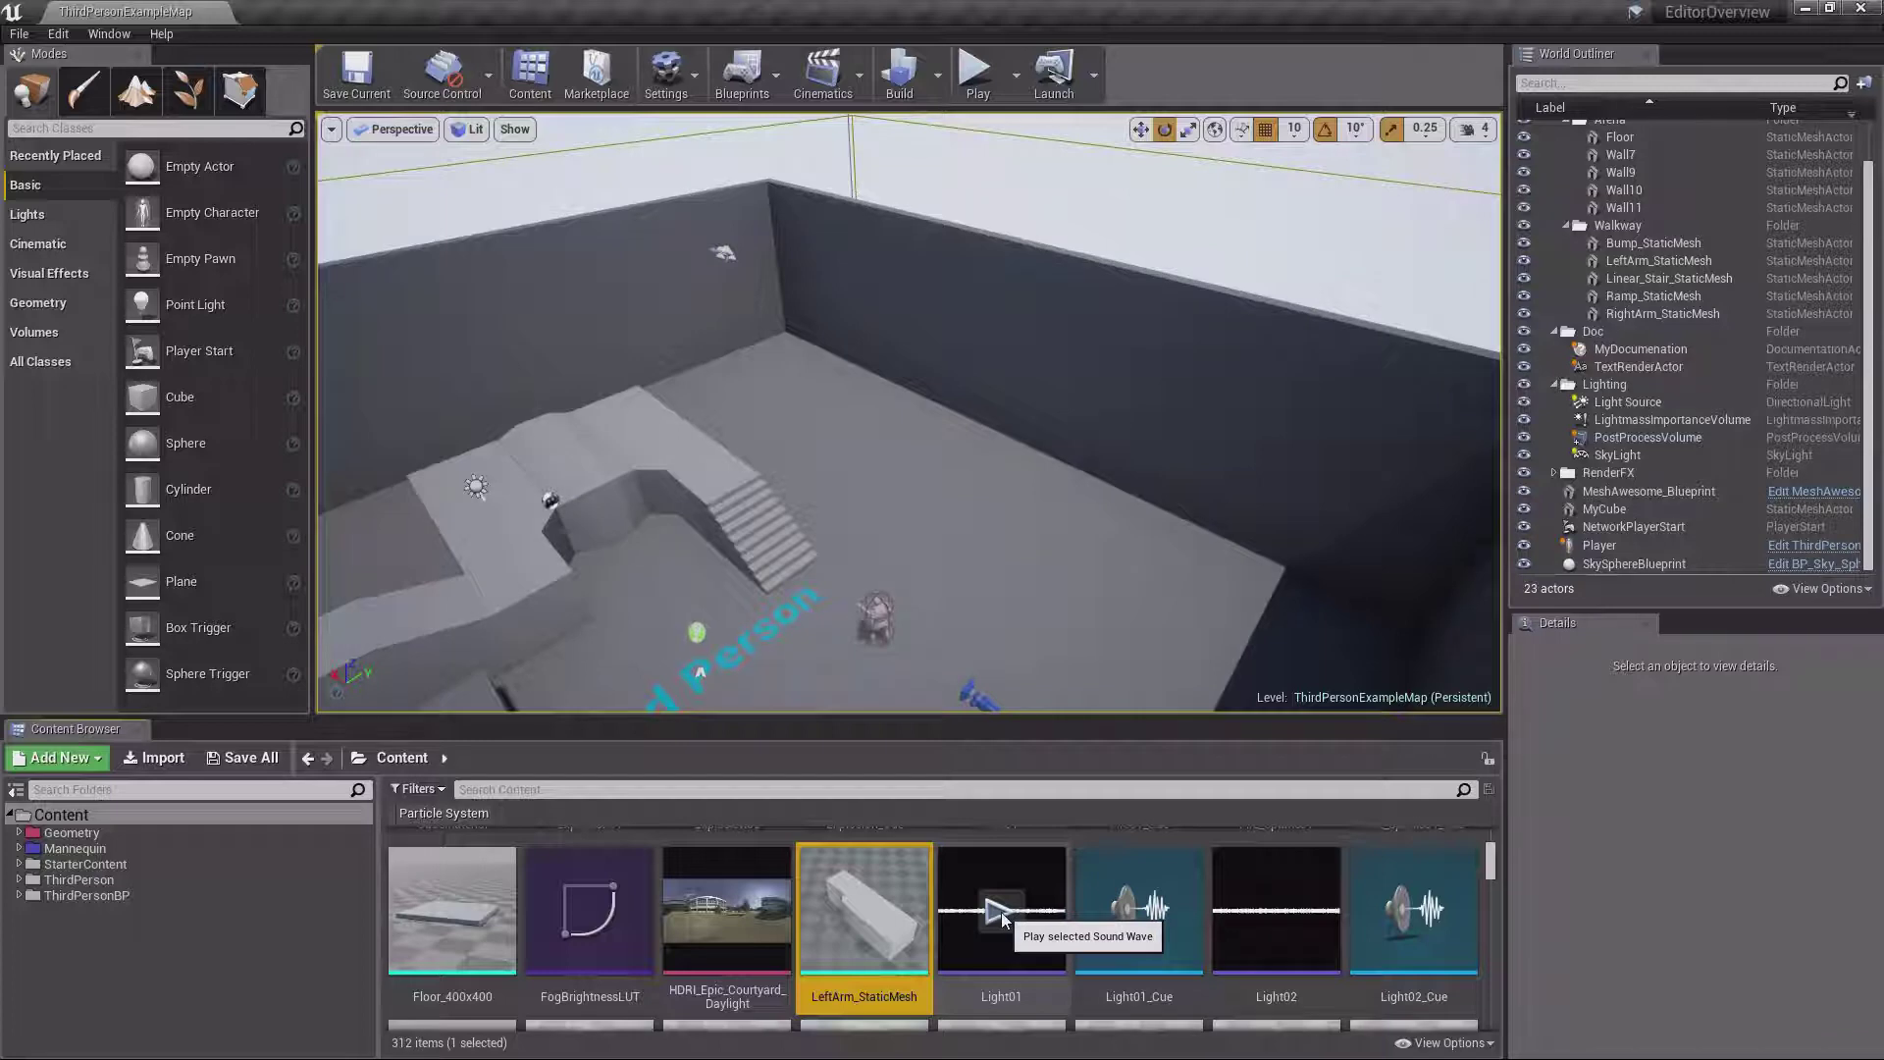
# Show collections in the Content Browser and shrink the asset thumbnails by lowering their scale
pyautogui.click(1451, 1042)
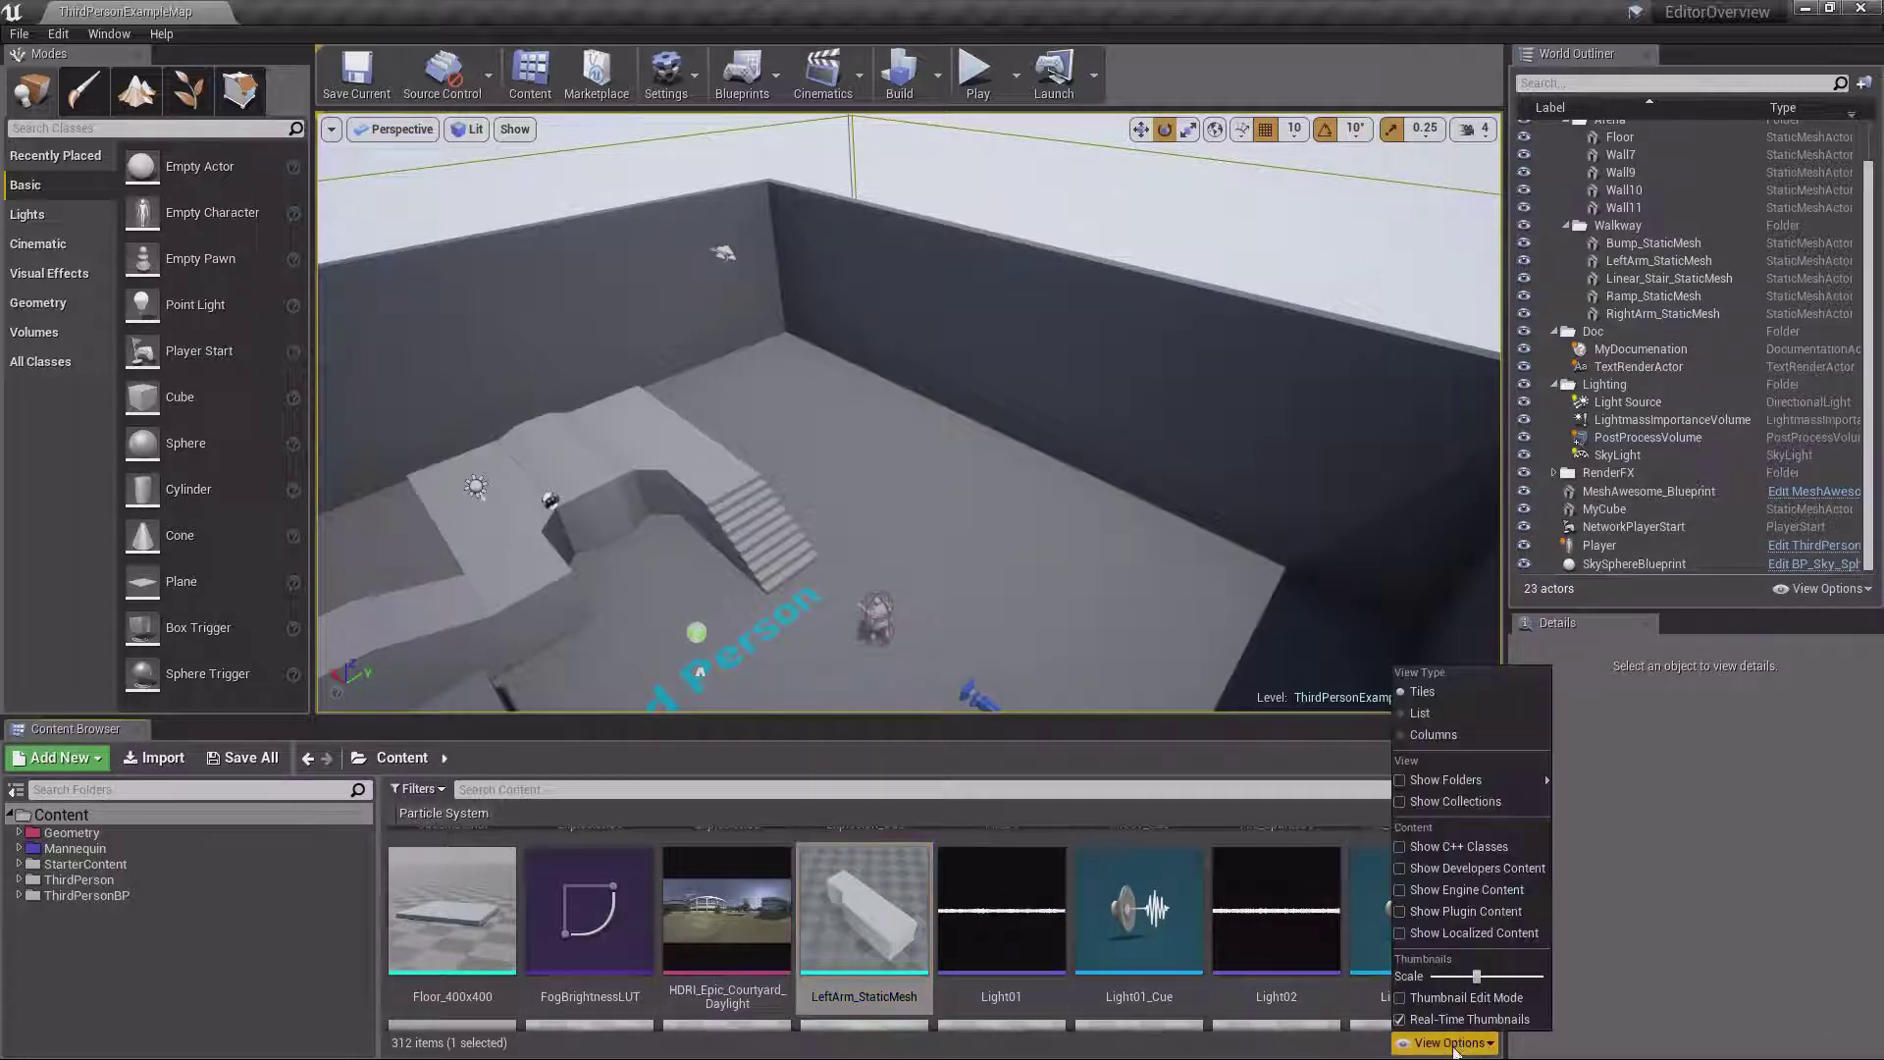
pyautogui.click(1456, 800)
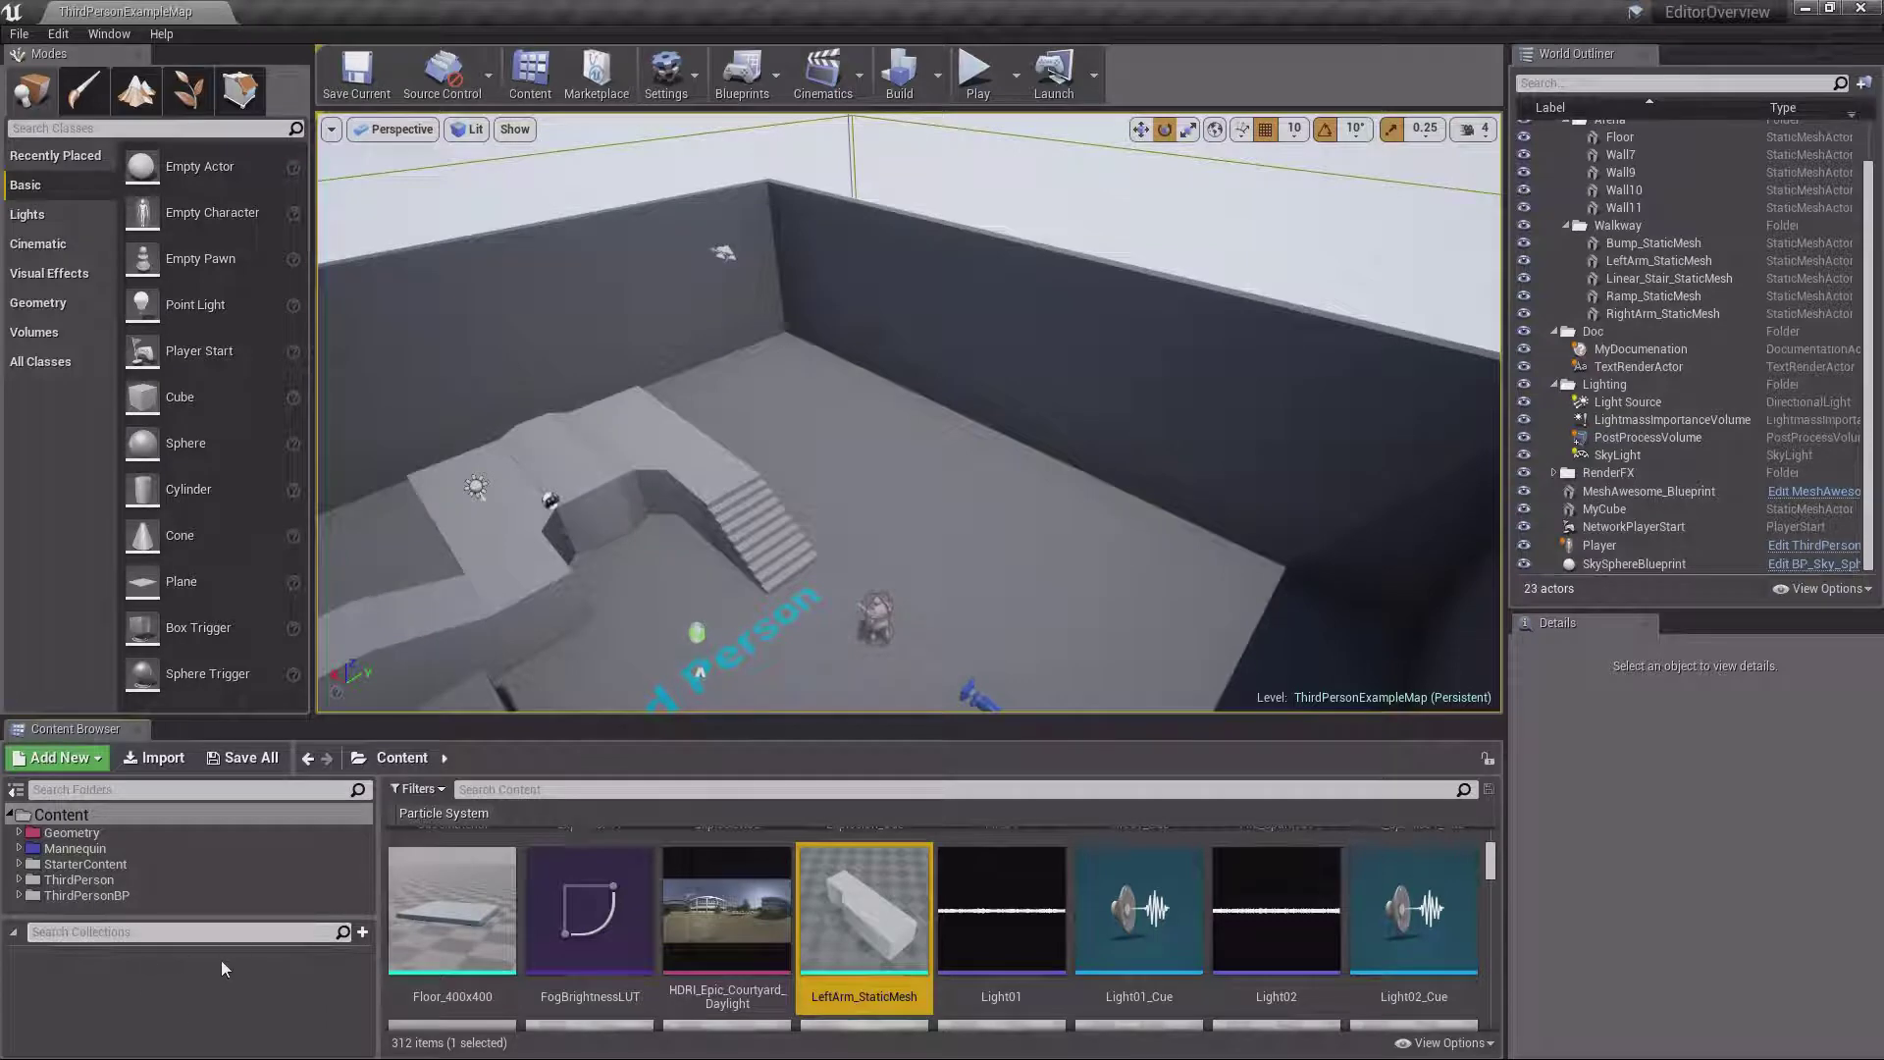
pyautogui.click(232, 933)
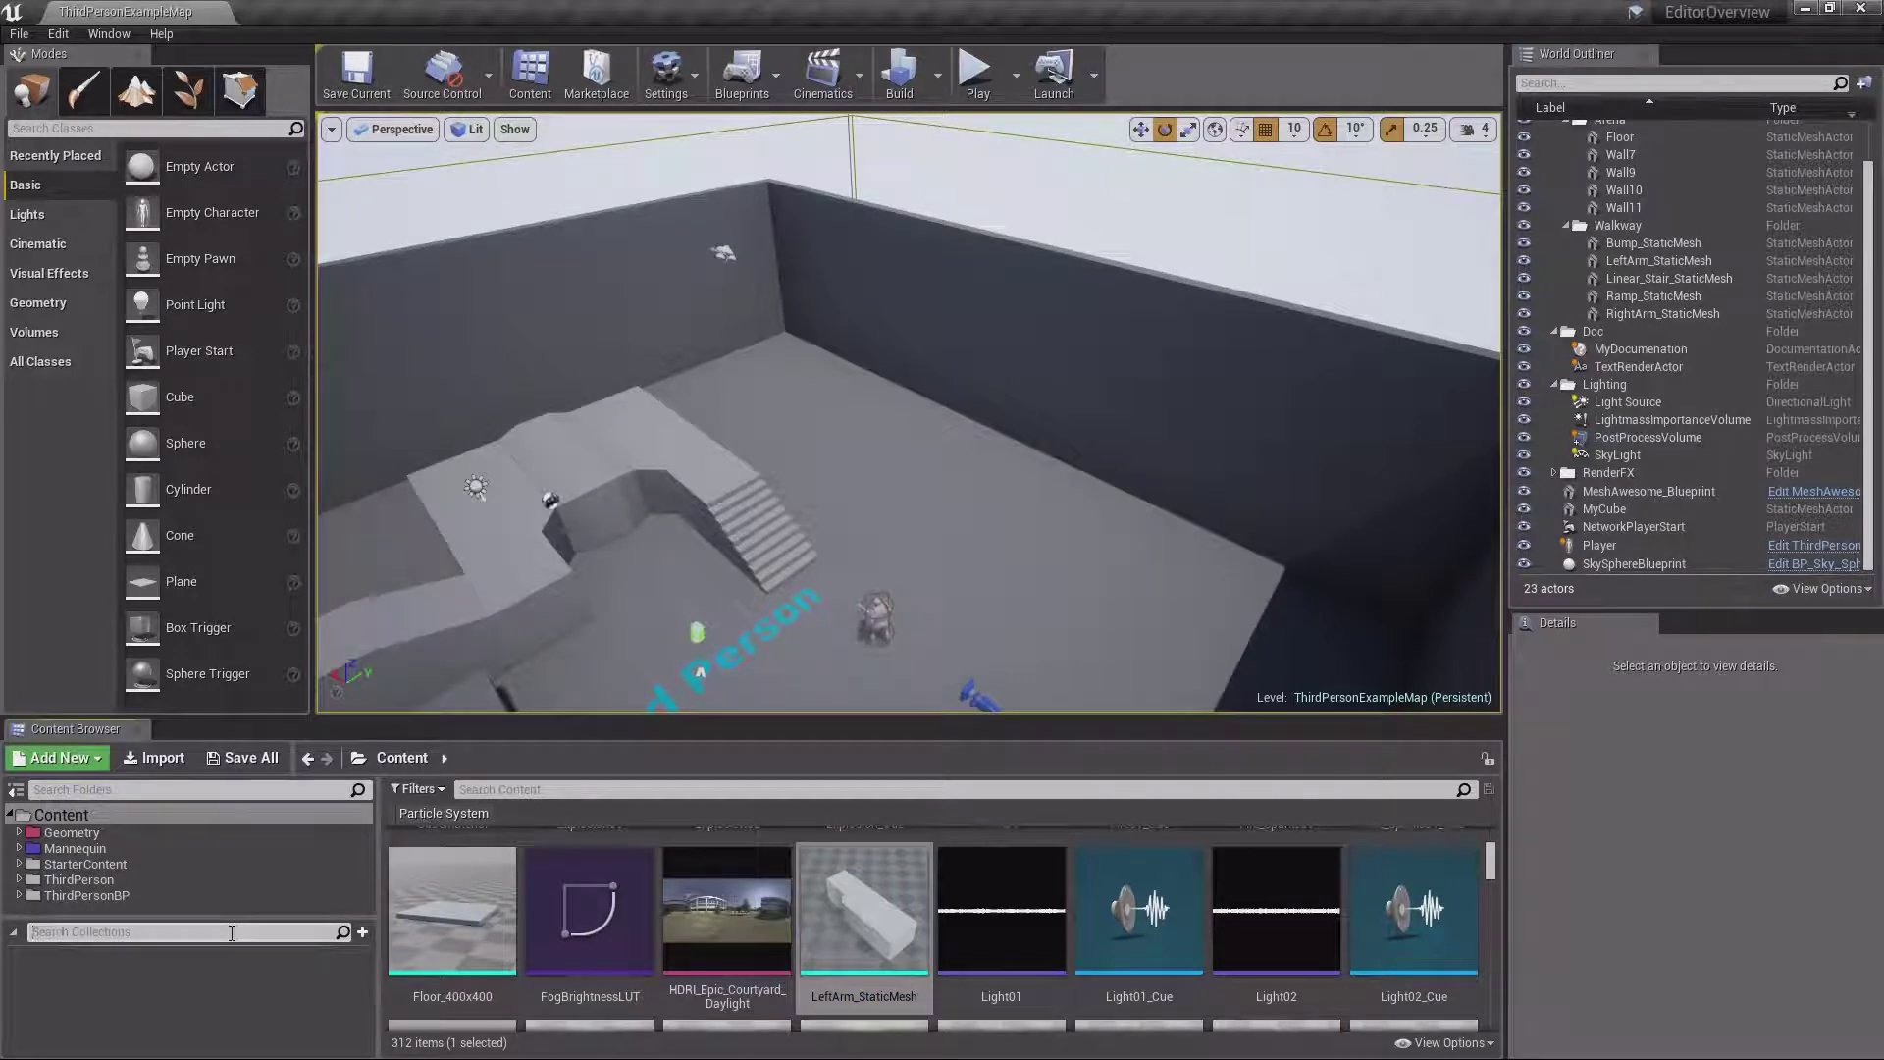
pyautogui.click(1445, 1043)
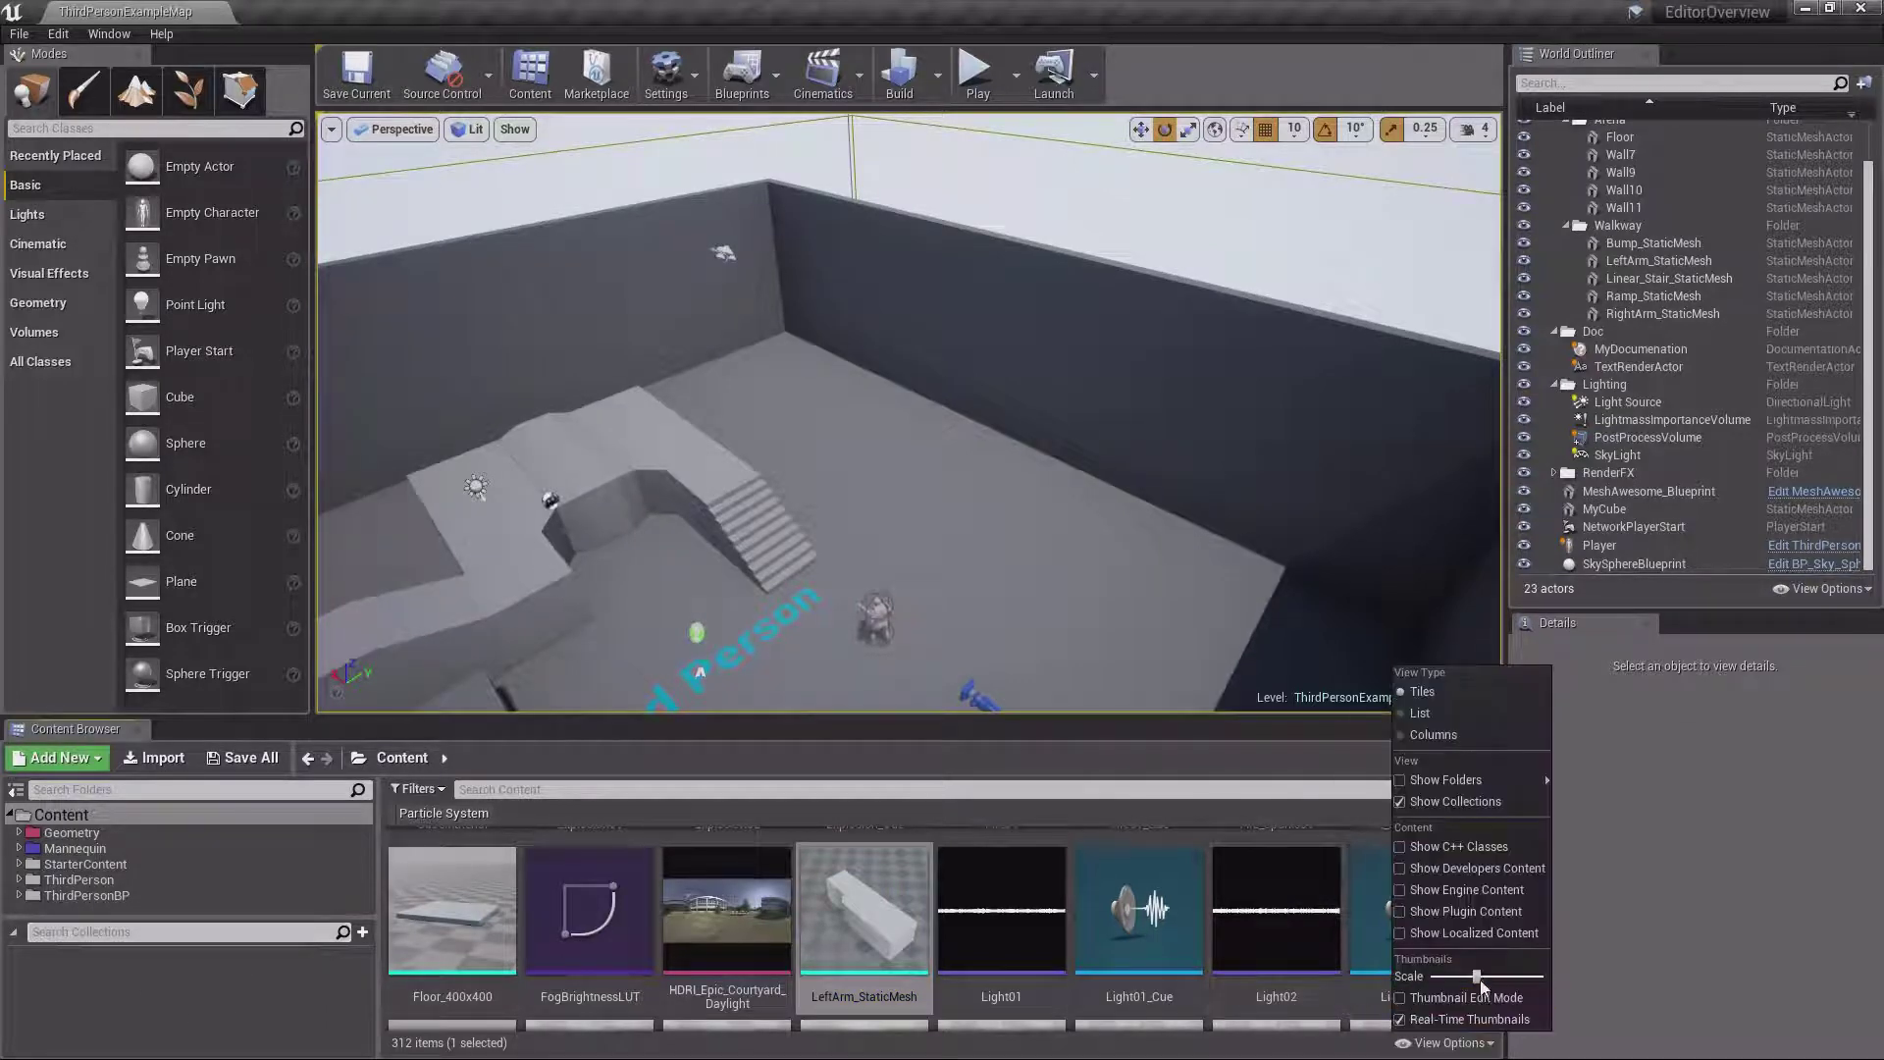
pyautogui.moveTo(1485, 977); pyautogui.dragTo(1438, 977)
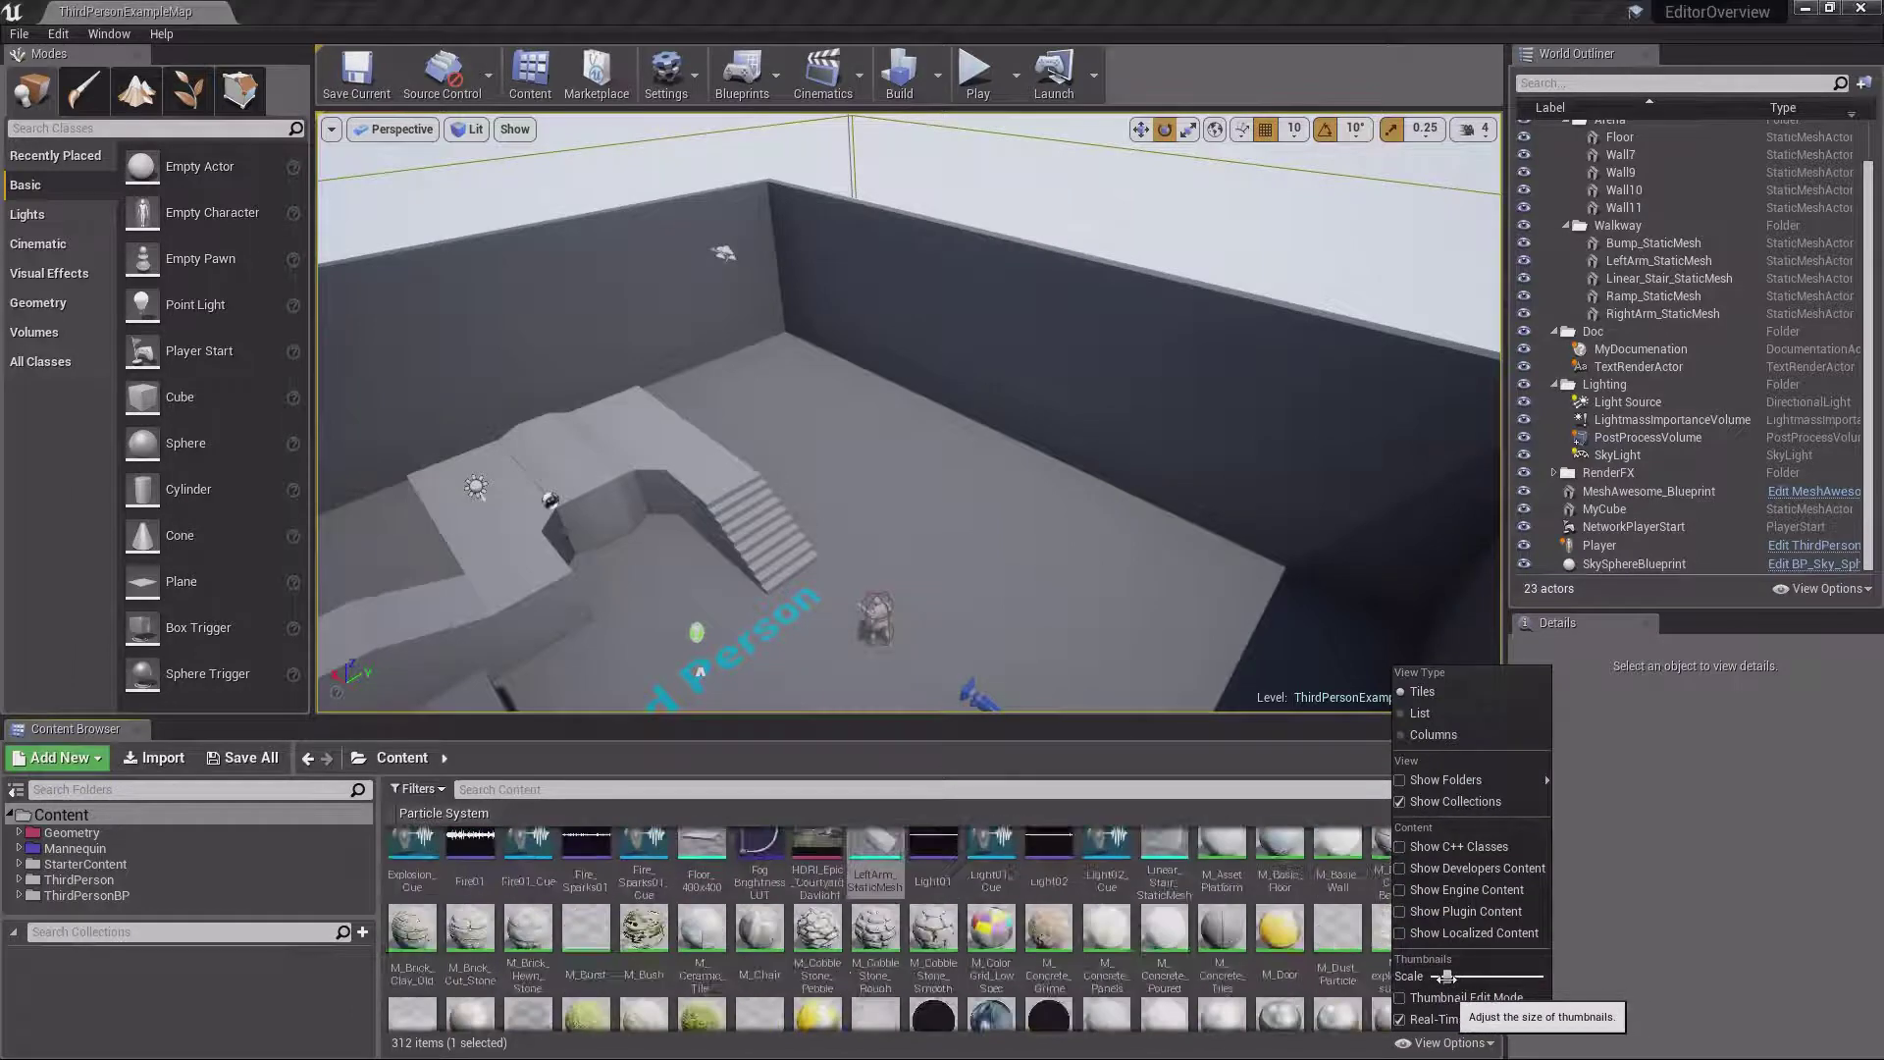
pyautogui.click(1741, 864)
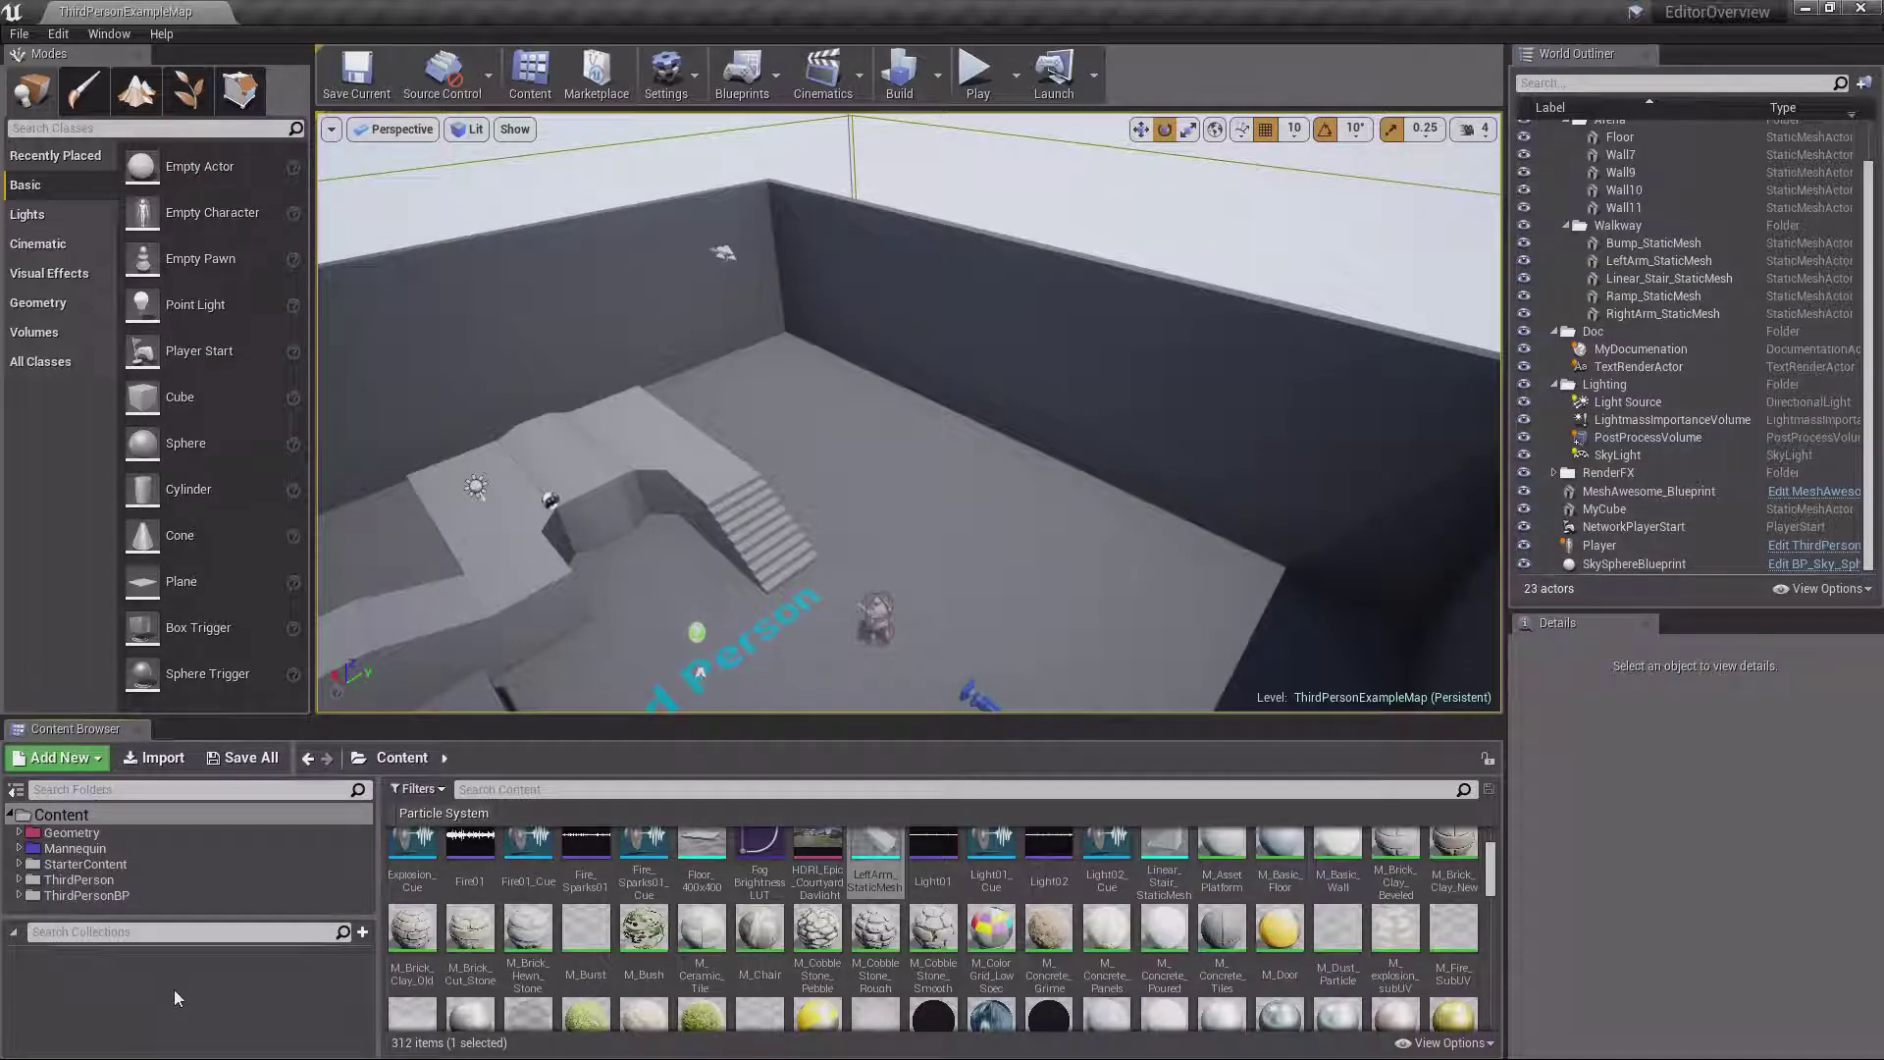
# Create a local collection named Rocks
pyautogui.click(362, 934)
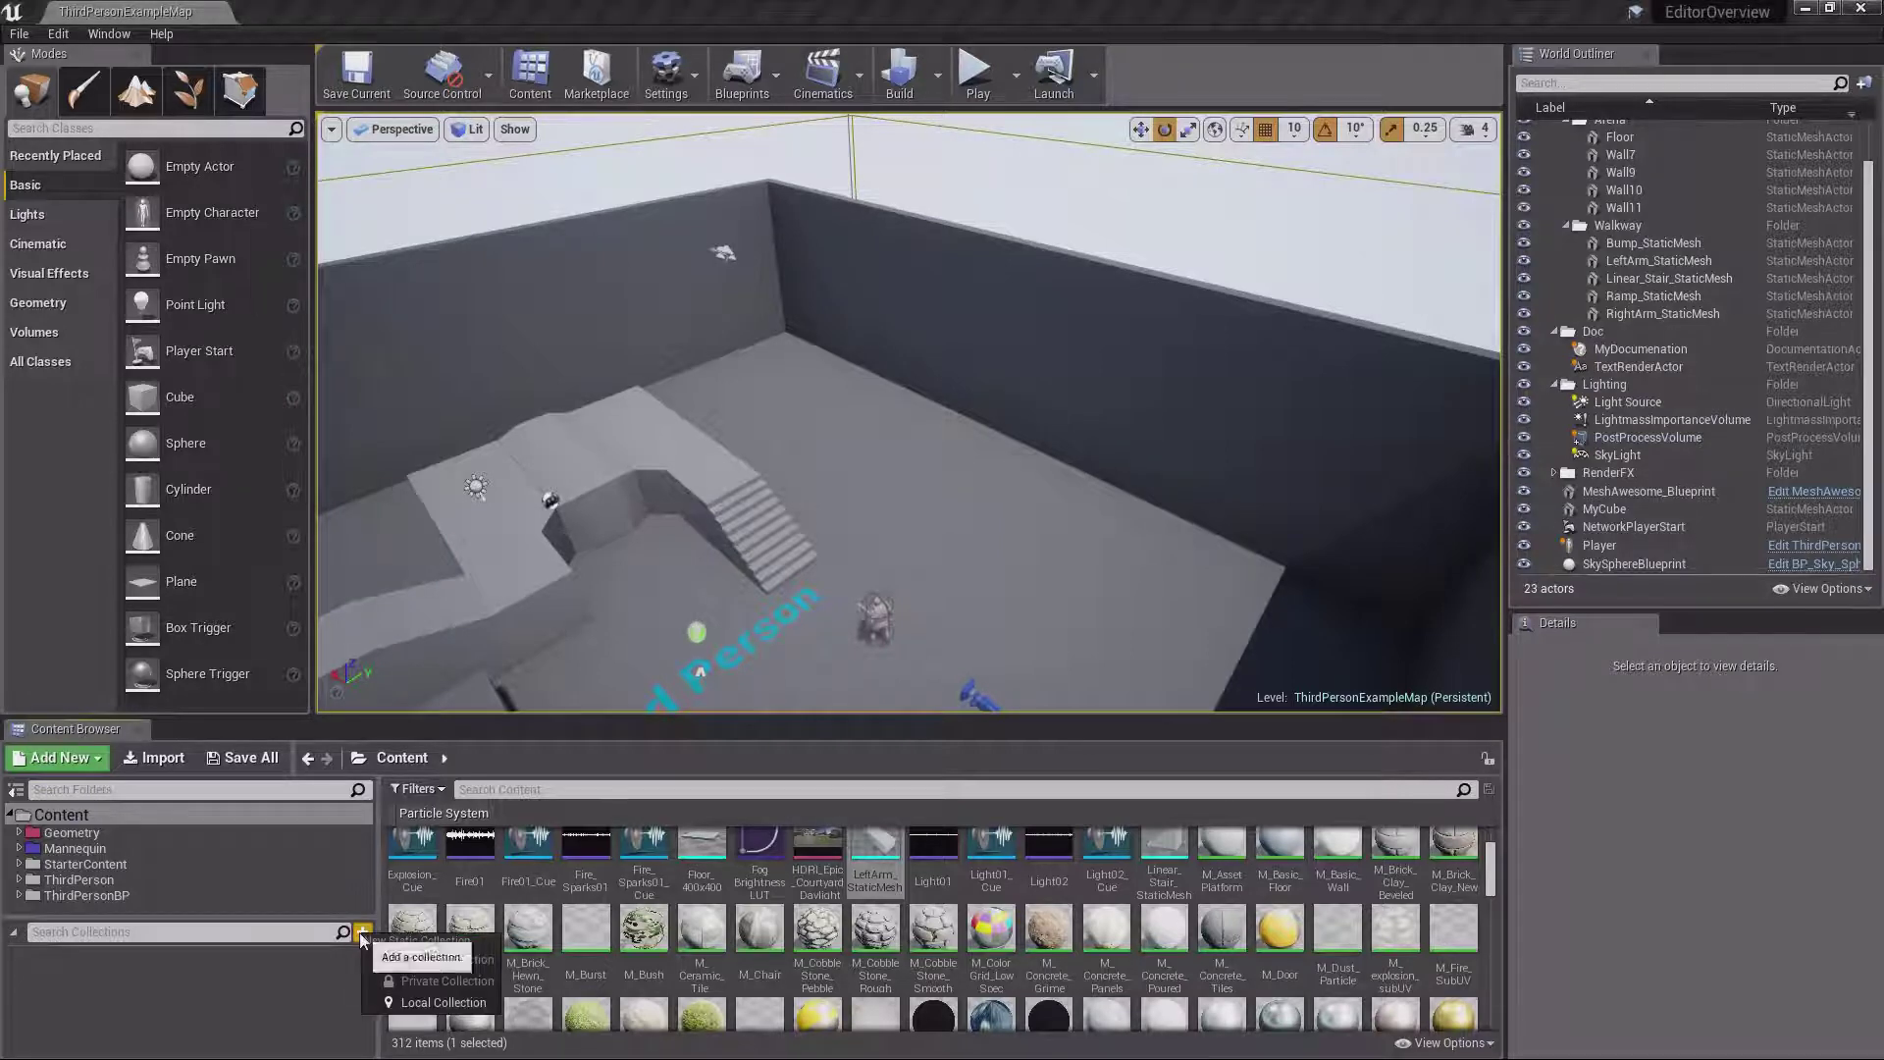
pyautogui.click(432, 1002)
pyautogui.write('Rocks')
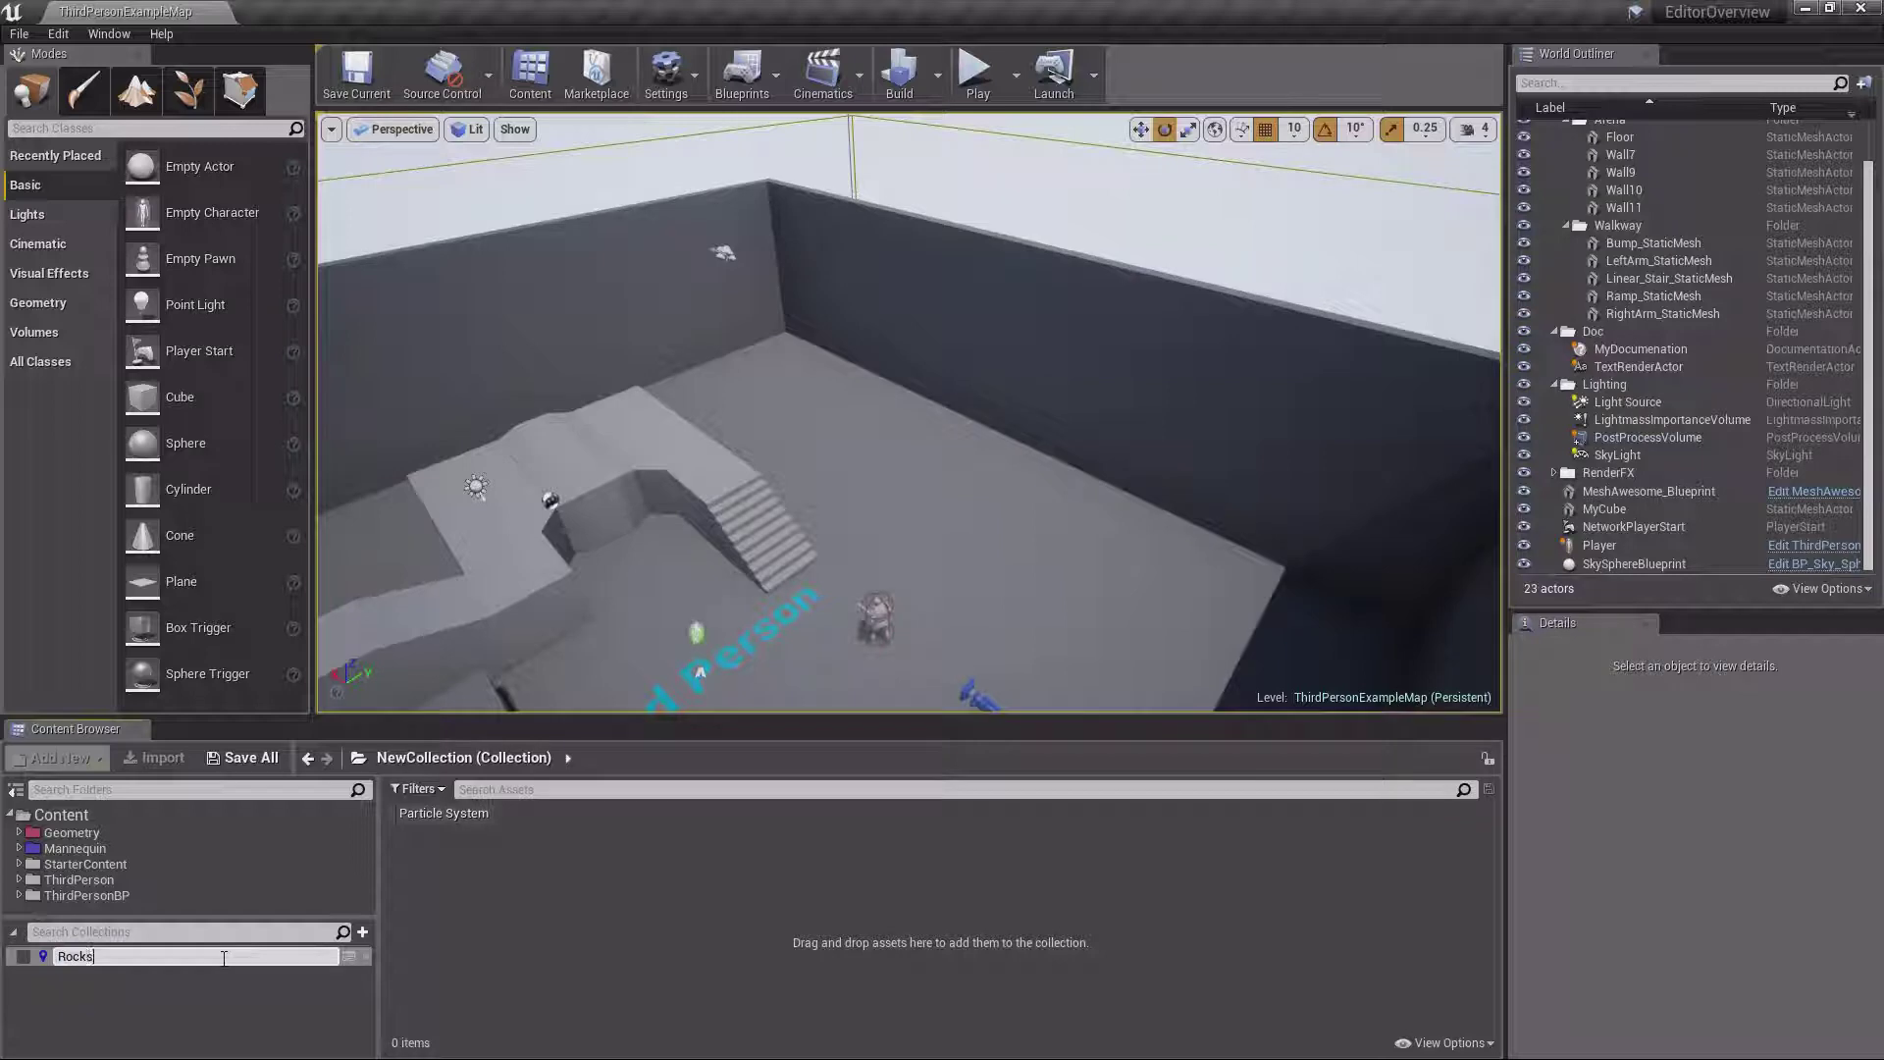
pyautogui.press('Return')
pyautogui.click(221, 958)
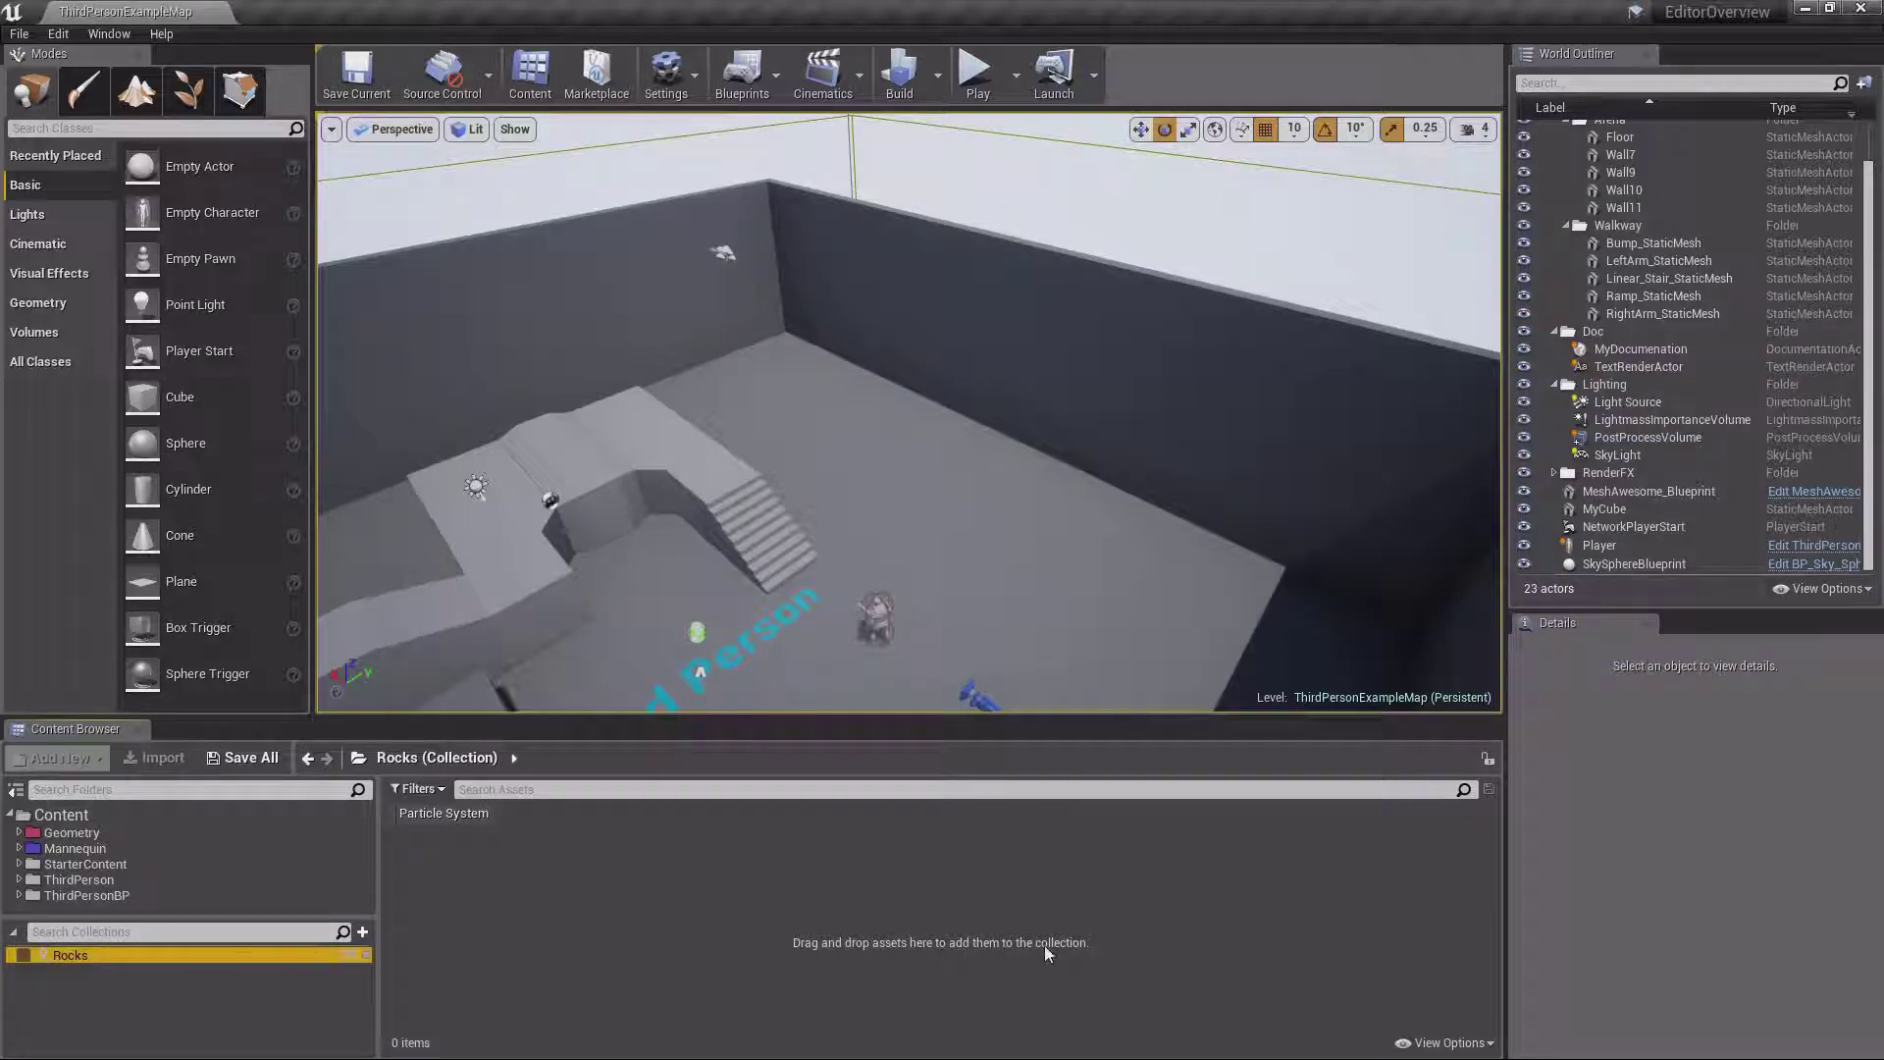
# Add M_Brick_Clay_Beveled, M_Brick_Clay_New, M_CobbleStone_Rough and M_CobbleStone_Smooth from the root Content folder to the Rocks collection
pyautogui.click(124, 815)
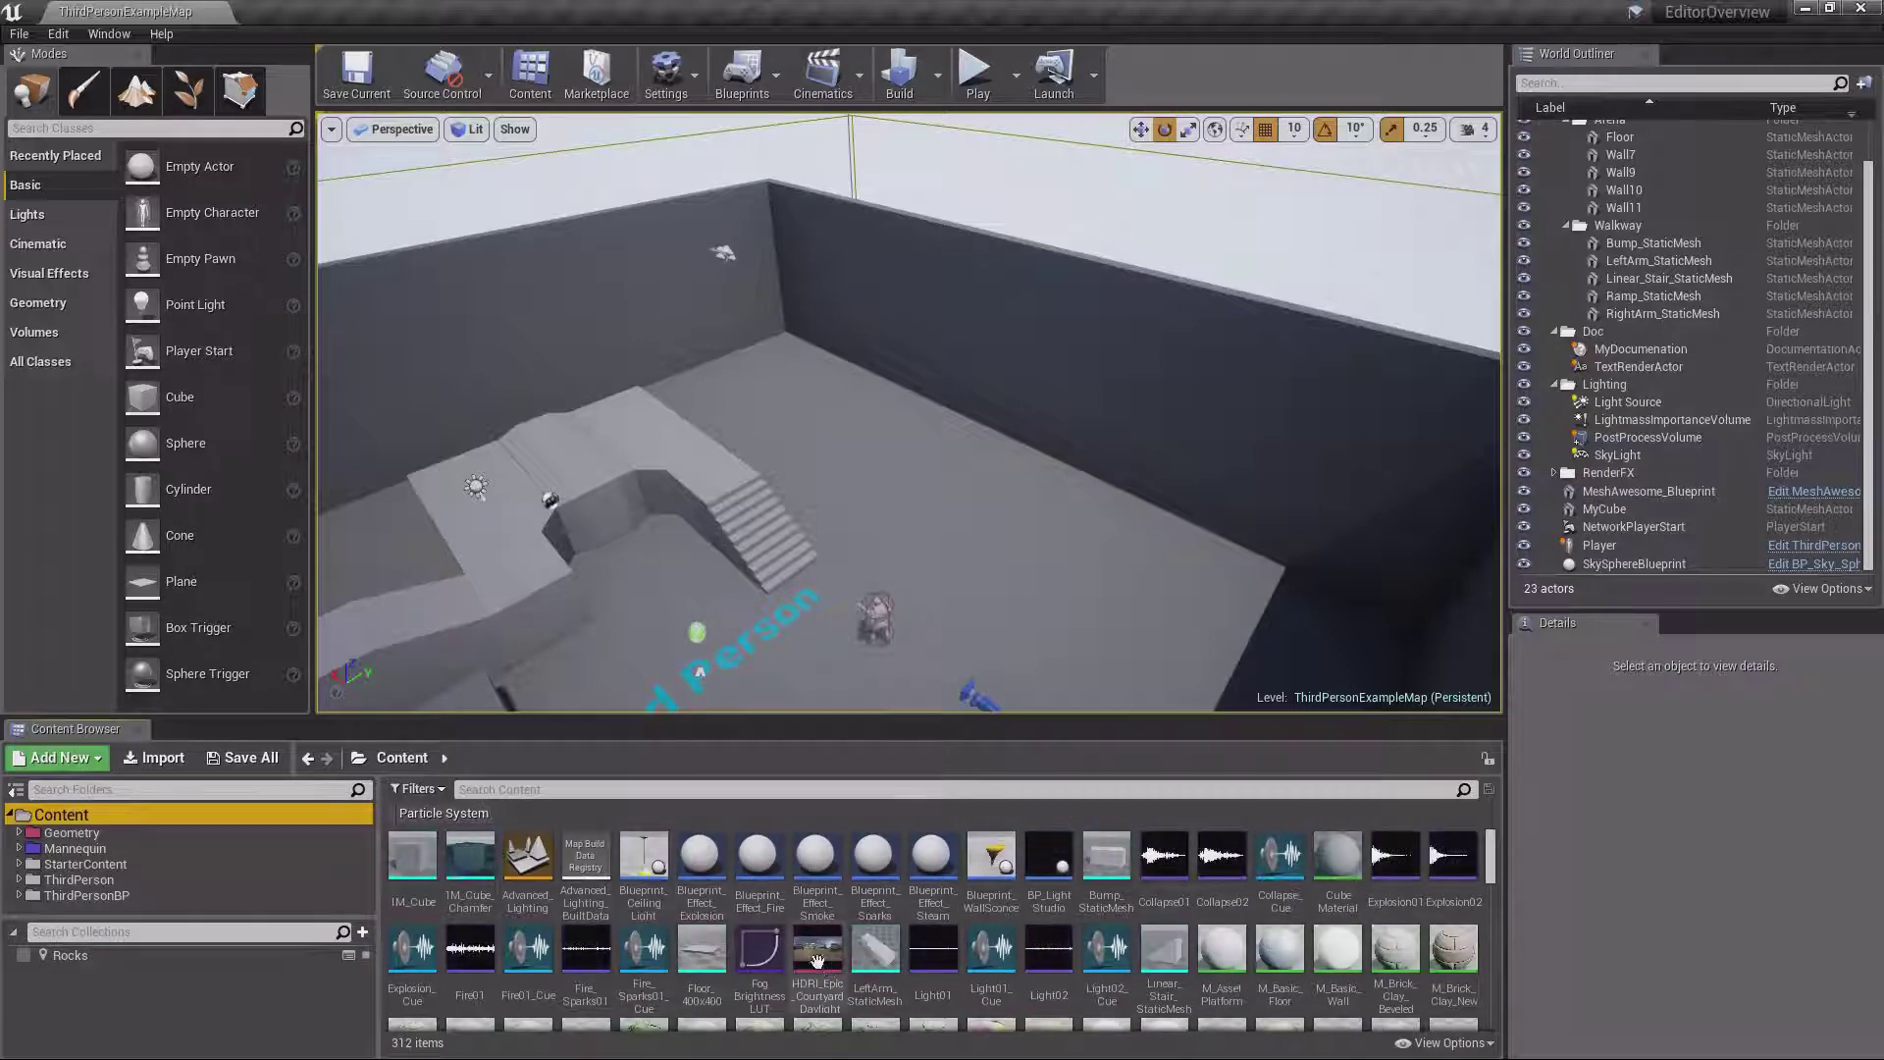
pyautogui.scroll(-2, 818, 960)
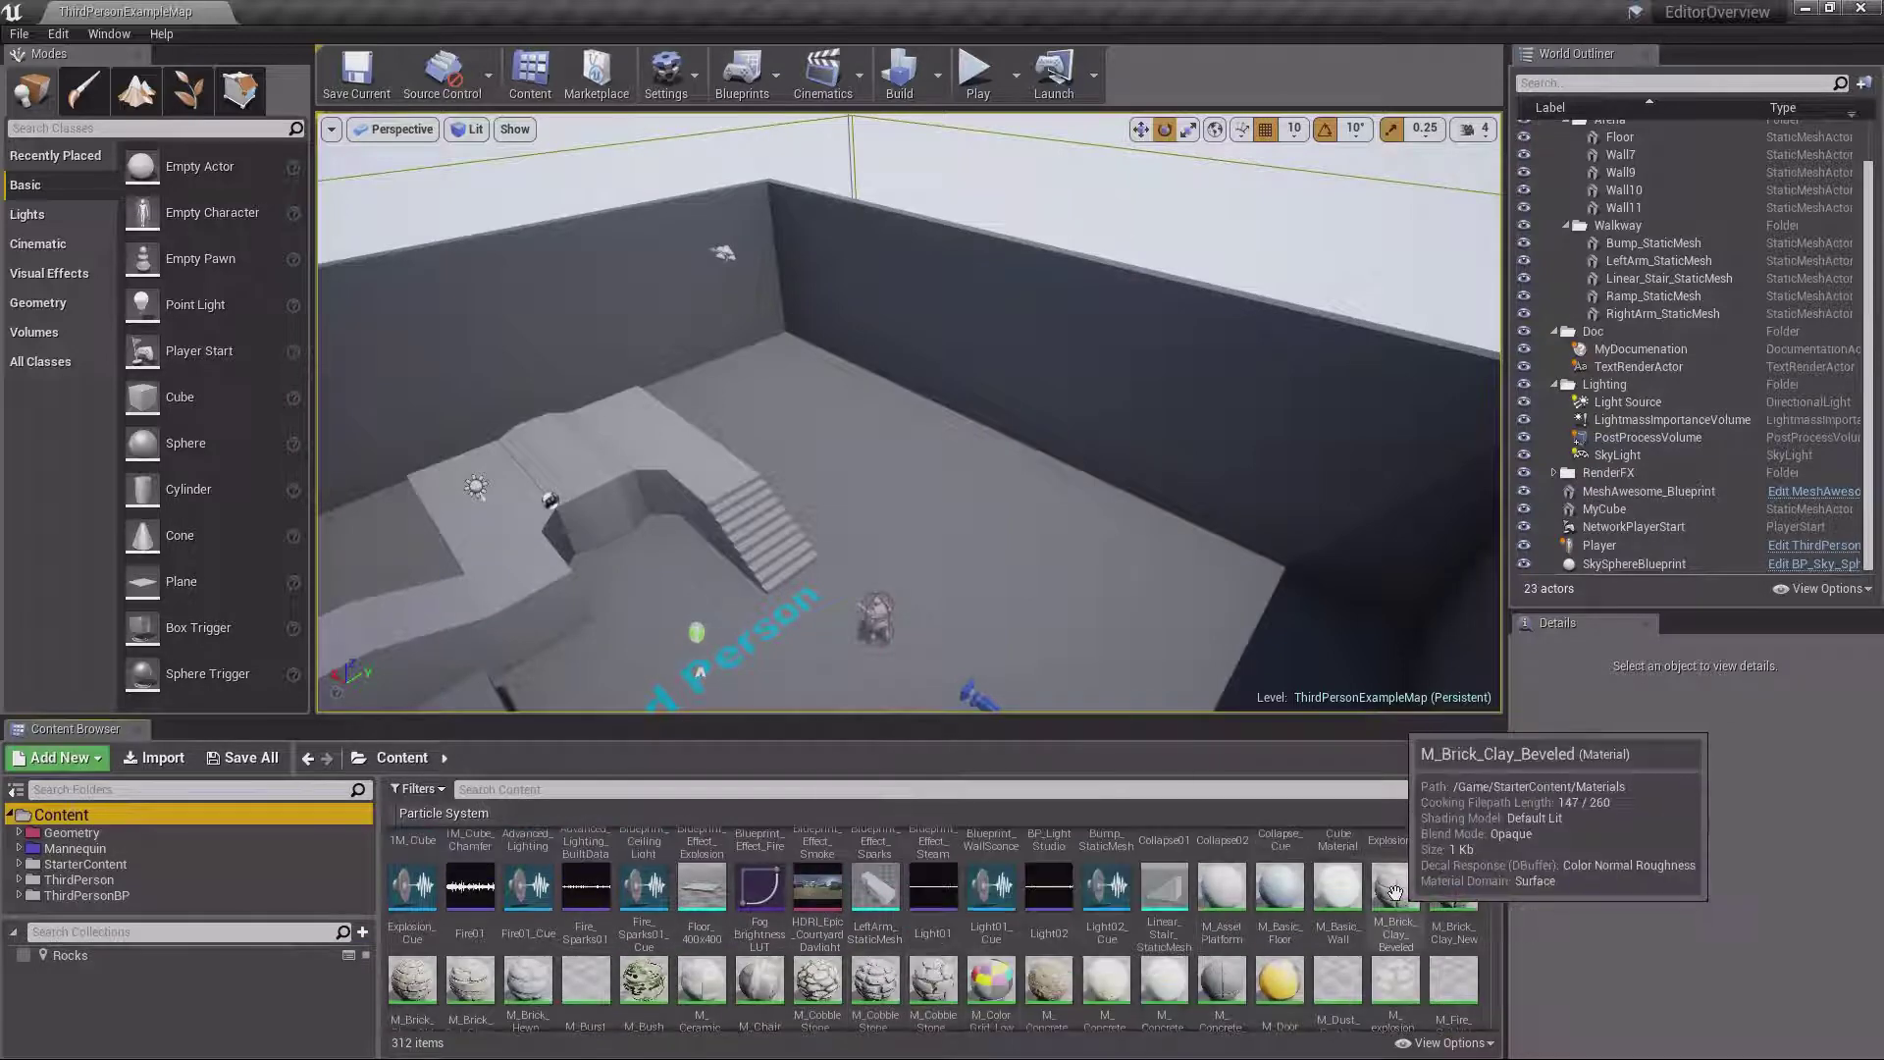
pyautogui.moveTo(1395, 891); pyautogui.dragTo(98, 956)
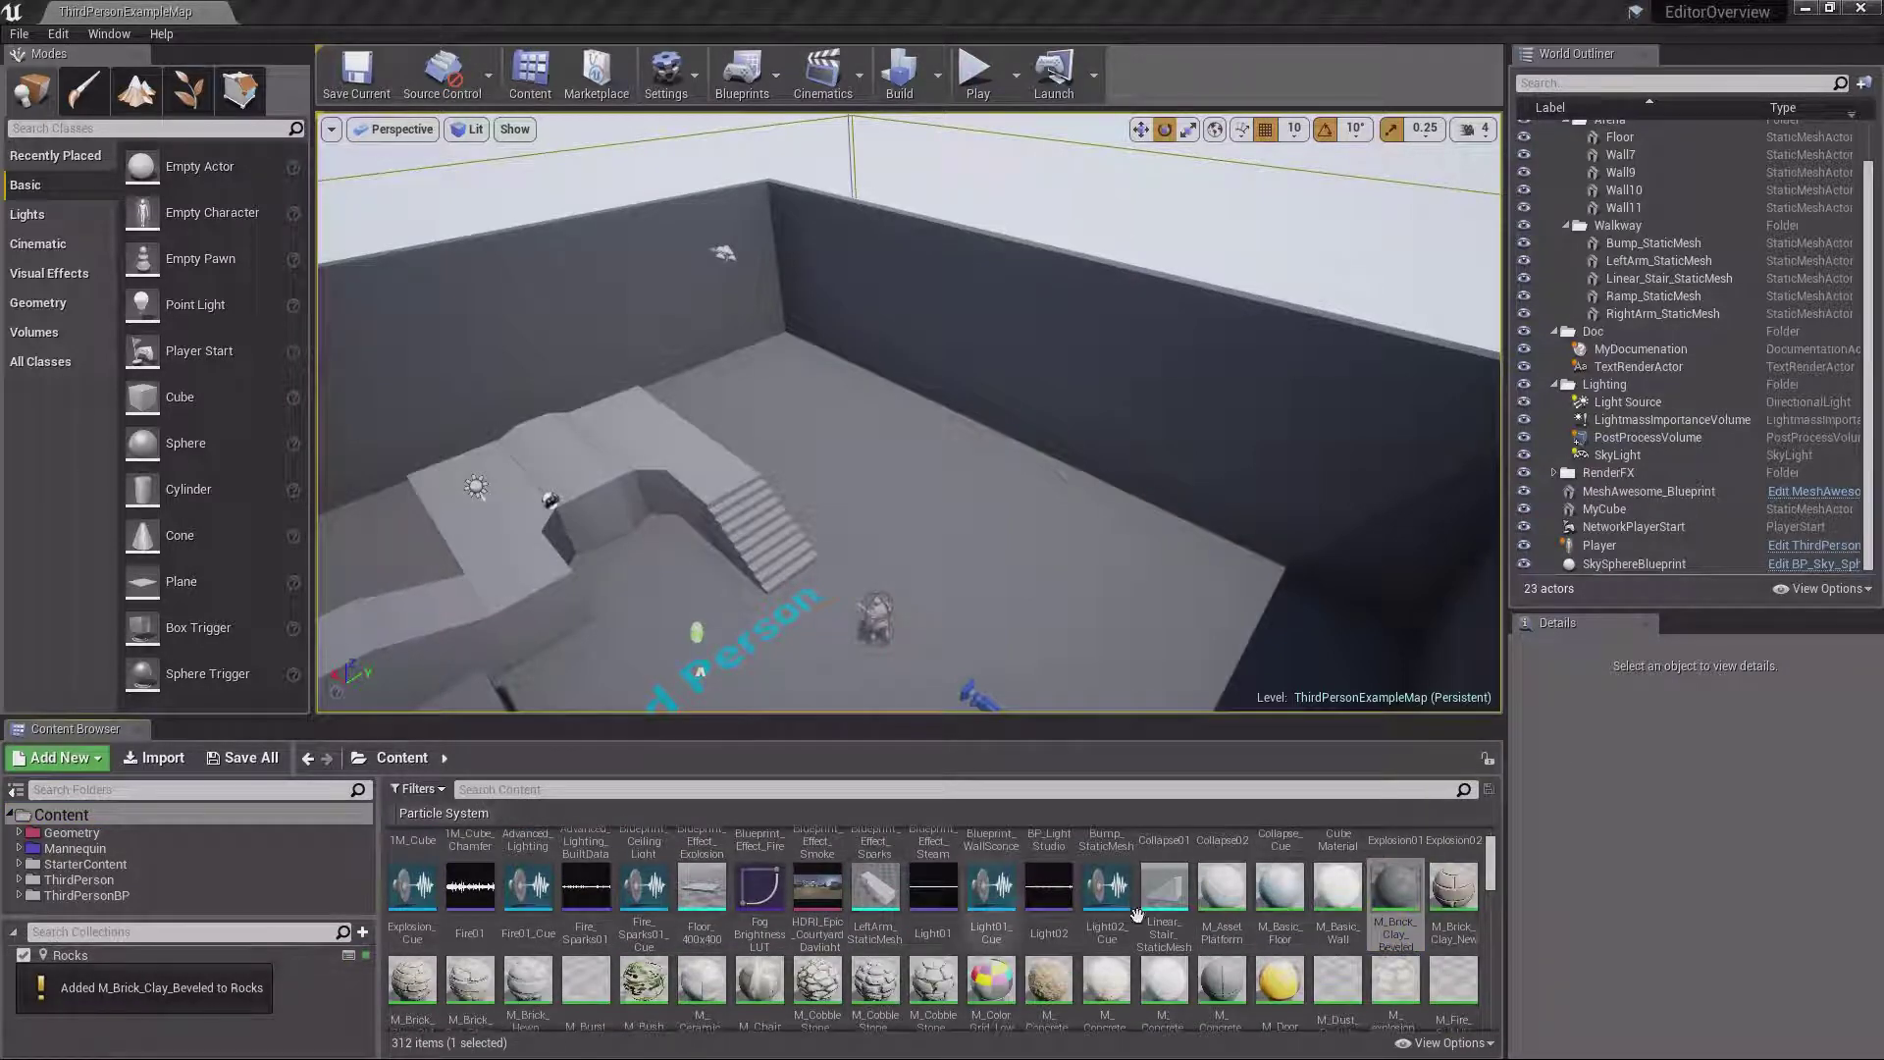
pyautogui.moveTo(1454, 889); pyautogui.dragTo(78, 955)
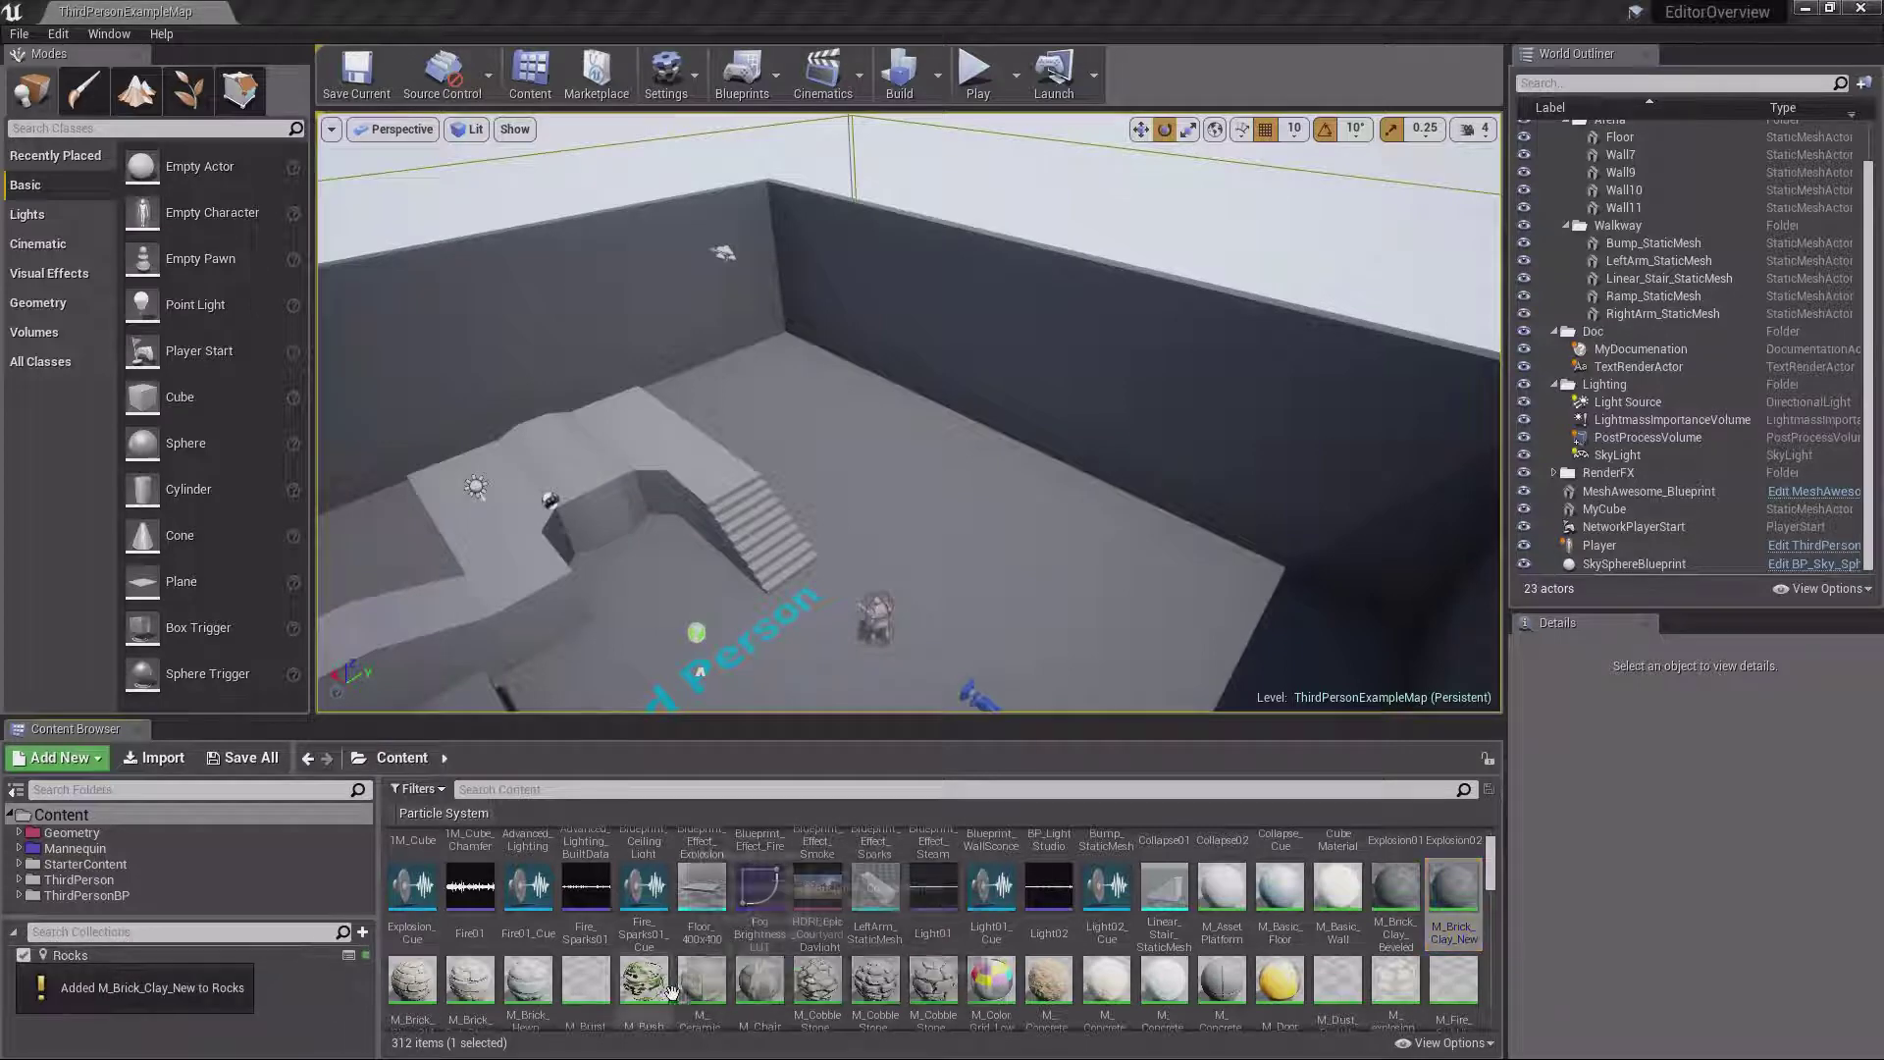
pyautogui.scroll(-2, 673, 991)
pyautogui.moveTo(876, 853); pyautogui.dragTo(78, 955)
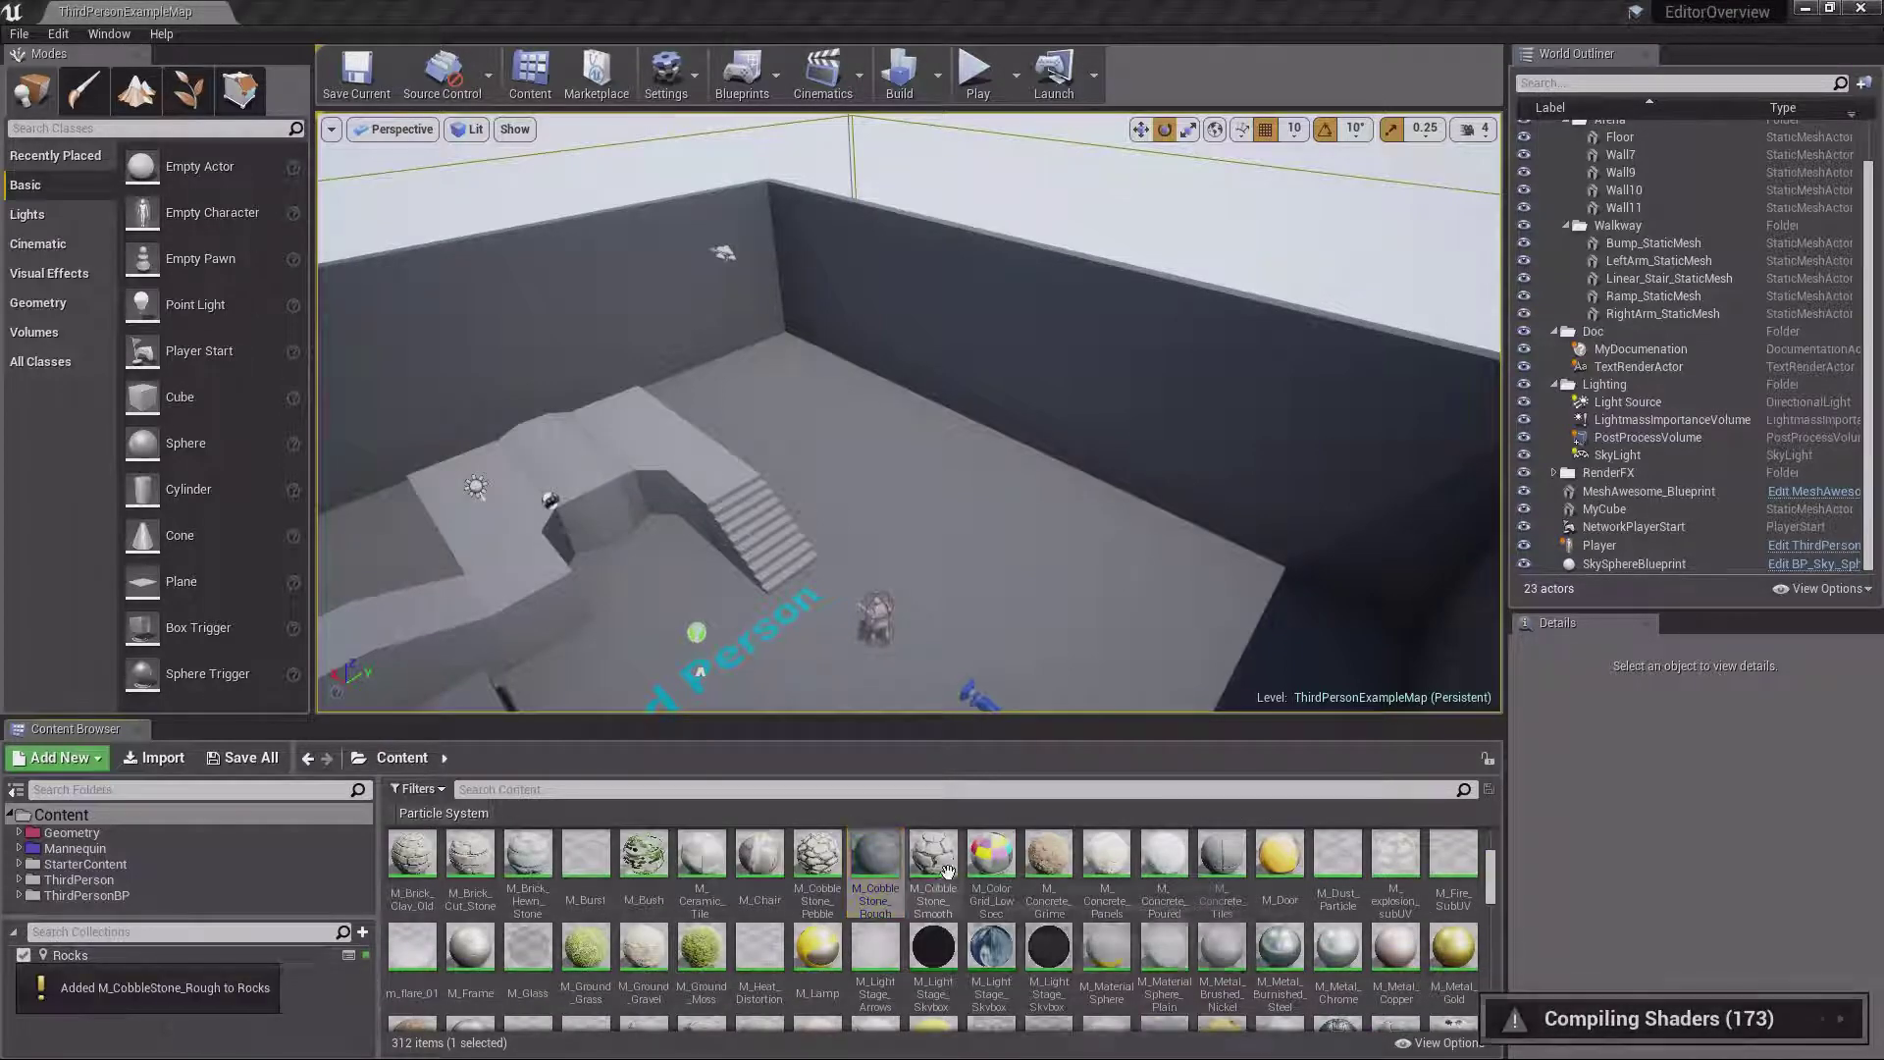
pyautogui.moveTo(947, 871); pyautogui.dragTo(173, 952)
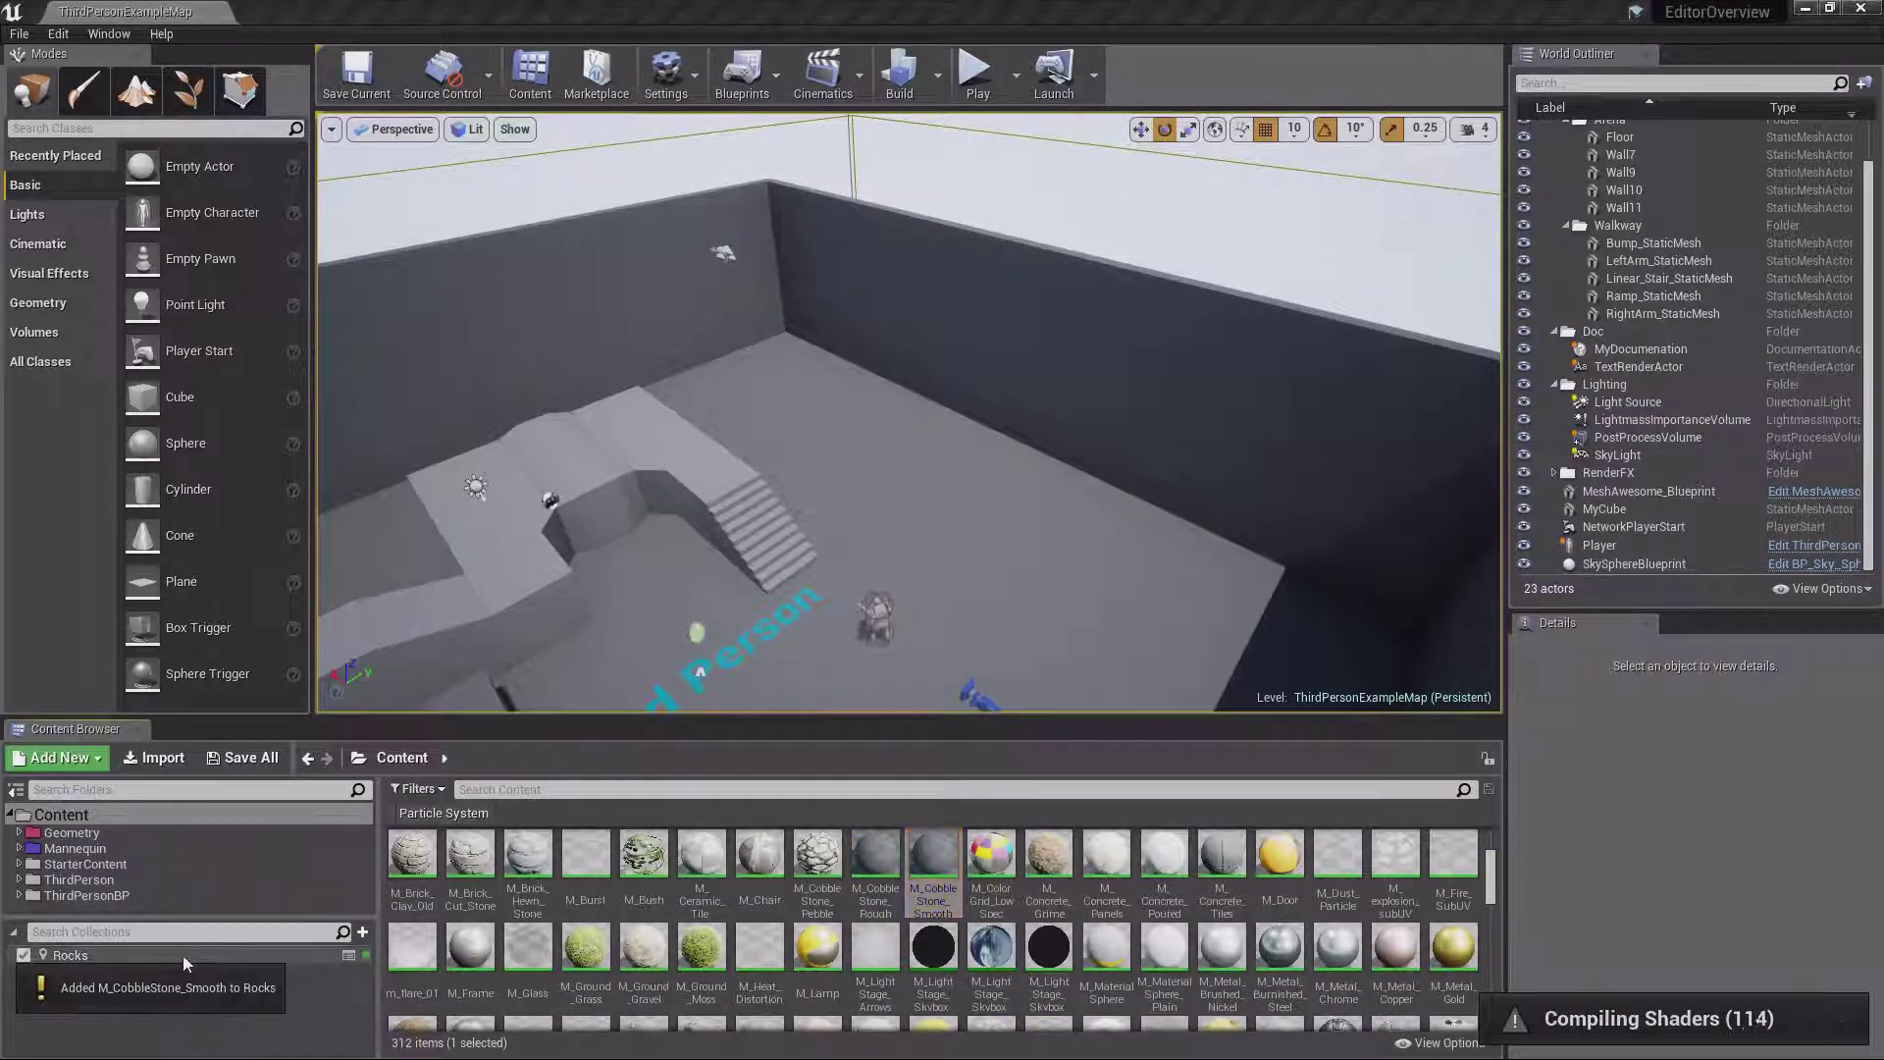
# Look at the ThirdPersonBP folder and open the Rocks collection to view the assets it holds
pyautogui.click(121, 952)
pyautogui.click(93, 896)
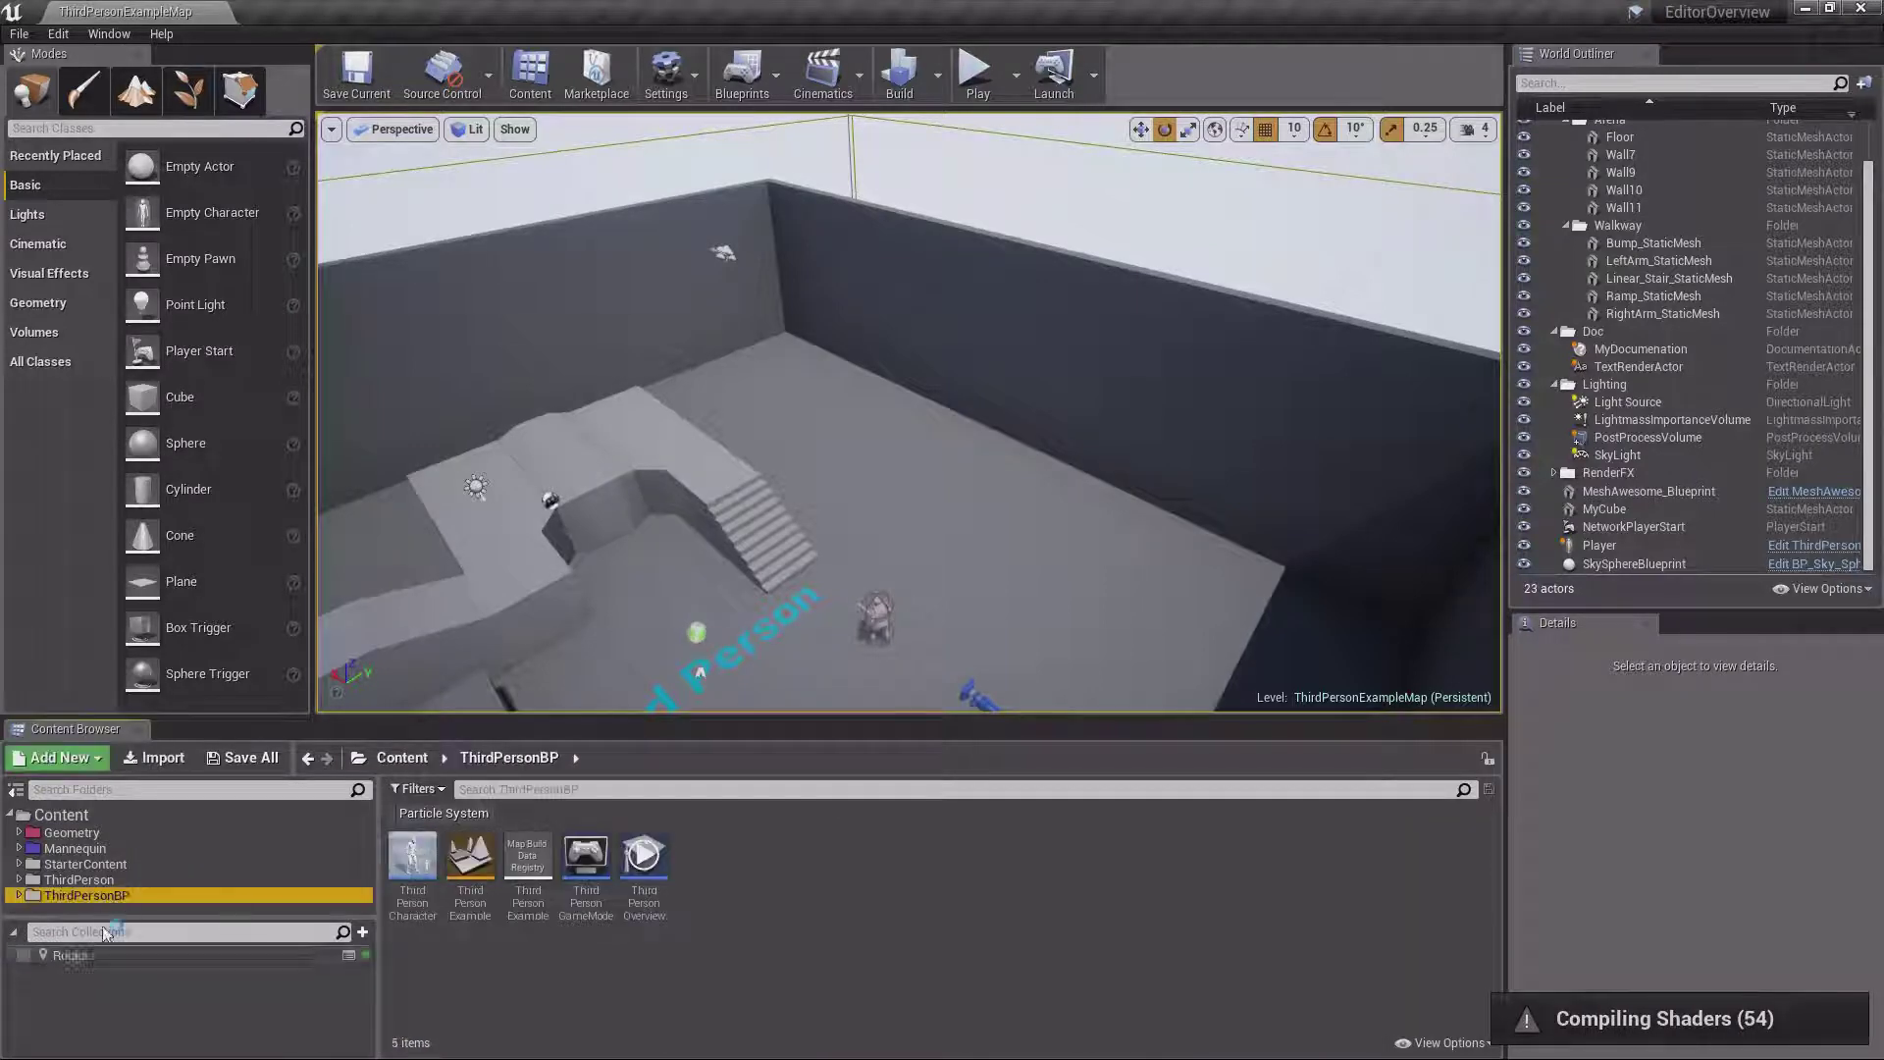
pyautogui.click(90, 956)
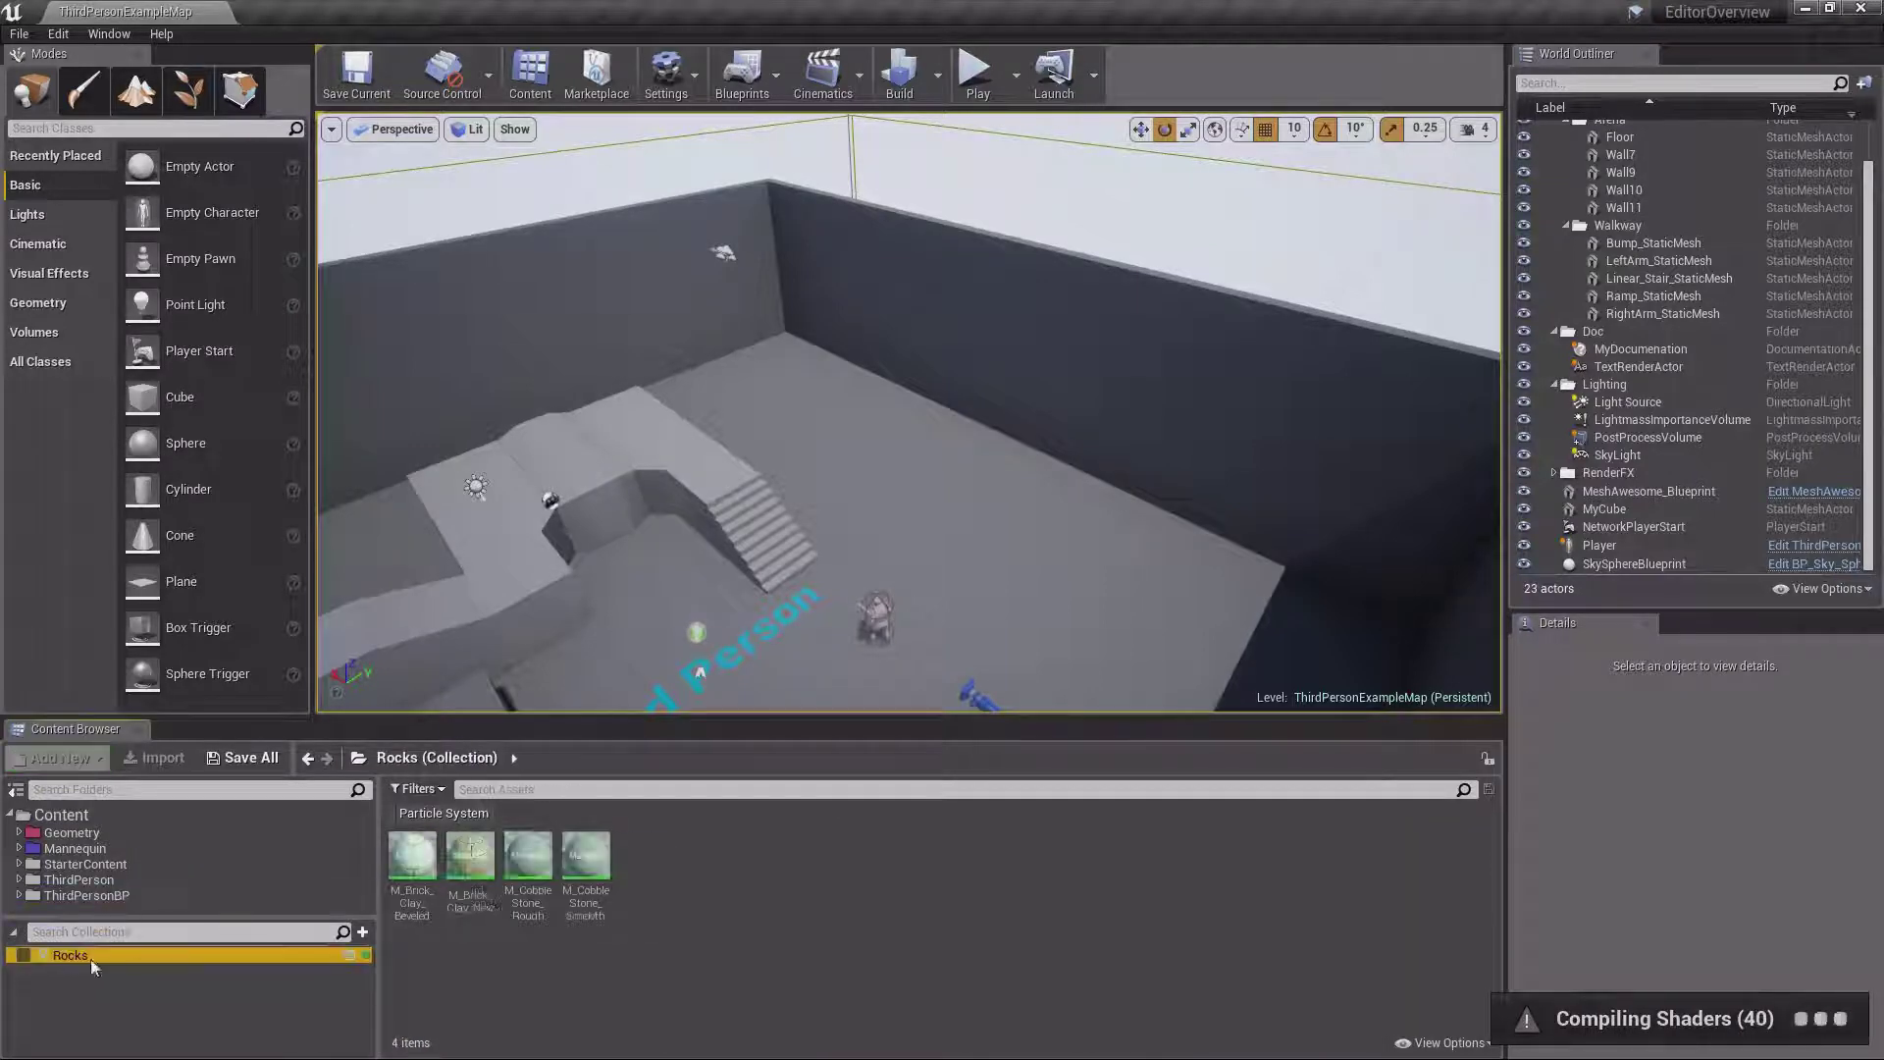
pyautogui.click(611, 975)
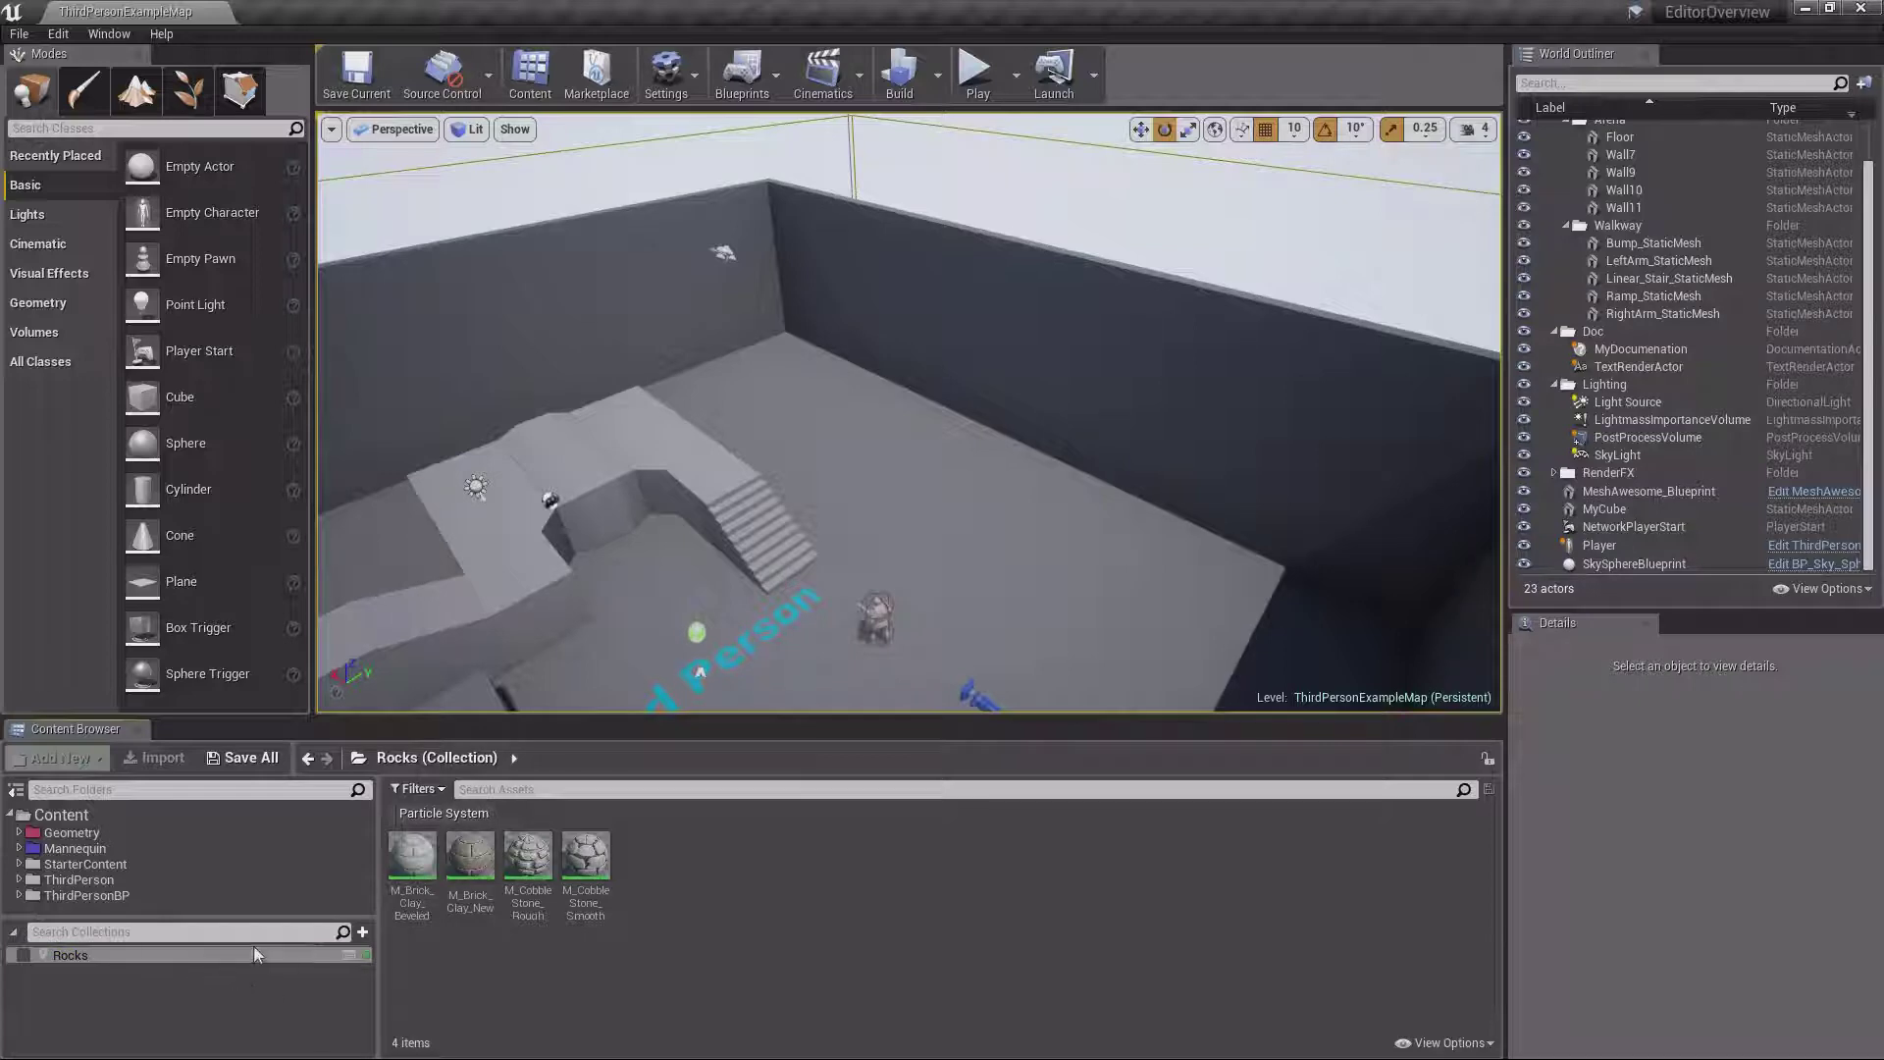
# Set the Rocks collection's color to blue, hex sRGB 0035BCFF
pyautogui.rightClick(189, 957)
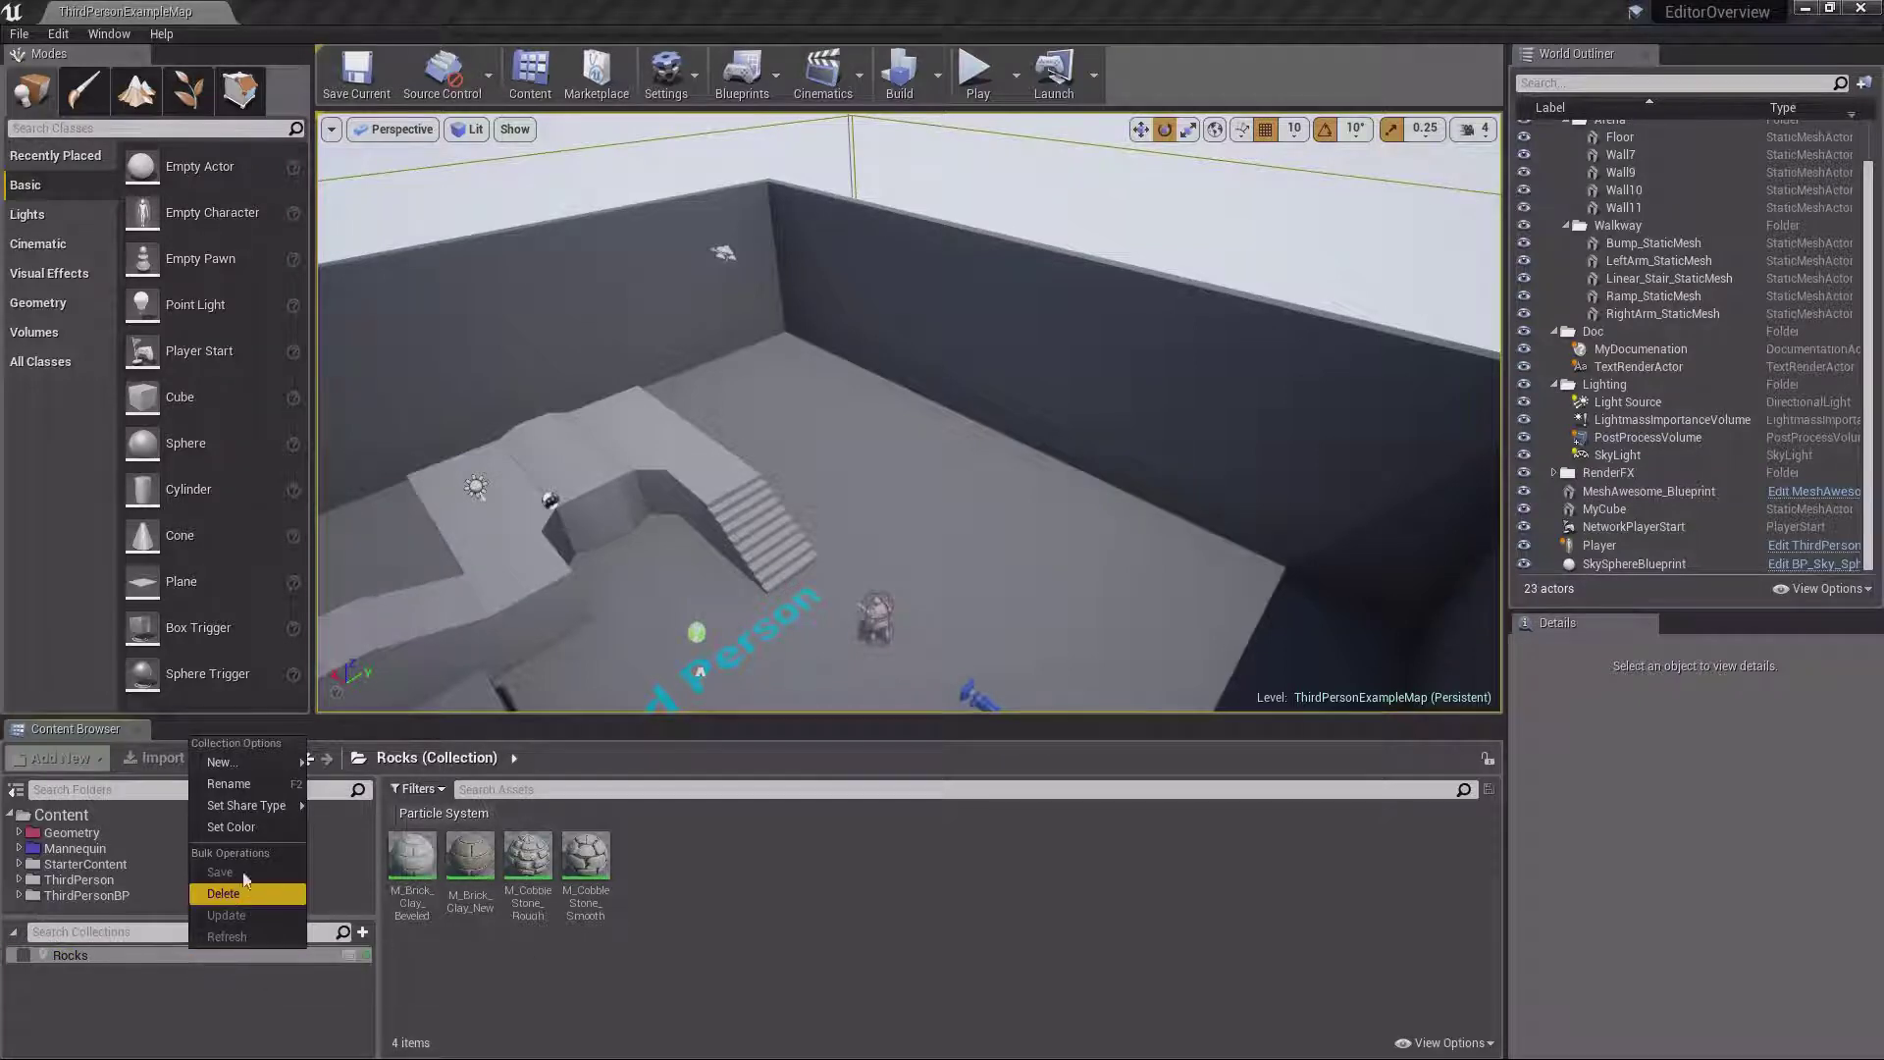
pyautogui.click(244, 829)
pyautogui.moveTo(325, 653); pyautogui.dragTo(298, 621)
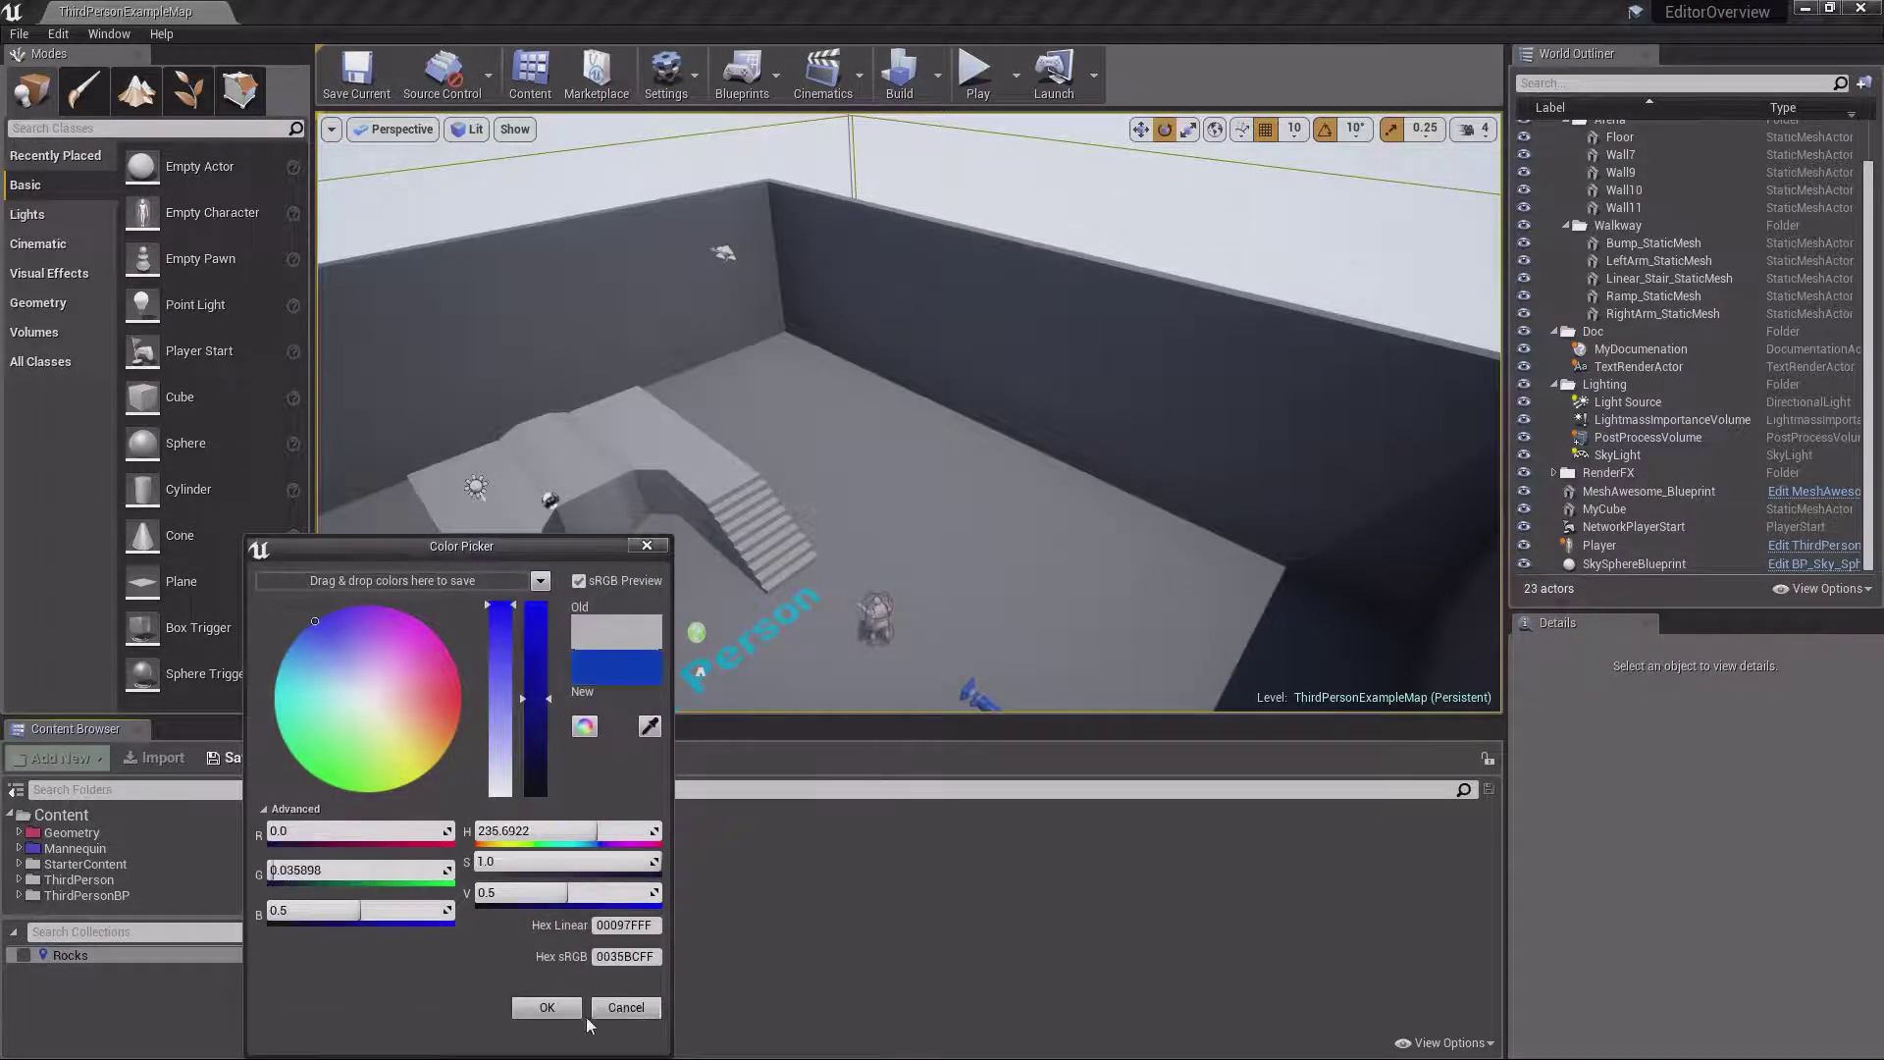
pyautogui.click(548, 1006)
pyautogui.rightClick(127, 951)
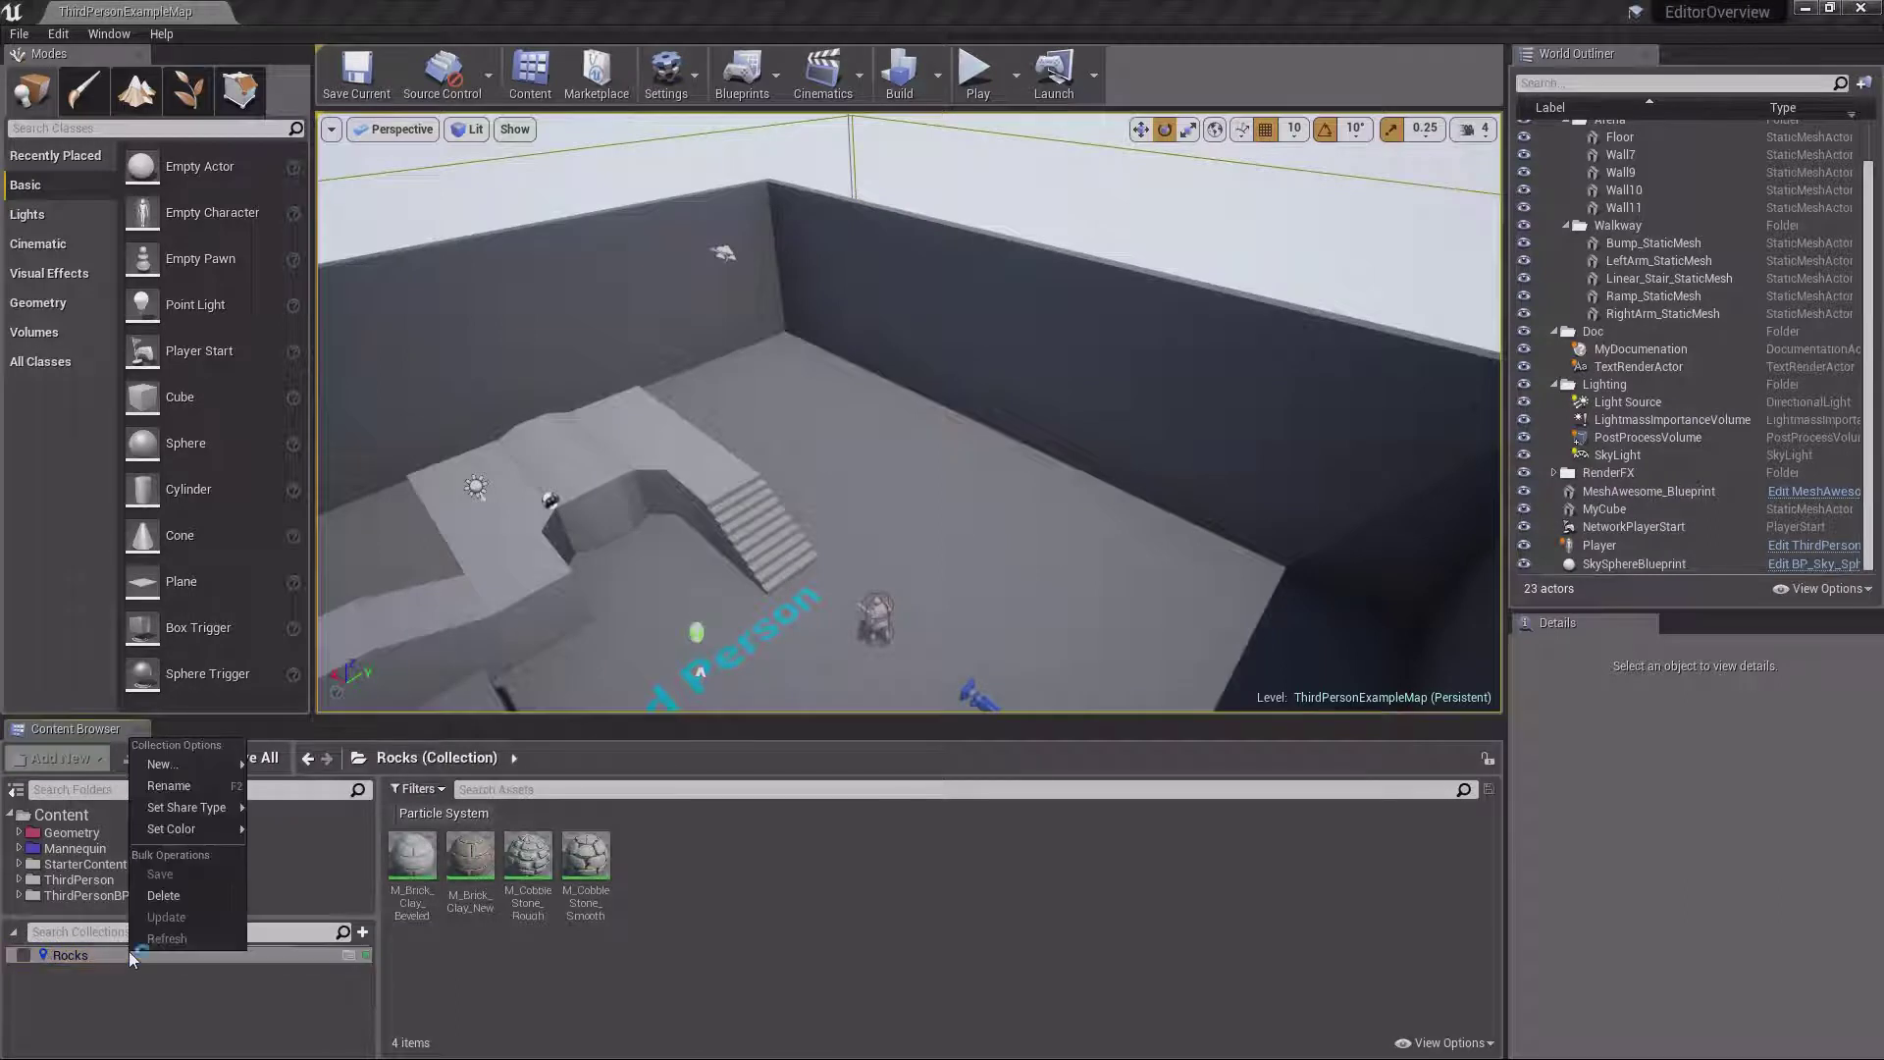
pyautogui.moveTo(206, 828)
pyautogui.click(279, 1025)
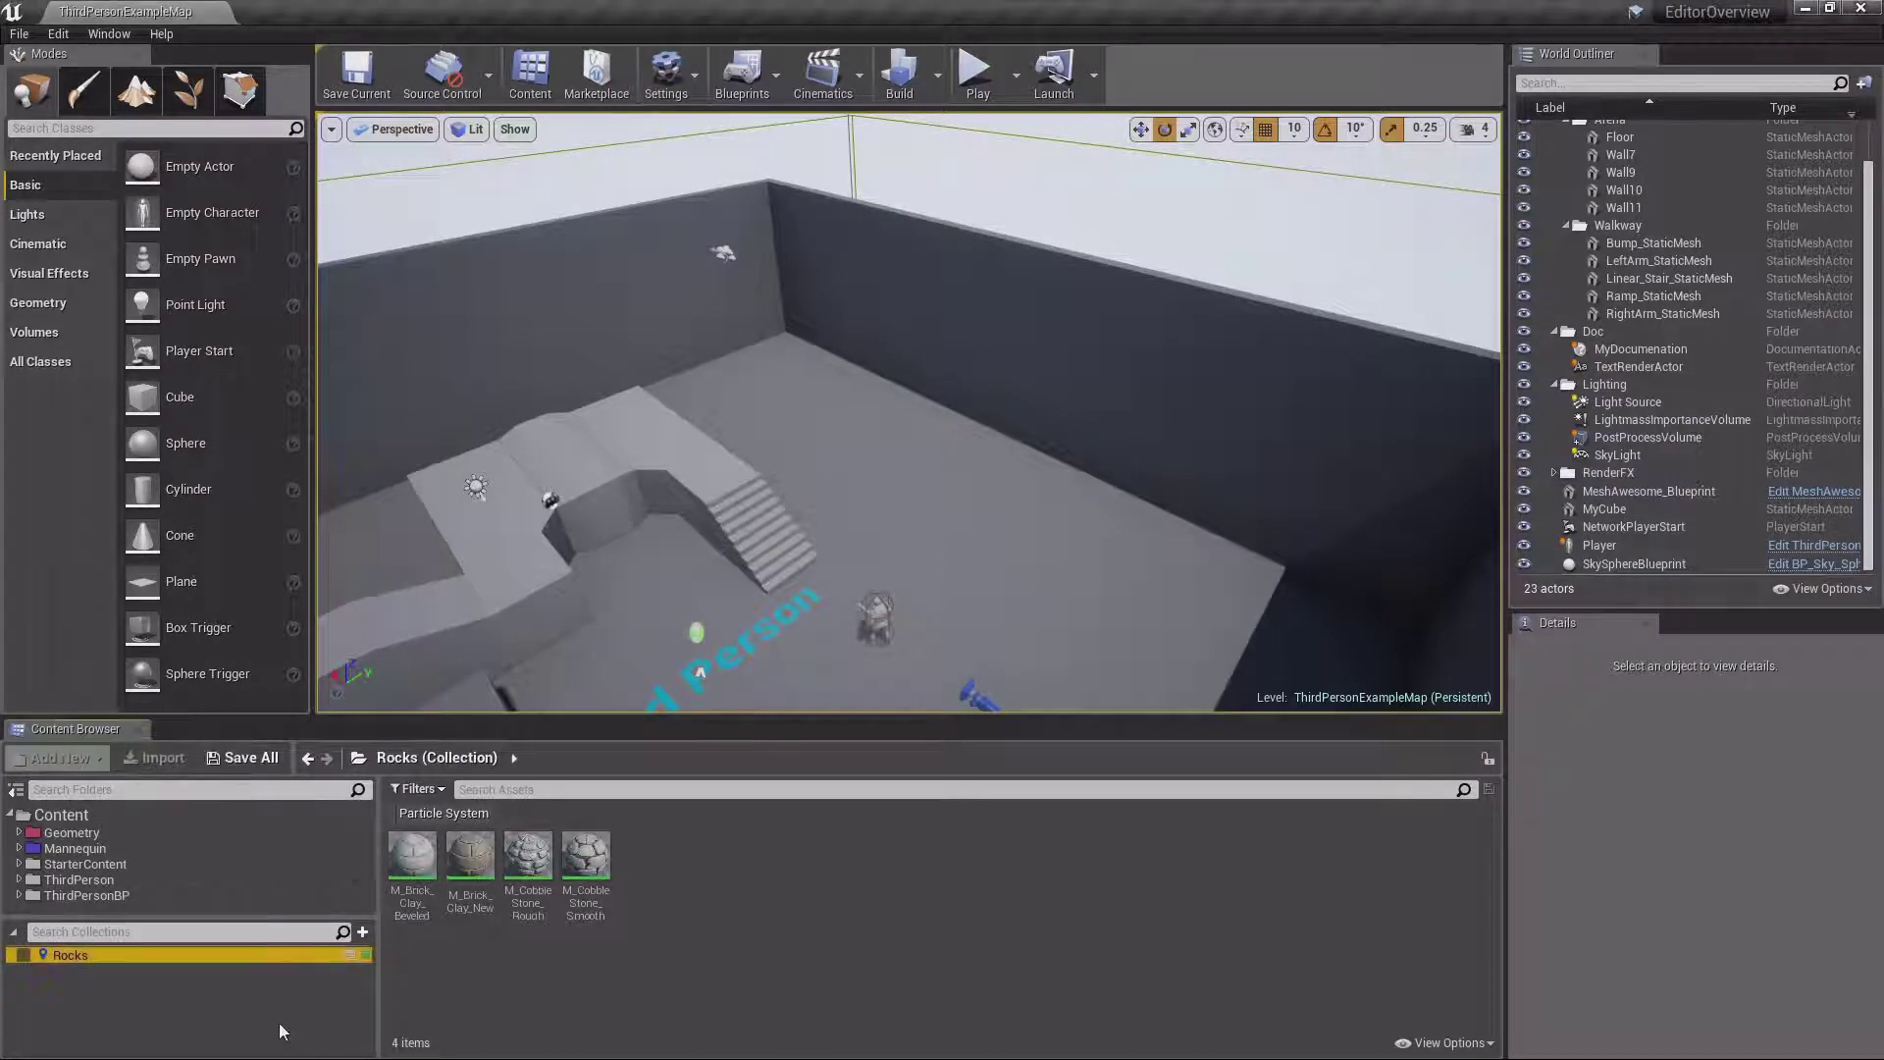
pyautogui.moveTo(350, 956)
# Search the root Content folder for Material, using the suggested asset type
pyautogui.click(148, 815)
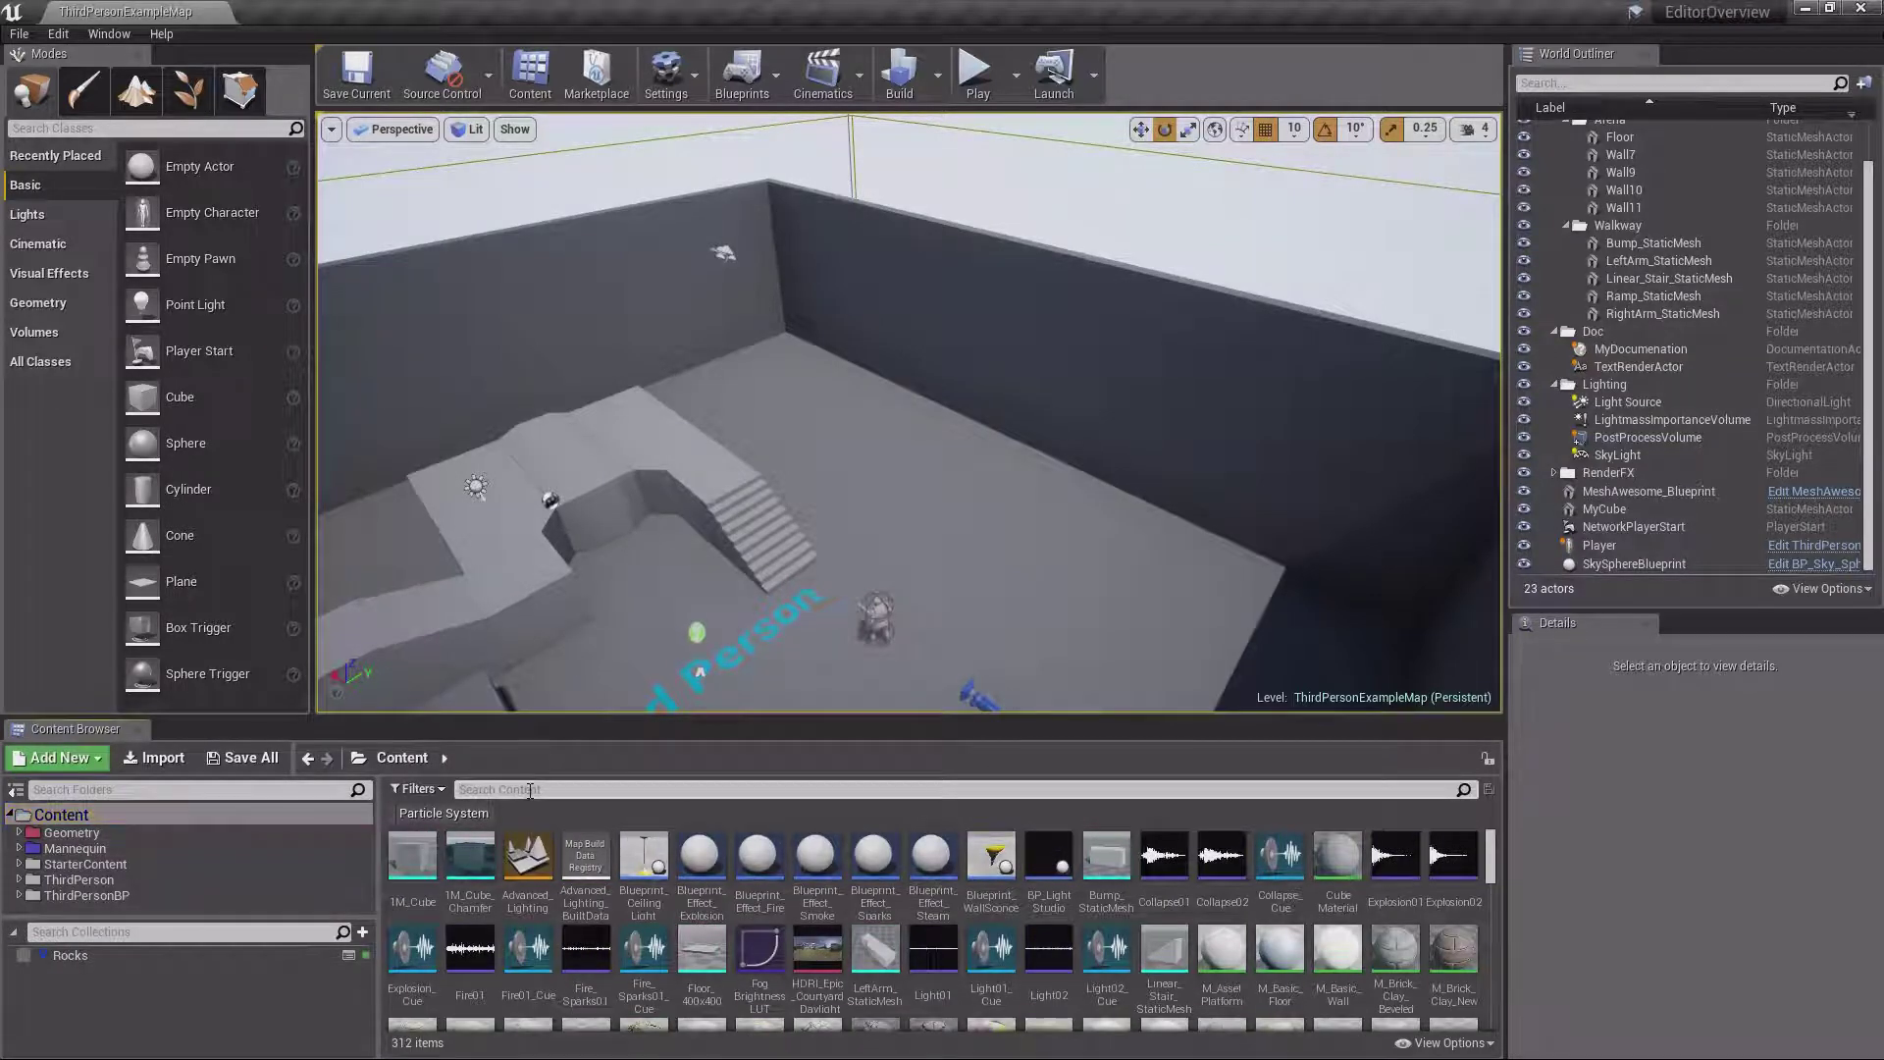
pyautogui.write('mat')
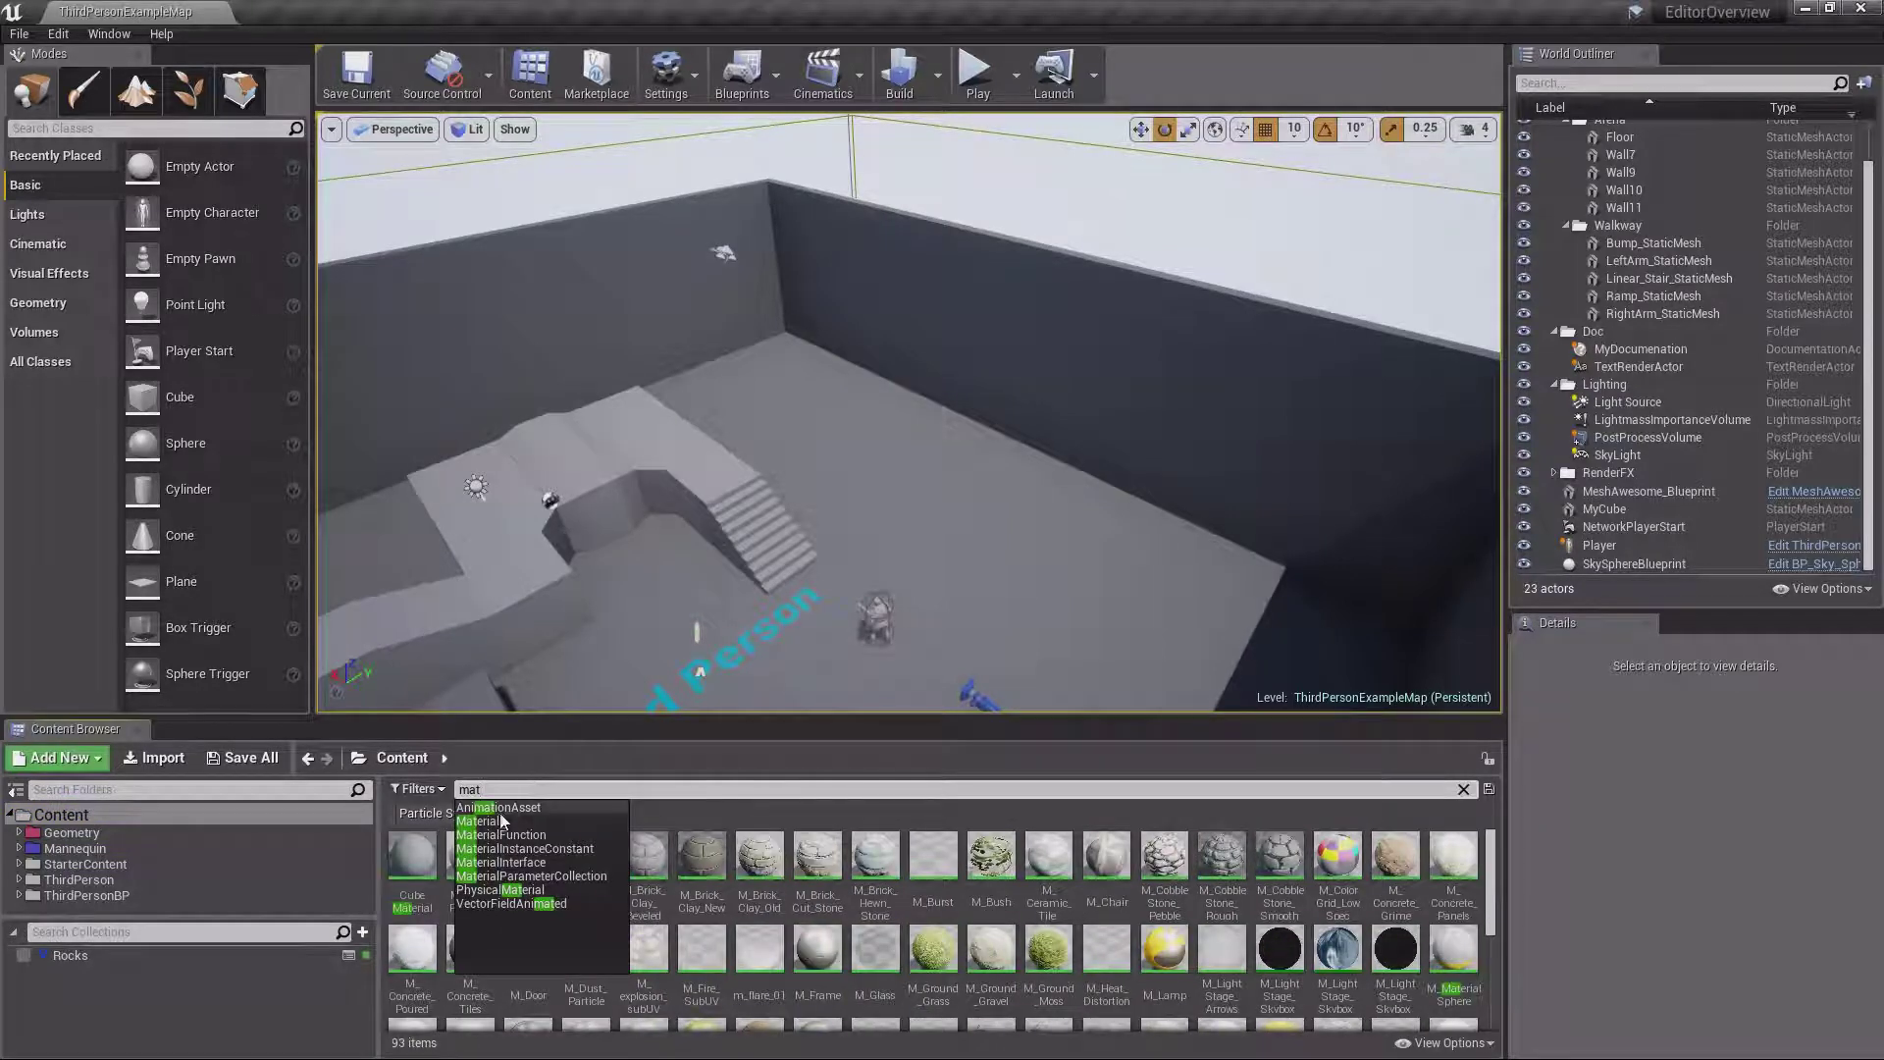
pyautogui.click(496, 821)
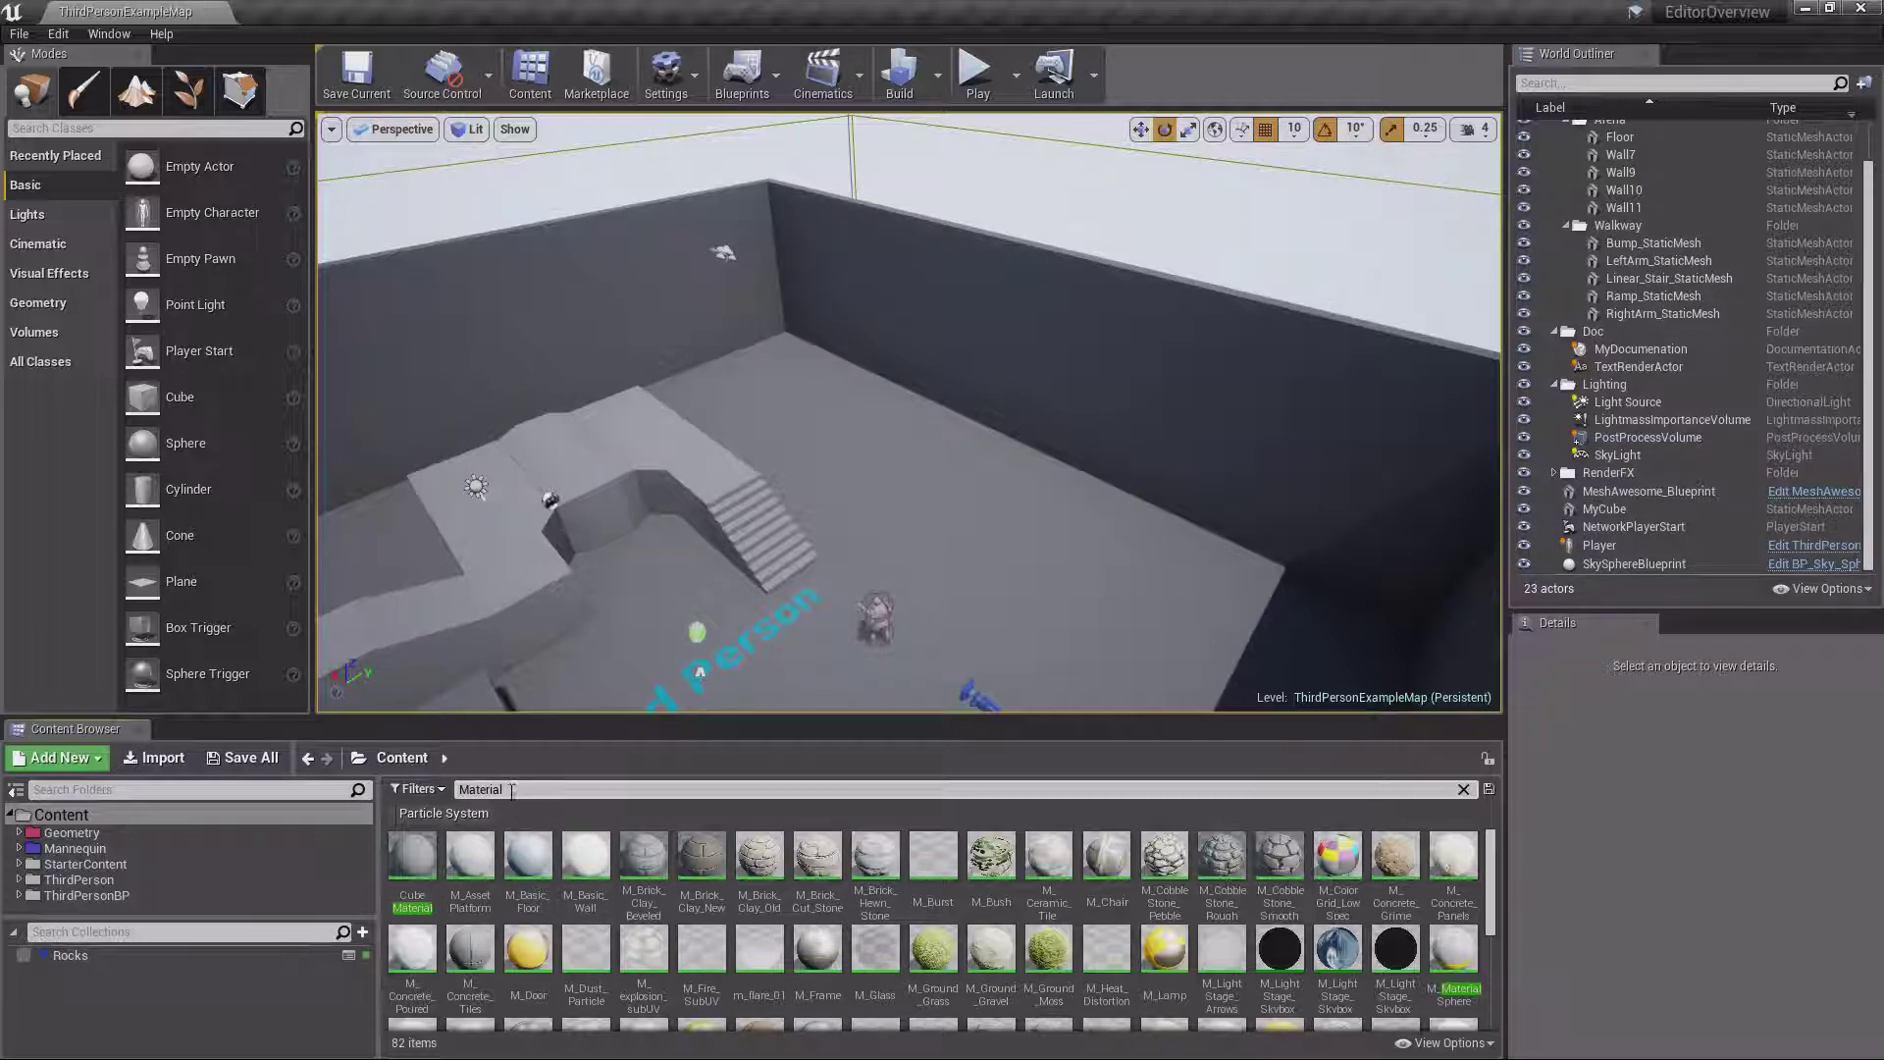
# Save the Material search as a local dynamic collection named Material_Search
pyautogui.click(529, 791)
pyautogui.click(1491, 791)
pyautogui.click(1545, 861)
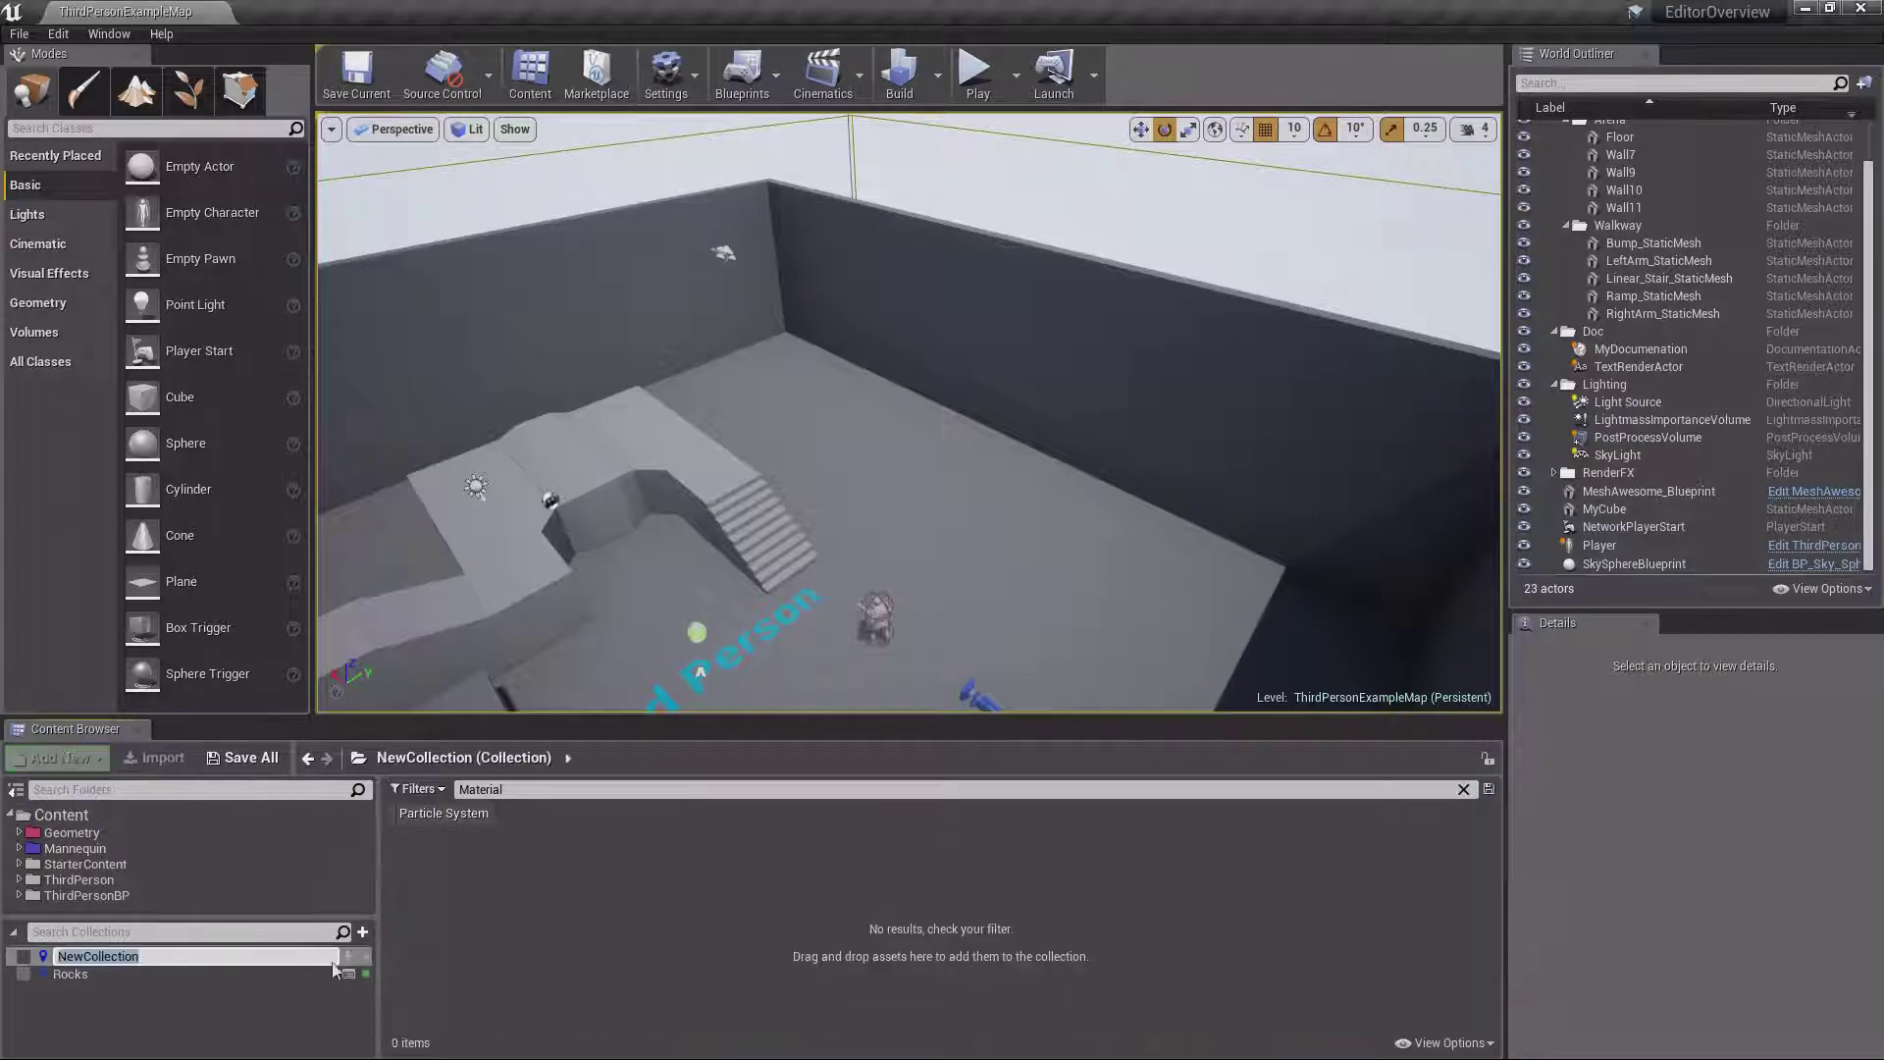
pyautogui.write('Mater')
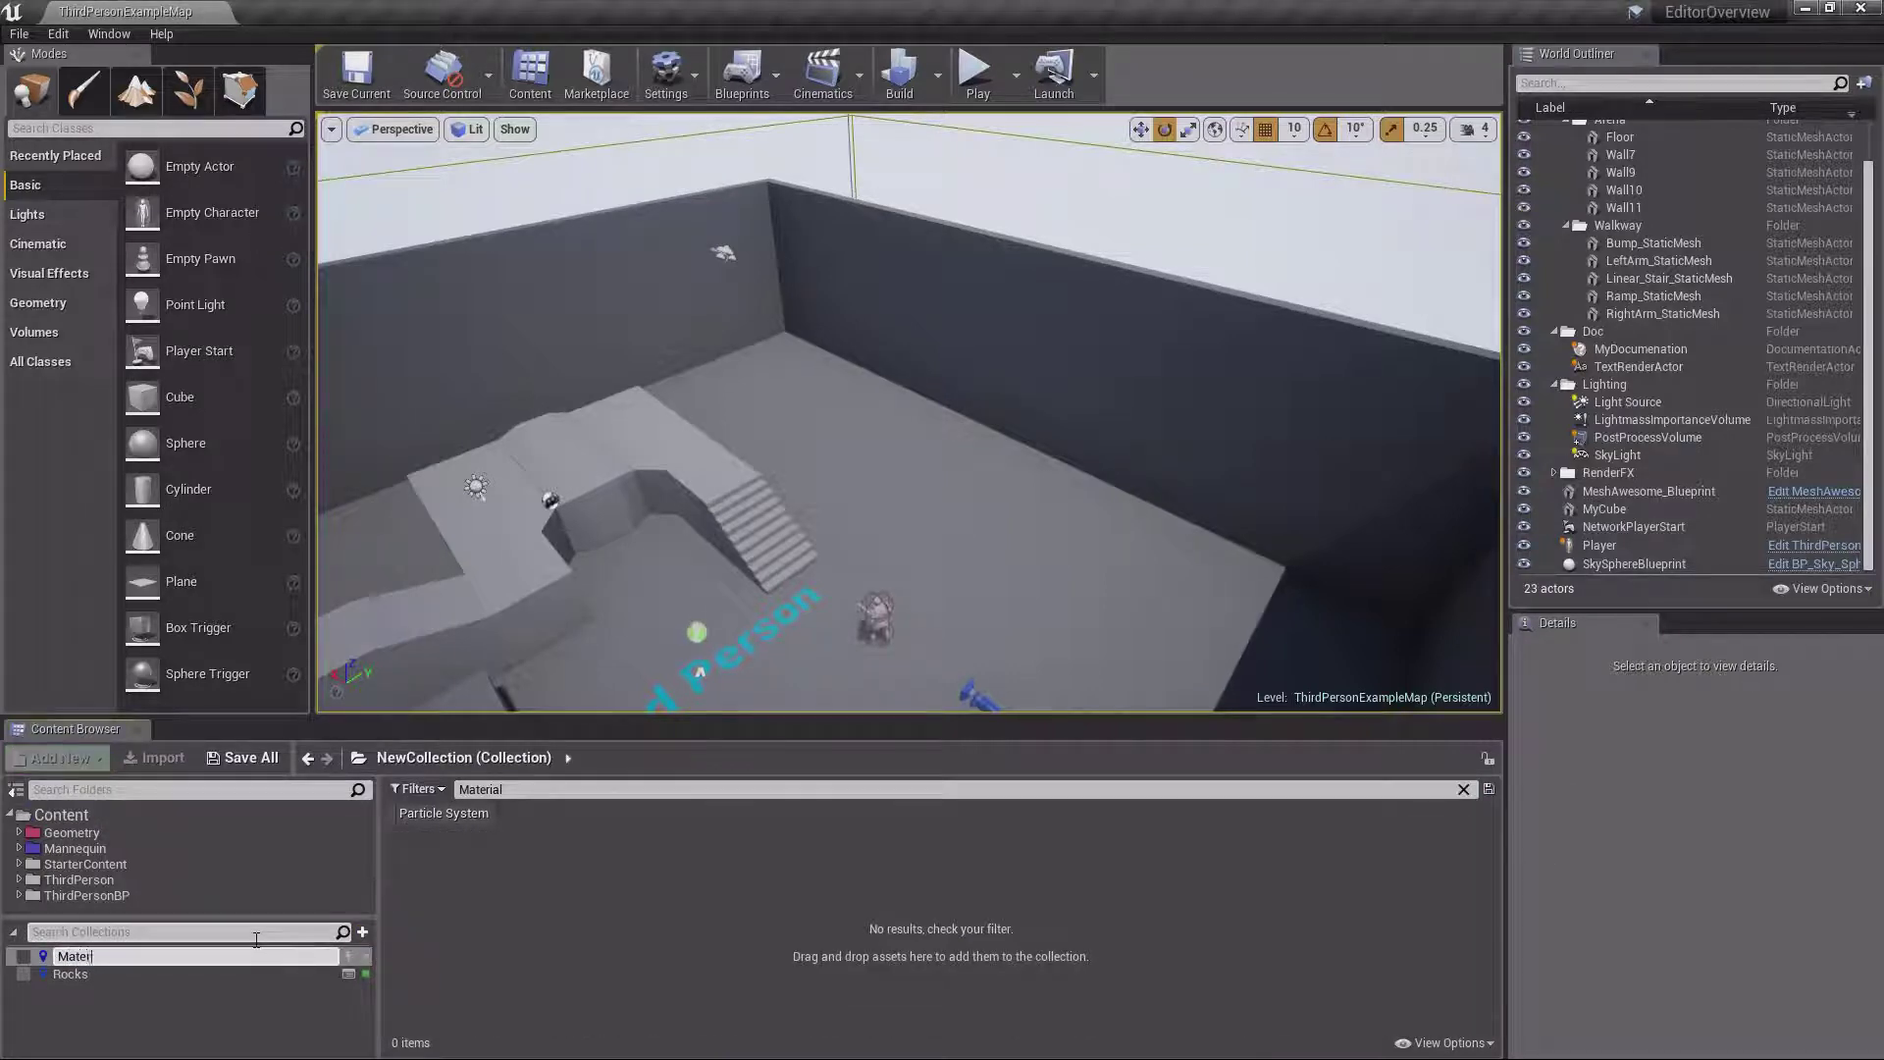
pyautogui.write('ial Search')
pyautogui.press('BackSpace')
pyautogui.press('BackSpace')
pyautogui.press('BackSpace')
pyautogui.press('BackSpace')
pyautogui.press('BackSpace')
pyautogui.press('BackSpace')
pyautogui.press('BackSpace')
pyautogui.press('BackSpace')
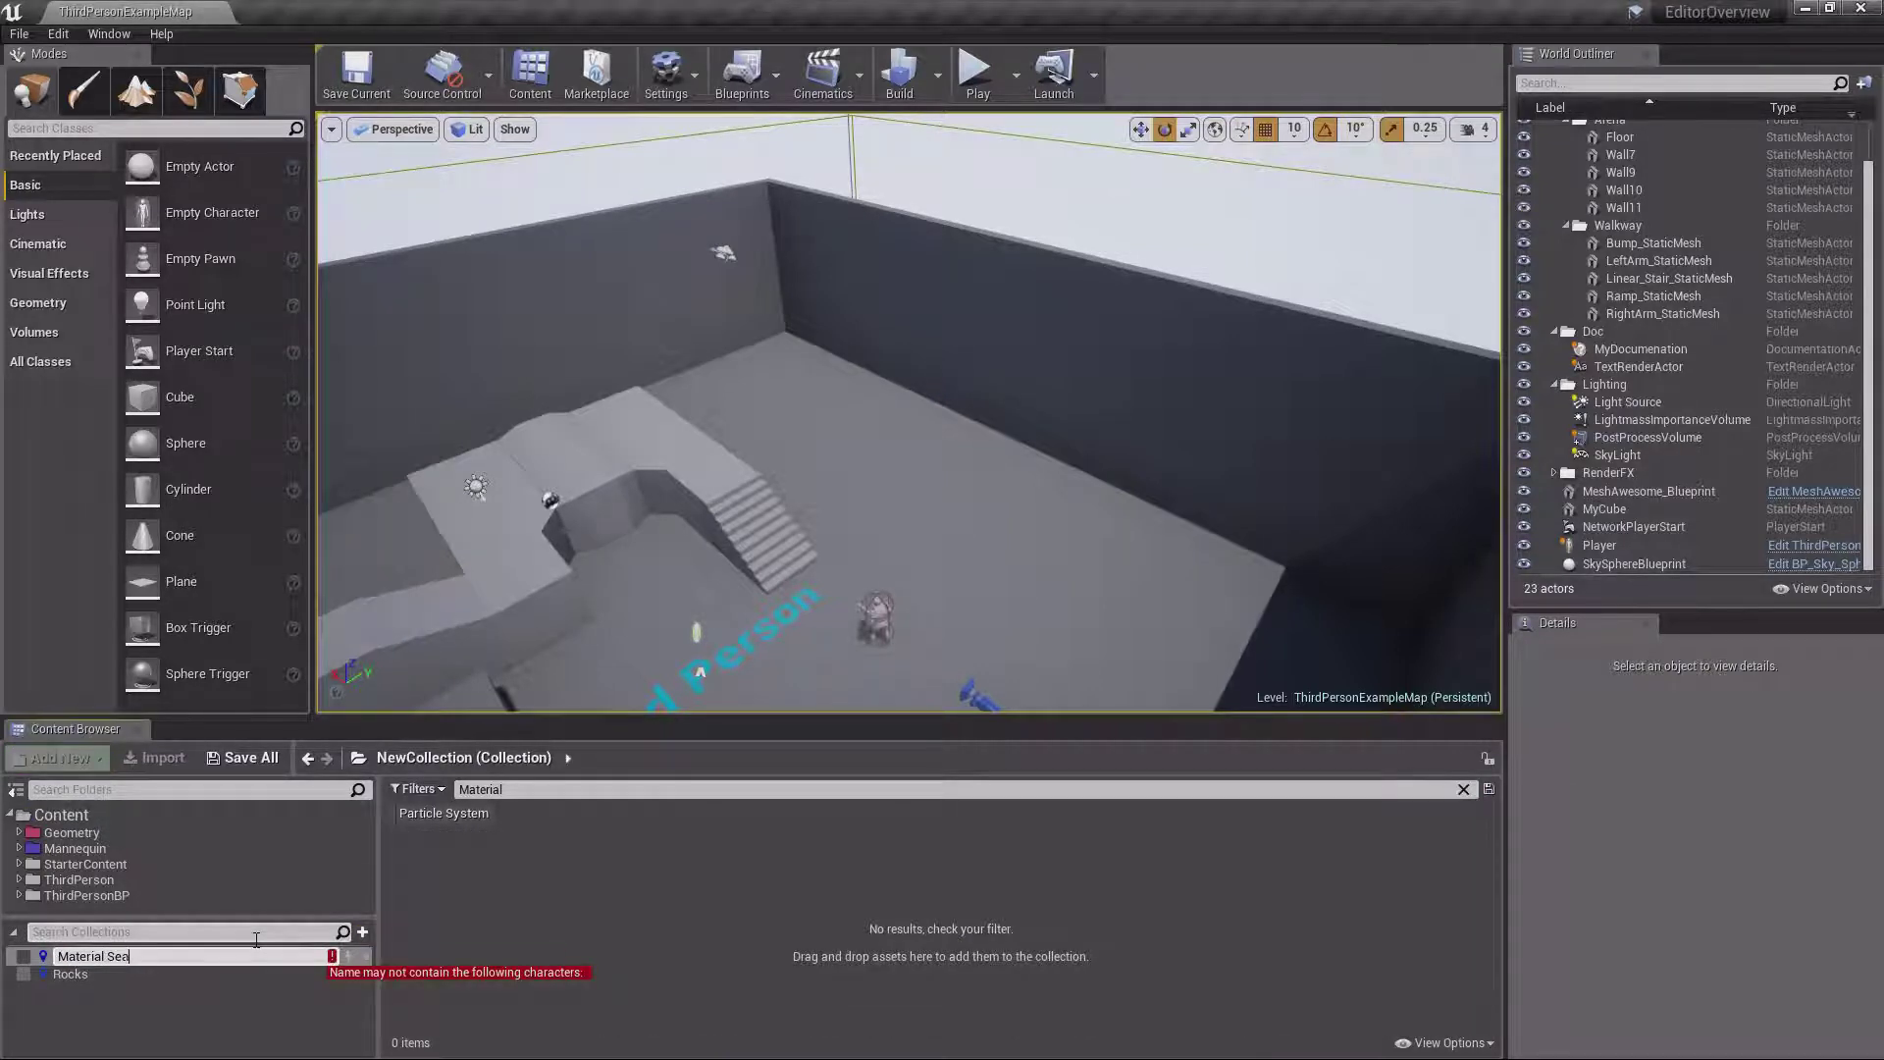
pyautogui.write('l_')
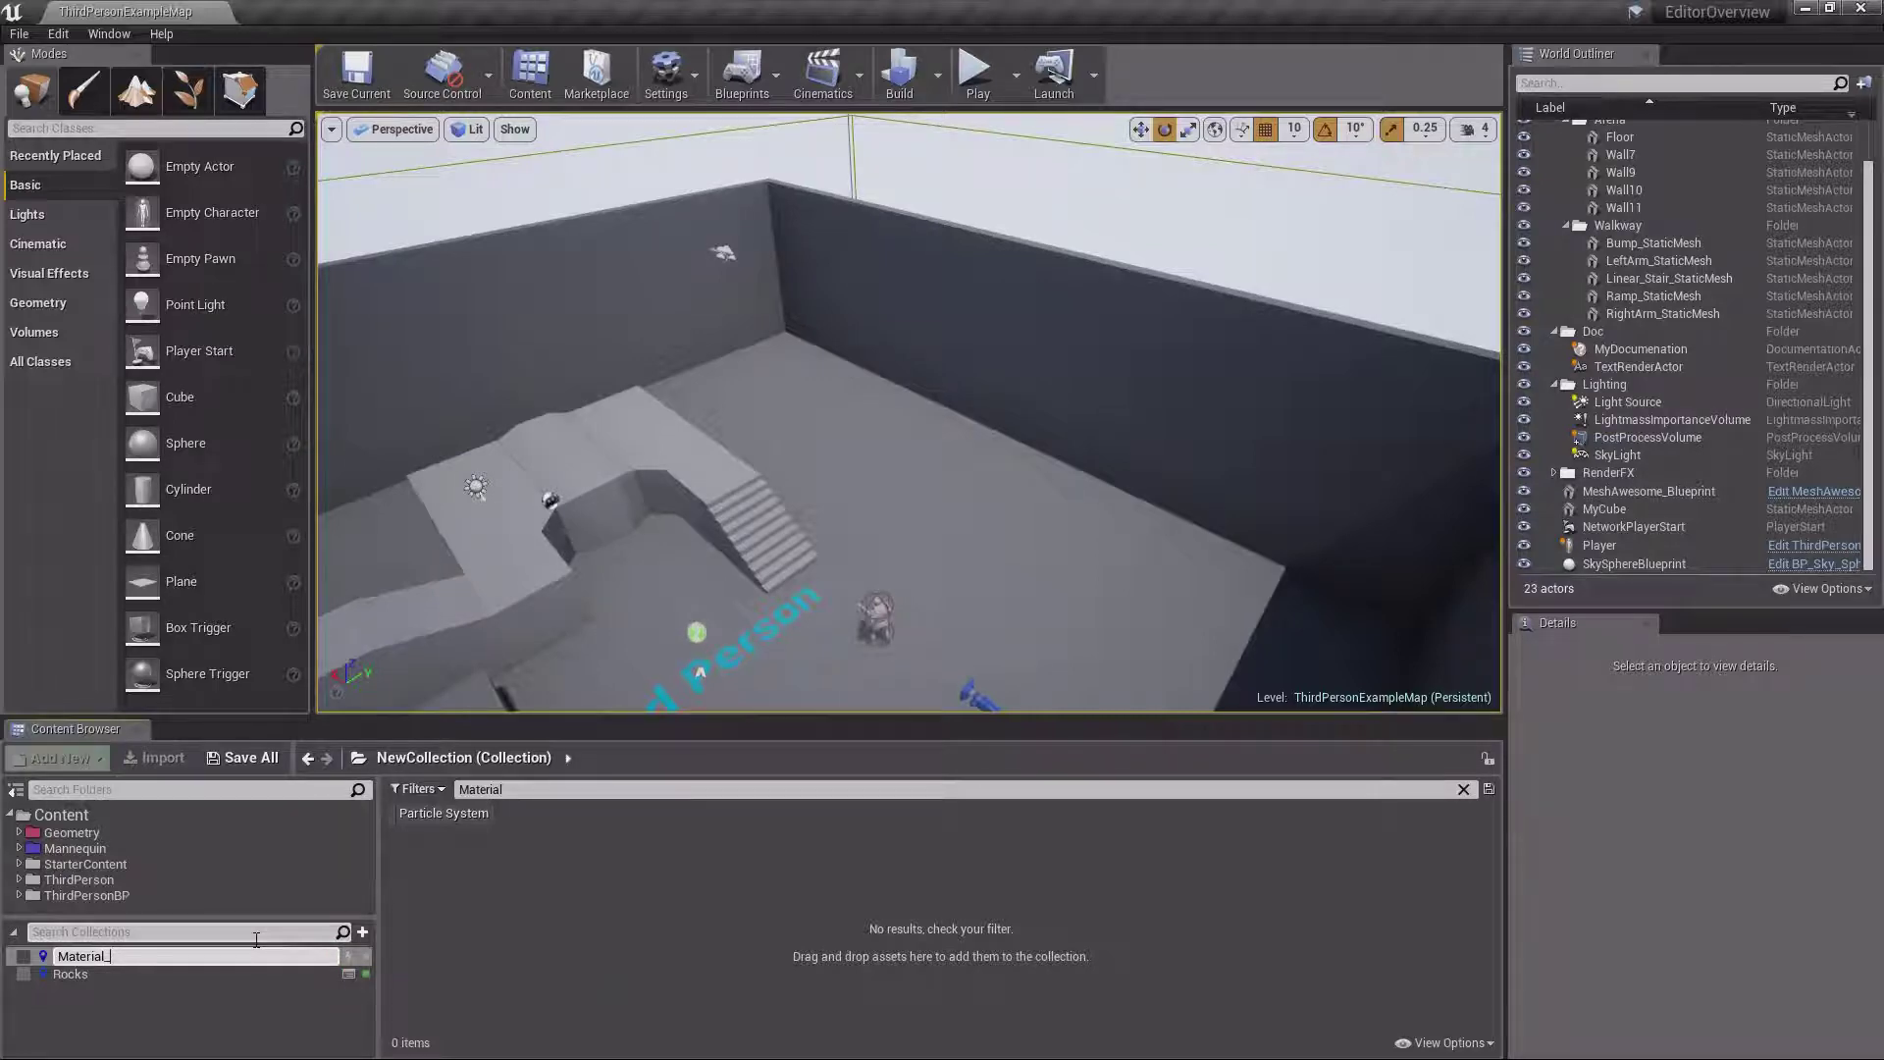
pyautogui.write('Search')
pyautogui.press('Return')
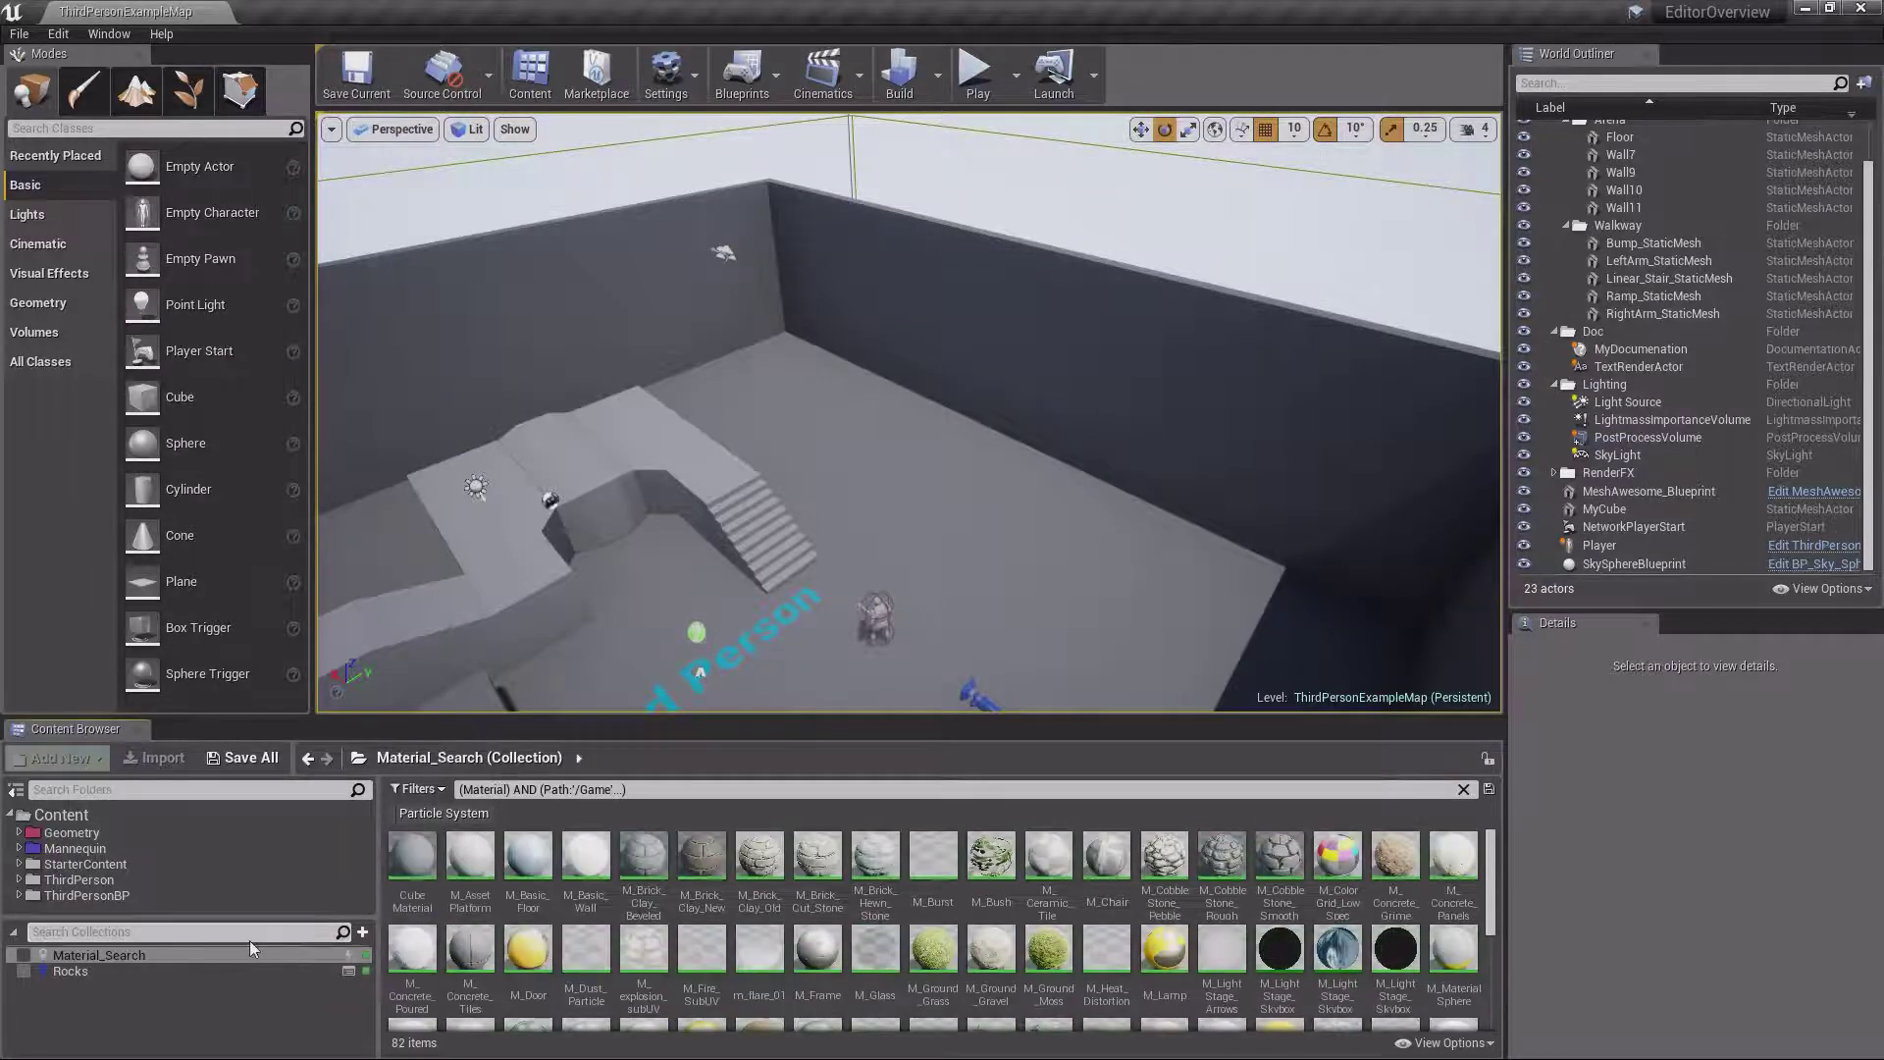
# Change the Material_Search collection's search term to Stone and overwrite the dynamic collection with it
pyautogui.click(143, 971)
pyautogui.click(175, 955)
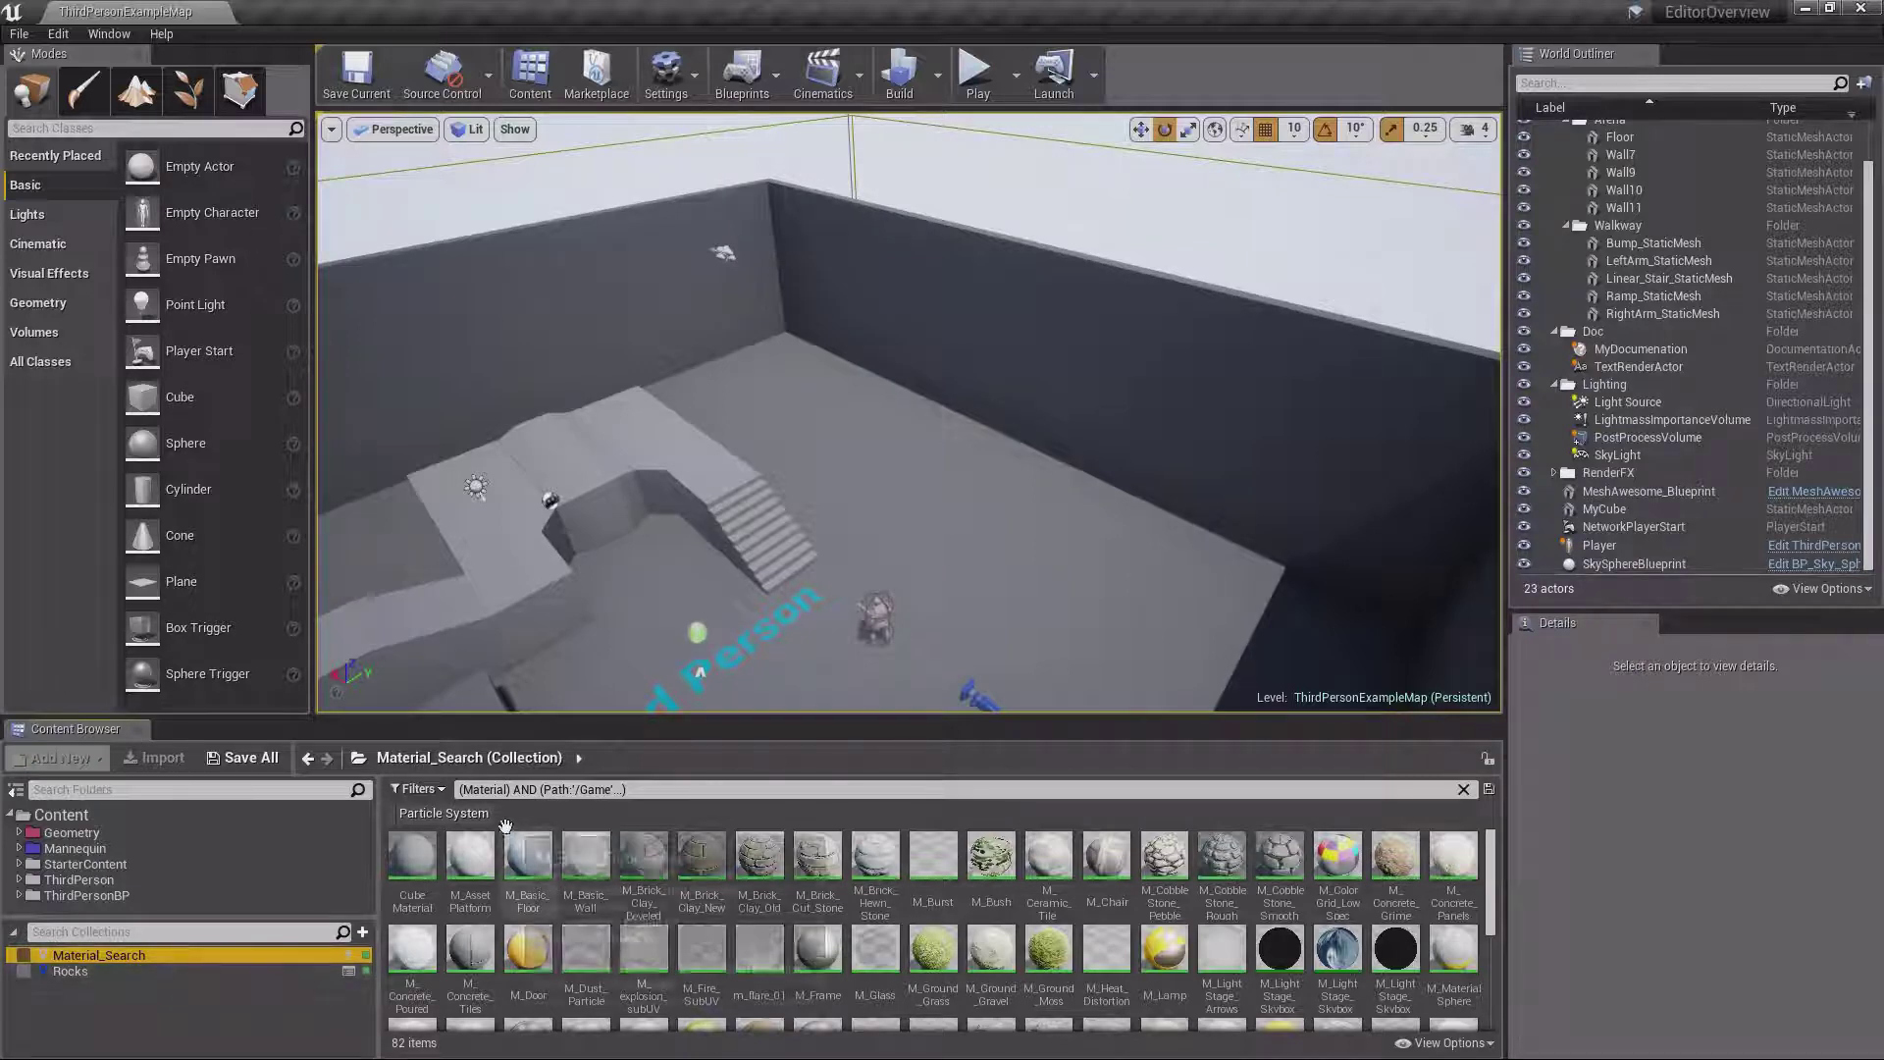
pyautogui.doubleClick(486, 789)
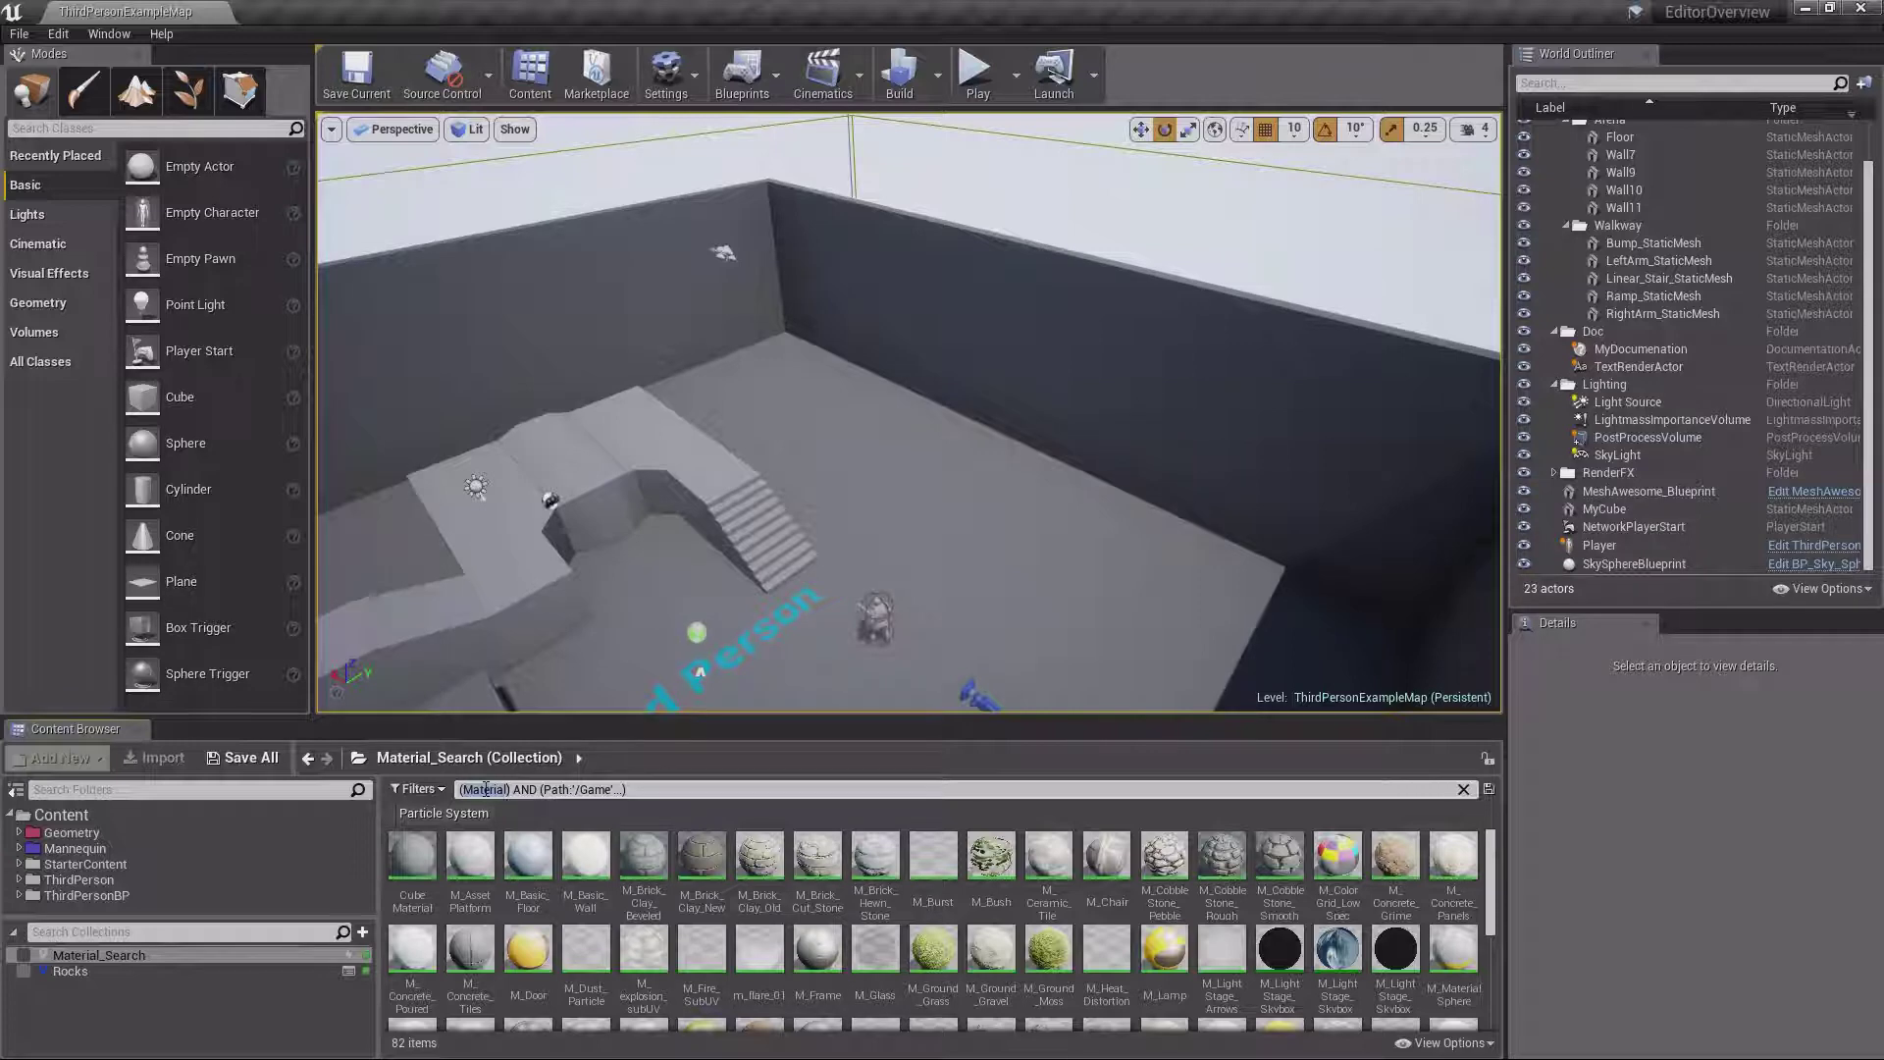
pyautogui.write('Stone')
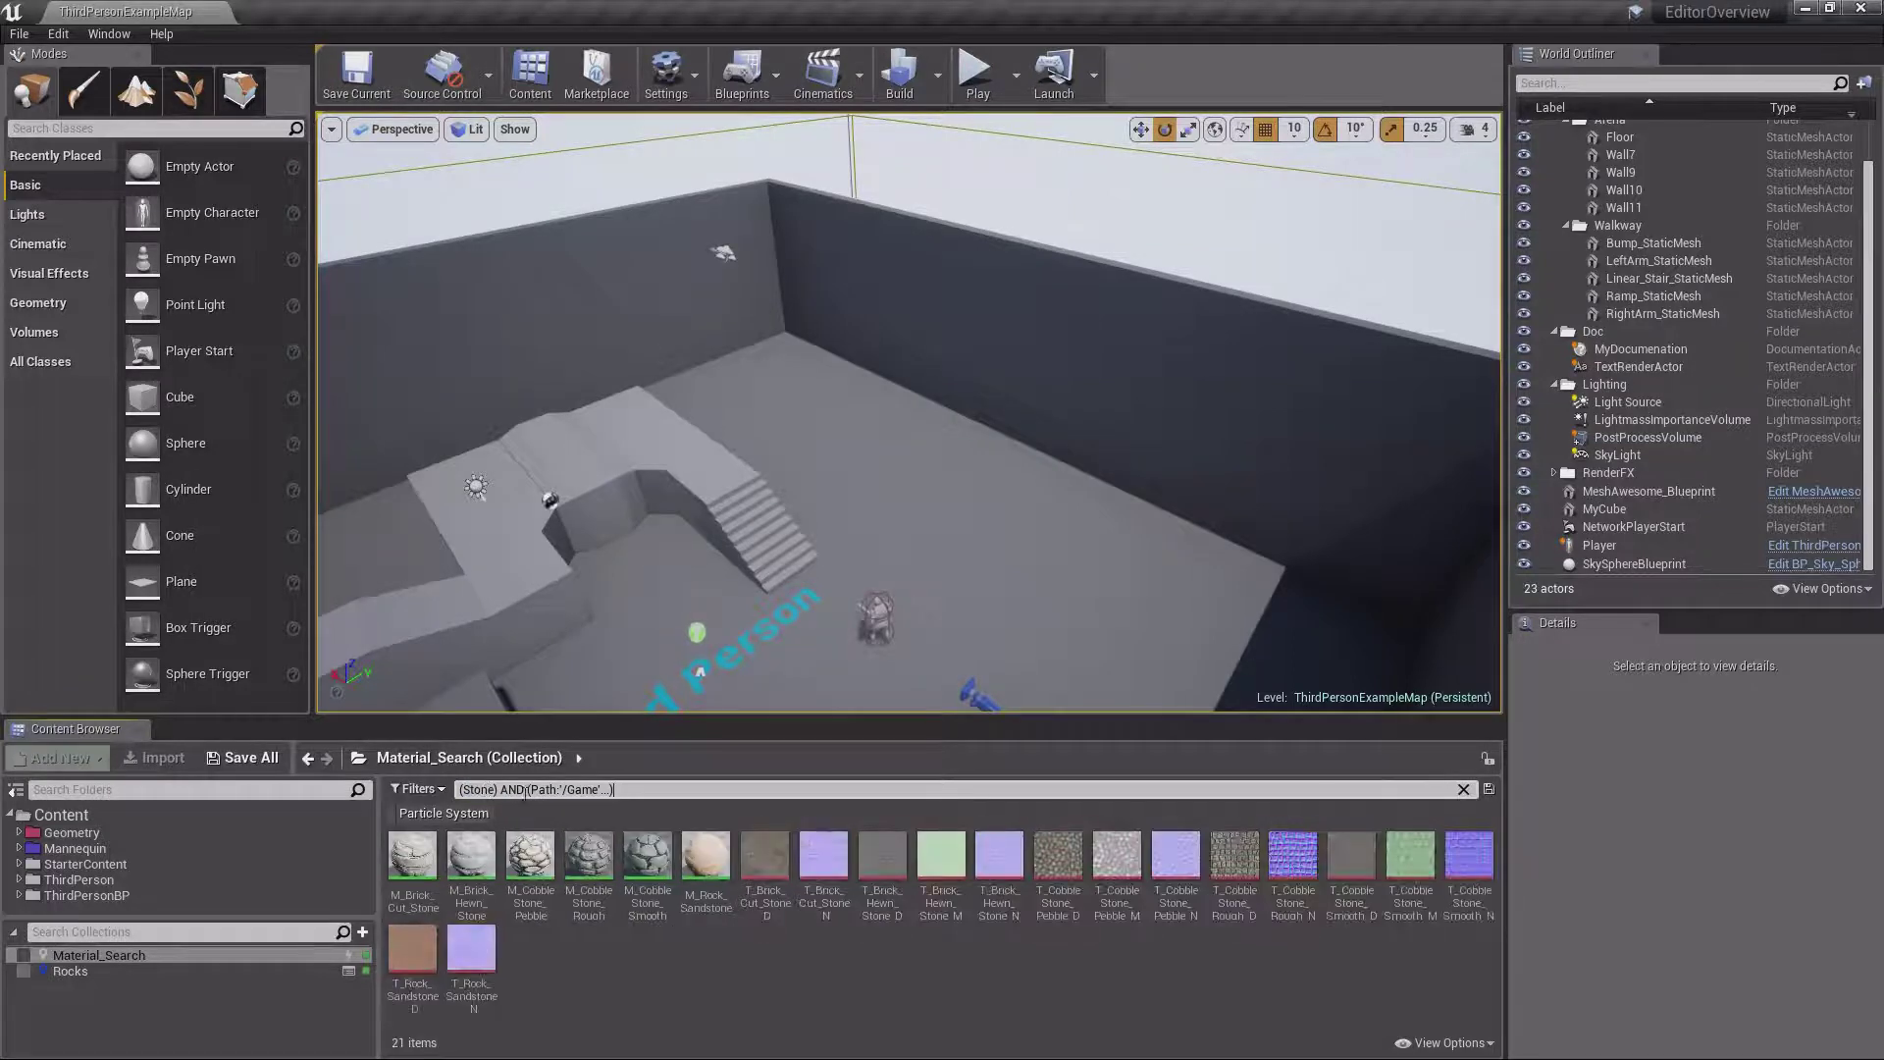
pyautogui.click(1490, 789)
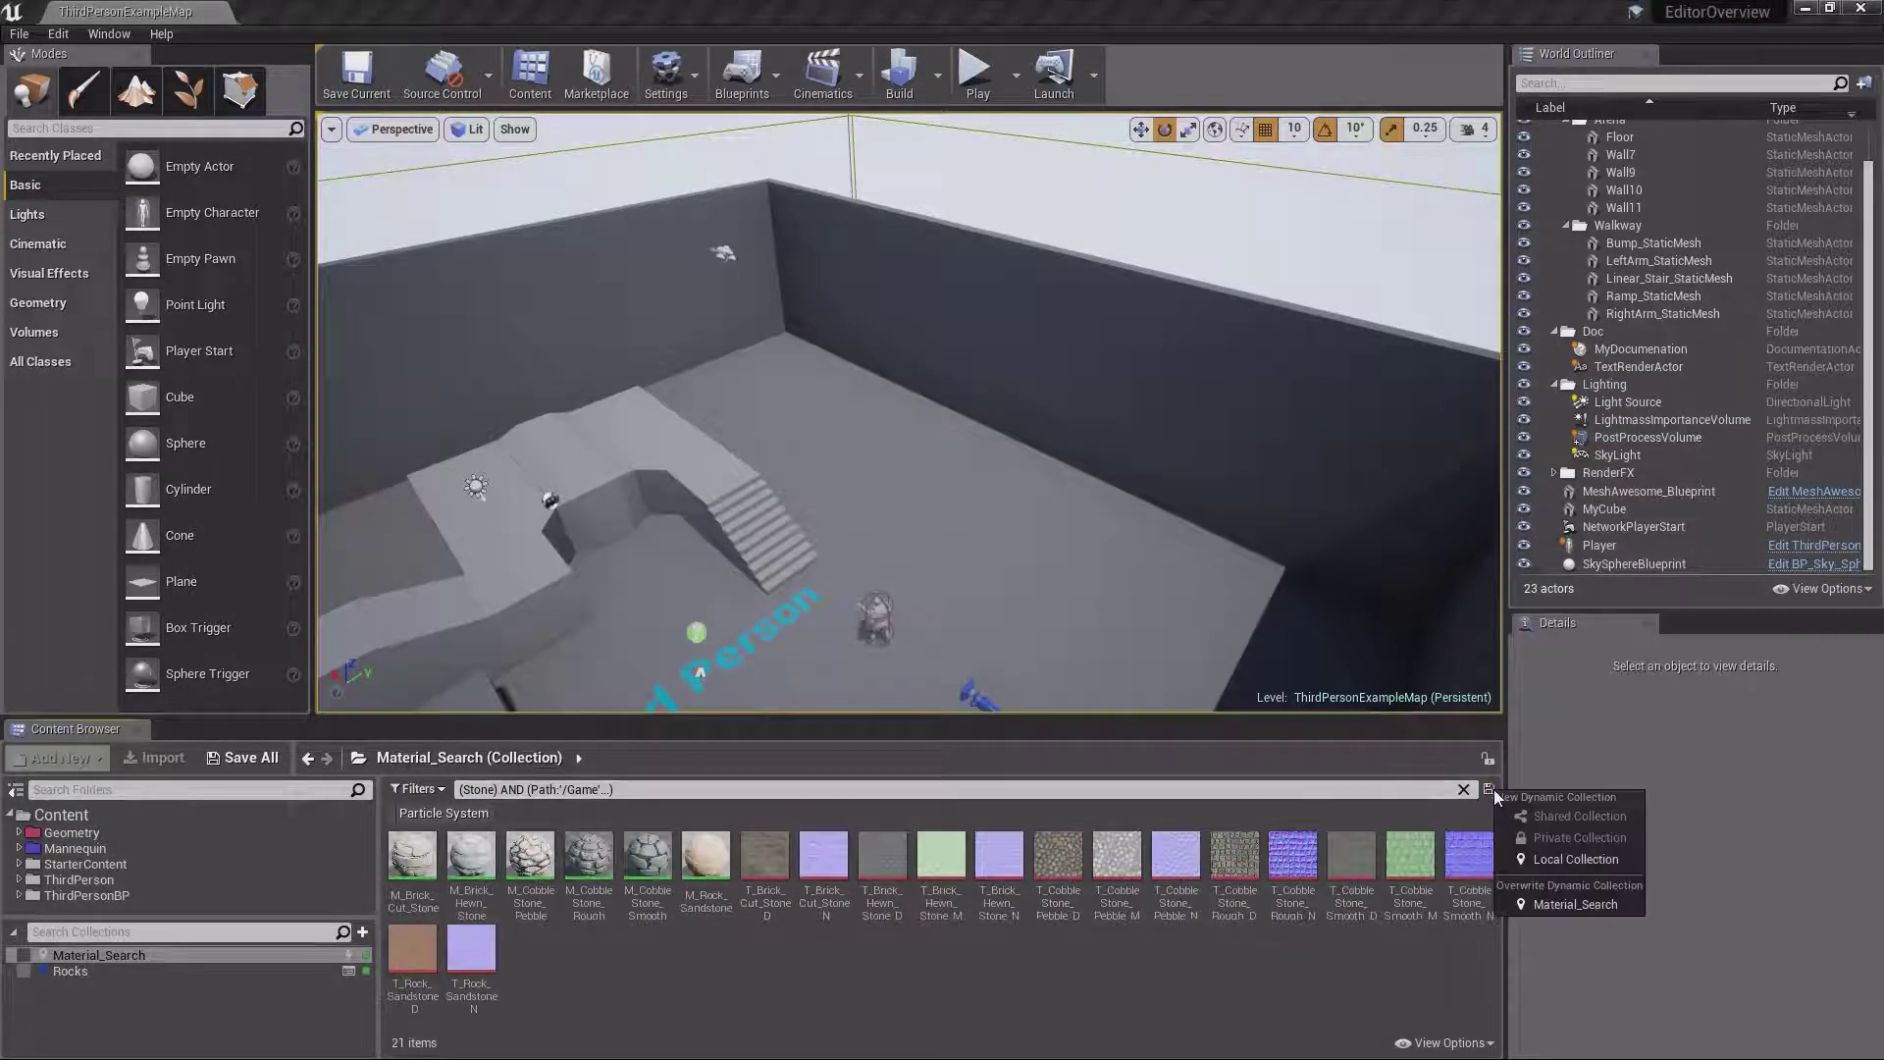
pyautogui.click(1558, 904)
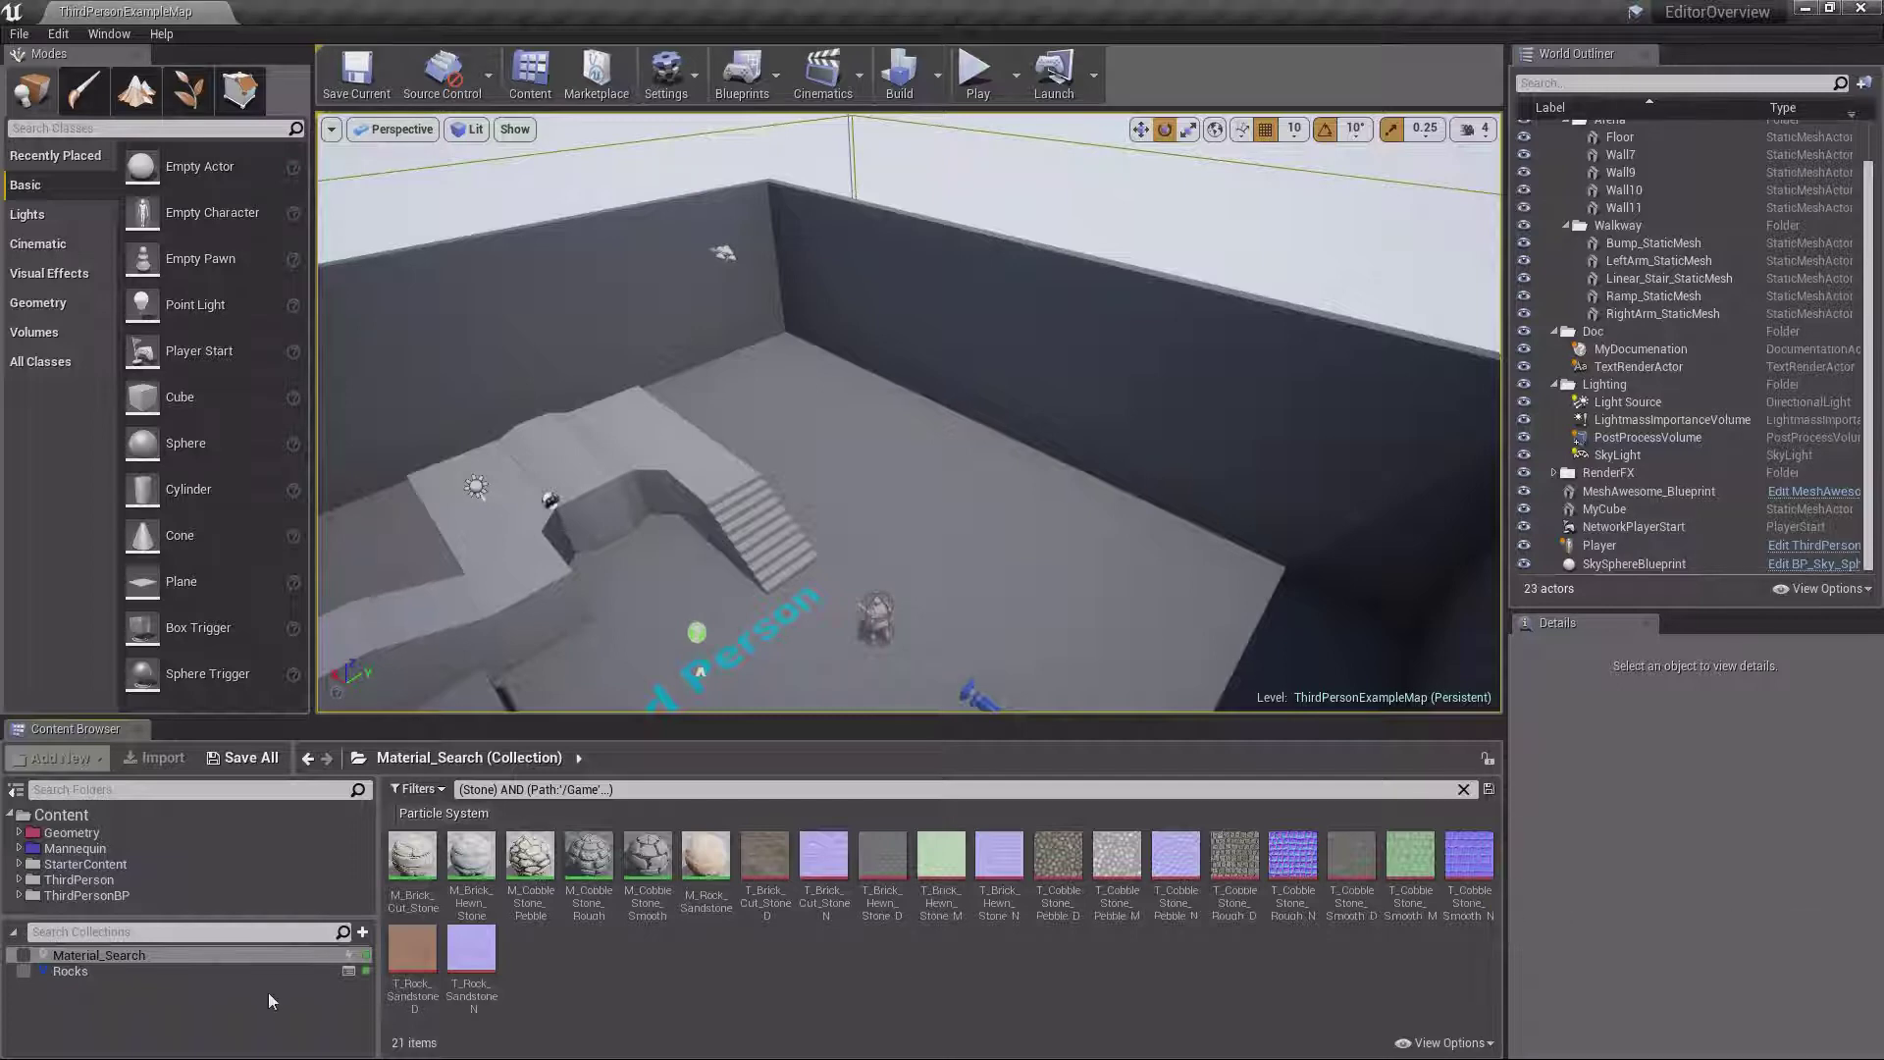
# Open the Rocks collection and reopen Material_Search to check its saved search
pyautogui.click(134, 972)
pyautogui.click(121, 956)
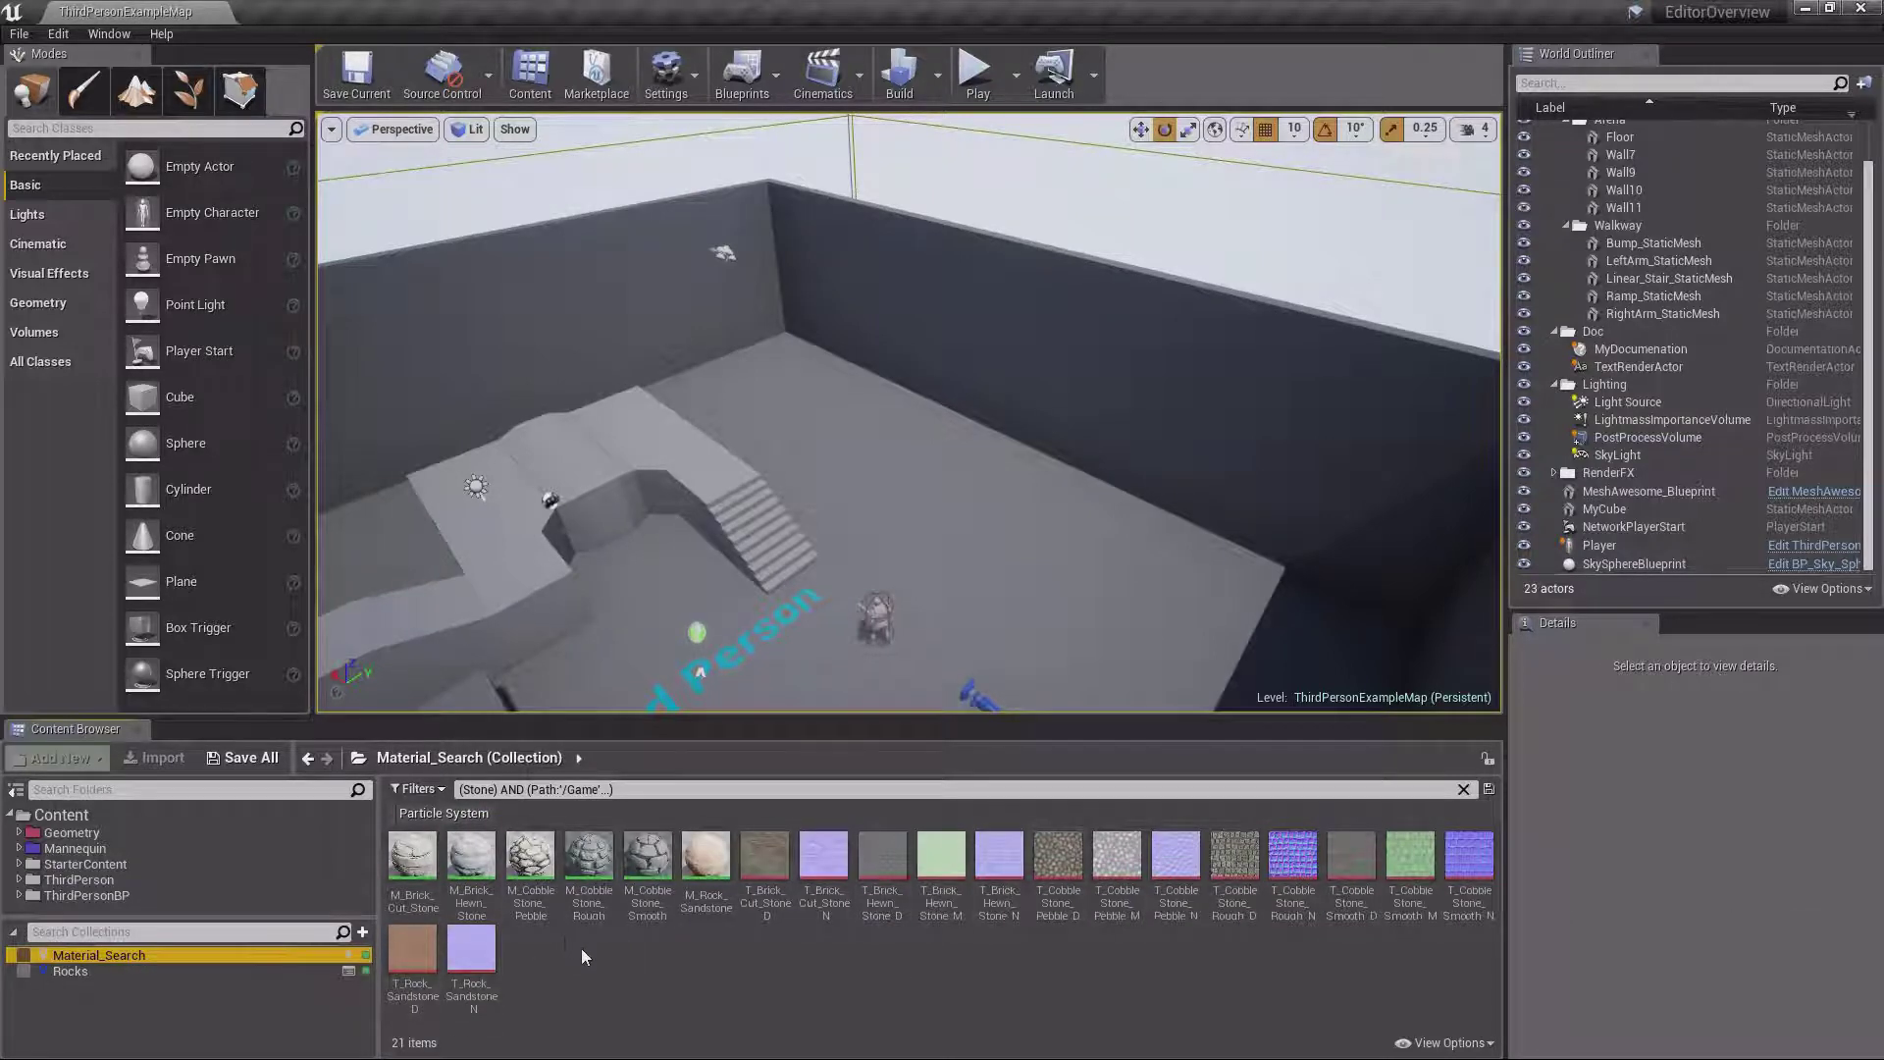
pyautogui.click(668, 967)
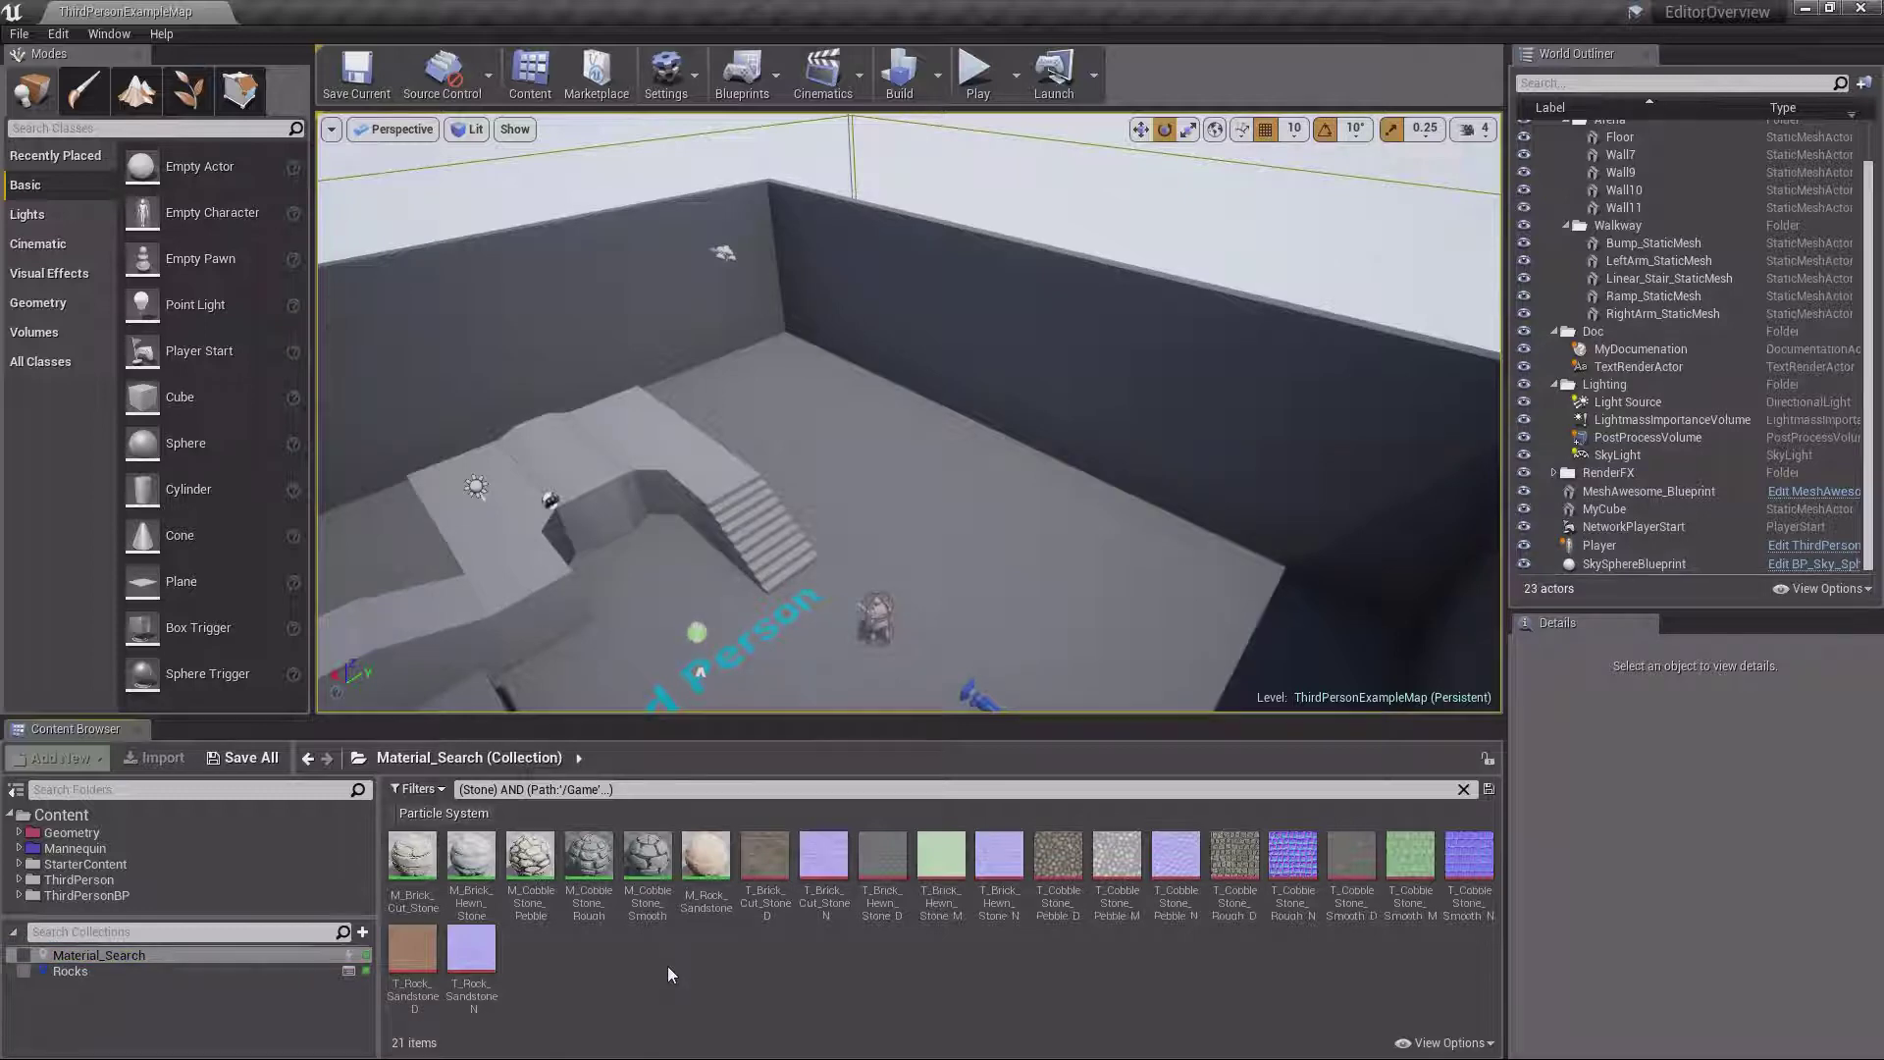
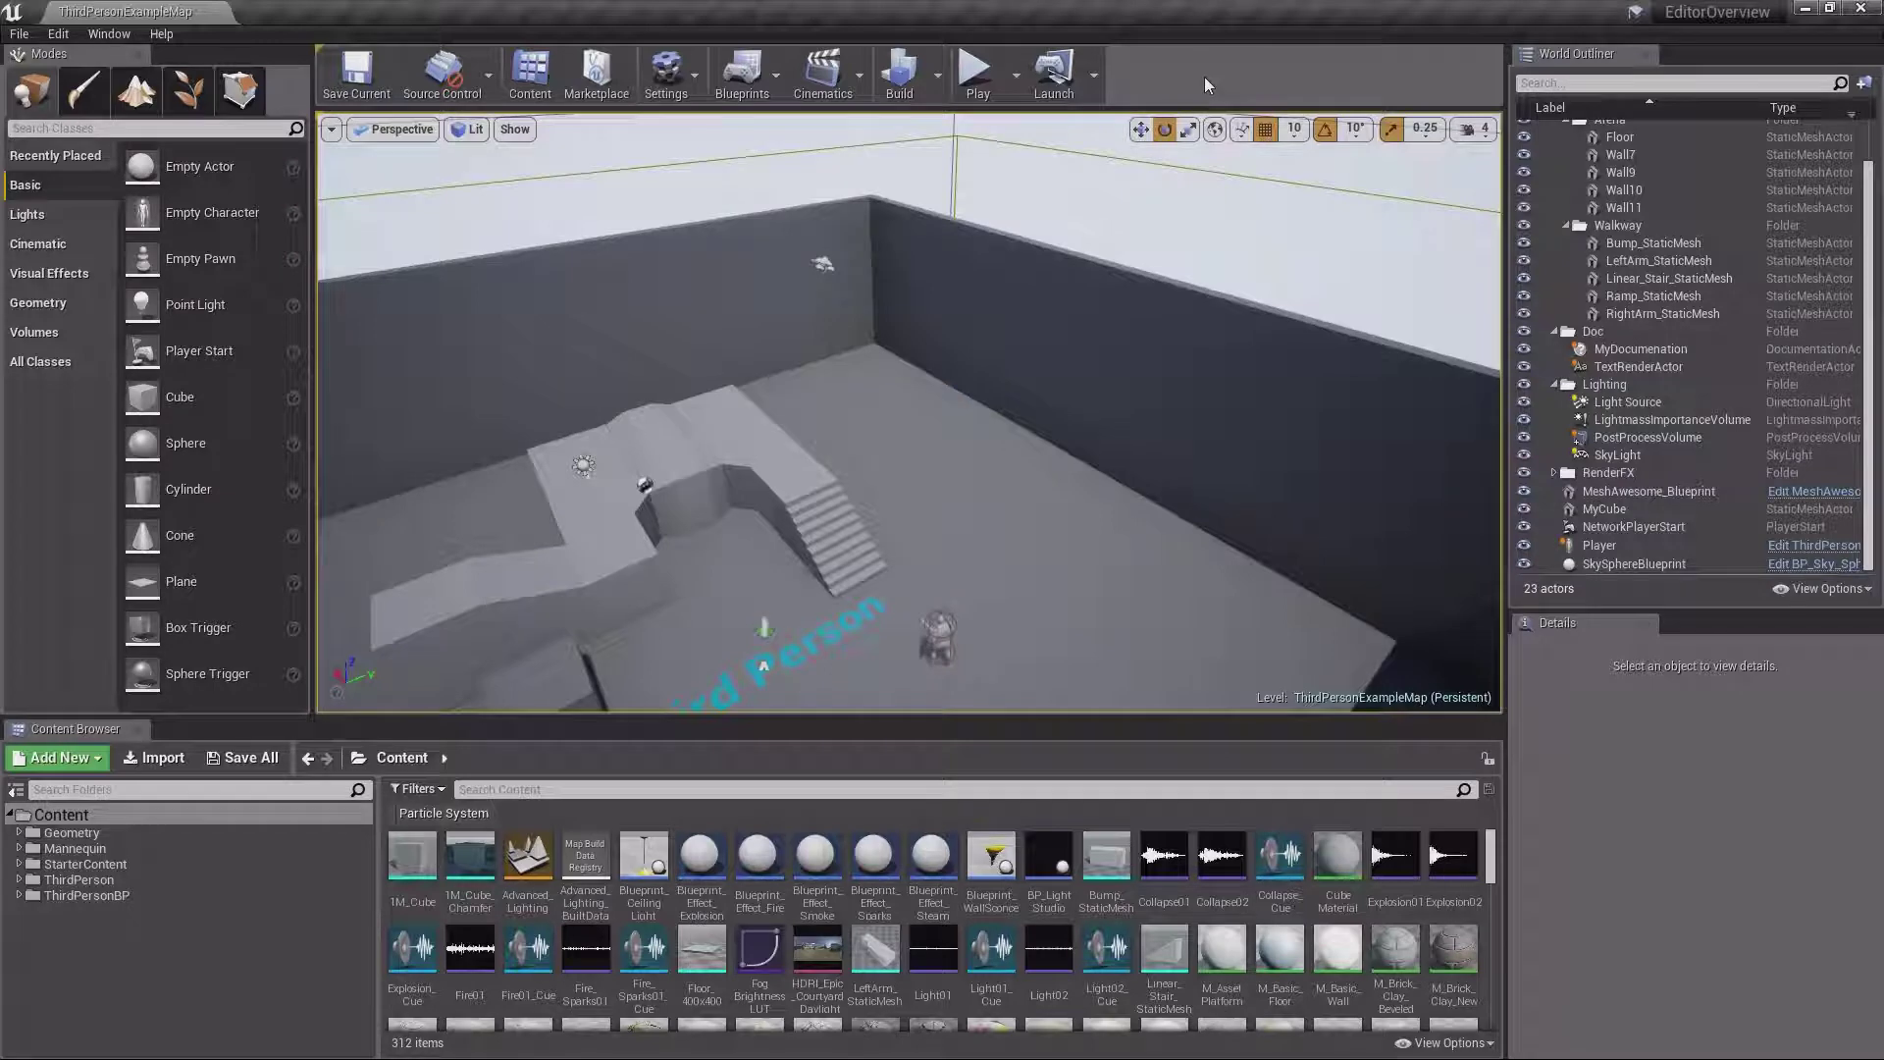
# Save the current level, ThirdPersonExampleMap
pyautogui.click(353, 87)
pyautogui.click(361, 89)
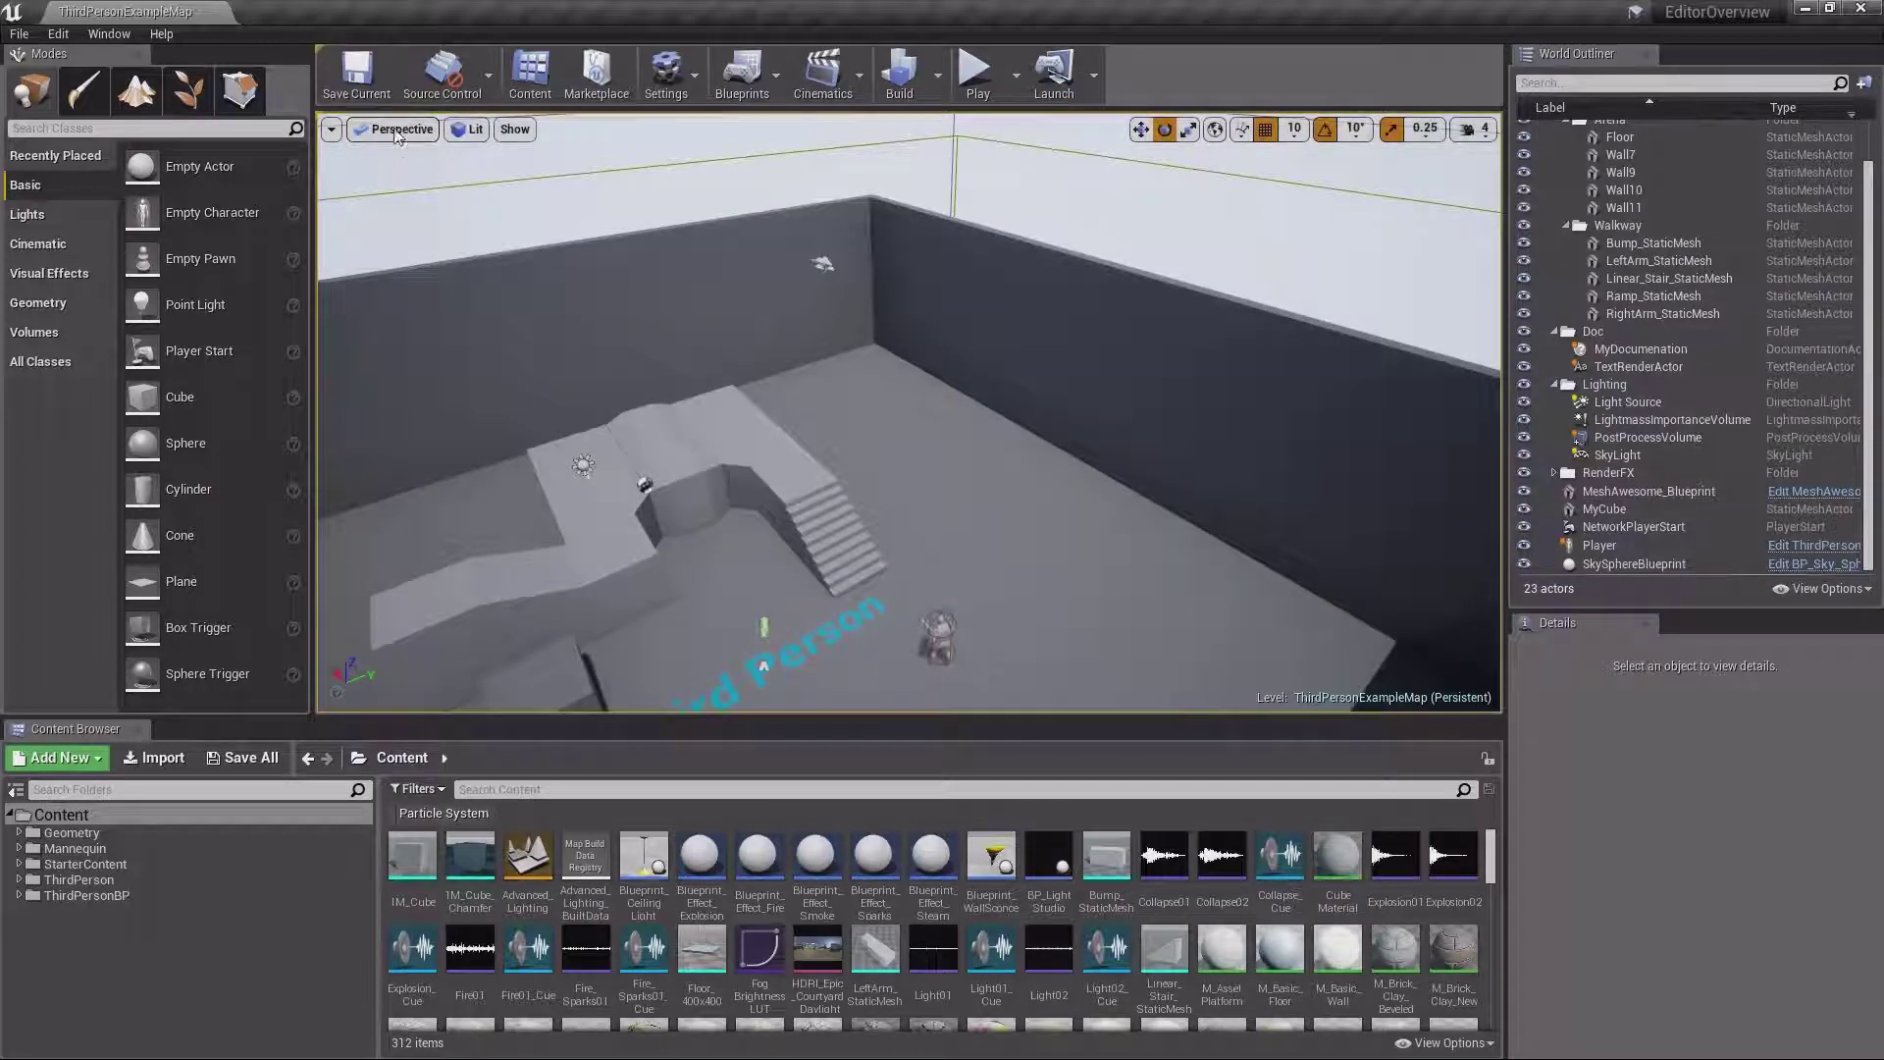
pyautogui.click(19, 34)
pyautogui.click(63, 115)
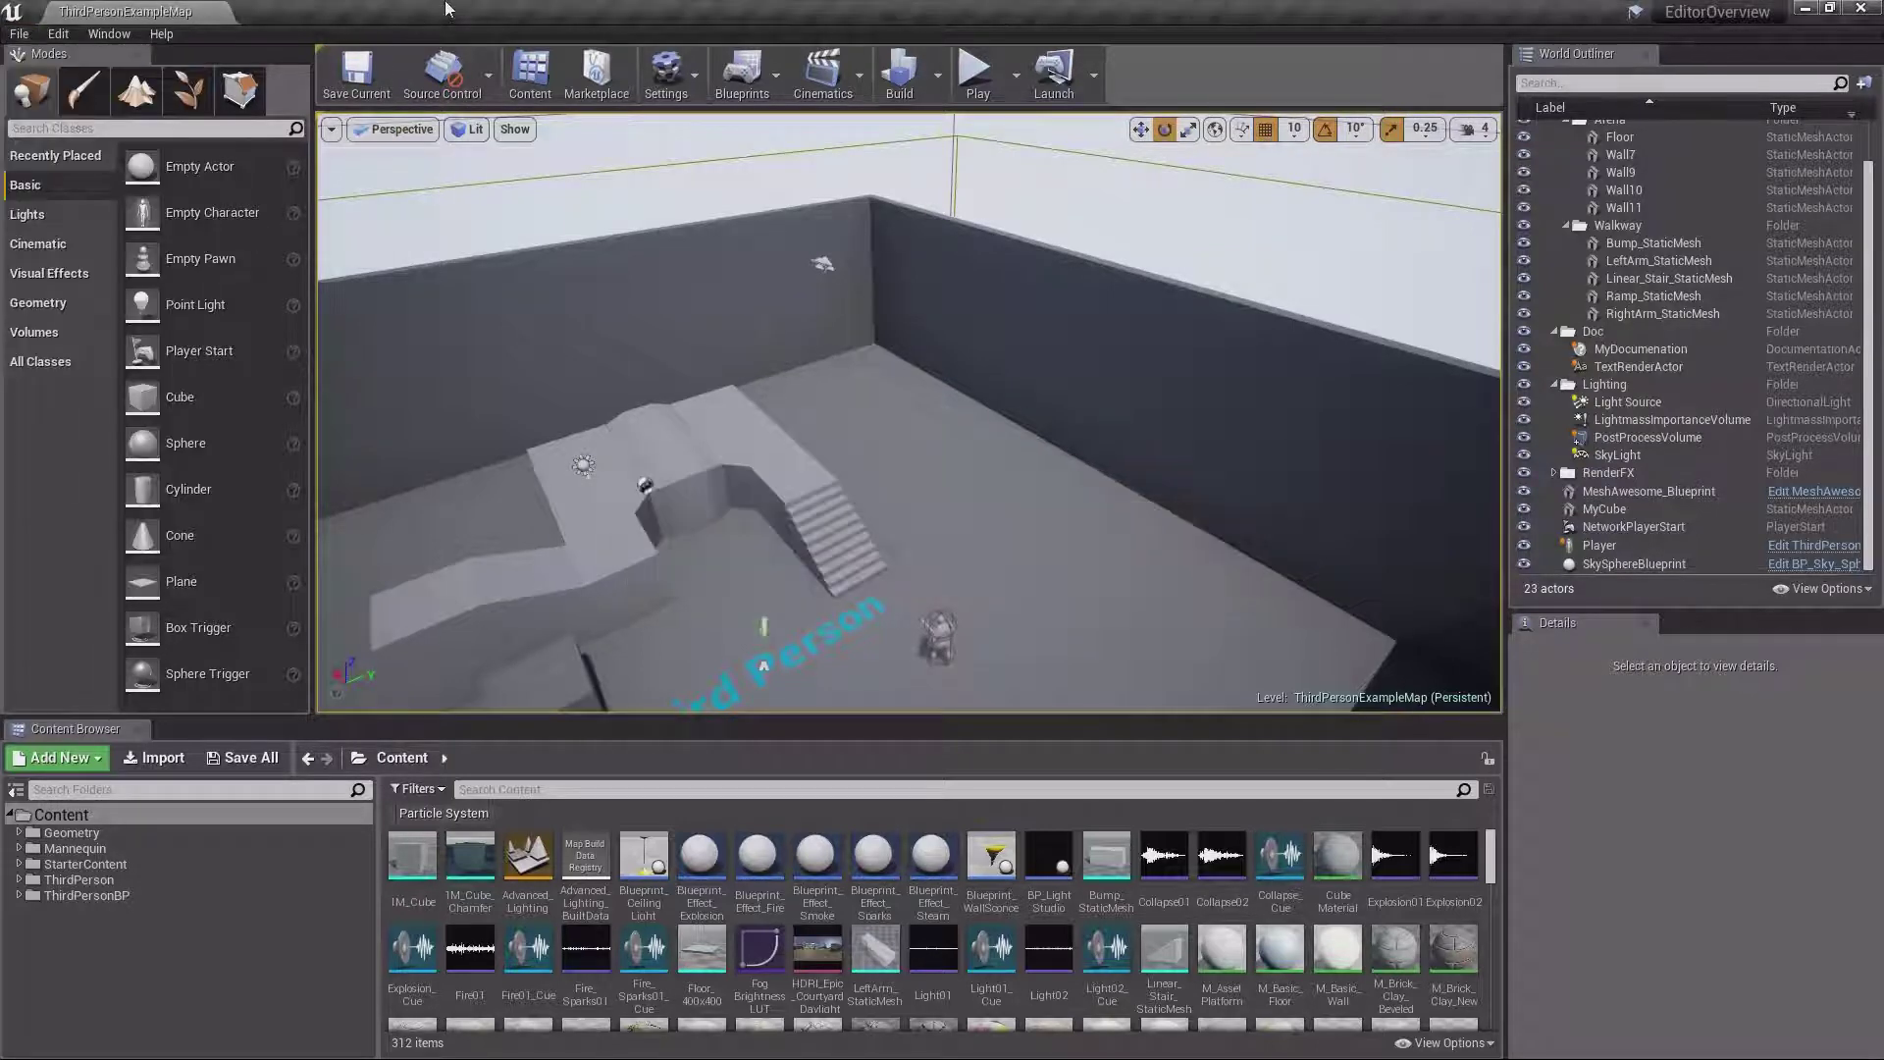
# Look at the available source control providers and choose to run without source control
pyautogui.click(491, 74)
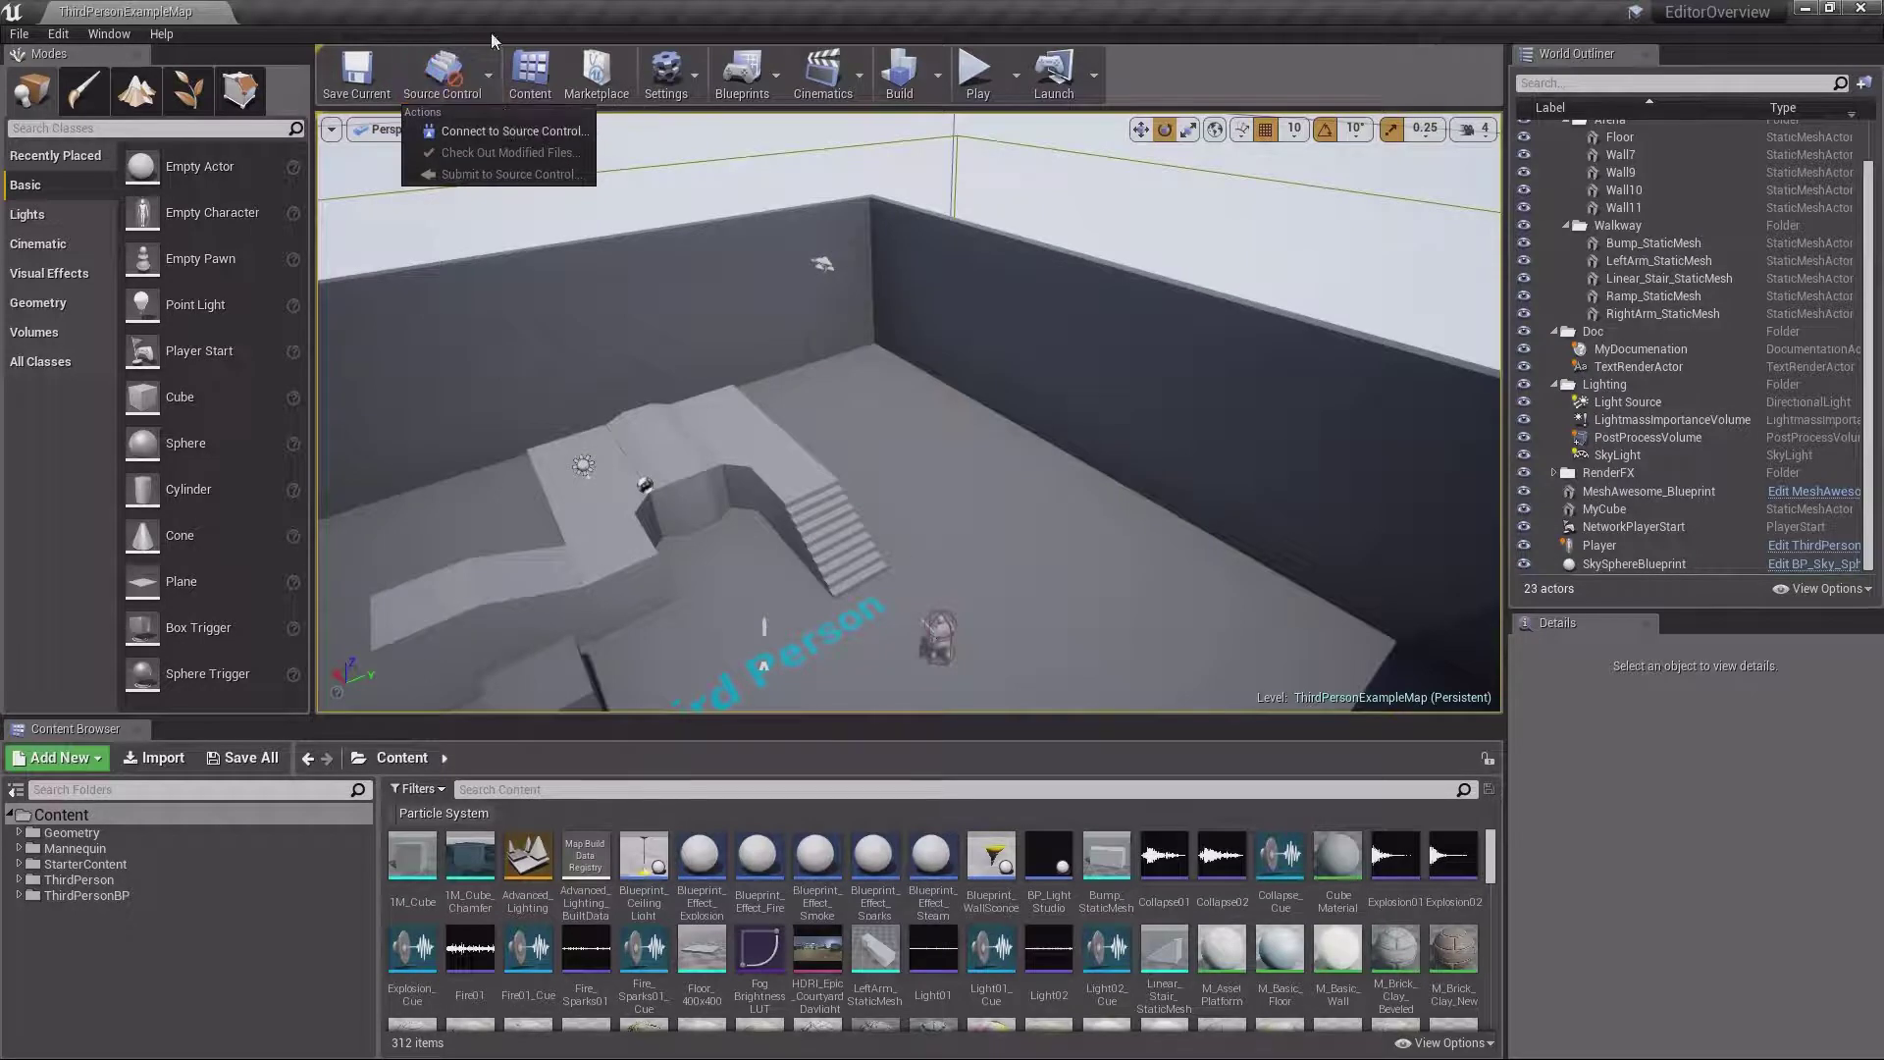
pyautogui.click(489, 133)
pyautogui.click(921, 452)
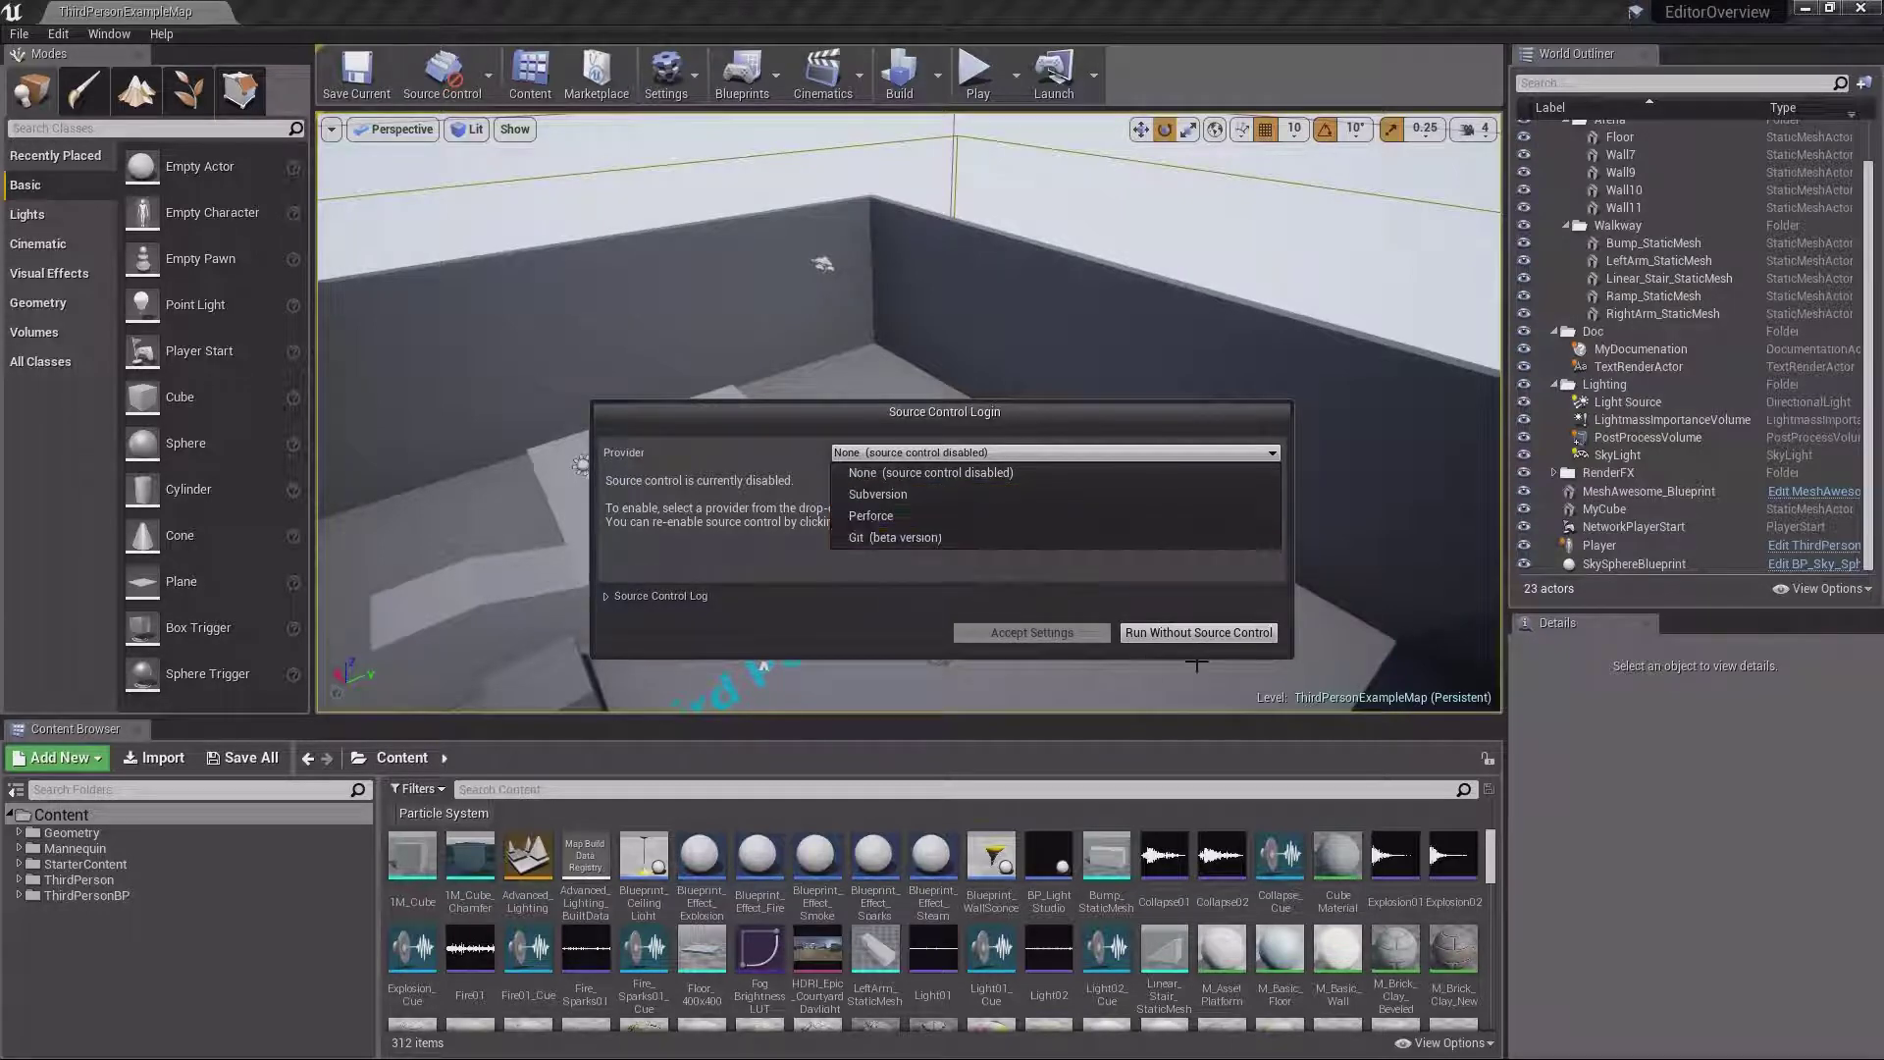
pyautogui.click(1198, 632)
pyautogui.click(1198, 632)
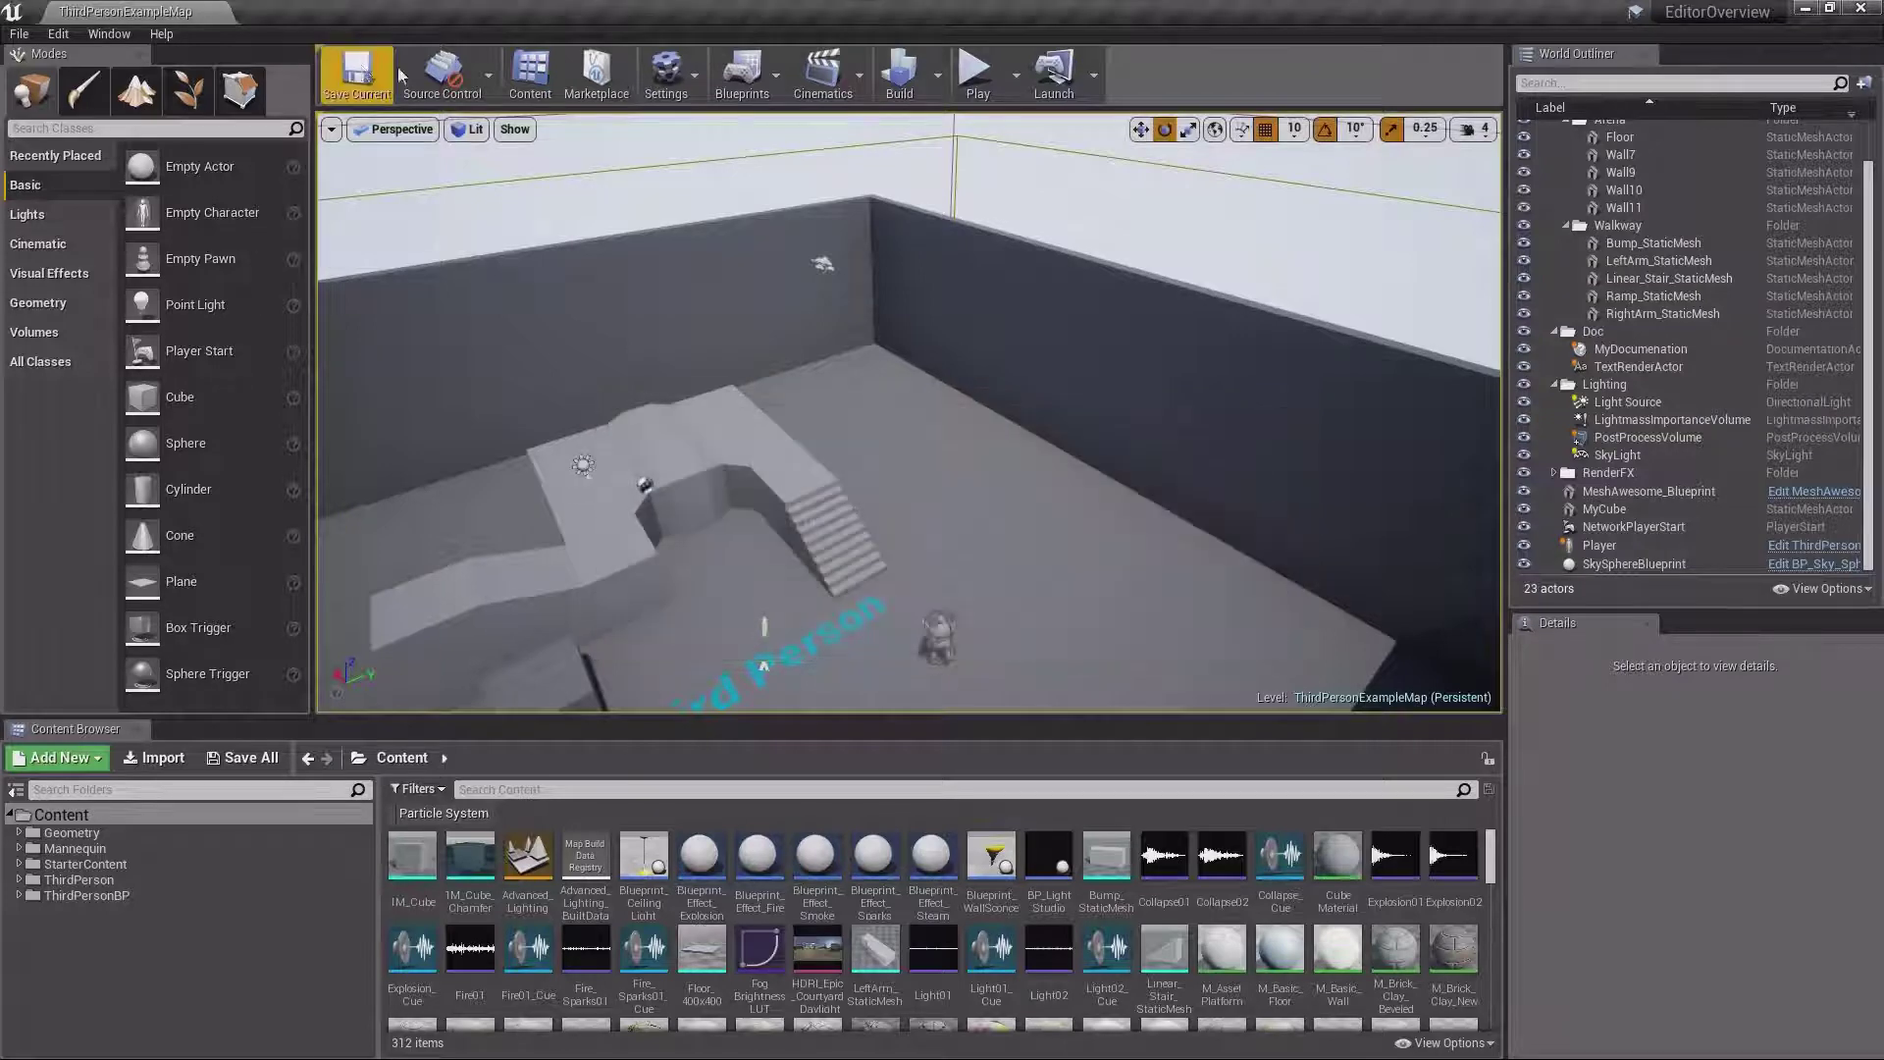
# Review the available source control actions, and bring the Content Browser into focus
pyautogui.click(479, 63)
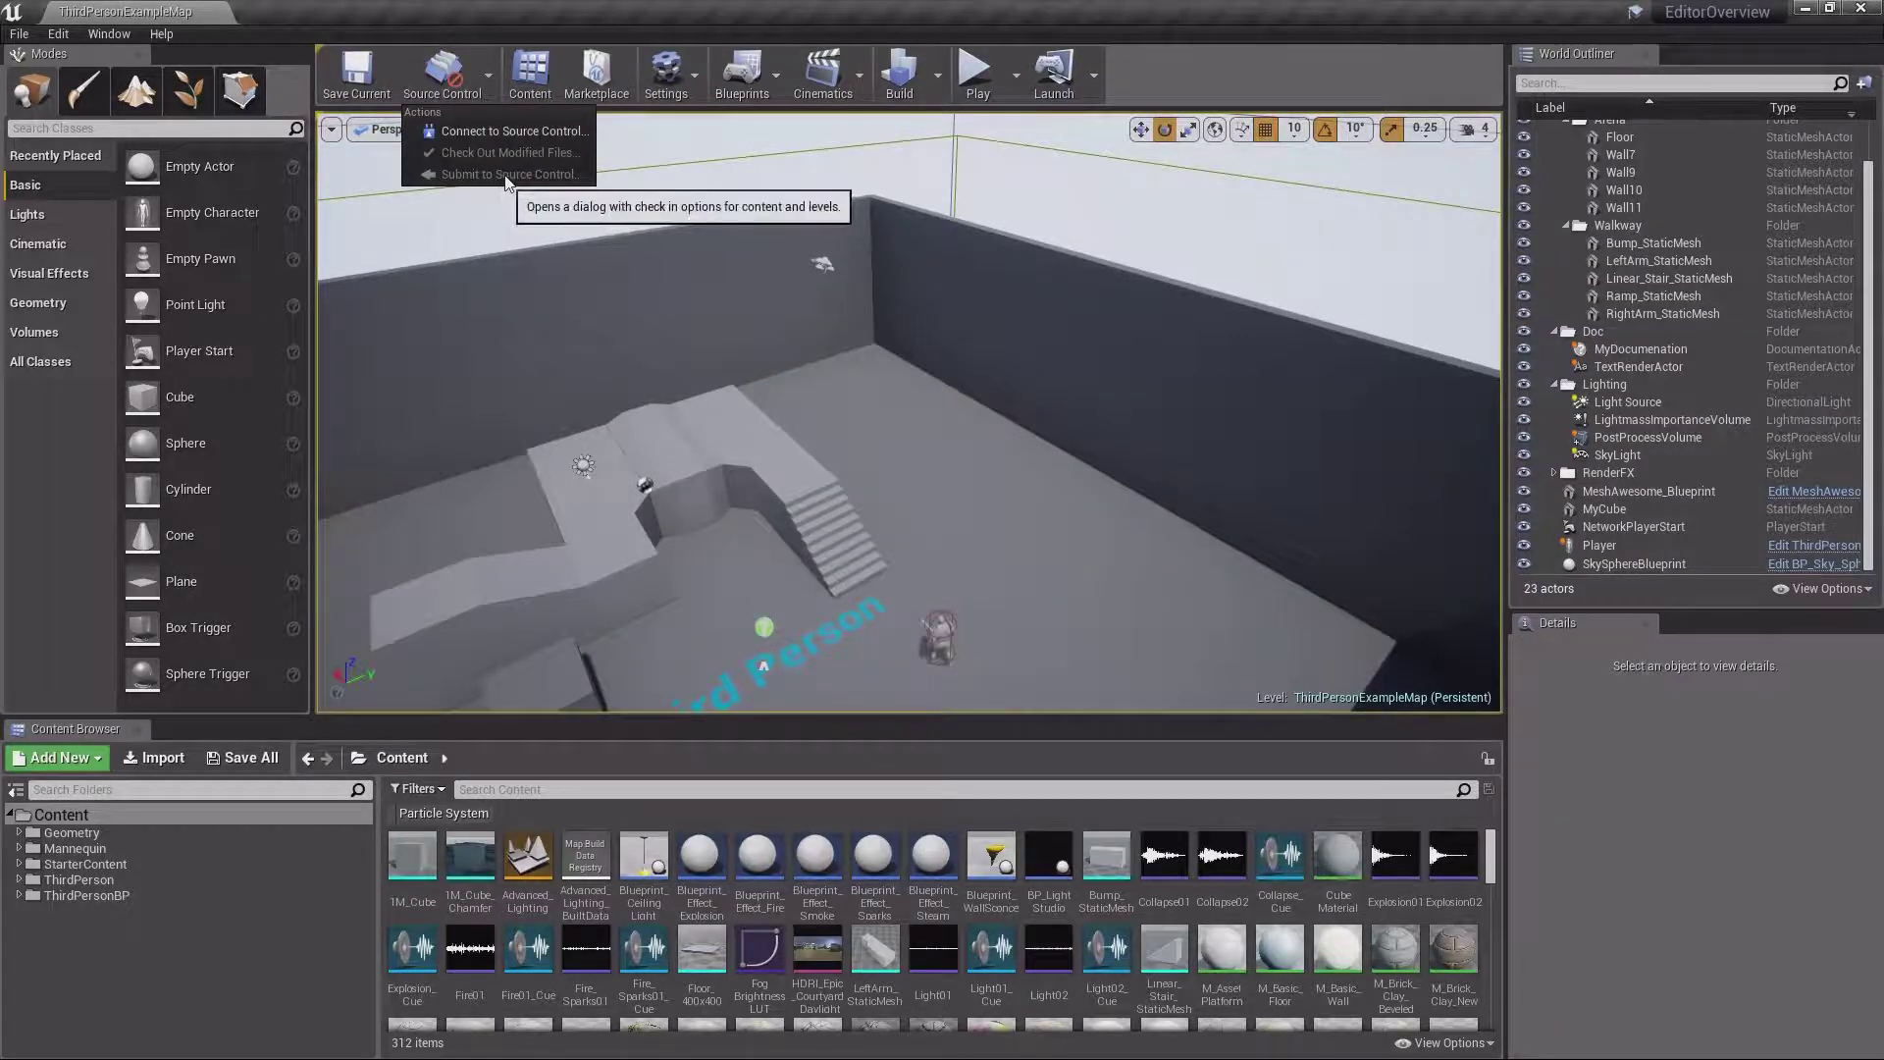
pyautogui.click(493, 78)
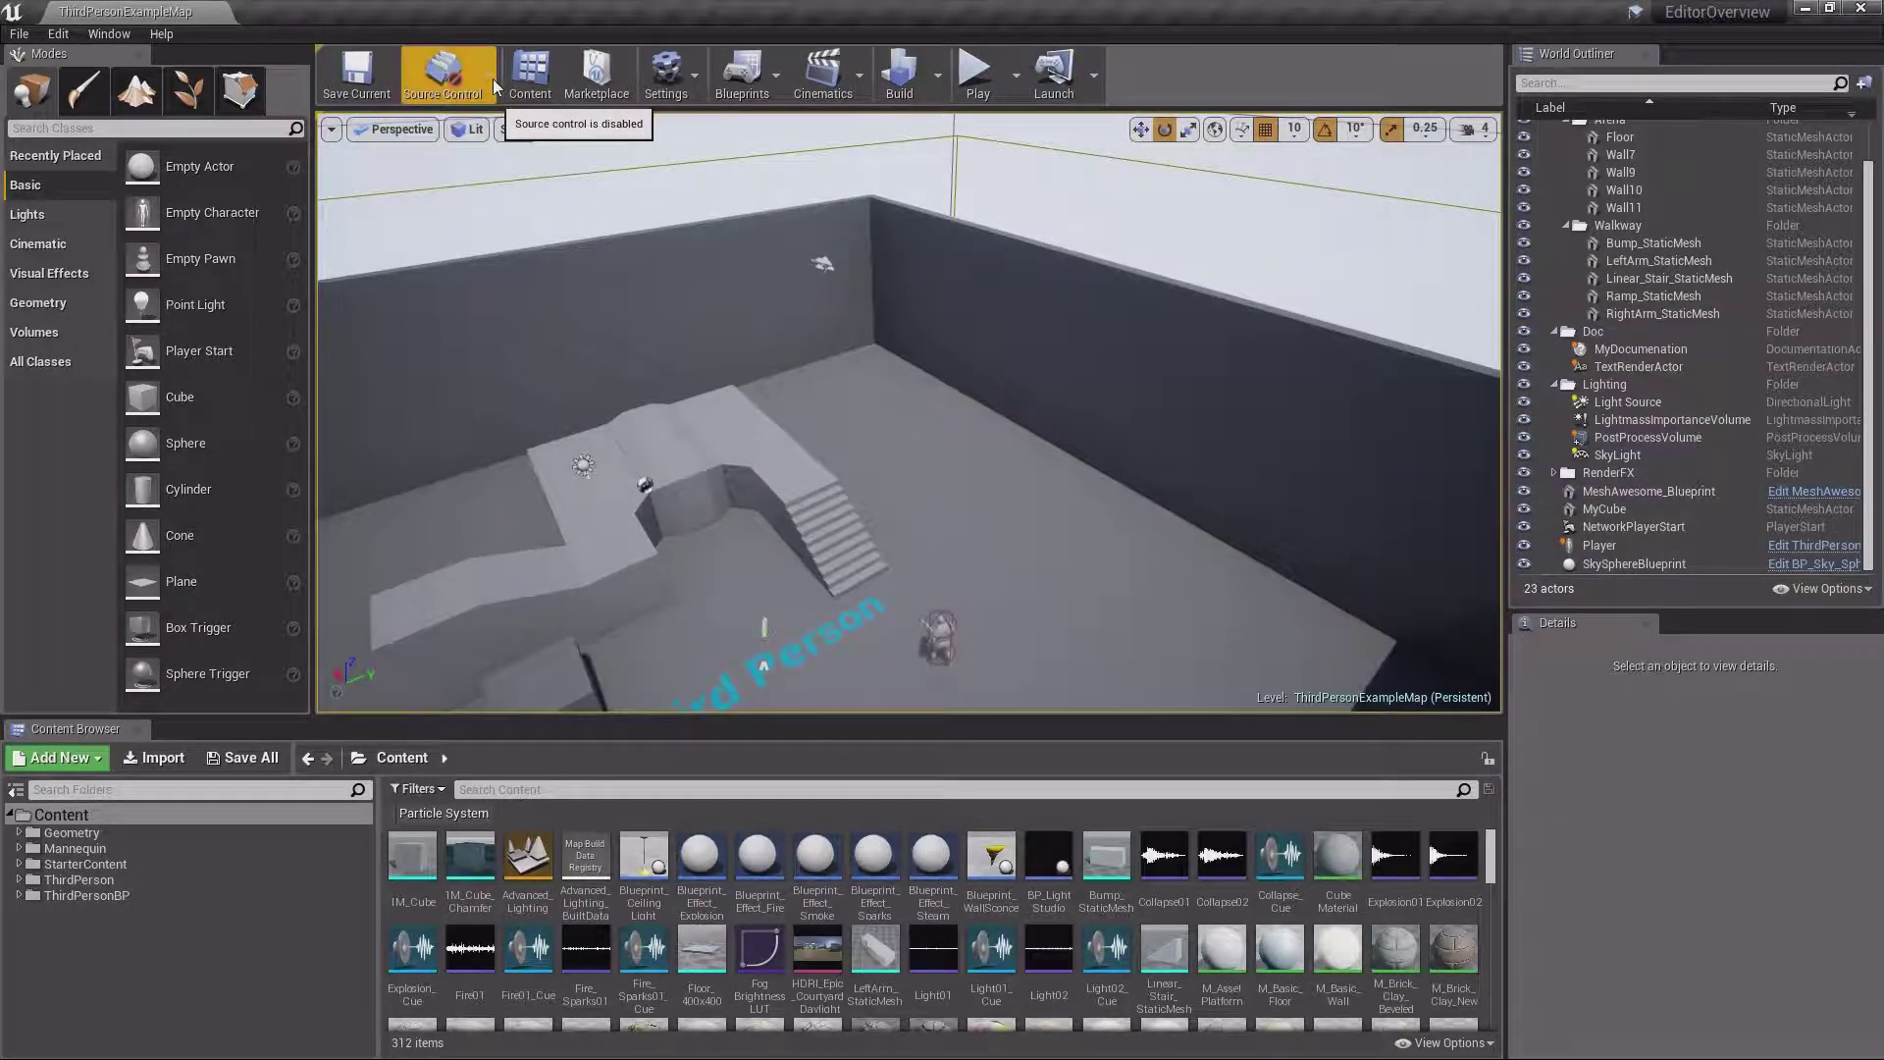
pyautogui.click(492, 78)
pyautogui.click(489, 77)
pyautogui.click(535, 78)
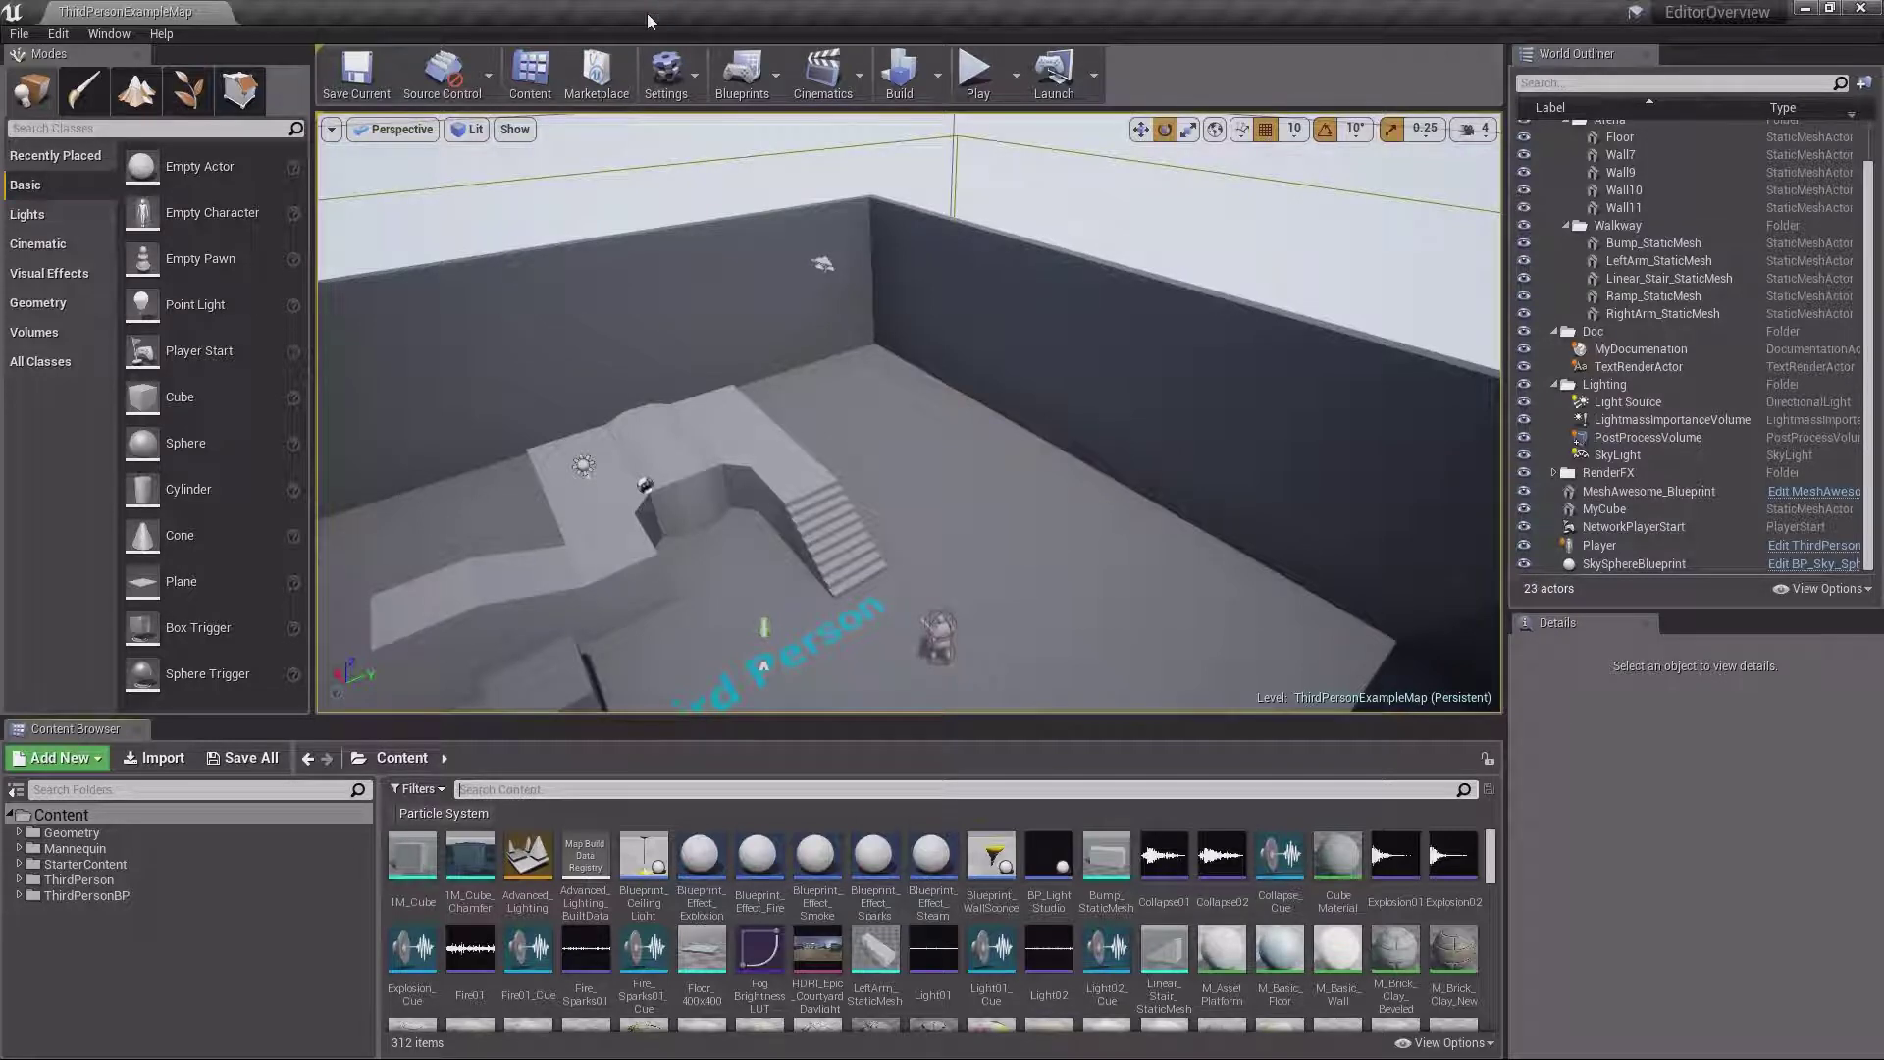
# Look over the project and editor settings, the editor preferences entry and the available help resources
pyautogui.click(685, 68)
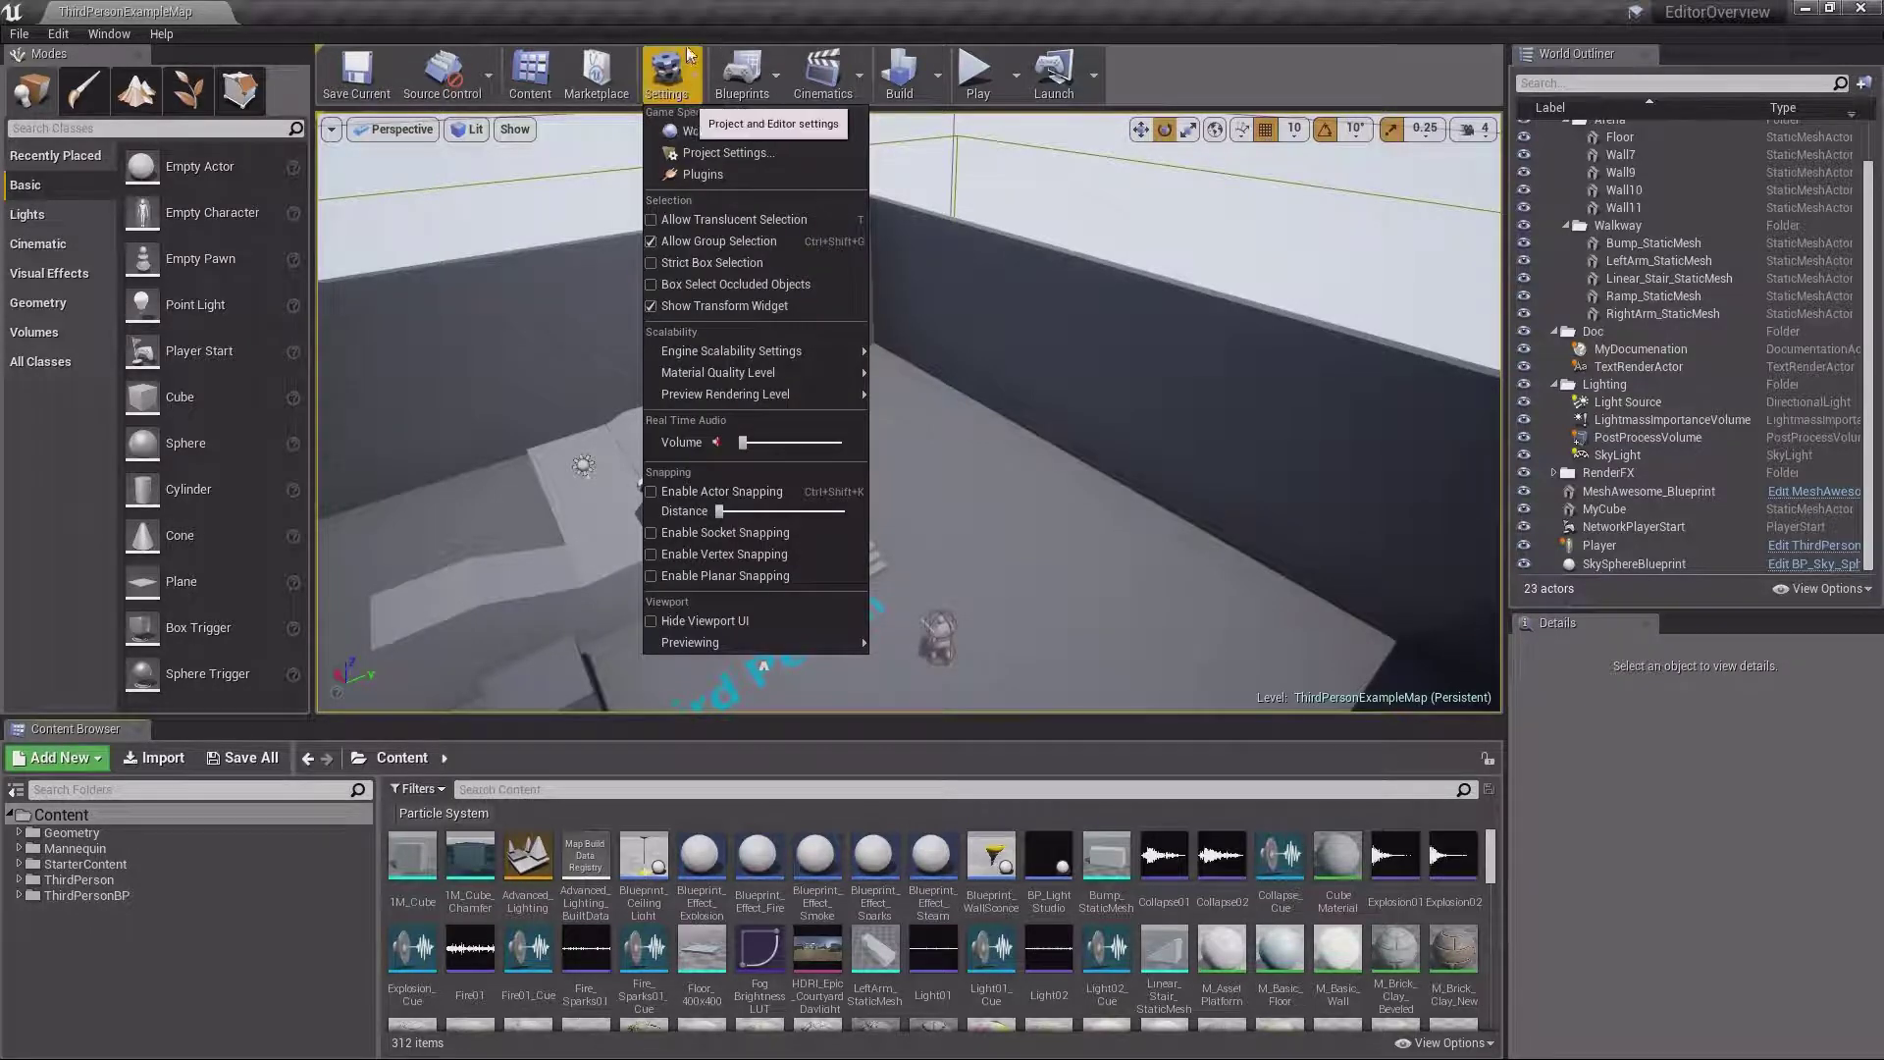
pyautogui.click(58, 33)
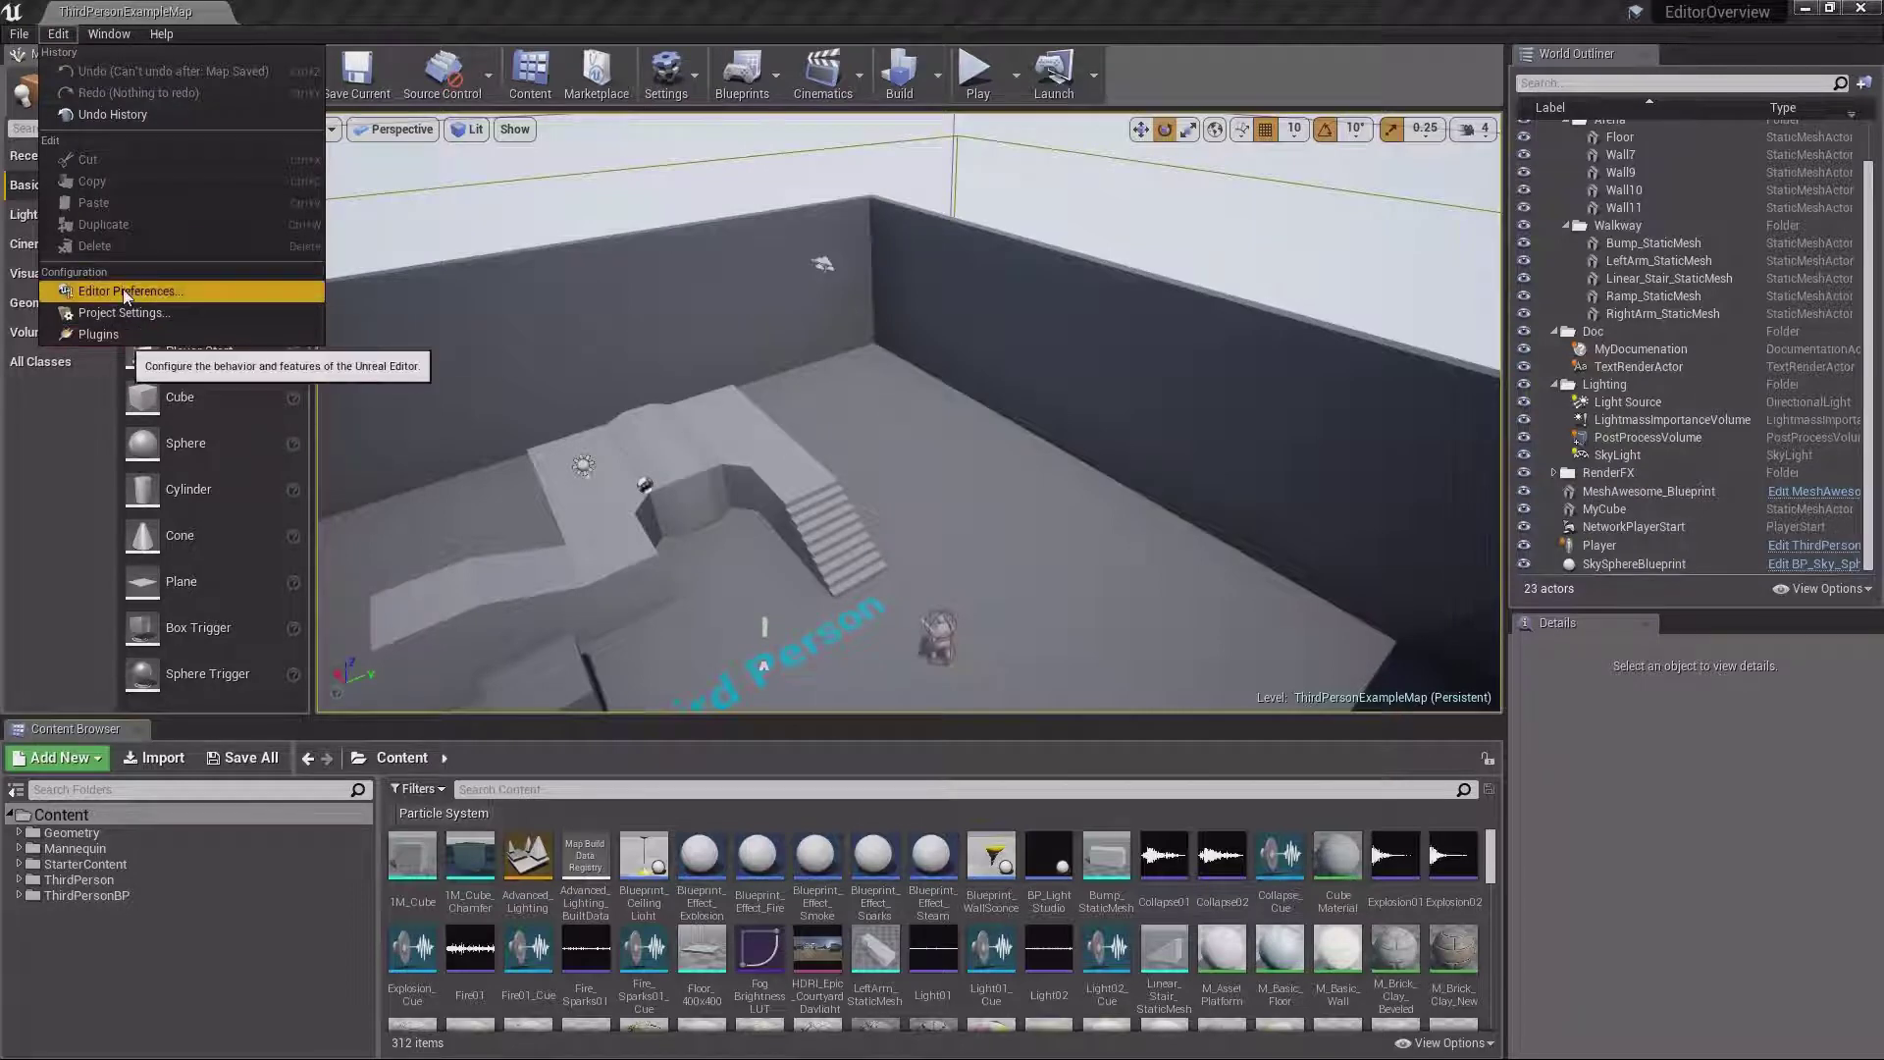
pyautogui.moveTo(161, 34)
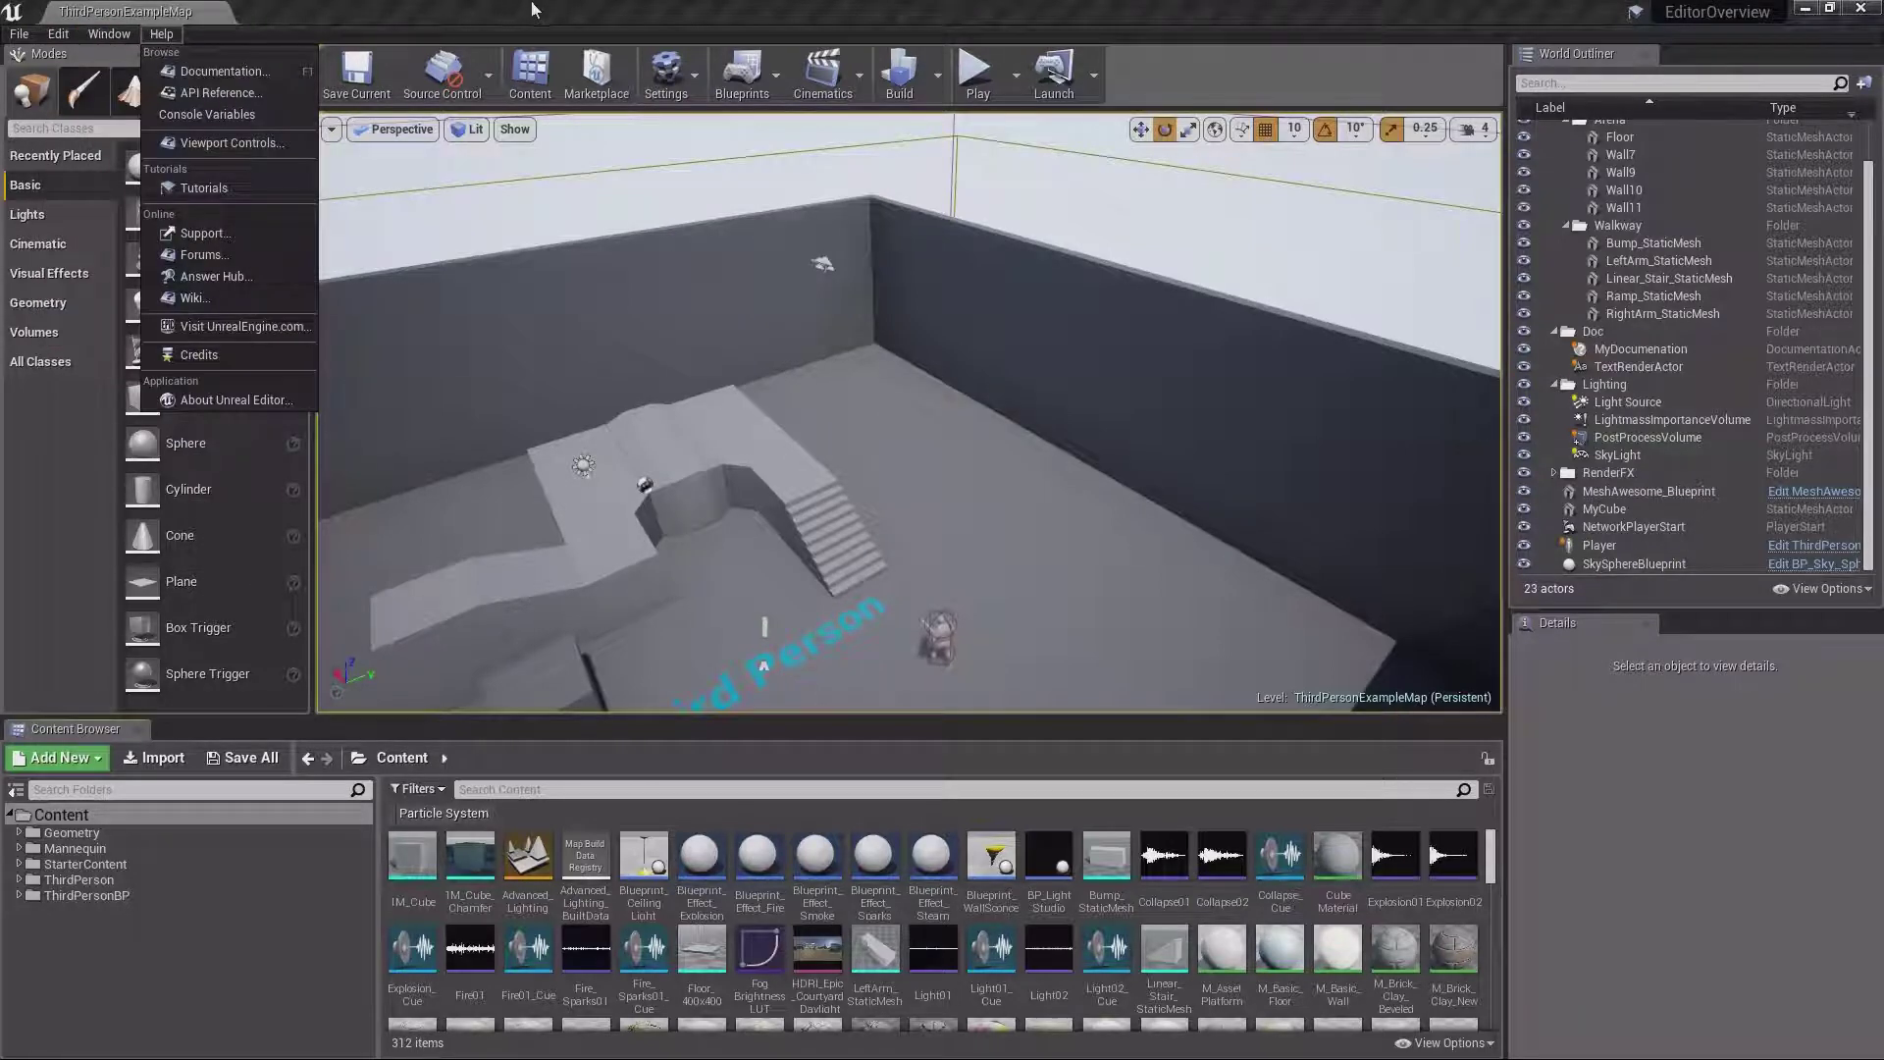
pyautogui.click(669, 71)
pyautogui.click(669, 70)
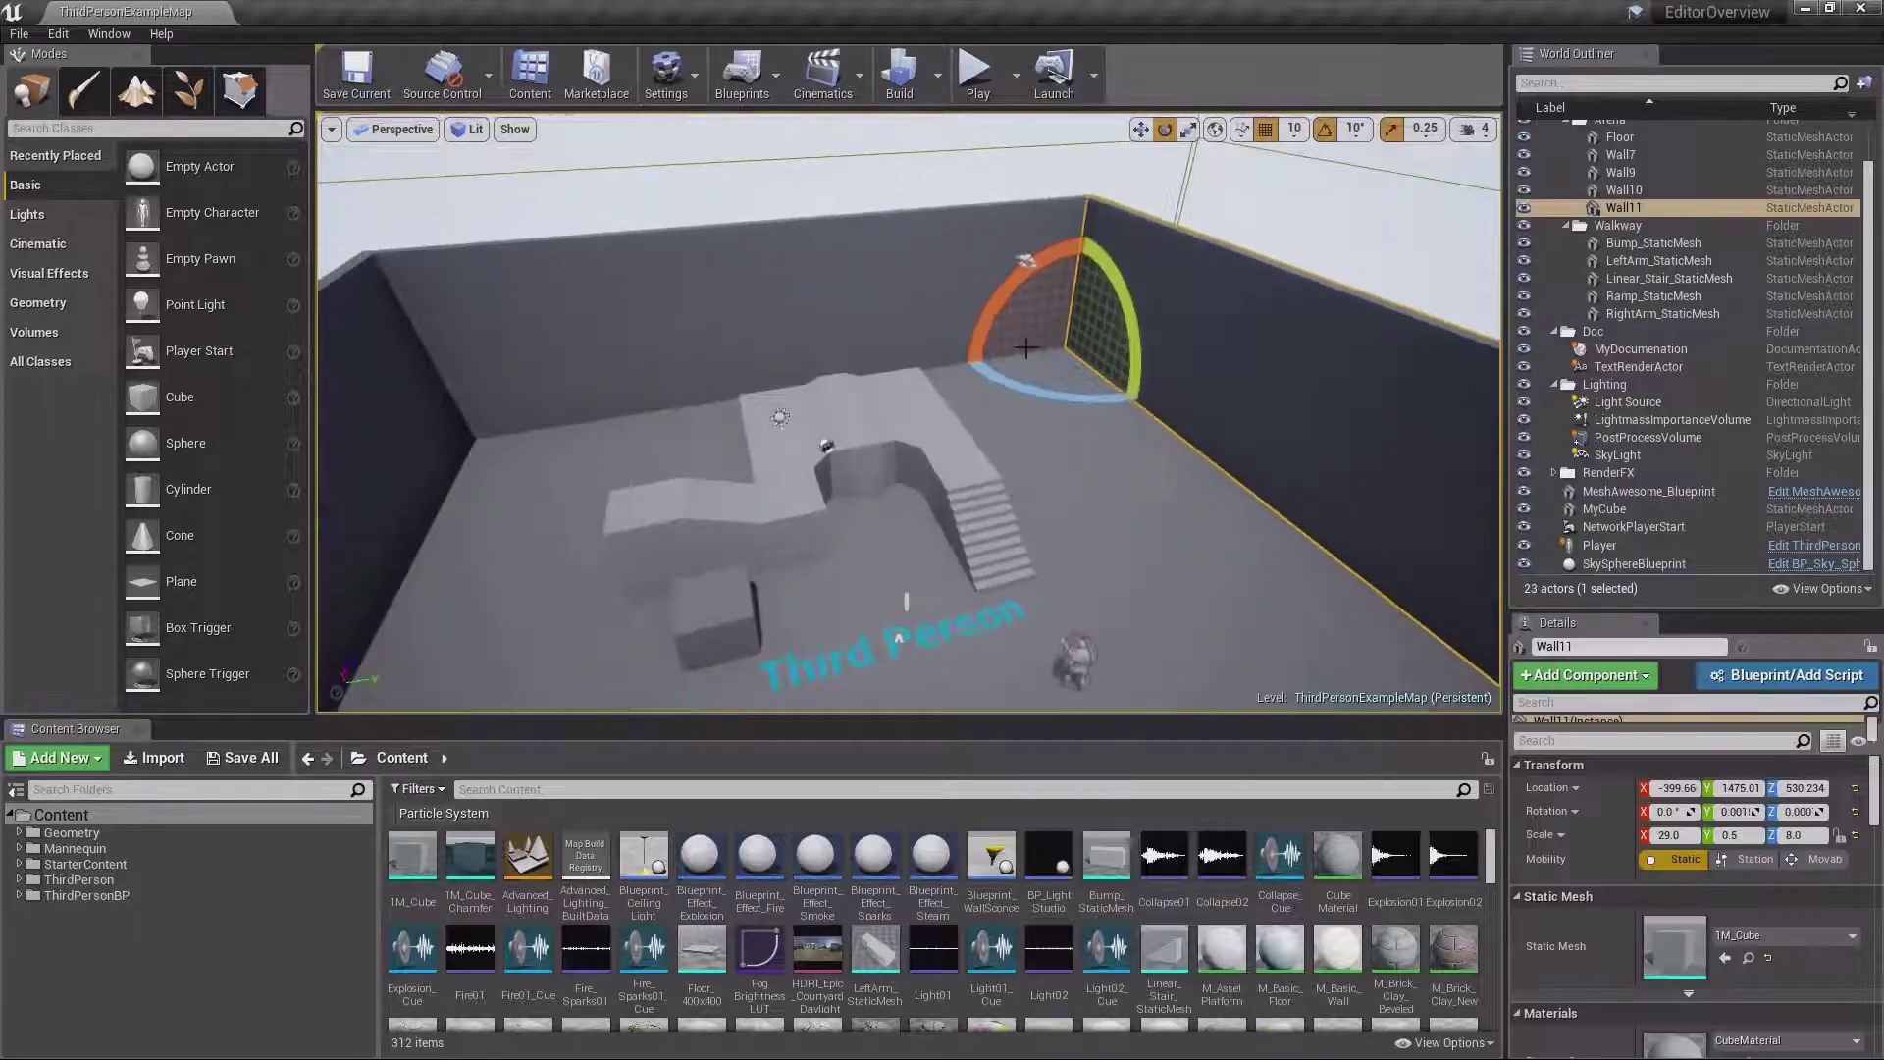
# Switch to the move tool and toggle Show Transform Widget off and back on, selecting Wall7 to check its effect
pyautogui.press('w')
pyautogui.click(691, 87)
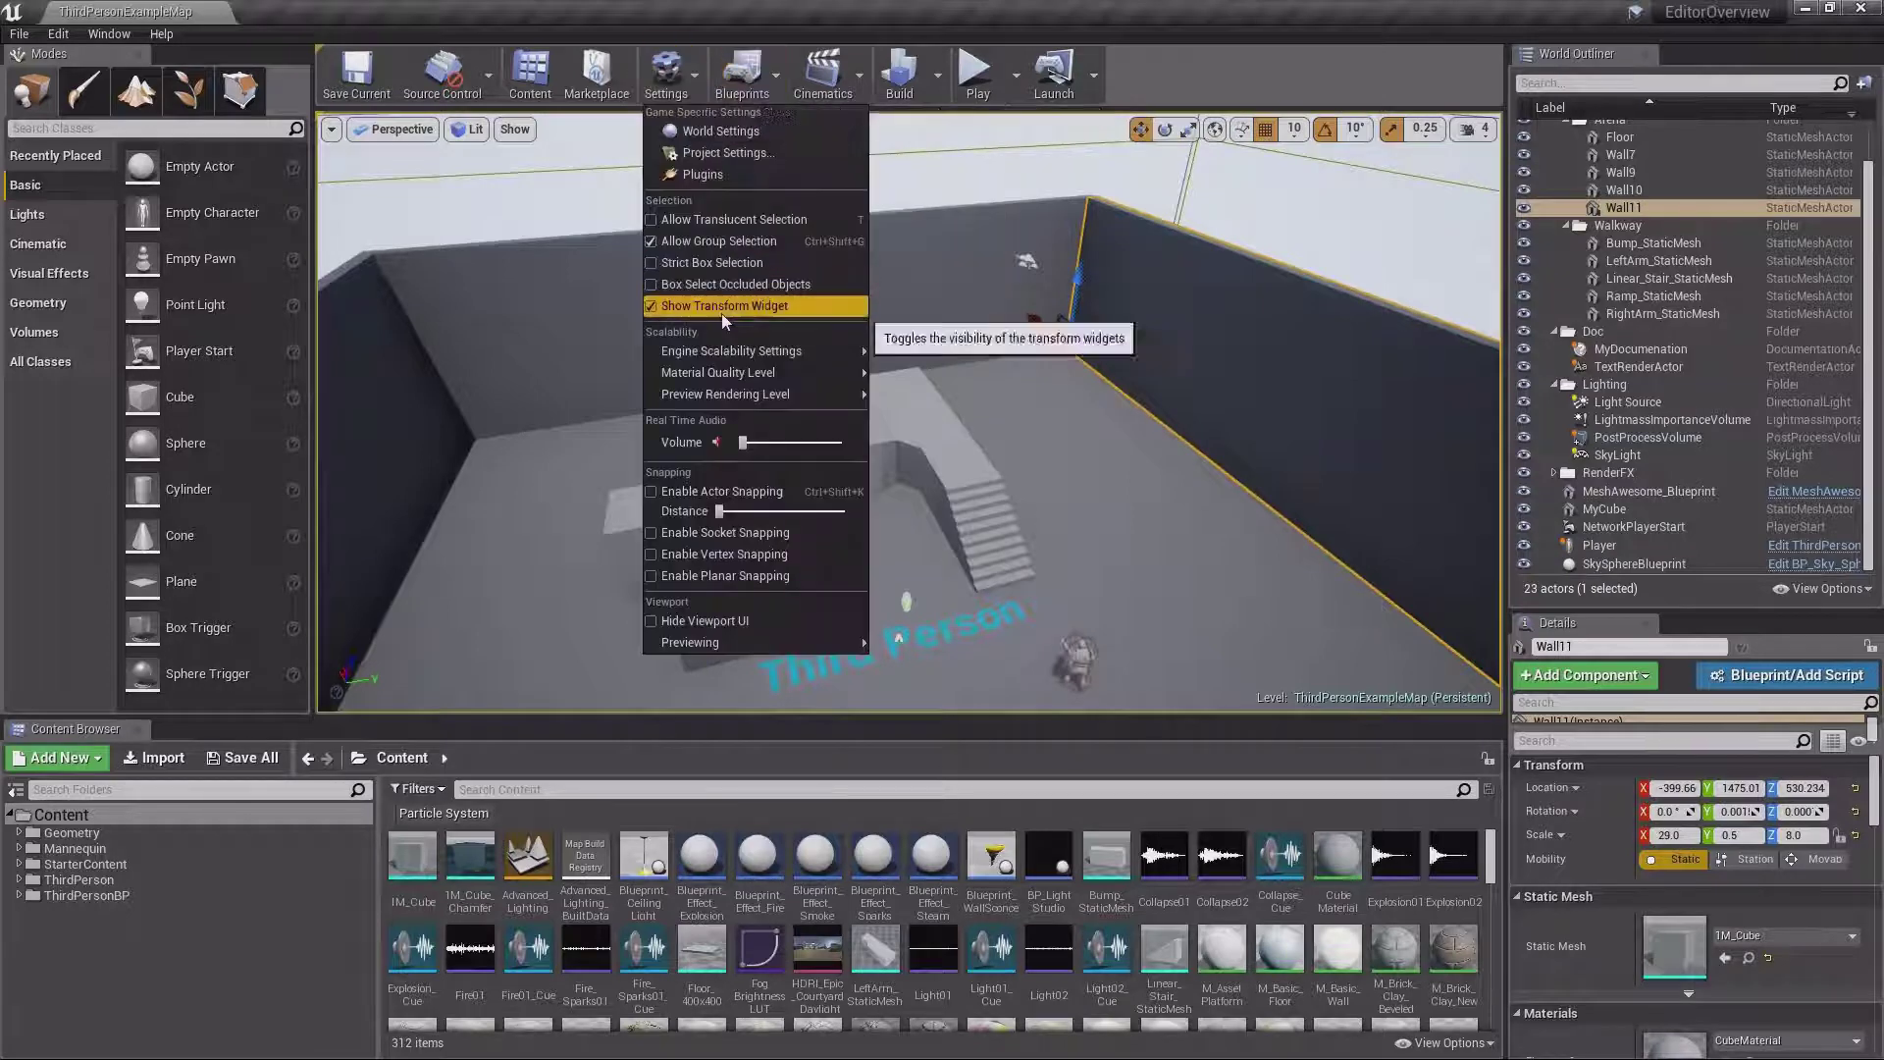
pyautogui.click(722, 310)
pyautogui.click(1039, 364)
pyautogui.click(942, 305)
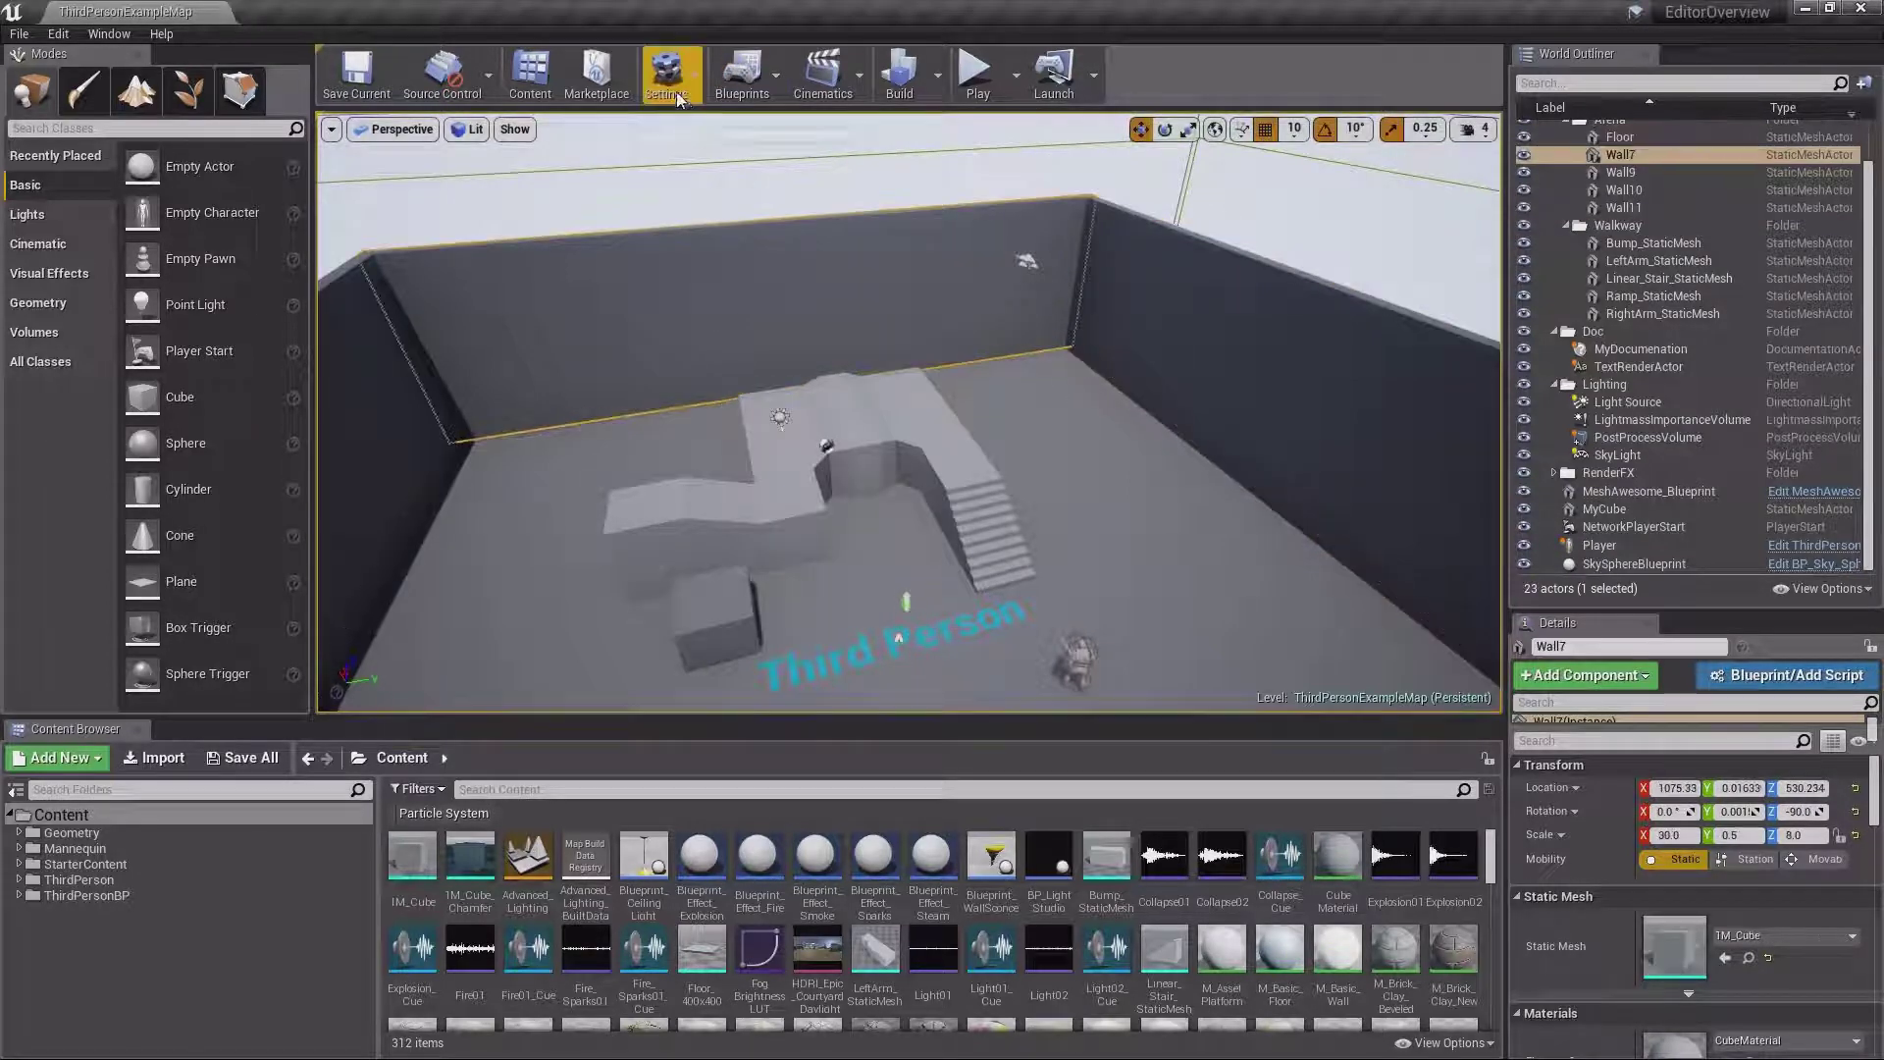
pyautogui.click(677, 93)
pyautogui.click(721, 305)
# Examine the scalability, preview rendering level, snapping and viewport previewing options in the editor settings
pyautogui.click(677, 79)
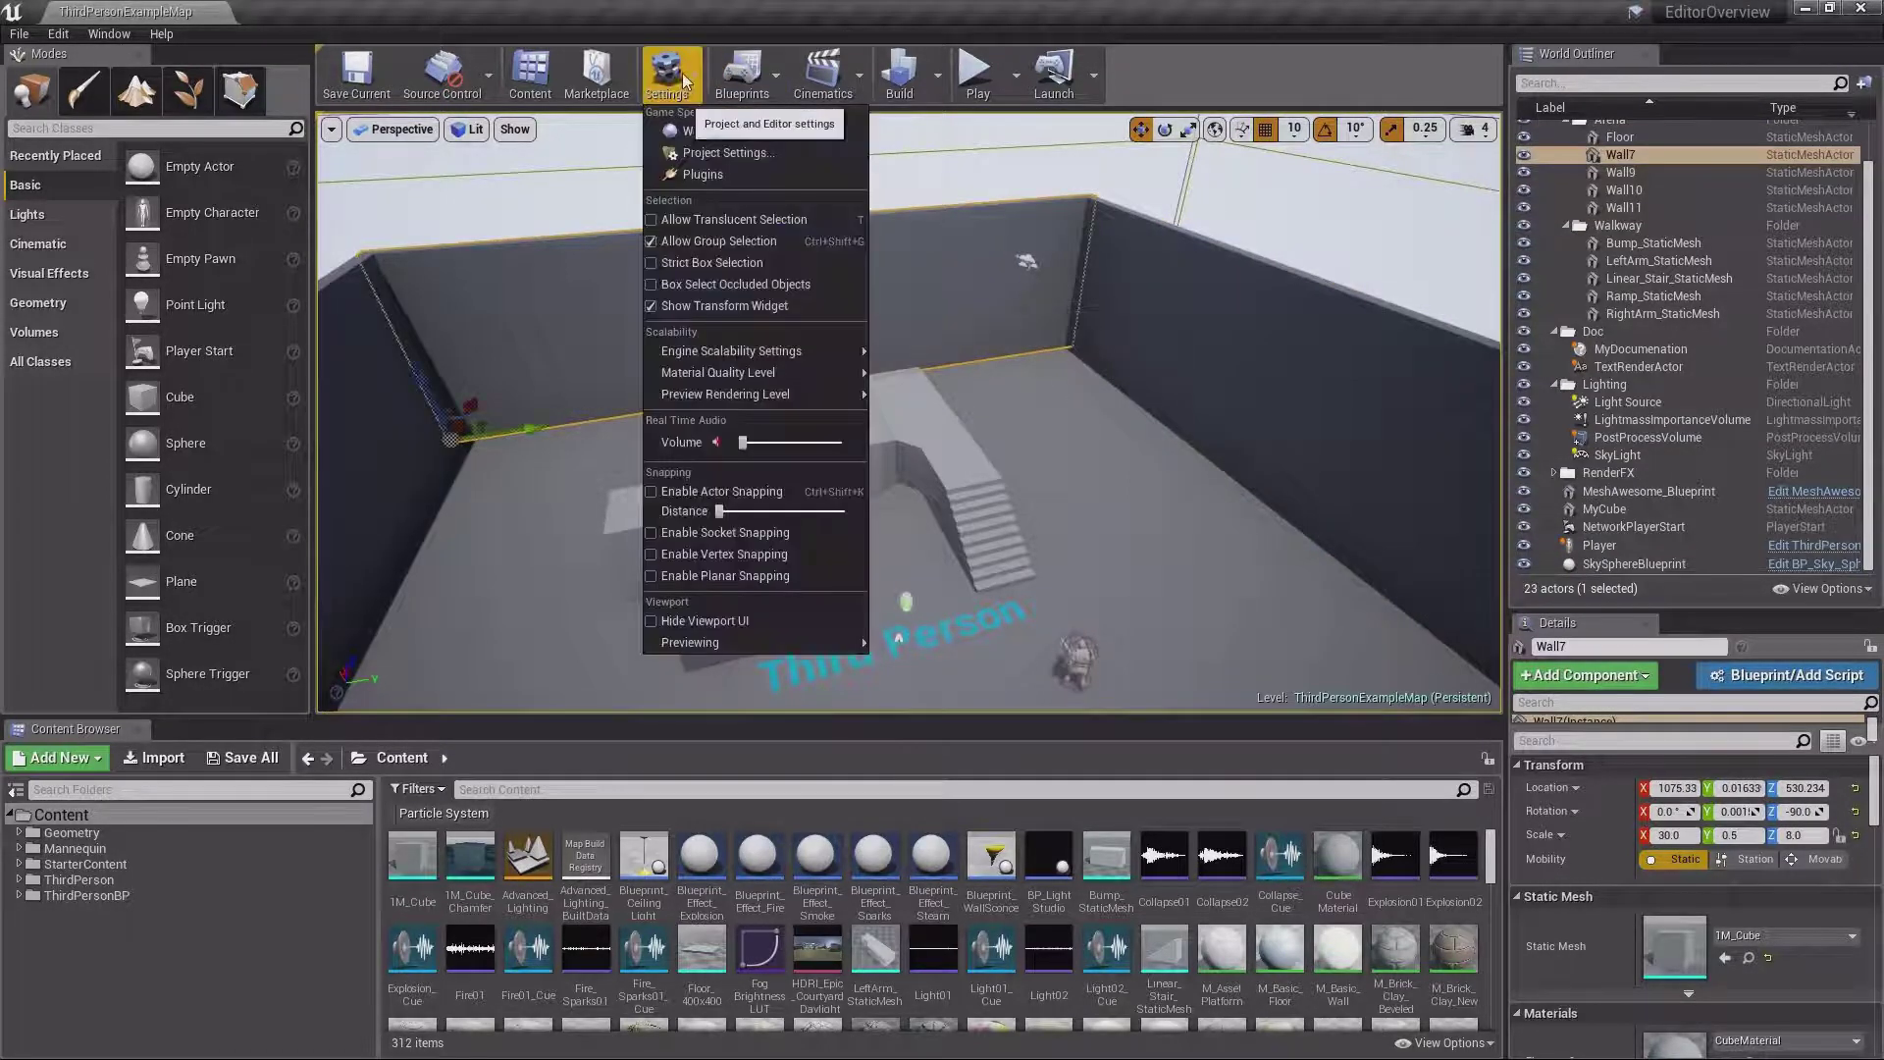
pyautogui.moveTo(779, 350)
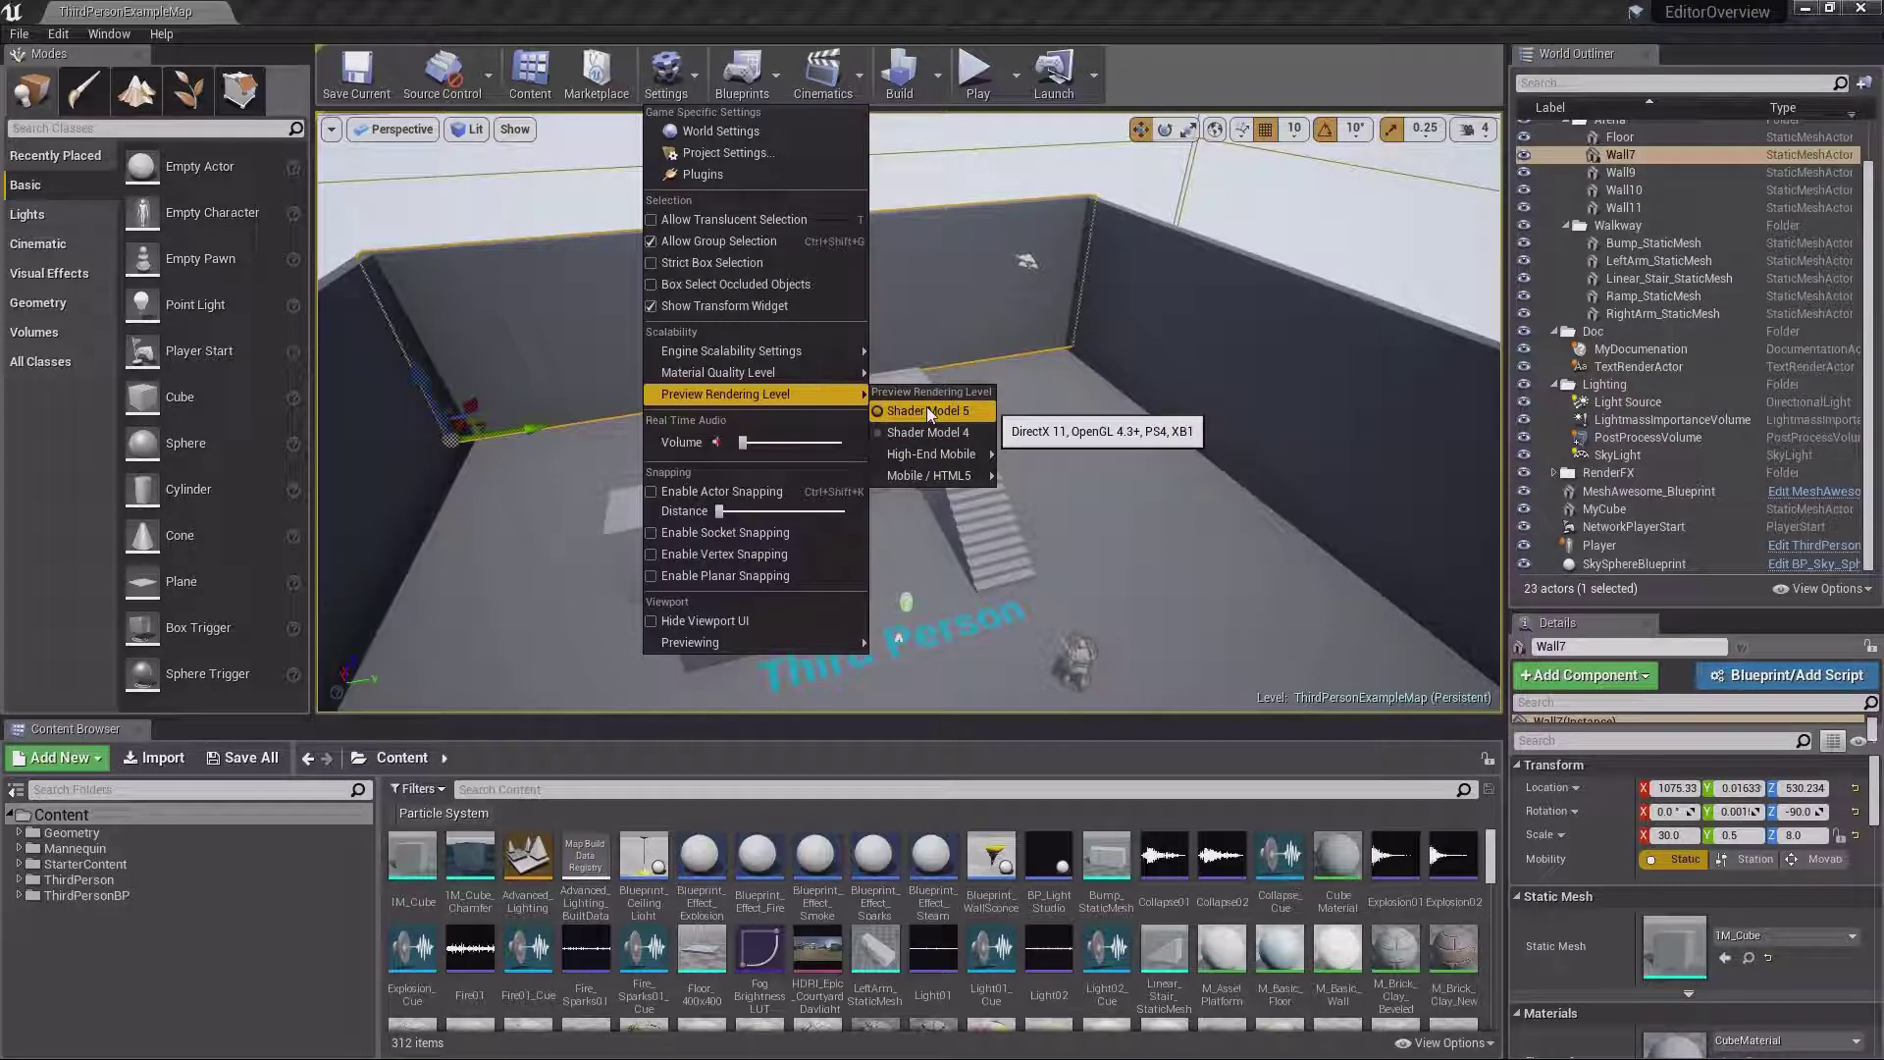
pyautogui.moveTo(937, 474)
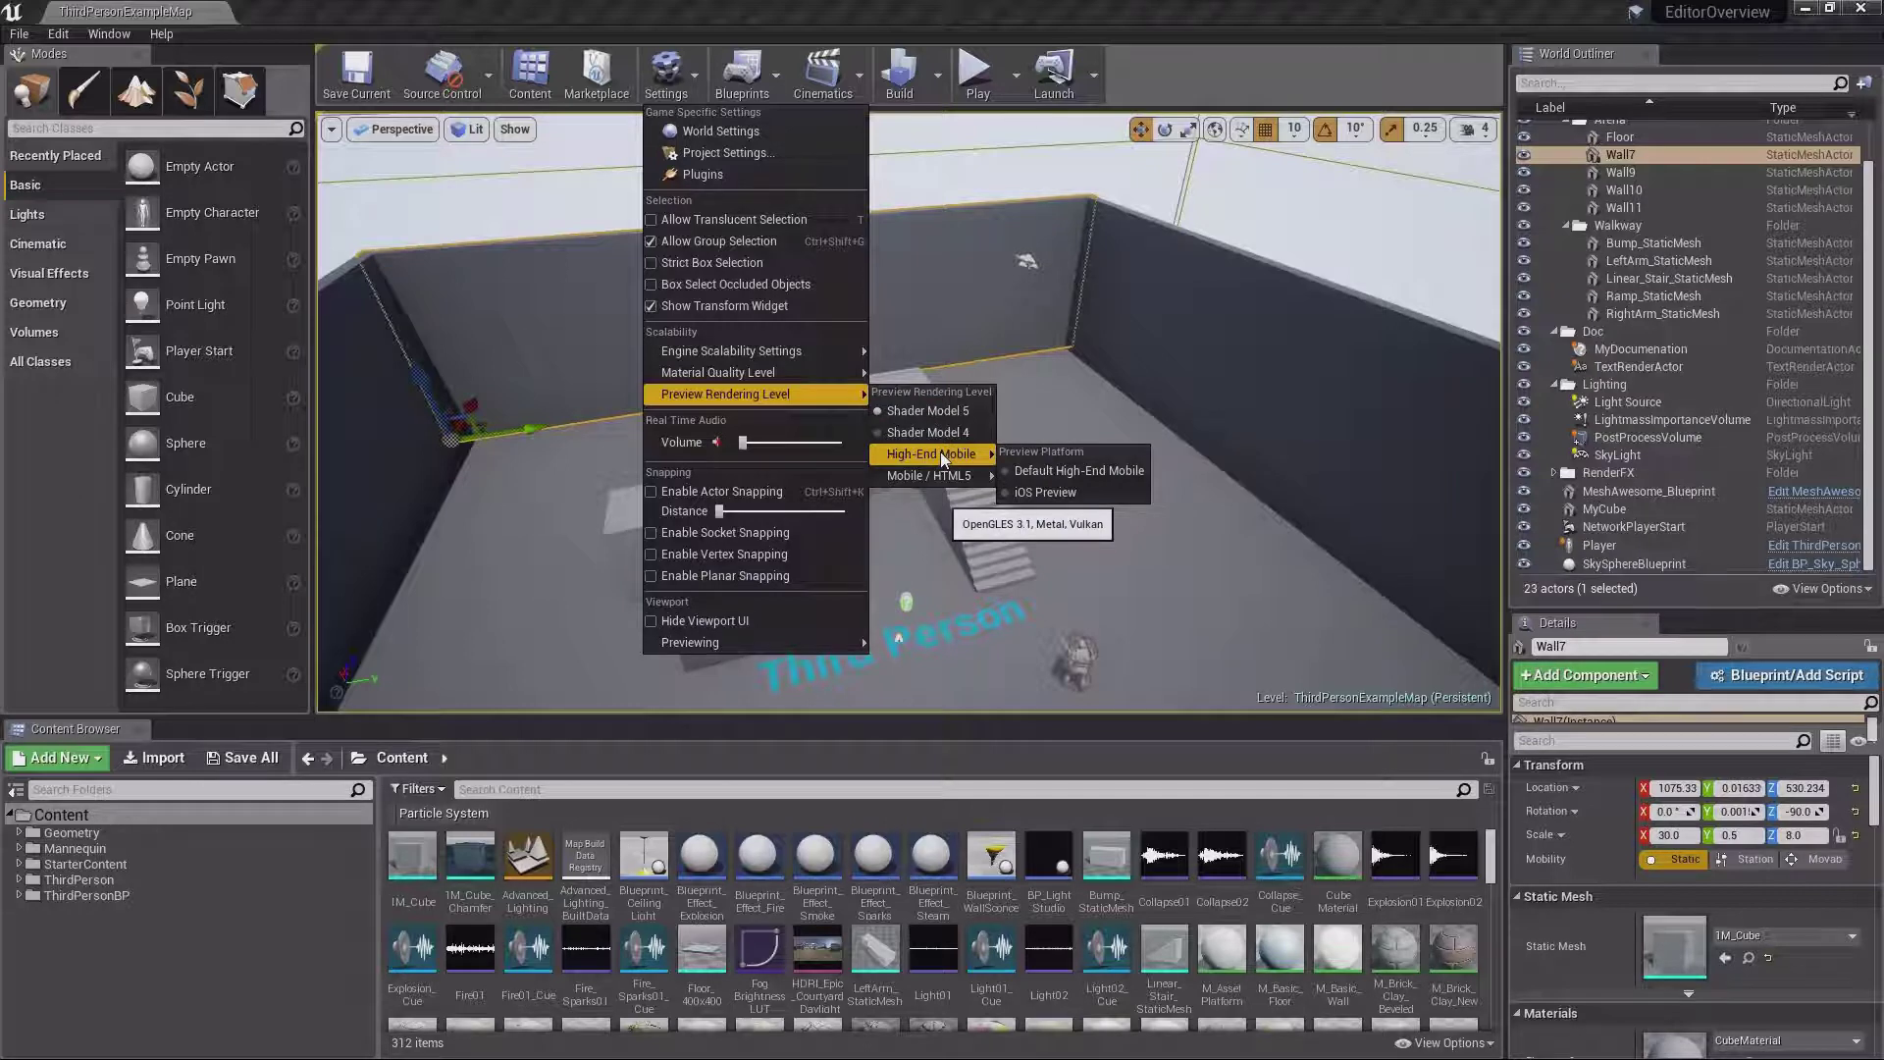
pyautogui.click(687, 77)
pyautogui.click(690, 76)
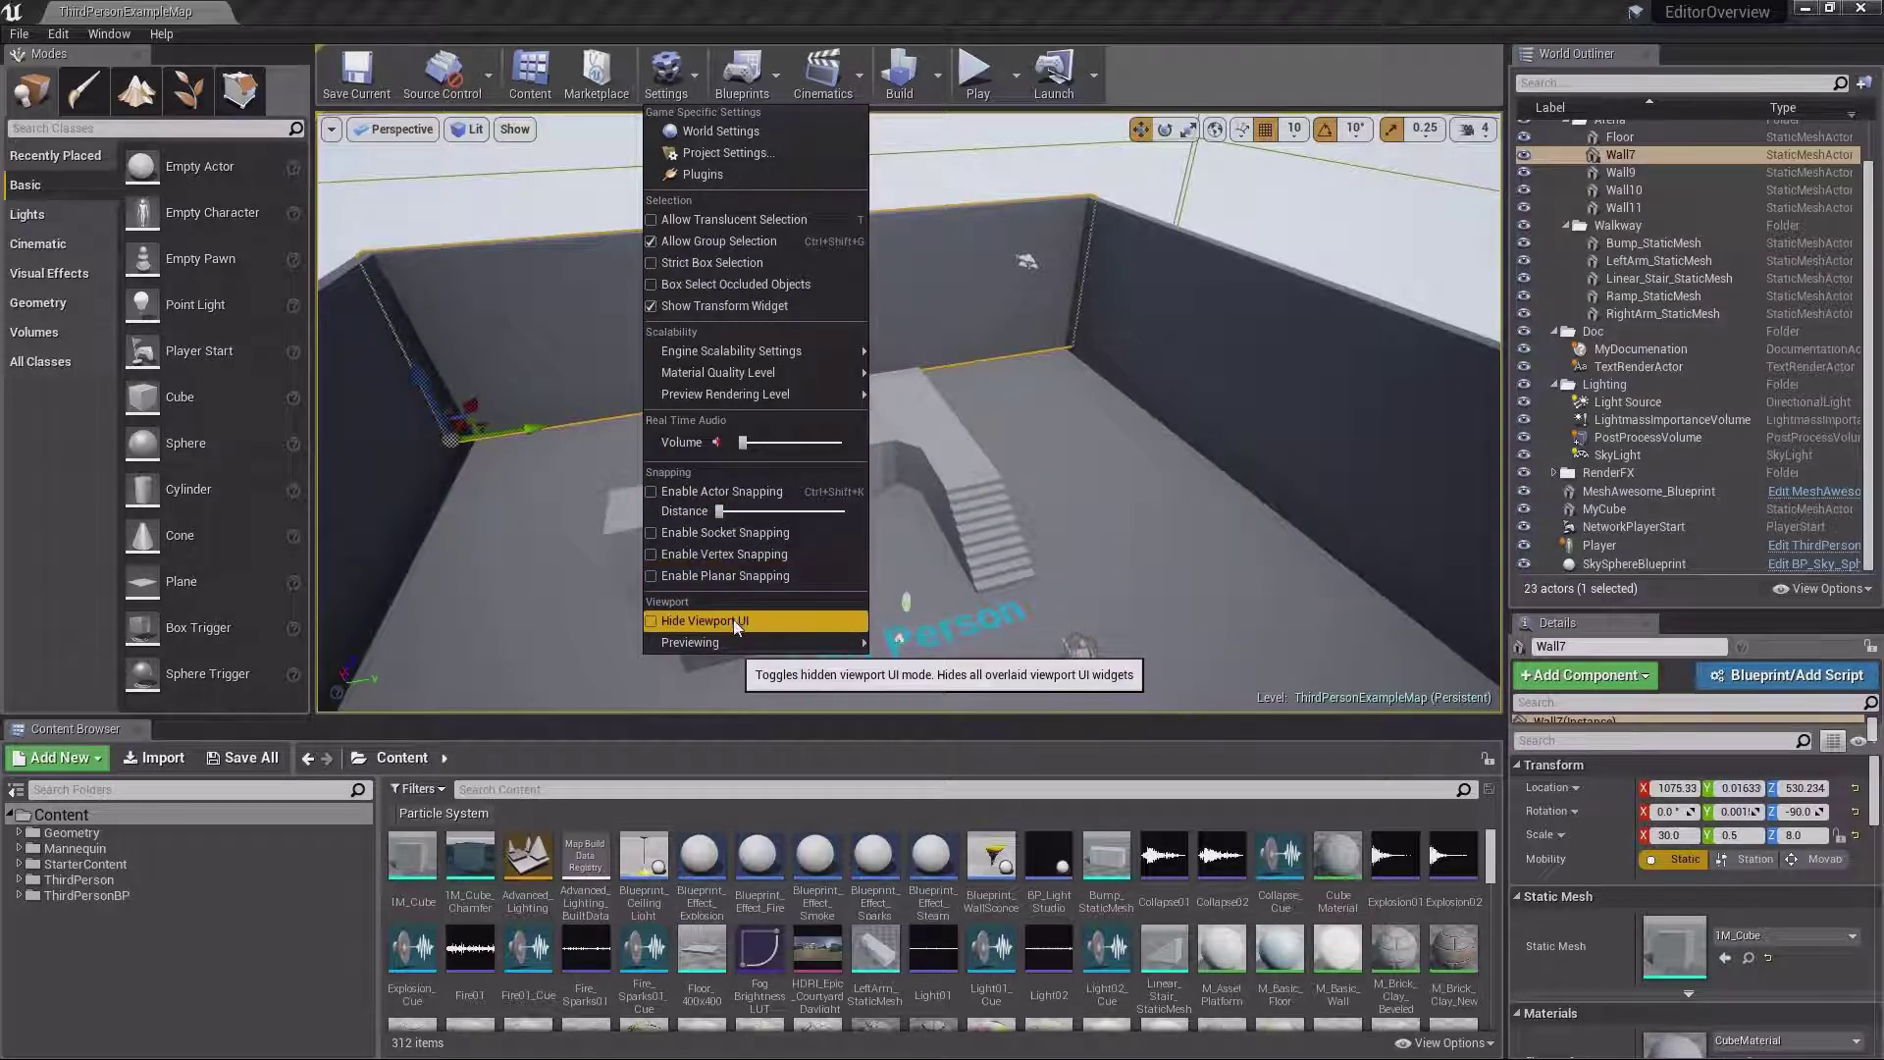
pyautogui.moveTo(737, 648)
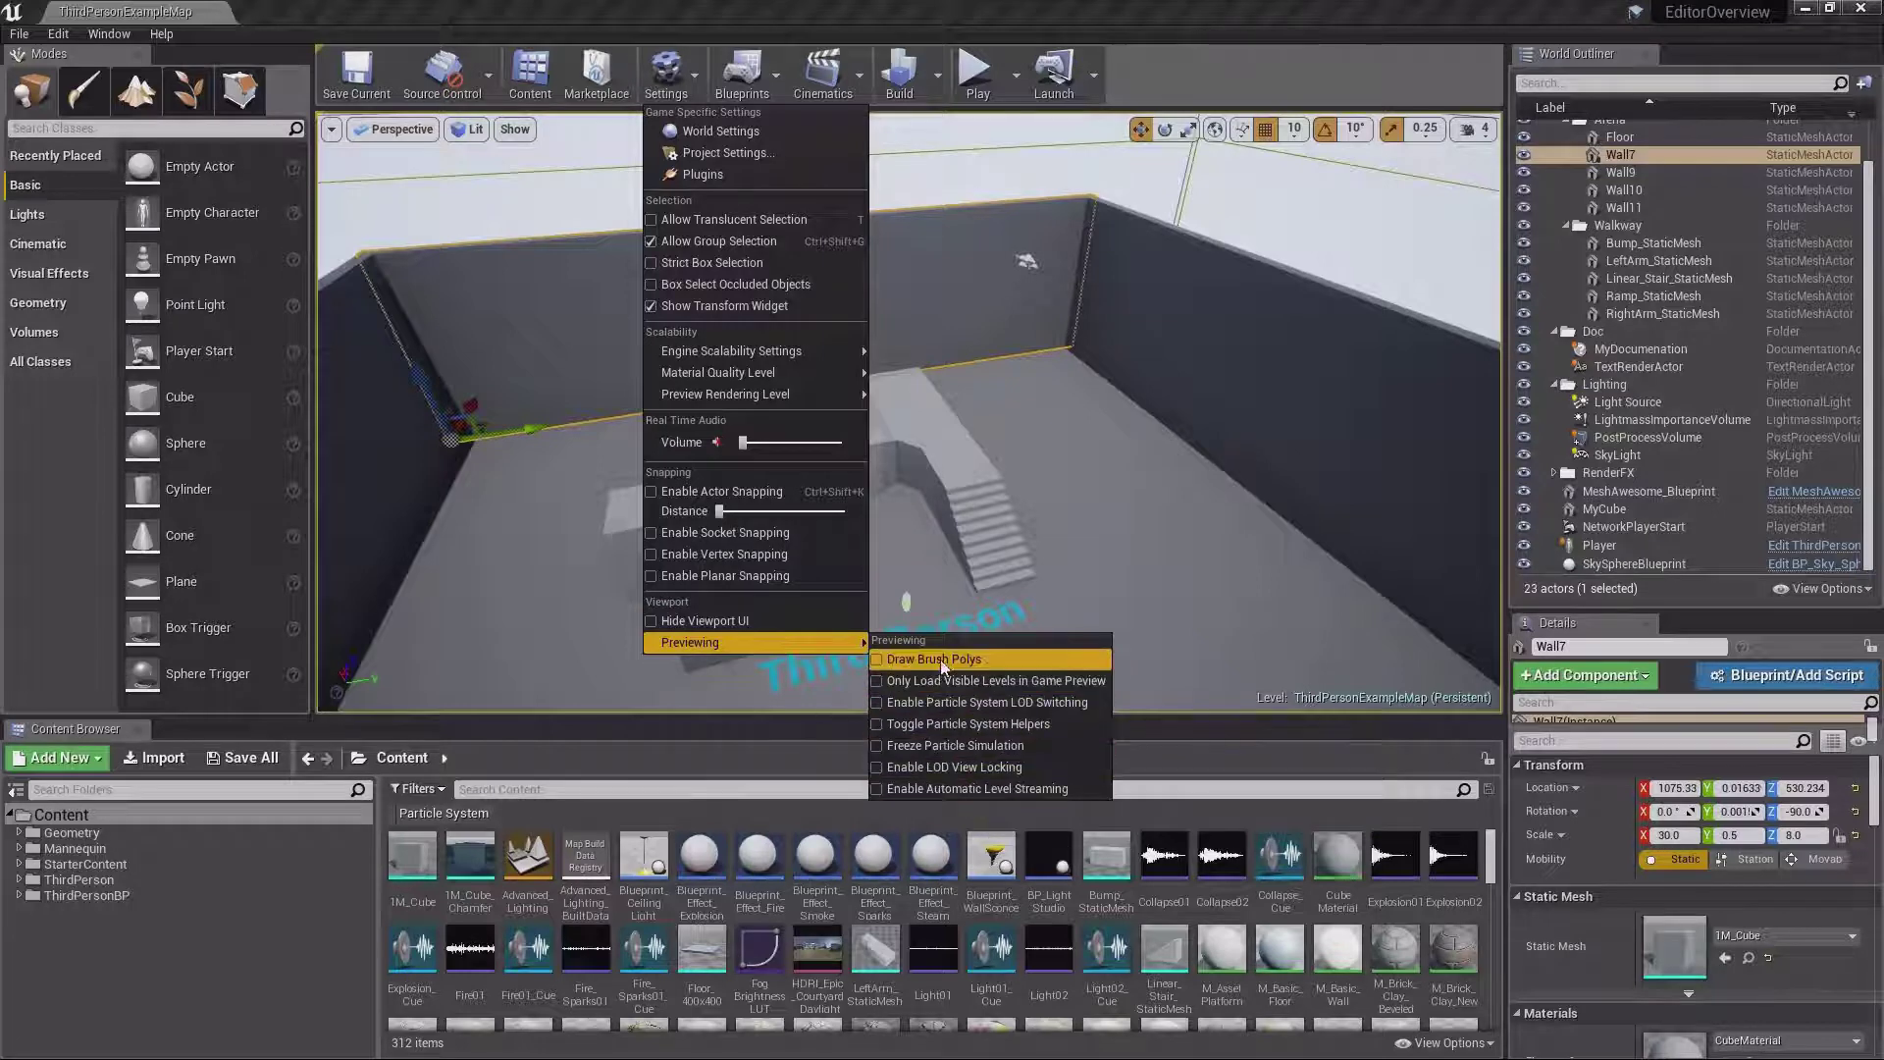
pyautogui.click(679, 78)
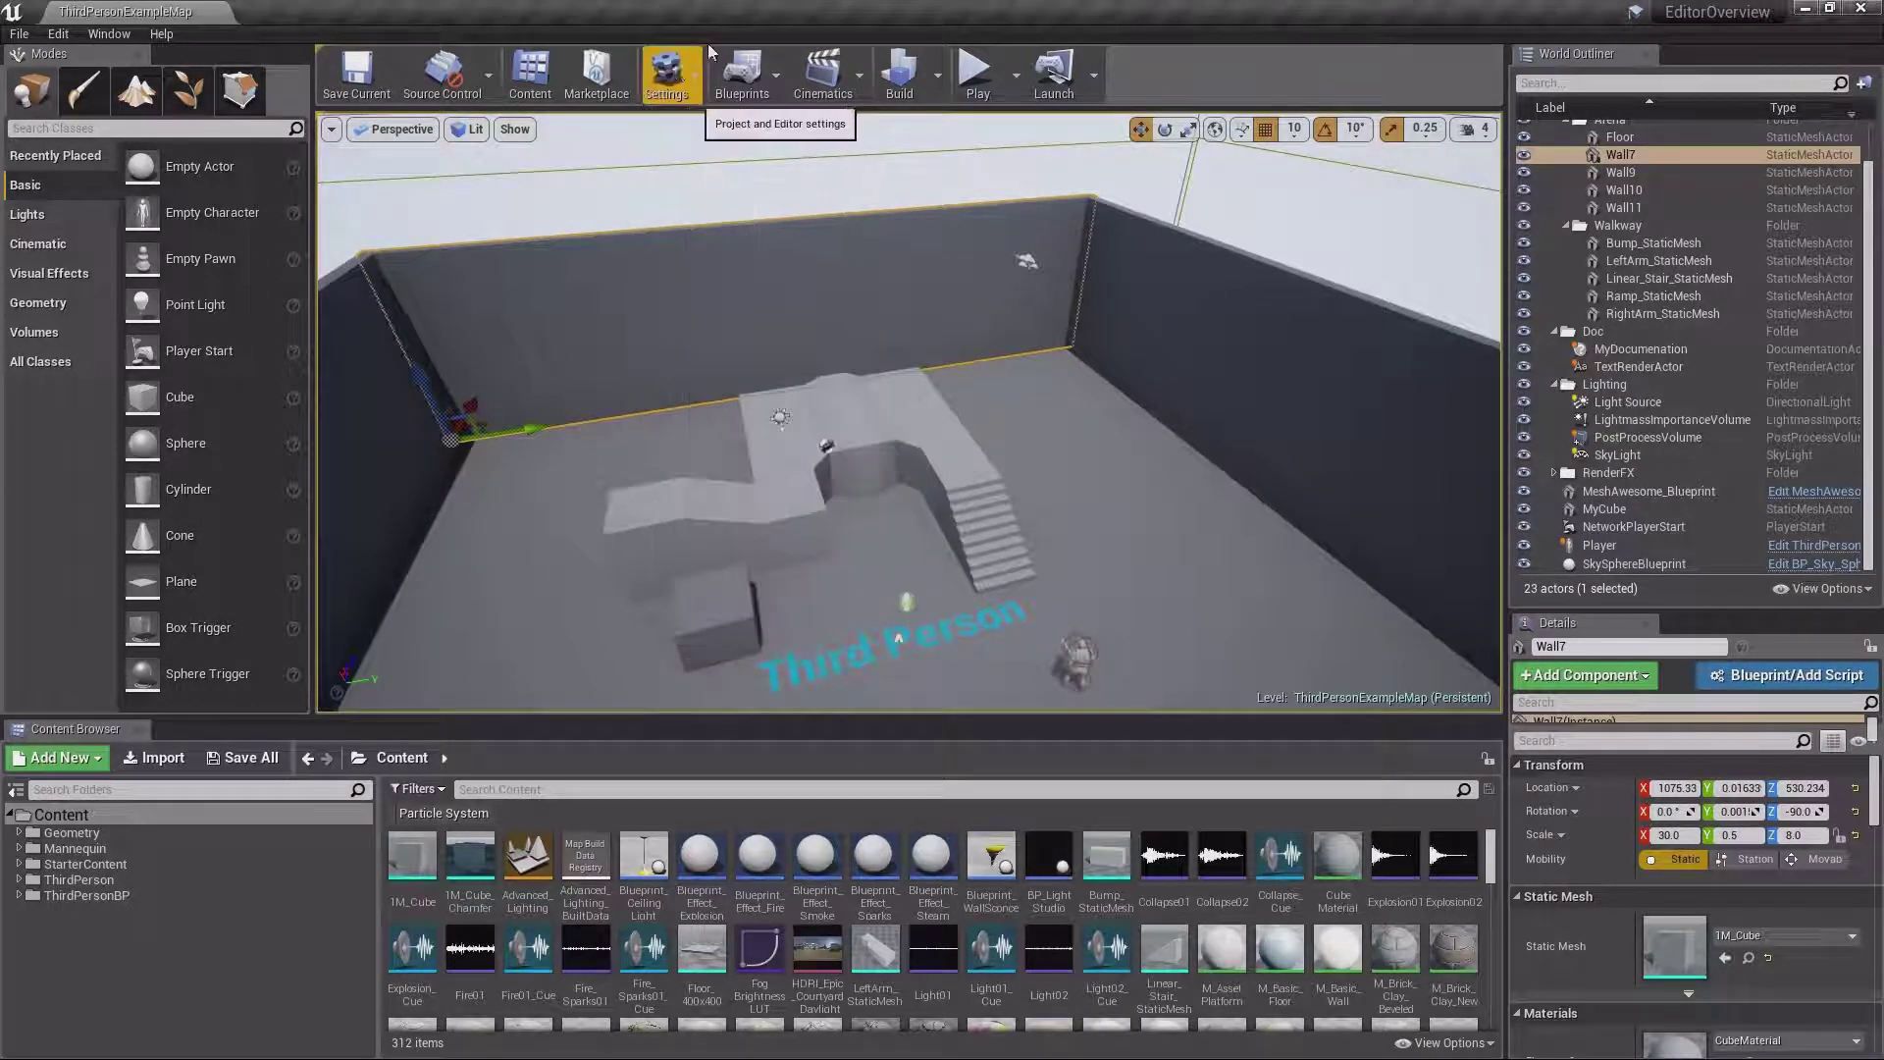
# Look at the Blueprint class, level Blueprint and GameMode options available for the level
pyautogui.click(777, 73)
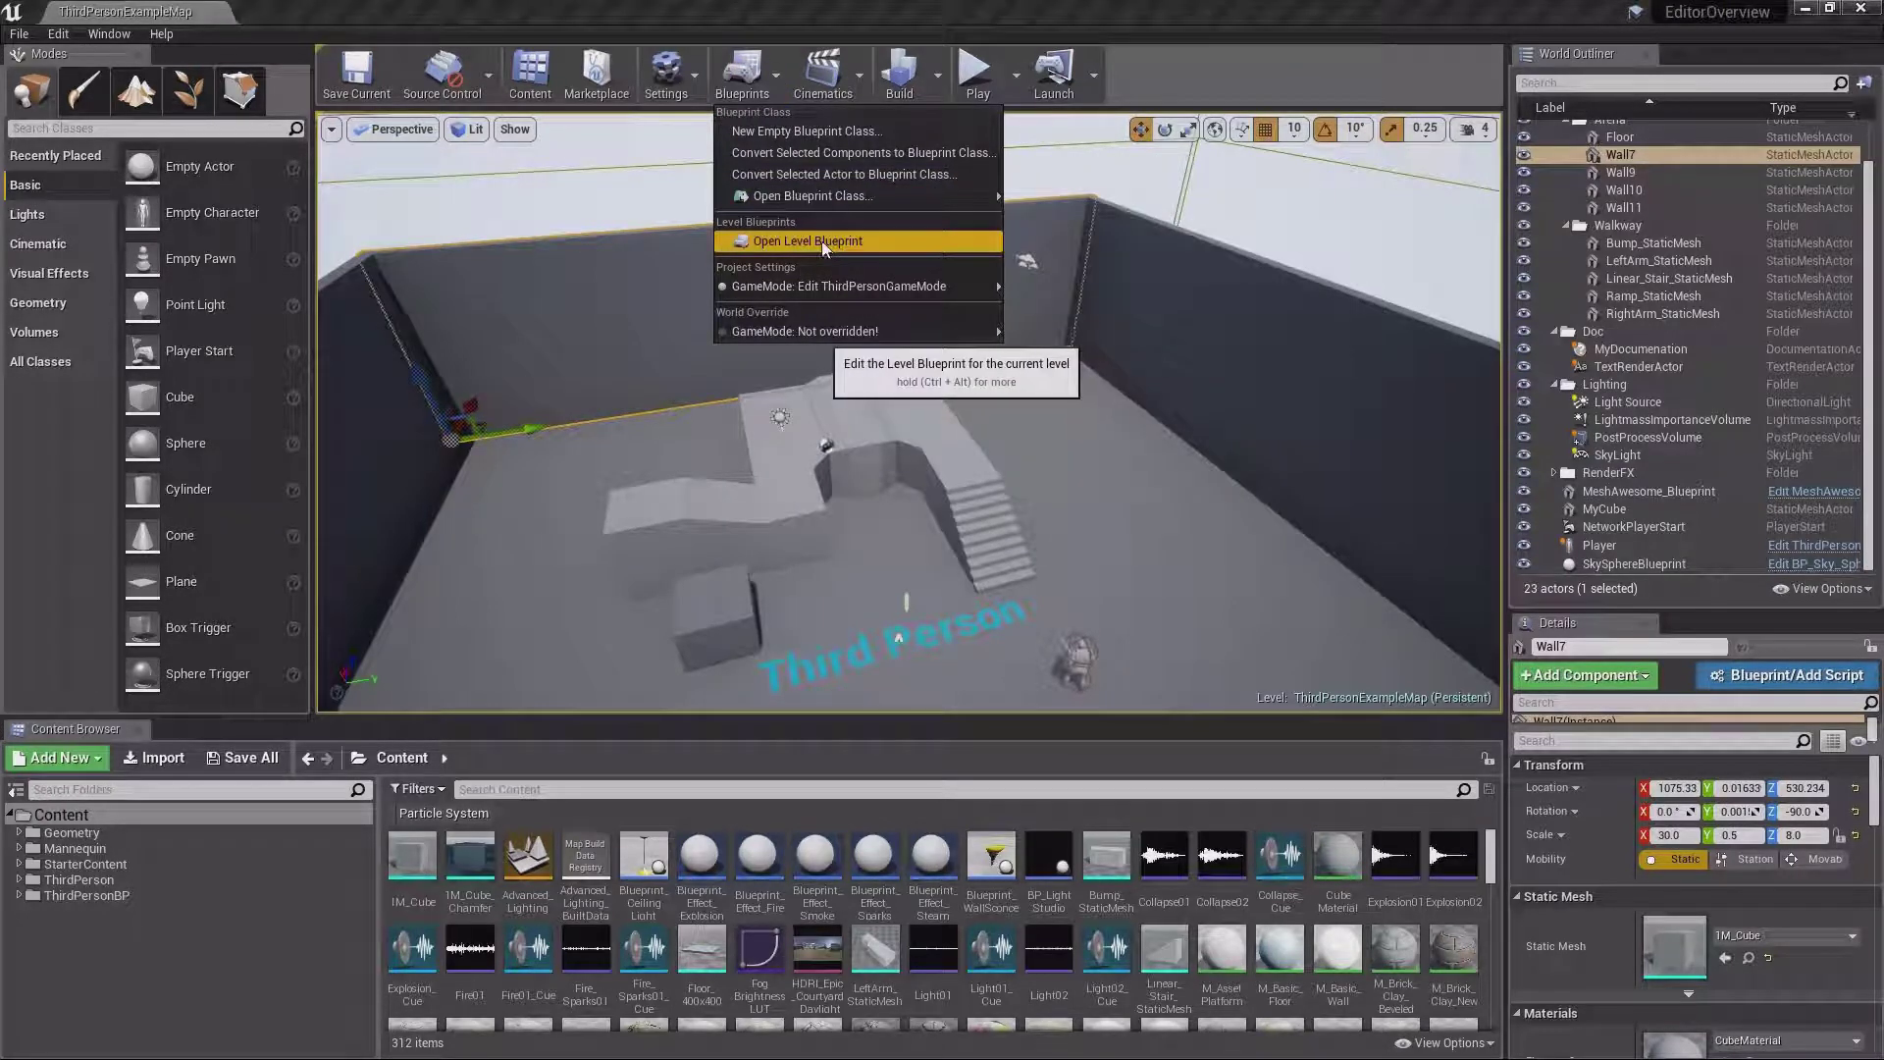
pyautogui.click(816, 14)
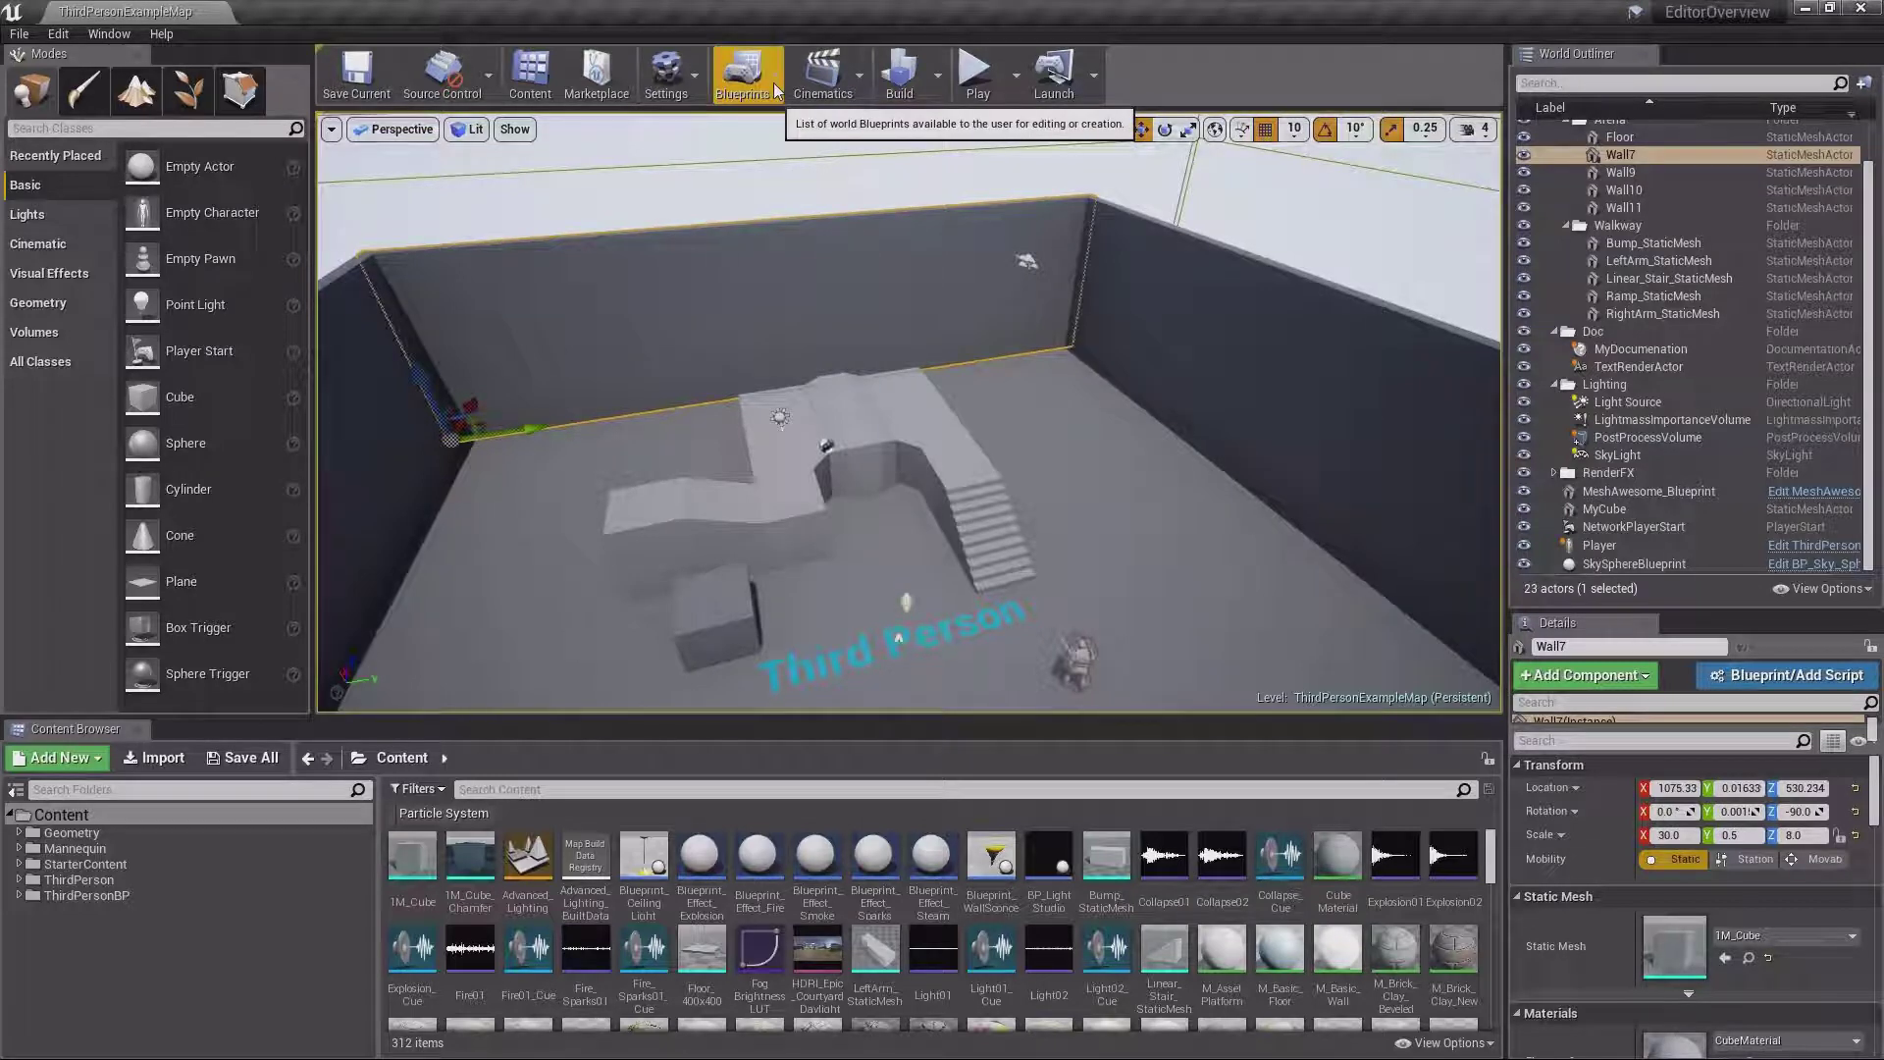
# Open the level Blueprint to view its event graph, close it, and look over the options for opening Blueprint classes
pyautogui.click(774, 75)
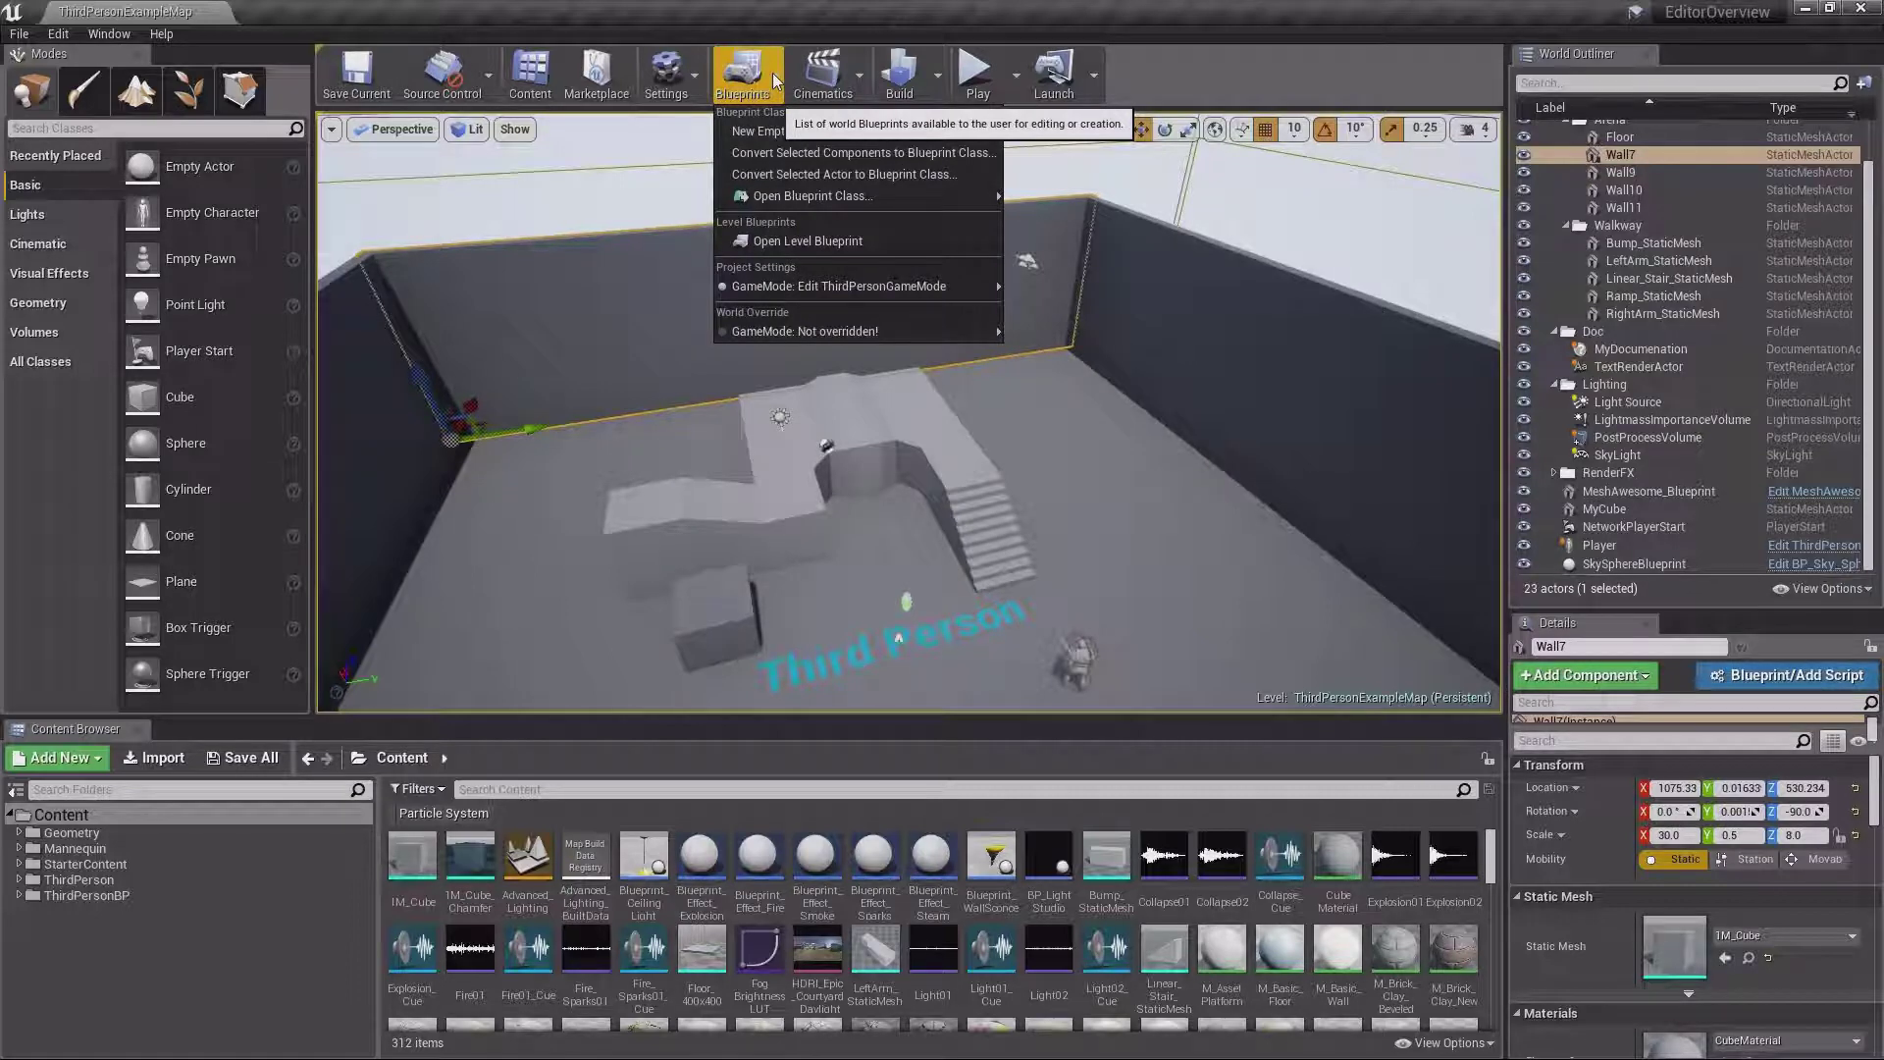
pyautogui.click(795, 243)
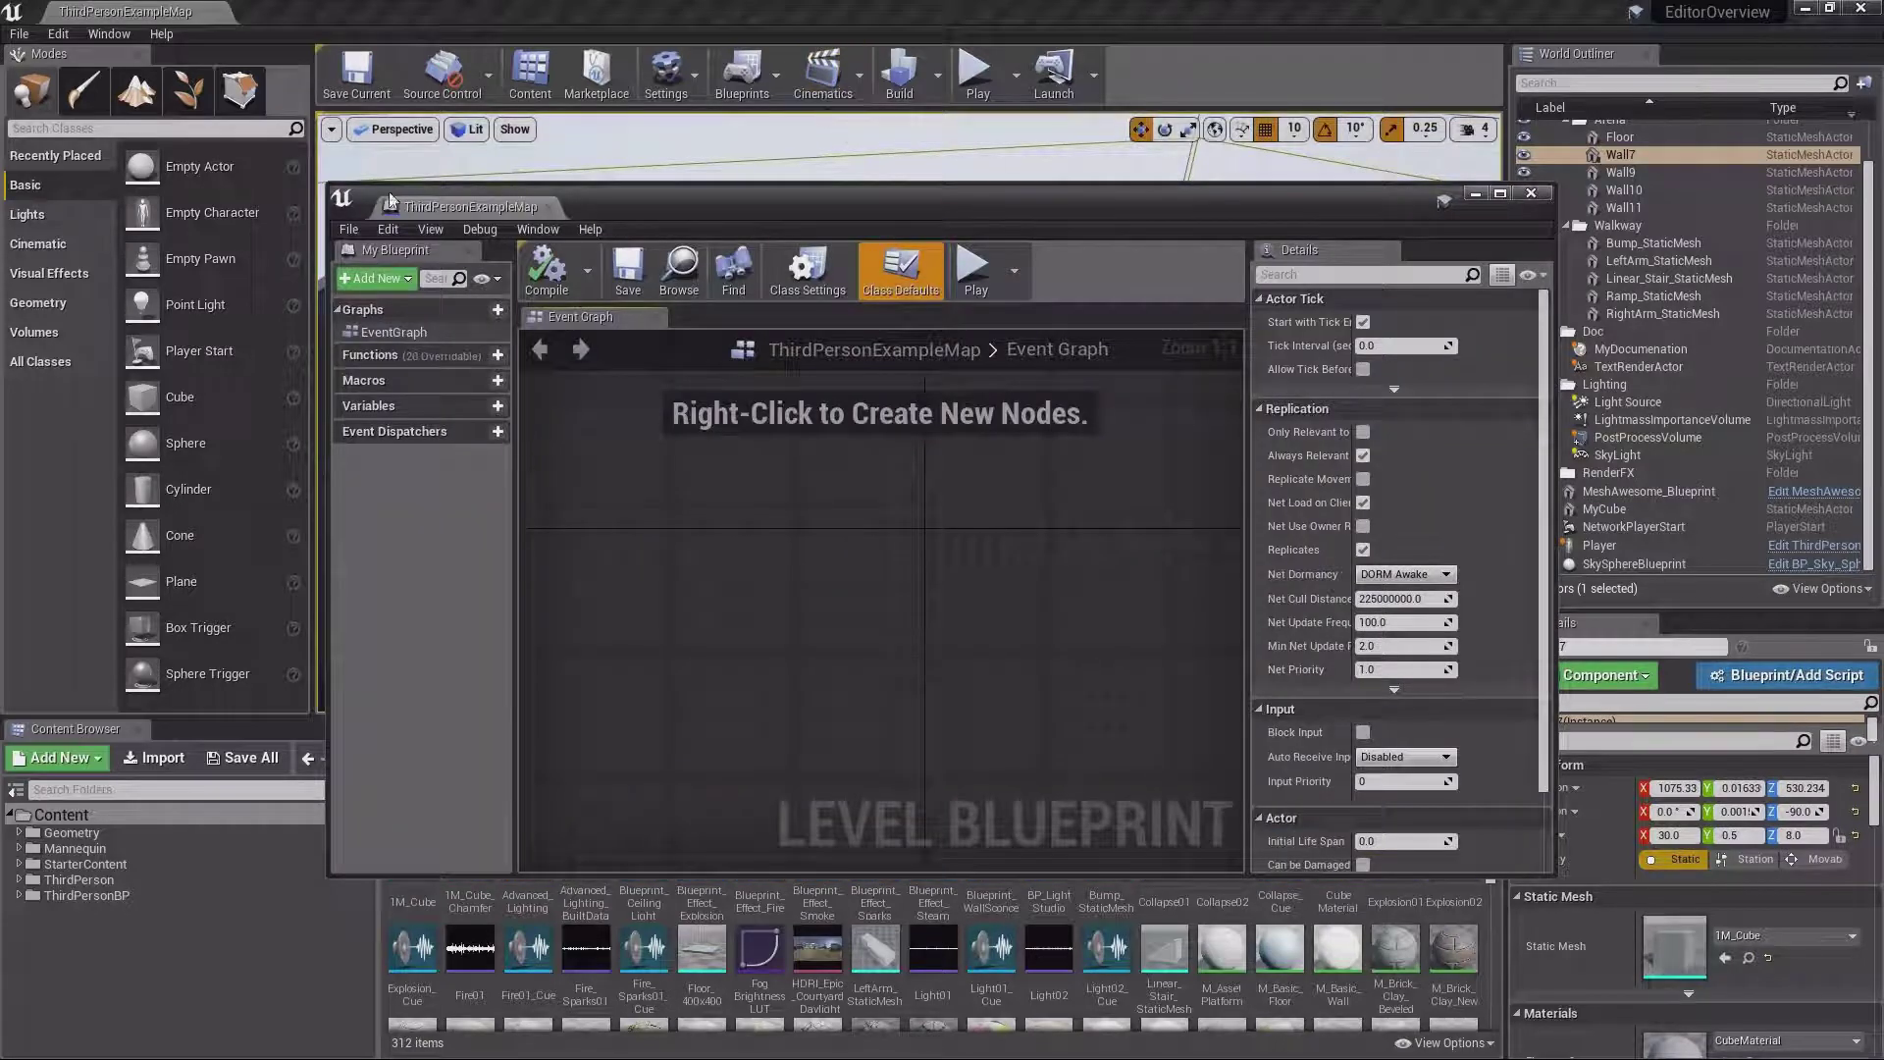
pyautogui.click(742, 74)
pyautogui.click(742, 73)
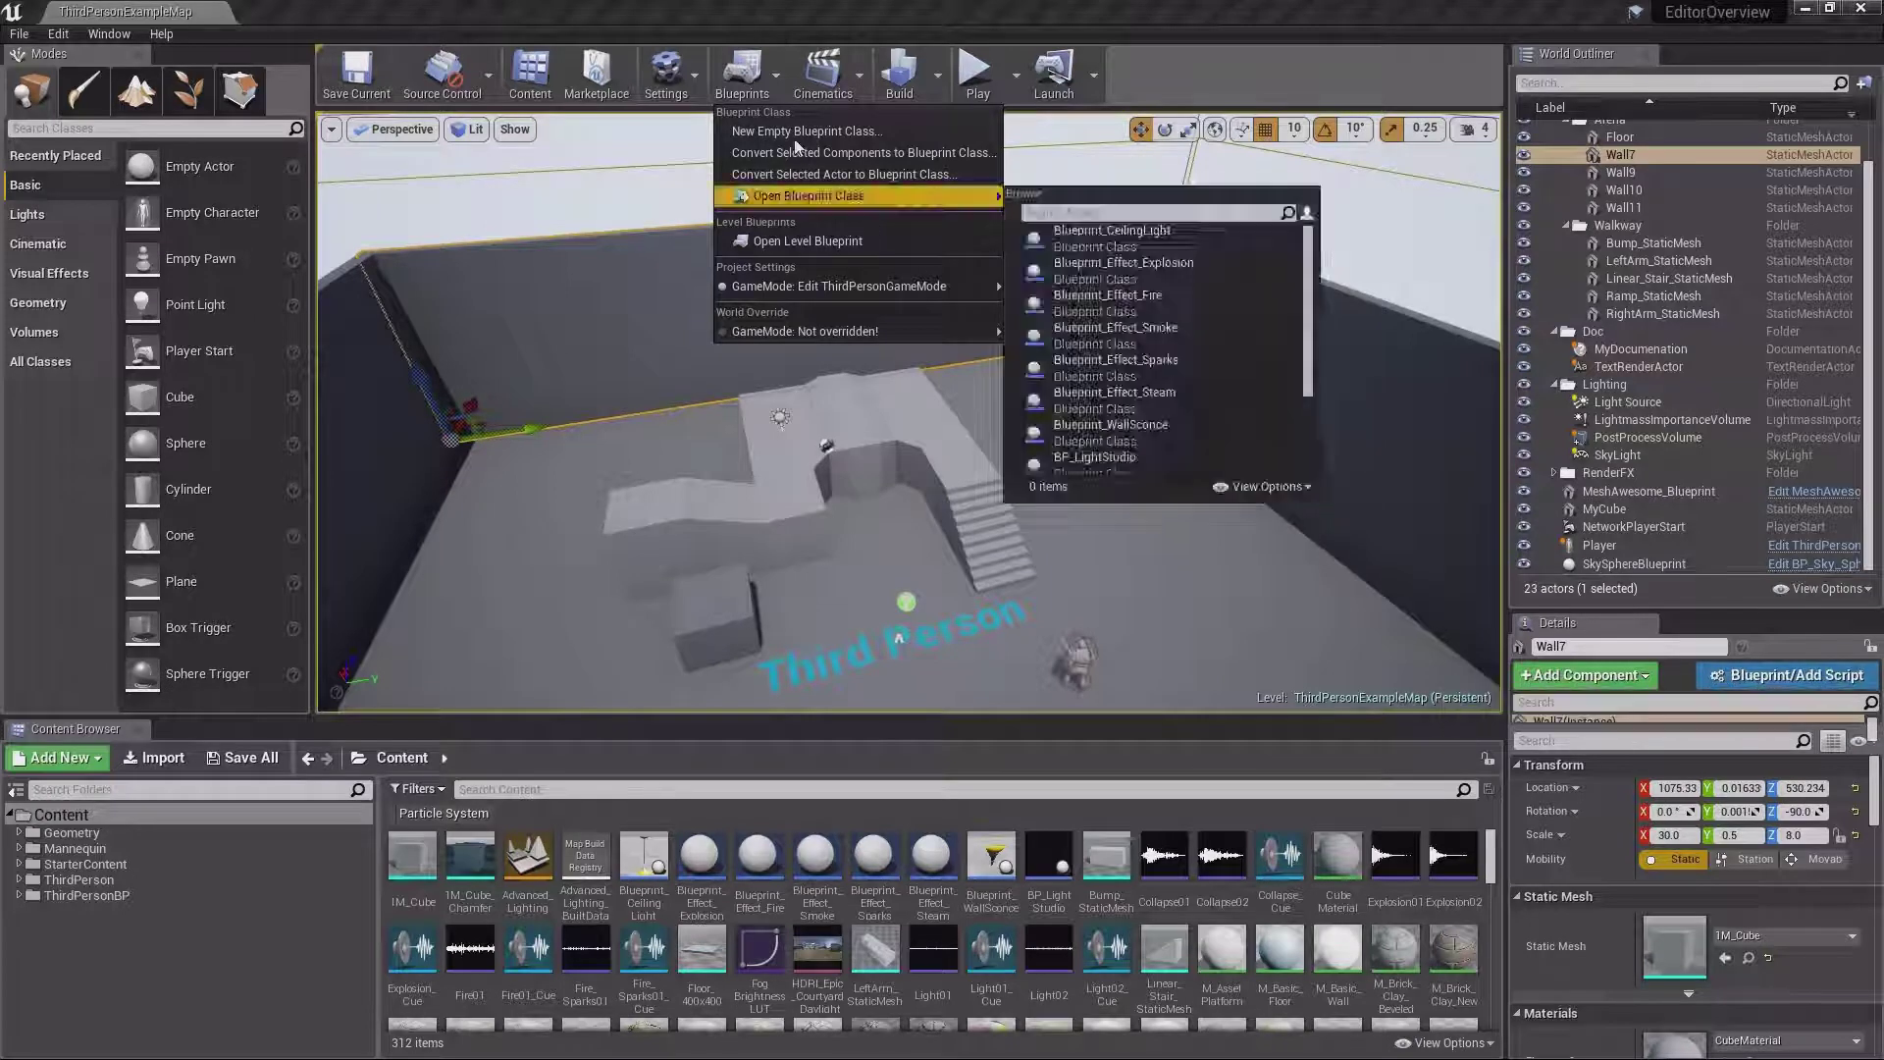
pyautogui.click(776, 75)
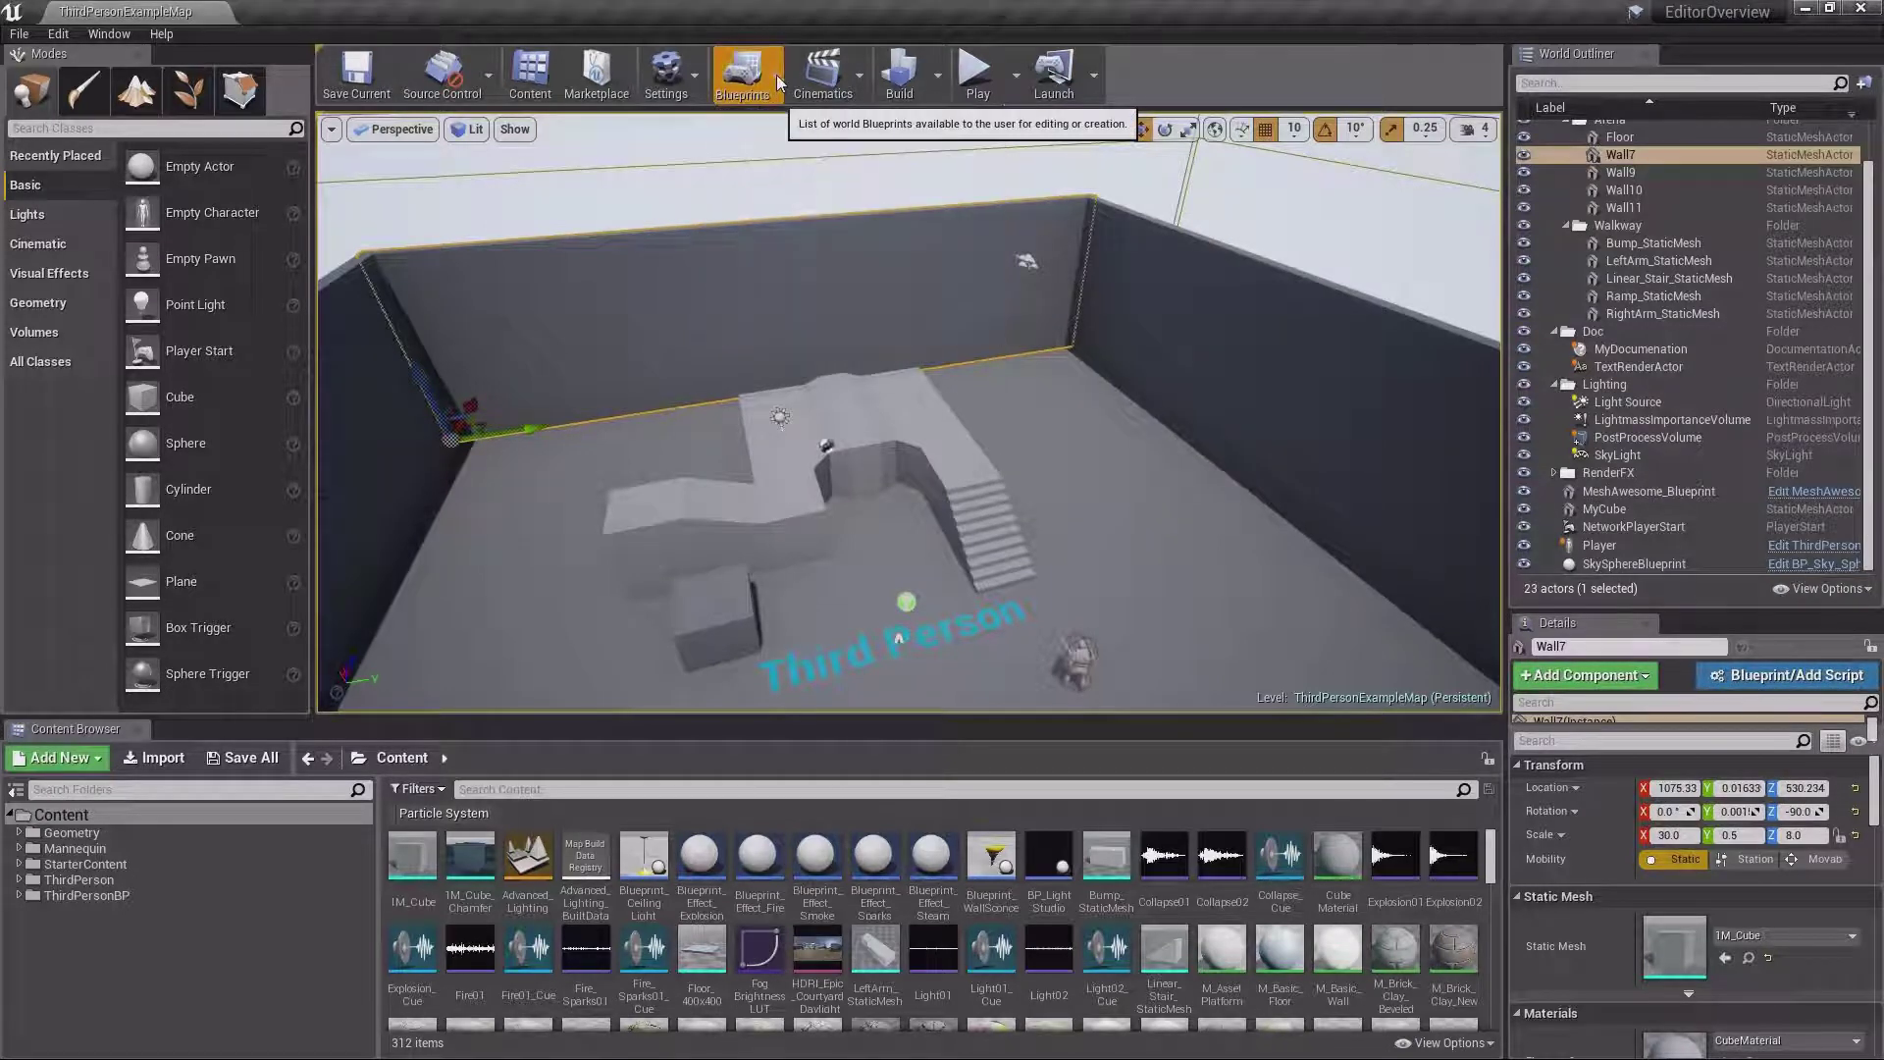
# Look over the options for adding cinematic sequences and the level build options for lighting, geometry and navigation
pyautogui.click(861, 74)
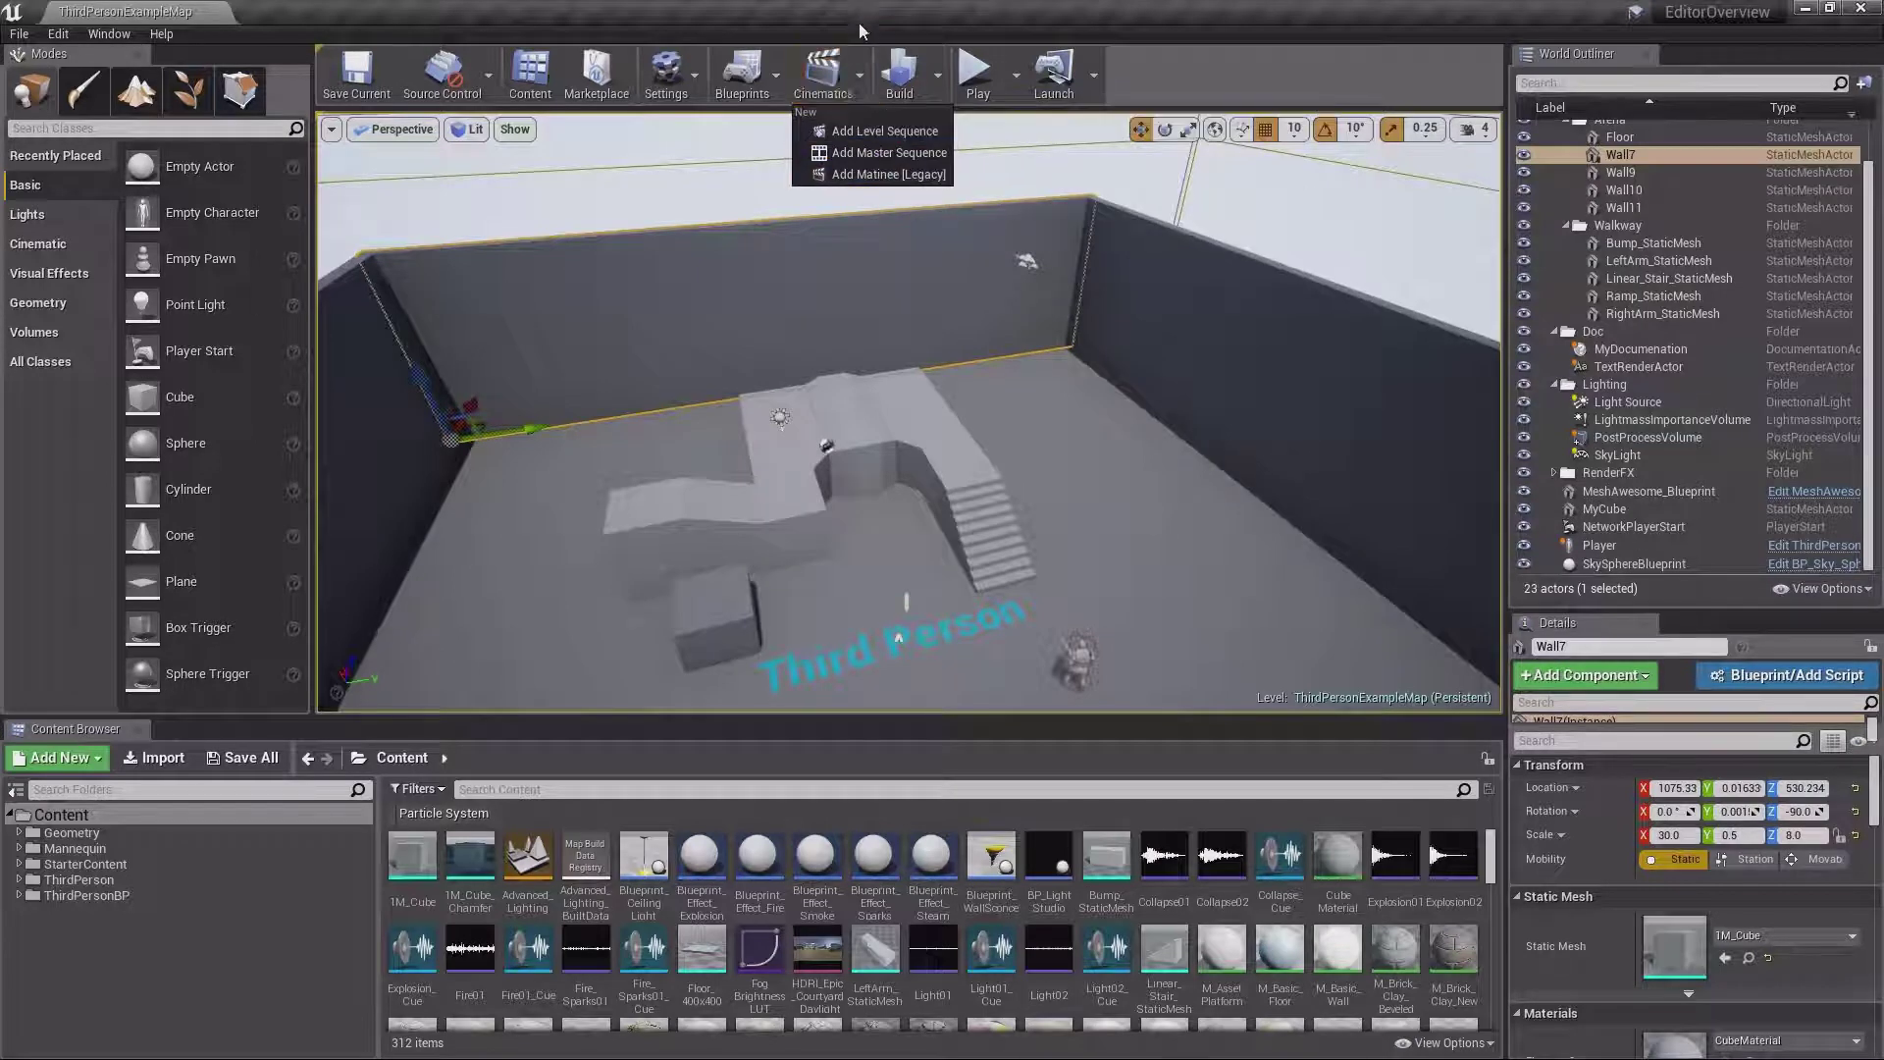
pyautogui.click(863, 67)
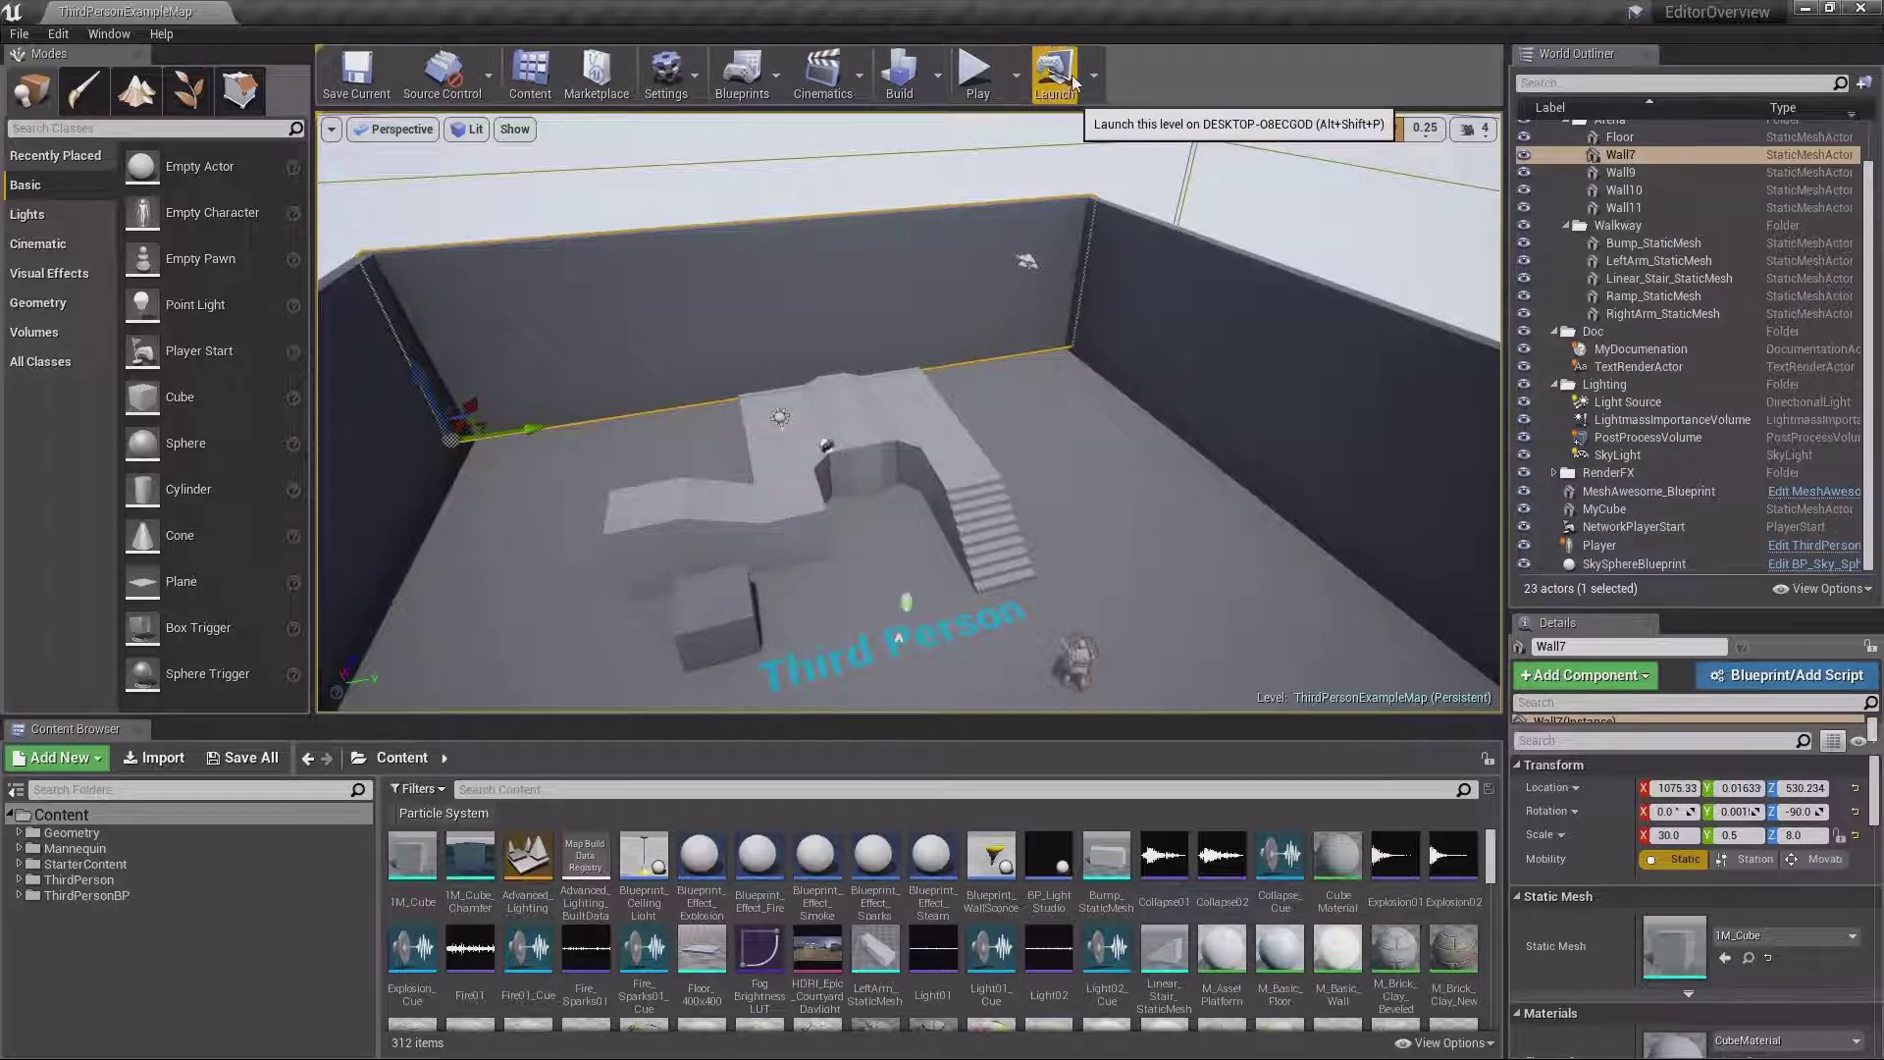
pyautogui.click(938, 75)
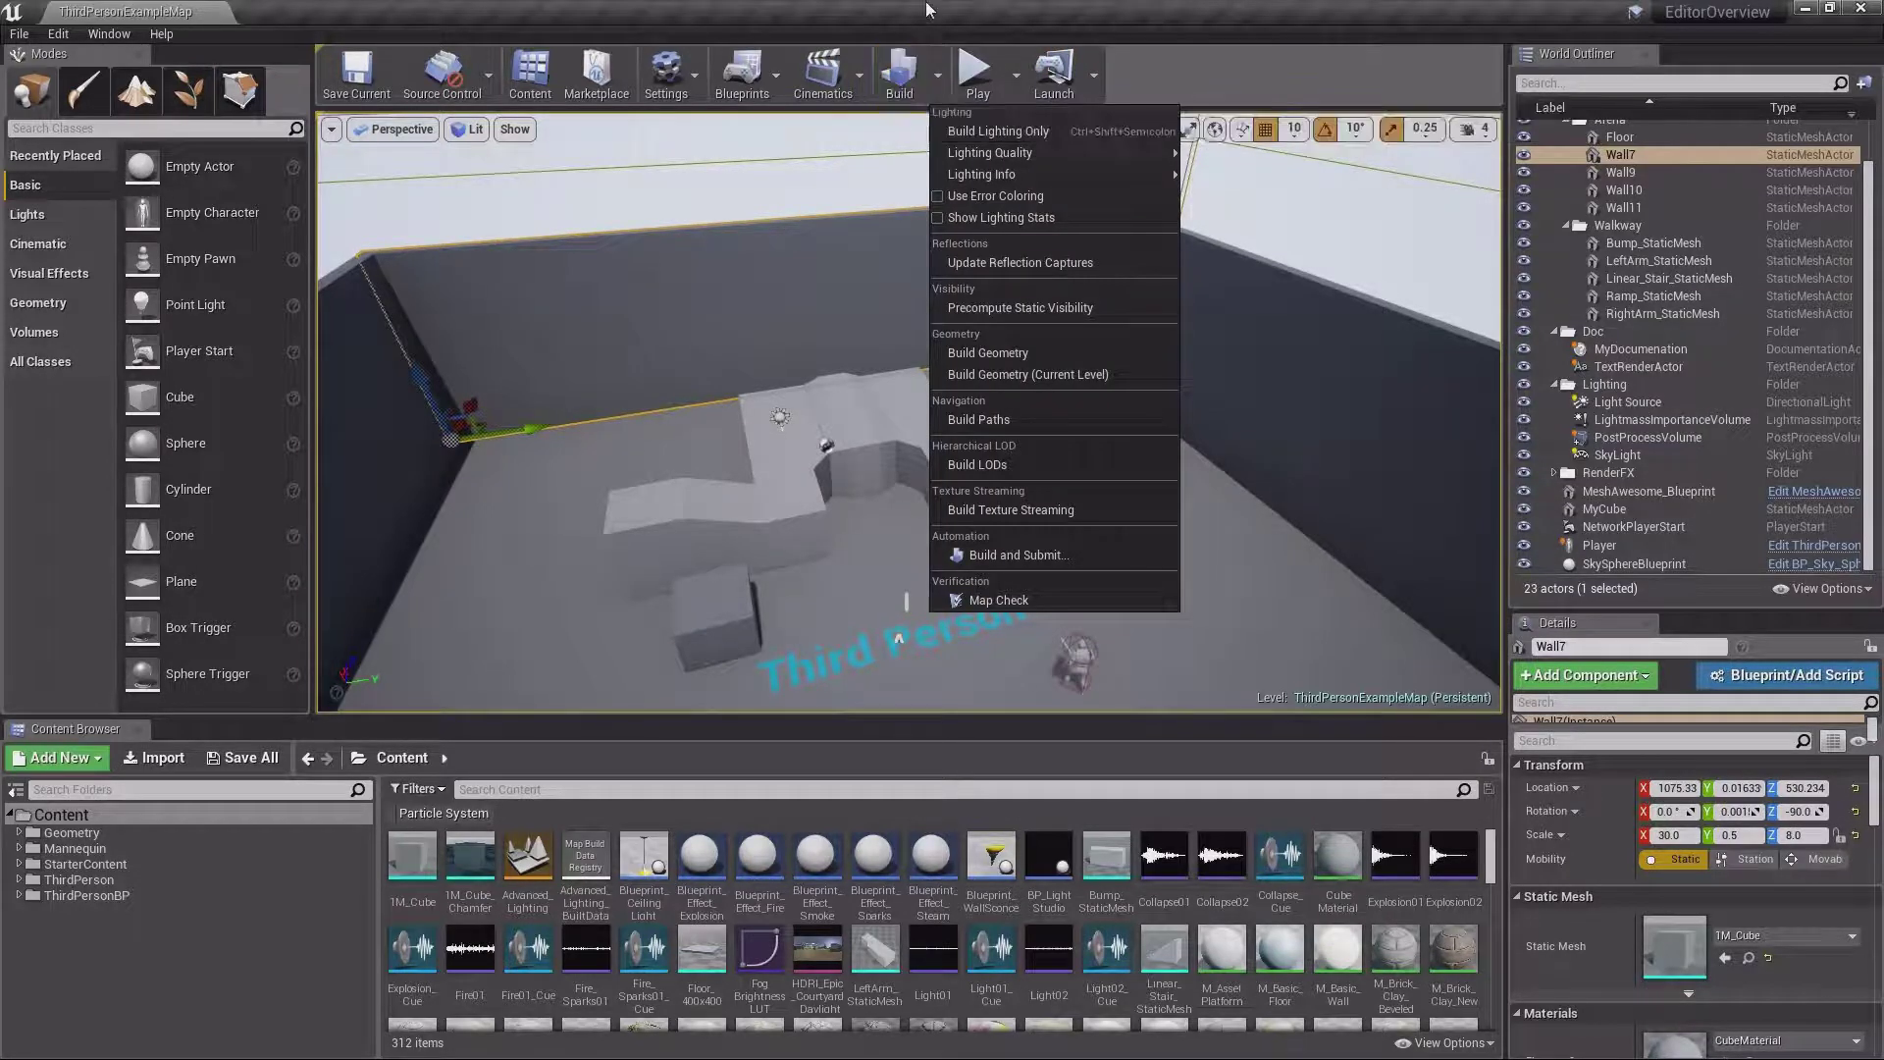
# Build the level and review the remaining build options, including Map Check
pyautogui.click(900, 79)
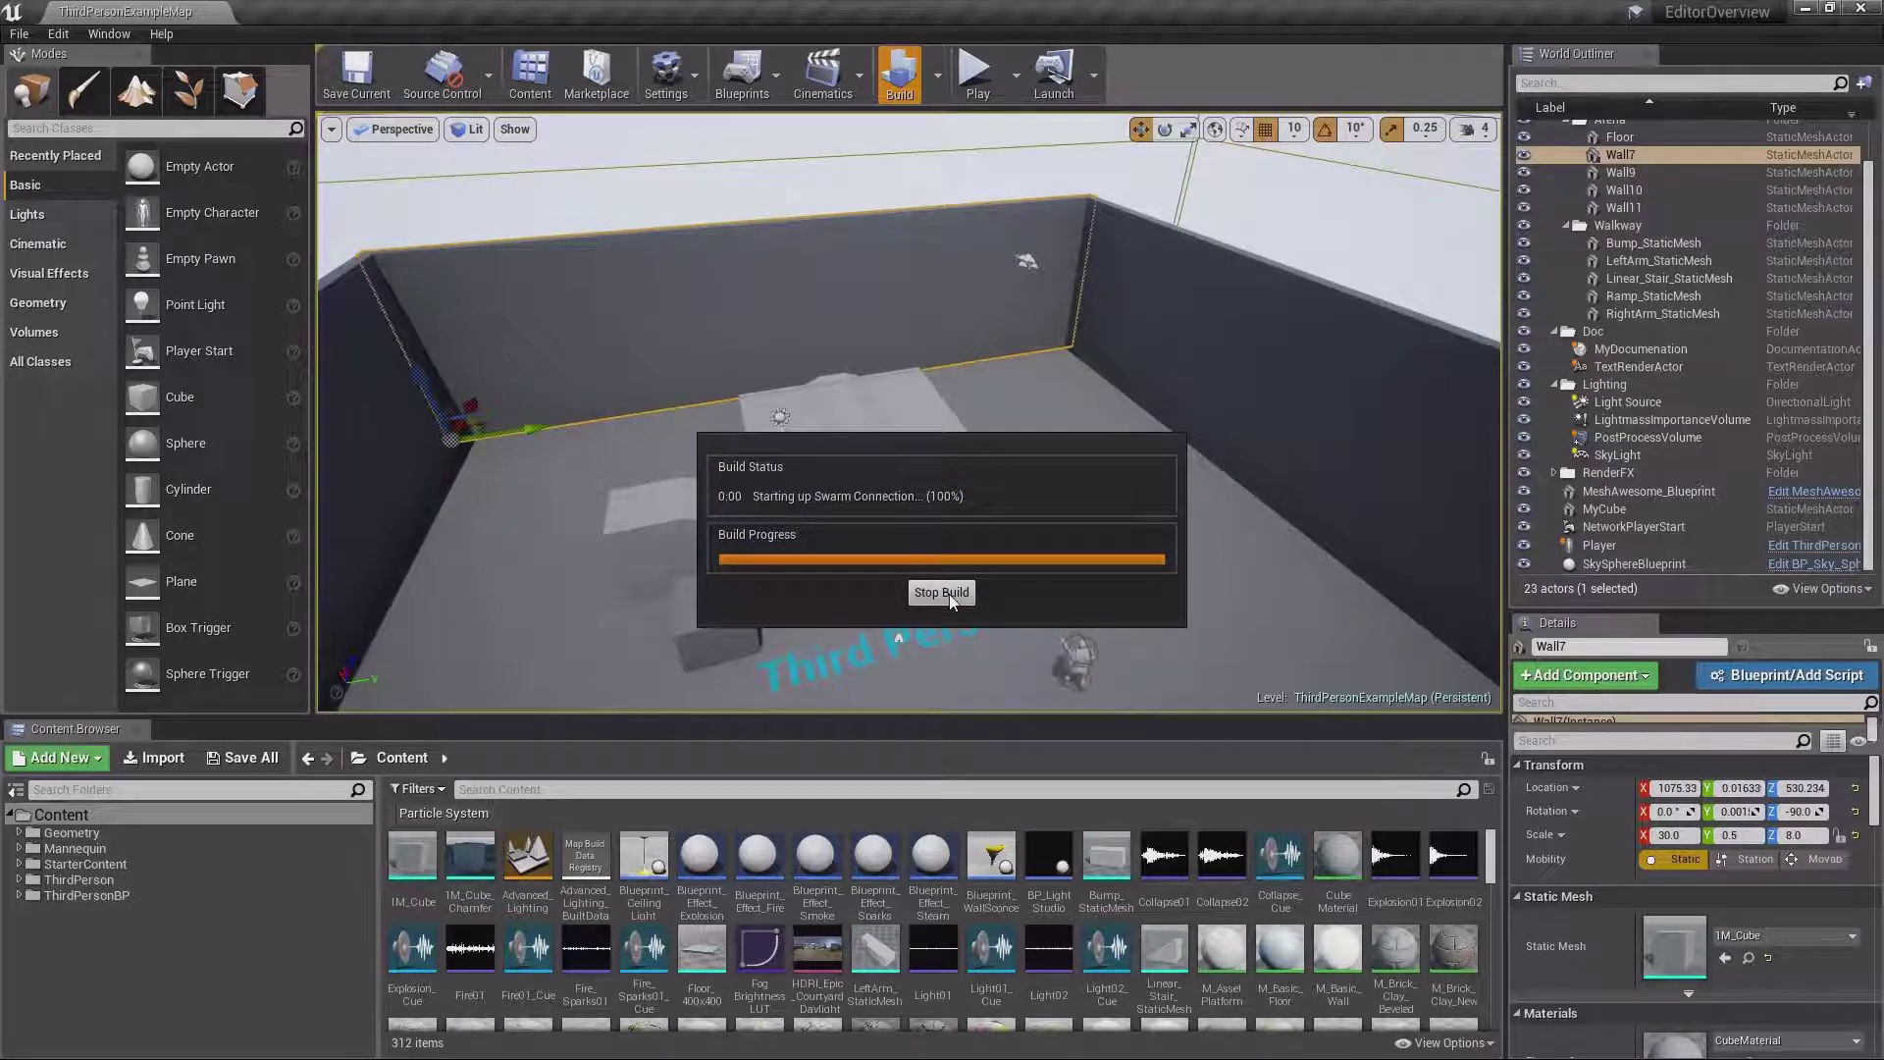
pyautogui.click(1409, 243)
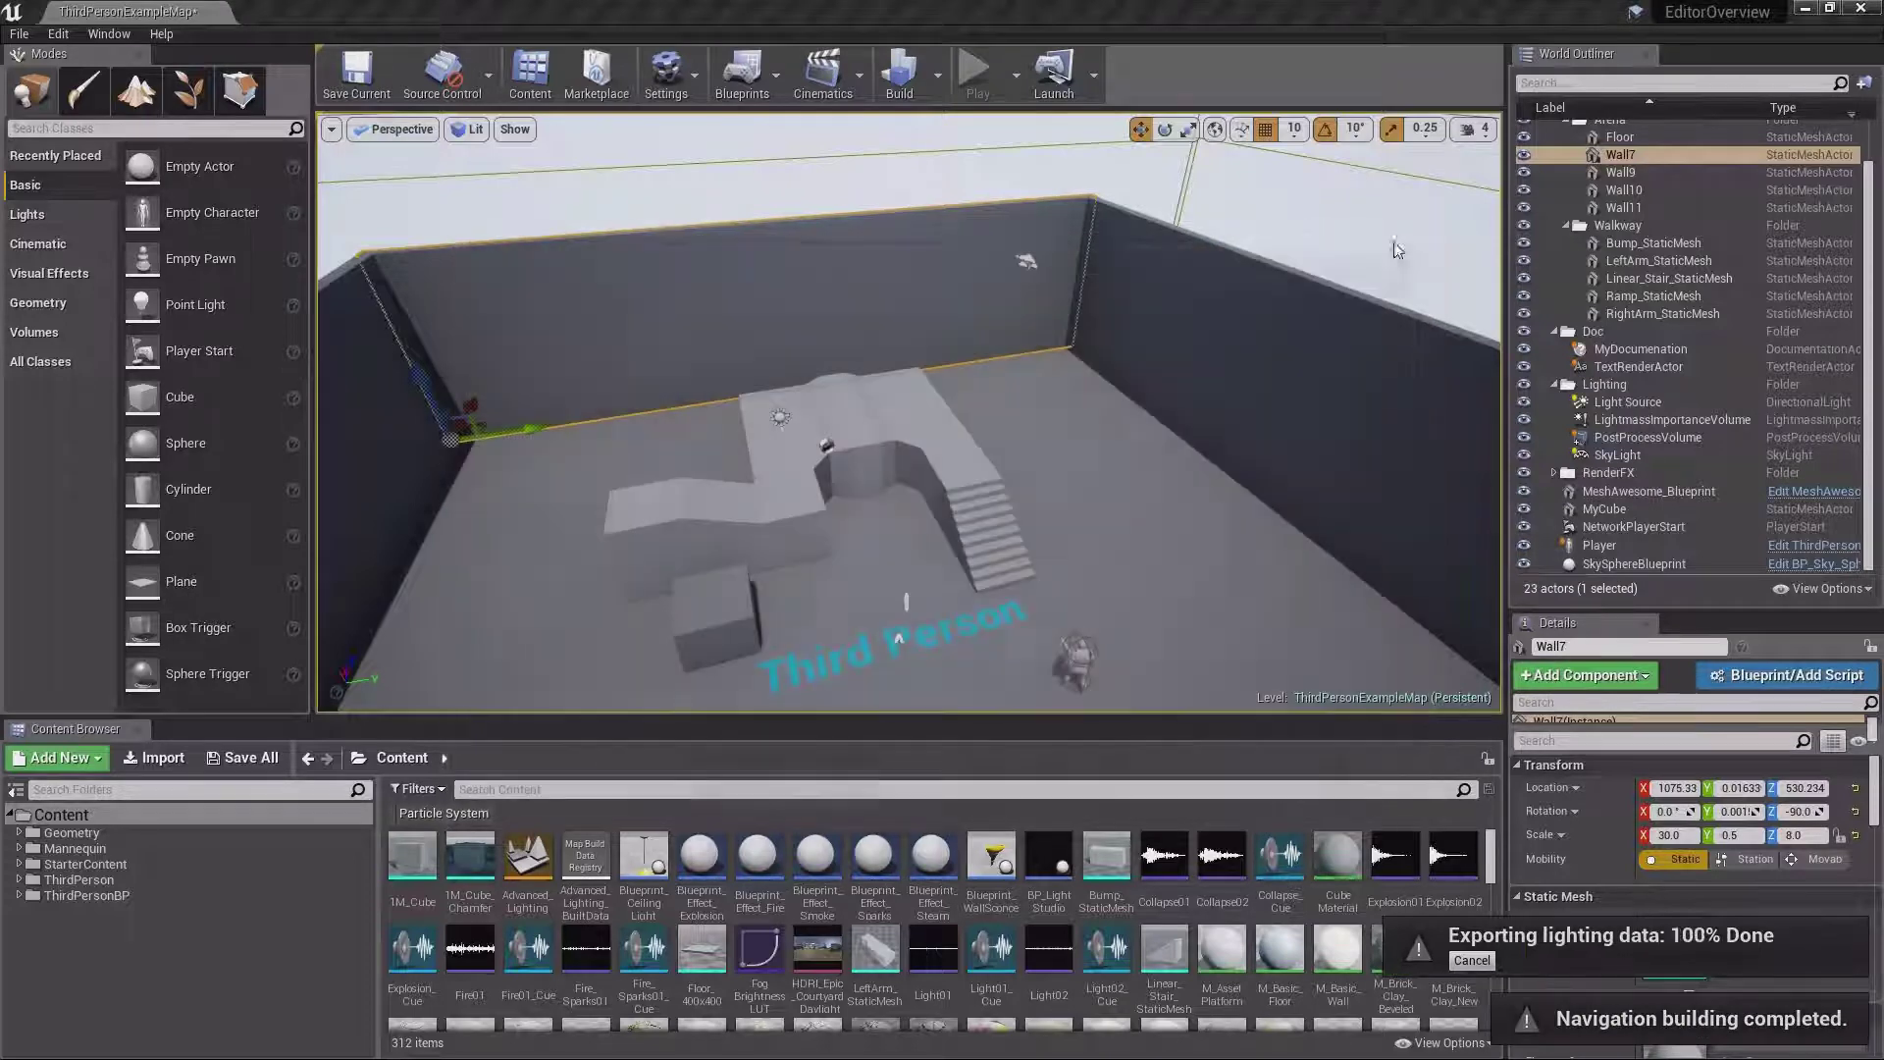
pyautogui.click(937, 76)
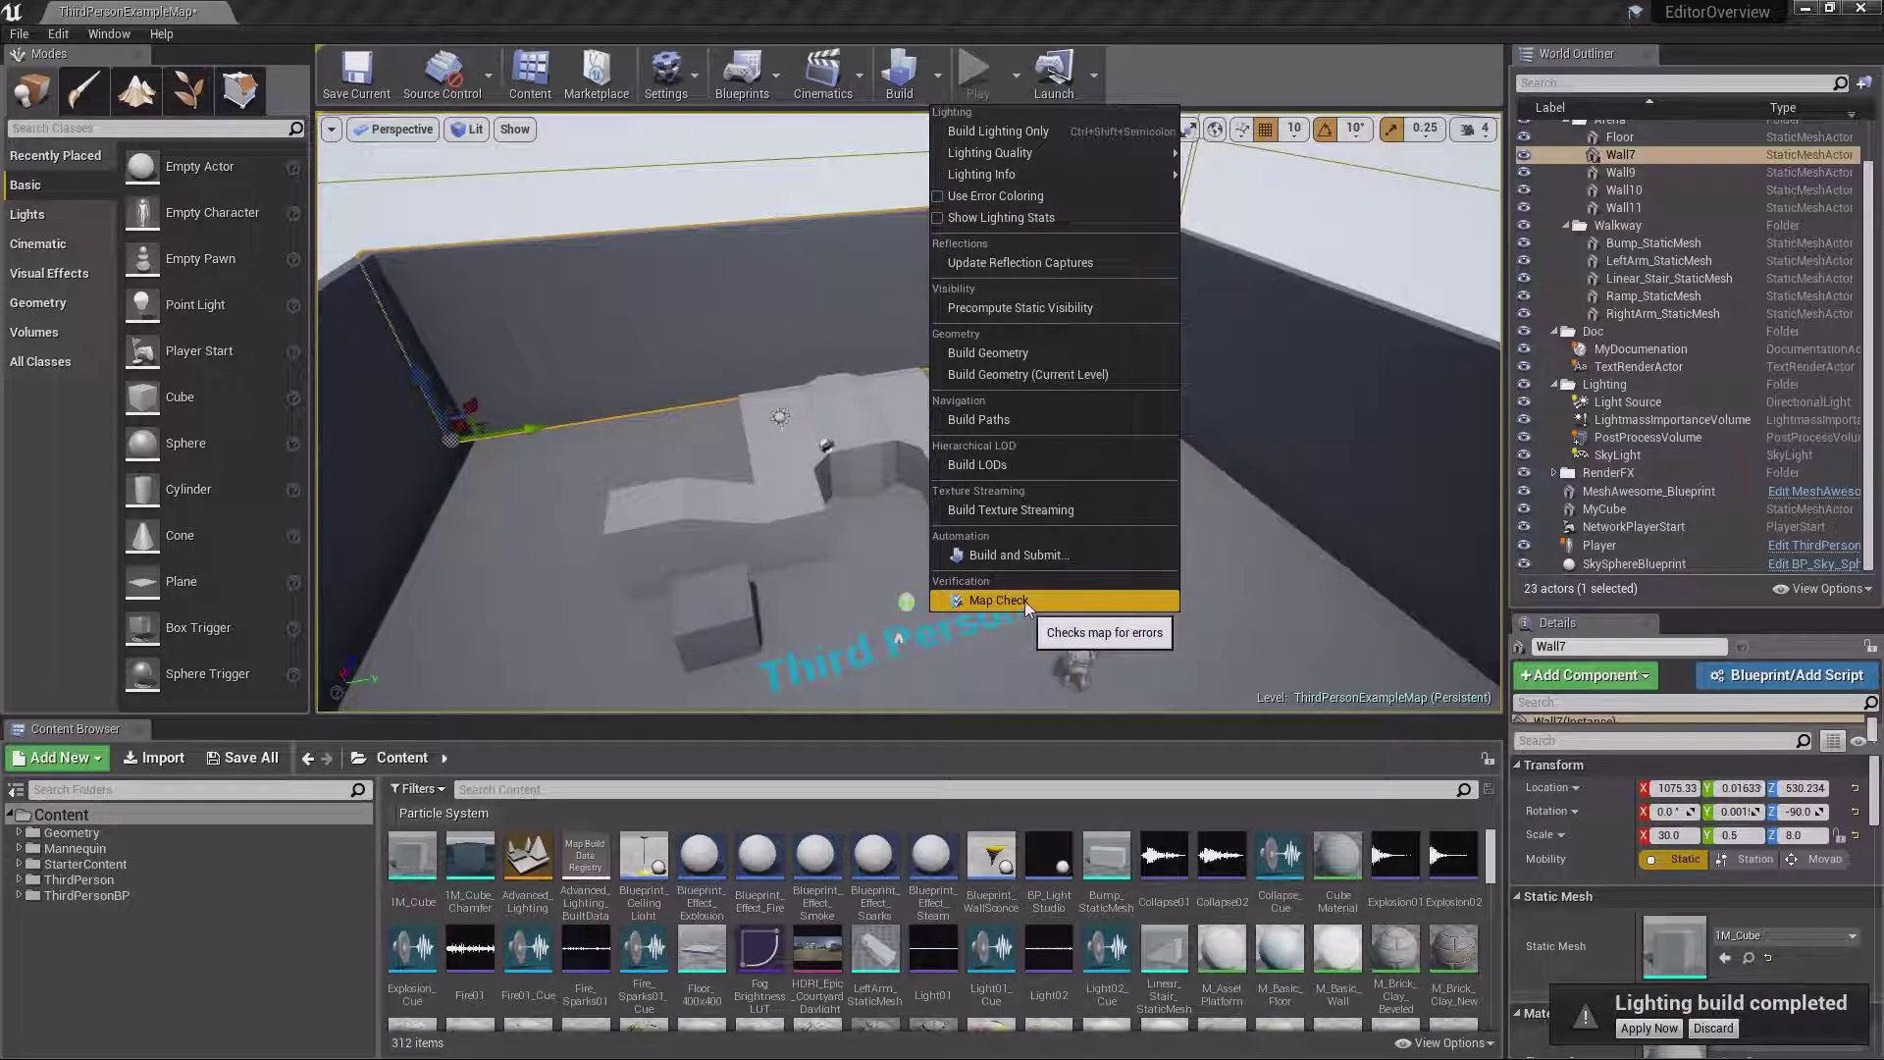
pyautogui.click(961, 71)
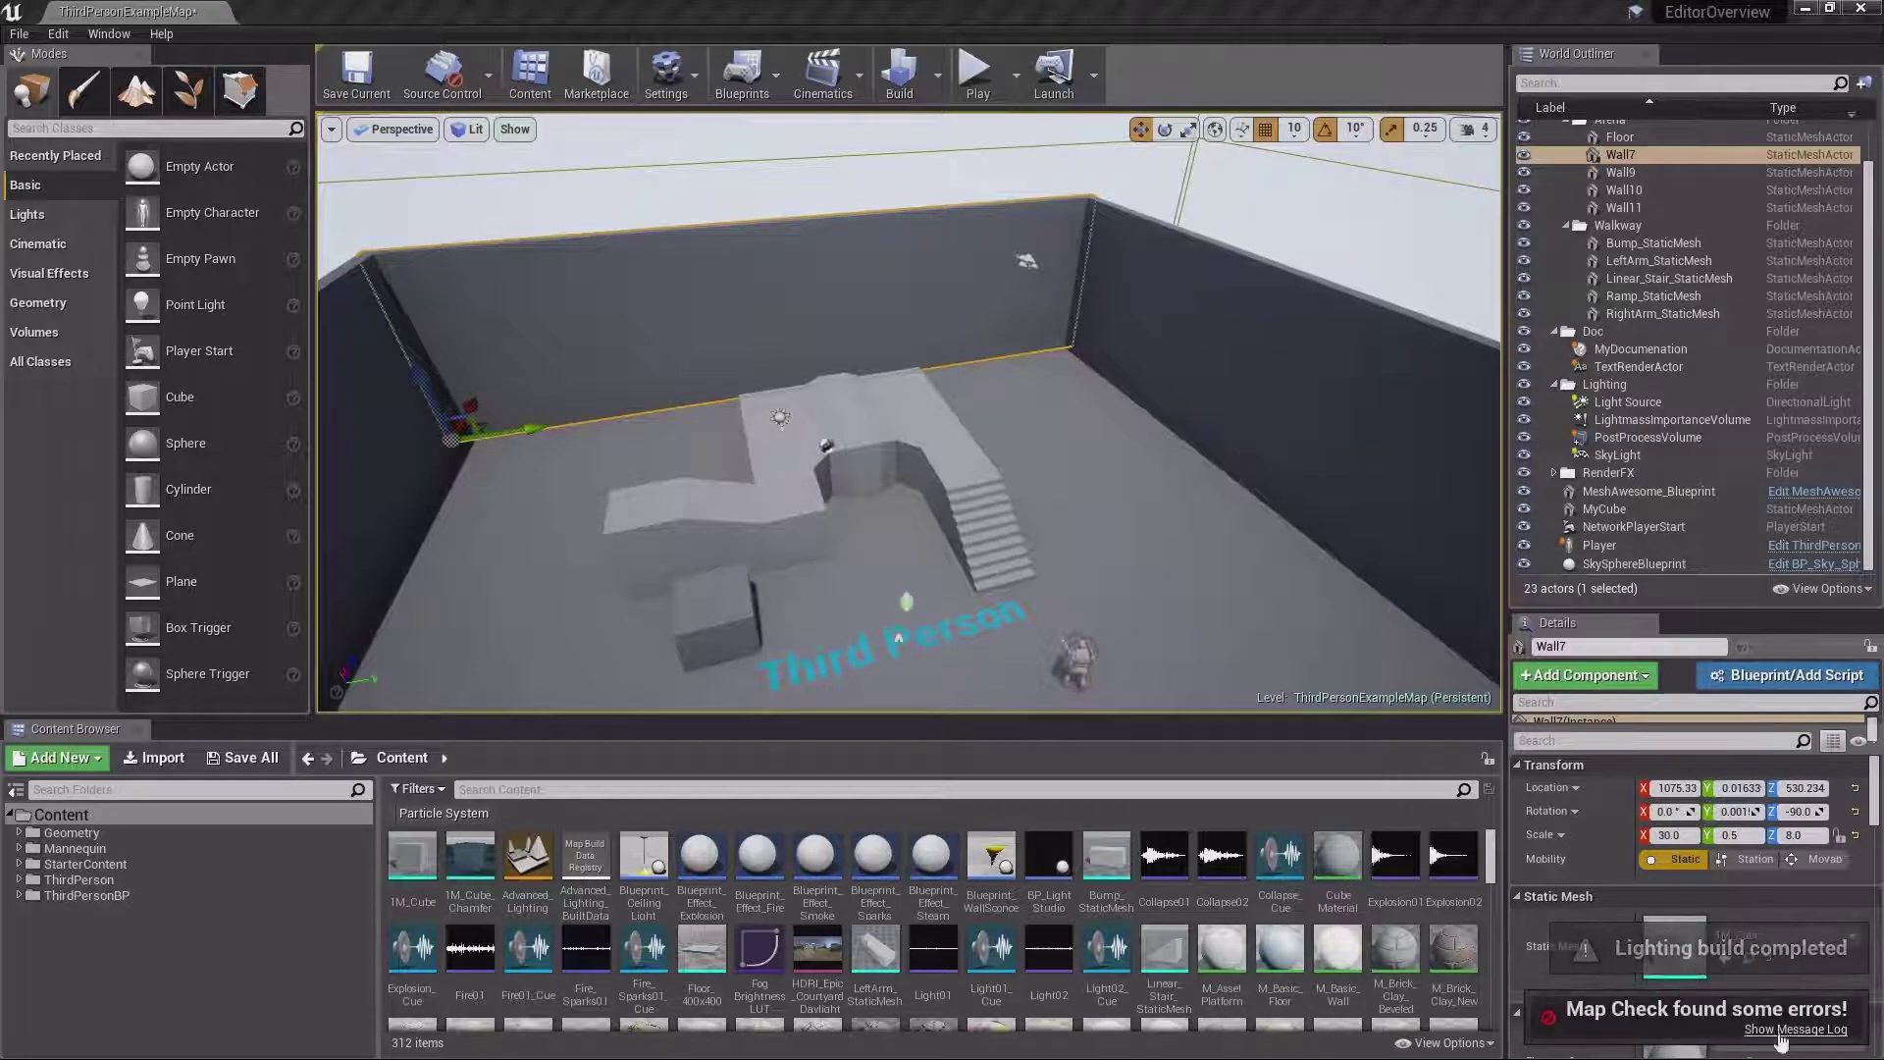
# Look over the play modes and play the level in the selected viewport, stopping the session to return to editing
pyautogui.click(1016, 71)
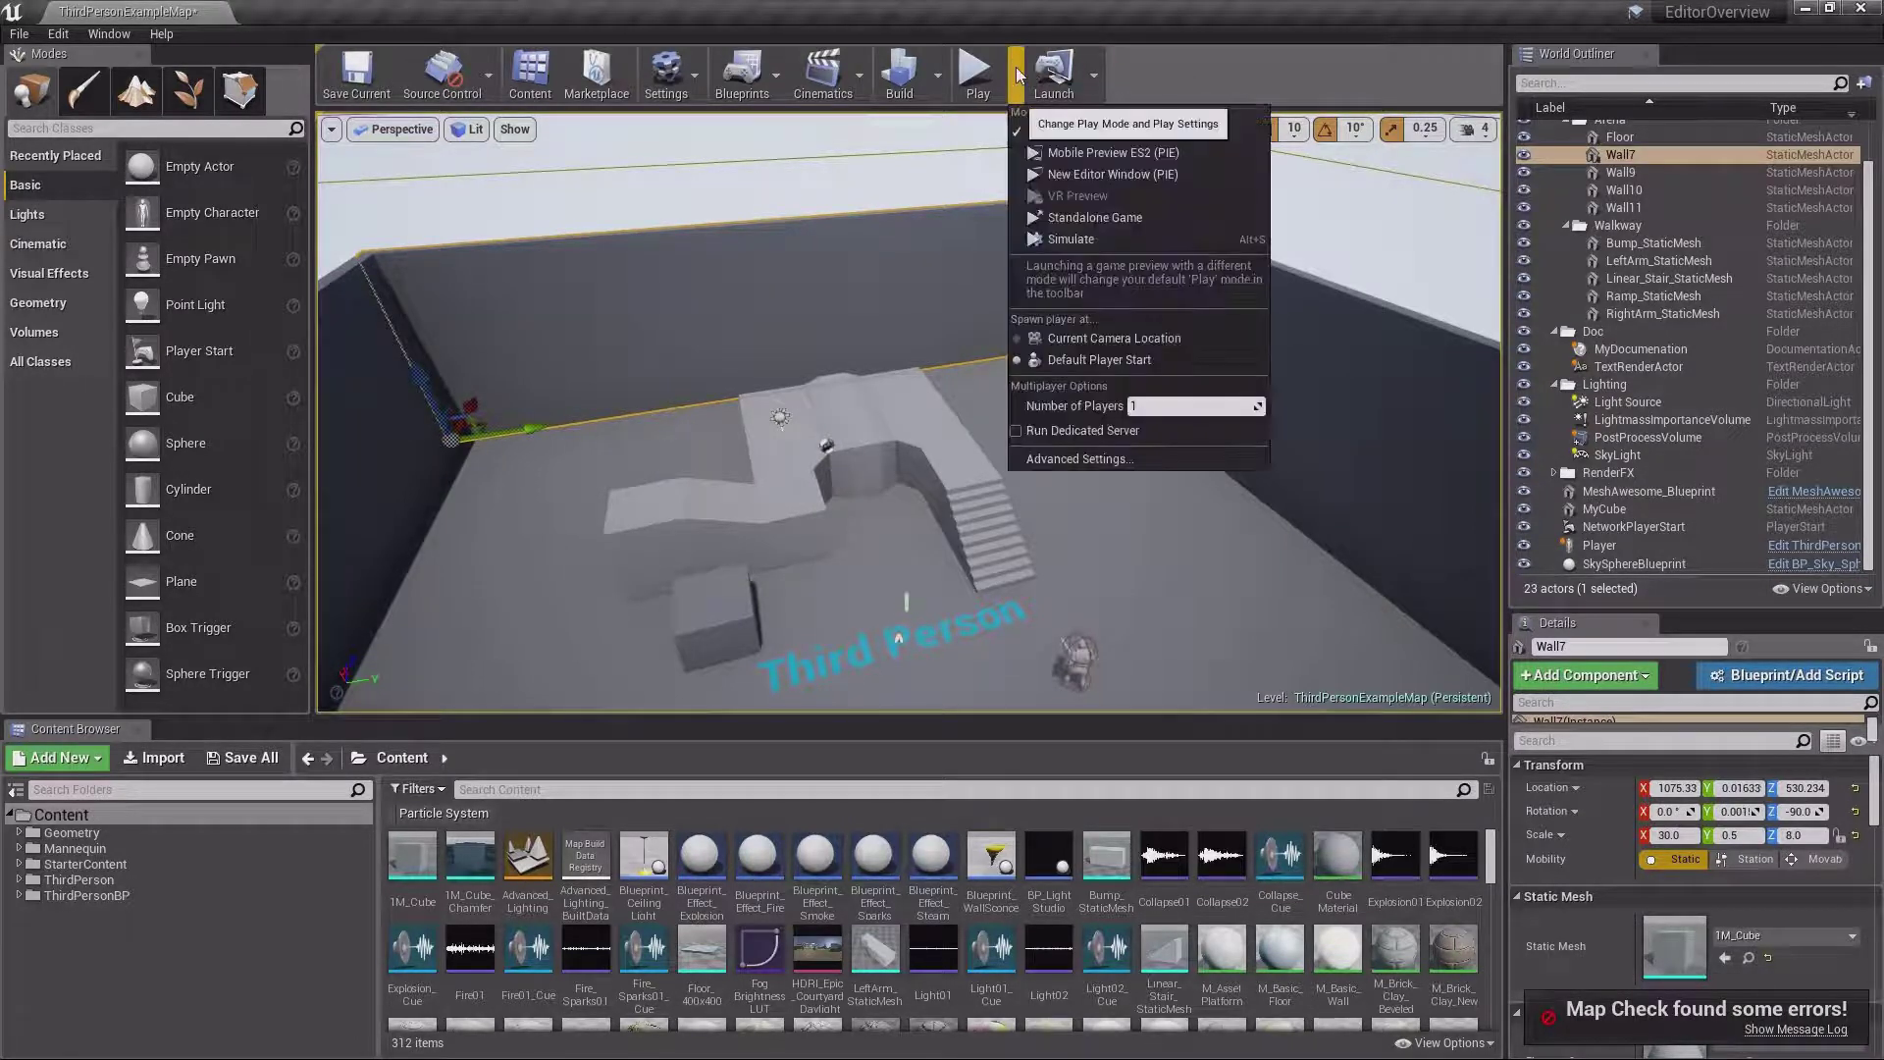
pyautogui.click(1014, 74)
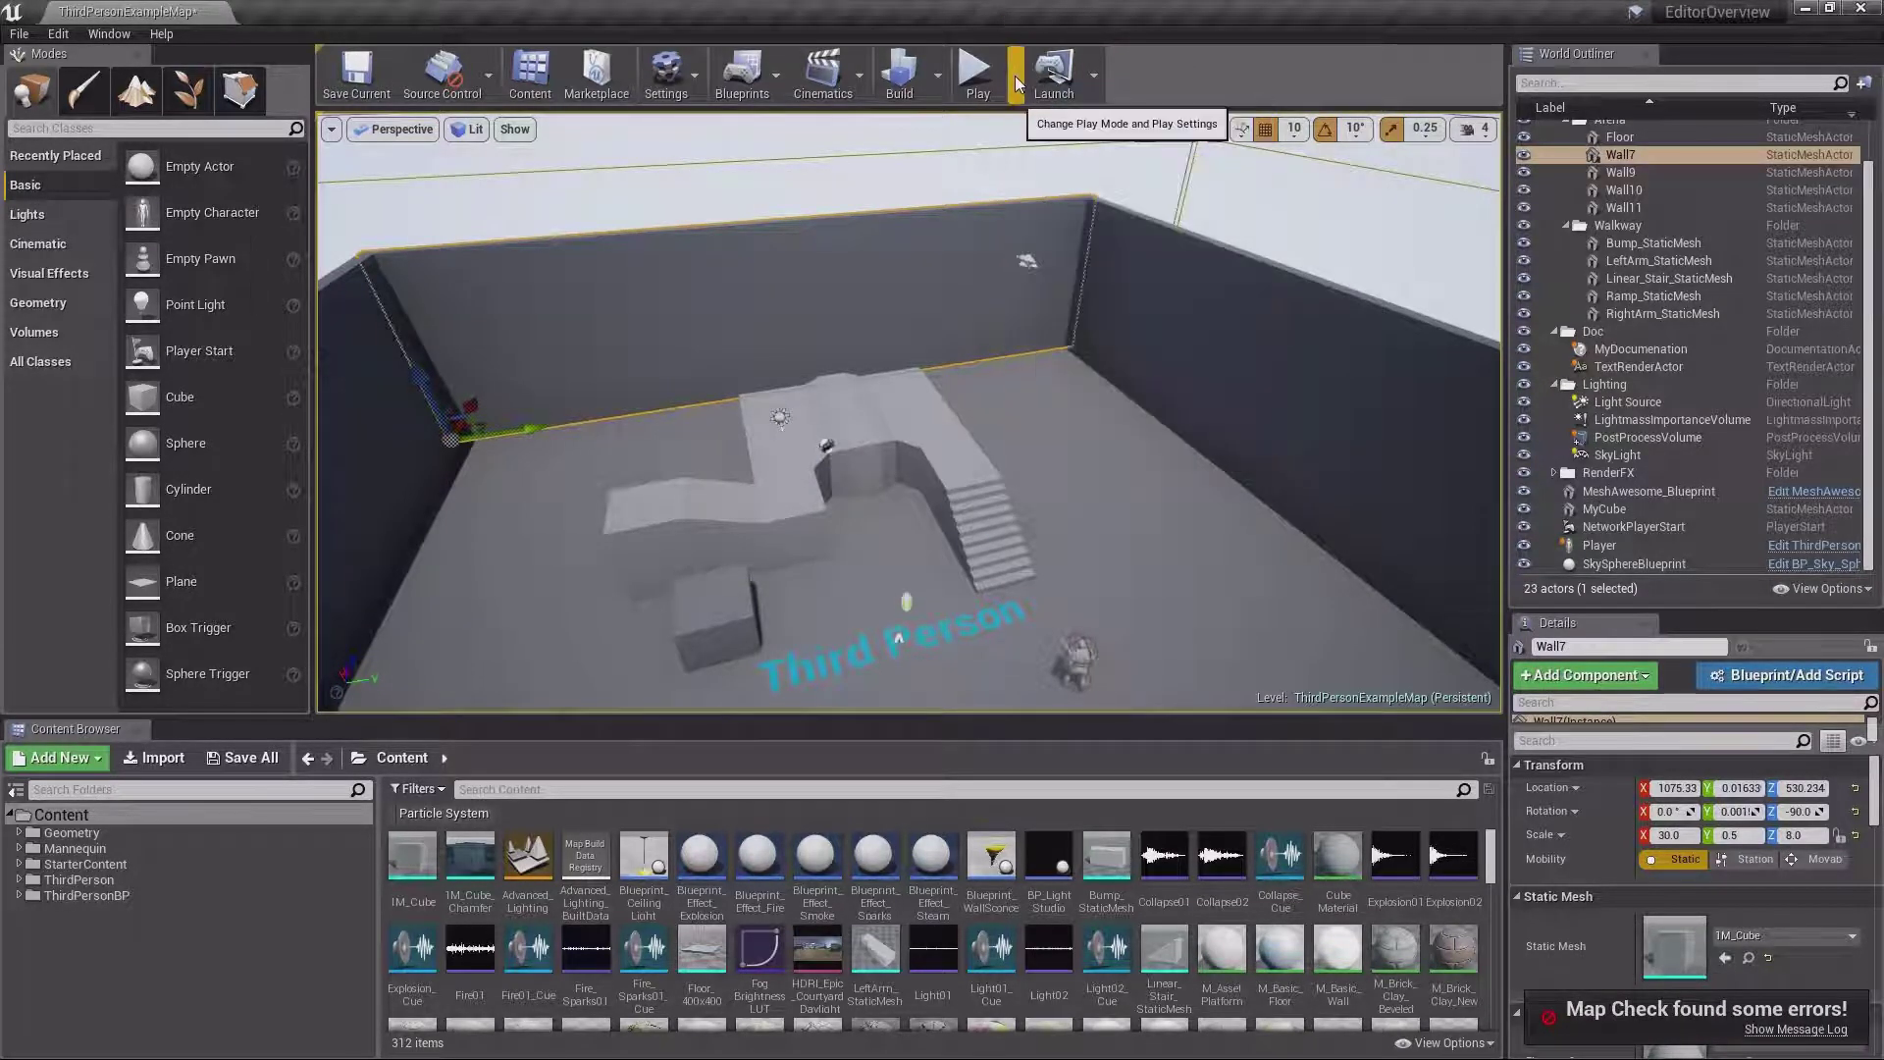
pyautogui.click(1014, 75)
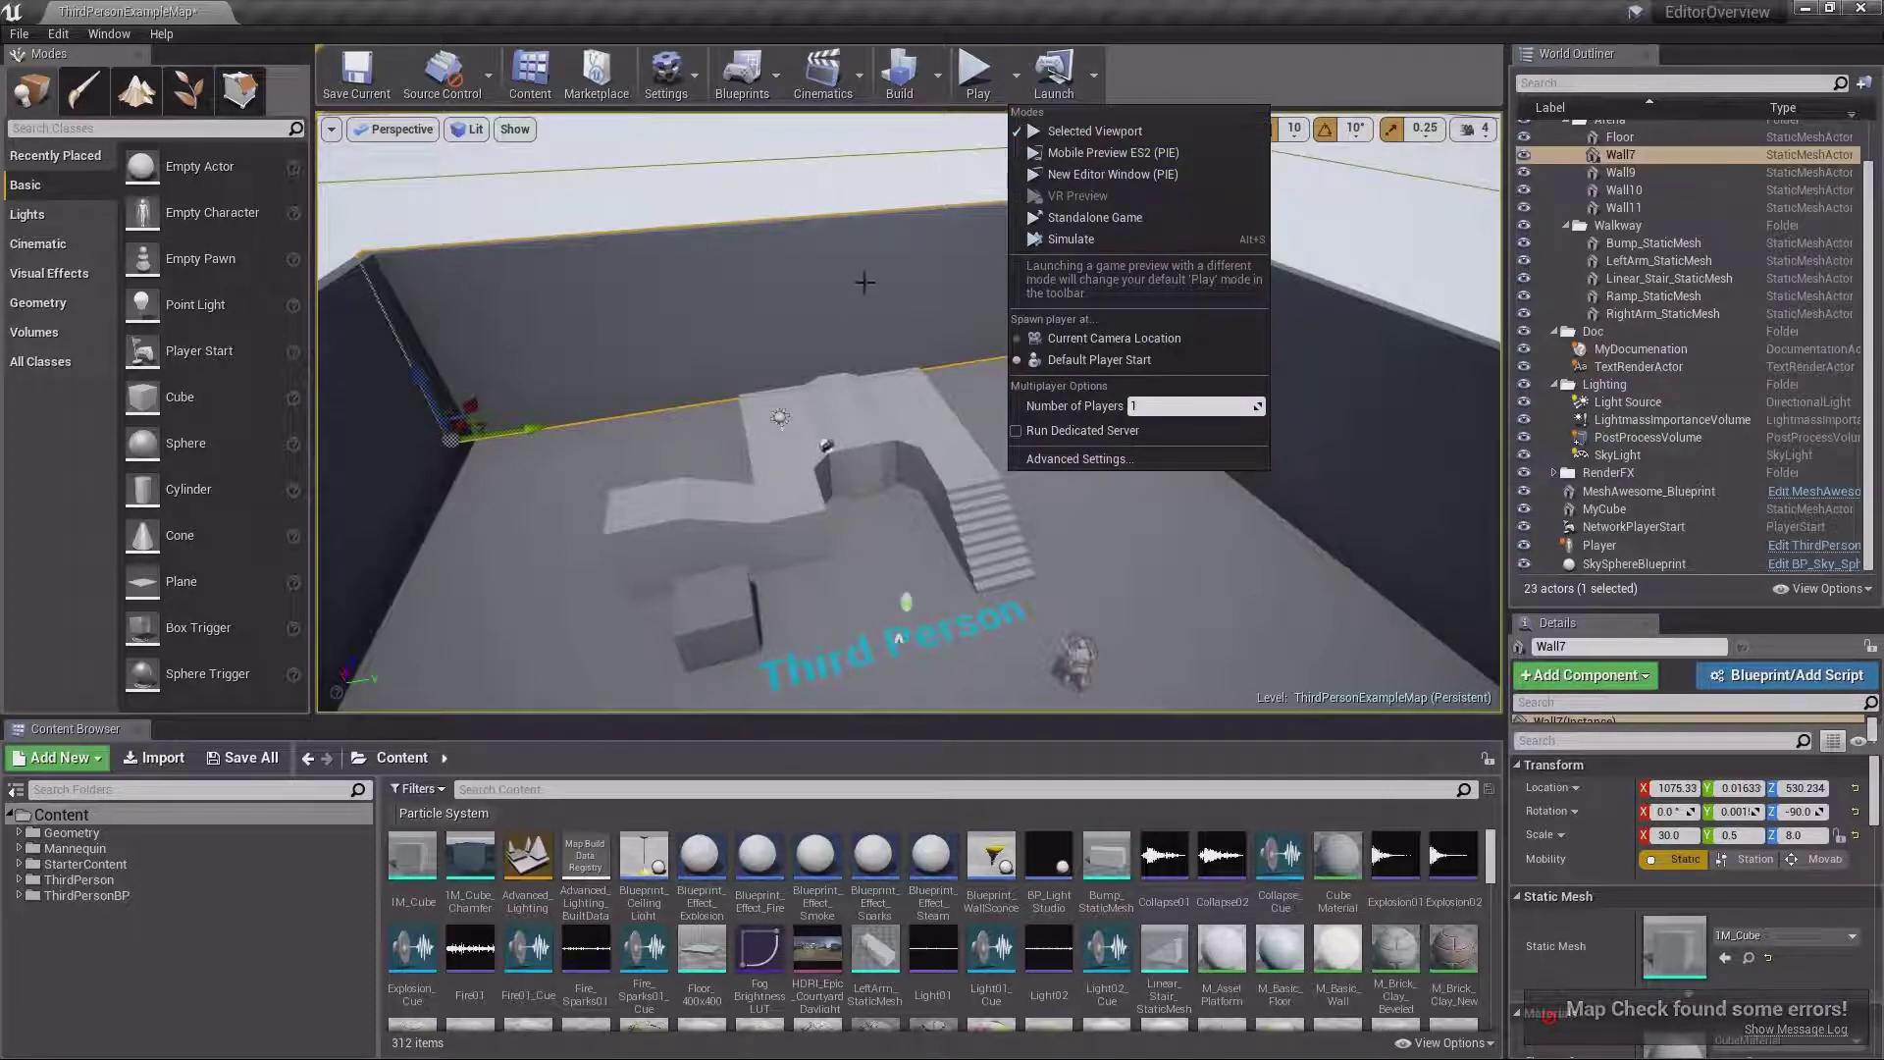
pyautogui.click(687, 199)
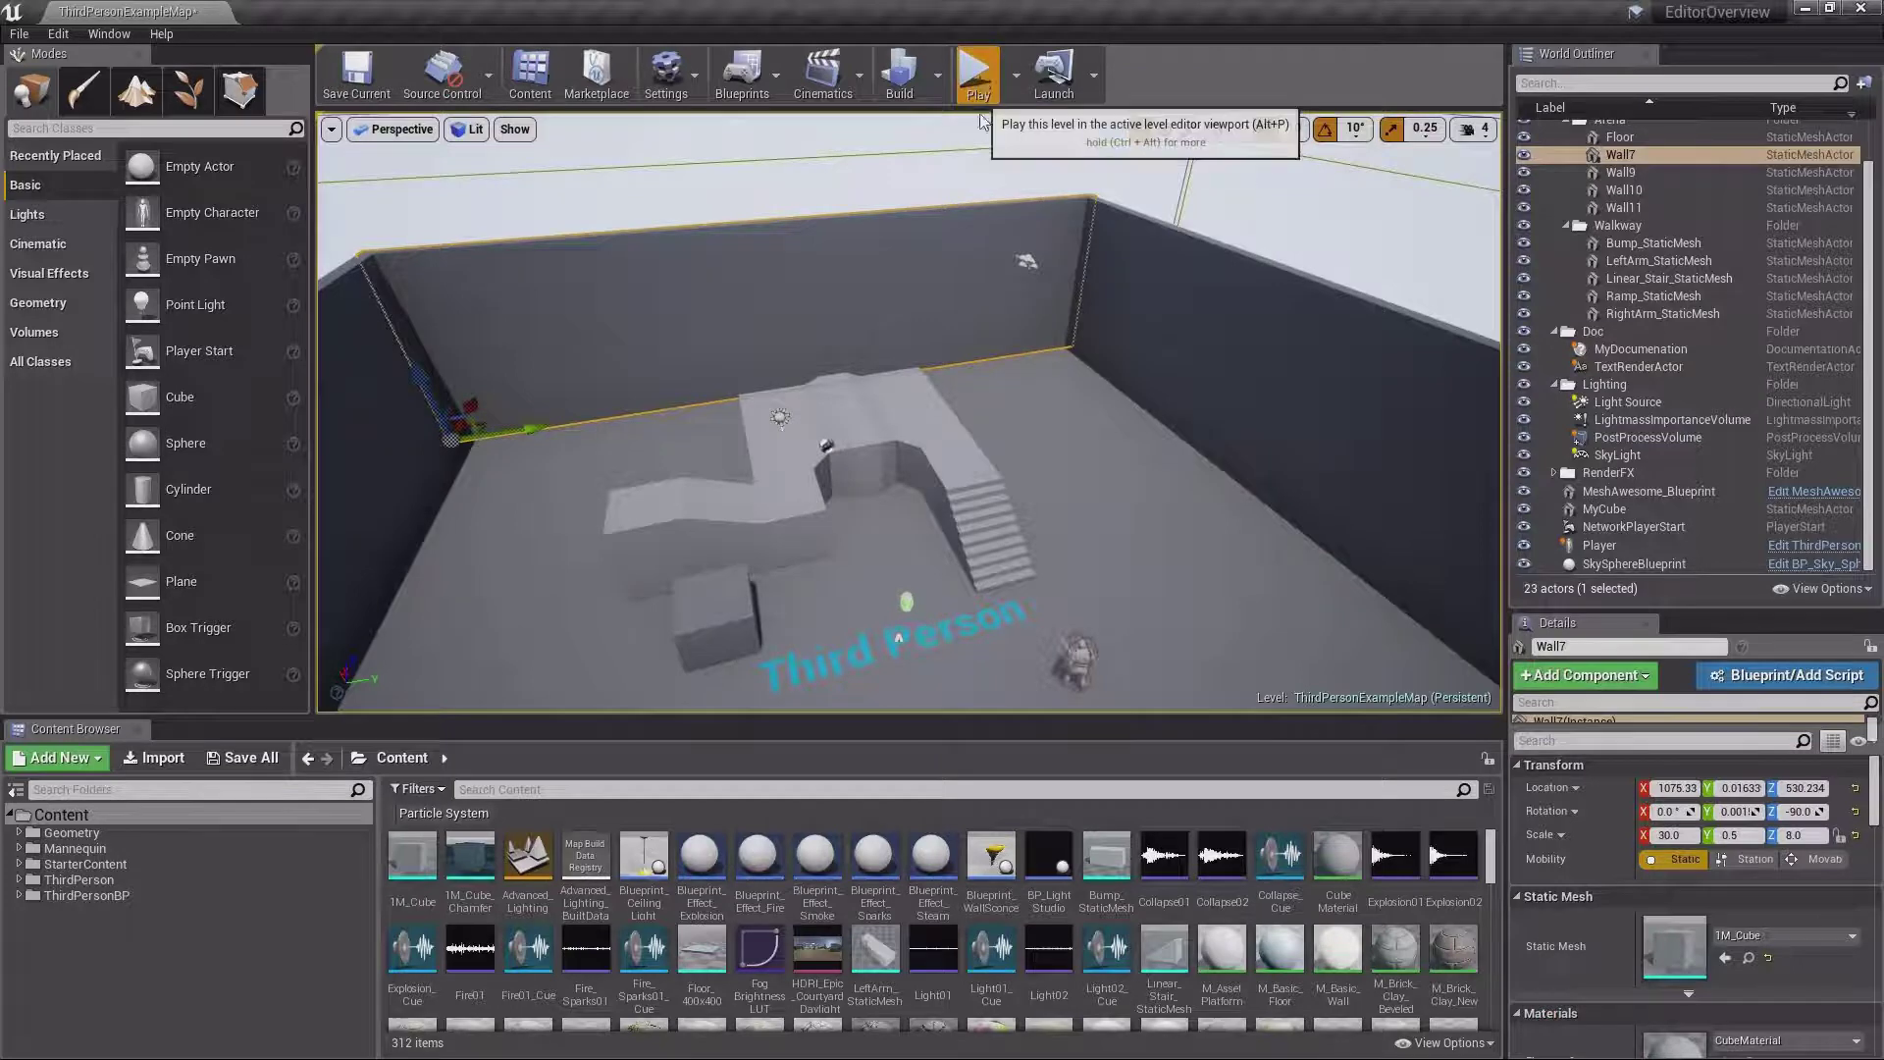
pyautogui.click(974, 72)
pyautogui.press('Escape')
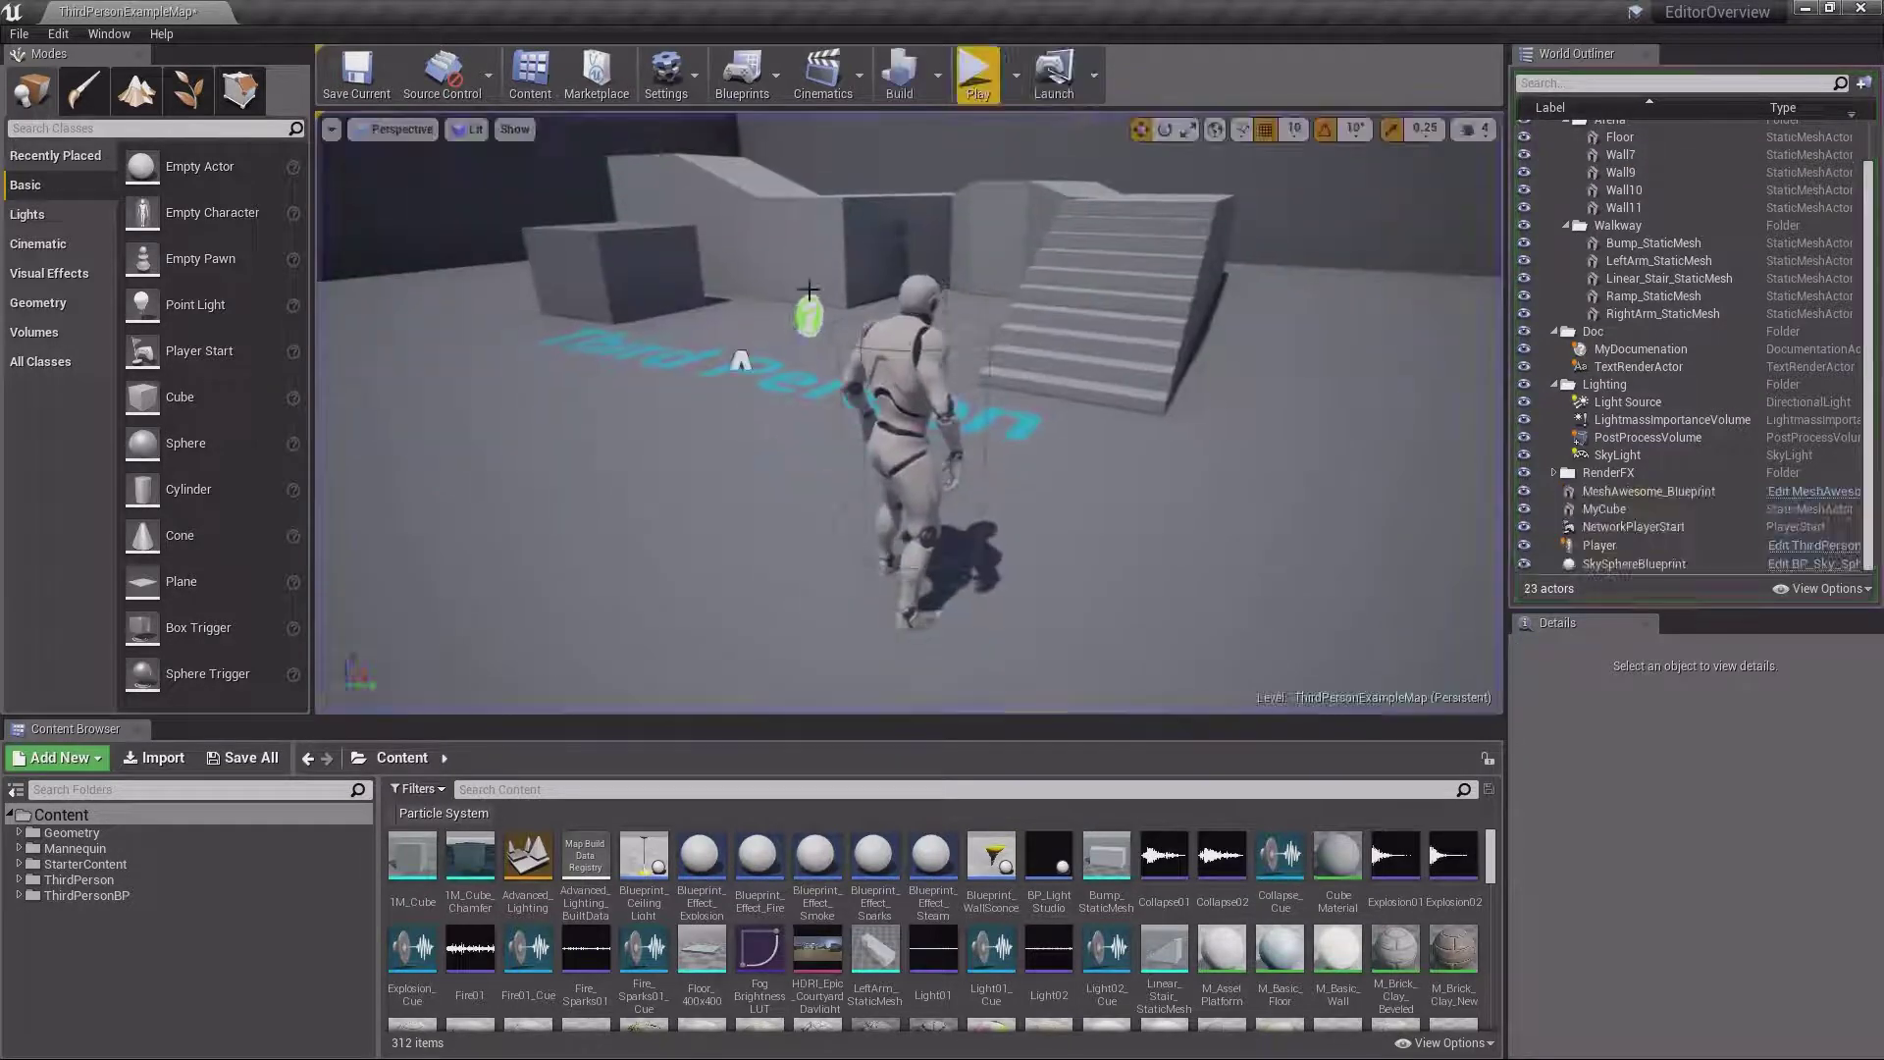
# Play the level in New Editor Window (PIE) mode, stop it, and look at the Standalone Game option
pyautogui.click(1015, 75)
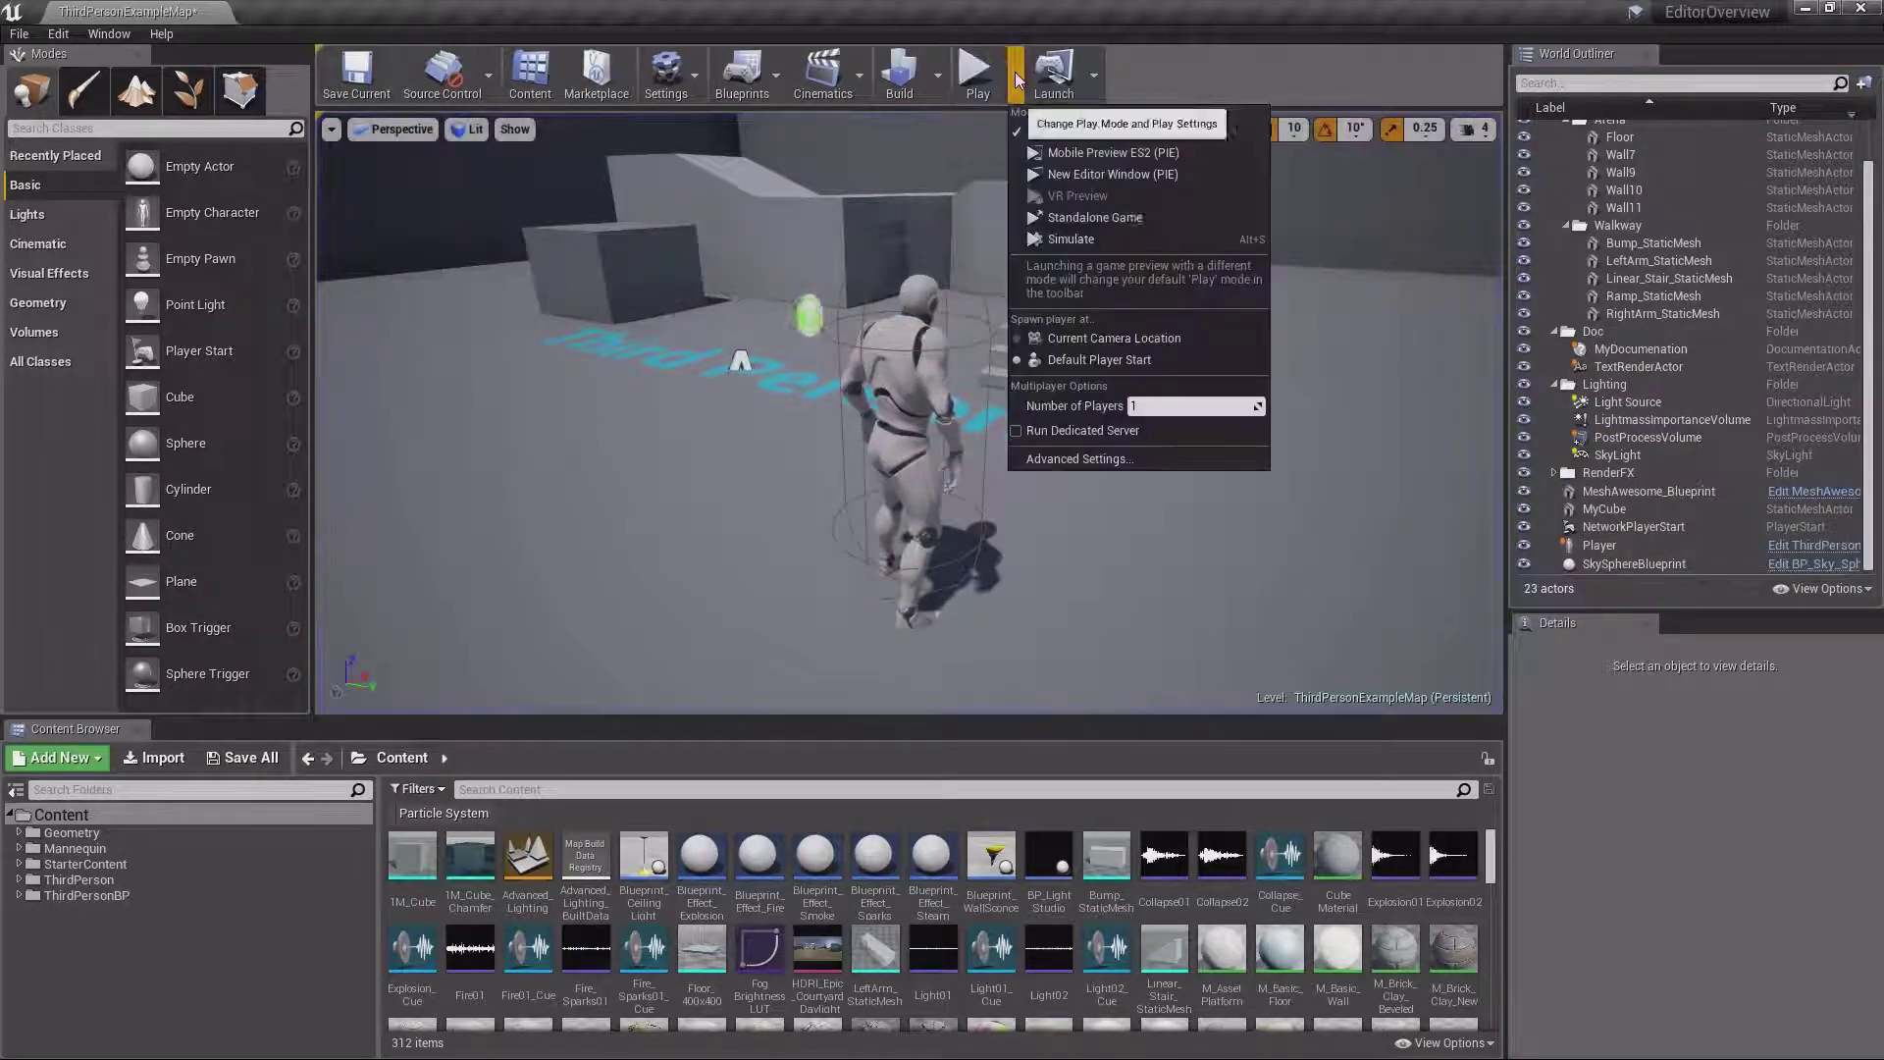
pyautogui.click(1109, 175)
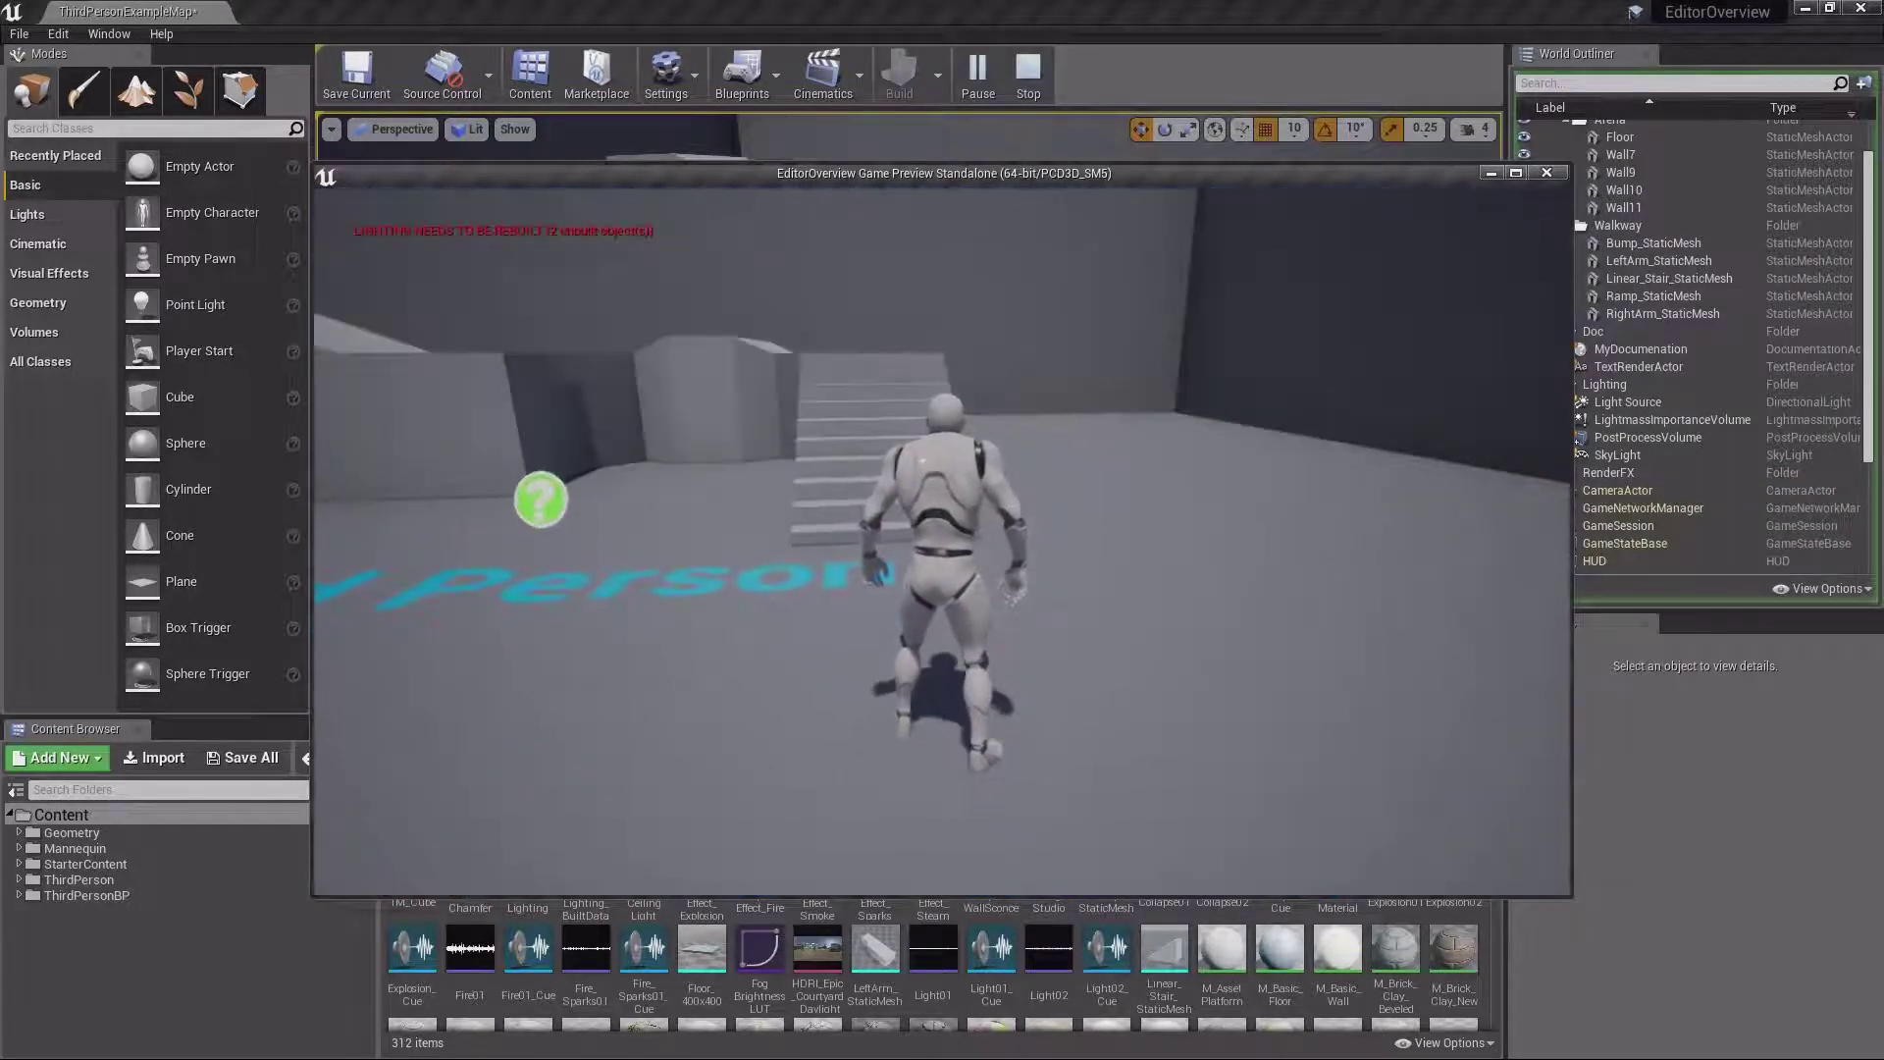
pyautogui.press('Escape')
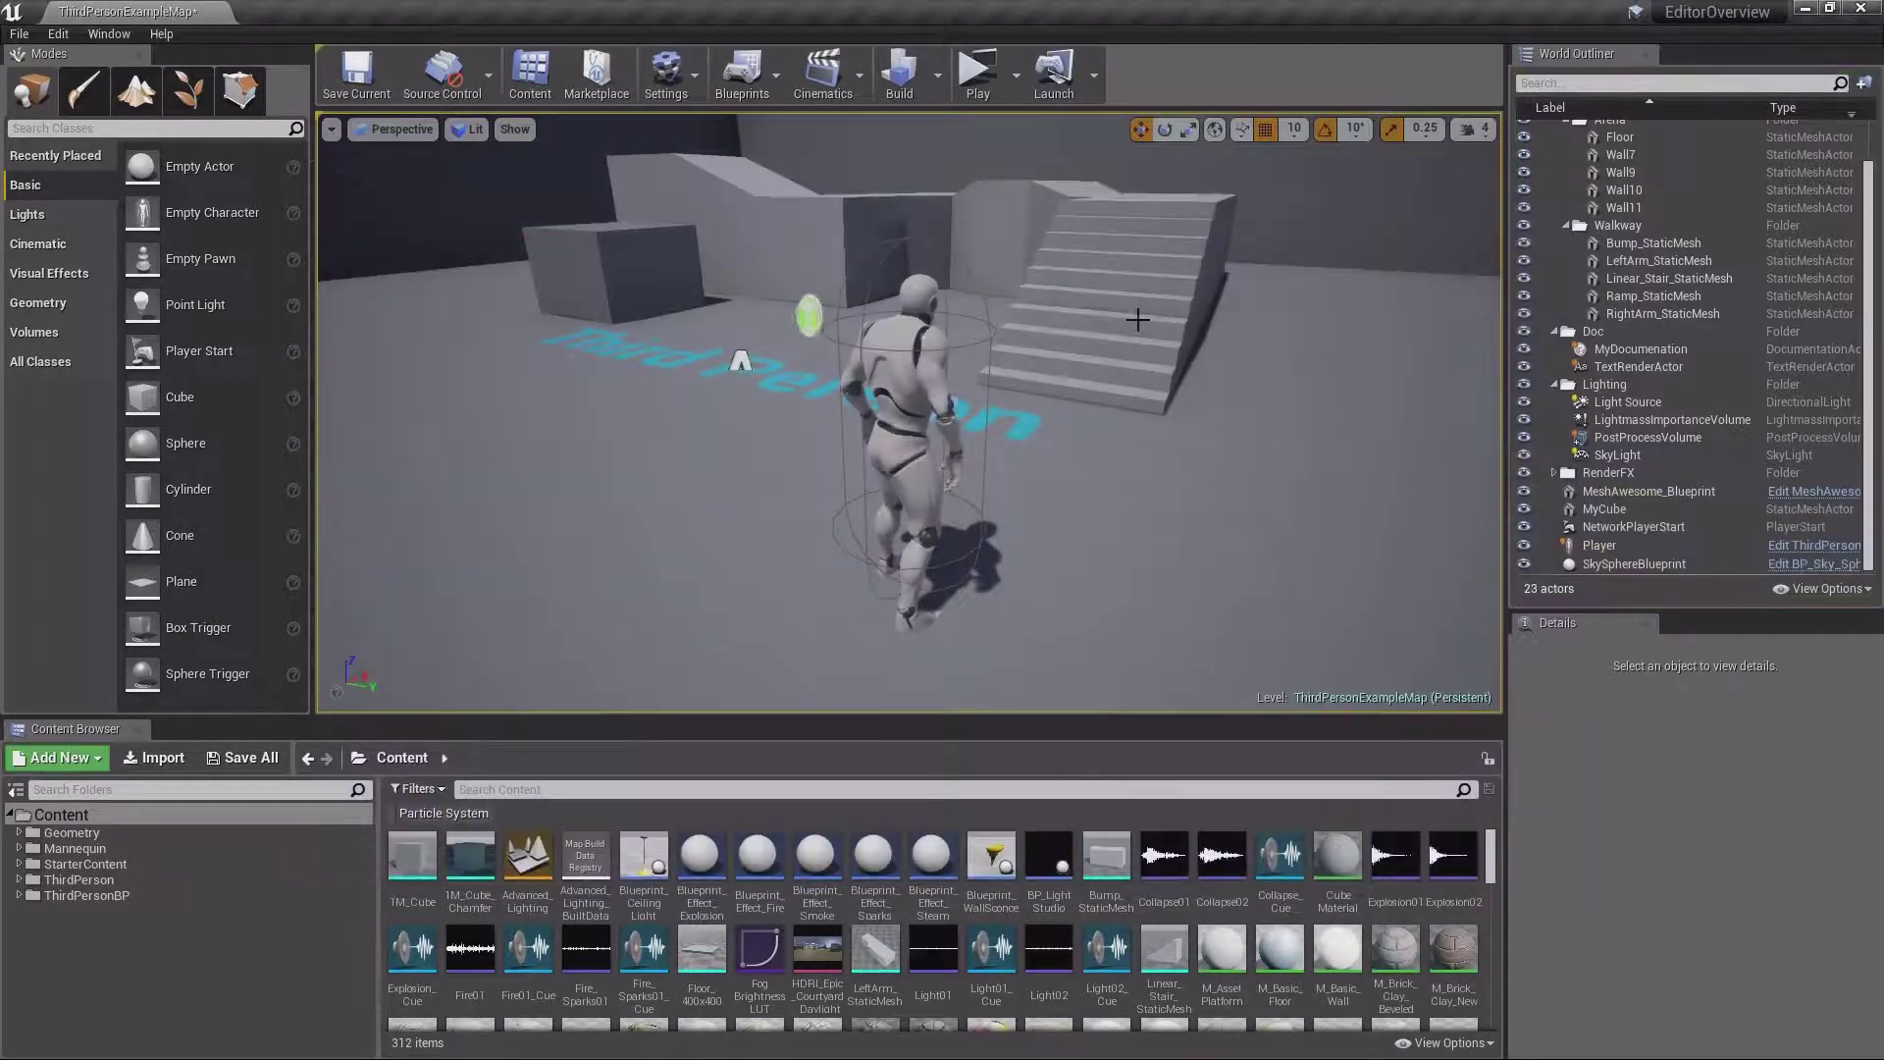
pyautogui.click(1015, 75)
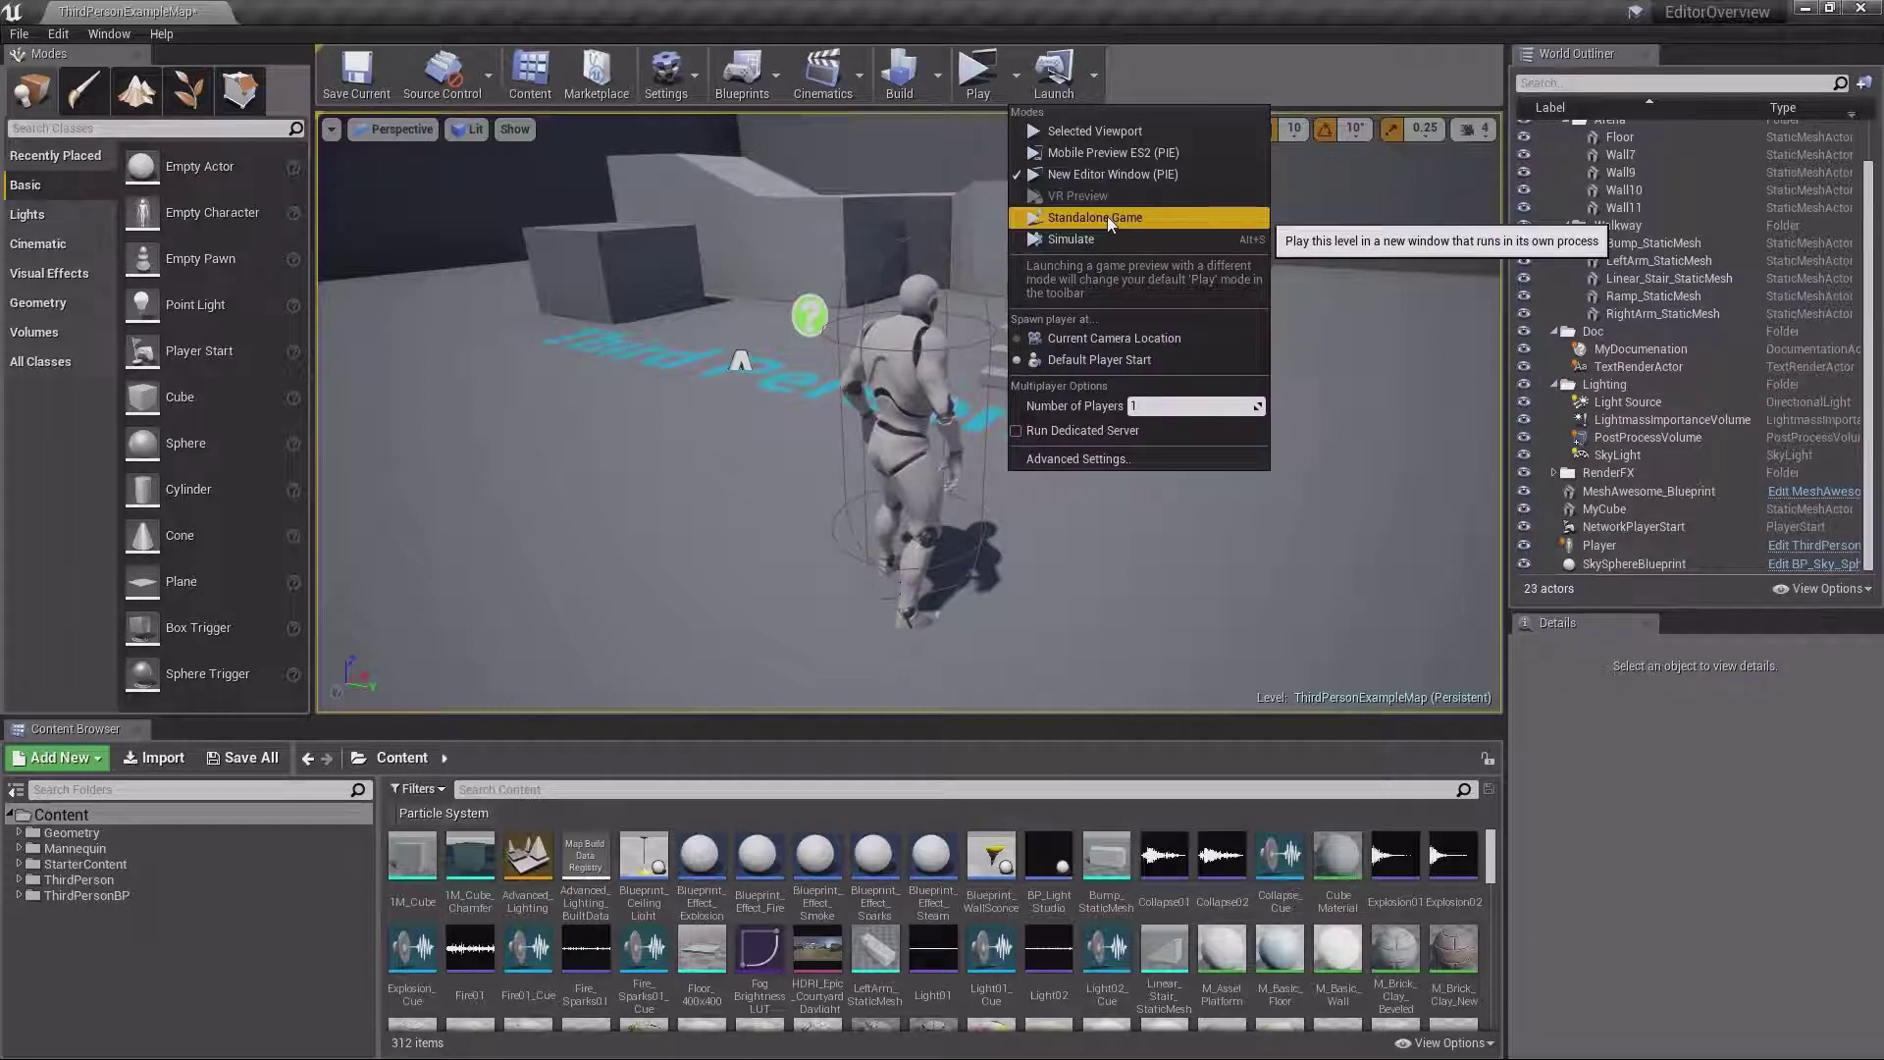
pyautogui.click(1139, 78)
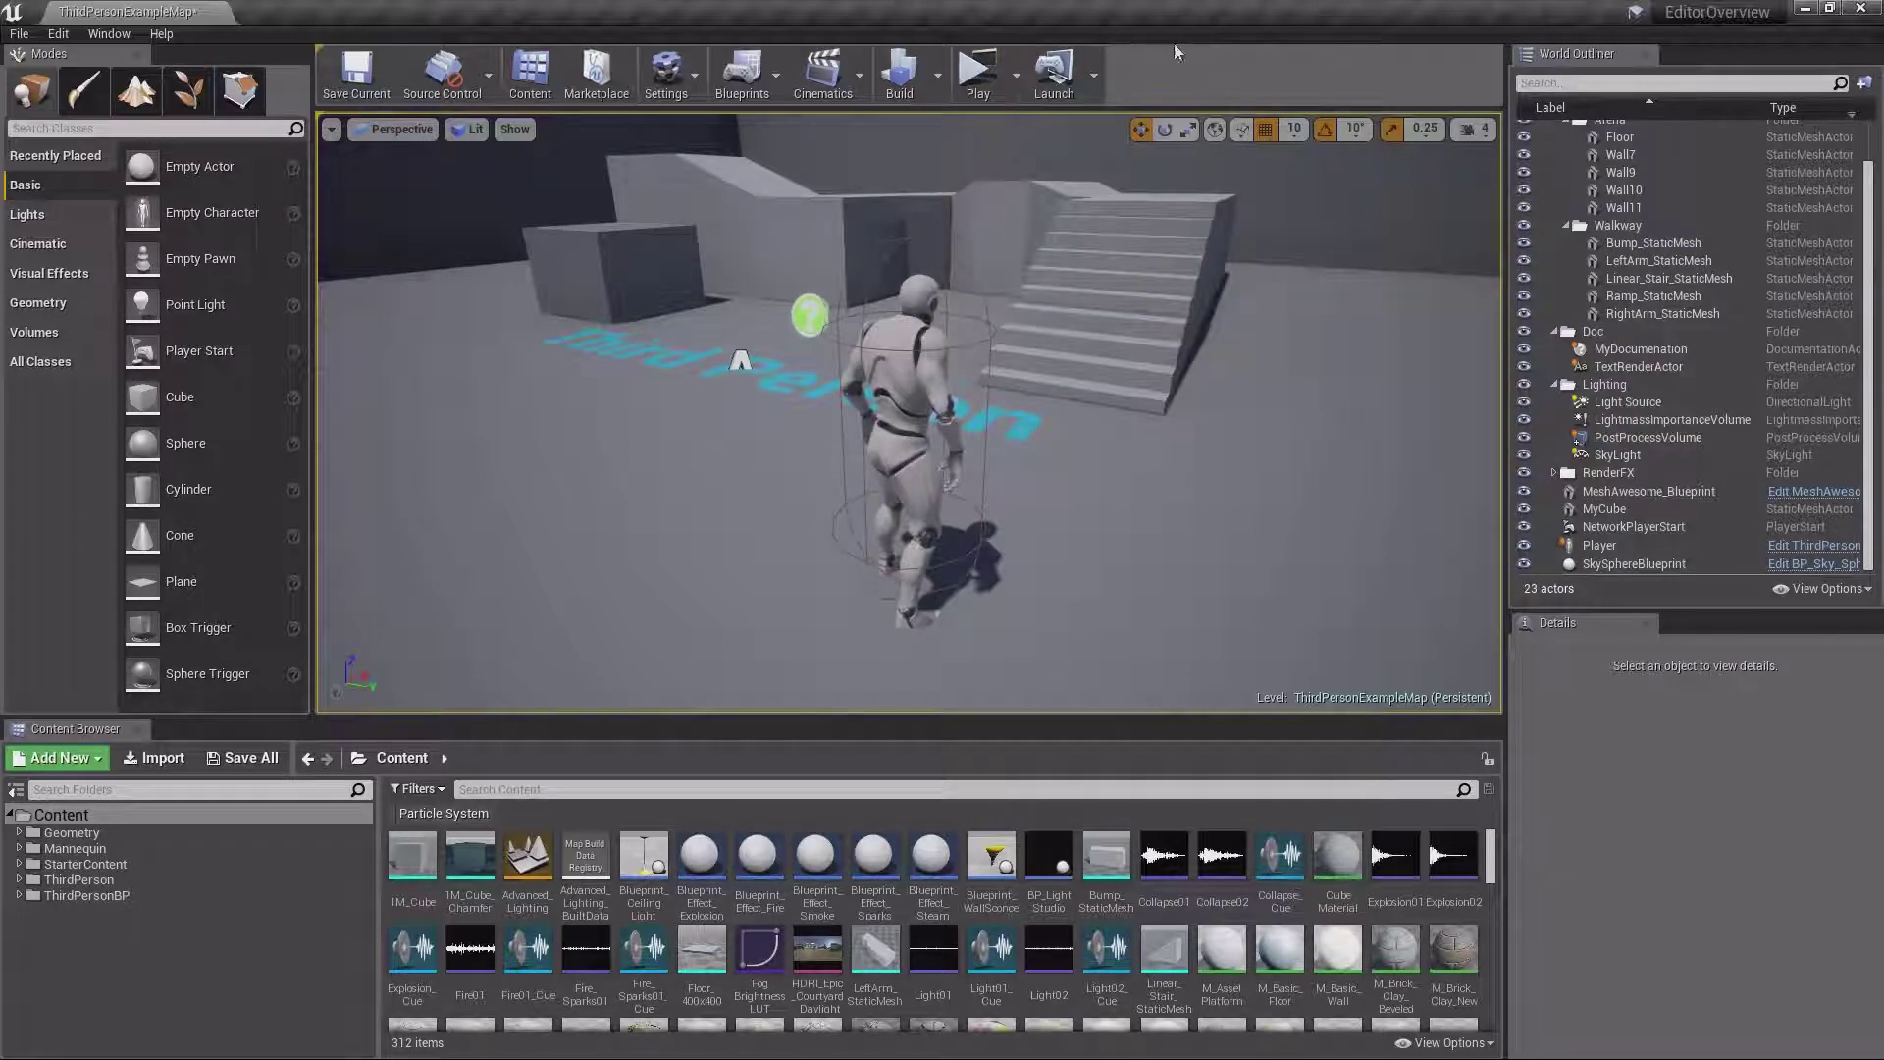
# Run the level in Simulate mode, look around the scene with the free camera, and stop the simulation
pyautogui.click(1016, 75)
pyautogui.click(1061, 244)
pyautogui.moveTo(915, 406); pyautogui.dragTo(977, 389, button='right')
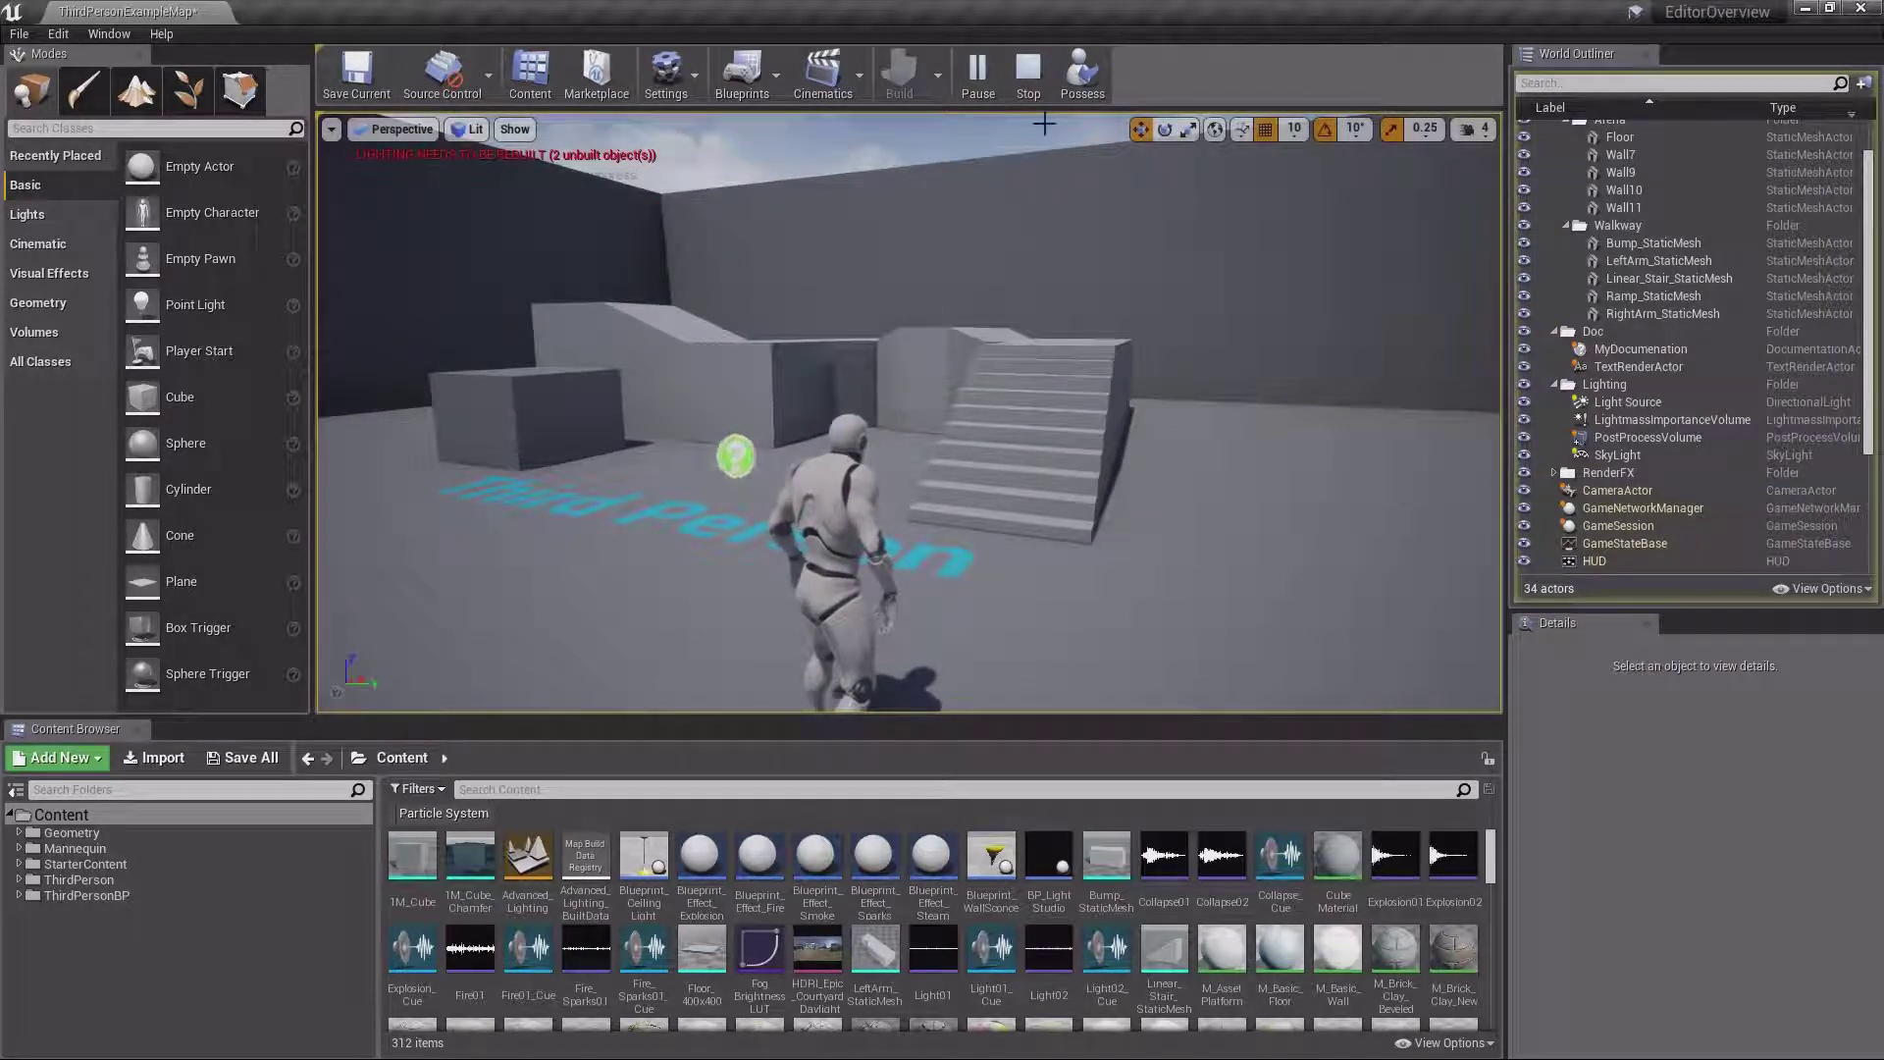
pyautogui.click(1023, 73)
# Set the player to spawn at Default Player Start, play the level in the selected viewport, and stop the session
pyautogui.click(1016, 75)
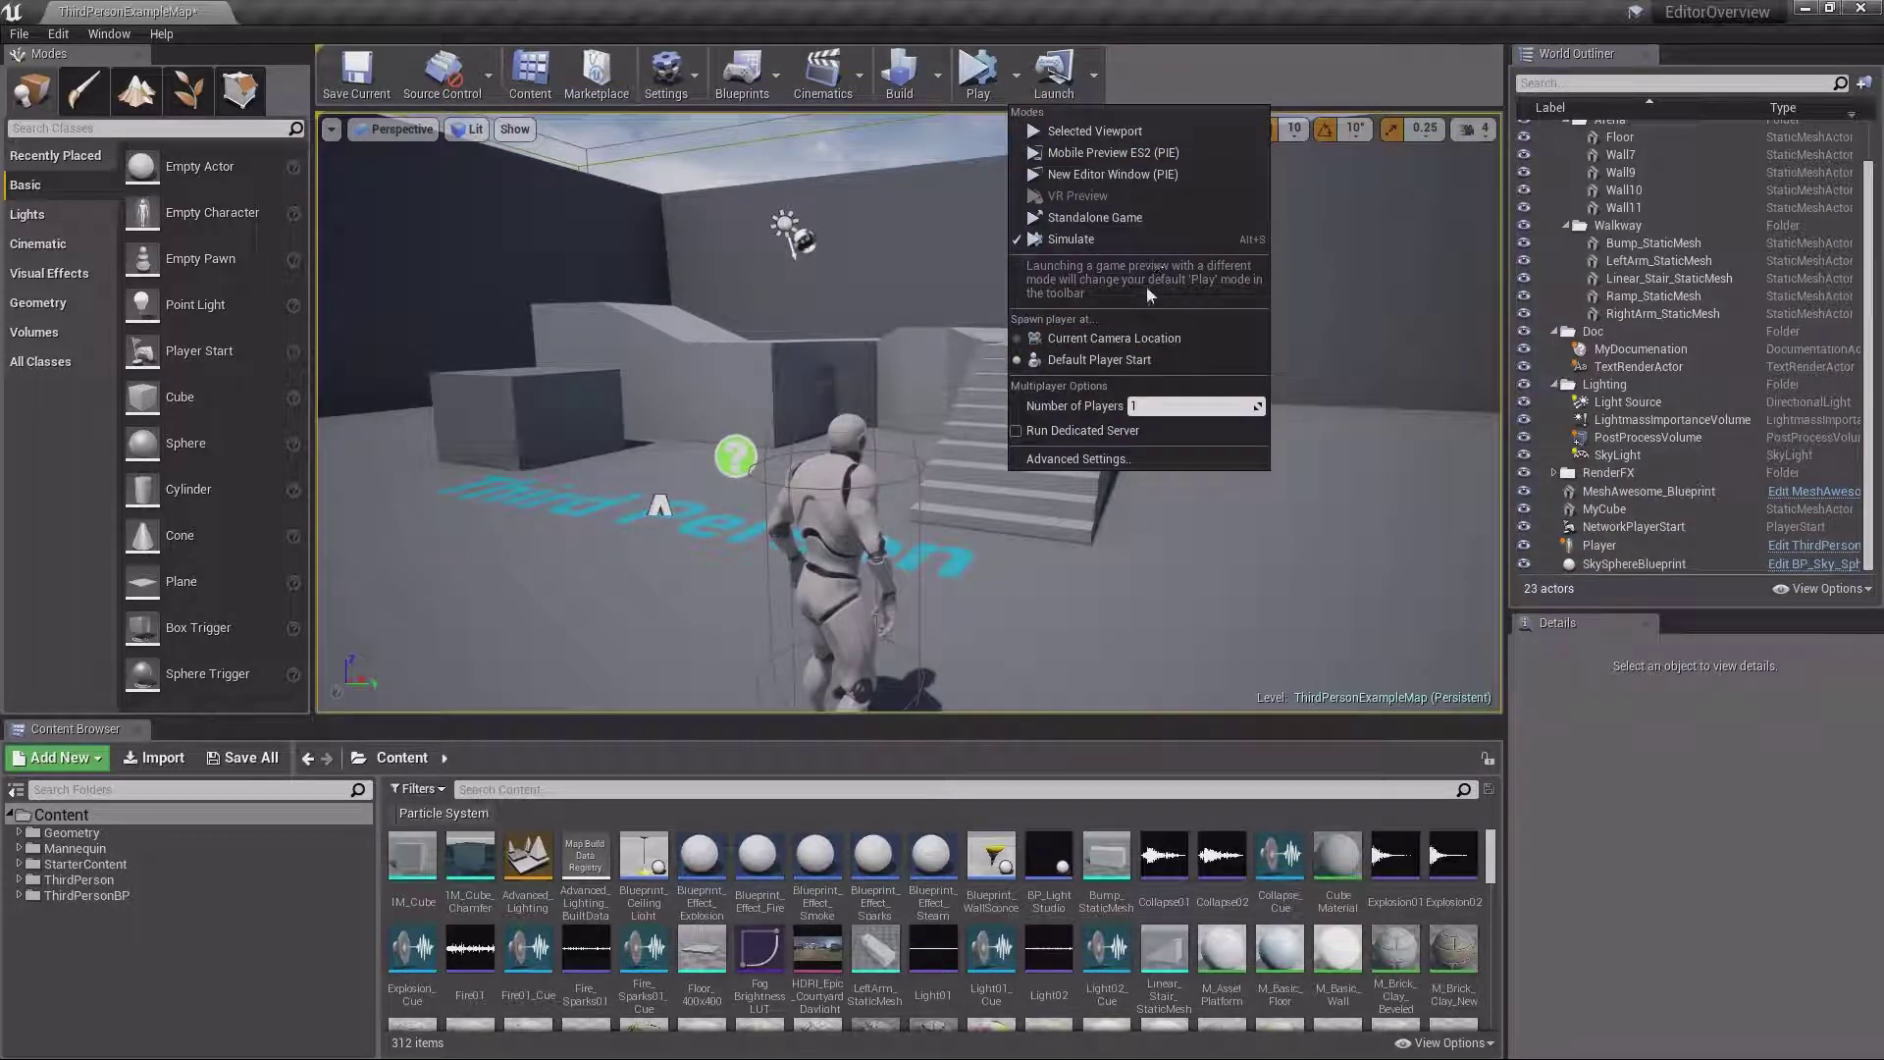
pyautogui.click(1100, 361)
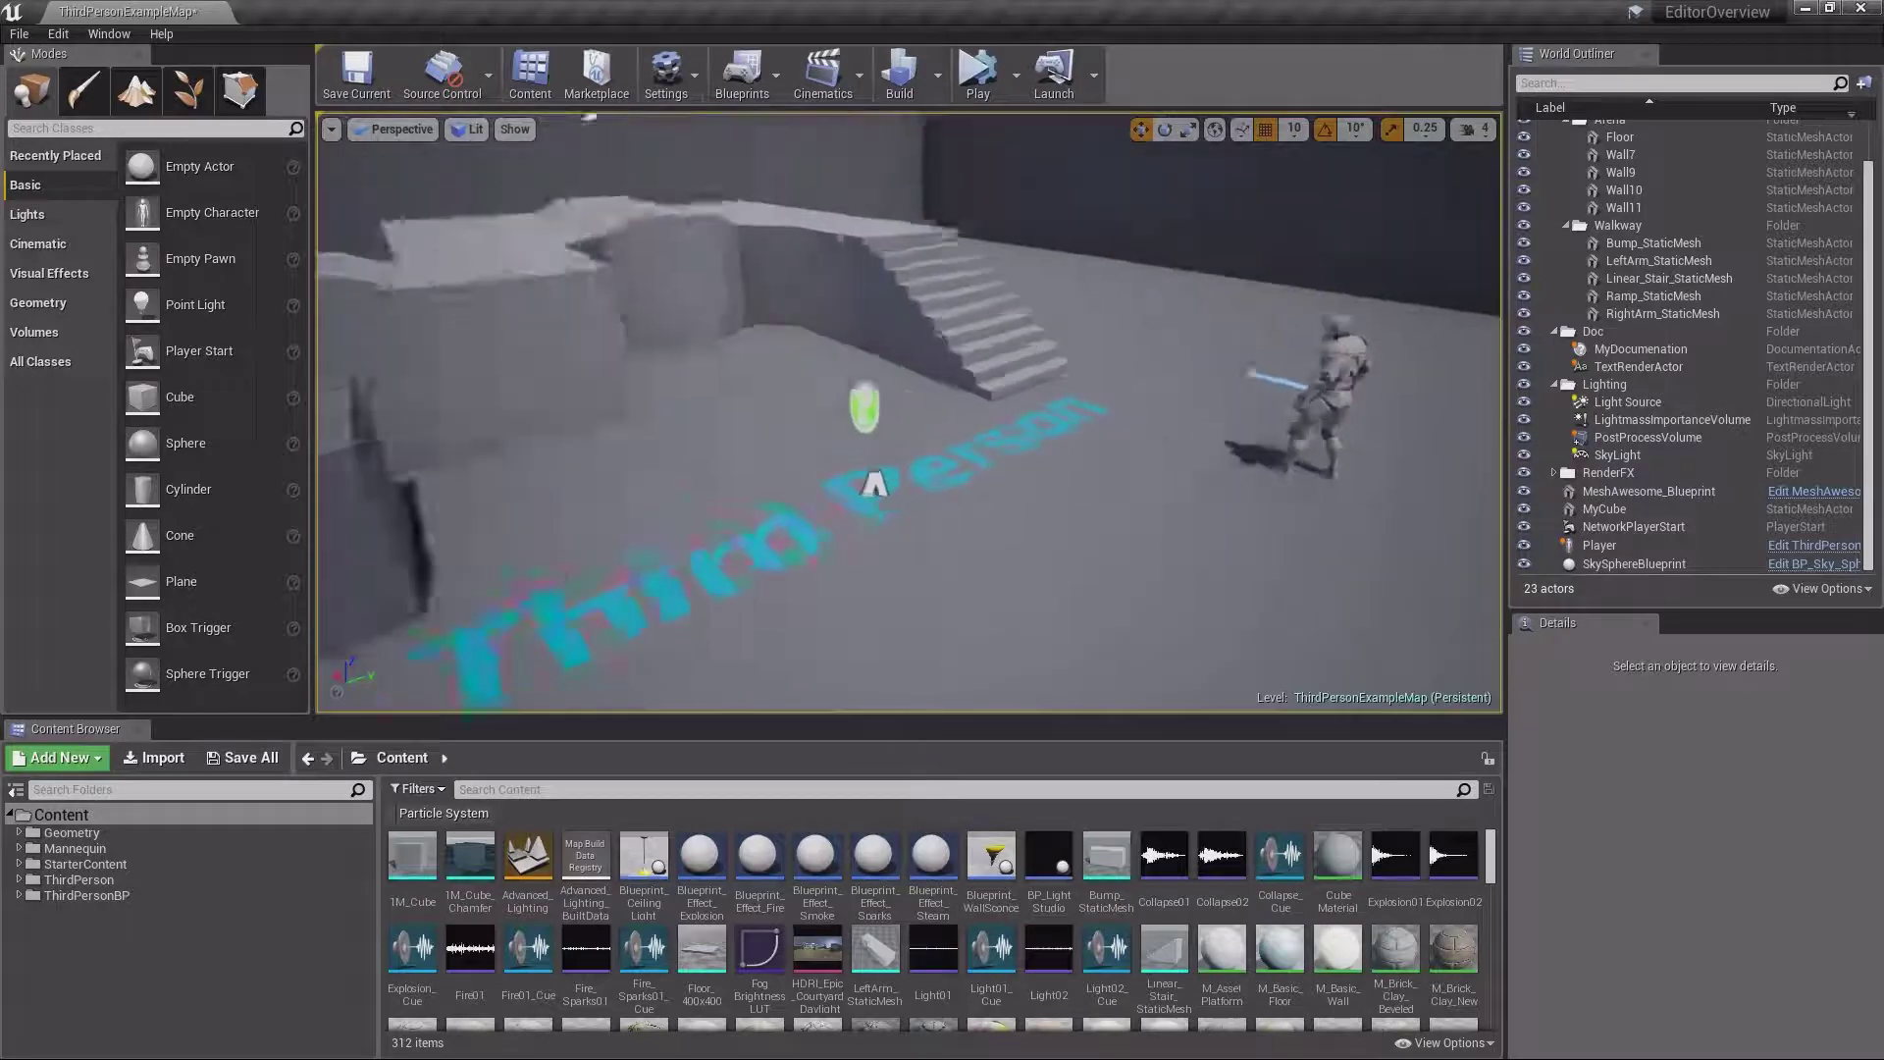
pyautogui.click(1016, 74)
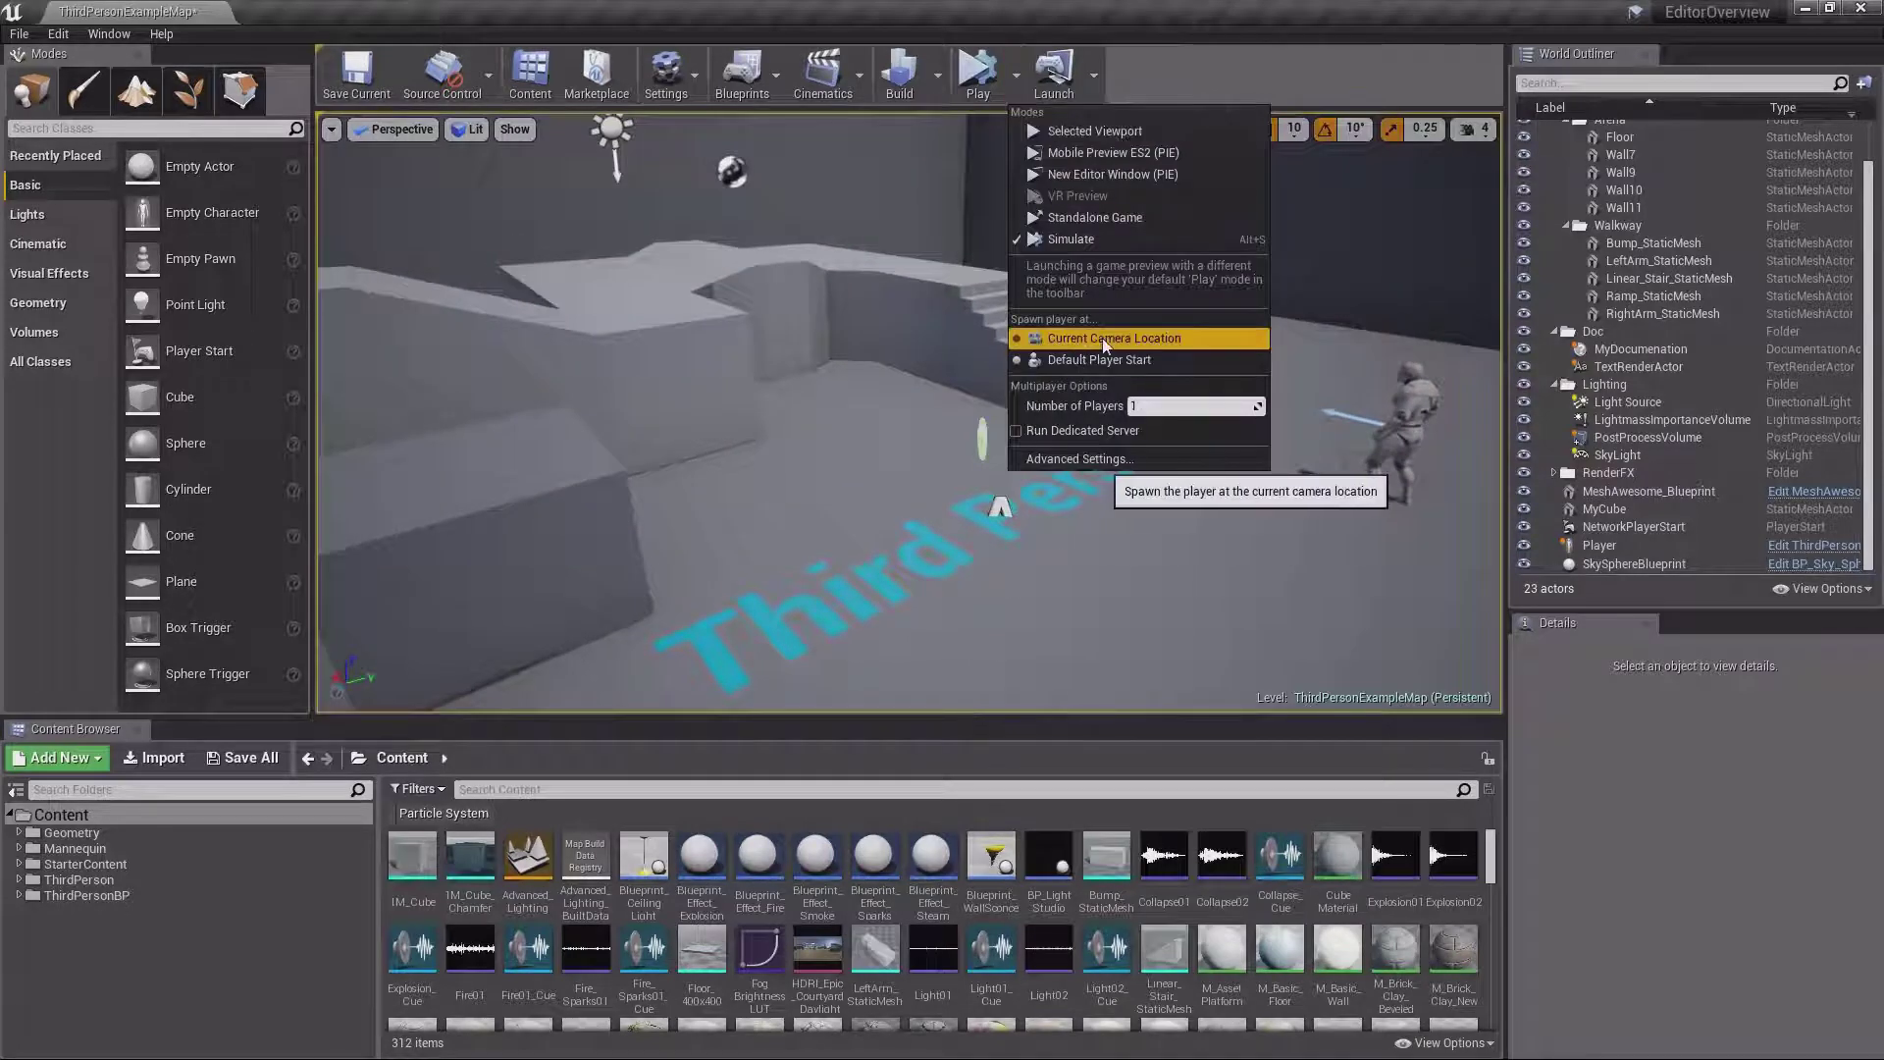
pyautogui.moveTo(1106, 481); pyautogui.dragTo(1106, 482, button='right')
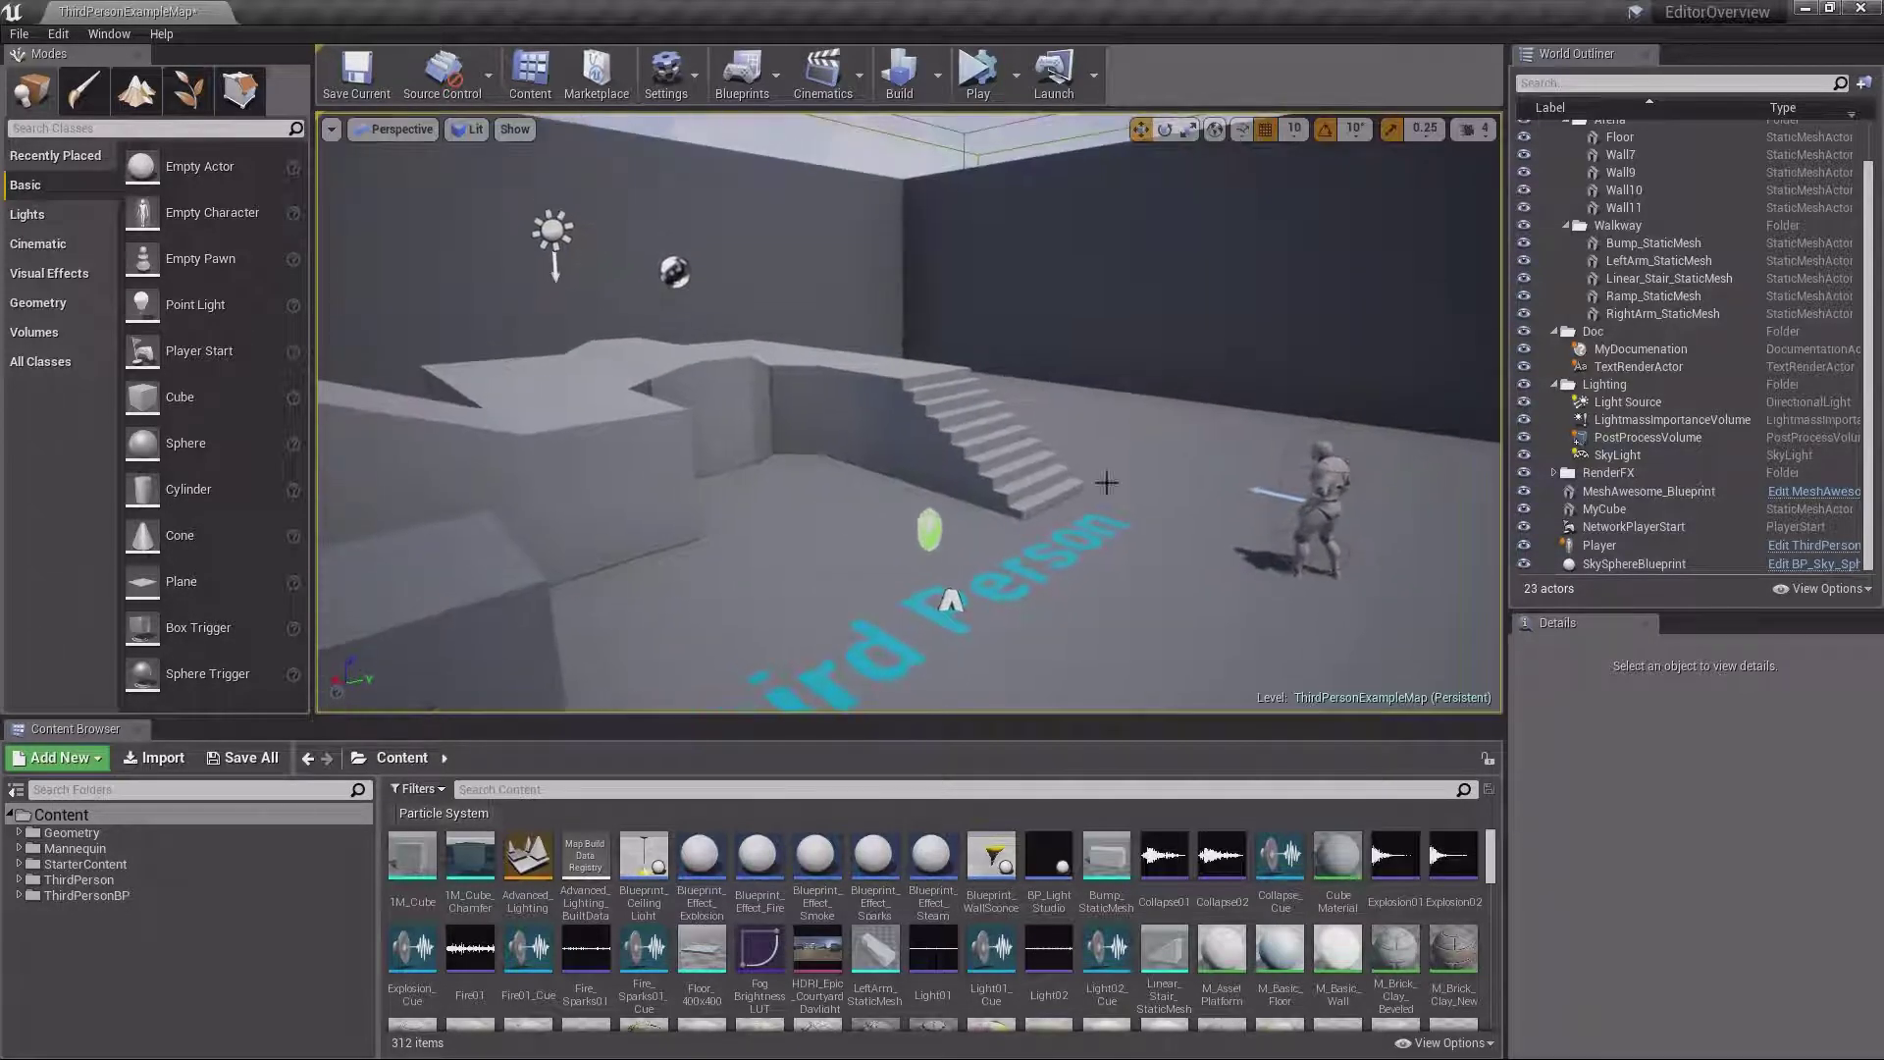
pyautogui.click(1016, 74)
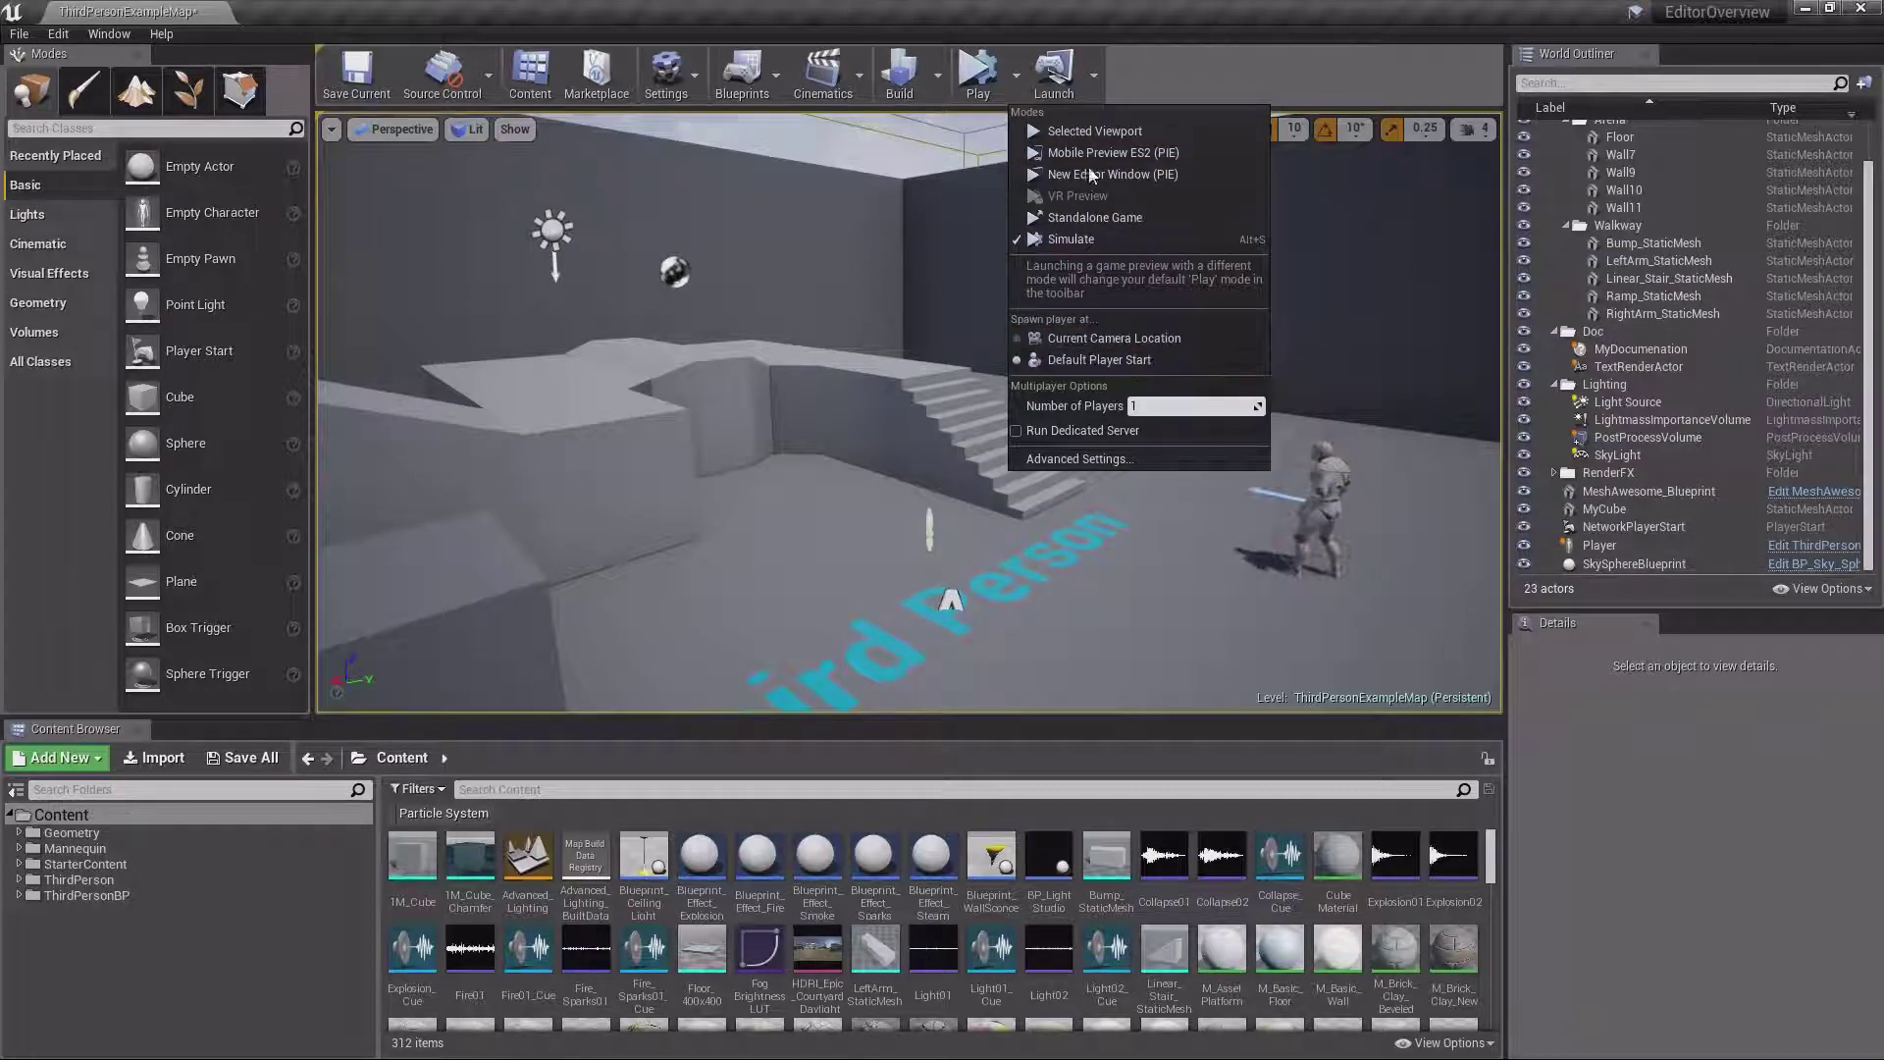
pyautogui.click(978, 70)
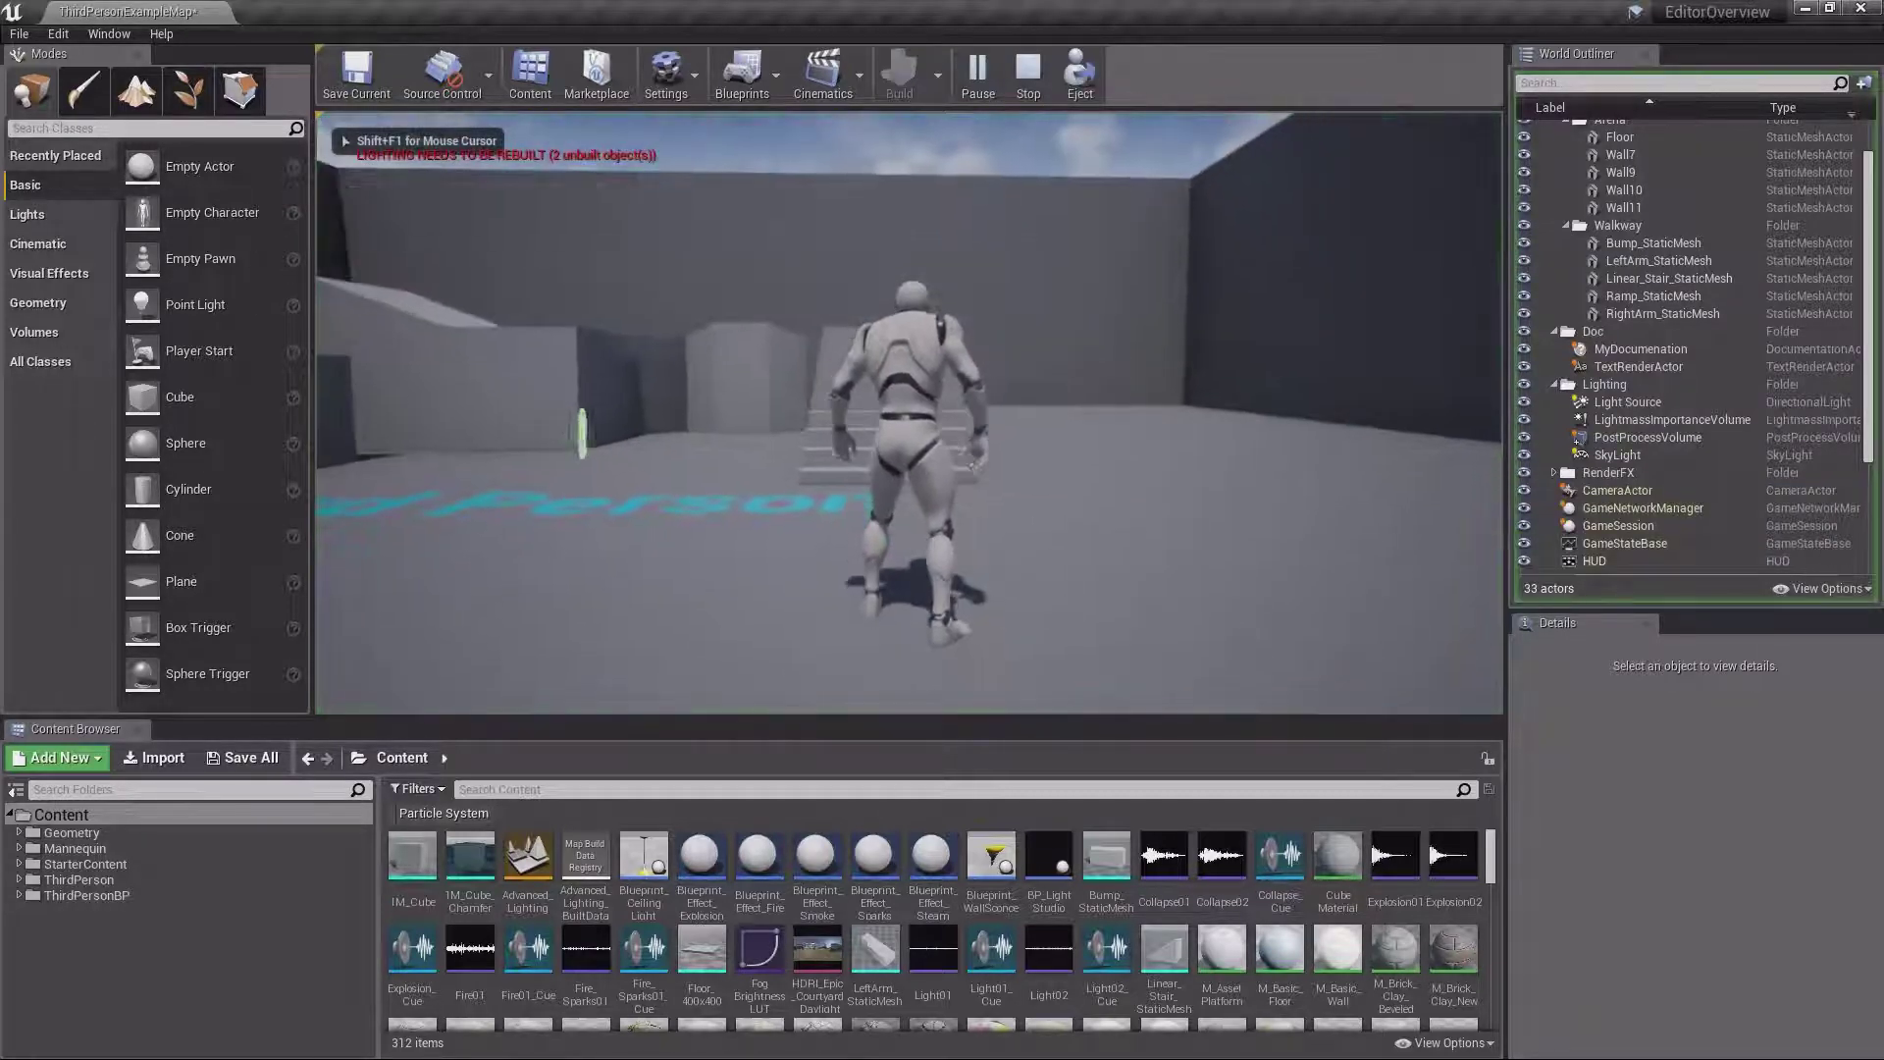
pyautogui.press('Escape')
# Look over the multiplayer play options and the advanced Play settings in the editor preferences, closing the preferences when finished
pyautogui.click(1015, 75)
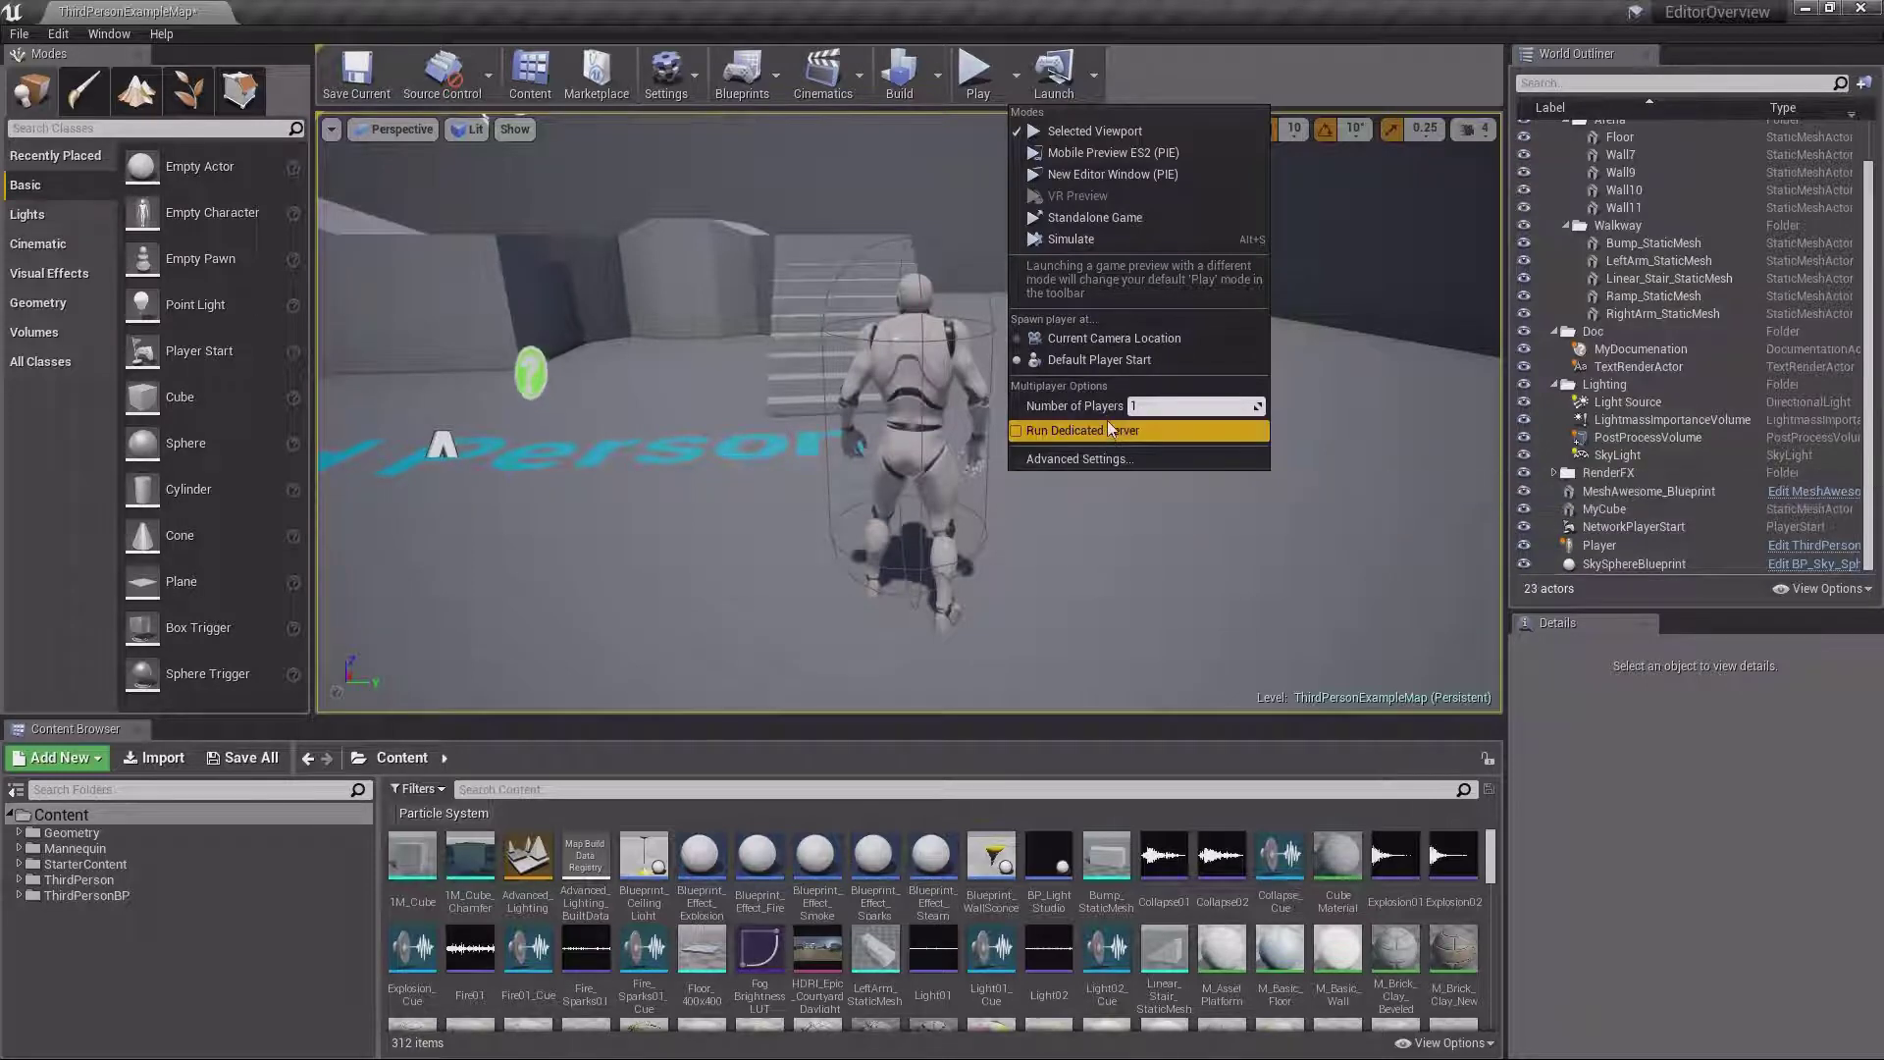
pyautogui.click(1091, 456)
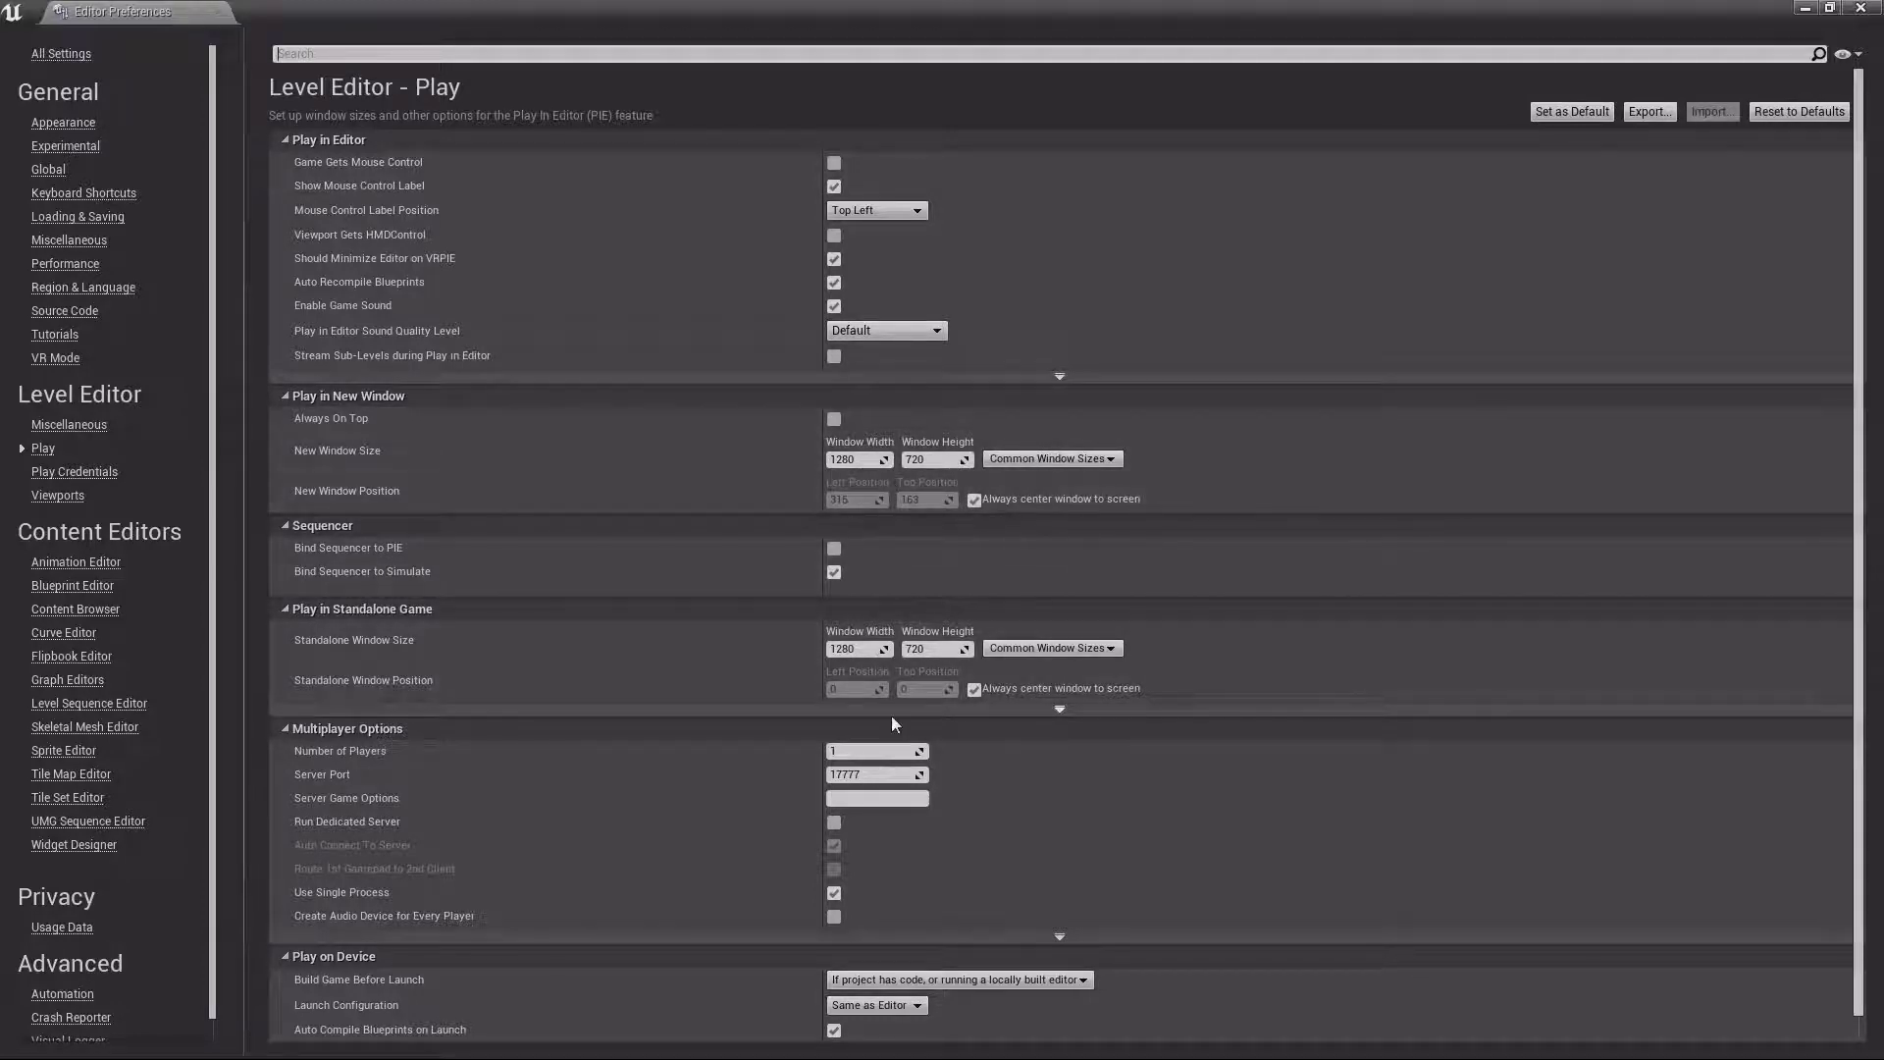
pyautogui.scroll(-1, 749, 795)
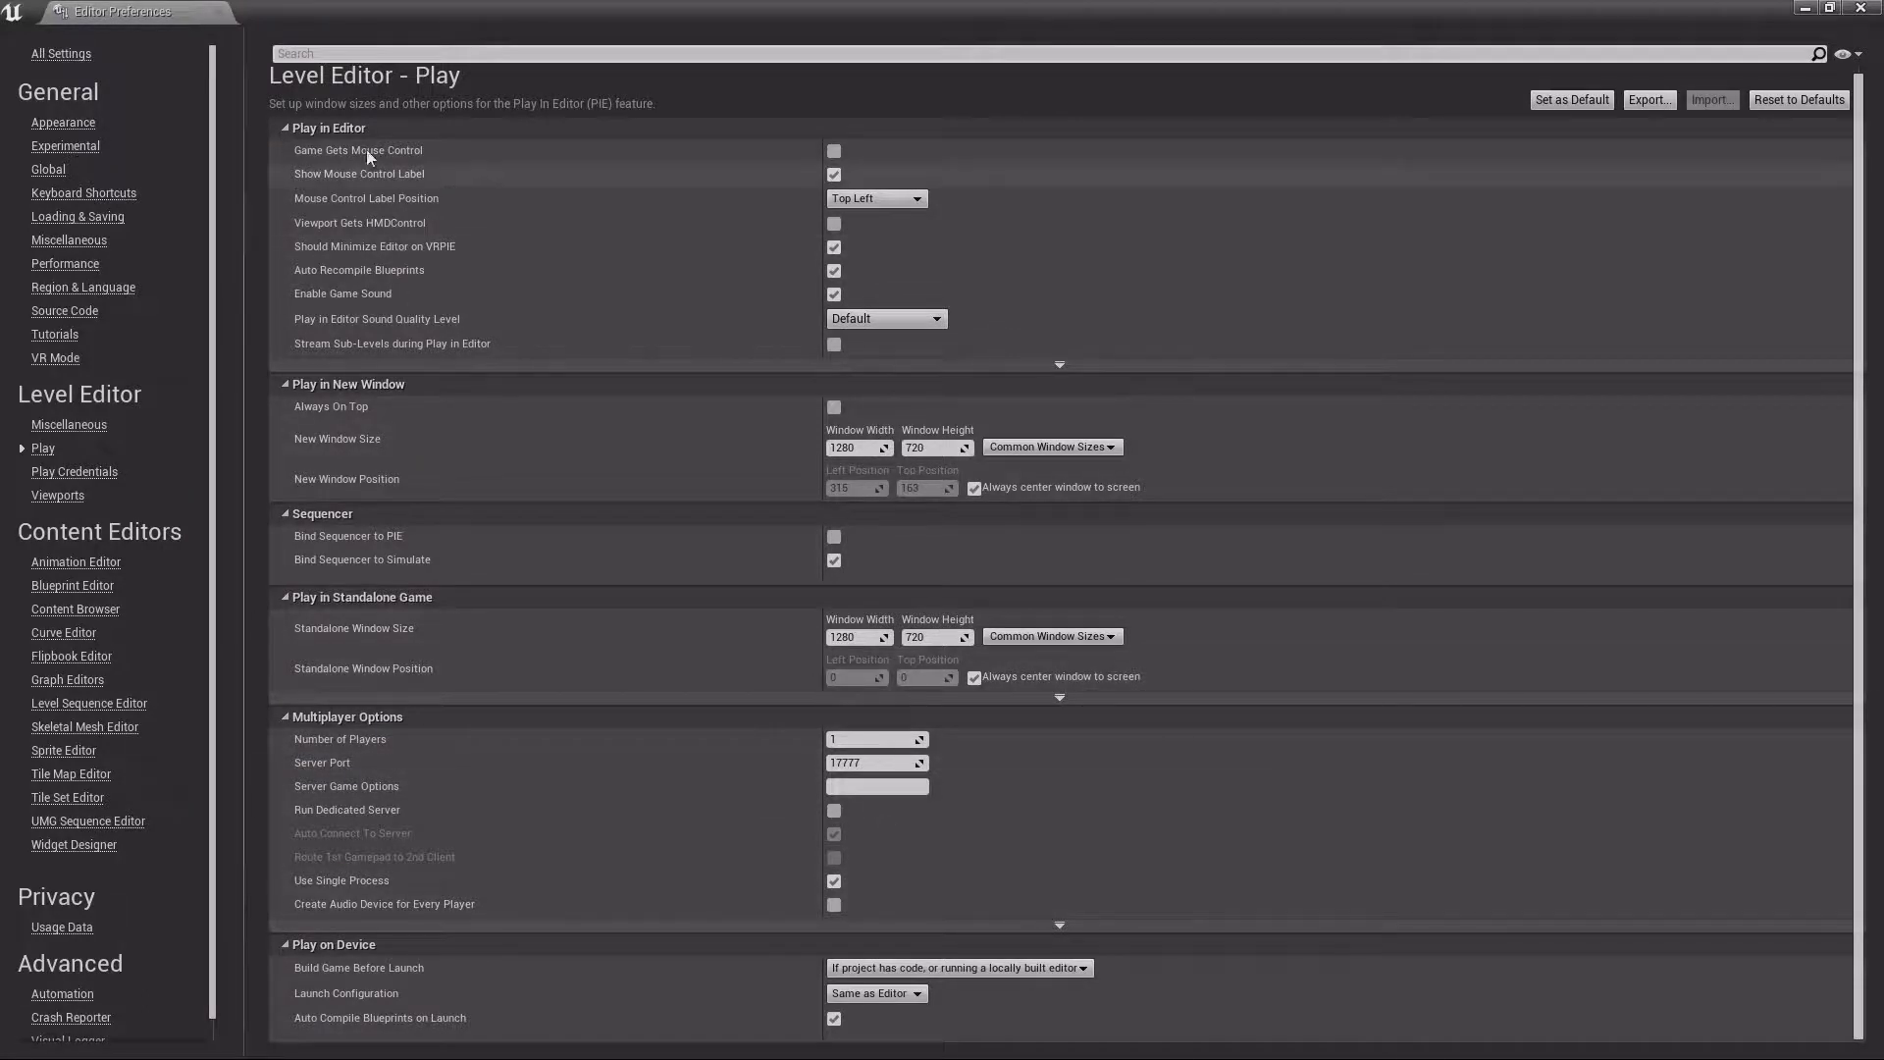
pyautogui.click(220, 13)
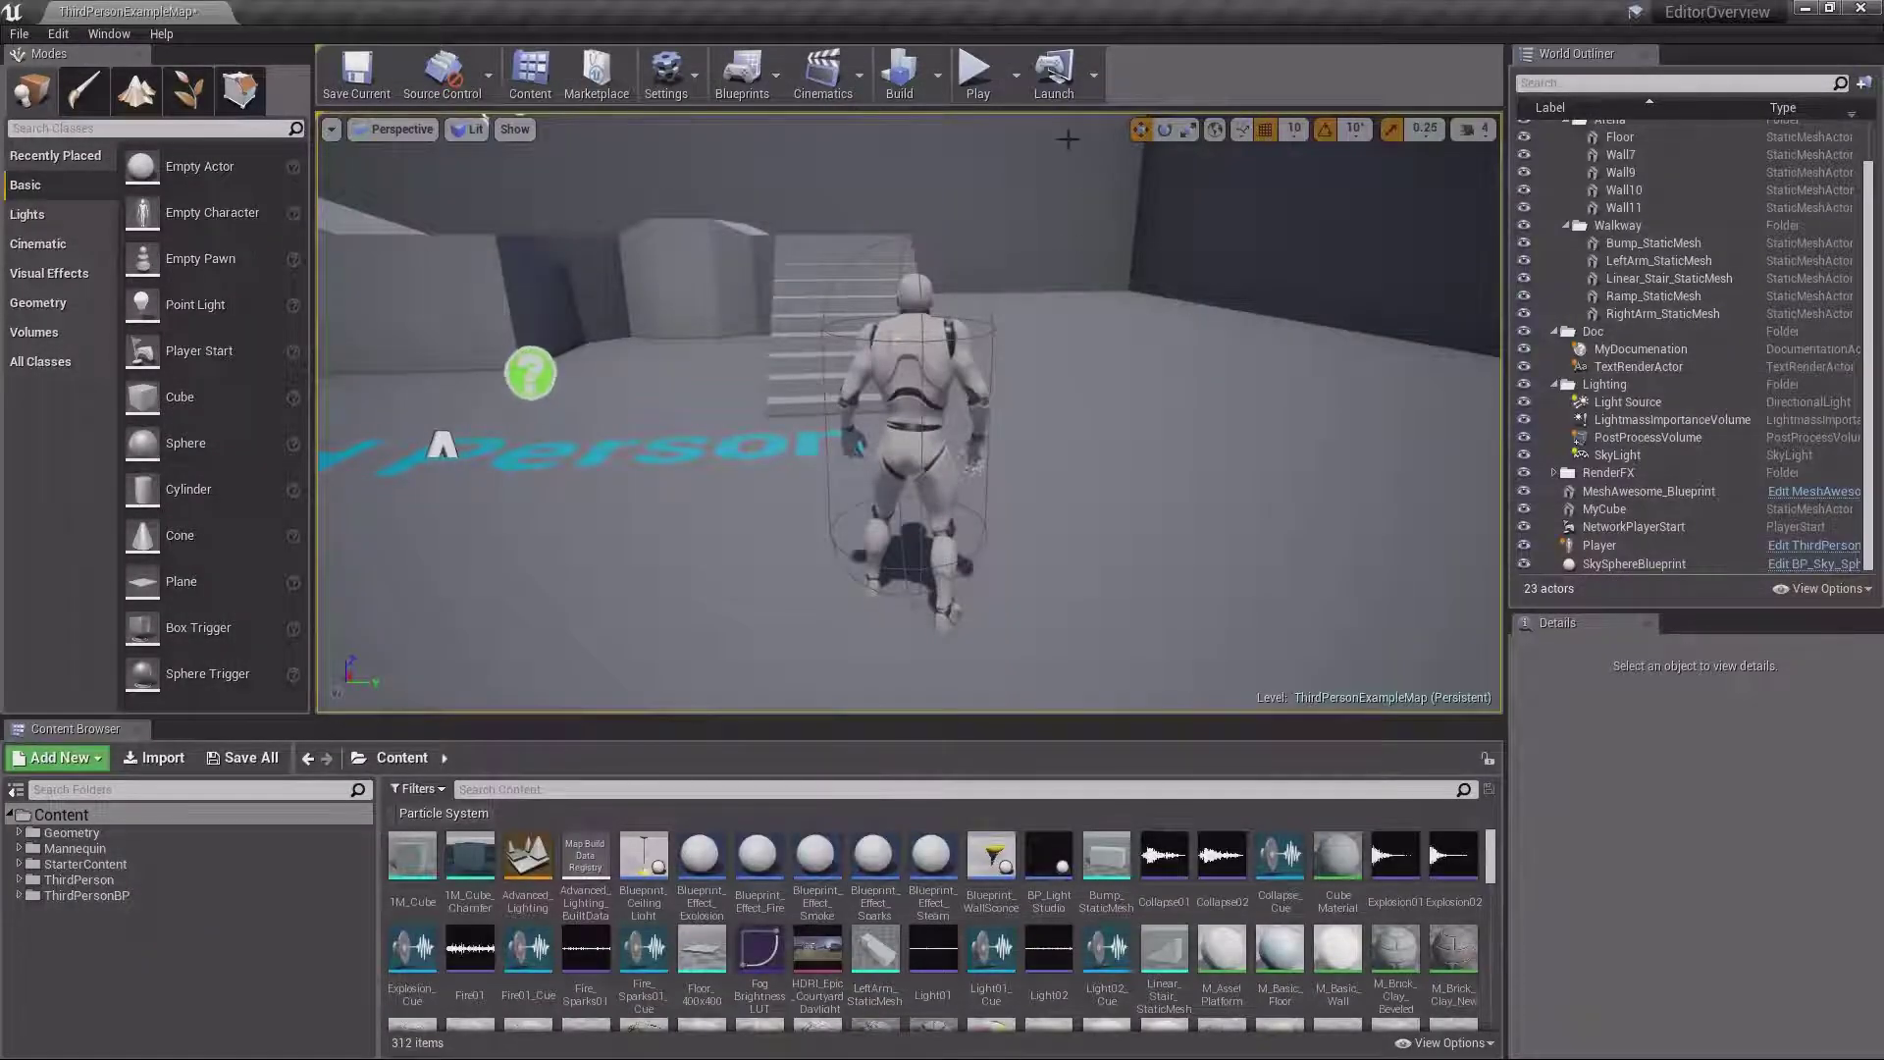
# Look over the launch options for target devices, Project Launcher, Device Manager and supported platforms
pyautogui.click(1093, 77)
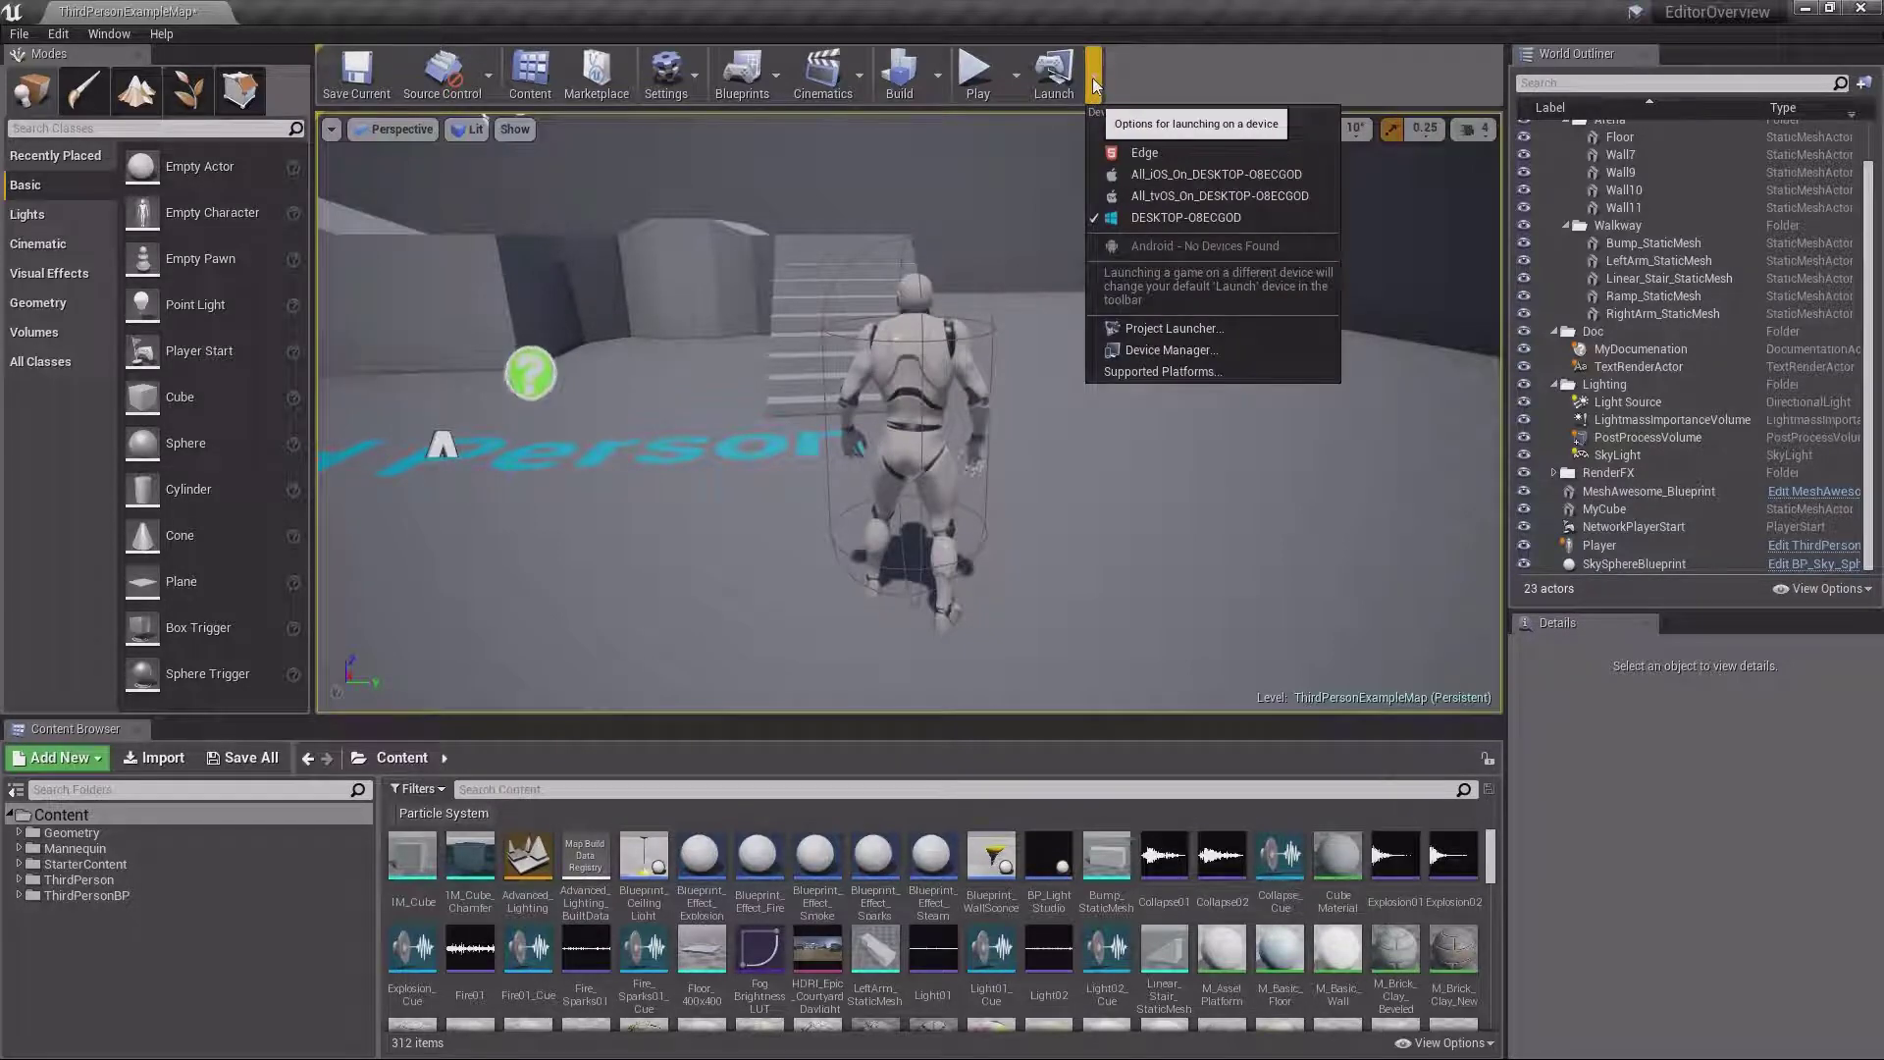
pyautogui.click(1093, 87)
pyautogui.click(1095, 87)
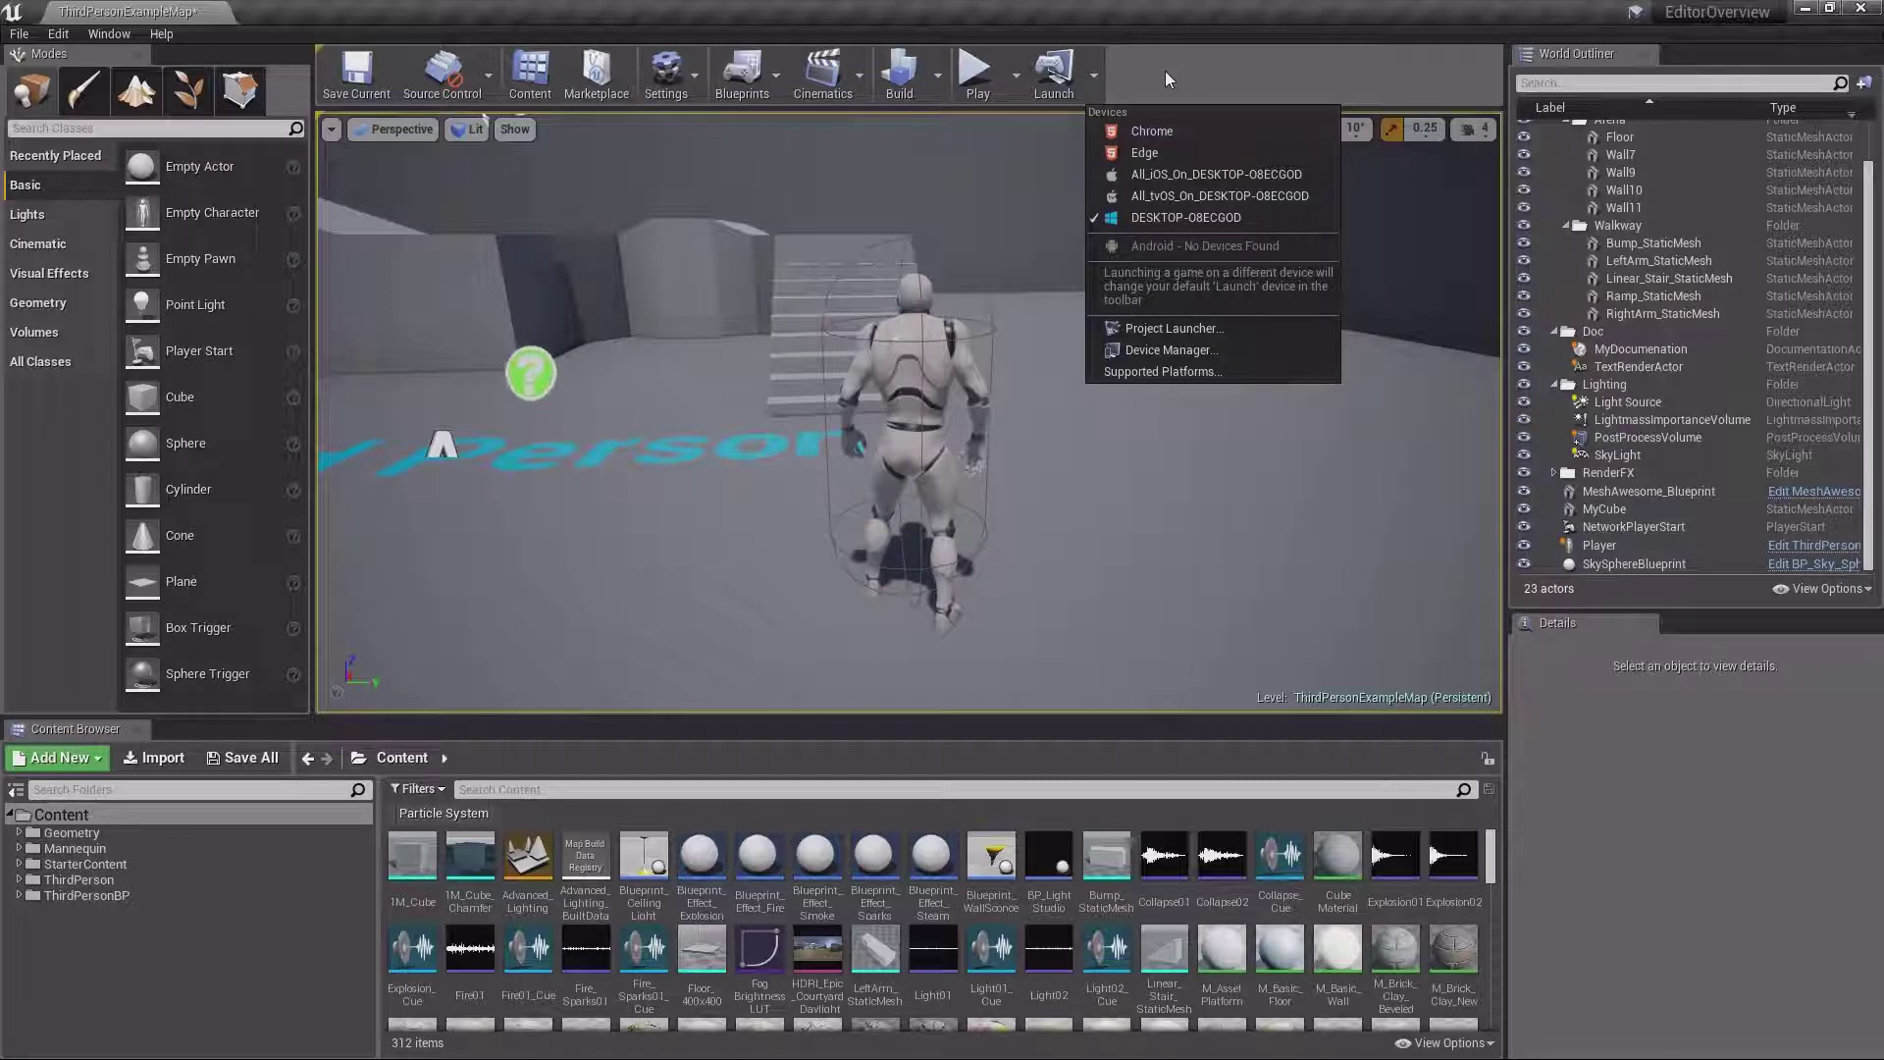
pyautogui.click(1097, 74)
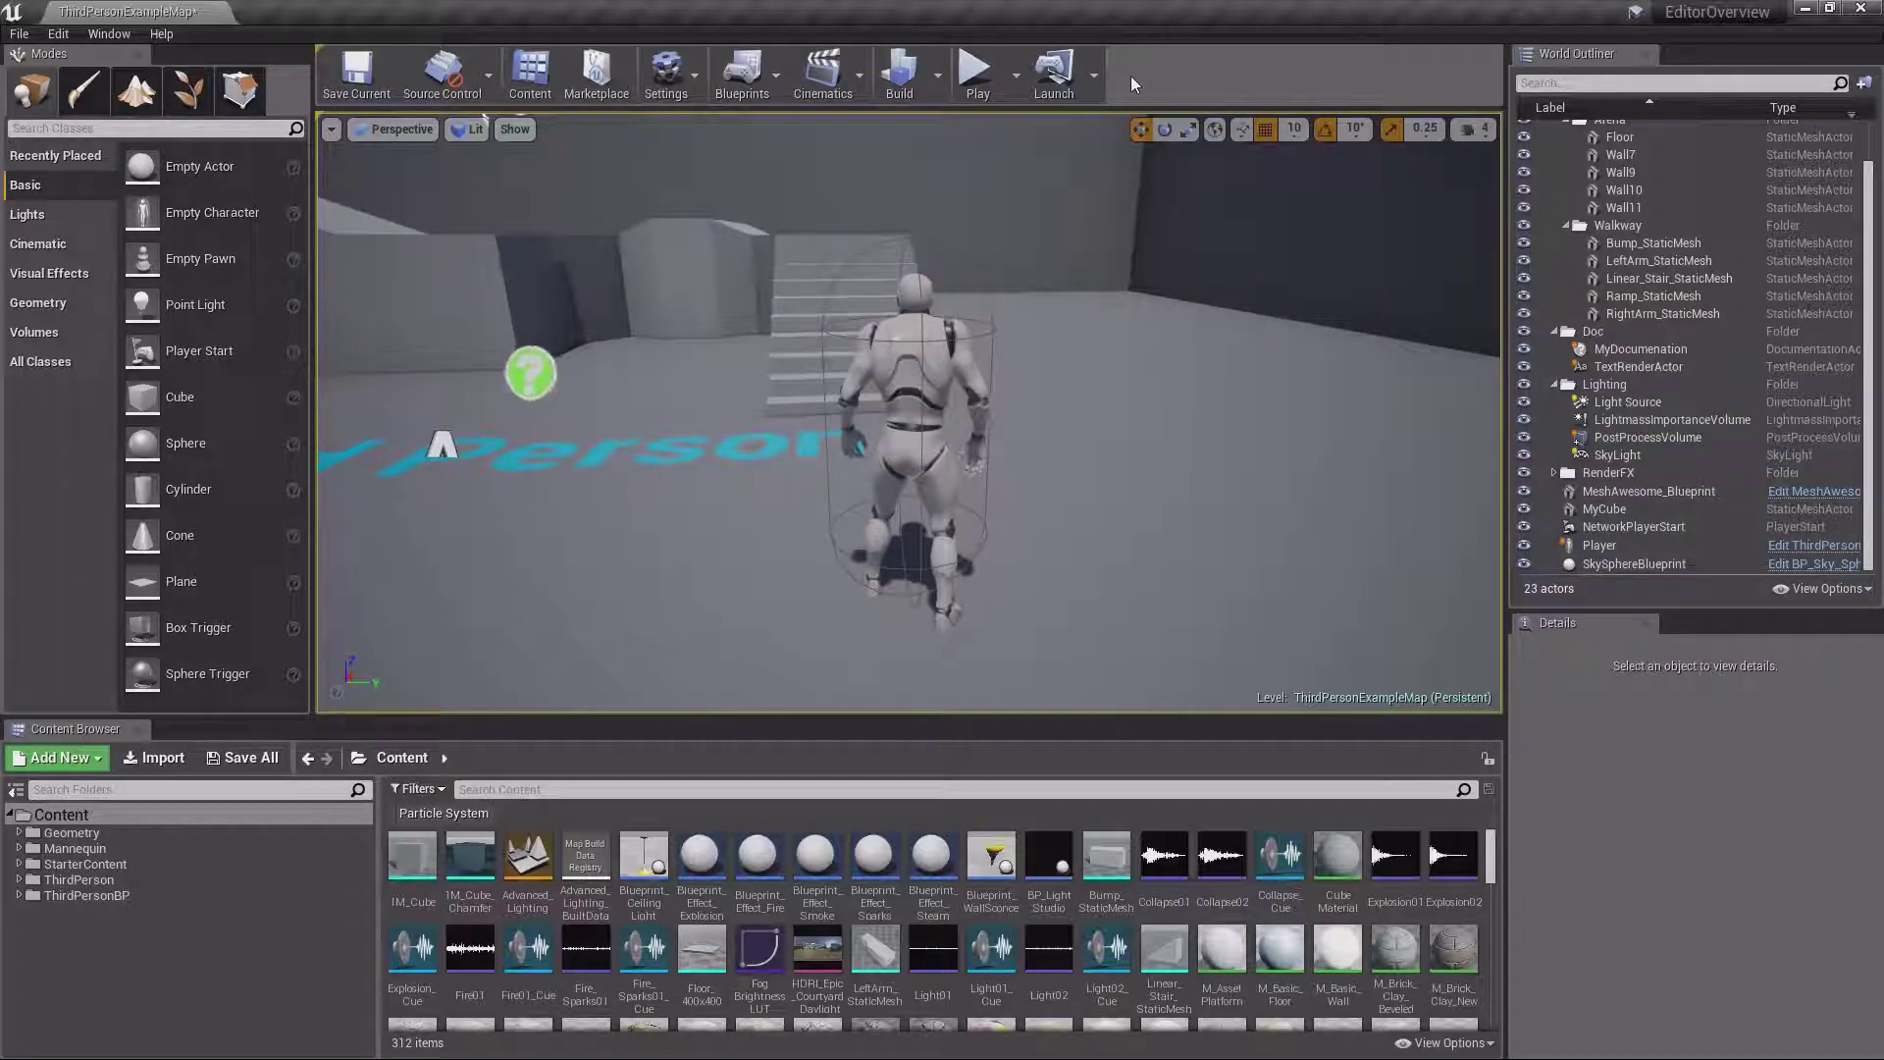
# Review the target devices in the launch options and the project's Supported Platforms settings, closing the project settings when finished
pyautogui.click(1094, 75)
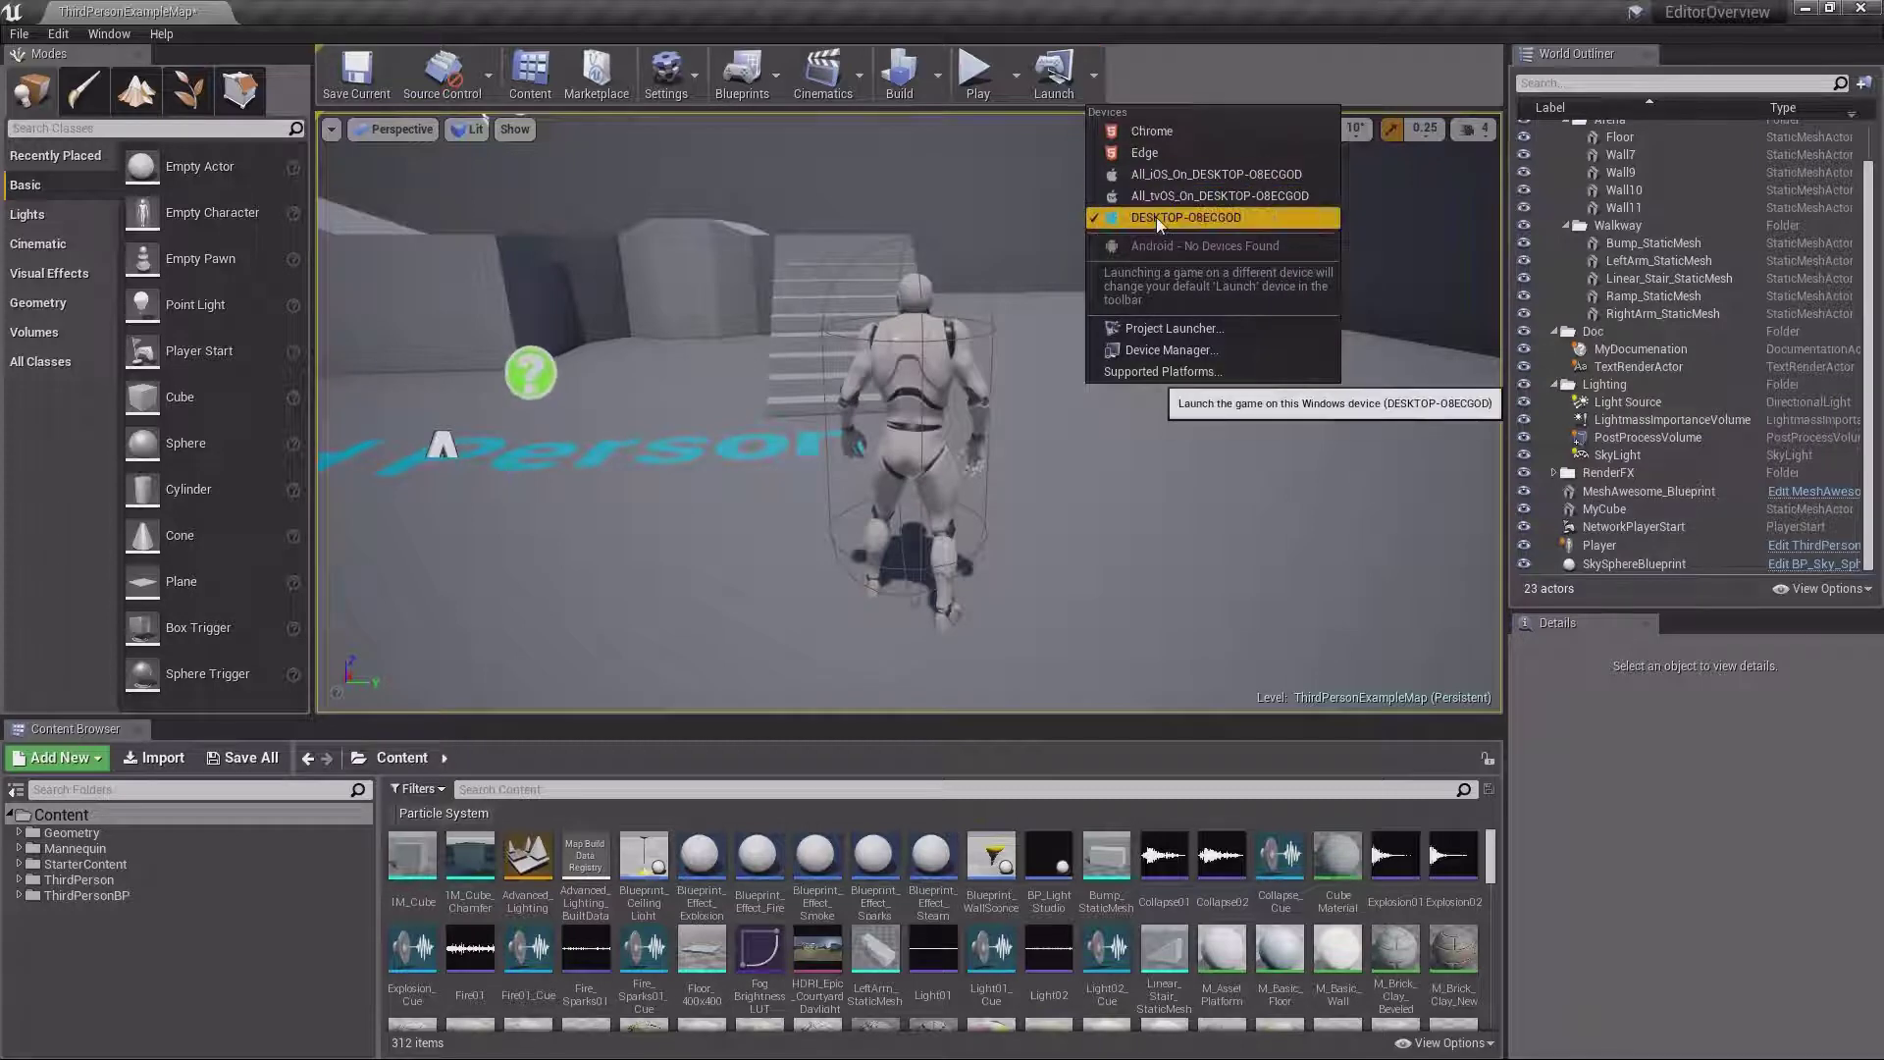
pyautogui.click(1156, 56)
pyautogui.click(1096, 93)
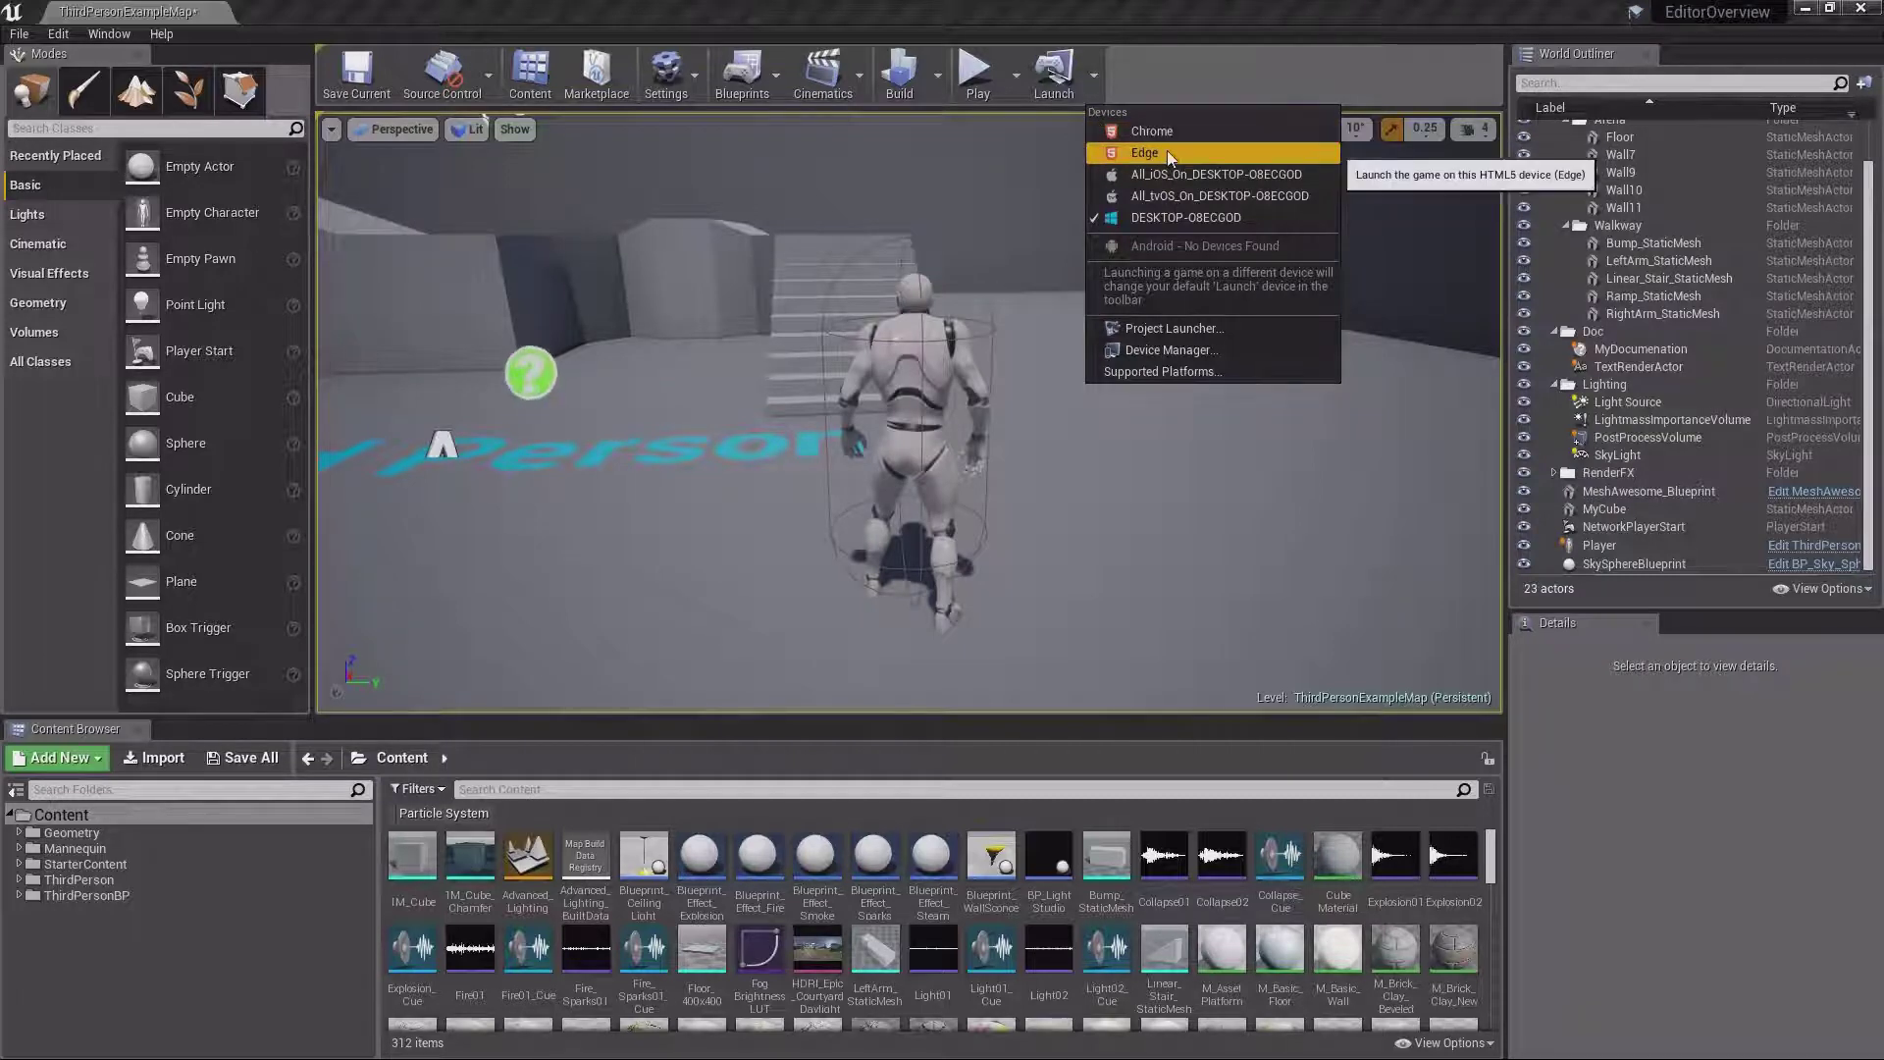
pyautogui.click(1146, 57)
pyautogui.click(1099, 74)
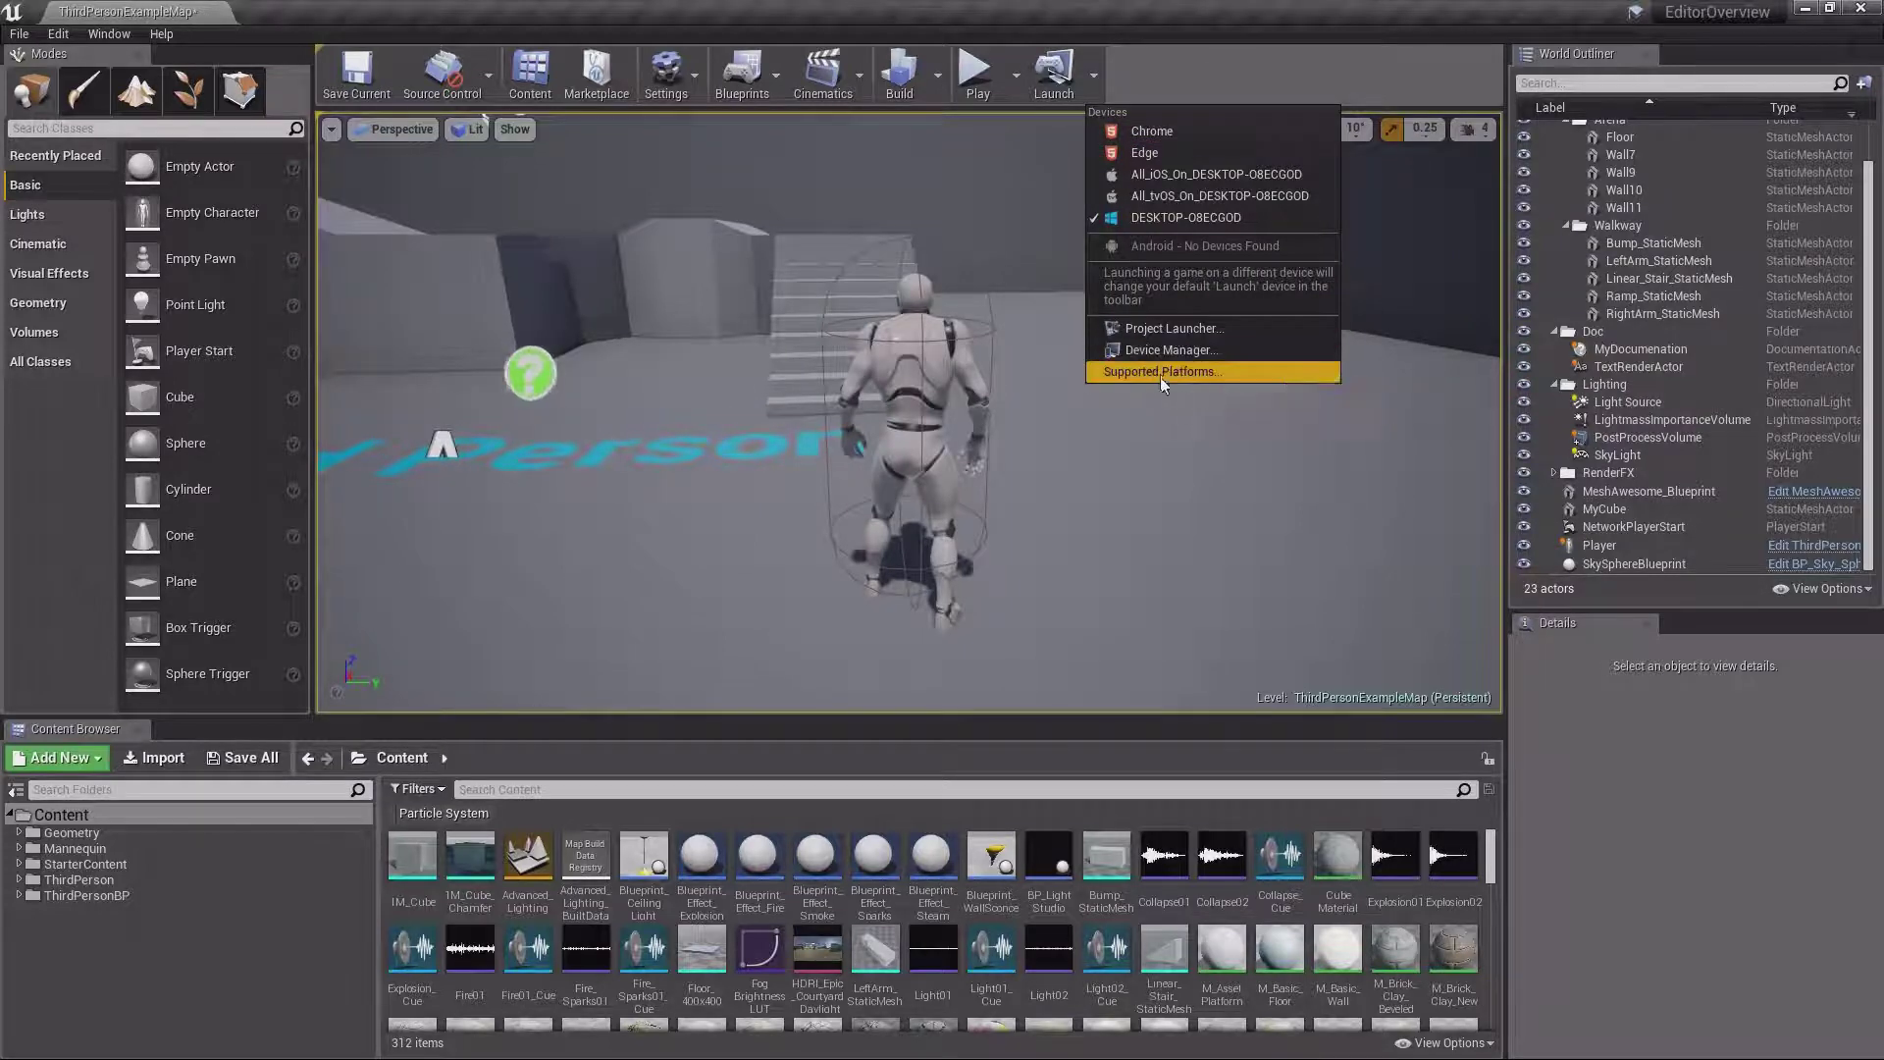
pyautogui.click(1161, 373)
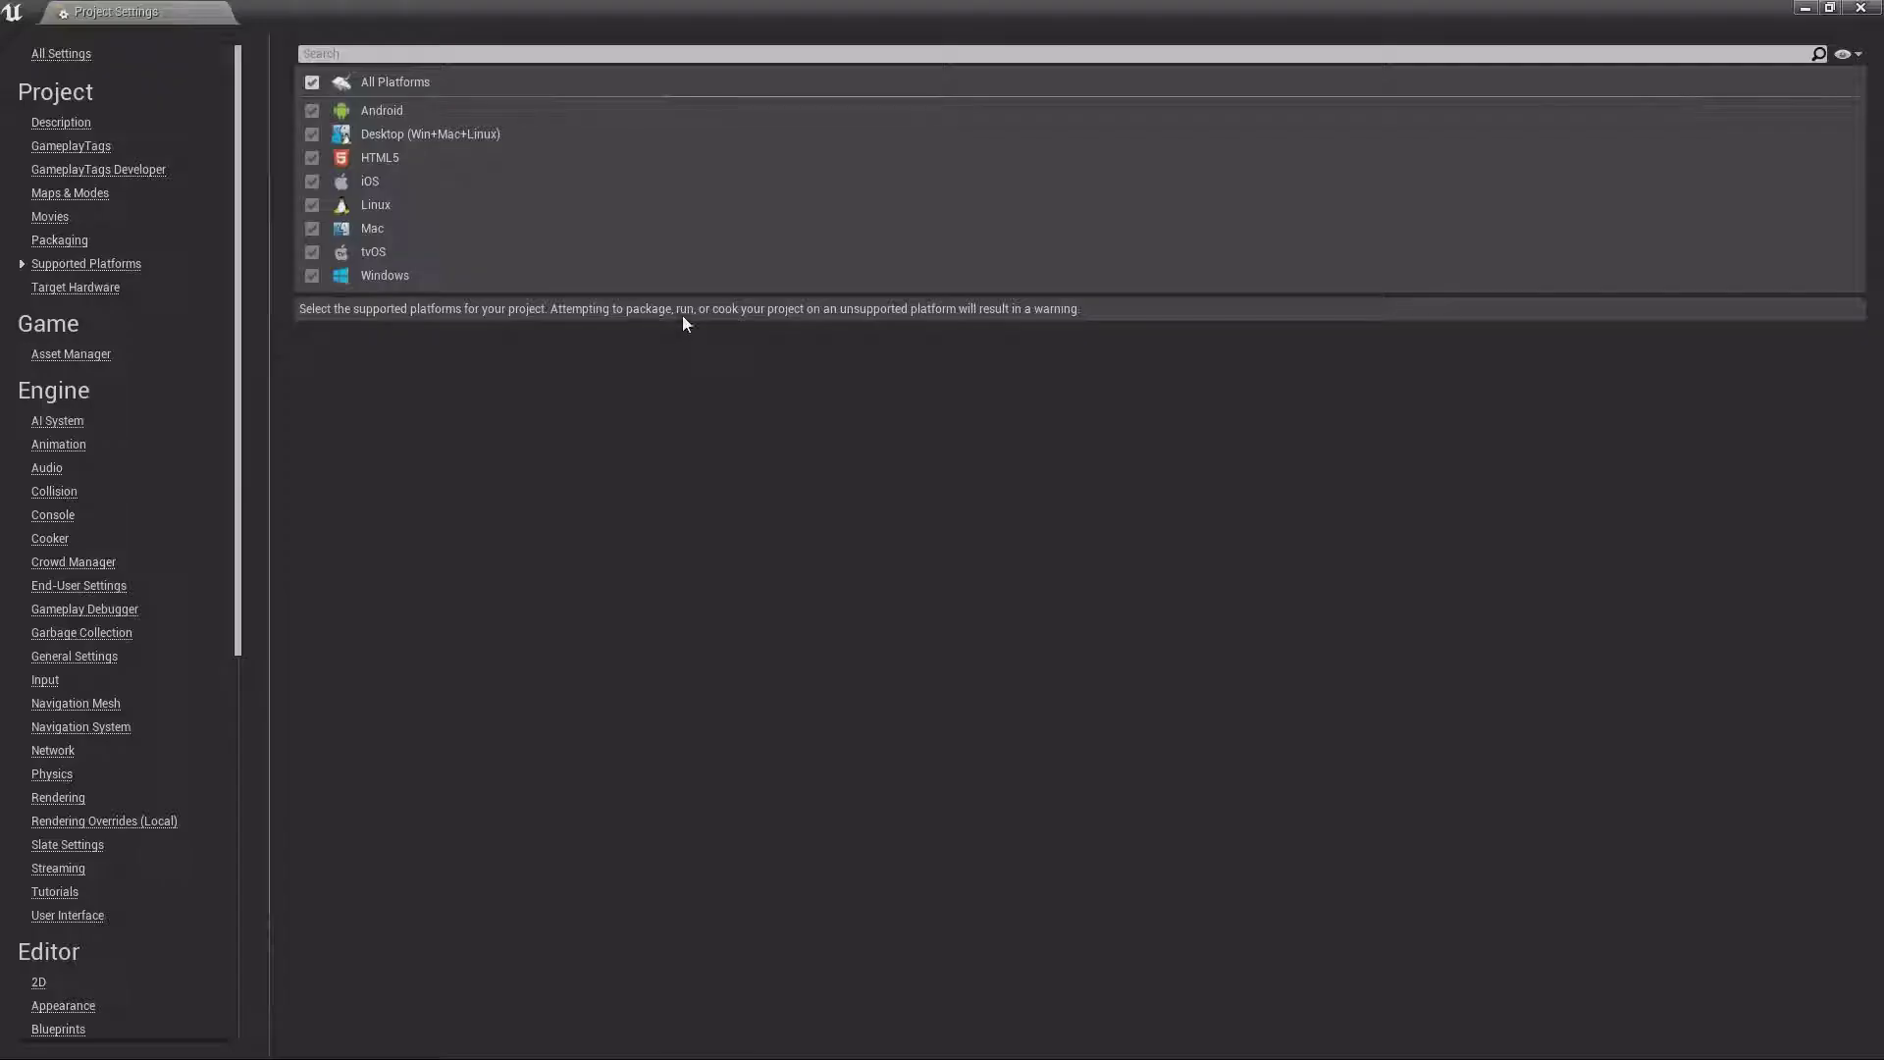
pyautogui.click(220, 14)
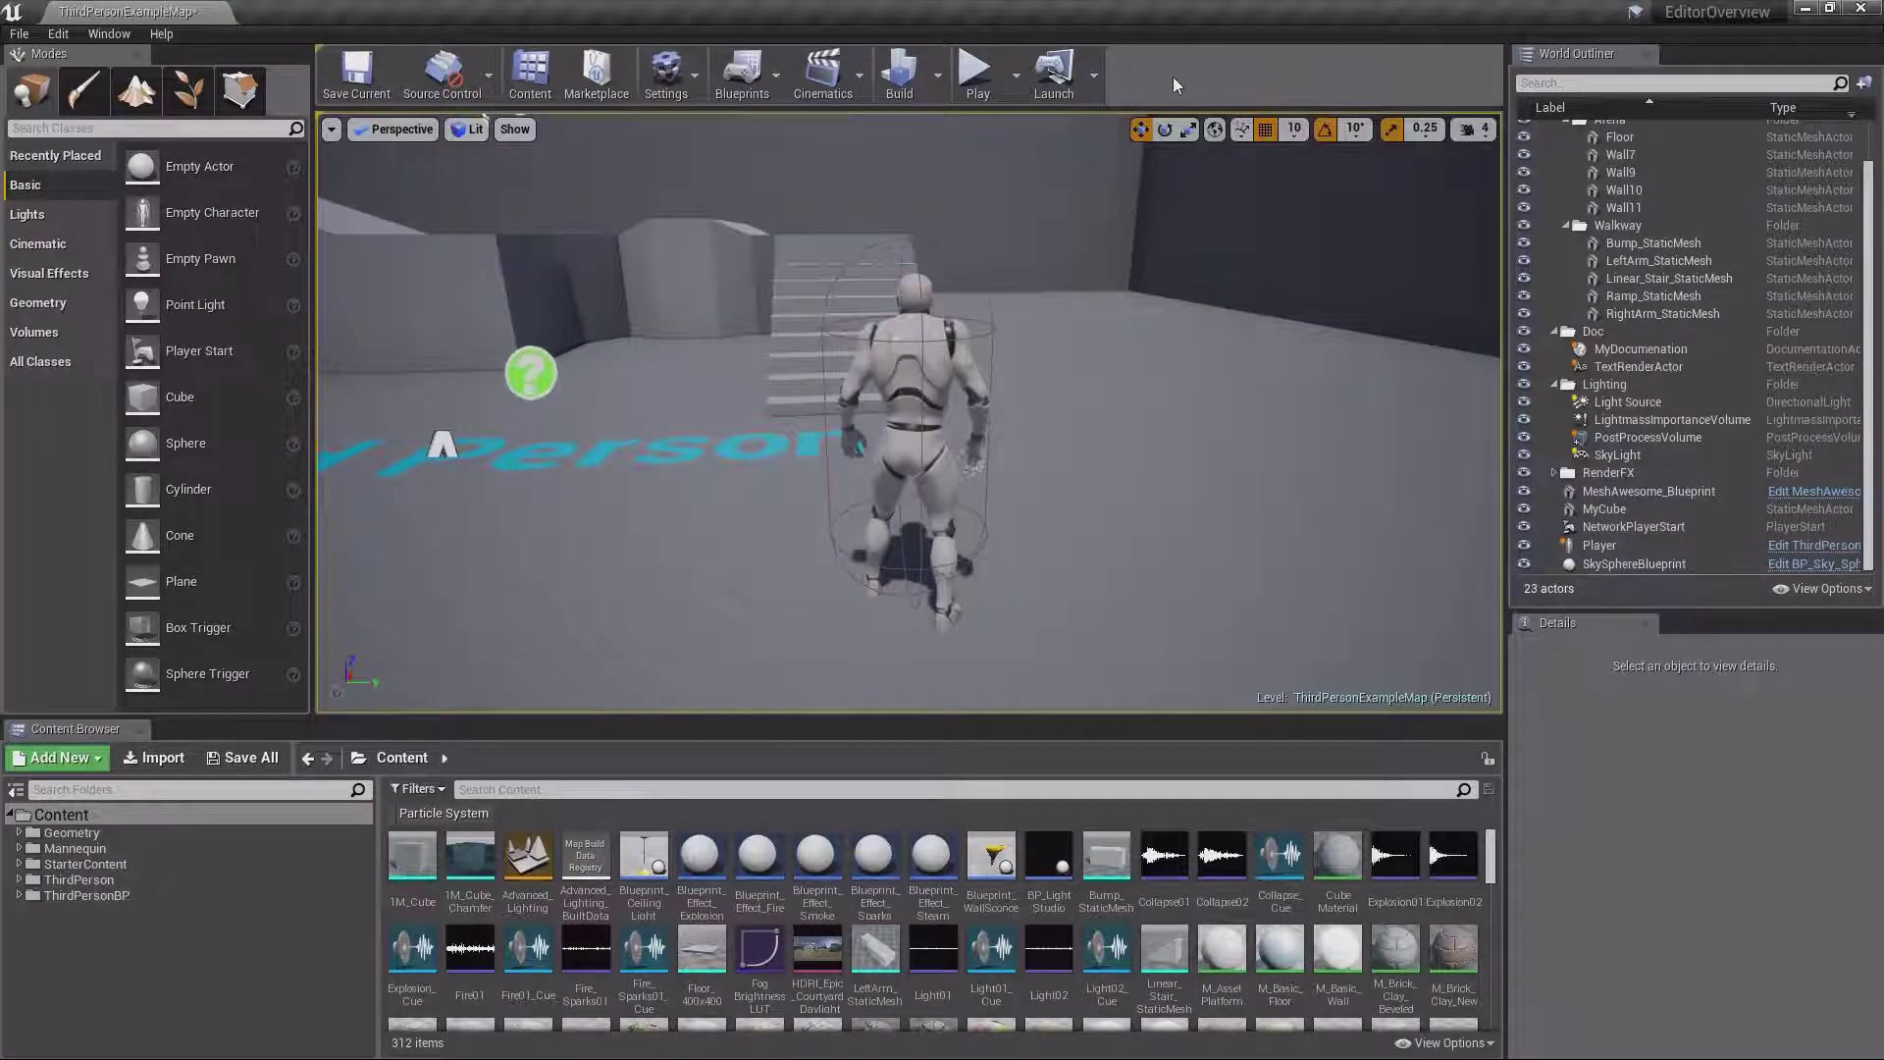
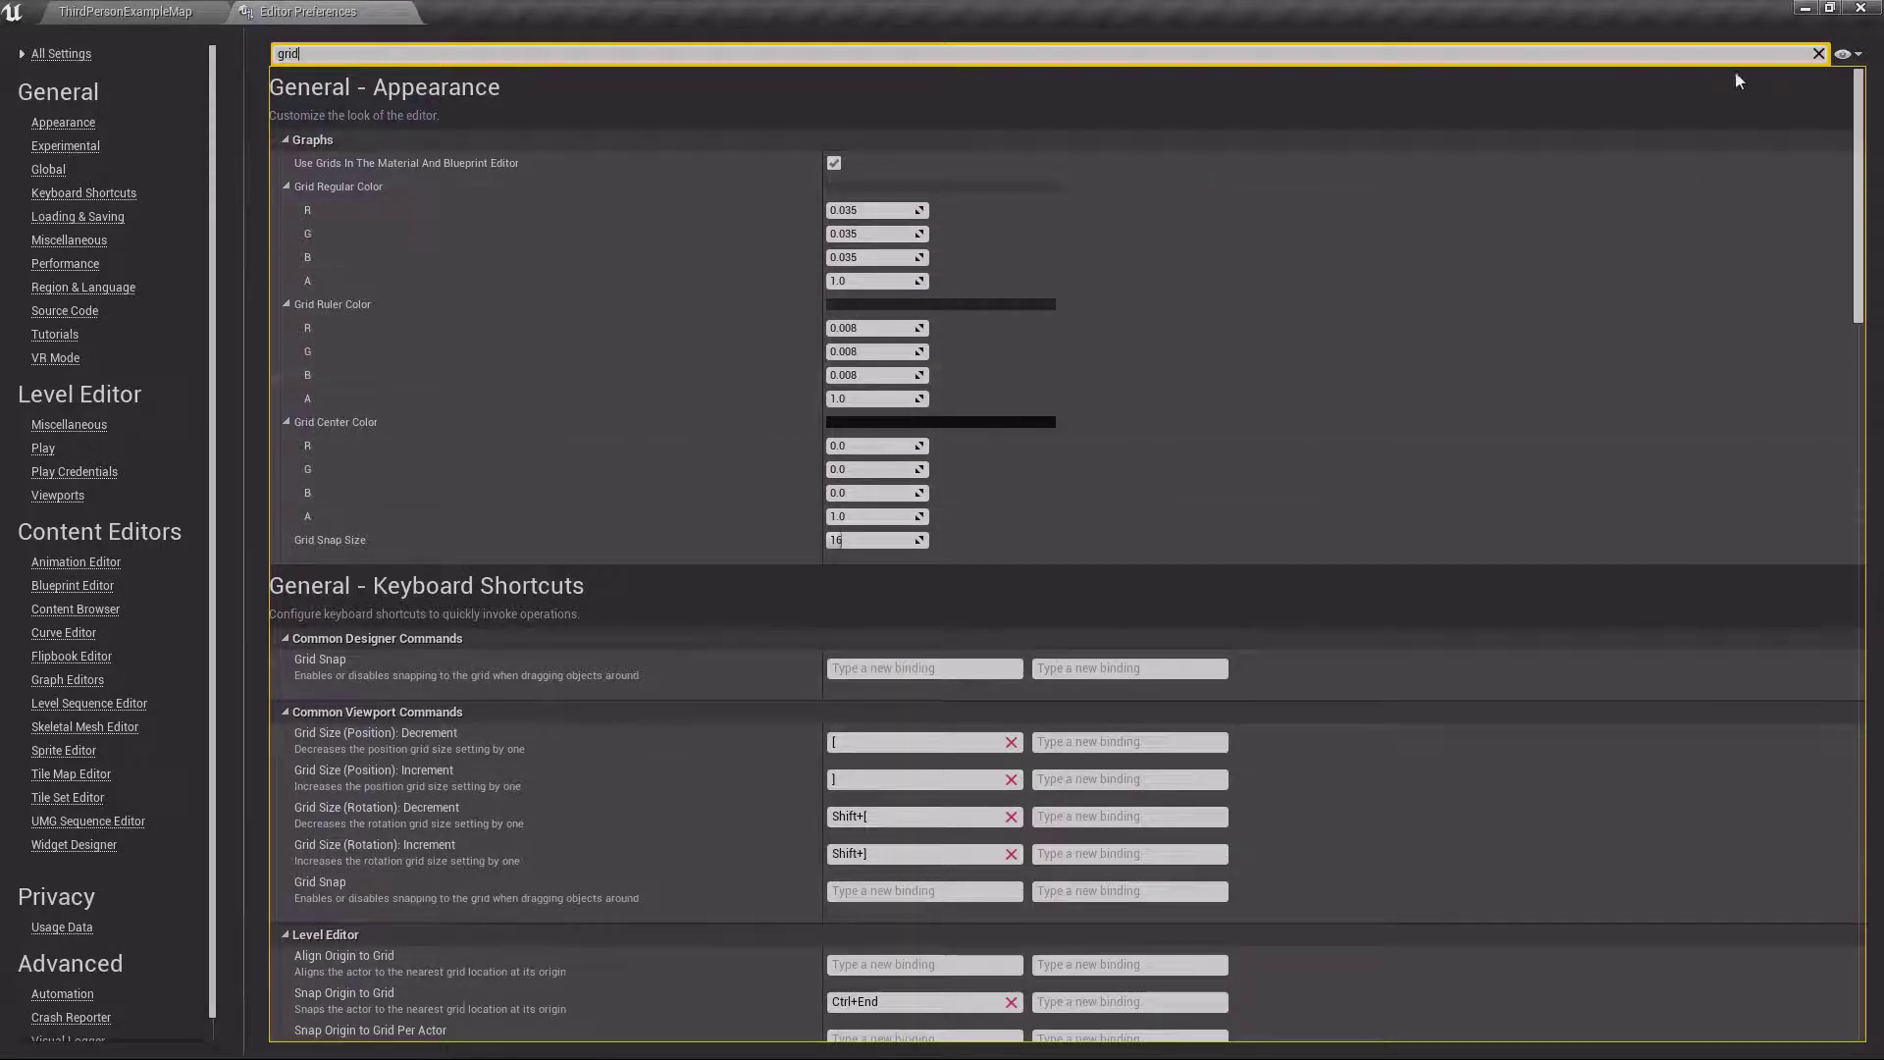
# Clear the "grid" search in the editor preferences and look over the view options for advanced details and category expansion
pyautogui.click(1819, 53)
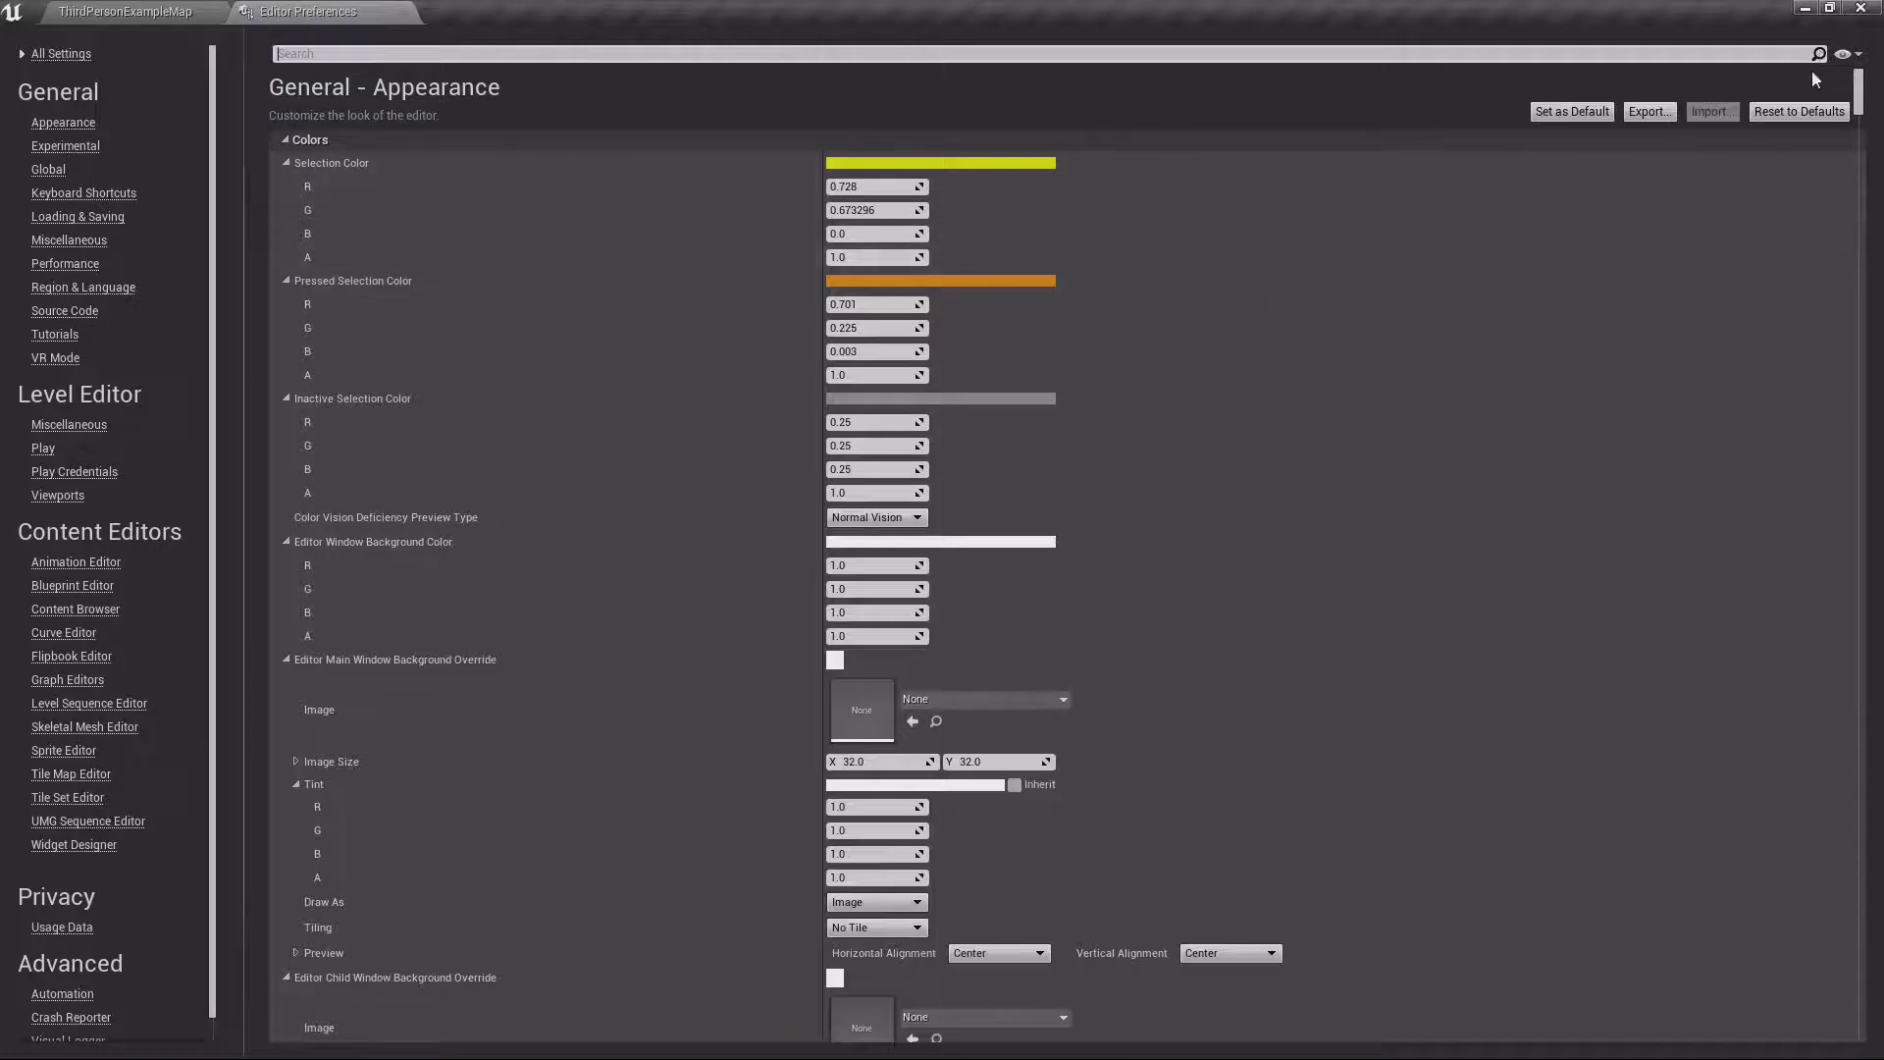
pyautogui.click(1845, 55)
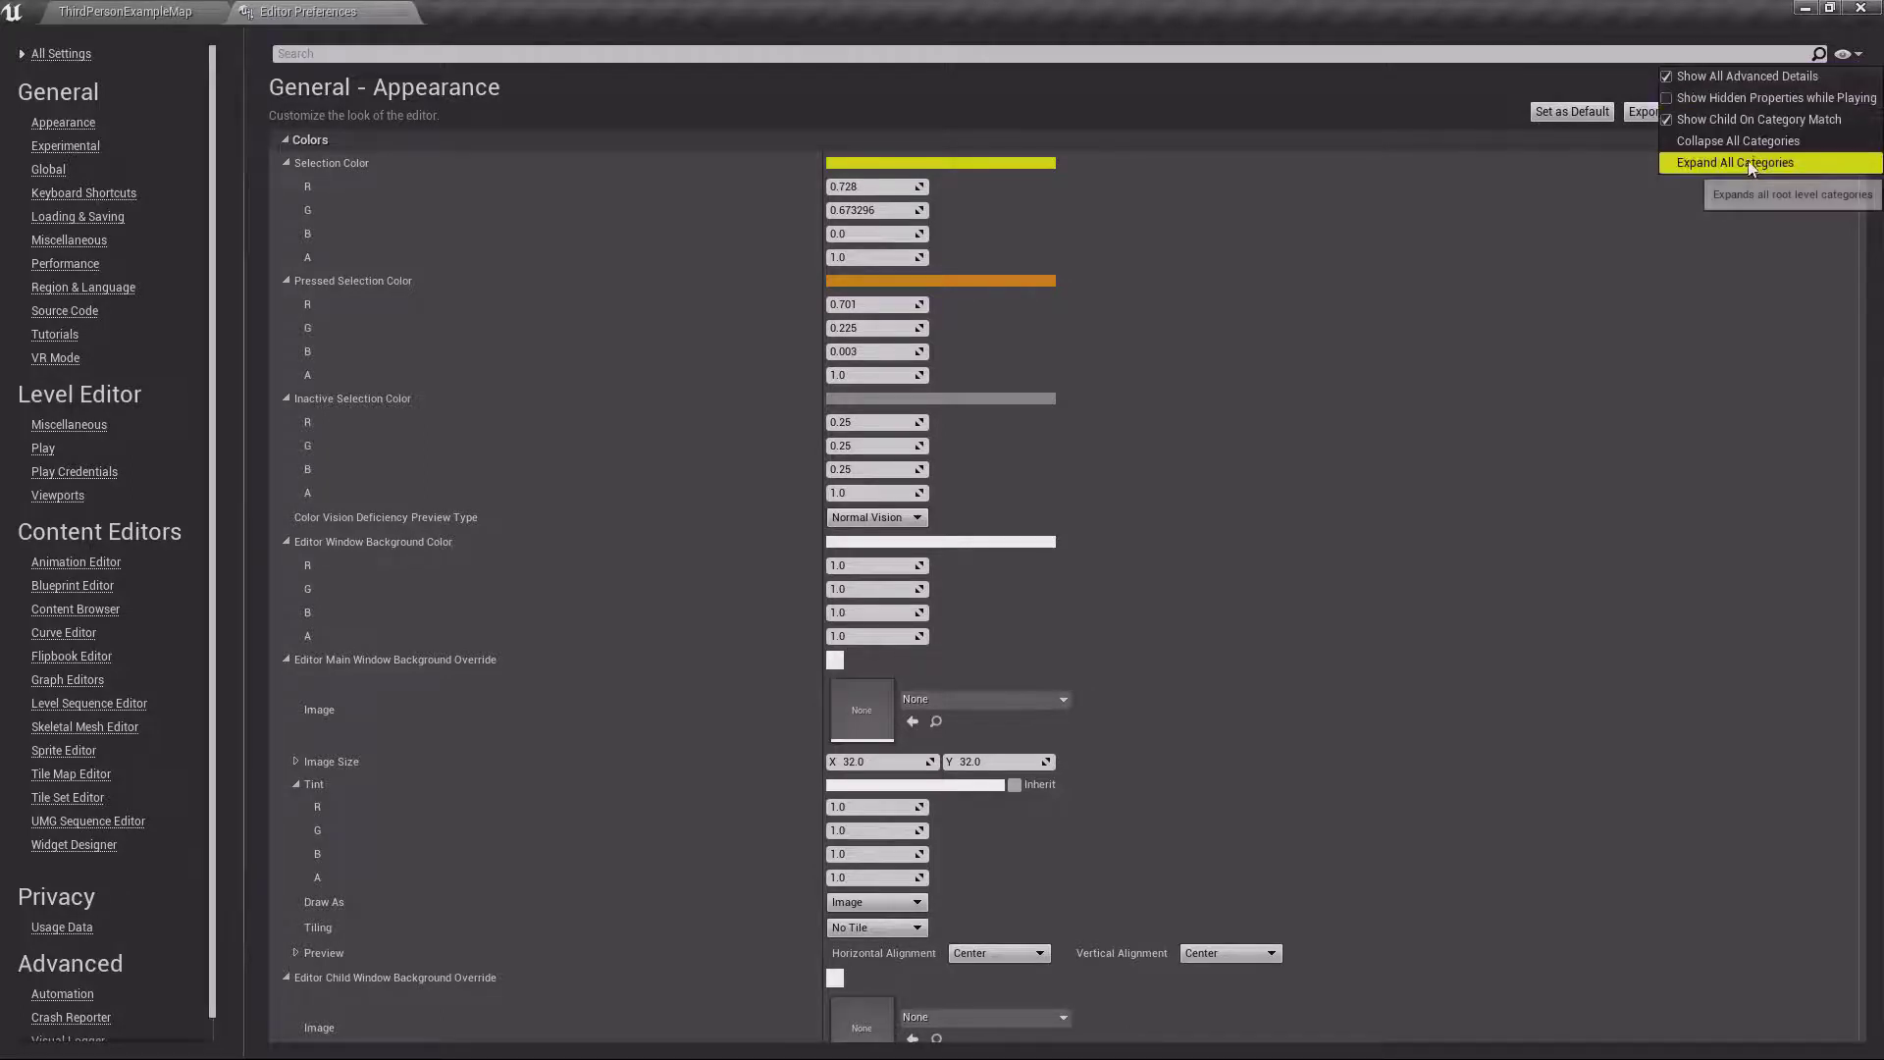
pyautogui.click(1858, 54)
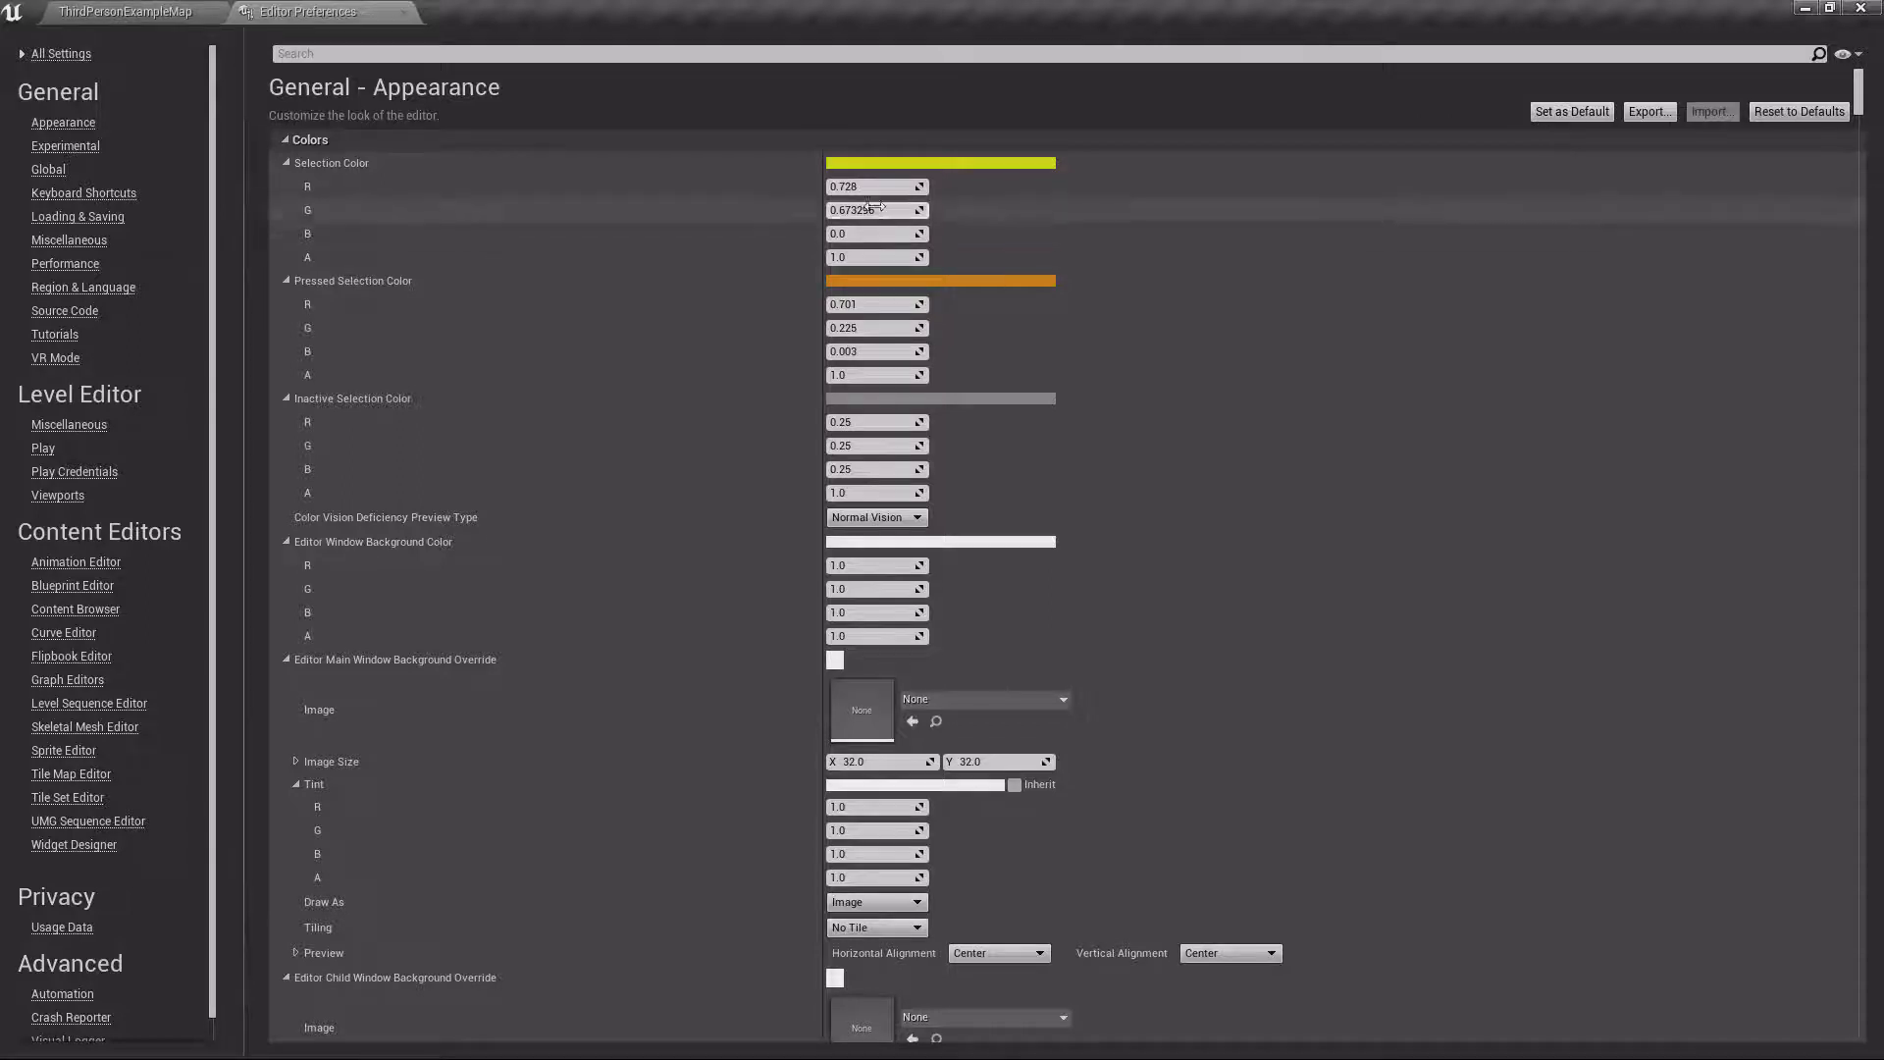
# Change the editor's Selection Color to a bright green in the Appearance preferences
pyautogui.click(893, 164)
pyautogui.click(972, 414)
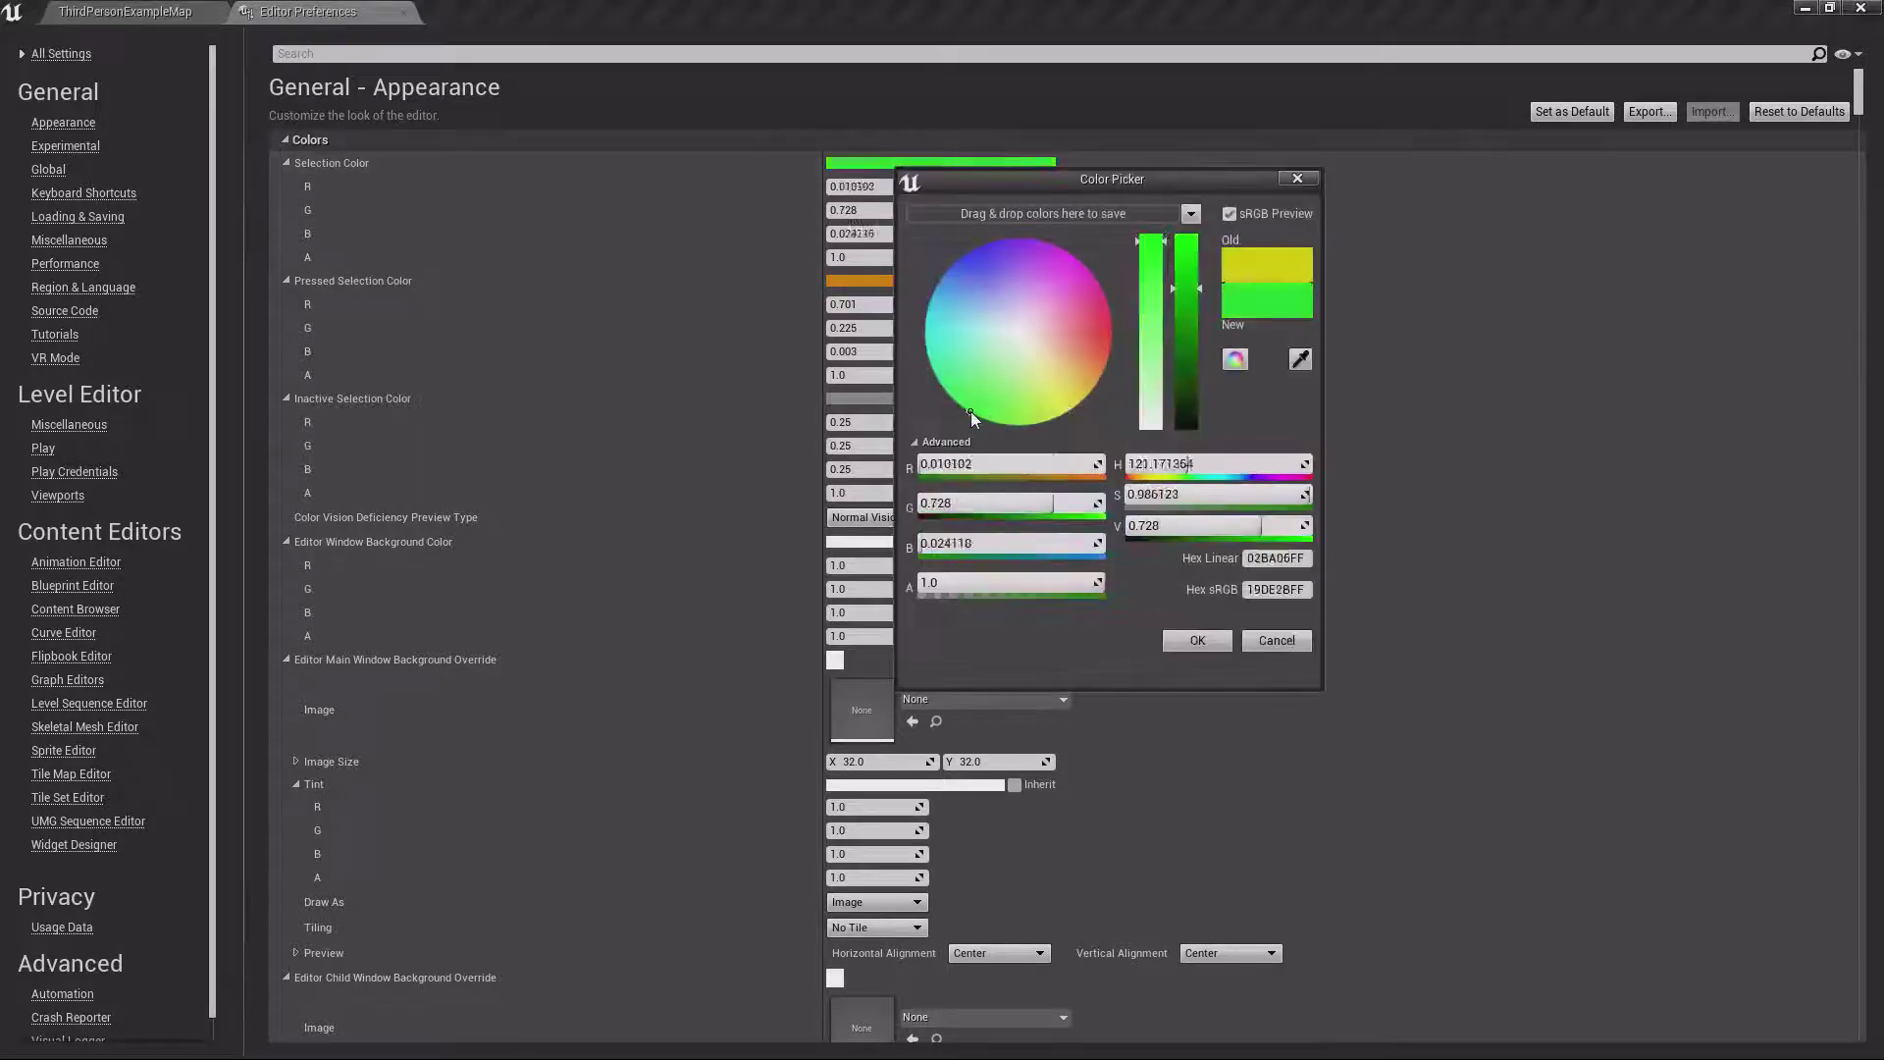
pyautogui.click(1197, 640)
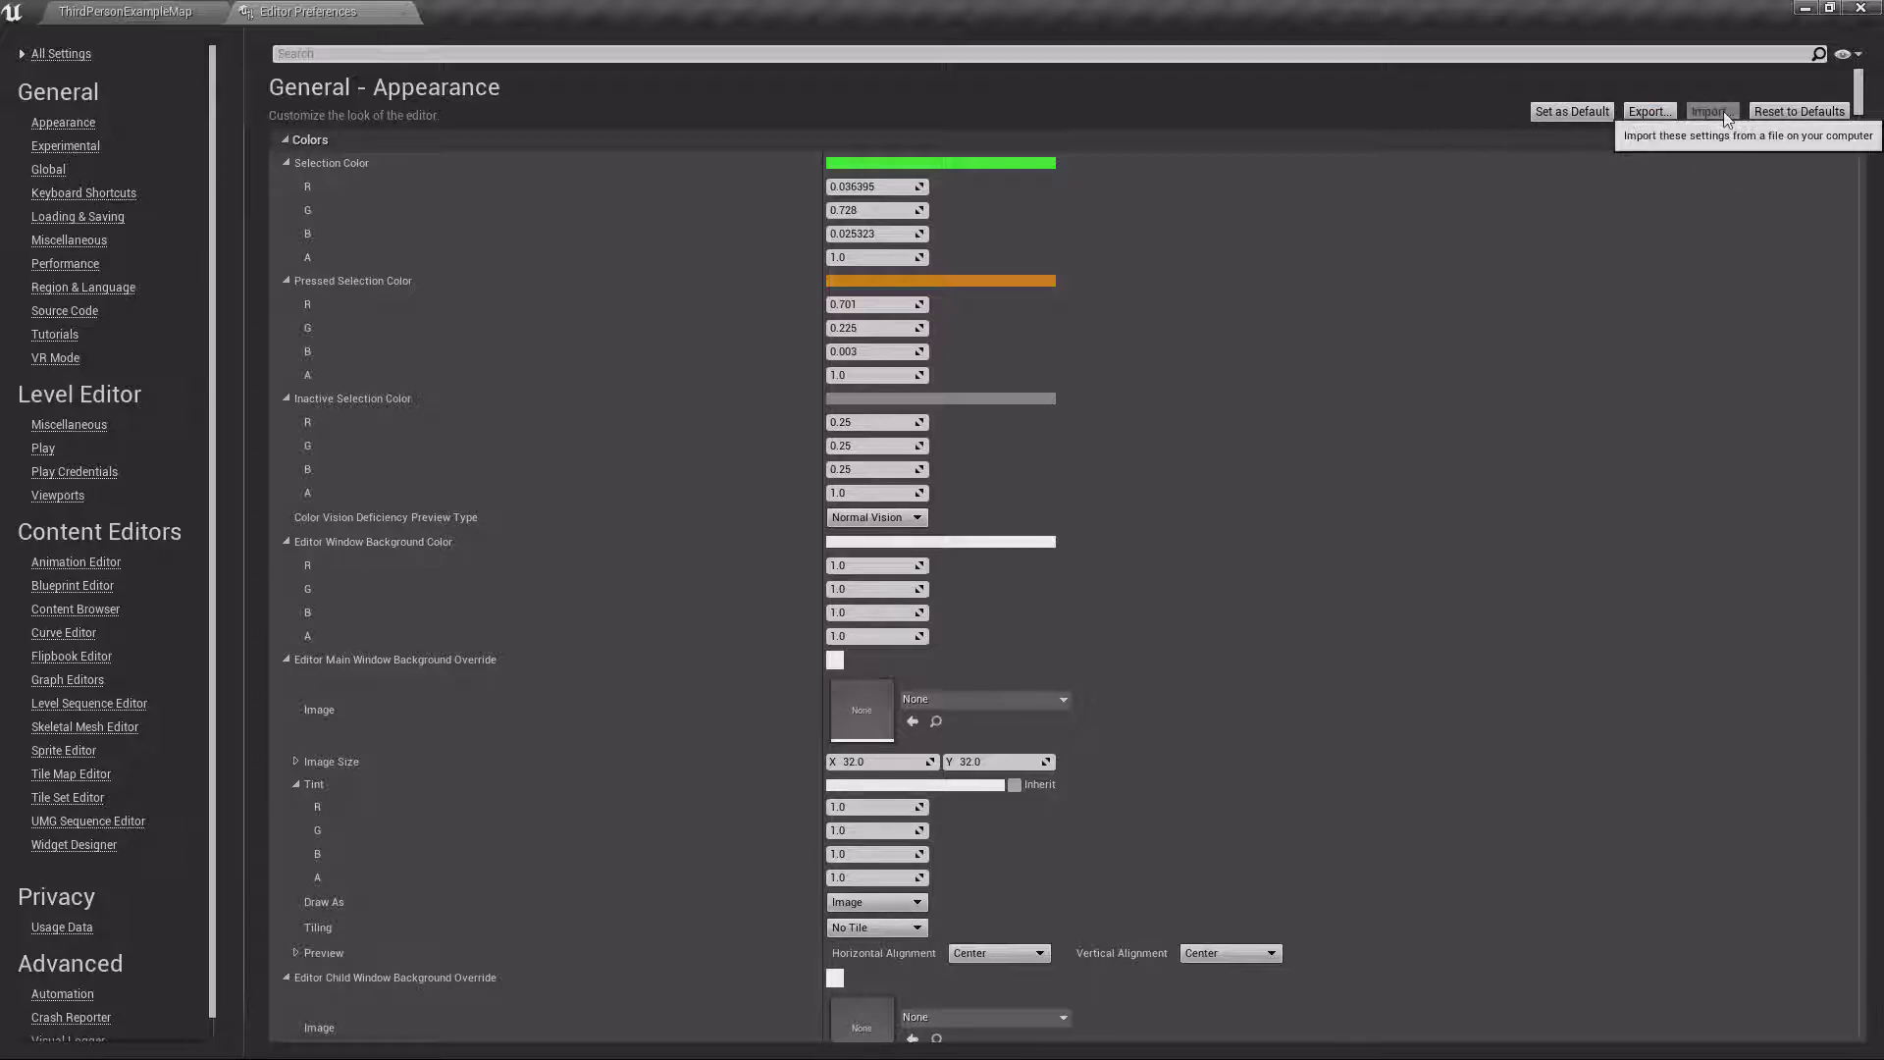
# Browse the Appearance and Experimental preferences, return to All Settings, and reset the Appearance settings to their defaults
pyautogui.click(64, 123)
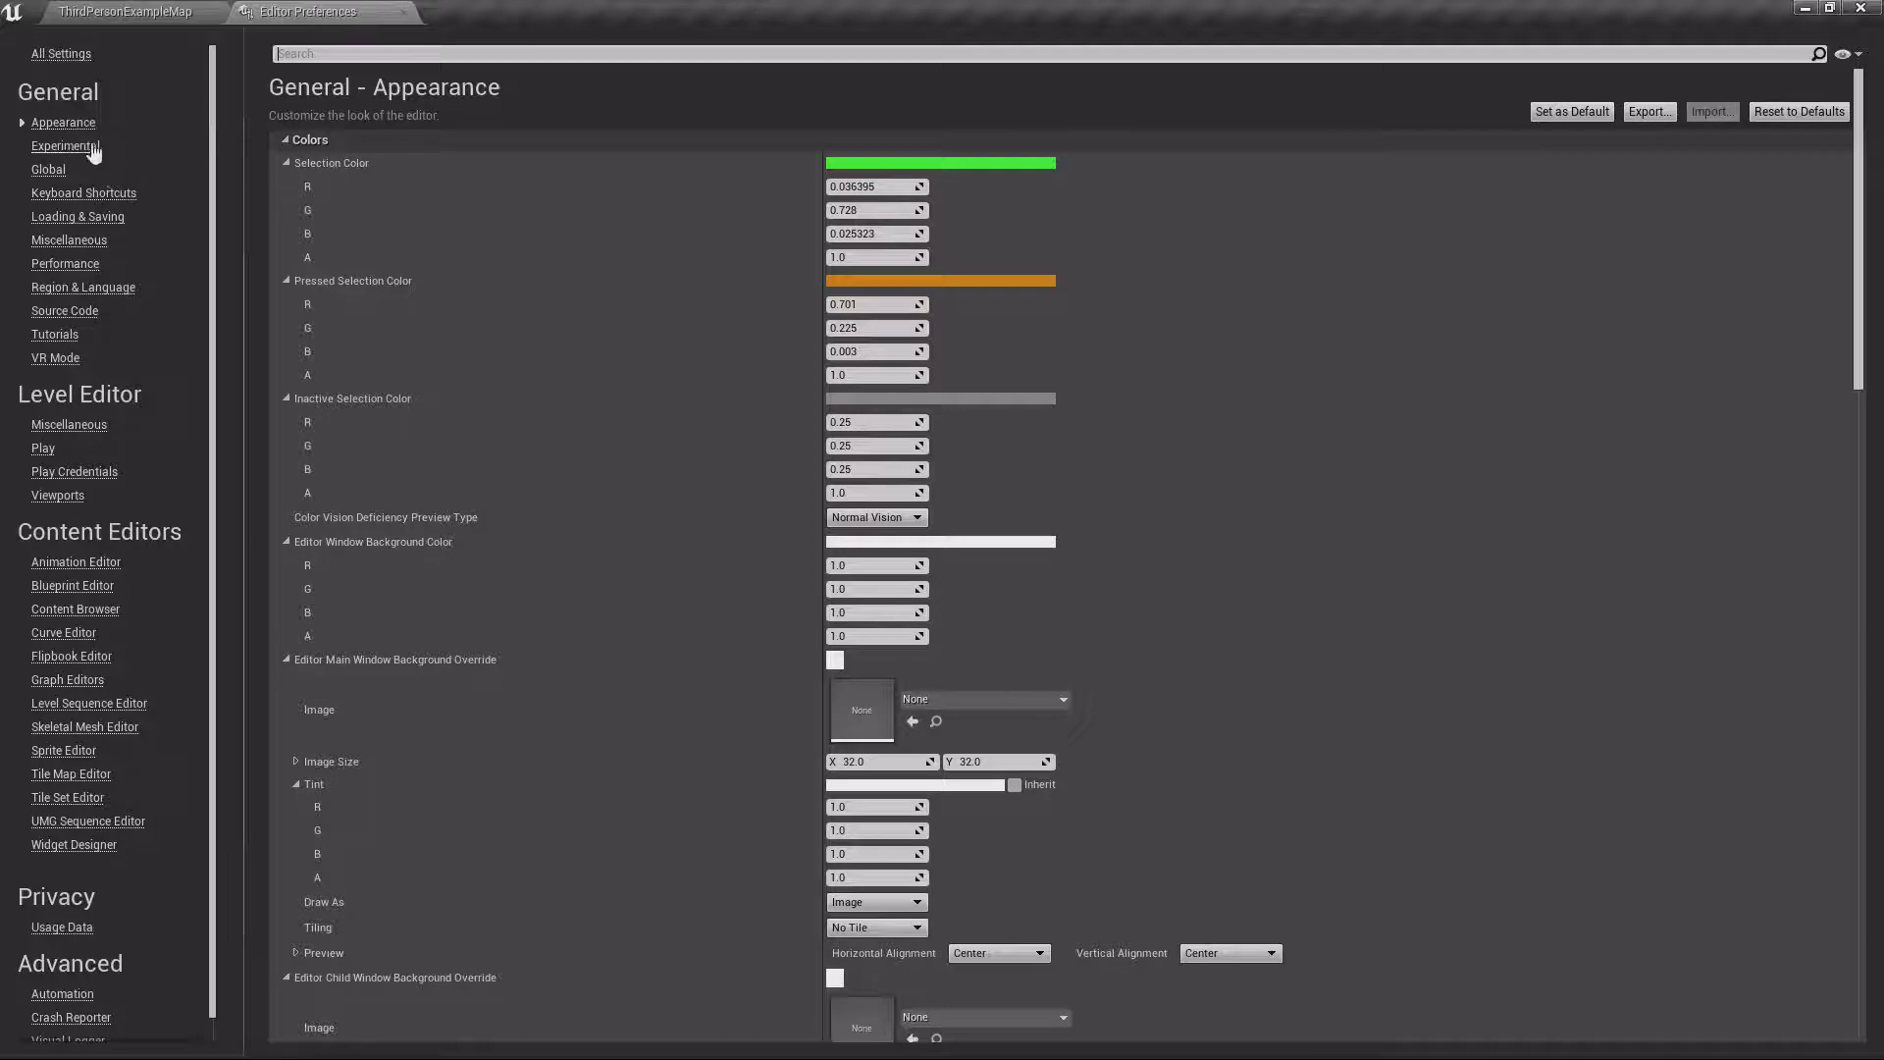
pyautogui.click(94, 147)
pyautogui.click(63, 123)
pyautogui.click(62, 57)
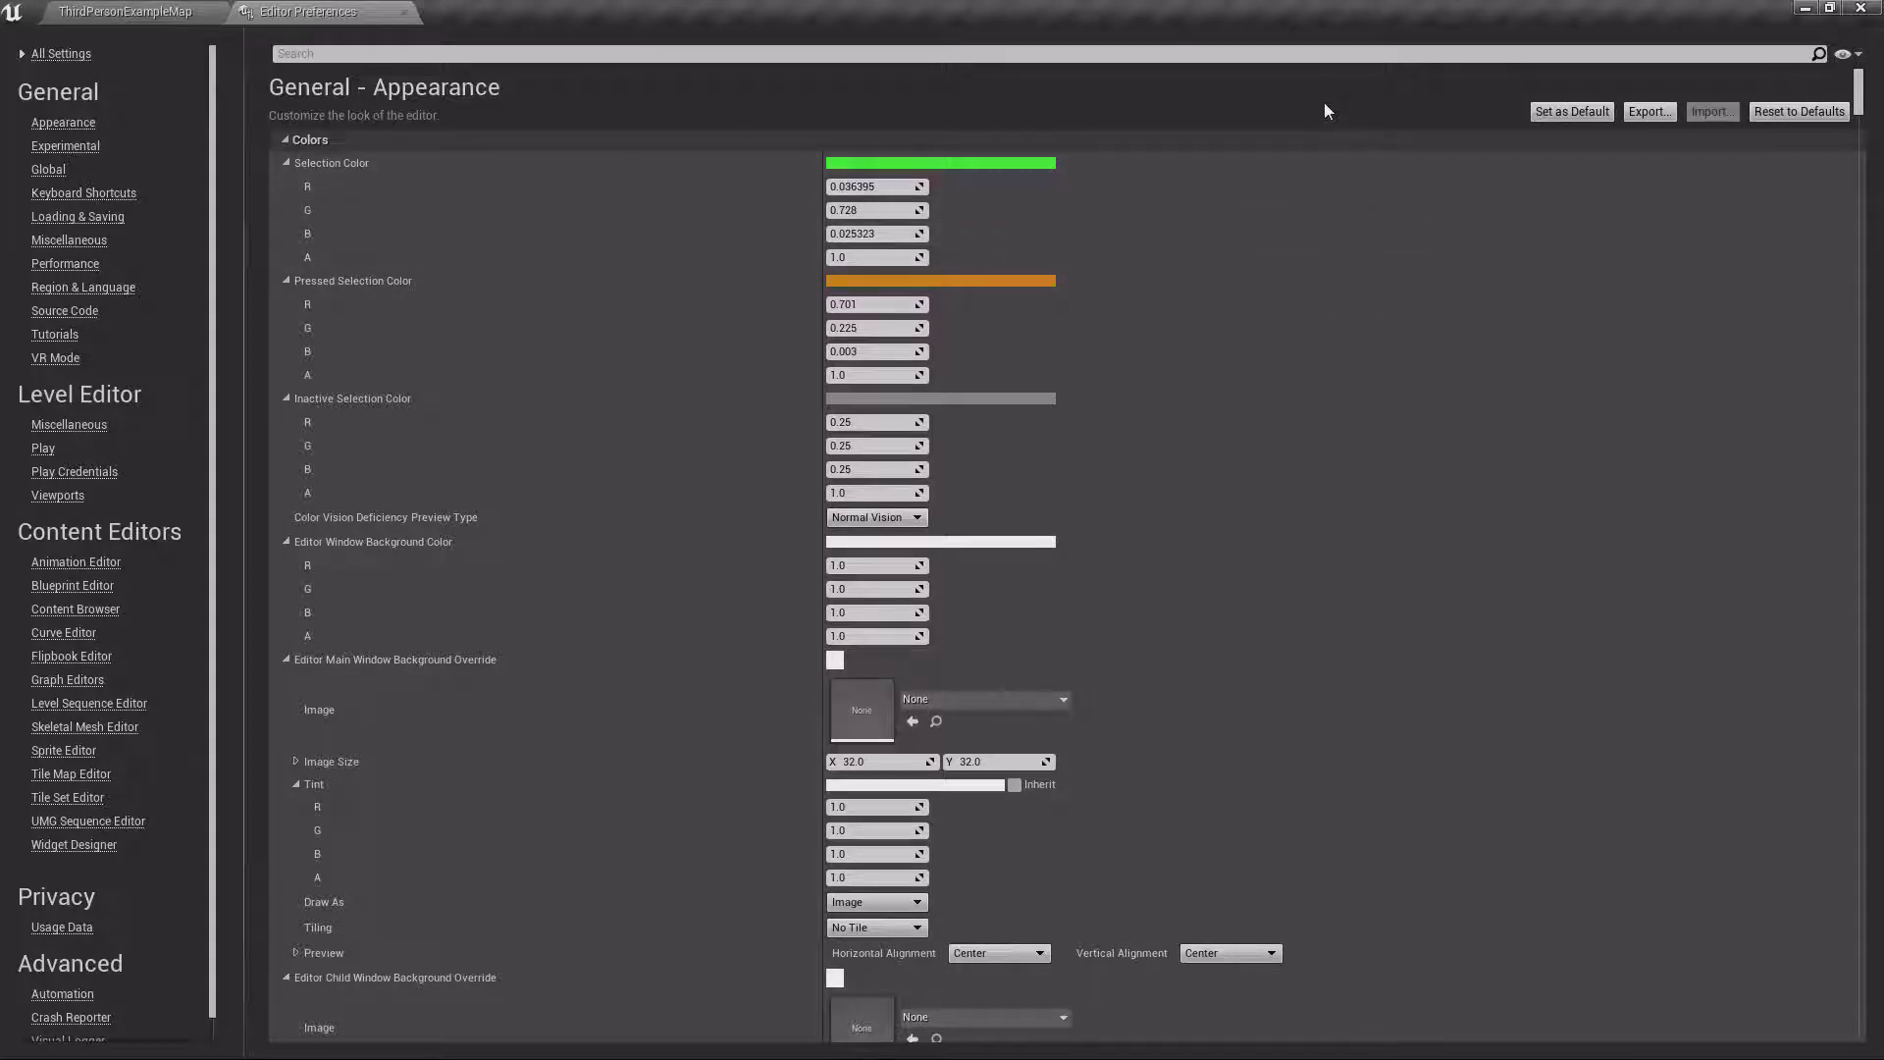
pyautogui.click(1800, 111)
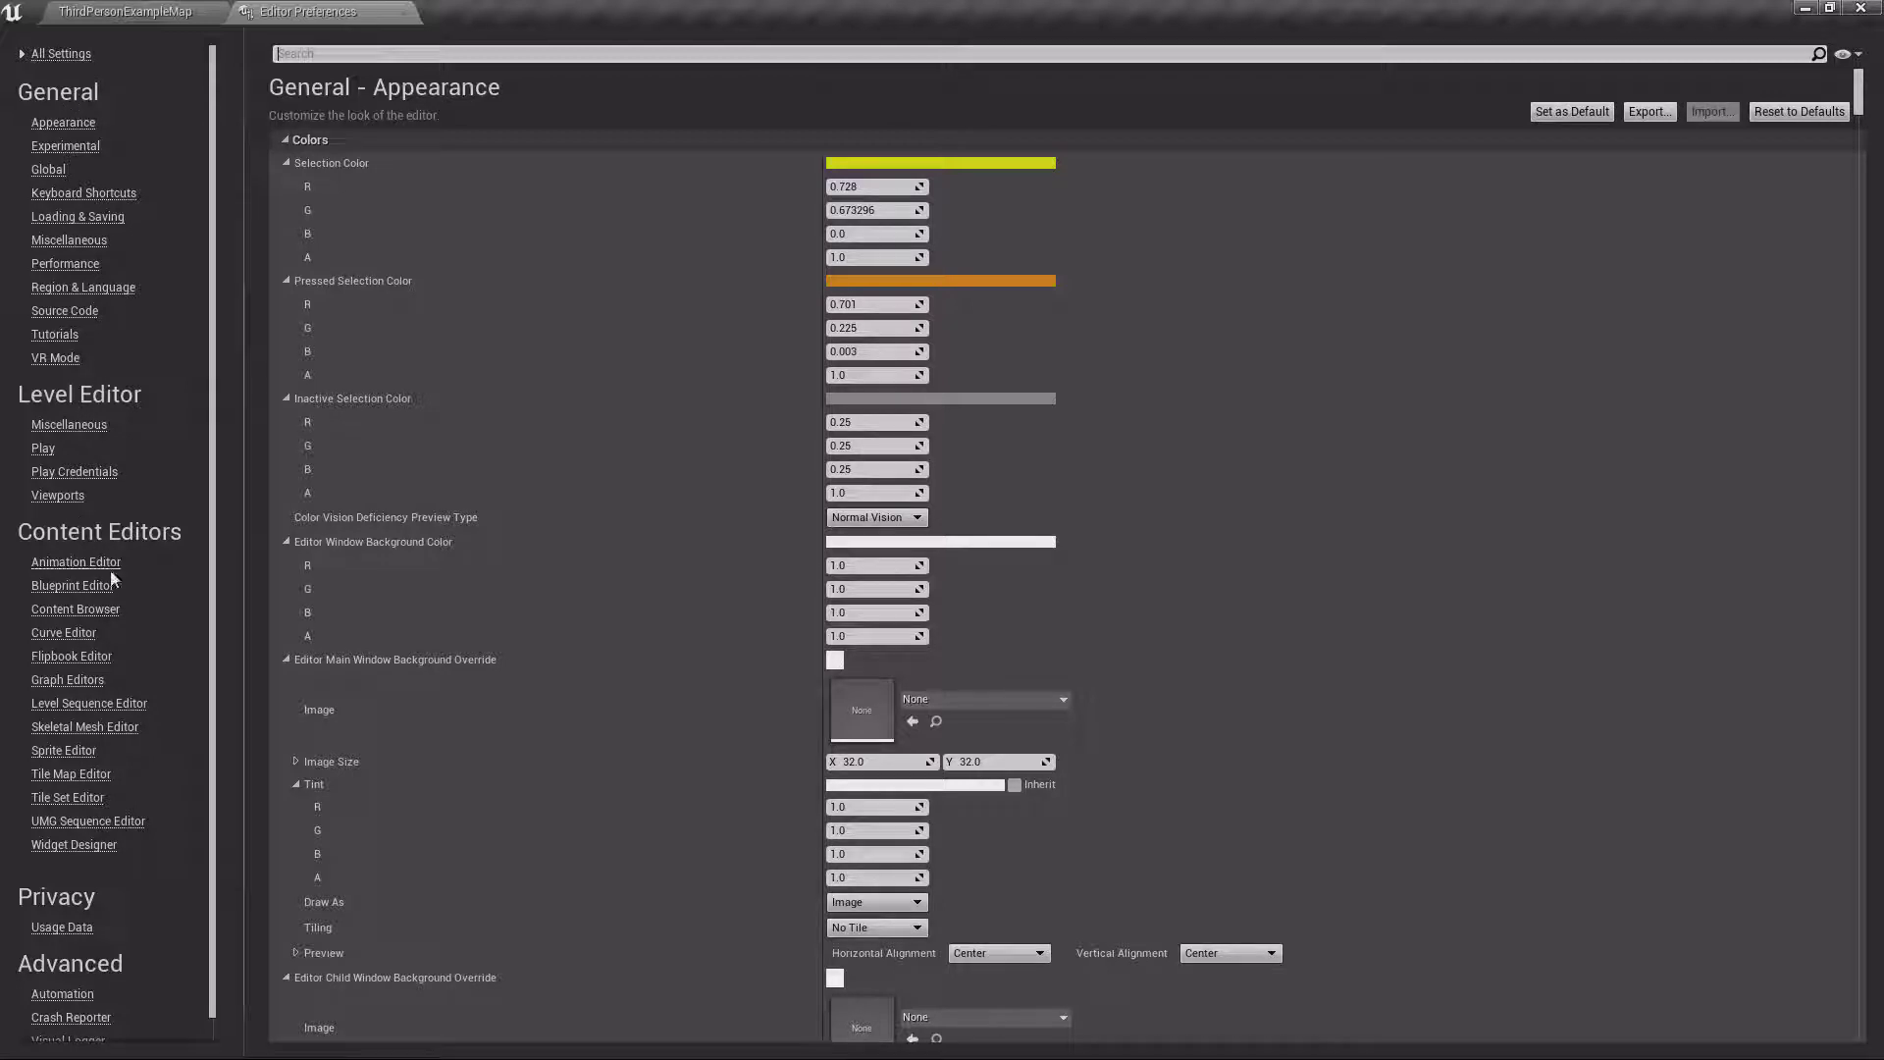
# Examine the preference categories and the Appearance settings, including Color Vision Deficiency Preview Type, User Interface, Graphs and Output Log
pyautogui.scroll(-1, 125, 830)
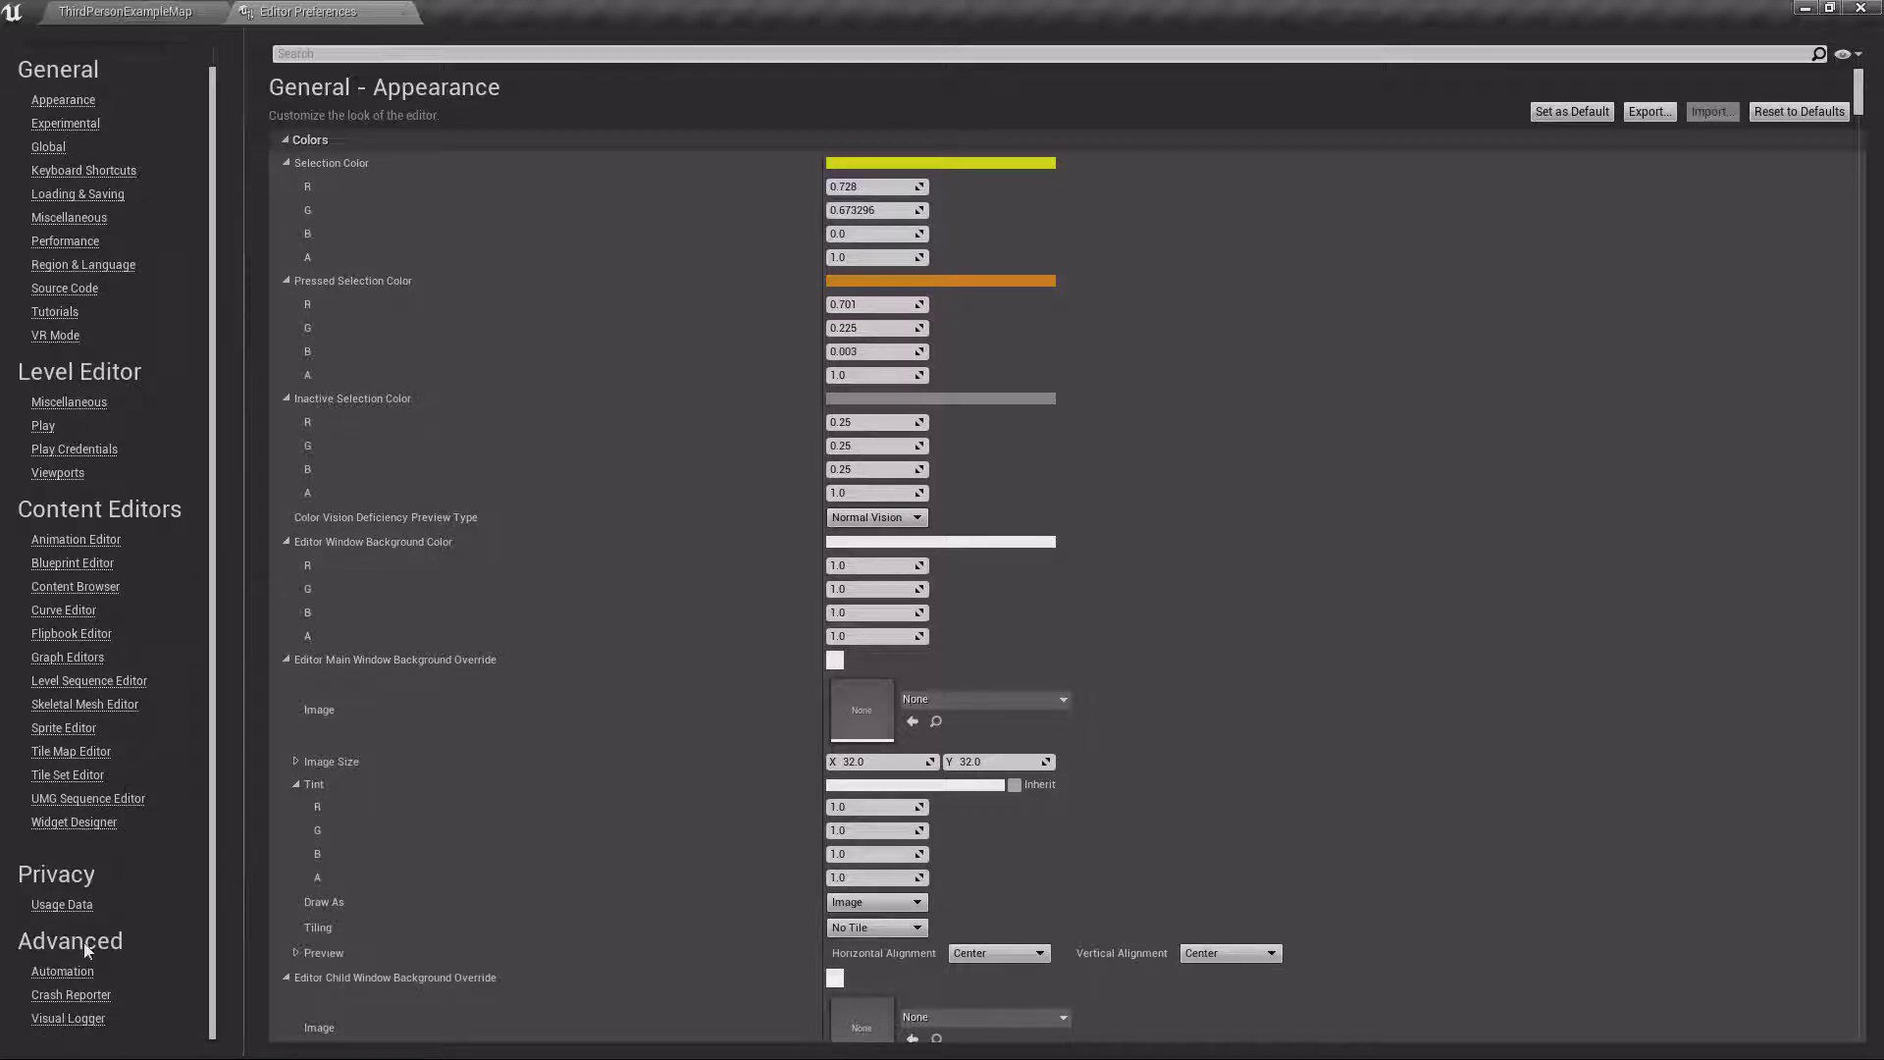
pyautogui.scroll(1, 85, 942)
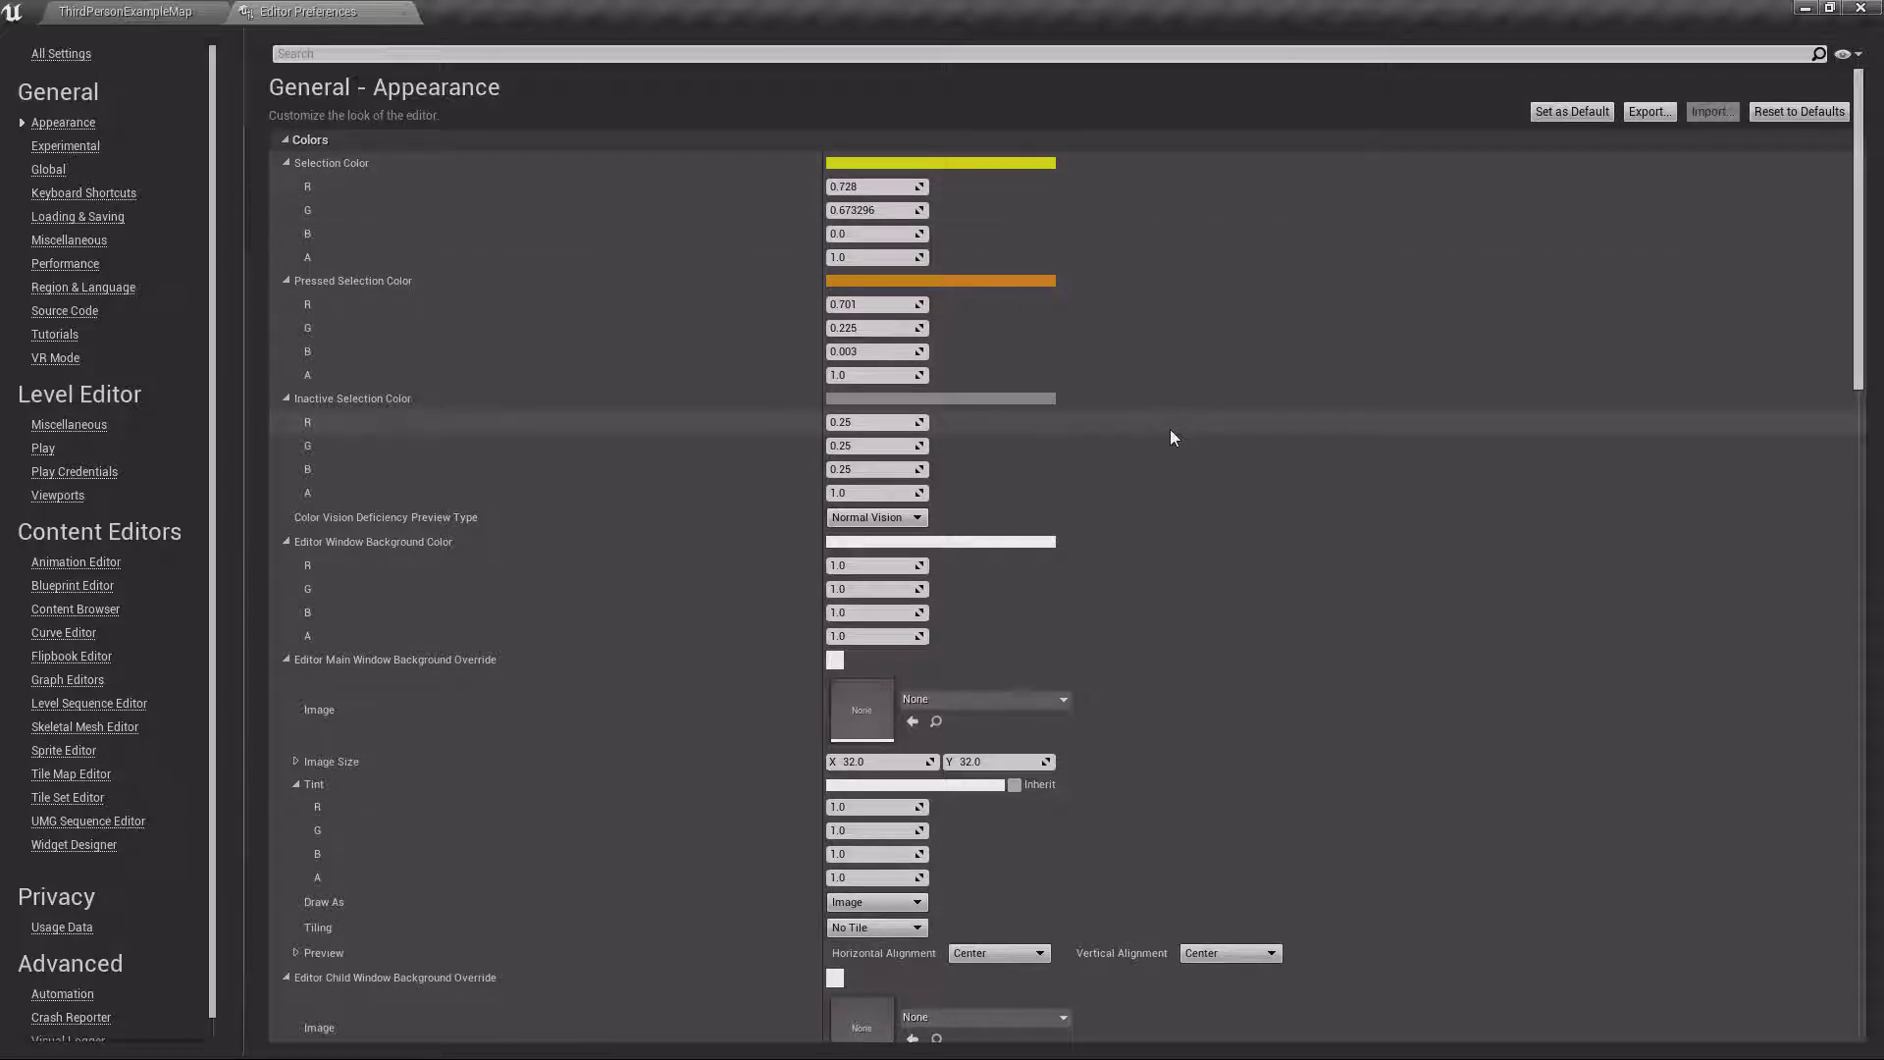
pyautogui.click(916, 518)
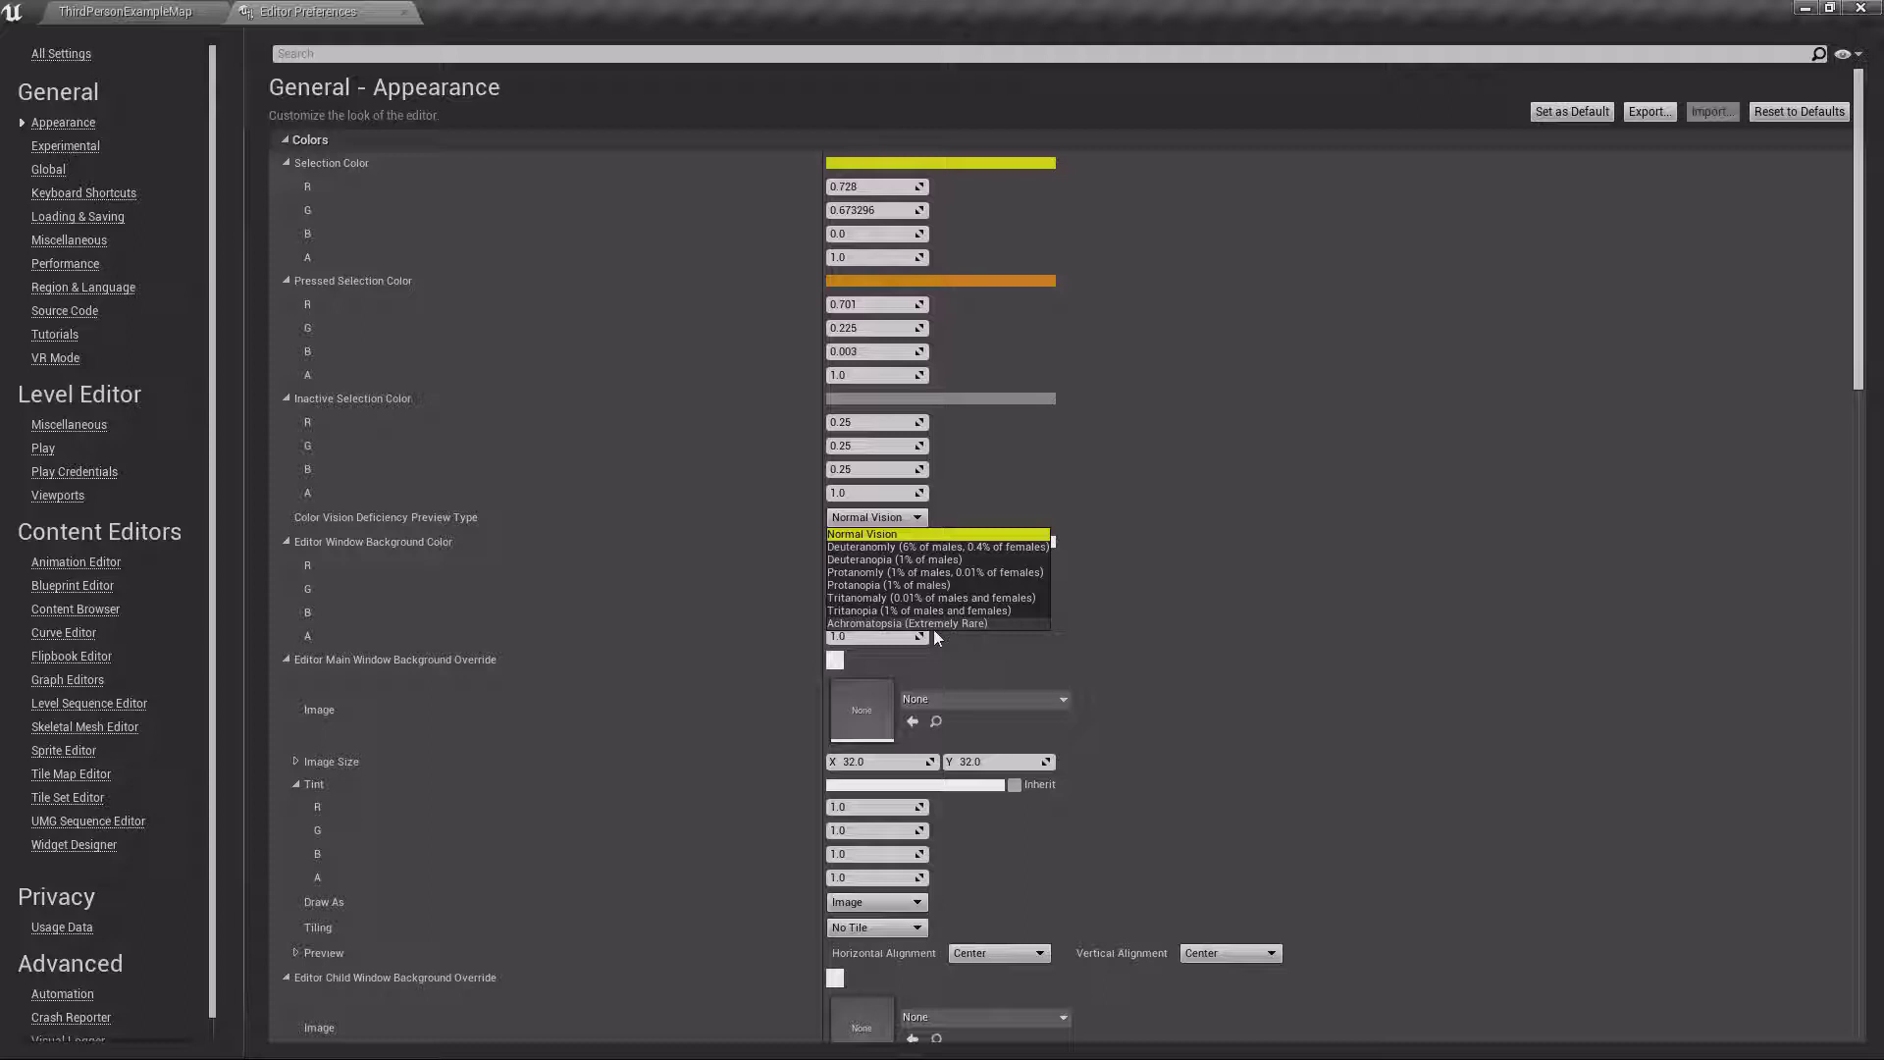
pyautogui.click(1276, 560)
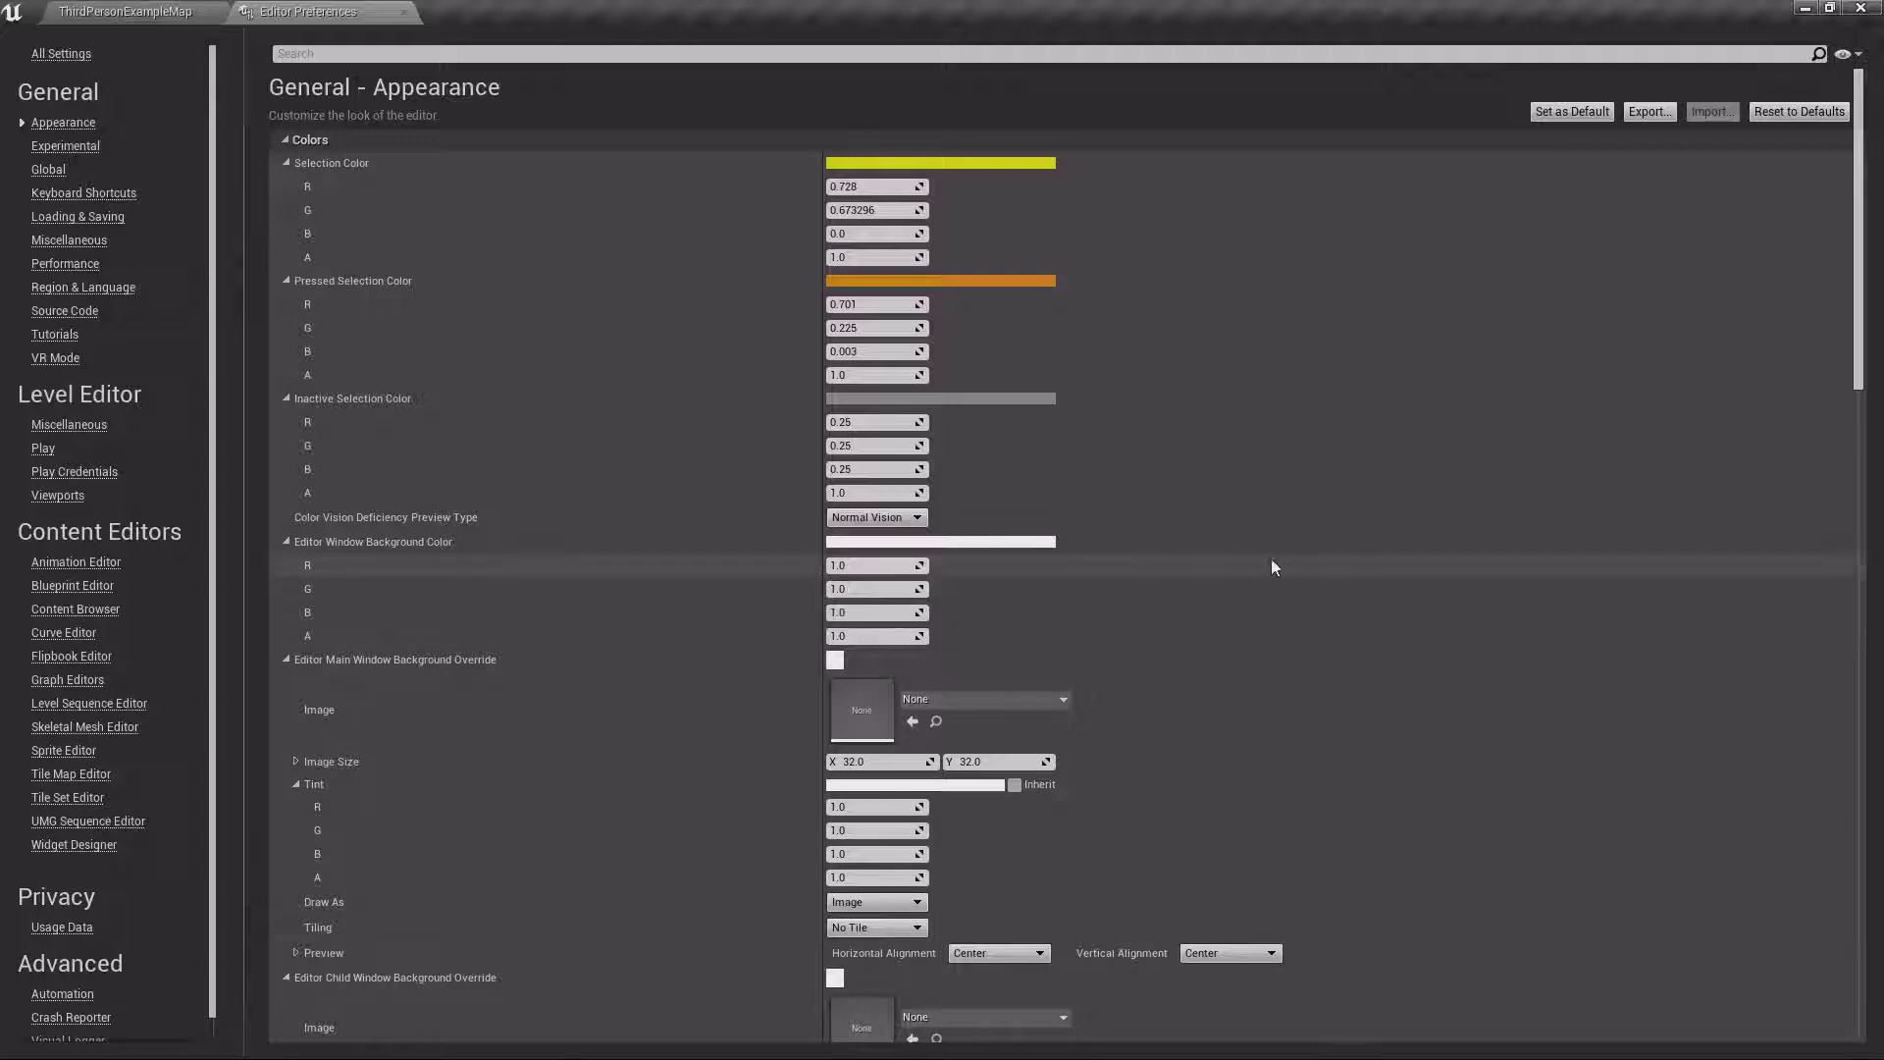
pyautogui.scroll(-5, 1246, 707)
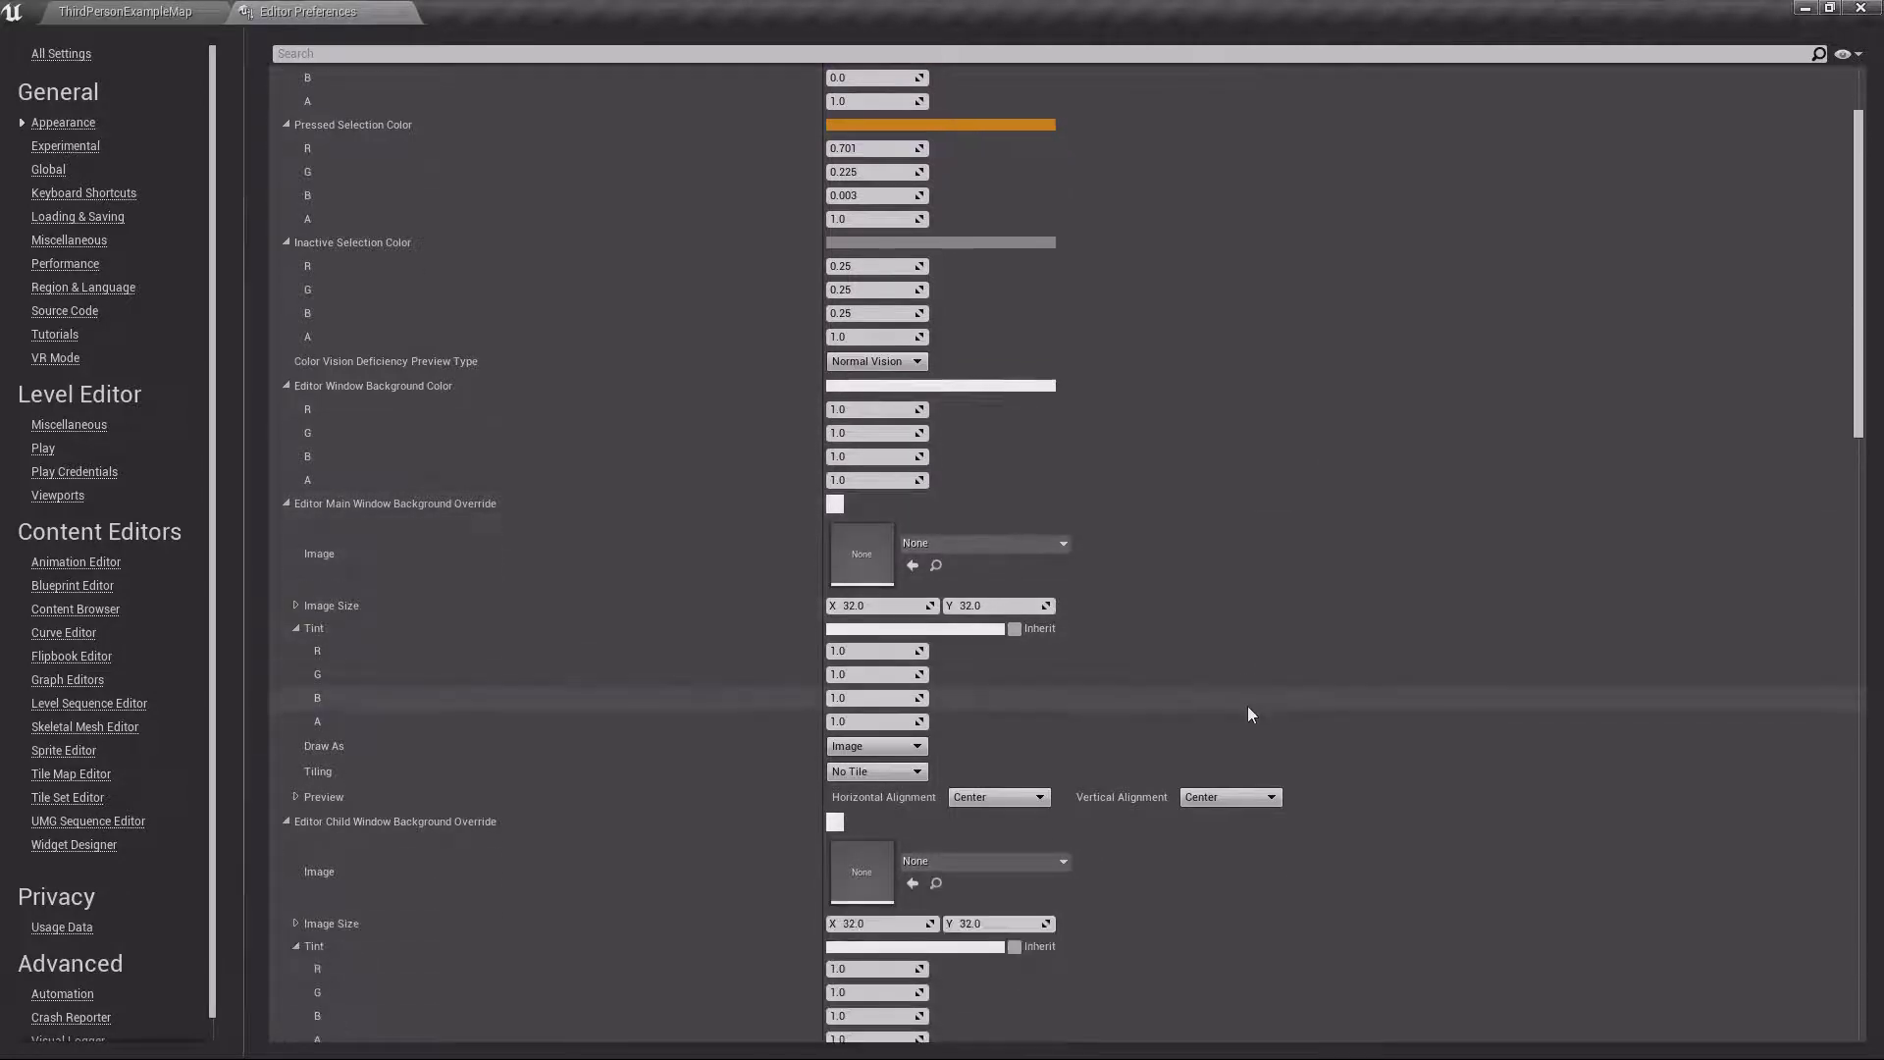
pyautogui.scroll(-15, 1806, 392)
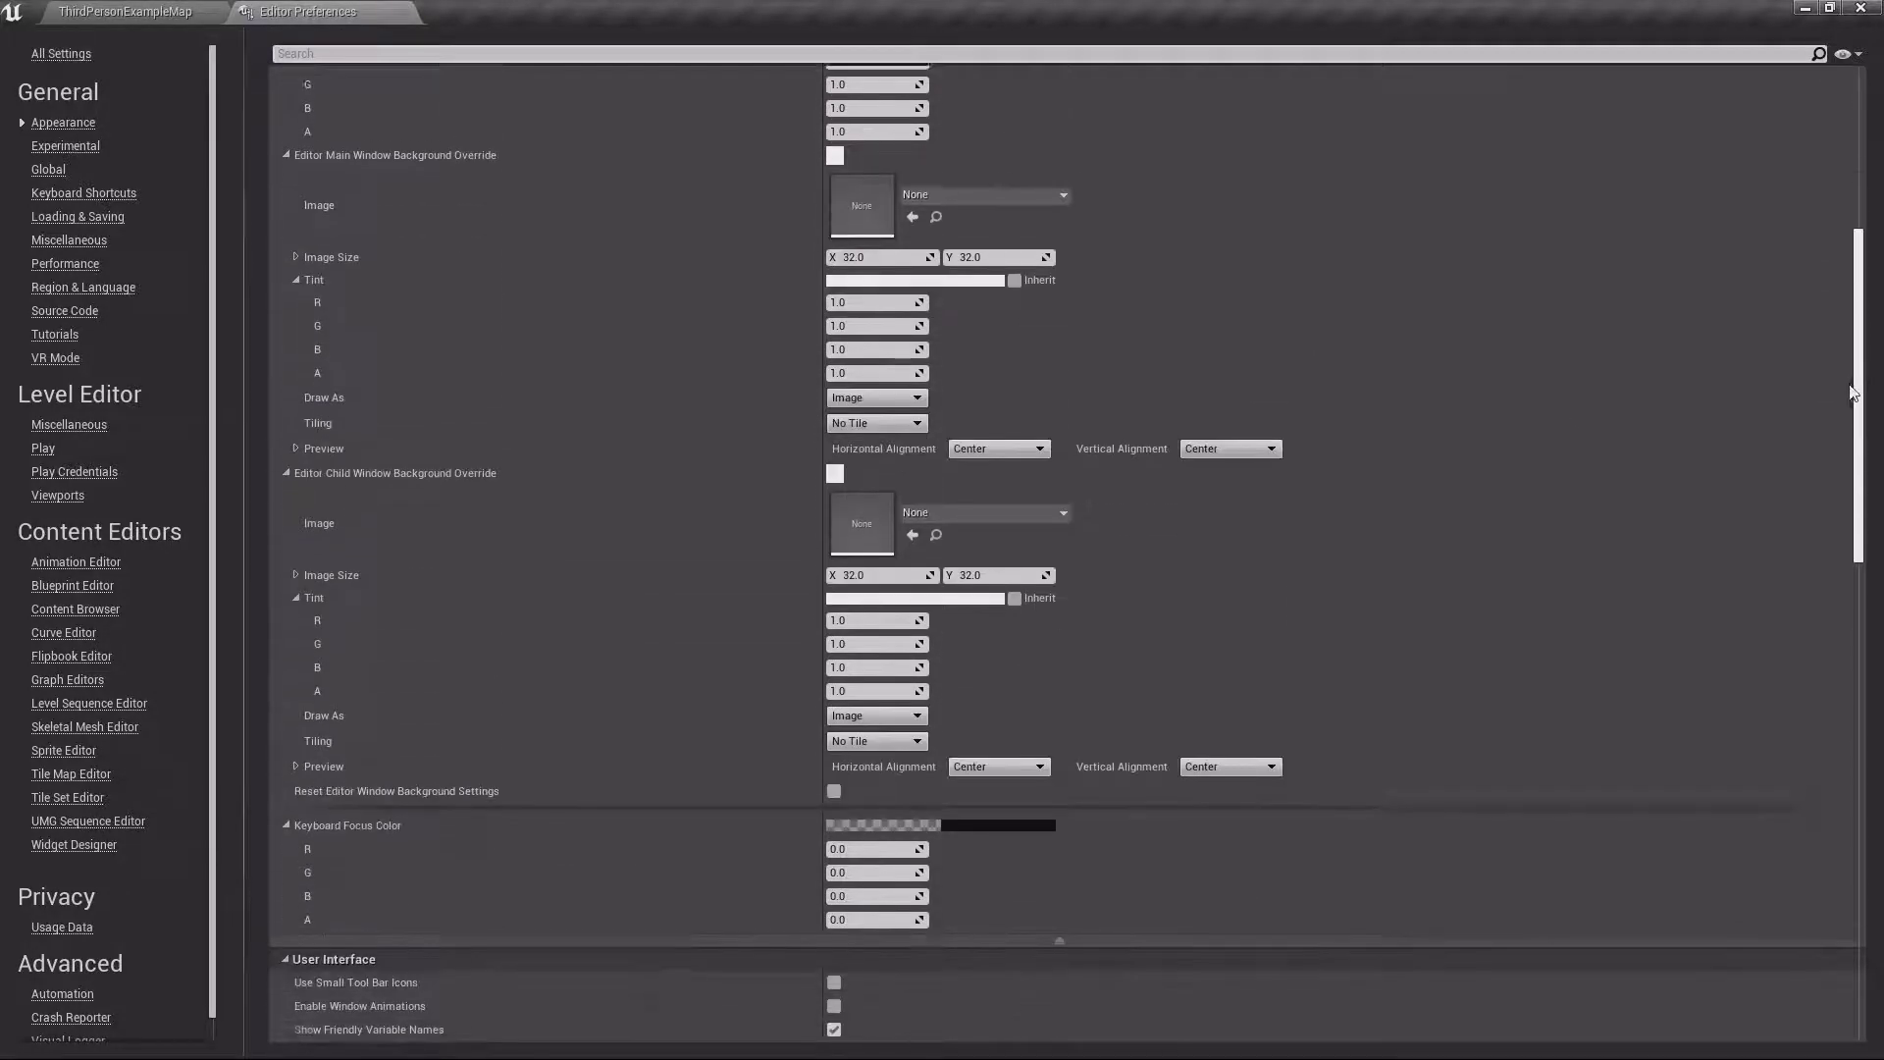
pyautogui.scroll(-2, 1777, 545)
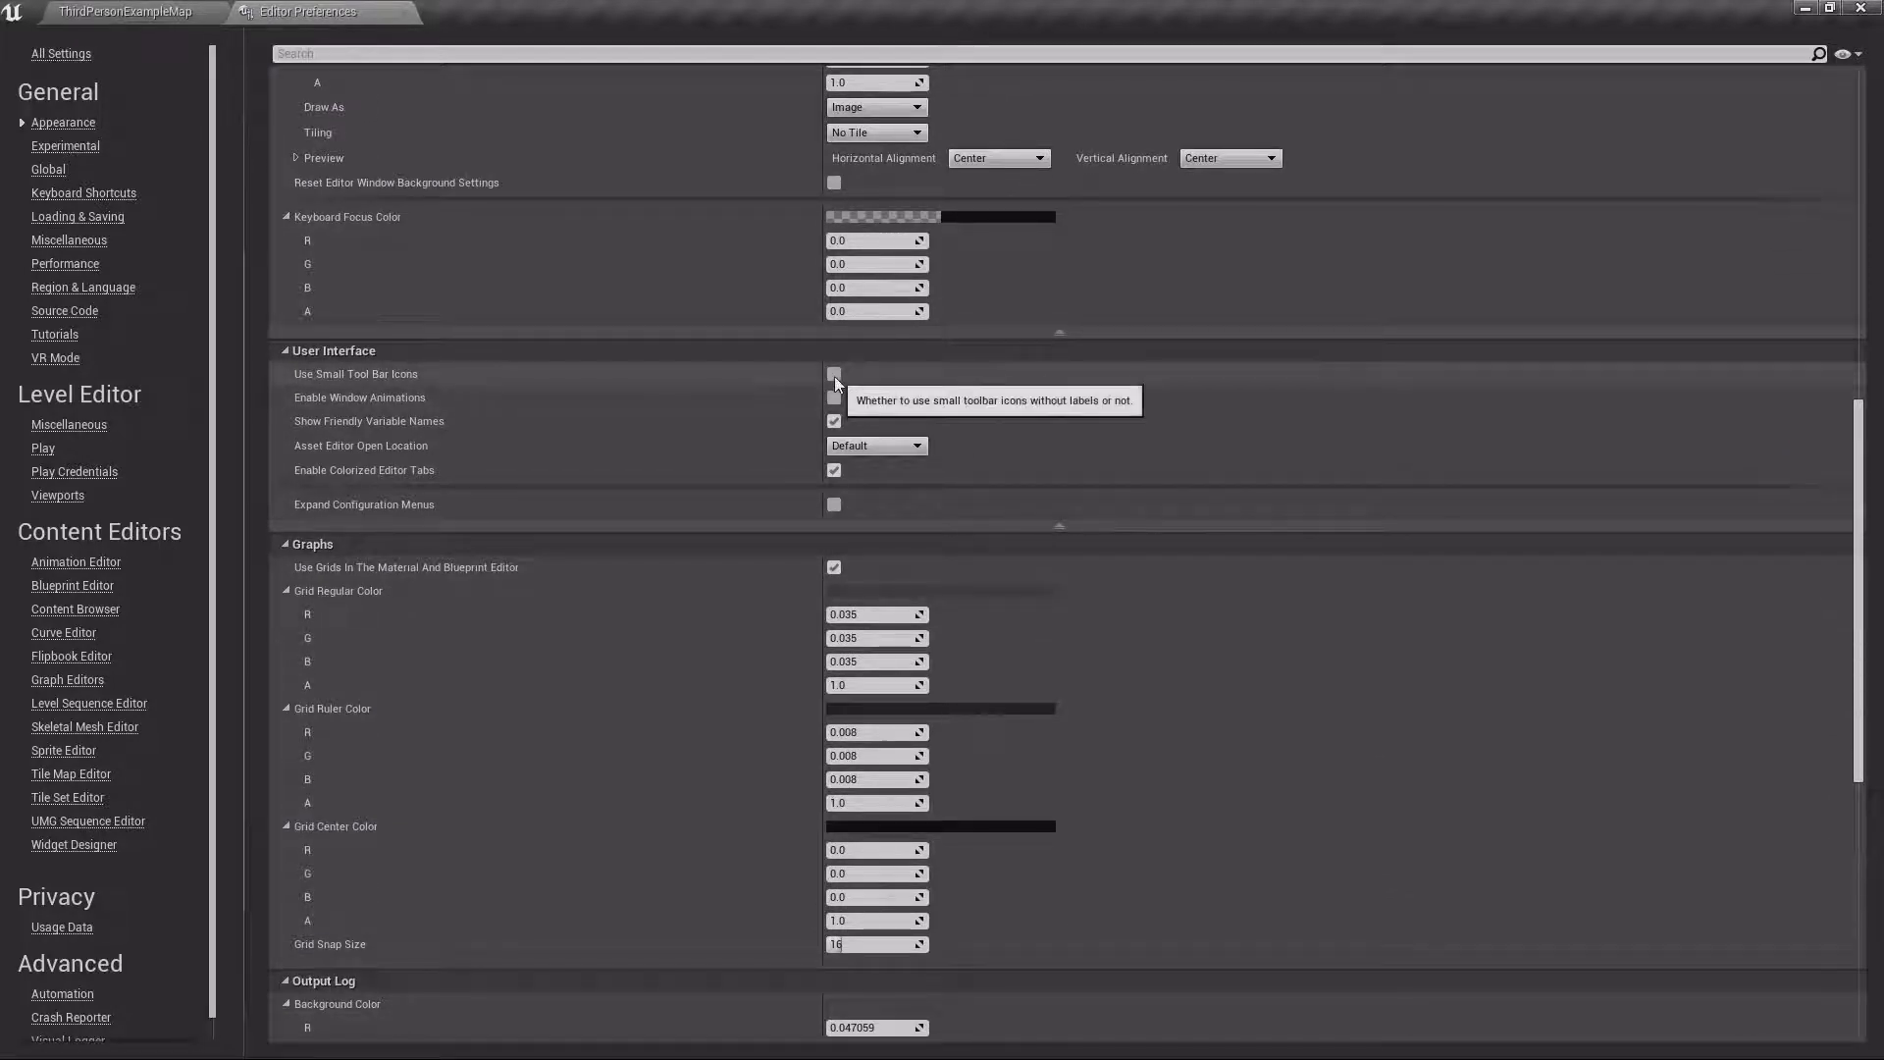
pyautogui.scroll(-5, 1113, 583)
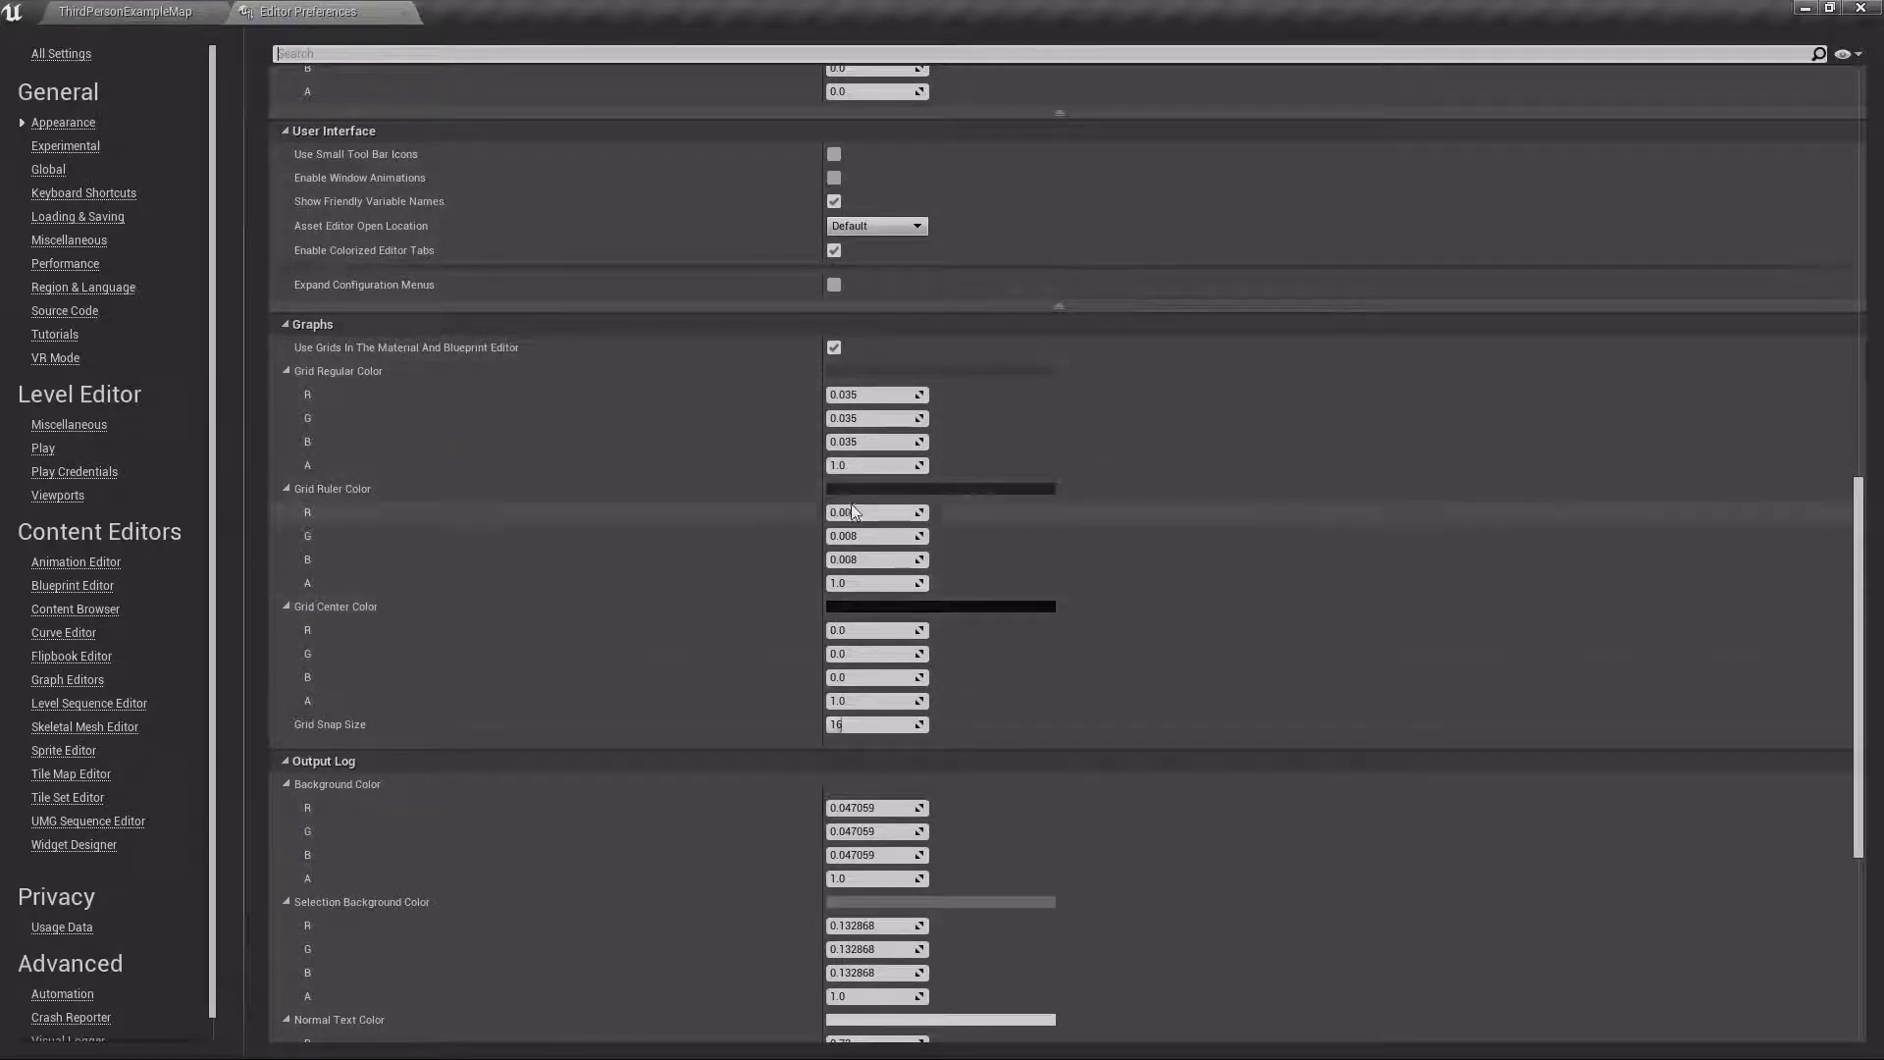
# Look over the Keyboard Shortcuts preferences and the Loading & Saving preferences, including the choices for Load Level at Startup
pyautogui.click(86, 193)
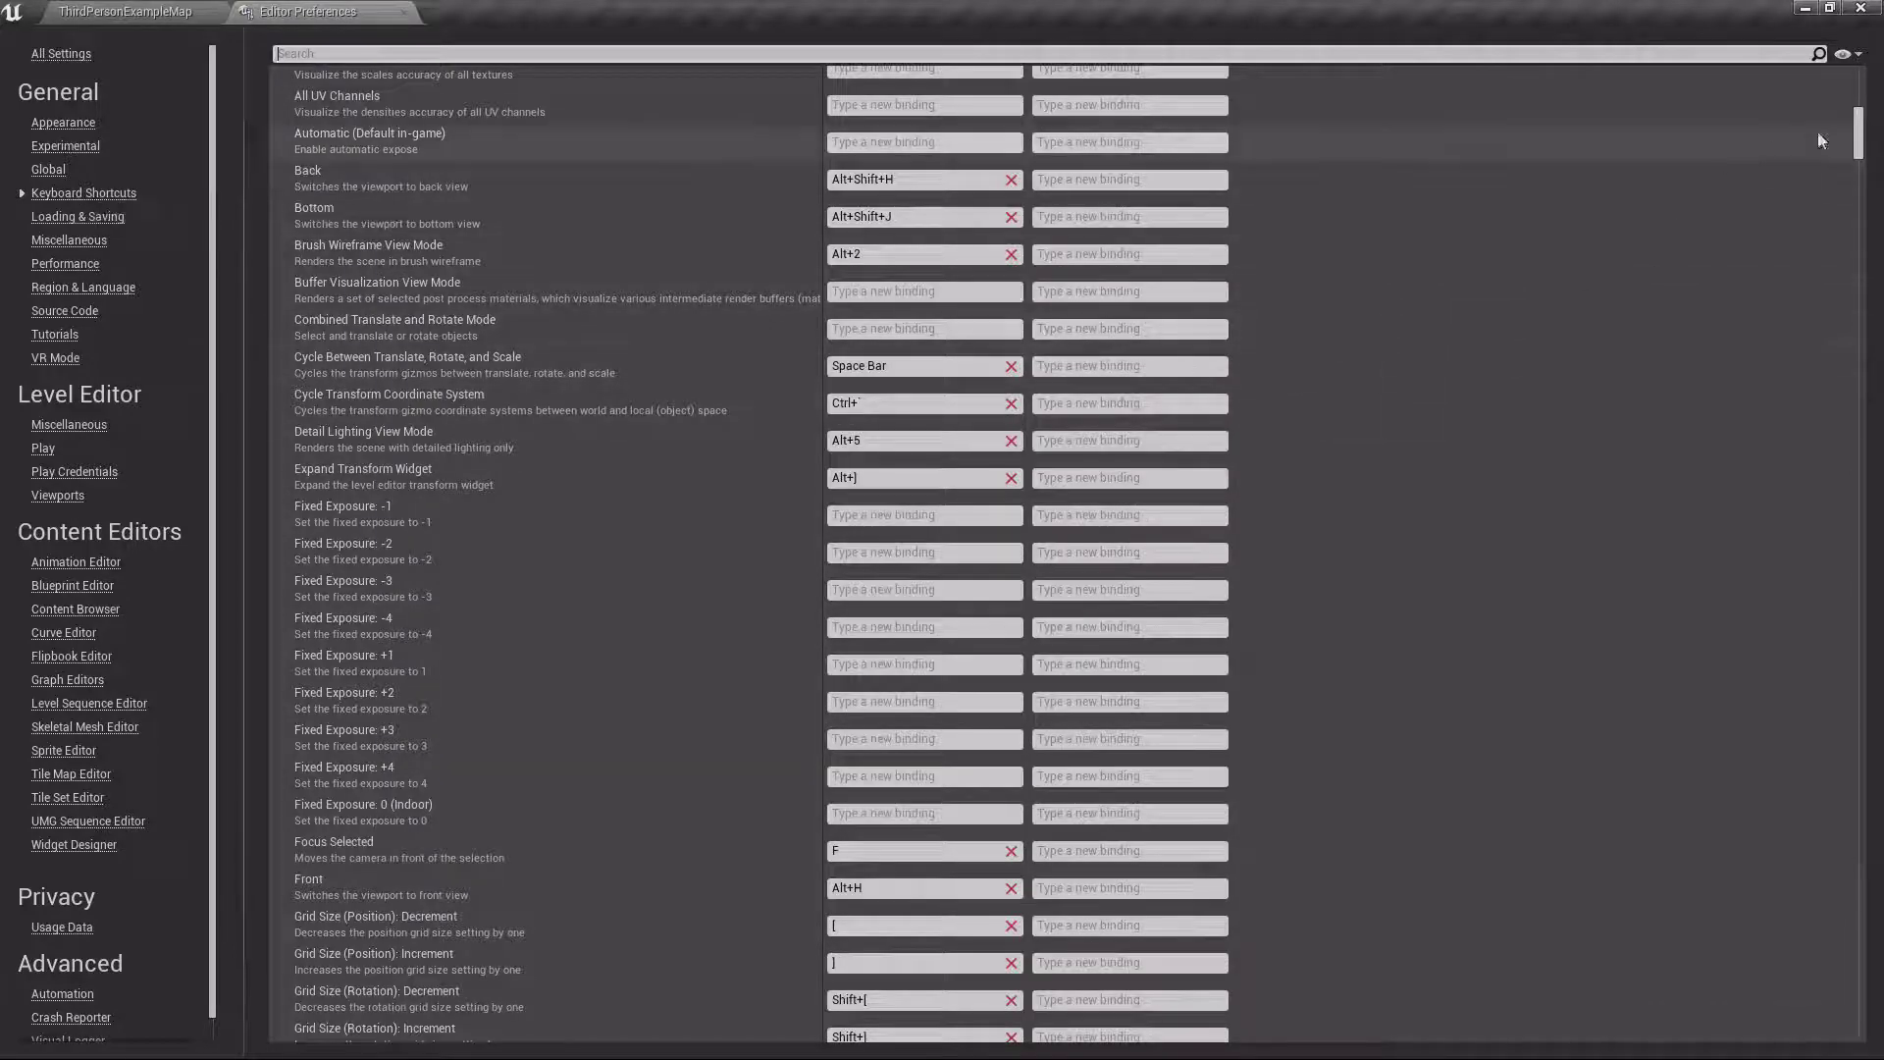
pyautogui.scroll(10, 1629, 304)
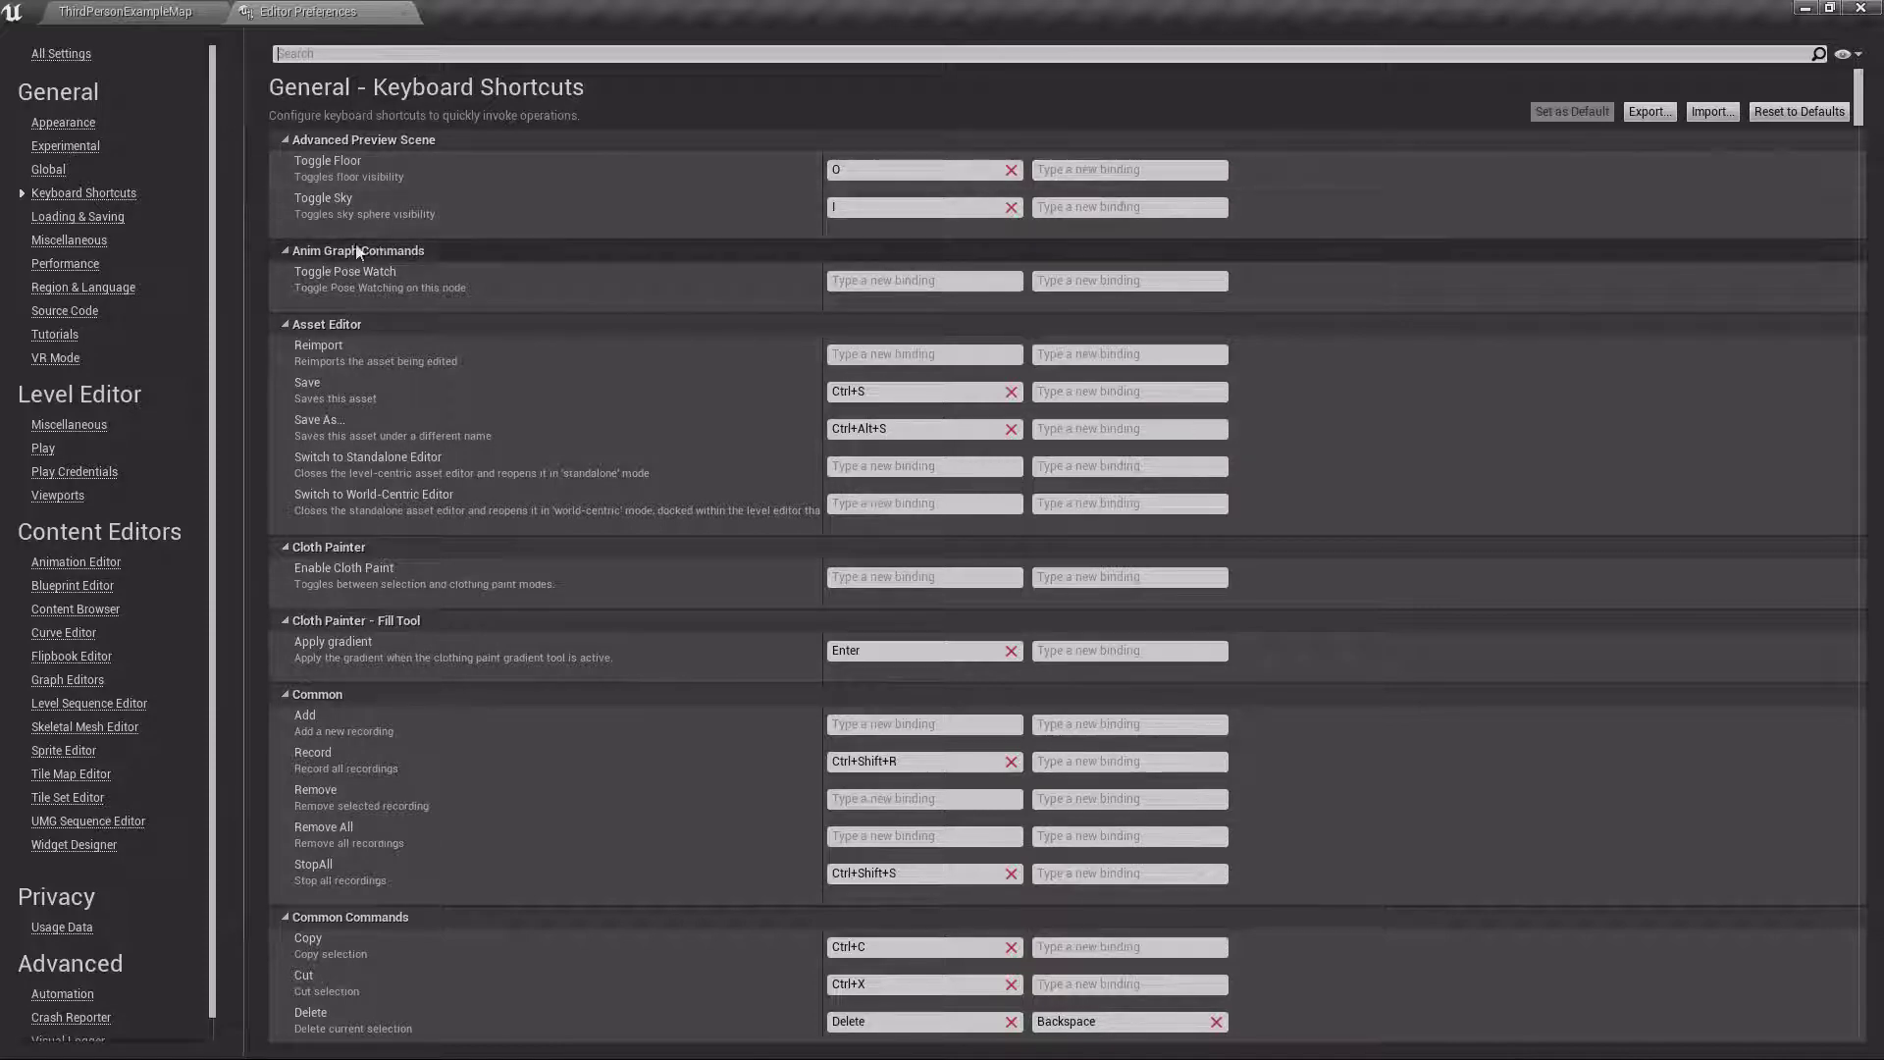
pyautogui.click(93, 217)
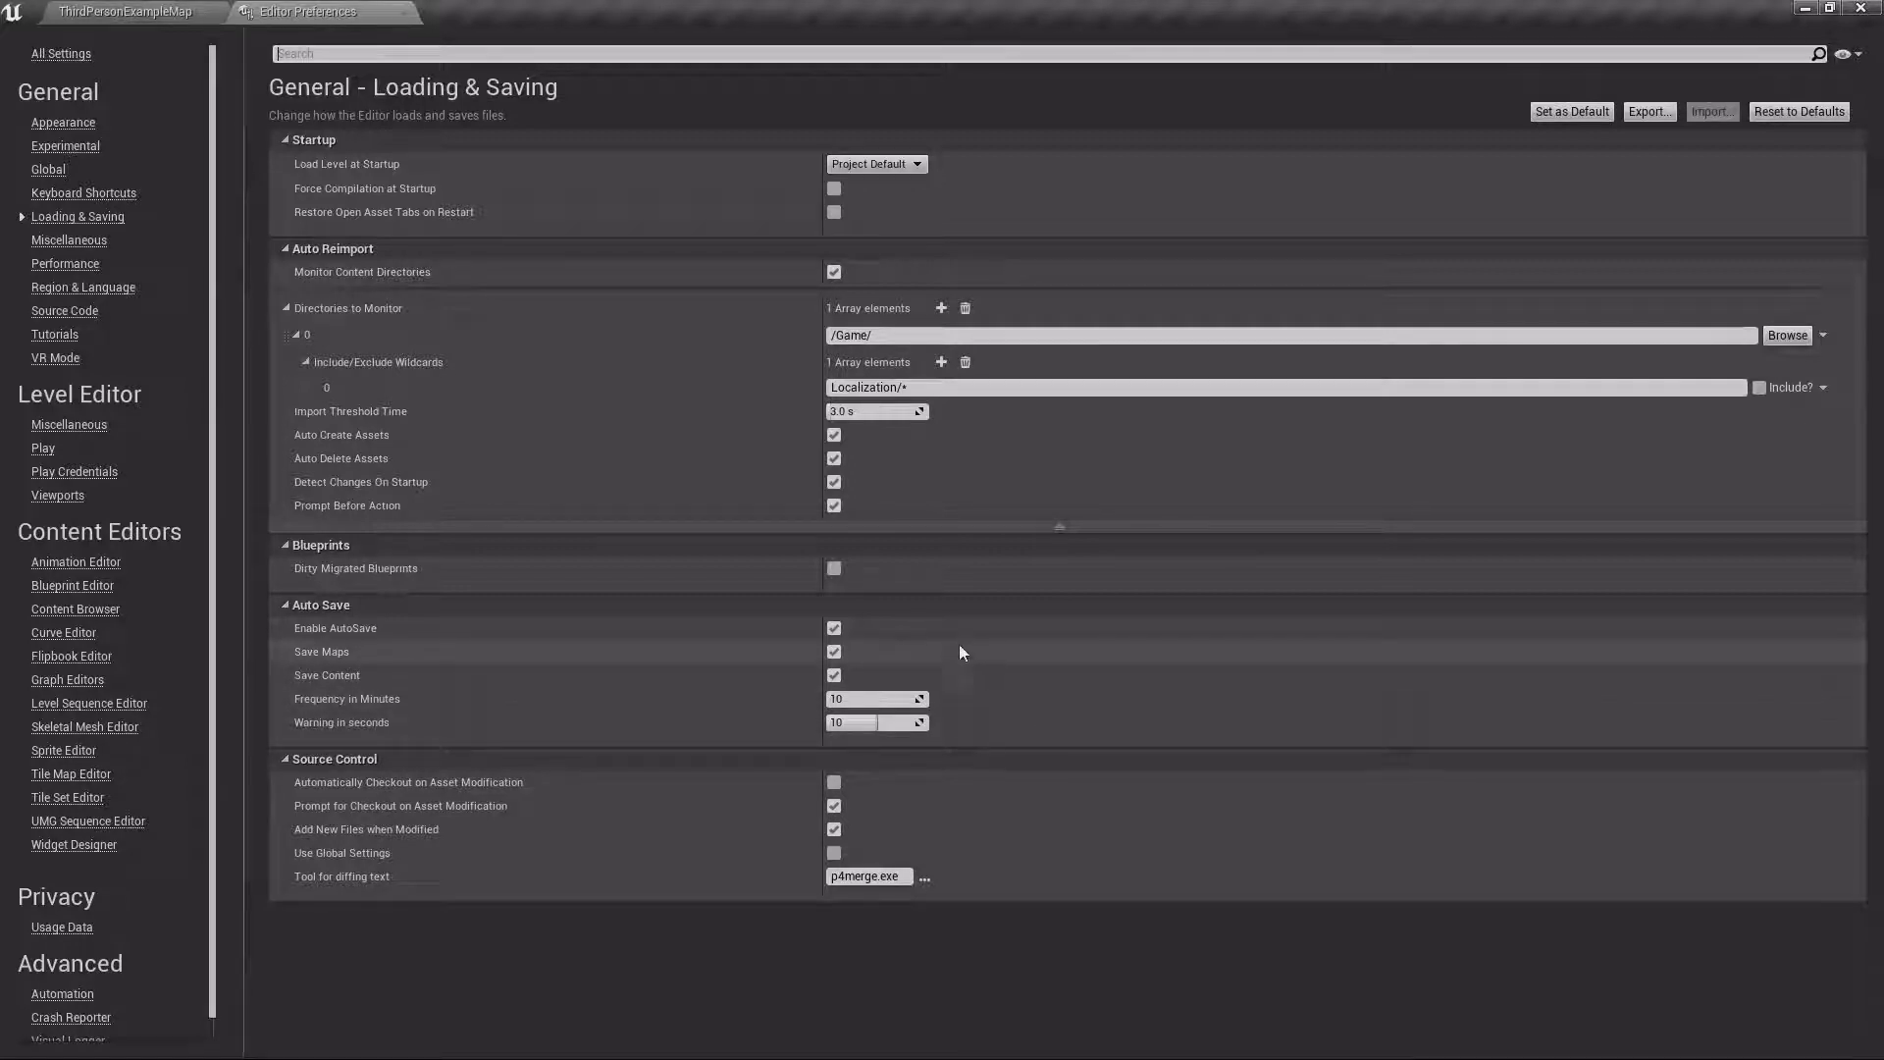
pyautogui.click(901, 166)
pyautogui.click(891, 169)
pyautogui.click(883, 173)
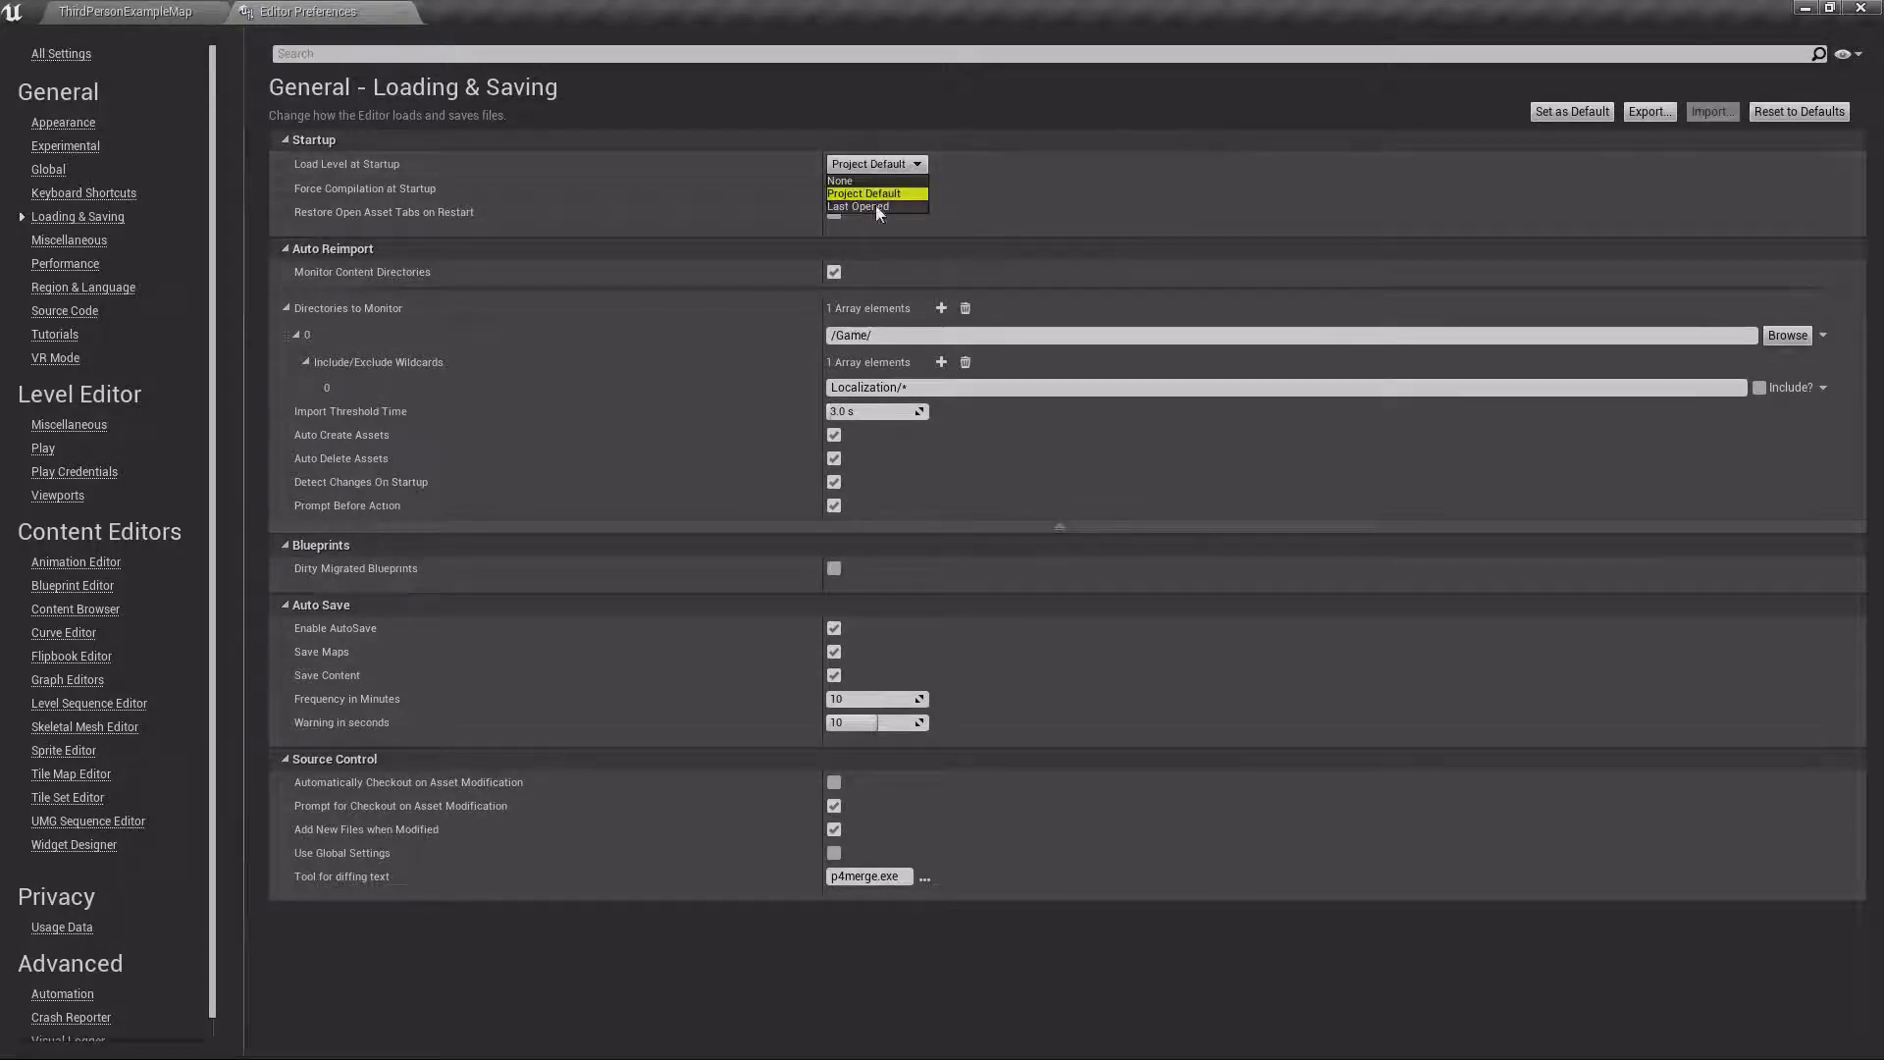
pyautogui.click(881, 162)
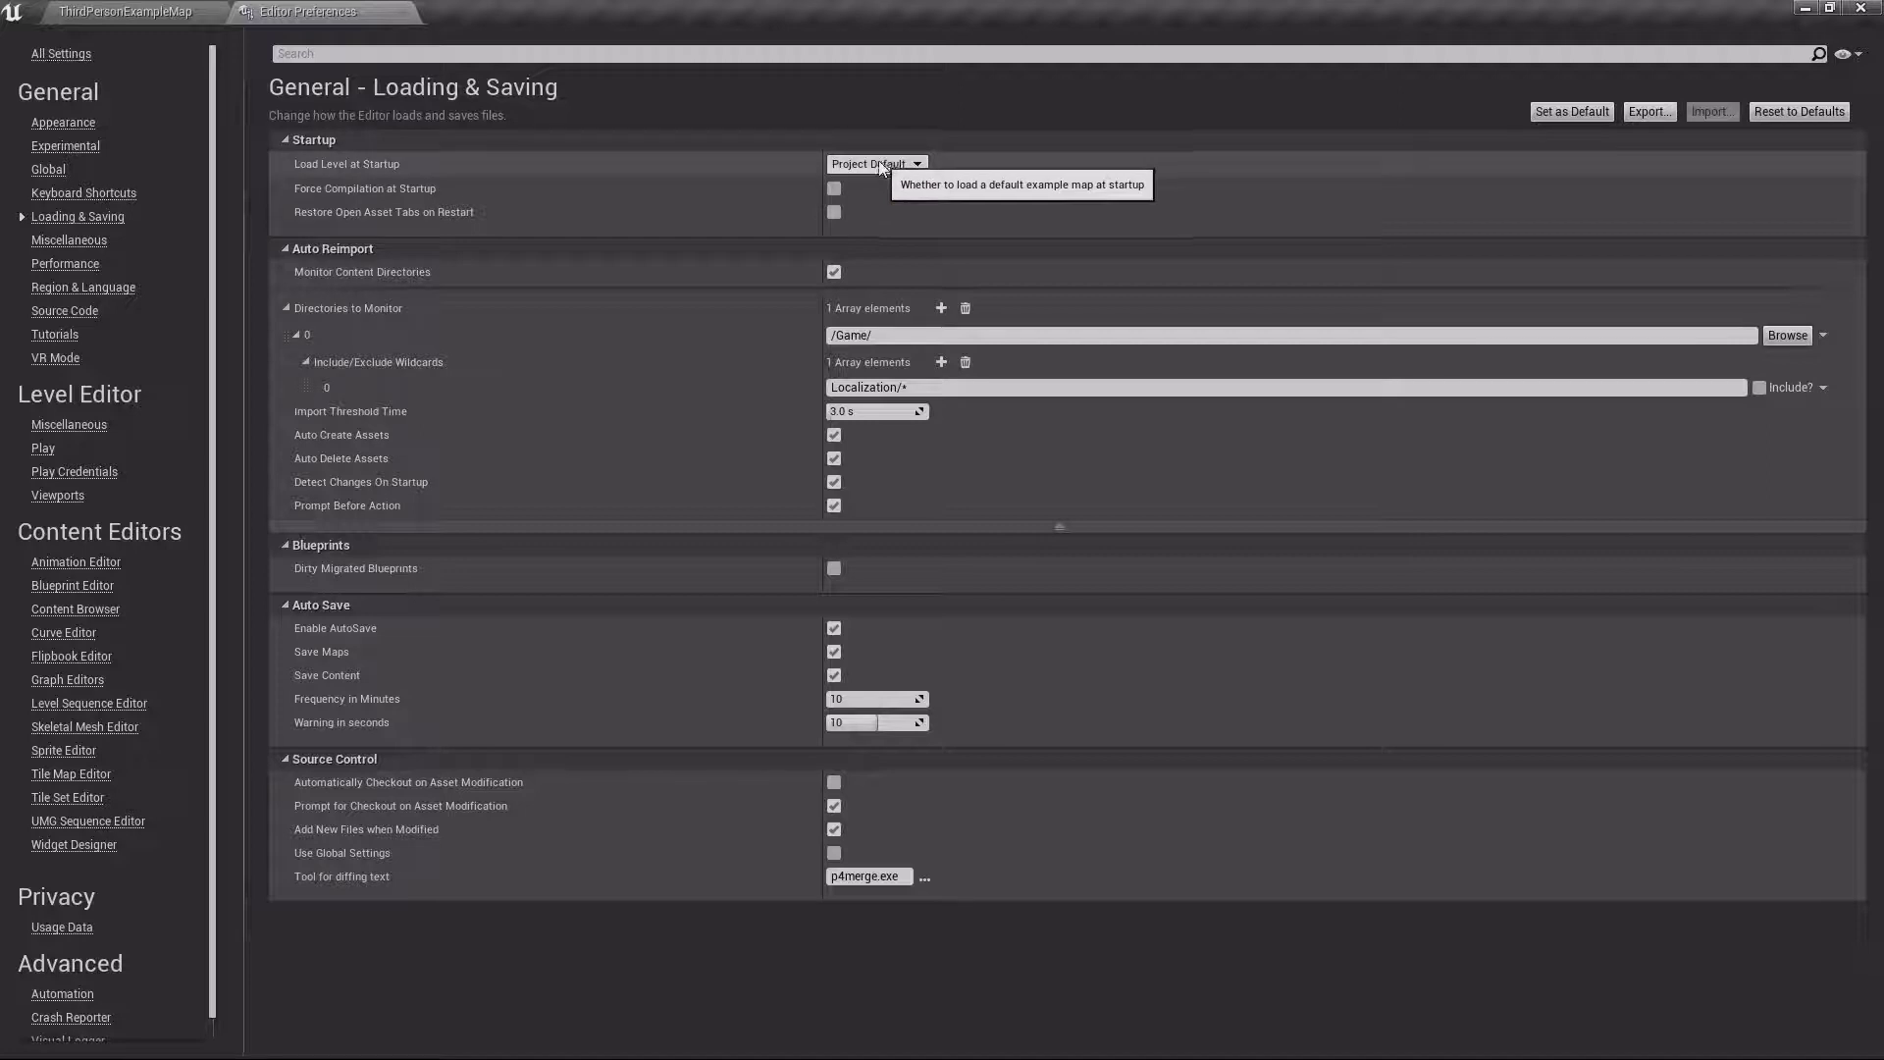
# Look over the Performance, Region & Language and Tutorials preferences
pyautogui.click(65, 265)
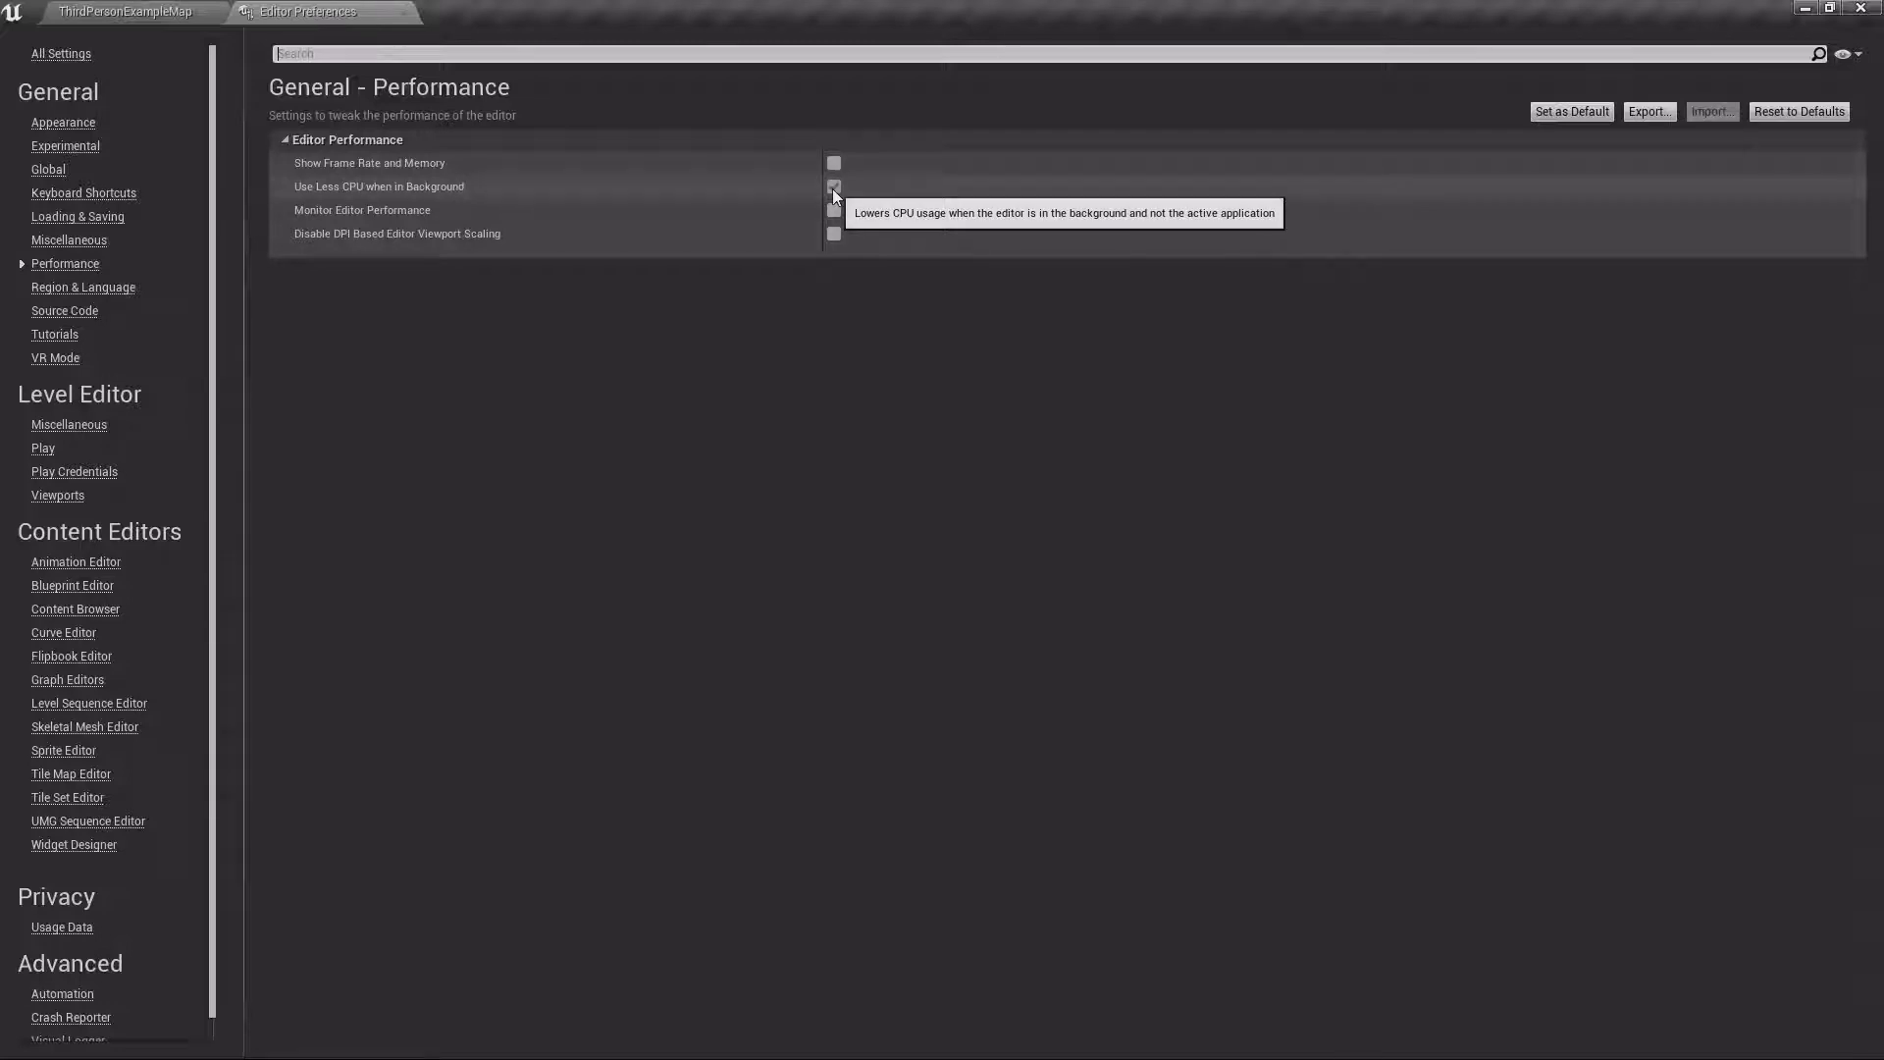
pyautogui.click(102, 289)
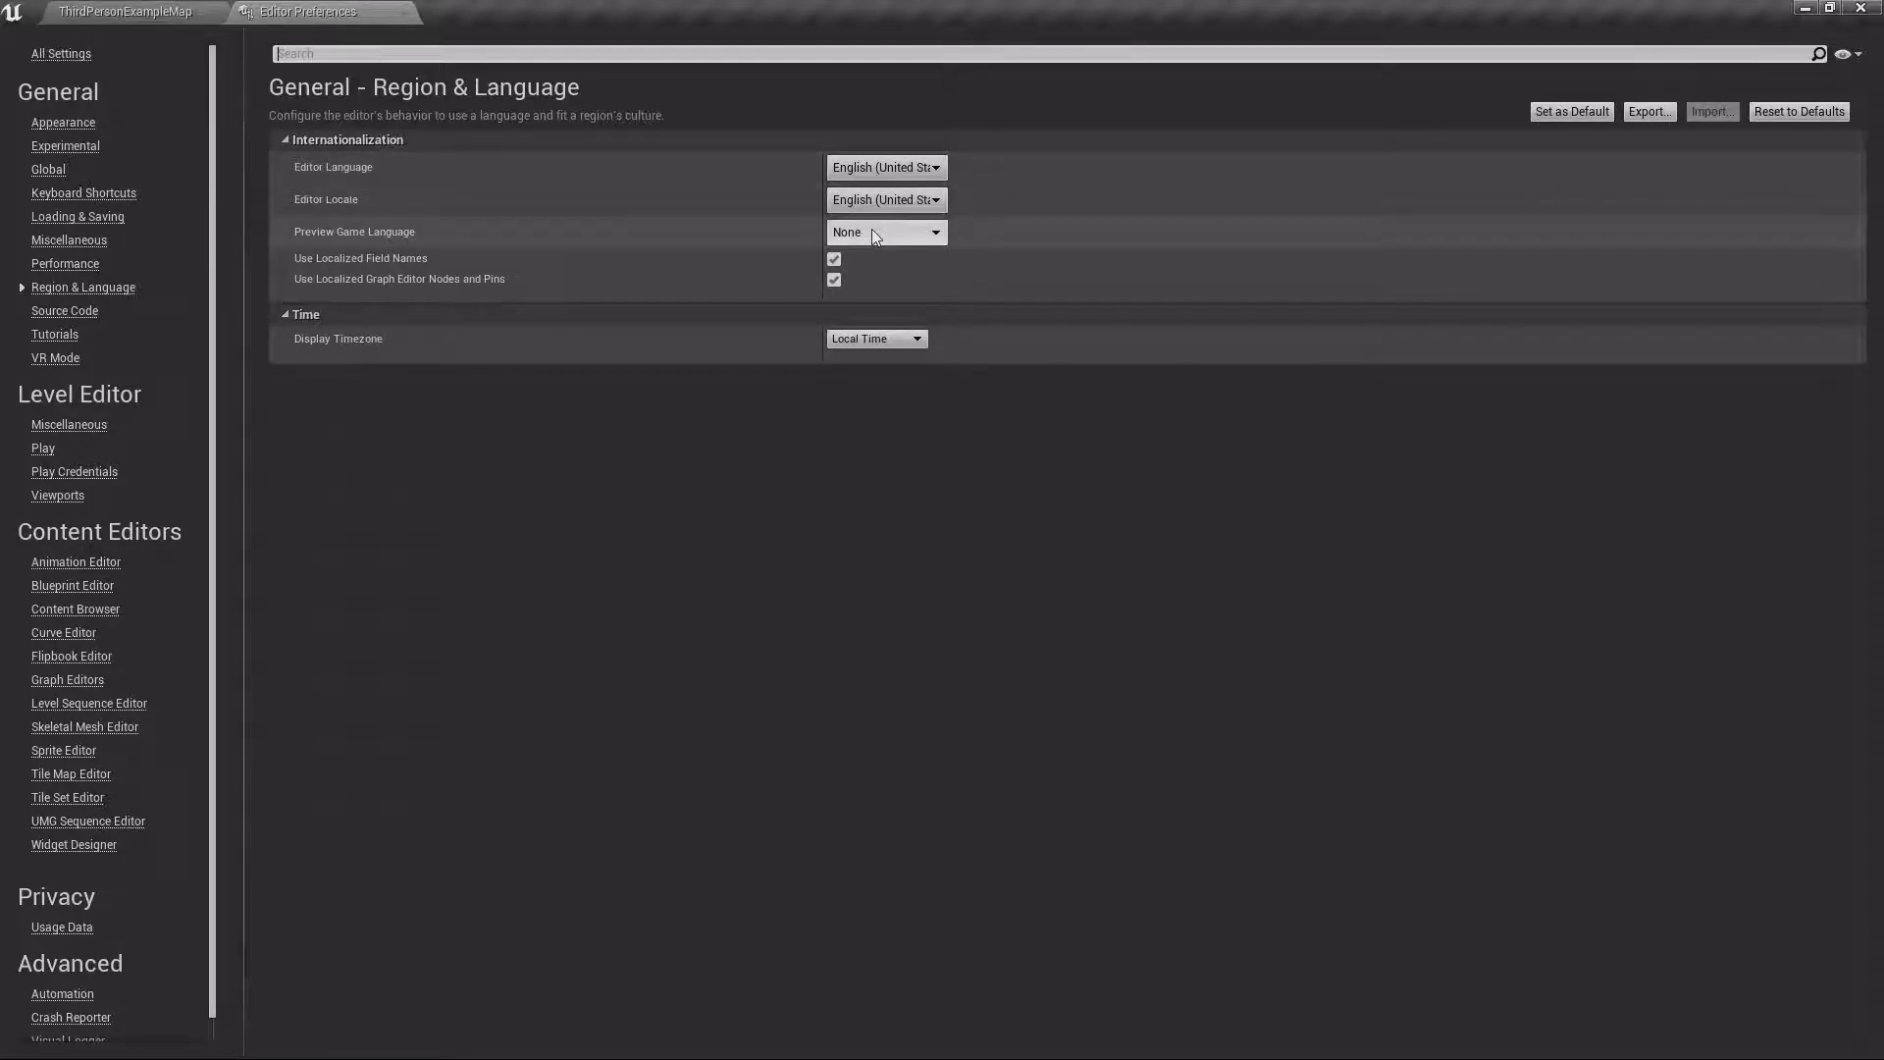
pyautogui.click(59, 334)
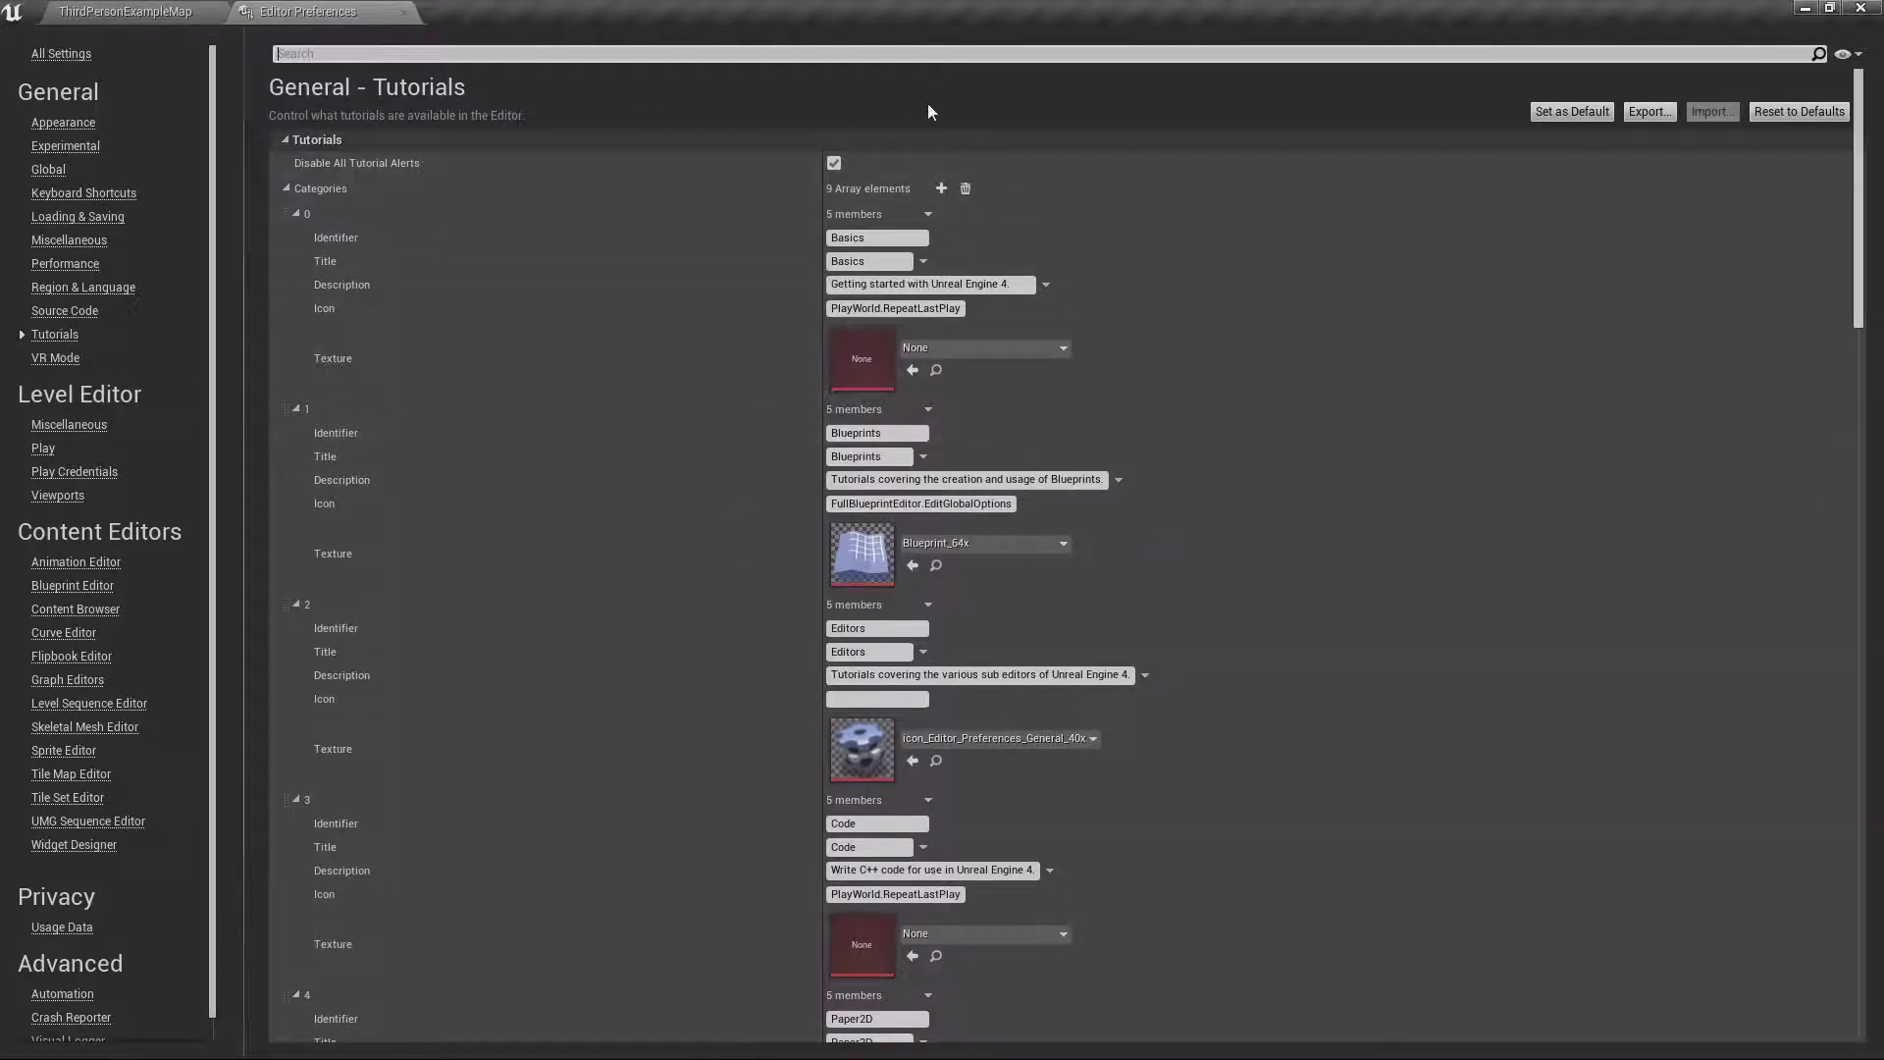
# Check the main editor toolbar for tutorial alerts, and toggle Disable All Tutorial Alerts off and back on in the Tutorials preferences
pyautogui.click(117, 11)
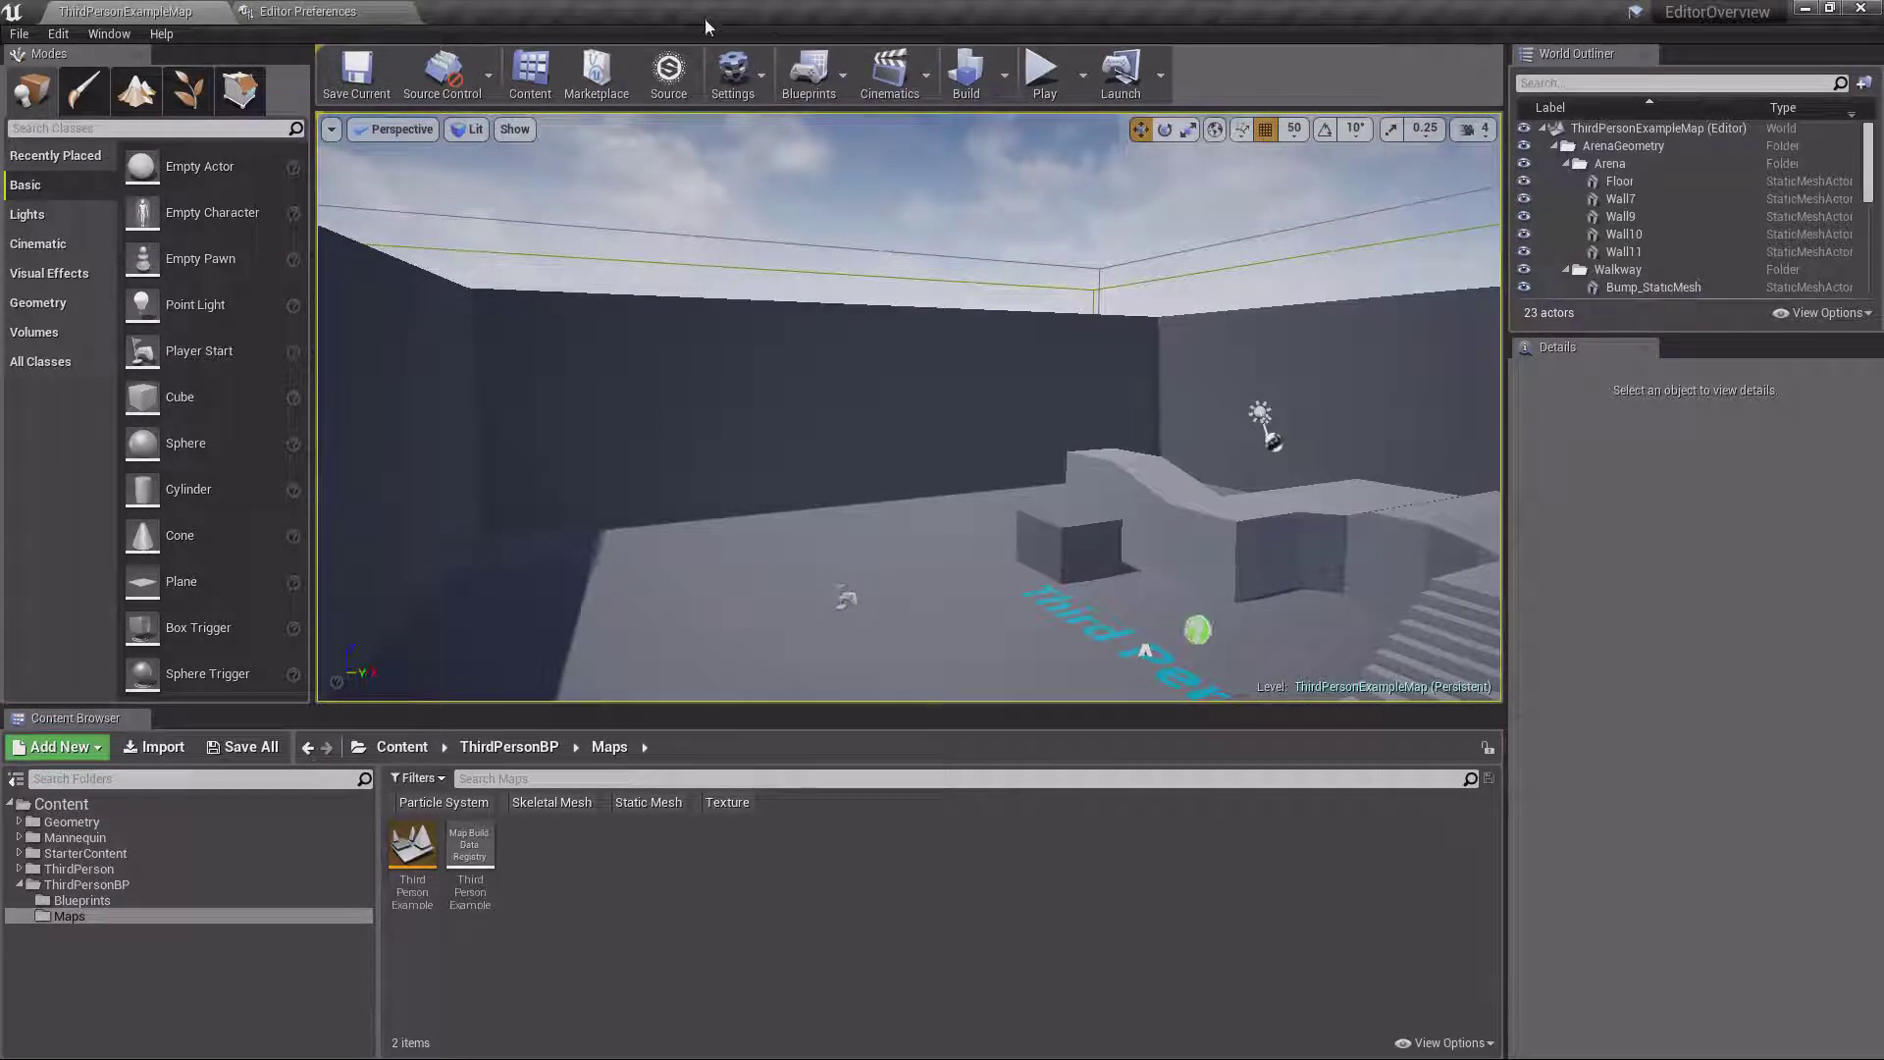
pyautogui.click(339, 13)
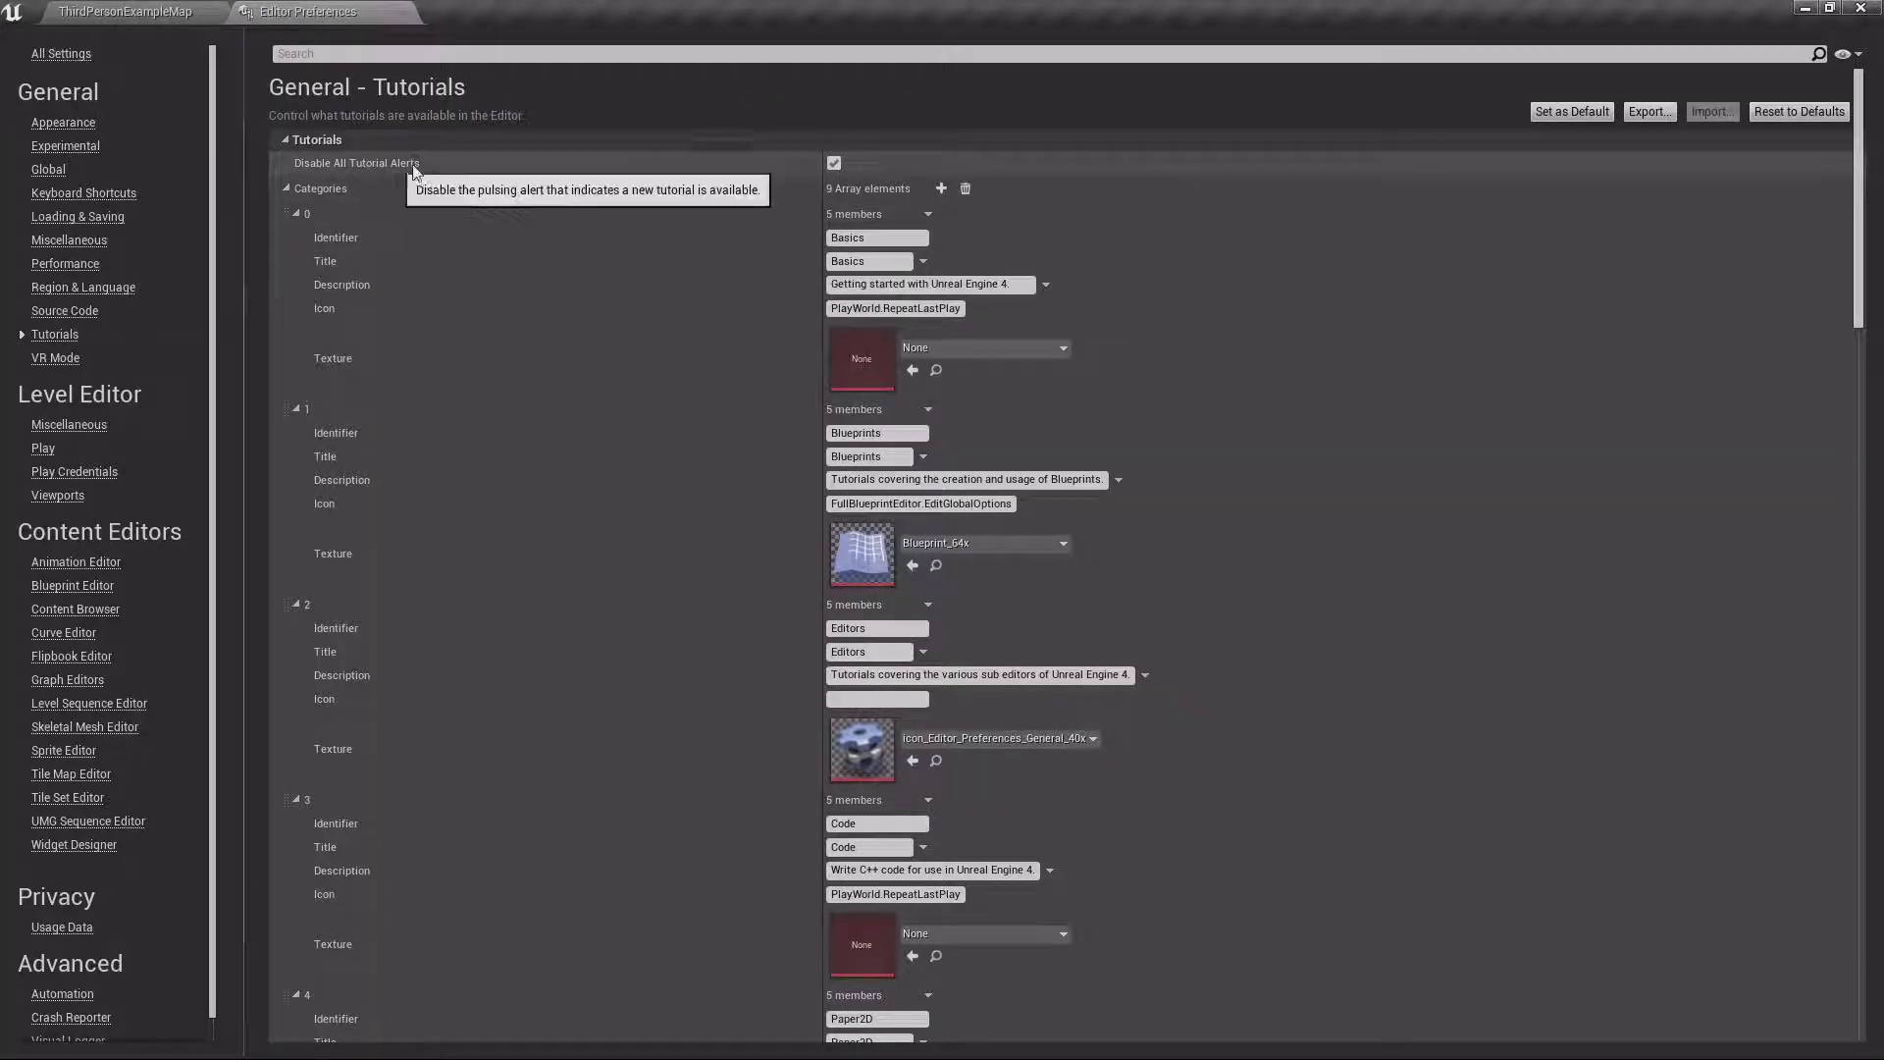
pyautogui.click(835, 163)
pyautogui.click(835, 164)
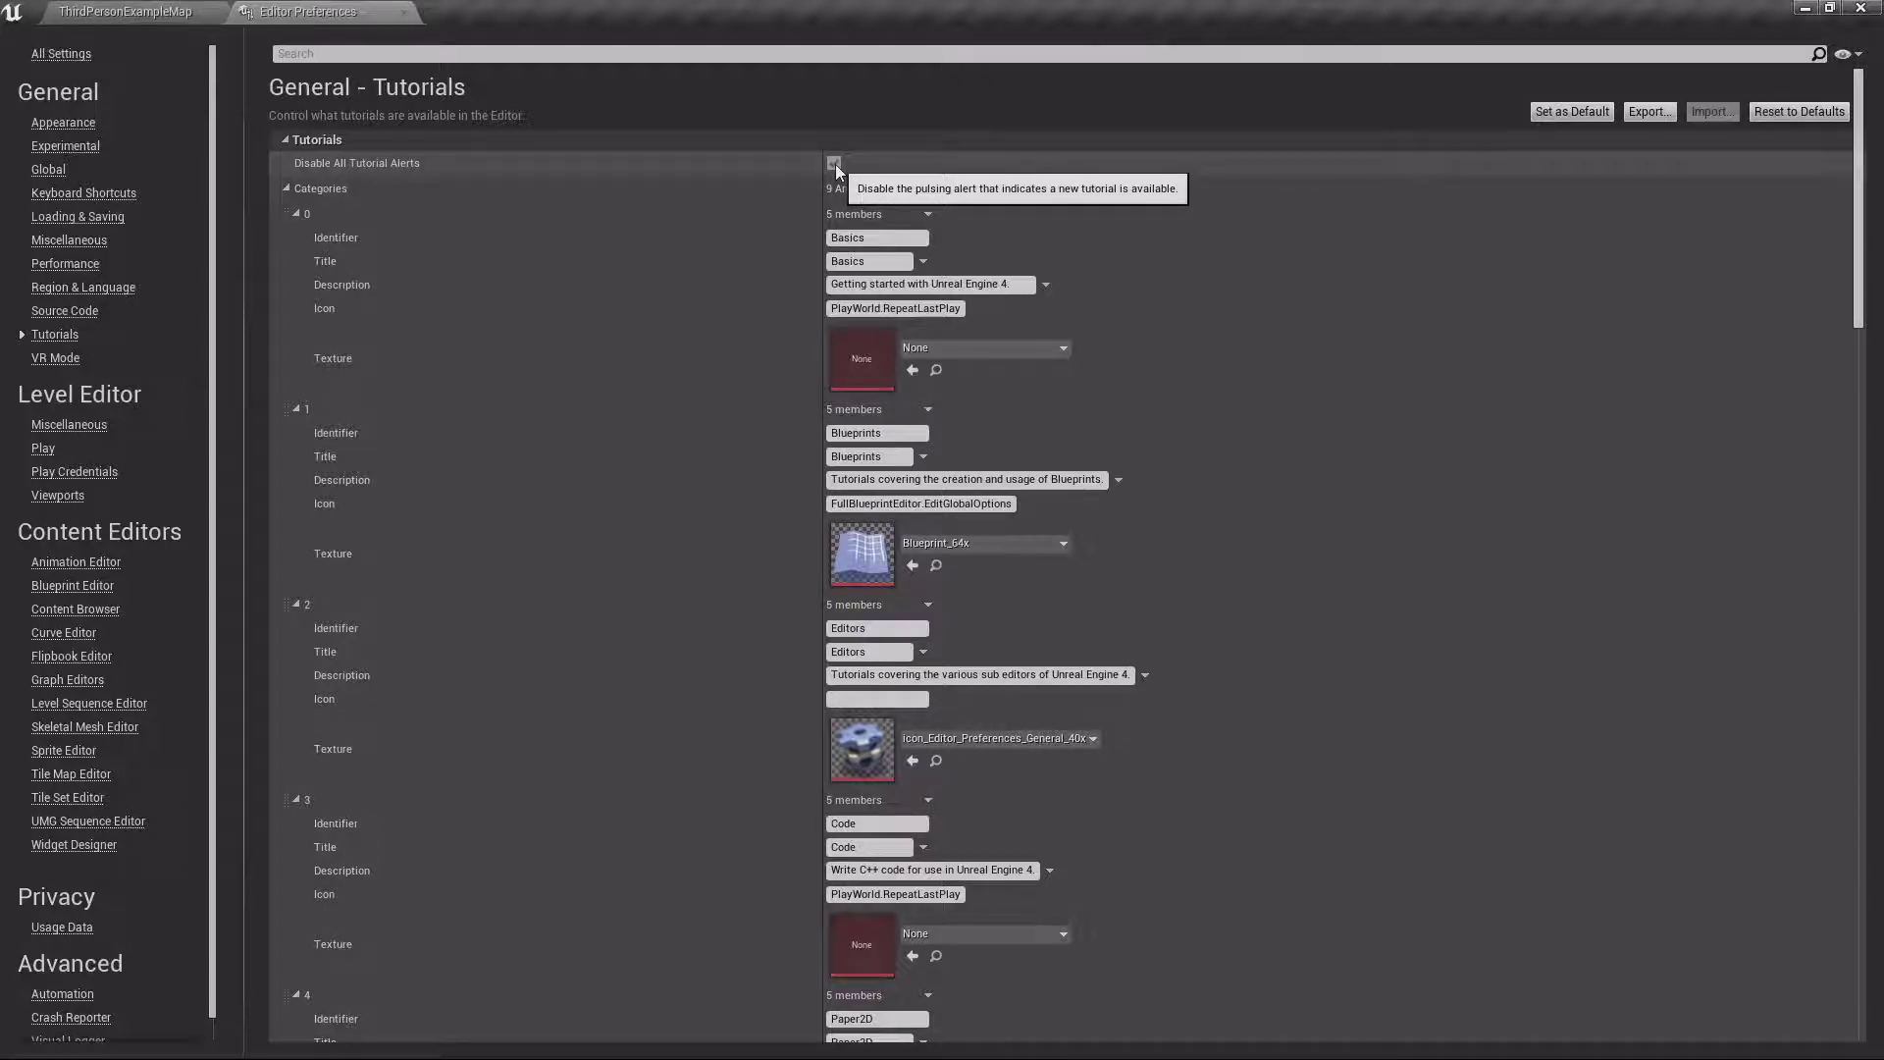
# Look over the Level Editor's Miscellaneous and Play preferences
pyautogui.click(71, 430)
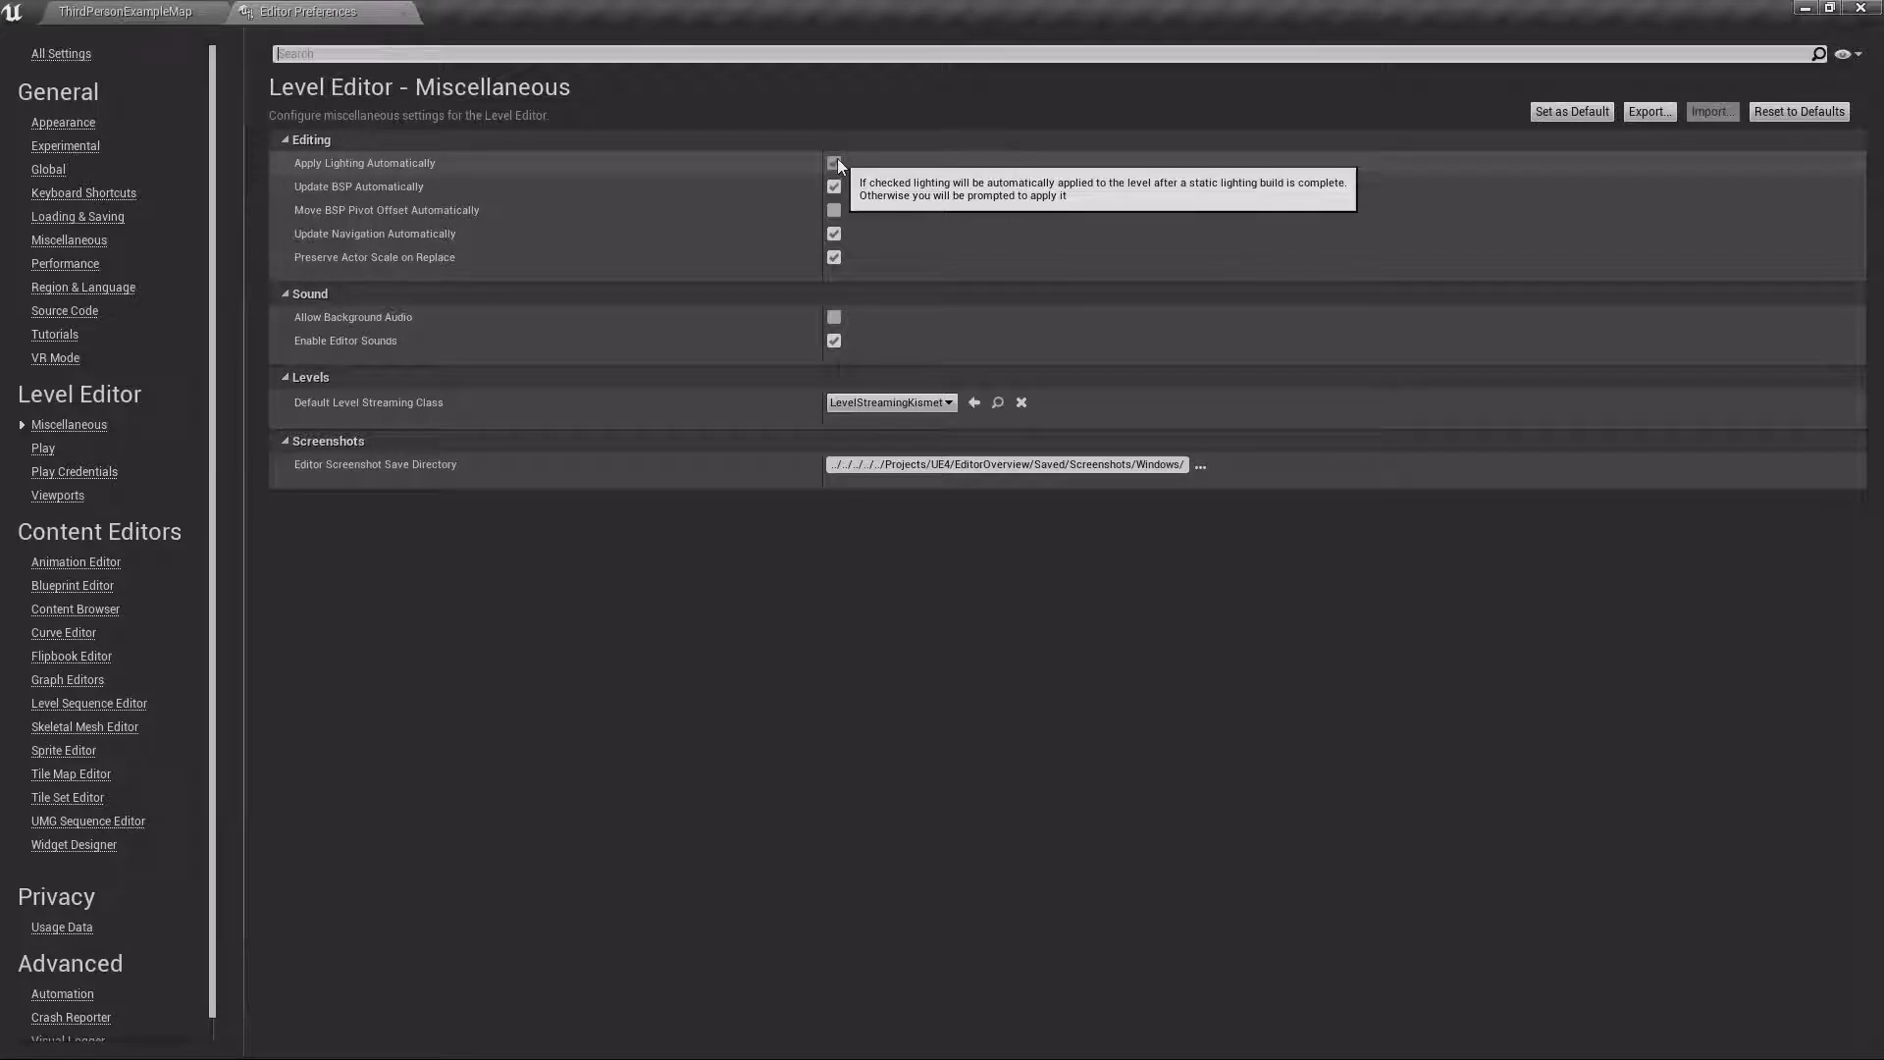
pyautogui.click(51, 451)
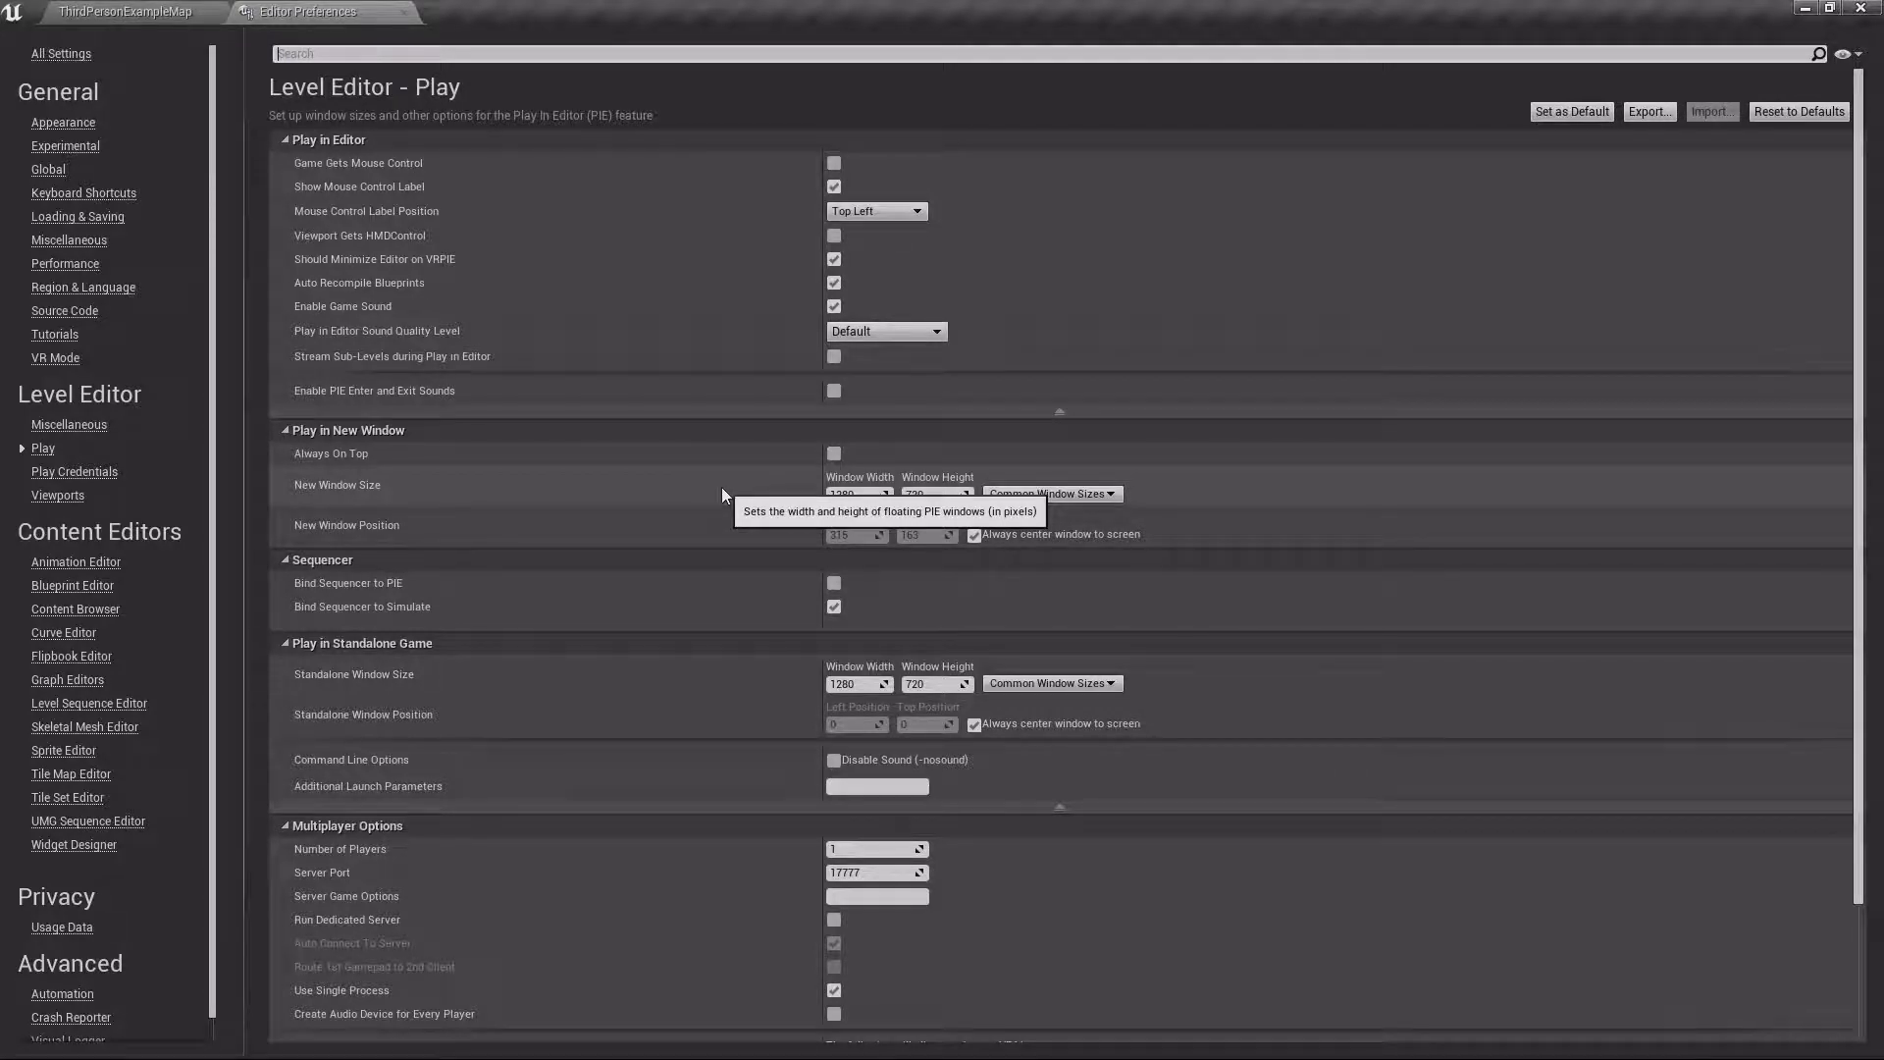
# Check the level's play mode choices, return to the Play preferences through Advanced Settings, and view the standalone game's Common Window Sizes
pyautogui.click(132, 14)
pyautogui.click(1083, 74)
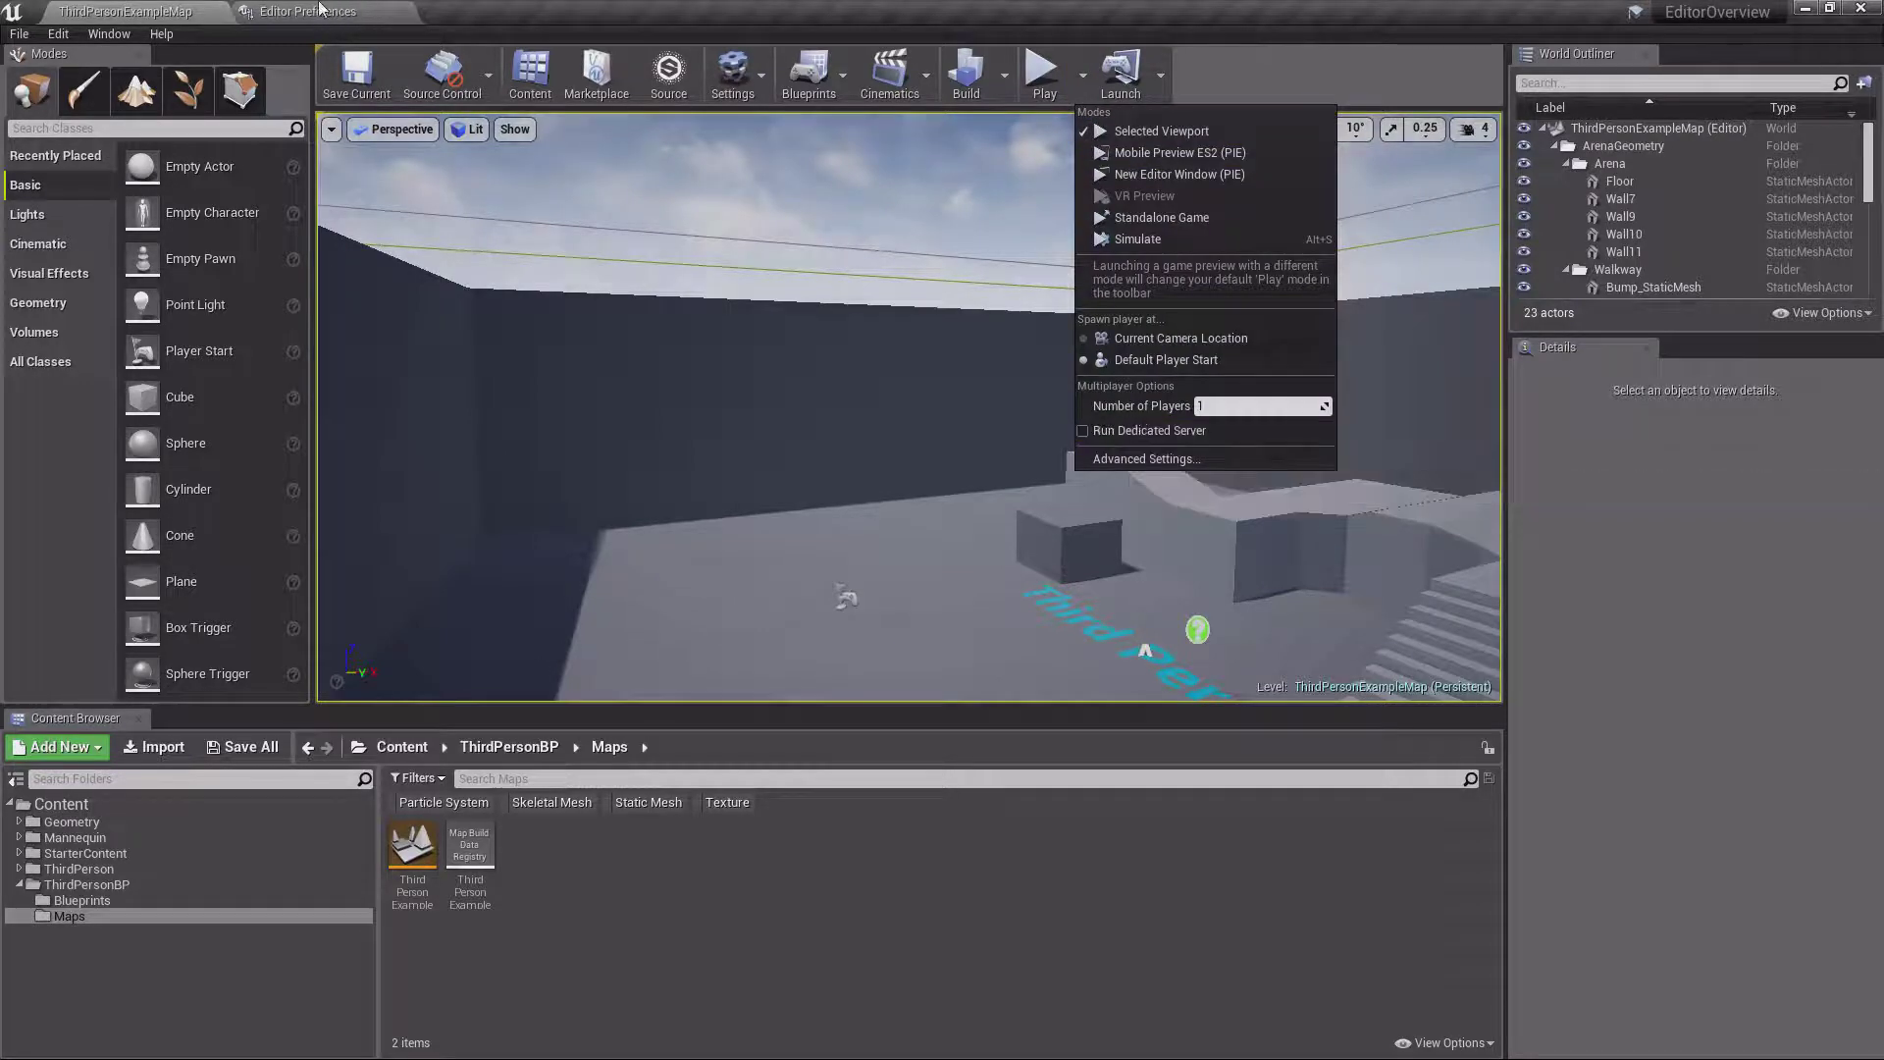
pyautogui.click(1146, 458)
pyautogui.scroll(-3, 893, 508)
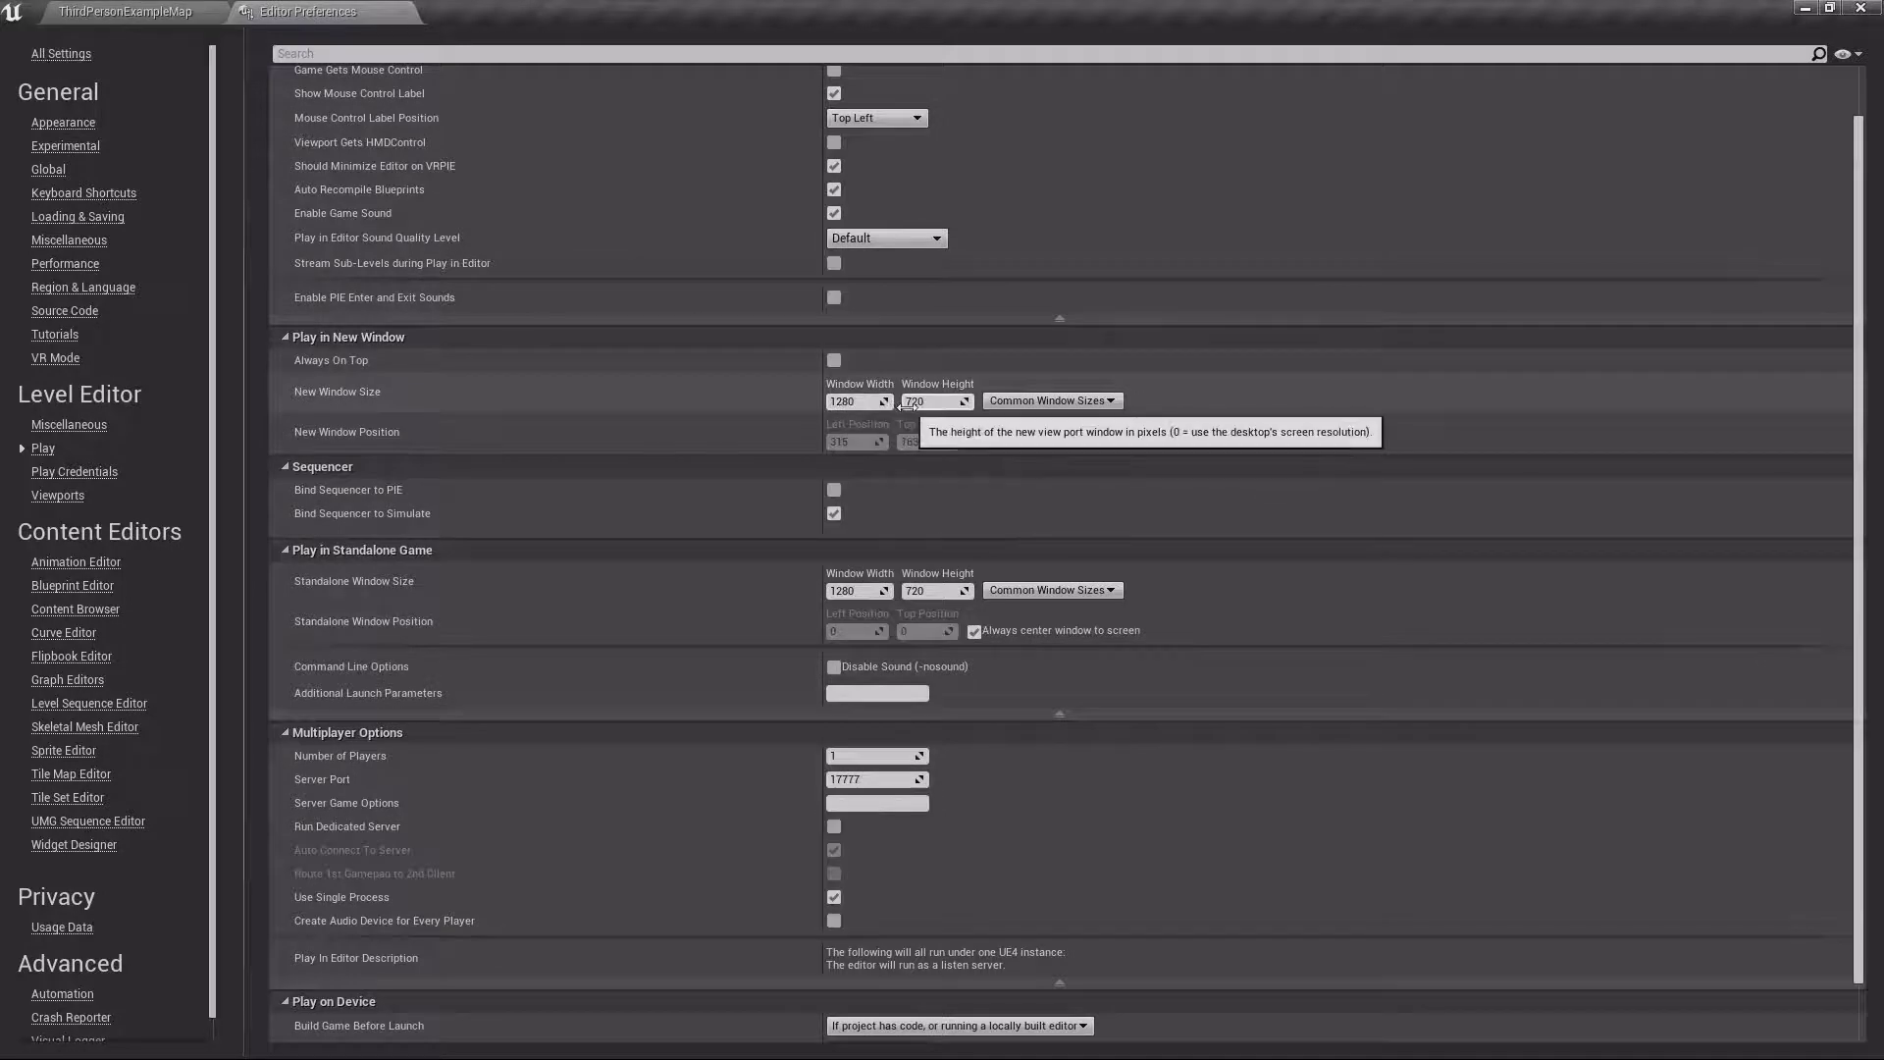
pyautogui.scroll(-2, 888, 405)
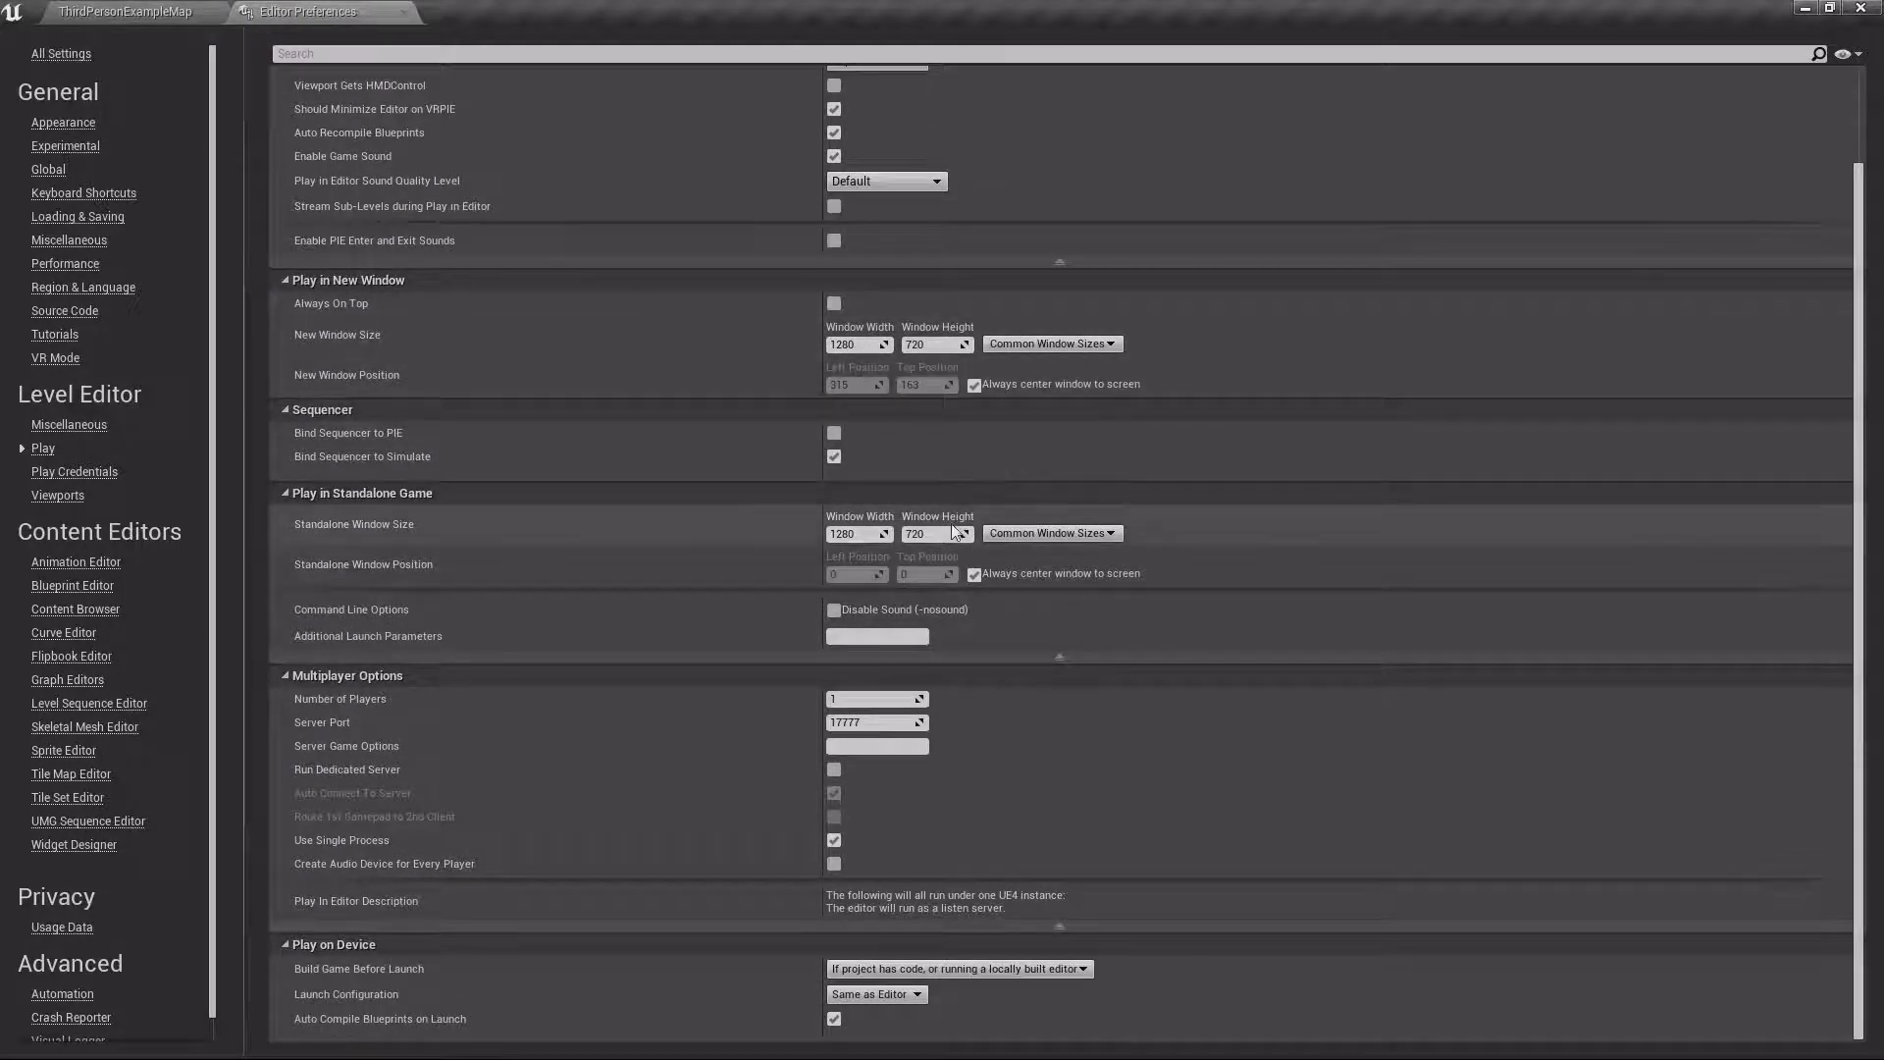
pyautogui.click(1037, 534)
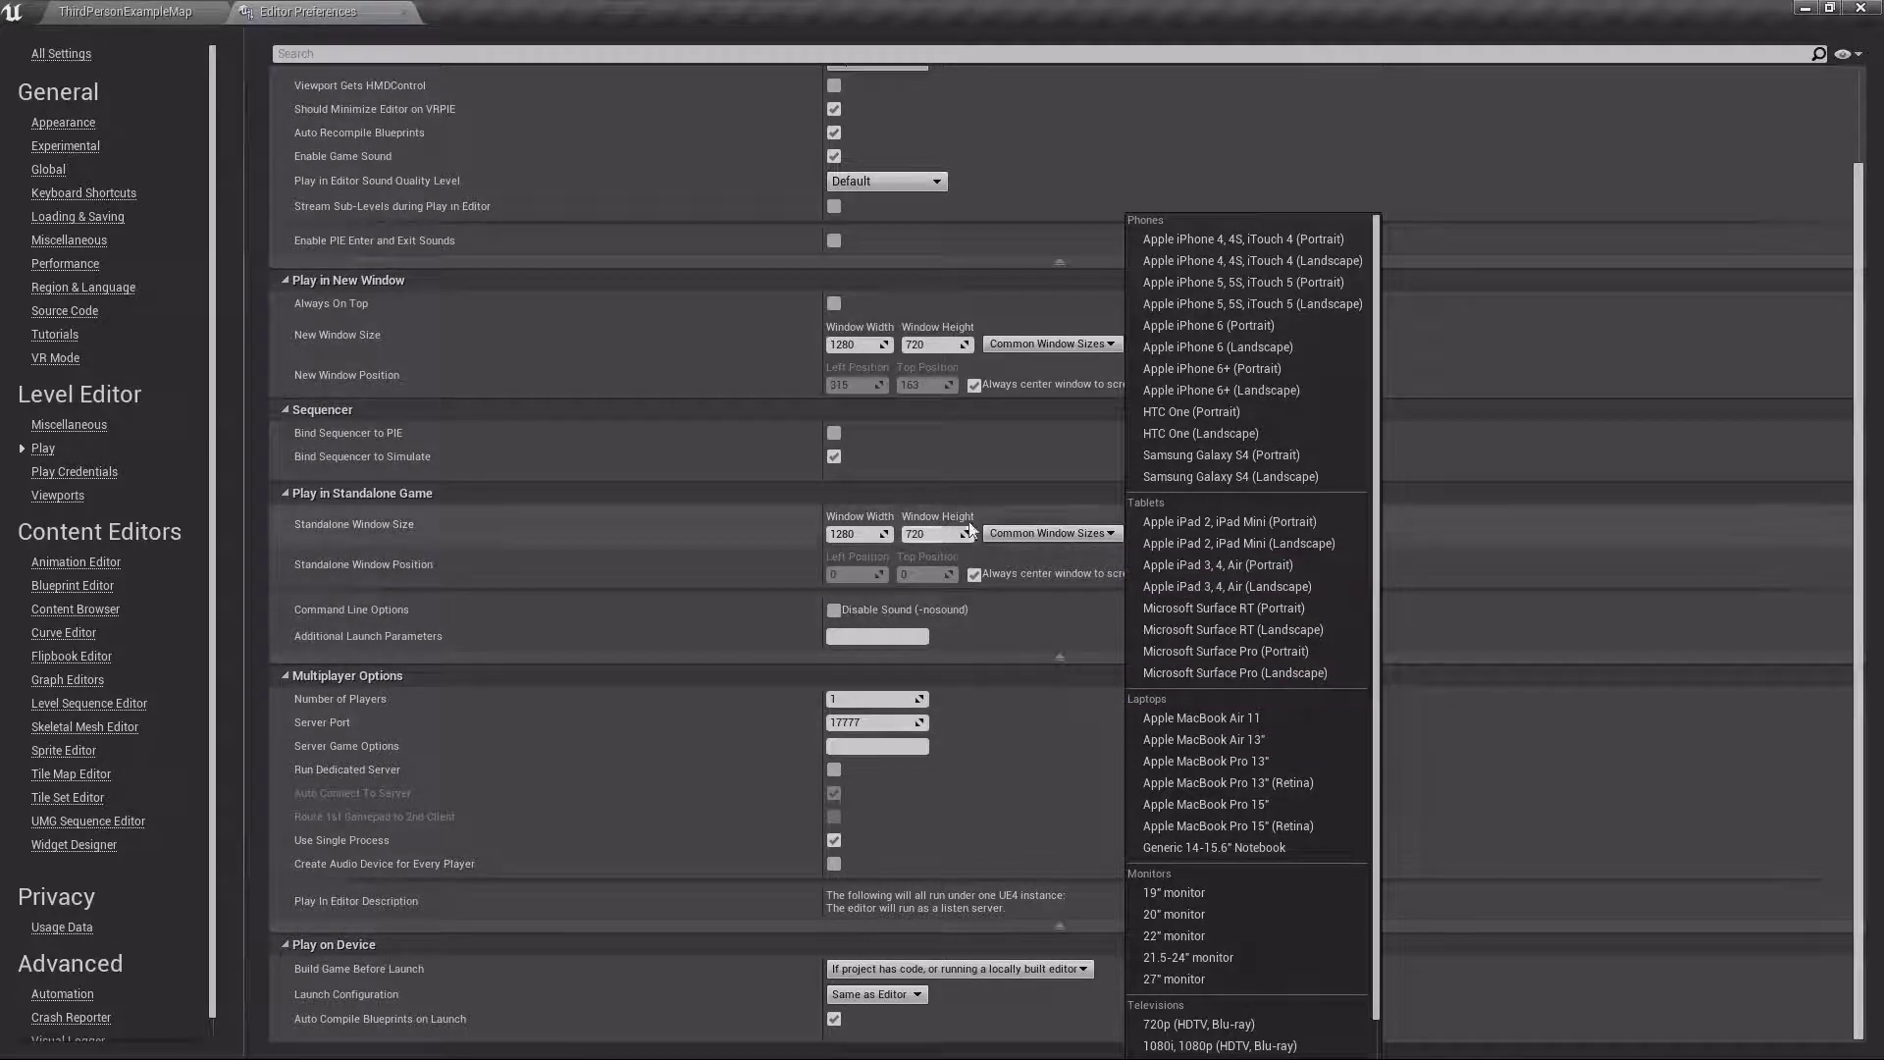
pyautogui.click(869, 687)
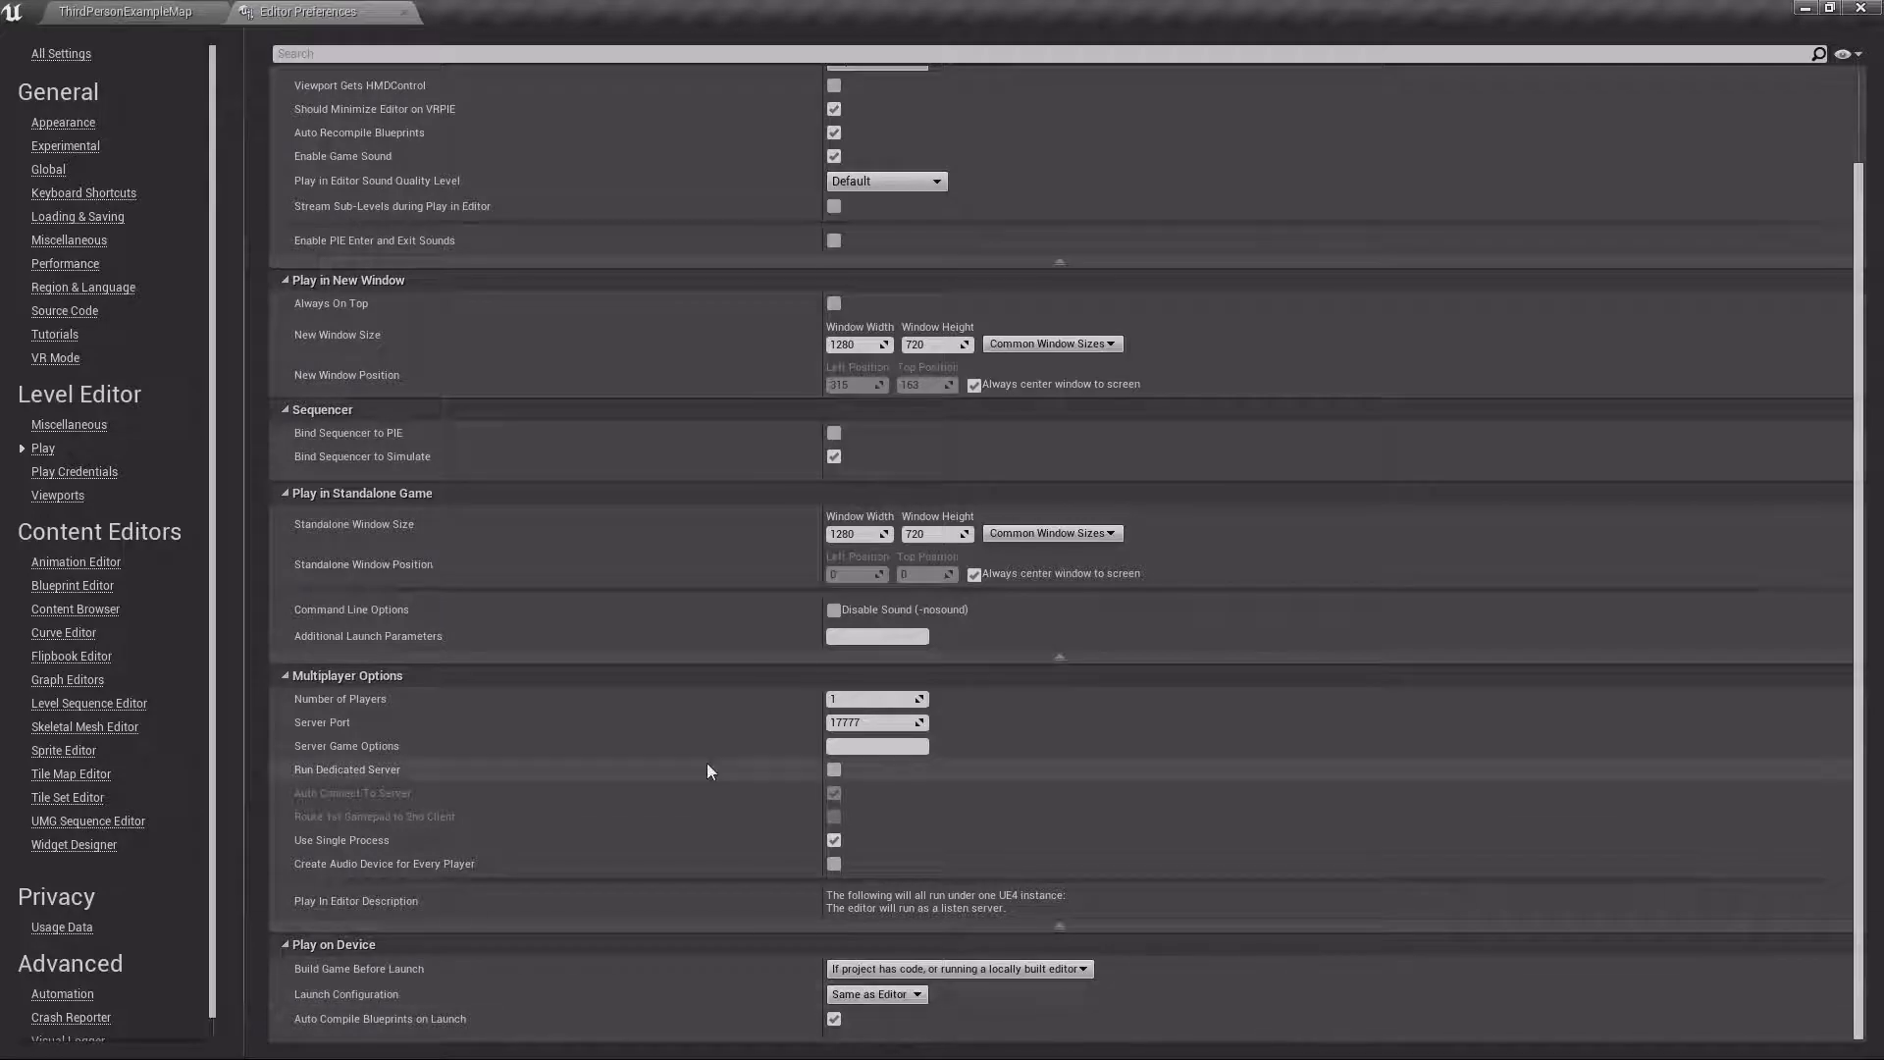
# Look over the Level Editor's Viewports preferences, including the Flight Camera Control Type choices, Look and Feel, and Grid Snapping
pyautogui.click(58, 496)
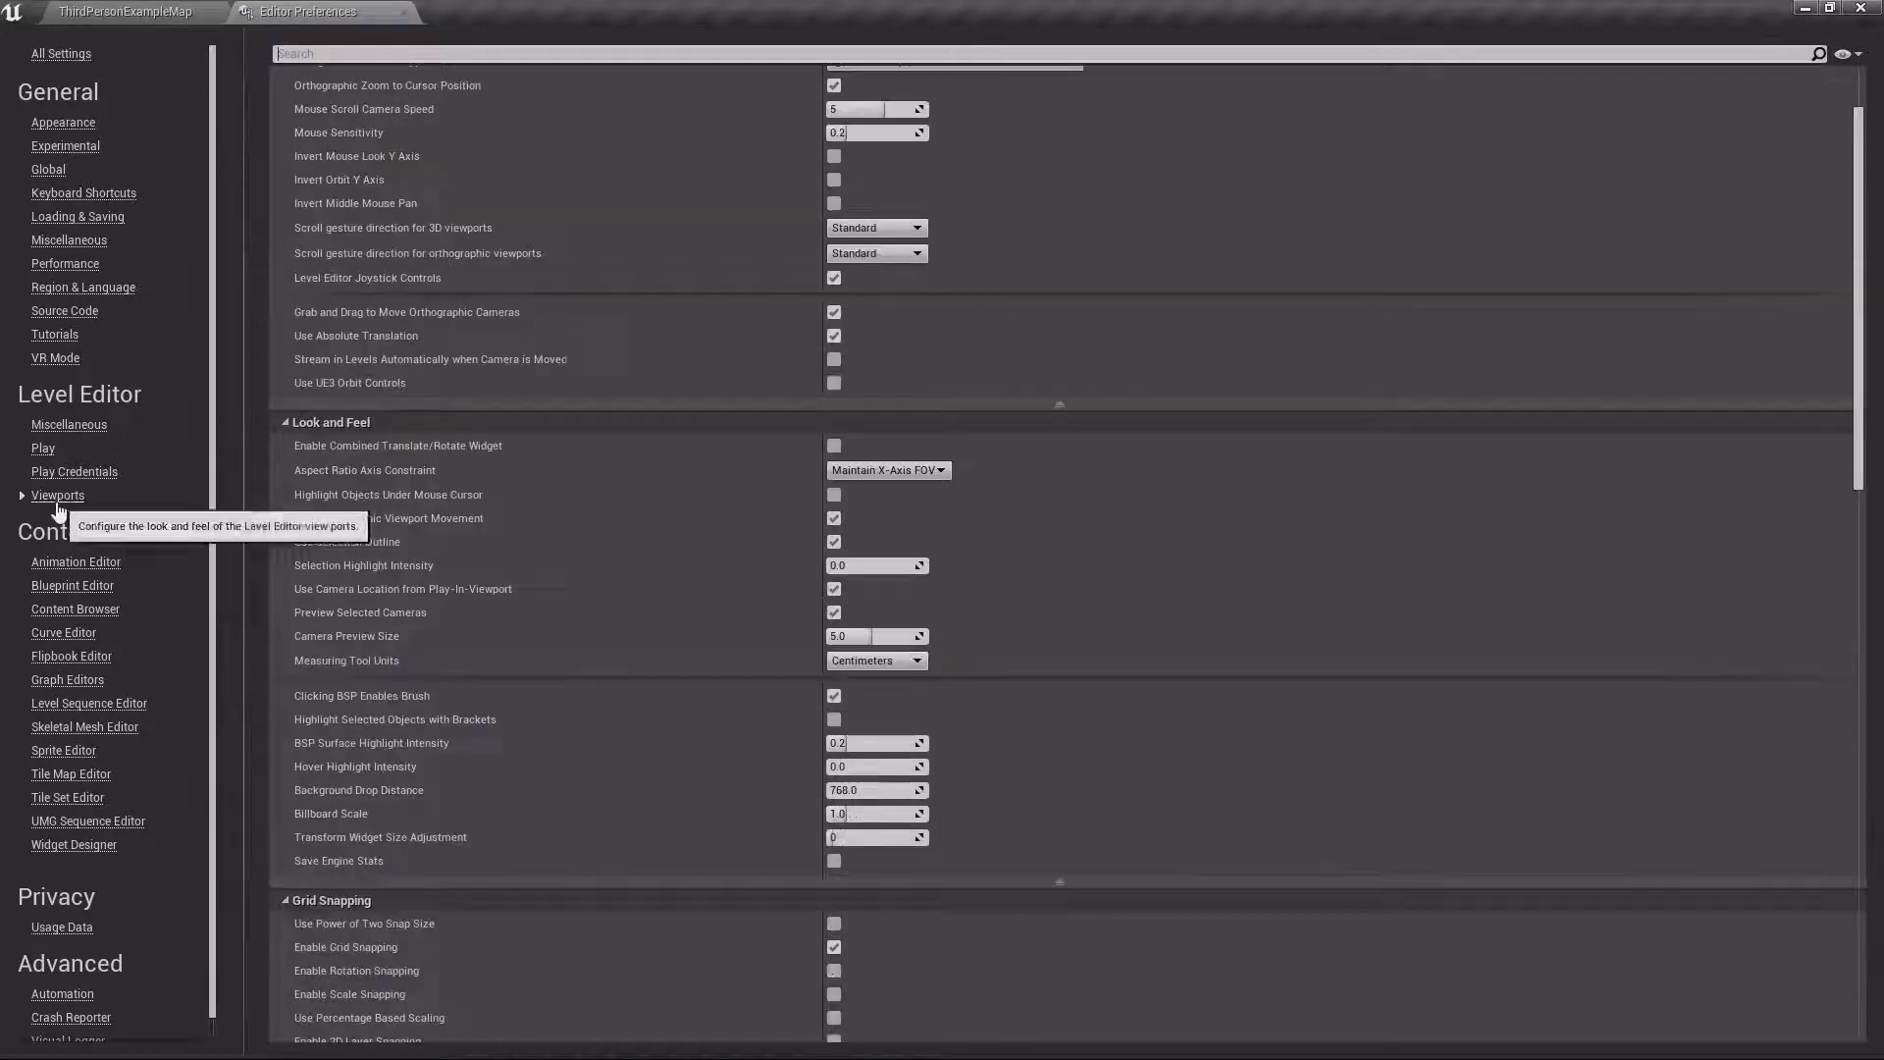
pyautogui.scroll(3, 615, 583)
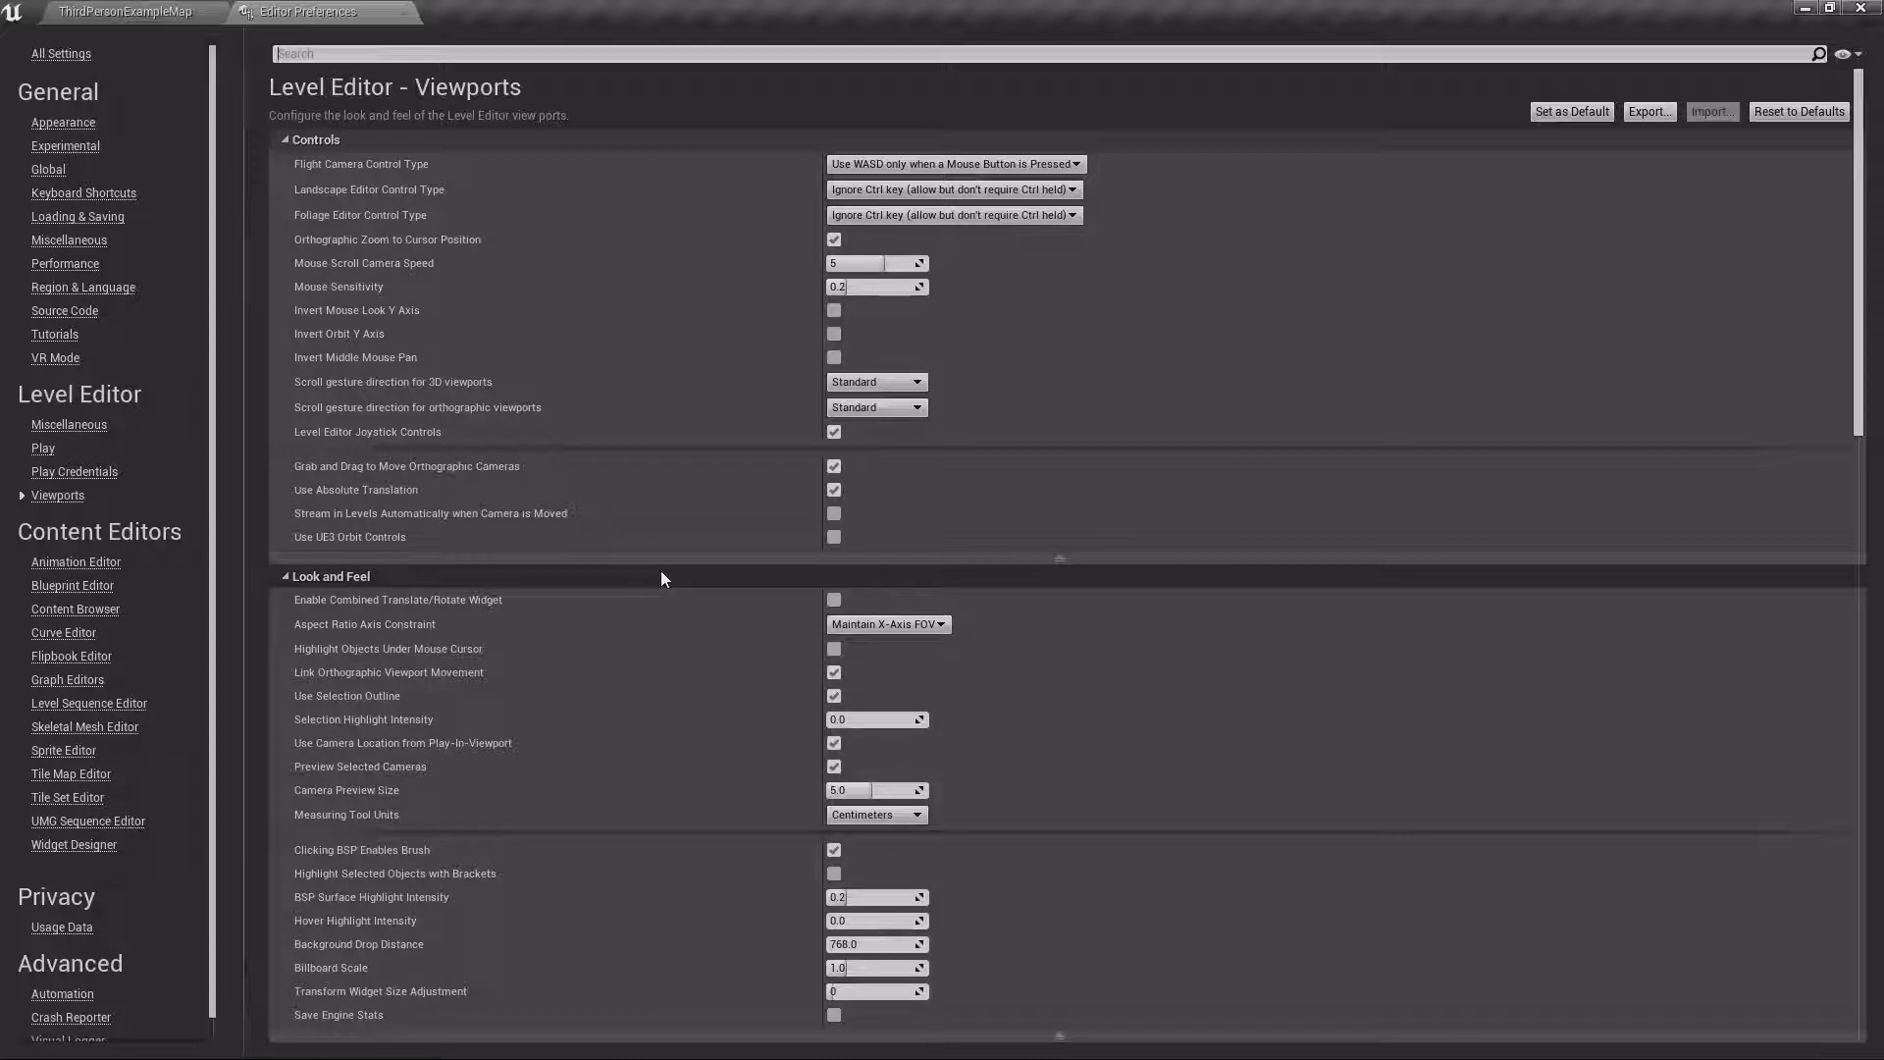
pyautogui.click(882, 166)
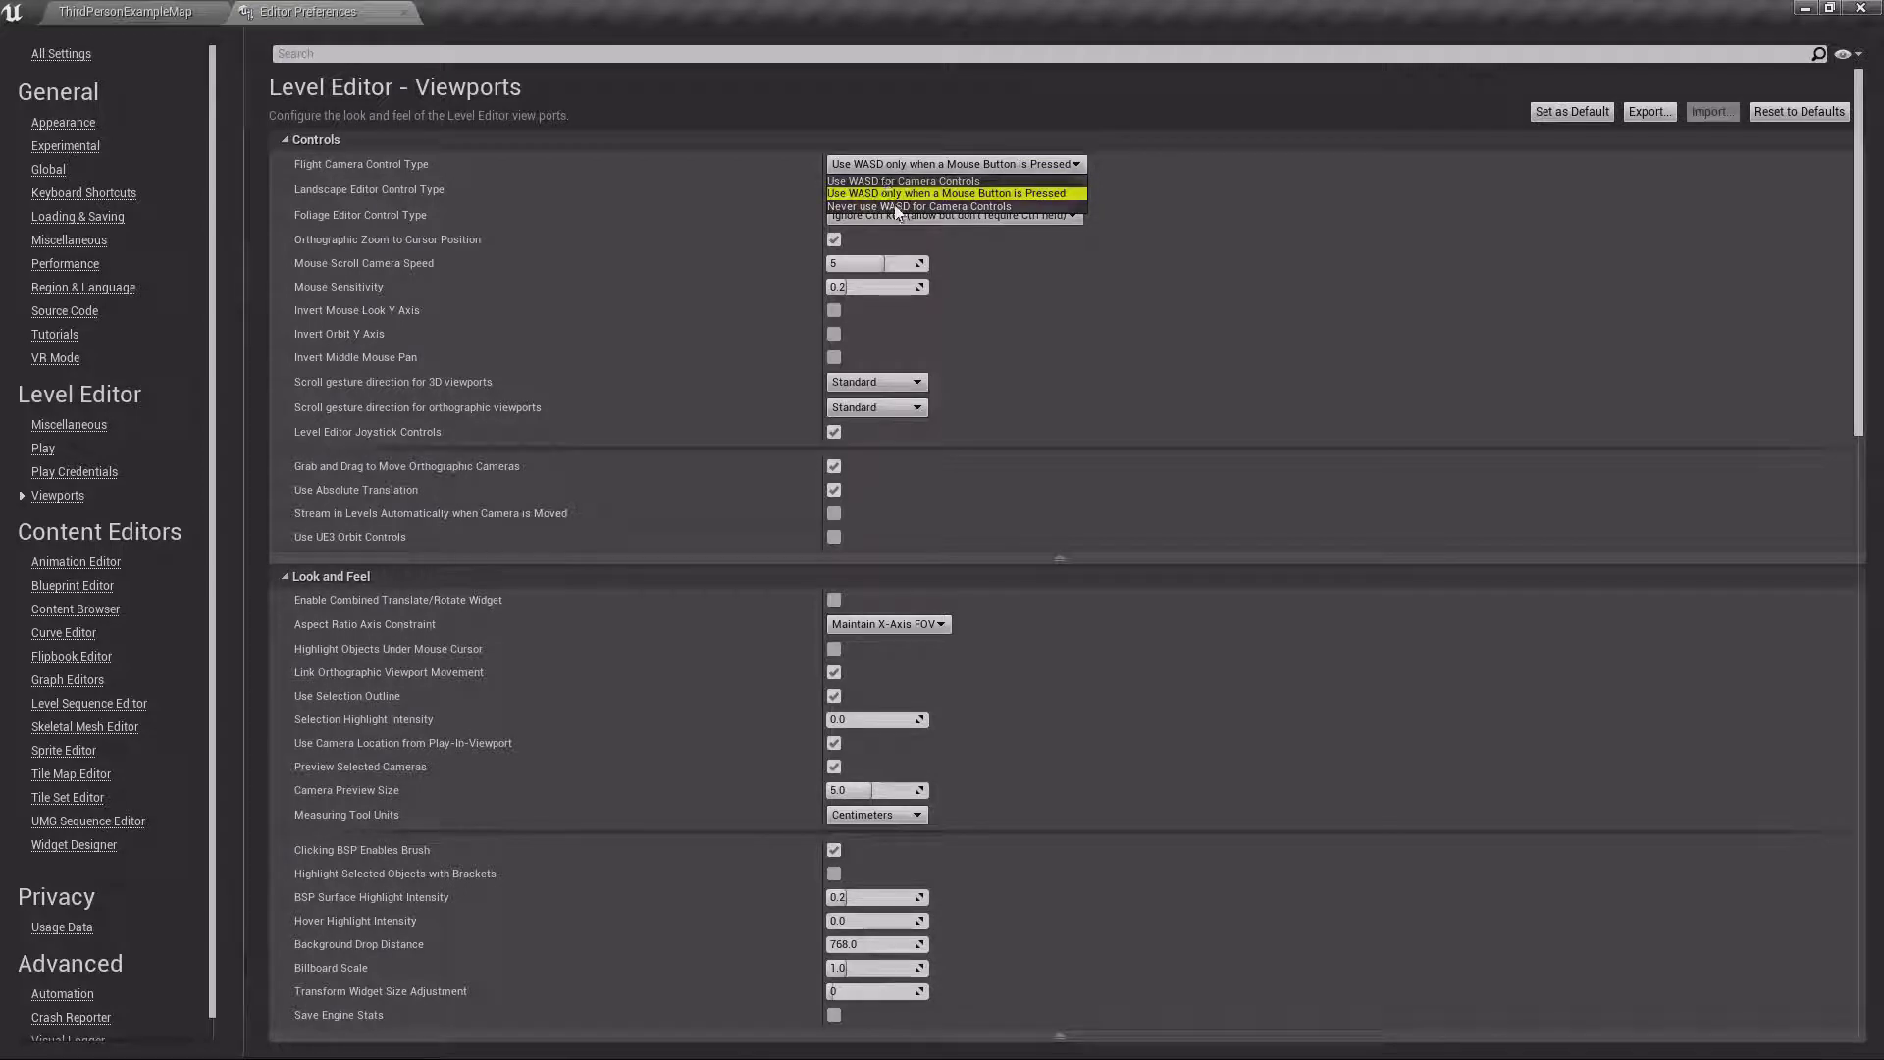
pyautogui.click(883, 164)
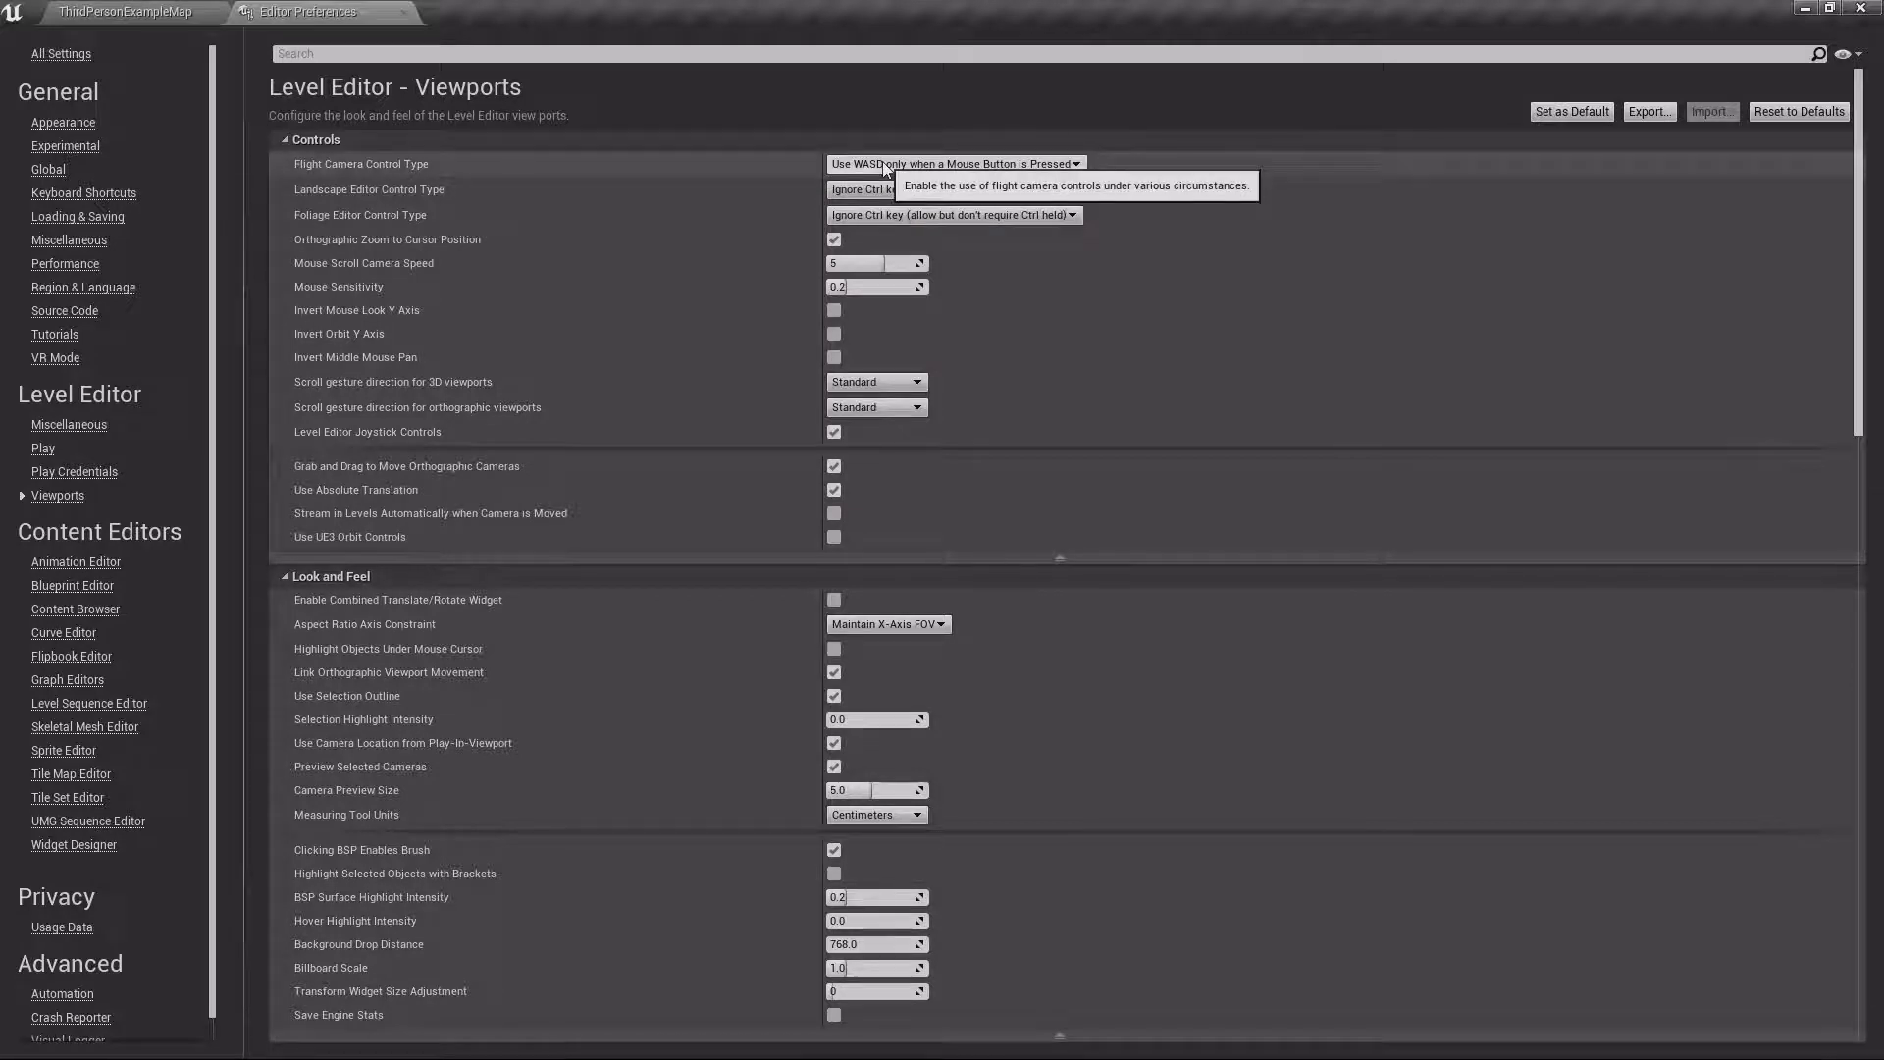
pyautogui.scroll(-5, 775, 623)
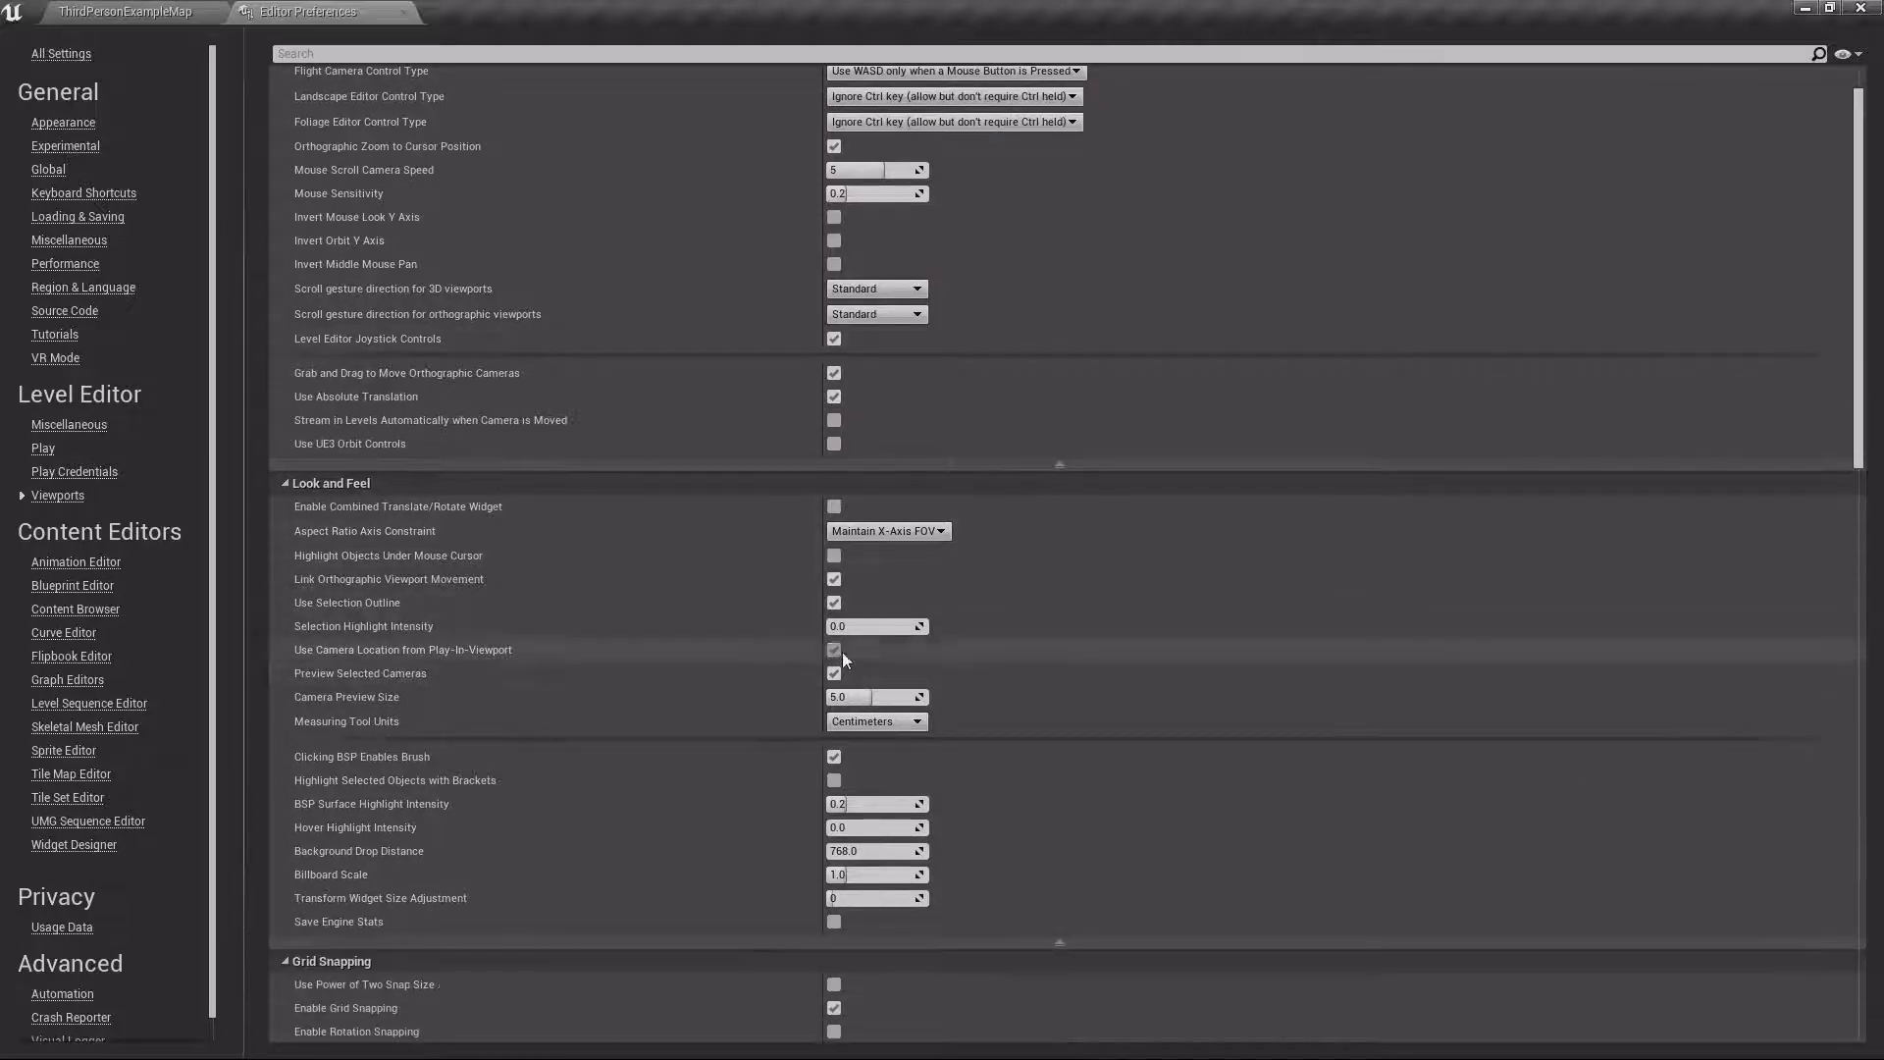
pyautogui.scroll(-1, 981, 666)
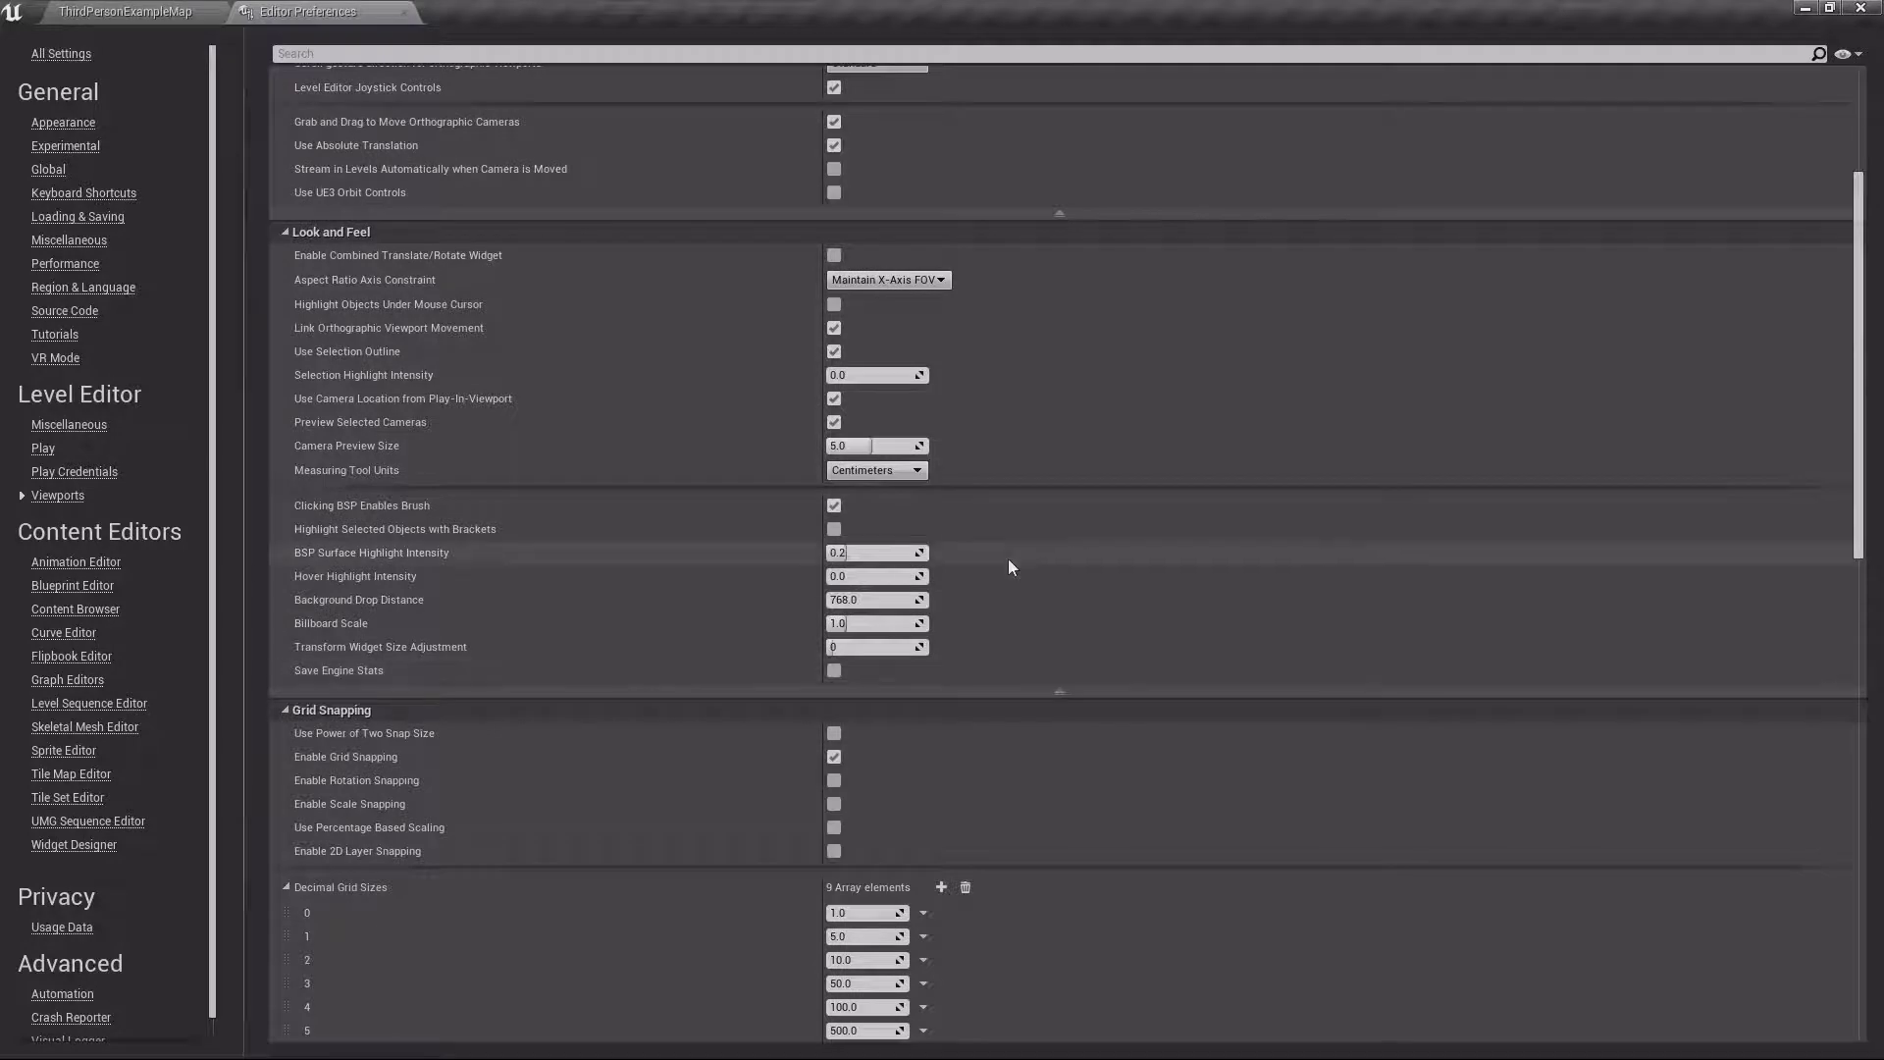
pyautogui.scroll(-2, 1021, 629)
pyautogui.scroll(-2, 587, 503)
pyautogui.scroll(-3, 746, 426)
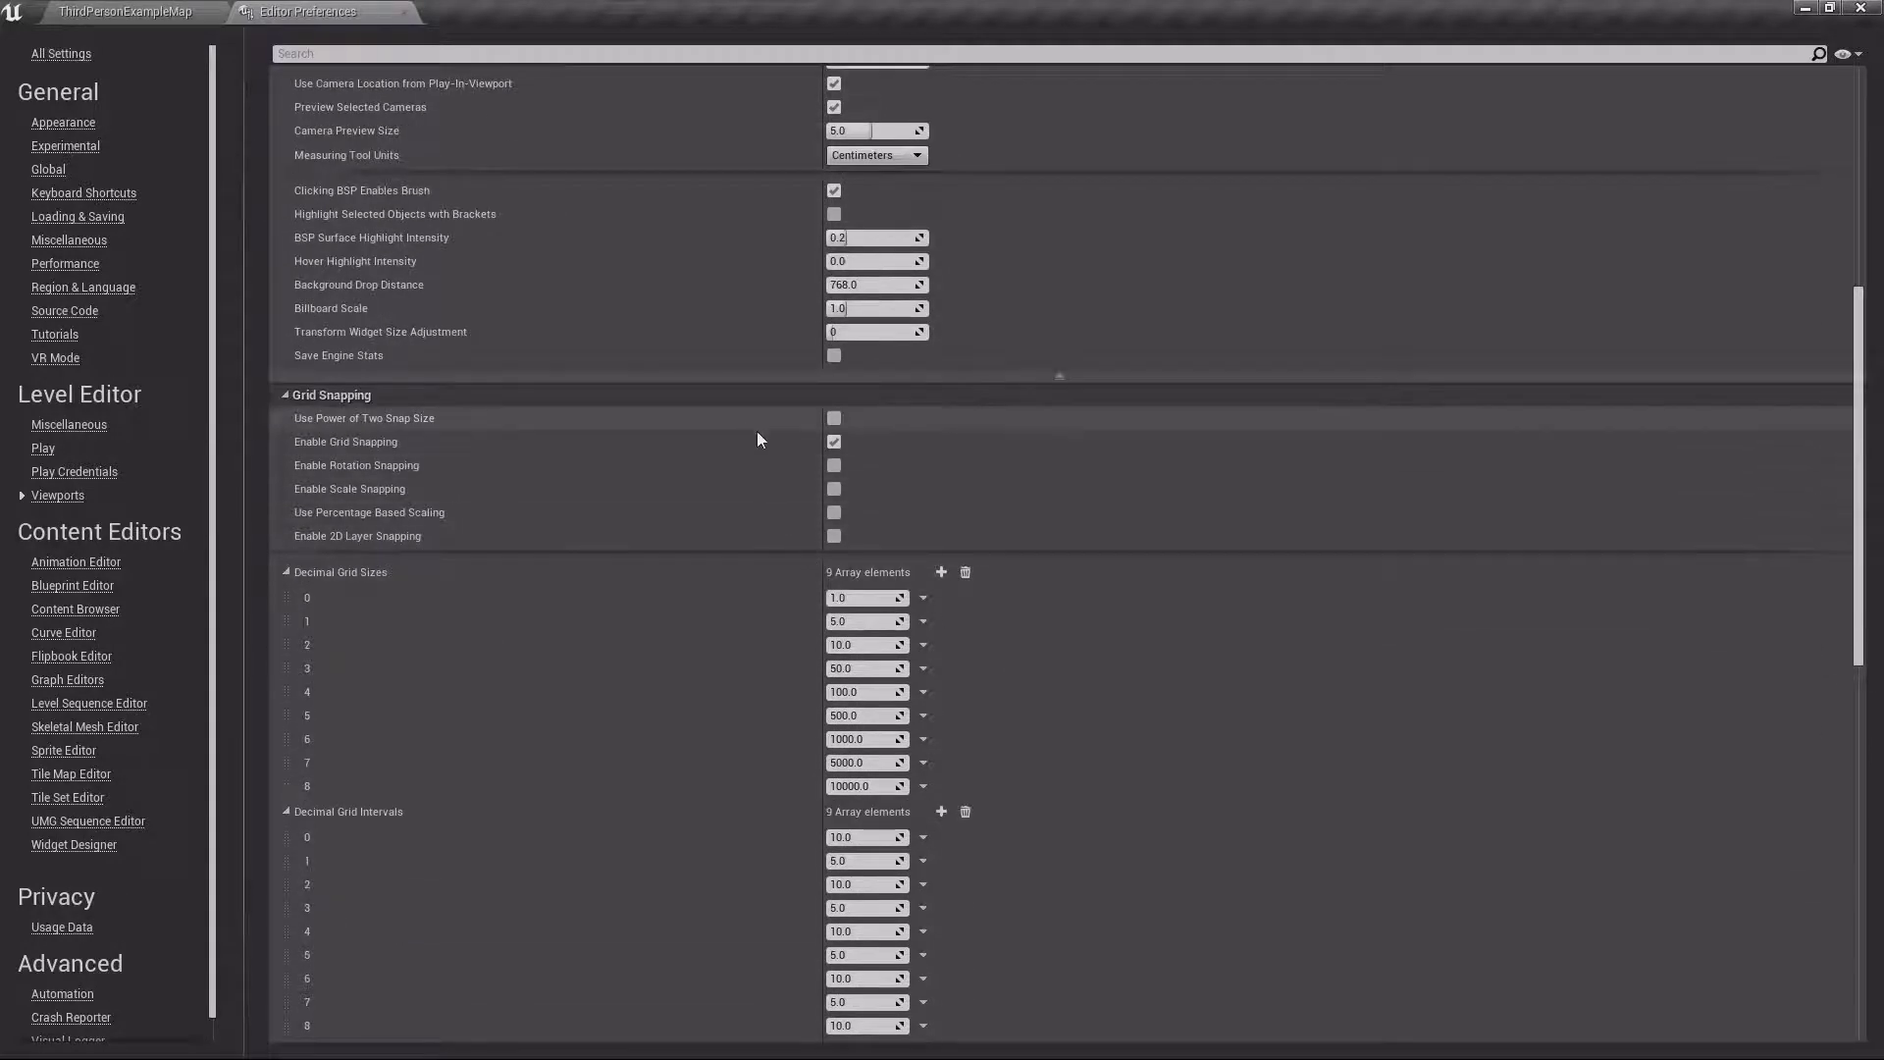
pyautogui.scroll(1, 851, 691)
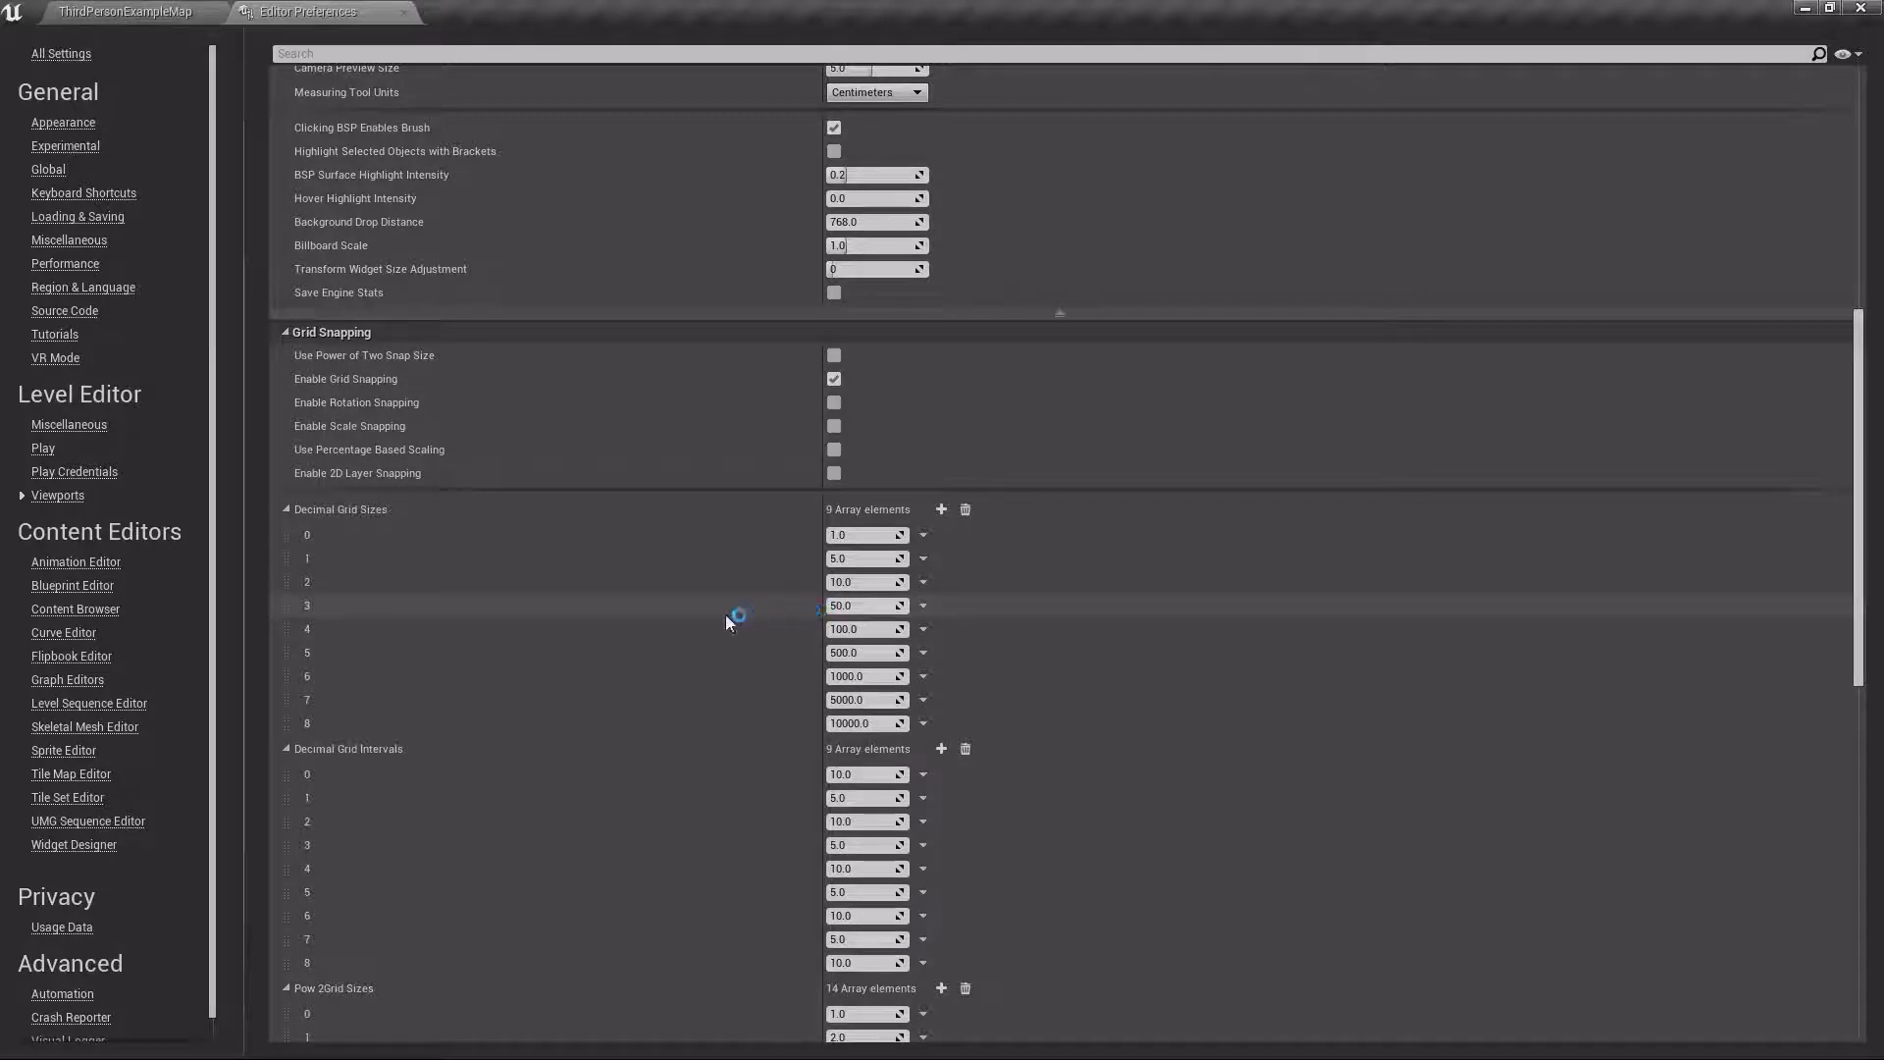
# Look over the Content Editors preferences for Blueprint Editor, Graph Editors, UMG Sequence Editor and Widget Designer
pyautogui.click(74, 586)
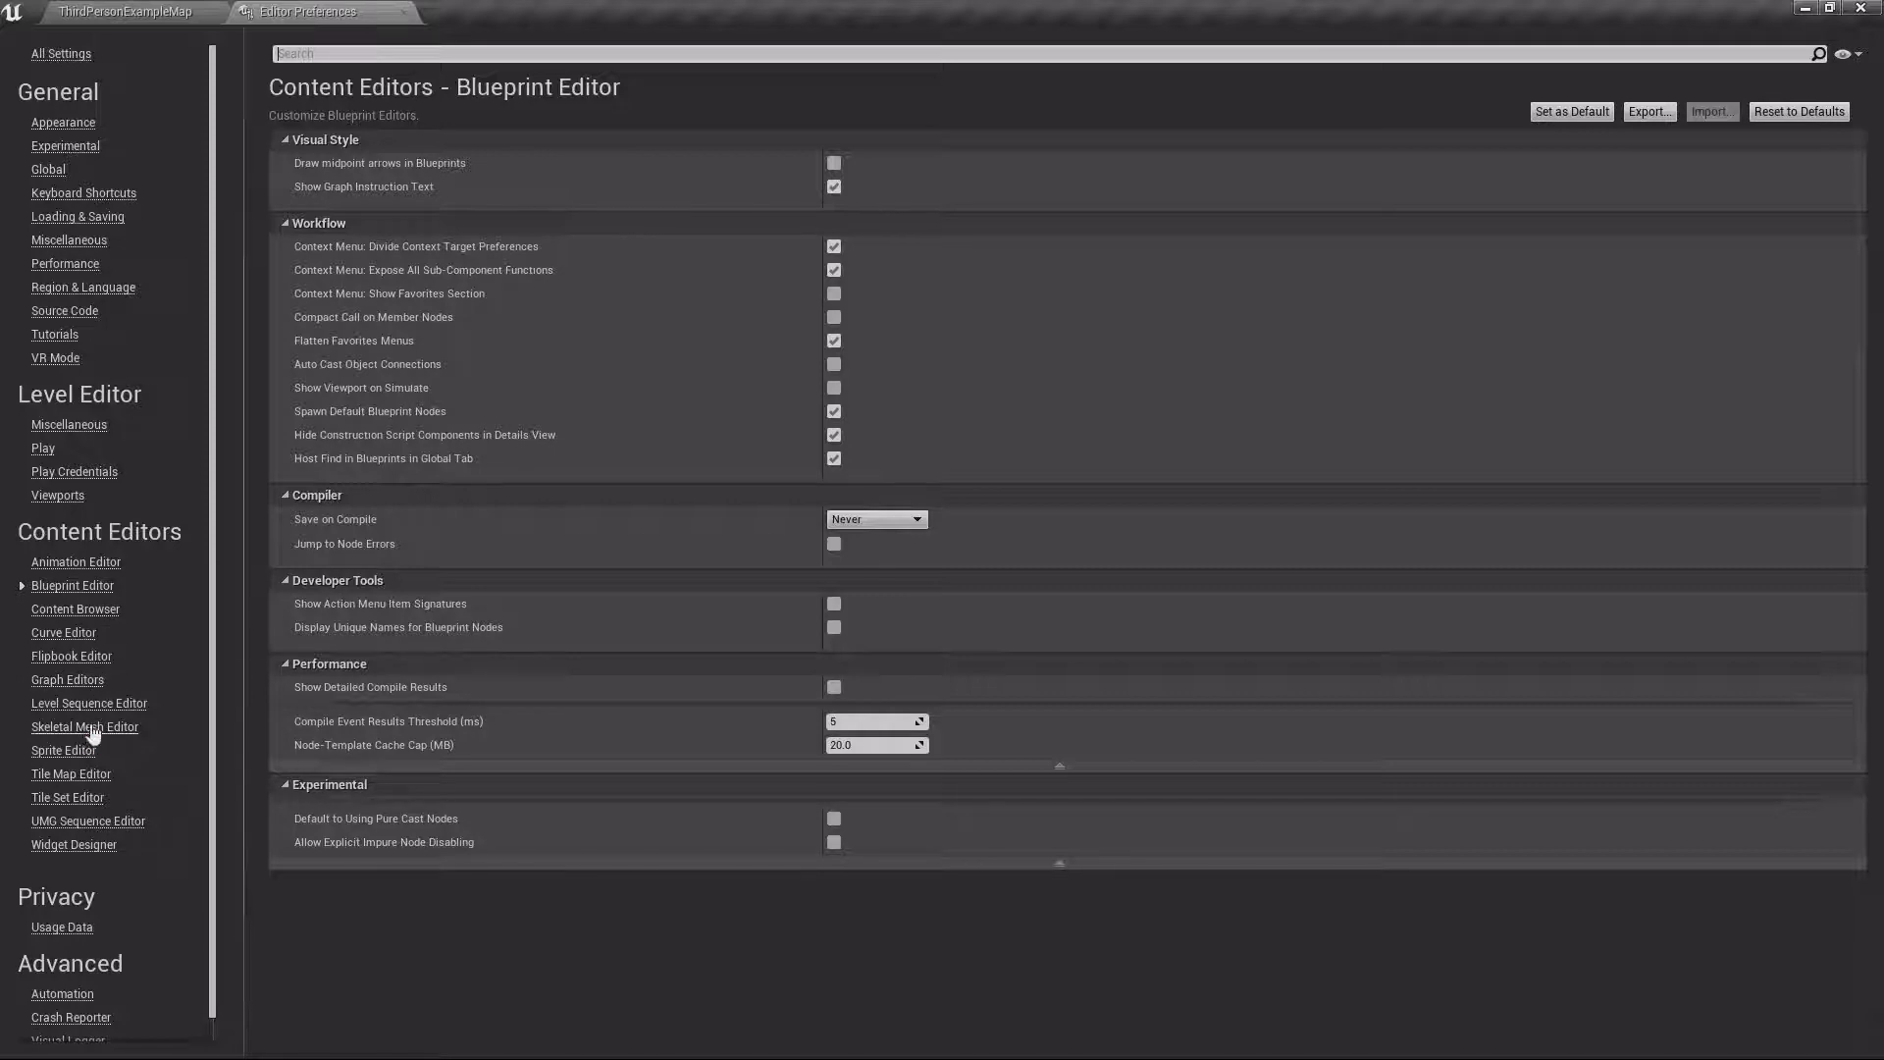
pyautogui.click(73, 682)
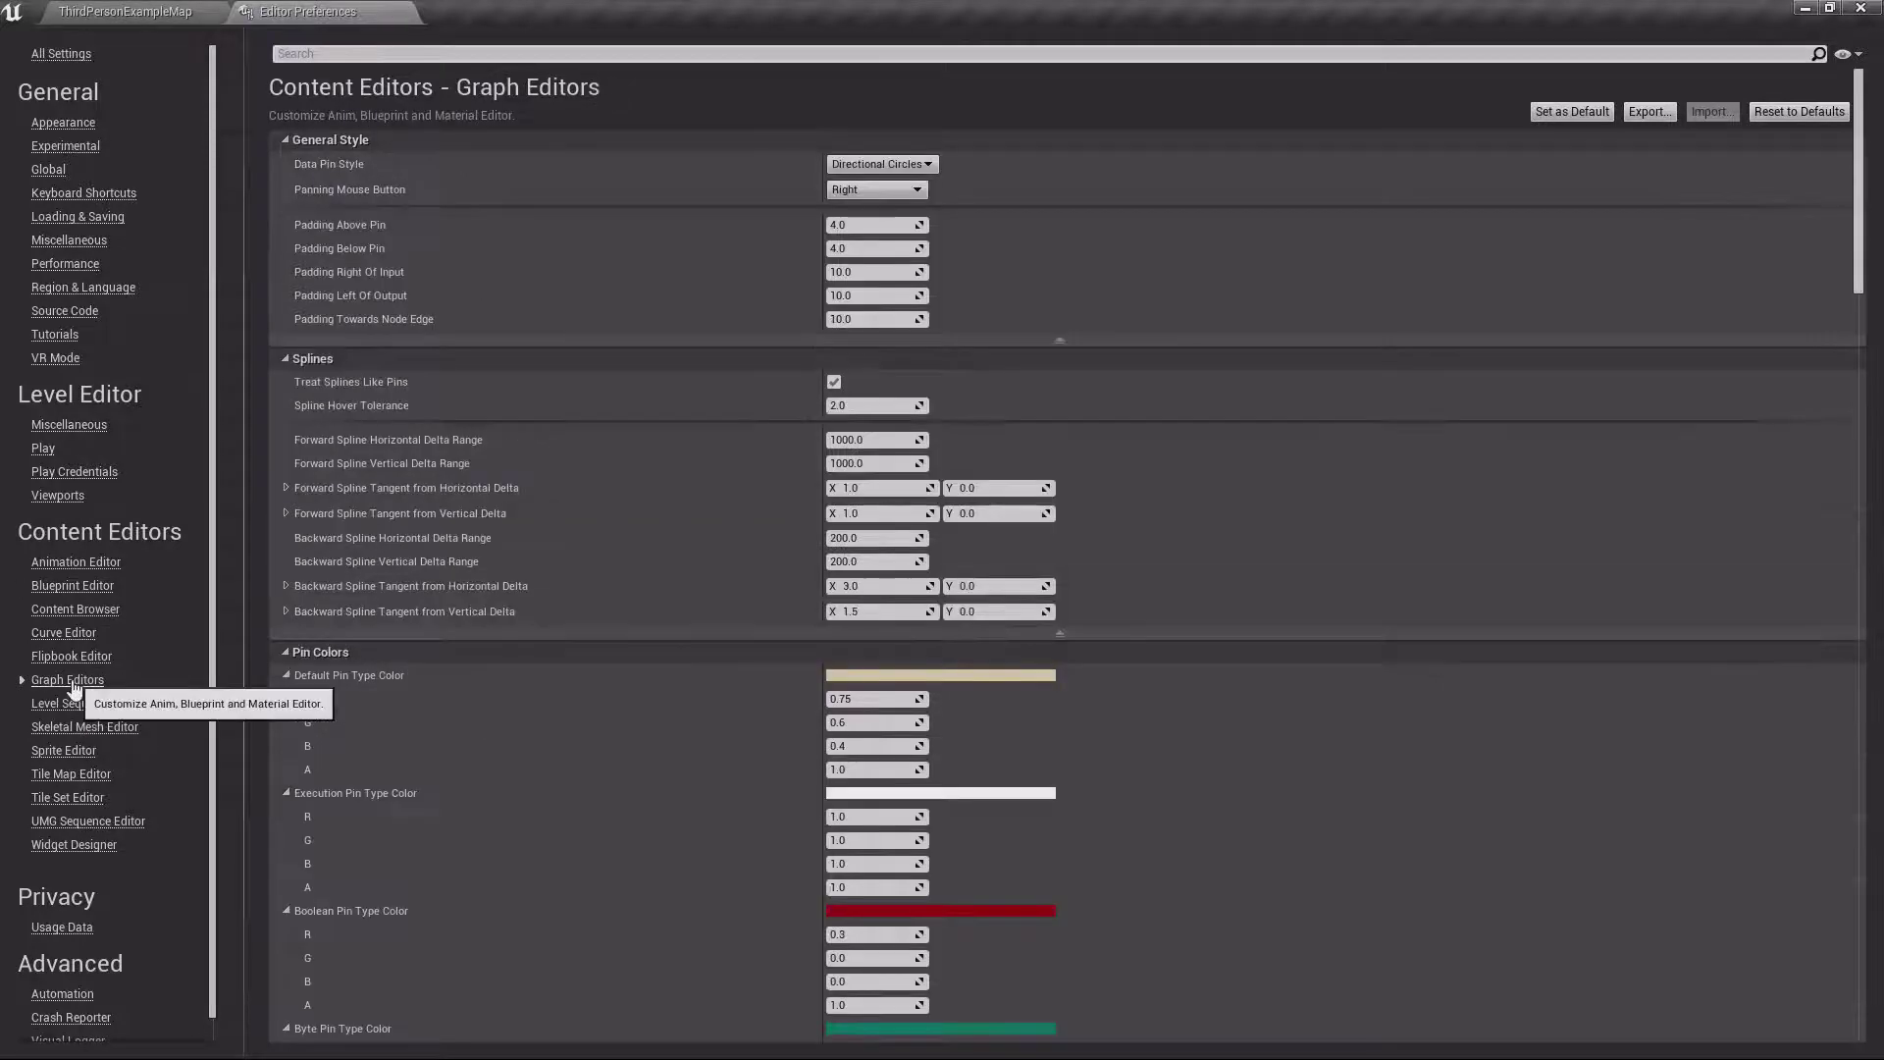
pyautogui.click(90, 822)
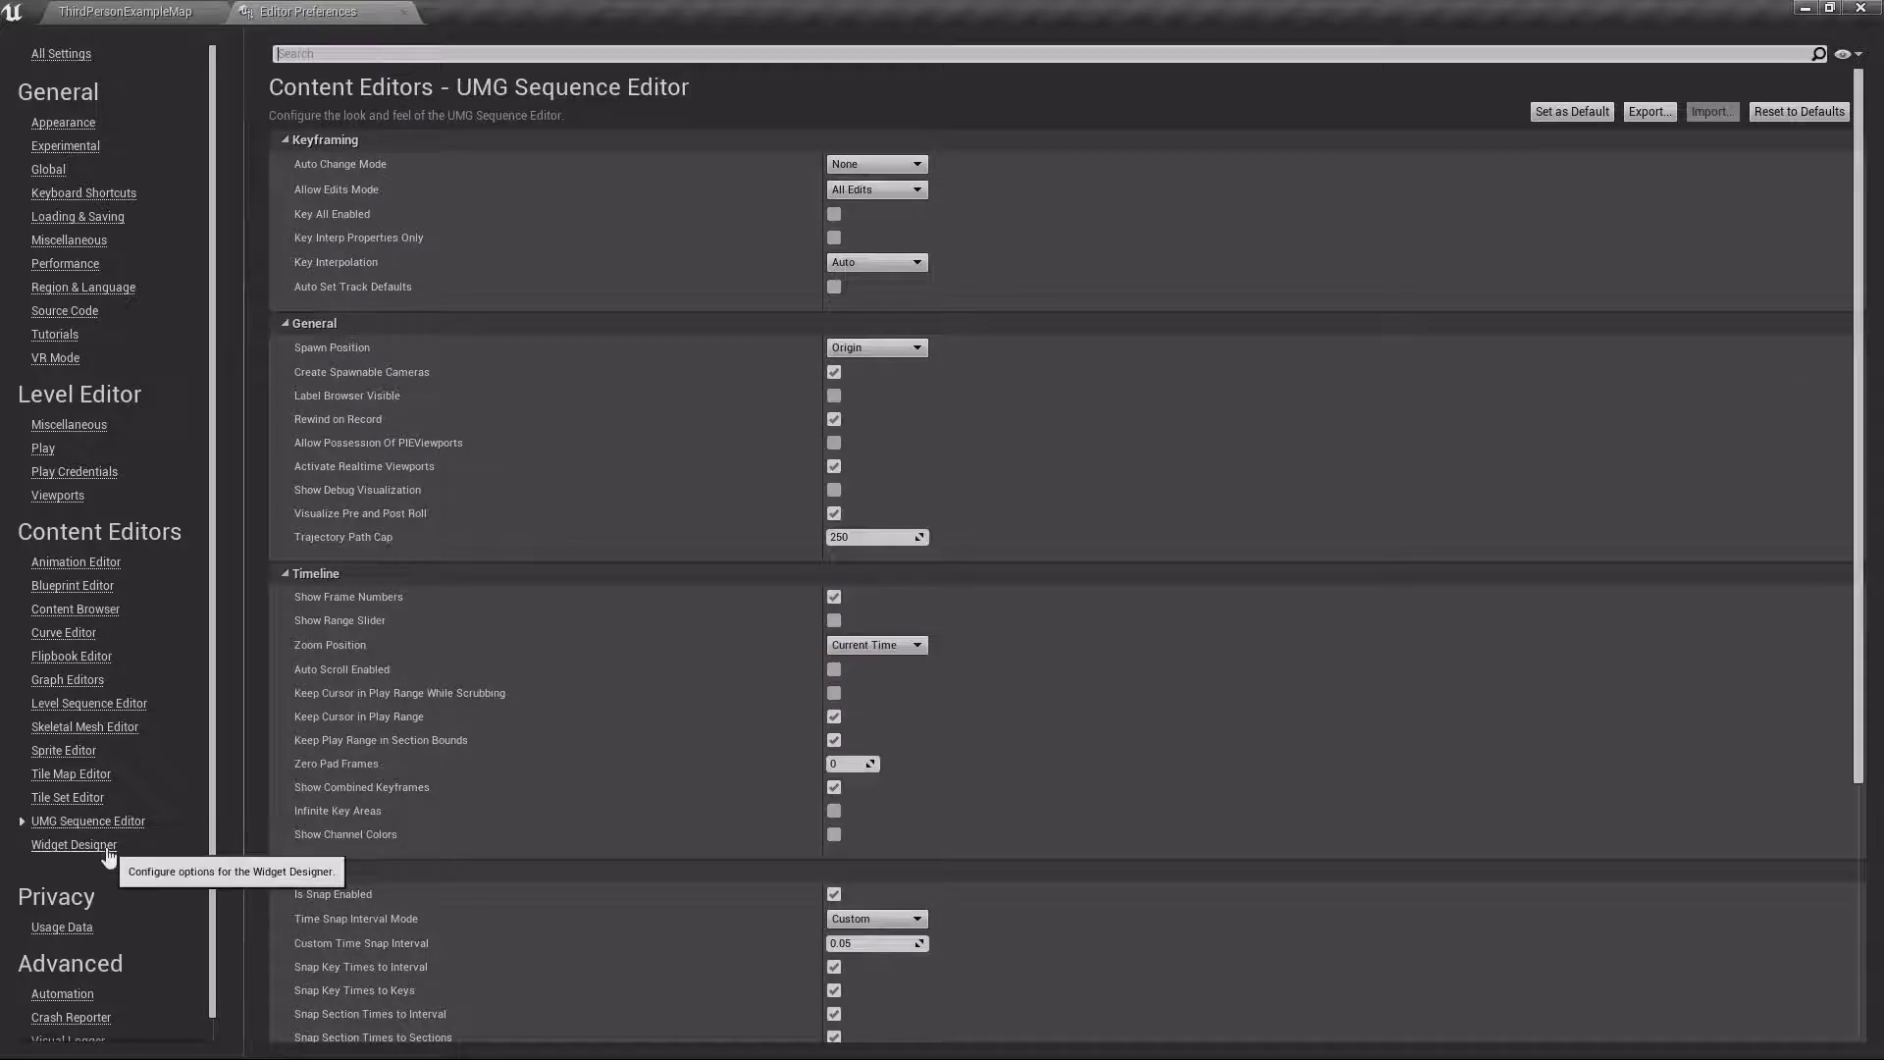
pyautogui.click(98, 847)
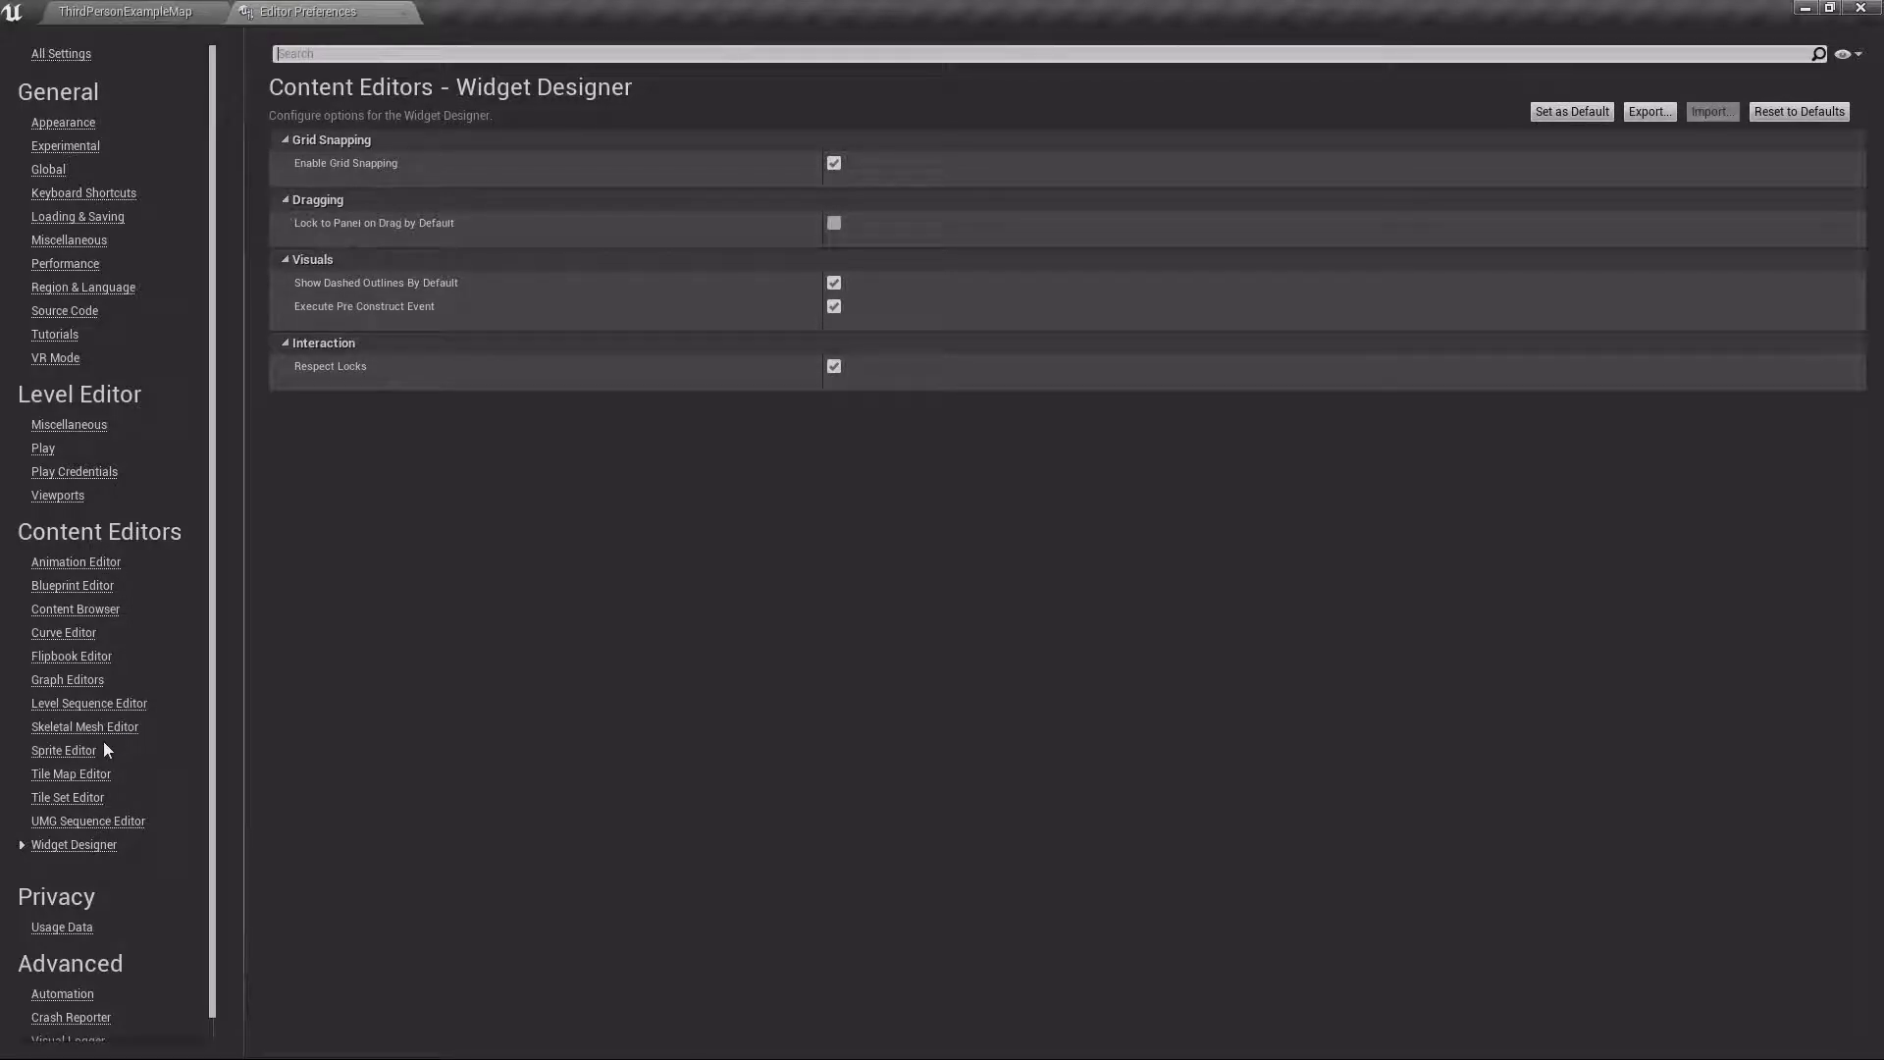
# Look over the Privacy preferences for Usage Data and the Advanced preferences for Automation, Crash Reporter and Visual Logger
pyautogui.click(59, 926)
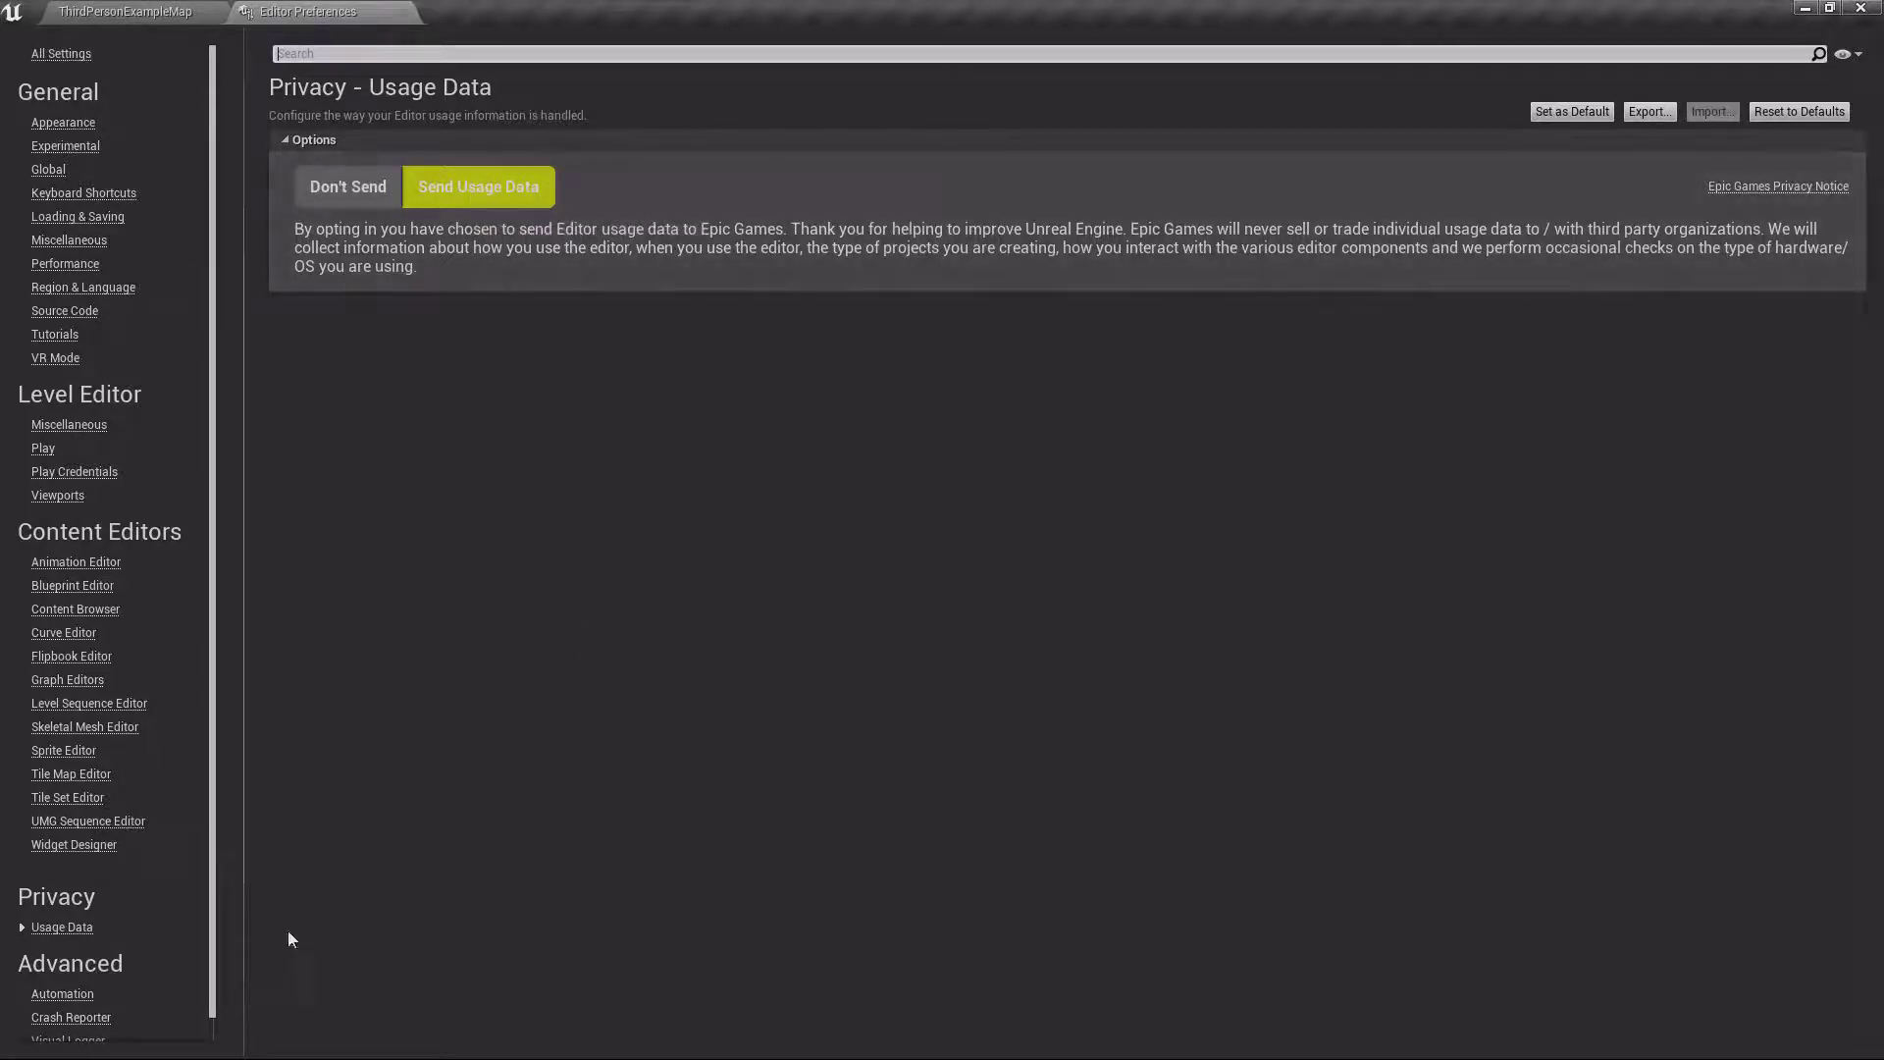
pyautogui.scroll(-1, 165, 928)
pyautogui.click(69, 971)
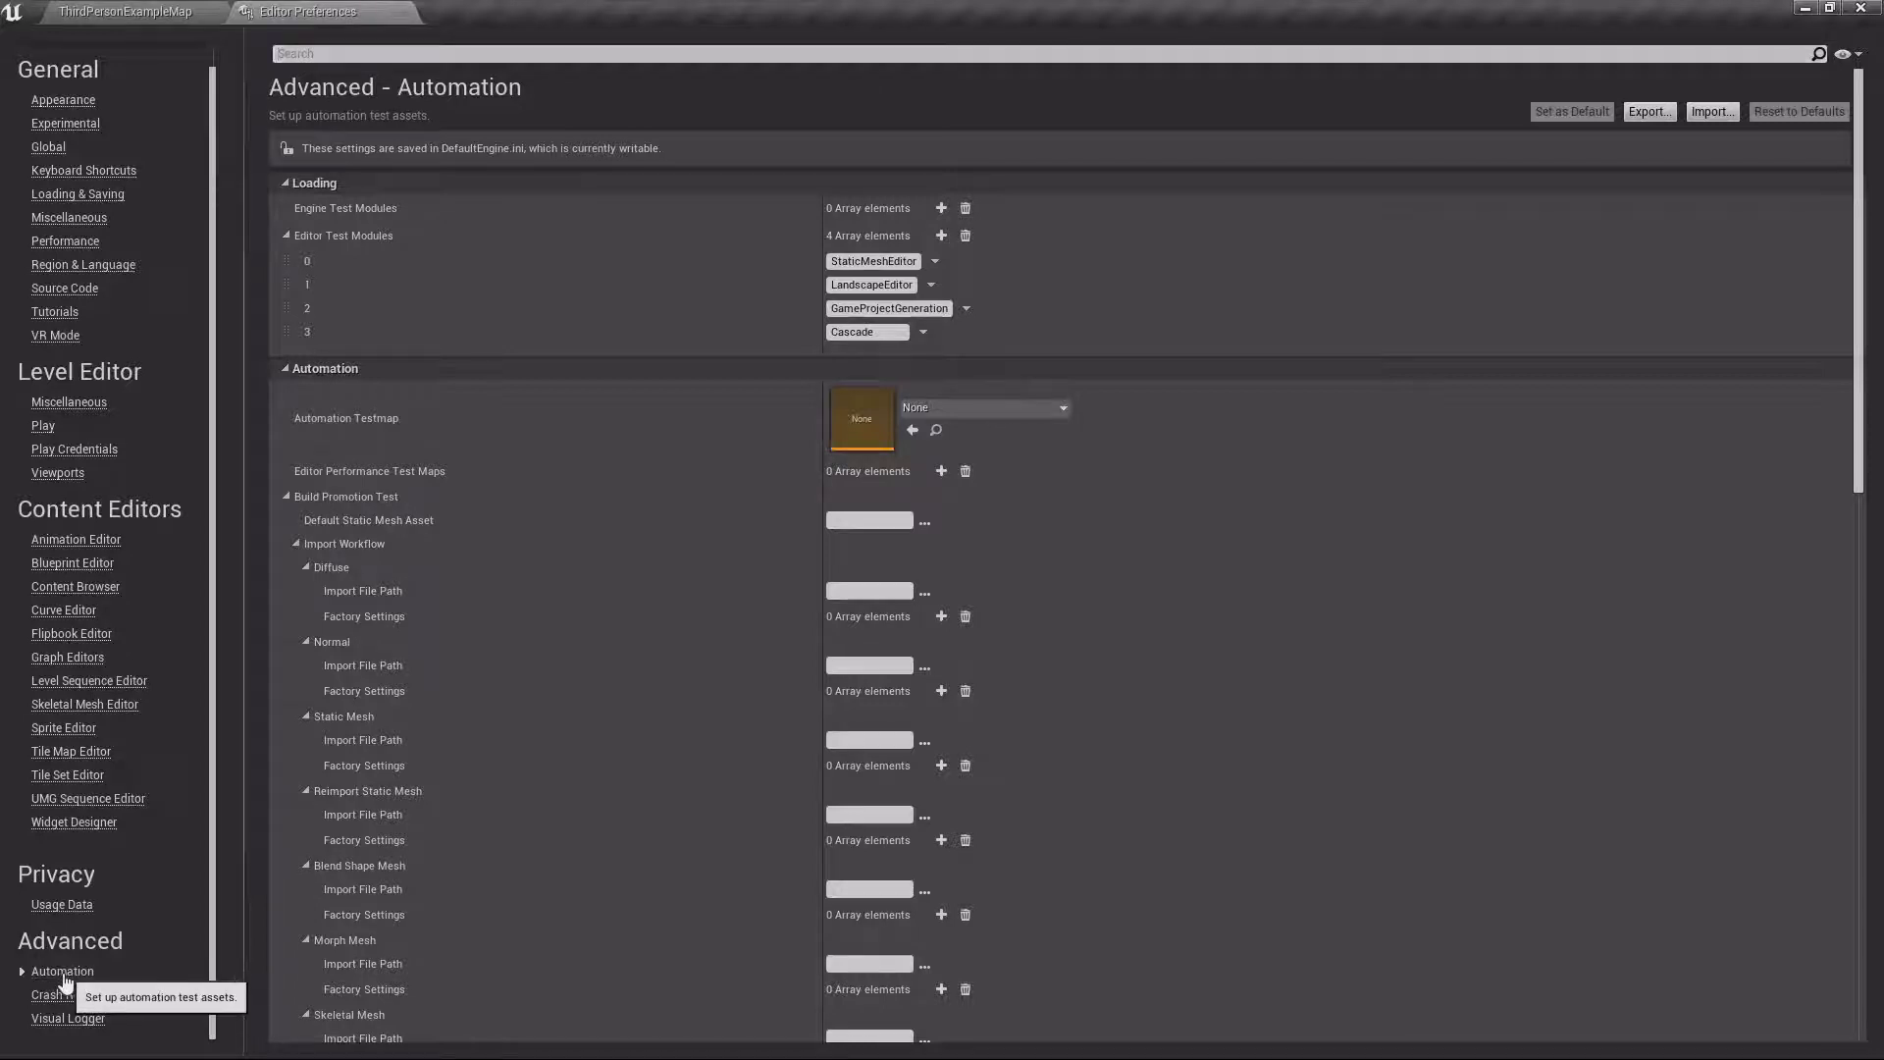
pyautogui.click(86, 997)
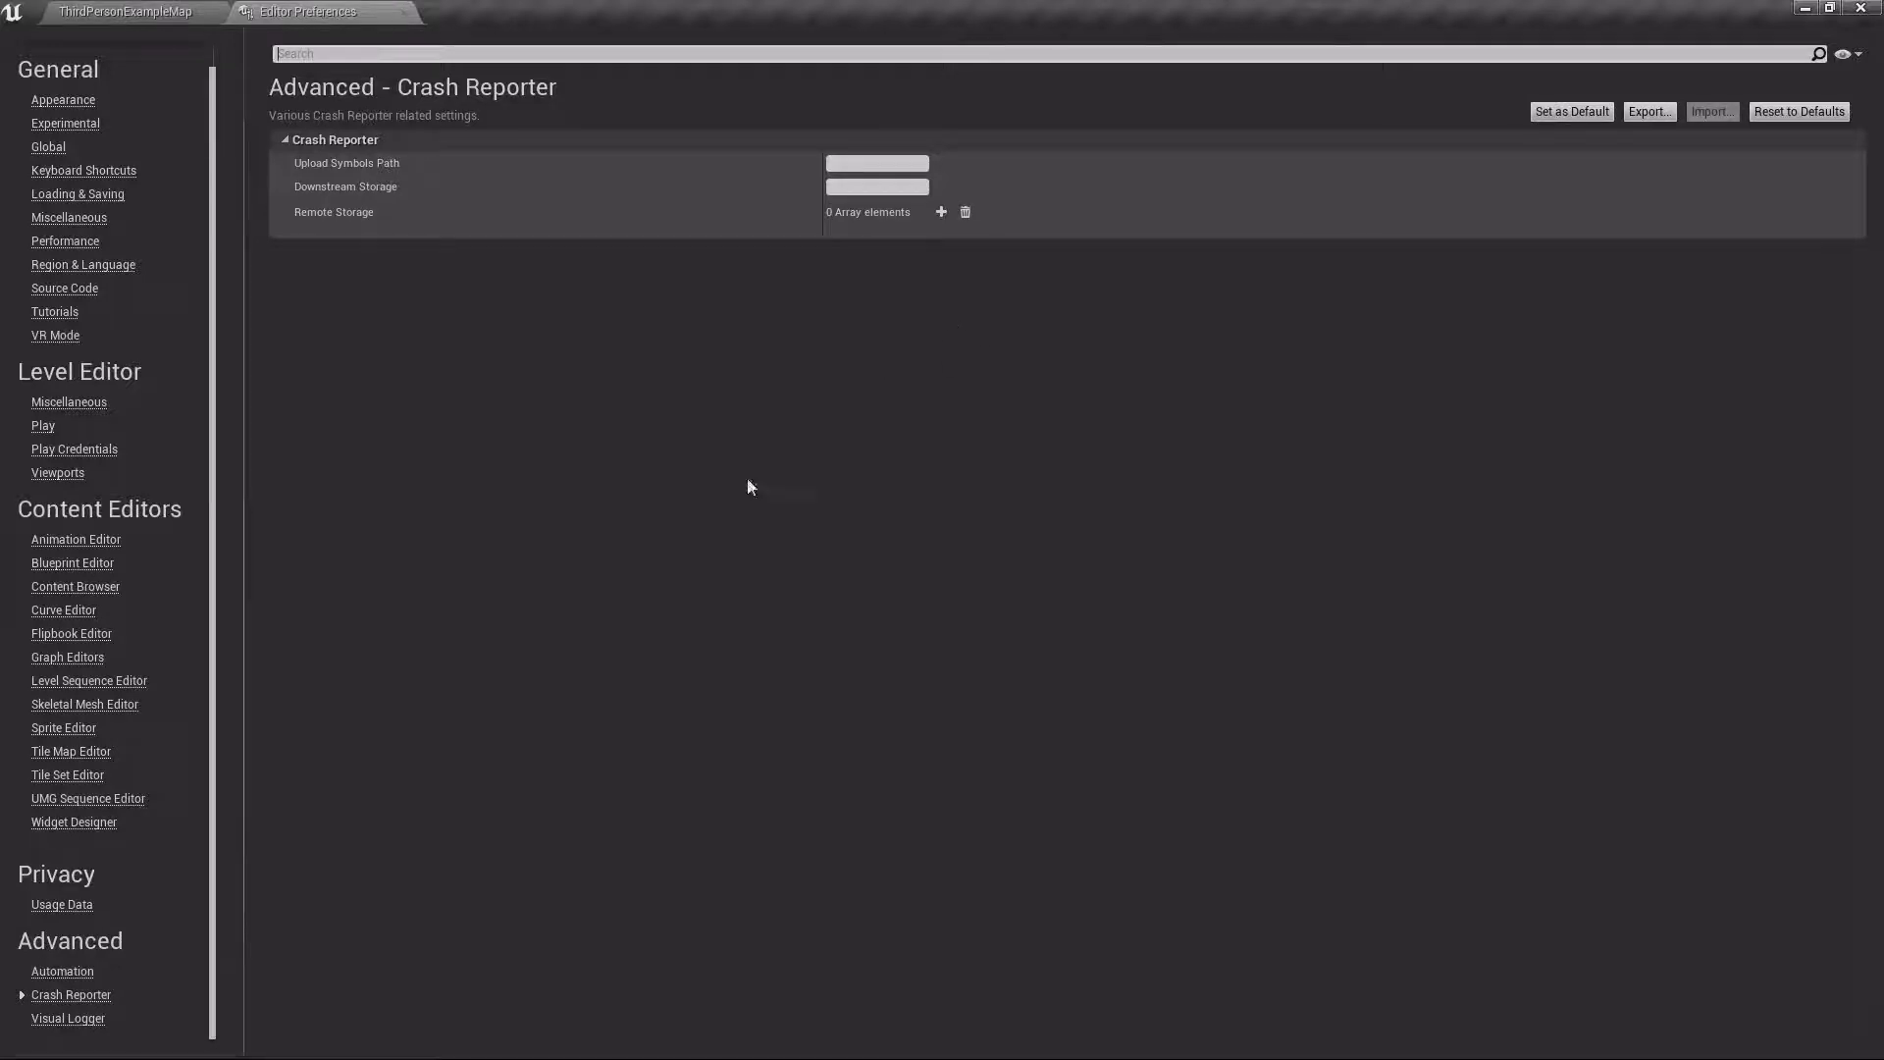
pyautogui.click(79, 1020)
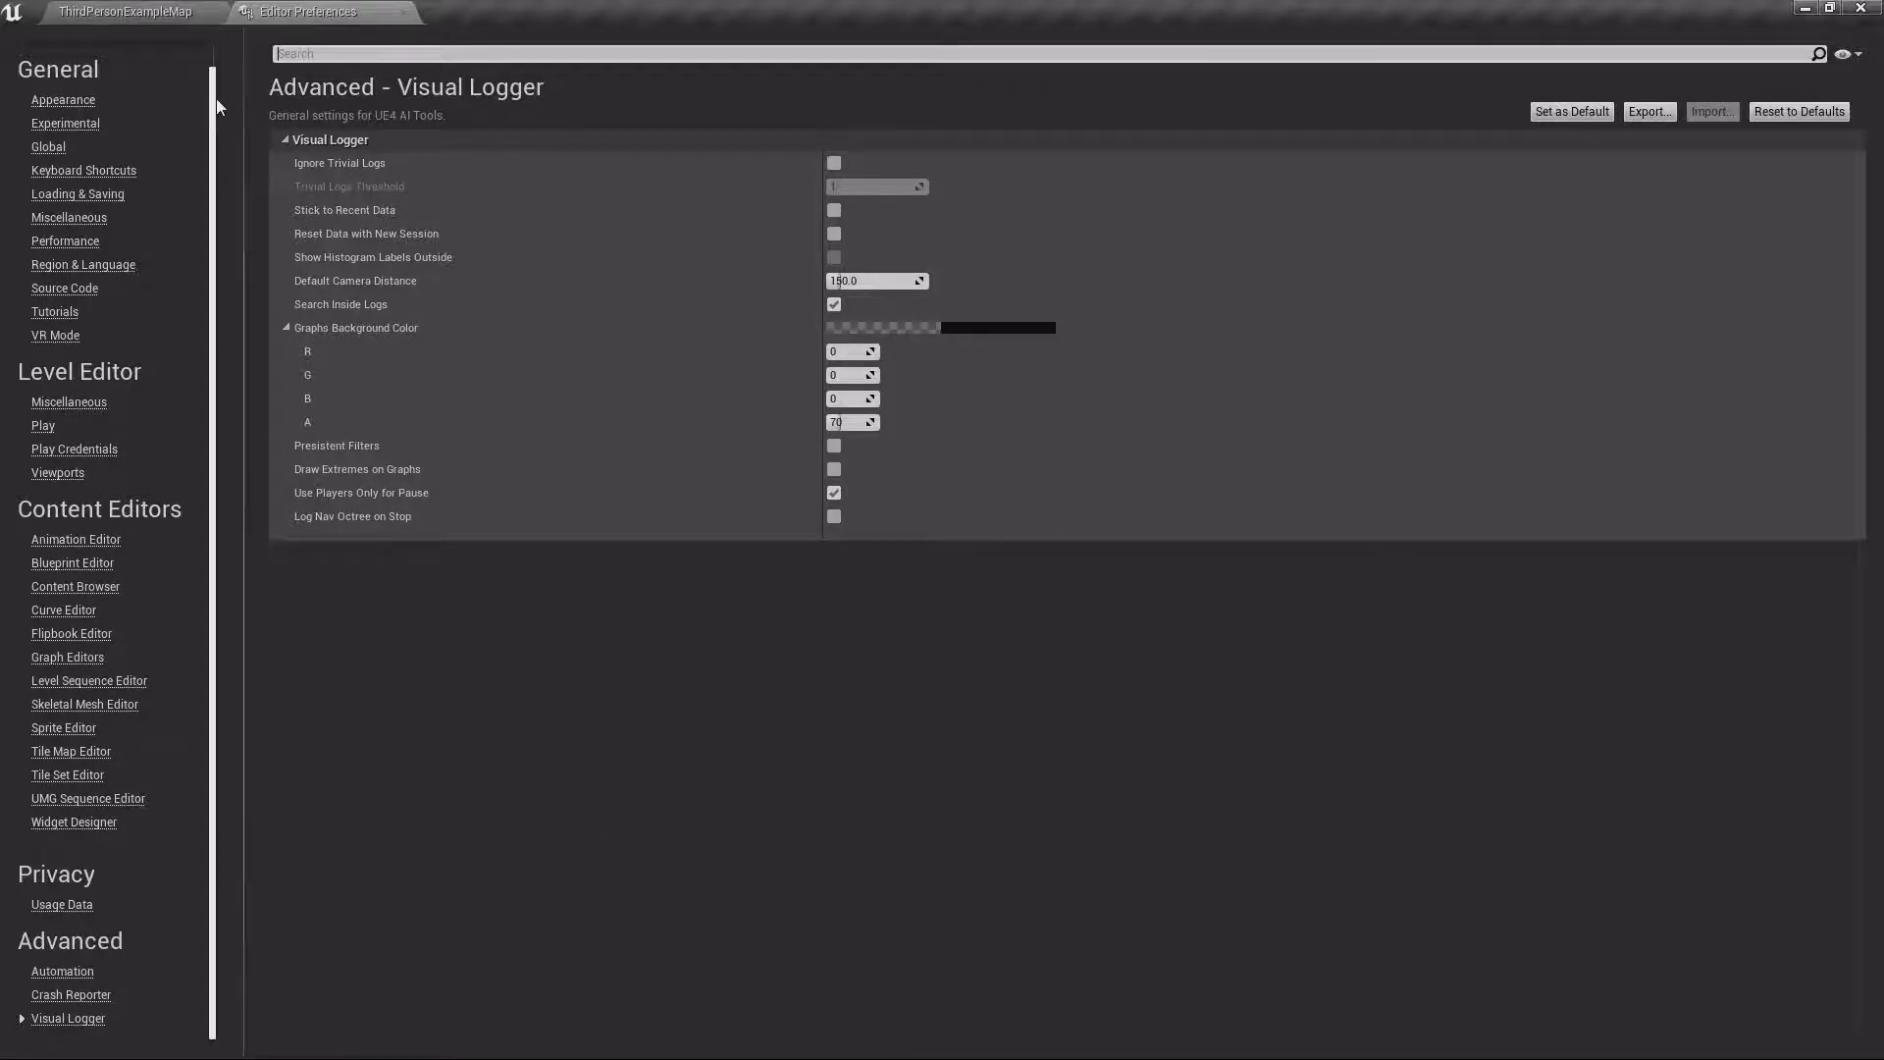
pyautogui.scroll(1, 177, 98)
pyautogui.click(72, 56)
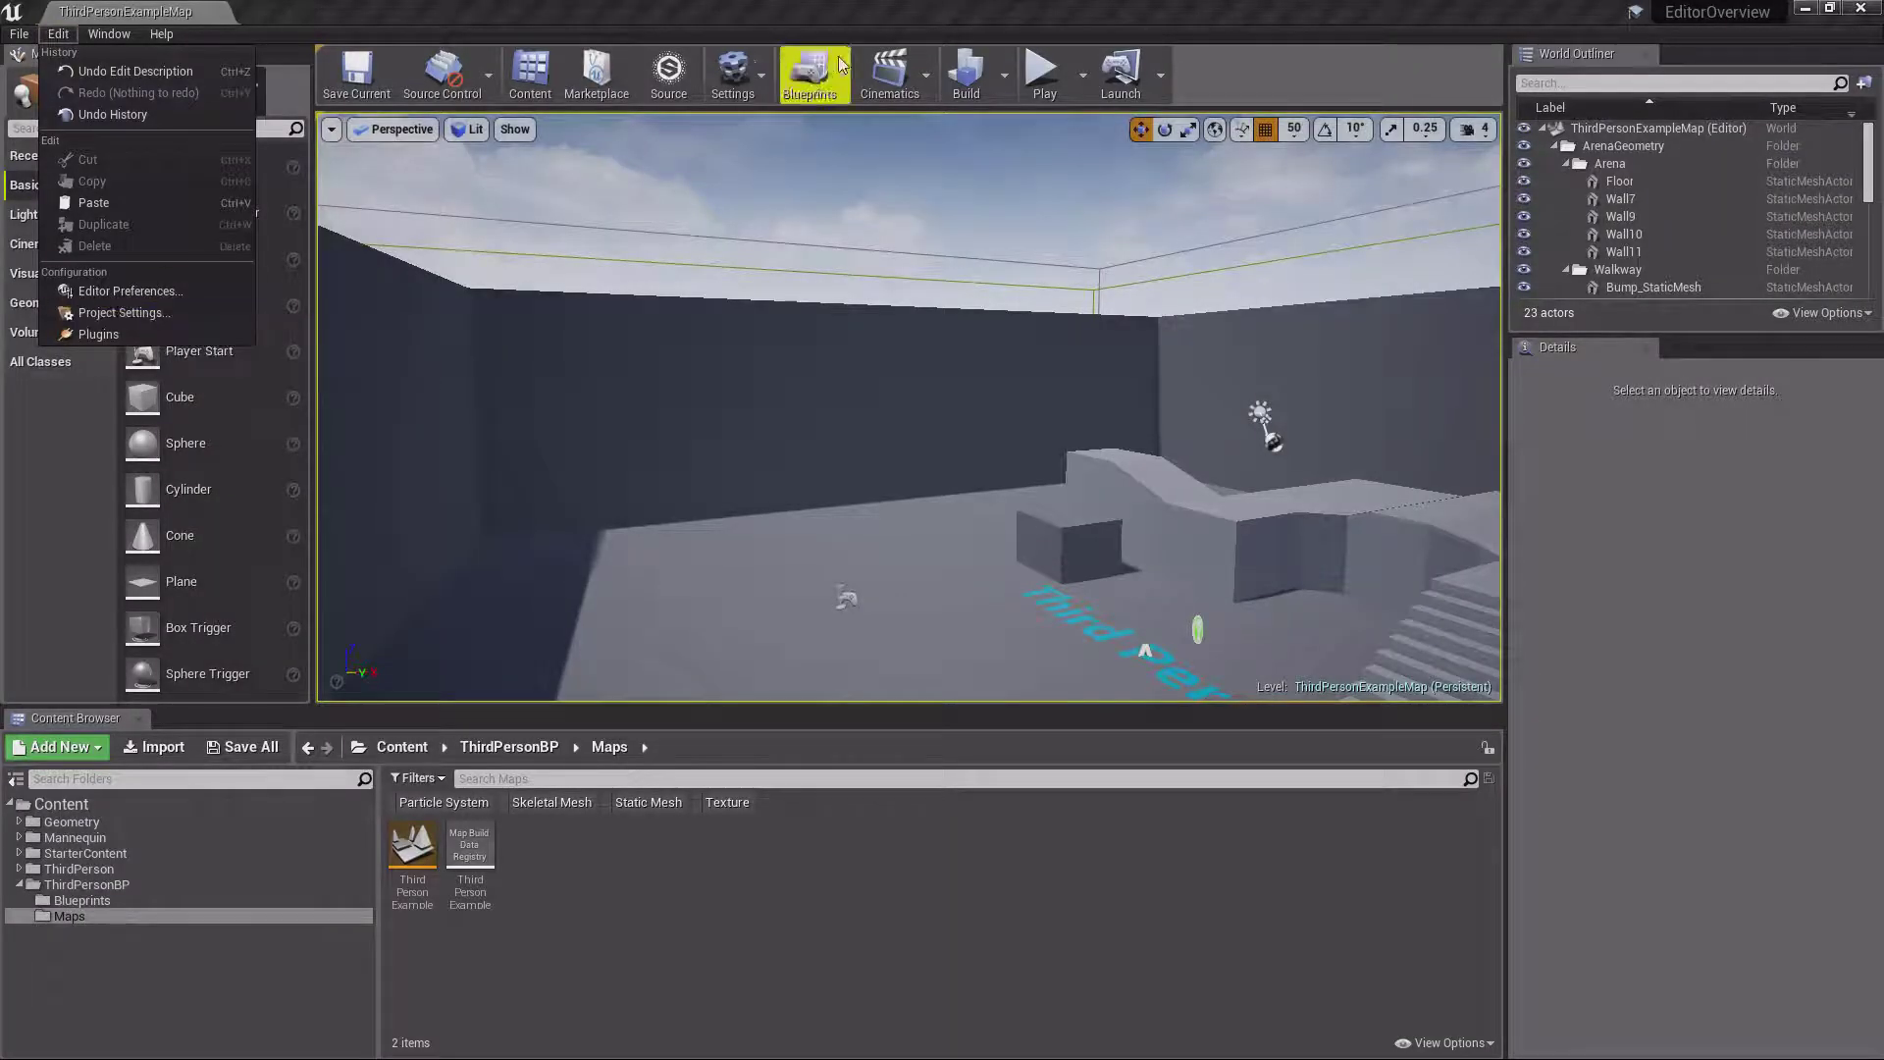
# Open the Project Settings and look through its Project, Game, Engine, Editor, Platforms and Plugins categories
pyautogui.click(734, 68)
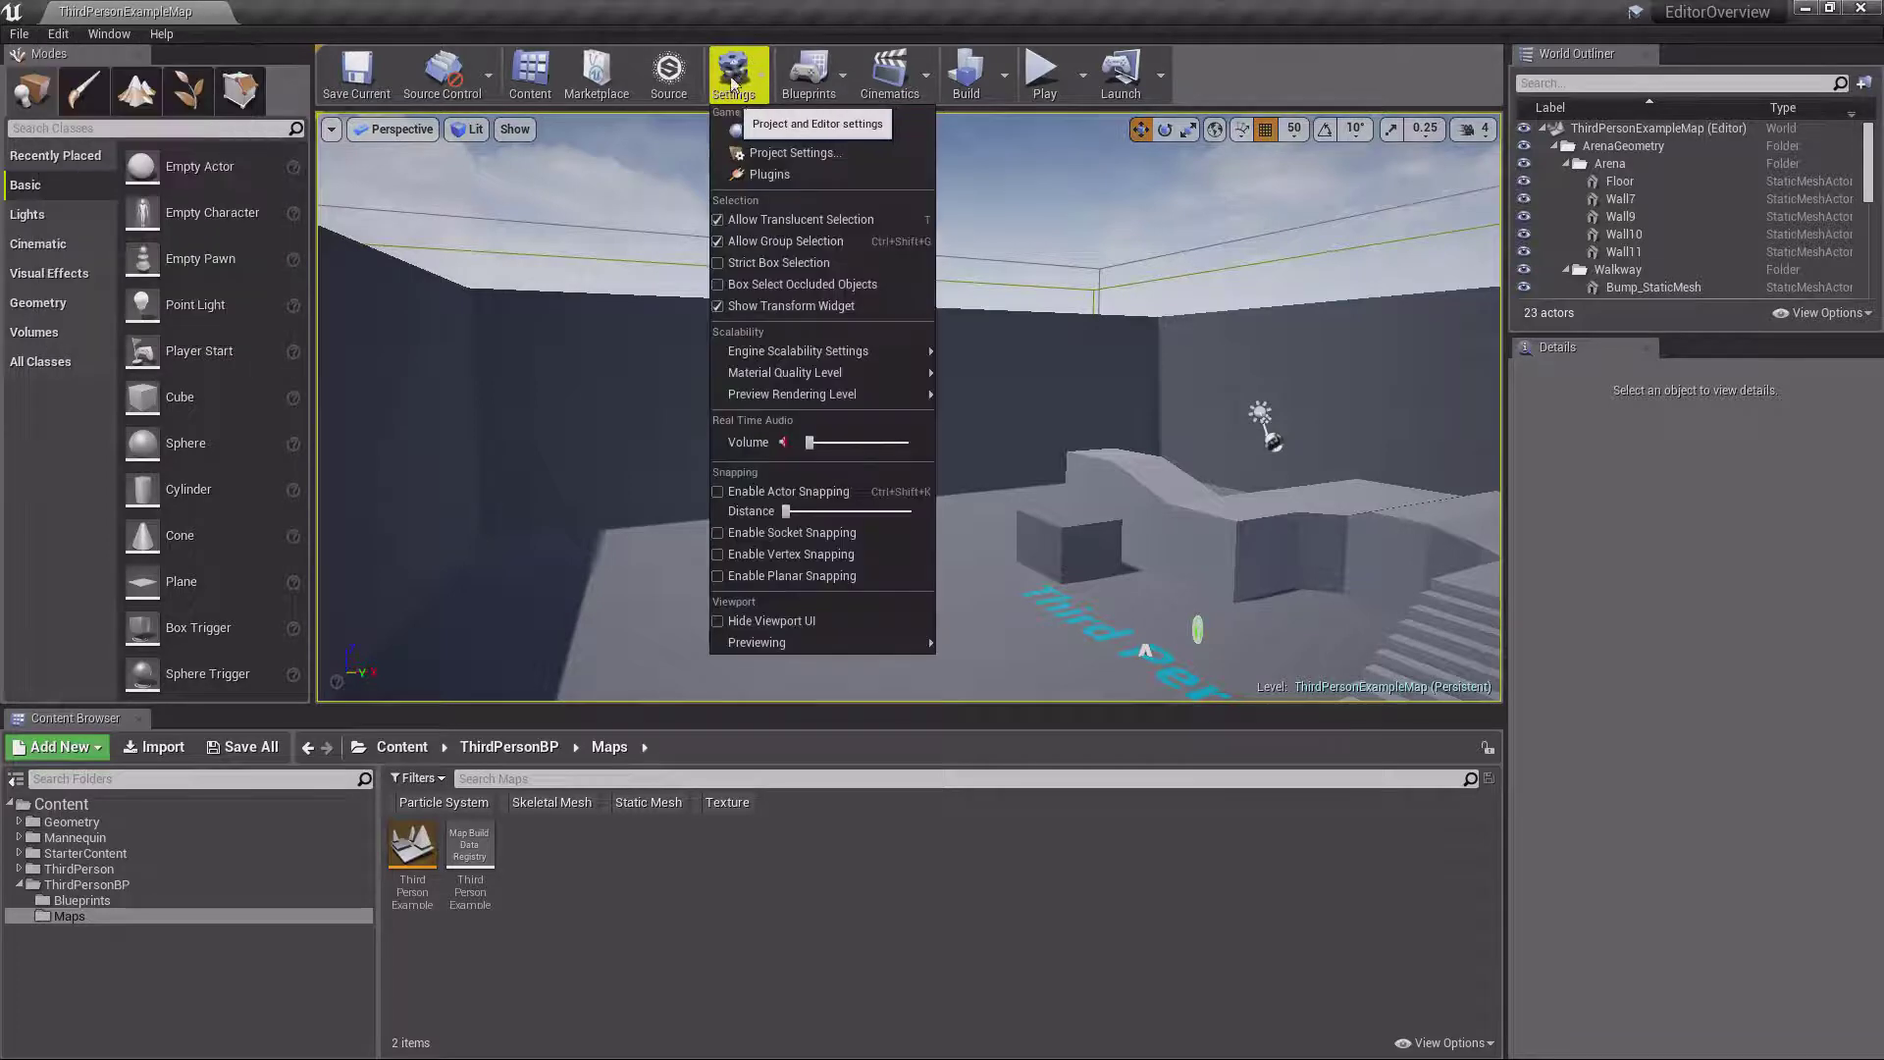
pyautogui.click(795, 153)
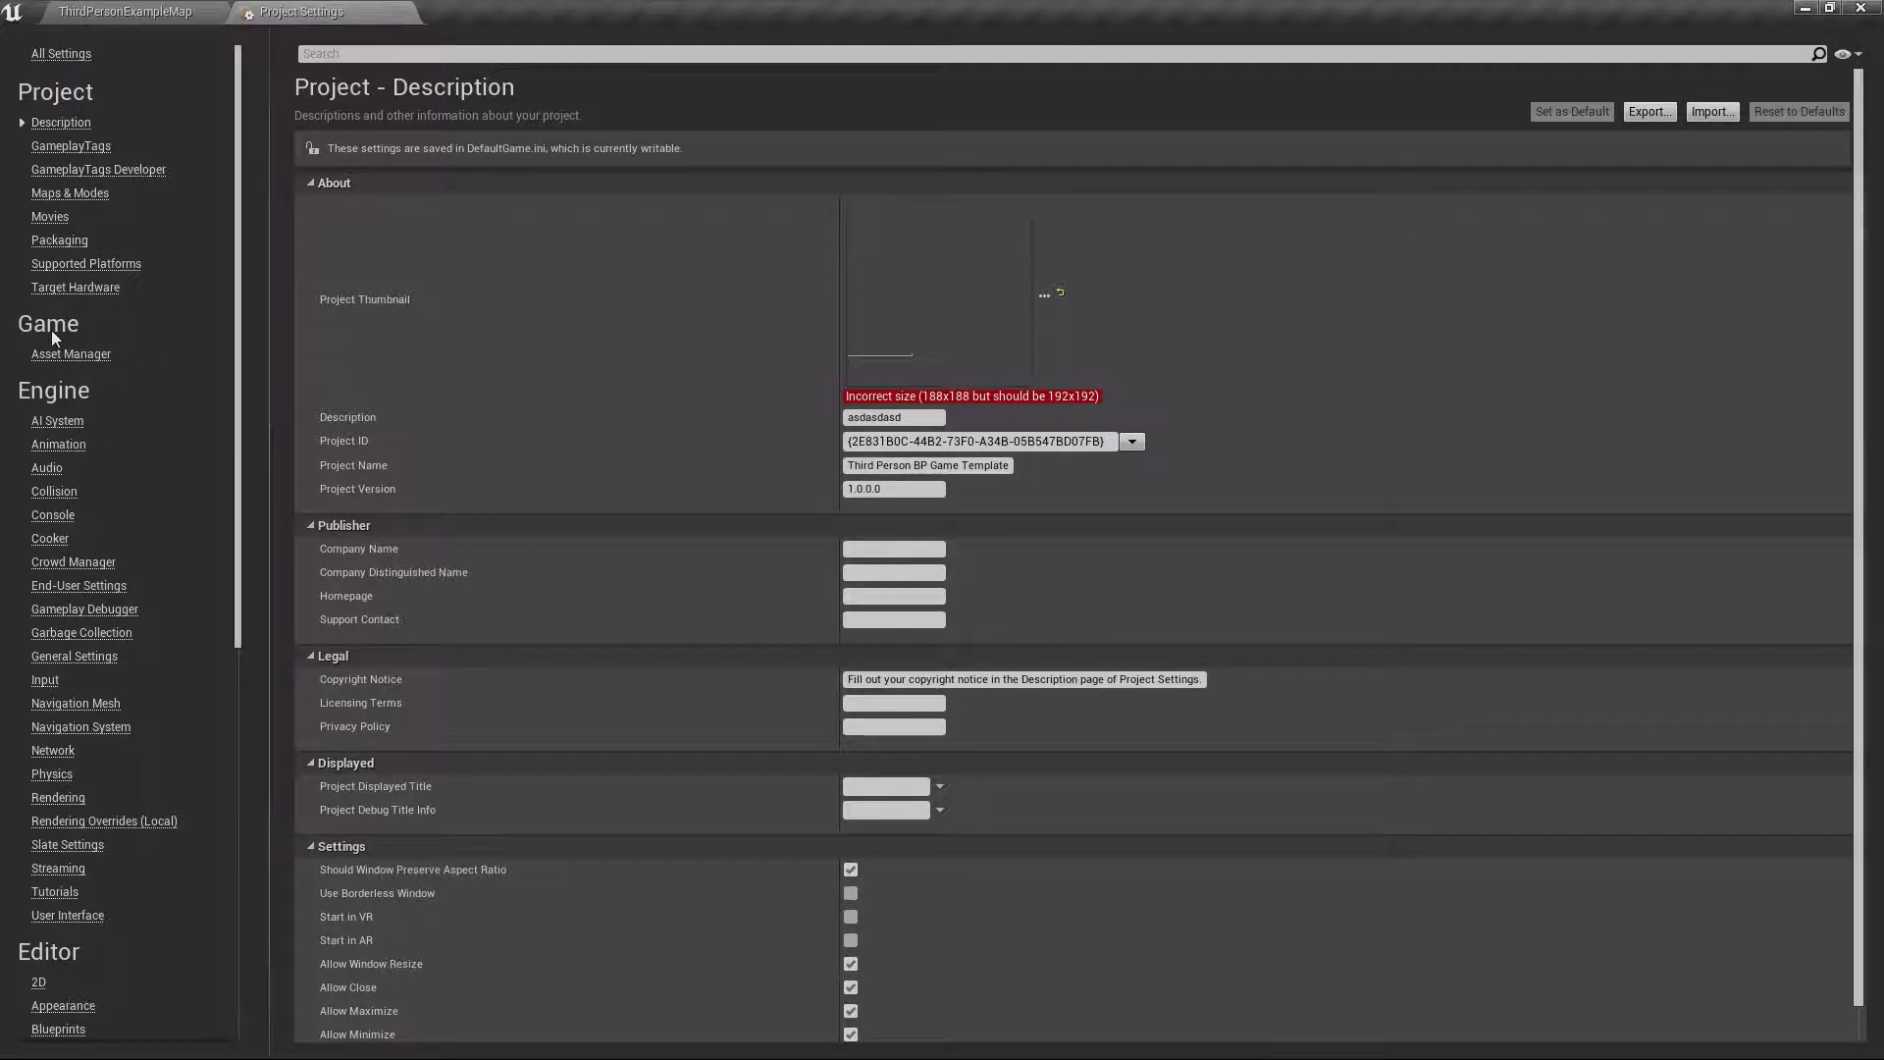
pyautogui.scroll(-2, 193, 487)
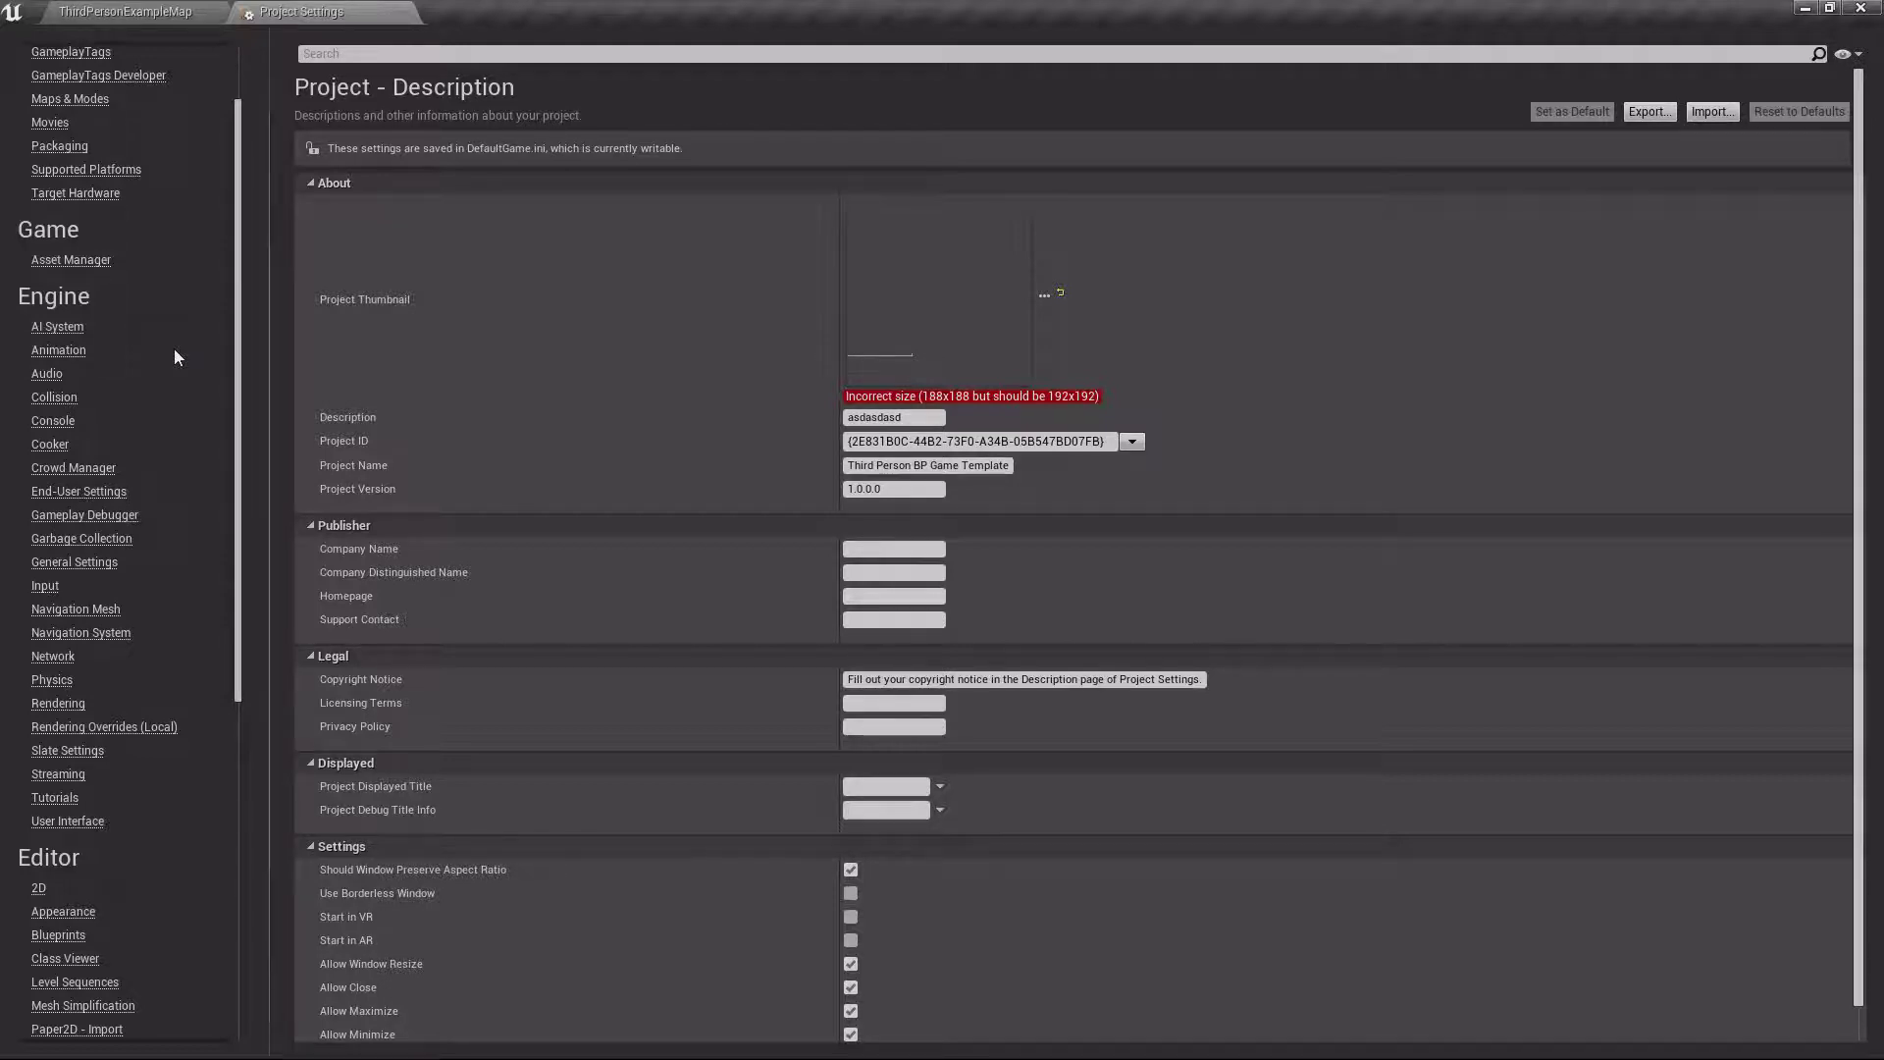
pyautogui.scroll(-8, 202, 575)
pyautogui.scroll(-2, 212, 628)
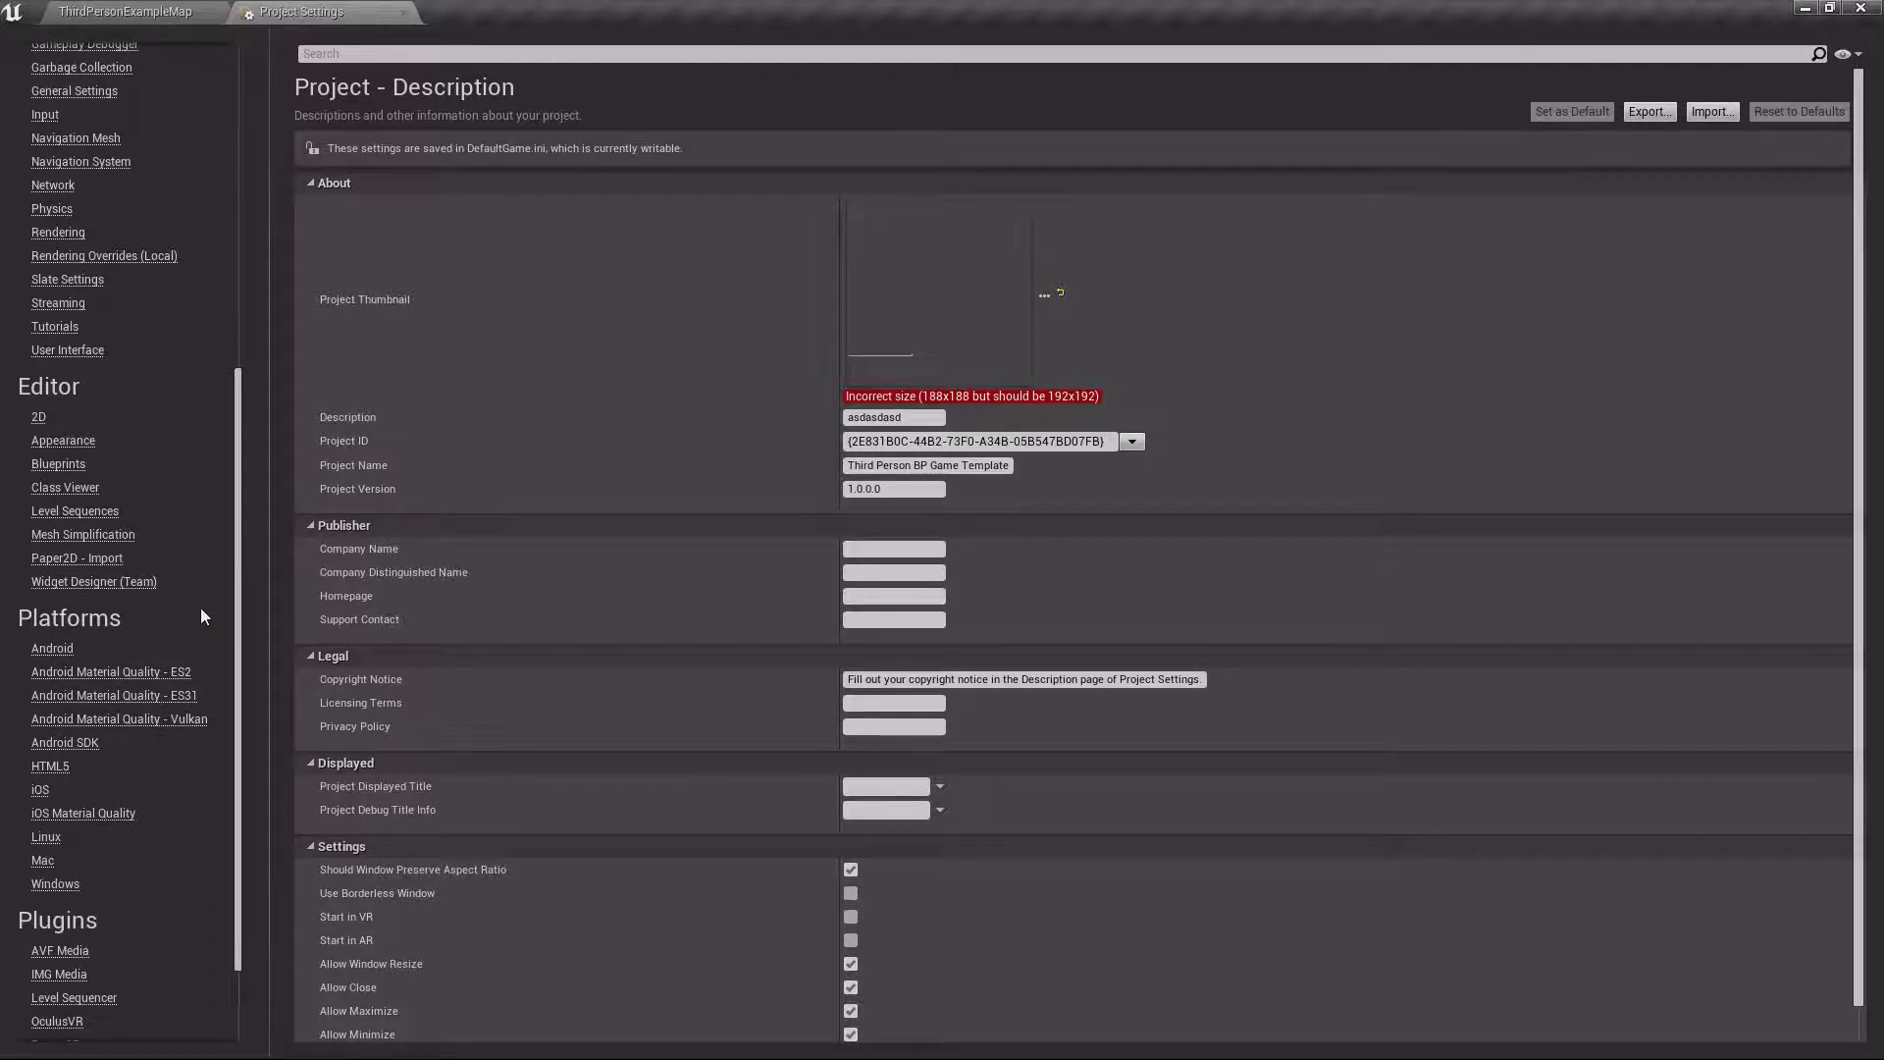
pyautogui.scroll(-3, 218, 638)
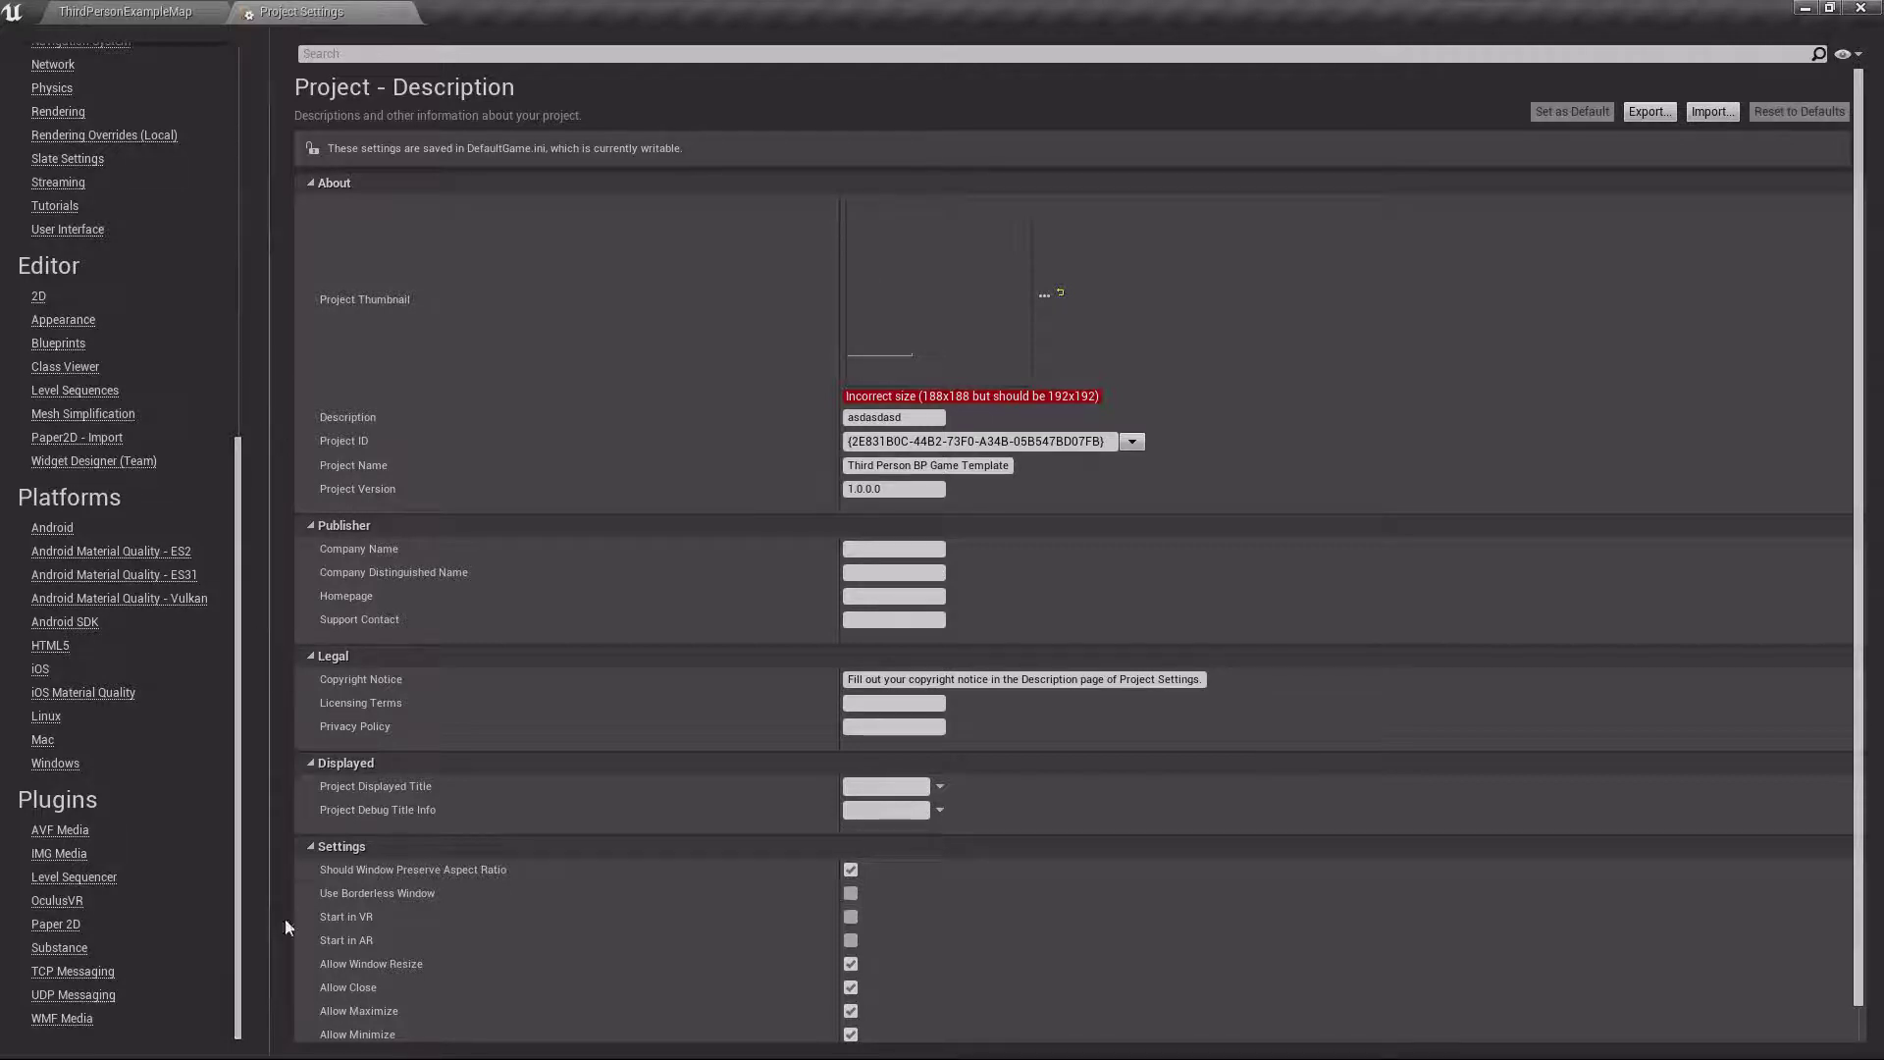
pyautogui.scroll(1, 243, 839)
pyautogui.moveTo(243, 844); pyautogui.dragTo(244, 433)
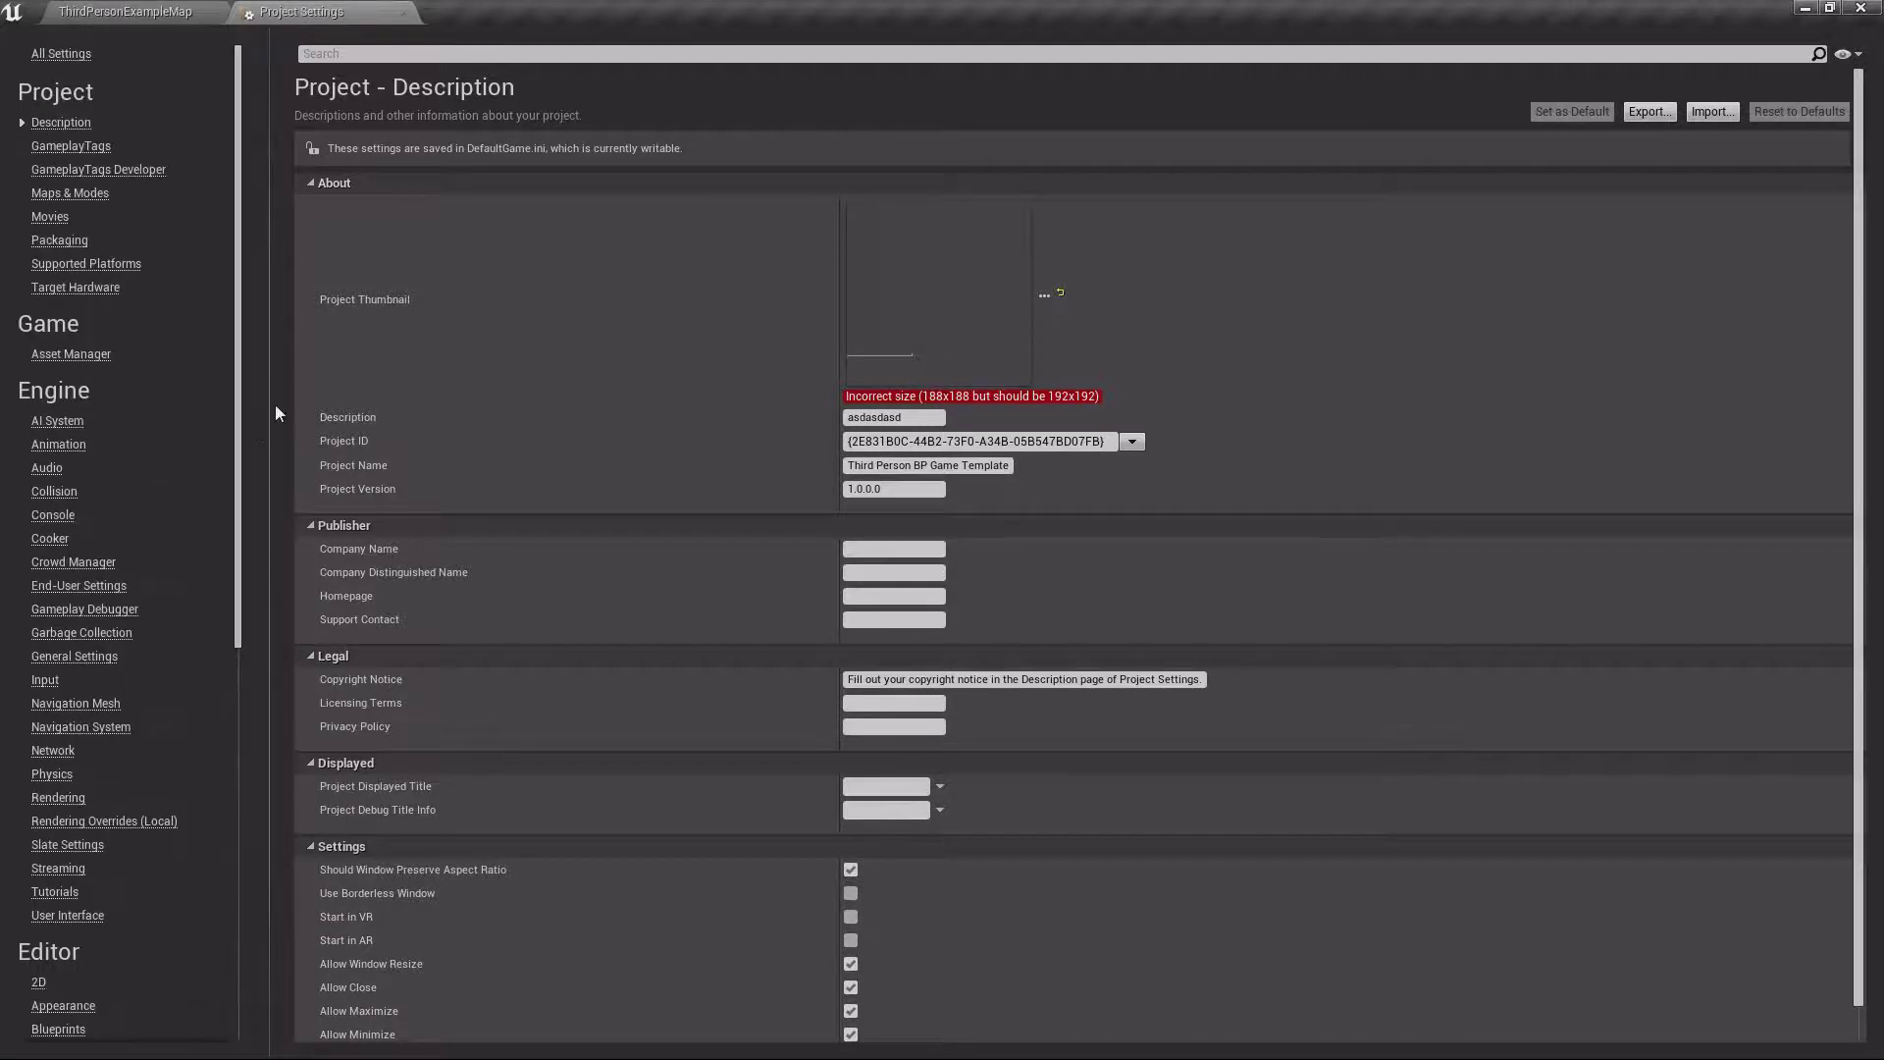
# Display all project settings together, search them for "bloom", and clear the search
pyautogui.click(70, 59)
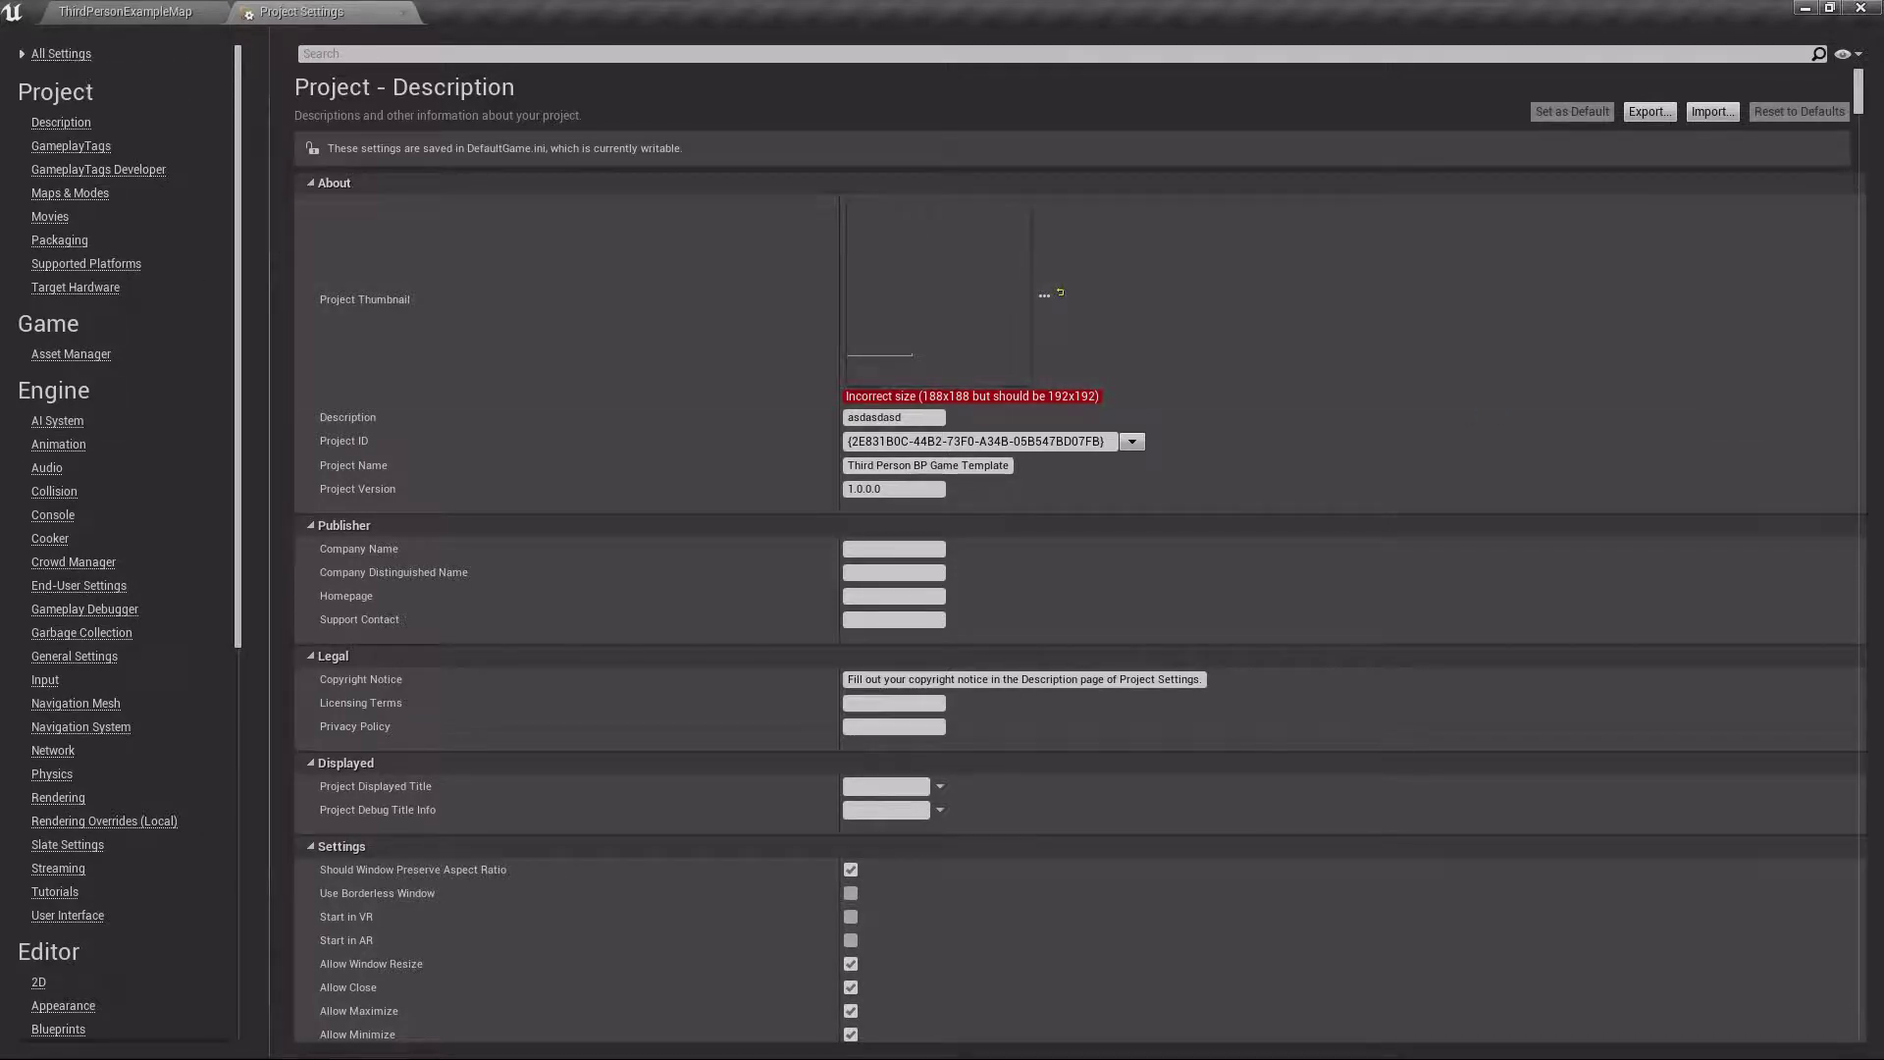
pyautogui.click(1864, 167)
pyautogui.moveTo(1862, 163); pyautogui.dragTo(1869, 82)
pyautogui.click(802, 56)
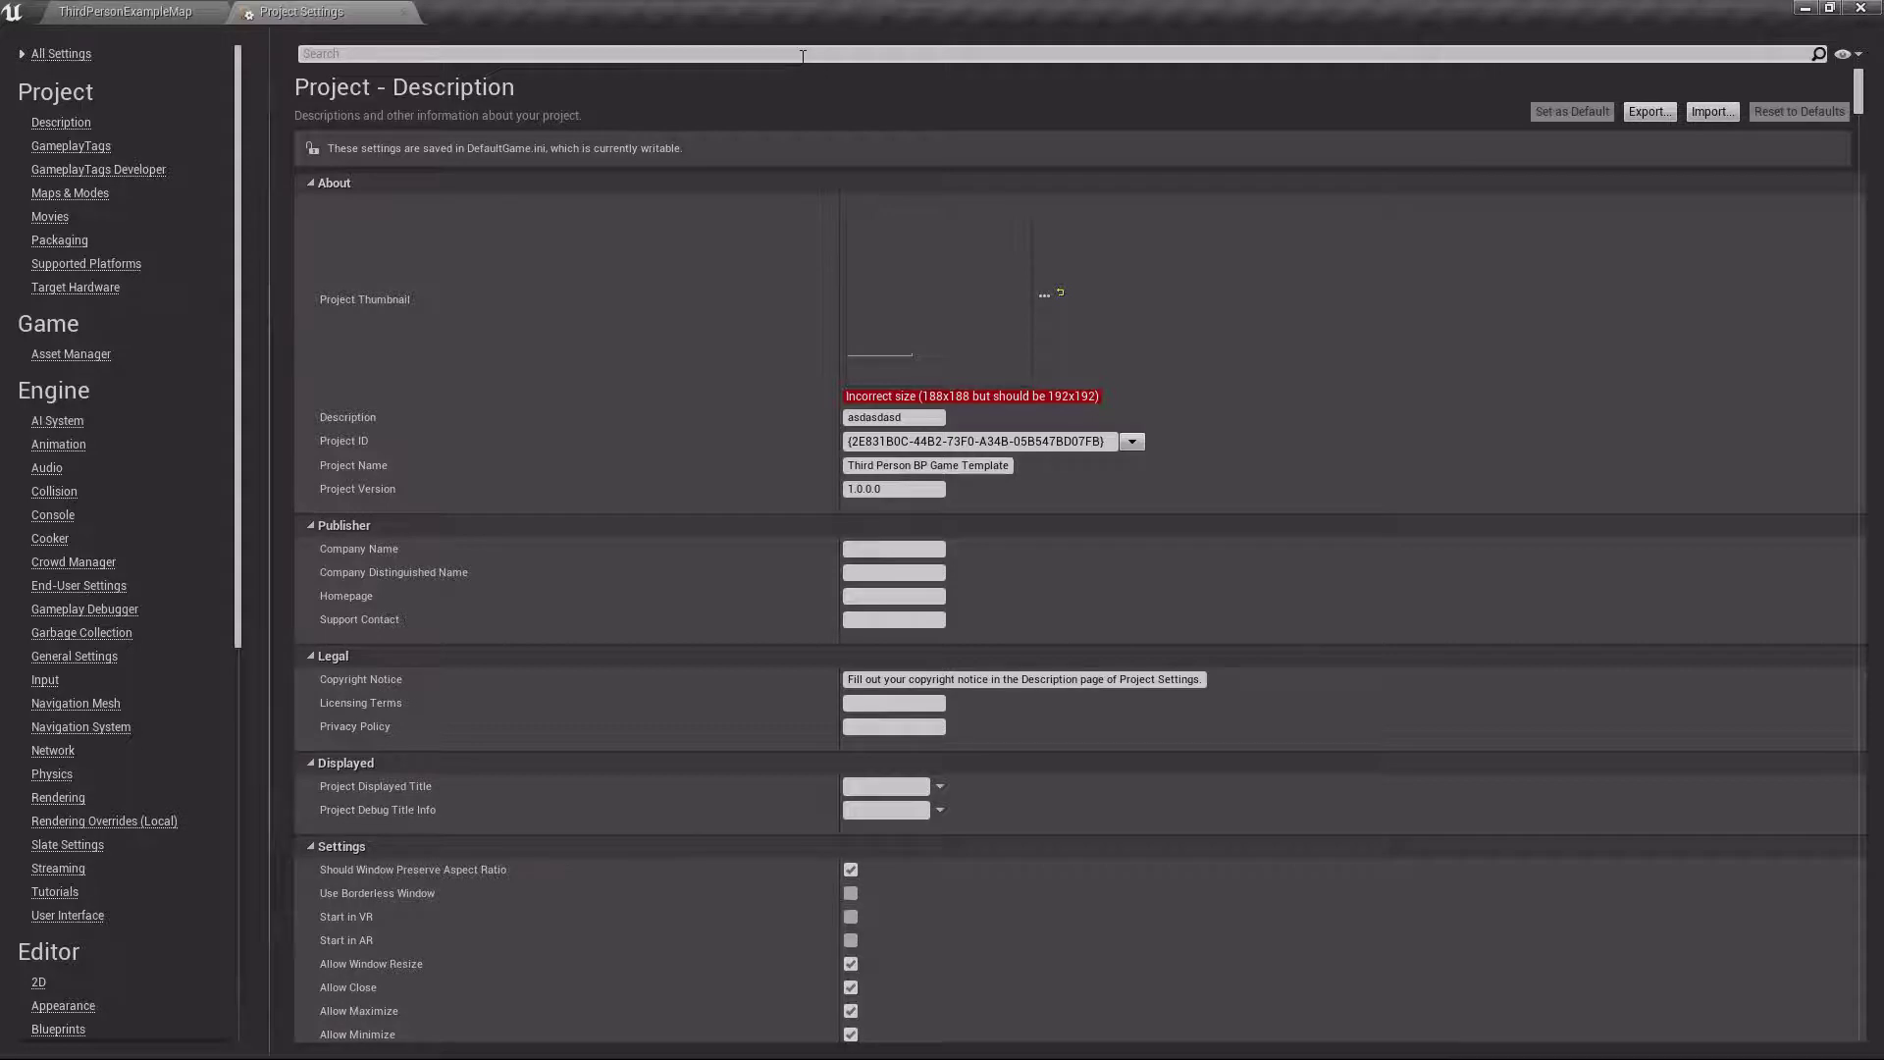
pyautogui.write('bloom')
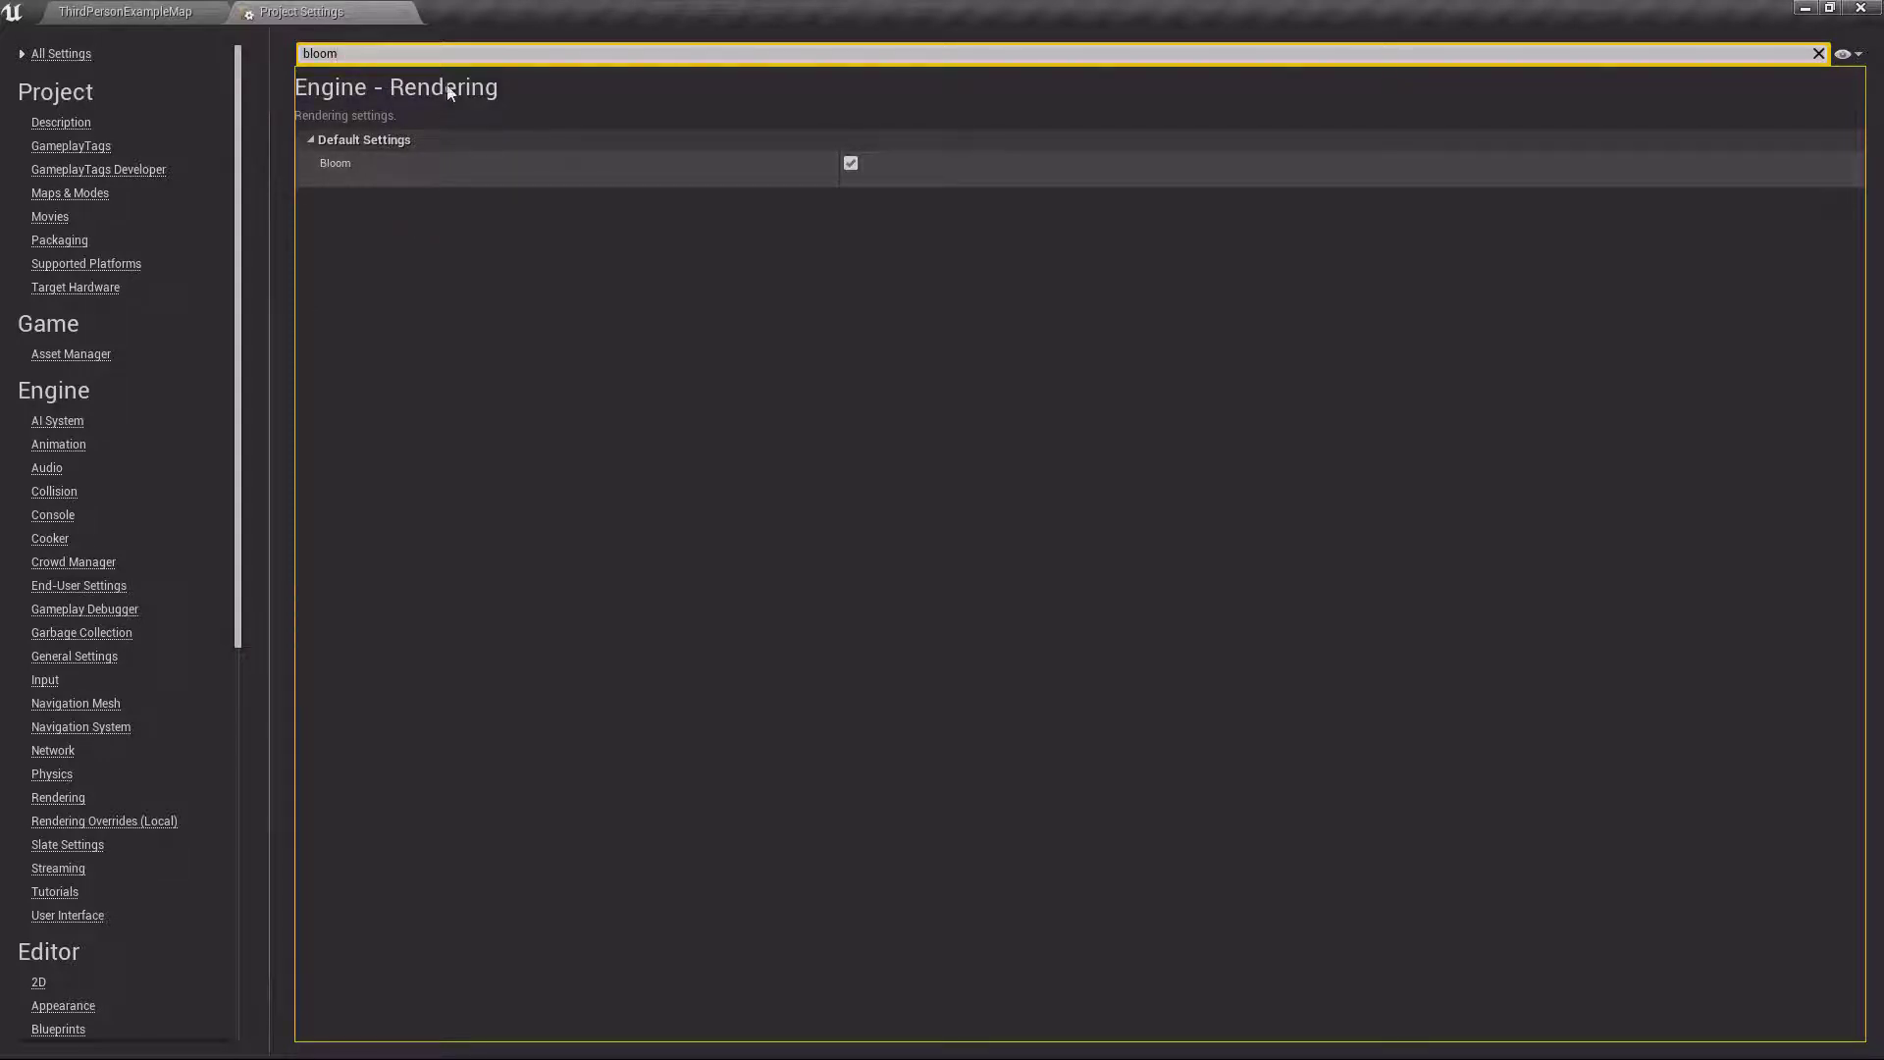
pyautogui.click(1819, 53)
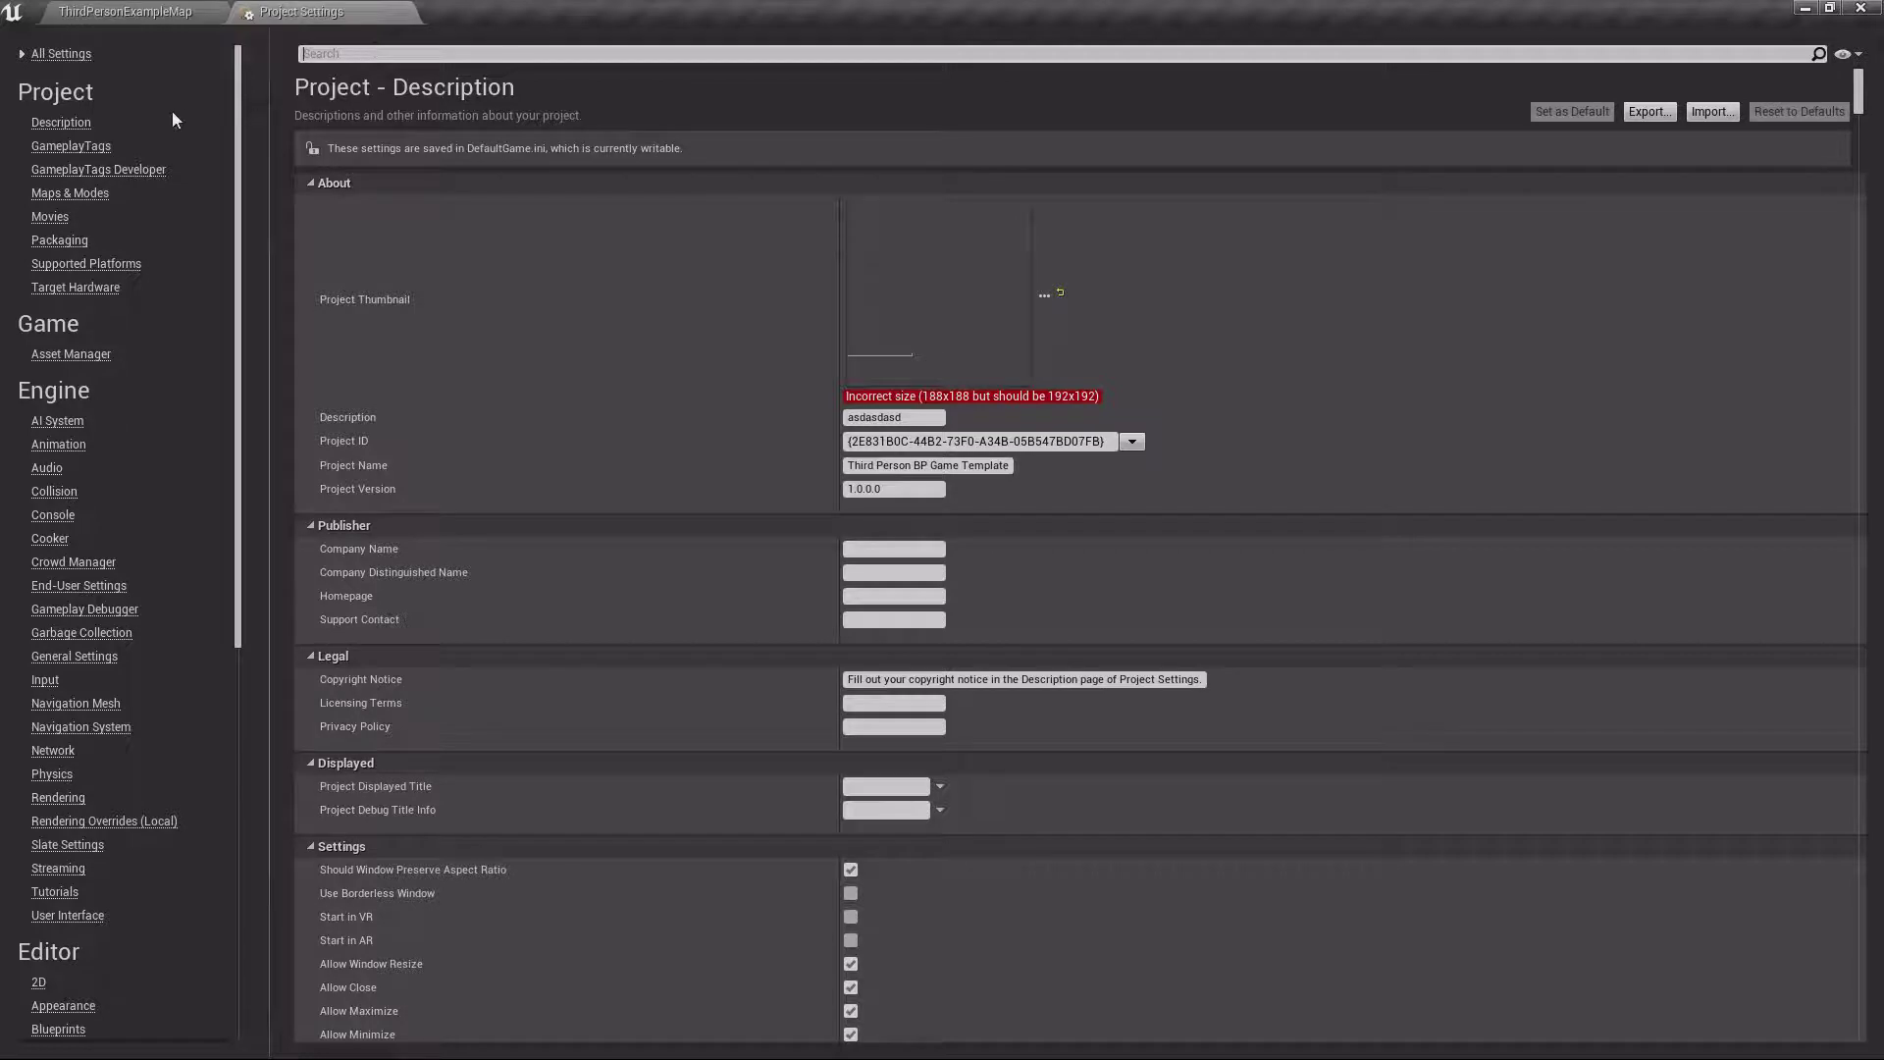
# Look over the project's Description and Maps & Modes settings, keeping ThirdPersonGameMode as the Default GameMode
pyautogui.click(74, 120)
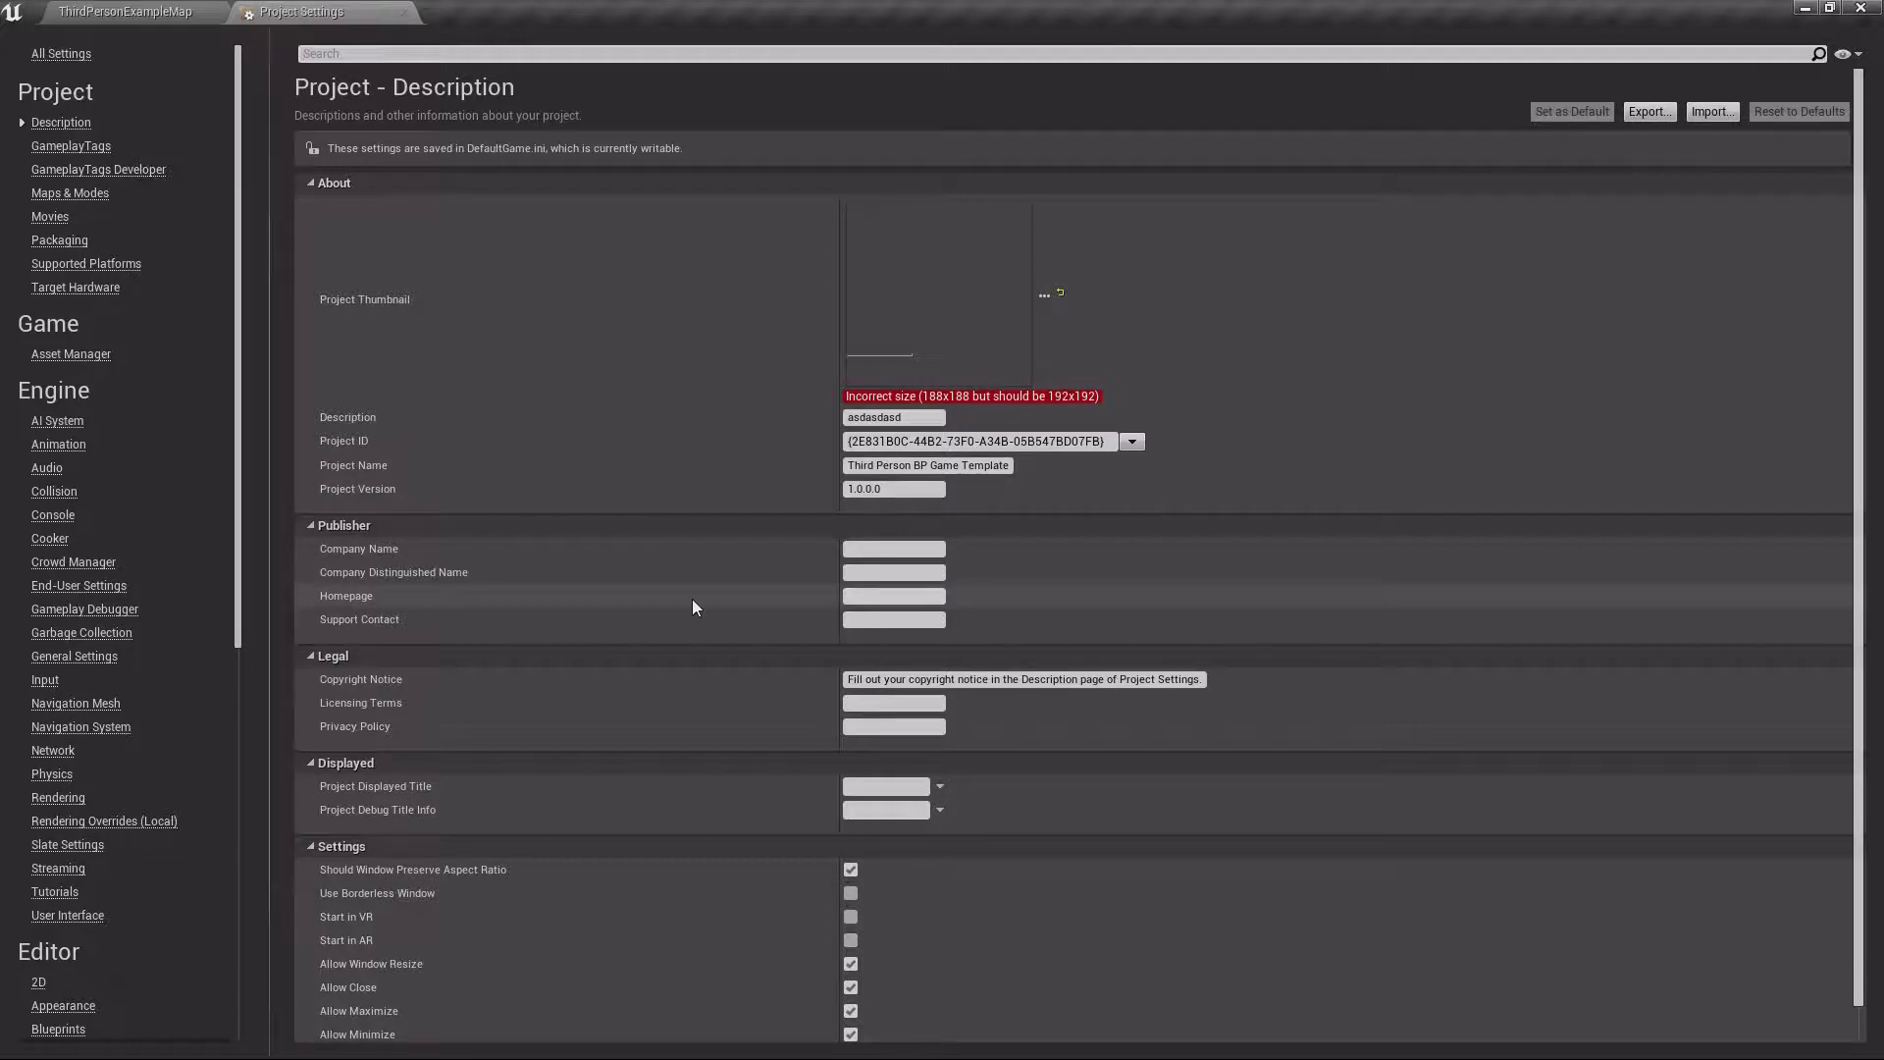
pyautogui.click(69, 192)
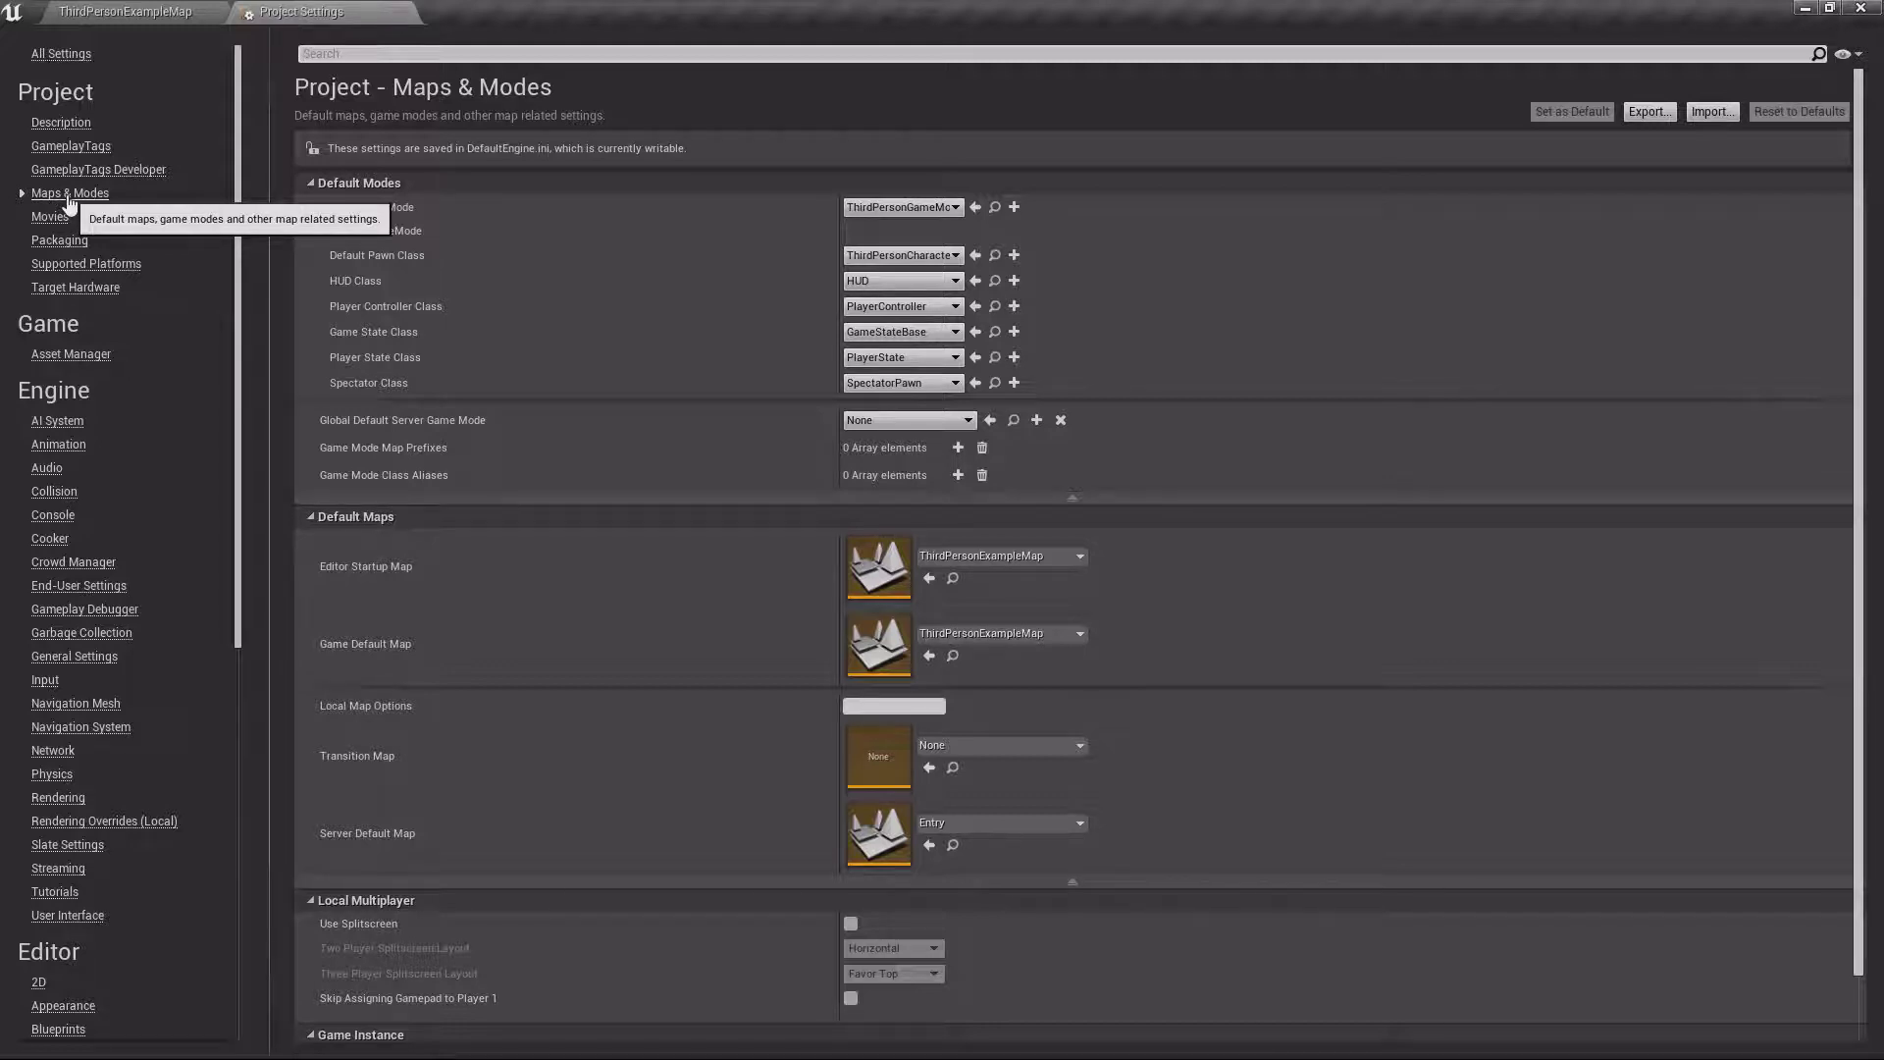
pyautogui.click(895, 208)
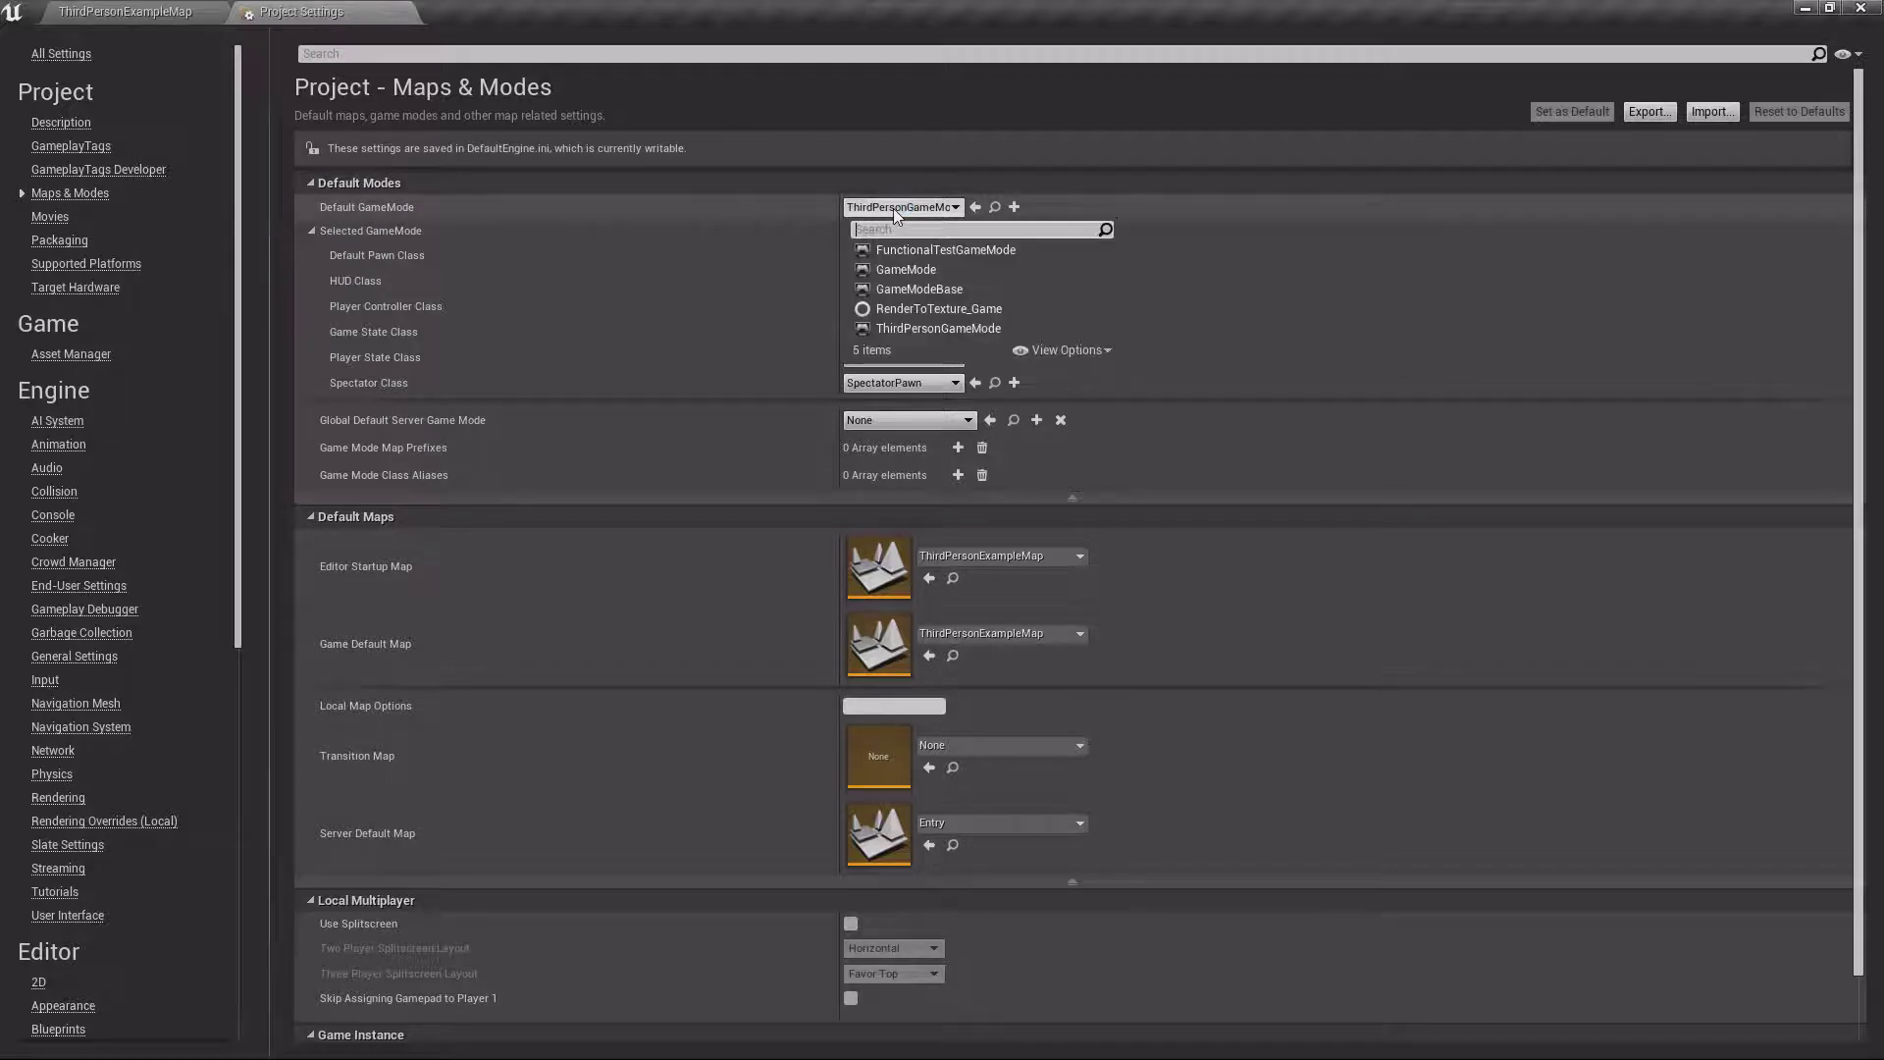
pyautogui.click(942, 329)
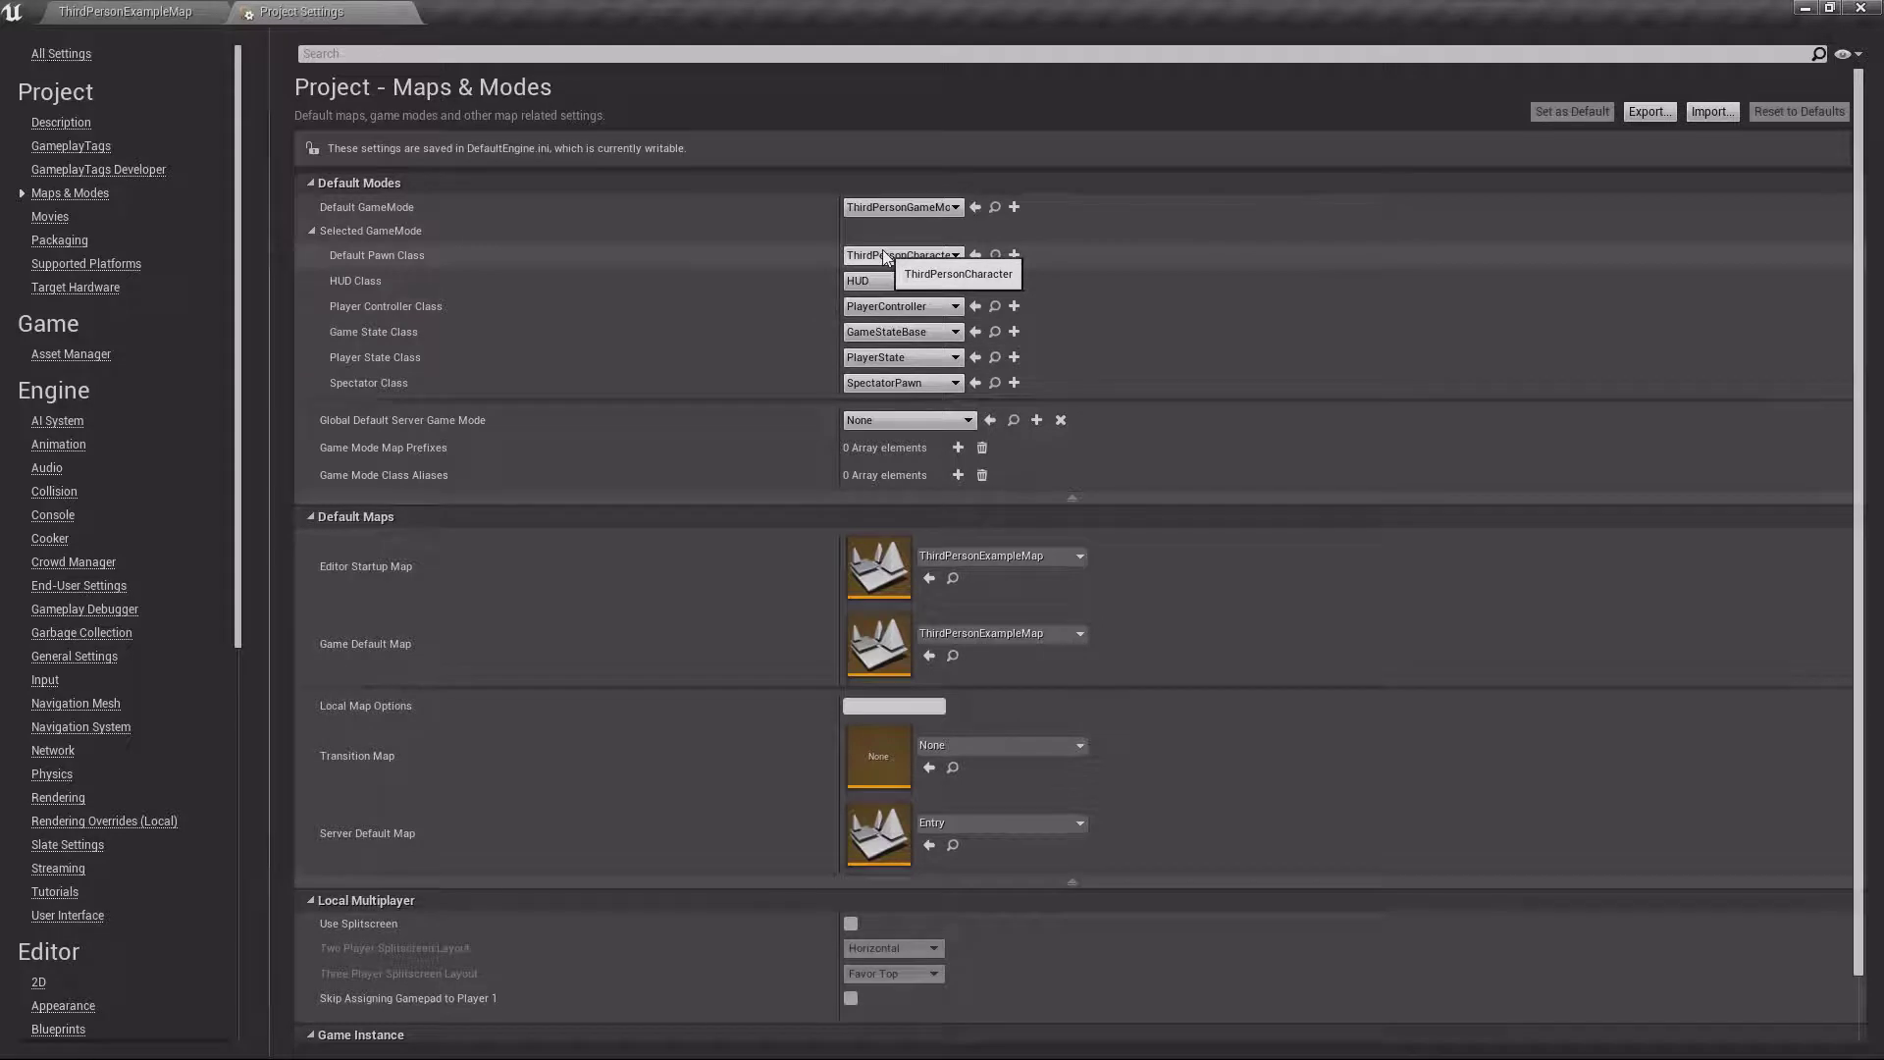
pyautogui.scroll(-1, 687, 545)
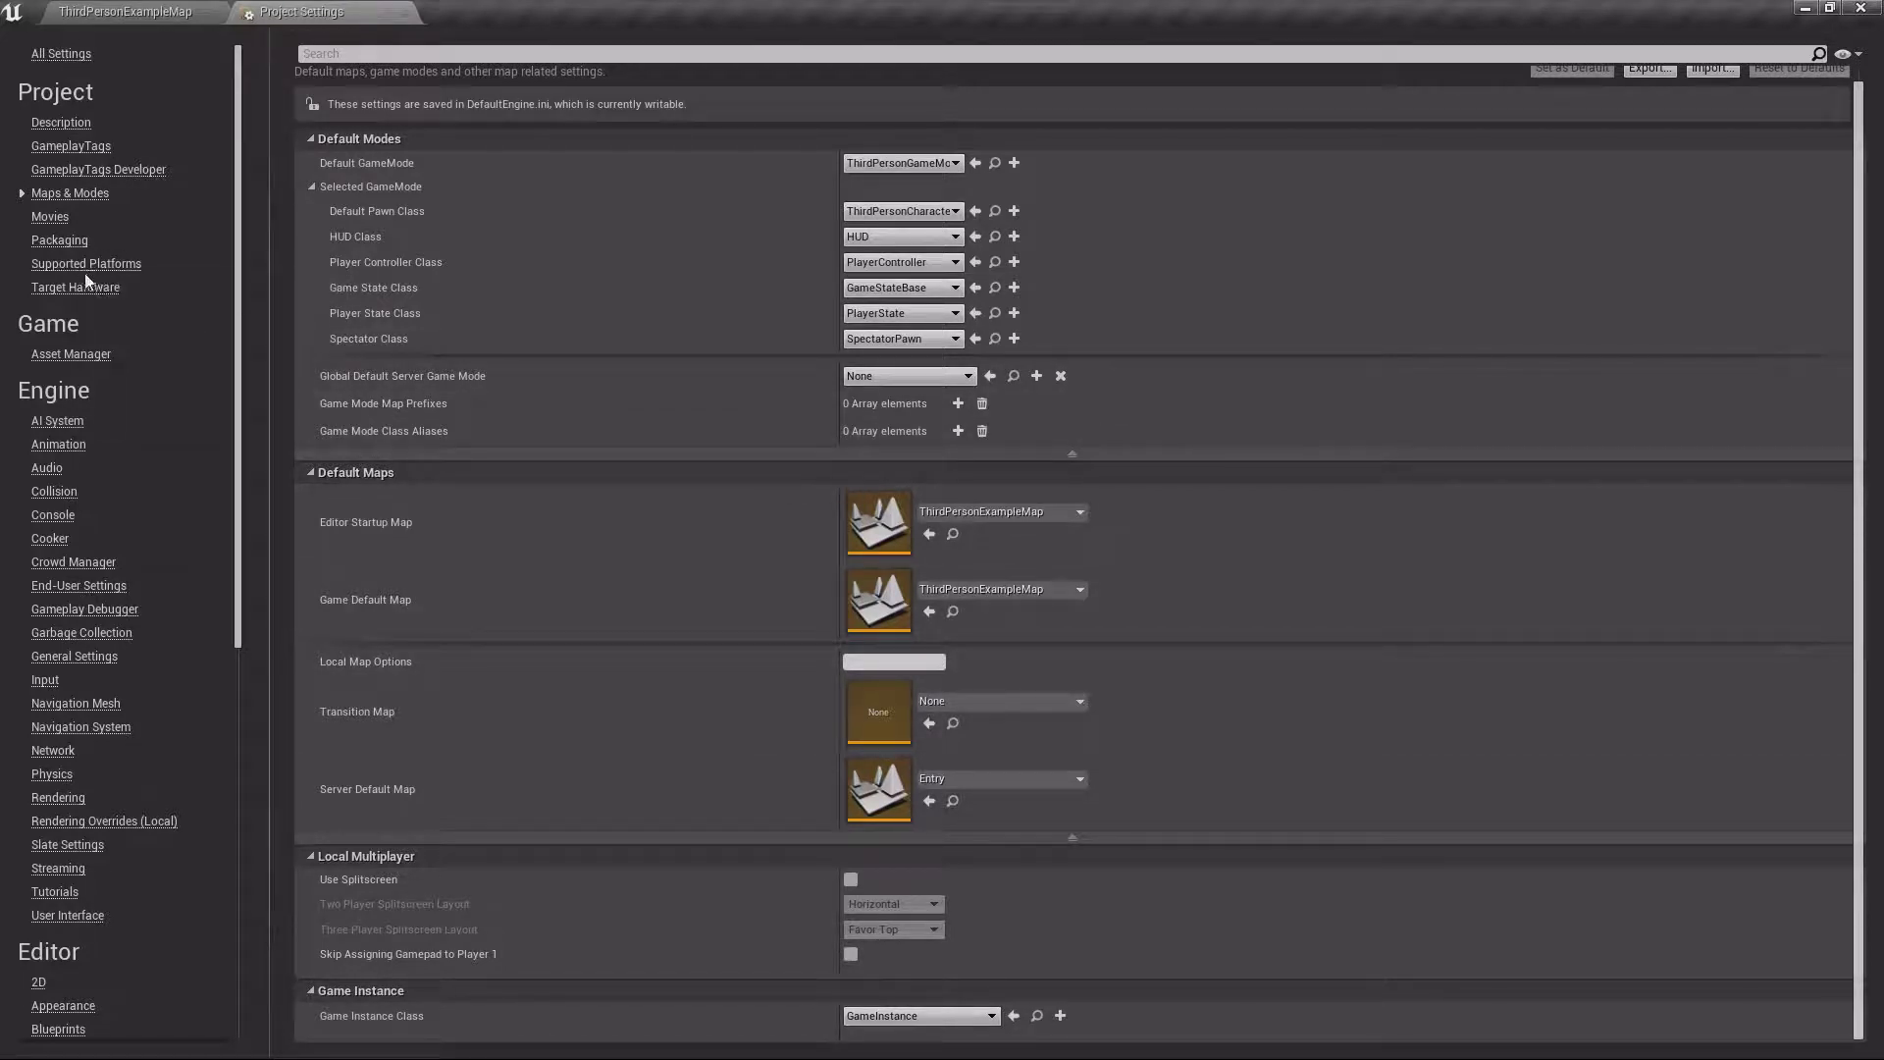
# Look over the Packaging, Supported Platforms and Collision settings, expanding the list of collision presets
pyautogui.click(59, 240)
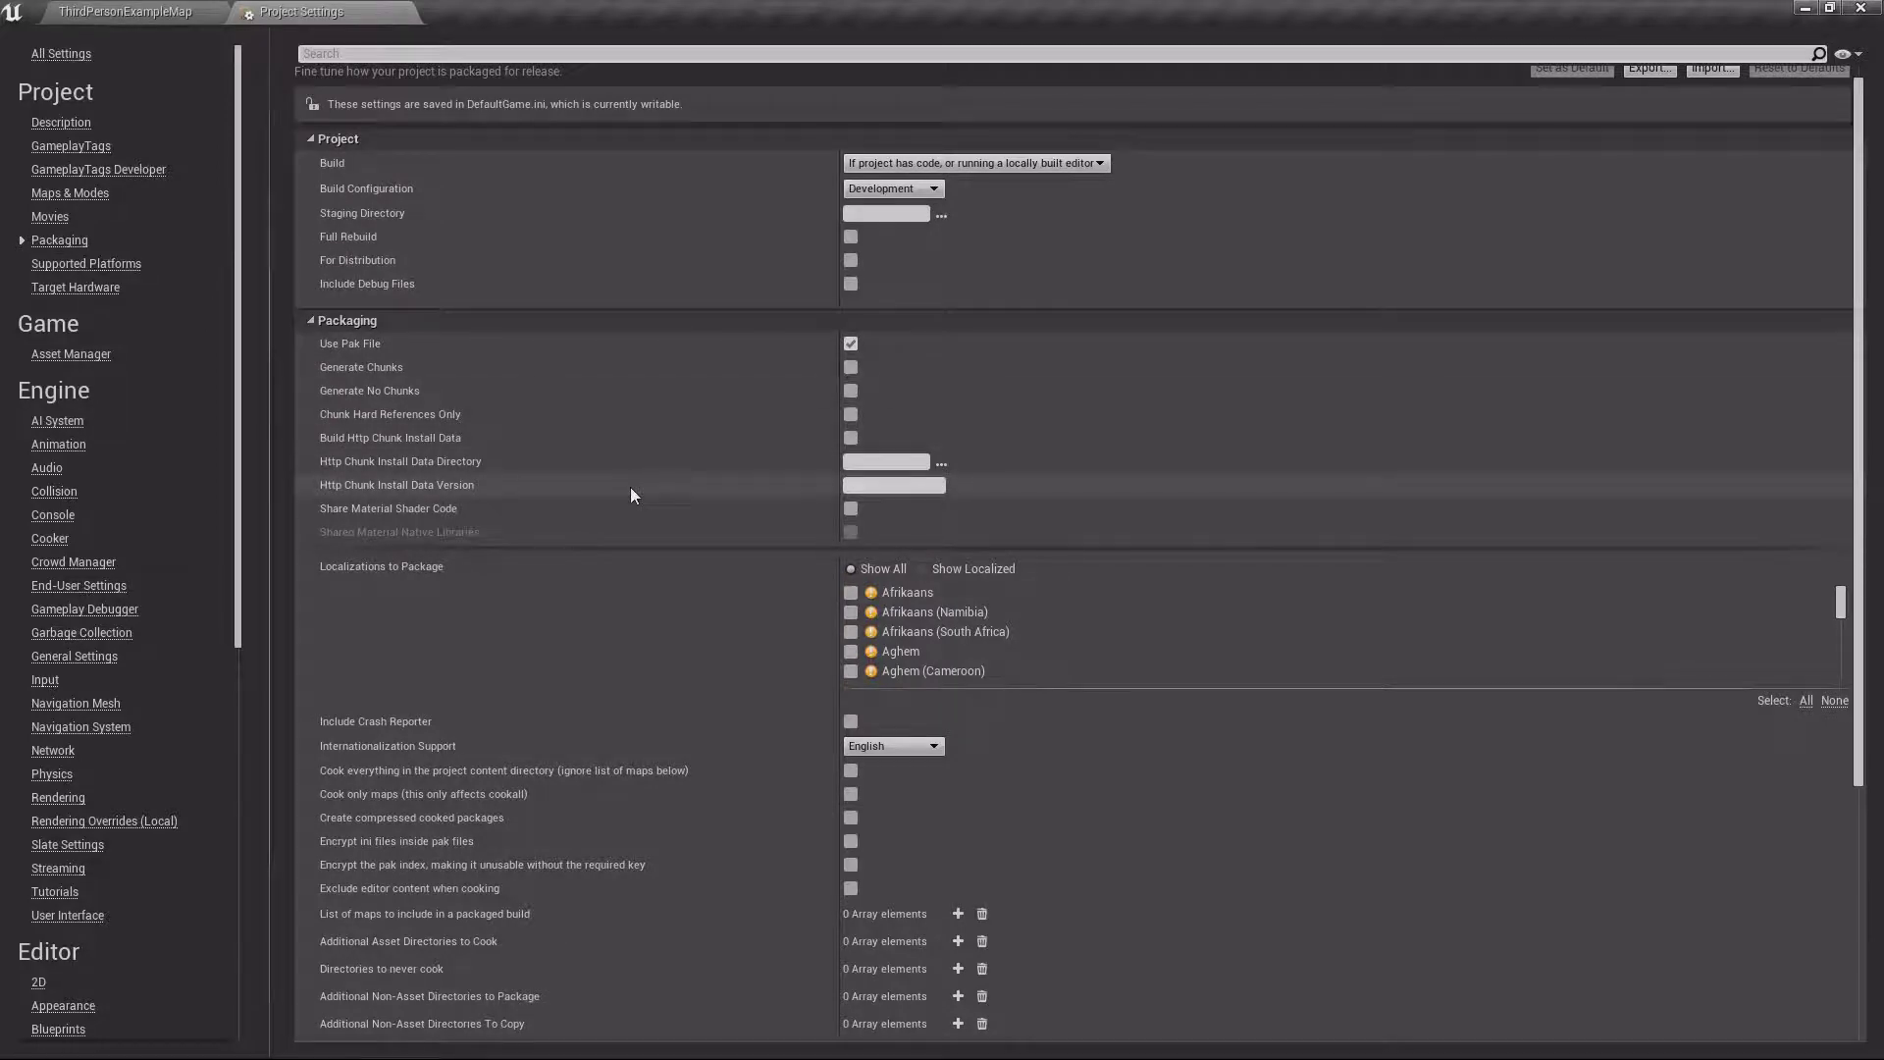
pyautogui.scroll(-5, 759, 668)
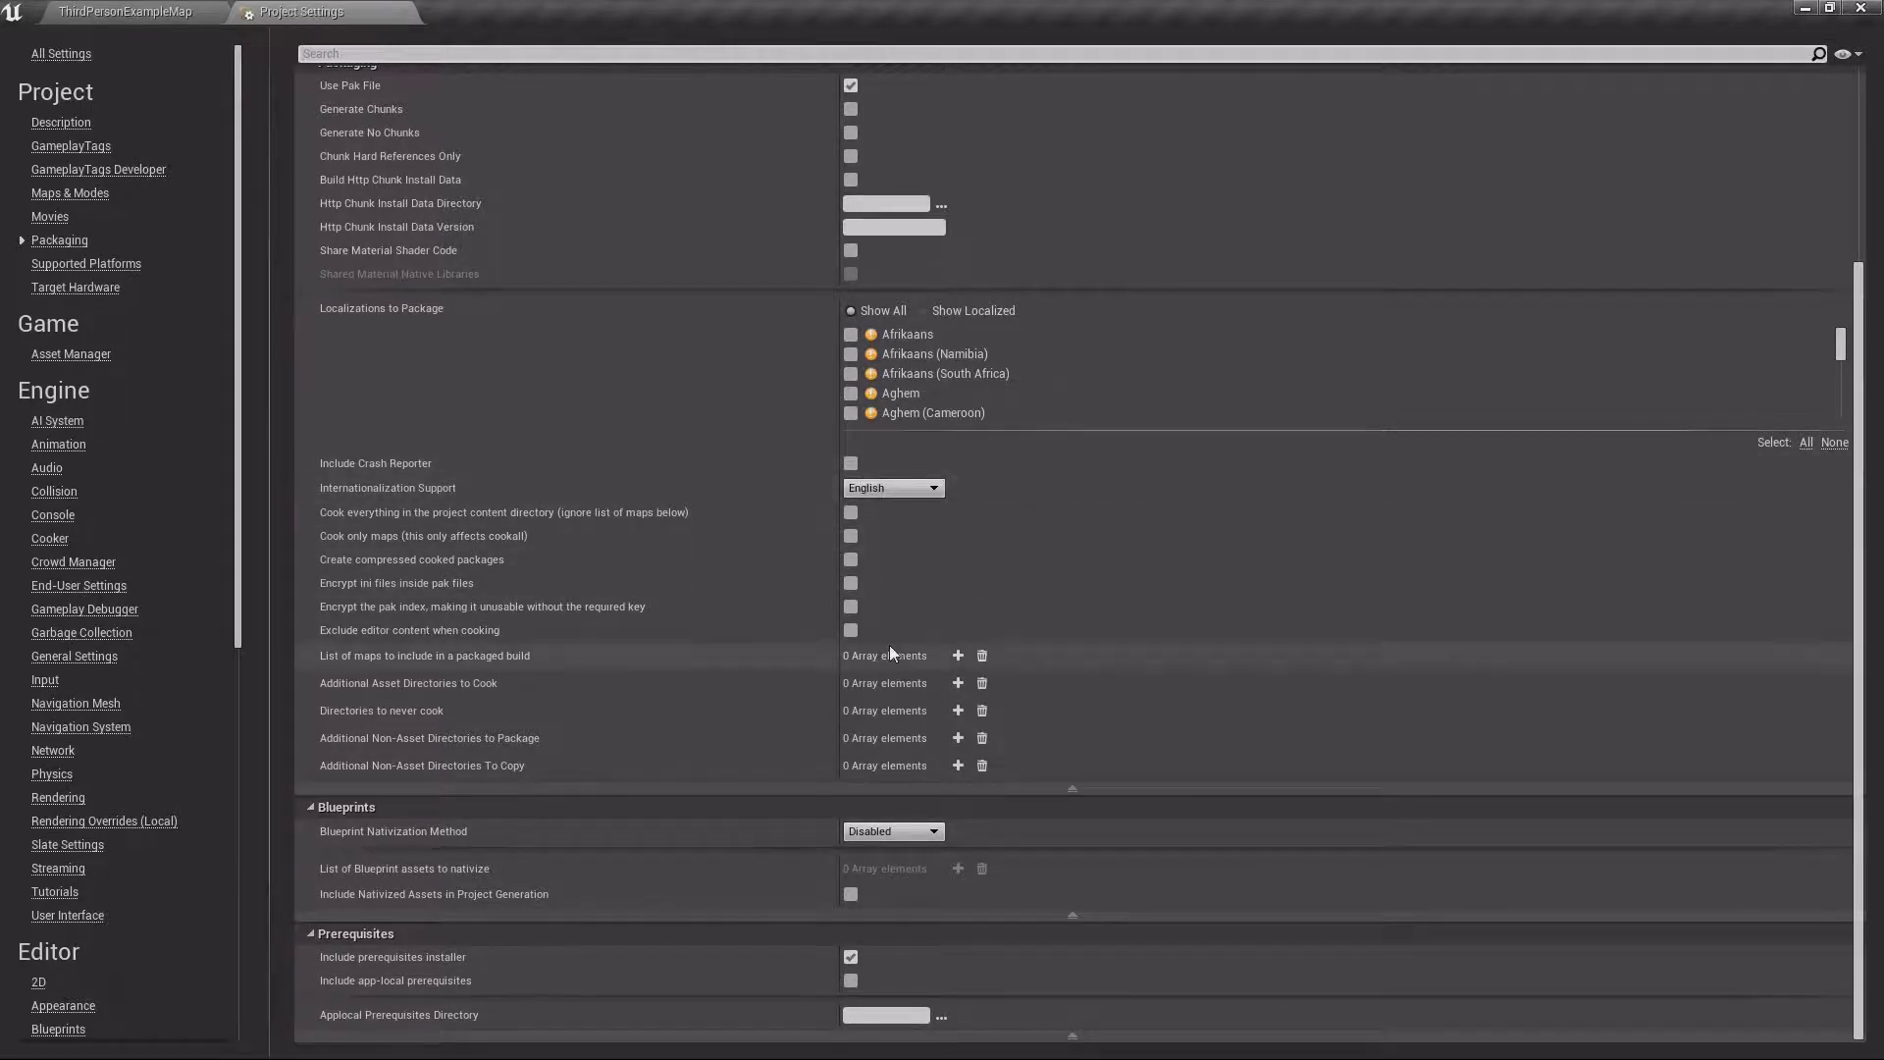
pyautogui.click(108, 264)
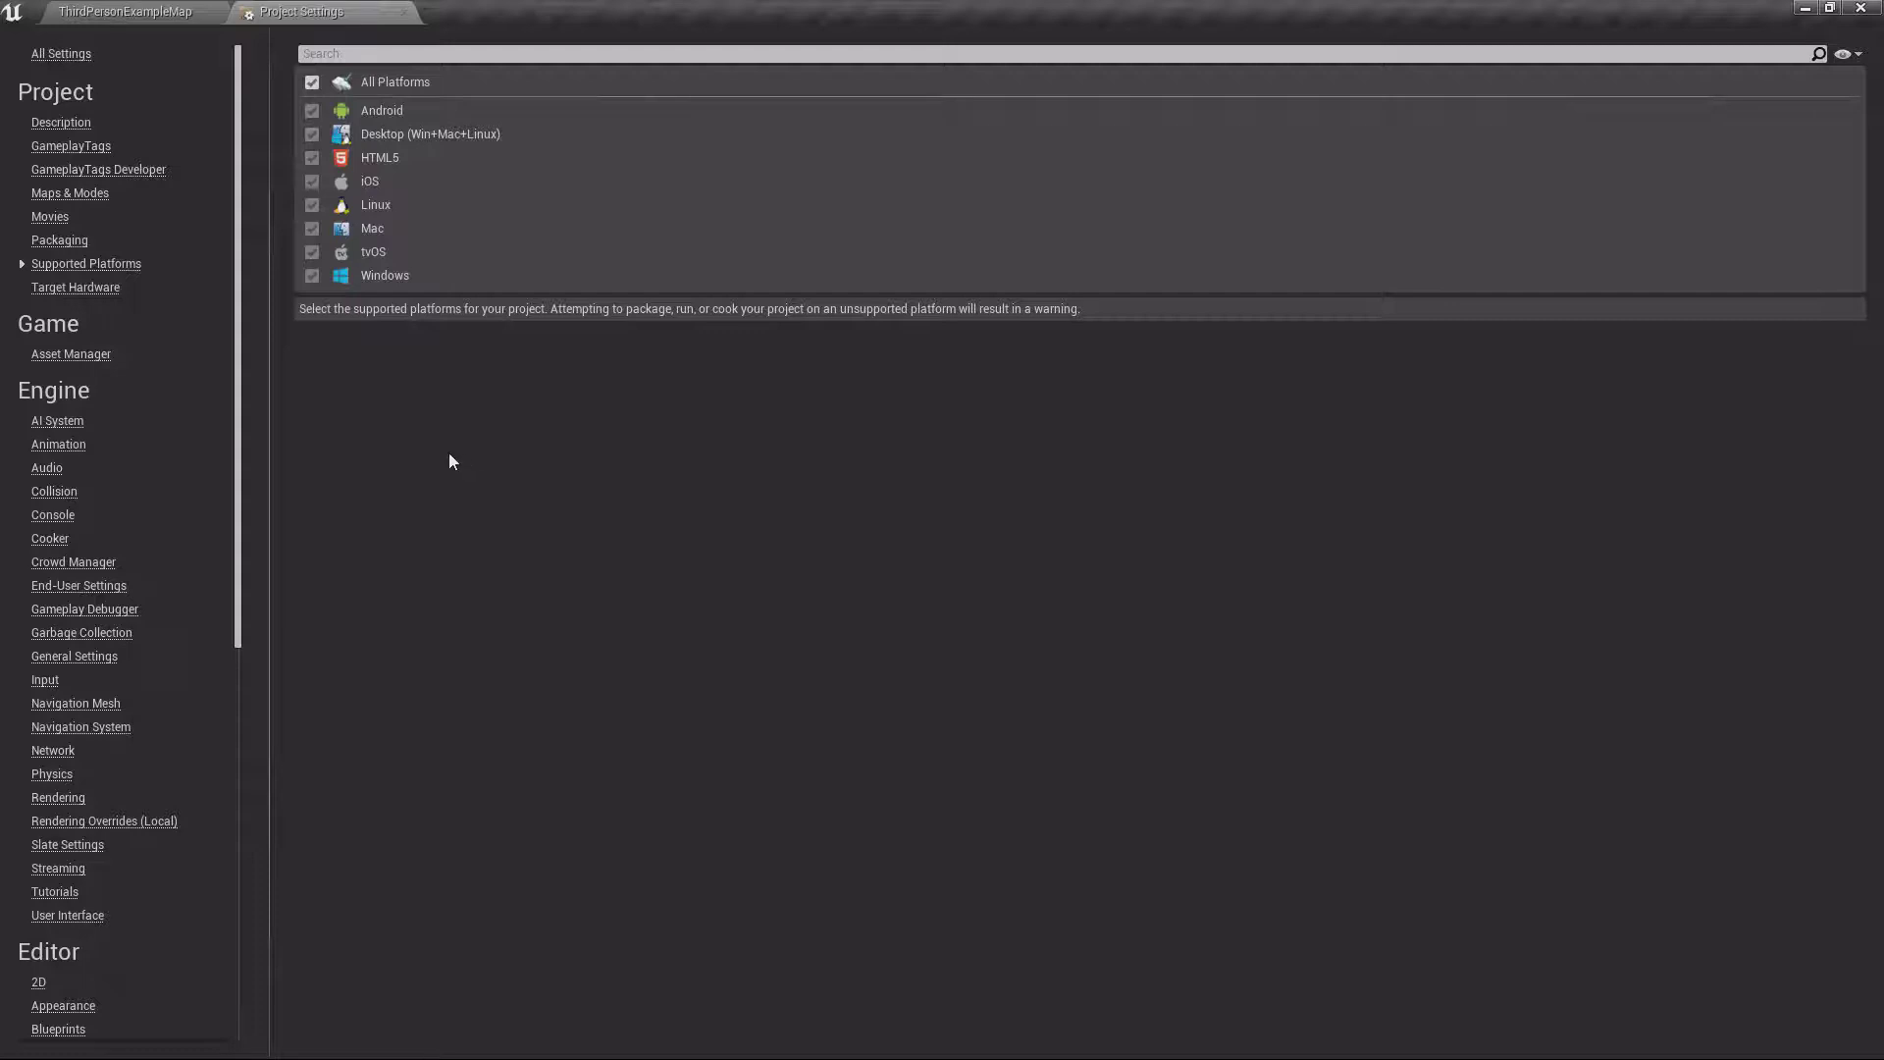
pyautogui.click(60, 491)
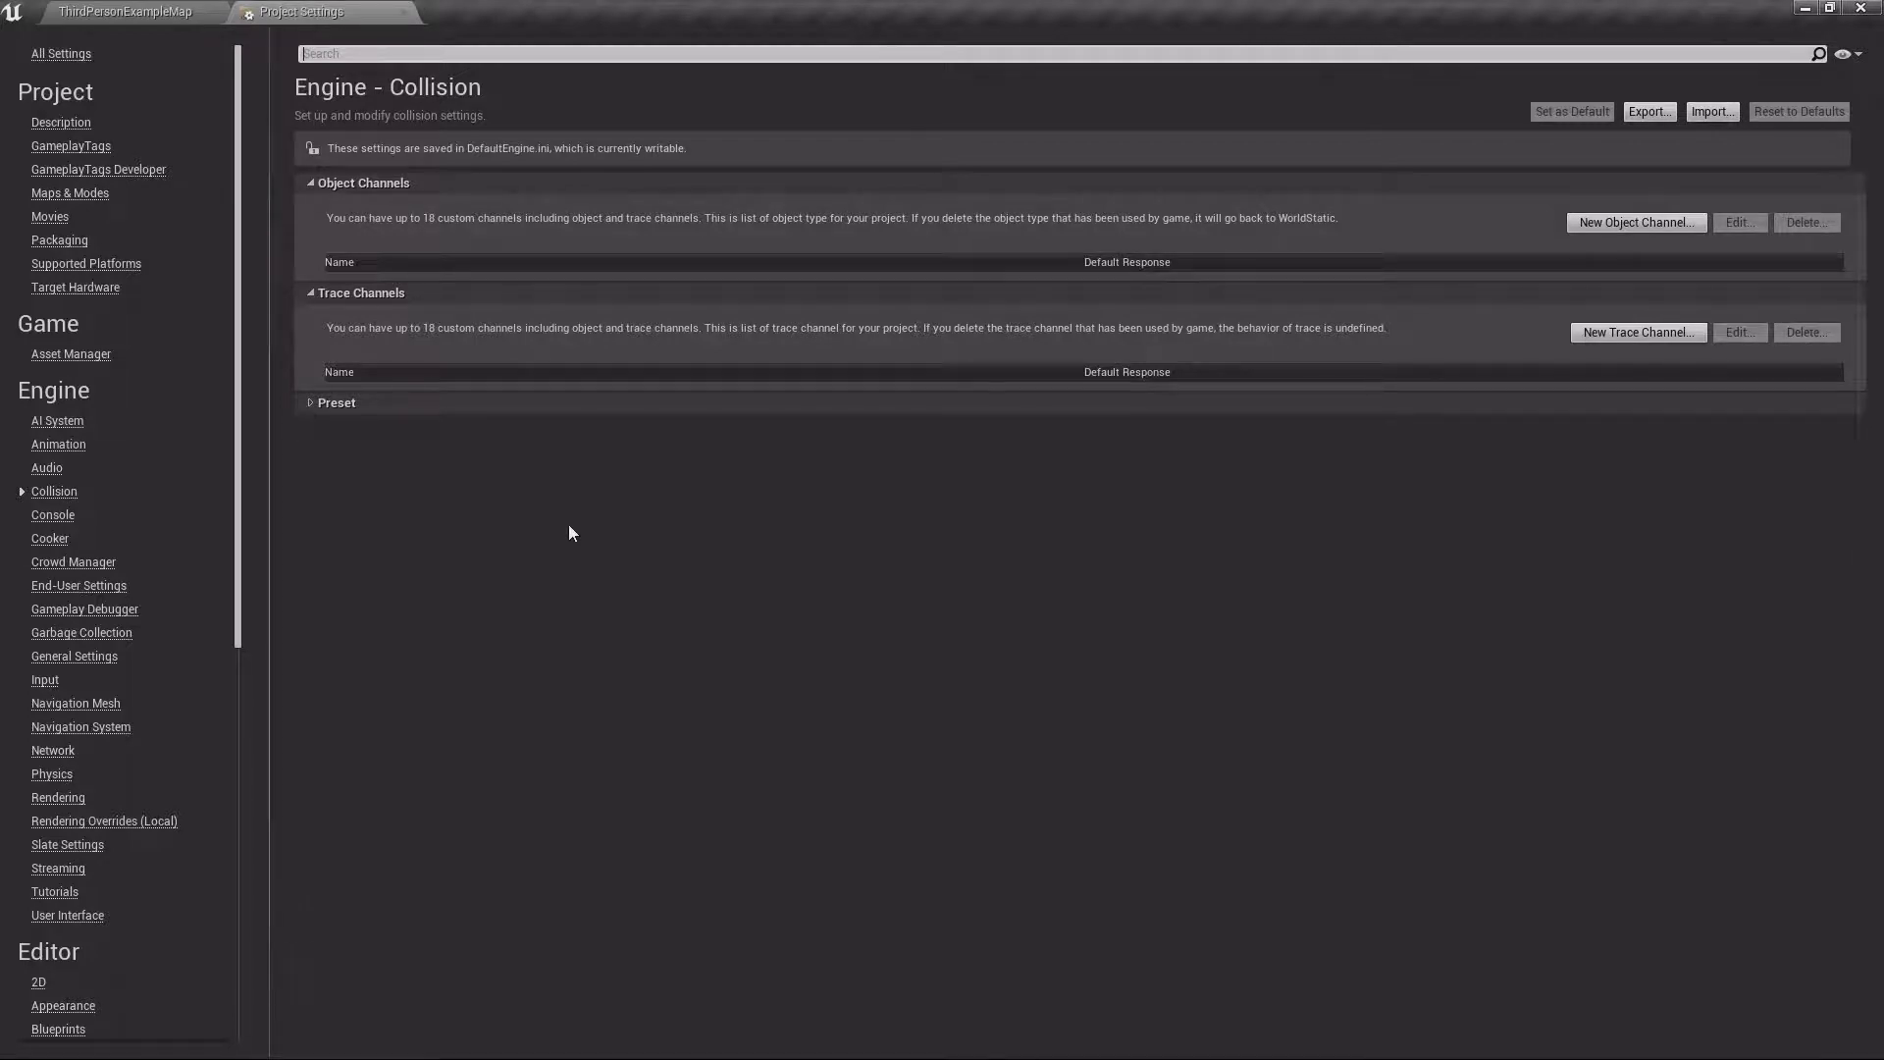
pyautogui.click(315, 404)
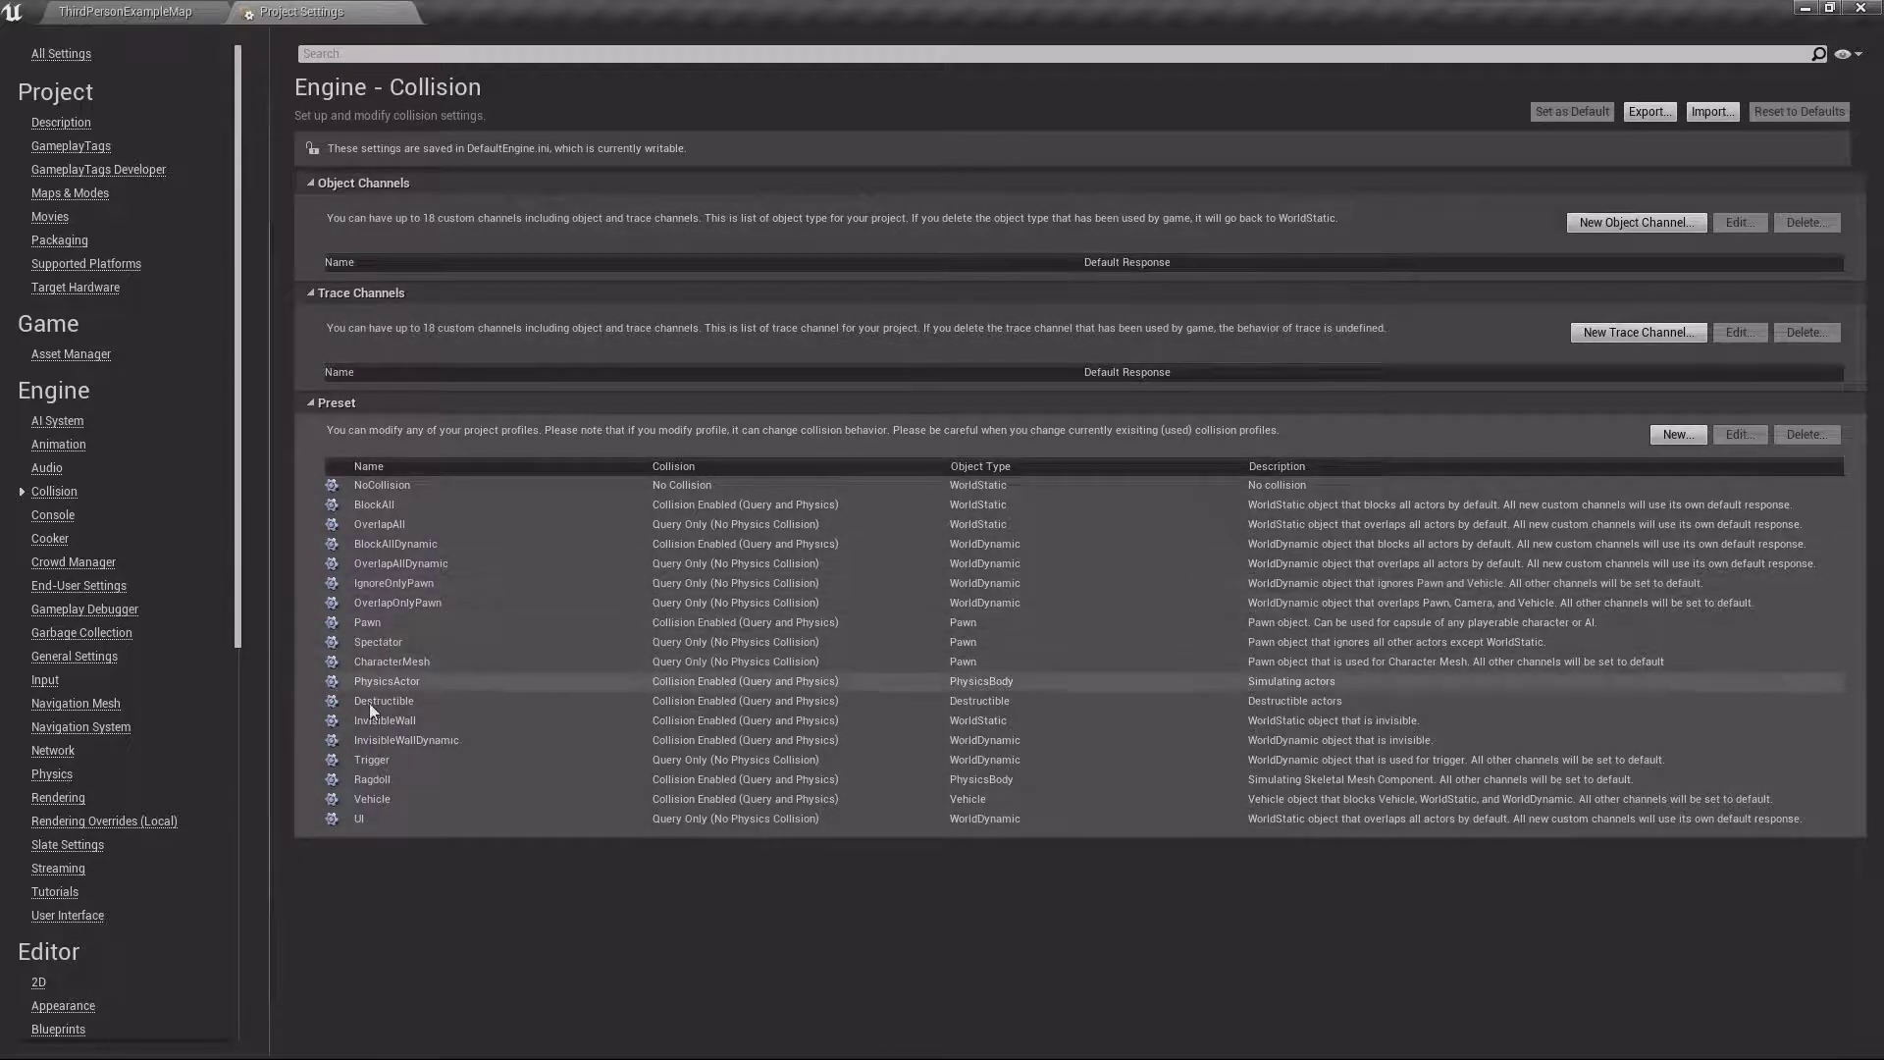
# Examine the engine's Input settings, from the action and axis mappings to the mouse, viewport, mobile and console properties
pyautogui.click(50, 683)
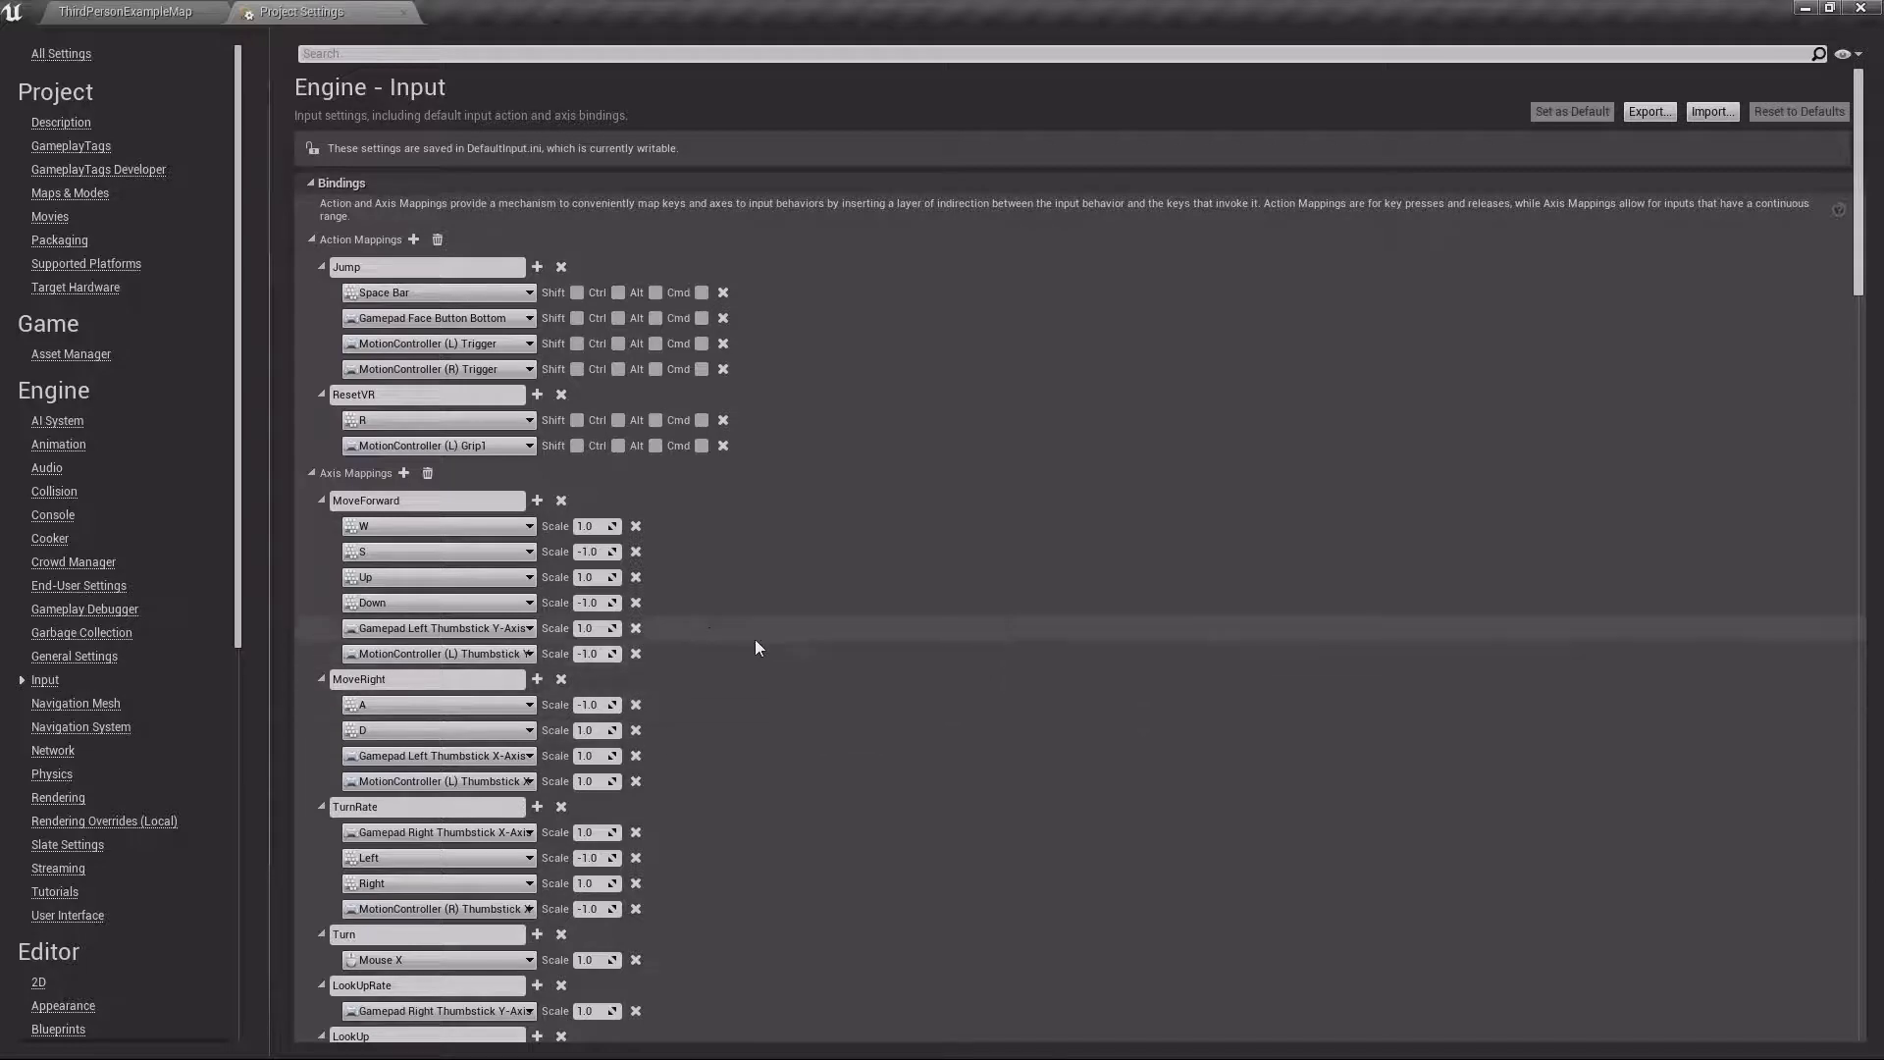
pyautogui.scroll(-3, 761, 644)
pyautogui.scroll(3, 763, 652)
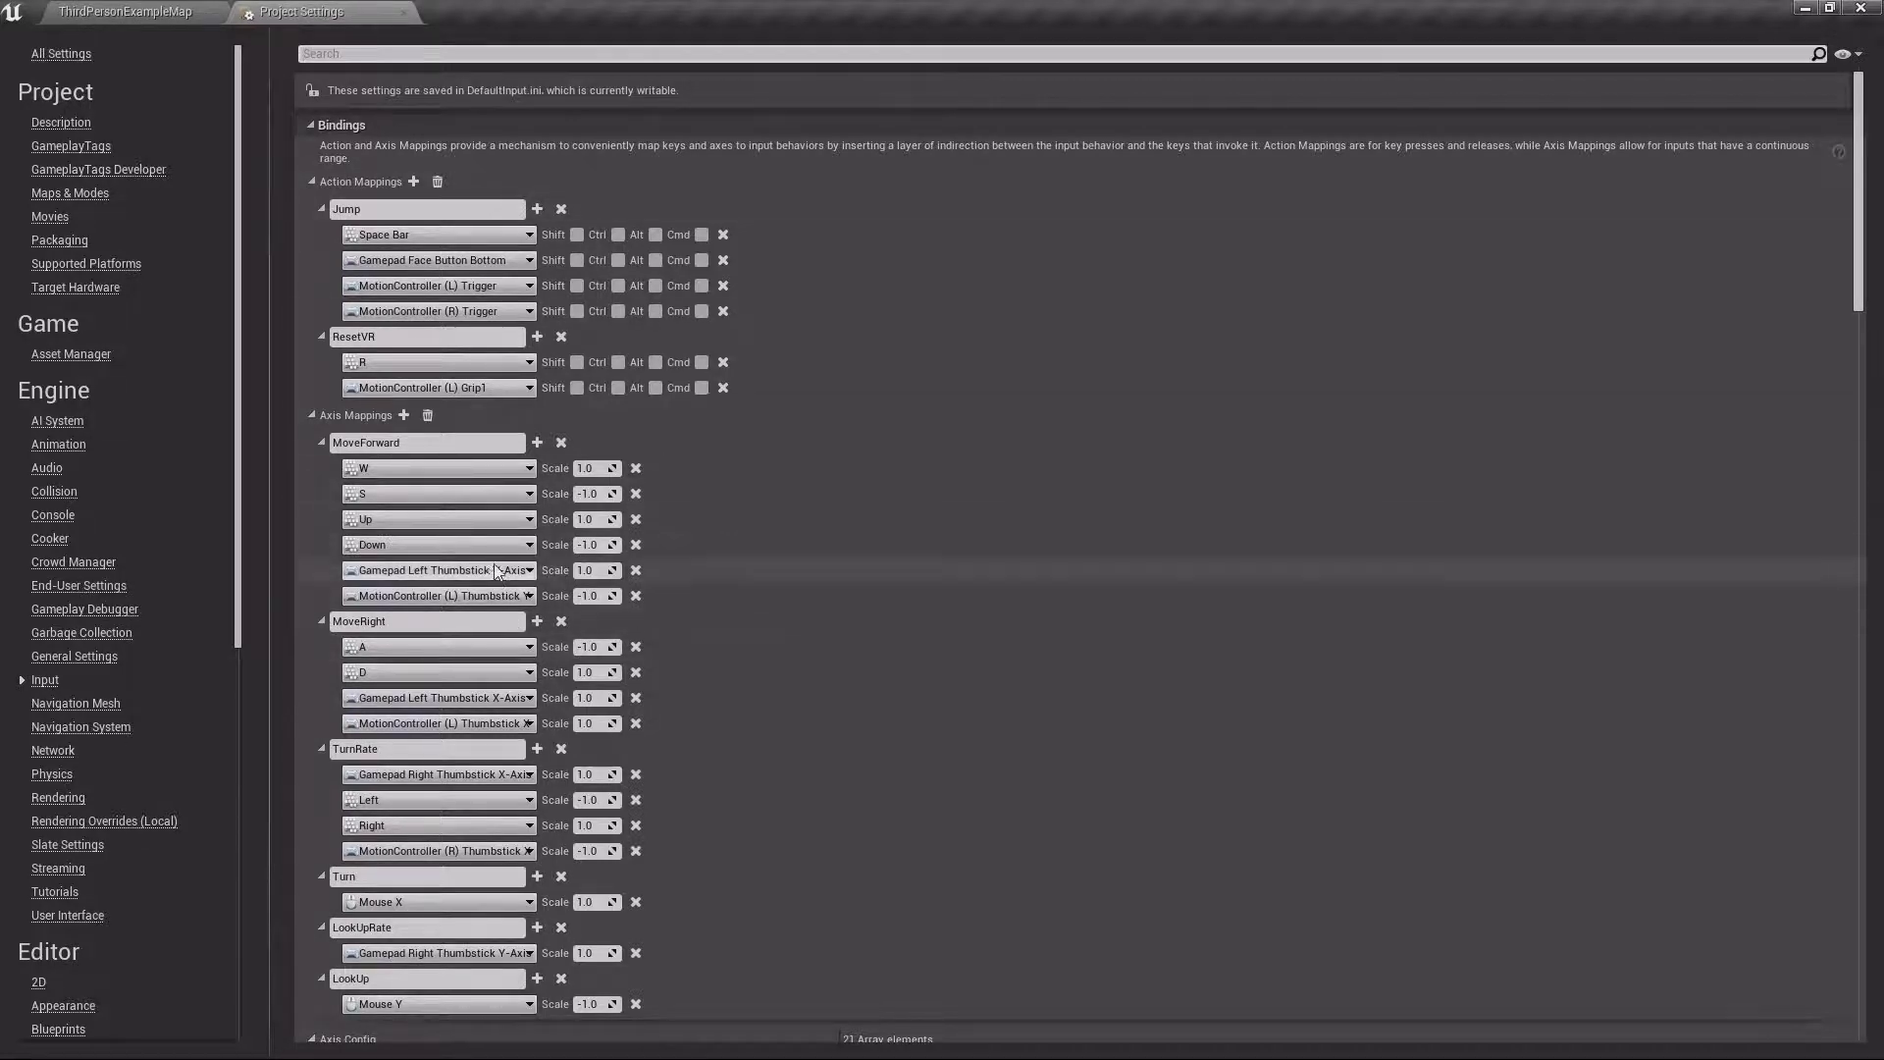
pyautogui.scroll(-3, 524, 727)
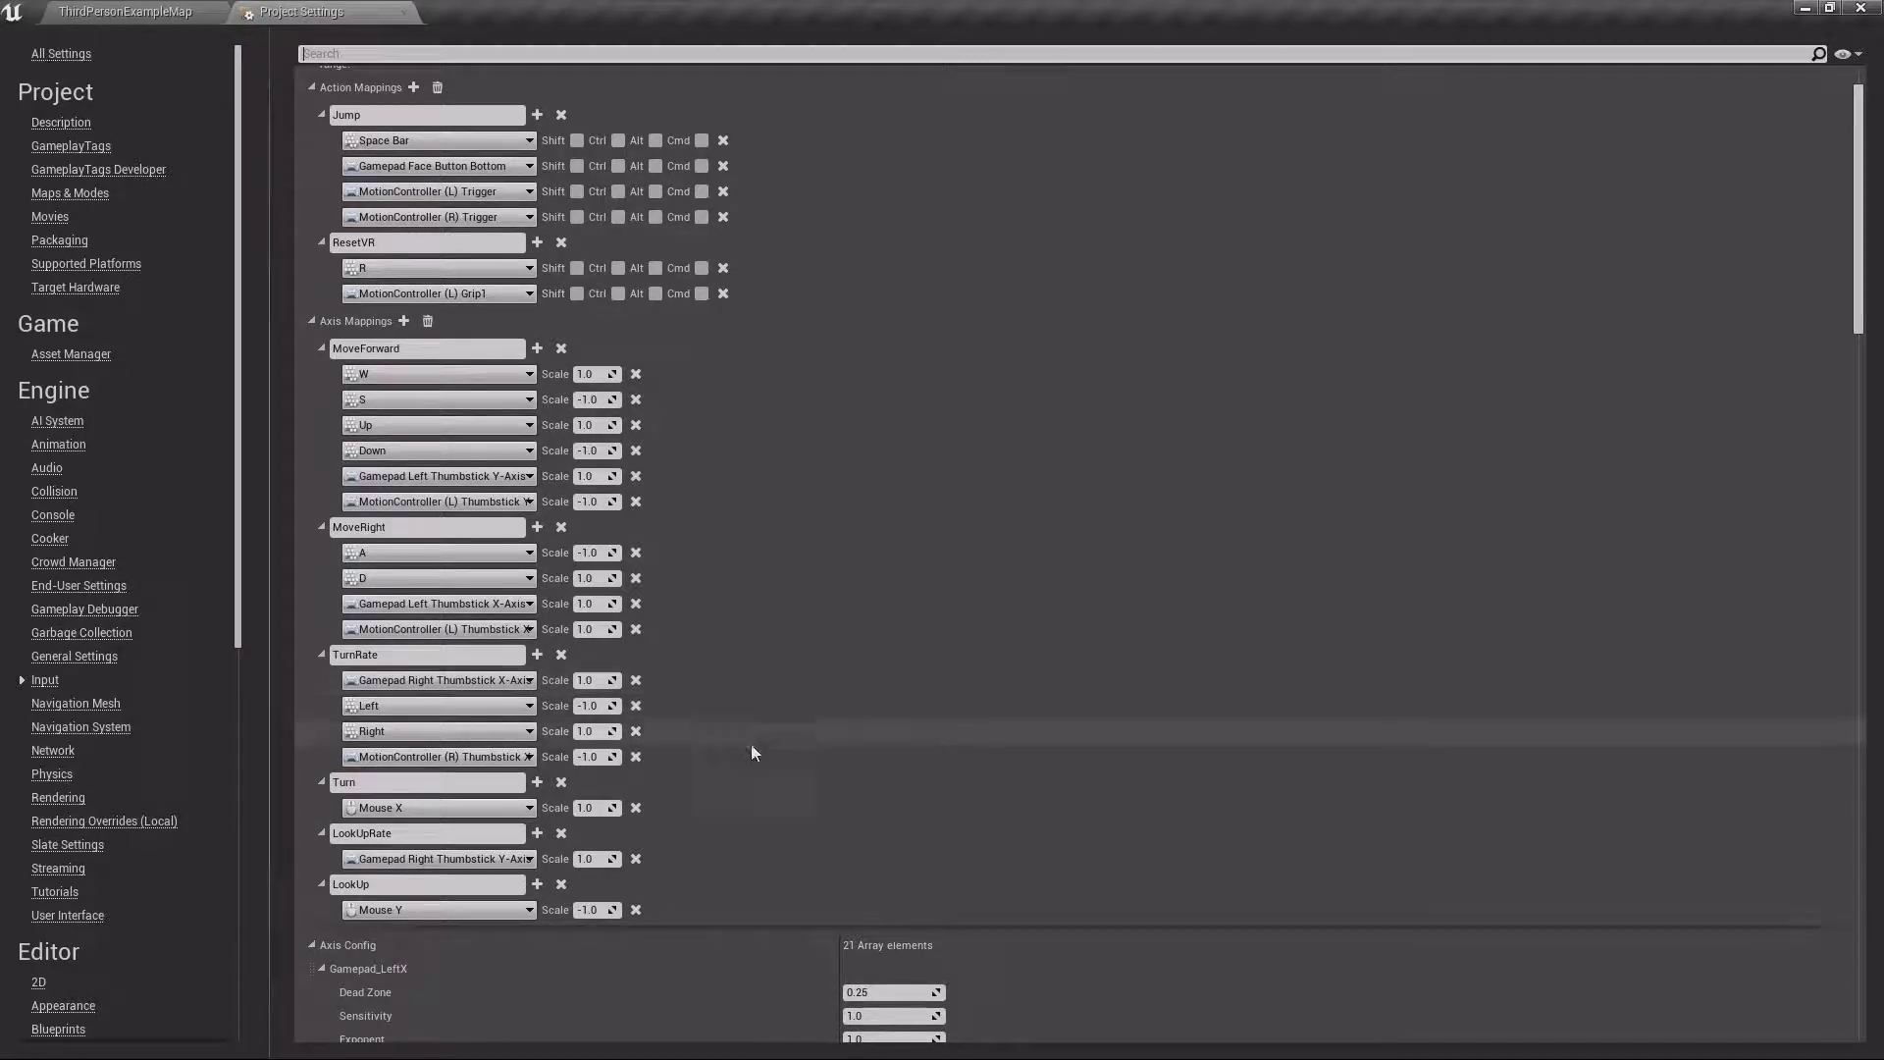
pyautogui.scroll(2, 748, 726)
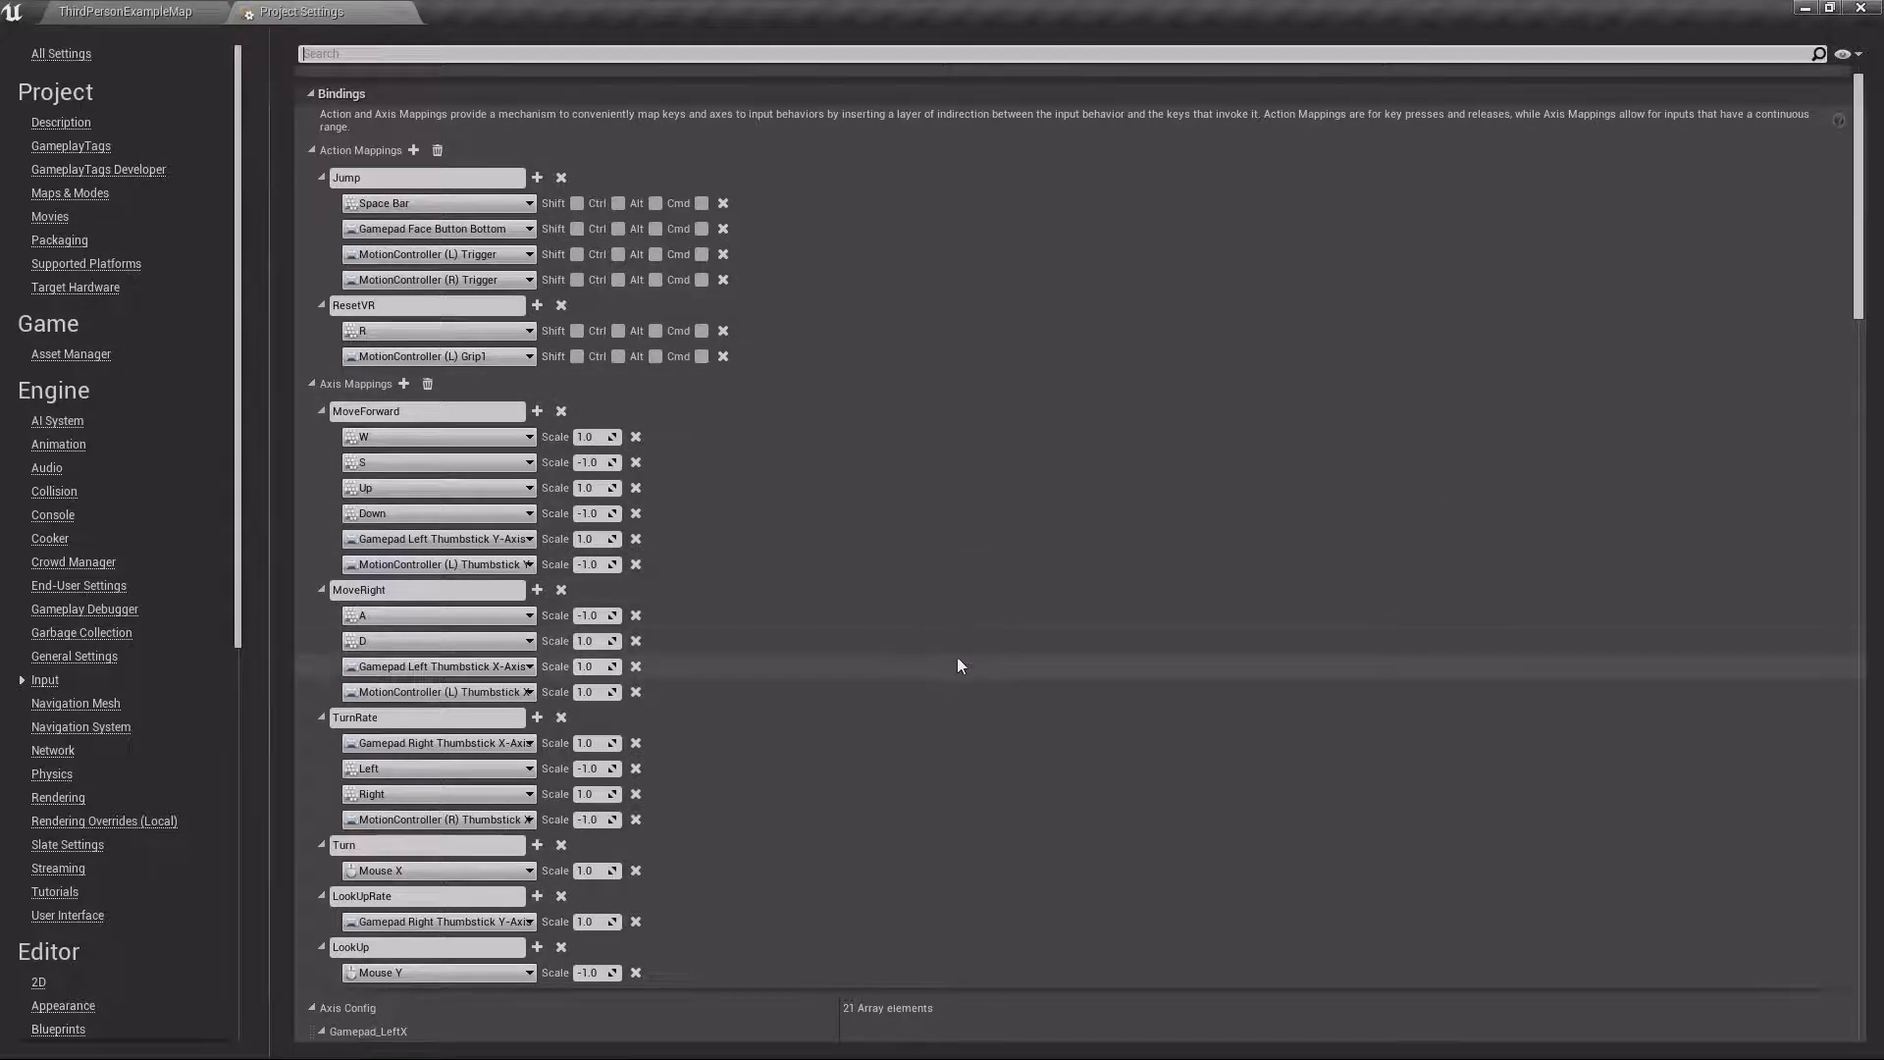
pyautogui.scroll(-10, 983, 656)
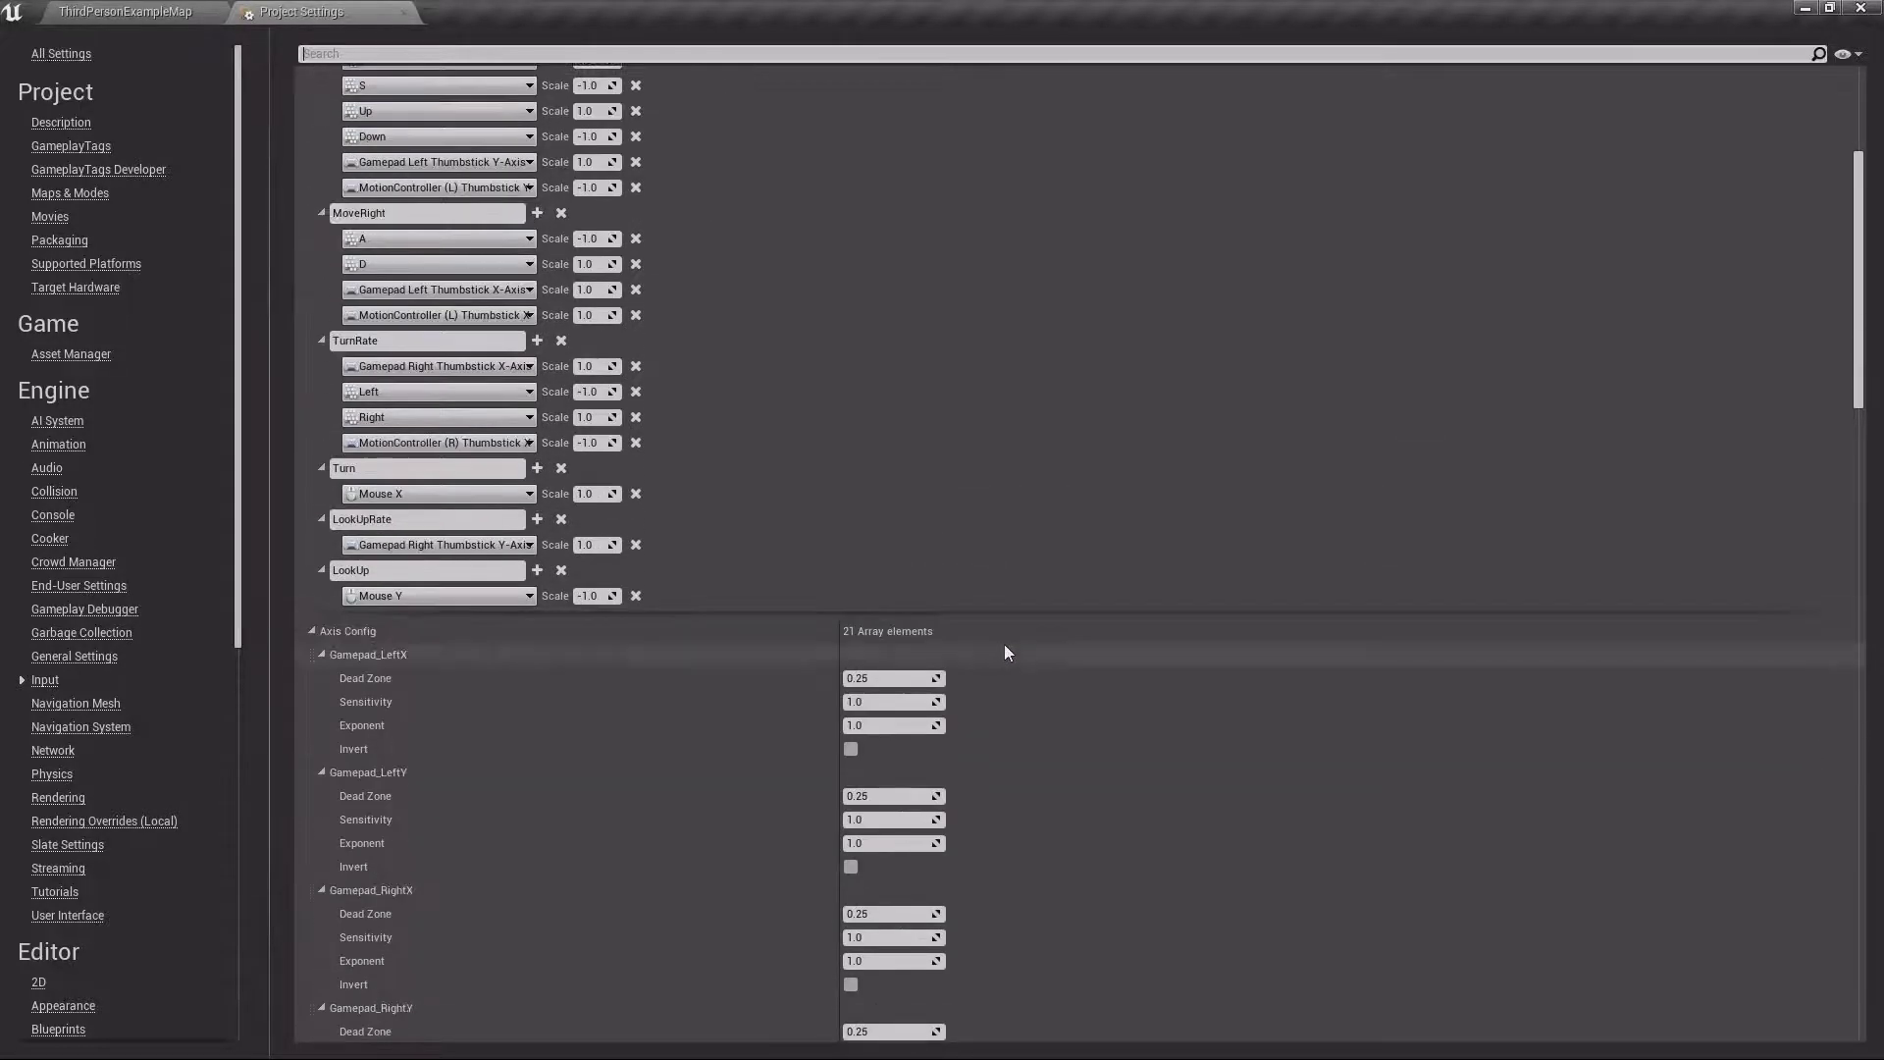
pyautogui.scroll(-3, 1041, 640)
pyautogui.moveTo(1841, 451); pyautogui.dragTo(1839, 904)
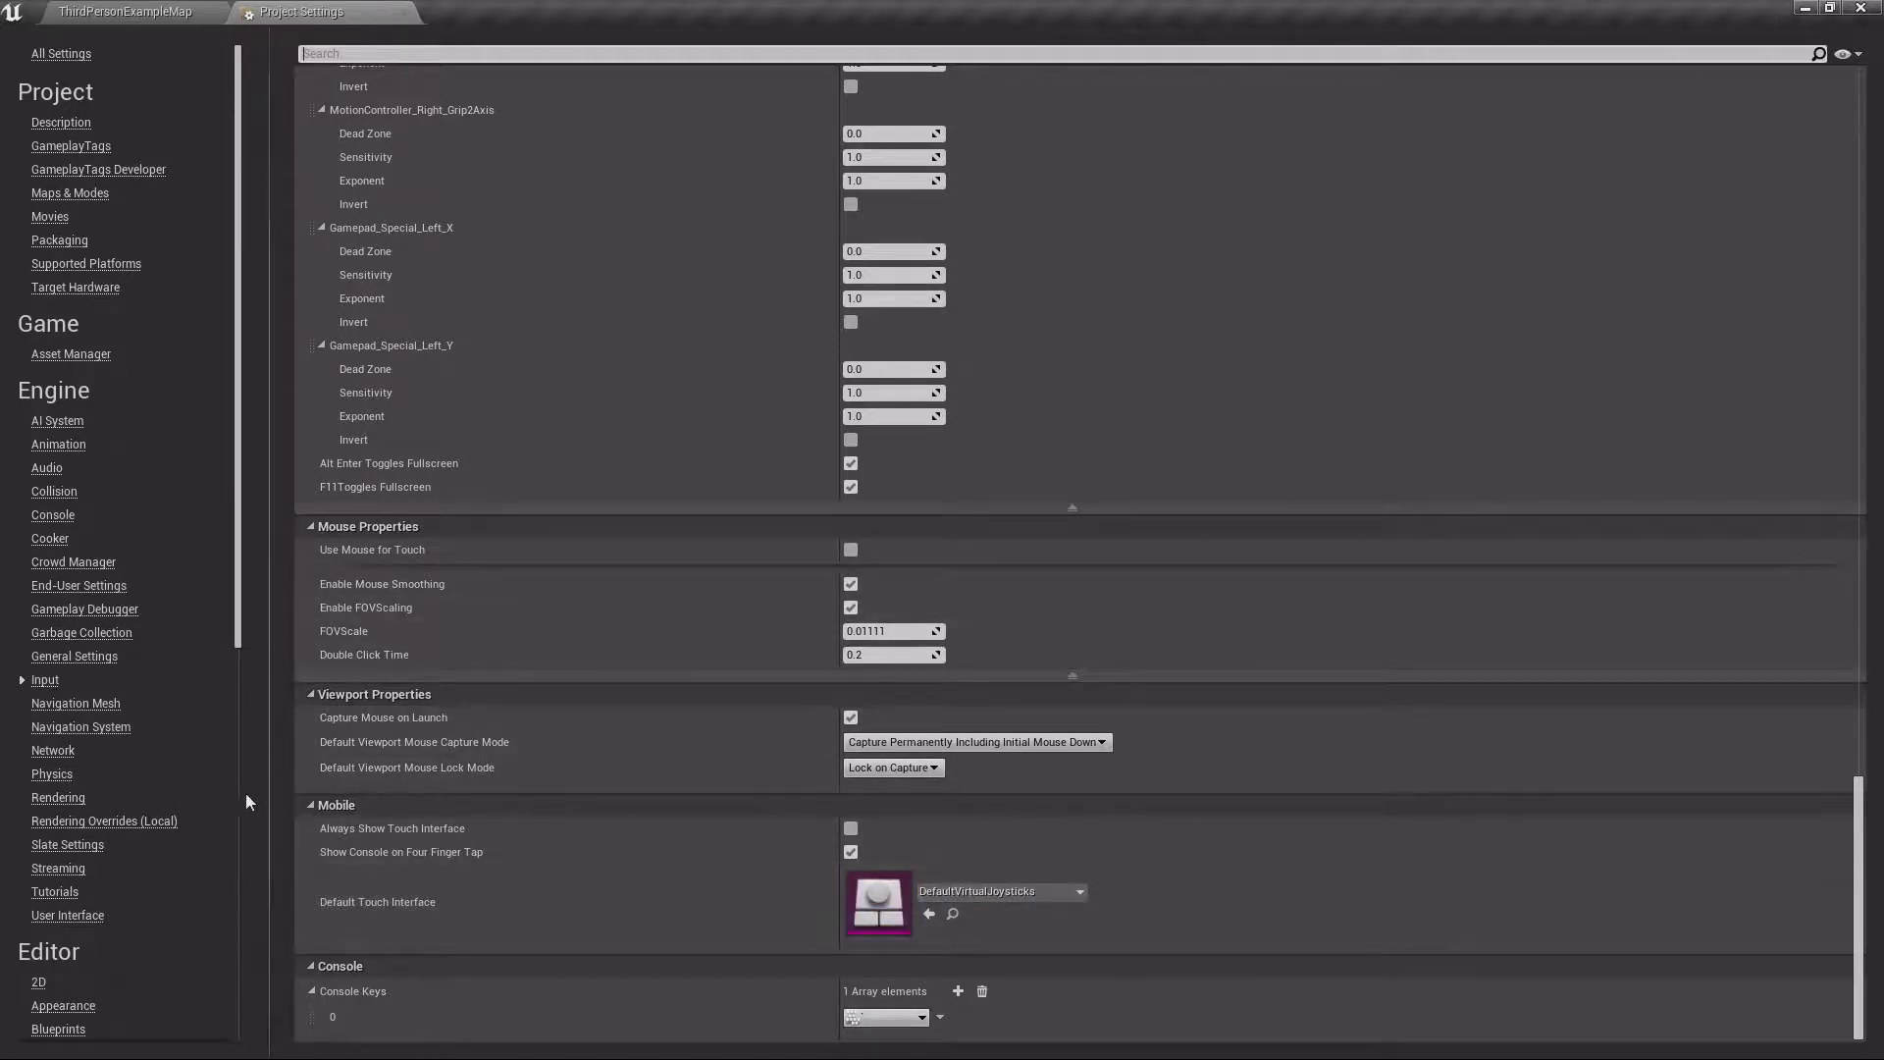
# Examine the engine's Rendering settings, including the Default Settings for bloom, ambient occlusion and lens flares, and the Optimizations section
pyautogui.click(58, 798)
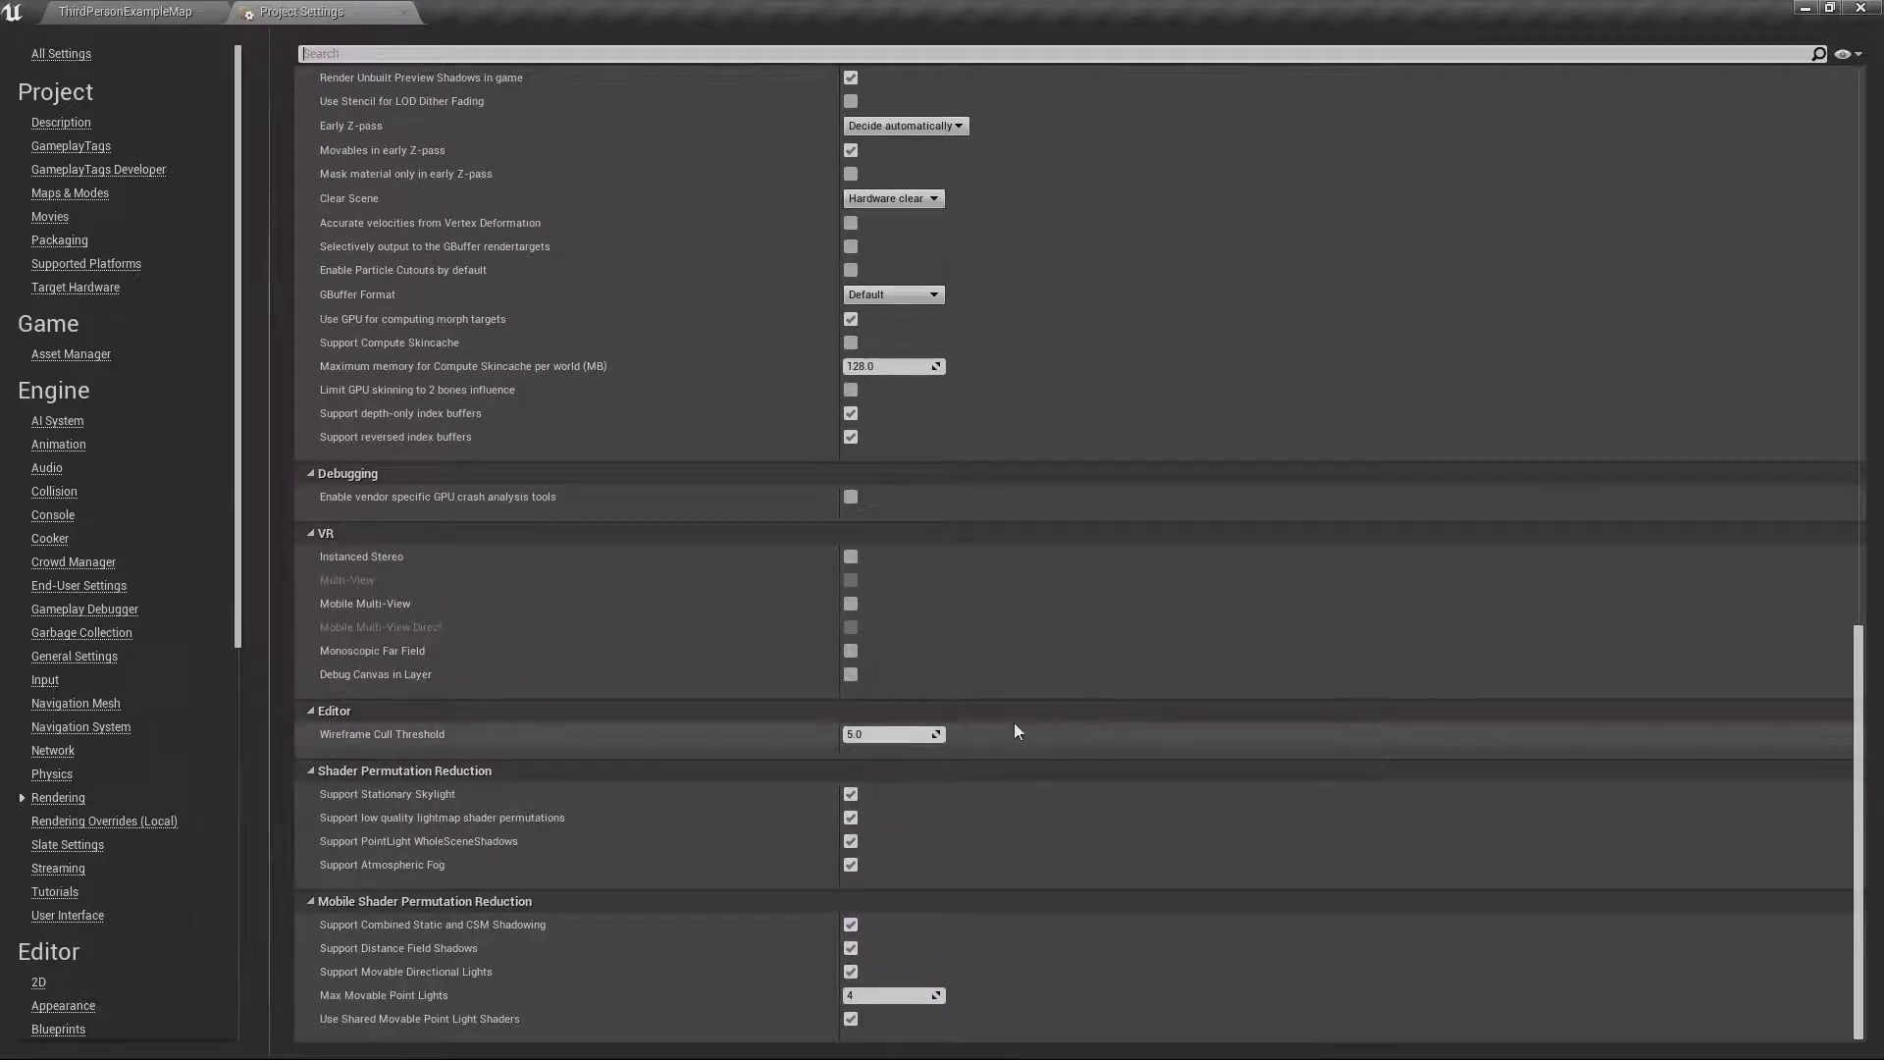
pyautogui.moveTo(1860, 728); pyautogui.dragTo(1782, 194)
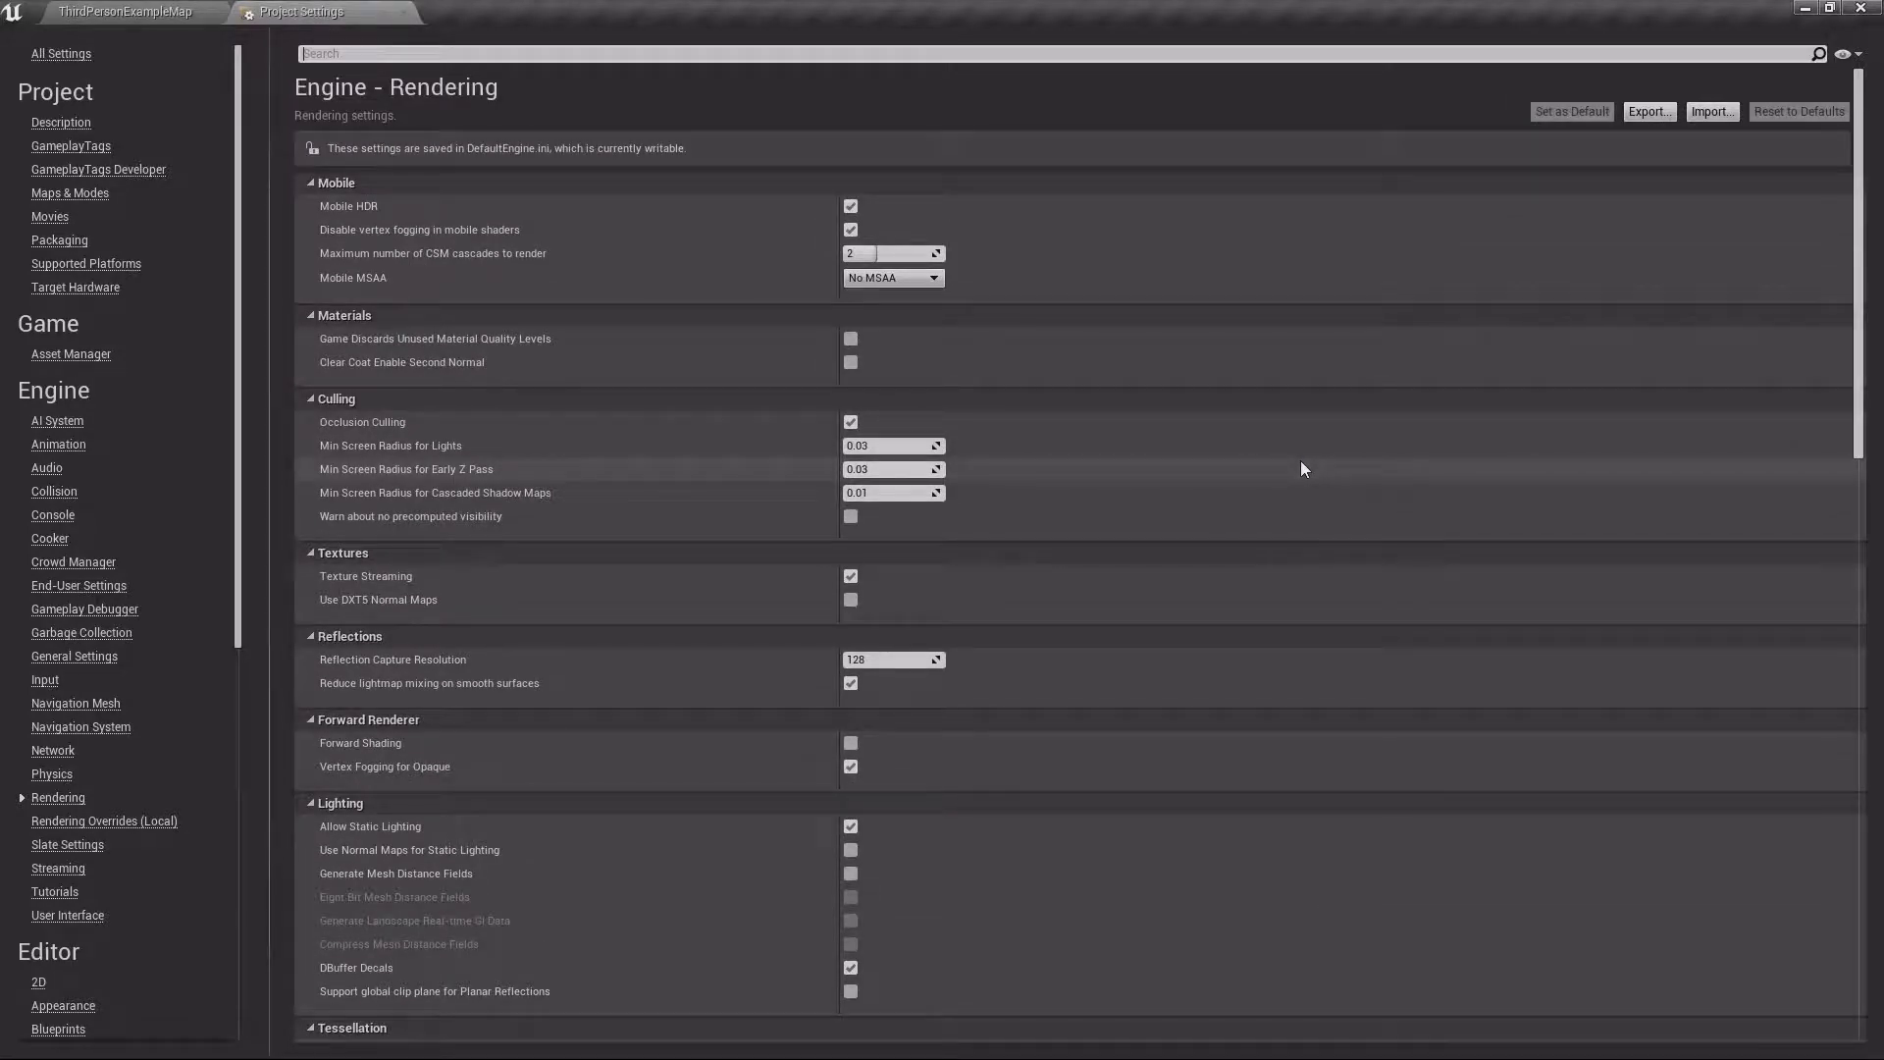
pyautogui.scroll(-5, 1013, 792)
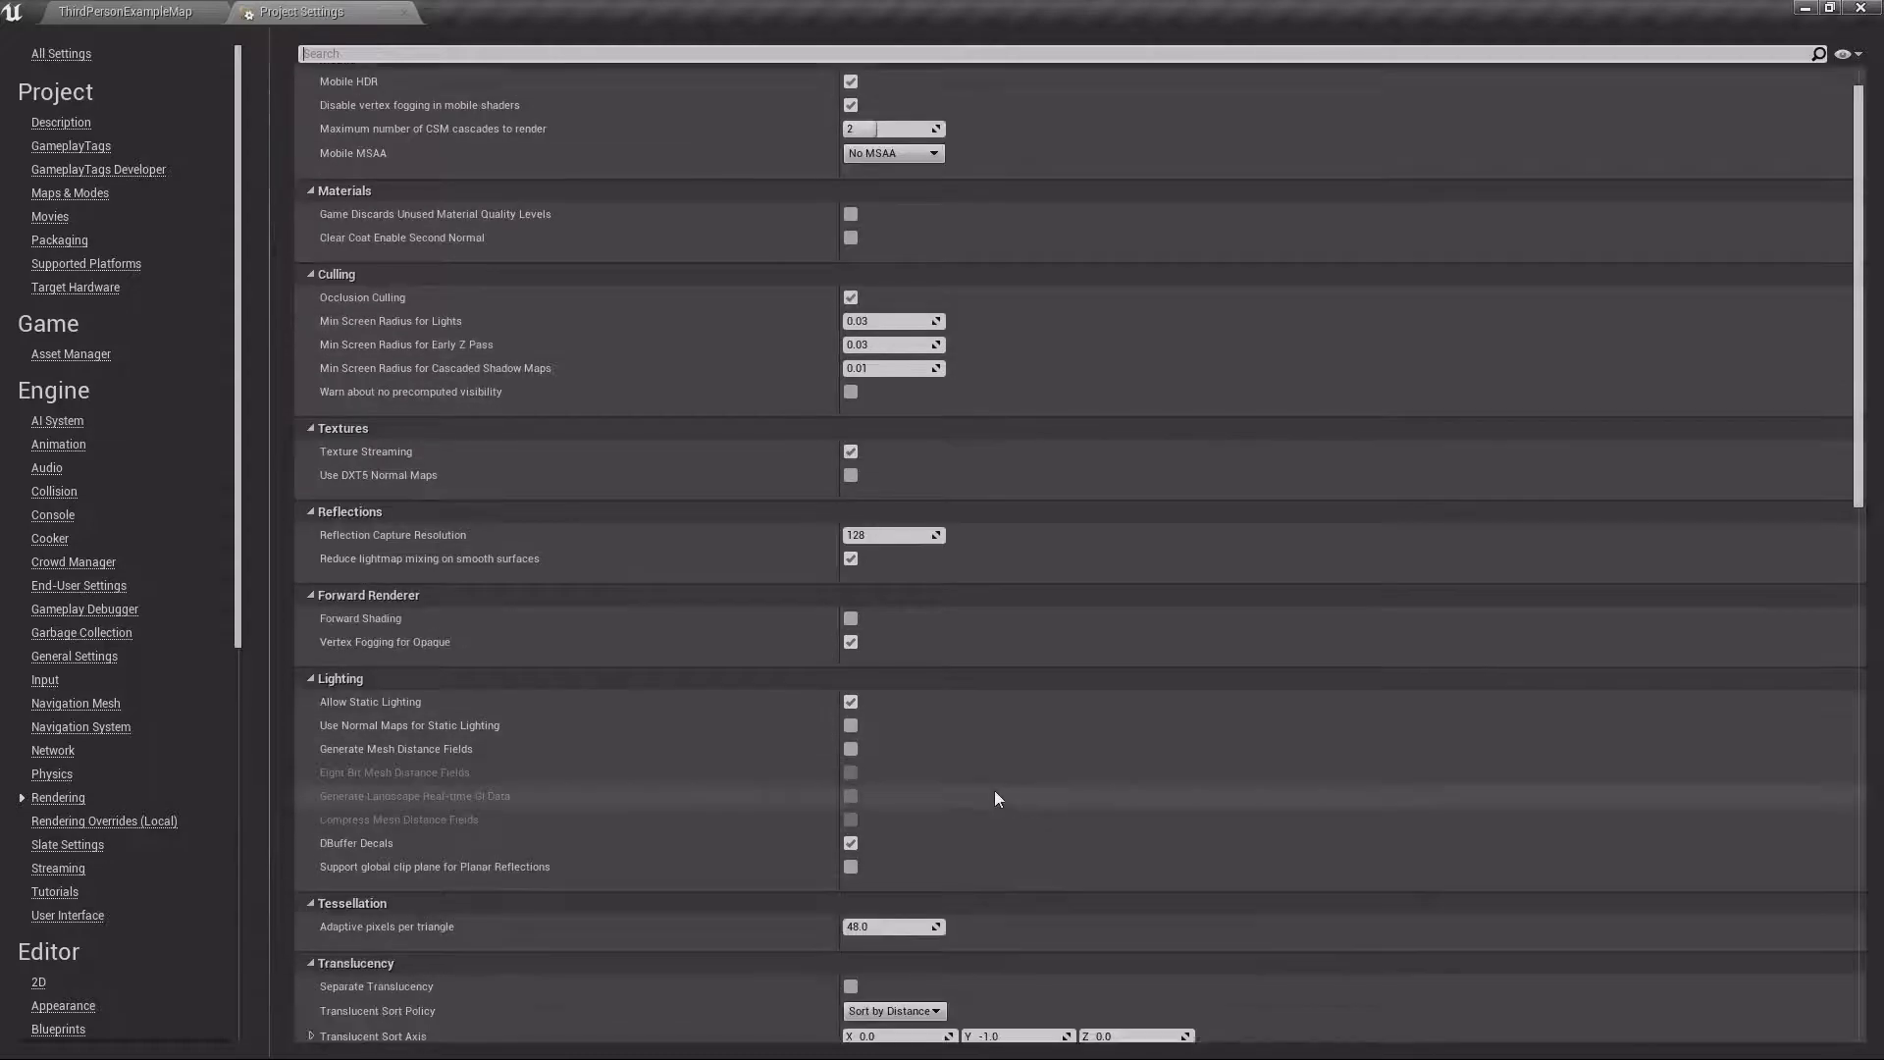
pyautogui.scroll(-8, 1046, 799)
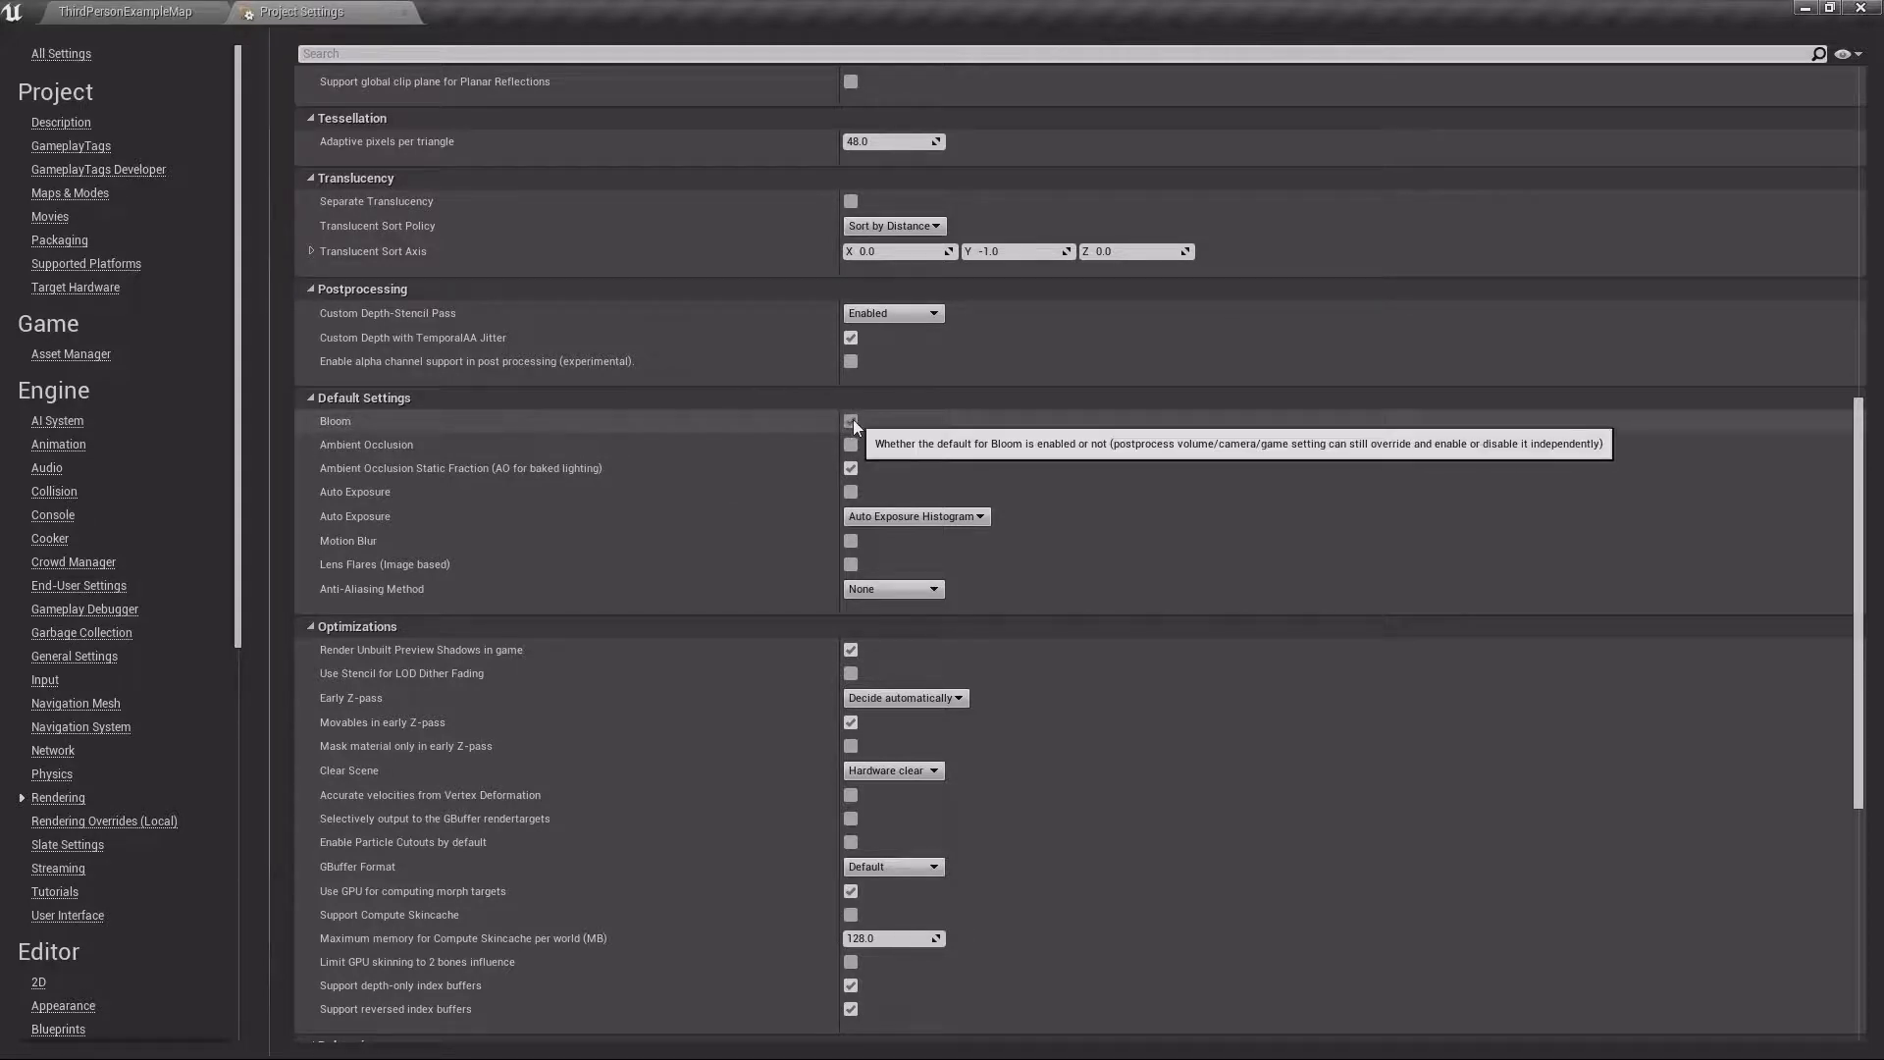
pyautogui.click(851, 470)
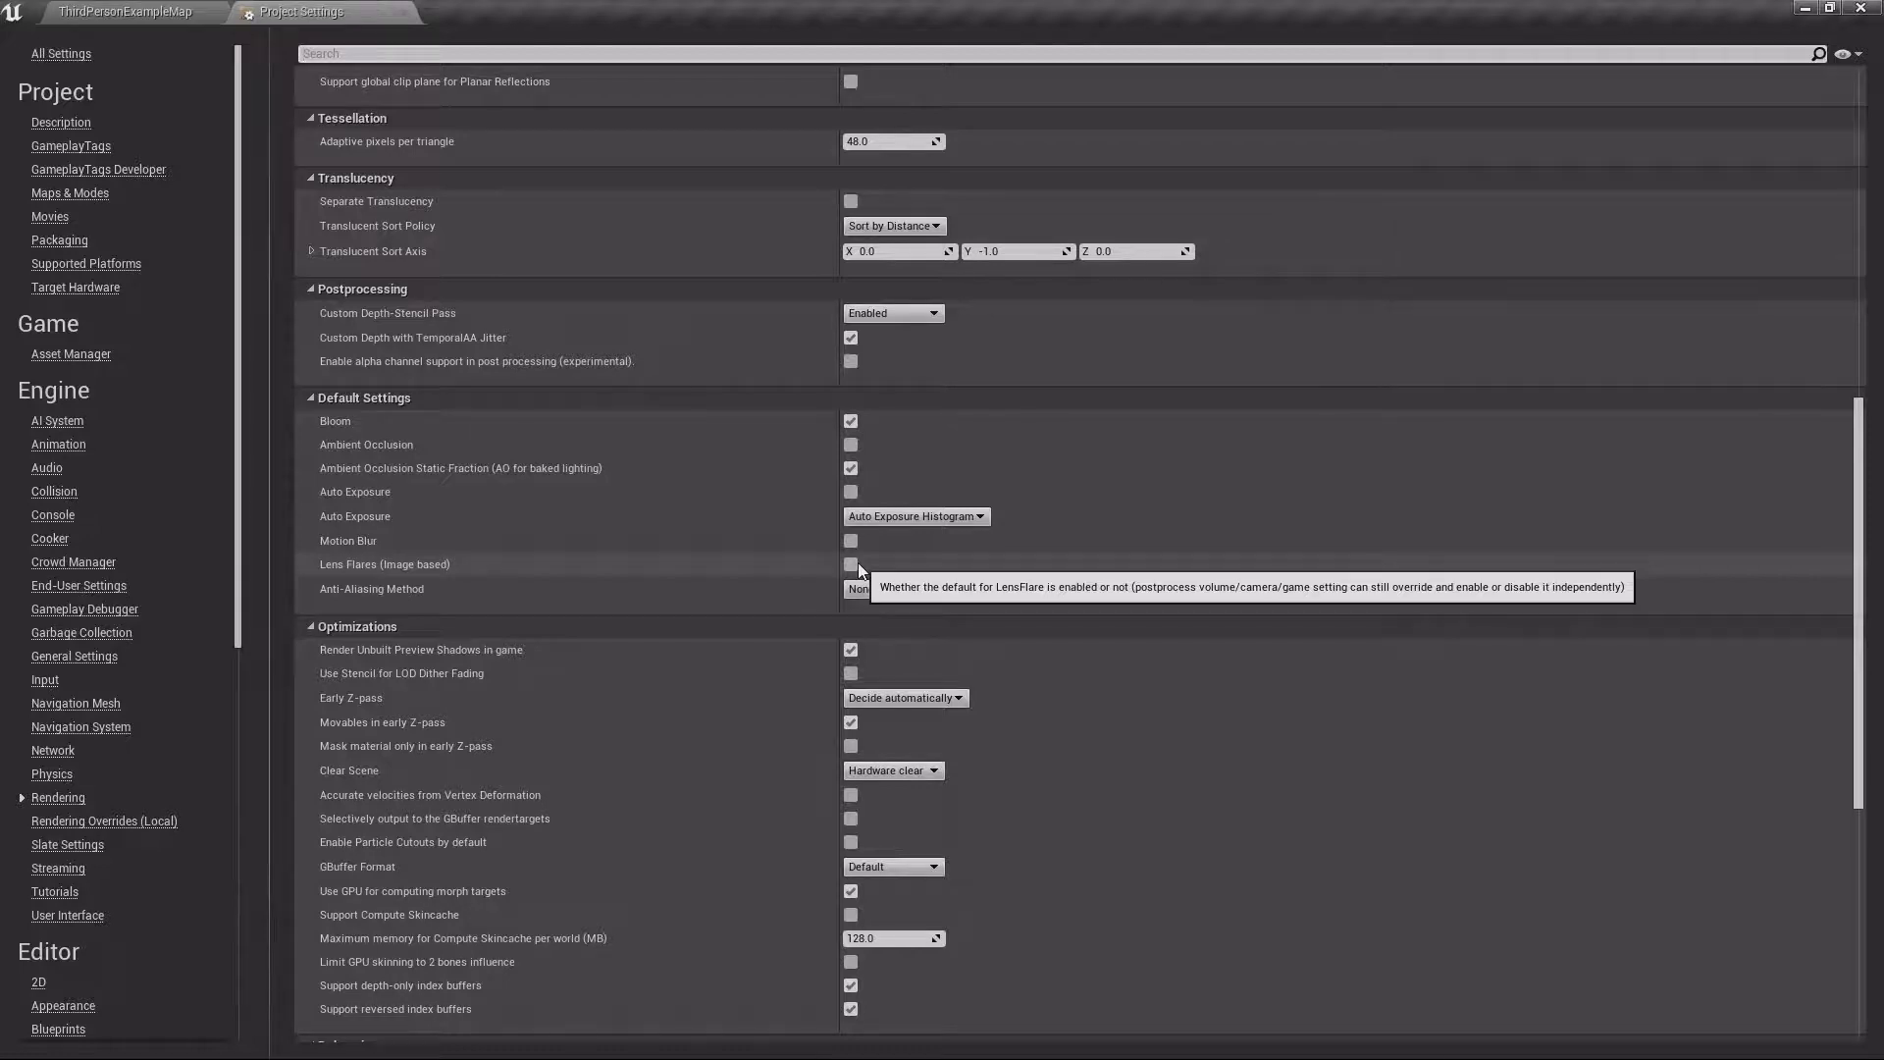
pyautogui.click(850, 423)
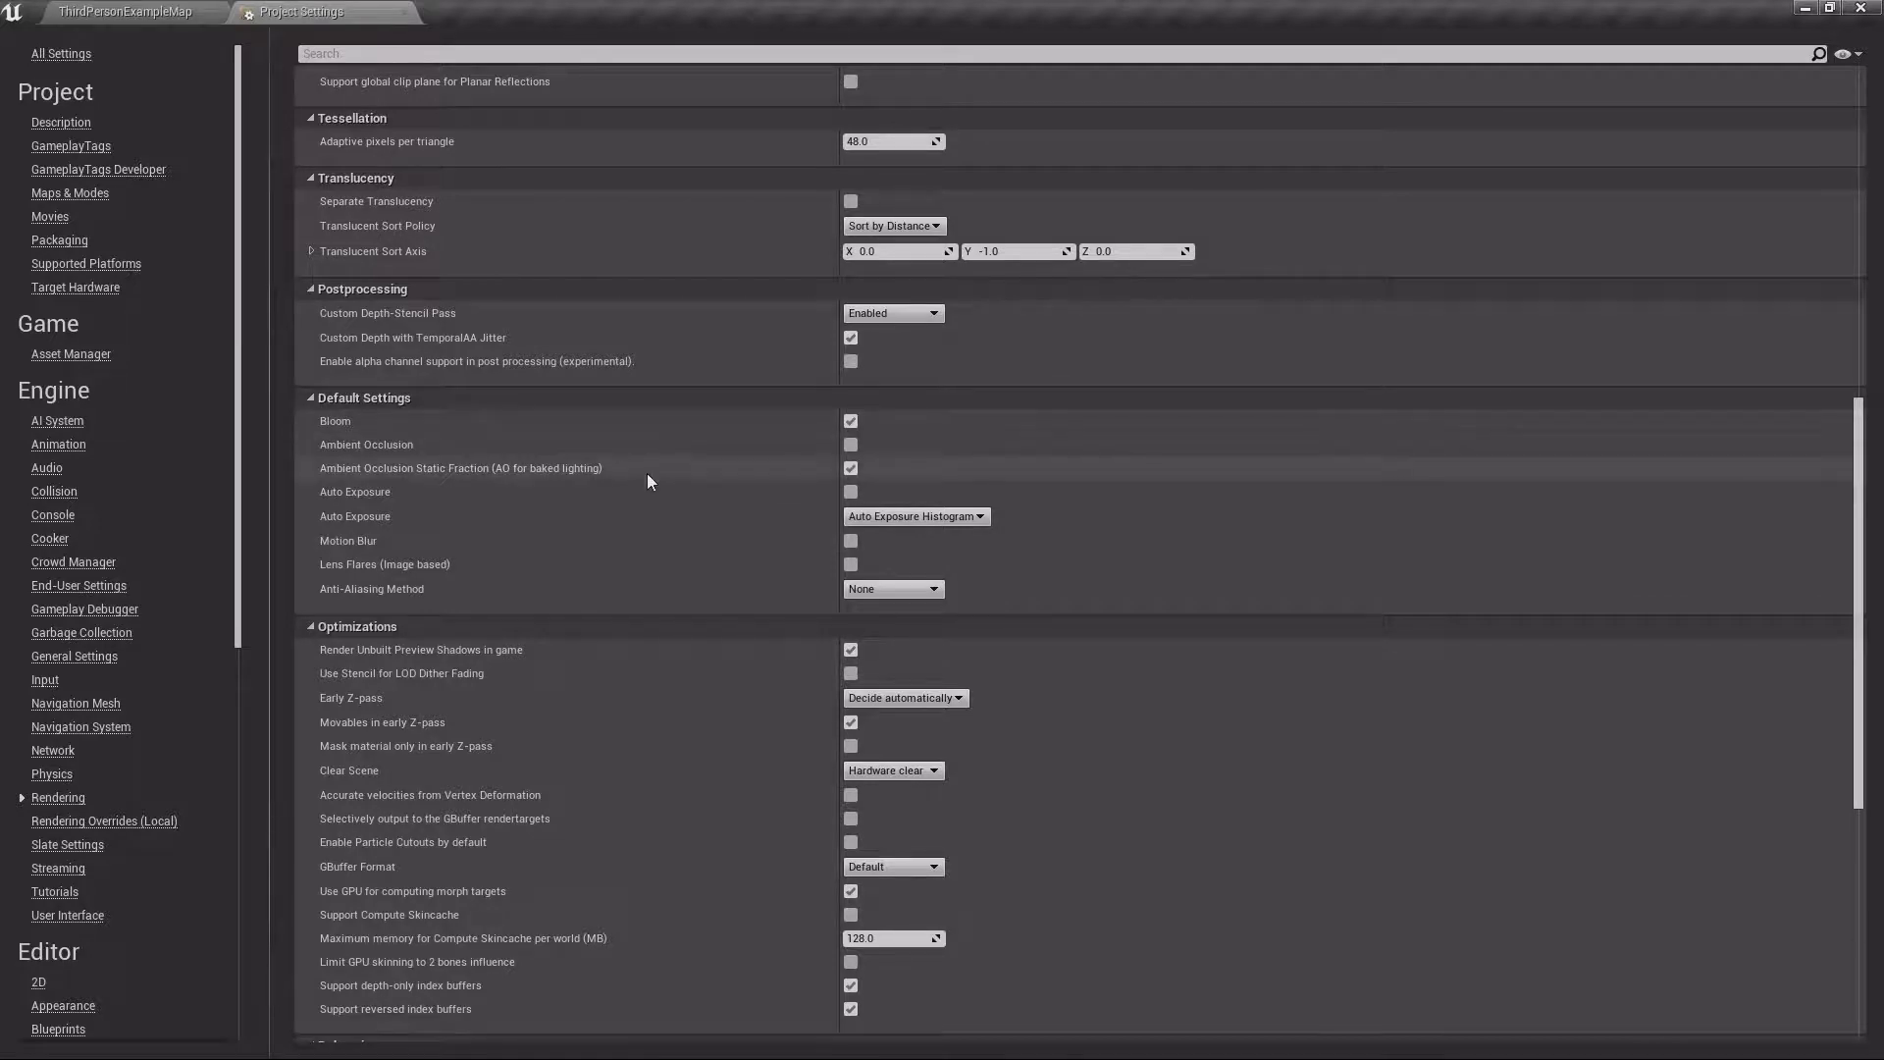
pyautogui.scroll(-3, 646, 474)
pyautogui.scroll(-5, 655, 615)
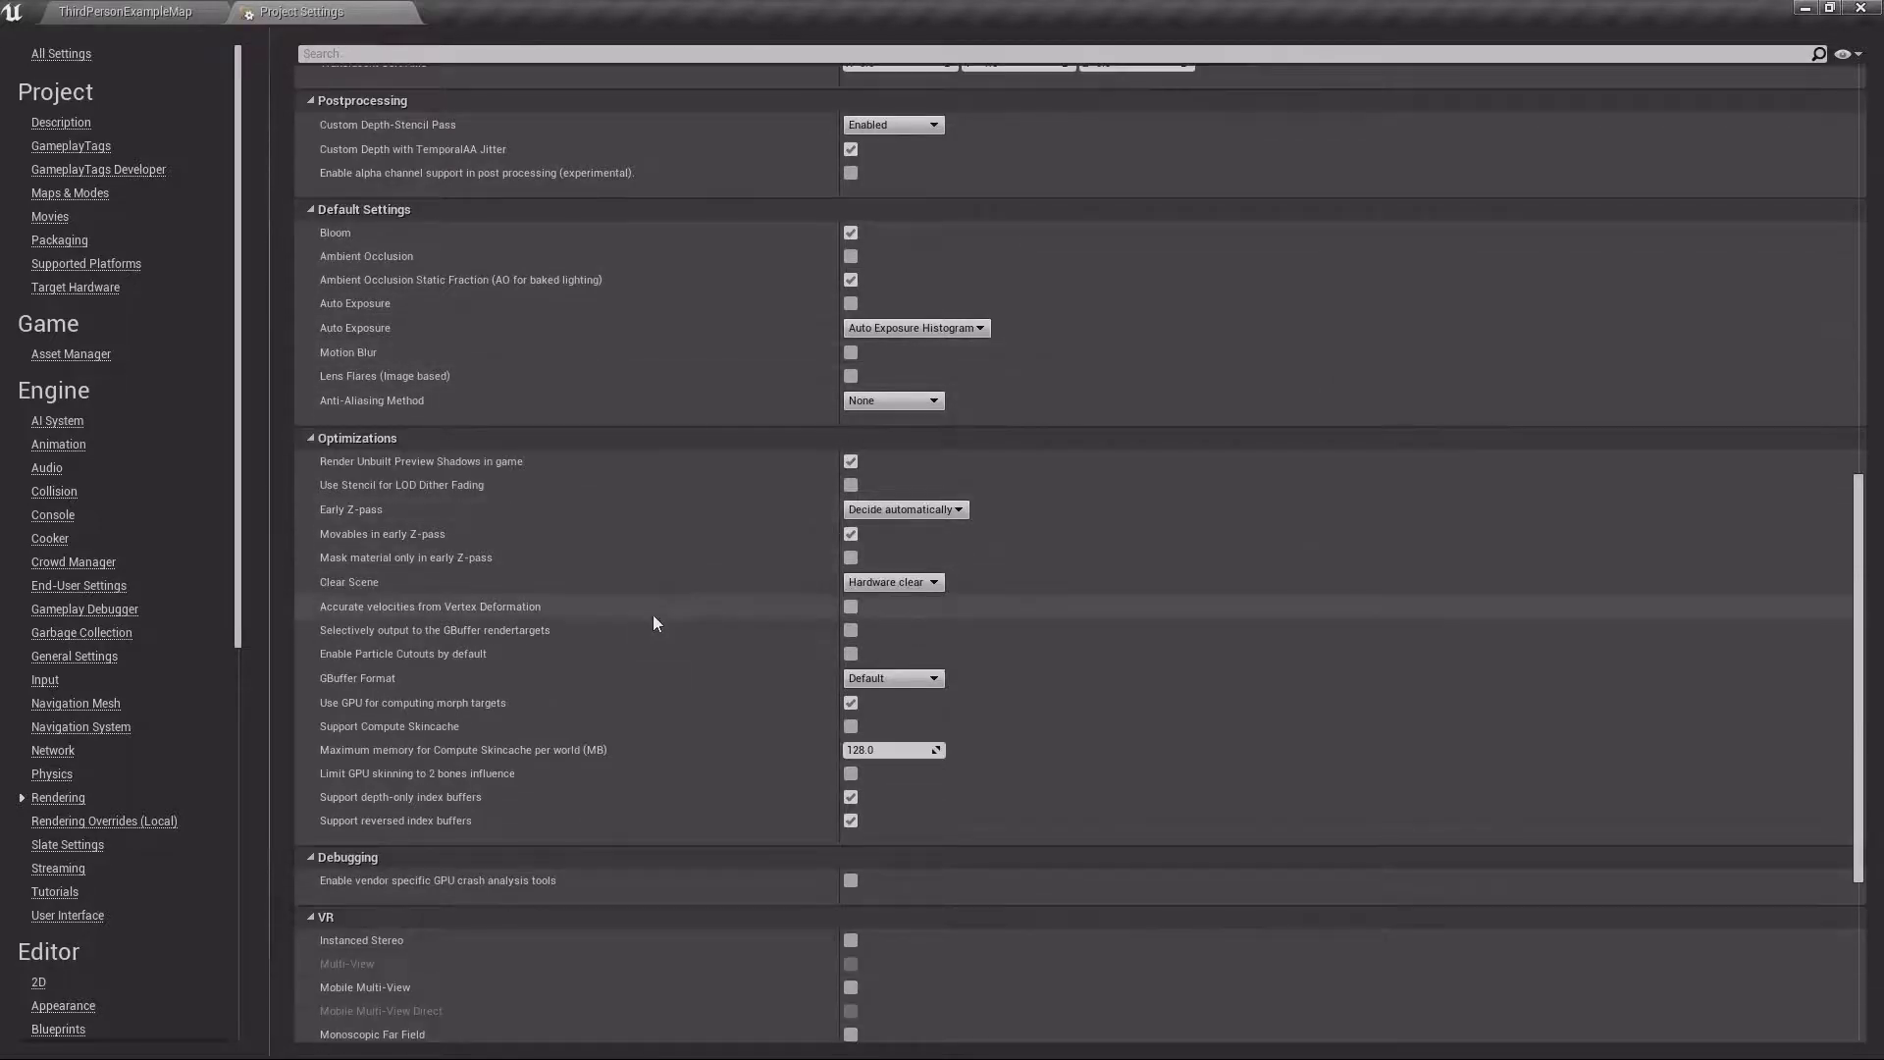
pyautogui.scroll(-5, 130, 759)
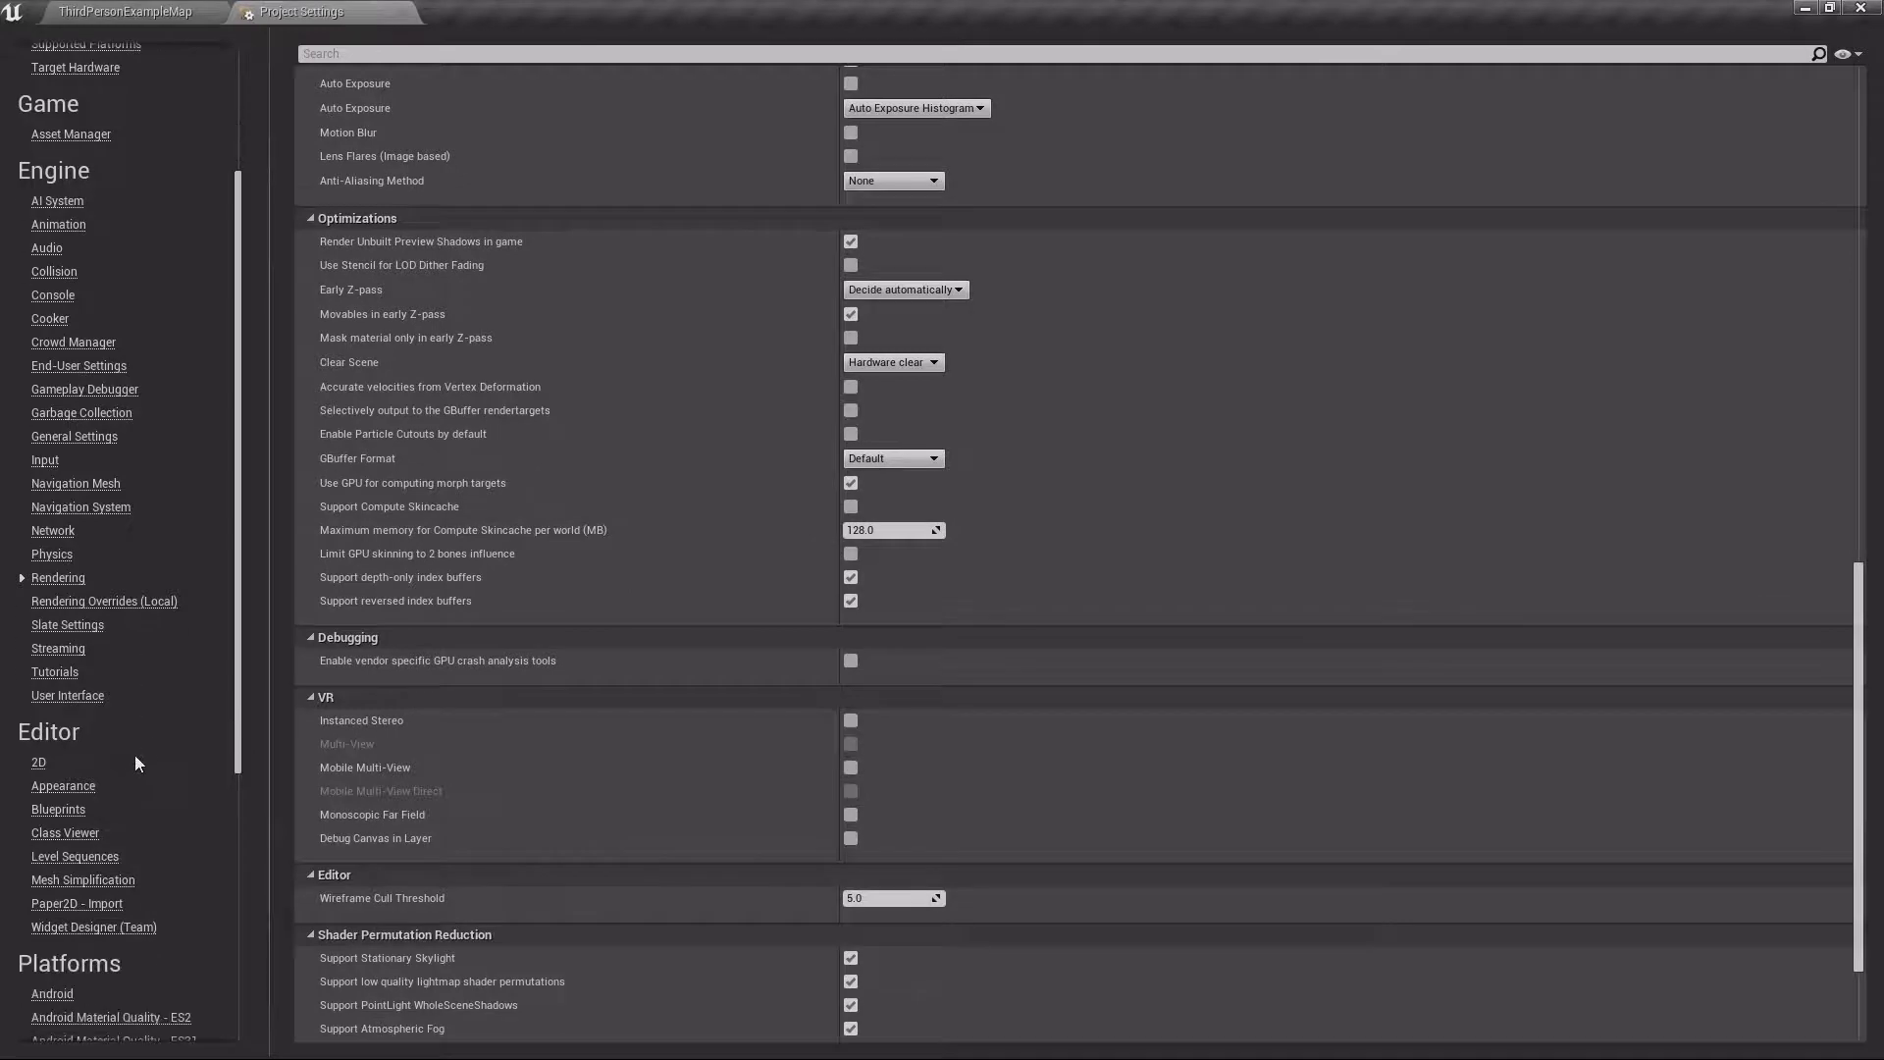
# Look over the Editor category's Level Sequences, Paper2D - Import and Blueprints settings
pyautogui.scroll(-3, 100, 658)
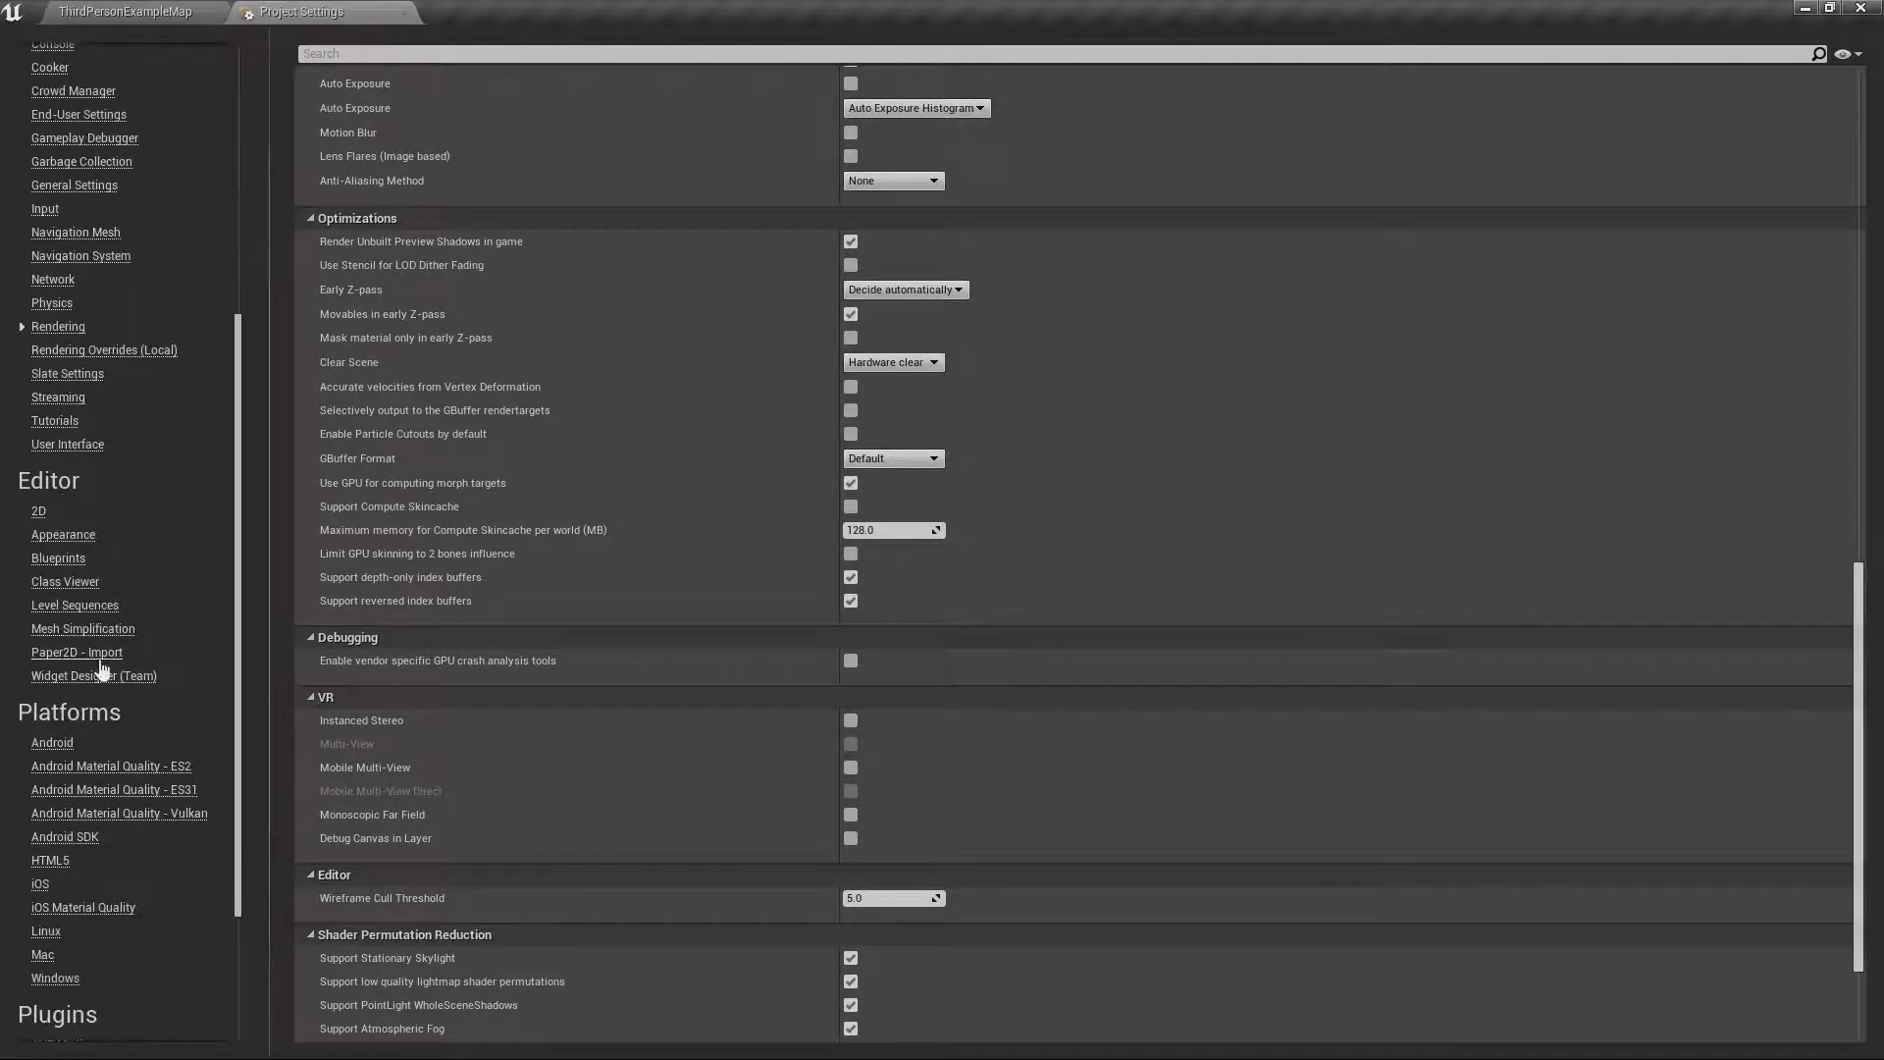
pyautogui.click(71, 607)
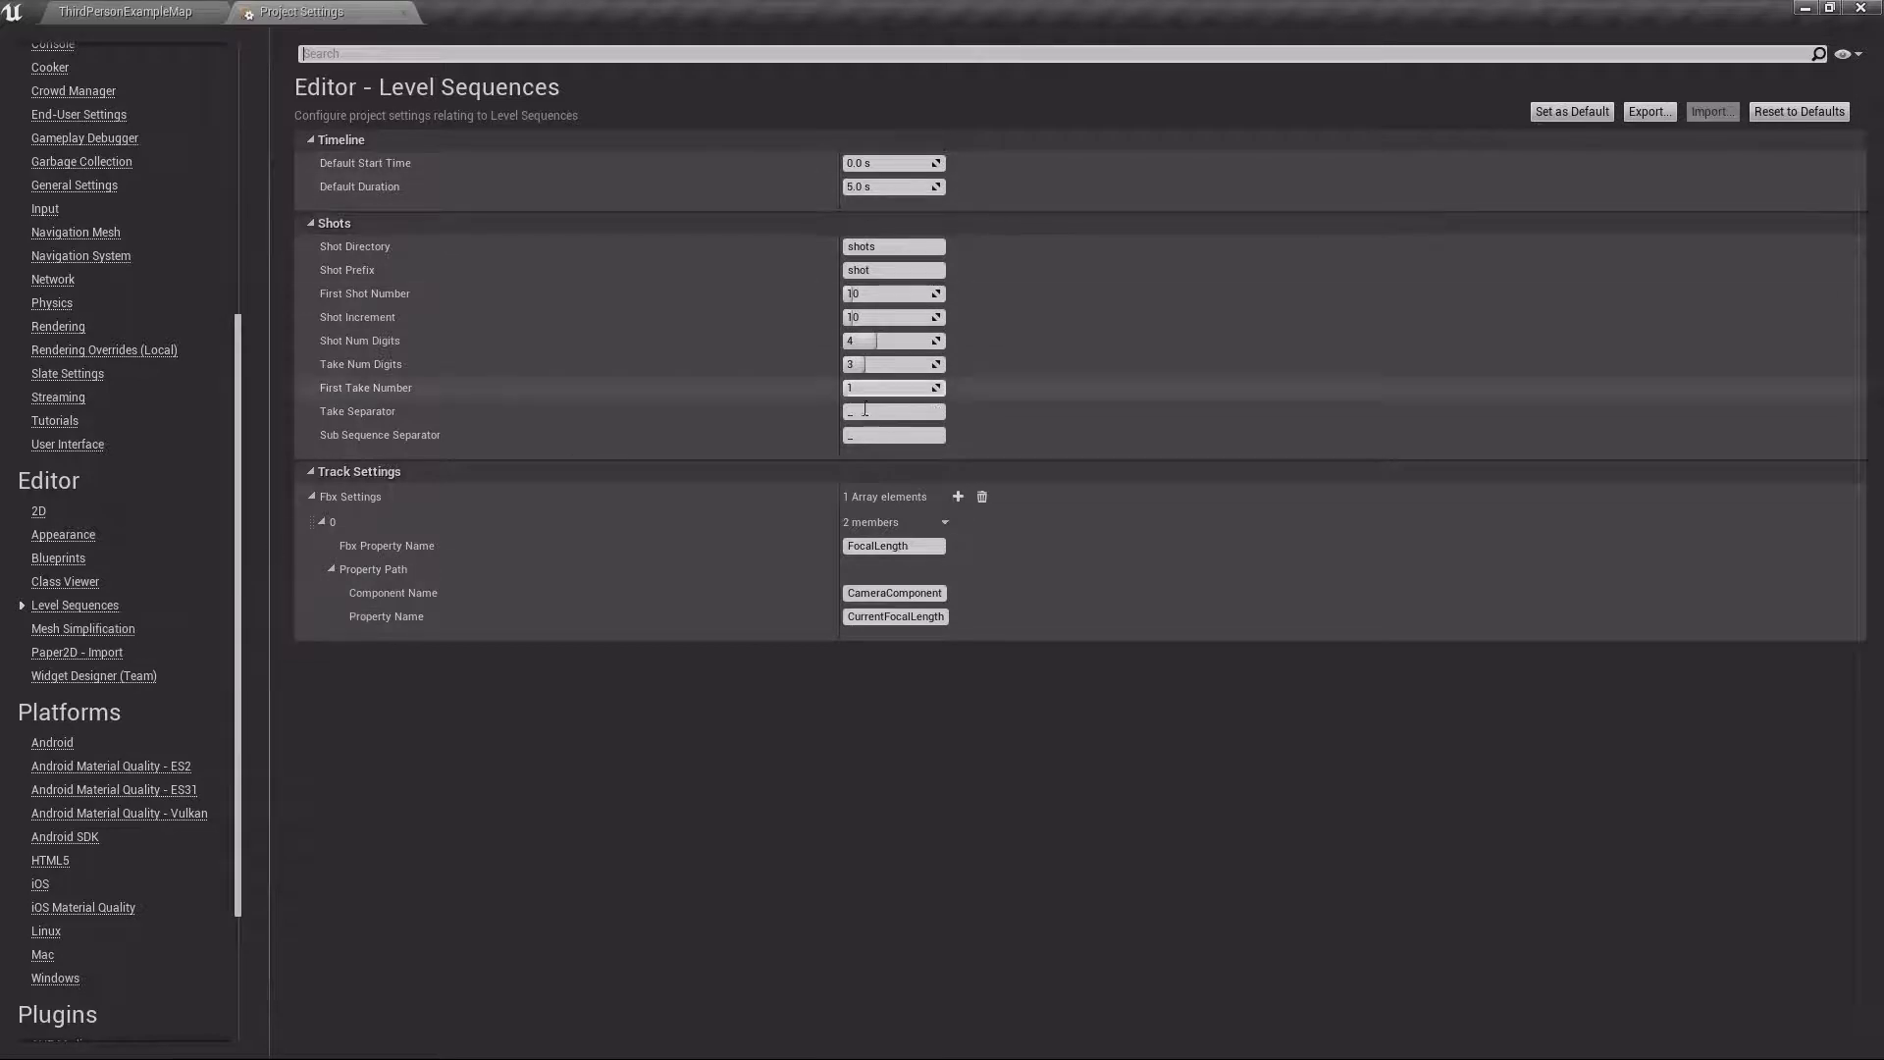
pyautogui.click(81, 656)
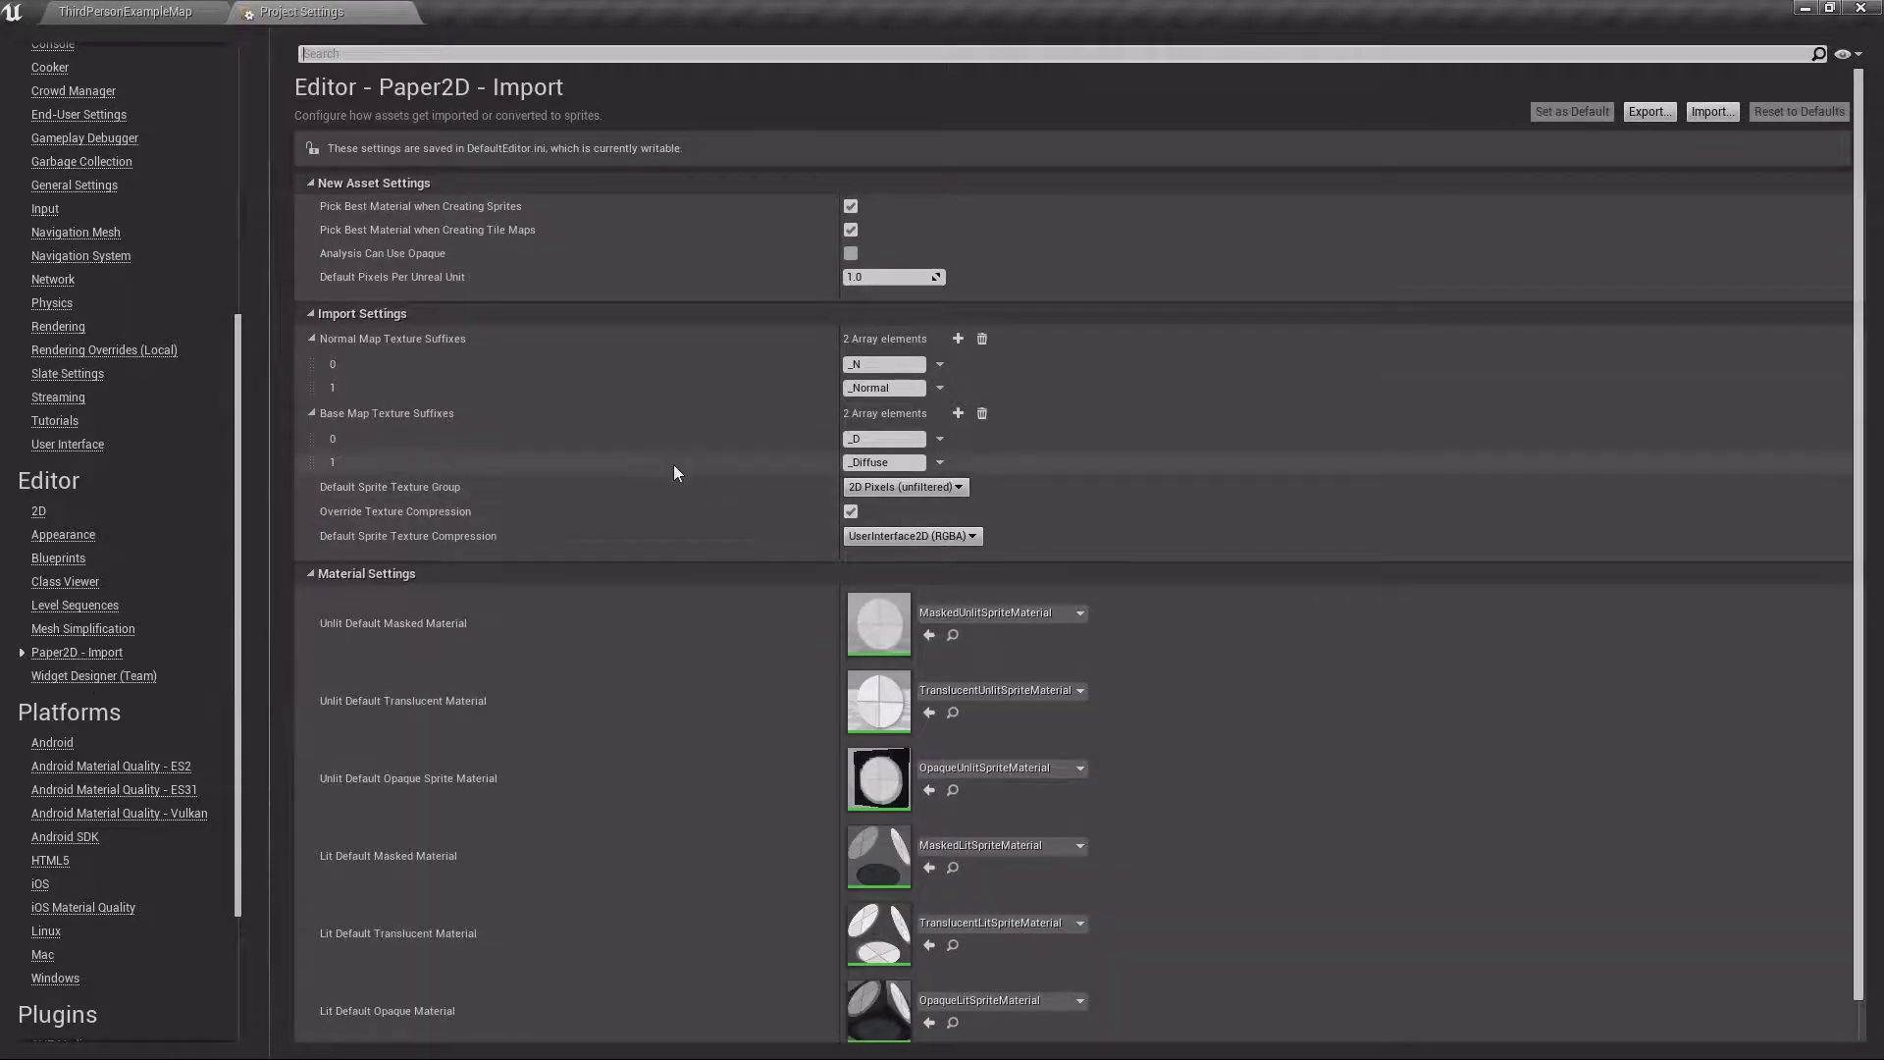
pyautogui.click(59, 558)
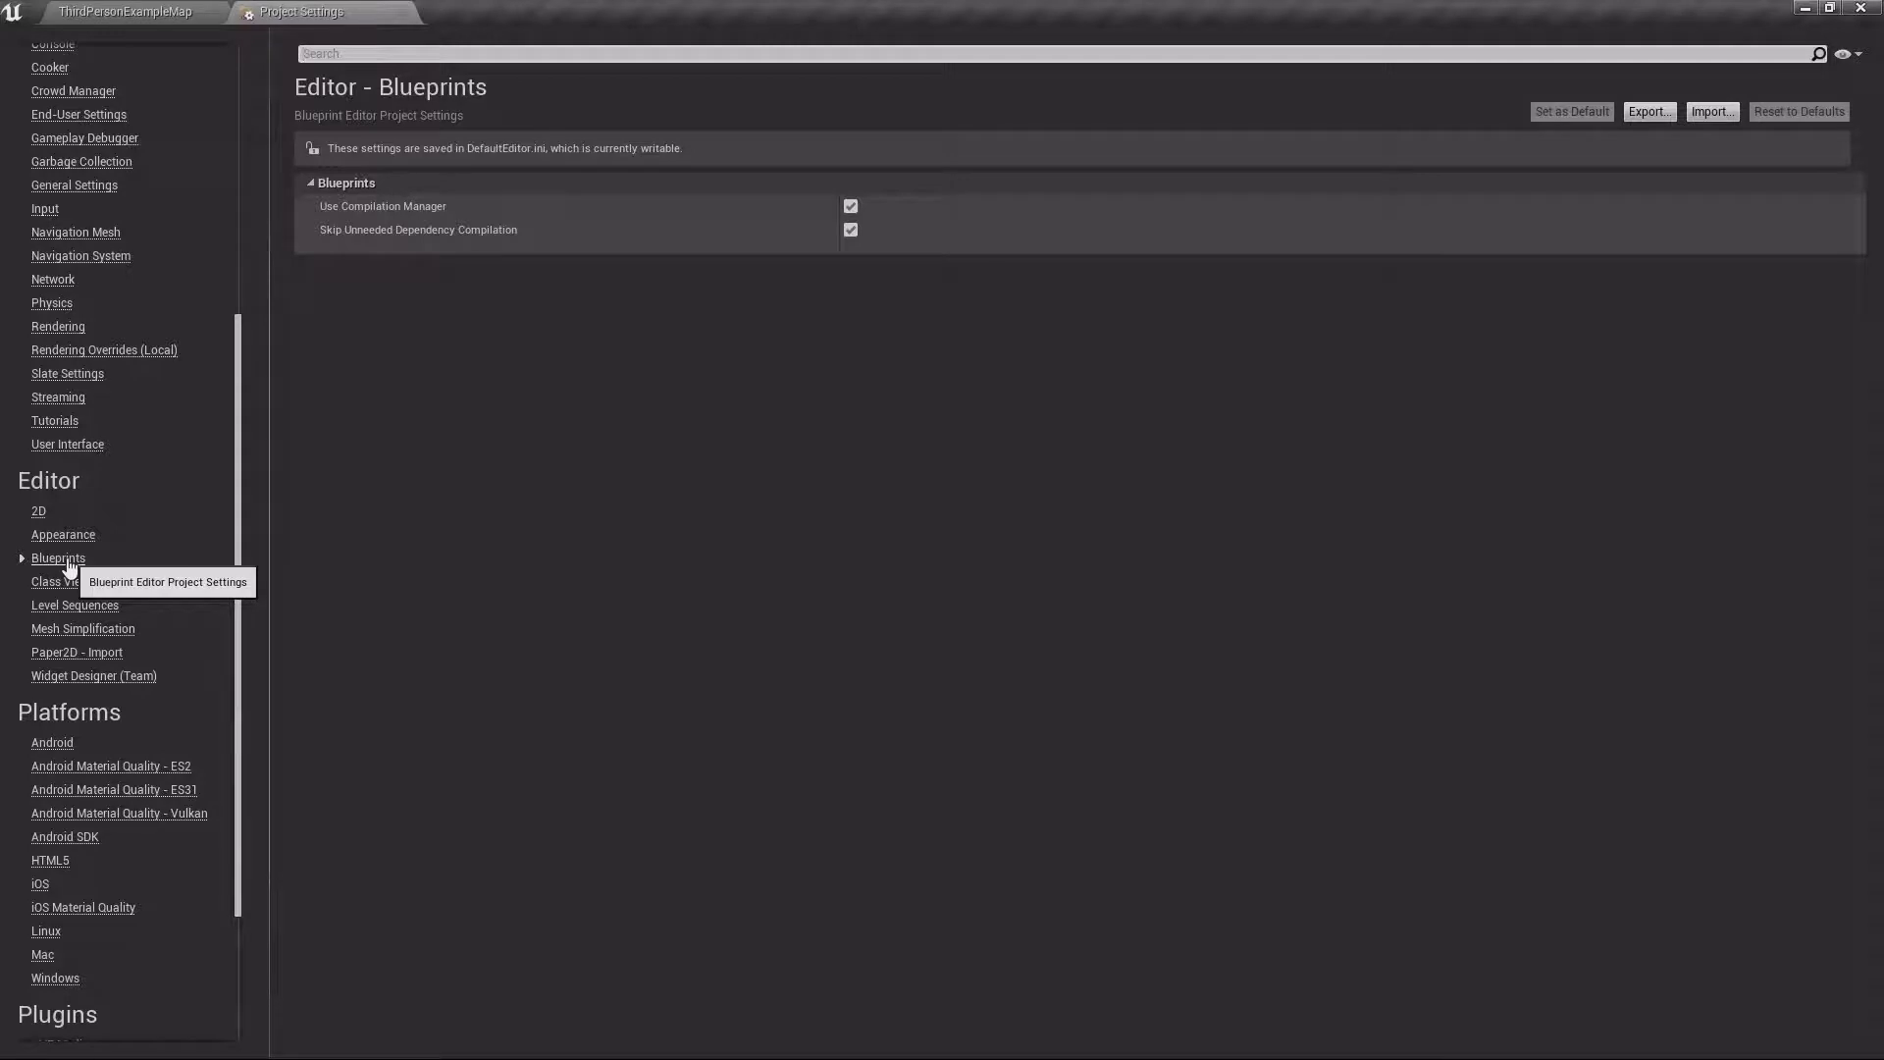
# Look over the Android platform settings and the Windows platform's targeted RHIs, splash images, game icon and audio options
pyautogui.scroll(-2, 131, 608)
pyautogui.scroll(-3, 133, 611)
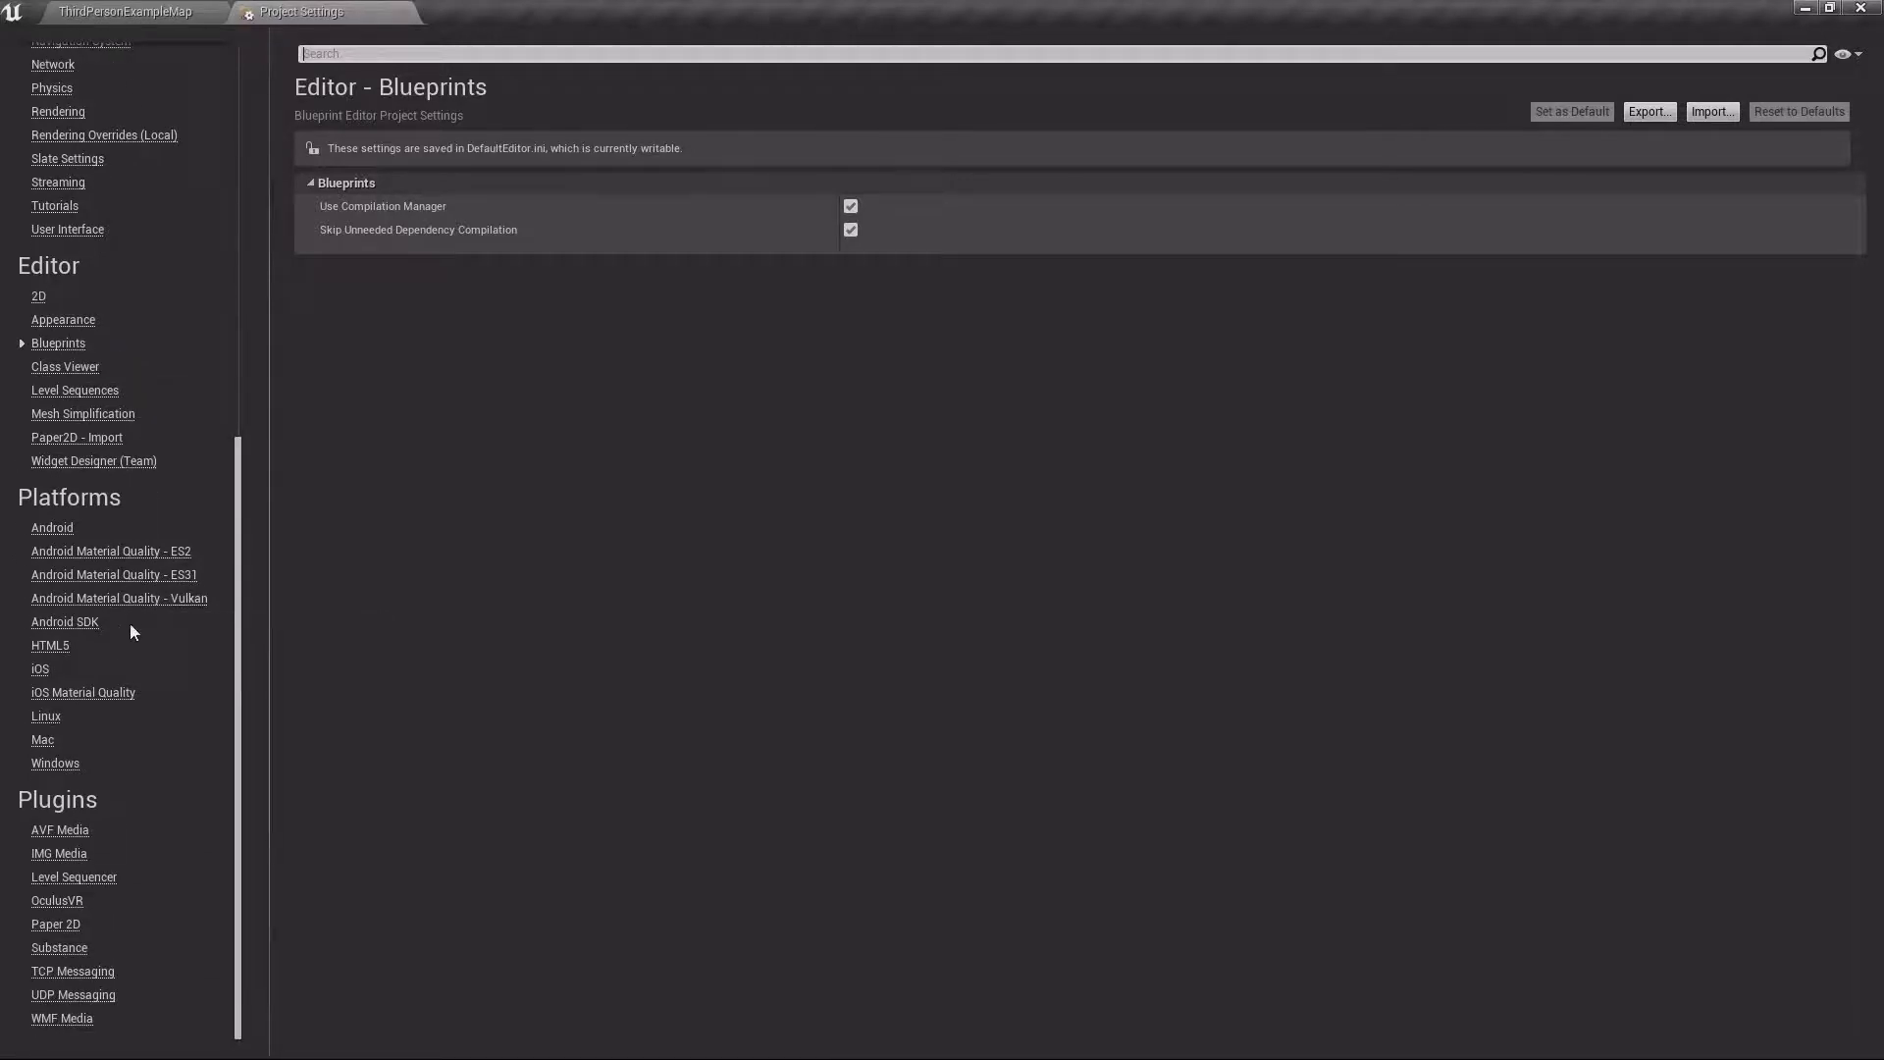
pyautogui.click(53, 529)
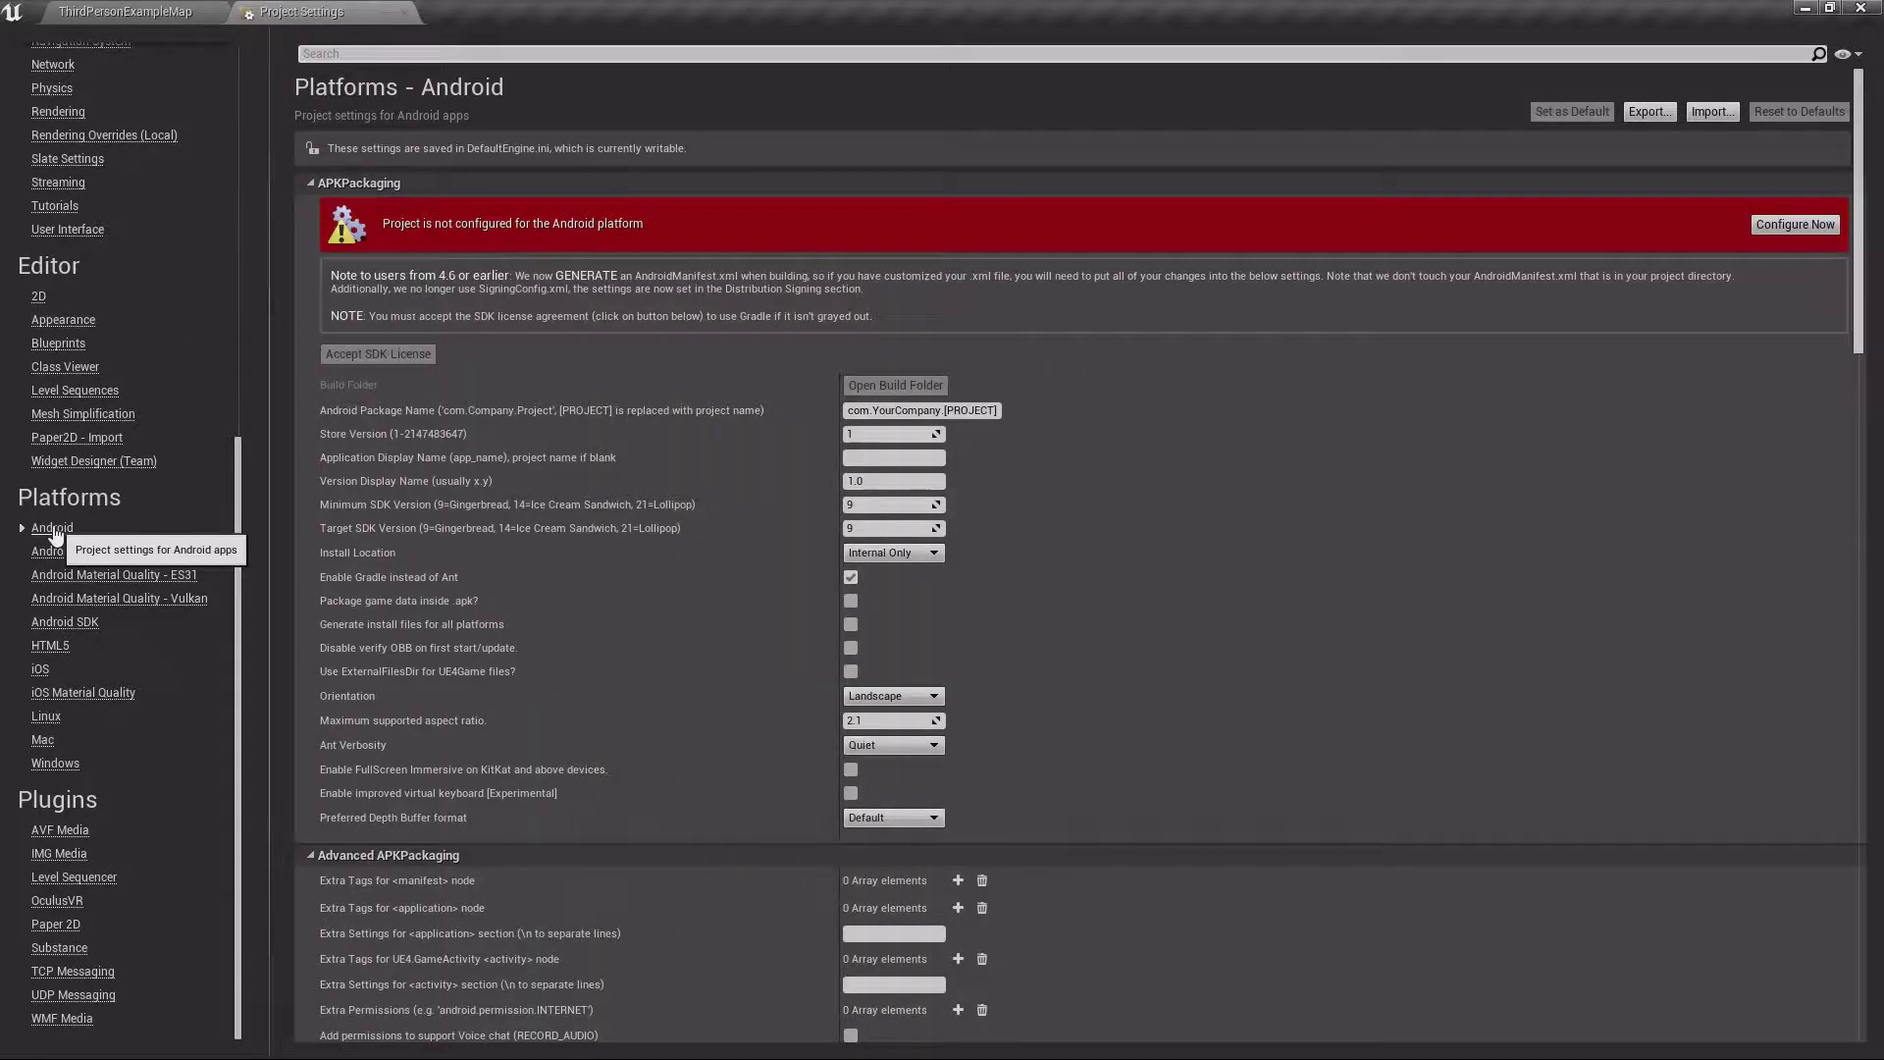
pyautogui.click(54, 765)
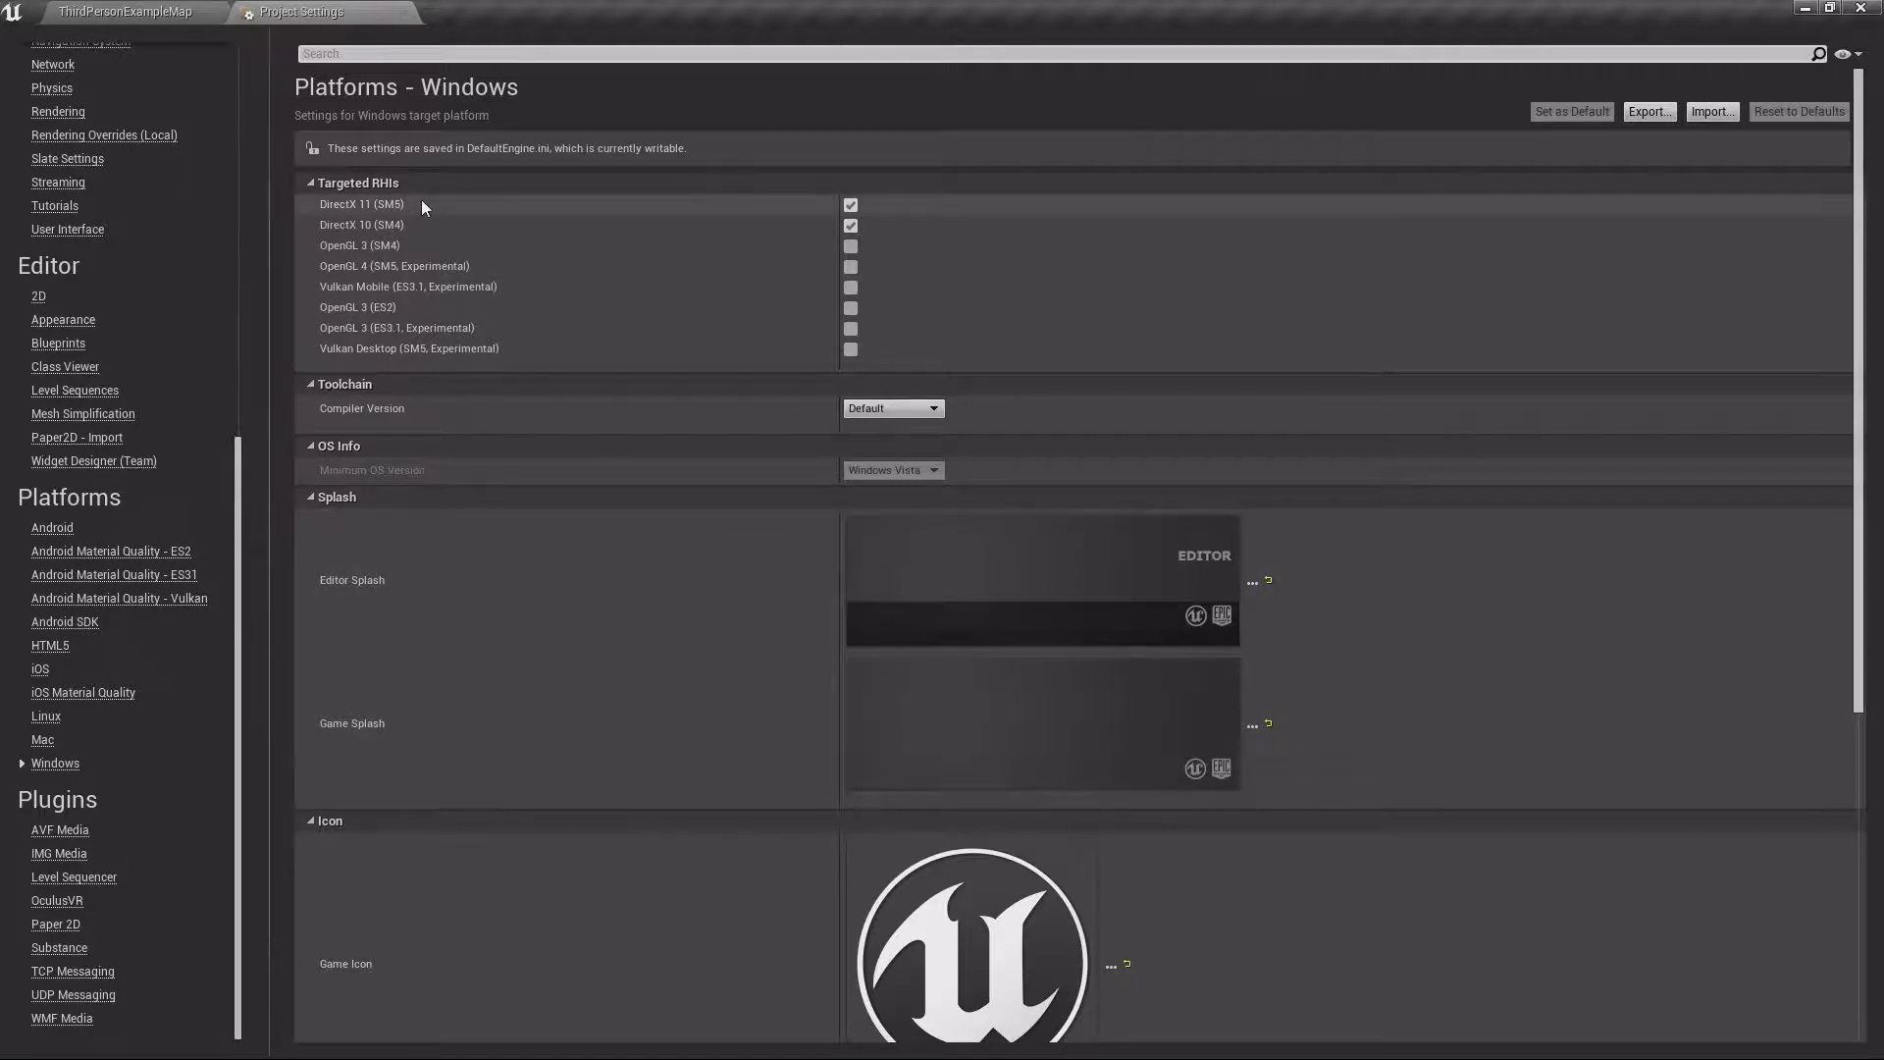
pyautogui.scroll(-3, 660, 579)
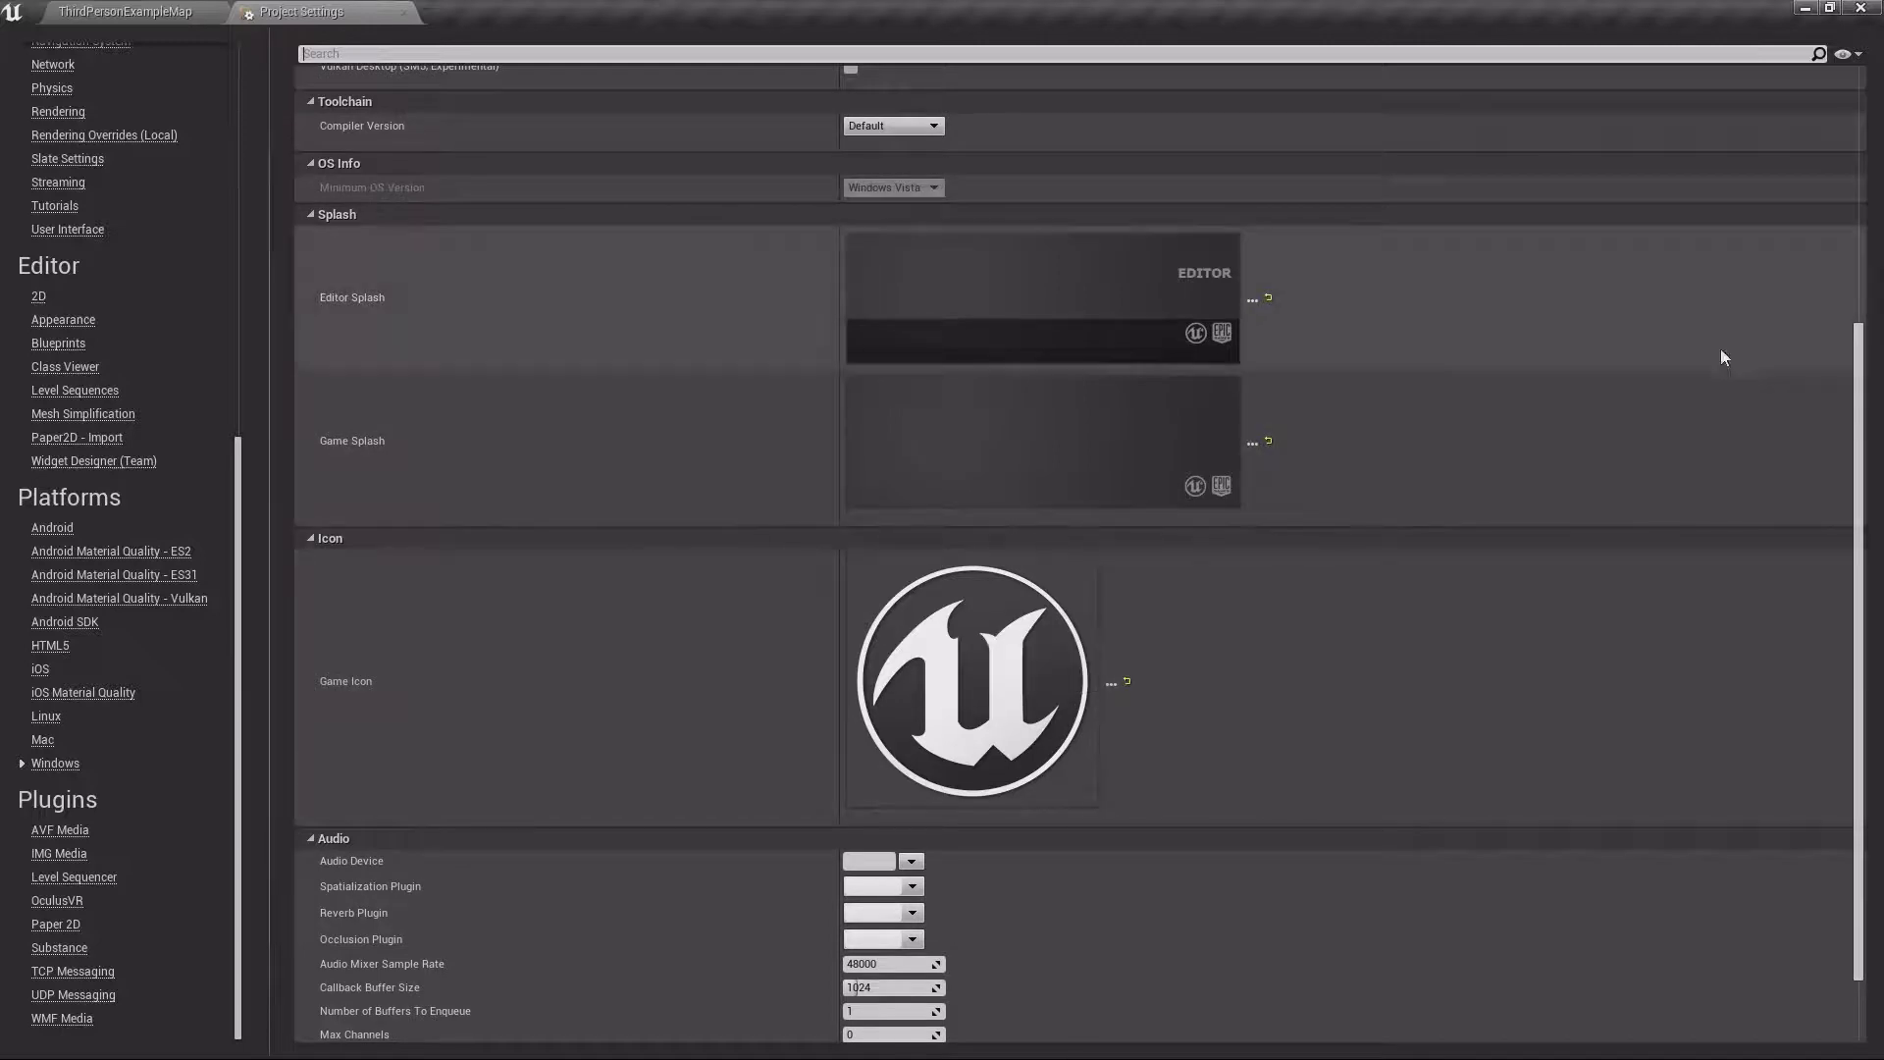
pyautogui.scroll(-1, 1577, 655)
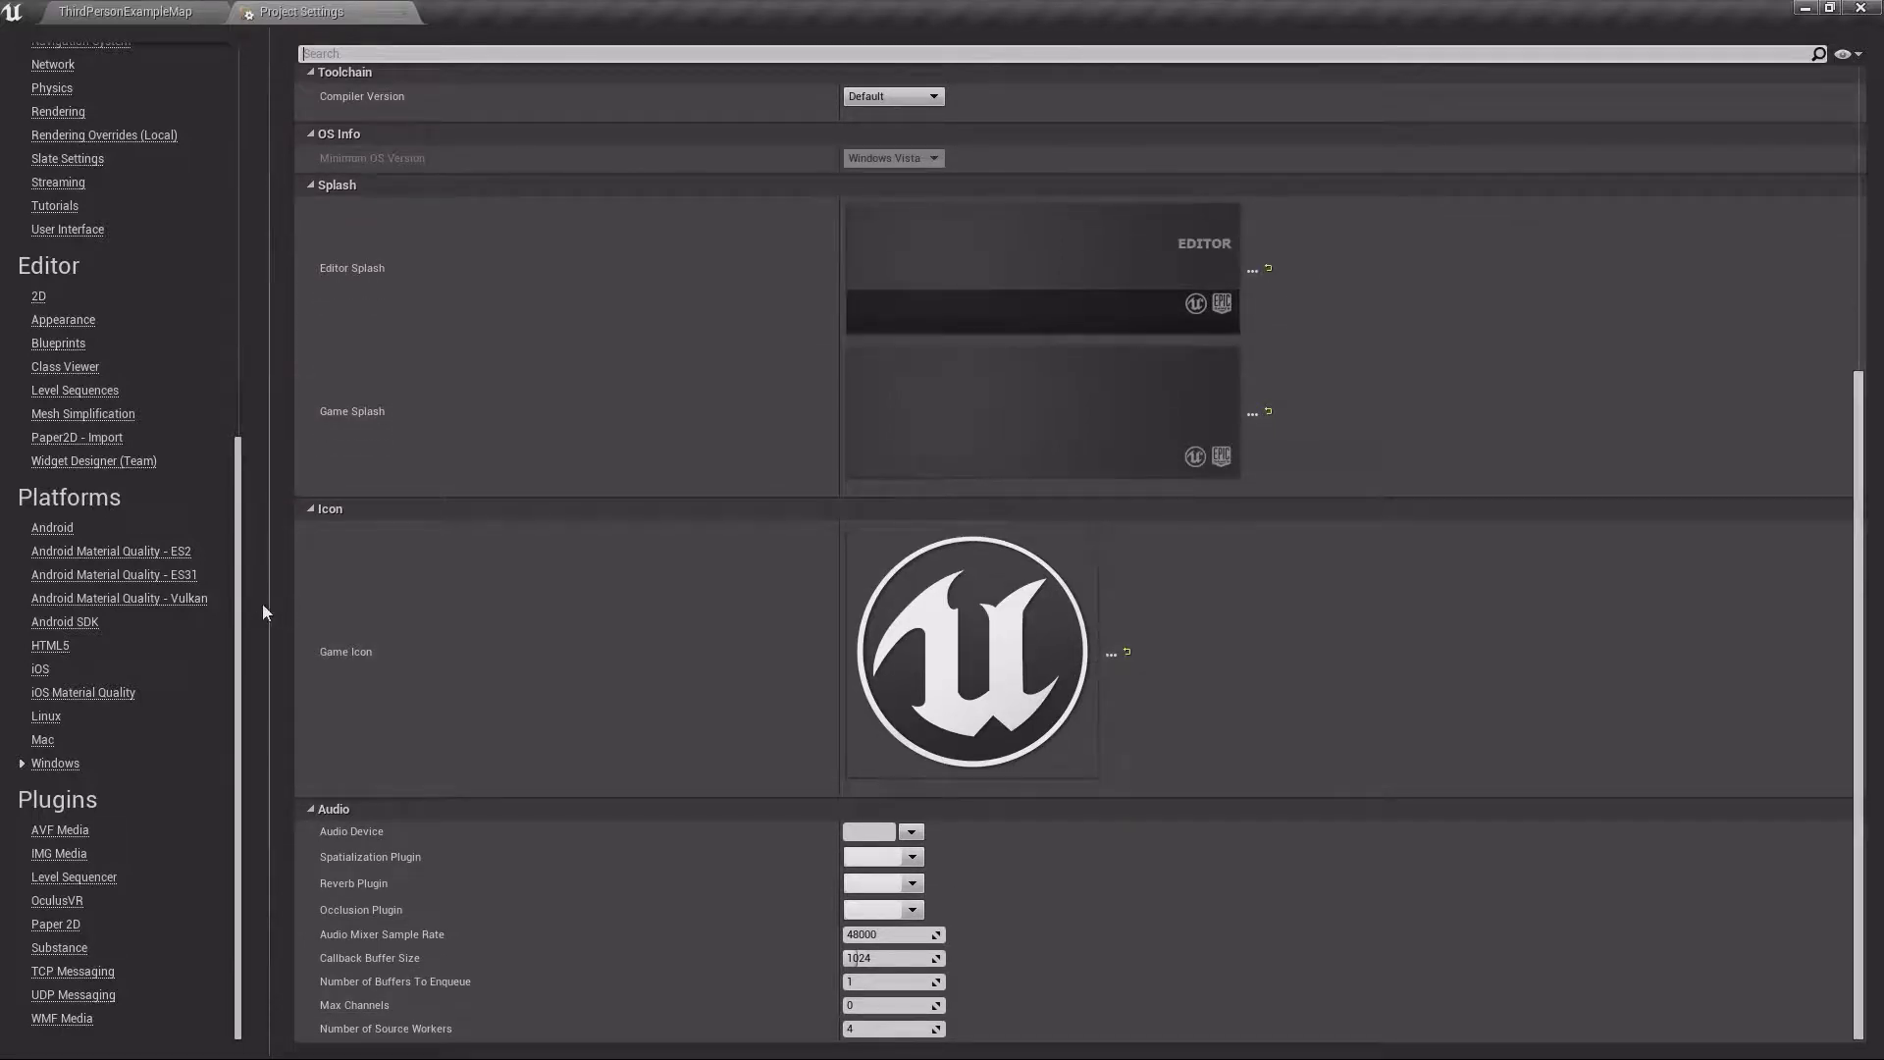
# Revisit the Android platform settings and view the iOS platform settings from their beginning
pyautogui.click(58, 536)
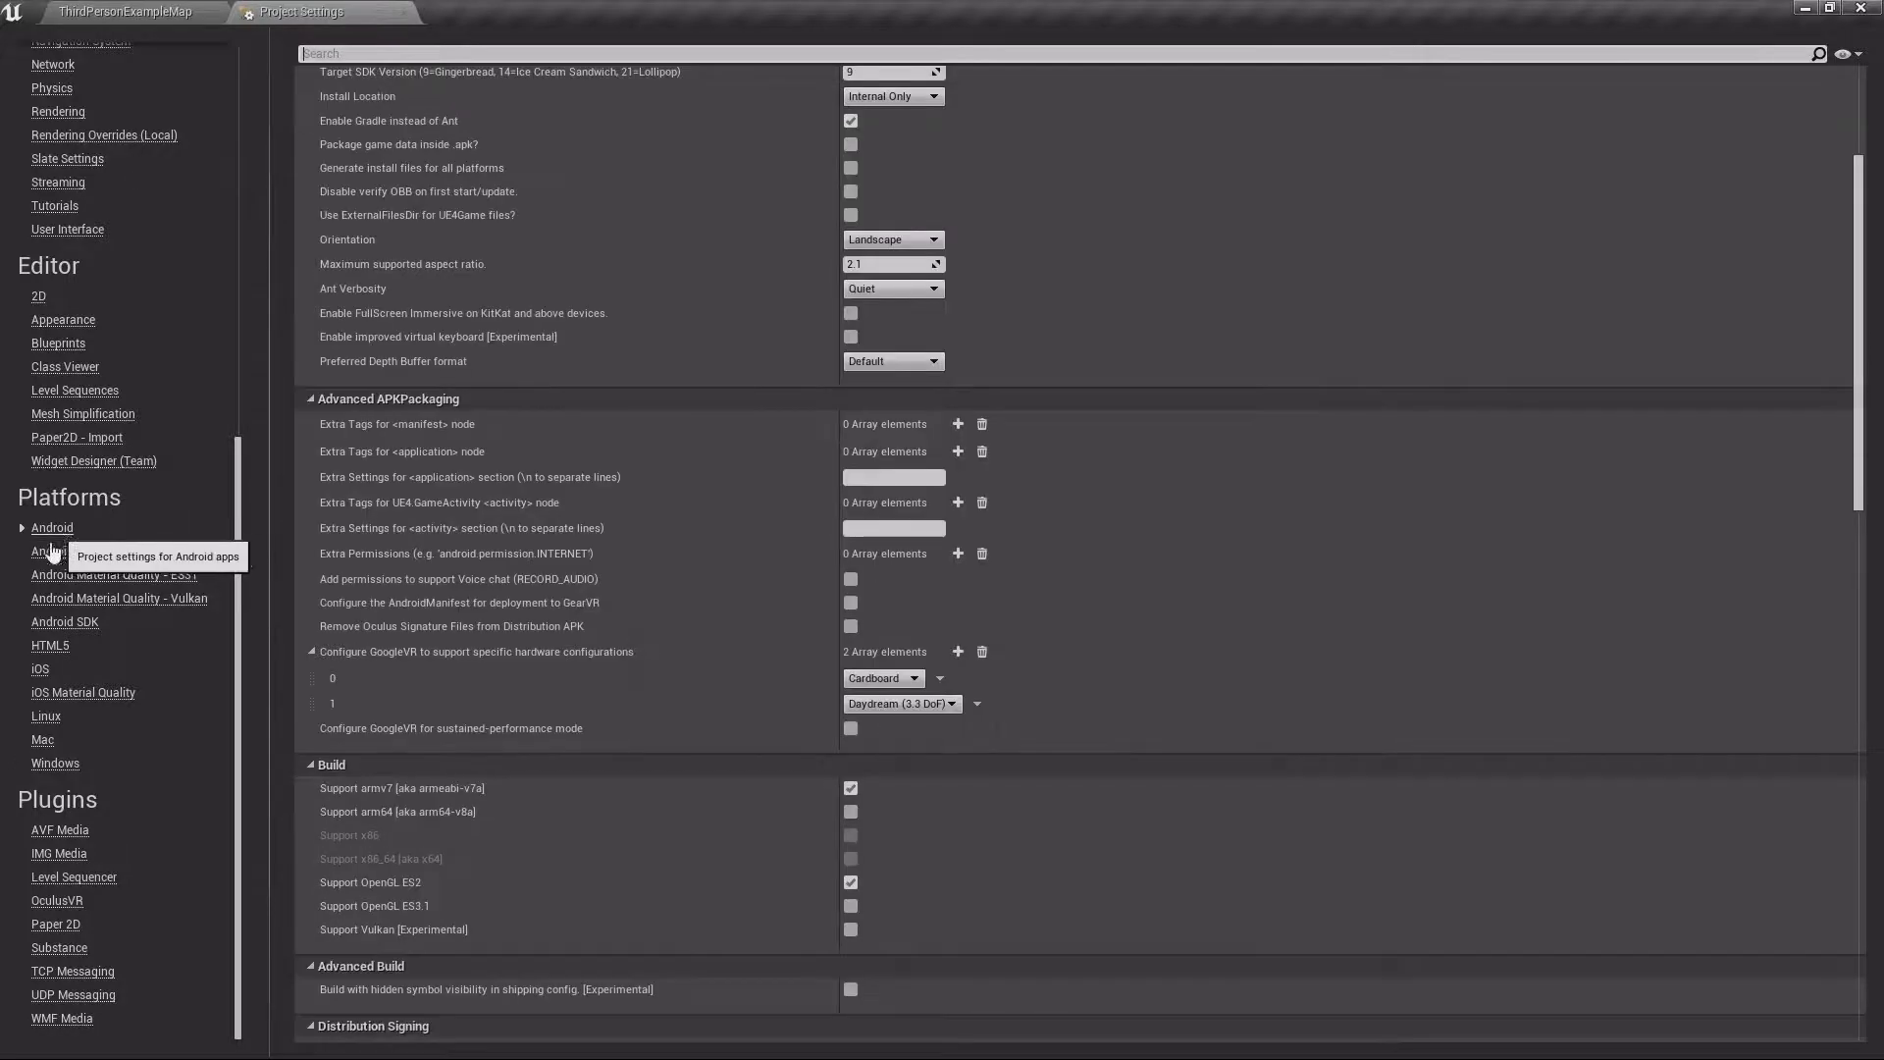
pyautogui.click(41, 670)
pyautogui.scroll(10, 563, 609)
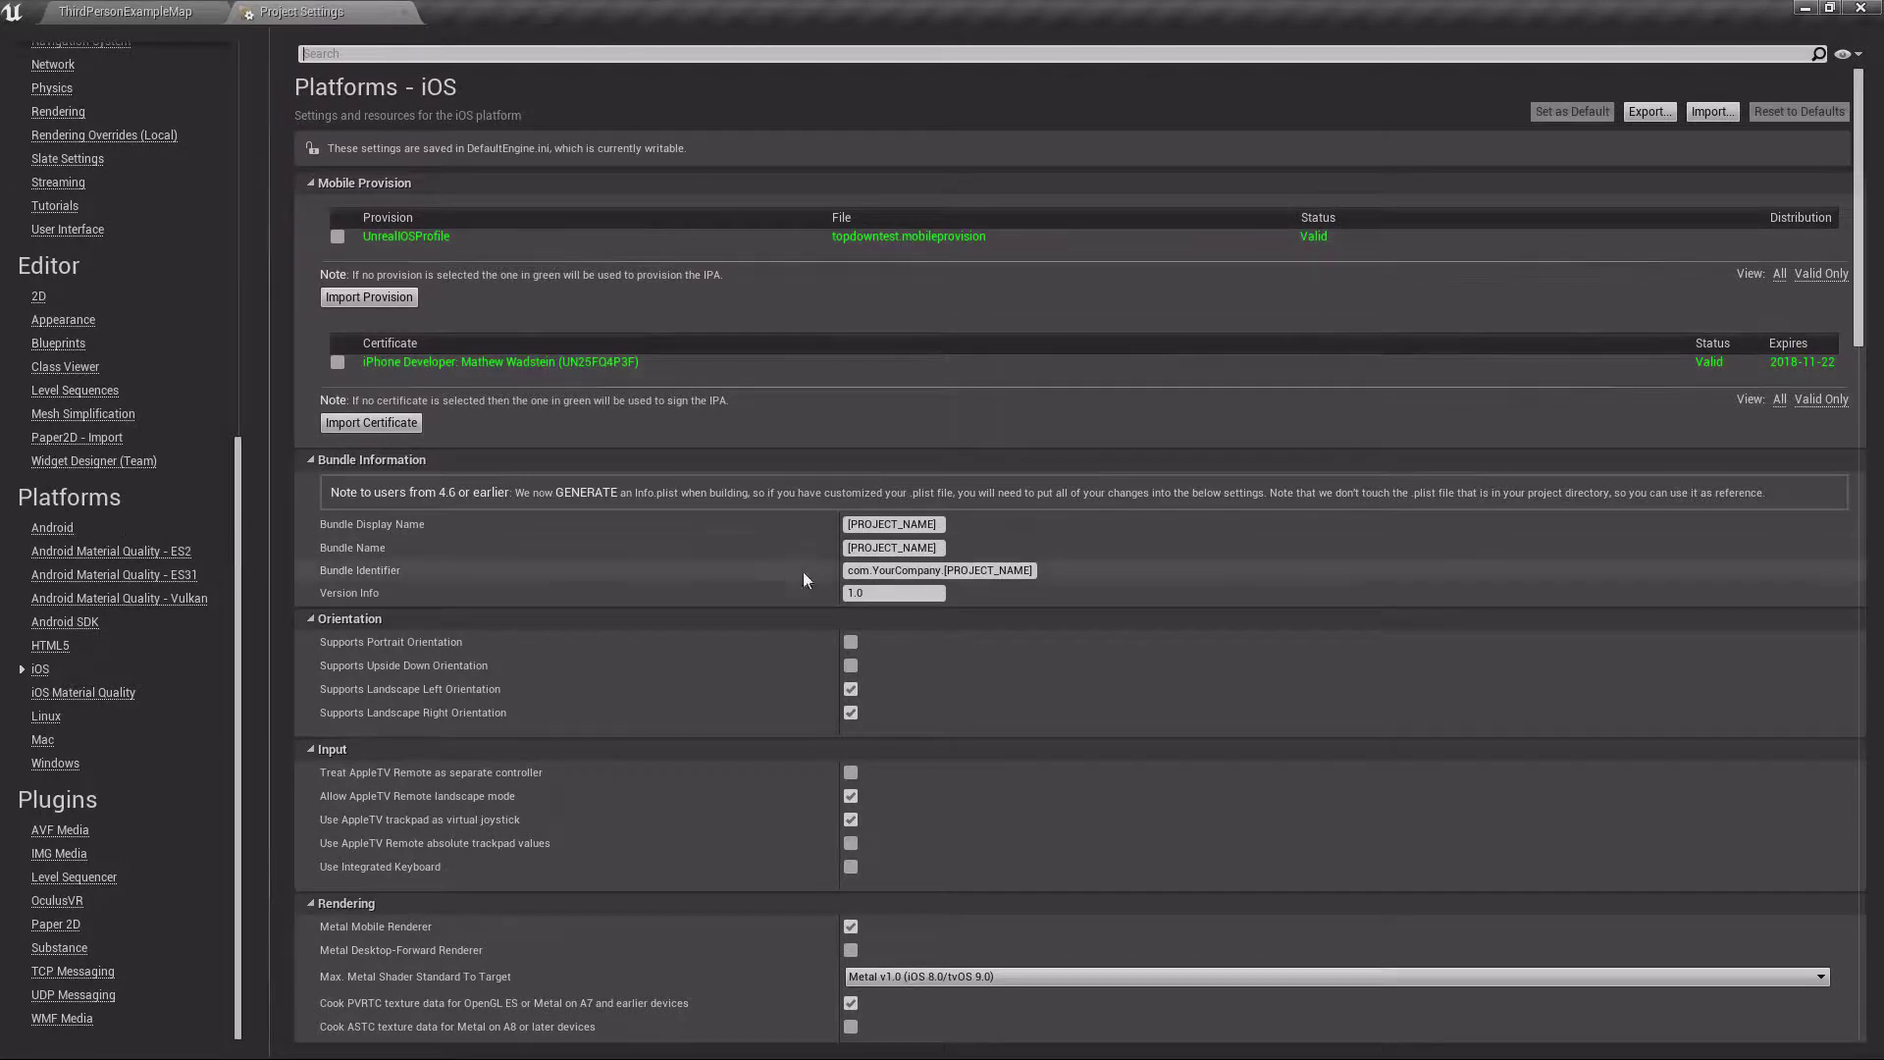
# Look over the iOS platform's bundle, orientation, input and rendering settings, including the available maximum Metal shader standards
pyautogui.scroll(-4, 800, 589)
pyautogui.scroll(-5, 807, 633)
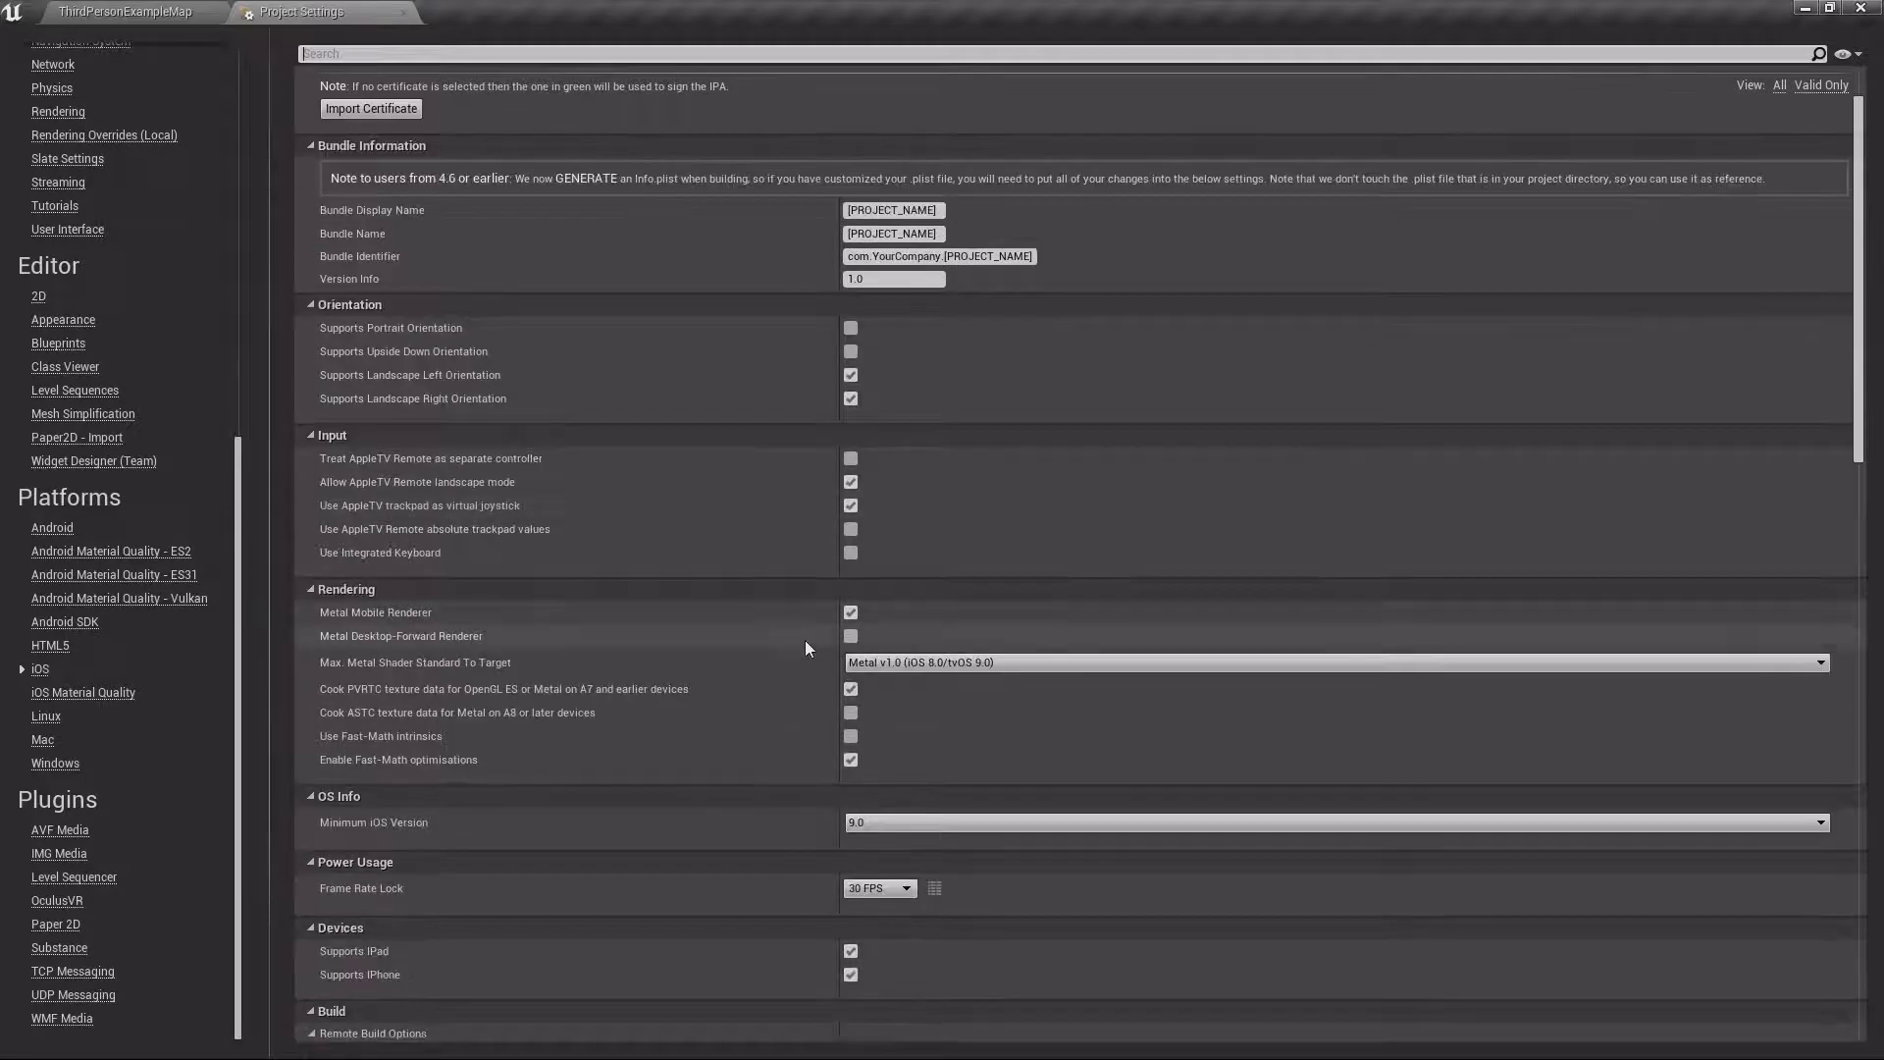
pyautogui.click(901, 574)
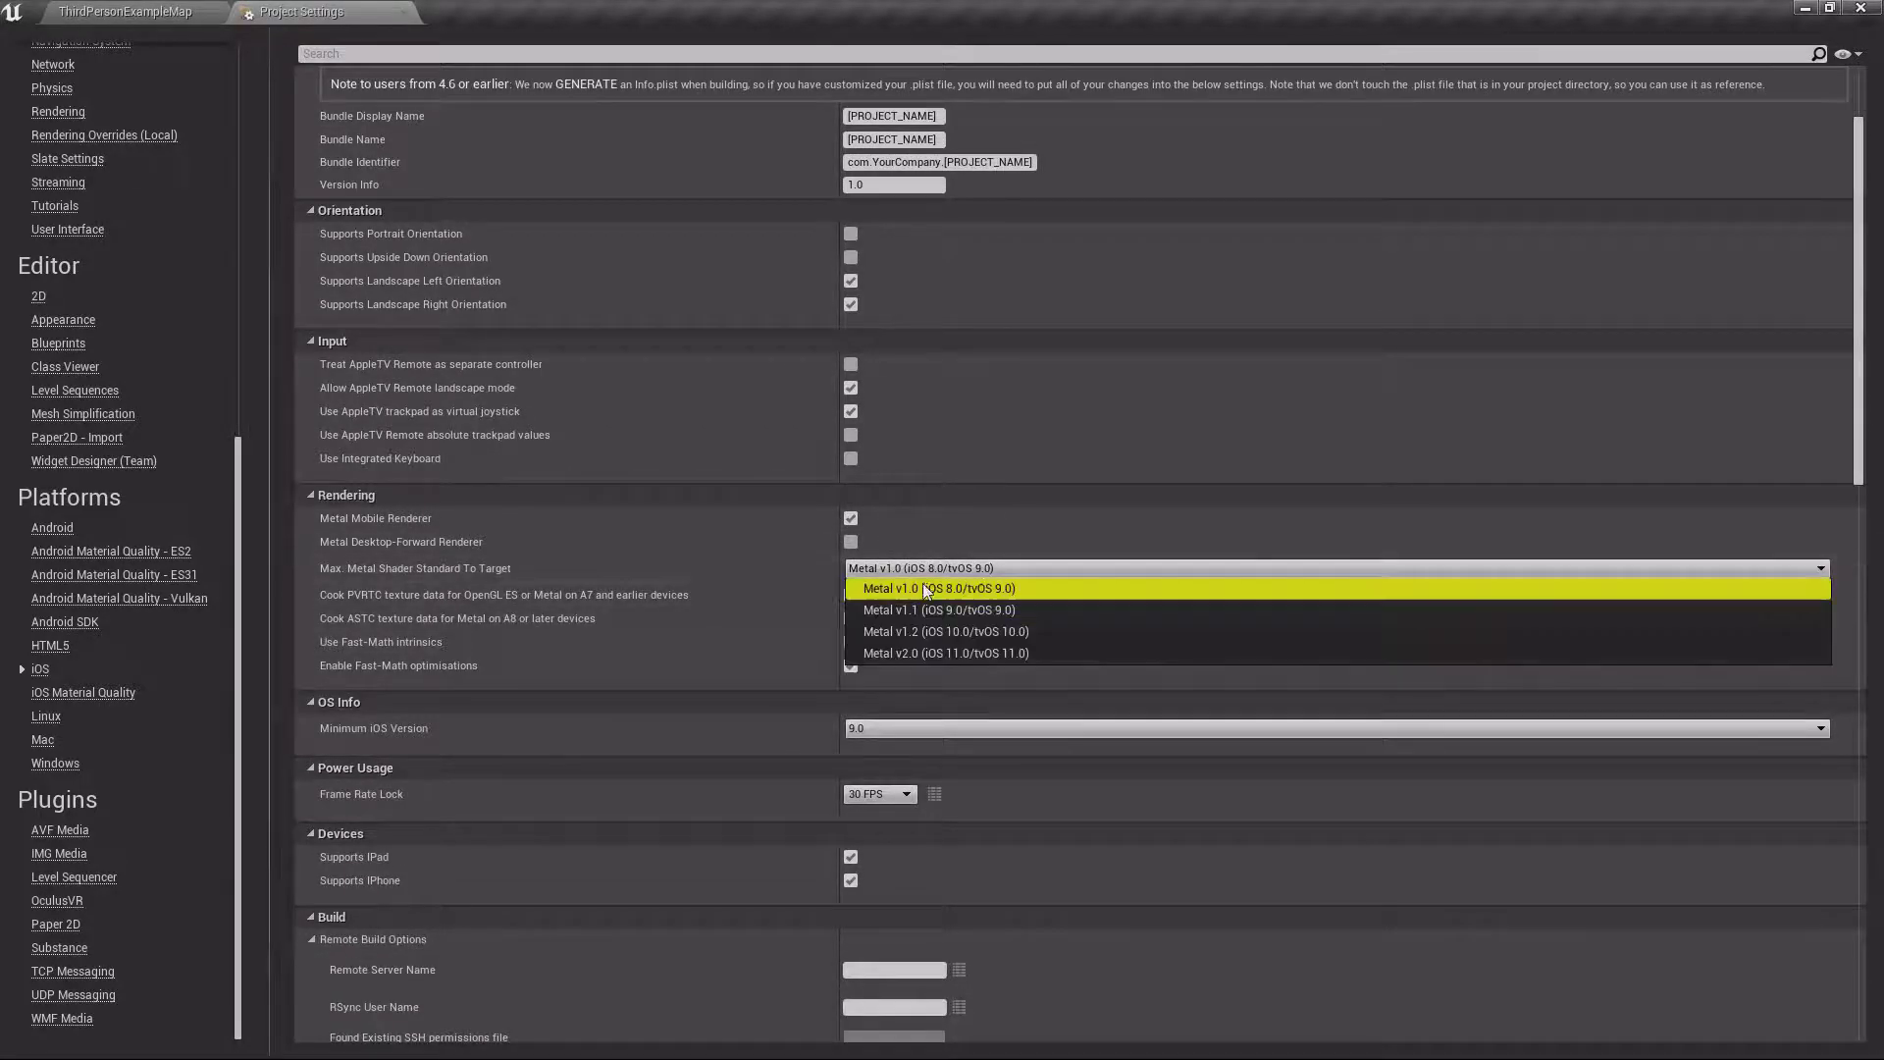
pyautogui.click(935, 568)
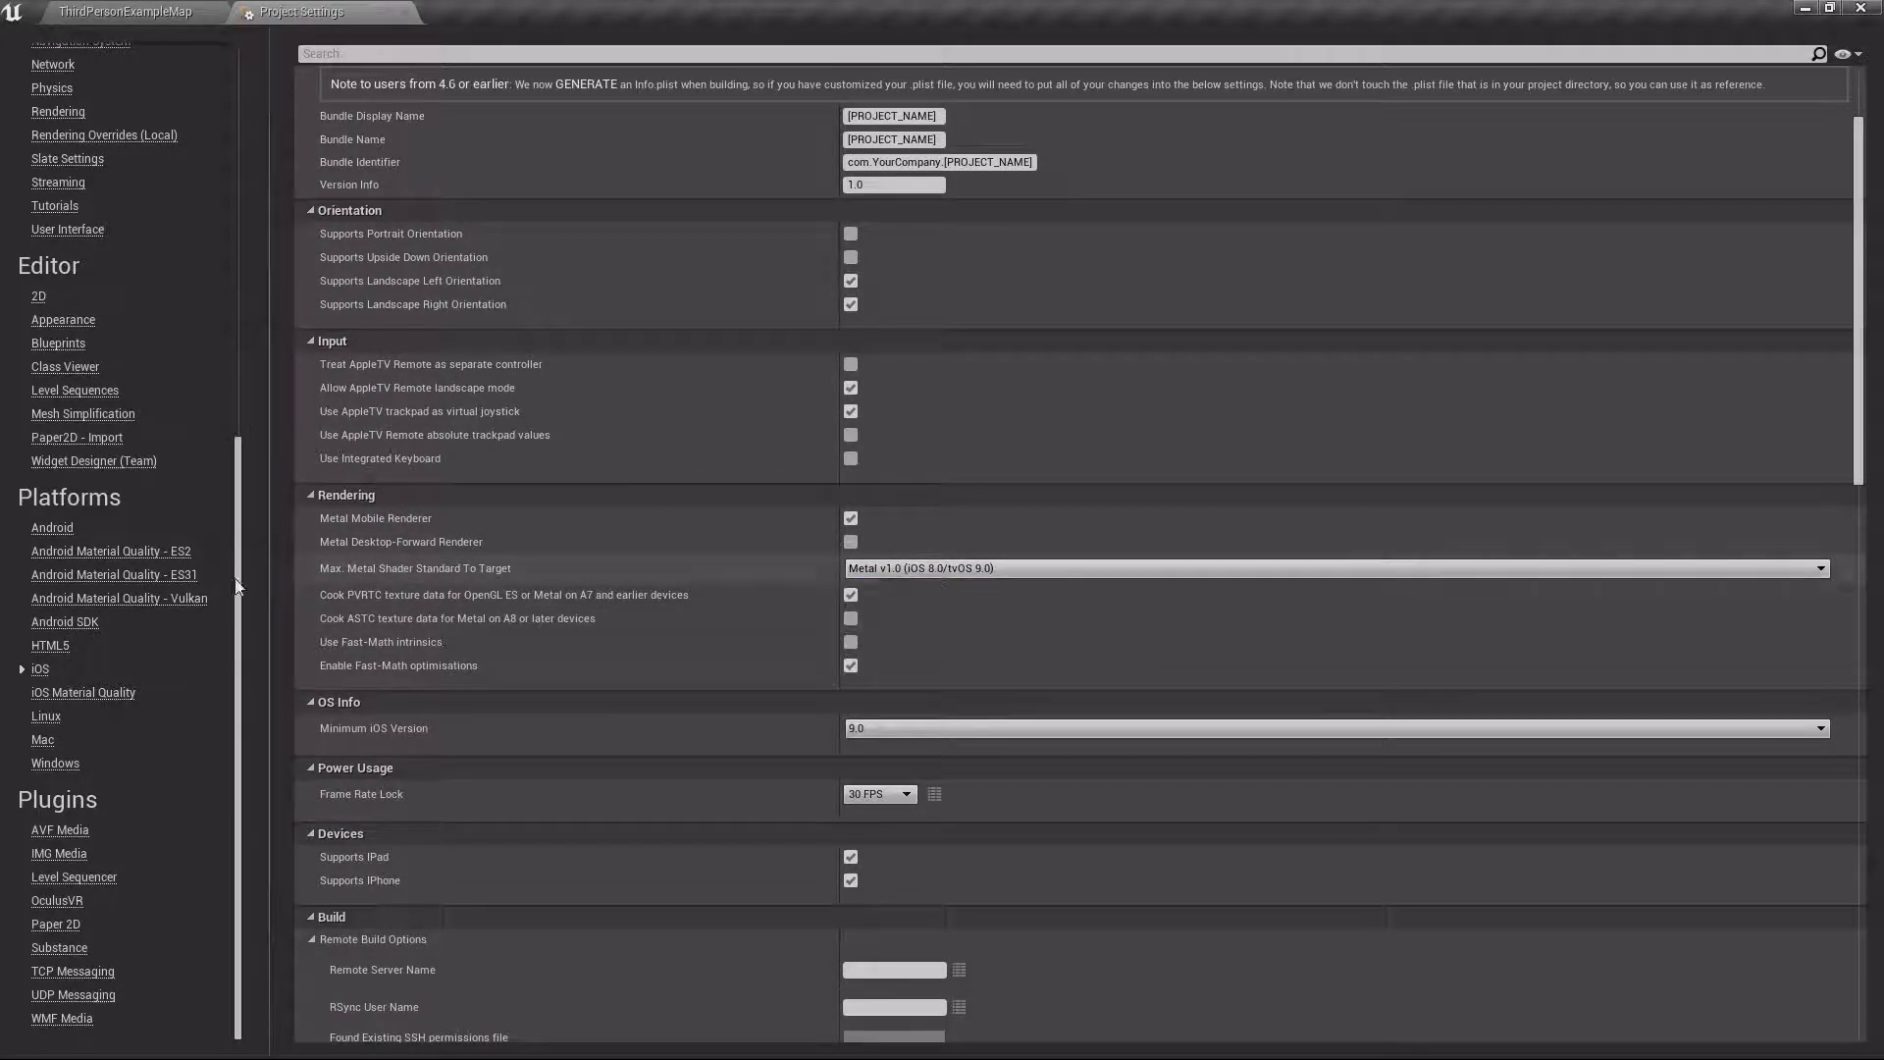
# Review the Android platform's APK packaging, build, distribution signing and Google Play Services settings
pyautogui.click(51, 530)
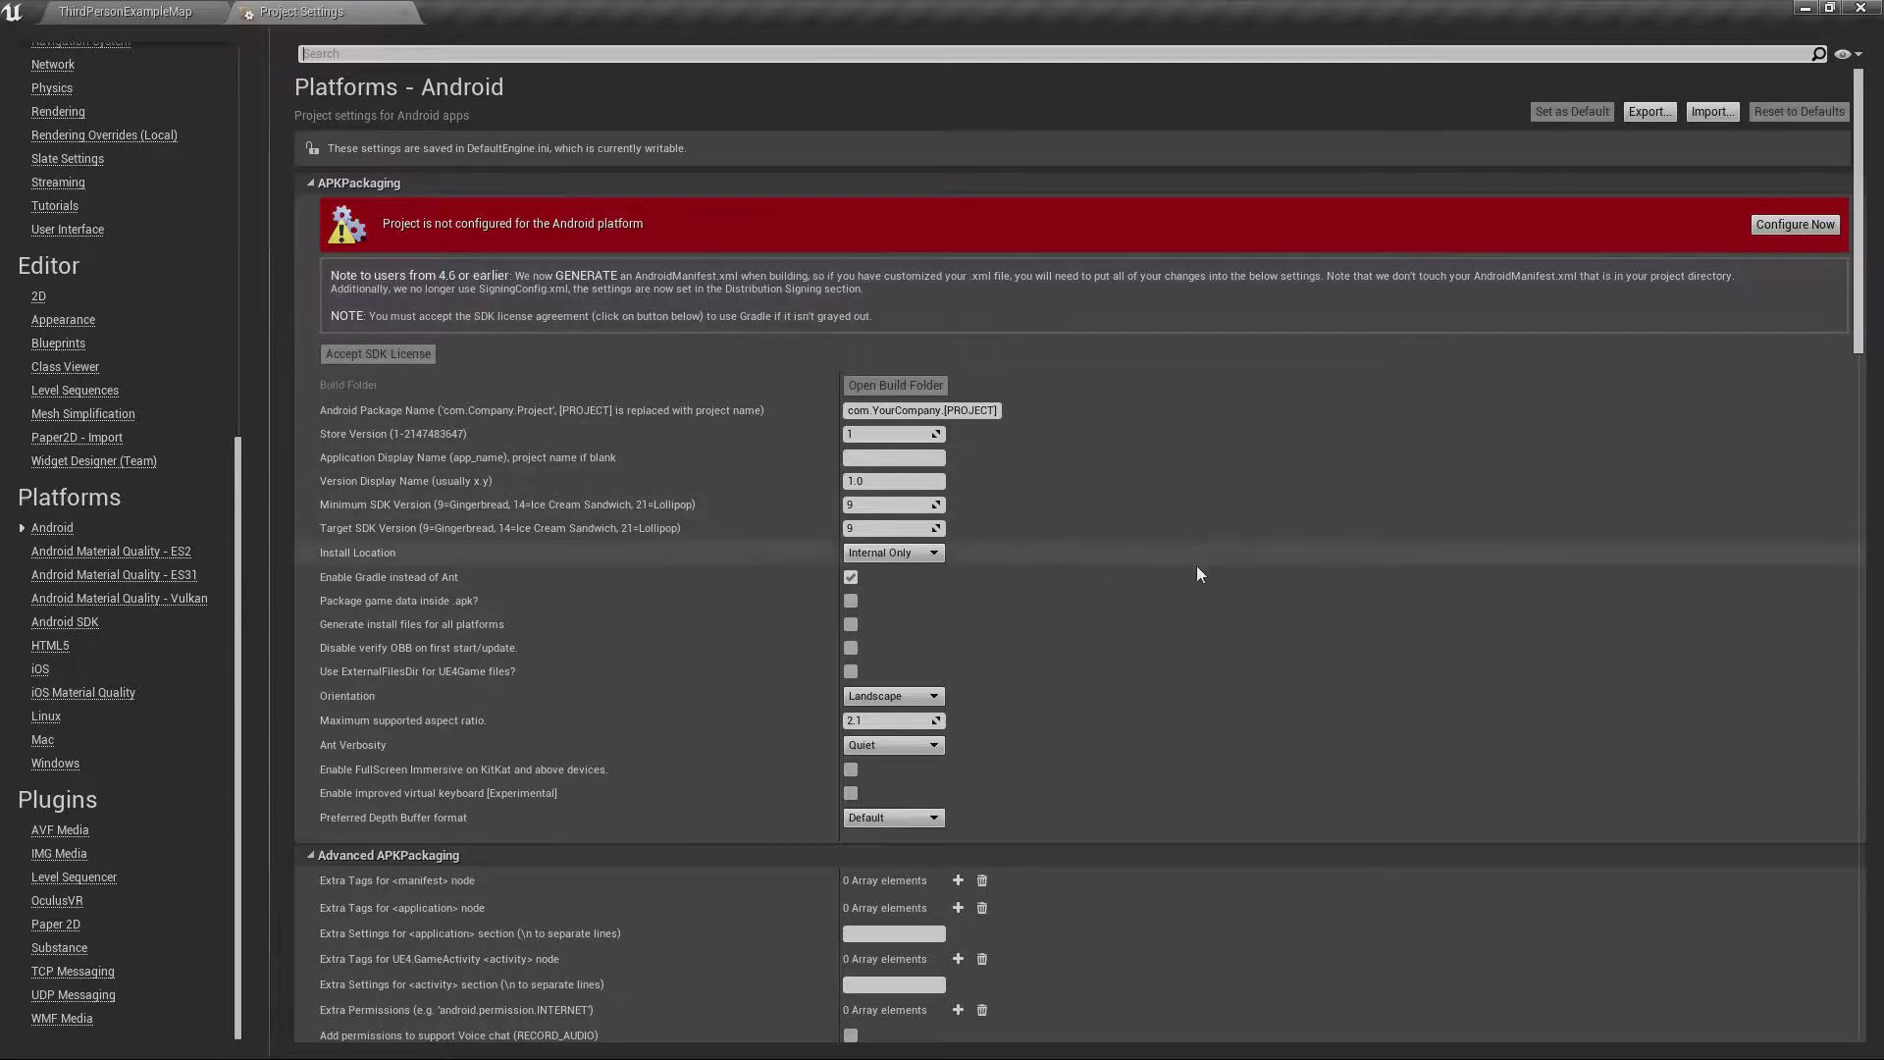
pyautogui.scroll(-5, 1198, 547)
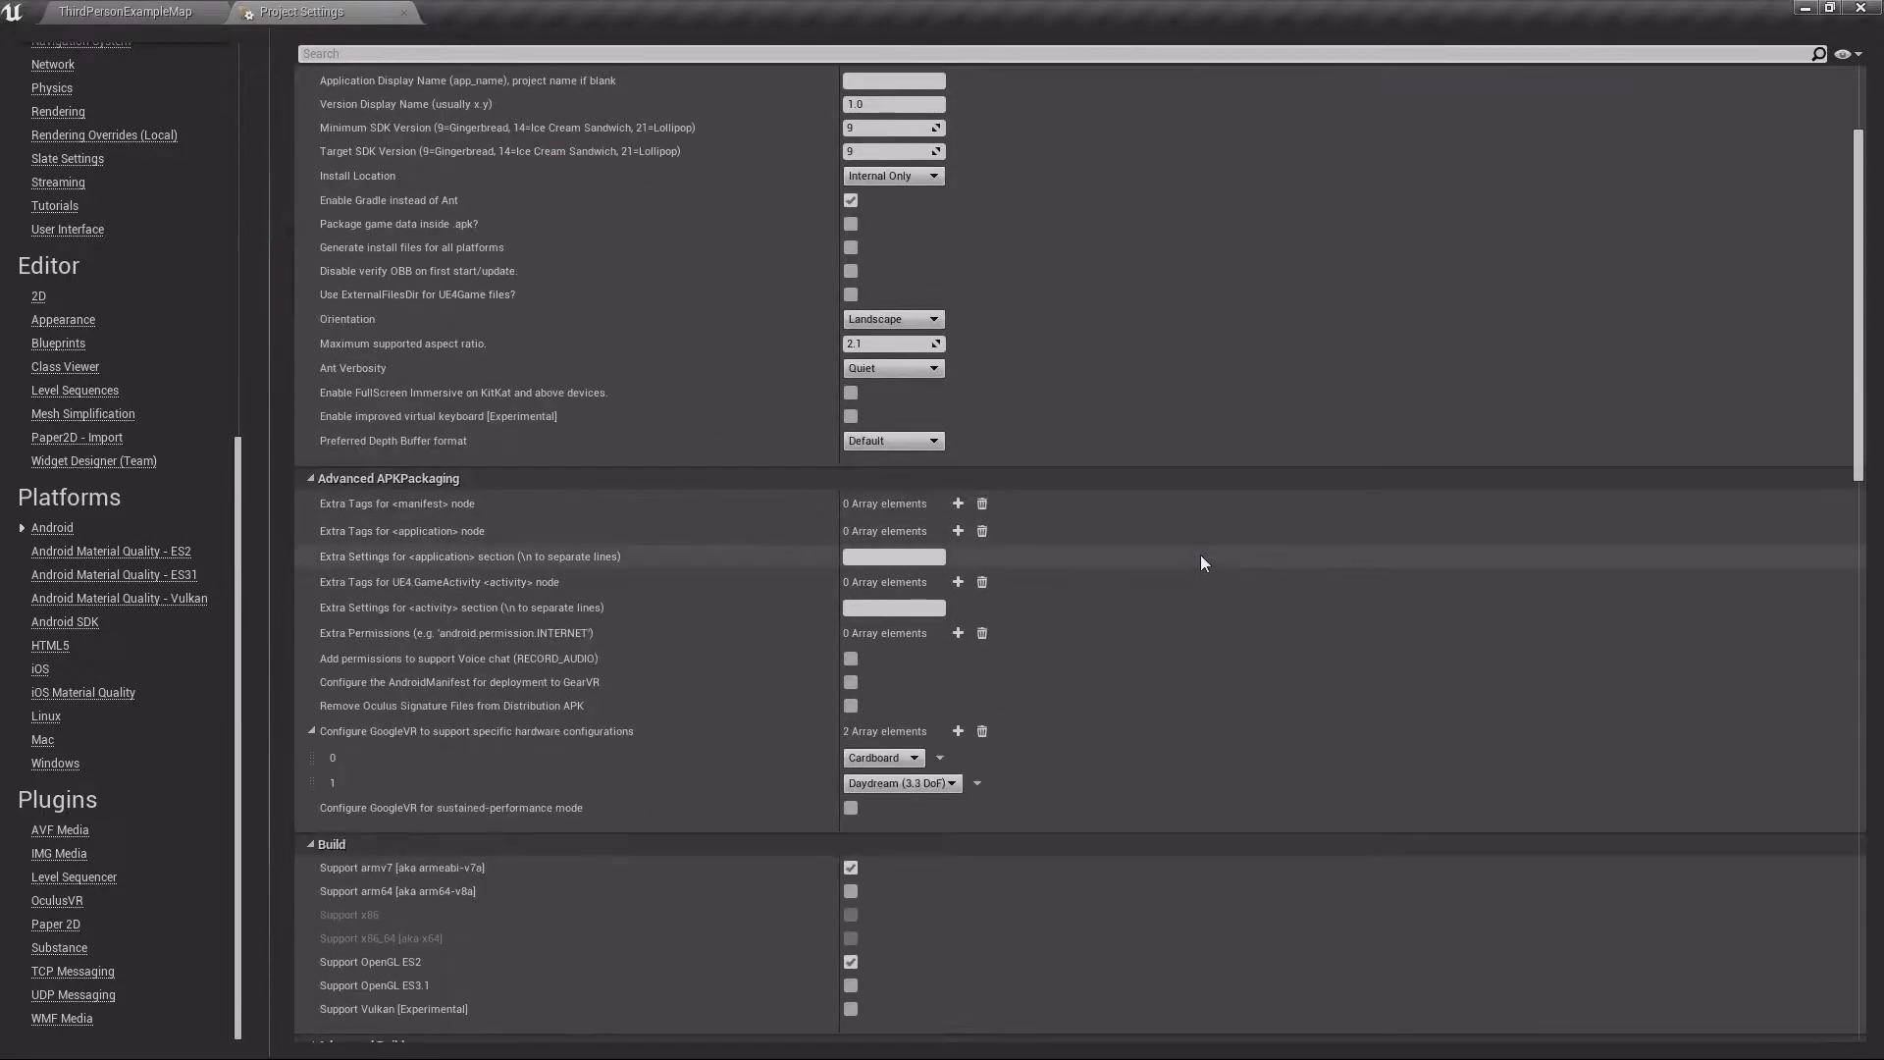
pyautogui.scroll(1, 1096, 541)
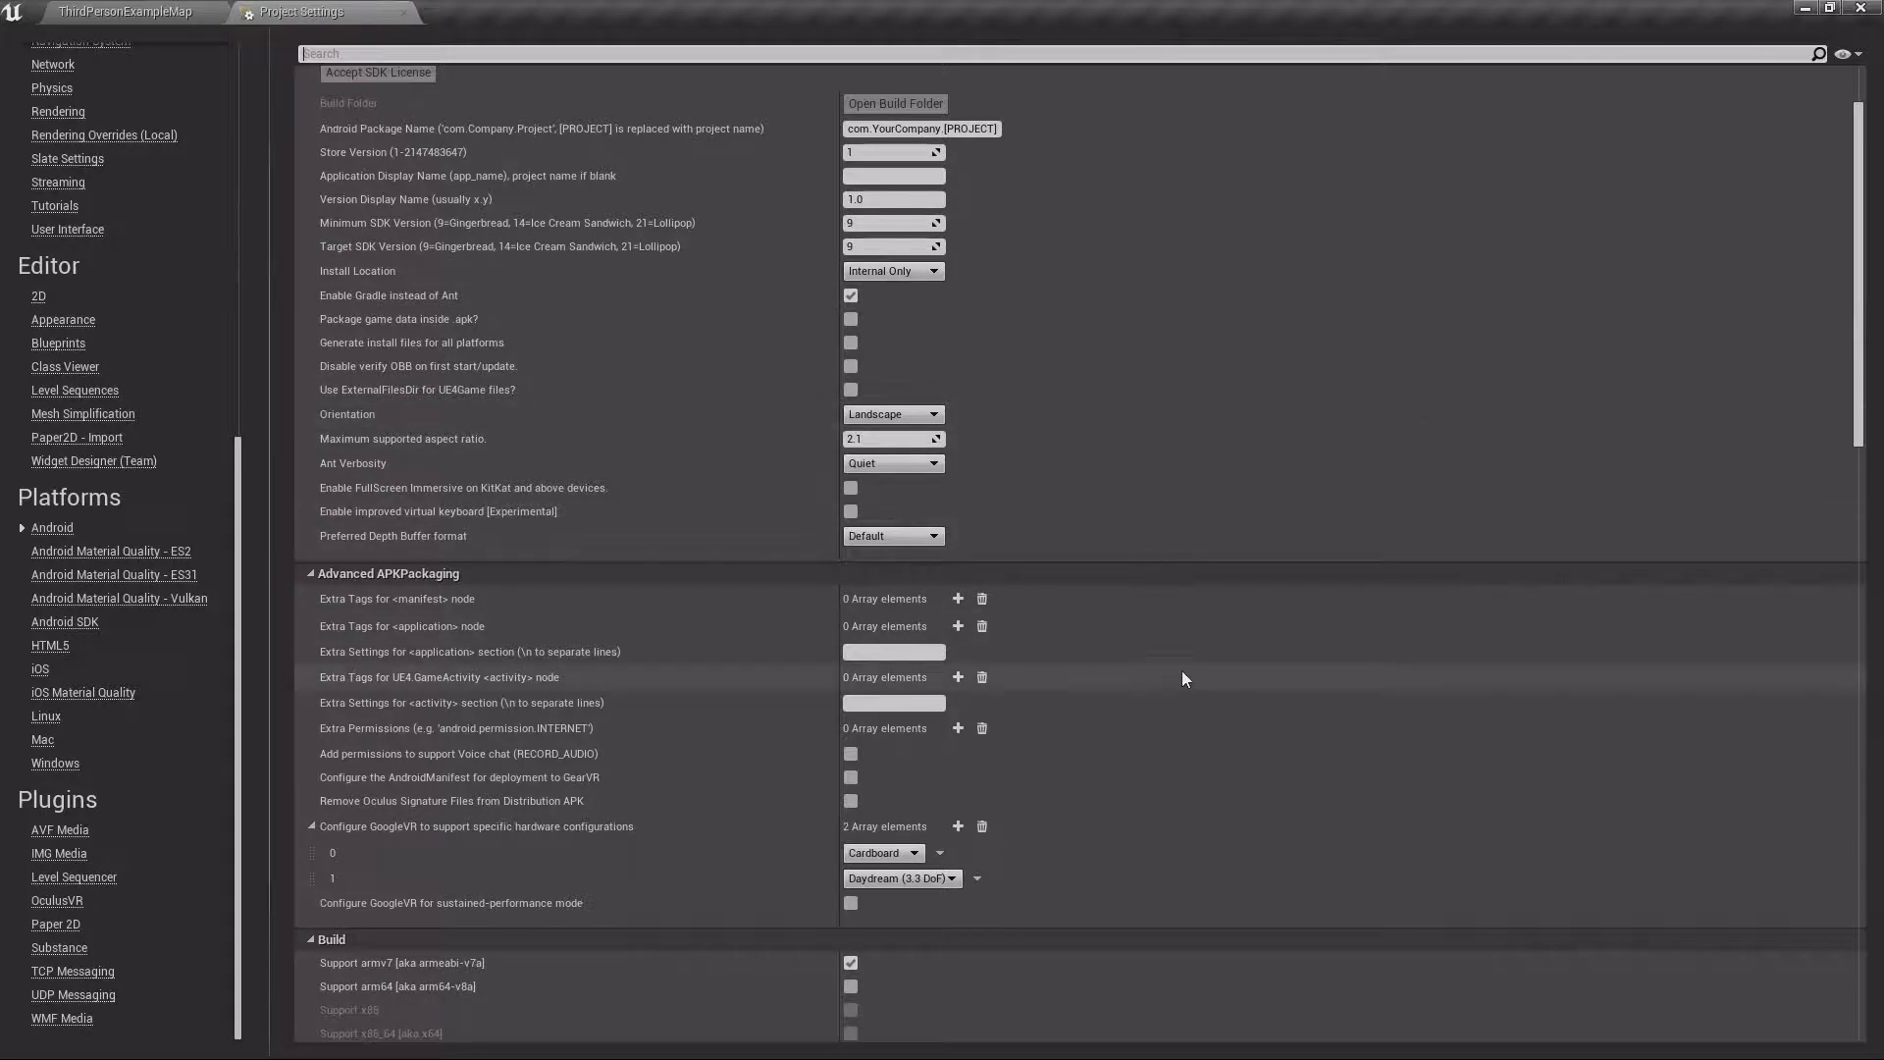
pyautogui.scroll(-8, 1184, 677)
pyautogui.scroll(-1, 1189, 677)
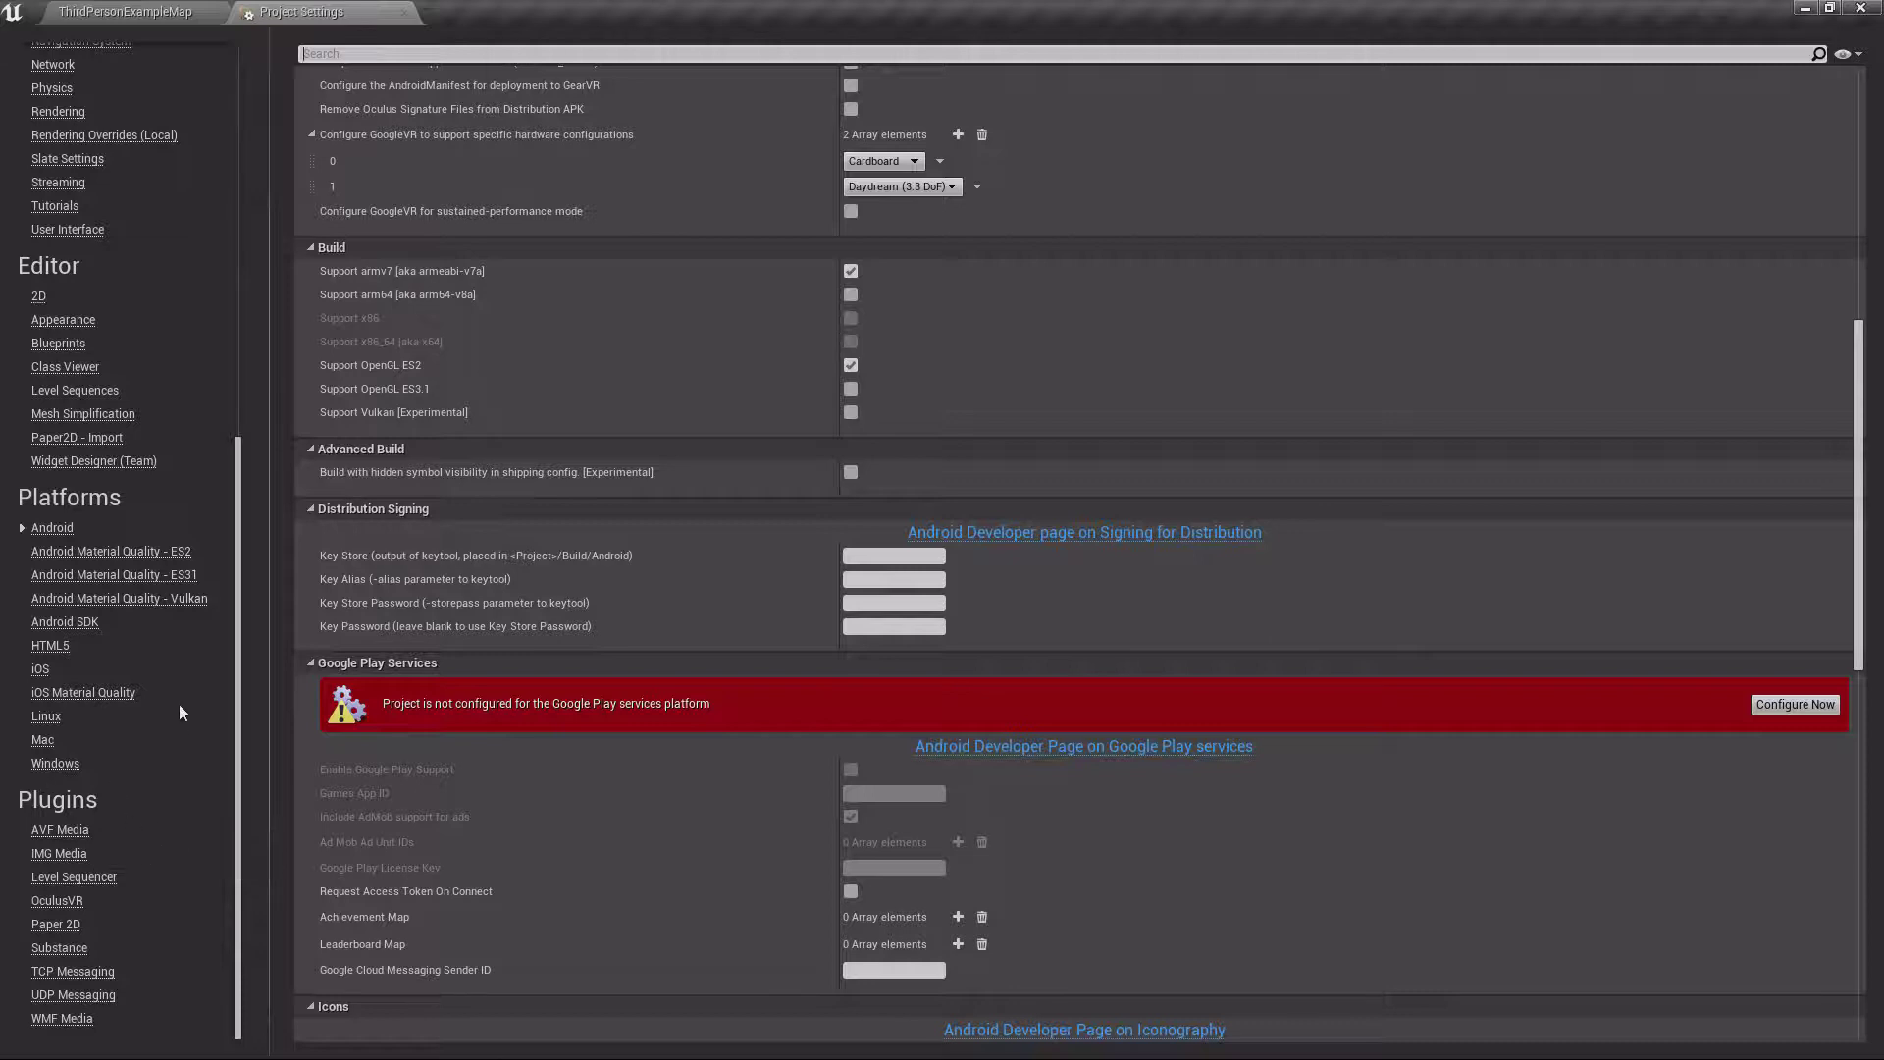
# Look through the Plugins category's Substance, OculusVR, IMG Media and Level Sequencer settings
pyautogui.click(58, 948)
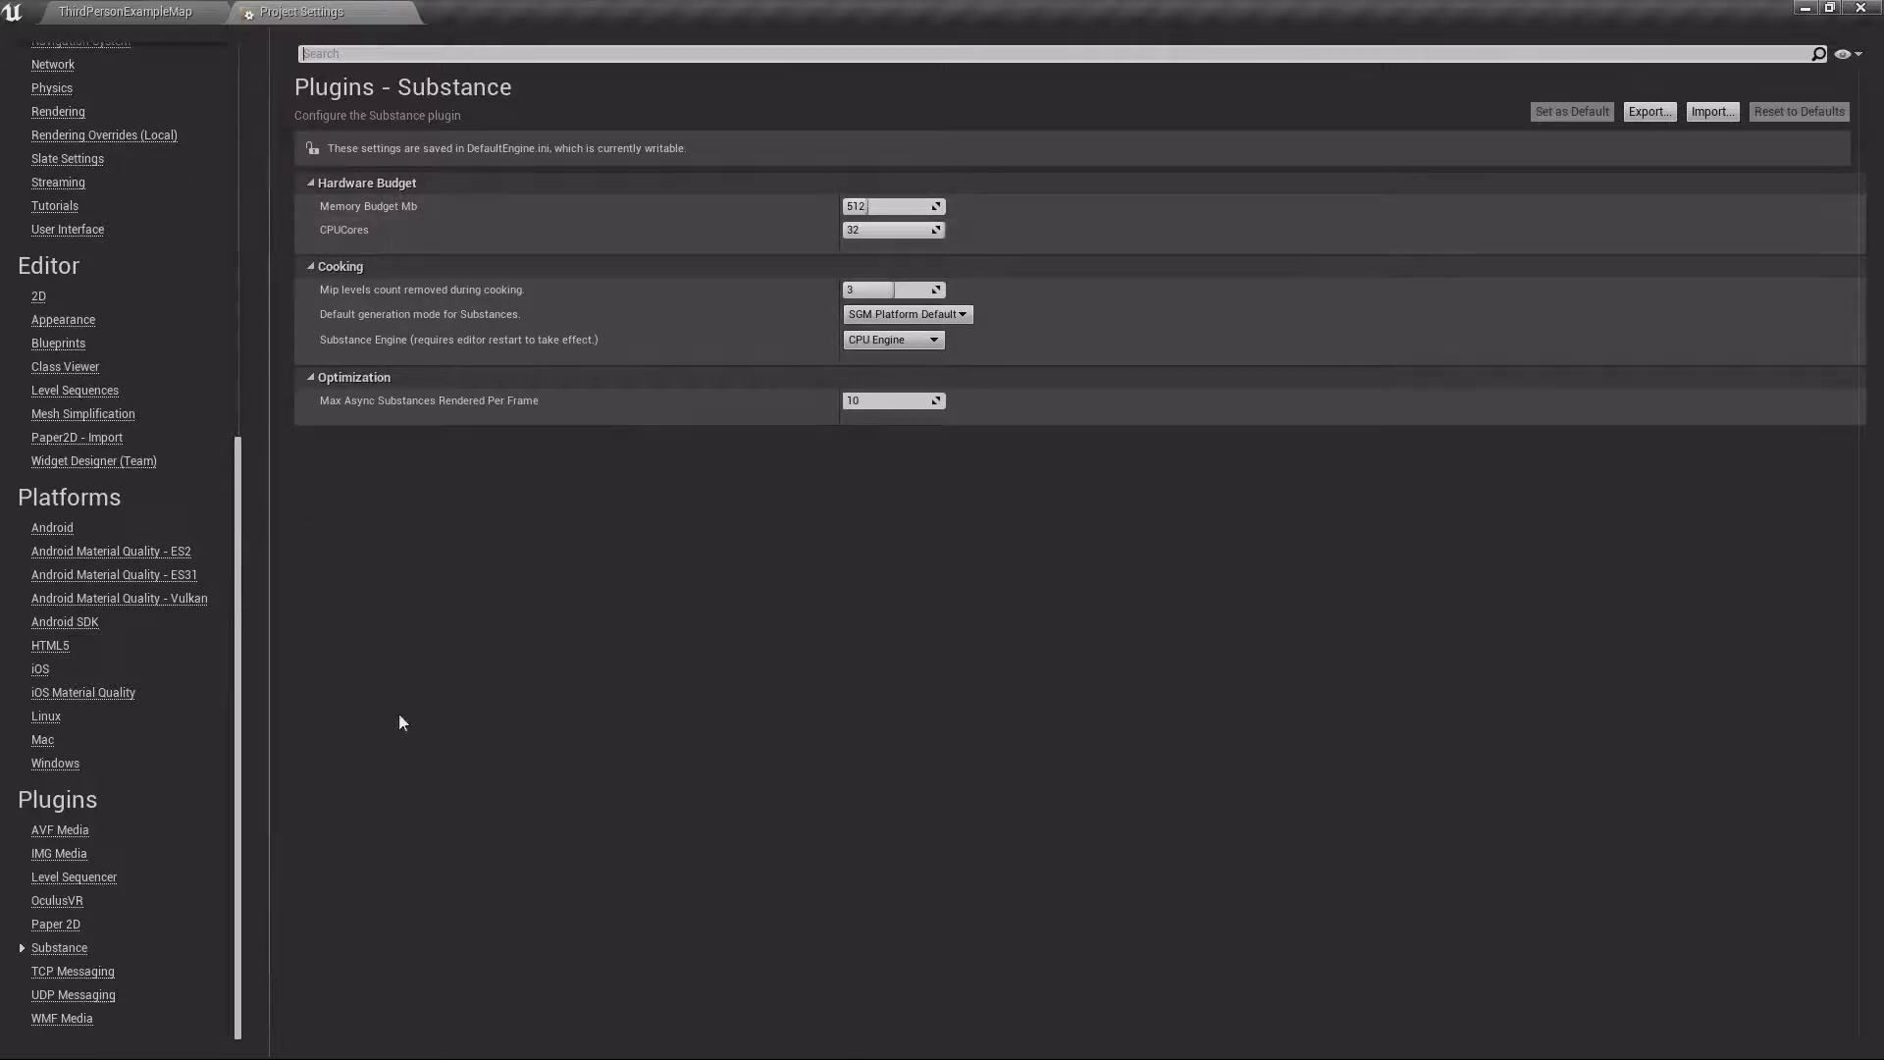
pyautogui.click(61, 899)
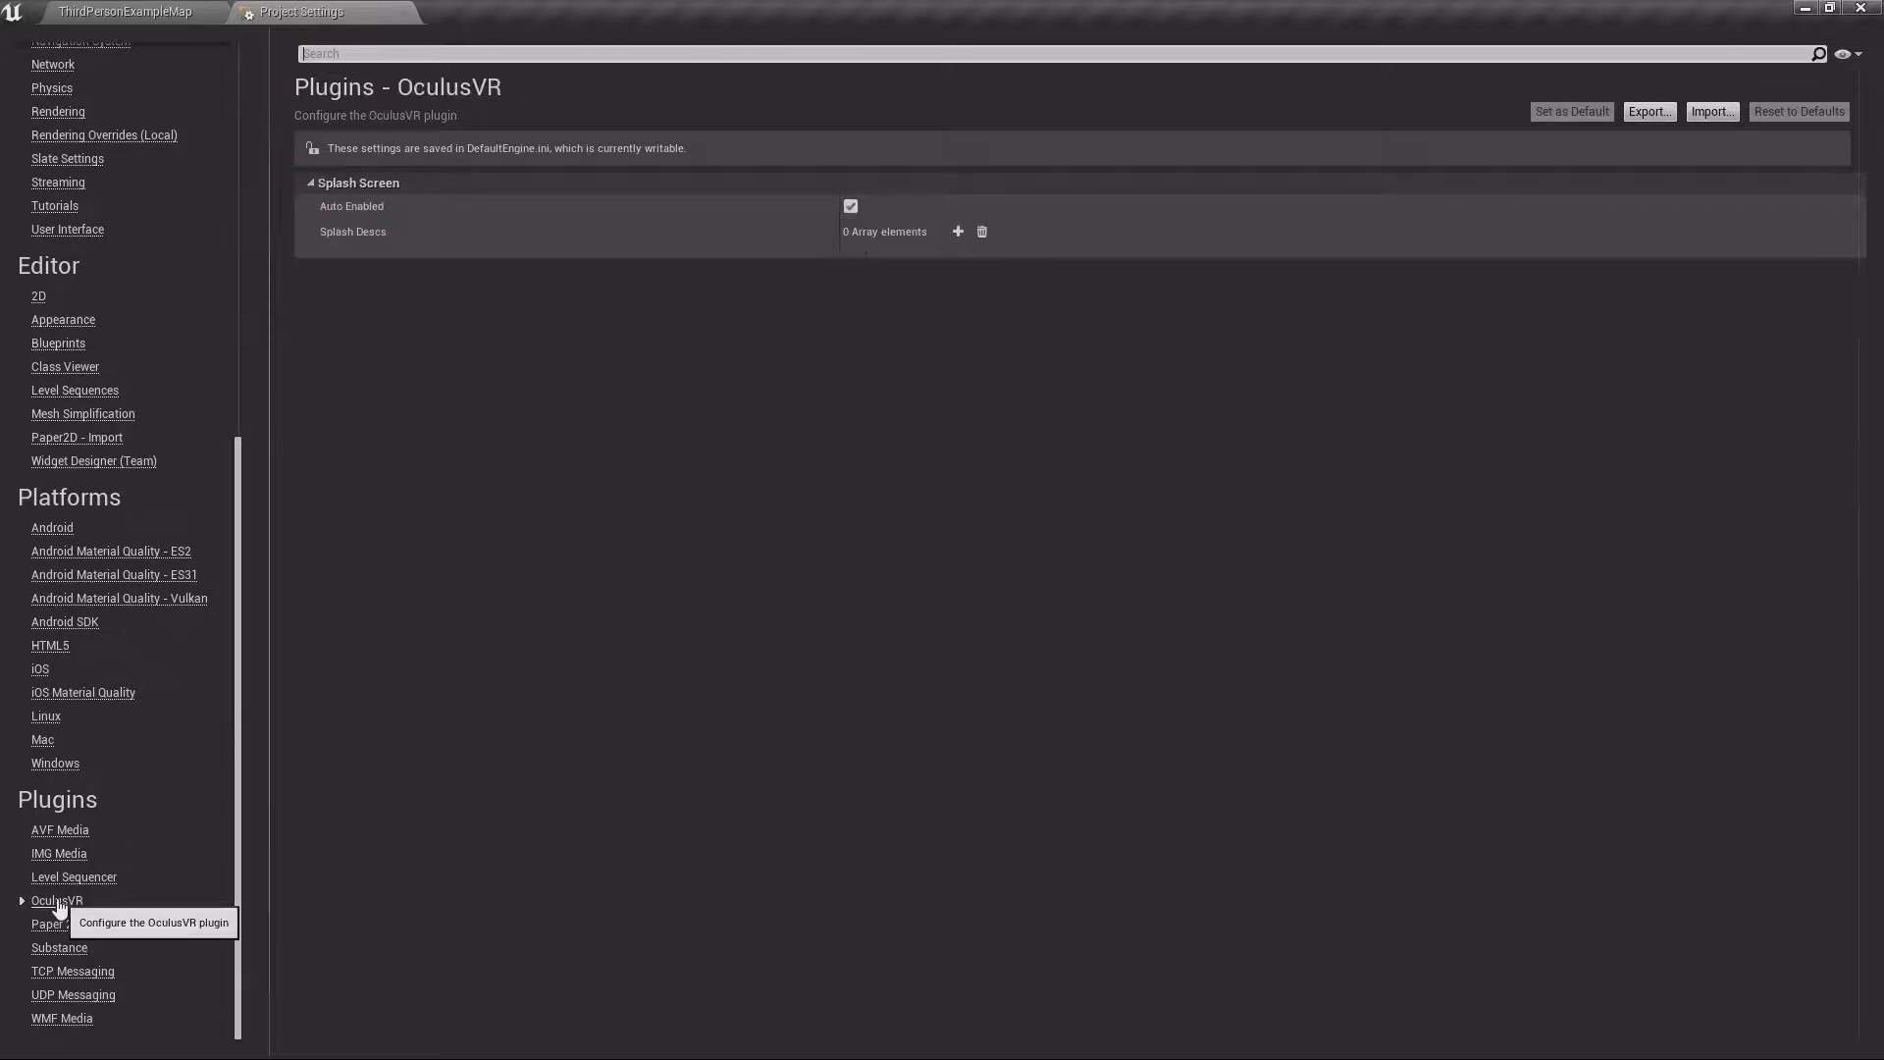
pyautogui.click(61, 854)
pyautogui.click(74, 879)
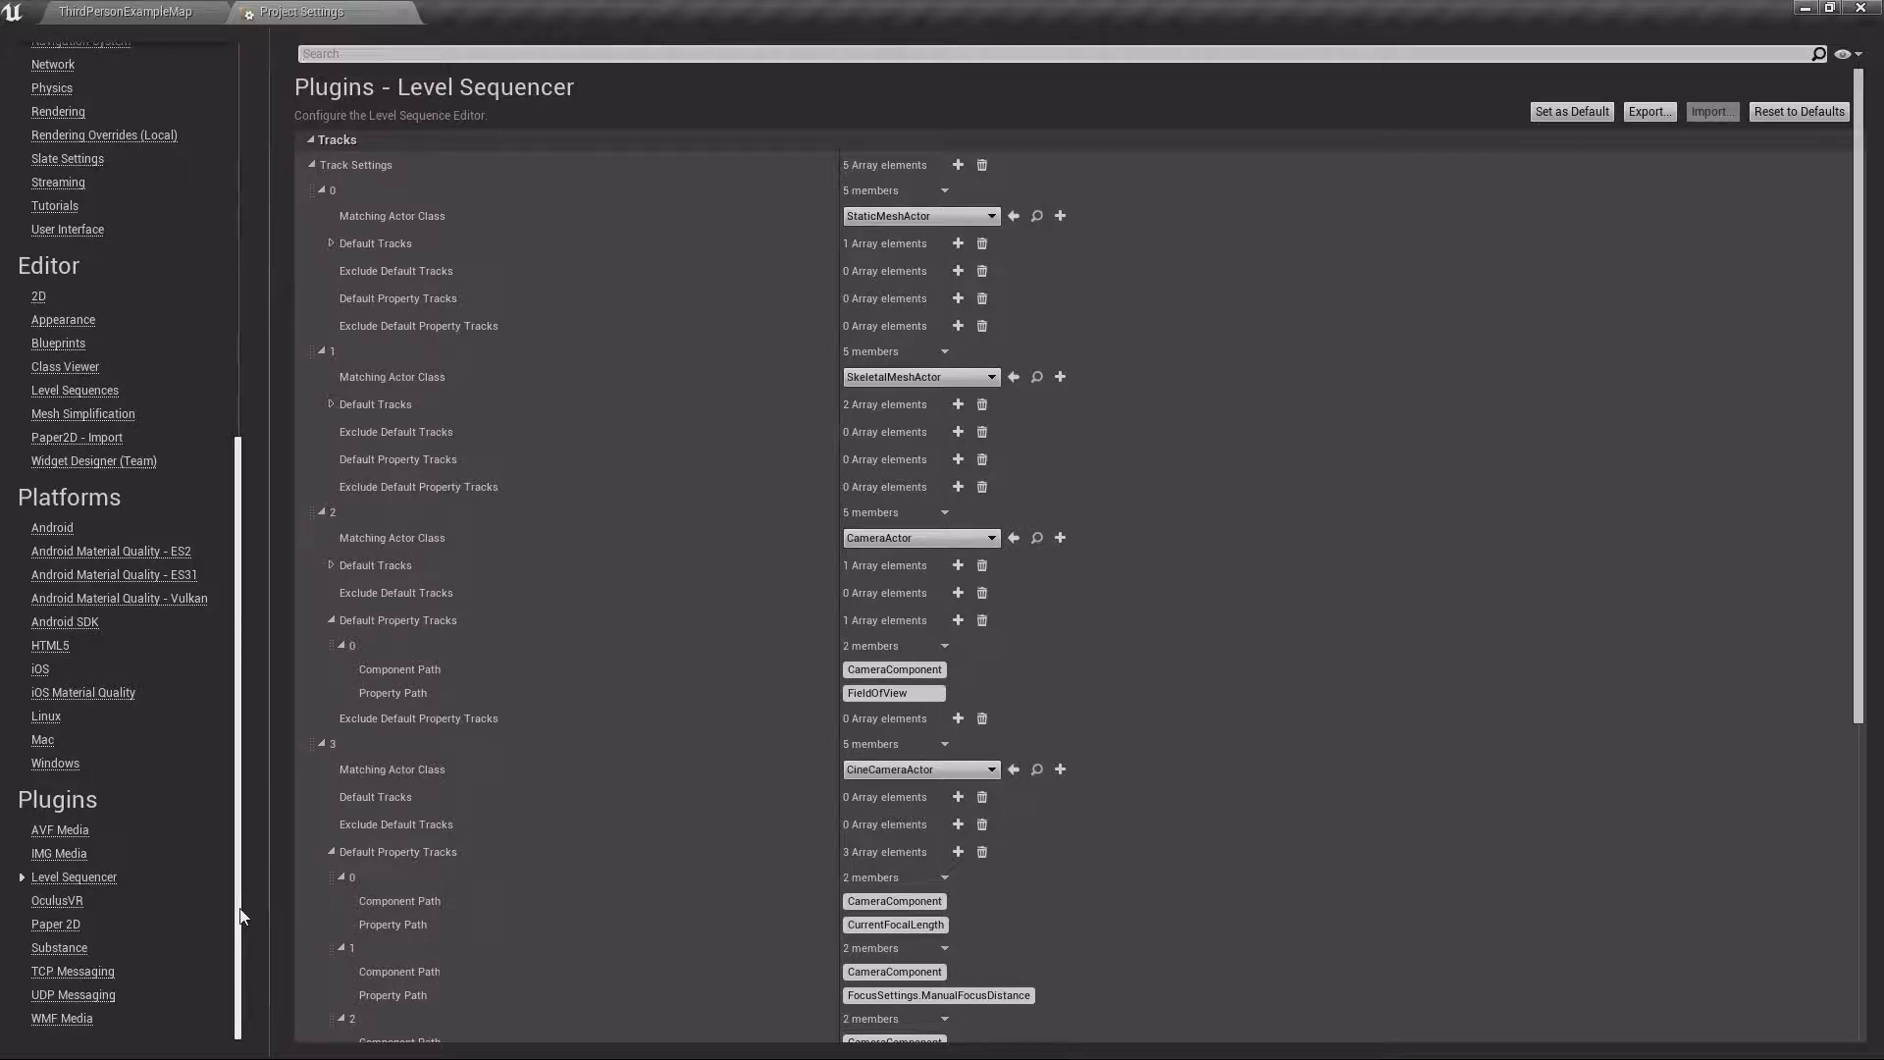
pyautogui.moveTo(244, 916); pyautogui.dragTo(239, 551)
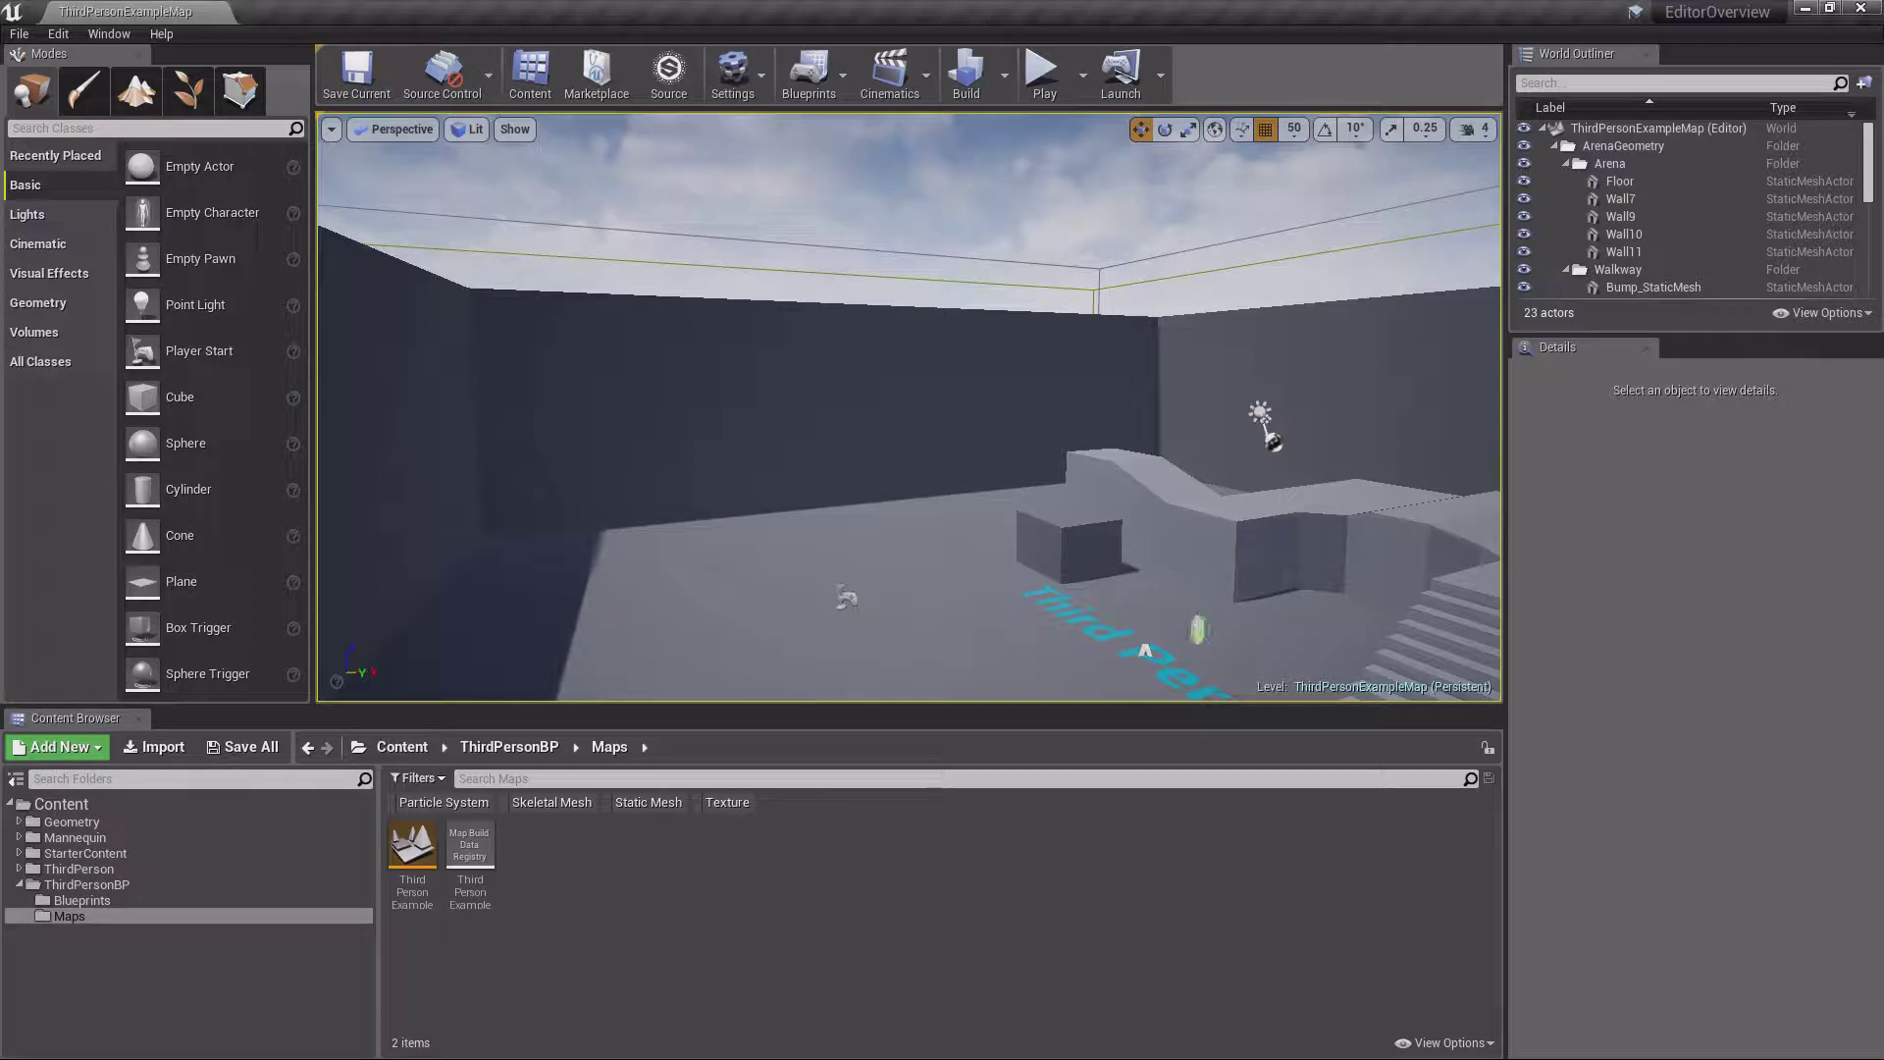
# Show the World Settings for the current level alongside the Details and bring them to the front
pyautogui.click(112, 34)
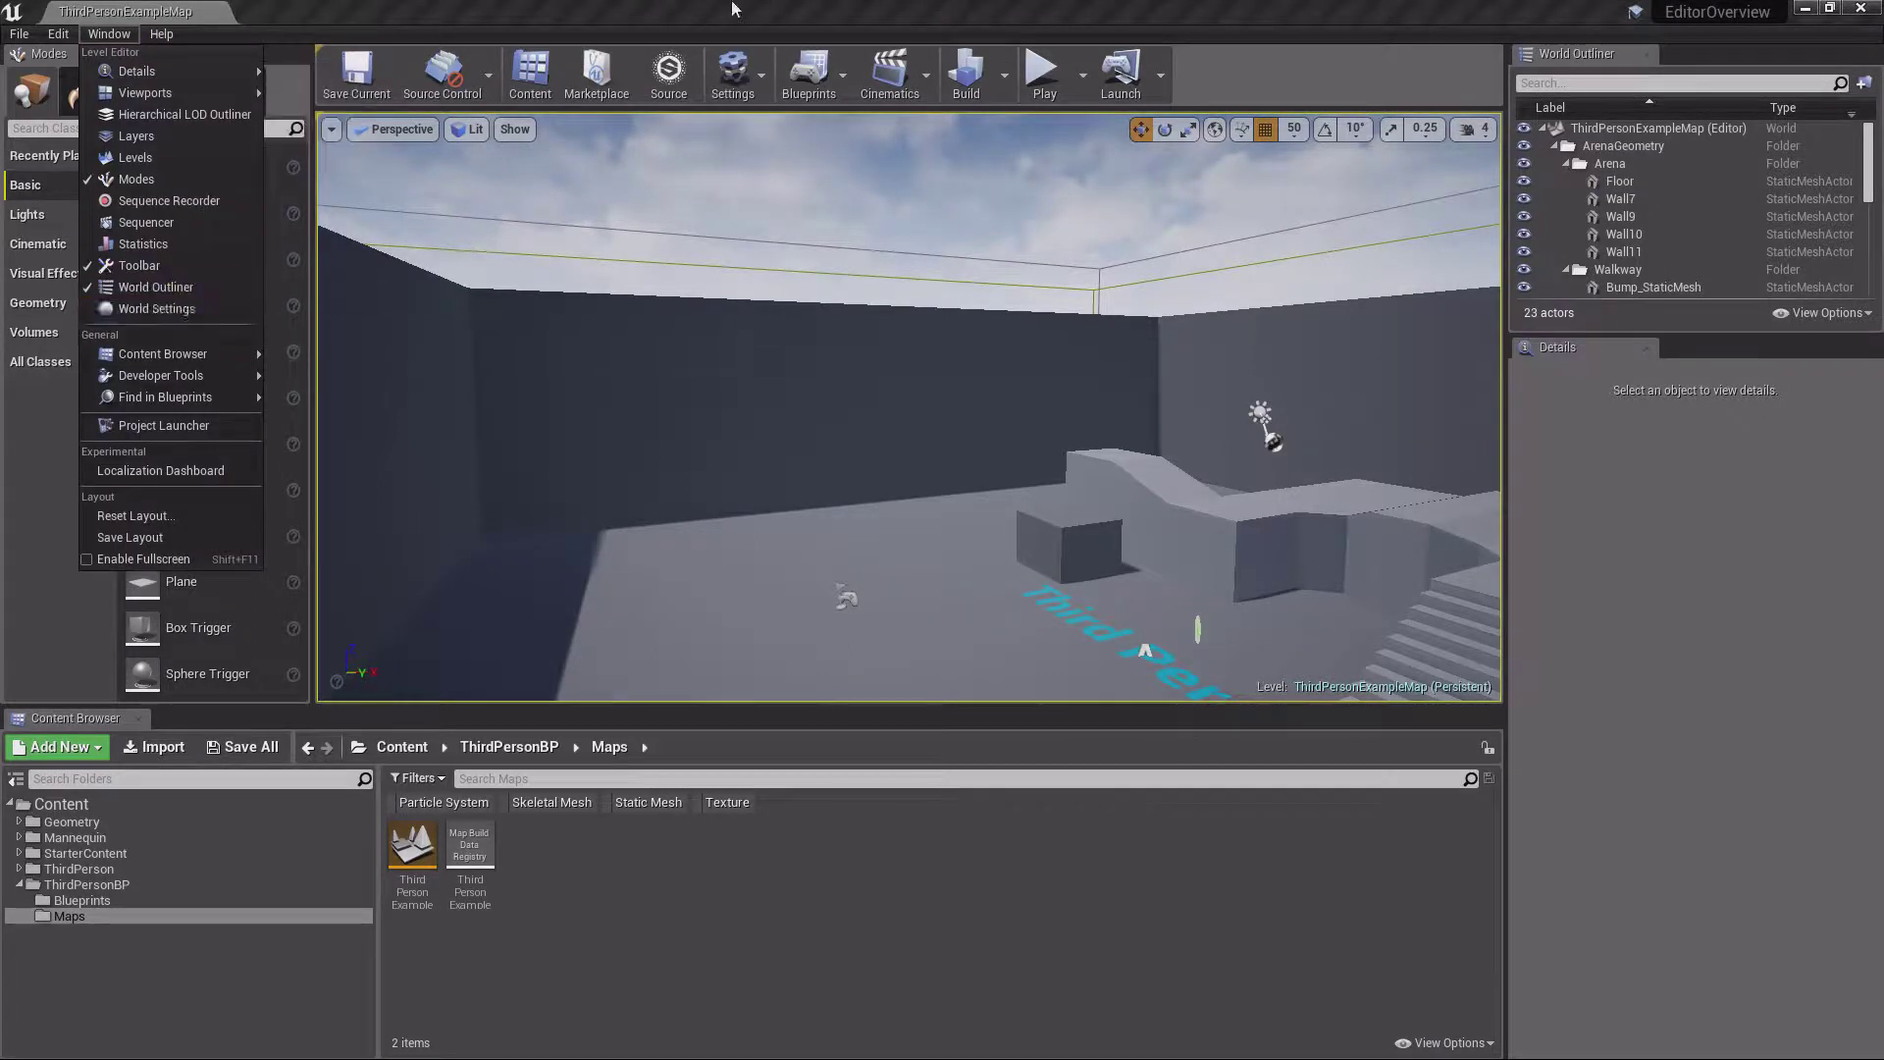
pyautogui.click(547, 9)
pyautogui.click(733, 69)
pyautogui.click(834, 127)
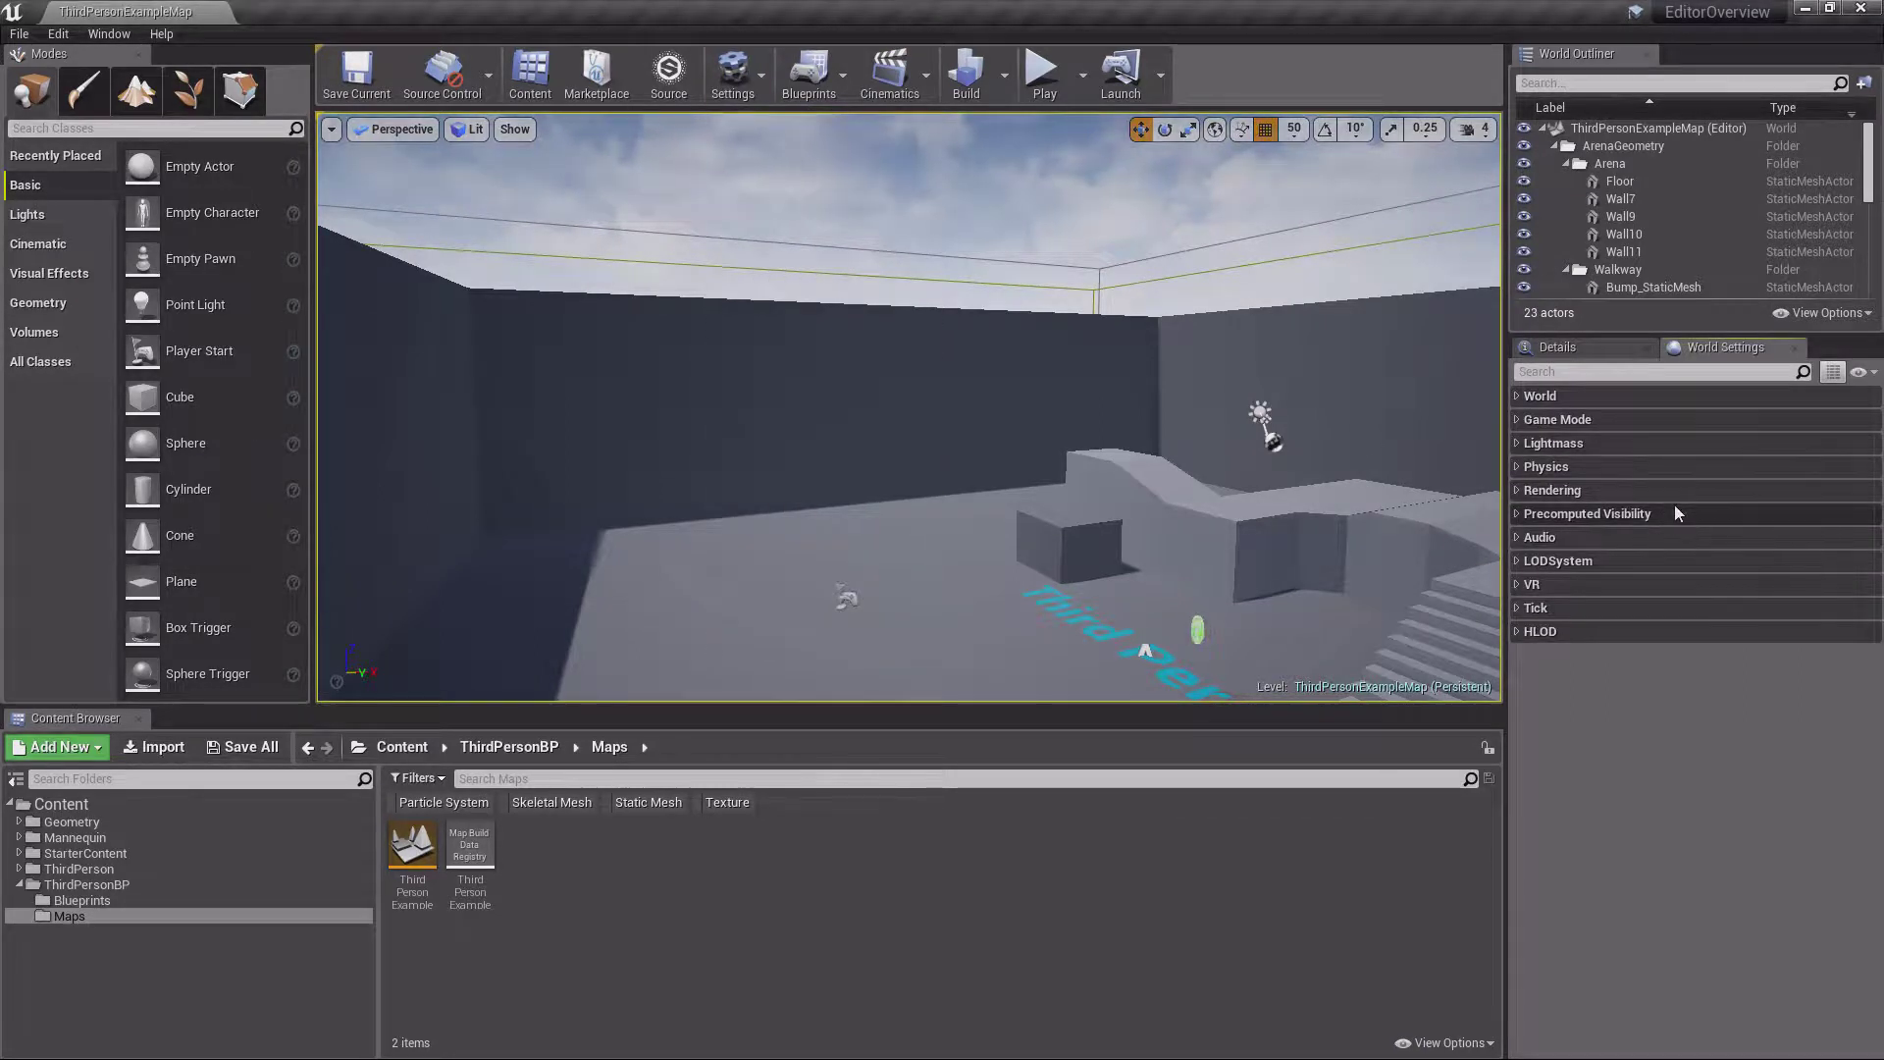
pyautogui.click(1561, 348)
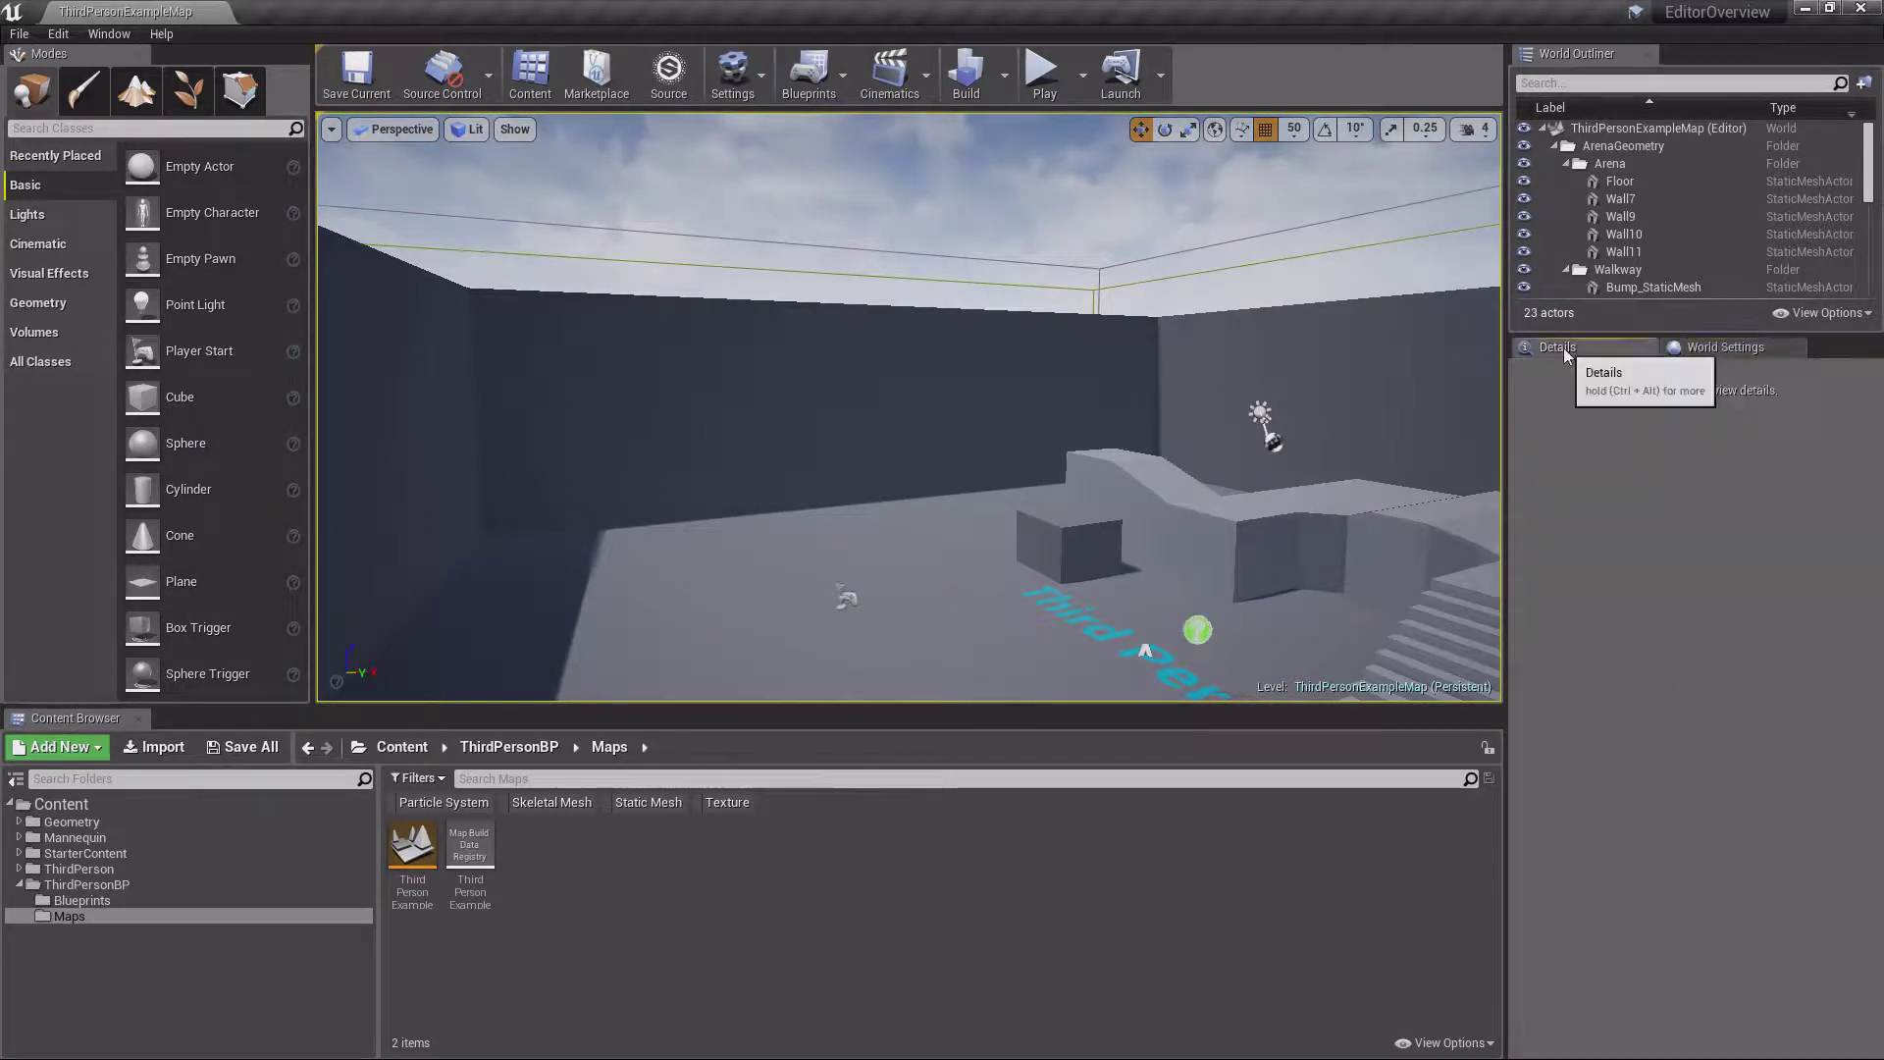
pyautogui.click(1755, 354)
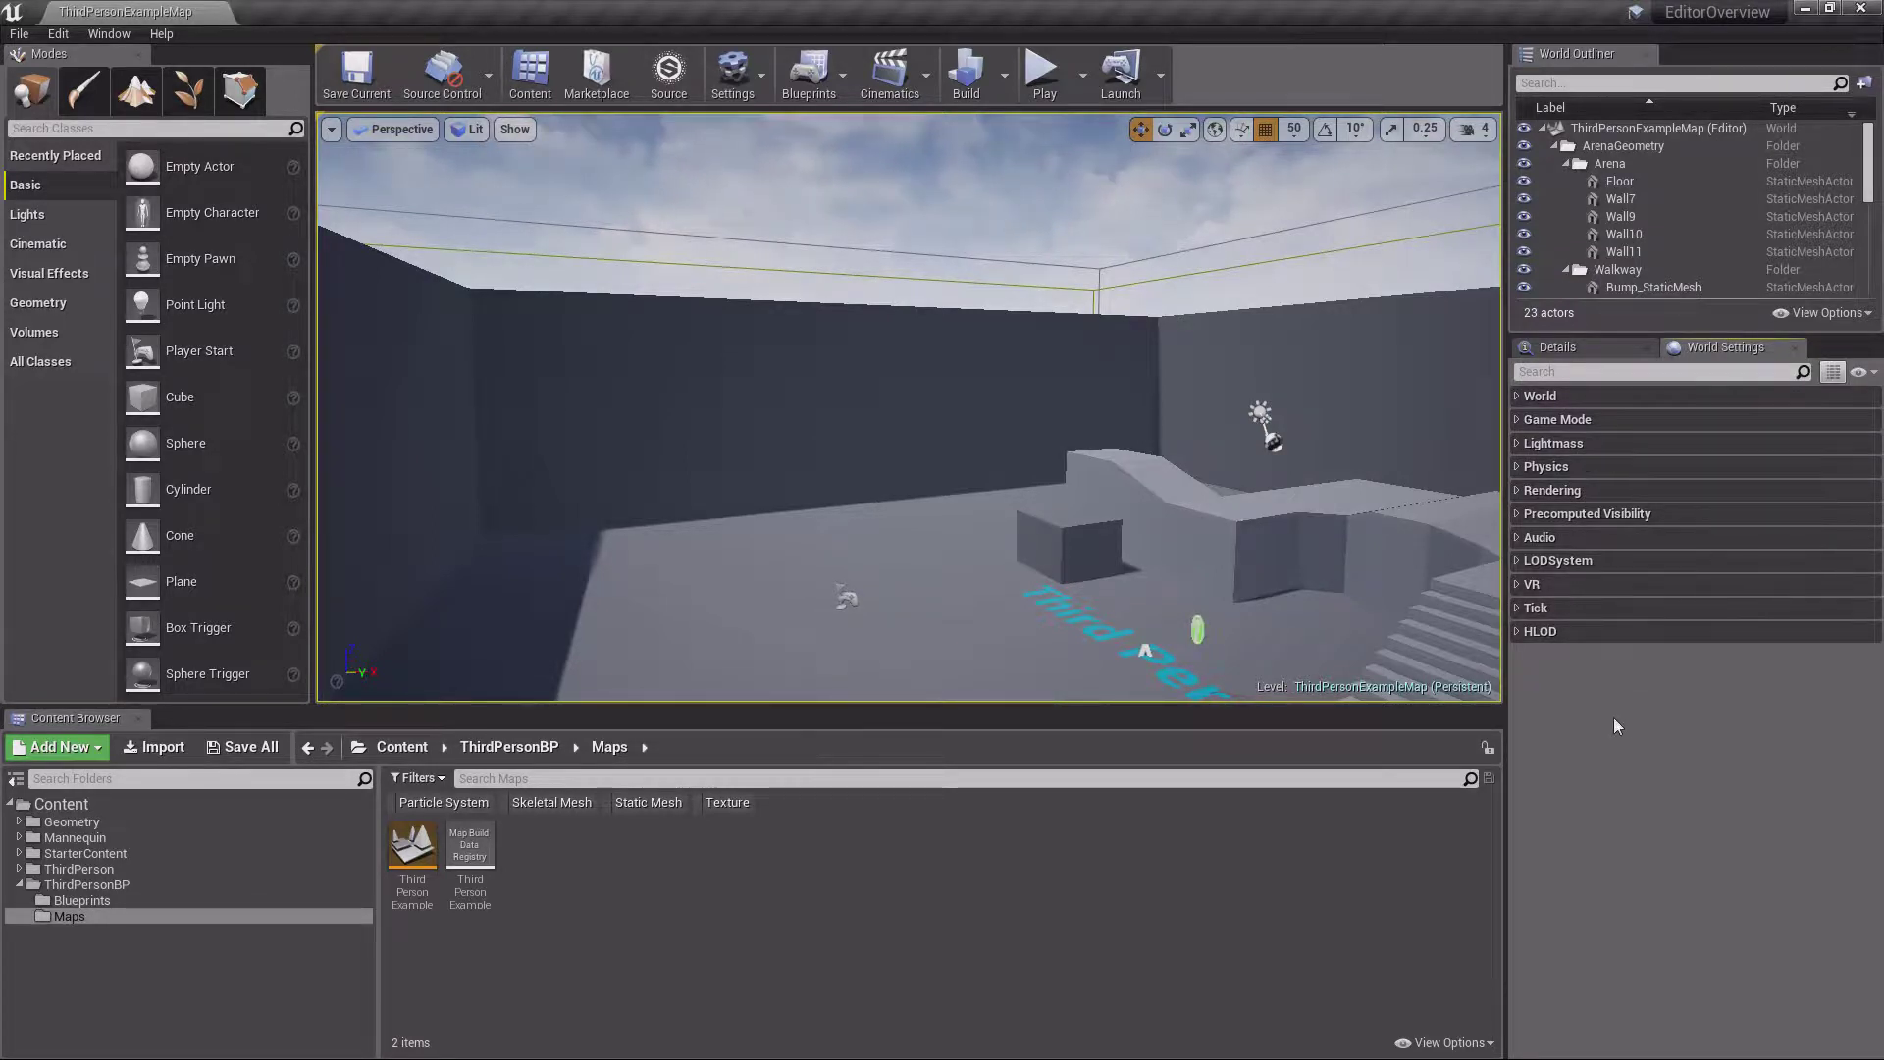
# Inspect the World section of the World Settings, widening the name column to read its options, and collapse it
pyautogui.click(1516, 397)
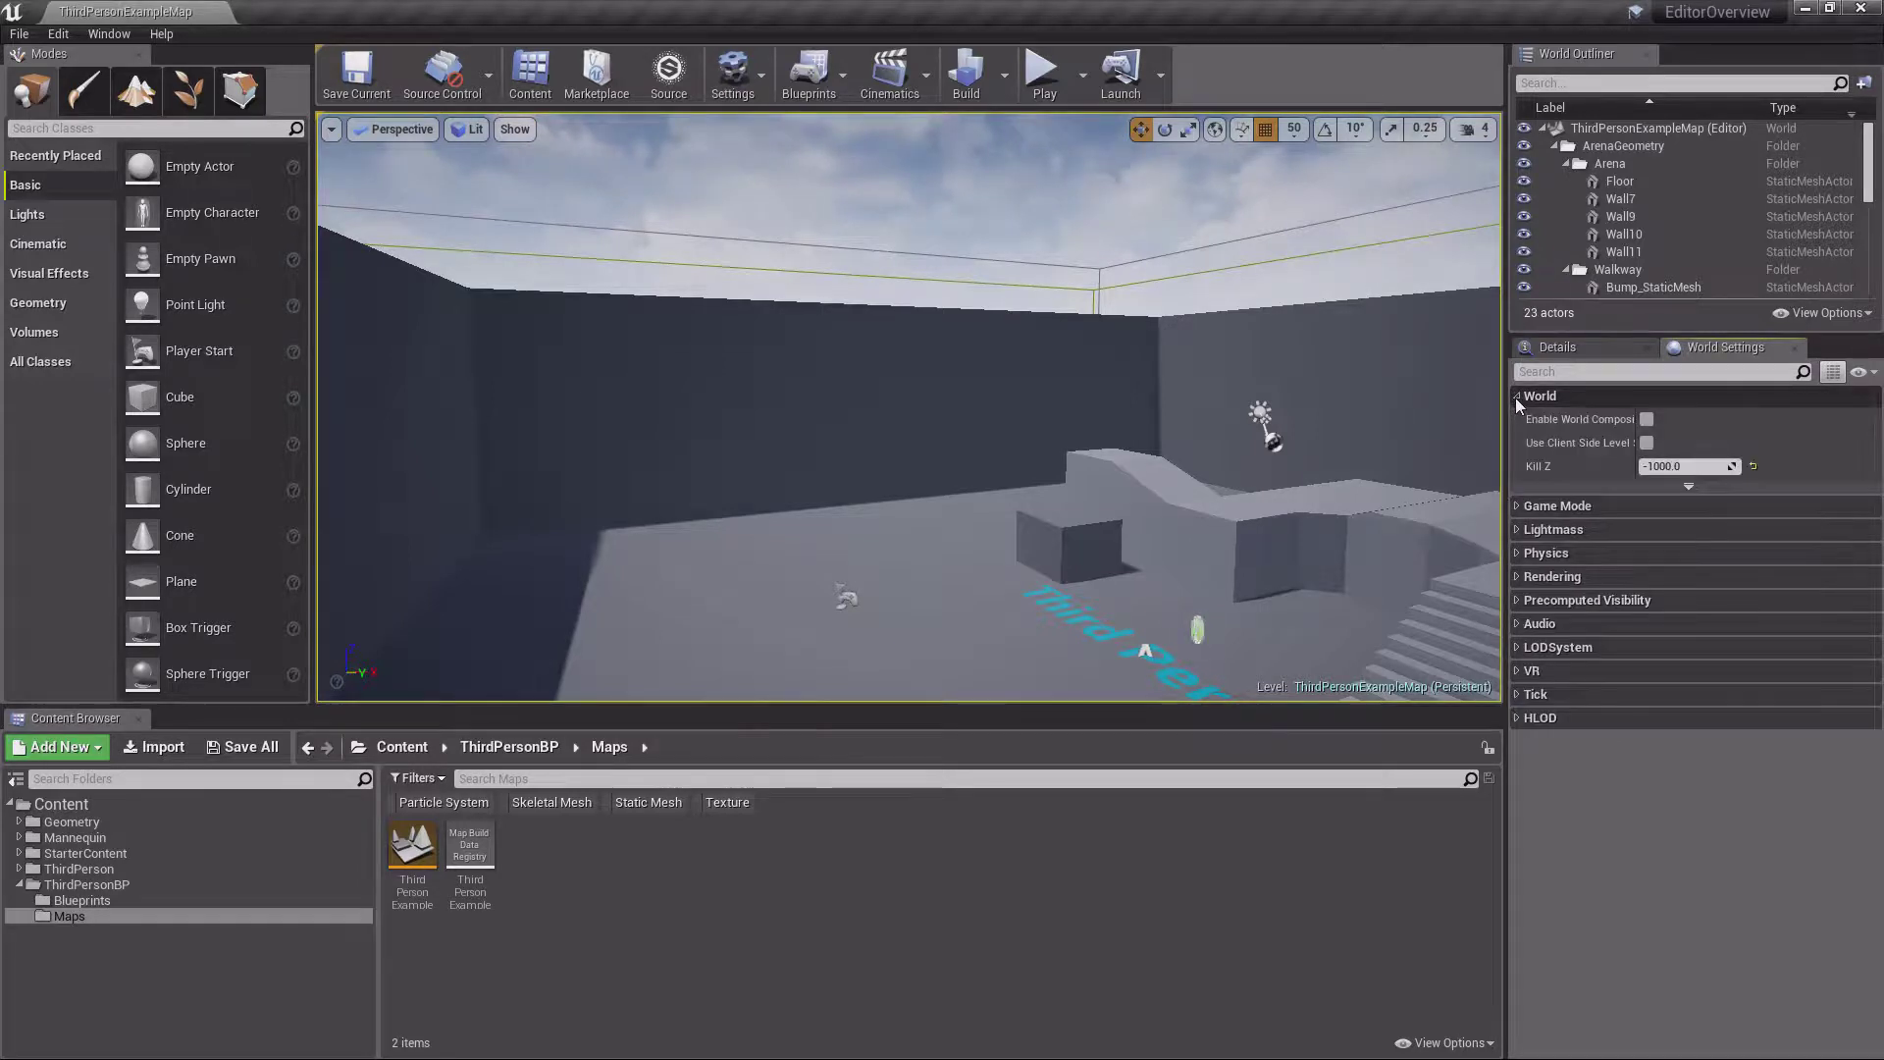
pyautogui.moveTo(1636, 438); pyautogui.dragTo(1668, 441)
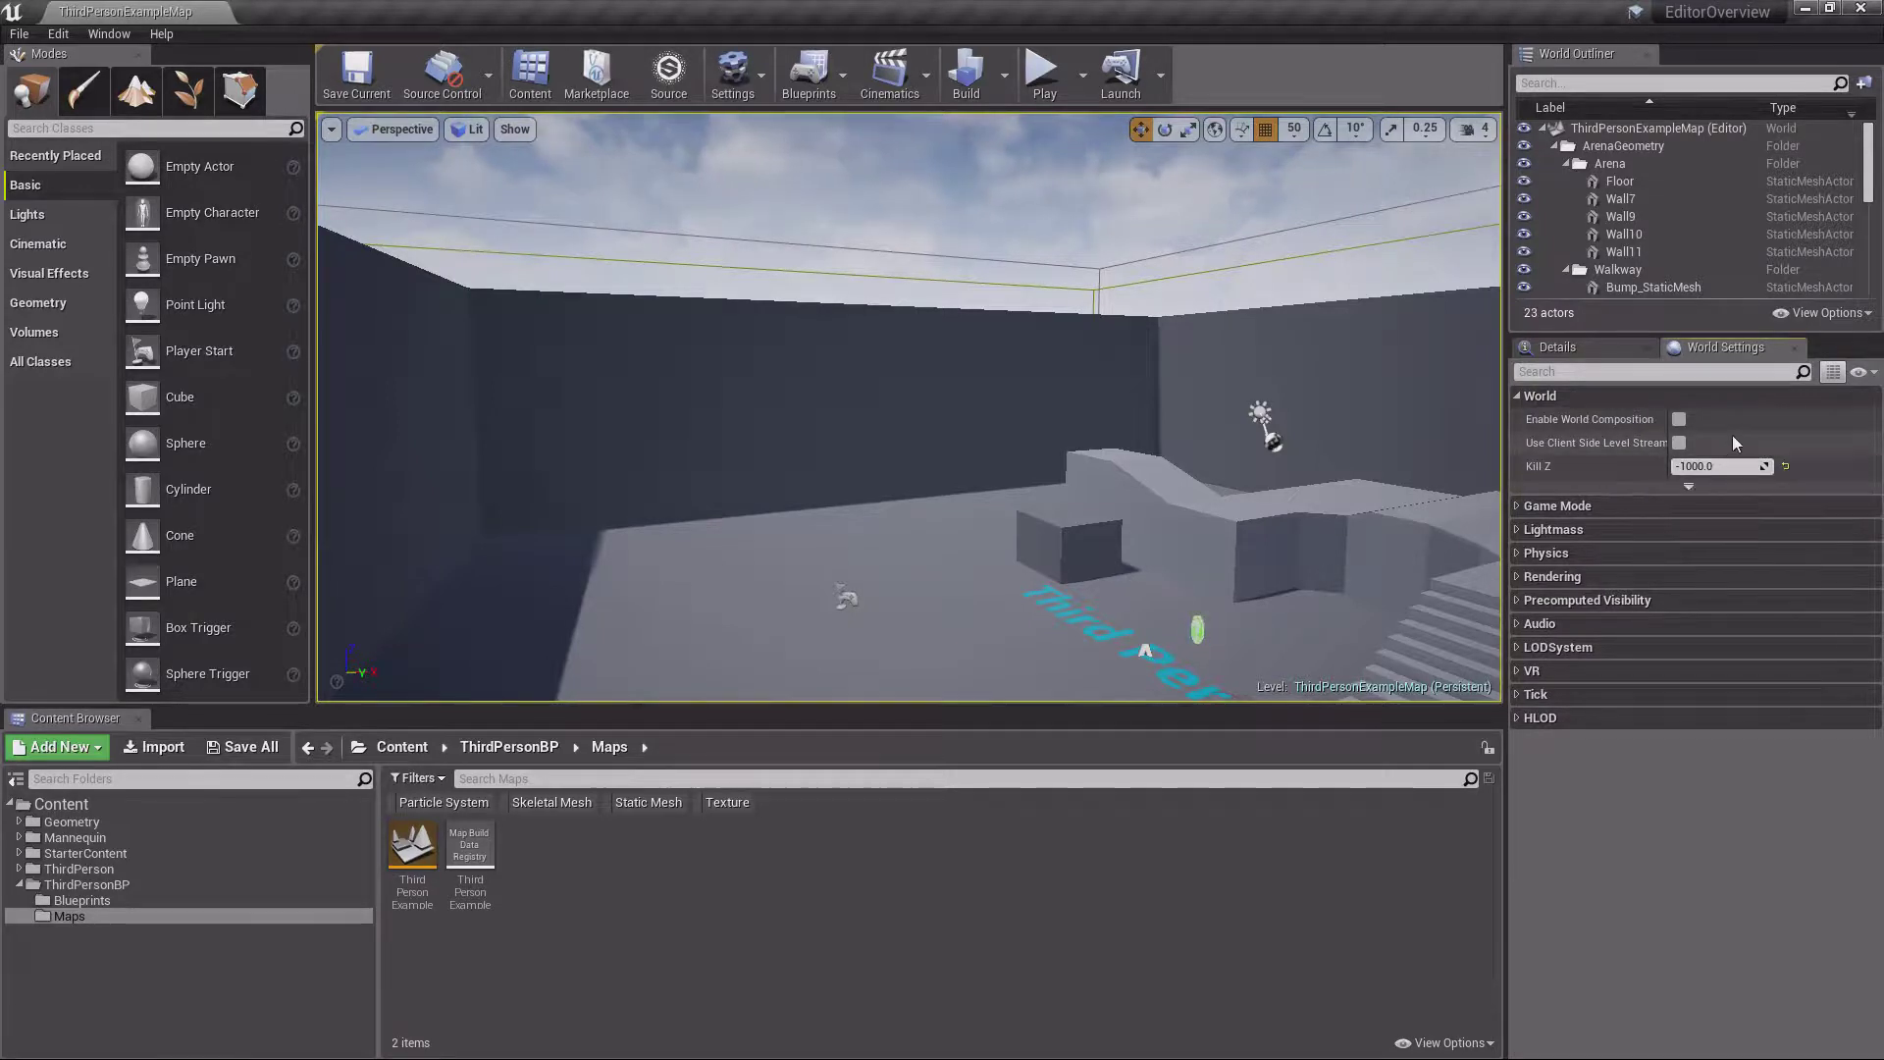
pyautogui.click(1517, 396)
# Set the level's GameMode Override to None, with the Selected GameMode classes expanded
pyautogui.click(1521, 420)
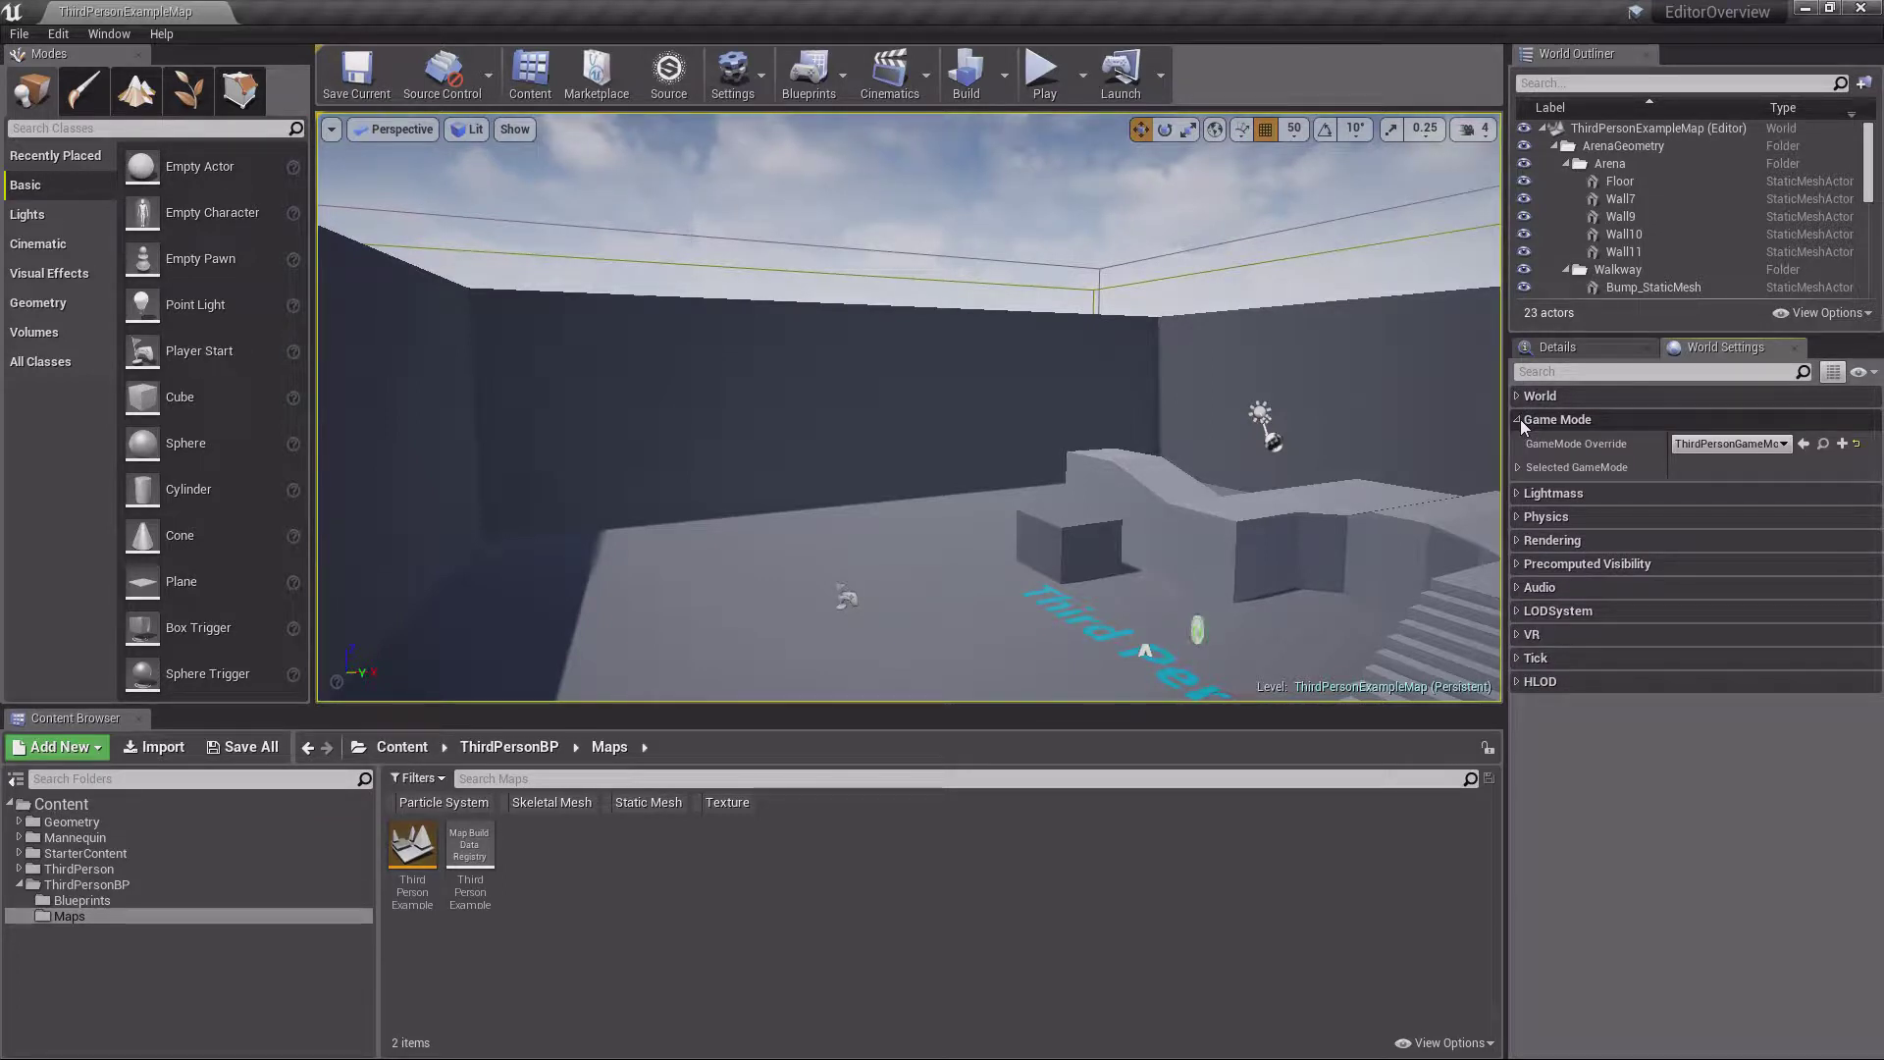
pyautogui.click(1521, 471)
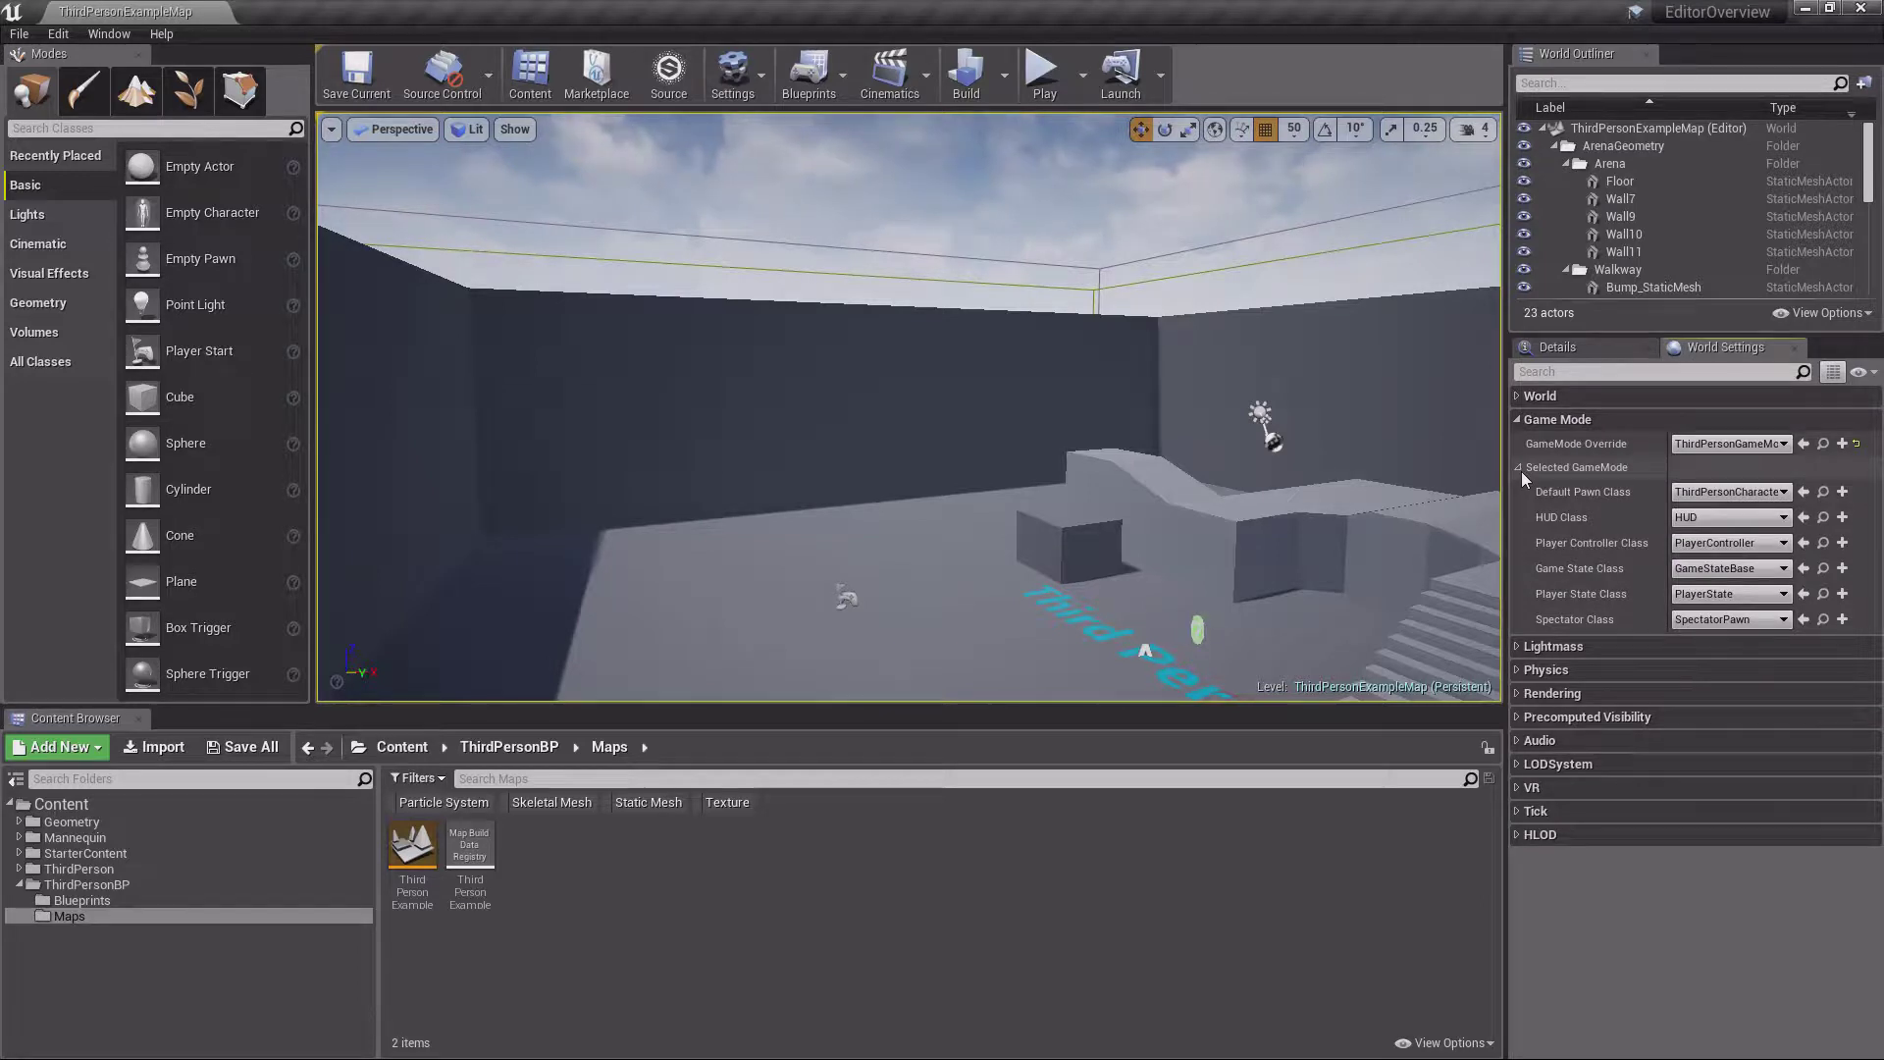
pyautogui.click(1739, 449)
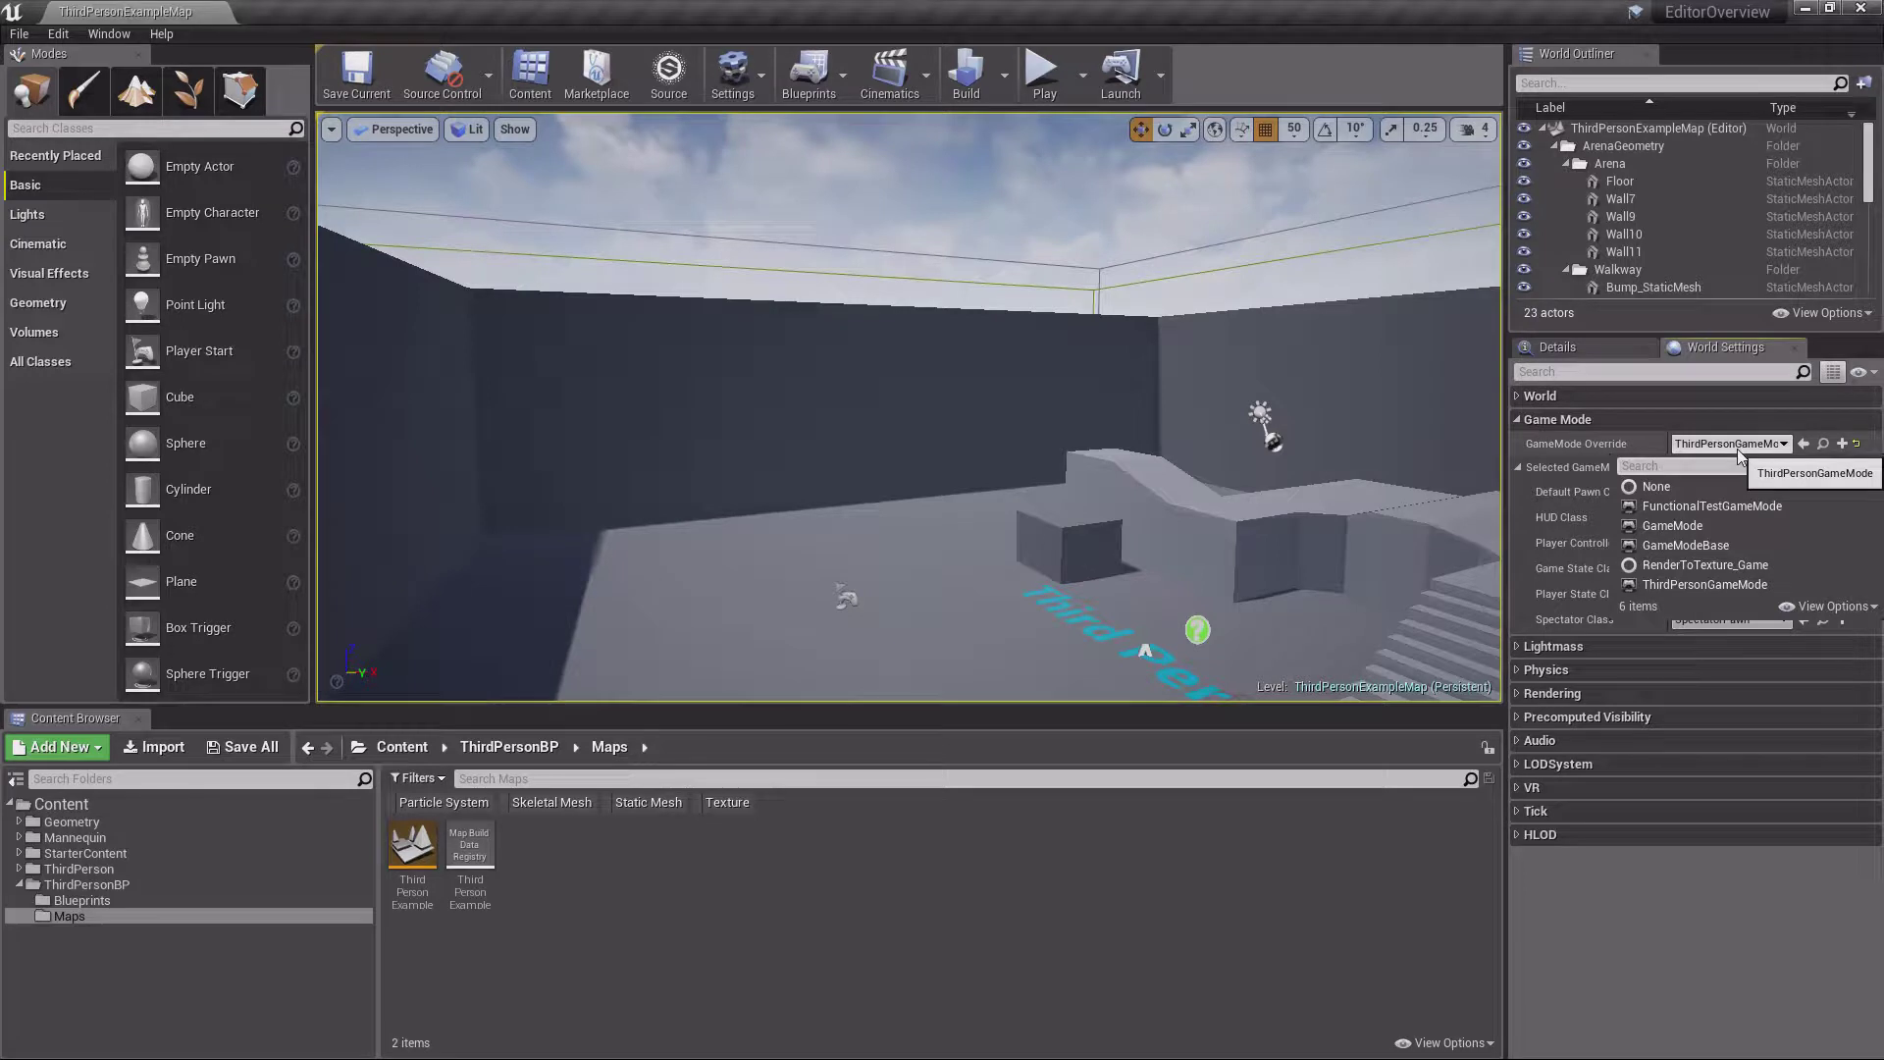
pyautogui.click(1657, 486)
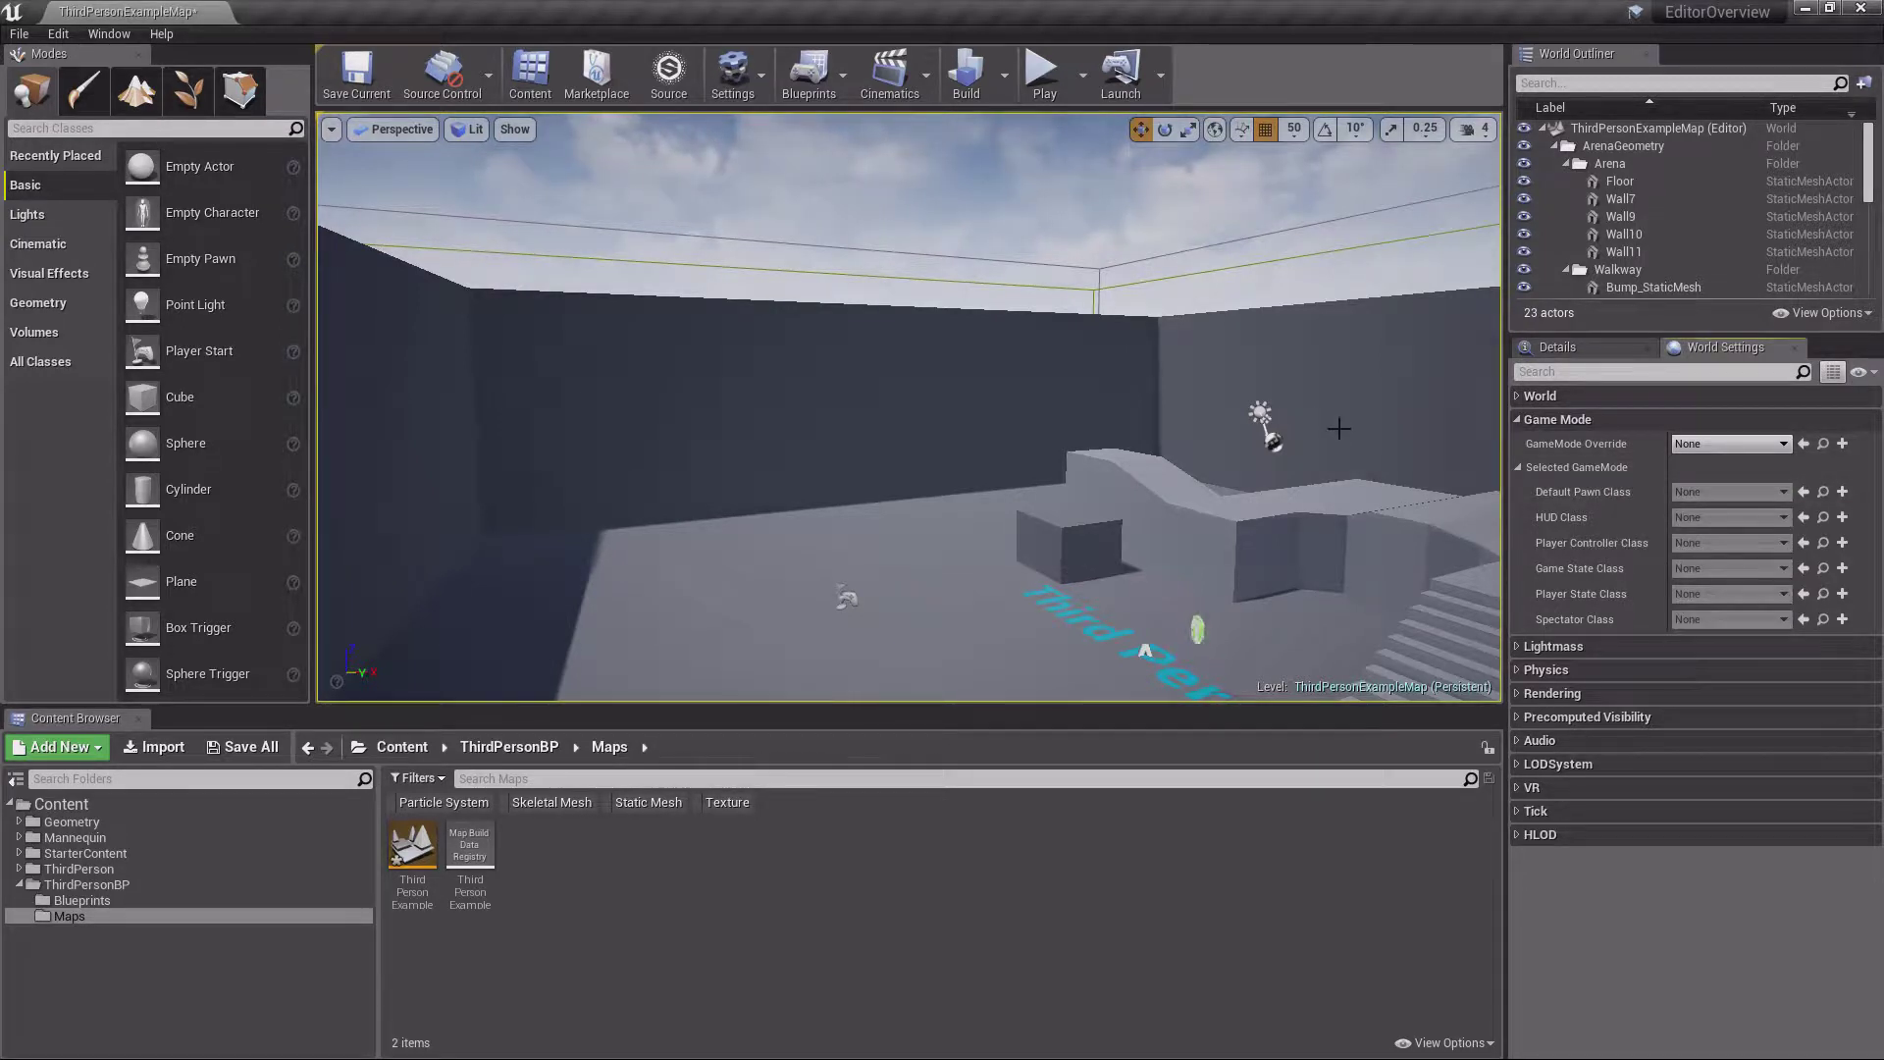
# View the project's Maps & Modes settings in the Project Settings
pyautogui.click(58, 33)
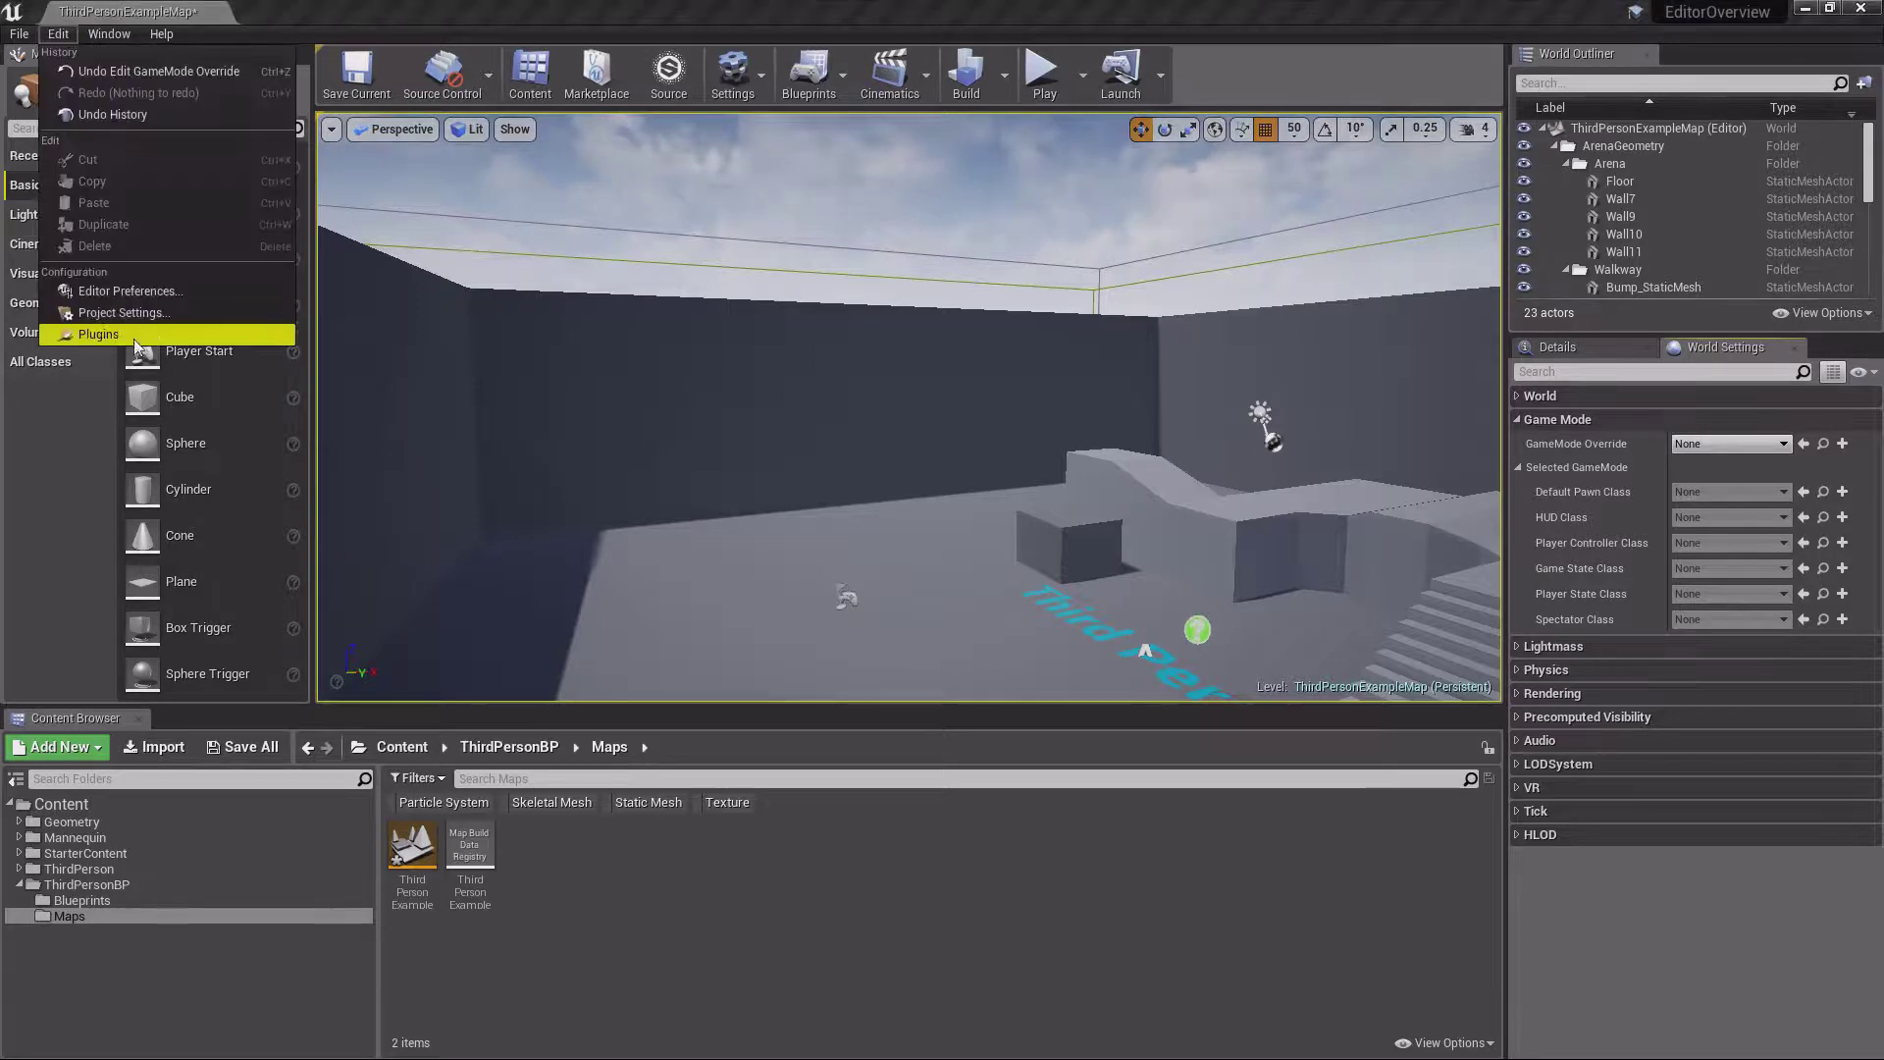
pyautogui.click(123, 312)
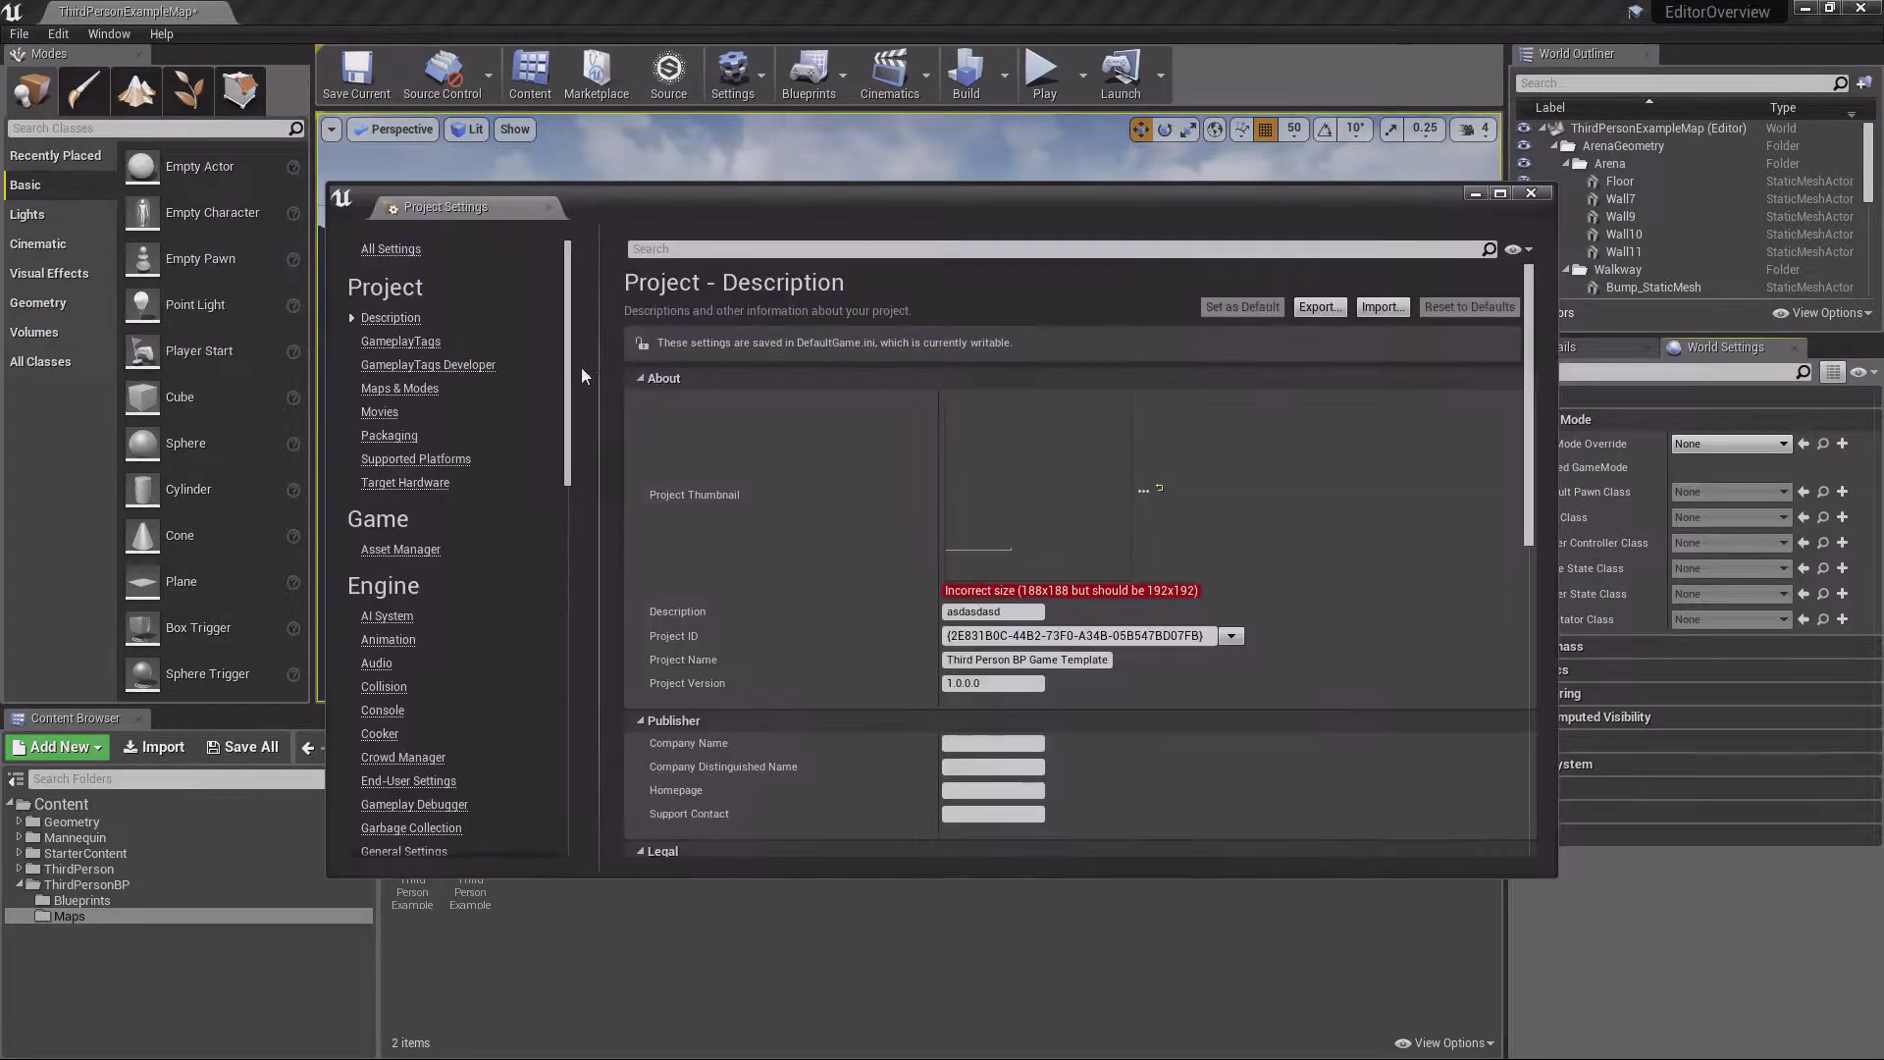
pyautogui.click(402, 391)
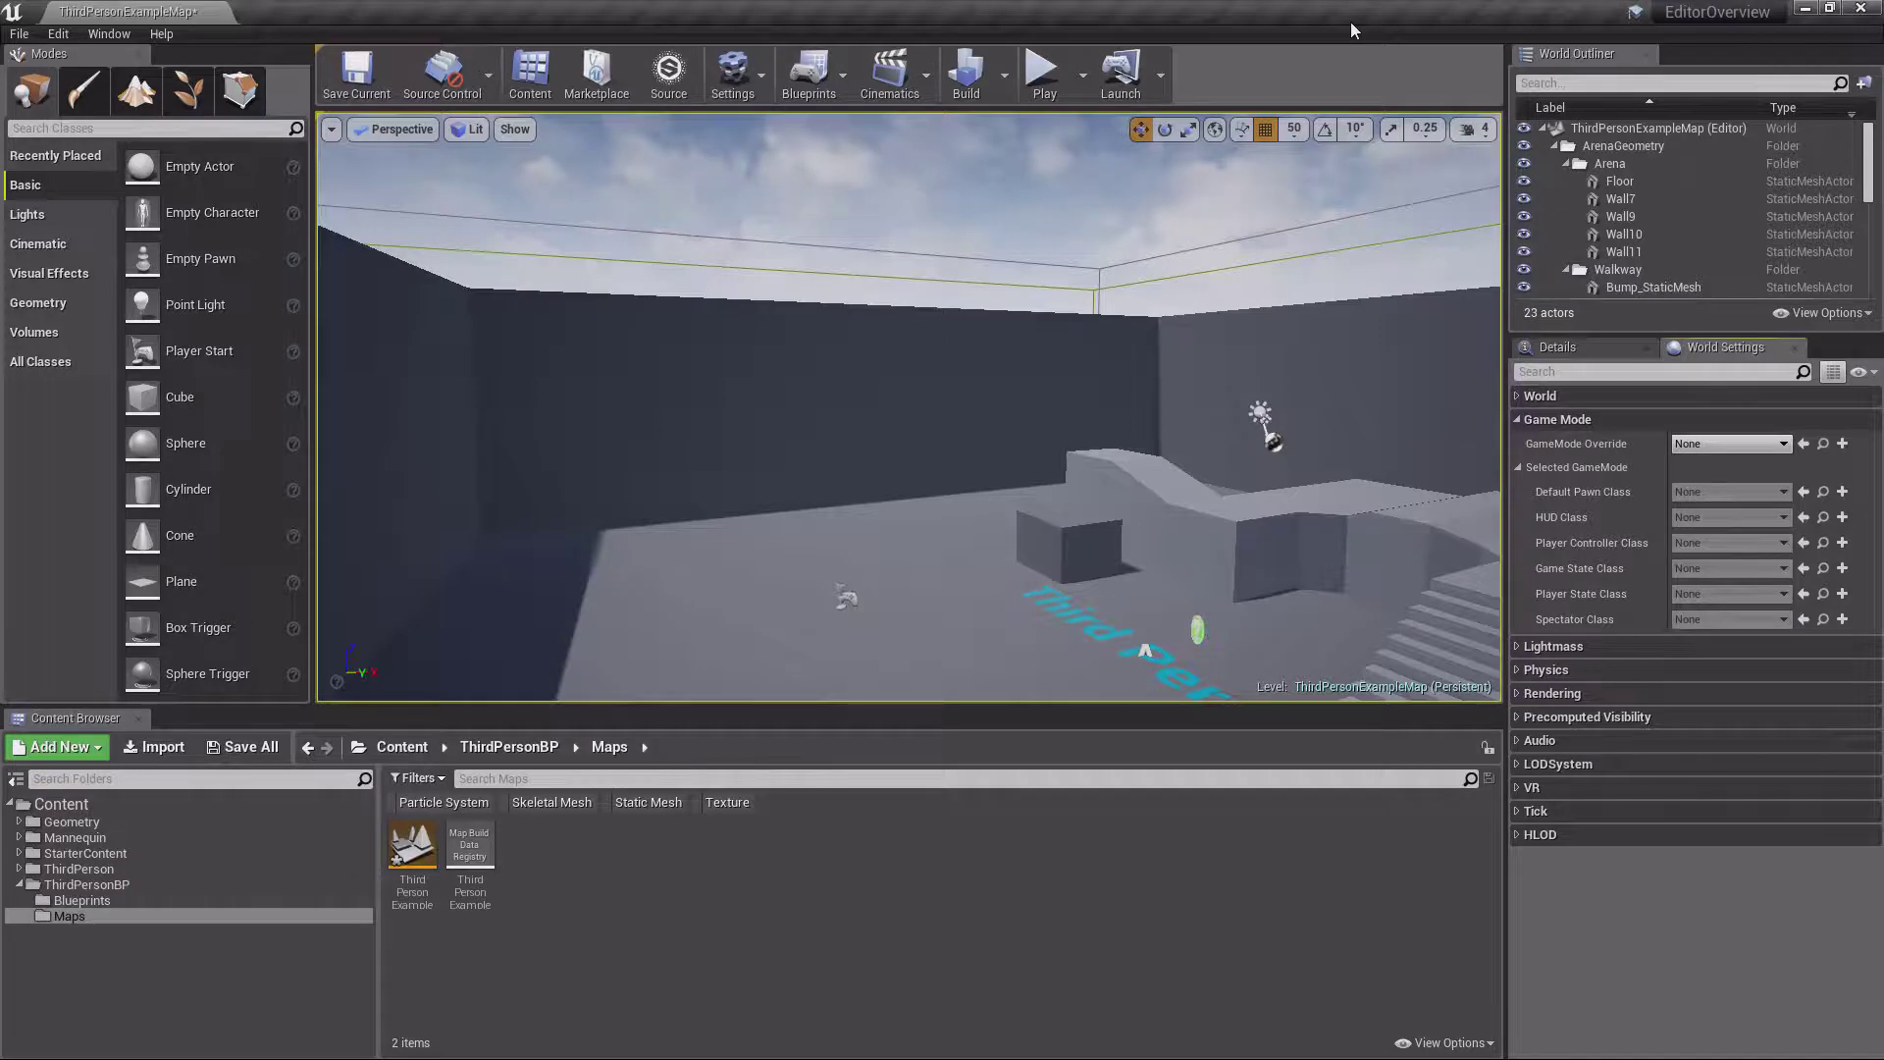
# Check the GameMode Override description and its available game modes, and collapse the Game Mode section
pyautogui.moveTo(1597, 450)
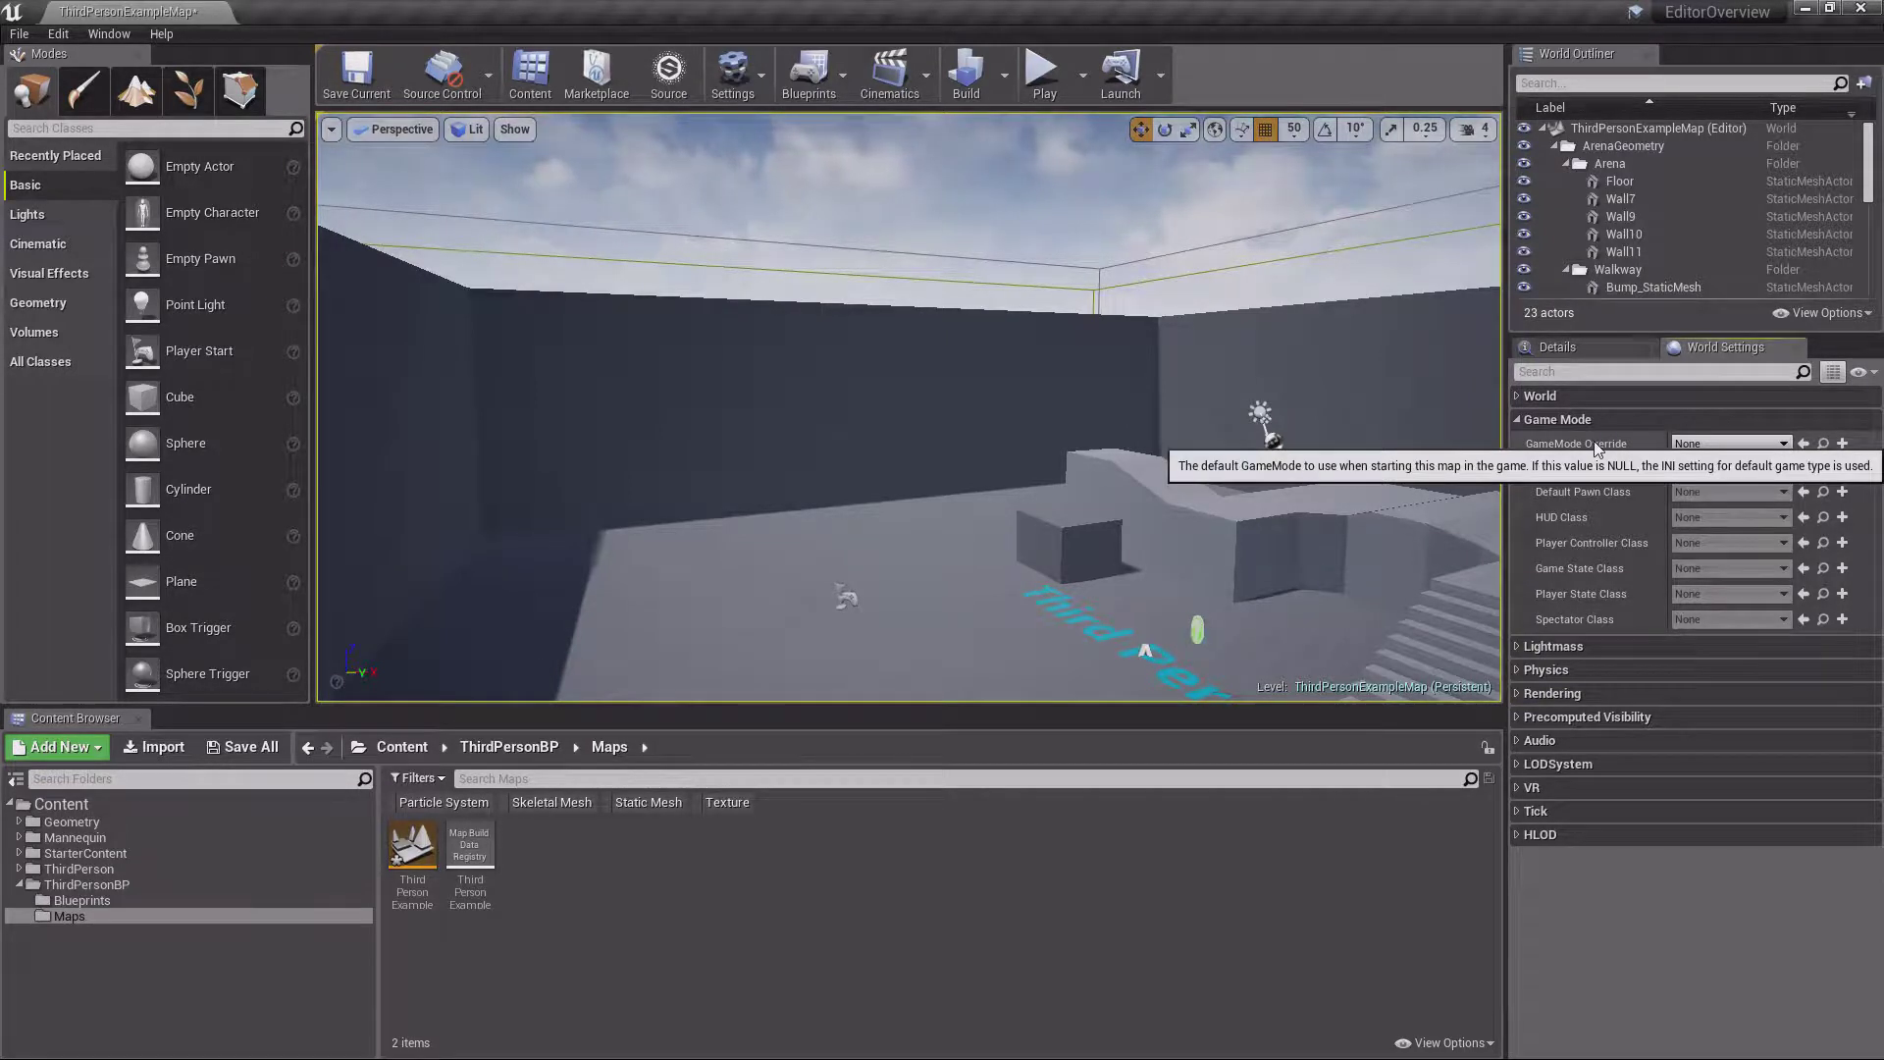
pyautogui.click(1736, 450)
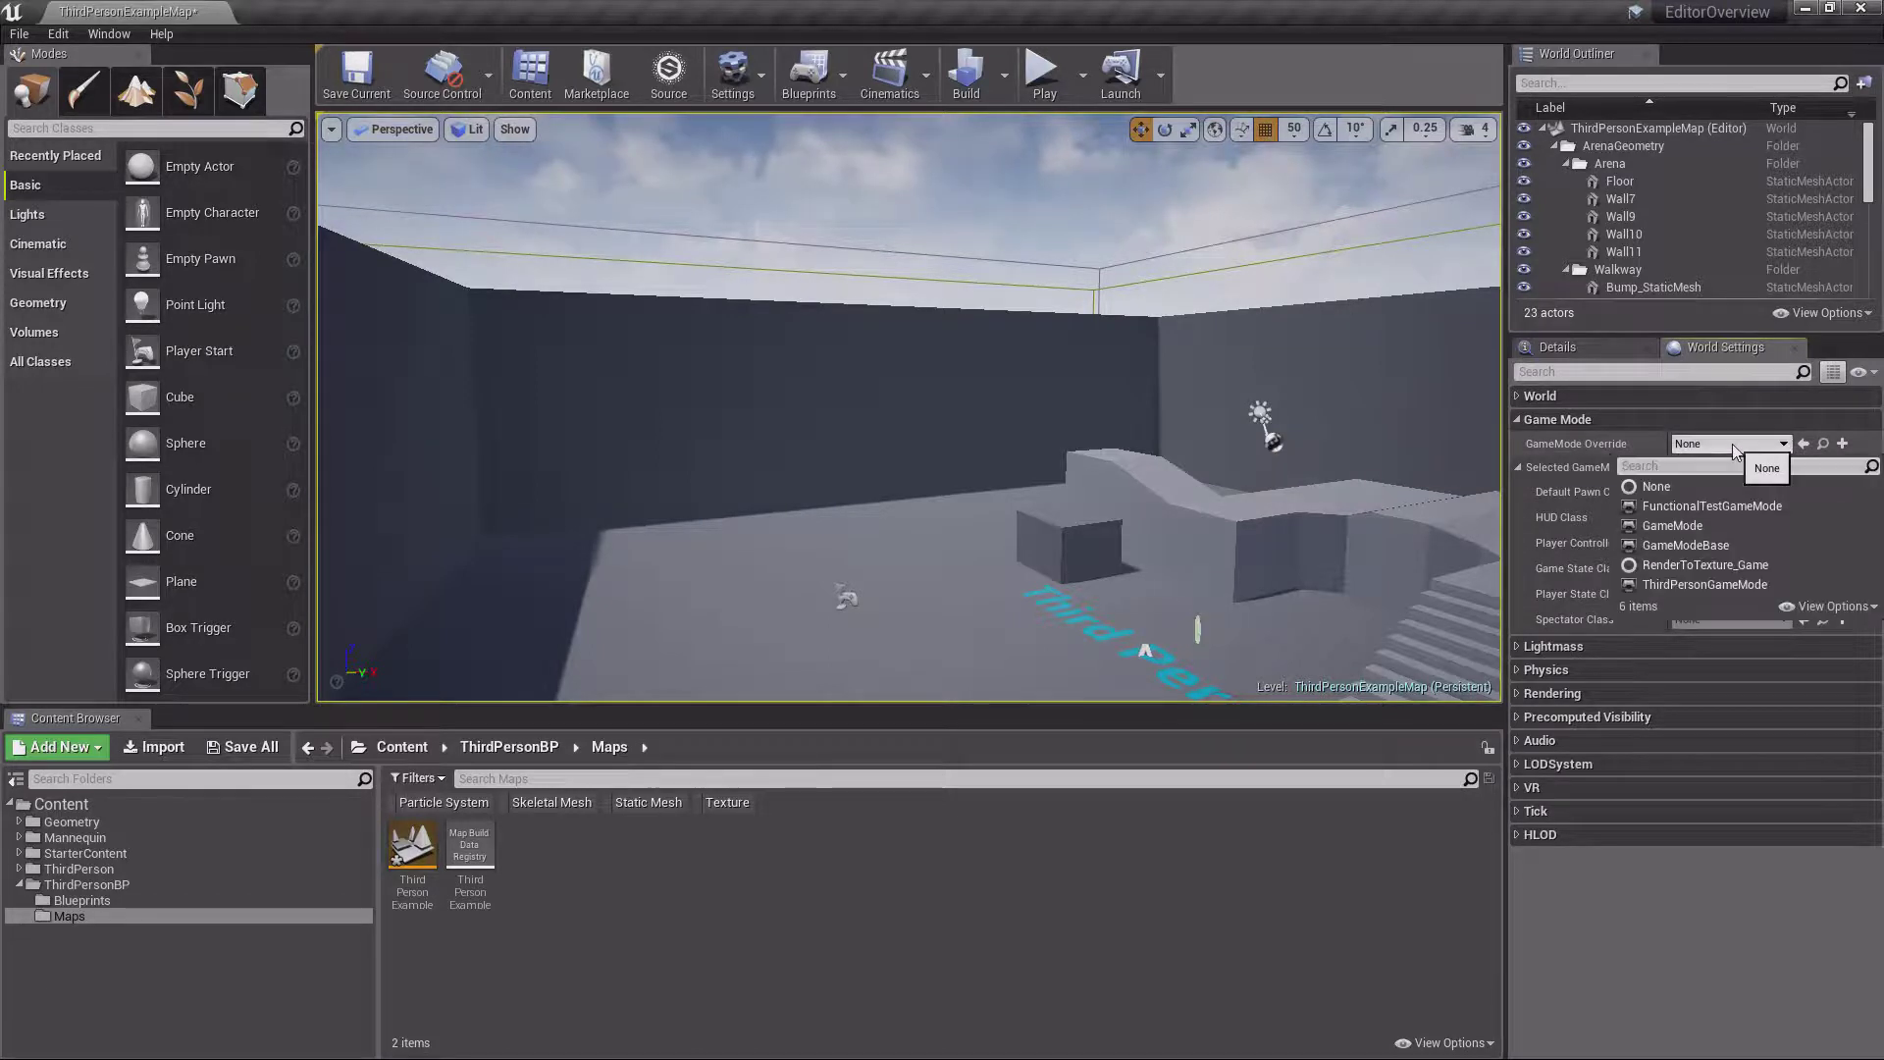
pyautogui.click(1727, 444)
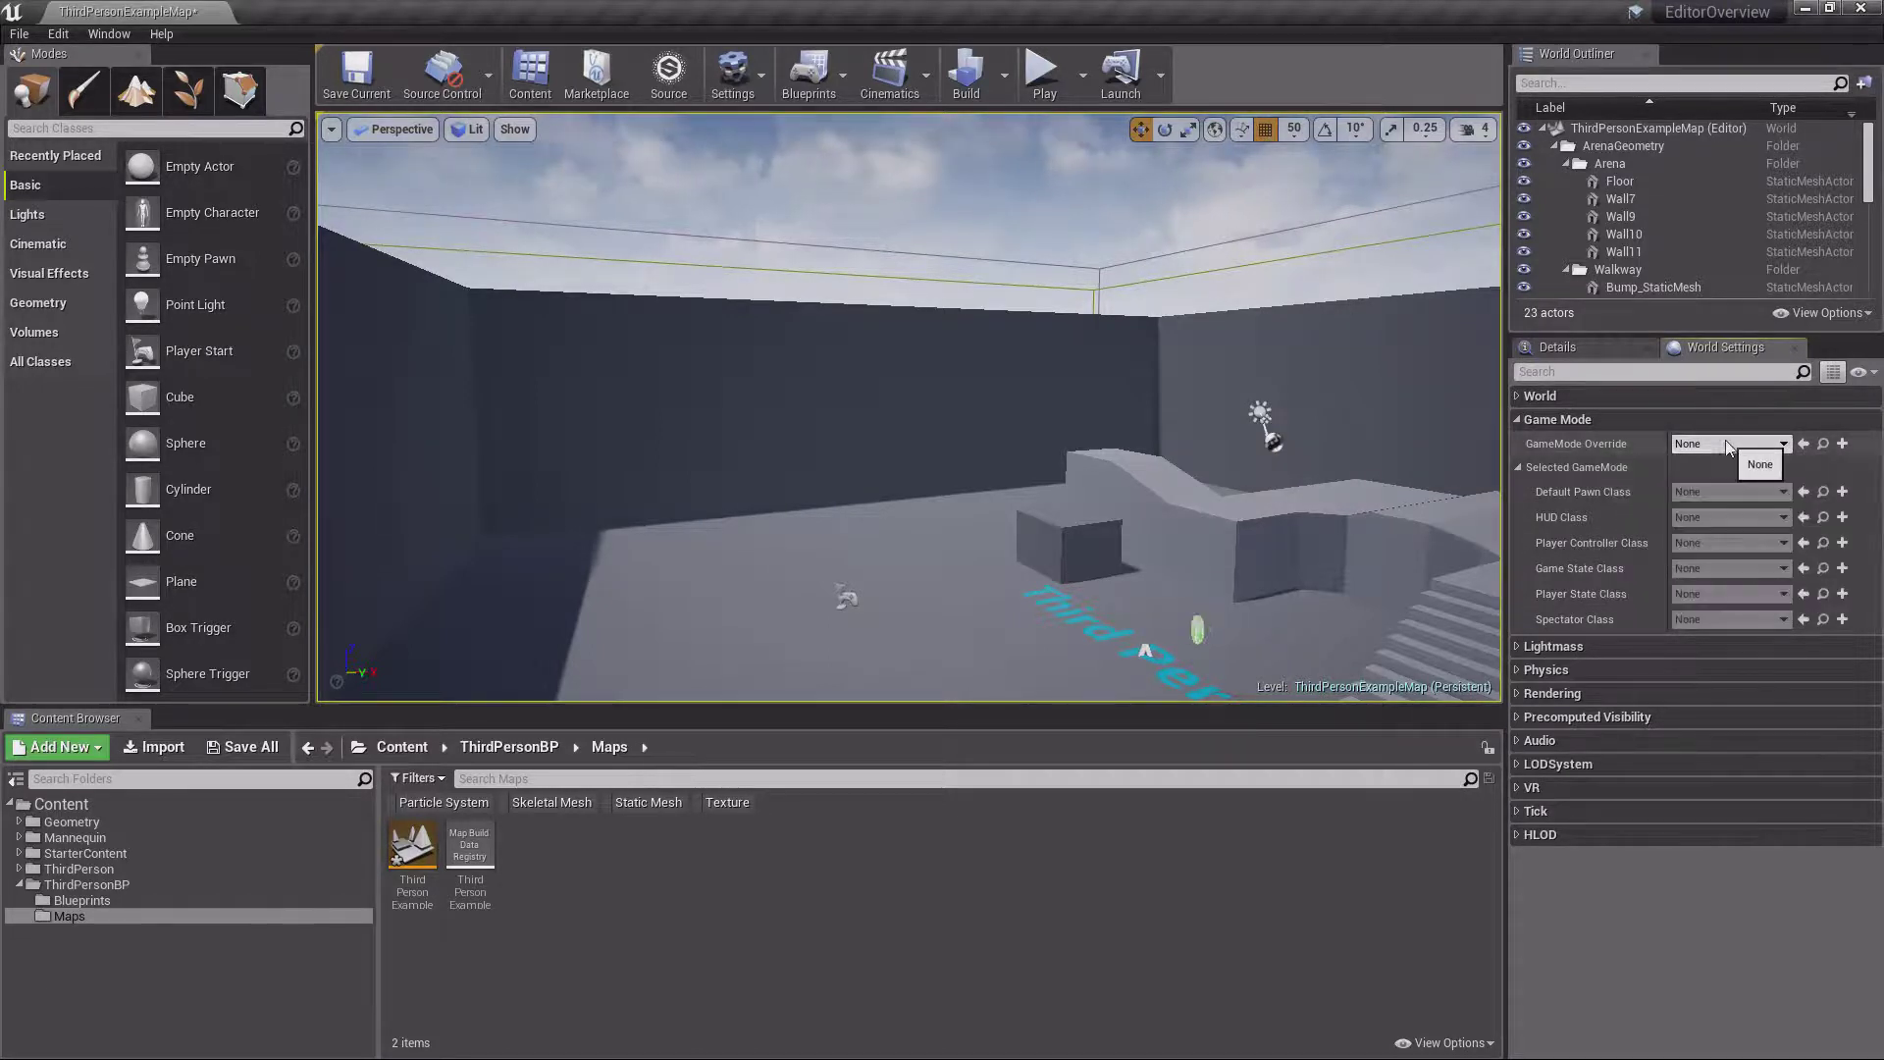
pyautogui.click(1521, 421)
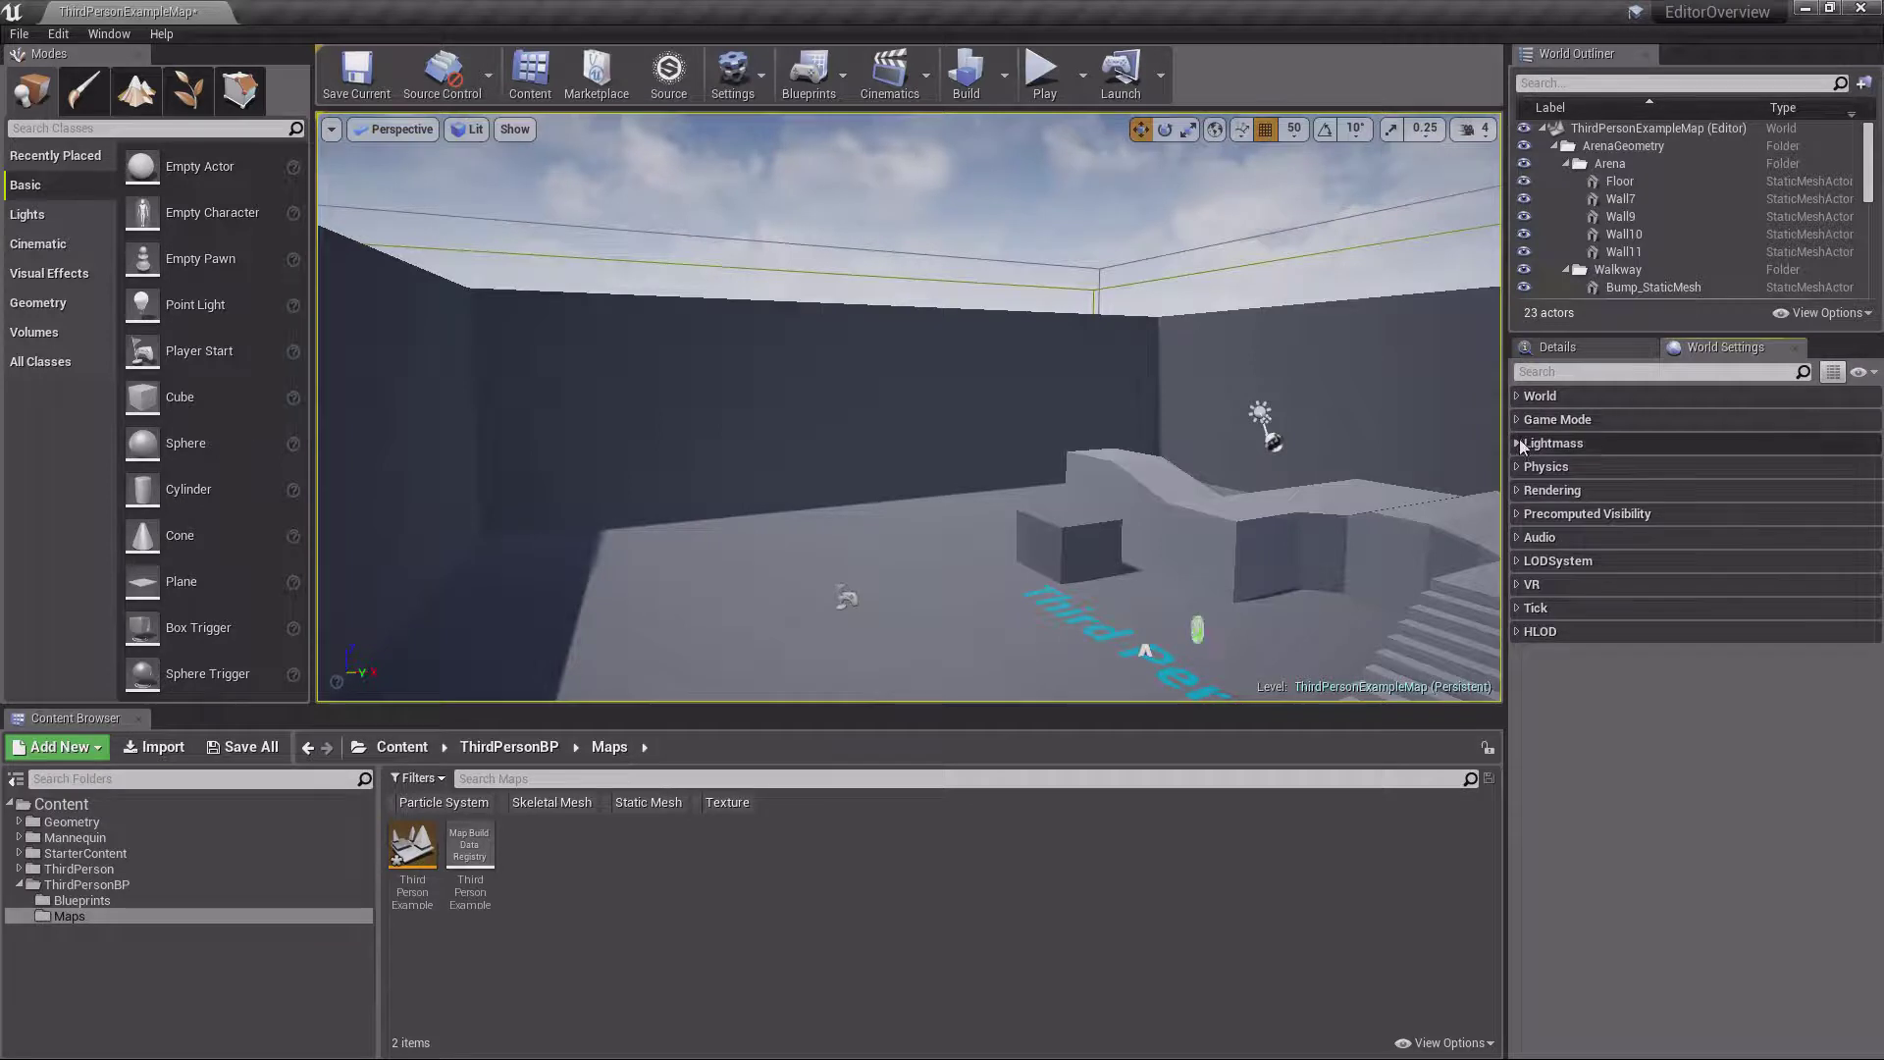
# Expand the Lightmass section and its Lightmass Settings and read through the lighting options
pyautogui.click(1517, 443)
pyautogui.click(1519, 467)
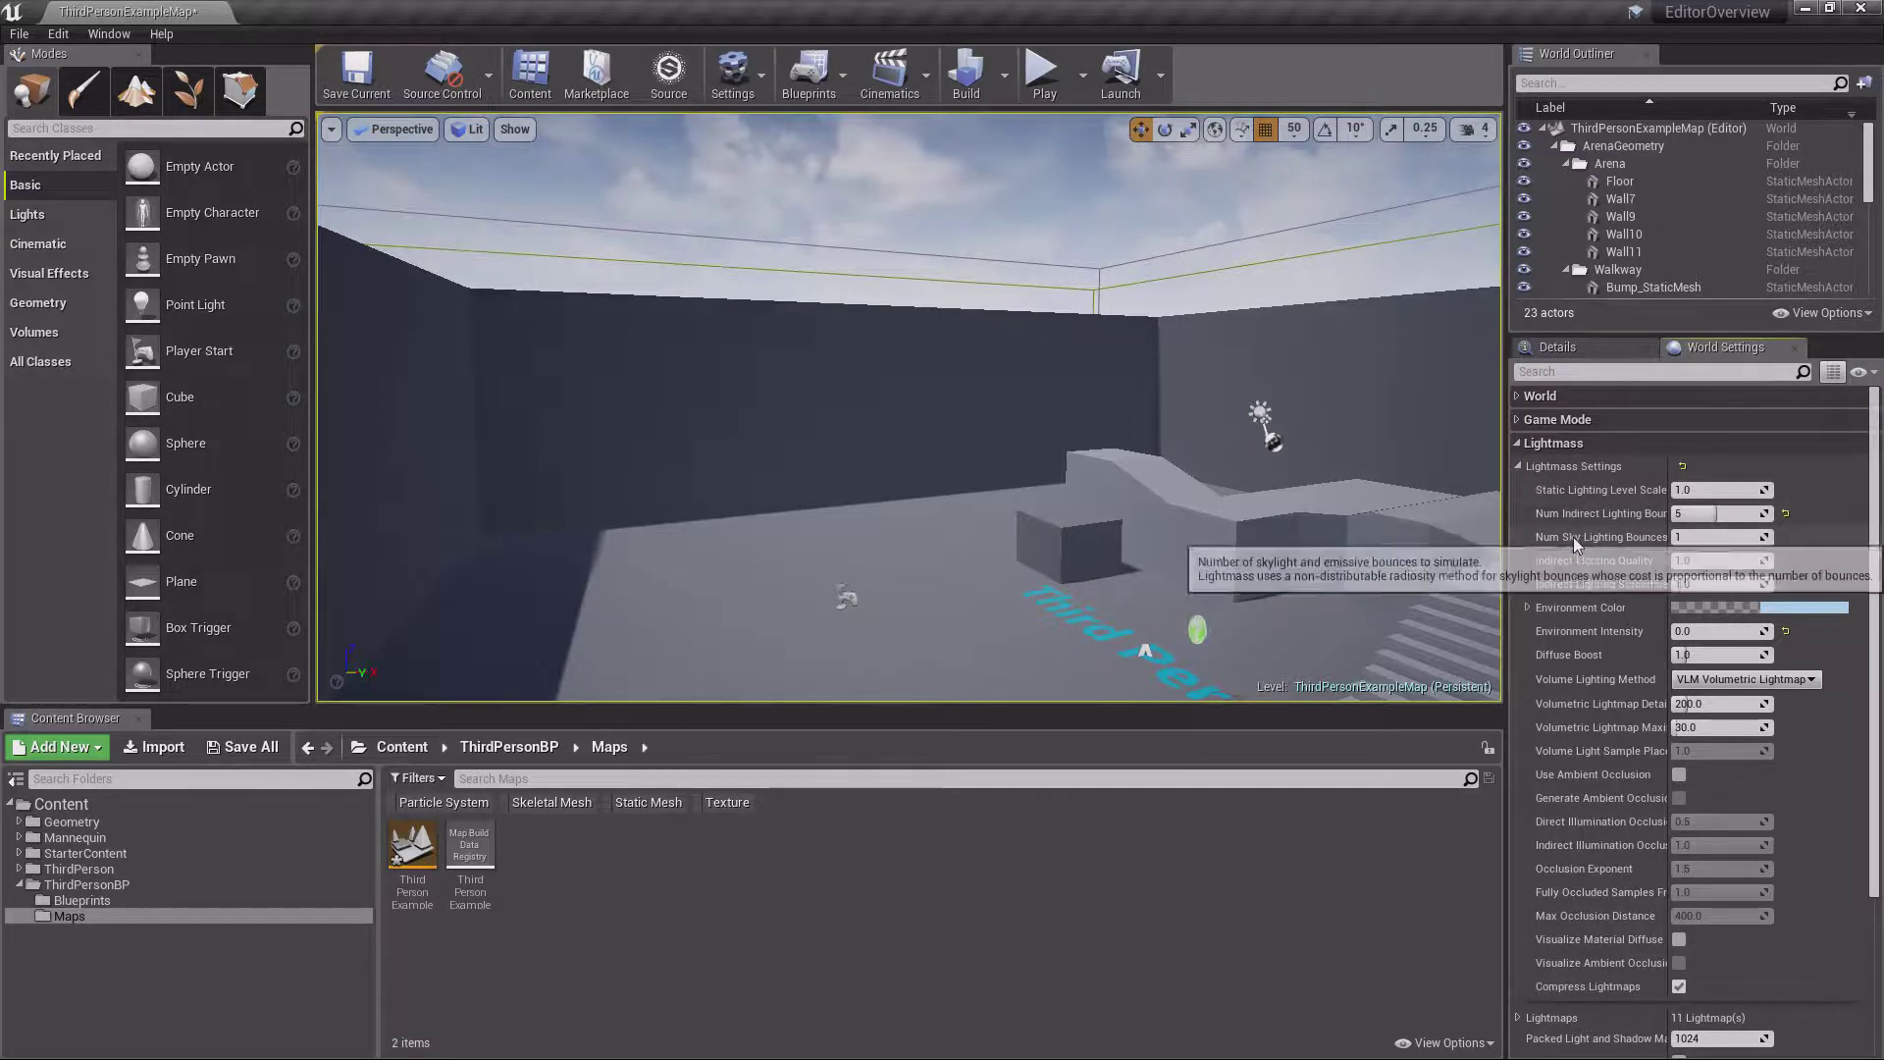
pyautogui.scroll(-2, 1571, 550)
pyautogui.scroll(-2, 1568, 559)
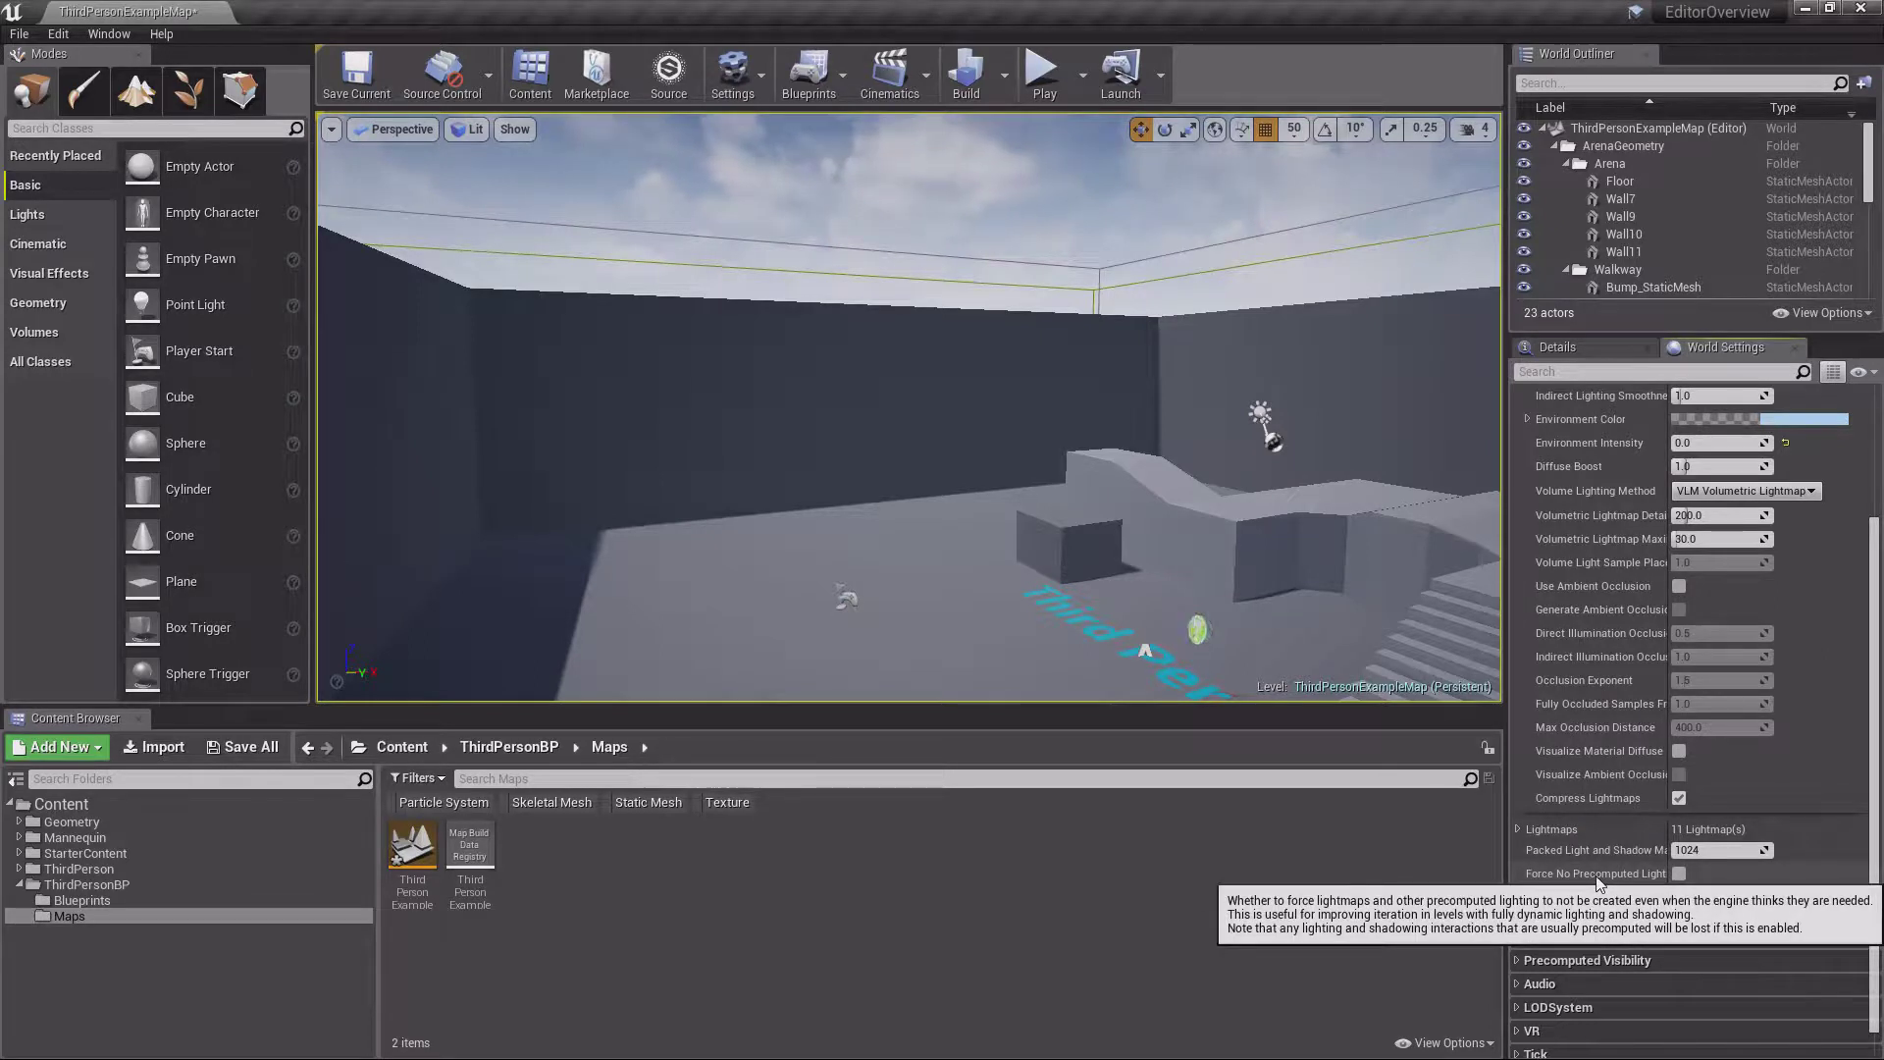
# Enable Force No Precomputed Lighting for the level and look at the available lighting build options
pyautogui.click(1679, 874)
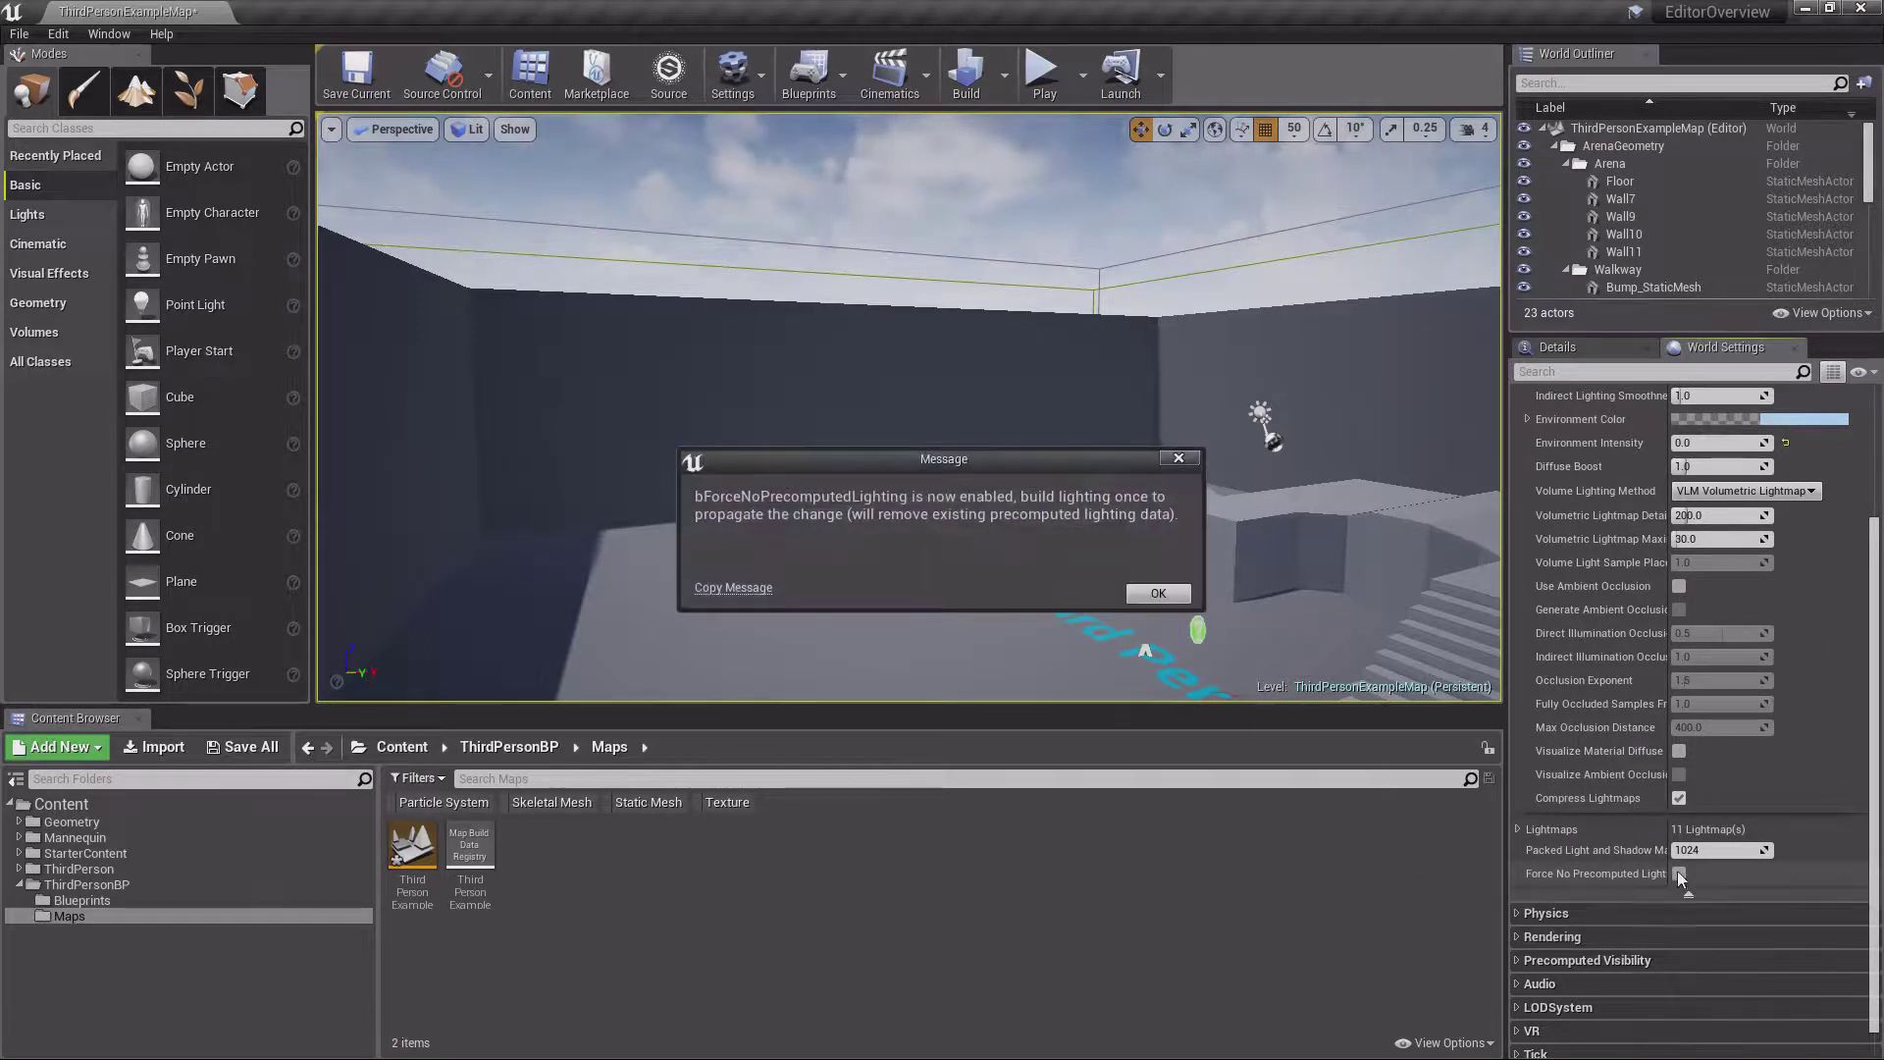
pyautogui.click(1166, 598)
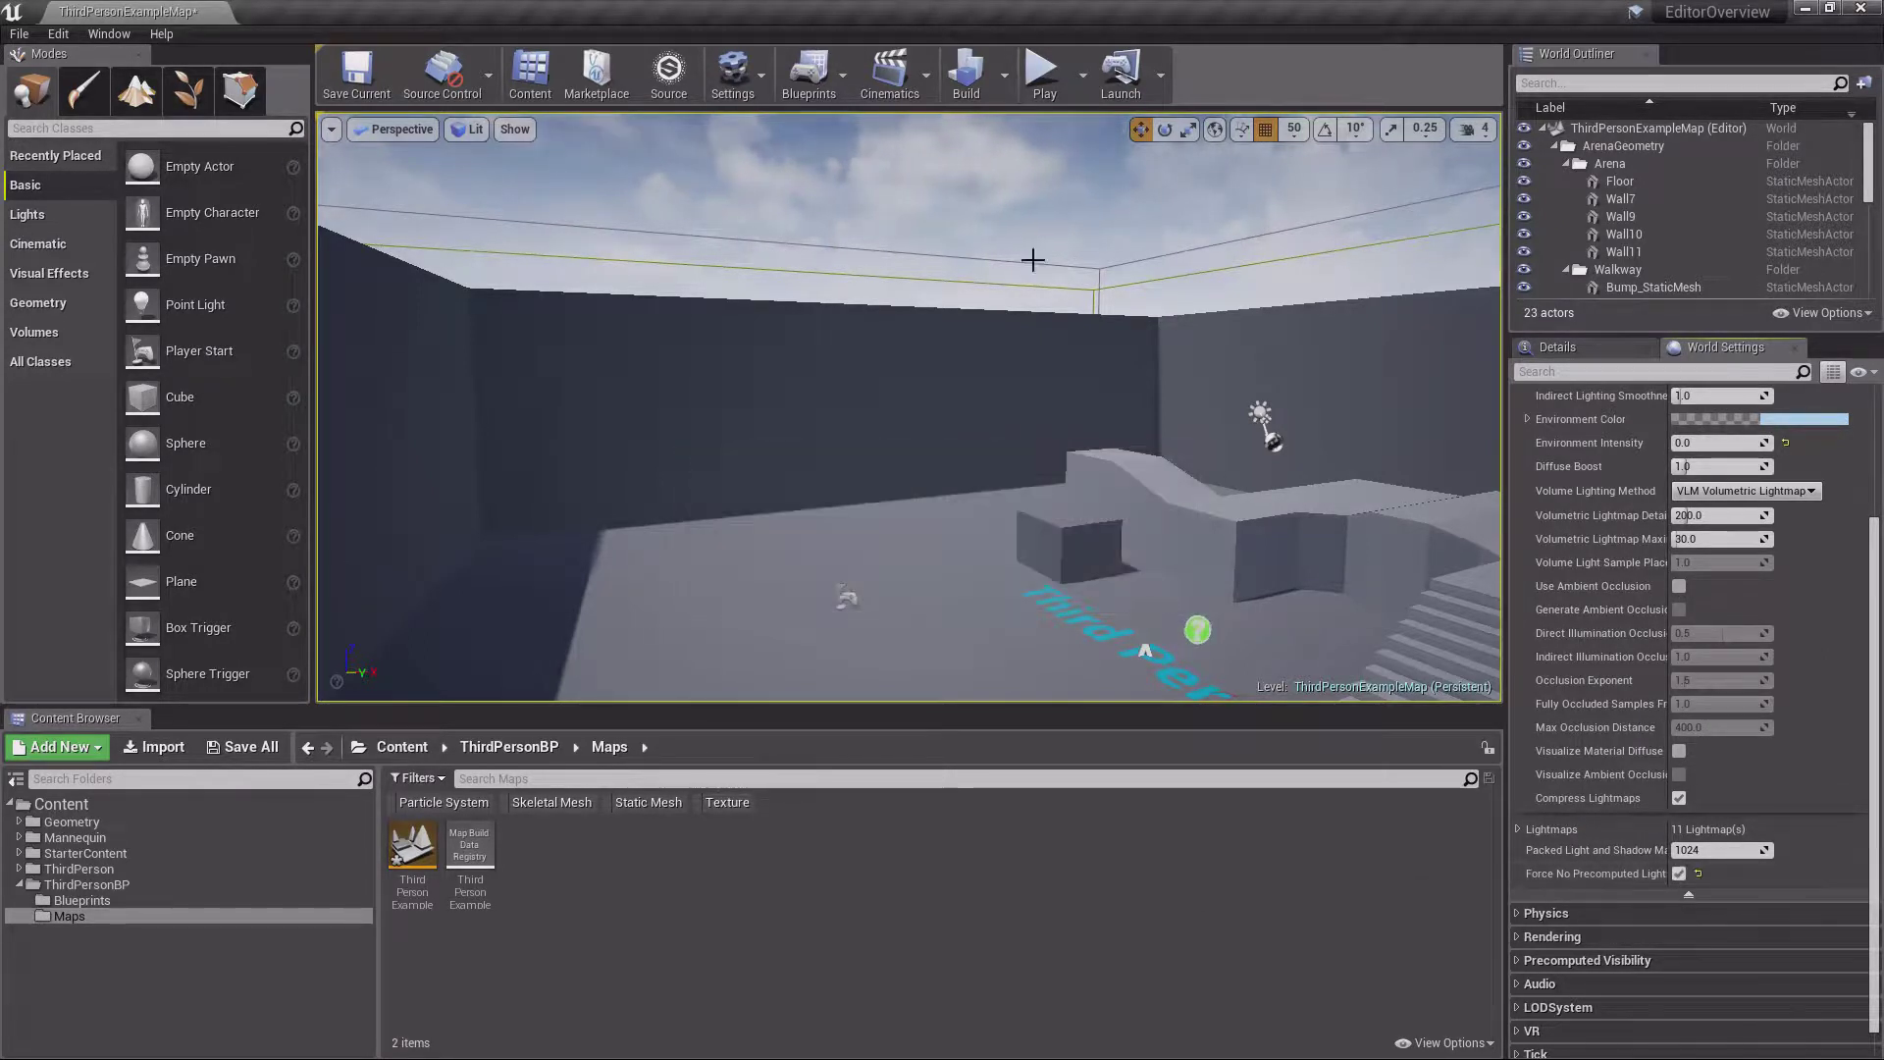
pyautogui.click(1004, 75)
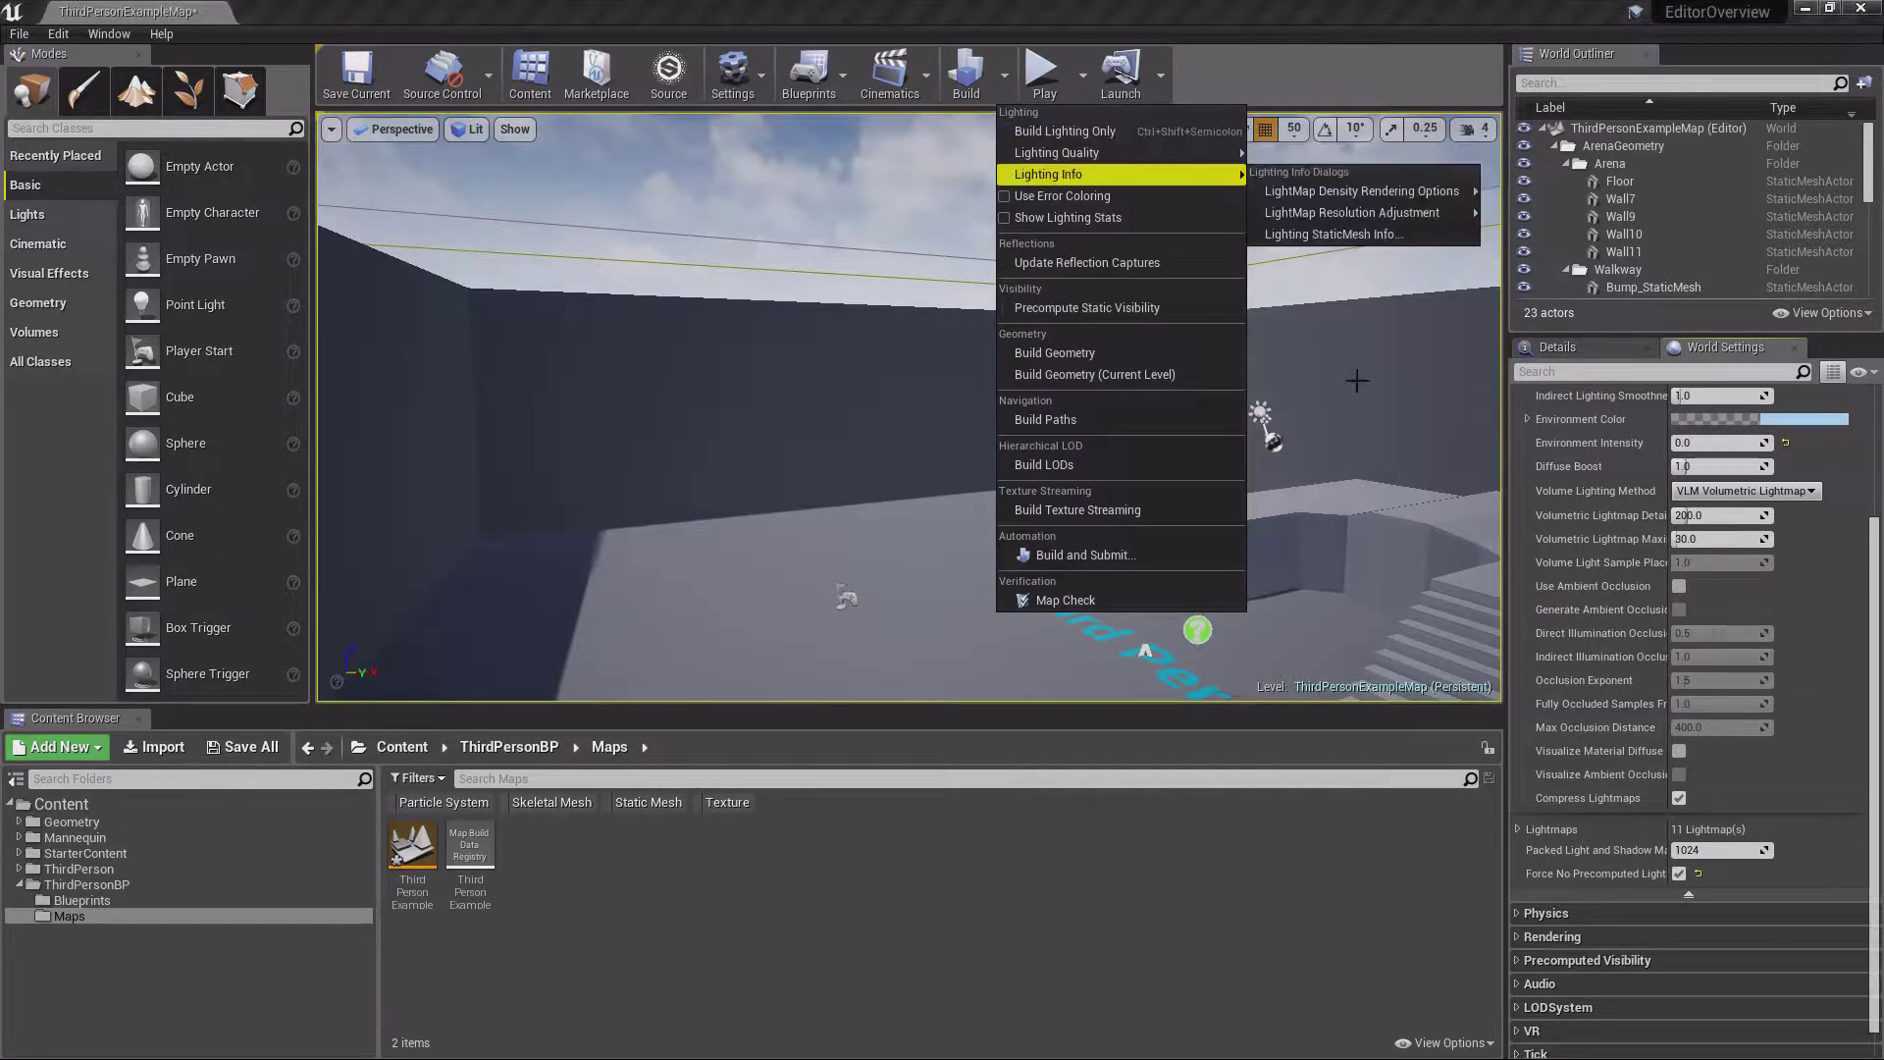
pyautogui.click(1223, 71)
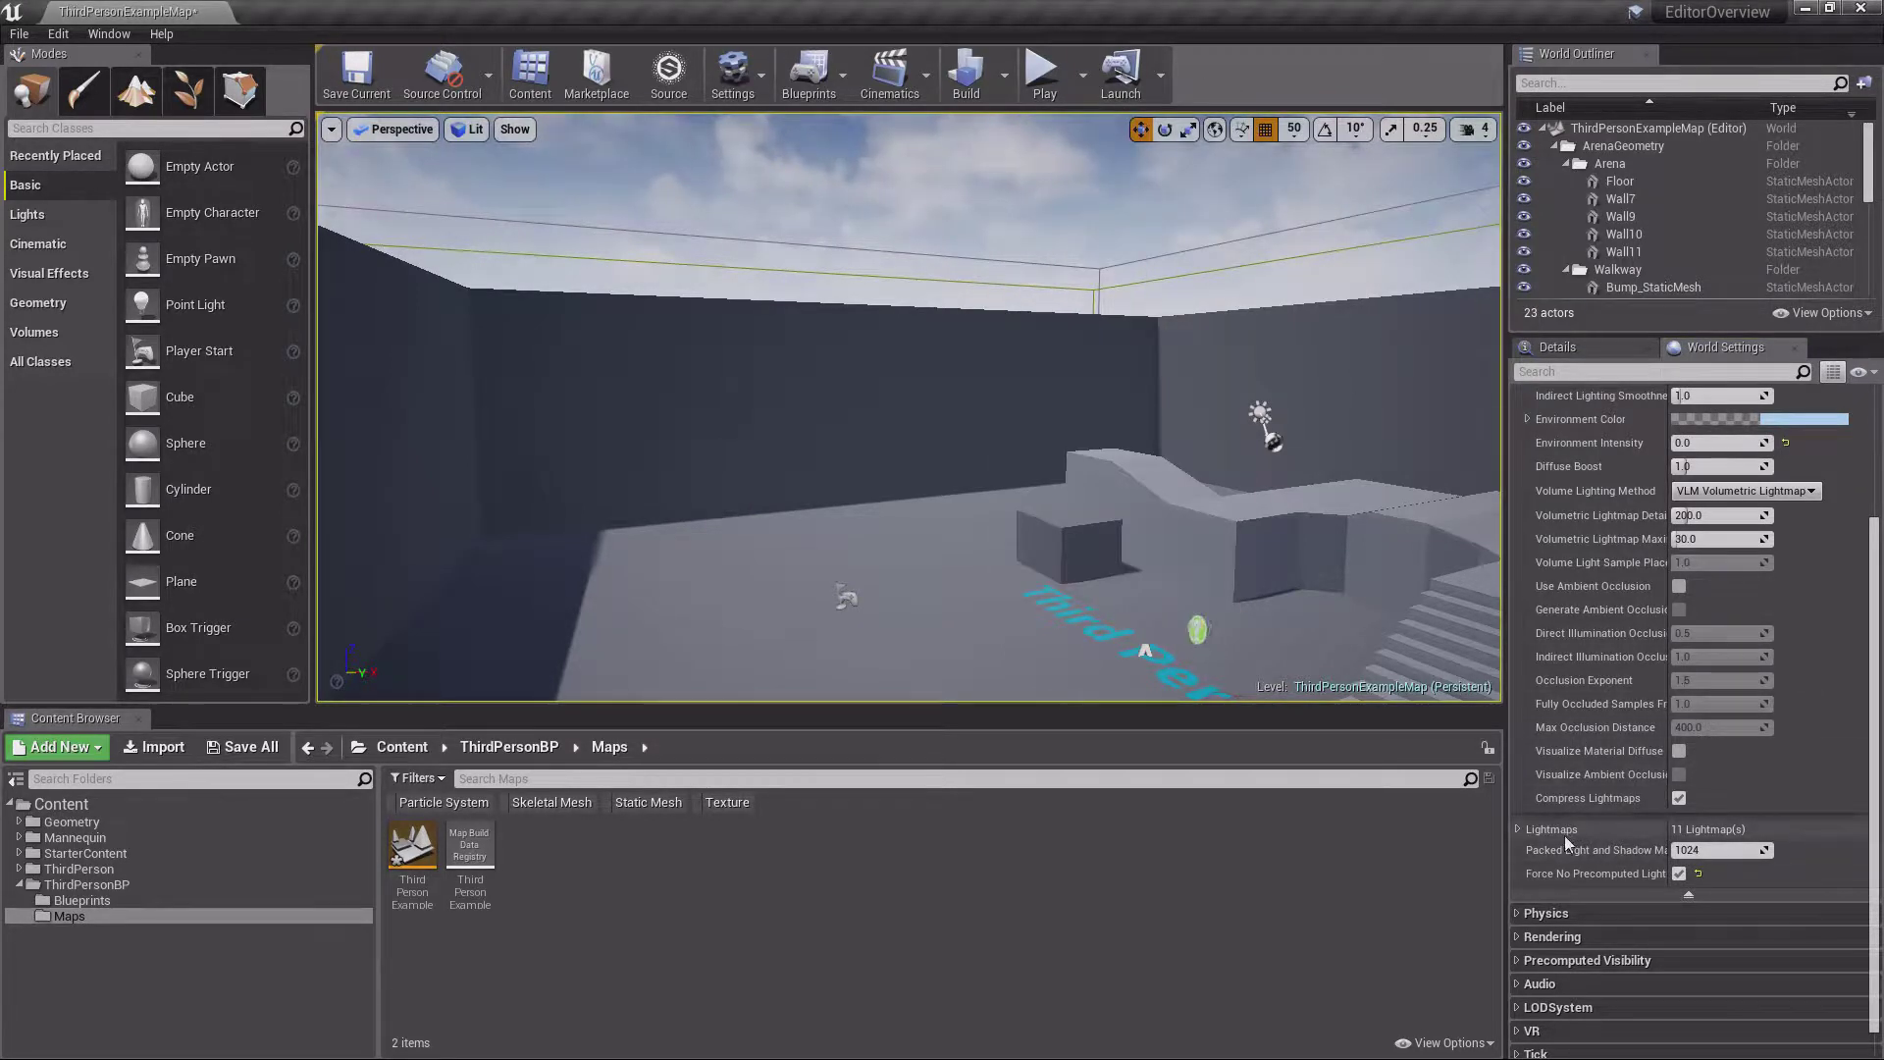
# Expand the Lightmaps list in the Lightmass section and look through its lightmap textures
pyautogui.click(1519, 829)
pyautogui.scroll(-3, 1619, 852)
pyautogui.scroll(2, 1645, 858)
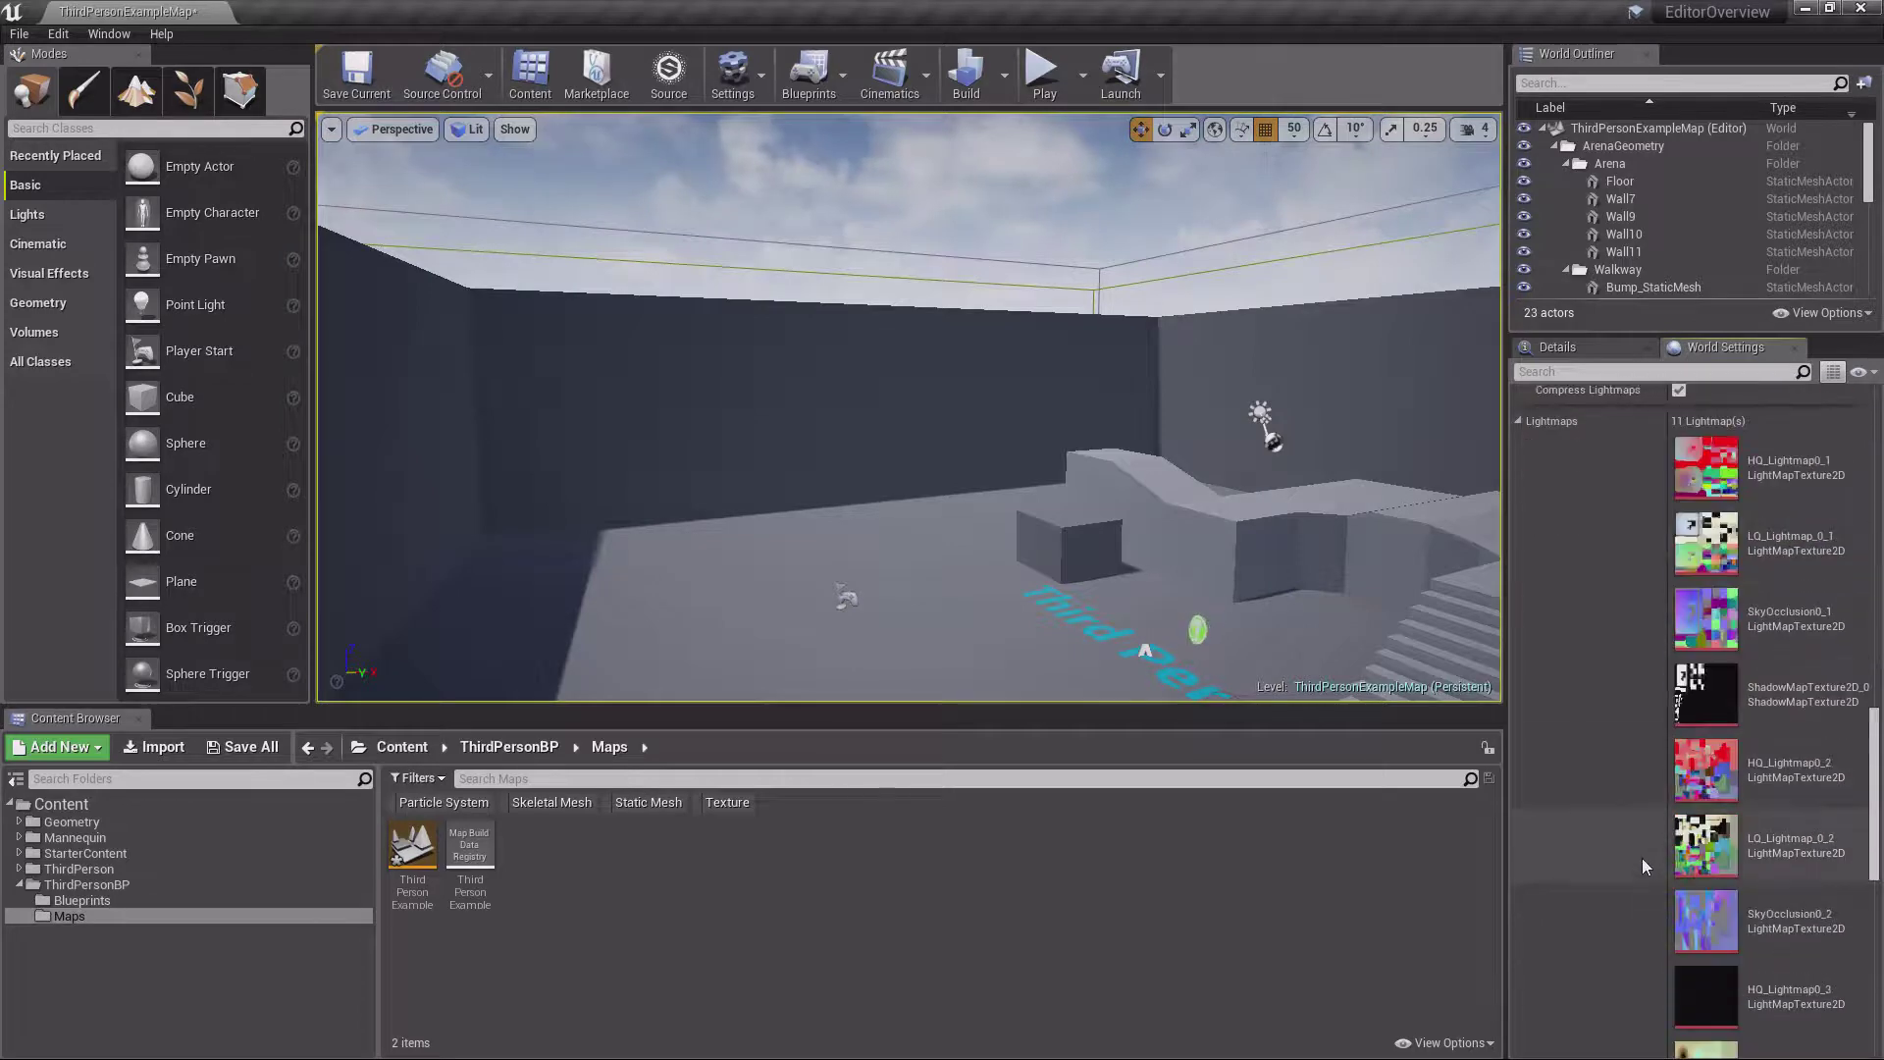
# Collapse the Lightmaps list and the whole Lightmass section in the World Settings
pyautogui.click(1519, 736)
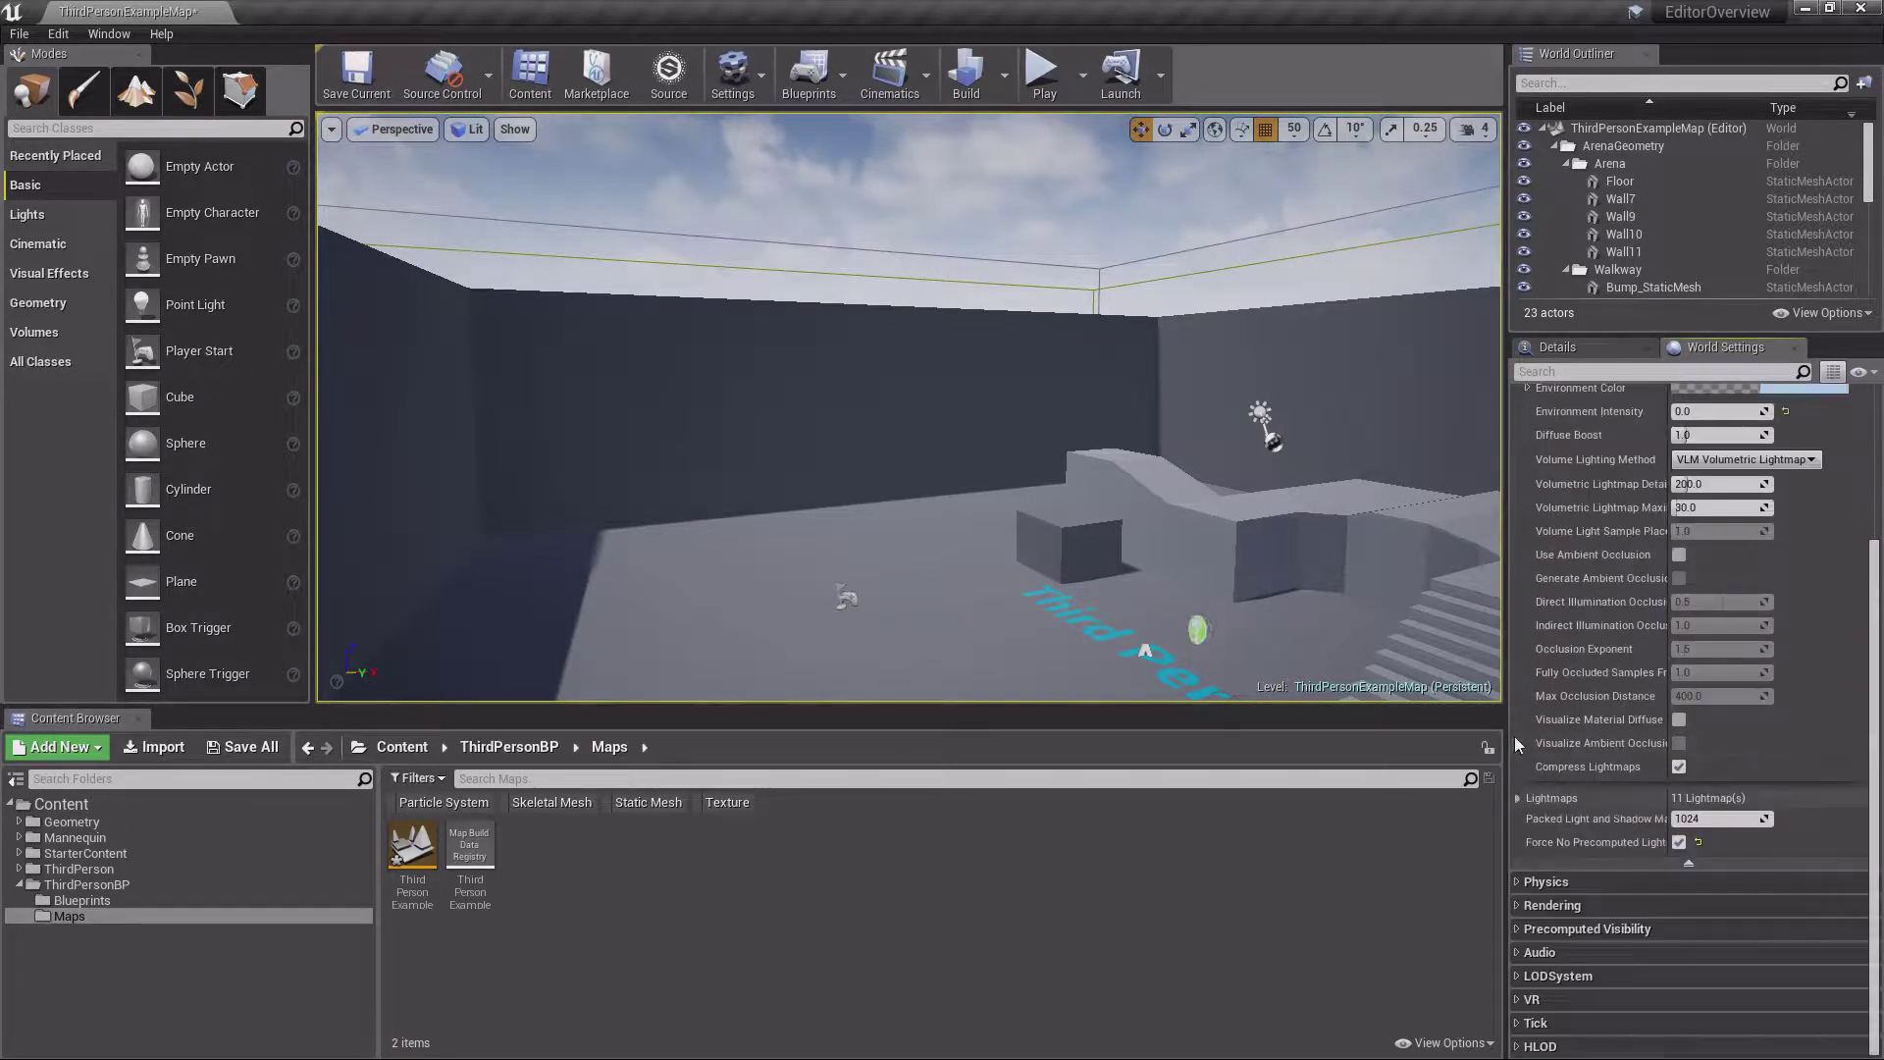
pyautogui.scroll(5, 1618, 532)
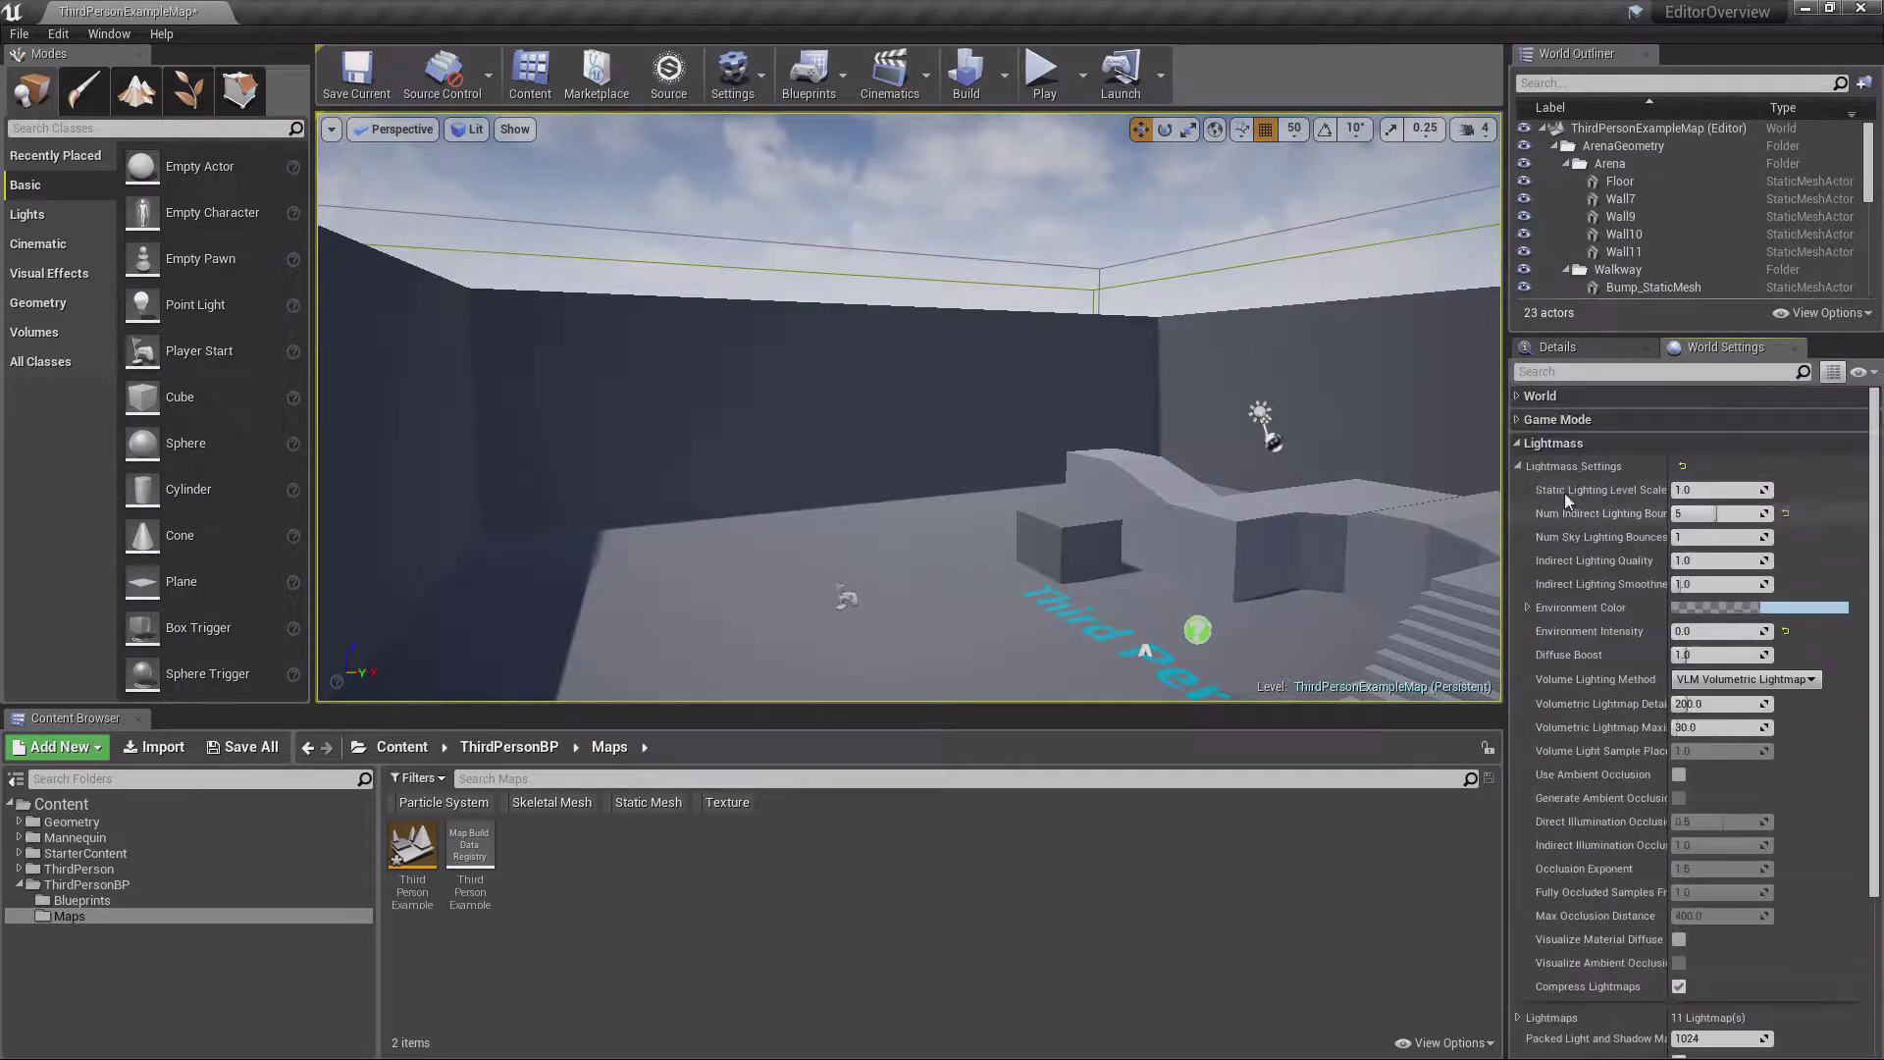
pyautogui.click(1518, 442)
# Check the Default Physics Volume Class description under Physics and the World to Meters description under VR, collapsing each section after reading
pyautogui.click(1519, 468)
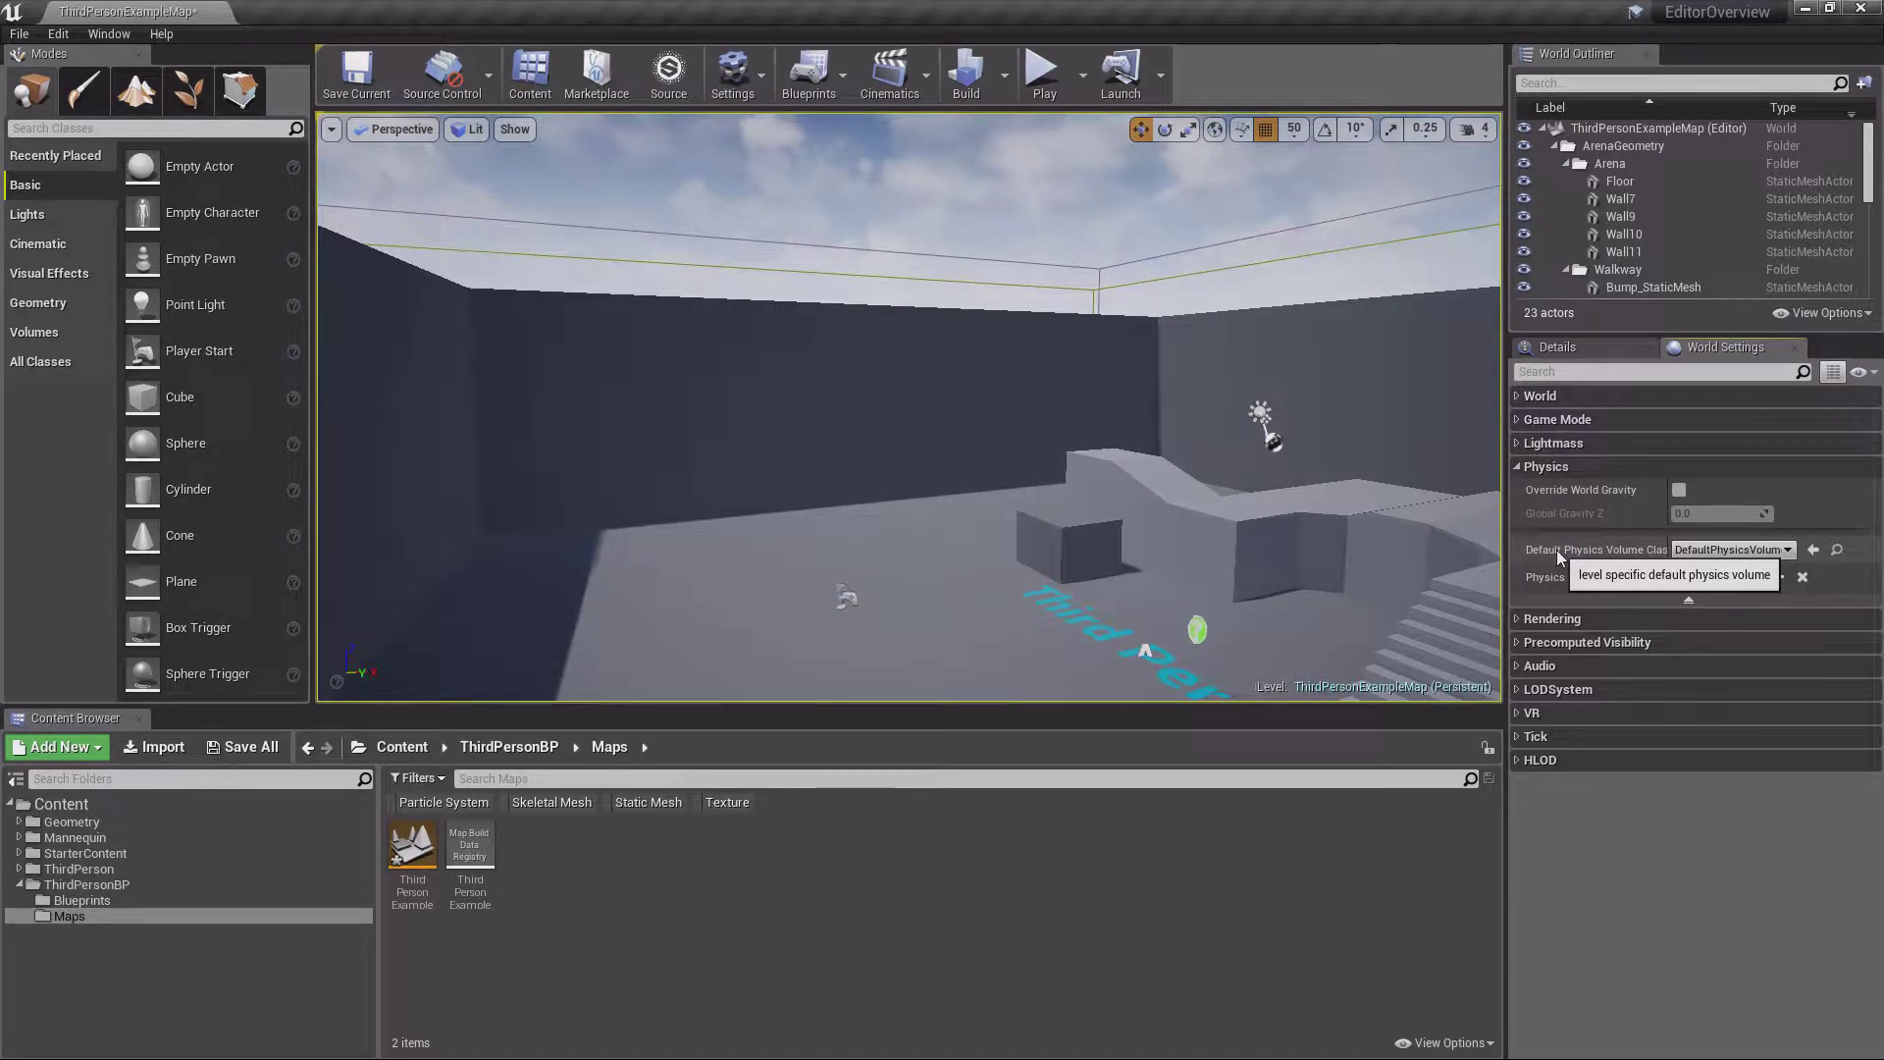
pyautogui.click(1520, 468)
pyautogui.click(1517, 585)
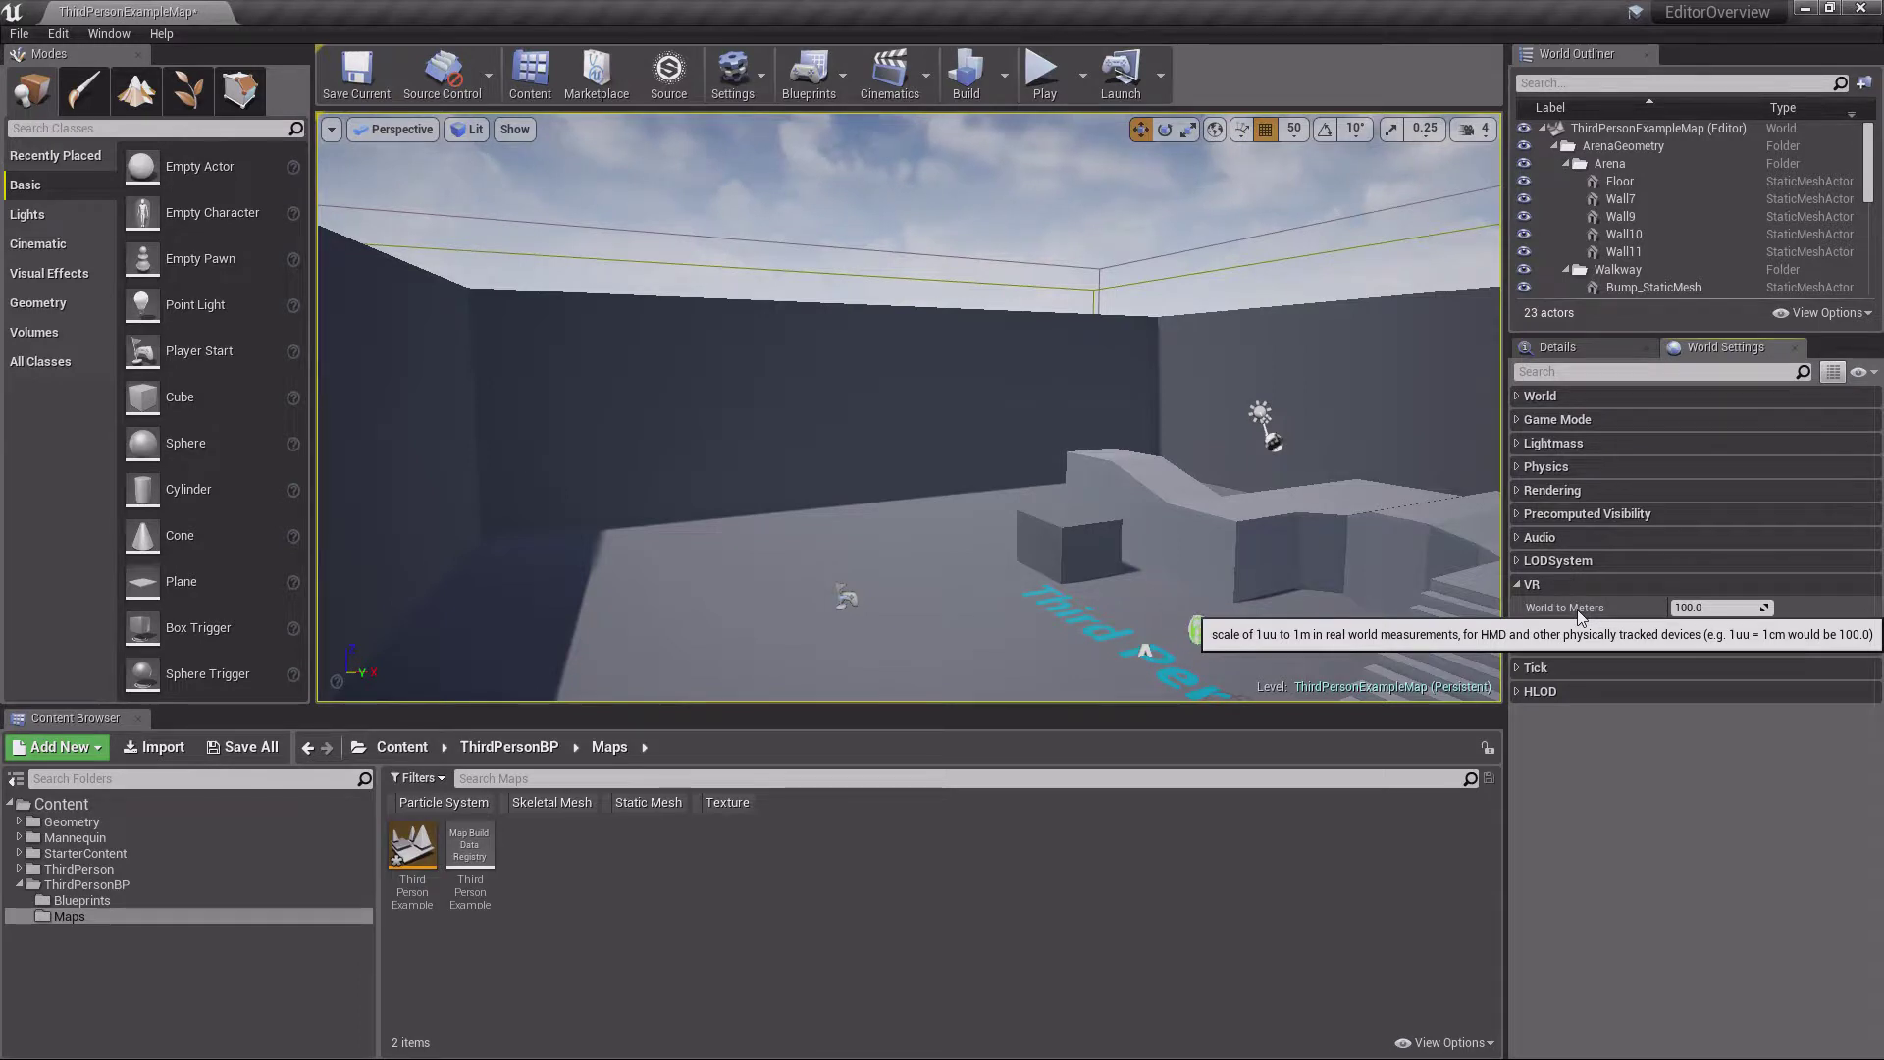
pyautogui.click(1519, 586)
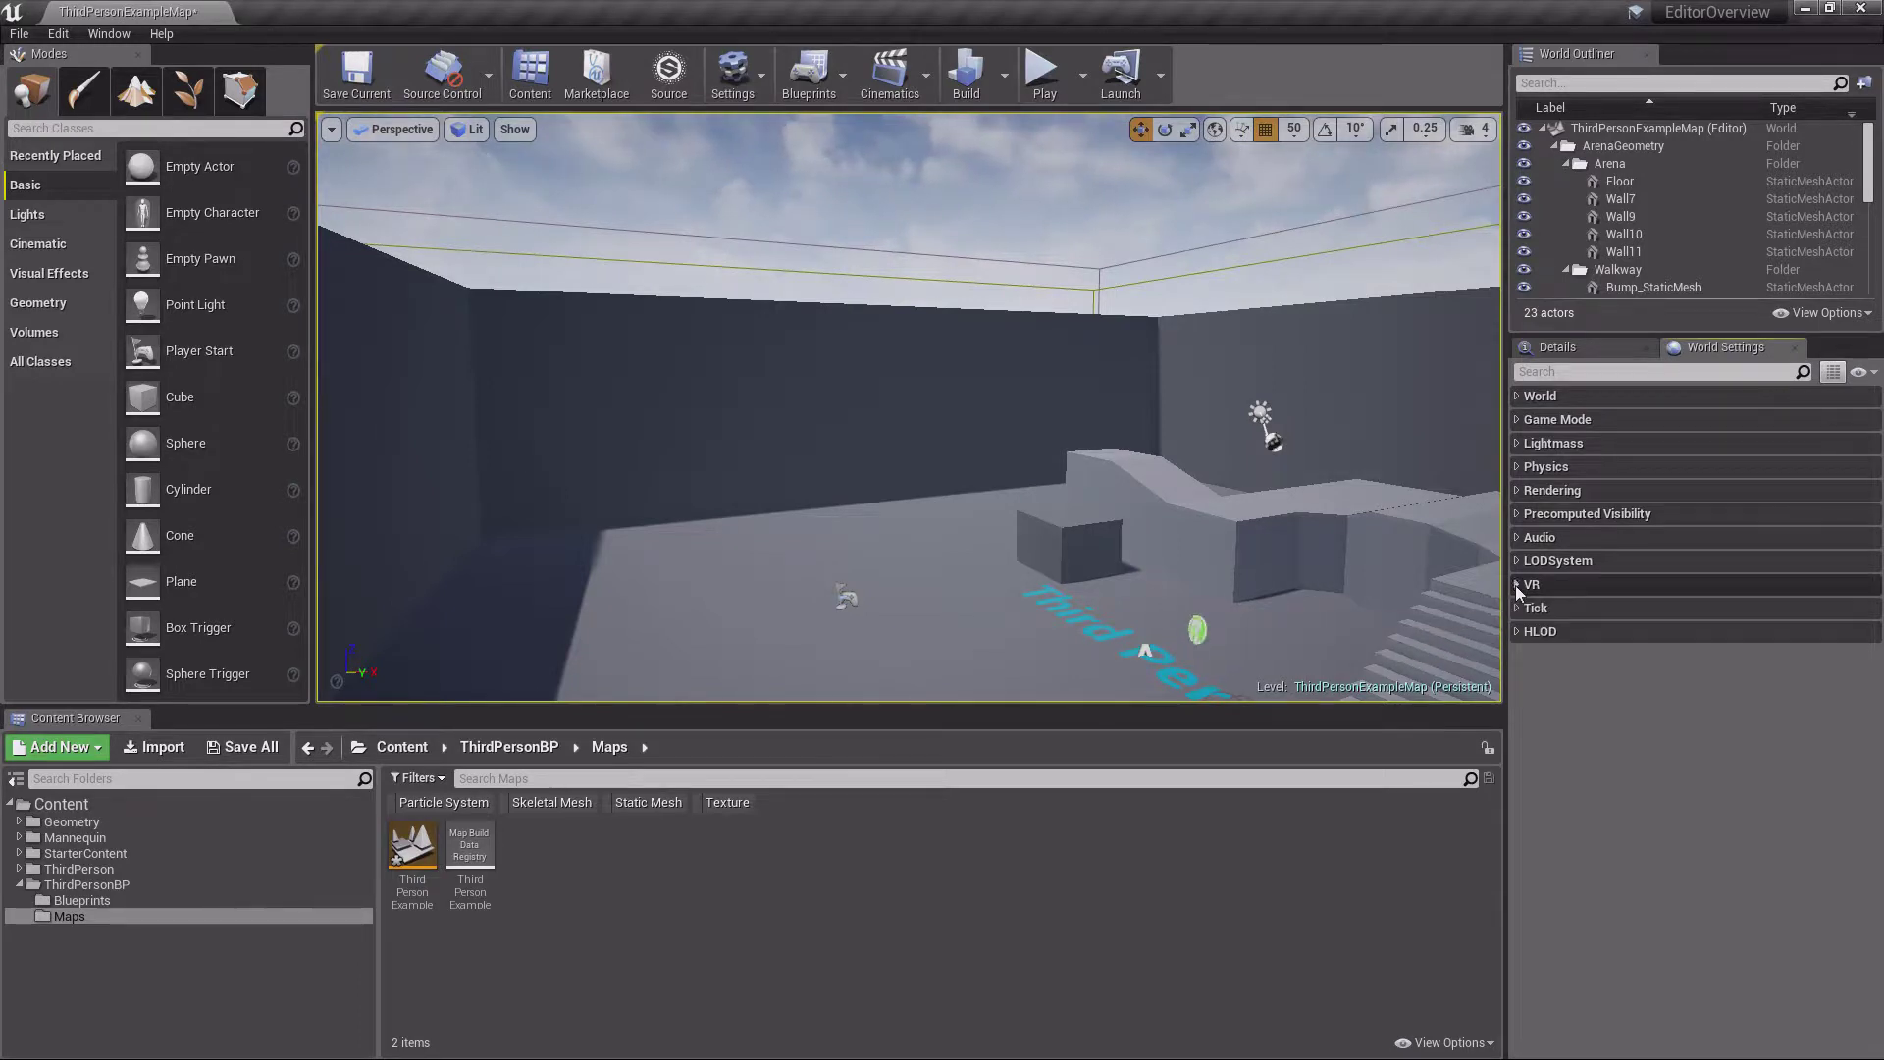
# Expand the Tick section and read the description of Allow Tick Before Begin Play
pyautogui.click(1521, 609)
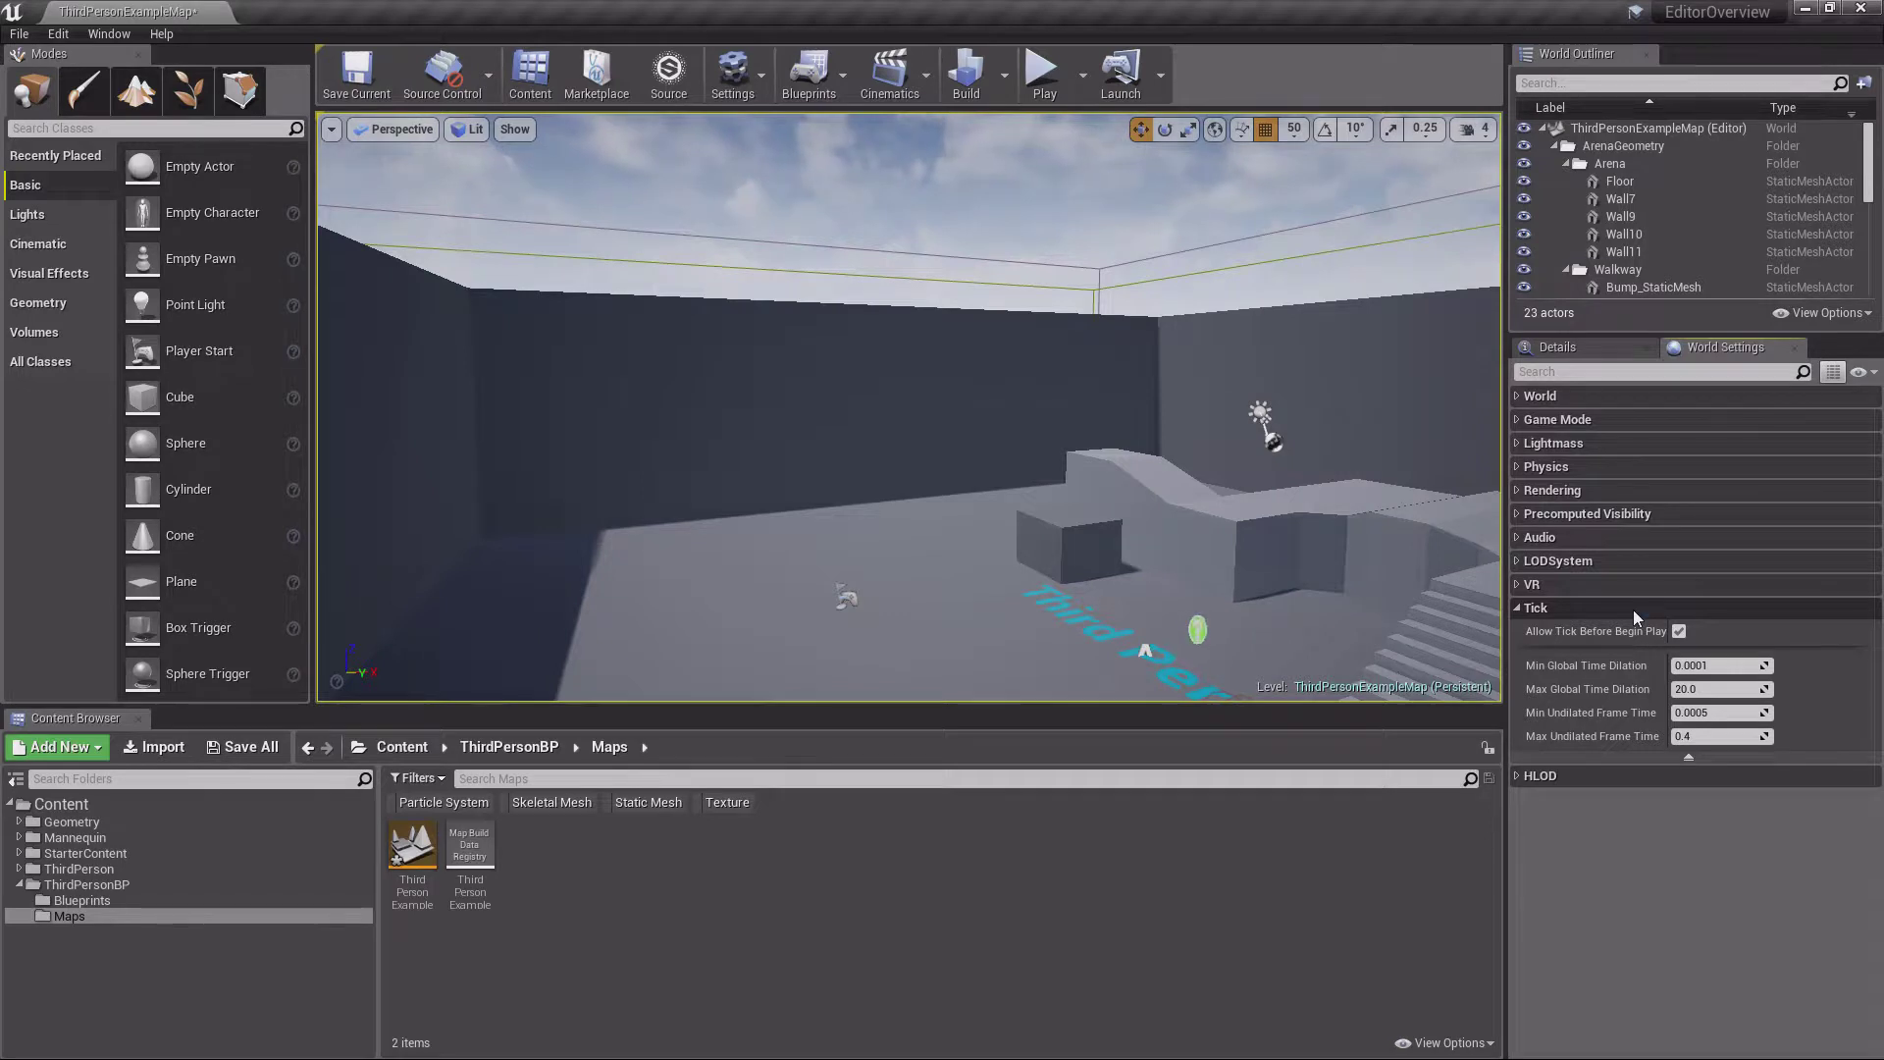
pyautogui.moveTo(1604, 670)
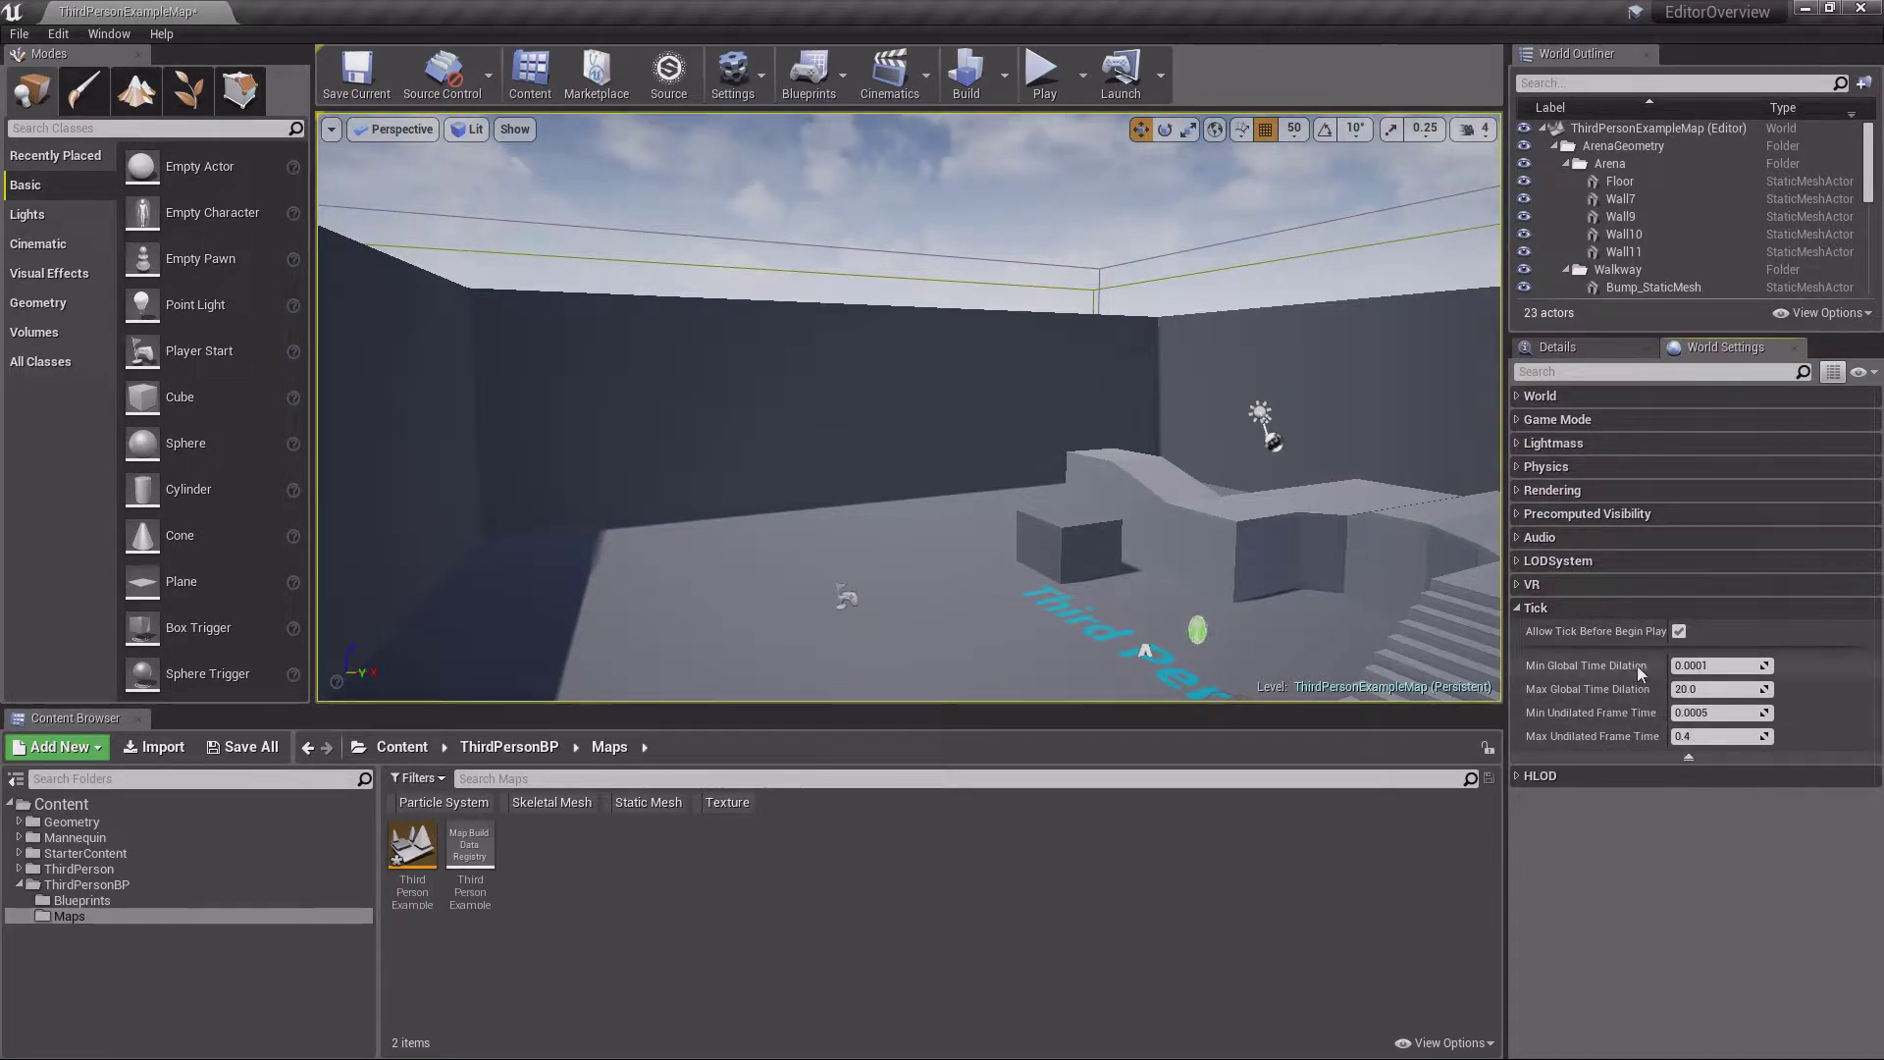
pyautogui.moveTo(1679, 637)
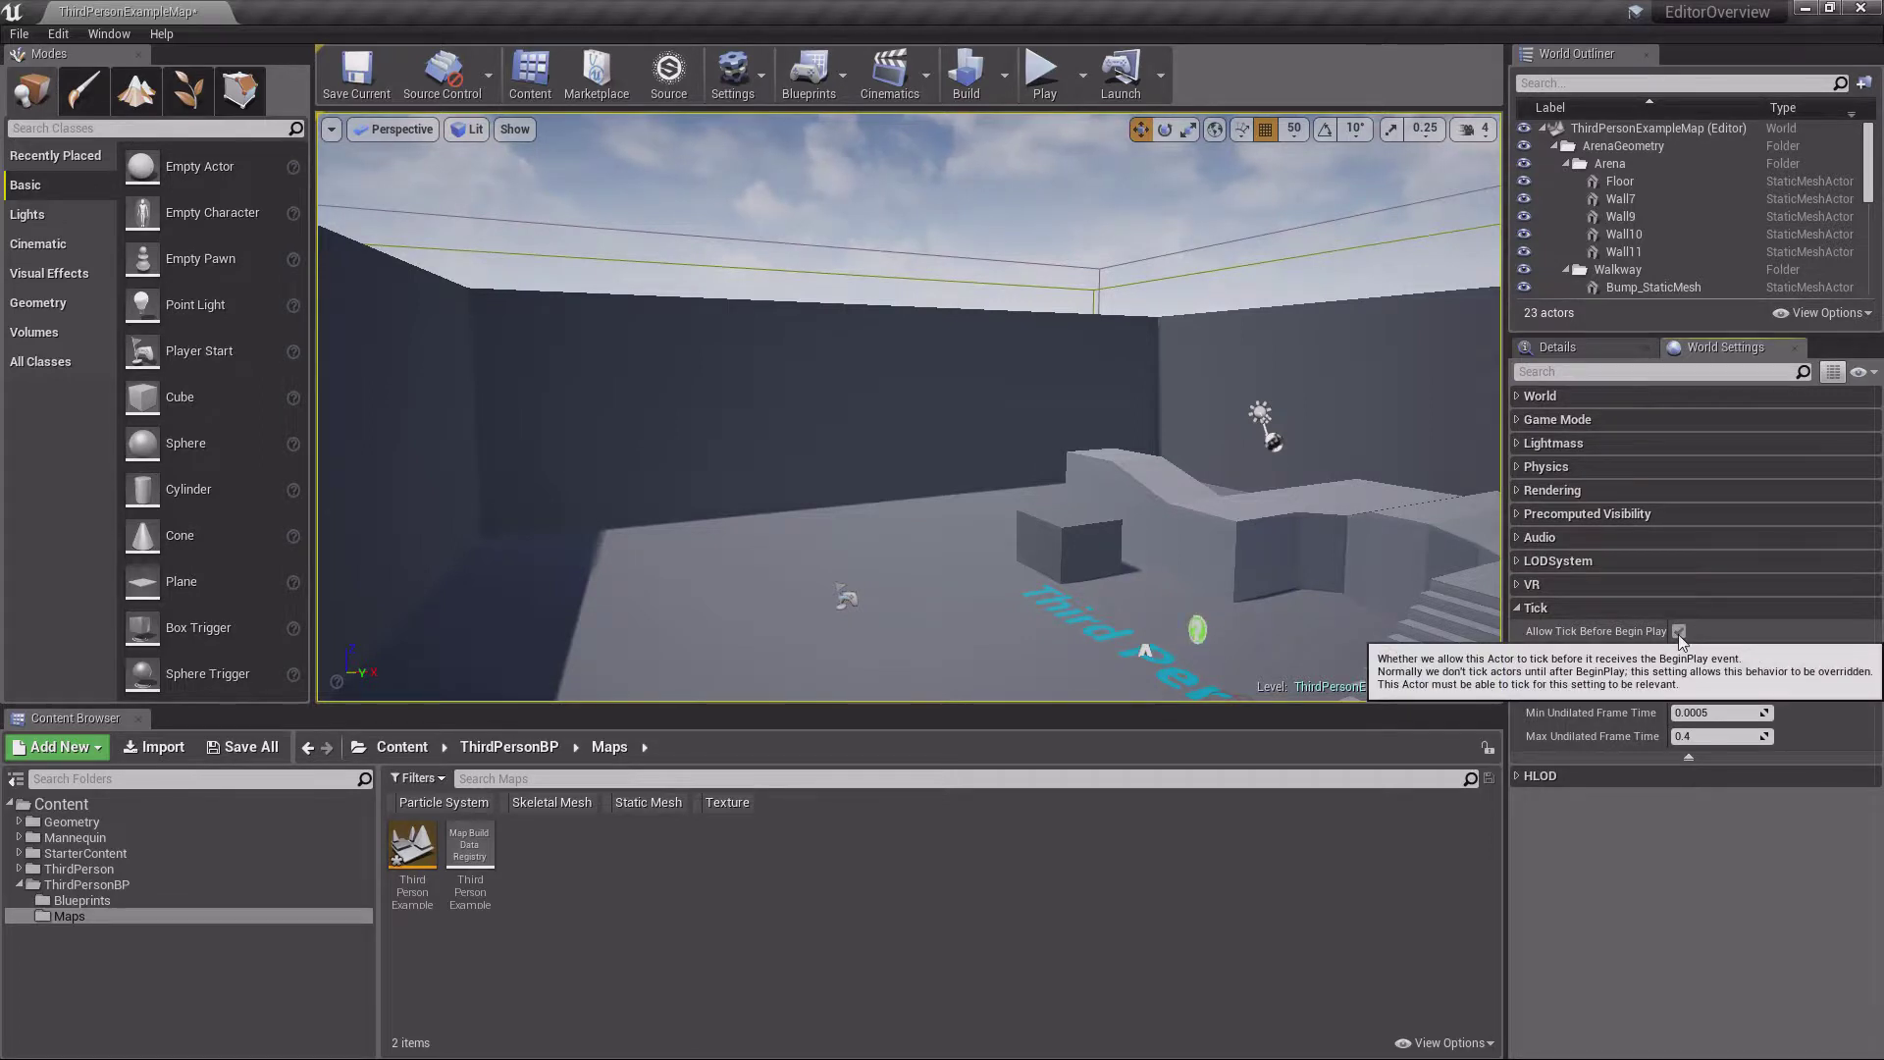